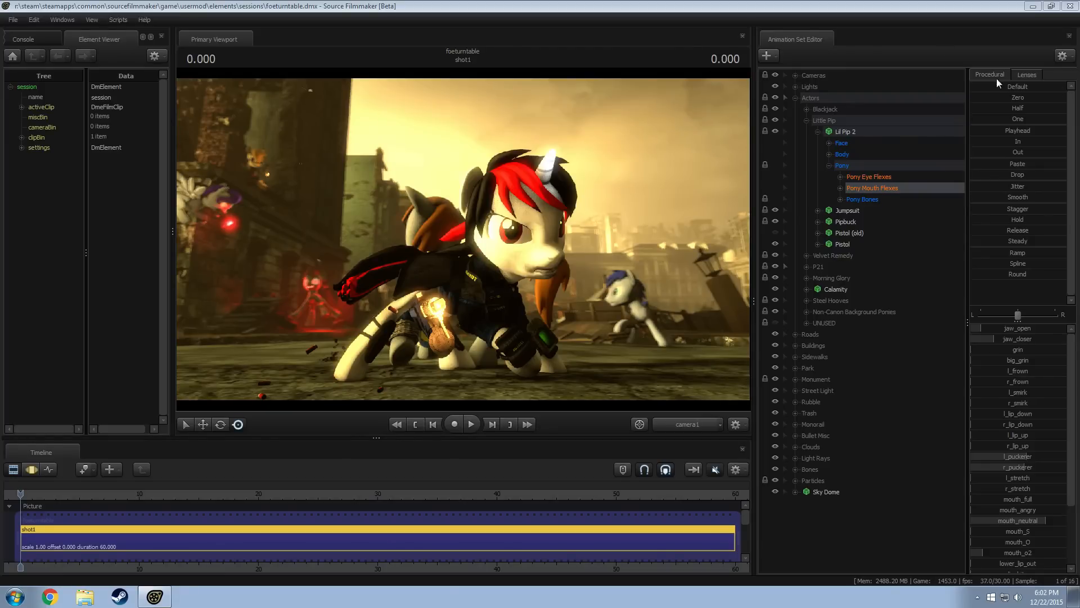
Set Source Filmmaker aside, bring the browser onto this screen and enlarge its window to view the Fluttershy makes the Boom page
left_click(1033, 6)
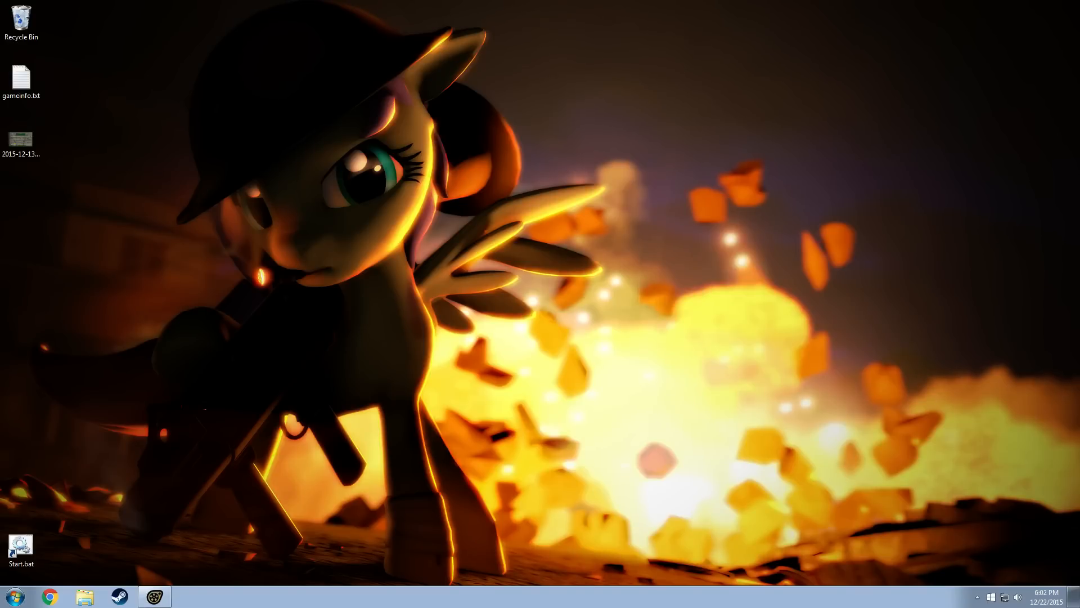
left_click_drag(1079, 123, 761, 119)
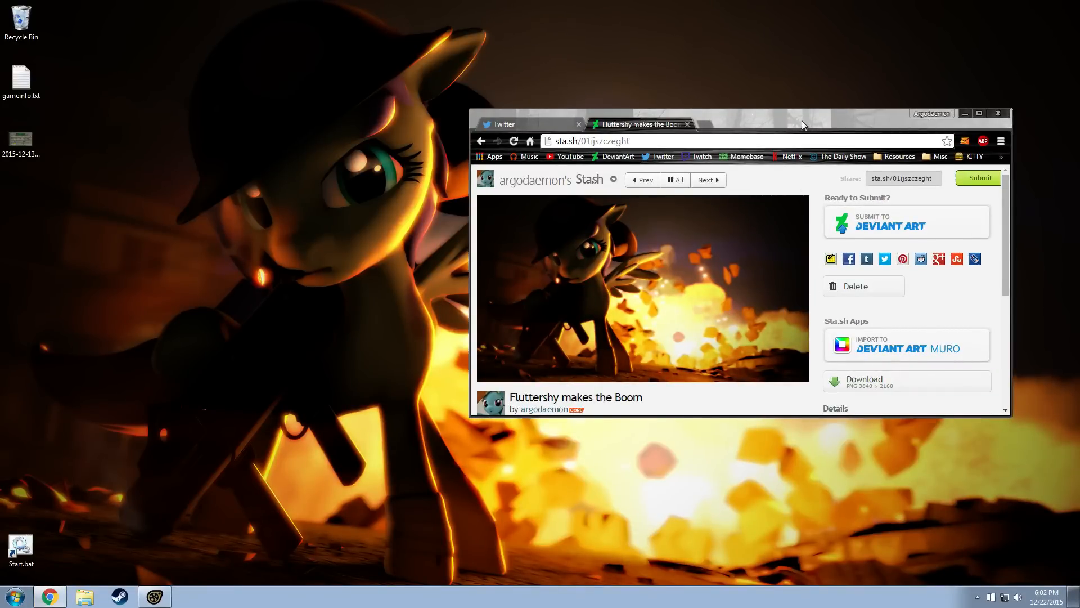
left_click_drag(814, 122, 743, 135)
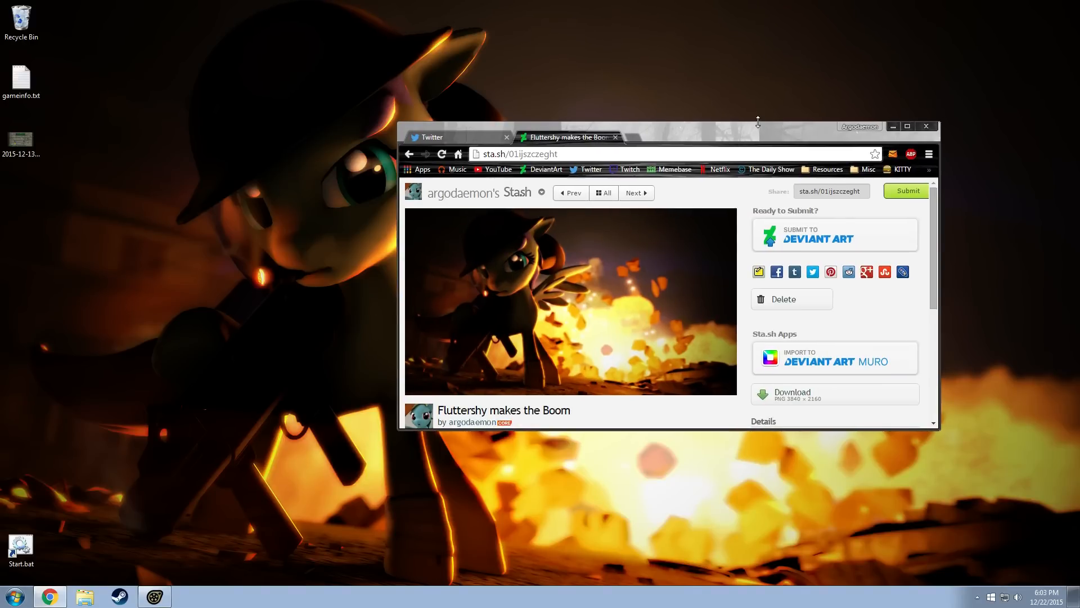
left_click_drag(757, 123, 757, 70)
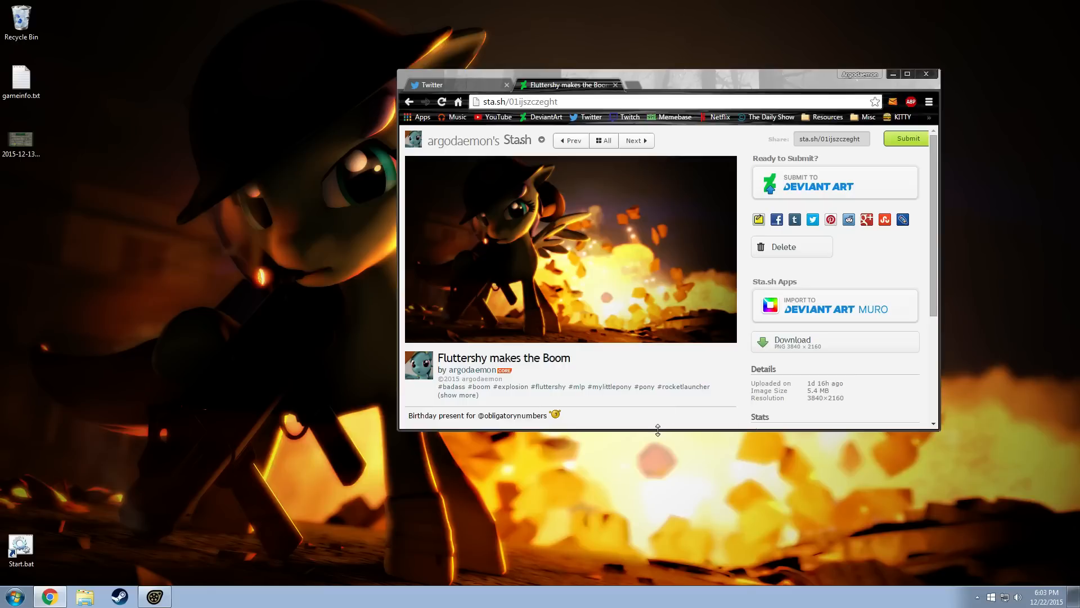
mouse_move(657, 431)
left_mouse_down()
mouse_move(686, 523)
mouse_move(710, 541)
left_mouse_up()
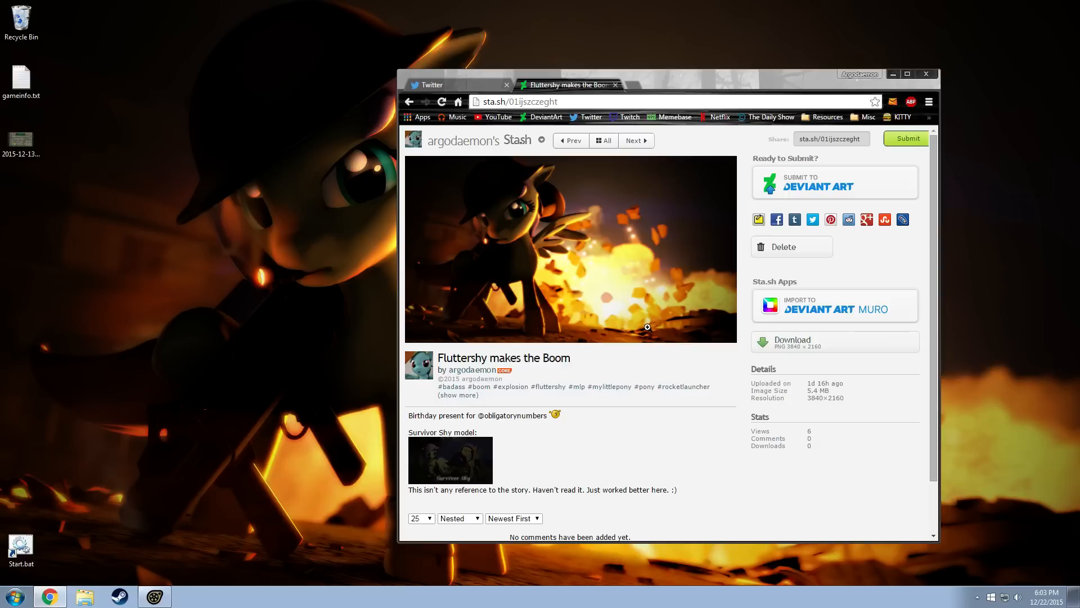
left_click_drag(670, 79, 729, 73)
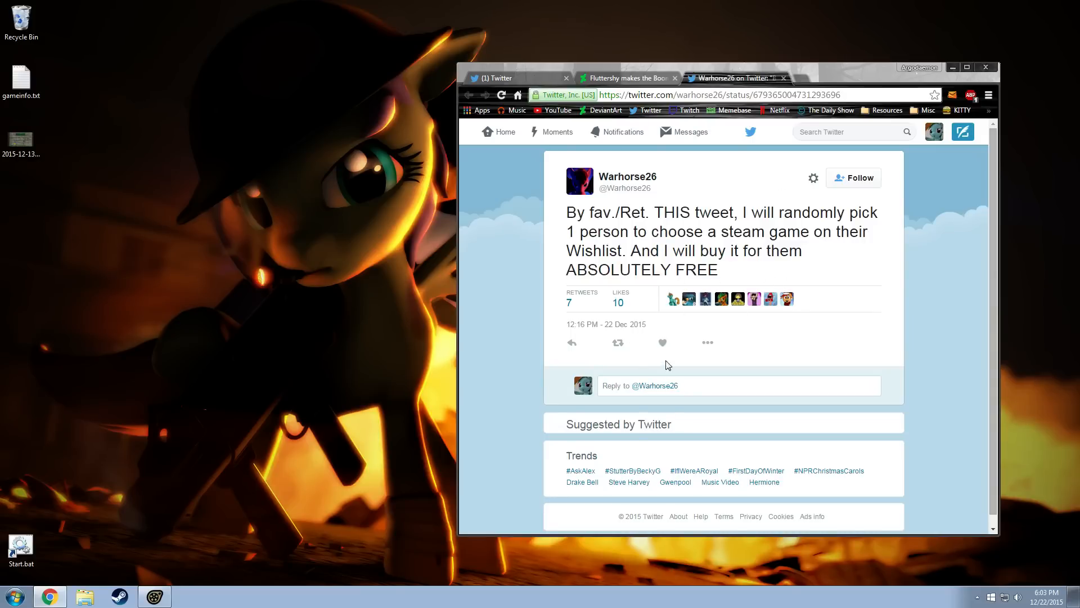
Retweet and like the opened tweet offering a free Steam game from a wishlist
left_click(618, 343)
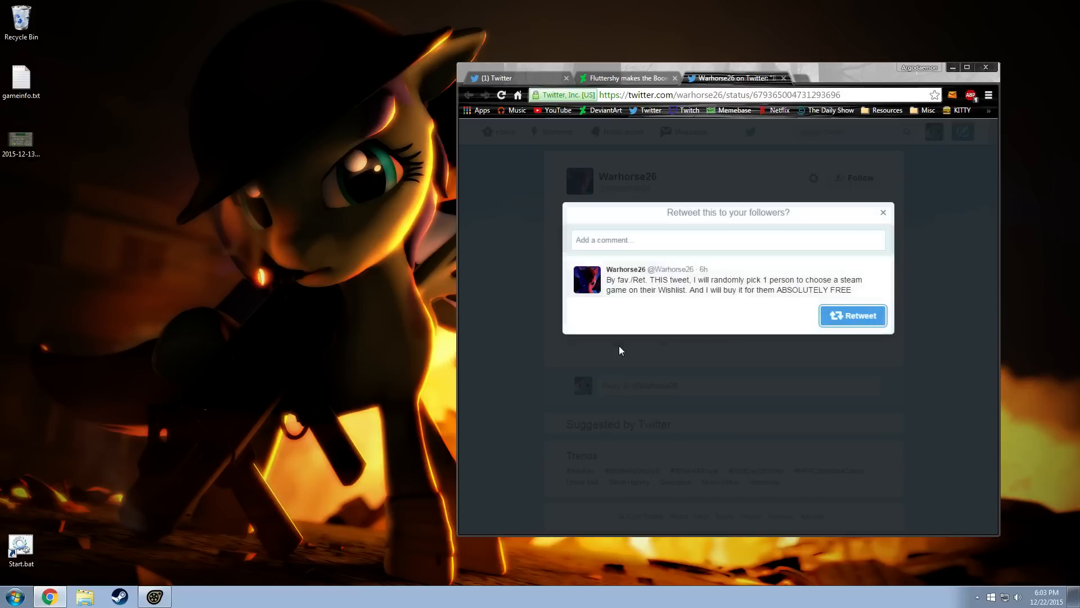
left_click(852, 316)
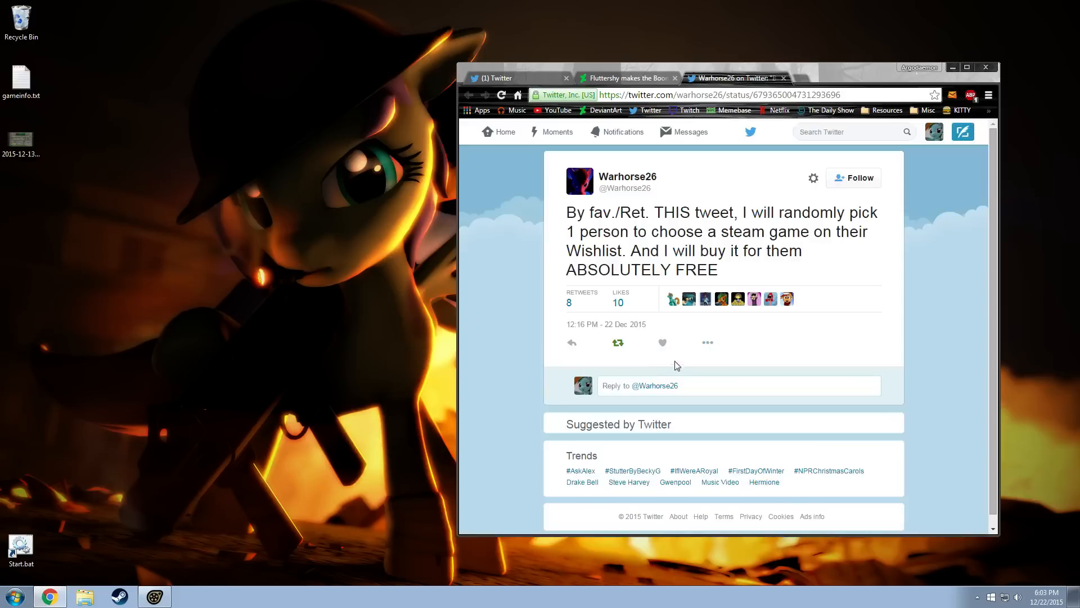
left_click(663, 342)
Move the browser window off this screen and switch back to Source Filmmaker
left_click_drag(825, 74, 1079, 68)
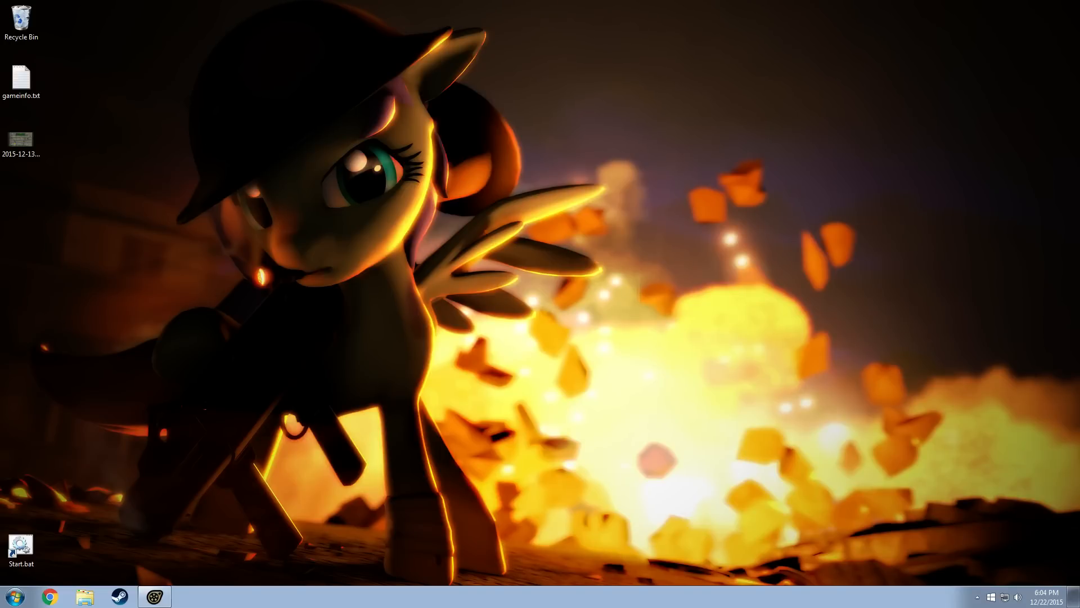
mouse_move(1079, 107)
left_mouse_down()
mouse_move(1053, 108)
mouse_move(1079, 95)
left_mouse_up()
left_click(154, 595)
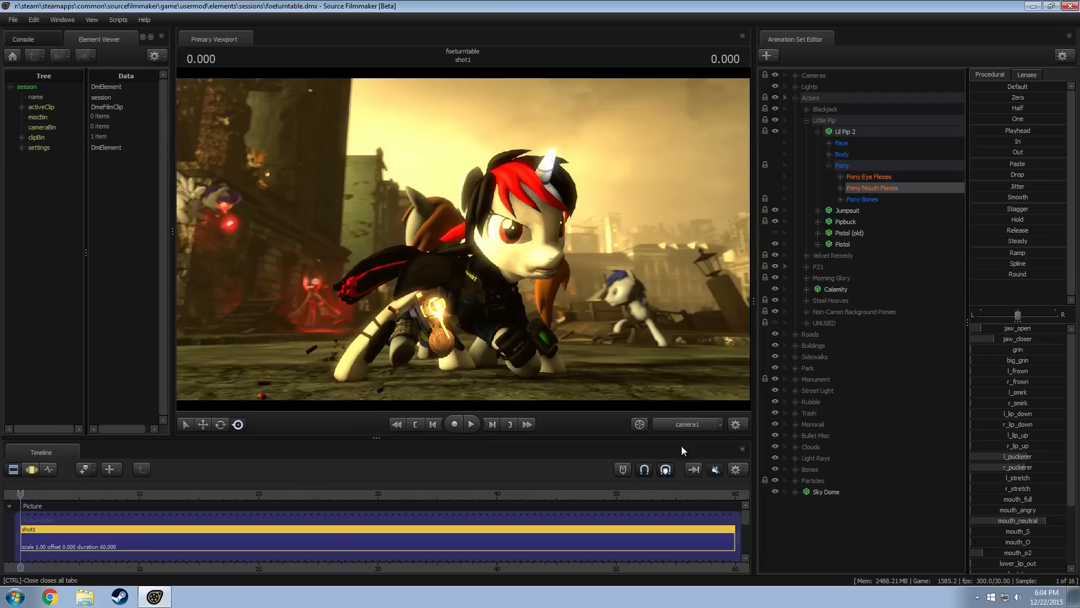
Switch the viewport to the Work Camera, turn off lighting and look over the street scene and its actors from above
left_click(691, 430)
left_click_drag(477, 211, 557, 259)
right_click(485, 200)
left_click(516, 234)
left_click_drag(495, 236, 563, 258)
left_click_drag(463, 239, 402, 264)
left_click_drag(506, 243, 346, 252)
mouse_move(463, 239)
left_mouse_down()
mouse_move(416, 217)
mouse_move(458, 235)
left_mouse_up()
Re-enable viewport lighting, return to camera1 and scrub the playhead to 16.000 to preview the turntable views
right_click(459, 236)
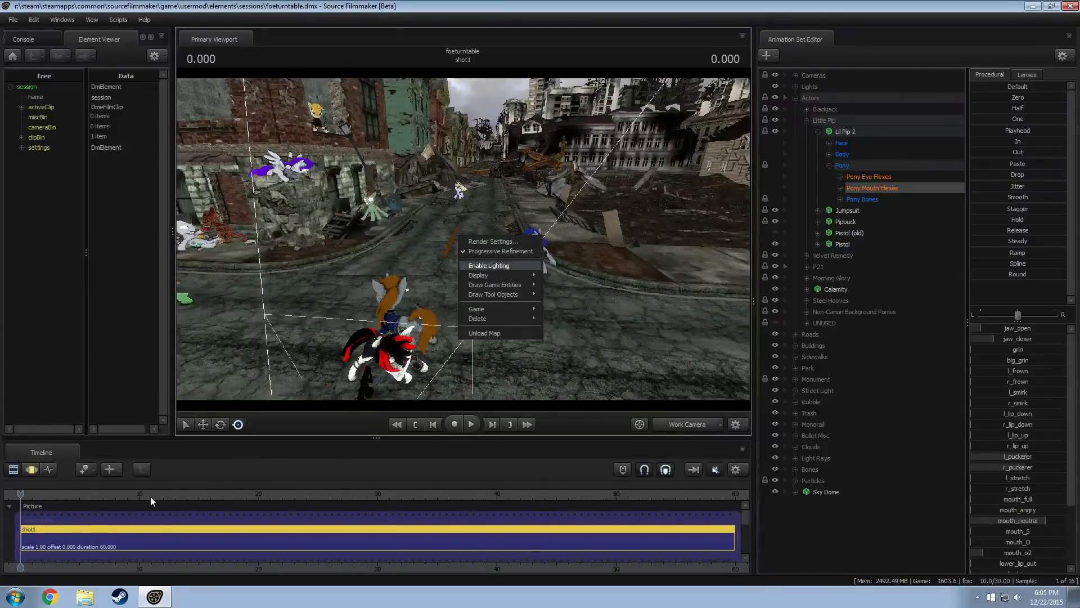
left_click(101, 495)
left_click(684, 423)
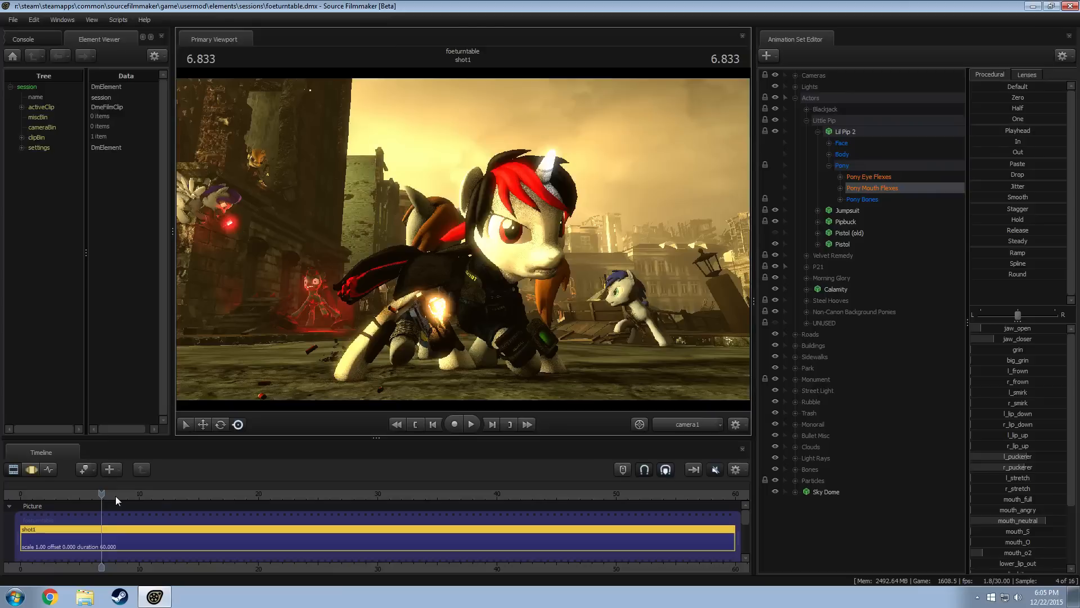
left_click(116, 494)
left_click_drag(119, 494, 185, 494)
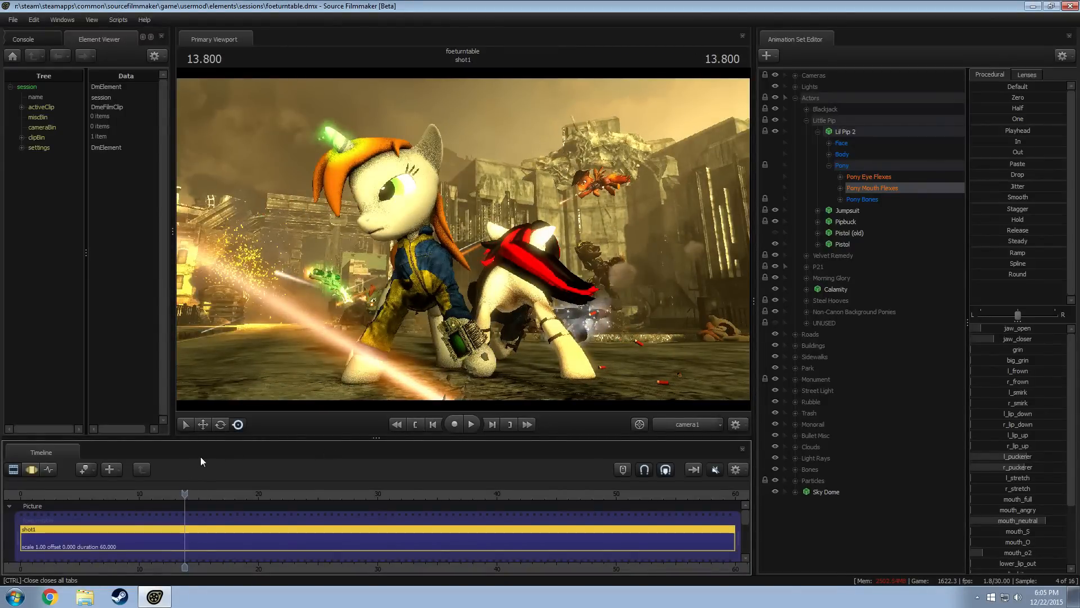
left_click_drag(184, 494, 210, 494)
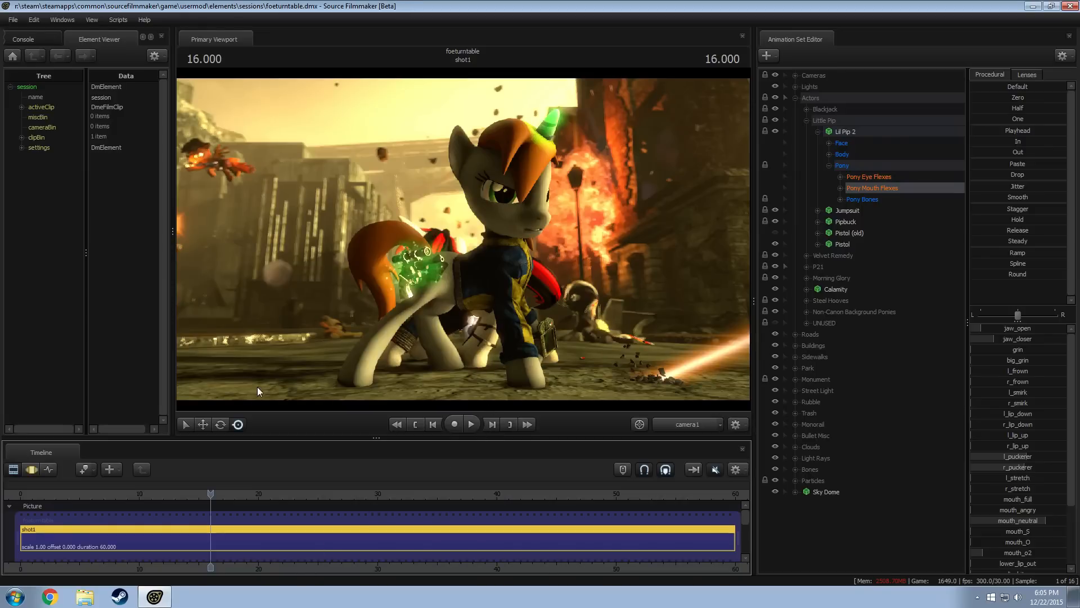
Switch back to the Work Camera at 16.000, turn off lighting and examine the street around the main actors
left_click(677, 428)
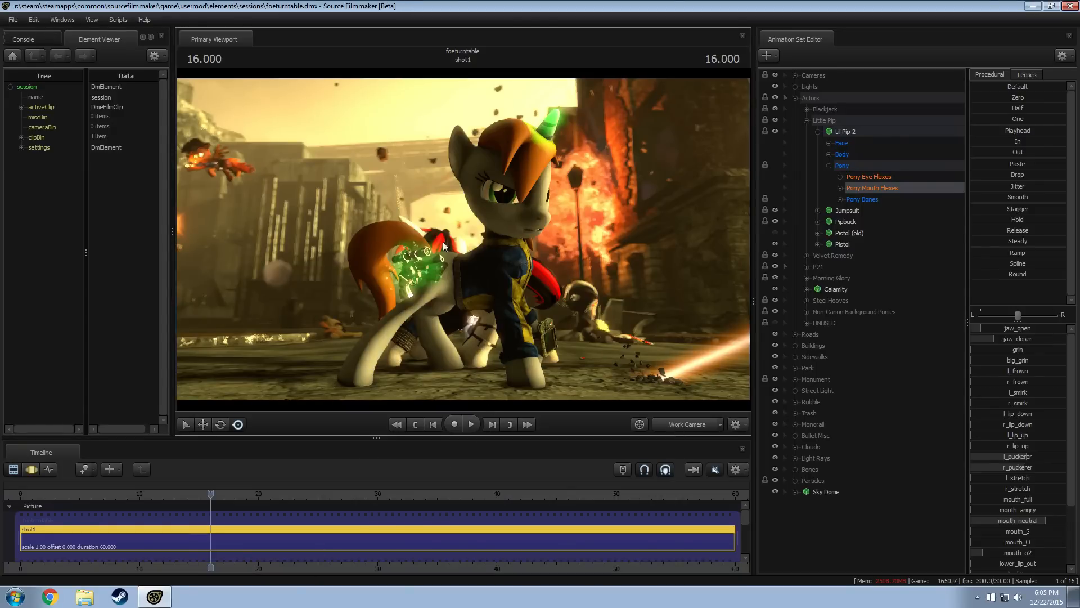
right_click(439, 236)
left_click(472, 268)
left_click_drag(612, 392, 718, 350)
key("w")
key("w")
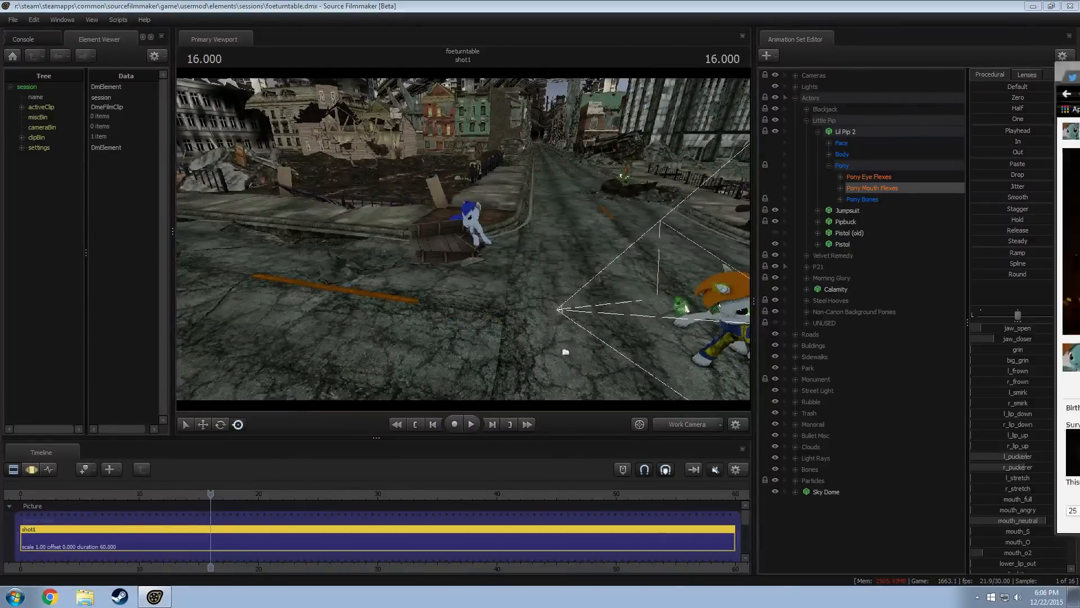
left_click_drag(1079, 67, 765, 63)
left_click(873, 58)
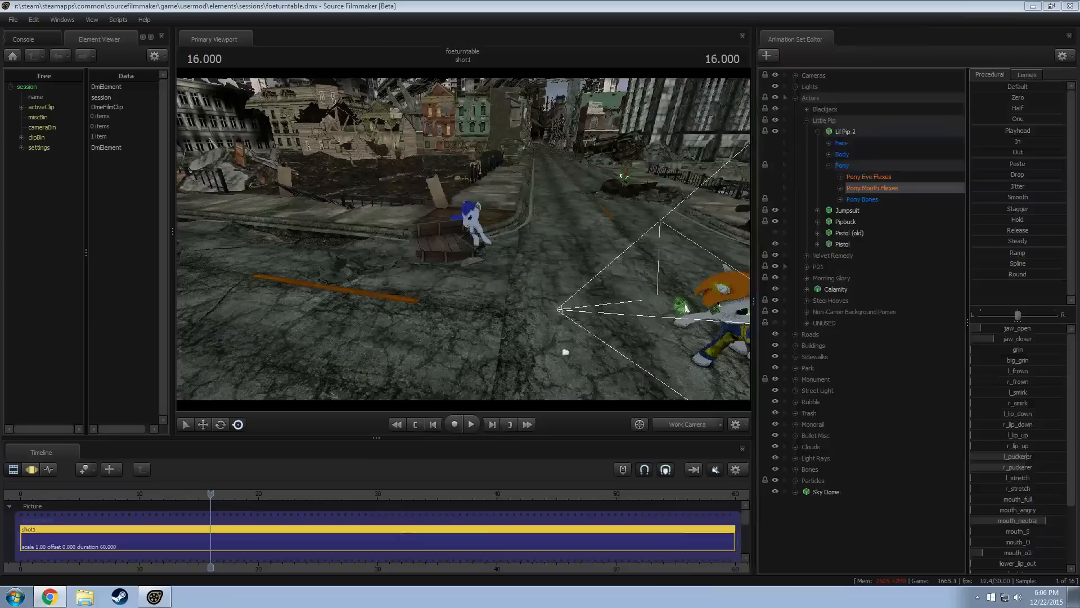
left_click(1033, 6)
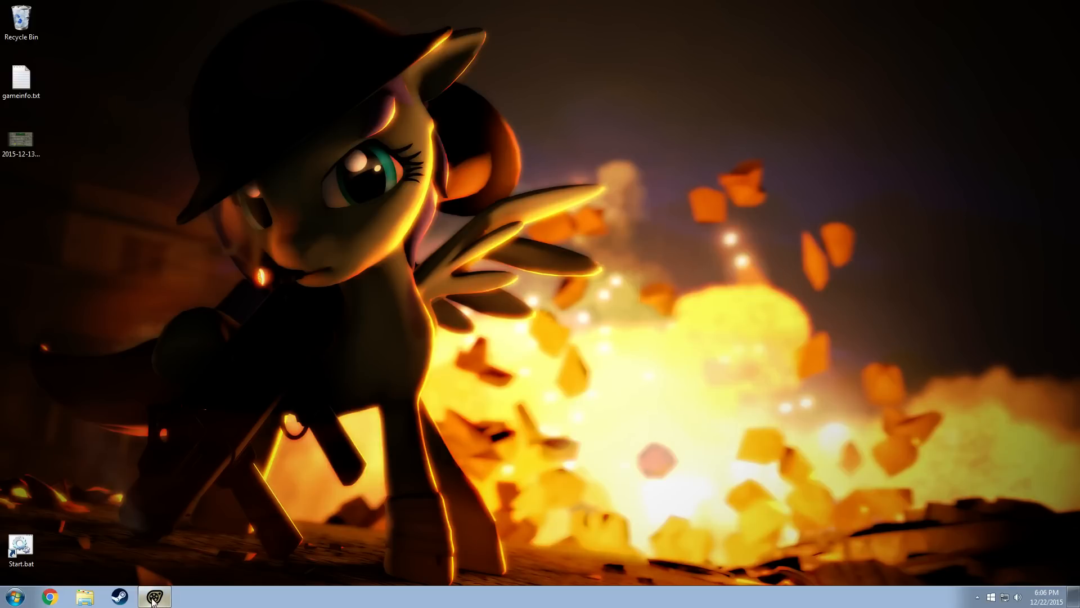
left_click(153, 597)
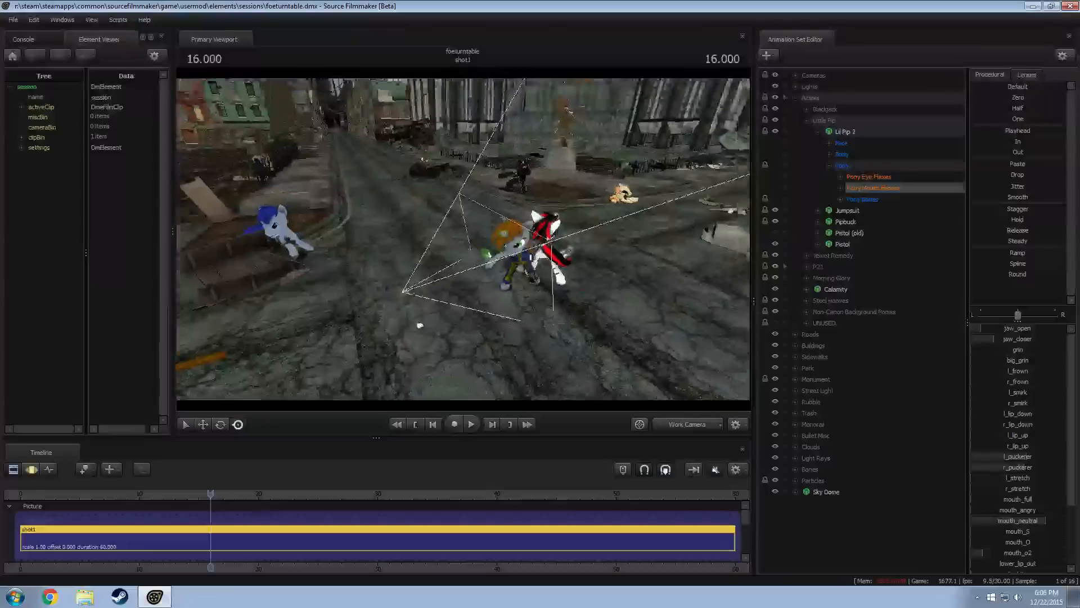
Fly the work camera past the actors to the ruined bus shelter along the road and enable viewport lighting there
key("w")
mouse_move(463, 238)
left_mouse_down()
mouse_move(484, 174)
mouse_move(485, 188)
mouse_move(557, 185)
mouse_move(382, 188)
mouse_move(399, 185)
mouse_move(471, 240)
mouse_move(461, 242)
left_mouse_up()
key("w")
key("w")
key("d")
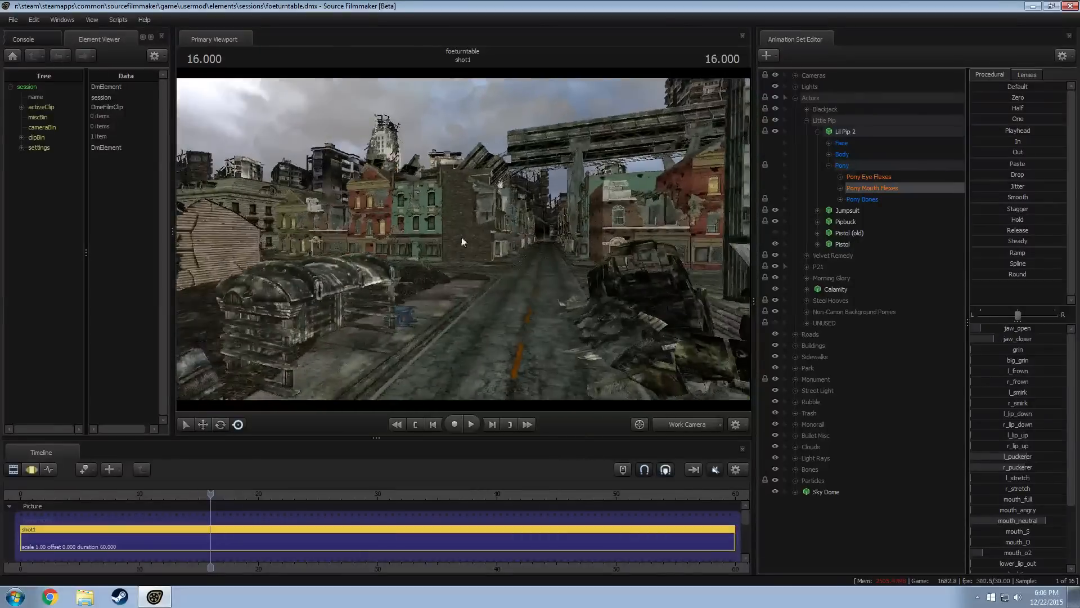
right_click(462, 242)
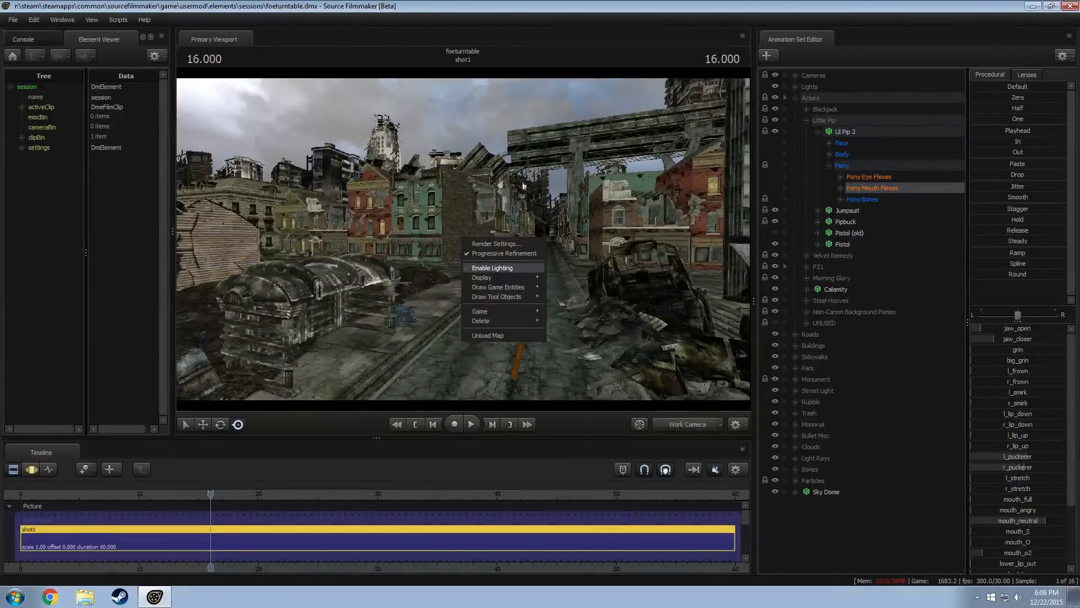
left_click(495, 268)
key("w")
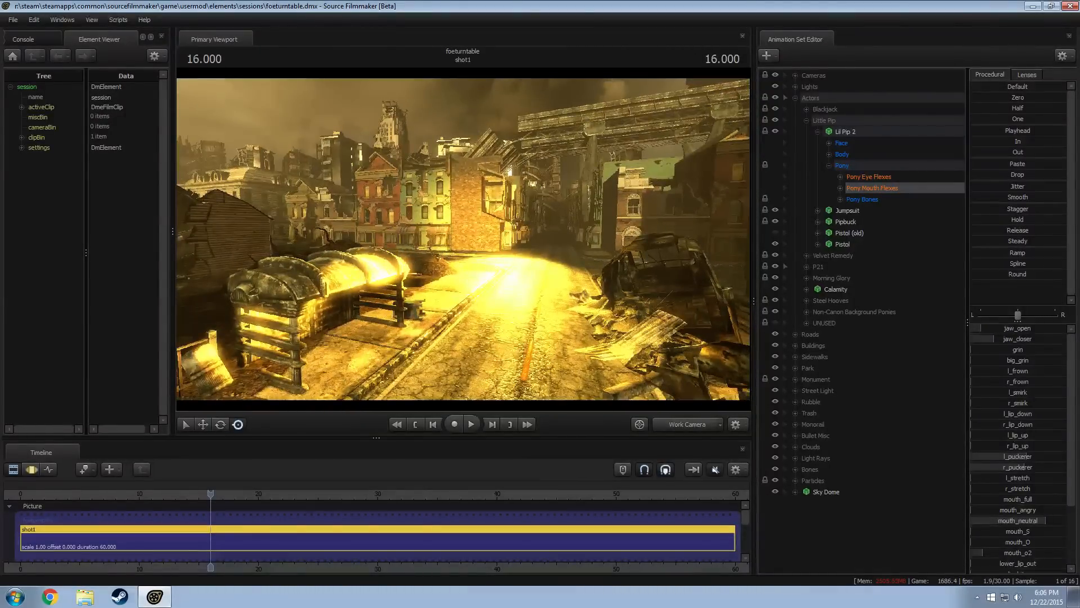
key("z")
Collapse the Actors group, expand the Lights group and create an animation set for a new light
left_click(806, 121)
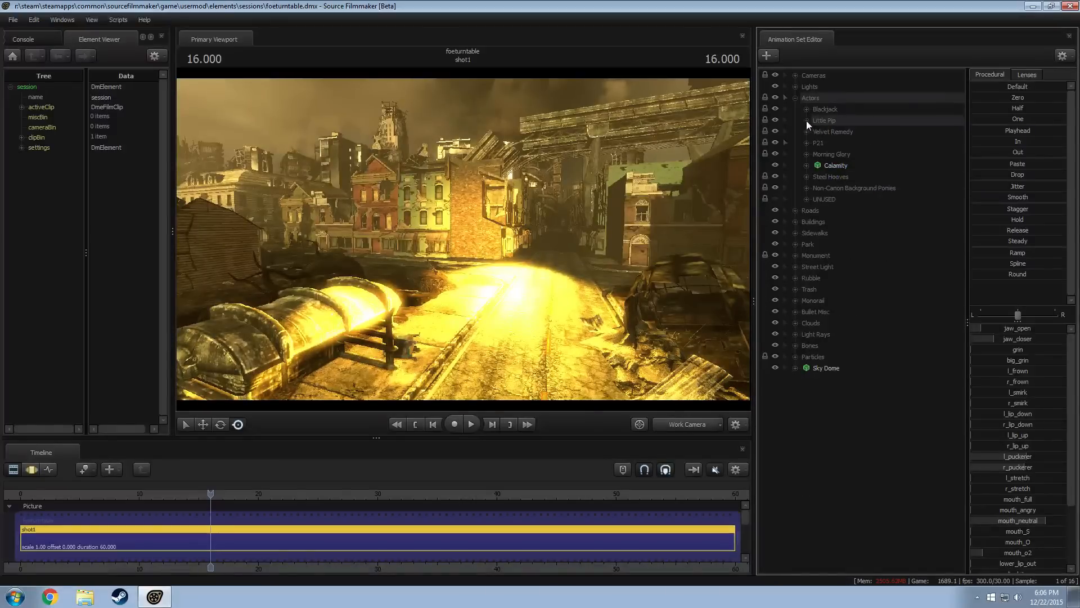
left_click(795, 98)
left_click(795, 87)
right_click(833, 412)
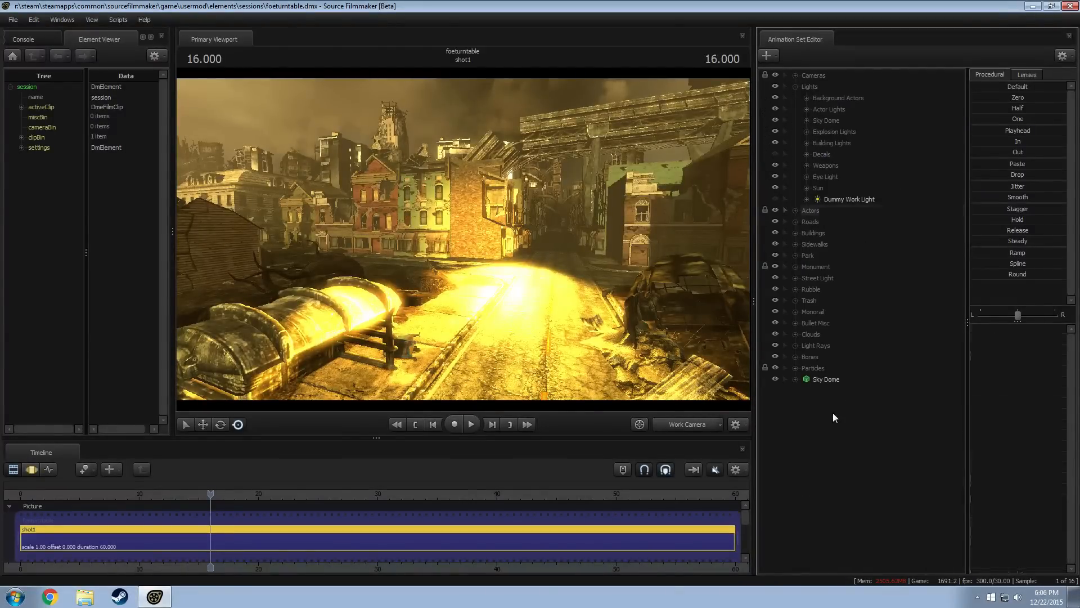
left_click(887, 424)
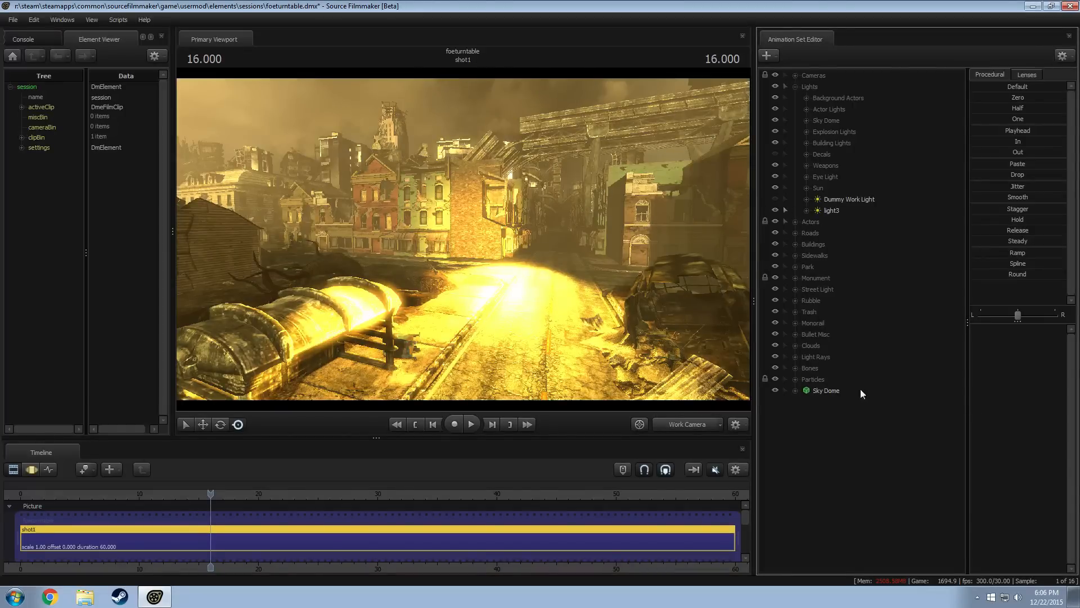
Disable shadows and enable volumetrics on the newly created light
left_click(828, 210)
right_click(832, 211)
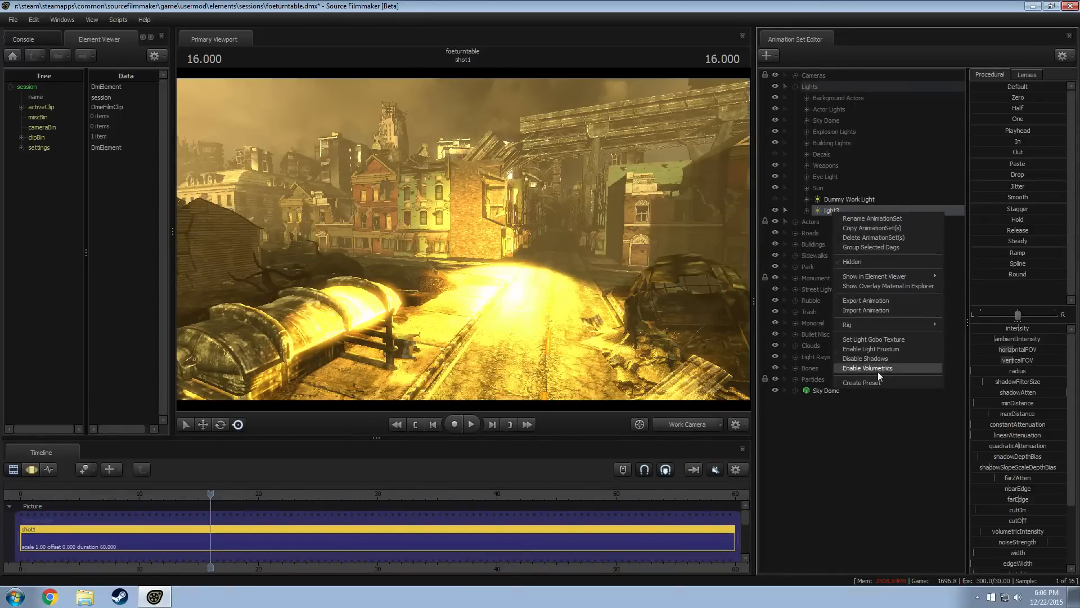
left_click(868, 359)
right_click(838, 208)
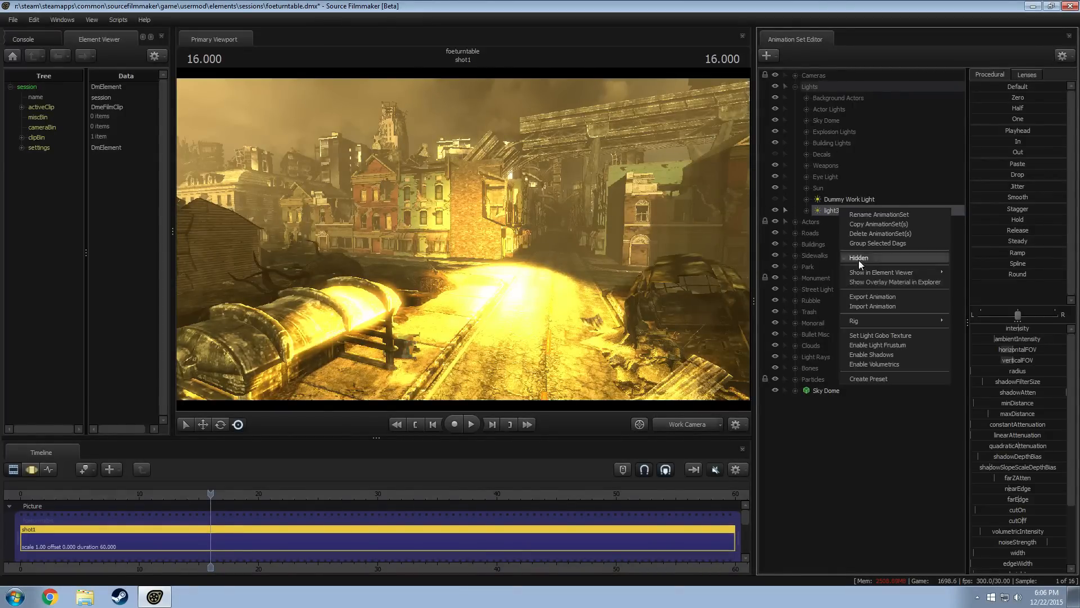
left_click(879, 363)
Look through the new light in the Motion Editor, turn off viewport lighting and aim it at the ruined buildings across the street
key("Tab")
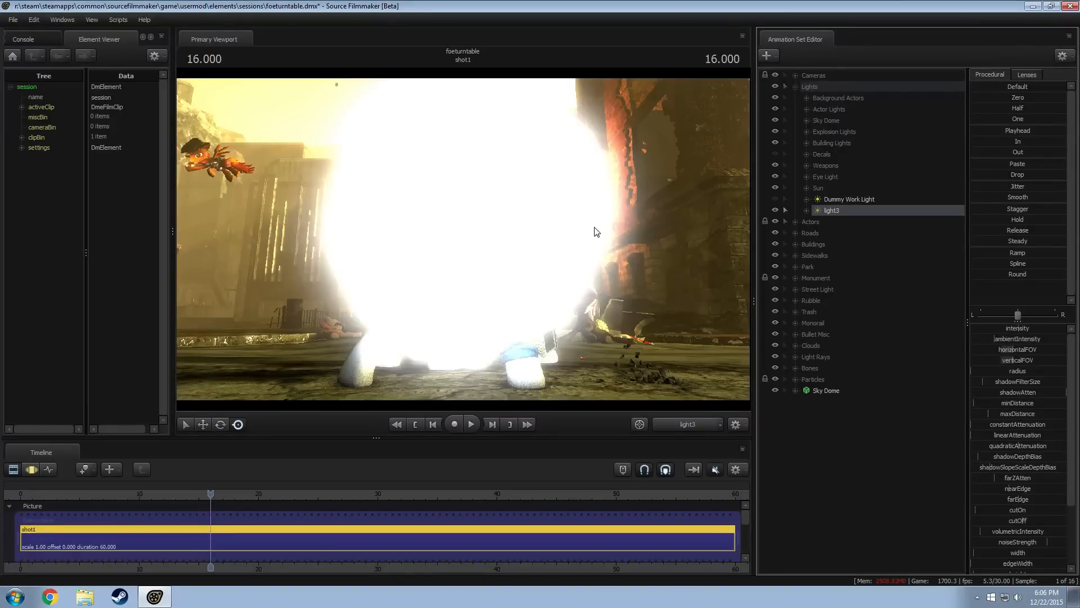
key("F3")
right_click(550, 237)
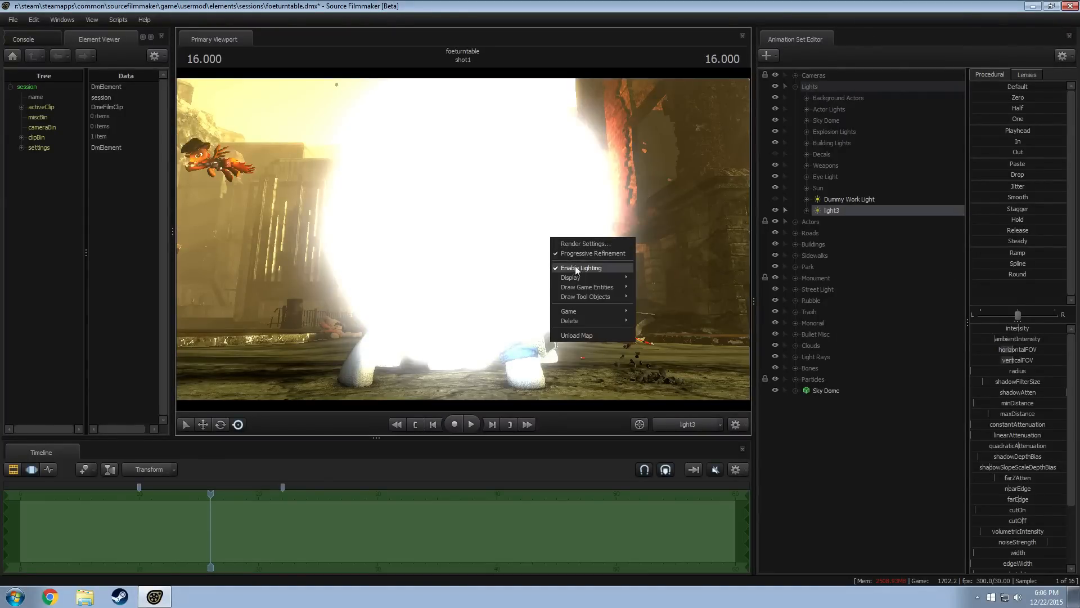
left_click(573, 267)
left_click_drag(573, 268, 450, 315)
mouse_move(654, 319)
left_mouse_down()
mouse_move(636, 338)
mouse_move(650, 307)
mouse_move(654, 319)
left_mouse_up()
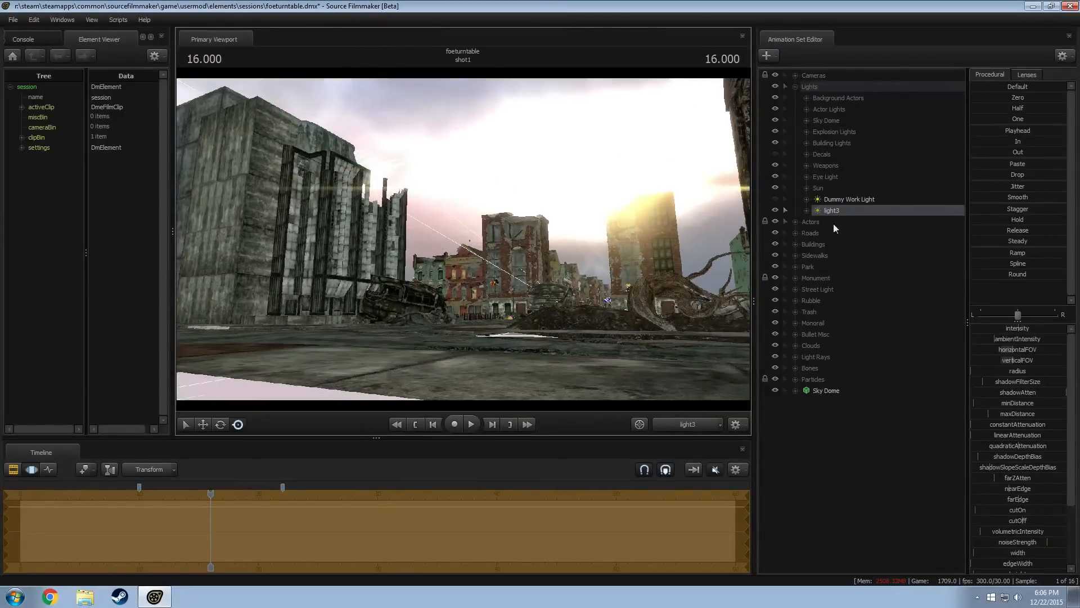
Increase the new light's maxDistance, widen its horizontal and vertical FOV, and adjust its intensity
left_click_drag(1017, 411, 1047, 412)
scroll(1038, 548, "down", 1)
scroll(1035, 548, "down", 2)
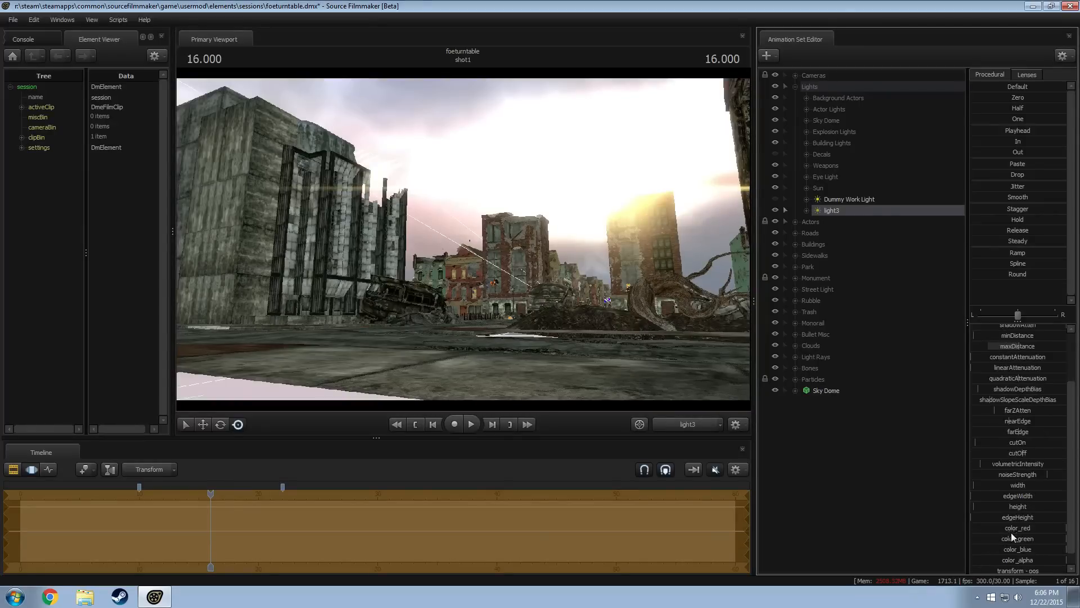
scroll(1005, 375, "up", 3)
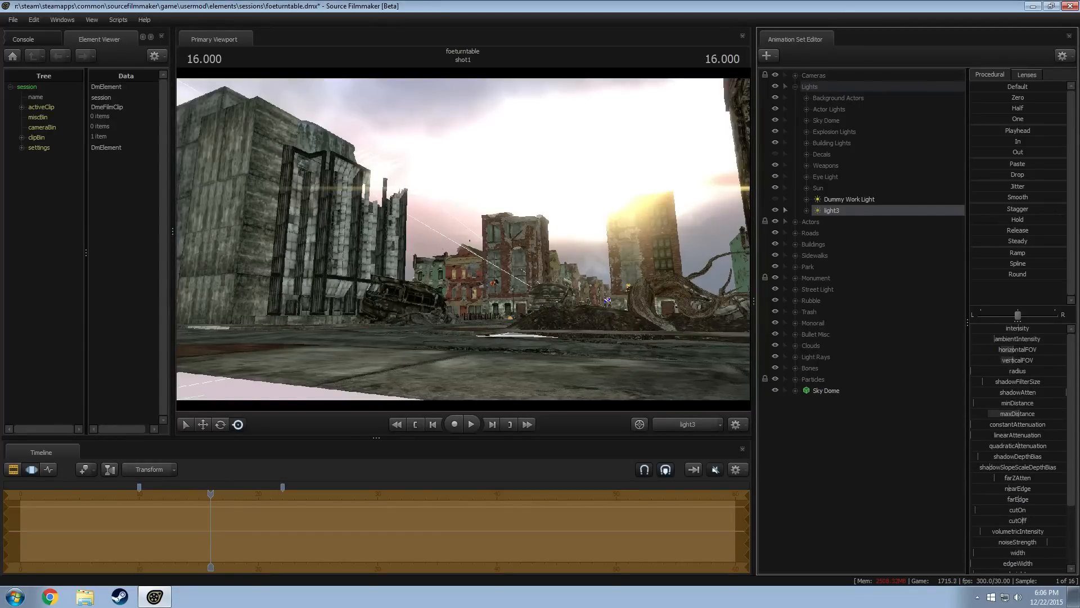
left_click_drag(1013, 349, 974, 329)
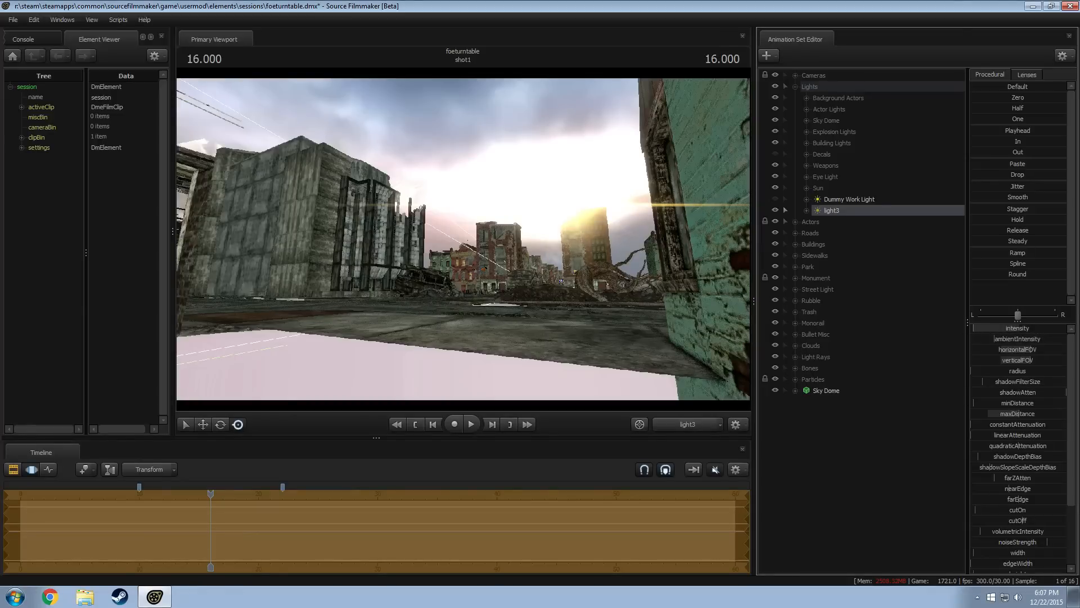
Raise the light's volumetricIntensity and lower its color_green and color_blue, with viewport lighting re-enabled to preview it
scroll(1007, 543, "down", 3)
left_click_drag(1066, 524, 990, 535)
right_click(534, 290)
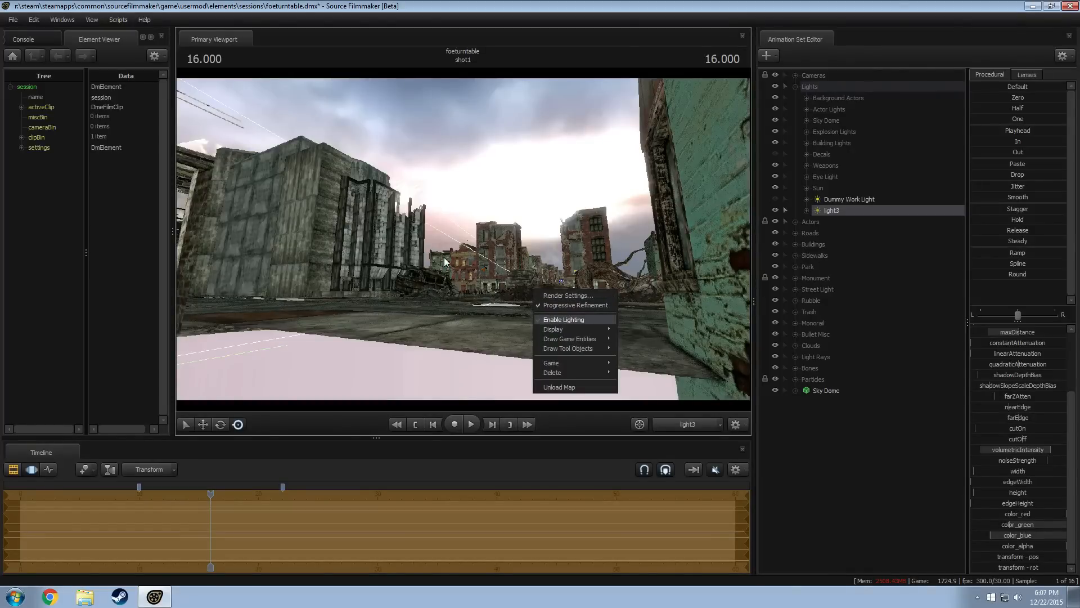
left_click(564, 320)
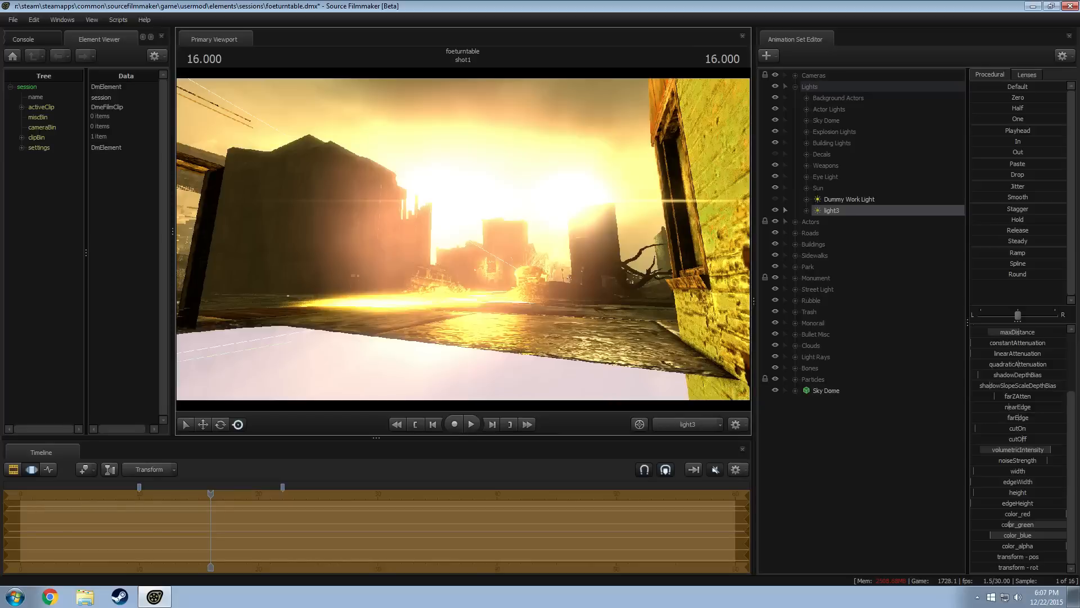
Fine-tune light3's aim at the buildings, then switch to the Work Camera and frame its effect from street level
left_click_drag(562, 313, 561, 307)
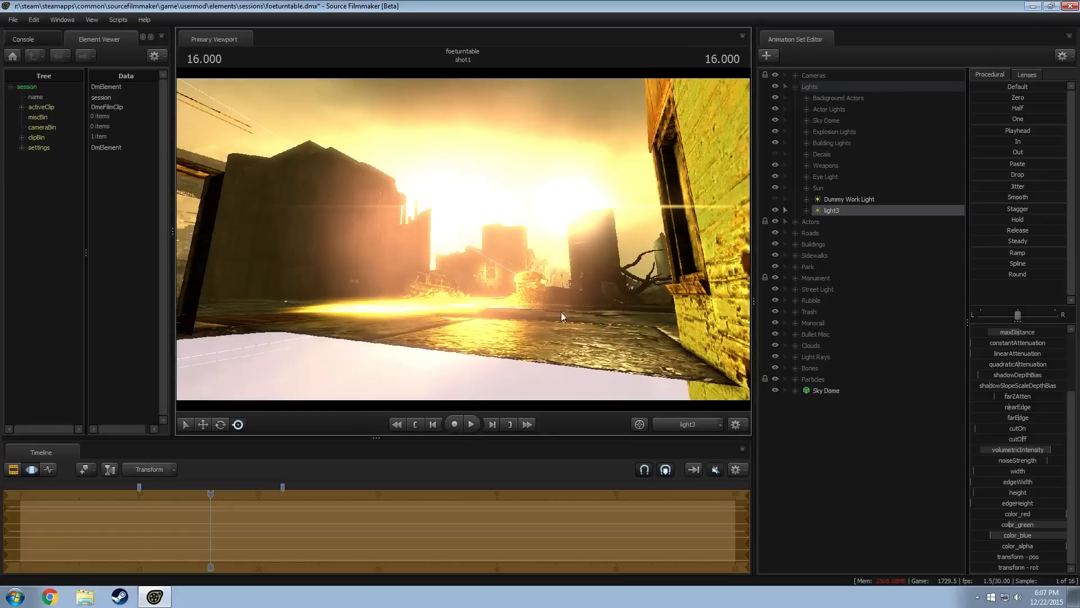
left_click(684, 425)
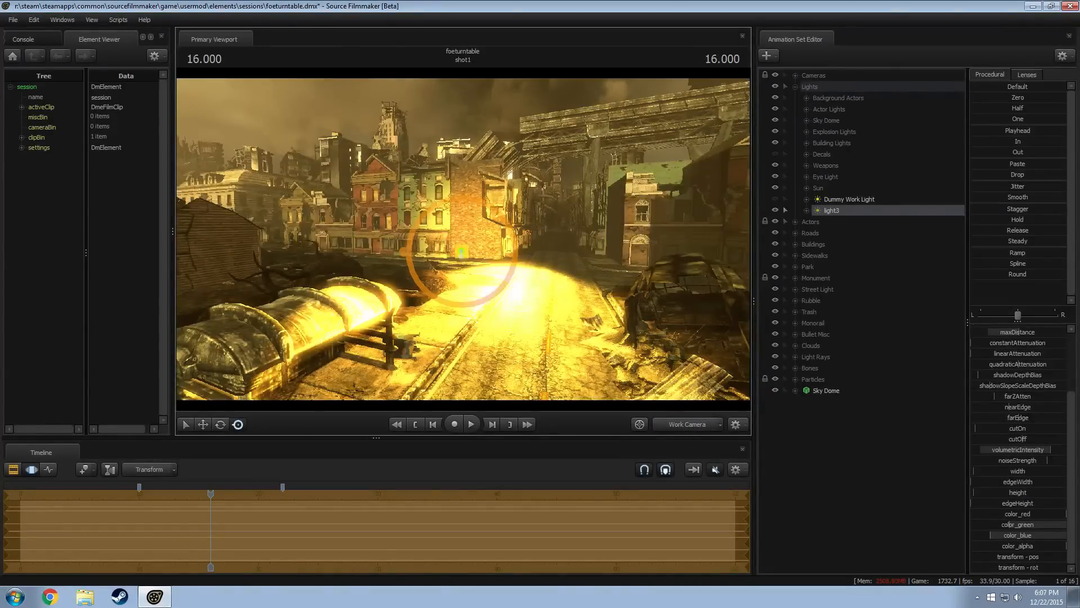
left_click_drag(612, 304, 599, 256, "alt")
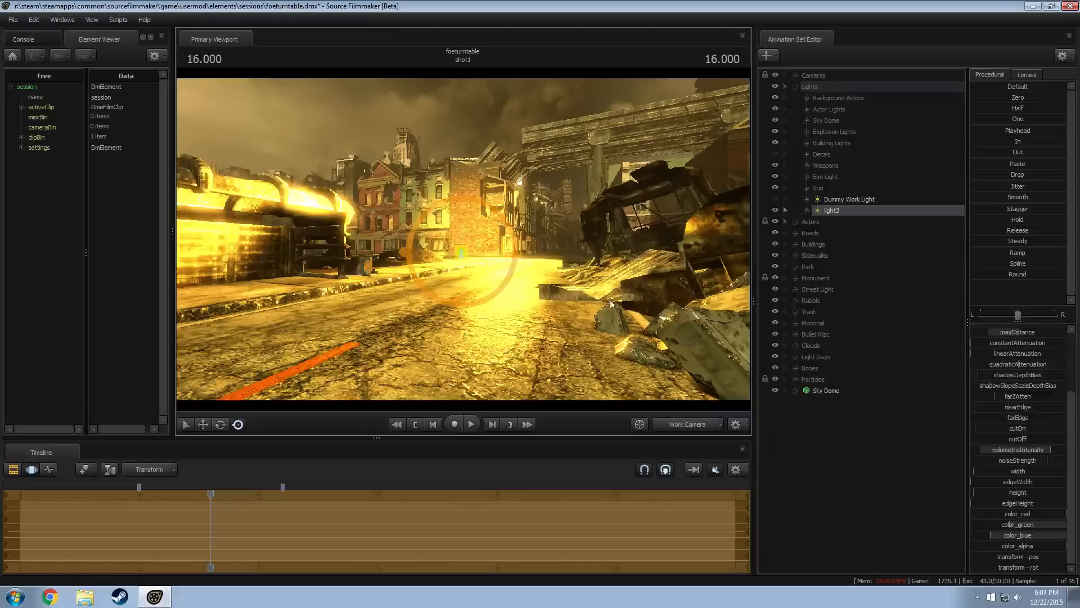
Extend light3's volumetricIntensity range with a higher maximum, set the slider to its full value, and adjust farZAtten and maxDistance
left_click_drag(1017, 450, 1066, 450)
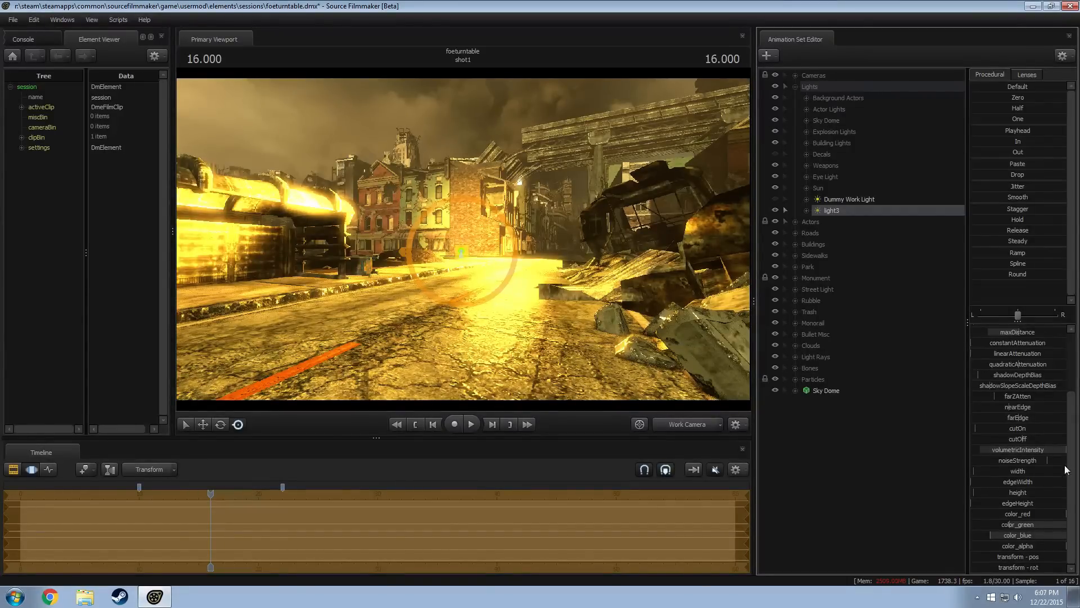
right_click(1019, 449)
left_click(1020, 454)
left_click(536, 290)
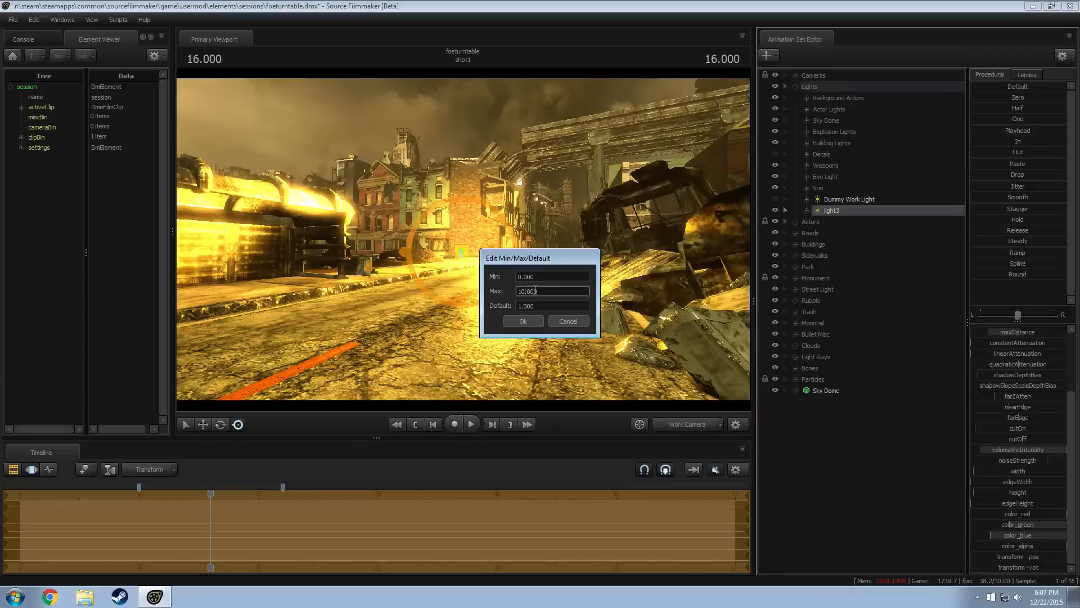
key("Return")
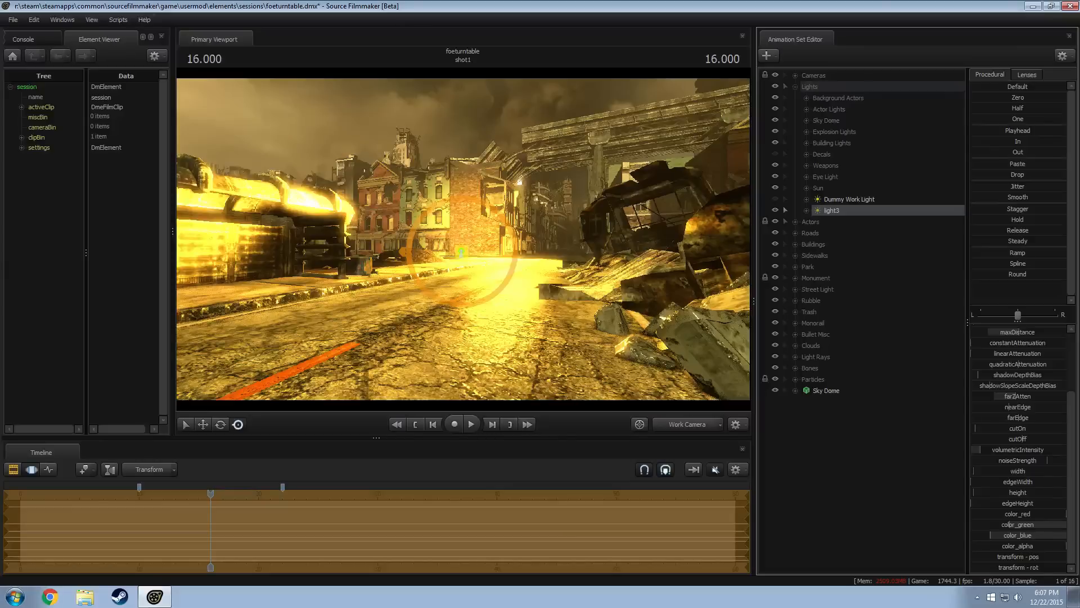
scroll(1006, 402, "up", 3)
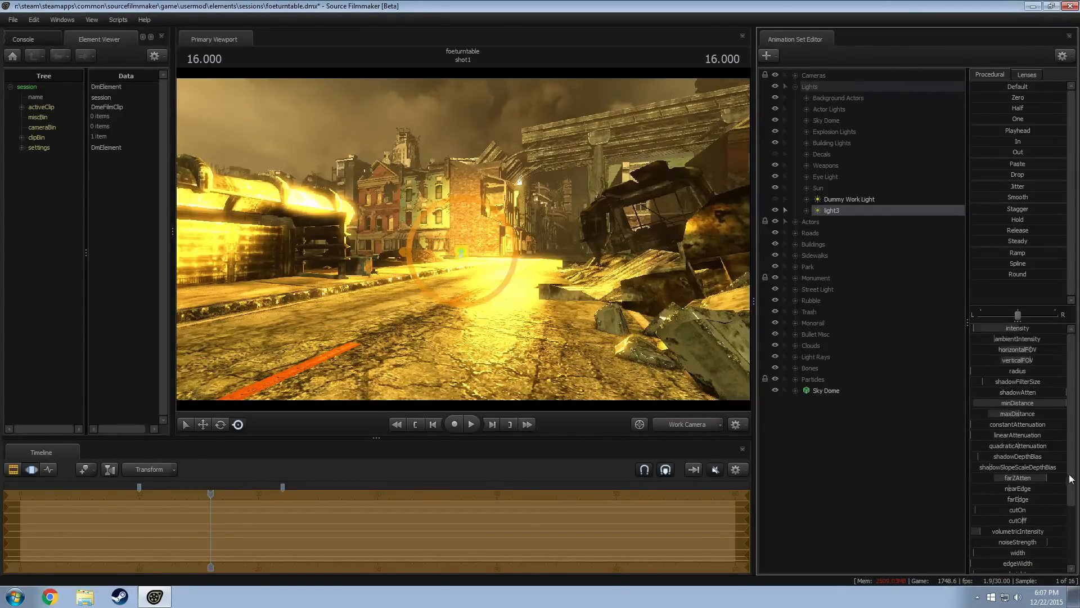
left_click_drag(1007, 532, 1066, 531)
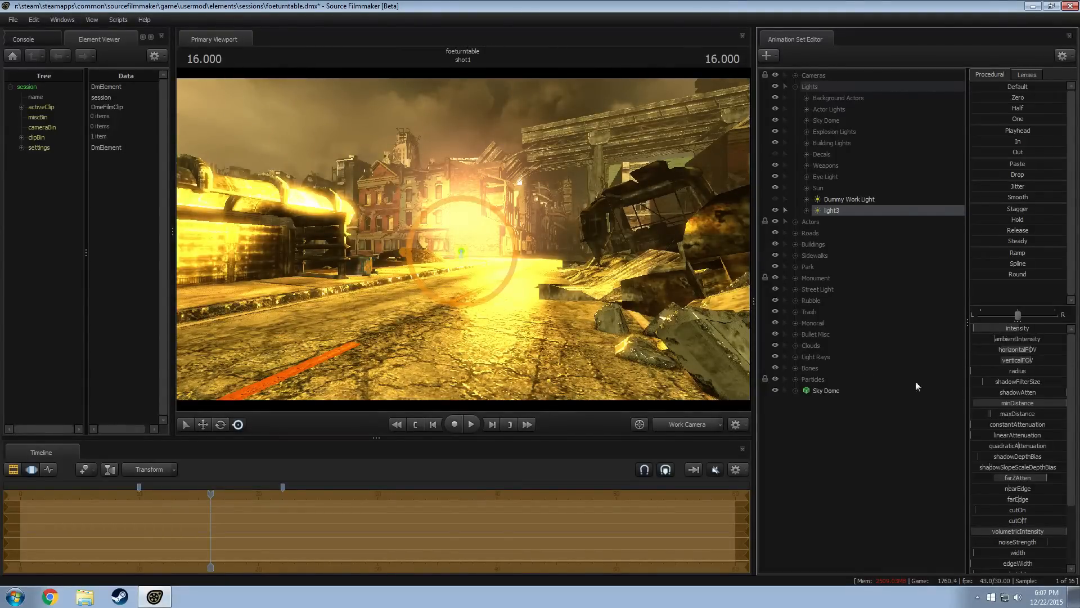
Viewing through camera1 at 13.633, move and rotate light3 so it glows behind the round structure in the background
left_click_drag(463, 240, 517, 230, "alt")
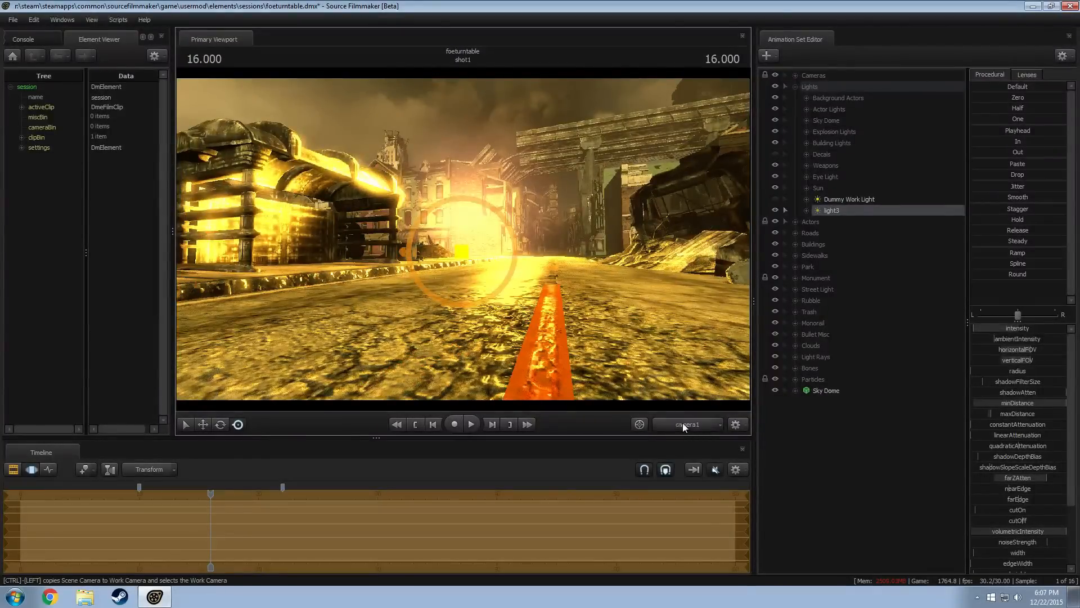
left_click(682, 423)
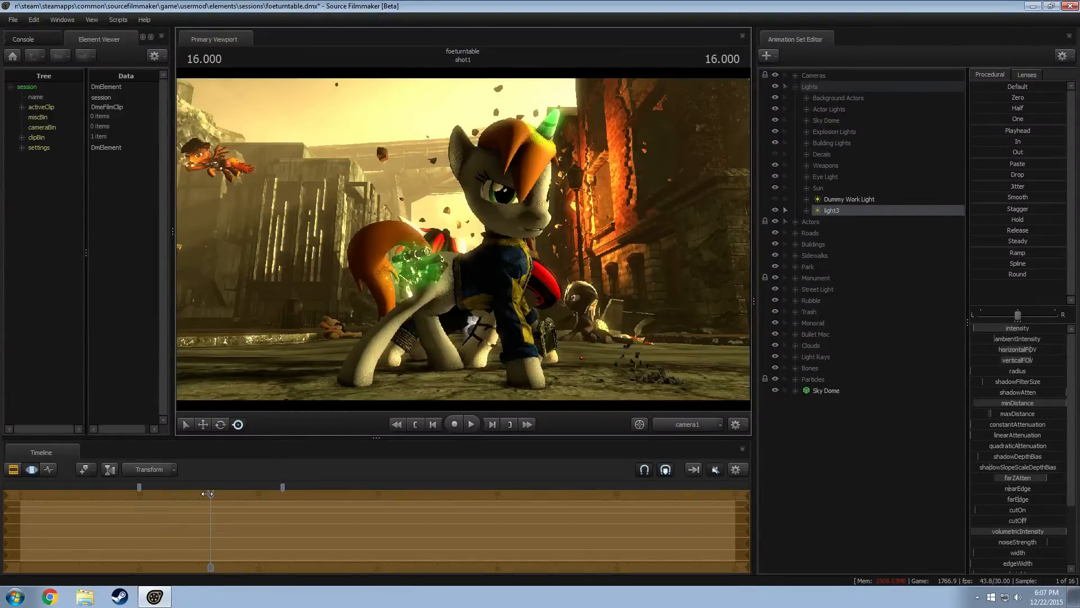
left_click_drag(210, 493, 197, 494)
left_click_drag(195, 494, 183, 495)
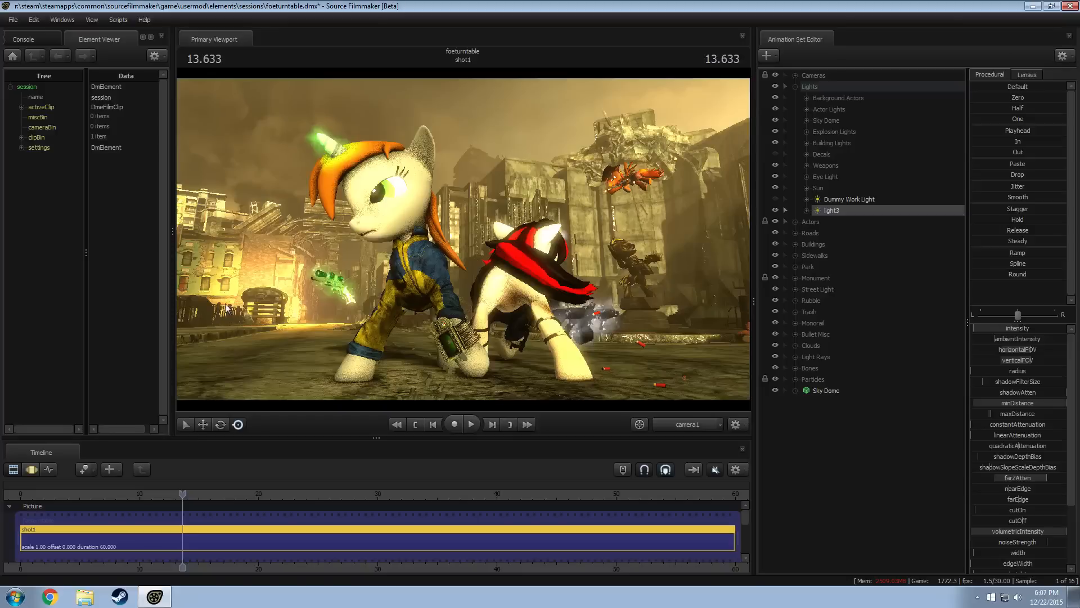
left_click(243, 316)
left_click_drag(246, 317, 264, 317)
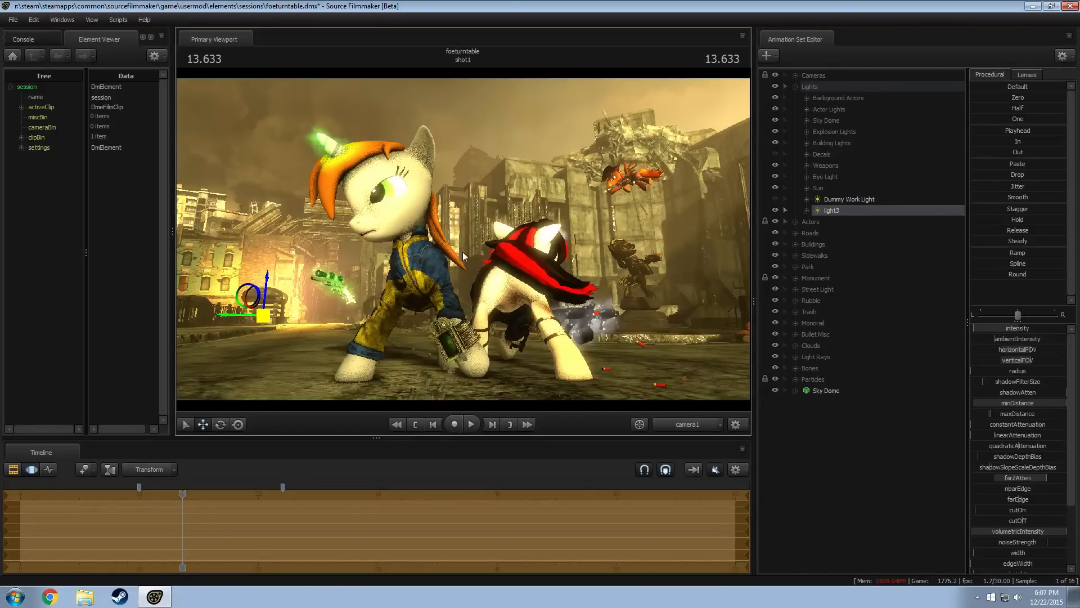
key("e")
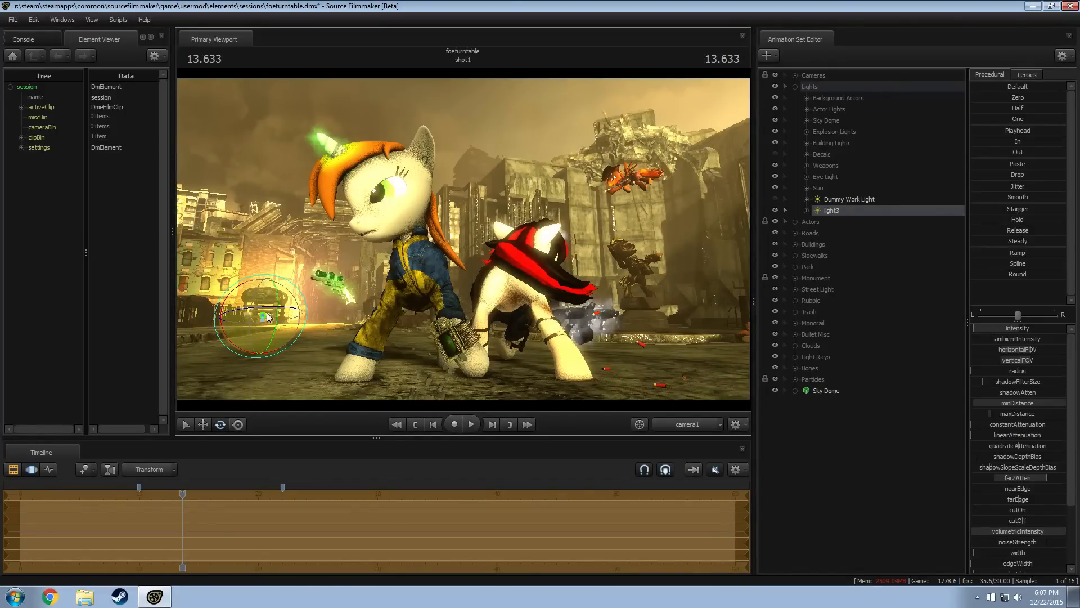
left_click_drag(267, 317, 265, 319)
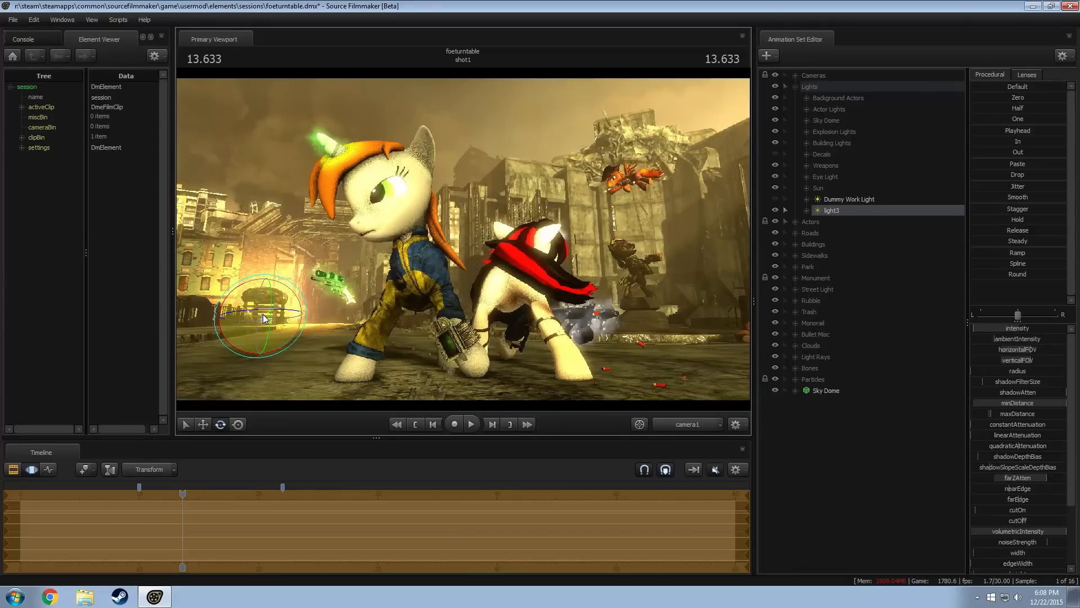
Increase light3's intensity and refine its rotation and position behind the round background structure
left_click(369, 469)
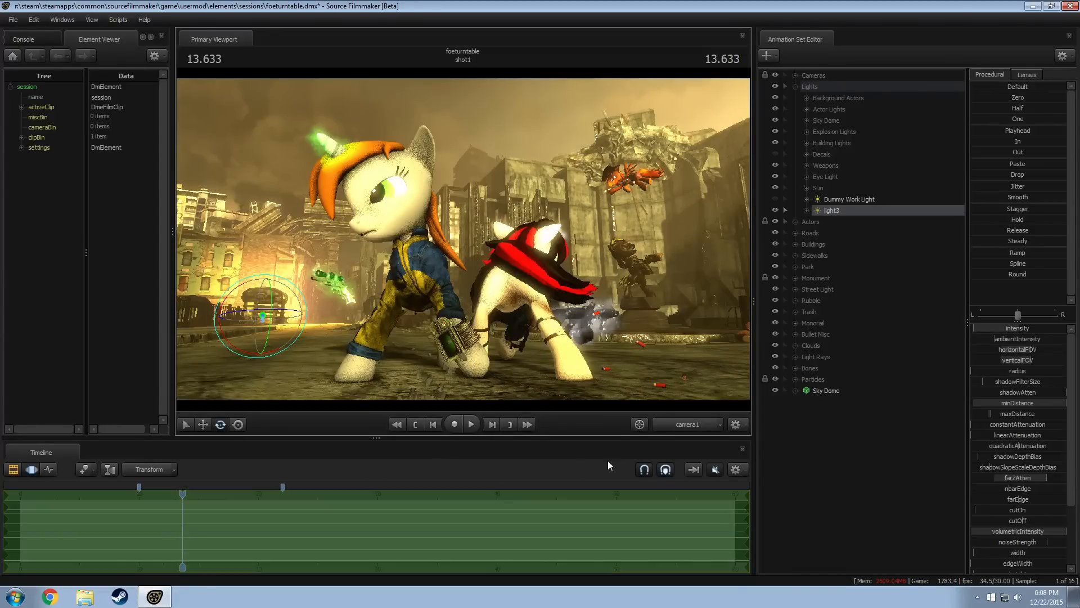
left_click(1024, 533)
left_click_drag(998, 329, 1002, 329)
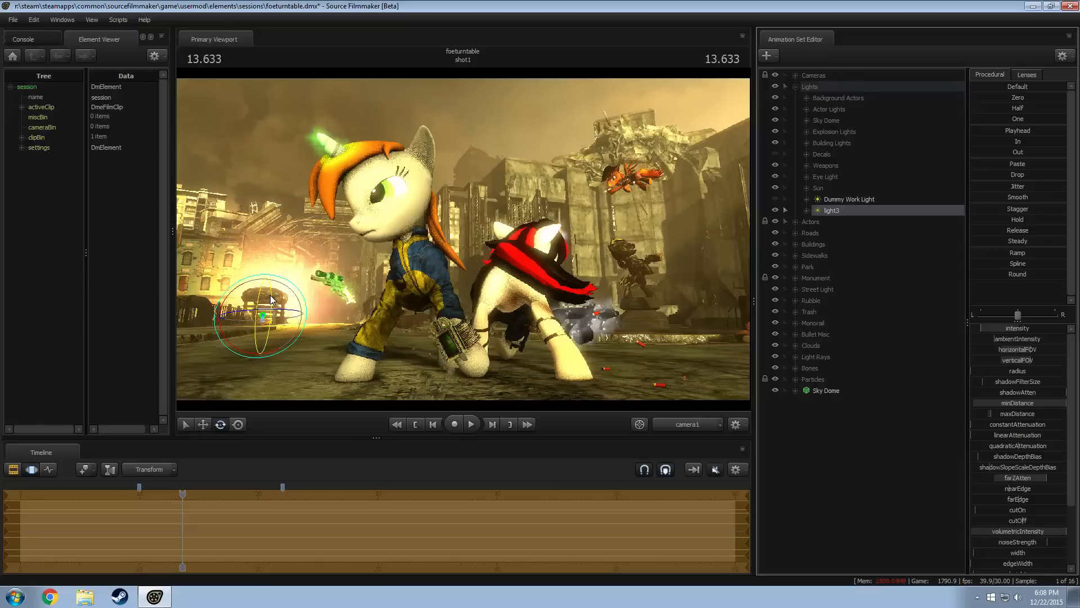
left_click_drag(271, 295, 265, 292)
key("w")
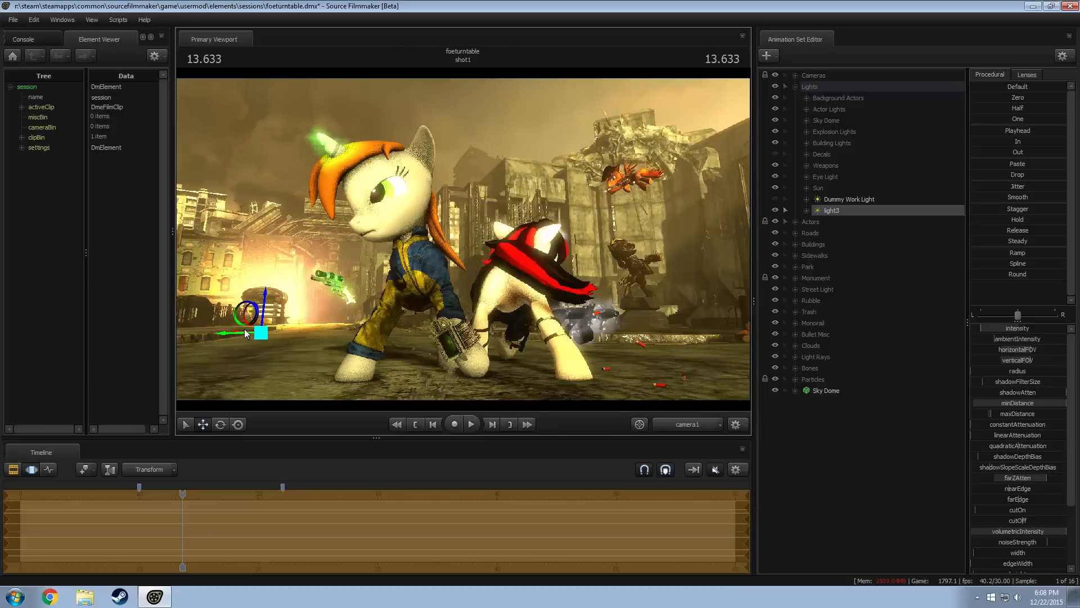
left_click_drag(246, 331, 254, 332)
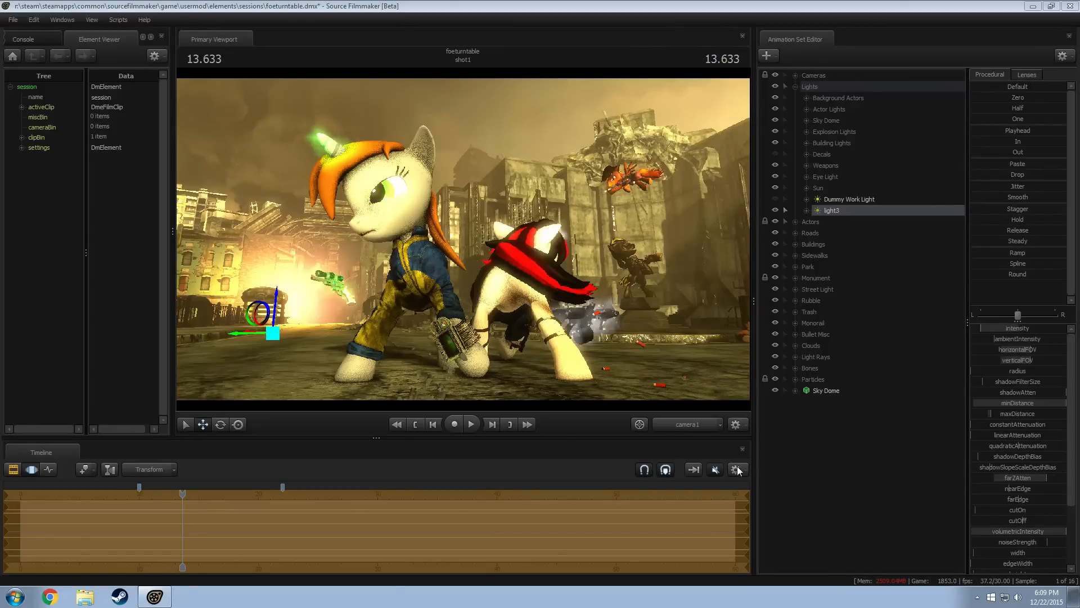
Compare light3's glow from the Work Camera and camera1, and inspect the refined camera1 render in the Clip Editor and Motion Editor
left_click(672, 427)
left_click(666, 424)
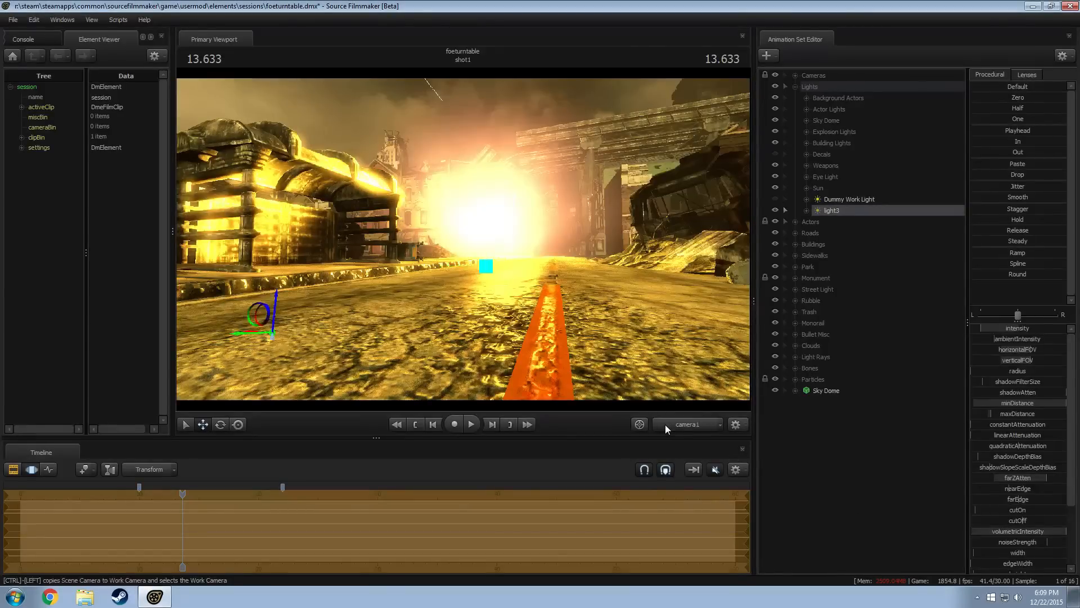
key("F2")
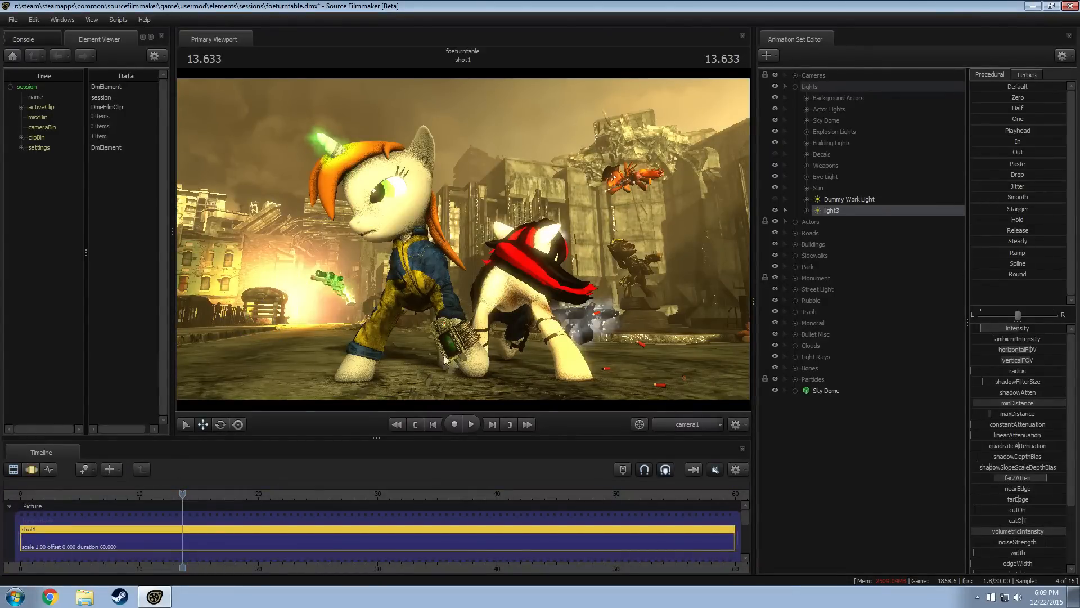
key("F3")
key("F2")
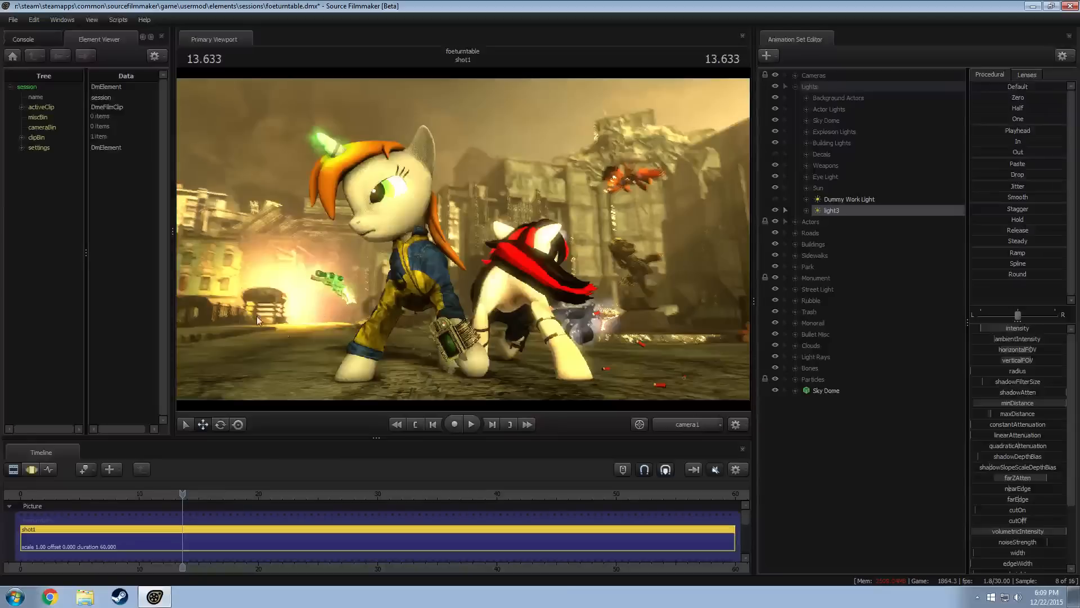
key("F3")
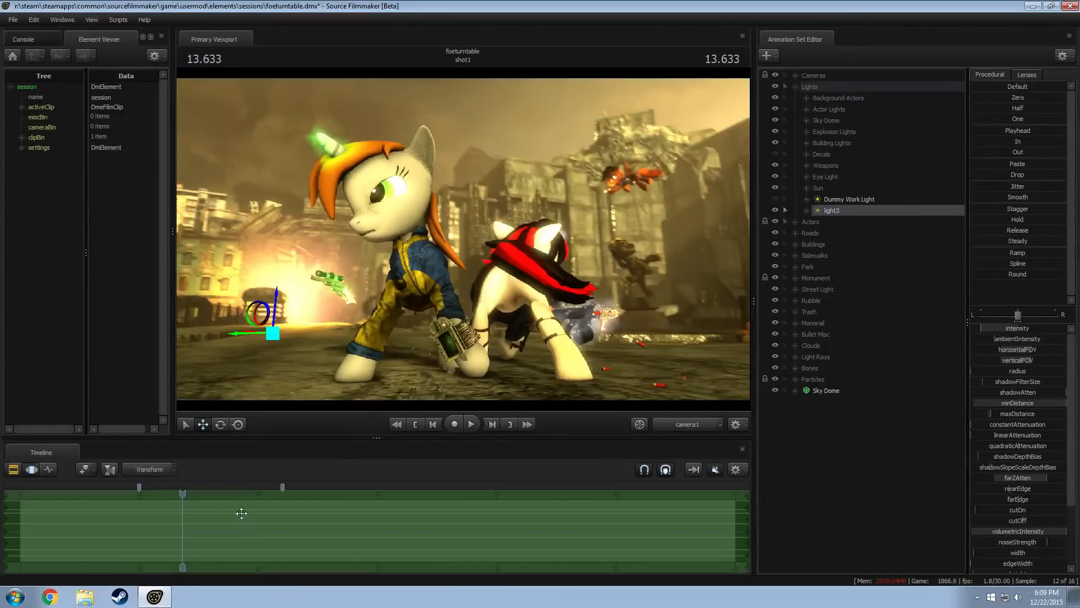
Set the playhead to 13.800 and slightly adjust light3's color_blue and color_green
mouse_move(183, 494)
left_mouse_down()
mouse_move(114, 505)
mouse_move(186, 505)
left_mouse_up()
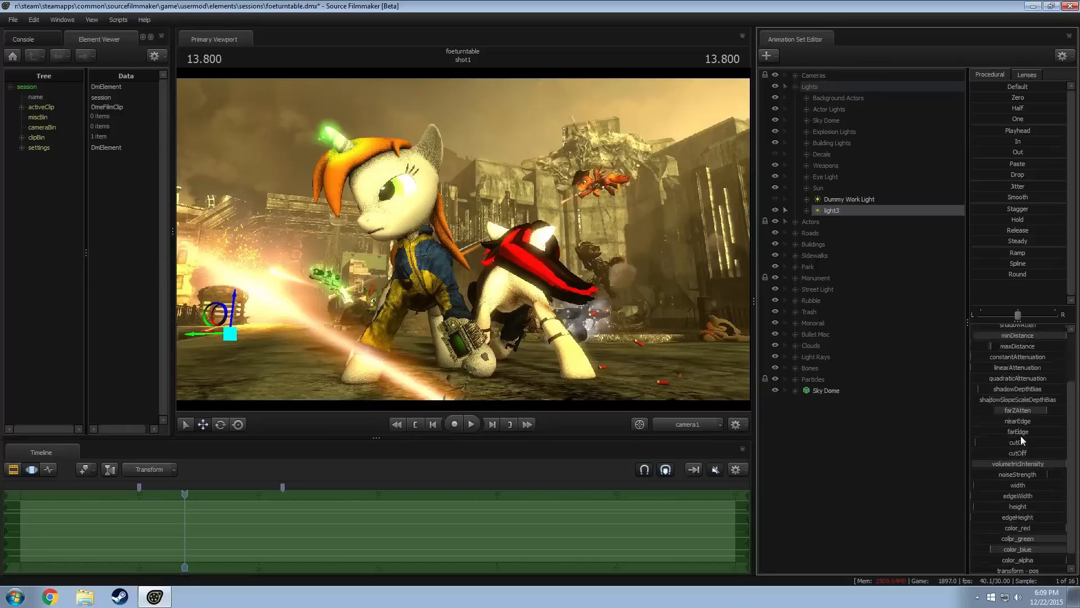
scroll(1020, 435, "down", 6)
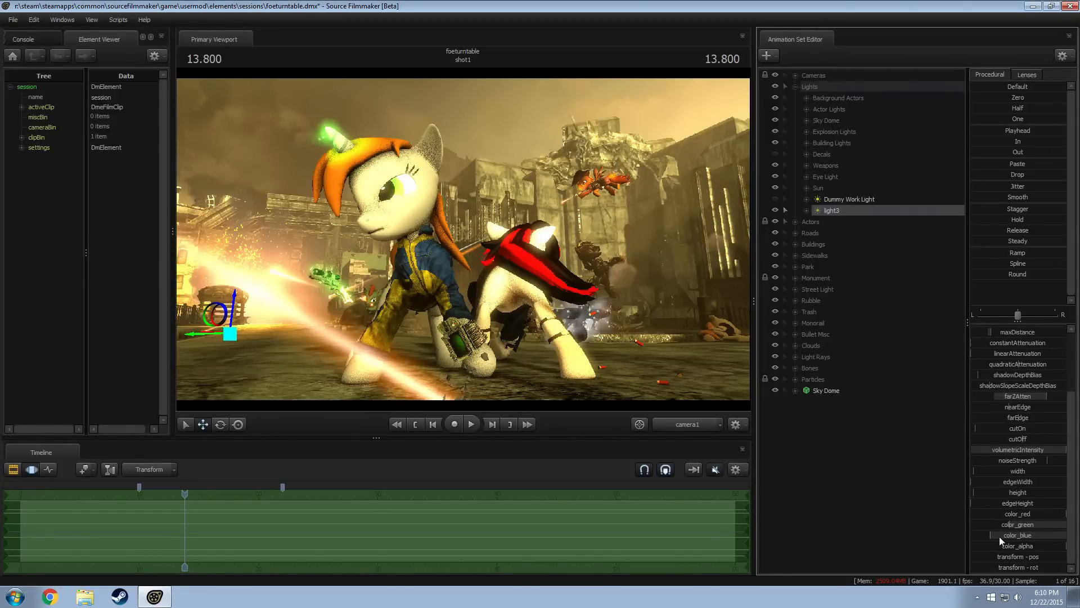
mouse_move(998, 536)
left_mouse_down()
mouse_move(1016, 523)
mouse_move(998, 523)
mouse_move(1024, 524)
mouse_move(1011, 523)
left_mouse_up()
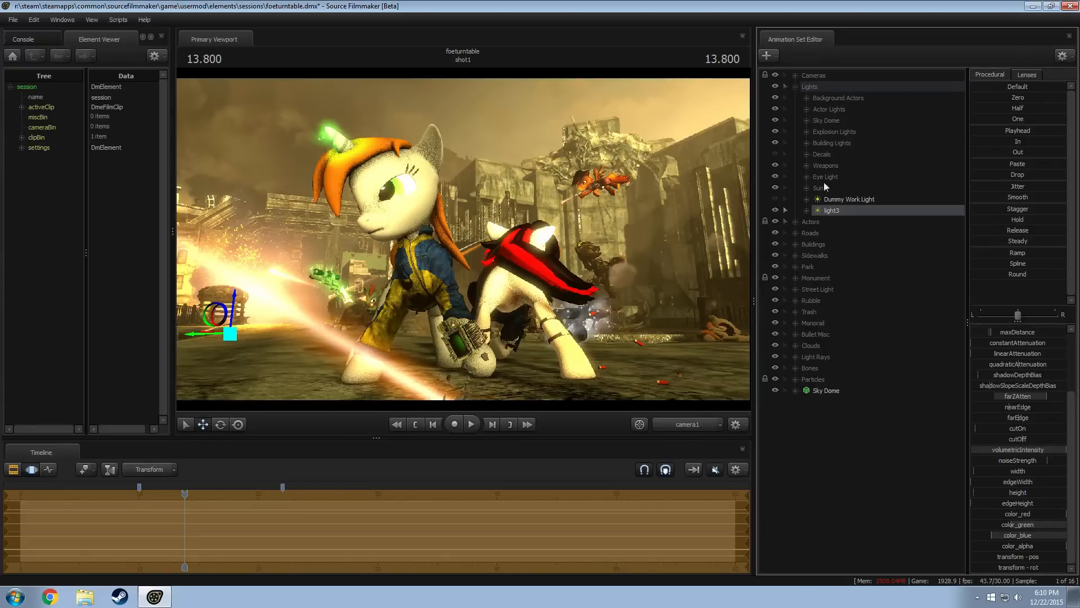
Isolate light3 at 13.600 by moving it out of the Lights group and hiding that group
left_click_drag(844, 211, 827, 395)
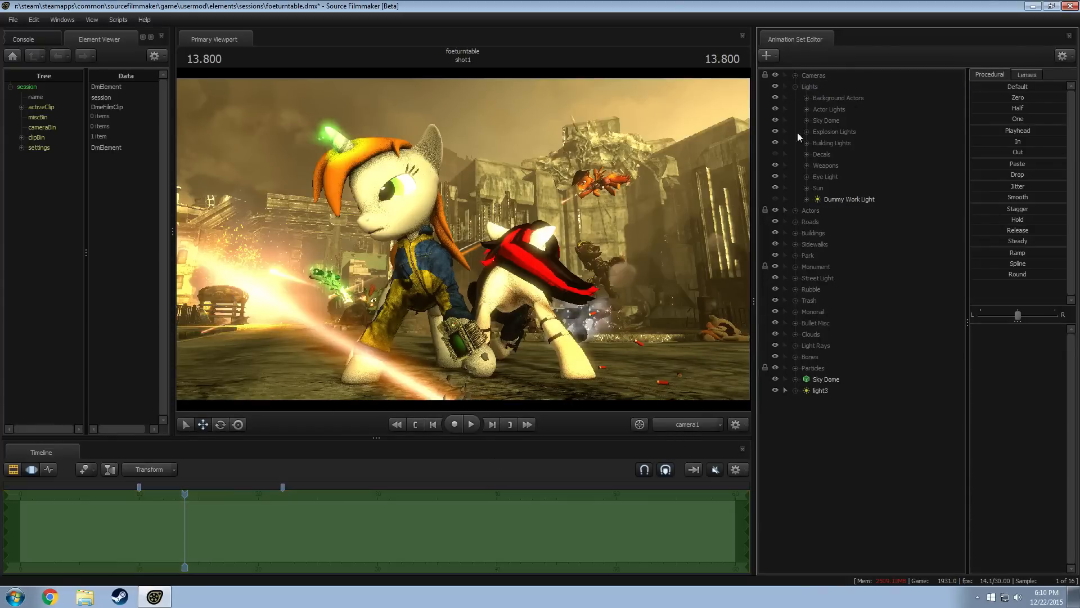
left_click(775, 86)
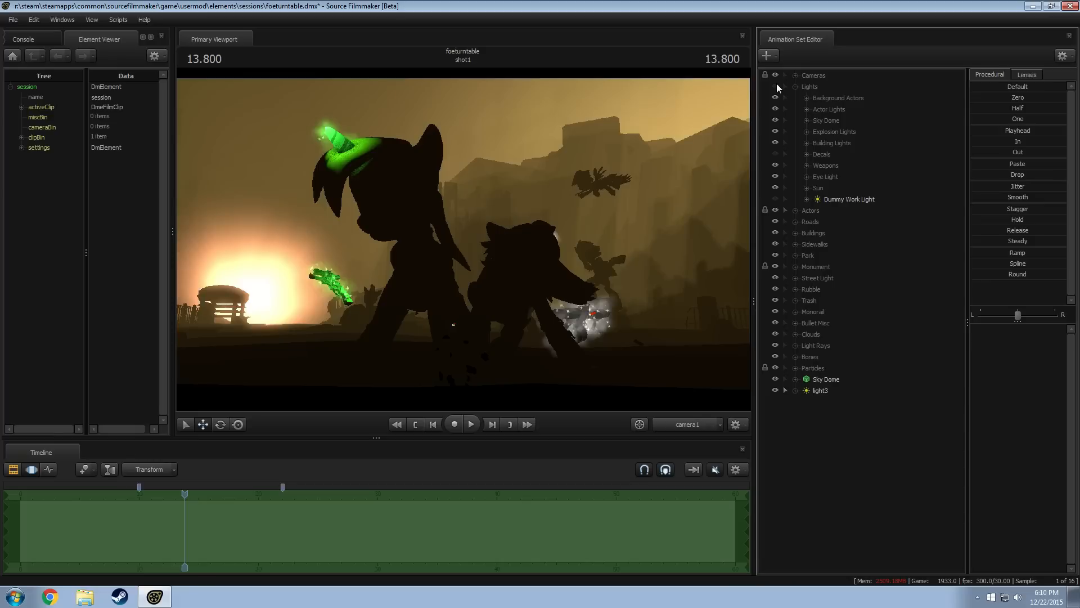
left_click_drag(185, 493, 182, 493)
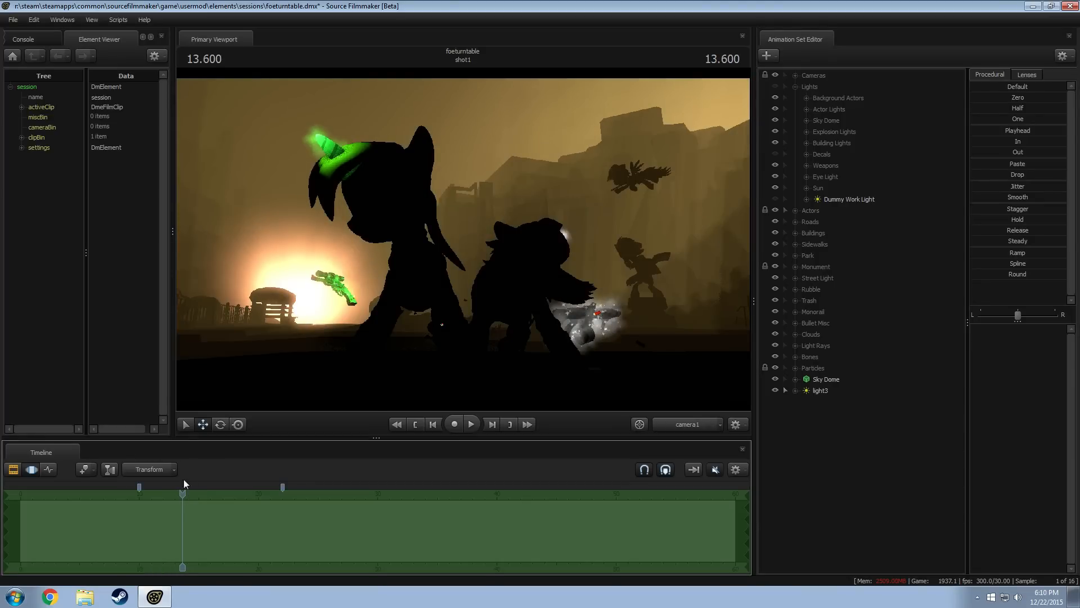
Raise light3's color_green and widen its horizontalFOV and verticalFOV
left_click(821, 390)
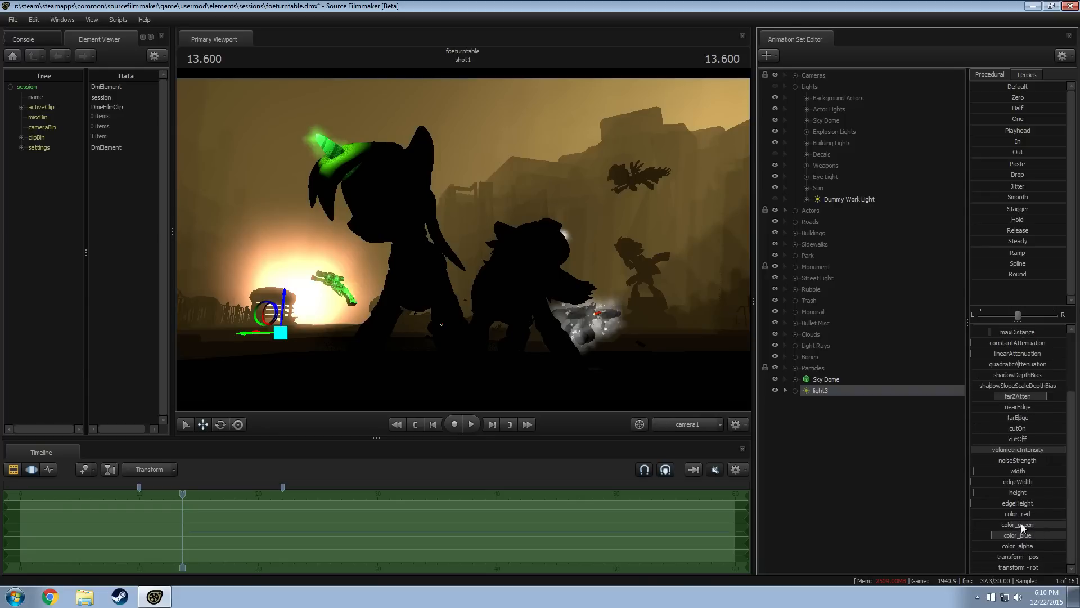
left_click_drag(1021, 524, 1026, 523)
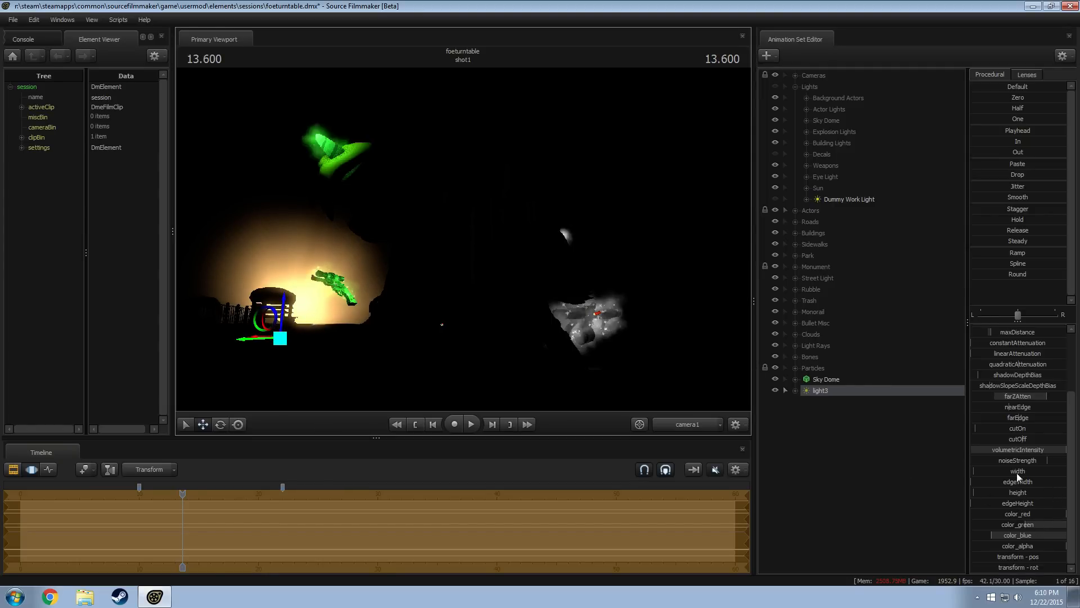
scroll(1023, 405, "up", 3)
left_click_drag(1020, 352, 1031, 361)
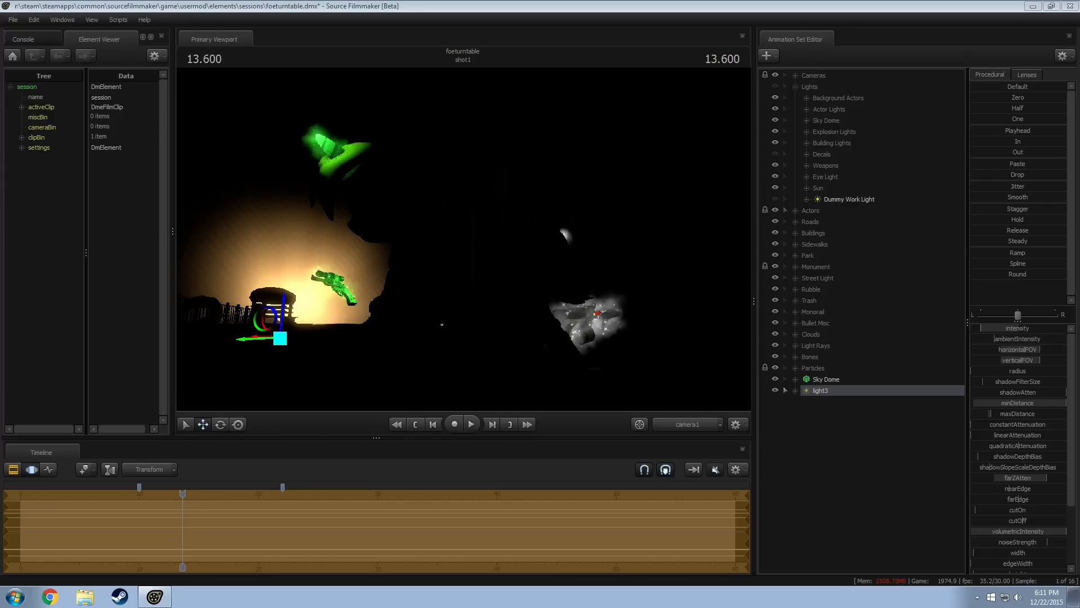
Minimize Source Filmmaker to view the explosion wallpaper, and place the Chrome window with "Fluttershy makes the Boom" on the desktop
left_click(1033, 7)
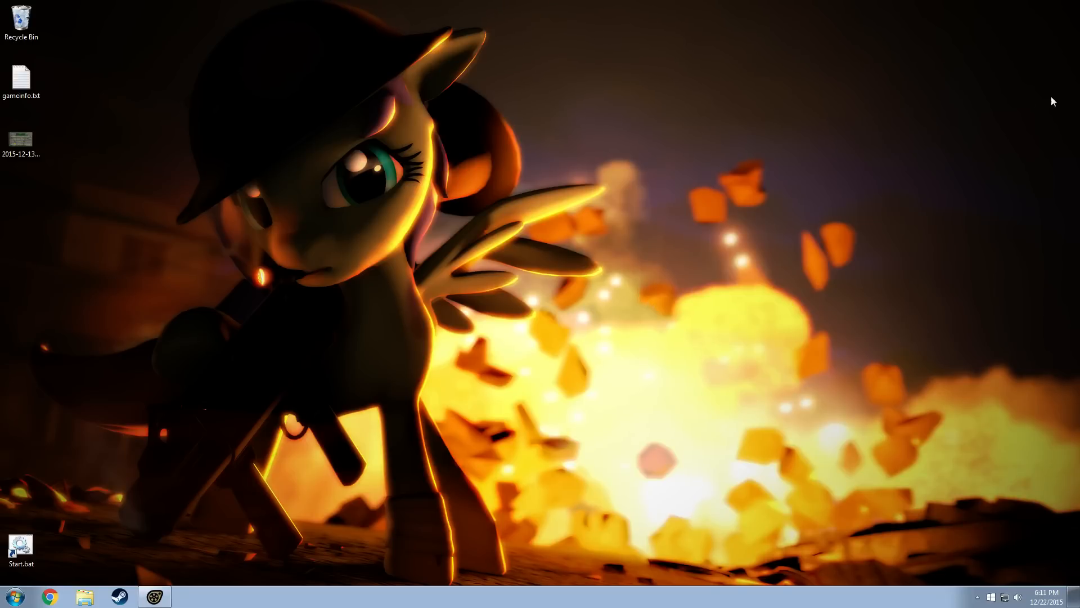
left_click_drag(1079, 96, 867, 45)
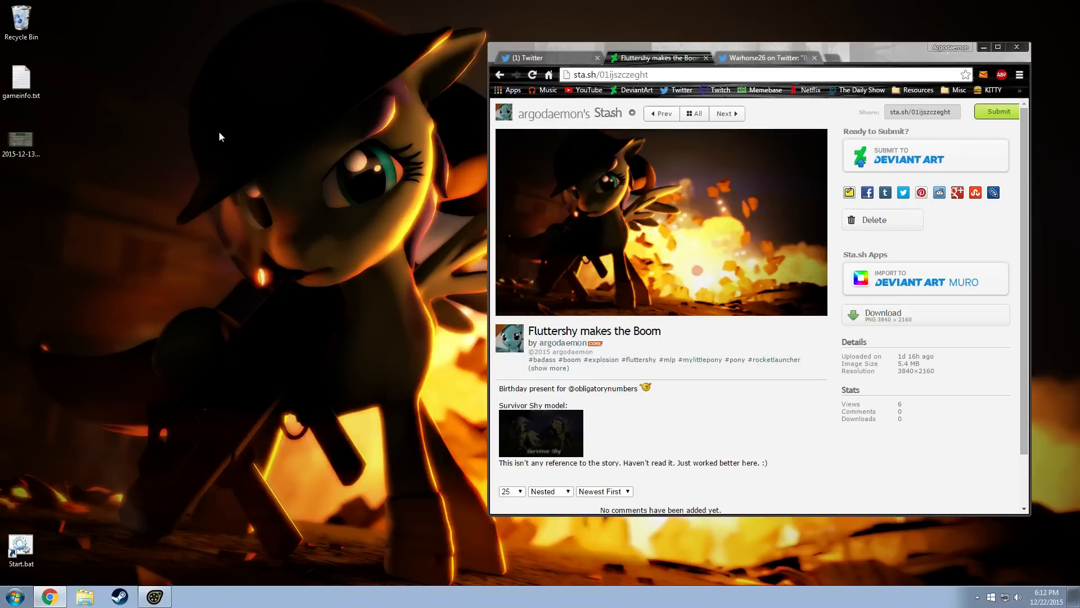
Open survivorshy_hair_000304.png from the survivershy folder under usermod's elements/sessions in Windows Explorer
left_click(84, 597)
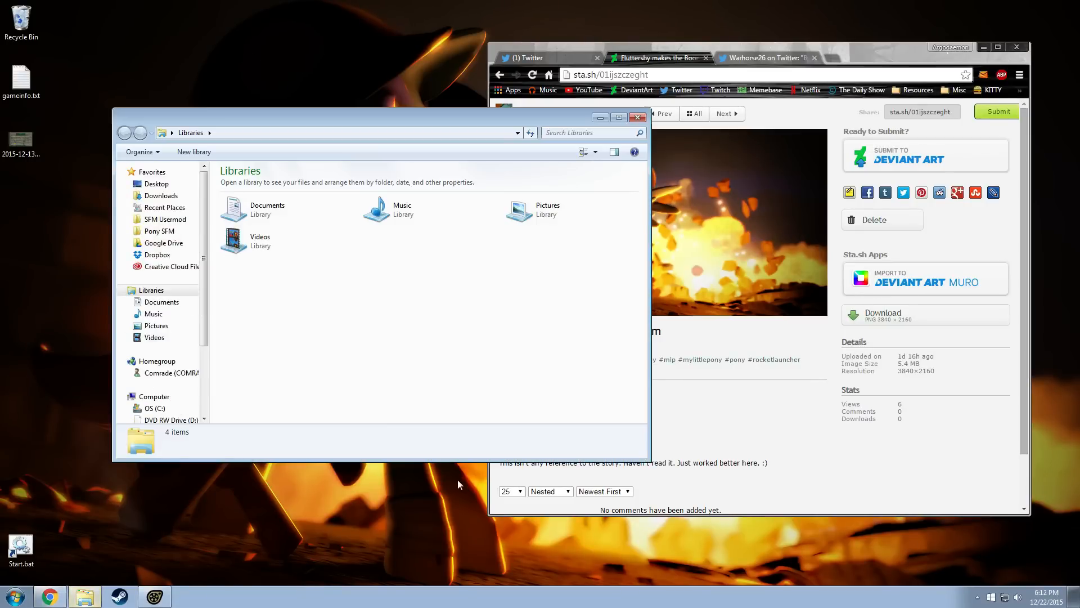
left_click(159, 231)
left_click(164, 219)
double_click(254, 231)
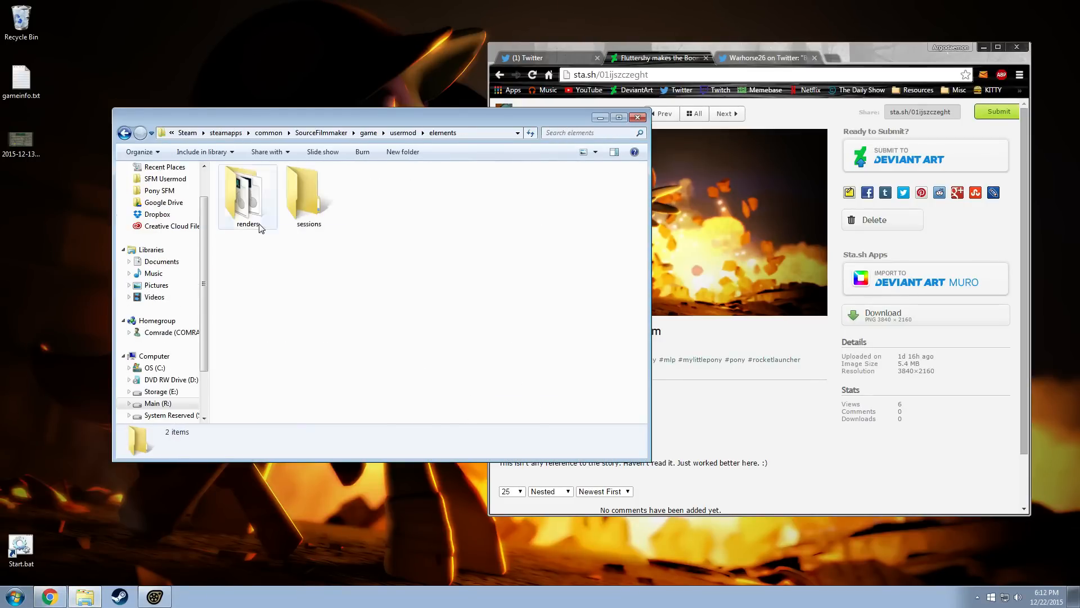
double_click(306, 197)
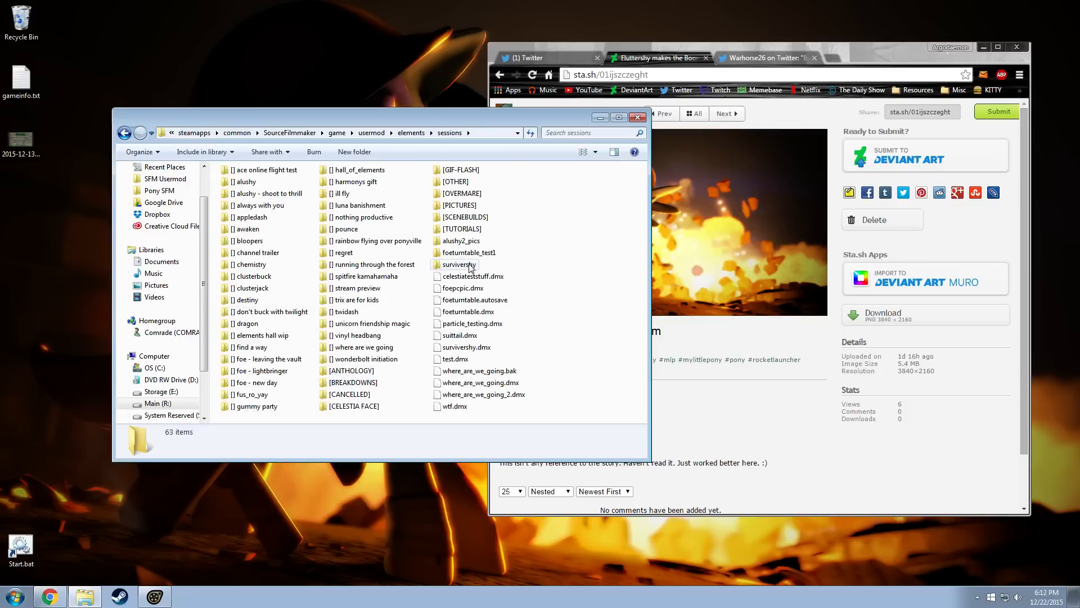
double_click(458, 265)
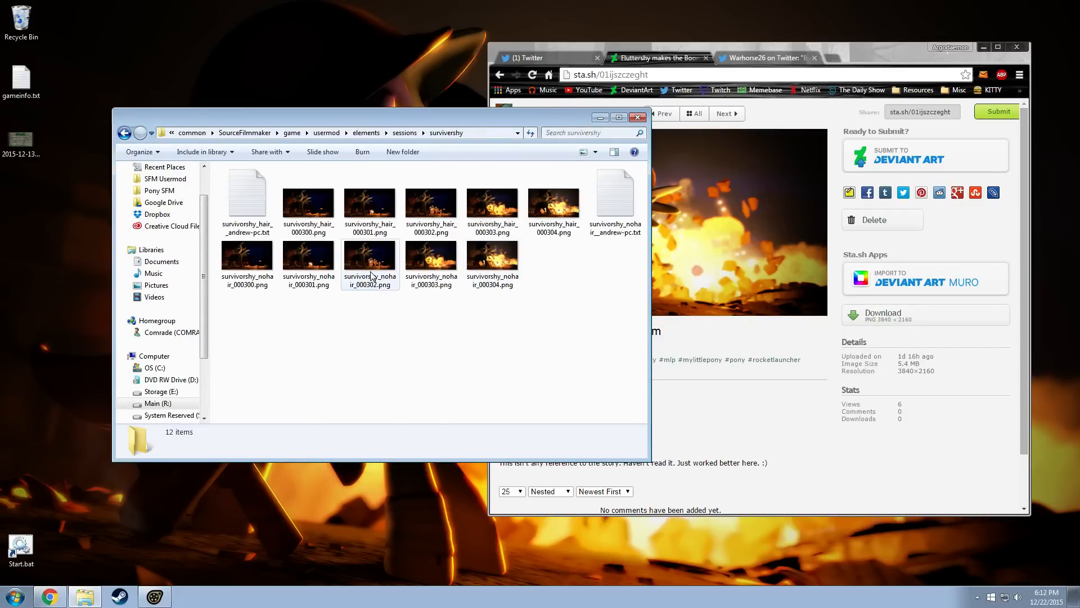
left_click(546, 202)
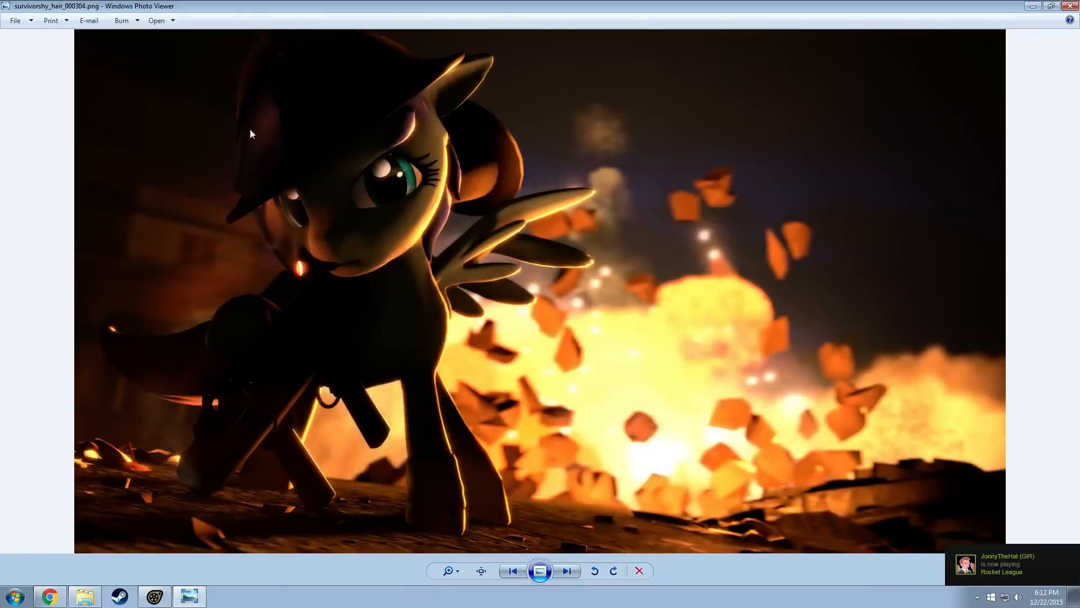
Examine the character's face and rim lighting up close in the hair render
scroll(259, 141, "up", 3)
scroll(311, 171, "down", 1)
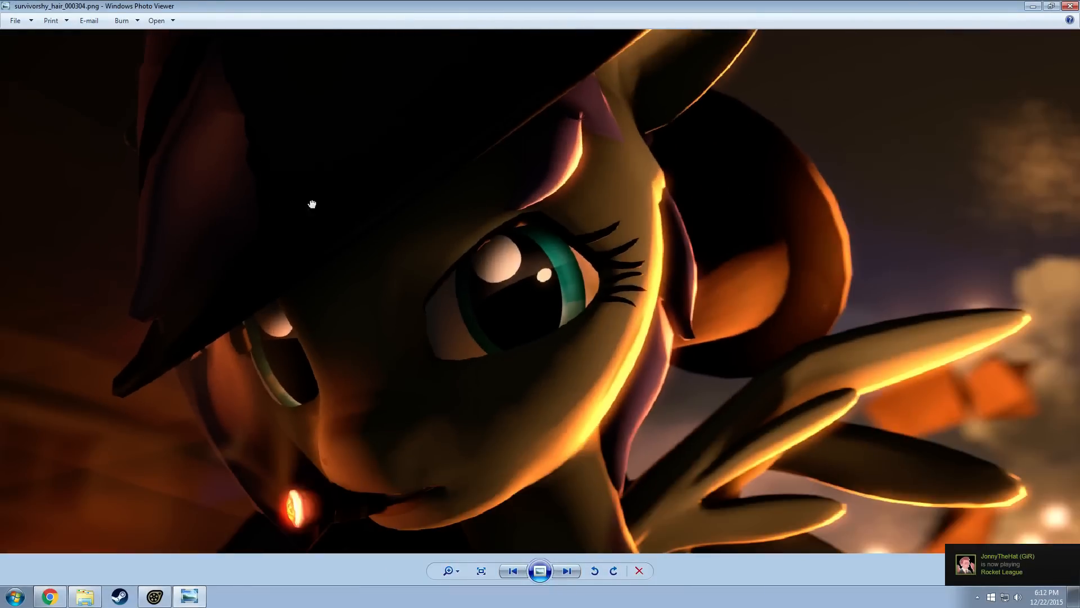
scroll(420, 232, "up", 3)
scroll(373, 269, "down", 5)
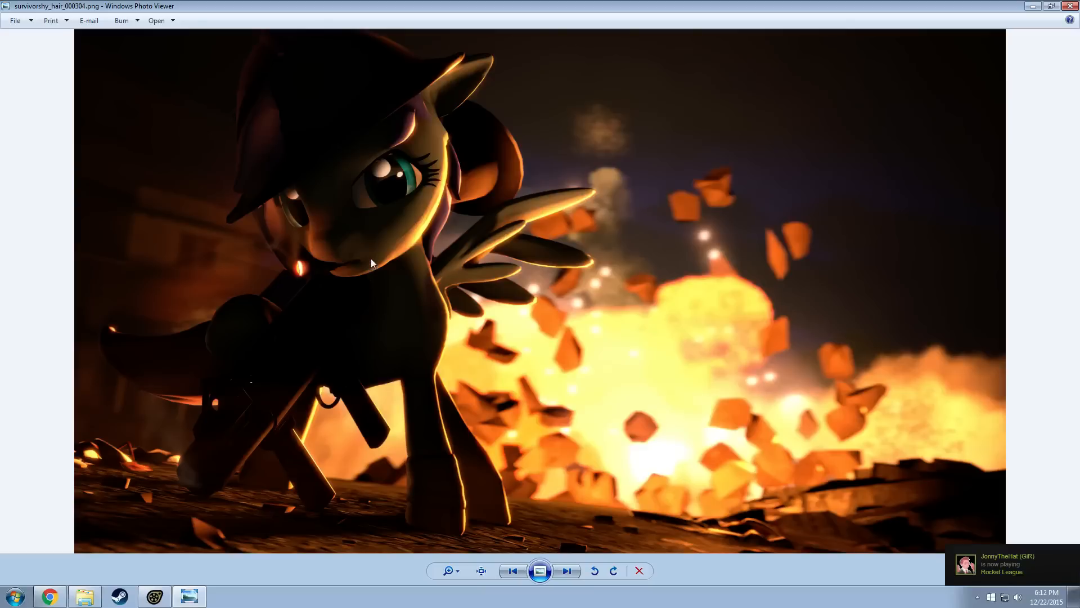
Switch to survivorshy_nohair_000304.png and examine the helmet, face and explosion up close
key("Right")
key("Right")
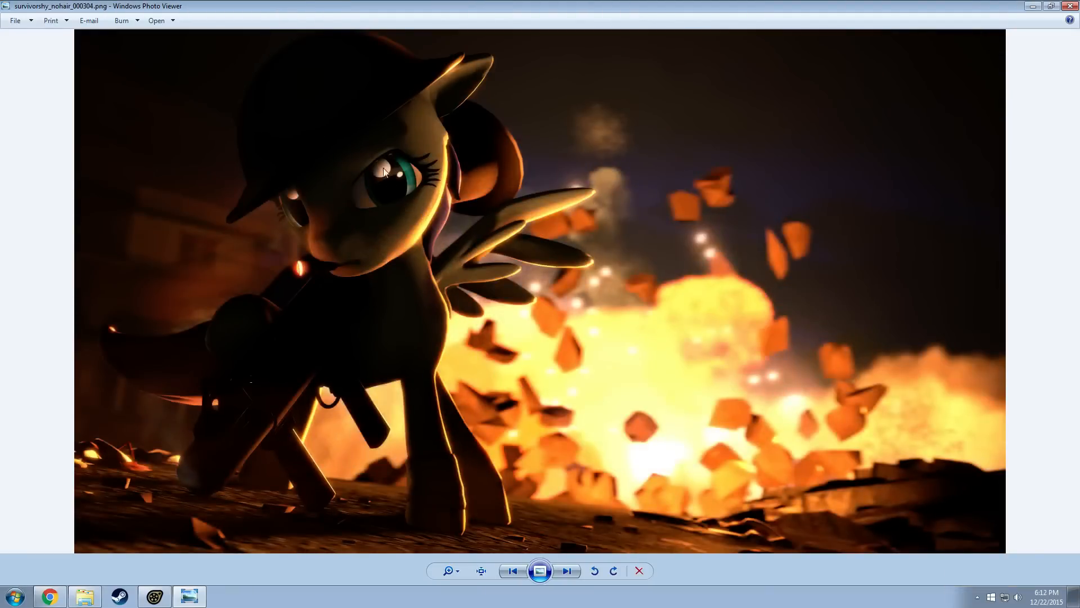
scroll(383, 172, "up", 3)
scroll(448, 276, "up", 1)
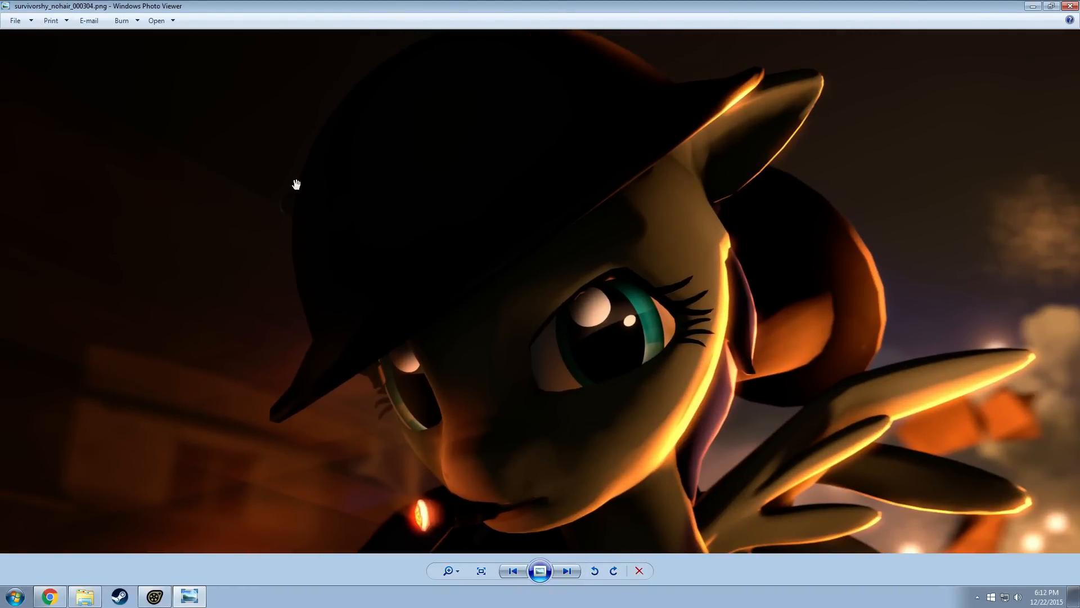
scroll(317, 341, "down", 5)
scroll(377, 286, "up", 5)
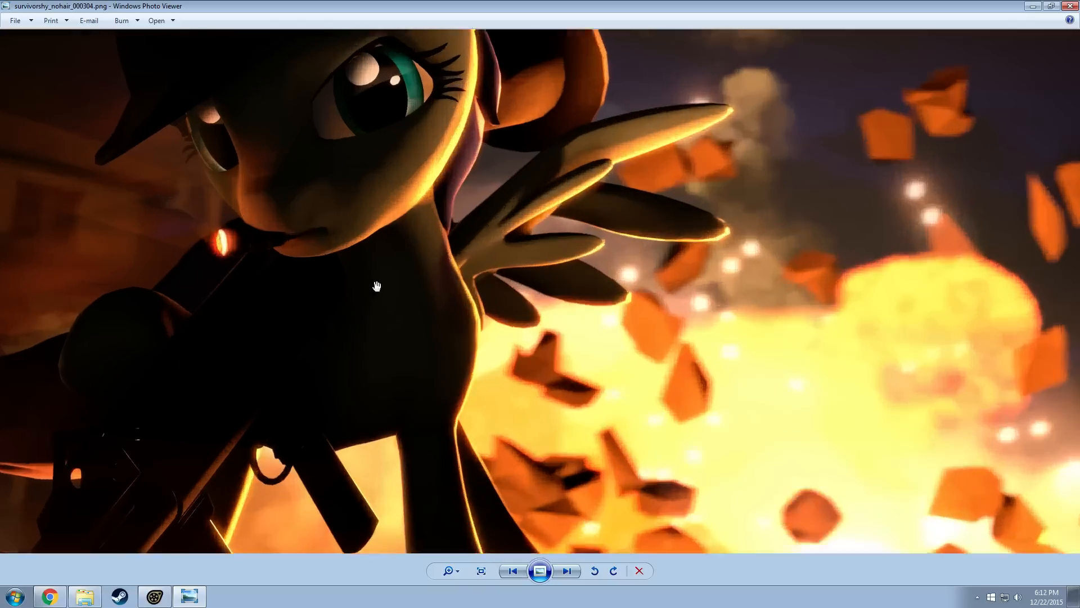
scroll(446, 308, "up", 4)
scroll(550, 205, "down", 5)
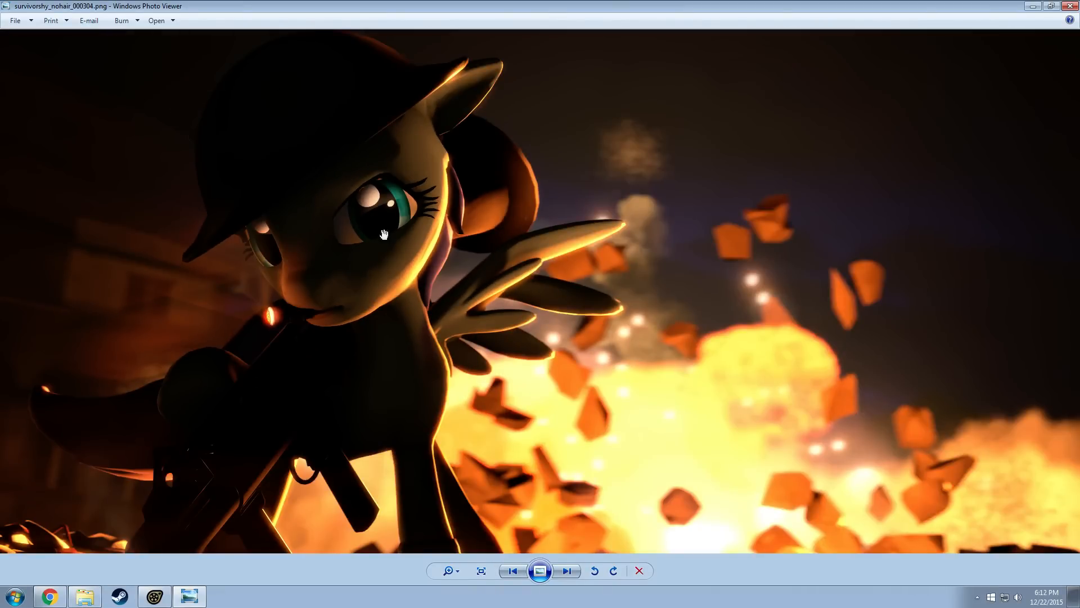
scroll(580, 341, "down", 1)
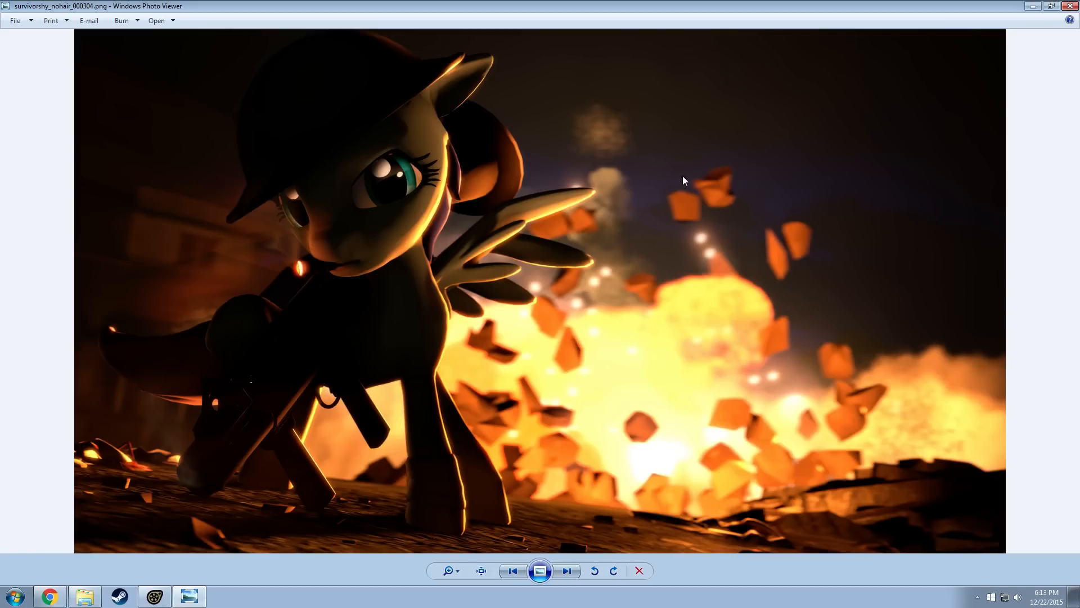
Close the image viewer and minimize the browser and Explorer windows to view the wallpaper
left_click(1070, 6)
left_click(985, 47)
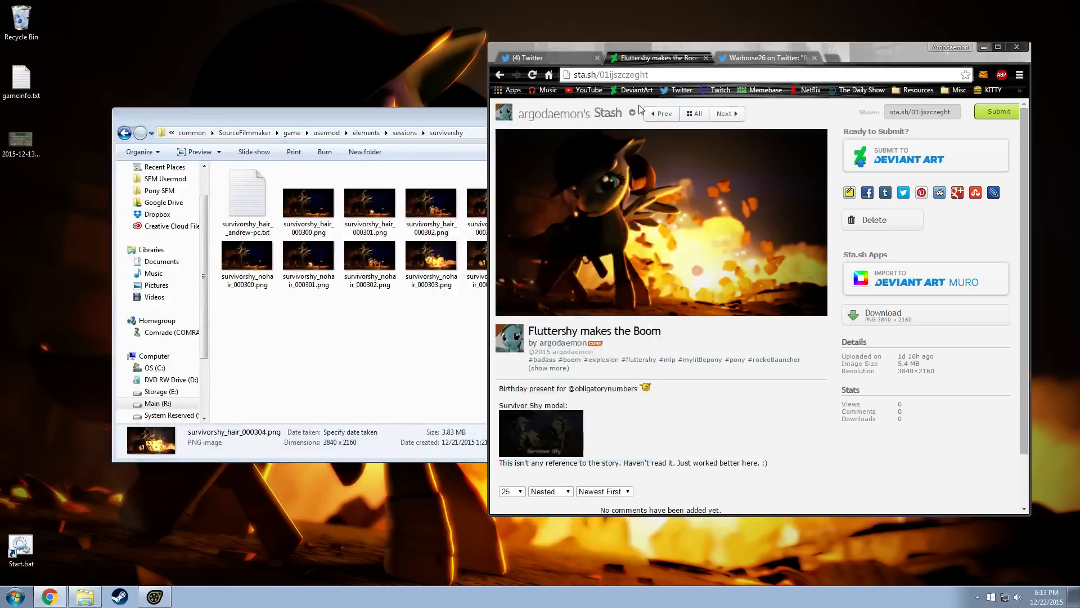
left_click(600, 117)
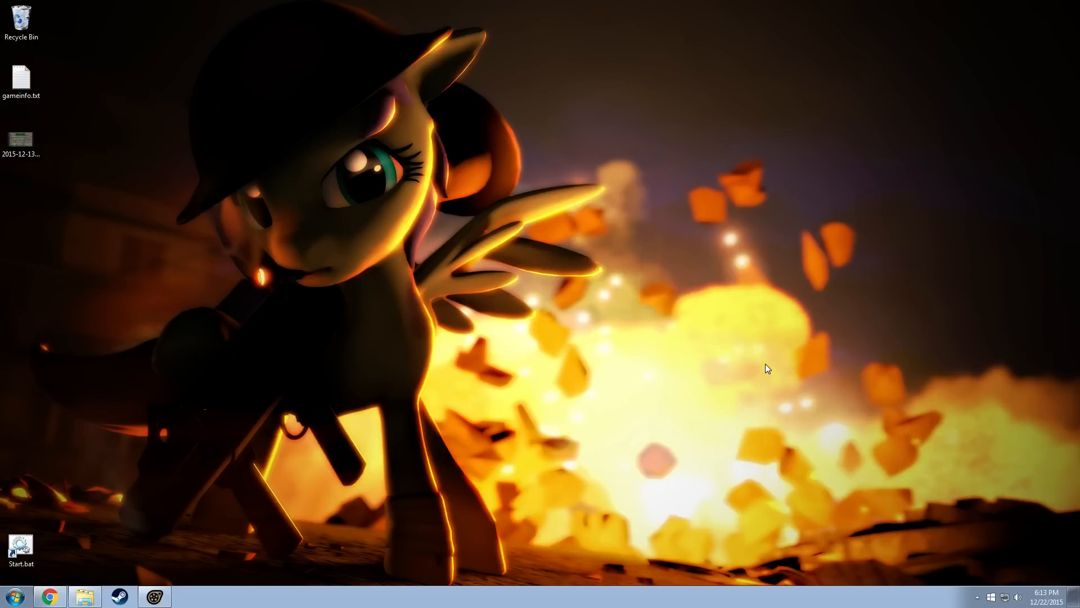
Bring Chrome back up and change the Stash artwork's title to "Fluttershy Makes the Boom"
left_click(63, 600)
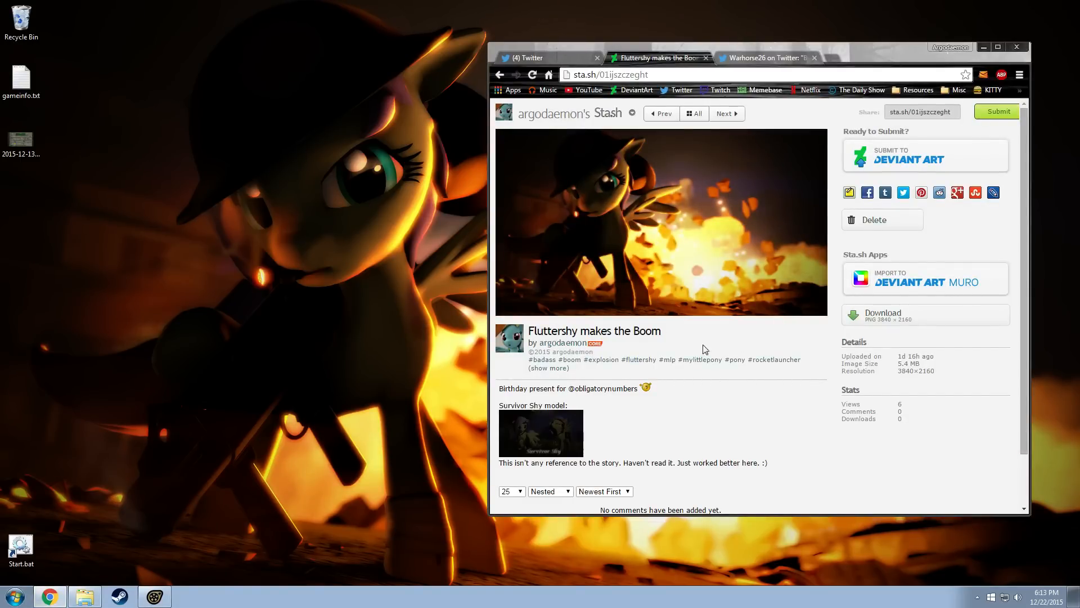
triple_click(588, 332)
left_click(588, 332)
key("Delete")
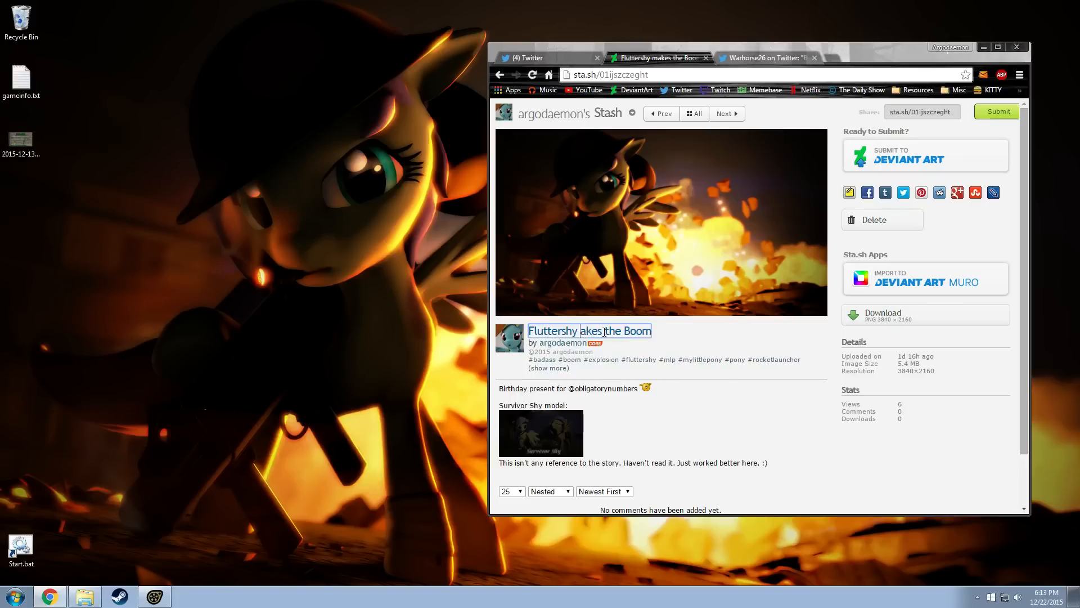
type("M")
left_click(670, 385)
left_click(715, 372)
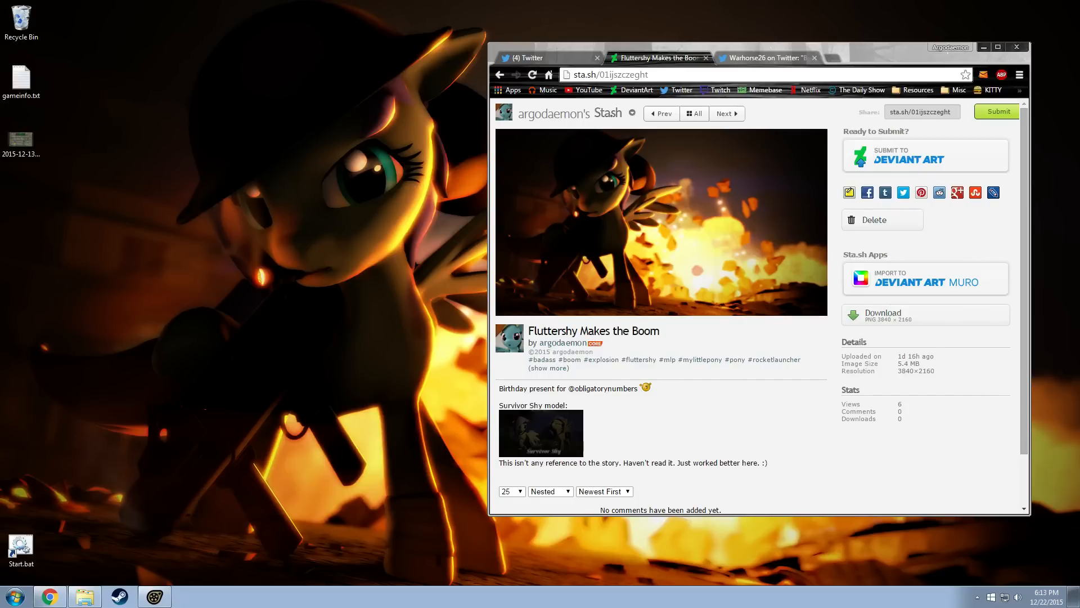
Start submitting the artwork to DeviantArt and review the form's category, gallery, group and agreement settings
scroll(700, 344, "down", 1)
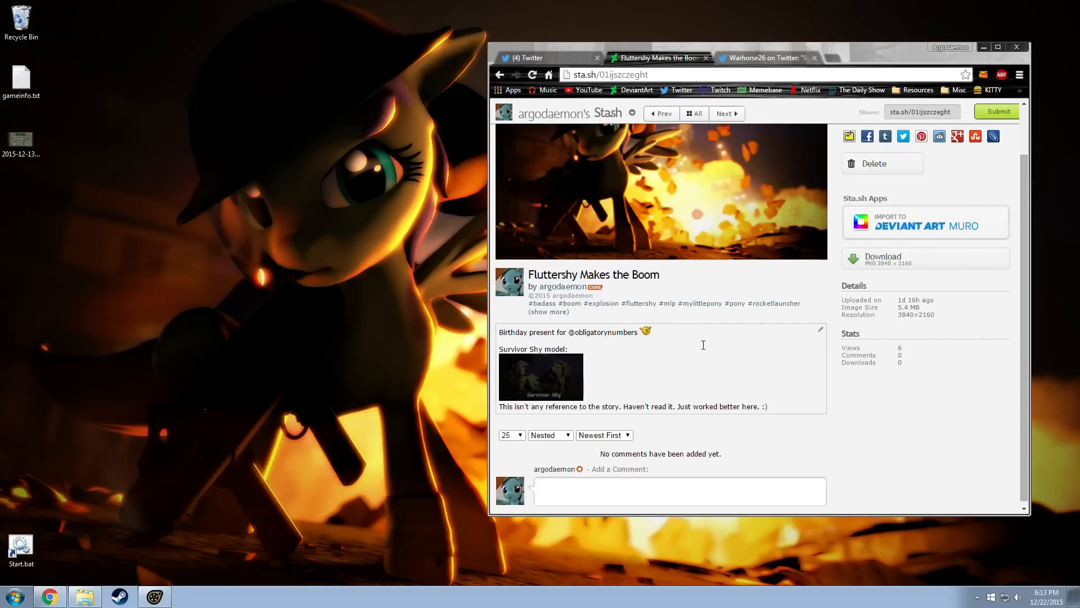
left_click(996, 115)
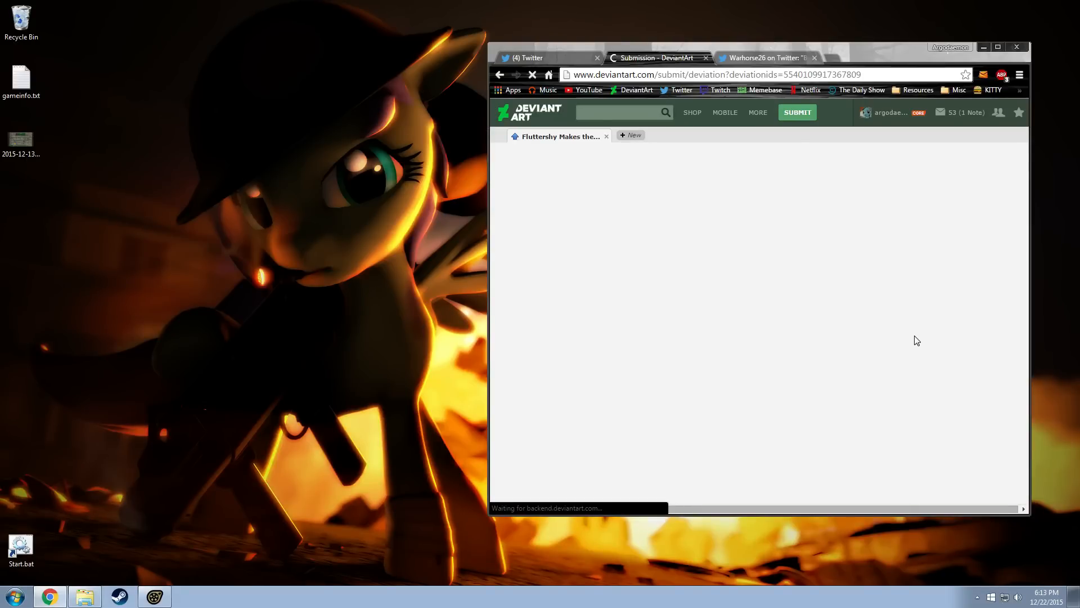
scroll(900, 355, "down", 5)
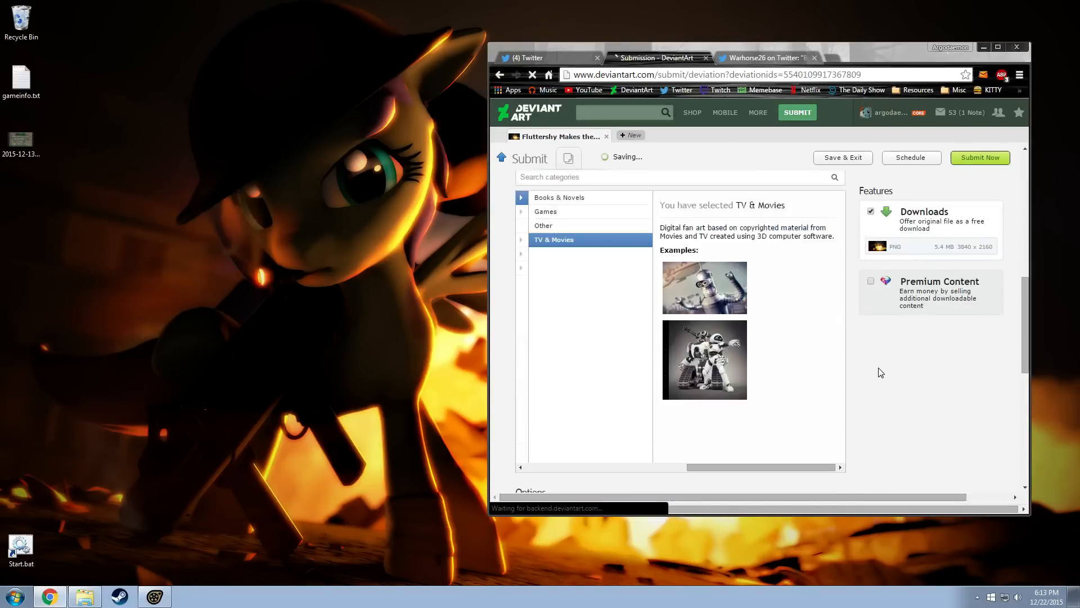
scroll(881, 373, "down", 5)
scroll(893, 367, "down", 1)
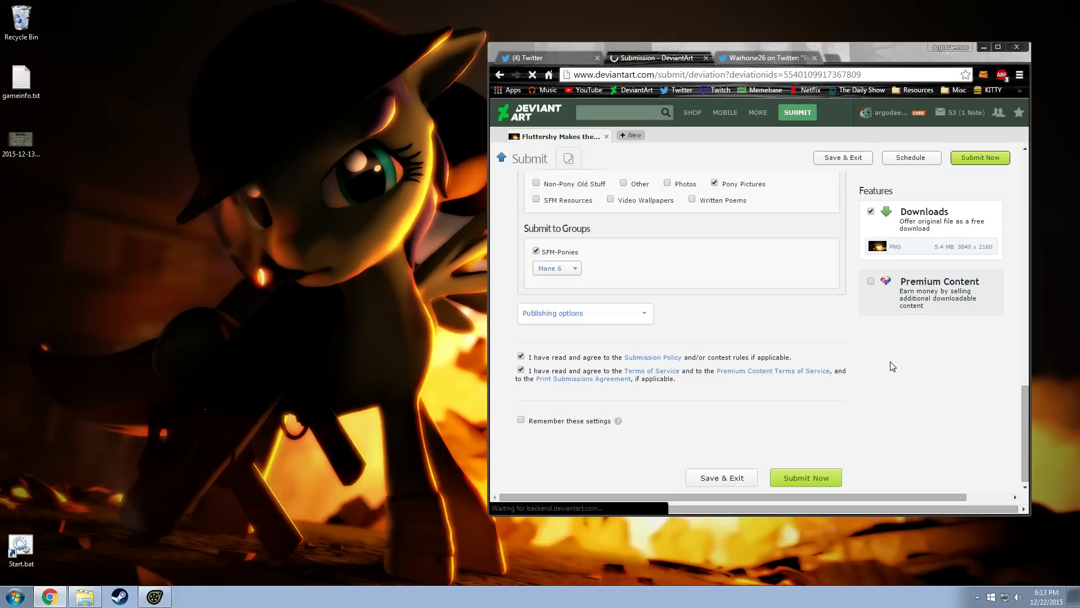
scroll(892, 365, "up", 5)
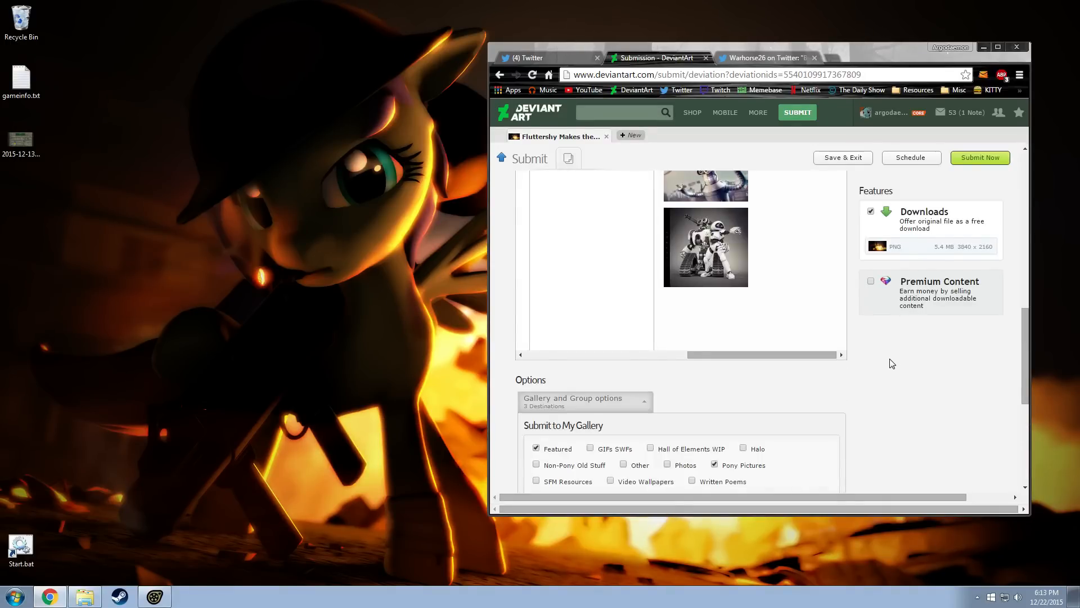
scroll(890, 362, "up", 10)
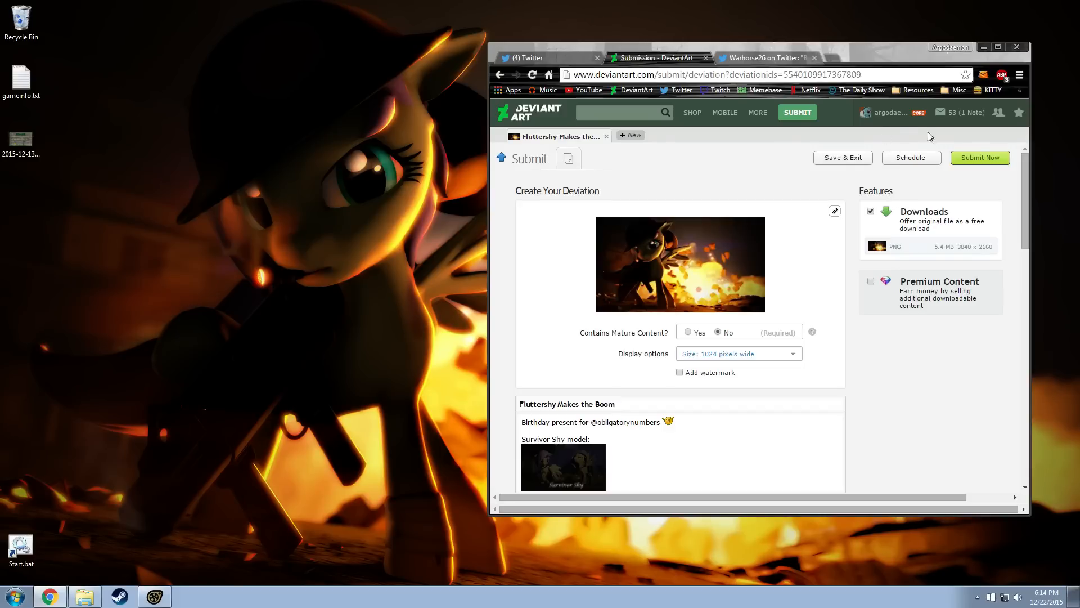
Publish the deviation, view its page in a maximized window, and minimize the browser
left_click(979, 162)
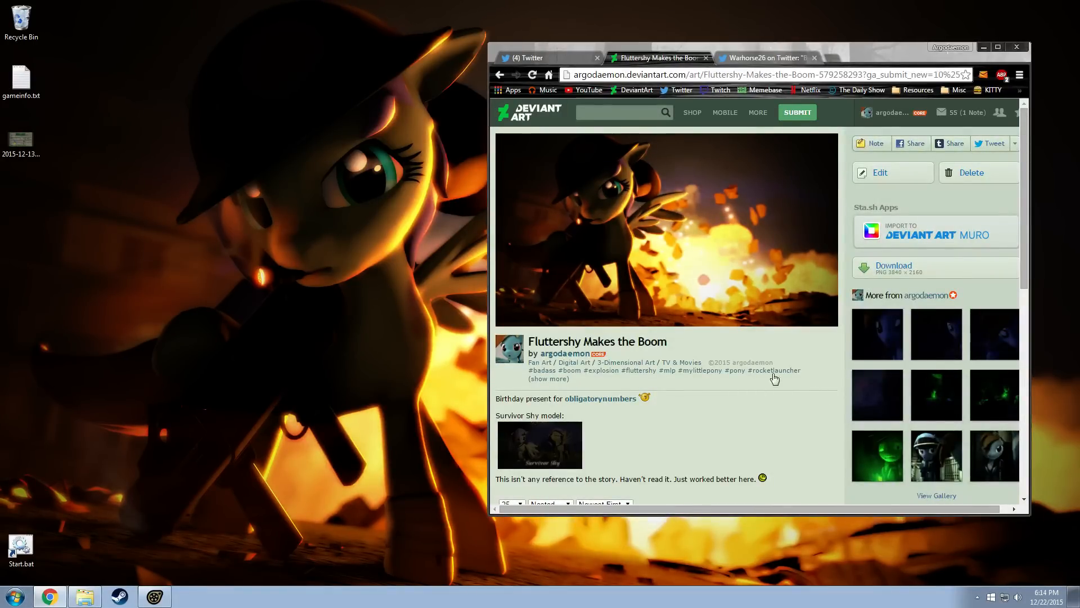
double_click(890, 52)
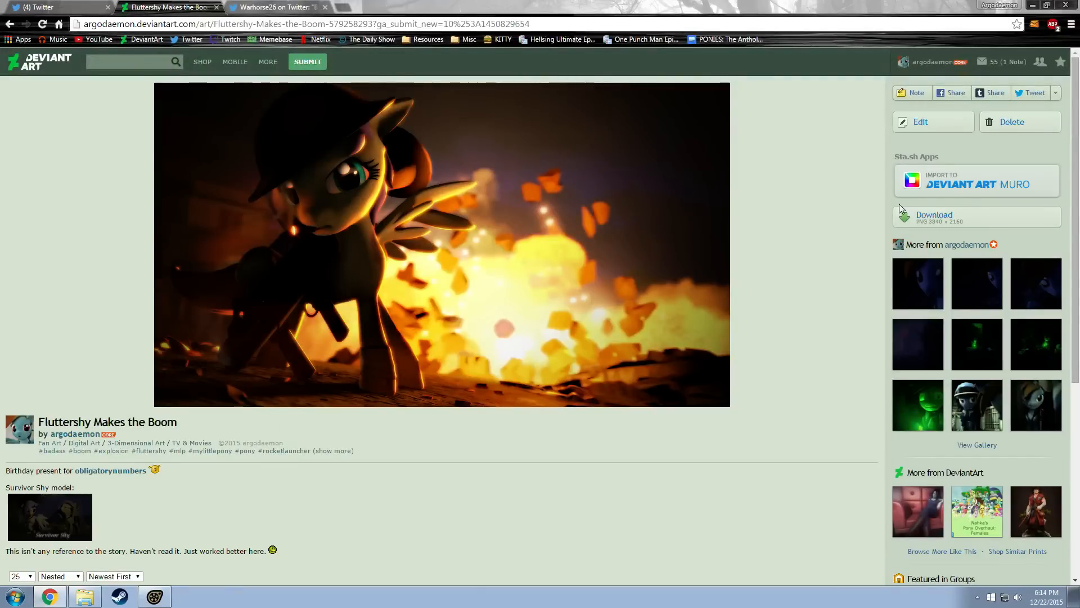
left_click(1033, 5)
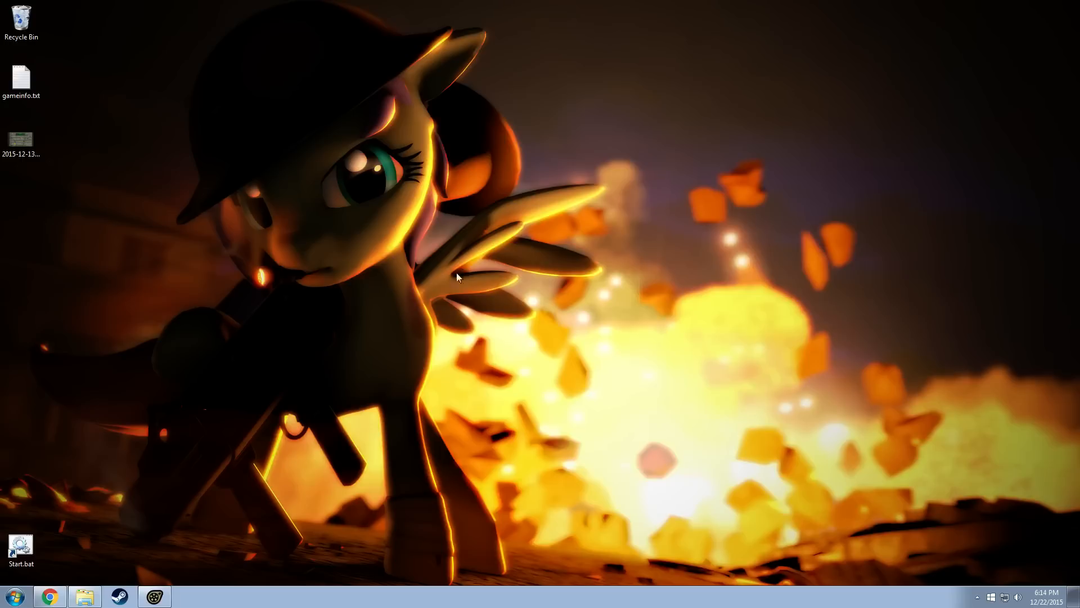
Launch Photoshop and open the recent document Survivor Shy.psd
left_click(15, 597)
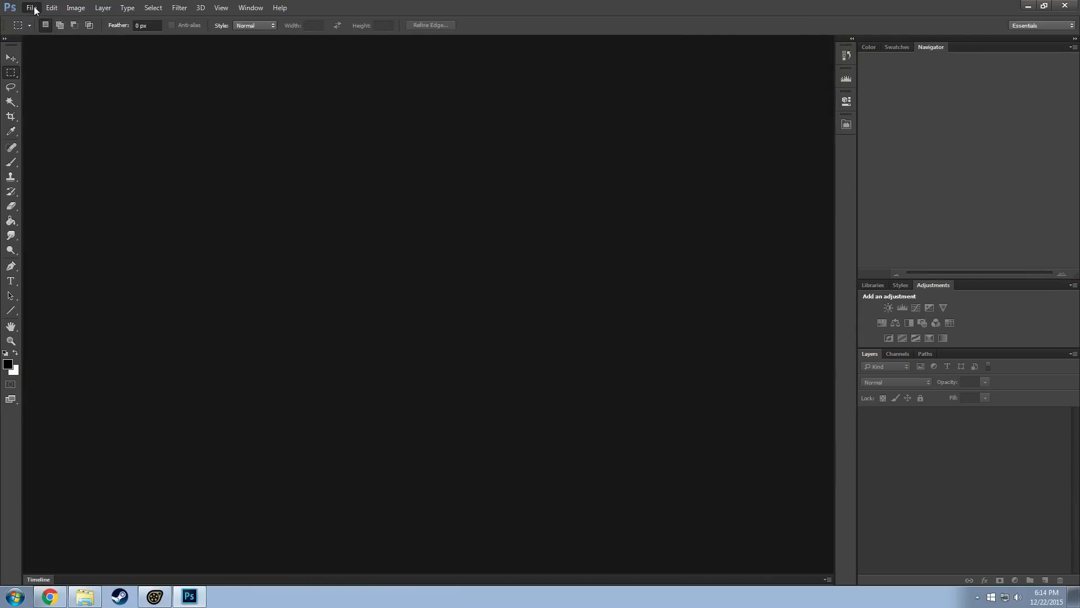
left_click(31, 5)
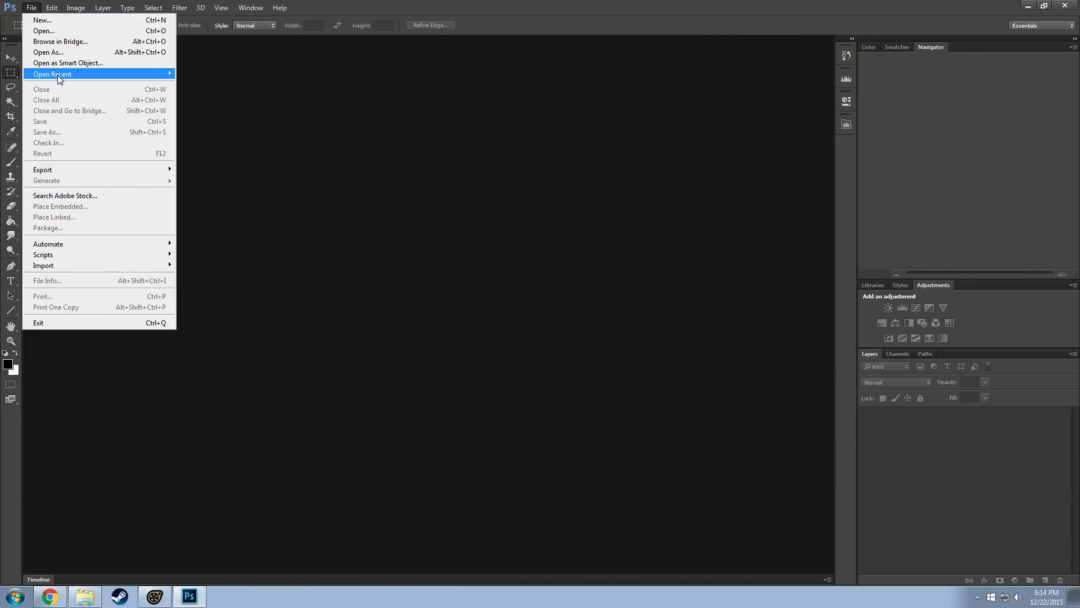
mouse_move(57, 75)
left_click(209, 74)
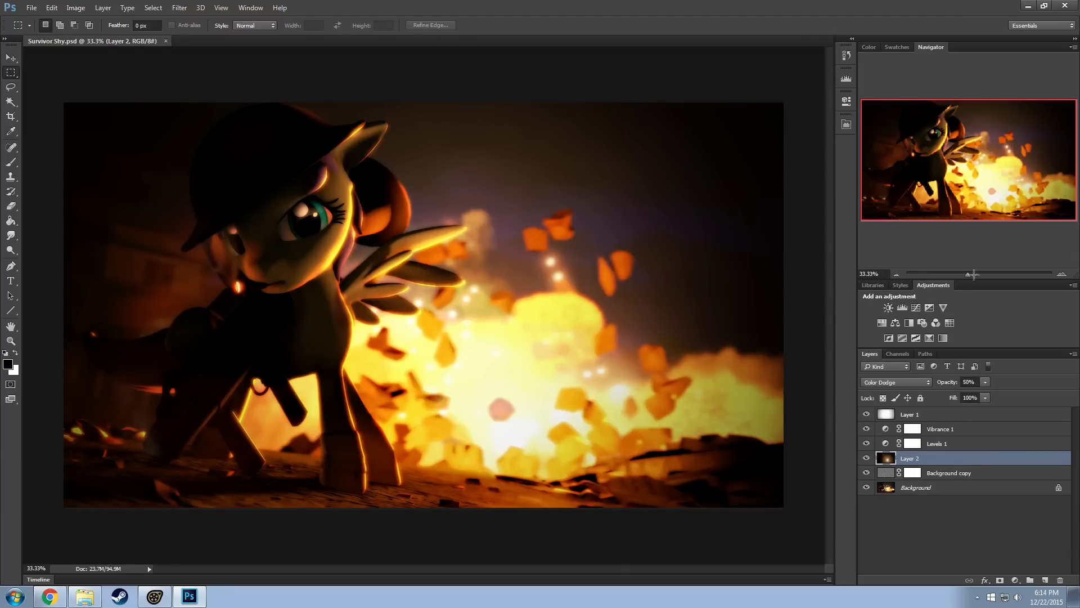
Hide the Background copy layer and compare its effect on the character close up and at 50% zoom
scroll(816, 197, "down", 2, "alt")
scroll(341, 284, "up", 3, "alt")
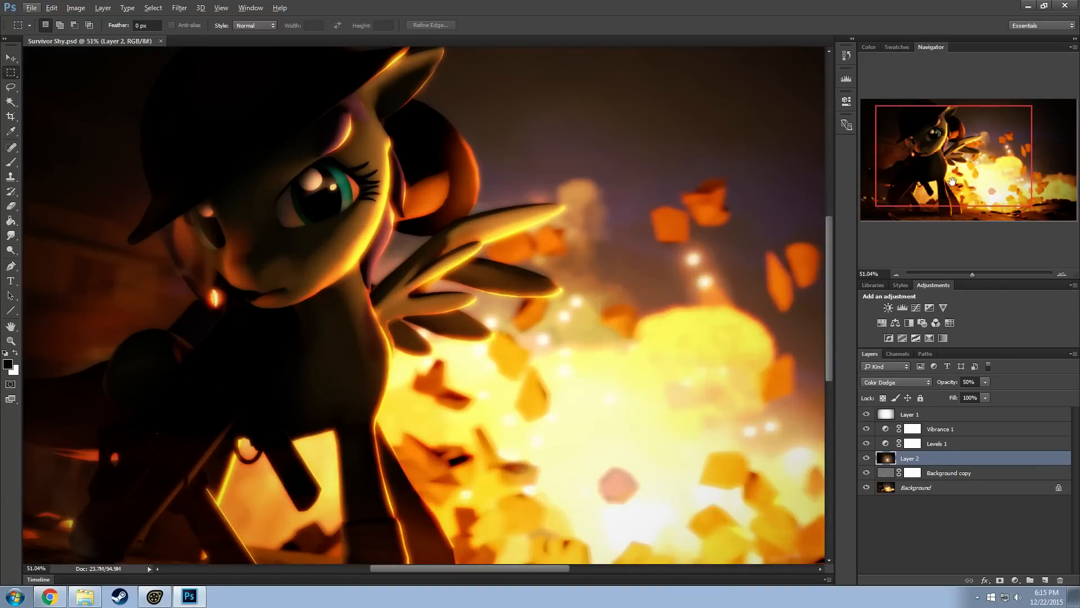
left_click_drag(952, 182, 938, 177)
scroll(471, 198, "up", 4, "alt")
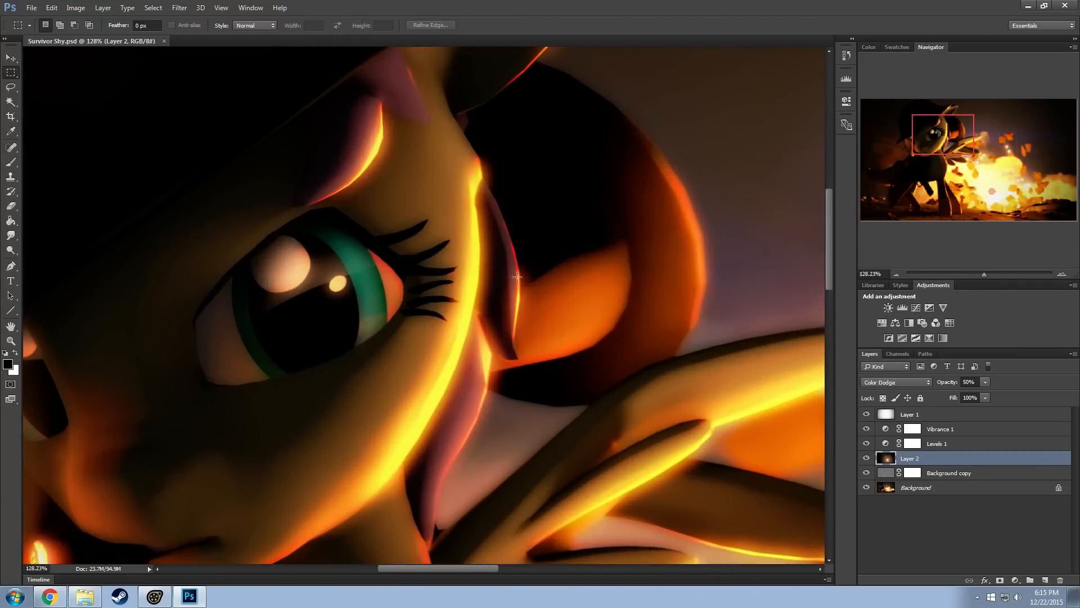
left_click(867, 473)
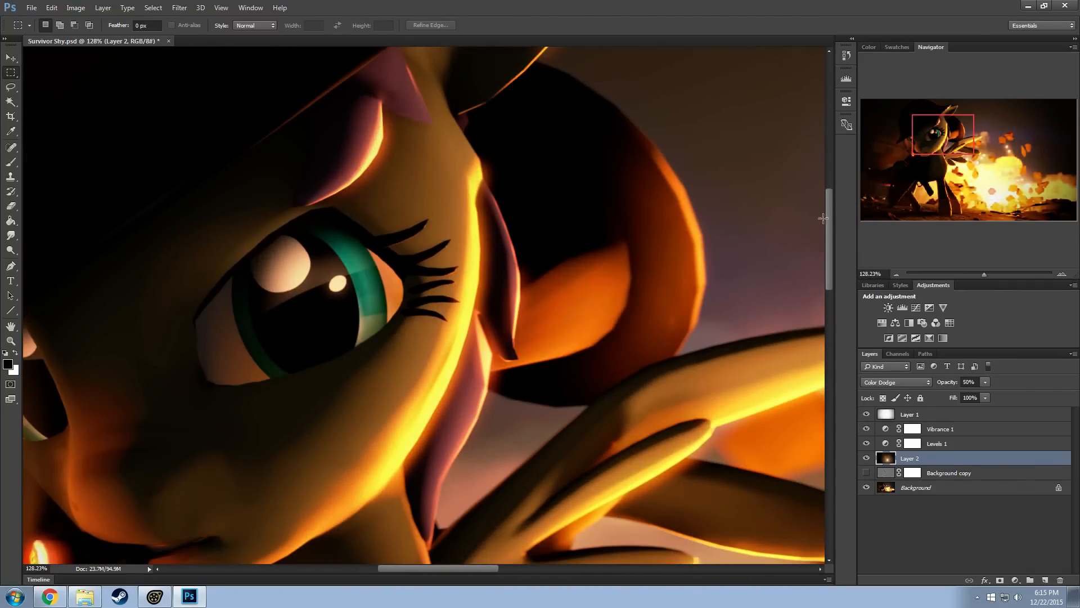
scroll(474, 326, "down", 4, "alt")
scroll(474, 325, "up", 1, "alt")
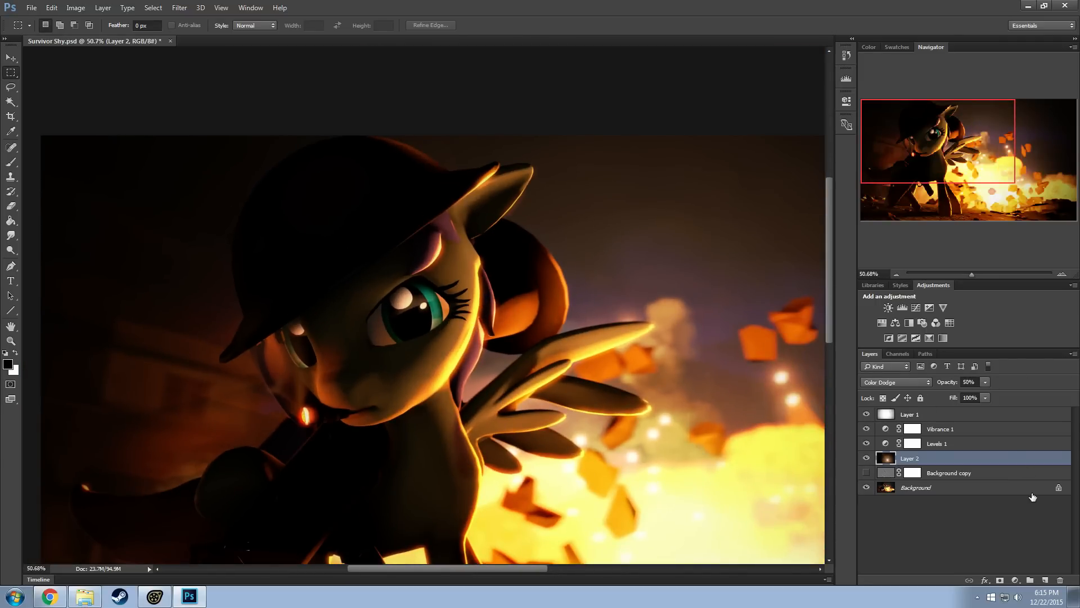
left_click(898, 274)
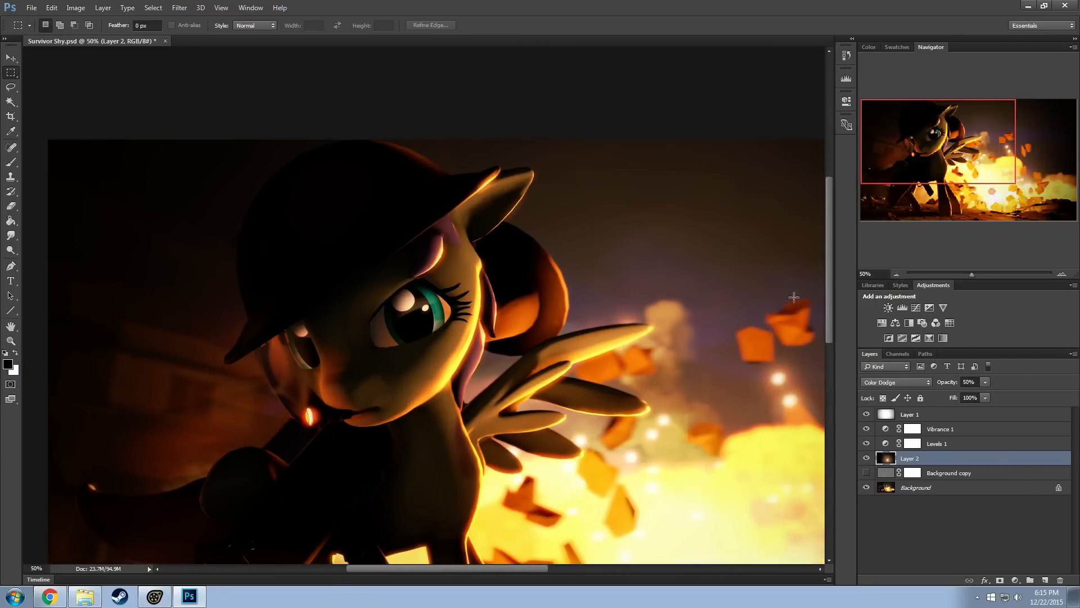
left_click_drag(928, 148, 946, 169)
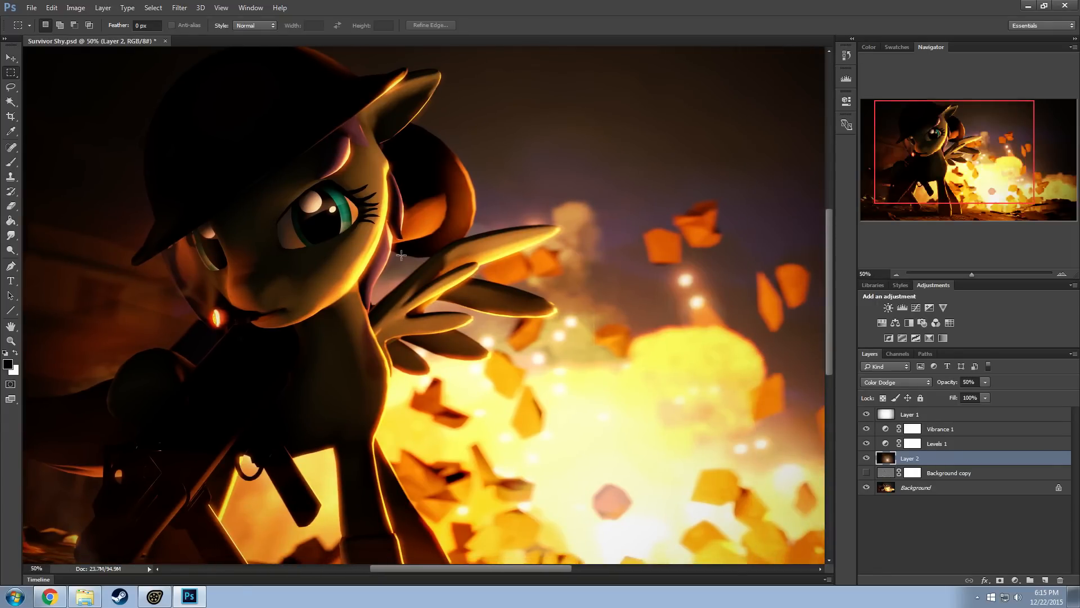
Toggle the Background copy layer's visibility repeatedly to compare the image with and without its effect on edges and detail
left_click(867, 473)
left_click(867, 474)
left_click(867, 473)
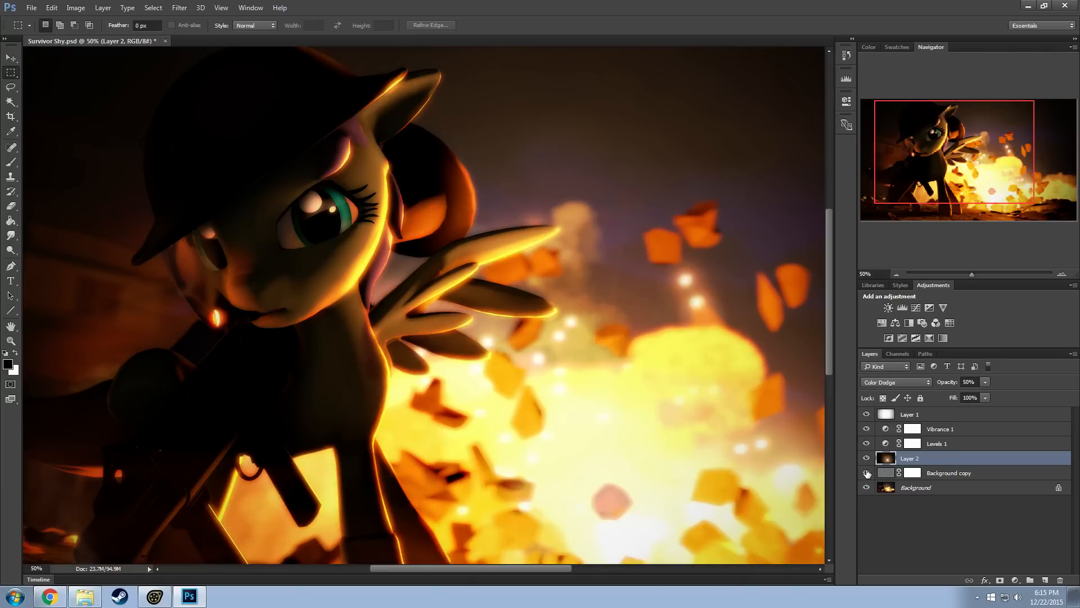
left_click(867, 473)
left_click(867, 473)
left_click(867, 473)
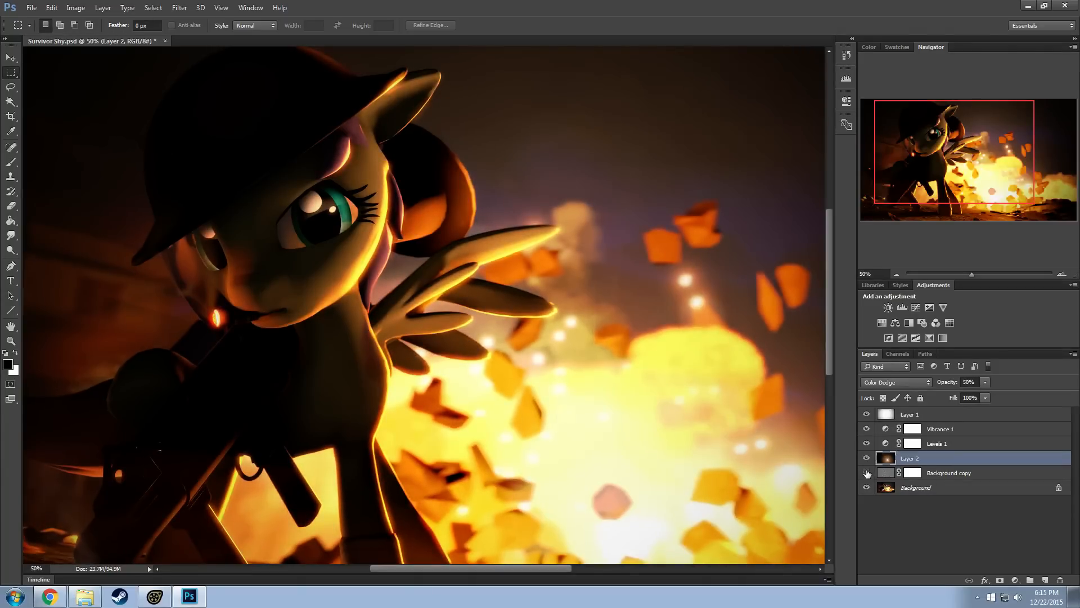
left_click(867, 473)
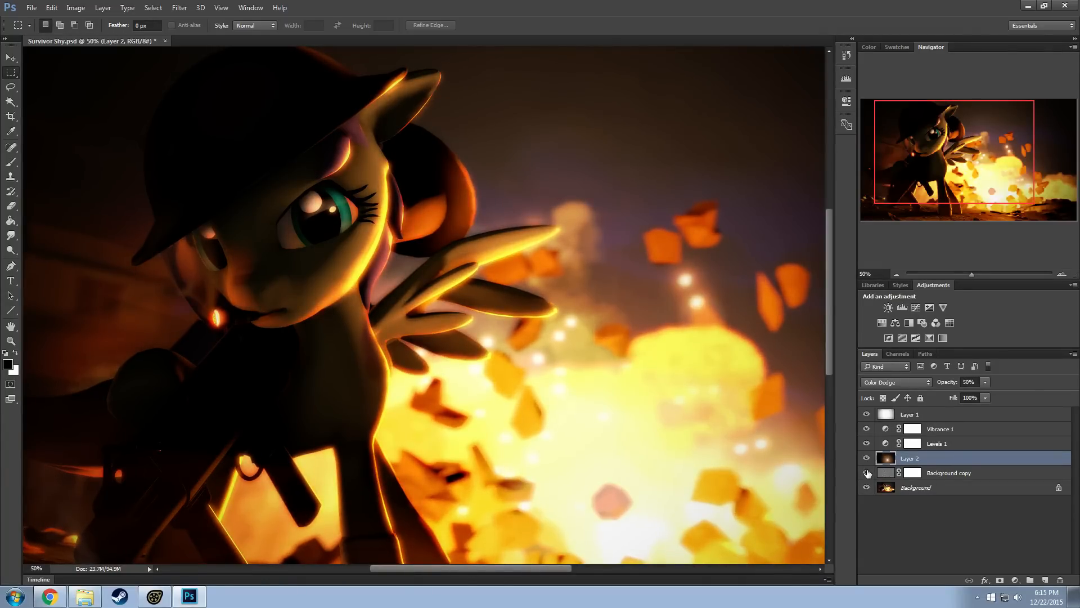
left_click(867, 473)
left_click(867, 473)
left_click(867, 473)
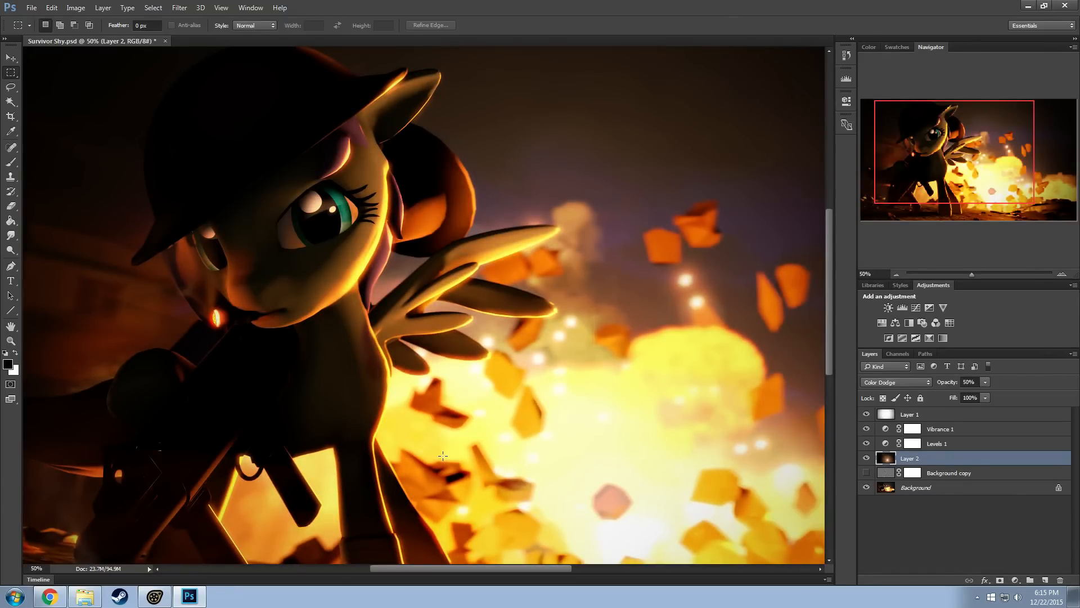
left_click(867, 473)
left_click(867, 473)
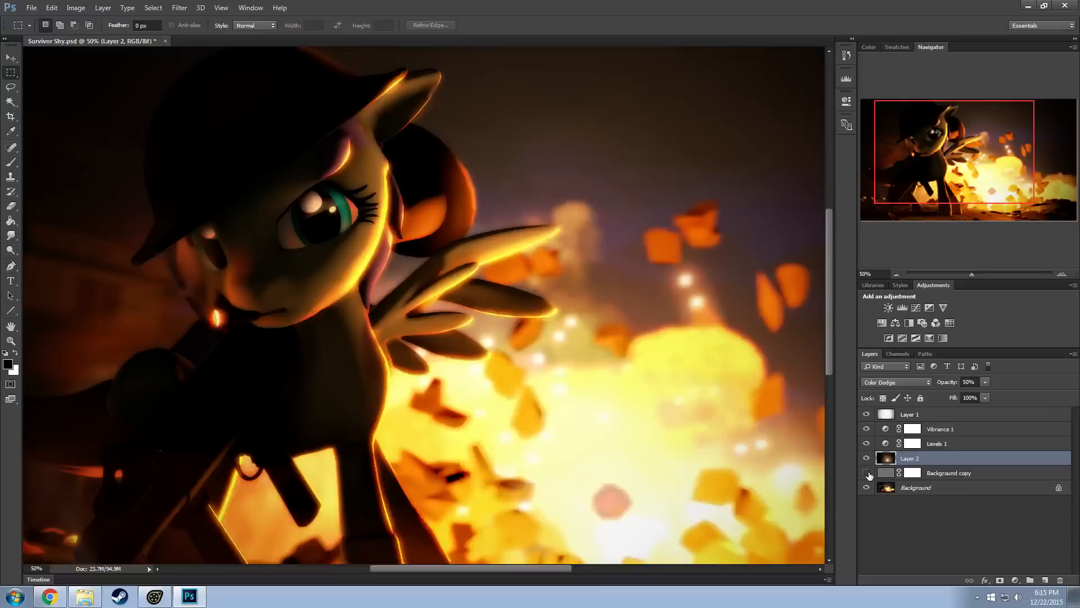
left_click(867, 473)
left_click(867, 473)
left_click(866, 473)
left_click(867, 473)
left_click(867, 473)
left_click(867, 473)
left_click(867, 473)
left_click(867, 473)
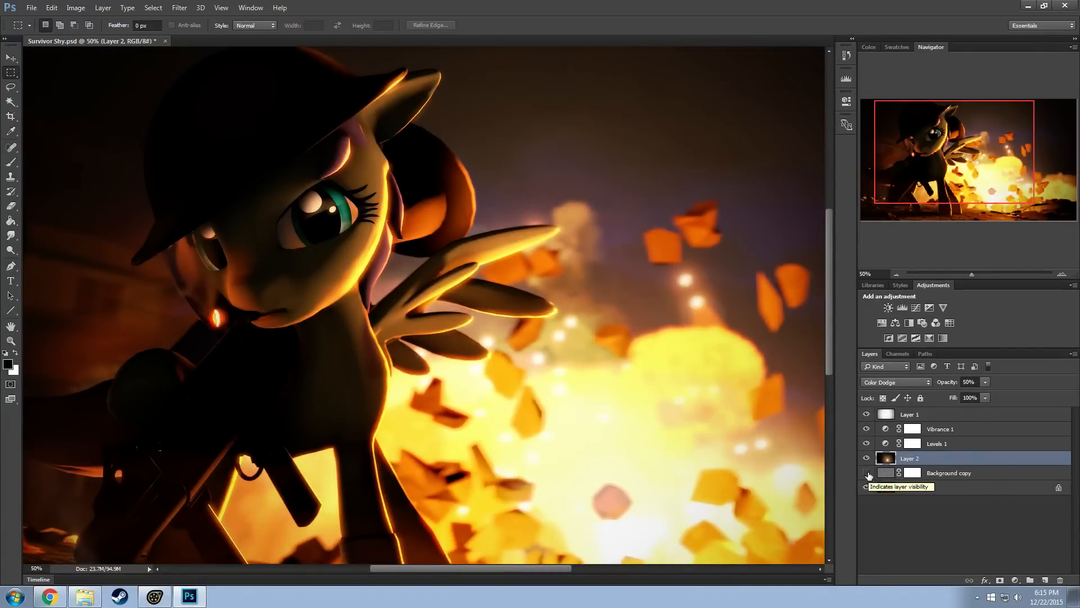
left_click(867, 473)
left_click(867, 473)
left_click(867, 474)
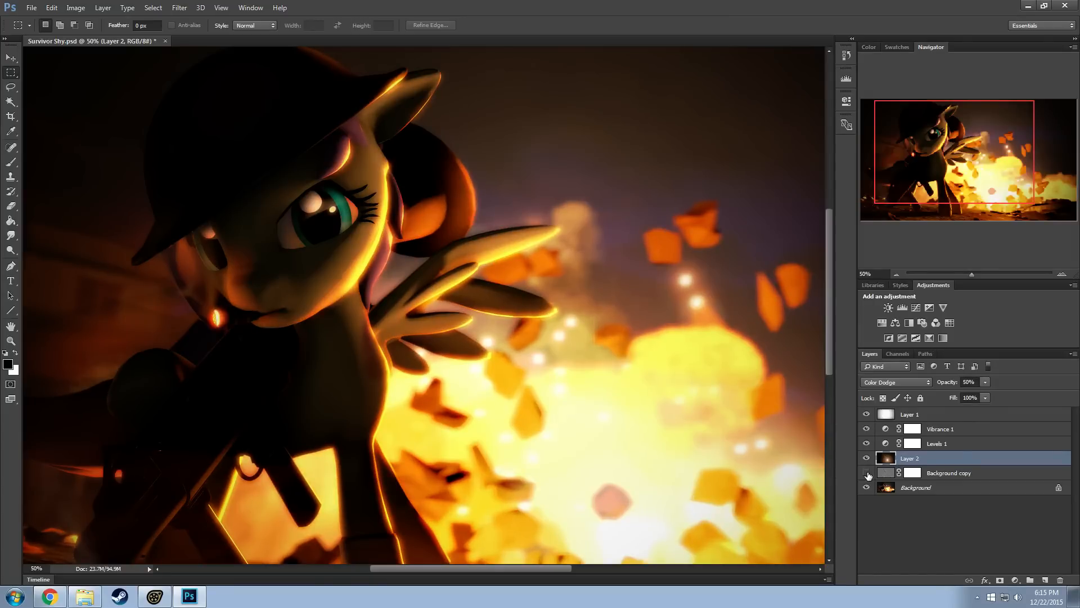
left_click(867, 473)
Duplicate the Background layer within Survivor Shy.psd as Background copy 2
left_click(970, 474)
left_click(934, 488)
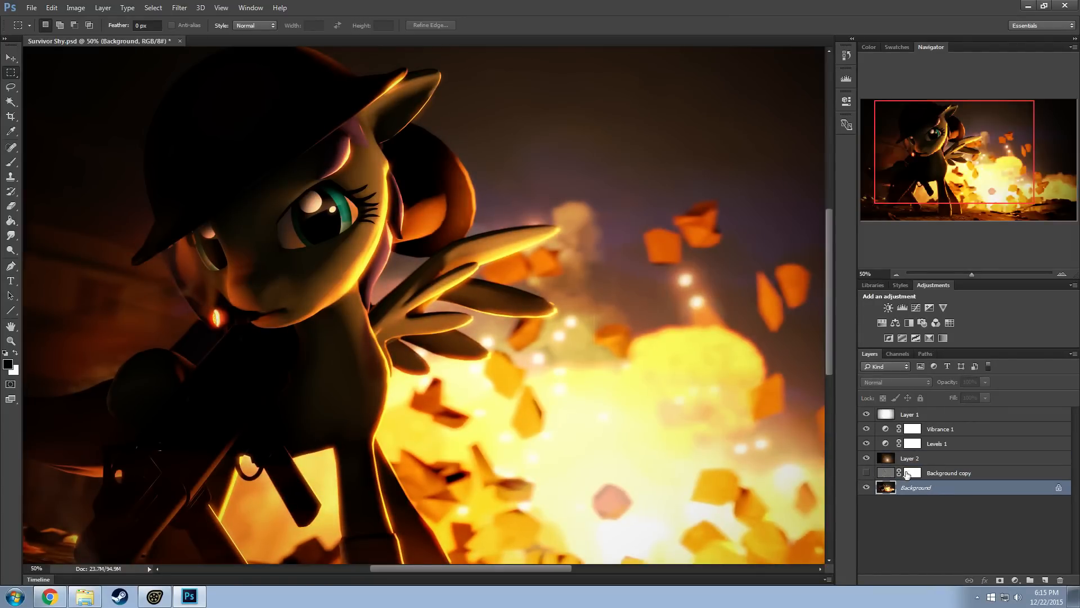
right_click(931, 490)
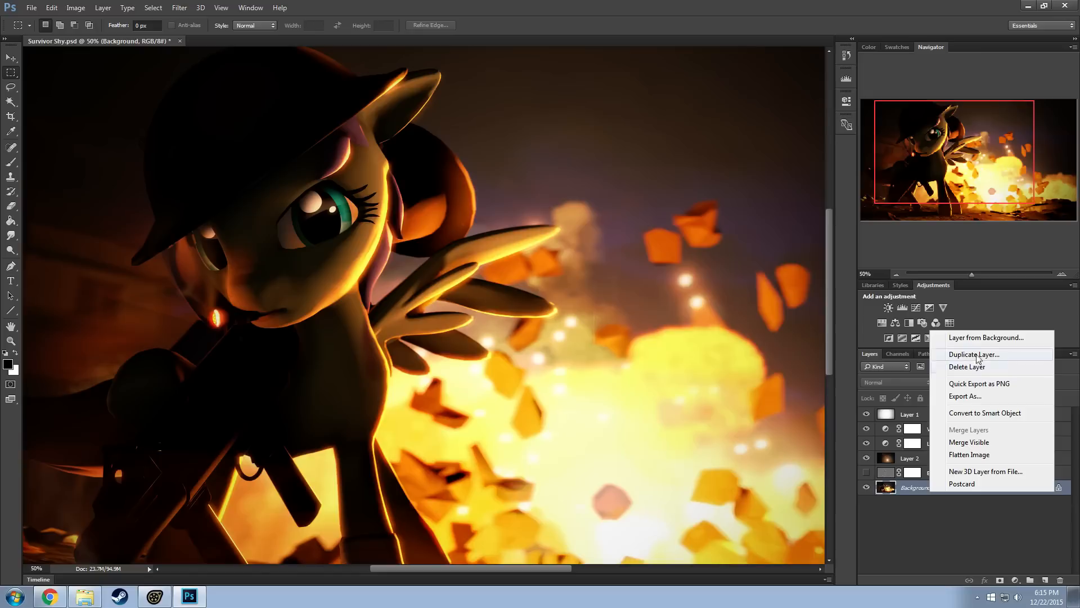
left_click(975, 354)
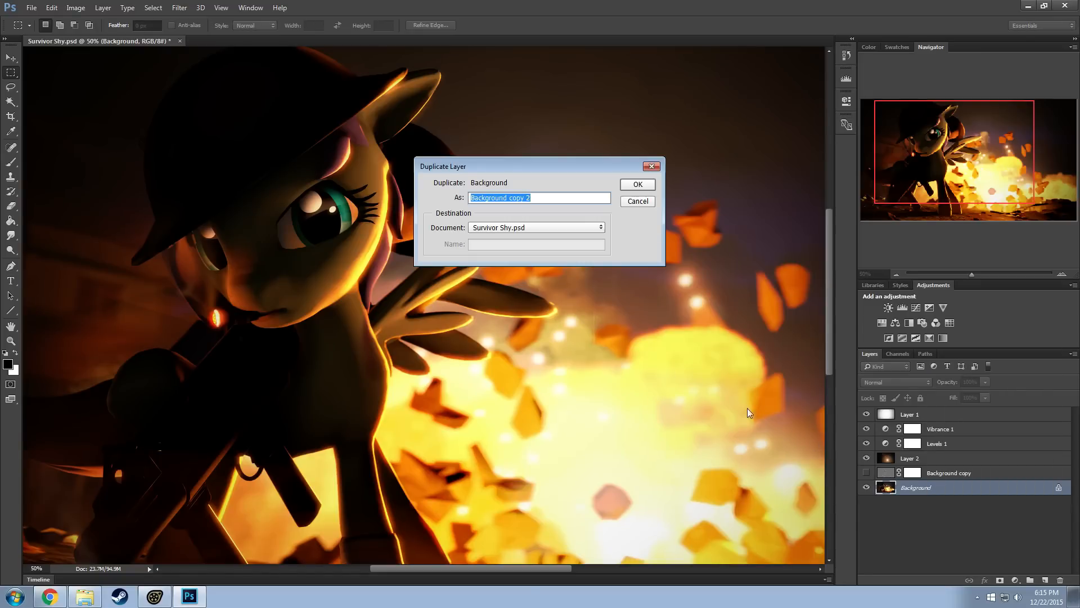
key("Return")
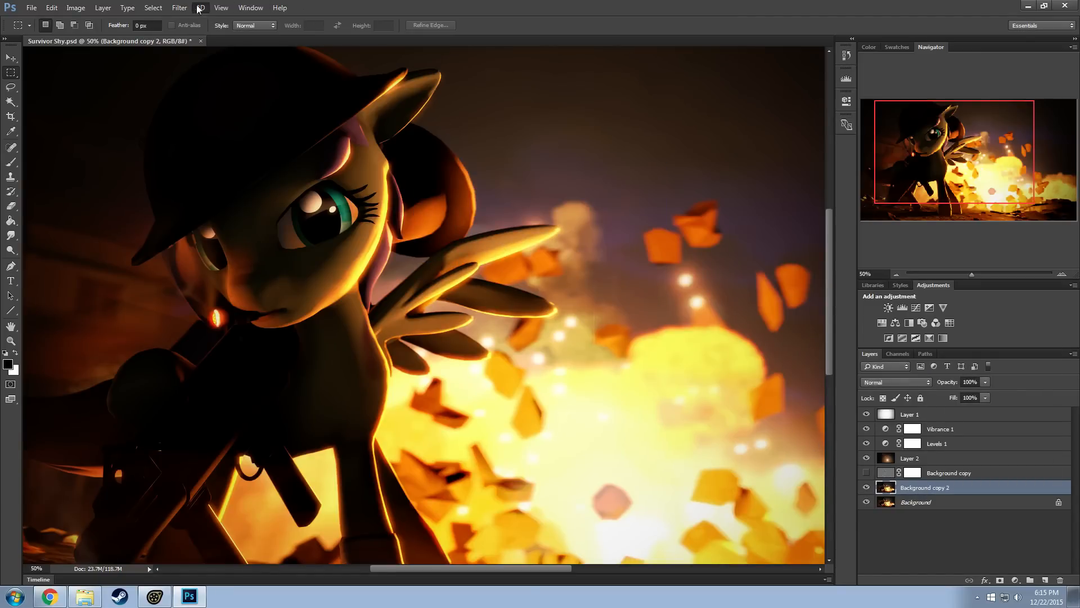
Apply a High Pass filter with a radius of 9.0 pixels to Background copy 2
left_click(199, 8)
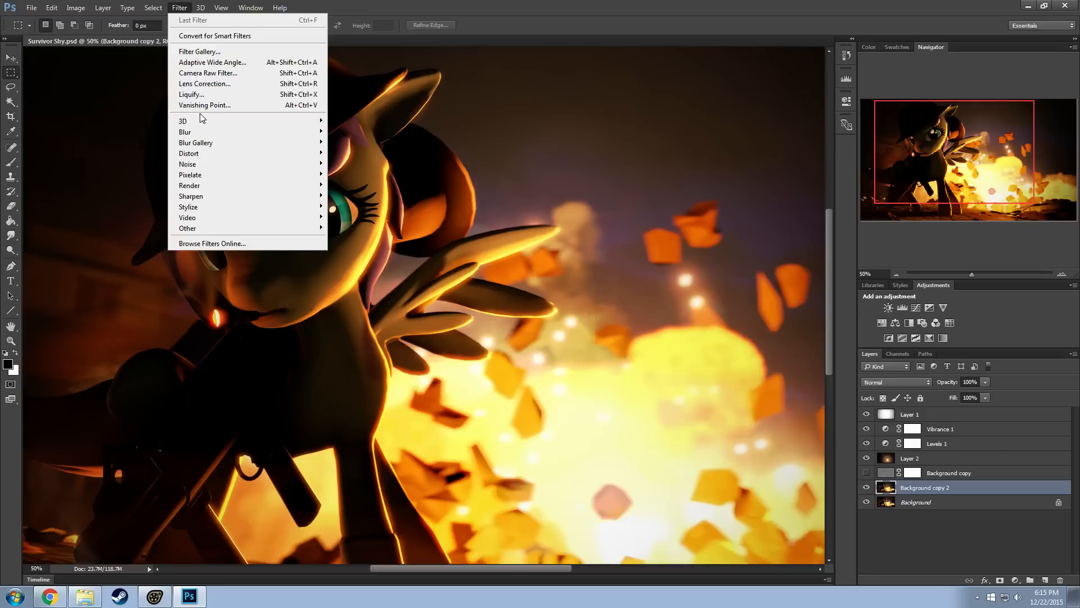
mouse_move(196, 229)
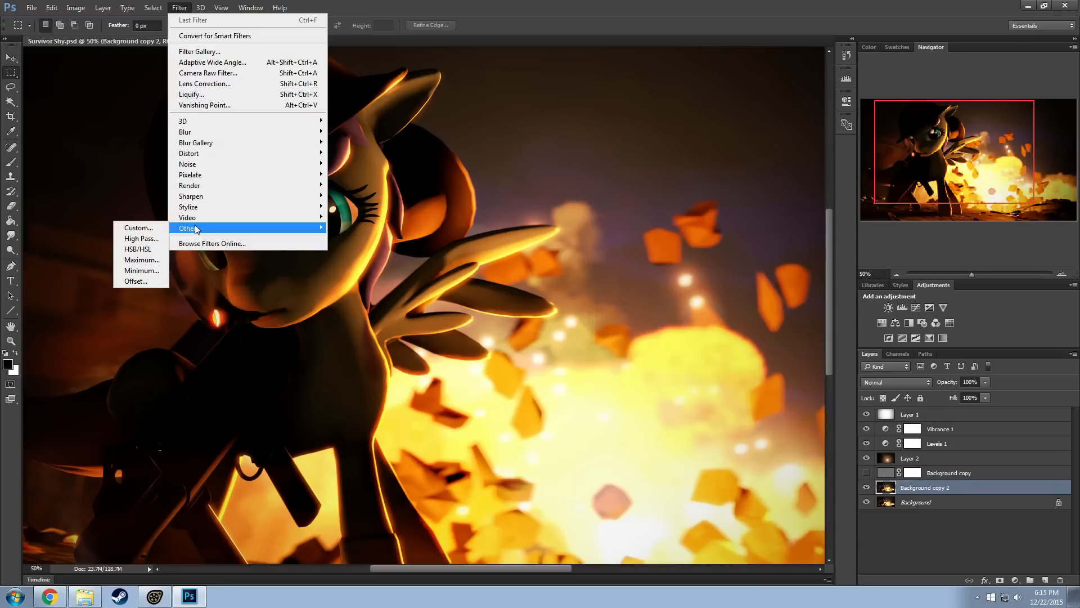
left_click(141, 239)
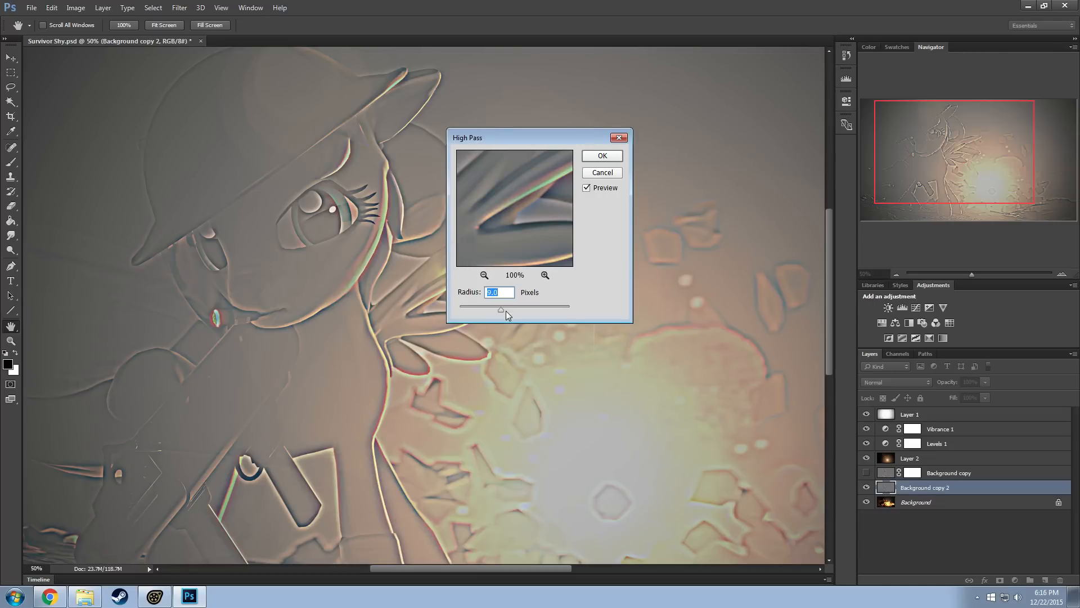
left_click(603, 158)
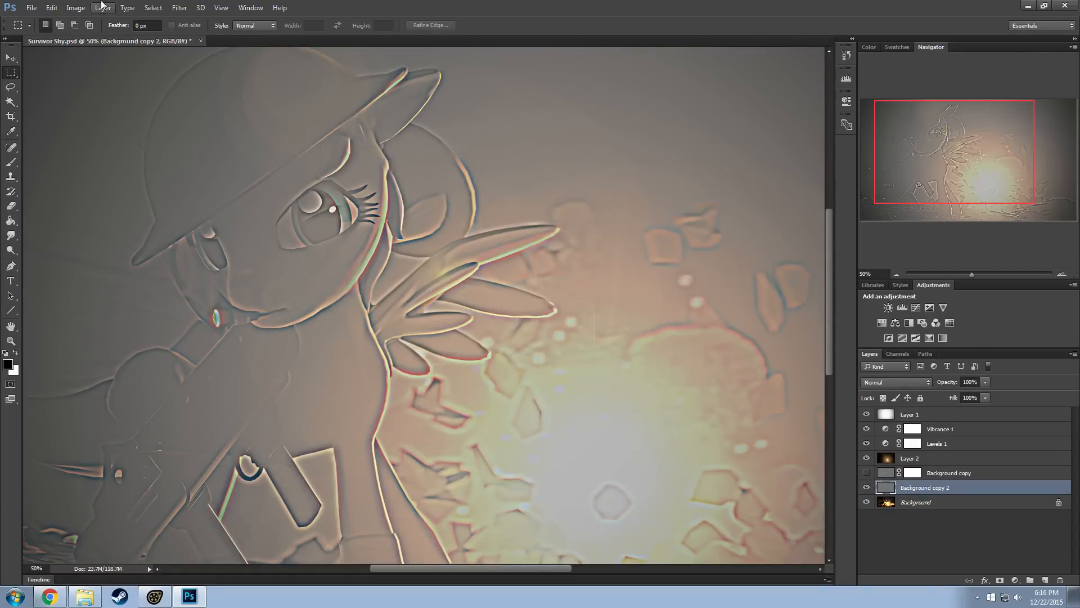
Invert the colours of the high-pass filtered Background copy 2 layer
left_click(73, 7)
left_click(63, 4)
left_click(71, 7)
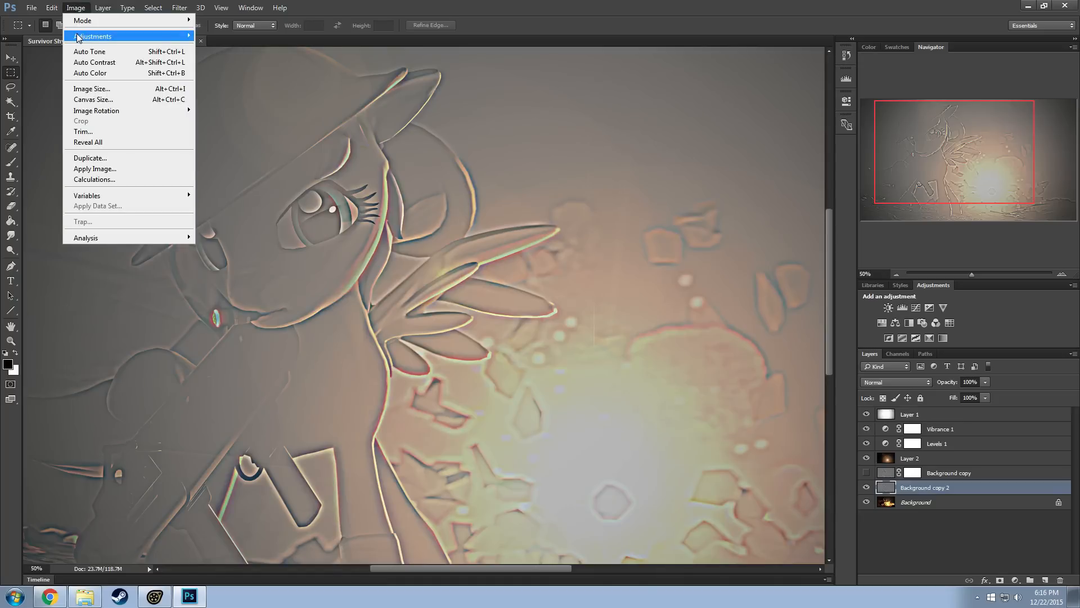
left_click(215, 163)
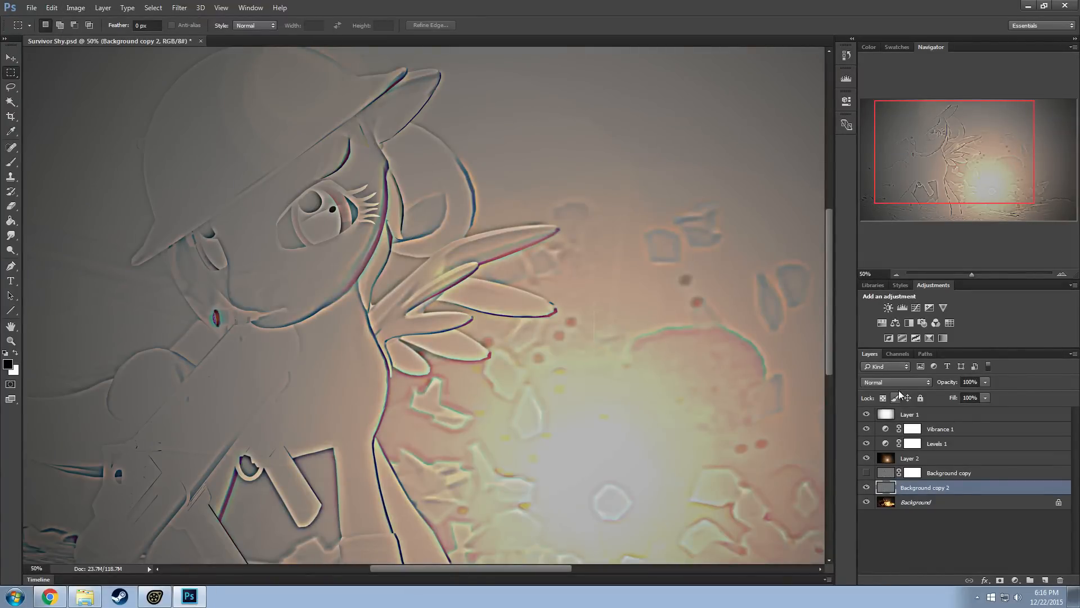
Set the blend mode of Background copy 2 to Overlay, matching the Background copy layer, after trying Screen
left_click(895, 383)
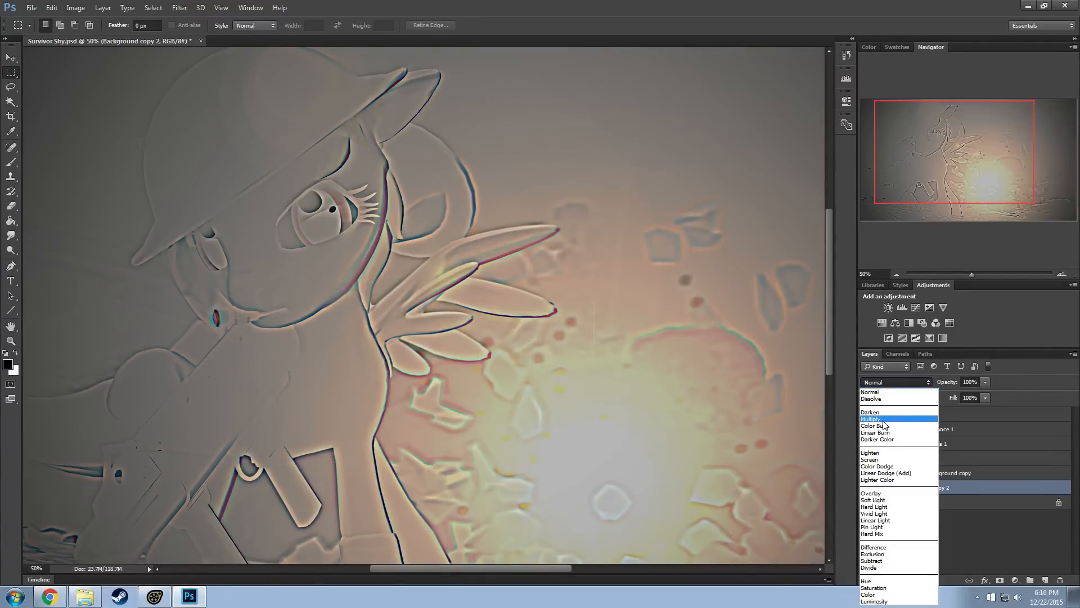
left_click(897, 460)
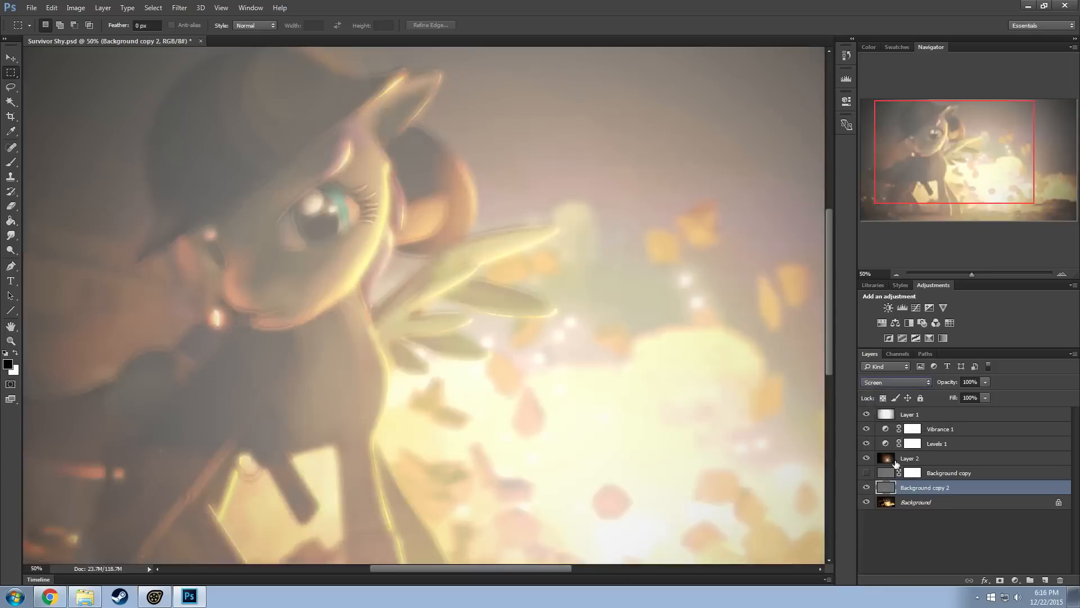
left_click(951, 476)
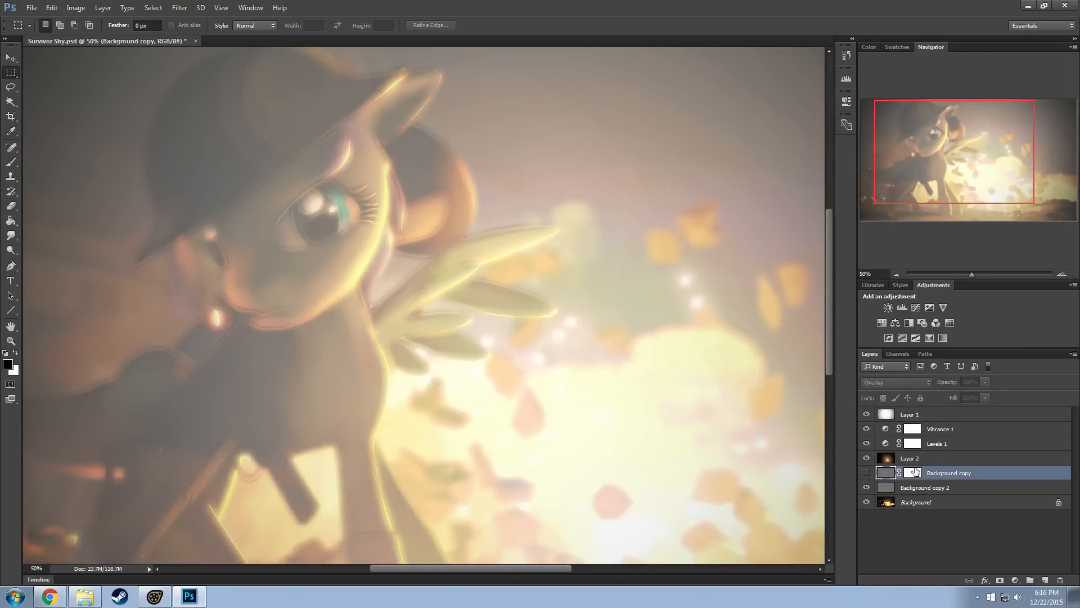
left_click(926, 487)
left_click(895, 382)
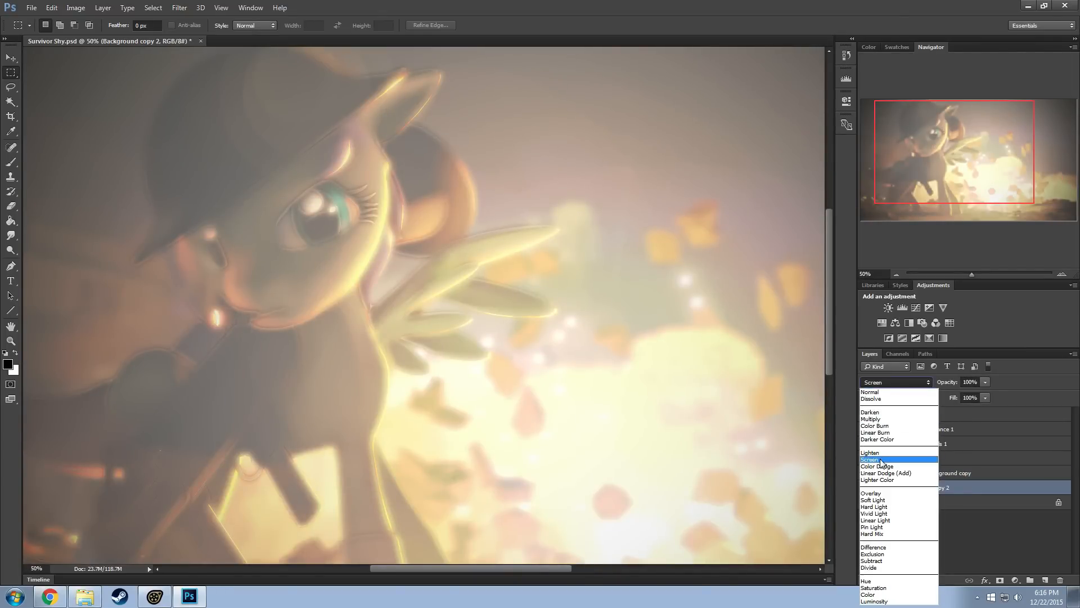
left_click(873, 492)
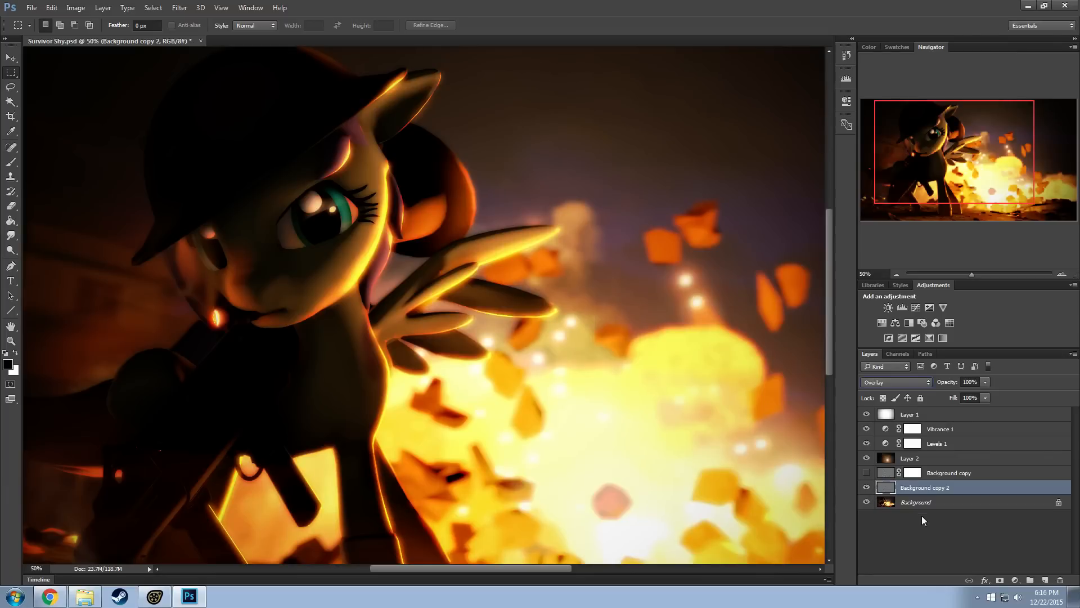
Toggle the visibility of Background copy 2 to compare the image with and without its overlay effect
left_click(866, 487)
left_click(866, 487)
left_click(867, 488)
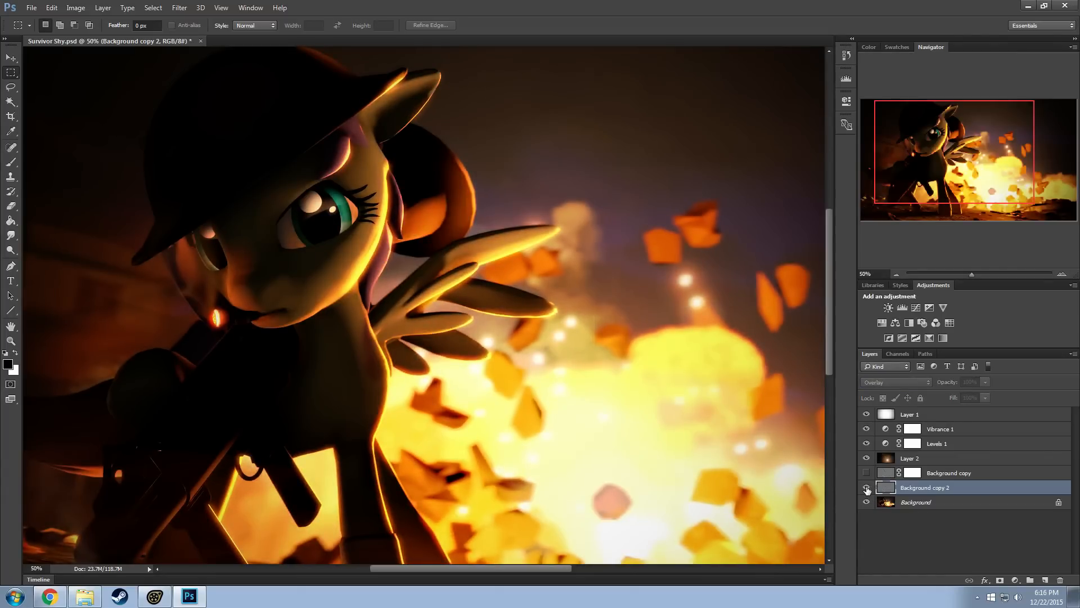
left_click(867, 488)
left_click(866, 489)
left_click(867, 488)
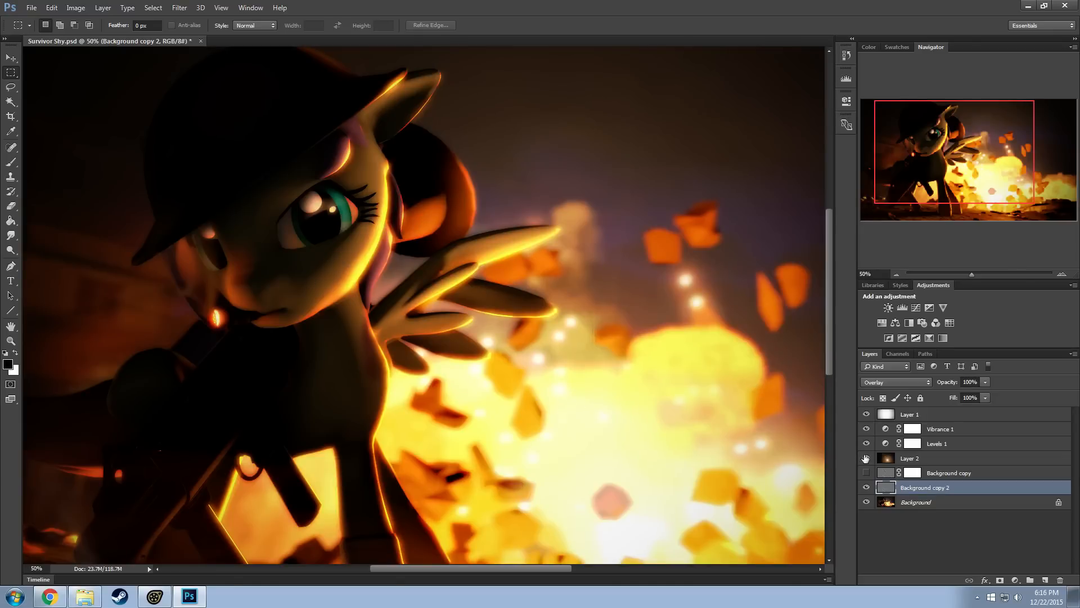
Hide Background copy 2 and show the masked Background copy layer in its place
left_click(867, 488)
left_click(867, 488)
left_click(866, 482)
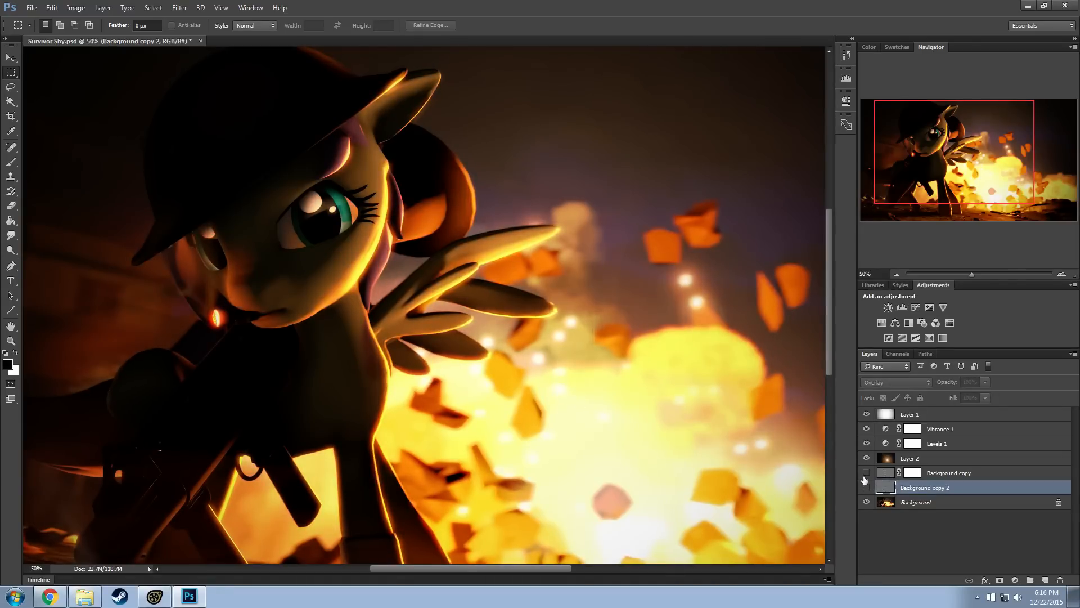
left_click(867, 473)
left_click(866, 488)
left_click(866, 488)
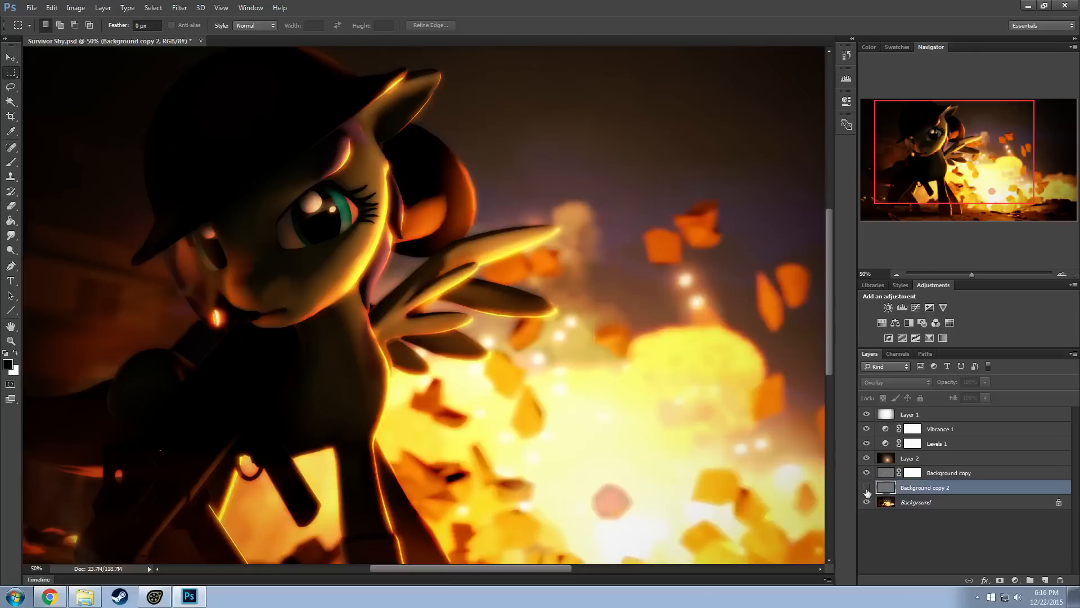
Try painting black with the Brush over the character's eye directly on the Background copy layer's image, and undo the strokes
left_click(922, 475)
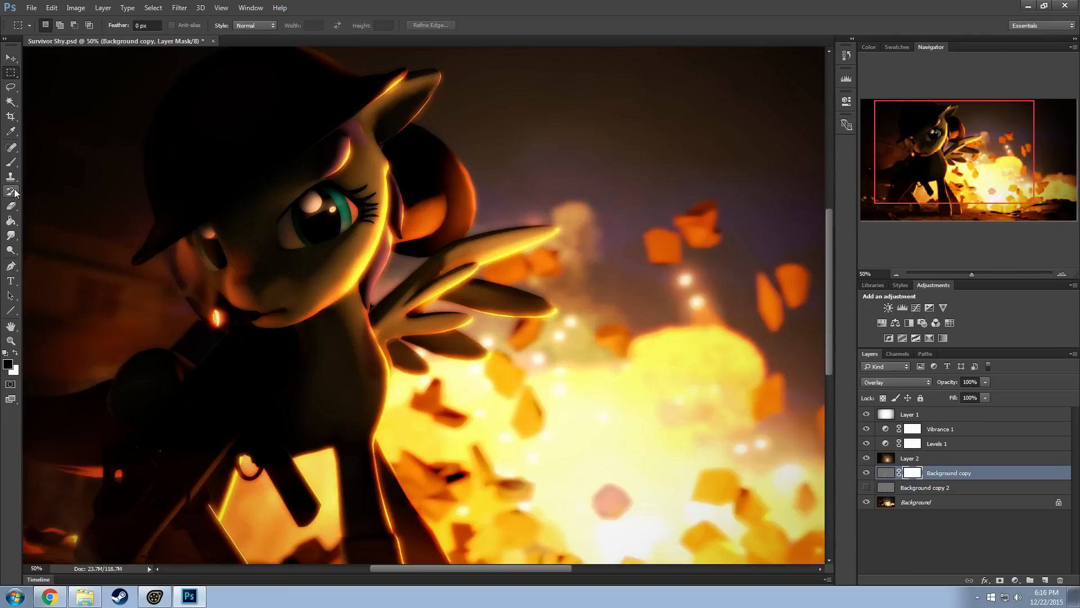
left_click(13, 204)
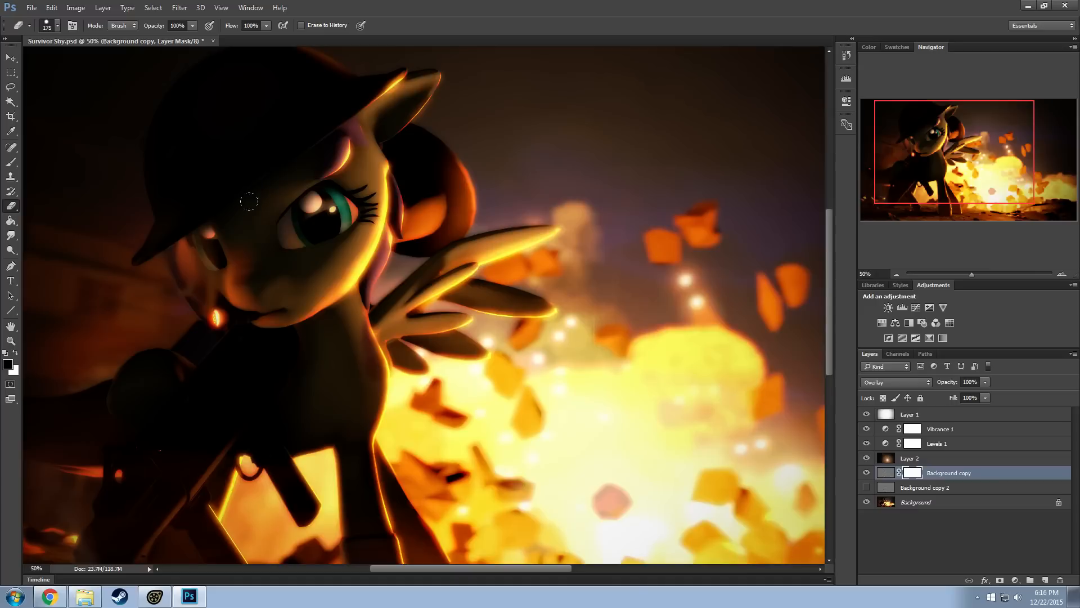
key("ctrl+2")
left_click(10, 162)
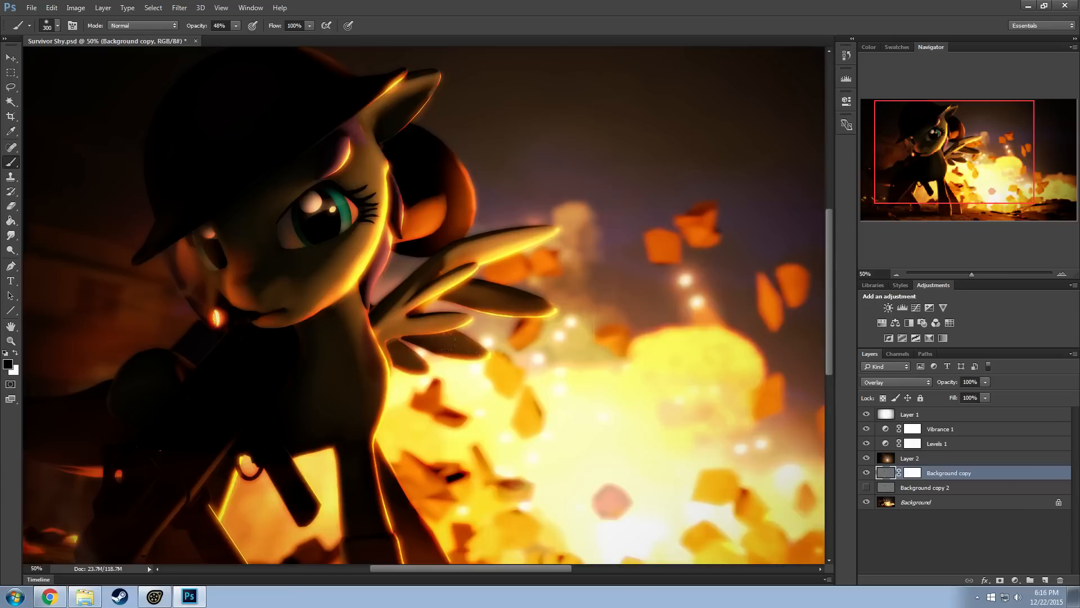
mouse_move(311, 182)
left_mouse_down()
mouse_move(271, 195)
mouse_move(286, 203)
mouse_move(308, 177)
left_mouse_up()
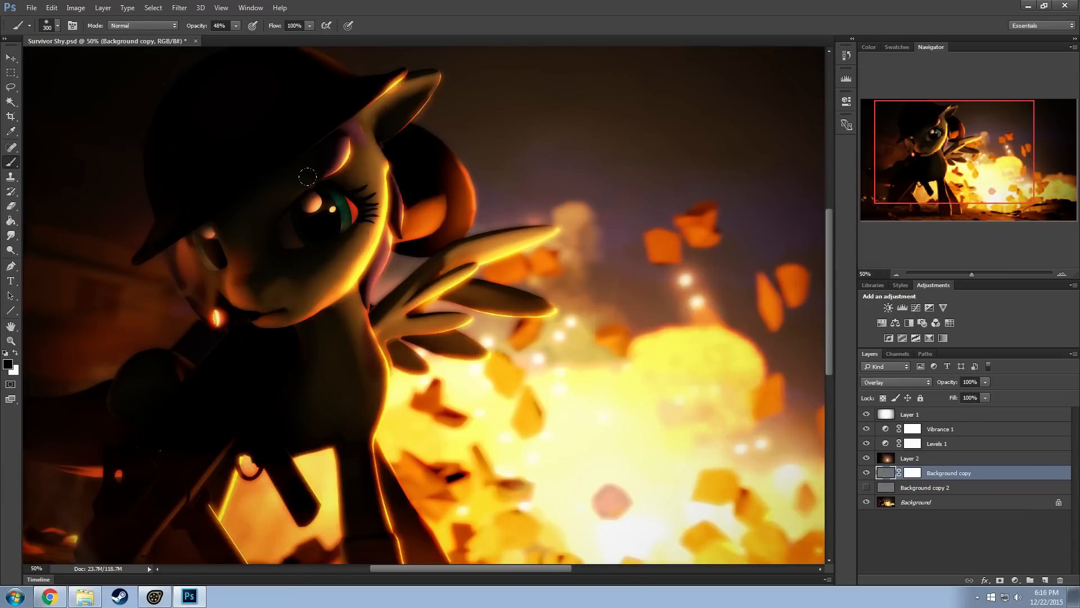
left_click_drag(277, 213, 327, 190)
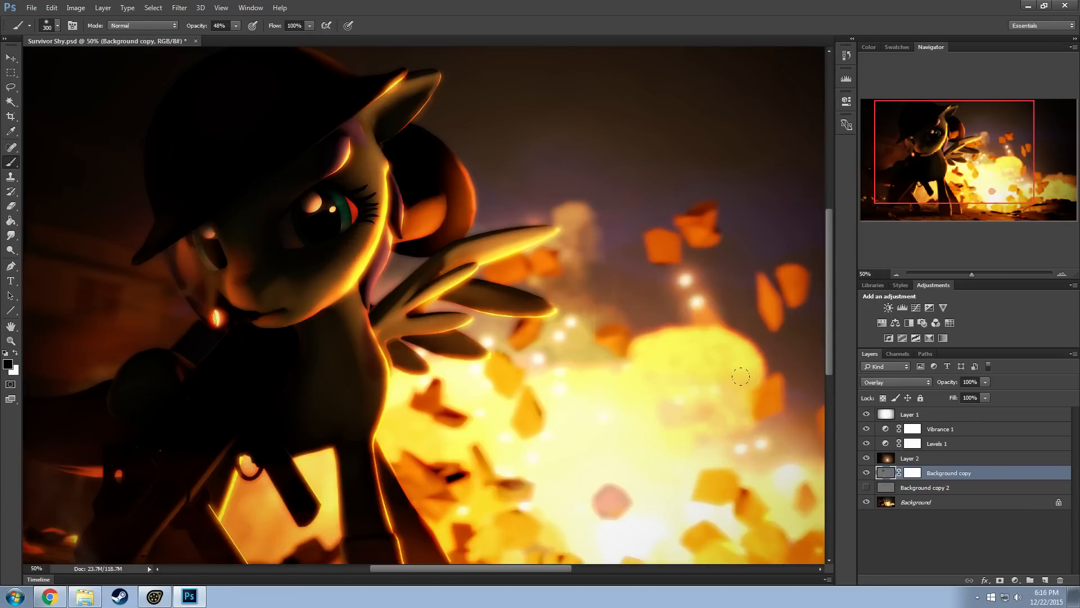
key("ctrl+z")
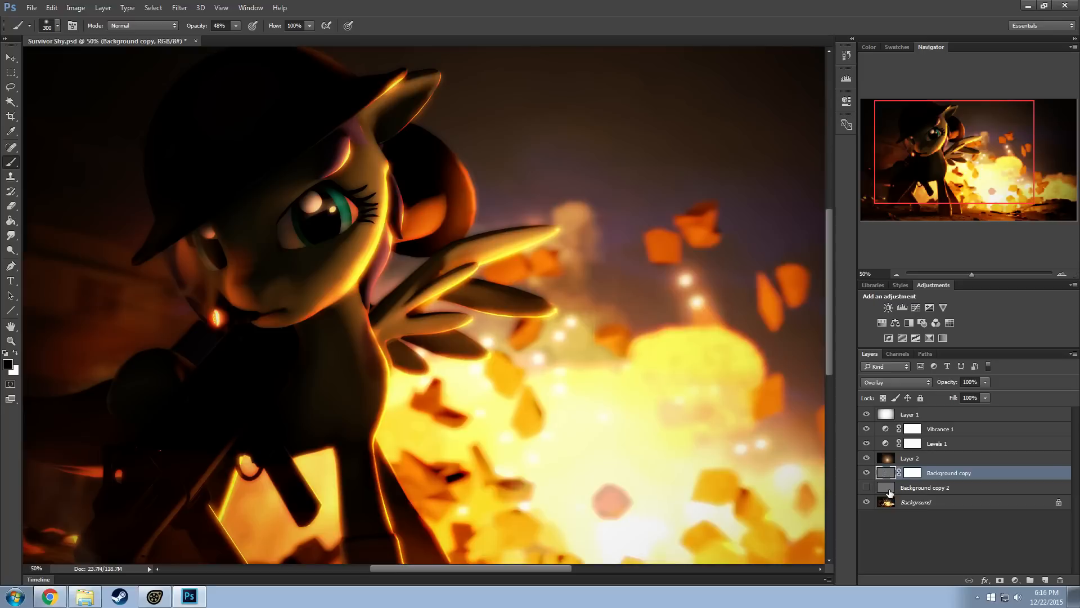
Toggle Background copy's visibility, try a black brush stroke across the character's head on its image, and undo it
left_click(866, 473)
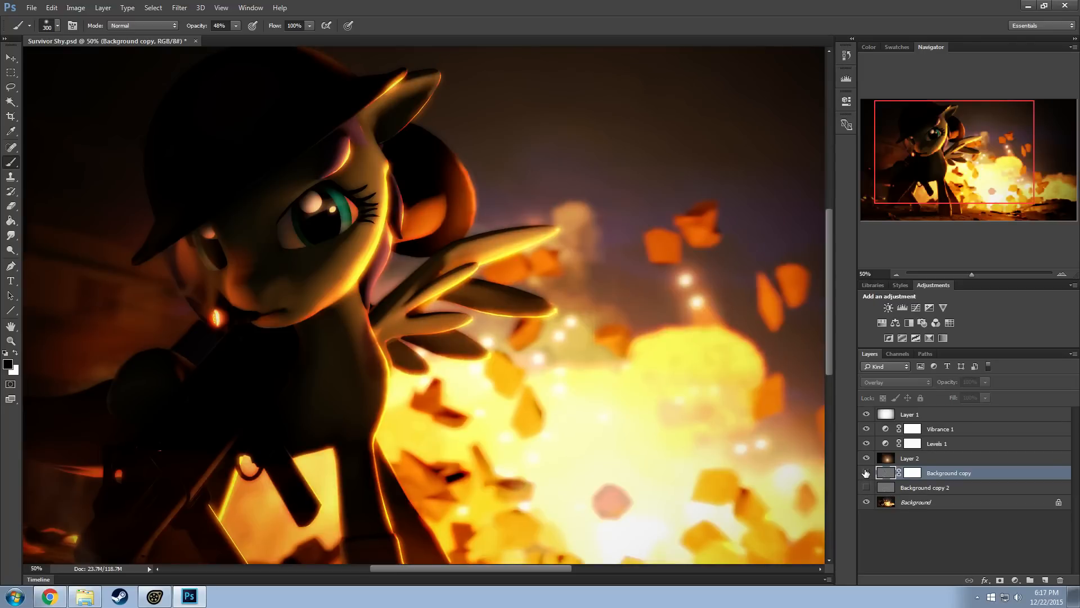
left_click(866, 472)
mouse_move(305, 170)
left_mouse_down()
mouse_move(345, 225)
mouse_move(437, 141)
mouse_move(445, 158)
left_mouse_up()
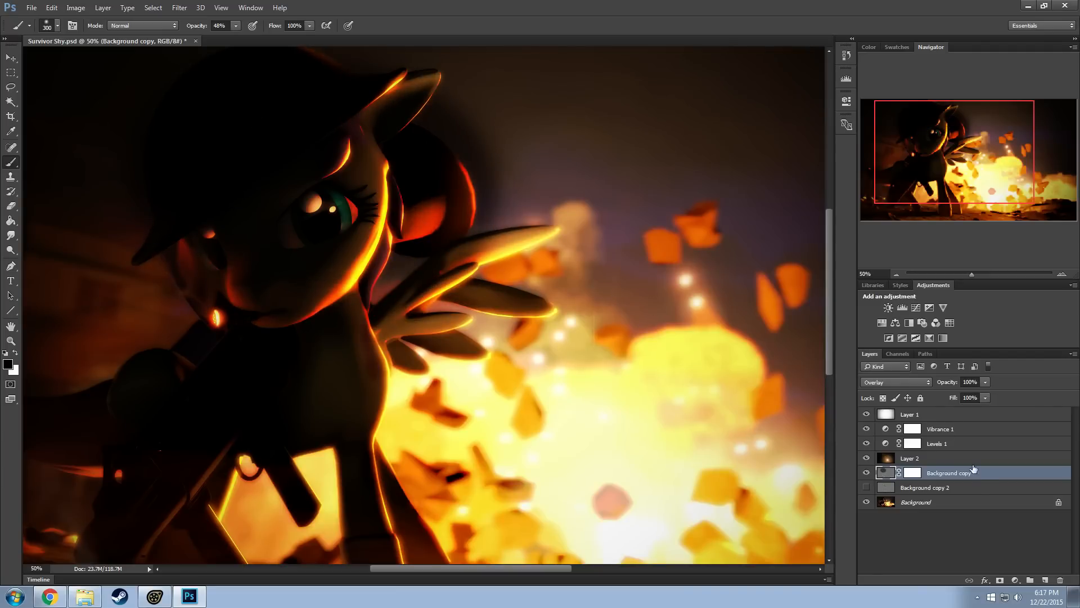
key("ctrl+z")
Target Background copy's layer mask, try a black brush stroke beside the character's eye, and undo it
left_click(912, 472)
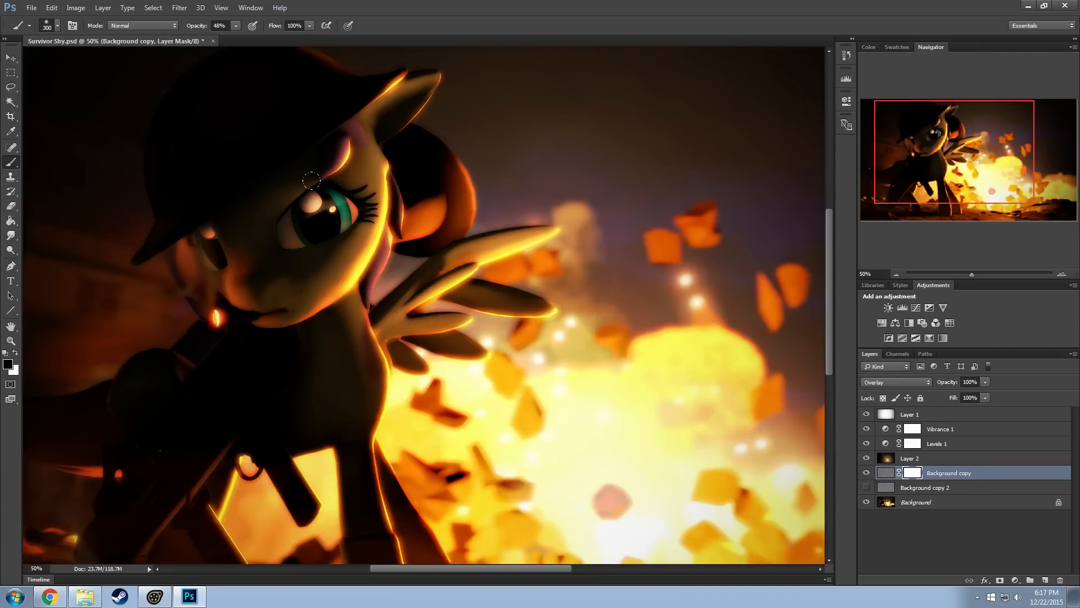
key("ctrl+z")
mouse_move(363, 179)
left_mouse_down()
mouse_move(311, 171)
mouse_move(359, 246)
mouse_move(369, 214)
left_mouse_up()
key("ctrl+z")
Try painting black over the character's eye on Background copy's mask in a close-up at 100%, and undo the painting
left_click(911, 473)
left_click(1062, 275)
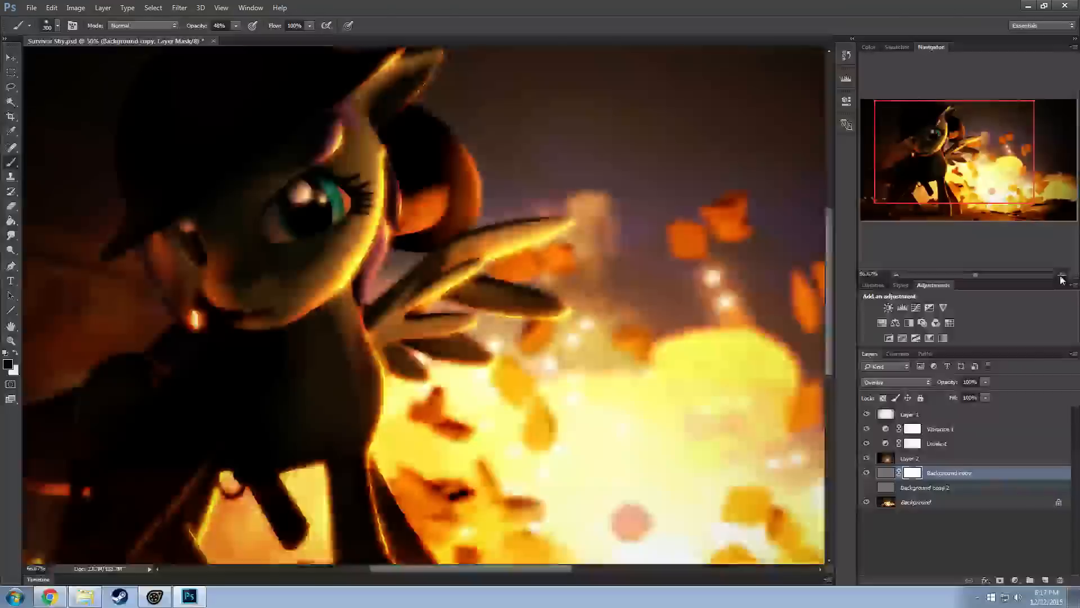
left_click(1061, 275)
left_click_drag(990, 171, 914, 138)
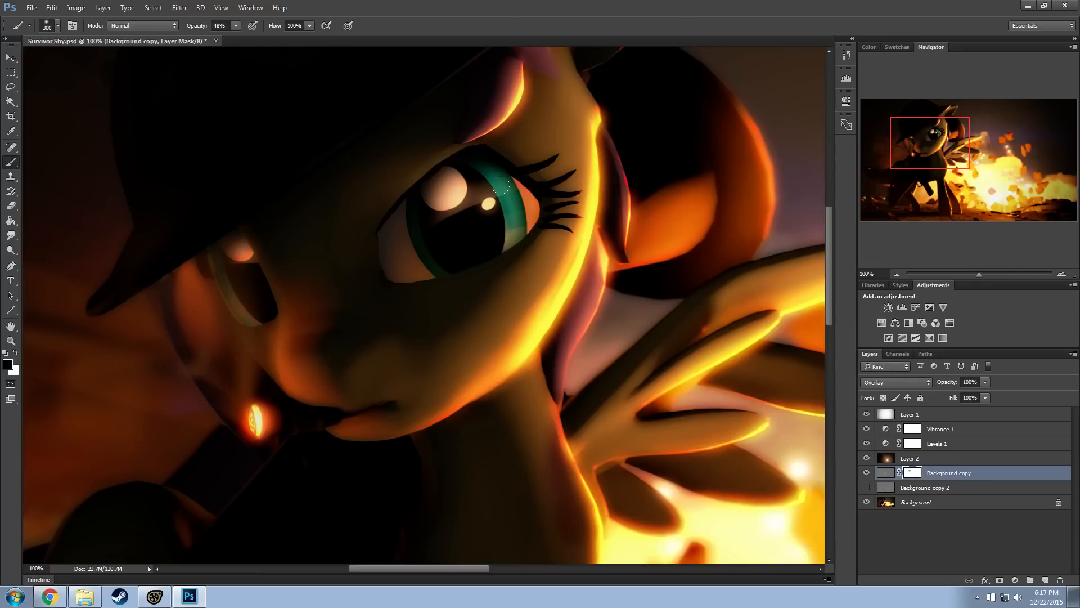
key("ctrl+z")
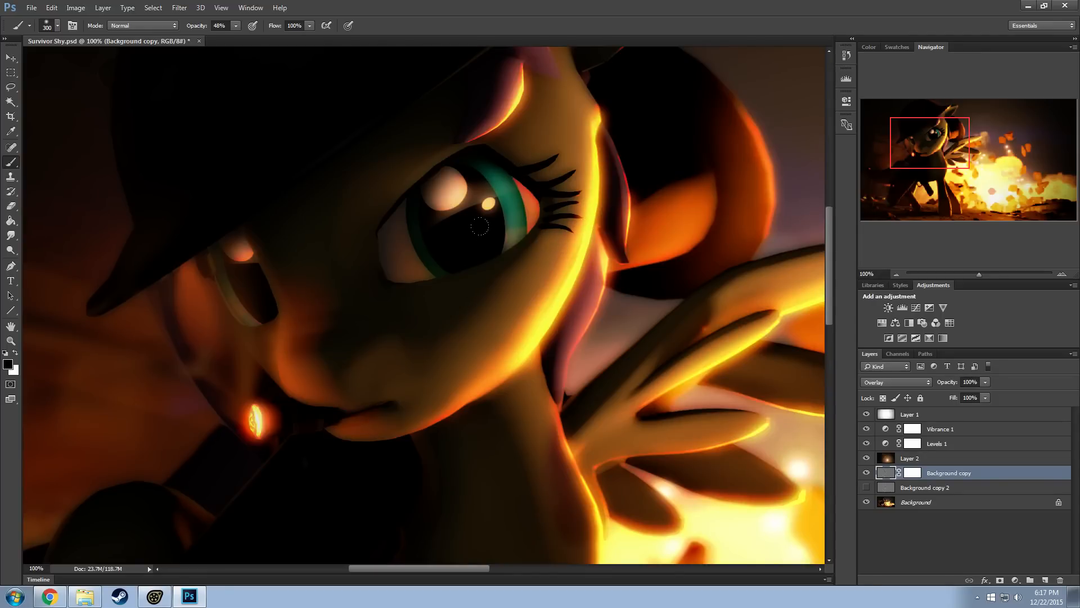
Toggle Background copy's visibility to compare the character's face and wing with and without the overlay effect
left_click_drag(960, 179, 936, 146)
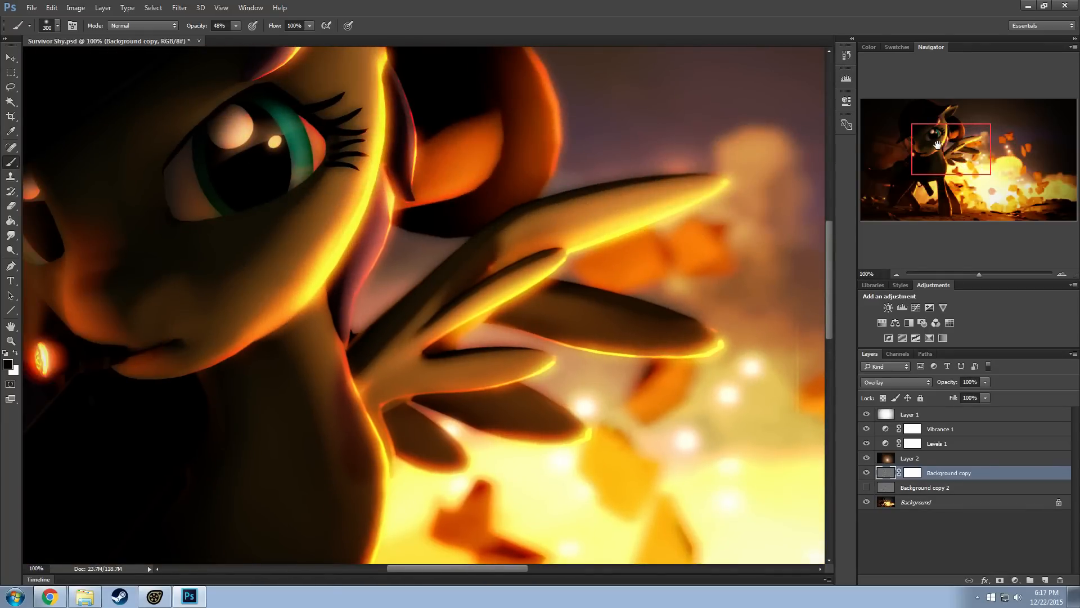
left_click(10, 58)
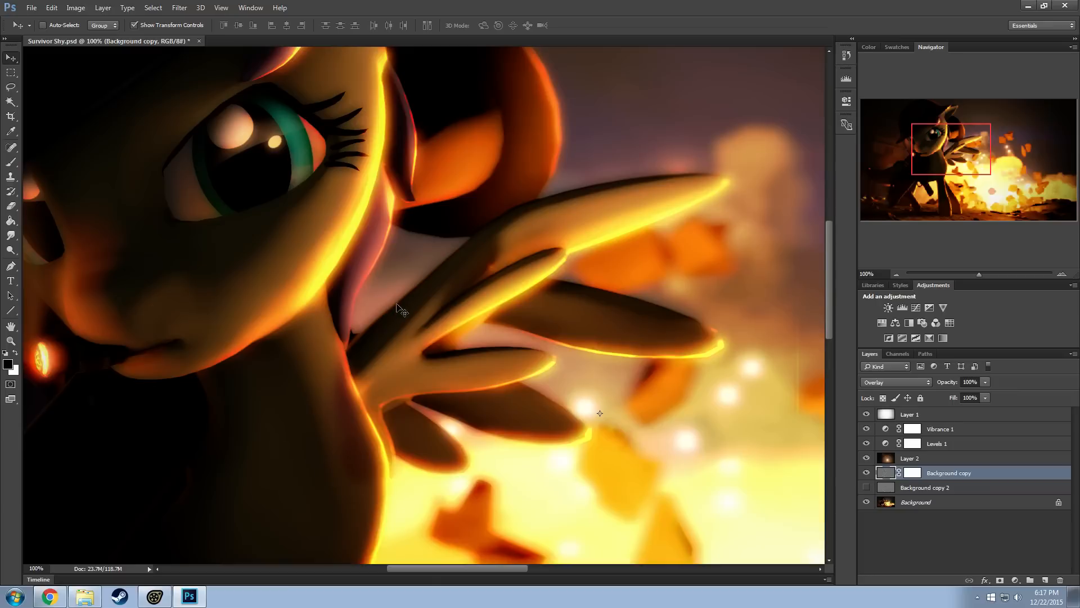
left_click(867, 474)
left_click(867, 474)
left_click(867, 474)
left_click(867, 474)
left_click(867, 474)
Close Photoshop without saving the document and launch Adobe Photoshop CC 2015 again
left_click(1065, 6)
left_click(541, 226)
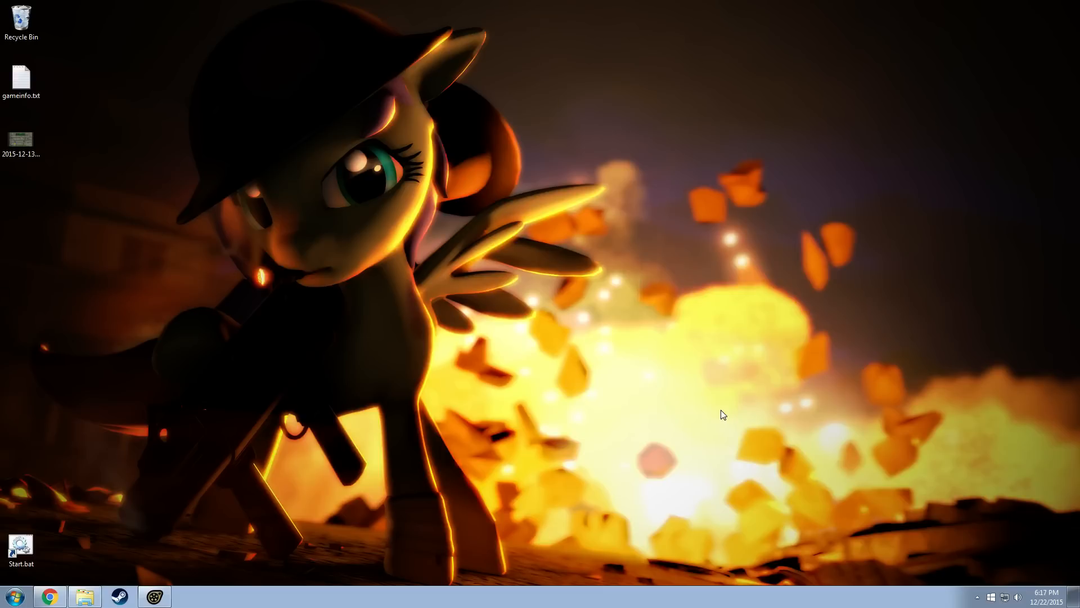
left_click(16, 600)
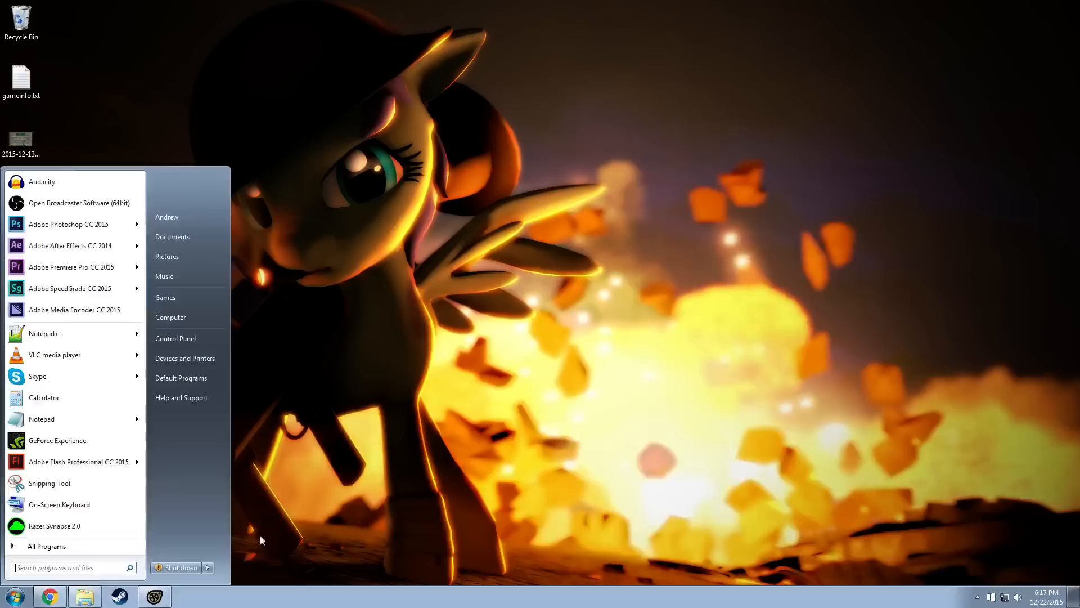
left_click(432, 453)
left_click(15, 596)
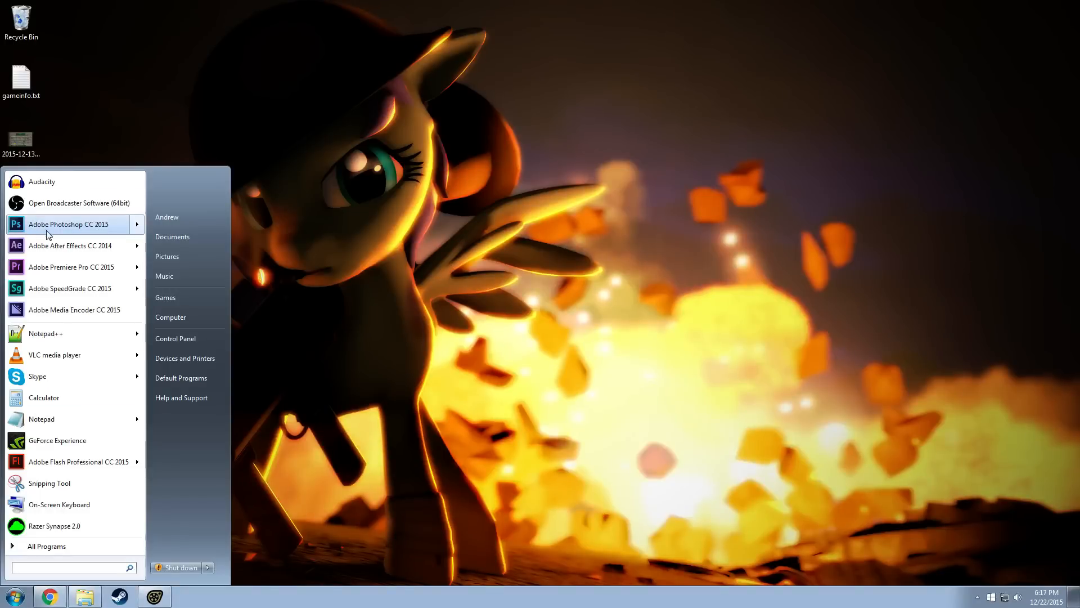
left_click(56, 209)
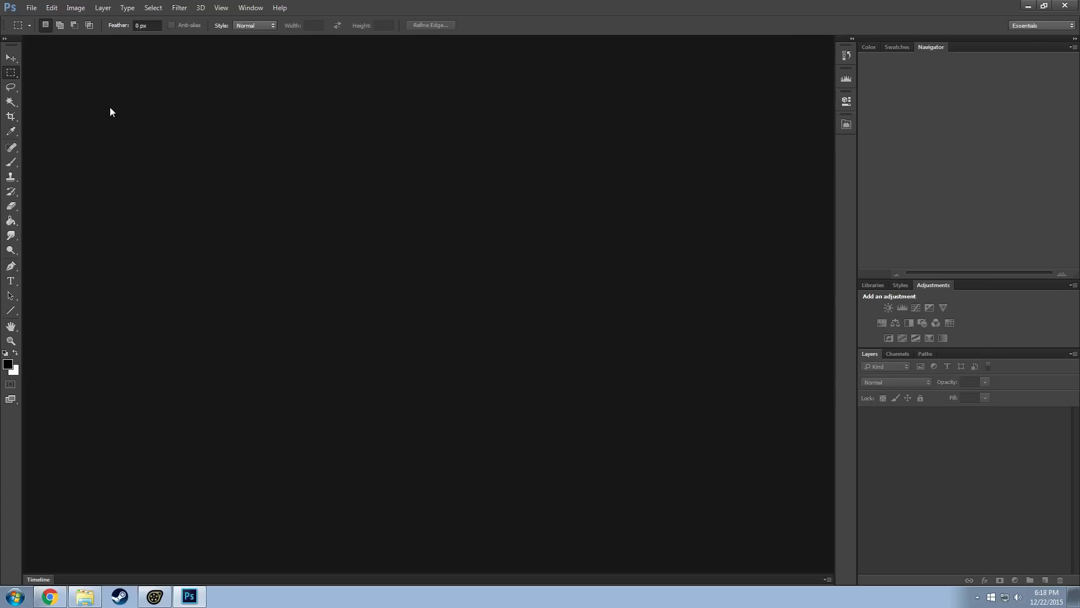
Reopen Survivor Shy.psd from the recently used files
left_click(35, 8)
mouse_move(146, 74)
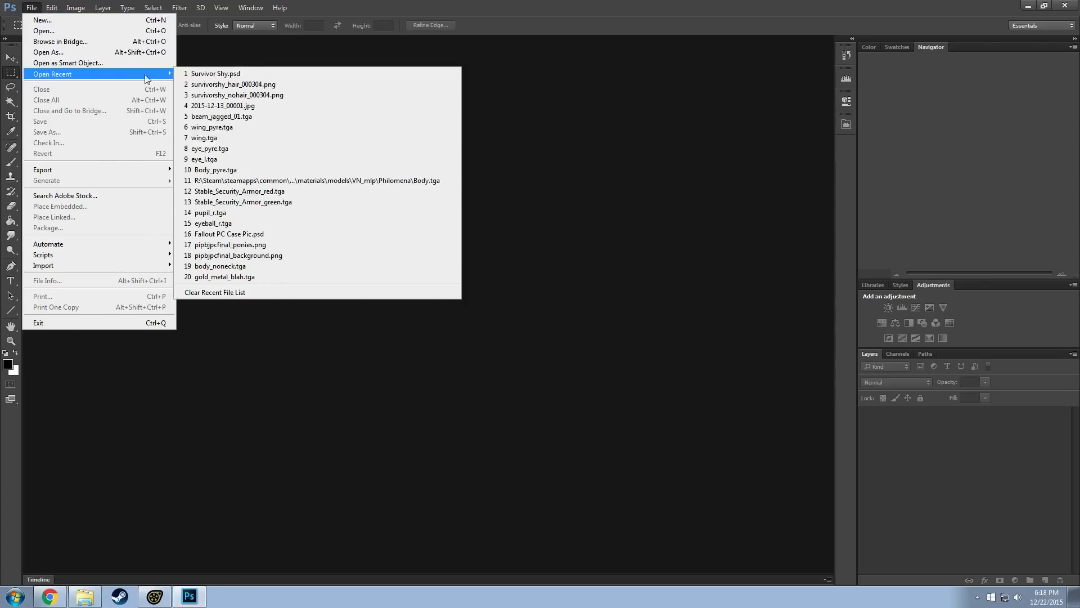
left_click(218, 74)
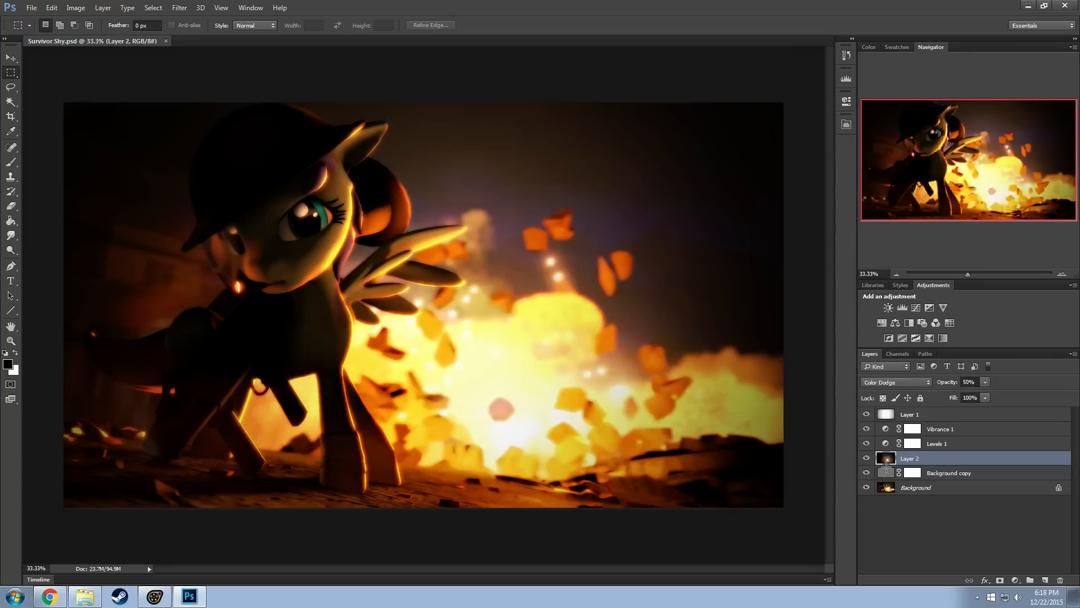
Toggle Layer 1's visibility repeatedly to compare the image with and without its vignette, and leave it hidden
left_click(867, 414)
left_click(867, 414)
left_click(867, 414)
left_click(867, 414)
left_click(867, 415)
left_click(867, 414)
left_click(867, 414)
left_click(867, 414)
left_click(867, 414)
left_click(867, 414)
left_click(866, 415)
Toggle Layer 2's visibility to compare the explosion with and without the lens flare
left_click(866, 458)
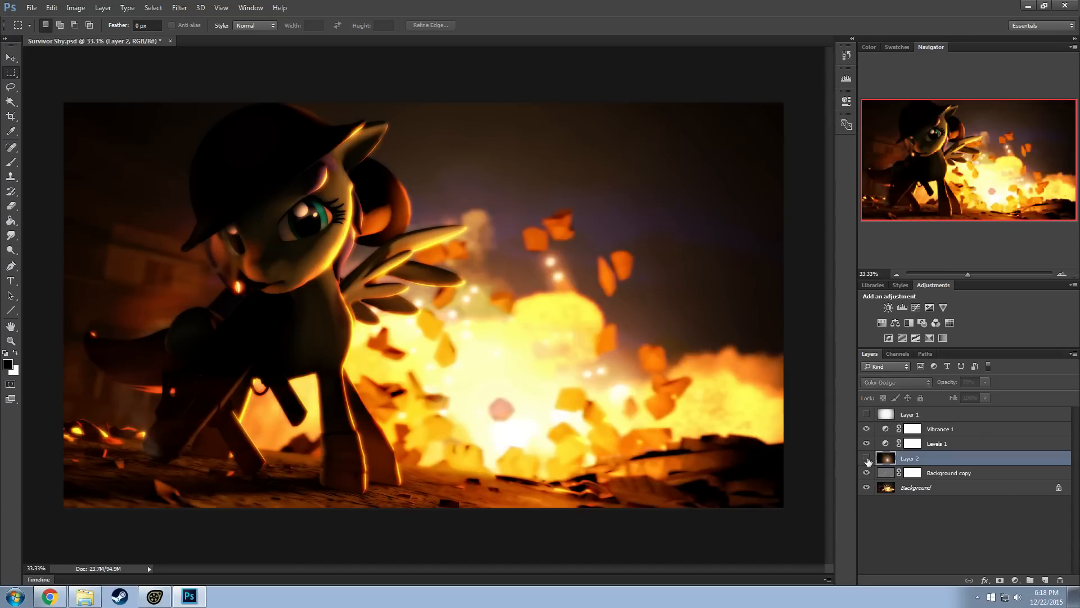
left_click(867, 458)
left_click(867, 458)
left_click(867, 458)
left_click(867, 458)
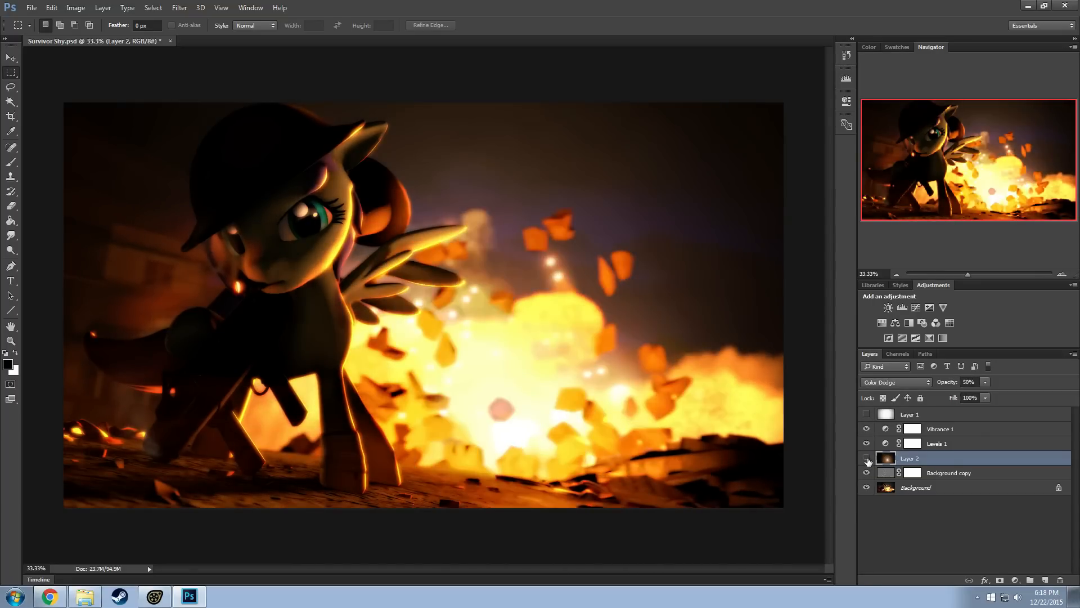
left_click(867, 458)
left_click(867, 458)
left_click(867, 458)
left_click(867, 458)
Isolate Layer 2's lens flare by hiding Background copy and Background, and set its opacity to 100%
left_click_drag(866, 473, 867, 487)
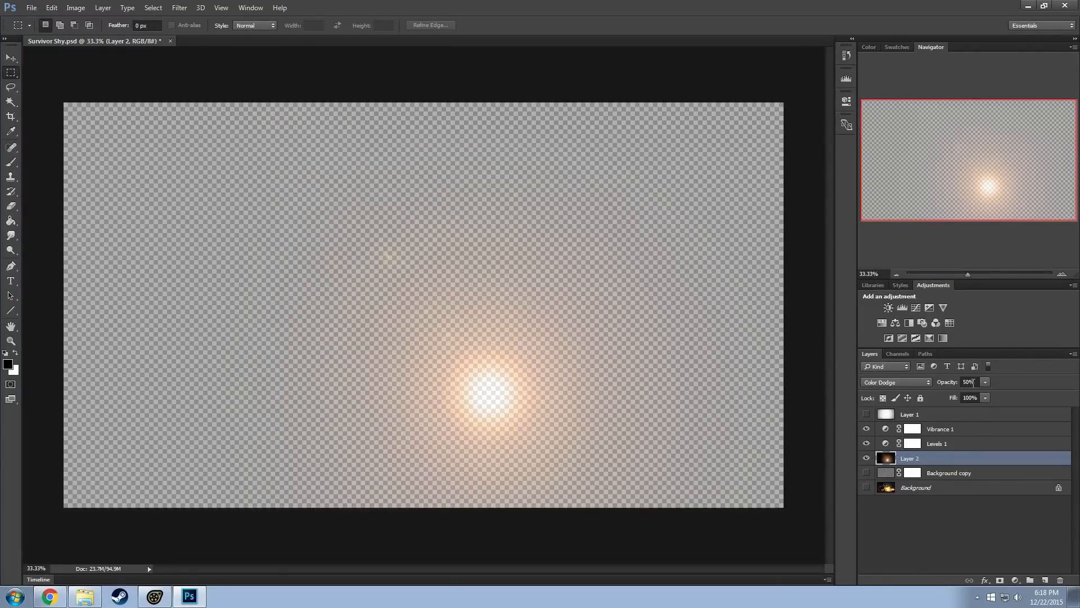
left_click_drag(973, 382, 922, 375)
type("100")
key("Return")
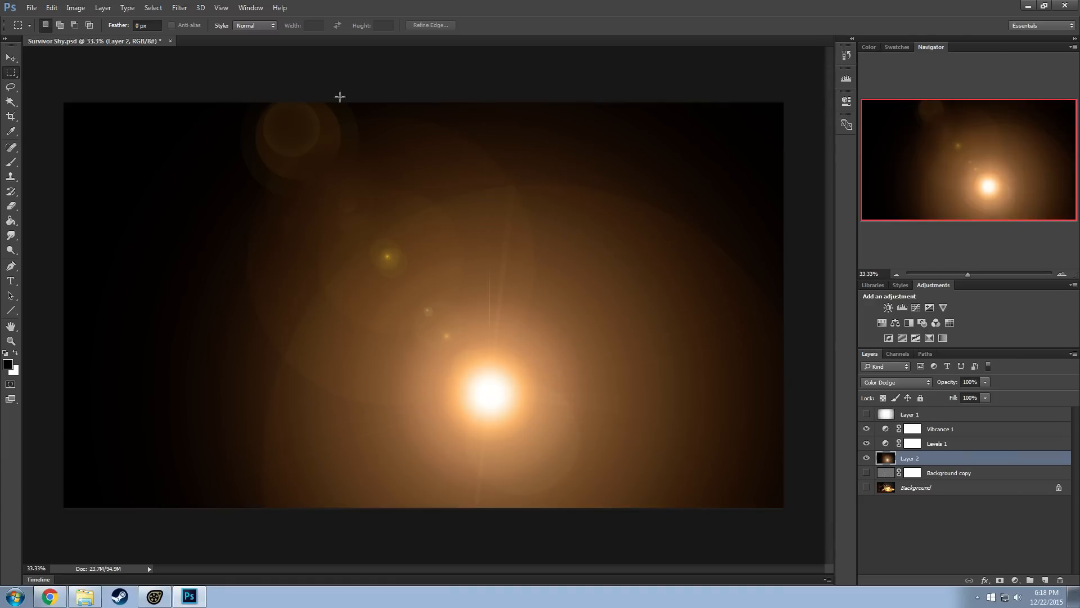
Show the background layers again and try the Normal and Screen blend modes on Layer 2's lens flare
left_click(866, 487)
left_click(902, 382)
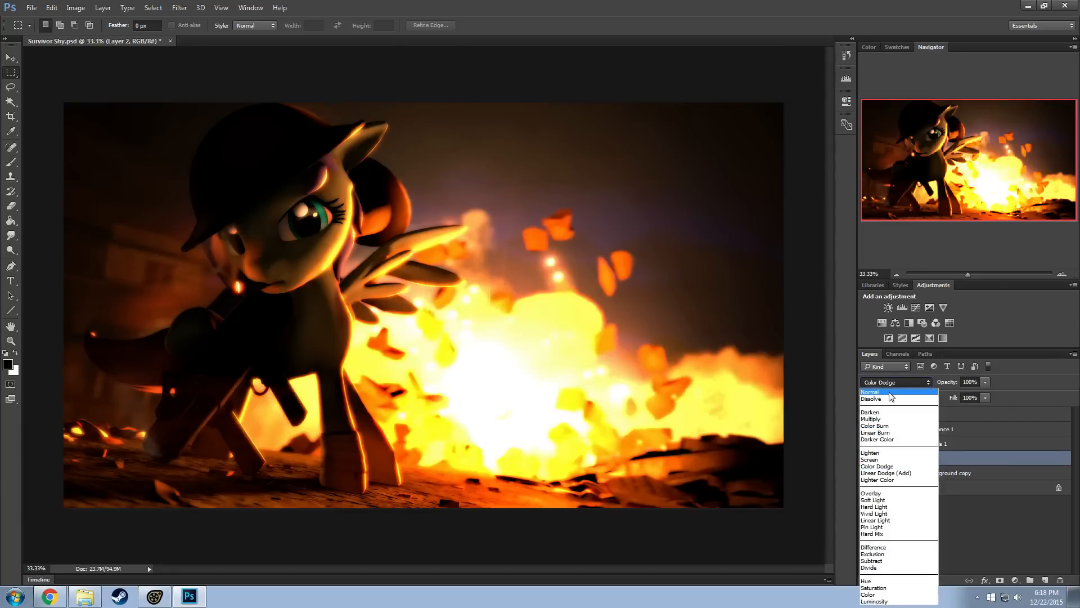
left_click(891, 391)
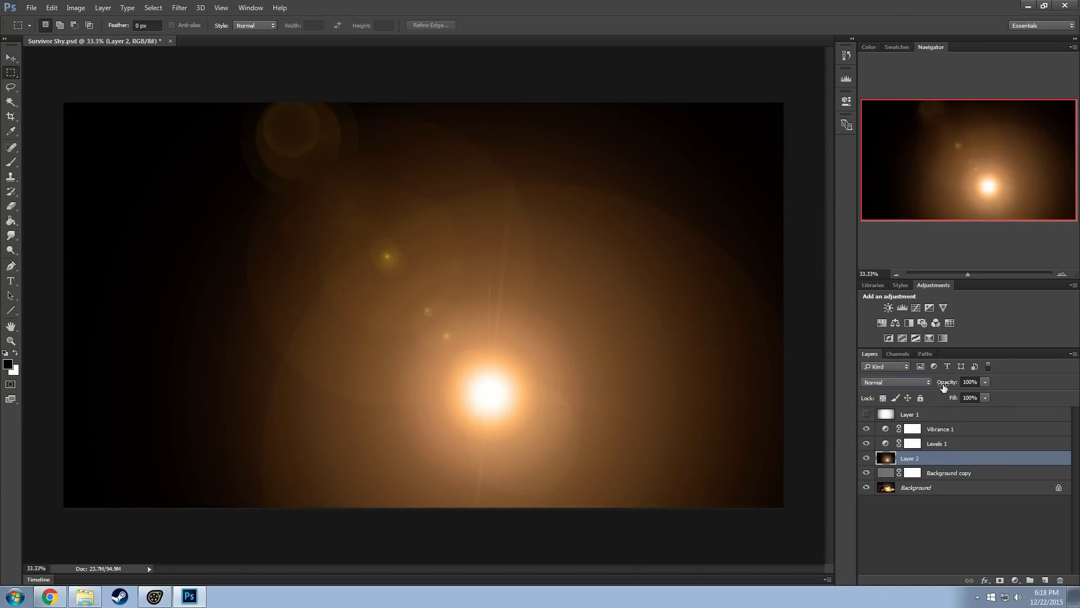
left_click(900, 382)
left_click(878, 463)
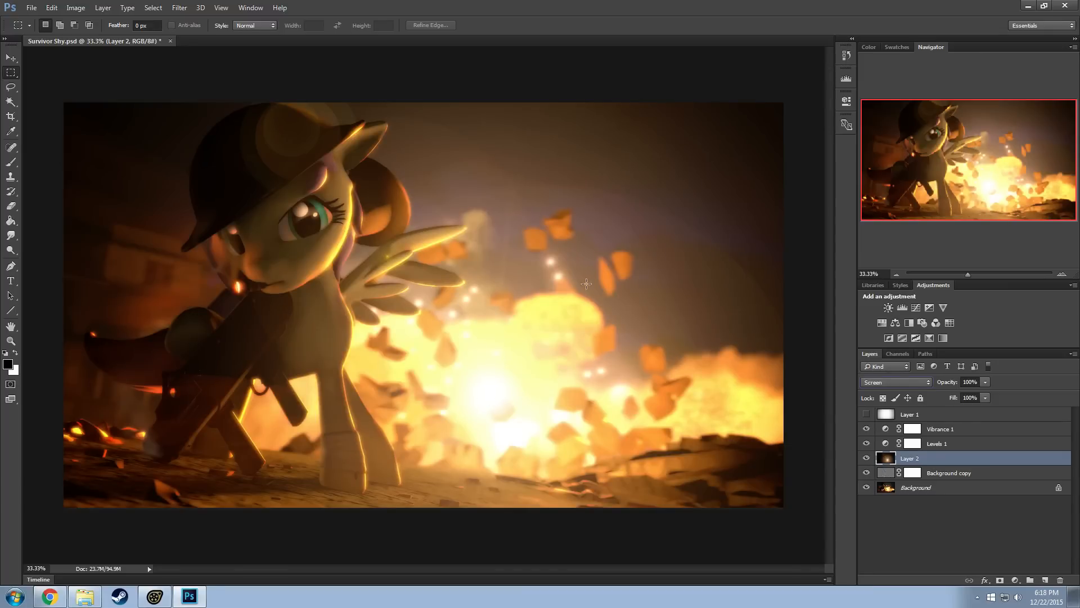
Set Layer 2's blend mode to Color Dodge and its opacity to 50%
left_click(900, 382)
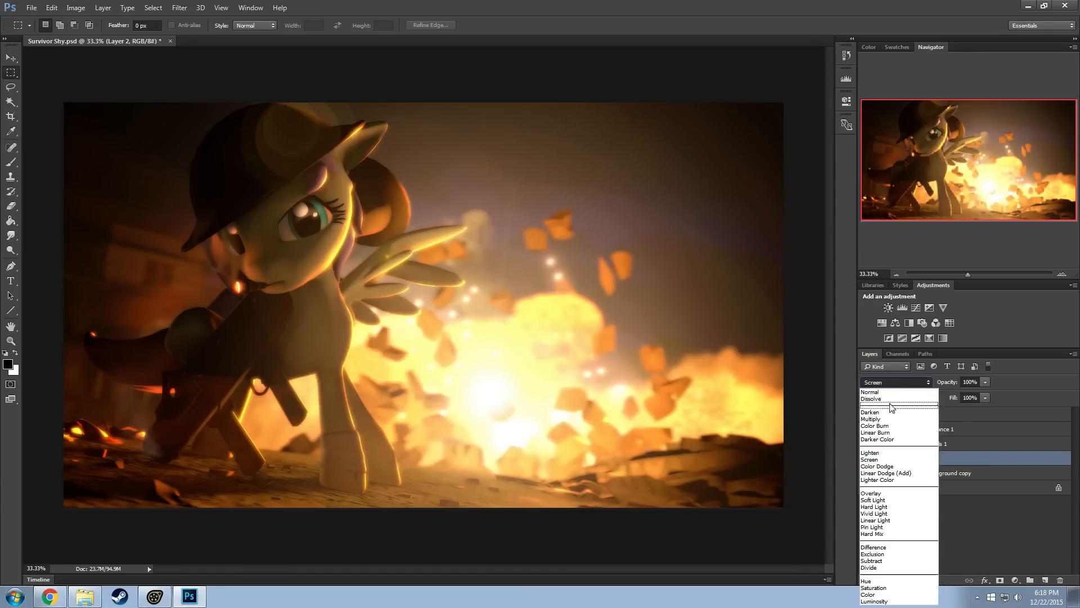
left_click(878, 471)
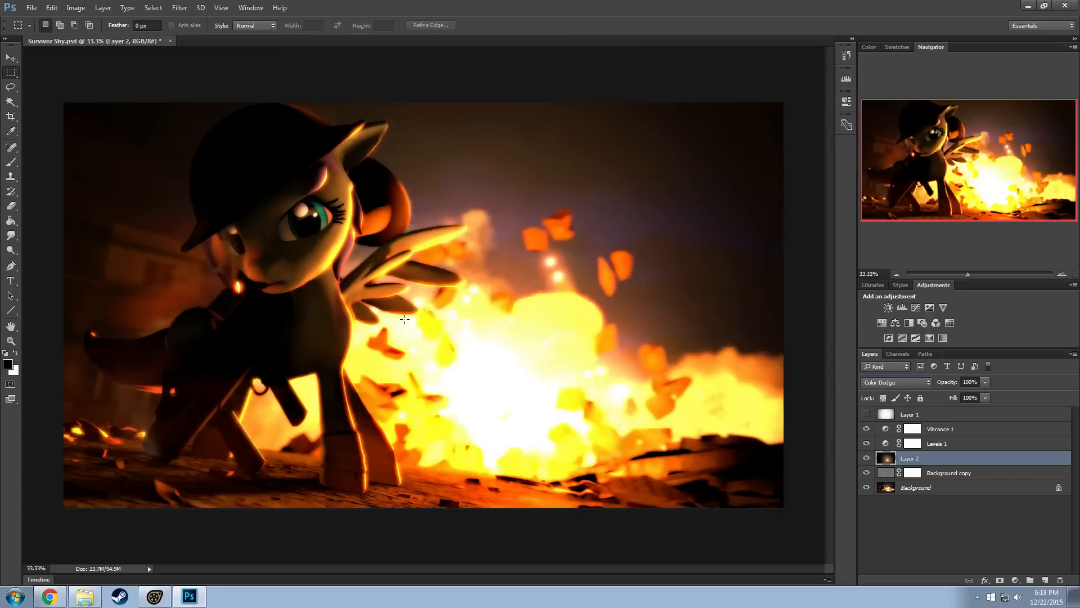
left_click(964, 383)
type("50")
key("Return")
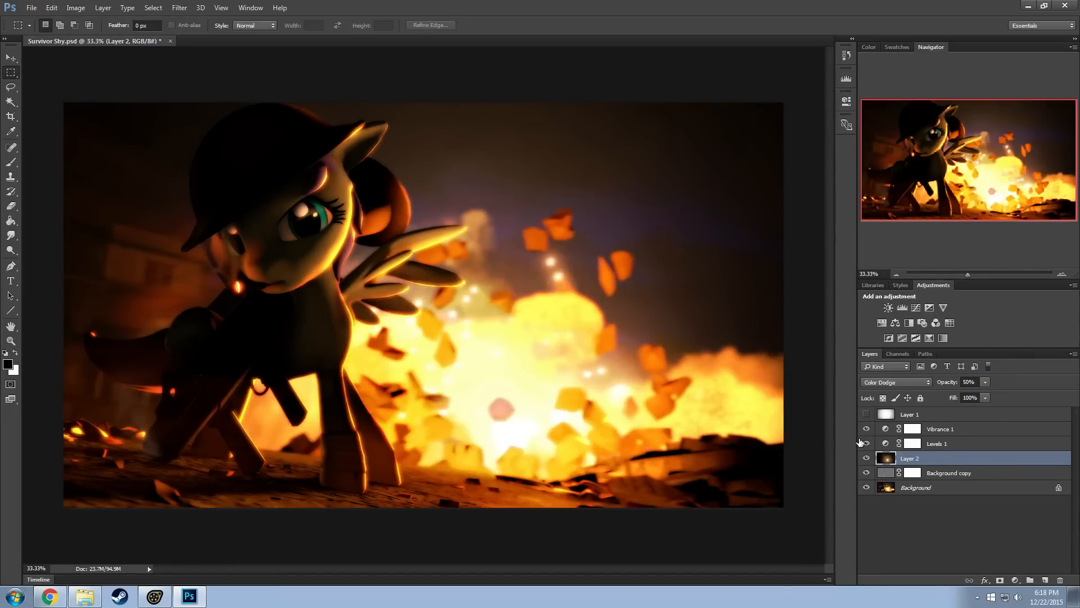
Hide Layer 2, Vibrance 1 and Levels 1 so only Background copy and Background stay shown
left_click(866, 458)
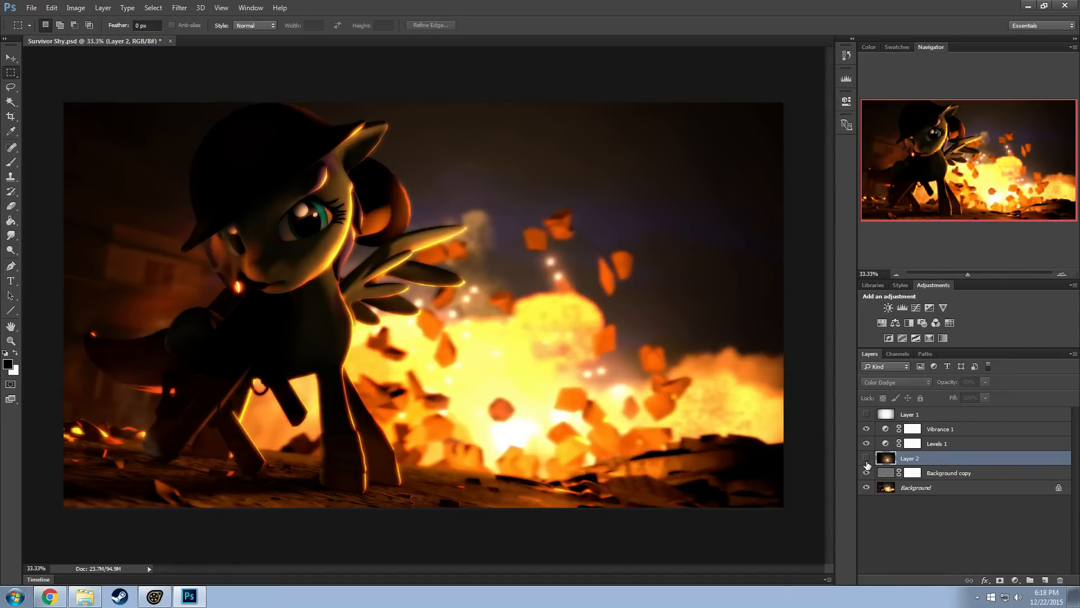
left_click(867, 429)
scroll(267, 256, "up", 5, "alt")
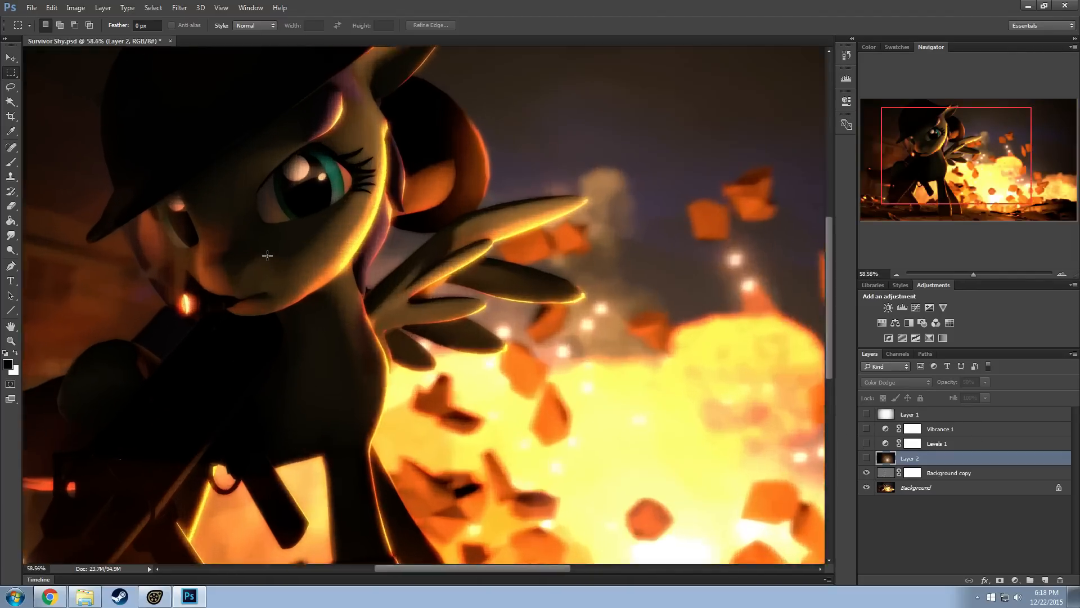
Open survivorshy_nohair_000304.png from the survivershy folder within the SFM Usermod sessions
left_click(32, 8)
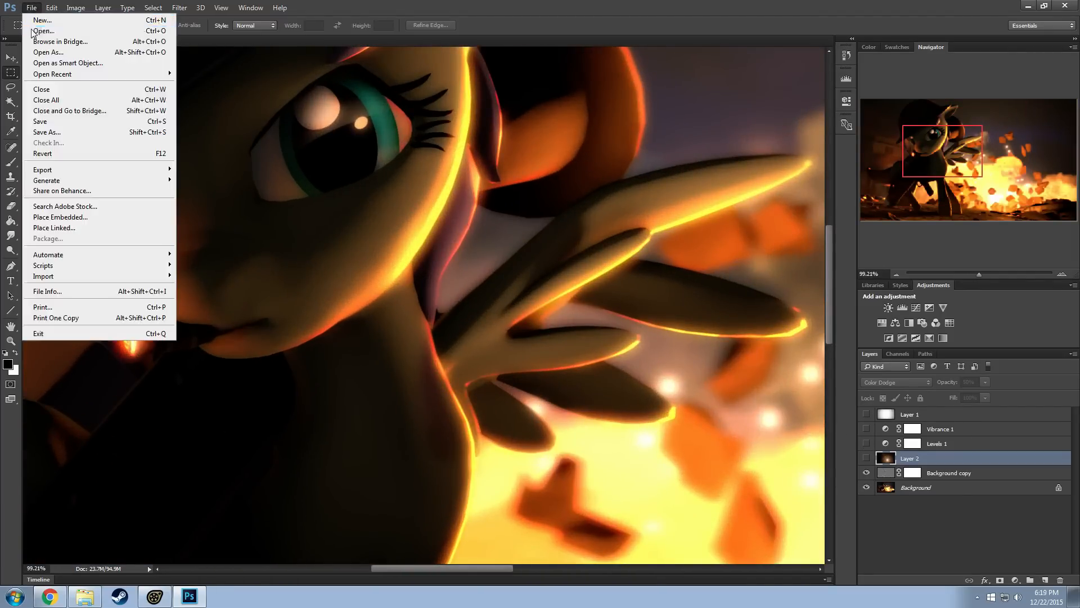
left_click(40, 32)
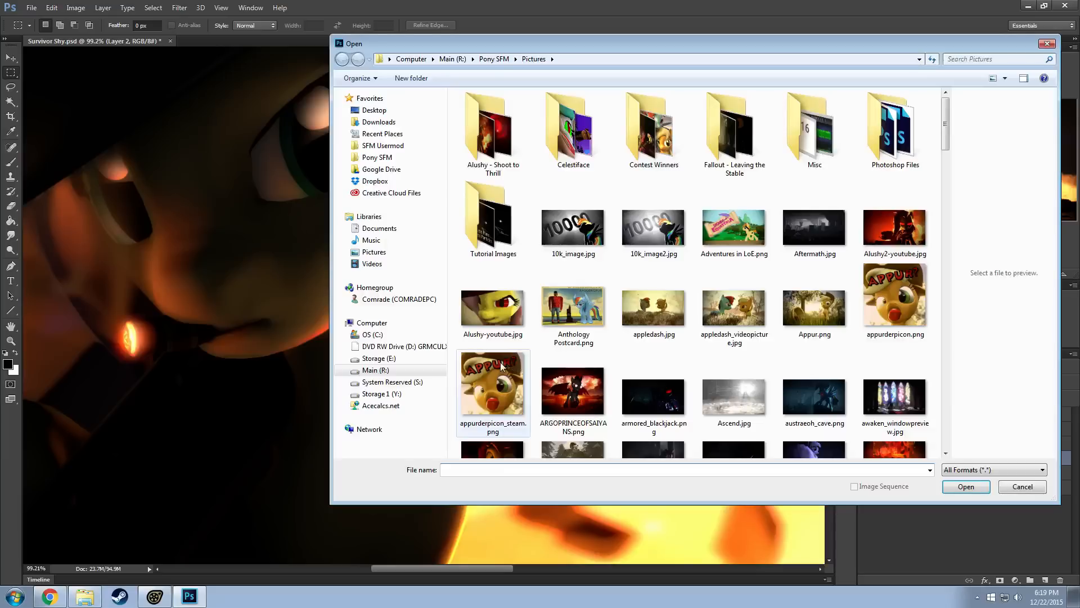
left_click(382, 145)
double_click(483, 158)
double_click(550, 141)
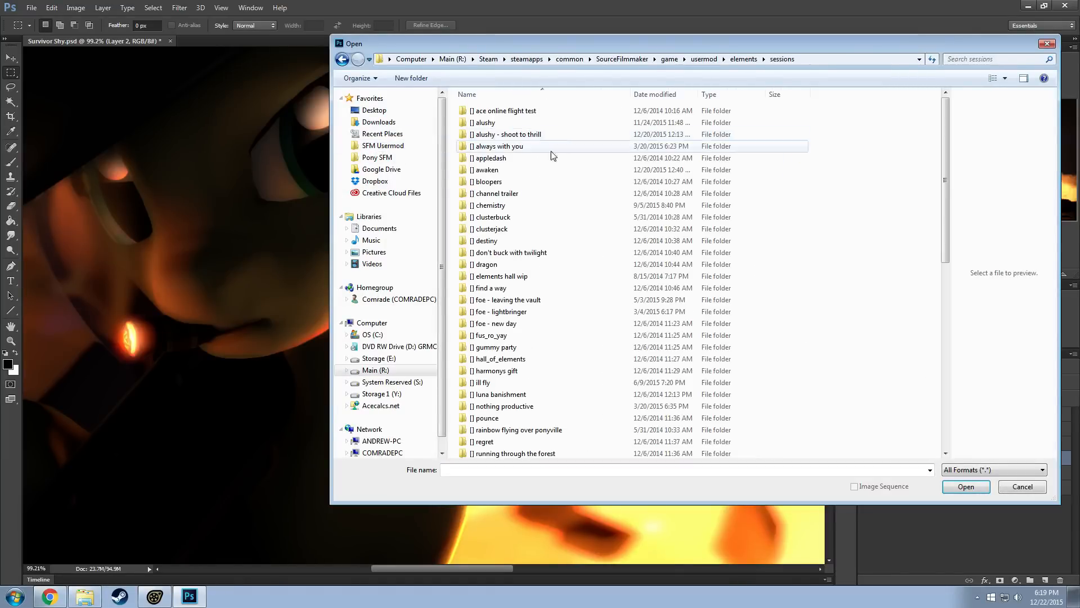
scroll(543, 415, "down", 5)
scroll(543, 414, "down", 5)
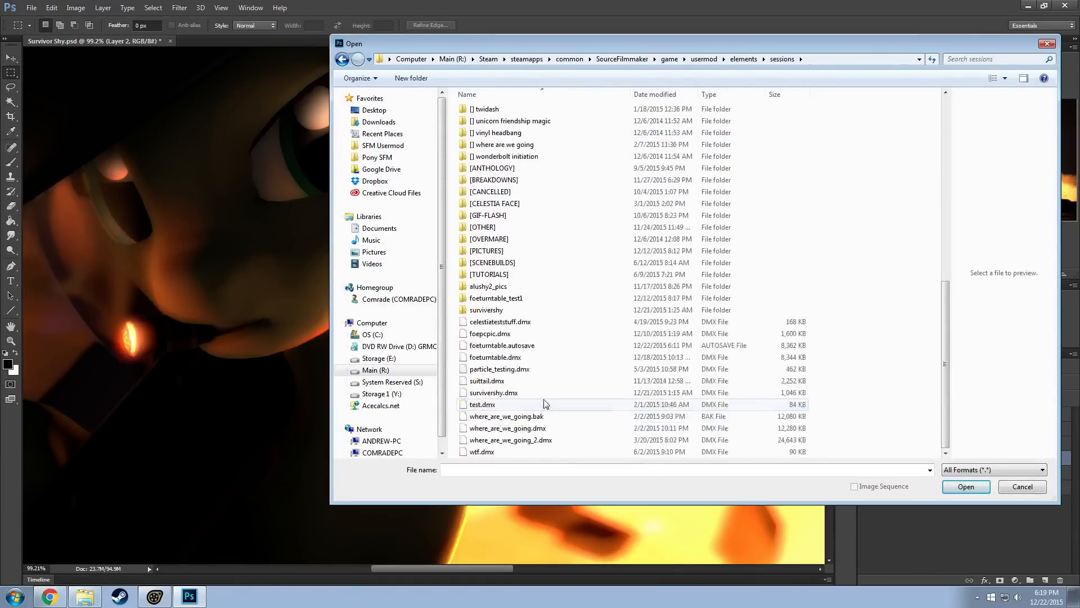
double_click(491, 309)
left_click(797, 120)
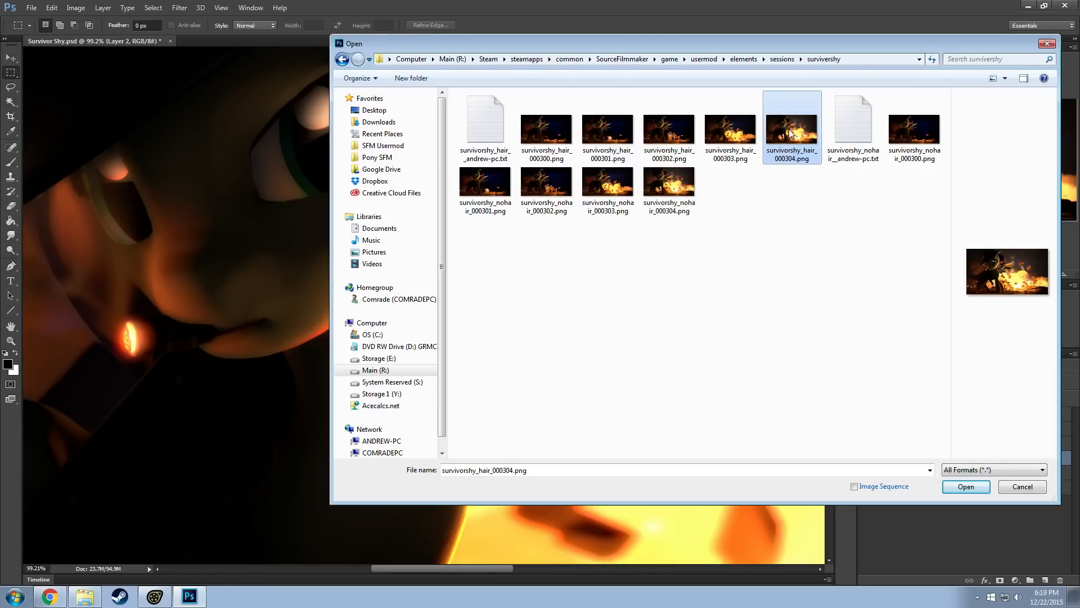
double_click(669, 183)
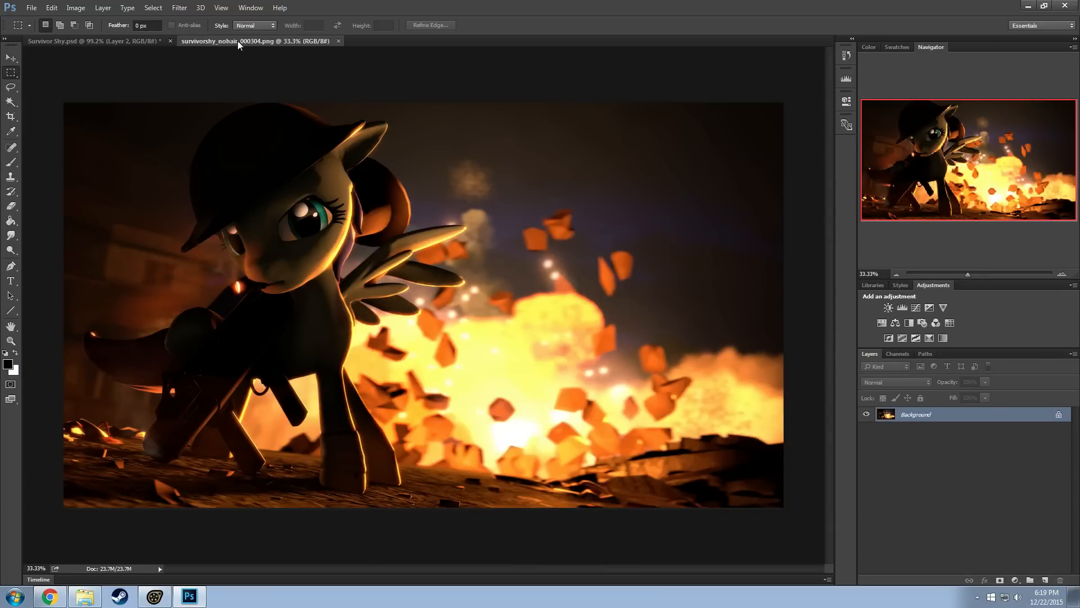
Copy the no-hair render's Background layer into Survivor Shy.psd above Layer 2 and align it with the canvas
left_click_drag(238, 45, 201, 159)
left_click(11, 58)
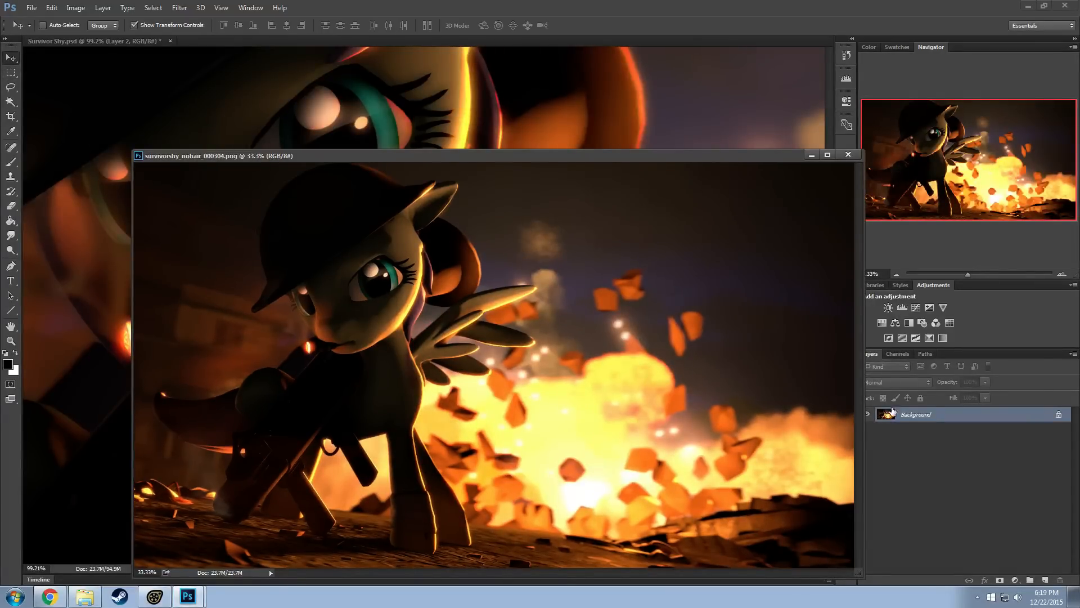
left_click_drag(893, 411, 464, 144)
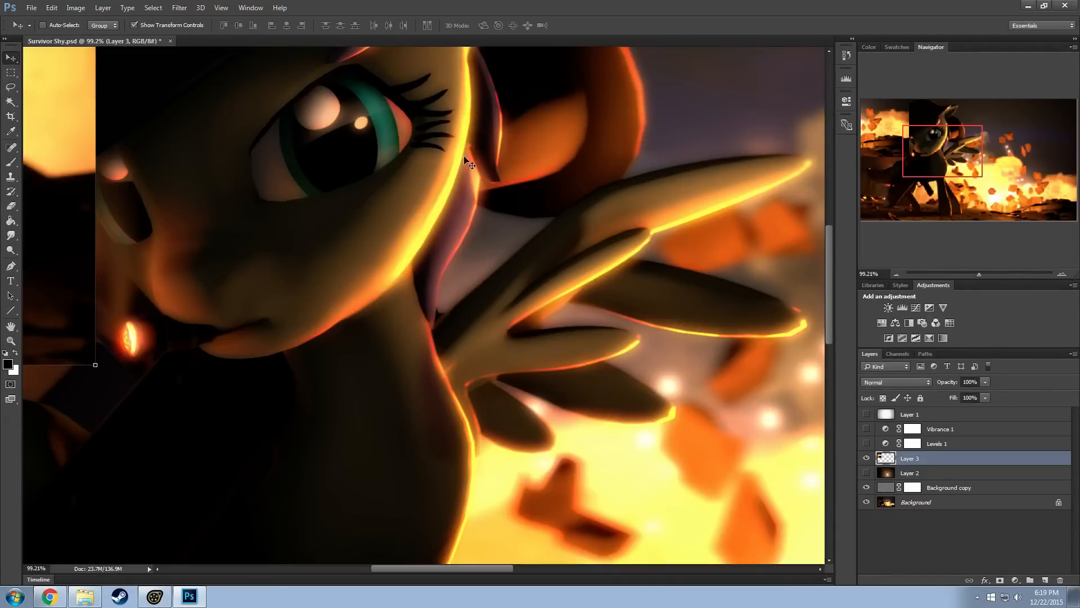
scroll(219, 237, "down", 7, "alt")
left_click_drag(184, 243, 620, 352)
Hide Layer 3 in a close-up of the face to compare the no-hair render with the image beneath
scroll(226, 228, "up", 1, "alt")
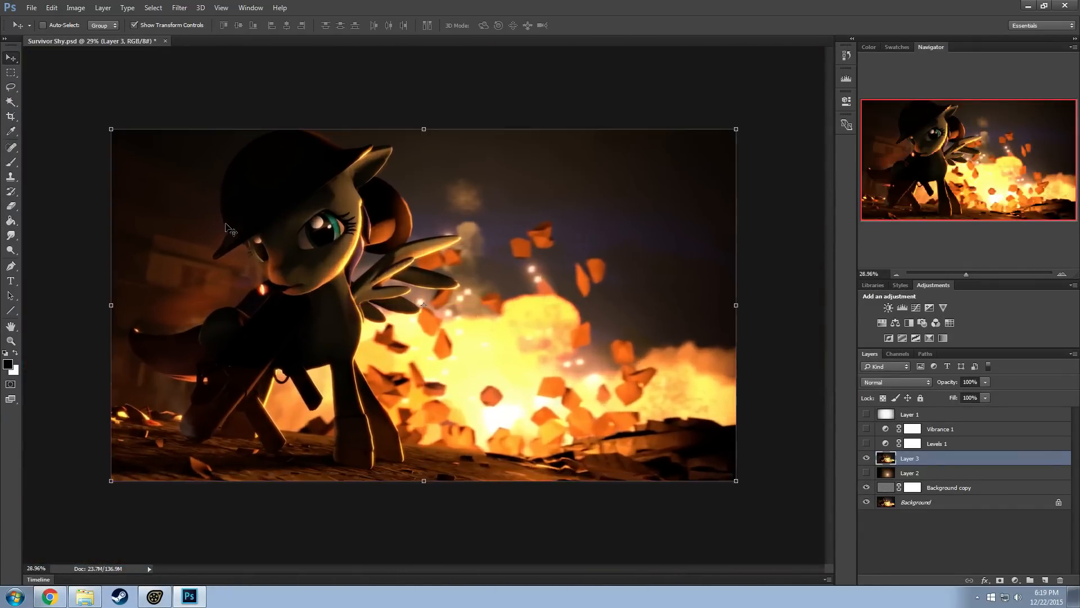
scroll(226, 228, "up", 7, "alt")
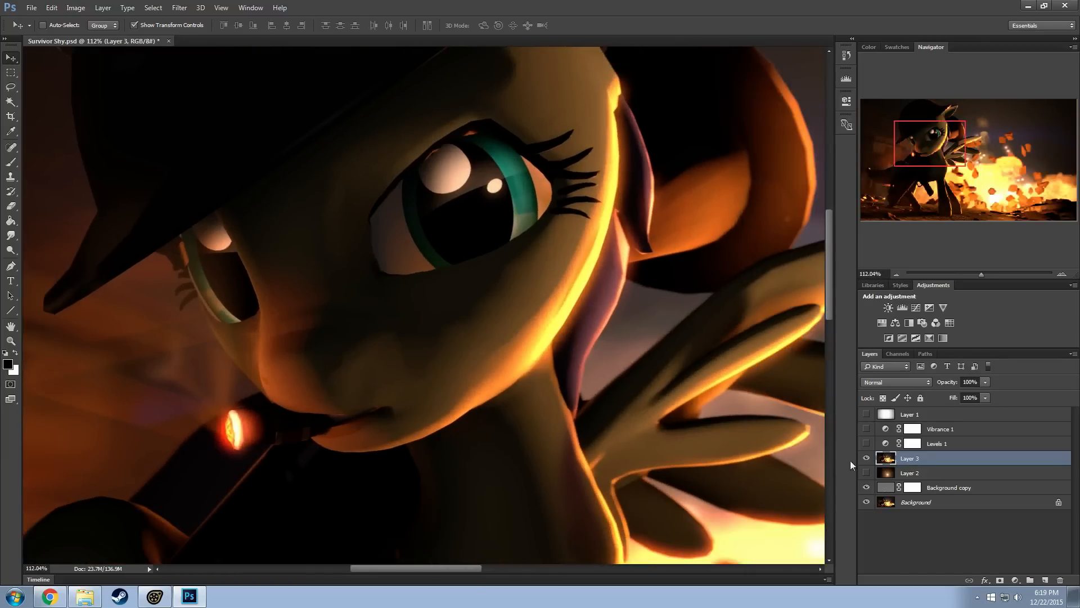
left_click(866, 458)
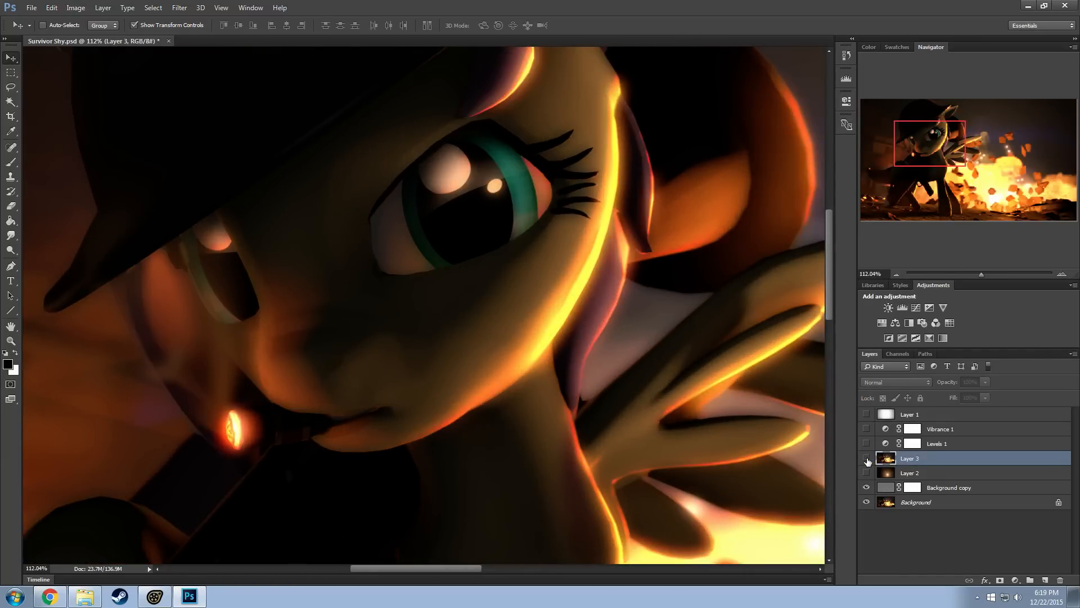
Toggle the visibility of Layer 3 repeatedly over the face to compare the no-hair render with the image beneath
left_click(867, 458)
left_click(867, 458)
left_click(866, 458)
left_click(866, 458)
left_click(866, 458)
left_click(866, 458)
left_click(866, 458)
left_click(866, 458)
left_click(866, 458)
left_click(867, 458)
Compare the tail and weapon area with Layer 3 shown and hidden
left_click_drag(926, 157, 889, 192)
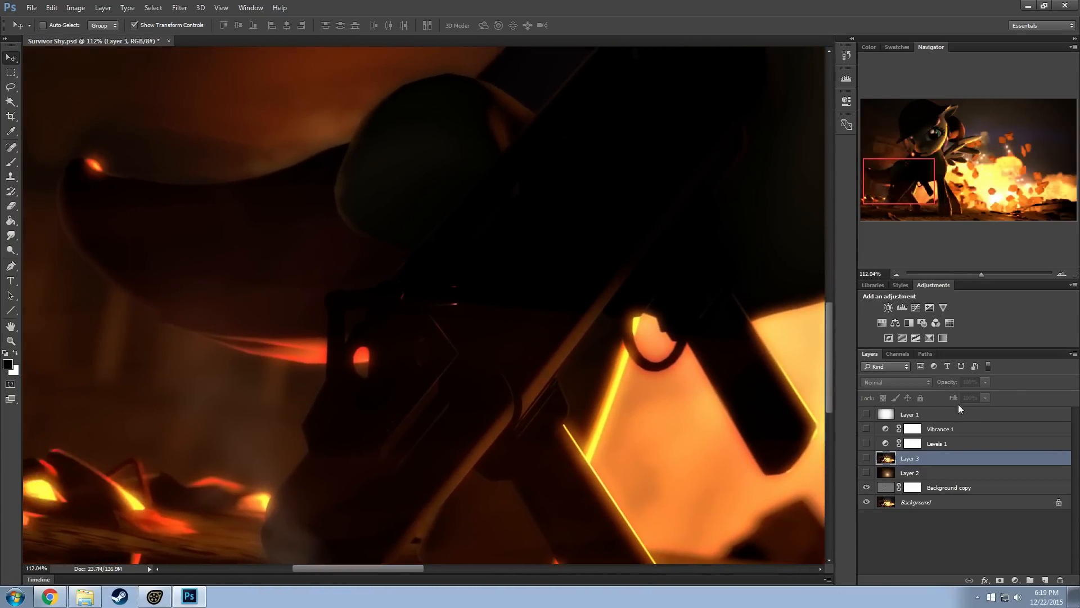
left_click(867, 458)
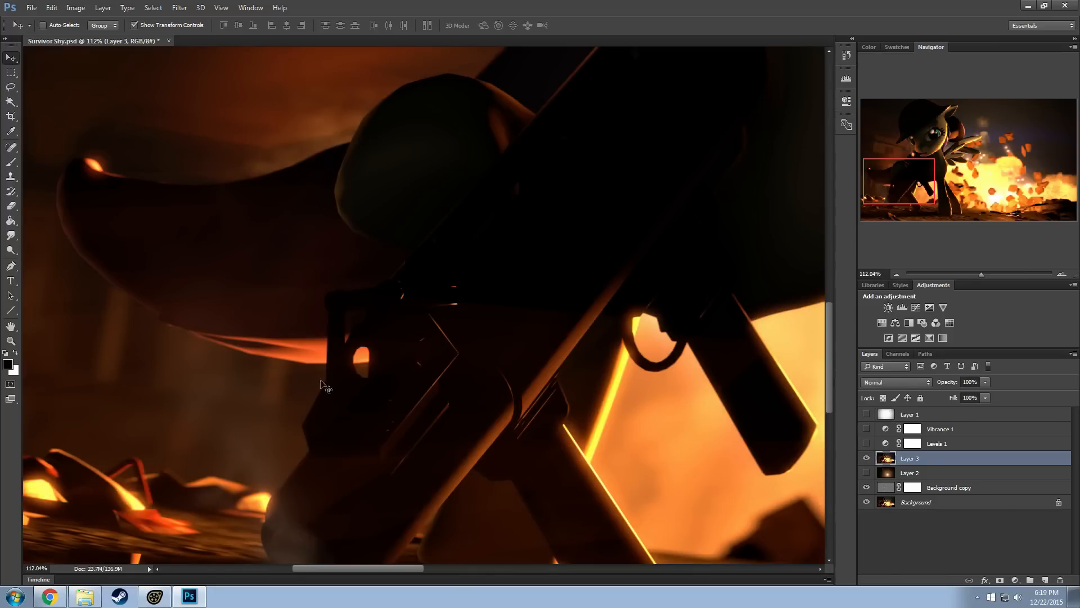
left_click(866, 458)
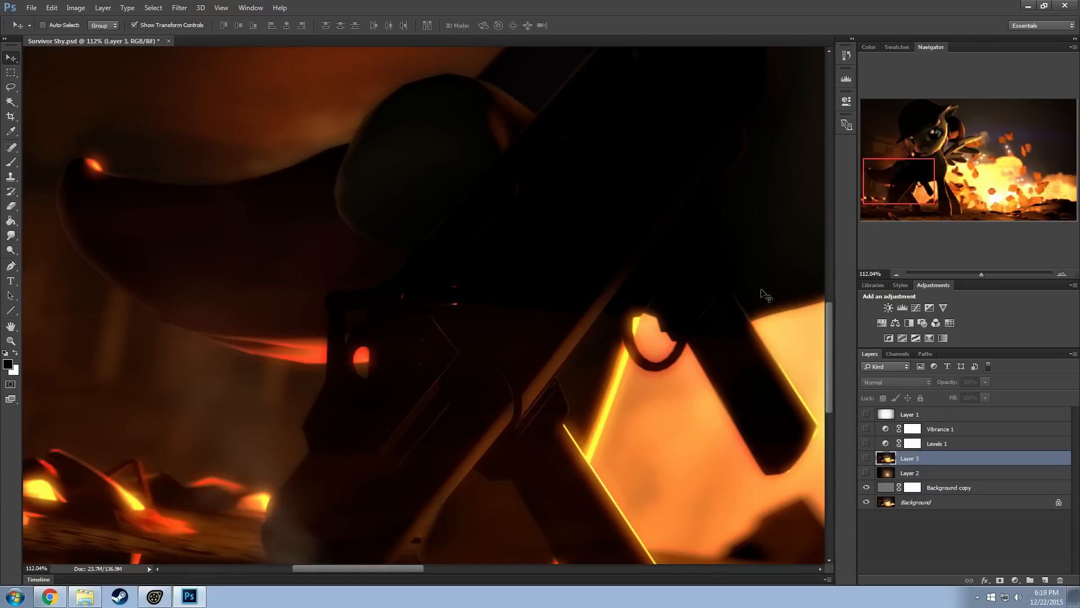
Show Layer 2, Levels 1, Vibrance 1 and Layer 1 again over the full image
scroll(767, 296, "down", 5, "alt")
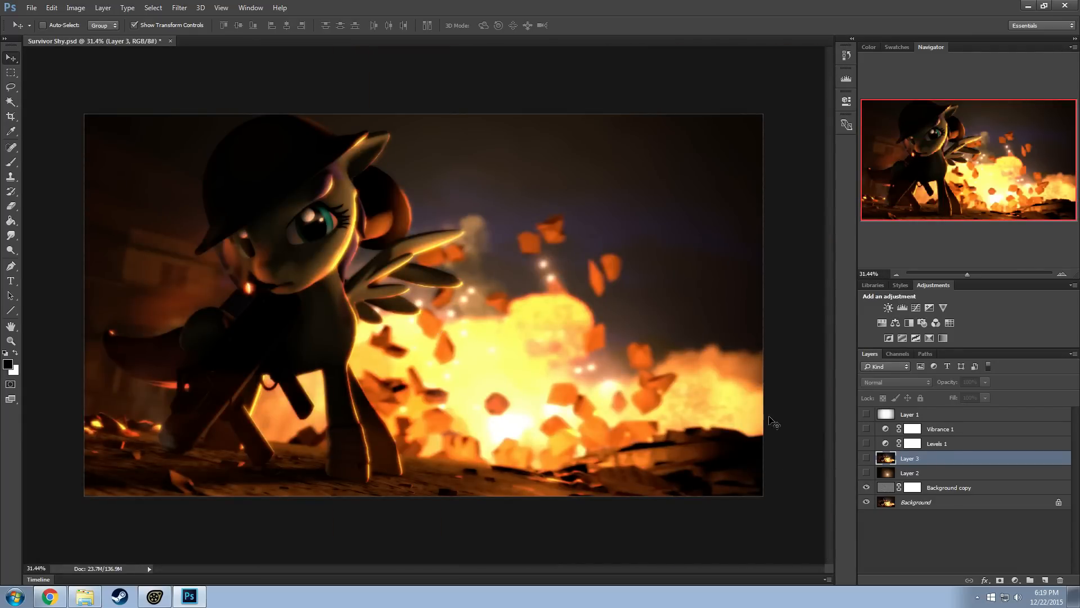
left_click(867, 473)
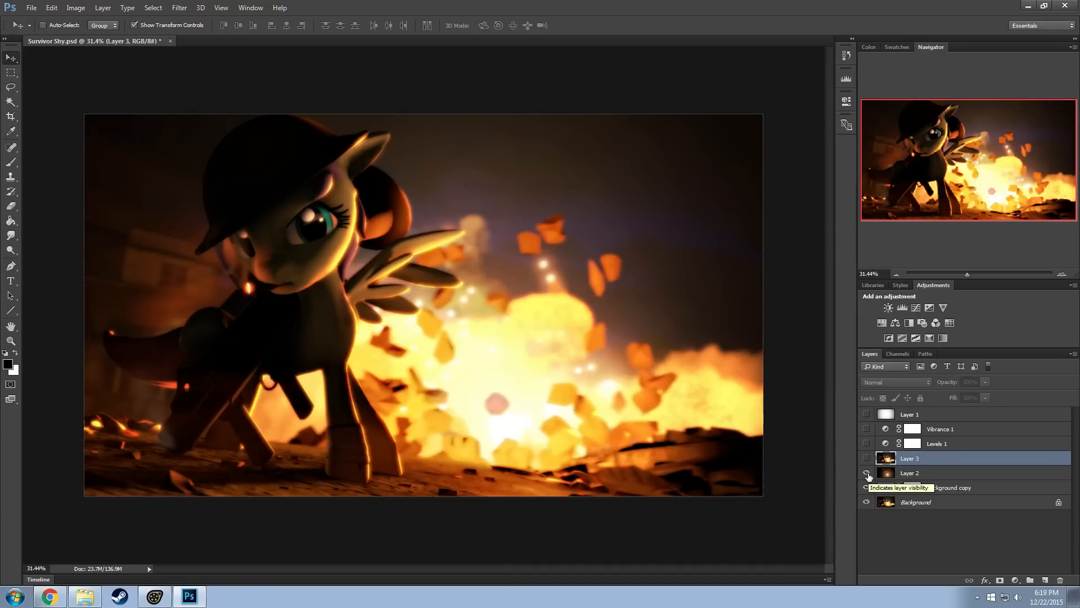
left_click(866, 443)
left_click(867, 429)
left_click(867, 414)
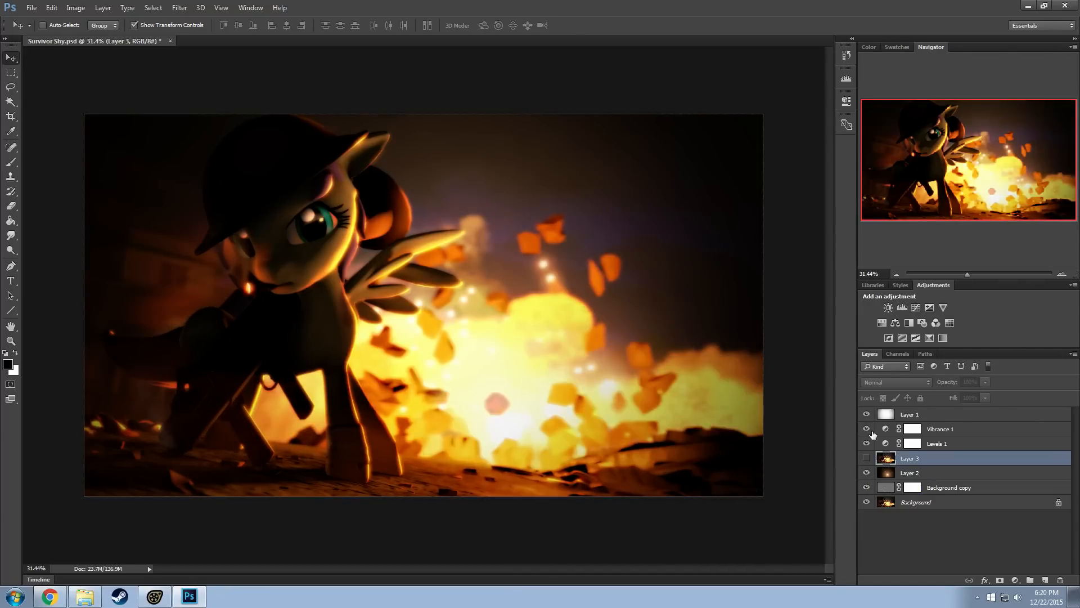
Compare the image without the Layer 2 lens flare, and try the Screen blend mode at 100% opacity on that layer
left_click(867, 472)
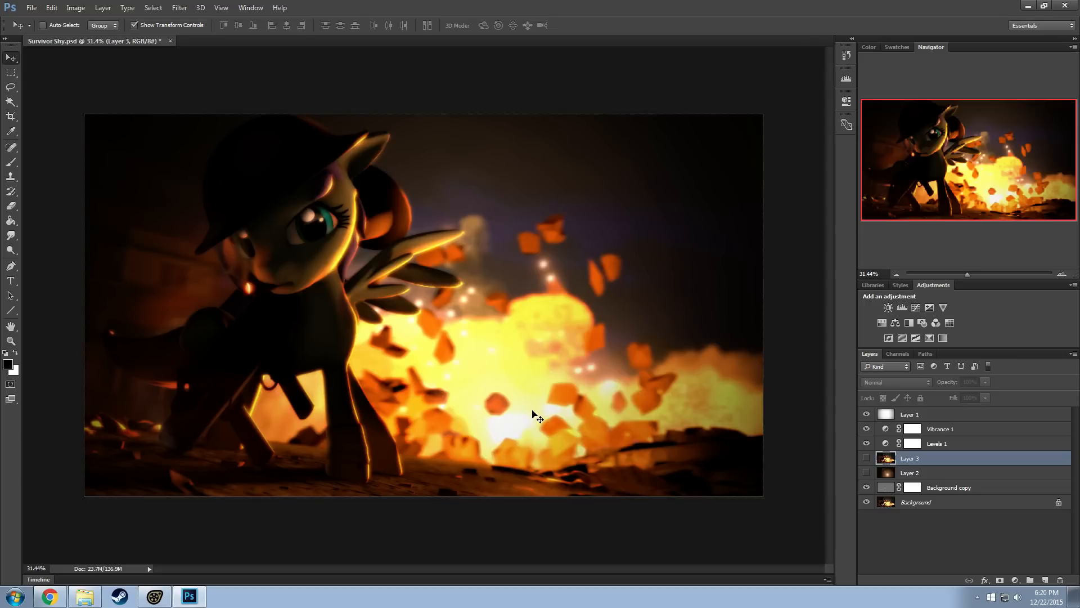
left_click(867, 473)
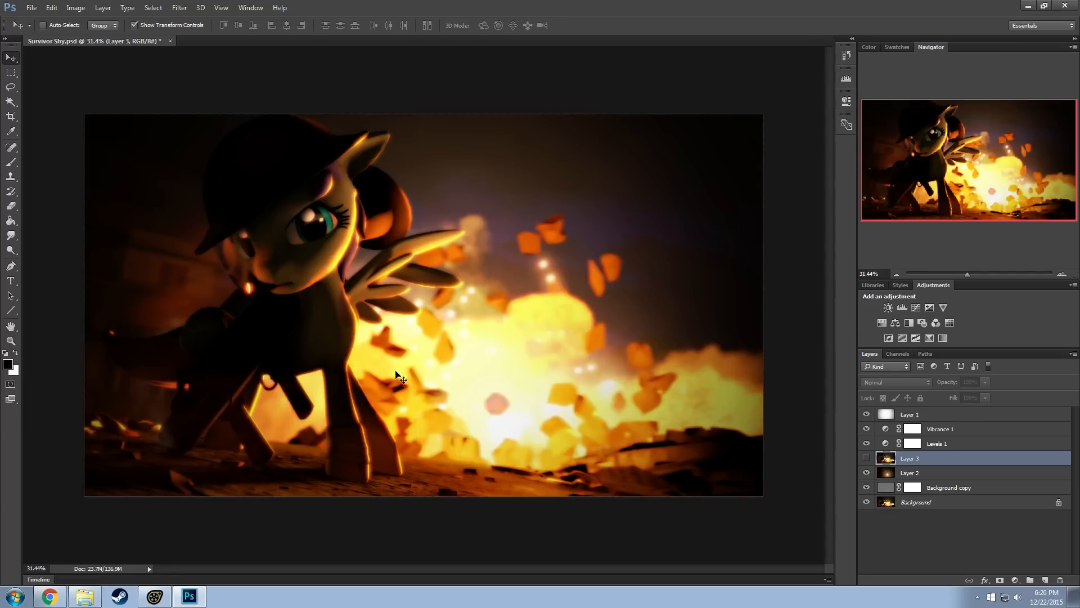
left_click(886, 470)
left_click(897, 382)
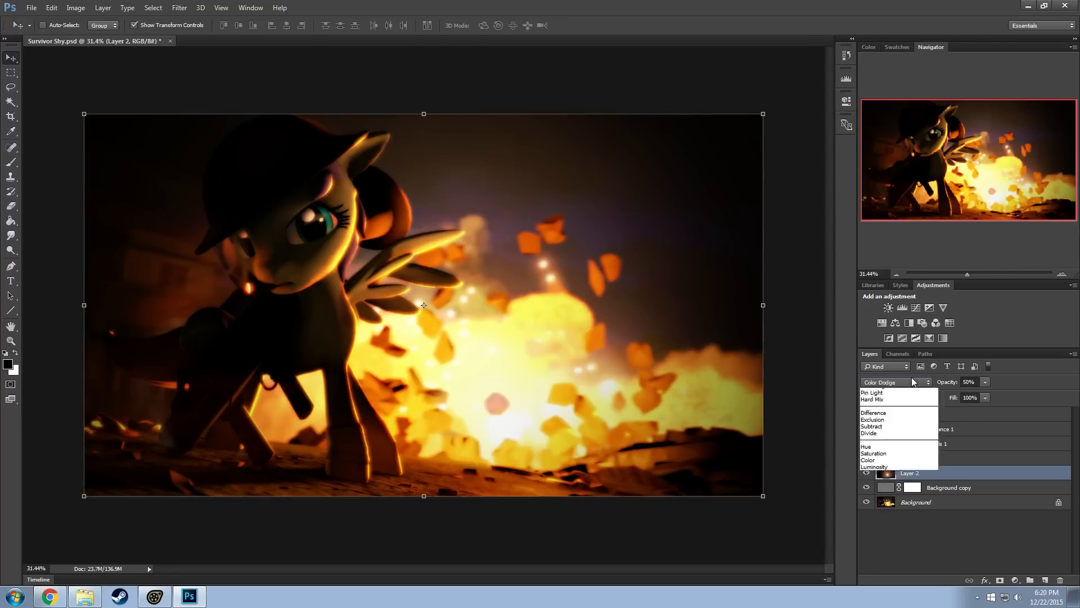
left_click(871, 460)
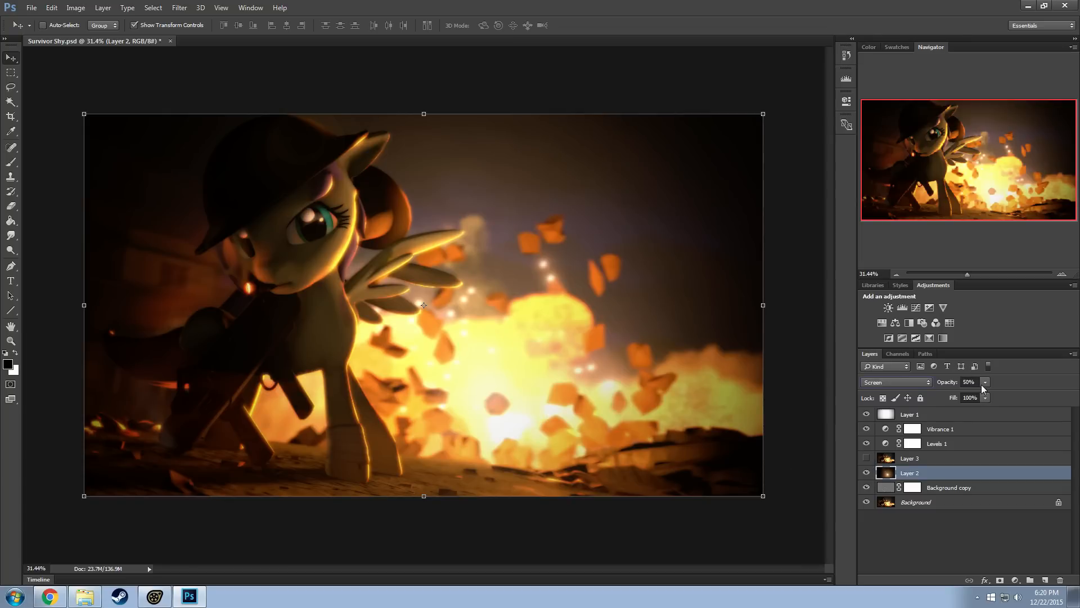
key("0")
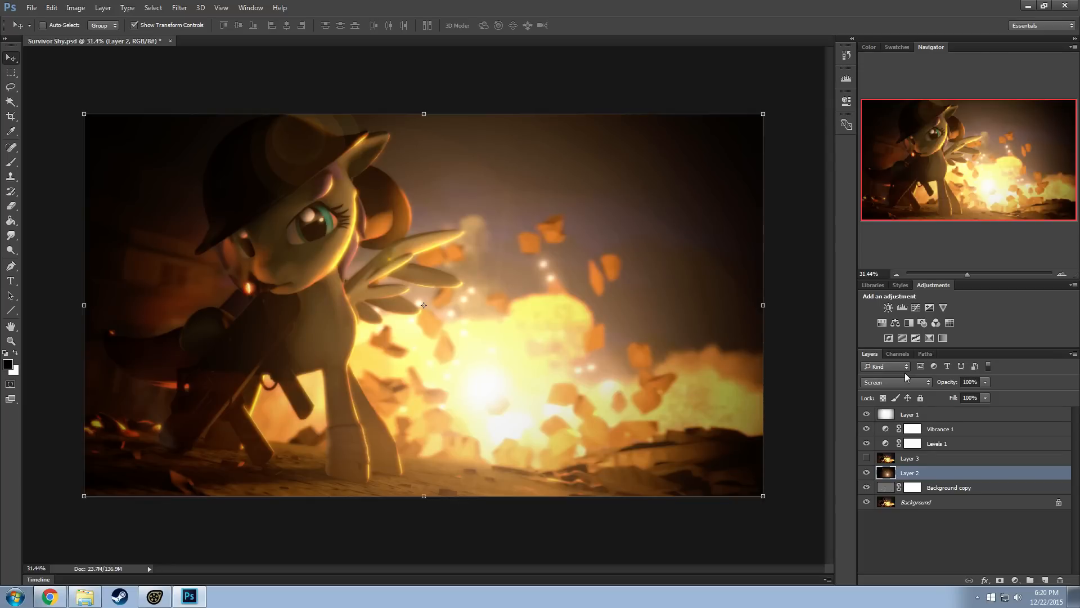
Set Layer 2 back to the Color Dodge blend mode with 50% opacity
left_click(896, 383)
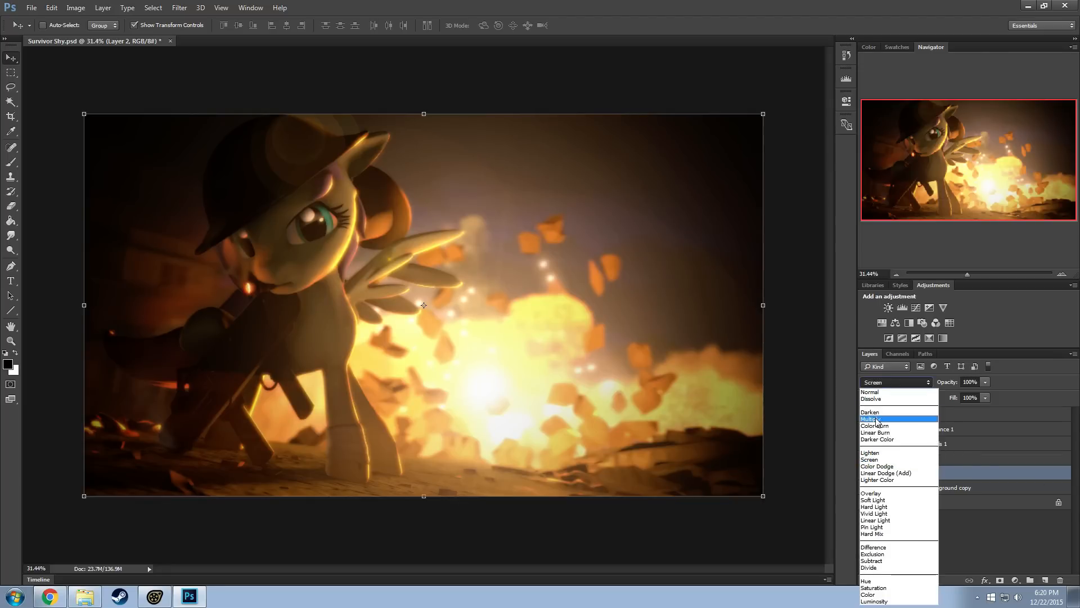
left_click(877, 413)
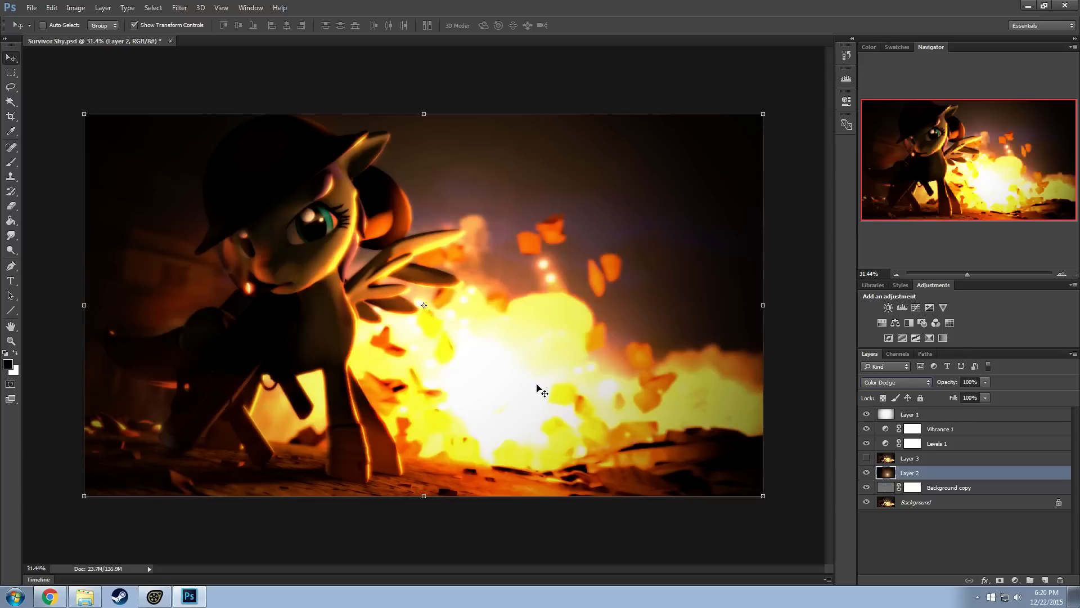
left_click(970, 382)
type("50")
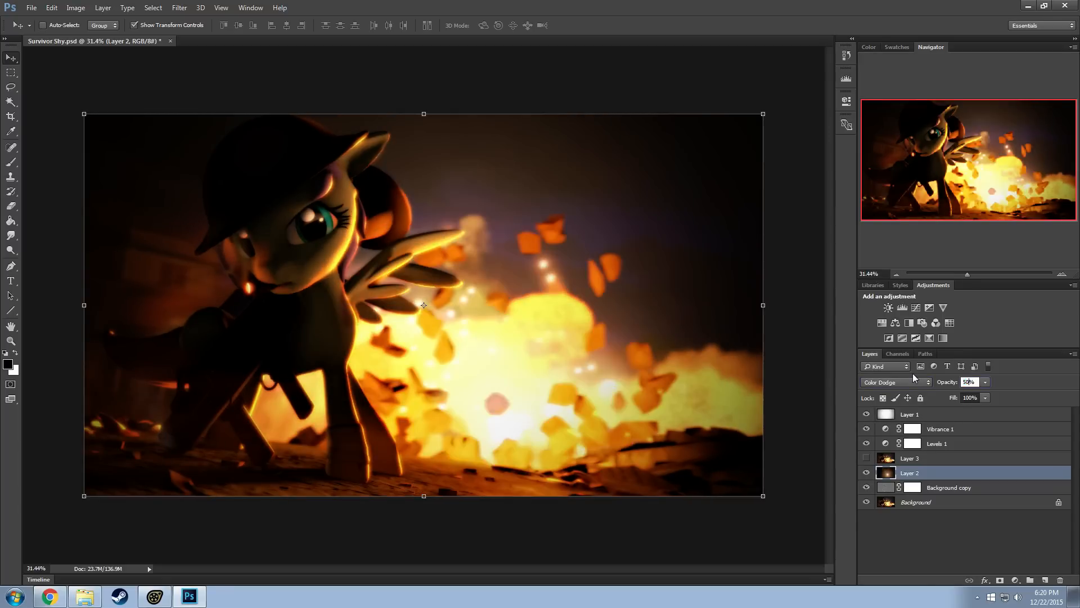
key("Return")
Toggle the Background copy layer repeatedly in a close-up of the face and wing to examine the High Pass effect
scroll(349, 260, "up", 10, "alt")
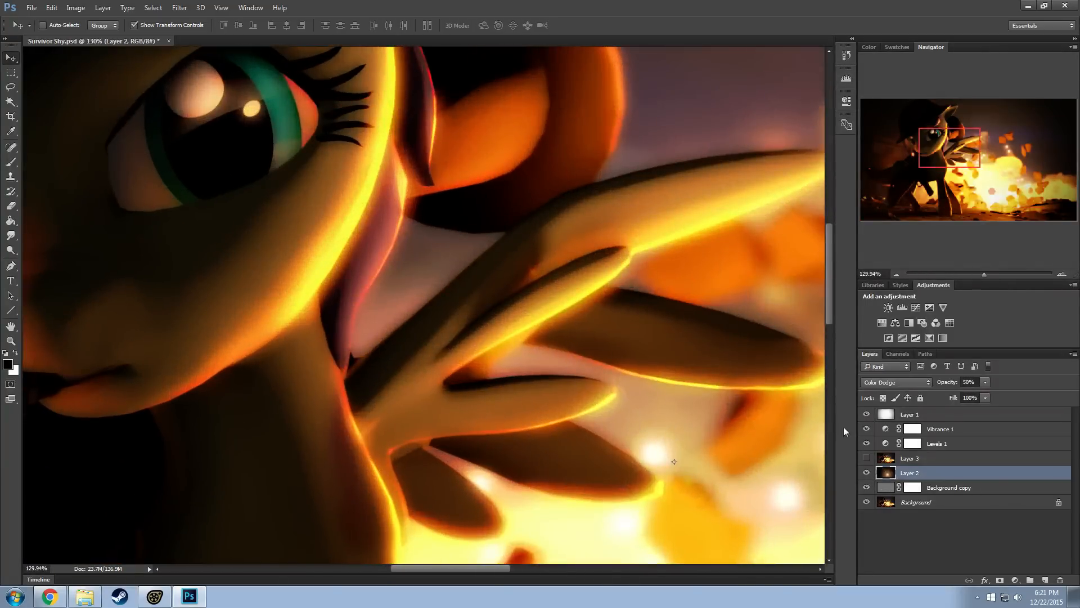
left_click(867, 488)
left_click(866, 487)
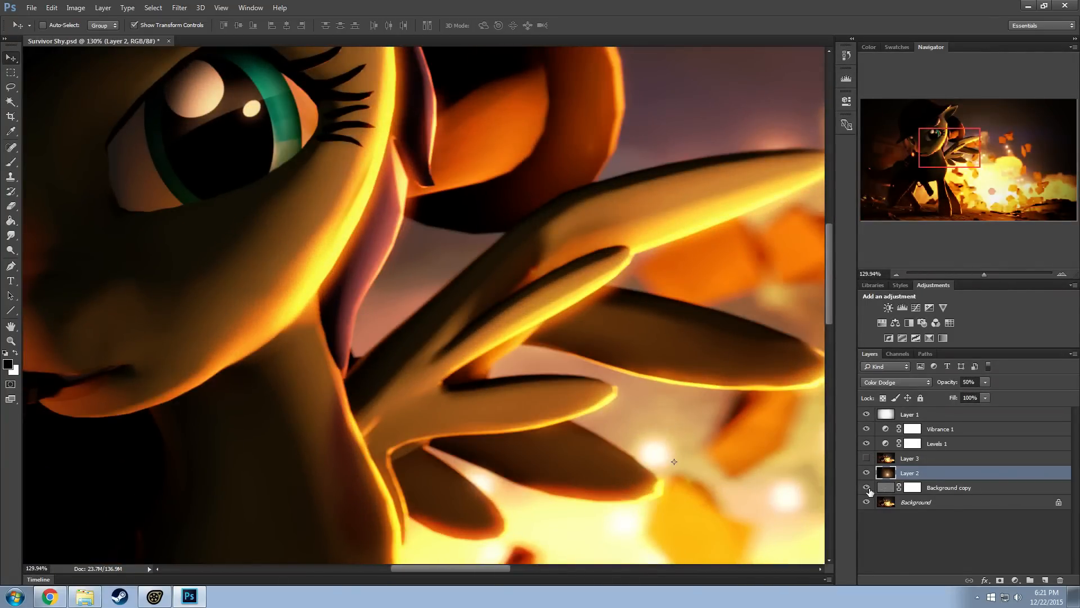
left_click(867, 487)
left_click(866, 488)
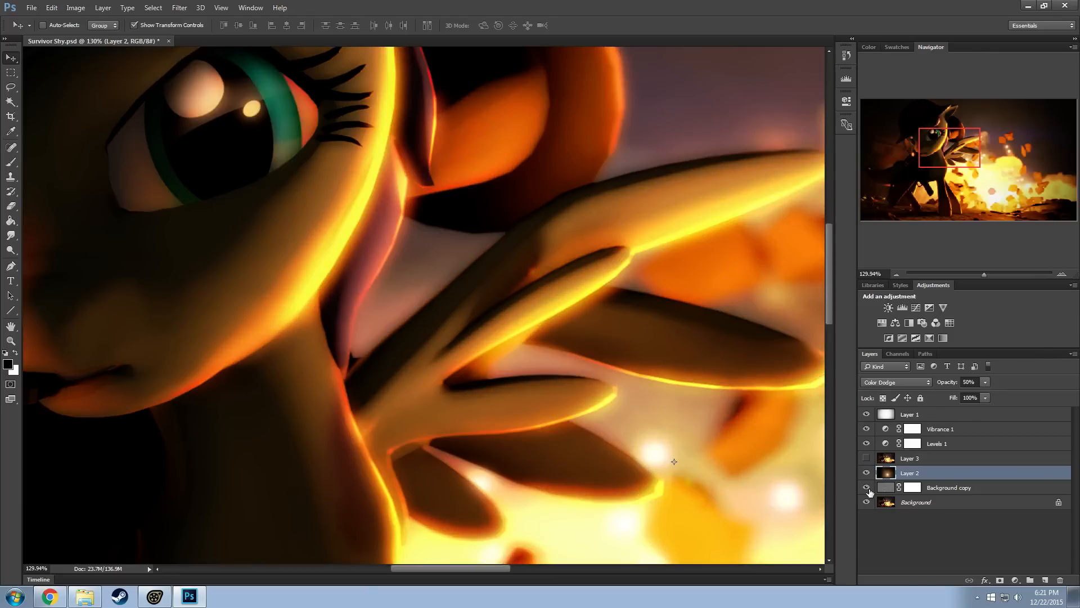
left_click(867, 489)
left_click(867, 489)
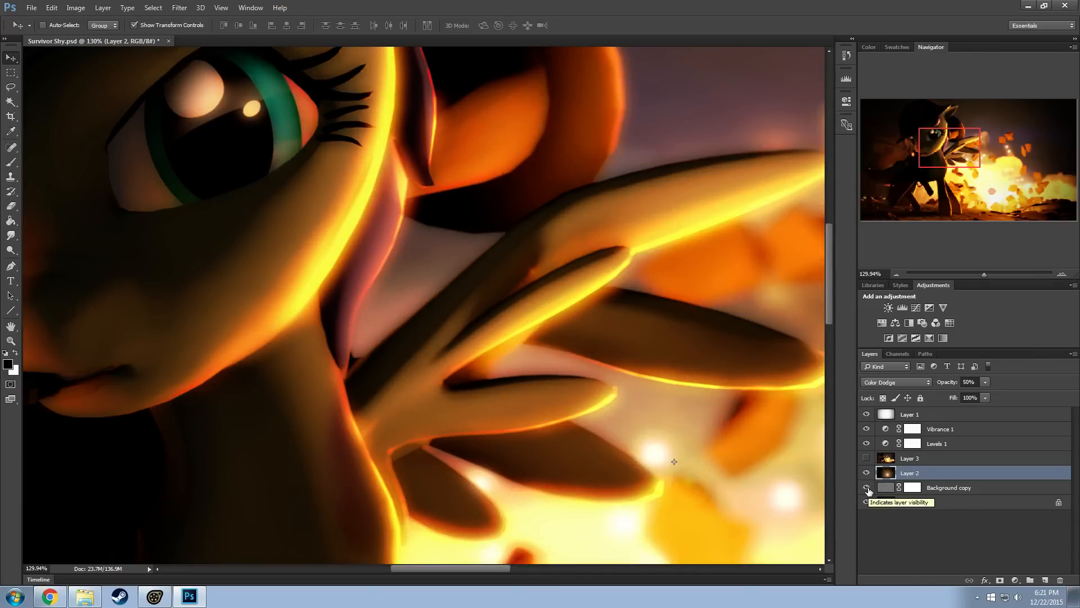
left_click(867, 489)
left_click(866, 488)
left_click(867, 488)
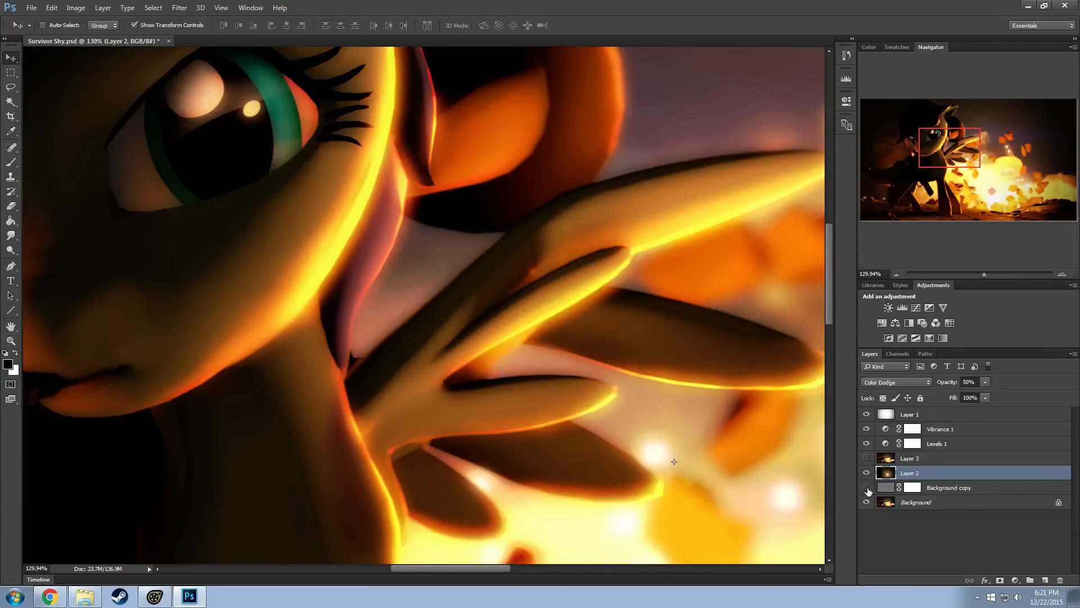
left_click(866, 488)
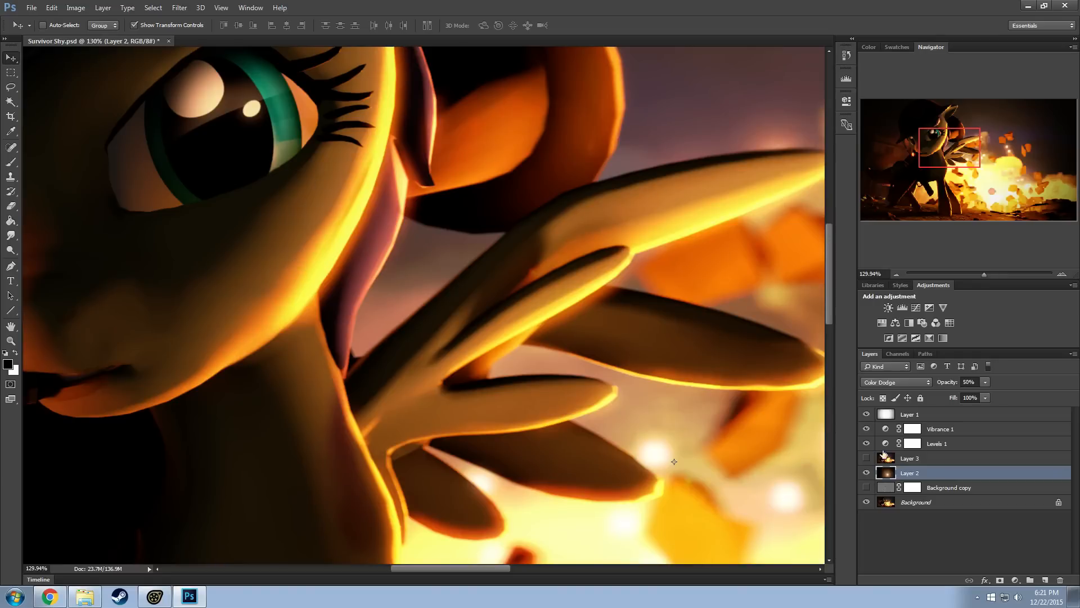
left_click(866, 487)
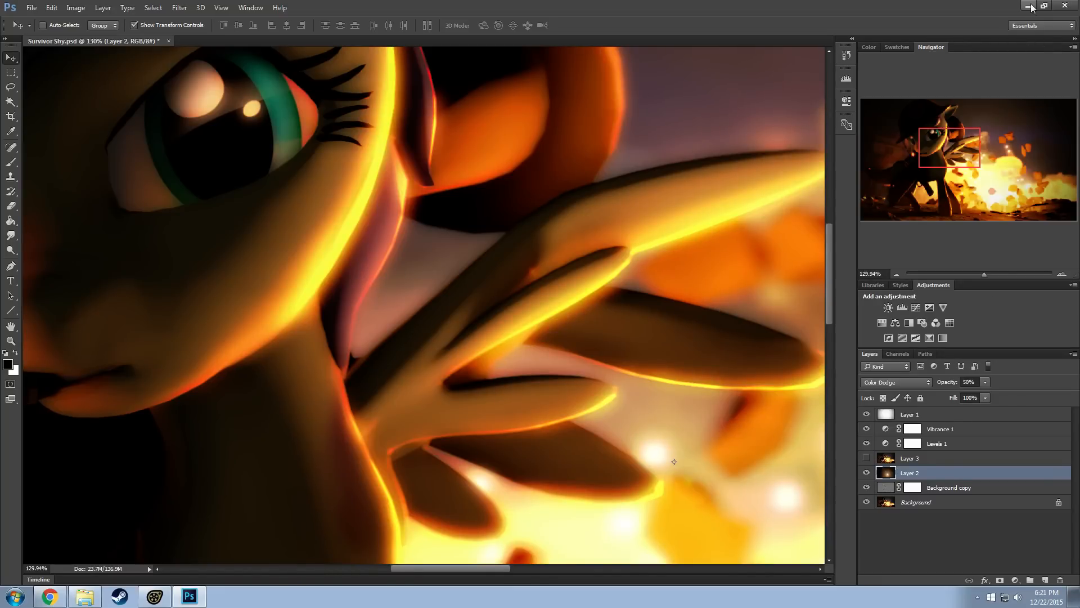
Return to a wider view of the image, minimize Photoshop and switch to the foeturntable session in Source Filmmaker
scroll(540, 200, "down", 6, "alt")
scroll(527, 181, "down", 1, "alt")
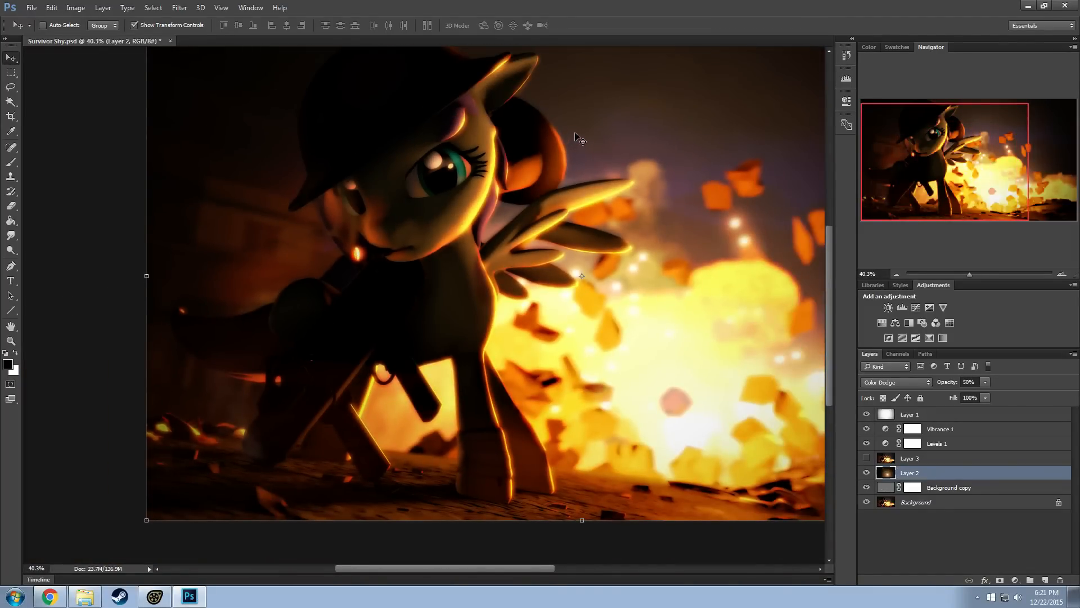
left_click(1028, 6)
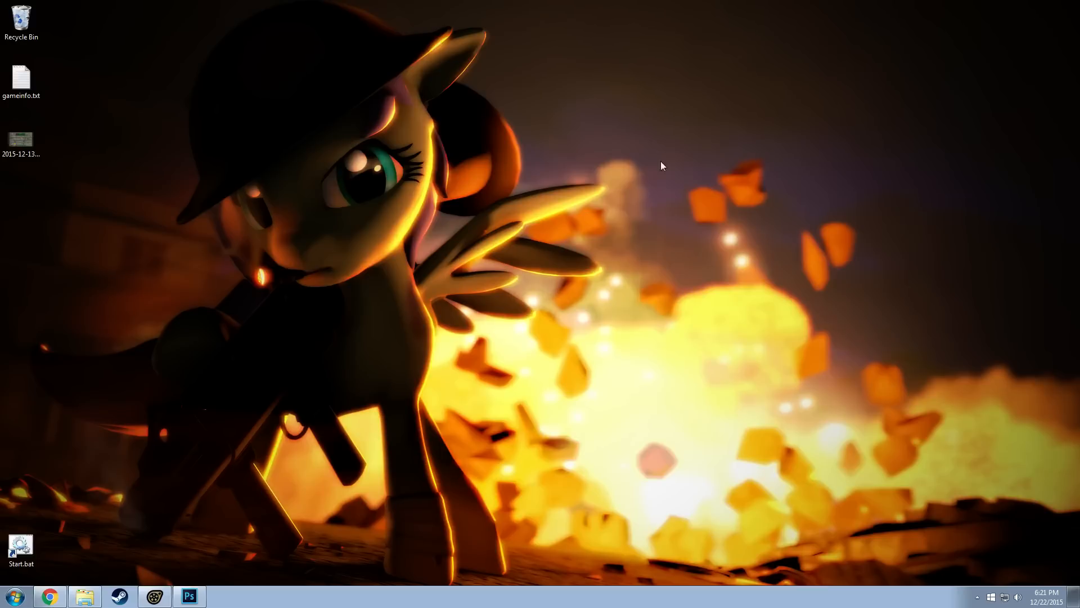
left_click(154, 596)
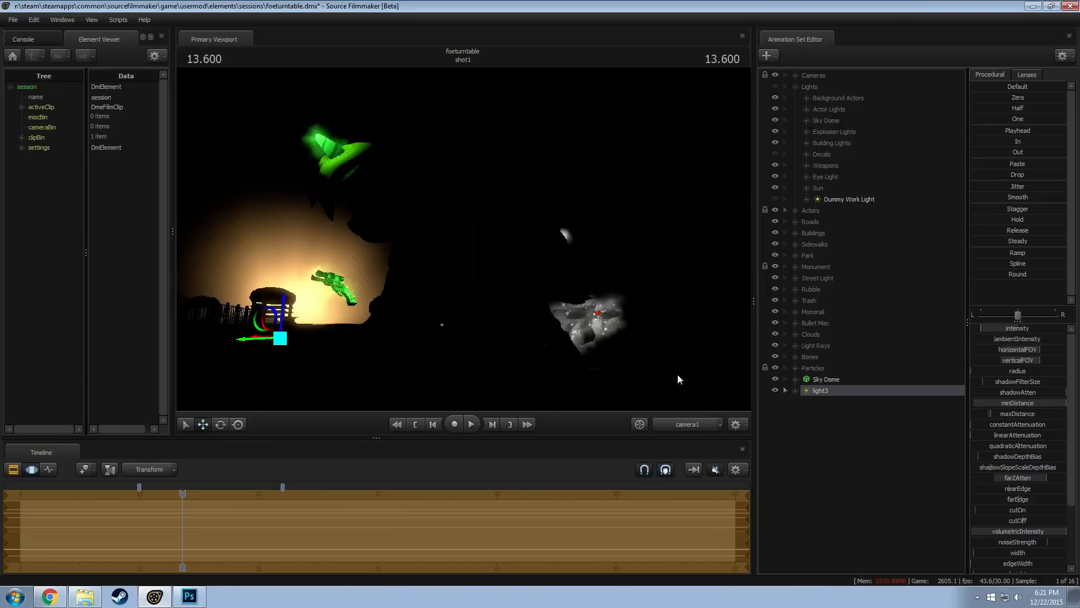
Deselect light3 in the motion editor and preview the scene by moving the playhead to 13.700 and back to 13.600
key("F2")
key("F3")
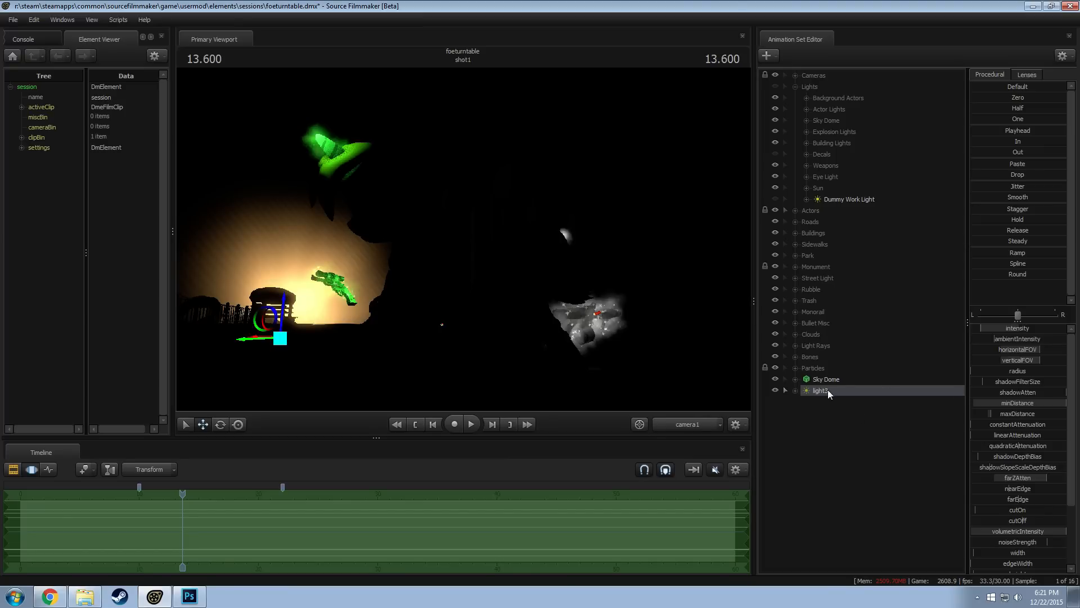
right_click(503, 241)
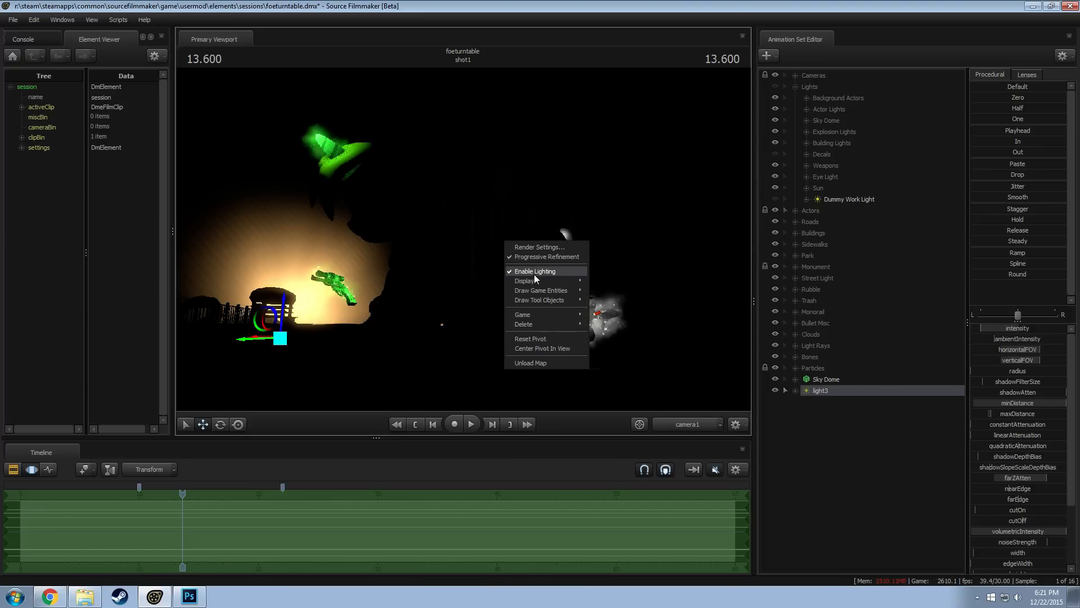
left_click(859, 442)
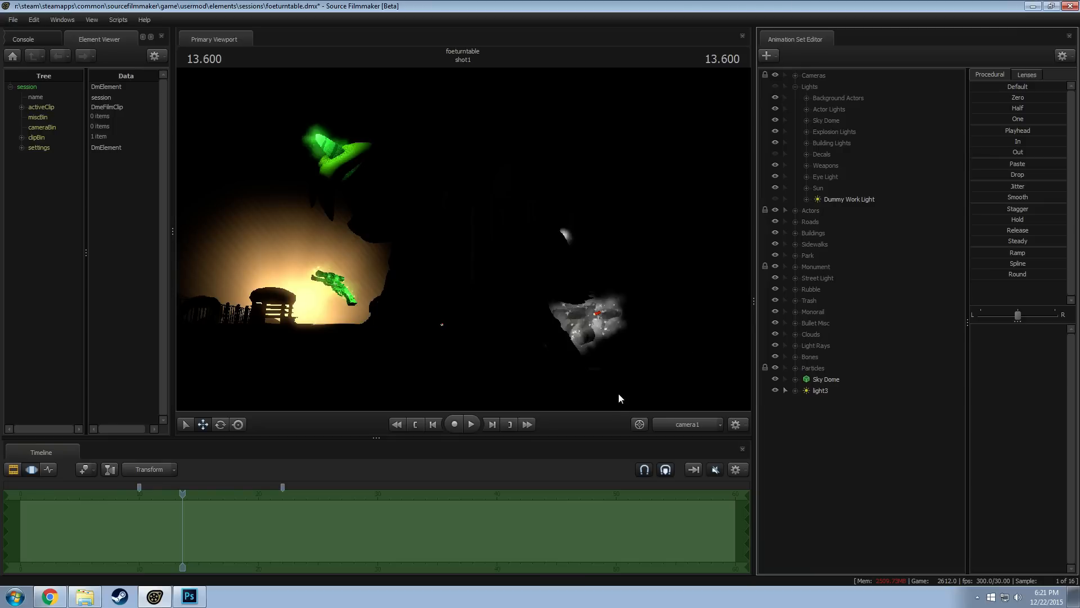
left_click(183, 495)
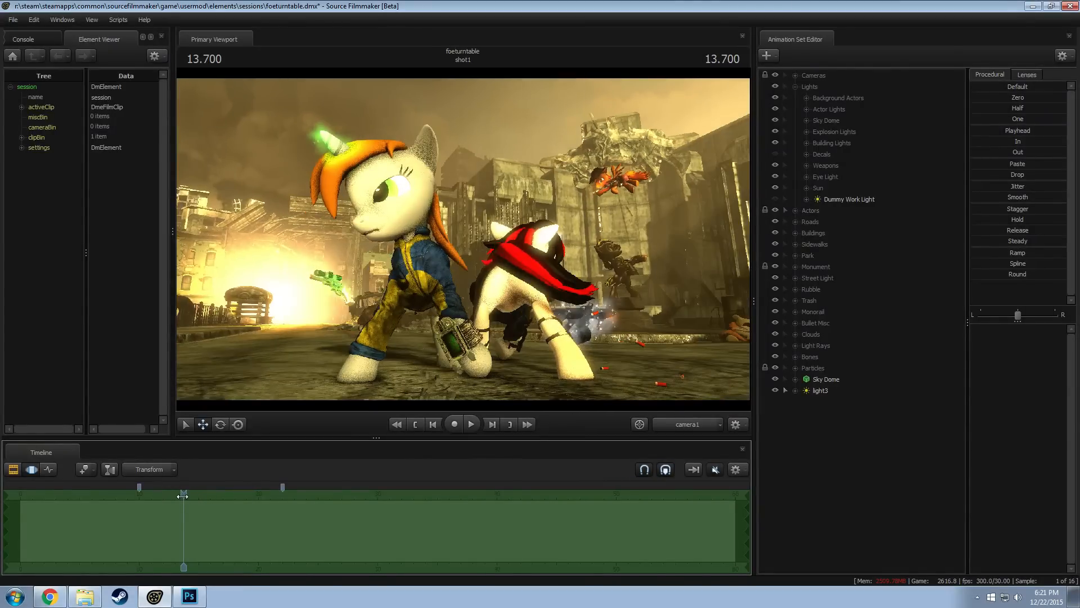
left_click(182, 495)
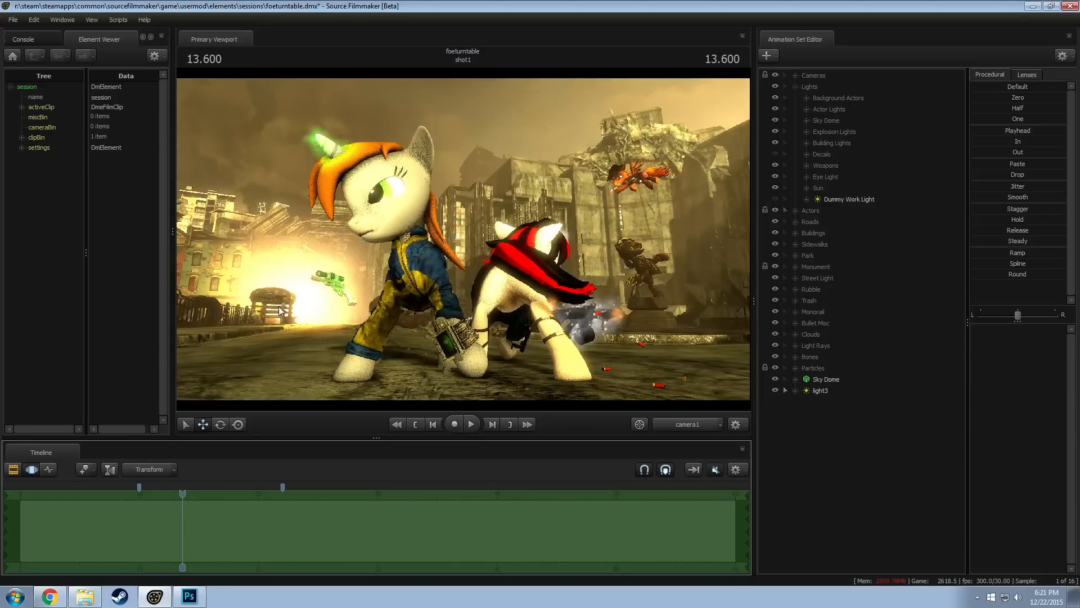
Select light3 and lower the maximum of its intensity range in the Min/Max/Default settings
left_click(837, 389)
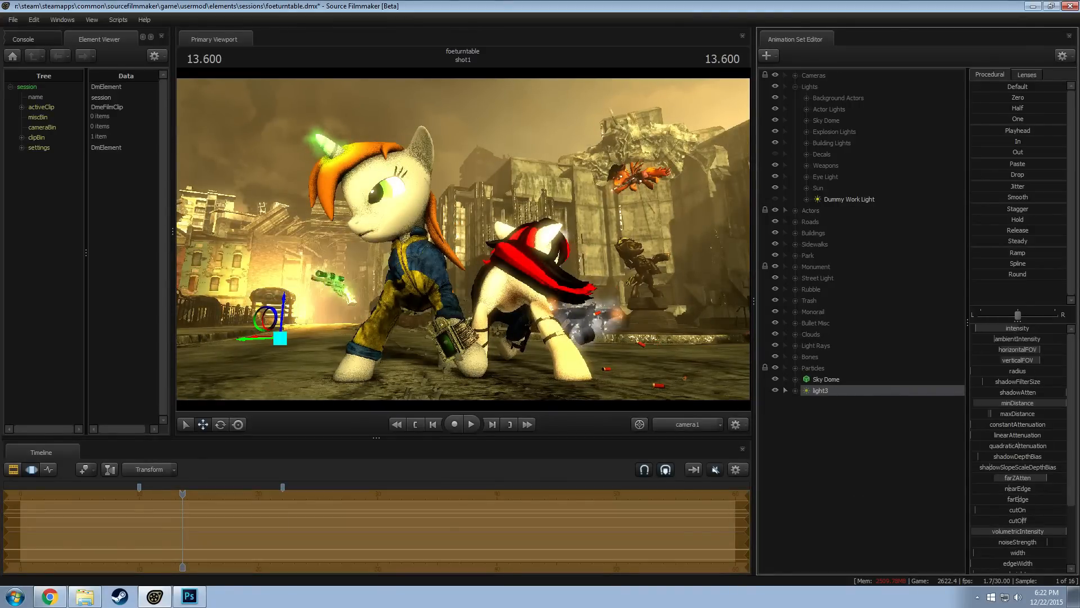
right_click(1010, 331)
left_click(1013, 346)
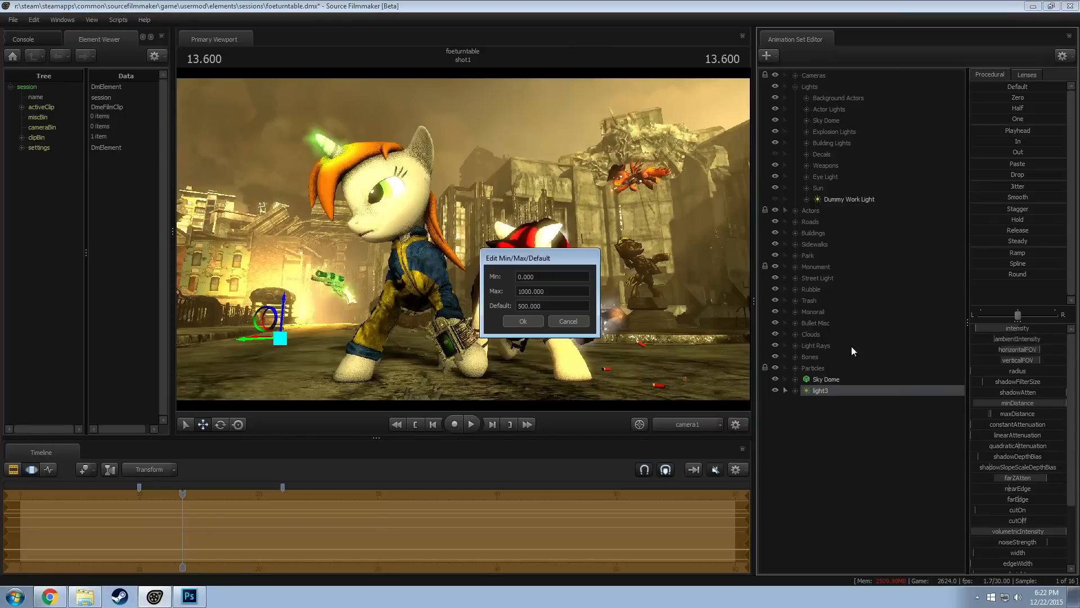
left_click(529, 291)
key("BackSpace")
left_click(523, 306)
left_click(533, 319)
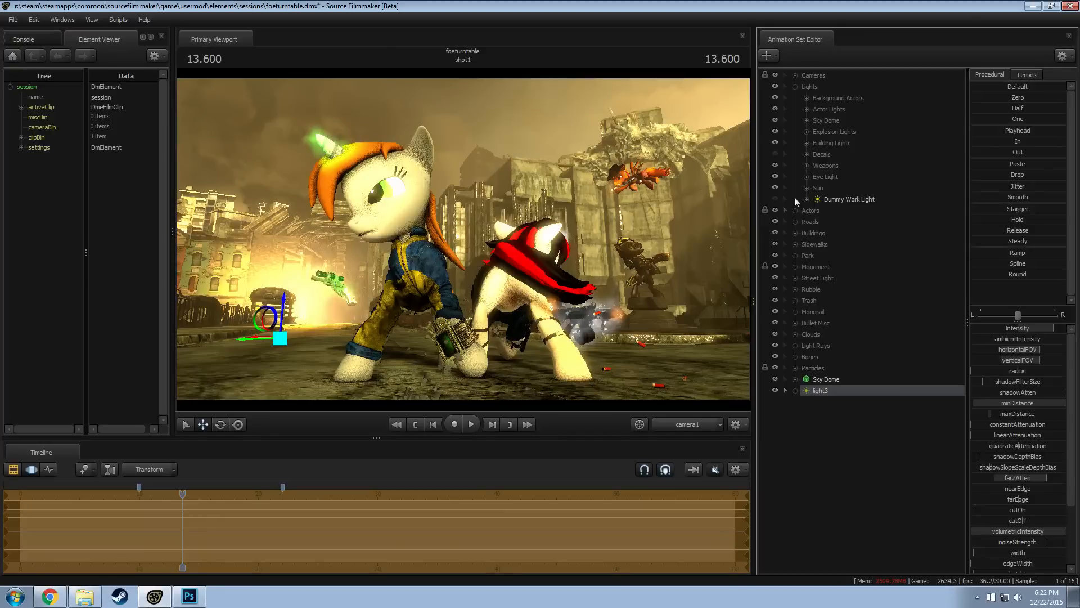
Move the playhead to 13.633 and switch the timeline to the clip editor
left_click(181, 495)
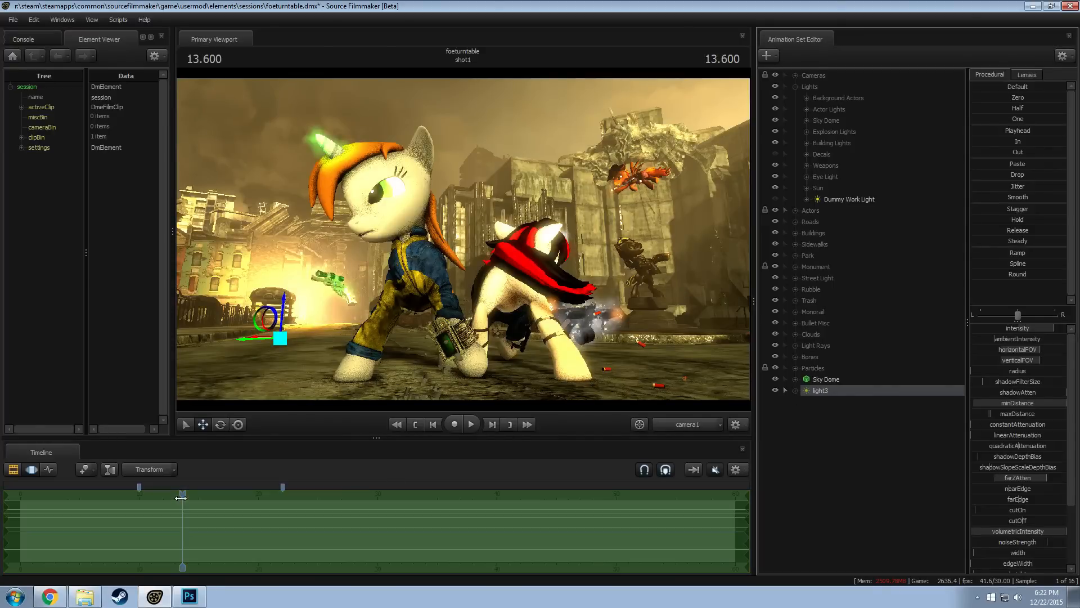
left_click_drag(110, 508, 184, 504)
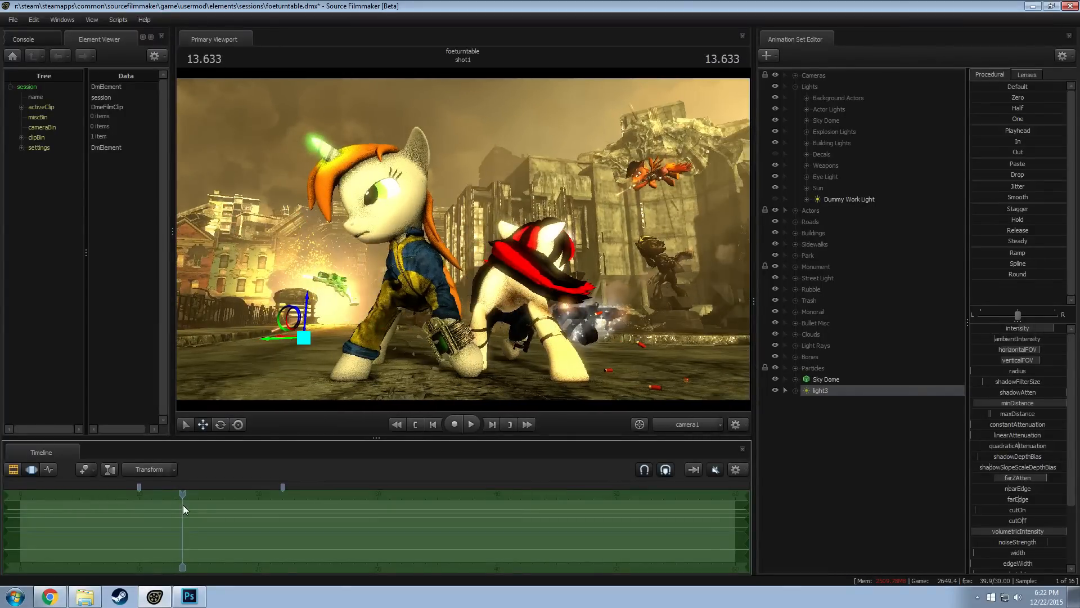
key("F2")
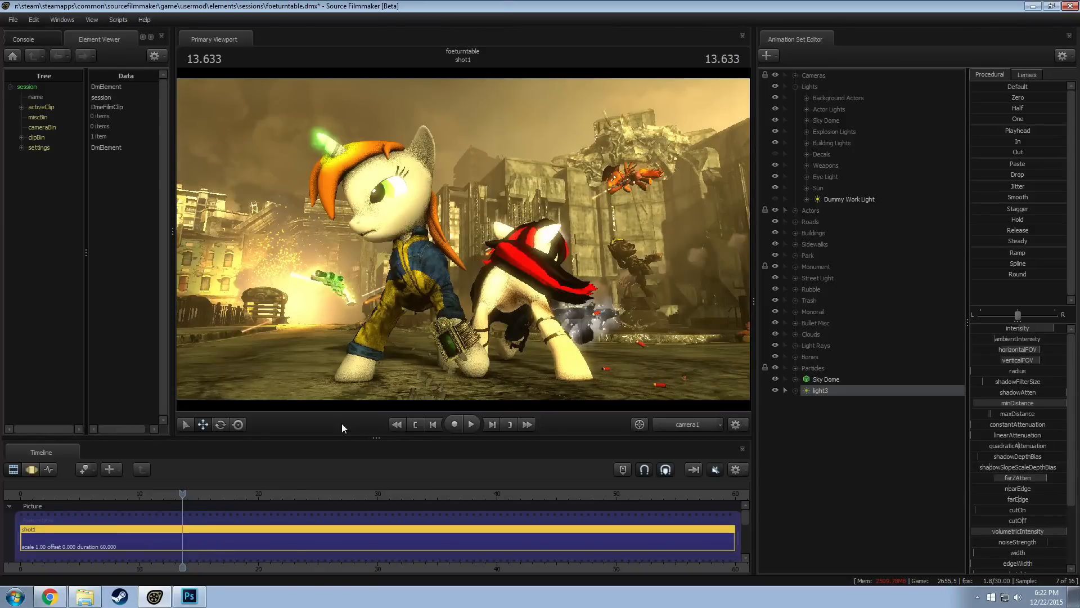
In the motion editor, view light3 through the work camera near the explosion, raise its farZAtten to maximum and increase its maxDistance
key("F3")
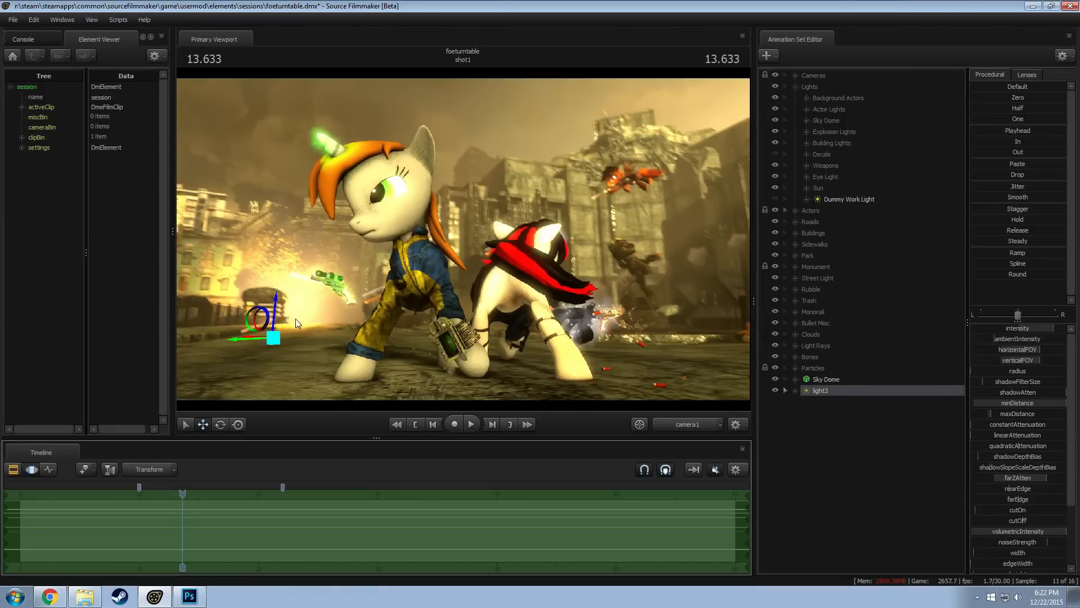
left_click(679, 425, "ctrl")
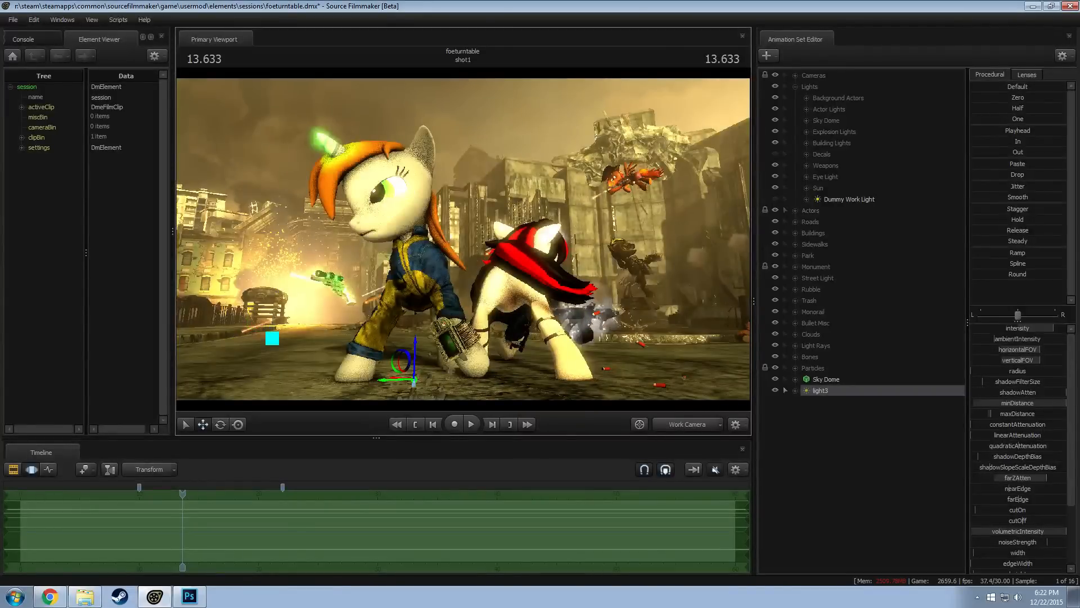
key("w")
left_click_drag(463, 239, 496, 310)
key("w")
key("s")
key("z")
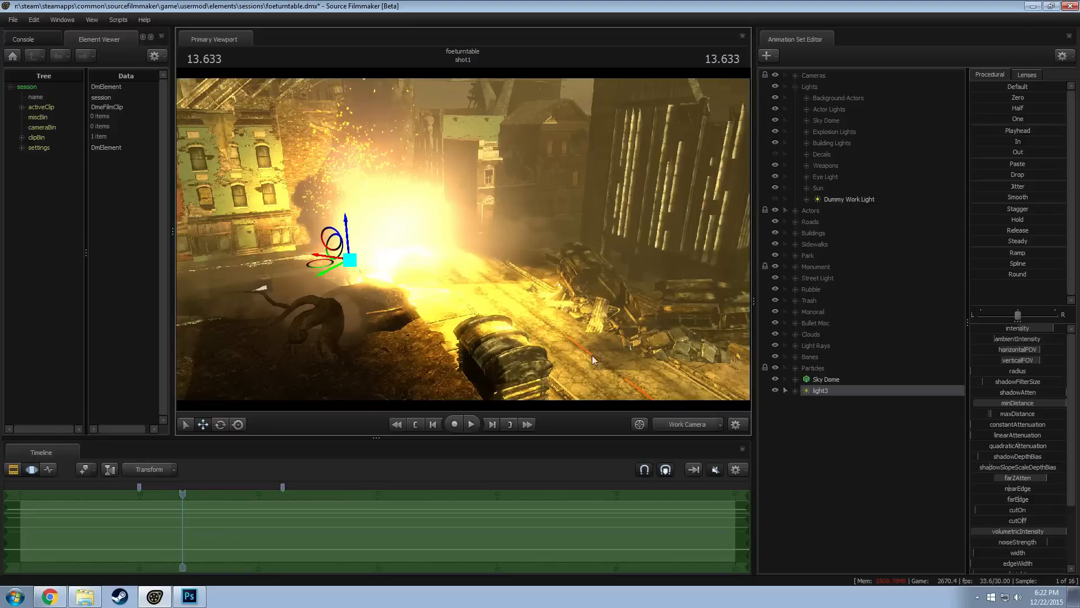
left_click(1020, 479)
left_click_drag(1020, 478, 1015, 475)
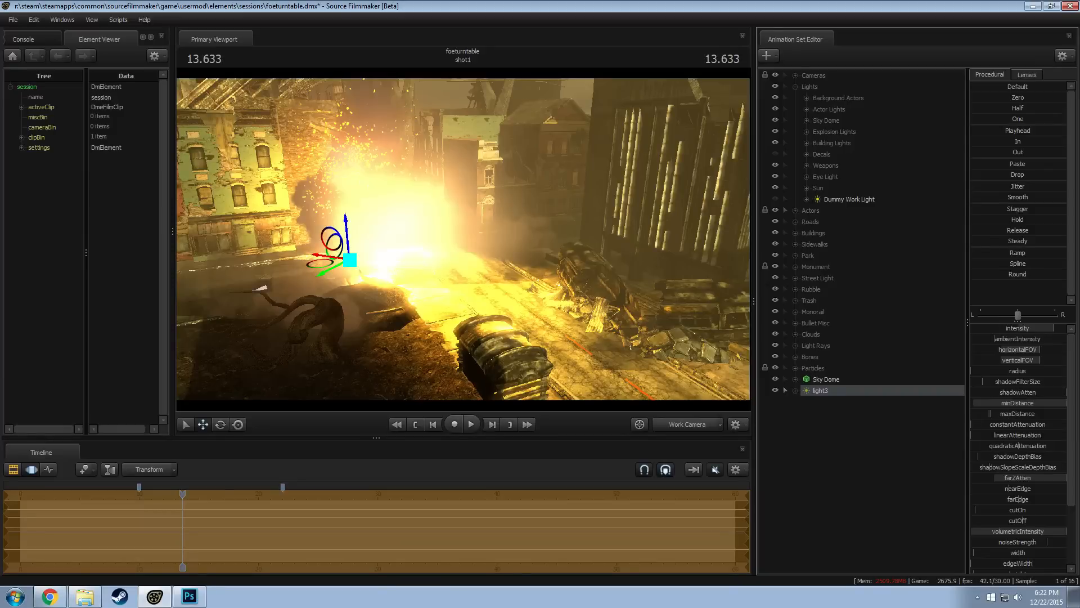
left_click_drag(991, 413, 1003, 413)
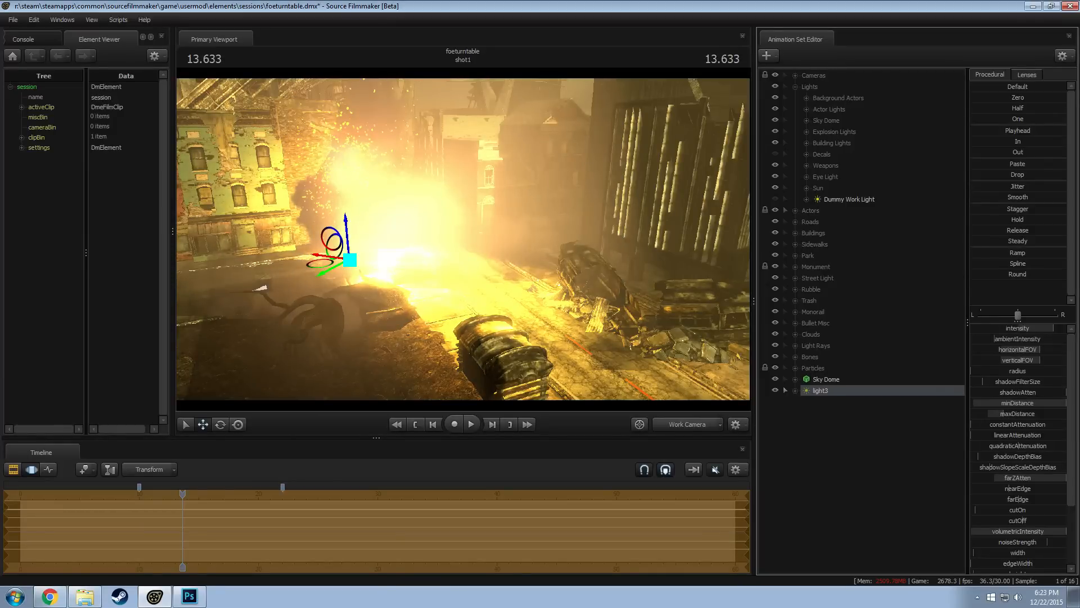
Return to camera1 and reduce the horizontalFOV and verticalFOV of light3
left_click(684, 425)
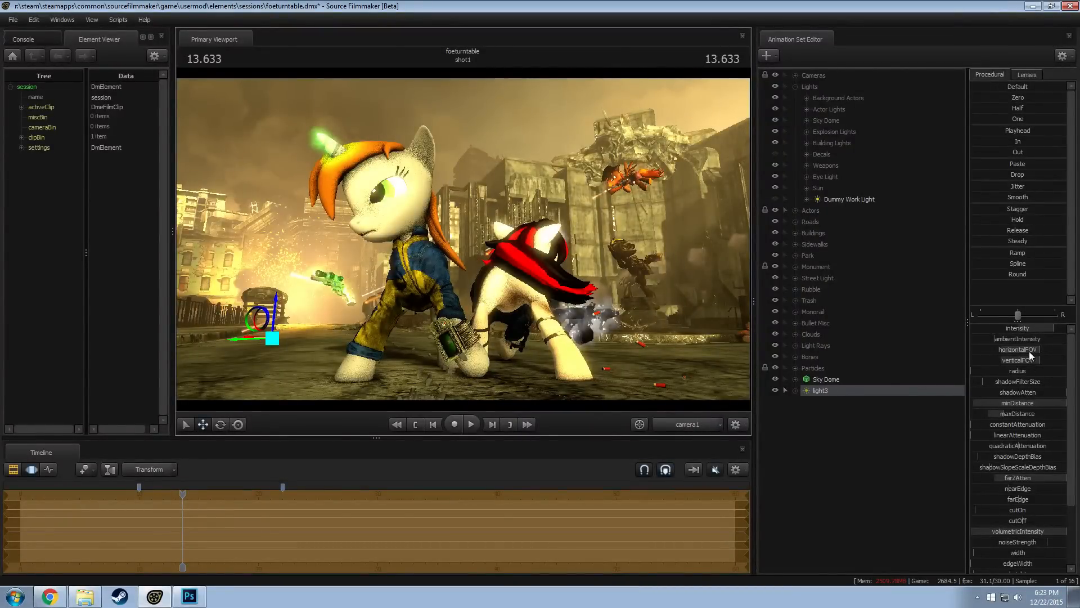
mouse_move(1028, 351)
left_mouse_down()
mouse_move(1015, 351)
mouse_move(1037, 360)
mouse_move(1024, 352)
mouse_move(1012, 360)
mouse_move(1013, 350)
left_mouse_up()
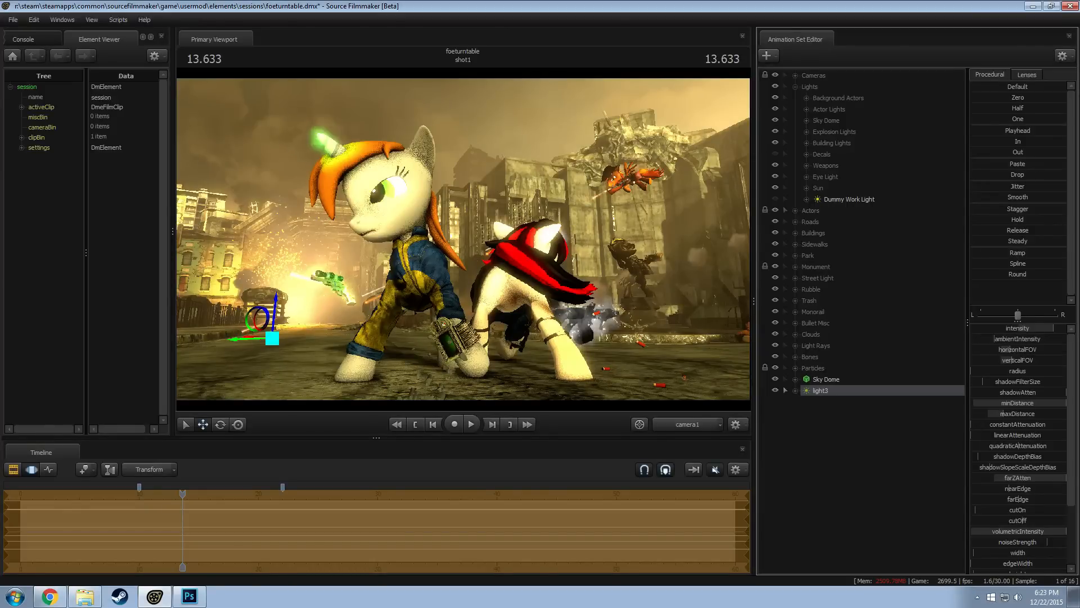
Remap the maximum of light3's volumetricIntensity range to 300, raise the volumetricIntensity and preview the result in the clip editor
right_click(1022, 531)
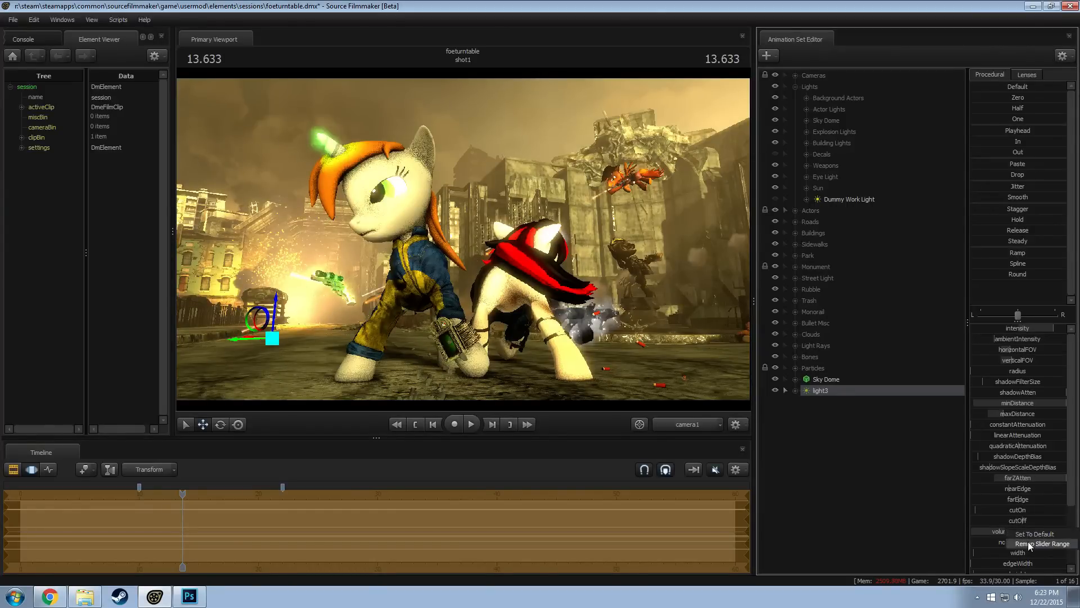
left_click(1028, 545)
left_click(525, 290)
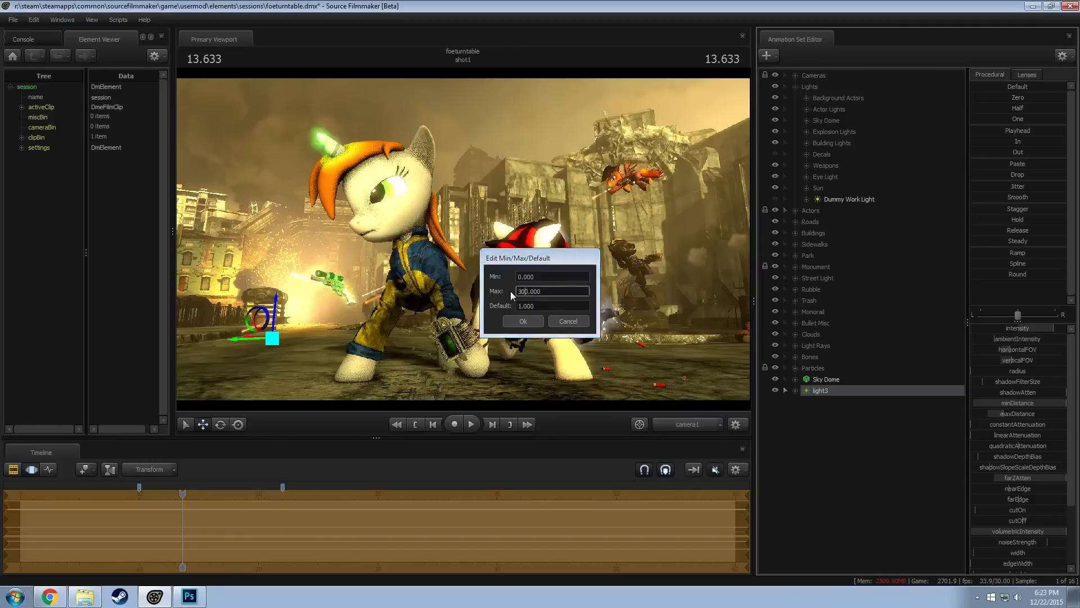
key("Return")
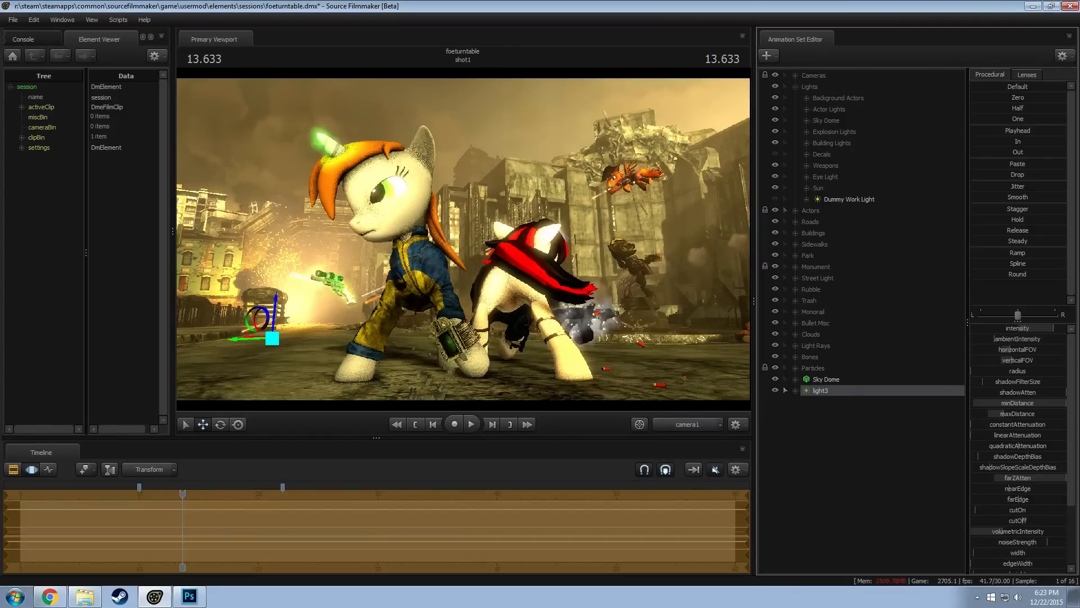
left_click_drag(1002, 532, 1040, 531)
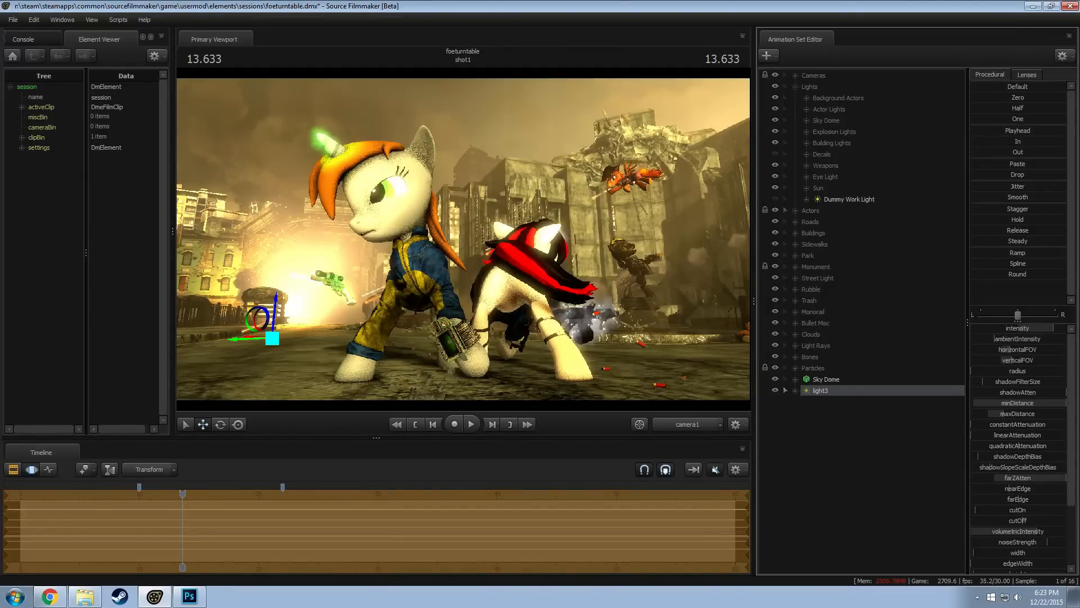
key("F2")
Move light3 downward and slightly sideways near the explosion in the motion editor, then preview the result in the clip editor
key("F3")
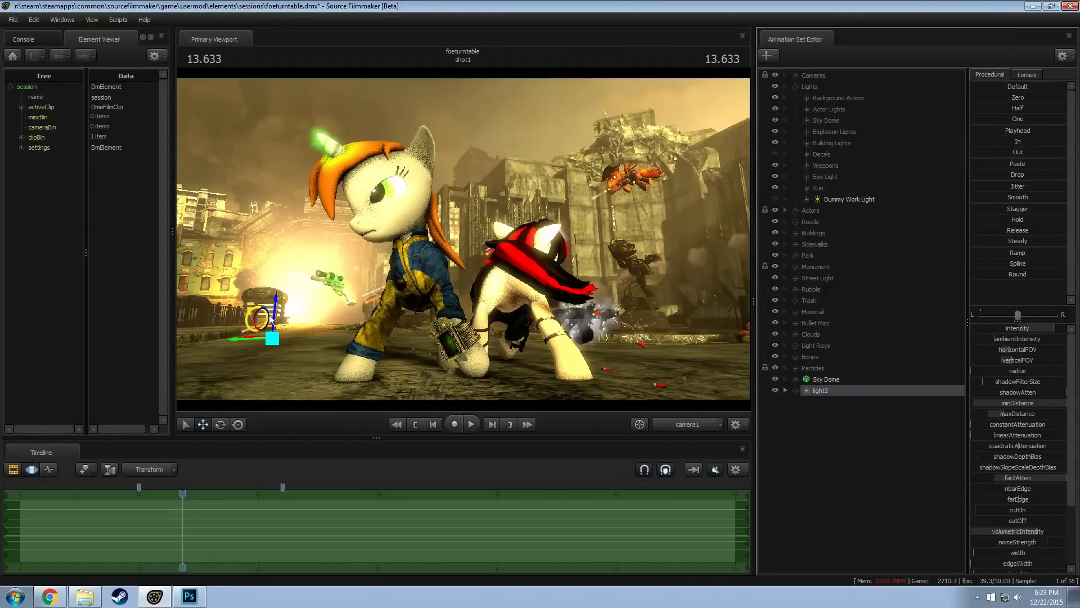
left_click_drag(275, 314, 272, 332)
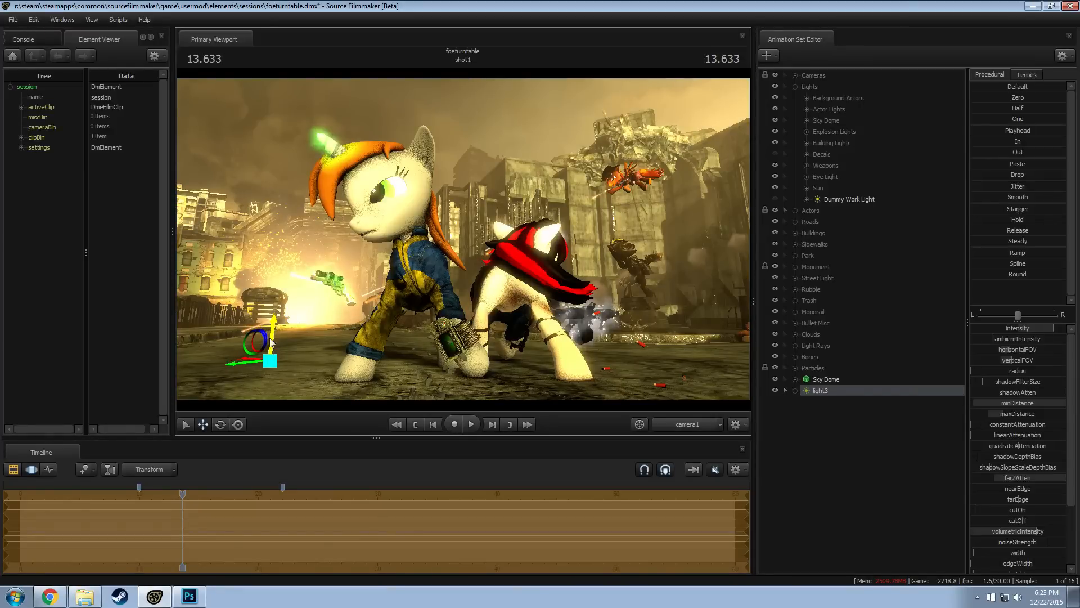
left_click_drag(238, 364, 234, 364)
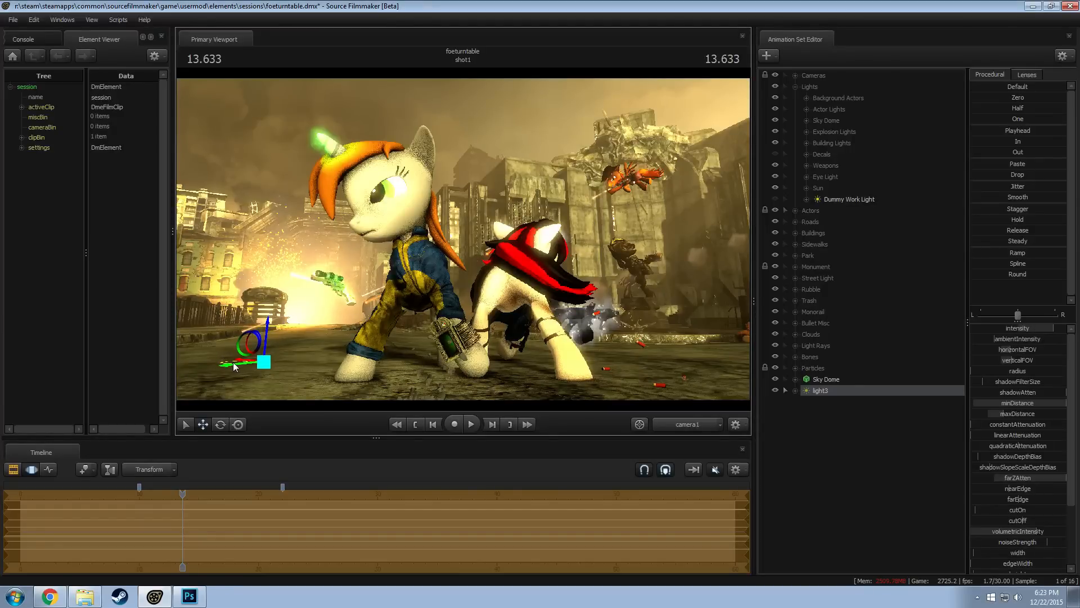
key("F2")
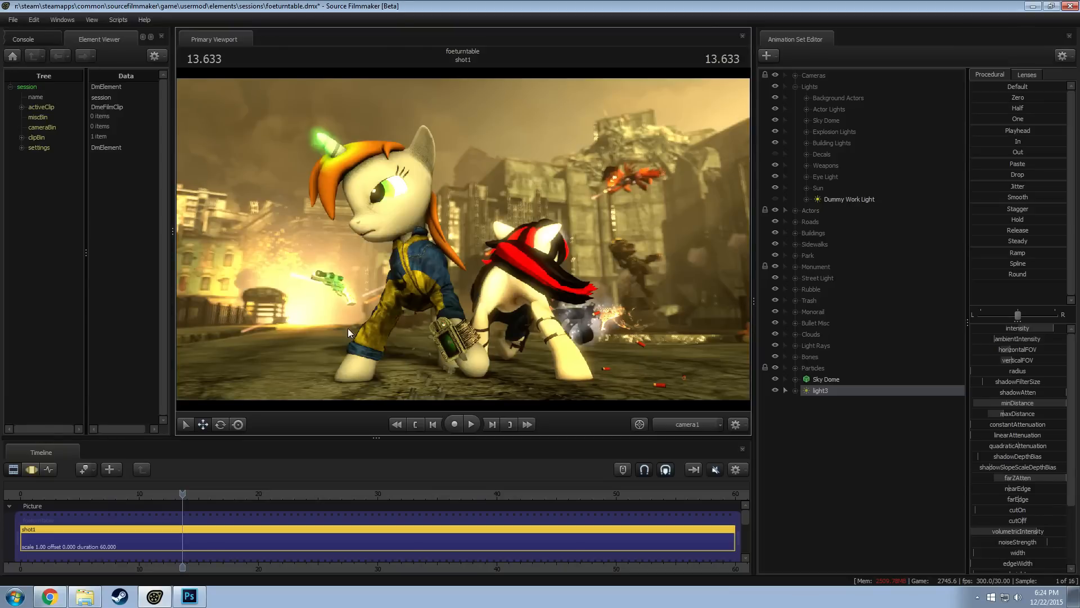
right_click(839, 390)
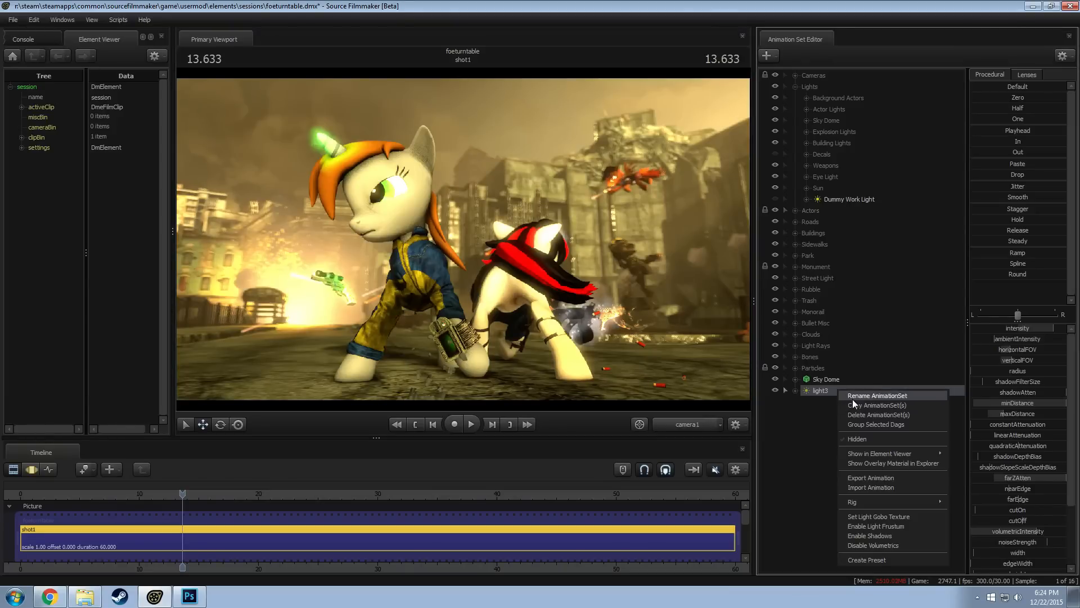
left_click(798, 406)
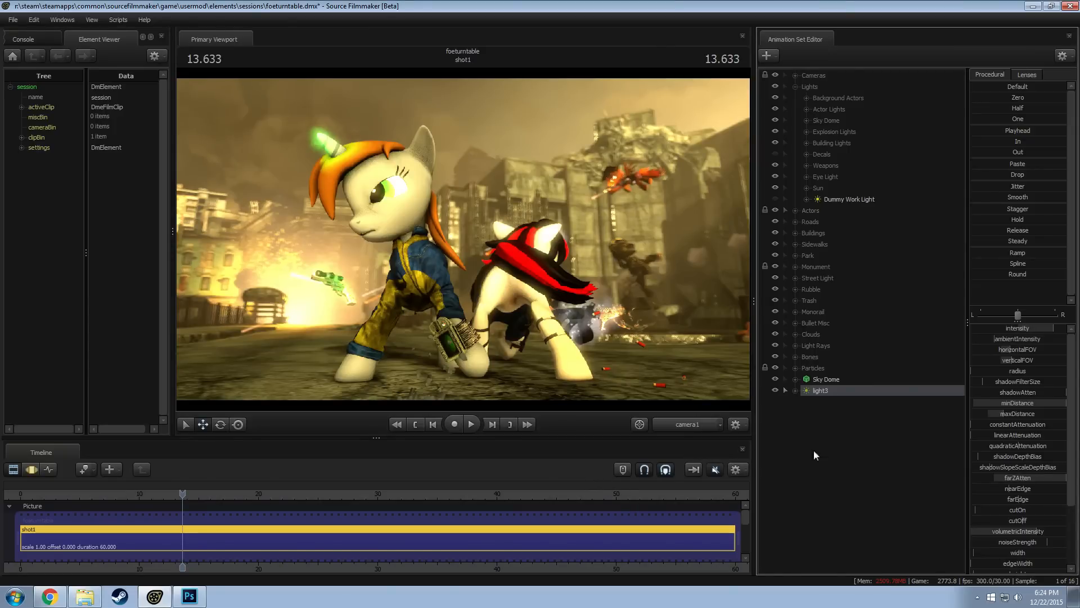
Rename the light3 animation set to Explosion Light [V]
right_click(832, 392)
left_click(849, 395)
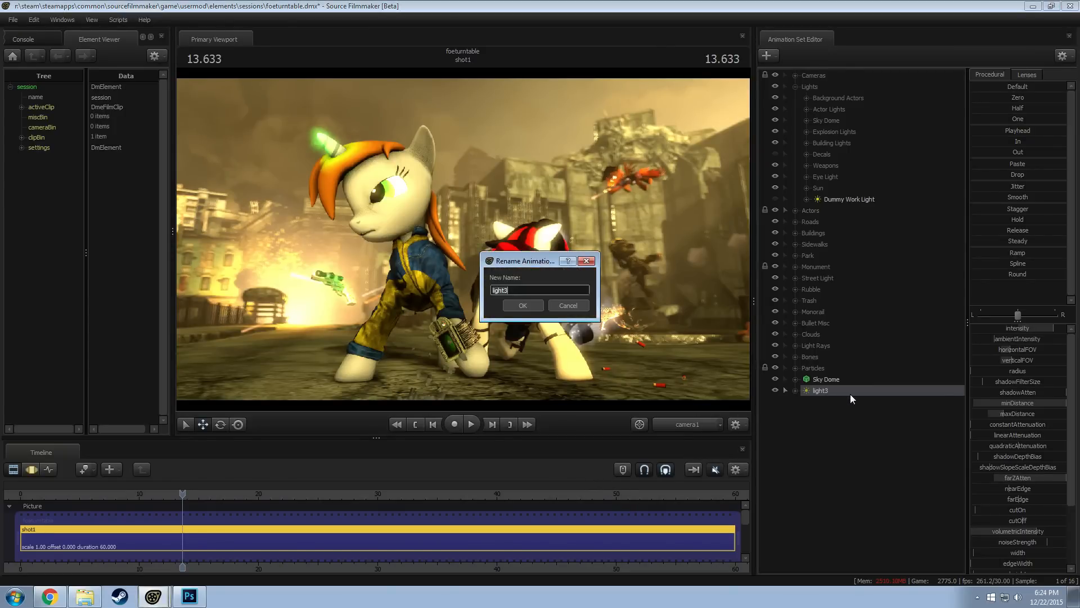
type("Explosion Light (")
key("BackSpace")
key("BackSpace")
left_click(523, 307)
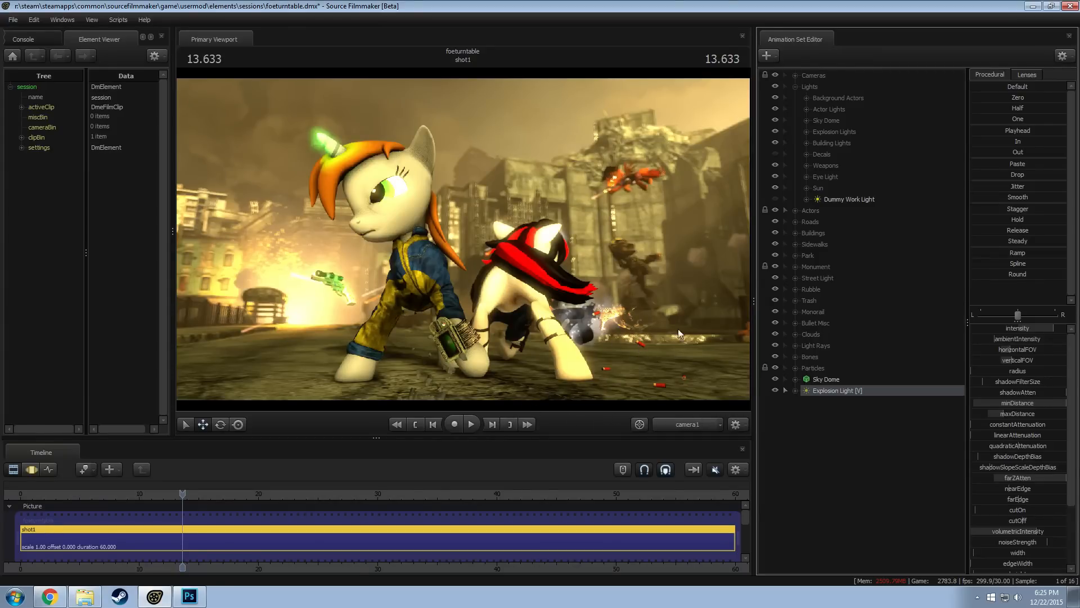
Look at the explosion render used as the desktop wallpaper and return to the Source Filmmaker session
left_click(1033, 6)
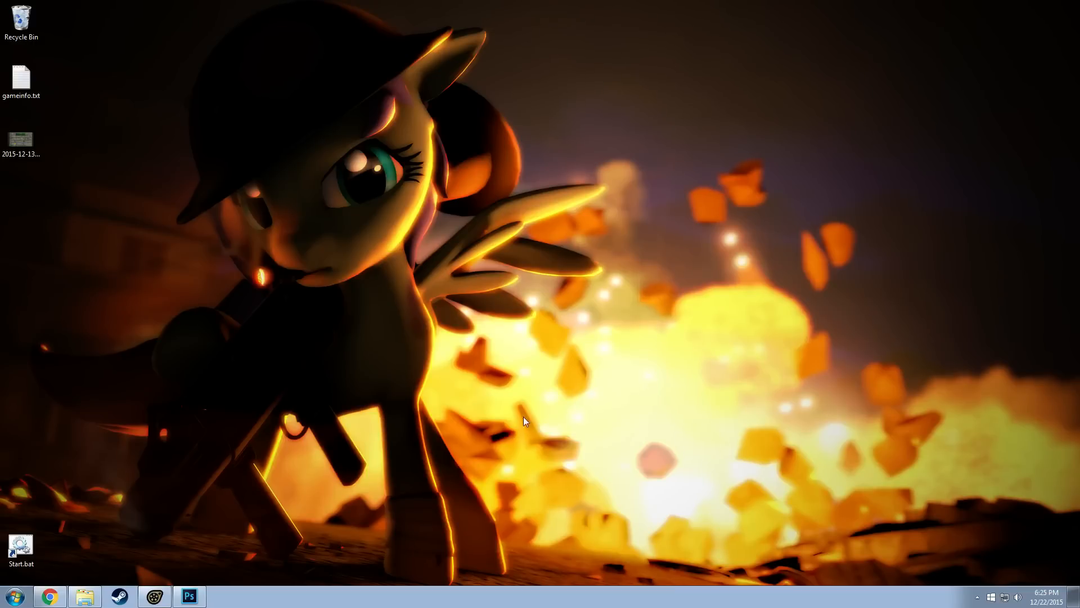
left_click(154, 598)
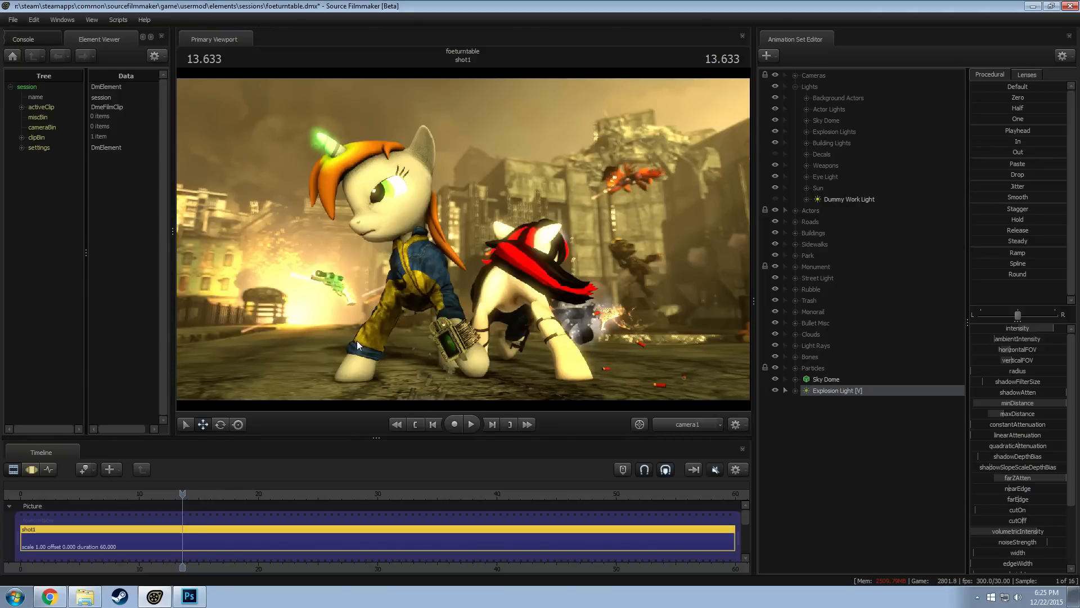
Move Explosion Light [V] slightly sideways in the motion editor, then preview the result in the clip editor
left_click(851, 393)
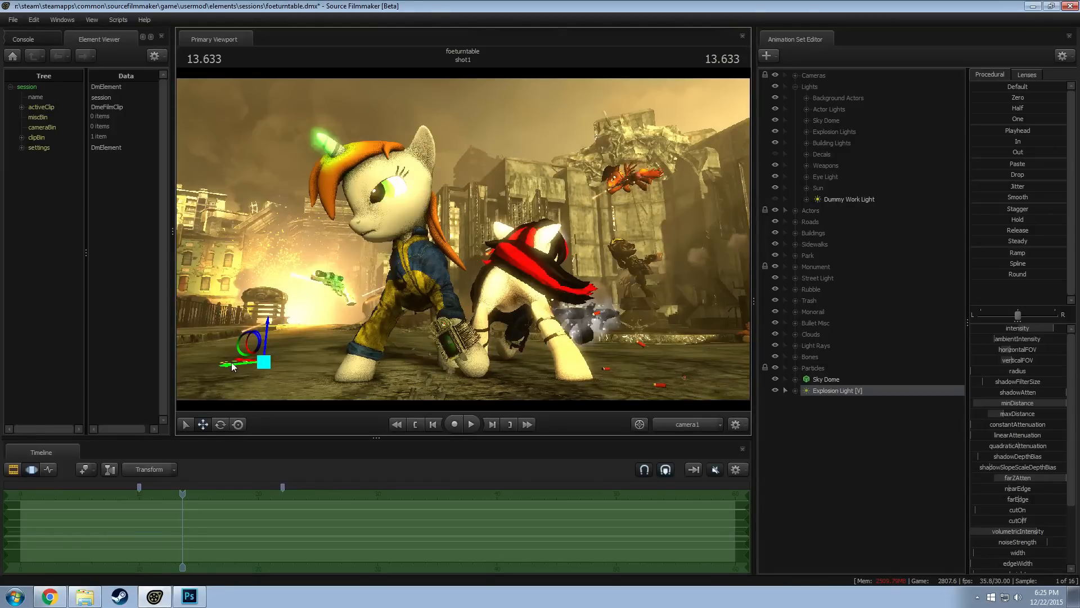
left_click_drag(233, 366, 221, 369)
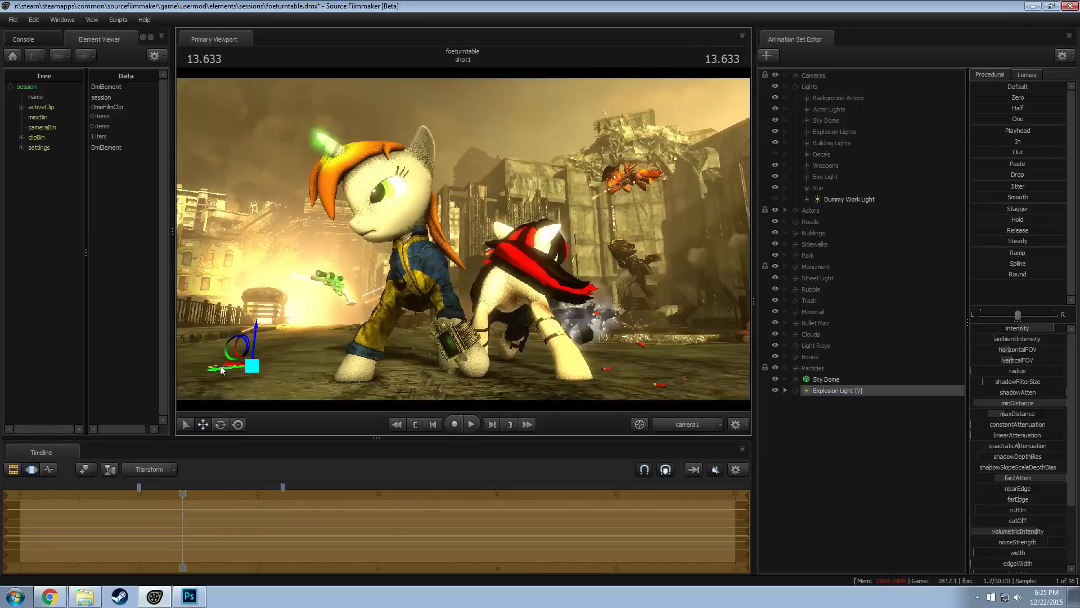
key("F2")
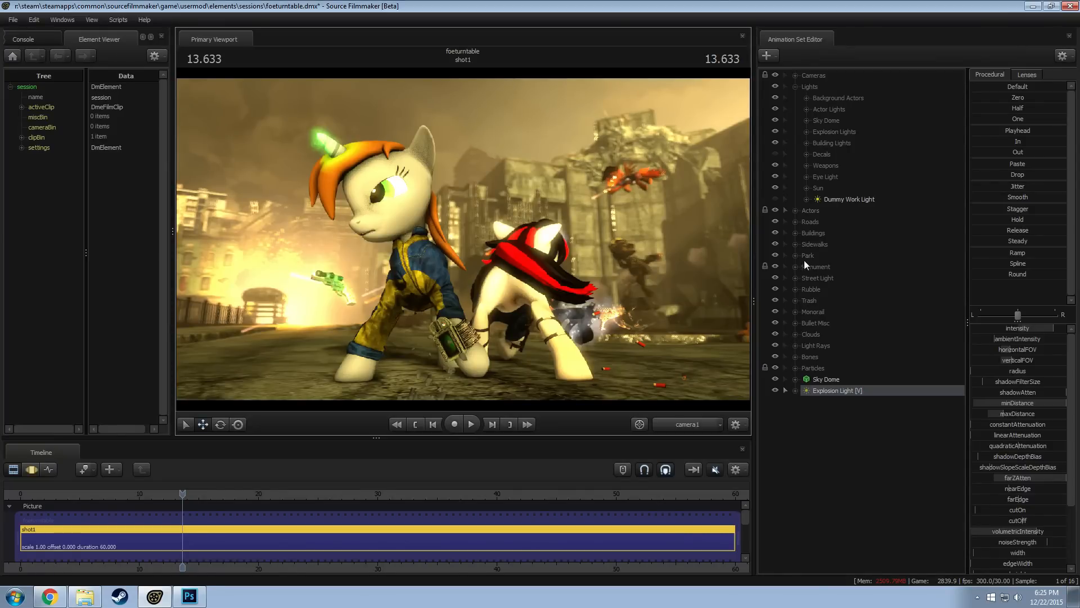
Reposition the Explosion 1 particle from the Particles group through the work camera, then return to camera1 in the clip editor
left_click(795, 368)
scroll(834, 425, "down", 1)
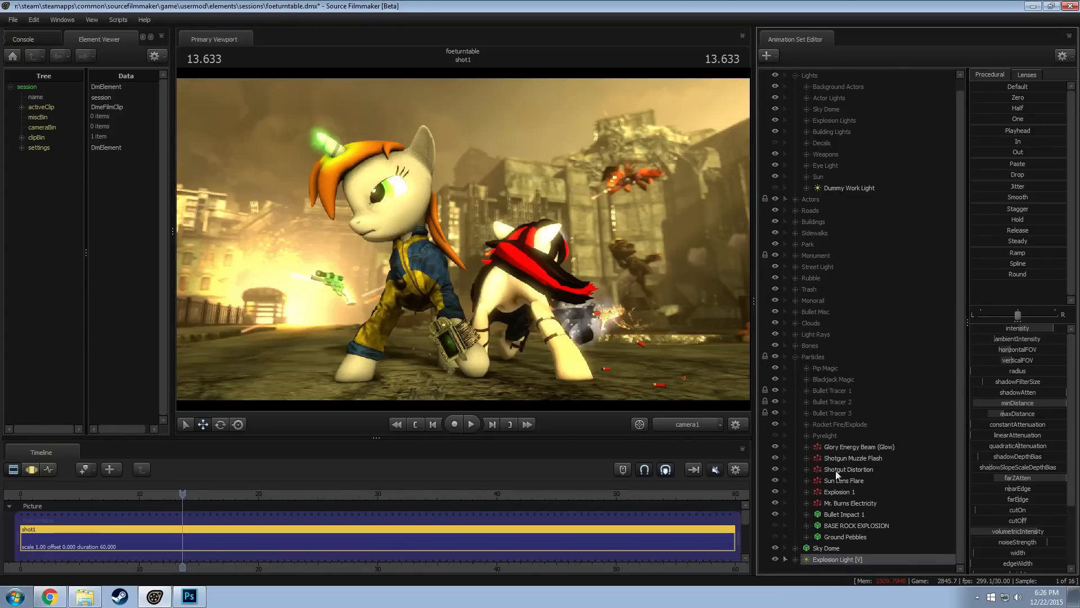
left_click(840, 493)
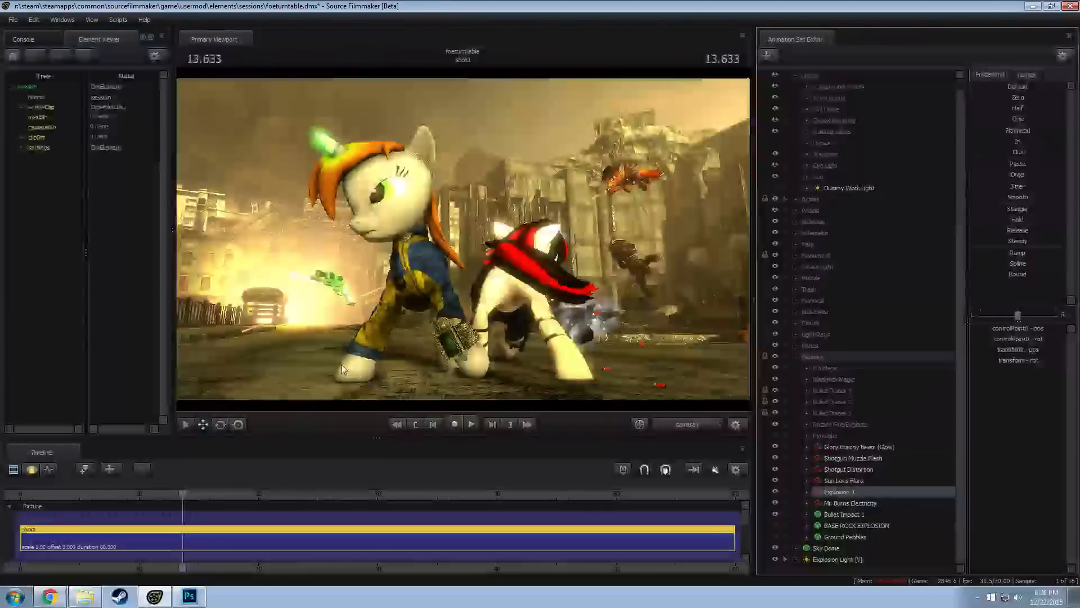
key("F3")
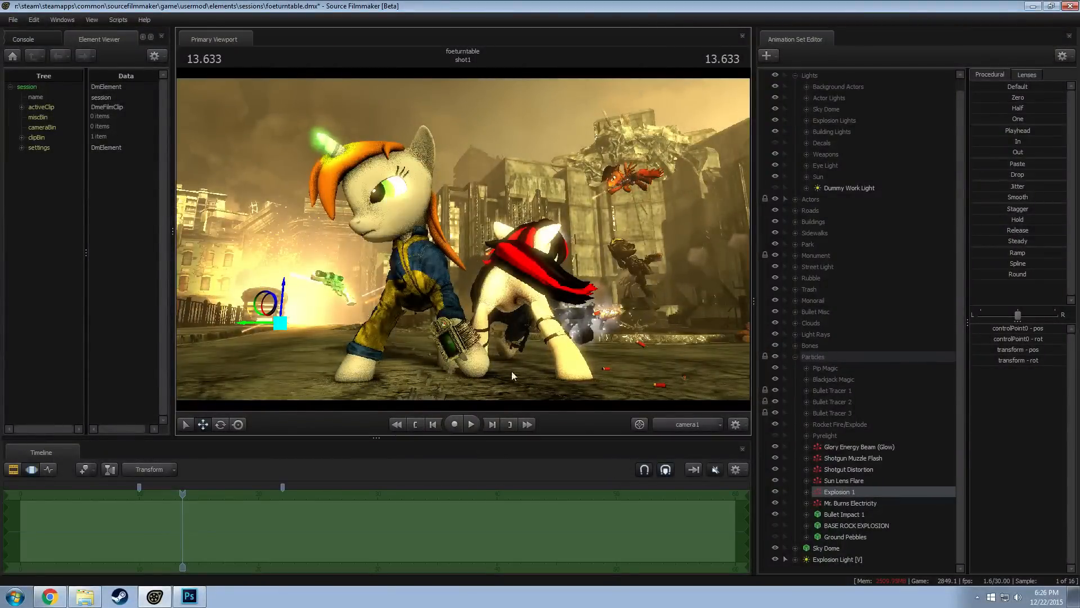
left_click(533, 386)
left_click(696, 432)
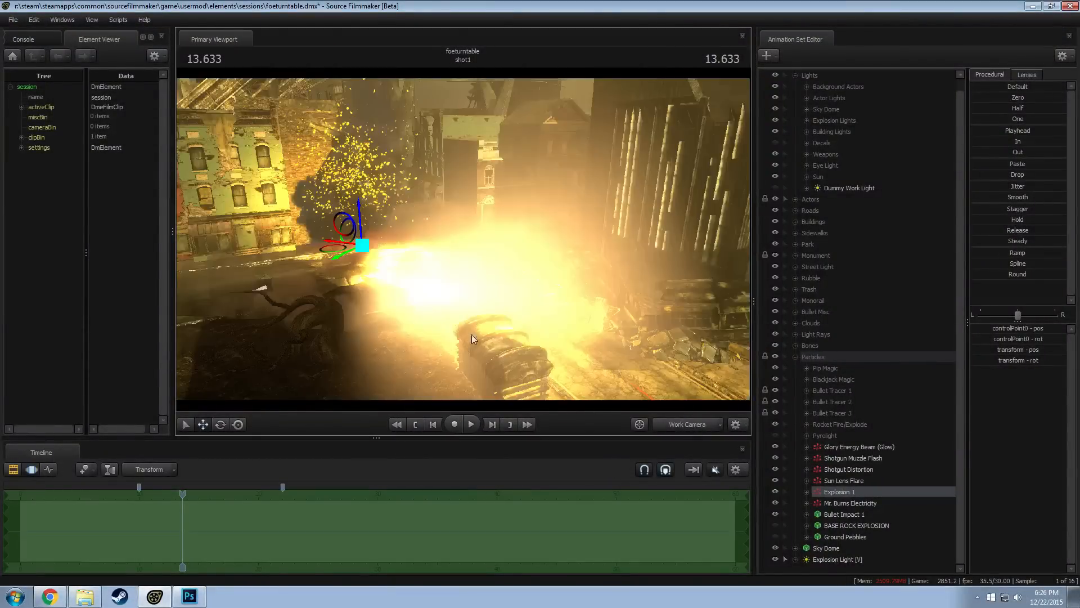
left_click_drag(340, 249, 369, 273)
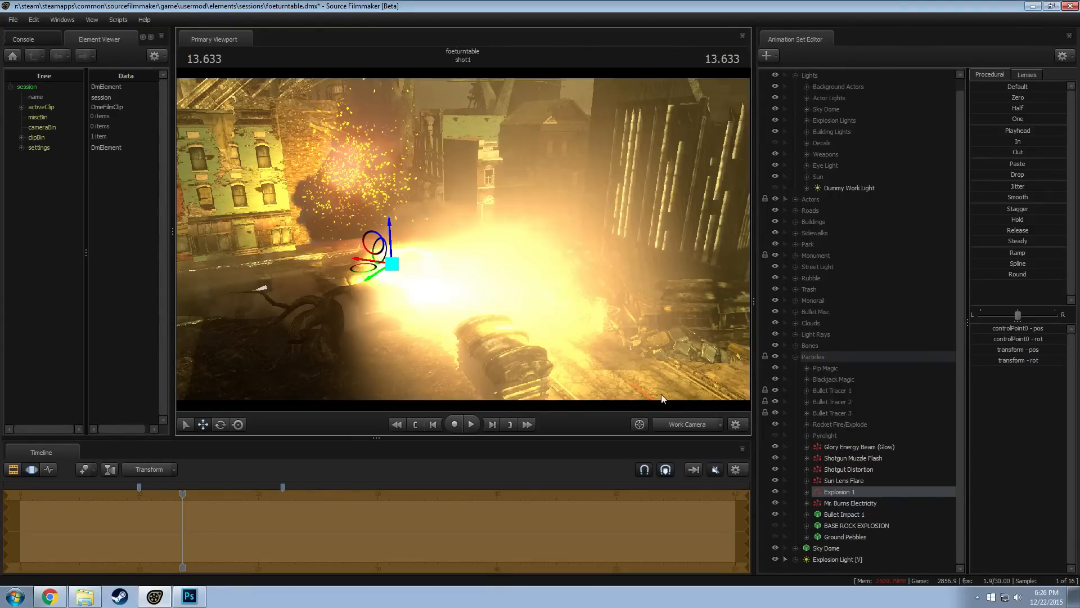
left_click(681, 426)
key("F2")
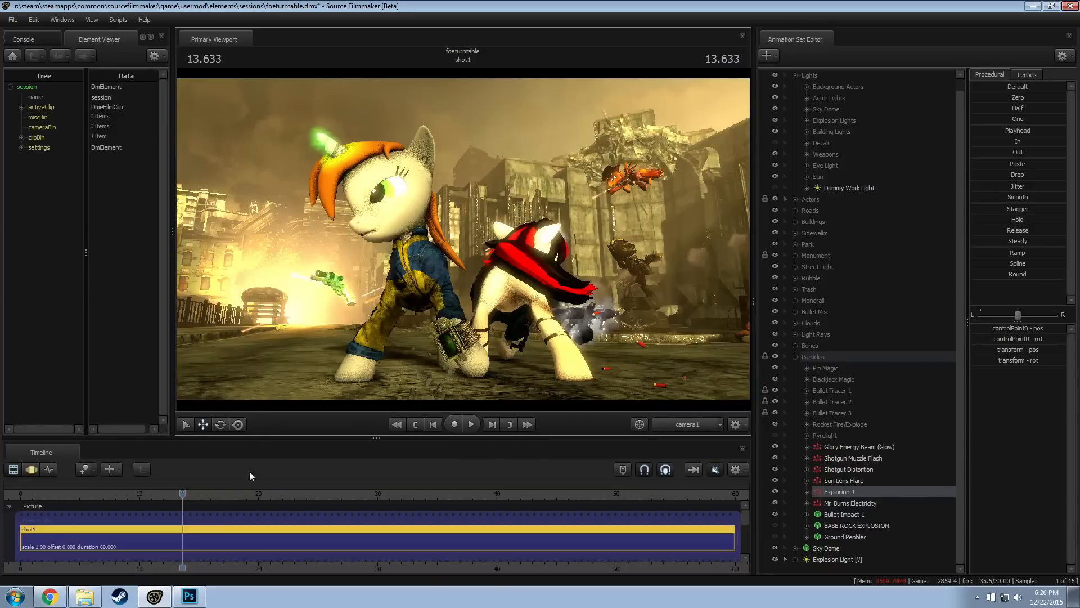
Try scrubbing shot1 from 13.700 back to 12.666 through the work camera with the viewport lighting toggled
mouse_move(181, 496)
left_mouse_down()
mouse_move(113, 498)
mouse_move(183, 497)
left_mouse_up()
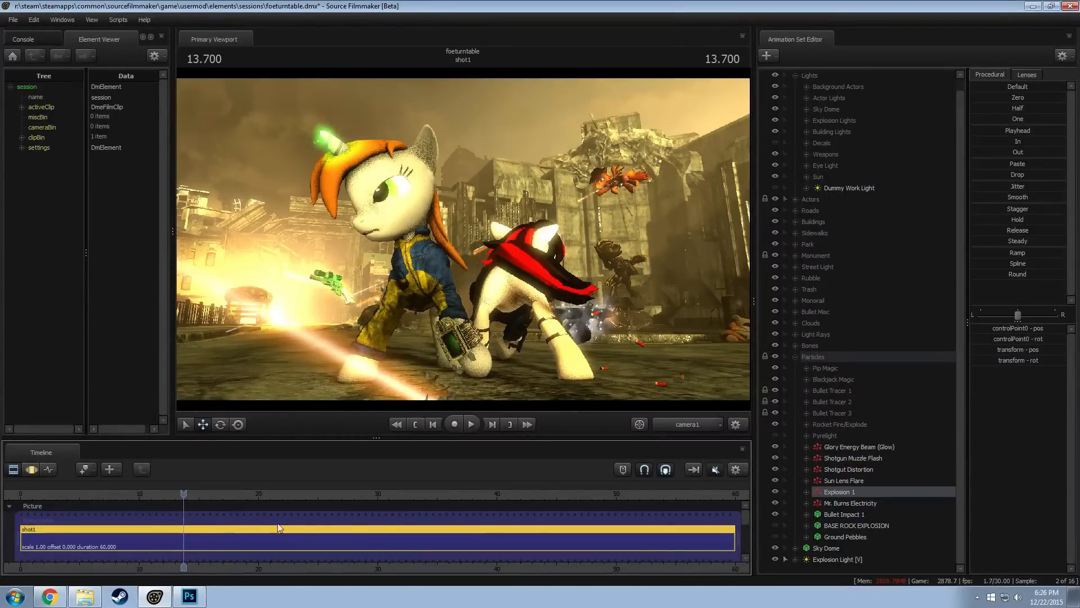
right_click(842, 491)
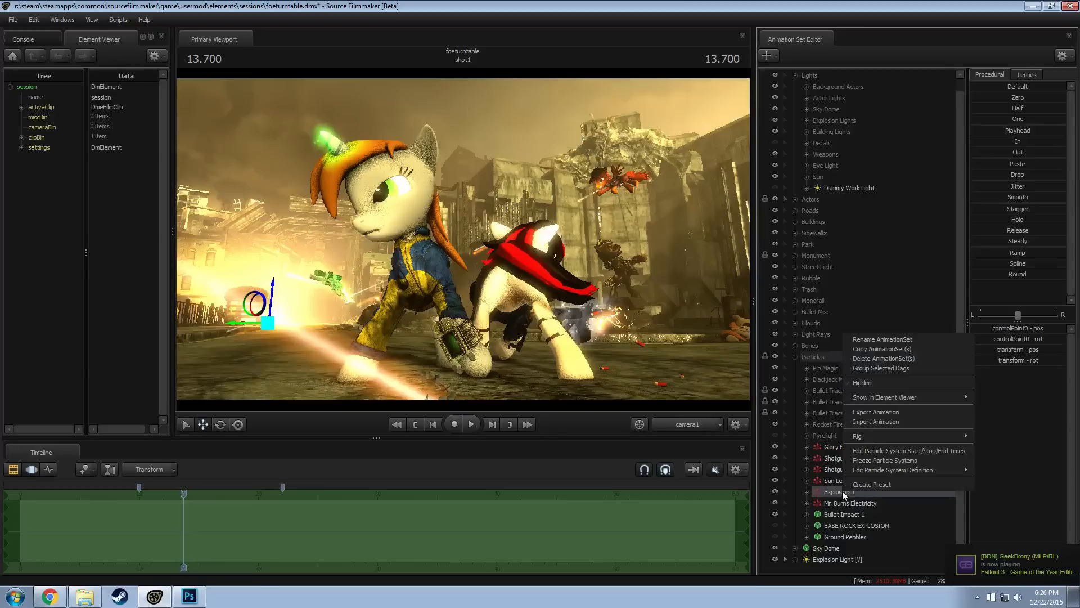
left_click(825, 490)
right_click(422, 311)
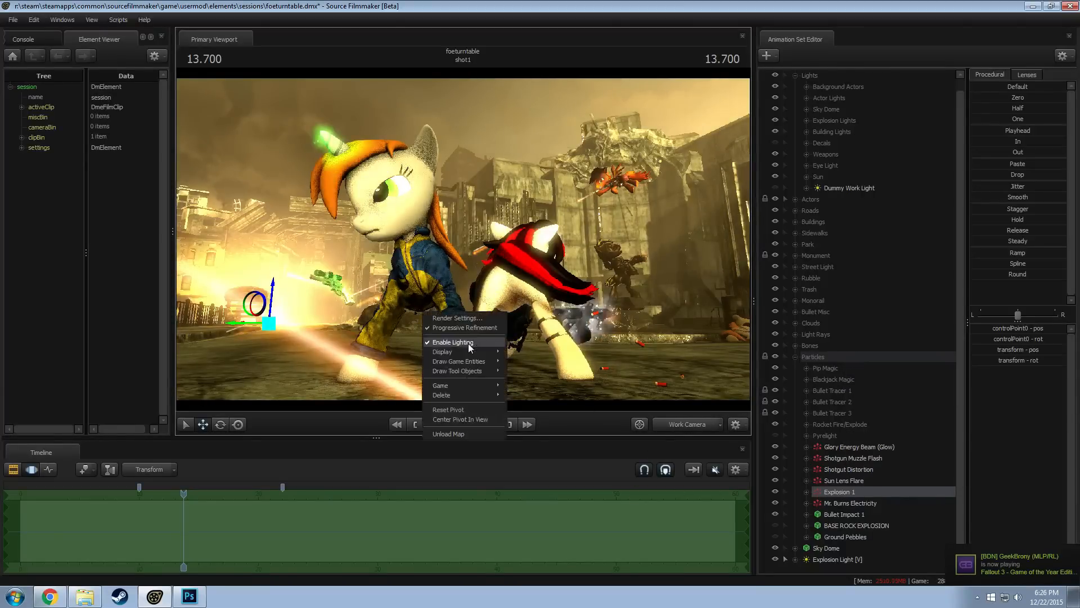
left_click(468, 343)
mouse_move(183, 494)
left_mouse_down()
mouse_move(113, 496)
mouse_move(171, 495)
left_mouse_up()
right_click(329, 337)
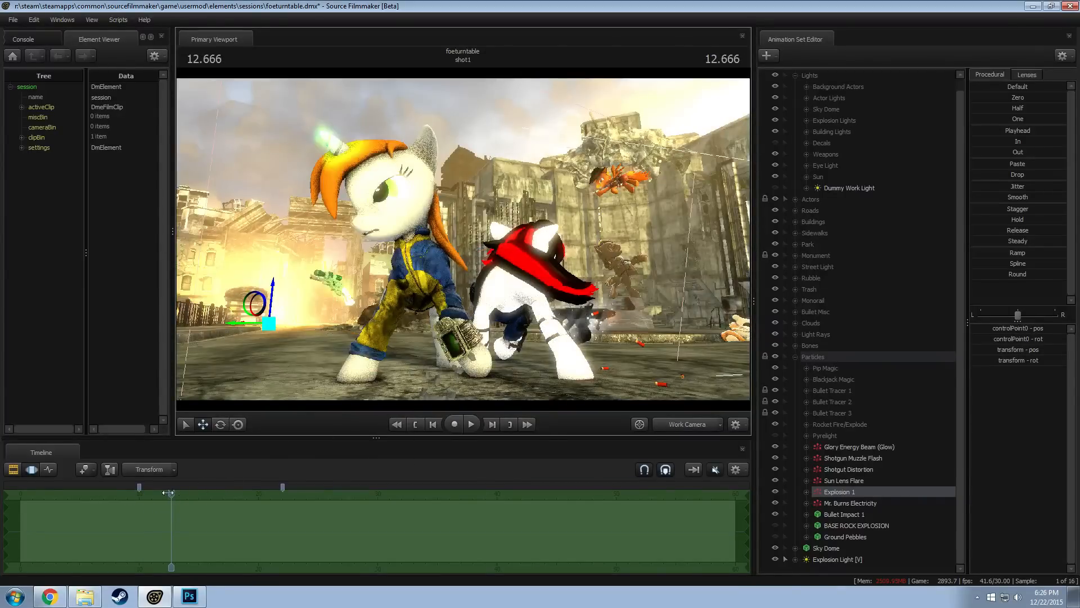
Move the playhead to 13.800, return to camera1 and hide the Bullet Tracer 2 particle group
mouse_move(169, 494)
left_mouse_down()
mouse_move(108, 492)
mouse_move(185, 495)
left_mouse_up()
left_click(679, 427)
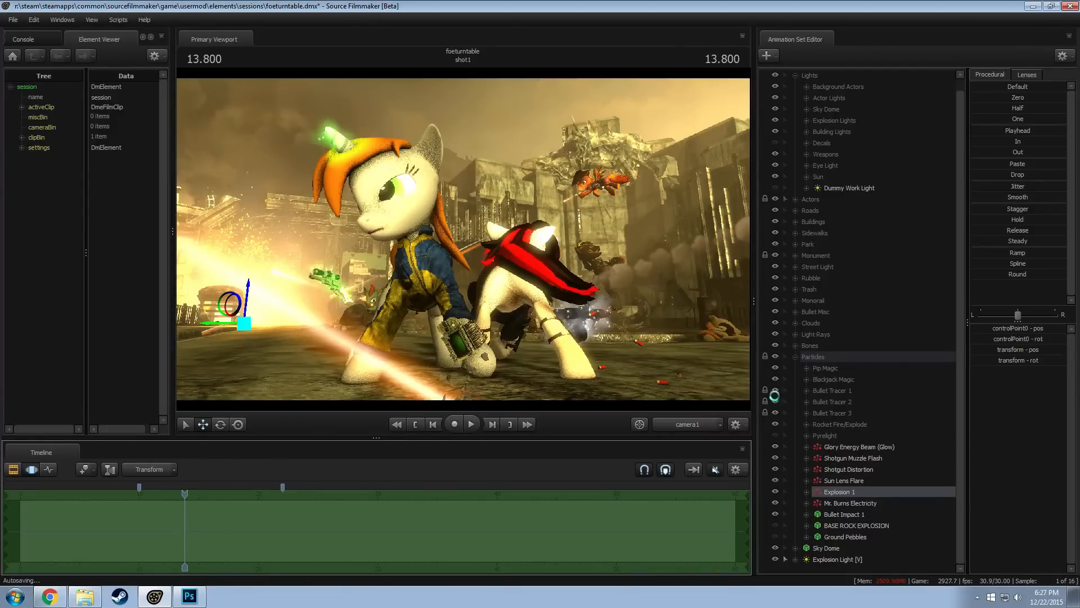
left_click(775, 401)
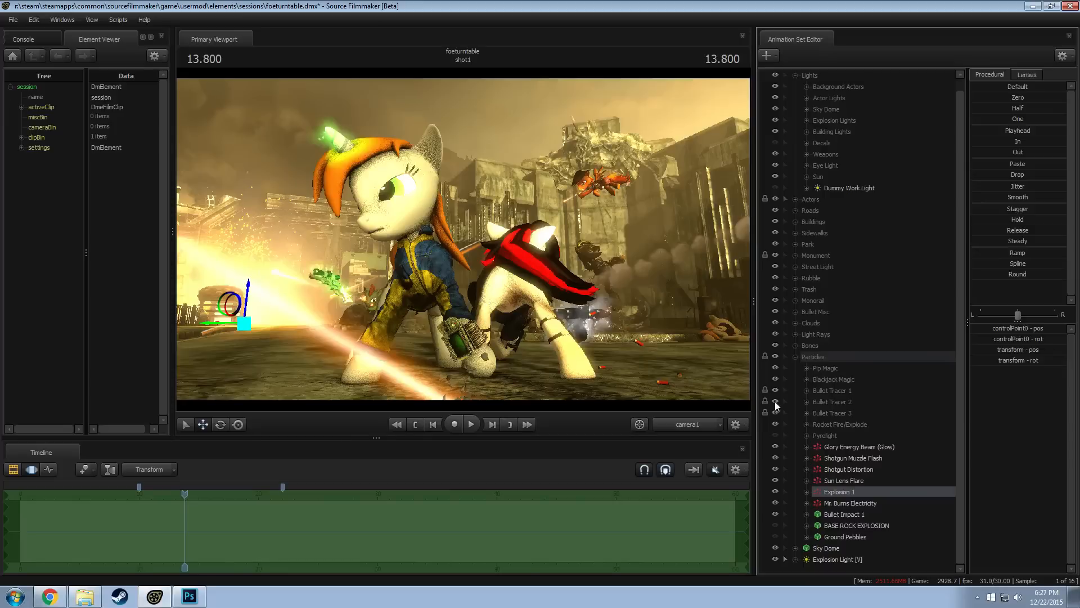
left_click(775, 401)
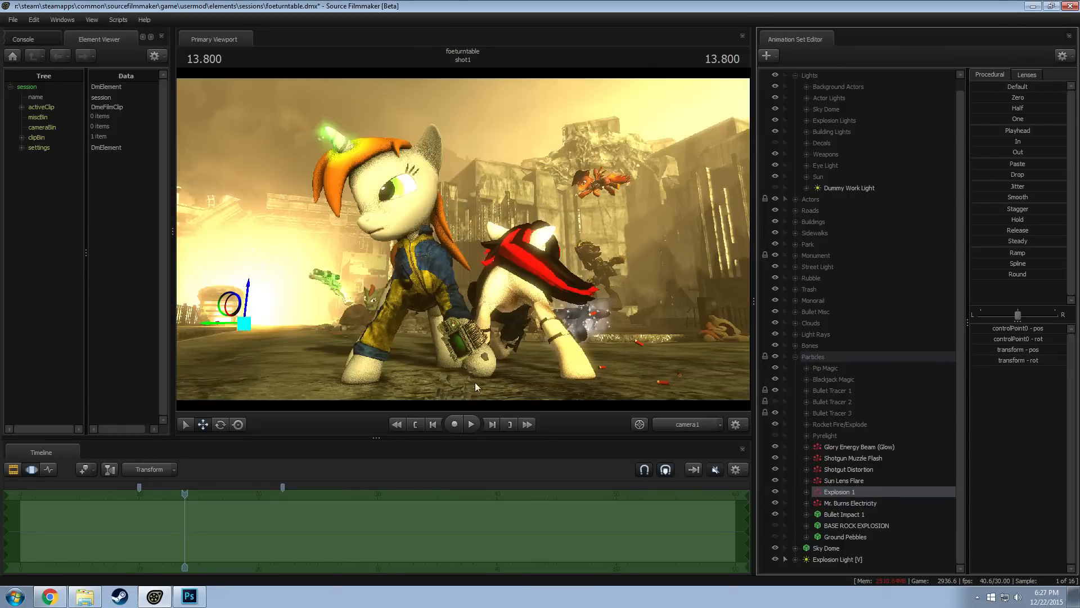
Lower Explosion Light [V] below the explosion in the motion editor and preview it at 13.600 in the clip editor
left_click(837, 560)
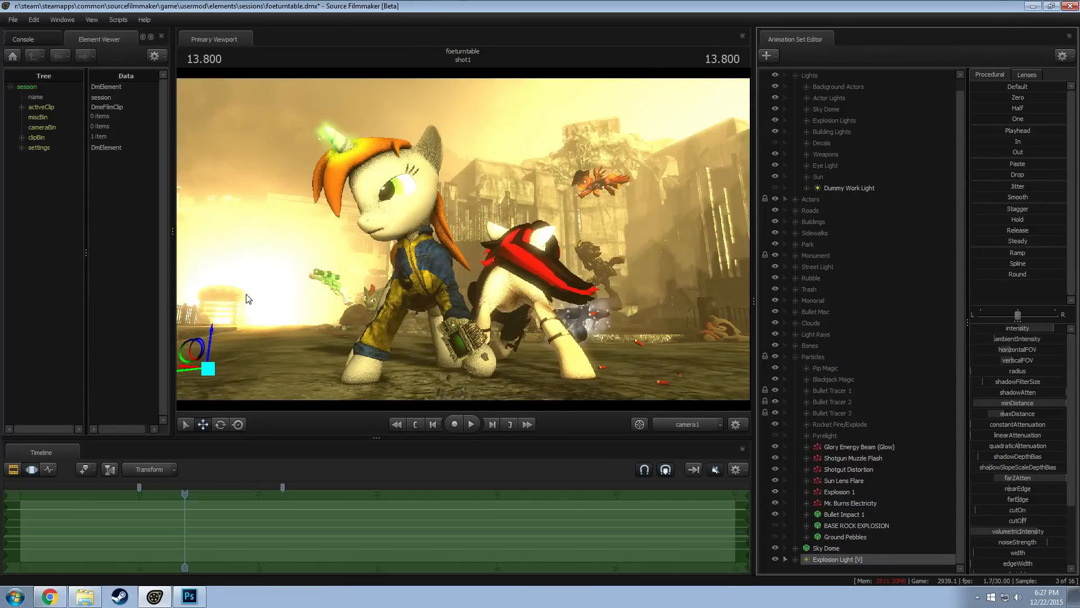
left_click_drag(213, 350, 214, 358)
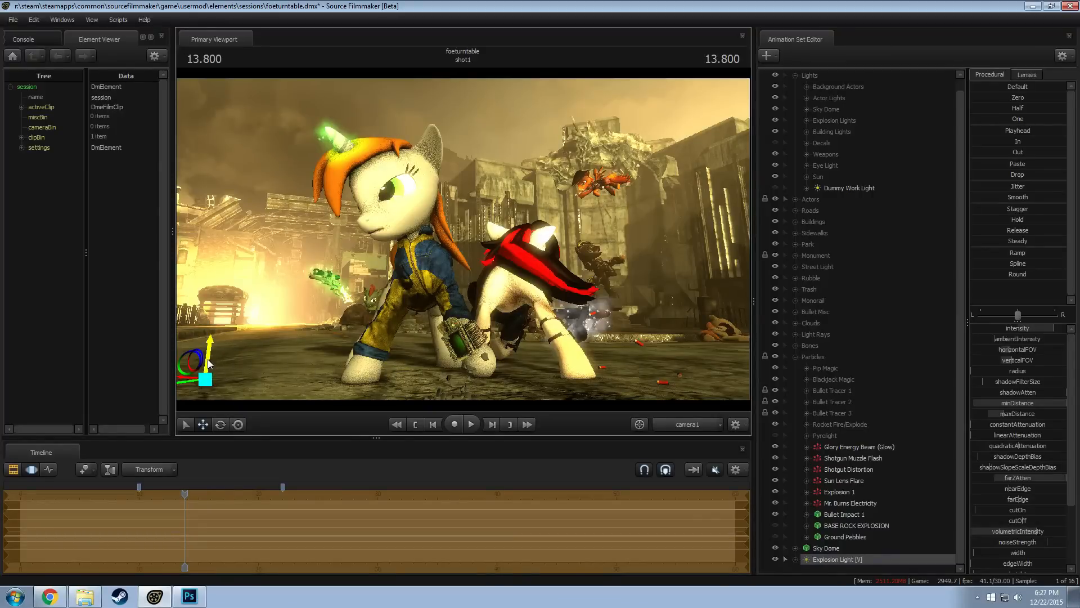
left_click_drag(208, 362, 209, 366)
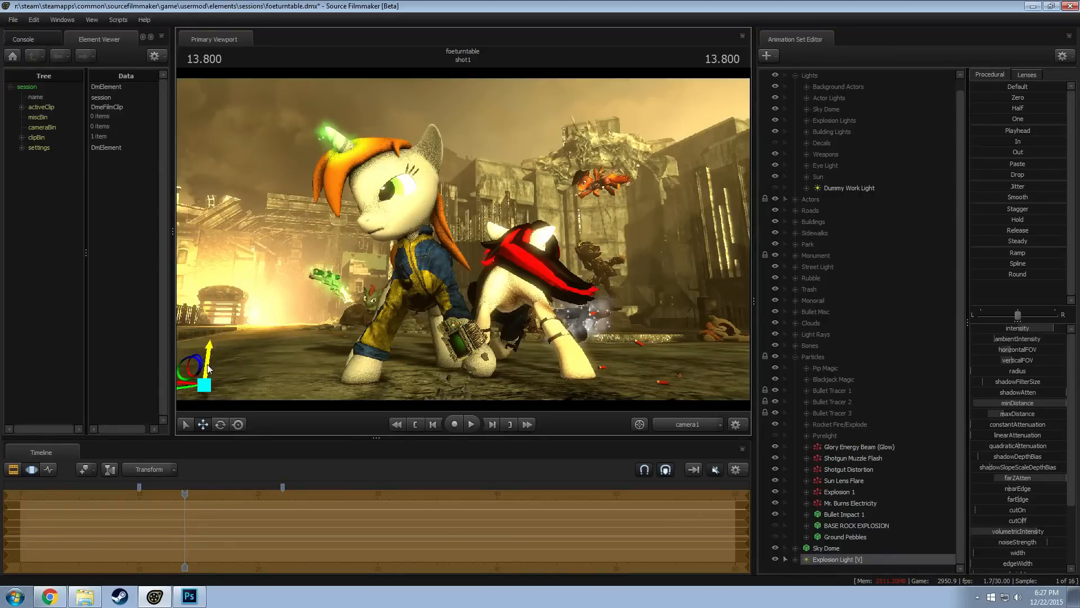
mouse_move(184, 500)
left_mouse_down()
mouse_move(115, 502)
mouse_move(182, 511)
left_mouse_up()
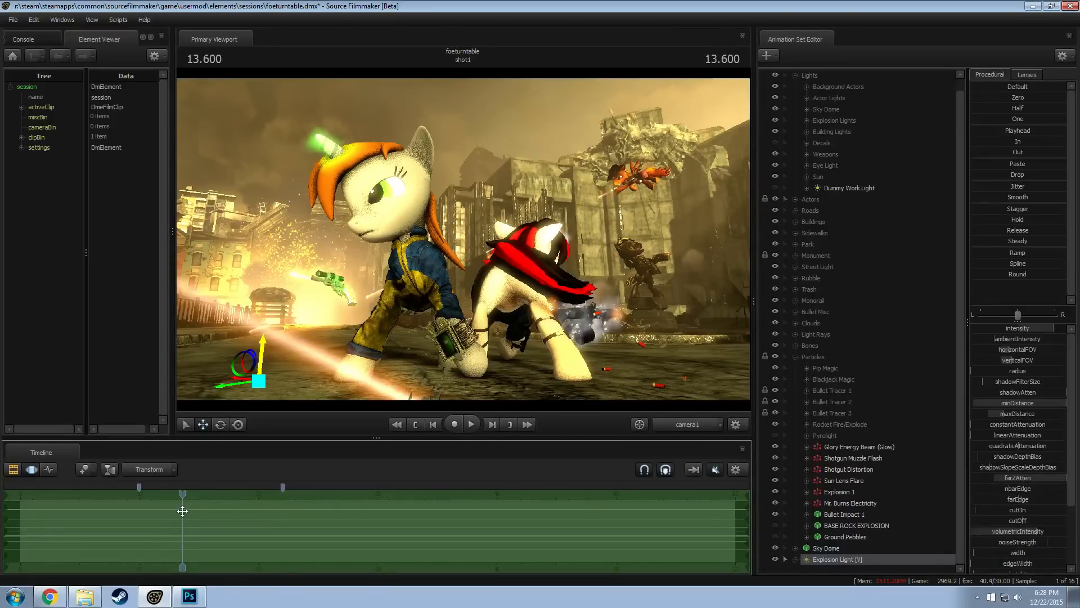
key("F2")
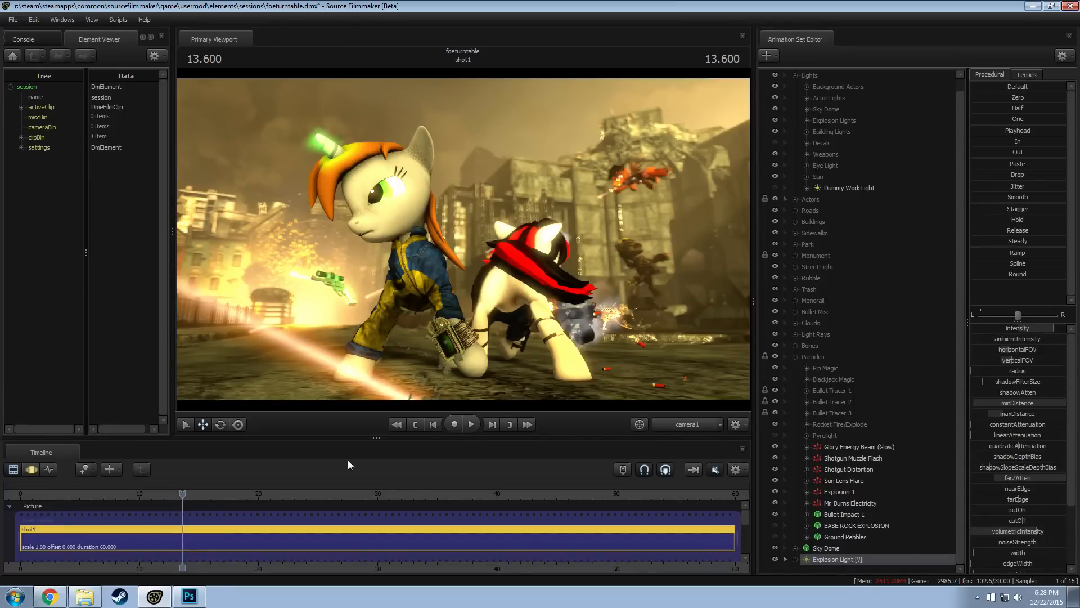
Collapse the Particles group and open the recent session survivershy.dmx
left_click(794, 357)
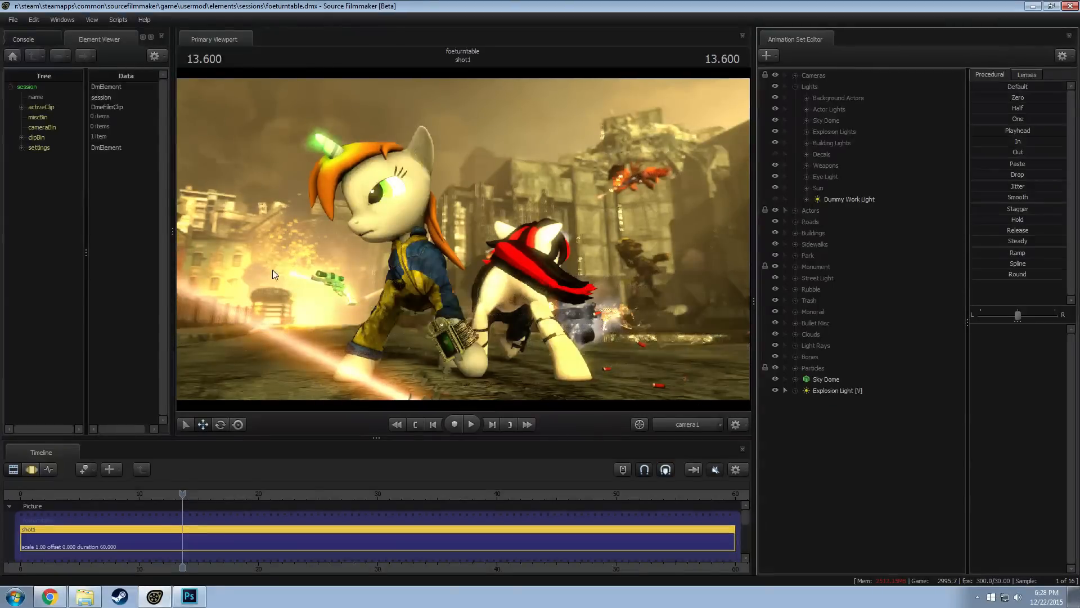
left_click(15, 20)
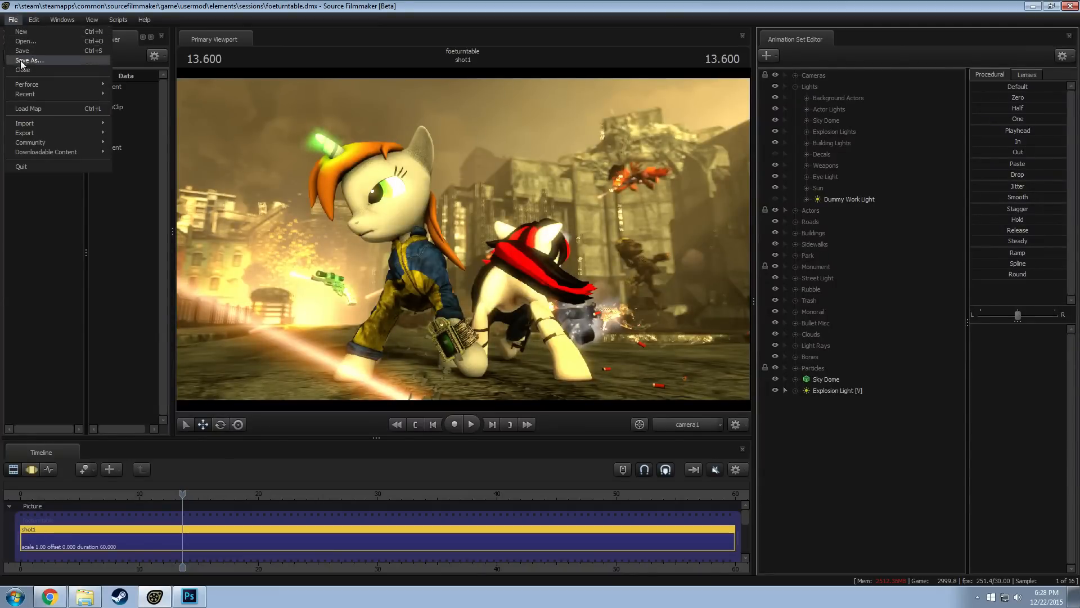
mouse_move(32, 93)
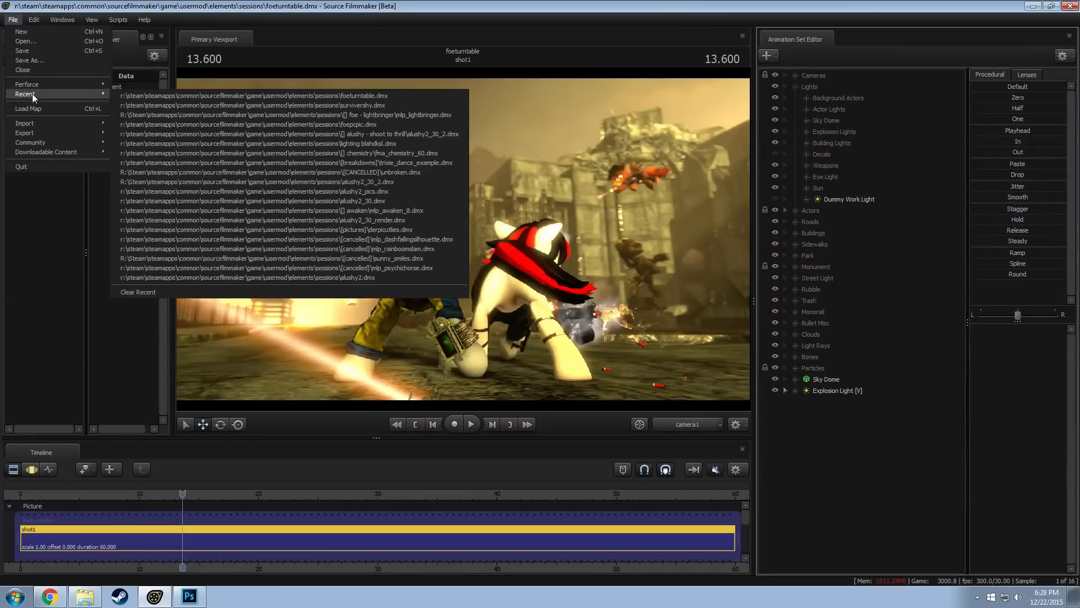
left_click(278, 106)
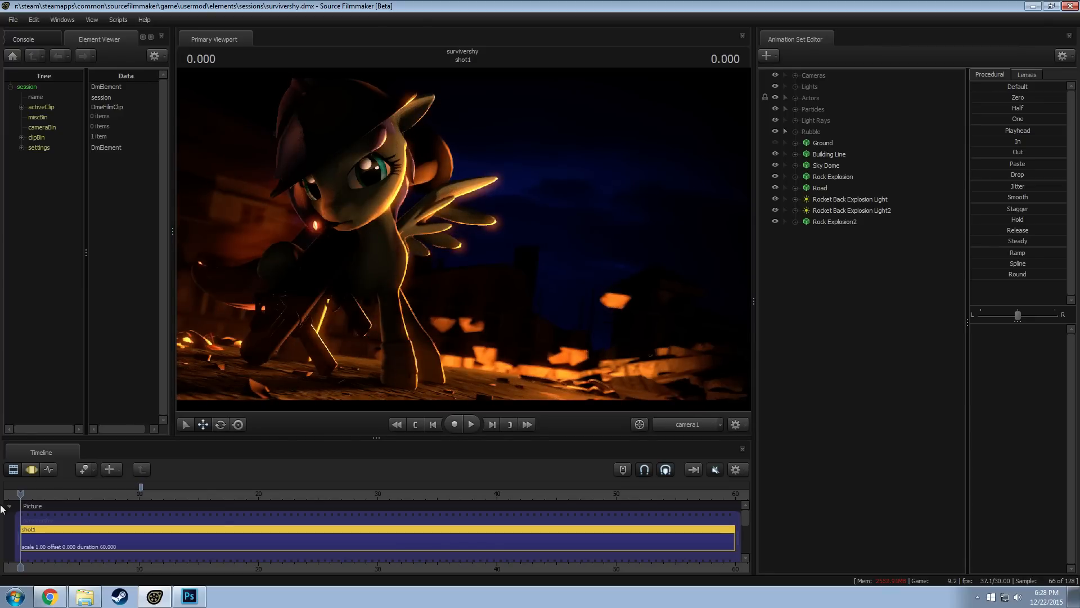
Move the playhead to 10.233 and toggle the visibility of Rock Explosion2 to compare the two rock explosion models
left_click_drag(21, 495, 143, 503)
left_click(835, 220)
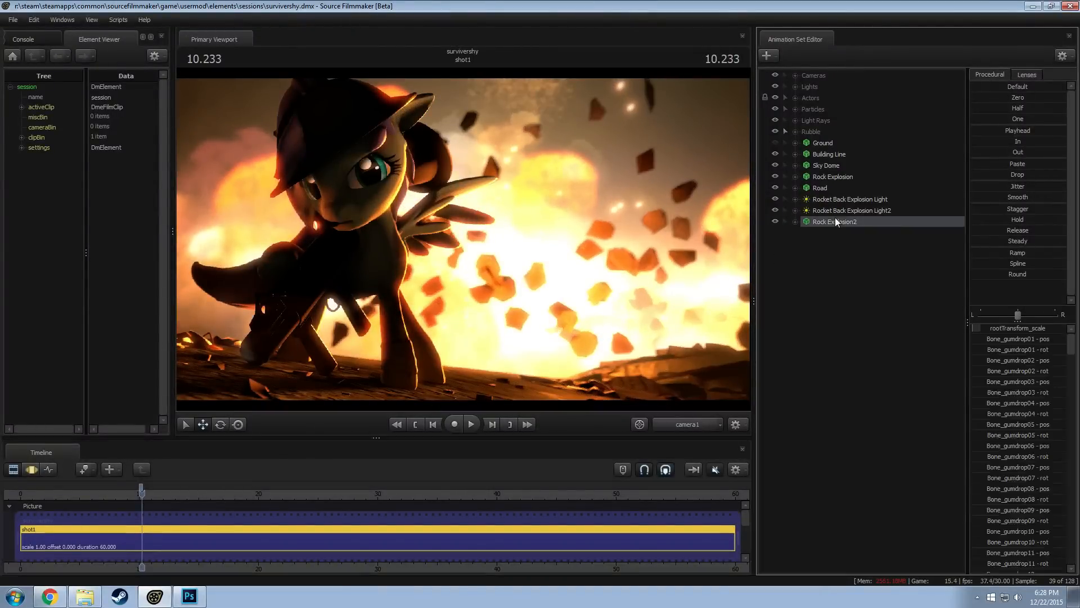
right_click(835, 217)
left_click(829, 176)
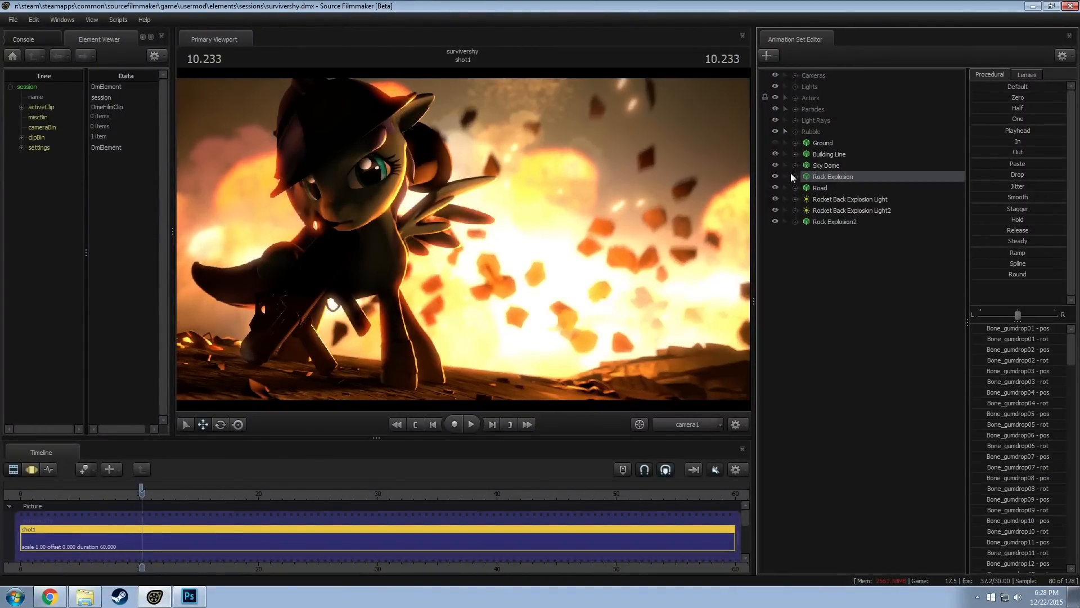
left_click(806, 223)
left_click(771, 220)
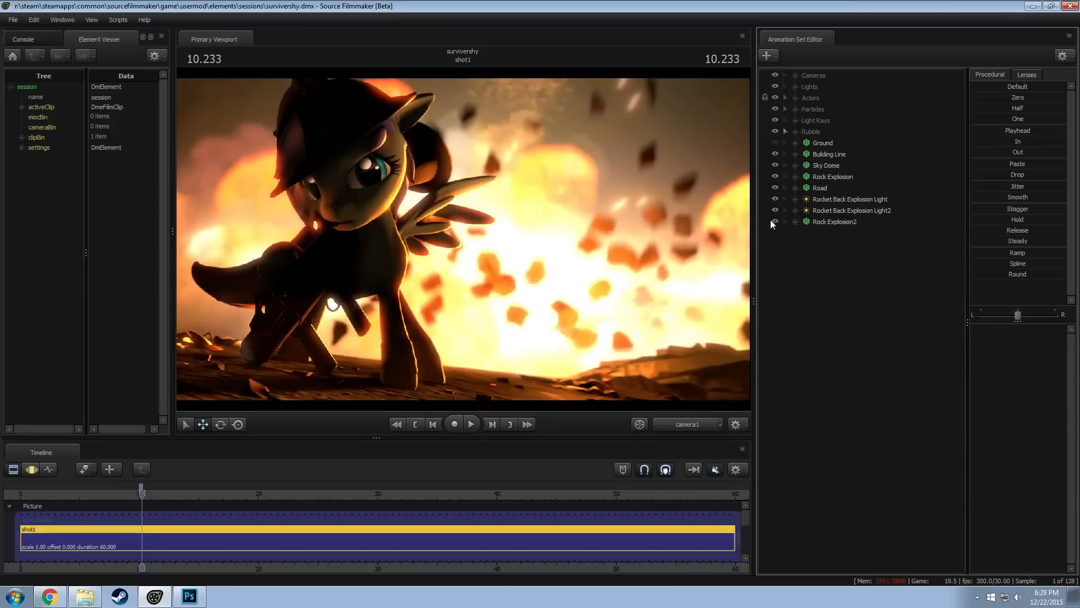
left_click(772, 221)
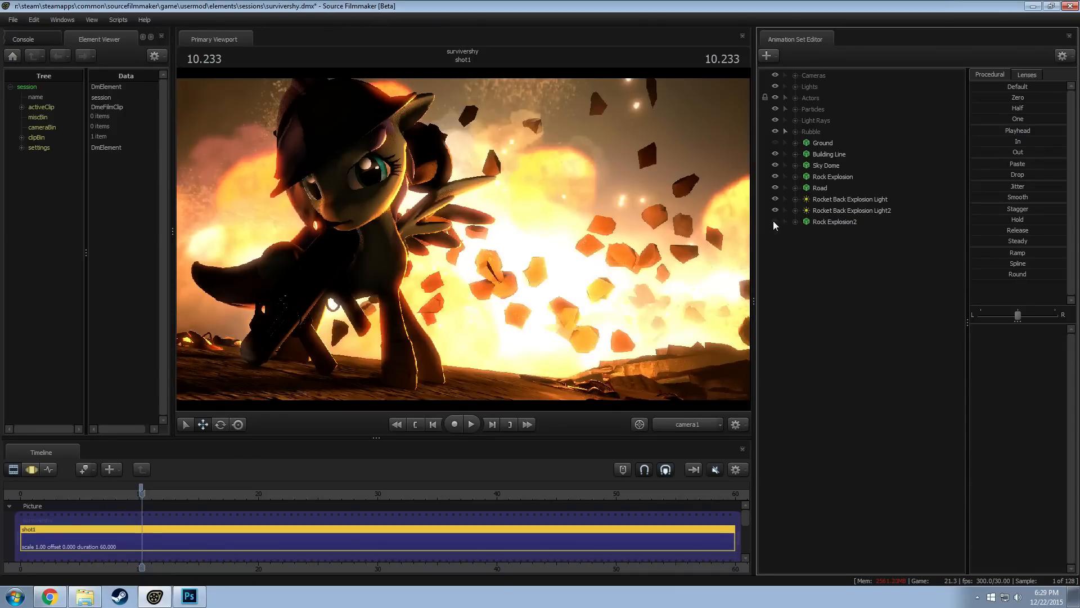
Export the animation of the Rock Explosion model as rock_explosion with no trim
left_click(841, 178)
right_click(841, 177)
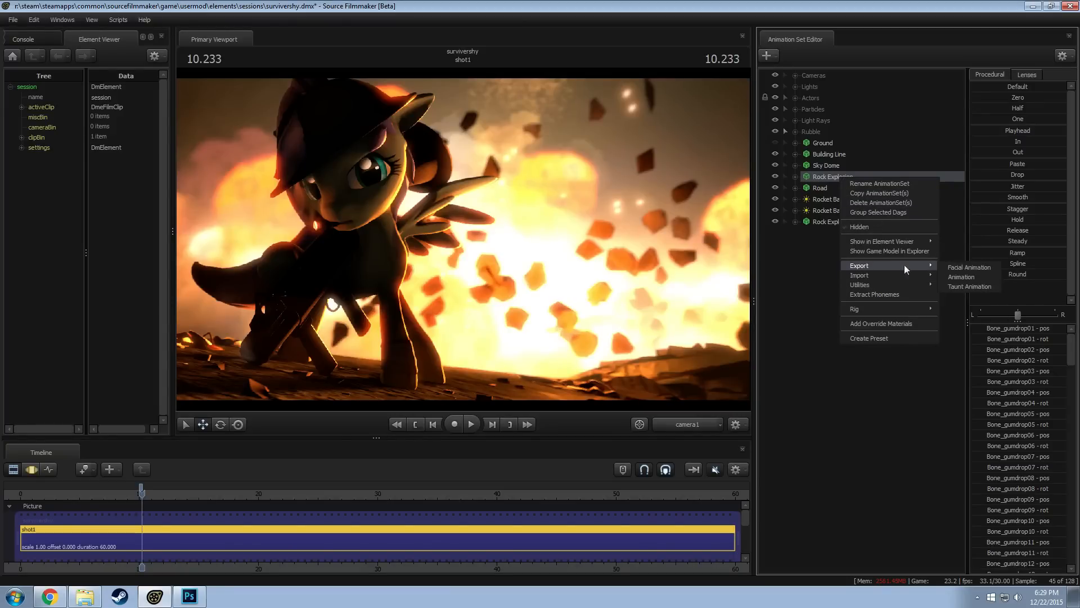
left_click(962, 280)
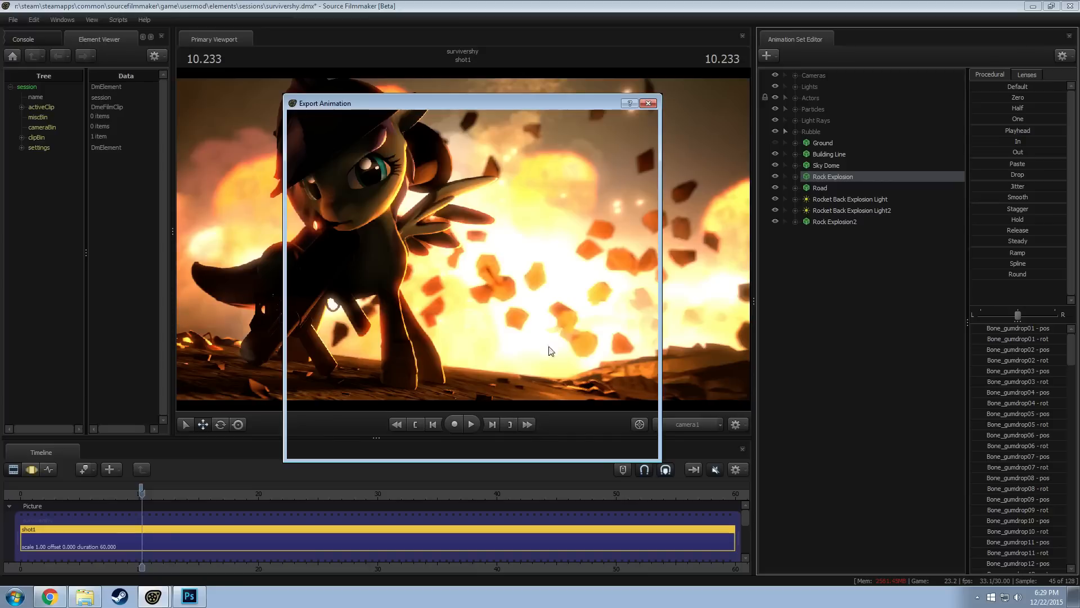
type("ro")
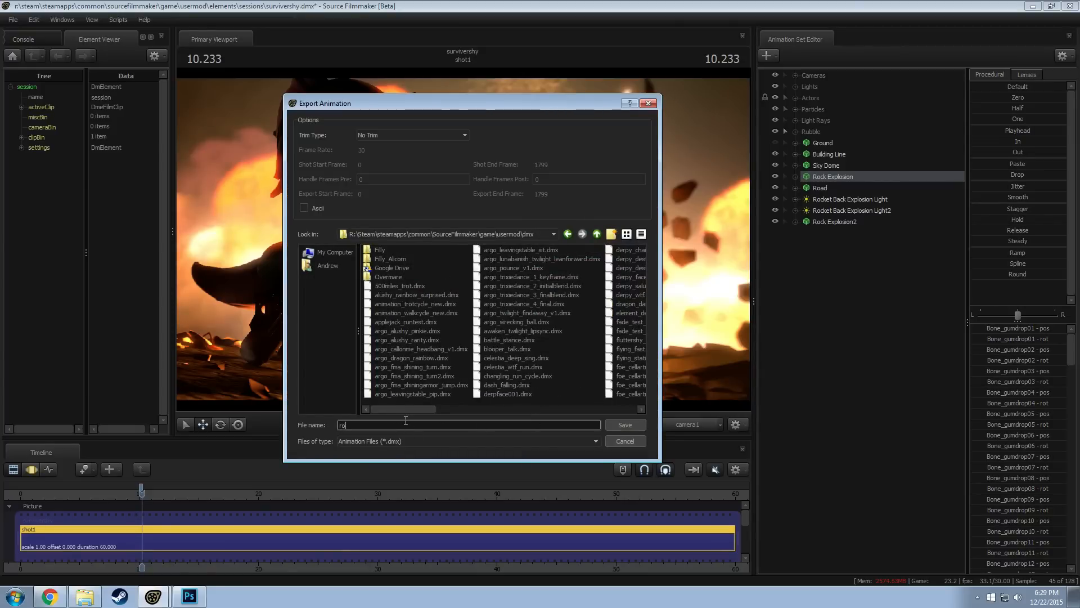
type("ck_explosion")
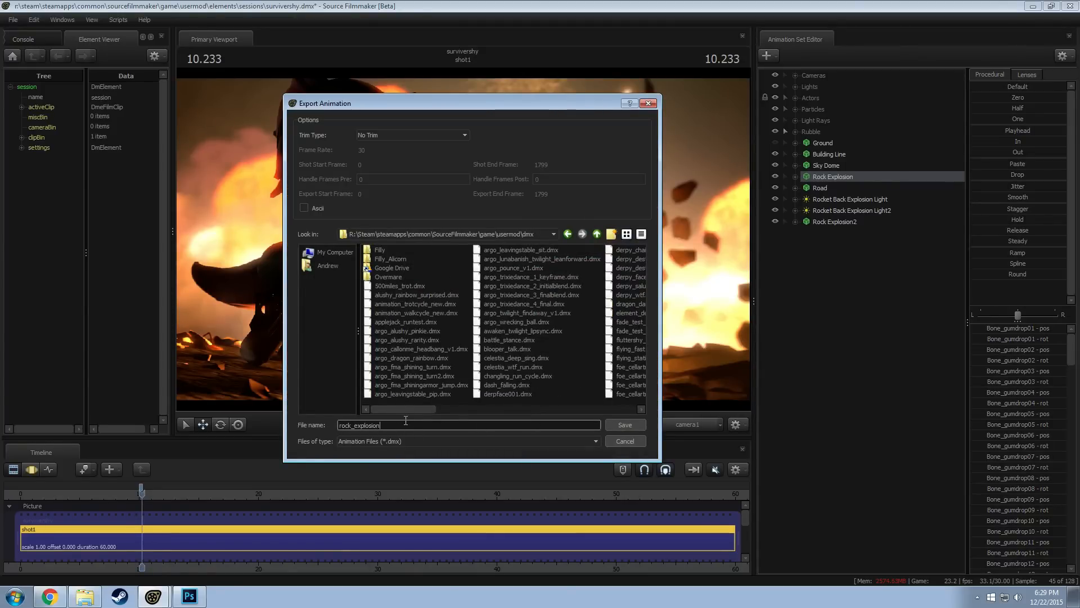
key("Return")
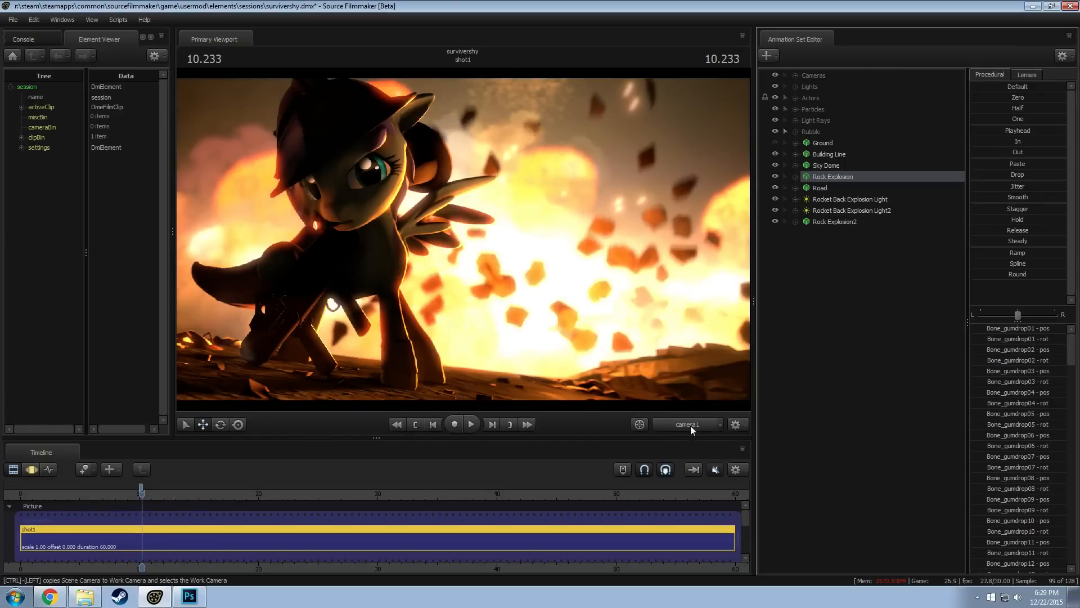
Switch to the work camera, disable lighting, examine the flying rocks around the pony up close, and re-enable lighting
key("F4")
right_click(525, 271)
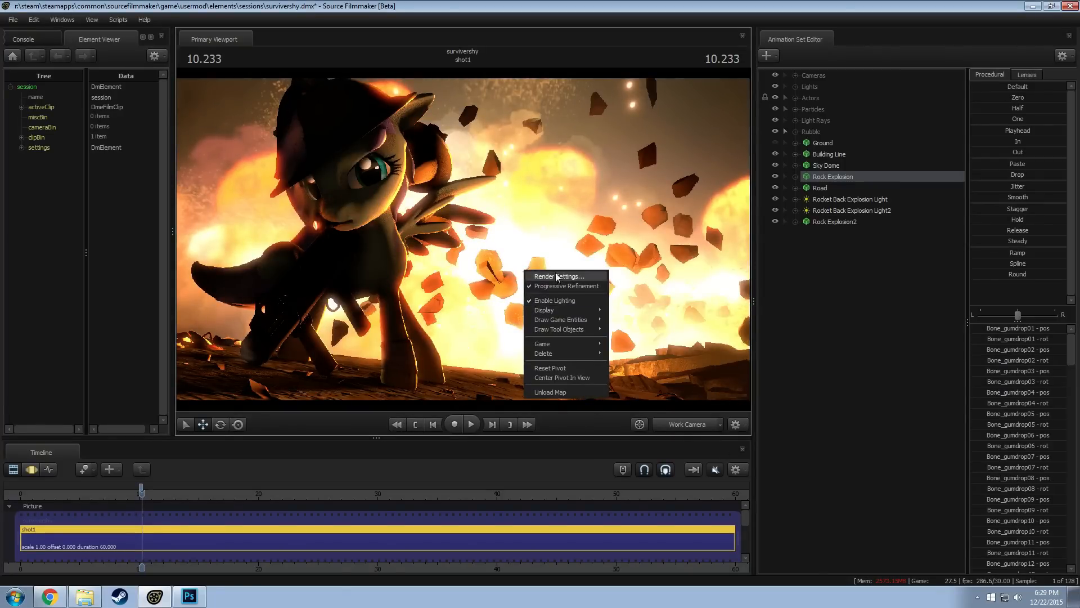
left_click(550, 300)
left_click_drag(551, 300, 462, 357)
key("s")
key("d")
key("w")
key("w")
key("d")
key("a")
key("d")
key("a")
mouse_move(463, 239)
left_mouse_down()
mouse_move(478, 242)
mouse_move(463, 239)
left_mouse_up()
right_click(463, 239)
left_click(492, 273)
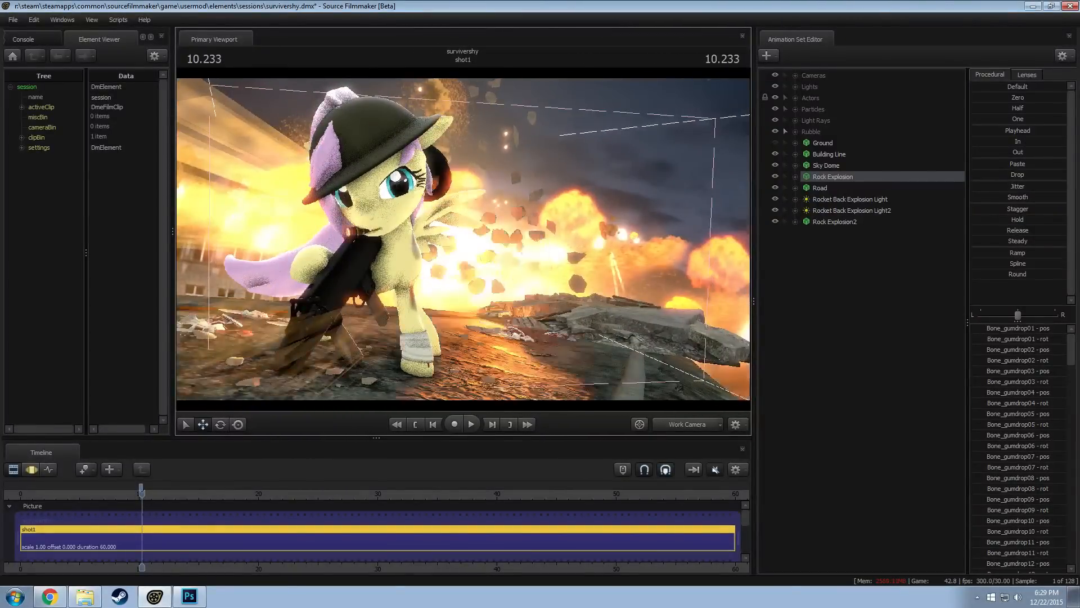
Examine the lit rock explosion from several angles with the work camera and return to camera1
key("d")
left_click_drag(493, 274, 468, 260)
key("a")
key("d")
key("d")
key("a")
key("d")
key("a")
key("d")
key("s")
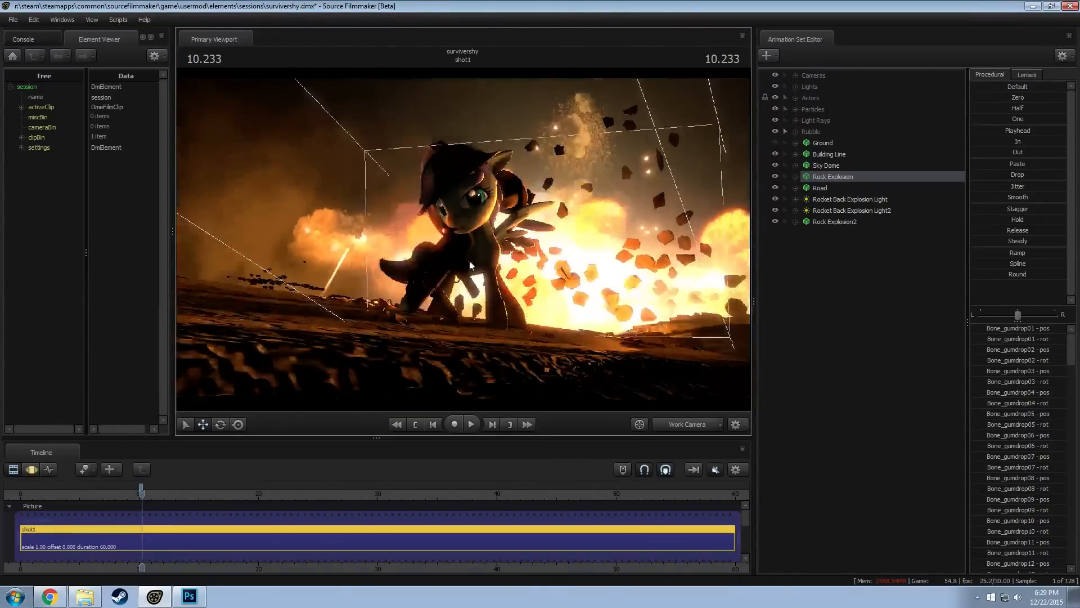
left_click(689, 428)
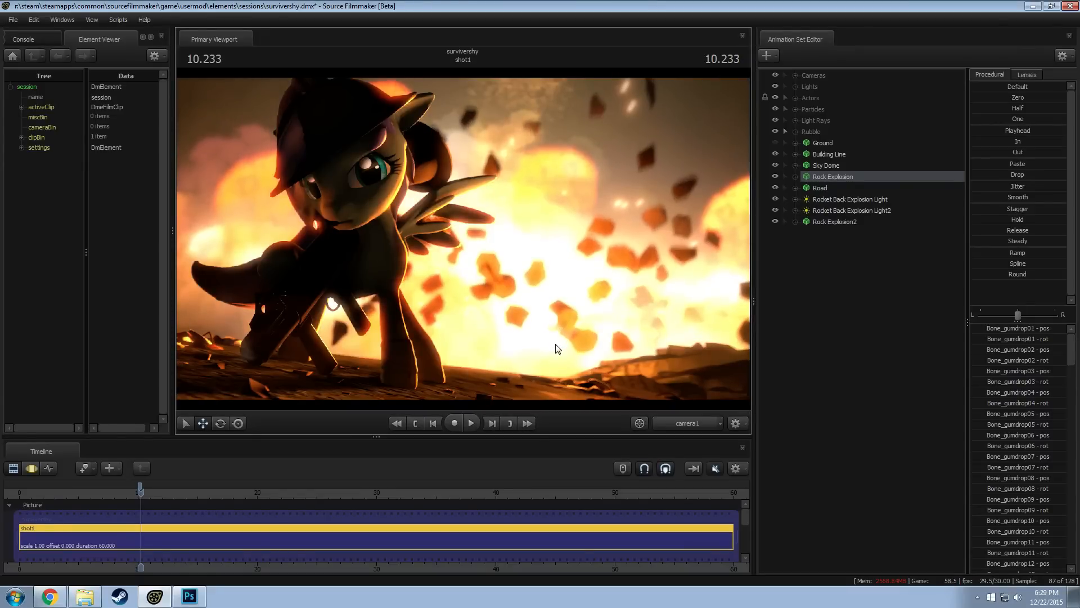
Open the recent session foeturntable.dmx without saving the changes to survivershy
left_click(13, 20)
mouse_move(47, 96)
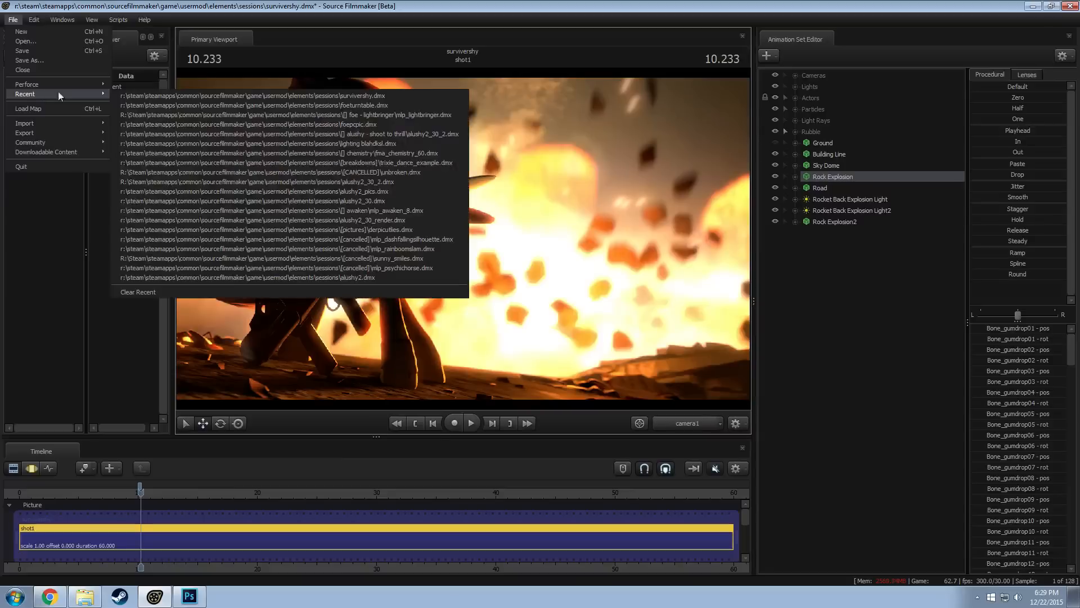
left_click(298, 103)
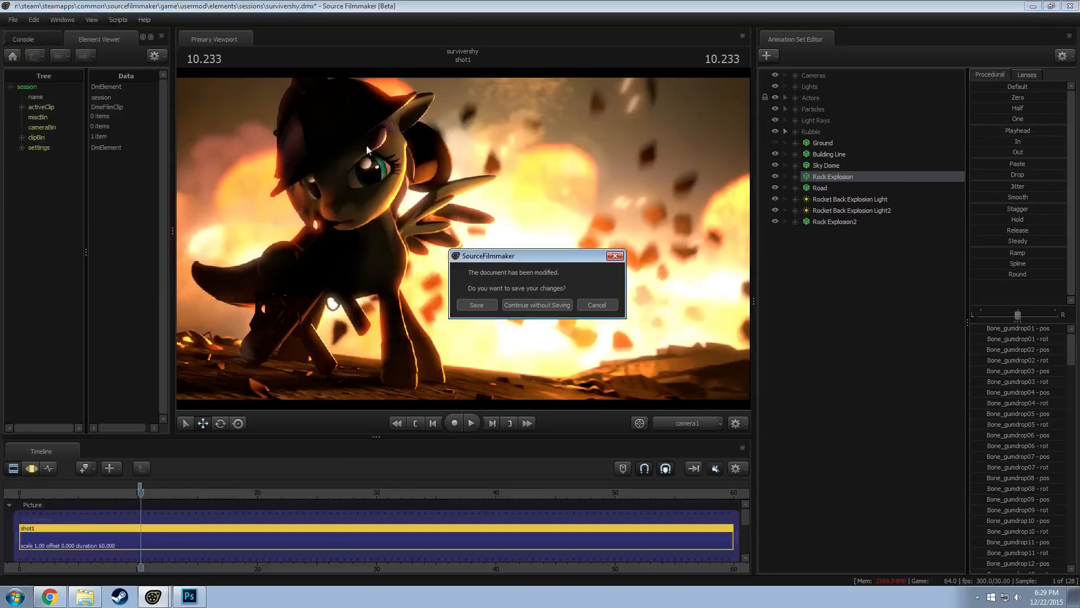
left_click(547, 309)
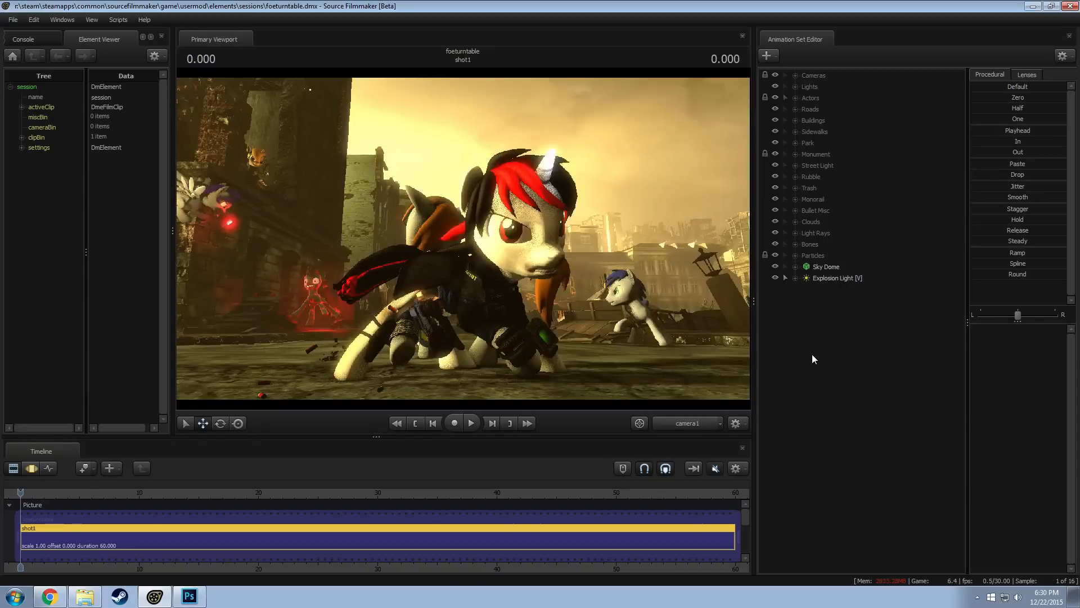
Start creating an animation set for a new model and filter the model files by "explosion"
right_click(817, 312)
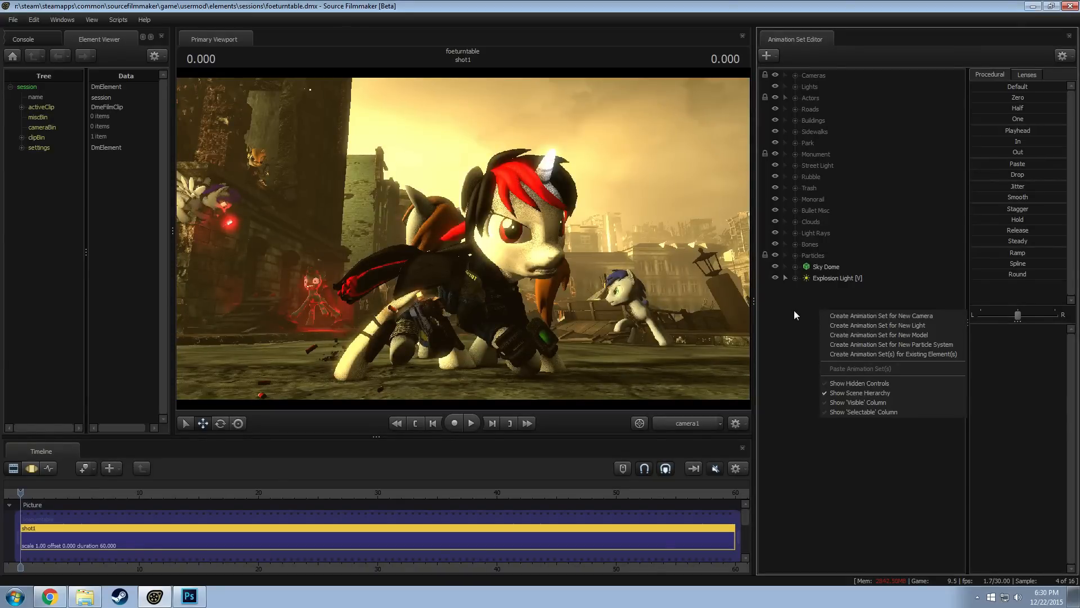
left_click(797, 306)
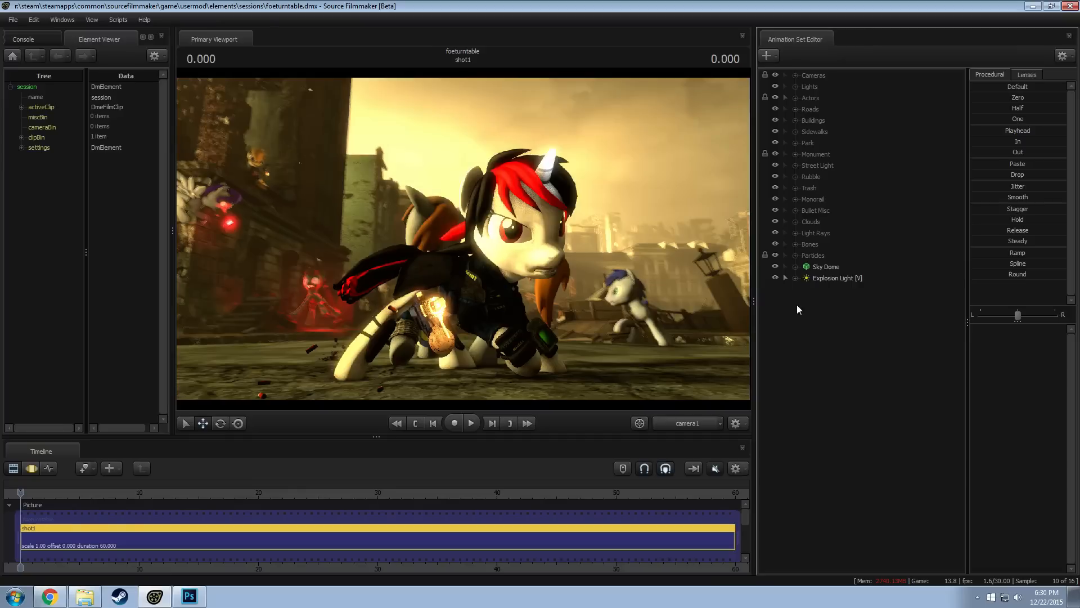
right_click(797, 305)
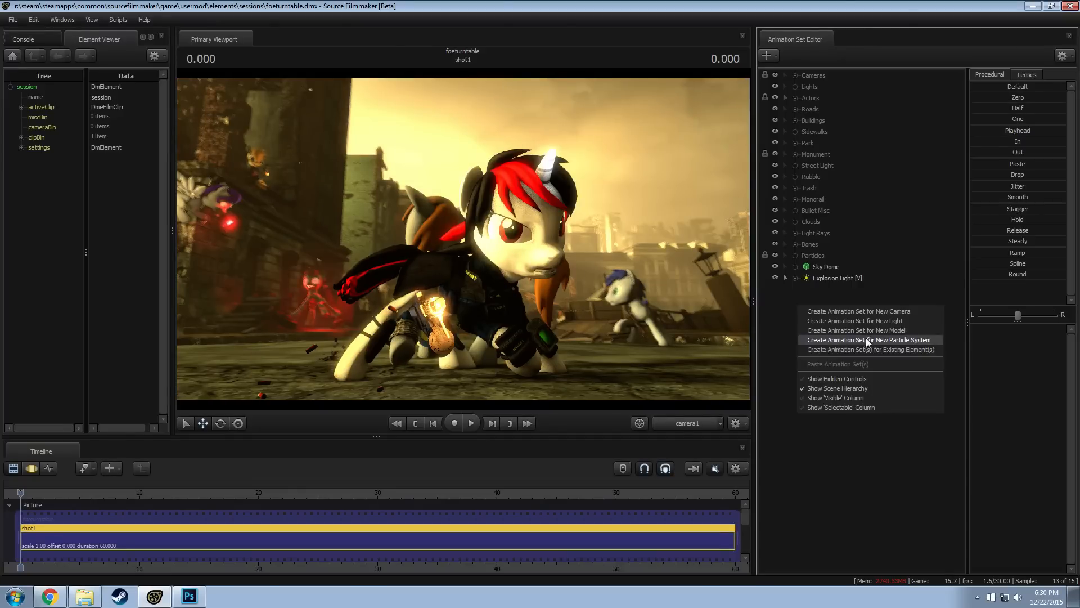
left_click(868, 333)
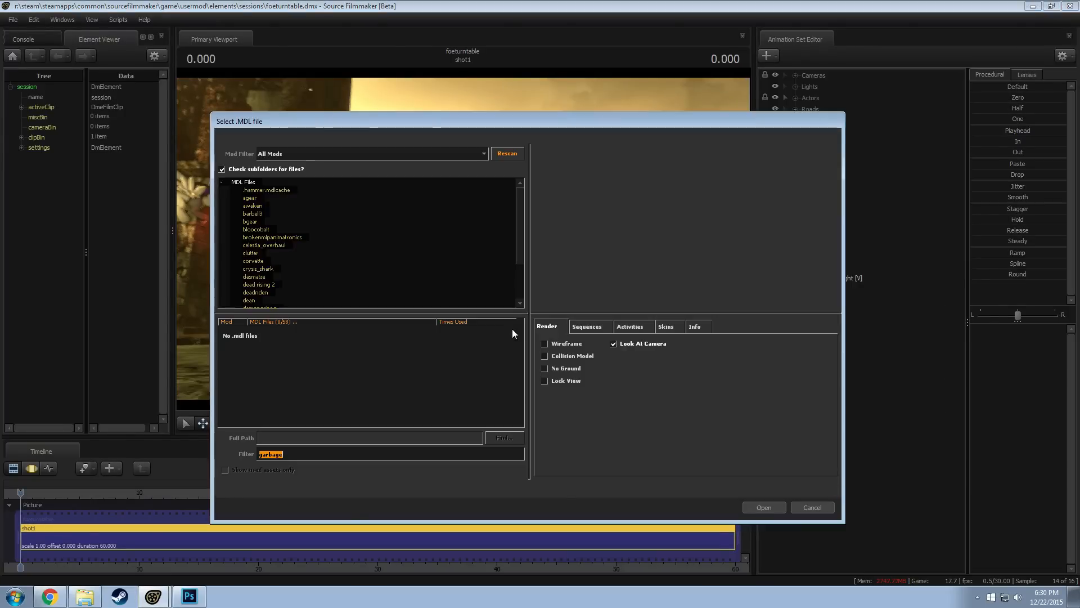
type("explosion")
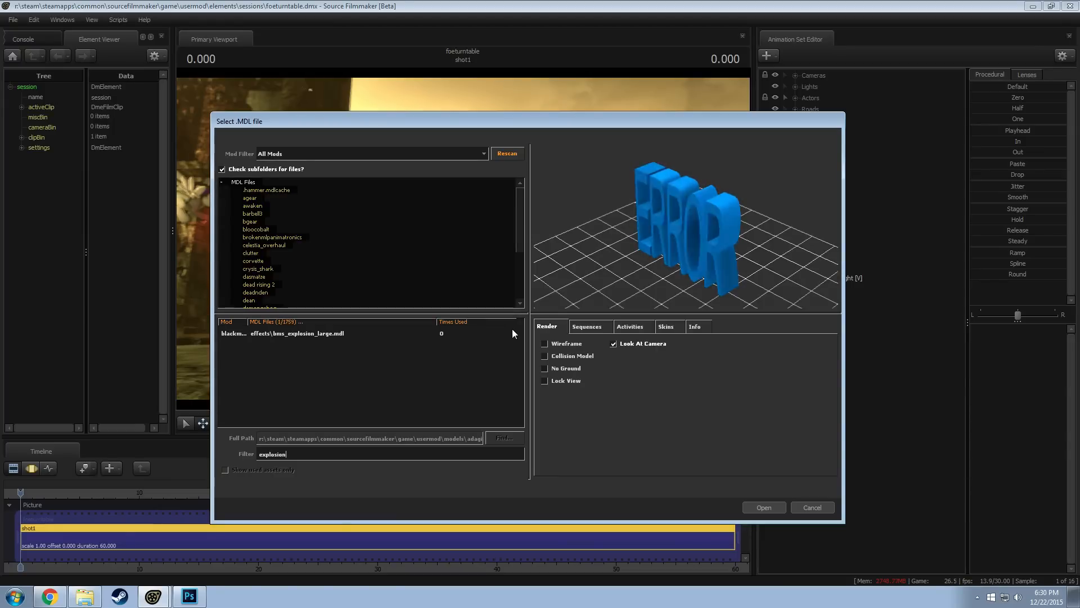
Preview the explode sequence of bms_explosion_large.mdl in the model browser
left_click(309, 333)
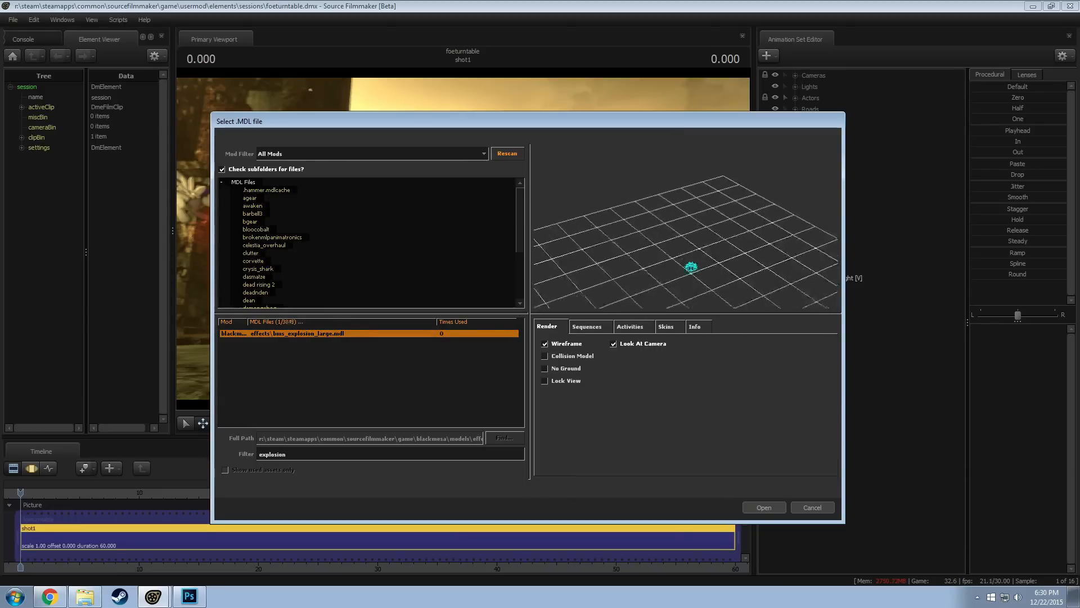
left_click(588, 326)
left_click(553, 360)
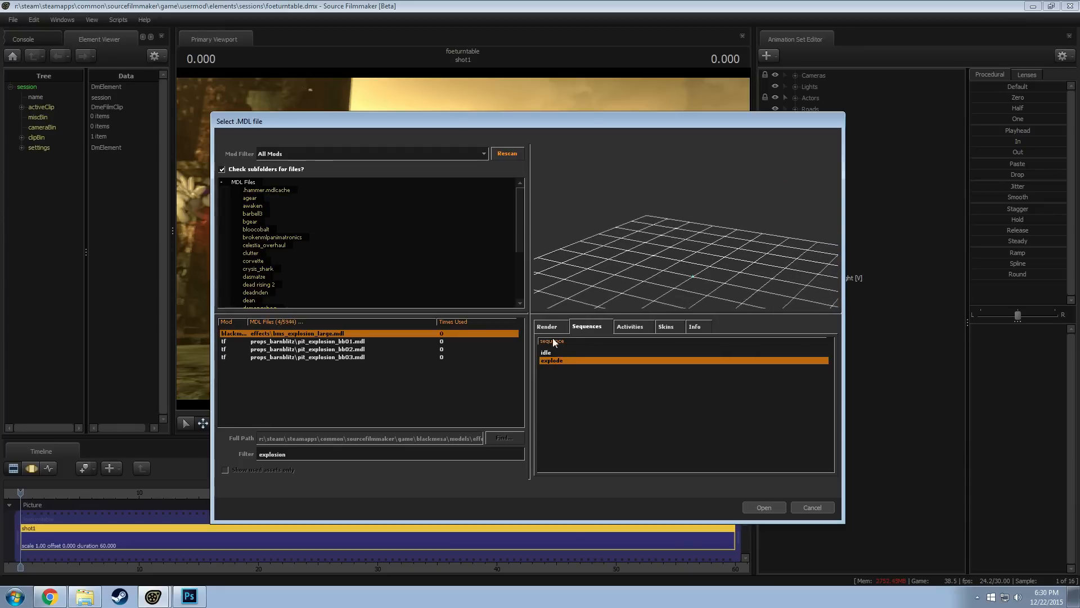
left_click(550, 328)
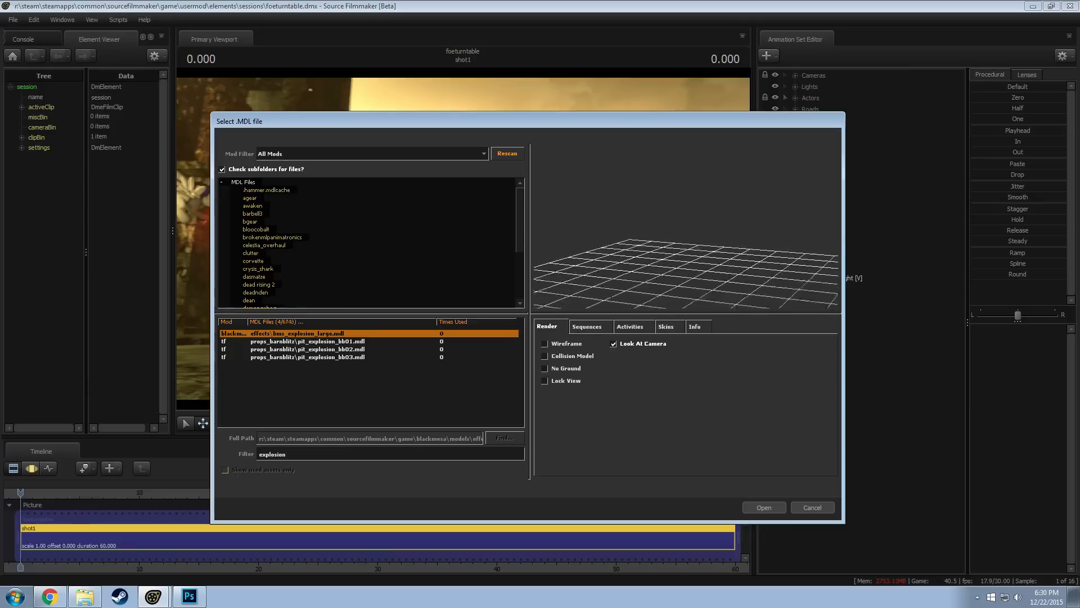
Preview the three pit_explosion models and add pit_explosion_bb03.mdl to the session
left_click(319, 341)
left_click(324, 349)
left_click(327, 357)
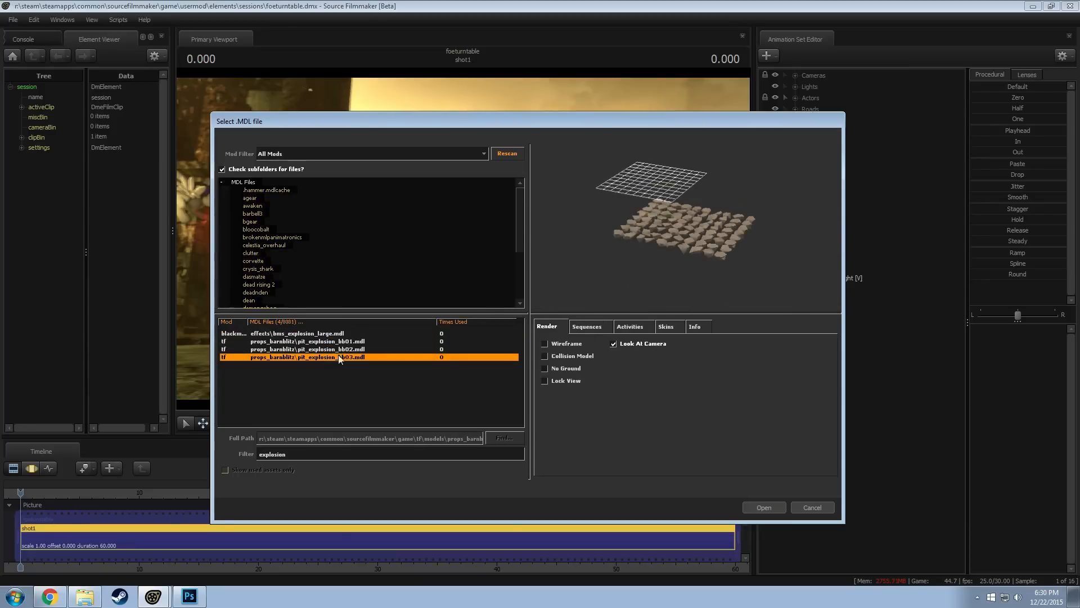
left_click(744, 505)
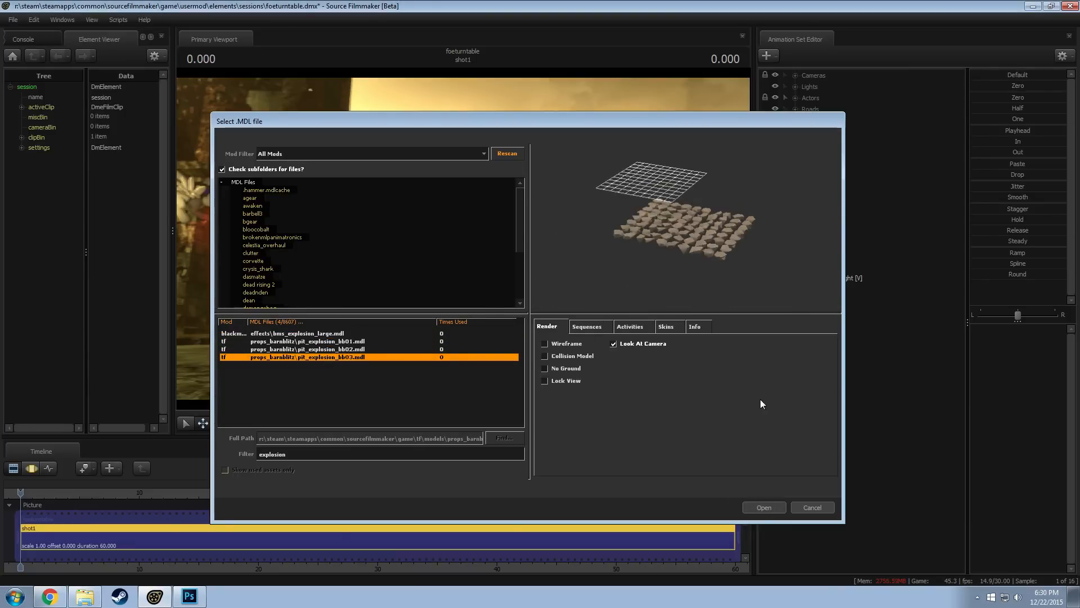
left_click(848, 289)
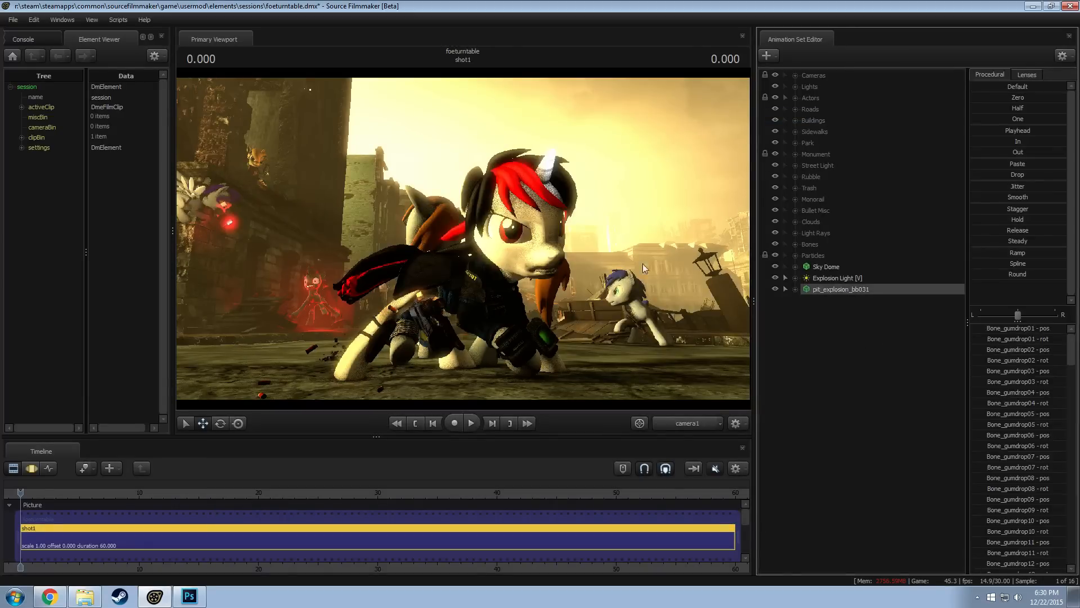
Disable viewport lighting and use the work camera to look down on the new rock model on the street
left_click(573, 277)
key("Return")
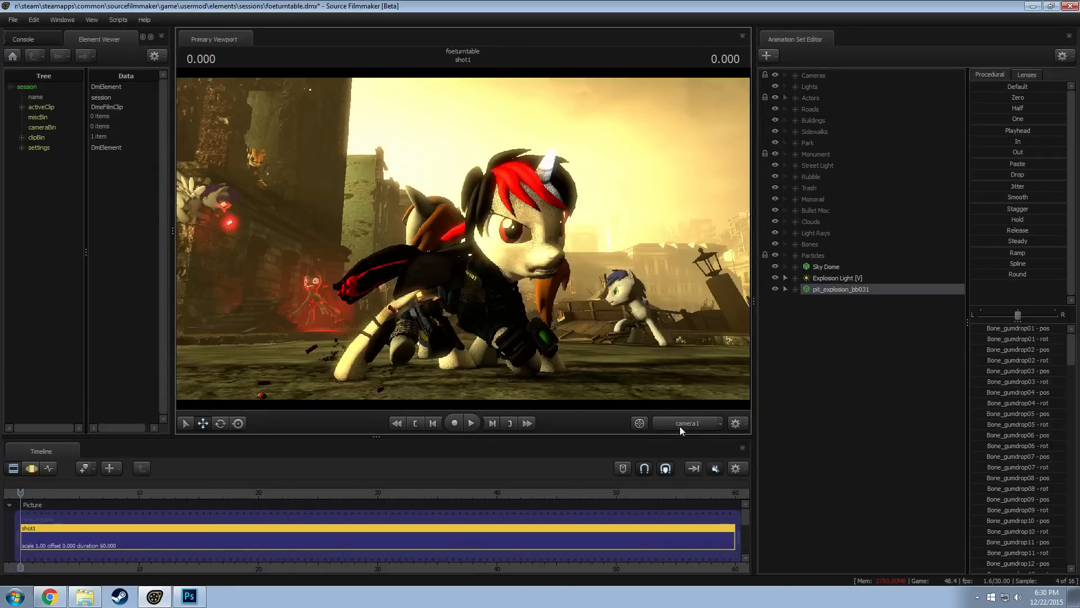
left_click(682, 424)
mouse_move(498, 262)
left_mouse_down()
mouse_move(464, 238)
mouse_move(498, 261)
left_mouse_up()
right_click(499, 262)
left_click(678, 395)
left_click(691, 425)
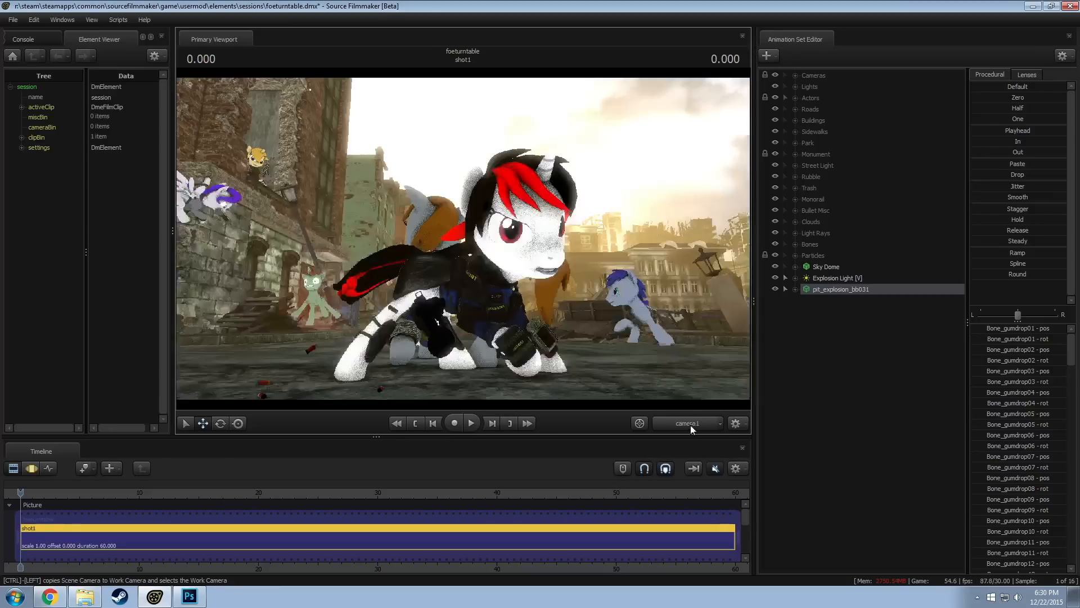
left_click(690, 424, "ctrl")
left_click_drag(540, 297, 744, 341)
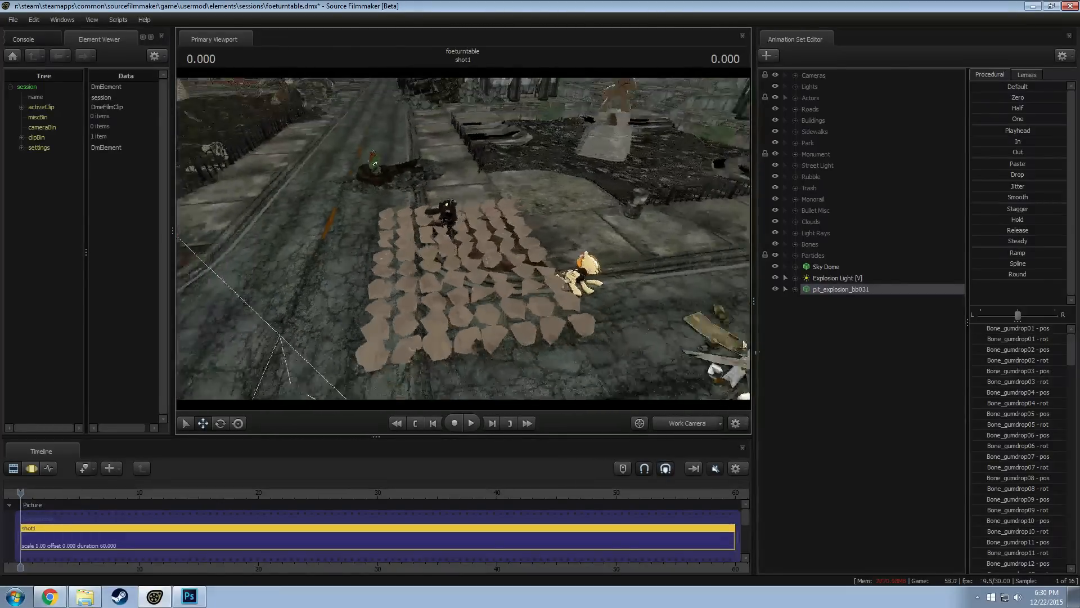
Add scale controls to bones Bone_gumdrop02 through Bone_gumdrop80 in the Unknown group of pit_explosion_bb031
left_click(795, 288)
left_click(806, 311)
scroll(851, 304, "down", 3)
left_click(845, 223)
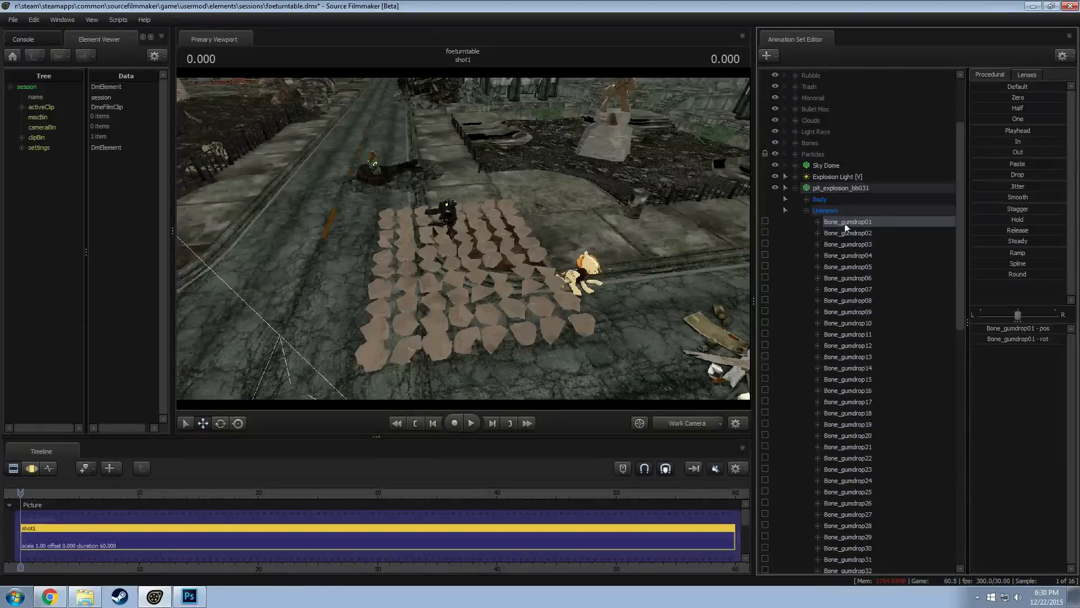
scroll(894, 376, "down", 15)
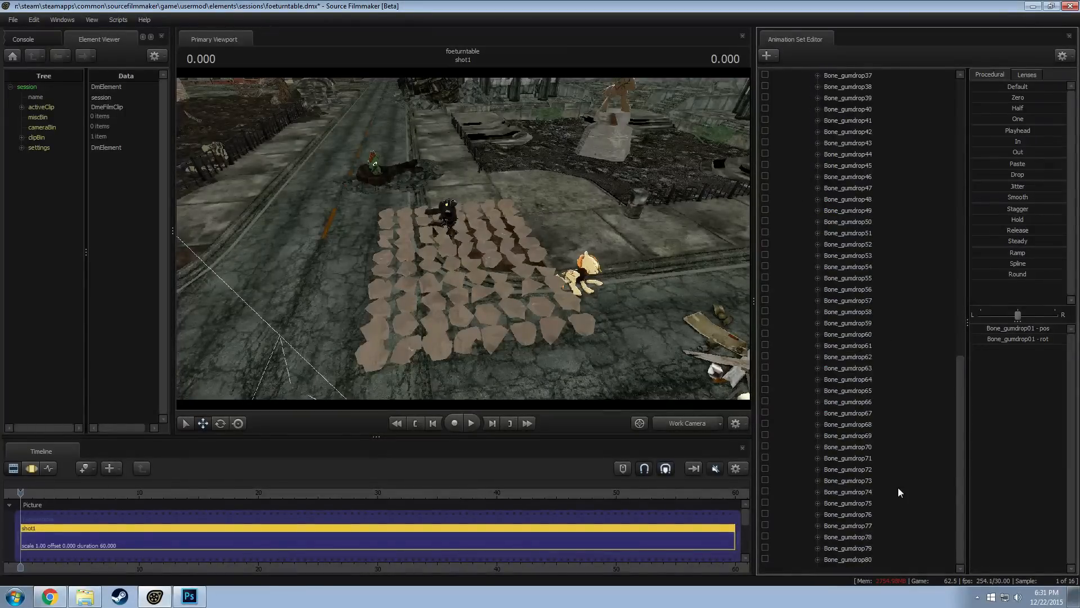
left_click(845, 558, "shift")
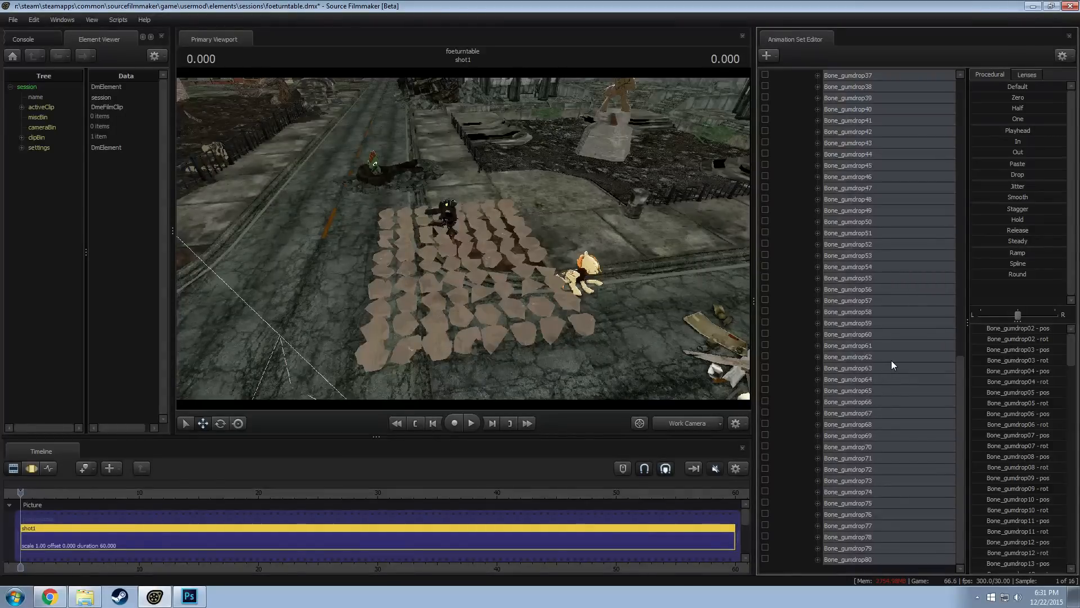
right_click(852, 235)
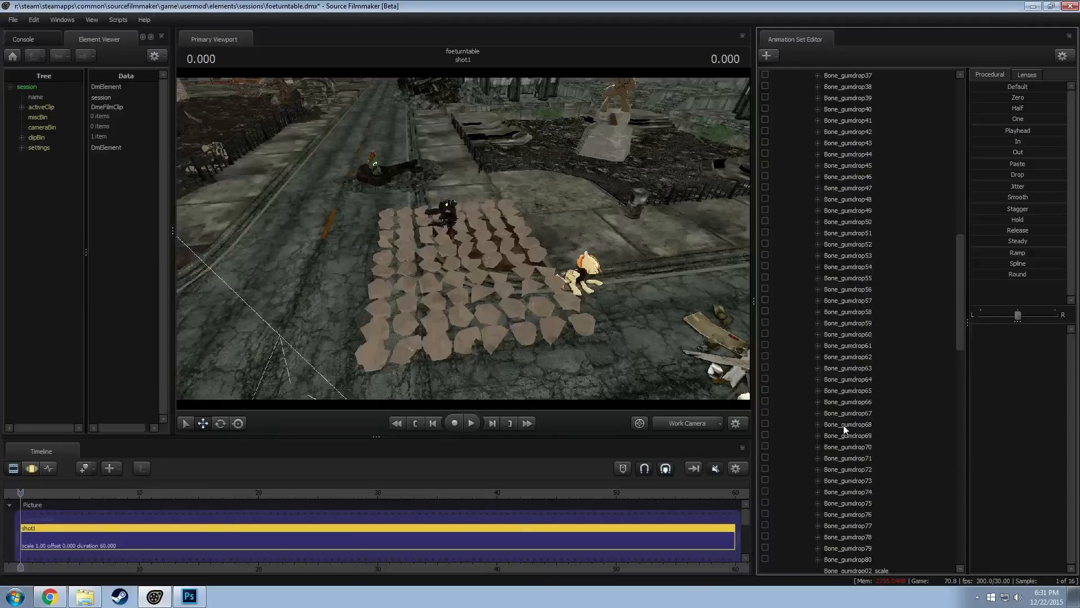
Import the rock_explosion.dmx animation onto the Unknown group's gumdrop bones of pit_explosion_bb031, accepting the channel mapping
scroll(859, 367, "up", 15)
left_click(807, 312)
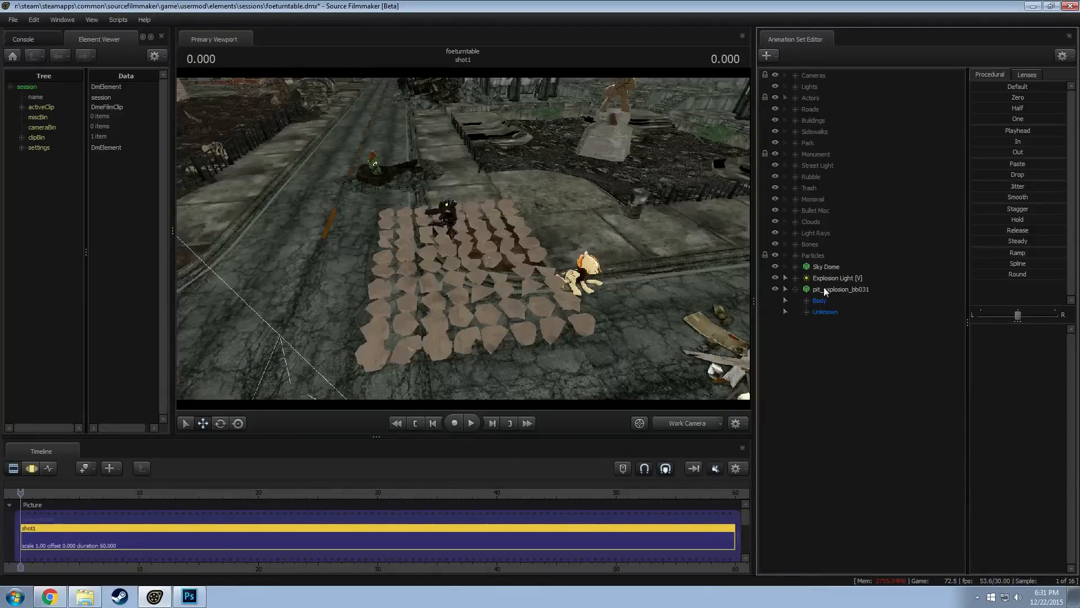
right_click(825, 289)
mouse_move(842, 350)
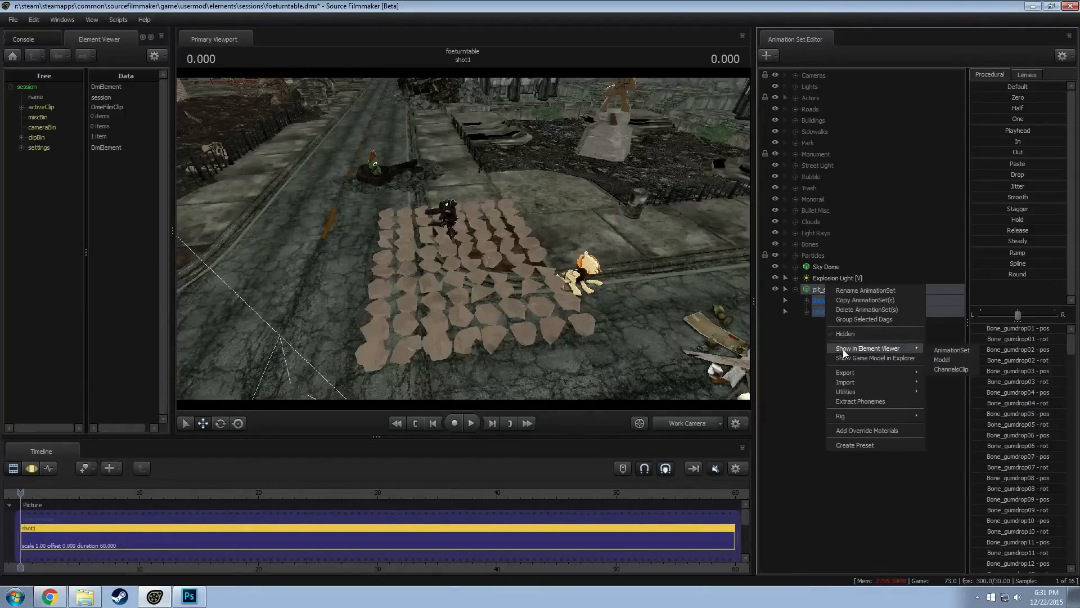
left_click(807, 301)
left_click(833, 320)
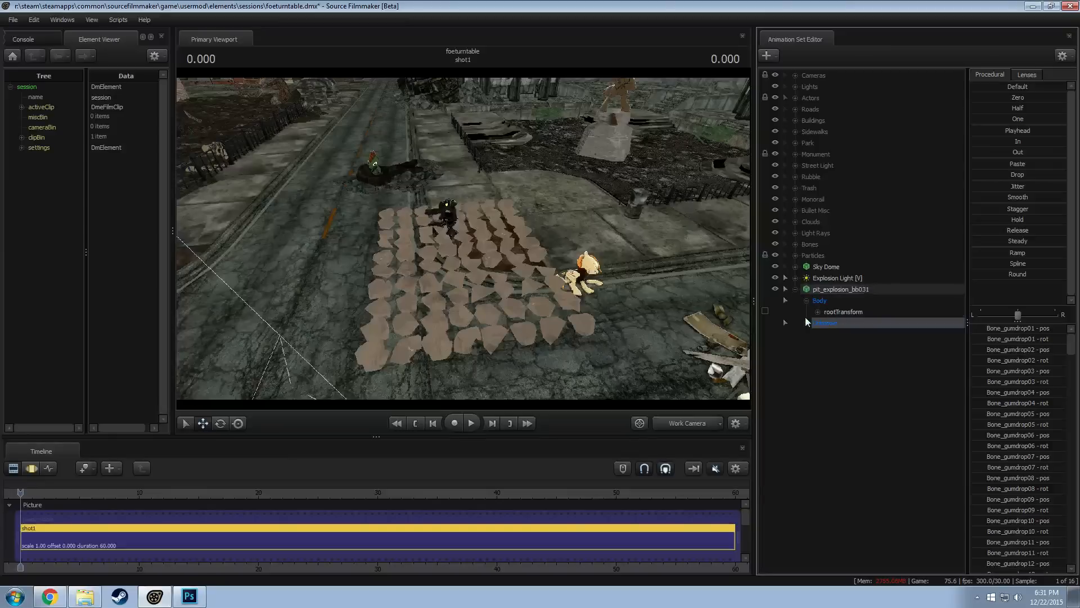
left_click(806, 322)
right_click(843, 337)
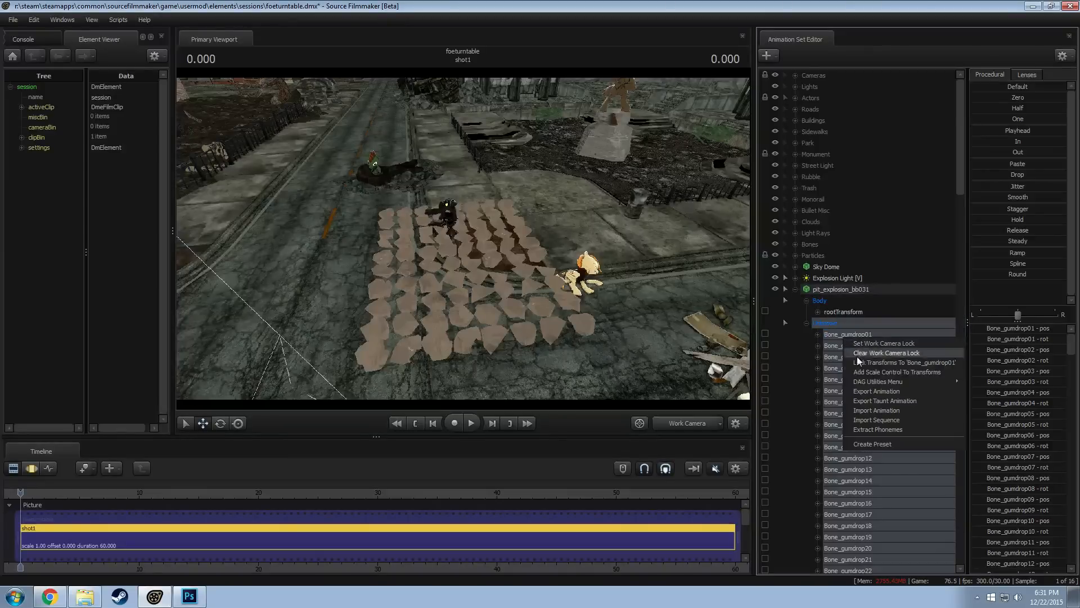
left_click(883, 410)
left_click_drag(380, 368, 522, 376)
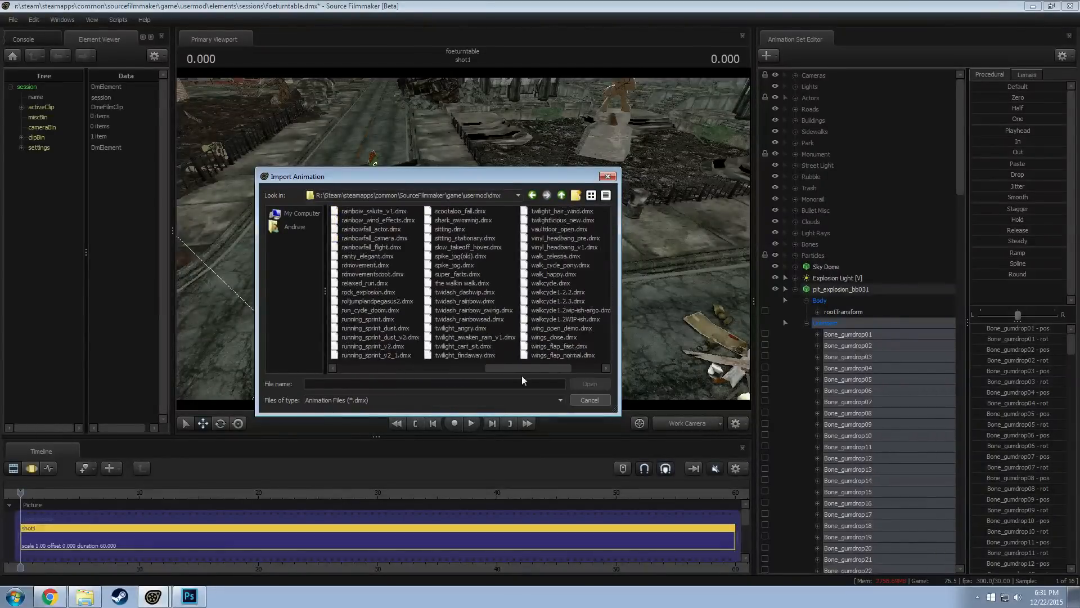
double_click(363, 294)
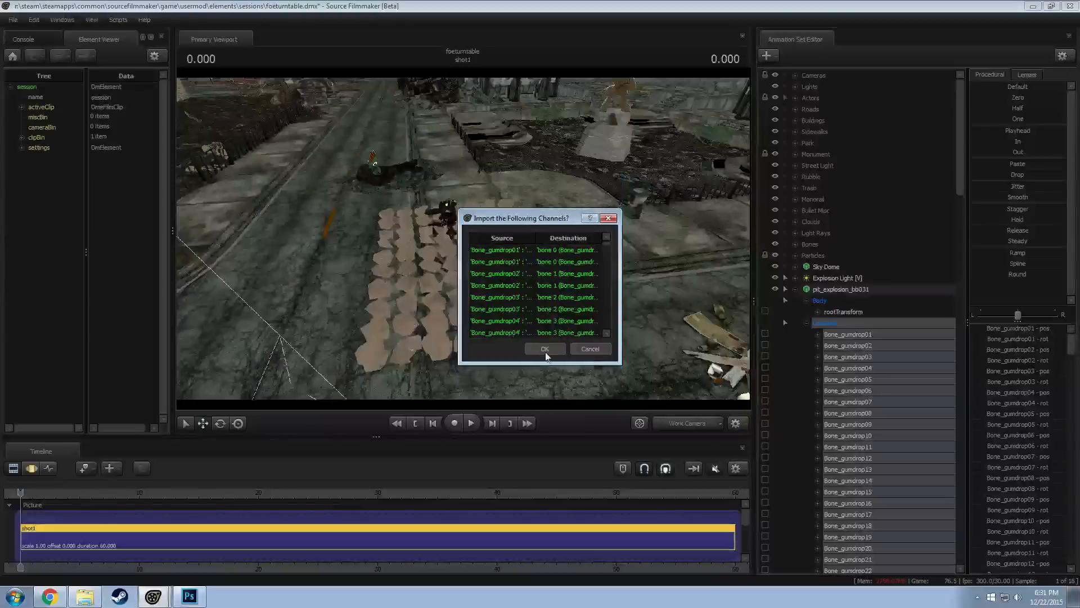
left_click(547, 352)
Play the imported animation and scrub to 10.133 to inspect the rocks bursting apart over the street
key("space")
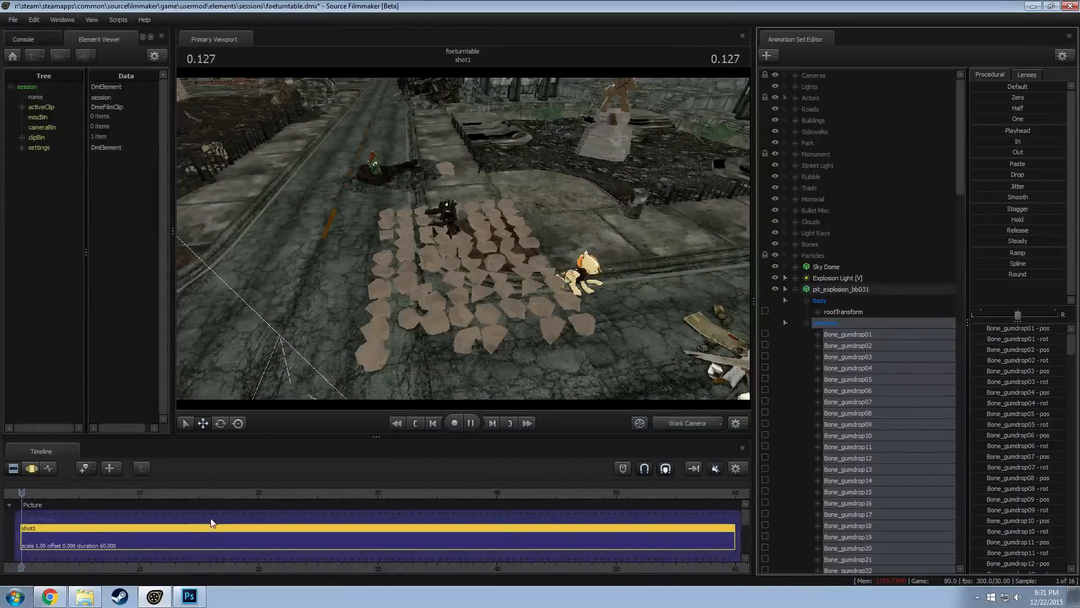
key("space")
key("F3")
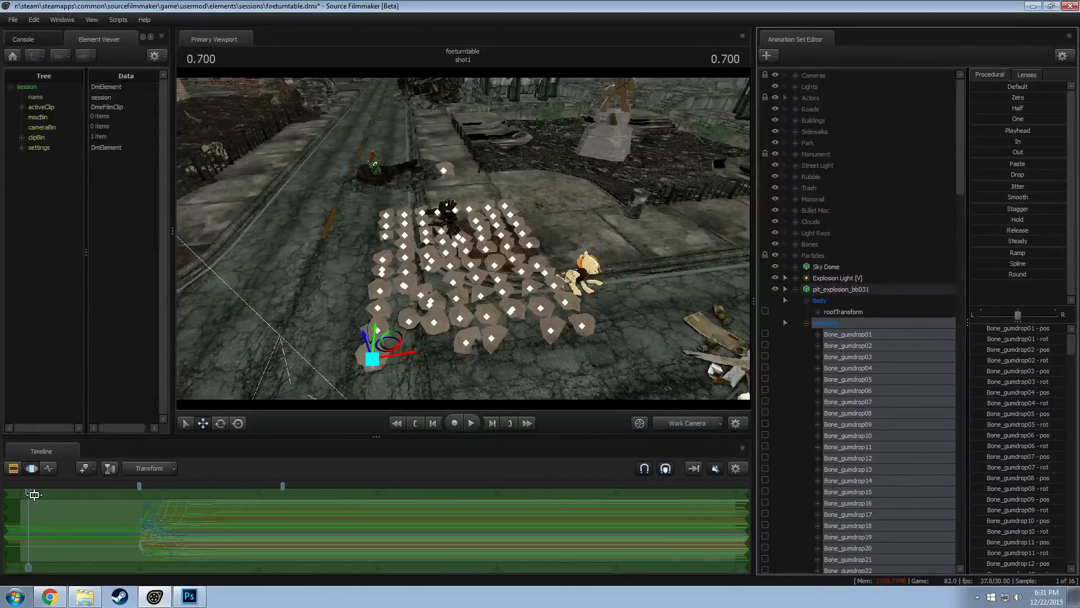
left_click_drag(30, 492, 140, 501)
left_click_drag(348, 393, 360, 391)
left_click_drag(463, 238, 531, 327)
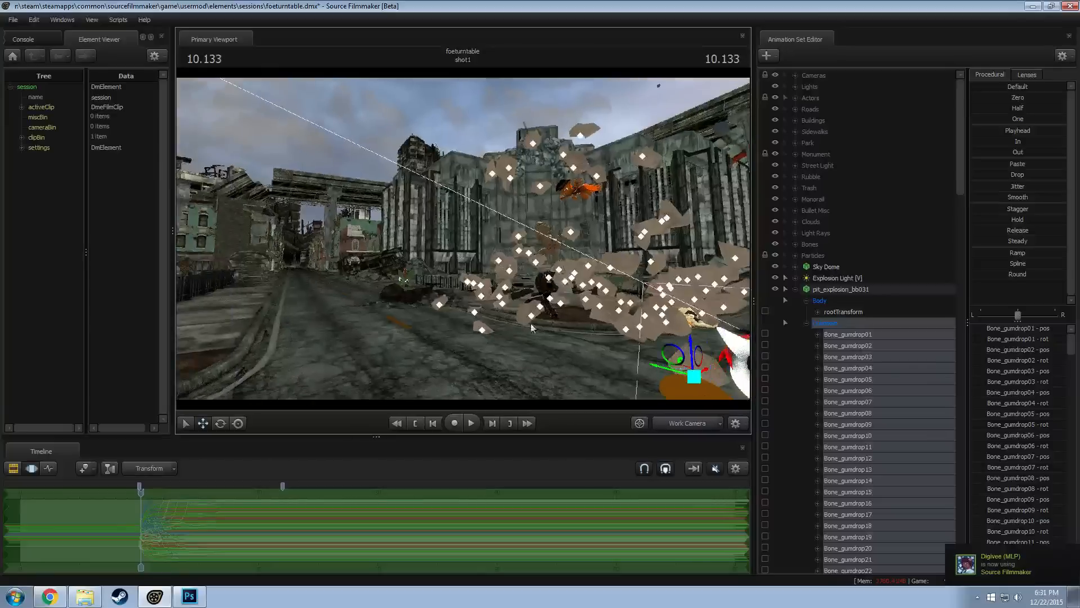
Add a scale control to the rootTransform of pit_explosion_bb031
left_click(806, 300)
left_click(805, 311)
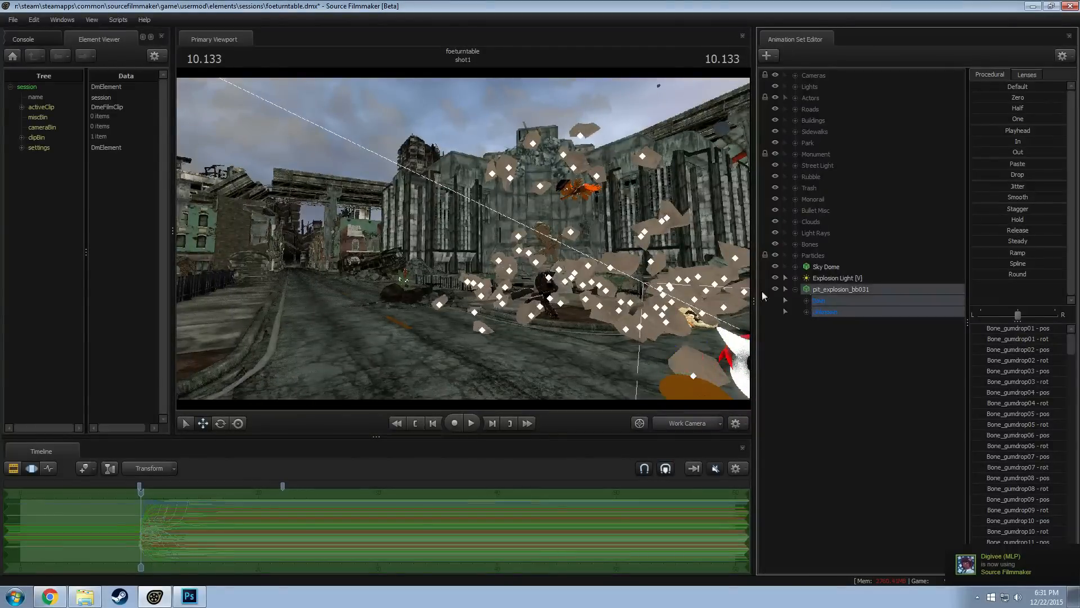
left_click_drag(464, 239, 548, 319)
key("w")
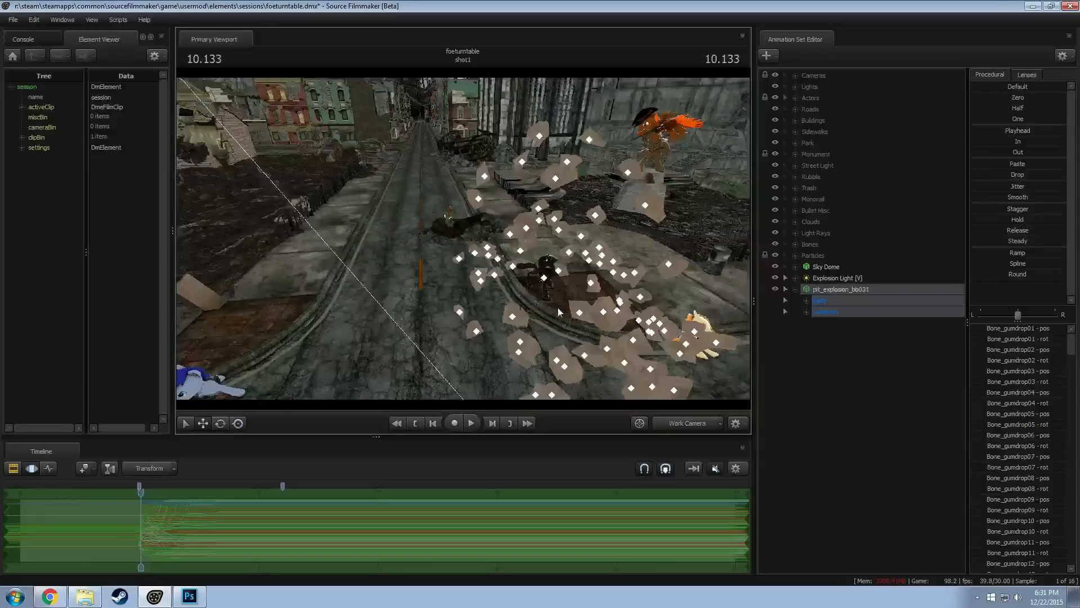
key("F2")
key("F3")
left_click(807, 302)
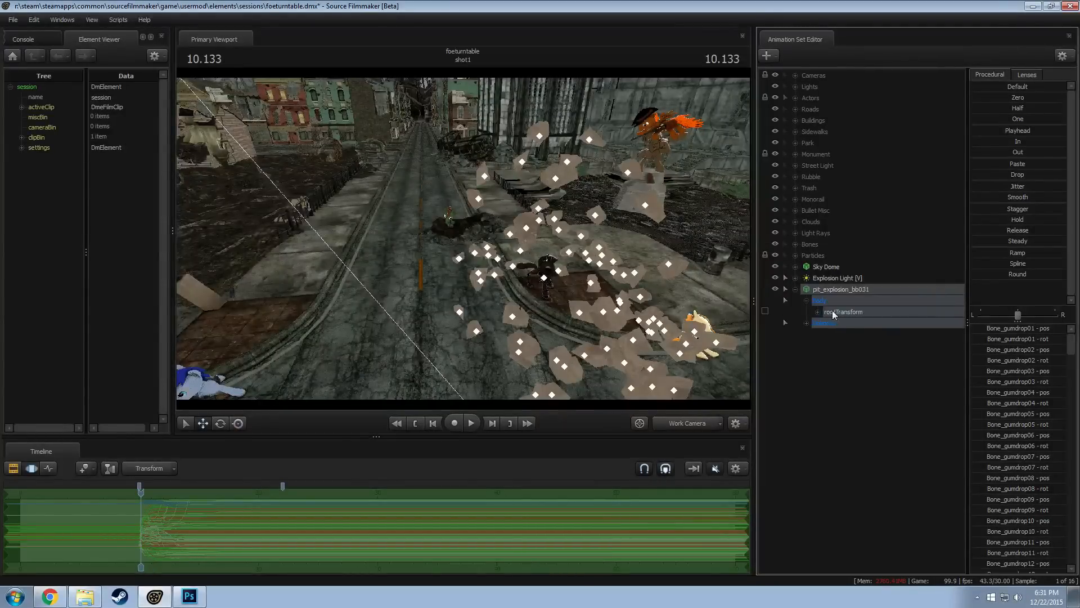
left_click(836, 311)
right_click(838, 314)
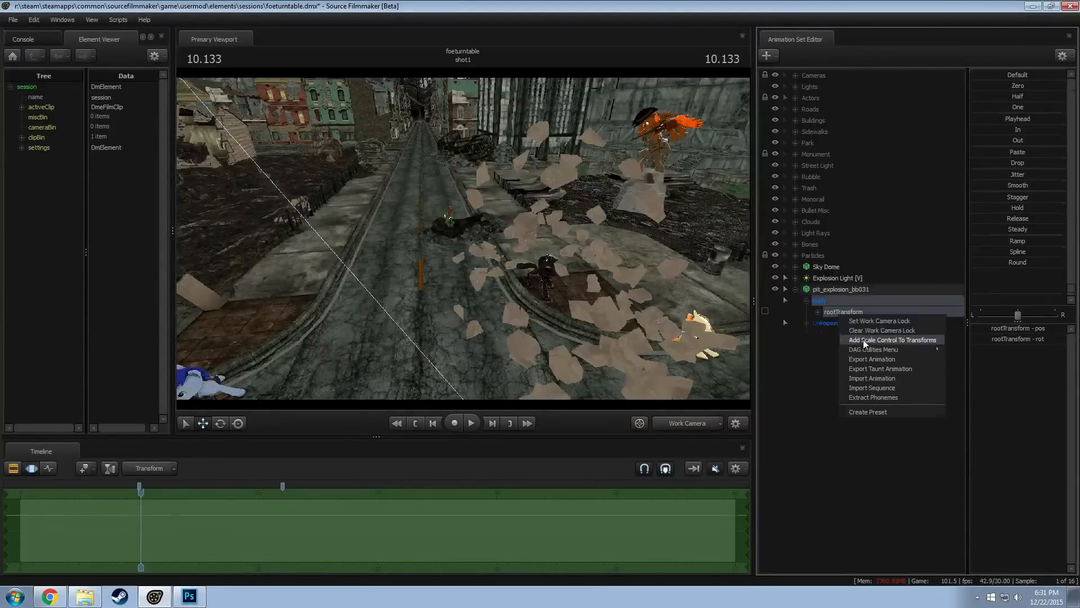
left_click(863, 339)
Move the whole pit_explosion_bb031 model down the street to the roadside near the far intersection
left_click(839, 291)
left_click_drag(573, 256, 464, 240)
key("s")
key("F2")
key("F3")
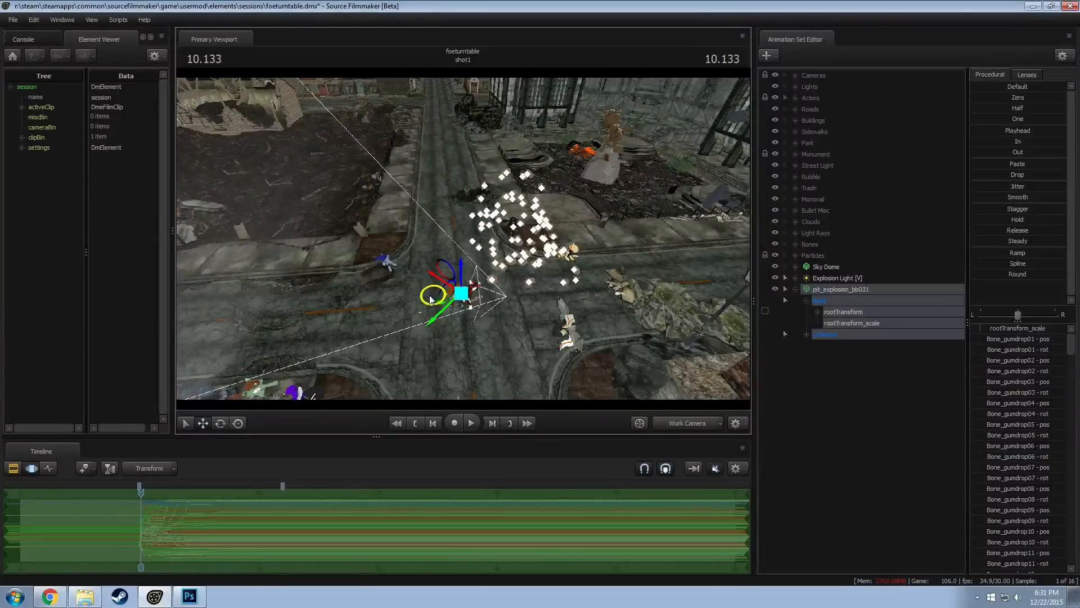
left_click_drag(434, 298, 352, 123)
left_click_drag(433, 255, 390, 239)
key("w")
key("s")
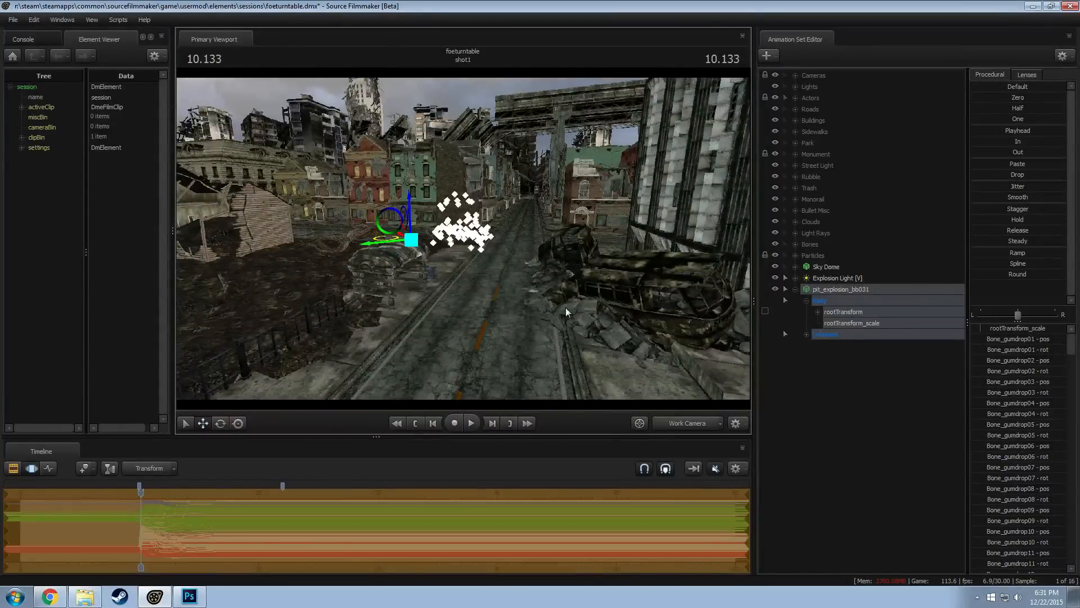
Advance the playhead to 10.233 and nudge the rock model sideways along the ground beside the intersection
scroll(140, 507, "up", 9)
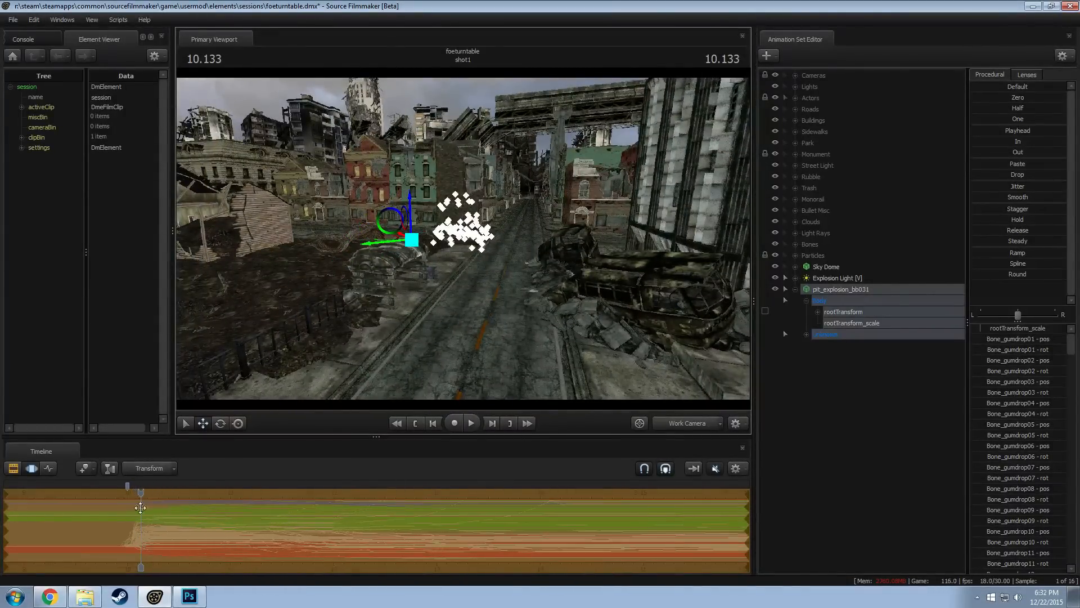
left_click_drag(142, 493, 151, 492)
key("w")
left_click_drag(464, 239, 479, 298)
key("w")
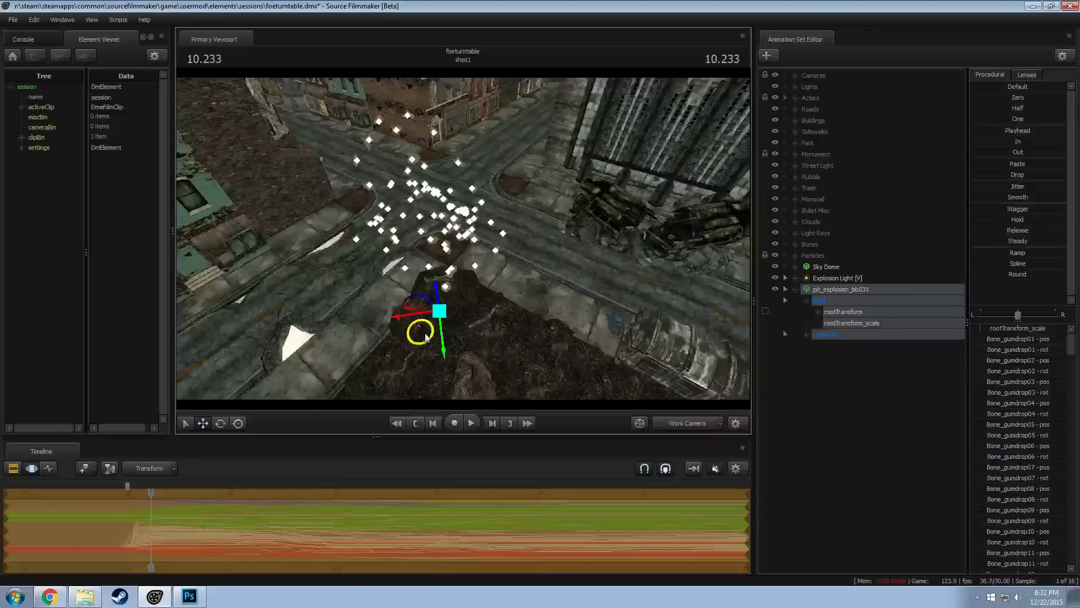
left_click_drag(422, 333, 449, 341)
Enable viewport lighting and view the shot through camera1 at 13.633, where the explosion is in frame
right_click(626, 311)
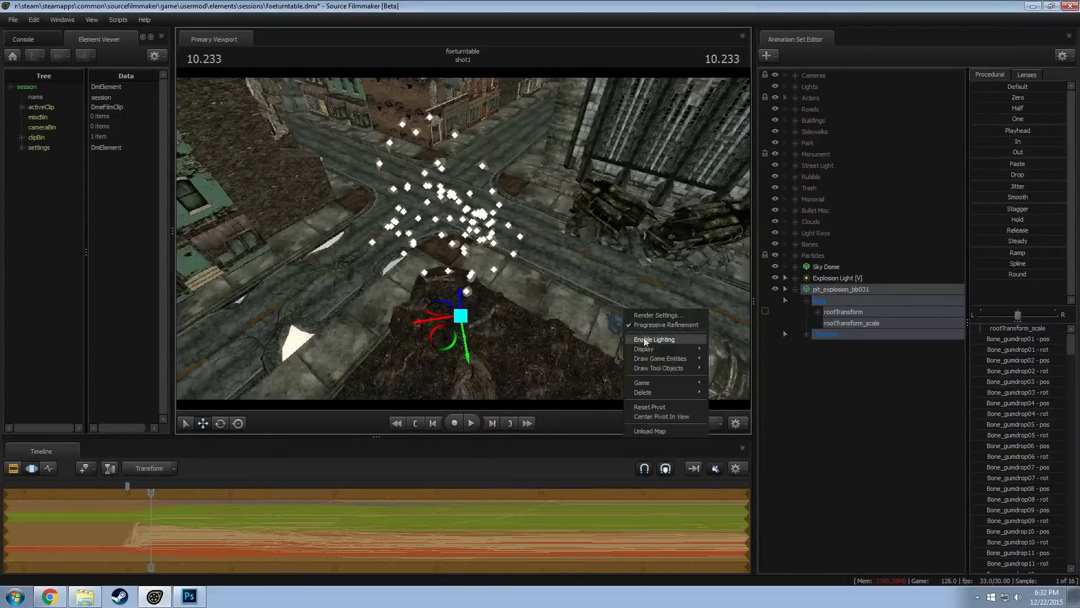
left_click(641, 339)
left_click_drag(596, 356, 607, 356)
left_click(675, 423)
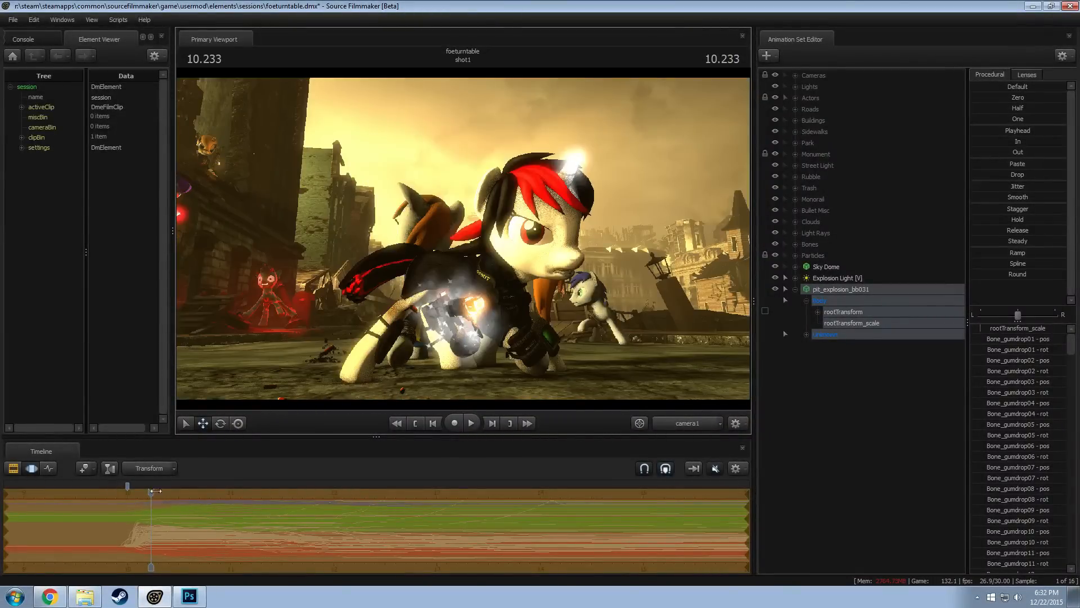
key("F2")
left_click_drag(153, 491, 626, 559)
scroll(592, 548, "down", 3)
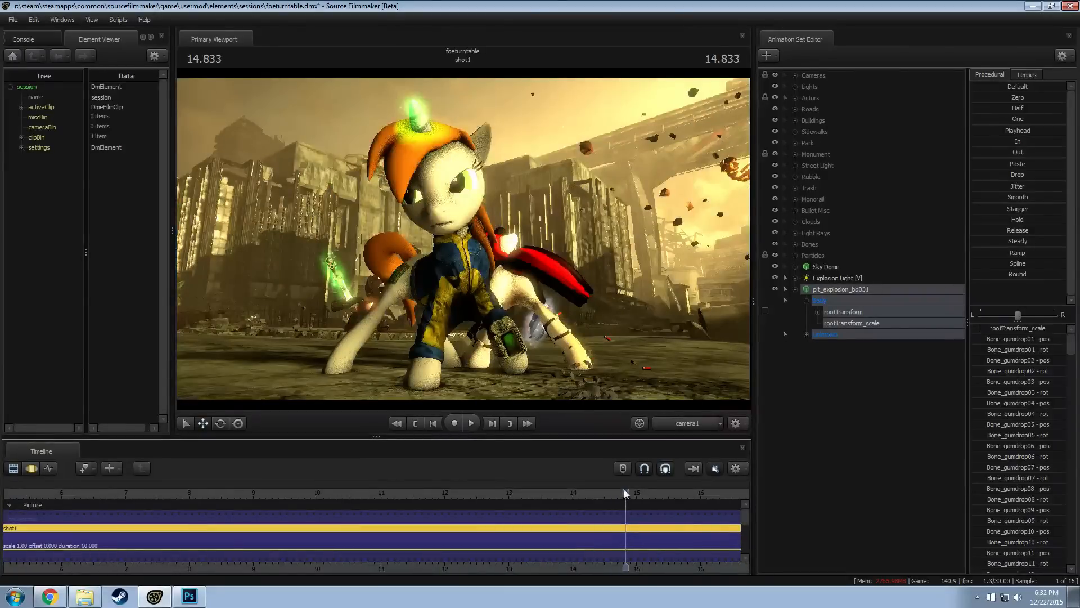
left_click_drag(626, 488, 551, 479)
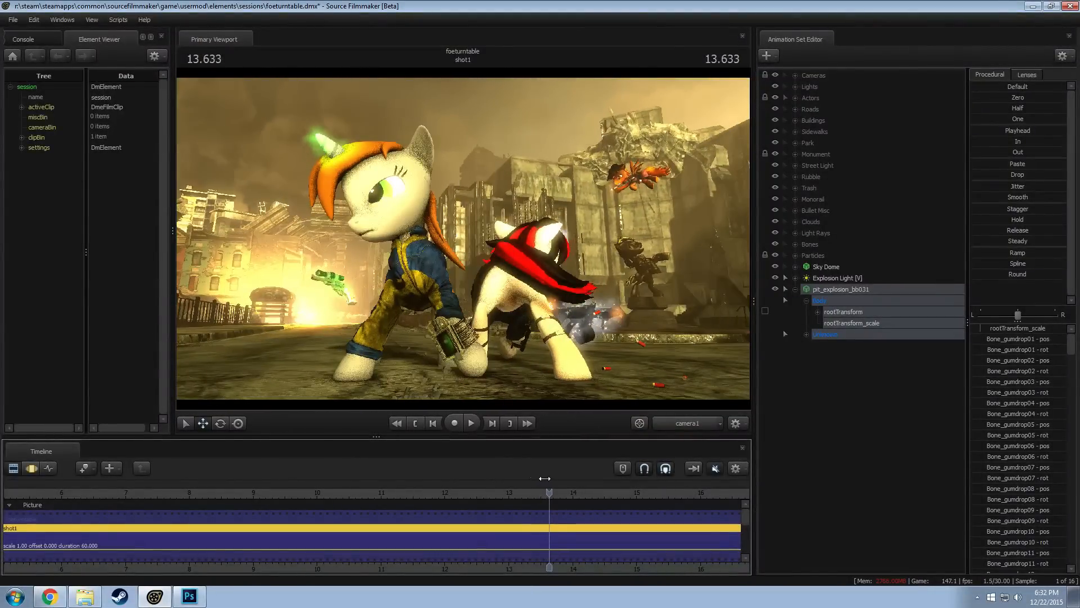
Shift the whole pit_explosion_bb031 model slightly to the right in the camera1 frame, over the explosion
key("F3")
left_click(829, 287)
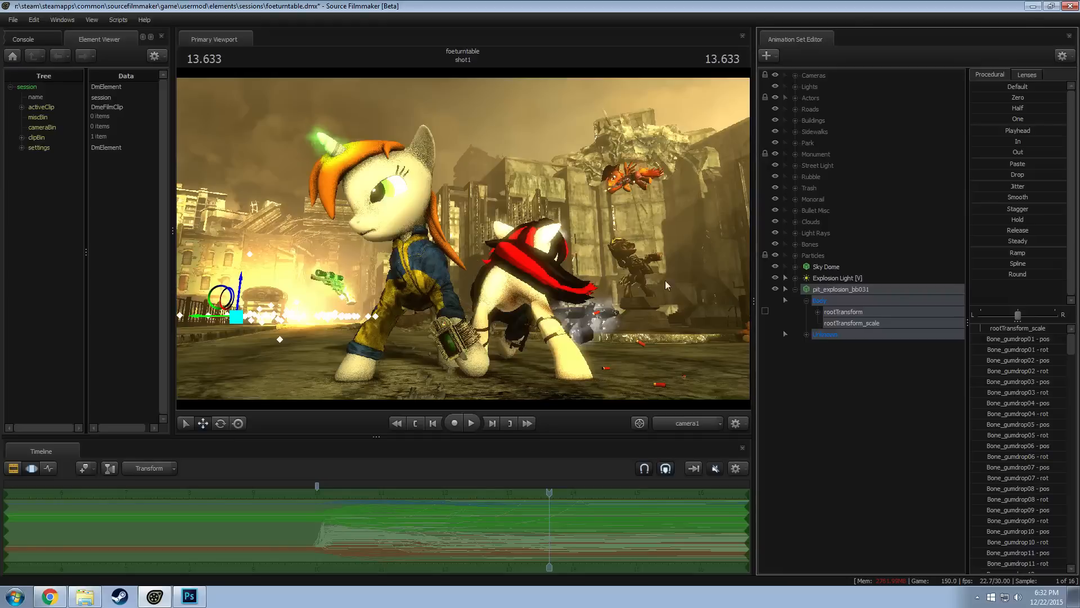
key("F2")
key("F3")
key("F2")
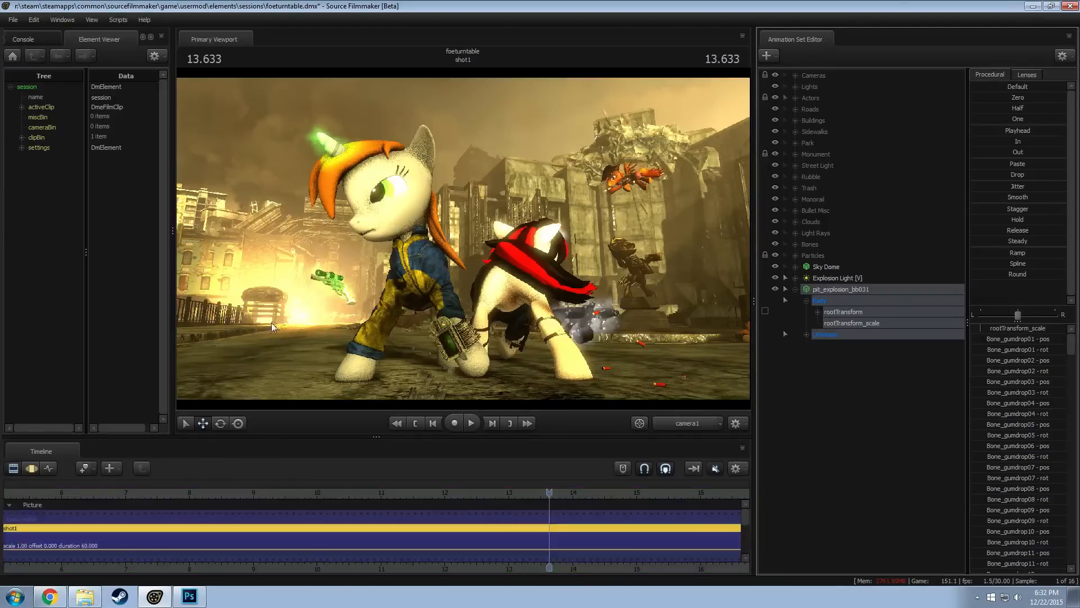
key("F3")
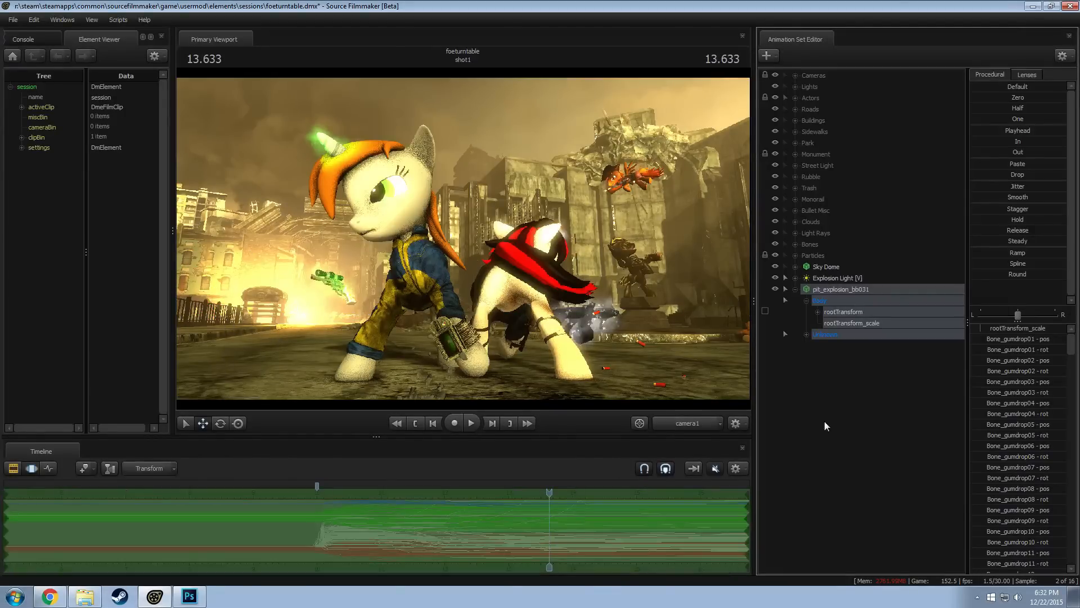
left_click(851, 438)
left_click(813, 291)
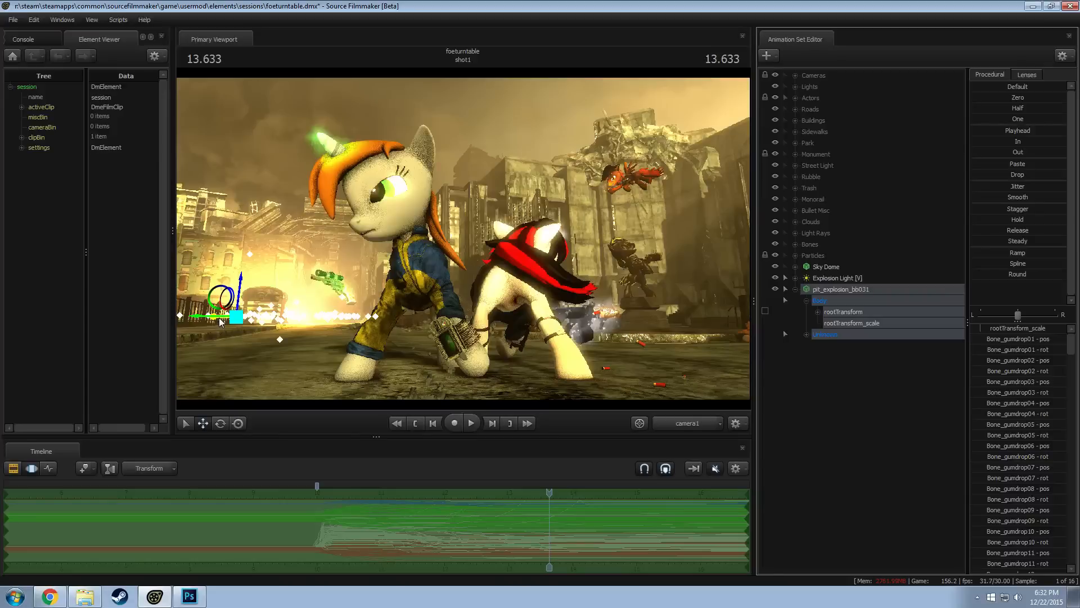
left_click_drag(228, 316, 251, 315)
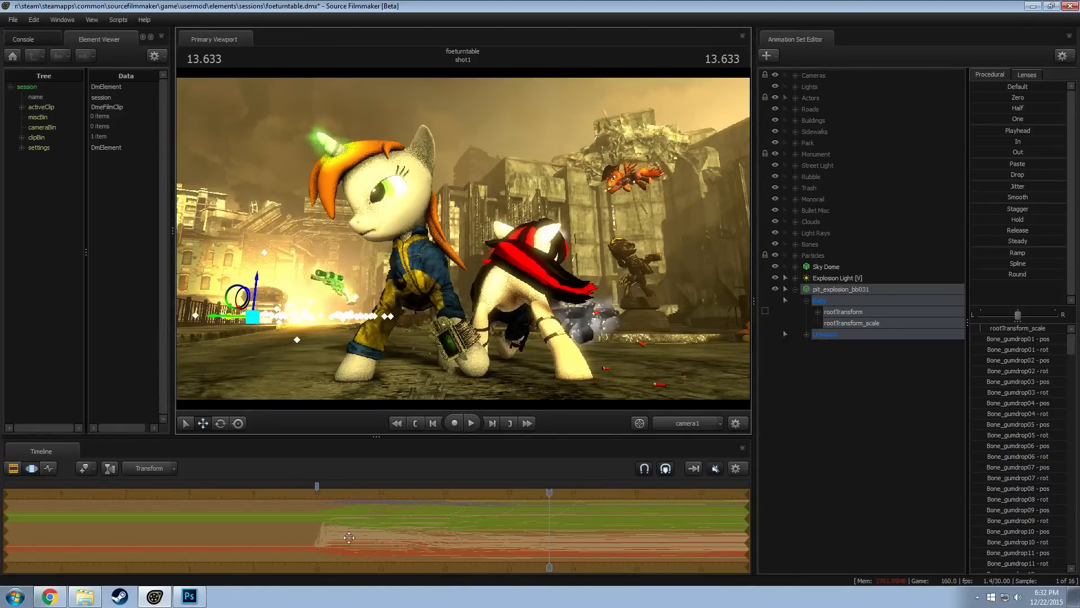
Using the unlit Work Camera, hold the rock model's pose at 10.300 across the shot with the Playhead preset
left_click(705, 422)
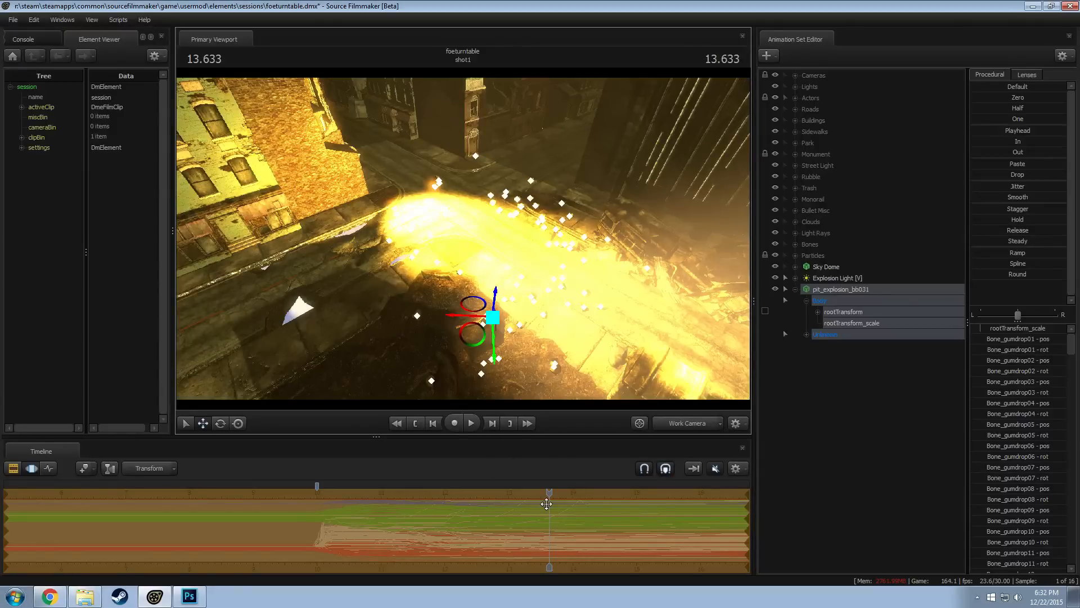
left_click_drag(601, 363, 462, 246)
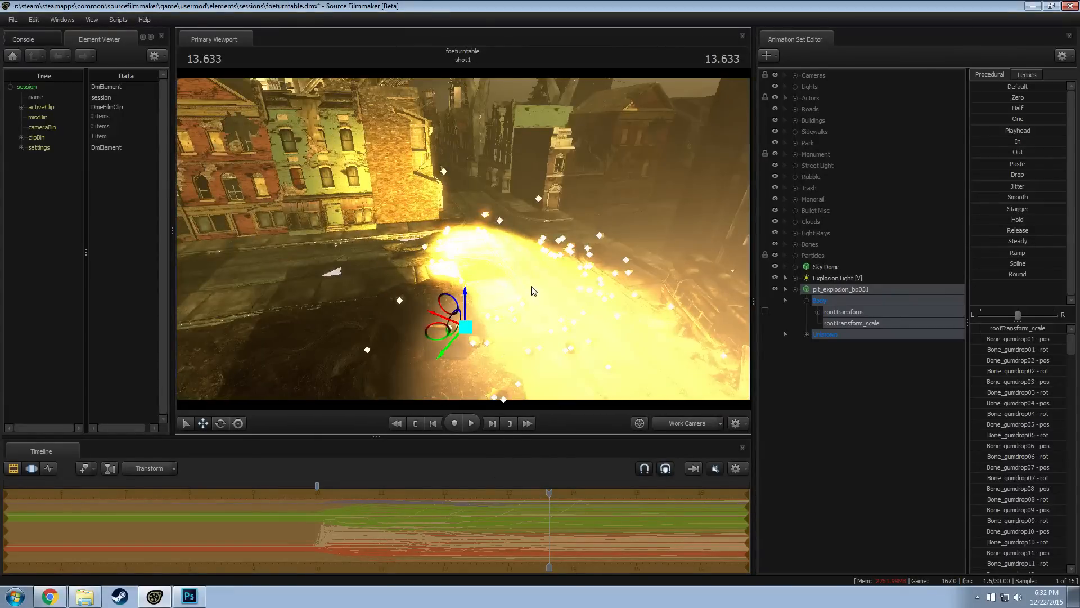
right_click(509, 258)
left_click(534, 290)
left_click_drag(534, 291, 520, 253)
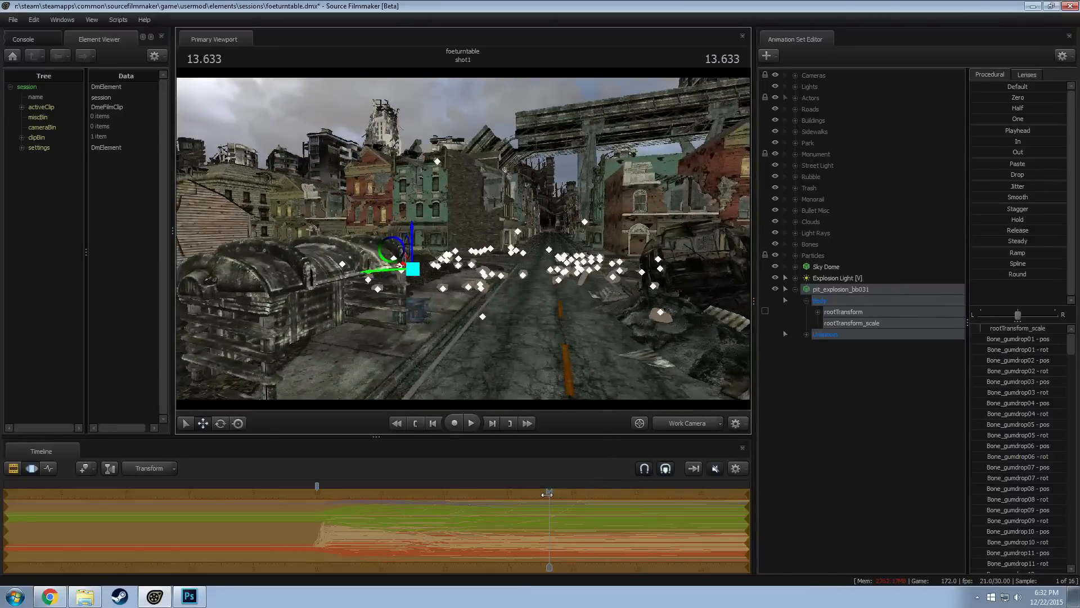
left_click_drag(547, 494, 336, 470)
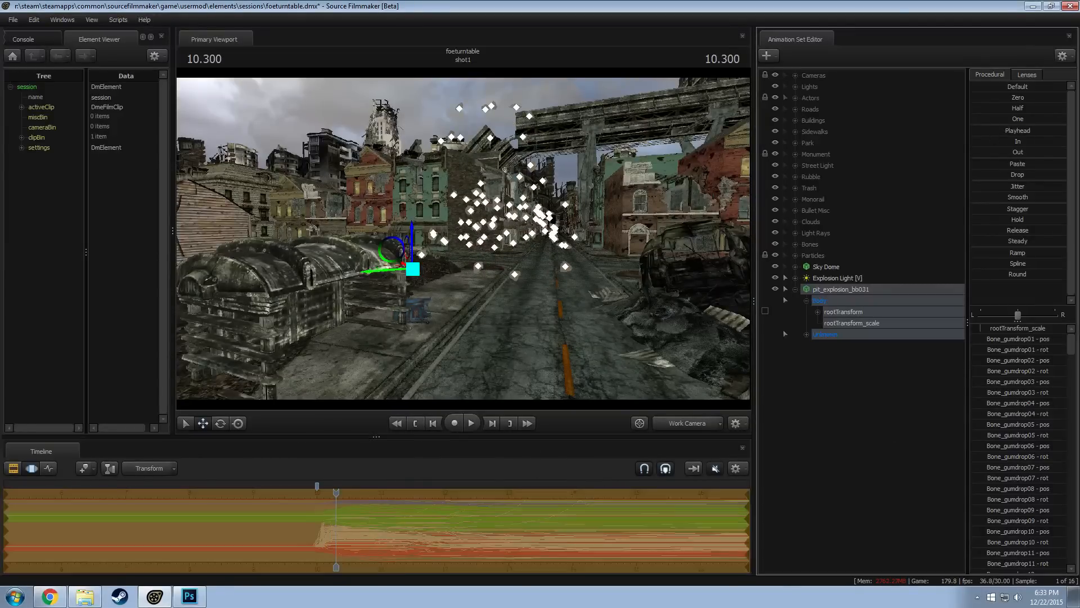
left_click(1007, 130)
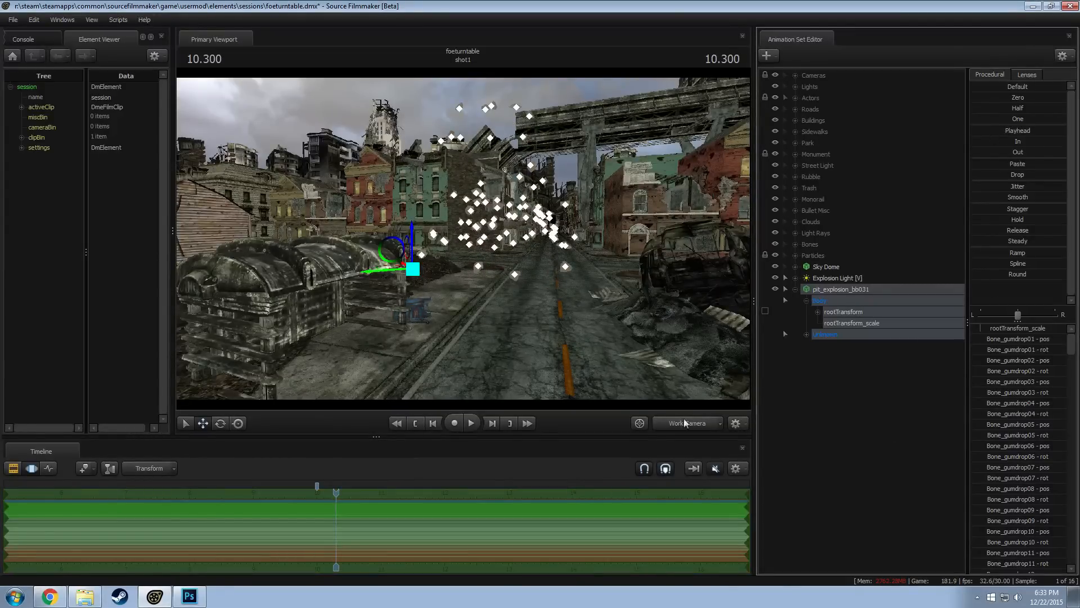
Return to camera1 with lighting enabled and move the playhead to 13.766
left_click(684, 421)
left_click(545, 433)
left_click_drag(332, 490, 558, 491)
right_click(454, 325)
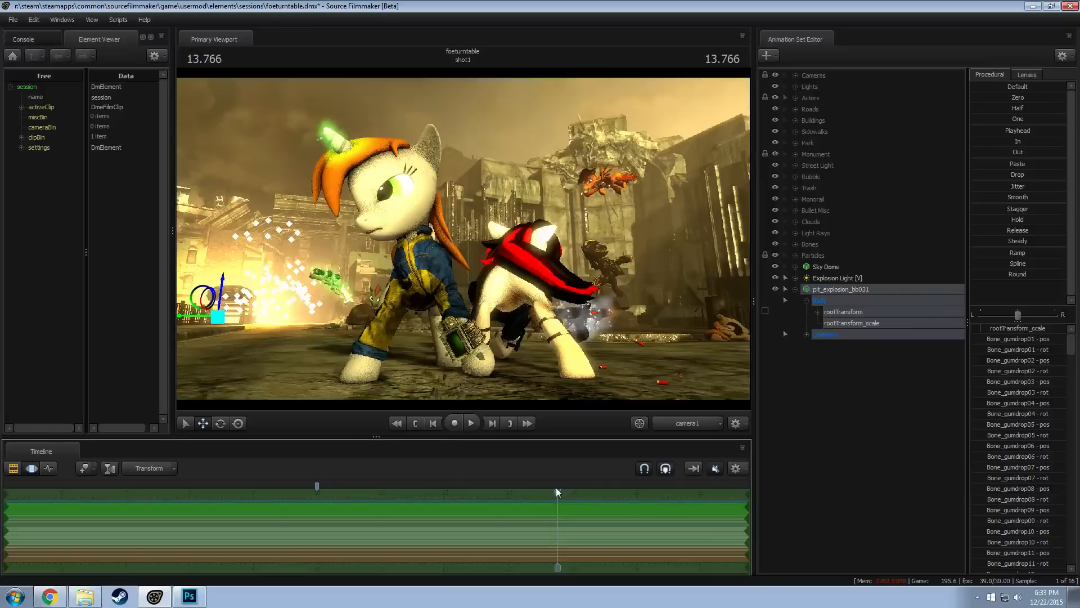
Shift the frozen rock model slightly toward the left edge of the camera1 frame and check the lit render
key("F3")
key("F4")
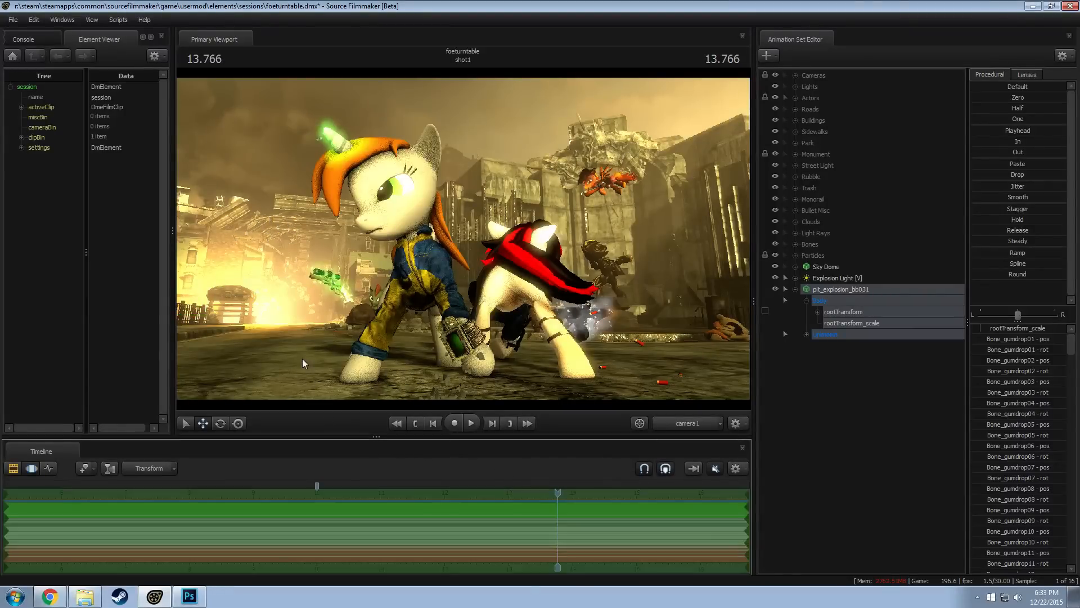
key("F3")
key("F4")
left_click_drag(193, 319, 161, 321)
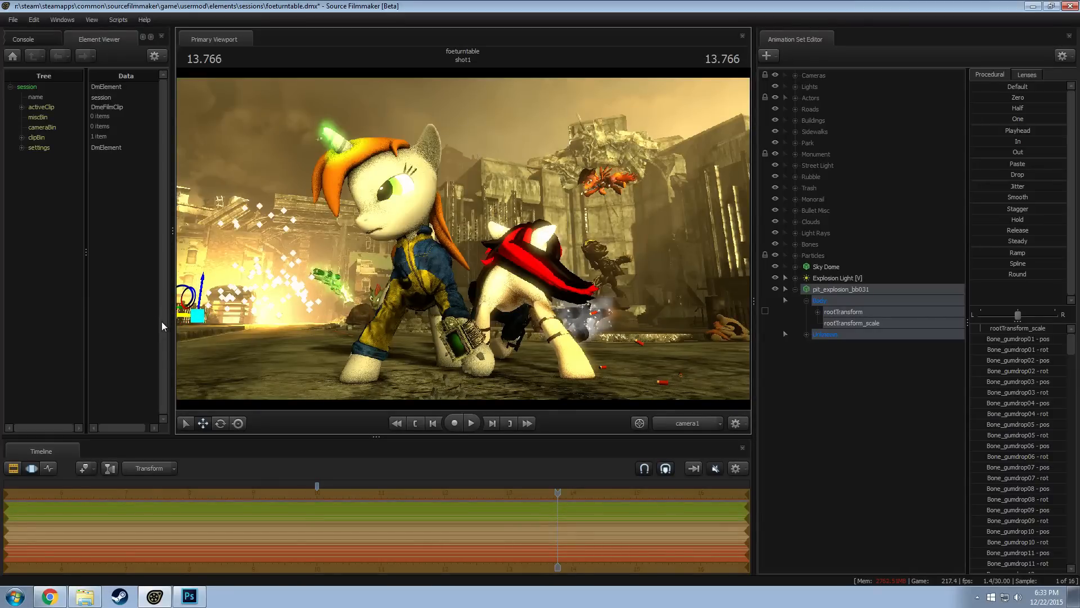
key("F3")
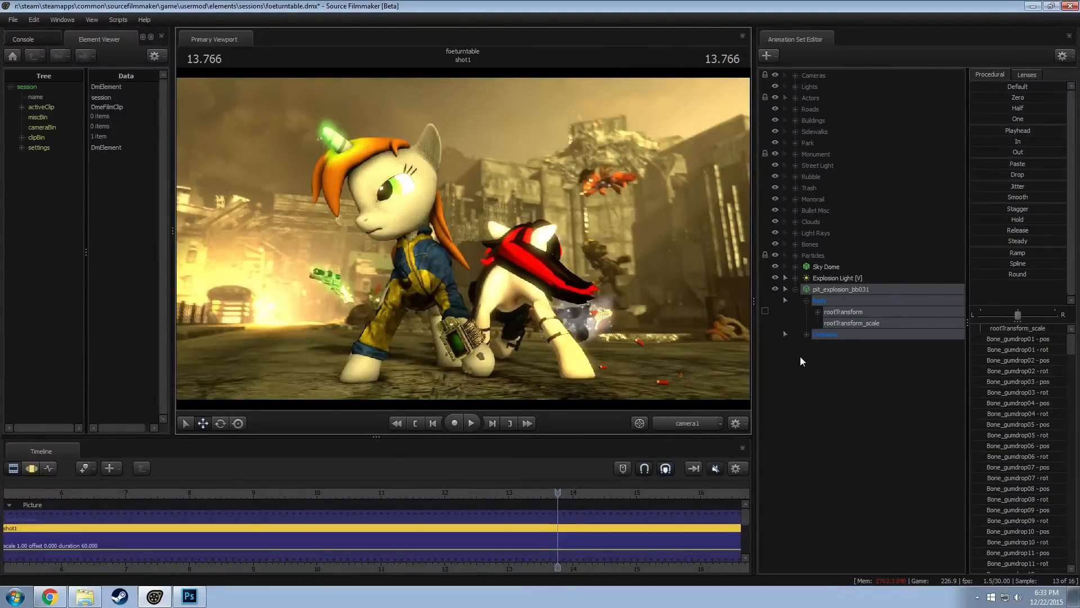
Show the pit_explosion_bb031 game model in the Element Viewer and add override materials to it
key("F3")
right_click(835, 288)
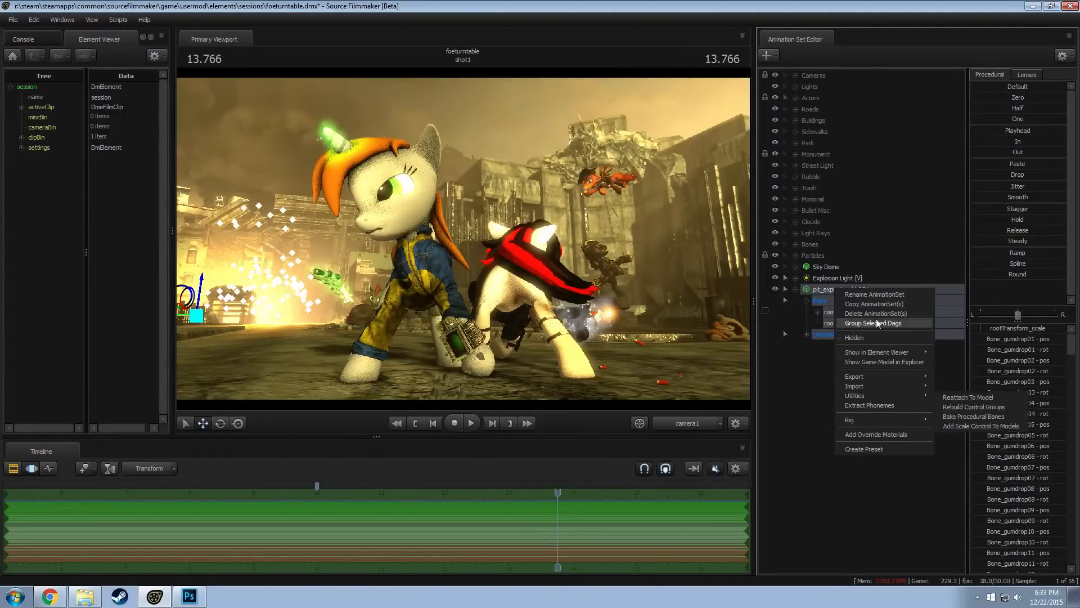
mouse_move(882, 354)
left_click(952, 363)
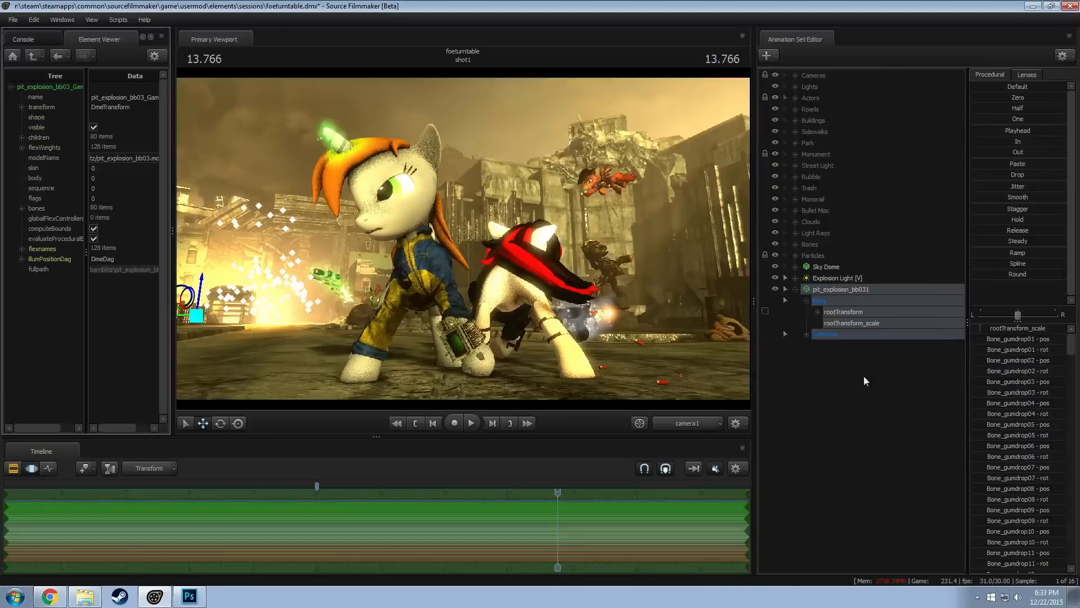
right_click(852, 290)
left_click(877, 436)
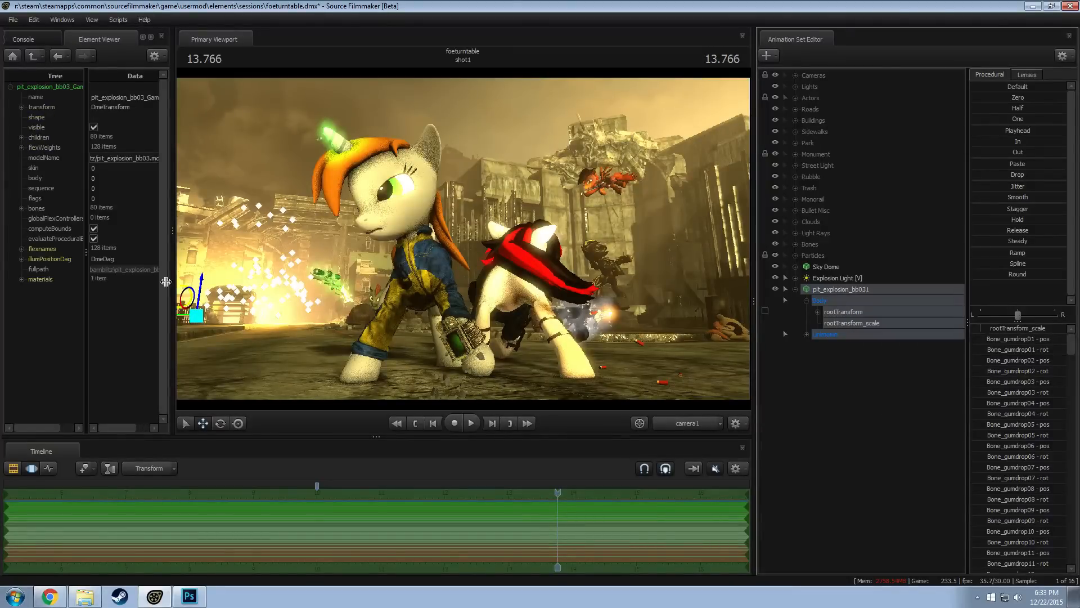
Add a vector3 attribute named $color to the concretefloor003 override material
left_click(21, 280)
right_click(56, 290)
mouse_move(82, 373)
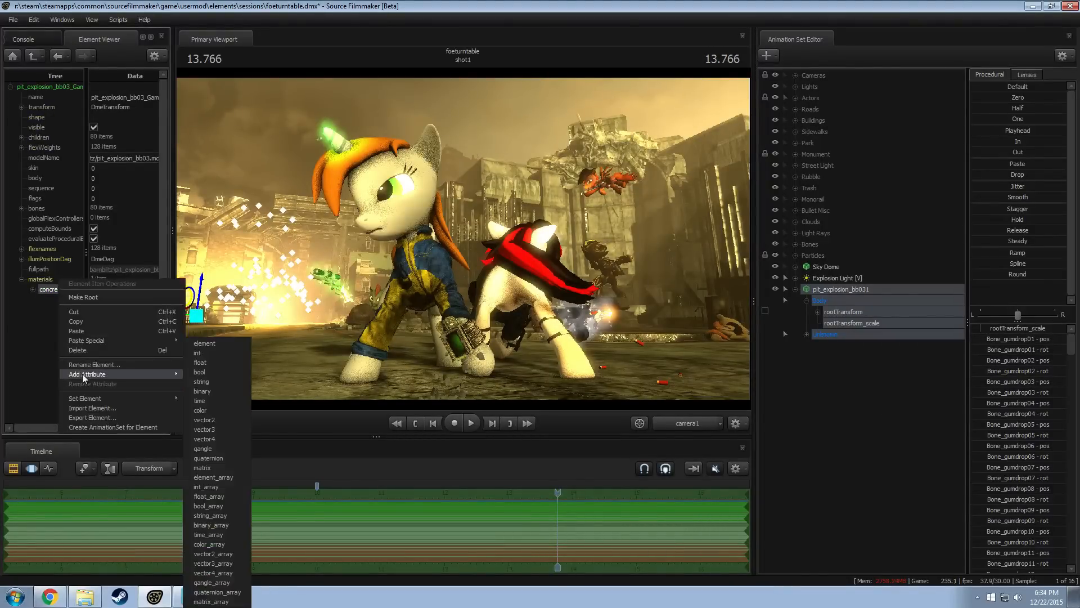
left_click(204, 429)
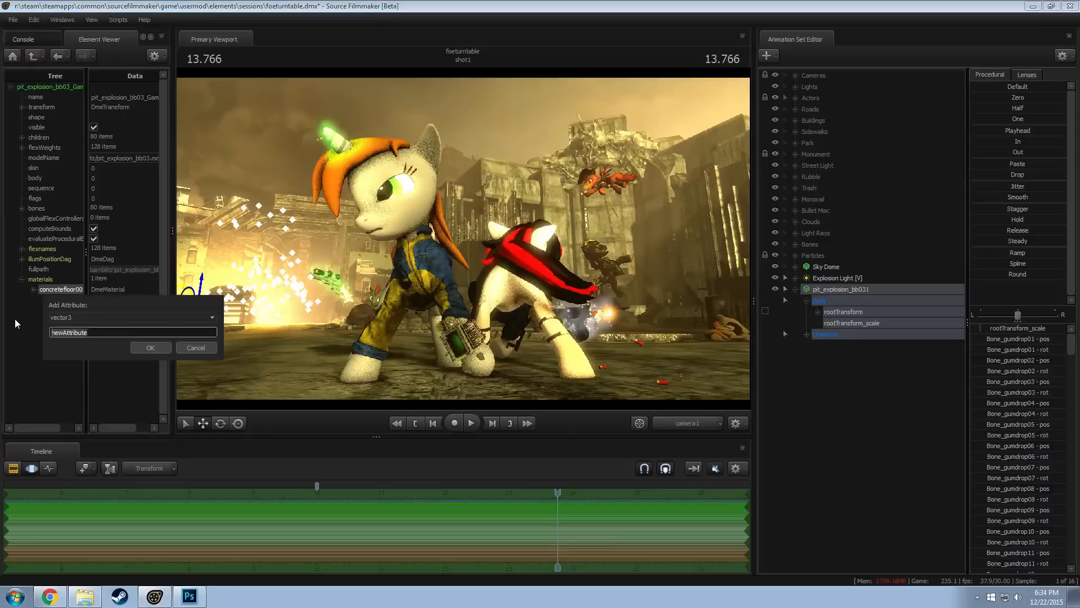
type("$color")
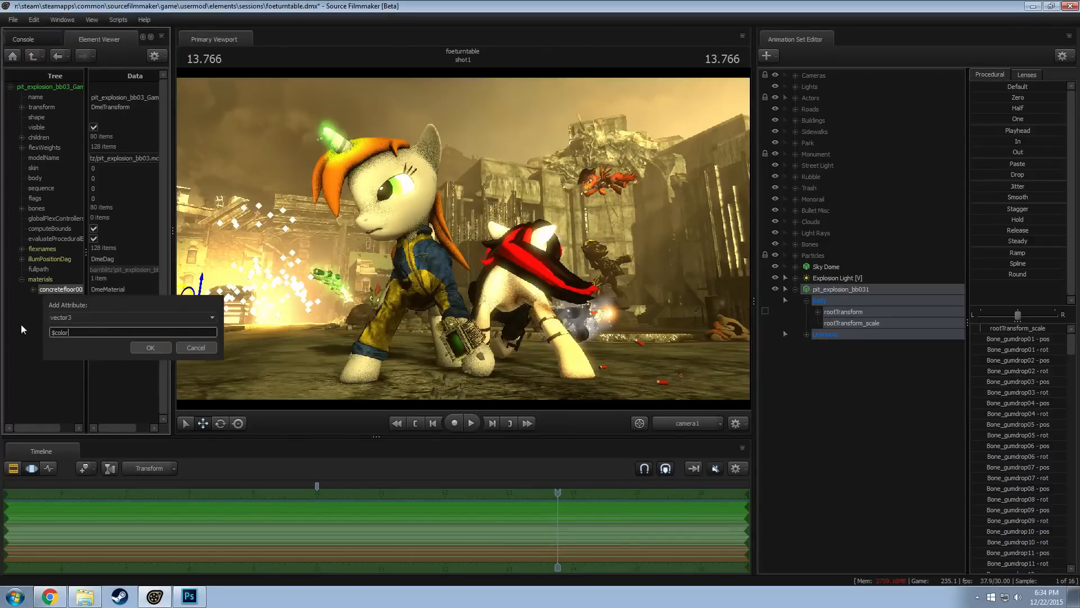
key("Return")
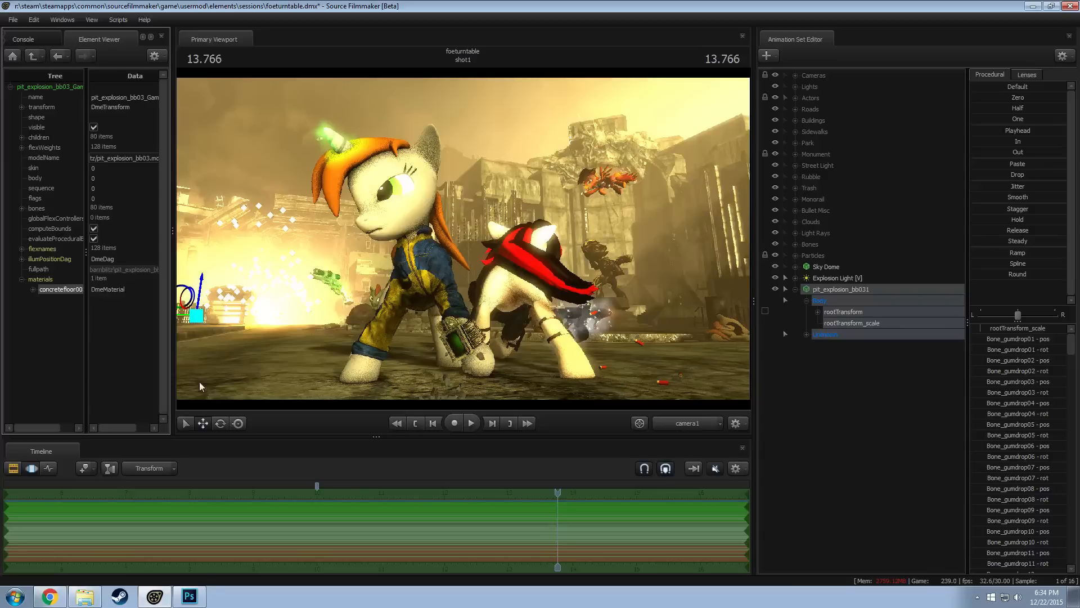
Set the concretefloor003 material's $color value to 0.6 0.6 0.6 to darken the rocks
key("F2")
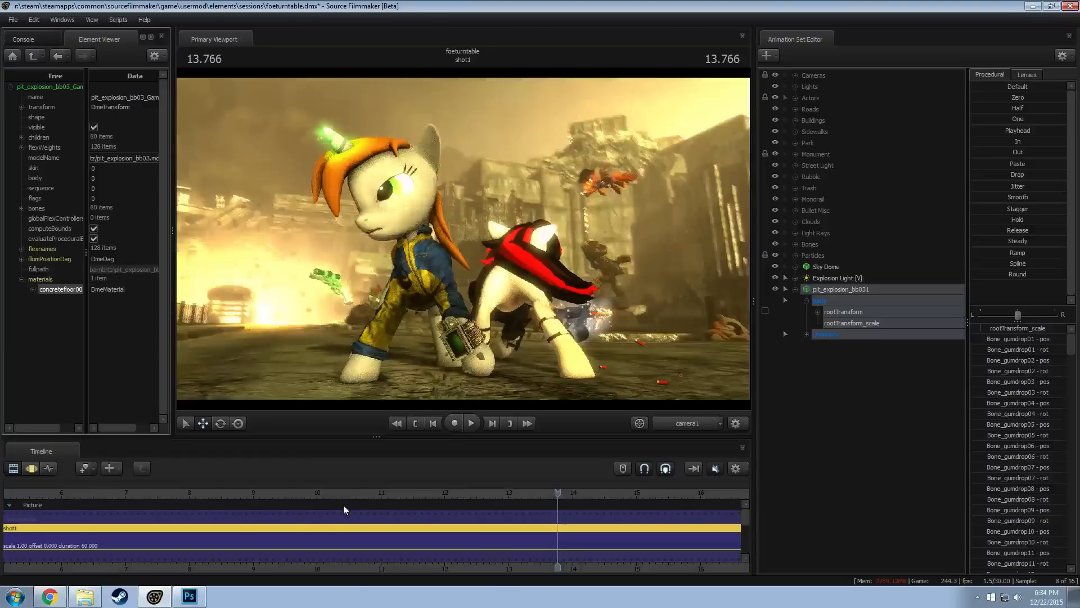
left_click(33, 289)
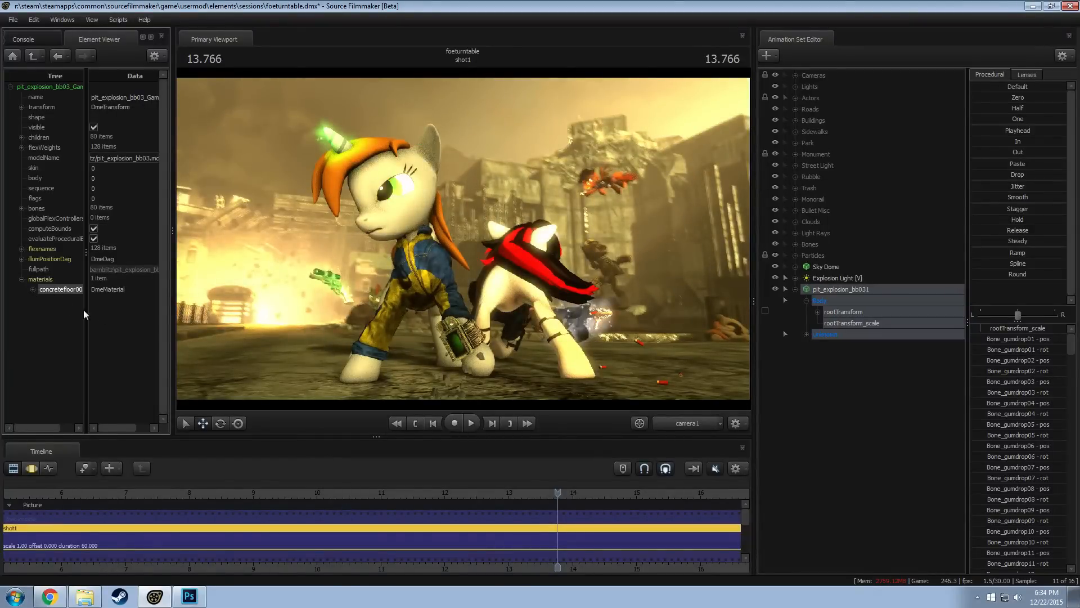
left_click_drag(117, 319, 59, 314)
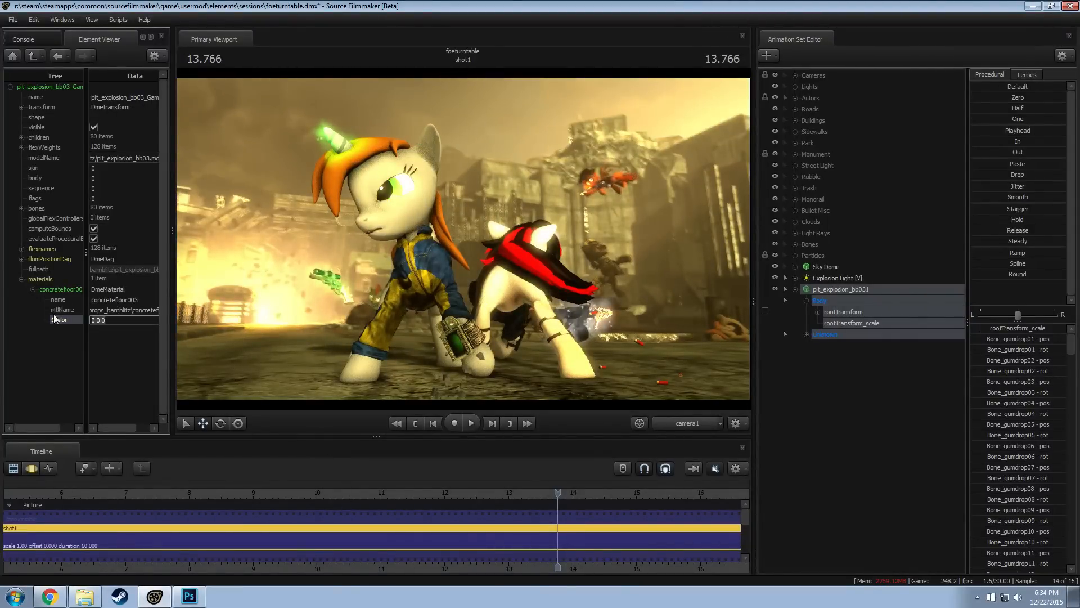
type("0.6 0.6 0.6")
key("Return")
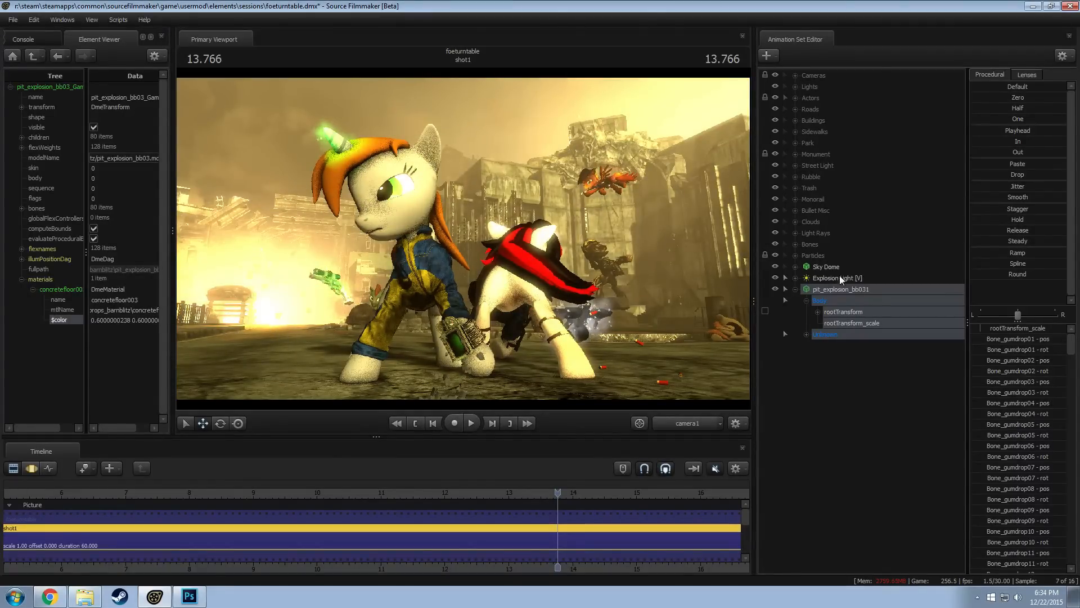
Reposition the pit_explosion_bb031 rocks within the explosion from an overhead Work Camera view, and check them through camera1
left_click(842, 290)
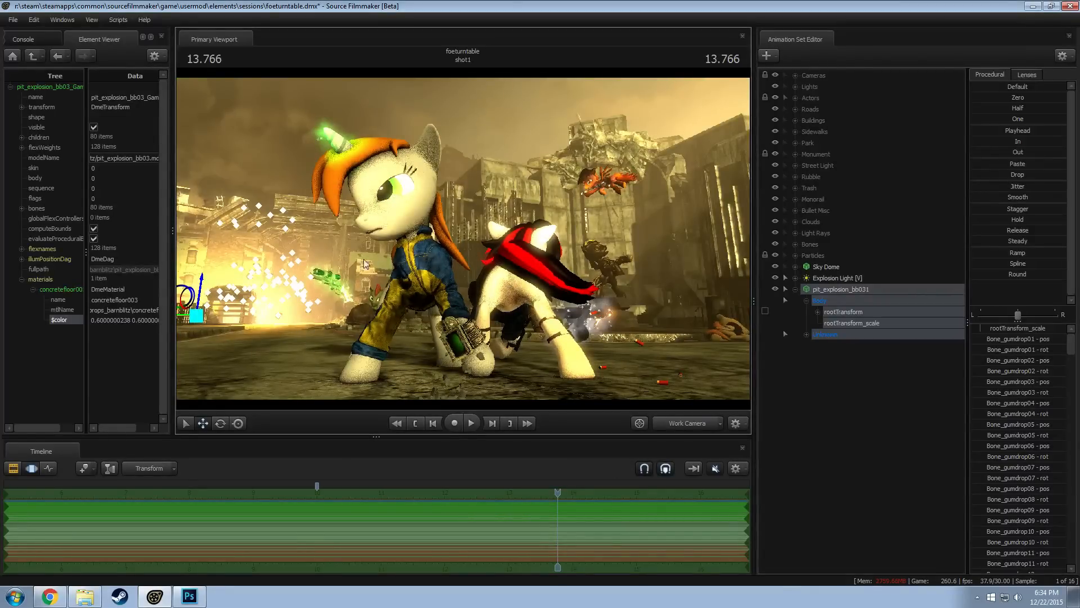
left_click_drag(364, 258, 276, 272)
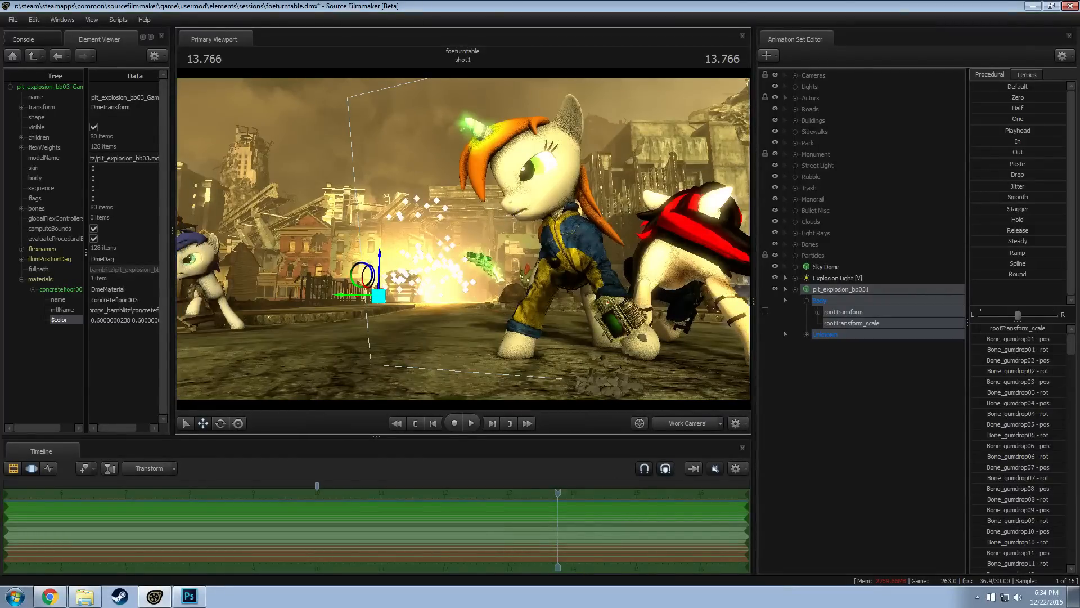
left_click_drag(363, 247, 363, 283, "alt")
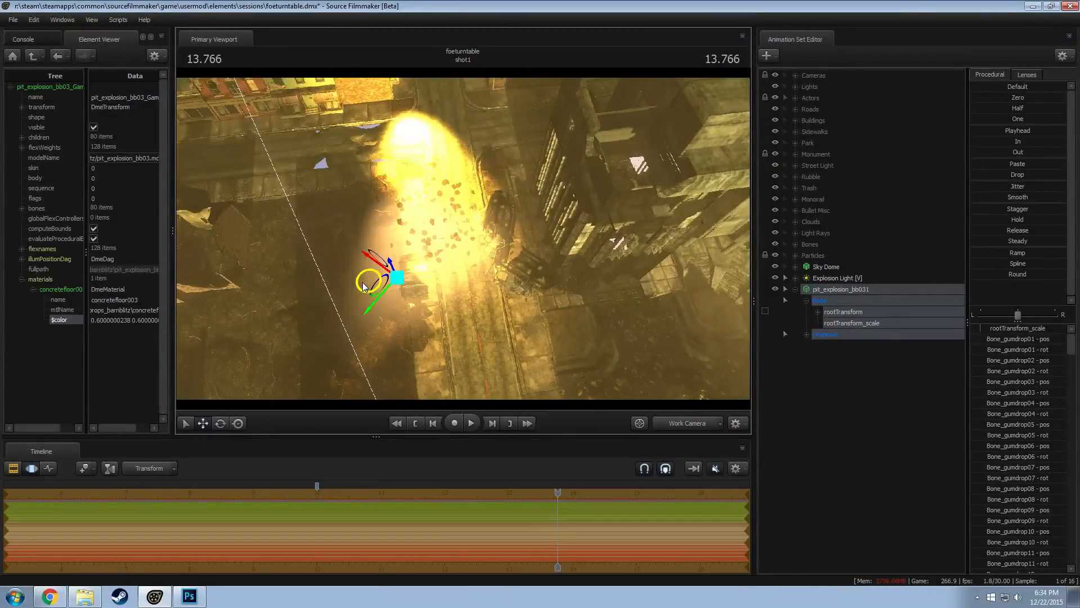
left_click(666, 422)
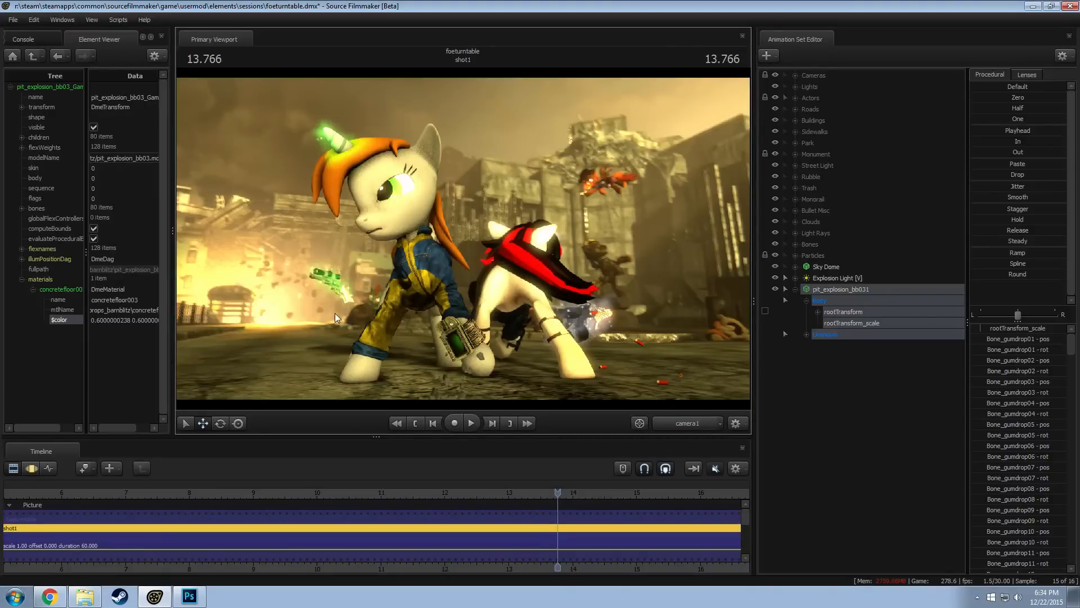
Nudge the rock model slightly along the street in the overhead Work Camera view, and return to camera1
key("F3")
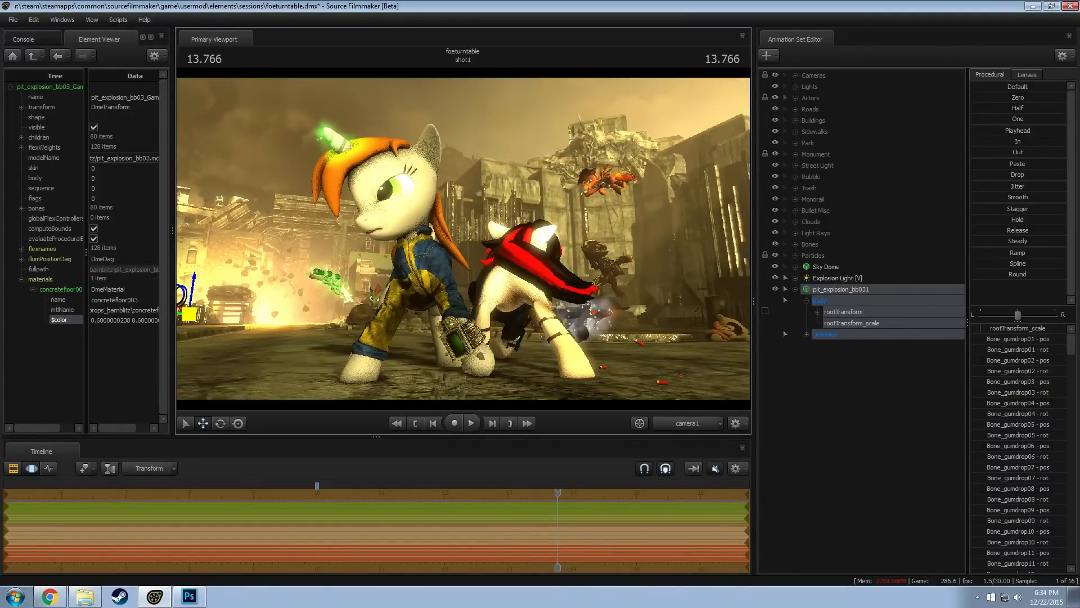
left_click(694, 427)
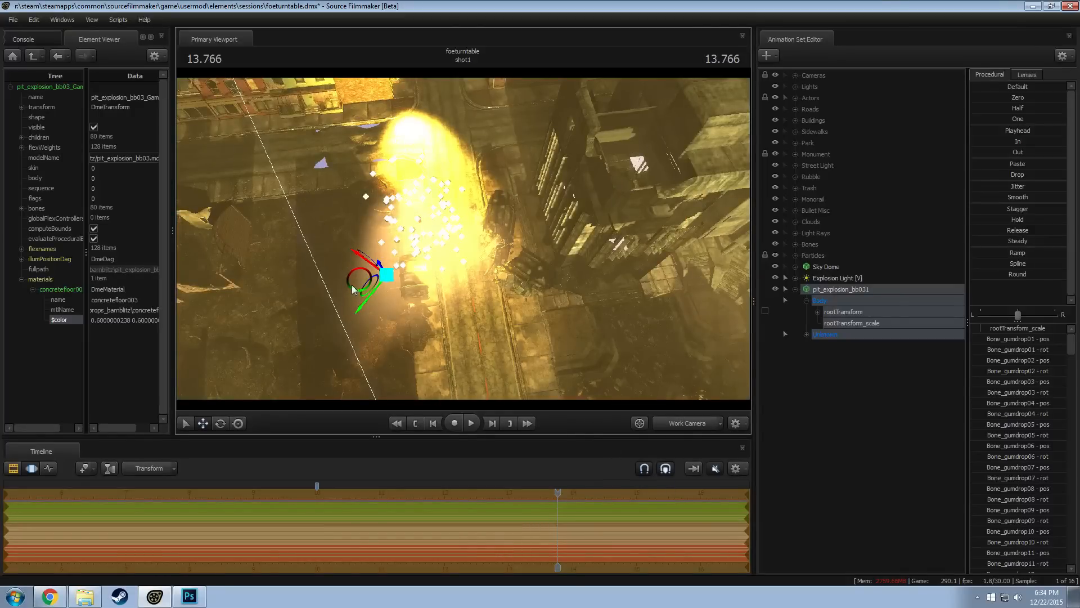
left_click_drag(355, 280, 355, 274)
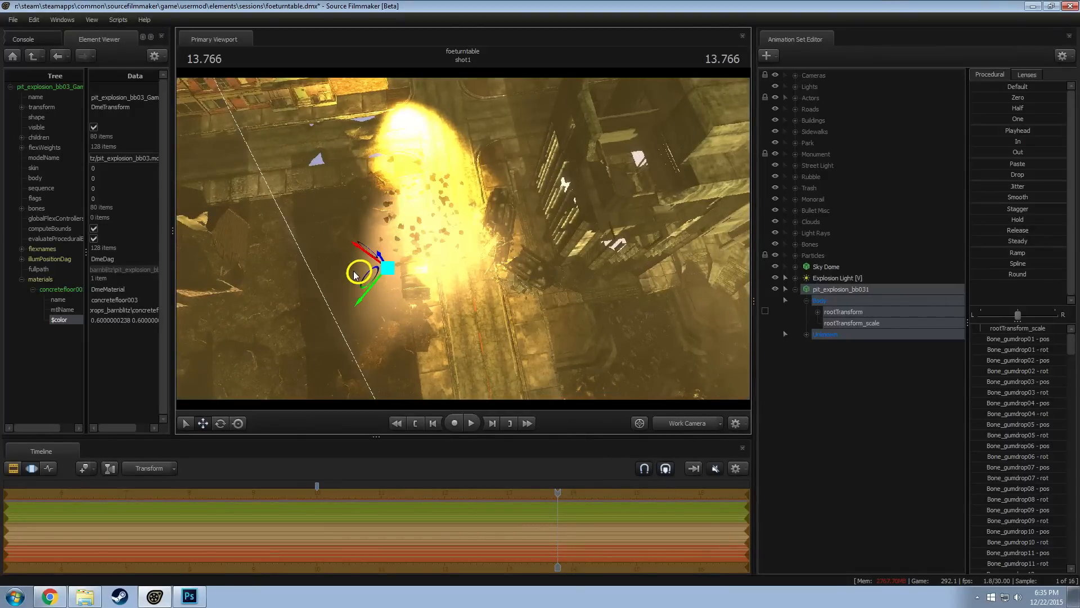
left_click(666, 422)
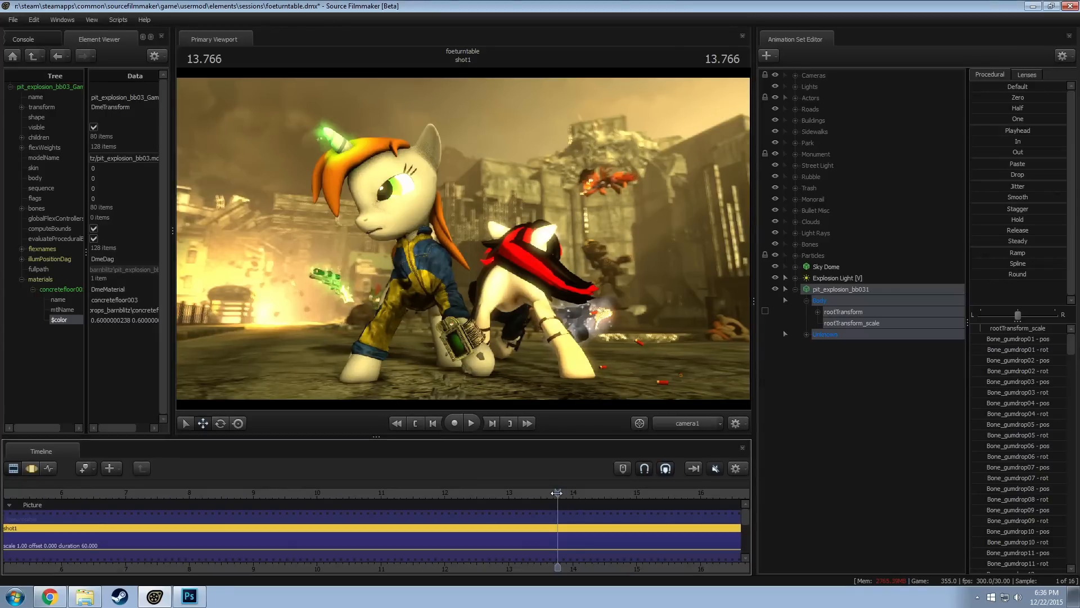
Move the playhead to 13.666 and set the progressive refinement depth of field samples to 8 (override)
left_click_drag(557, 492, 552, 492)
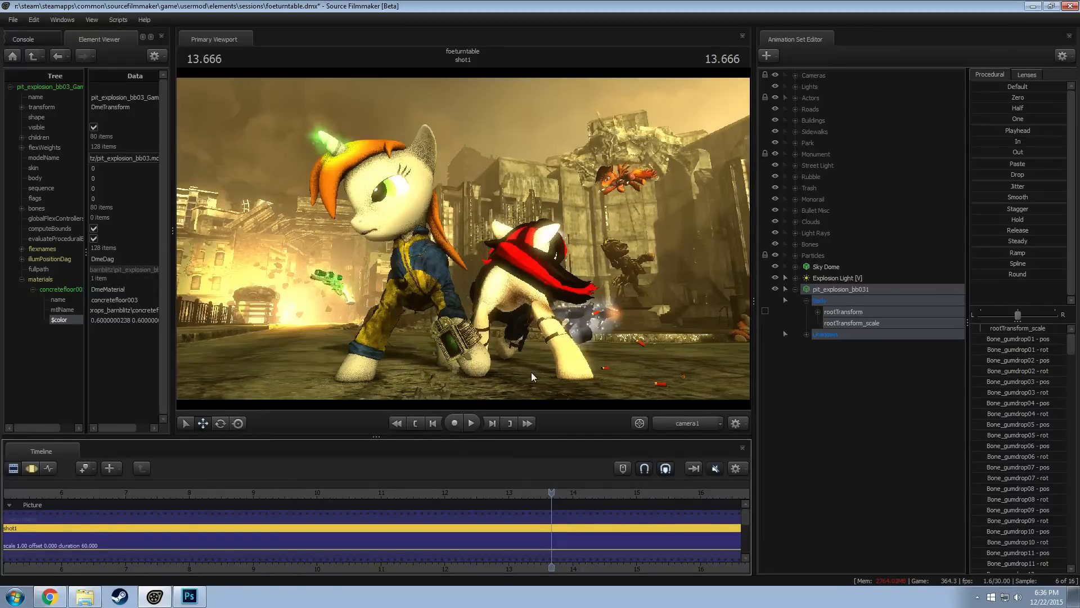
right_click(448, 204)
left_click(470, 210)
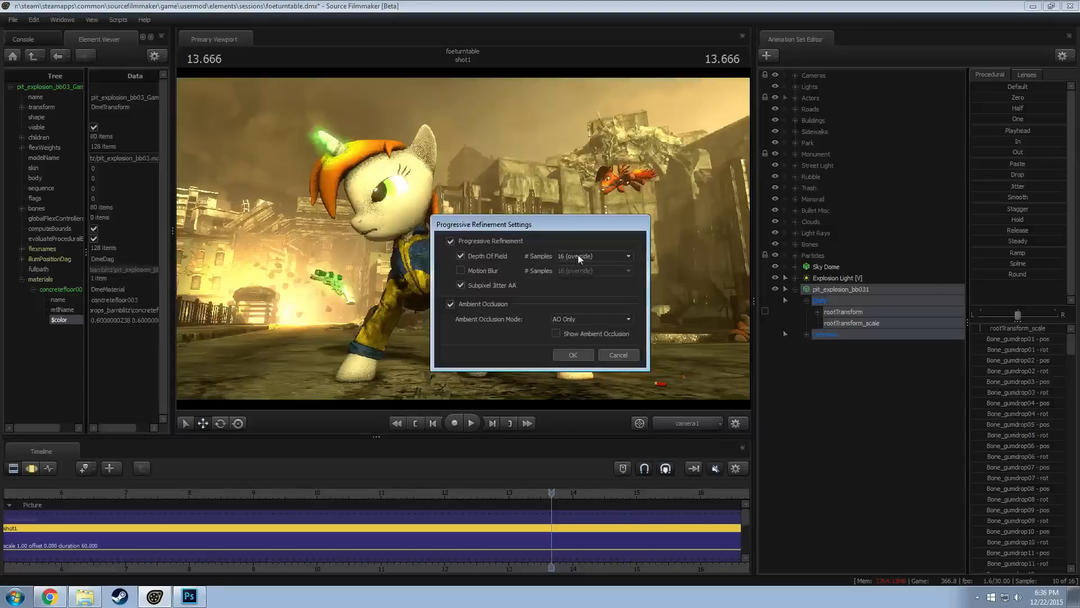
left_click(578, 255)
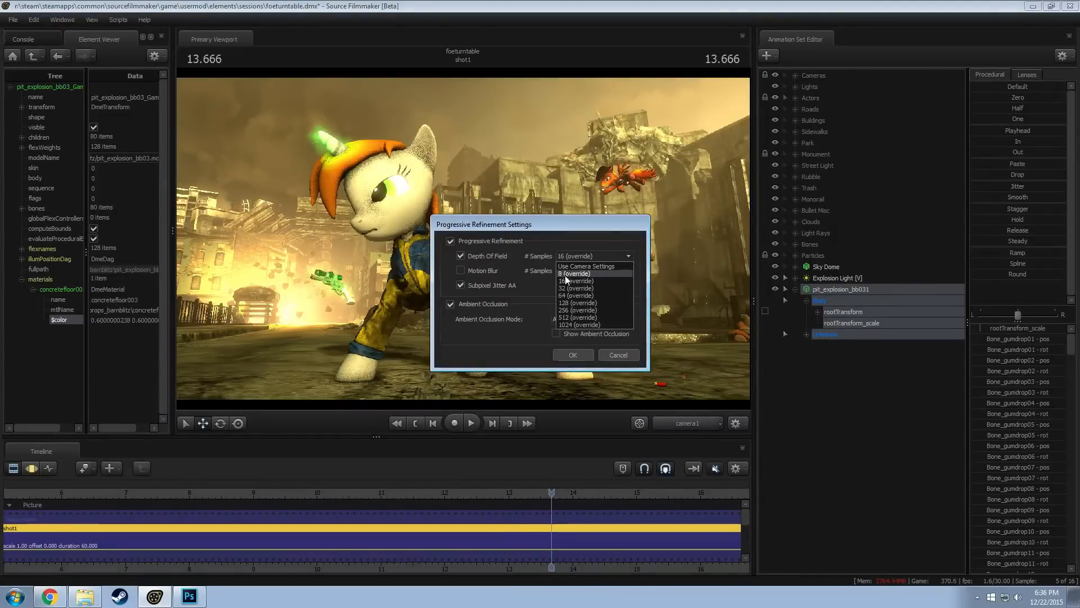
left_click(565, 274)
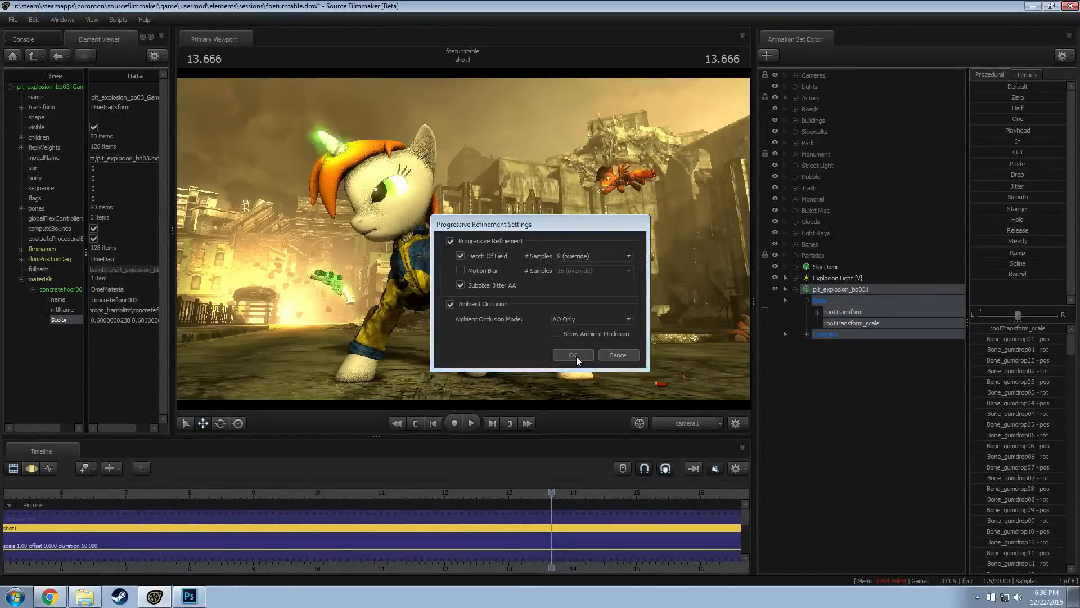
left_click(573, 355)
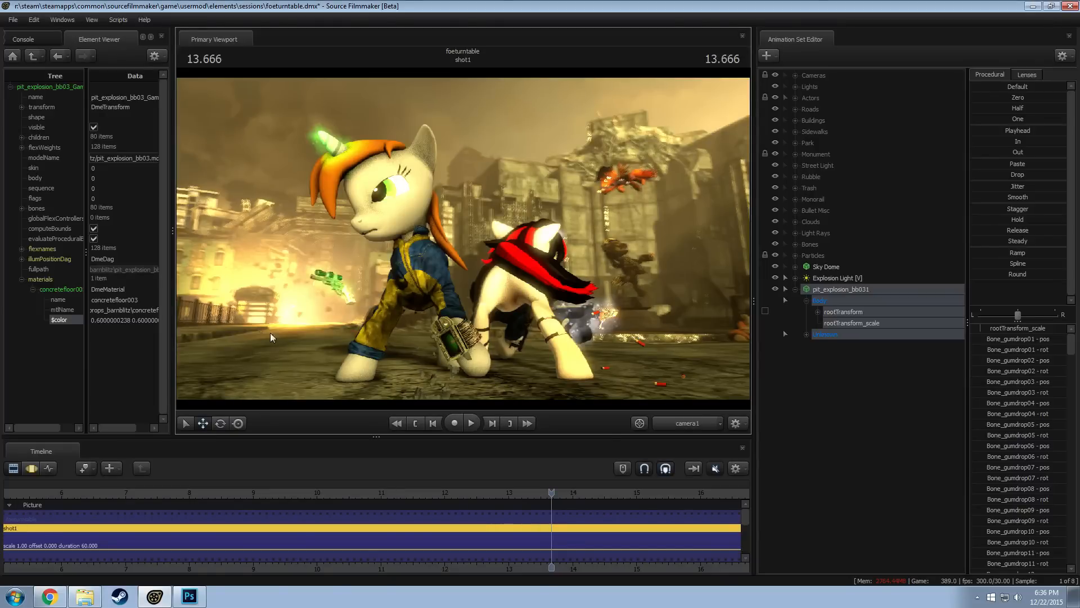
Switch to the Work Camera, disable lighting in the viewport, and view the street corner beside the park from above
left_click(689, 423)
right_click(430, 278)
left_click(528, 315)
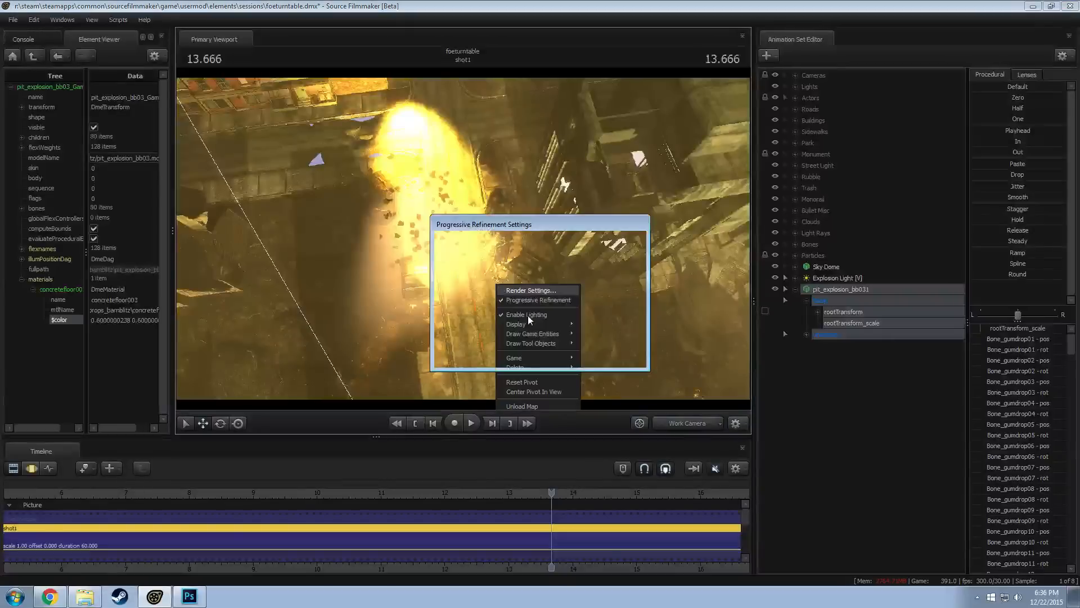
key("Escape")
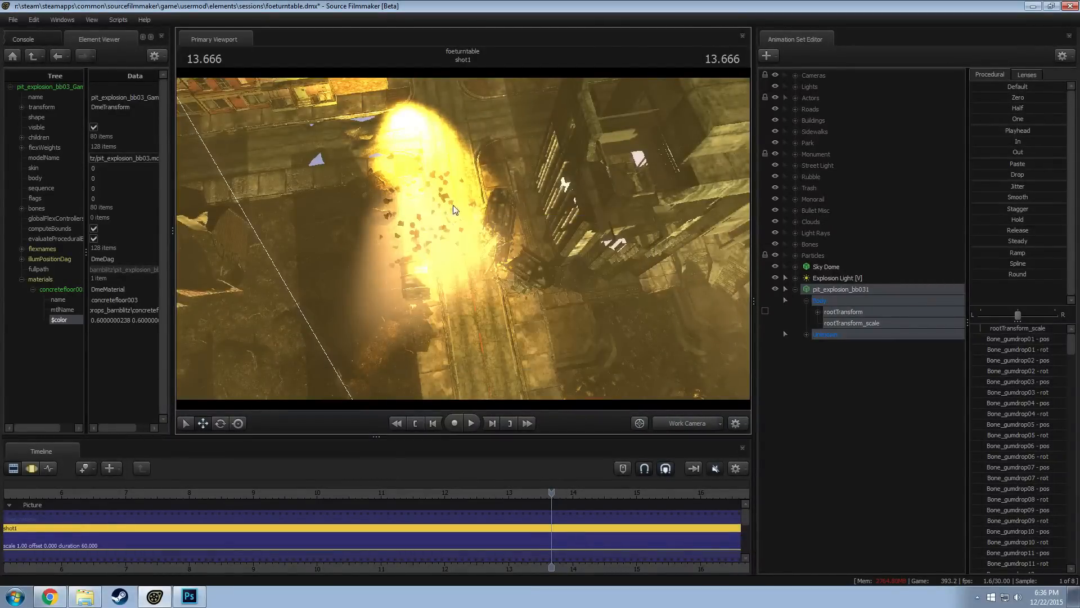
right_click(480, 200)
left_click(500, 234)
left_click_drag(466, 243, 407, 241)
left_click_drag(303, 297, 394, 272)
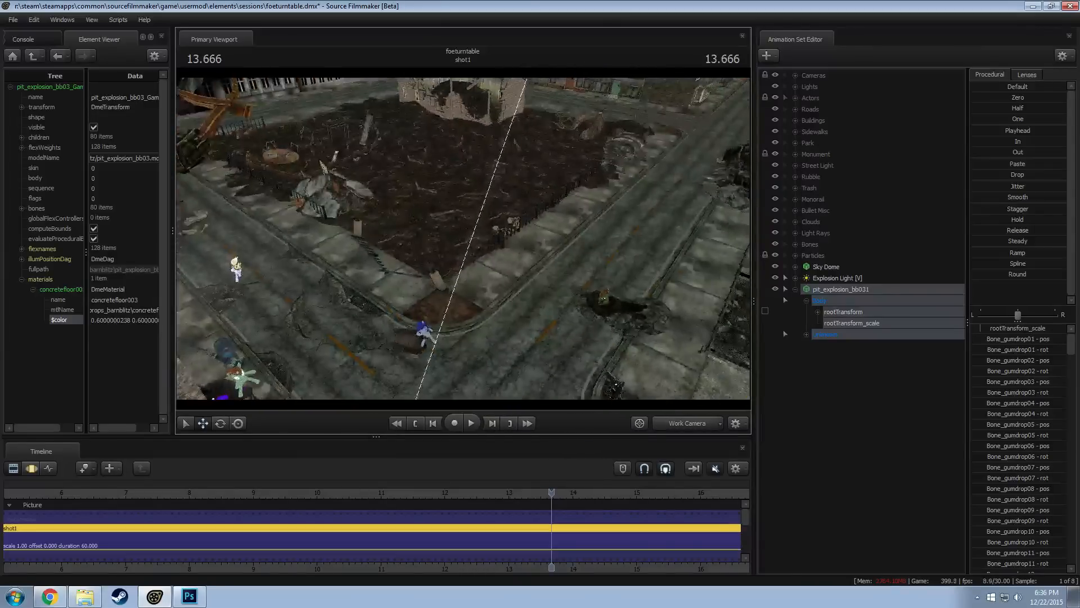
key("F3")
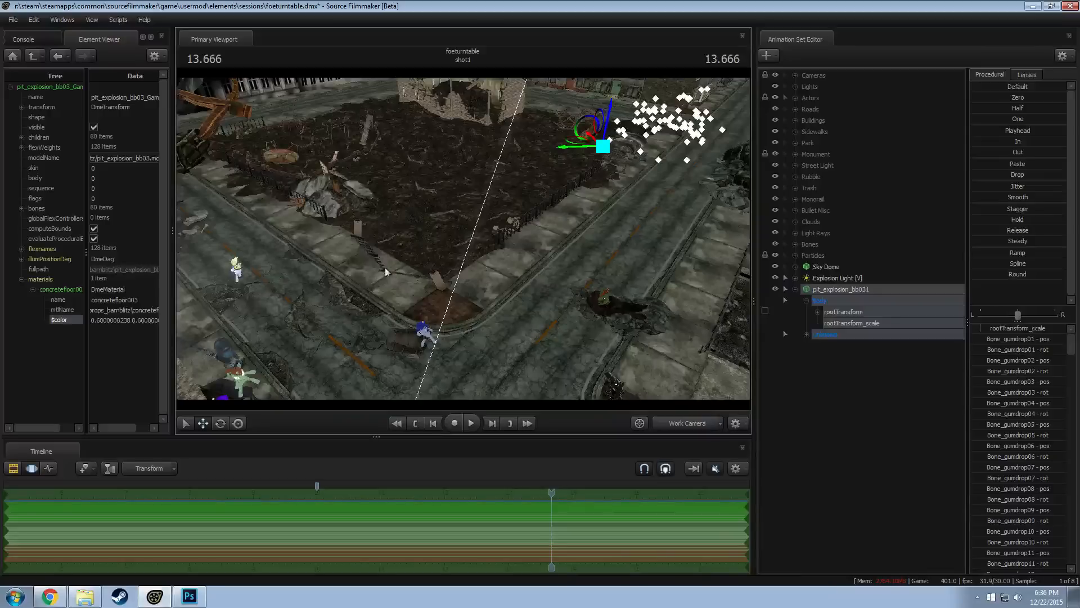
key("F2")
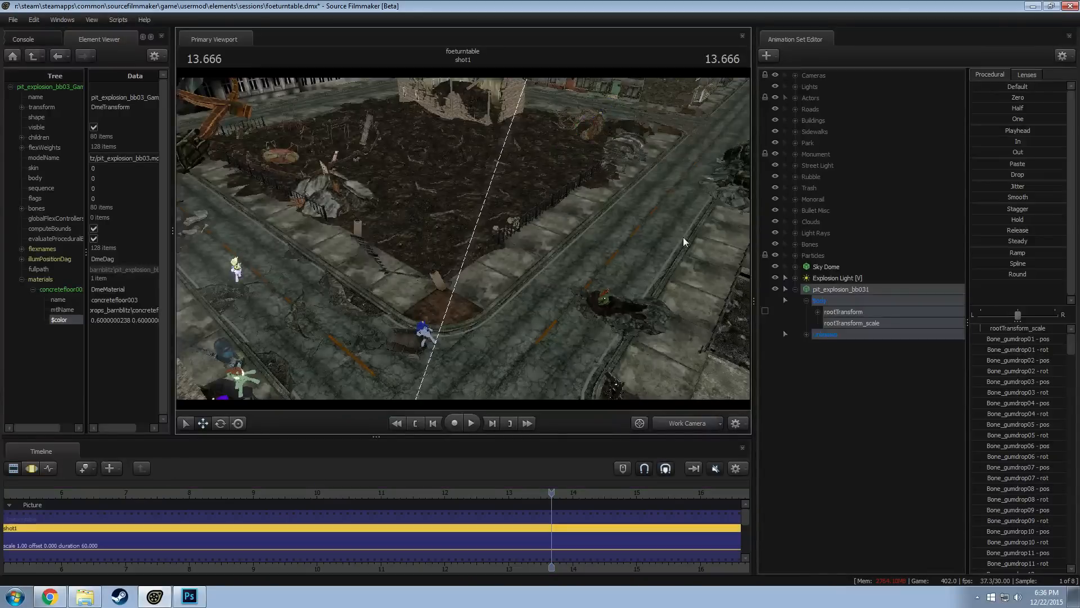
Move the loose Explosion Light animation set into the Explosion Lights group under Lights
left_click(795, 109)
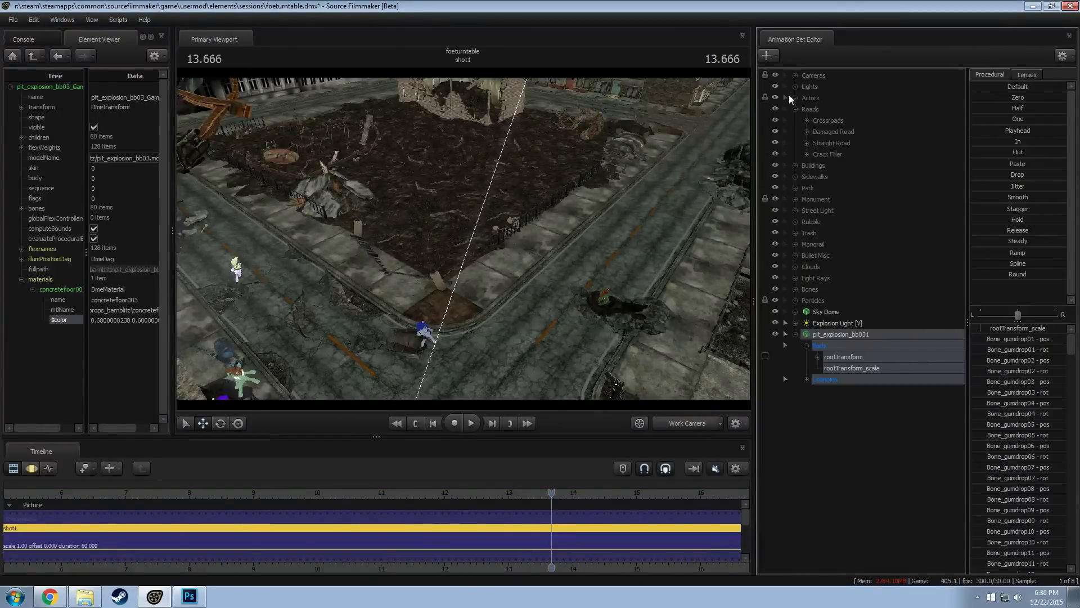
left_click(831, 323)
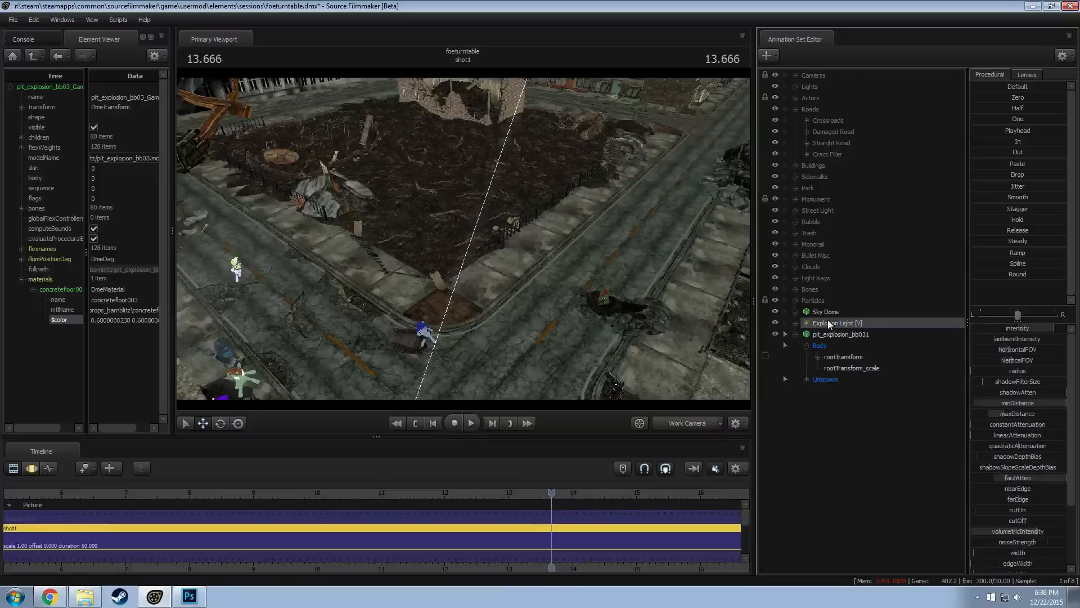
left_click(795, 87)
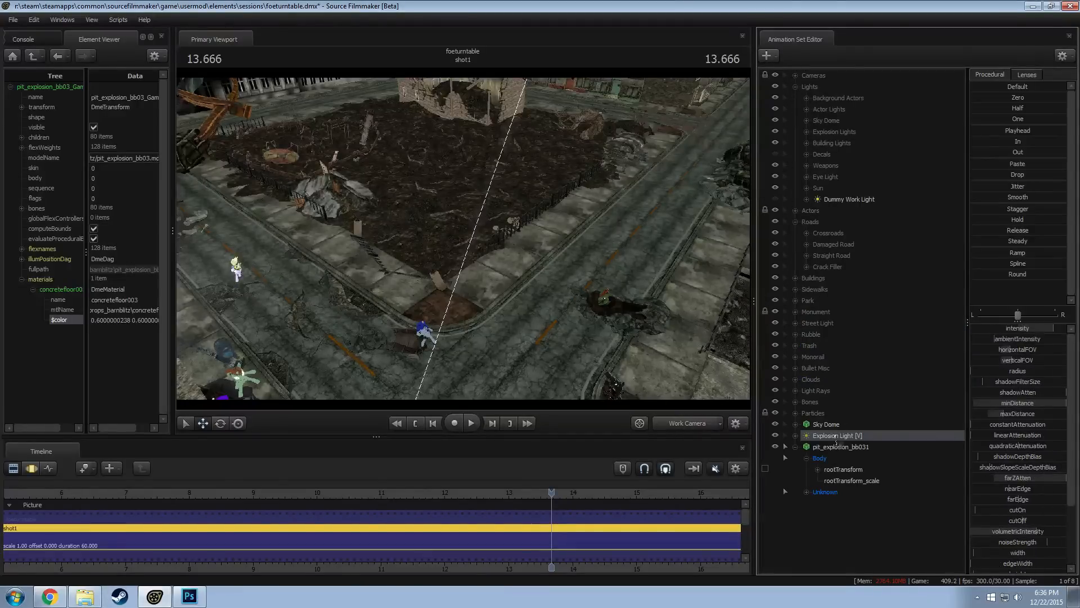
left_click_drag(838, 436, 842, 133)
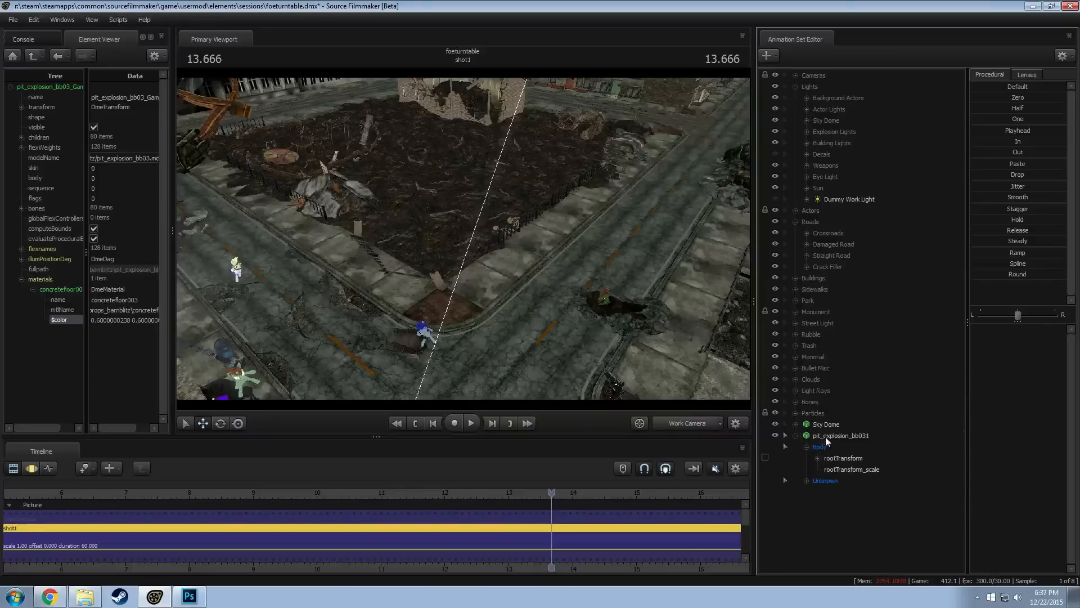
Rename the pit_explosion_bb031 animation set to Explosion 1 Rocks and move it into the Particles group, directly below Explosion 1
right_click(827, 436)
left_click(843, 442)
type("ER")
key("BackSpace")
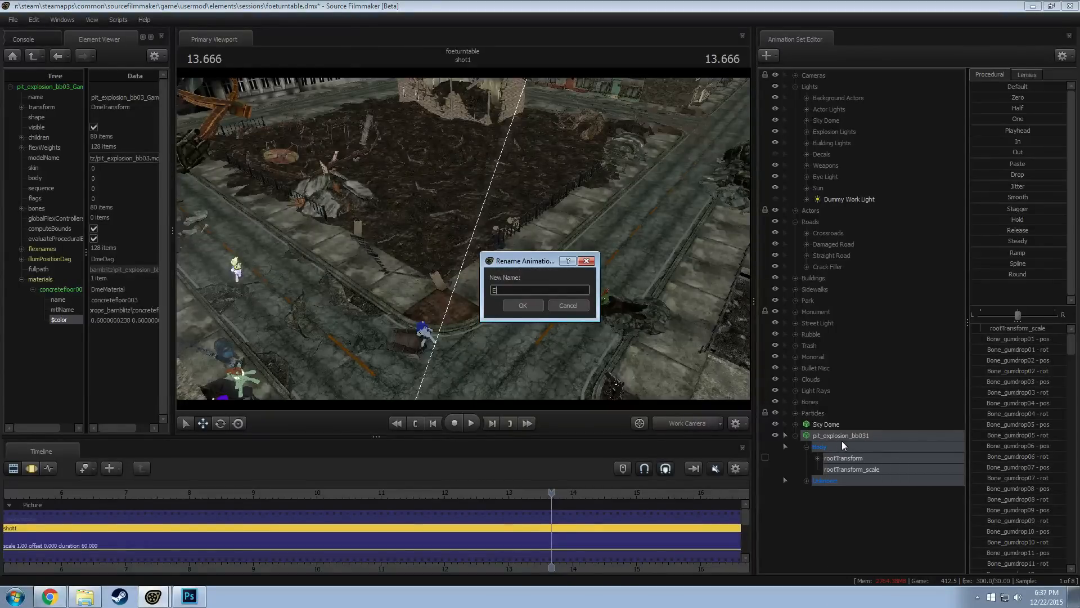
type("pxlosion 1 Rocks")
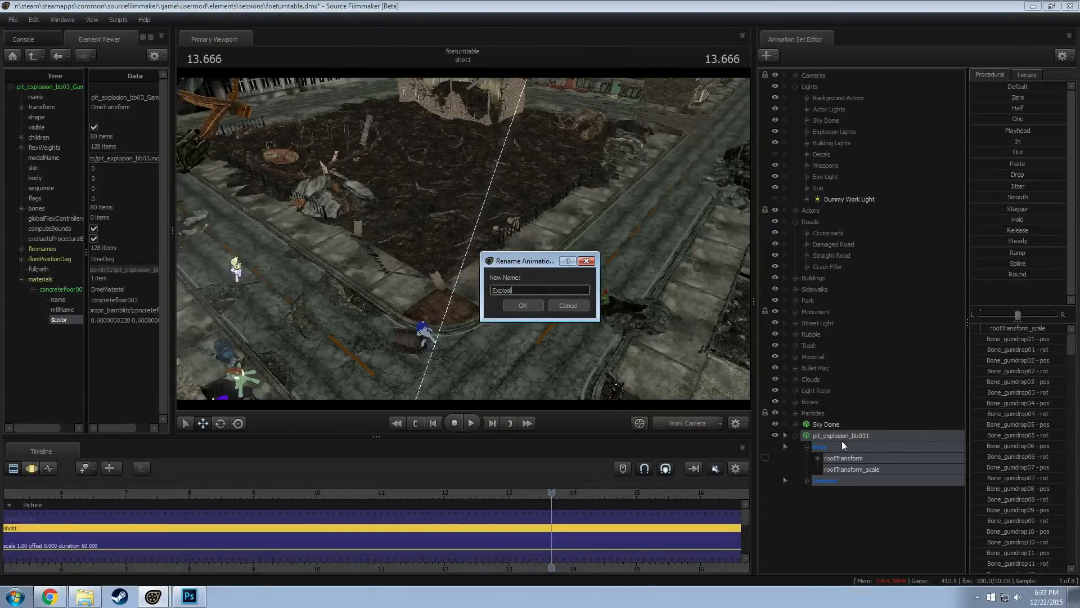
key("Return")
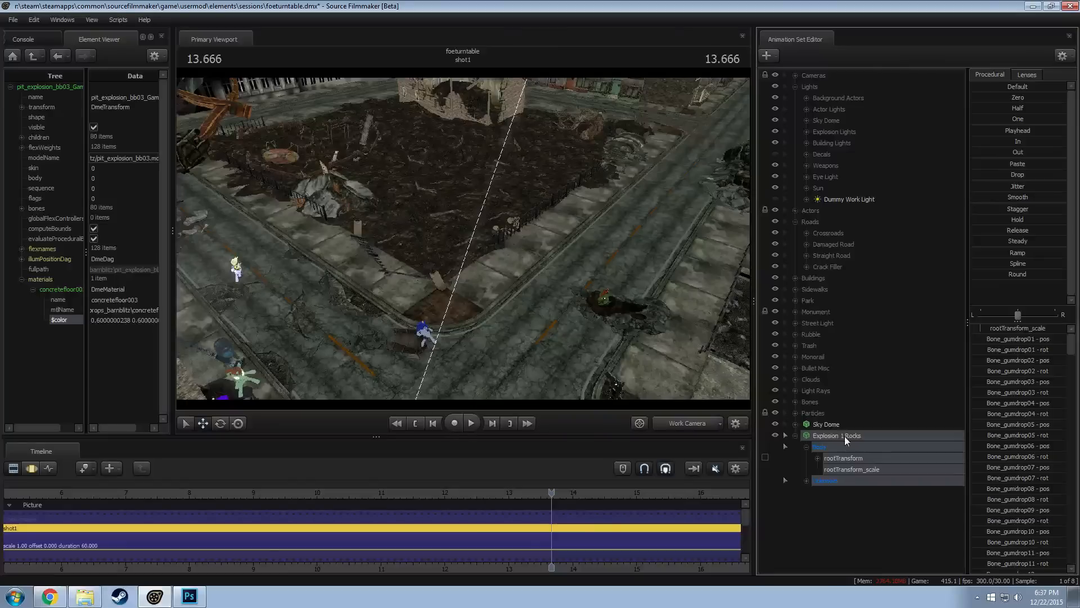
left_click_drag(845, 437, 822, 413)
scroll(873, 560, "down", 2)
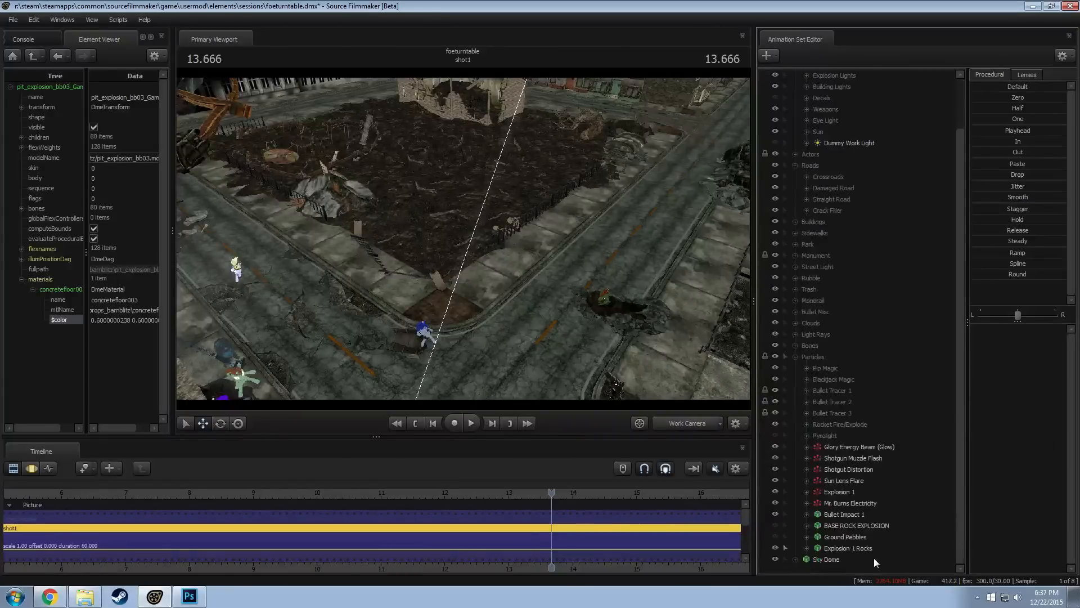
left_click_drag(851, 548, 852, 507)
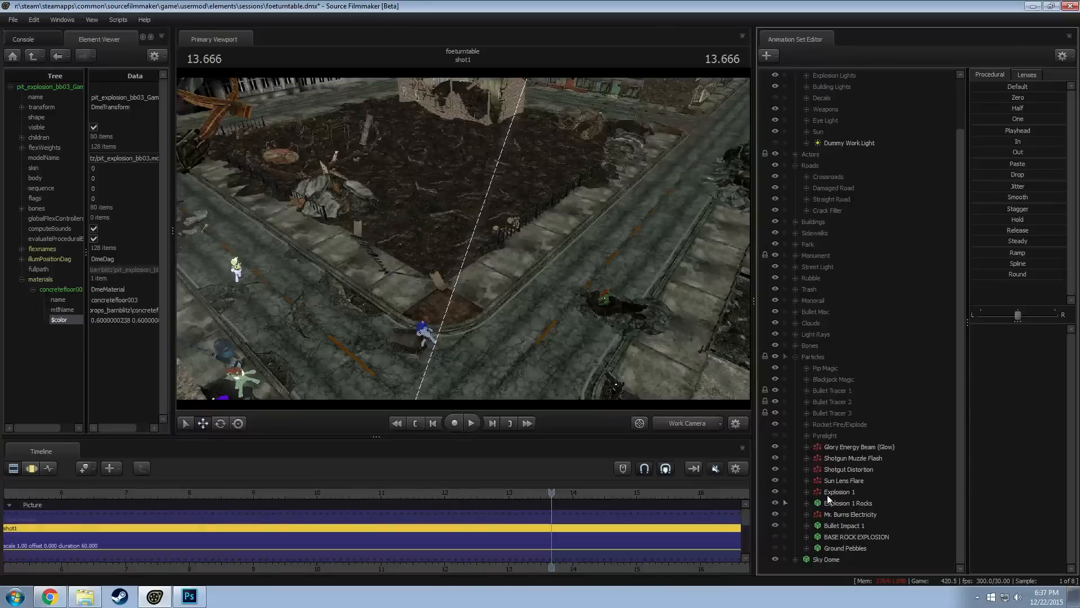
Group Explosion 1 and Explosion 1 Rocks into a group named Explosion 1, and move it up among the other Particles subgroups
left_click(828, 494)
left_click(840, 501, "ctrl")
right_click(839, 501)
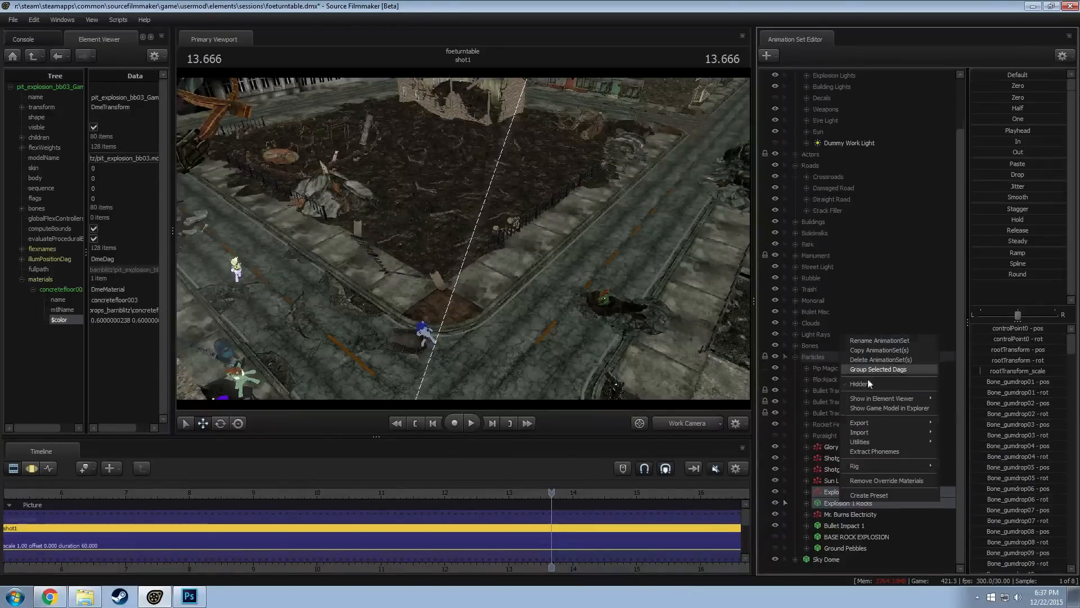
left_click(868, 372)
left_click(832, 495)
right_click(833, 502)
left_click(852, 508)
type("Exp")
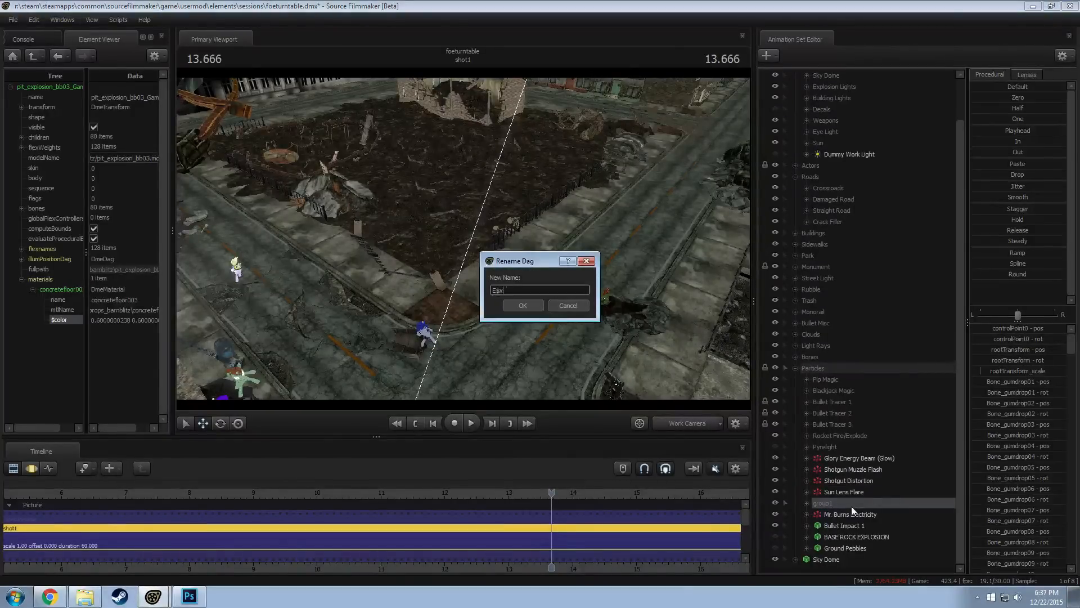
key("BackSpace")
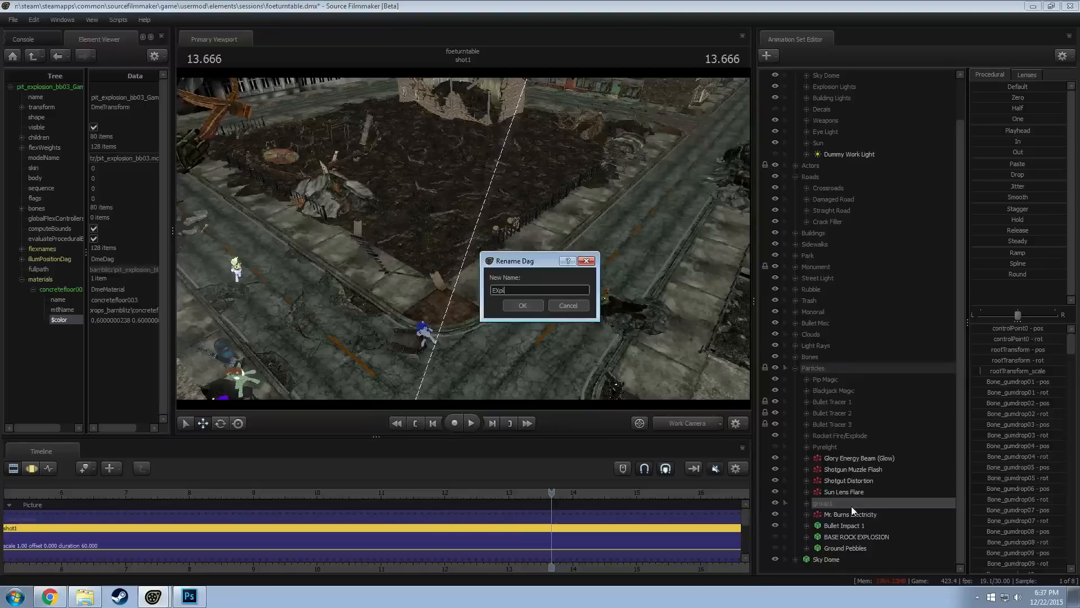
type("plosion 1")
key("Return")
left_click_drag(852, 504, 827, 442)
left_click(797, 368)
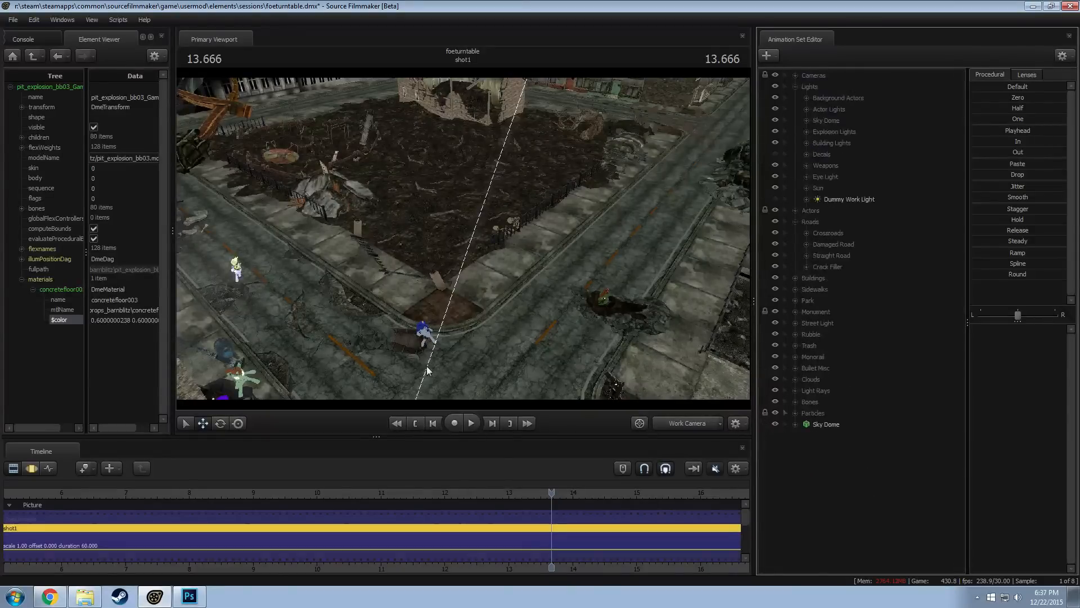
Turn off viewport selectability for the Particles group and switch to the Motion Editor
left_click_drag(363, 305, 320, 335)
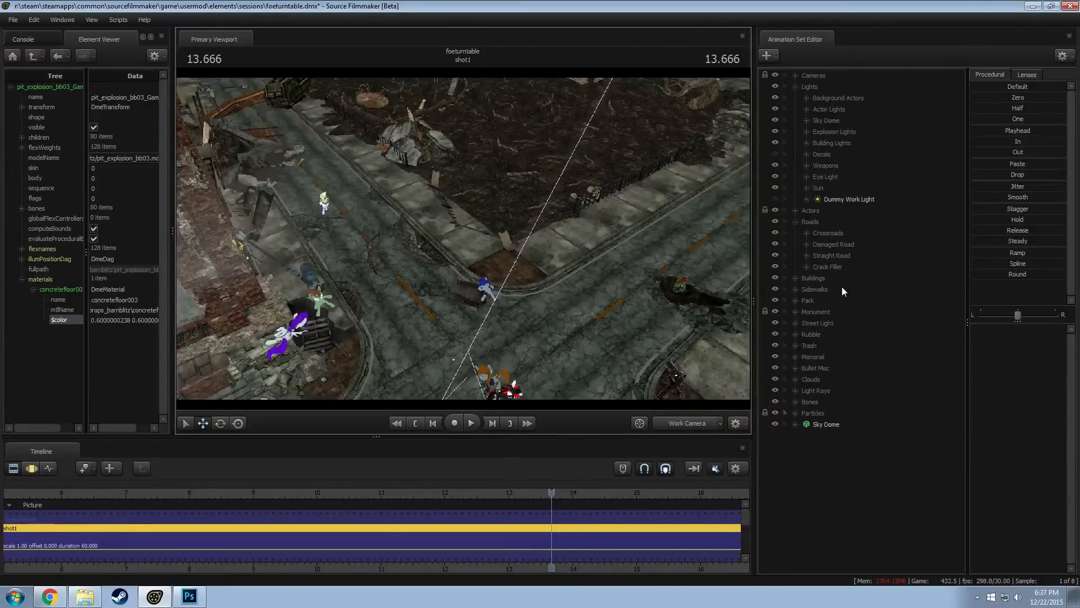
left_click(785, 413)
left_click_drag(636, 281, 686, 312)
left_click_drag(478, 304, 488, 259)
key("F3")
left_click_drag(569, 261, 494, 265)
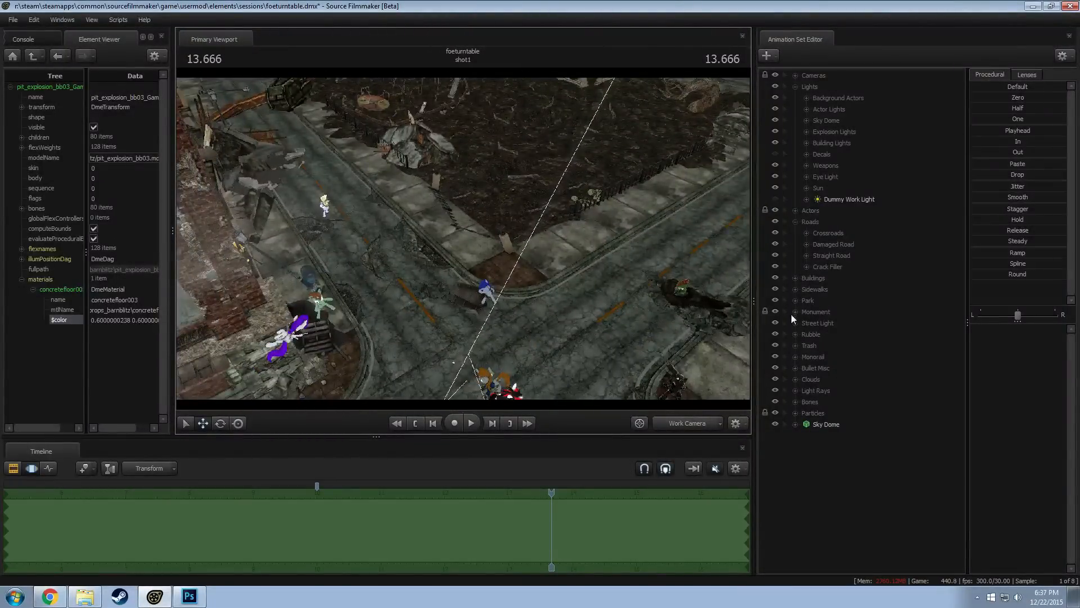
Make the Straight Road group selectable in the viewport and pick the Straight Road (Clean) 2 segment beside the park
left_click(807, 255)
left_click_drag(593, 258, 469, 240)
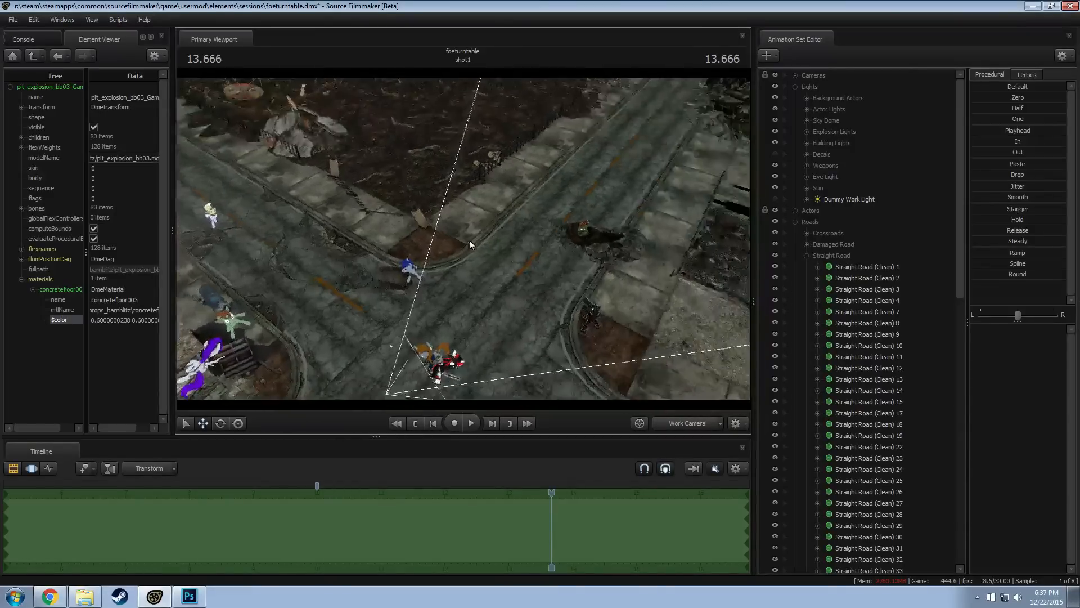
left_click(797, 254)
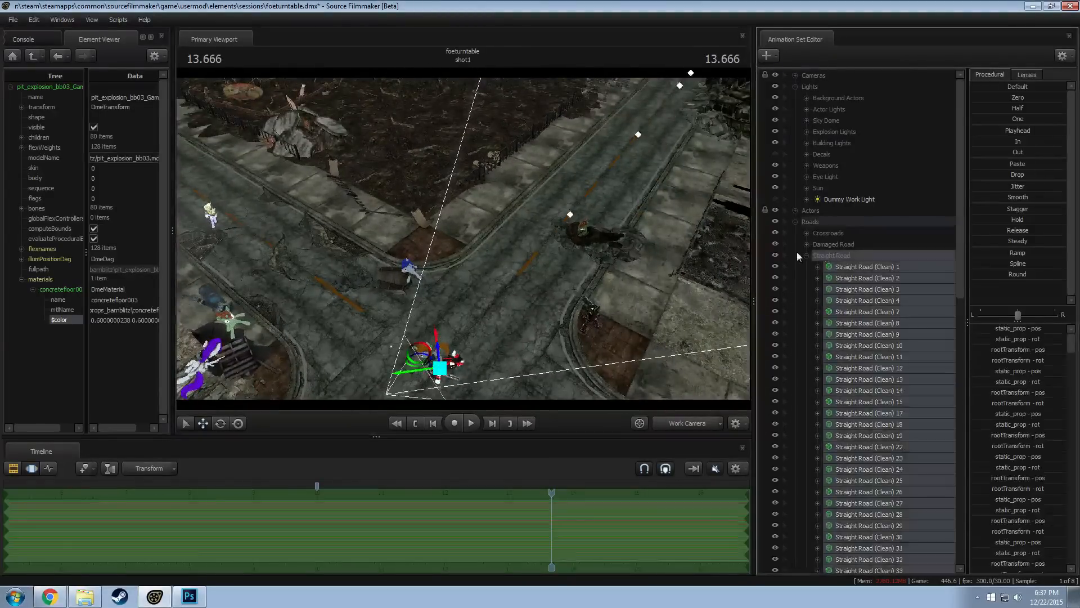
left_click(786, 255)
left_click(626, 217)
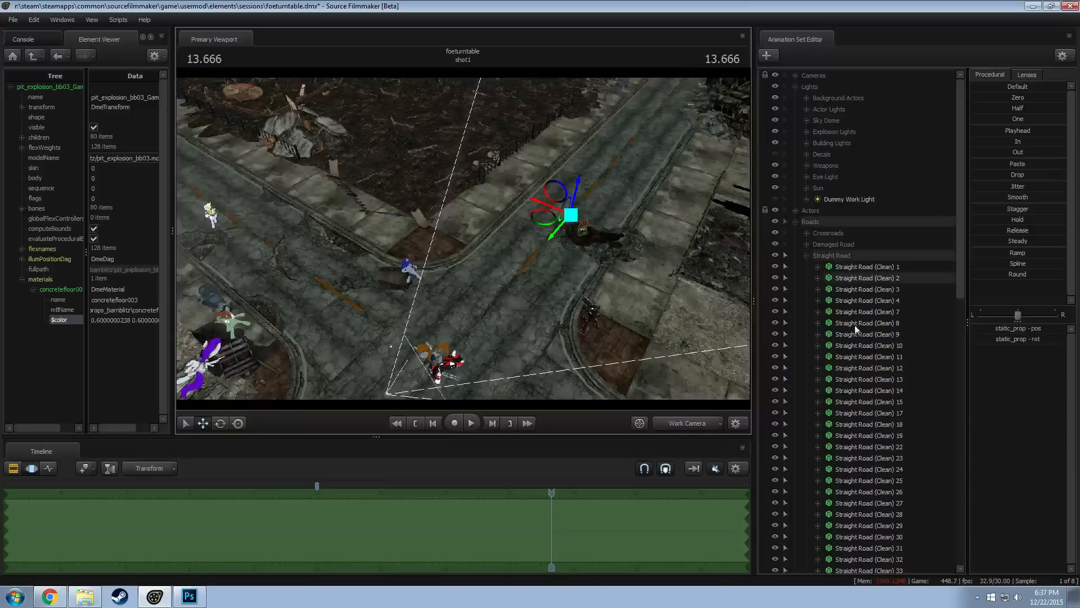
left_click(845, 278)
Duplicate Straight Road (Damaged) 1 and move the copy to the end of the Damaged Road group
left_click(807, 244)
left_click(867, 268)
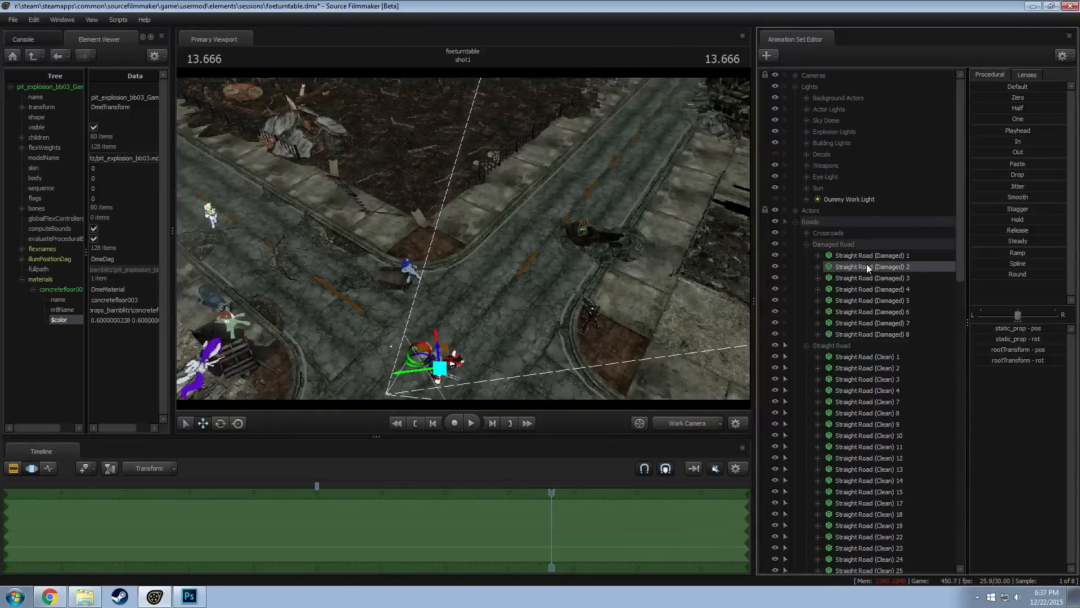
left_click(867, 256)
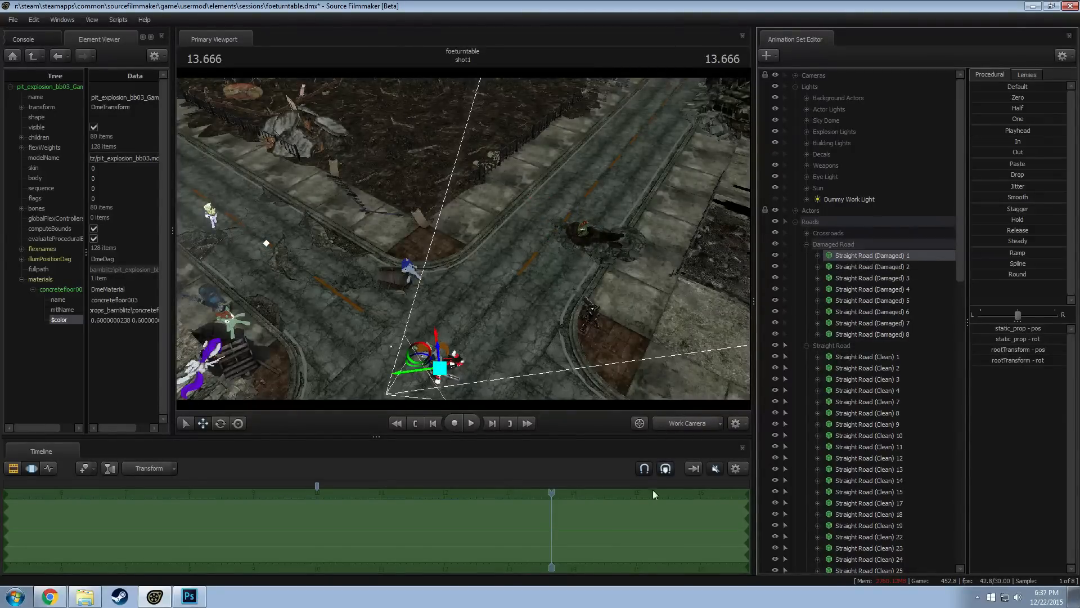
right_click(846, 253)
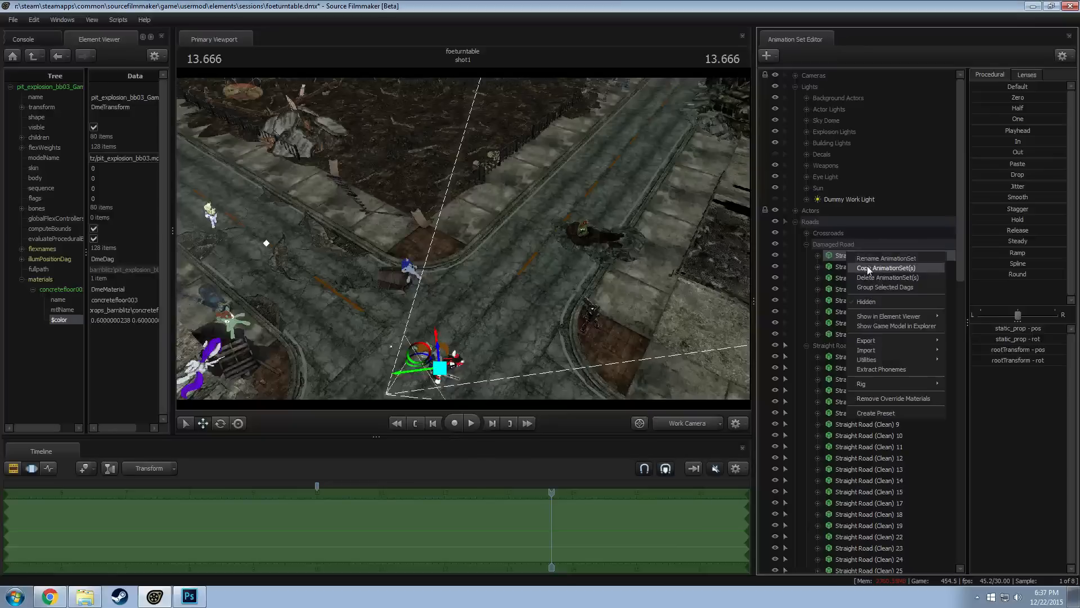
left_click(839, 253)
left_click(808, 346)
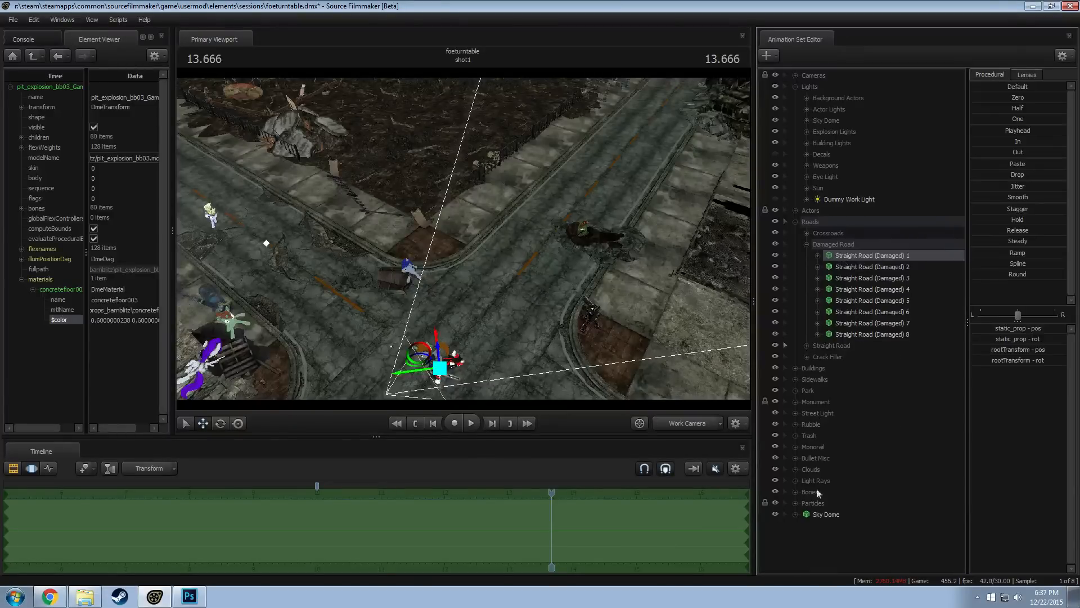
right_click(832, 550)
left_click(860, 499)
left_click_drag(813, 523, 855, 342)
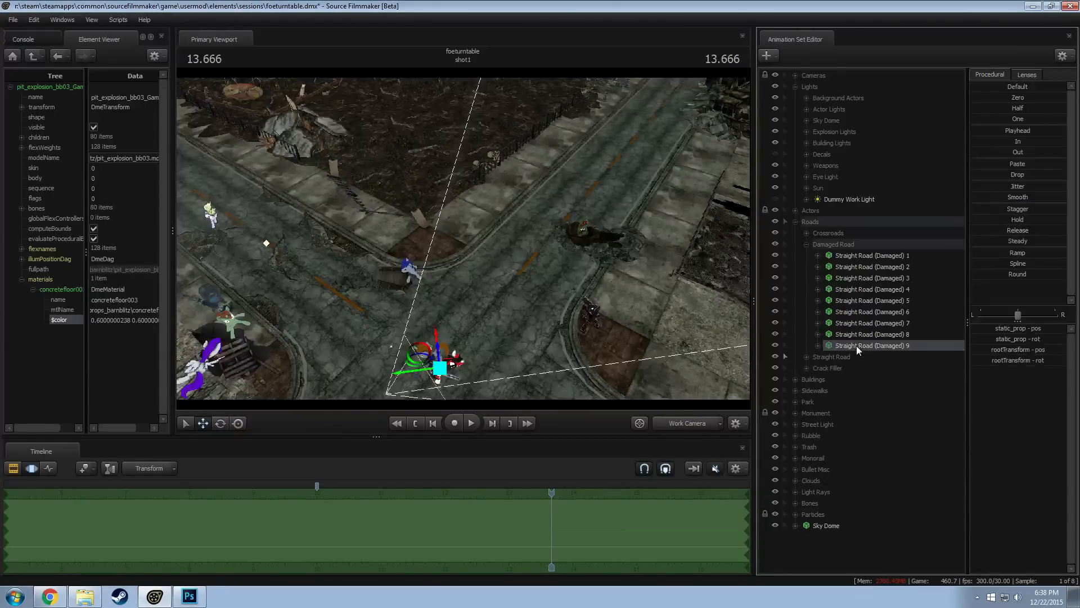
Place Straight Road (Damaged) 9 at the position of Straight Road (Clean) 2, and delete that clean segment
left_click(807, 357)
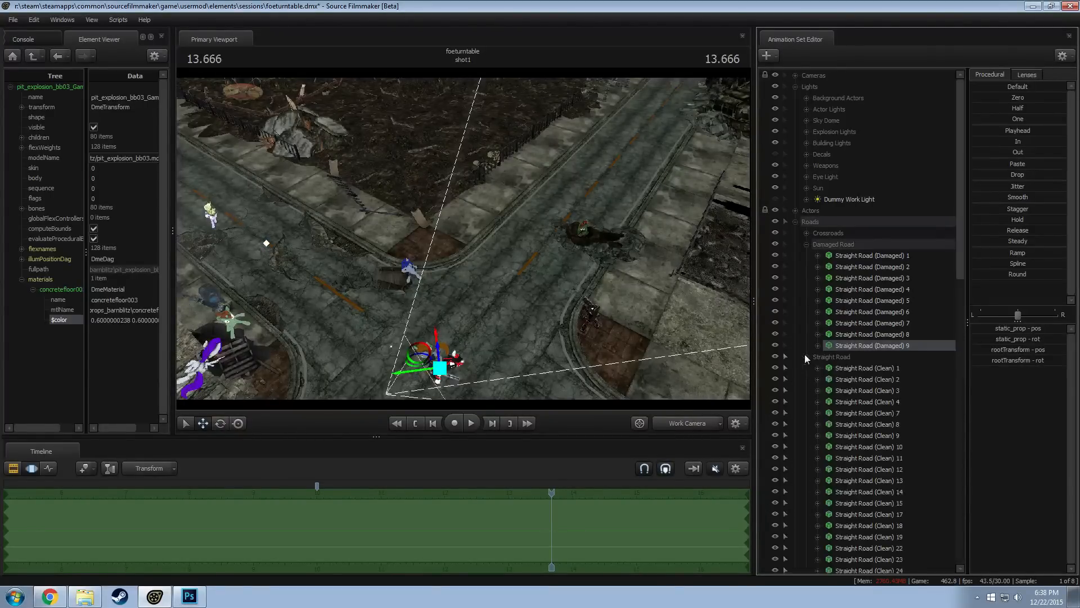
left_click(863, 378)
right_click(863, 378)
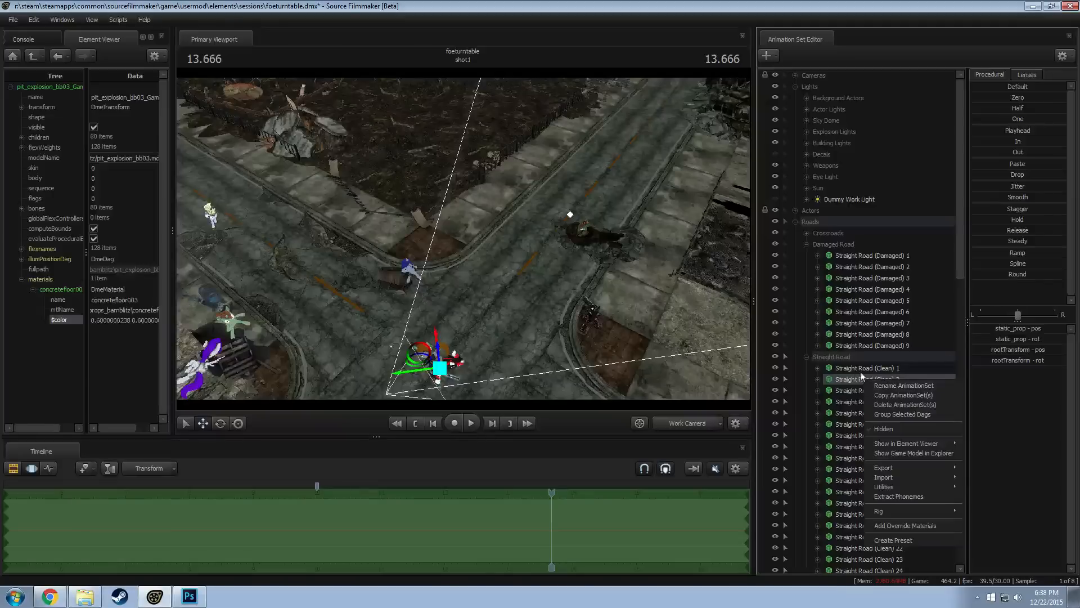
key("Escape")
left_click(865, 345)
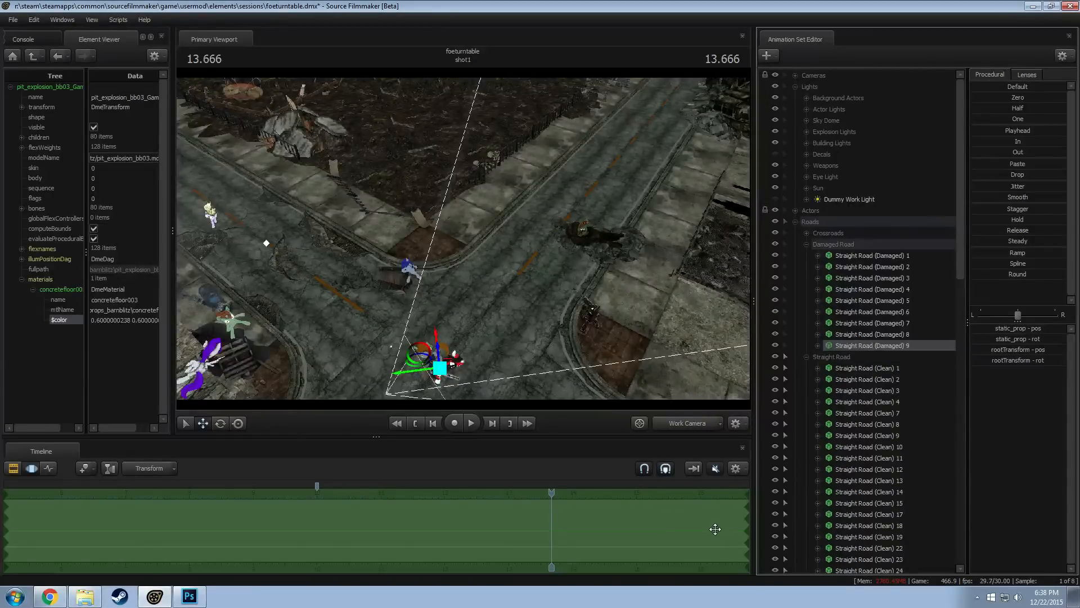
left_click(852, 377)
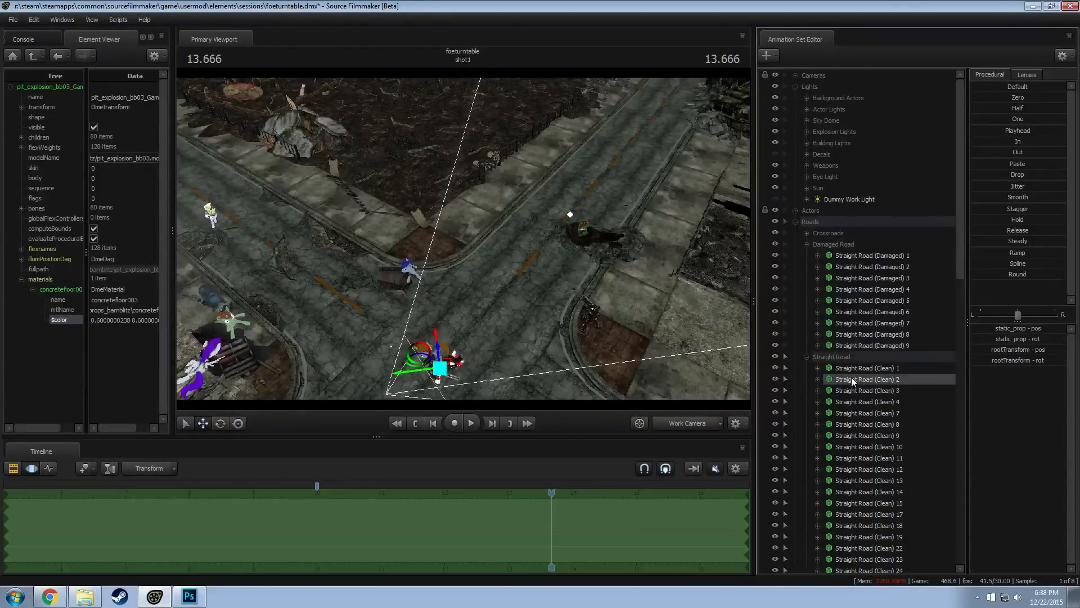
right_click(852, 377)
left_click(867, 402)
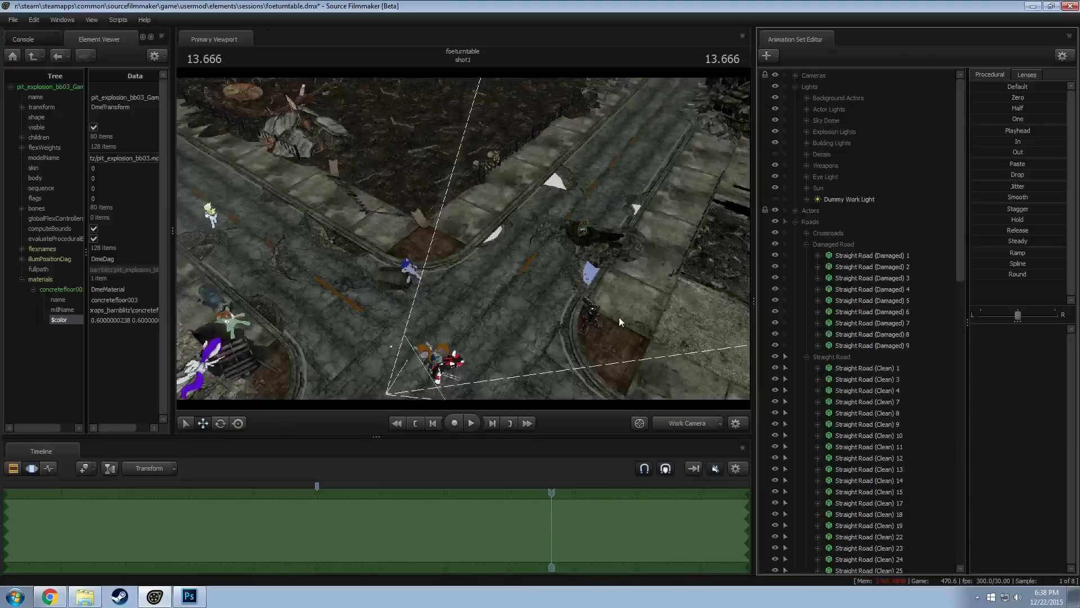
Try rotating Straight Road (Damaged) 9 by 180 degrees, compare it with the original orientation, and undo the rotation
left_click(807, 244)
left_click(806, 256)
left_click_drag(670, 258, 654, 252)
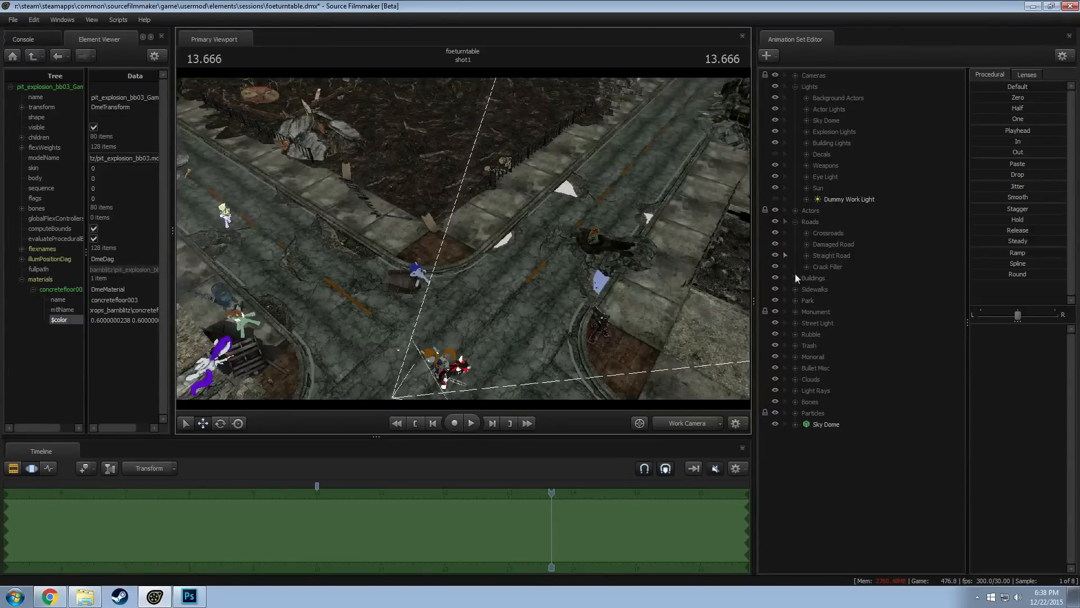
left_click(807, 244)
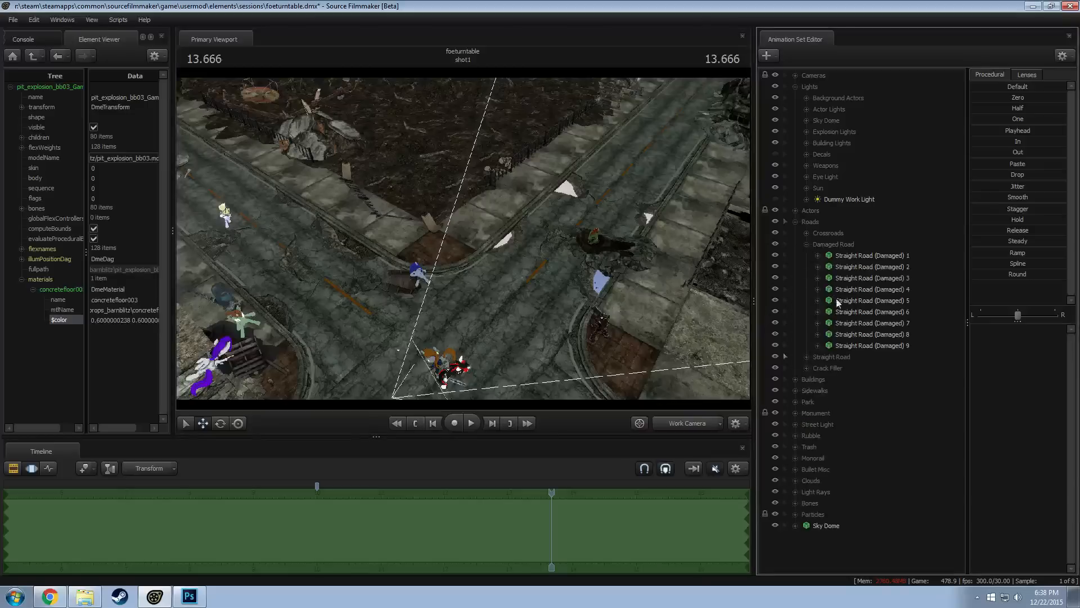
left_click(849, 346)
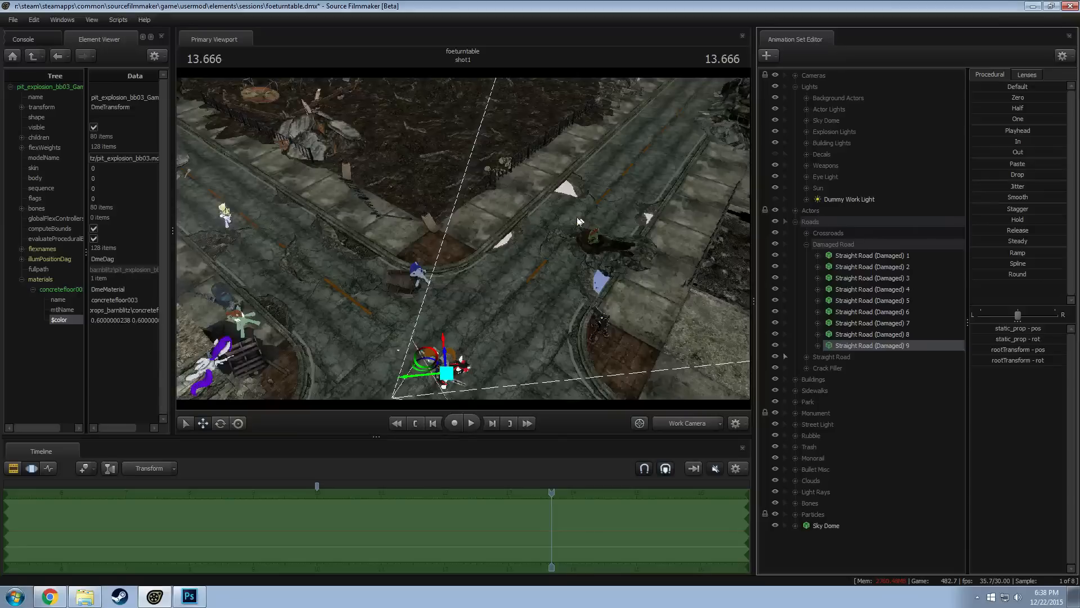
left_click(1040, 339)
type("180")
key("Return")
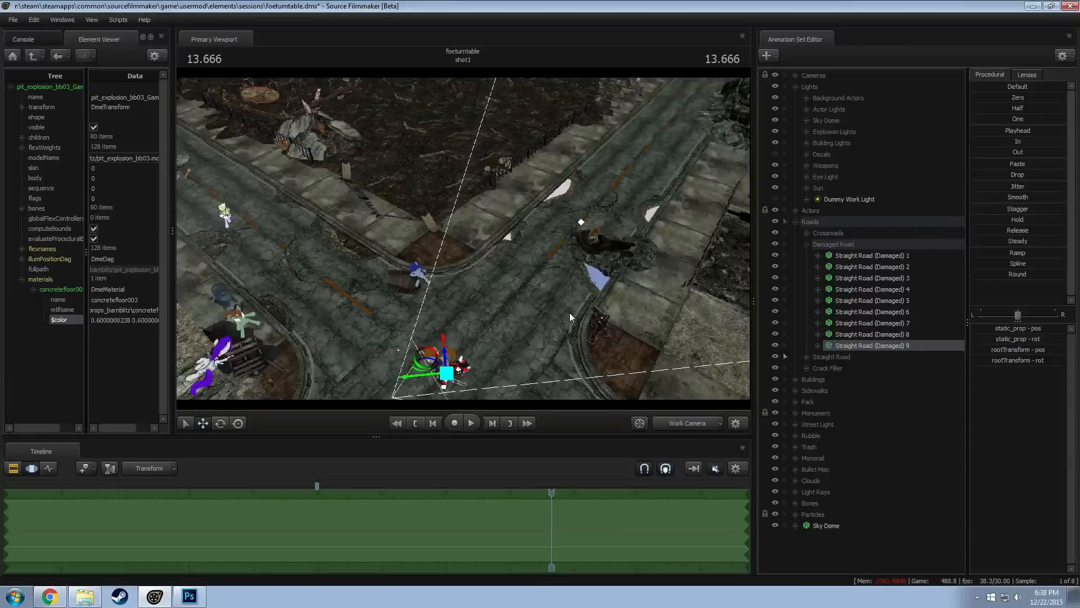
left_click(829, 350)
key("ctrl+z")
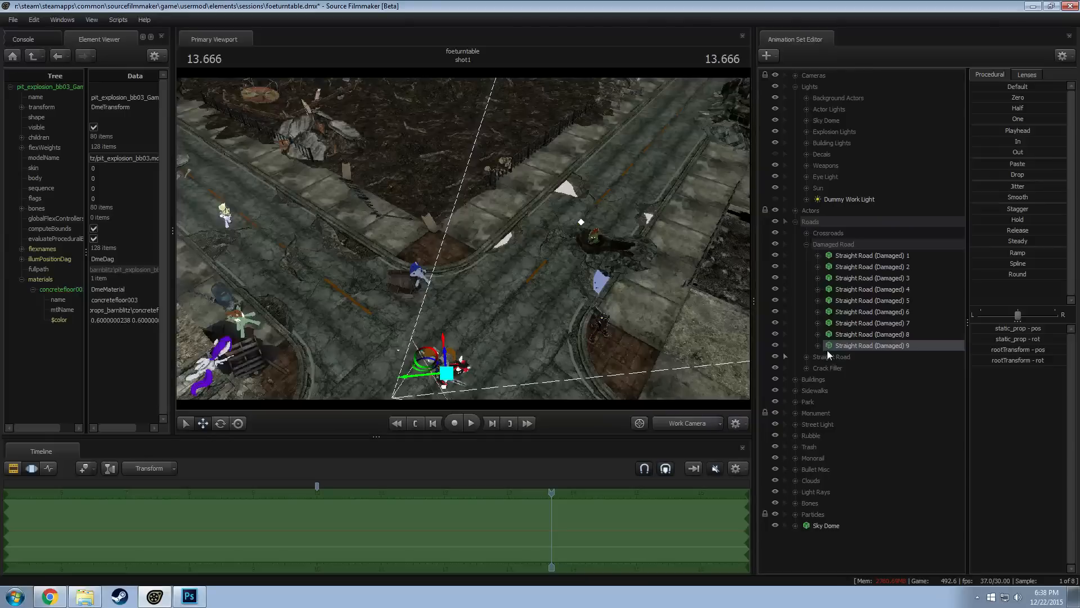
key("ctrl+y")
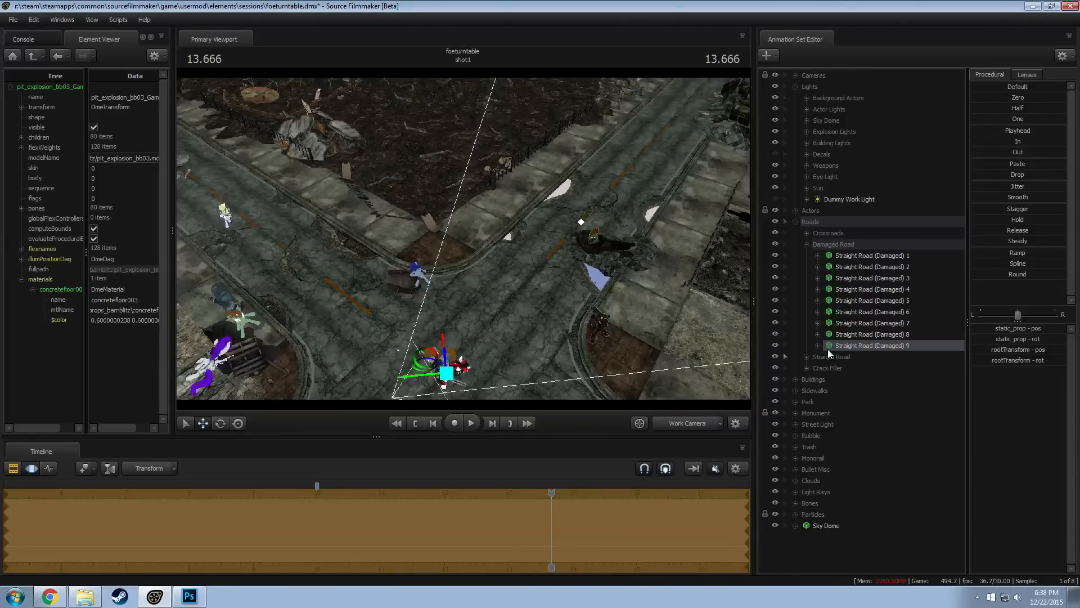
key("ctrl+z")
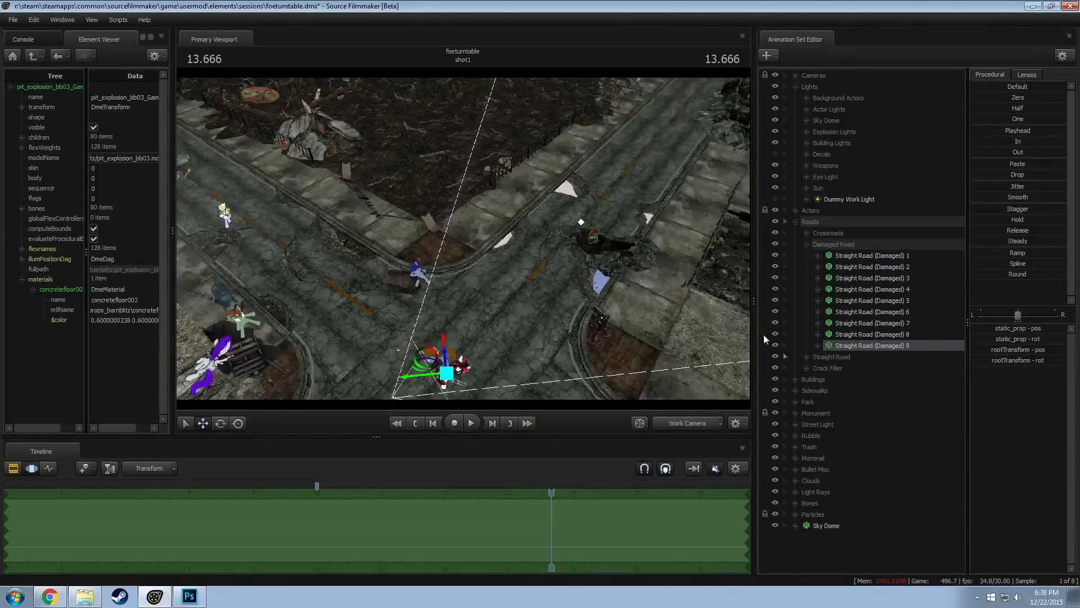
Duplicate Road Crack Filler 1 from the Crack Filler group under Roads and select the copy
left_click(929, 436)
left_click(806, 243)
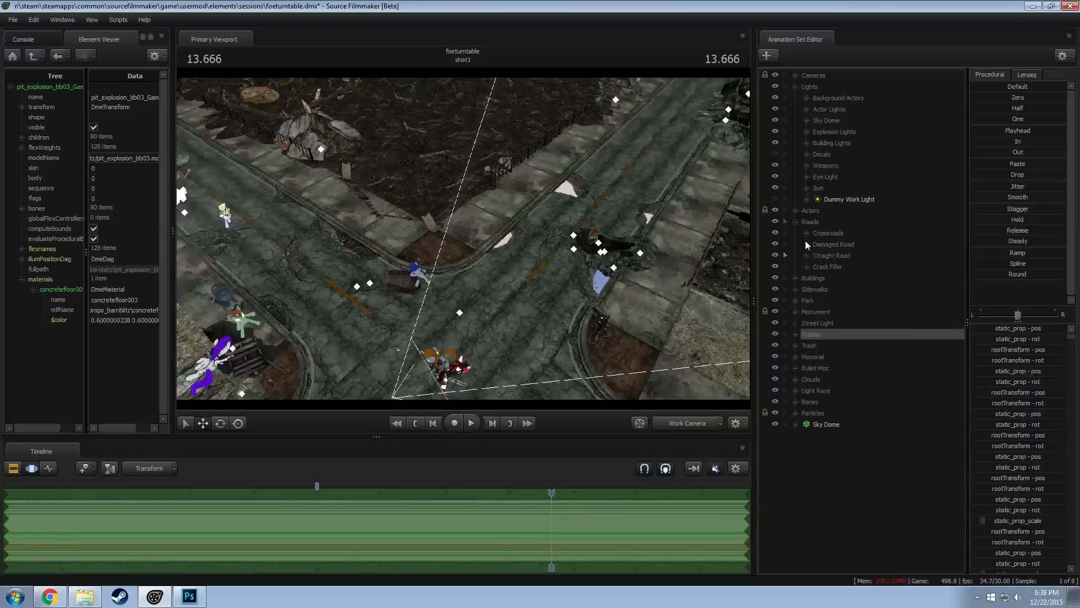
left_click(807, 267)
left_click(854, 278)
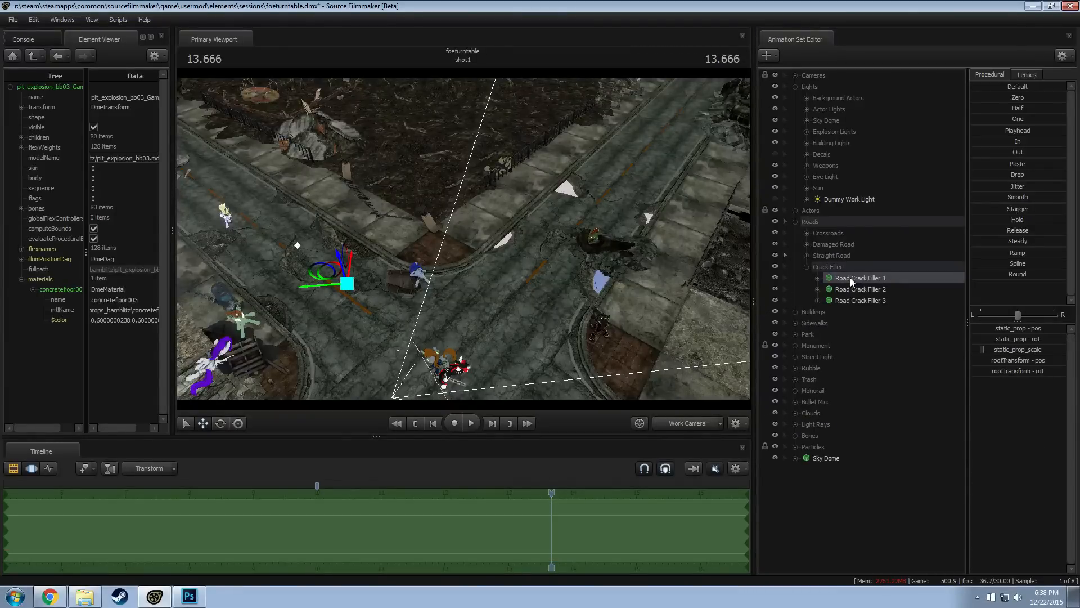
right_click(850, 278)
left_click(816, 549)
right_click(816, 549)
left_click(867, 499)
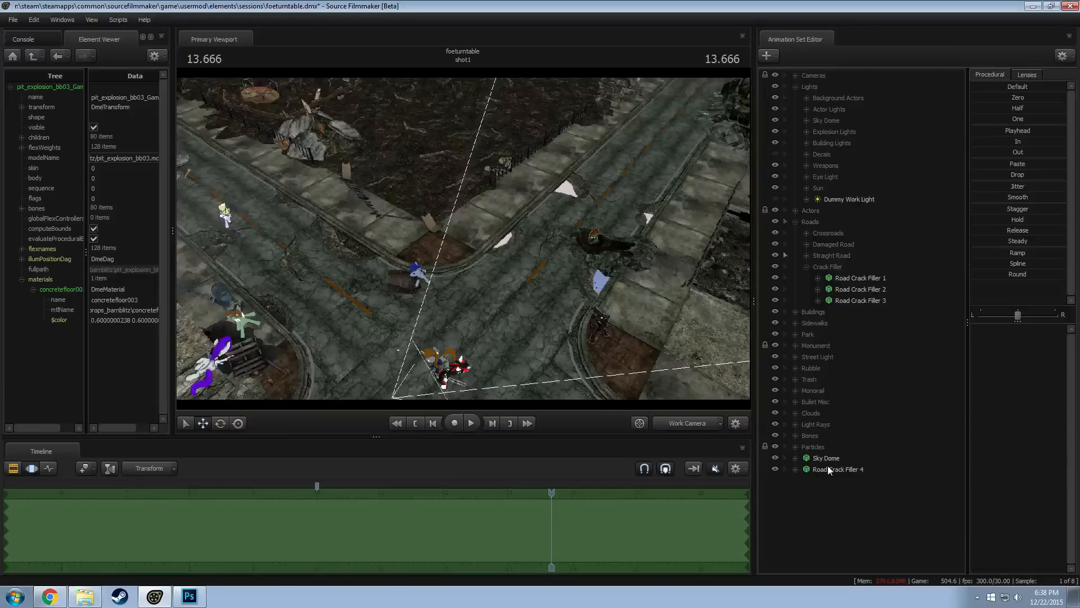
left_click(828, 467)
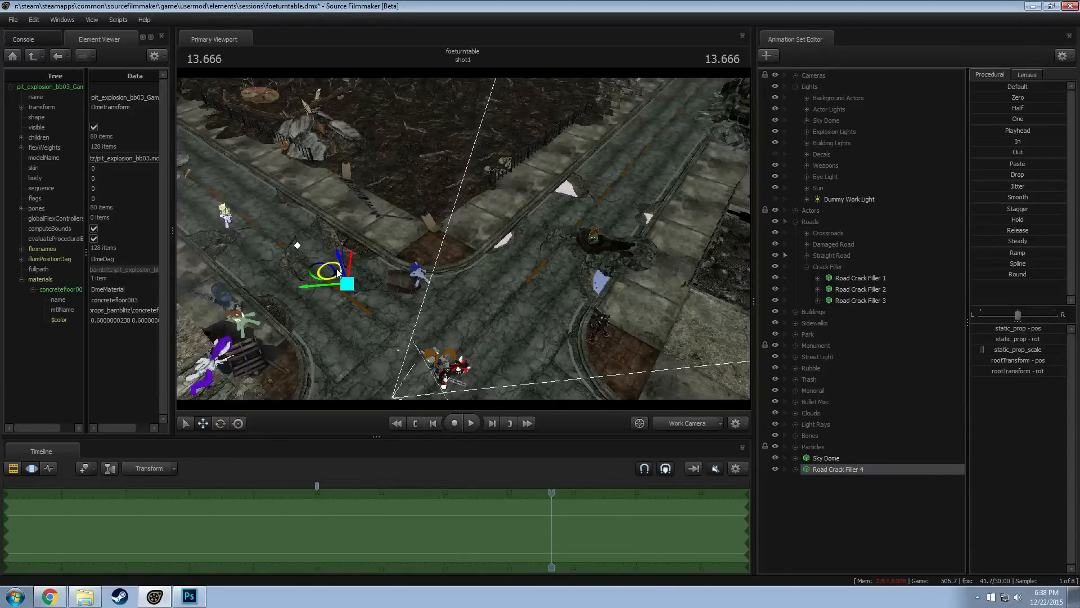
Move Road Crack Filler 4 over the uncovered gap along the road's sidewalk edge, and put it in the Crack Filler group
left_click_drag(337, 273, 673, 246)
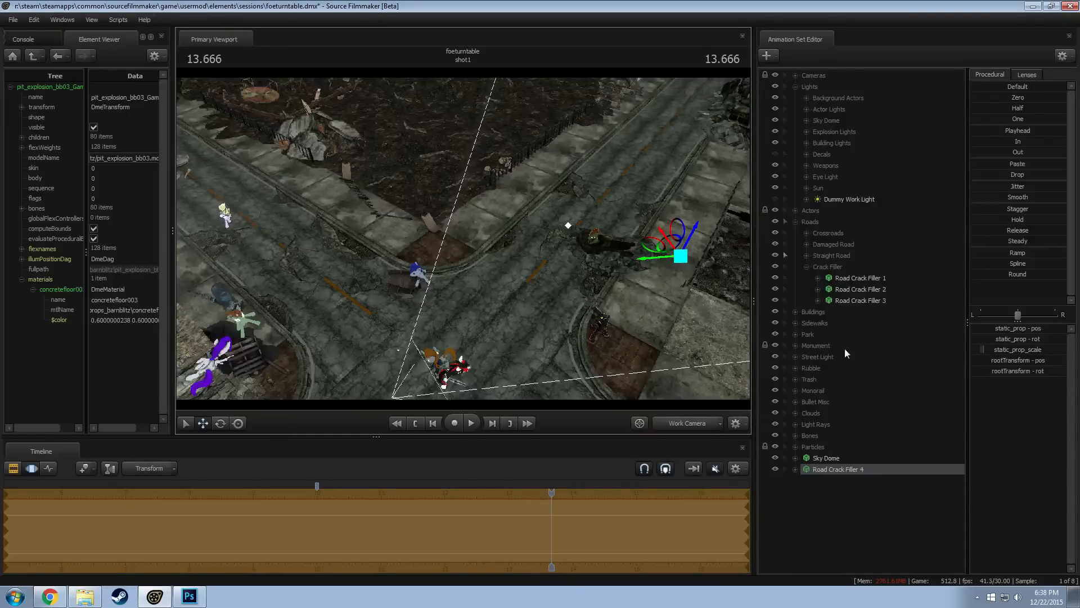
left_click_drag(838, 469, 836, 271)
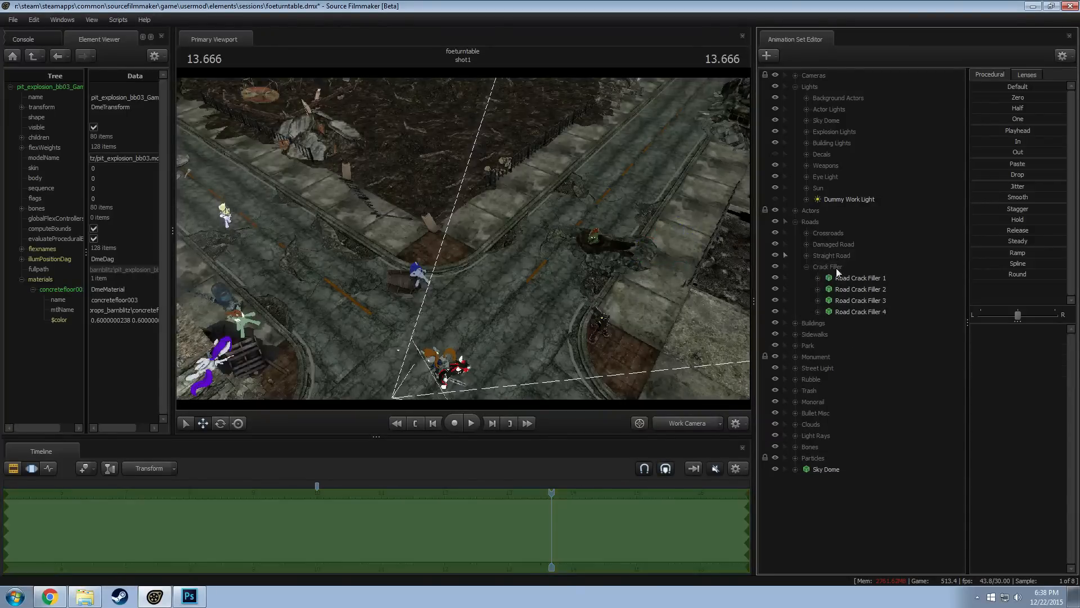
left_click(806, 267)
left_click(795, 222)
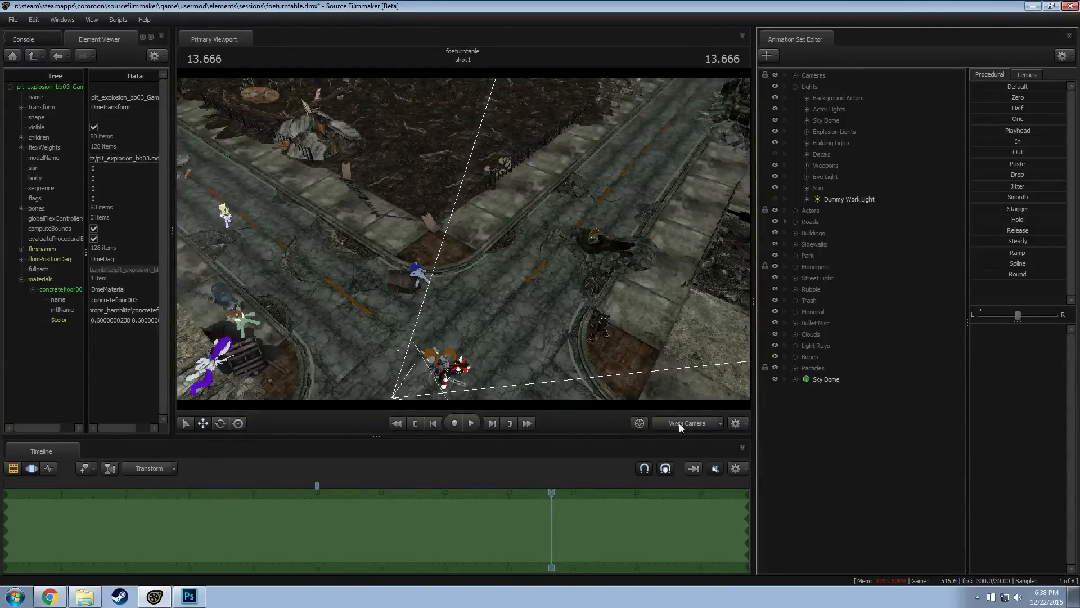
Preview the scene through camera1 with lighting enabled, and return to the work camera with lighting disabled
left_click(637, 422)
right_click(309, 326)
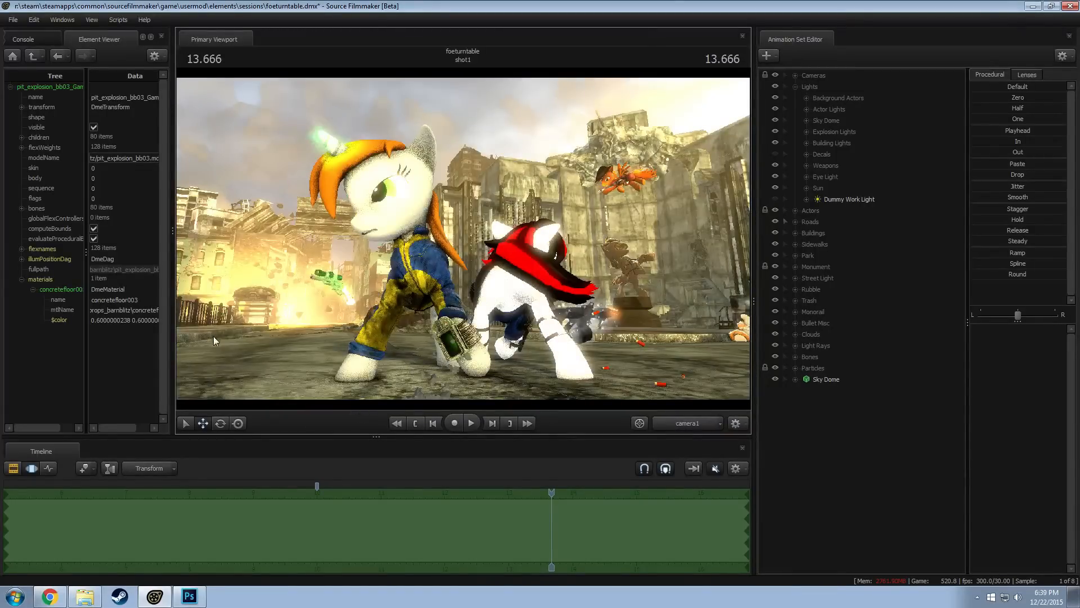
key("F3")
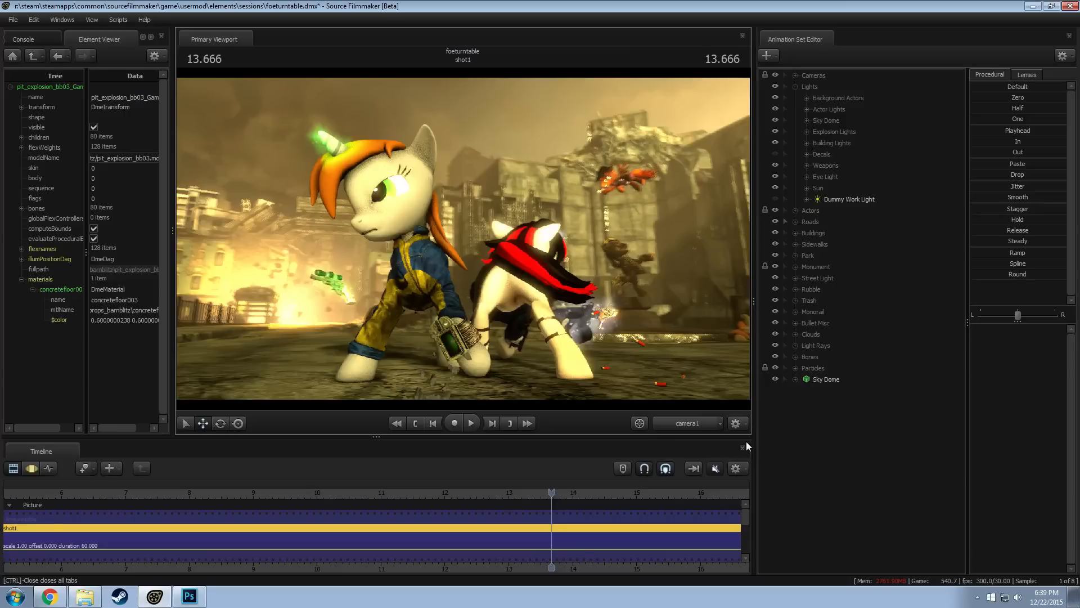
left_click(671, 420)
right_click(493, 289)
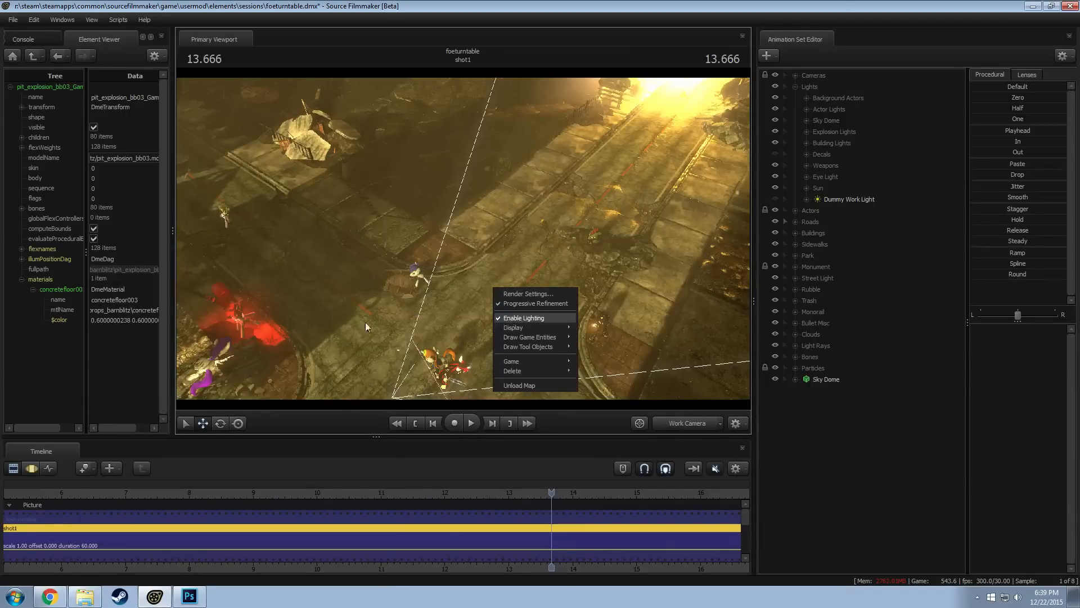
left_click(509, 318)
Inspect the Straight Sidewalk sets in the Sidewalks group, and make the whole Sidewalks group selectable in the viewport
key("w")
left_click_drag(509, 318, 407, 238)
key("w")
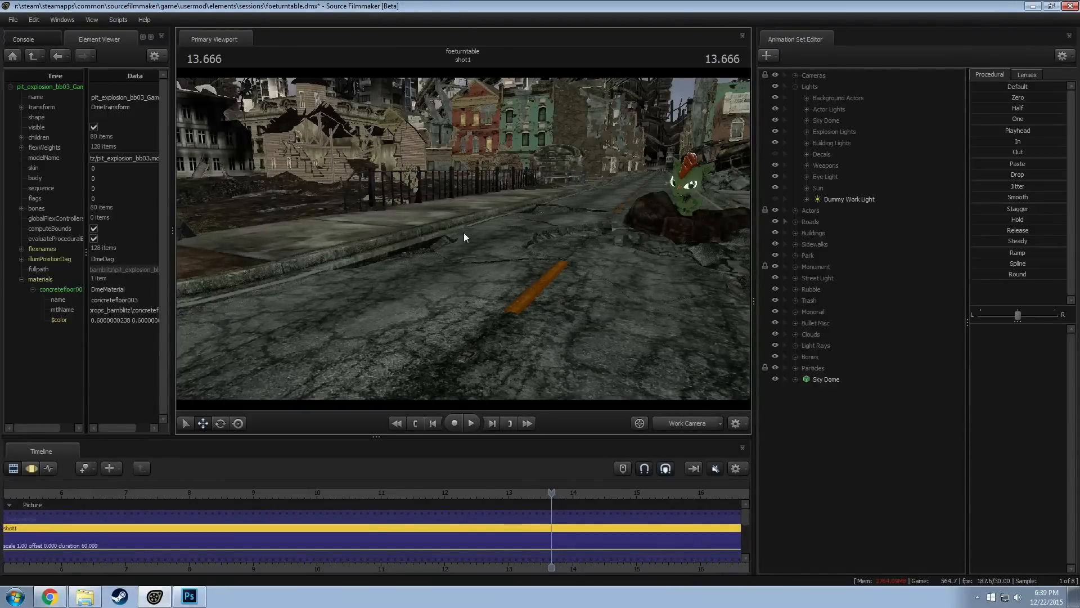
left_click_drag(464, 232, 485, 235)
key("F3")
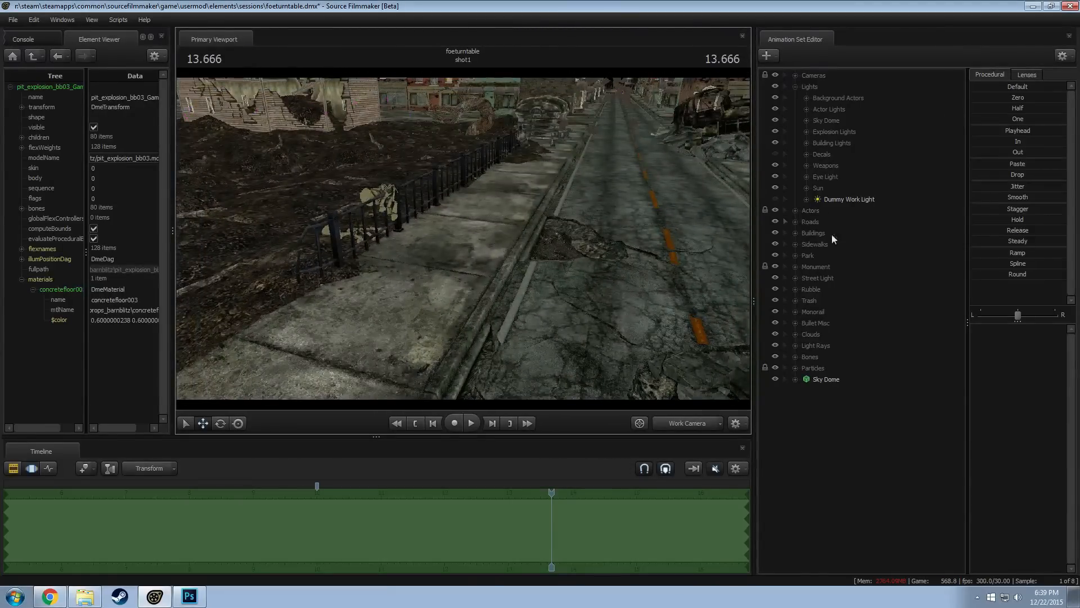
double_click(802, 244)
left_click(809, 266)
left_click(806, 266)
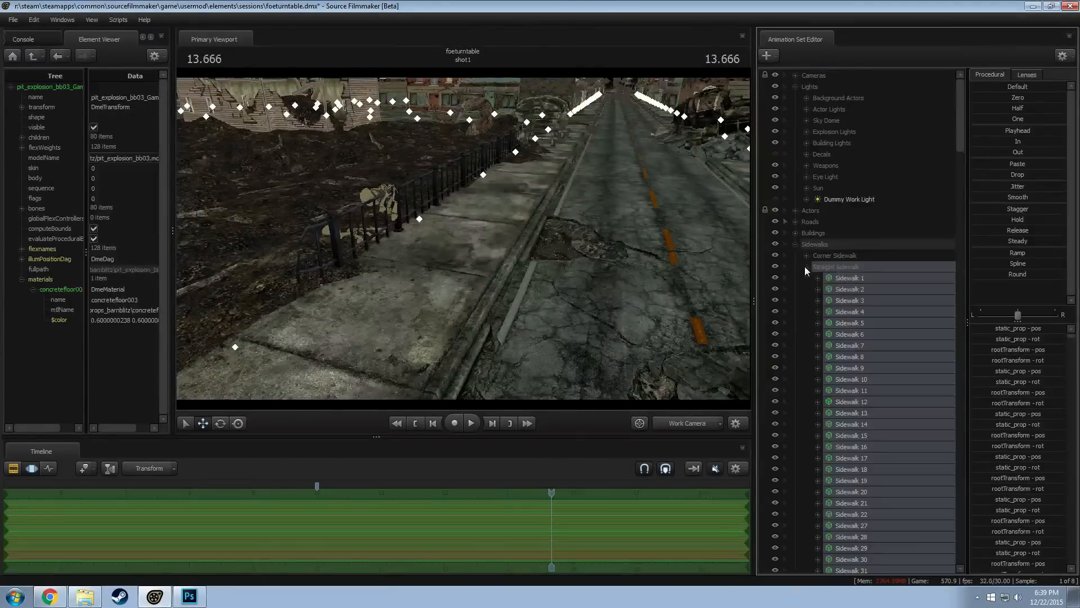
left_click(847, 301)
left_click(806, 266)
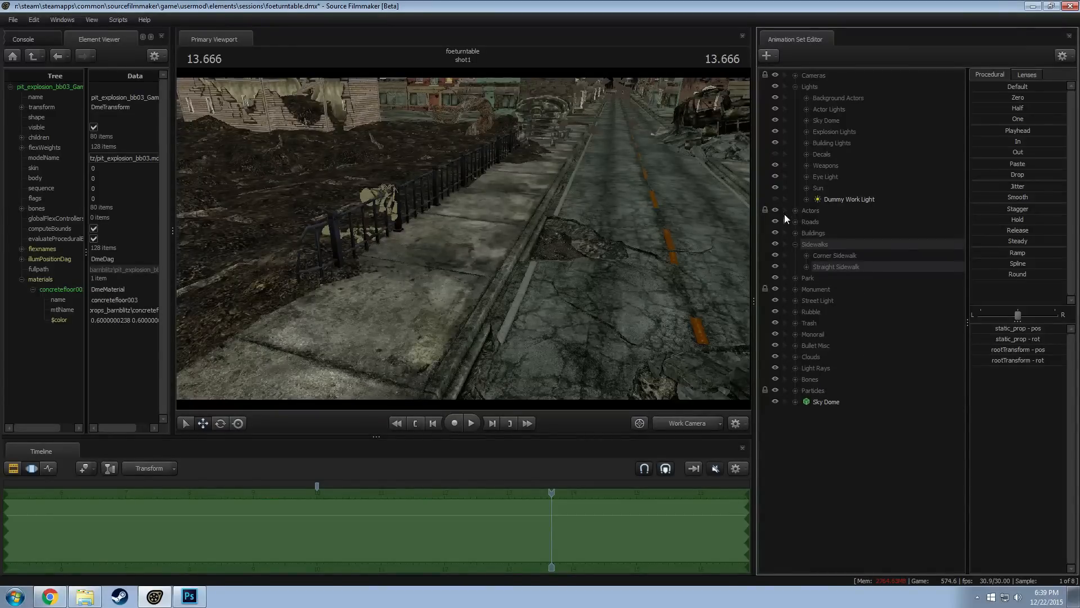
left_click(786, 244)
Pick the sidewalk segment beside the road hole at the park fence and hide it, Sidewalk 31, in the Straight Sidewalk group
mouse_move(541, 271)
left_mouse_down()
mouse_move(560, 332)
mouse_move(428, 321)
mouse_move(460, 232)
left_mouse_up()
left_click_drag(490, 190, 477, 197, "ctrl")
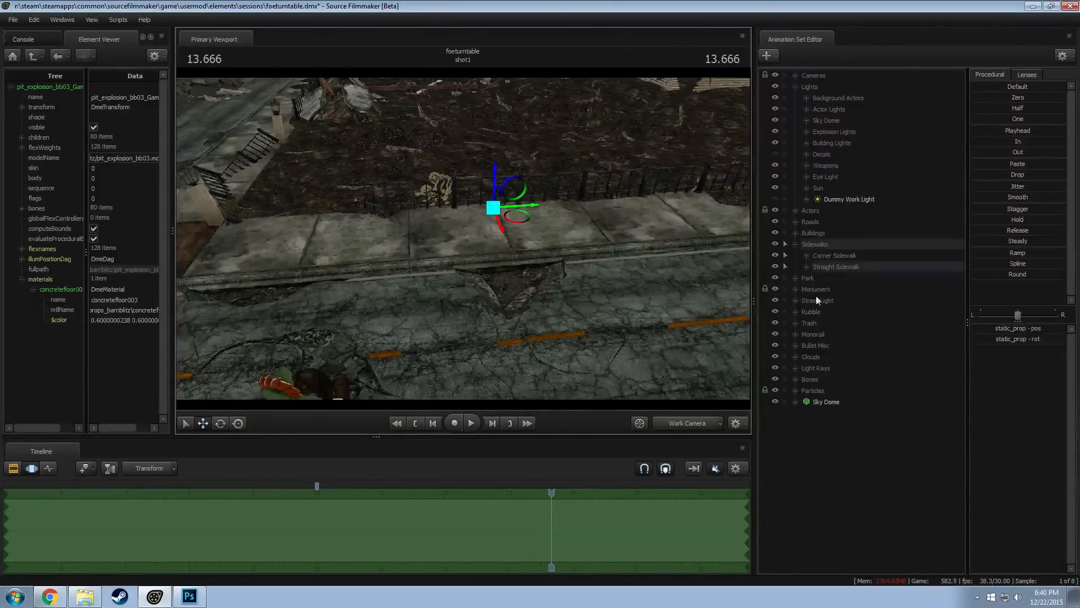
left_click(806, 266)
scroll(842, 326, "down", 7)
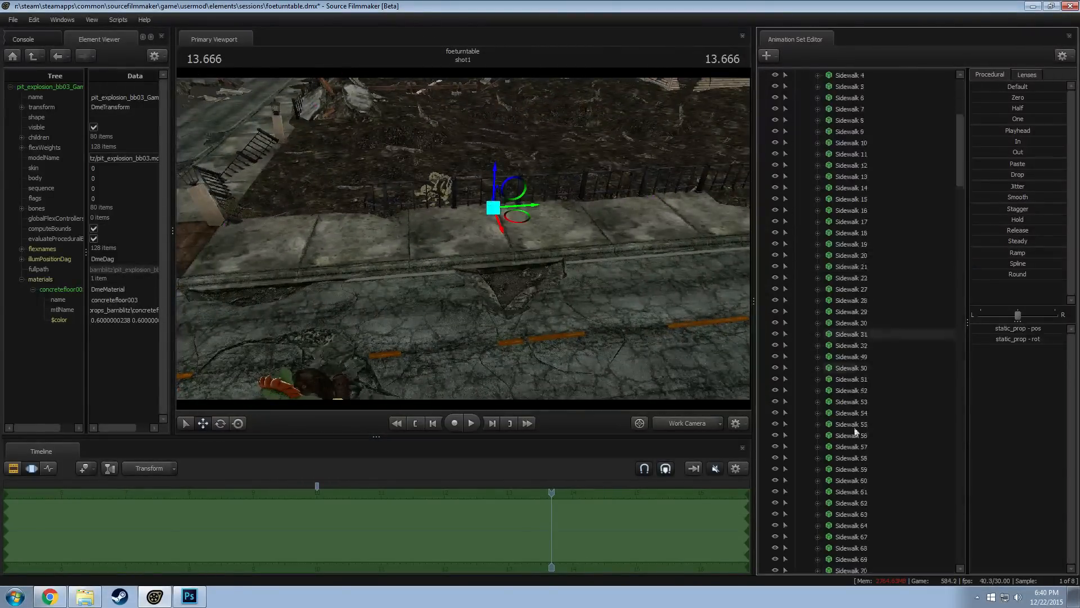
left_click(849, 334)
left_click(775, 334)
left_click_drag(663, 332, 689, 326)
left_click_drag(450, 264, 483, 248)
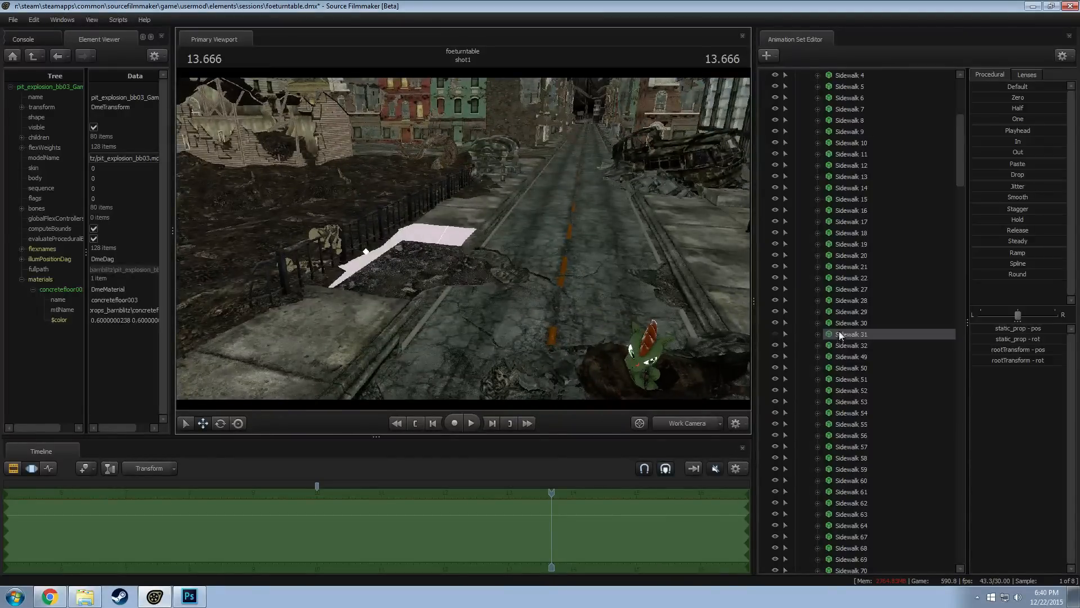
scroll(825, 330, "up", 7)
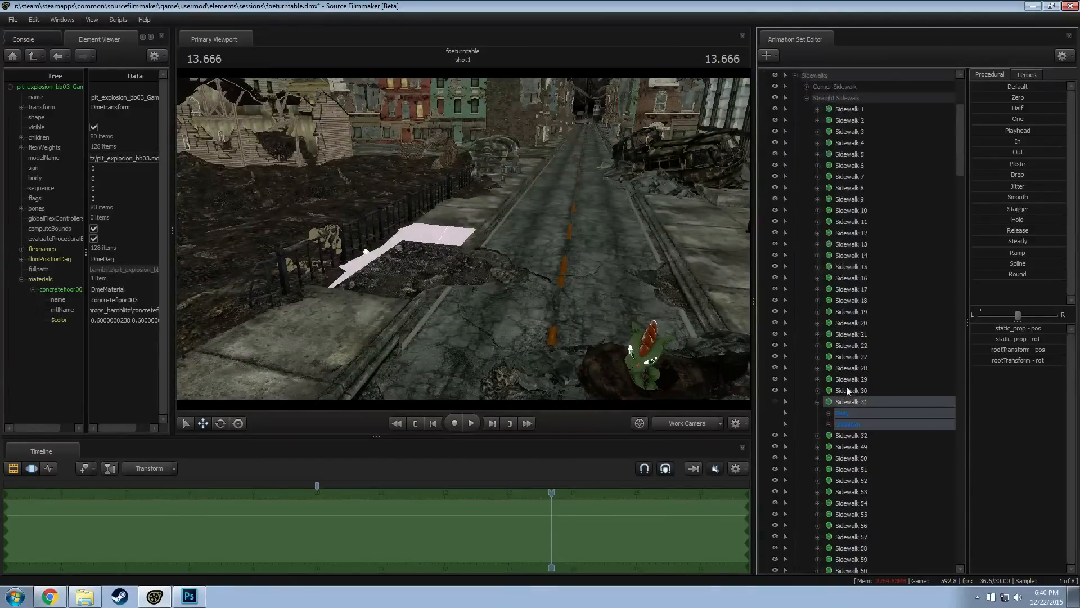
left_click(804, 266)
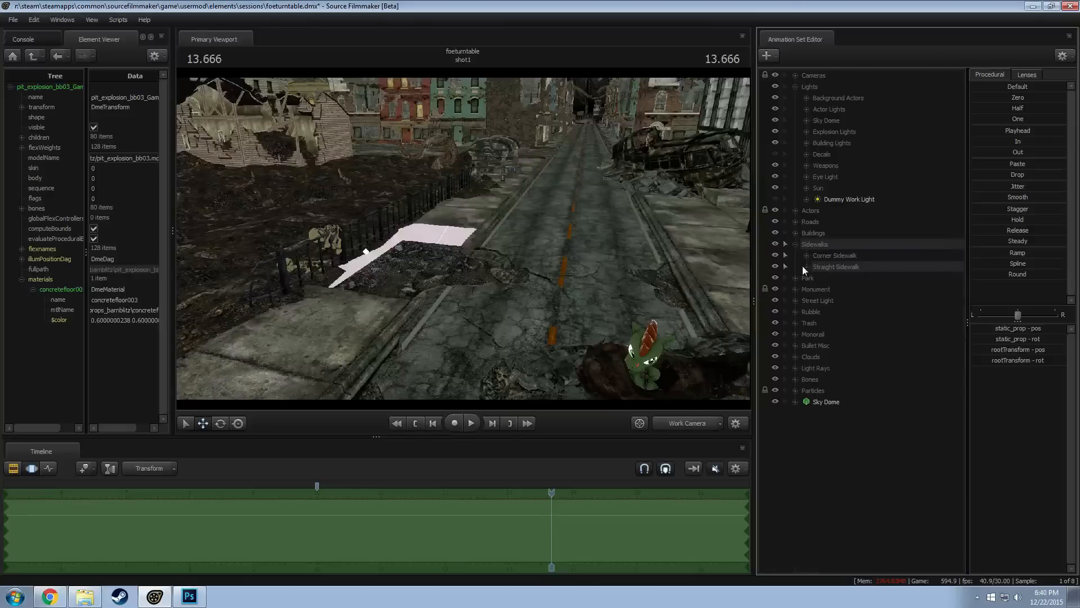
Check the gap left by the hidden sidewalk segment through camera1, and return to the work camera
left_click_drag(480, 284, 483, 270)
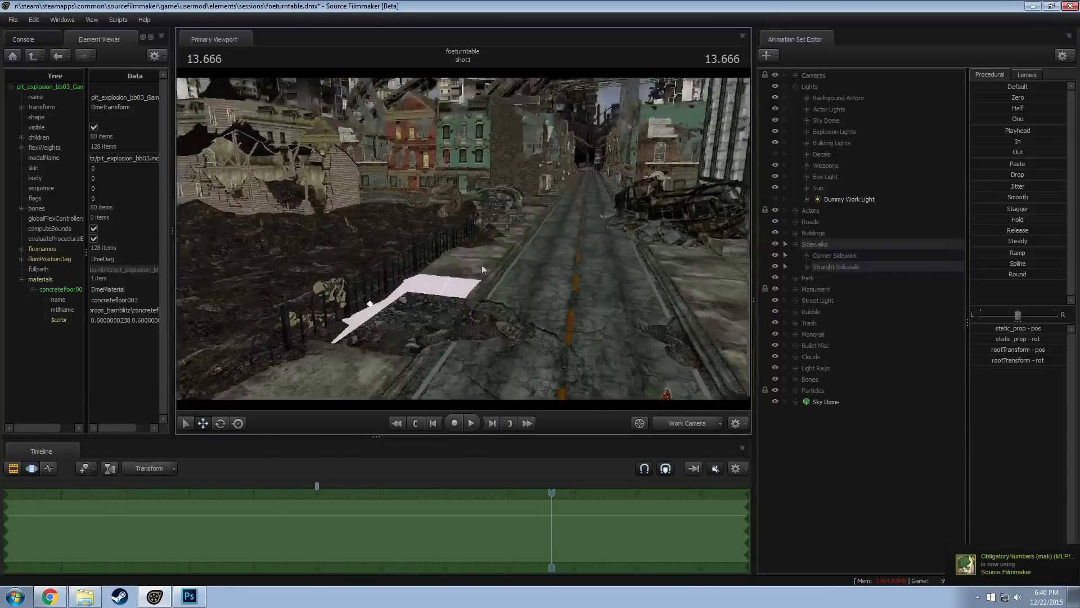
left_click(695, 424)
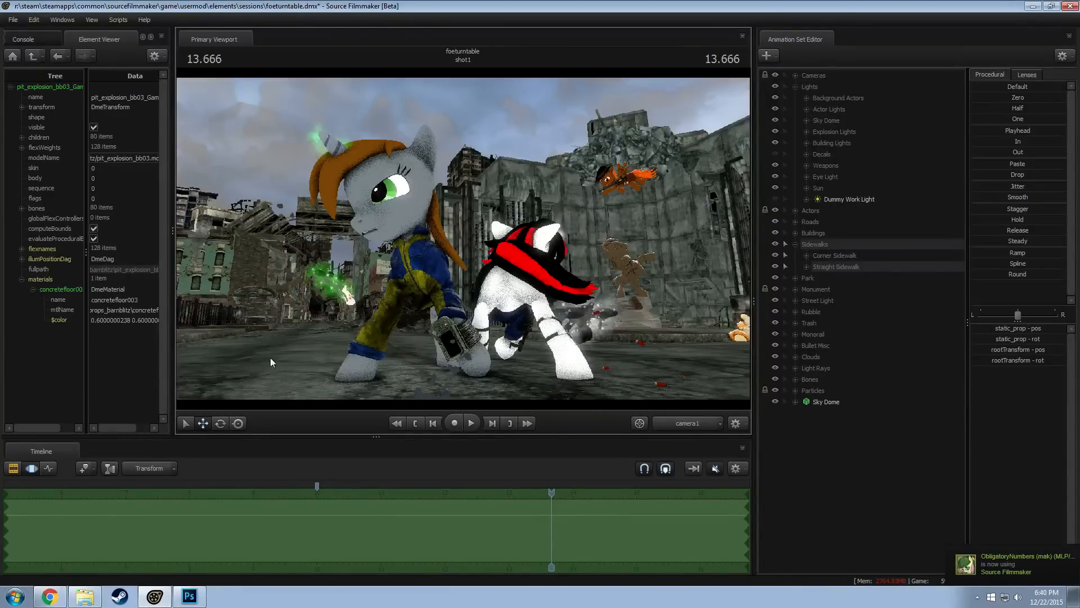
left_click(670, 425)
Pick the sidewalk segment between the gap and the corner, and select the static_prop control of Sidewalk 32
left_click_drag(450, 338, 413, 362)
left_click_drag(664, 332, 664, 295)
left_click(805, 268)
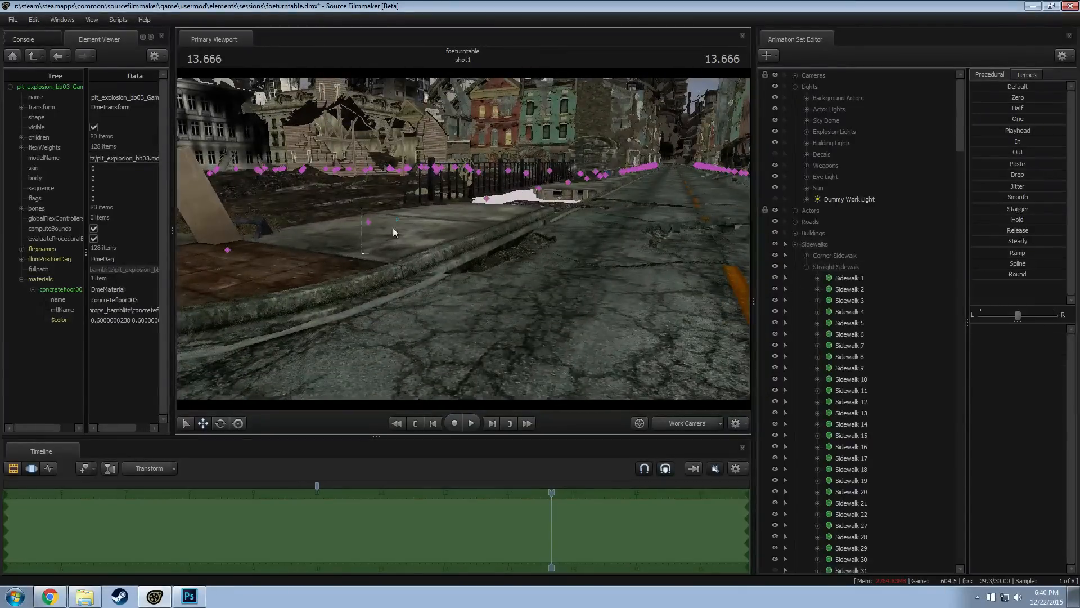
scroll(825, 291, "down", 6)
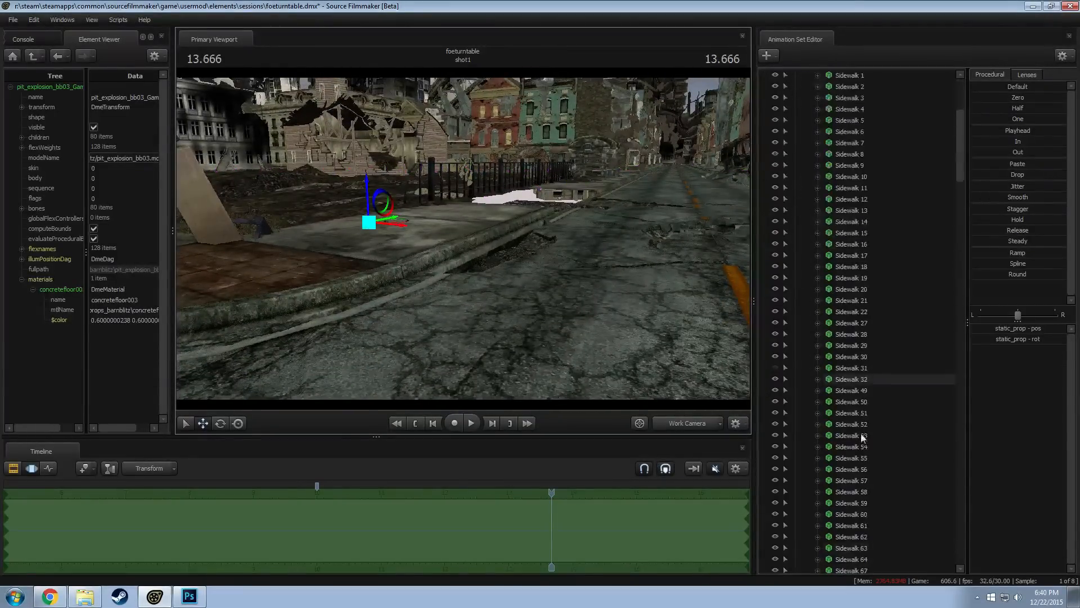
left_click(817, 379)
left_click(845, 383)
left_click(829, 402)
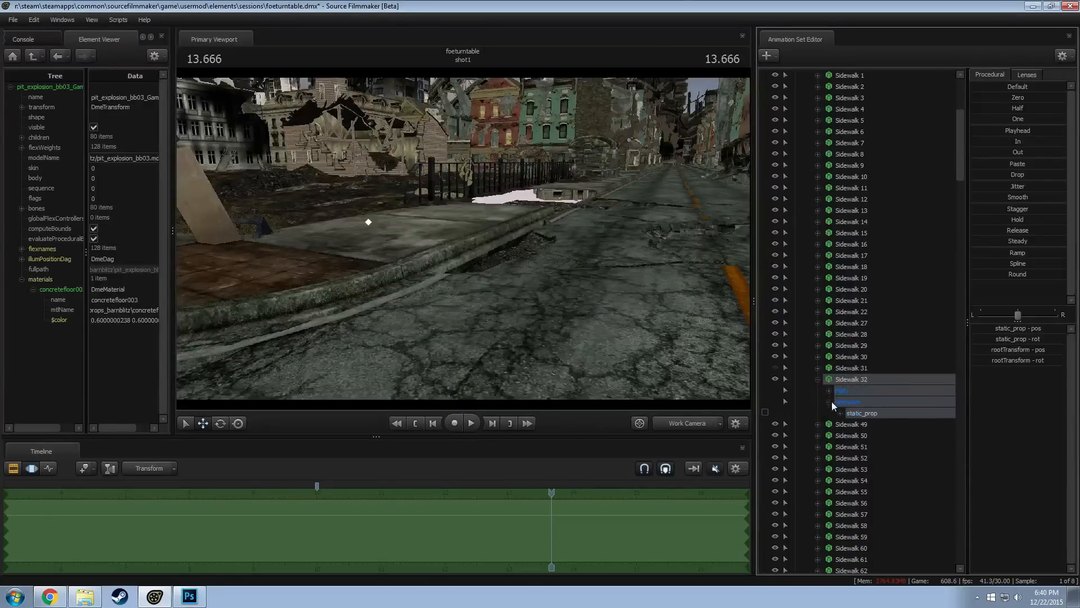
left_click(831, 401)
left_click(869, 414)
left_click(829, 401)
left_click(837, 394)
left_click(863, 410)
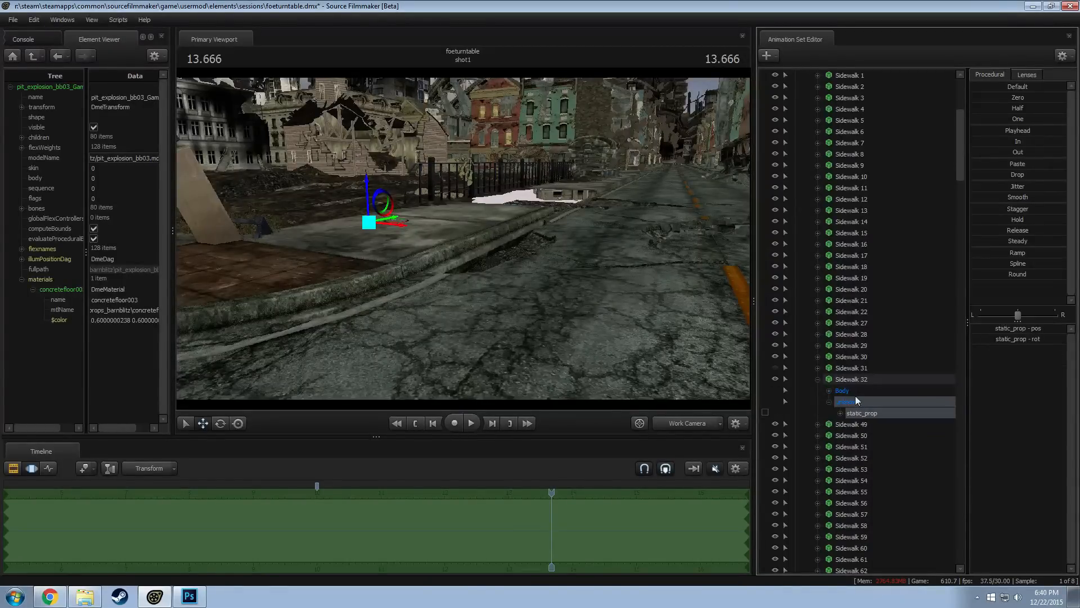
Select the Body controls of Sidewalk 32 and examine where their pivot lies relative to the crossroads and the whole set
left_click_drag(589, 256, 585, 304)
key("s")
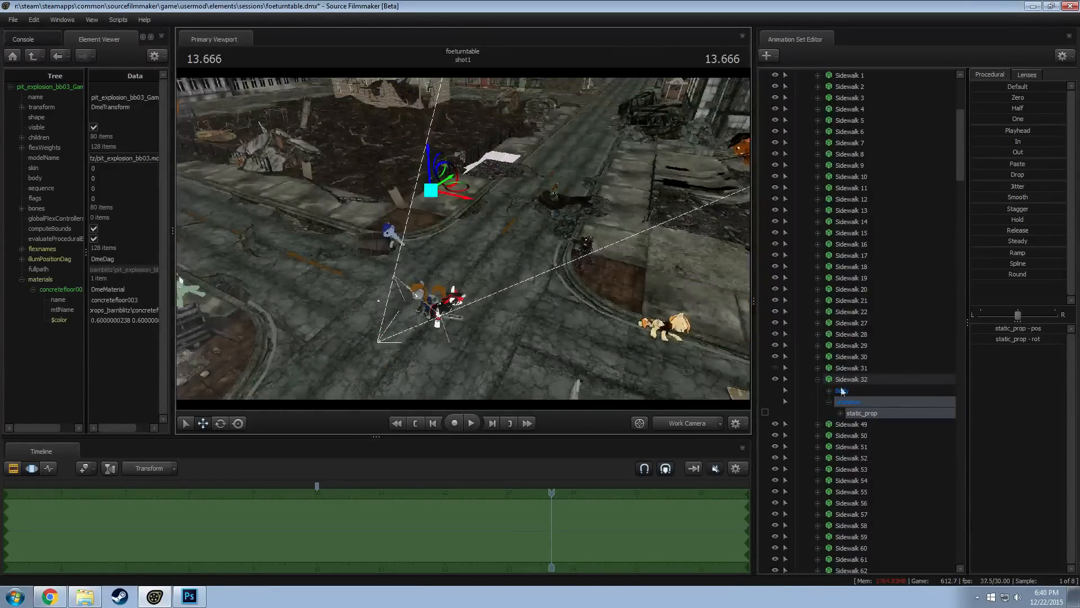
left_click(843, 391)
key("a")
left_click_drag(464, 239, 409, 276)
key("d")
key("z")
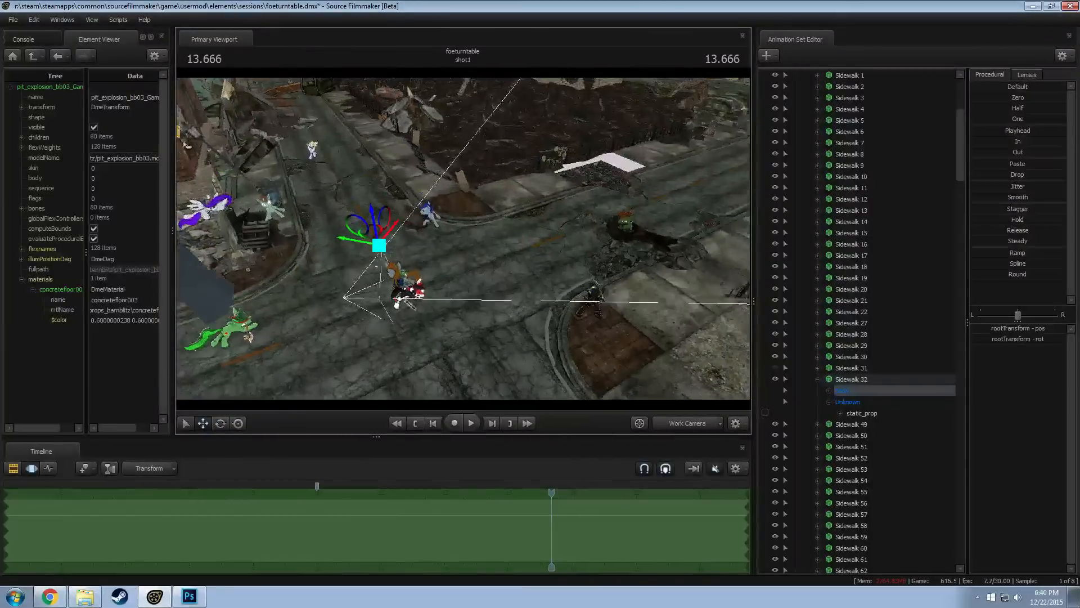
key("z")
left_click_drag(409, 238, 465, 243)
key("a")
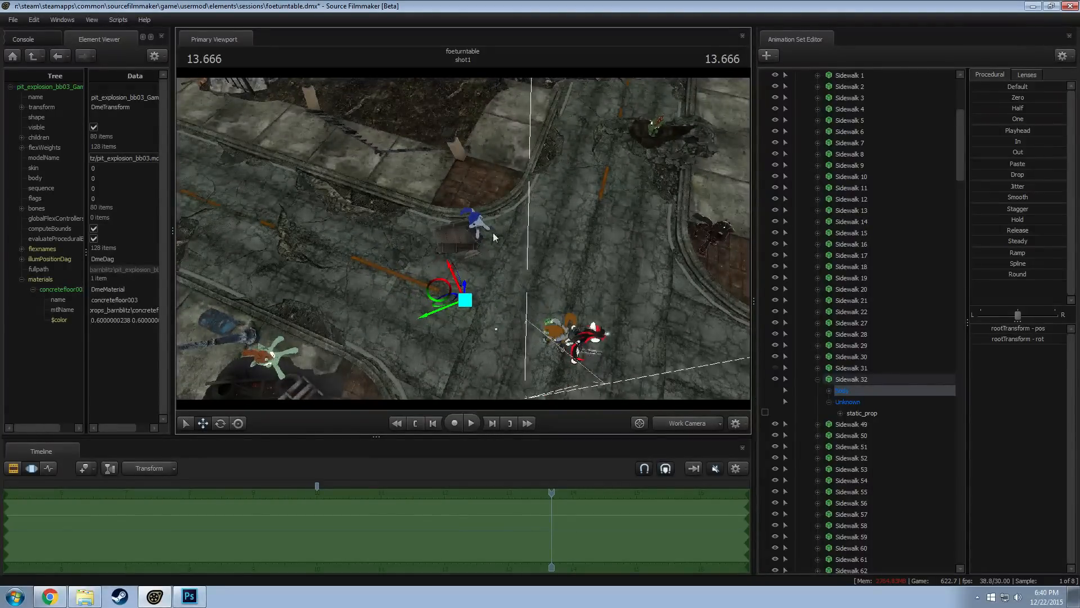
left_click_drag(514, 311, 463, 237)
right_click(463, 236)
key("s")
left_click_drag(531, 192, 463, 236)
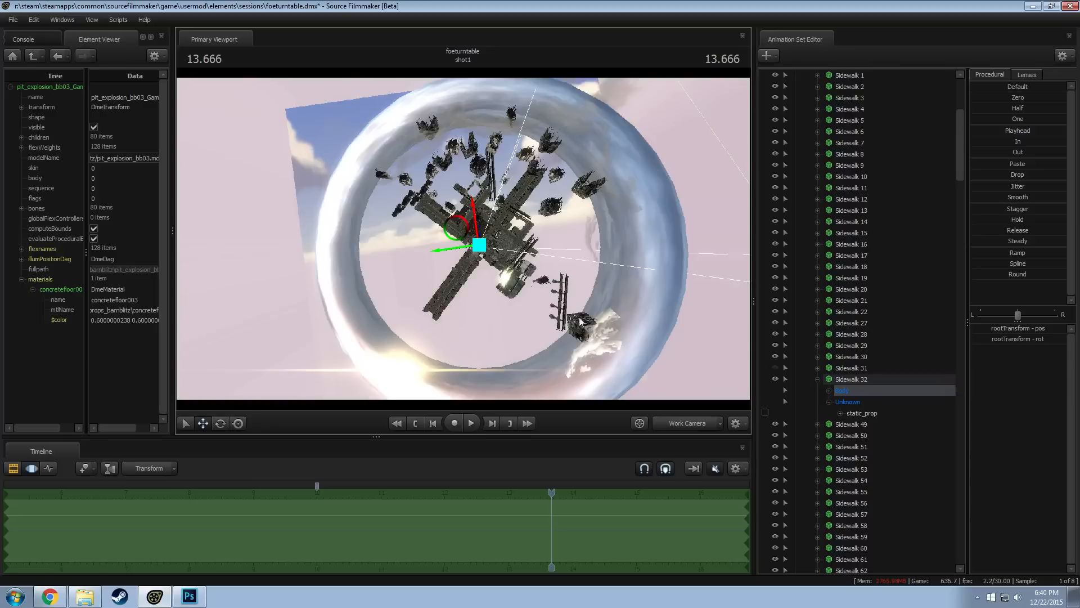
left_click_drag(548, 253, 446, 235, "alt")
key("w")
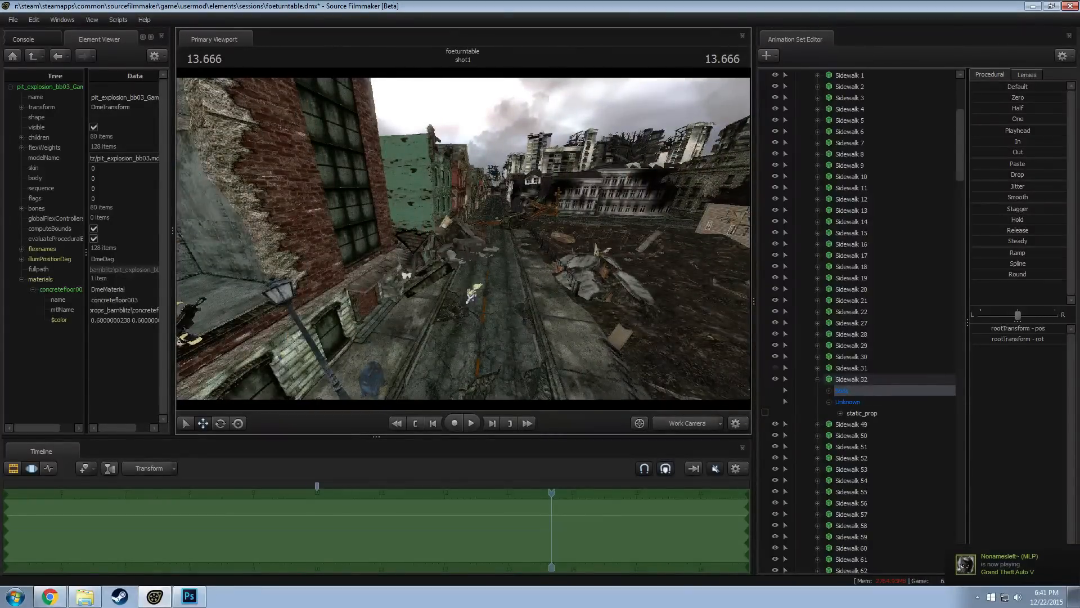
mouse_move(463, 239)
left_mouse_down()
mouse_move(501, 281)
mouse_move(614, 301)
mouse_move(627, 318)
mouse_move(464, 238)
left_mouse_up()
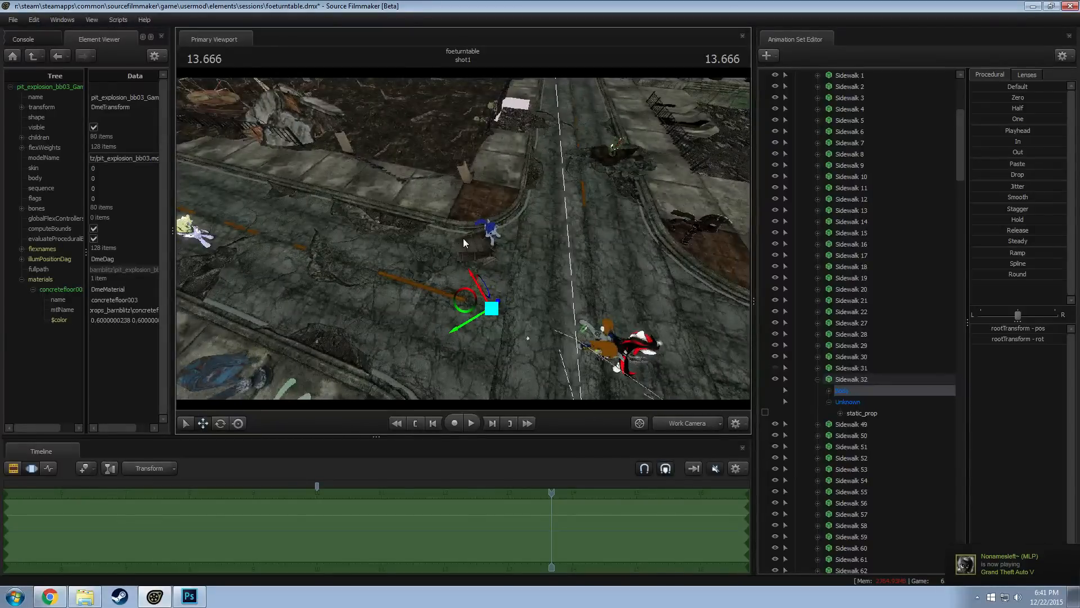
Rotate Sidewalk 32 slightly by its static_prop control, and check the segment through camera1
left_click(861, 413)
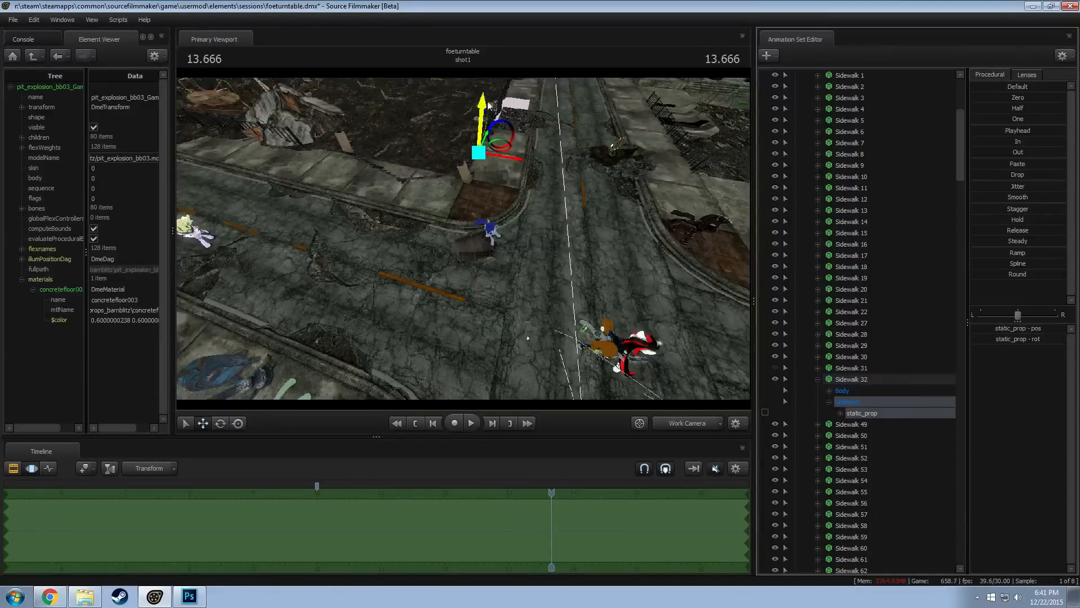
key("w")
left_click_drag(418, 250, 323, 162)
key("d")
key("e")
left_click_drag(488, 177, 493, 181)
left_click_drag(447, 238, 476, 239, "alt")
key("w")
left_click(681, 427)
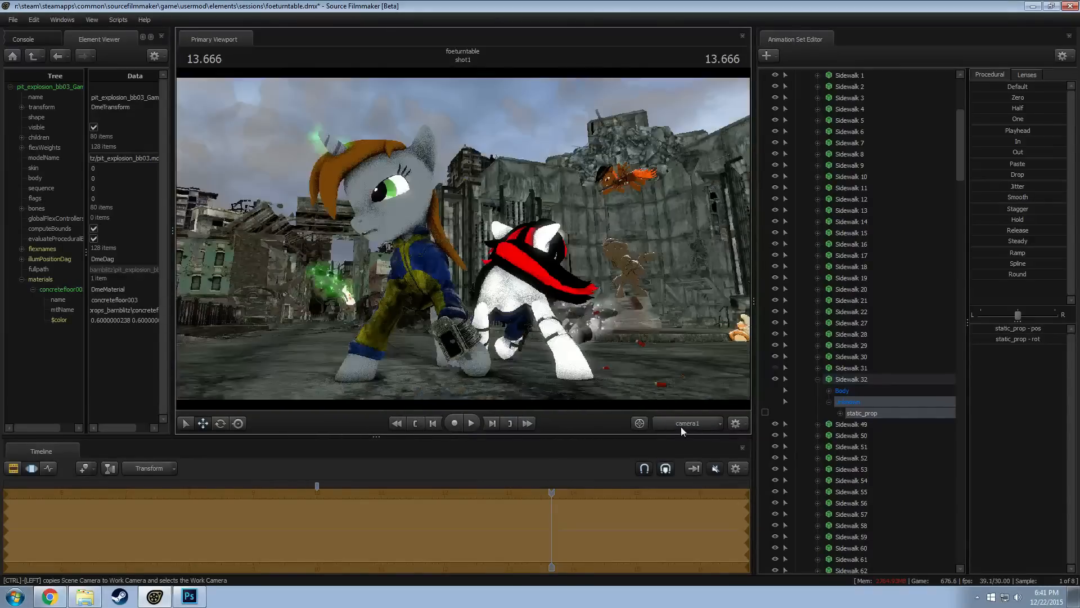
left_click(673, 419)
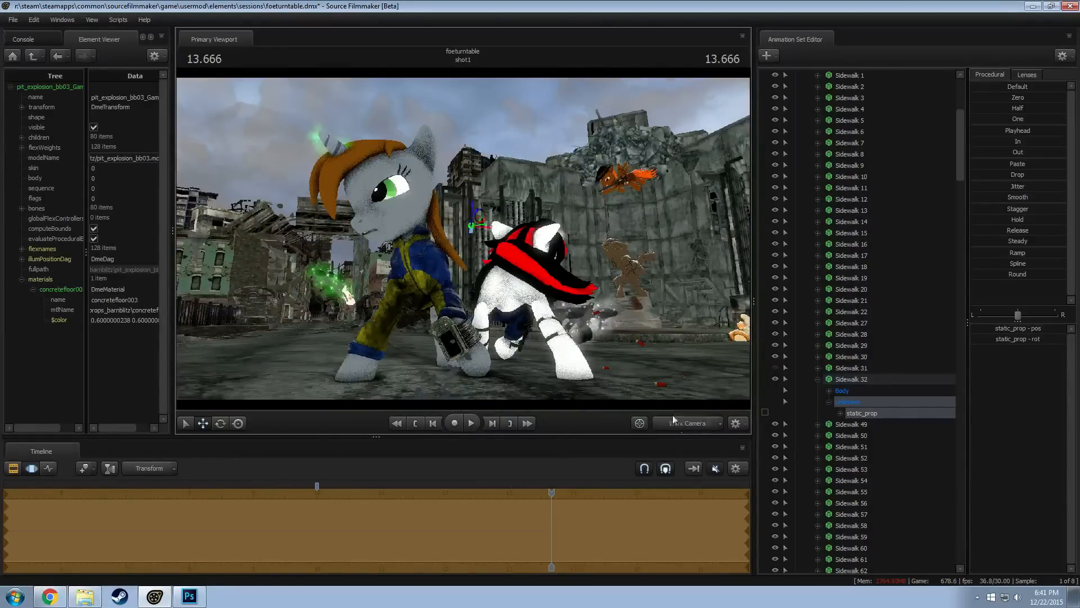
Select the static_prop control of Sidewalk 30 on the far side of the gap and rotate that segment slightly
left_click_drag(563, 281, 600, 290)
left_click_drag(498, 250, 477, 270)
left_click(818, 379)
left_click(455, 193, "ctrl")
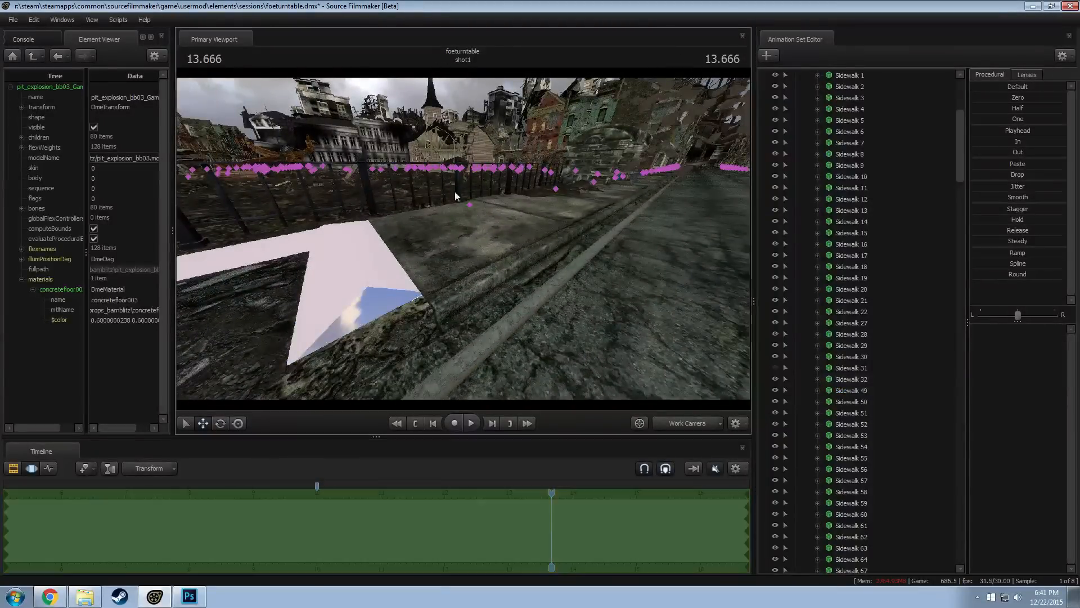
left_click(818, 357)
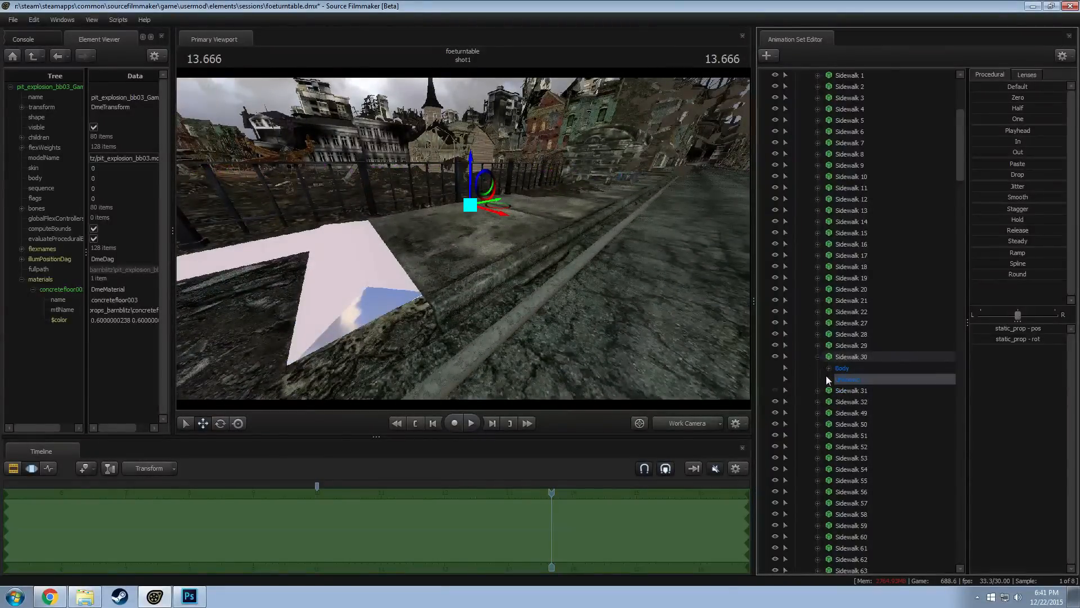
left_click(828, 379)
left_click_drag(484, 227, 476, 226, "alt")
key("e")
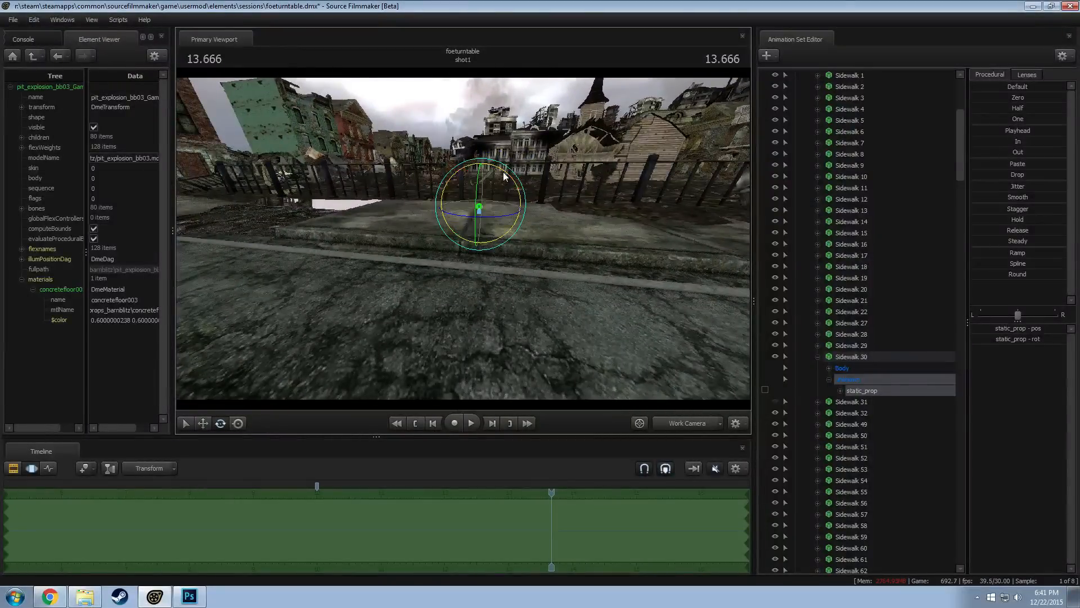
left_click_drag(502, 179, 504, 175)
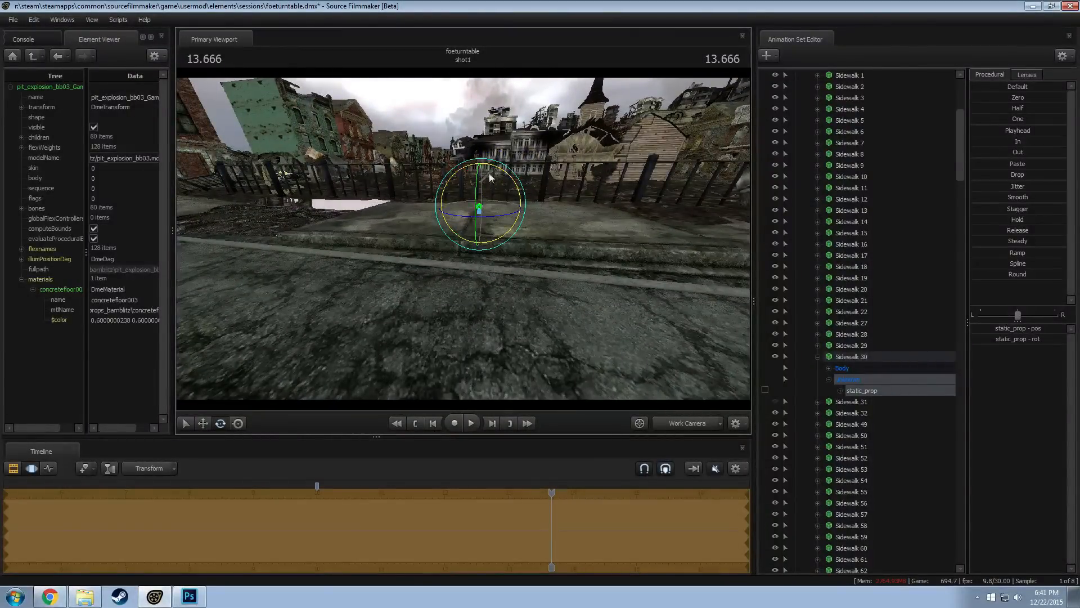
left_click_drag(657, 273, 624, 181, "alt")
left_click_drag(486, 225, 363, 263, "alt")
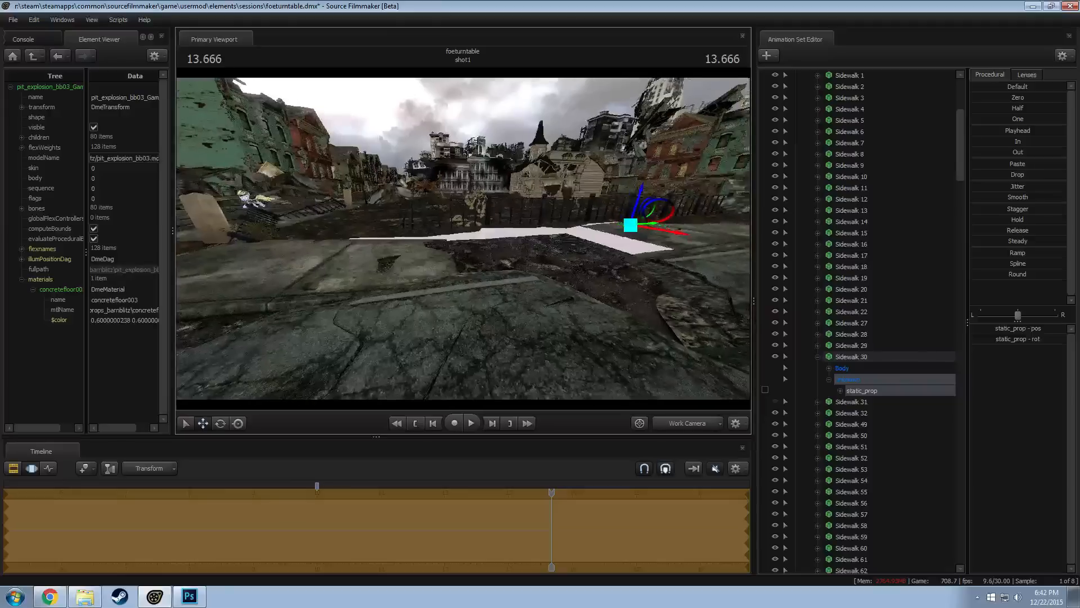
Collapse the Sidewalks group, start an animation set for a new model, and filter the model list by "rubble"
left_click(817, 357)
scroll(815, 241, "up", 5)
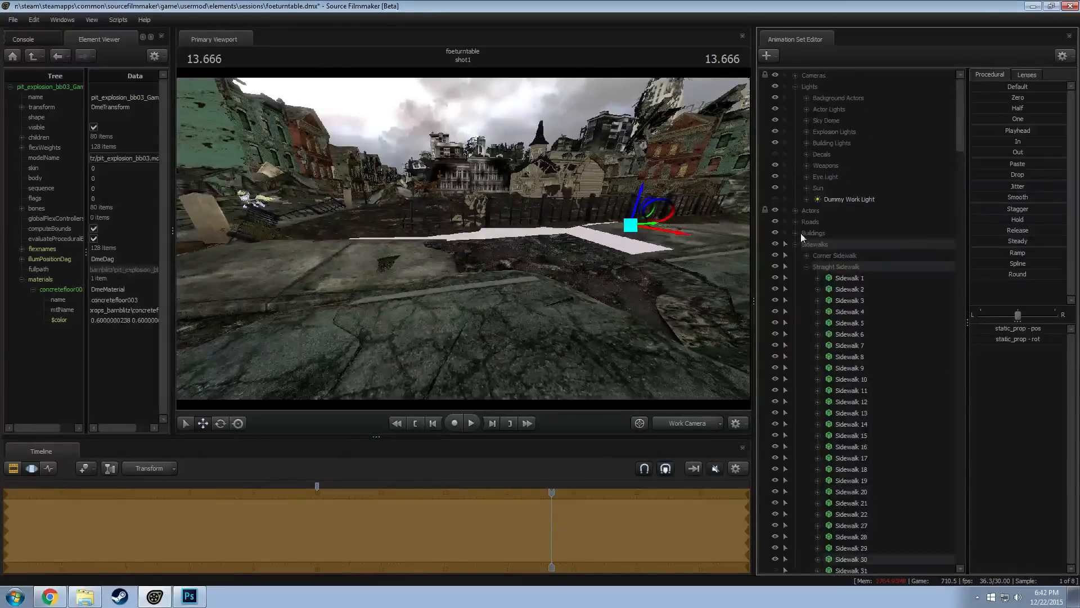
left_click(796, 244)
right_click(822, 448)
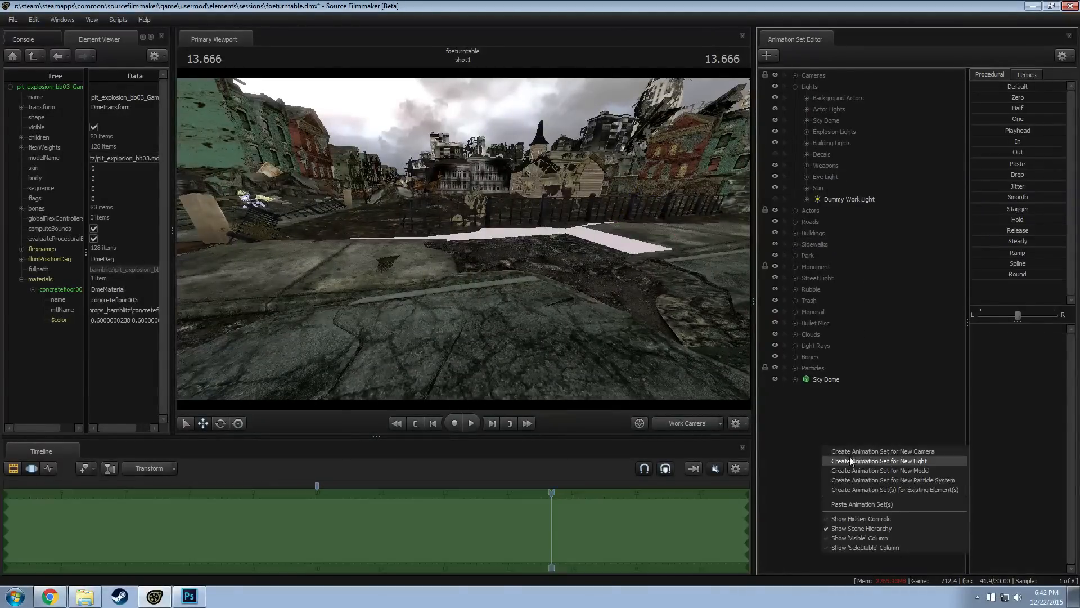
left_click(876, 473)
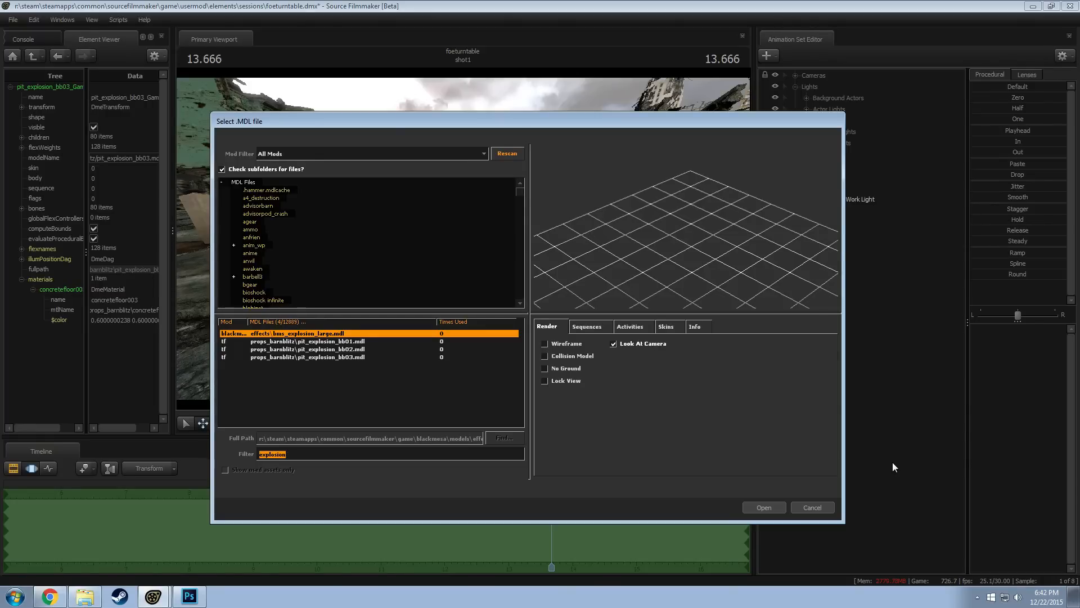
type("rubble")
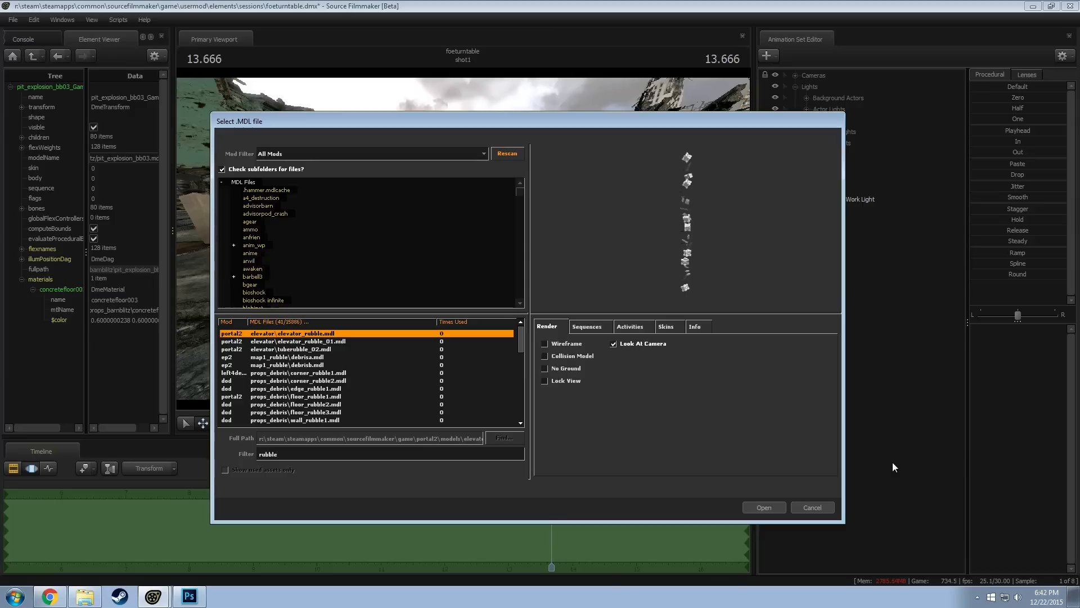
Preview the corner, edge and floor rubble models from props_debris
left_click(327, 373)
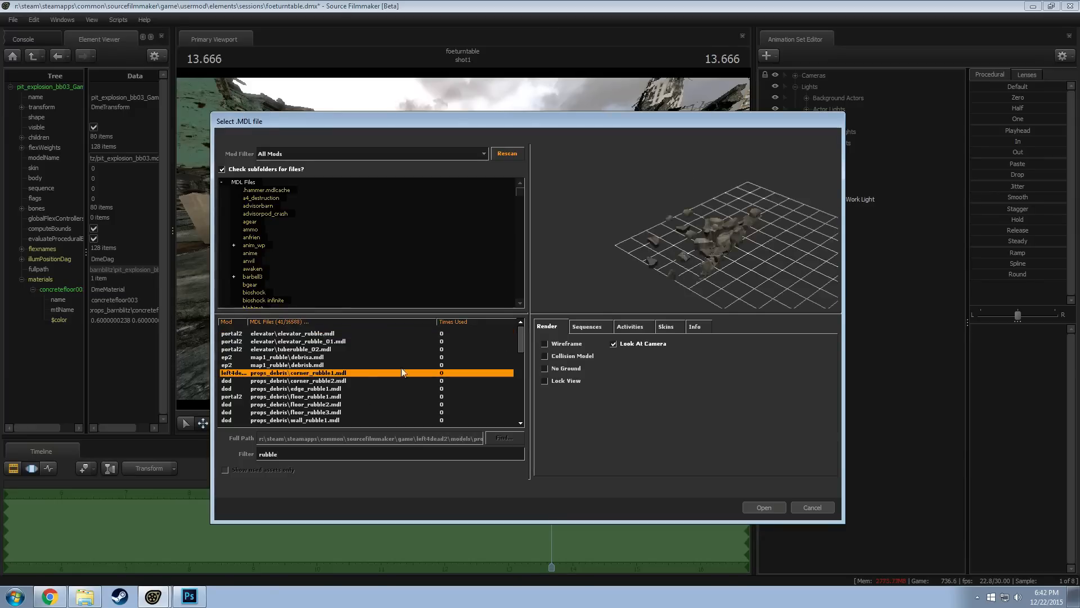
key("Down")
key("Up")
key("Down")
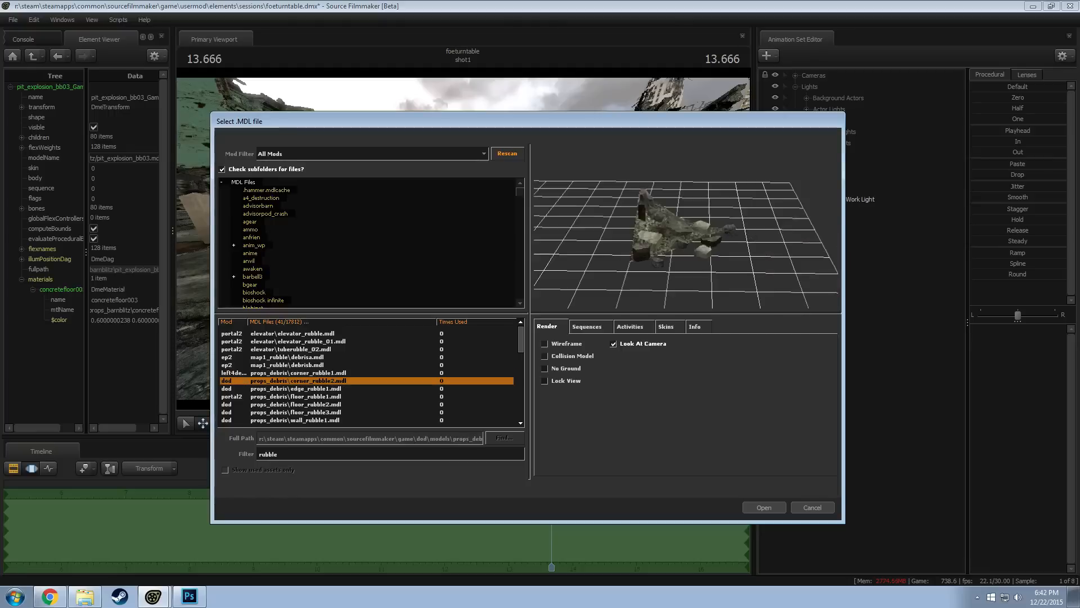
key("Down")
Preview the wall rubble models and the rubble models in props_destruction, including rubble_256_128_moss
key("Down")
key("Down")
key("Down")
key("Down")
key("Down")
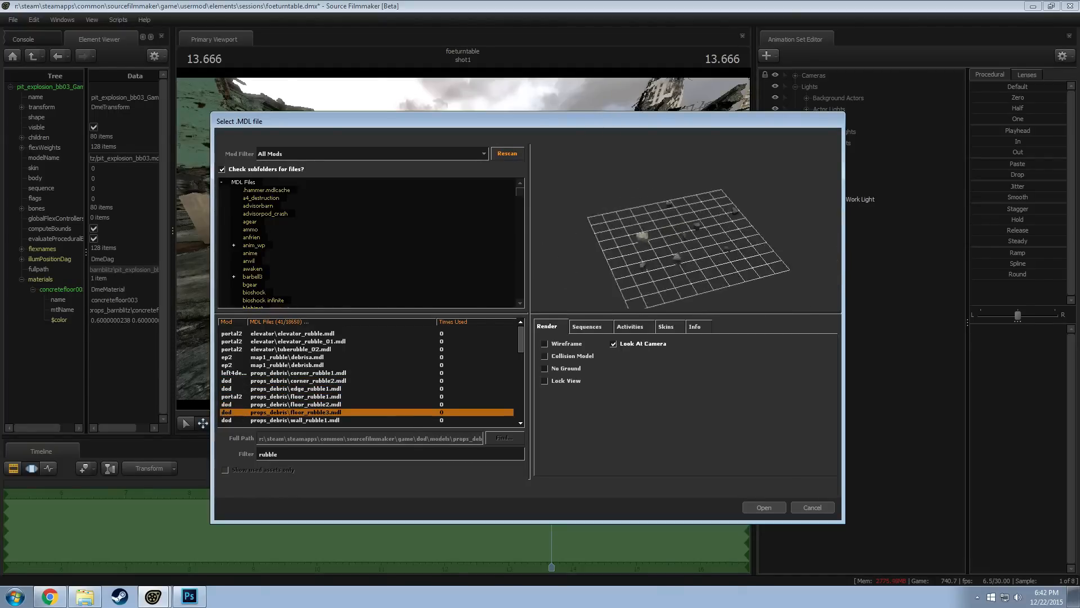
key("Up")
mouse_move(679, 244)
left_mouse_down()
mouse_move(680, 217)
mouse_move(675, 232)
left_mouse_up()
key("Down")
key("Down")
key("Down")
key("Down")
key("Down")
key("Down")
key("Down")
key("Down")
key("Down")
key("Up")
key("Down")
key("Down")
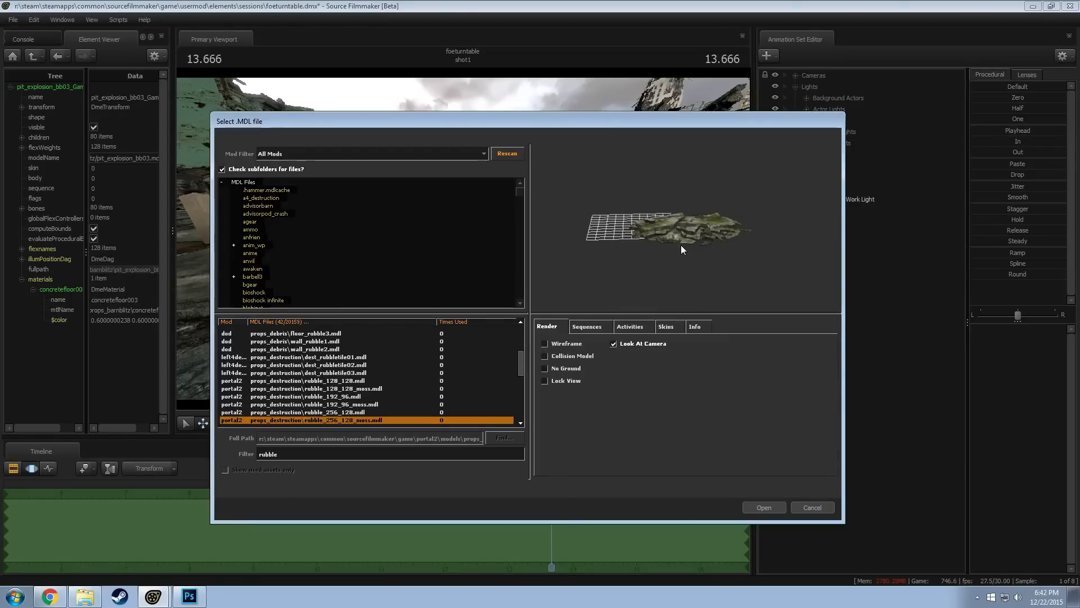
Compare the neighbouring props_destruction rubble models and add rubble_256_128.mdl to the scene
key("Down")
key("Down")
key("Up")
key("Up")
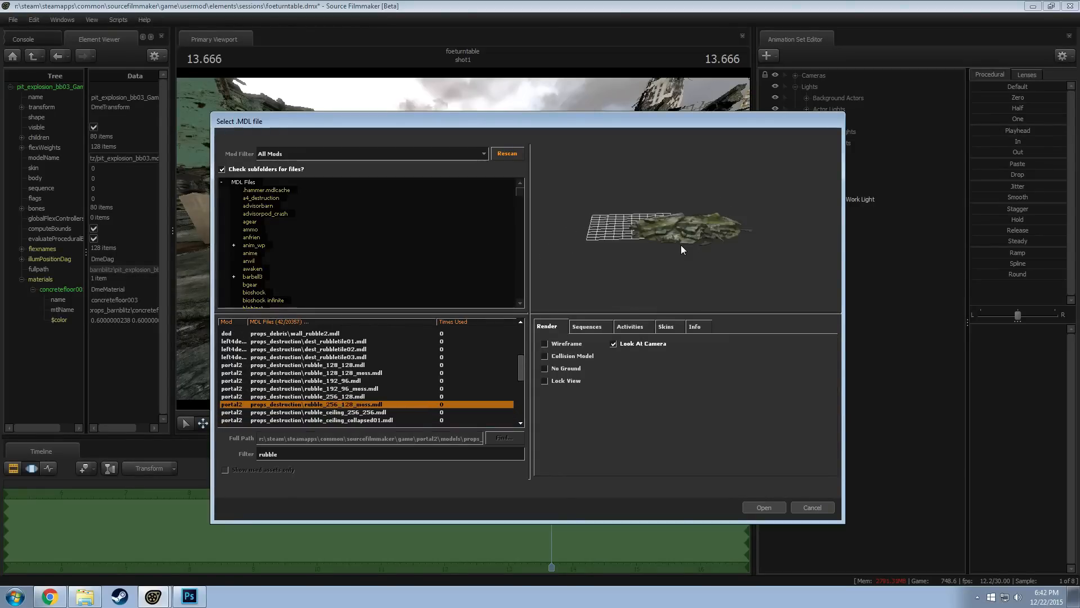
key("Down")
key("Down")
key("Down")
key("Up")
key("Up")
key("Up")
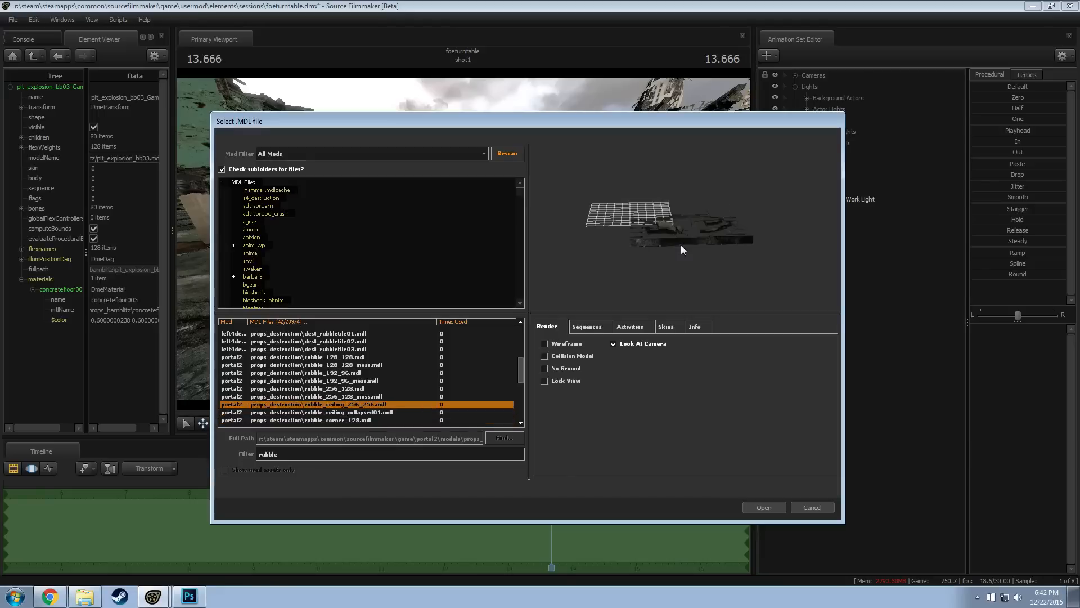
key("Up")
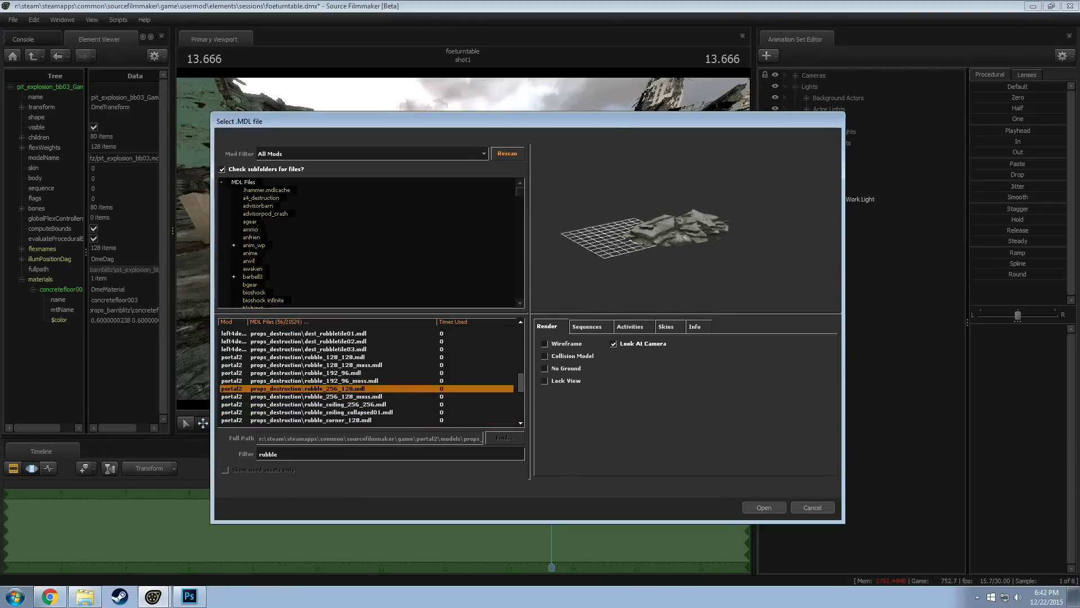
left_click(764, 507)
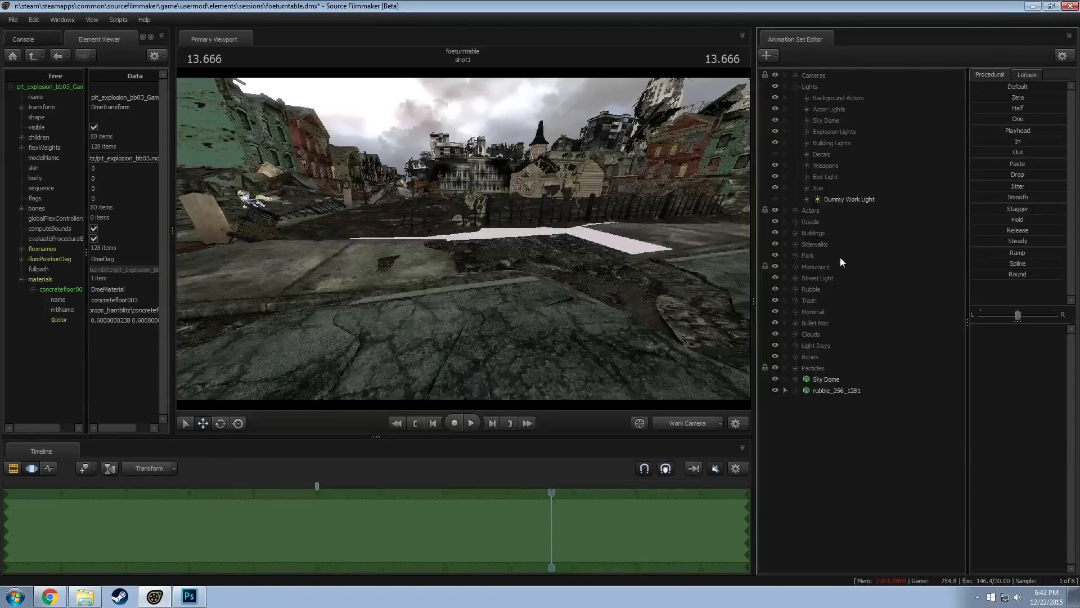
Move the new rubble model from the crossroads toward the damaged sidewalk by the park and adjust its rotation
left_click_drag(608, 282, 462, 239)
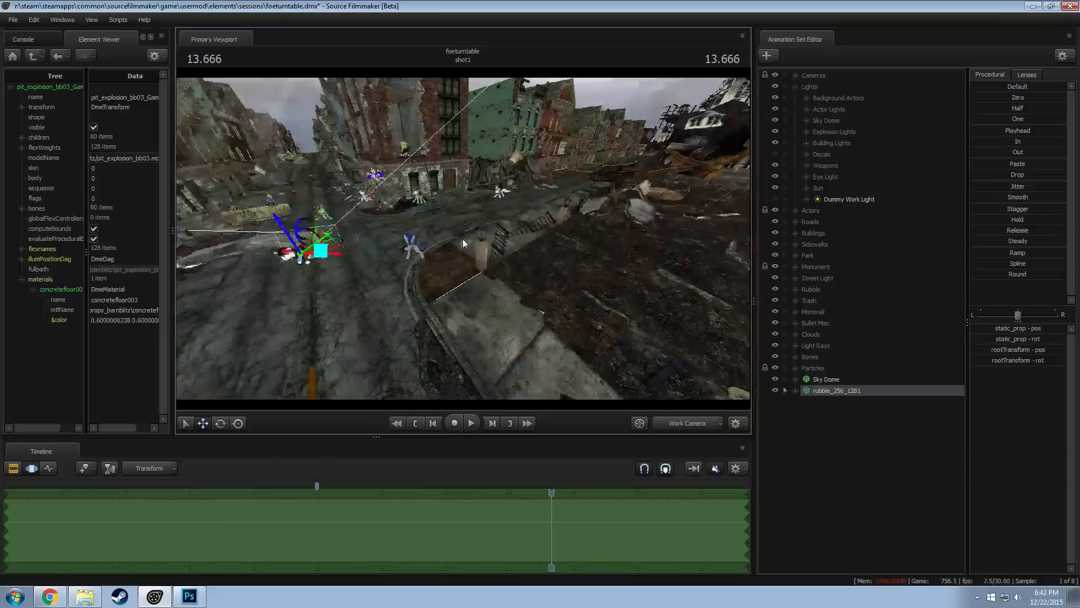
key("F2")
key("F3")
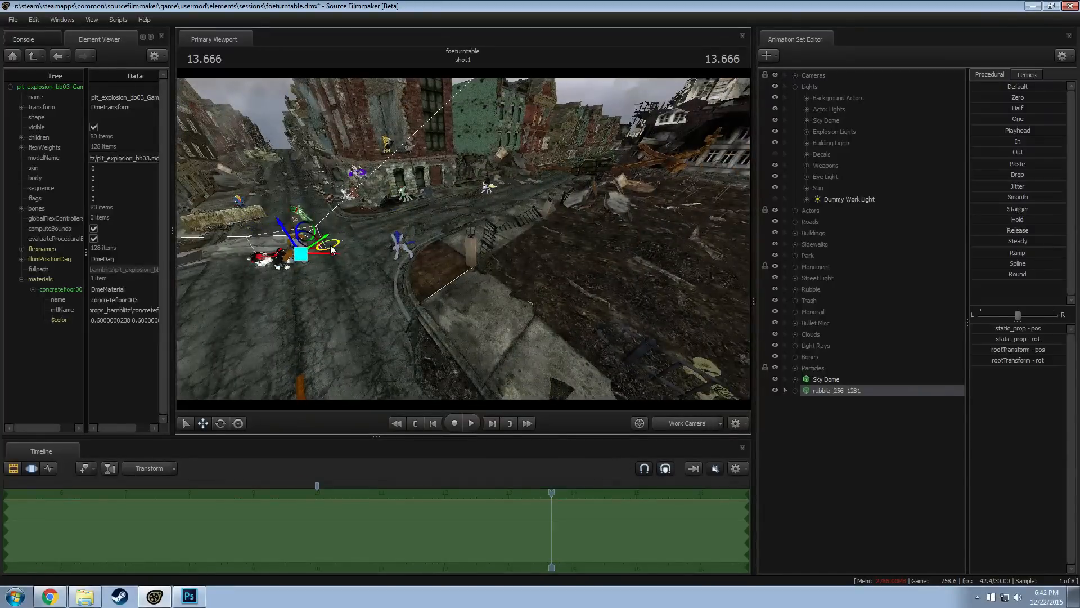
left_click_drag(332, 249, 506, 129)
key("e")
left_click_drag(463, 238, 436, 247)
left_click_drag(436, 247, 463, 242, "alt")
Move the rubble up to the park fence beside the missing sidewalk segment
key("w")
left_click_drag(380, 239, 366, 206, "alt")
left_click_drag(366, 206, 462, 241, "alt")
key("e")
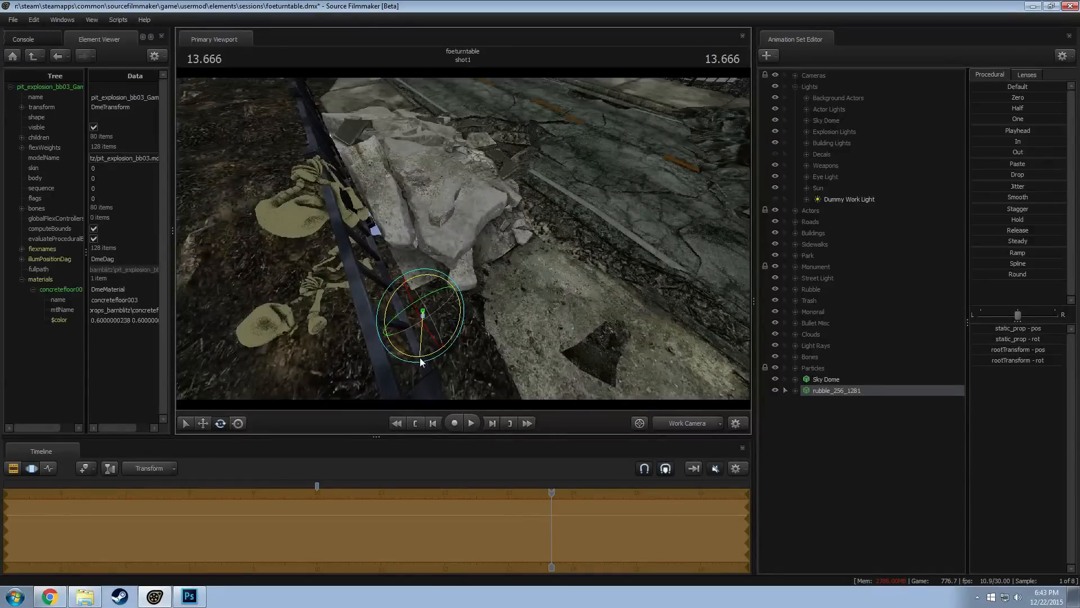
key("w")
left_click_drag(392, 331, 282, 267)
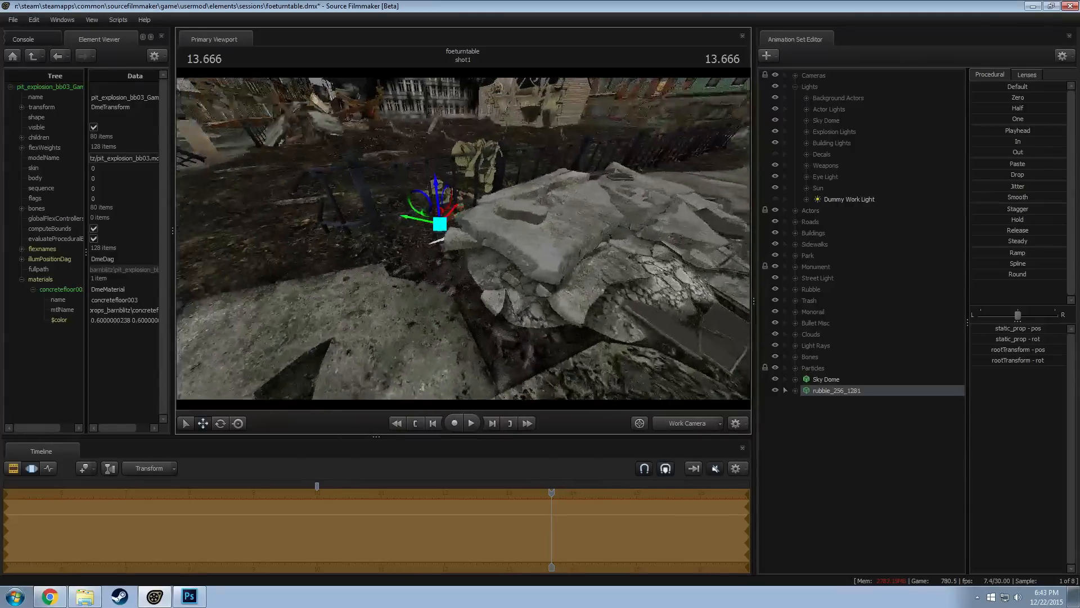
Shift the rubble along the fence so it lies in the sidewalk gap, checking its fit from several sides
left_click_drag(506, 241, 509, 241)
left_click_drag(441, 205, 468, 240)
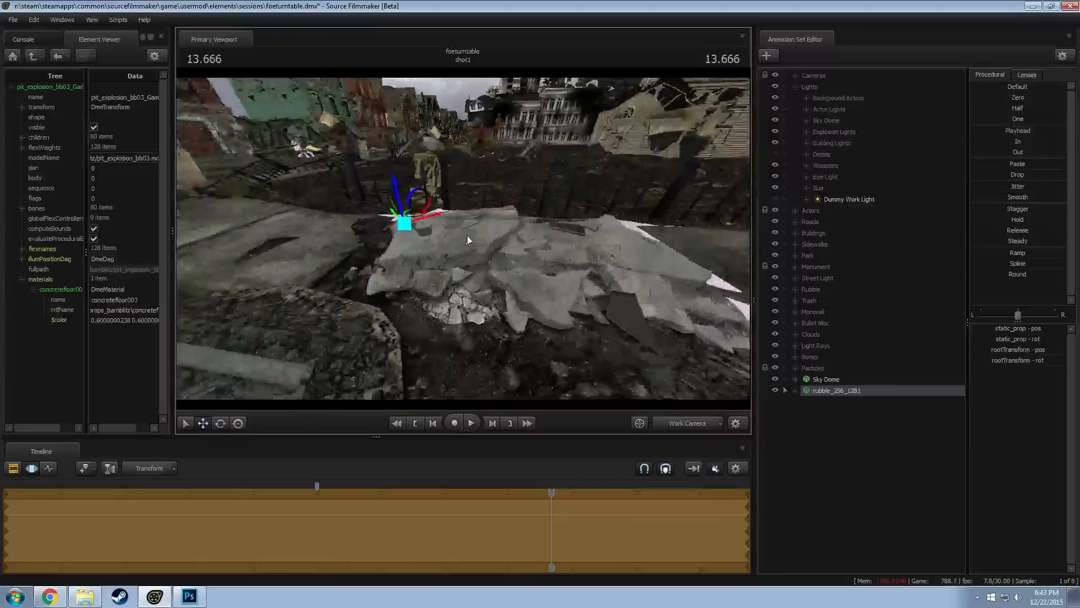
left_click_drag(414, 218, 511, 234)
left_click_drag(602, 278, 591, 301, "alt")
mouse_move(463, 238)
left_mouse_down("alt")
mouse_move(453, 209)
mouse_move(461, 245)
left_mouse_up("alt")
Fine-tune the rubble's position in the sidewalk gap and inspect it against the fence and street
key("e")
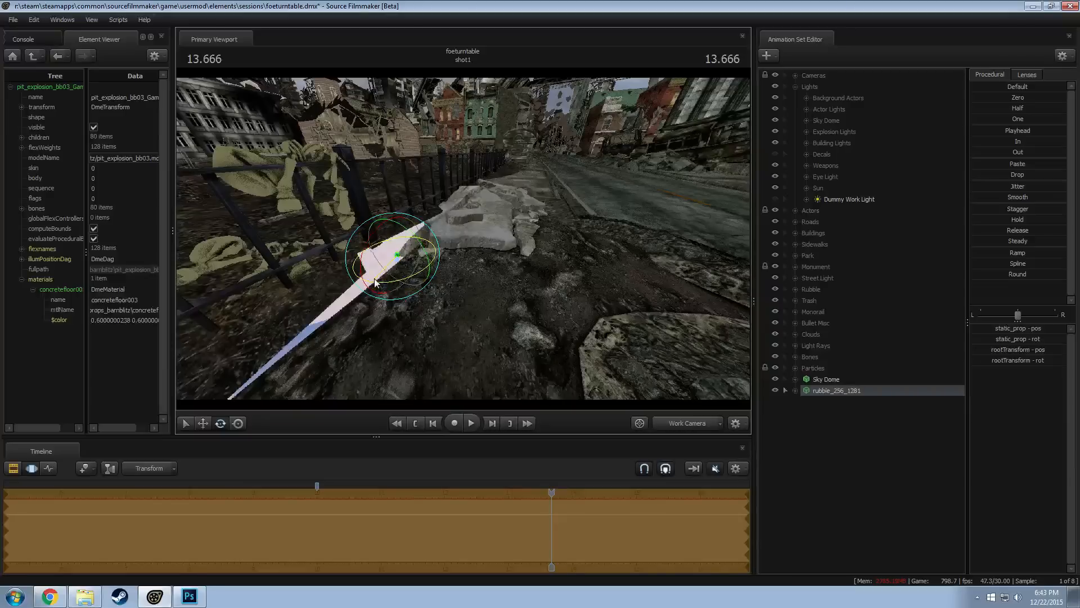
key("w")
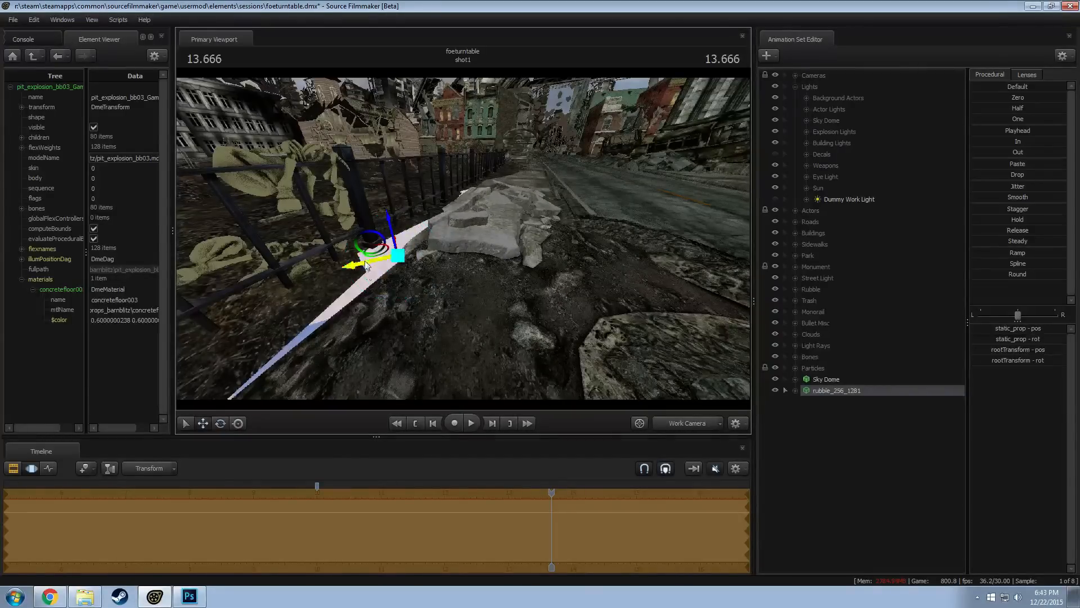
mouse_move(385, 251)
left_mouse_down()
mouse_move(382, 241)
mouse_move(343, 241)
mouse_move(494, 194)
mouse_move(514, 215)
mouse_move(463, 242)
mouse_move(470, 270)
mouse_move(444, 225)
mouse_move(456, 230)
mouse_move(393, 228)
mouse_move(467, 229)
mouse_move(463, 241)
mouse_move(495, 234)
mouse_move(345, 228)
mouse_move(484, 254)
mouse_move(386, 268)
left_mouse_up()
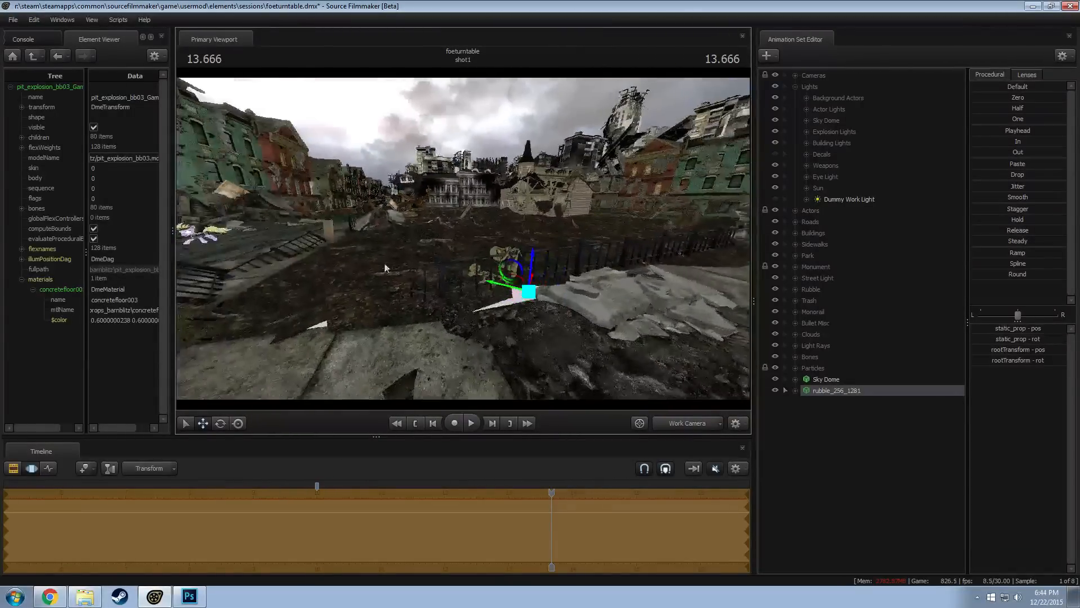
left_click_drag(463, 238, 523, 257)
left_click_drag(468, 237, 495, 219)
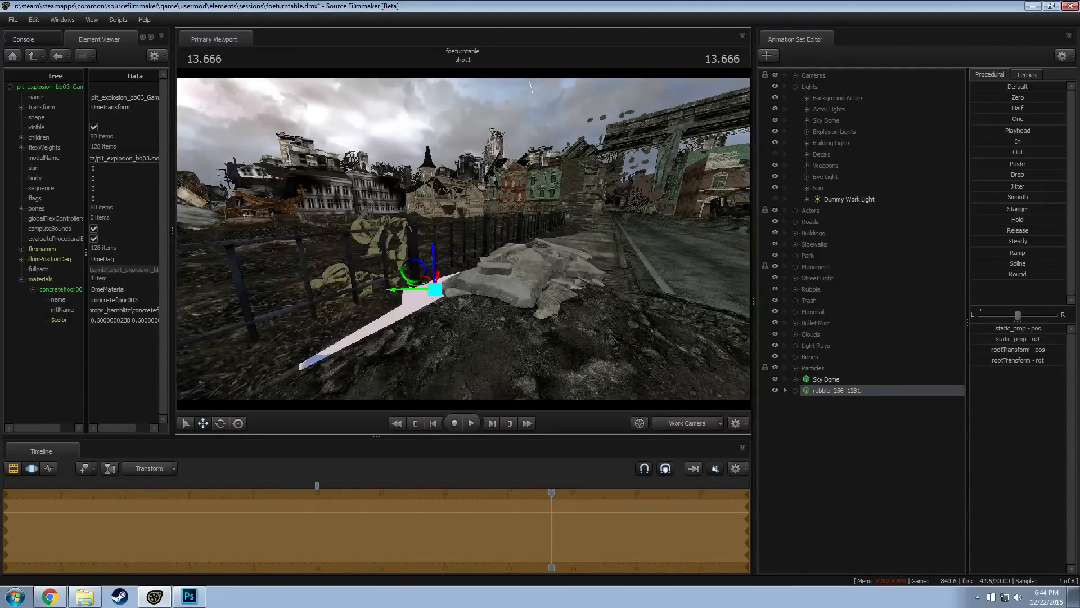
Add override materials to the rubble_256_1281 model and show the model in the Element Viewer
left_click_drag(534, 248, 536, 259)
left_click(830, 381)
right_click(818, 390)
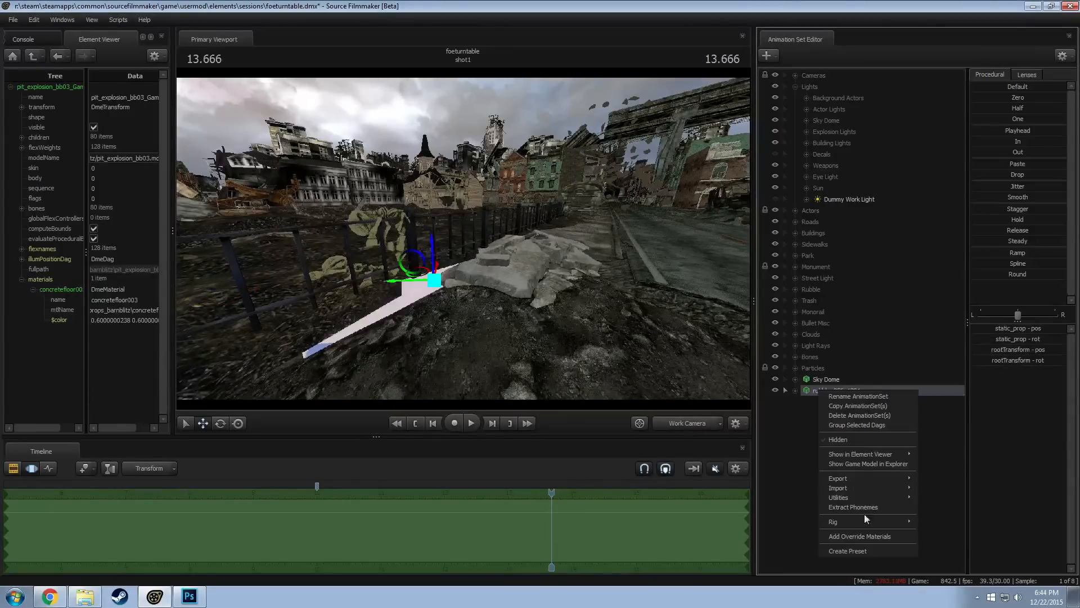
left_click(865, 538)
right_click(837, 398)
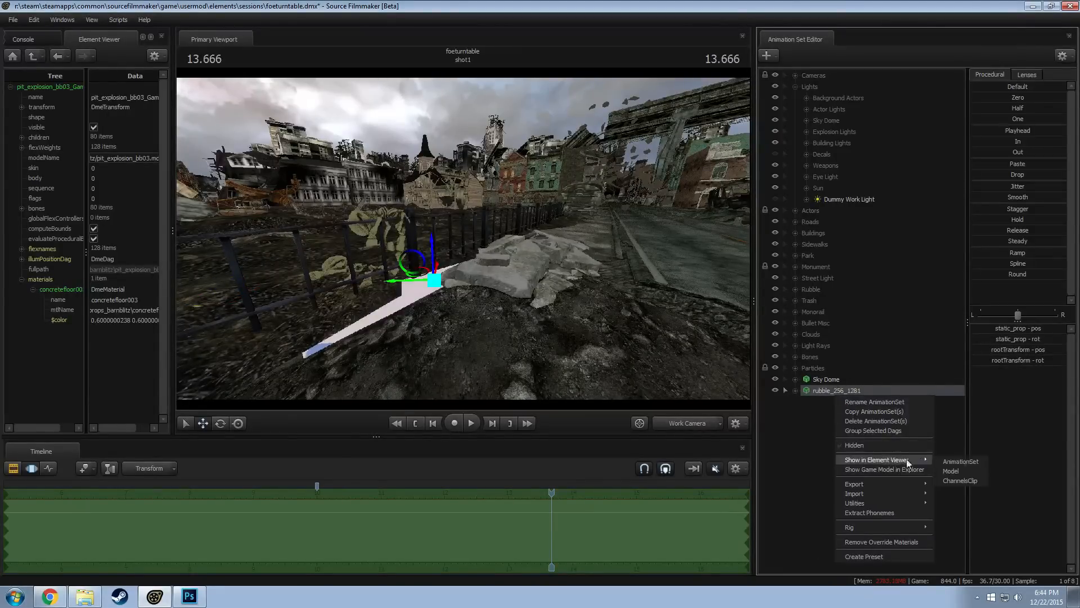
left_click(947, 472)
Add a vector3 attribute named $color to the rubble model's rubble_floor_01 material
left_click_drag(253, 264, 254, 271)
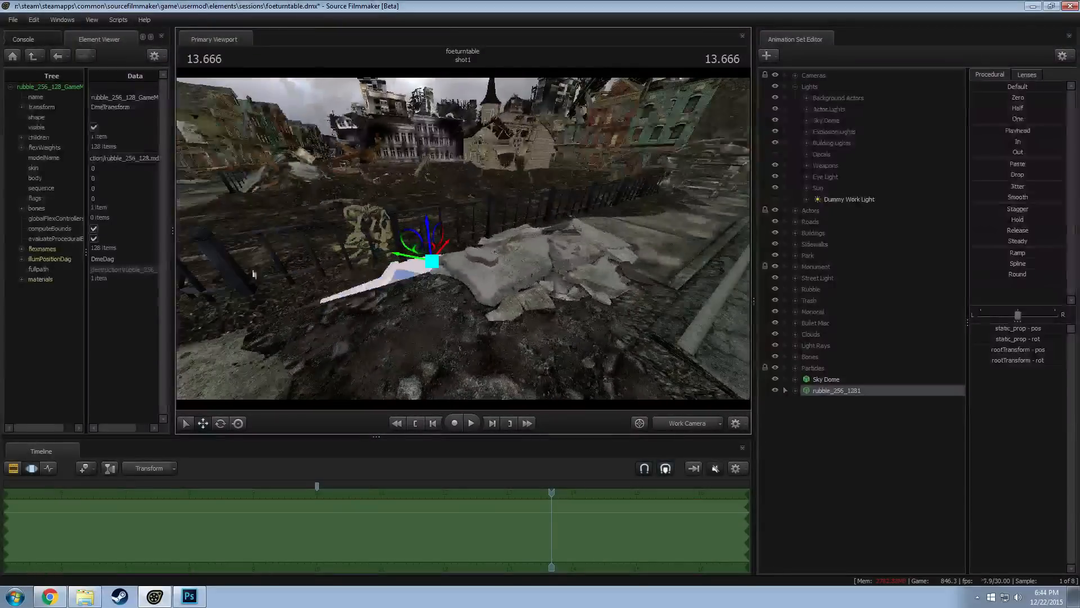
left_click(21, 279)
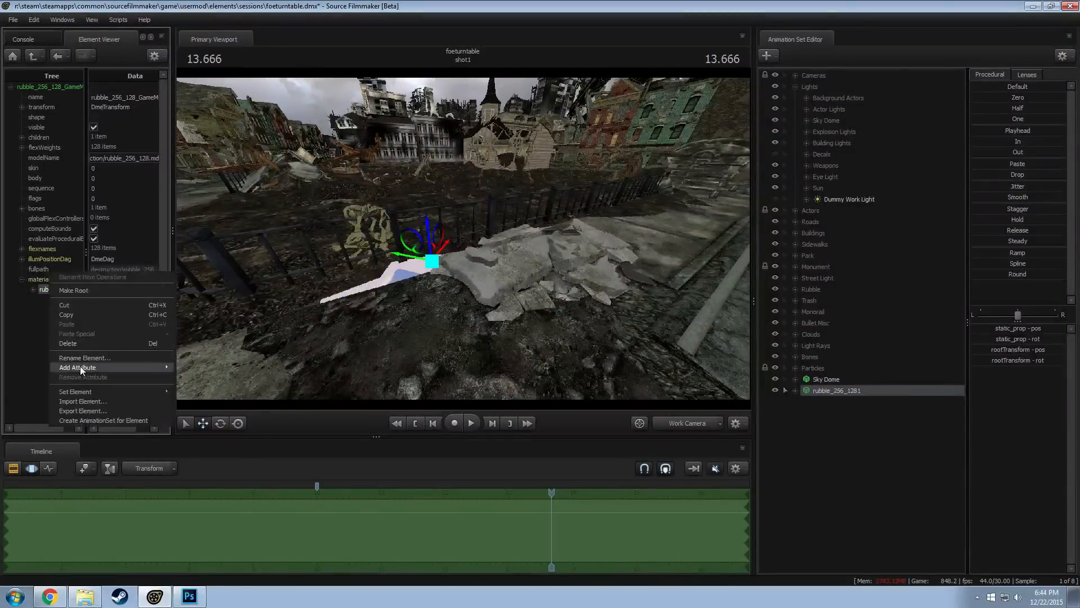
mouse_move(80, 366)
left_click(205, 428)
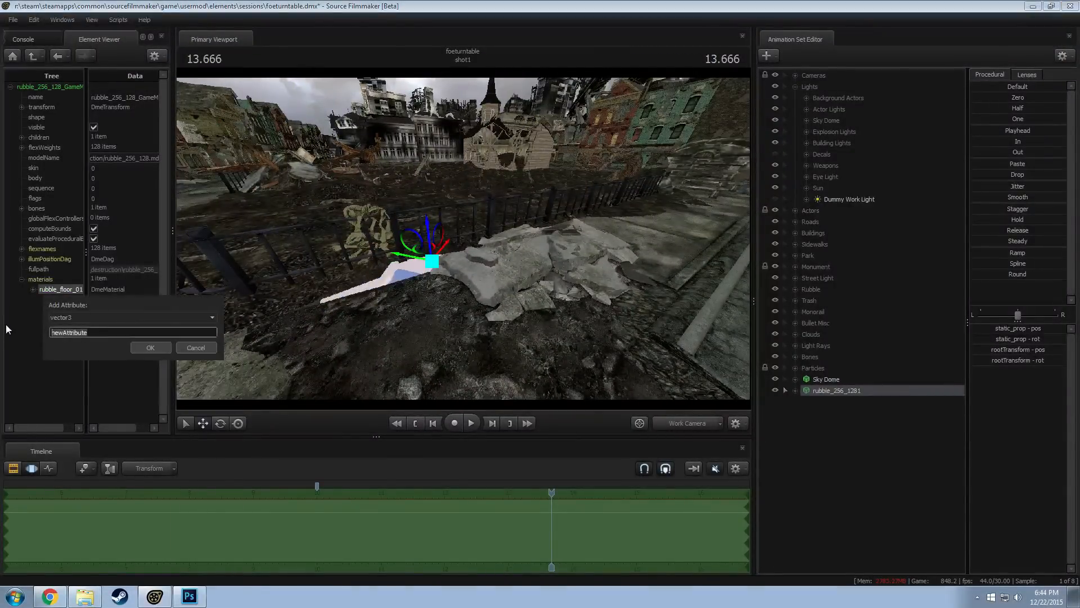
type("$color")
key("Return")
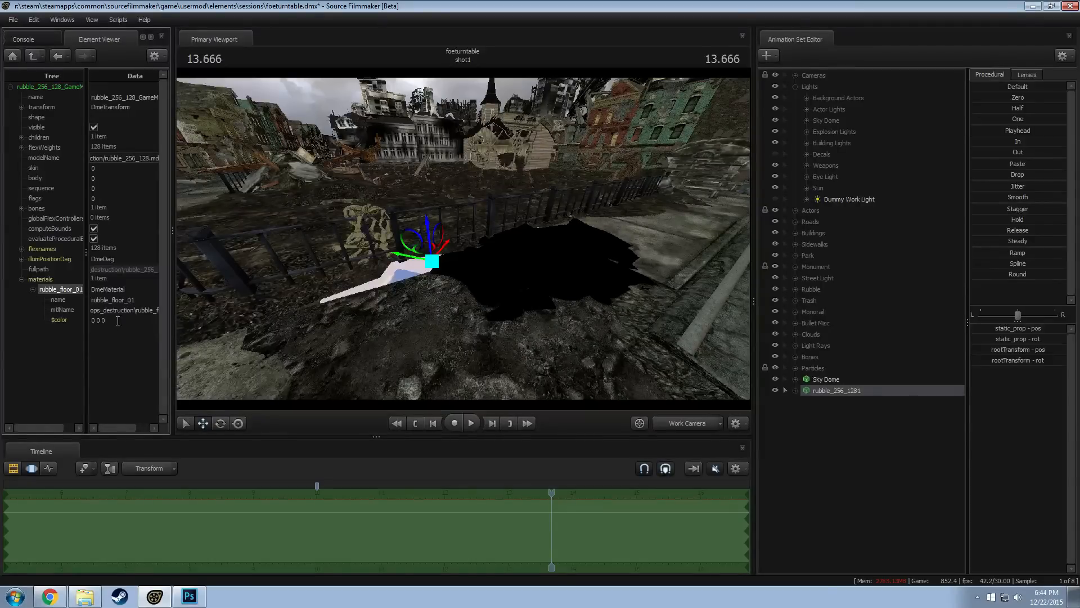
Try the $color values 0.9 1 0.9 and 1 1 0.9 on the rubble material, checking the tint against the sidewalk
left_click(56, 321)
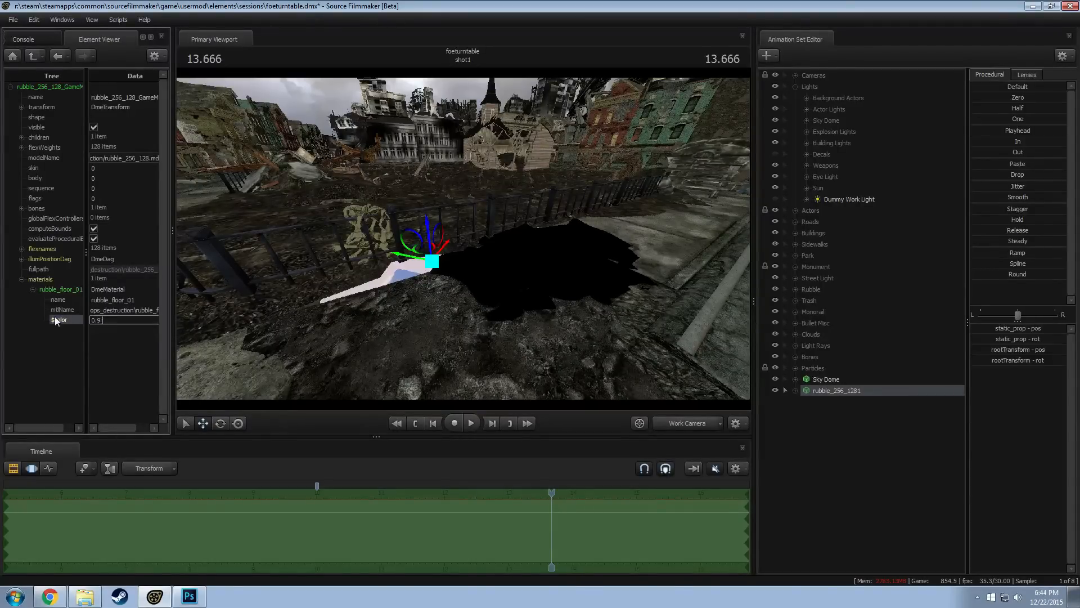
key("Return")
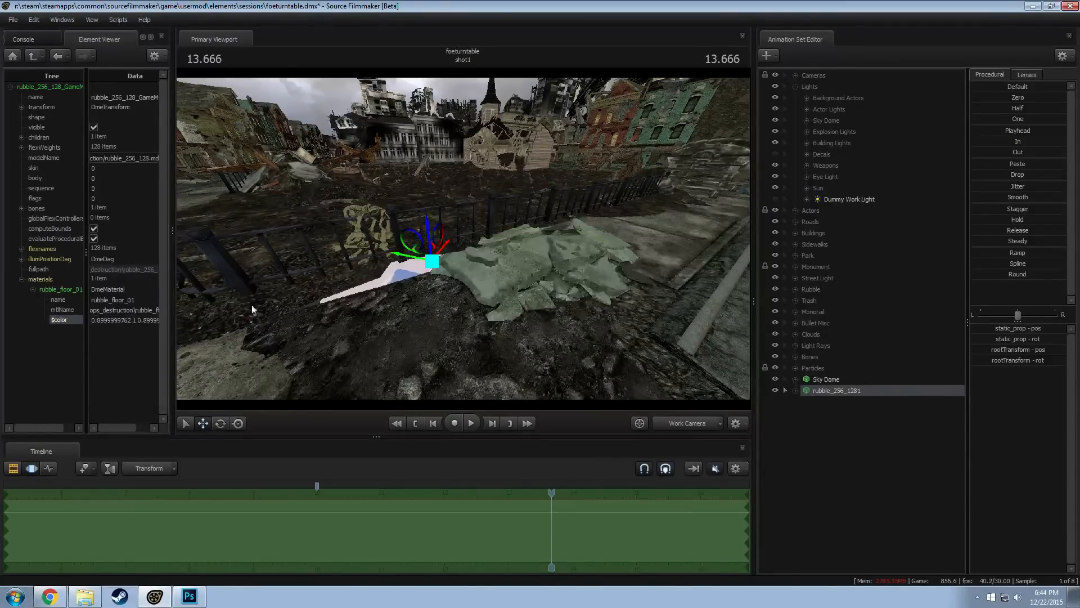
left_click_drag(252, 310, 211, 321)
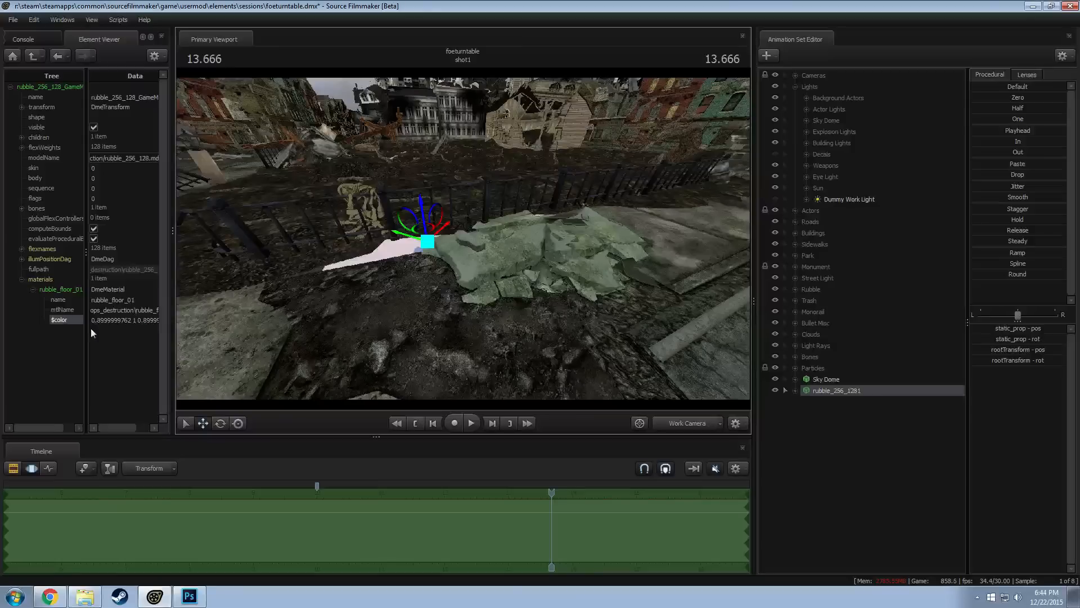
left_click_drag(134, 322, 42, 308)
type("1 1")
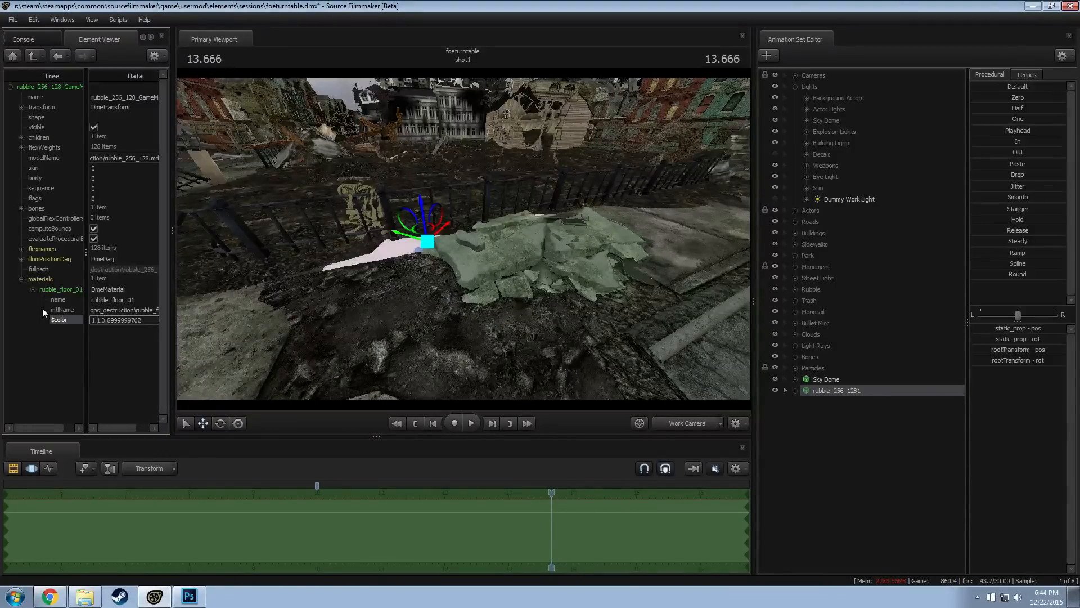
key("Return")
left_click_drag(473, 237, 497, 244)
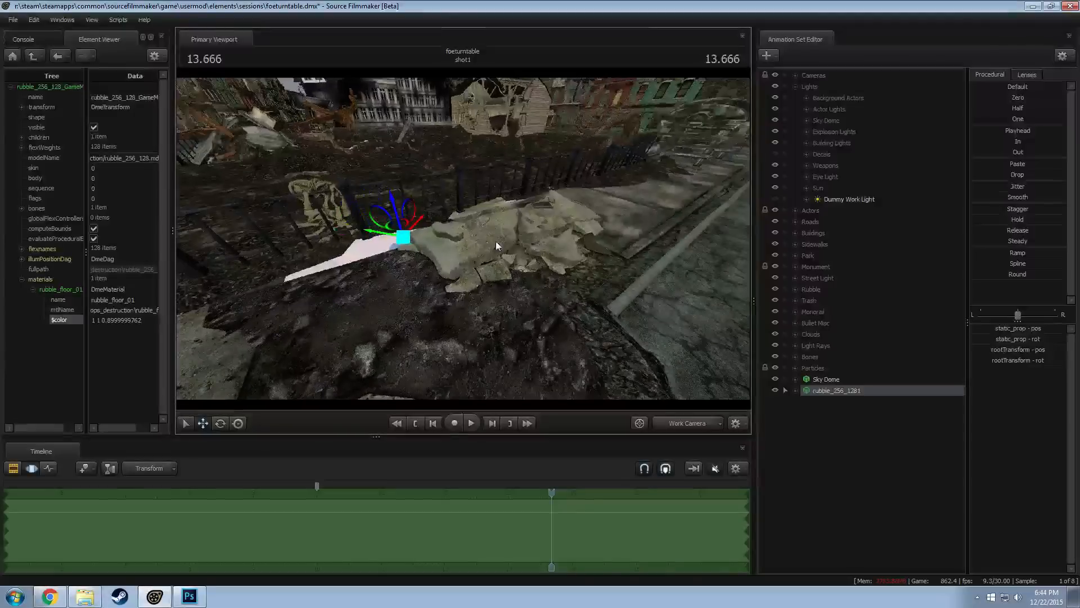
Set the rubble material's $color to 0.9 0.9 0.8, adjusting its green component to about 0.86 and finally about 0.88
left_click(112, 319)
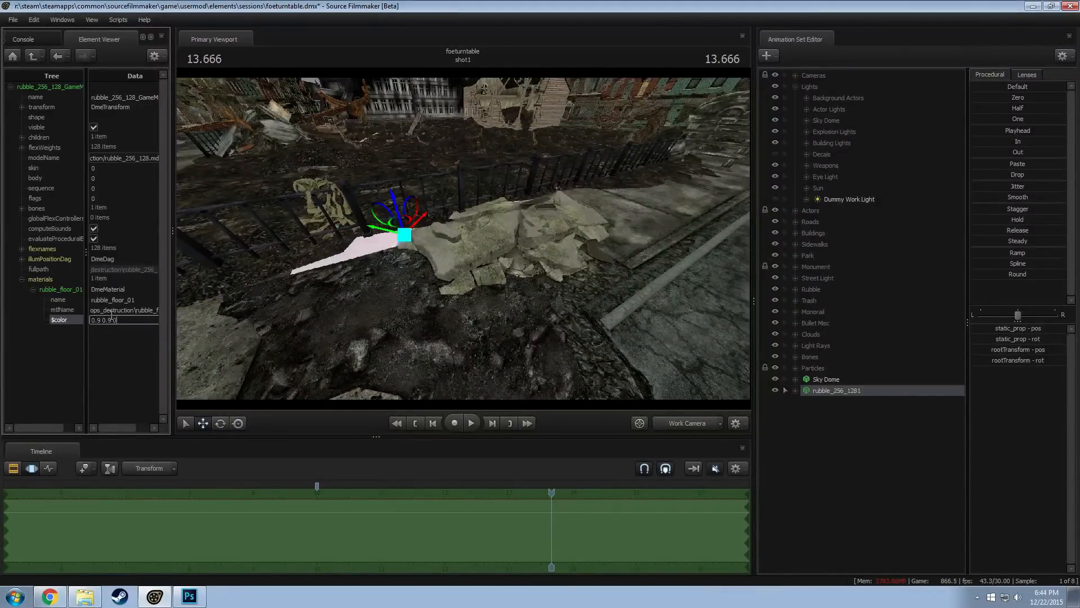
type("0.9 0.9 0.8")
key("Return")
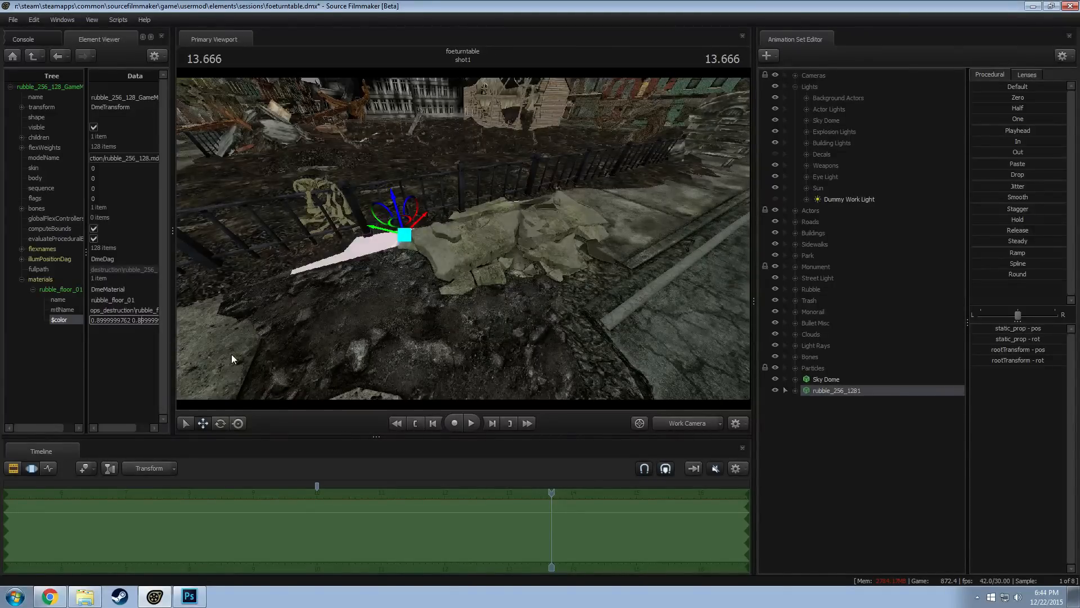
type("5")
key("Return")
left_click_drag(469, 293, 445, 250)
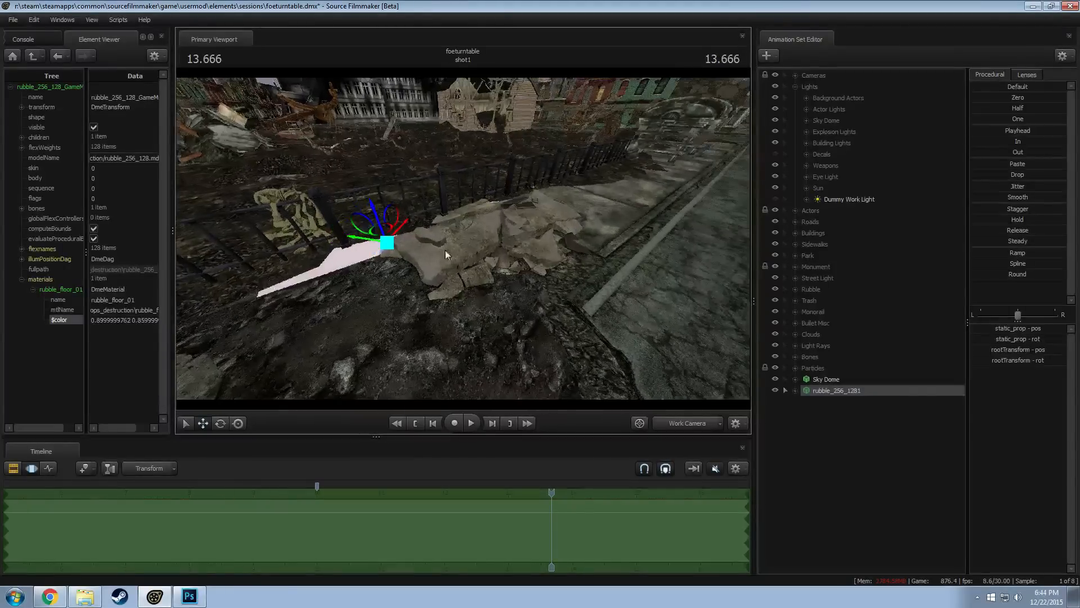
left_click(142, 320)
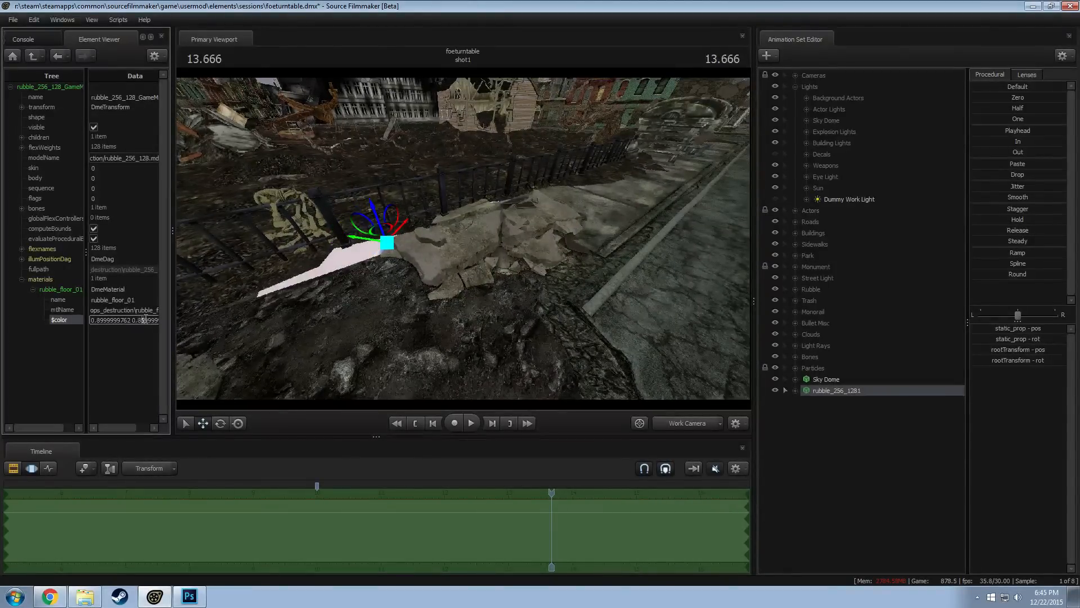
key("Return")
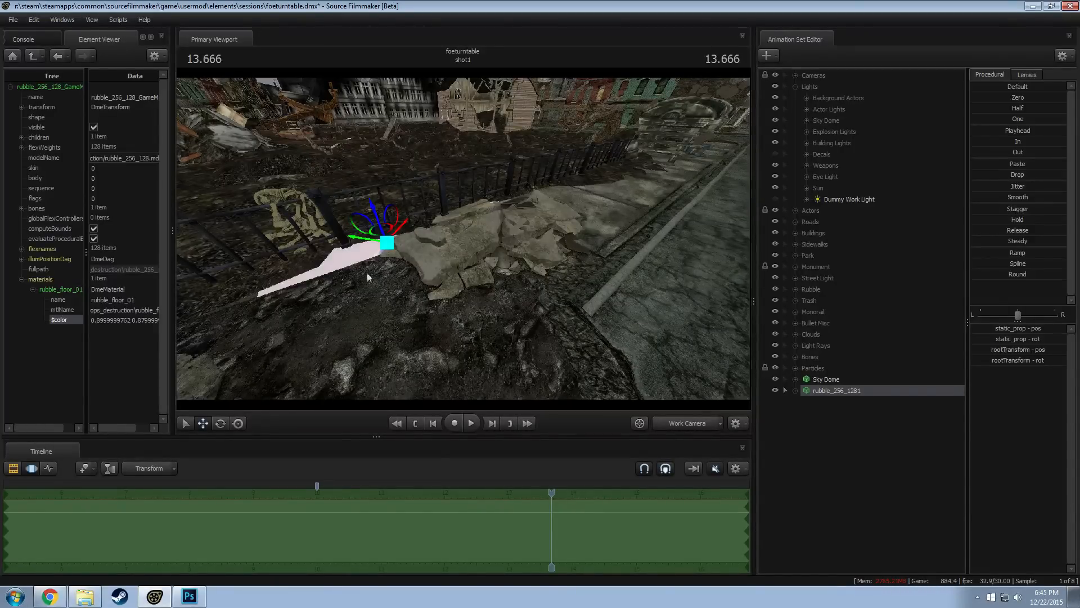
Inspect the tinted rubble, the surrounding sidewalk and the park ground along the fence for visible gaps
left_click_drag(366, 273, 471, 248)
left_click_drag(288, 285, 273, 267)
left_click_drag(337, 264, 345, 238)
key("s")
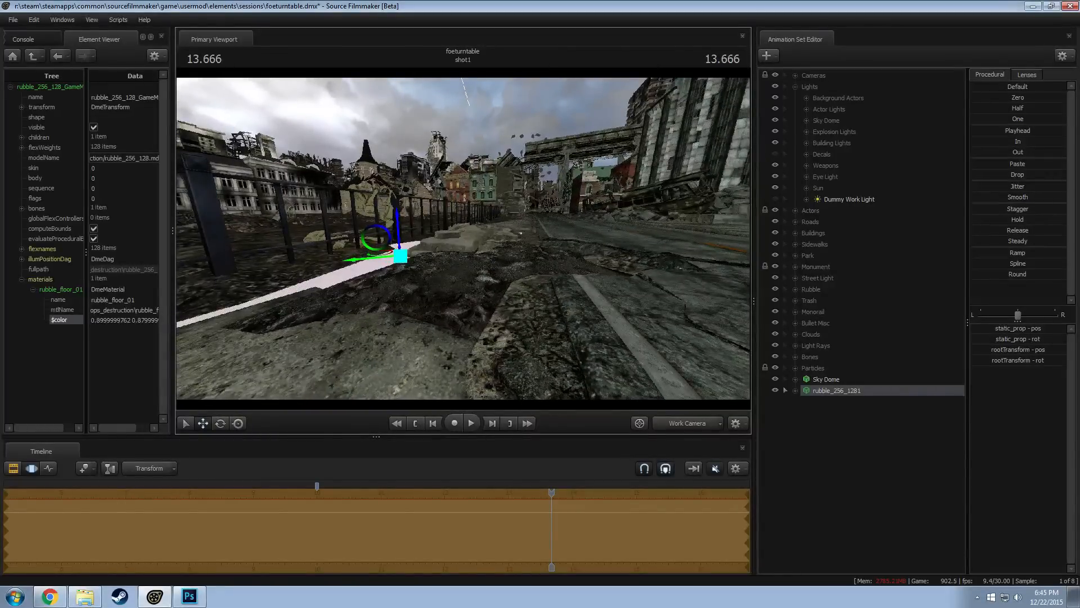
left_click_drag(509, 281, 451, 296)
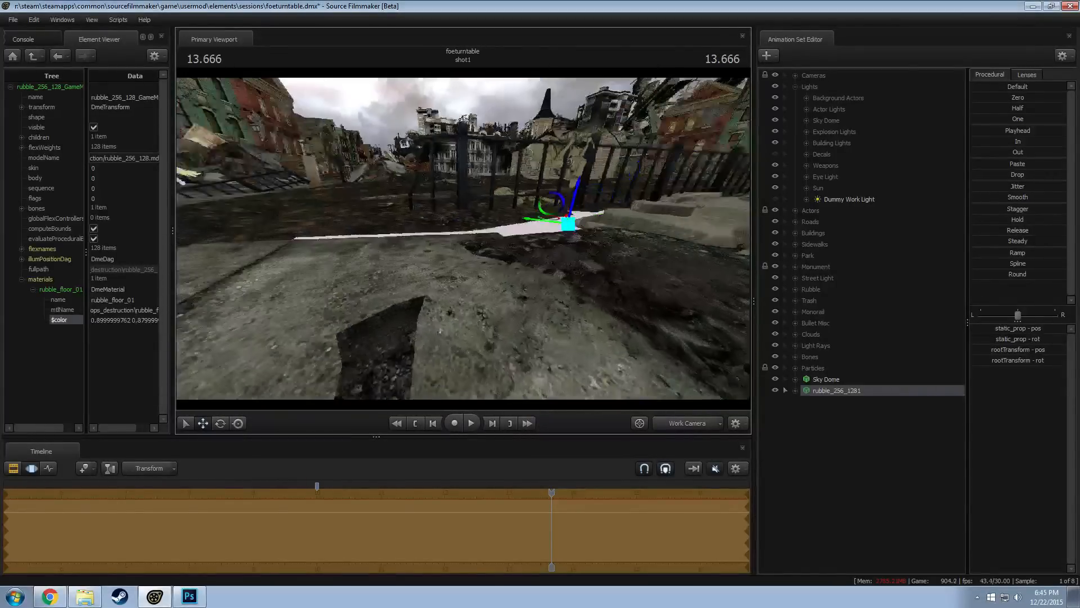
key("a")
left_click_drag(463, 239, 464, 240)
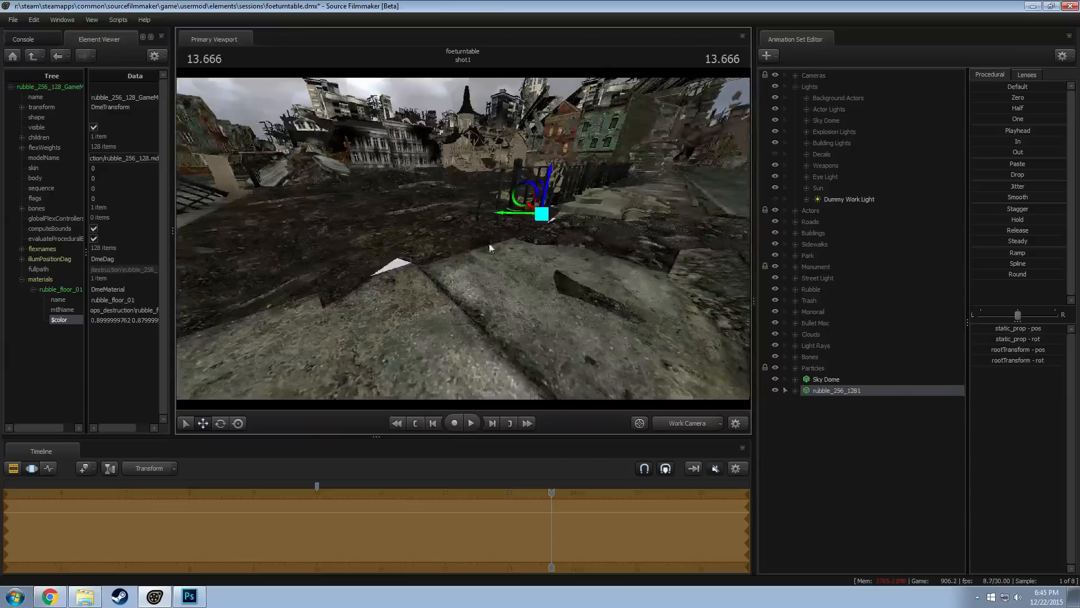
Expand the Park group down to its Base Ground group and select all ground tiles in it
left_click(795, 255)
left_click(806, 289)
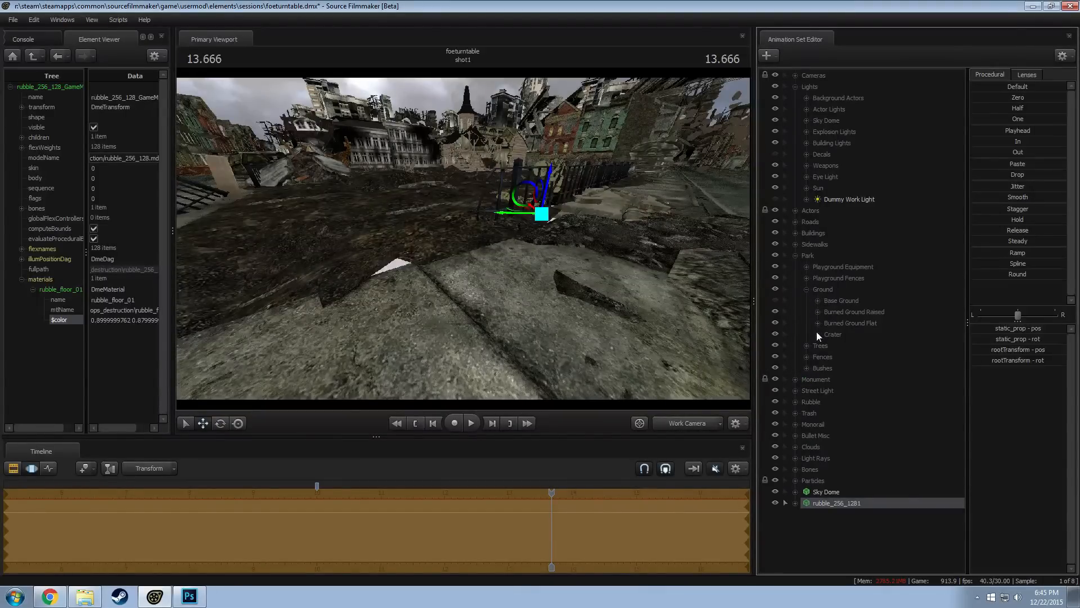
left_click(817, 301)
left_click(855, 312)
left_click_drag(505, 217, 463, 231)
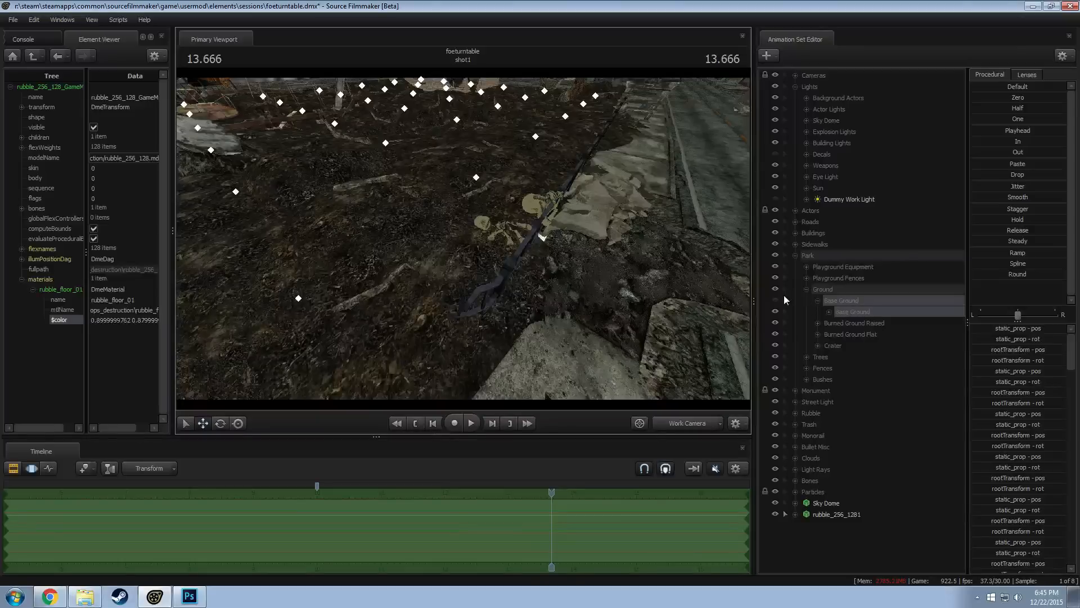
Identify the base ground tile beside the broken fence end and select the control below Body in Grass 3
left_click(476, 177, "ctrl")
key("e")
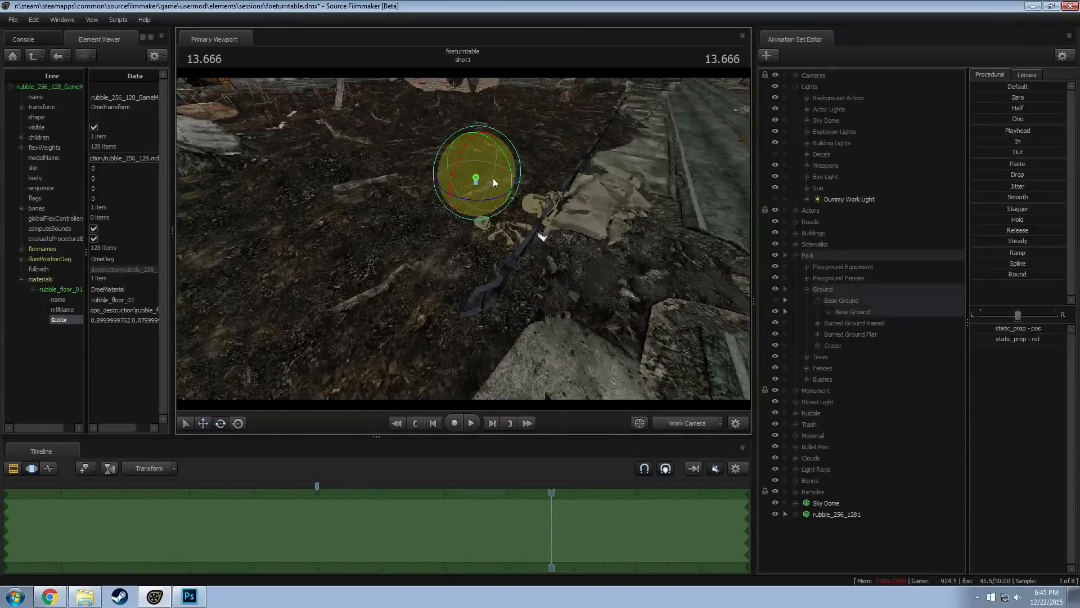
left_click_drag(494, 181, 462, 196, "alt")
left_click_drag(512, 164, 510, 210)
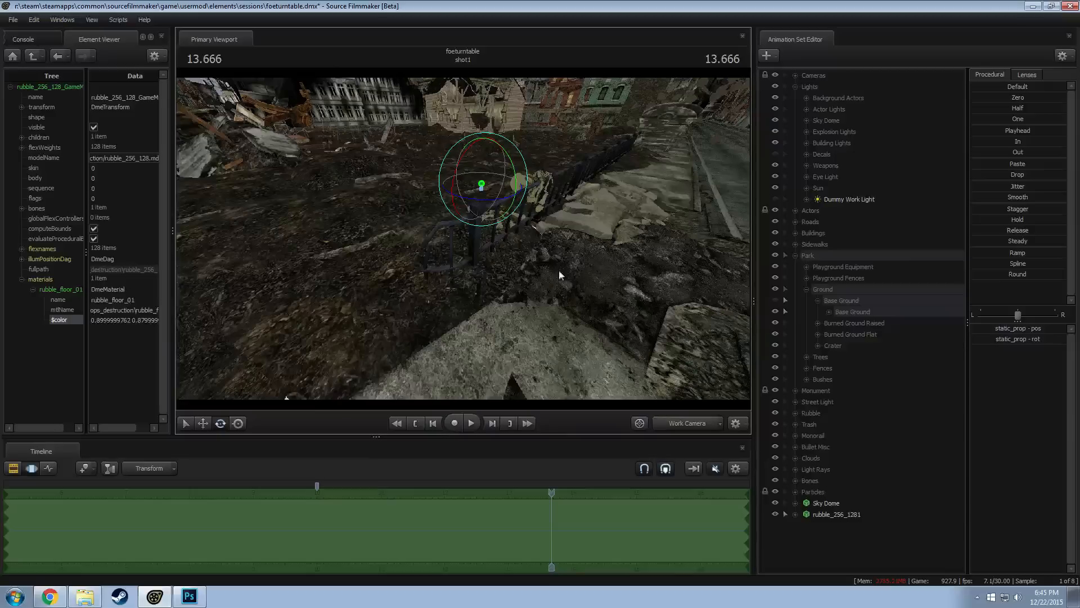
double_click(833, 313)
left_click(491, 187)
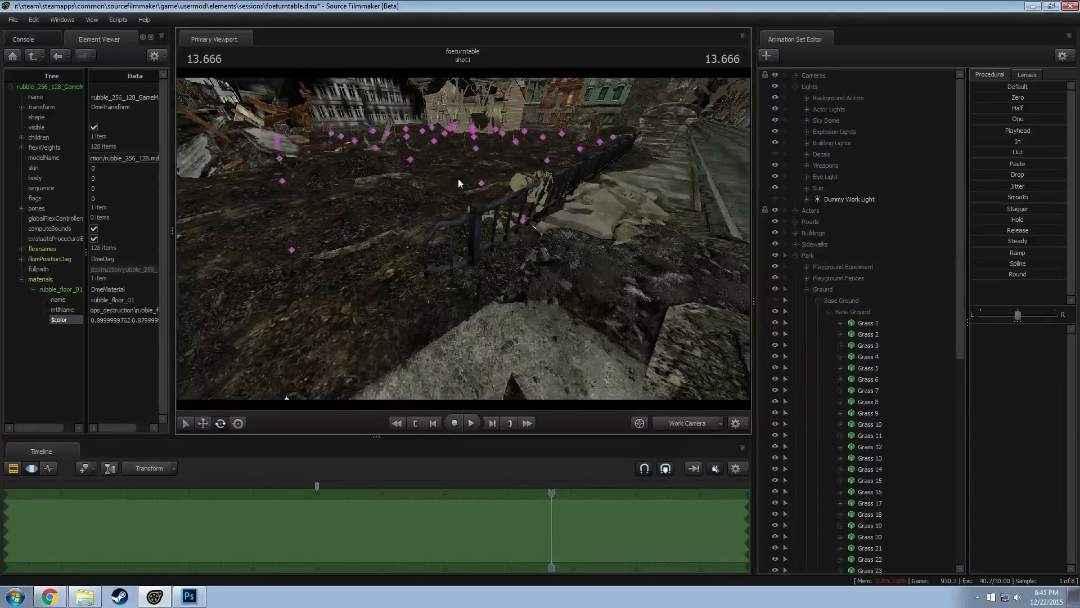
left_click(854, 346)
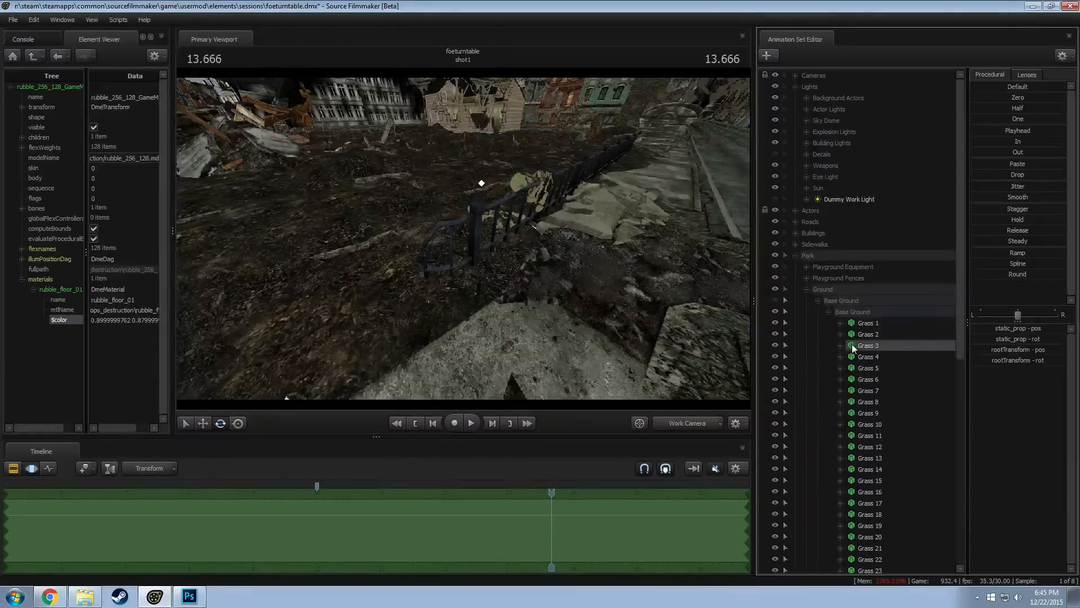
left_click(841, 345)
left_click(867, 368)
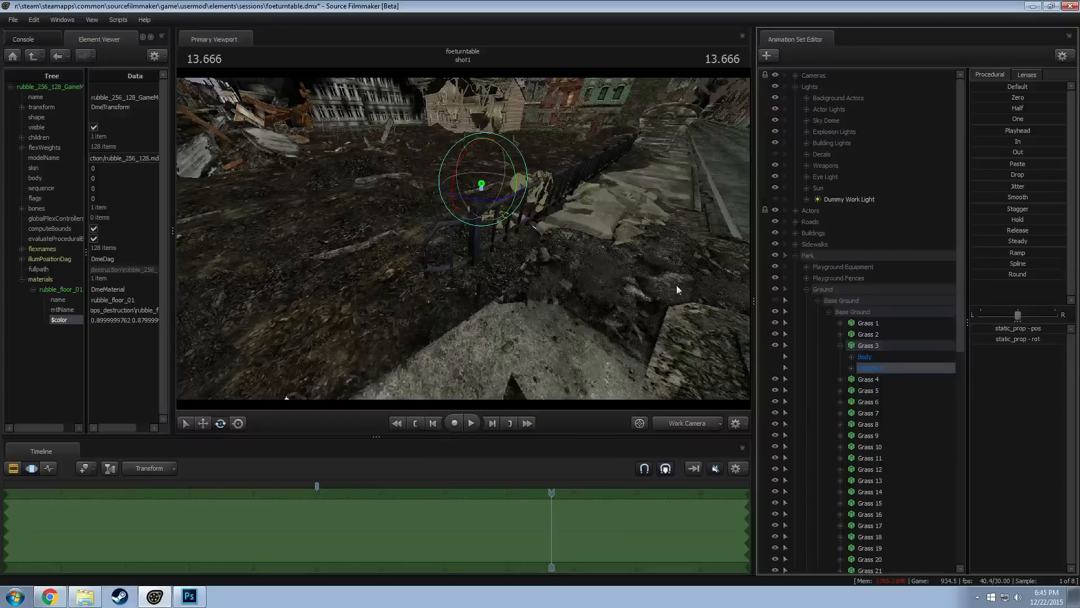
Try to raise the Grass 3 ground tile beside the park fence, and undo the move
left_click_drag(515, 177, 301, 239)
left_click(865, 356)
key("s")
key("s")
left_click(876, 347)
left_click(871, 369)
key("w")
left_click_drag(495, 235, 467, 236)
key("w")
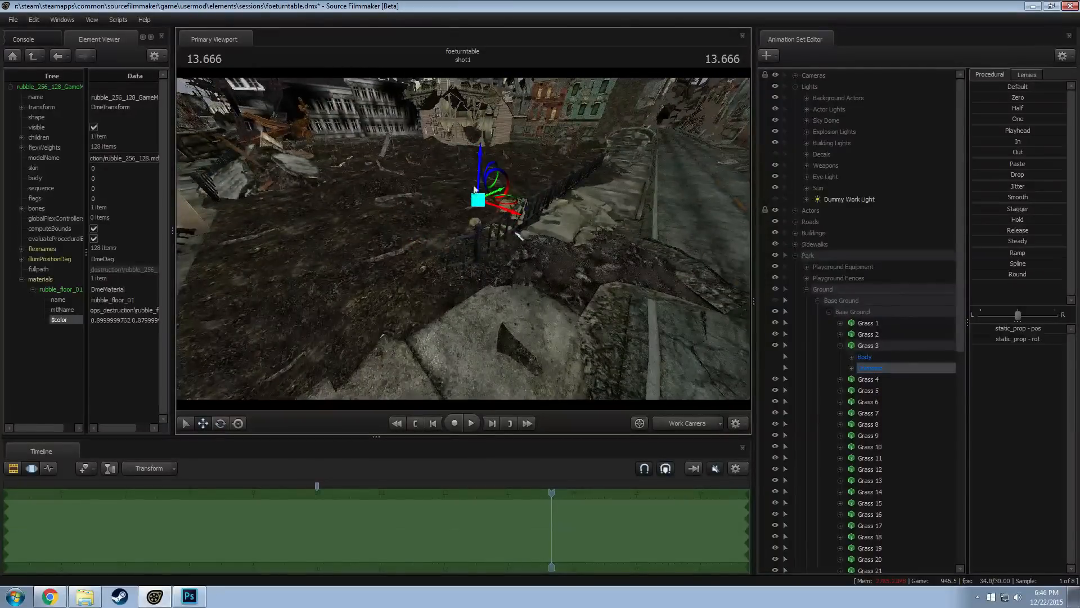
left_click_drag(479, 164, 475, 61)
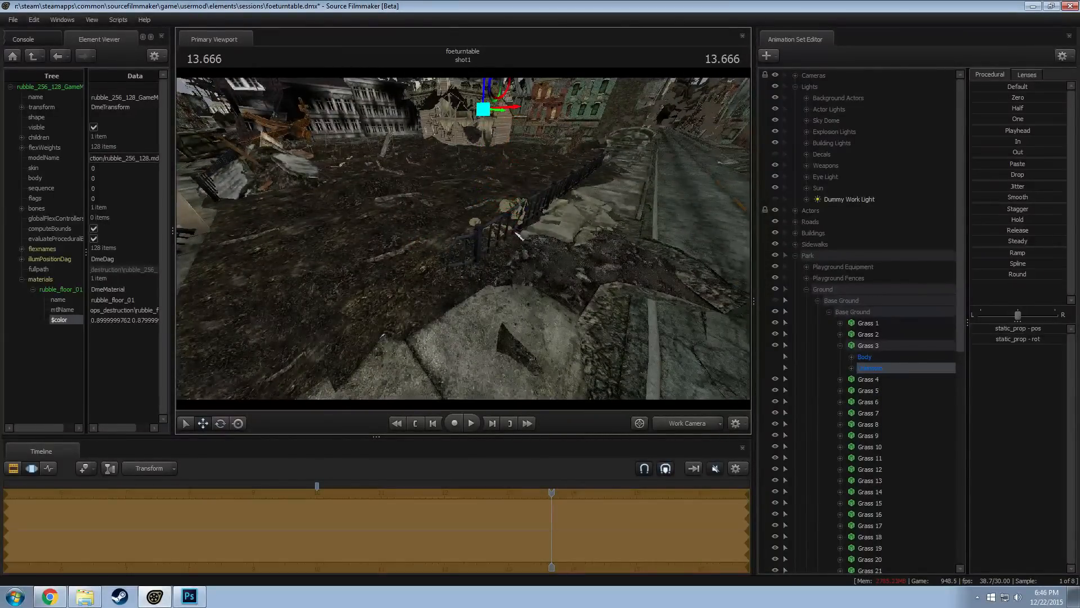
left_click_drag(489, 188, 463, 238)
key("ctrl+z")
Move the playhead to 10.366, try moving the Grass 3 tile again and undo the move
left_click_drag(552, 492, 341, 505)
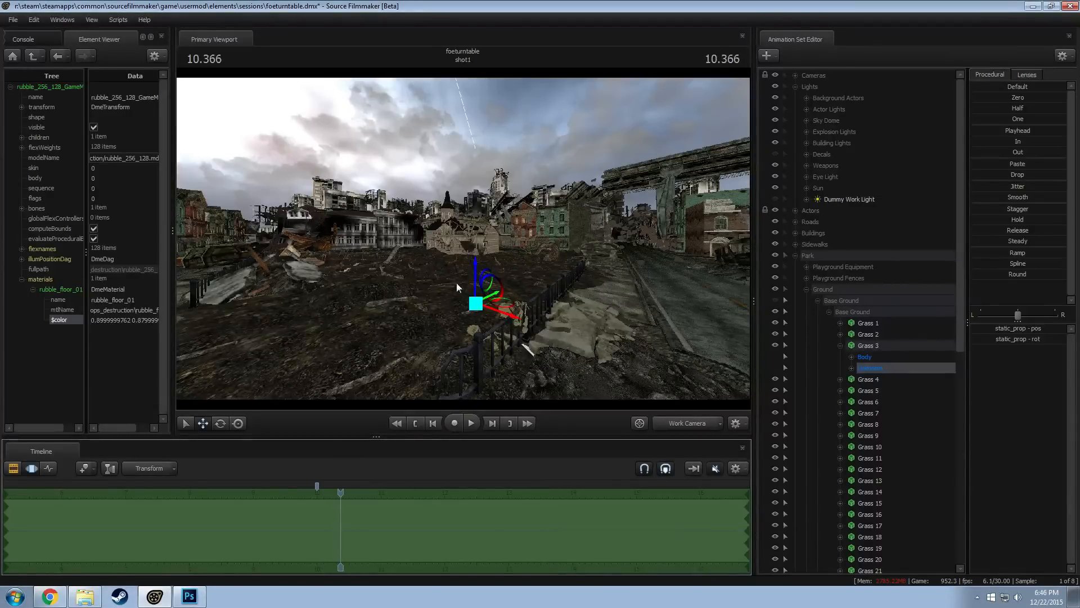
left_click_drag(475, 269, 381, 238)
key("ctrl+z")
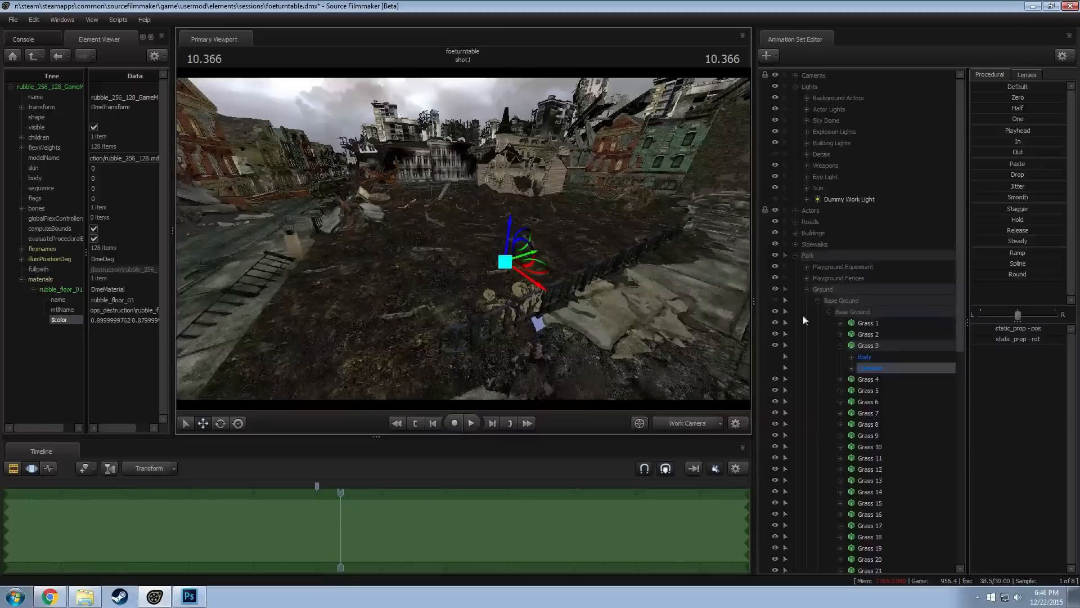
Toggle the Base Ground group's visibility repeatedly to compare the park with and without it, leaving it hidden
left_click(775, 301)
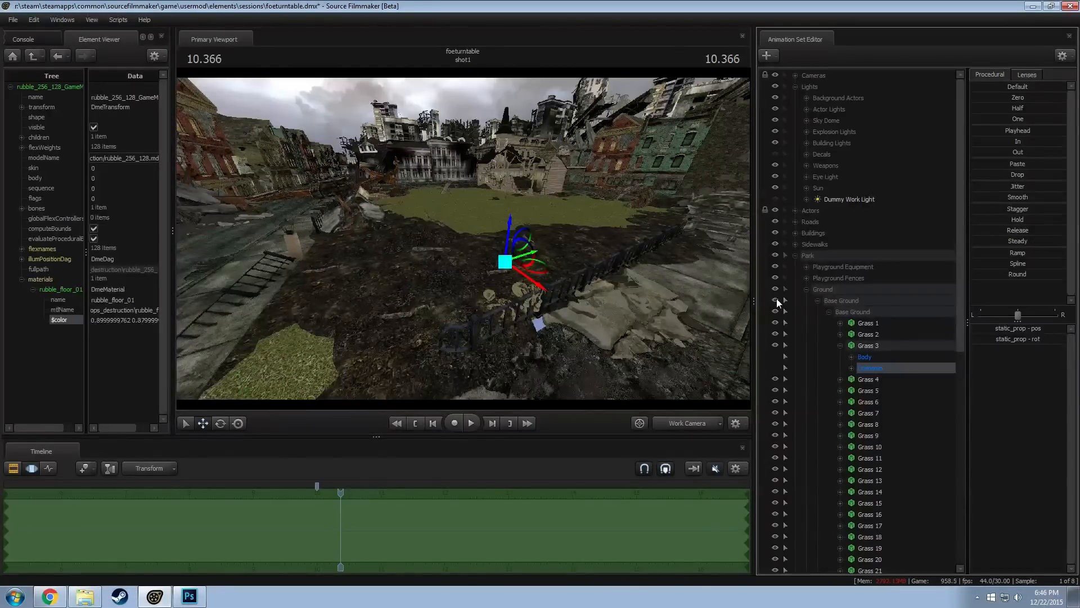
left_click(775, 301)
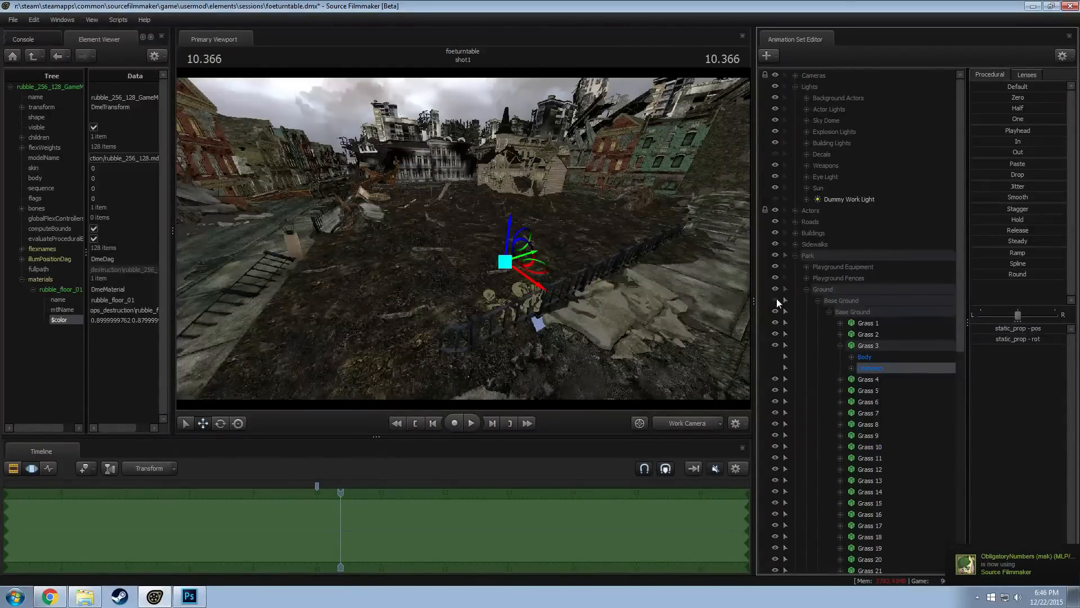
left_click(776, 301)
left_click(776, 301)
left_click(829, 311)
left_click(776, 301)
left_click_drag(543, 290, 718, 292, "alt")
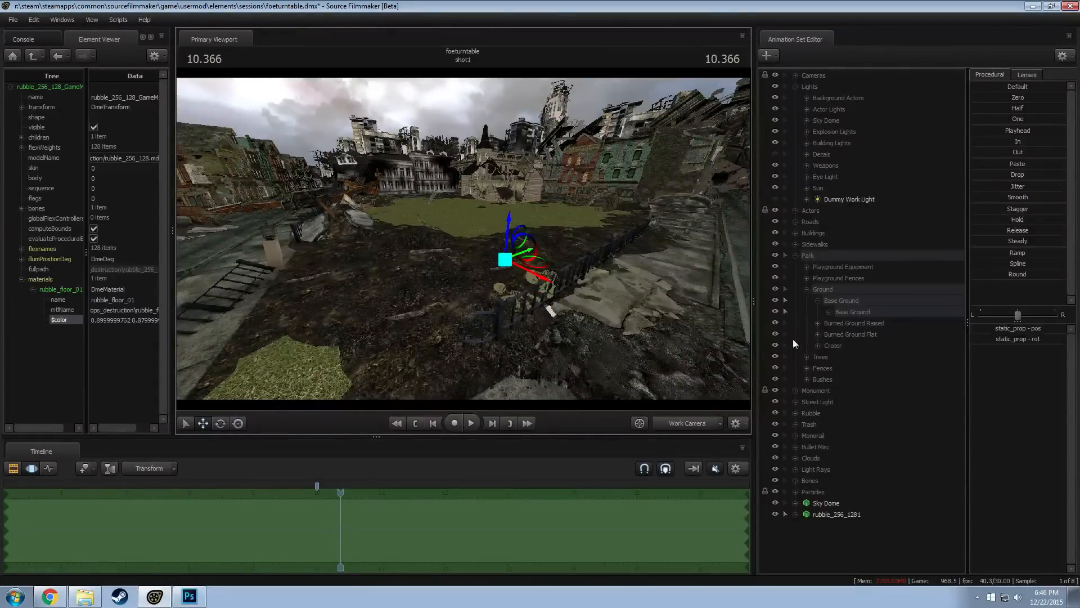
left_click(776, 300)
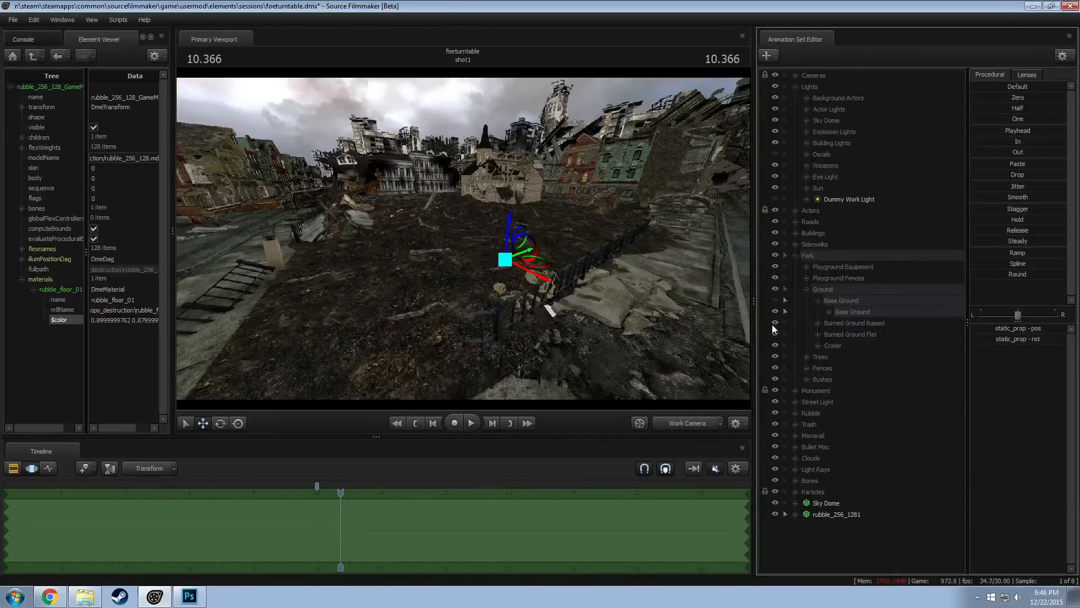
Toggle the visibility of Burned Ground Raised and Burned Ground Flat to identify which group covers the park ground by the fence
left_click(775, 322)
left_click(775, 321)
left_click(776, 334)
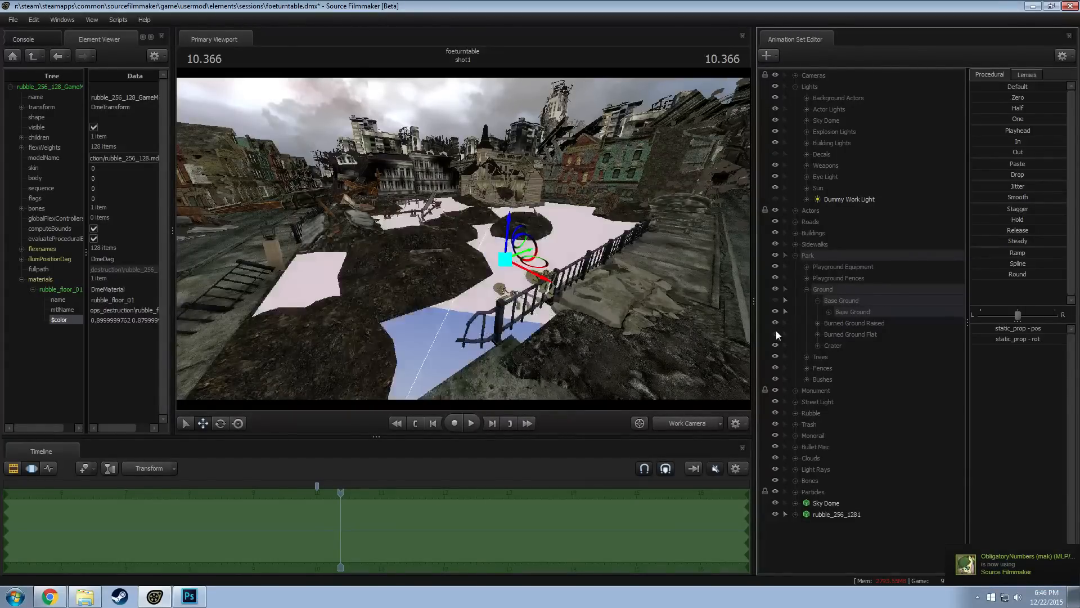
left_click(776, 333)
Make the Burned Ground Flat group selectable and pick its ground tile beside the broken end of the park fence
left_click(838, 334)
key("w")
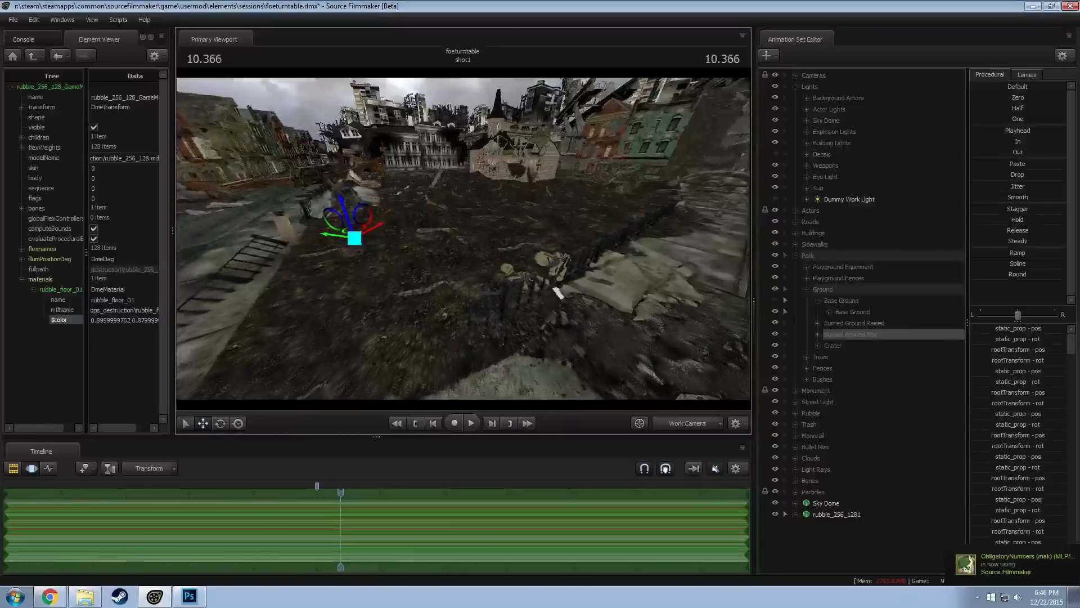
key("w")
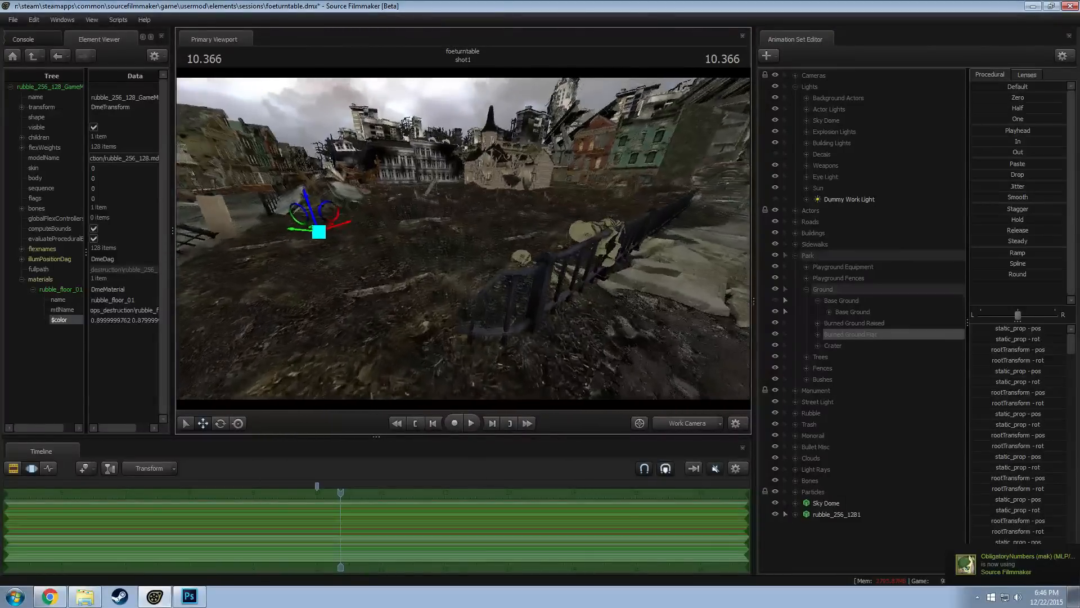
key("w")
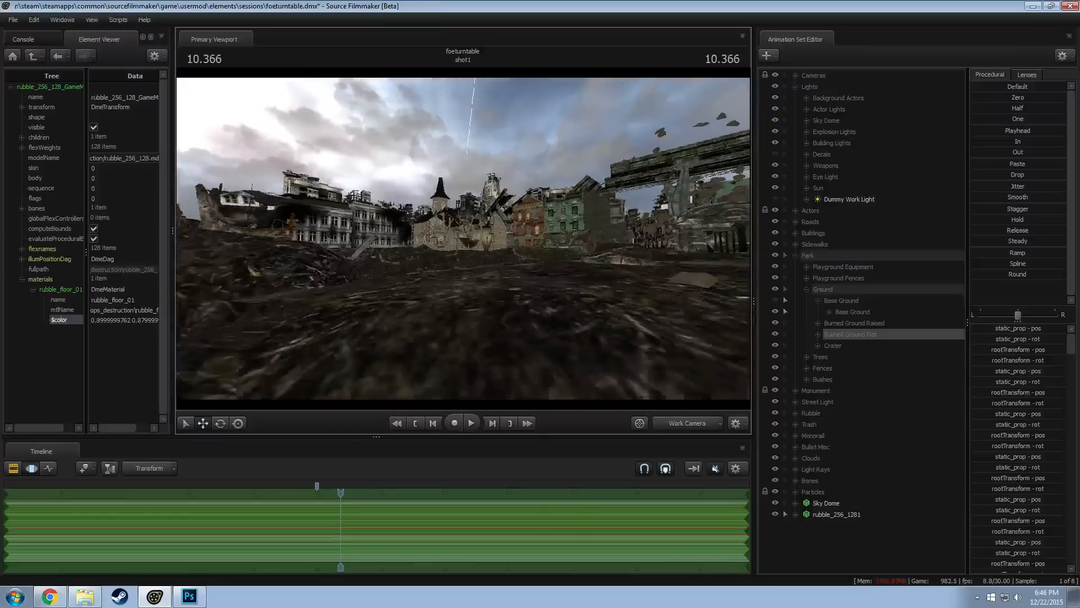
key("s")
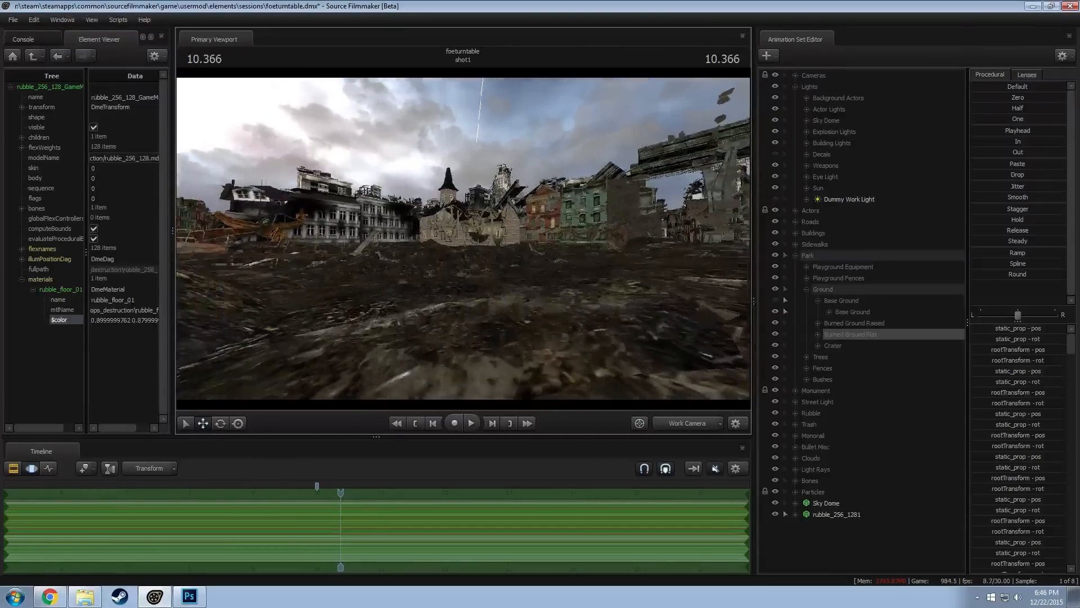
key("z")
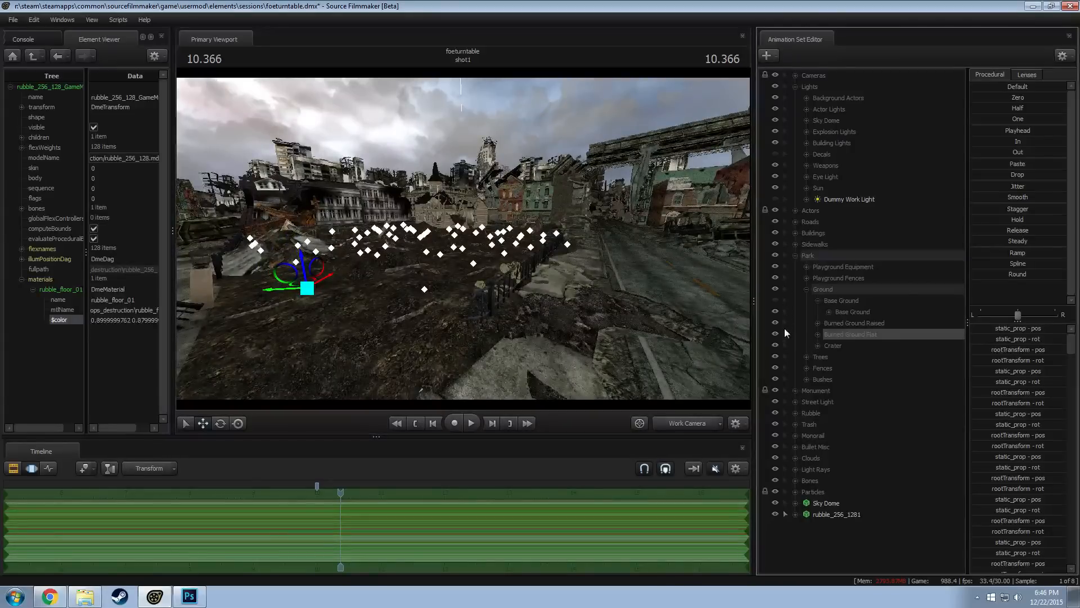
left_click_drag(523, 310, 522, 326)
key("z")
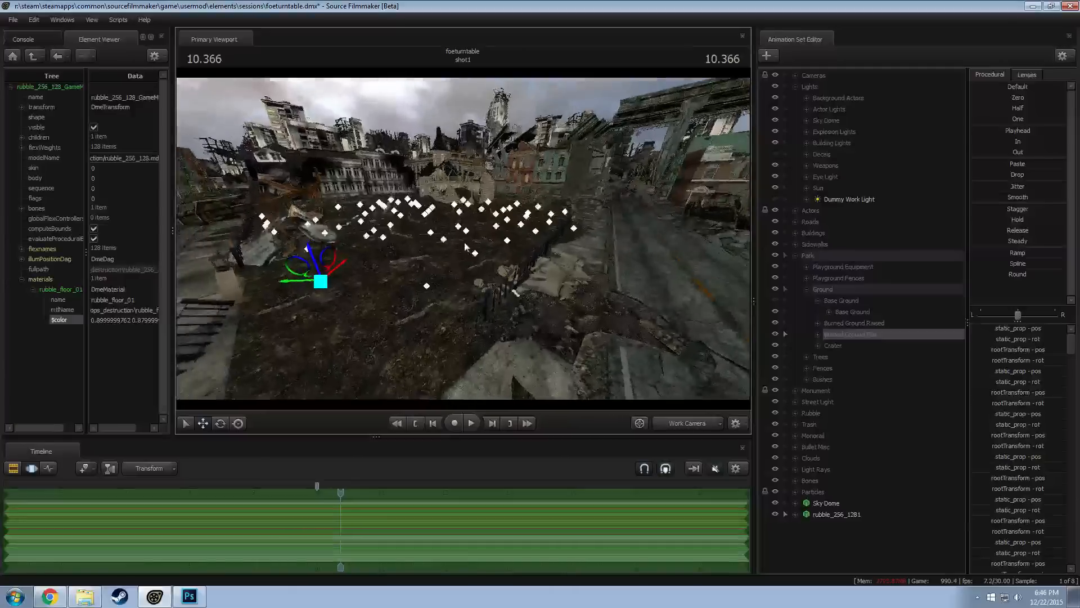
left_click(481, 260, "ctrl")
left_click(480, 268, "ctrl")
left_click_drag(481, 268, 702, 313, "alt")
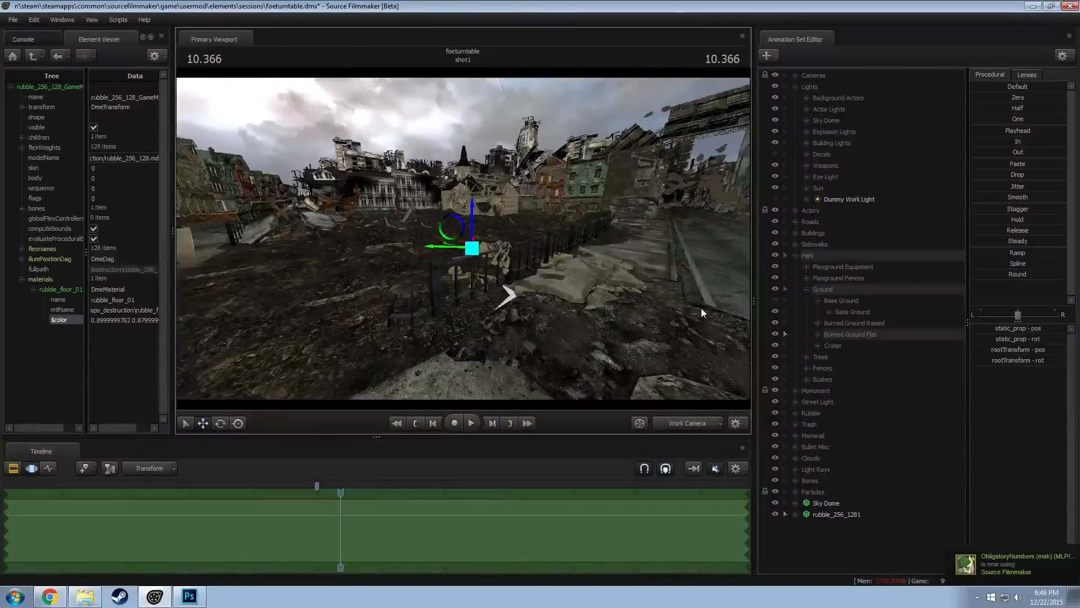
Hide rubble_256_1281 and rotate the selected flat burned ground tile beside the fence
left_click(778, 514)
left_click_drag(551, 307, 566, 313)
key("e")
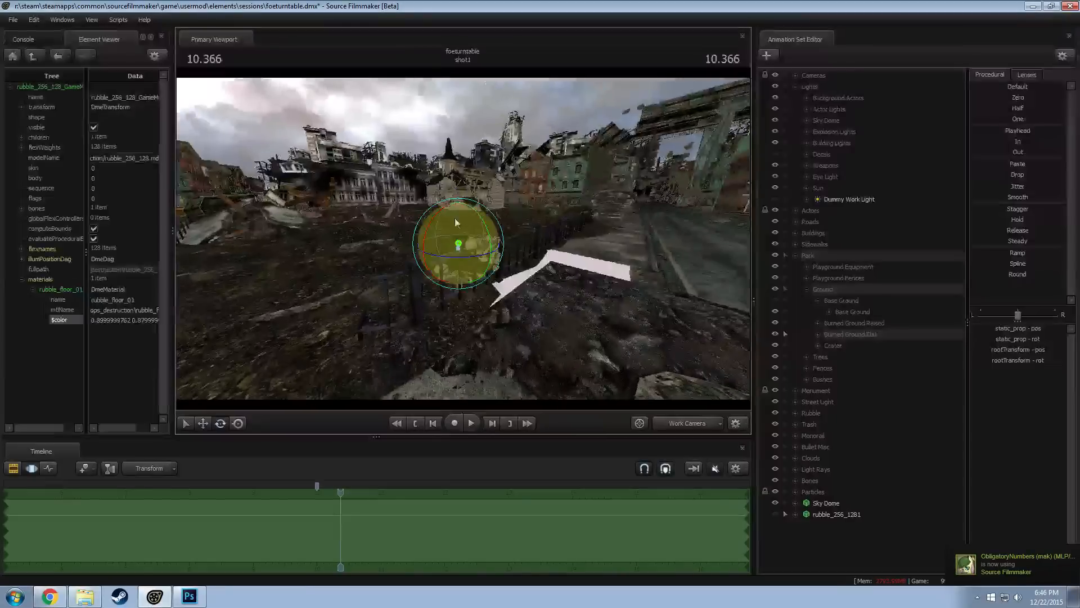
mouse_move(479, 214)
left_mouse_down()
mouse_move(450, 243)
mouse_move(477, 216)
left_mouse_up()
Adjust the height of the flat burned ground tile where it meets the sidewalk edge by the broken fence
key("w")
left_click_drag(537, 272, 489, 236)
left_click(449, 232, "ctrl")
left_click(461, 219)
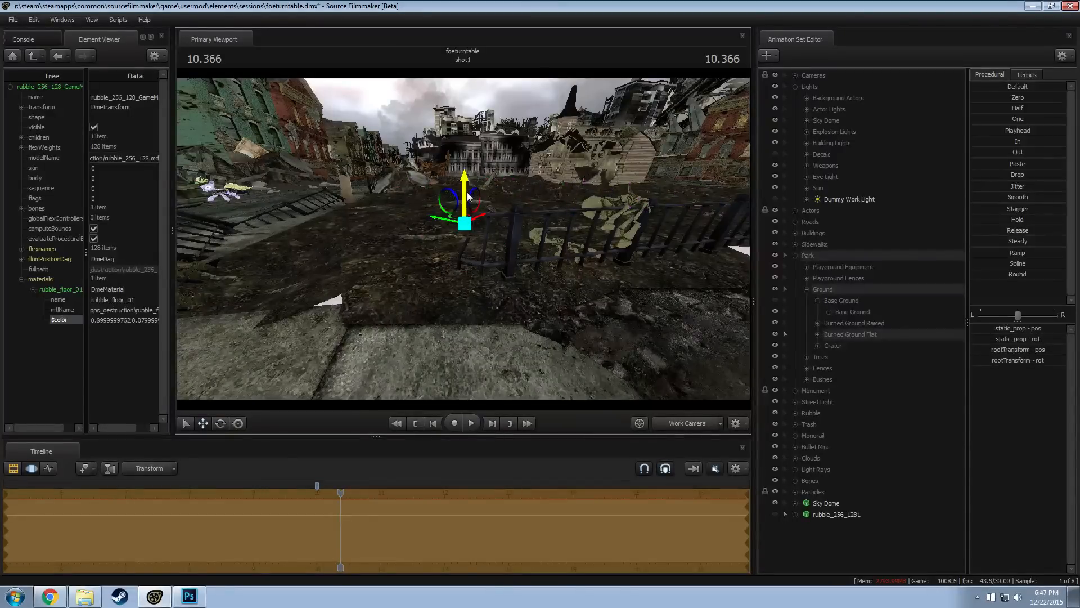
left_click_drag(467, 198, 474, 223, "alt")
Fine-tune the tilt and height of the flat burned ground tile while viewing it from the street side of the fence
key("d")
left_click(510, 183, "ctrl")
key("e")
left_click_drag(536, 187, 536, 185)
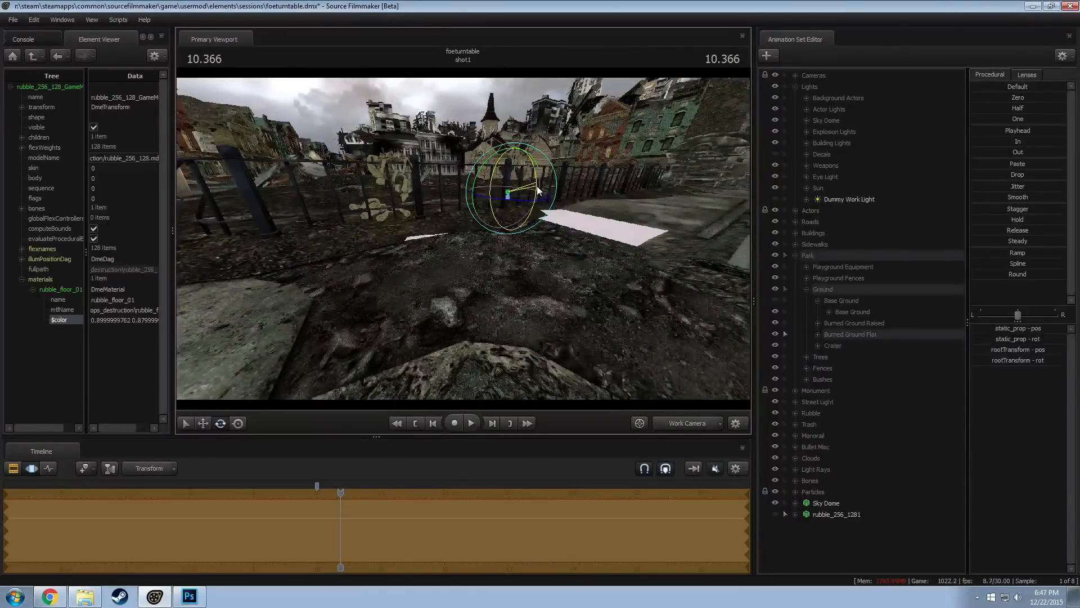
key("w")
key("e")
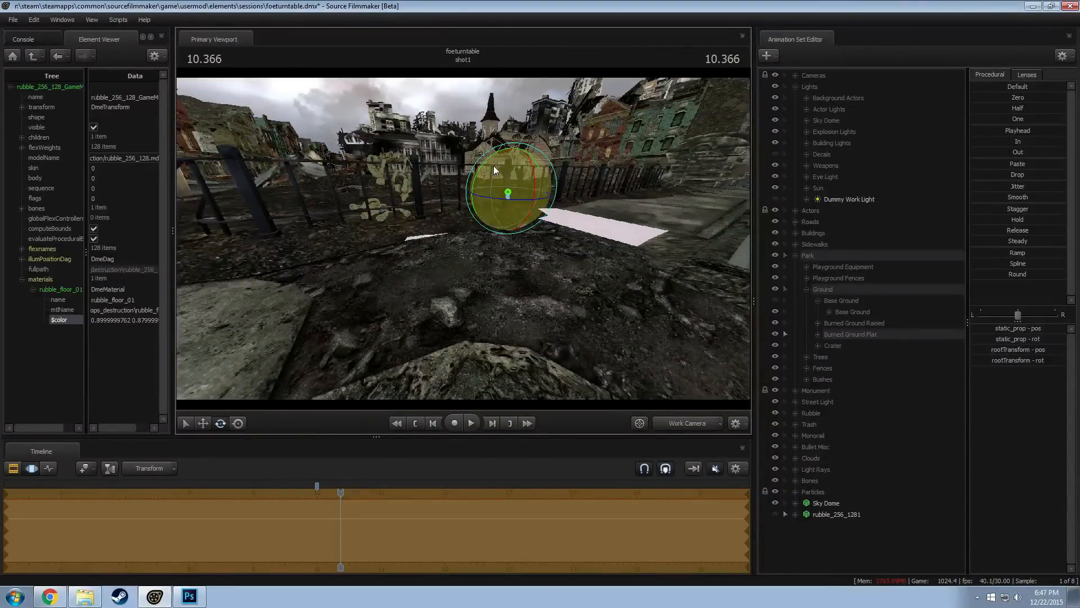
key("w")
left_click_drag(517, 150, 515, 160)
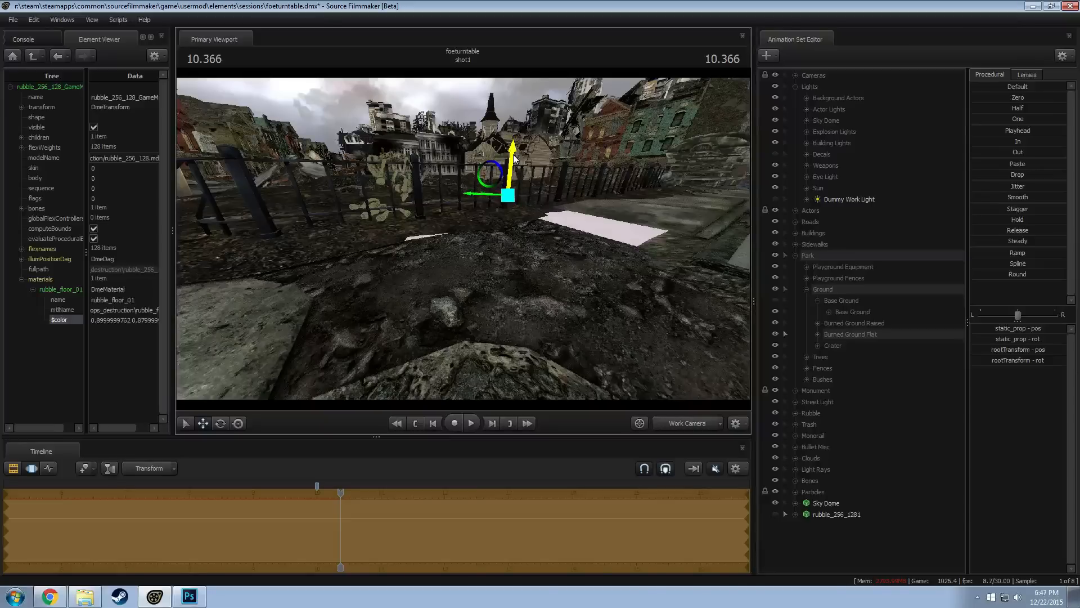
Look through the individual tiles listed in the Burned Ground Flat group
mouse_move(567, 115)
left_mouse_down()
mouse_move(597, 186)
mouse_move(635, 194)
mouse_move(689, 127)
mouse_move(684, 93)
mouse_move(695, 99)
mouse_move(672, 96)
mouse_move(671, 81)
left_mouse_up()
left_click(816, 333)
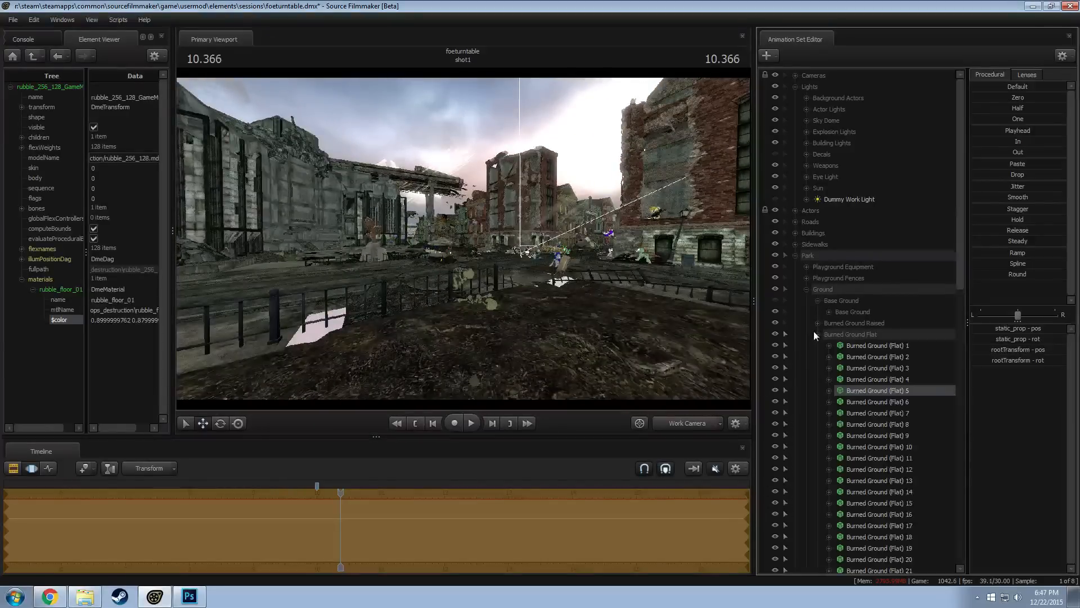
scroll(913, 411, "down", 7)
scroll(874, 422, "down", 10)
scroll(916, 399, "up", 19)
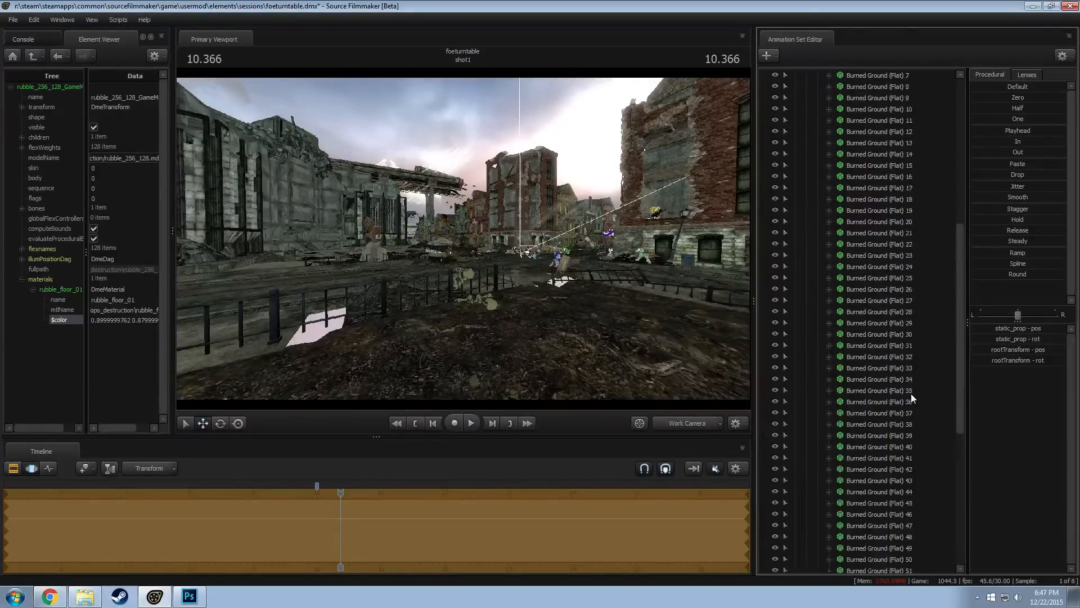
left_click_drag(597, 281, 469, 245)
Compare the park with the Crater group hidden and shown, and delete Crater 1 through Crater 4
left_click(775, 346)
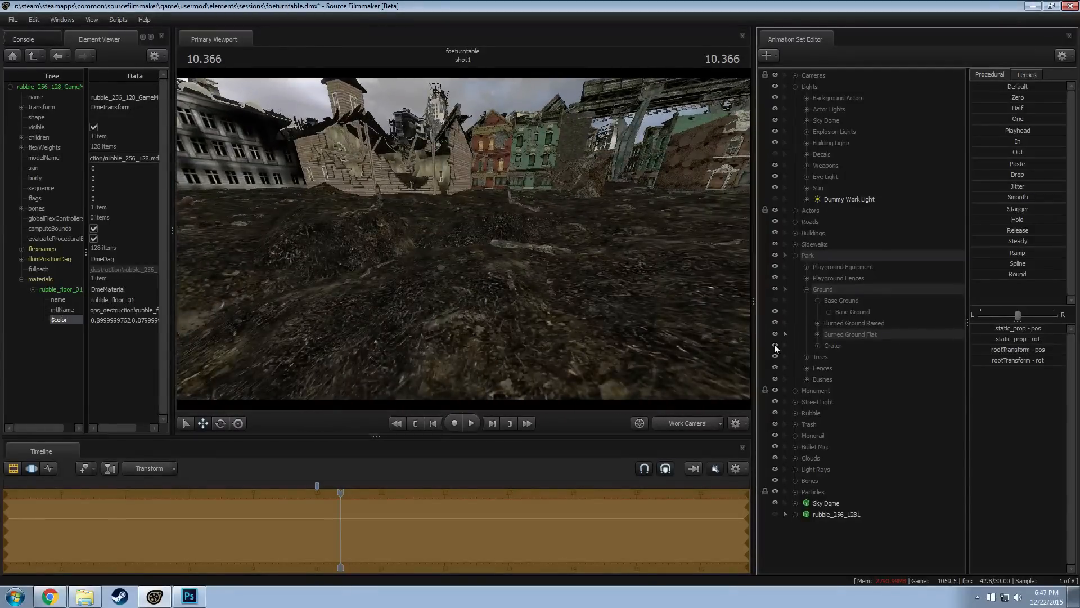
left_click_drag(531, 257, 464, 238)
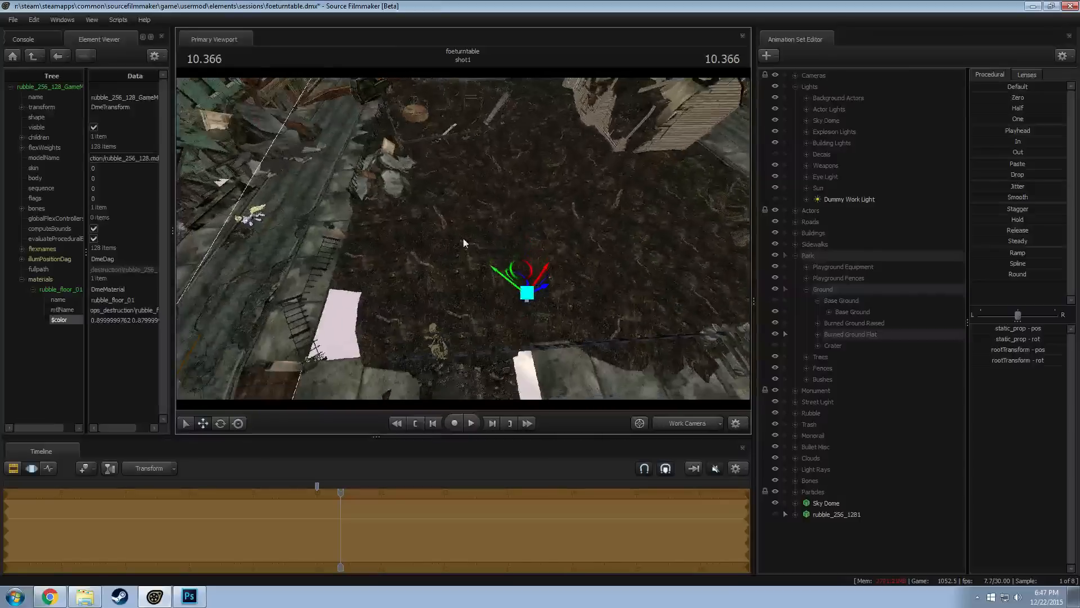
left_click(774, 344)
left_click(774, 344)
left_click_drag(535, 242, 461, 239)
left_click(833, 346)
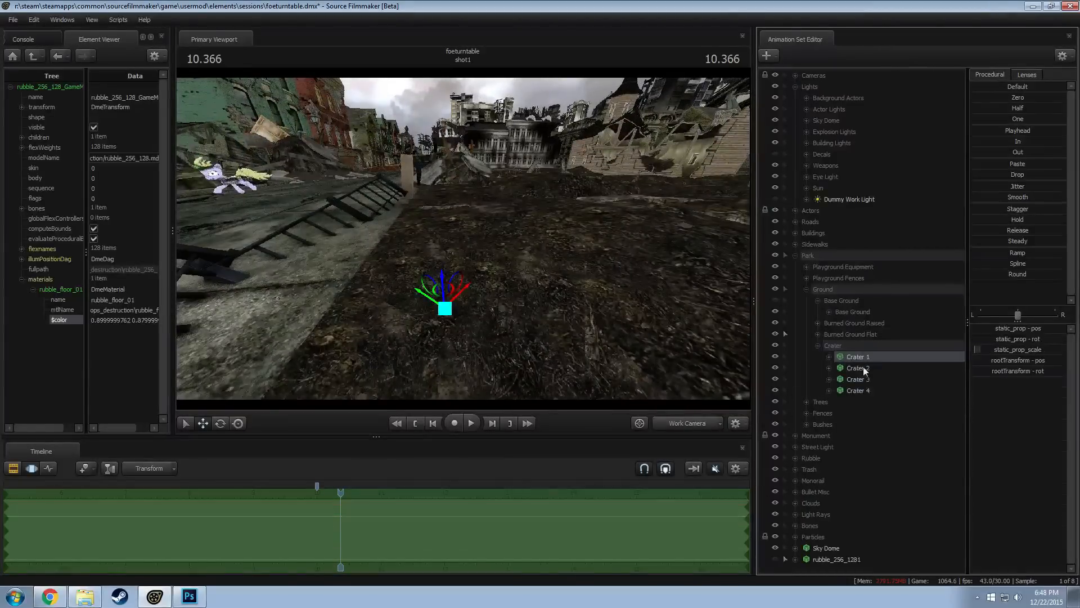
left_click_drag(847, 341, 845, 338)
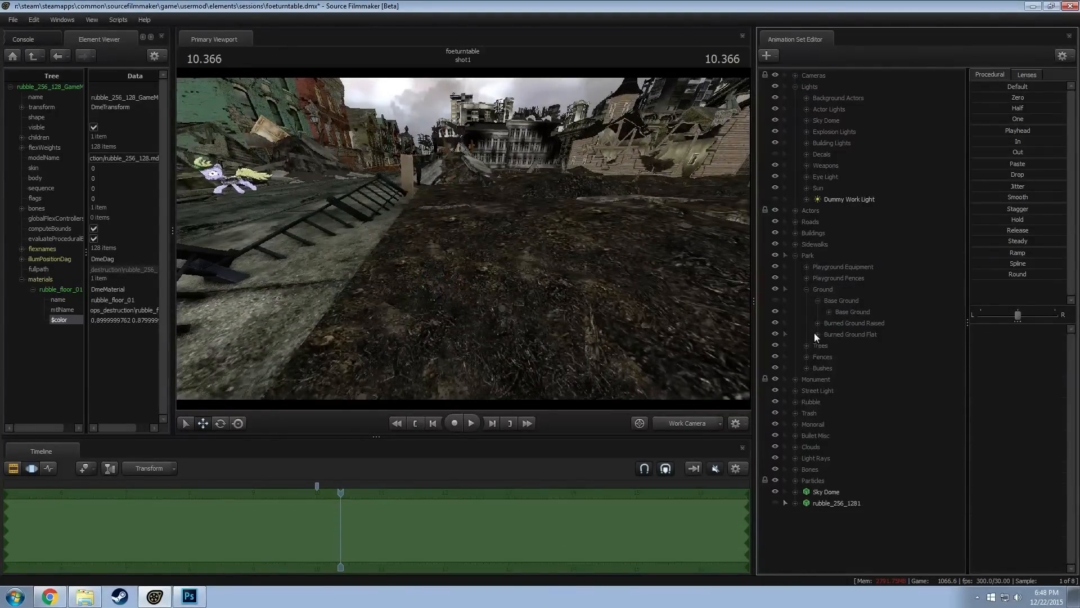
Examine the park ground and the surrounding street from several viewpoints for remaining holes and gaps
left_click(818, 335)
left_click(820, 335)
mouse_move(585, 264)
left_mouse_down()
mouse_move(591, 298)
mouse_move(569, 253)
mouse_move(588, 261)
mouse_move(678, 250)
mouse_move(745, 219)
mouse_move(788, 231)
mouse_move(449, 225)
left_mouse_up()
key("w")
key("w")
key("w")
key("w")
key("w")
key("w")
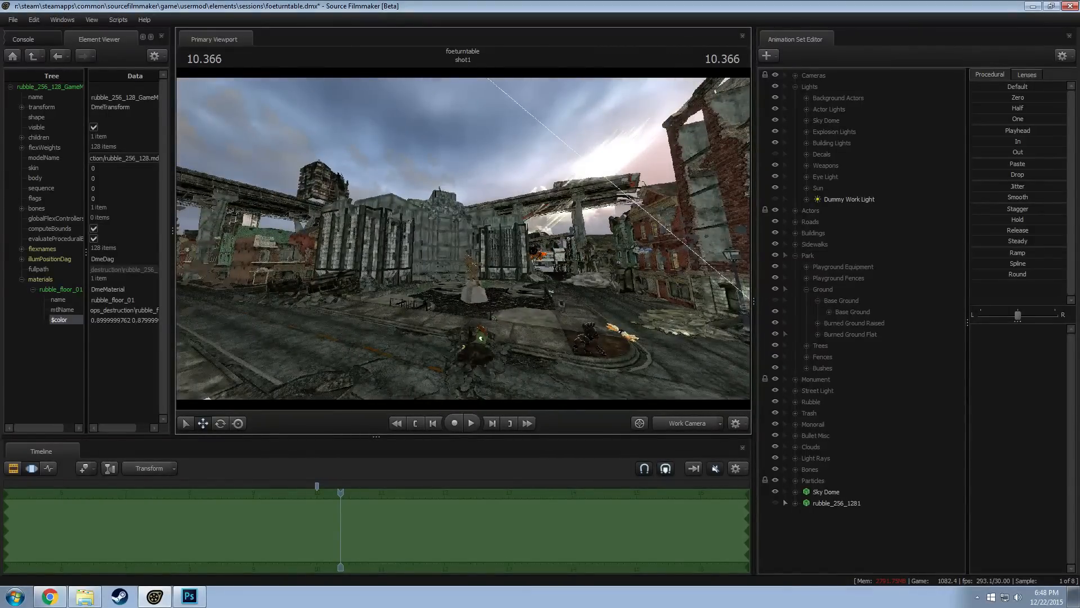
key("w")
left_click_drag(464, 281, 247, 323)
key("d")
left_click_drag(463, 238, 394, 186)
key("d")
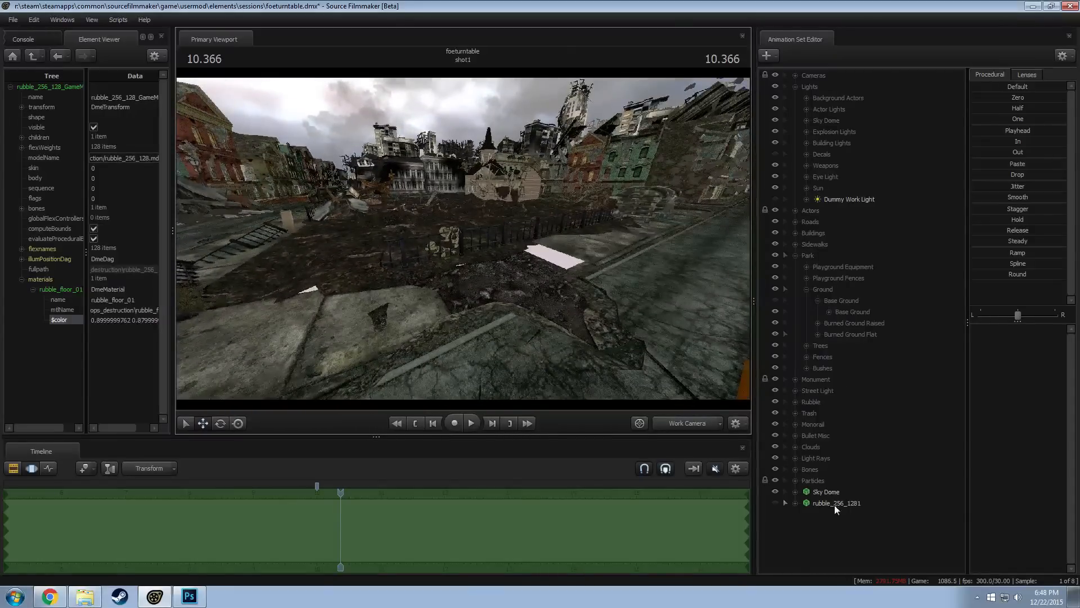
Unhide rubble_256_1281 and check how it fills the sidewalk gap beside the fence
left_click(835, 504)
left_click(776, 502)
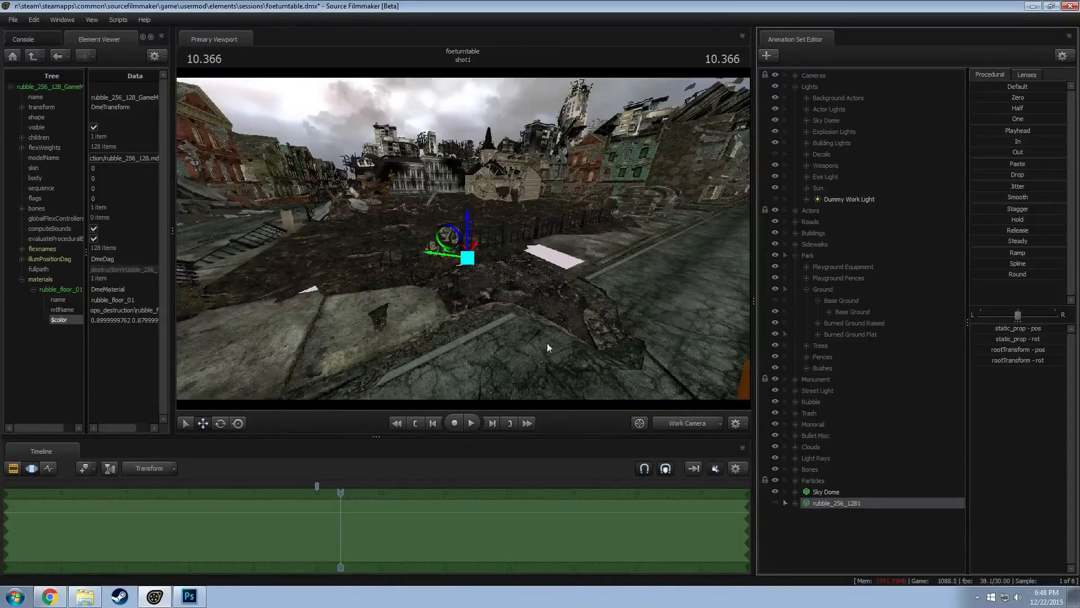
left_click_drag(547, 342, 585, 339)
key("w")
left_click_drag(464, 239, 464, 223, "alt")
left_click_drag(556, 258, 552, 245, "alt")
Switch to camera1 and move the playhead to 13.266 to review the rubble in the shot
left_click(676, 428)
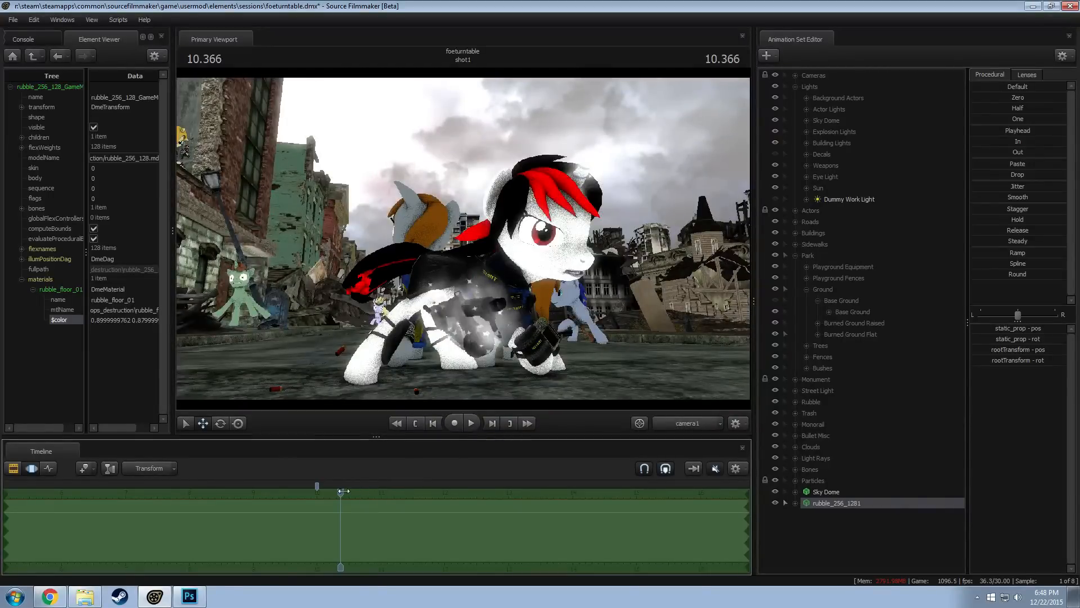
left_click_drag(343, 491, 527, 518)
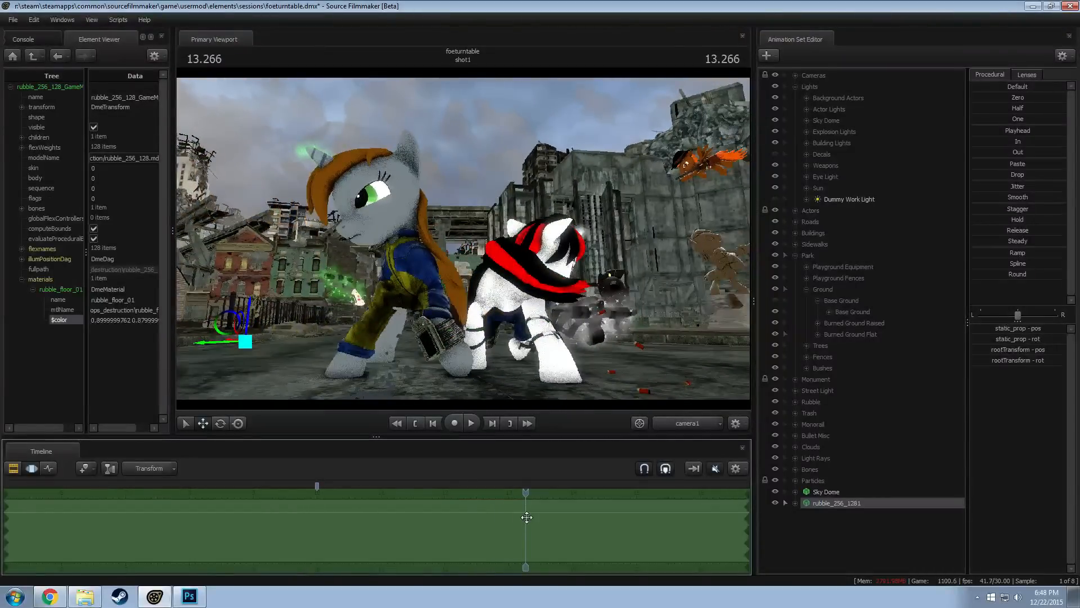
key("F2")
key("F3")
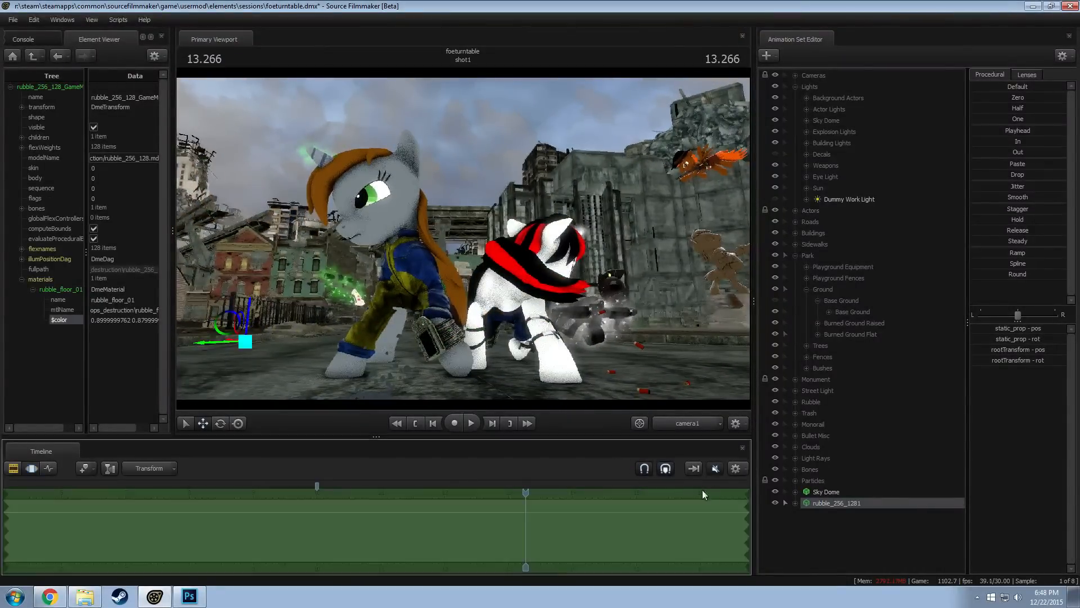
Return to the Work Camera and examine the rubble and sidewalk by the park fence from the street
left_click(692, 424)
key("w")
left_click_drag(484, 262, 589, 291)
key("s")
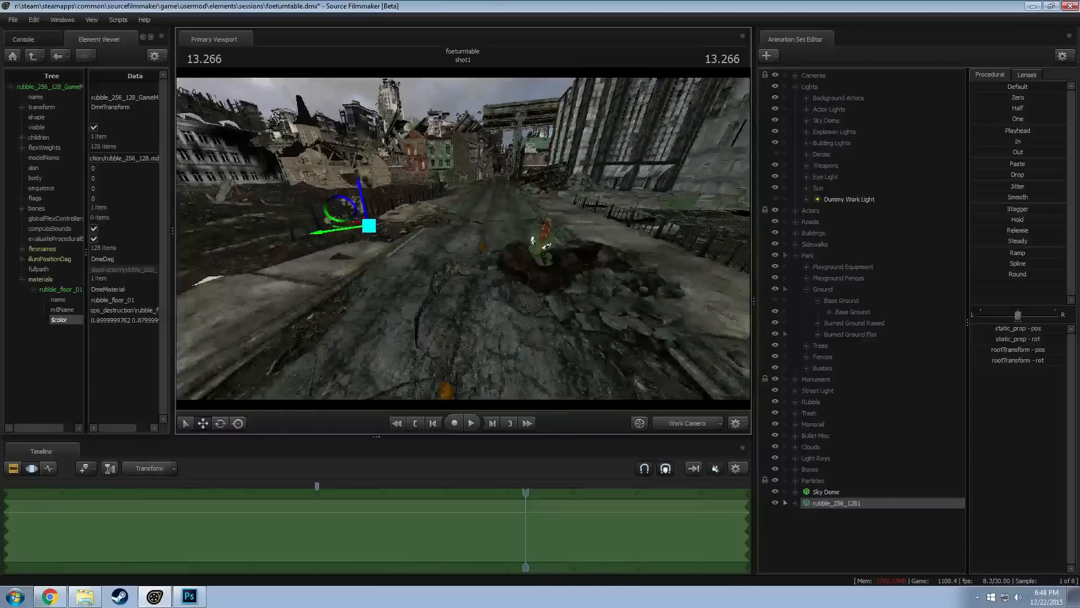
mouse_move(463, 239)
left_mouse_down()
mouse_move(461, 221)
mouse_move(451, 256)
mouse_move(464, 238)
left_mouse_up()
key("w")
key("w")
left_click_drag(623, 304, 589, 304)
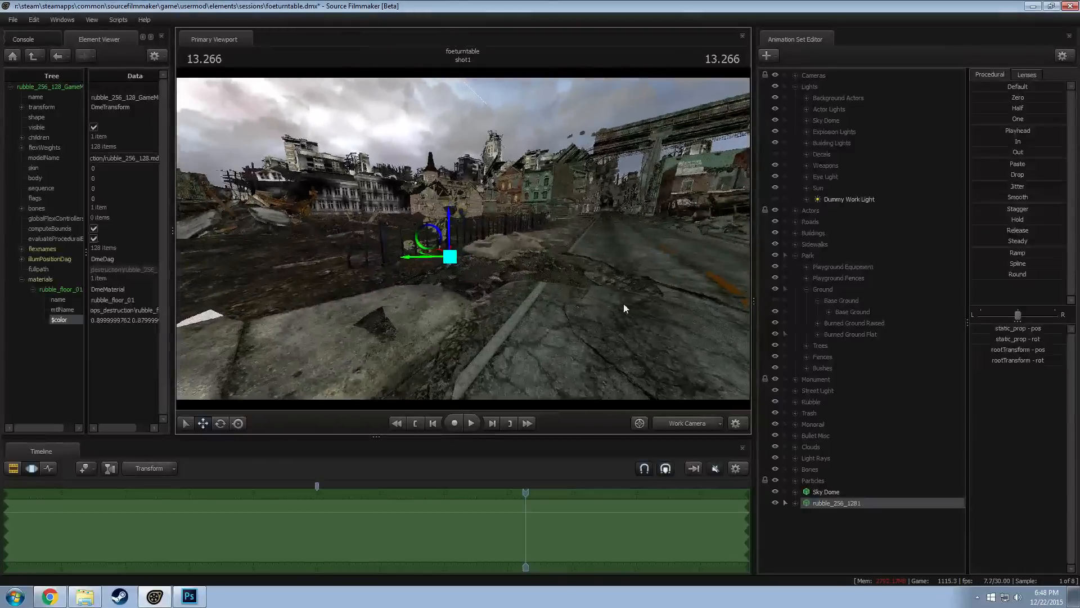
Duplicate rubble_256_1281 by copying and pasting its animation set, and select the copy
right_click(832, 504)
left_click(859, 354)
right_click(829, 519)
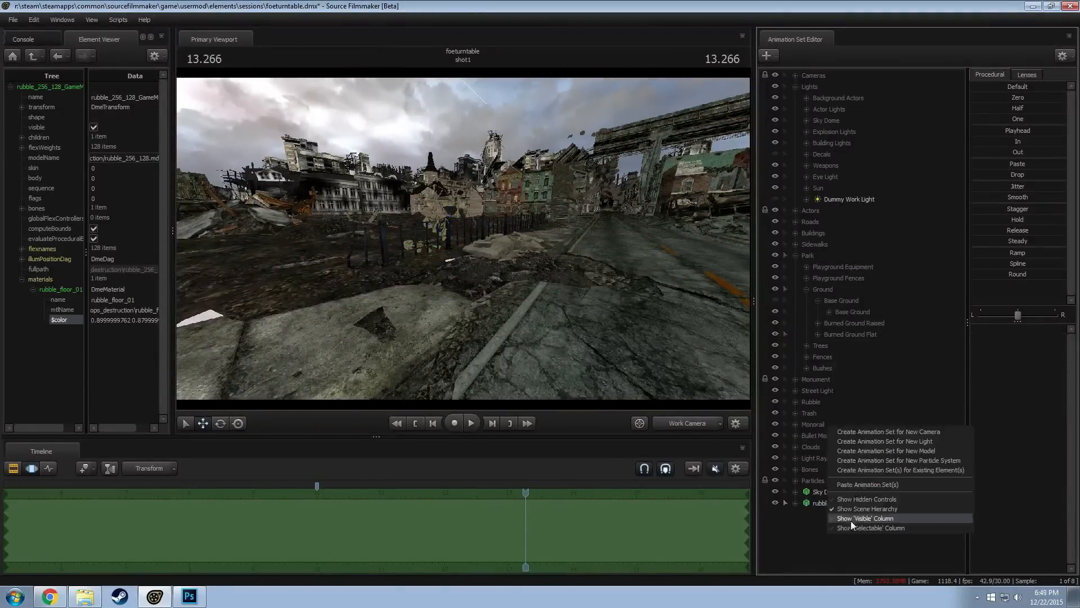
left_click(856, 487)
left_click(822, 513)
Rotate and move rubble_256_1282 so its broken slabs sit over the sidewalk gap beside the fence end
key("e")
left_click_drag(447, 285, 356, 246, "alt")
key("w")
key("e")
key("w")
left_click_drag(425, 232, 425, 242)
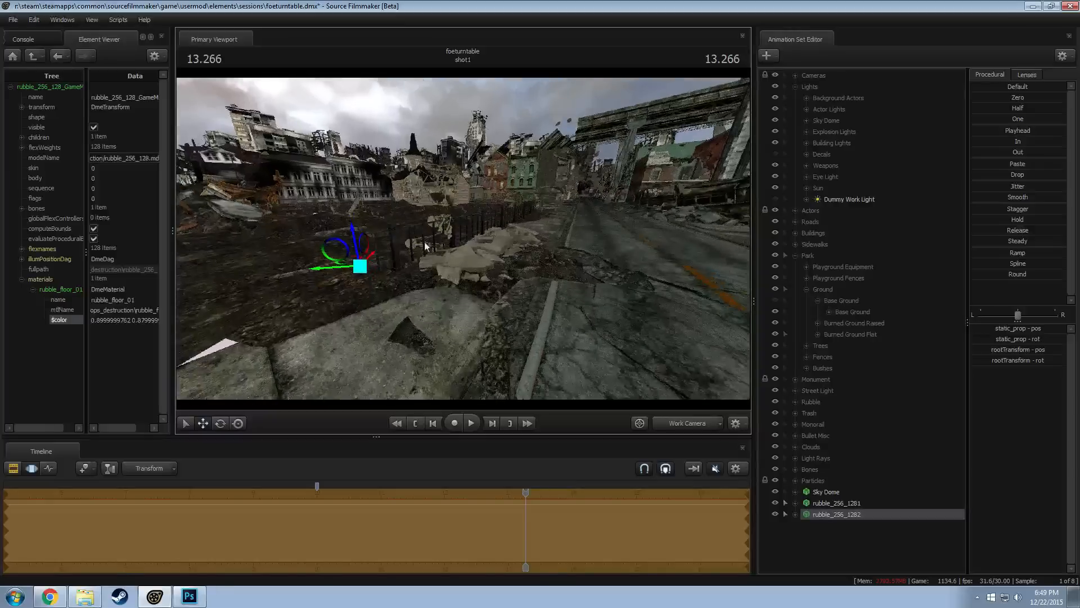
left_click_drag(347, 263, 334, 266)
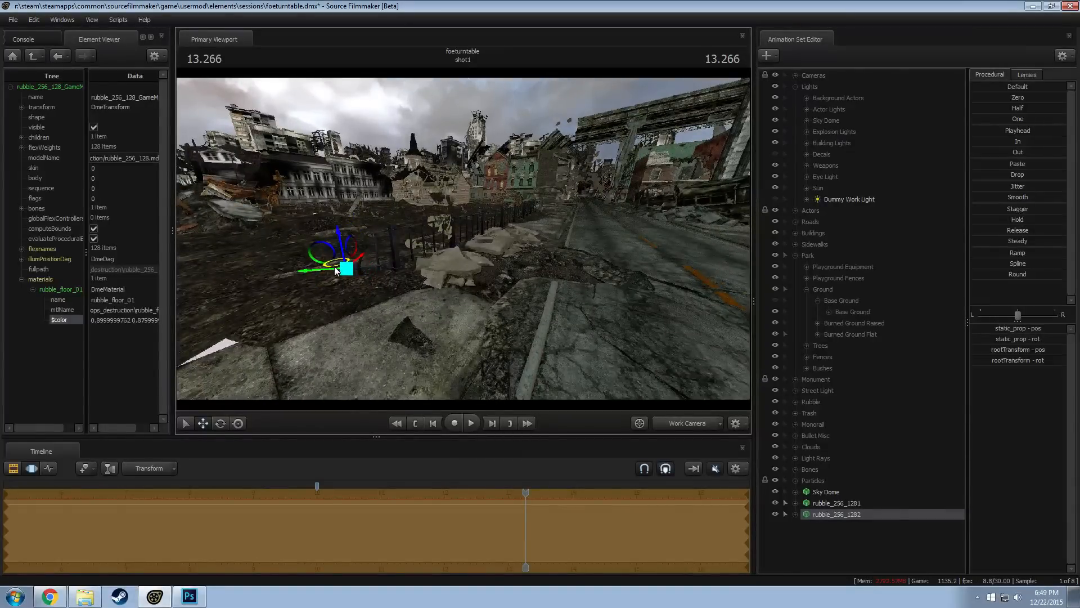
Check the rubble copy from street level, switch to camera1 and enable lighting in the viewport
left_click_drag(404, 259, 463, 238)
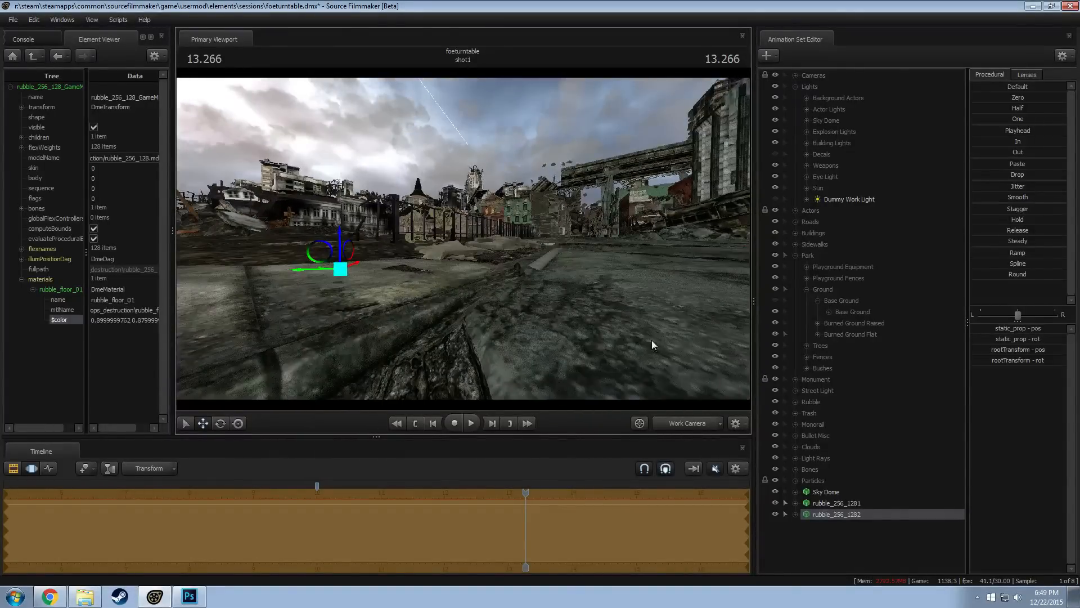
left_click_drag(651, 339, 464, 238)
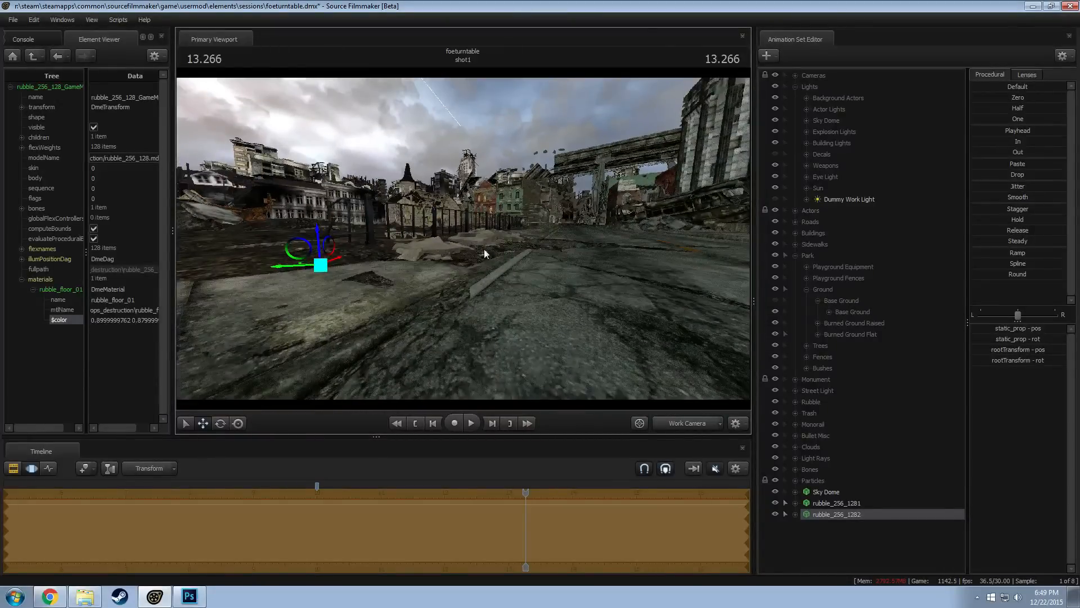
right_click(570, 299)
left_click(682, 420)
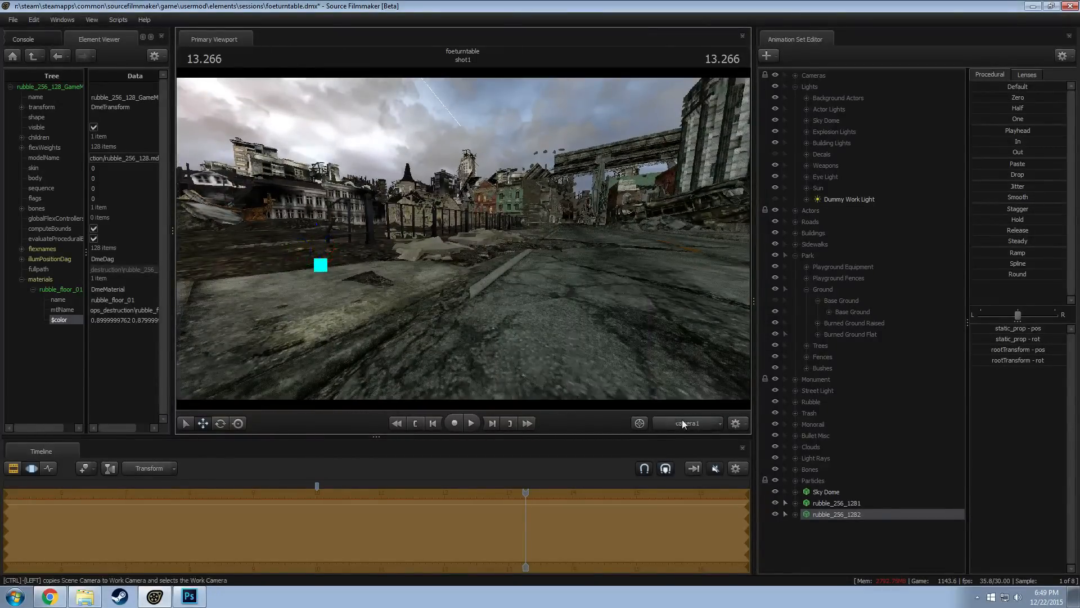
right_click(422, 285)
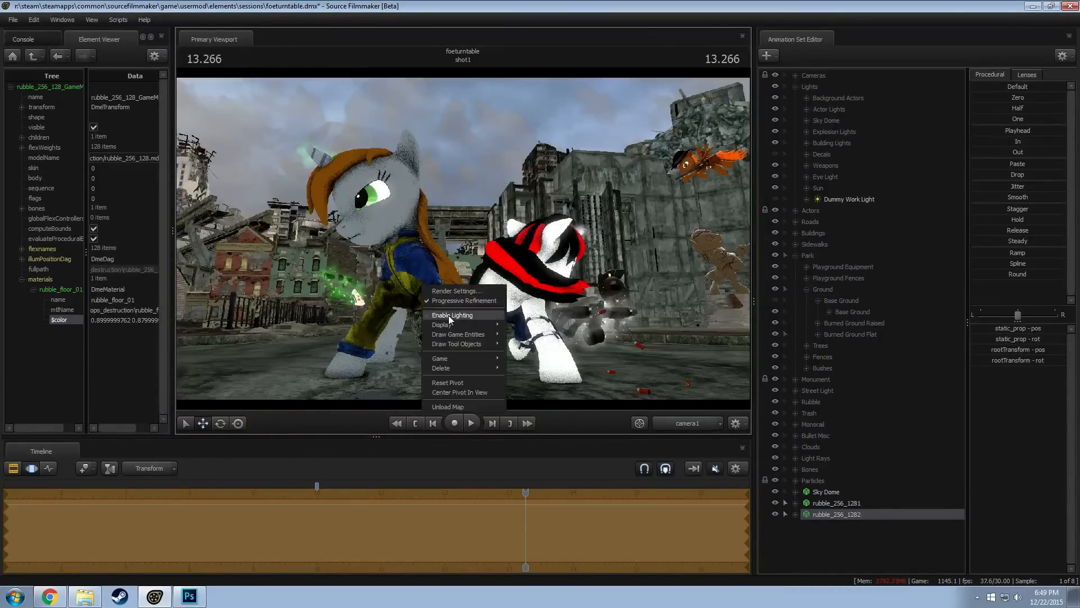
left_click(496, 319)
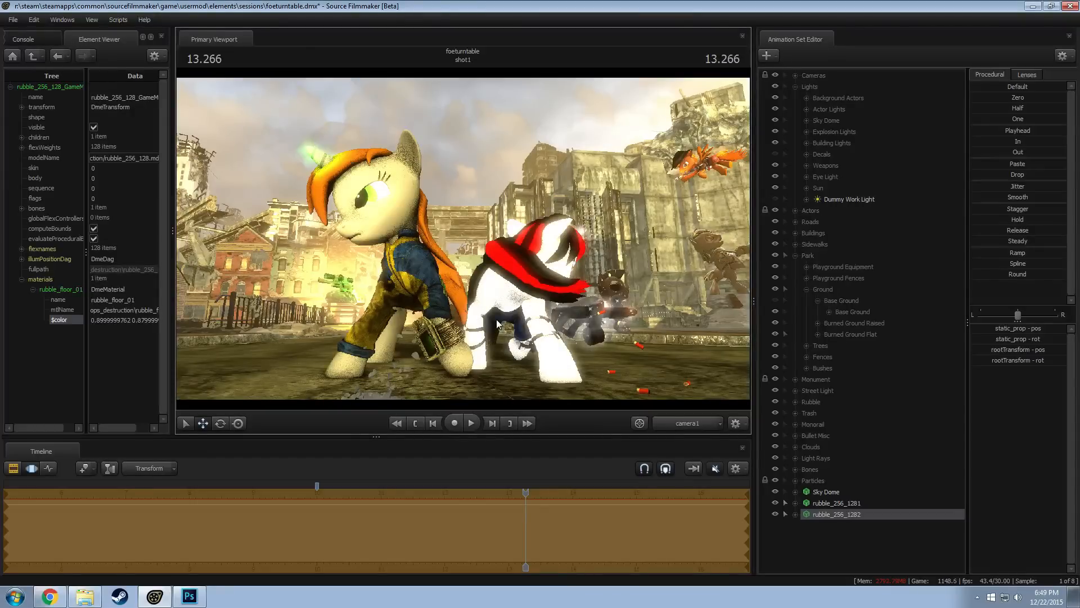
Switch the timeline to the Clip Editor and move the playhead to 13.333 to check the lit camera1 shot
key("F3")
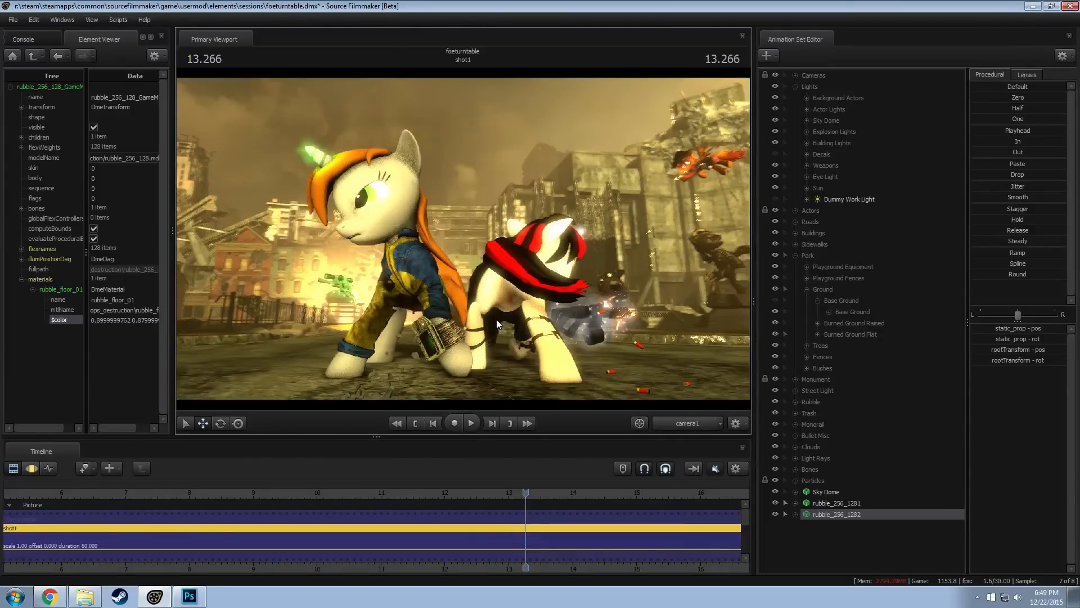
left_click(527, 497)
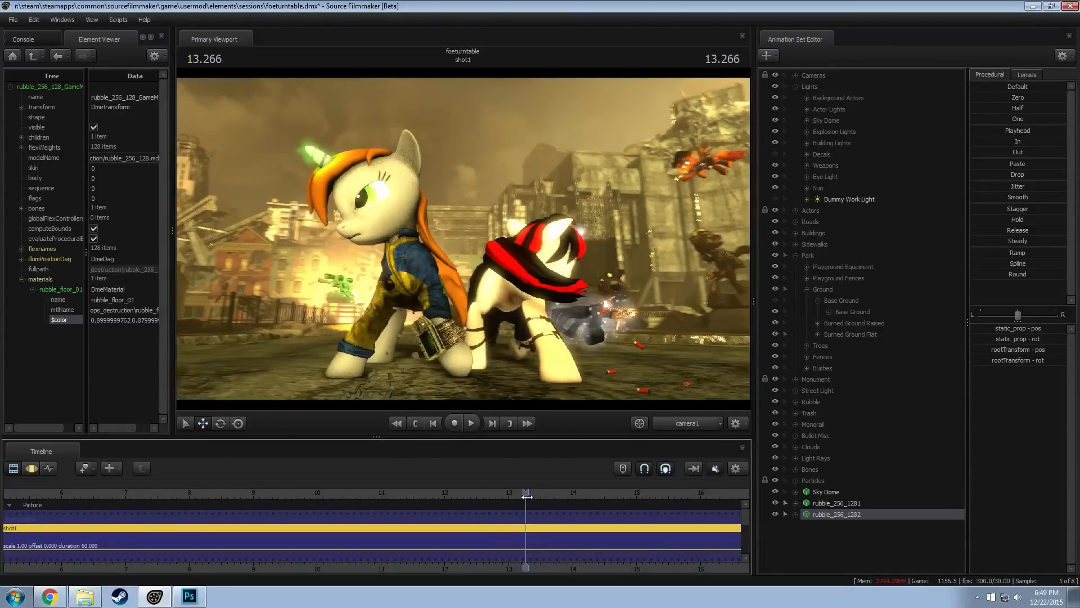
left_click(531, 496)
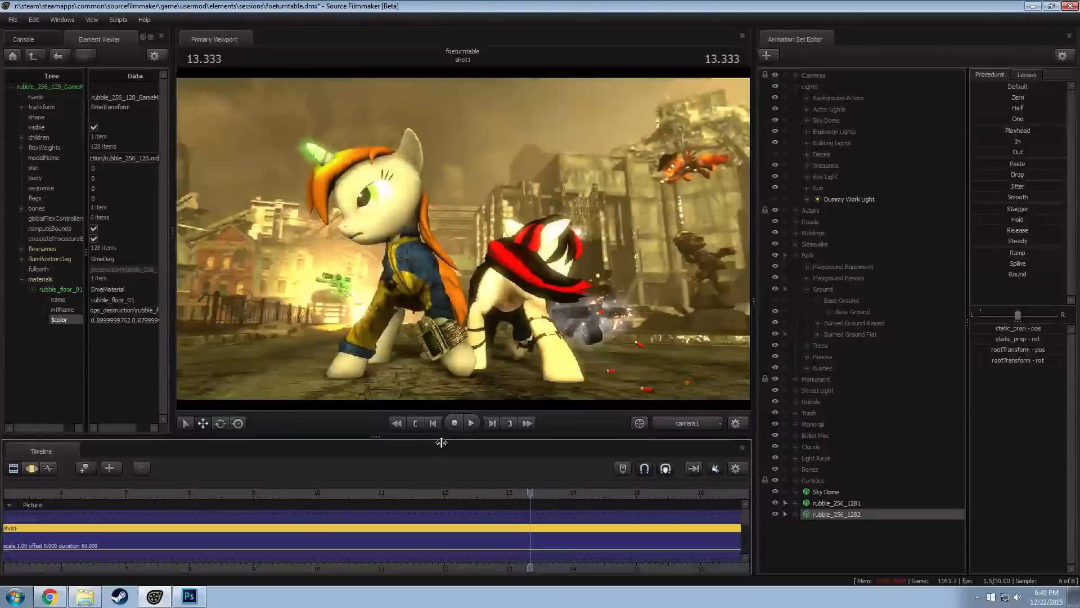
Disable lighting in the viewport and return to the Work Camera
right_click(498, 332)
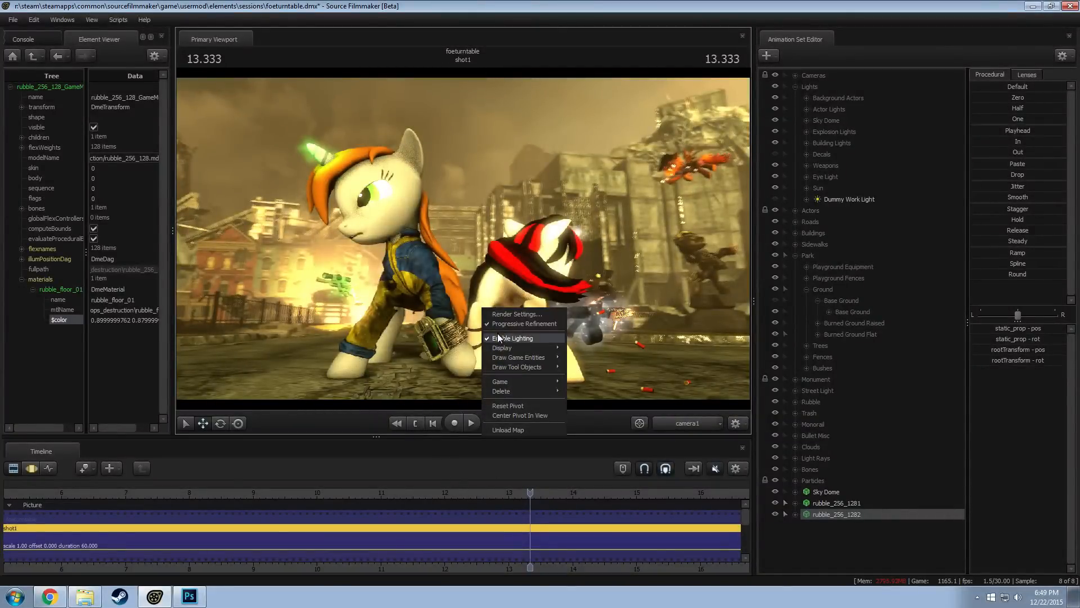
left_click(512, 339)
left_click(692, 429)
Fly along the street and examine the road, sidewalk and rubble beside the park
left_click_drag(541, 253, 465, 245)
key("a")
key("w")
key("w")
key("z")
key("w")
key("w")
key("w")
key("w")
key("s")
key("d")
key("w")
Collapse the Park group and move rubble_256_1281 and rubble_256_1282 into the Rubble group
left_click(794, 256)
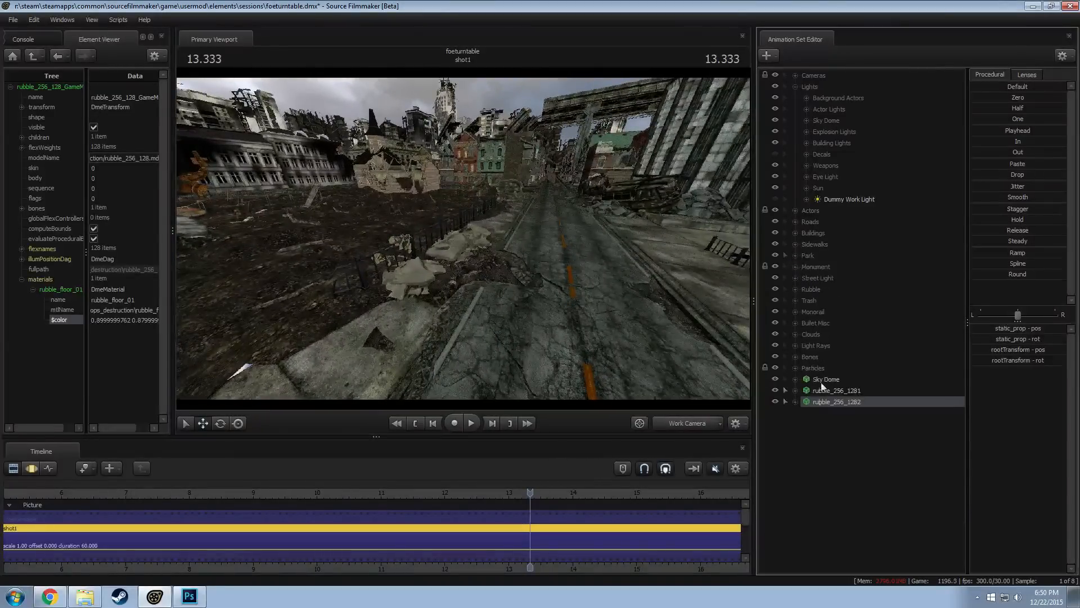
left_click(836, 390, "ctrl")
left_click_drag(836, 390, 819, 290)
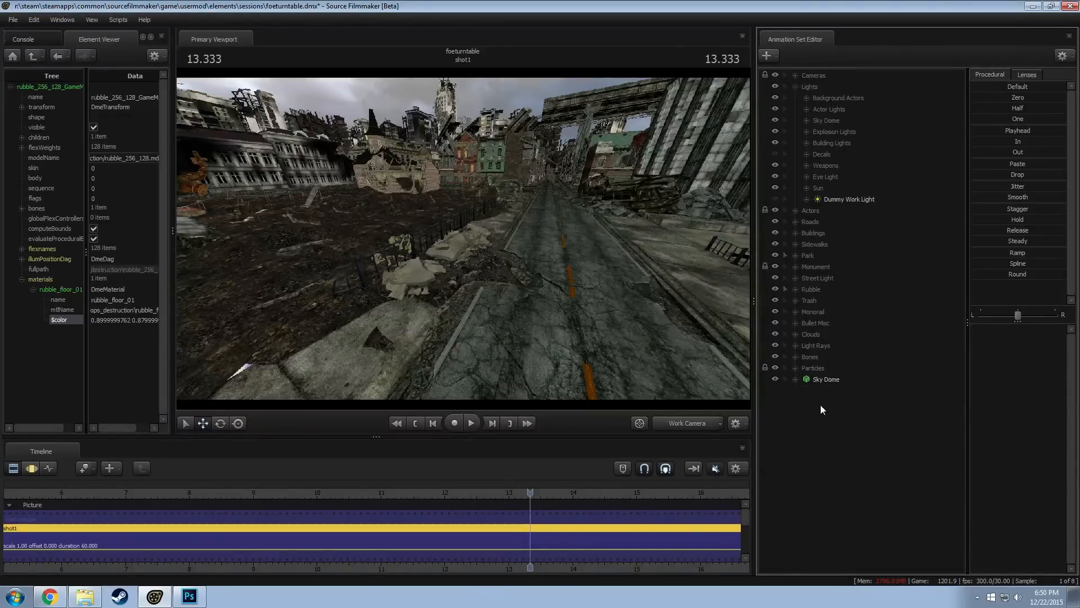
Delete the Dummy Work Light animation set from the Lights group
right_click(821, 404)
right_click(804, 400)
right_click(804, 400)
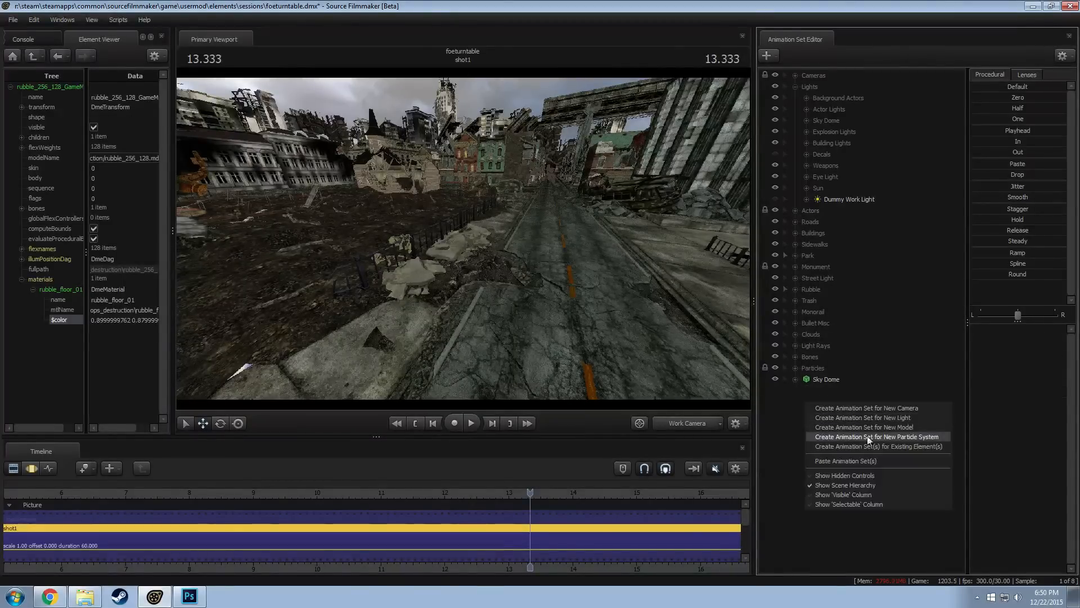
left_click(858, 198)
right_click(859, 198)
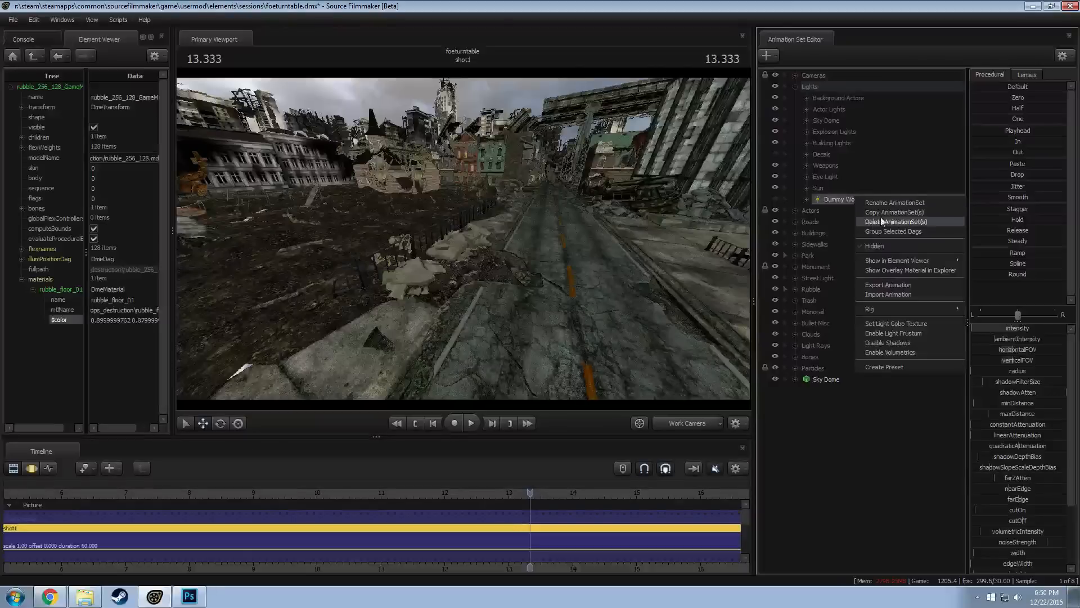
left_click(881, 221)
Start an animation set for a new model and preview the models matching the filter "rubble"
right_click(795, 455)
left_click(842, 430)
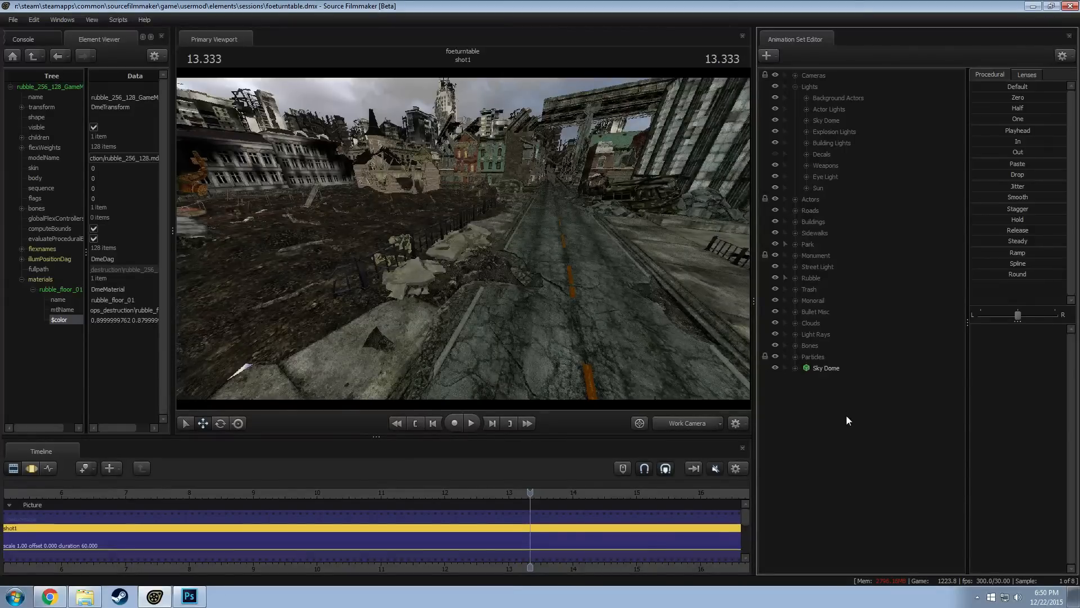
right_click(847, 416)
left_click(867, 438)
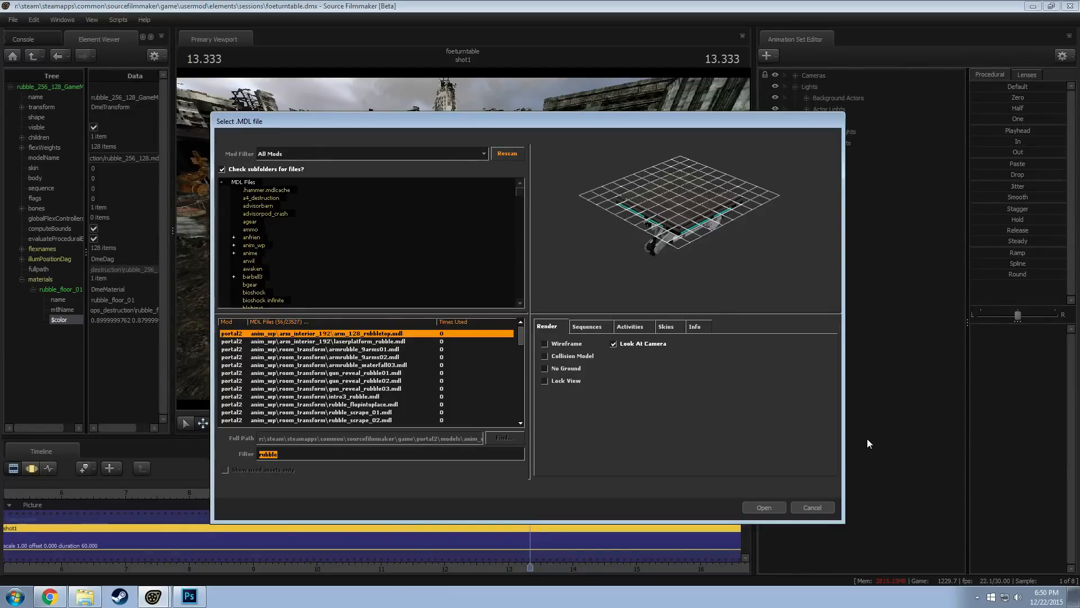
type("rubbl")
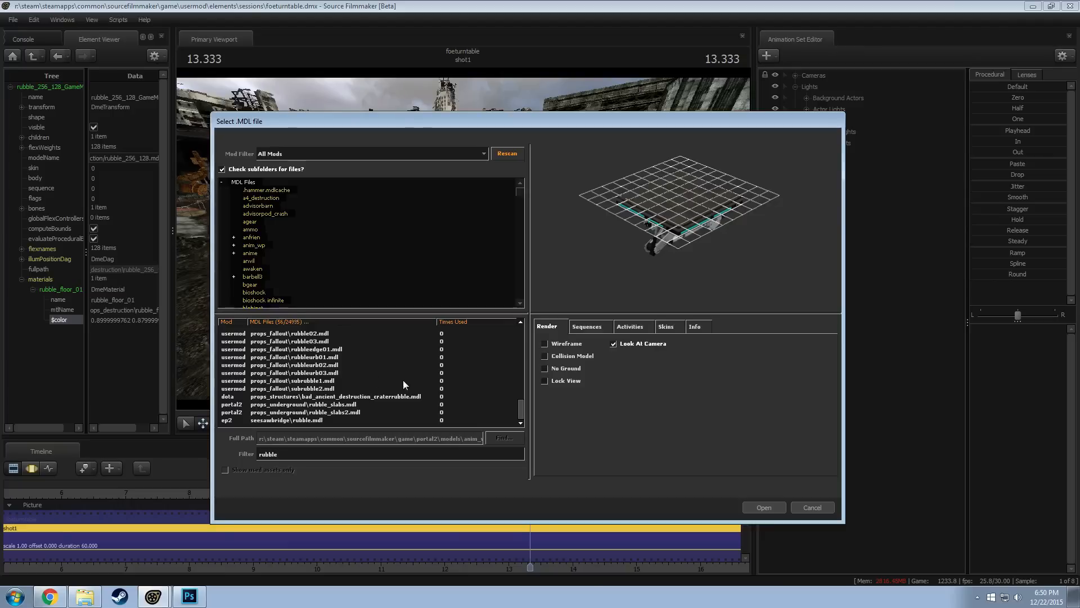
scroll(403, 381, "up", 7)
left_click(342, 405)
key("Down")
key("Down")
key("Down")
key("Down")
key("Down")
scroll(462, 351, "down", 4)
key("Down")
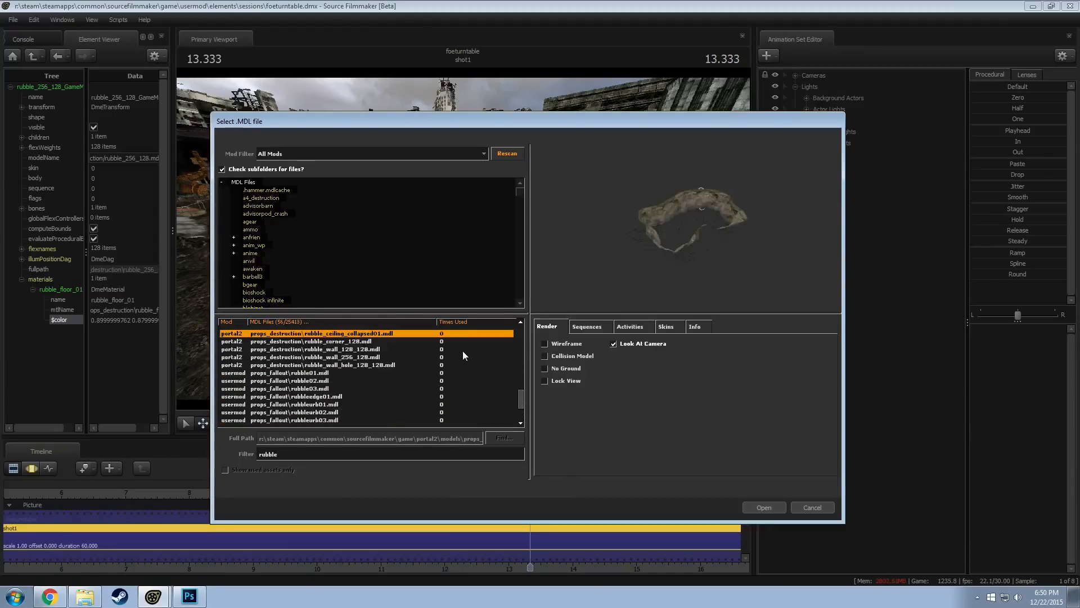
key("Down")
key("Down")
key("Down")
key("Down")
key("Down")
key("Down")
key("Down")
key("Down")
key("Down")
key("Down")
key("Down")
key("Down")
key("Down")
key("Down")
key("Down")
key("Down")
key("Down")
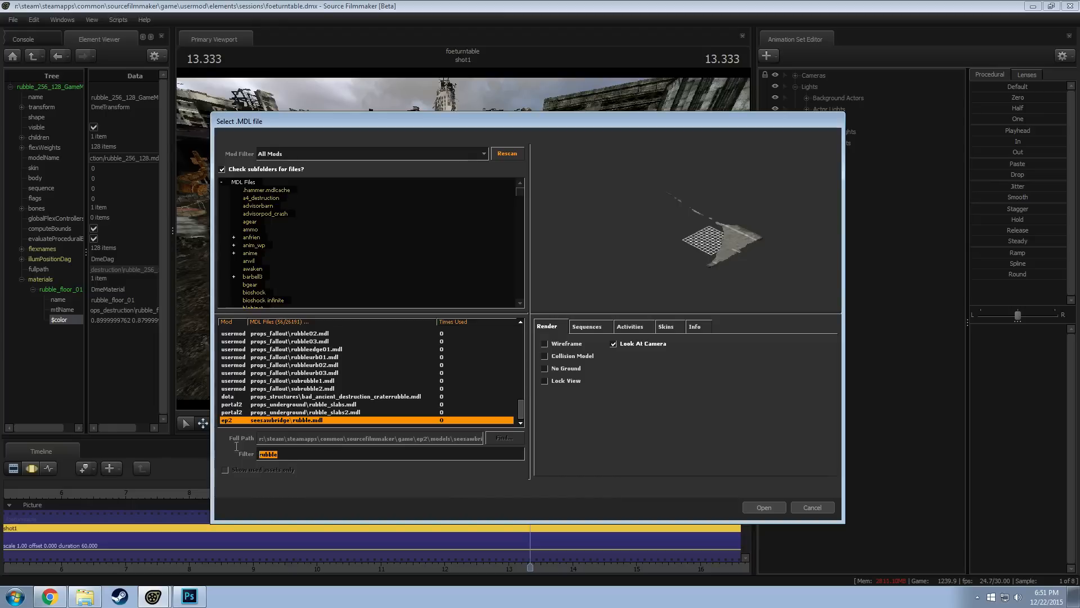
Filter the models by "damaged" and preview the damaged subway car end doors and side doors
type("damag")
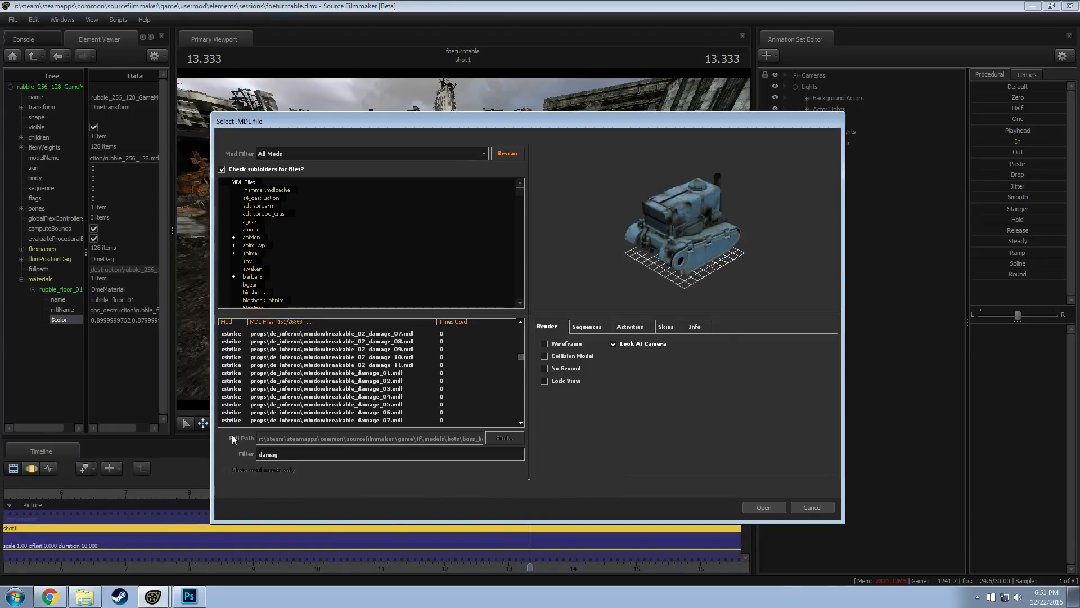
type("ed")
key("Down")
key("Down")
key("Down")
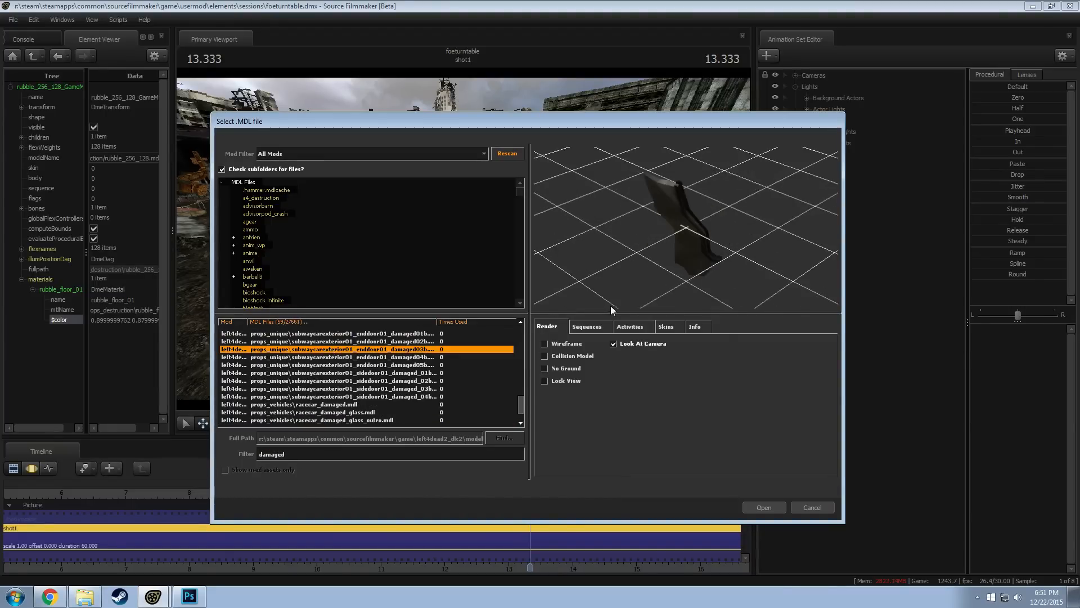
key("Down")
key("Down")
key("Down")
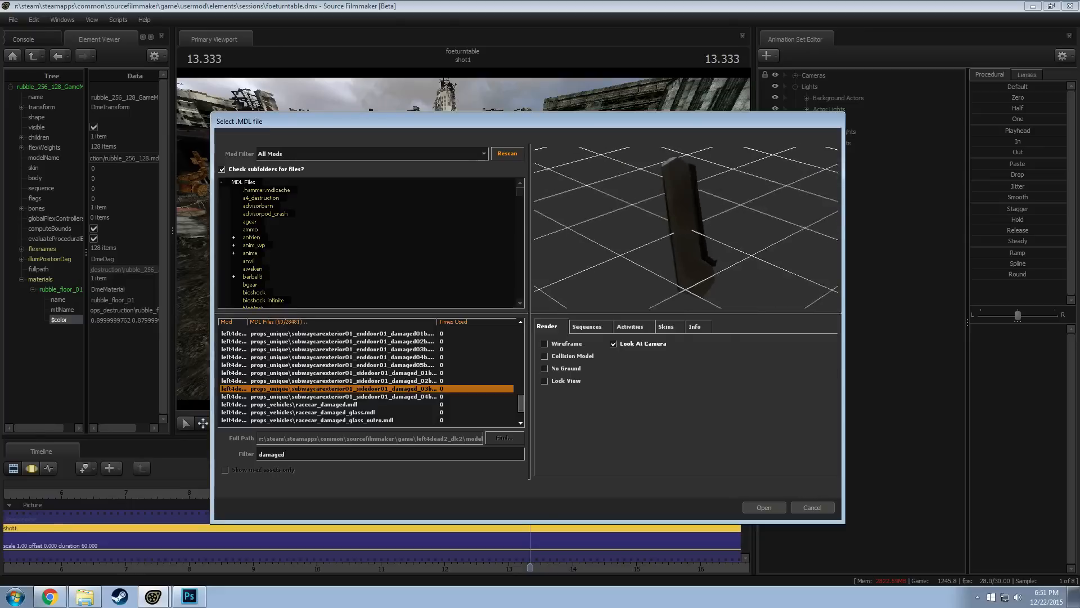
Preview racecar_damaged.mdl and examine the car's side up close
left_click(337, 404)
left_click_drag(796, 240, 771, 240)
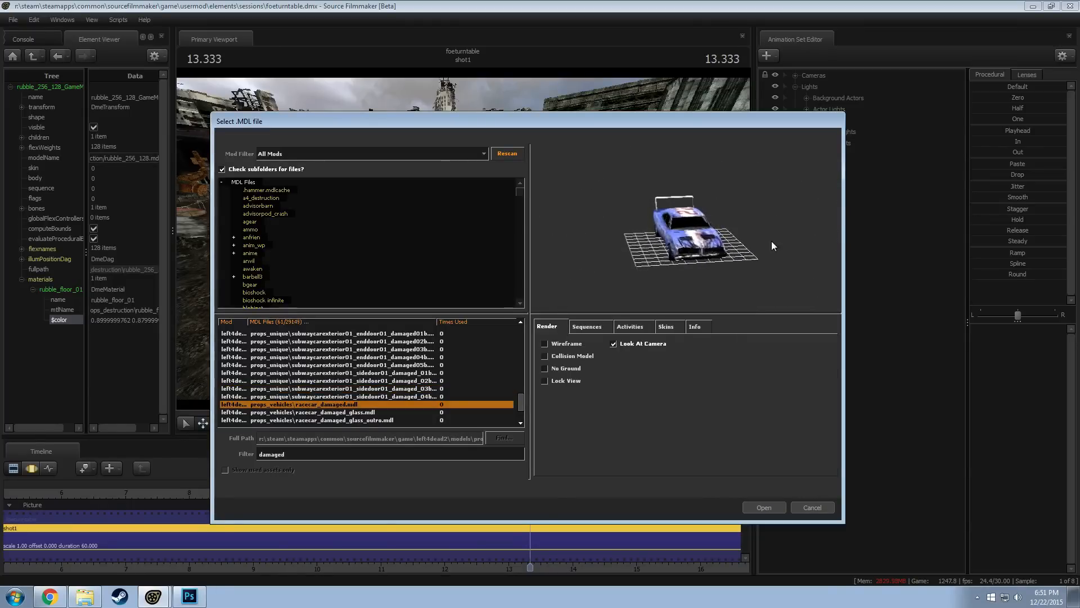
right_click_drag(771, 241, 747, 229)
left_click_drag(743, 247, 700, 263)
right_click_drag(700, 263, 699, 255)
left_click_drag(699, 255, 563, 243)
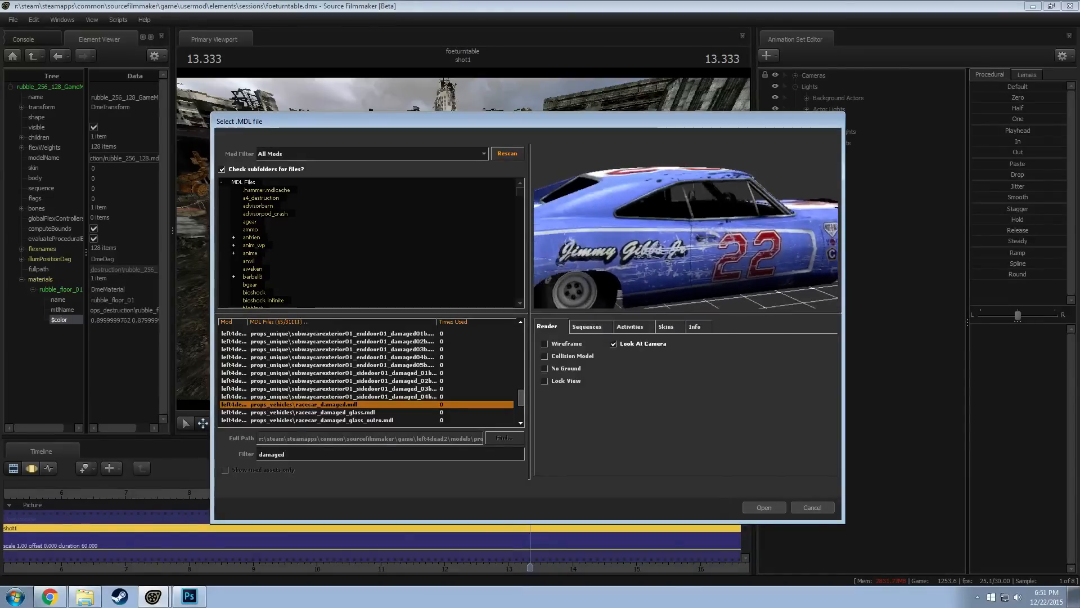
Preview the damaged models from the racecar variants through the cargo container to the damaged stairs
key("Down")
key("Down")
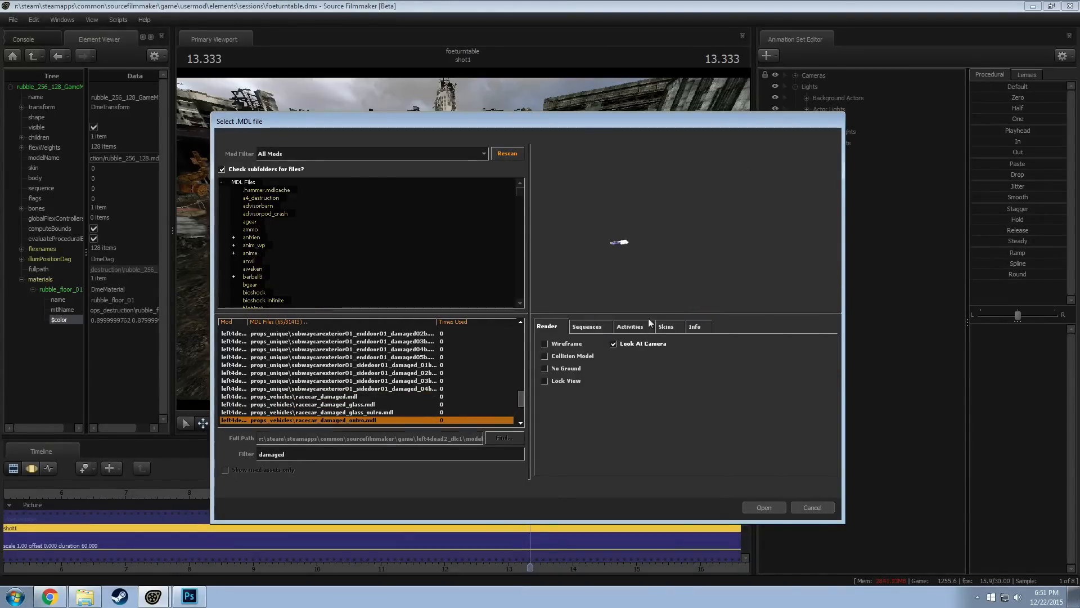
key("Down")
key("Down")
key("Down")
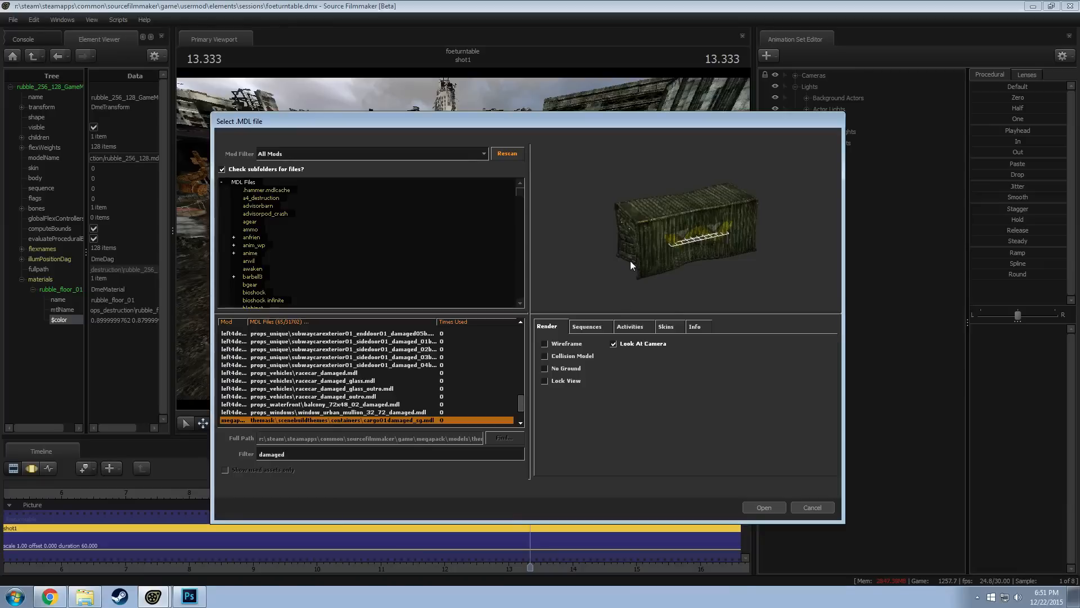
key("Down")
key("Down")
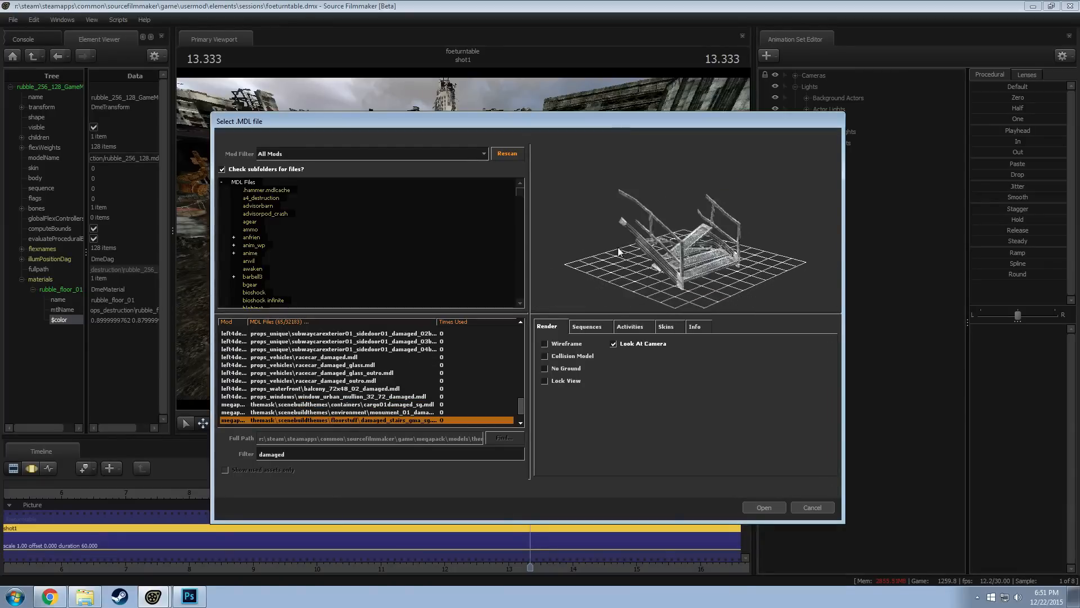
key("Down")
key("Down")
key("Down")
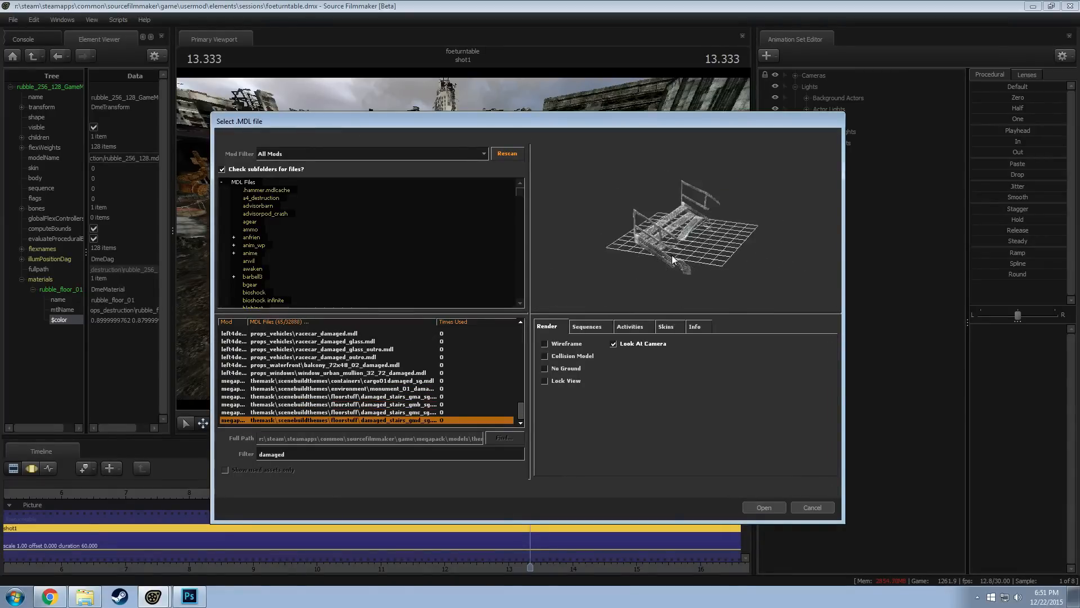
Look back through the damaged models from the stairs to the wood crates and breakable I-beams
key("Up")
key("Up")
key("Up")
key("Up")
key("Up")
key("Up")
key("Up")
key("Up")
key("Up")
key("Up")
key("Up")
key("Up")
key("Up")
key("Up")
key("Up")
key("Up")
key("Up")
key("Up")
key("Up")
key("Up")
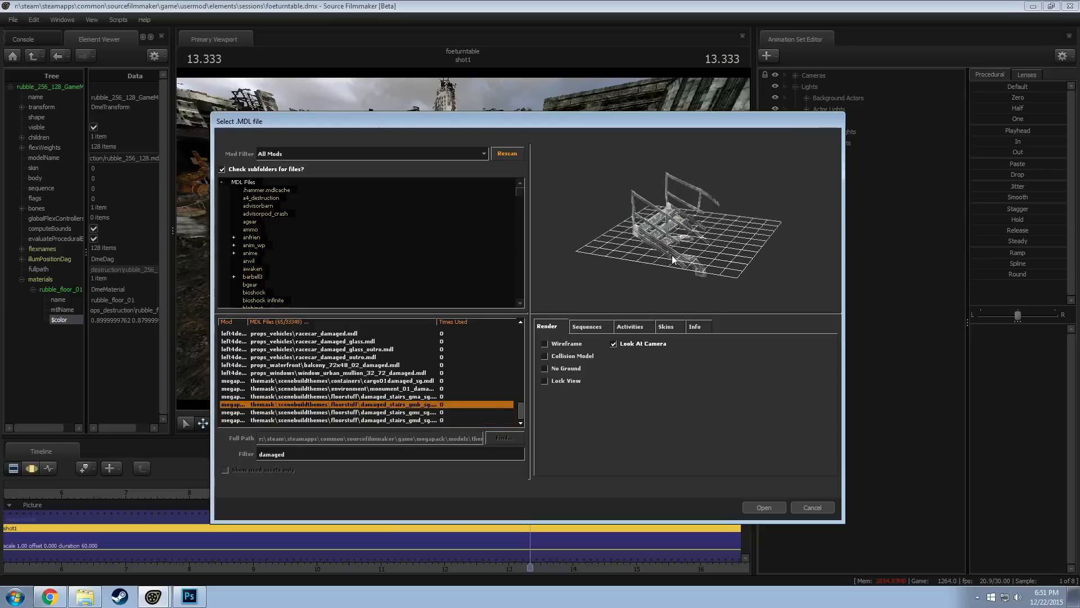
key("Up")
key("Up")
key("Up")
key("Up")
key("Up")
key("Up")
key("Up")
key("Up")
key("Up")
key("Up")
key("Up")
key("Up")
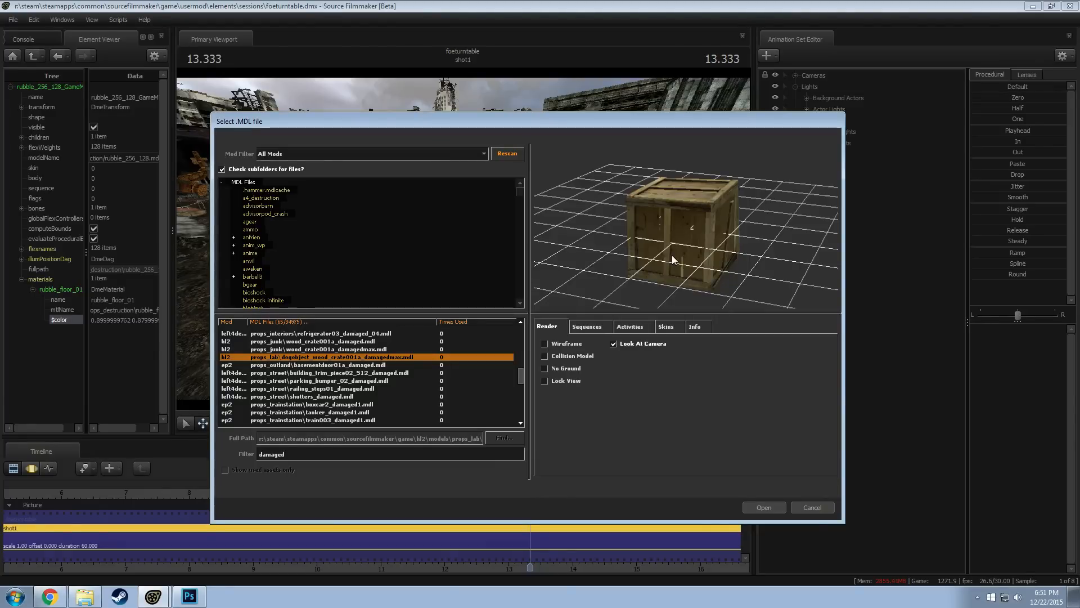
scroll(363, 399, "up", 1)
left_click(336, 366)
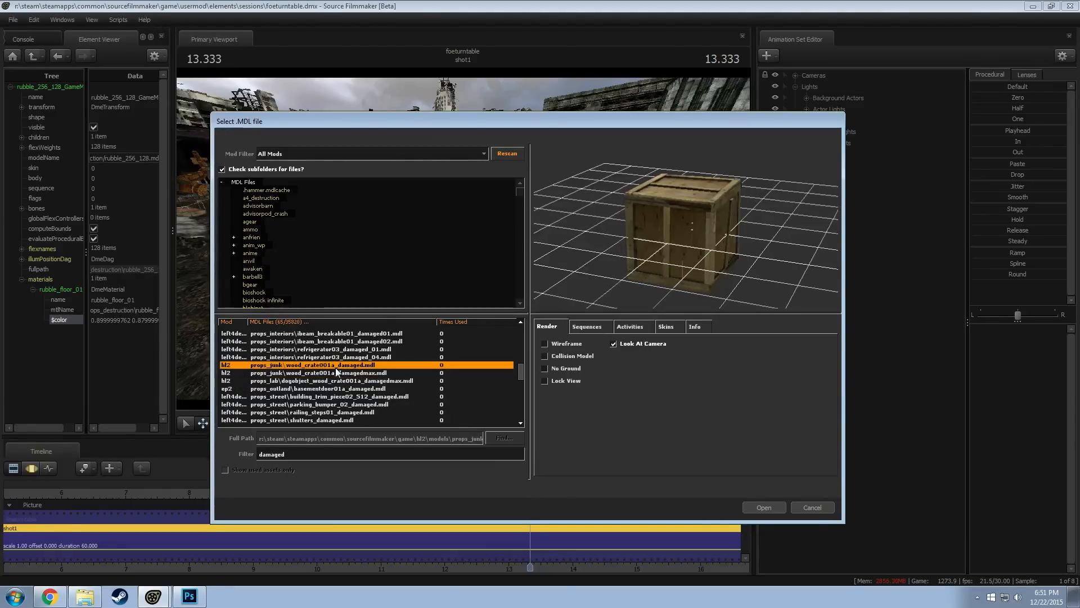
key("Up")
key("Up")
key("Up")
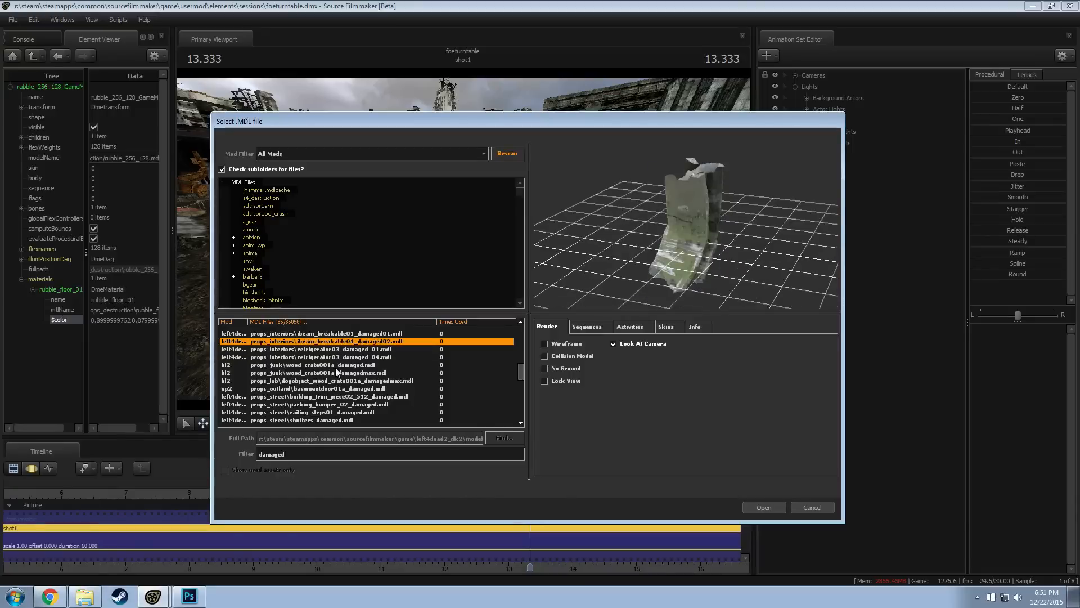
Preview the damaged refrigerator, then the corrugated panels and the damaged bridge cross section
left_click(337, 351)
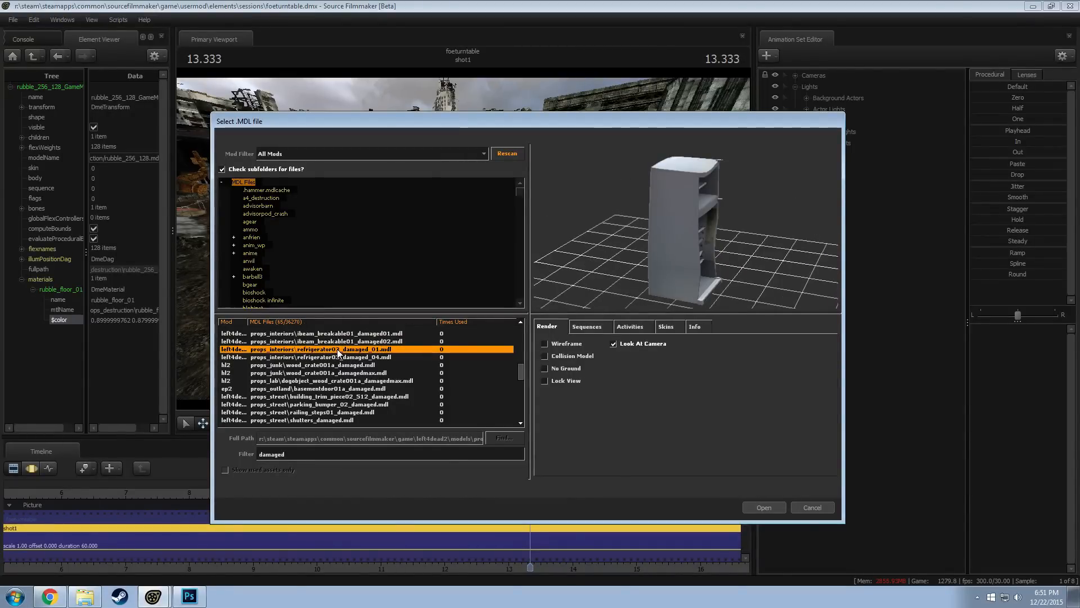
key("Up")
key("Up")
key("Up")
key("Up")
key("Up")
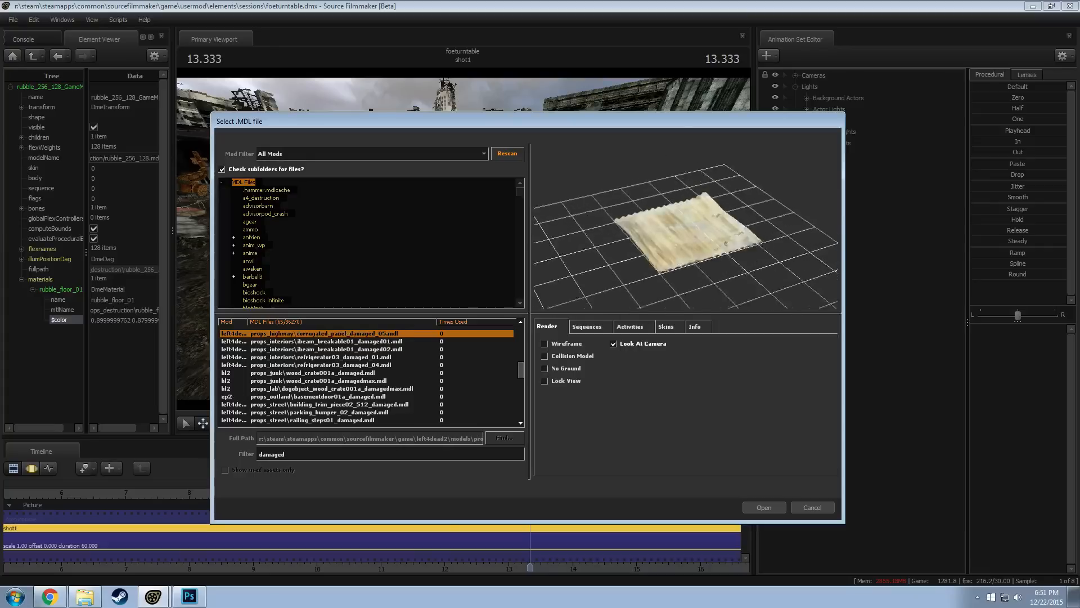
key("Up")
key("Up")
key("Up")
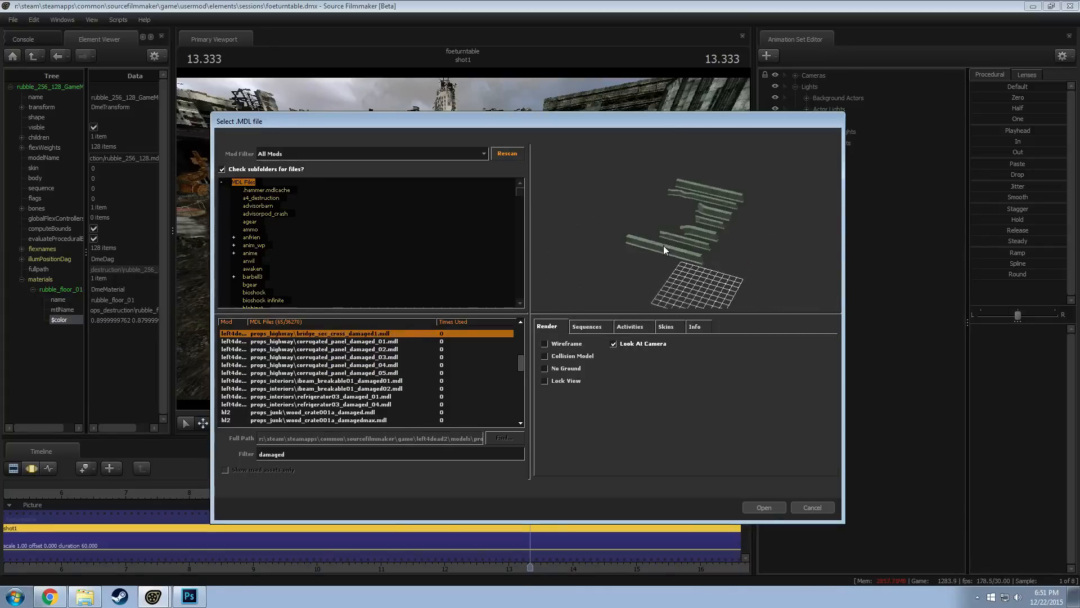
Preview the damaged bridge rail, column and beam models, the highway beams and the damaged pickup
key("Up")
key("Down")
key("Down")
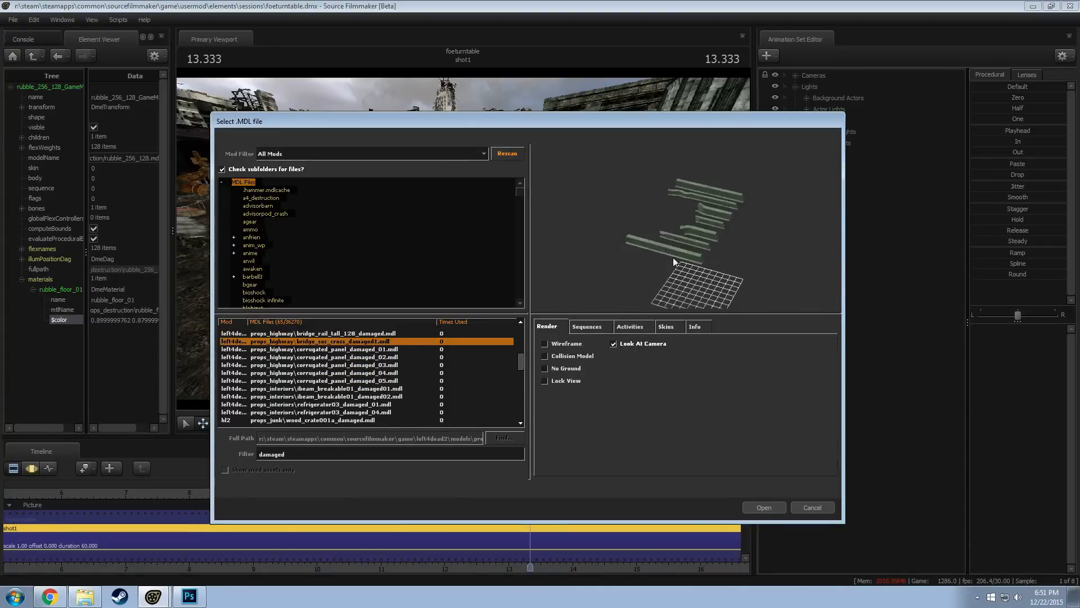
key("Up")
key("Up")
key("Up")
key("Up")
key("Up")
key("Up")
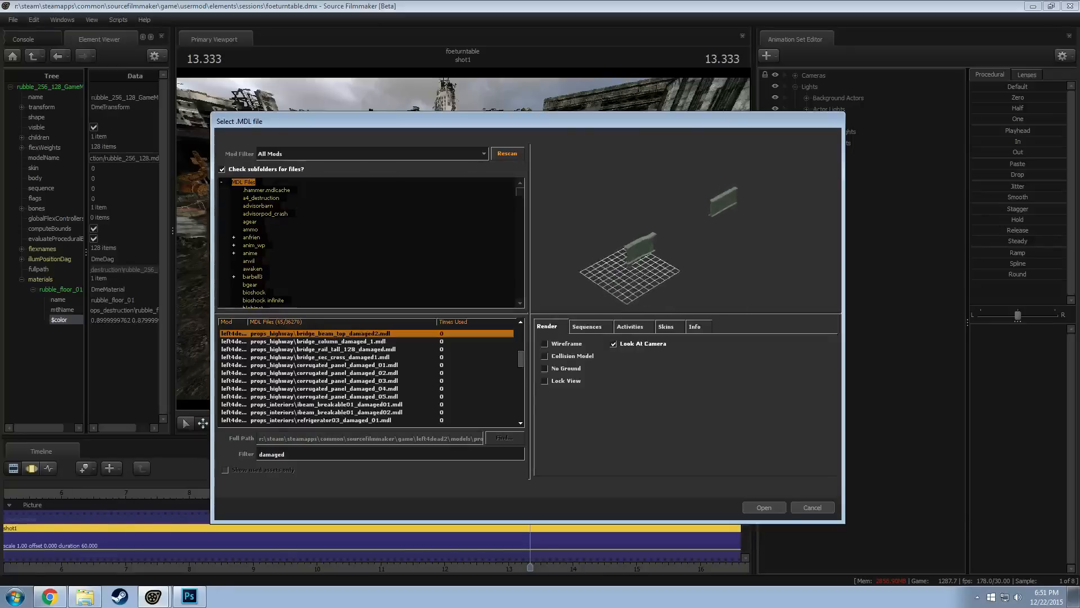
key("Up")
key("Up")
key("Up")
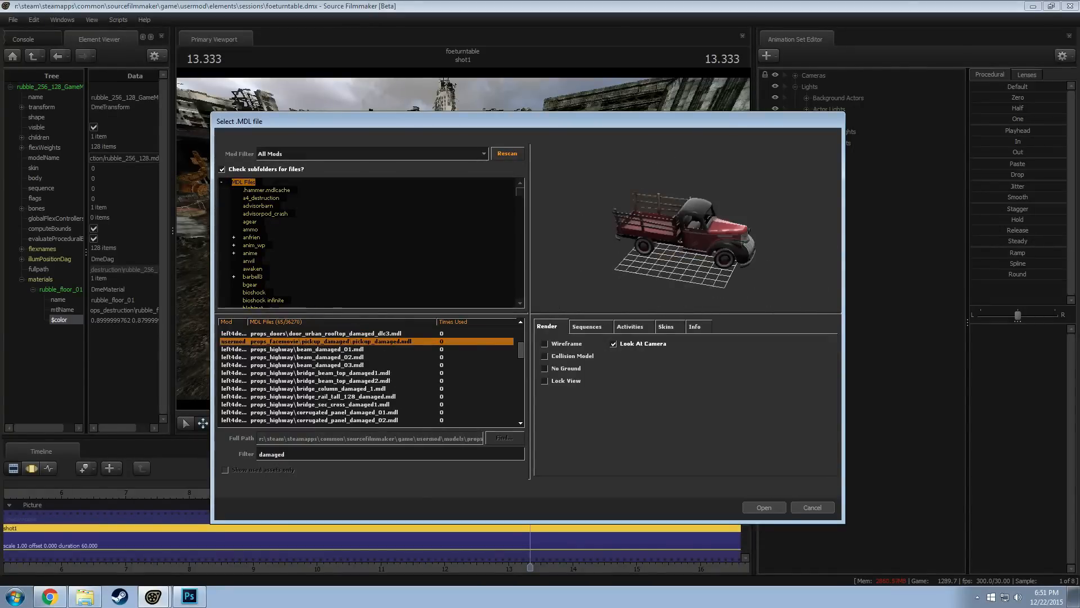
Preview the damaged models from the pickup back through the rooftop and urban doors to the lab pod frame
key("Up")
key("Up")
key("Up")
key("Up")
key("Up")
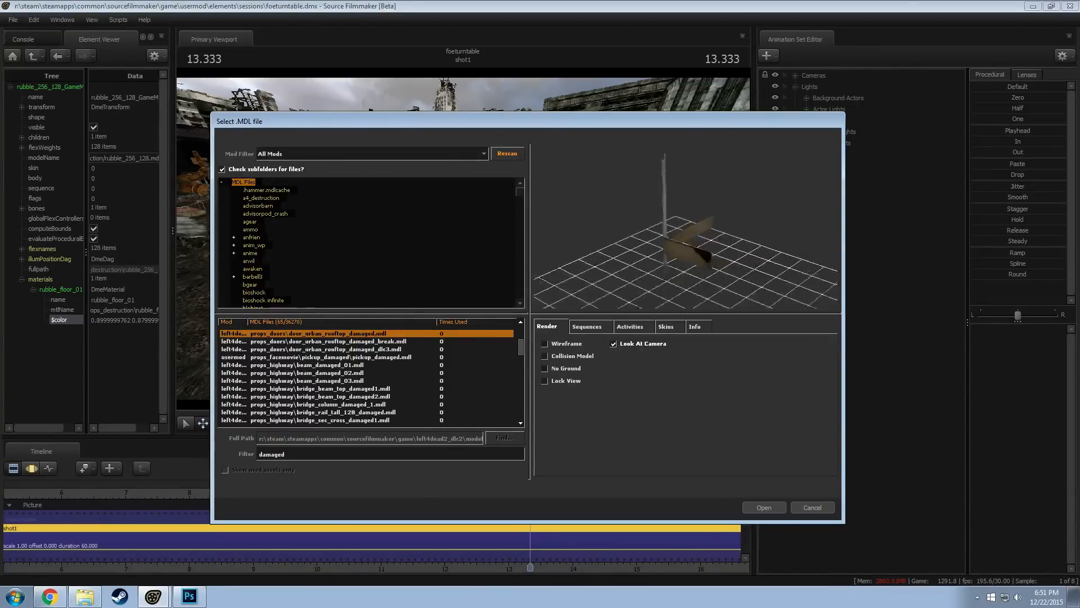
key("Up")
key("Up")
key("Up")
key("Up")
key("Up")
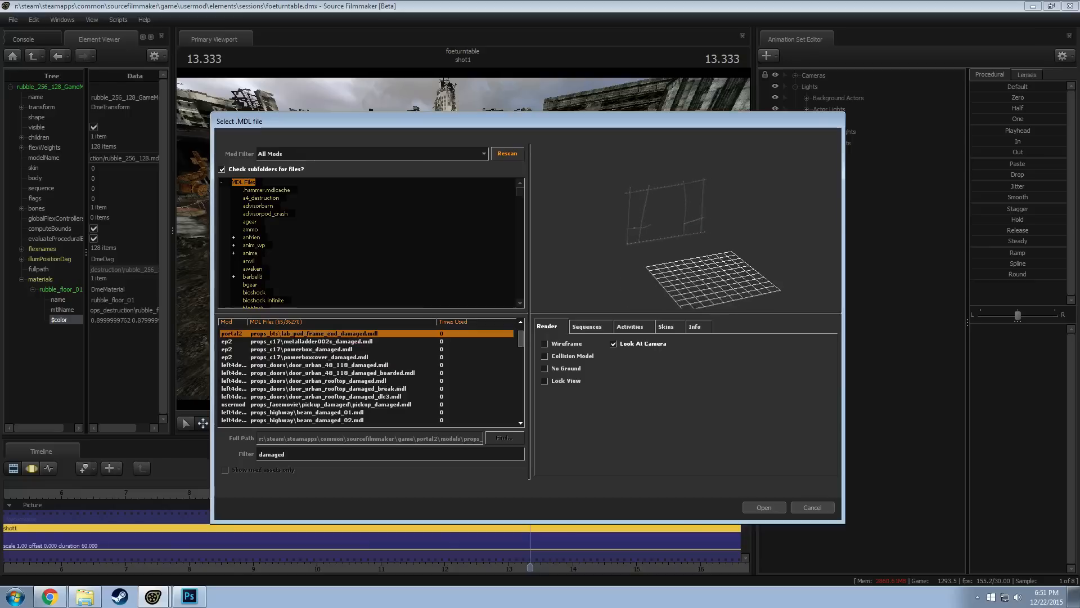
Preview the damaged laser tube lens holder from several angles, then the two damaged portal buttons
key("Up")
key("Down")
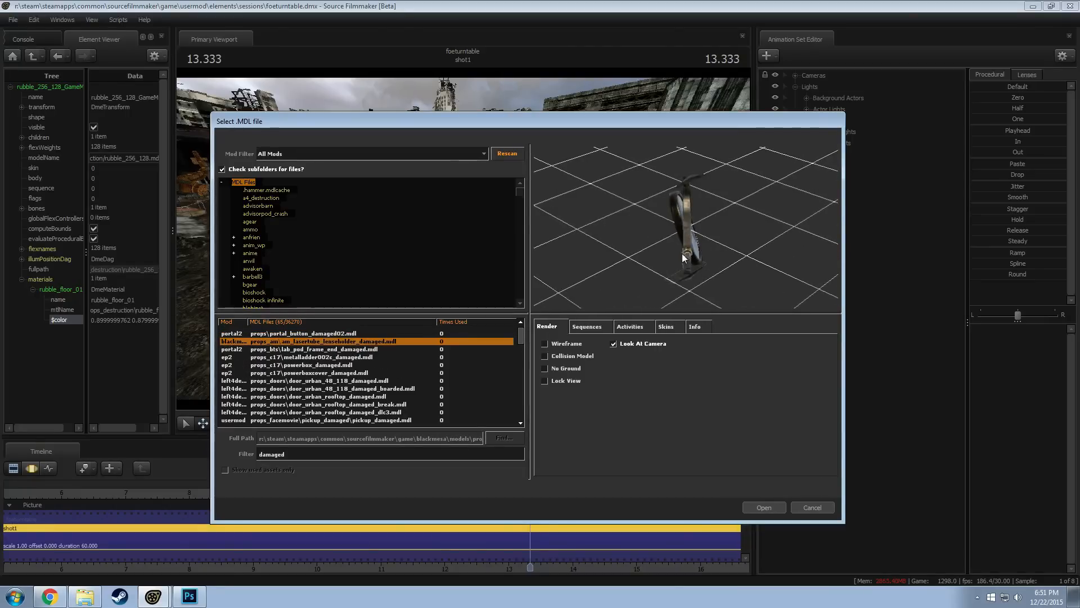
right_click_drag(682, 254, 682, 225)
left_click_drag(682, 253, 748, 239)
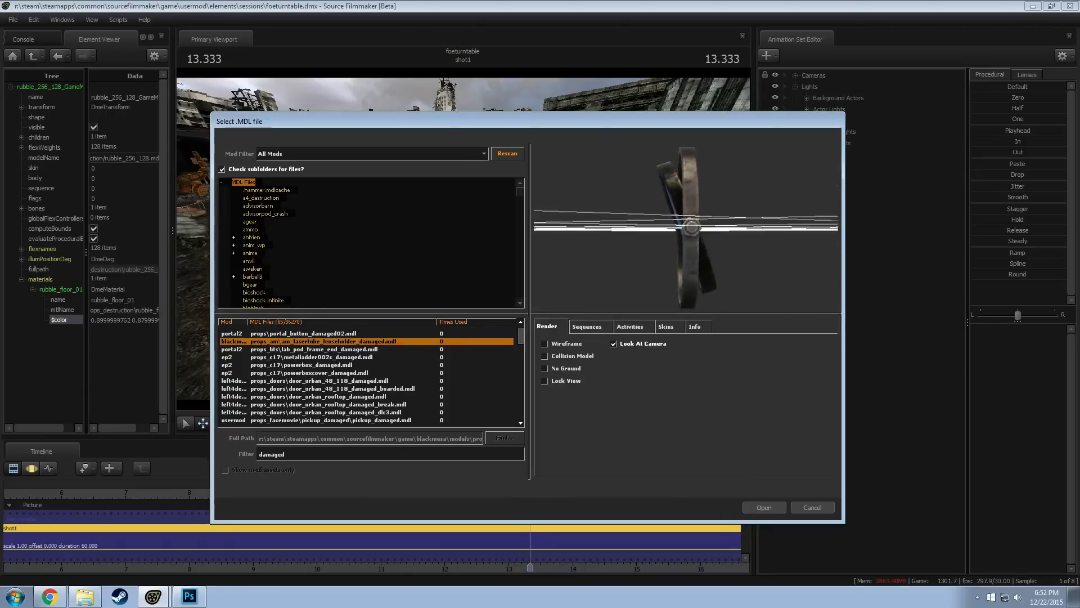
key("Up")
key("Up")
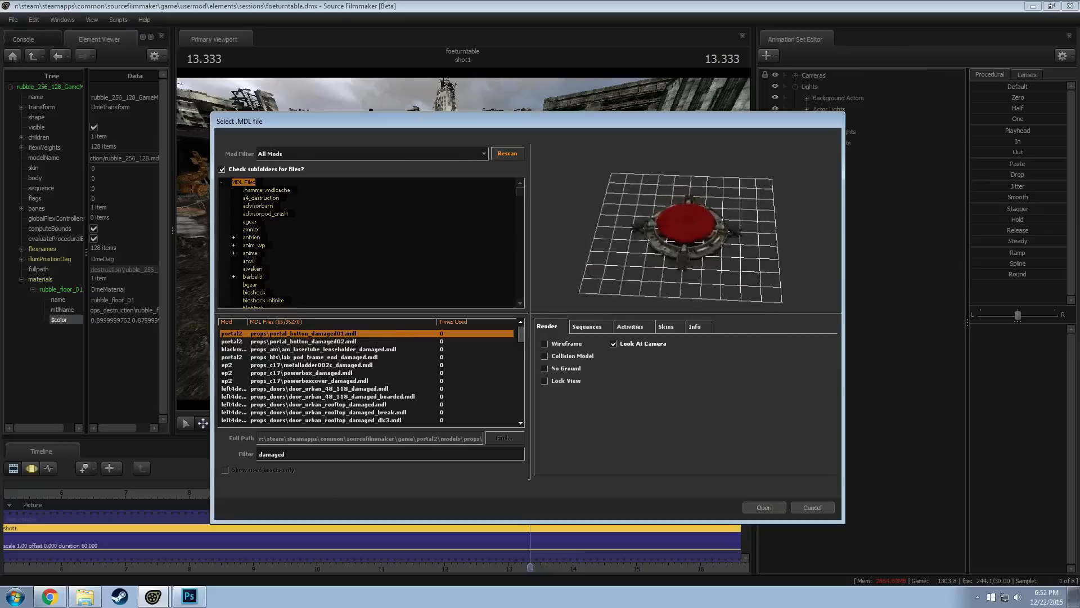
key("Down")
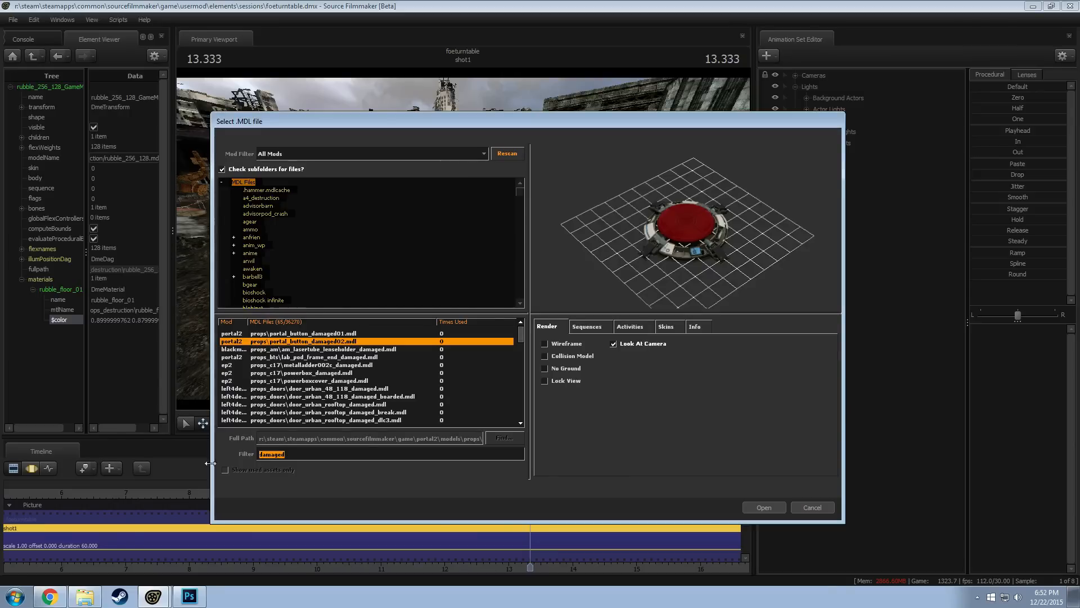
Switch to Chrome, view the "Dragon Landing [SFM|WIP]" animation in Sta.sh, and return to the model browser in Source Filmmaker
left_click(50, 597)
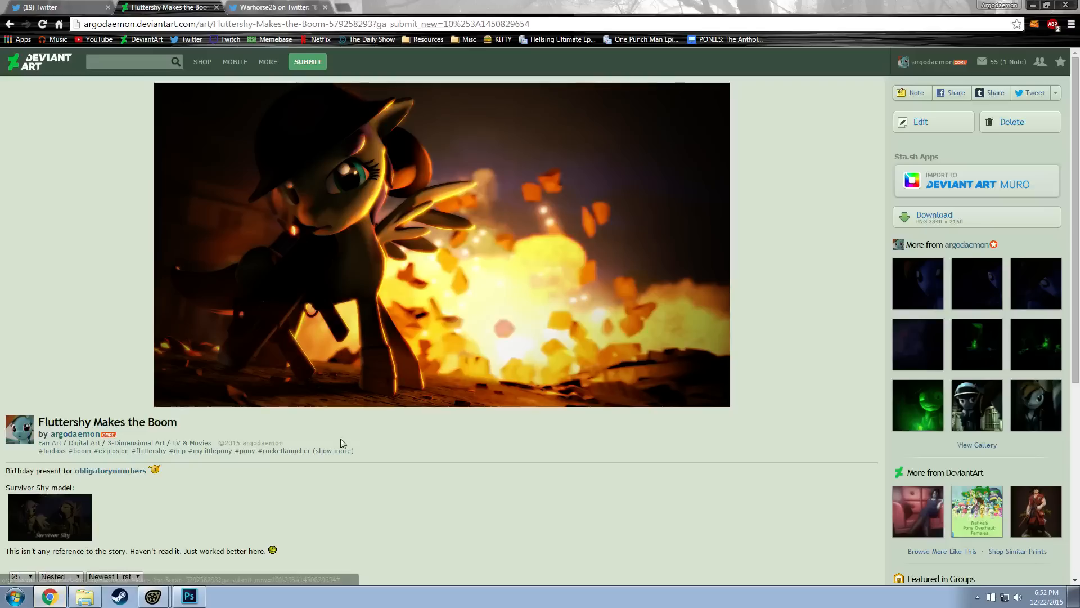
mouse_move(309, 63)
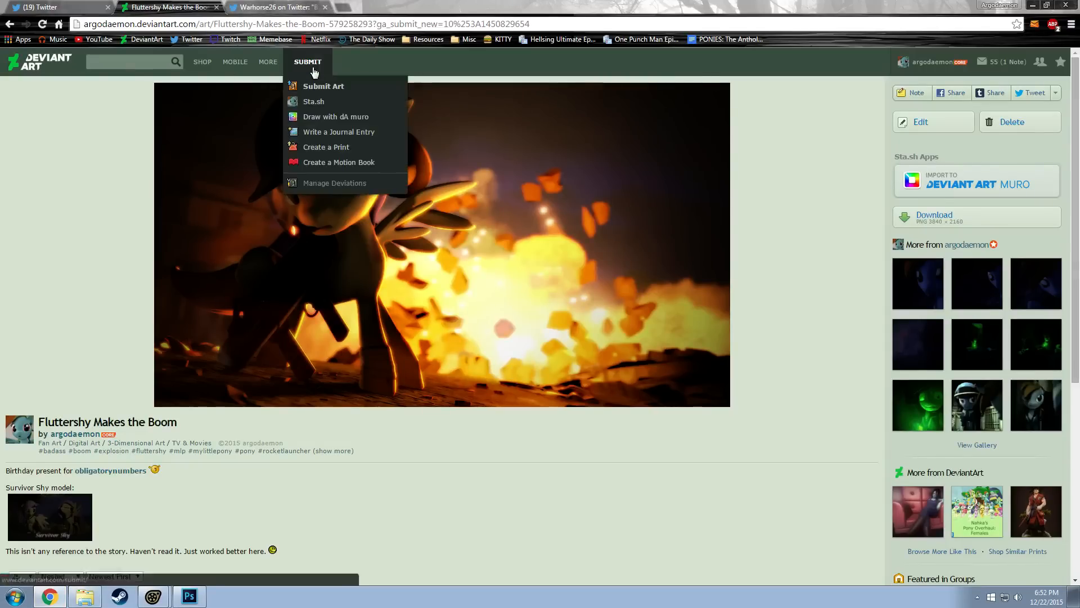
left_click(1033, 5)
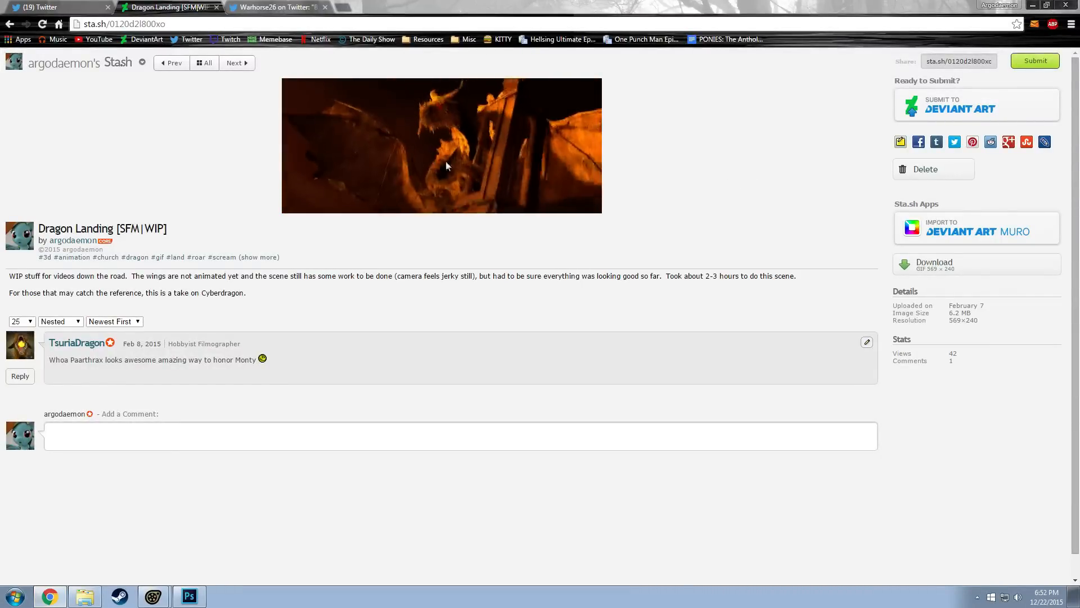
left_click_drag(450, 4, 446, 99)
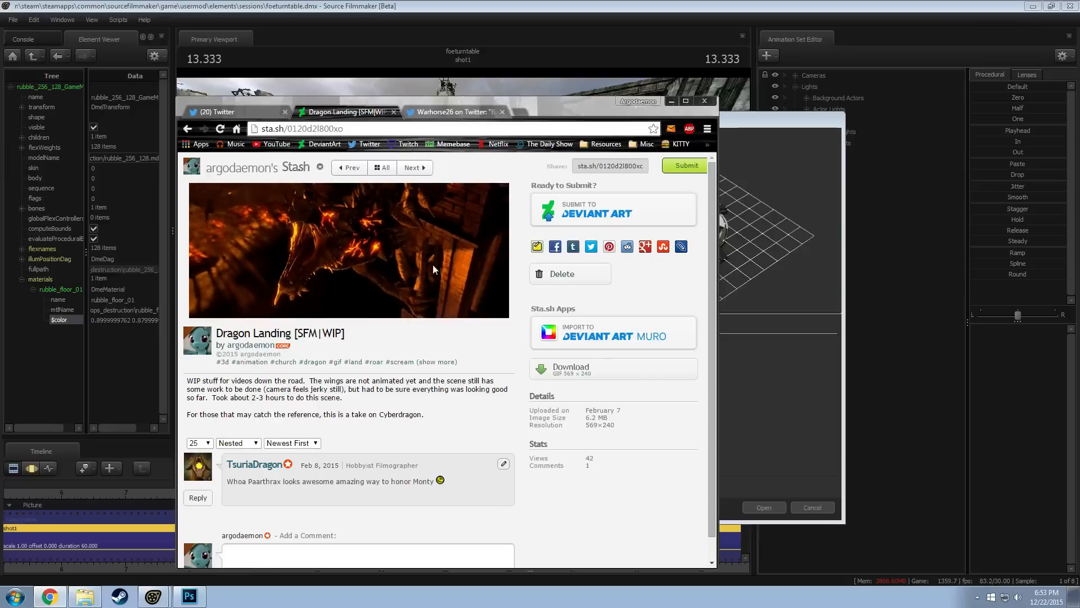
left_click(670, 101)
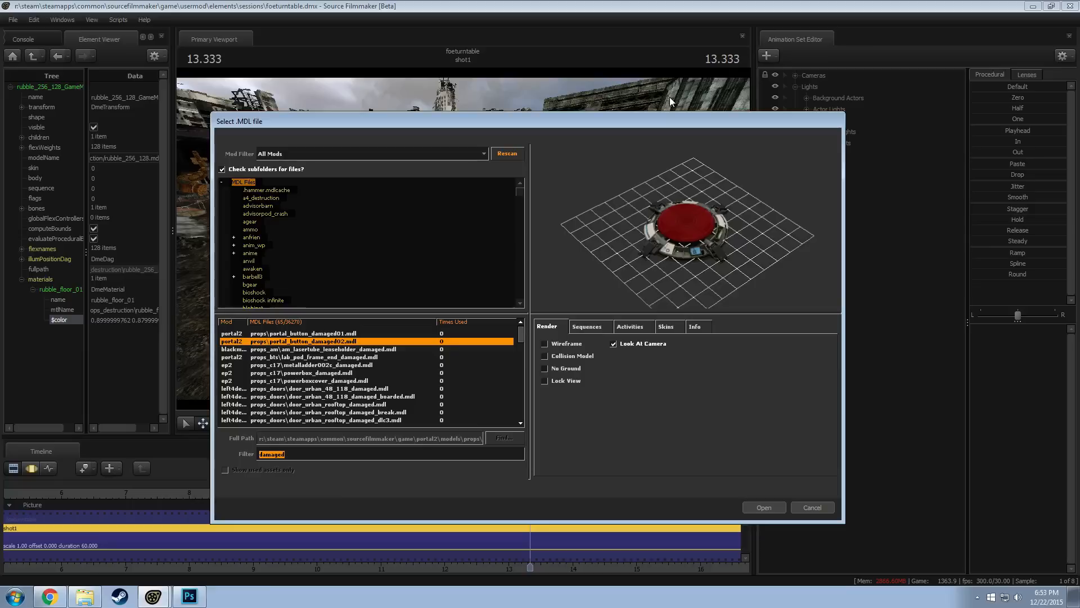
Preview the damaged models again from the laser tube lens holder through the urban doors to the highway bridge beams
key("Down")
key("Down")
key("Down")
key("Down")
key("Down")
key("Down")
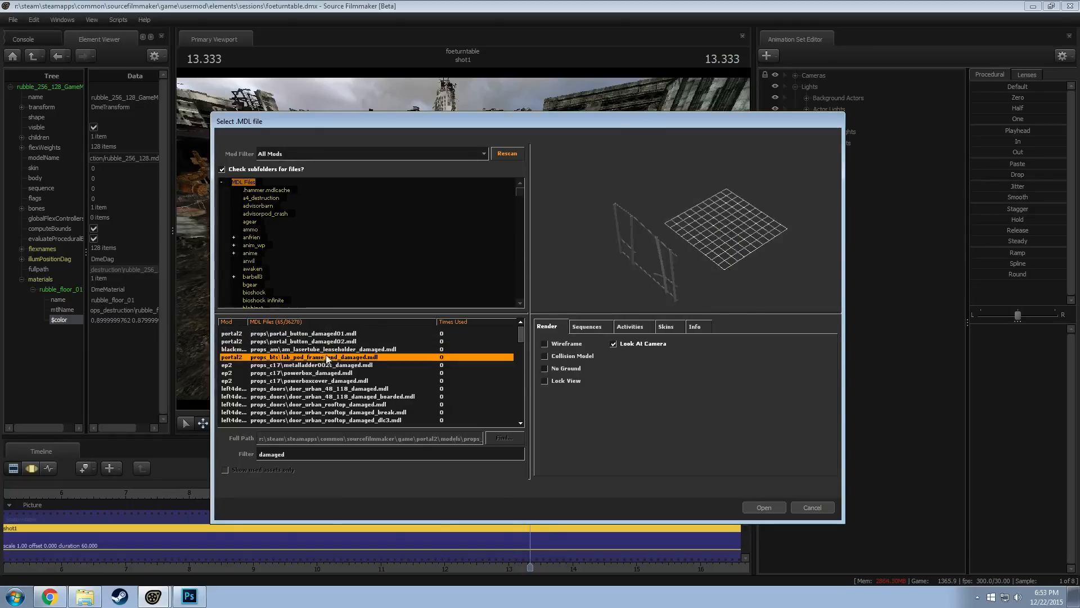
key("Down")
key("Down")
key("Down")
key("Down")
key("Down")
key("Down")
key("Down")
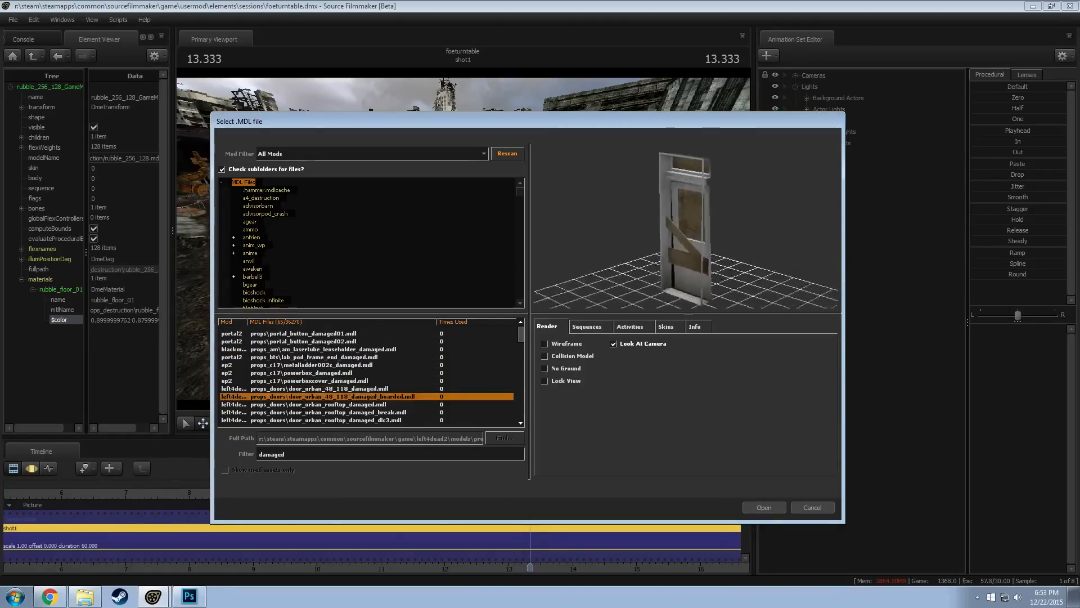
key("Down")
key("Down")
key("Down")
key("Down")
key("Down")
key("Down")
key("Down")
key("Down")
key("Down")
key("Down")
key("Down")
key("Down")
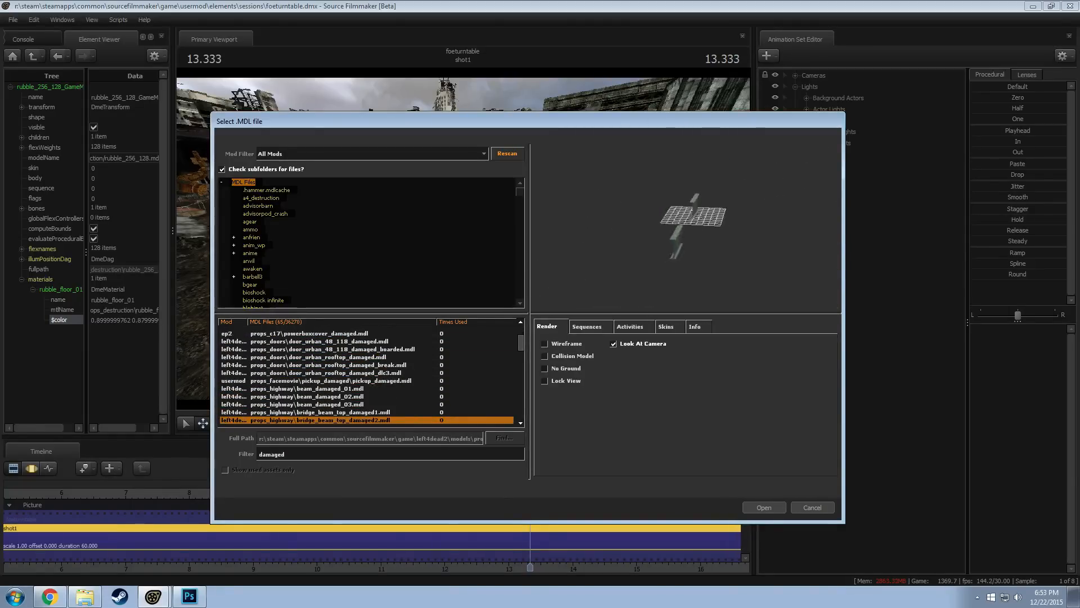
Preview the damaged breakable I-beams and refrigerators, then inspect the damaged wood crates
key("Down")
key("Down")
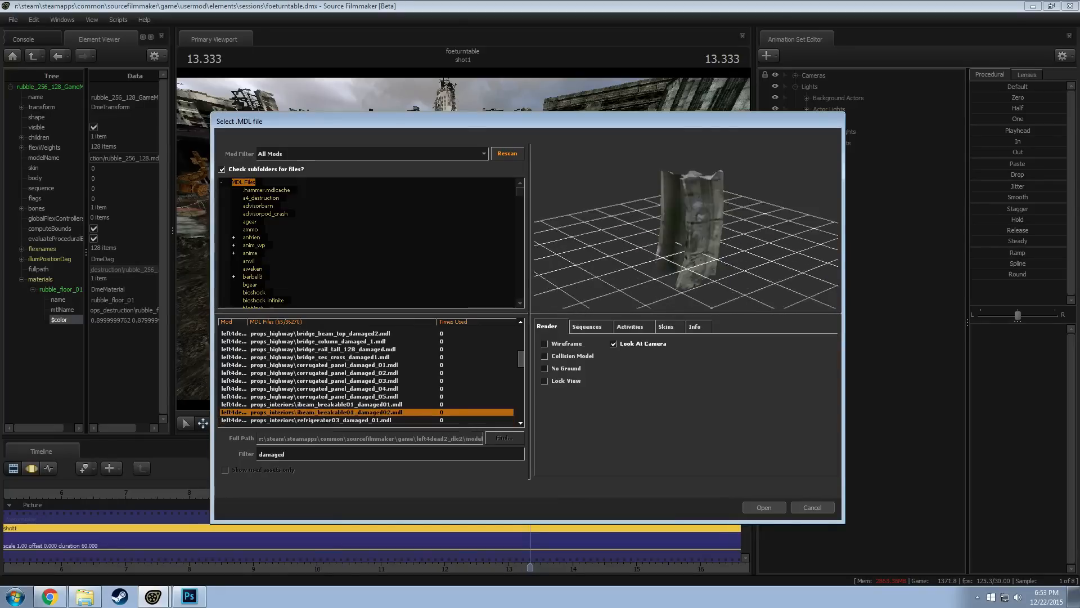
key("Up")
key("Down")
key("Down")
key("Down")
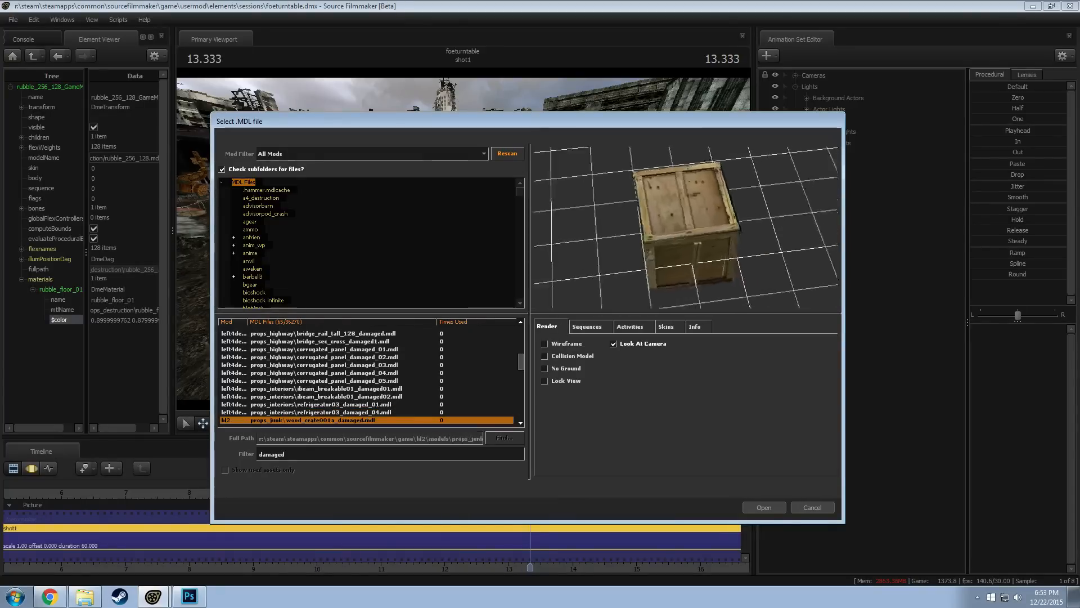
left_click_drag(690, 237, 670, 248)
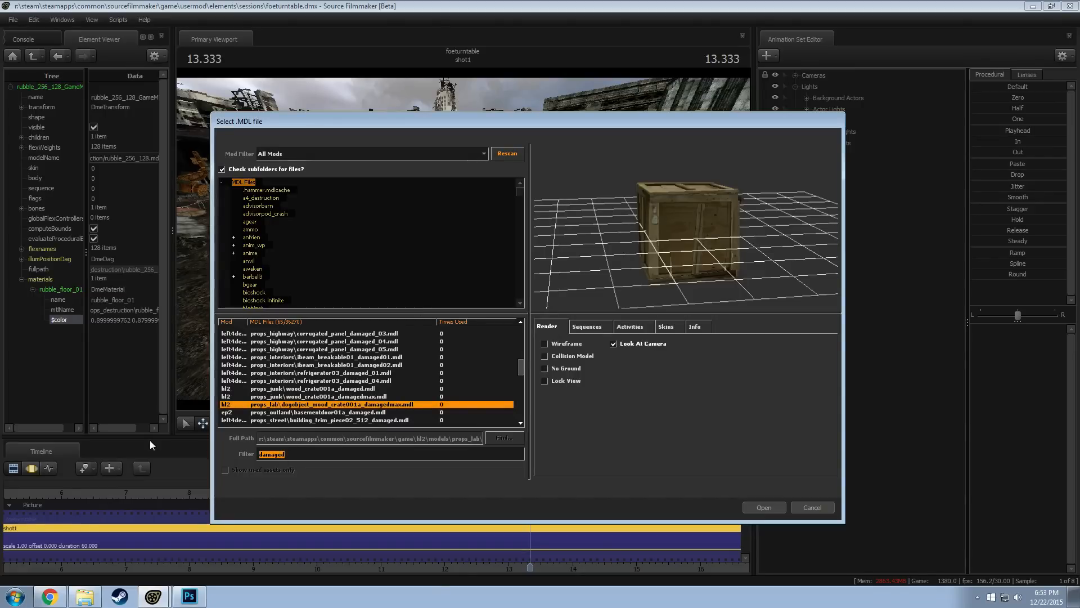
Search the models for "chariot", then "cart", and preview the carton, bomb cart and minecart models
type("chariot")
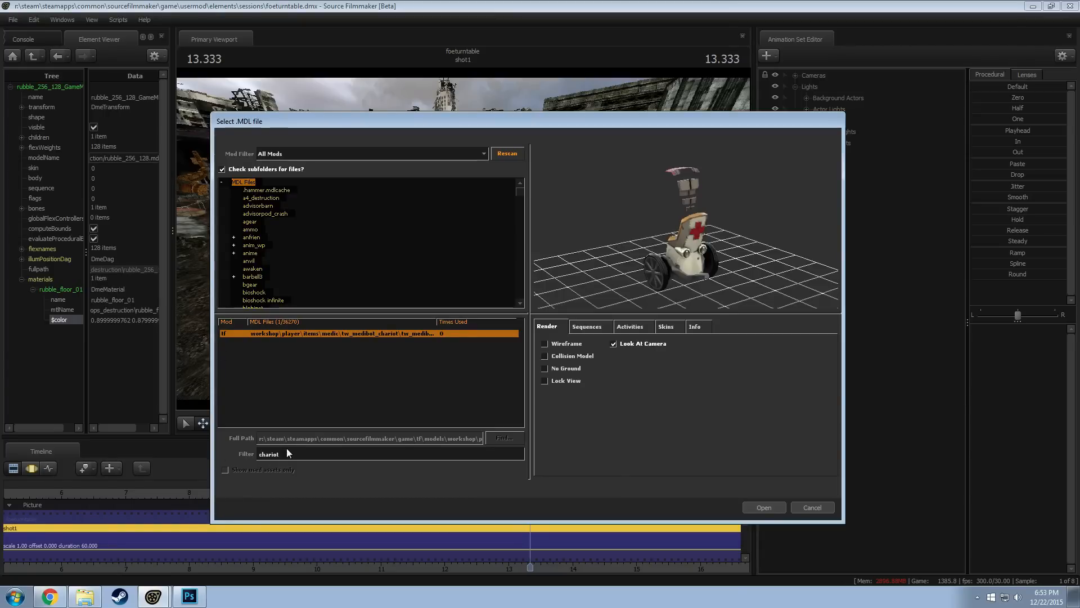
type("cart")
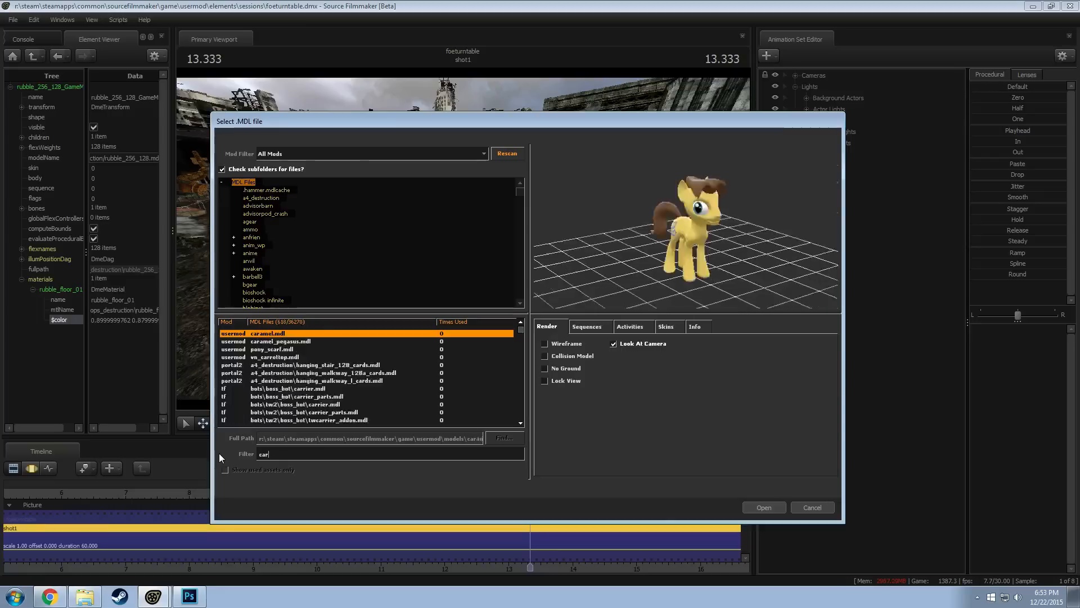
key("Down")
key("Down")
key("Down")
key("Down")
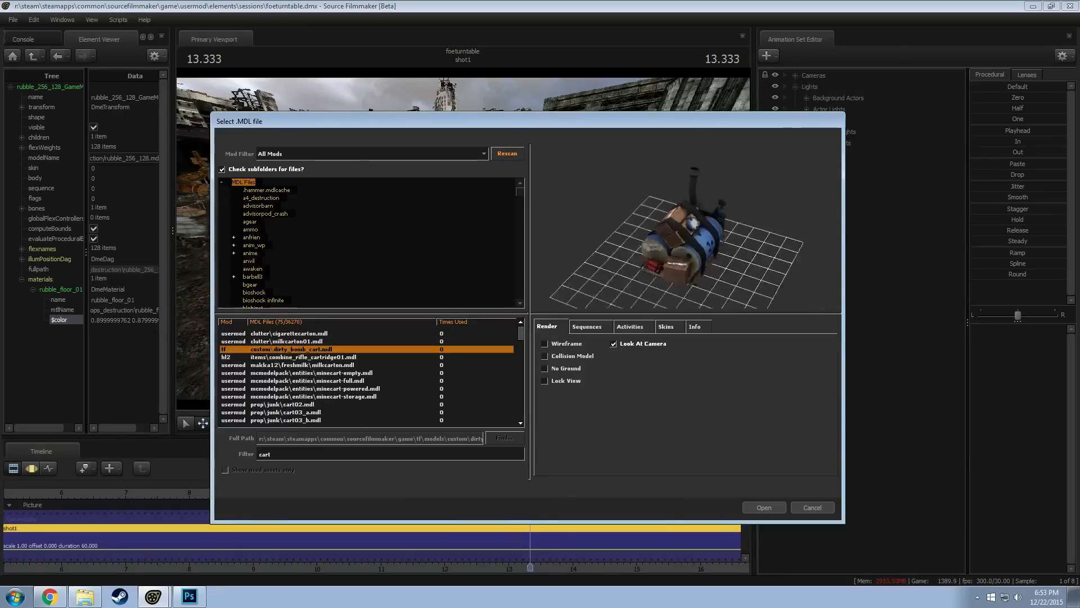
key("Down")
key("Down")
key("Down")
key("Down")
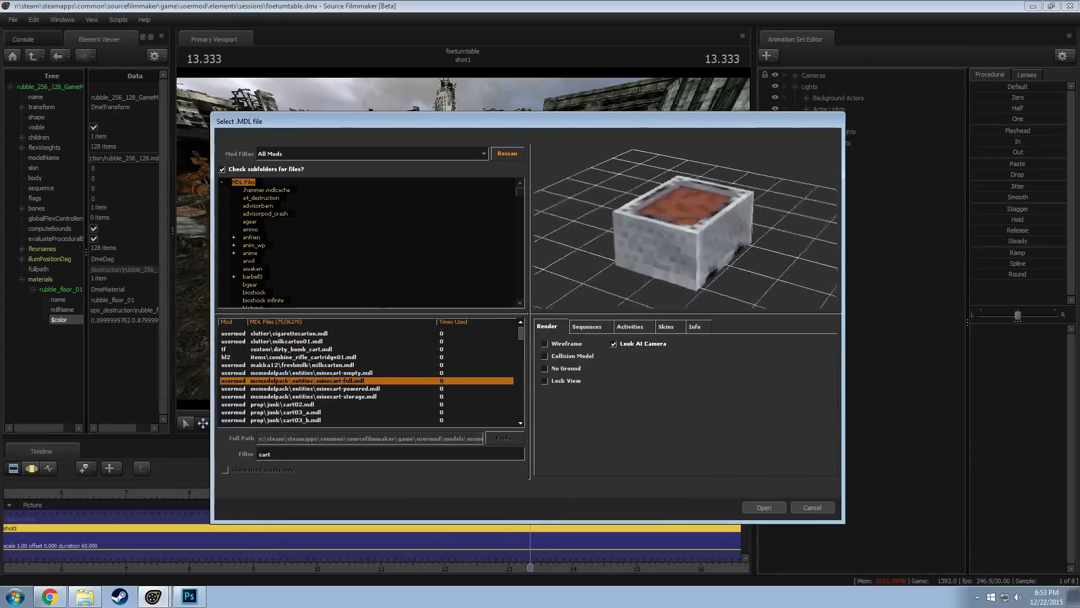
Compare the junk cart models with the cart wheel and add cart03_a.mdl to the scene
key("Down")
key("Down")
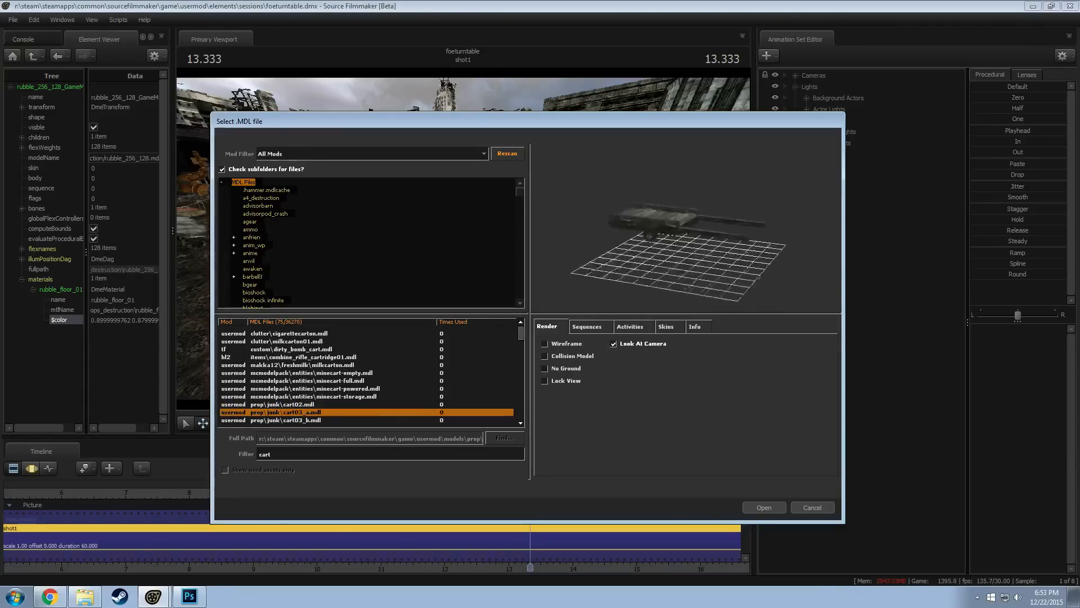
key("Down")
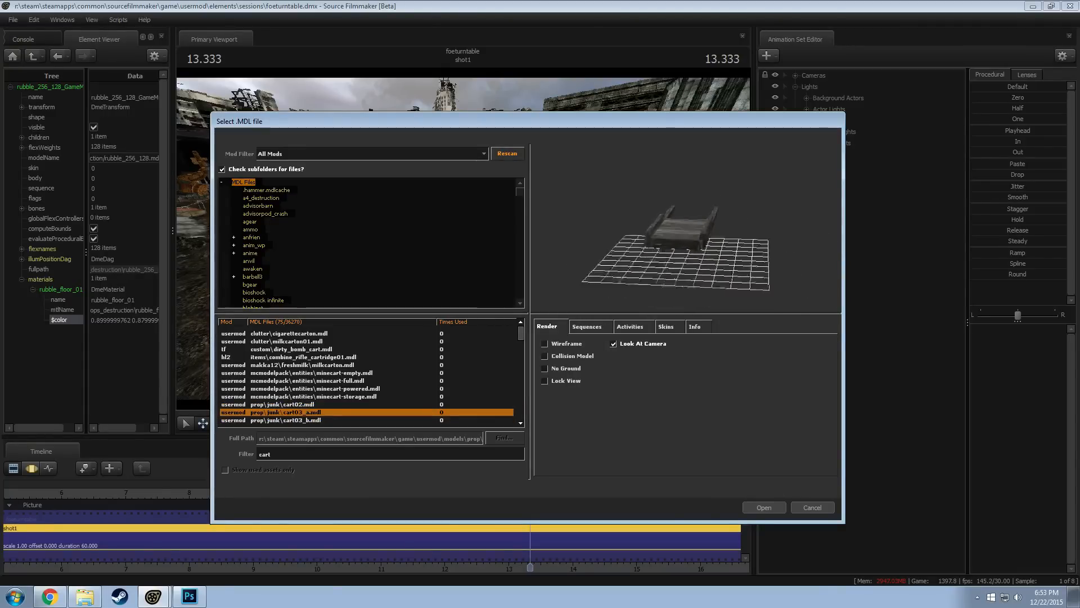
key("Down")
key("Up")
key("Down")
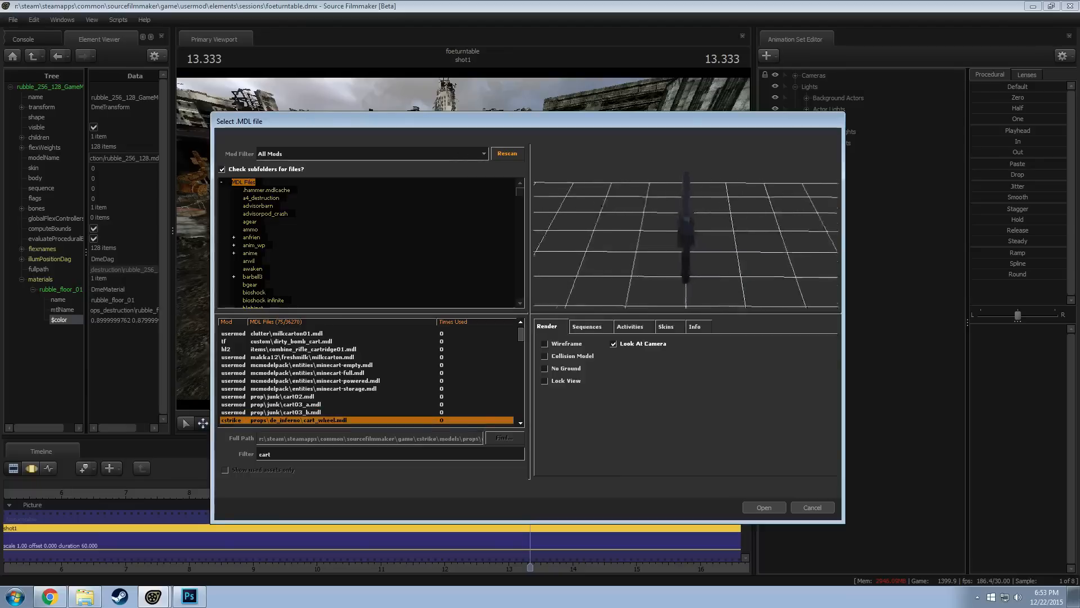
key("Up")
key("Up")
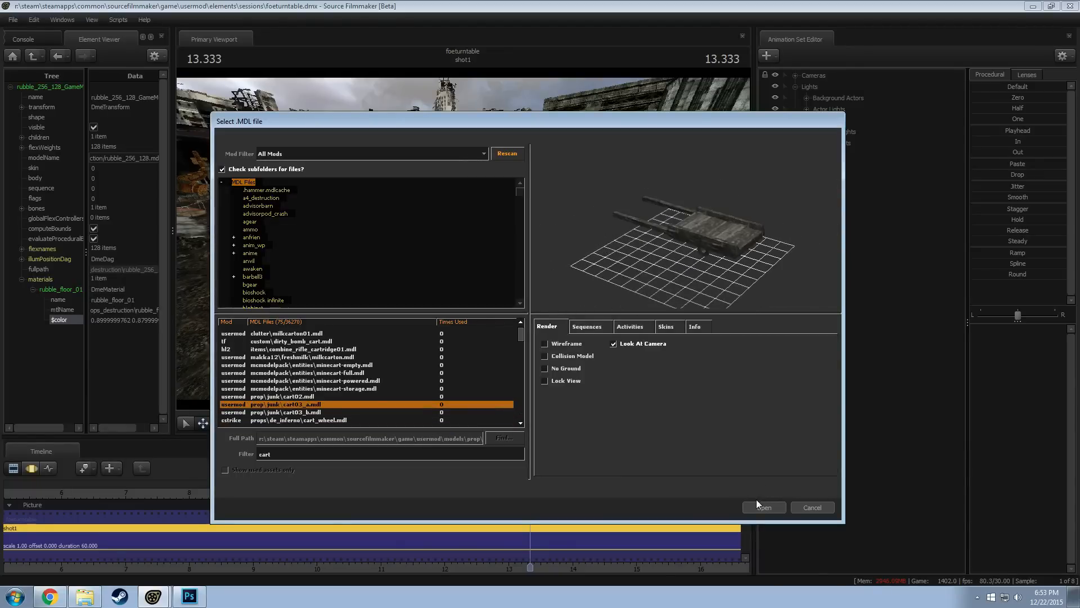
key("Return")
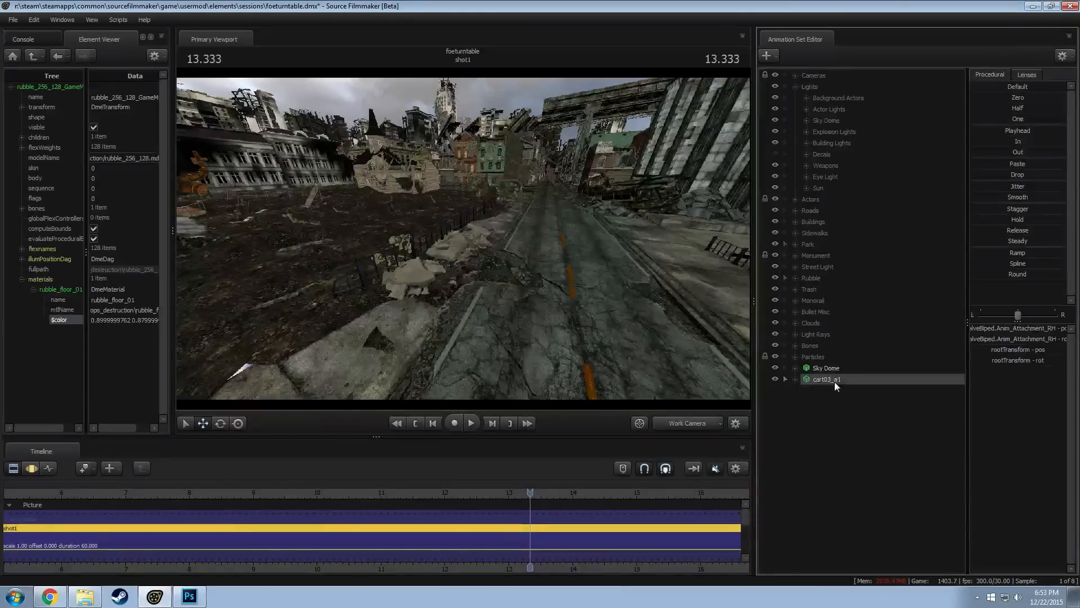
Move the wooden cart onto the broken sidewalk section between the park fence and the street
key("s")
mouse_move(603, 319)
left_mouse_down()
mouse_move(603, 366)
mouse_move(603, 325)
left_mouse_up()
key("r")
key("F3")
left_click_drag(427, 331, 458, 276)
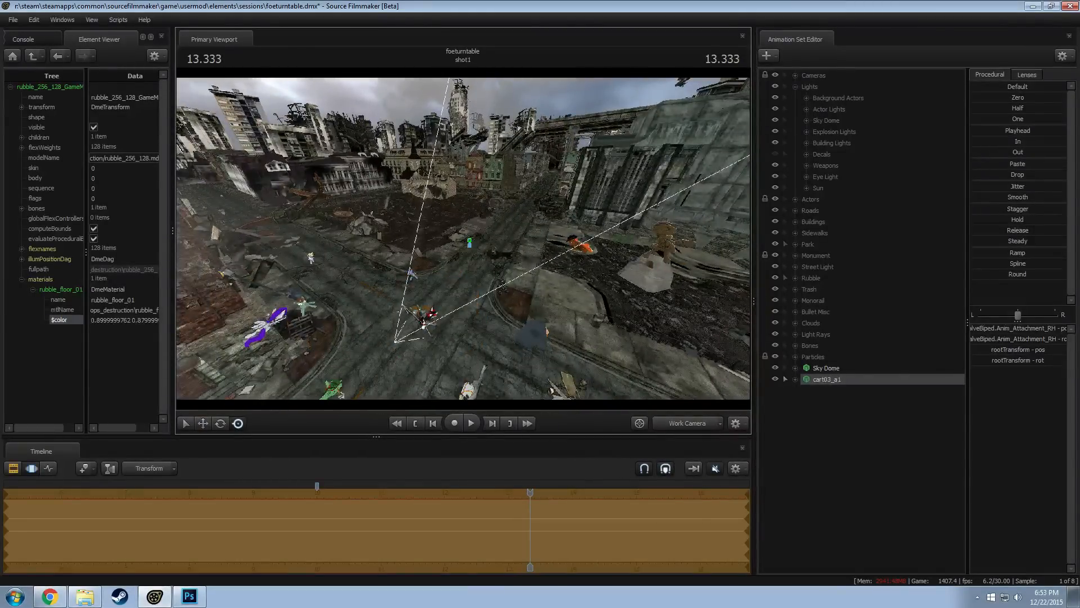
key("w")
left_click_drag(500, 310, 526, 323)
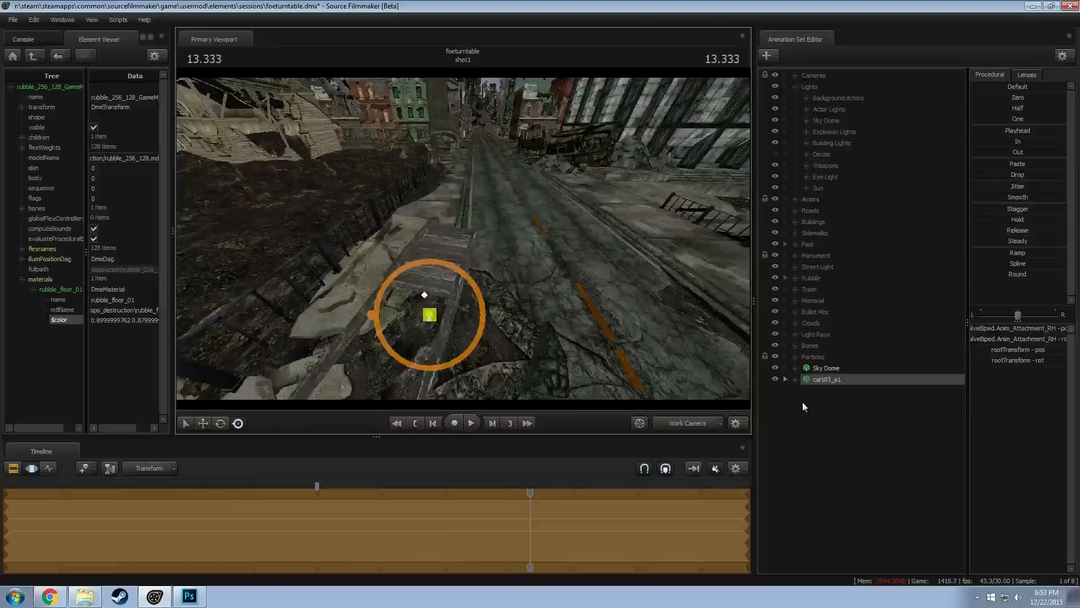
Add a scale control to the cart's ValveBiped.Anim_Attachment_RH bone and set its value to 0.0
left_click(795, 379)
left_click(807, 402)
left_click(838, 413)
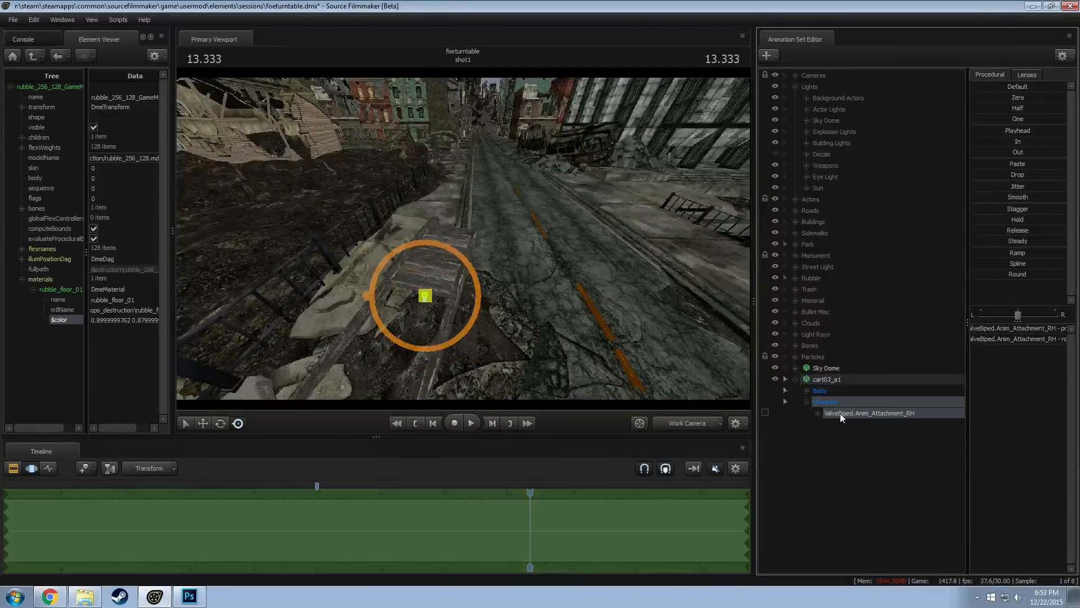
right_click(847, 414)
left_click(874, 439)
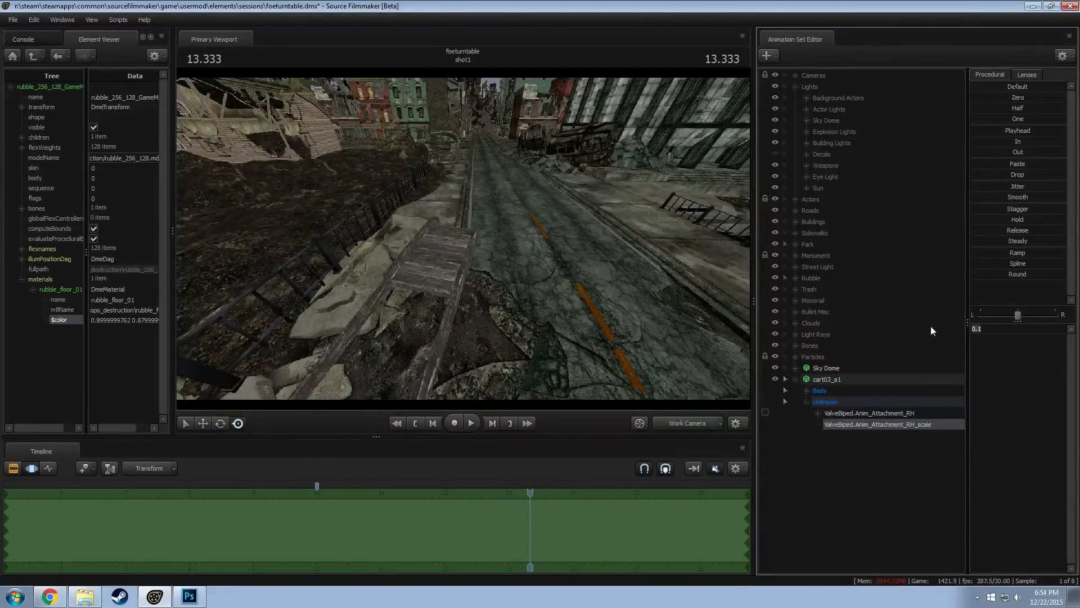
type("0.0")
key("Return")
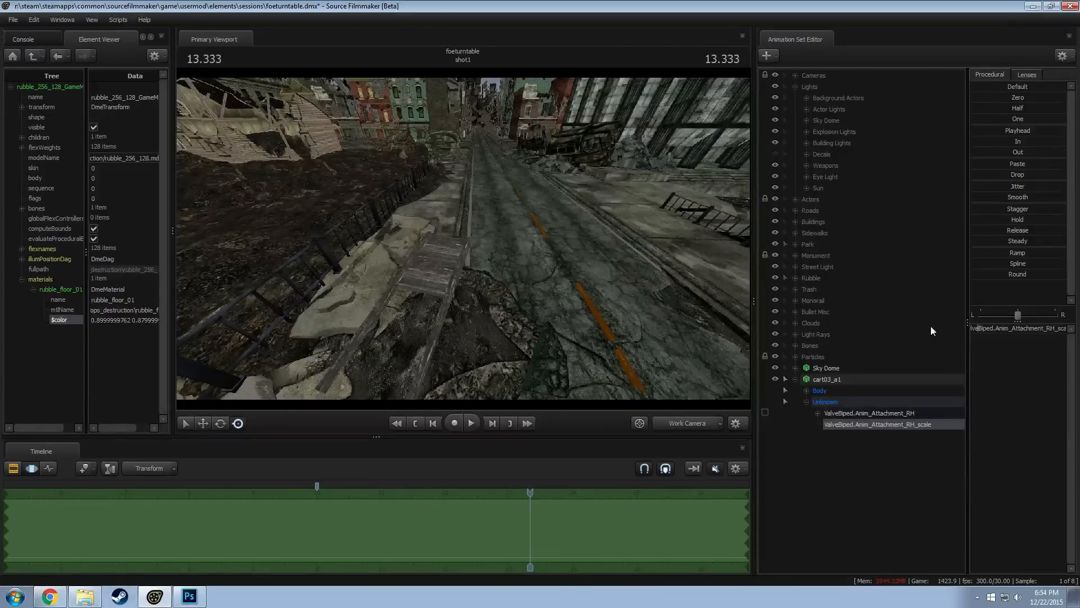
Examine the ruined elevated track and its surroundings with the work camera, and play part of the shot through camera1
left_click_drag(587, 308, 464, 239)
left_click_drag(544, 221, 458, 239)
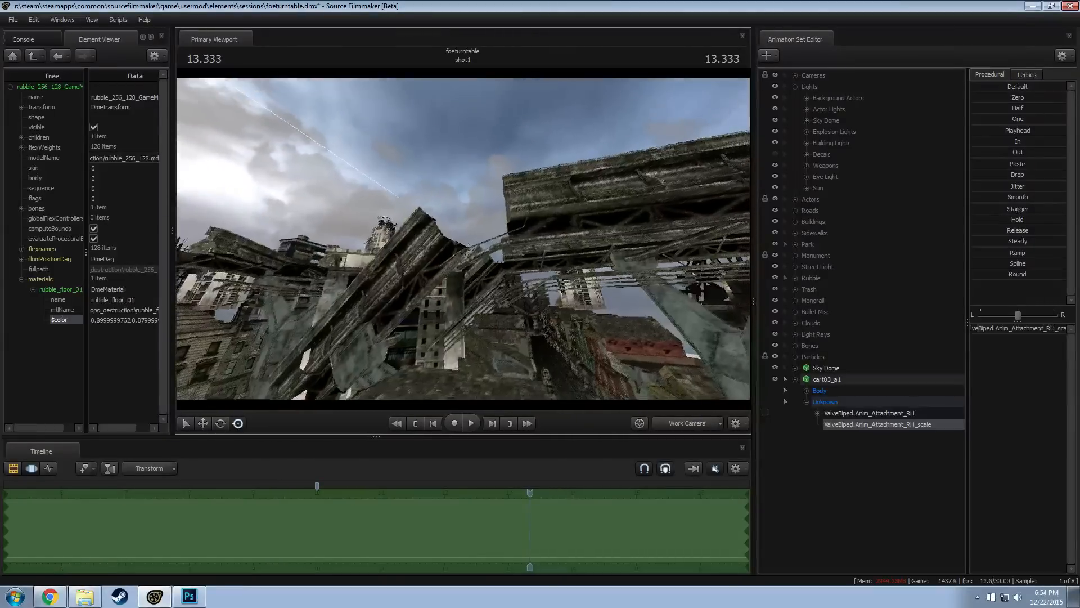
left_click(692, 423)
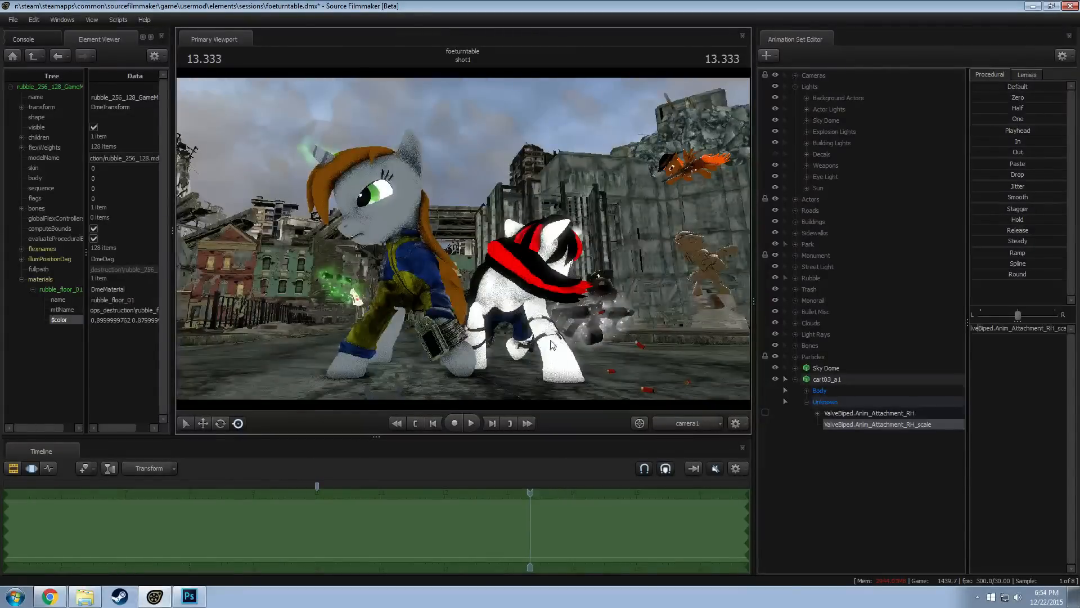
key("space")
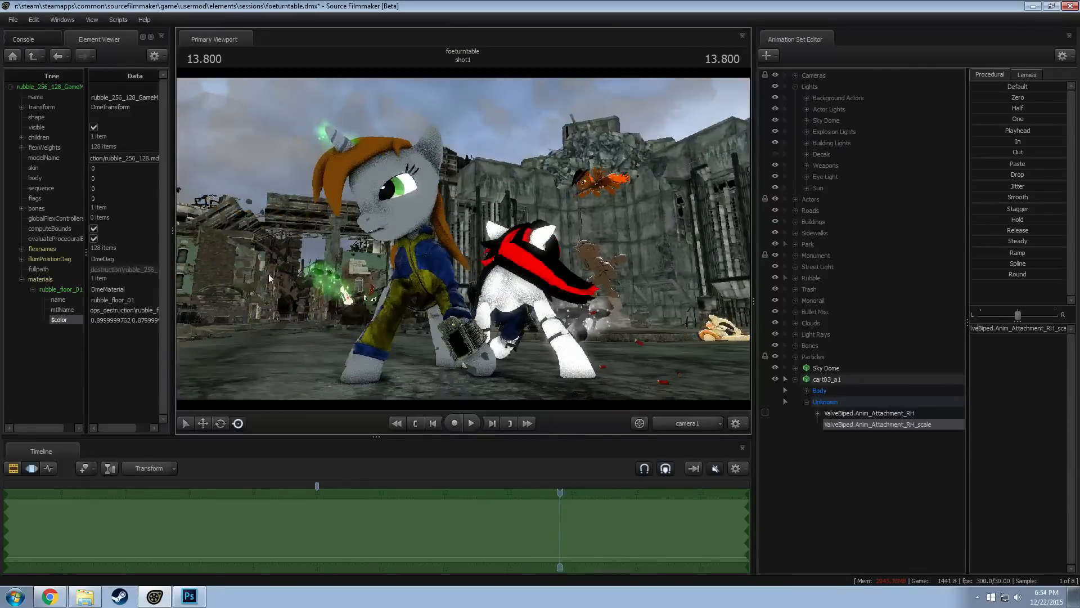
left_click(705, 422)
key("a")
left_click_drag(463, 238, 641, 184)
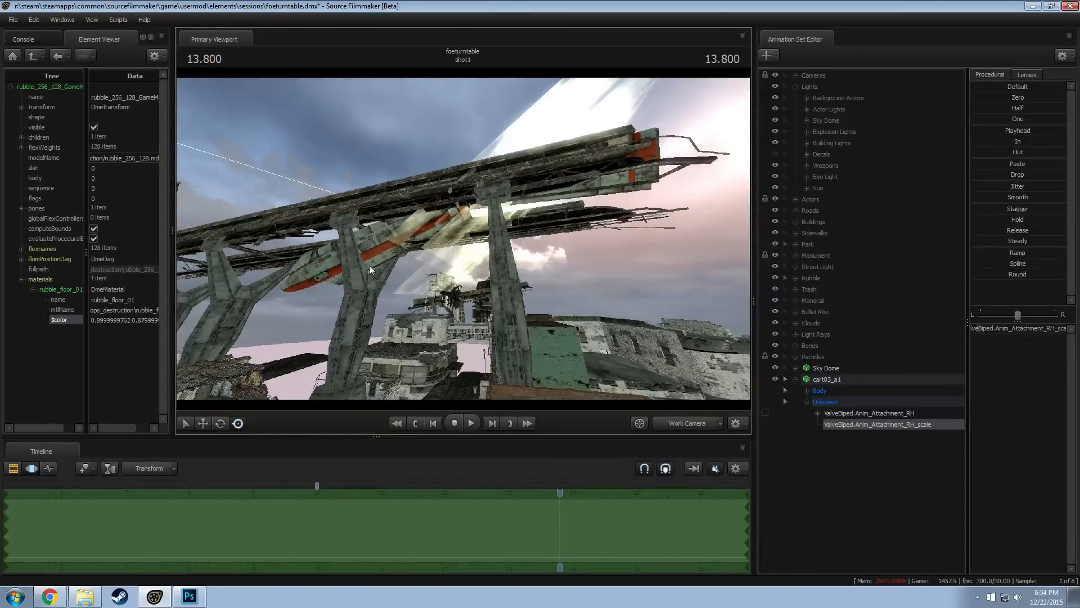
Rotate the cart's ValveBiped.Anim_Attachment_RH bone and lower it towards the rubble beside the street
left_click_drag(337, 255, 495, 225)
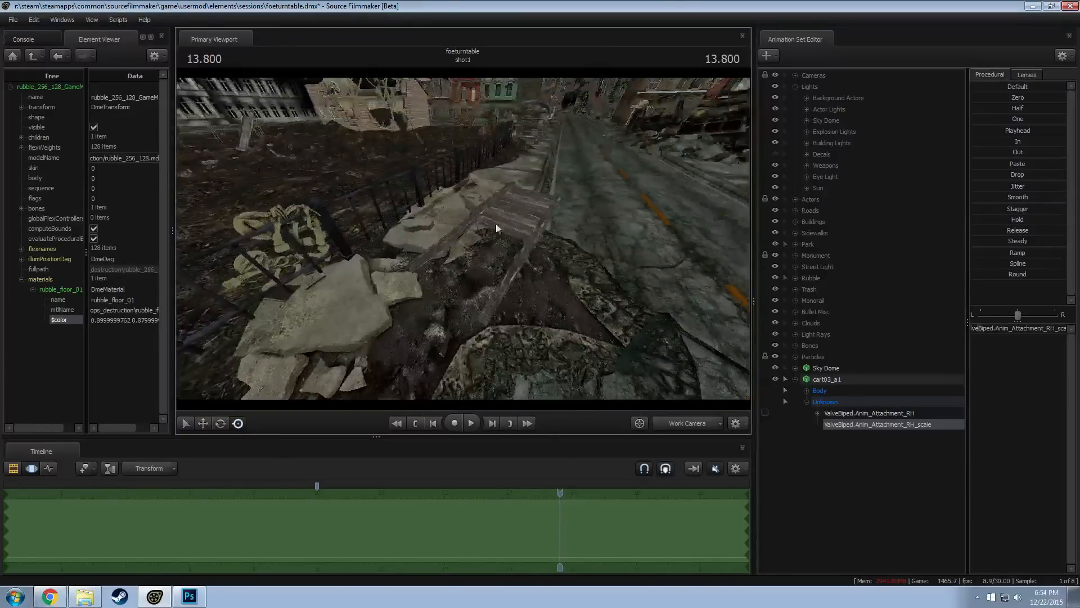
left_click(844, 381)
left_click_drag(659, 323, 634, 305)
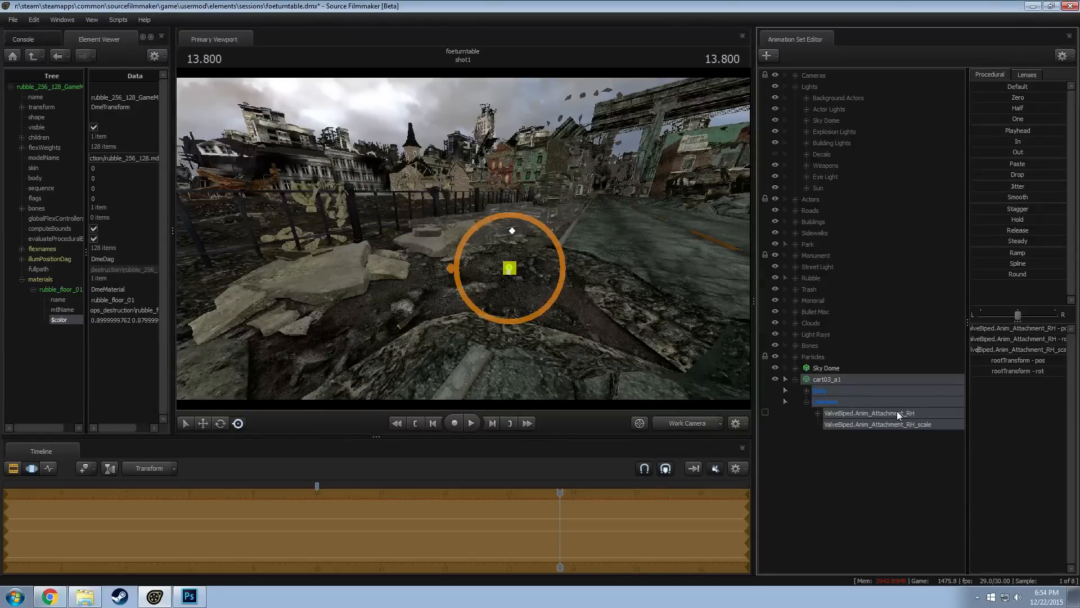
left_click(839, 475)
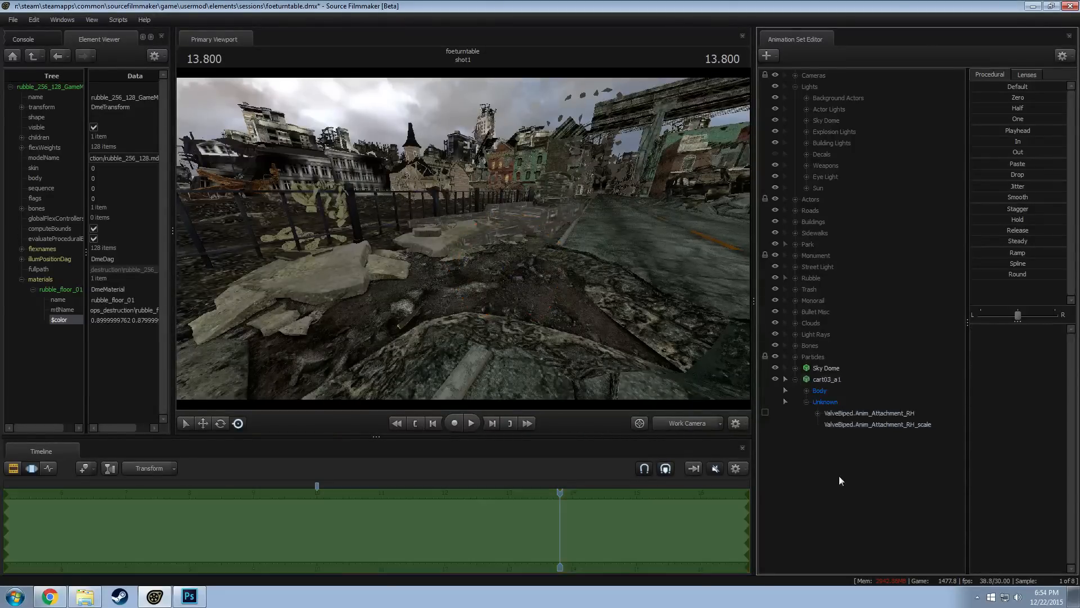
left_click(825, 412)
key("e")
mouse_move(518, 251)
left_mouse_down()
mouse_move(525, 233)
mouse_move(533, 246)
left_mouse_up()
key("w")
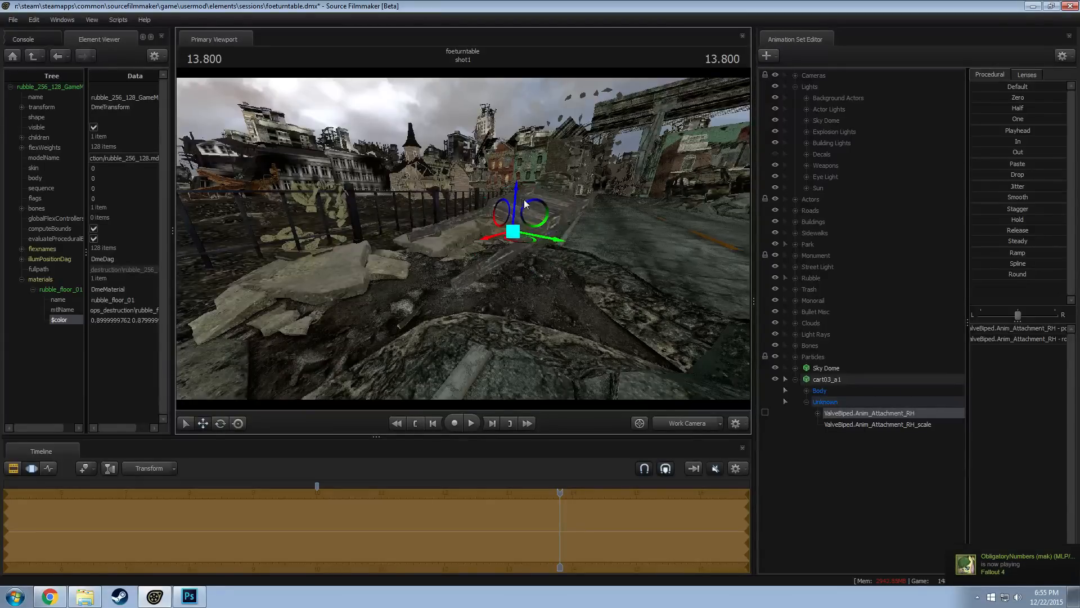
left_click_drag(515, 198, 520, 223)
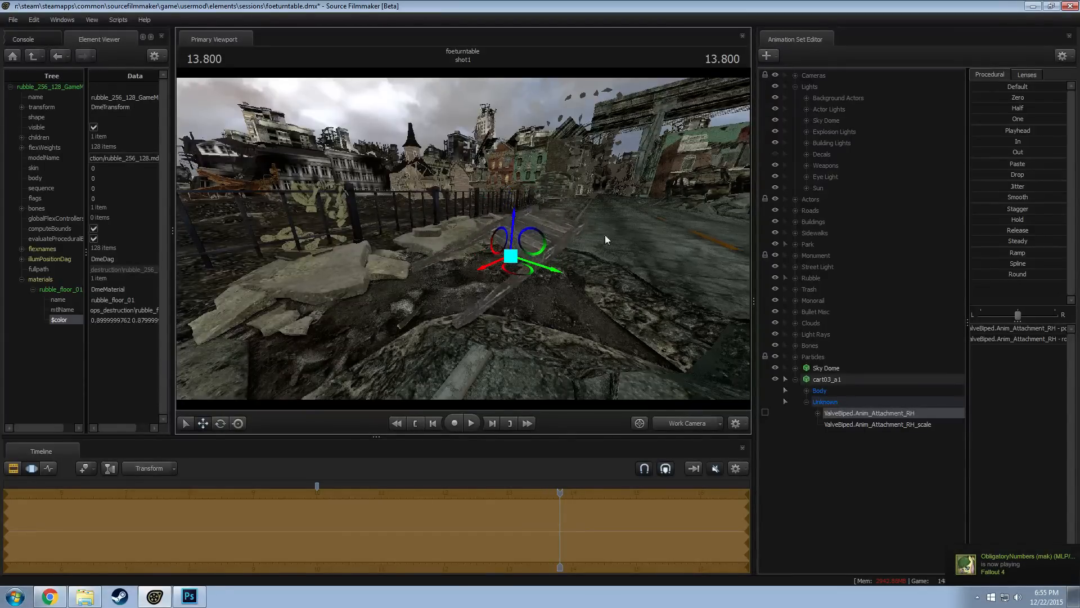
Fine-tune the attachment bone's height and tilt so the cart rests on the broken sidewalk ground
left_click_drag(604, 235, 575, 279, "alt")
left_click_drag(525, 305, 466, 241, "alt")
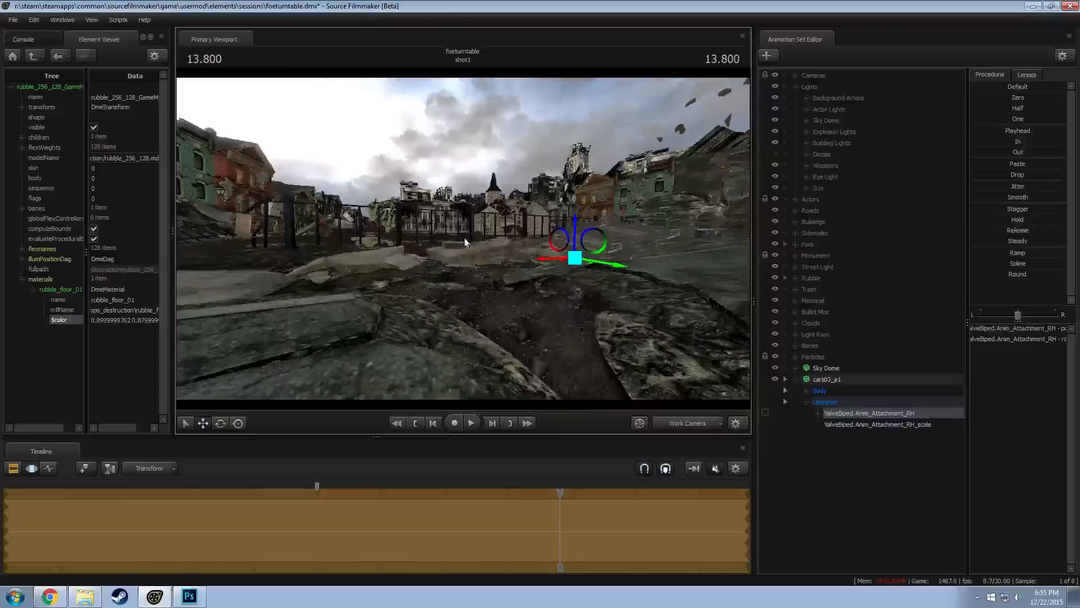
left_click_drag(573, 223, 526, 265)
key("e")
key("w")
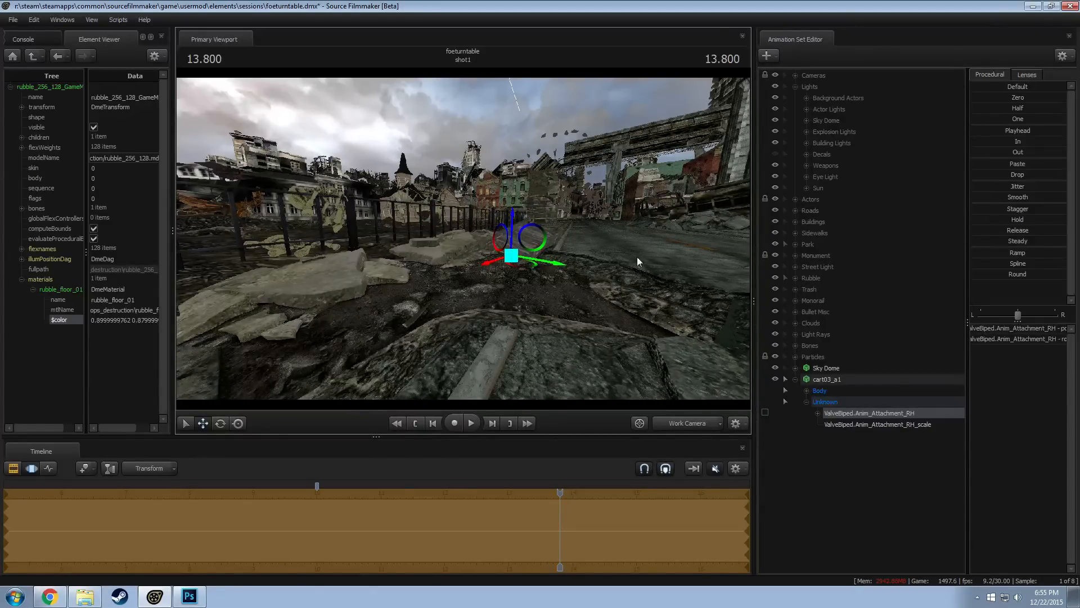
Rename the cart03_a1 animation set as Cart 1
left_click(798, 380)
double_click(829, 381)
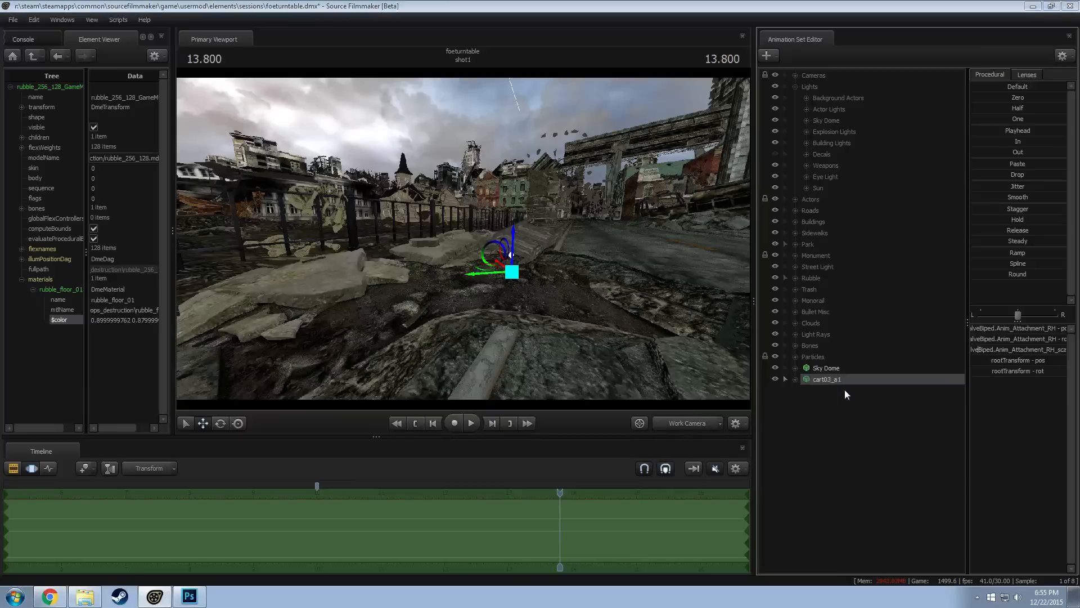
type("CX")
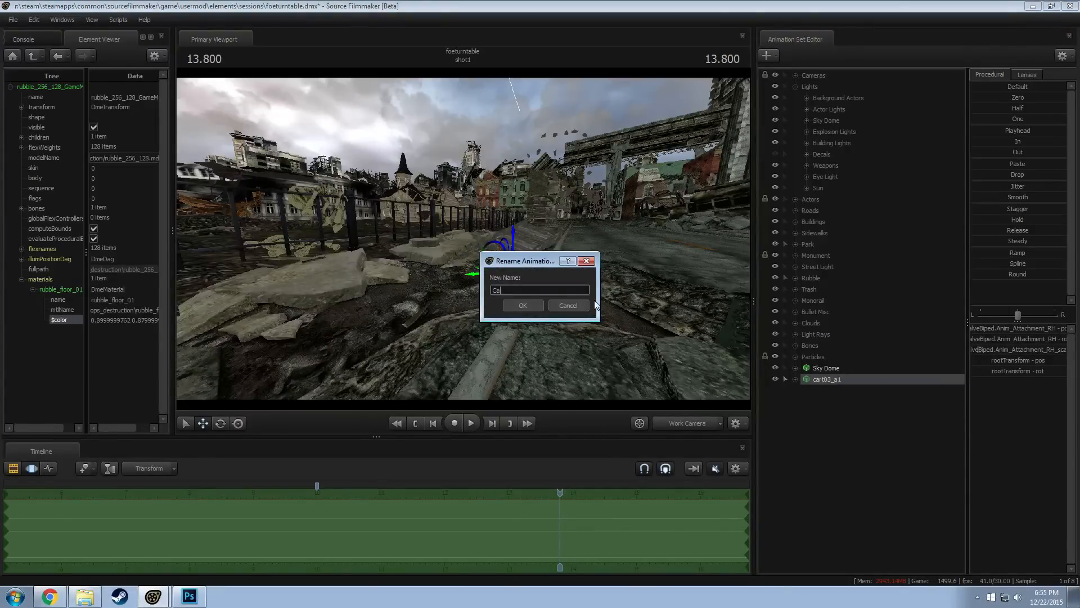
left_click(541, 304)
Preview the cart and wheel models and add props\de_inferno\cart_wheel.mdl to the scene as a new model
right_click(865, 433)
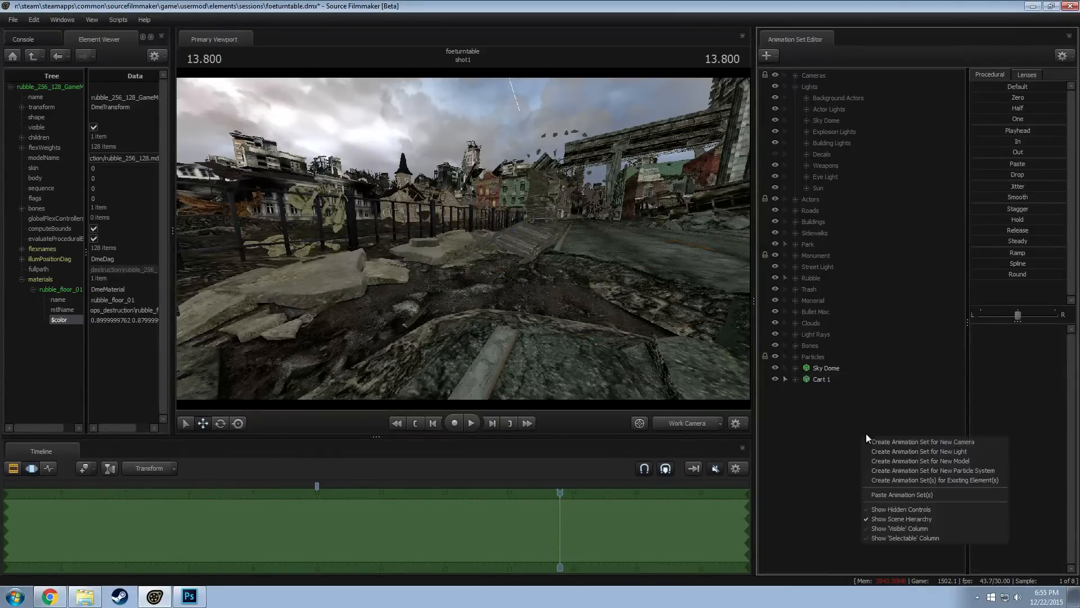
left_click(903, 461)
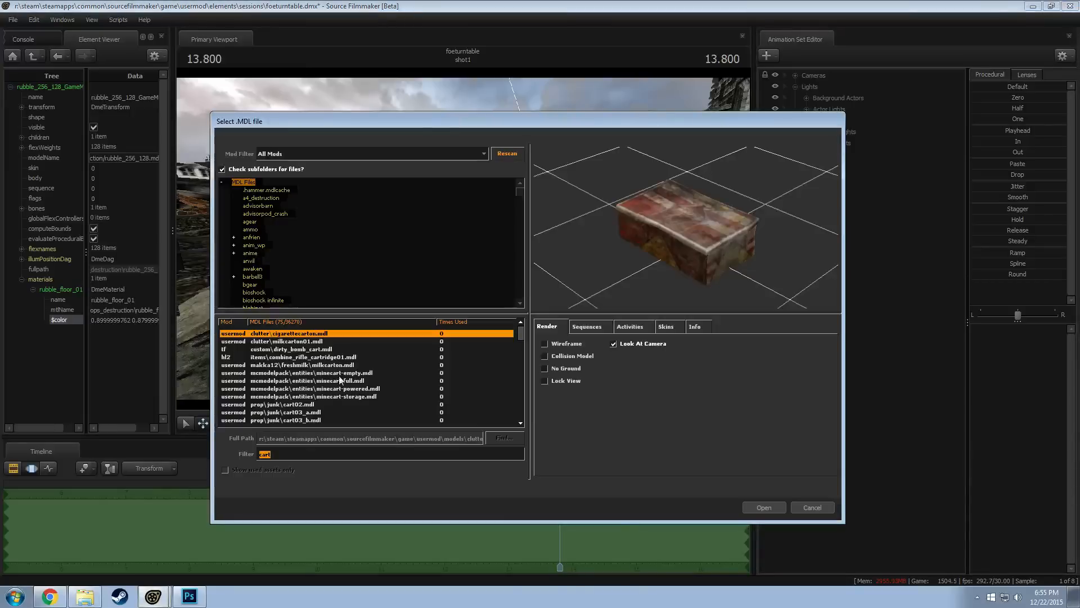
scroll(327, 383, "down", 5)
scroll(316, 379, "up", 2)
left_click(310, 350)
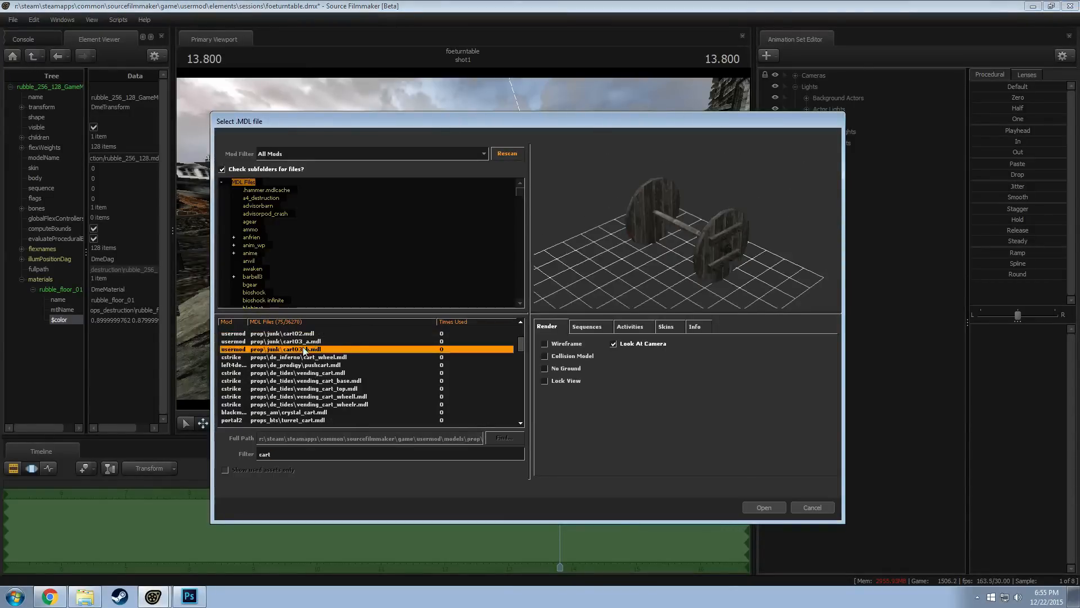
key("Up")
key("Up")
key("Up")
key("Down")
key("Down")
left_click_drag(706, 263, 732, 262)
key("Down")
key("Down")
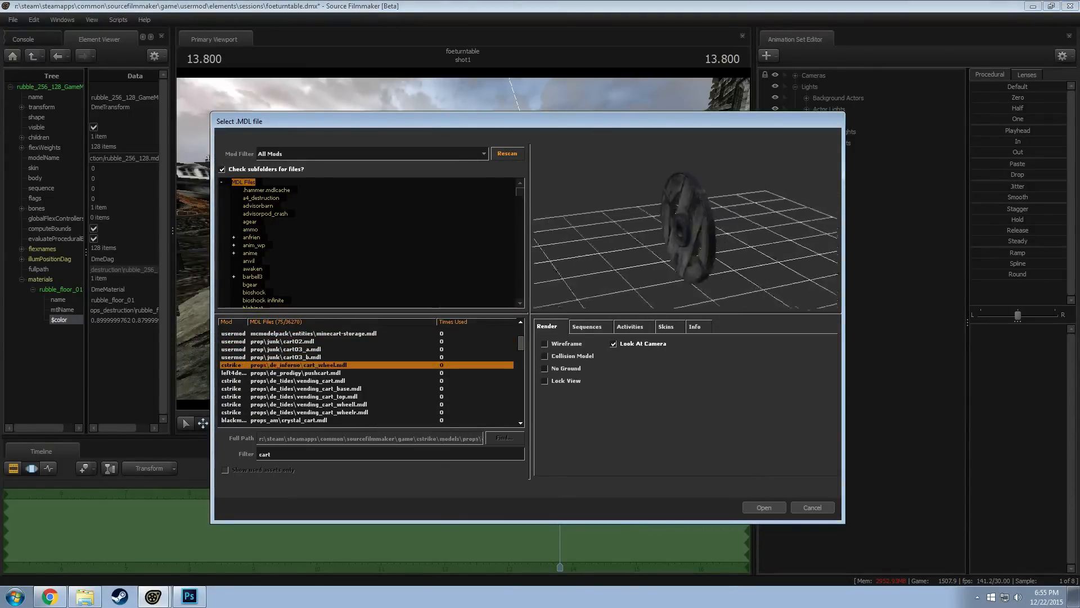
key("Up")
key("Down")
key("Down")
key("Up")
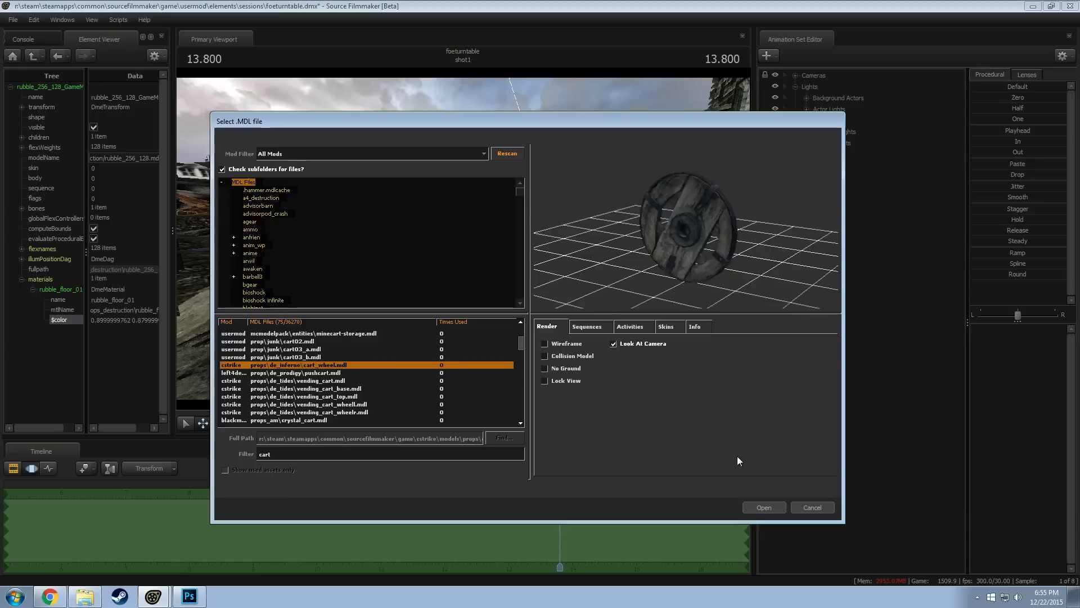
left_click(762, 506)
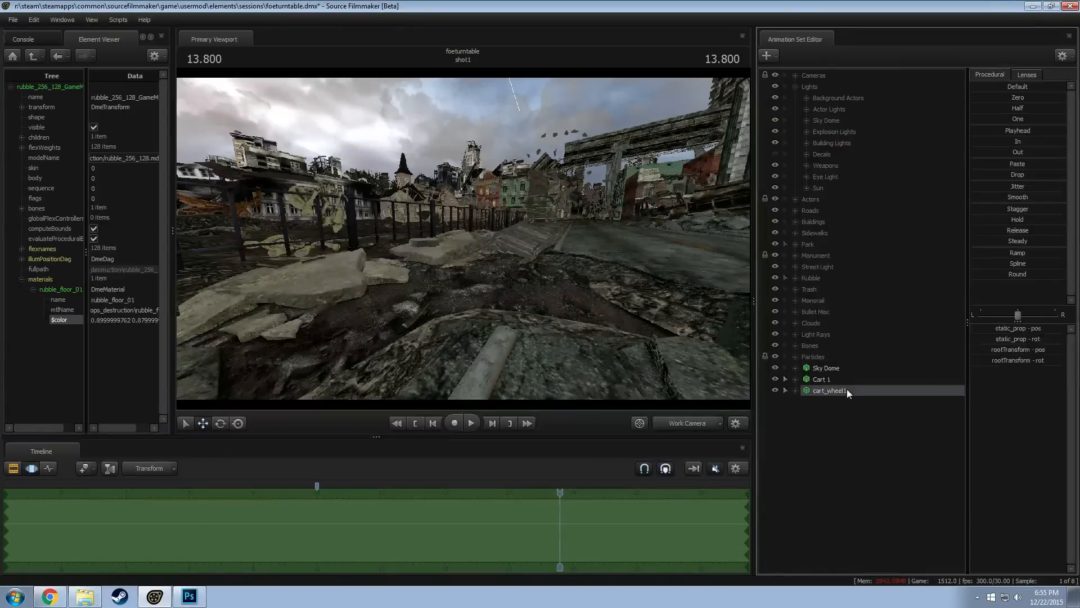
Add a scale control to the cart wheel's static_prop bone and set its value to 0.08
key("s")
left_click_drag(562, 281, 463, 239)
key("s")
left_click(794, 390)
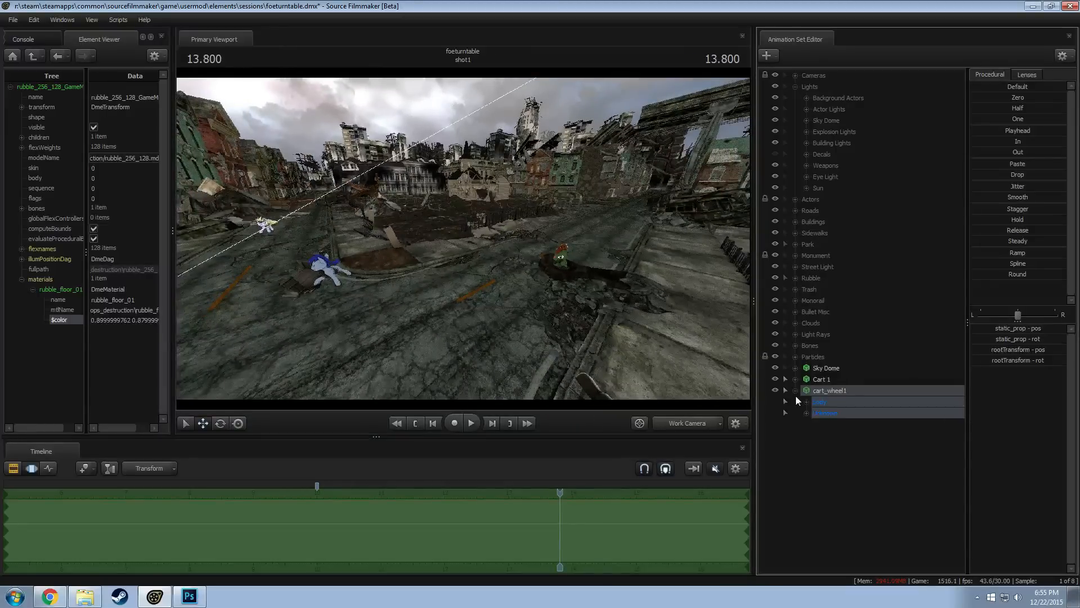
left_click(806, 413)
left_click(838, 424)
right_click(839, 424)
left_click(852, 451)
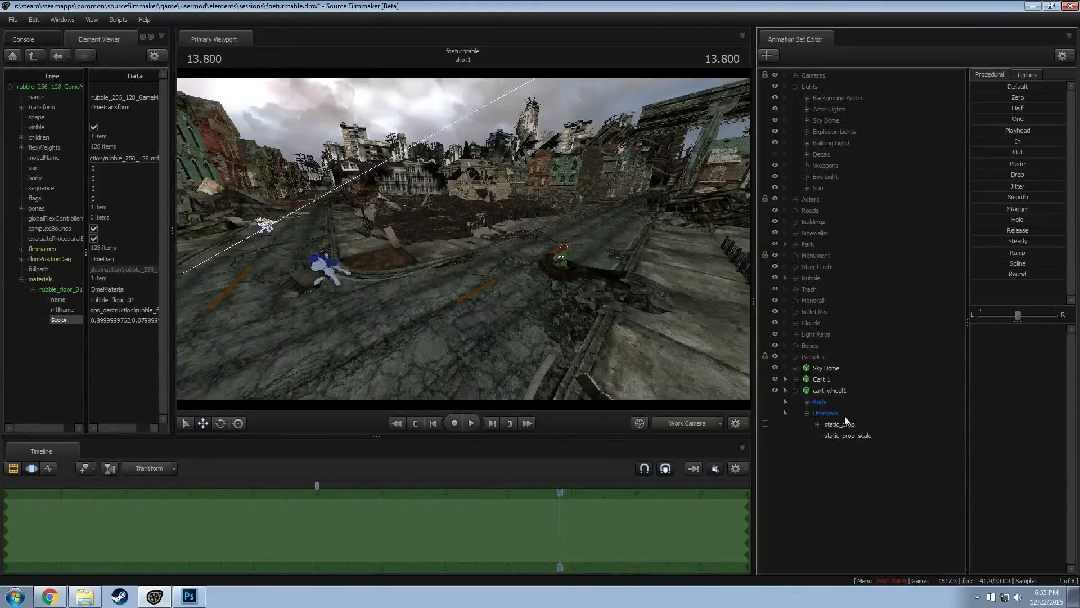
left_click(867, 435)
double_click(1004, 328)
type("0.08")
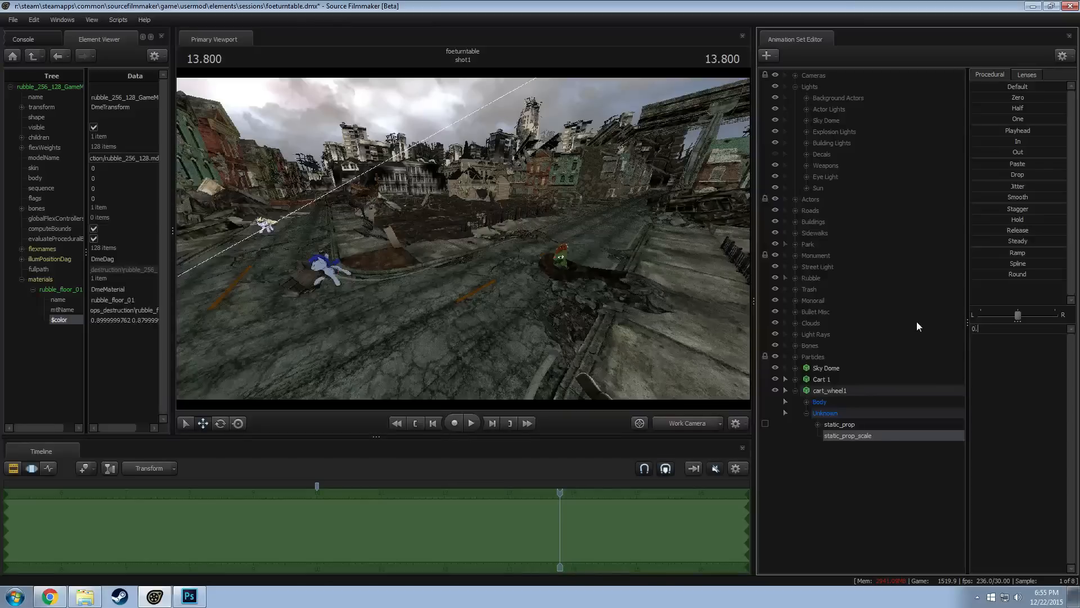
key("Return")
Move the cart wheel from the street intersection to the fence side of the wooden cart
left_click(825, 391)
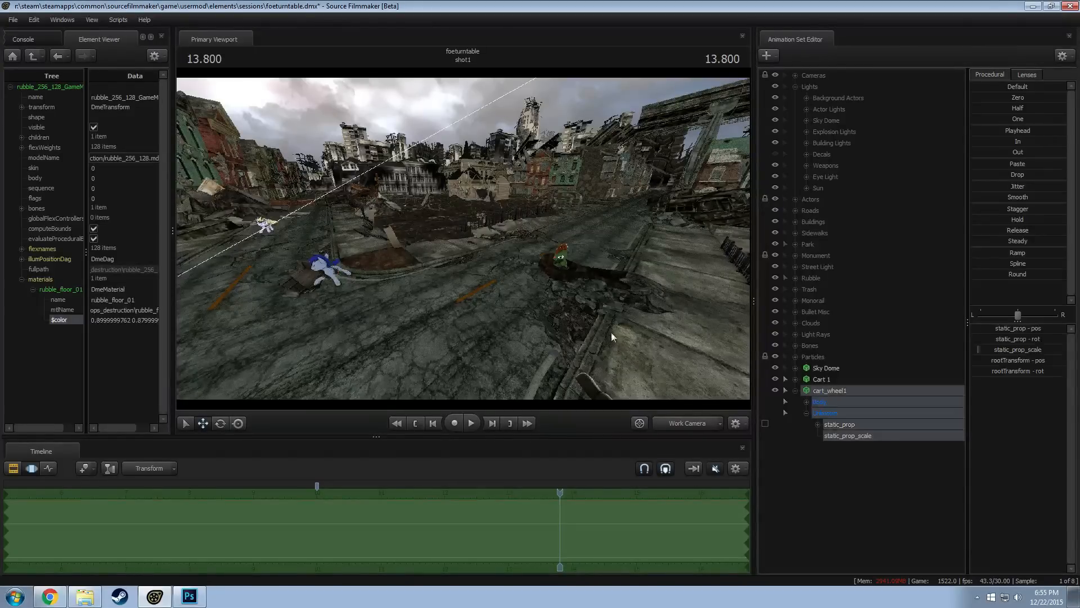
left_click_drag(611, 332, 438, 237)
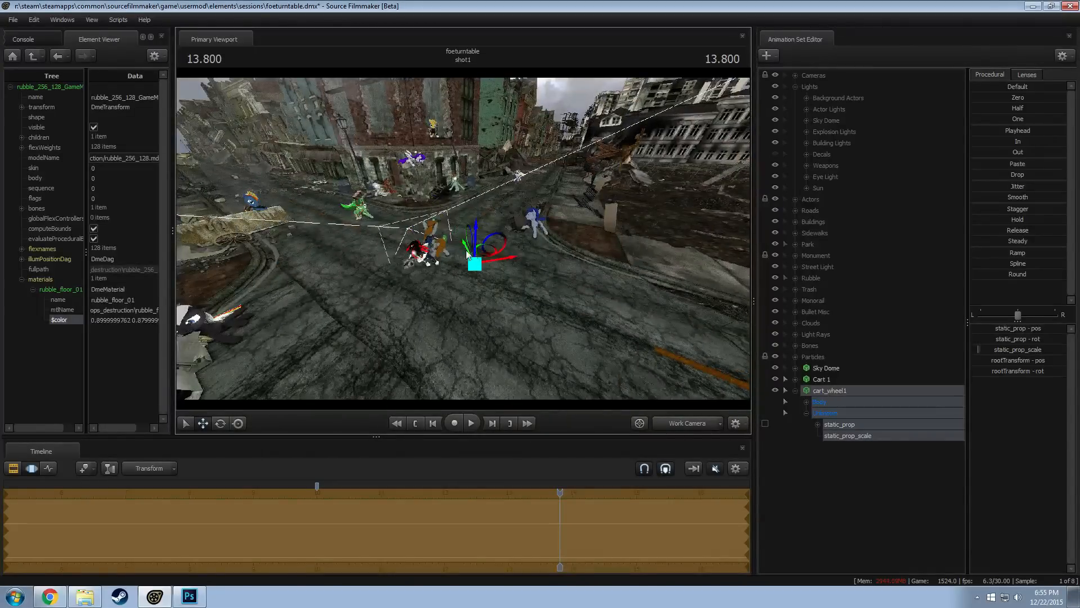
left_click_drag(514, 258, 463, 238)
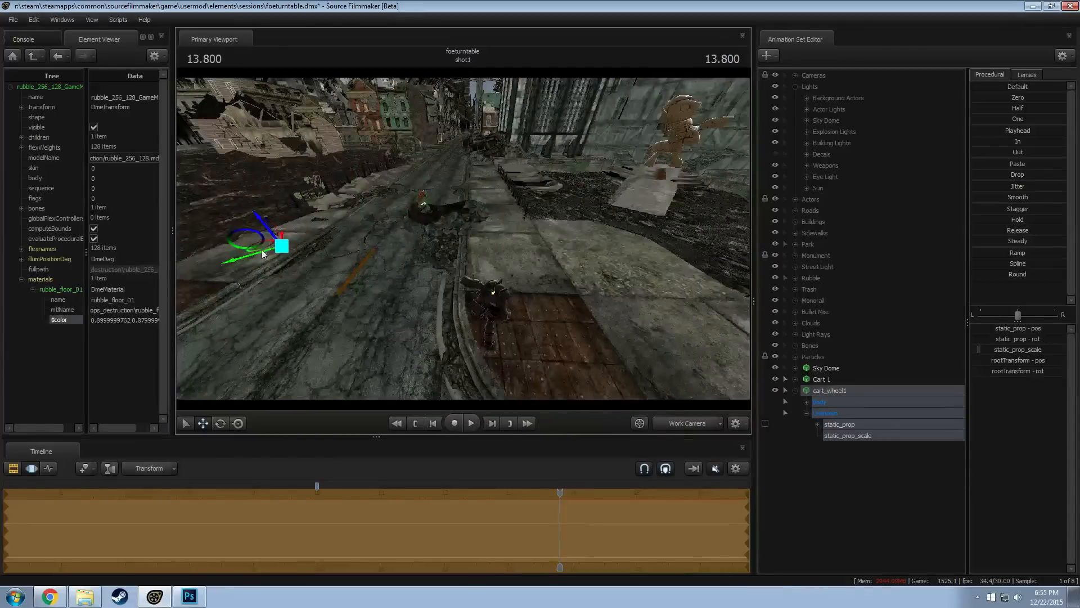
left_click_drag(283, 251, 332, 149)
key("w")
left_click_drag(463, 239, 483, 256)
Rotate the cart wheel to match the cart's tilt and fit it against the cart's fence-facing side
key("e")
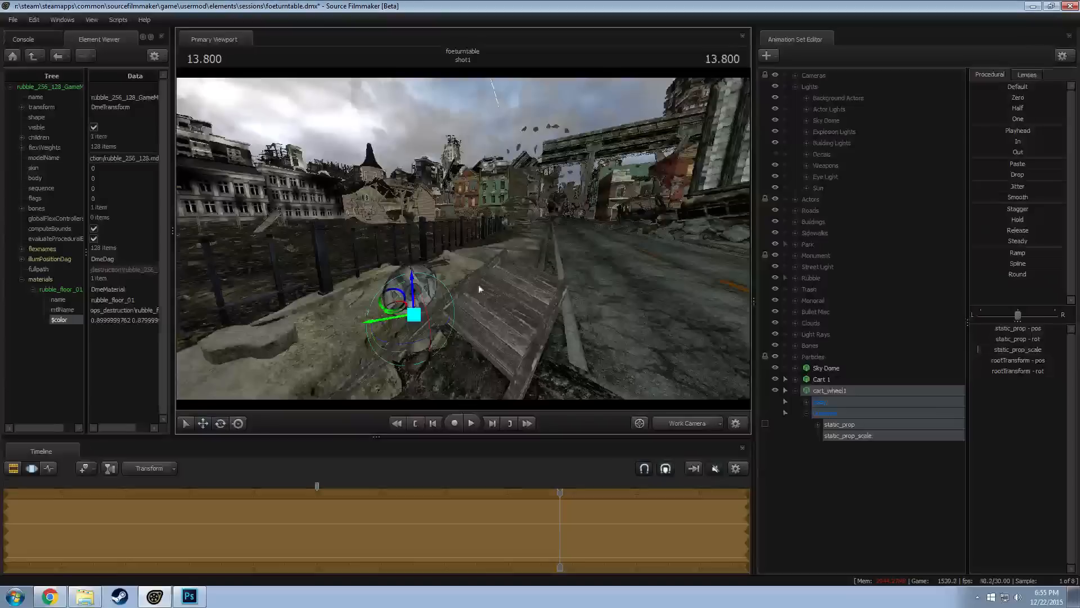
left_click_drag(426, 318, 380, 404)
key("w")
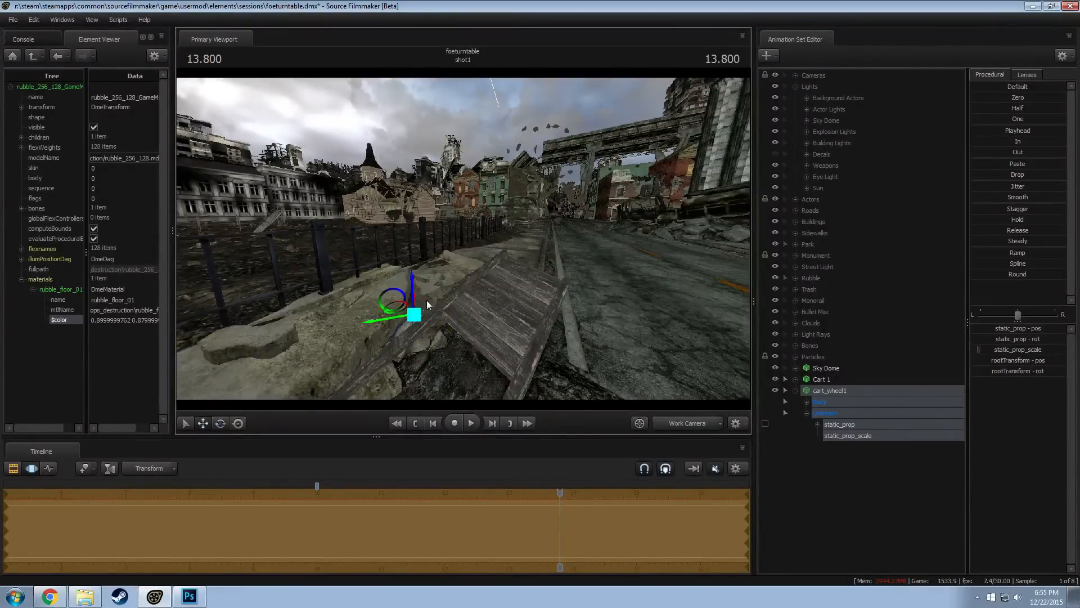
left_click_drag(411, 293, 448, 292)
key("e")
key("r")
key("e")
key("w")
left_click_drag(455, 252, 457, 224)
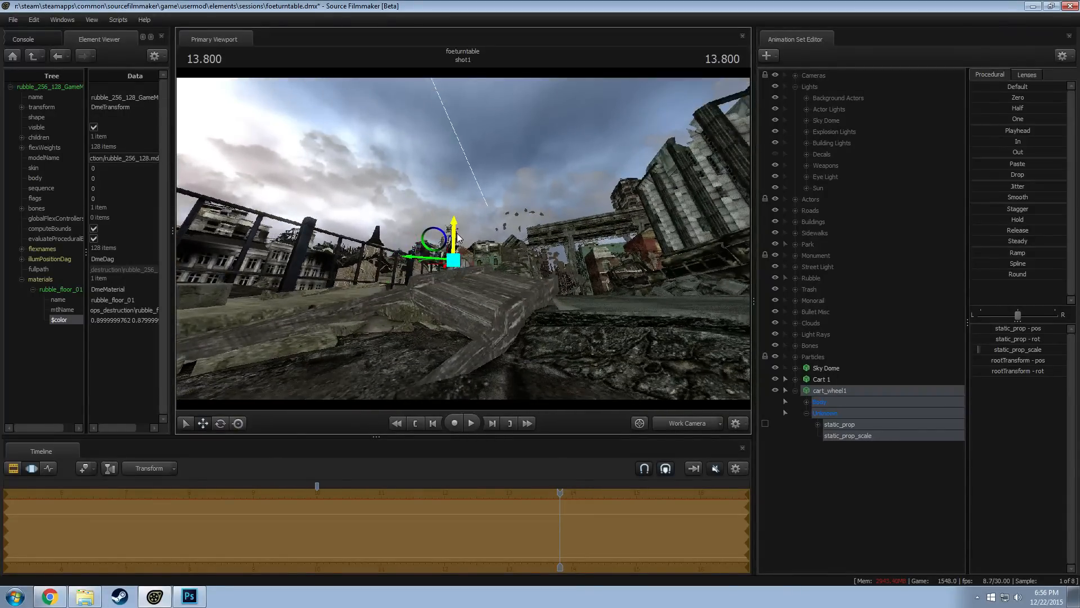
Rename the cart_wheel1 animation set as "Cart 1 - Wheel 1"
key("F2")
mouse_move(549, 289)
left_mouse_down()
mouse_move(548, 304)
mouse_move(549, 289)
left_mouse_up()
right_click(822, 391)
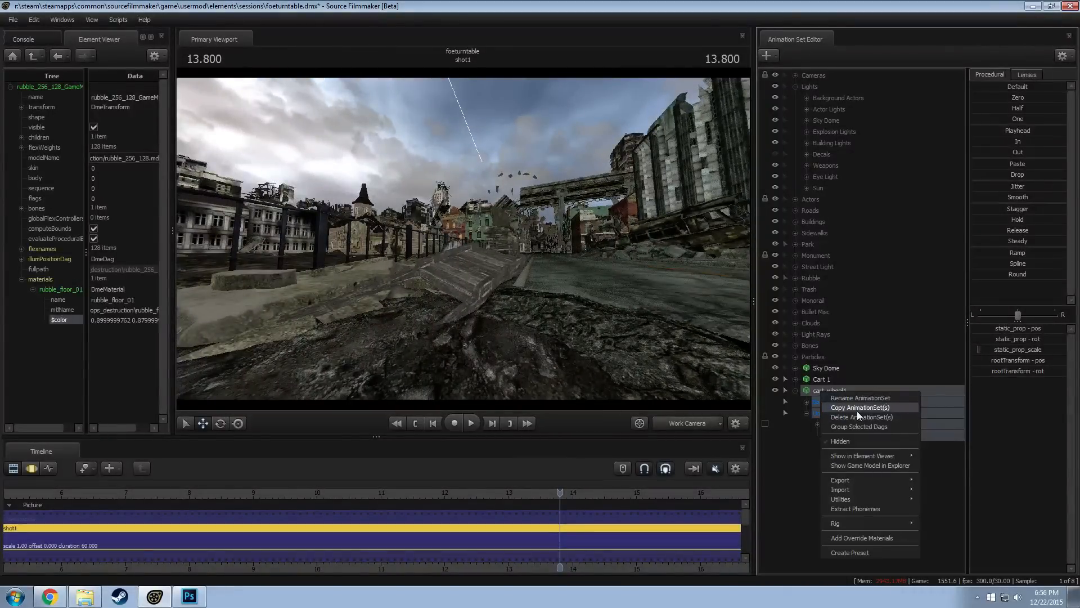
left_click(856, 410)
type("Ca")
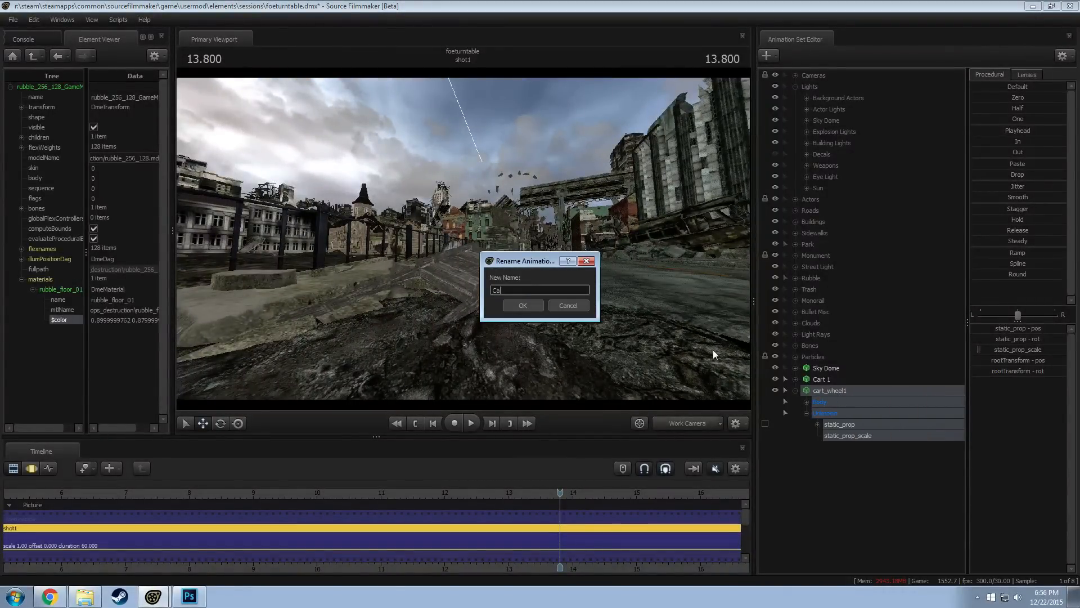
type("rt  1")
key("BackSpace")
key("BackSpace")
type("1")
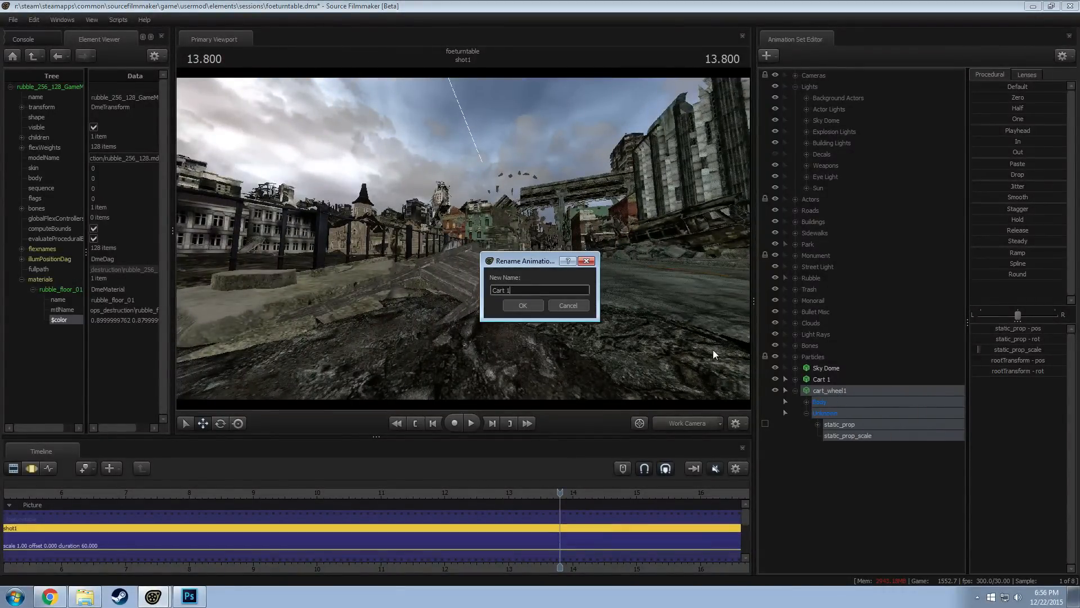
type(" - ")
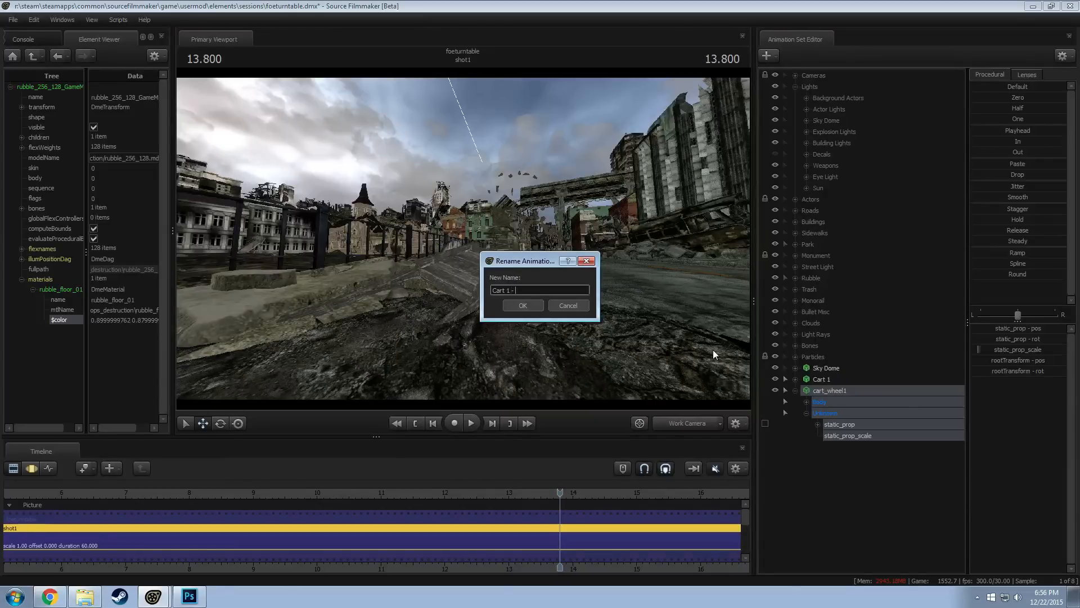
type("Wheel 1")
key("Return")
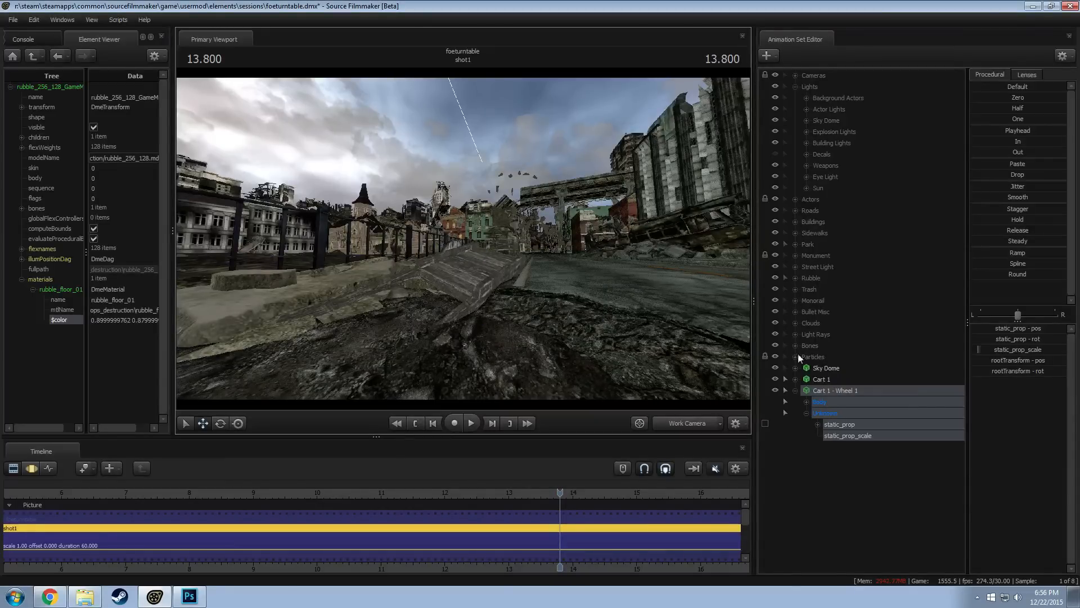
Duplicate the Cart 1 - Wheel 1 animation set to make a second wheel, ready for adjustment in the Motion Editor
right_click(843, 392)
left_click(861, 409)
right_click(791, 464)
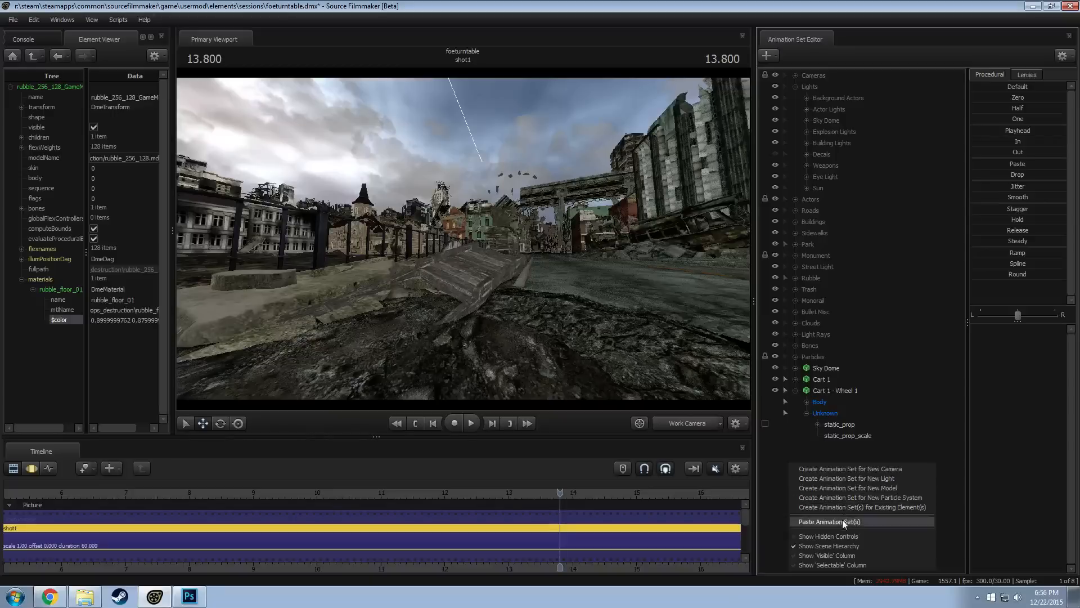
left_click(843, 521)
left_click(795, 390)
key("F3")
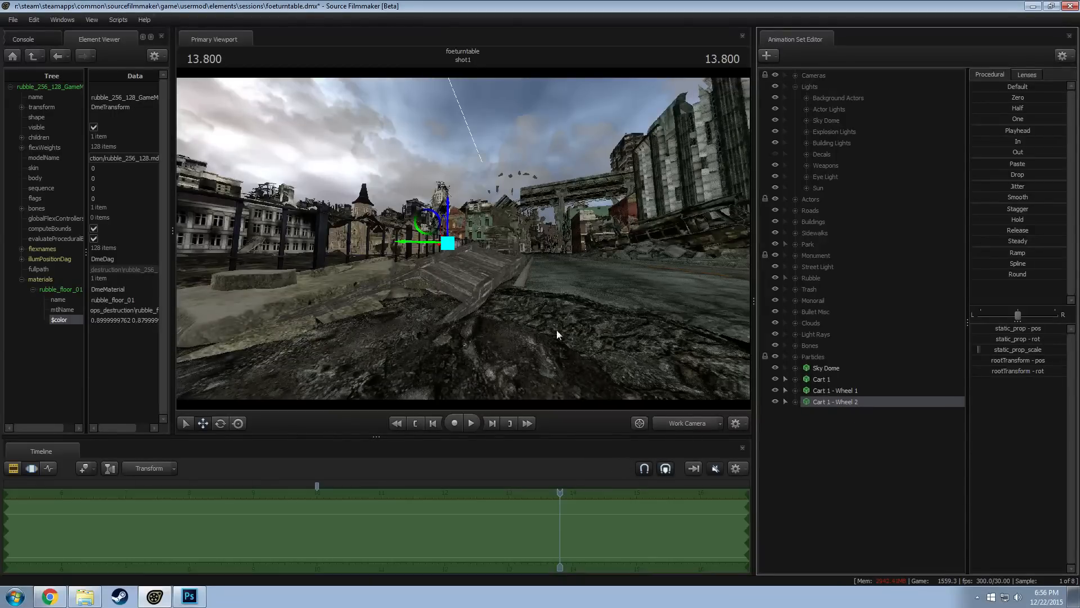
Move Cart 1 - Wheel 2 across to the street-facing side of the cart and raise it
left_click_drag(450, 248, 482, 247, "alt")
left_click_drag(449, 243, 518, 276)
left_click_drag(495, 259, 503, 201)
key("e")
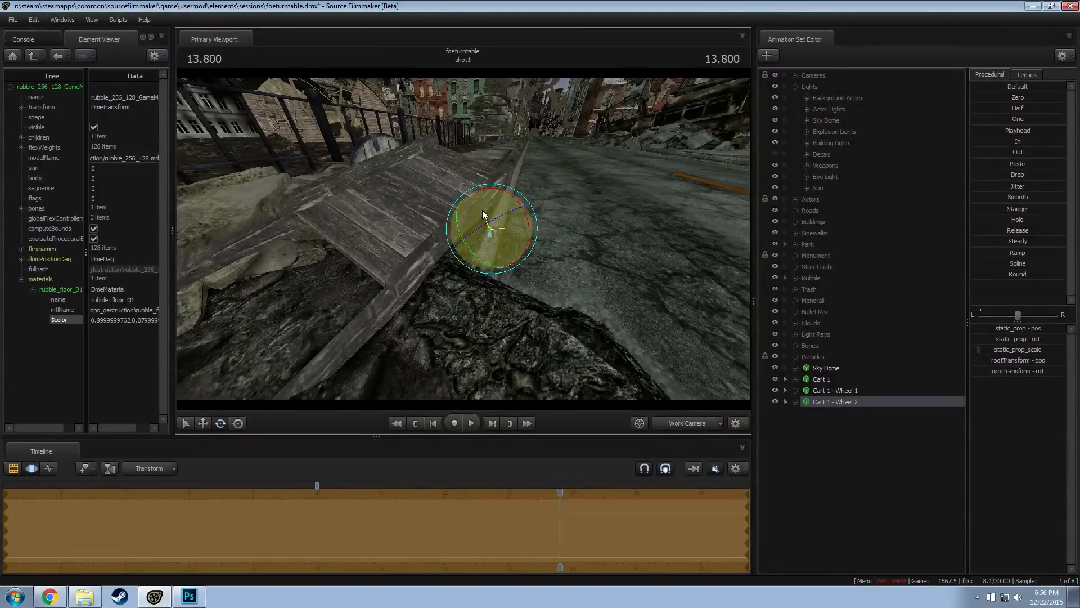
key("w")
left_click_drag(498, 214, 500, 169)
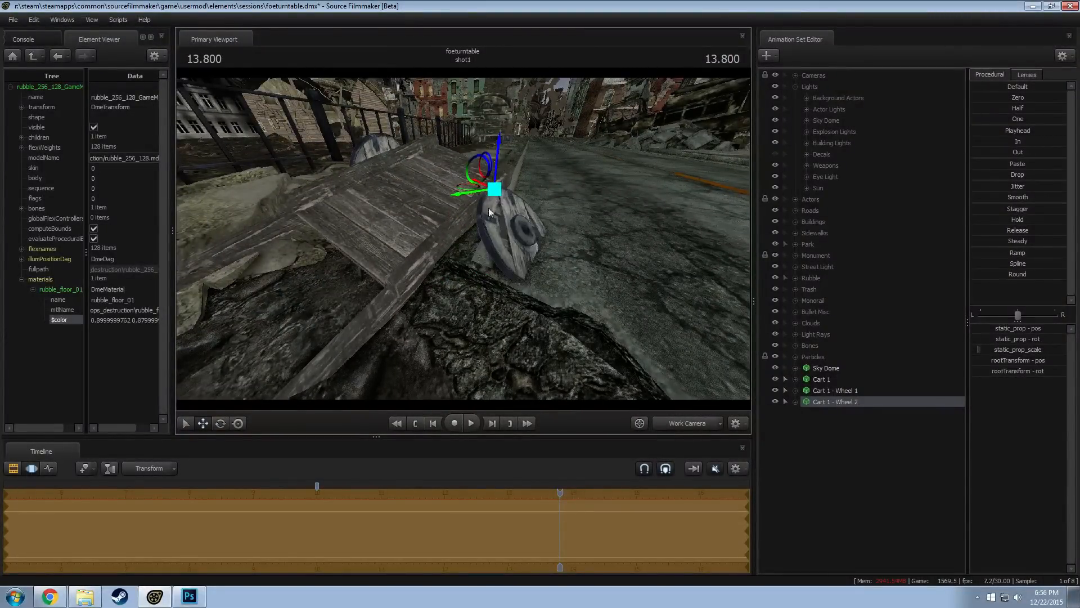
Rotate Cart 1 - Wheel 2 to follow the cart's tilt and adjust its height against the street-facing side
key("e")
left_click_drag(494, 227, 259, 180, "alt")
key("w")
key("e")
left_click_drag(467, 263, 479, 262, "alt")
key("w")
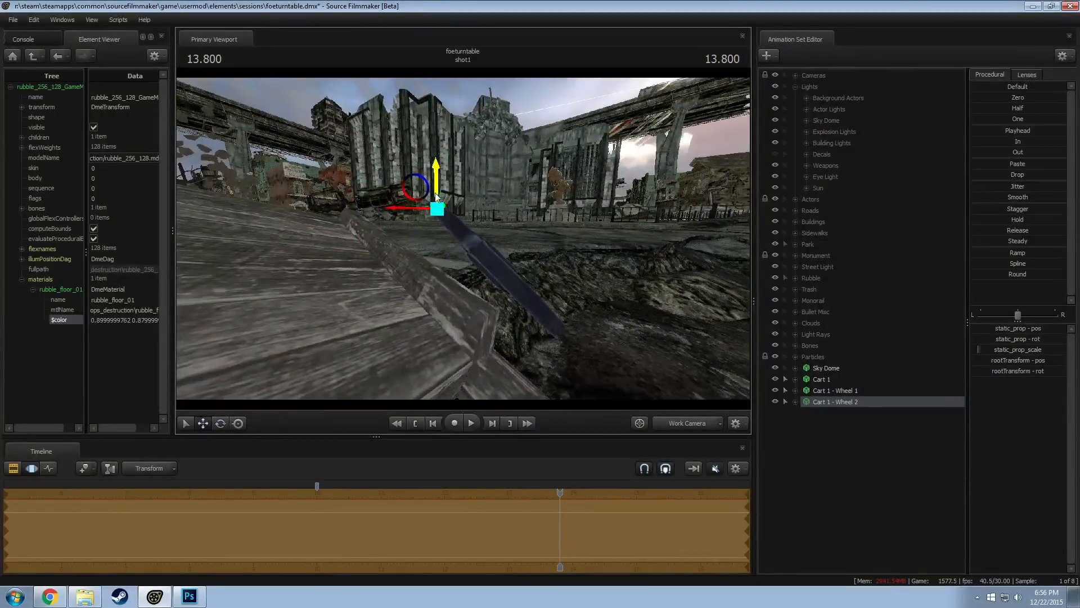
left_click_drag(436, 197, 304, 224)
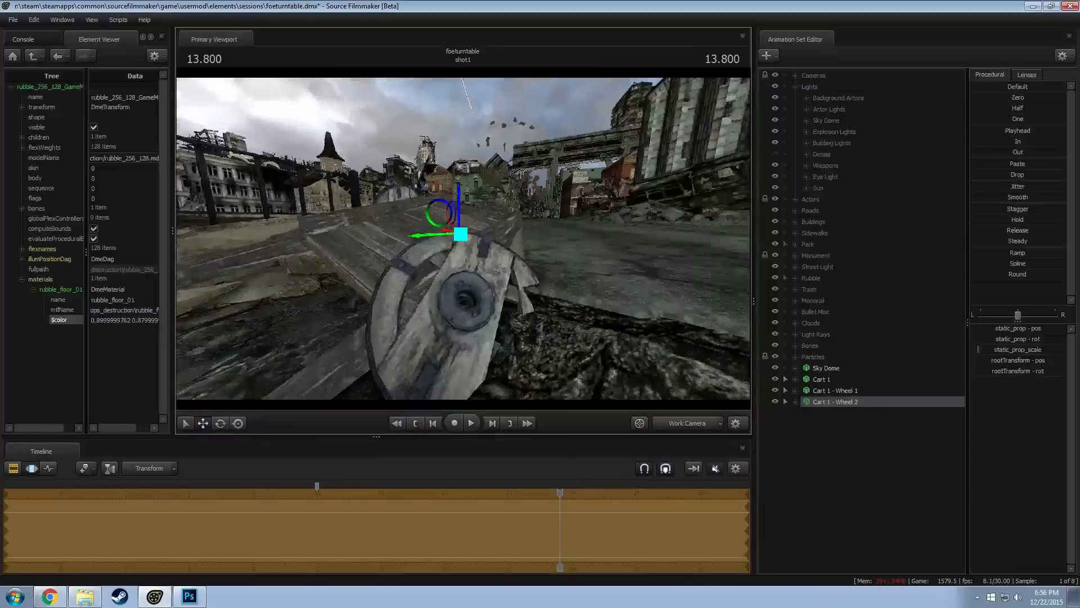
Switch the viewport to camera1 in the Clip Editor and enable lighting
left_click_drag(466, 245, 450, 245, "alt")
right_click_drag(465, 245, 465, 315, "alt")
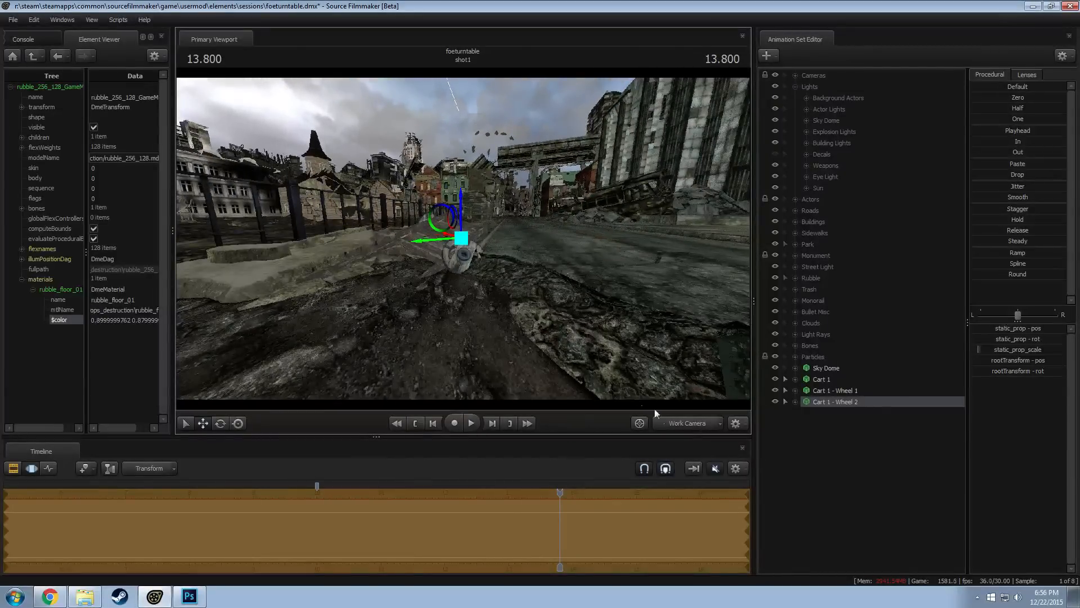
key("F1")
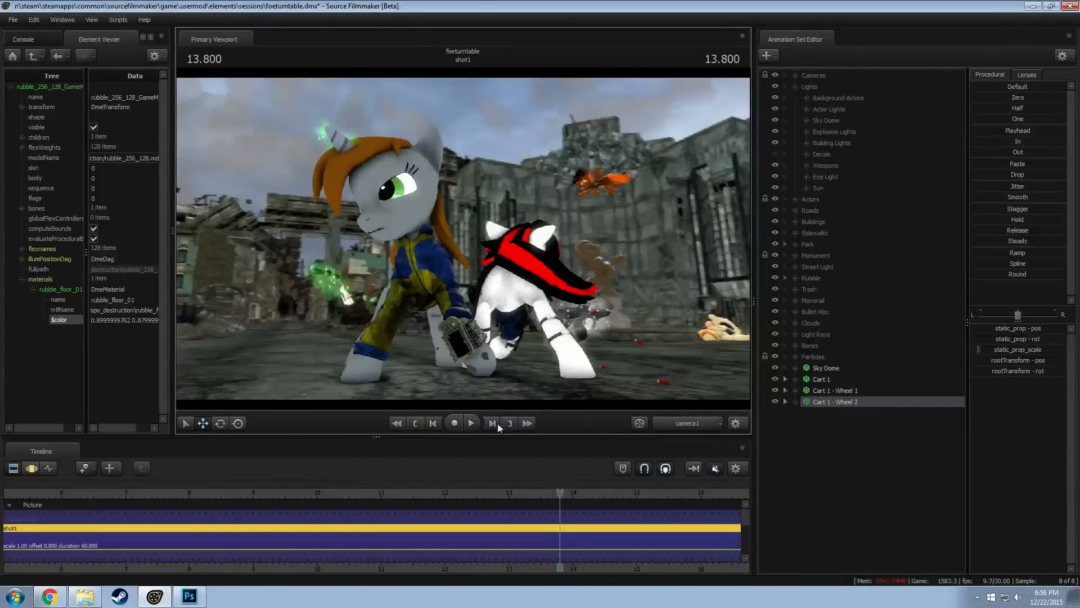
right_click(237, 345)
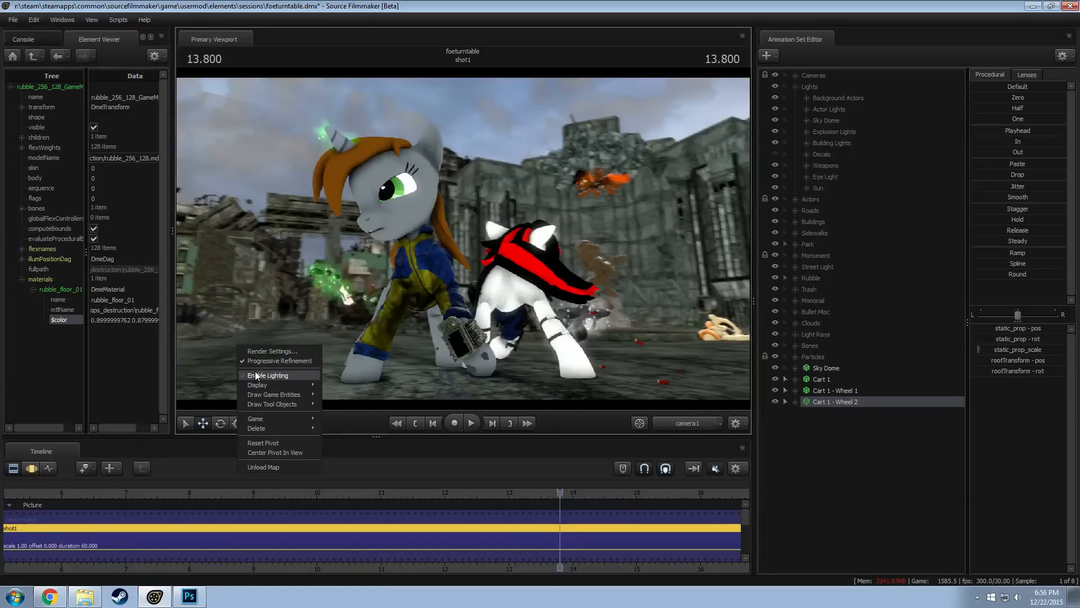
left_click(258, 362)
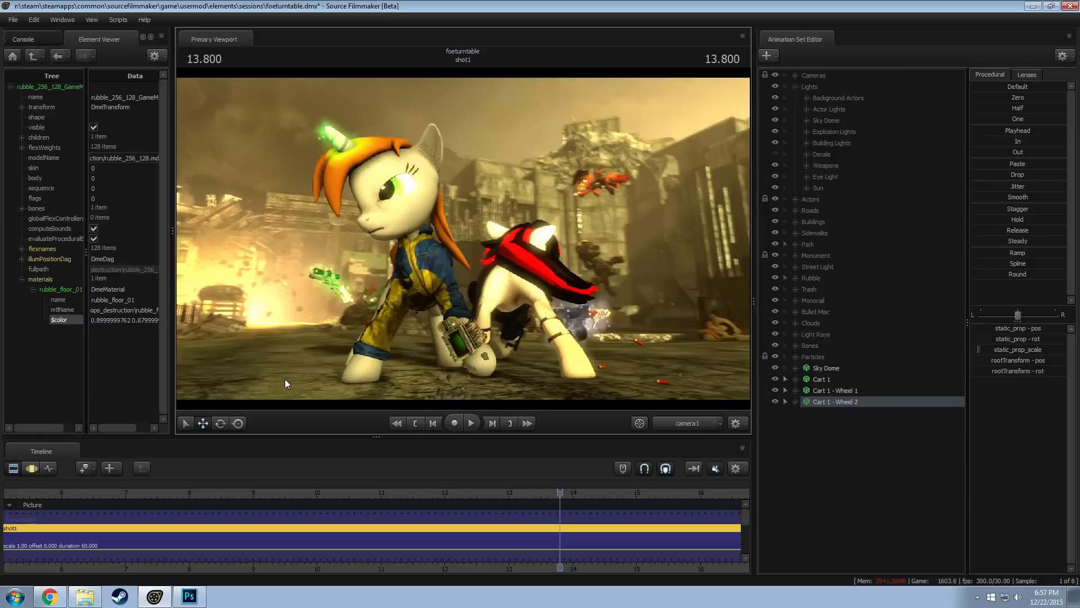
Review the lit shot through camera1 at several times from 13.766 back to 12.966, checking the Rubble and Particles groups
left_click(557, 493)
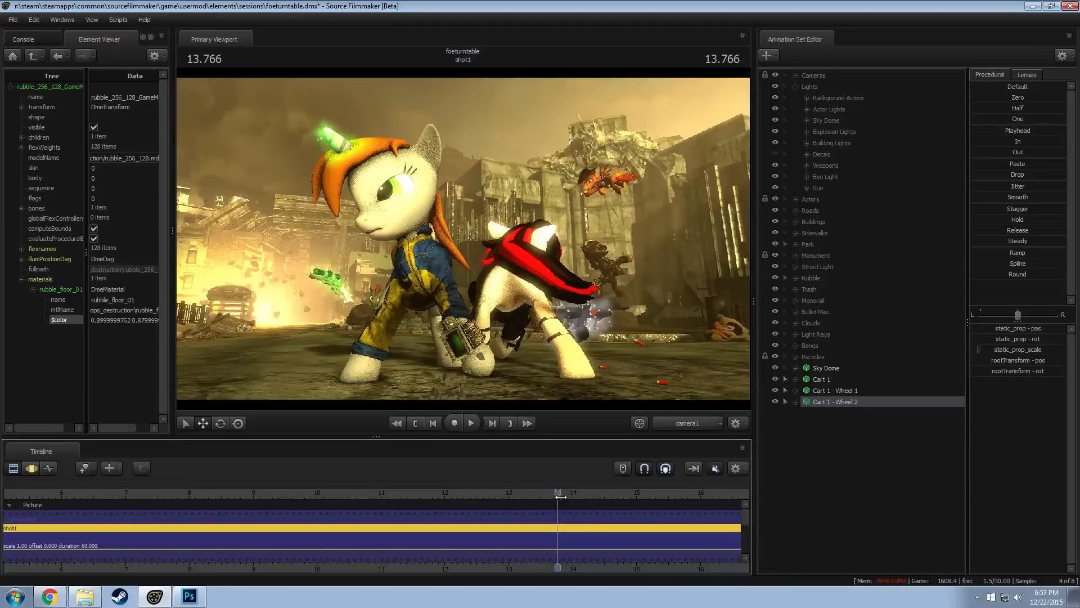
left_click_drag(557, 493, 553, 493)
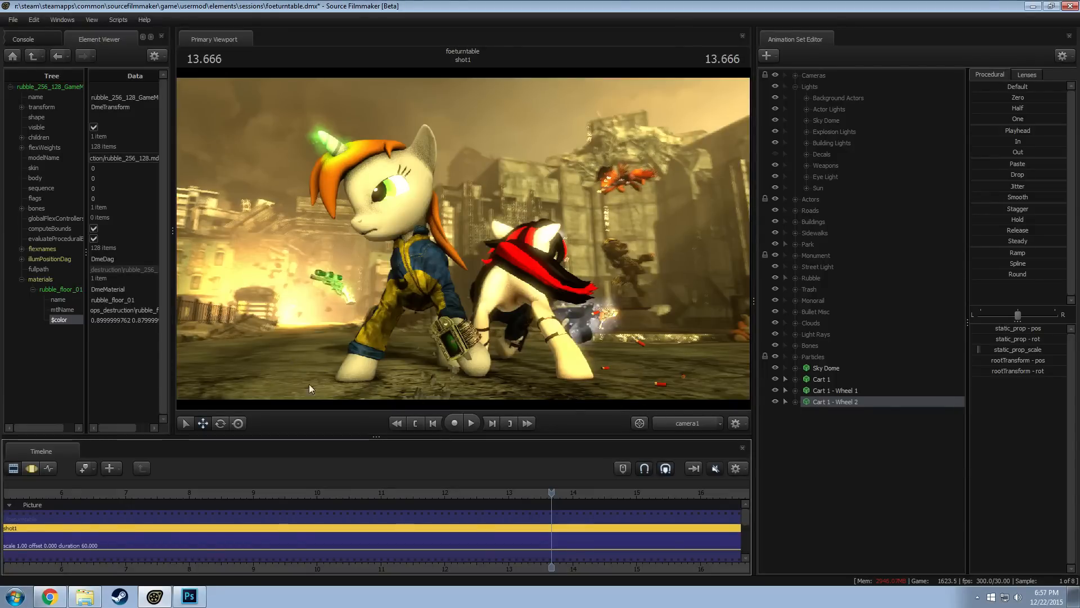
left_click(795, 278)
scroll(821, 353, "down", 5)
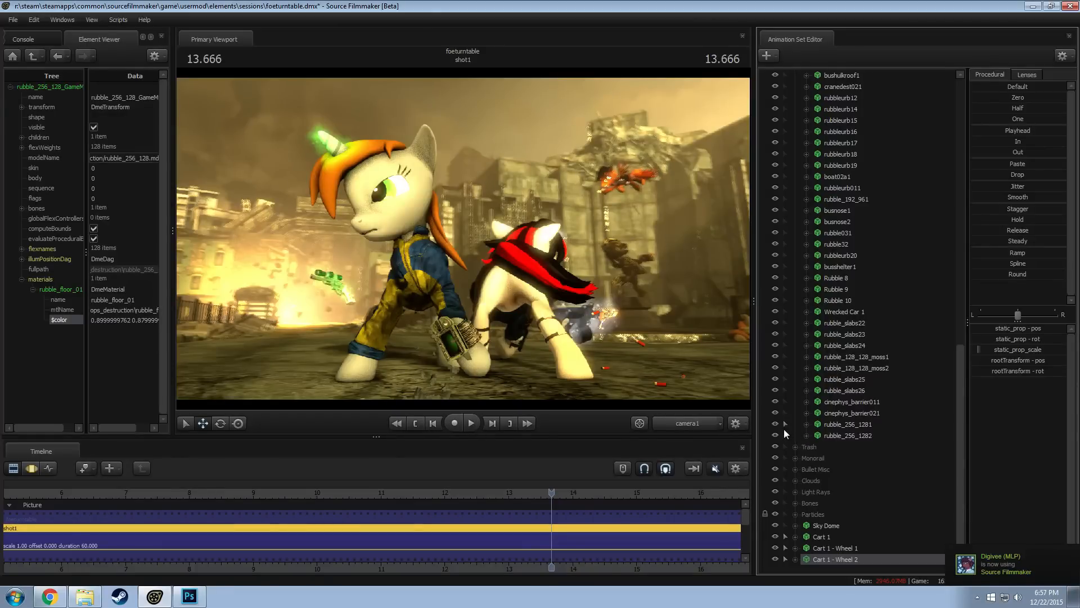
scroll(809, 444, "up", 15)
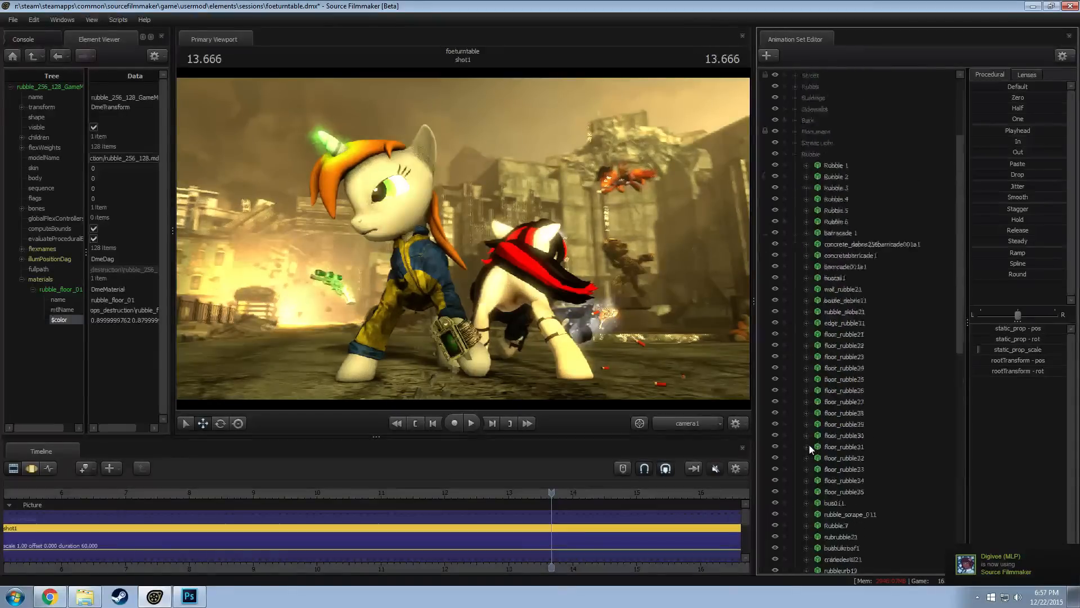
left_click(795, 278)
left_click(794, 357)
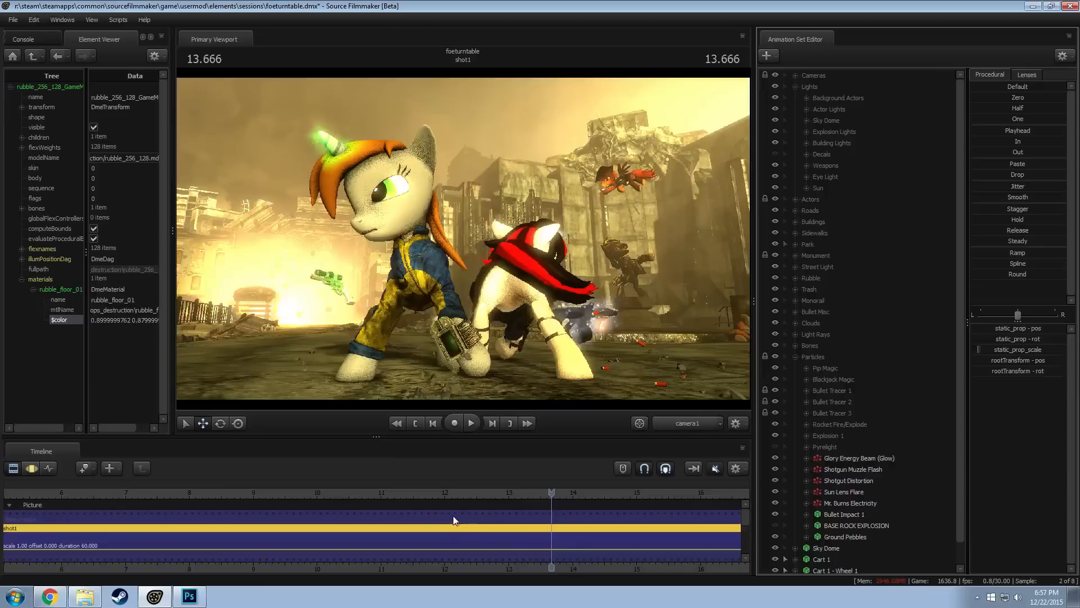
left_click(537, 494)
left_click(525, 492)
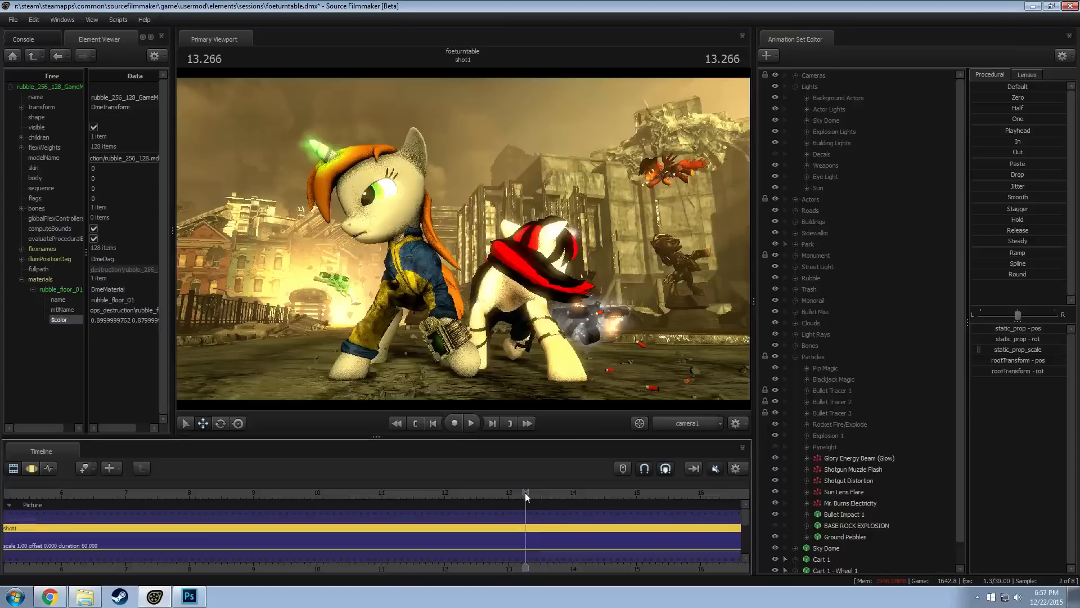
left_click(508, 493)
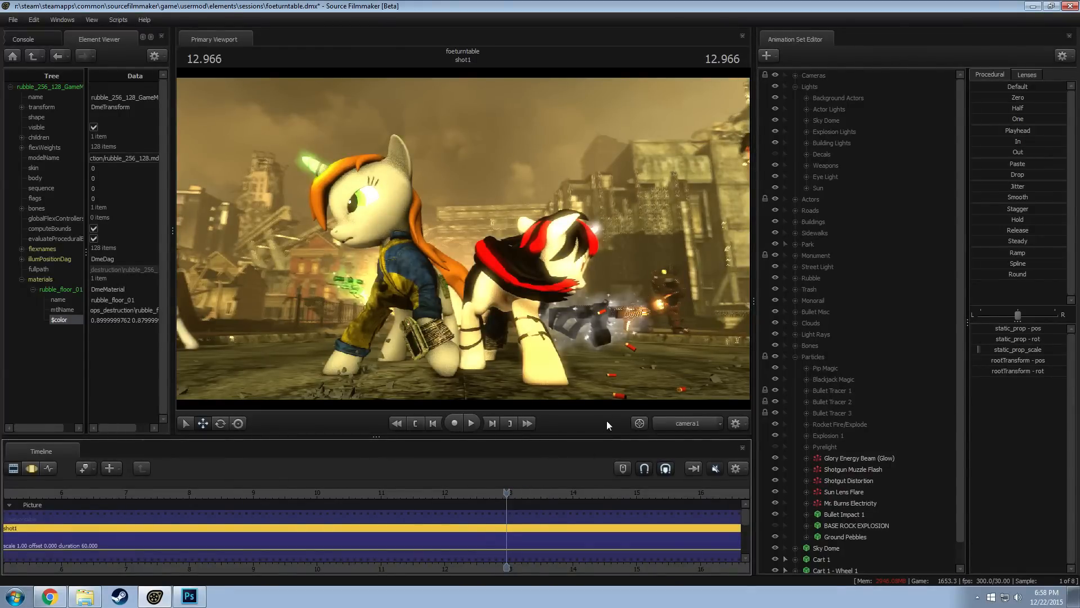
Disable lighting and return to the Work Camera, collapsing the Lights and Particles groups
right_click(505, 285)
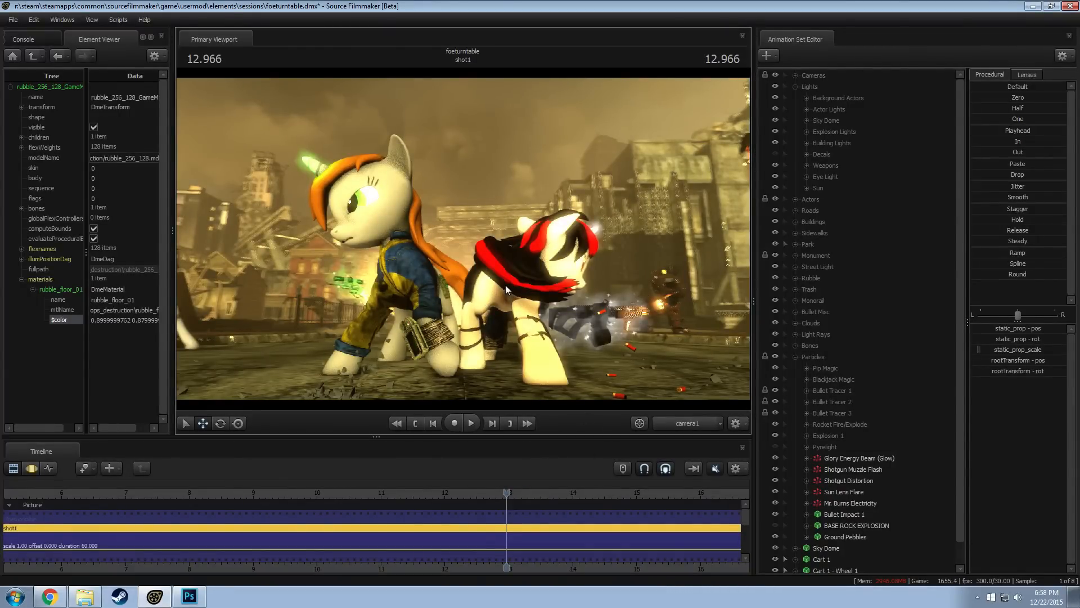
left_click(536, 315)
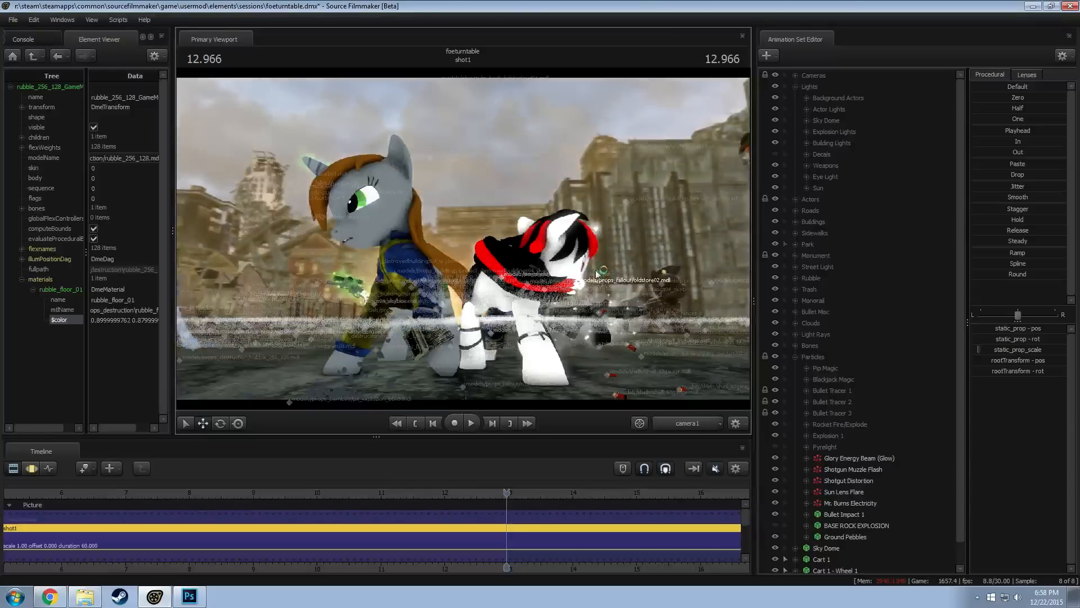
left_click(695, 428)
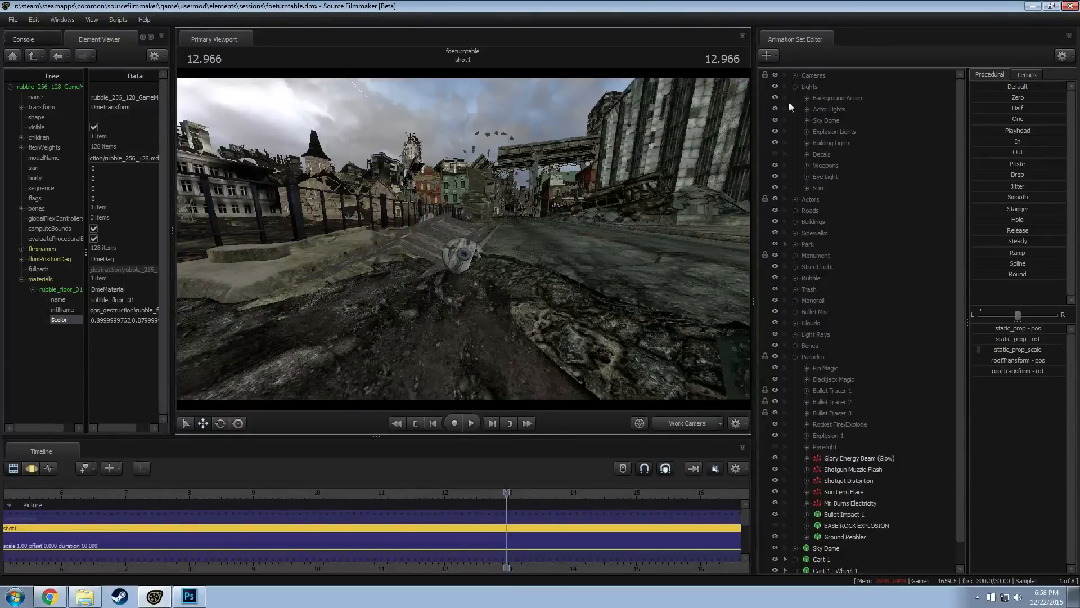
left_click(795, 86)
left_click(796, 255)
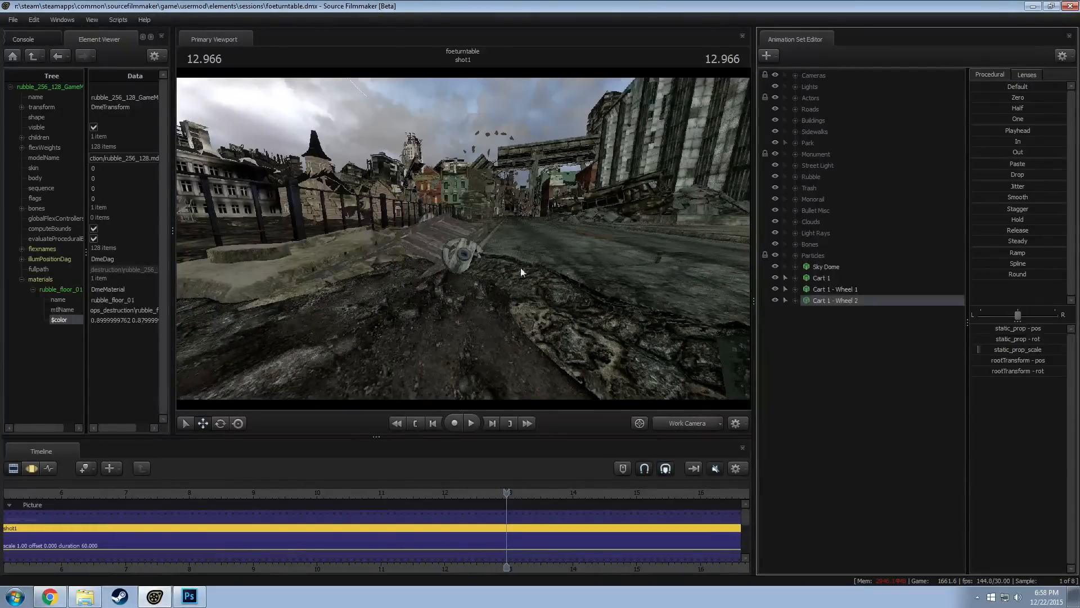
Find the hot air balloon model with the filter "balloon" and add mlp_balloon.mdl as a new animation set
key("w")
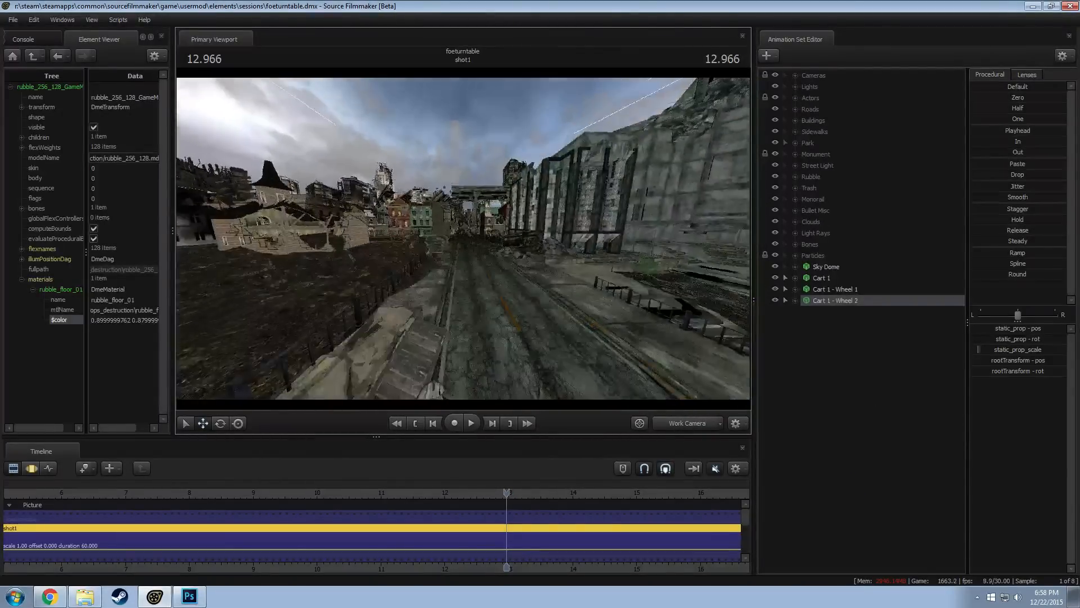
key("w")
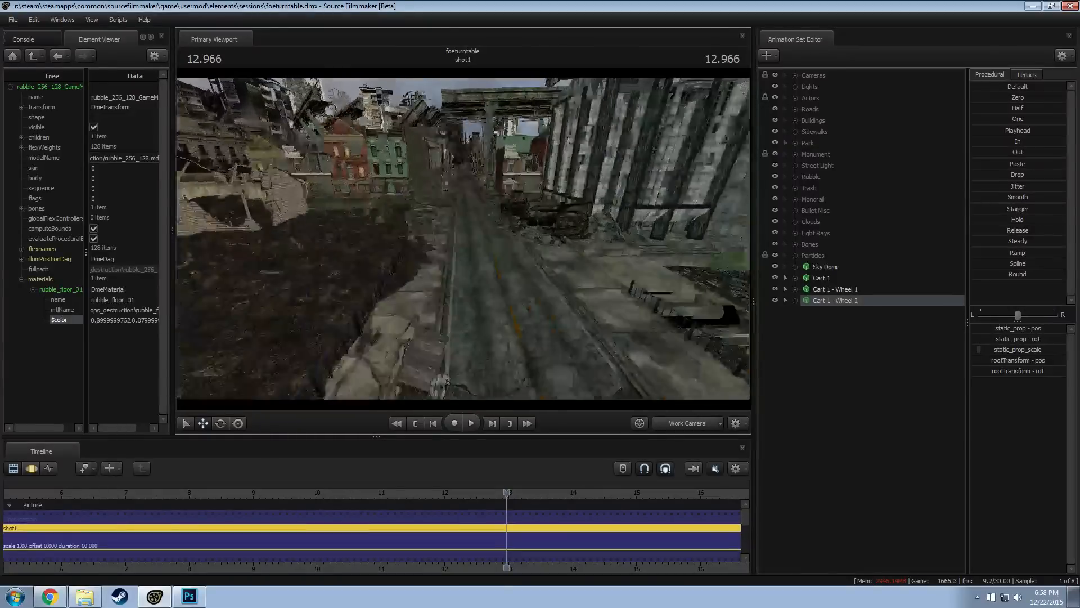
right_click(848, 364)
left_click(877, 389)
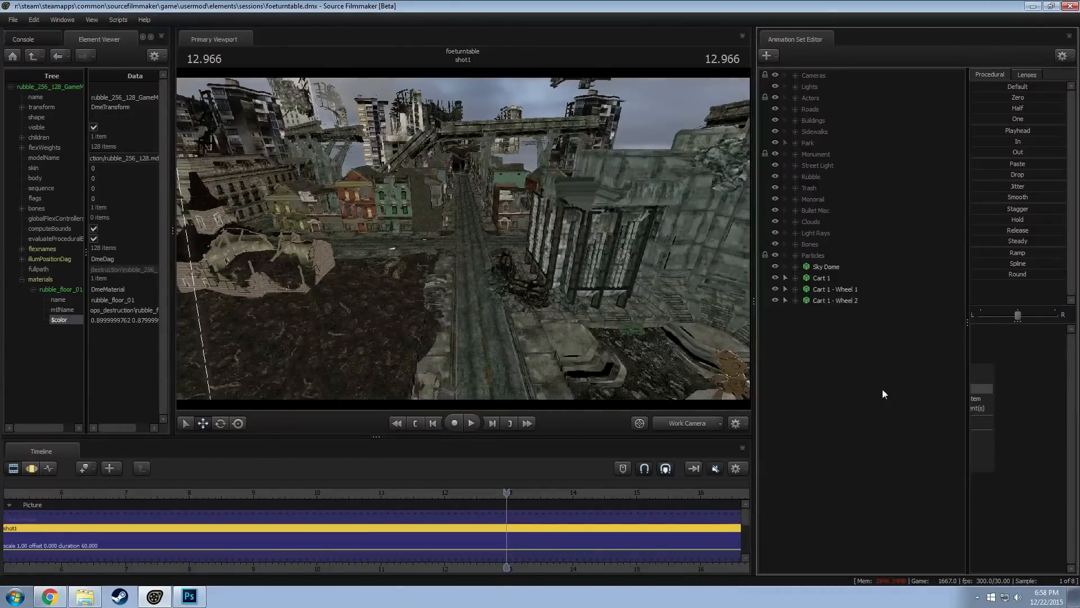
type("ballo")
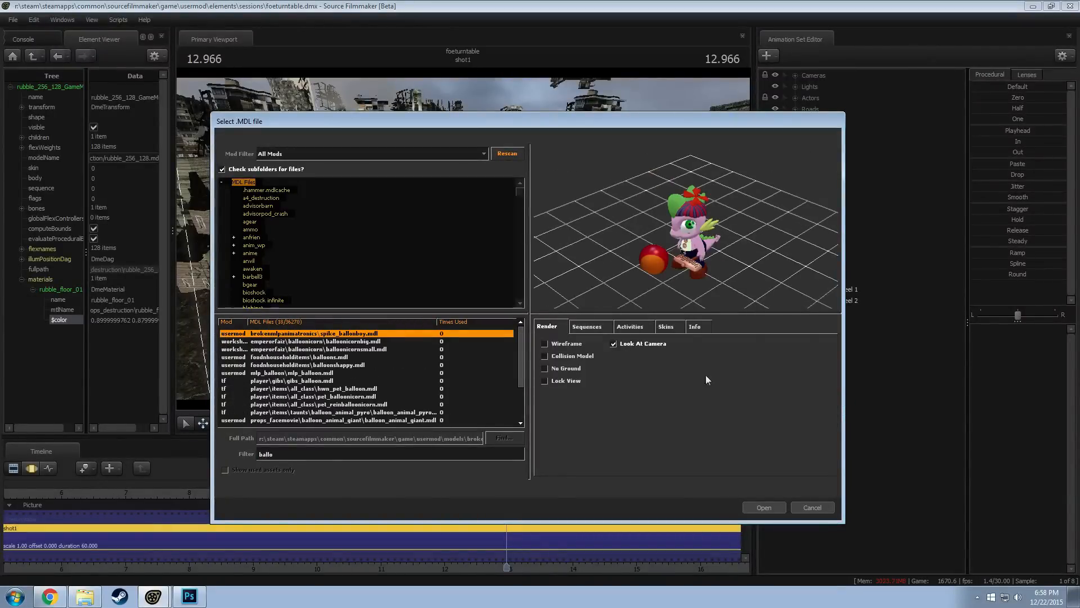
type("on")
key("Down")
key("Down")
key("Down")
key("Down")
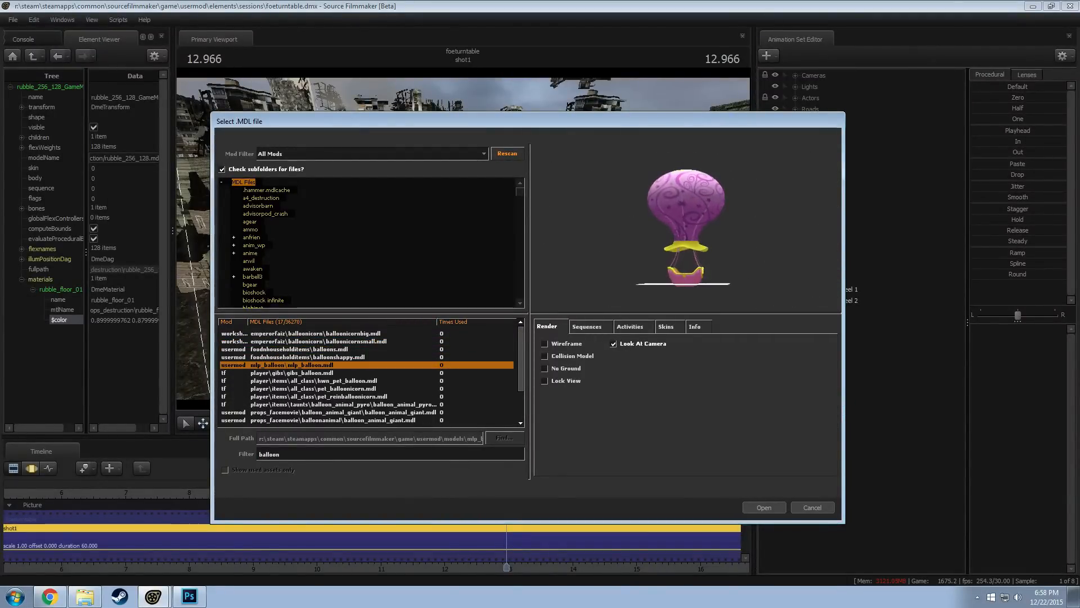
left_click(769, 508)
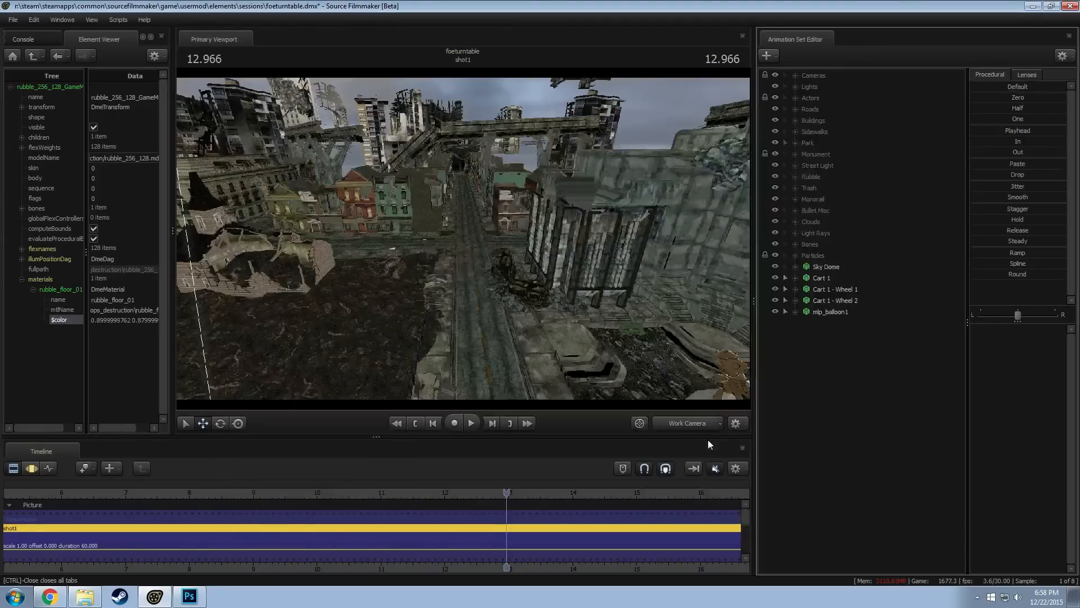
left_click(830, 312)
right_click(829, 314)
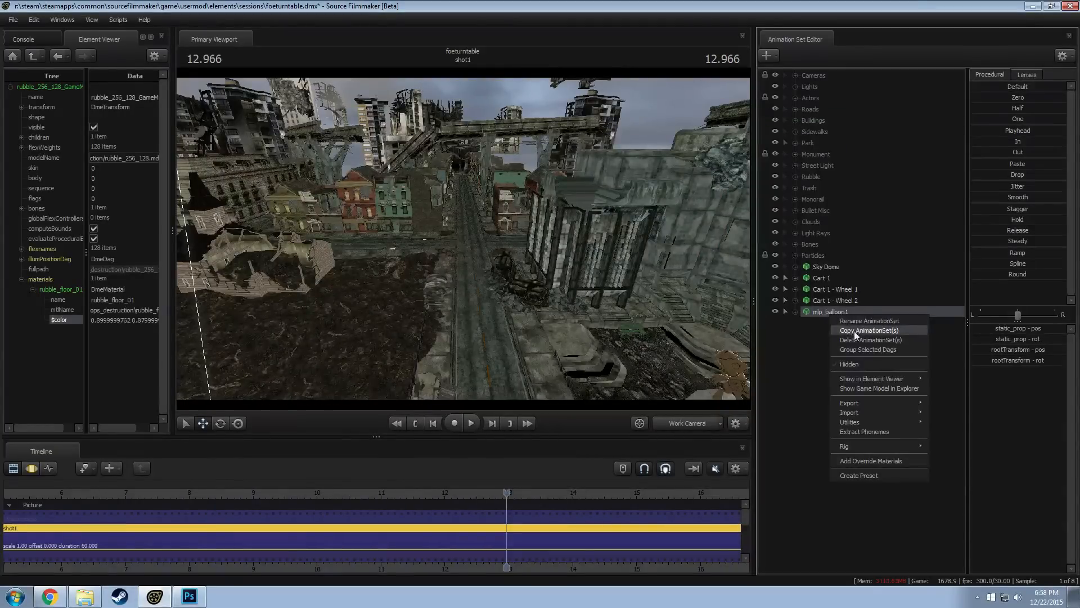
left_click(793, 355)
Filter the models for "pinkie" and add vn_pinkiepie.mdl as a new animation set
right_click(805, 360)
left_click(843, 385)
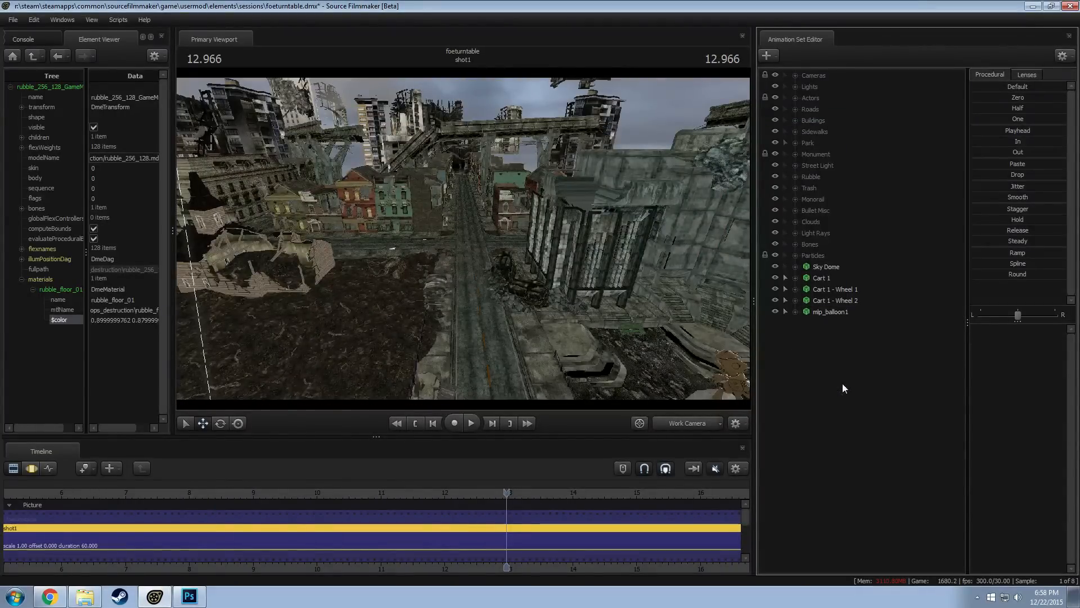
type("p")
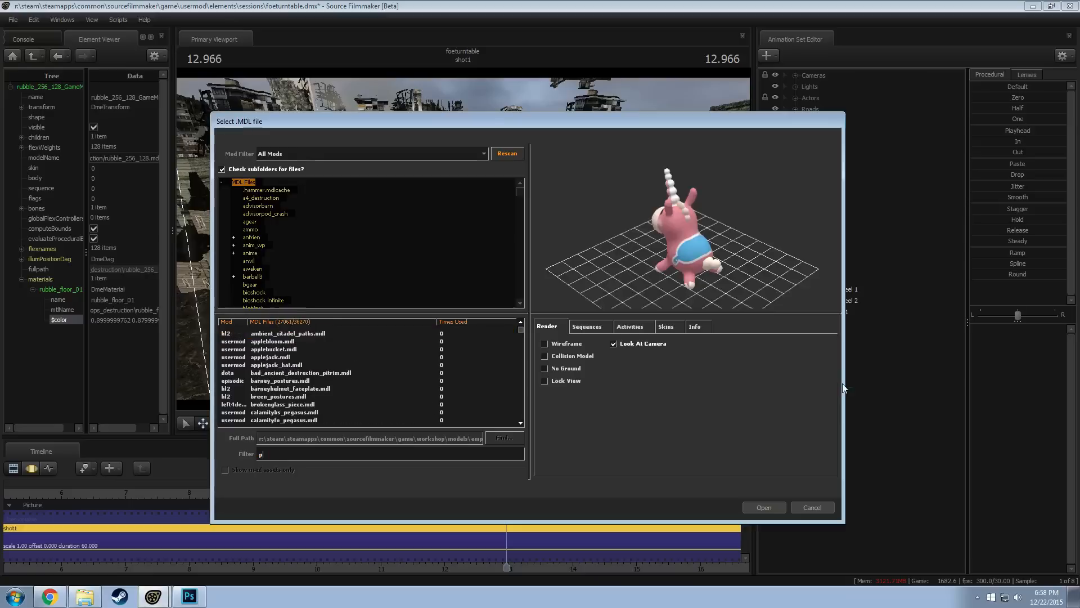
type("inkie")
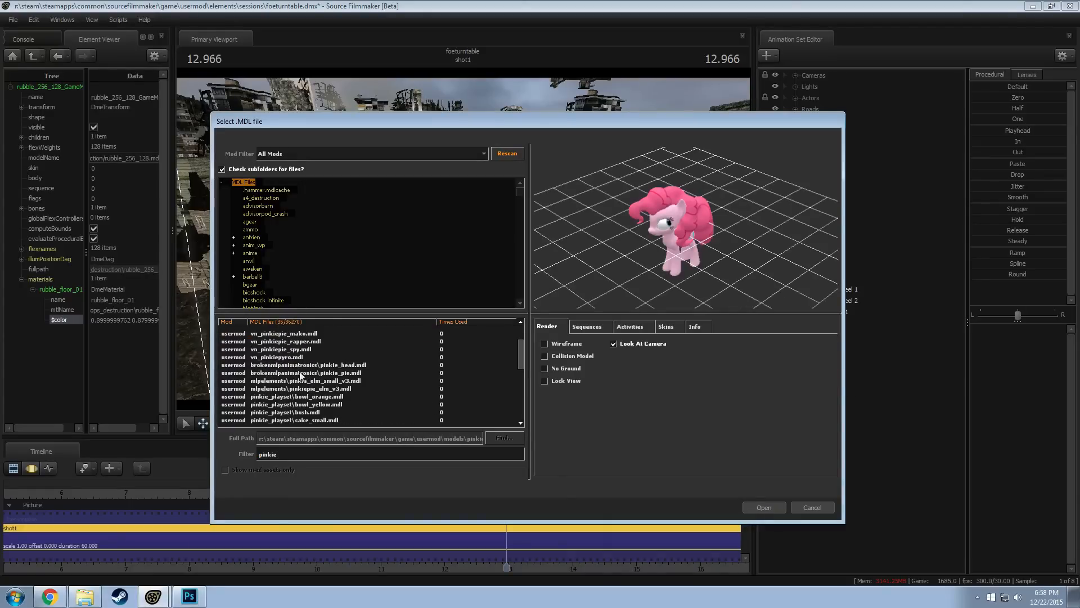
scroll(291, 364, "down", 6)
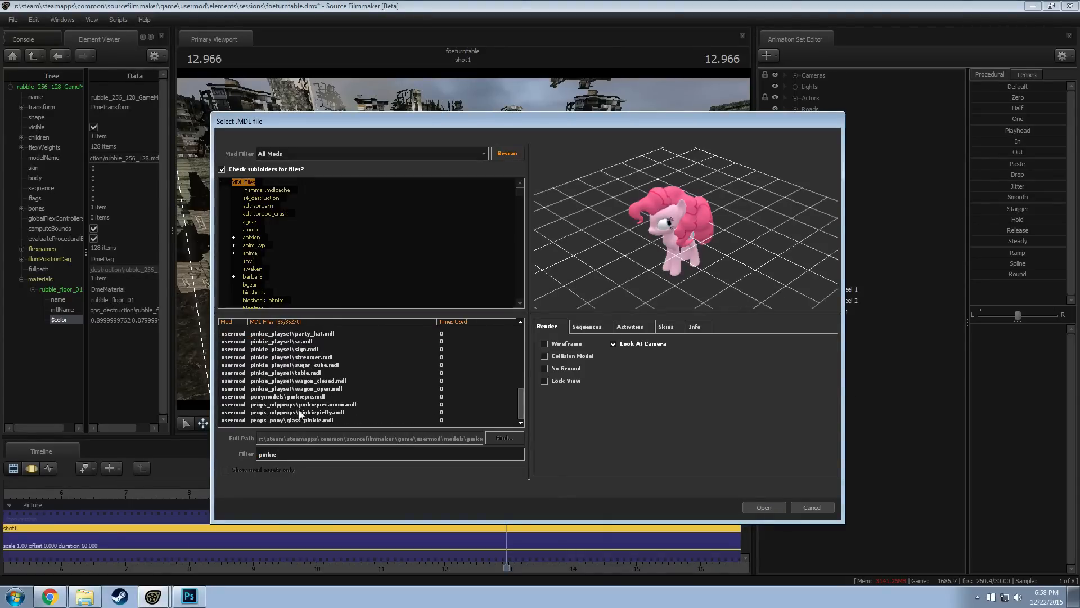
scroll(298, 408, "up", 8)
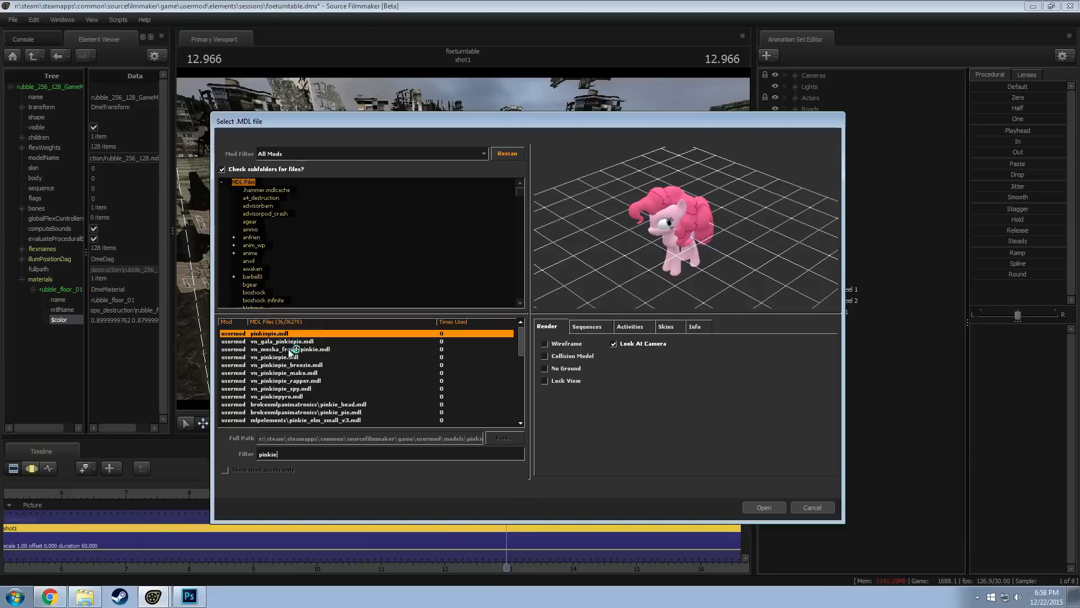
left_click(290, 357)
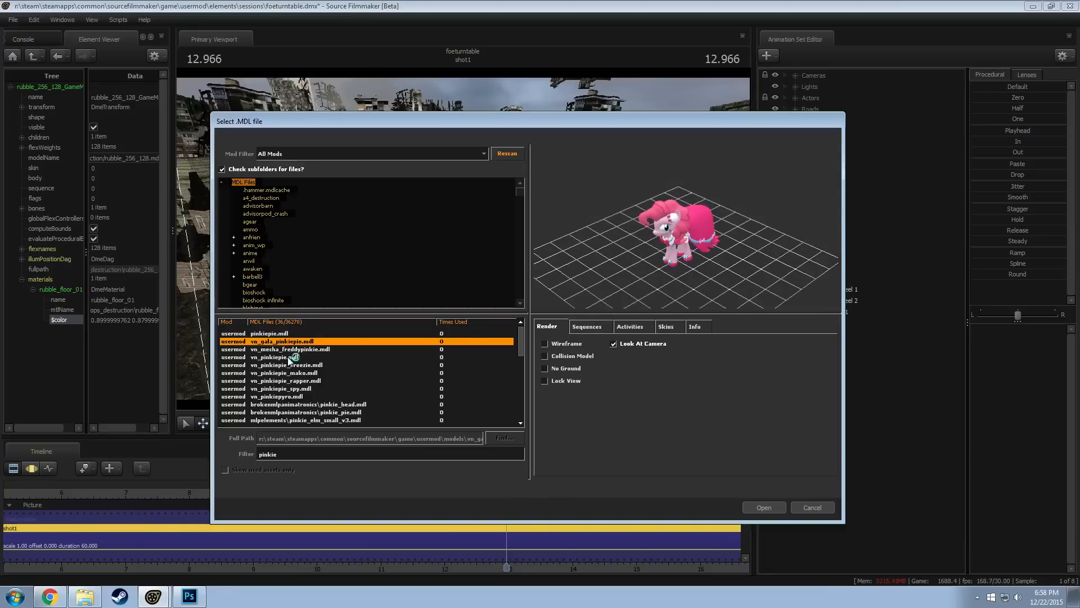
left_click(765, 506)
Move the balloon and the Pinkie Pie model together into the air above the street intersection and save the session
left_click(841, 326)
left_click_drag(463, 239, 549, 180)
left_click(832, 310)
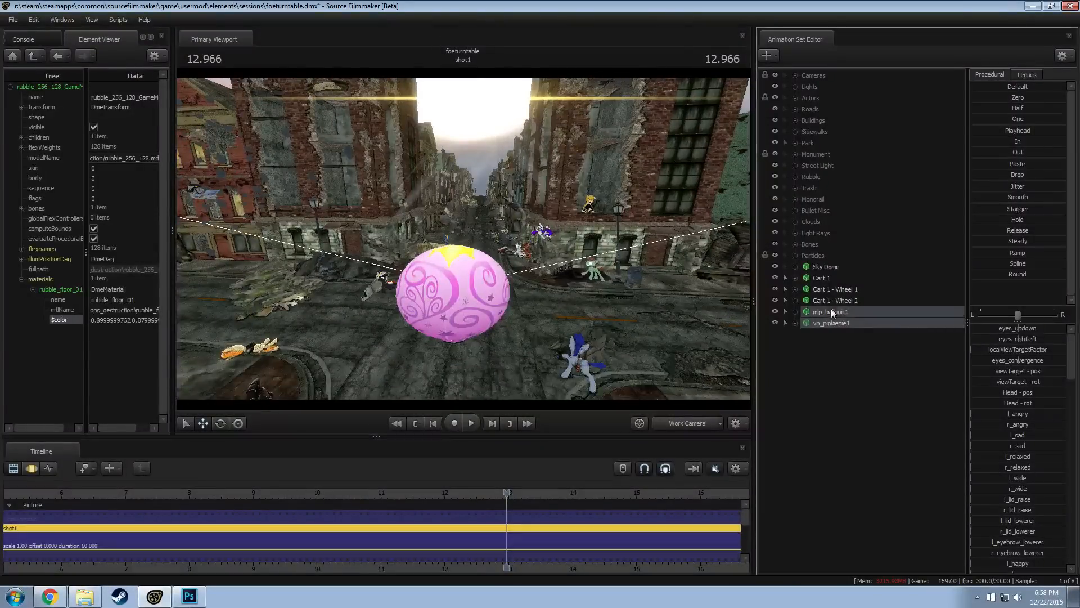
left_click_drag(456, 360, 497, 214)
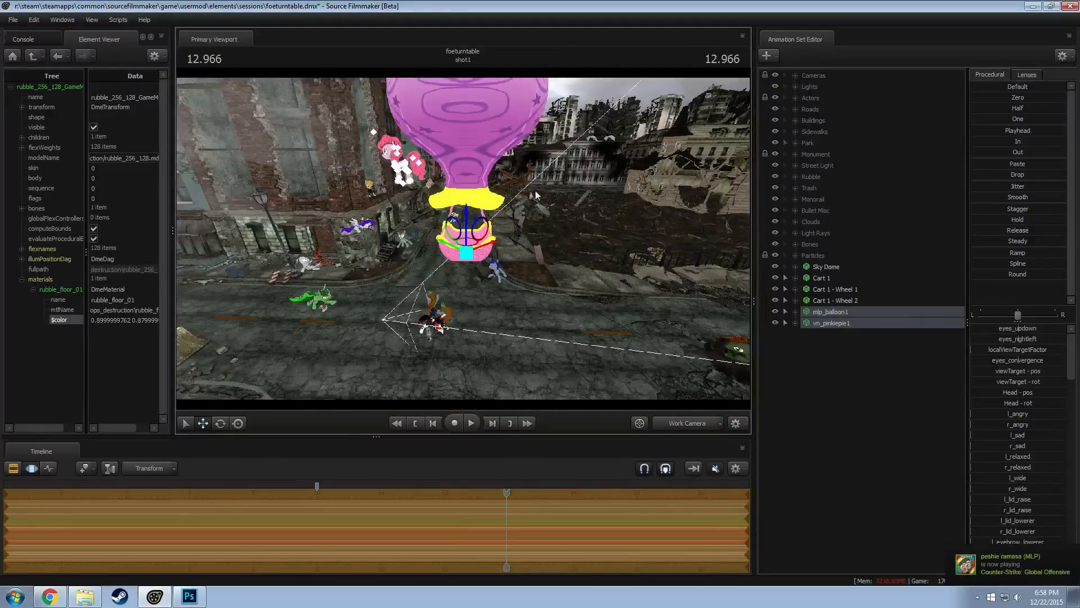
key("ctrl+s")
left_click_drag(679, 320, 691, 276)
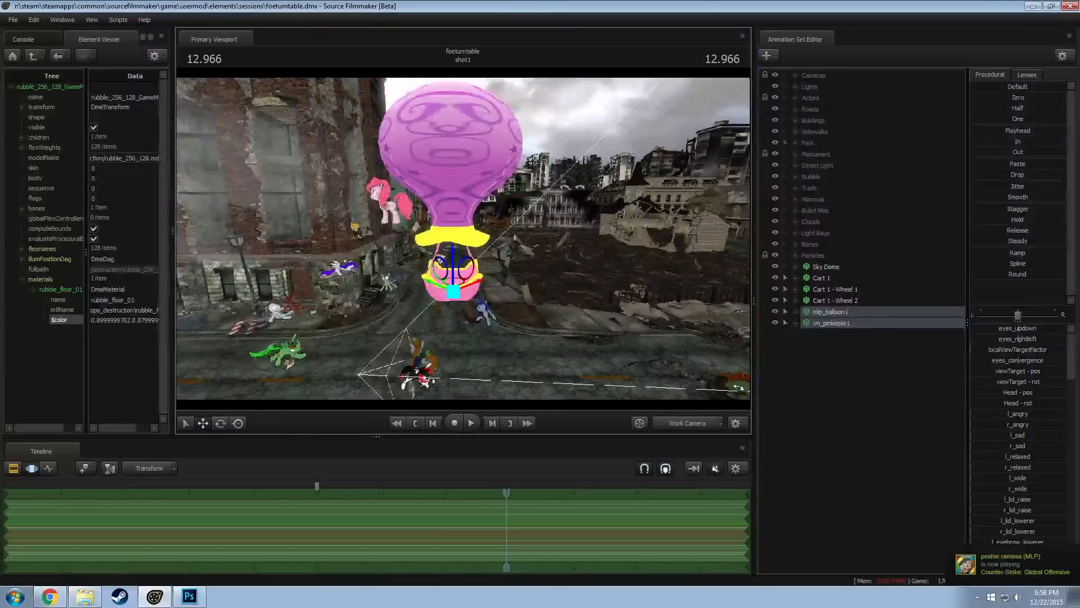
Add a scale control to the Pelvis bone in the Pony Body group of vn_pinkiepie1
left_click(796, 323)
left_click(807, 357)
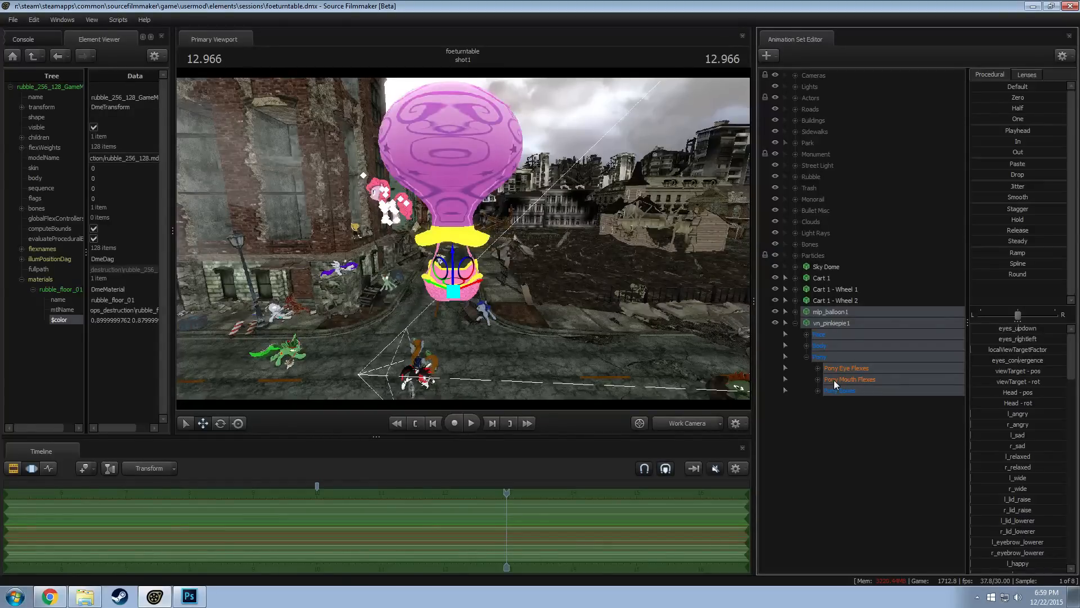
left_click(806, 345)
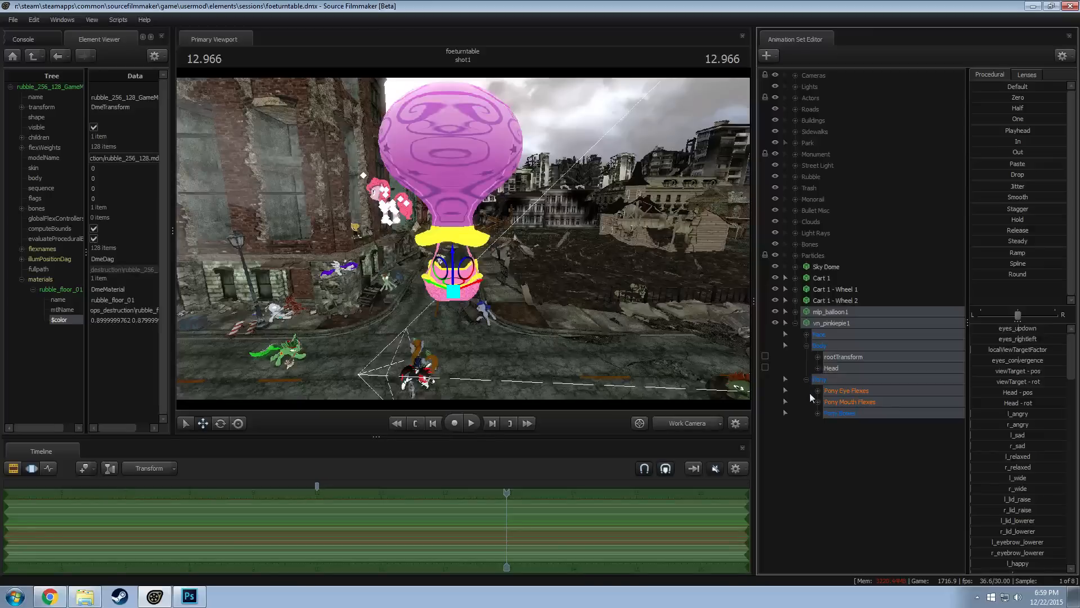
left_click(818, 413)
left_click(829, 435)
left_click(850, 447)
right_click(856, 447)
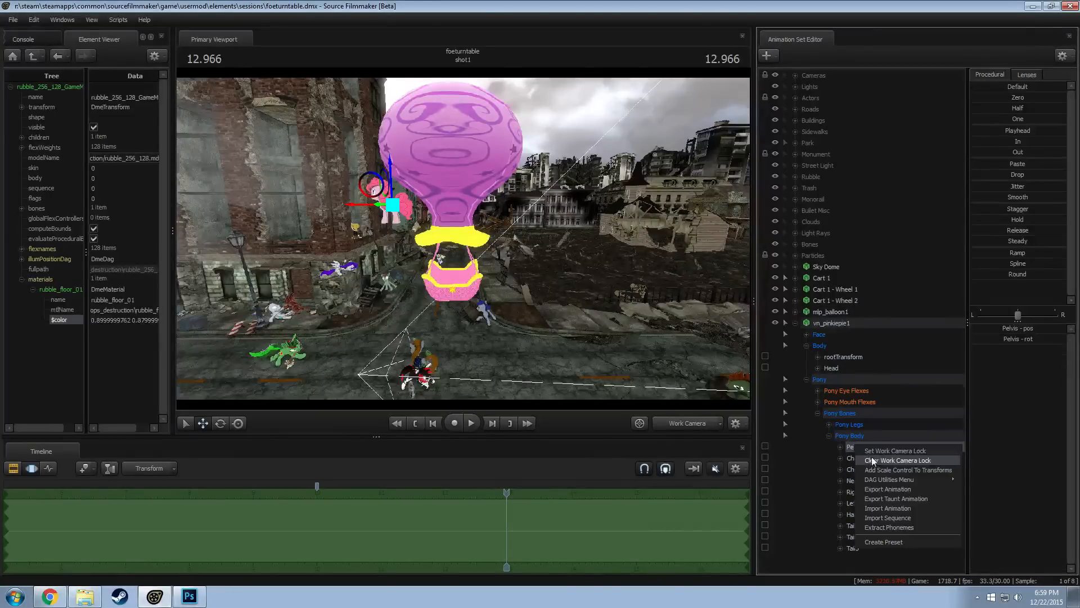
left_click(887, 469)
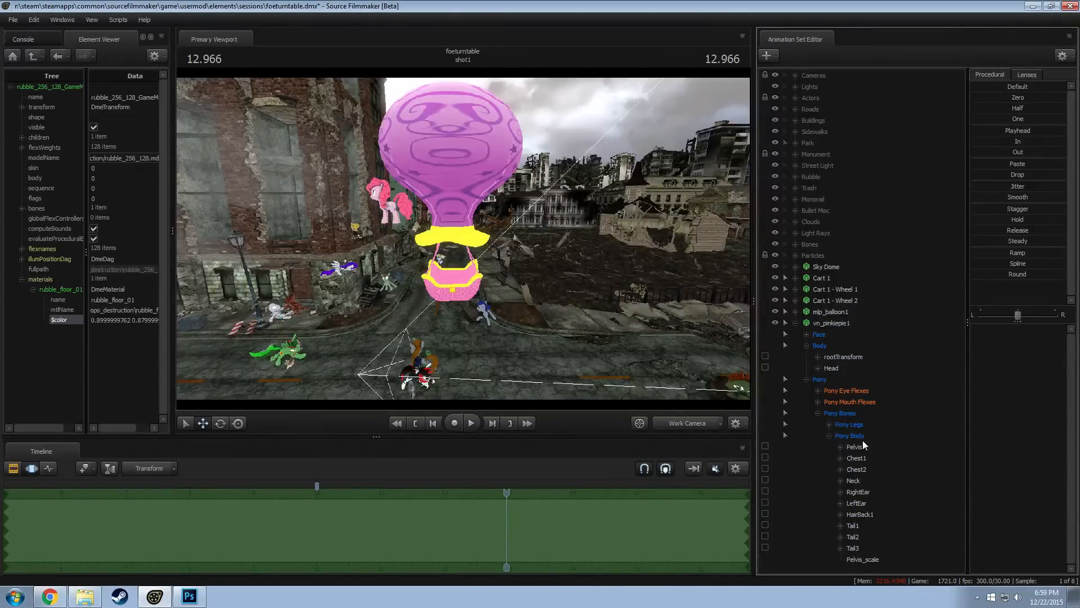
Add a scale control to the Head bone in vn_pinkiepie1's Body group and use it to enlarge the head greatly
left_click(830, 369)
right_click(831, 369)
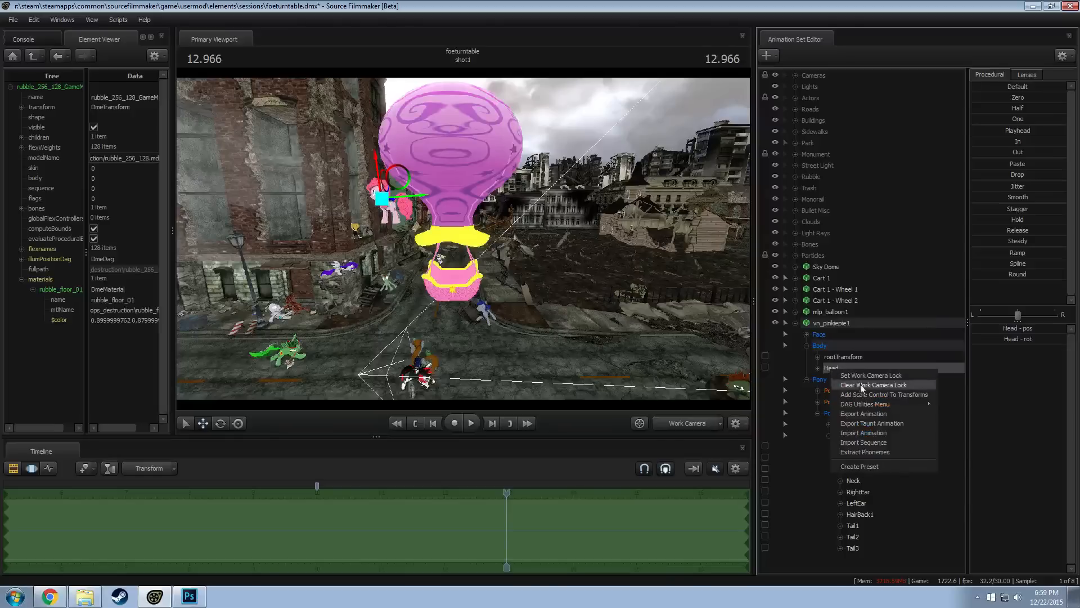
mouse_move(859, 403)
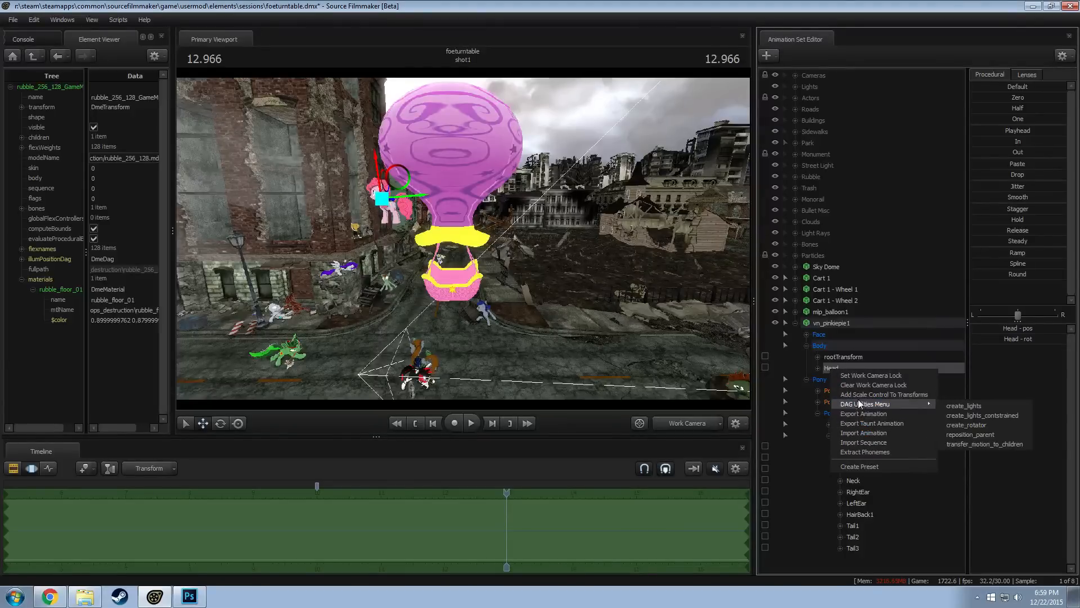
left_click(857, 393)
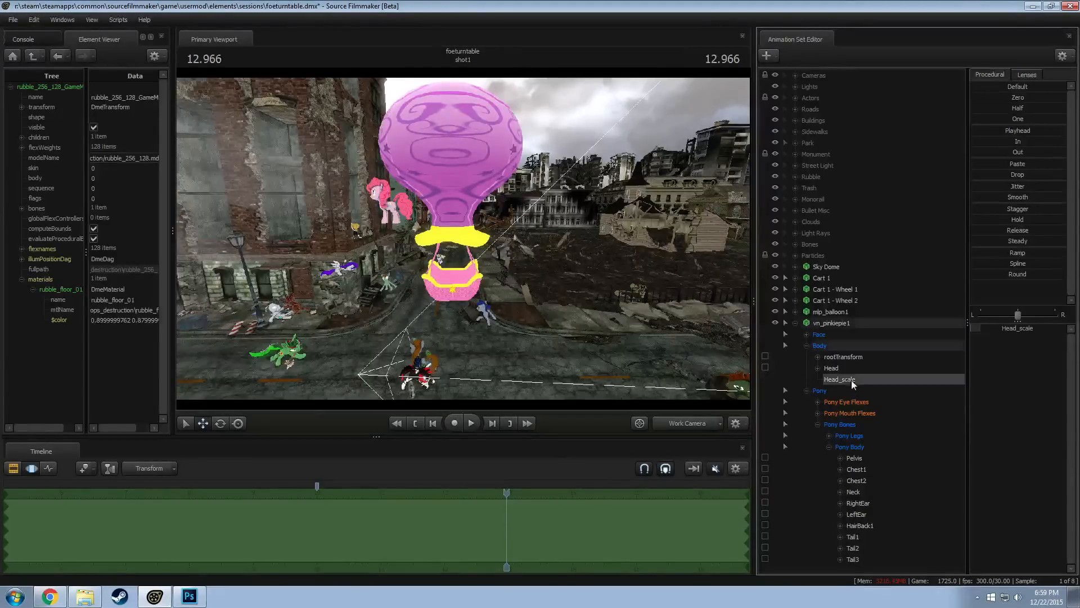
left_click_drag(999, 325, 1044, 325)
left_click_drag(596, 259, 663, 258)
mouse_move(467, 242)
left_mouse_down()
mouse_move(466, 217)
mouse_move(479, 236)
mouse_move(460, 249)
mouse_move(455, 237)
left_mouse_up()
key("w")
key("s")
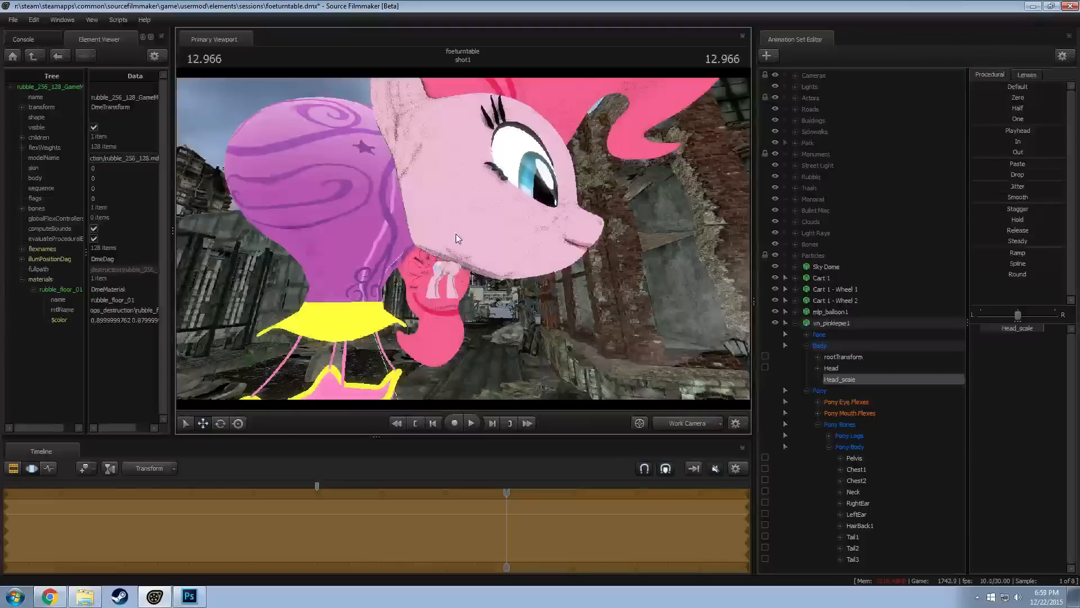
Try to pose the Neck bone of vn_pinkiepie1, undo the change, and add a scale control to that bone
left_click(854, 492)
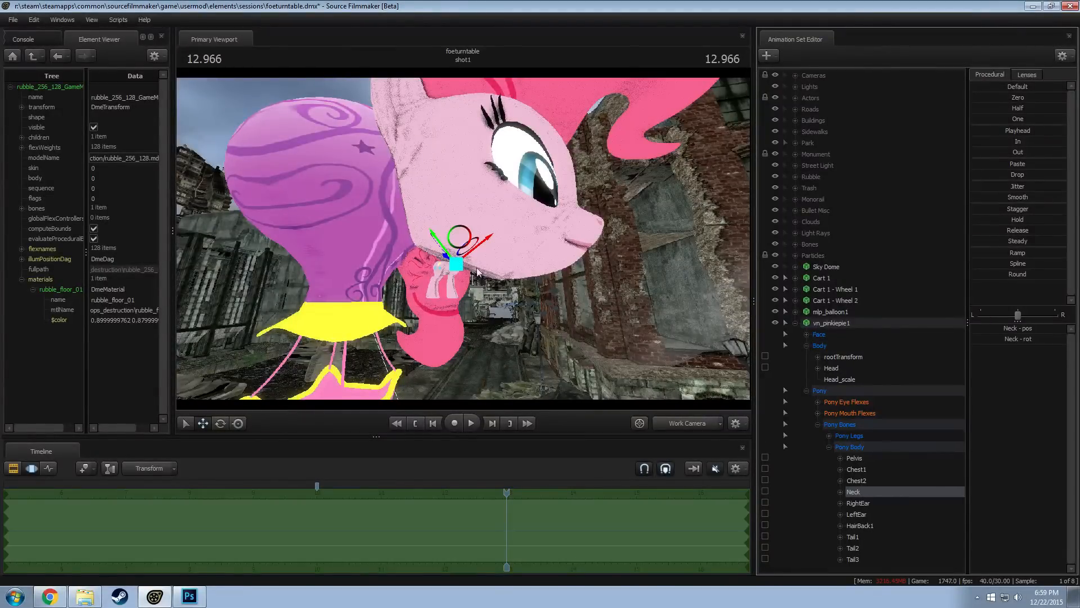
left_click_drag(468, 222, 472, 218)
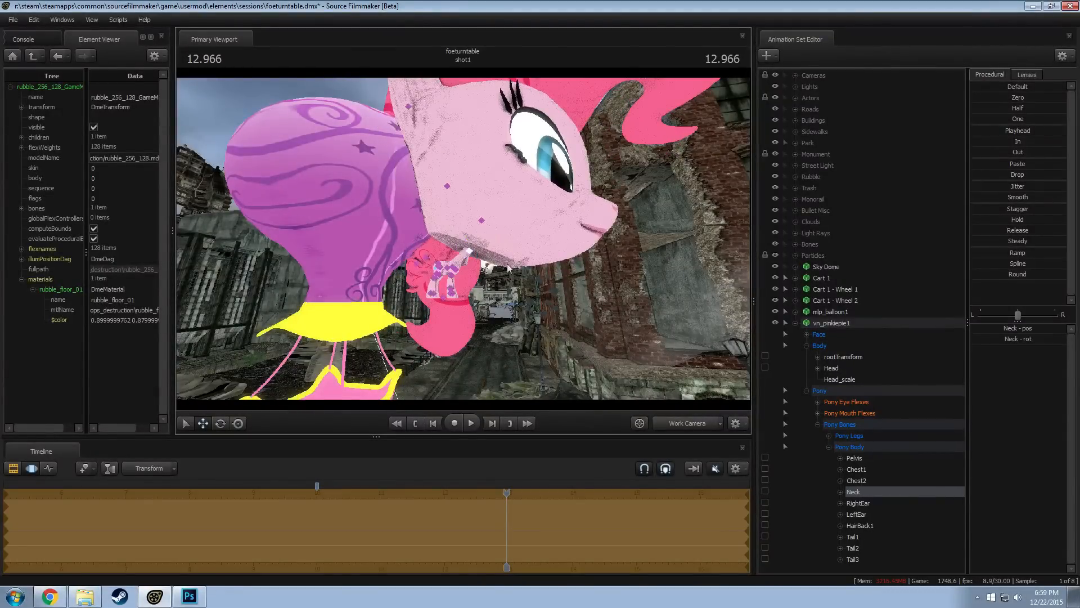
key("ctrl+z")
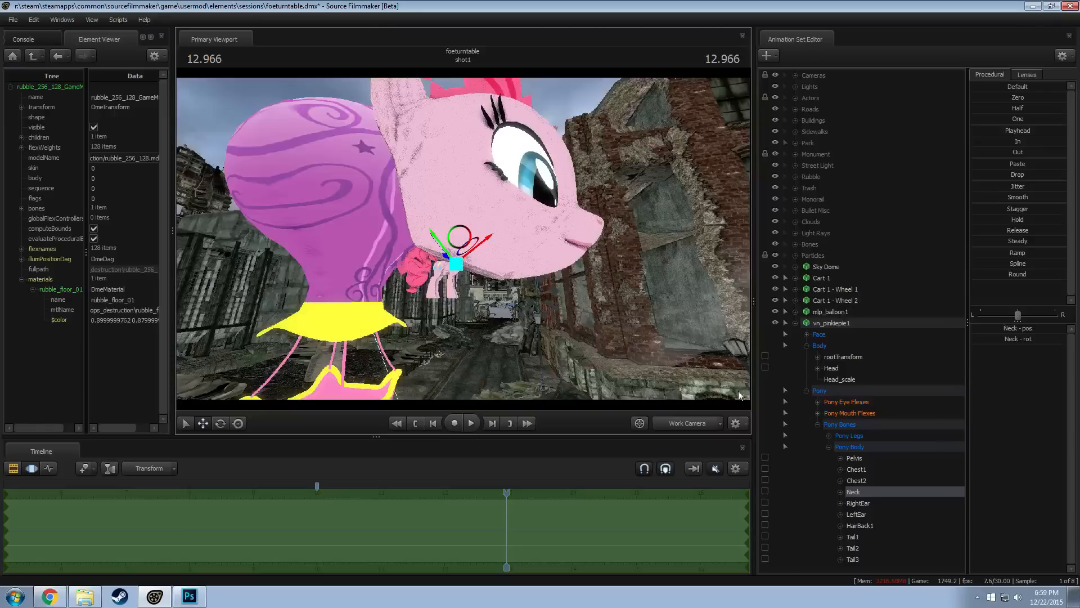
right_click(863, 493)
left_click(886, 514)
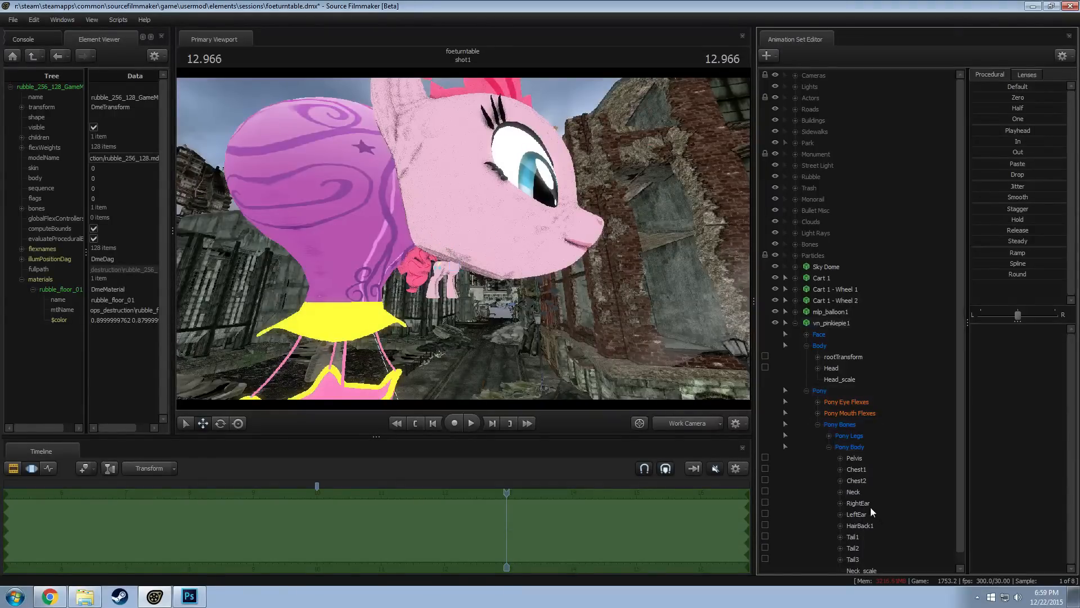
left_click(859, 568)
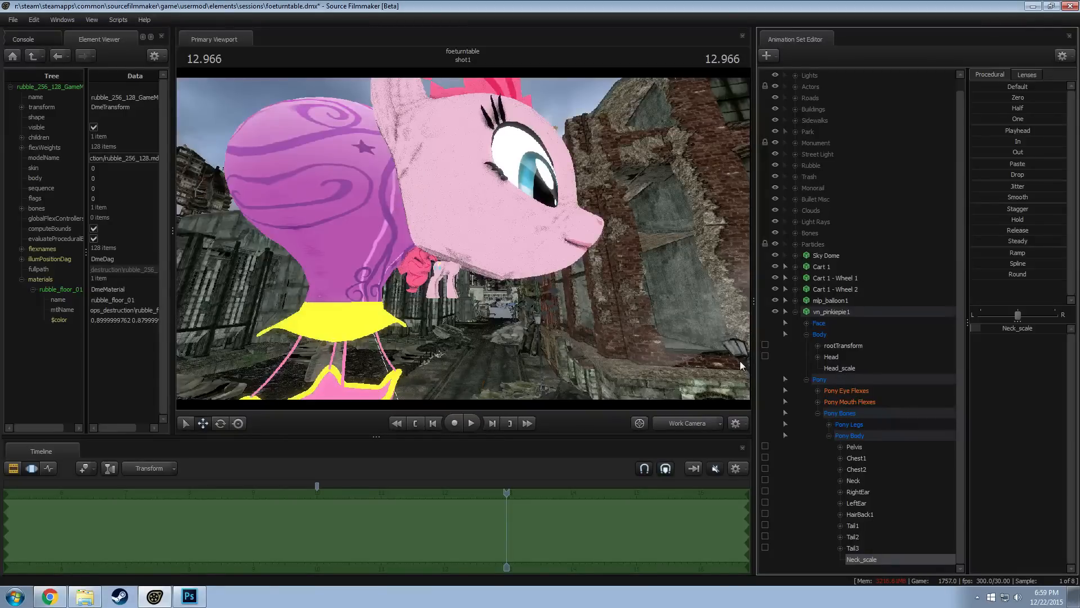
Try to pose the Chest2 and Neck bones under the enlarged head, and undo the recent changes to the pony model
left_click(859, 470)
left_click_drag(478, 242, 485, 243)
key("ctrl+z")
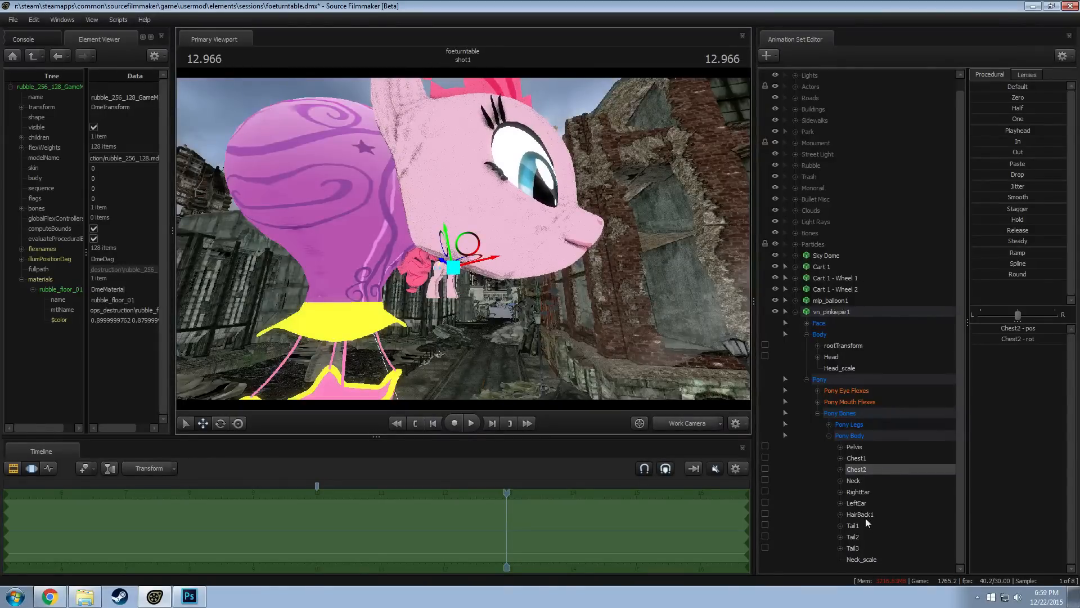
left_click(854, 480)
left_click_drag(437, 251, 441, 300)
left_click_drag(441, 300, 343, 296, "alt")
left_click_drag(464, 238, 478, 242)
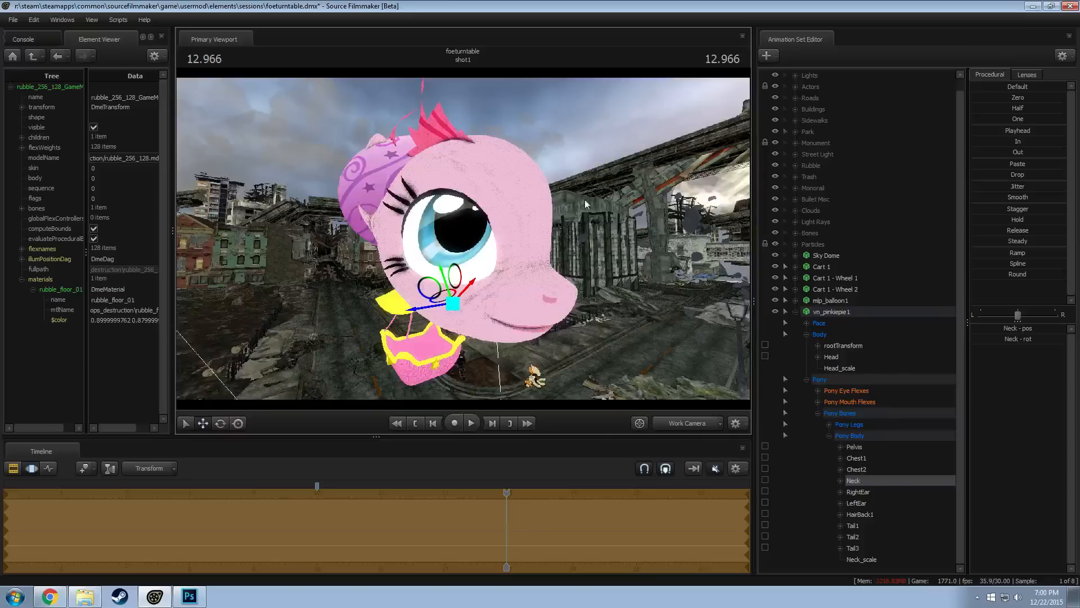
left_click_drag(584, 198, 464, 238)
key("ctrl+z")
key("ctrl+z")
key("ctrl+z")
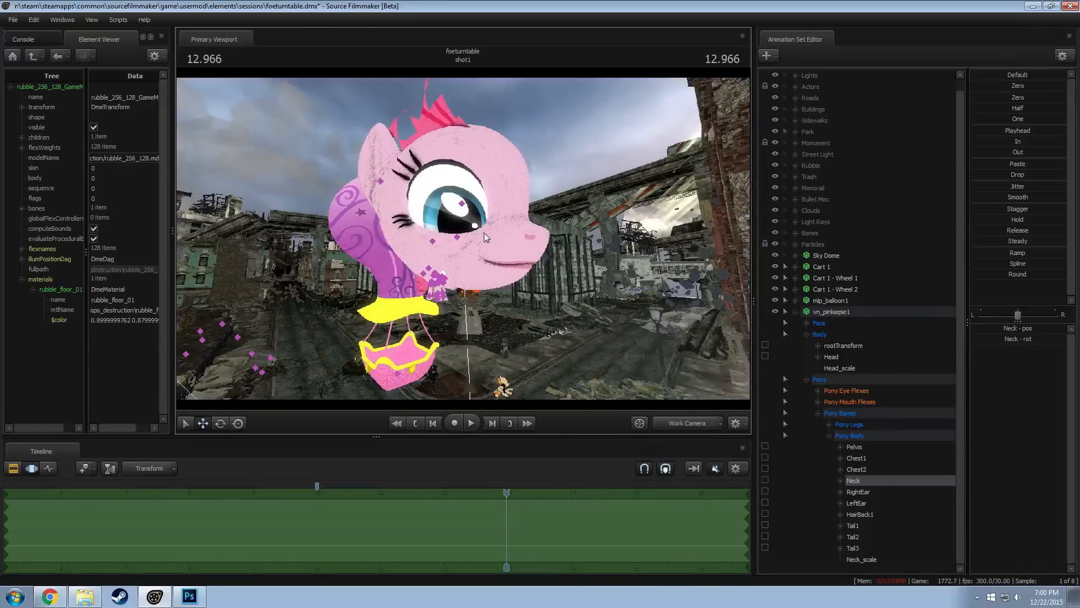
key("ctrl+z")
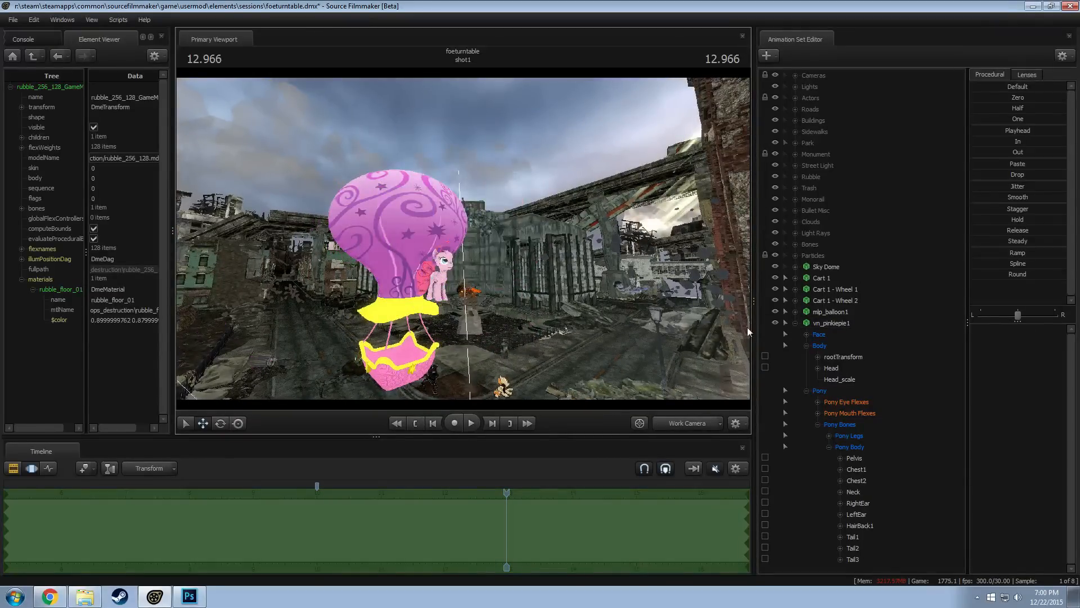
Delete the vn_pinkiepie1 animation set and add vn_pinkiepie.mdl again as a new animation set
key("w")
left_click_drag(717, 387, 464, 238)
left_click_drag(508, 493, 501, 495)
right_click(824, 324)
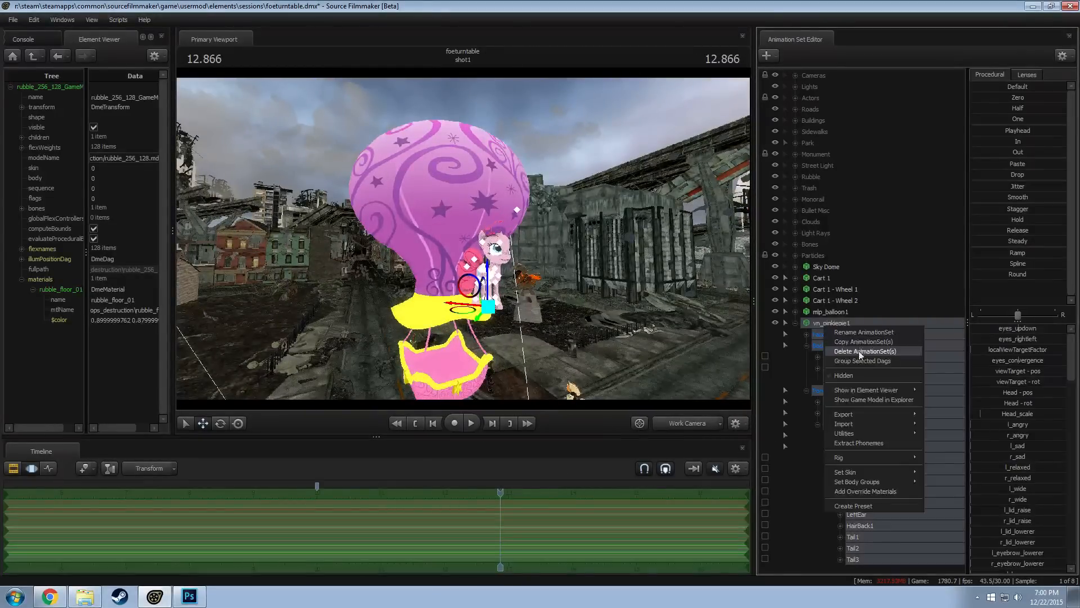
left_click(817, 372)
right_click(823, 370)
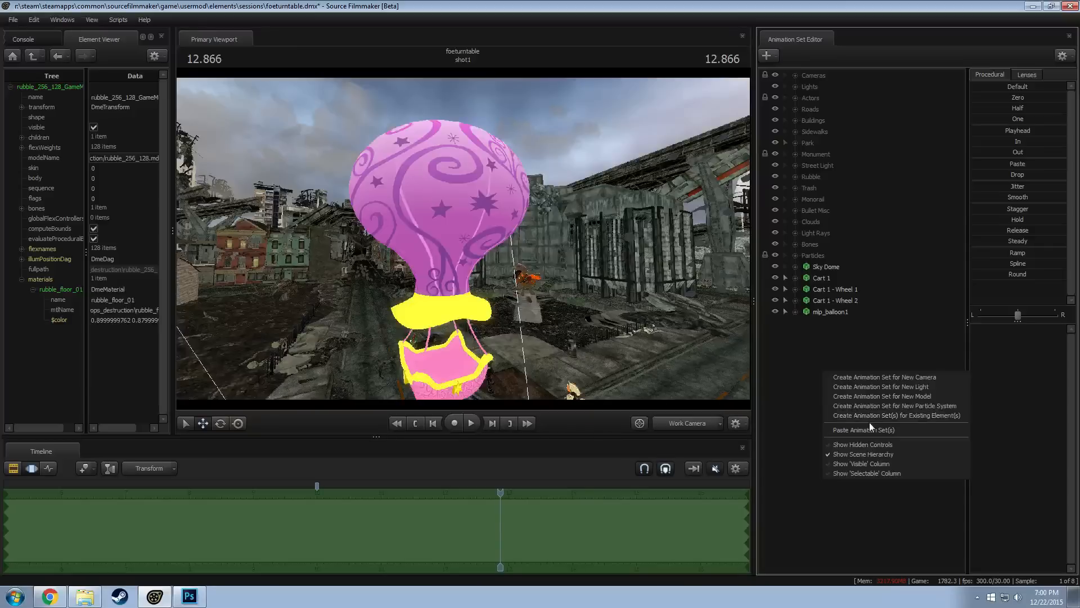
left_click(869, 394)
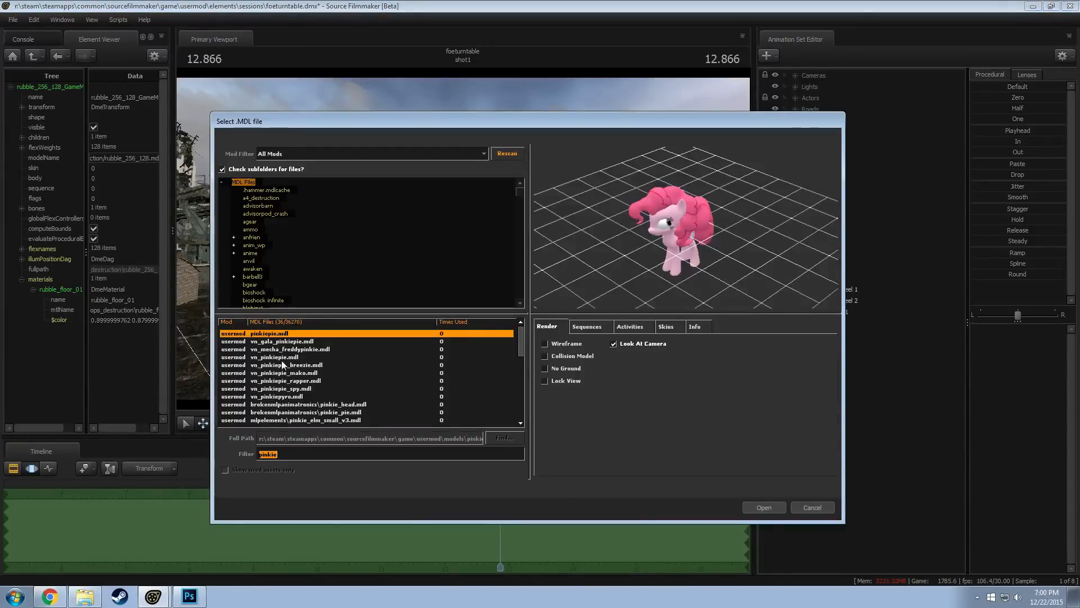
double_click(282, 359)
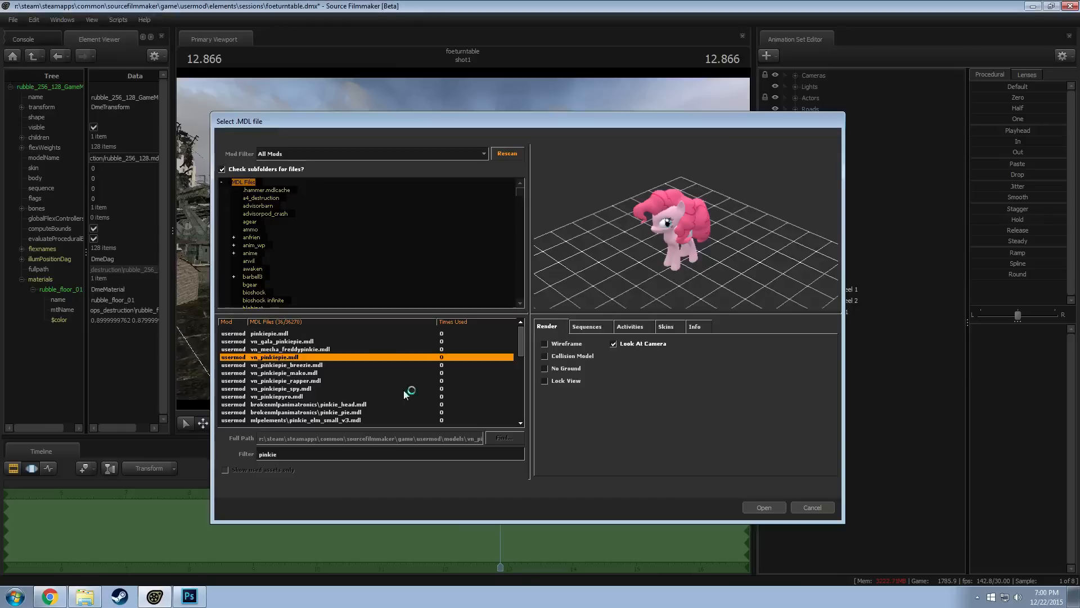
Add a scale control to the freshly added Pinkie Pie model's Head bone and raise Head_scale to give it a giant head
right_click(866, 369)
right_click(834, 325)
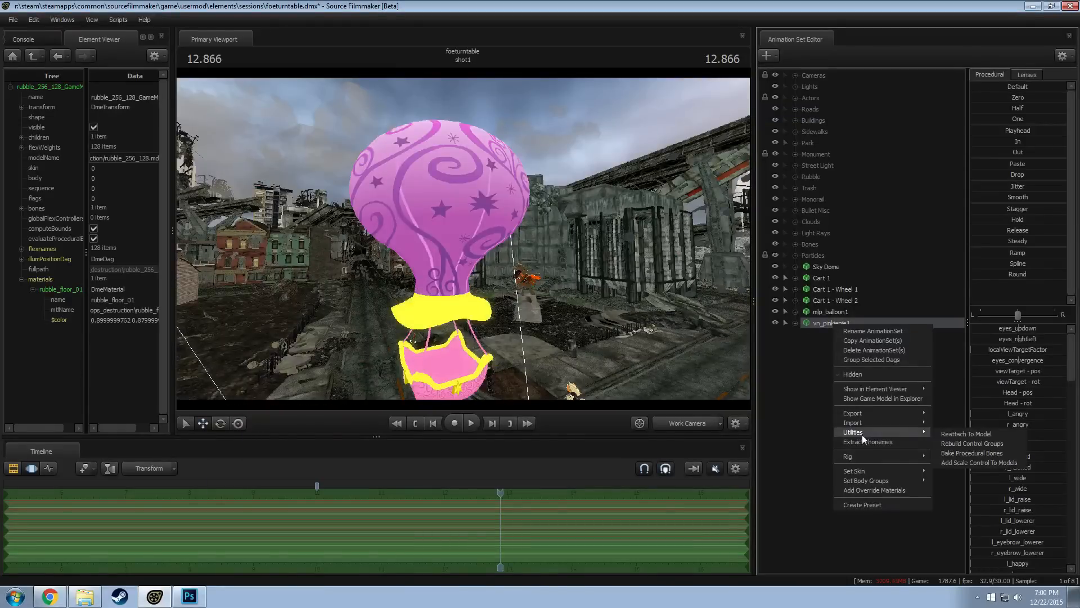
left_click(812, 345)
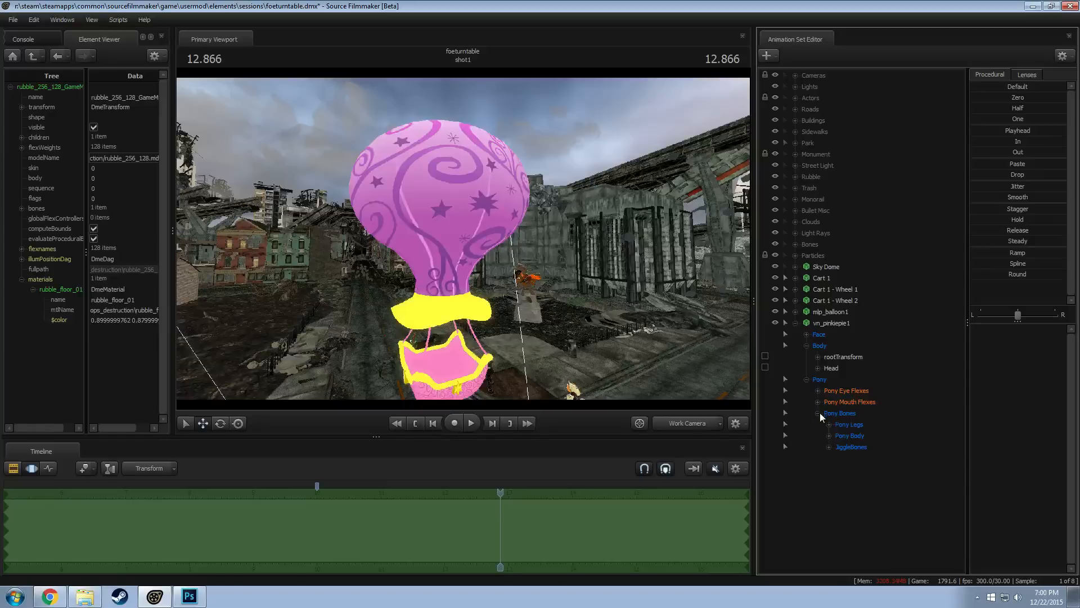
left_click(828, 437)
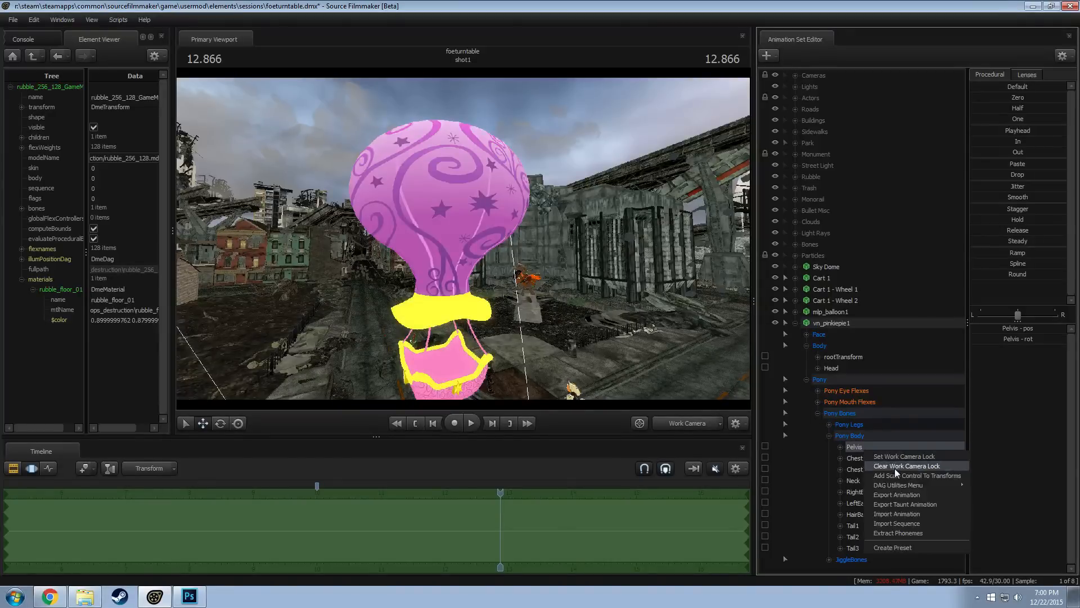
right_click(832, 369)
left_click(859, 383)
left_click(844, 378)
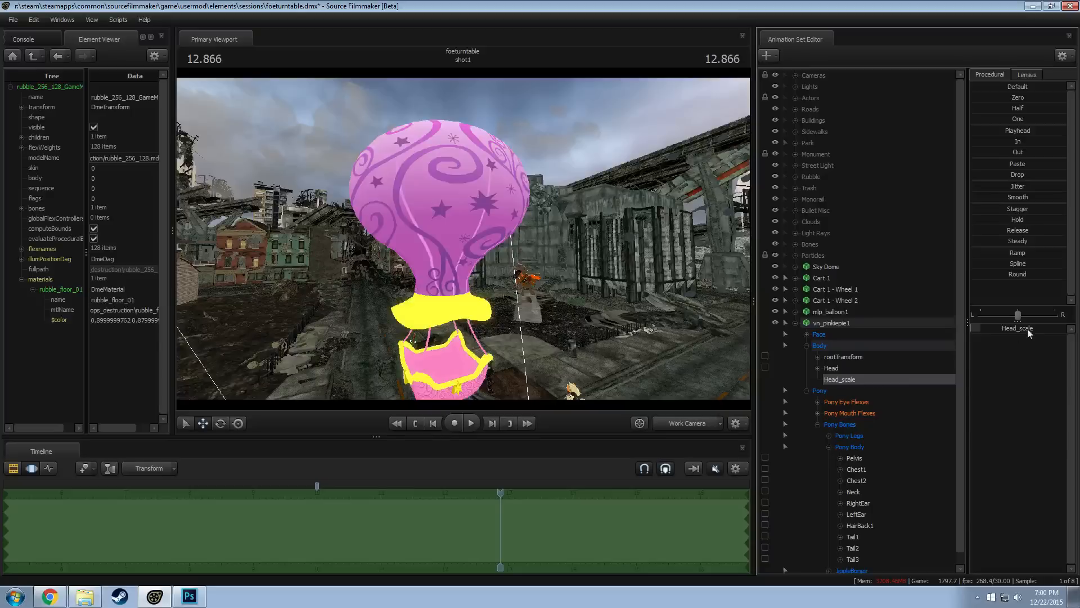
left_click_drag(1028, 328, 1052, 328)
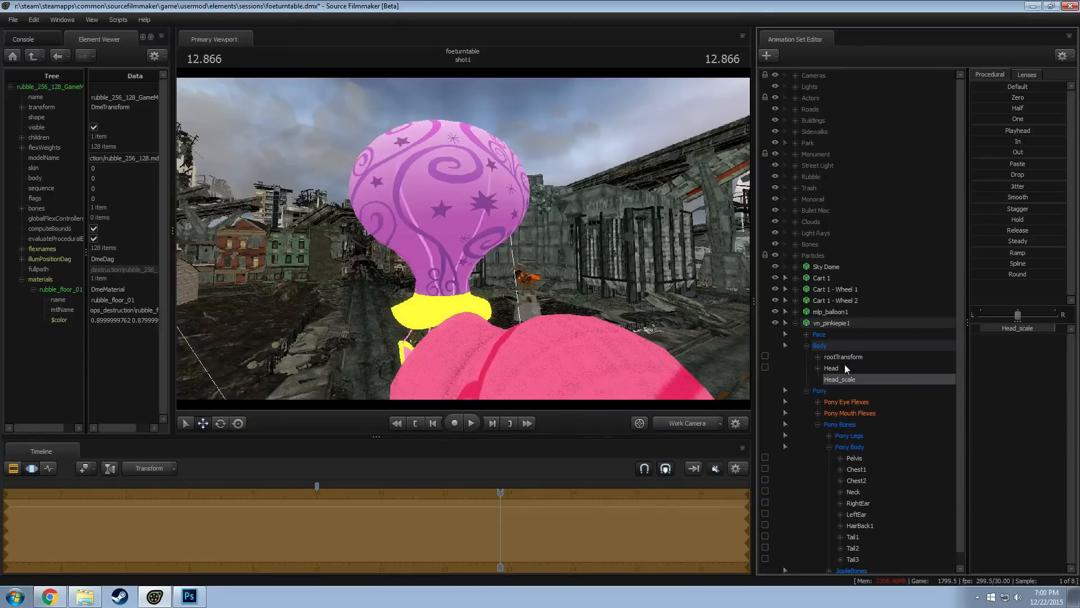
Move the whole vn_pinkiepie1 model up into the air beside the hot air balloon
left_click(839, 324)
left_click_drag(466, 248, 474, 239)
left_click_drag(493, 280, 498, 153)
left_click_drag(463, 238, 472, 208)
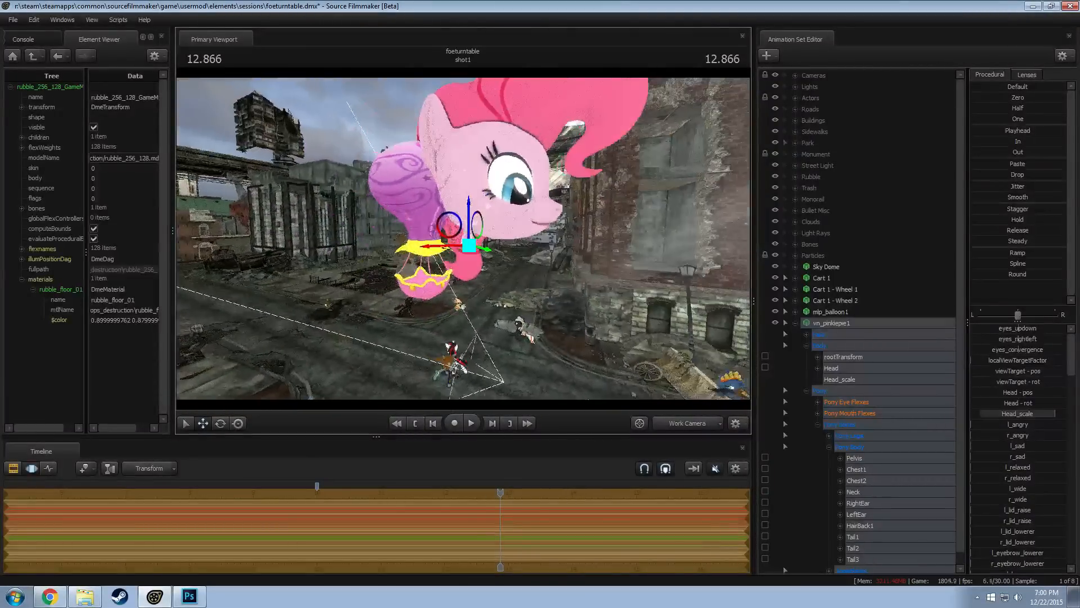
Move the Pinkie Pie model's view target out in front of the face and adjust the Neck bone's pose
left_click(824, 334)
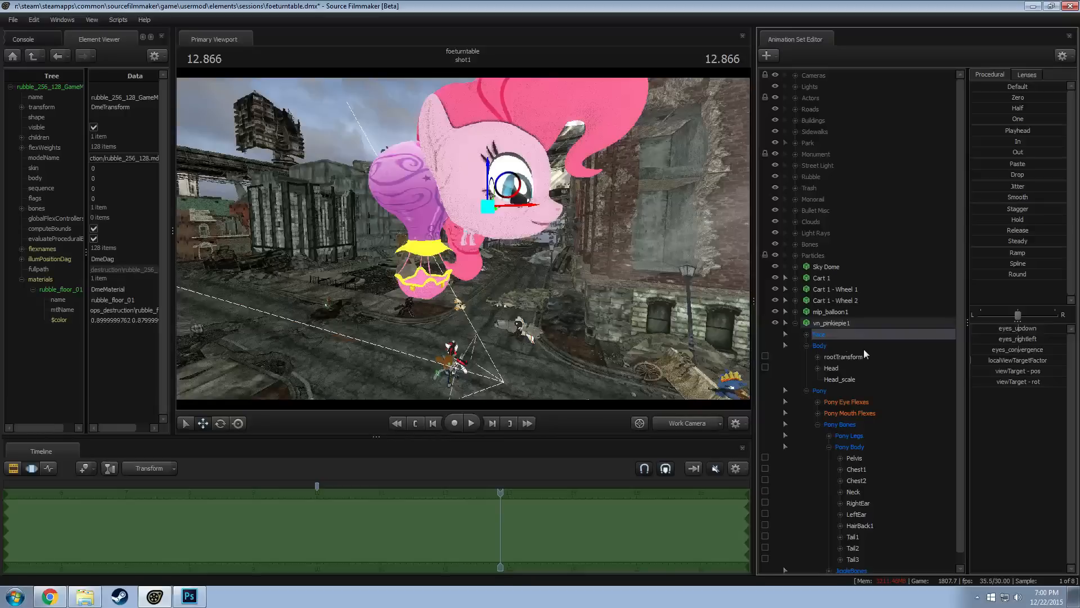
left_click_drag(523, 201, 700, 158)
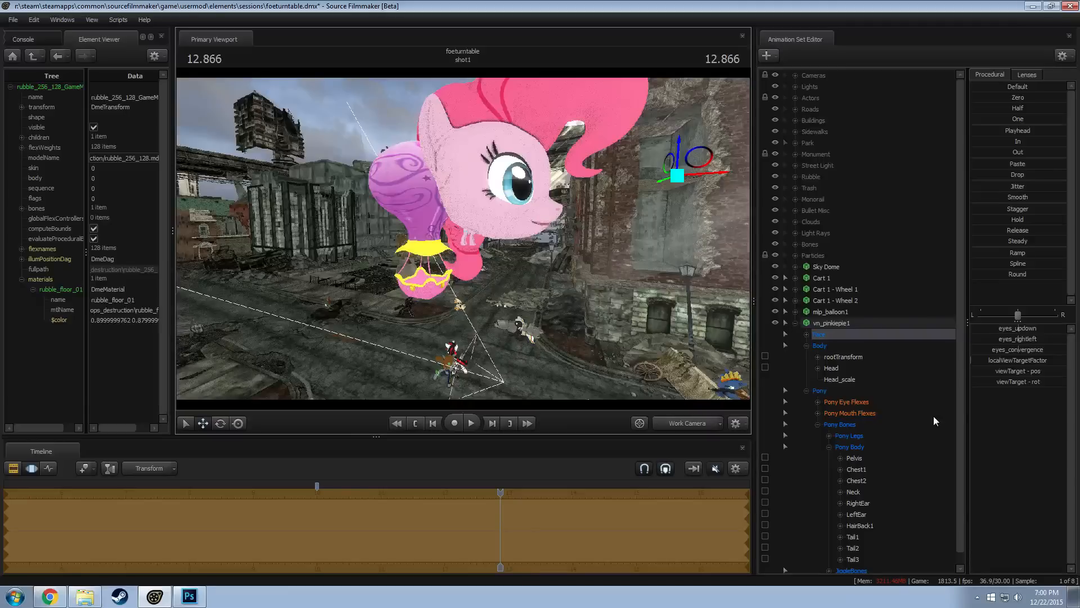
left_click(850, 491)
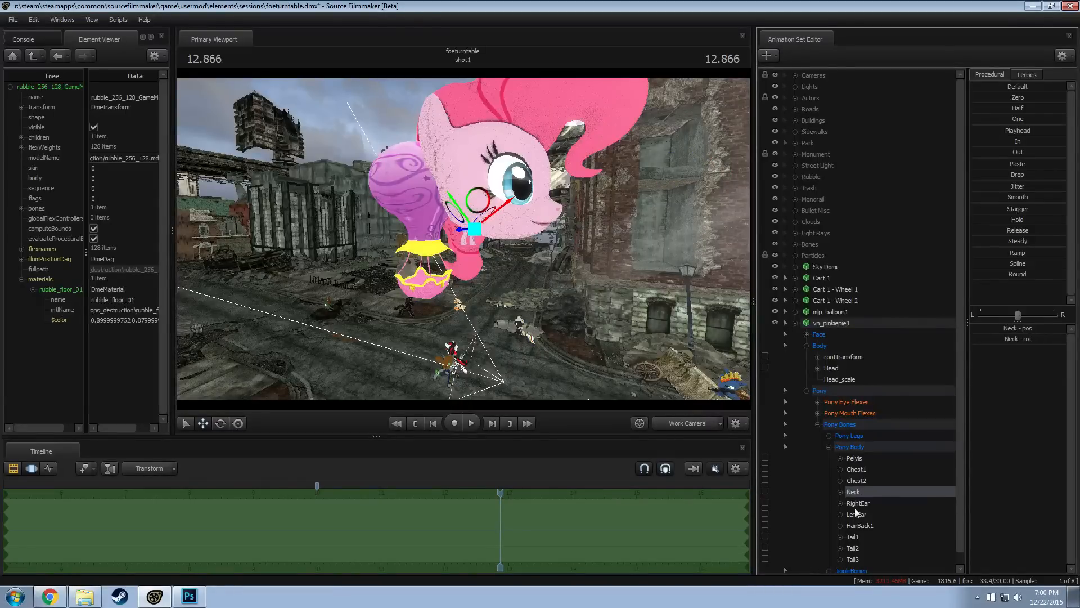
left_click_drag(483, 211, 389, 225)
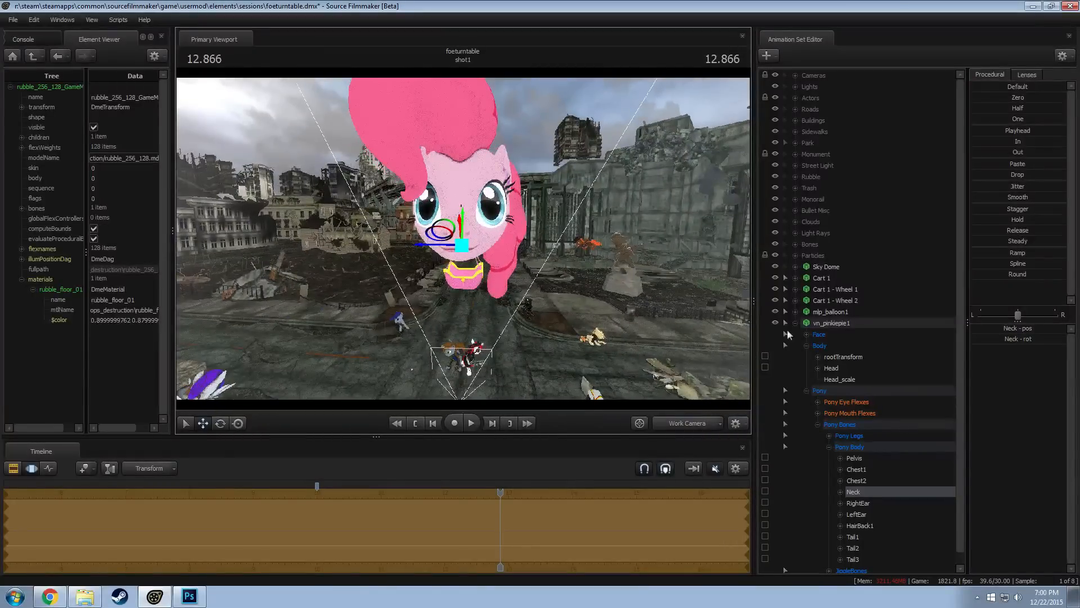
Position the whole Pinkie Pie model so the giant head overlaps the balloon's envelope above the basket
left_click(833, 324)
left_click_drag(602, 265, 636, 245, "alt")
left_click_drag(460, 253, 477, 270, "alt")
key("w")
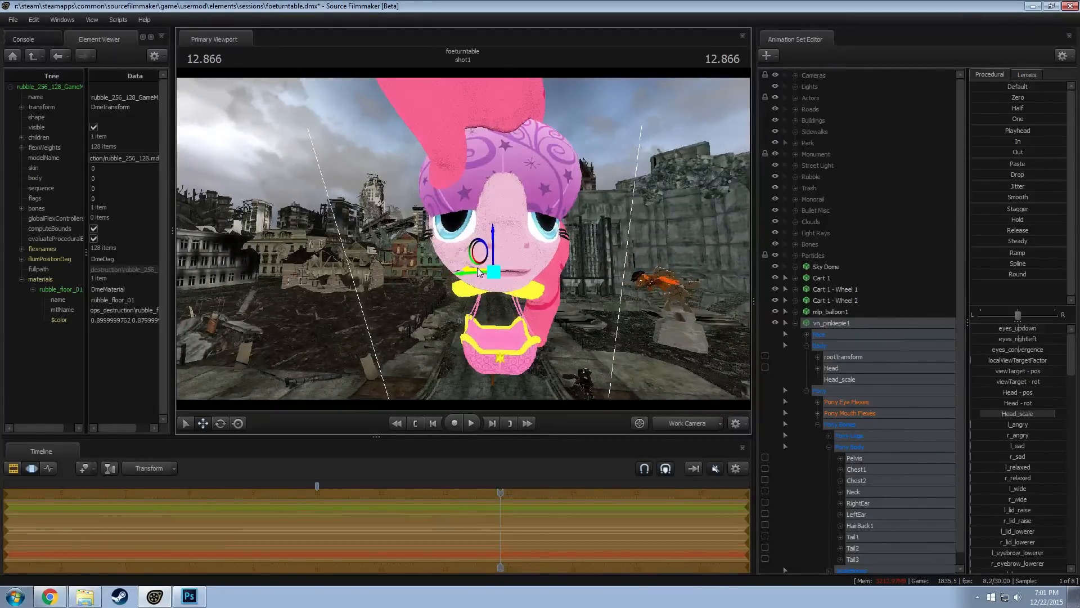
left_click_drag(539, 230, 397, 236, "ctrl")
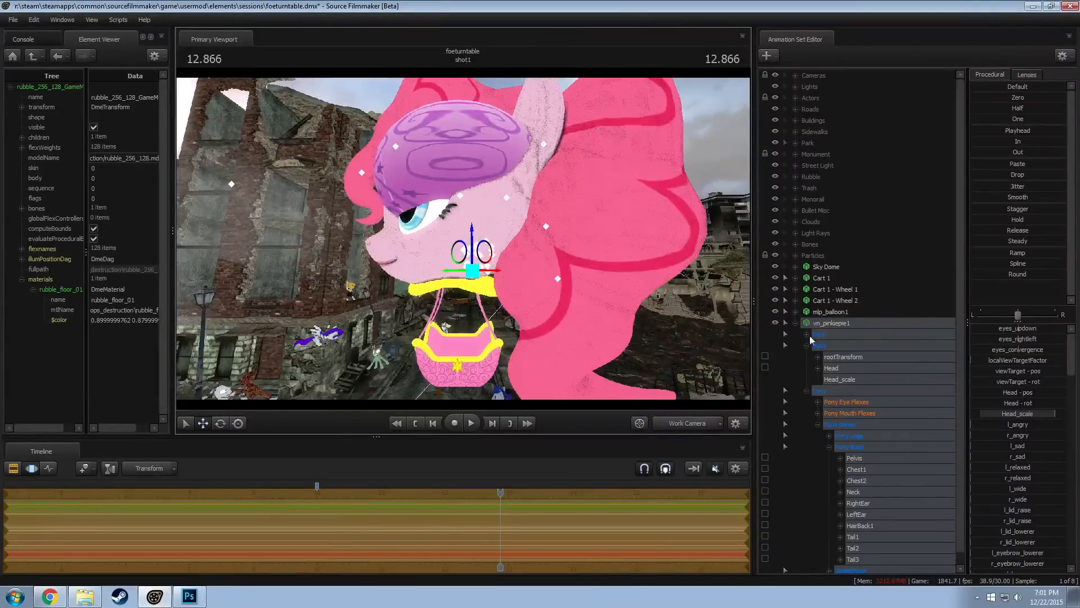
Show the mlp_balloon1 model in the Element Viewer and add override materials to it
left_click(832, 311)
right_click(831, 312)
mouse_move(870, 376)
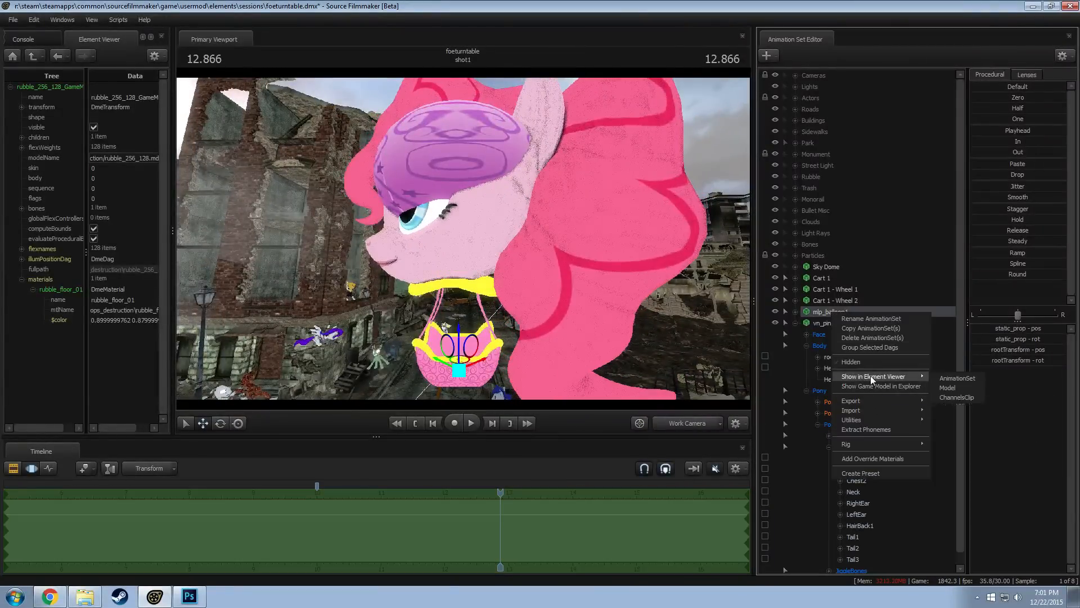
left_click(948, 388)
right_click(829, 312)
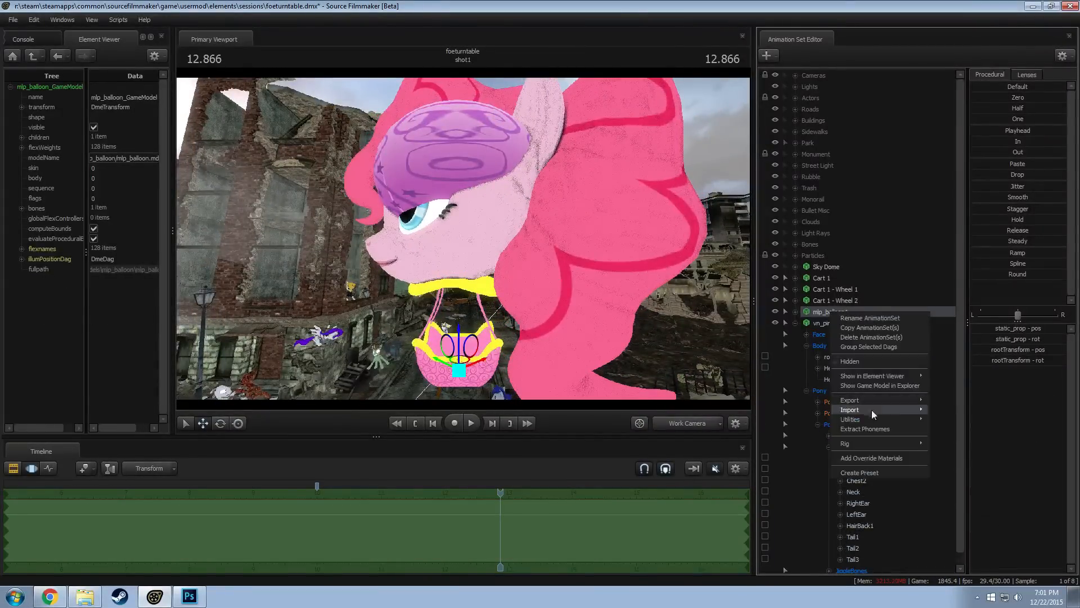
left_click(863, 455)
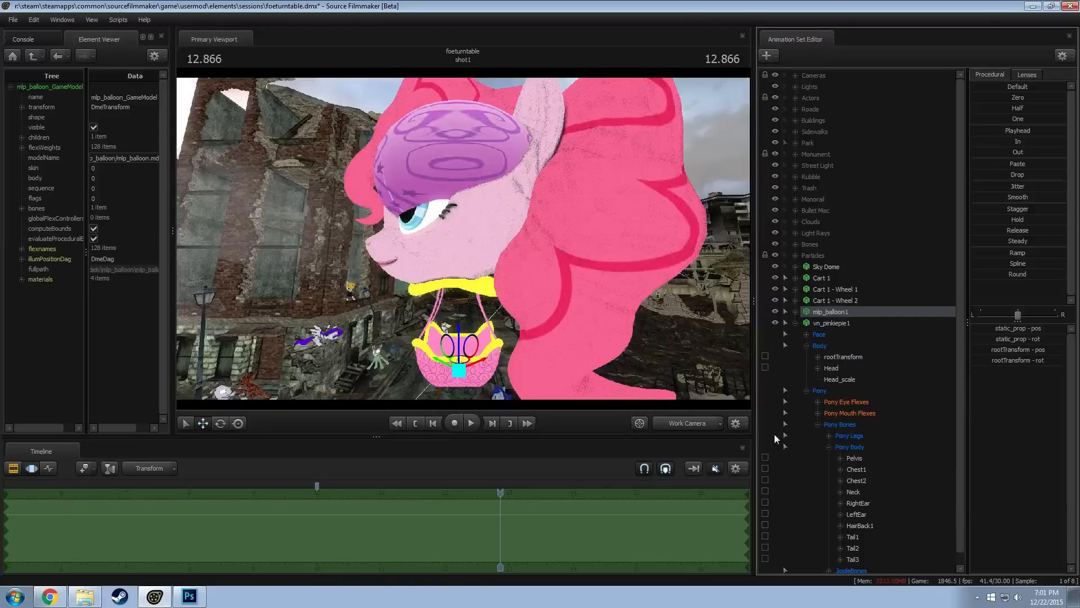
Add a float attribute named $alpha to the balloon's mlp_balloon override material to hide the envelope
left_click(21, 279)
right_click(55, 289)
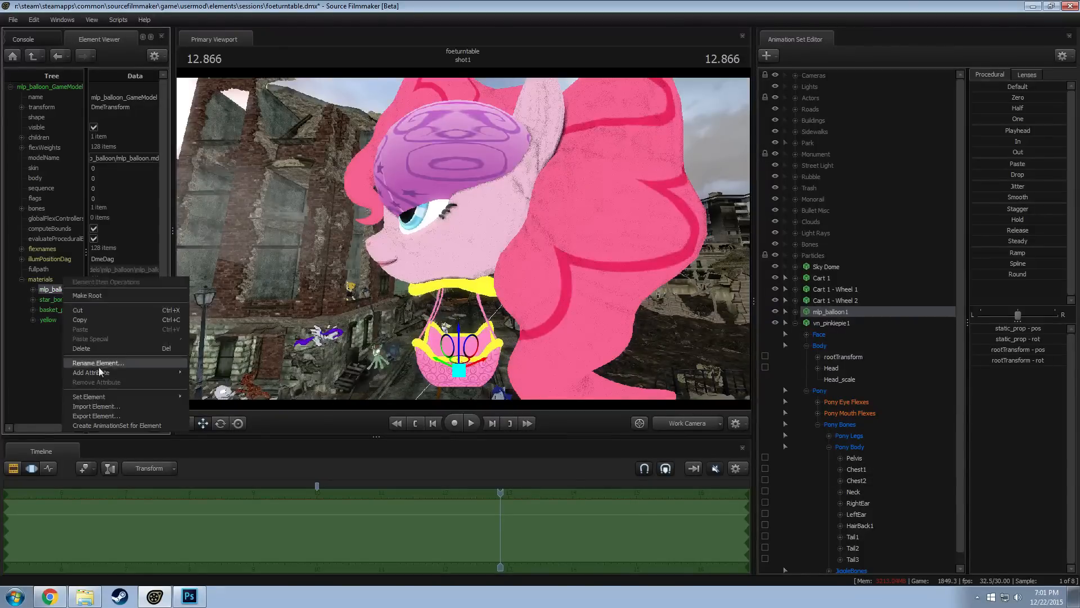
mouse_move(141, 375)
left_click(217, 392)
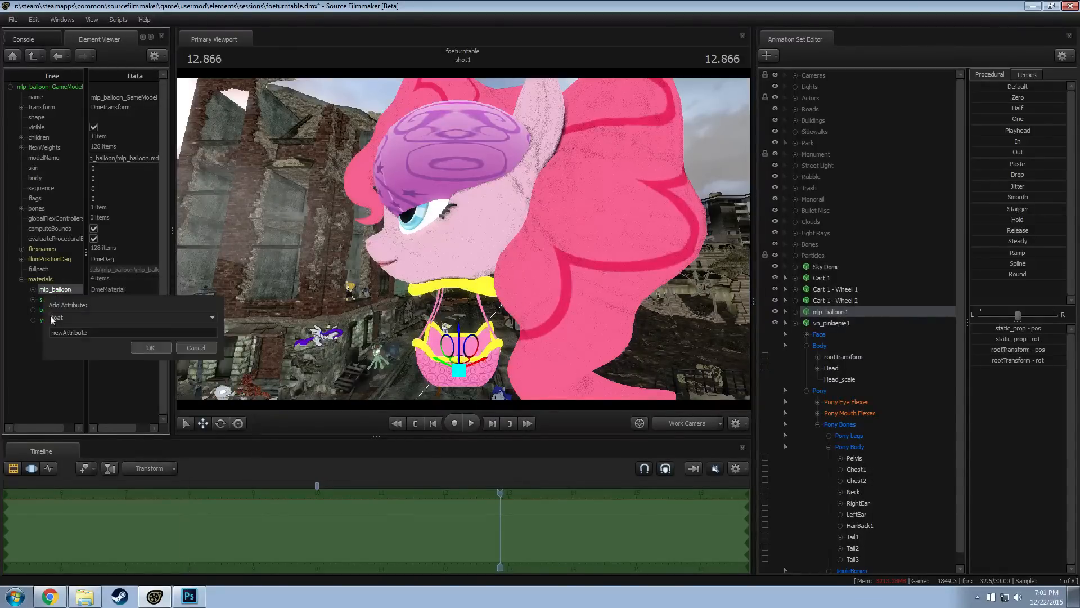
double_click(106, 332)
type("$alpha")
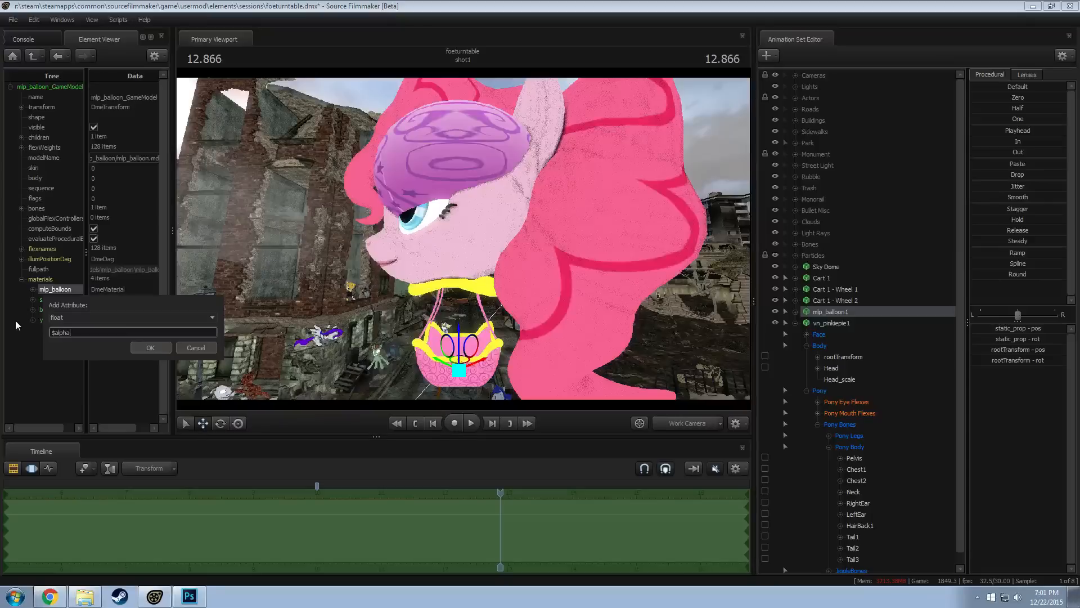
key("Return")
left_click_drag(360, 253, 594, 224, "alt")
right_click_drag(461, 230, 427, 229, "alt")
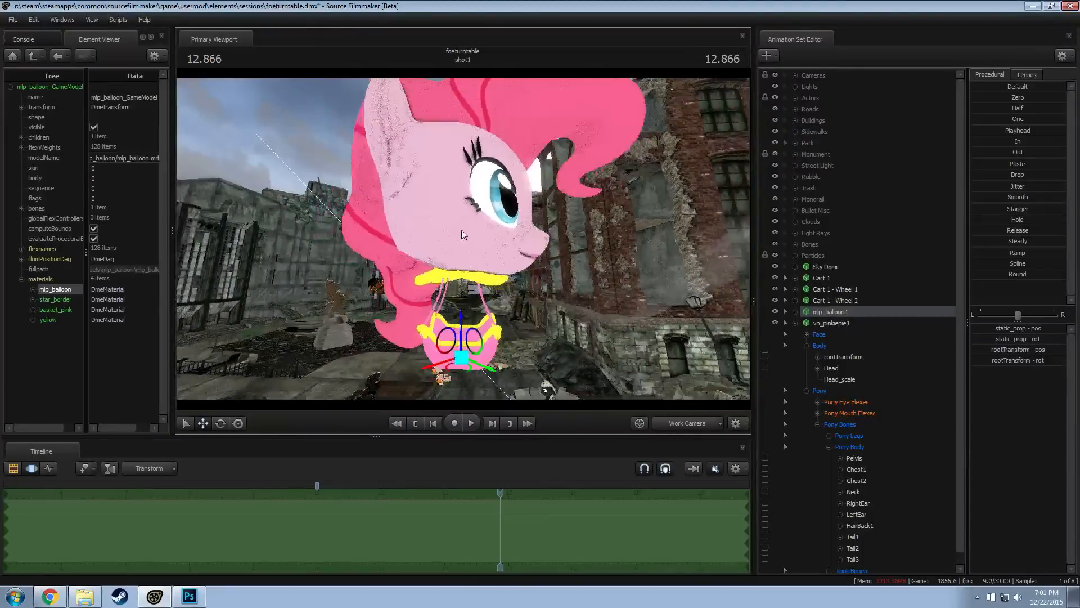
Lock the Neck and Head bones of vn_pinkiepie1 to the static_prop bone of mlp_balloon1
left_click(838, 314)
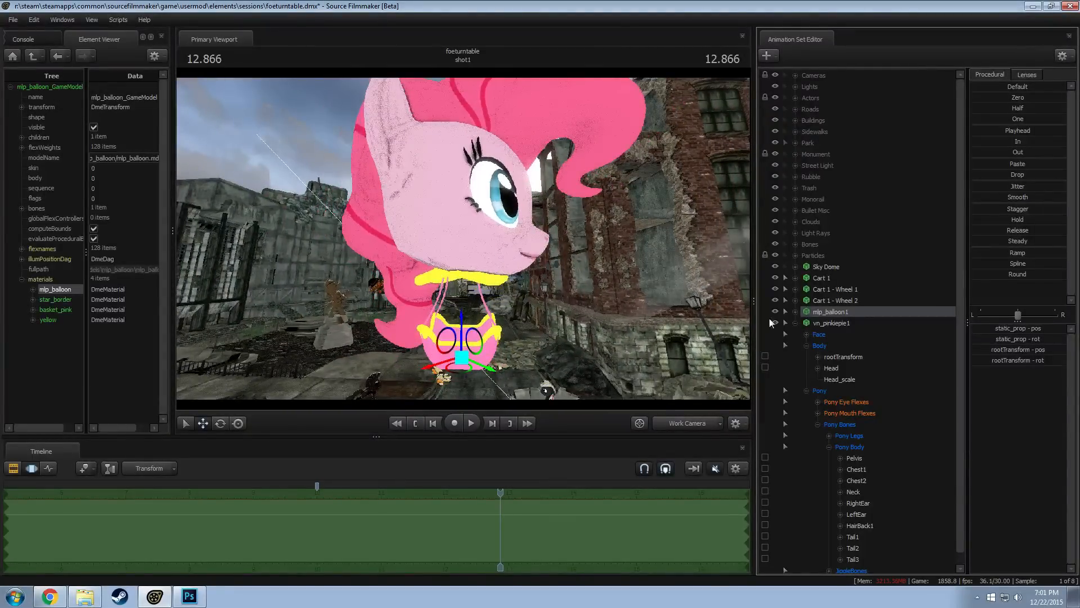
left_click(844, 323)
left_click_drag(453, 257, 450, 231)
left_click(807, 391)
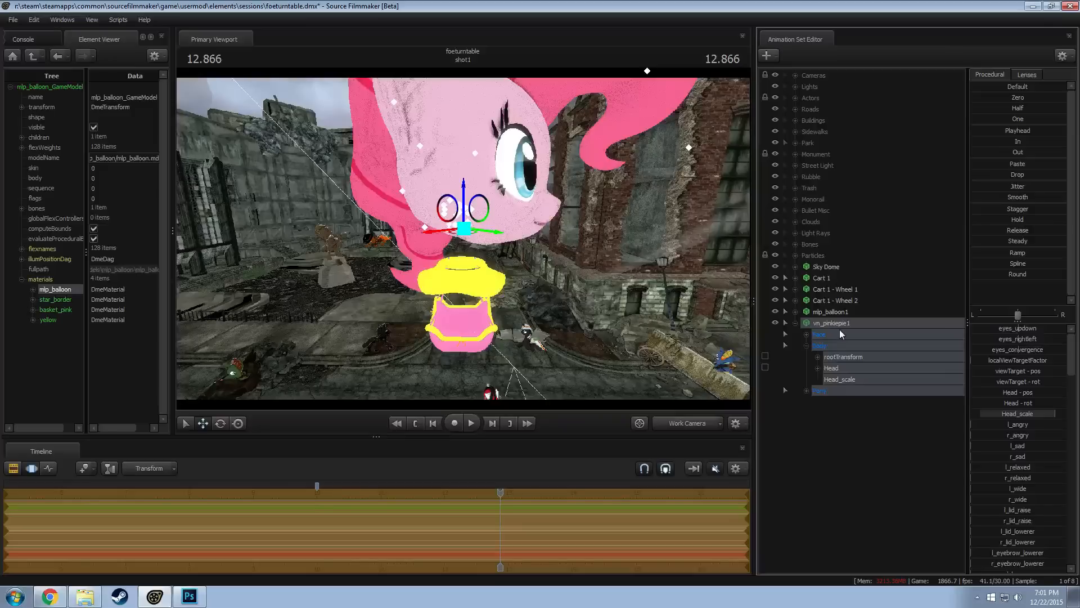
left_click(795, 311)
left_click(807, 323)
left_click(817, 334)
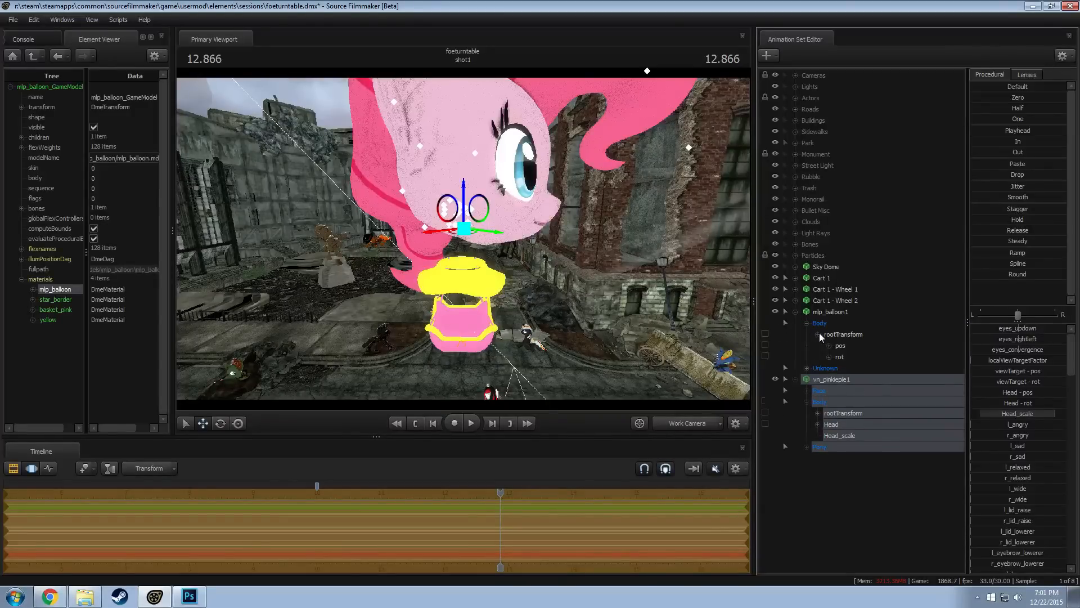
left_click(817, 334)
left_click(807, 345)
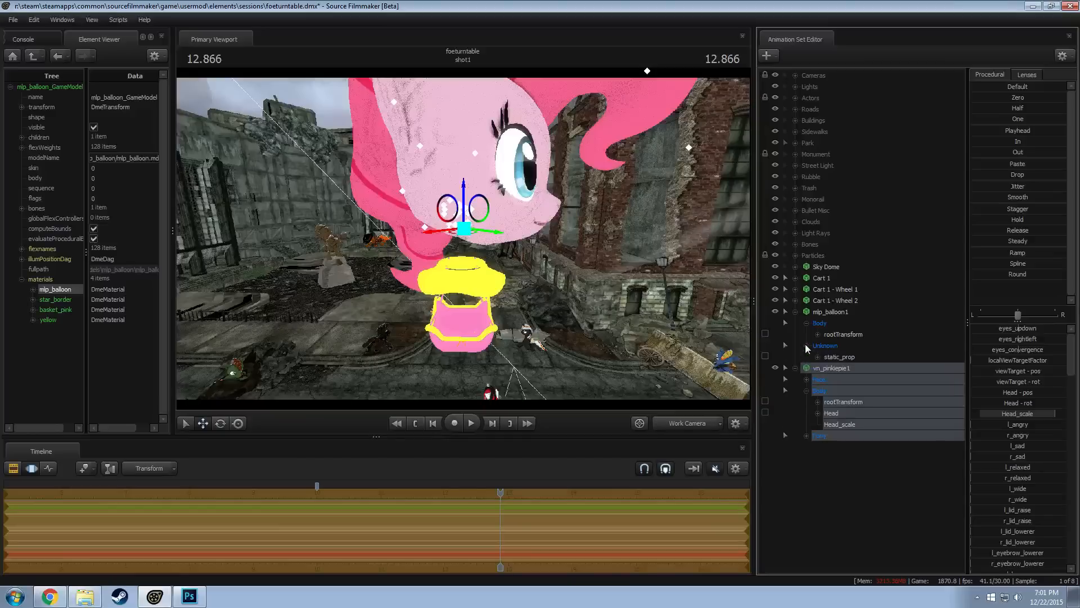
left_click(830, 357)
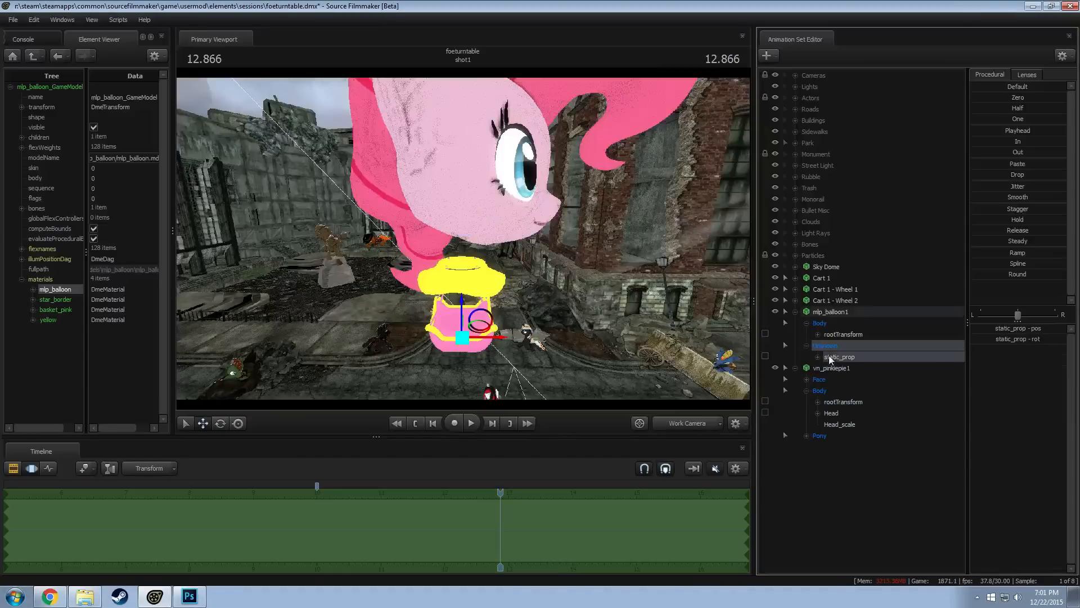
left_click(807, 435)
scroll(844, 473, "down", 2)
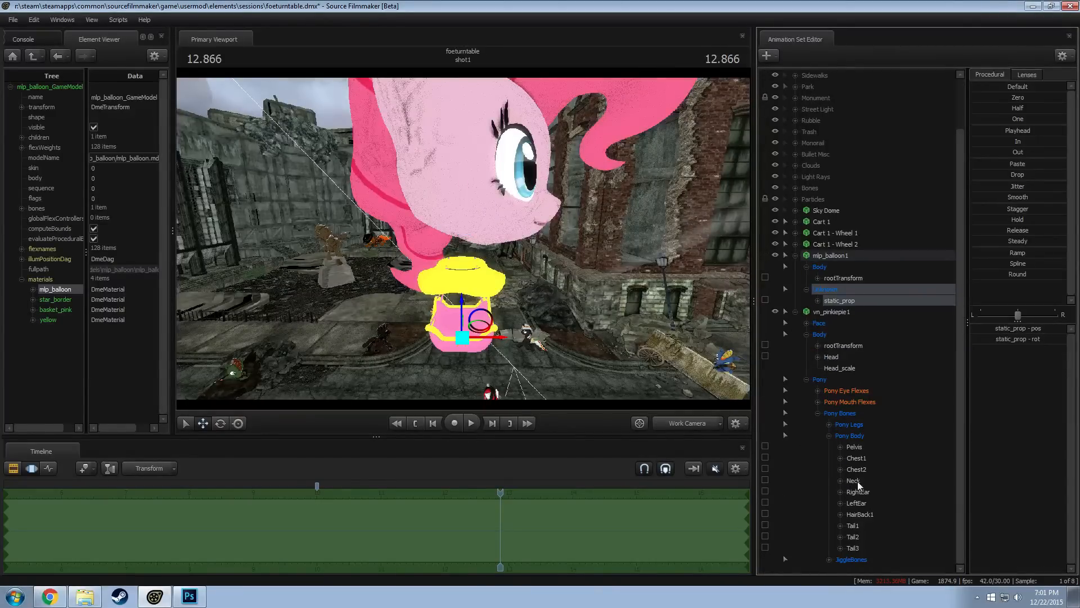
left_click(858, 481)
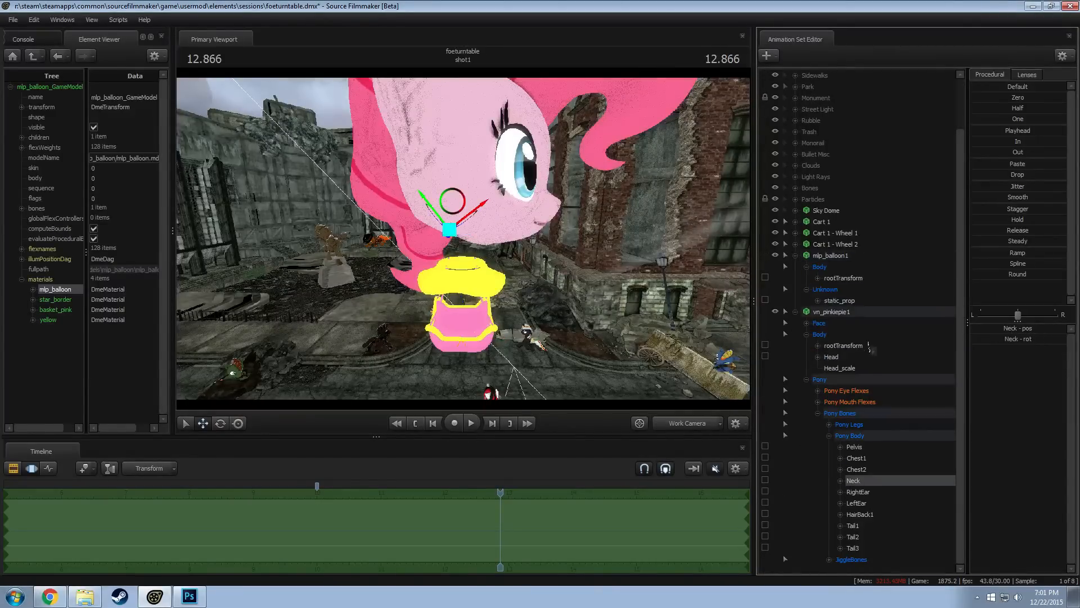
left_click(839, 300)
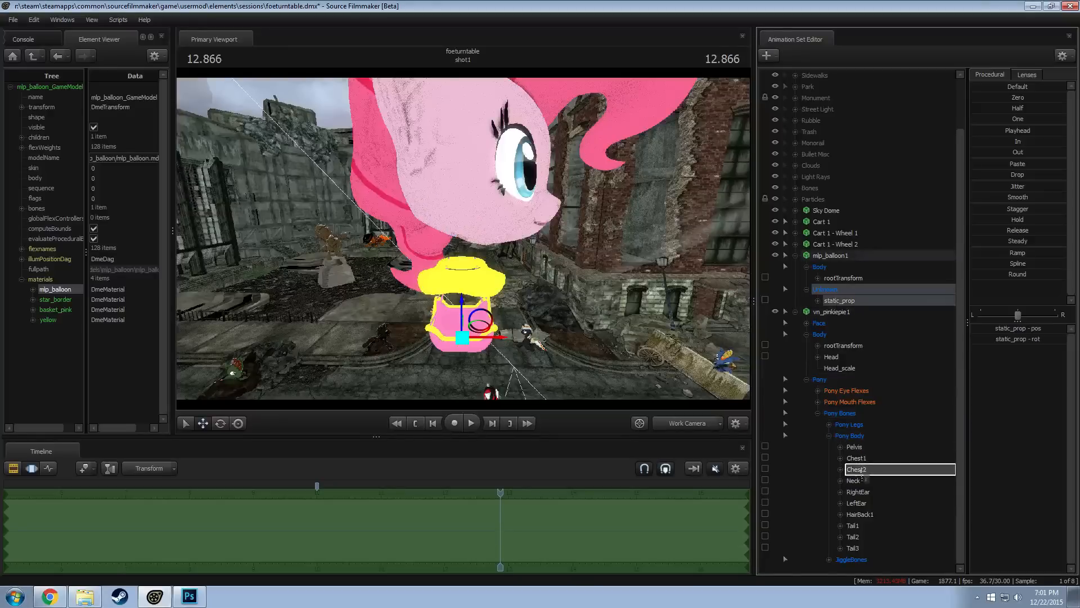
left_click(832, 356)
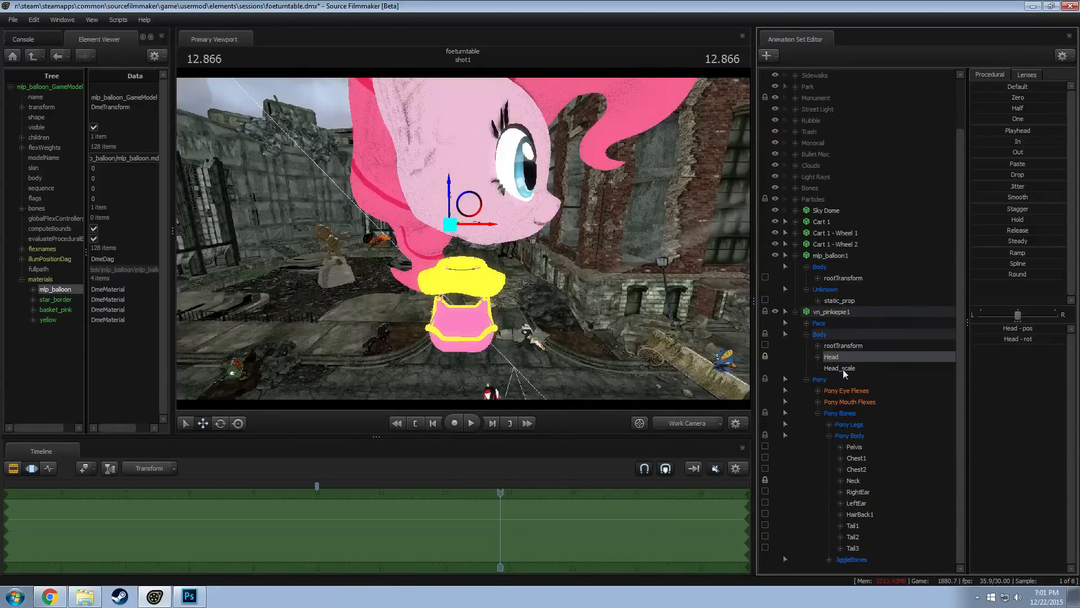
Add a scale control to Pinkie Pie's Neck bone and raise Neck_scale to the top of its range
right_click(851, 478)
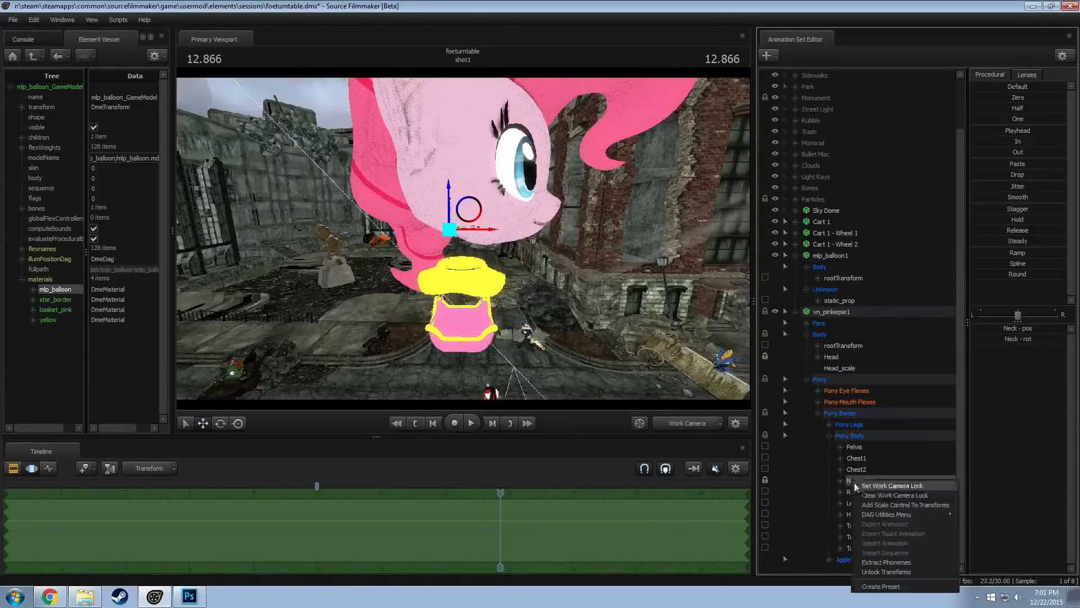
left_click(886, 513)
left_click(866, 558)
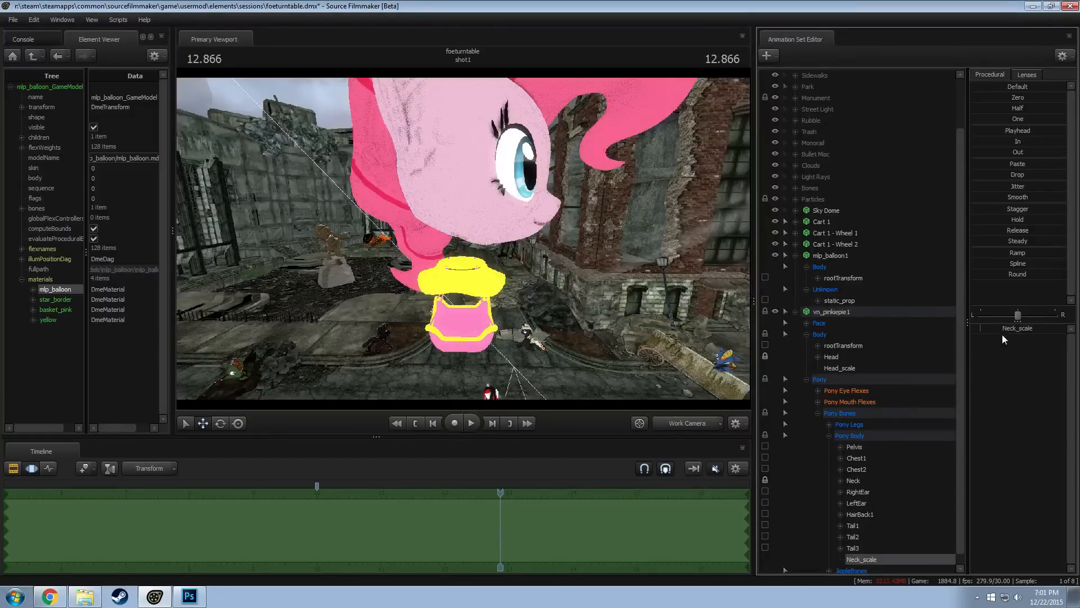
left_click_drag(1004, 331, 1066, 331)
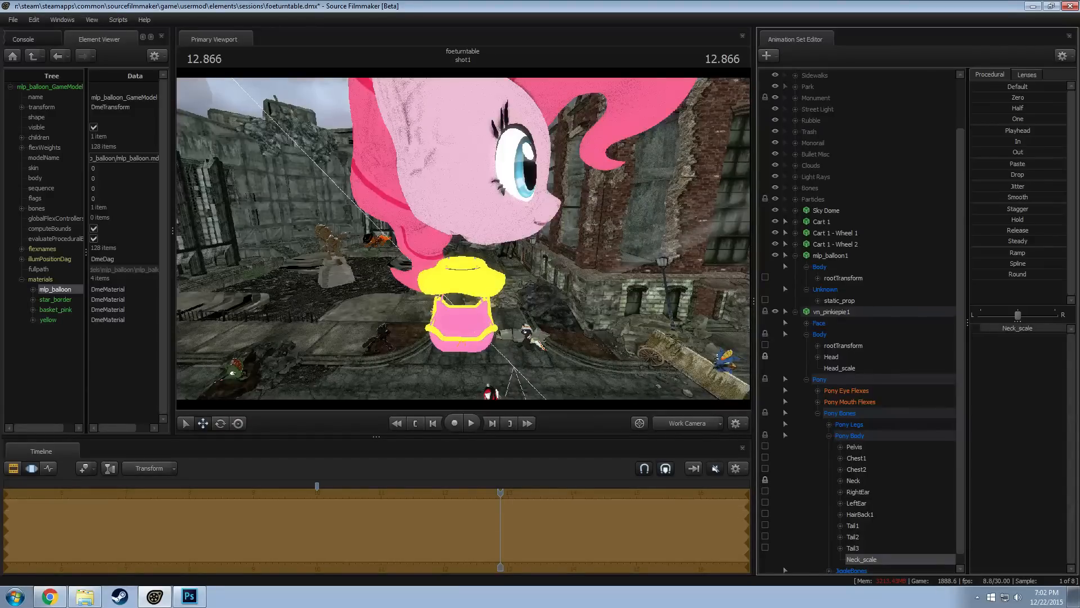
left_click_drag(672, 330, 465, 290)
key("F2")
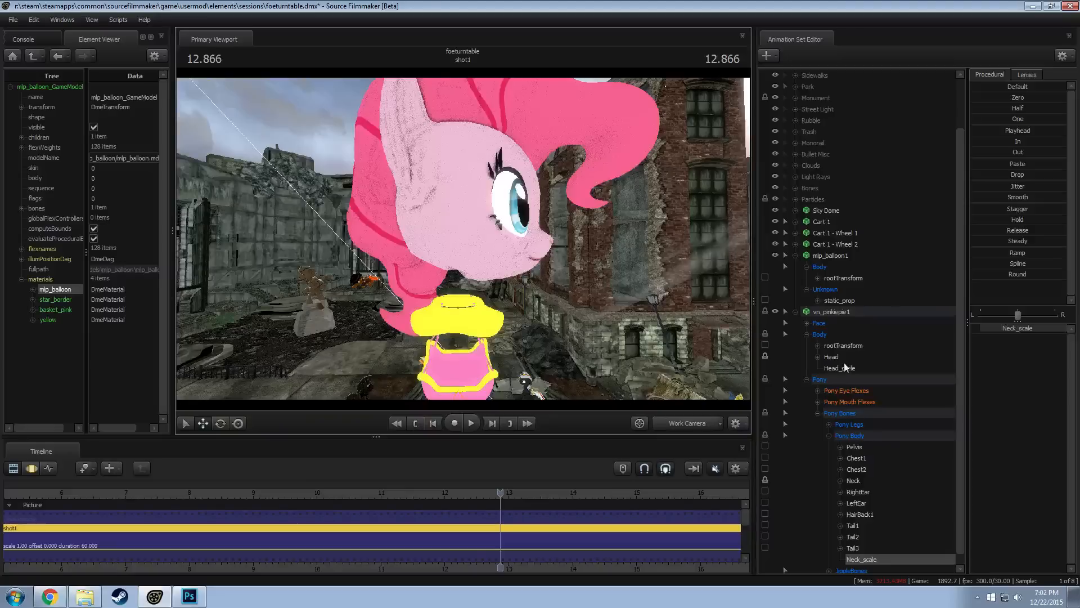
Add a scale control to Pinkie Pie's Pelvis bone and reduce Pelvis_scale in the Motion Editor
right_click(862, 444)
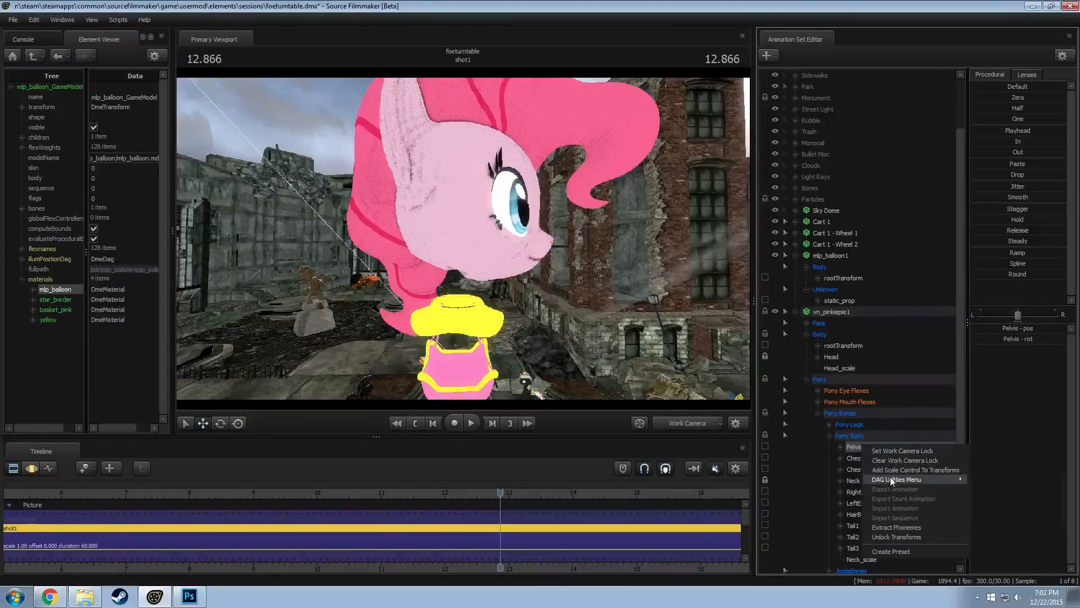
left_click(895, 472)
left_click(863, 569)
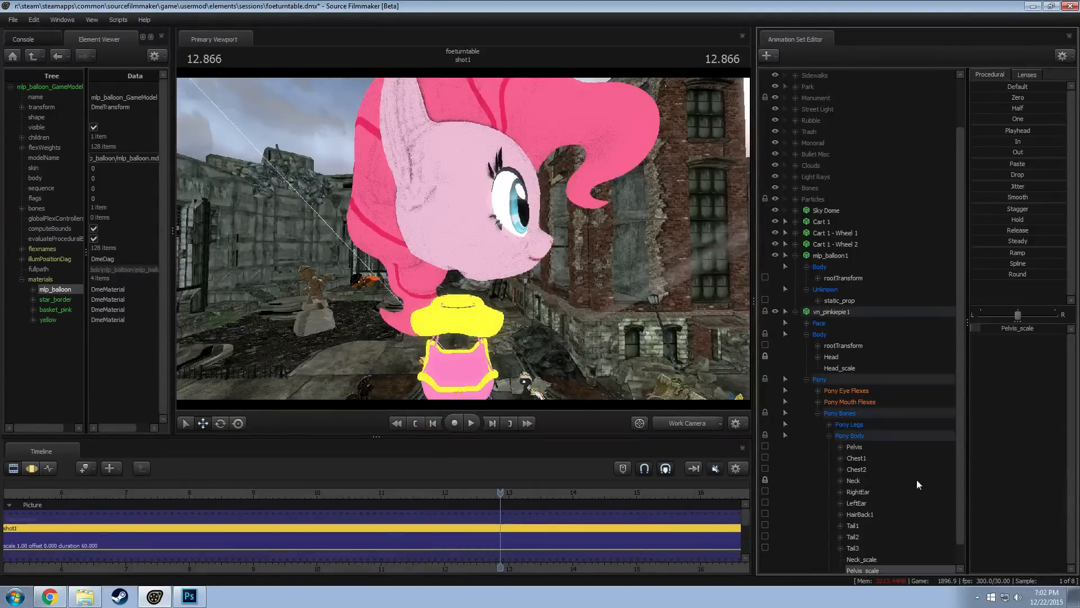
key("F3")
left_click_drag(1029, 328, 1028, 327)
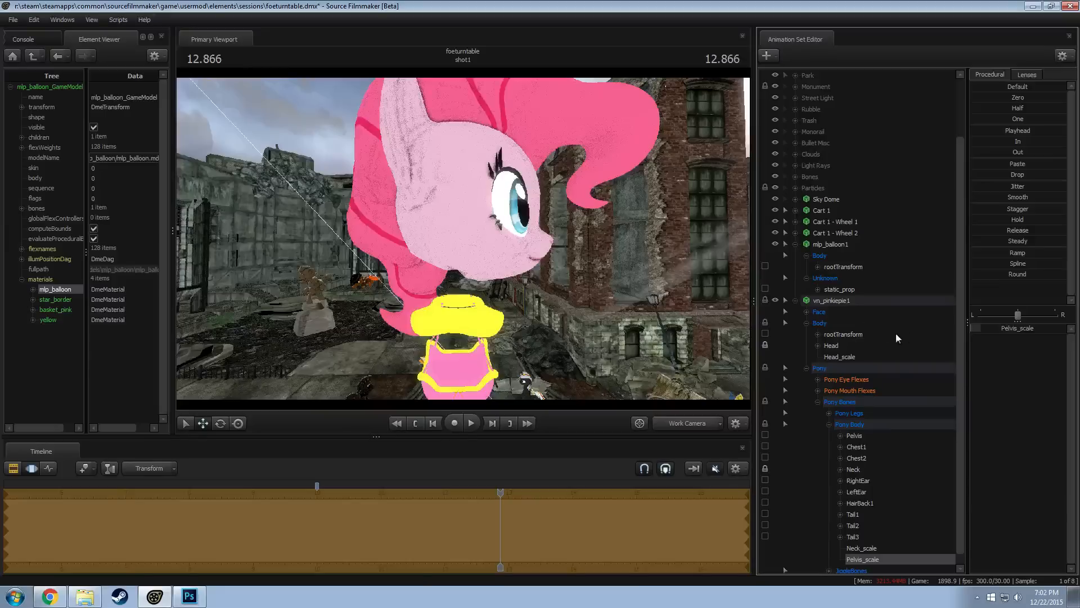
Move Pinkie Pie's Neck bone down so the neck reaches into the balloon's yellow ring above the basket
left_click(855, 470)
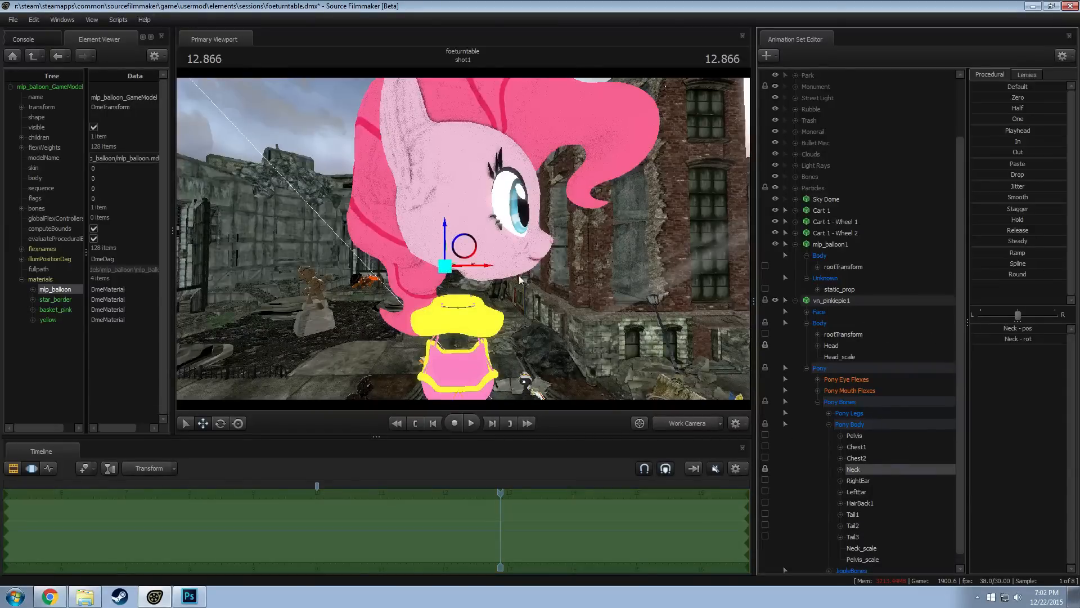
mouse_move(464, 245)
left_mouse_down()
mouse_move(474, 311)
mouse_move(471, 264)
left_mouse_up()
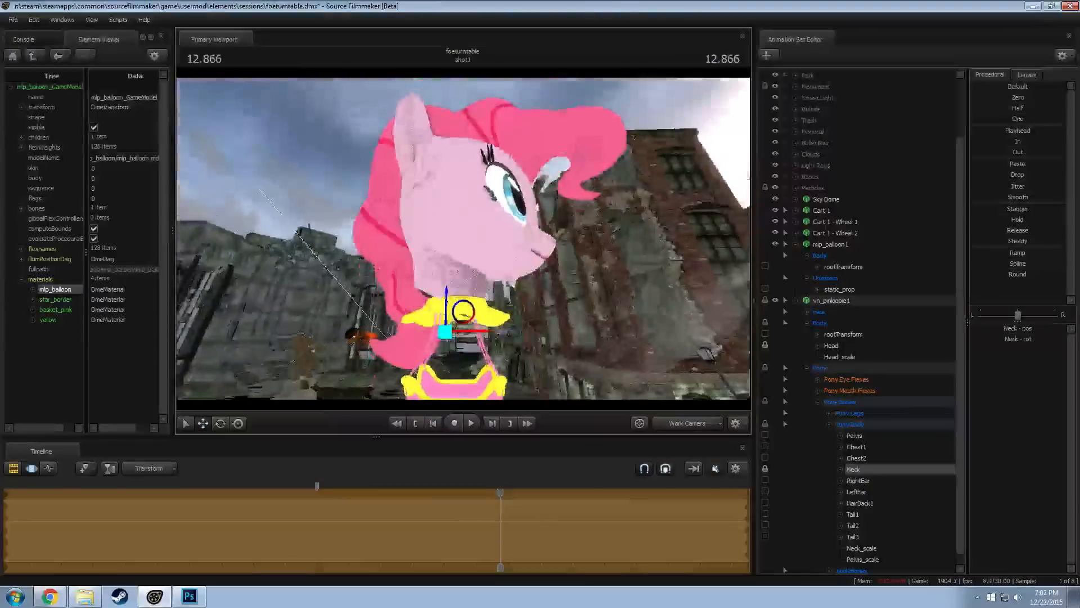
left_click_drag(472, 309, 502, 316, "alt")
key("w")
key("e")
key("w")
key("e")
key("w")
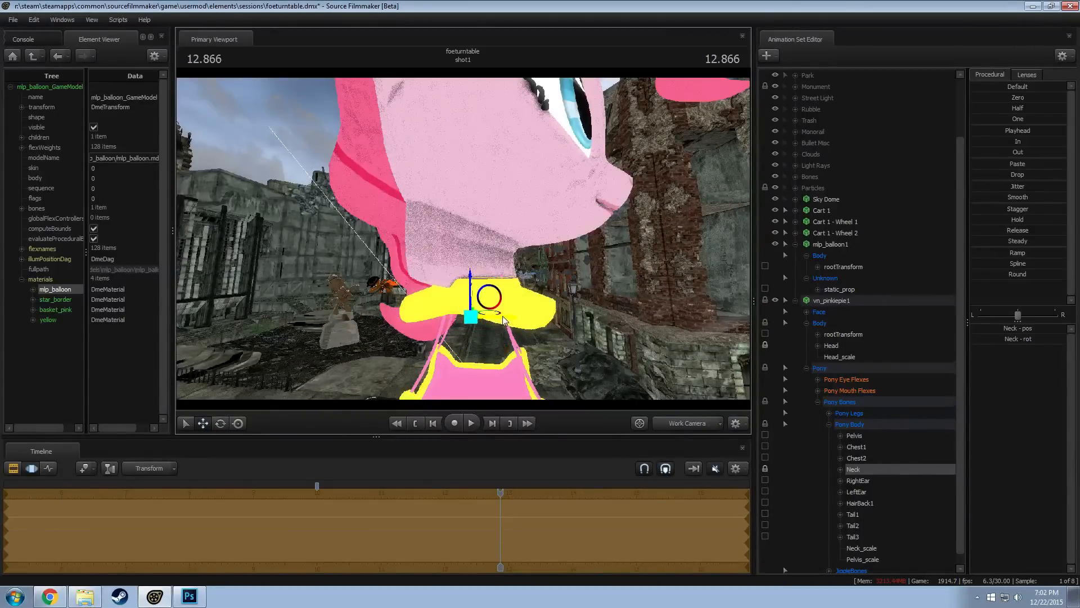
Select the Neck_scale control of the Pinkie Pie model
key("s")
left_click_drag(566, 300, 463, 238)
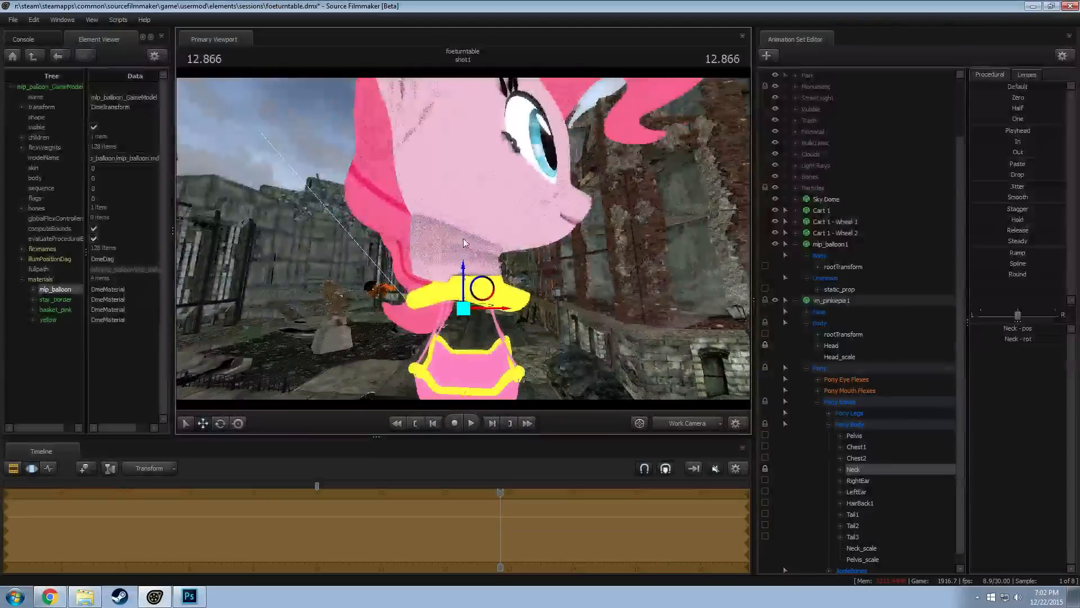
left_click(862, 548)
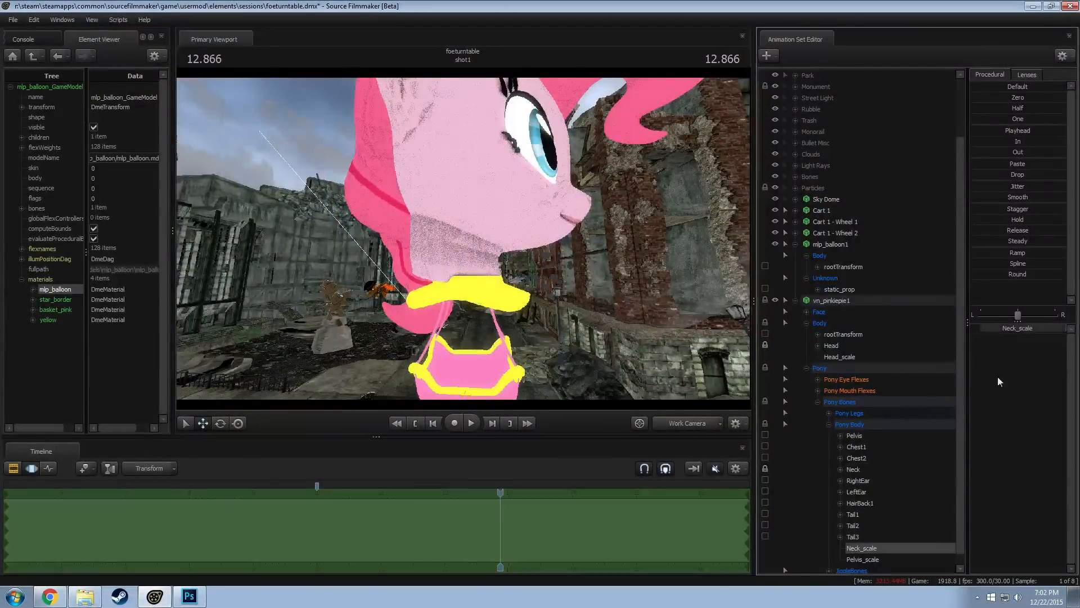
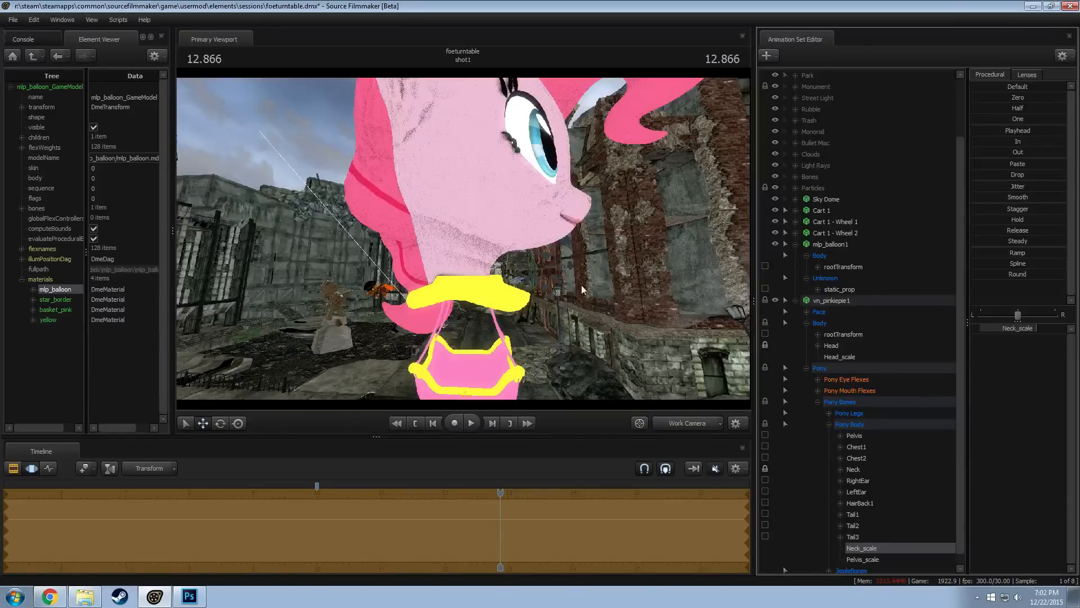
Move Pinkie Pie's Head bone forward, in the direction she faces, above the balloon's yellow ring
left_click(854, 297)
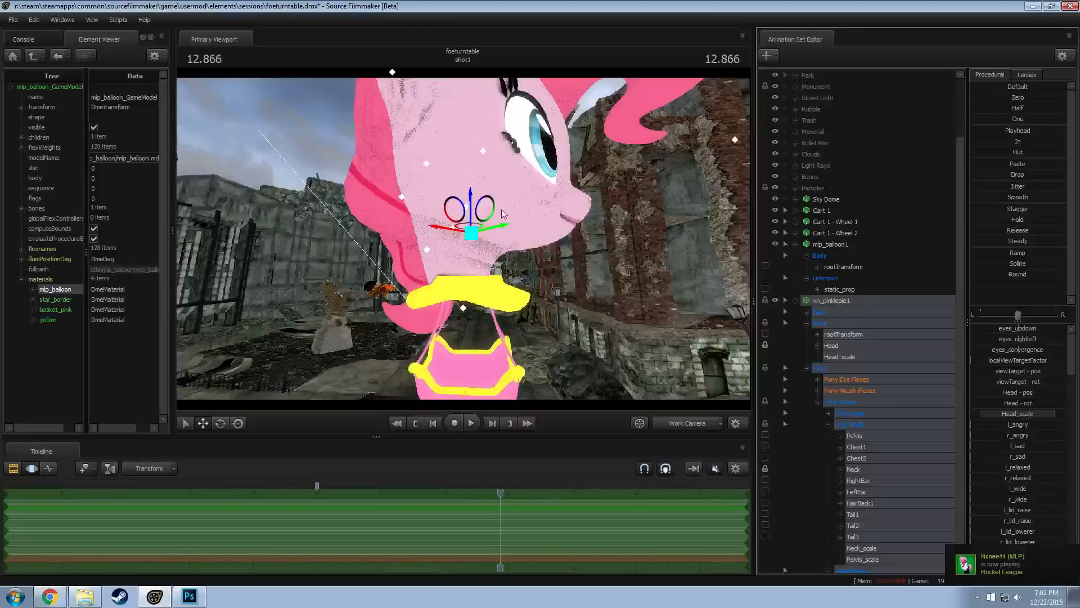
left_click_drag(469, 230, 487, 236)
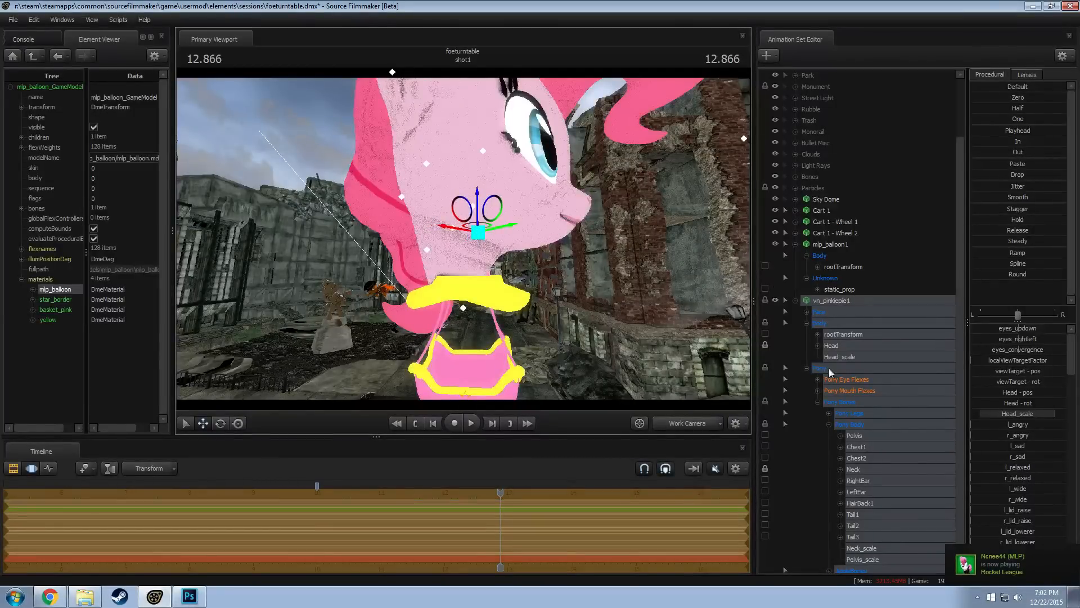
left_click(830, 347)
left_click_drag(631, 339, 596, 366, "alt")
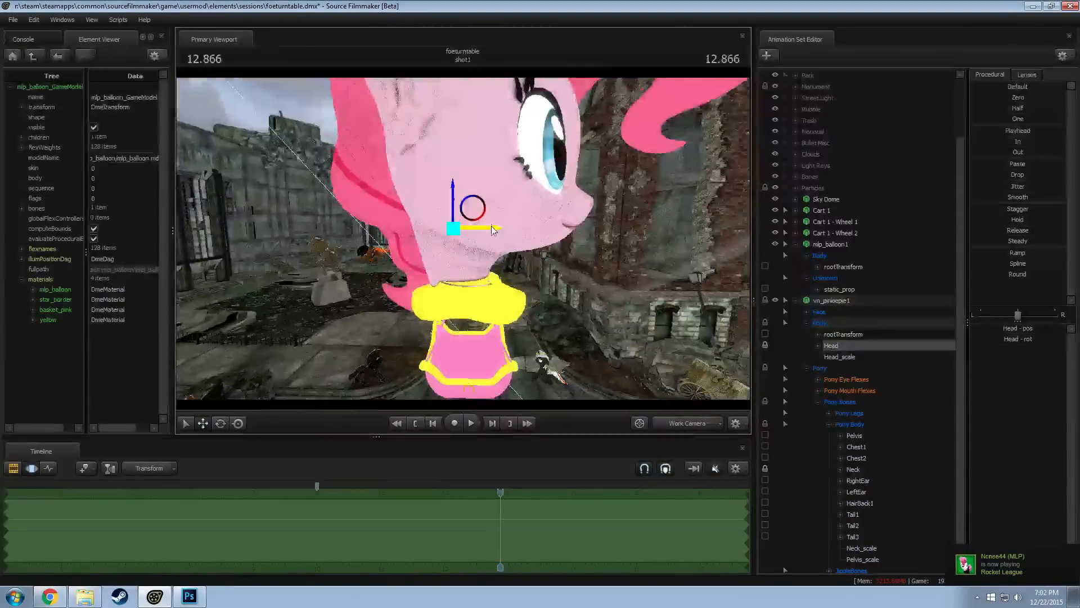
left_click_drag(481, 227, 499, 228)
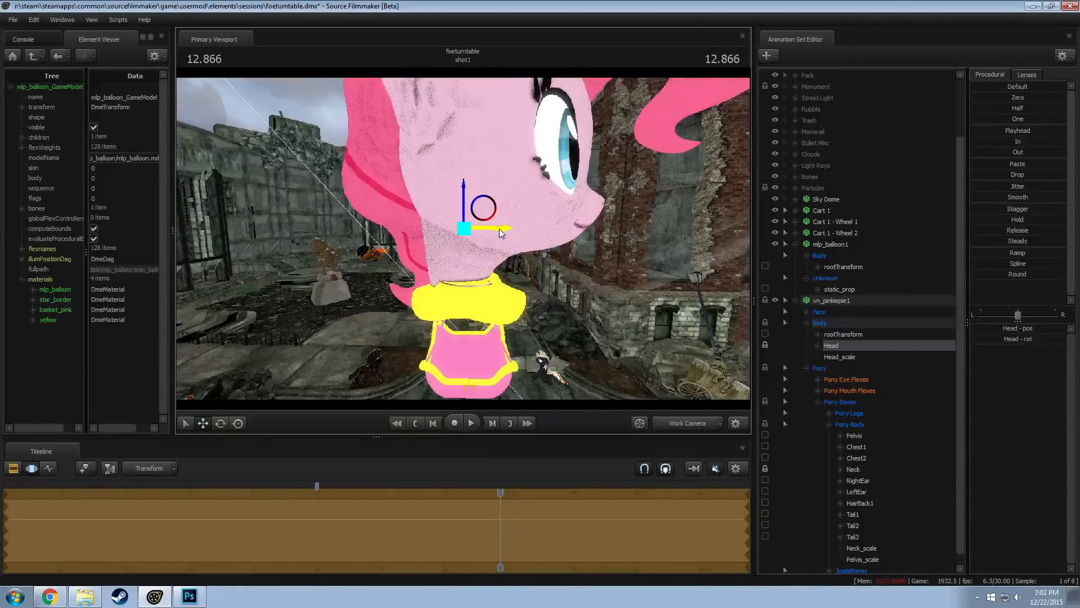
Line up Pinkie Pie's Neck and Head bones with the balloon's yellow ring as viewed from the front
left_click(856, 470)
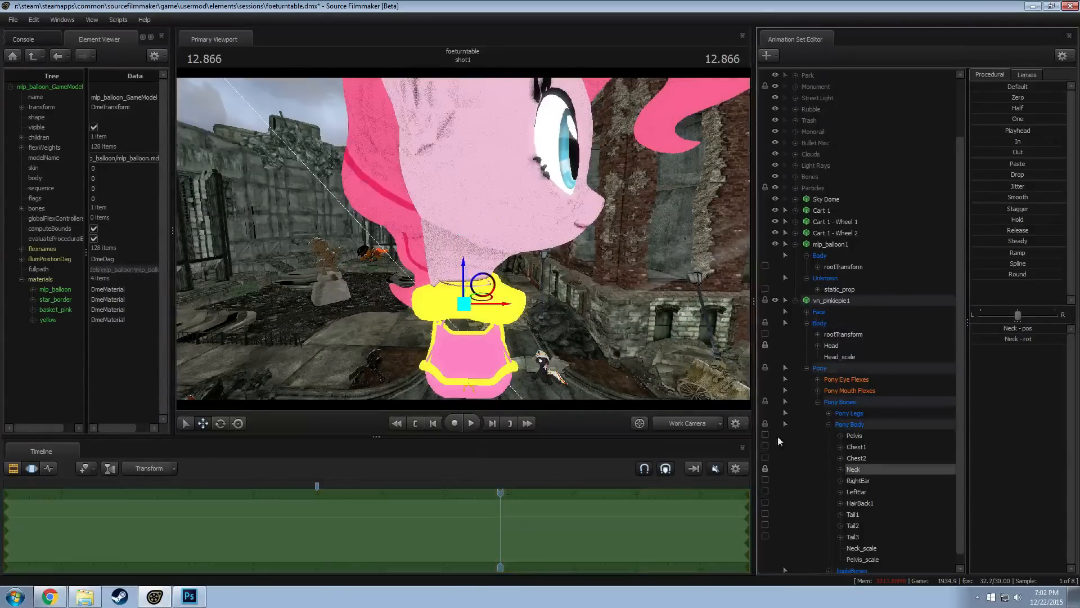
left_click_drag(610, 355, 582, 331, "alt")
mouse_move(510, 309)
left_mouse_down()
mouse_move(519, 311)
mouse_move(450, 304)
mouse_move(494, 315)
left_mouse_up()
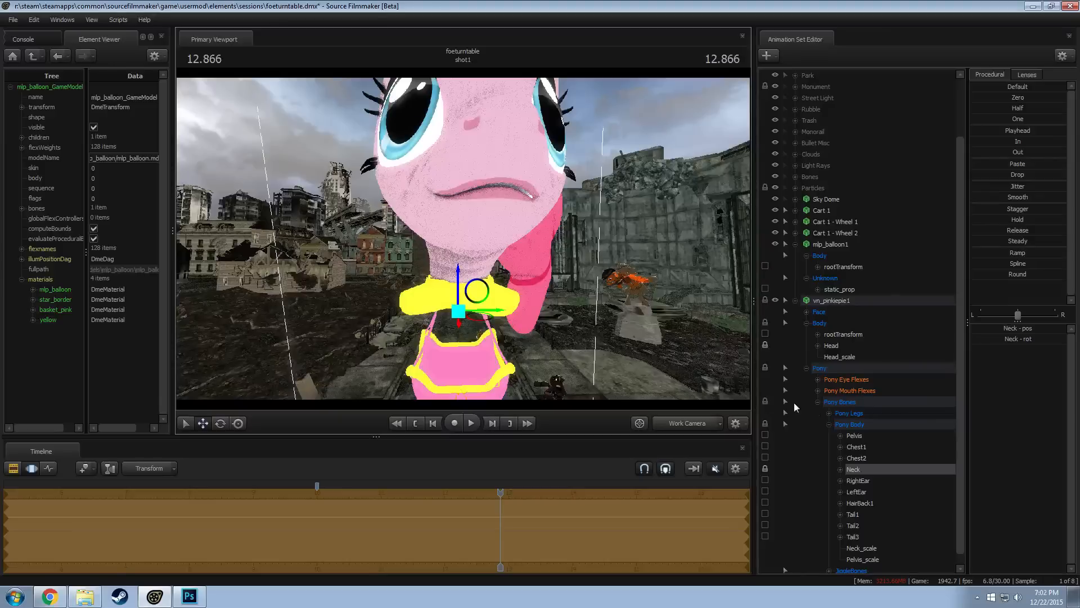
left_click(831, 346)
mouse_move(502, 228)
left_mouse_down()
mouse_move(492, 230)
mouse_move(569, 229)
mouse_move(518, 197)
mouse_move(473, 194)
mouse_move(461, 211)
mouse_move(505, 249)
left_mouse_up()
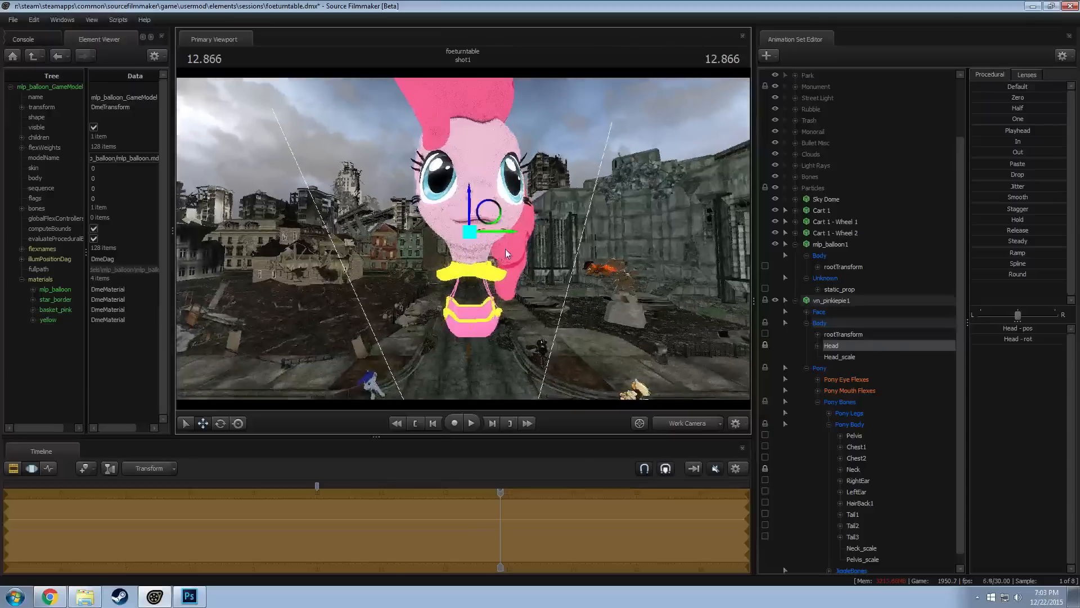
Enlarge Pinkie Pie's head slightly with Head_scale and adjust eyes_convergence in the Face controls
left_click(839, 356)
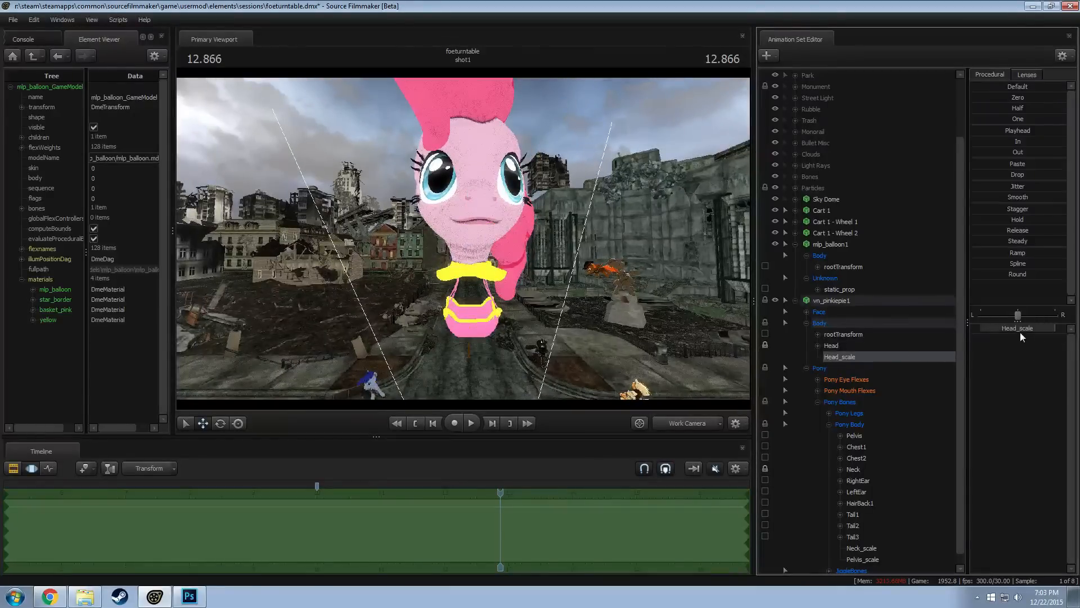
left_click_drag(635, 284, 725, 309, "alt")
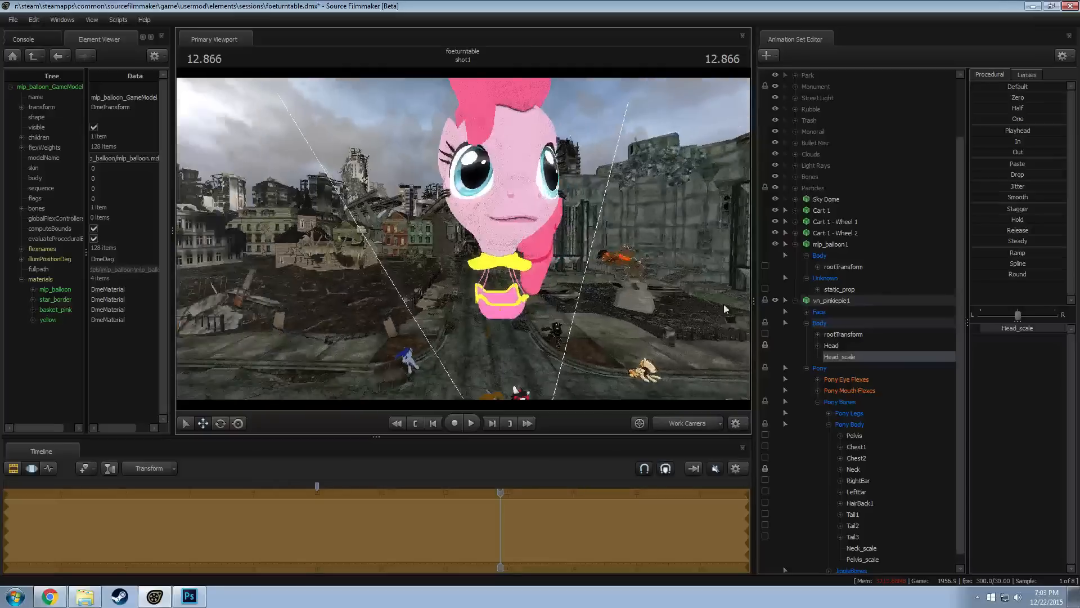
left_click(860, 393)
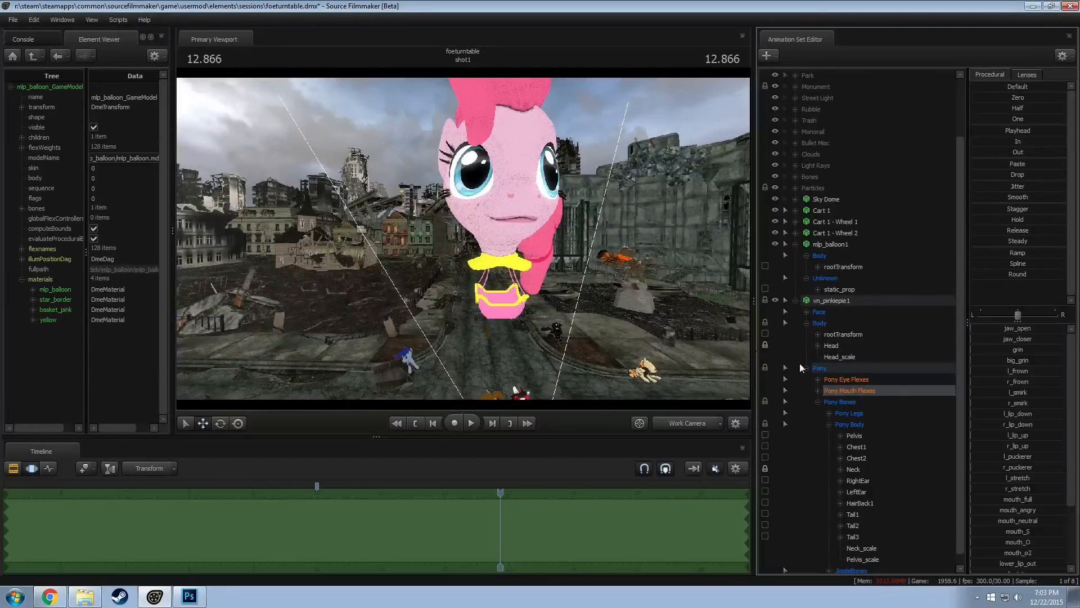
left_click_drag(478, 244, 474, 242)
left_click(842, 314)
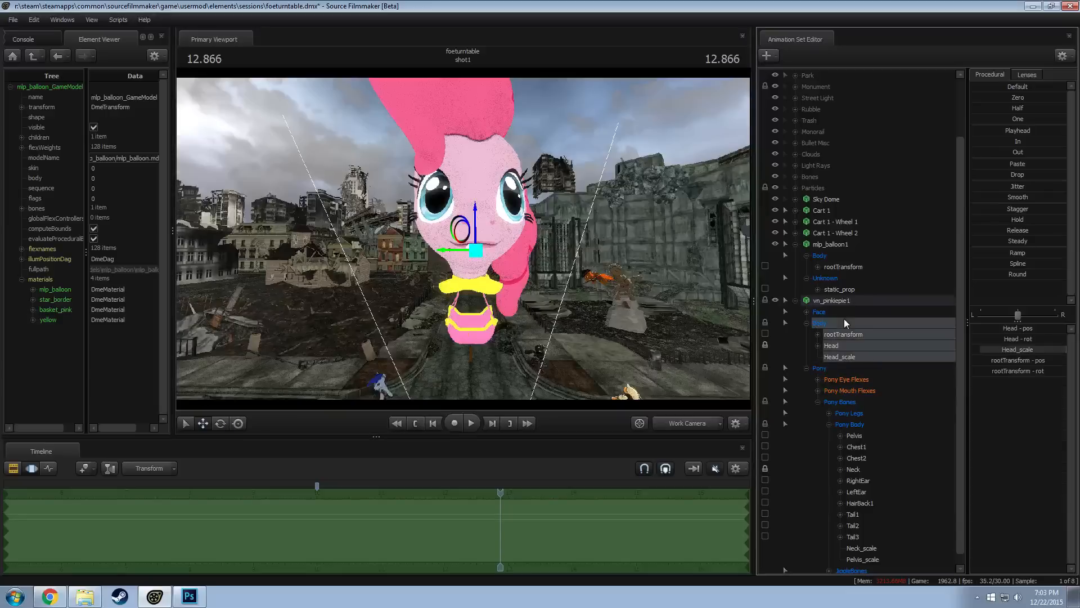
left_click(1039, 349)
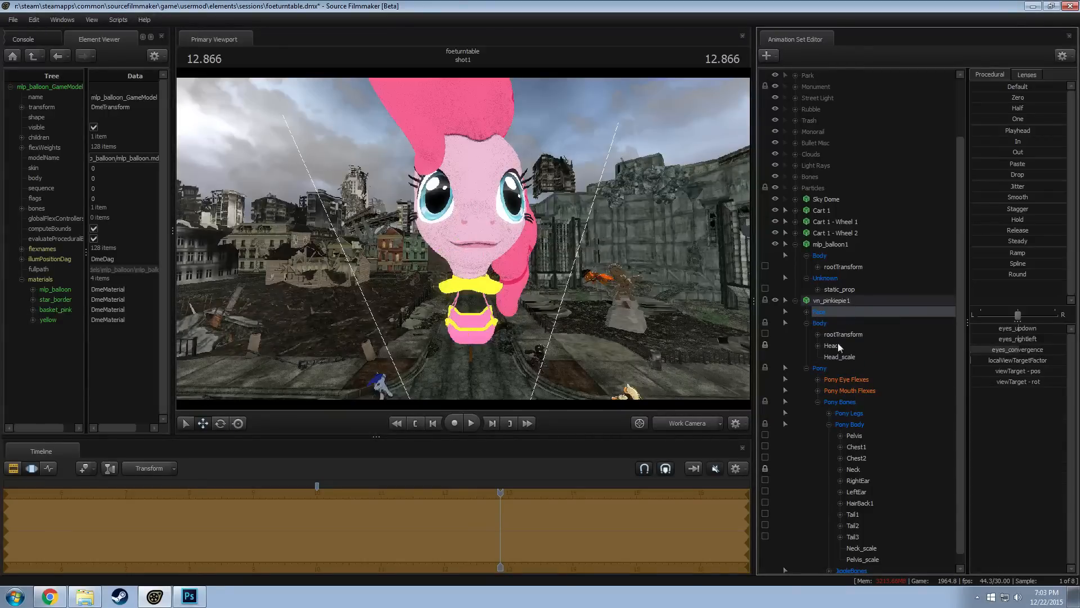
Switch the vn_pinkiepie1 model to a different skin with smaller pupils
left_click_drag(619, 263, 582, 250)
key("s")
left_click_drag(485, 150, 539, 173)
key("w")
left_click(856, 390)
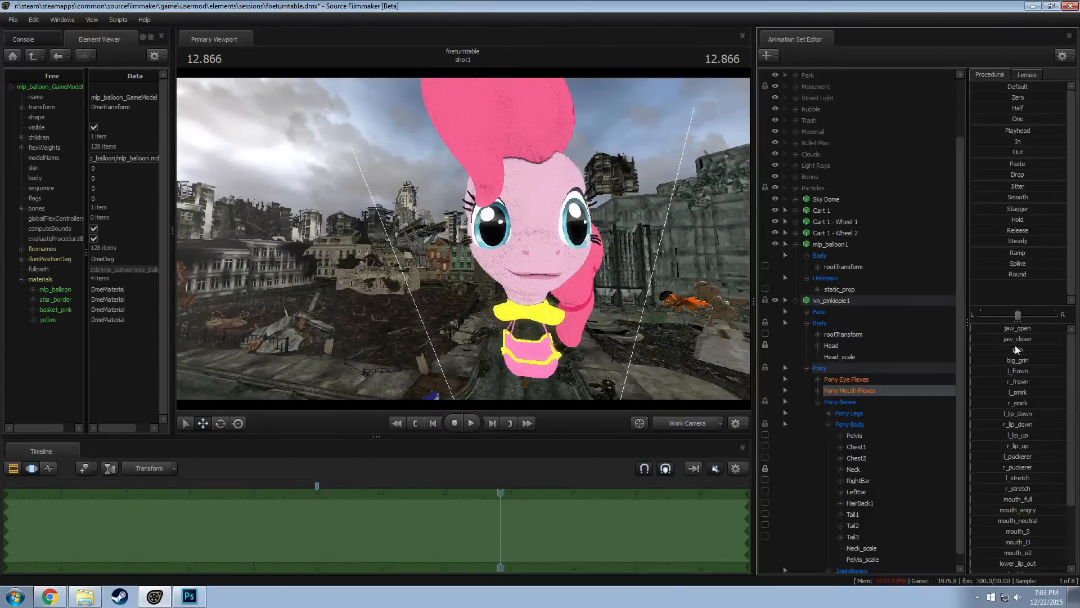
left_click(832, 300)
right_click(819, 299)
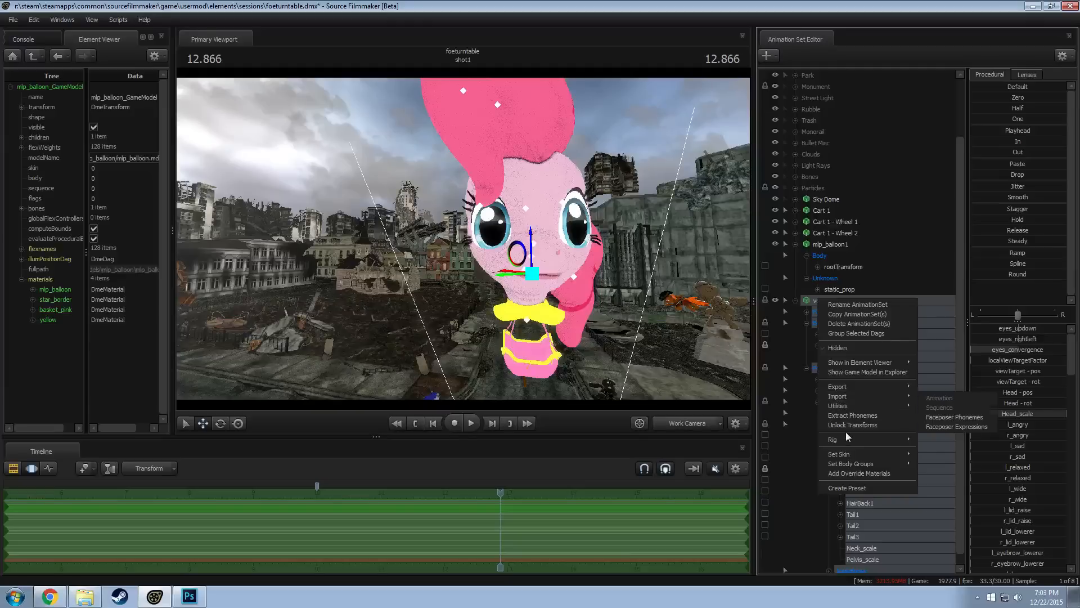
mouse_move(847, 454)
left_click(924, 462)
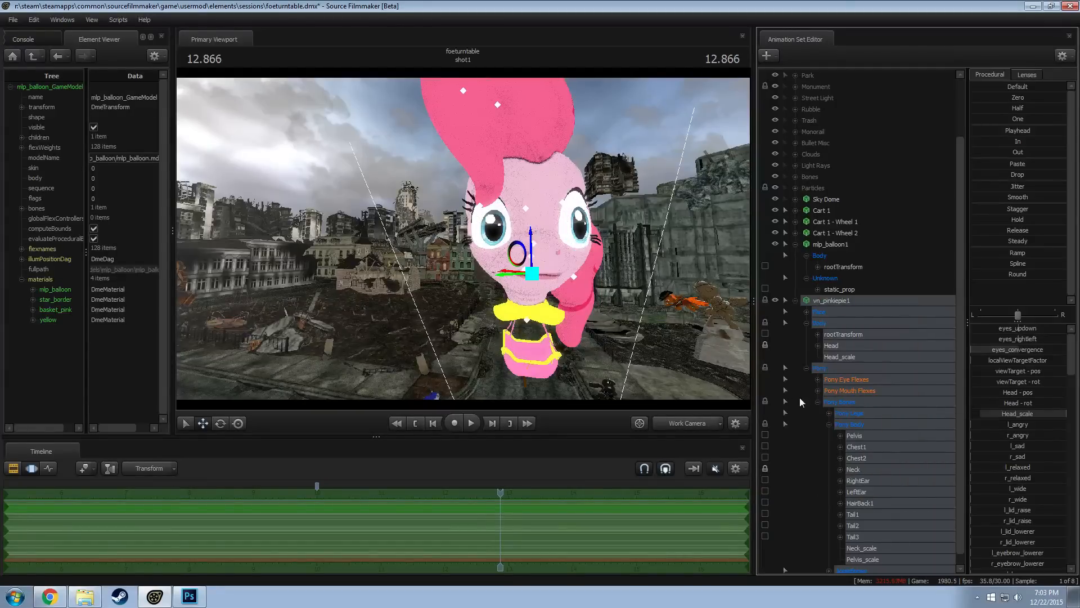
Reposition the view target of Pinkie Pie's Face group to adjust where the eyes look
left_click_drag(573, 316, 566, 283)
key("w")
key("s")
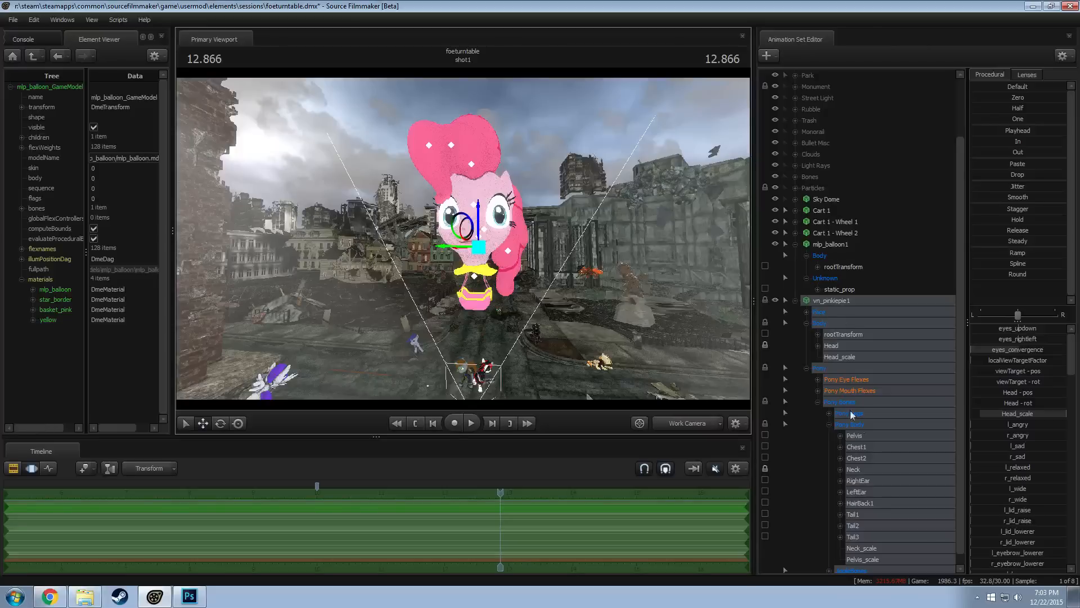
scroll(852, 416, "down", 1)
left_click(823, 234)
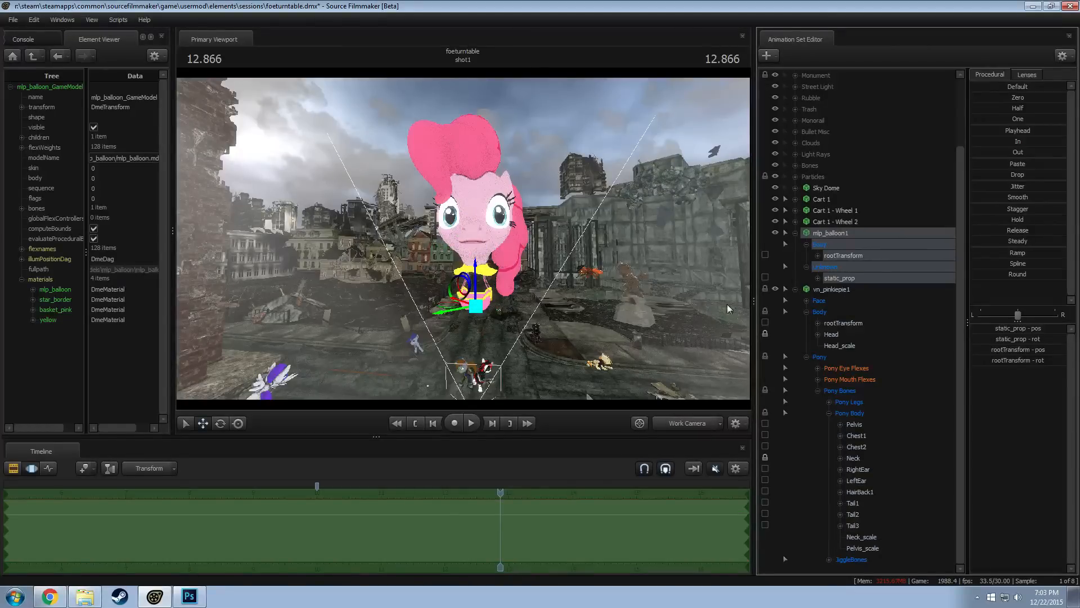
left_click(832, 302)
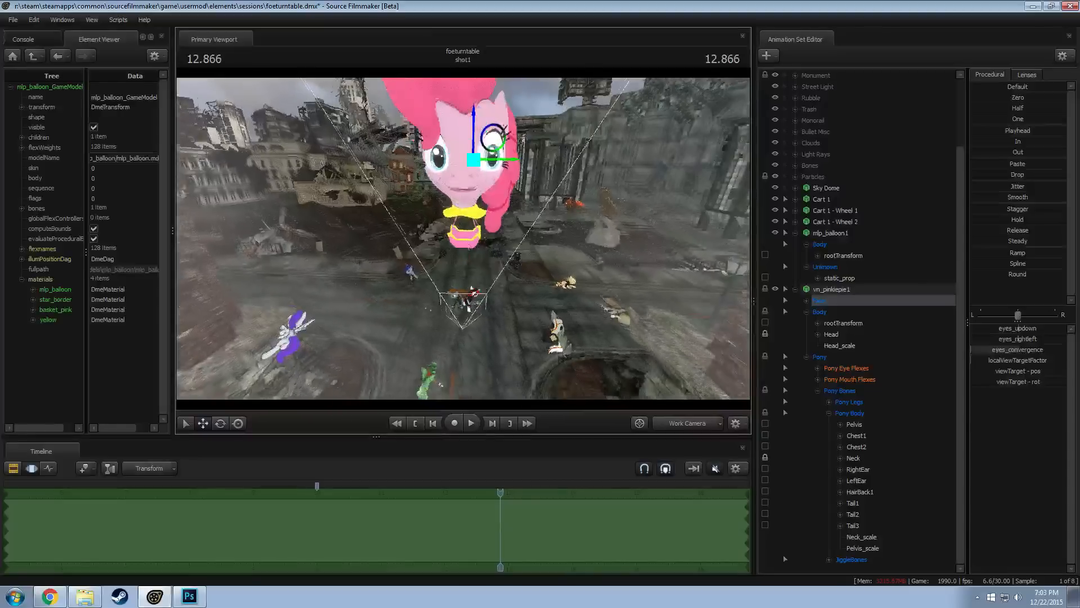
left_click_drag(505, 152, 453, 122)
key("w")
key("s")
key("d")
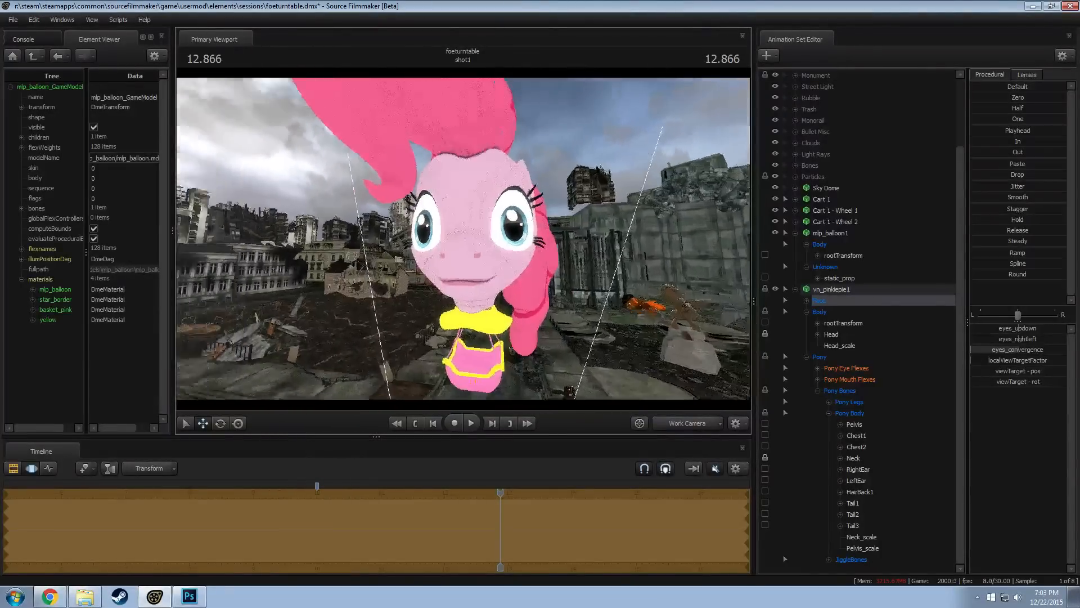
mouse_move(464, 239)
left_mouse_down()
mouse_move(457, 246)
mouse_move(464, 238)
left_mouse_up()
key("s")
key("w")
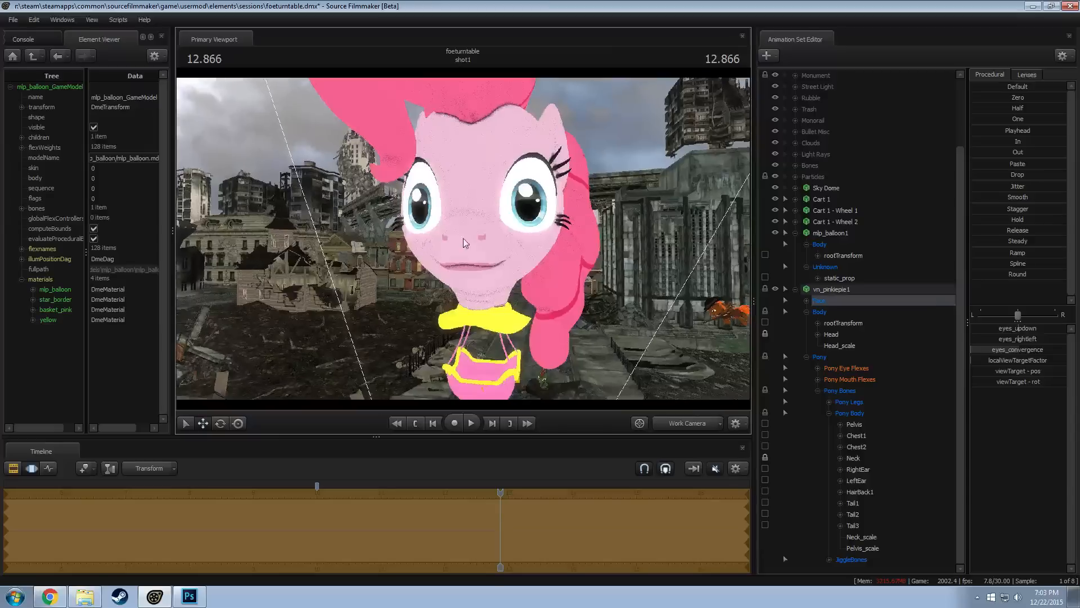
Raise Pinkie Pie's grin, big_grin and nose_wrinkle mouth flexes to maximum, with jaw_open at zero
left_click(850, 379)
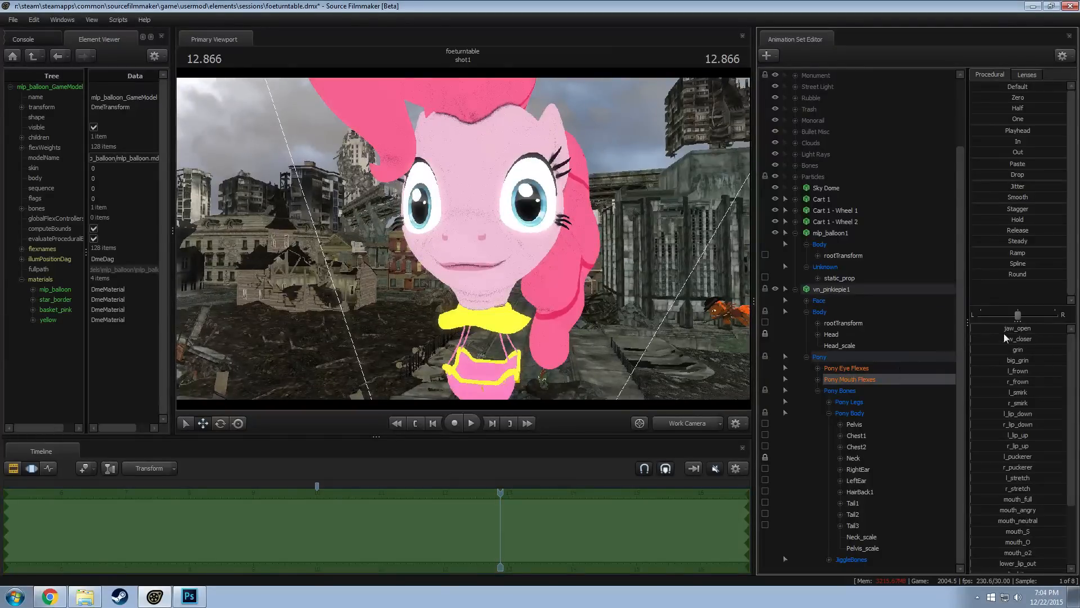
left_click_drag(1004, 330, 1066, 349)
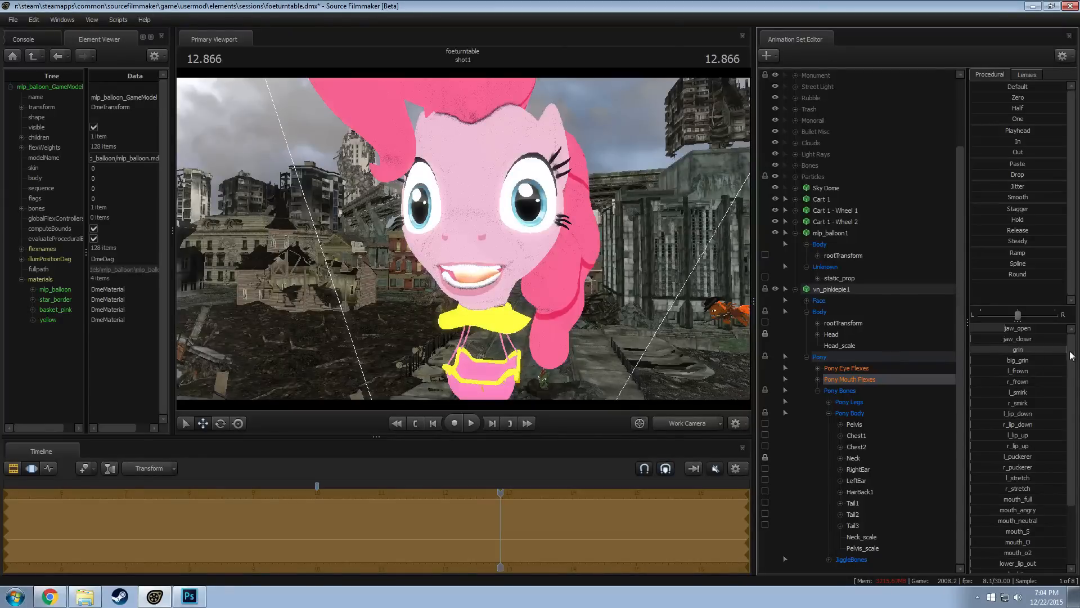
left_click_drag(1006, 328, 971, 329)
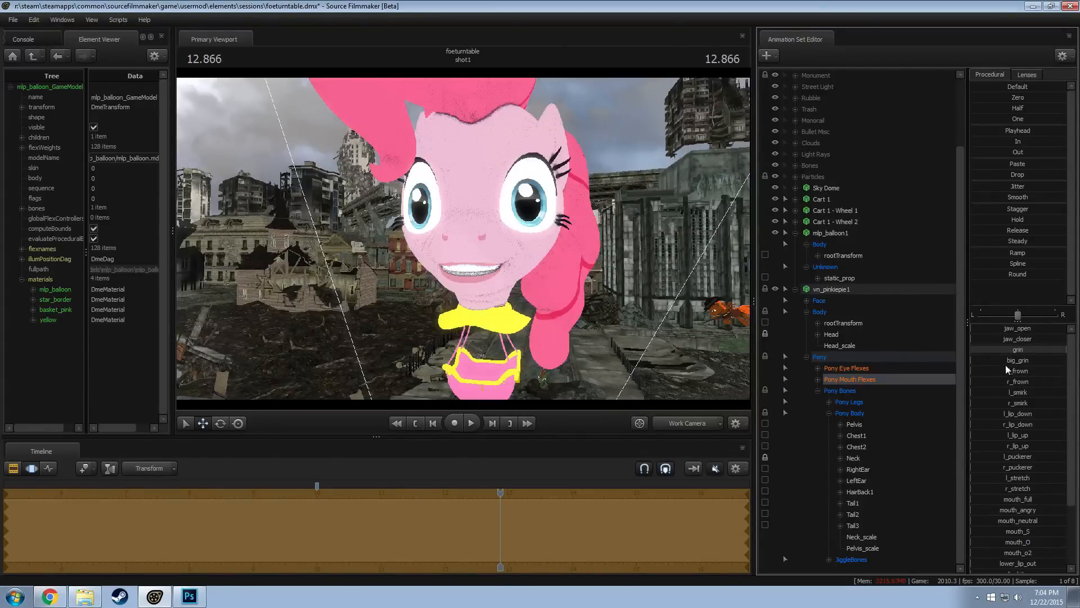
left_click_drag(1006, 360, 1066, 360)
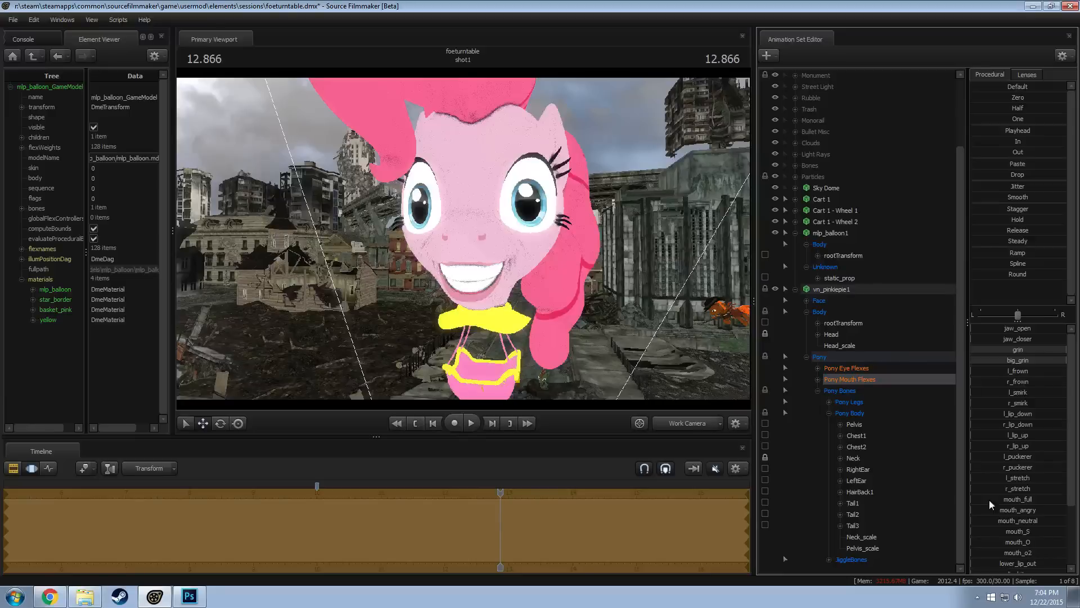
scroll(989, 501, "down", 3)
left_click_drag(1001, 566, 1066, 565)
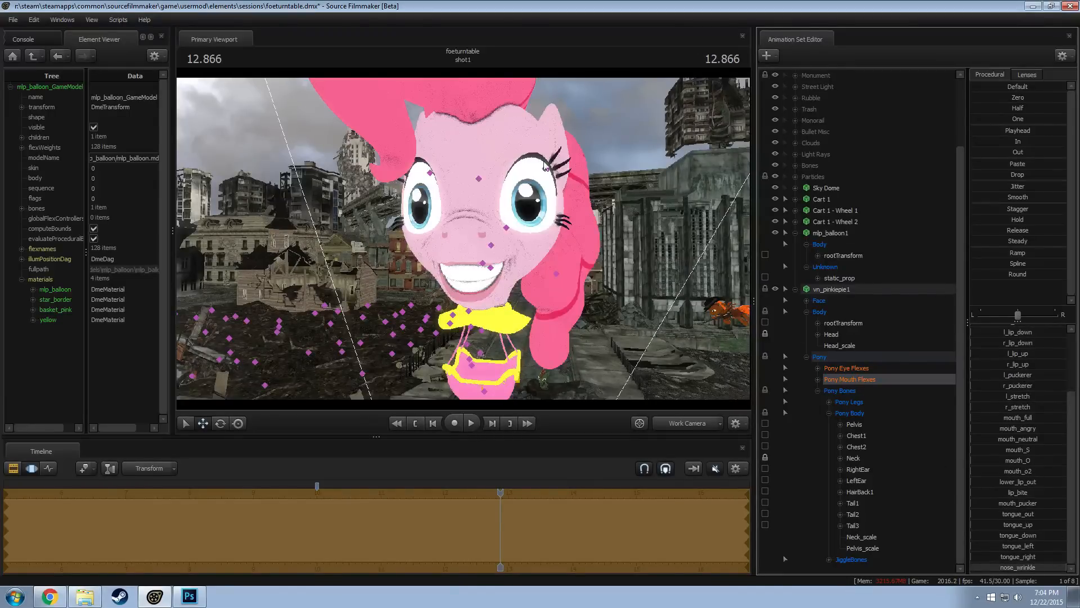
Rotate Pinkie Pie's LeftEar and RightEar bones to pose both ears
left_click(574, 179)
left_click_drag(572, 180, 586, 166, "alt")
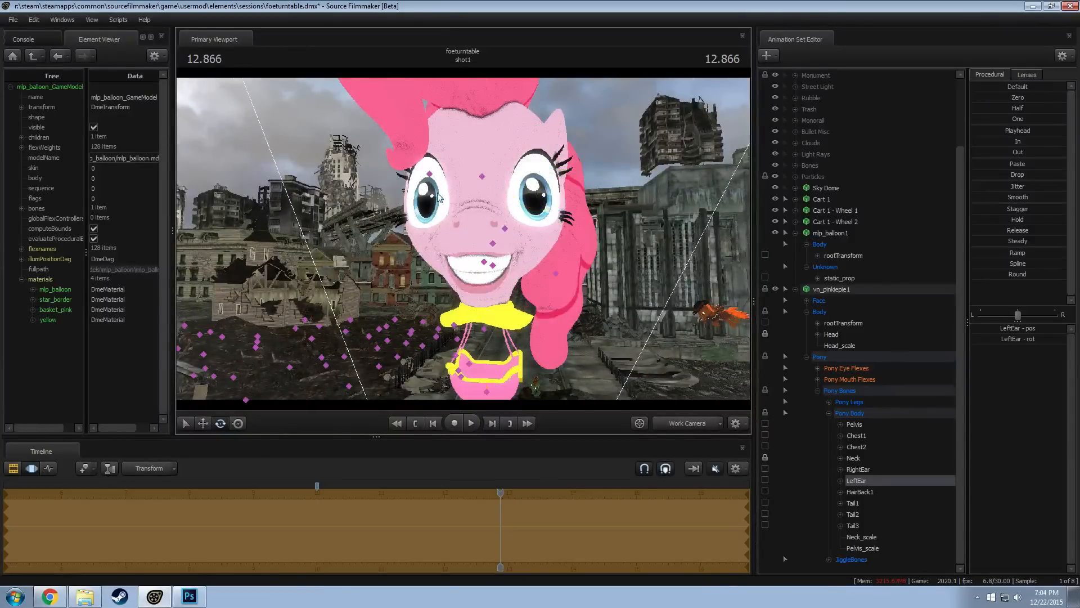
left_click(430, 172, "ctrl")
left_click_drag(471, 165, 465, 157)
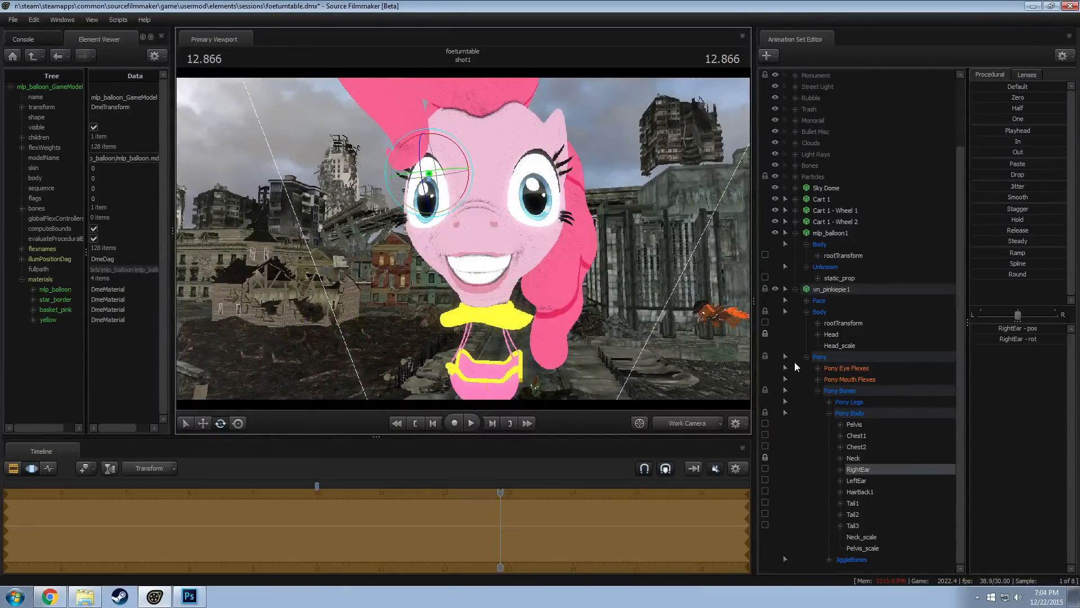
Raise Pinkie Pie's l_wide and r_wide eye flexes to maximum
left_click(856, 368)
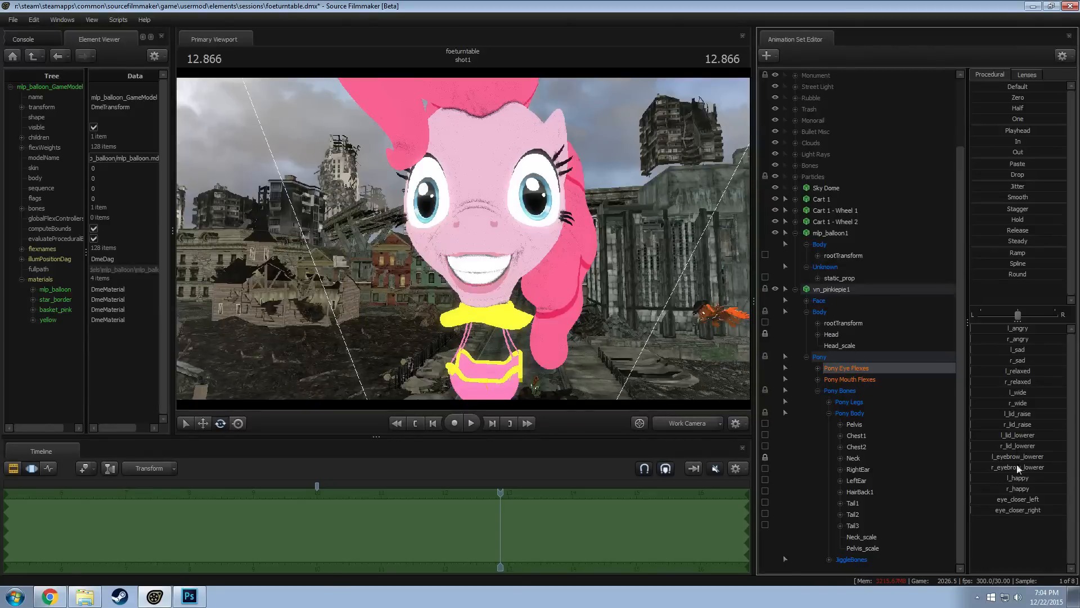
left_click_drag(1015, 393, 1066, 393)
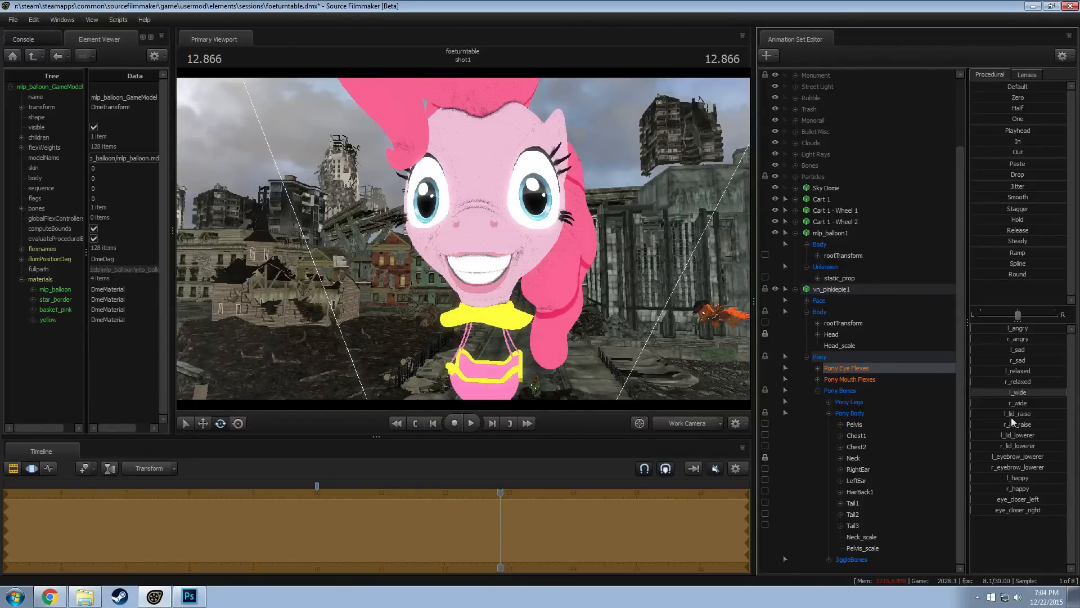
left_click_drag(974, 403, 1066, 402)
Reduce Pinkie Pie's Neck_scale slightly and reposition the Neck bone inside the balloon's yellow ring
key("s")
left_click_drag(464, 238, 417, 270)
key("a")
left_click_drag(463, 239, 478, 220)
key("w")
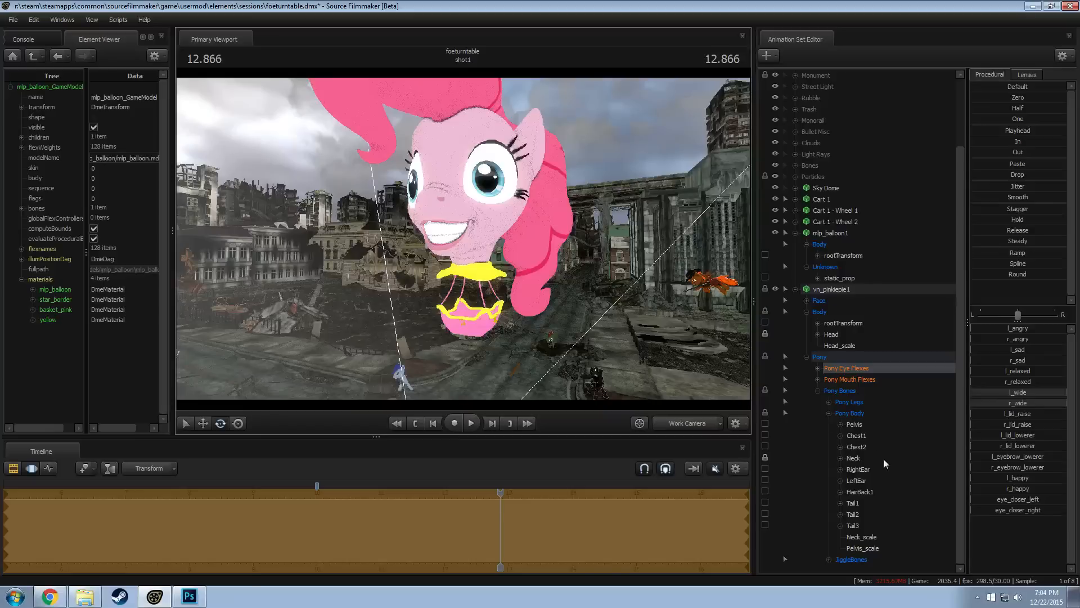
left_click(868, 538)
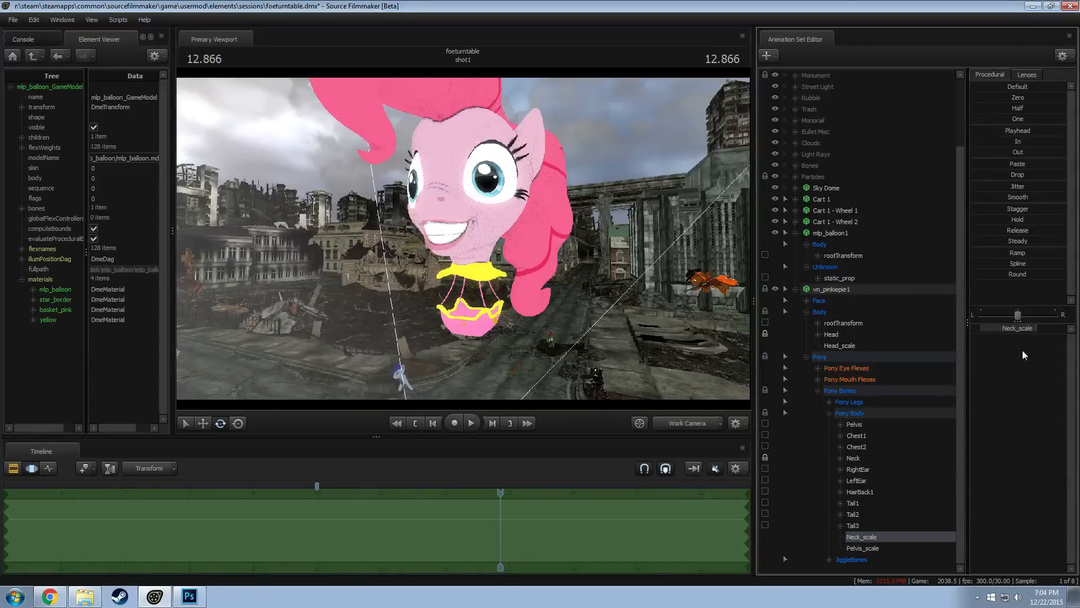
left_click_drag(1026, 330, 1020, 331)
left_click_drag(585, 289, 534, 293)
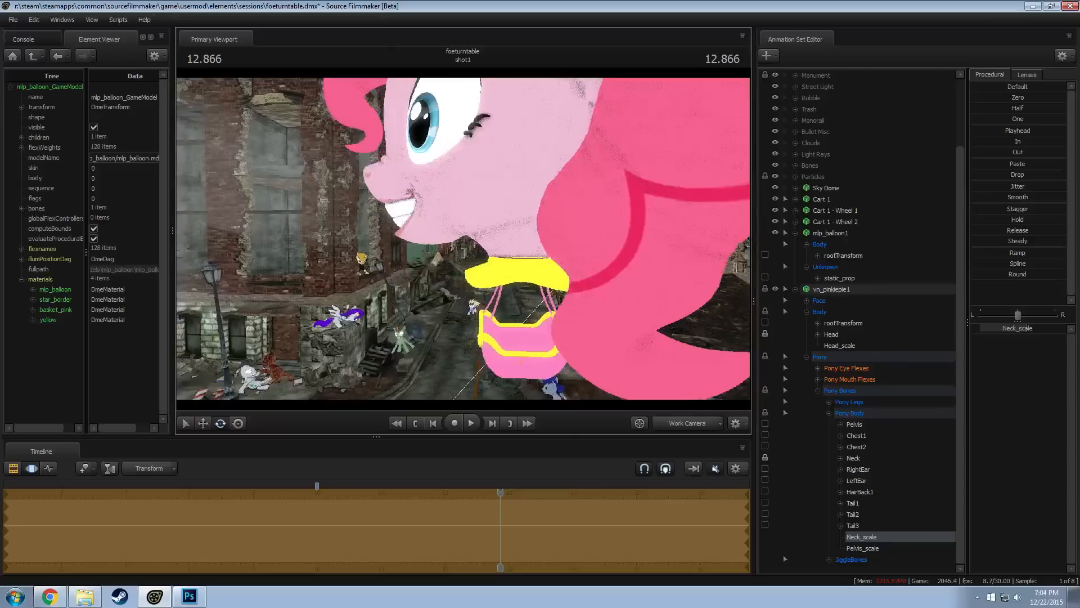
left_click(853, 458)
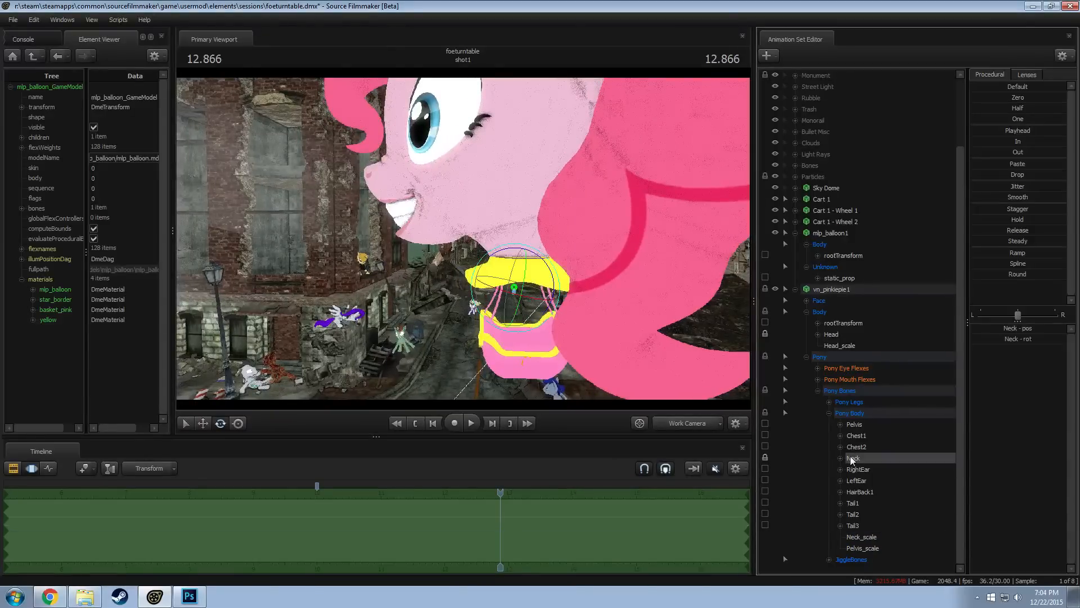
left_click_drag(484, 288, 465, 243)
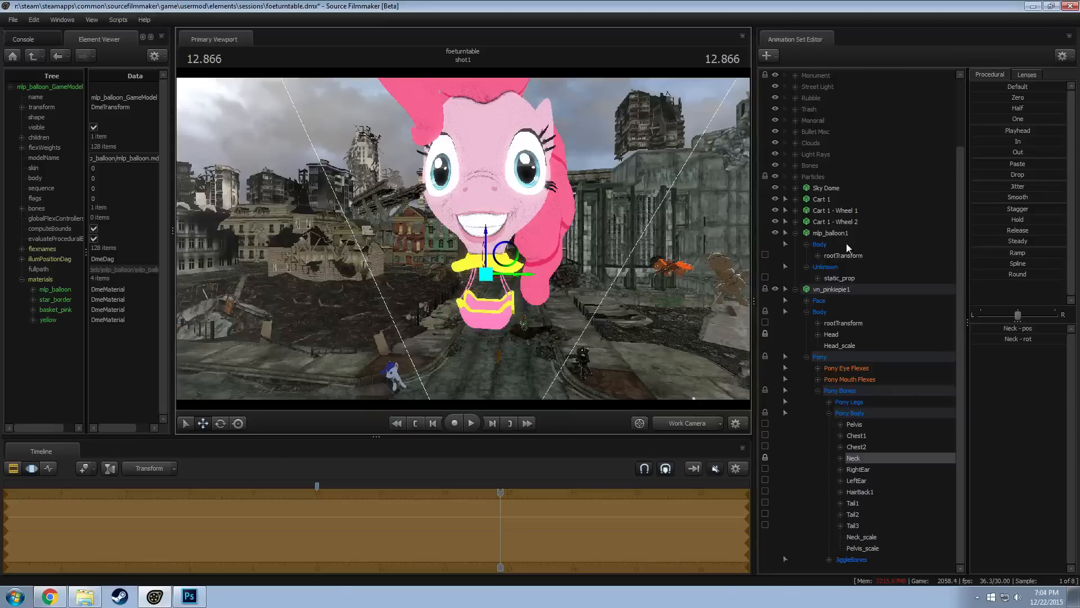
Try to raise mlp_balloon1 straight up above the street
left_click(827, 233)
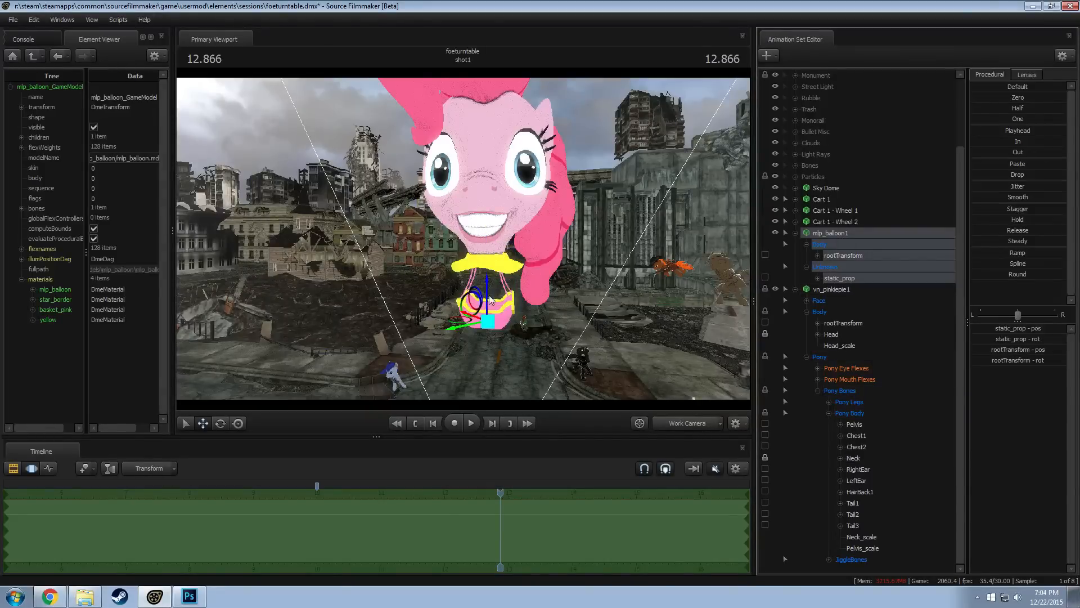
left_click(795, 289)
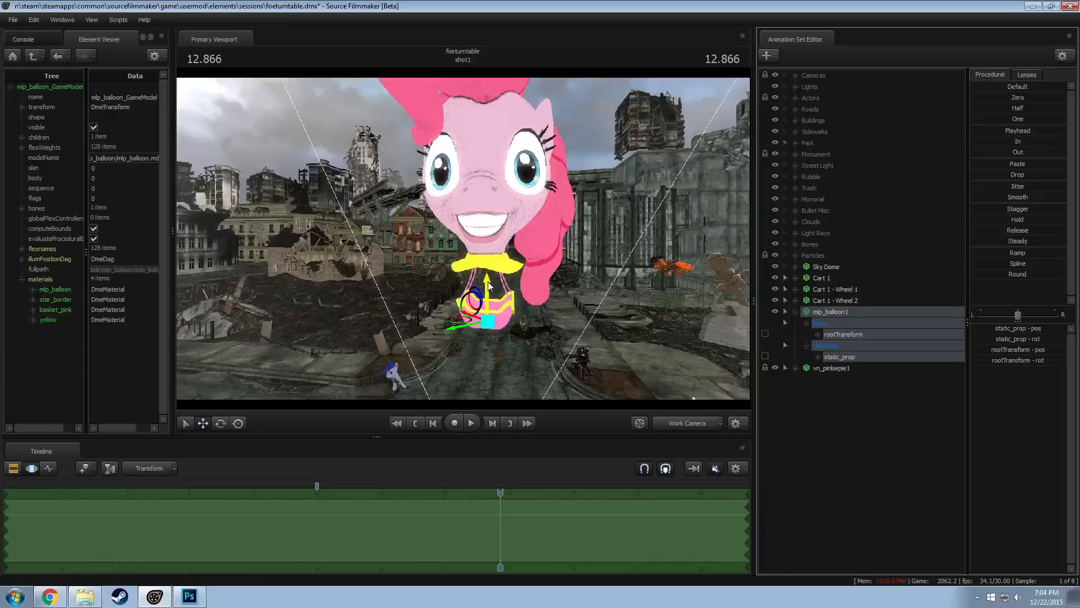
left_click_drag(505, 287, 502, 217)
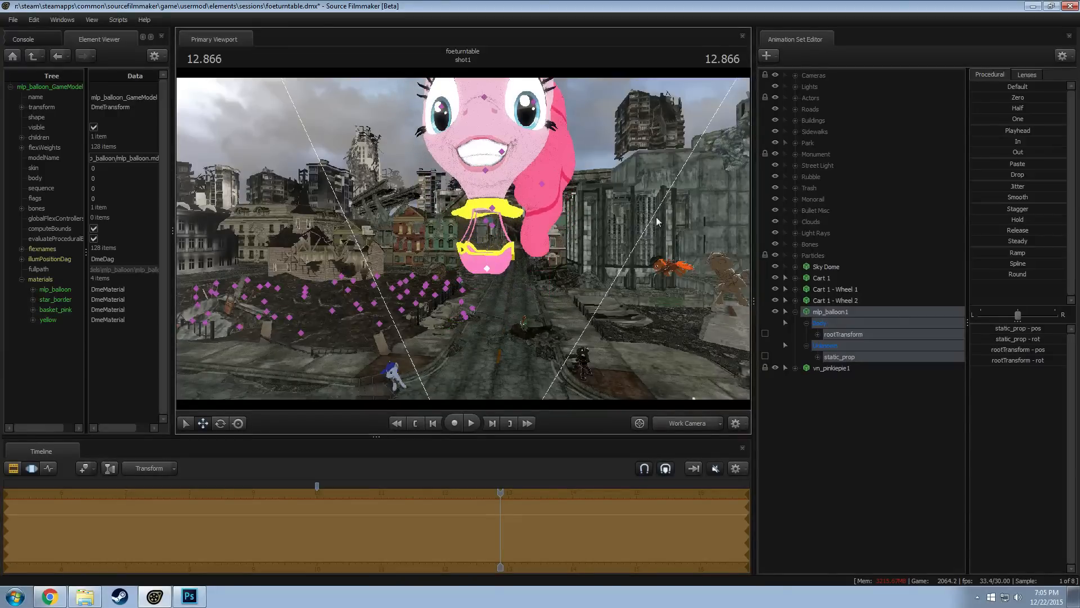
key("ctrl+z")
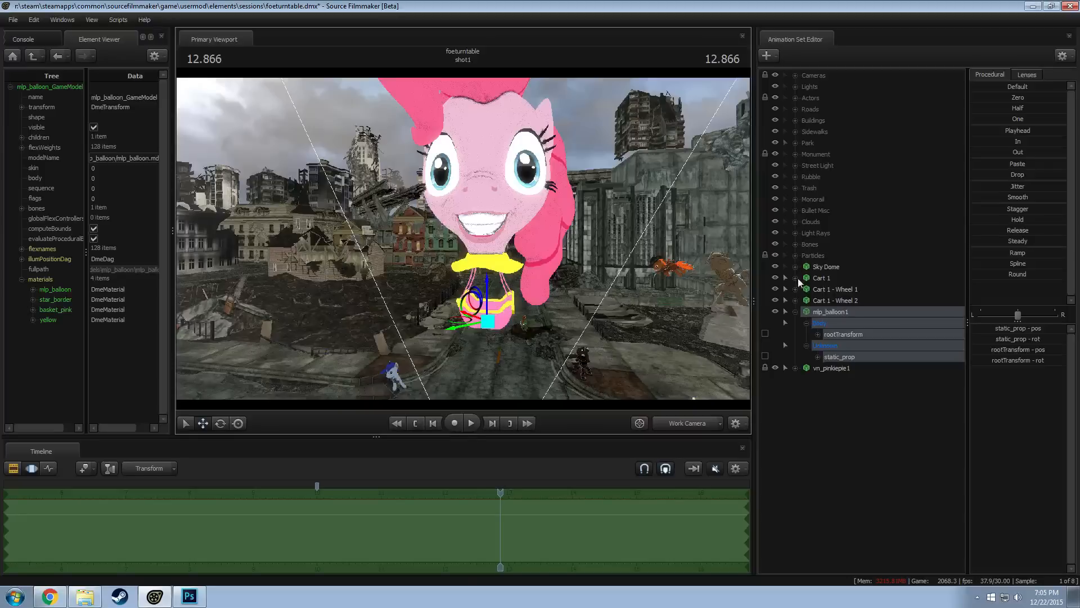
Inspect the Eyes controls of vn_pinkiepie1, including the lock on viewTarget
left_click(795, 368)
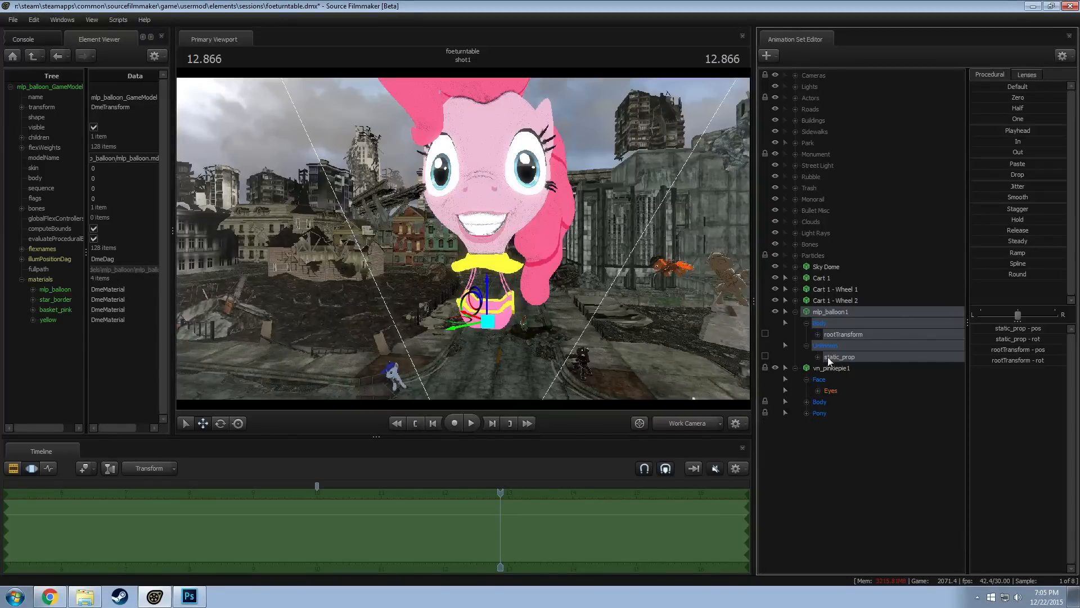
left_click(818, 390)
left_click(850, 447)
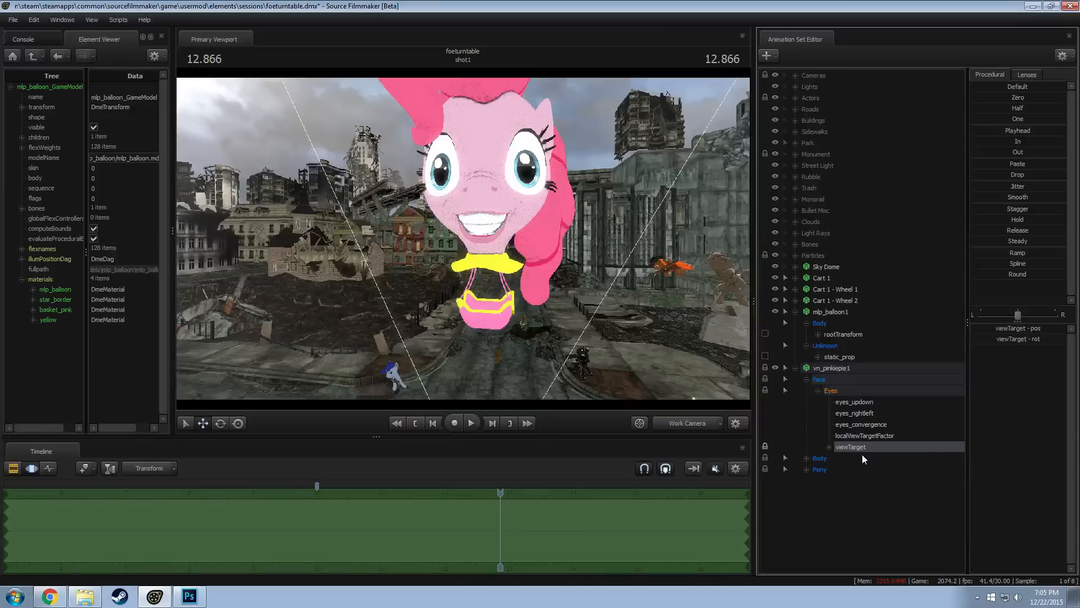
left_click(836, 369)
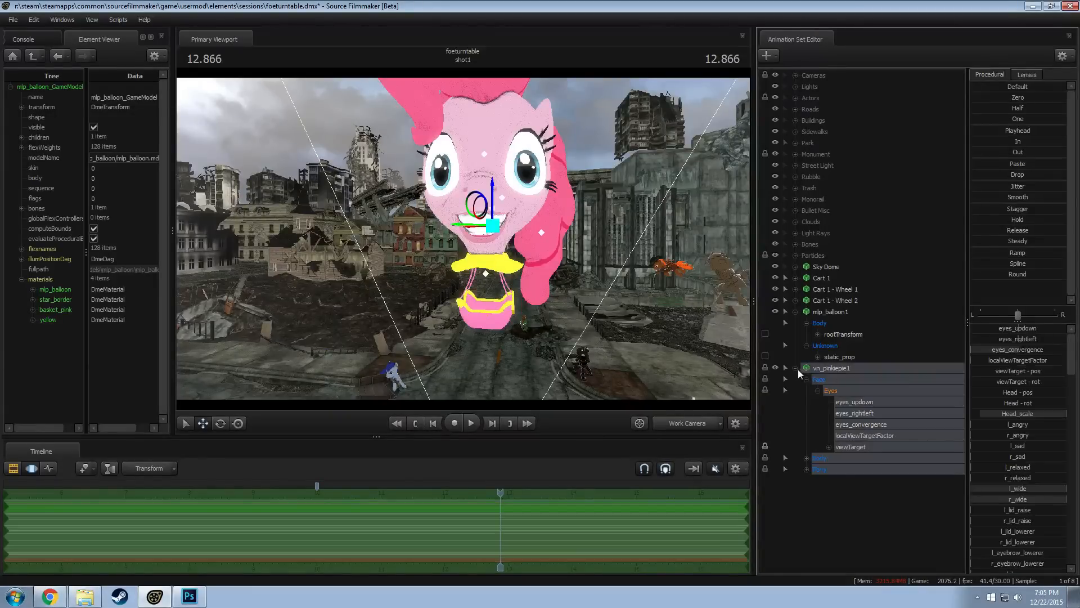
left_click(795, 368)
Try moving mlp_balloon1 again to check how Pinkie Pie's head follows the basket
left_click(831, 311)
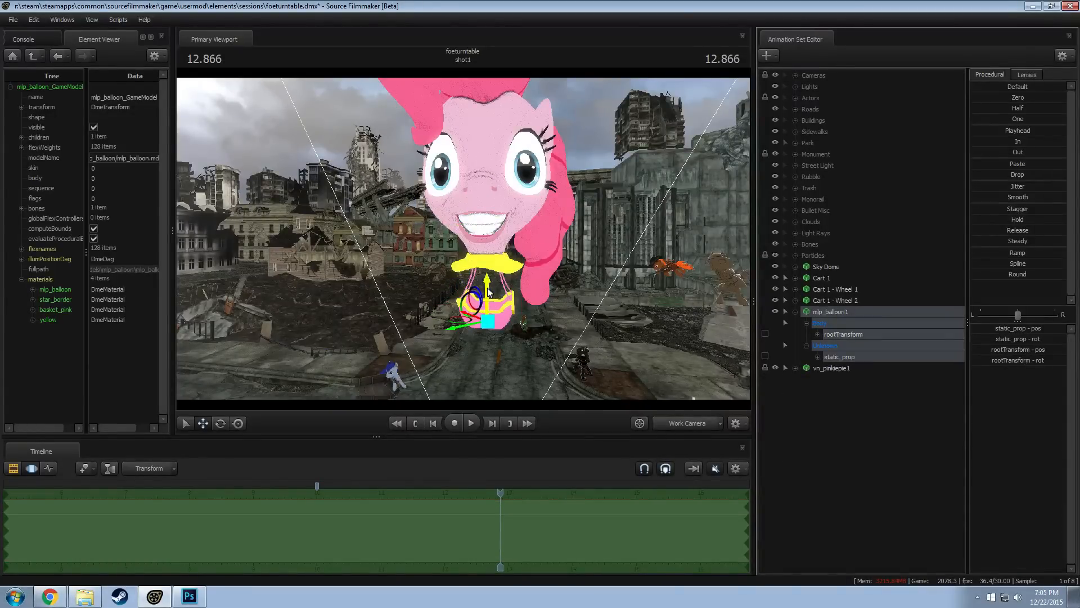
left_click_drag(488, 284, 633, 306)
key("ctrl+z")
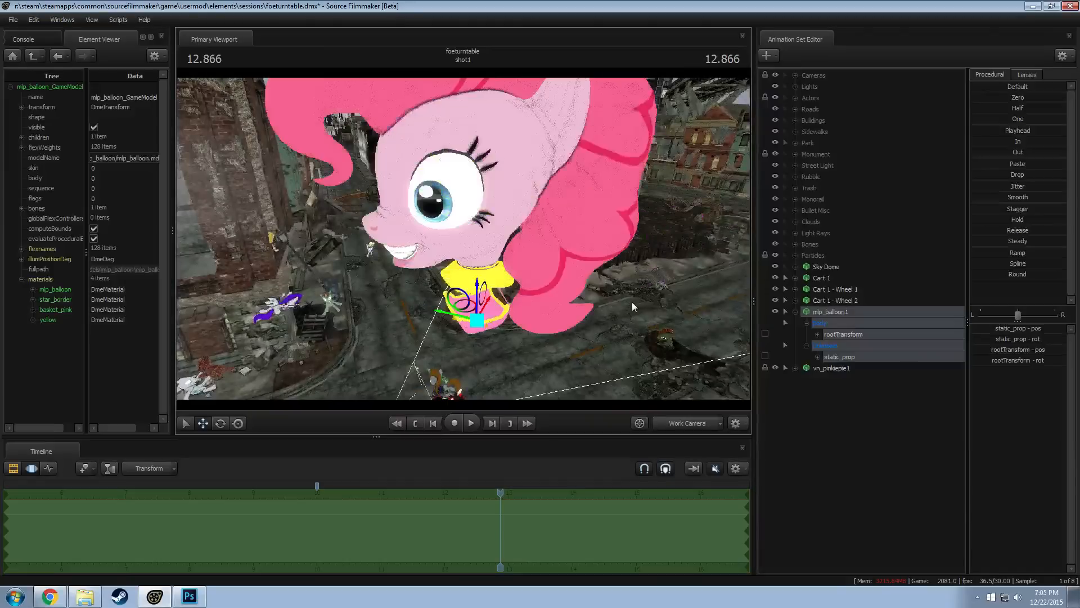
Lock the rootTransform of vn_pinkiepie1 to the static_prop bone of mlp_balloon1
left_click(795, 367)
left_click(807, 469)
scroll(842, 501, "down", 3)
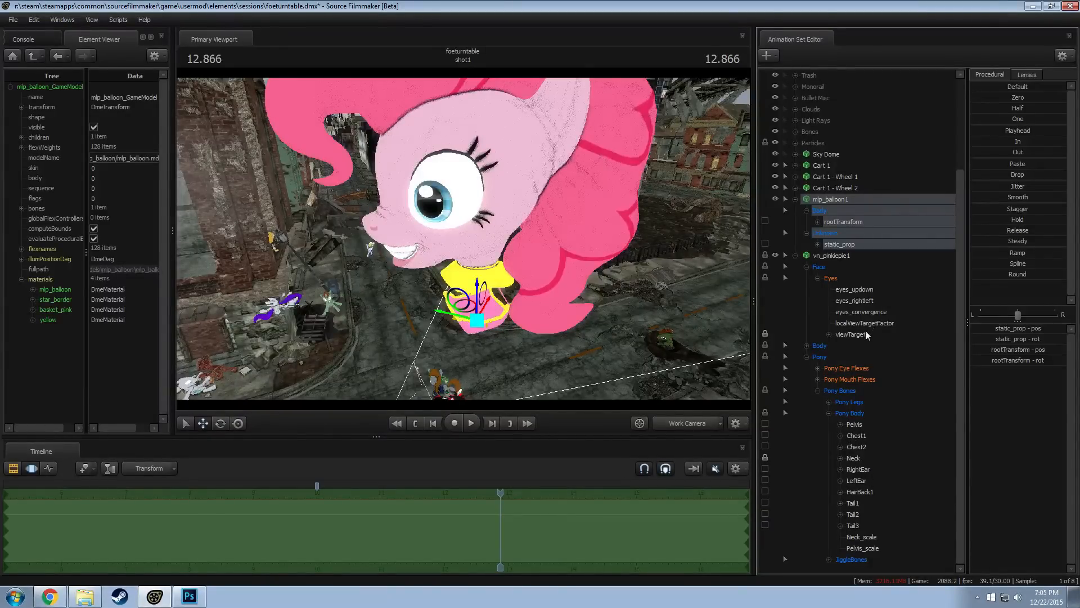
left_click(806, 267)
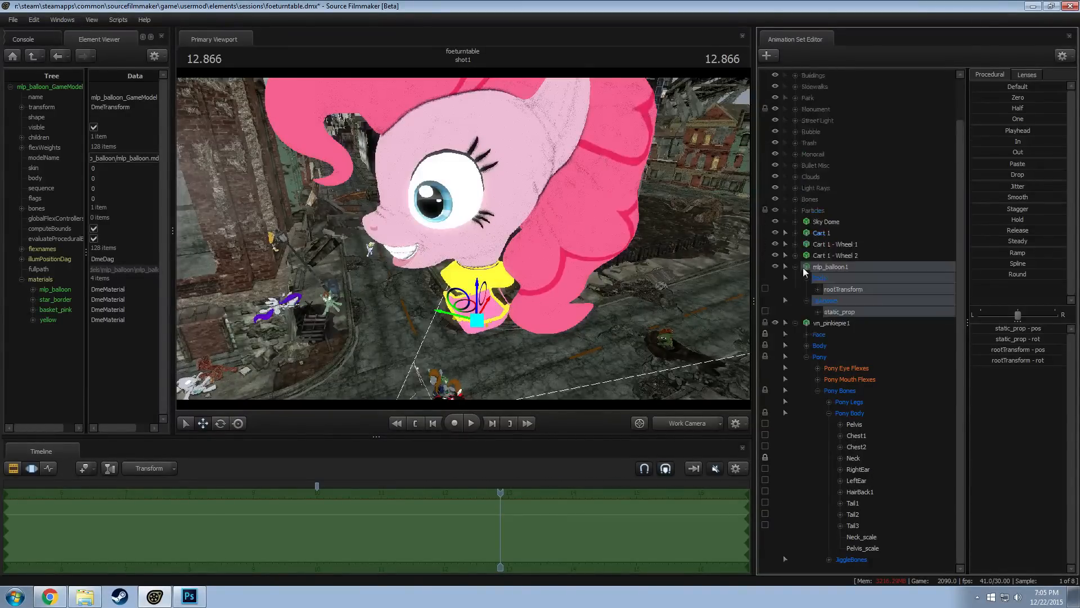
left_click(847, 322)
left_click(844, 312)
left_click(807, 346)
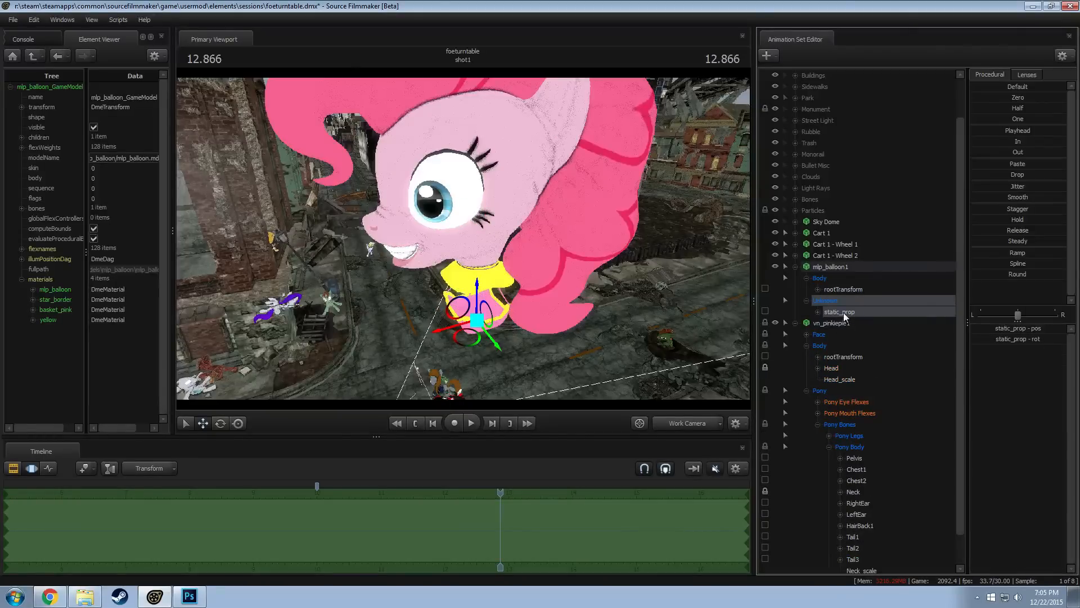
double_click(843, 357)
left_click_drag(843, 359, 843, 359)
left_click(795, 268)
left_click(795, 289)
Raise the whole mlp_balloon1 above the street and rotate it to face another direction
left_click_drag(597, 282, 589, 247)
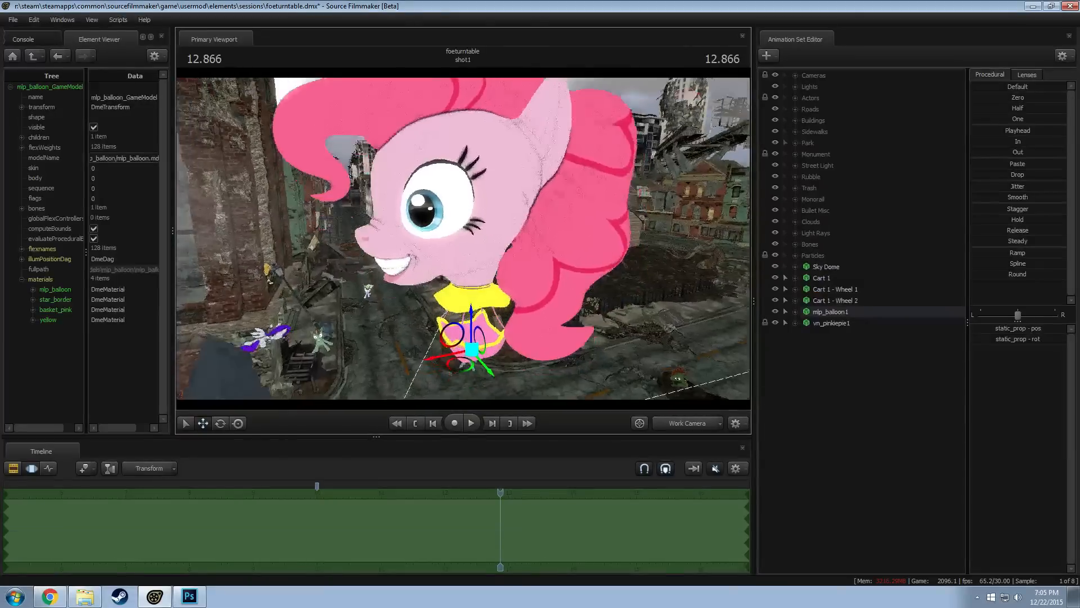
mouse_move(463, 248)
left_mouse_down()
mouse_move(463, 238)
mouse_move(468, 249)
left_mouse_up()
key("ctrl")
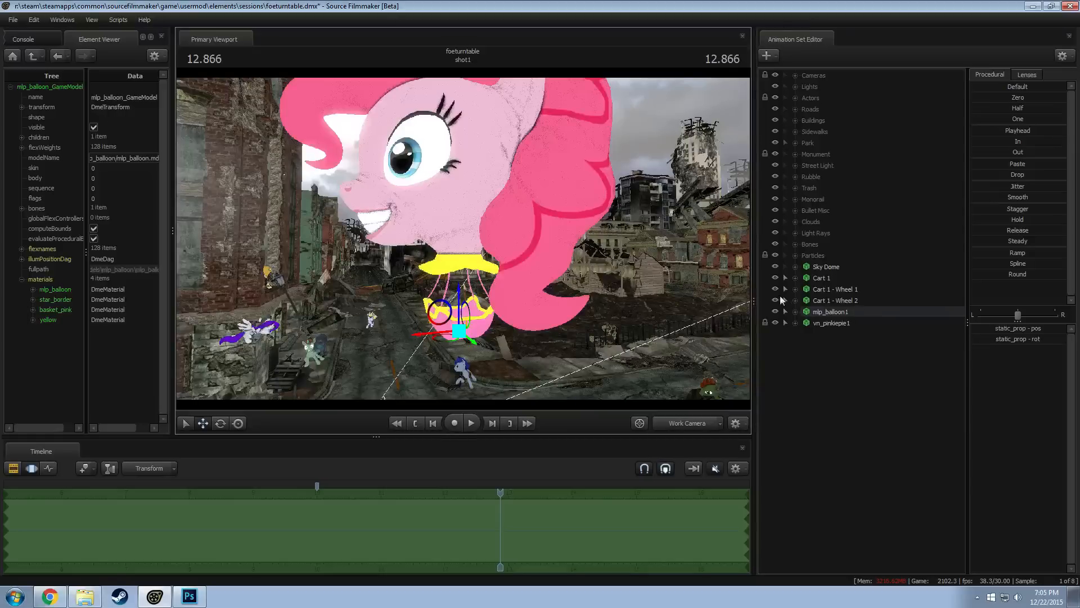
left_click(819, 302)
left_click(821, 309)
left_click_drag(451, 298, 472, 89)
left_click_drag(471, 89, 453, 107)
key("e")
left_click_drag(513, 345, 535, 363)
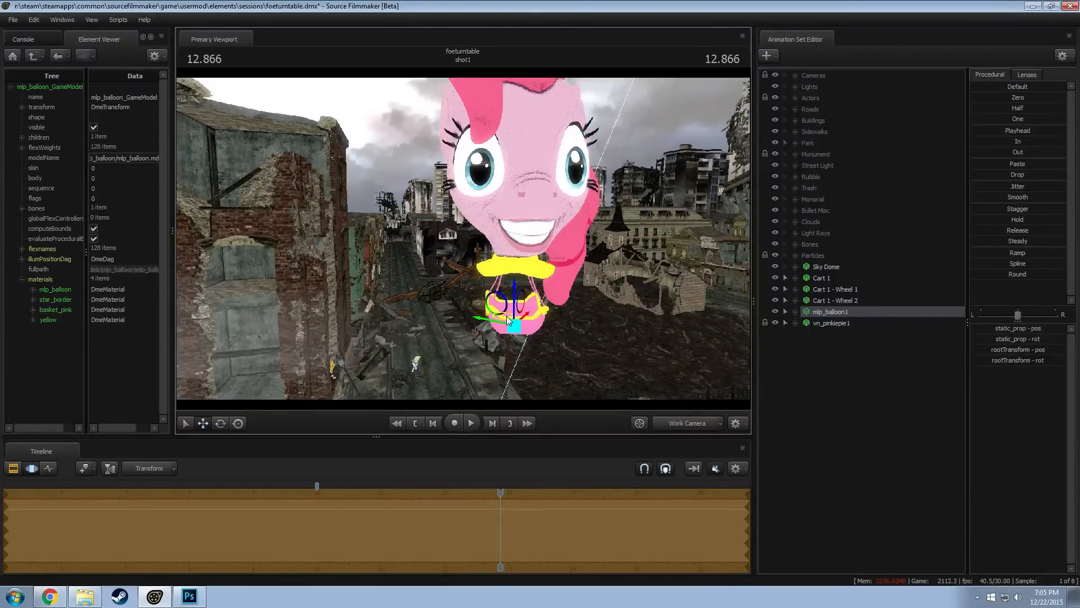
Move mlp_balloon1 far off into the sky above the buildings and adjust its rotation
left_click_drag(506, 316, 425, 127)
key("e")
left_click_drag(488, 211, 483, 219)
Switch the viewport to camera1 and move the playhead to 11.400, where the balloon is in frame
key("F2")
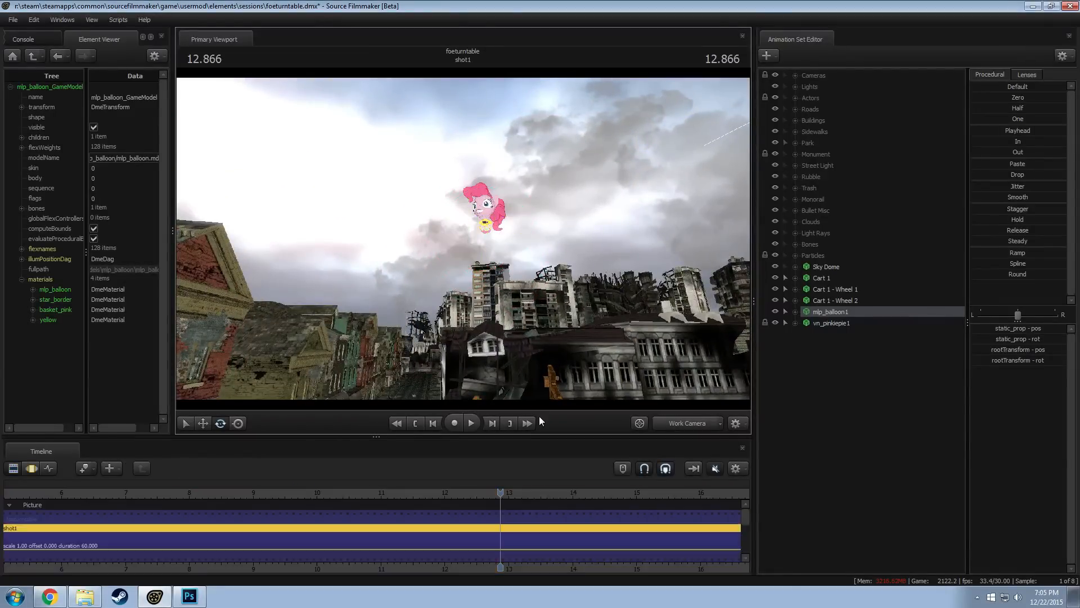
left_click(691, 424)
key("F3")
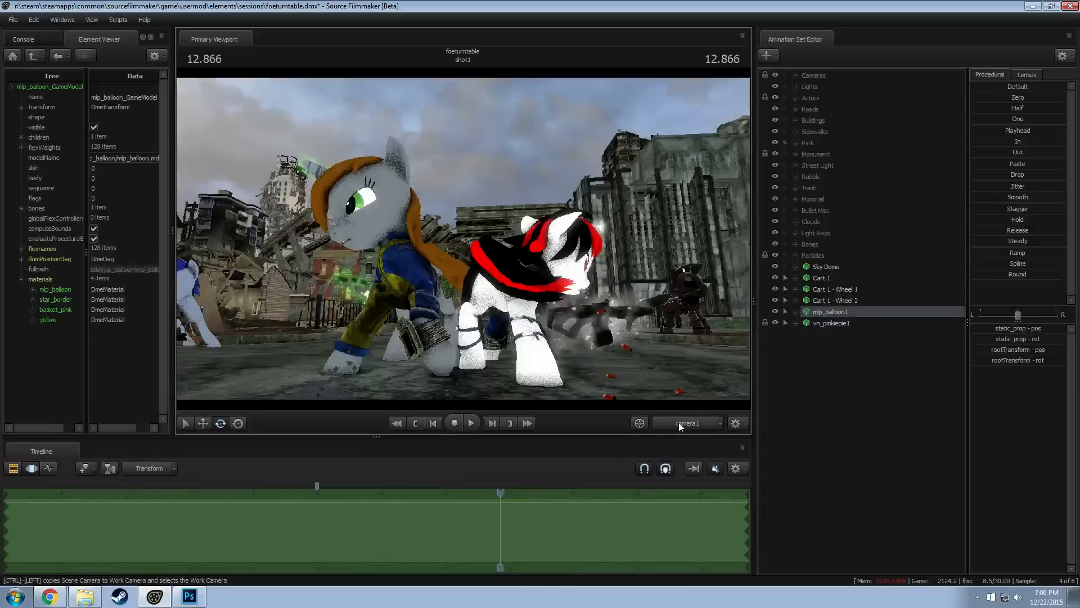
left_click_drag(487, 490, 407, 493)
key("F2")
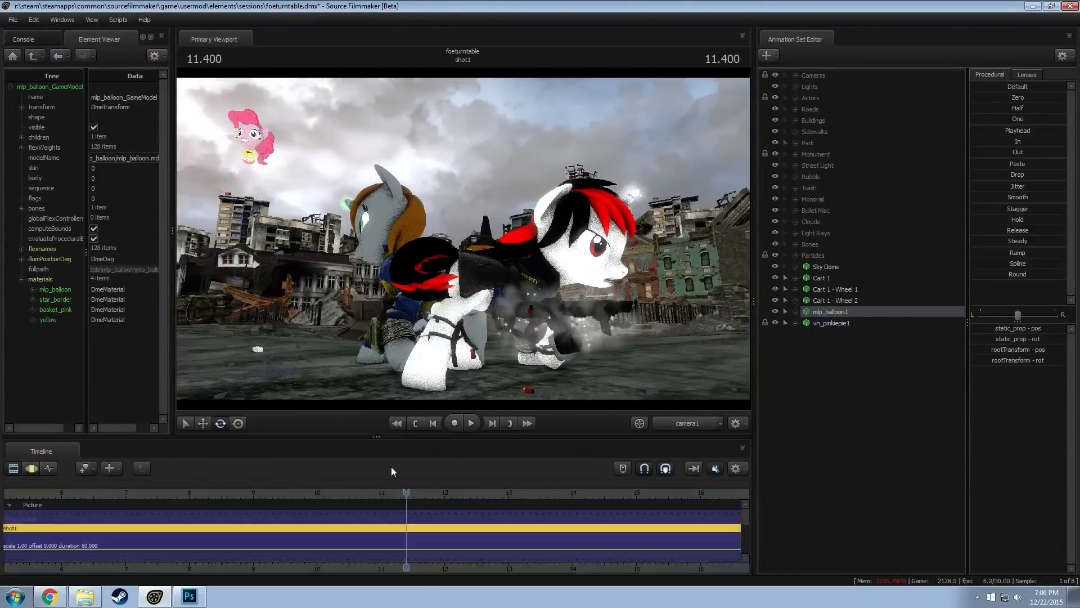
Enable lighting in the viewport to preview the balloon in the lit shot
left_click(246, 141)
right_click(288, 238)
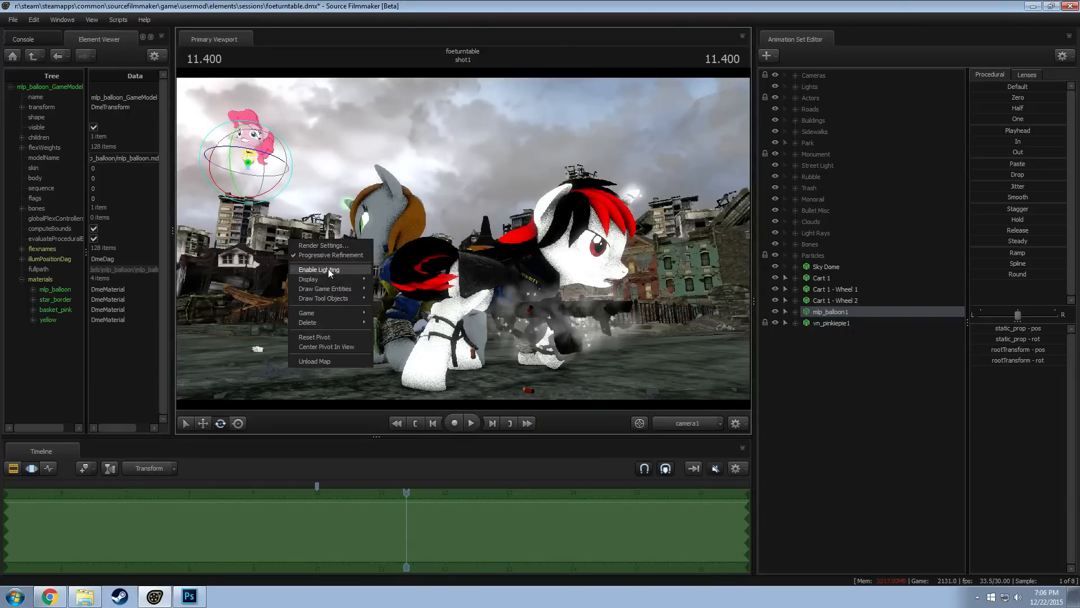
left_click(328, 268)
key("F2")
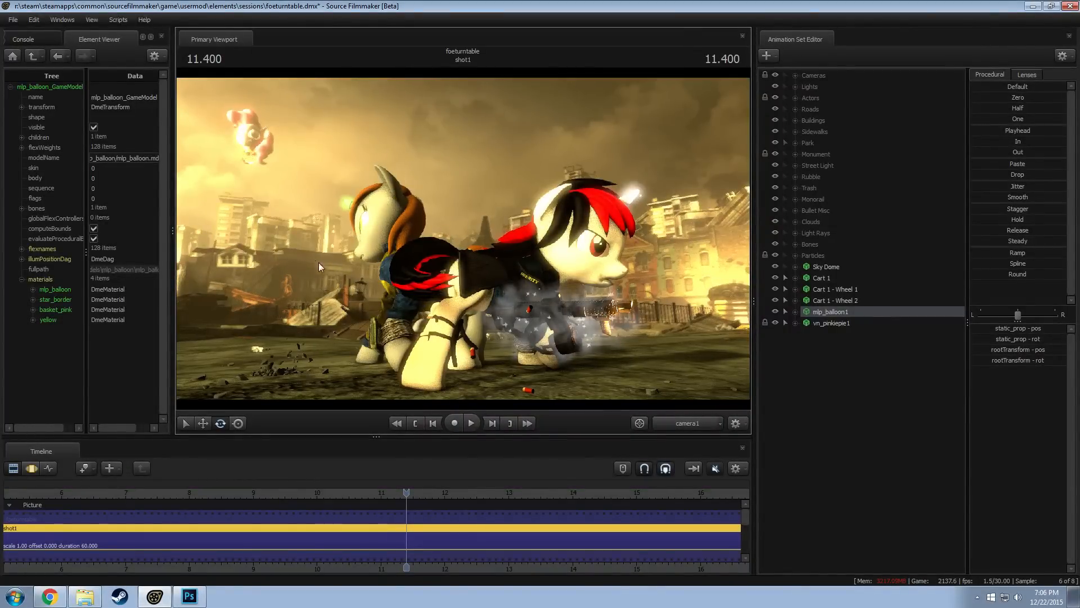
key("F3")
Lower mlp_balloon1 slightly in the sky within the camera1 shot
key("w")
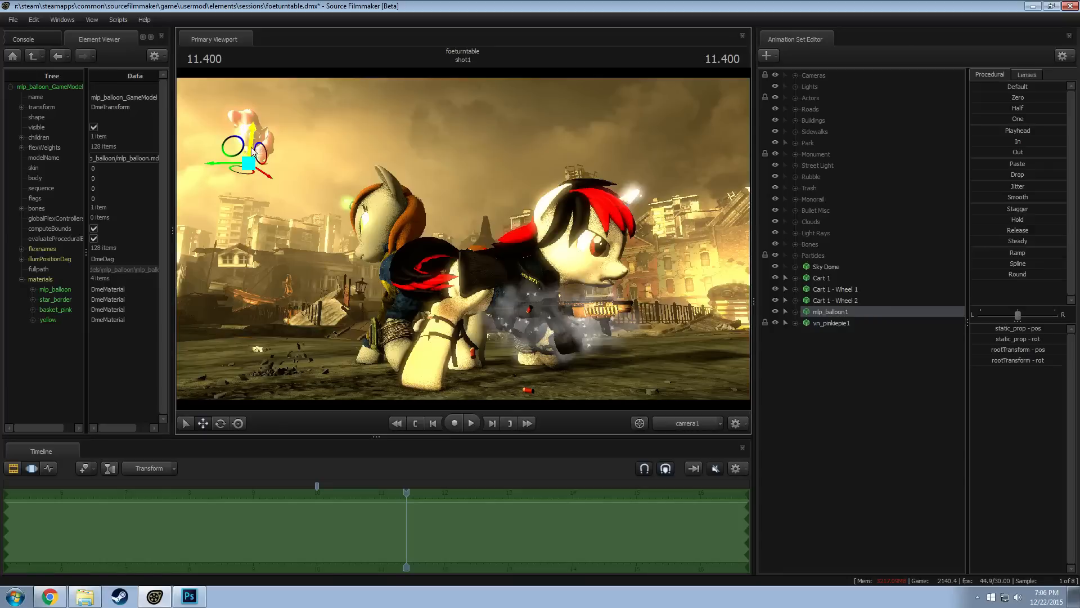
left_click_drag(251, 148, 253, 176)
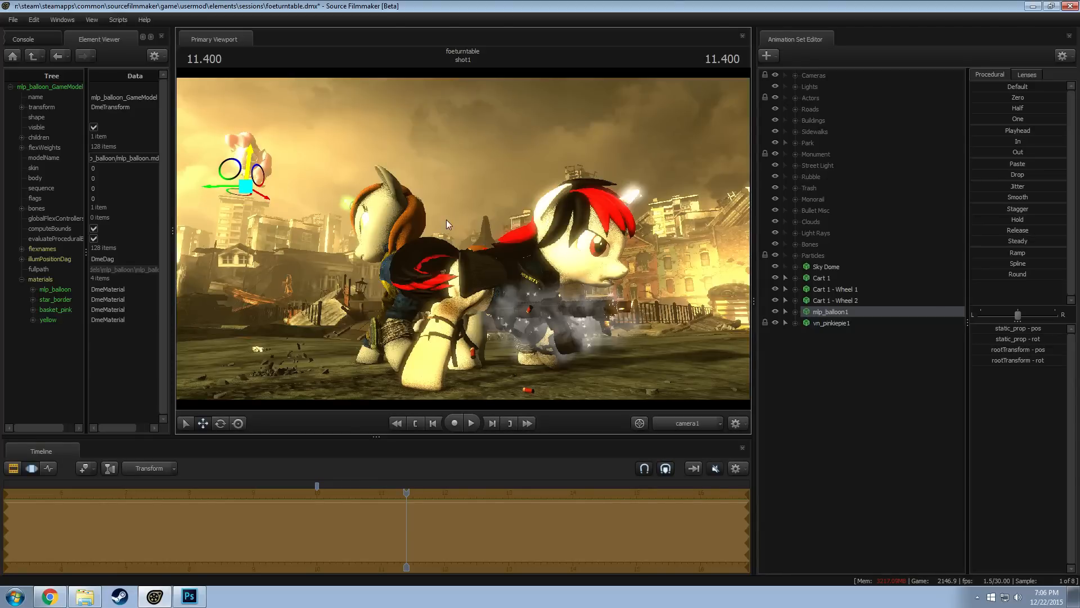
key("F2")
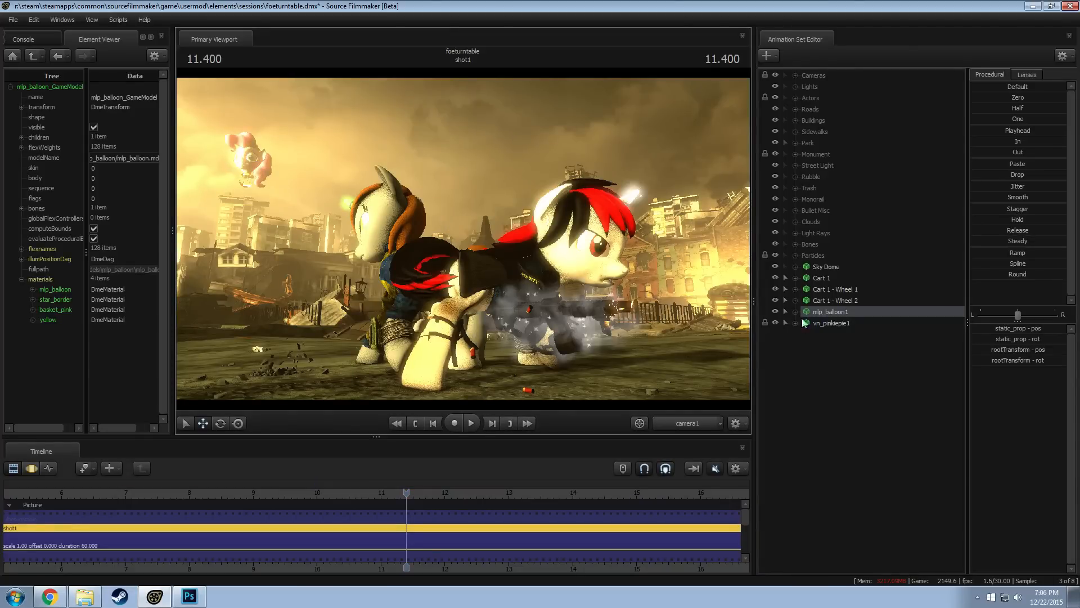
left_click(795, 86)
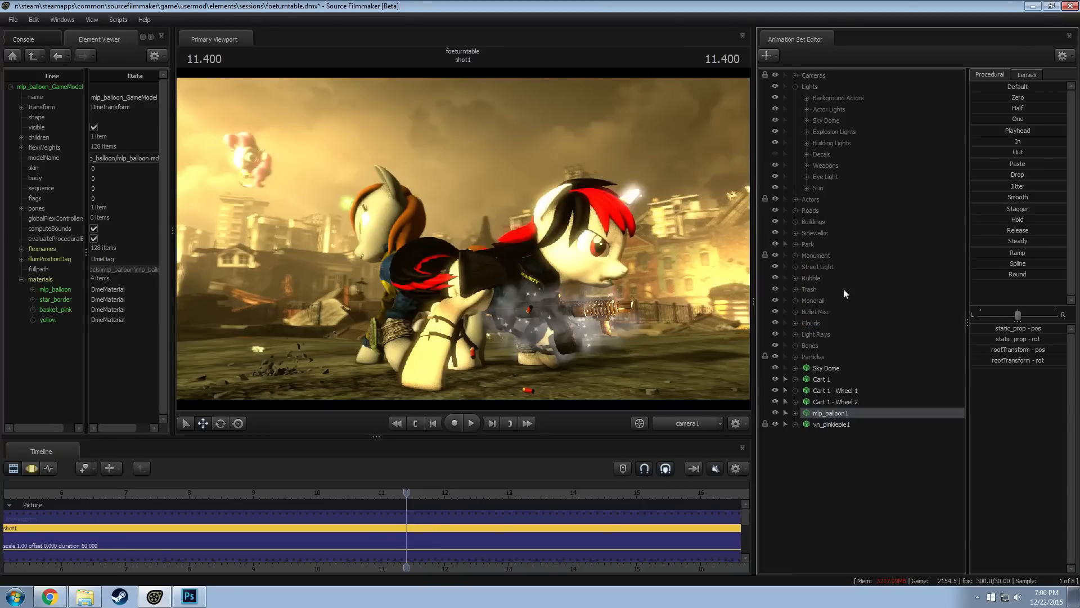
left_click(795, 87)
key("ctrl+2")
key("ctrl+1")
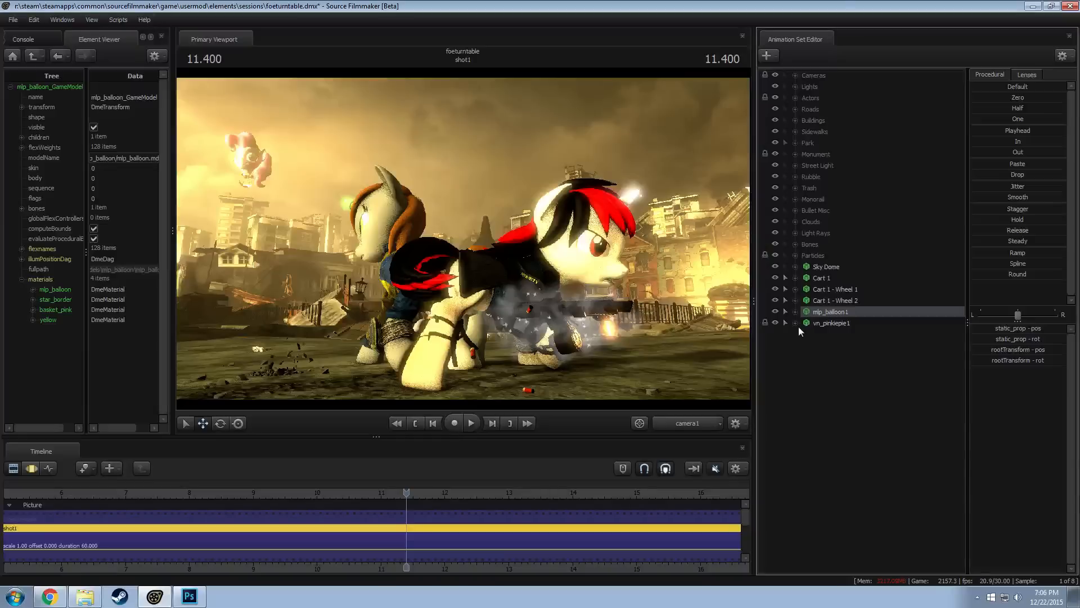
Save the session and add the dasmatze\greenscreenpanels\1024.mdl model as a new animation set, filtering the models by 1024
right_click(836, 377)
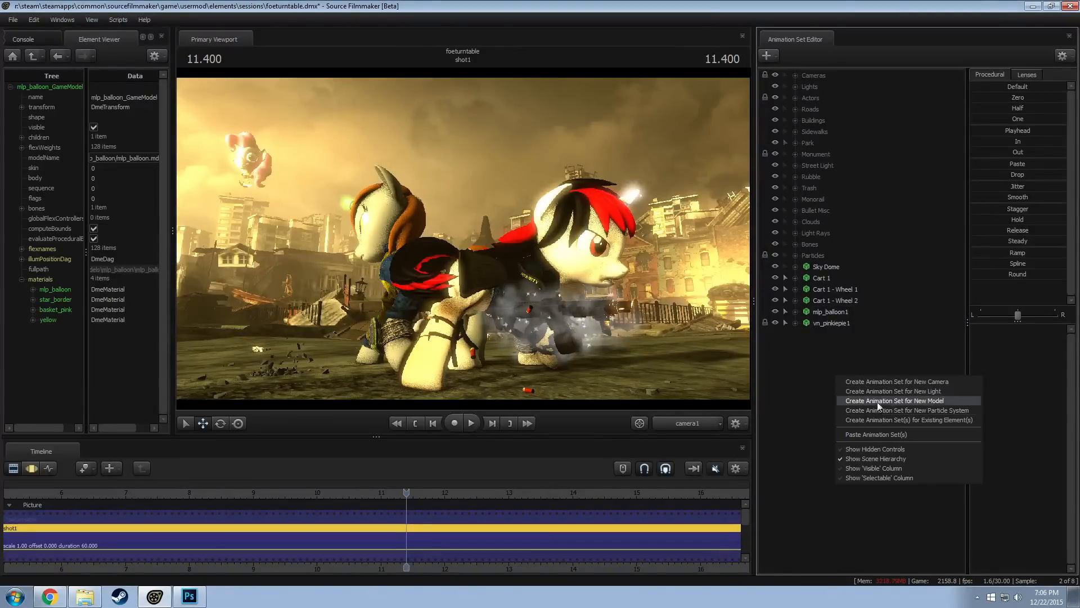
left_click(803, 363)
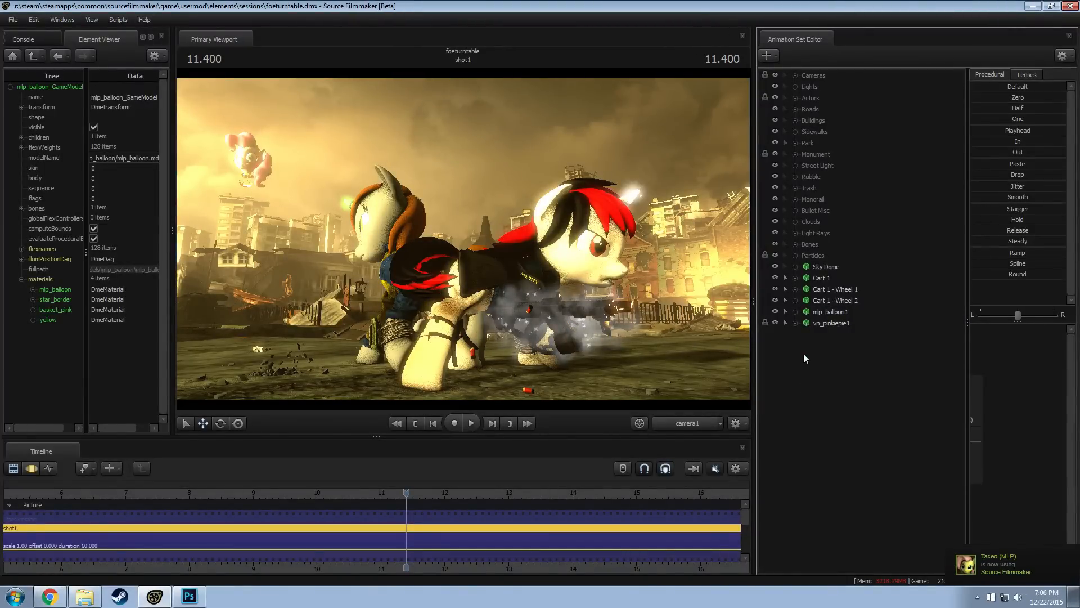
right_click(804, 353)
left_click(878, 379)
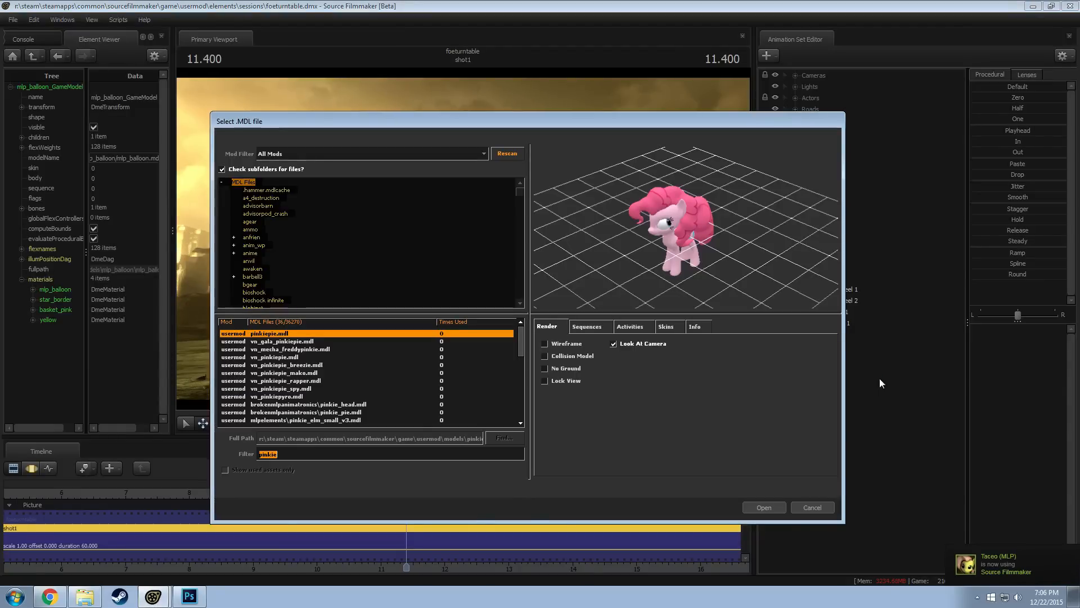
type("10")
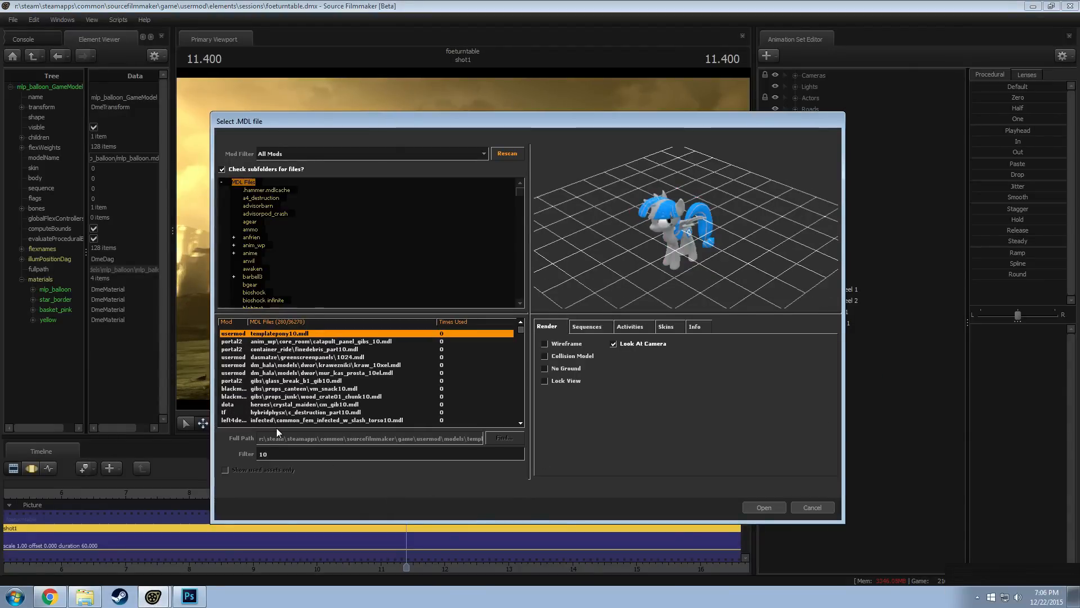
type("28")
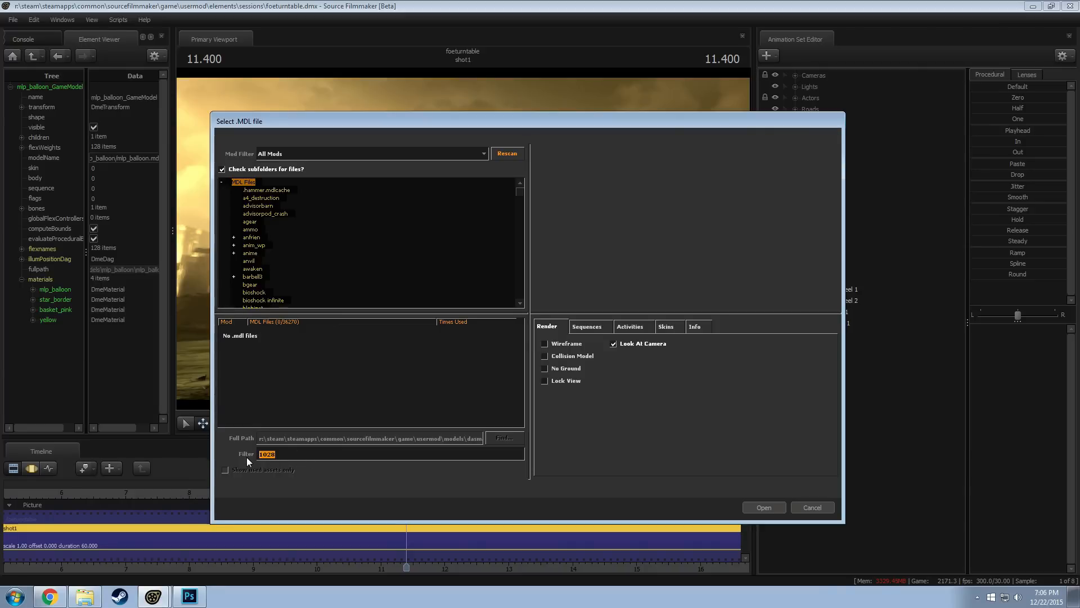
type("1024")
left_click(338, 342)
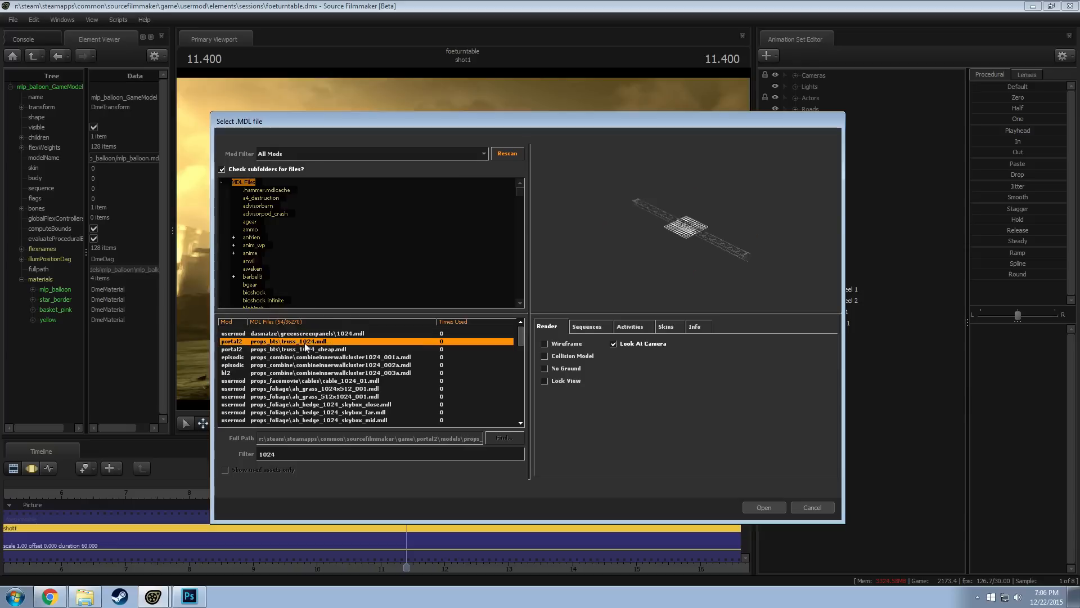
left_click(330, 333)
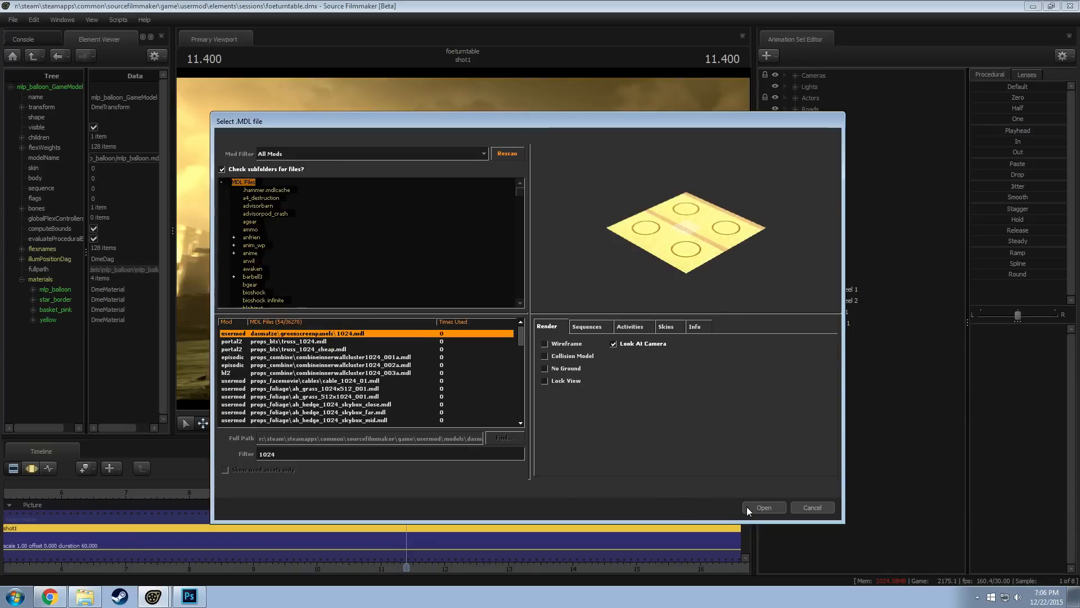
key("Return")
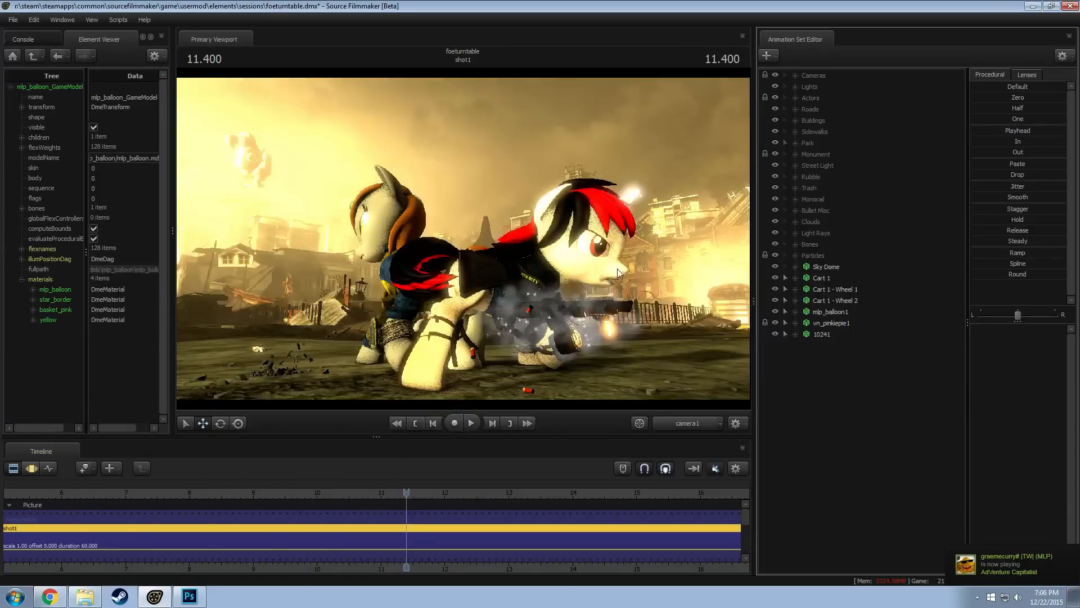
Disable viewport lighting and add a scale control to the static_prop bone of the 10241 panel
right_click(619, 271)
left_click(783, 332)
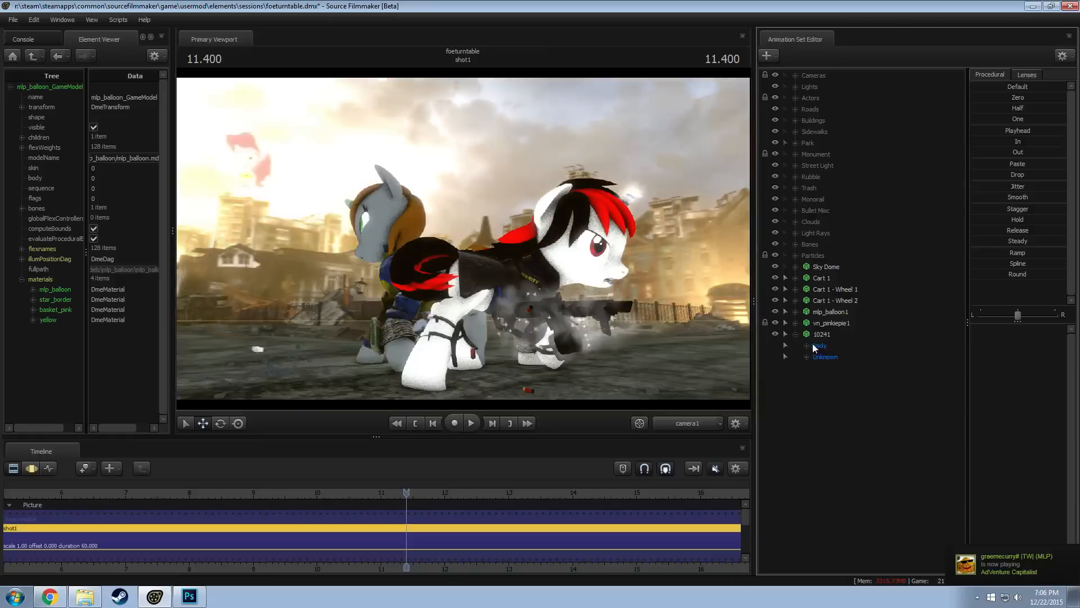
left_click(822, 335)
right_click(821, 334)
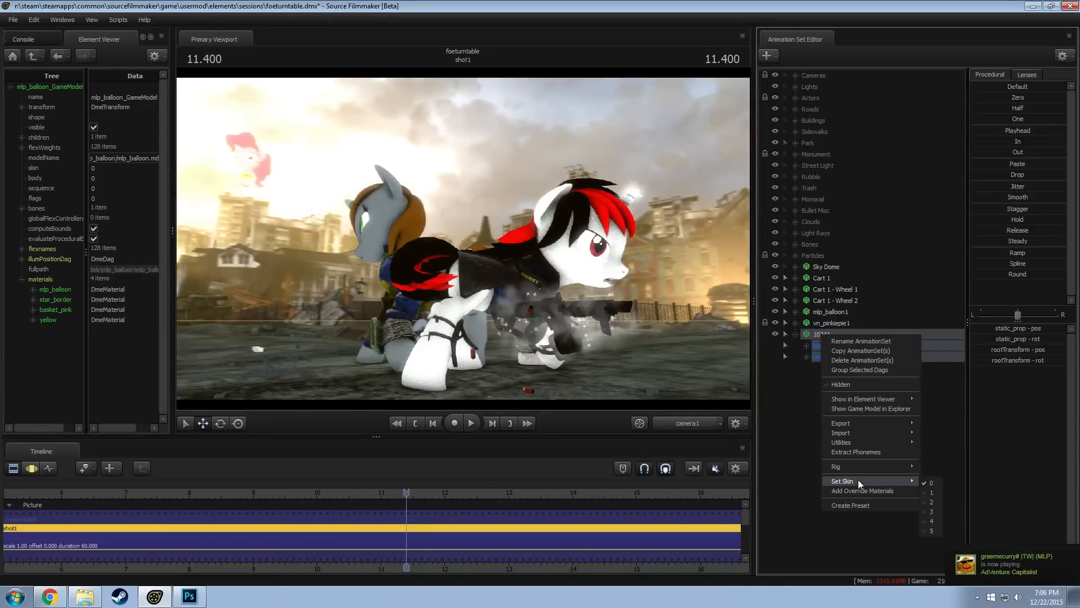
left_click(806, 357)
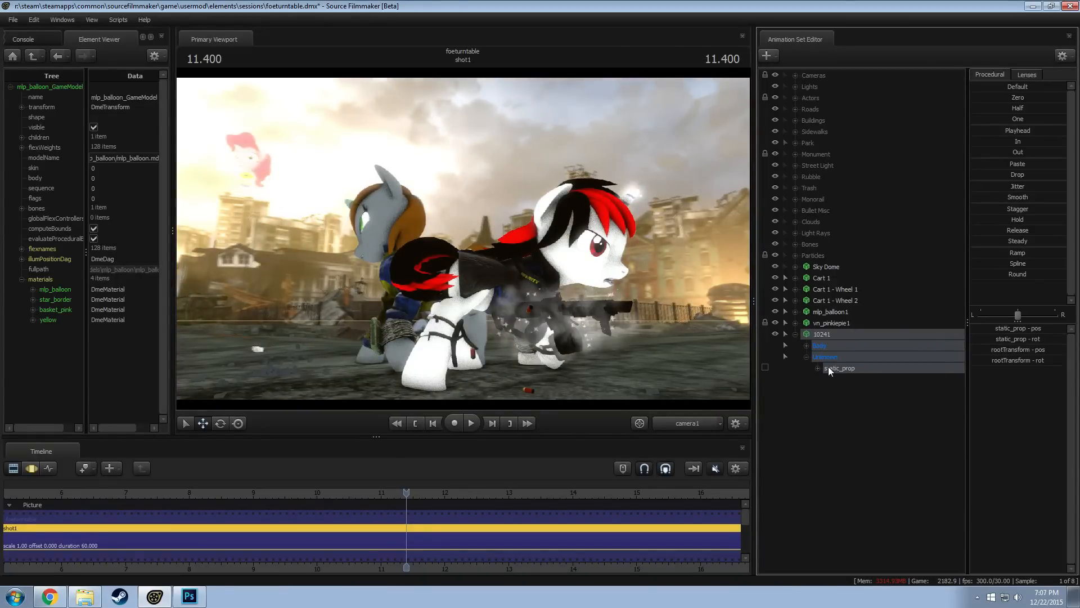
left_click(828, 366)
right_click(831, 366)
left_click(866, 389)
left_click(840, 379)
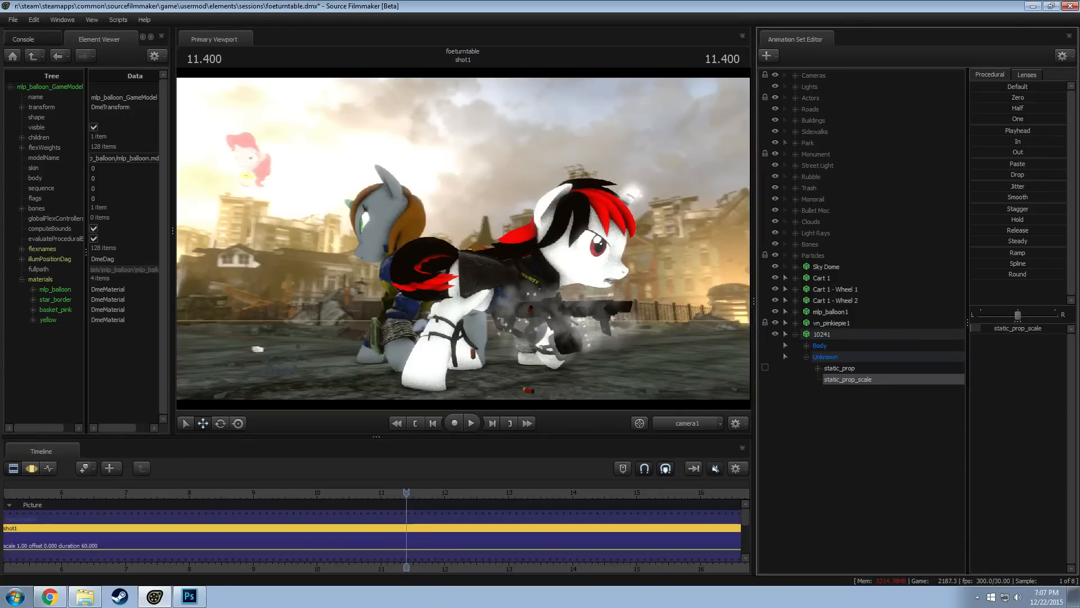
Enlarge the 10241 panel with static_prop_scale in the Motion Editor and move it over the rooftops using the work camera
key("F3")
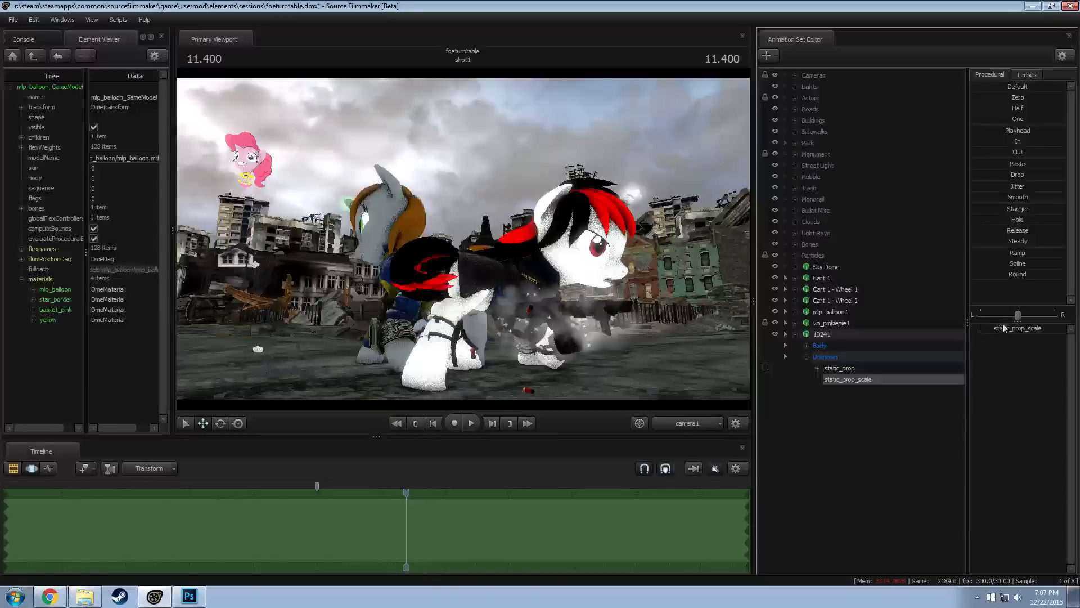
left_click_drag(1001, 326, 1050, 328)
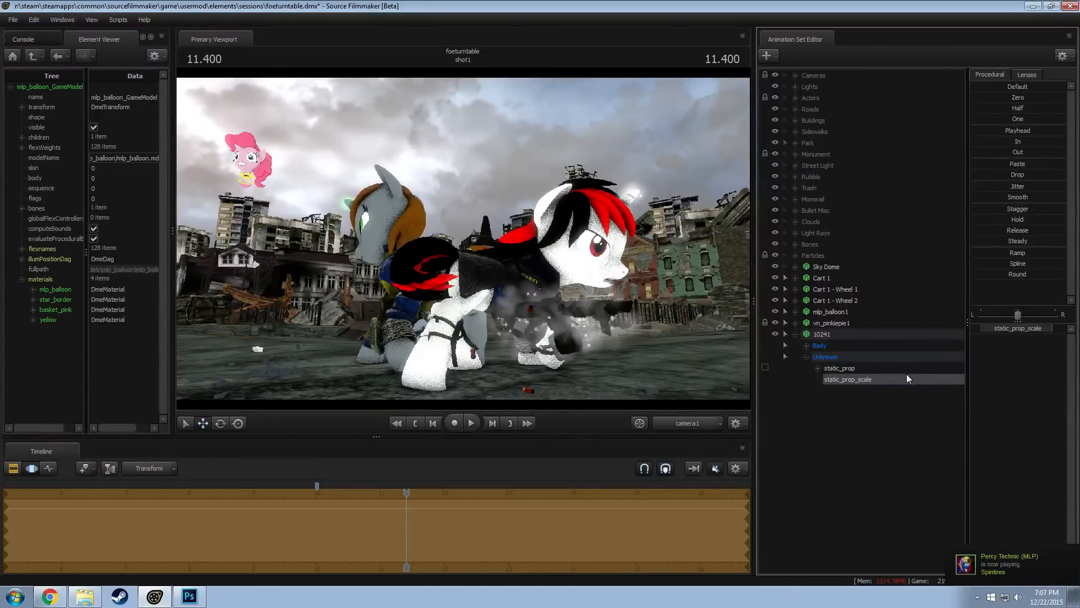
left_click(824, 332)
left_click(668, 426)
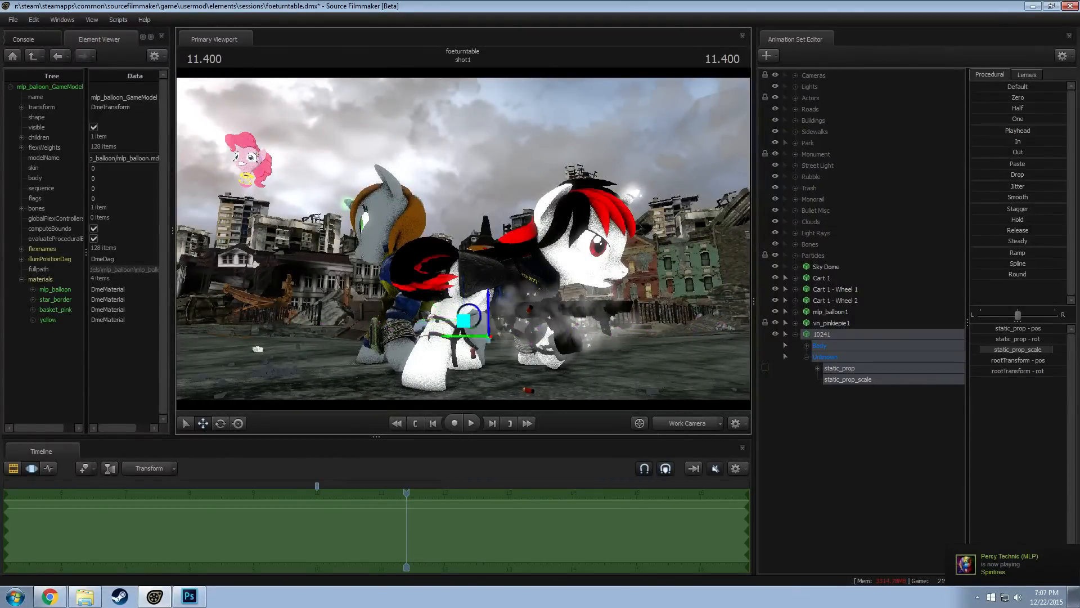
key("w")
left_click_drag(586, 315, 543, 338)
key("s")
key("e")
key("w")
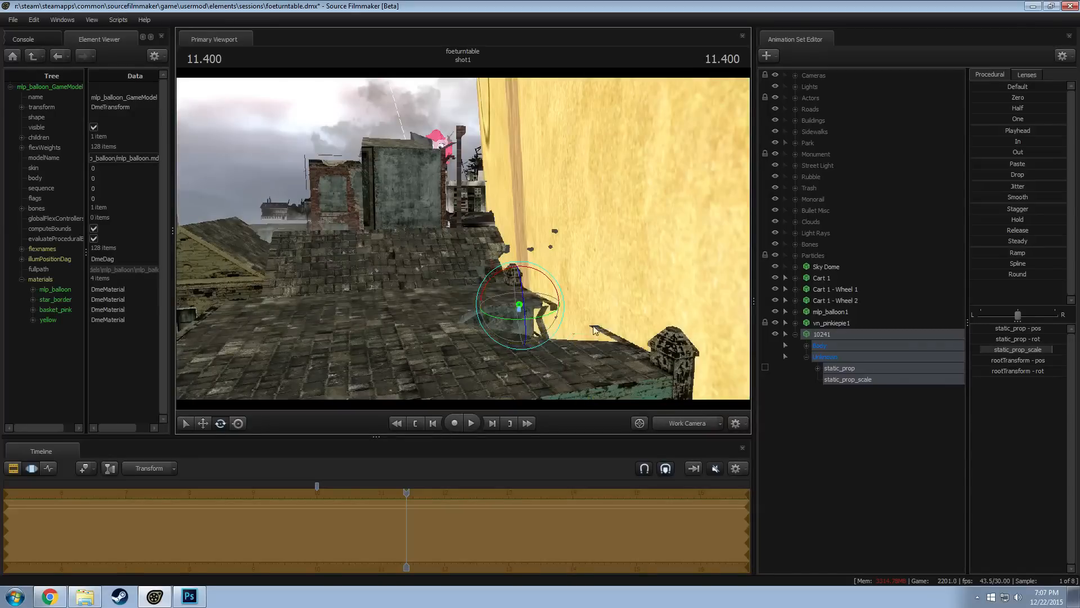
Reduce the 10241 panel's static_prop_scale, then move it far behind the rooftops and raise it into the sky
left_click_drag(1022, 355, 992, 353)
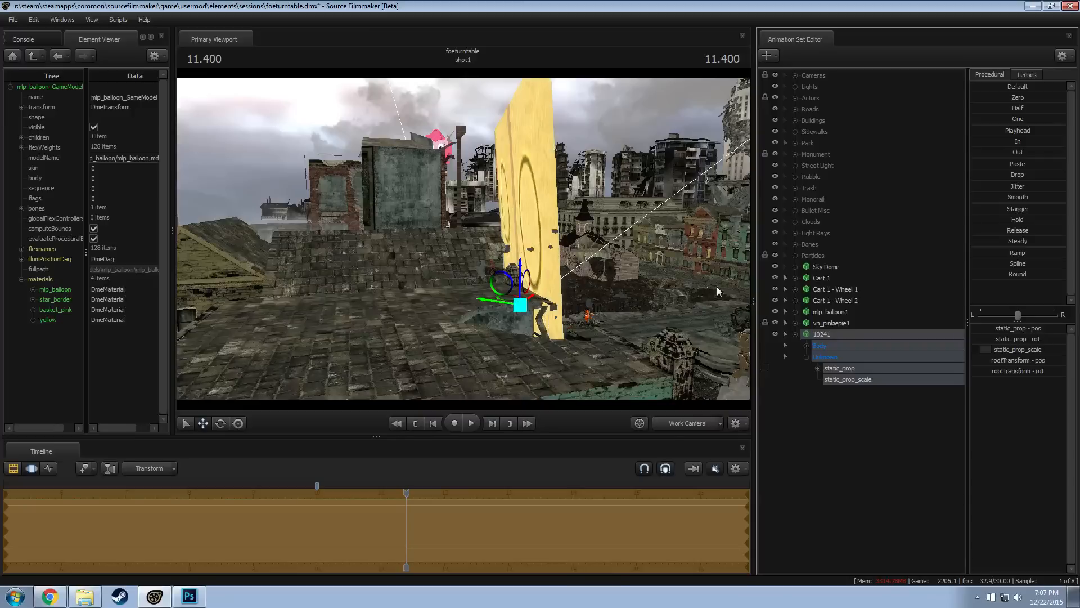
left_click_drag(514, 298, 265, 214)
key("e")
key("w")
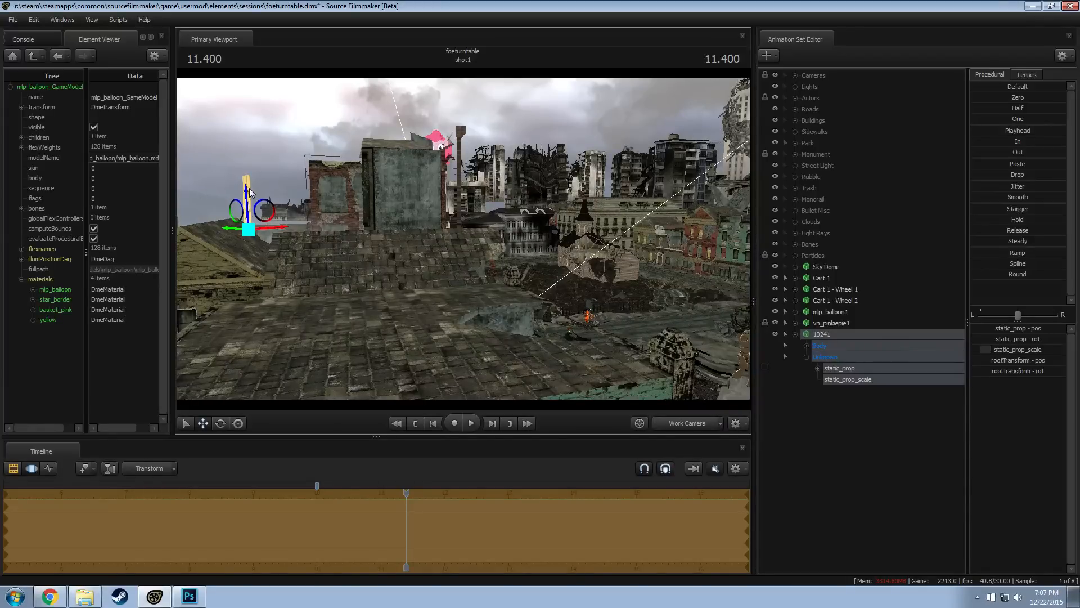
left_click_drag(248, 193, 246, 129)
Look through the Main Sun [S][V], [S][V]2 and [S][V]3 lights to compare their views of the balloon and panel
left_click(795, 86)
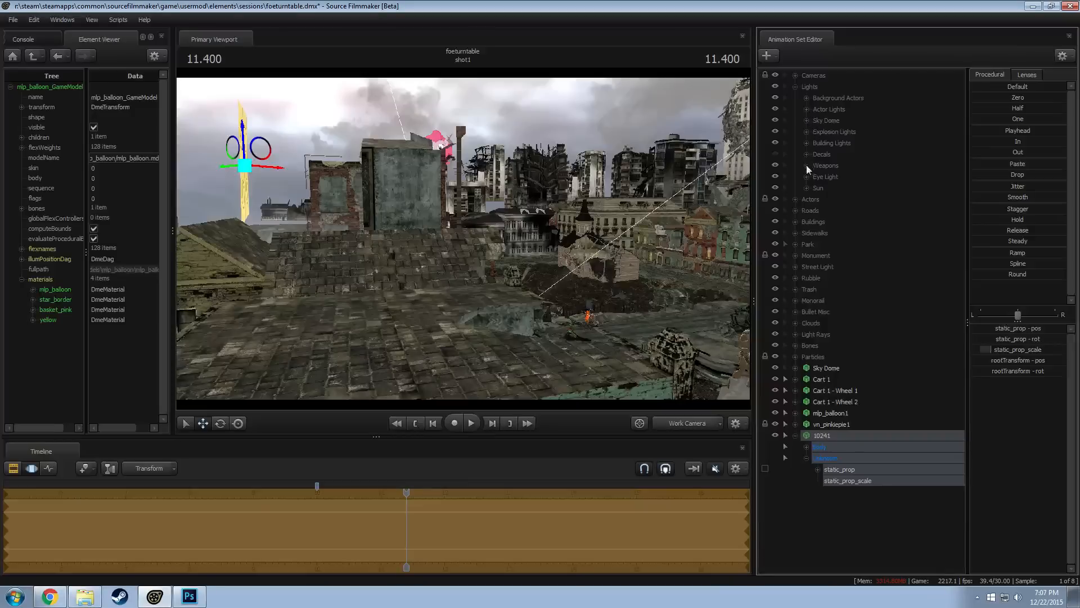
left_click(806, 188)
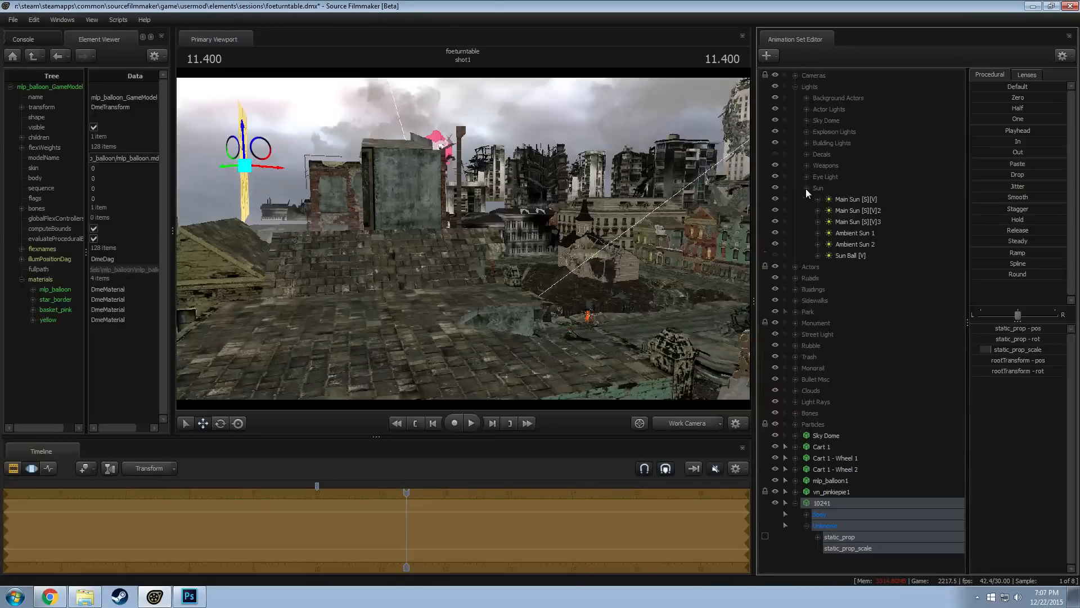
left_click(853, 210)
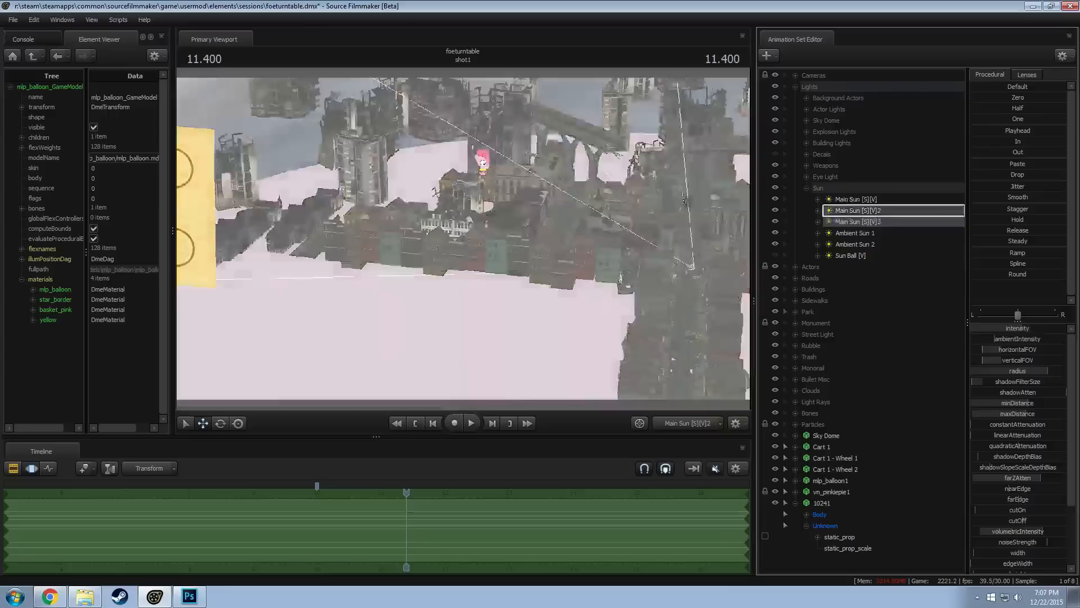
left_click(841, 225)
left_click(869, 201)
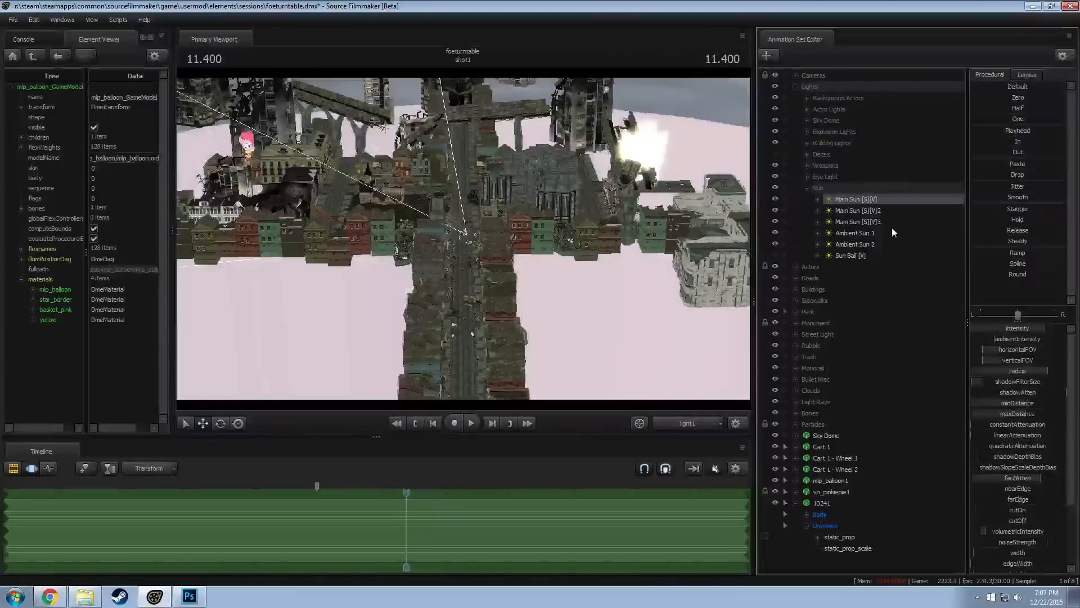
left_click(880, 220)
left_click(861, 210)
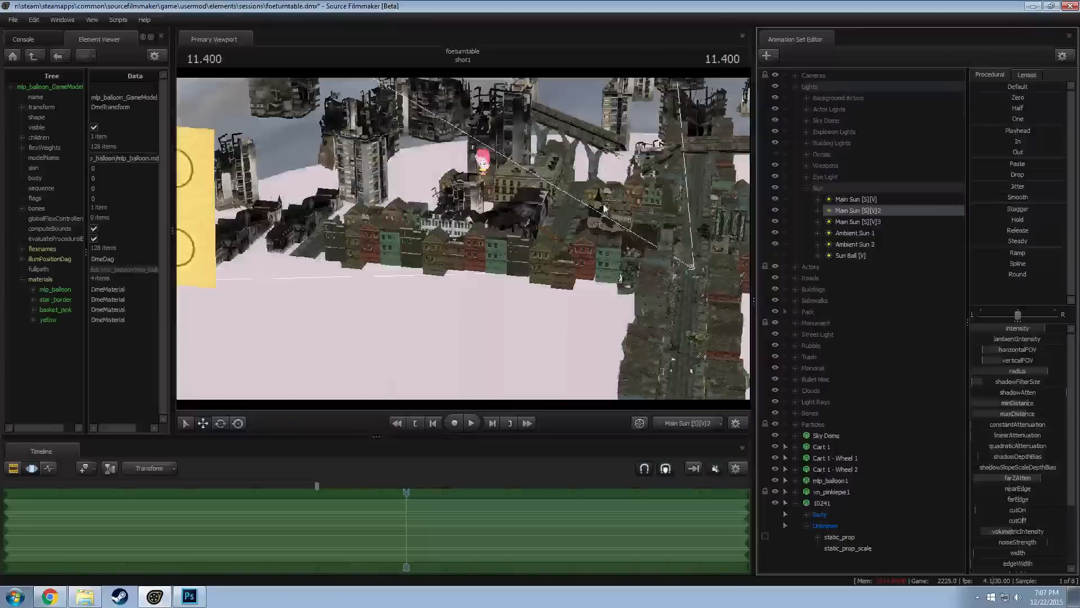
Move the 10241 panel in the work camera so it sits farther into the sun's view of the city
left_click(862, 544)
left_click(845, 536)
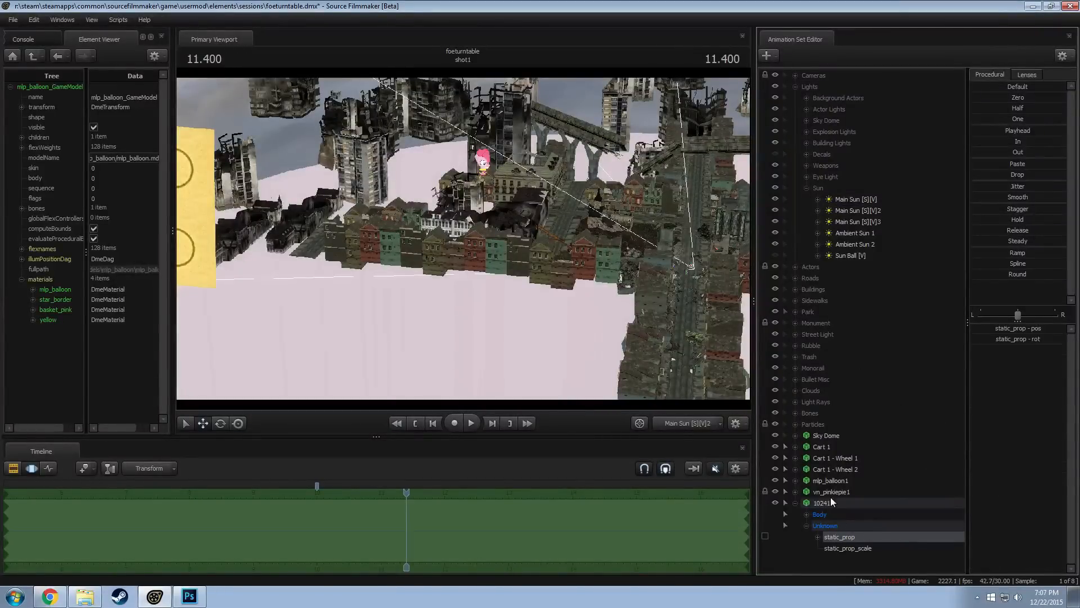
left_click(830, 500)
left_click(687, 421)
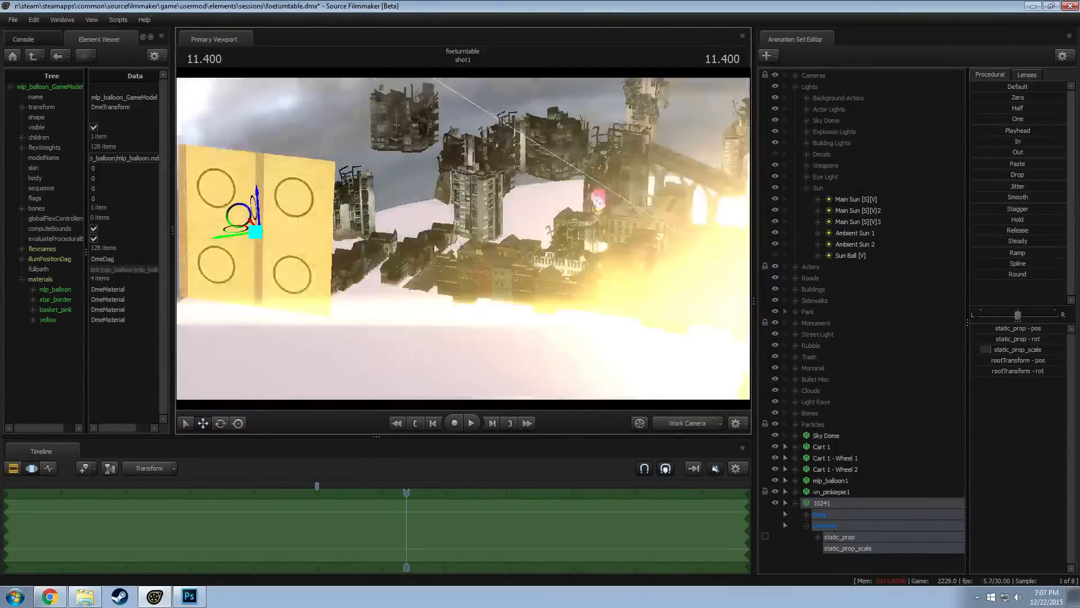
left_click_drag(459, 286, 539, 271)
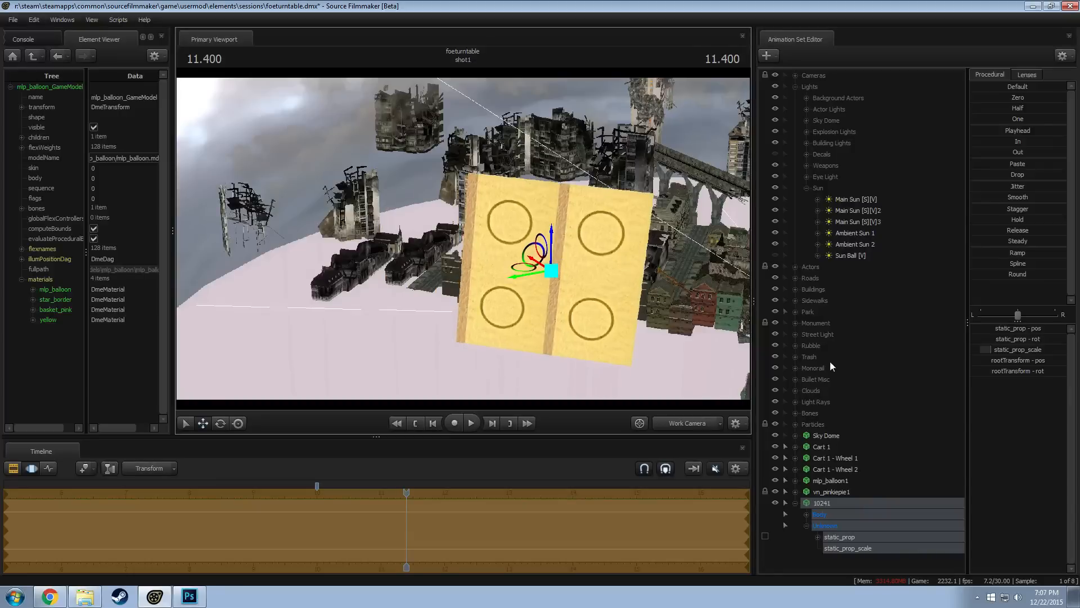
Shrink the 10241 panel with static_prop_scale and place it directly over the balloon as seen from Main Sun [S][V]2
left_click(869, 211)
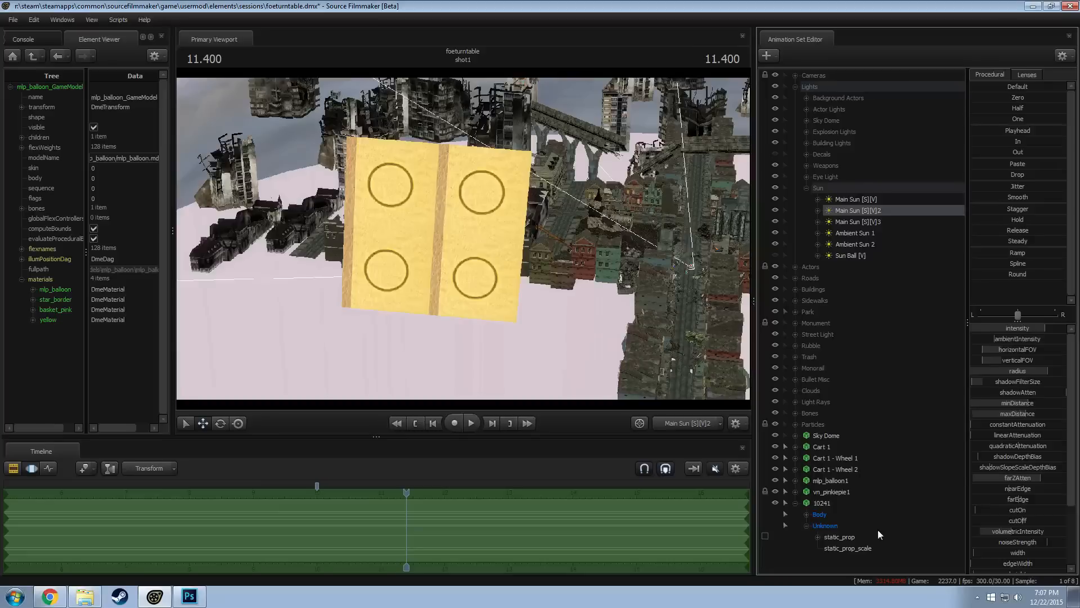
left_click(856, 535)
left_click(839, 503)
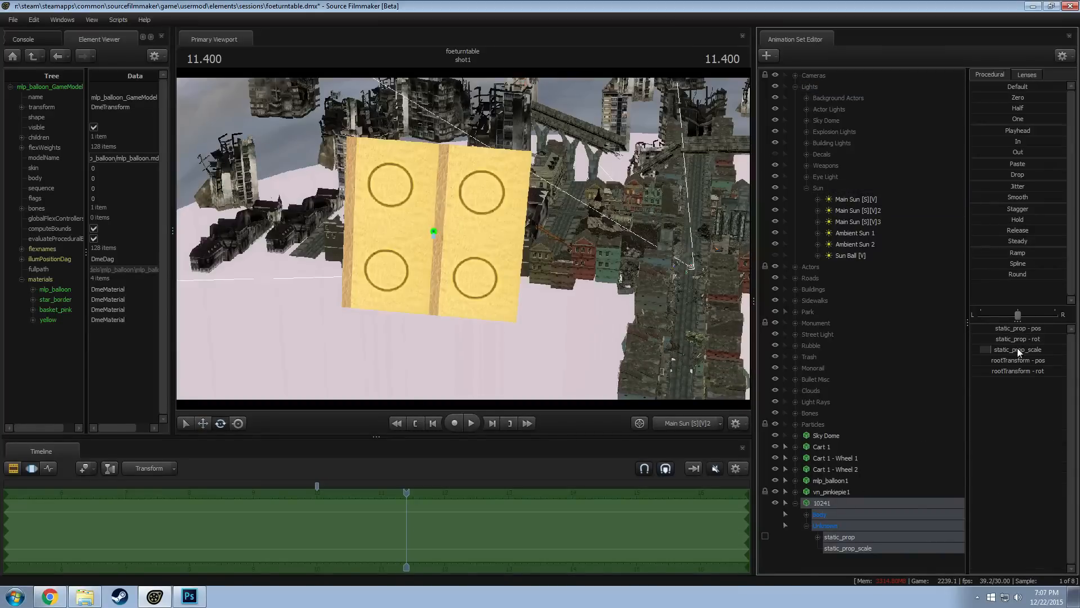
left_click_drag(1017, 350, 999, 351)
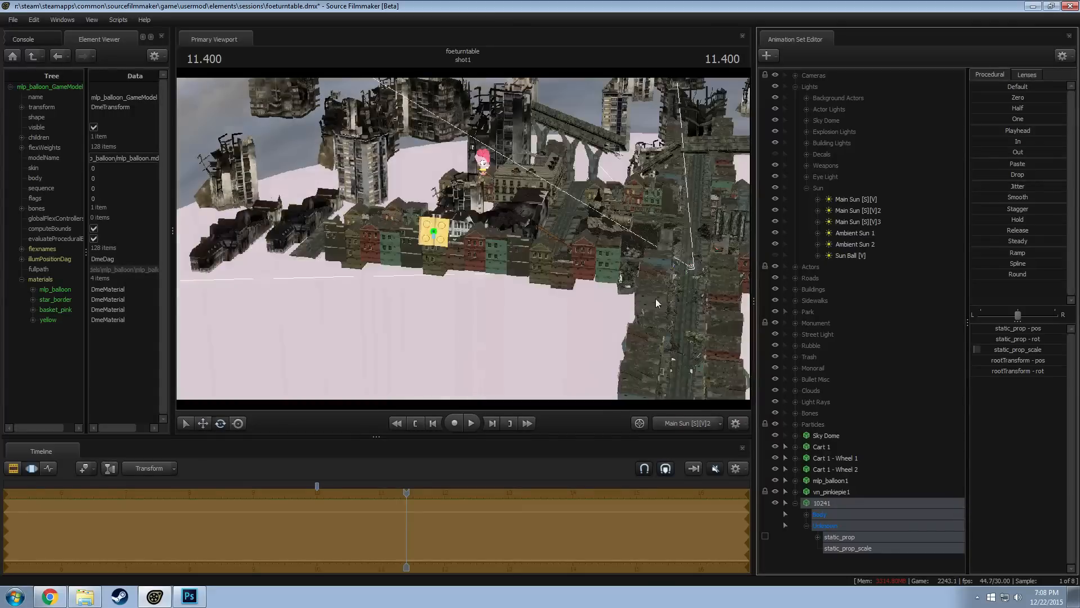
key("w")
left_click_drag(435, 231, 484, 161)
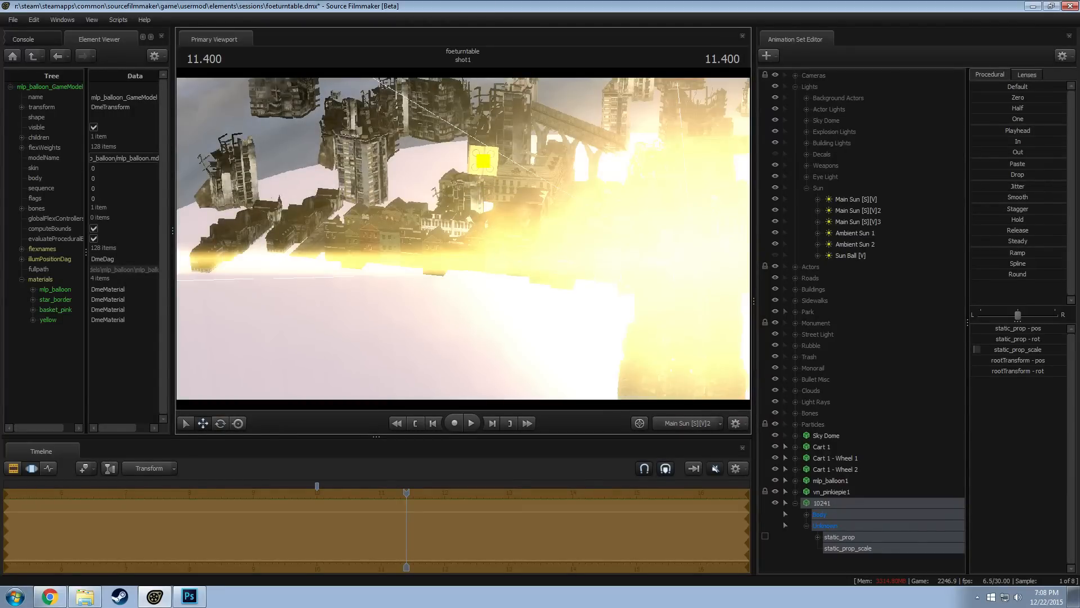
Return to the camera1 view and enable viewport lighting to preview the panel's effect on the balloon
left_click(681, 424)
left_click(680, 423)
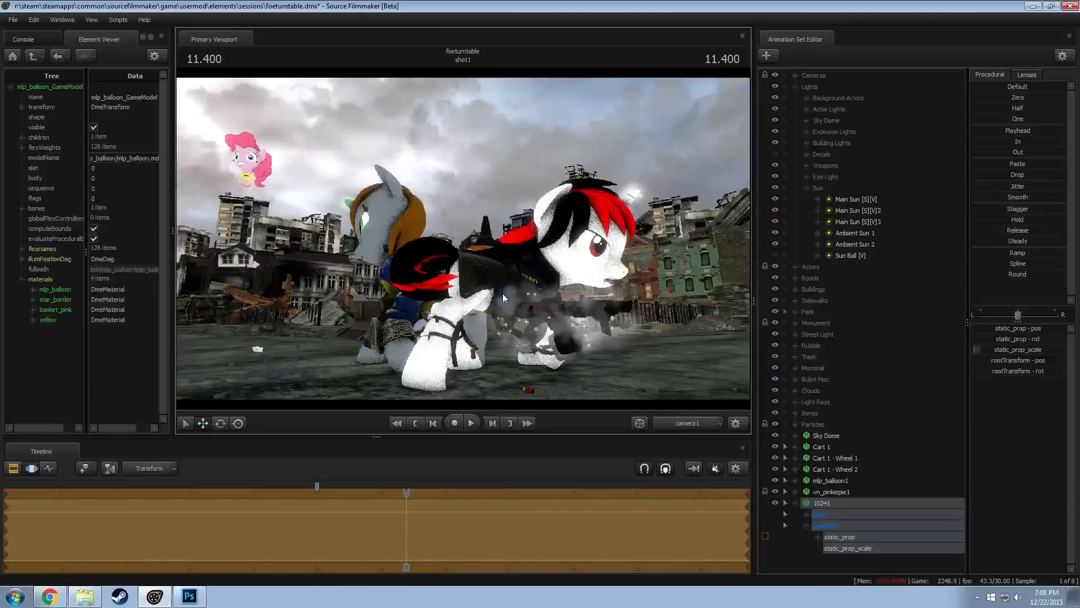
right_click(503, 293)
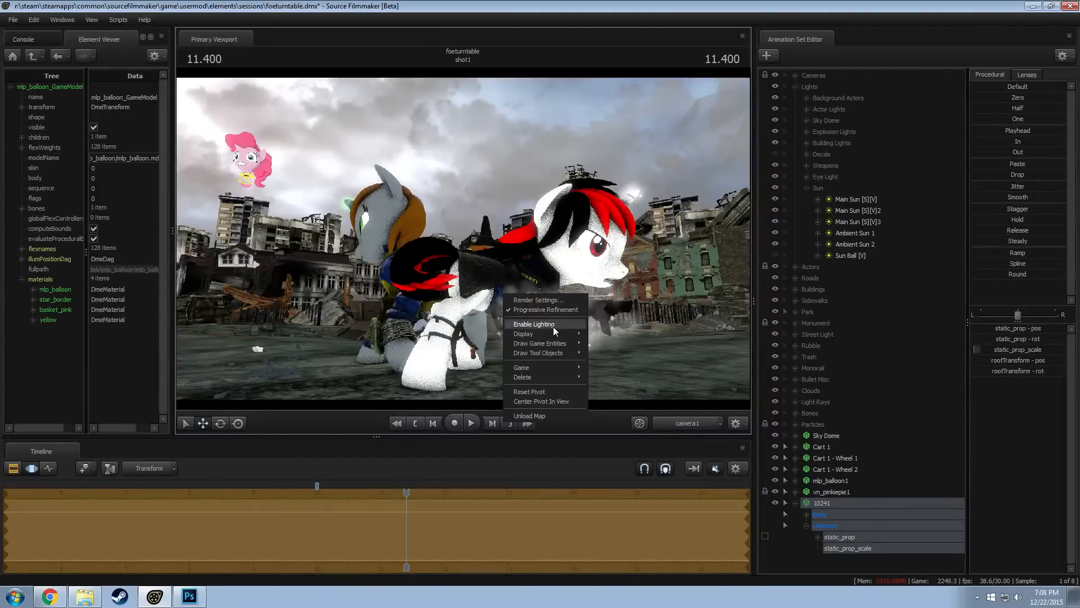
left_click(553, 326)
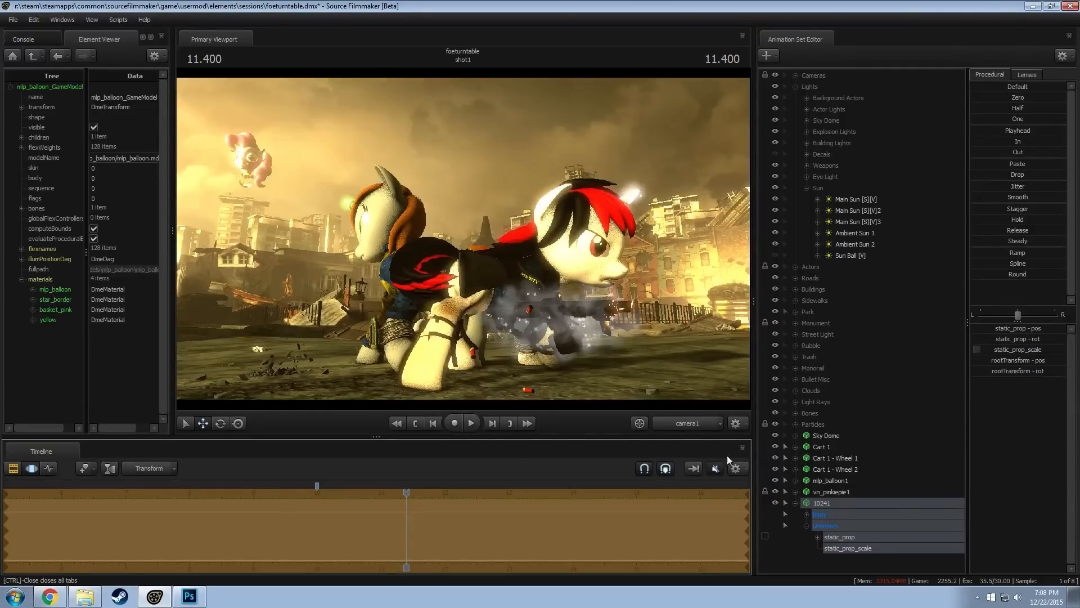
left_click(690, 424)
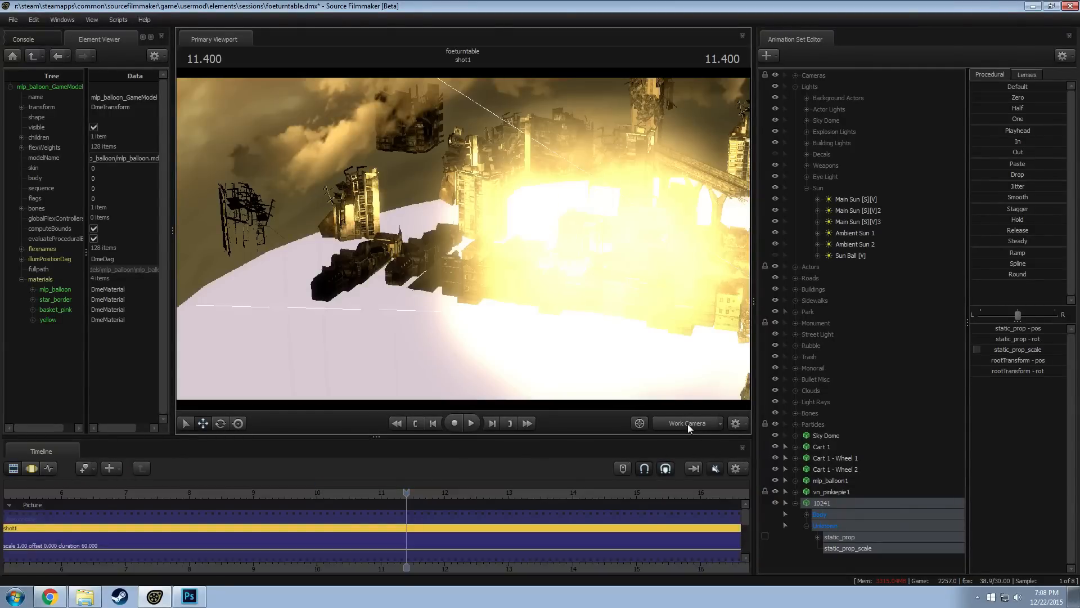
left_click(688, 424)
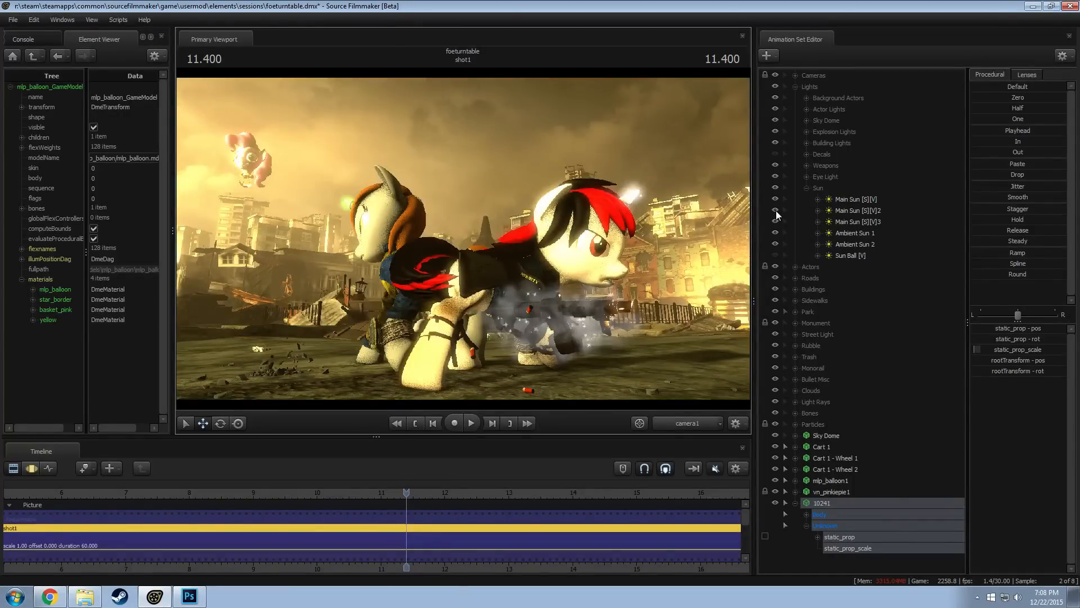
Hide the Main Sun and Ambient Sun lights one after another to test which ones light the balloon
left_click(775, 210)
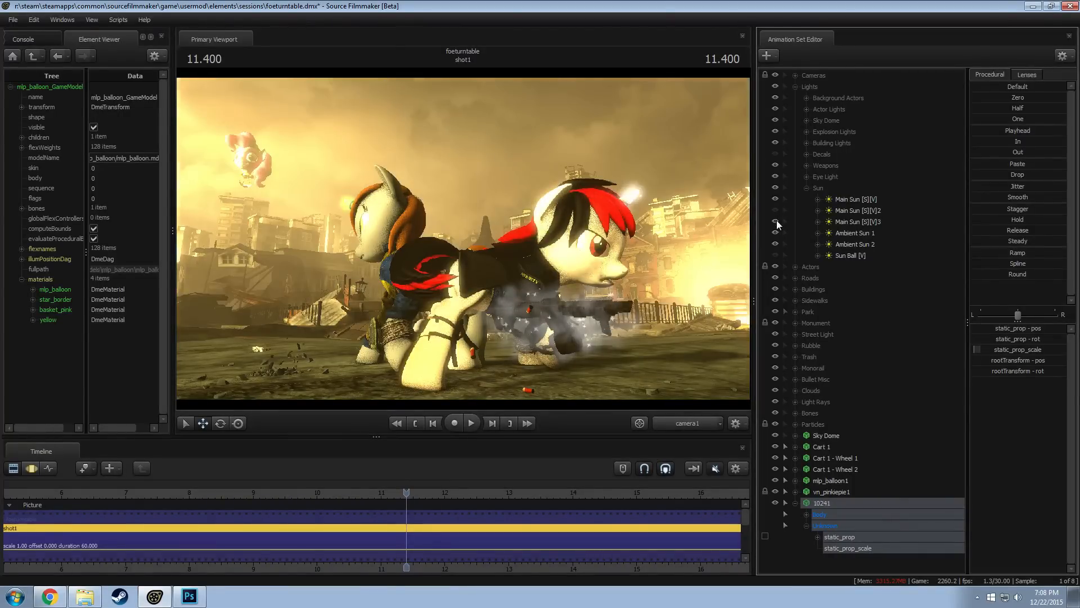
left_click(775, 210)
left_click(775, 199)
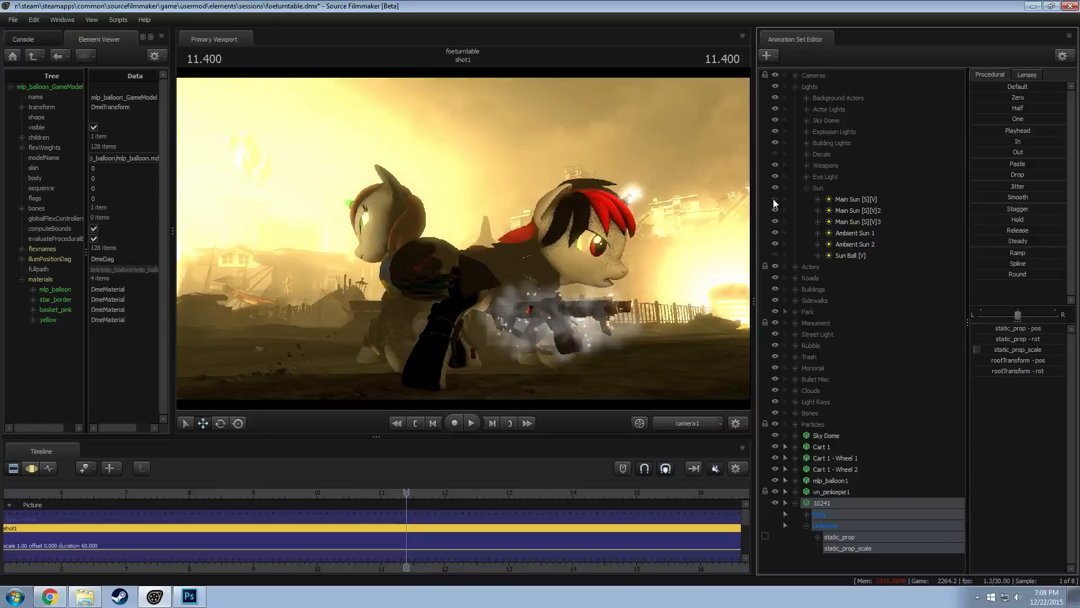
left_click(405, 492)
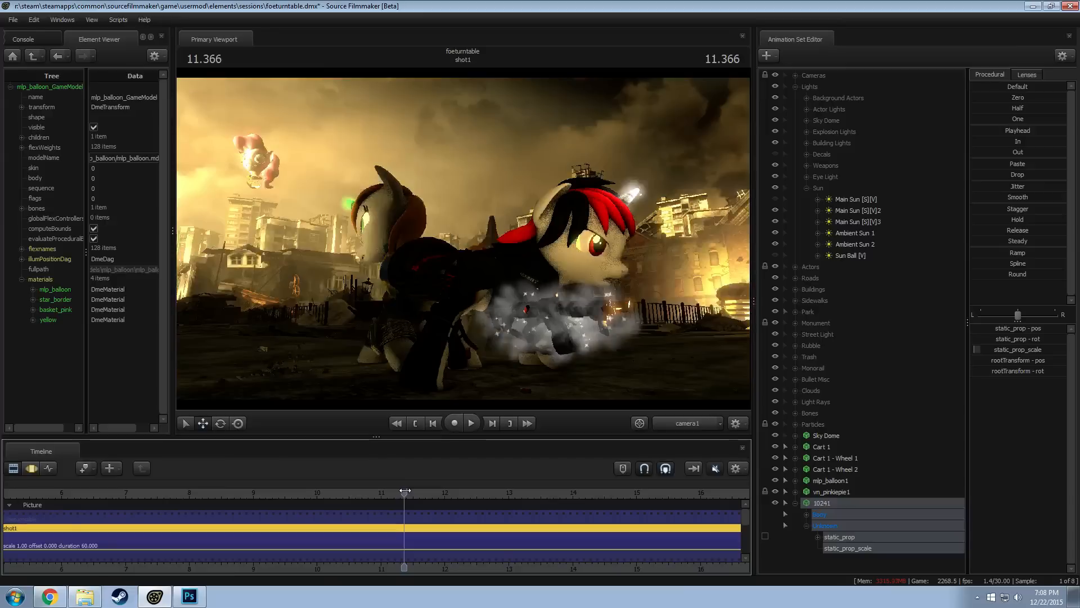
left_click(775, 220)
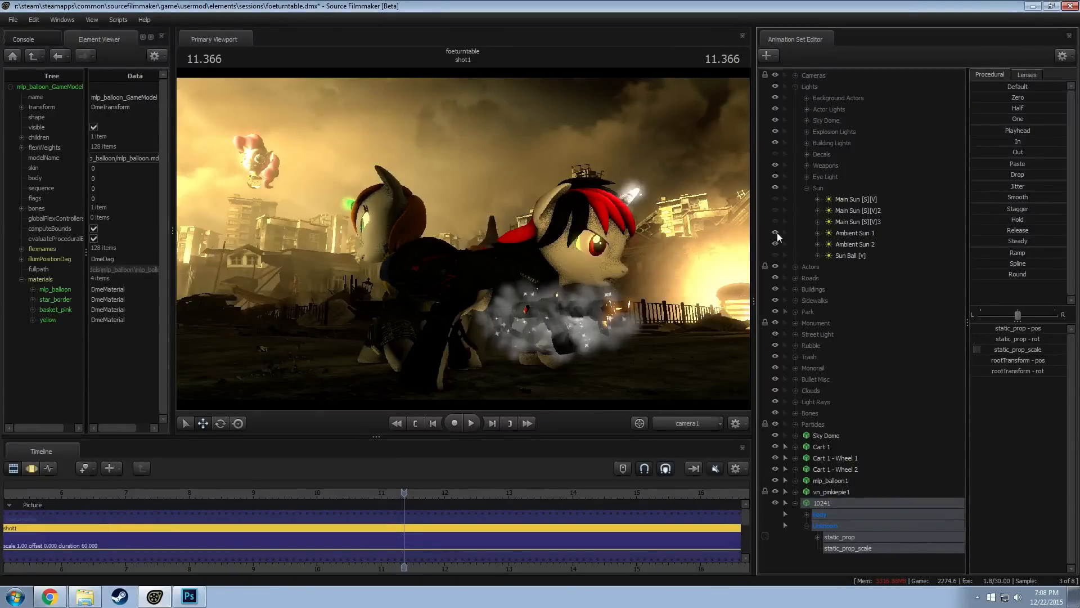
left_click(775, 233)
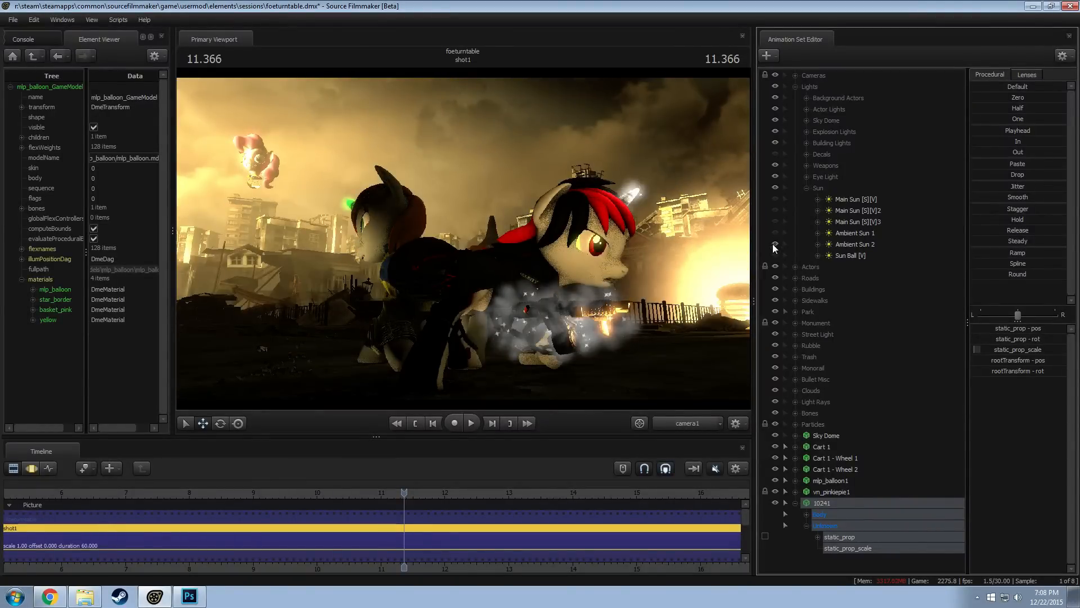
left_click(774, 244)
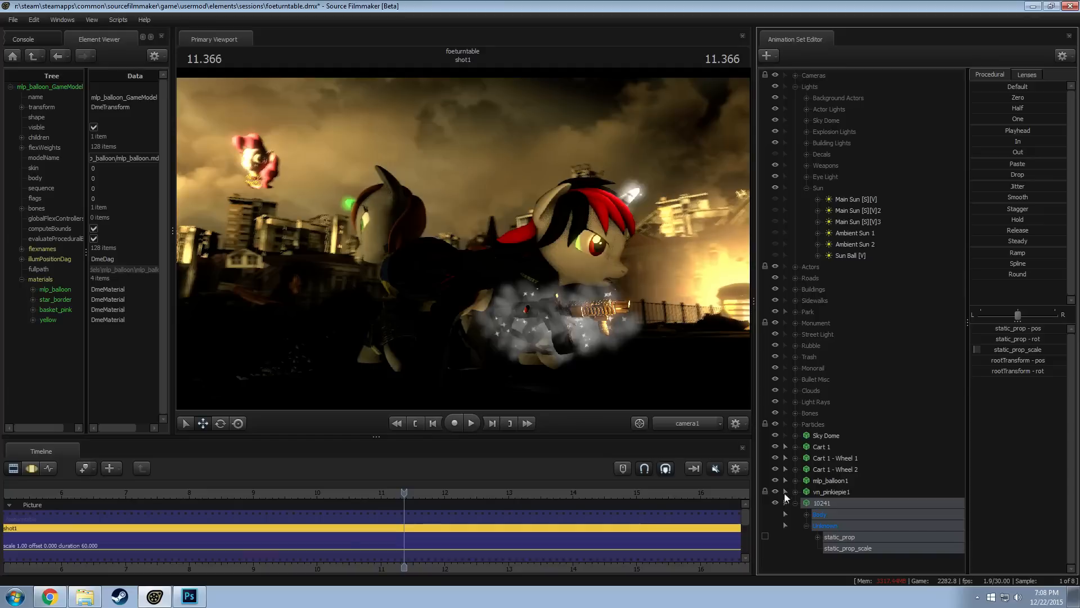
Turn the hidden sun lights back on in the camera1 shot
left_click(776, 209)
left_click(775, 219)
left_click(776, 233)
left_click(775, 243)
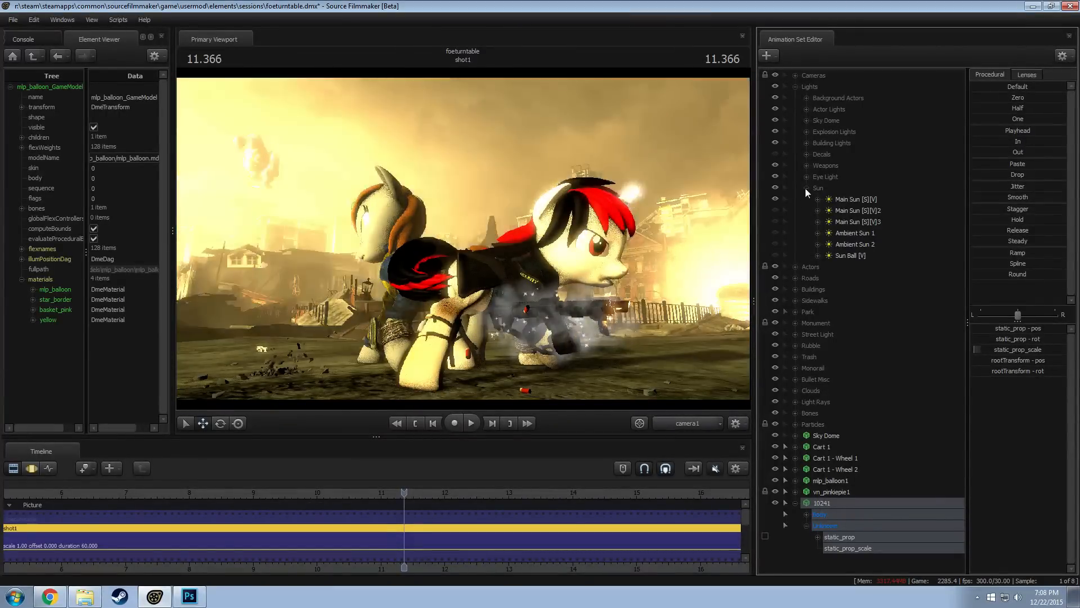
Look through Sun Building Left, Sun Building Left2 and Skybox Building Lights 1 to 5 to check which ones reach the balloon
left_click(807, 143)
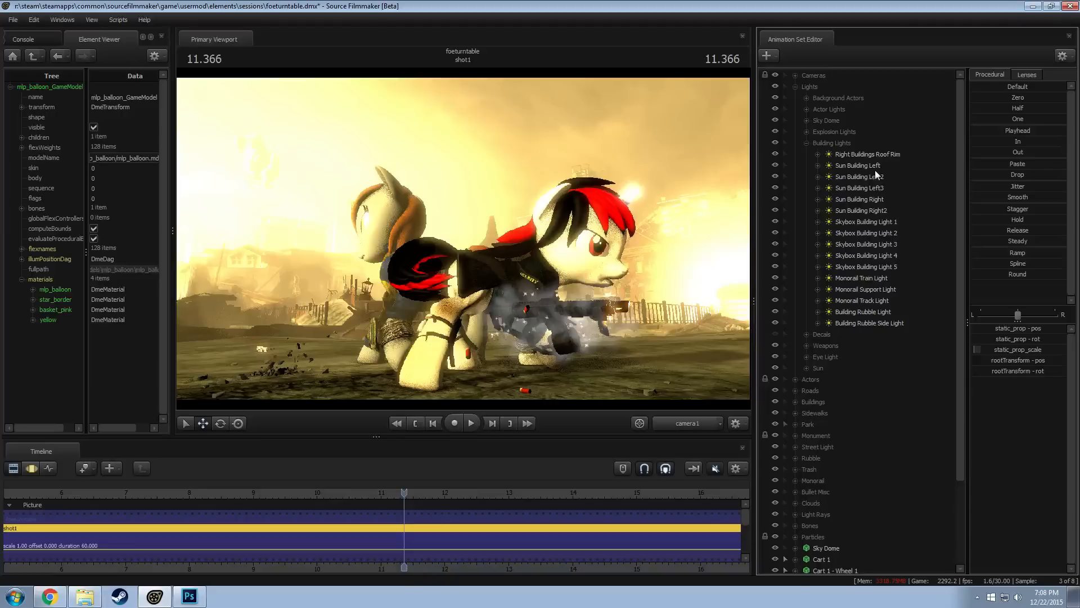
left_click(873, 166)
left_click_drag(873, 166, 741, 188)
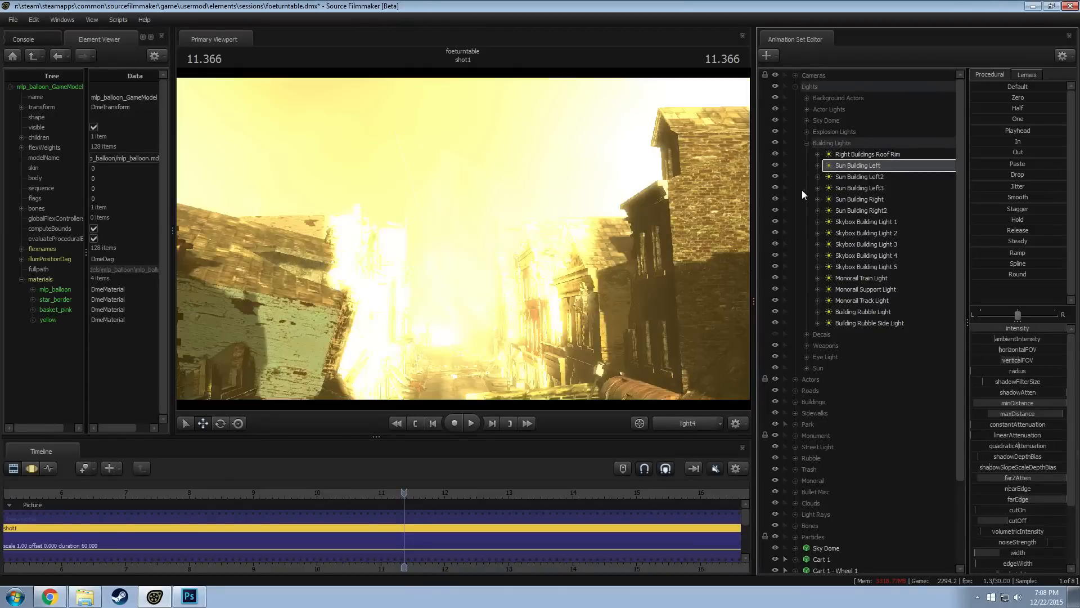
left_click(872, 176)
left_click_drag(872, 176, 632, 174)
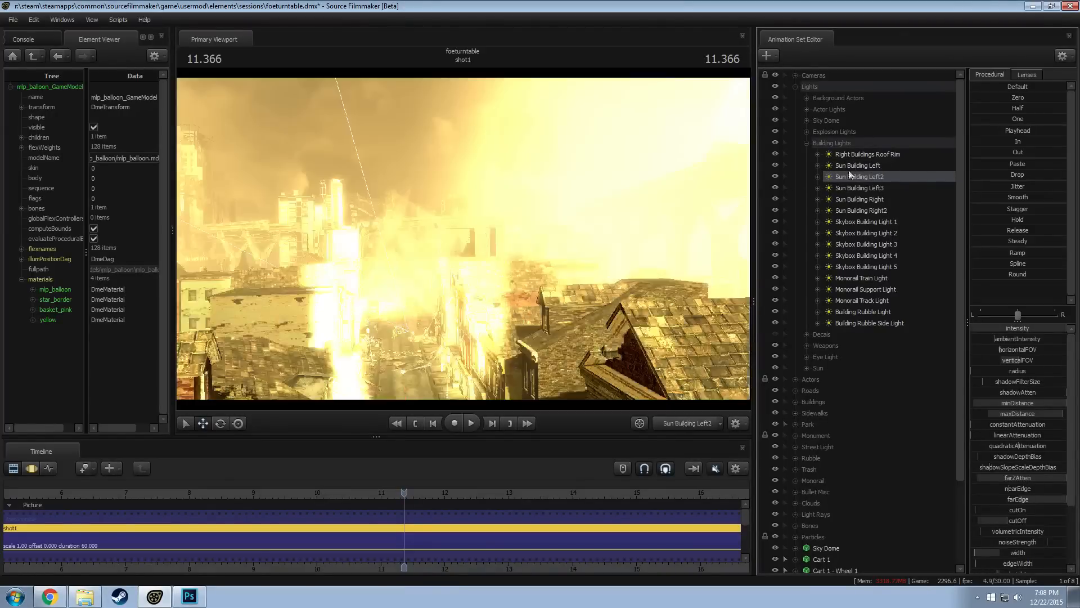
left_click_drag(859, 223, 665, 216)
left_click_drag(866, 233, 664, 222)
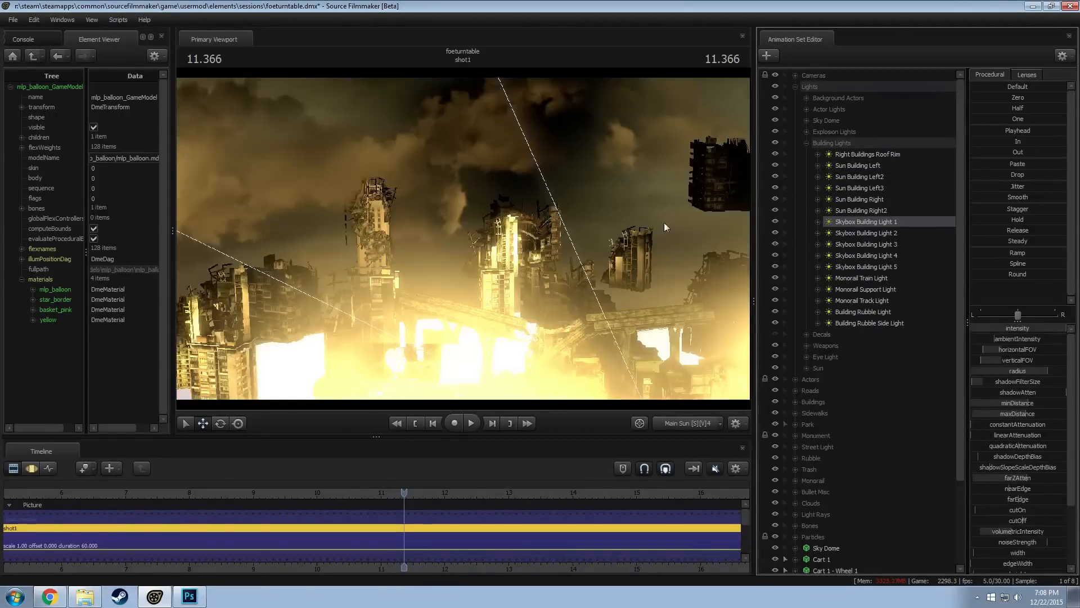
left_click_drag(867, 221, 667, 246)
left_click_drag(866, 243, 603, 228)
left_click_drag(869, 255, 633, 239)
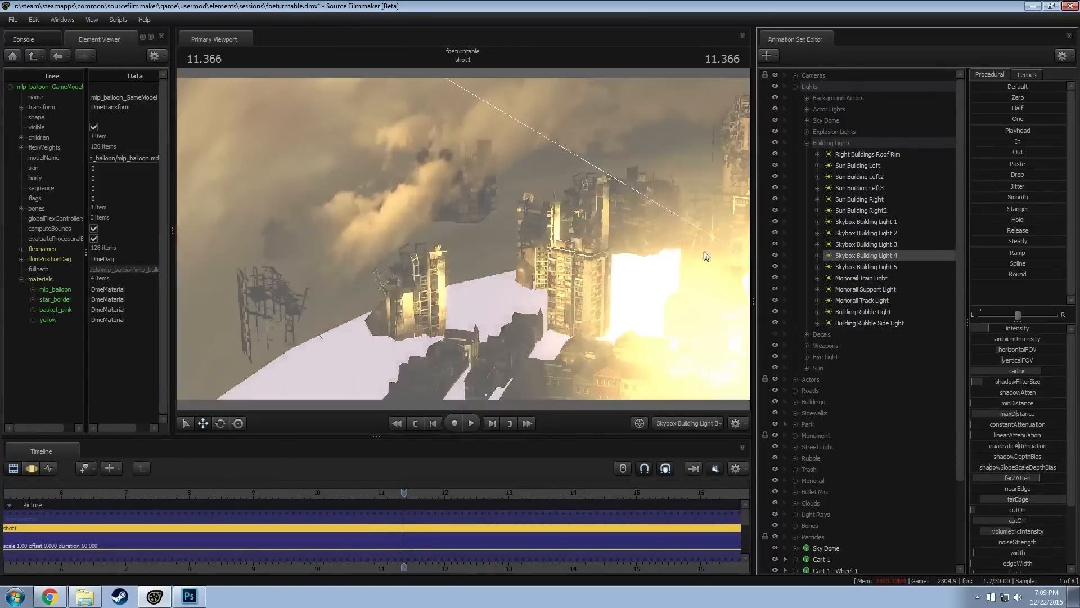
left_click_drag(850, 268, 678, 262)
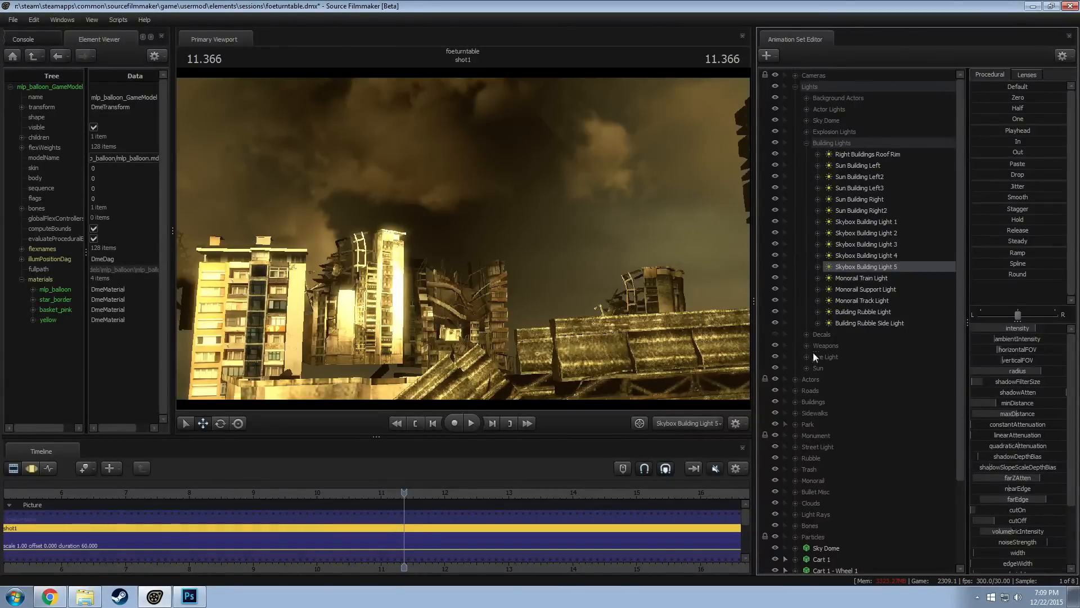
Return to the camera1 view and switch the Building Lights group off and on to test its effect on the balloon
left_click(690, 422)
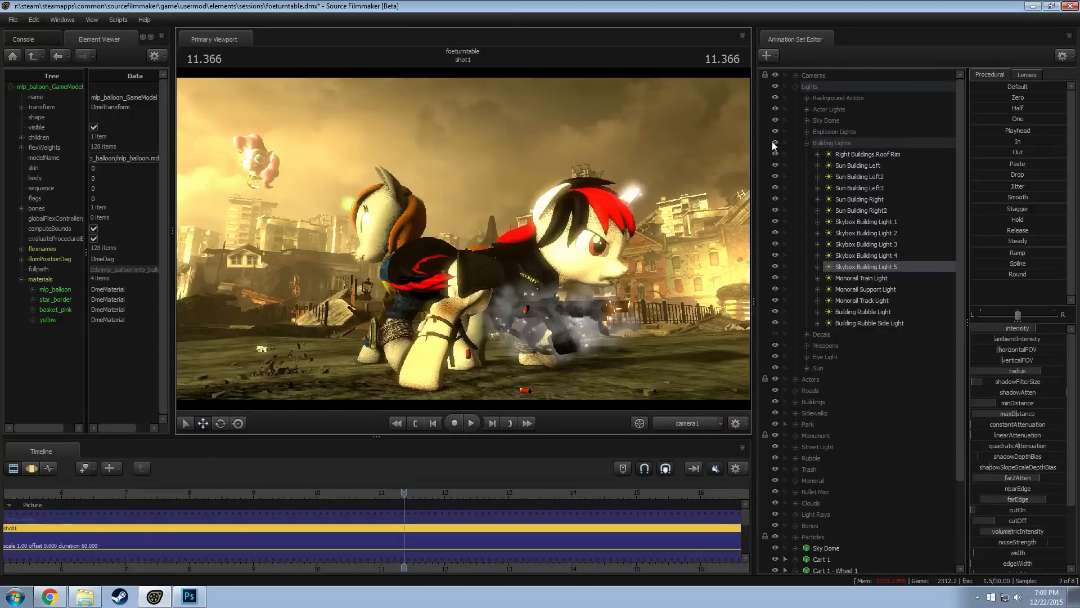
left_click(773, 143)
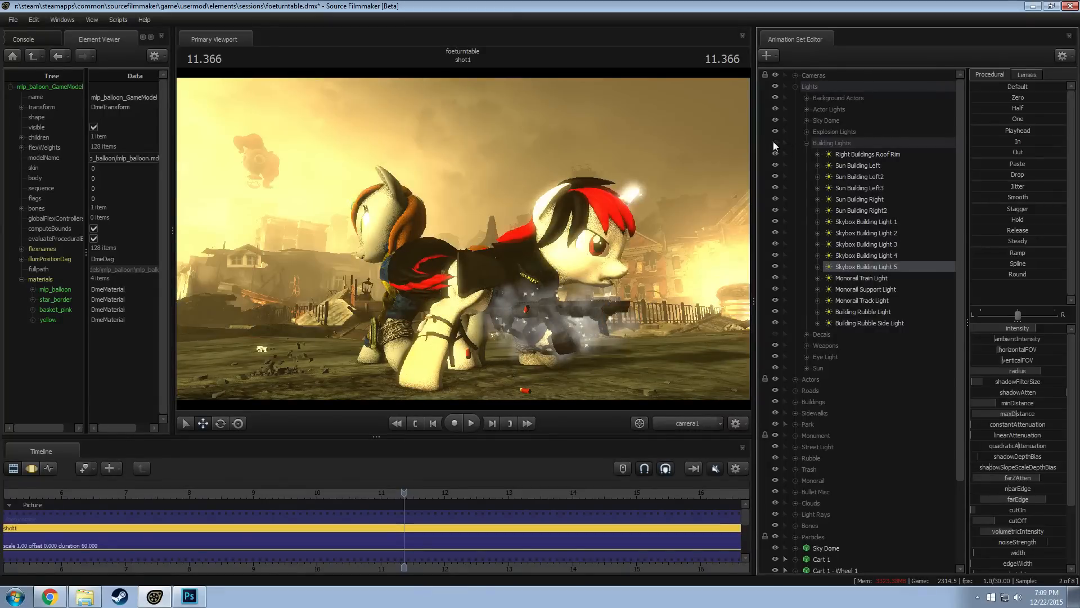
left_click(775, 142)
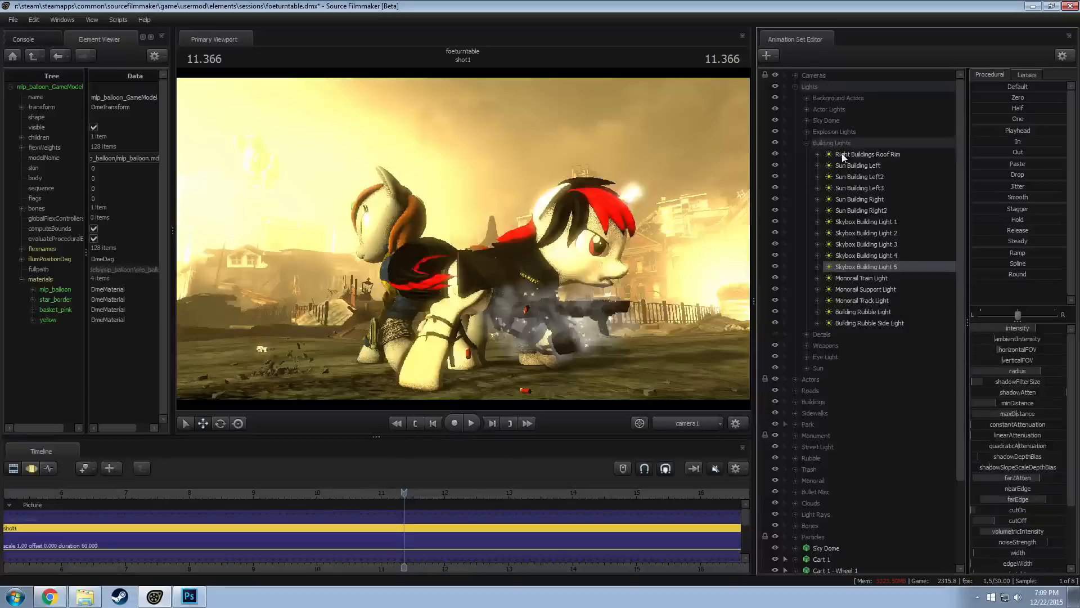
Hide the 10241 panel while looking from Right Buildings Roof Rim, and go back to the camera1 view
left_click(841, 153)
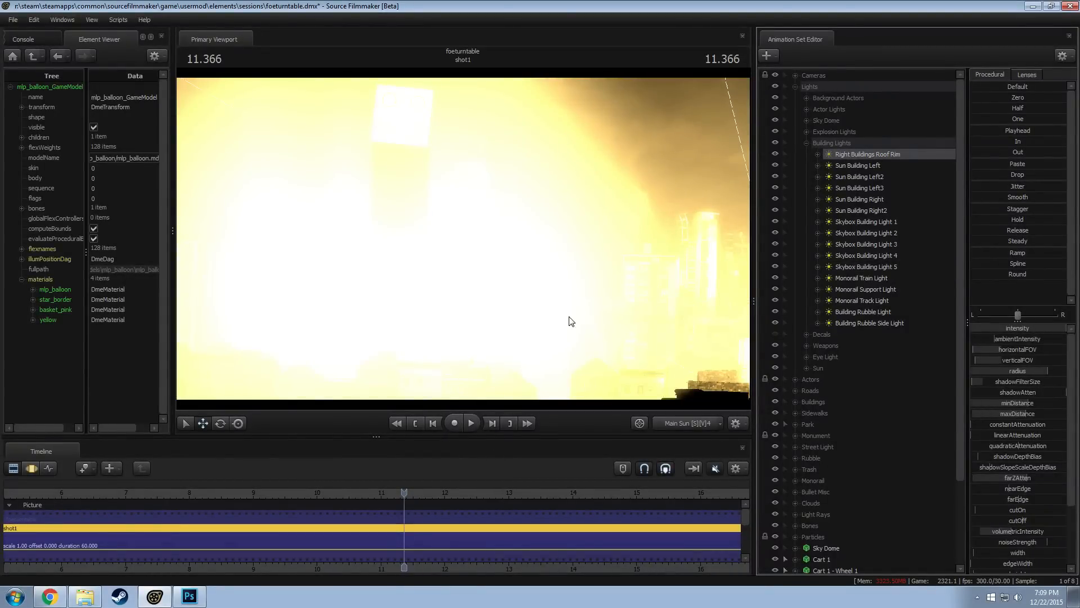
scroll(818, 406, "down", 3)
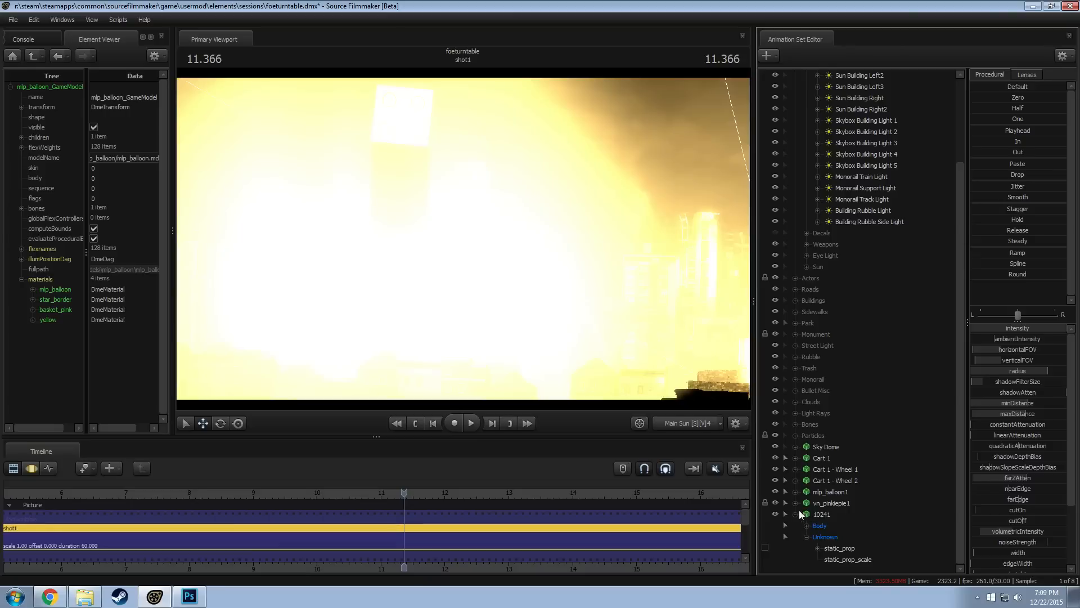
left_click_drag(404, 496, 398, 496)
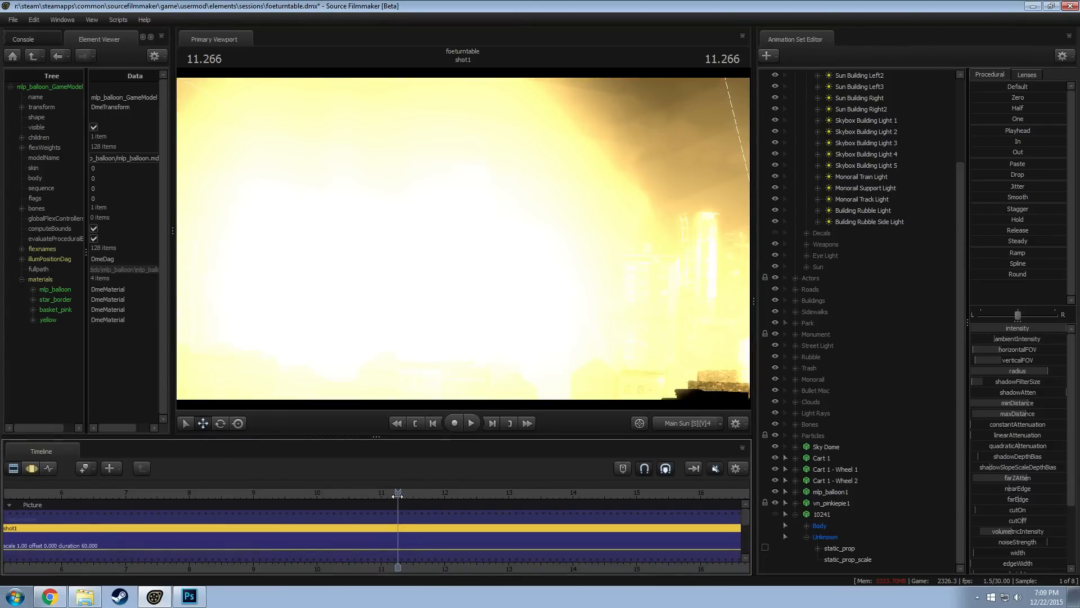
left_click(674, 421)
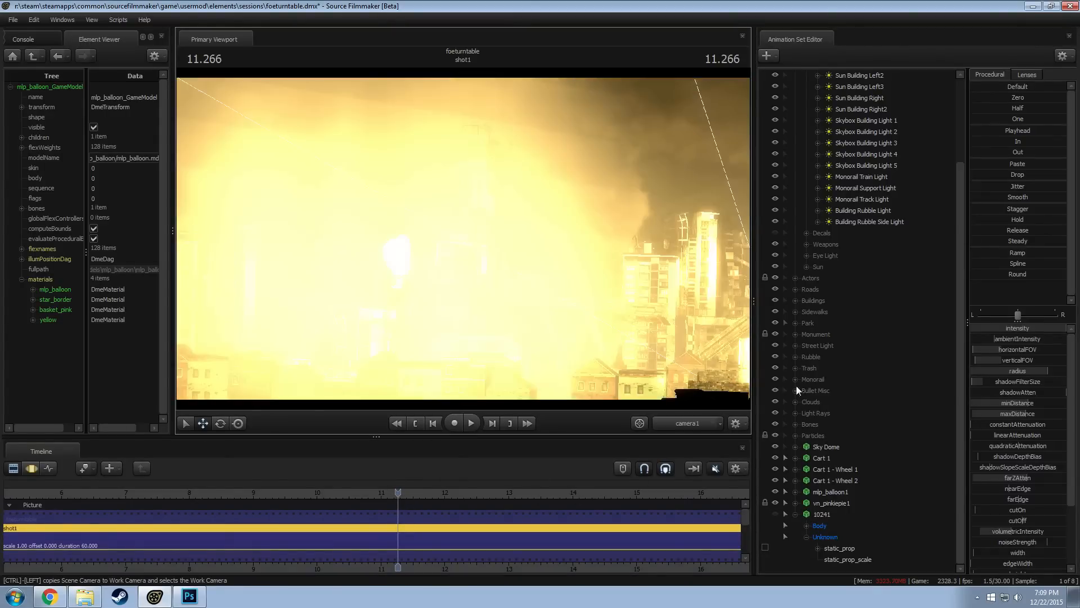
Hide Right Buildings Roof Rim and the three Sun Building Left lights one after another to test their effect on the balloon
scroll(801, 388, "up", 3)
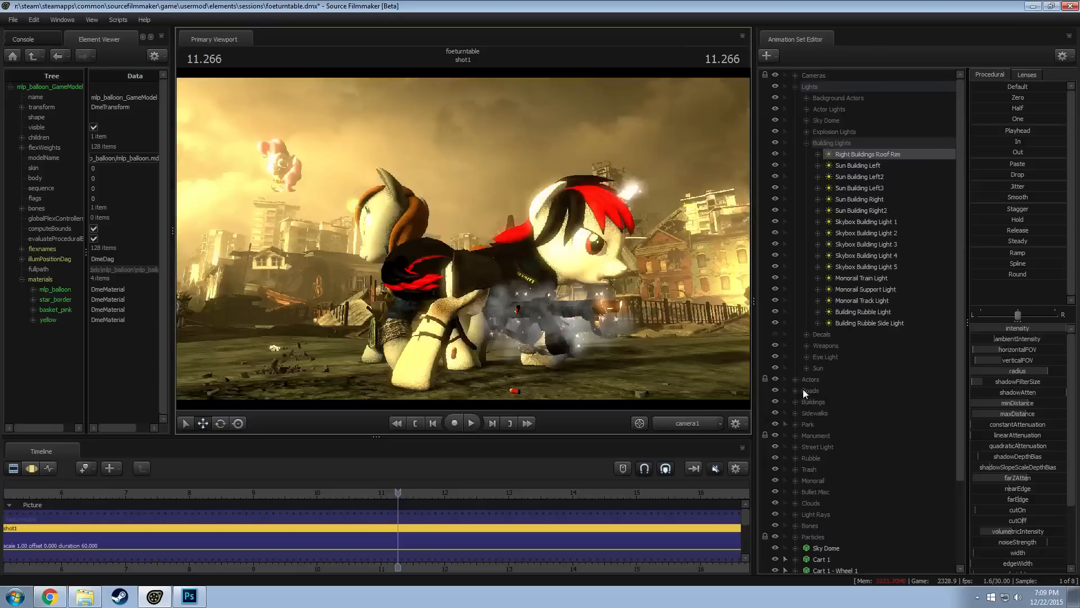
left_click(776, 154)
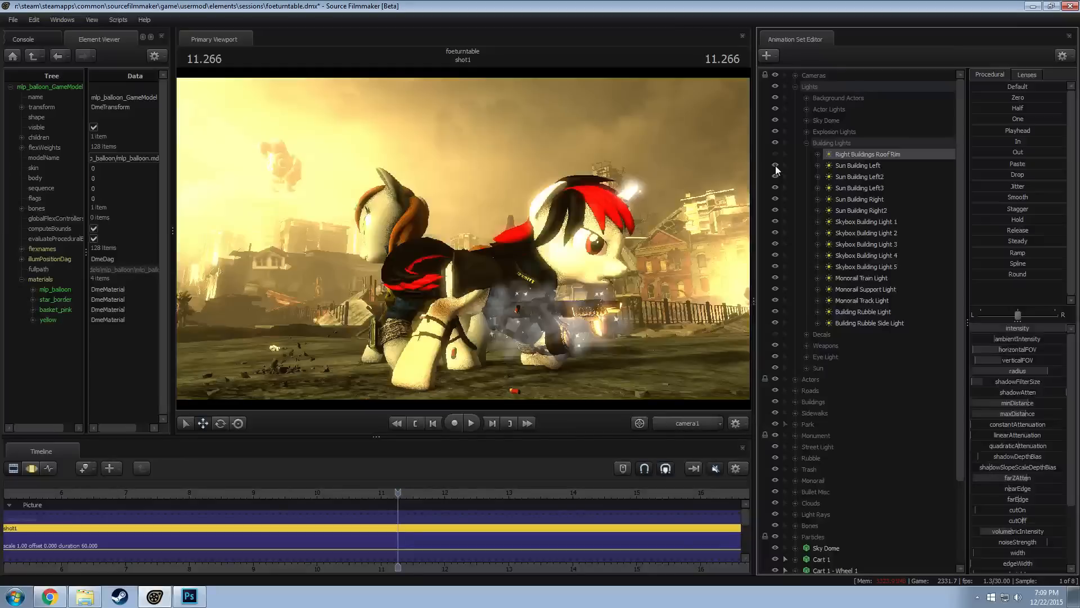
left_click(774, 169)
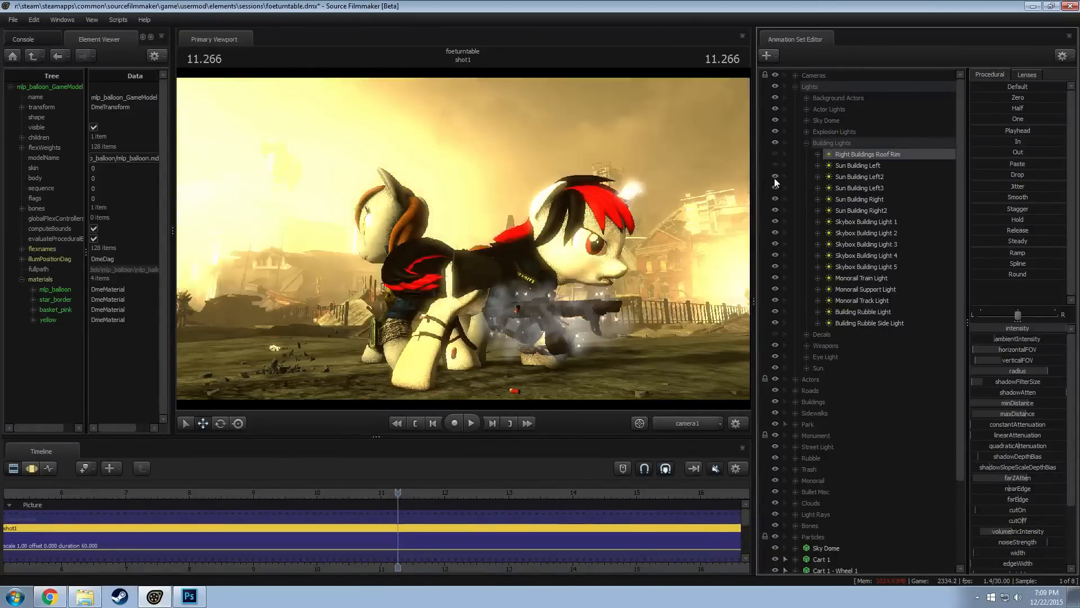
left_click_drag(398, 492, 398, 491)
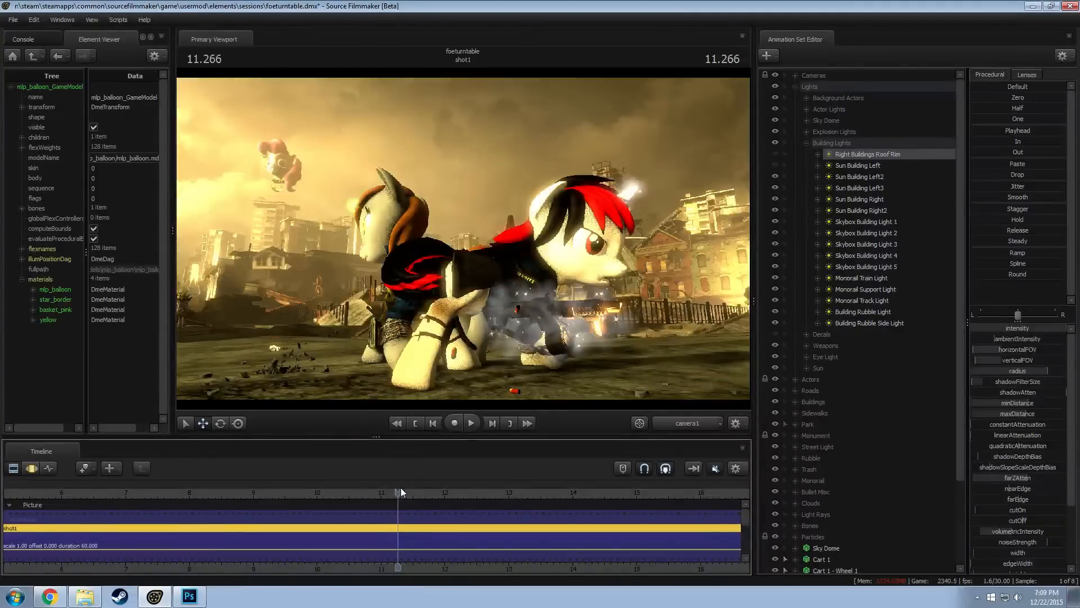
left_click(776, 178)
left_click(776, 178)
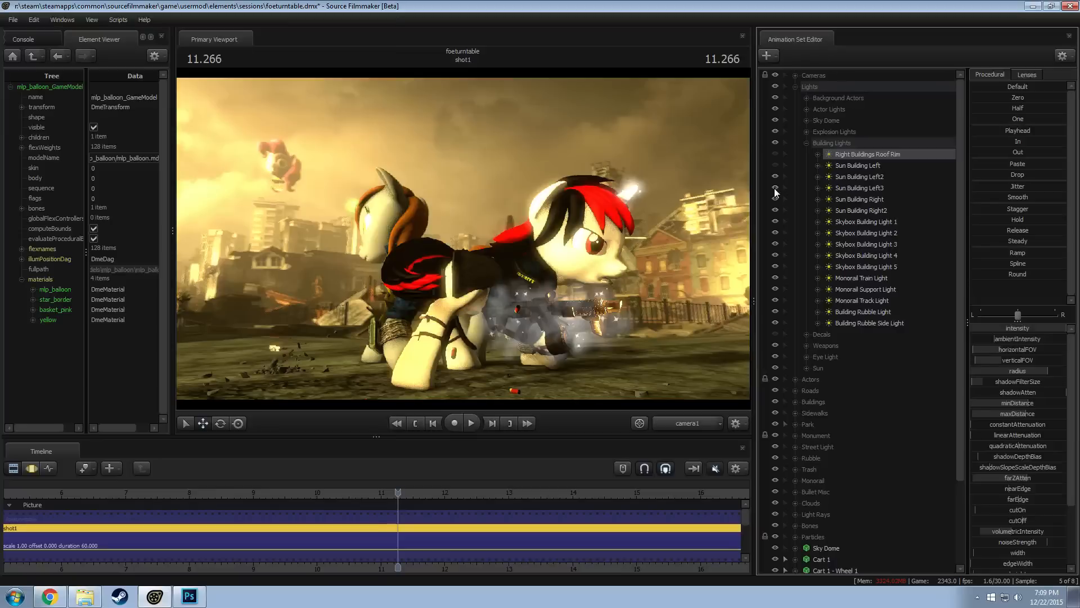
left_click(775, 189)
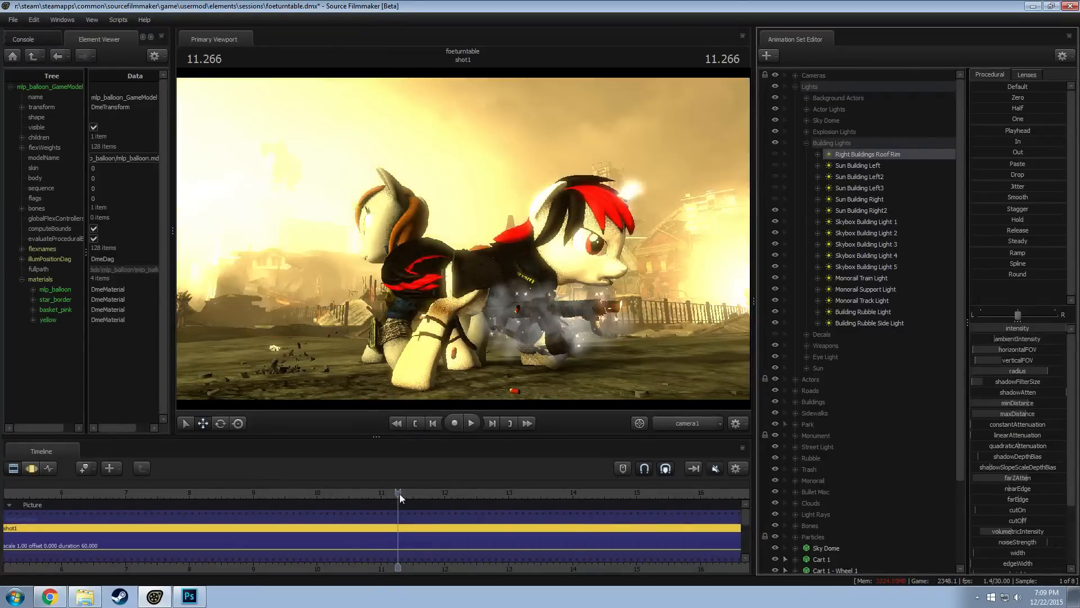
left_click_drag(399, 493, 400, 488)
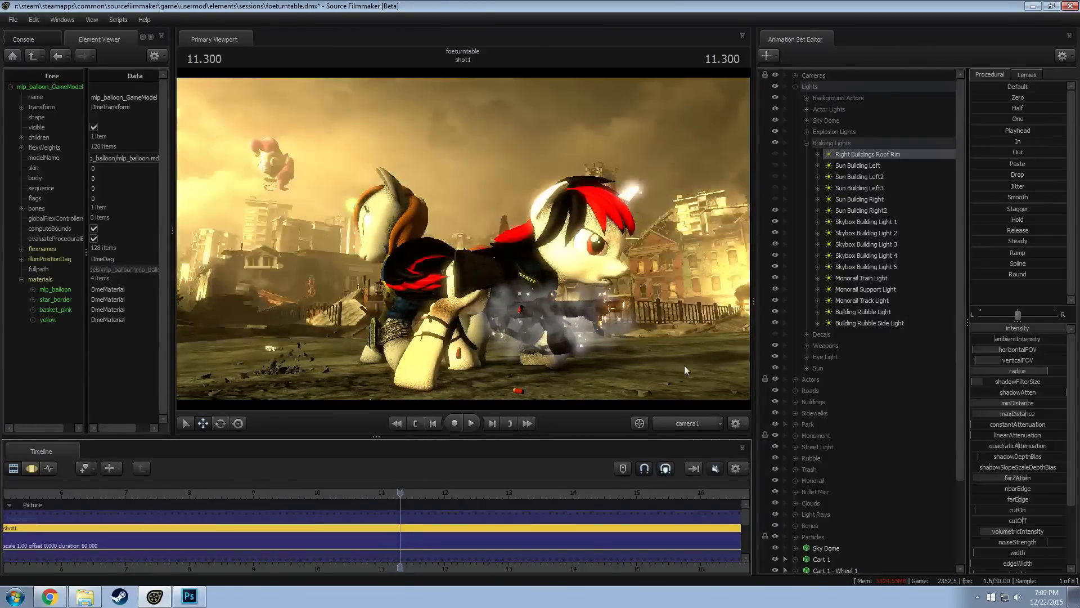
Hide the two Sun Building Right lights and Skybox Building Lights 1 and 2 to continue isolating the balloon's light source
left_click(778, 222)
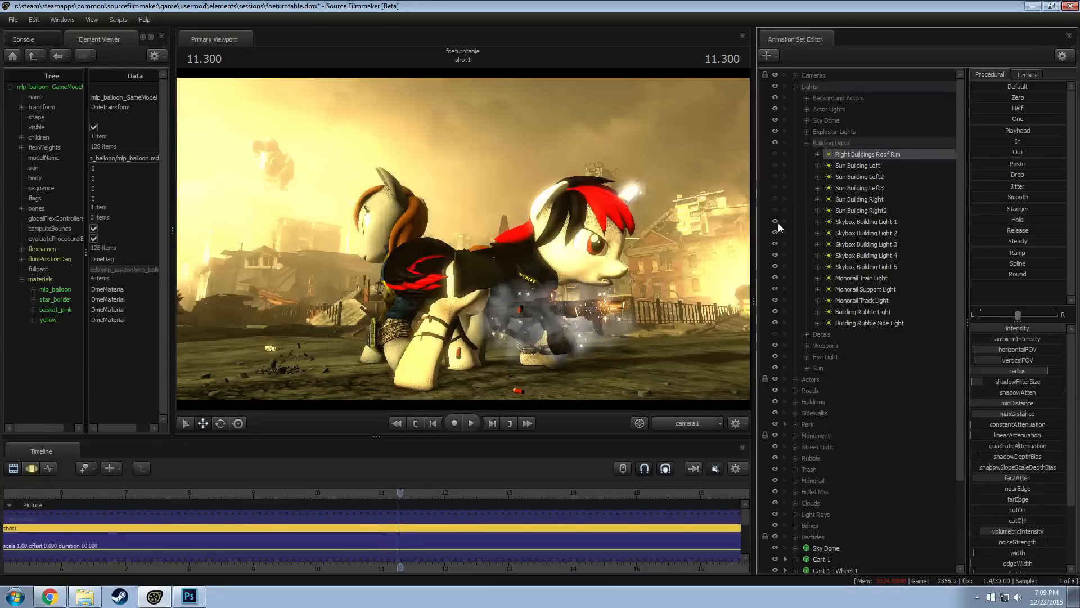
left_click(777, 228)
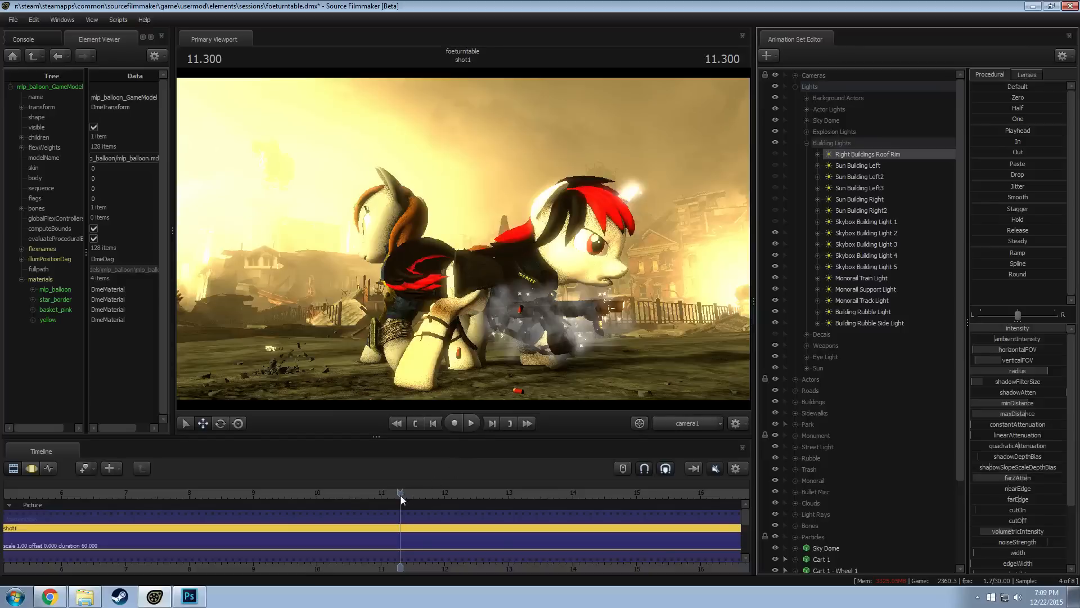
left_click_drag(400, 493, 394, 493)
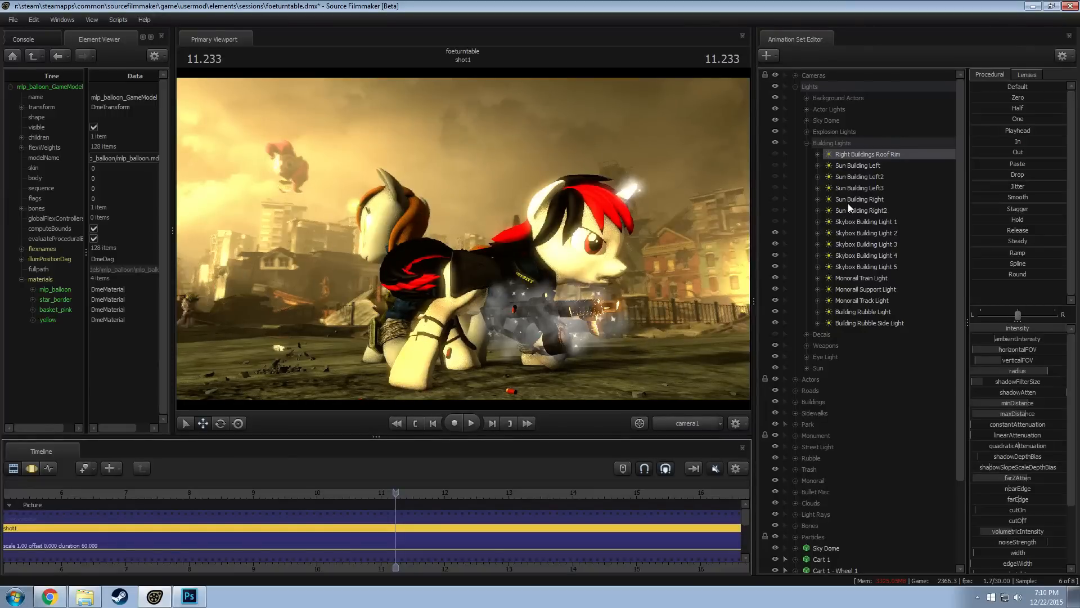
left_click(776, 232)
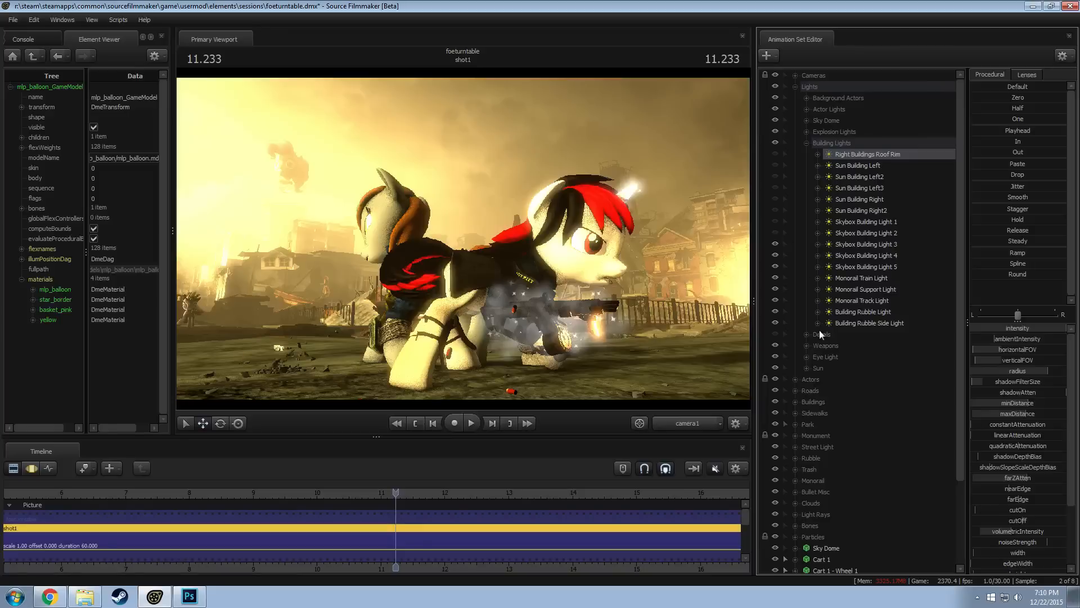
Hide the Sun light group and refresh the frame to check how the balloon looks without sunlight
left_click(775, 368)
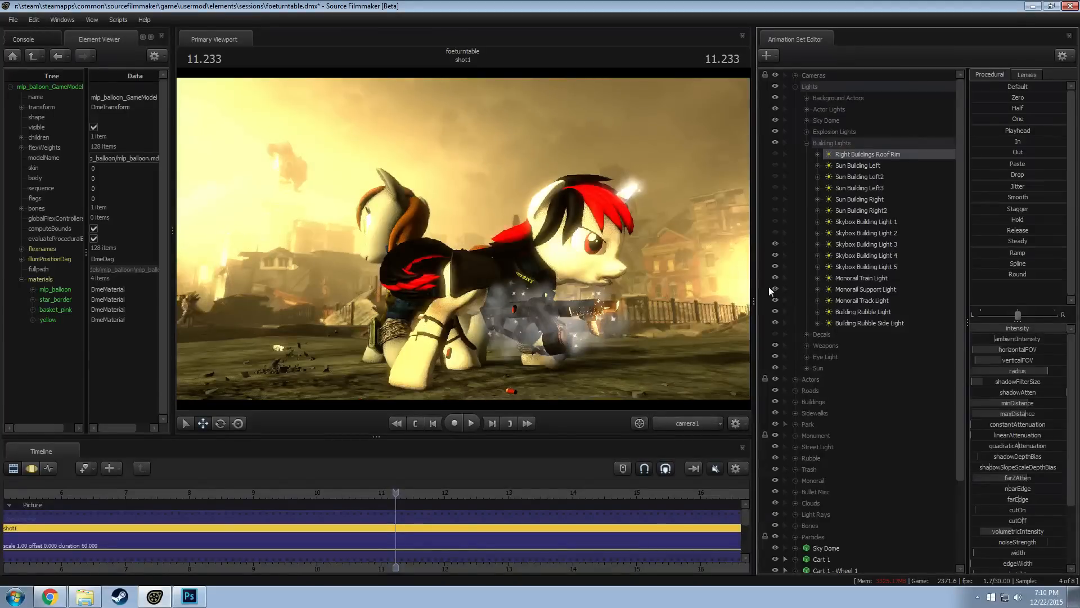
left_click(394, 493)
left_click(395, 493)
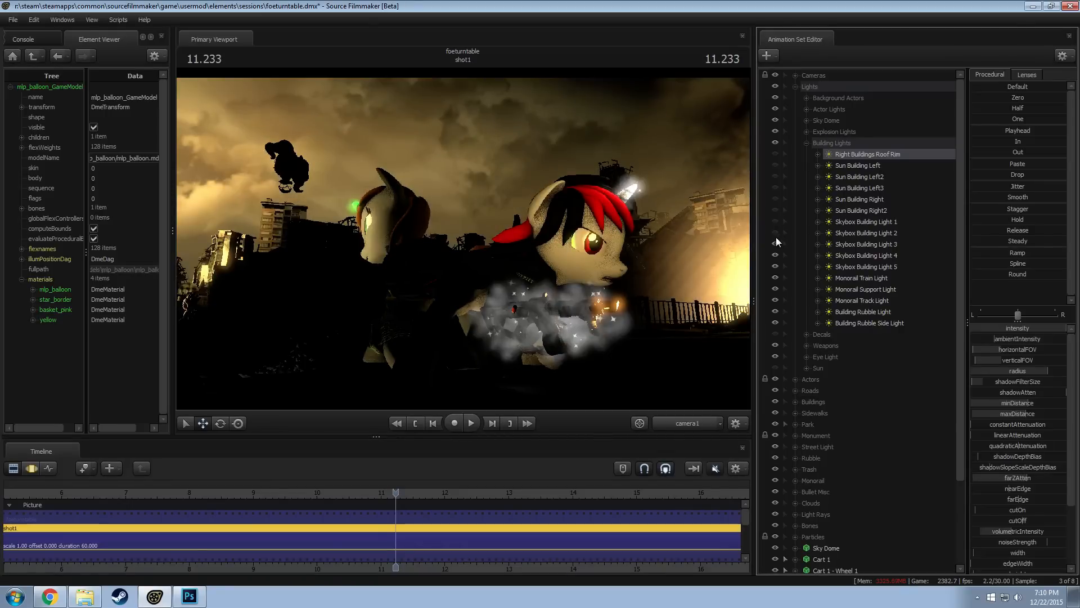
Turn Skybox Building Lights 2 and 1 and the Sun Building Right and Left lights back on one after another
left_click(776, 233)
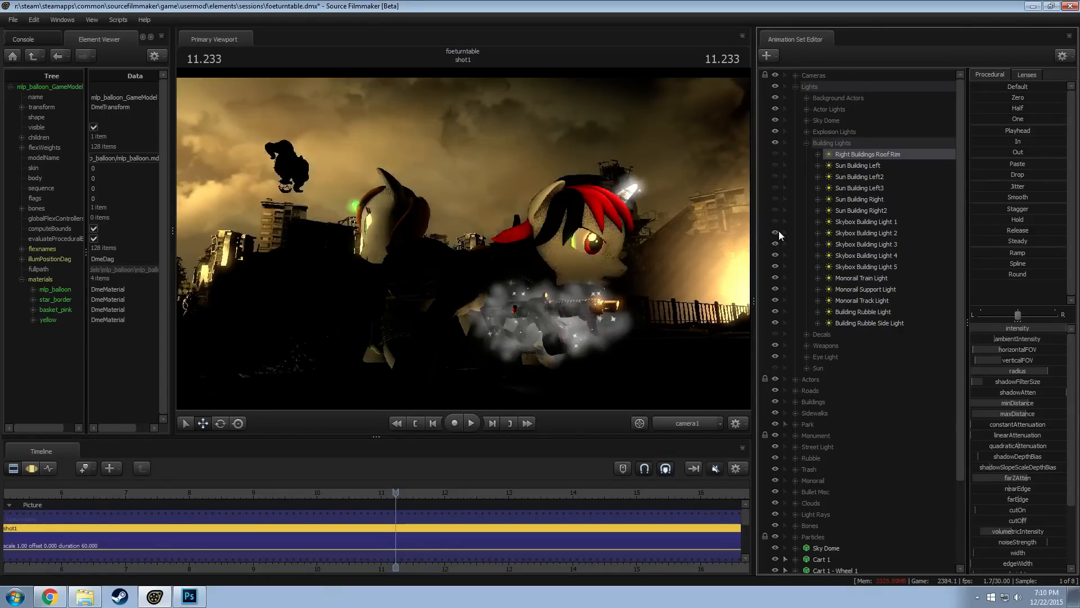
left_click(776, 222)
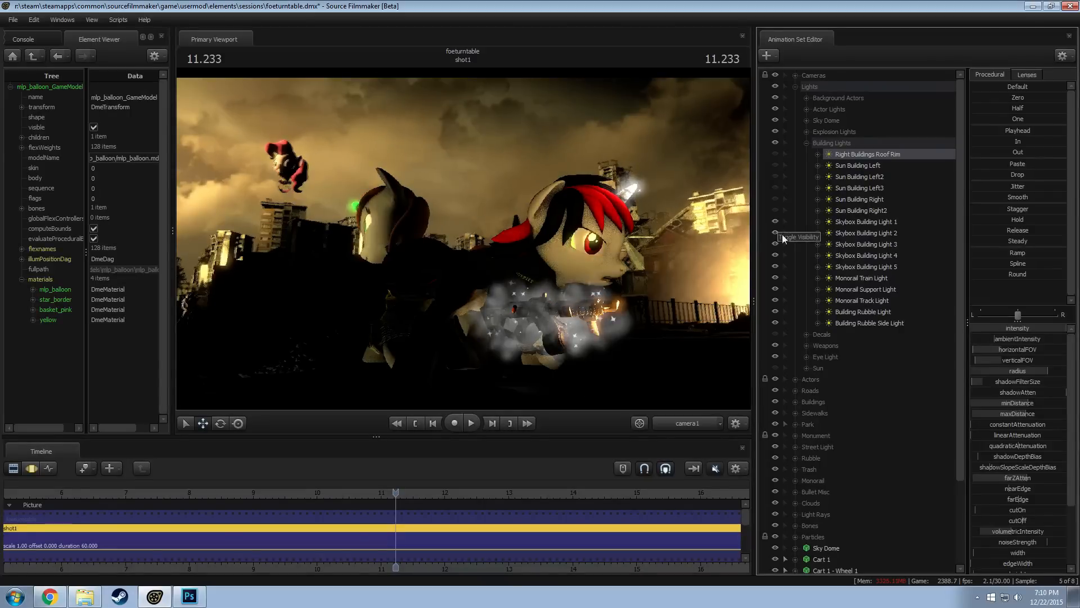
left_click(775, 210)
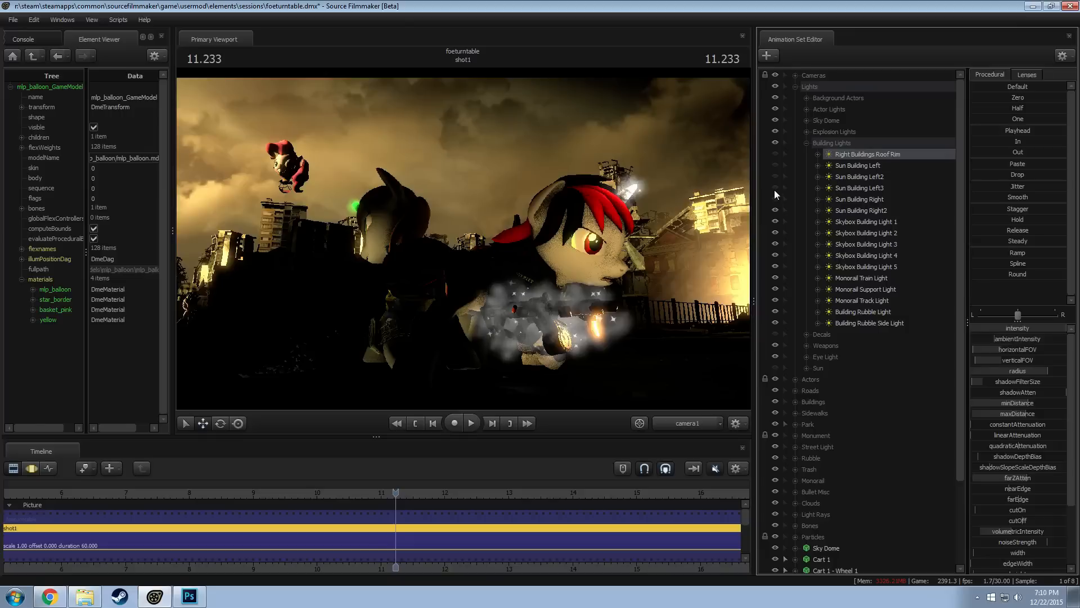
left_click(775, 187)
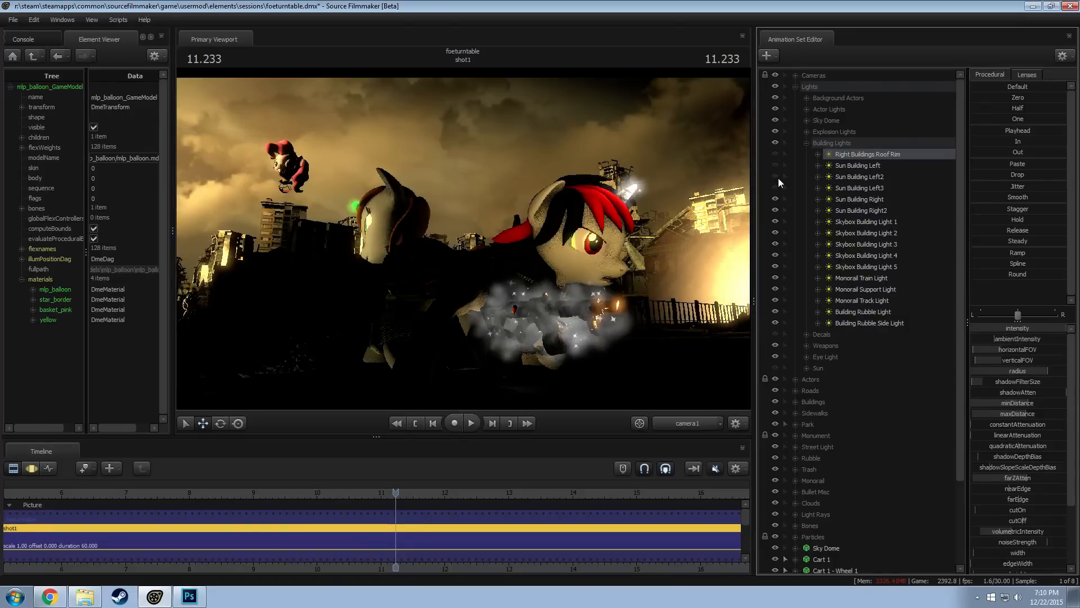
left_click(775, 177)
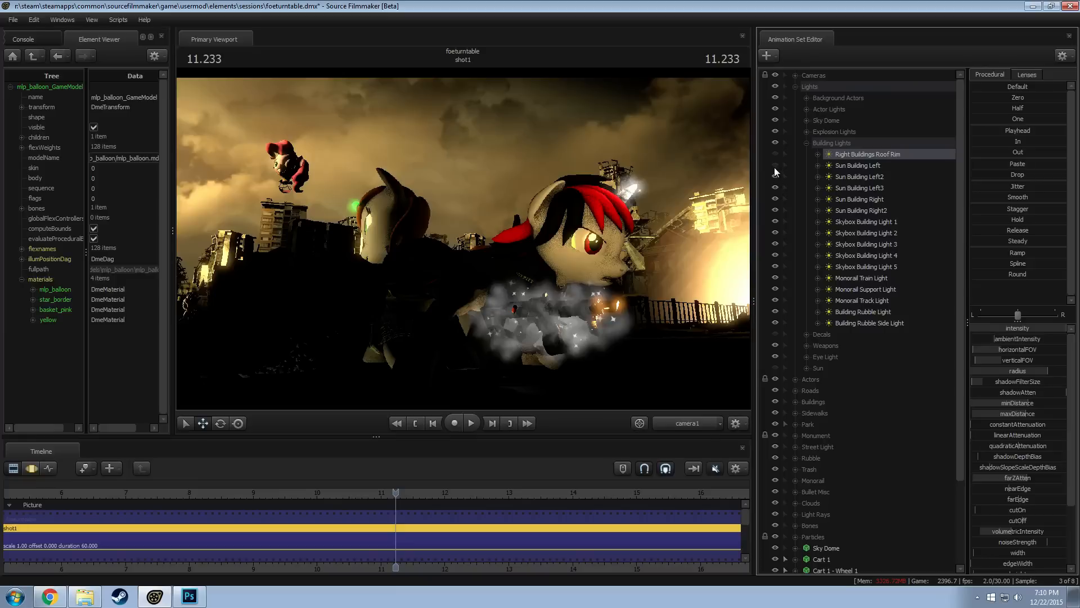
left_click(775, 166)
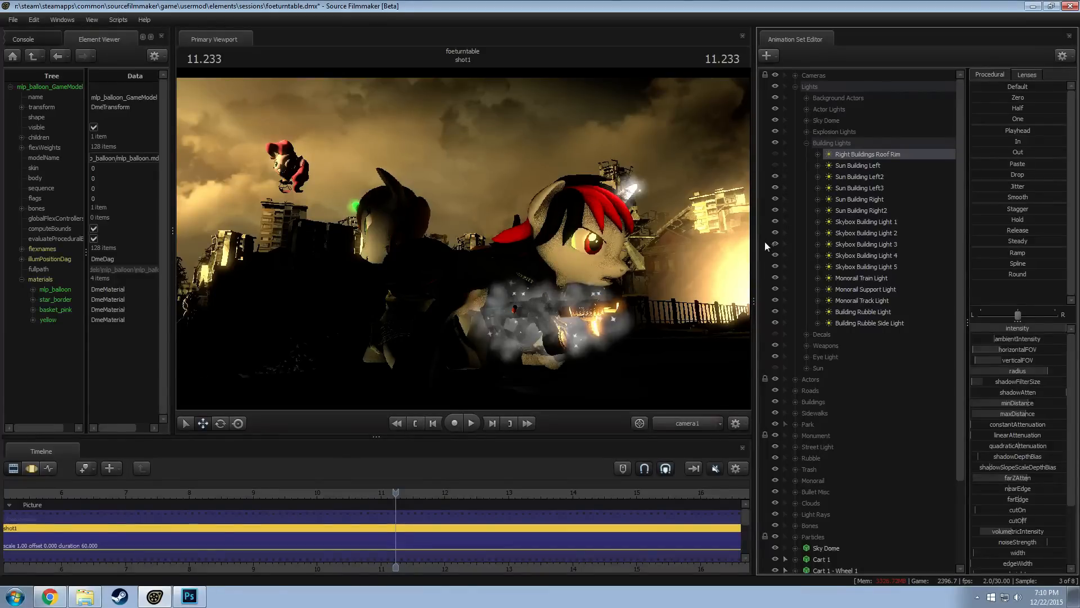
Toggle Right Buildings Roof Rim to compare its effect on the balloon, leaving the light on
left_click(774, 154)
left_click(774, 154)
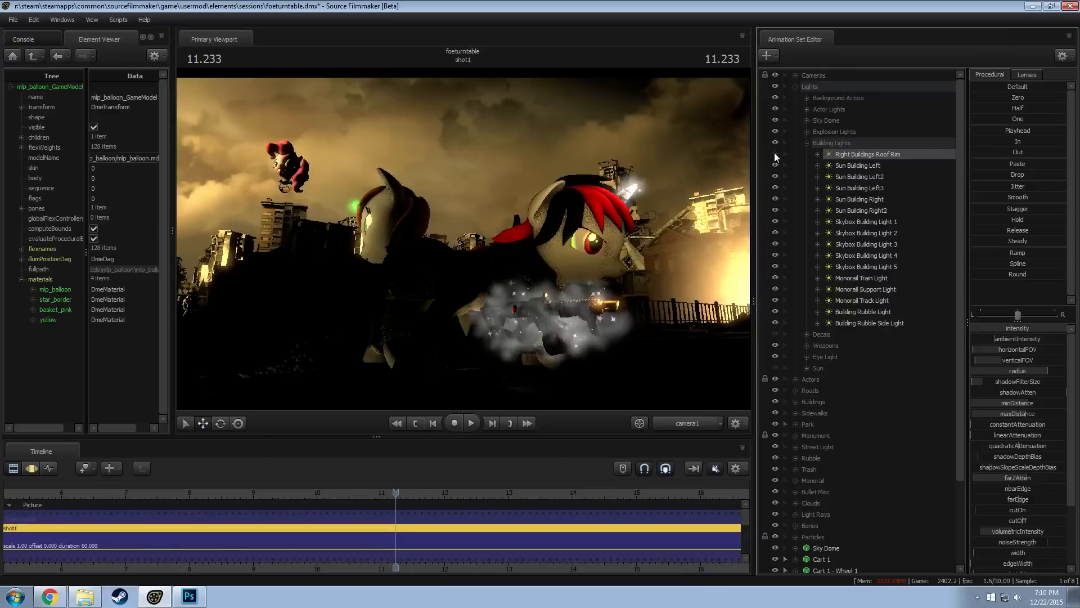
left_click(774, 154)
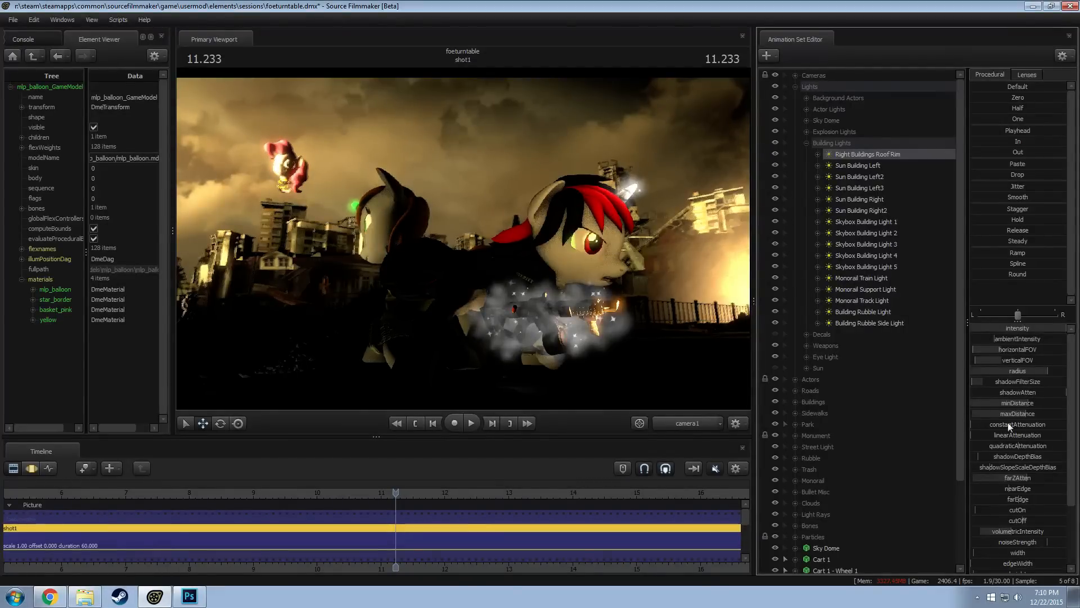
Try a different minDistance on the Right Buildings Roof Rim light, from camera1 and from the light's own view
key("F3")
left_click_drag(1008, 402, 1078, 409)
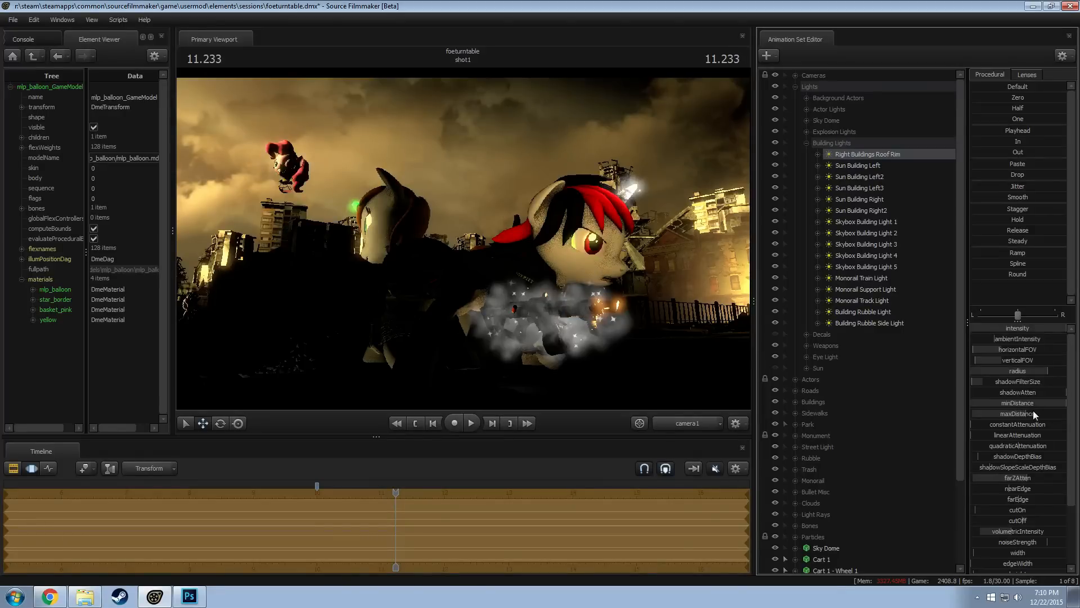
key("ctrl+z")
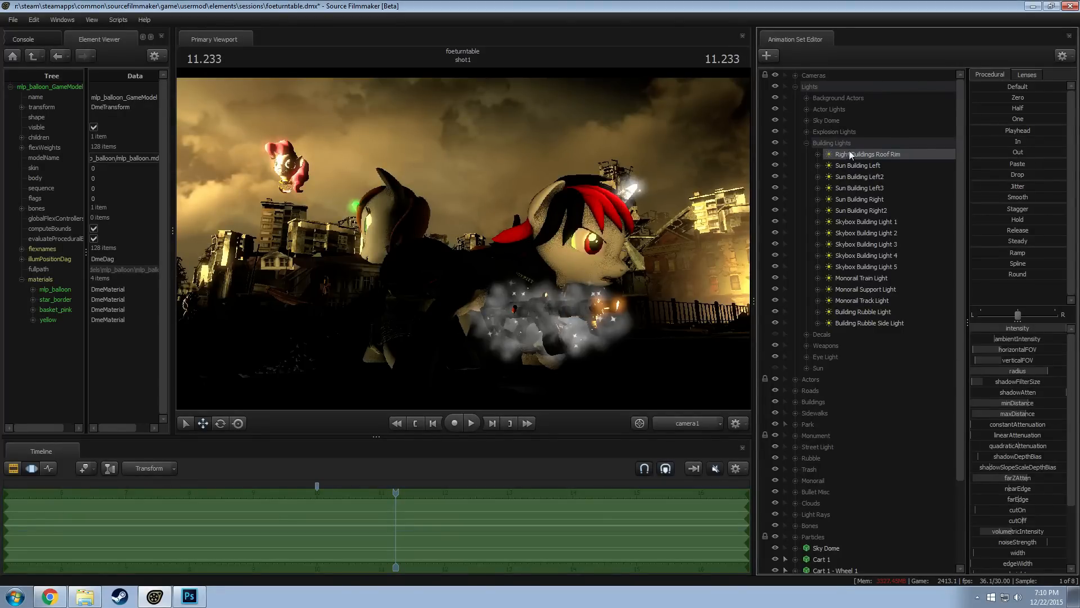
left_click_drag(853, 153, 596, 148)
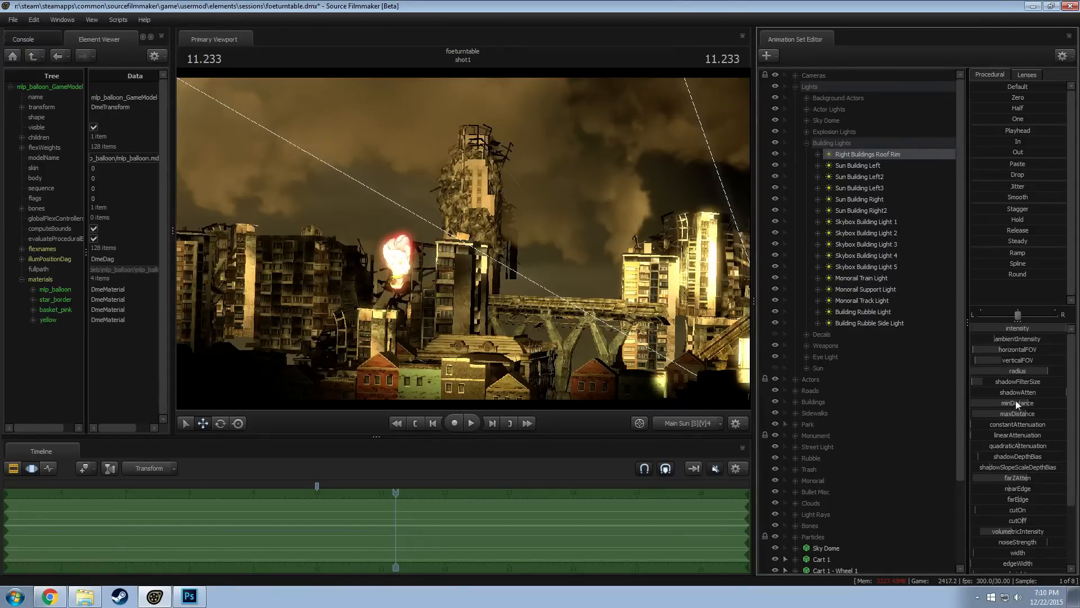
left_click_drag(1015, 402, 1048, 403)
left_click(667, 424)
left_click(678, 427)
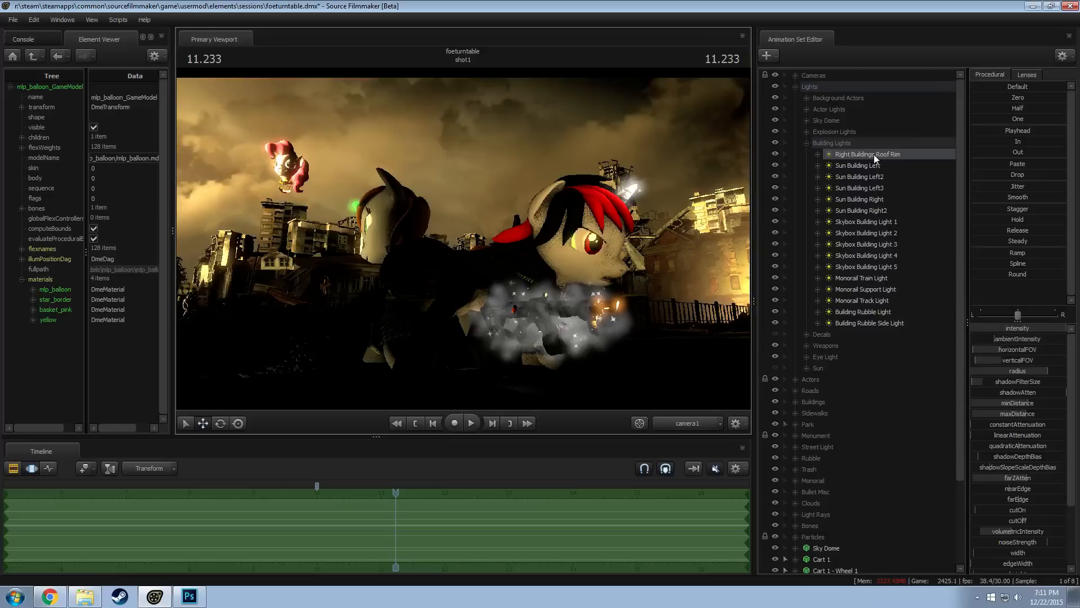
Look through Right Buildings Roof Rim, adjust its distance range to keep its light off the balloon, and return to camera1
left_click_drag(874, 155, 577, 138)
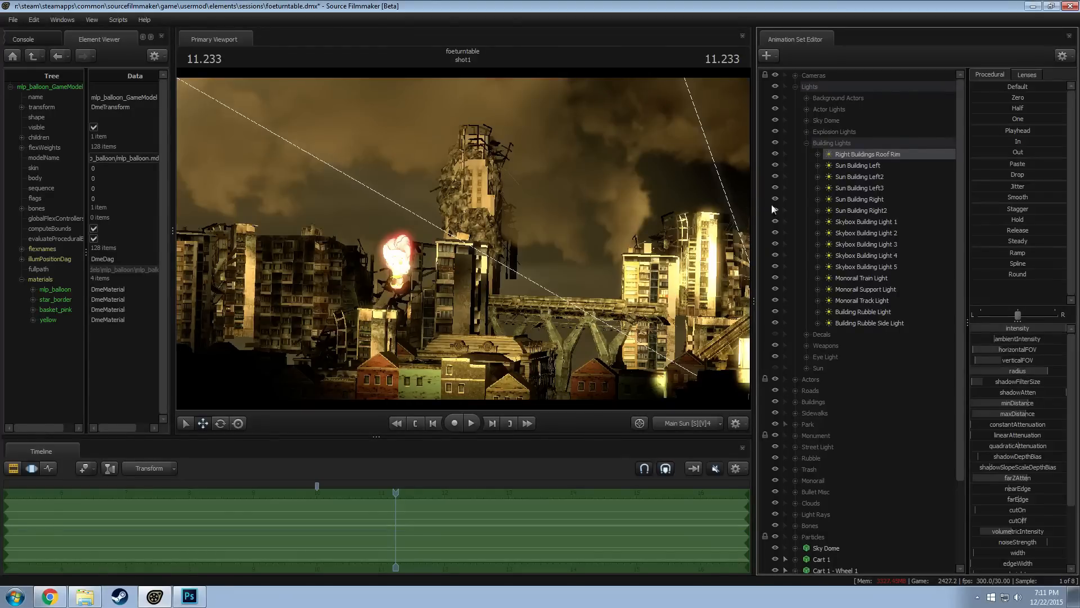
left_click(776, 153)
left_click_drag(1035, 413, 1033, 413)
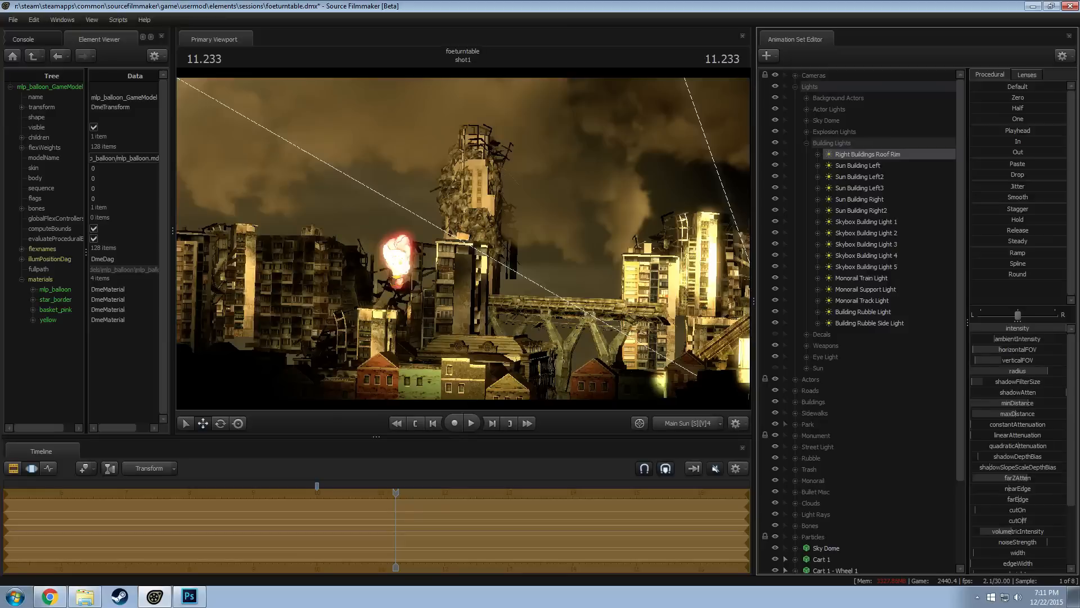
left_click(687, 423)
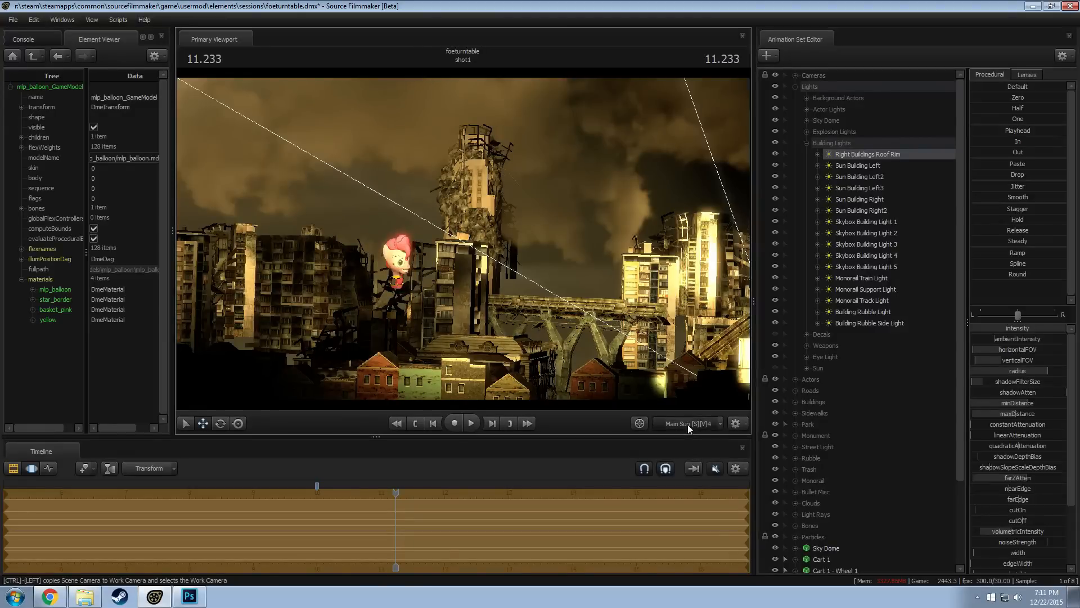
key("F2")
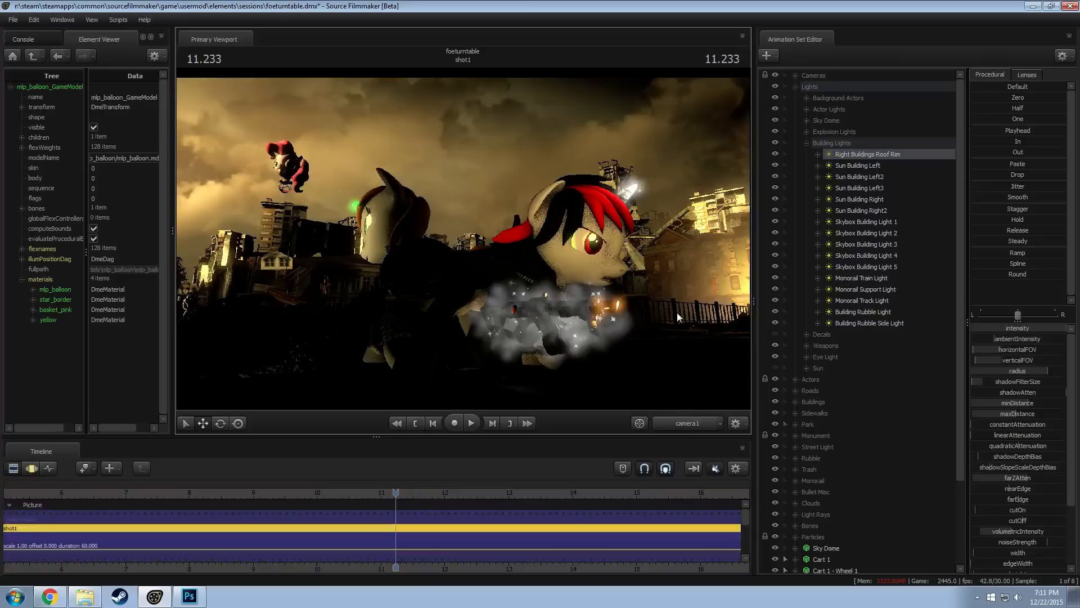
Collapse the Building Lights group and the 10241 model, and make the Sun light group visible again
right_click(473, 249)
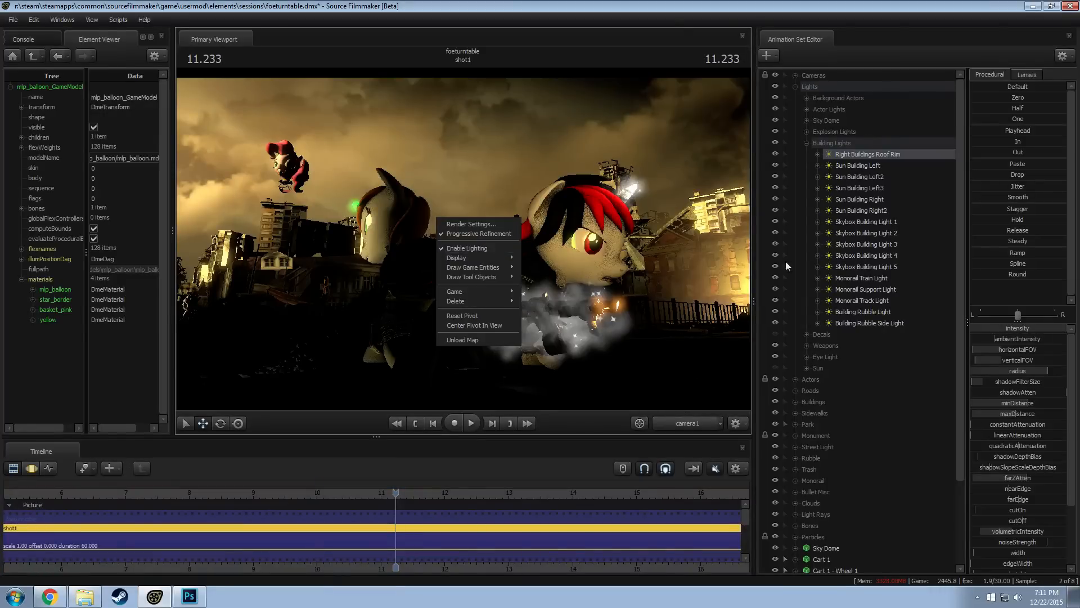
left_click(806, 143)
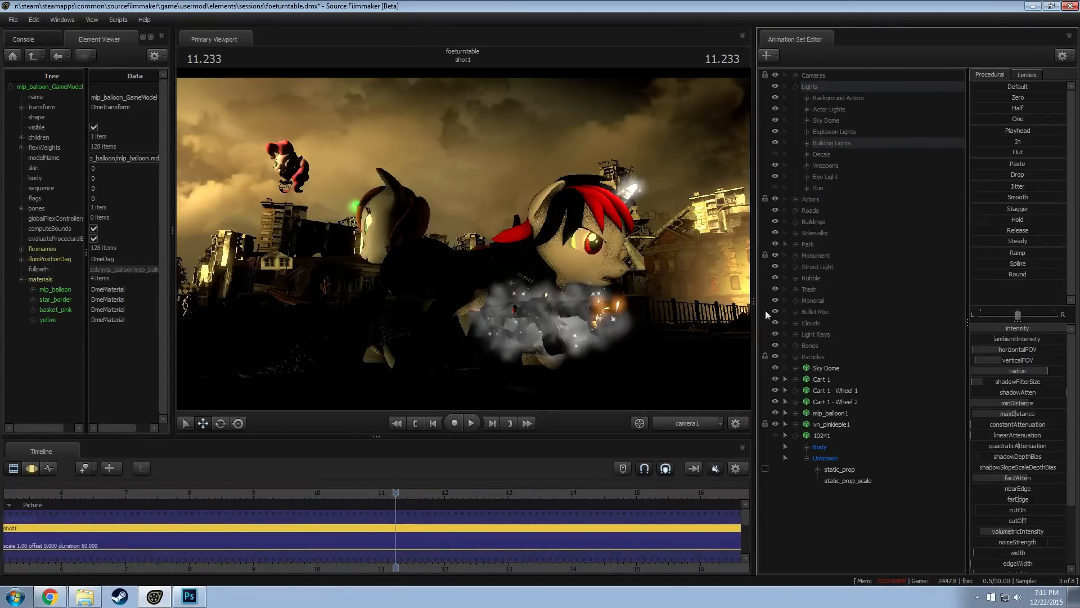
left_click(794, 435)
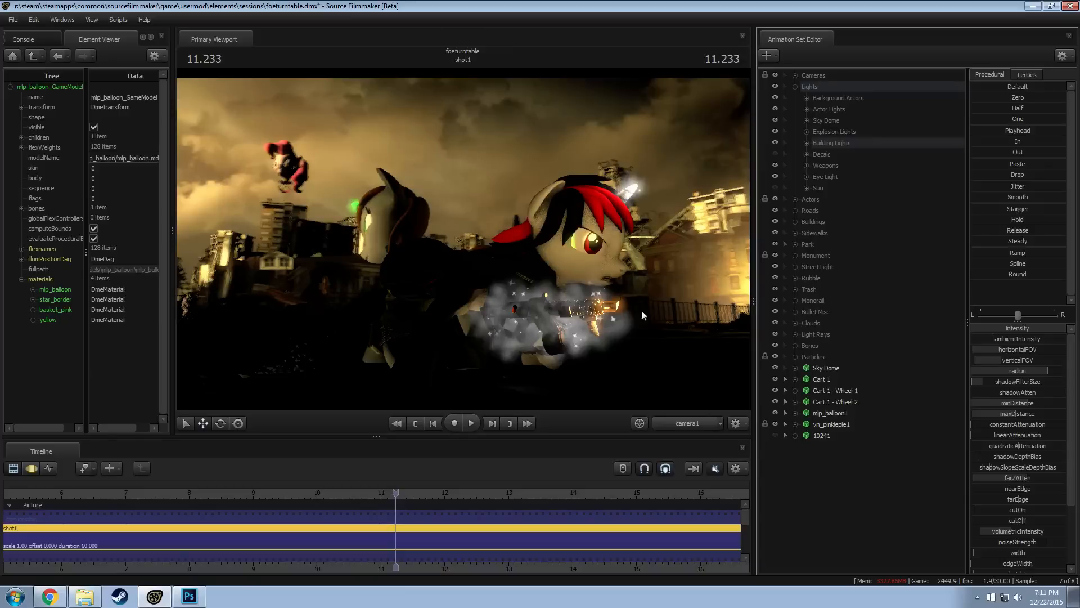
right_click(615, 289)
left_click(776, 189)
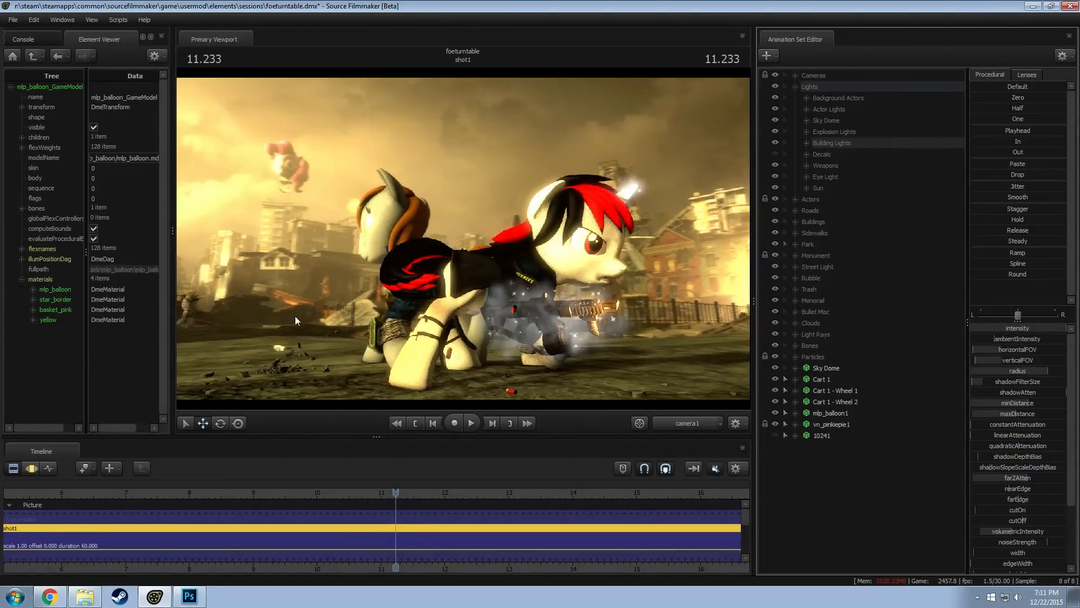
Move mlp_balloon1 down and to the left in the camera1 shot, close to the distant buildings
left_click(831, 412)
key("e")
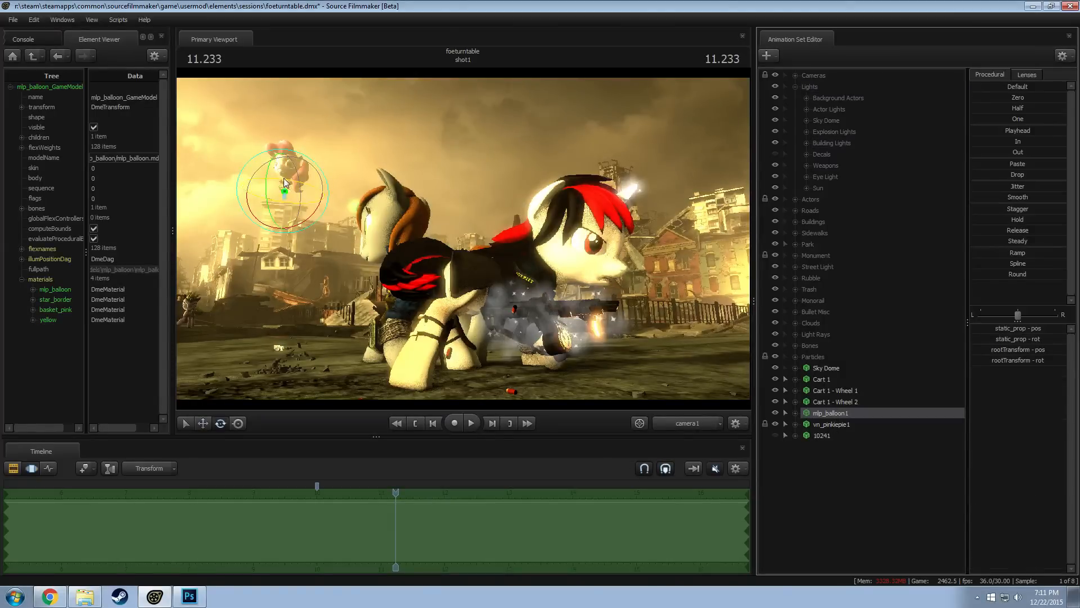
left_click_drag(280, 179, 237, 238)
key("w")
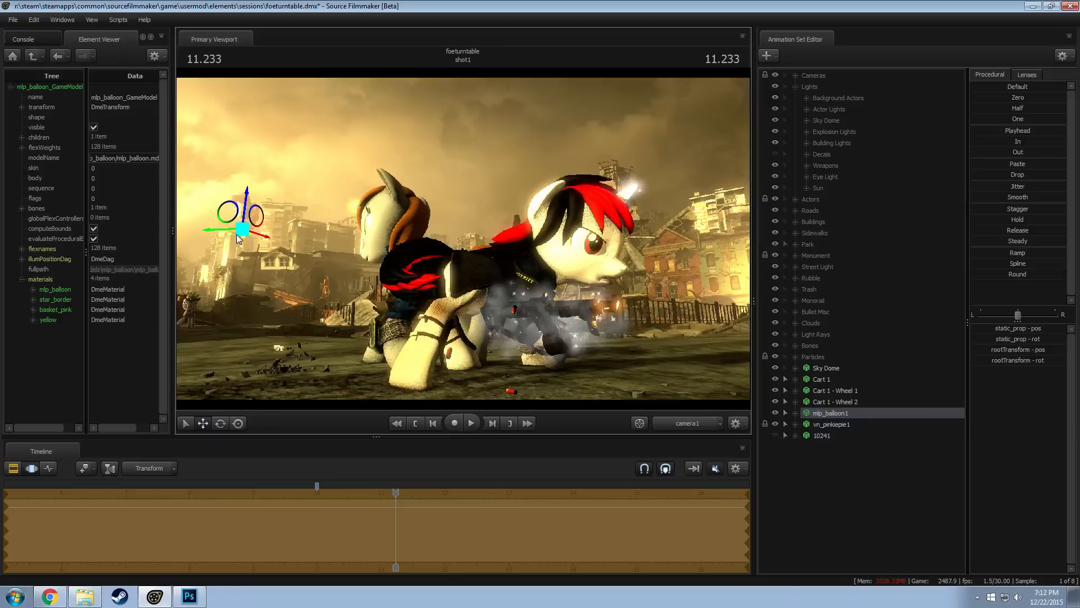
key("F2")
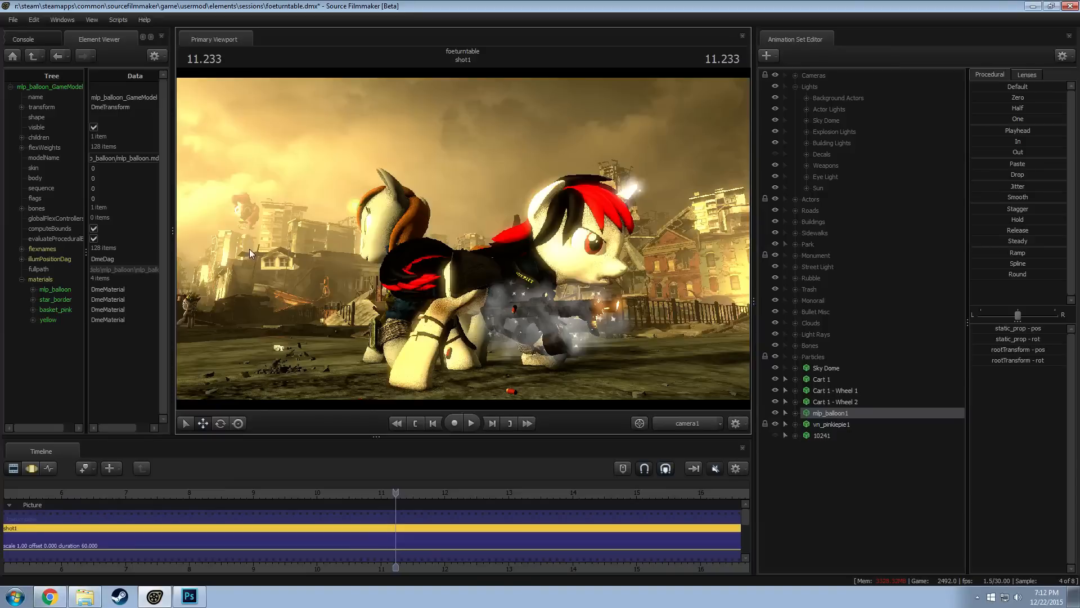
key("F3")
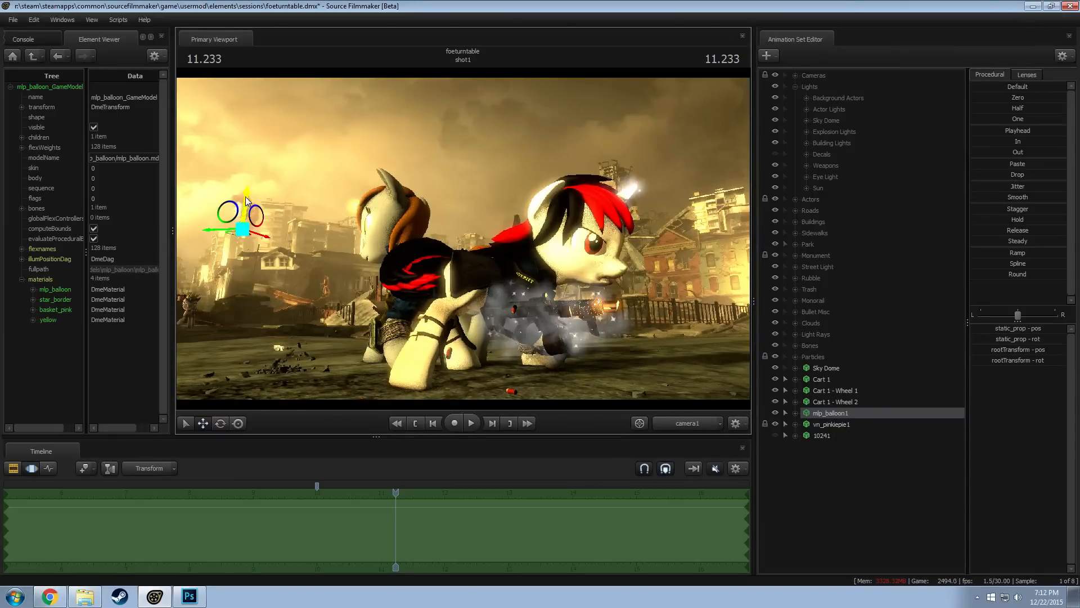
Raise mlp_balloon1 slightly above the skyline and rotate it to change the direction it faces
left_click_drag(236, 220, 225, 212)
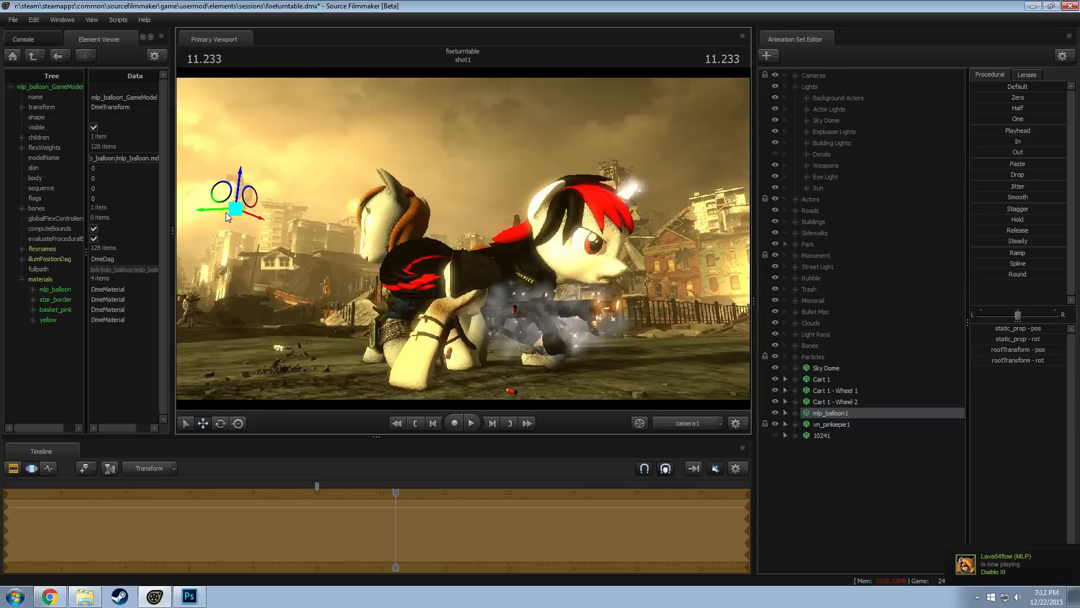
key("F3")
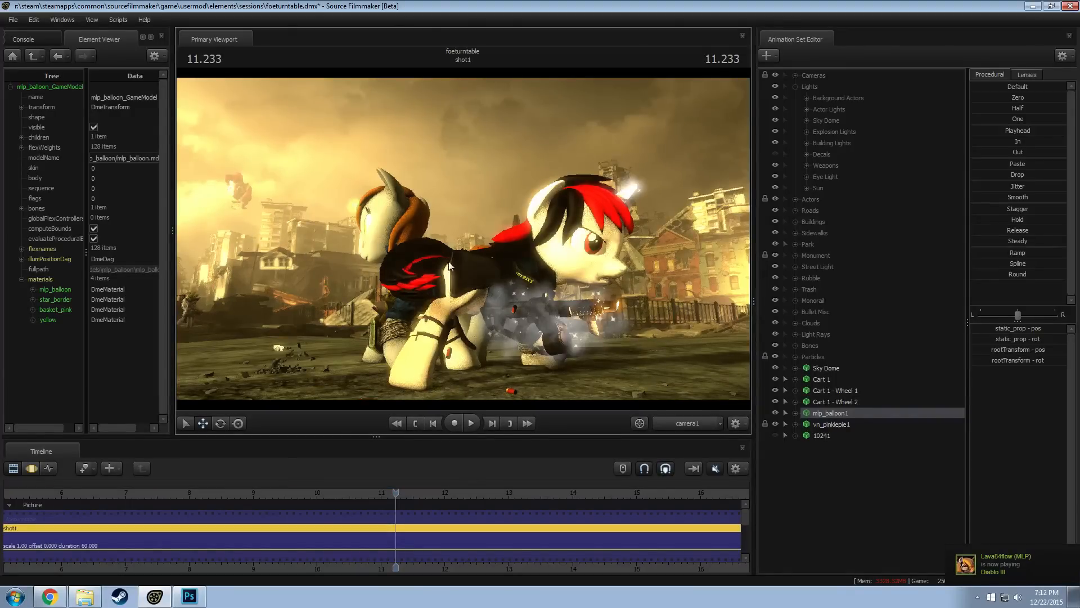
key("F2")
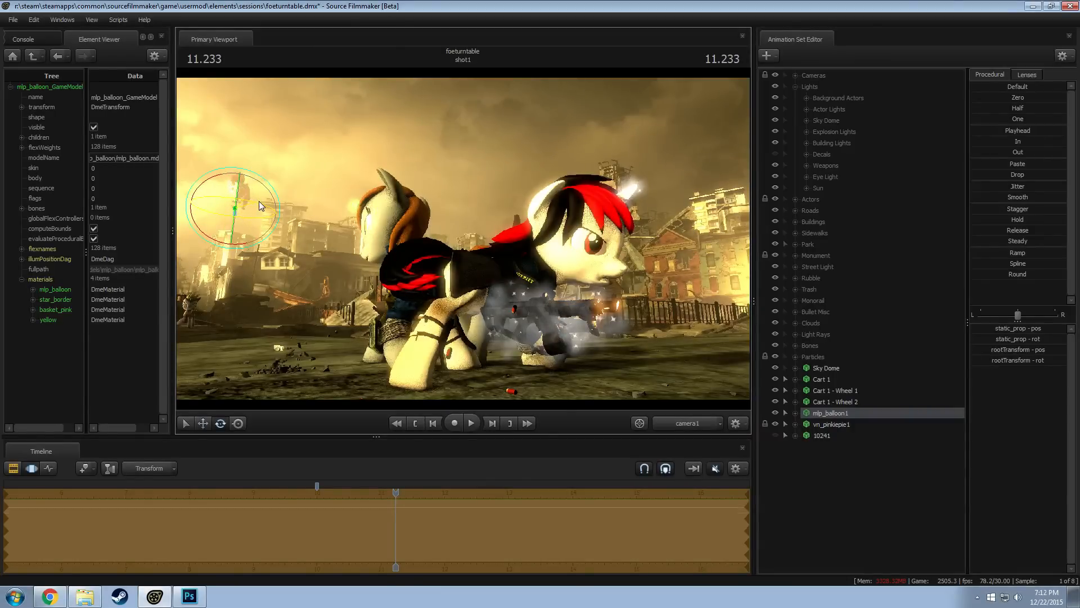
left_click_drag(258, 201, 224, 195)
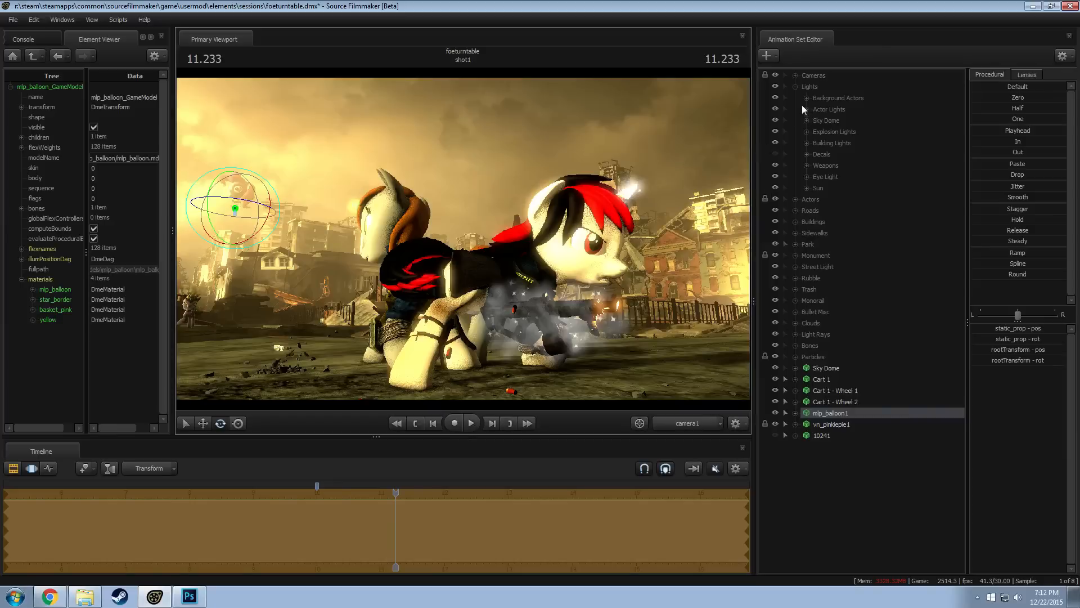
Add a new light to the scene and disable its shadows
left_click(795, 87)
key("F2")
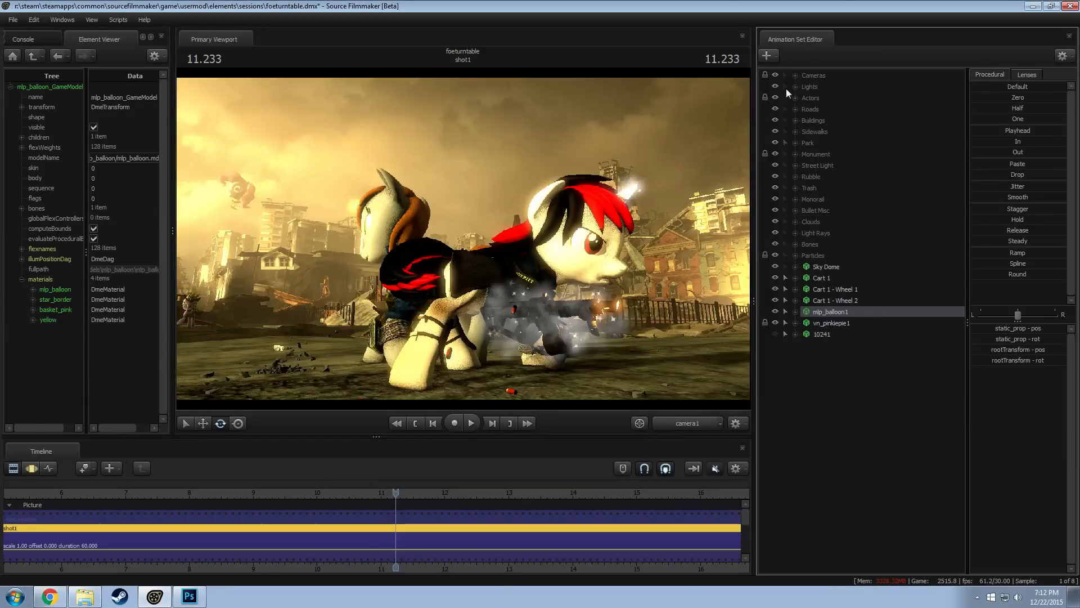
right_click(871, 395)
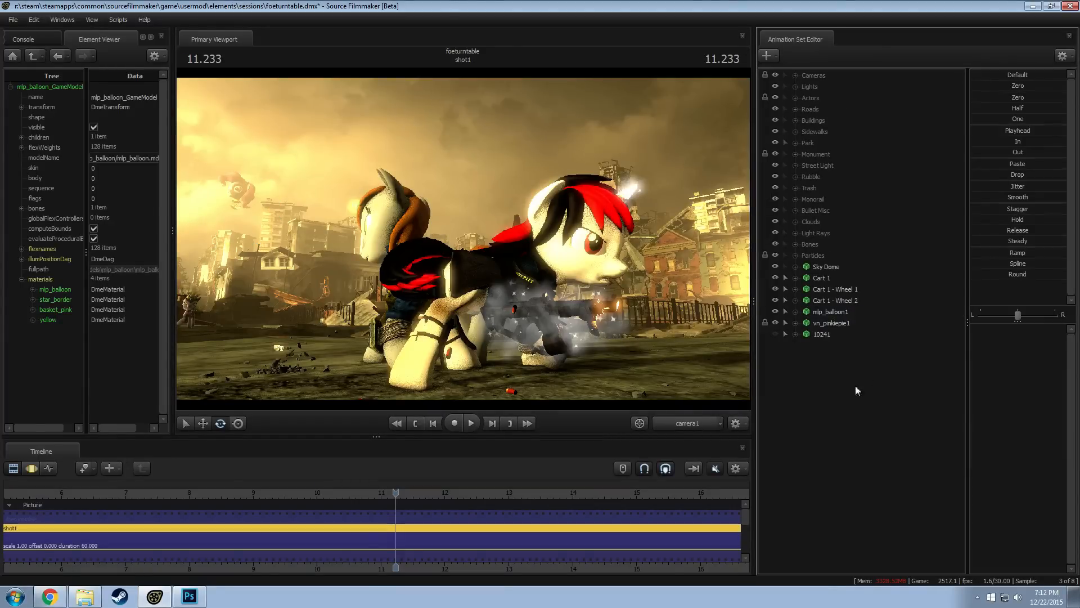
left_click(892, 373)
left_click(795, 87)
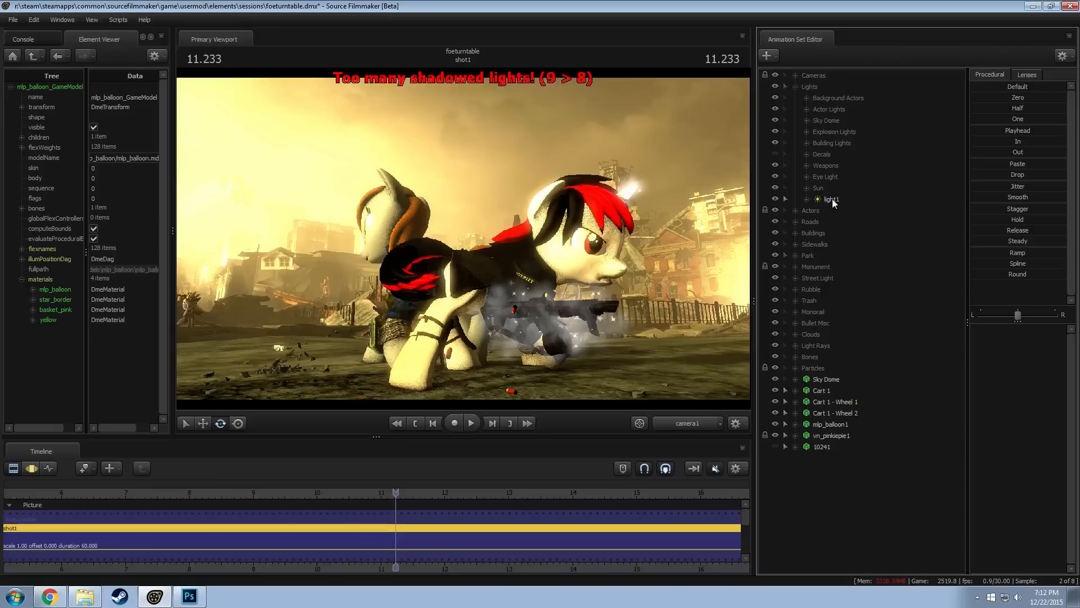
left_click(832, 199)
right_click(832, 199)
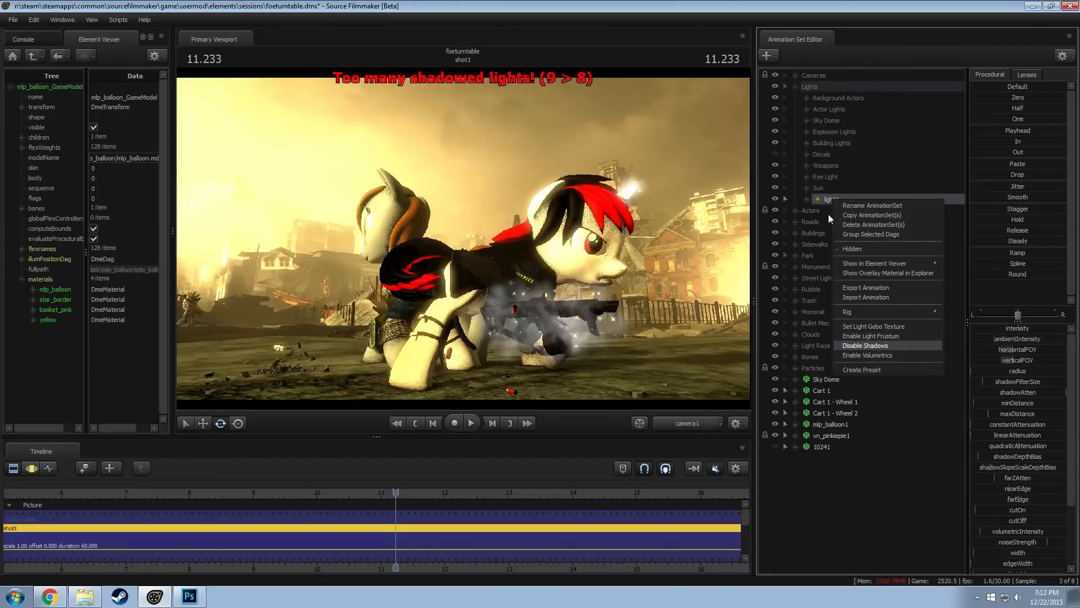
left_click(865, 346)
Give light1 a warm tint by lowering its color_green and color_blue values
key("F3")
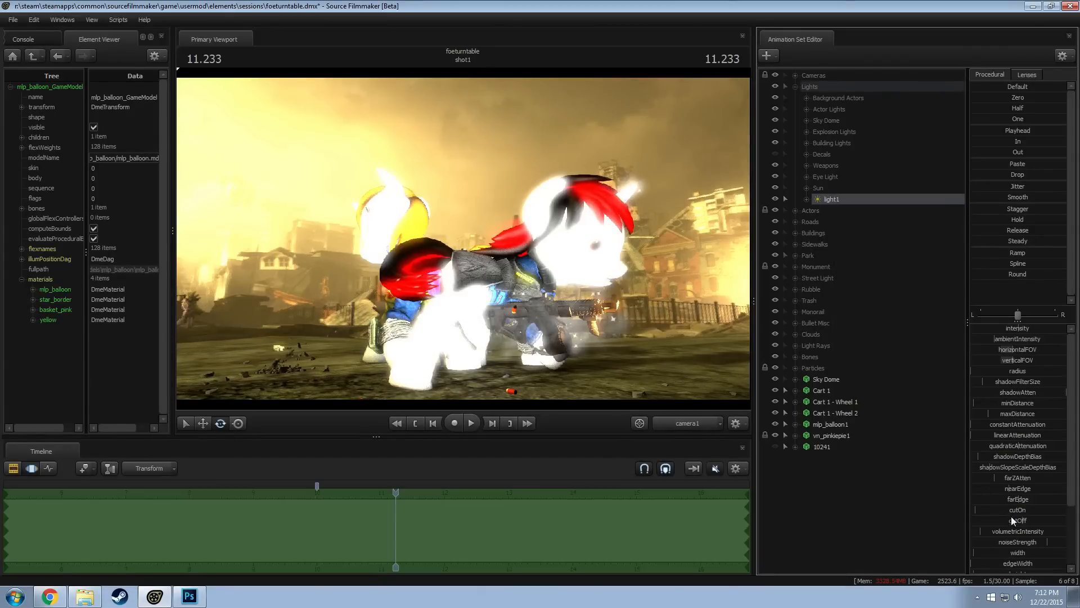
scroll(1012, 517, "down", 3)
left_click_drag(1015, 523, 995, 535)
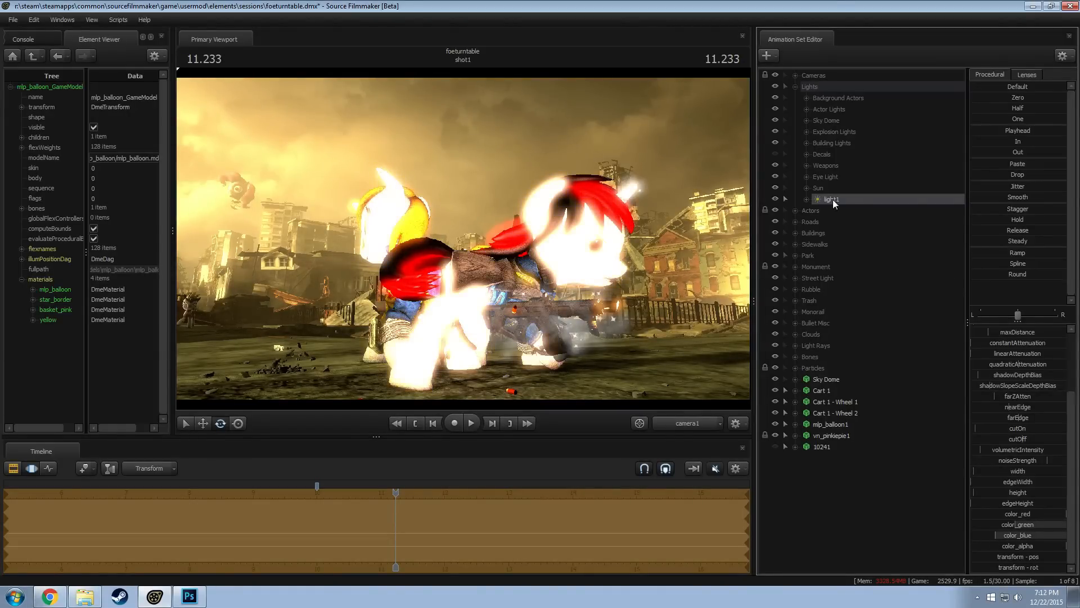
Look through light1 and fly it up to the Pinkie Pie balloon until the balloon fills the light's view
left_click_drag(518, 207, 536, 216)
left_click(537, 217)
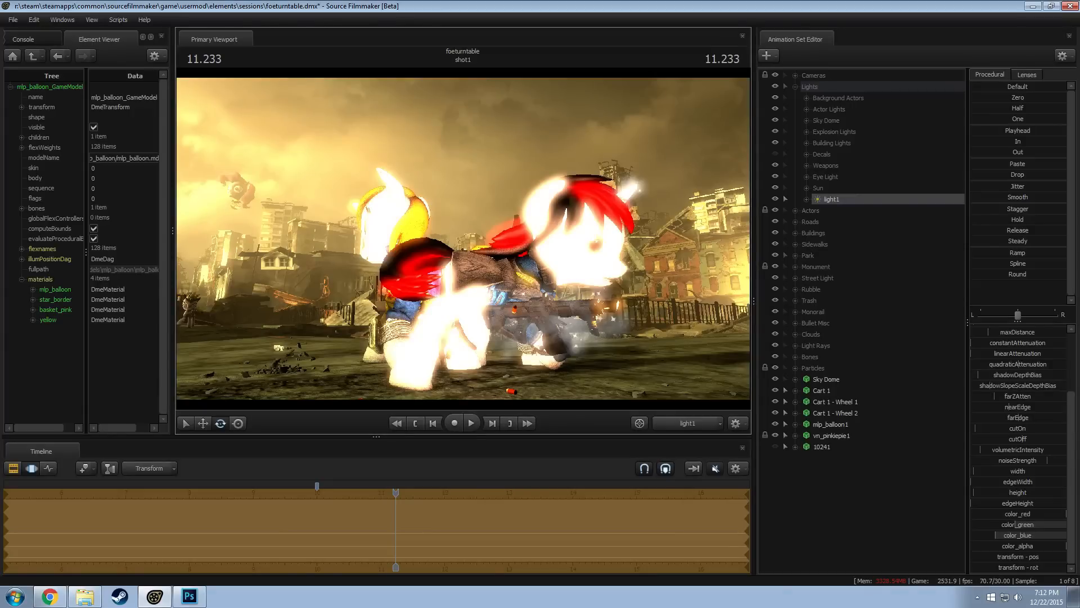
key("w")
left_click_drag(464, 238, 388, 230)
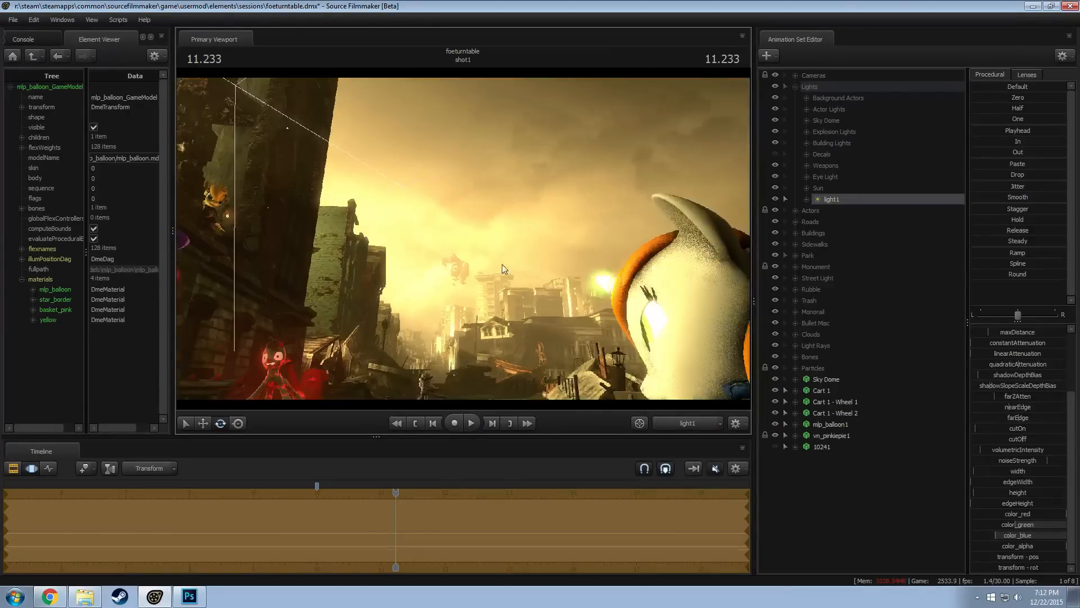
right_click(465, 238)
left_click(532, 270)
key("w")
left_click_drag(532, 270, 434, 222)
key("w")
right_click(465, 237)
left_click(480, 269)
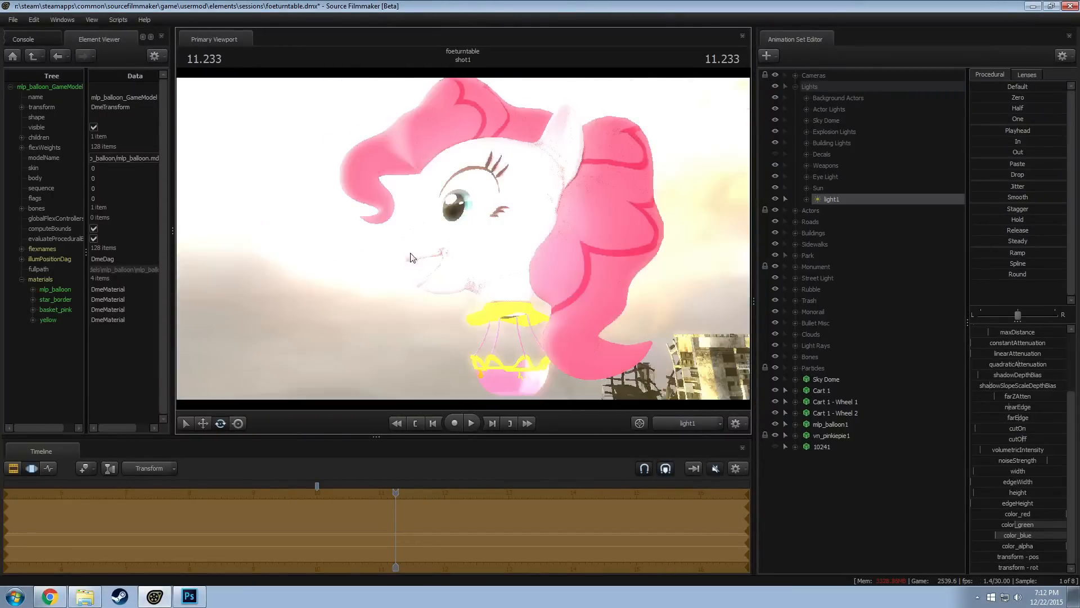
mouse_move(480, 269)
left_mouse_down()
mouse_move(526, 275)
mouse_move(478, 258)
mouse_move(483, 269)
left_mouse_up()
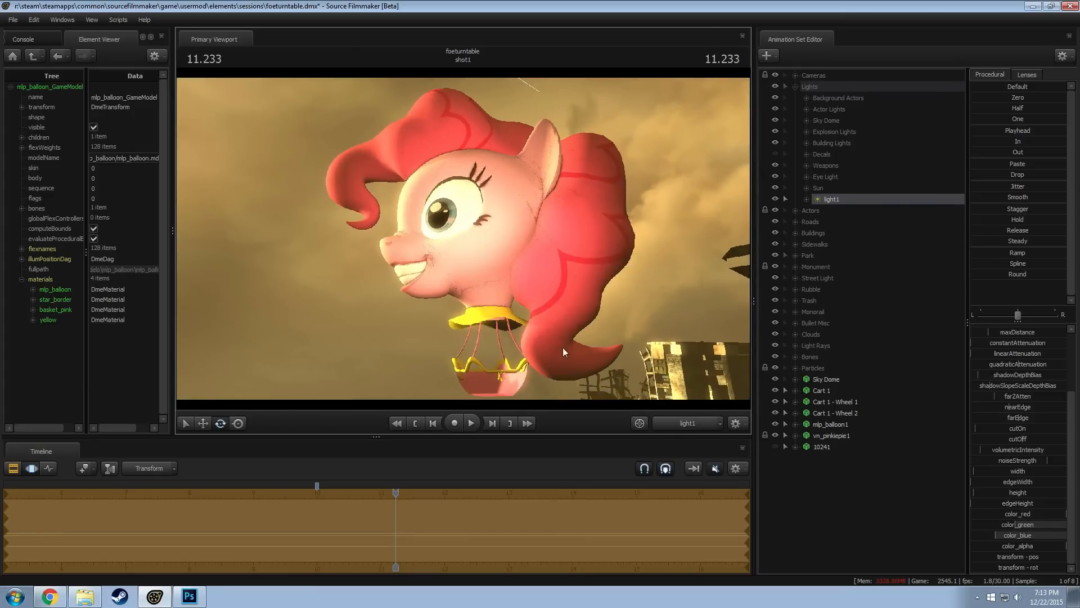
Return to the camera1 view and adjust light1's intensity on the balloon
left_click(681, 423)
scroll(1021, 342, "up", 3)
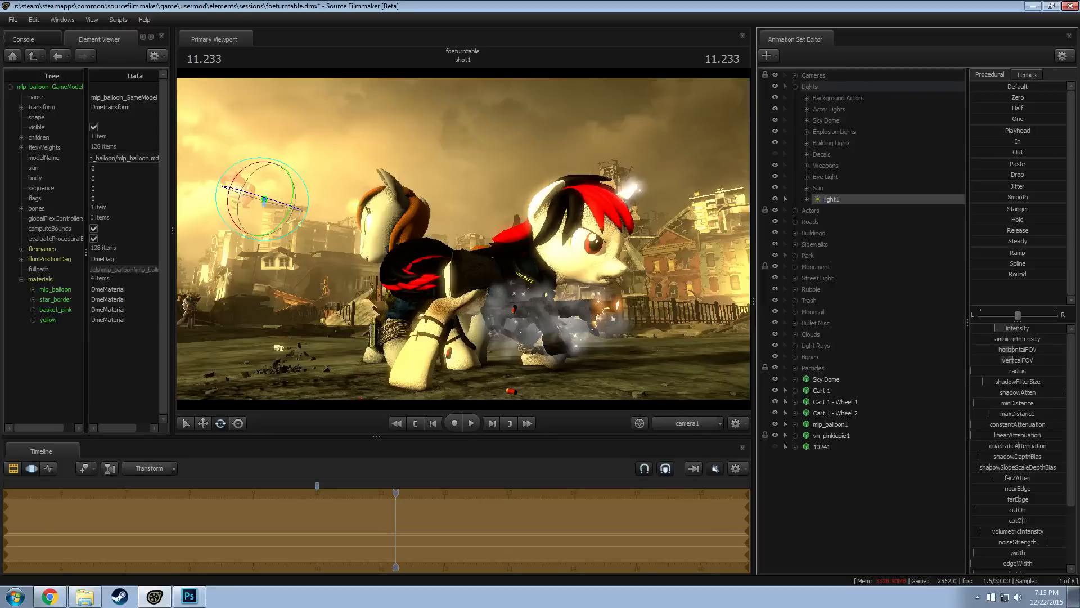
key("F2")
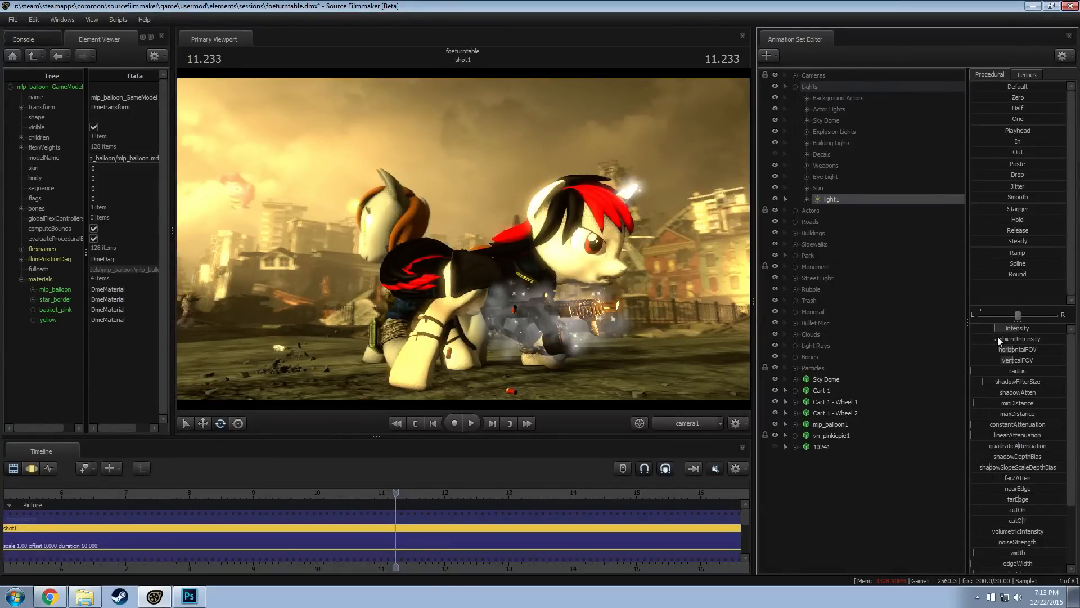
Choose a skin for the vn_pinkiepie1 model and keep the model selected in the Motion Editor
right_click(821, 433)
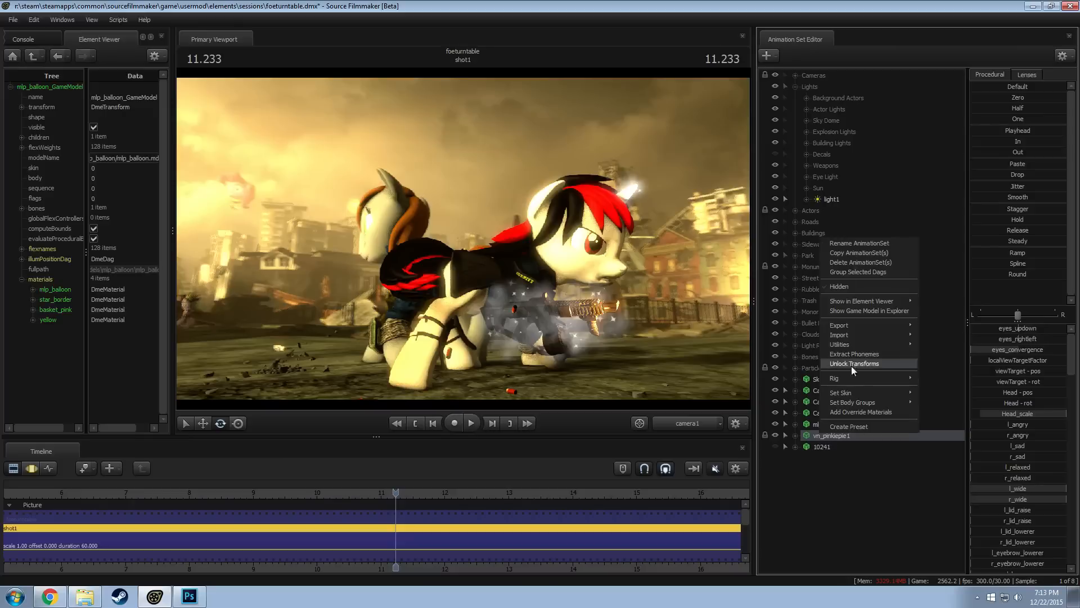
mouse_move(848, 394)
left_click(923, 394)
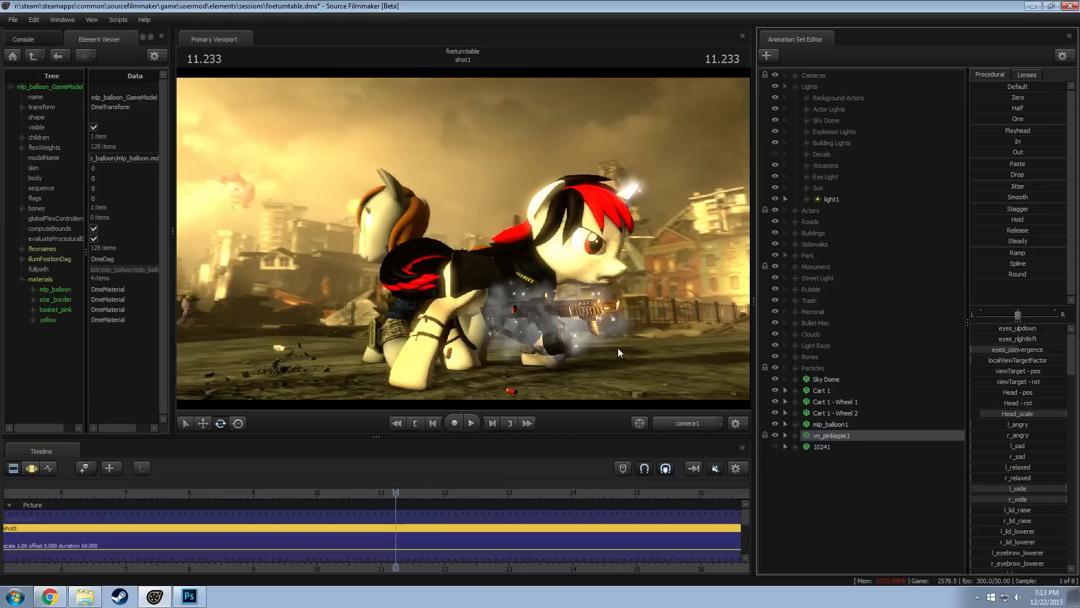
left_click(825, 443)
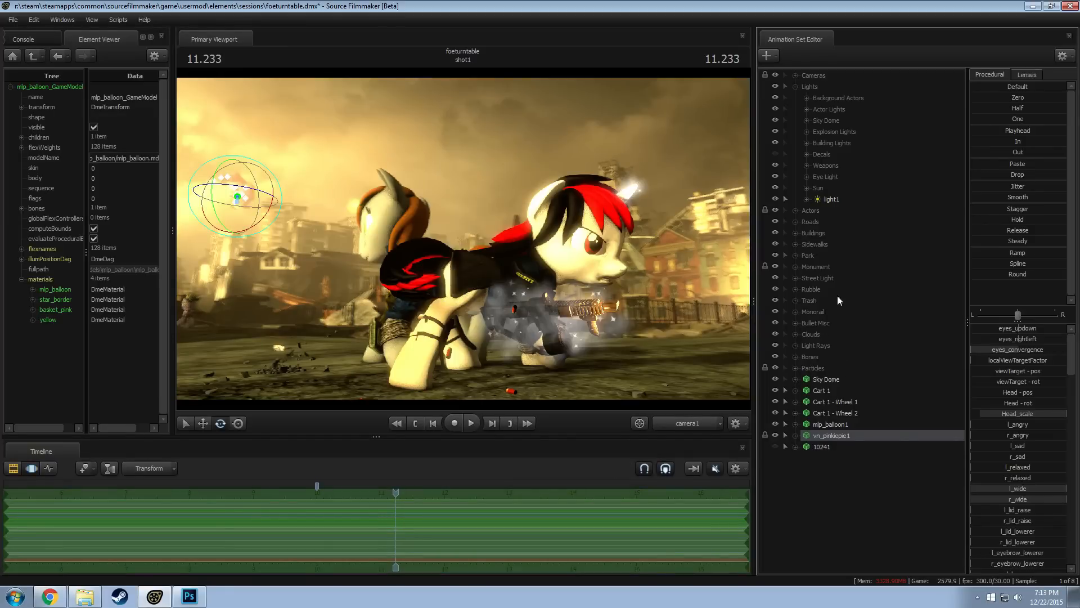
Rotate the mlp_balloon1 model about its vertical axis to turn Pinkie's face in the camera1 shot
left_click(837, 423)
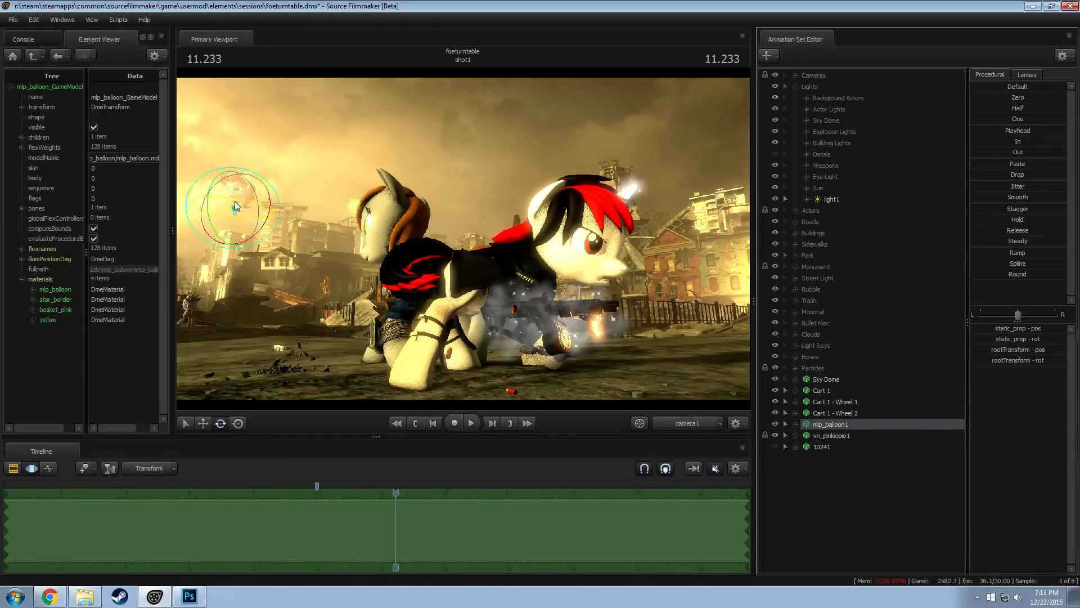
left_click_drag(235, 200, 237, 202)
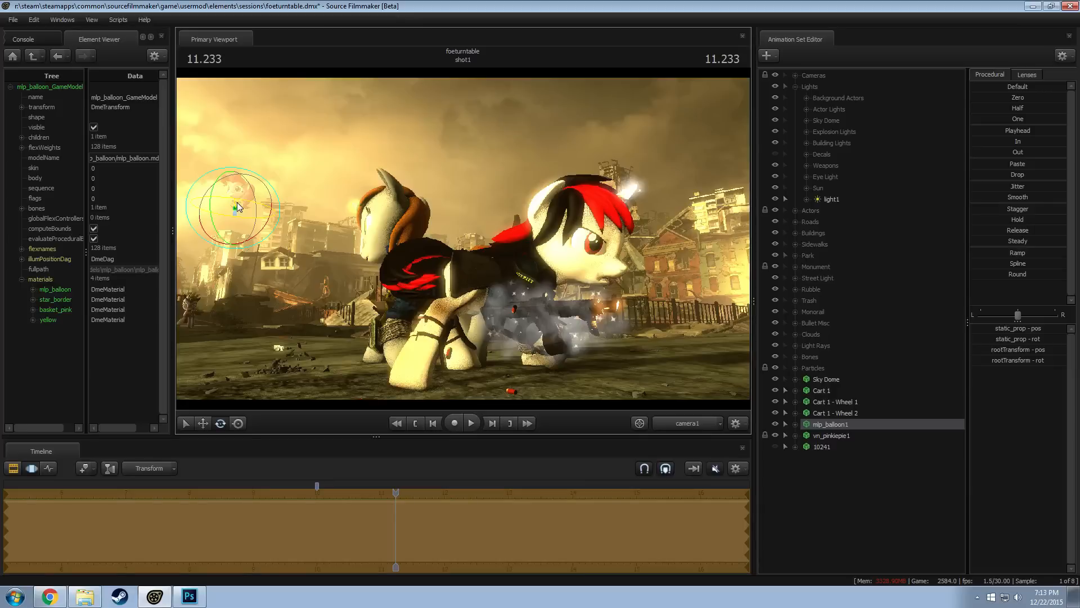
key("F3")
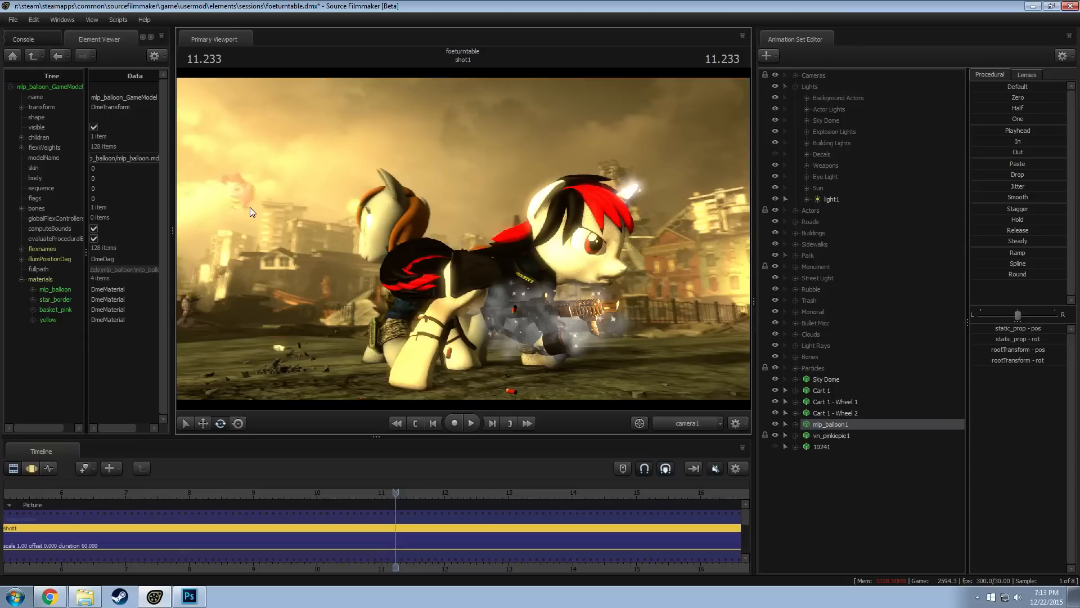
left_click(236, 199)
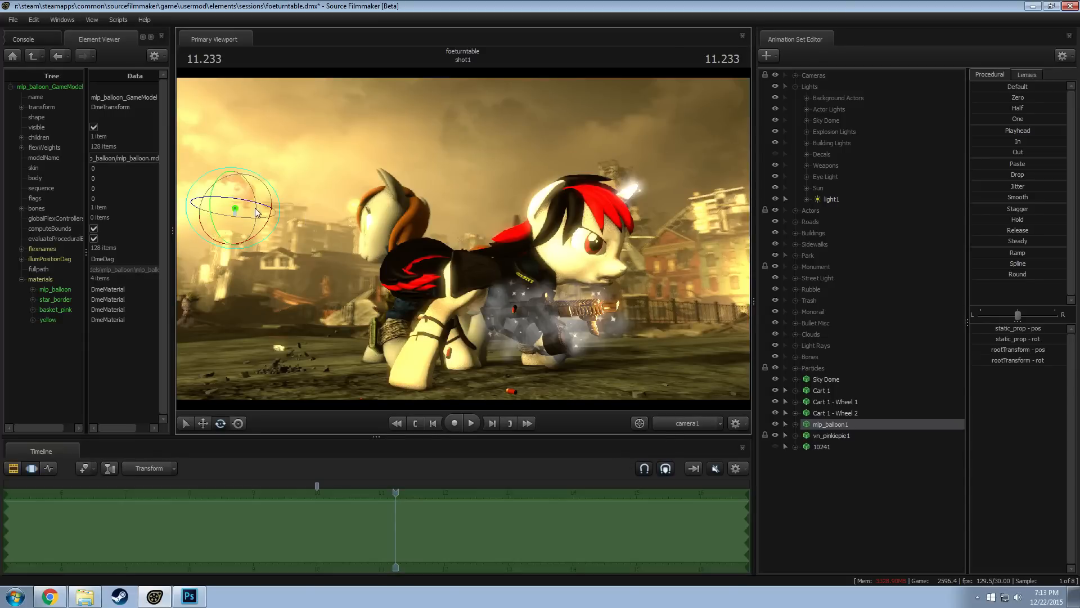
left_click_drag(239, 199, 268, 207)
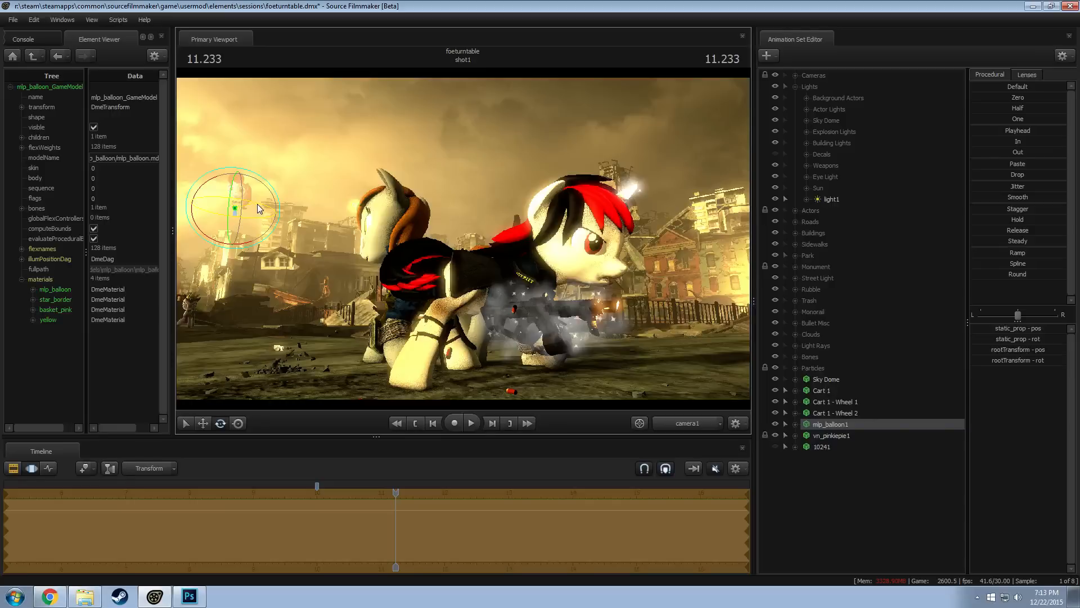
left_click_drag(261, 217, 223, 198)
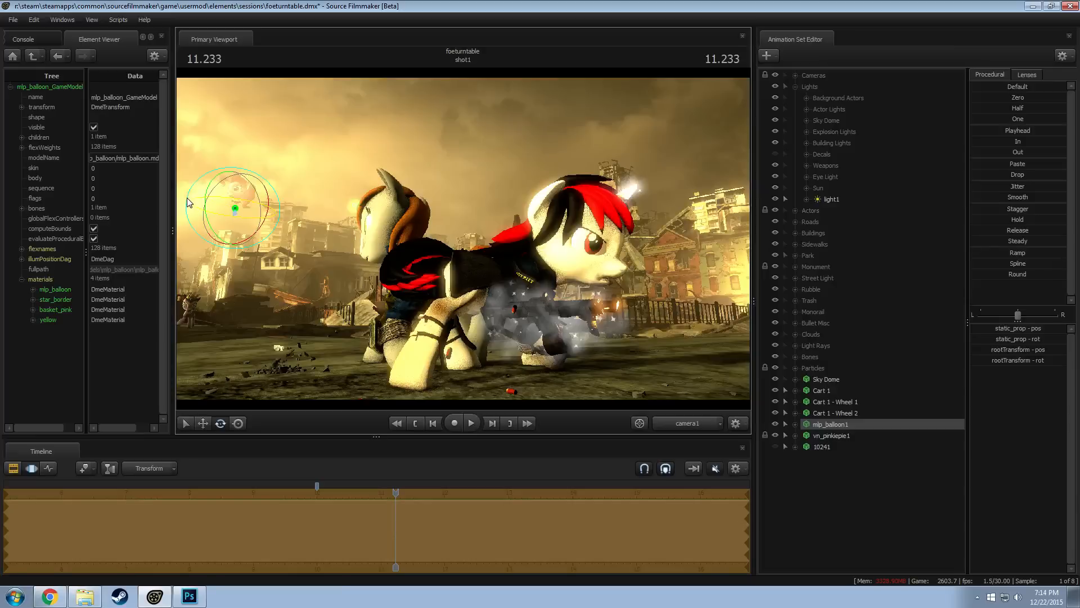
key("F2")
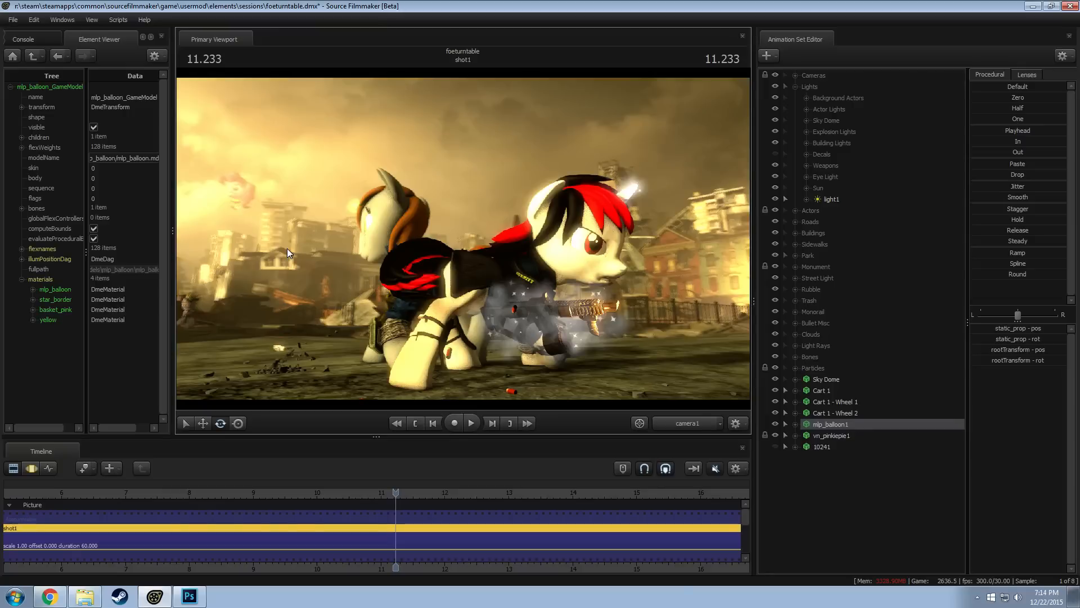
right_click(826, 436)
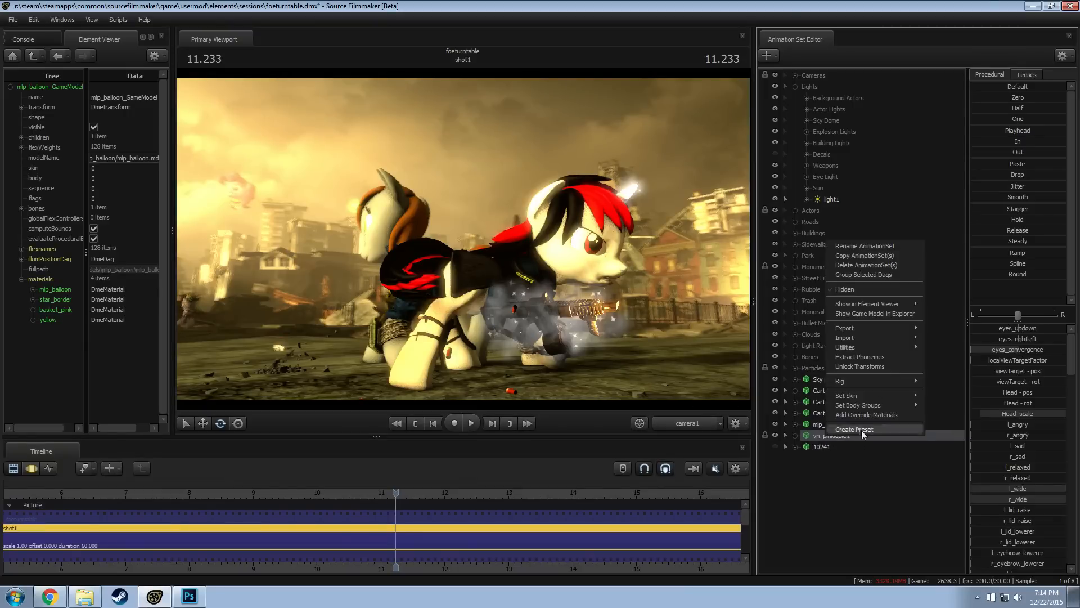
left_click(953, 316)
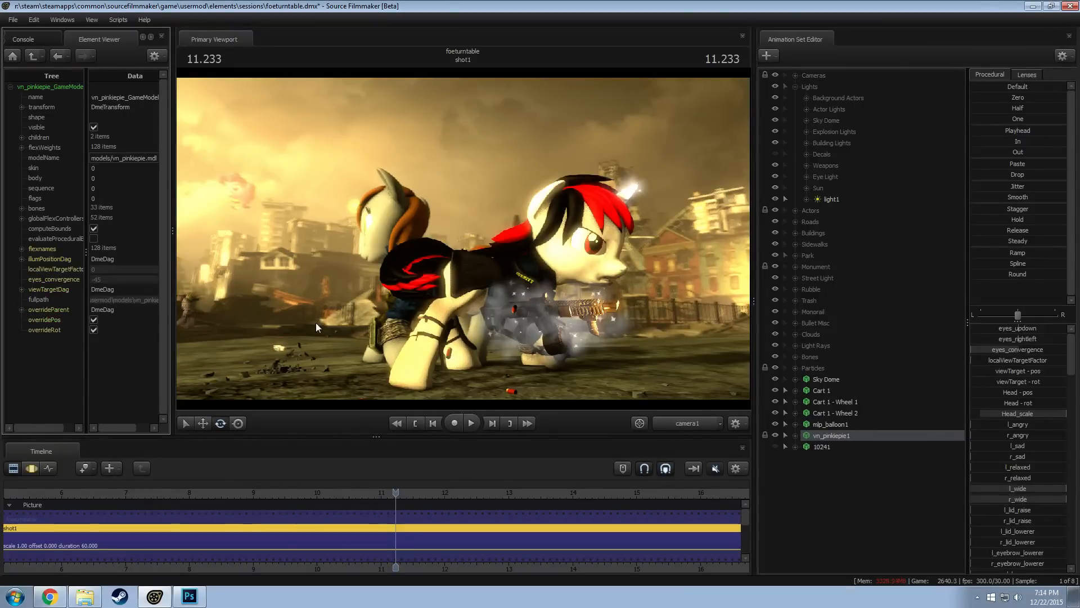
right_click(845, 439)
left_click(887, 420)
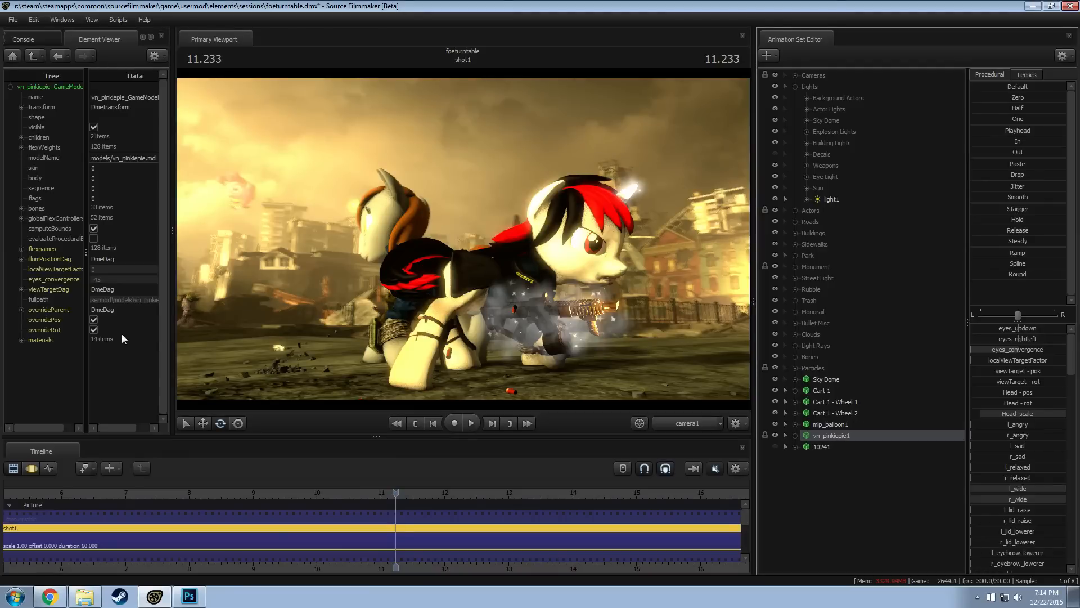
Add a vector3 attribute named $color to vn_pinkiepie1's body material and set it to 0.8 0.8 0.8
left_click(21, 339)
left_click(32, 350)
right_click(58, 346)
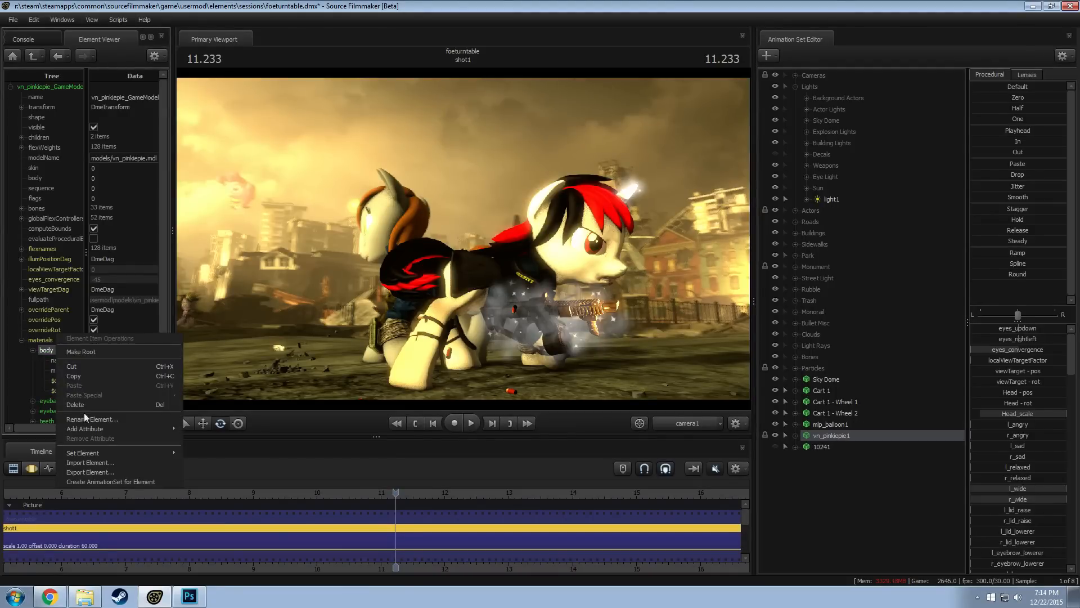
mouse_move(86, 426)
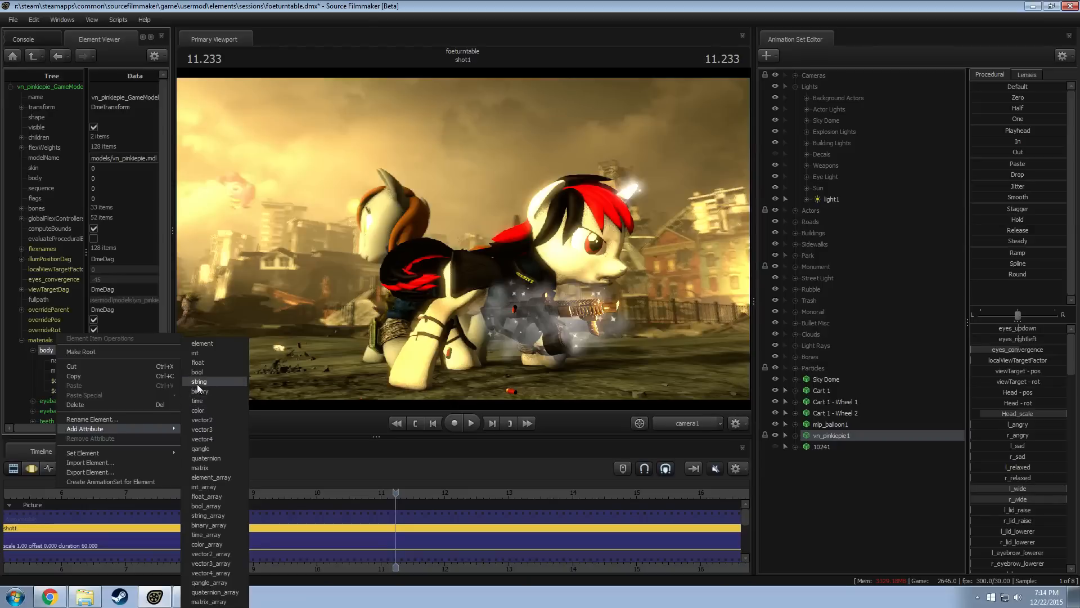
left_click(204, 430)
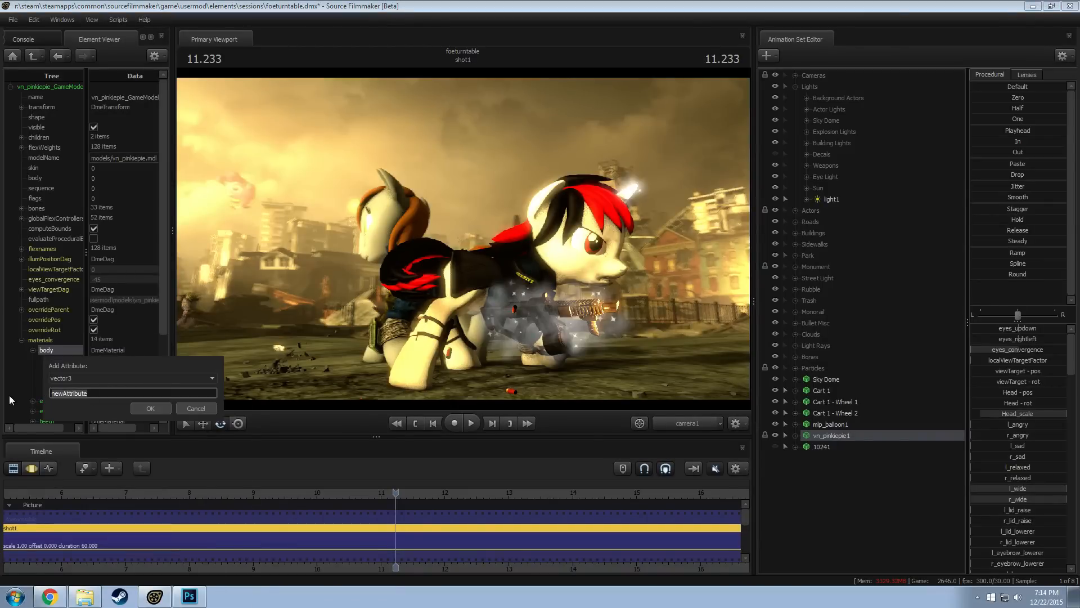
type("$color")
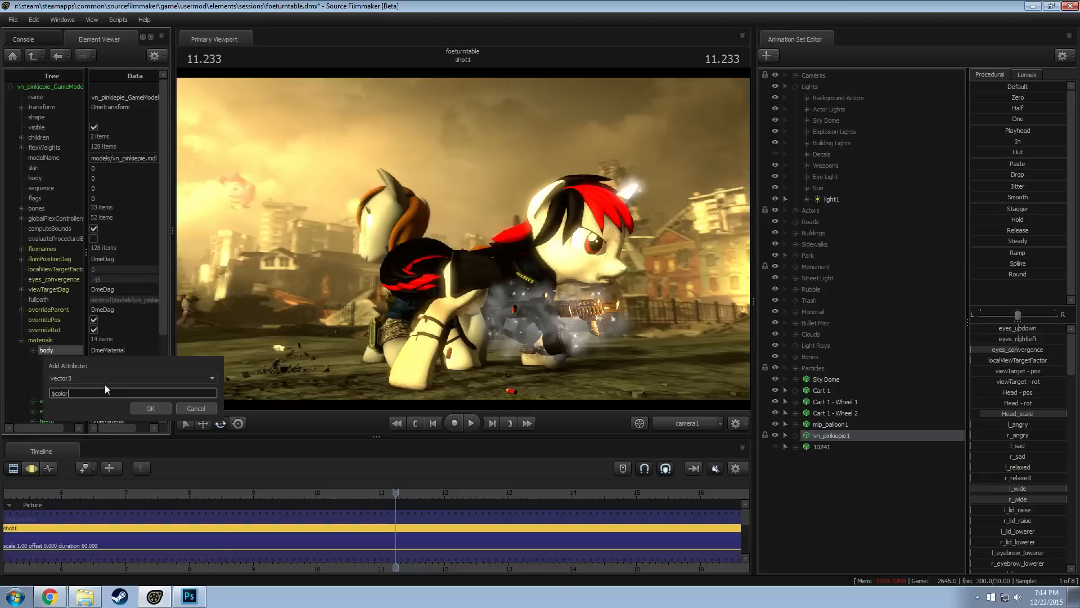
key("Return")
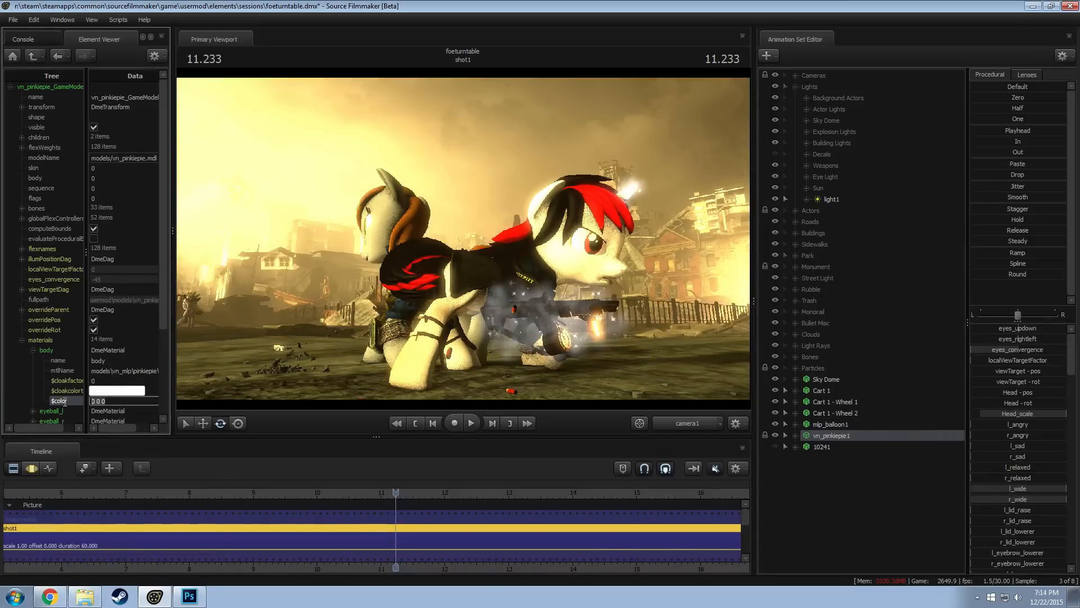
type("0.8")
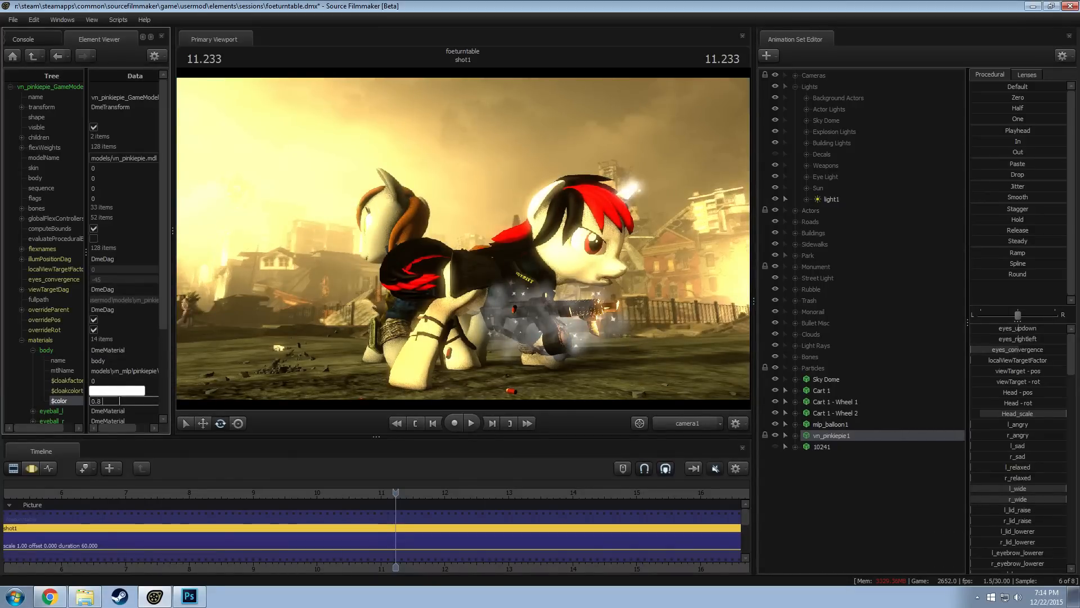
key("Return")
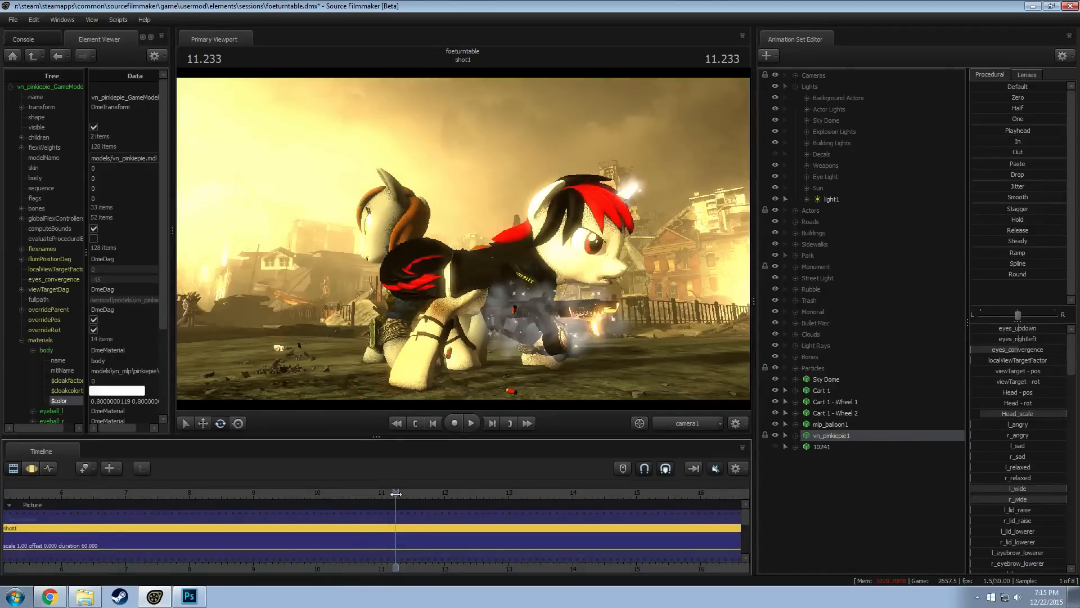
Check the balloon at 11.100, delete the $color attribute from the body material and collapse that material
left_click_drag(389, 493, 387, 493)
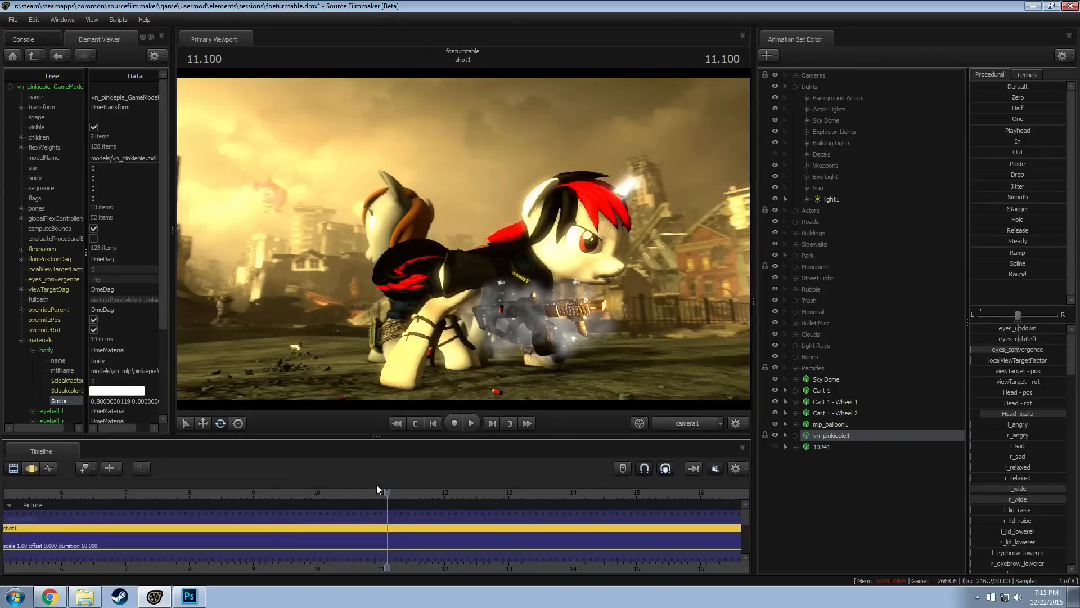
double_click(126, 401)
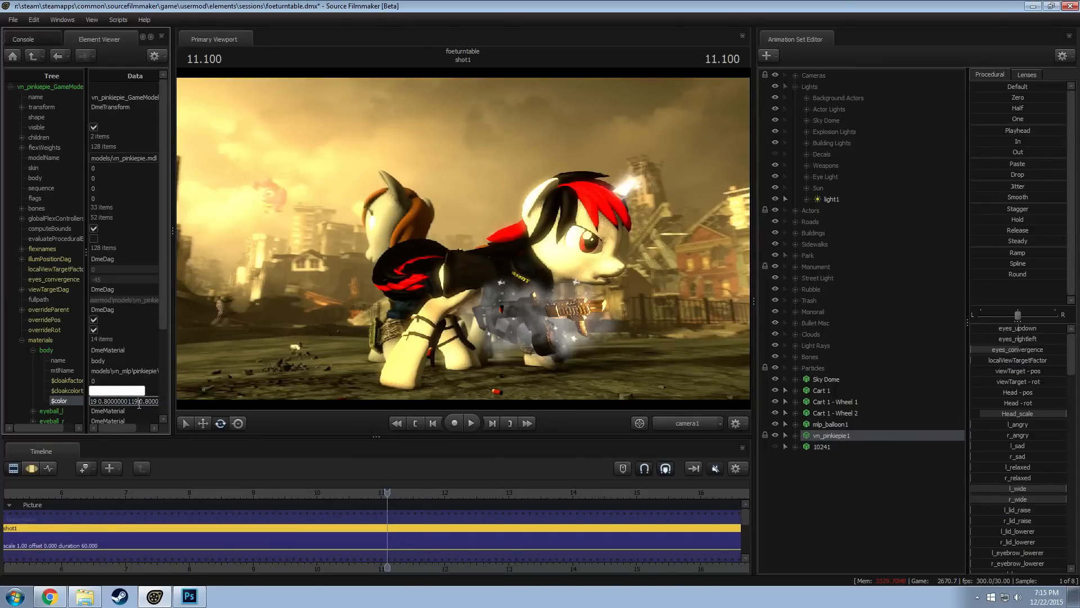
right_click(67, 389)
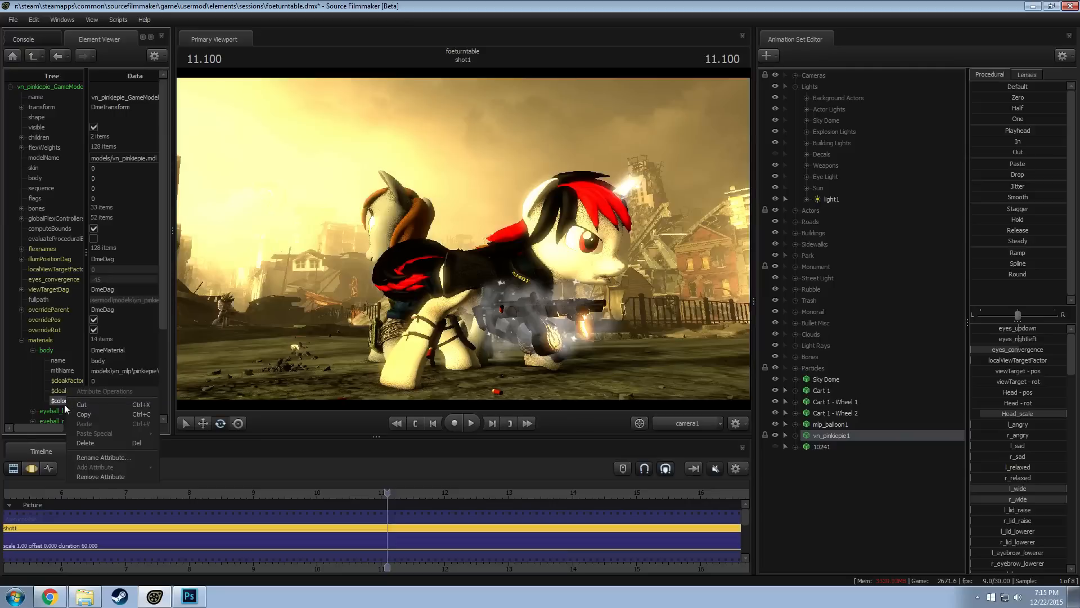
left_click(32, 349)
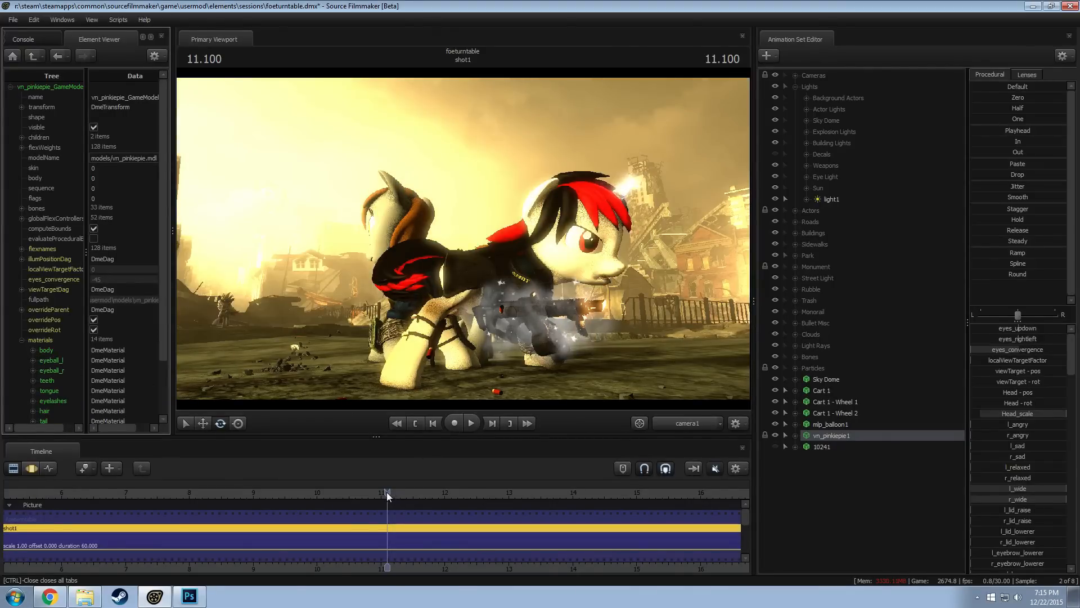
Move the playhead to 11.033 and slightly rotate mlp_balloon1 in the camera1 shot
left_click_drag(386, 492, 383, 492)
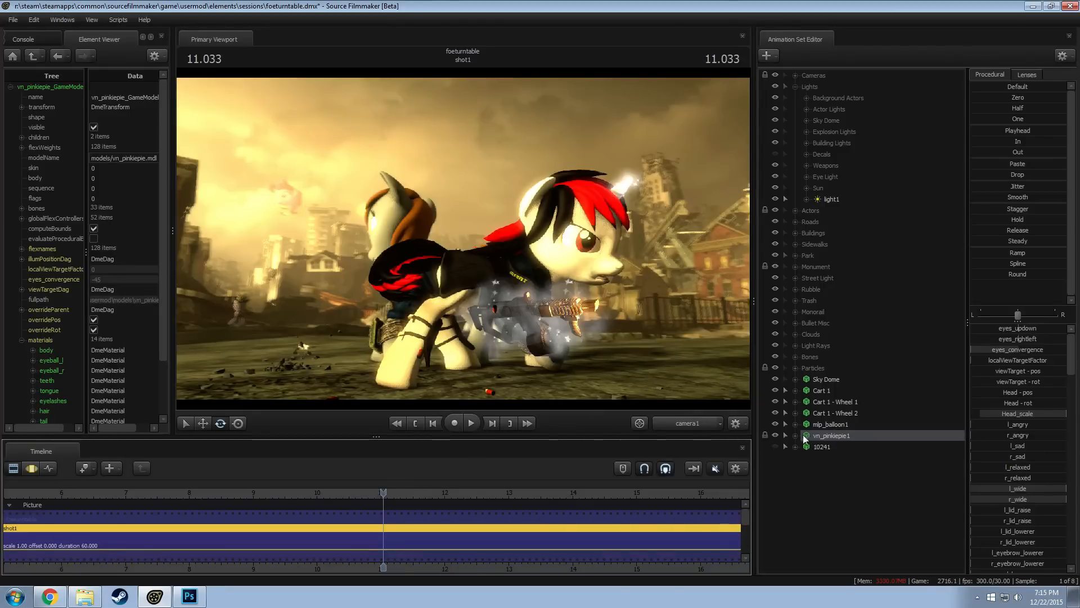
left_click(829, 424)
key("F3")
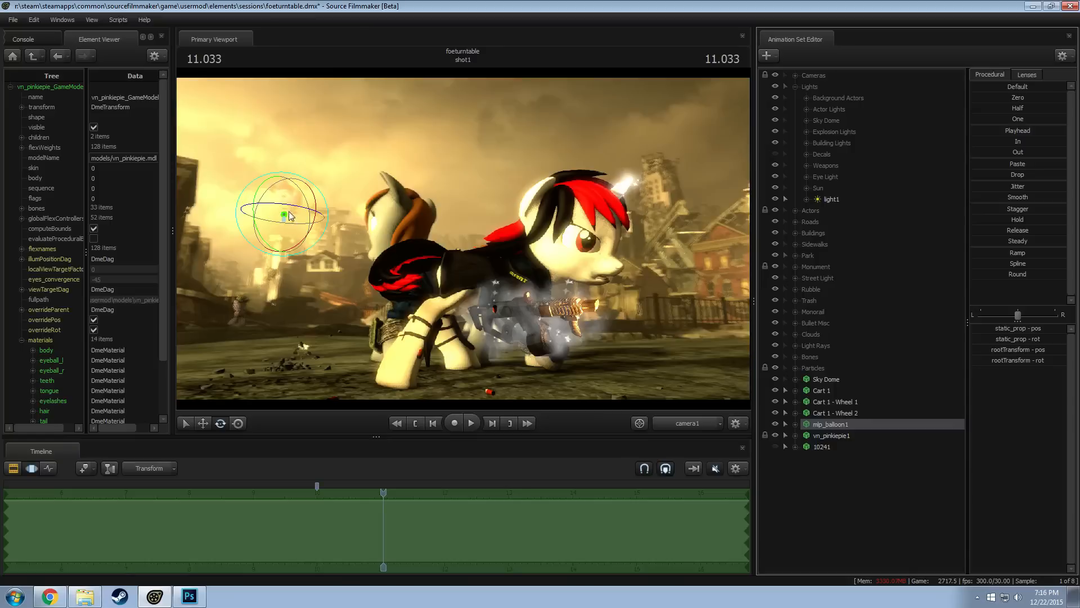
left_click_drag(295, 208, 292, 207)
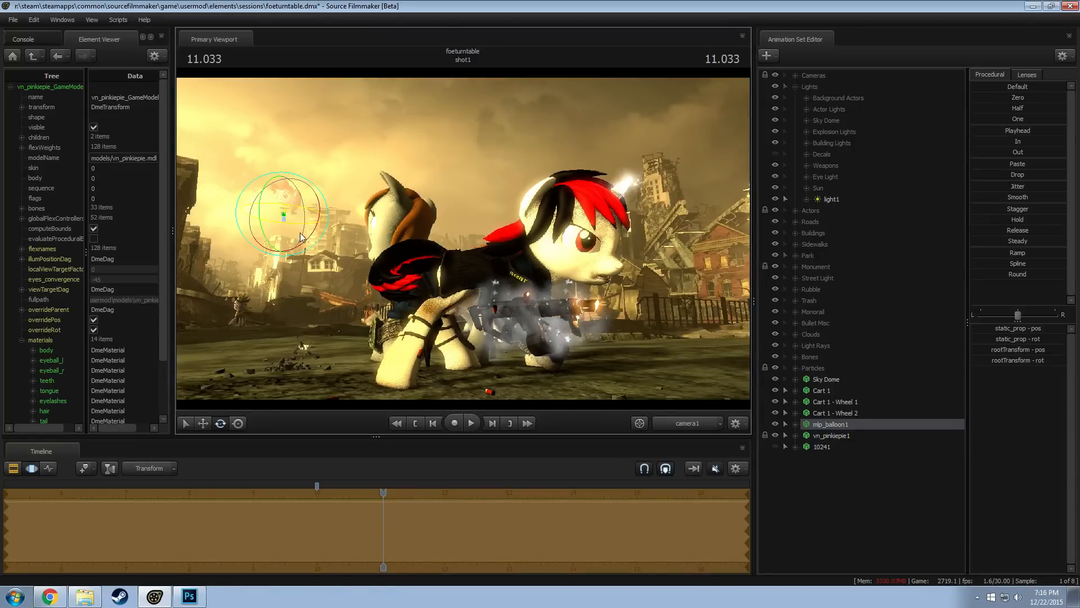
key("F2")
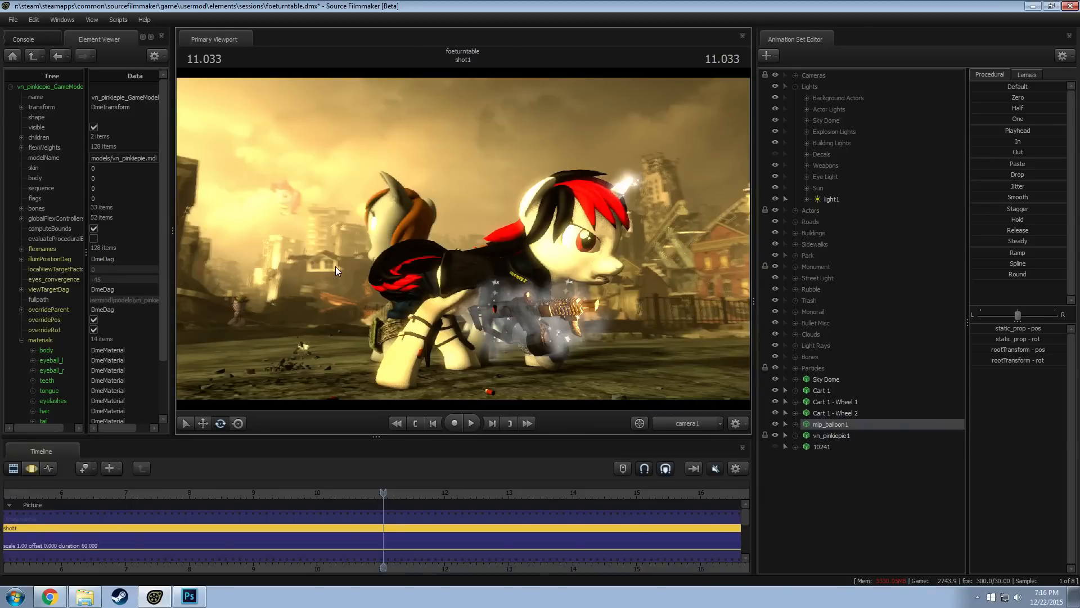
Copy the mlp_balloon1 and vn_pinkiepie1 animation sets together and paste them as duplicates into the scene
left_click(831, 437, "ctrl")
right_click(833, 437)
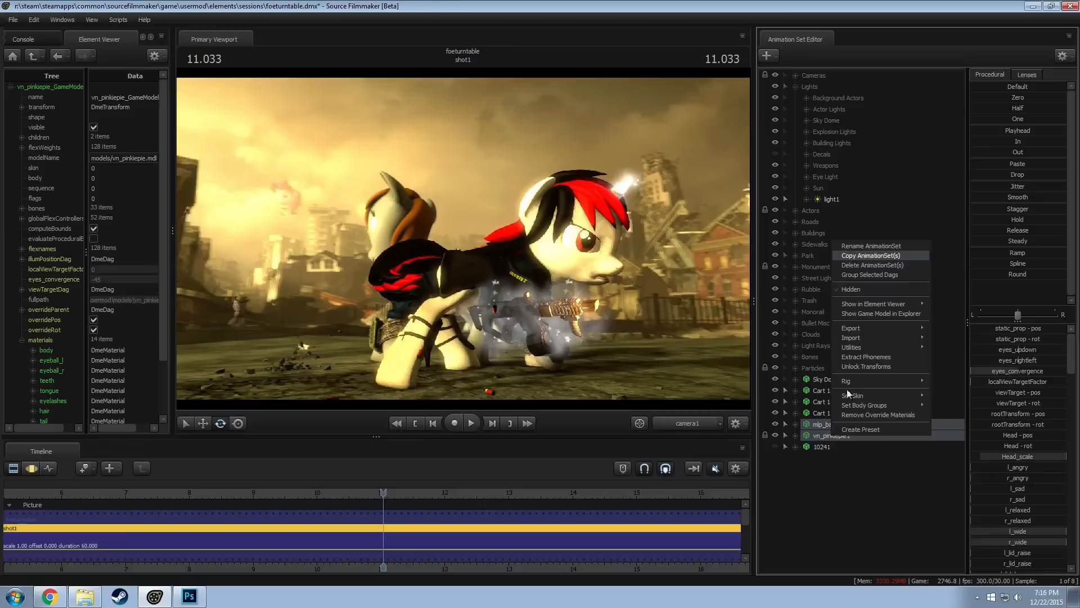
left_click(866, 256)
left_click(523, 305)
right_click(878, 484)
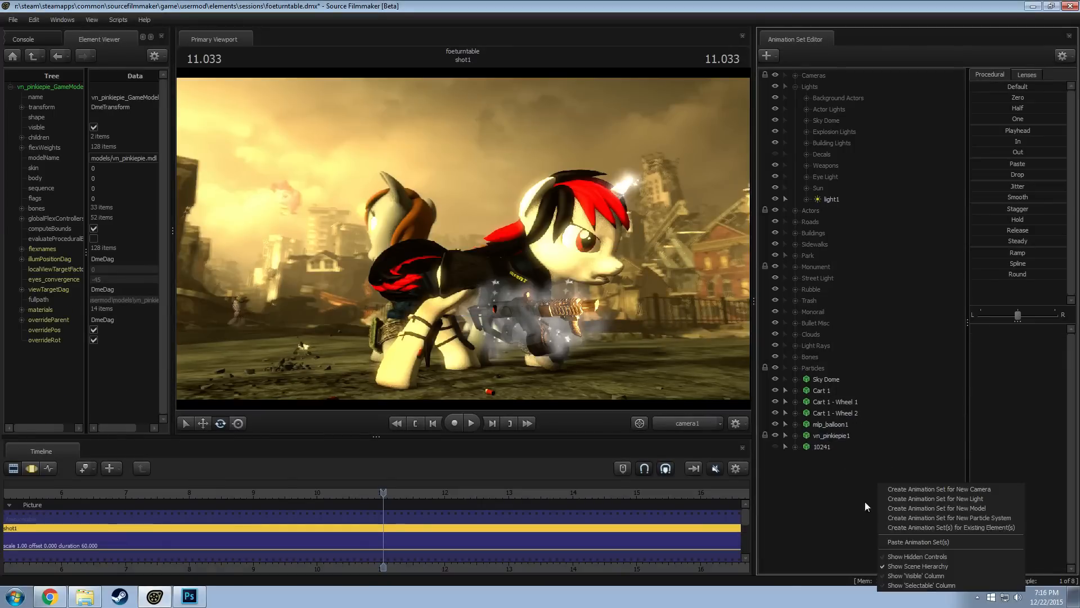
left_click(902, 540)
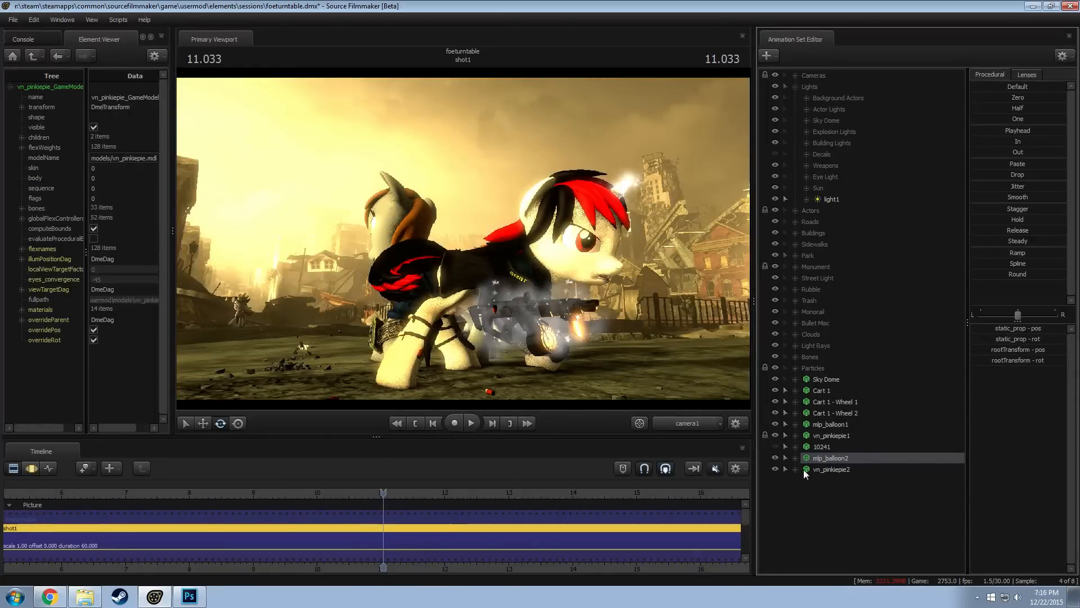
Disable the warm color grading in the viewport and view the shot at 10.933 with vn_pinkiepie2 selected
right_click(683, 320)
left_click(704, 352)
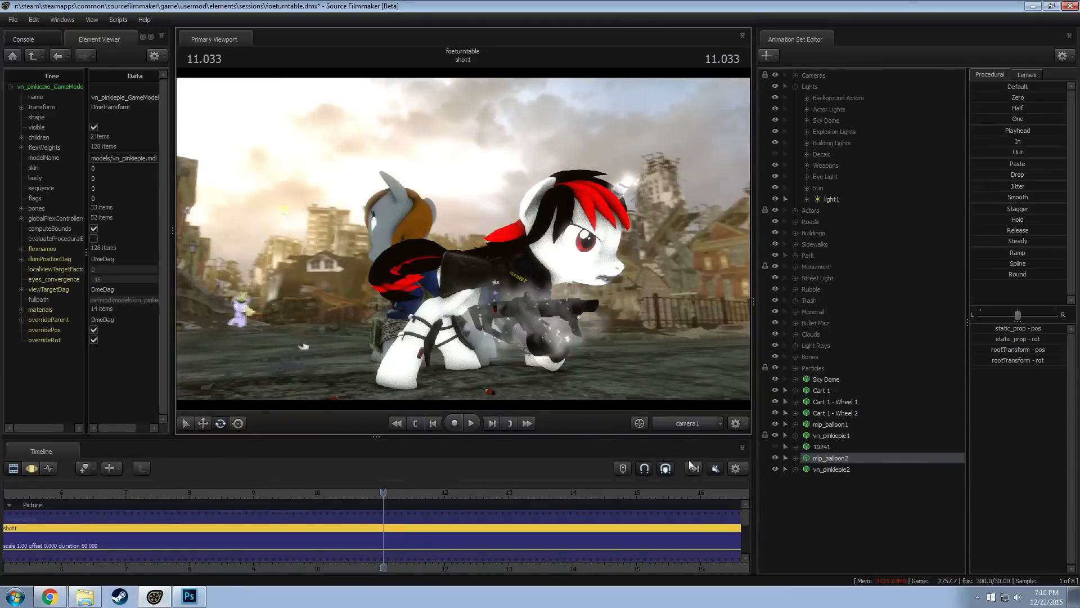
left_click(794, 469)
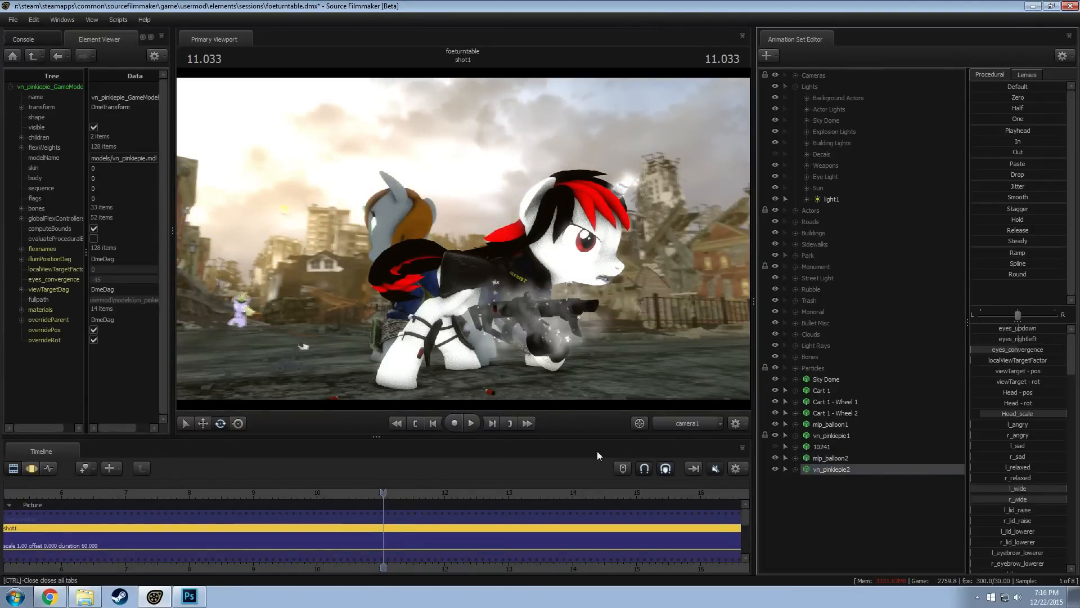
left_click_drag(379, 492, 377, 492)
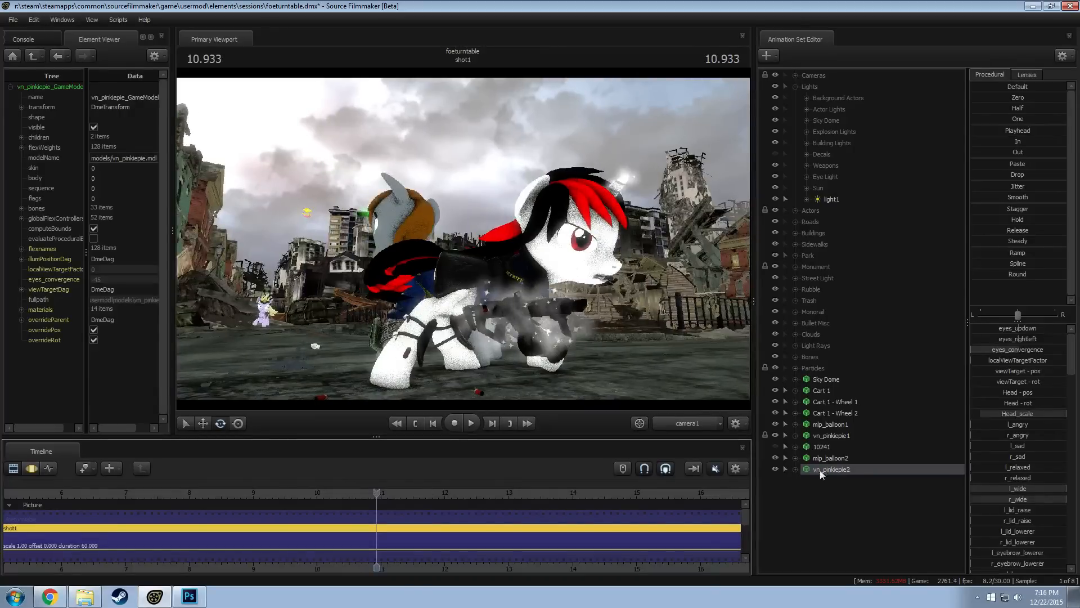
Undo the pasting of the duplicate balloon and Pinkie Pie animation sets
left_click(829, 435)
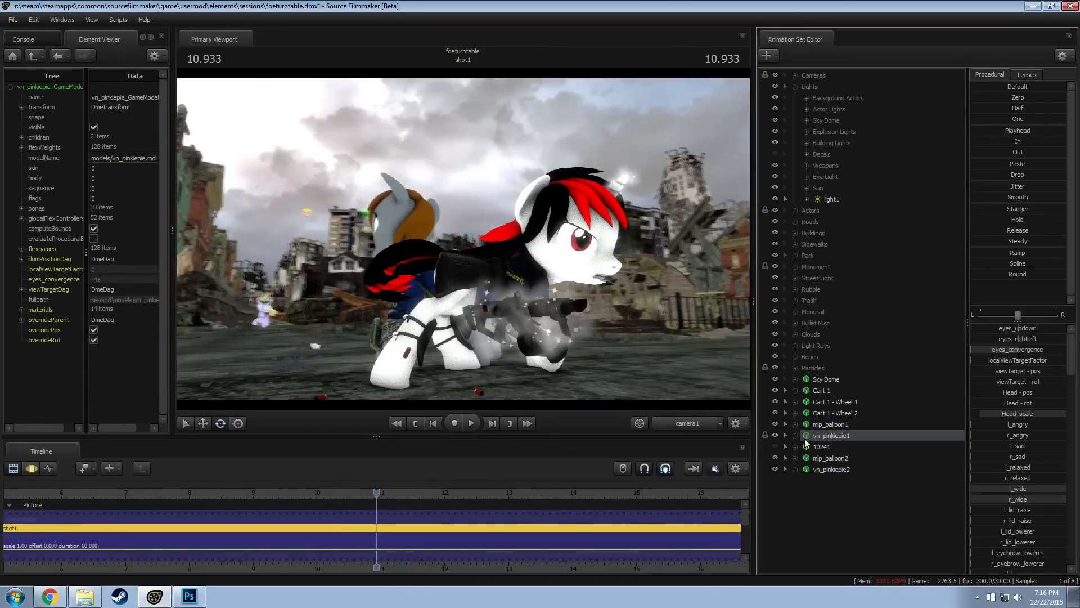
key("ctrl+z")
key("ctrl+z")
key("ctrl+z")
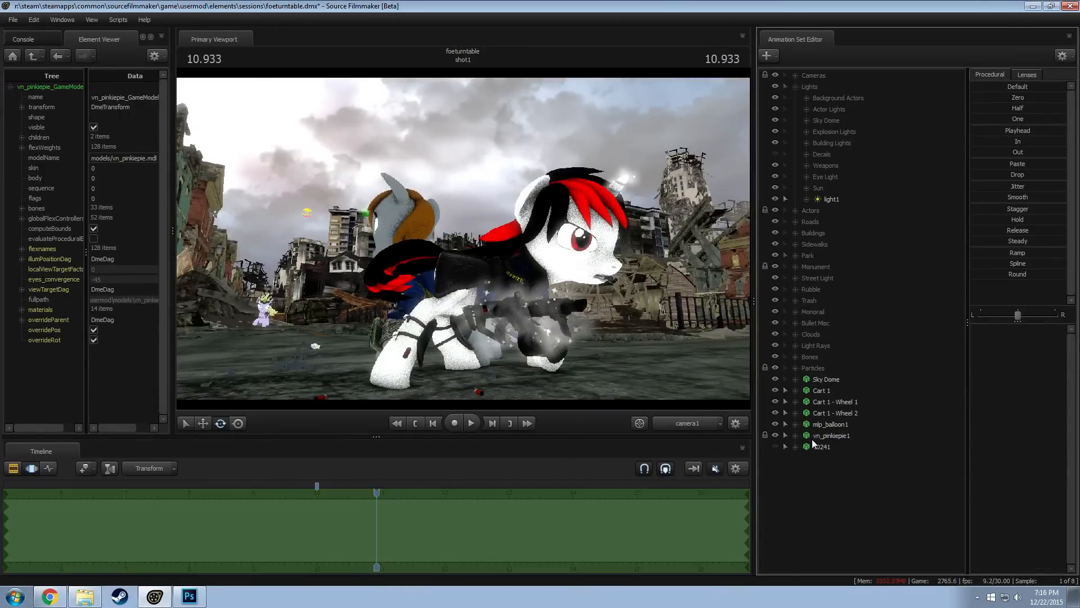
key("ctrl+z")
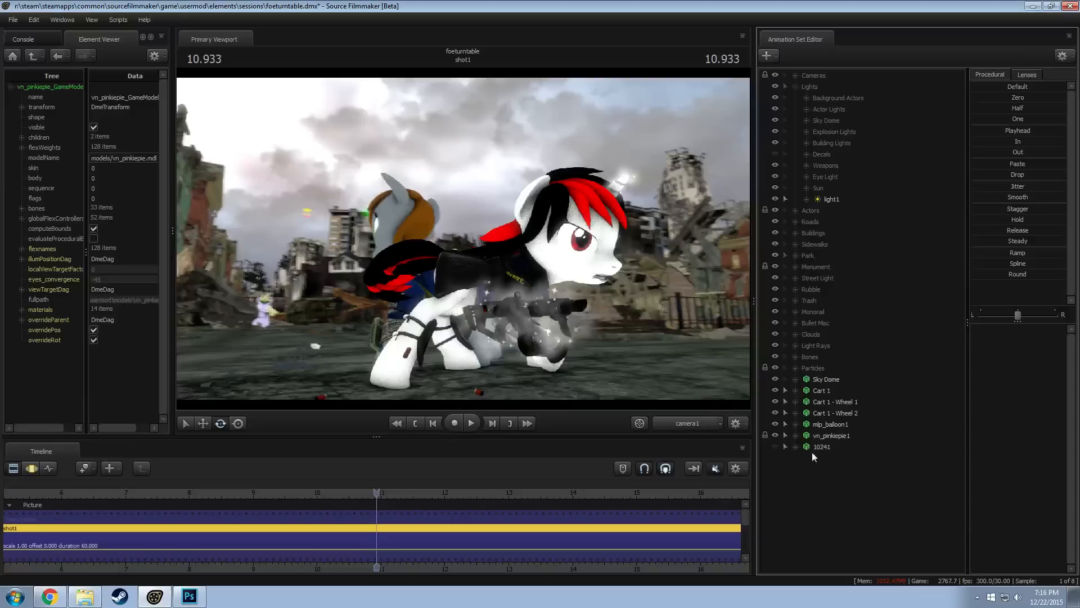
Move the playhead to 10.866 in shot1
left_click_drag(376, 492, 372, 493)
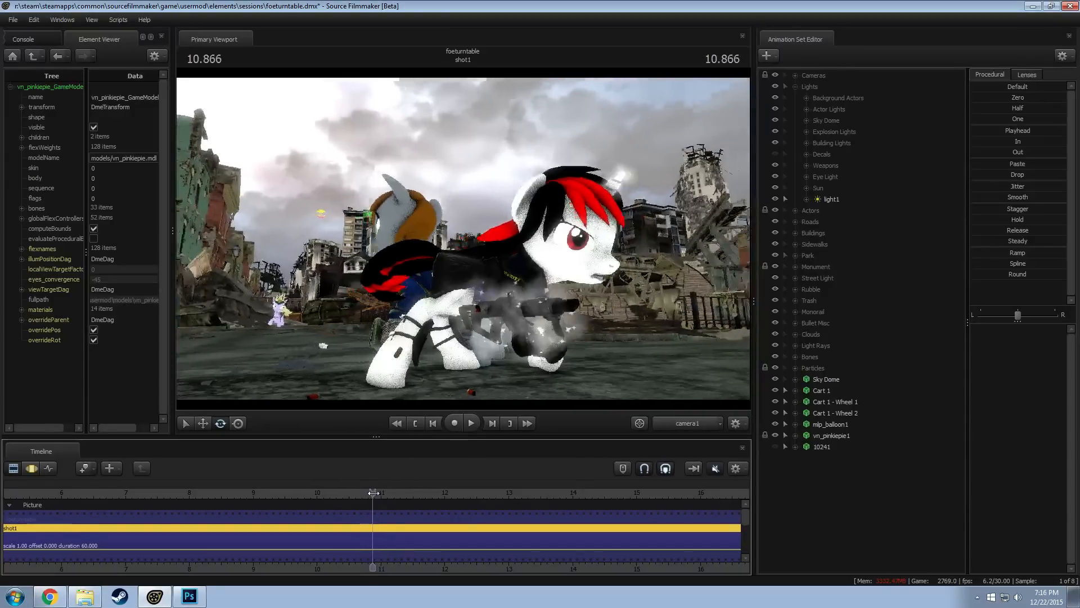
Switch the viewport from camera1 to the Work Camera and frame the distant balloon
left_click(688, 424)
key("w")
left_click_drag(540, 270, 466, 239)
key("w")
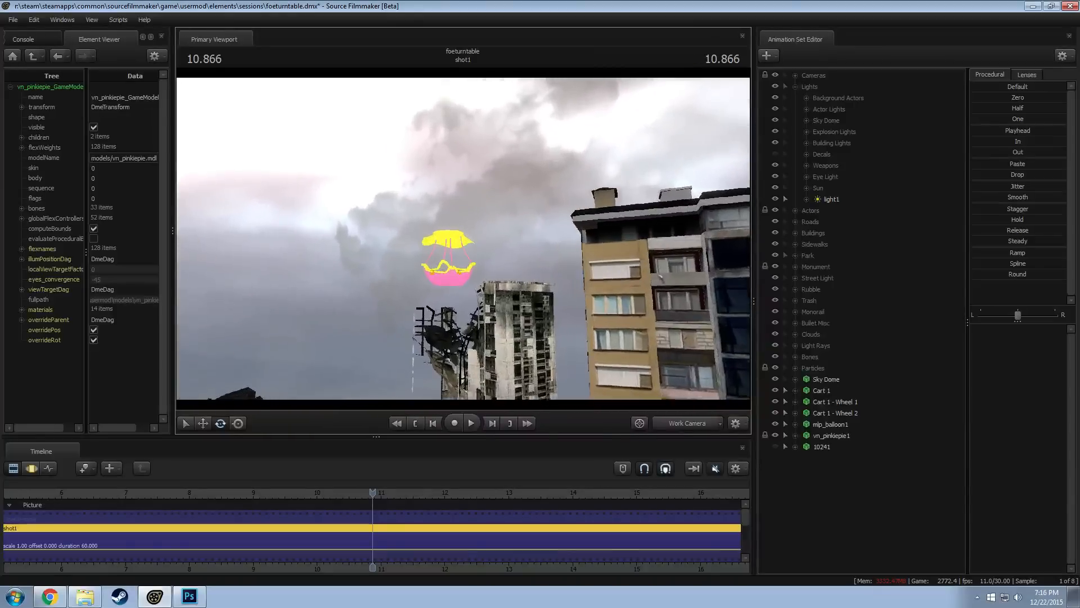
Expand vn_pinkiepie1 through Pony and Pony Bones to list the controls in its Pony Body group
left_click(822, 426)
left_click(796, 425)
left_click(796, 426)
left_click(796, 437)
left_click(815, 446)
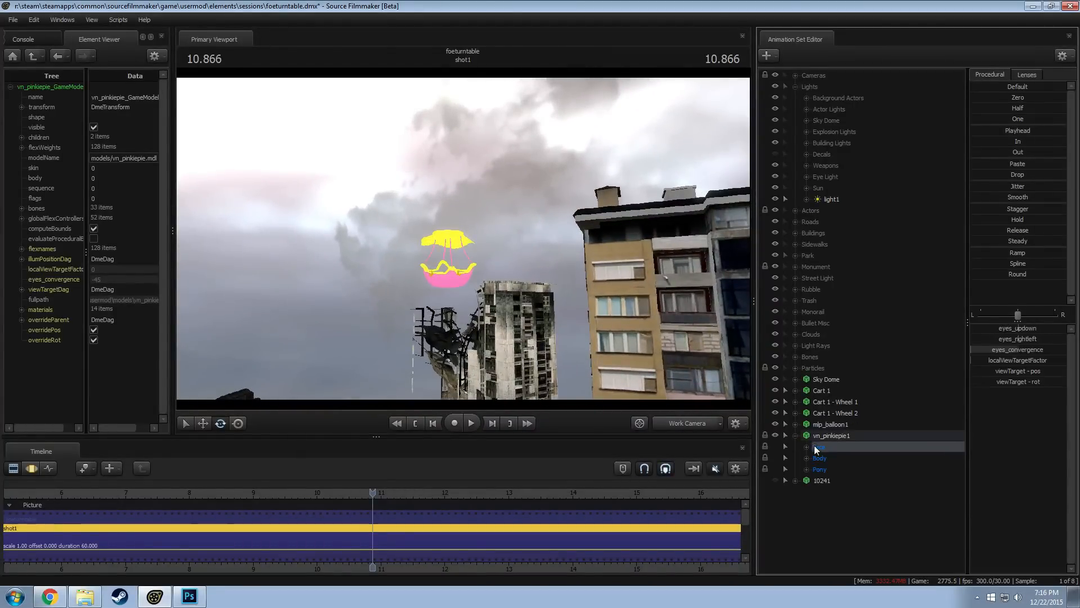
left_click(818, 458)
left_click(825, 470)
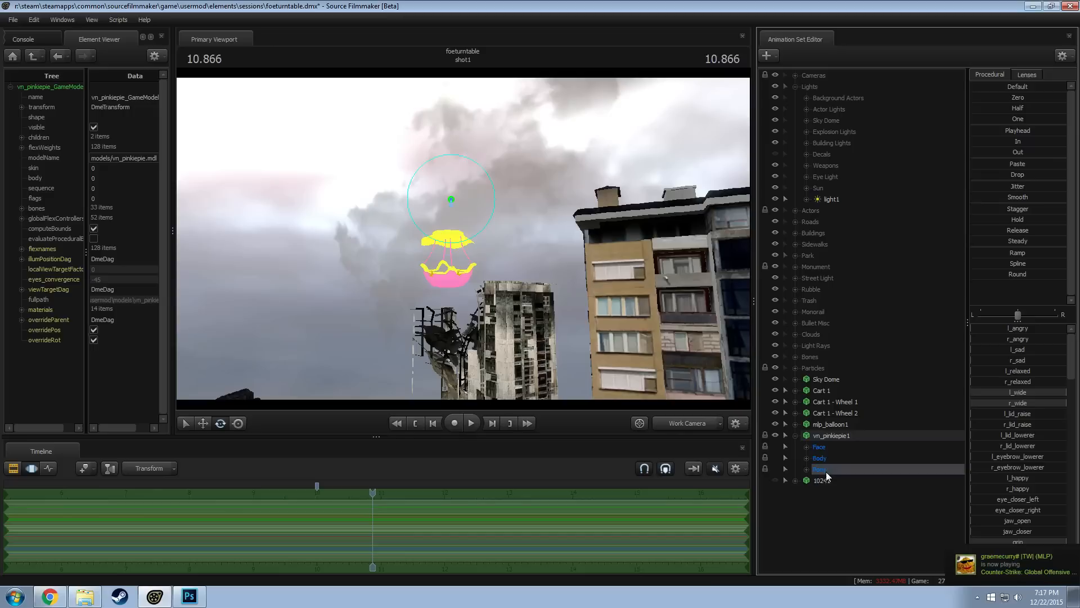
left_click(807, 469)
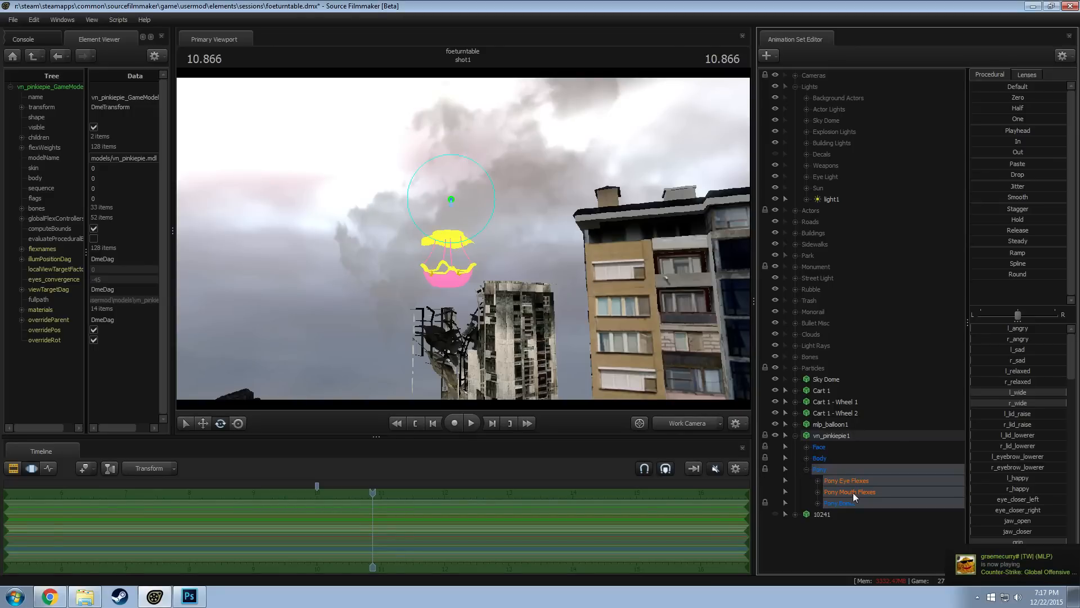
left_click(817, 503)
left_click(839, 514)
left_click(829, 525)
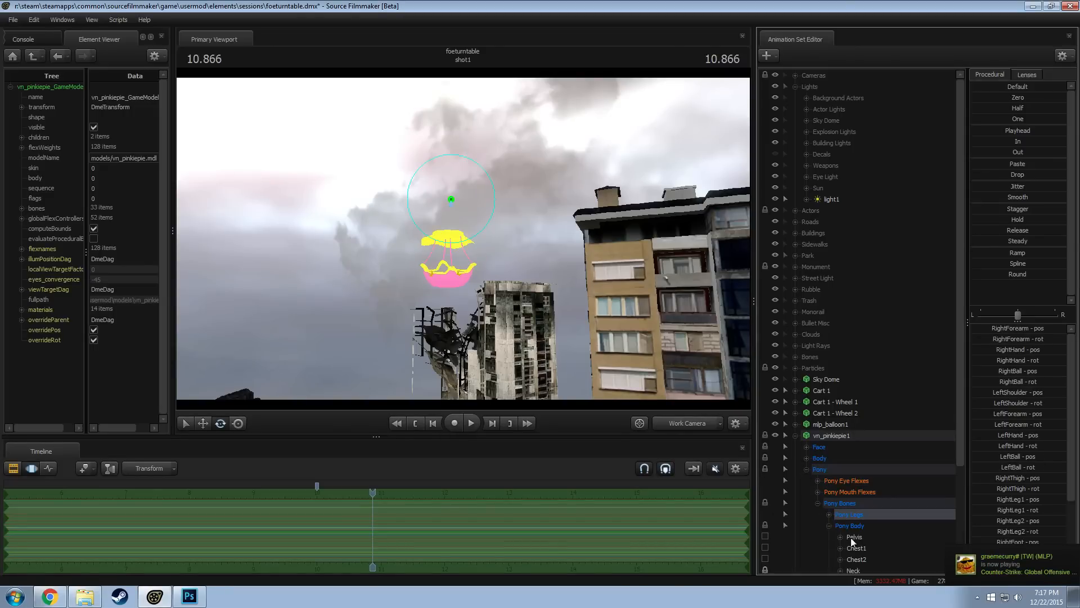
left_click(854, 536)
scroll(873, 544, "down", 4)
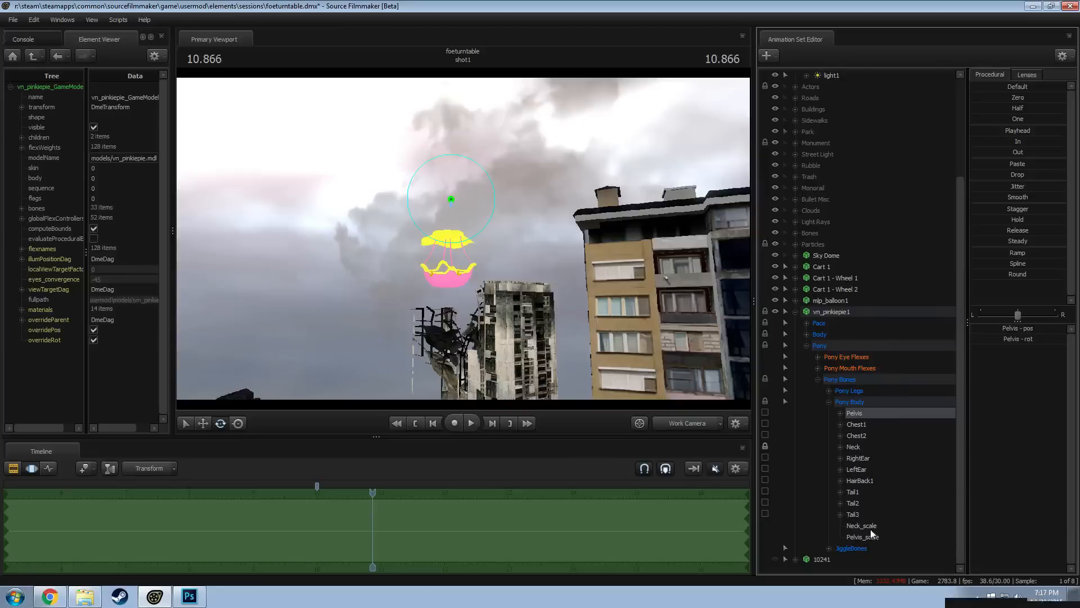
Set vn_pinkiepie1's Pelvis_scale to 0.10
left_click(863, 536)
double_click(993, 327)
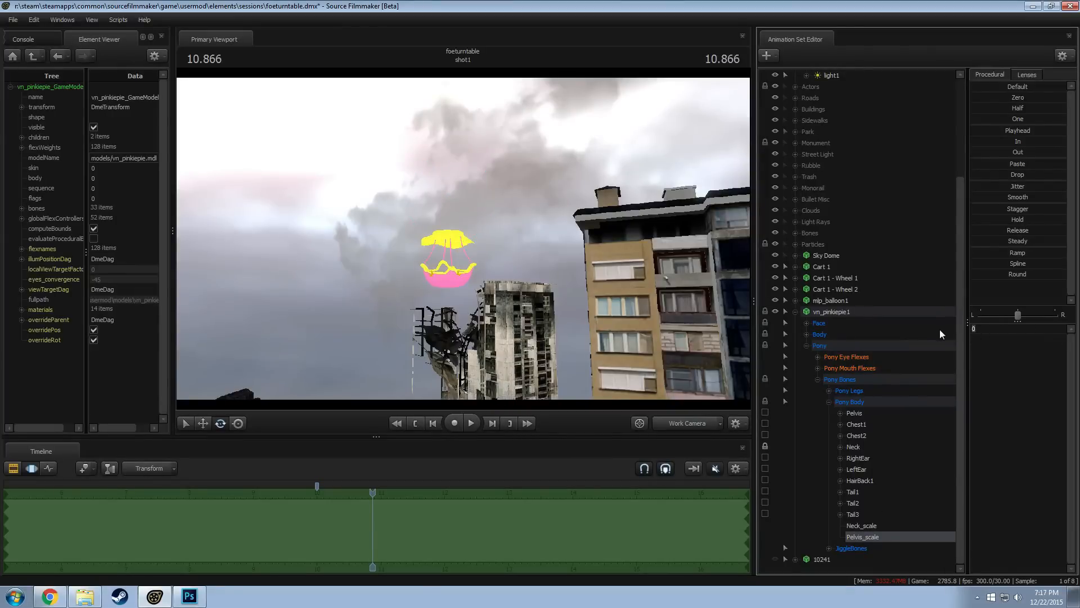
type("0.10")
key("Return")
mouse_move(480, 277)
left_mouse_down()
mouse_move(454, 252)
mouse_move(481, 277)
left_mouse_up()
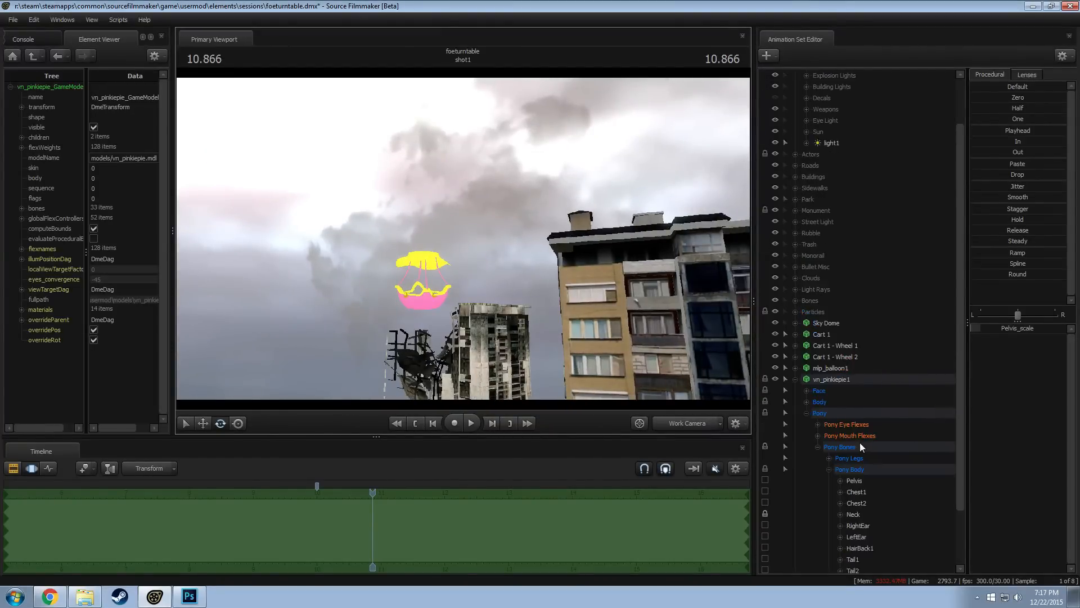
Adjust the Head_scale value in vn_pinkiepie1's Body group and frame the balloon against the ruined tower
scroll(833, 411, "up", 1)
left_click(807, 367)
left_click(850, 401)
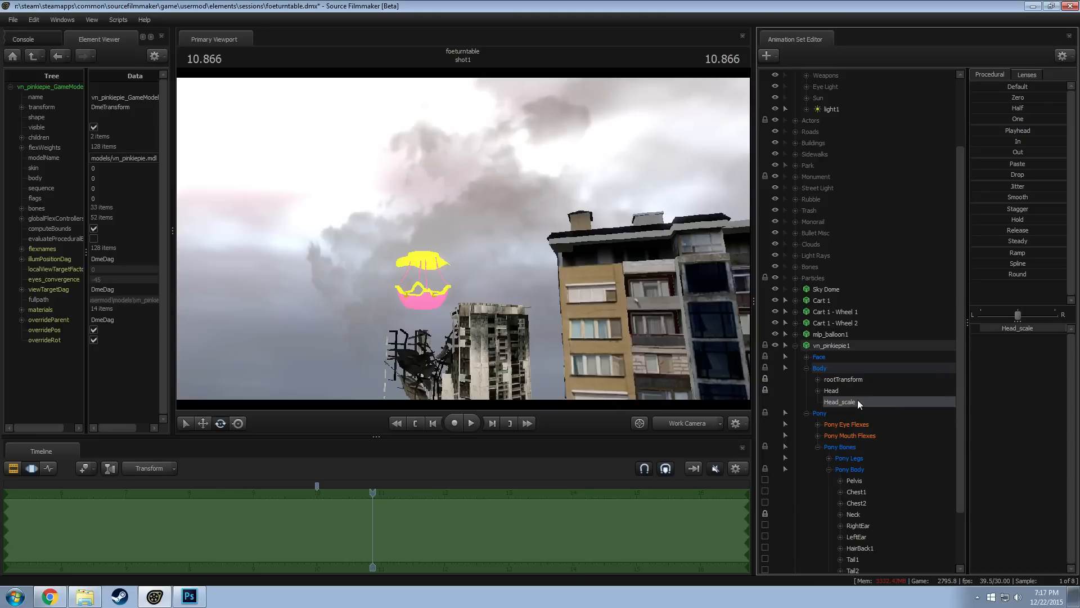
left_click_drag(1002, 330, 985, 330)
left_click_drag(675, 337, 610, 337)
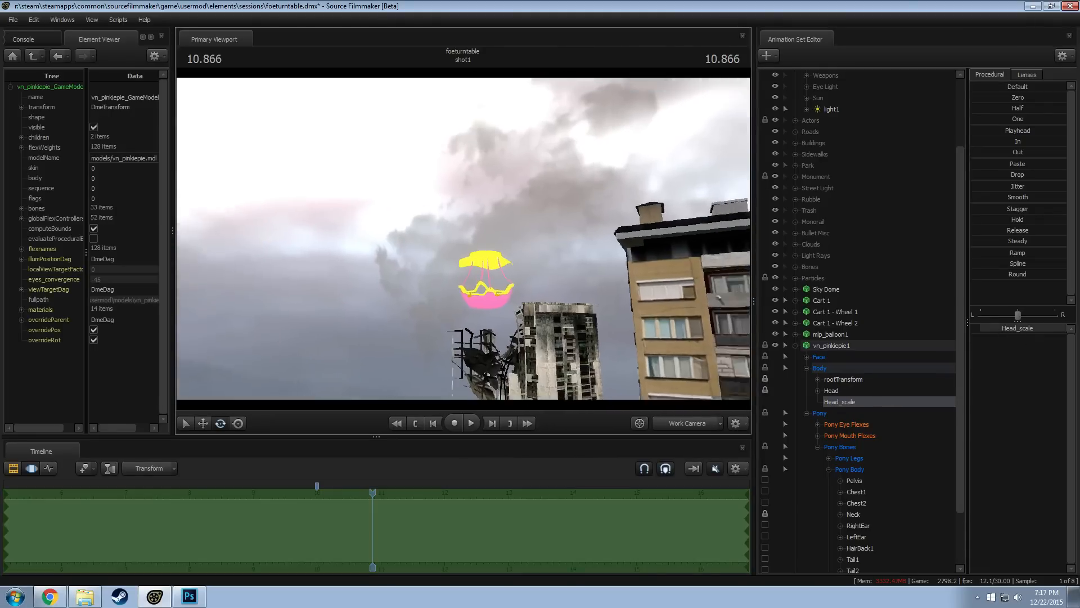
key("w")
left_click_drag(463, 239, 568, 323)
key("w")
key("s")
key("s")
Check the model labels around the balloon in the Clip Editor, and return to the Motion Editor
key("ctrl")
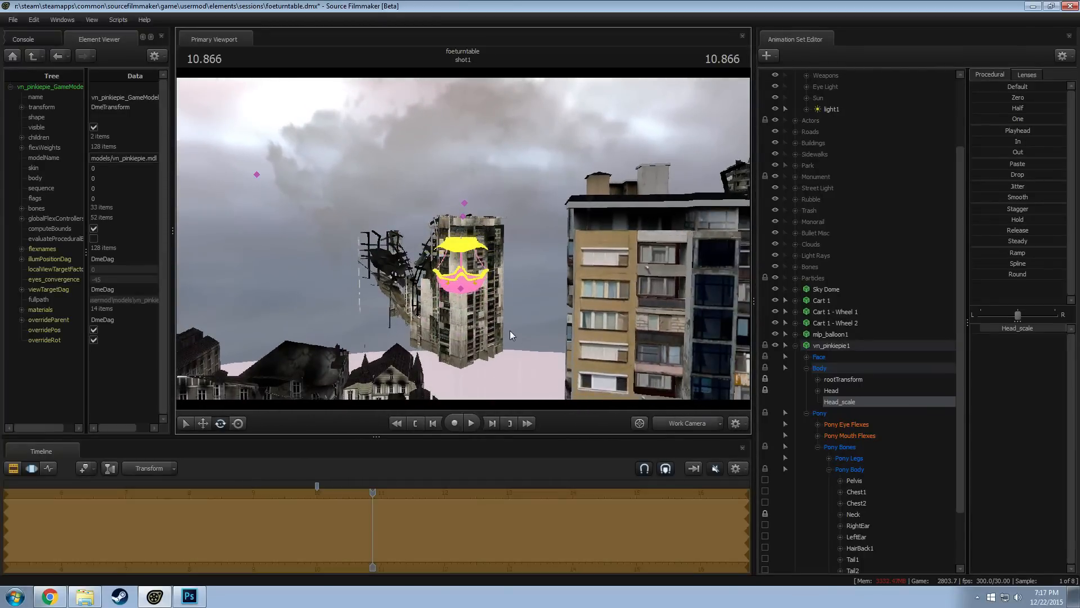
key("F2")
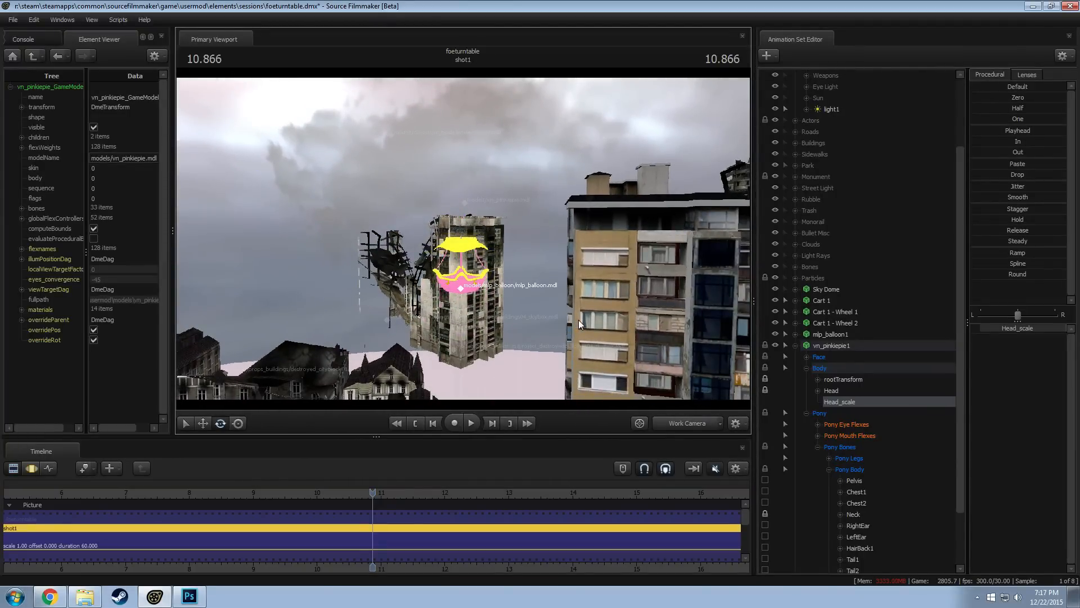
key("F3")
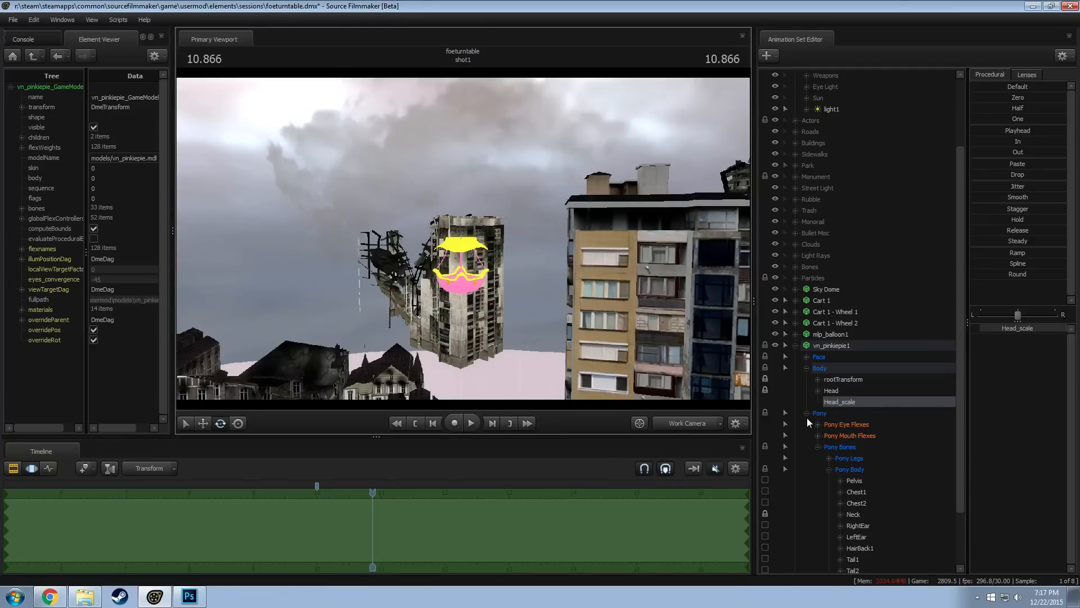
left_click(807, 414)
left_click(826, 436)
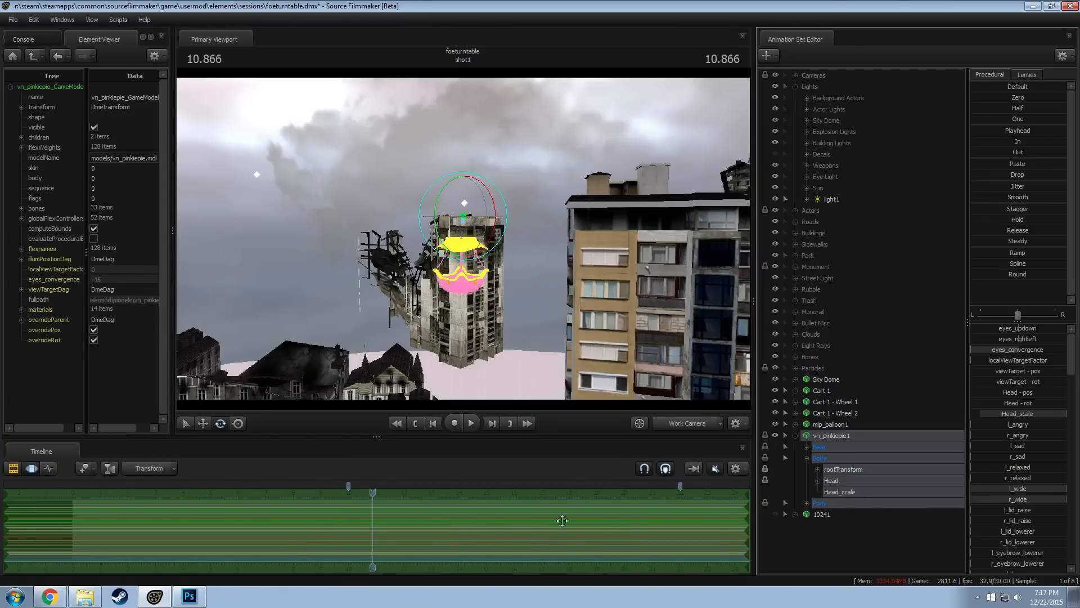
right_click(834, 438)
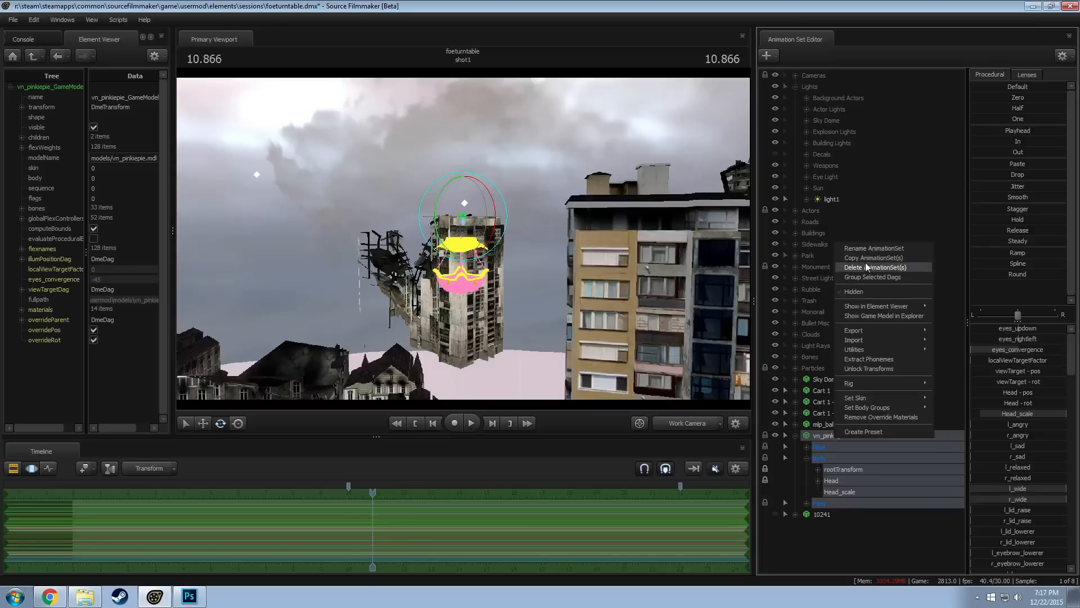
left_click(822, 557)
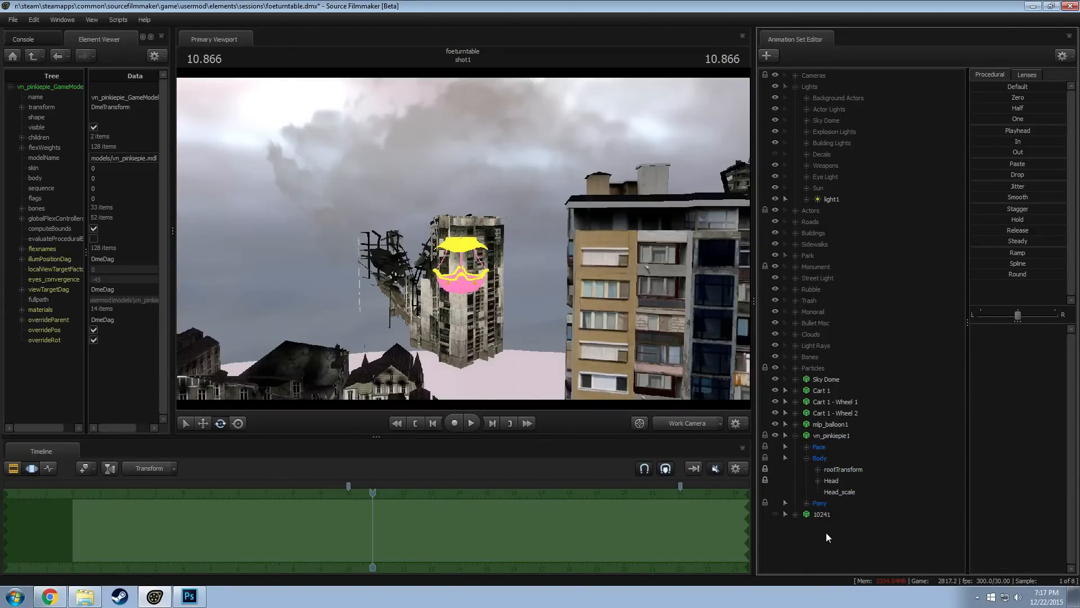
right_click(823, 436)
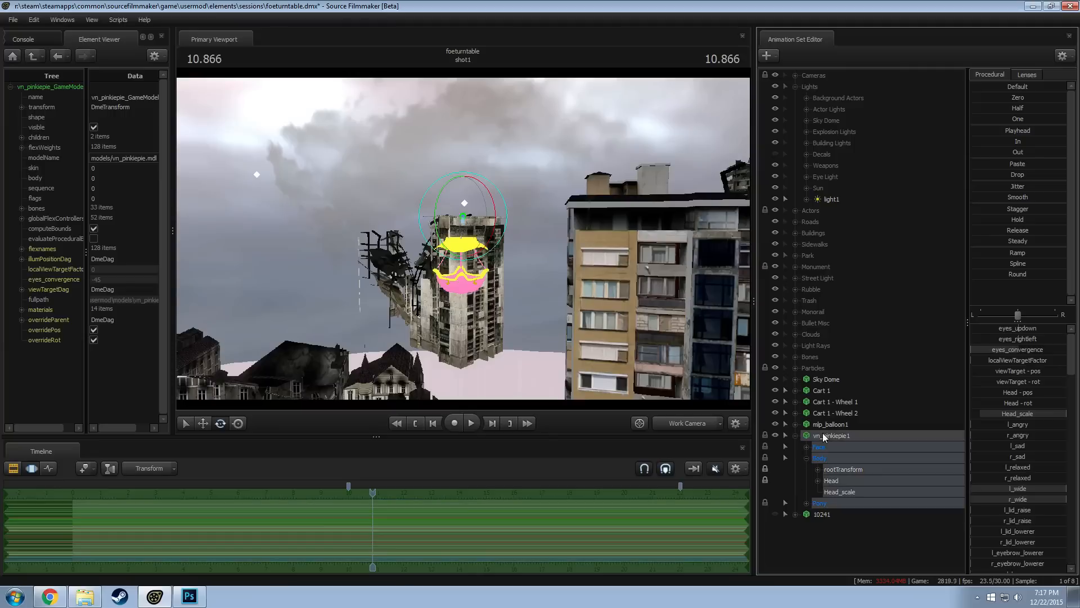
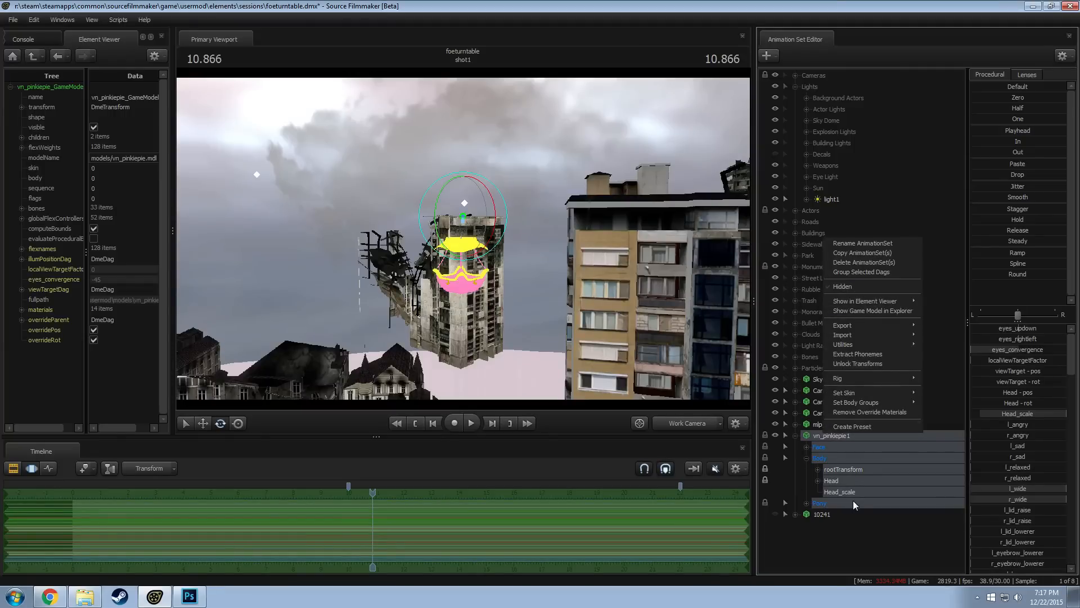
Unlock the transforms of vn_pinkiepie1 and paste a copy of its animation set
left_click(863, 364)
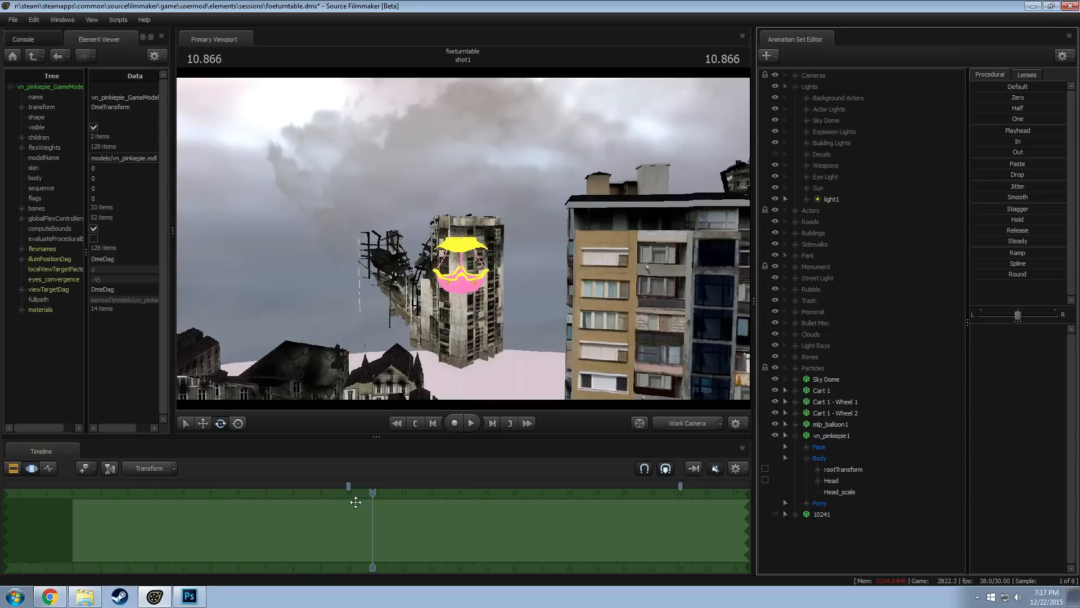
left_click(374, 493)
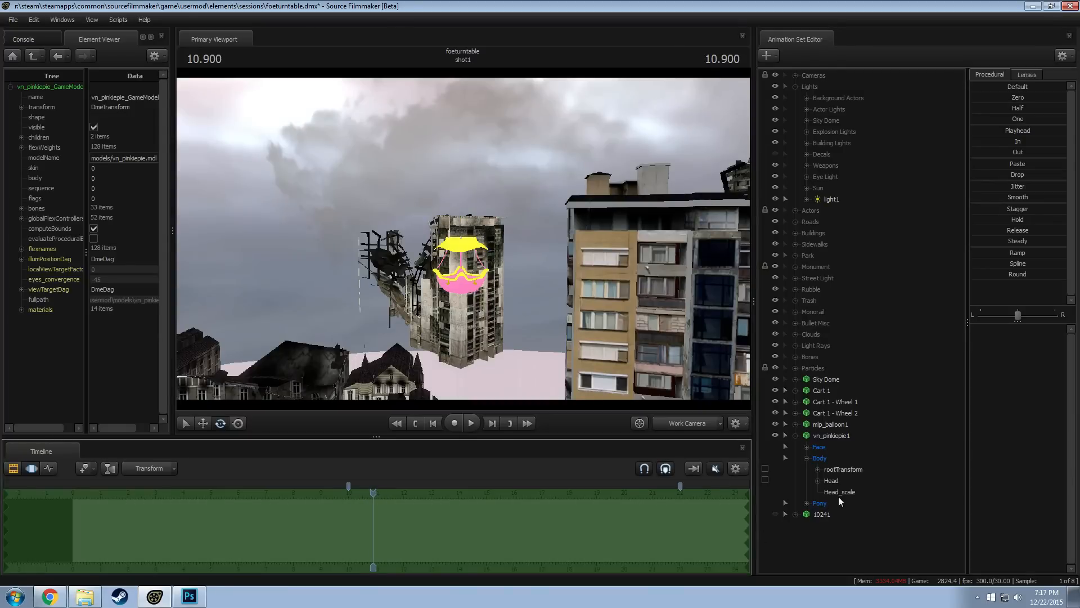
right_click(825, 431)
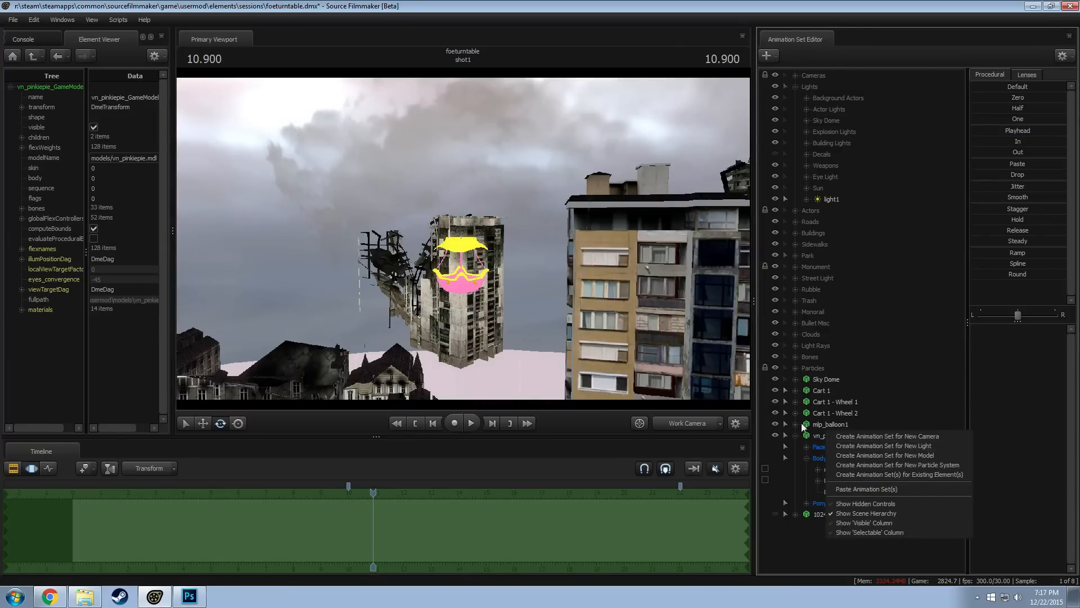
left_click(819, 436)
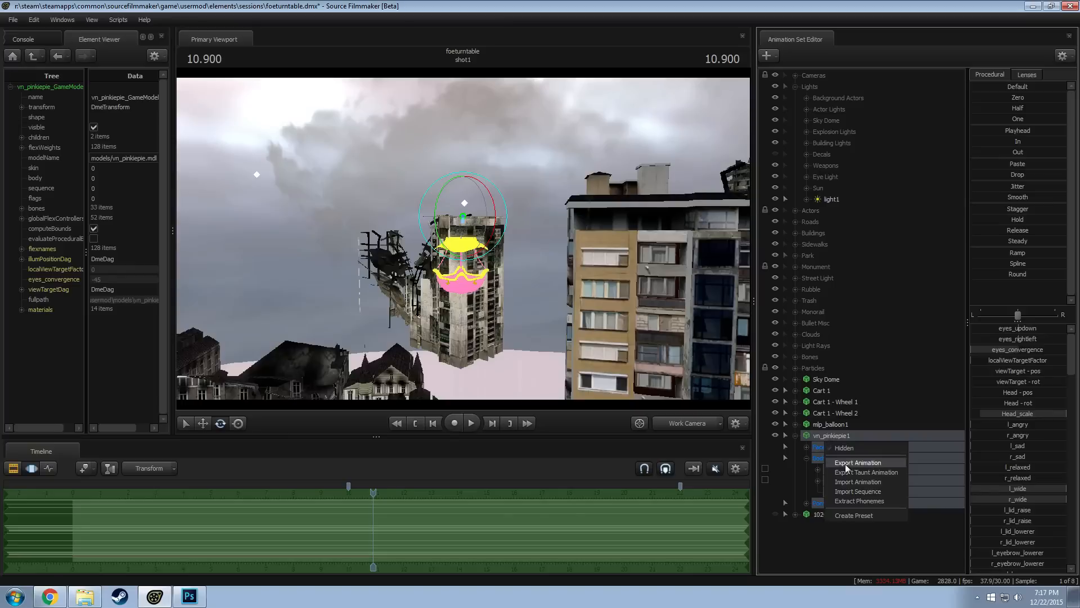
right_click(836, 437)
left_click(867, 267)
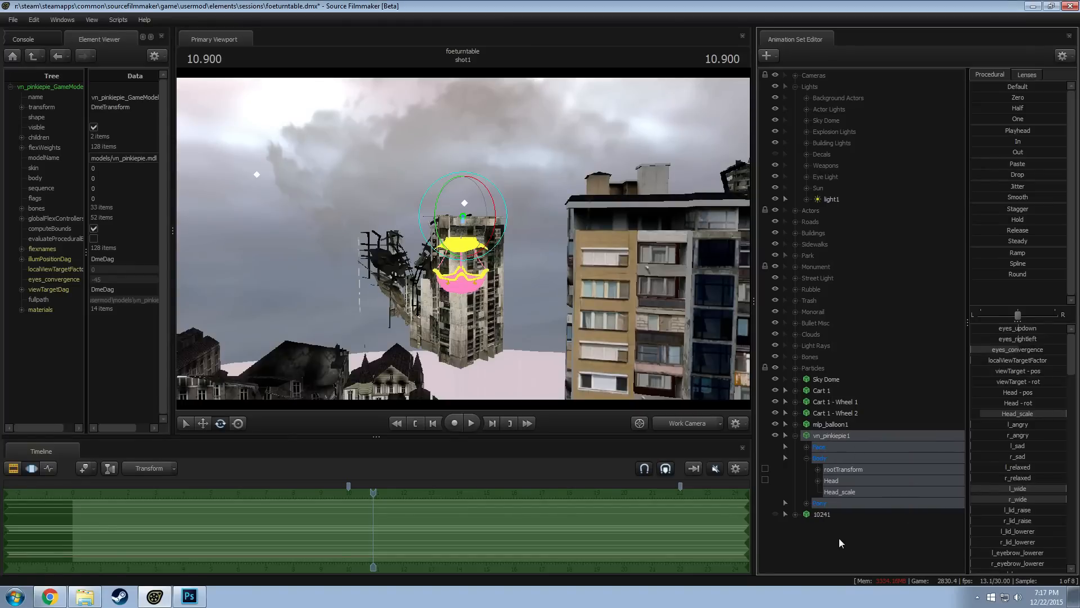
right_click(837, 542)
left_click(866, 490)
left_click(830, 527)
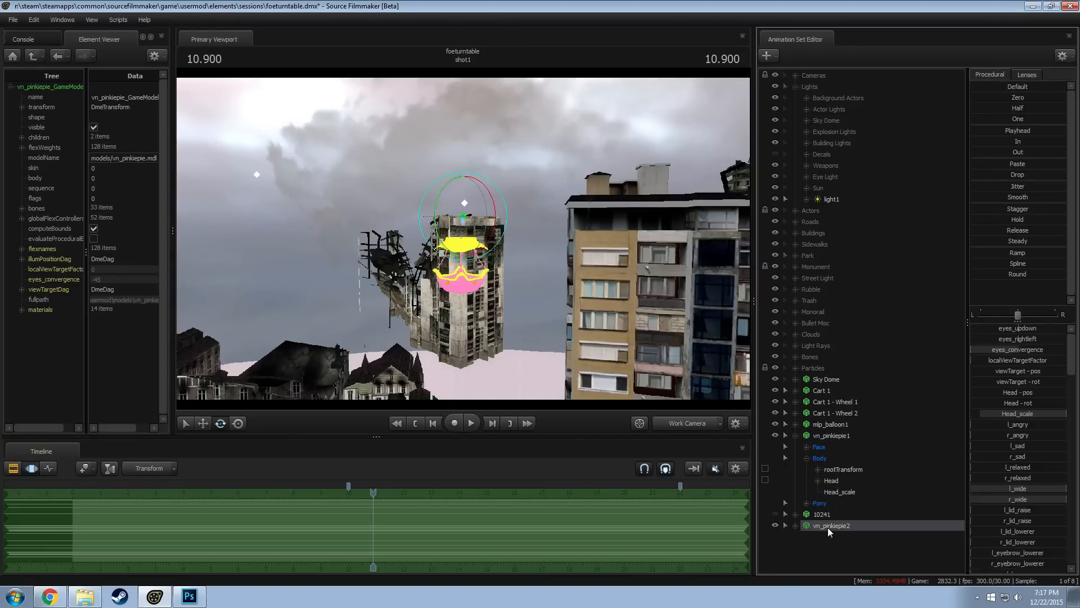
Inspect the pasted vn_pinkiepie2 duplicate around the balloon and delete its animation set
left_click_drag(563, 270, 642, 259)
key("w")
key("s")
key("x")
key("s")
key("w")
key("w")
key("w")
key("w")
key("s")
key("s")
right_click(840, 522)
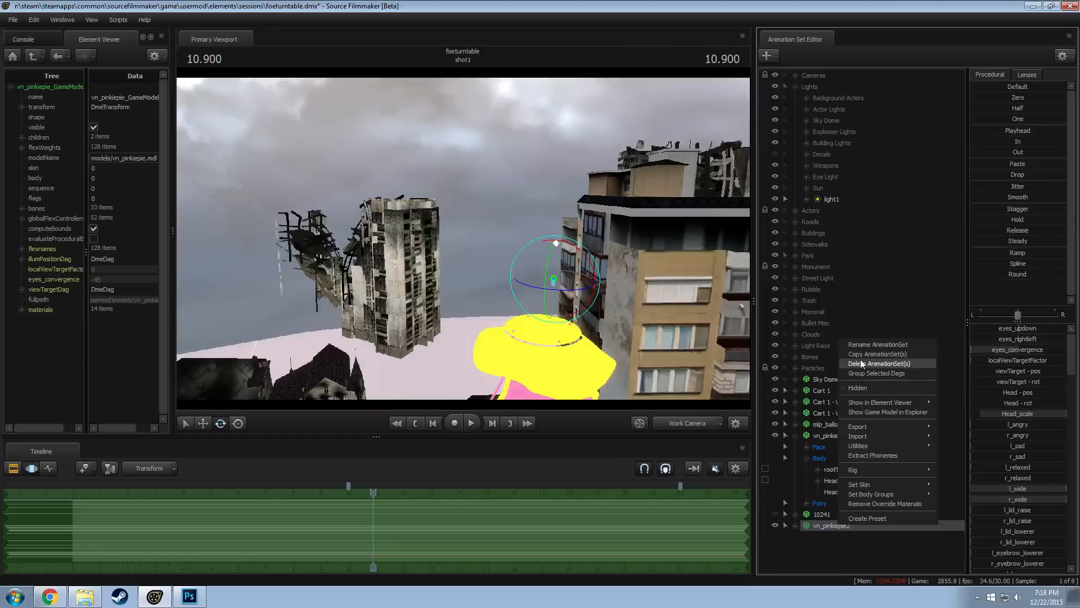
Create an animation set for a new model, filtering the model list by "pinkie" and choosing vn_pinkiepie.mdl
right_click(829, 543)
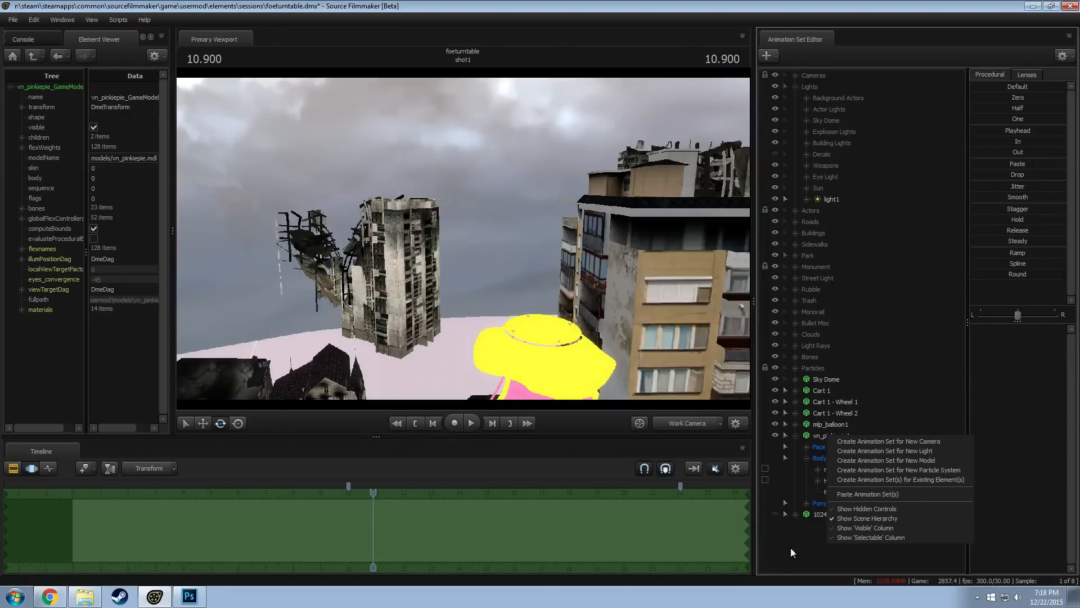
left_click(881, 462)
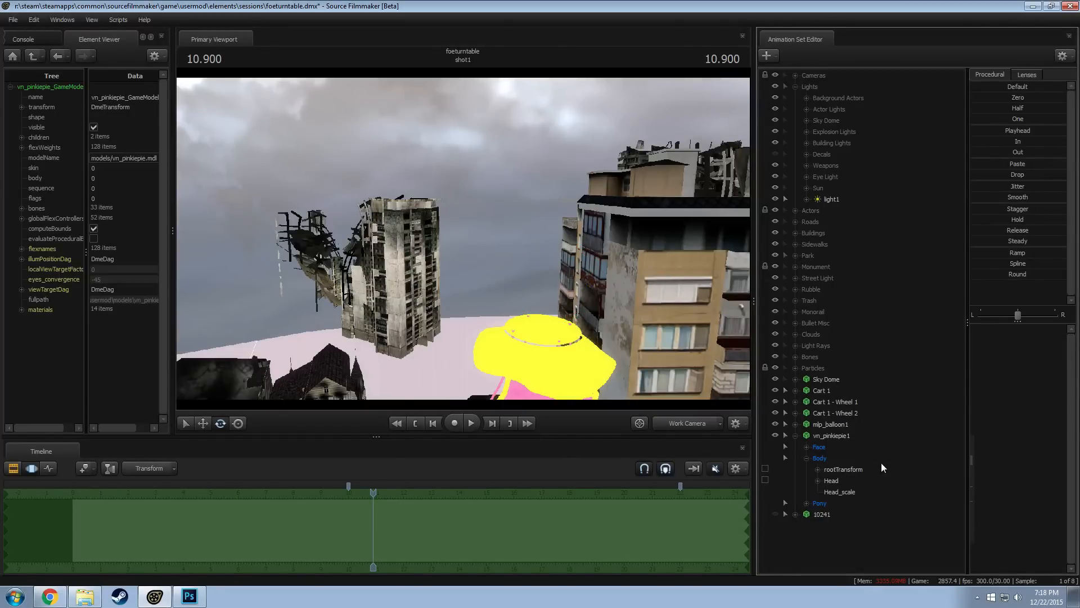
type("pinkie")
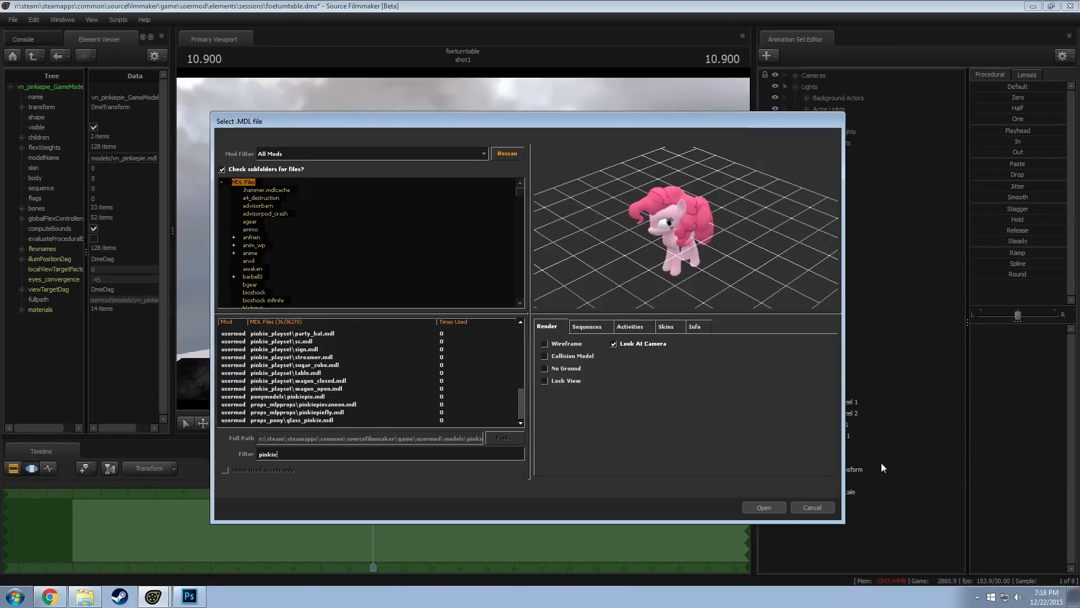
scroll(311, 380, "up", 1)
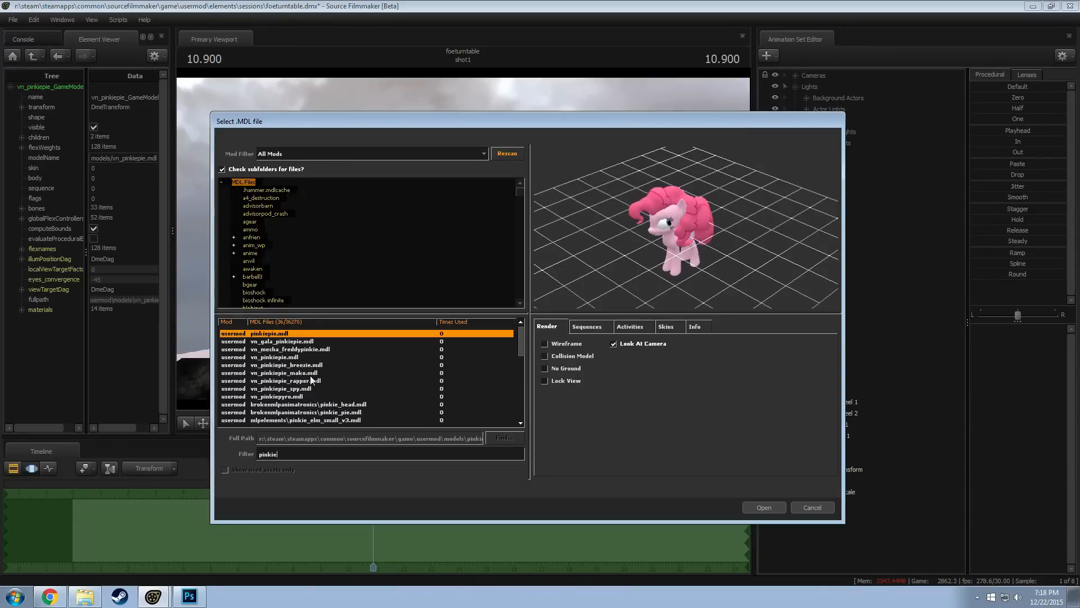
double_click(283, 358)
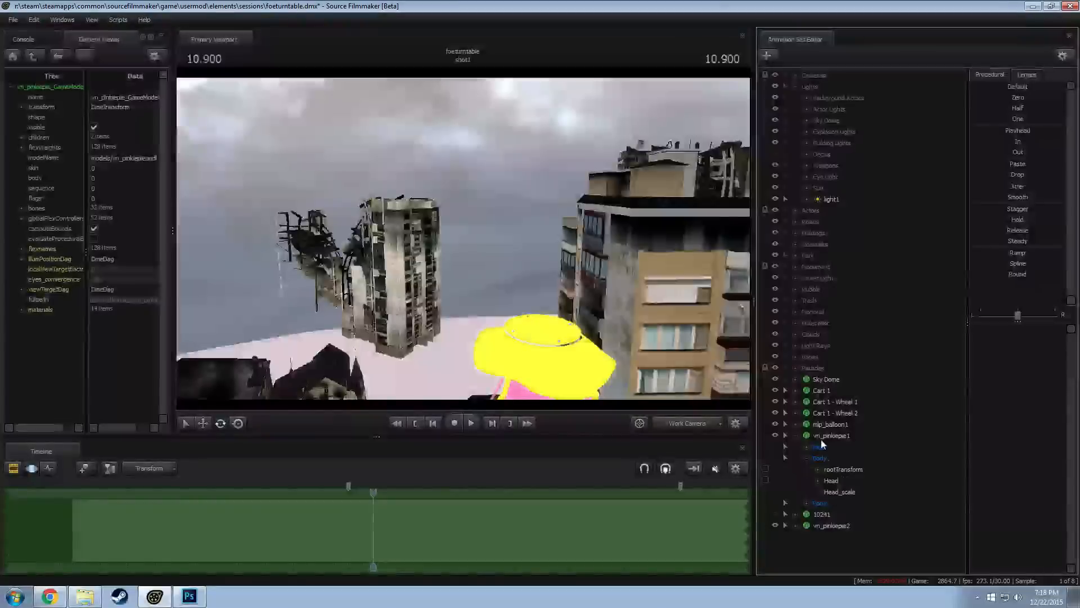
Try to place the new vn_pinkiepie2 model above the balloon and undo the change
left_click(831, 526)
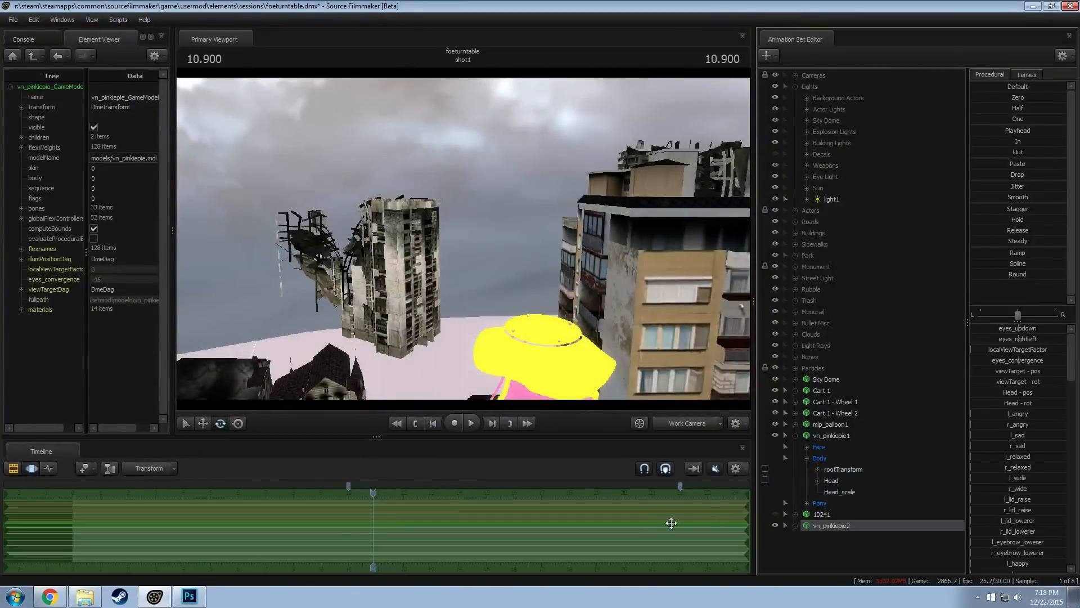
left_click_drag(552, 354, 529, 348, "alt")
left_click_drag(536, 251, 464, 238)
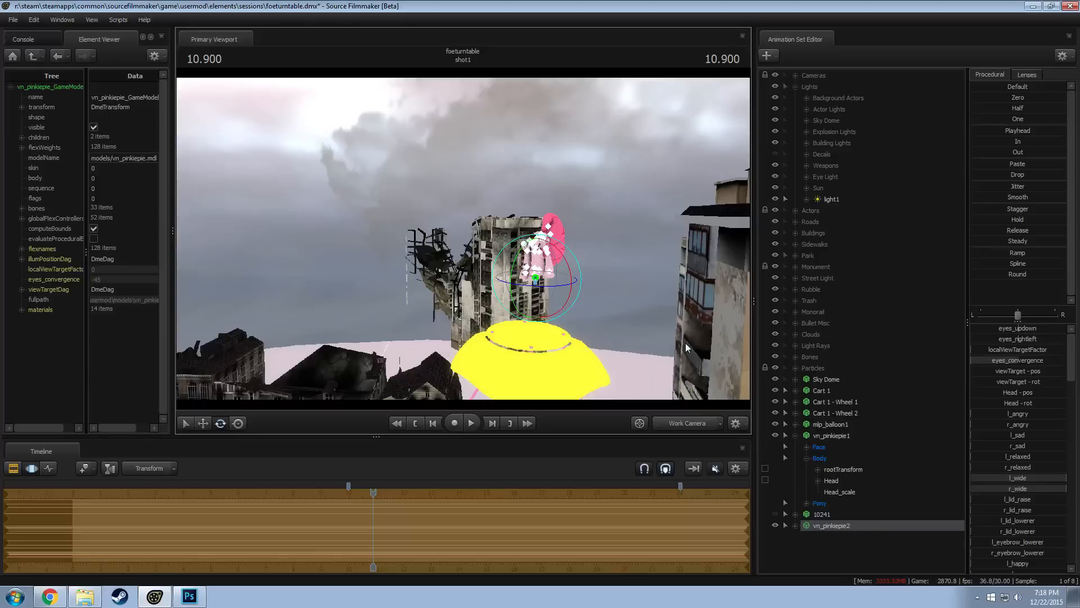
key("ctrl+z")
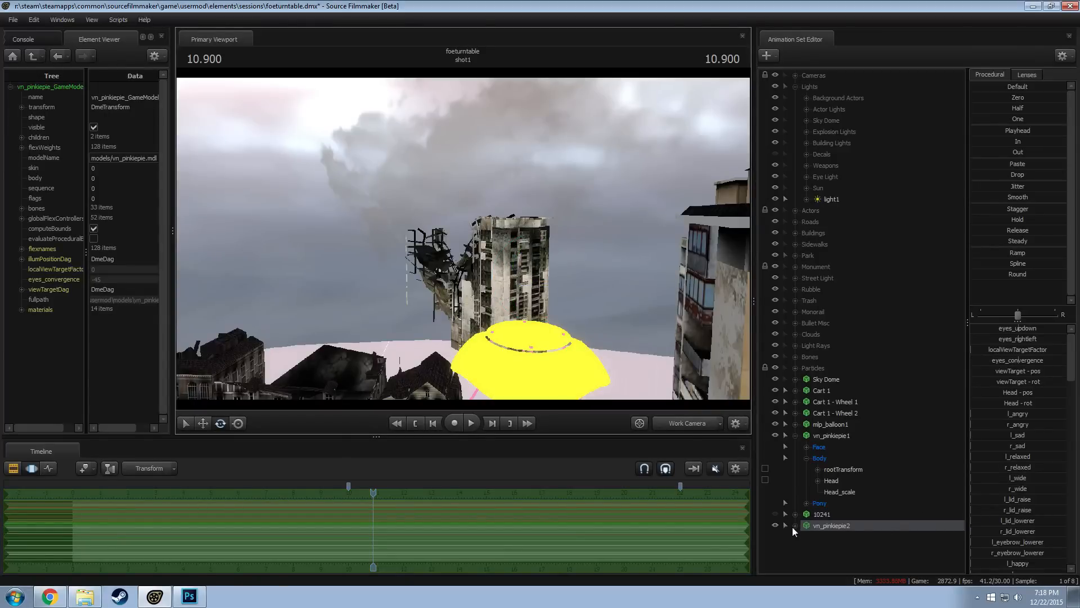
Move the vn_pinkiepie2 model from the scene centre up above the city rooftops
left_click_drag(627, 340, 523, 208)
left_click_drag(463, 238, 568, 239)
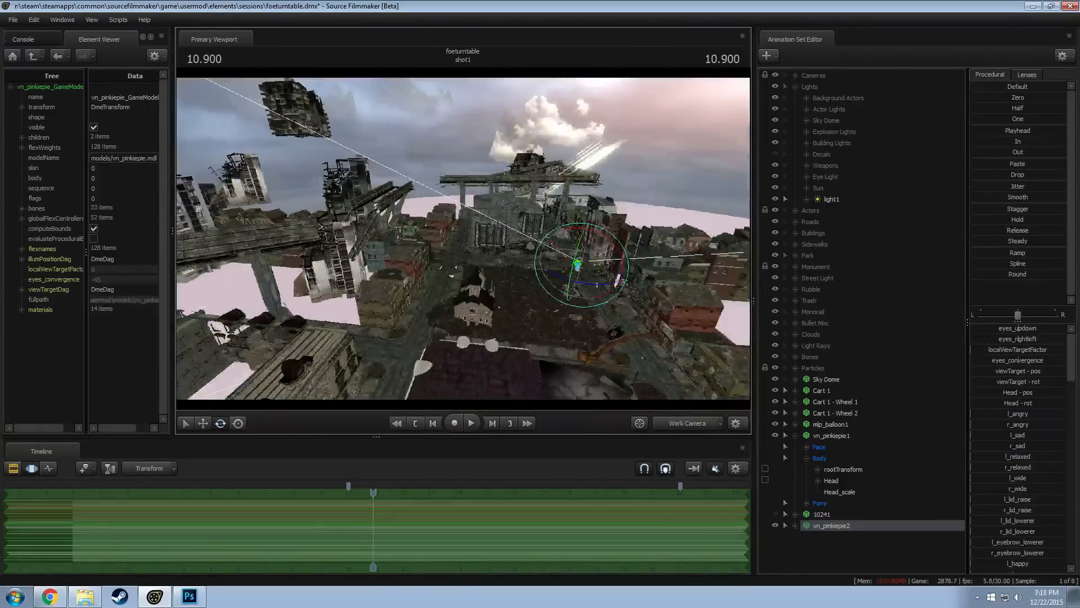
left_click_drag(592, 281, 589, 498)
left_click_drag(590, 374, 683, 391)
left_click_drag(435, 326, 562, 253)
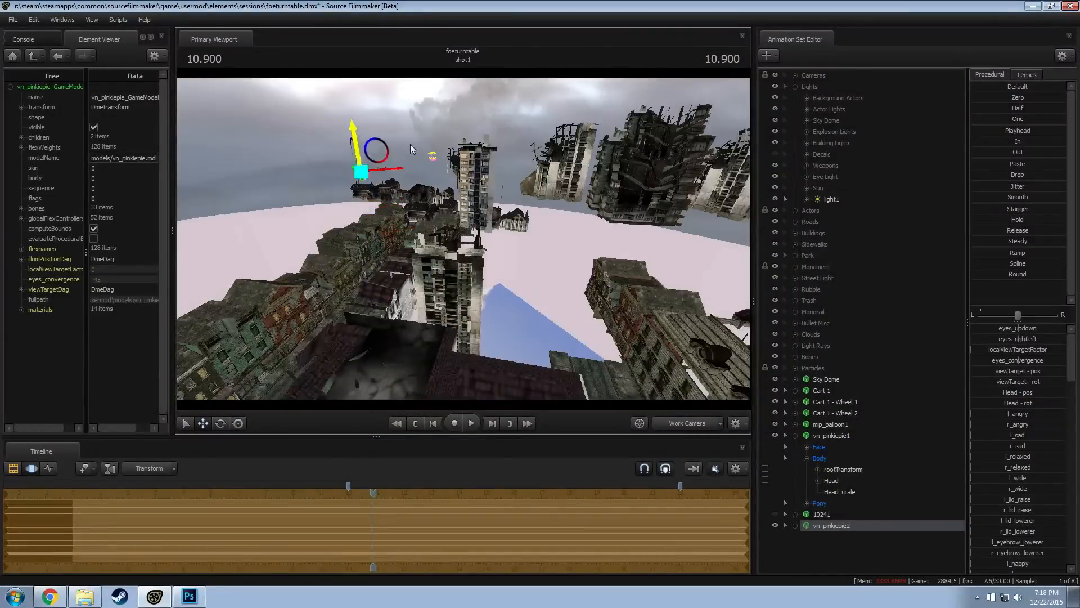
left_click_drag(412, 149, 442, 132)
key("w")
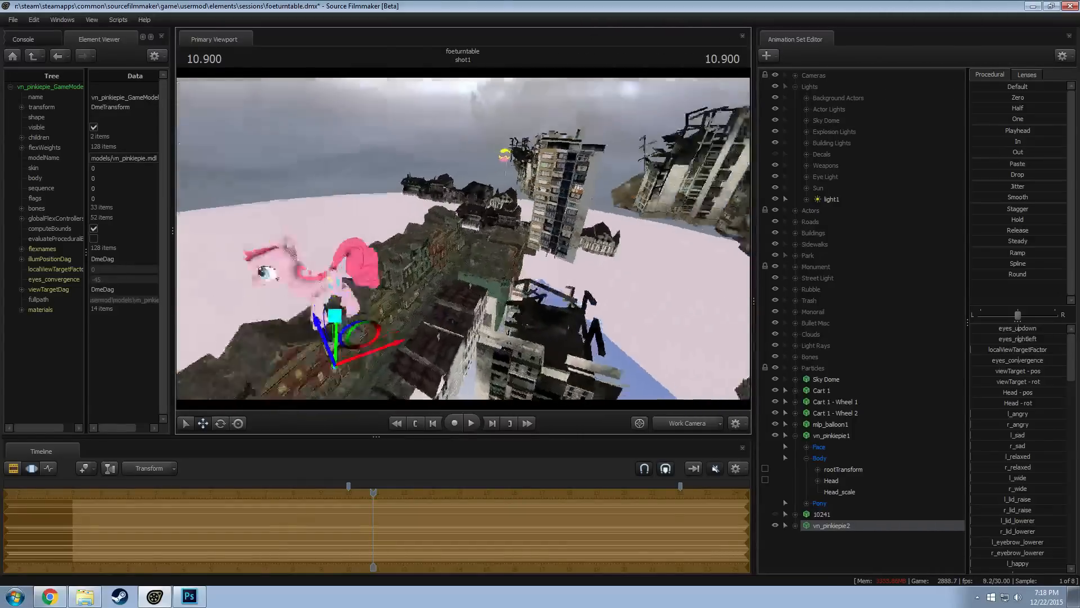
key("a")
left_click_drag(394, 332, 451, 311)
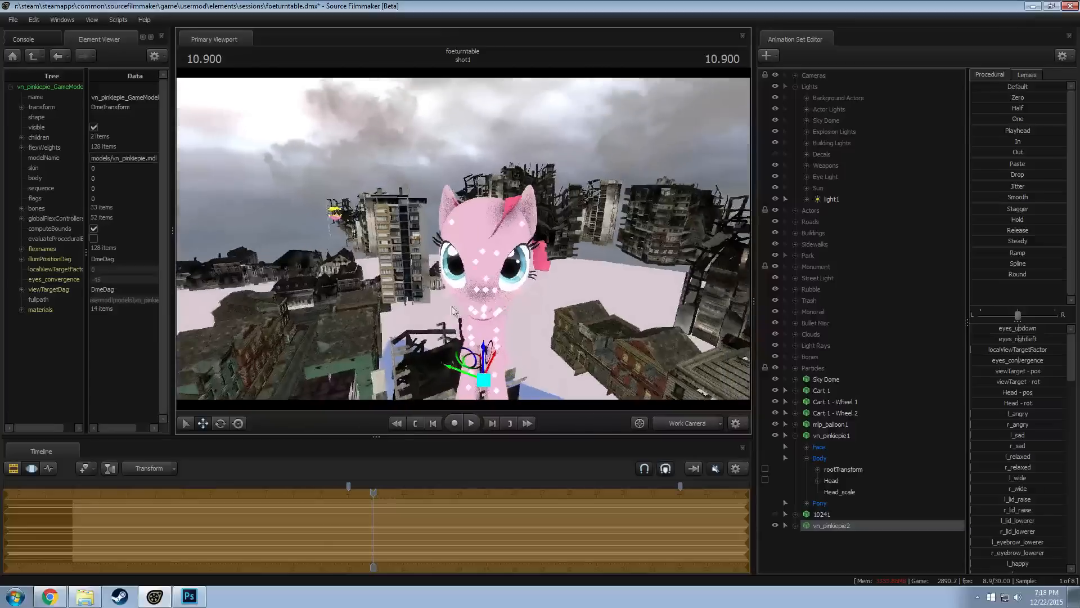
Move the playhead to 11.133 and delete the original vn_pinkiepie1 animation set
left_click(374, 494)
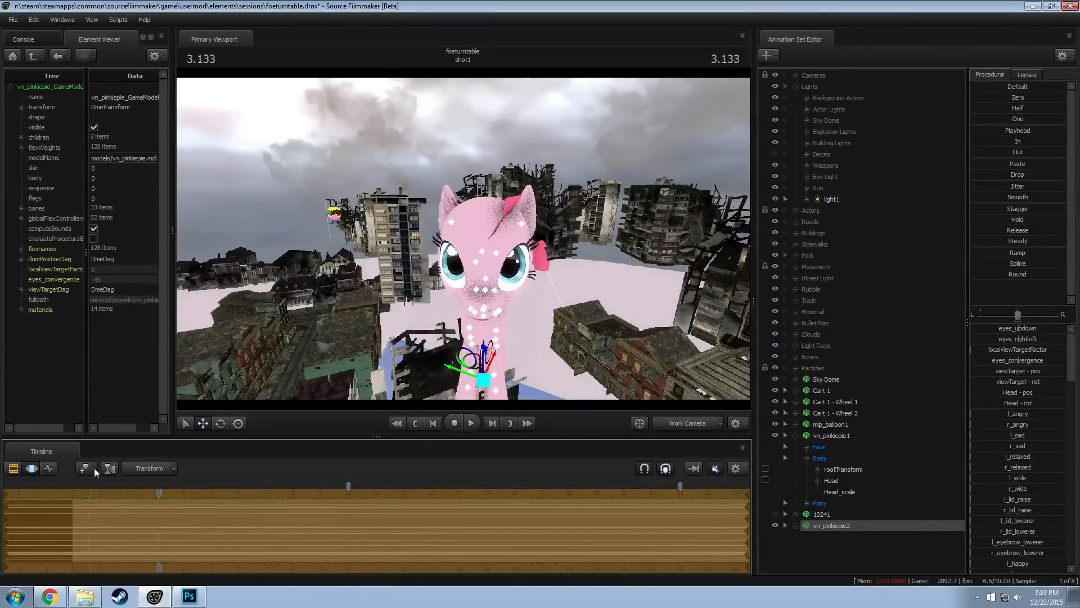
left_click_drag(94, 472, 266, 518)
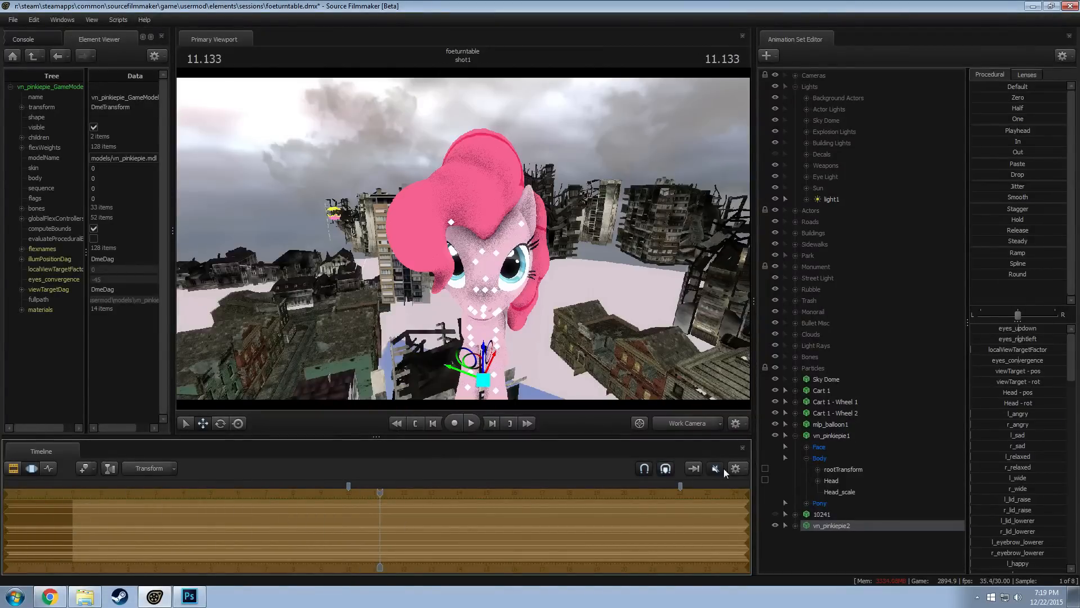
left_click_drag(636, 315, 596, 290)
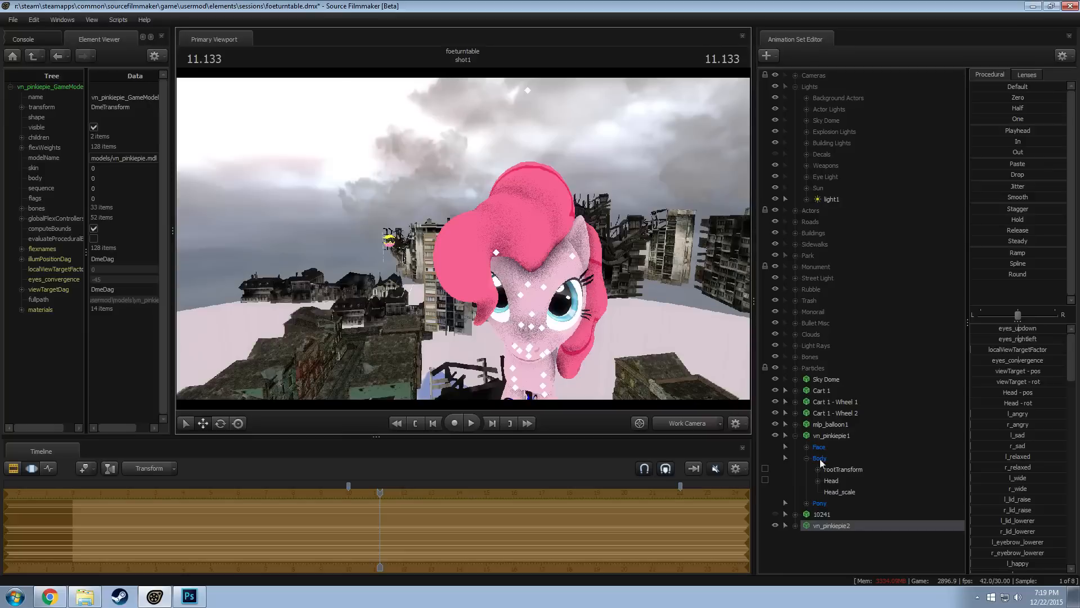
left_click(825, 435)
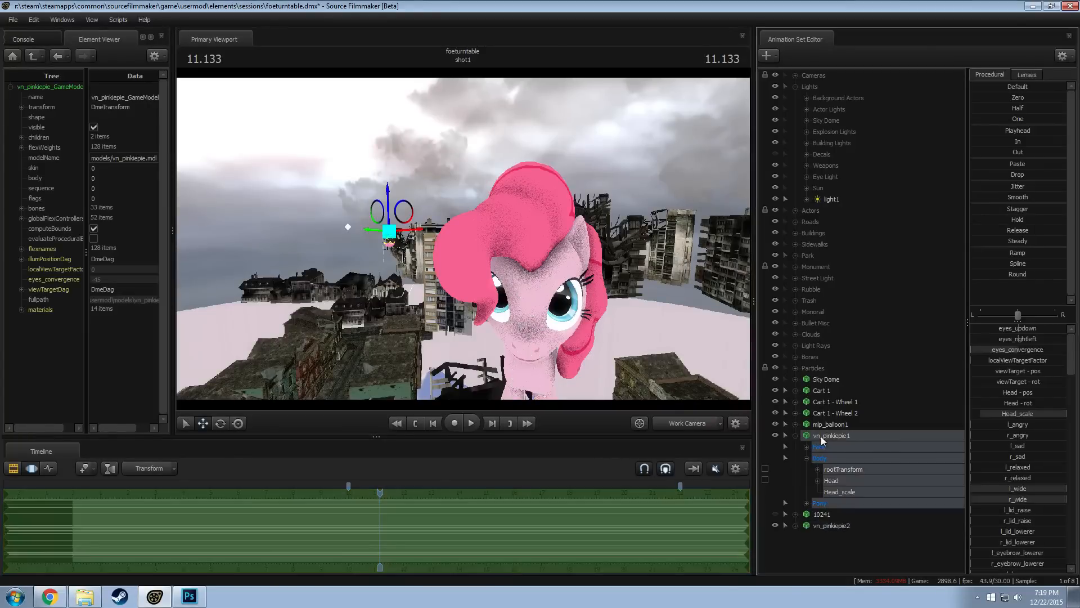
right_click(824, 435)
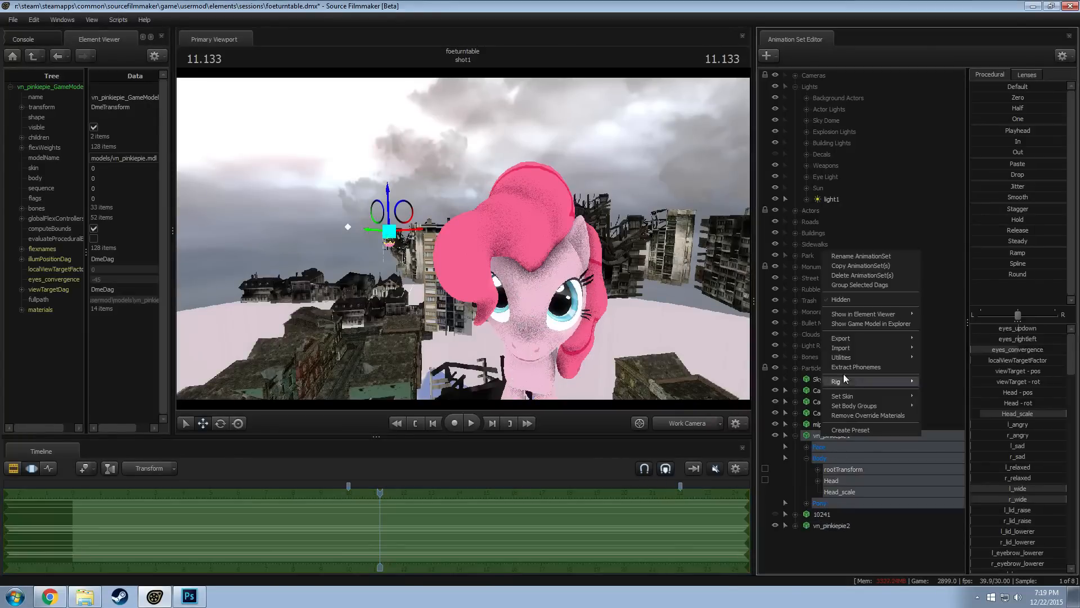
left_click(859, 275)
Move vn_pinkiepie2 across the city until it stands beside the balloon's basket
key("s")
left_click_drag(511, 324, 501, 370)
left_click_drag(519, 295, 442, 191)
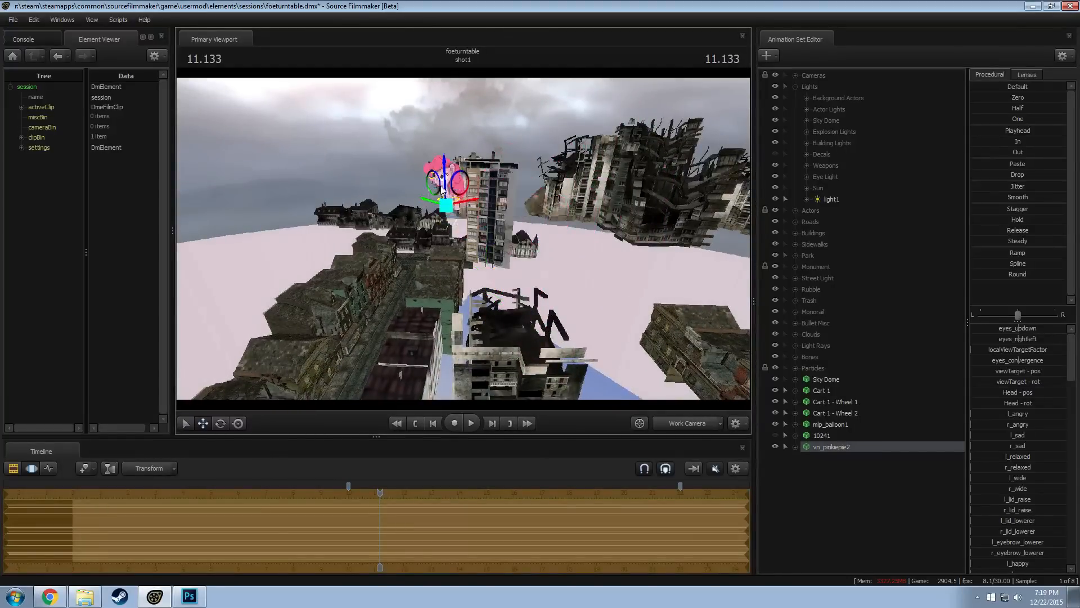
key("w")
key("a")
left_click_drag(461, 270, 477, 243)
left_click_drag(588, 250, 394, 245)
key("w")
key("w")
key("w")
key("d")
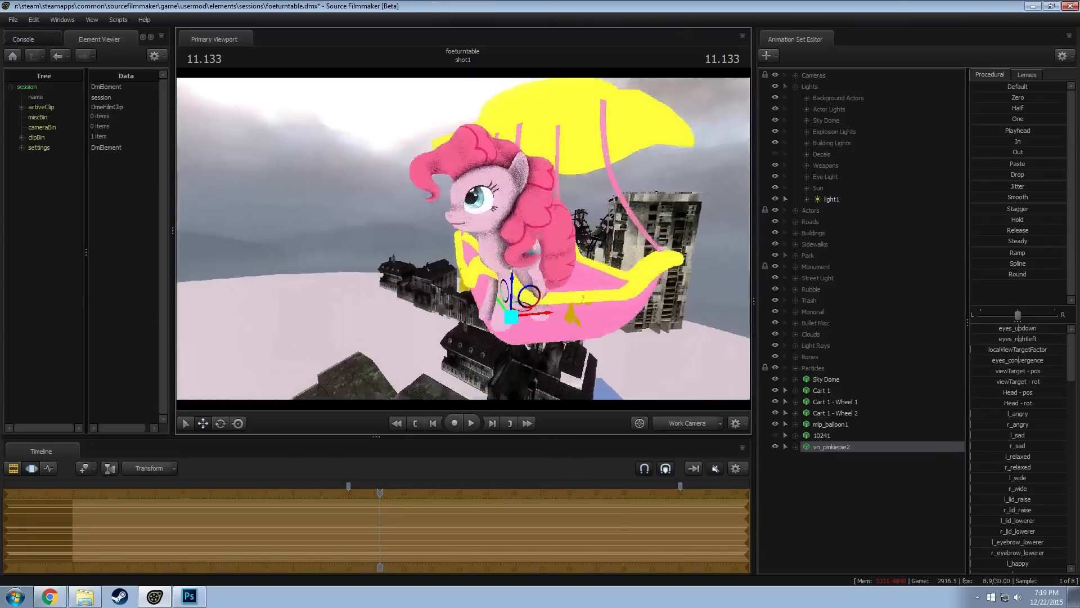
key("s")
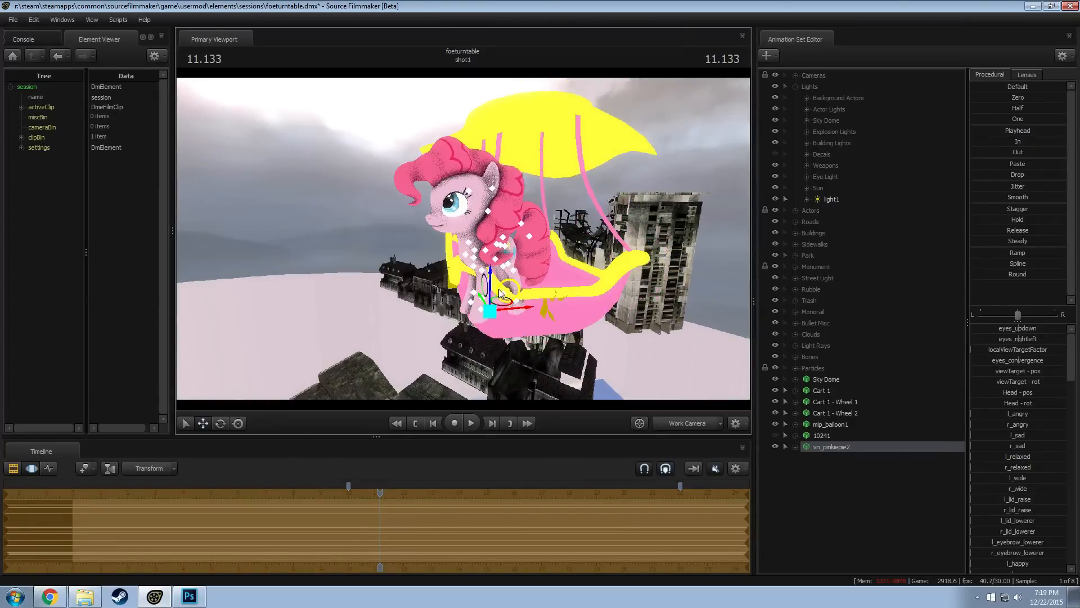
Raise vn_pinkiepie2 to the yellow canopy and centre it over the top of the balloon
left_click_drag(493, 291, 496, 110)
left_click_drag(463, 239, 448, 260)
key("s")
key("s")
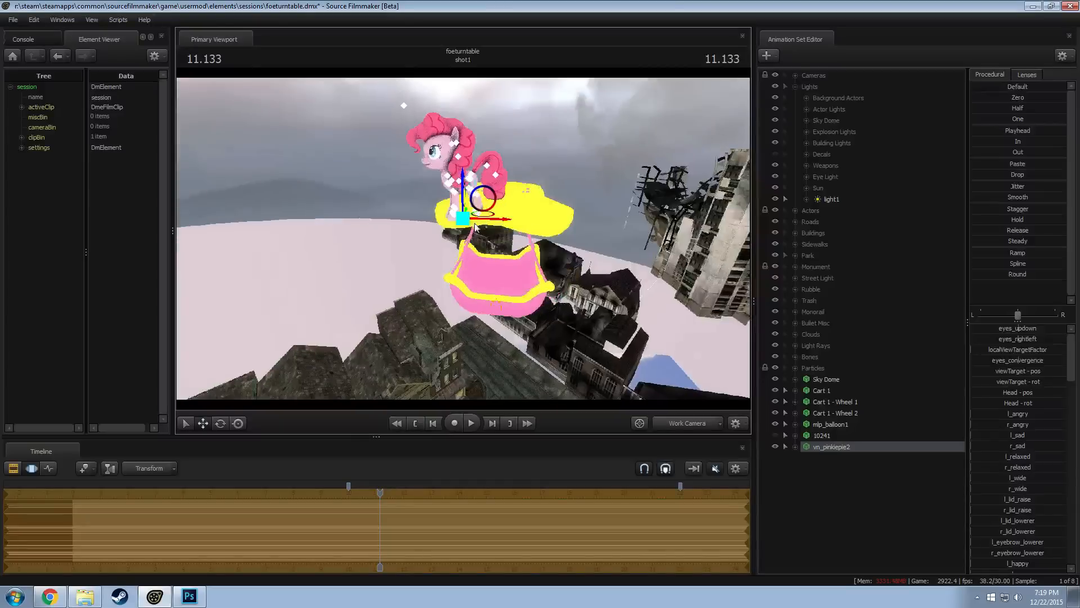
left_click_drag(481, 217, 511, 196)
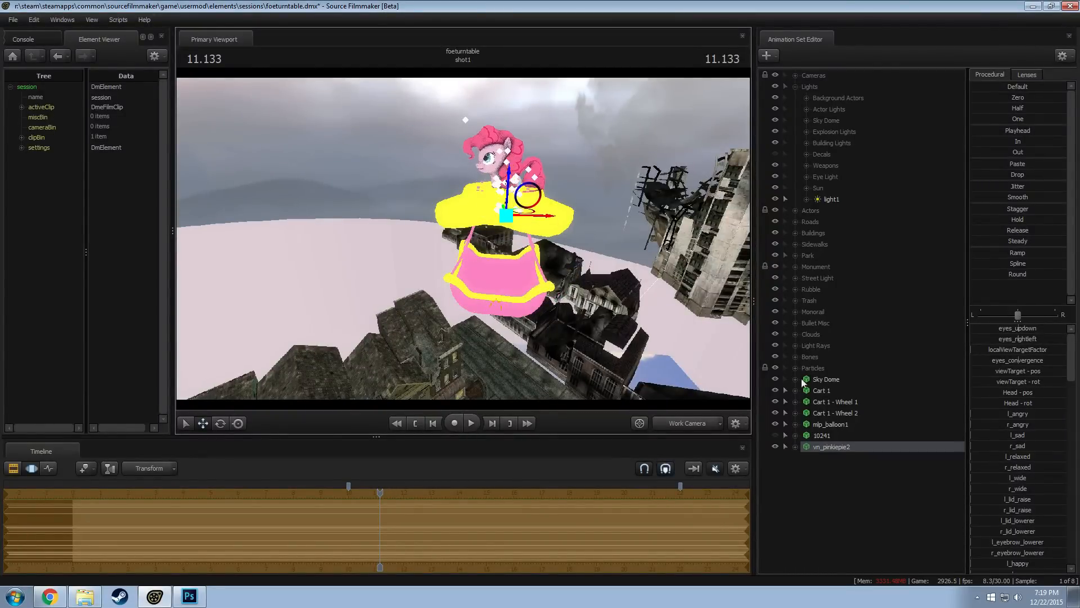
Expand vn_pinkiepie2's control groups and add a scale control to its Head bone
left_click(795, 446)
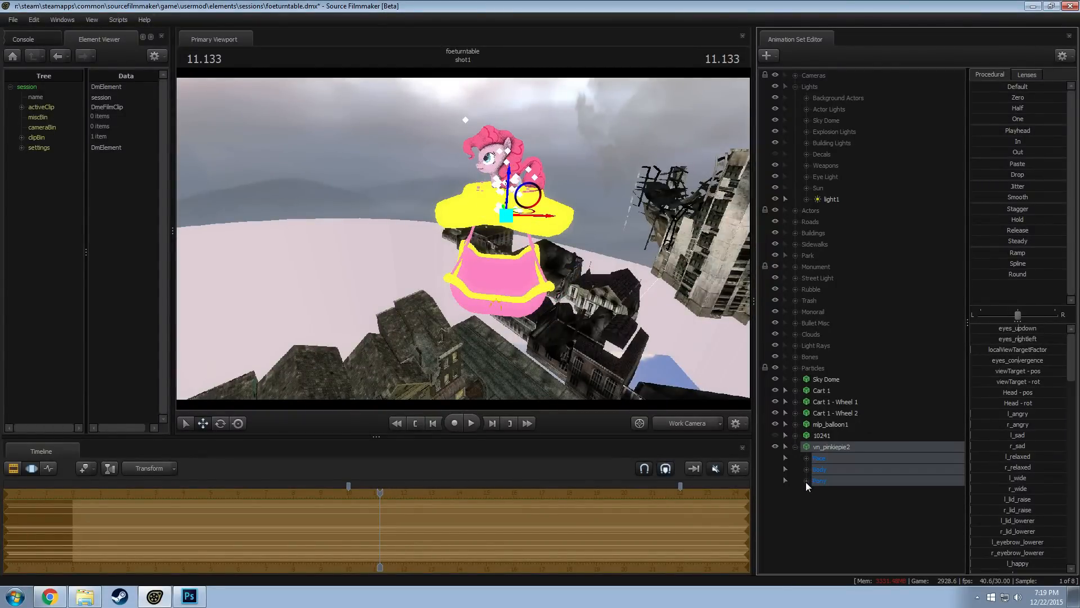
left_click(806, 480)
left_click(807, 469)
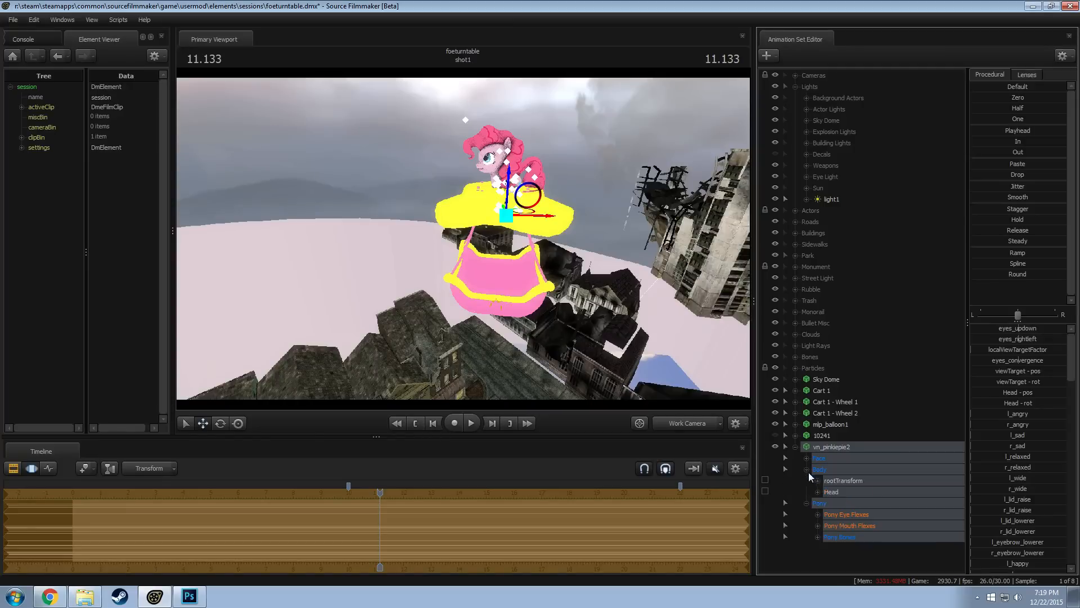
left_click(837, 491)
right_click(838, 491)
left_click(876, 517)
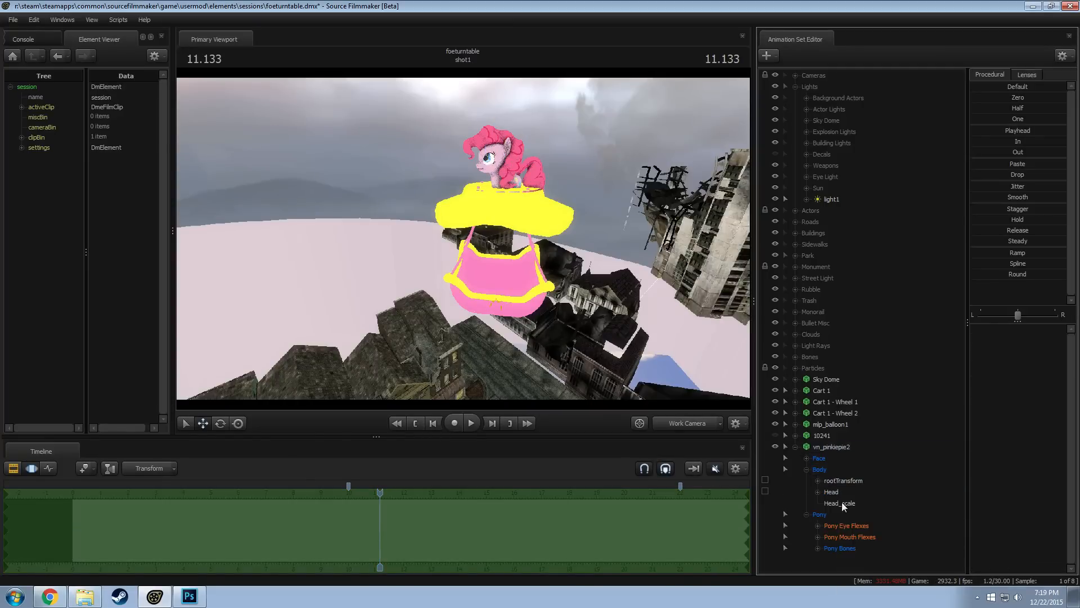
Increase Head_scale on vn_pinkiepie2 until the head is much larger than the balloon's basket
left_click_drag(1009, 328, 1058, 328)
left_click_drag(464, 259, 464, 259)
key("s")
key("F2")
Rotate the Head control of vn_pinkiepie2 about its vertical axis above the balloon basket
left_click(847, 447)
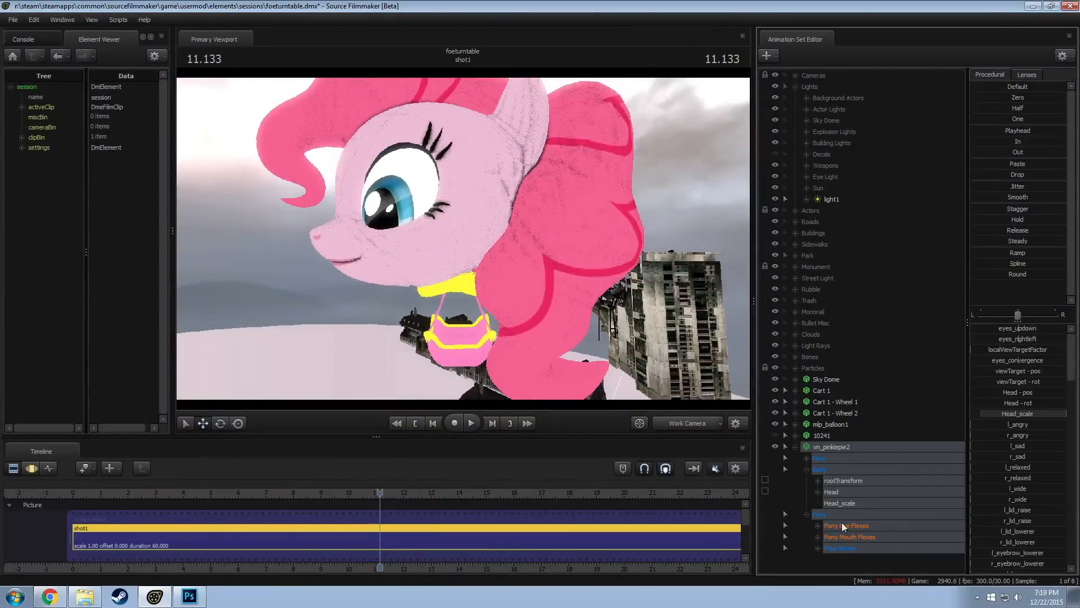
left_click(832, 491)
key("F3")
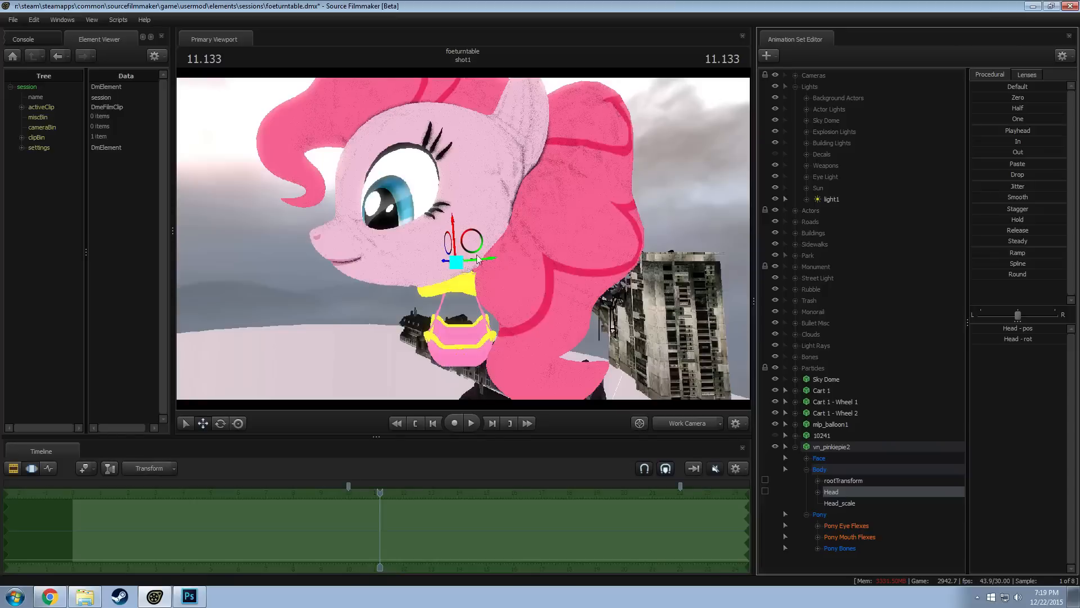
left_click_drag(462, 244, 597, 261)
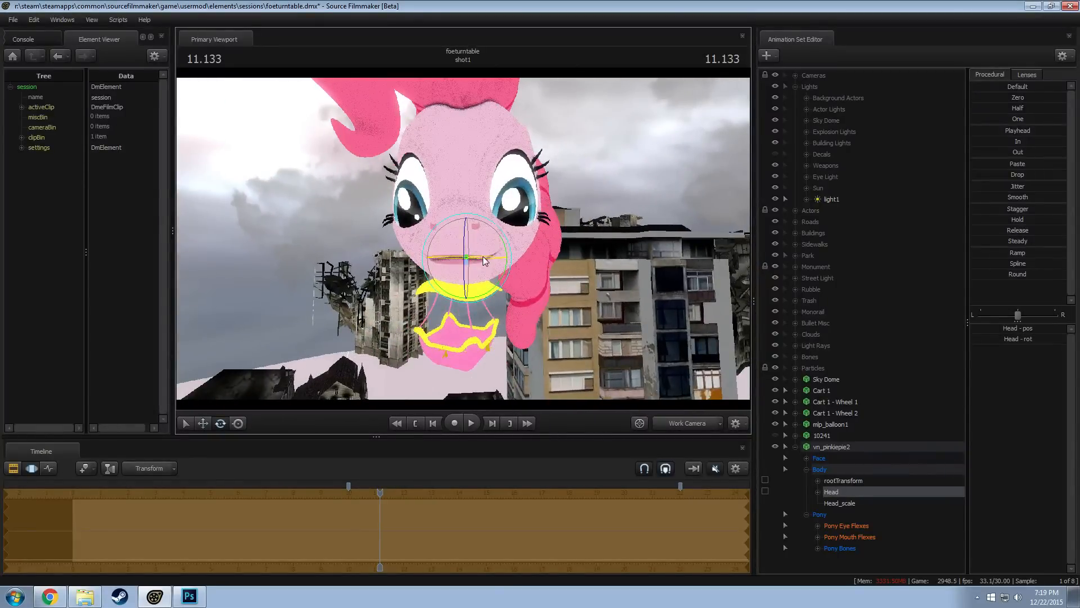
Turn vn_pinkiepie2's Head sideways and raise it slightly in the camera1 shot, then return to the Work Camera
left_click_drag(483, 256, 446, 281, "alt")
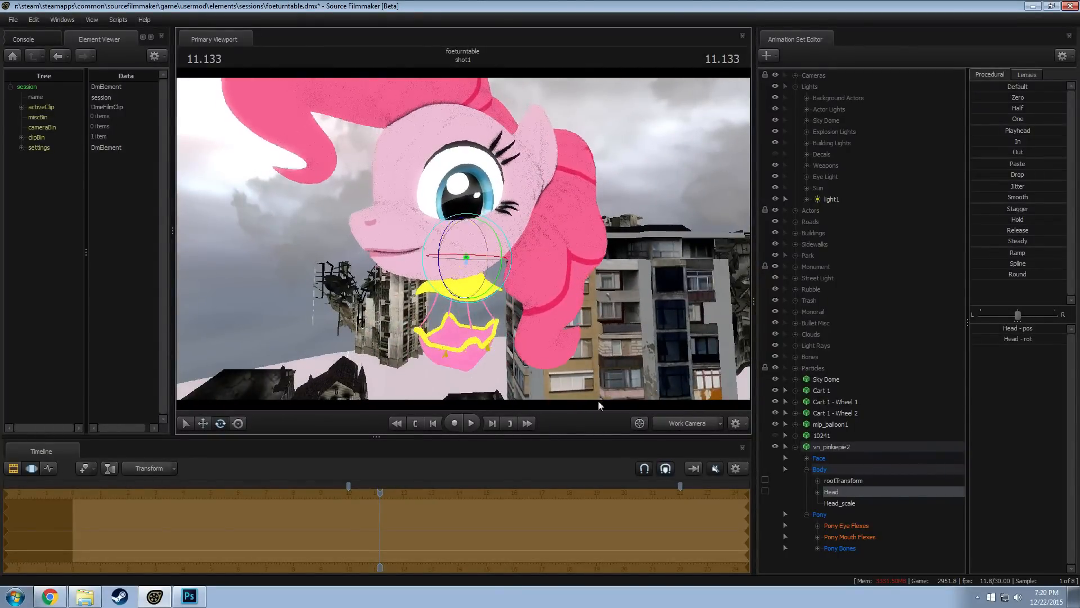
left_click(694, 428)
key("F2")
key("F3")
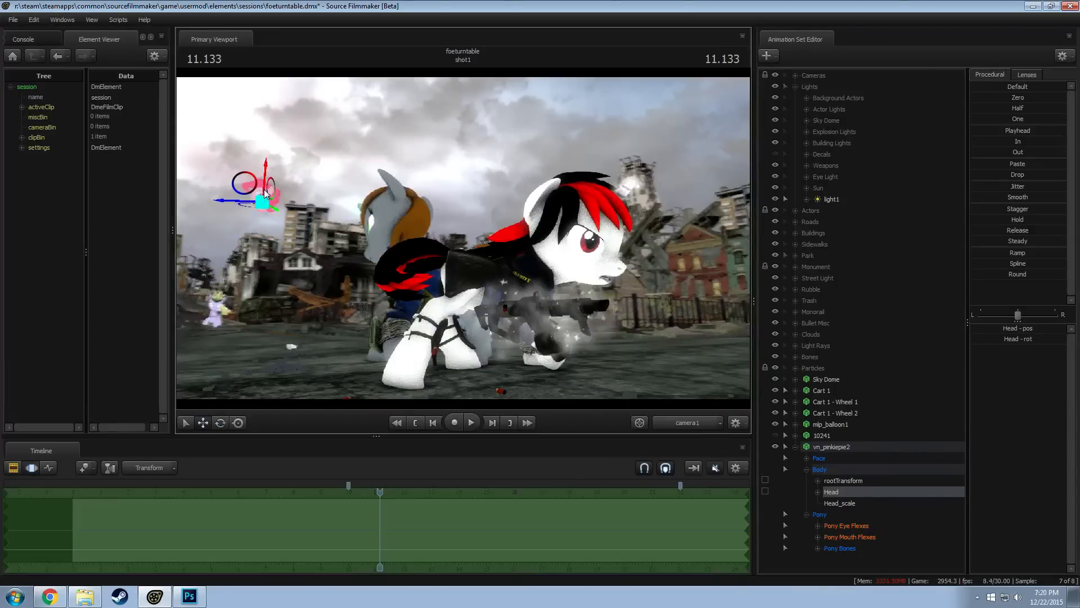
left_click_drag(265, 178, 265, 177)
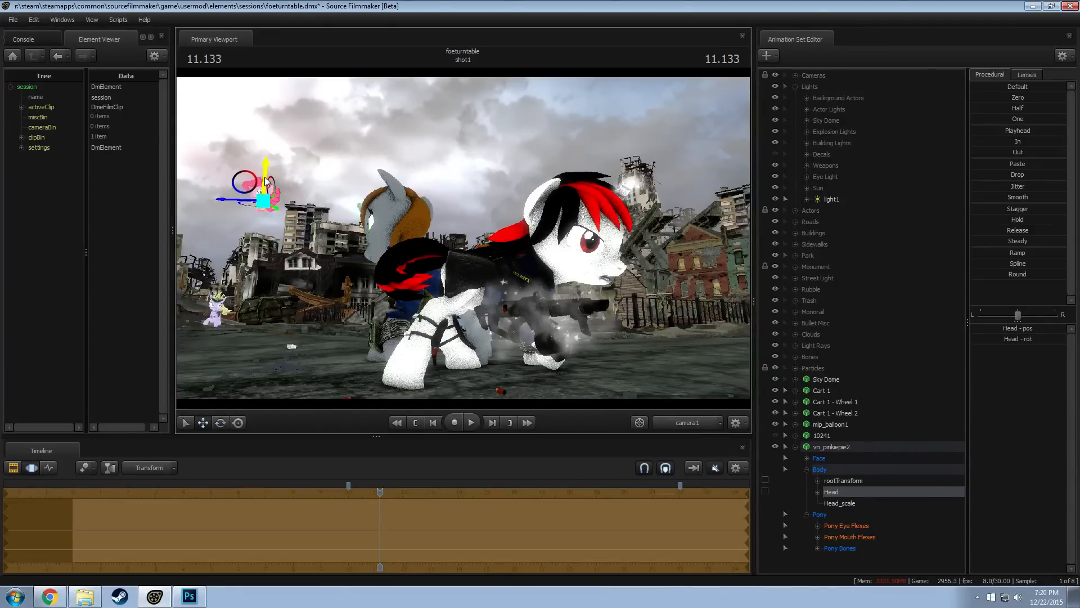
key("F2")
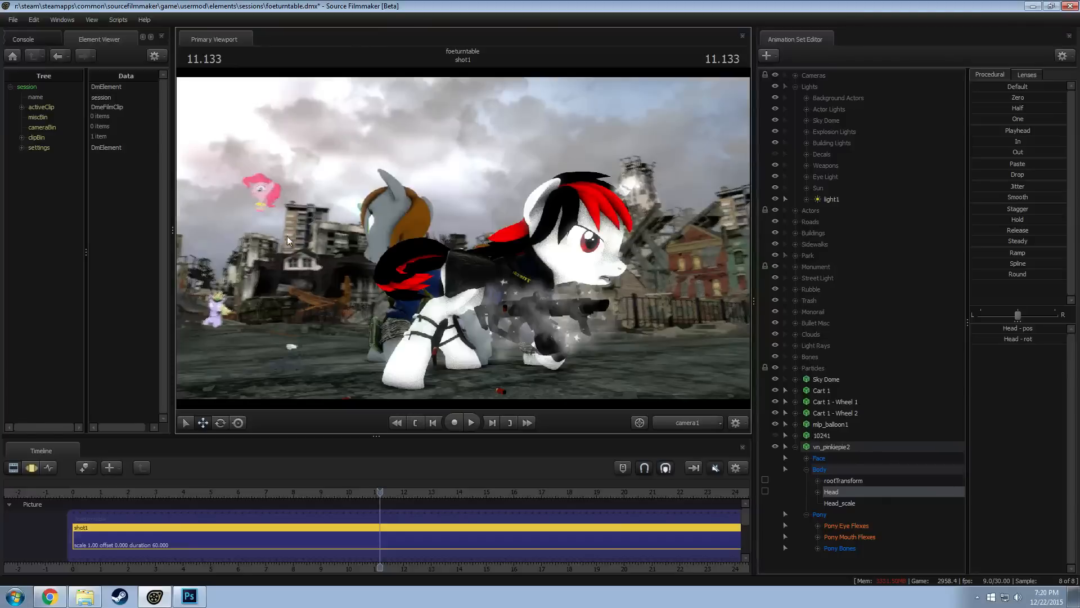
left_click(684, 423)
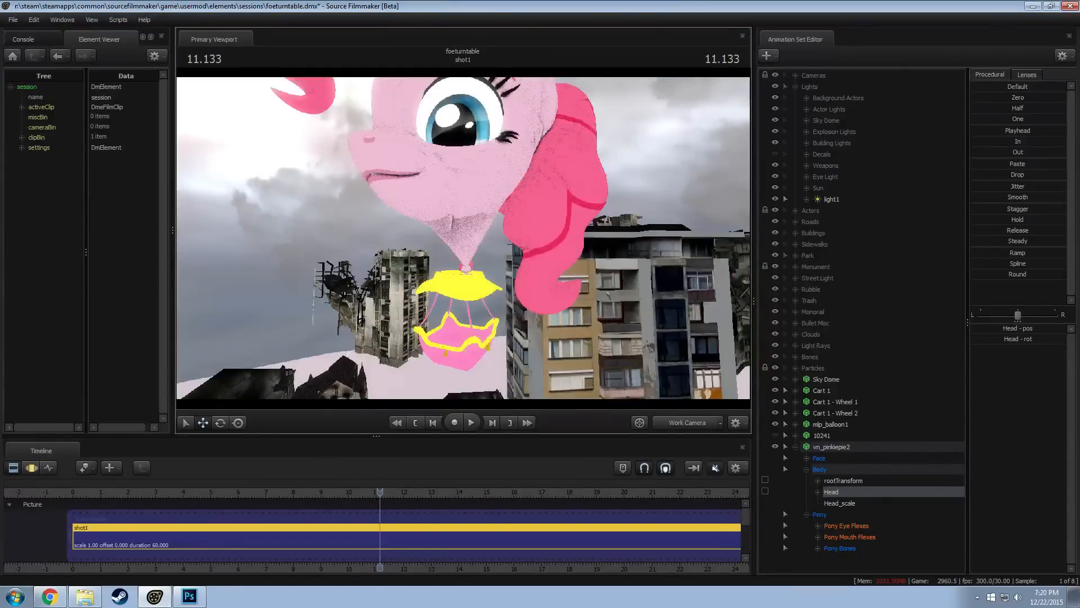
Zero the rotation of vn_pinkiepie2's Head control and tilt the head level above the yellow canopy
left_click_drag(463, 238, 554, 273, "alt")
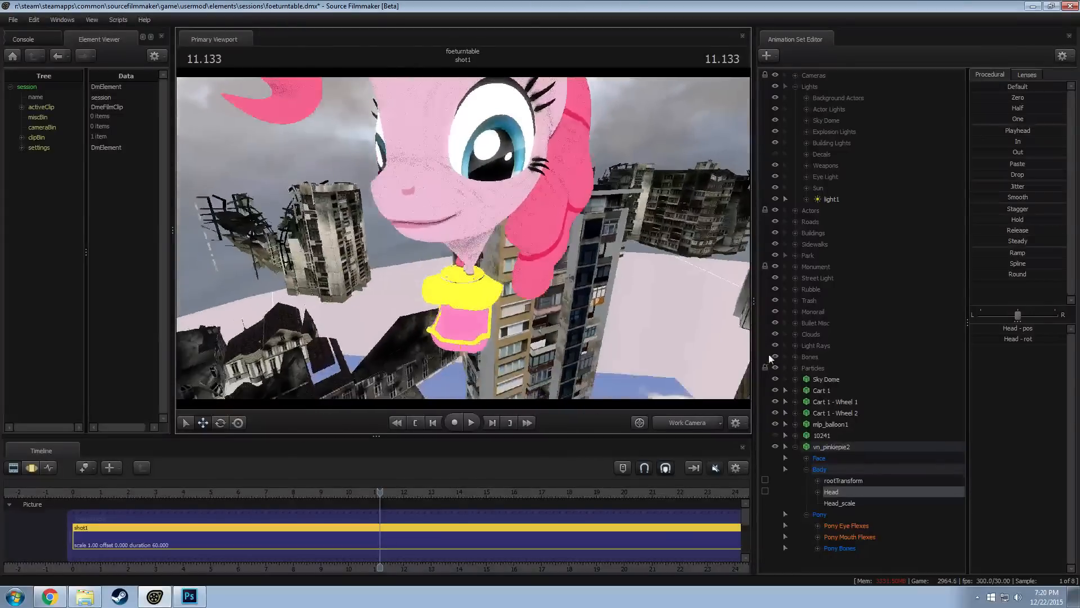
left_click(840, 482)
left_click_drag(523, 314, 464, 273, "alt")
left_click(858, 450)
key("F3")
key("e")
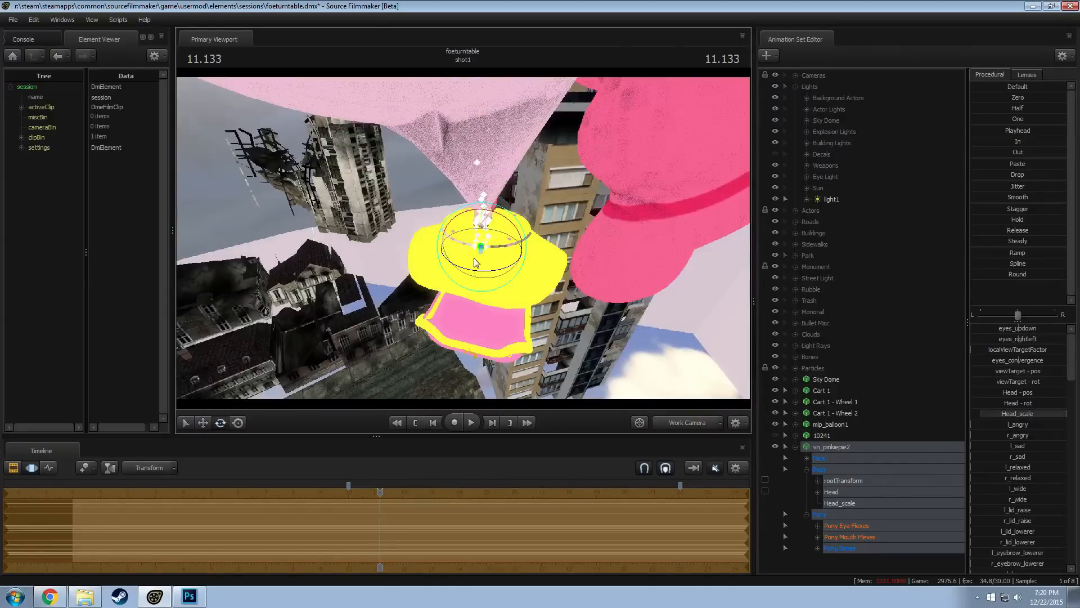
double_click(838, 492)
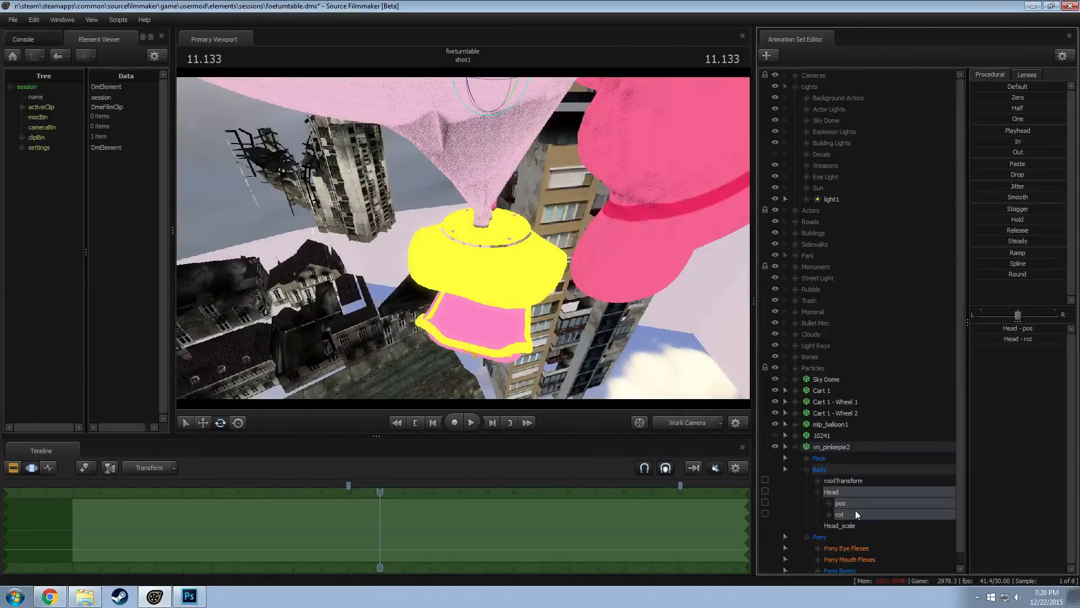
left_click(1018, 98)
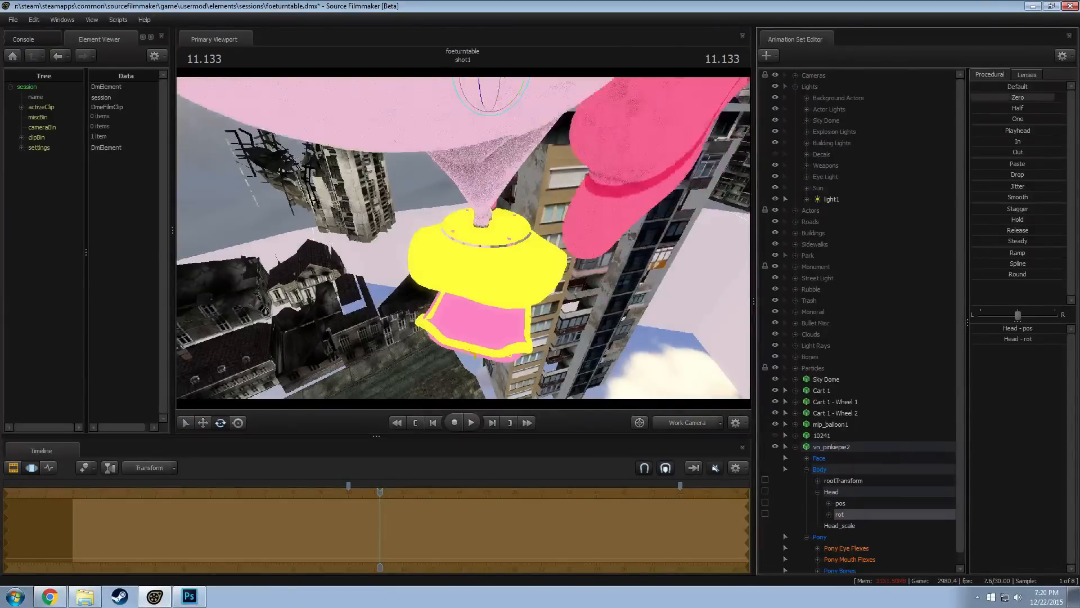
left_click_drag(550, 219, 521, 281)
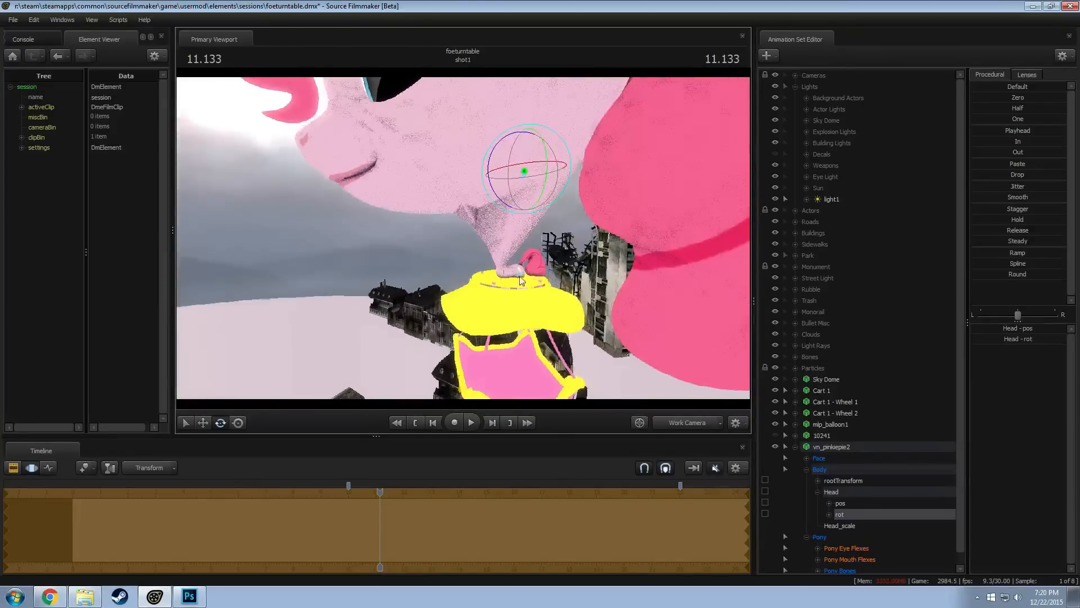
left_click_drag(642, 330, 480, 199)
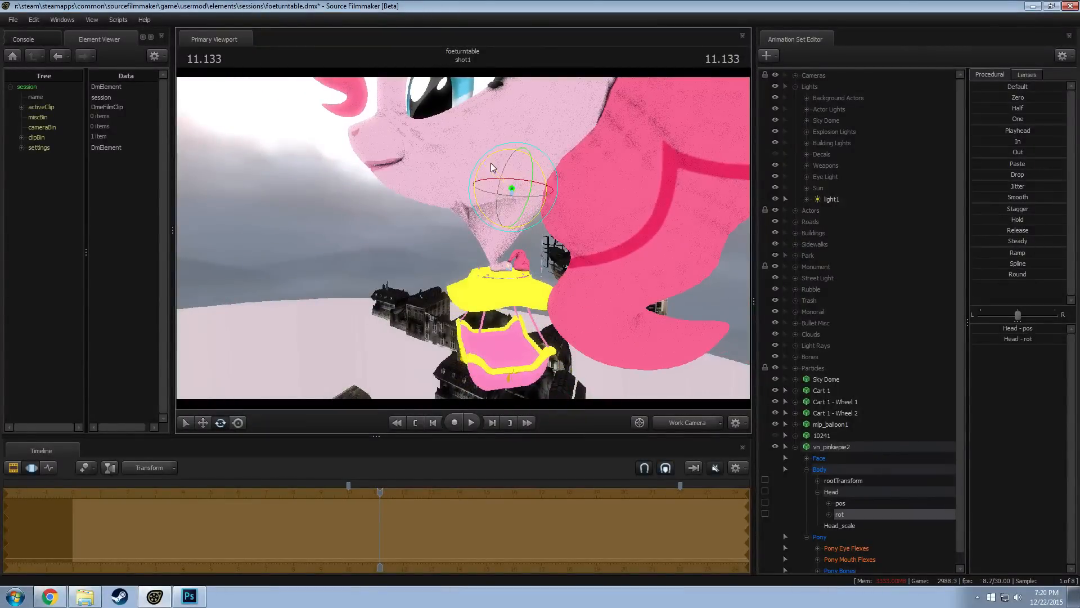
Shift vn_pinkiepie2's rootTransform horizontally so the neck sits centred on the balloon's yellow canopy
left_click(844, 481)
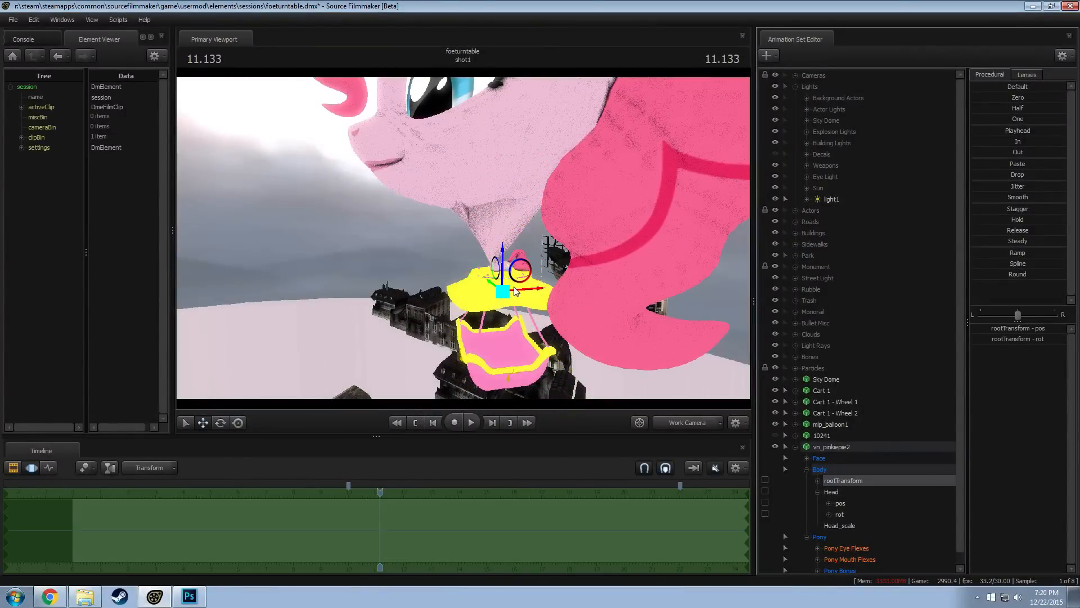
left_click_drag(514, 288, 647, 300)
left_click_drag(488, 284, 425, 206)
Select vn_pinkiepie2's Face controls and reposition the eyes' view target in front of the enlarged head
left_click(843, 460)
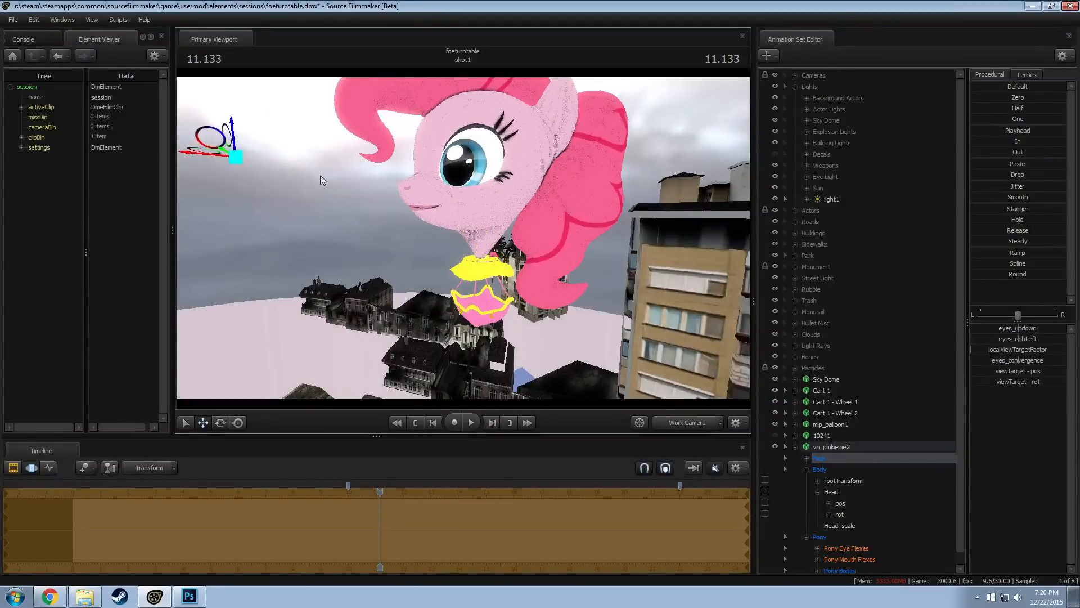
left_click_drag(320, 174, 366, 174)
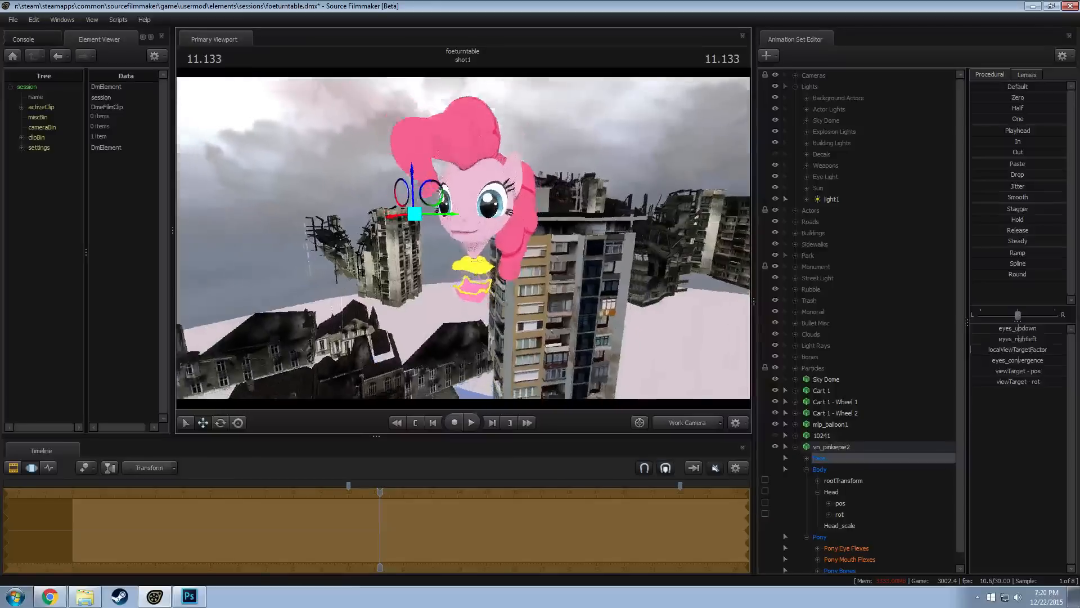
left_click_drag(414, 225, 429, 225, "alt")
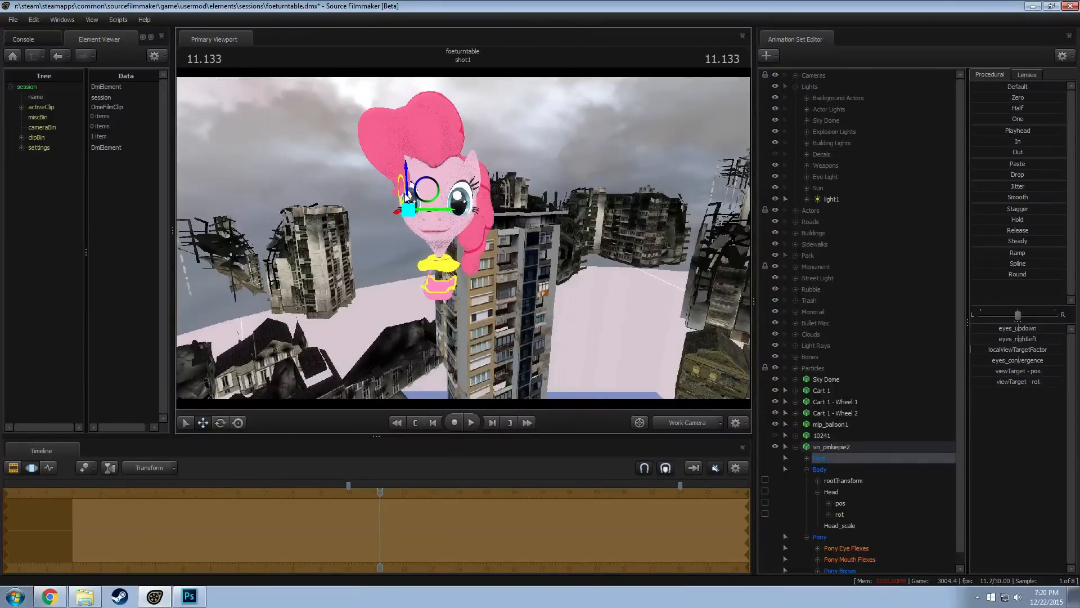
left_click(49, 596)
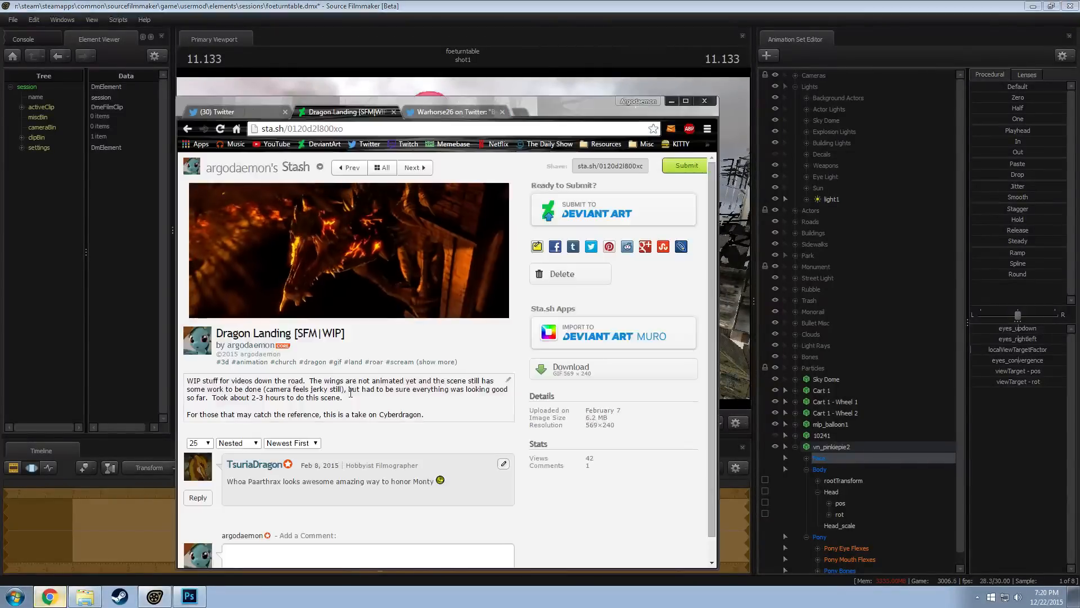
left_click(415, 128)
type("www.google.com")
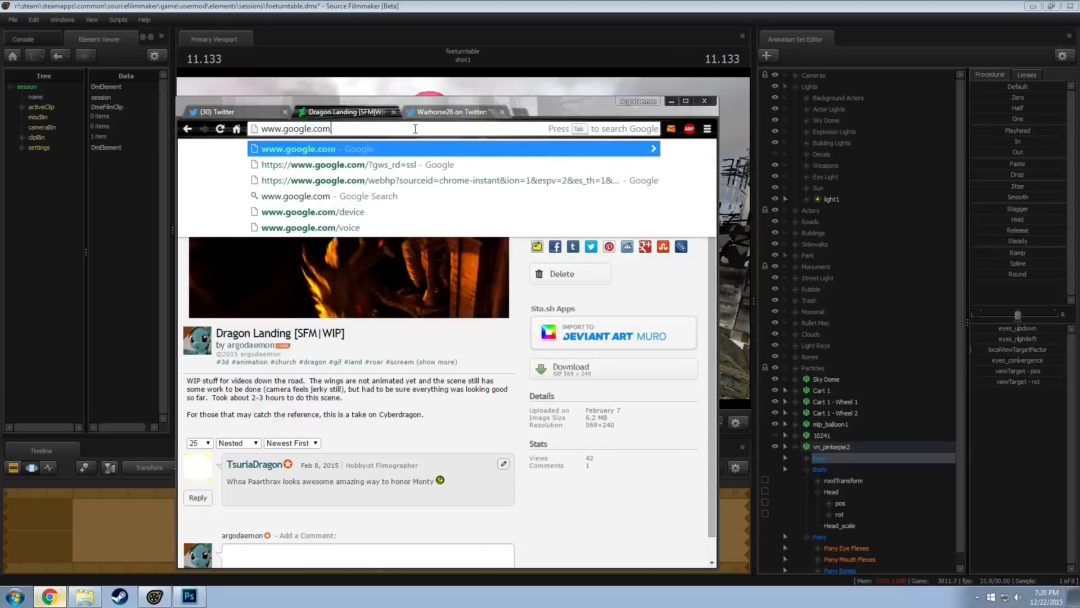
key("Return")
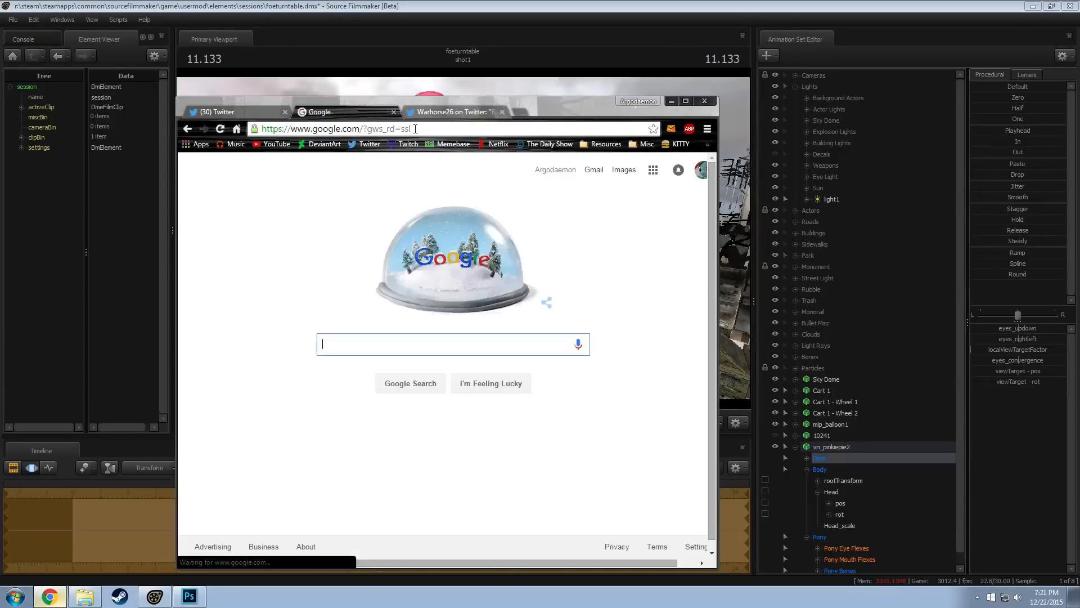
type("pinkie mlp")
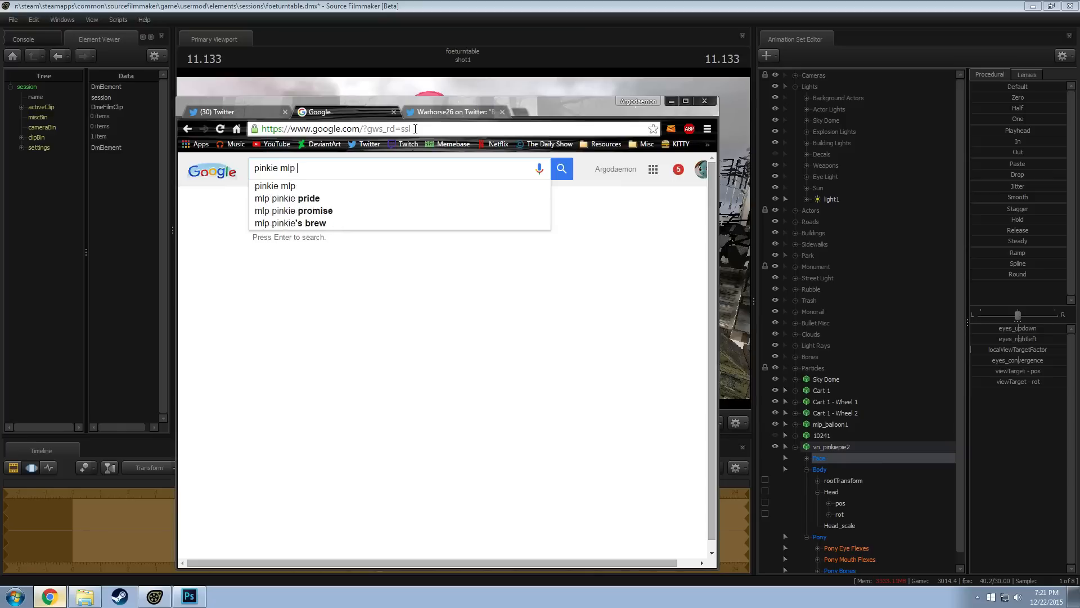
type(" fallout bal")
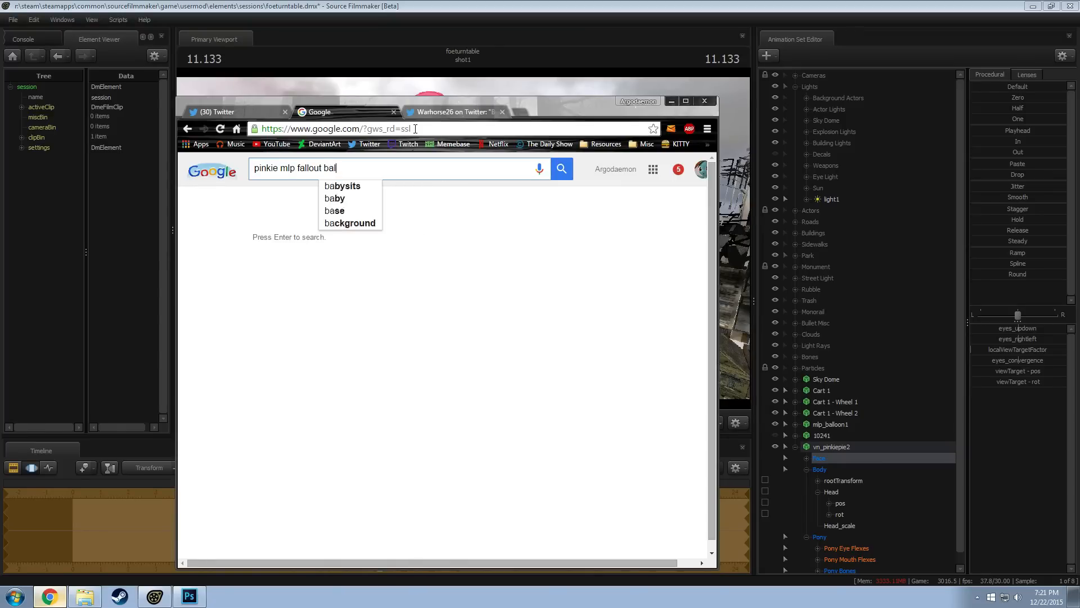
type("loon")
key("Return")
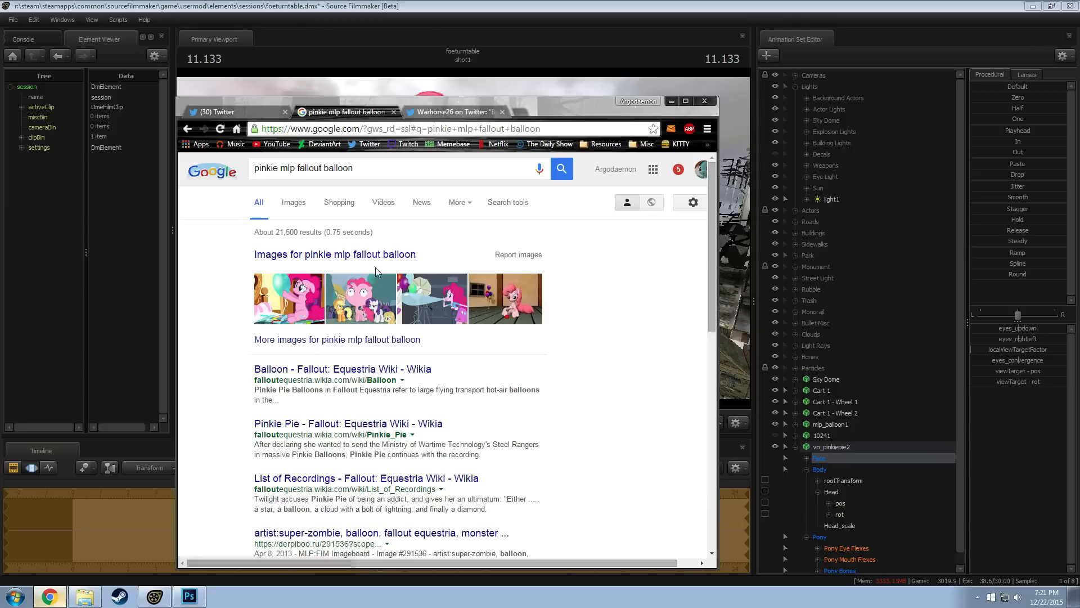
View the Pinkie Pie balloon head image from the results at full size, then switch back to Source Filmmaker
left_click(356, 305)
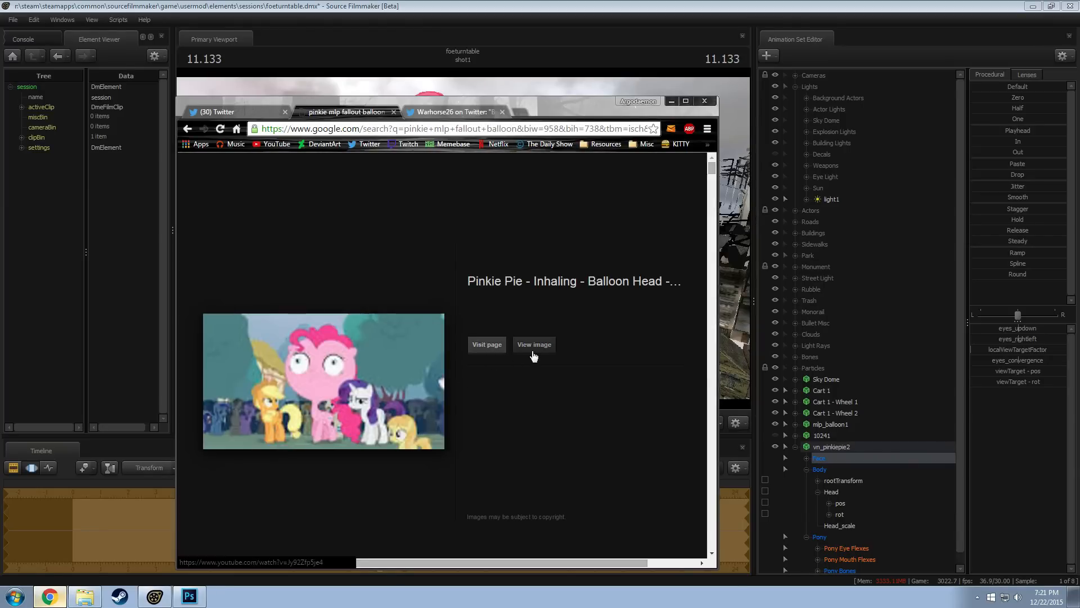
left_click(521, 346)
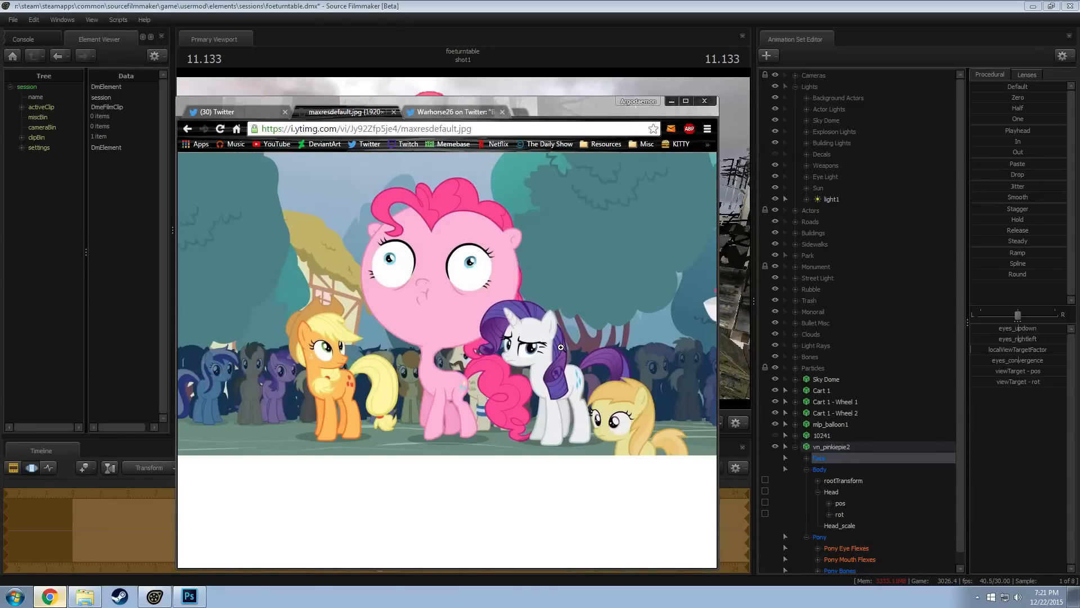
key("alt+Tab")
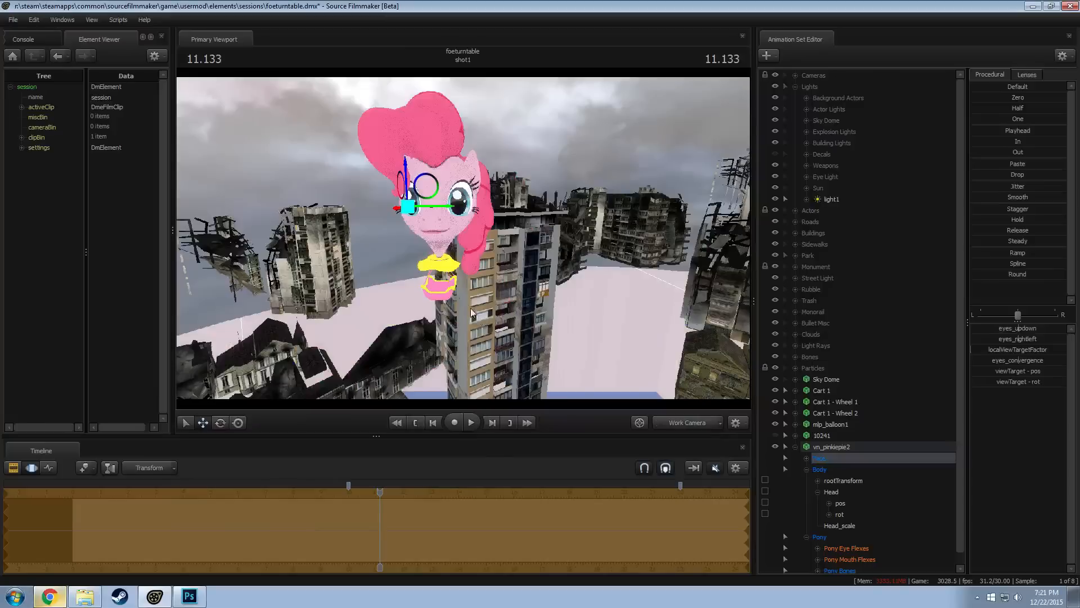
Set the skin of vn_pinkiepie2 to 2
left_click_drag(469, 306, 449, 277)
left_click(834, 449)
right_click(835, 455)
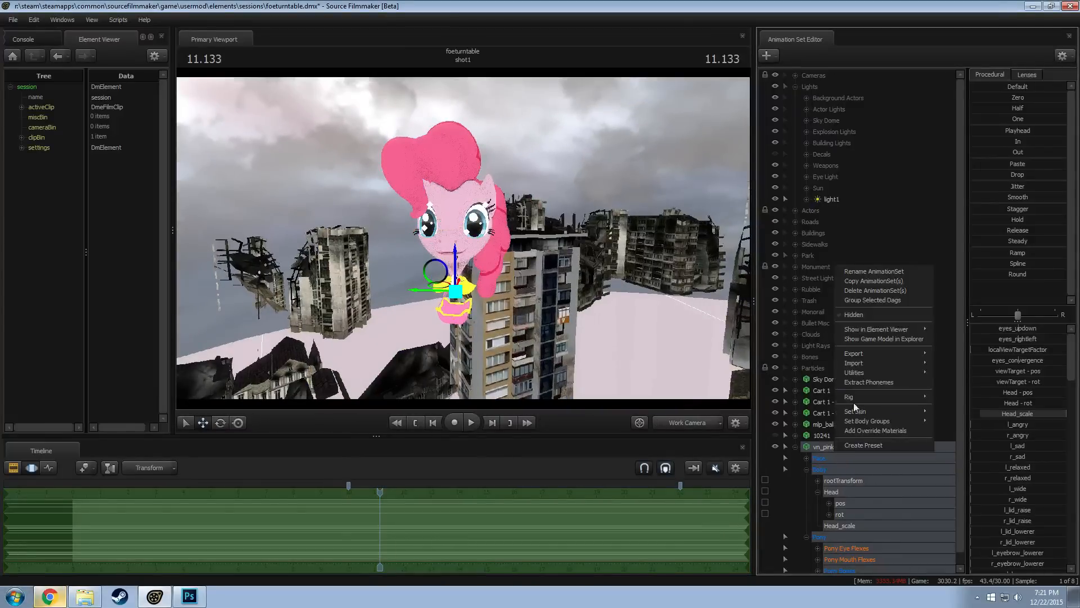
mouse_move(918, 420)
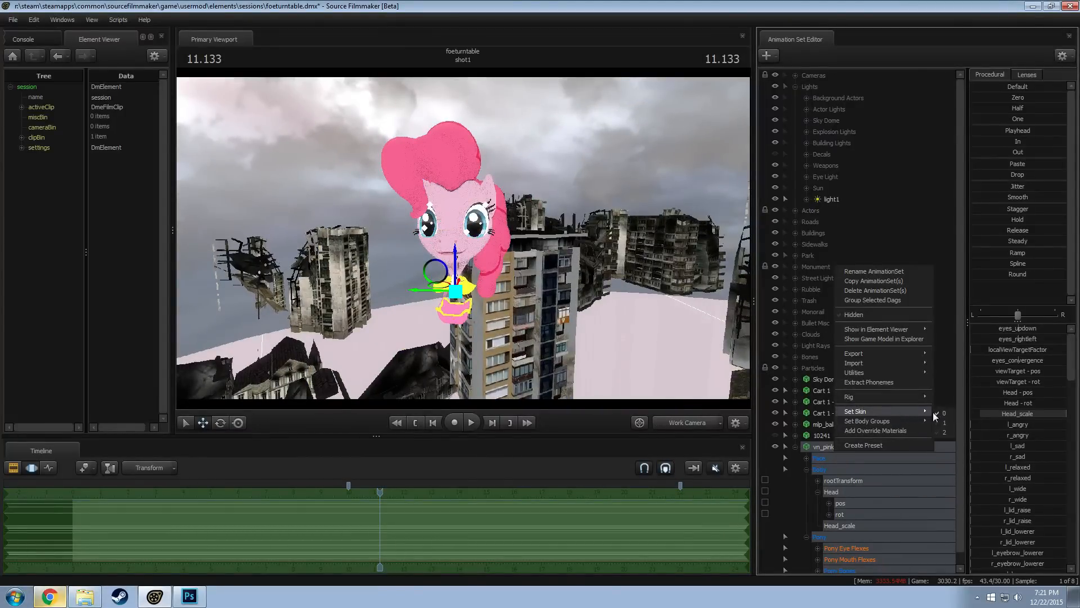
left_click(947, 431)
left_click_drag(524, 270, 517, 263)
key("w")
key("w")
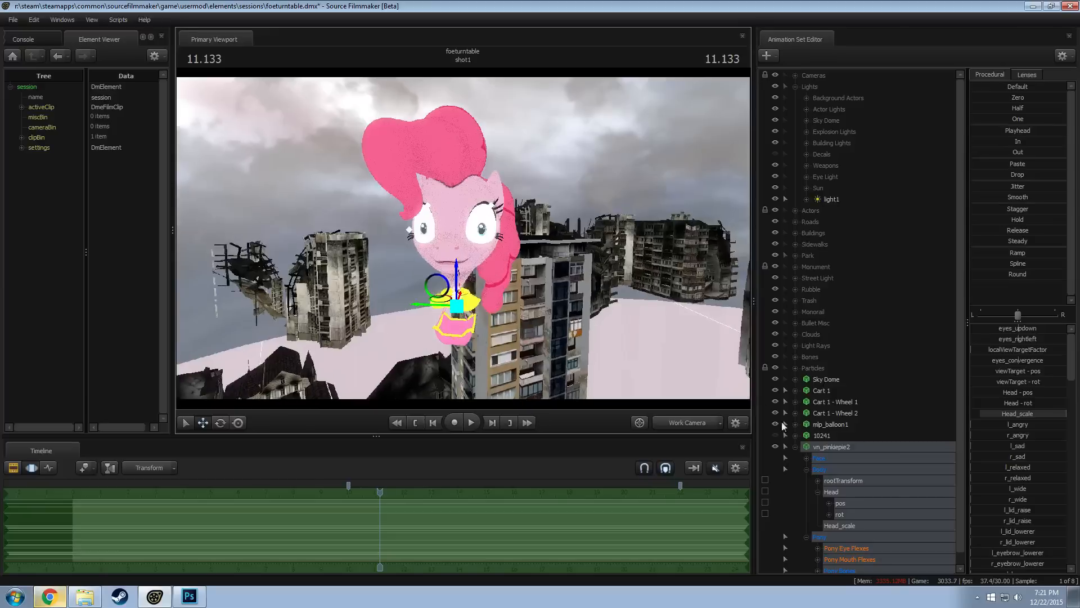
Move vn_pinkiepie2's view target up and away from the head, comparing the gaze with the reference image in Chrome
left_click(822, 459)
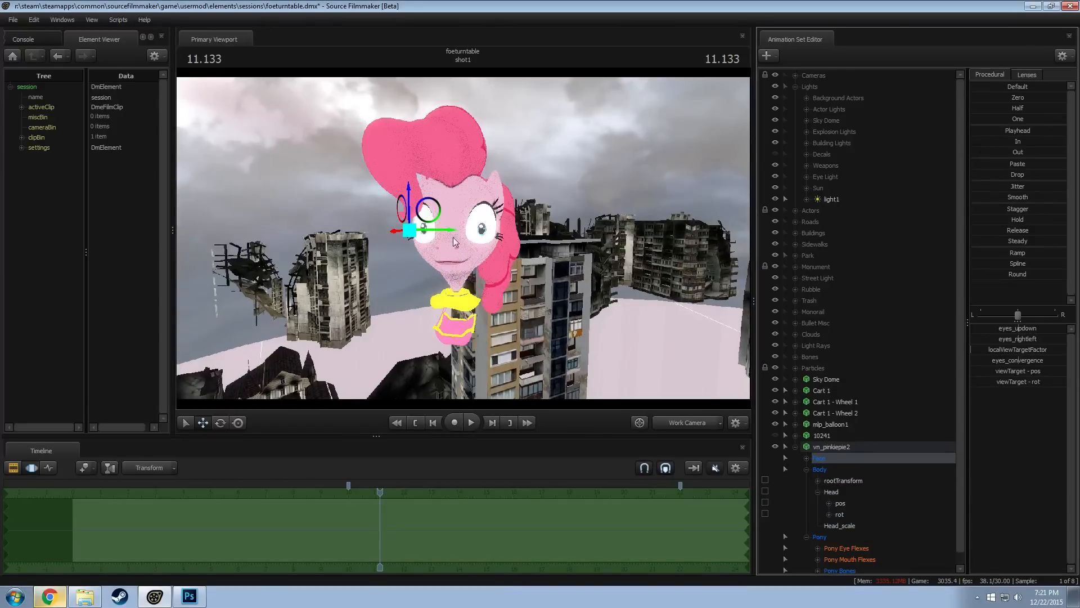
left_click_drag(398, 203, 314, 110)
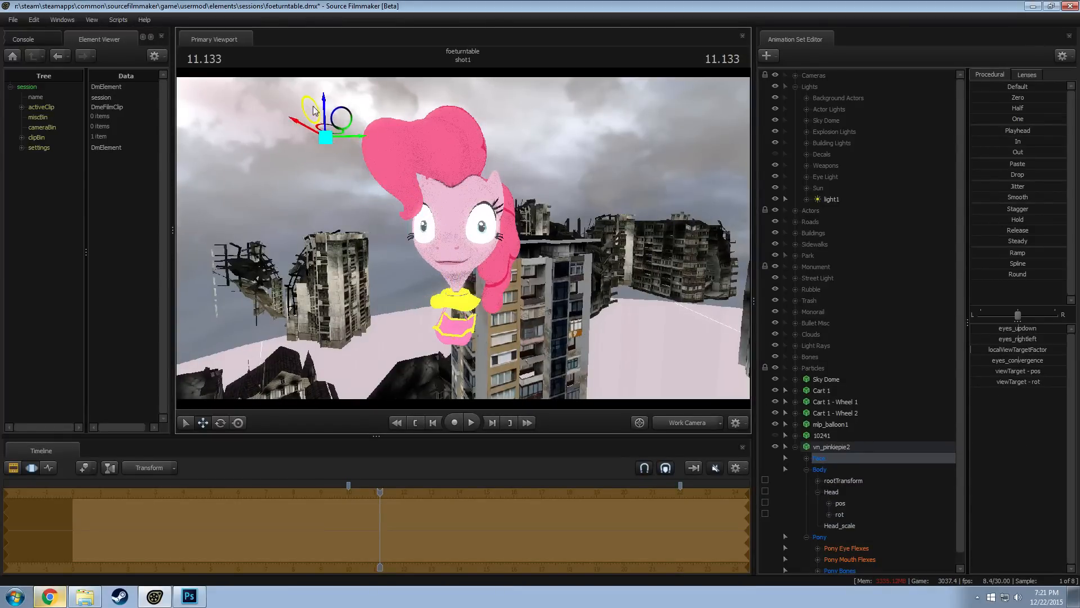
key("alt+Tab")
key("alt+Tab")
left_click_drag(576, 327, 523, 309)
key("d")
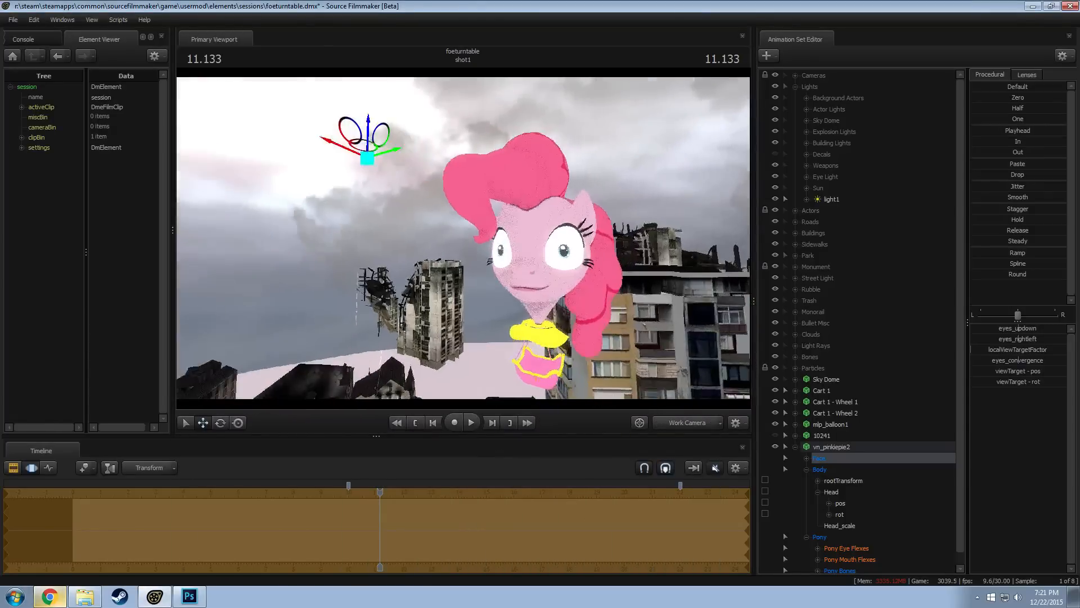
key("alt+Tab")
key("alt+Tab")
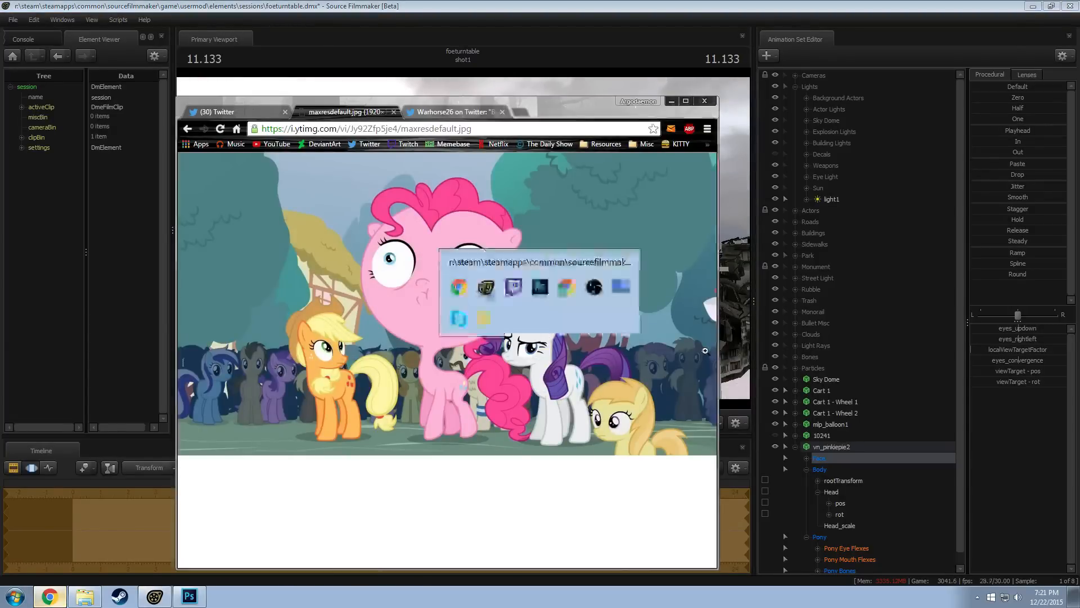
Raise l_puckerer, r_puckerer and mouth_full and partly raise mouth_o2 in vn_pinkiepie2's Pony Mouth Flexes
scroll(849, 426, "down", 1)
left_click(846, 548)
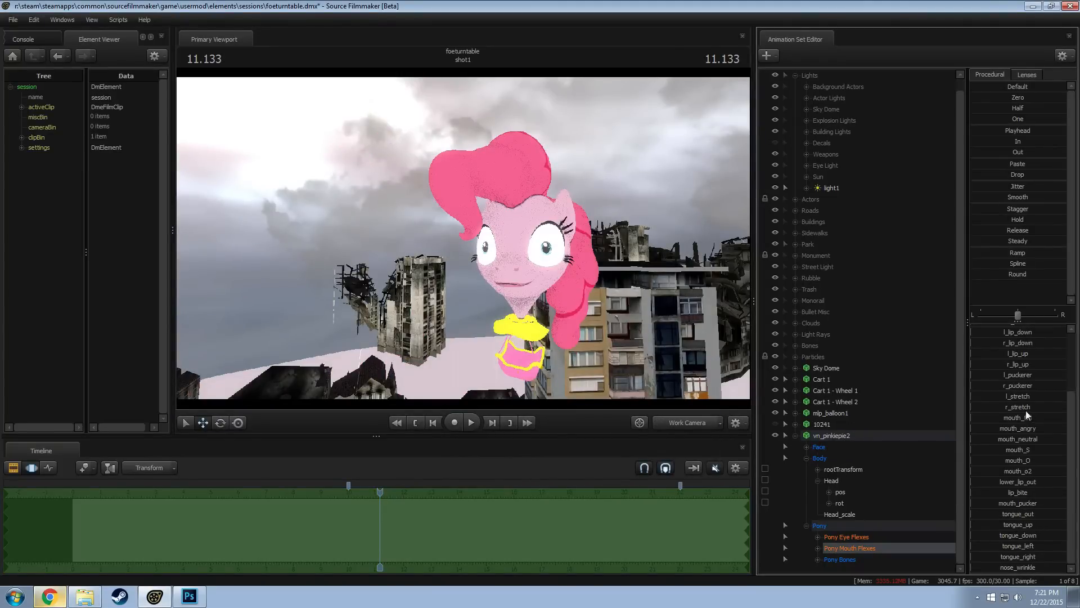
left_click_drag(996, 375, 1063, 397)
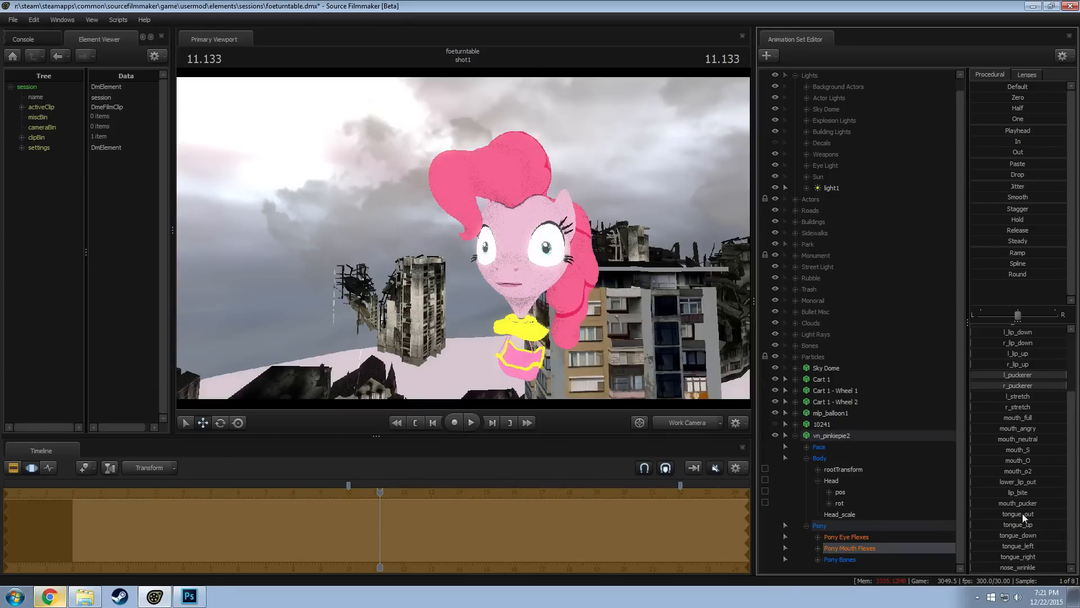
left_click_drag(1017, 471, 1053, 488)
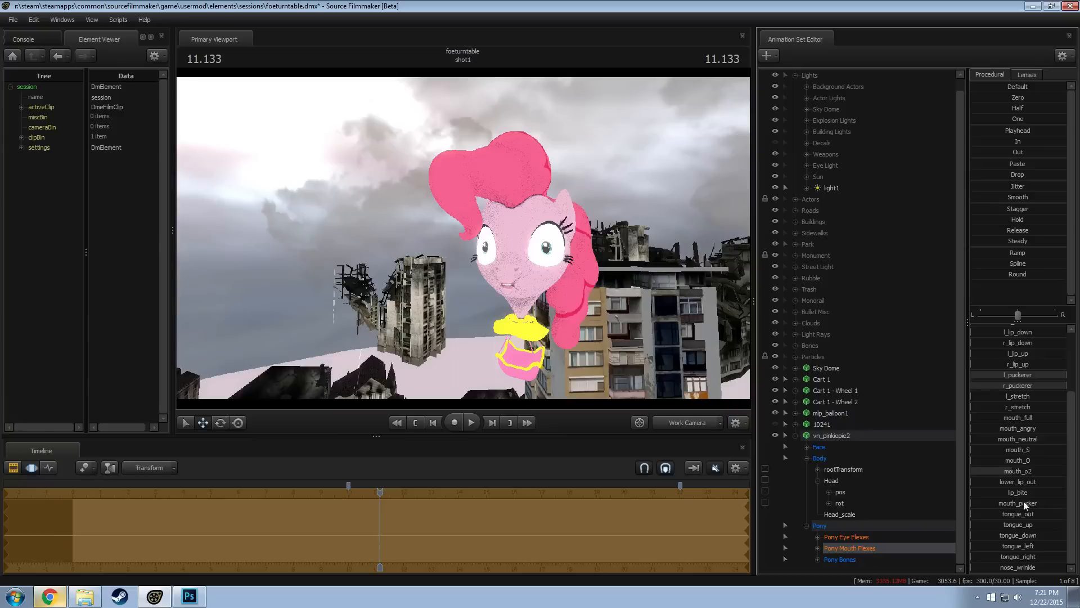
left_click_drag(1014, 417, 1066, 418)
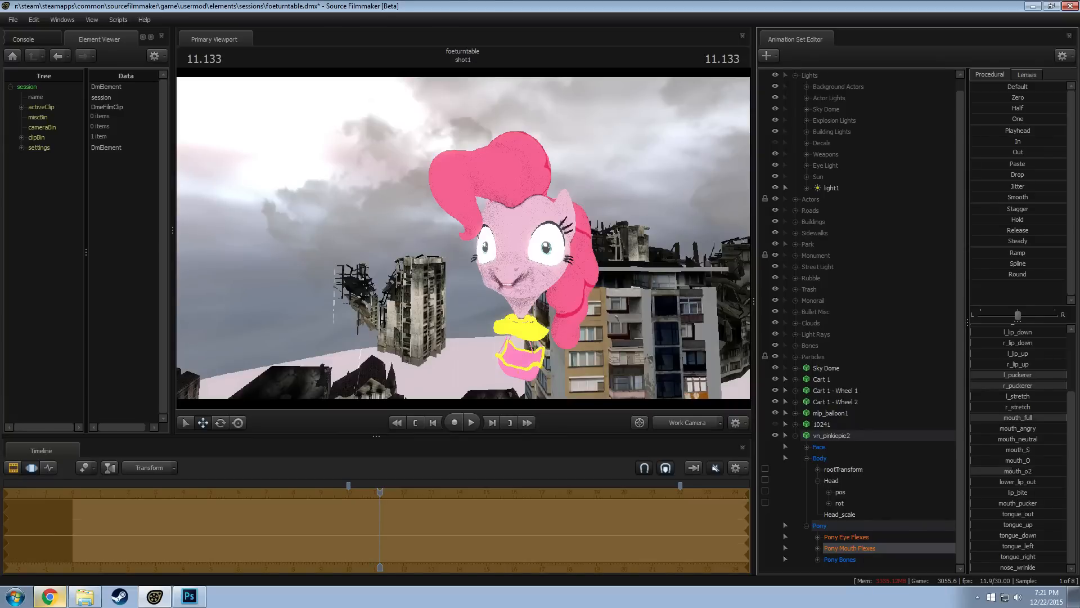
Try lowering mouth_o2, partly raising mouth_O and fully raising nose_wrinkle on vn_pinkiepie2, then discard all pending mouth flex changes
left_click_drag(563, 292, 594, 268)
key("w")
key("w")
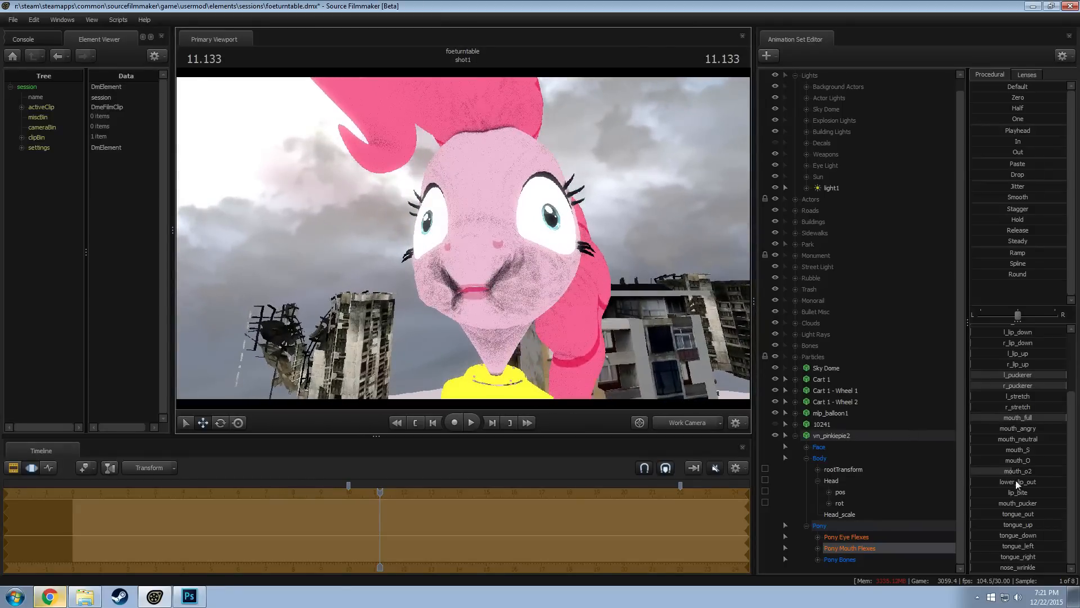
mouse_move(1015, 471)
left_mouse_down()
mouse_move(1045, 471)
mouse_move(973, 470)
mouse_move(1009, 460)
mouse_move(1003, 471)
left_mouse_up()
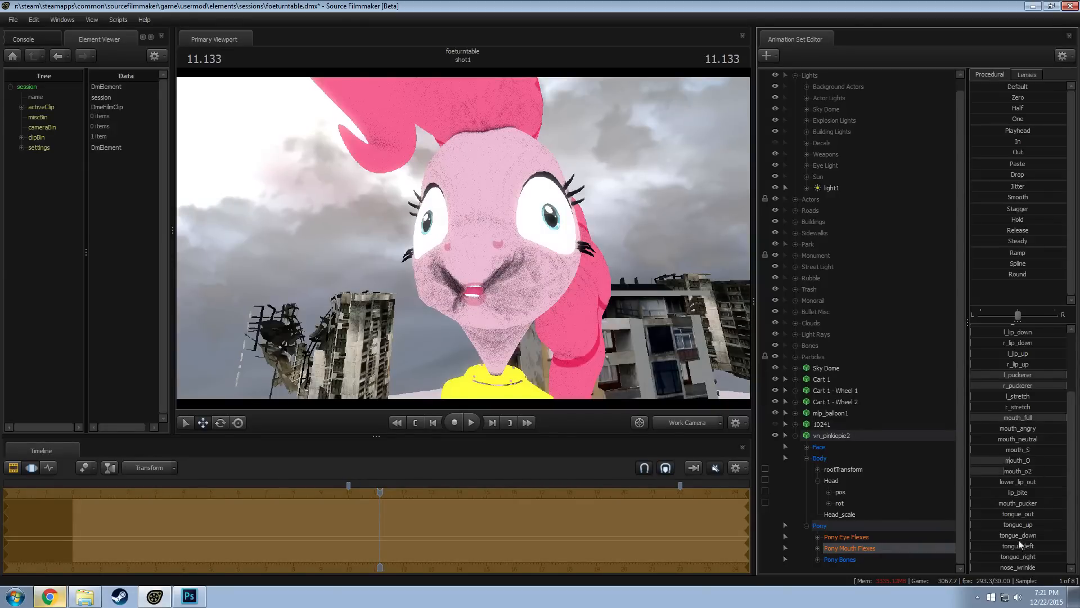
left_click_drag(1021, 567, 1067, 567)
left_click_drag(689, 382, 645, 378)
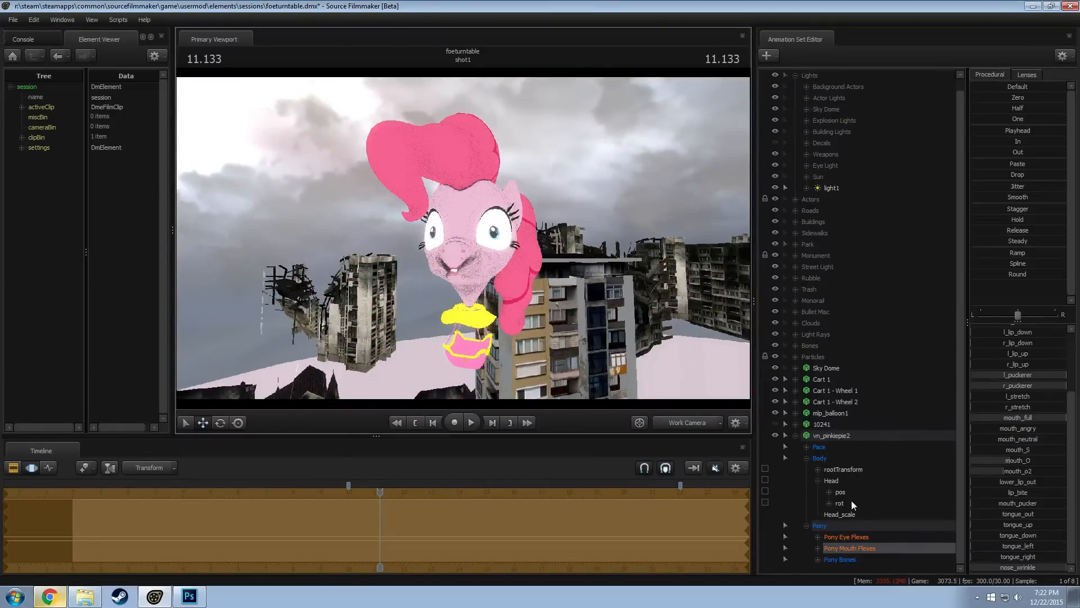
key("Escape")
left_click_drag(479, 244, 464, 239)
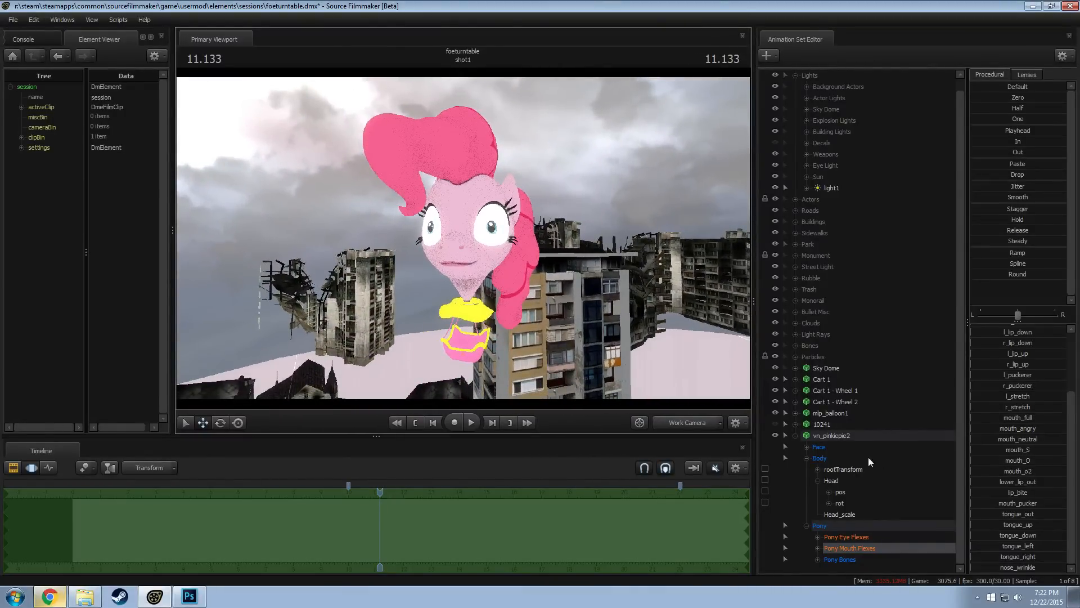
Set the skin of vn_pinkiepie2 to 0
left_click(825, 436)
right_click(825, 435)
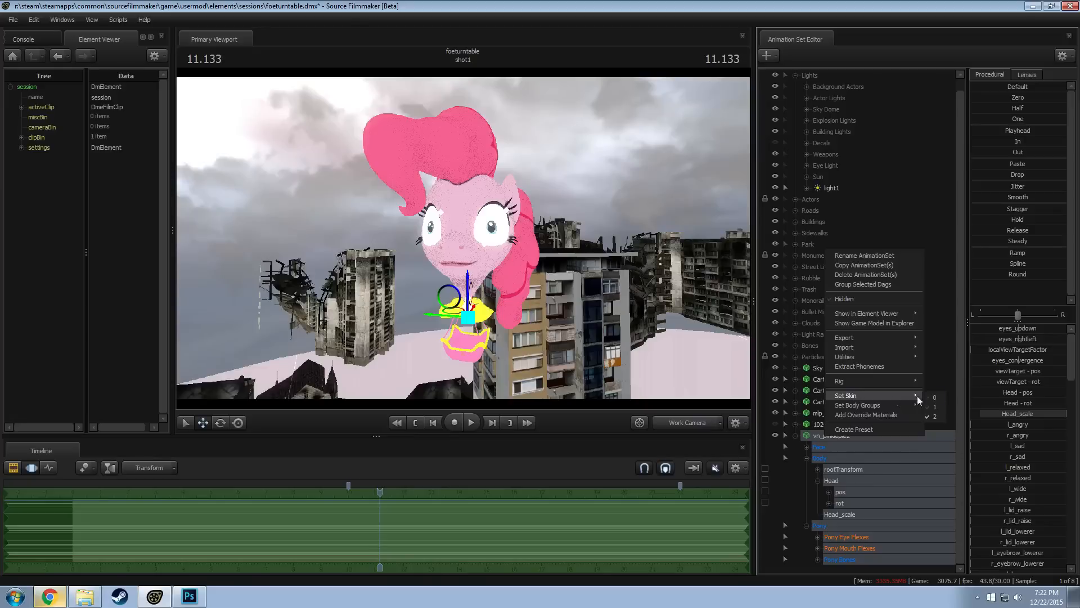
left_click(936, 397)
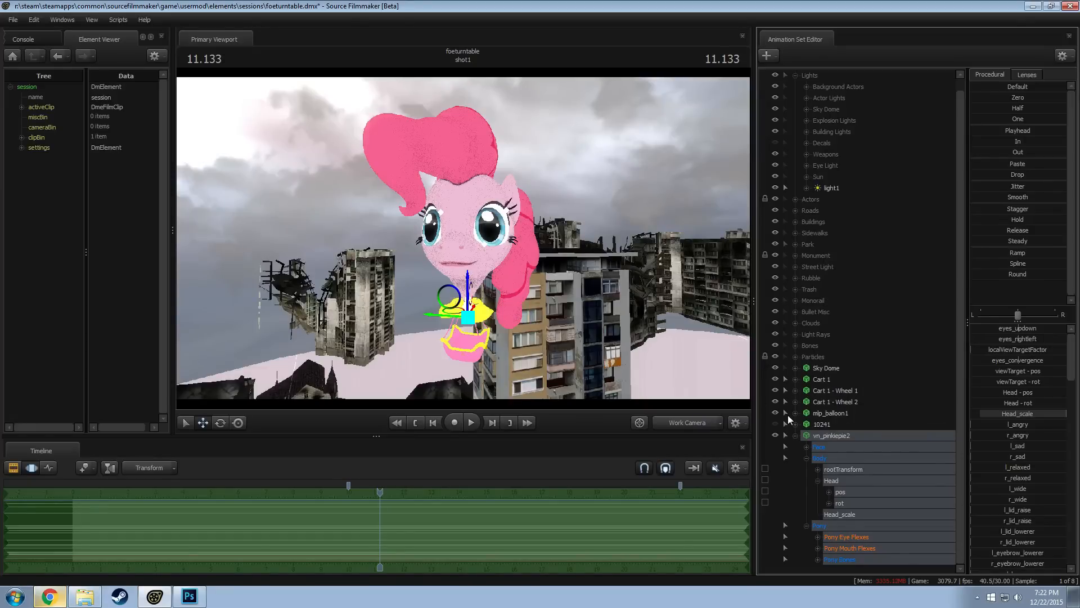
Switch to Chrome and examine the eyes, nose and mouth of the Pinkie Pie balloon head image enlarged to 125%
key("alt+Tab")
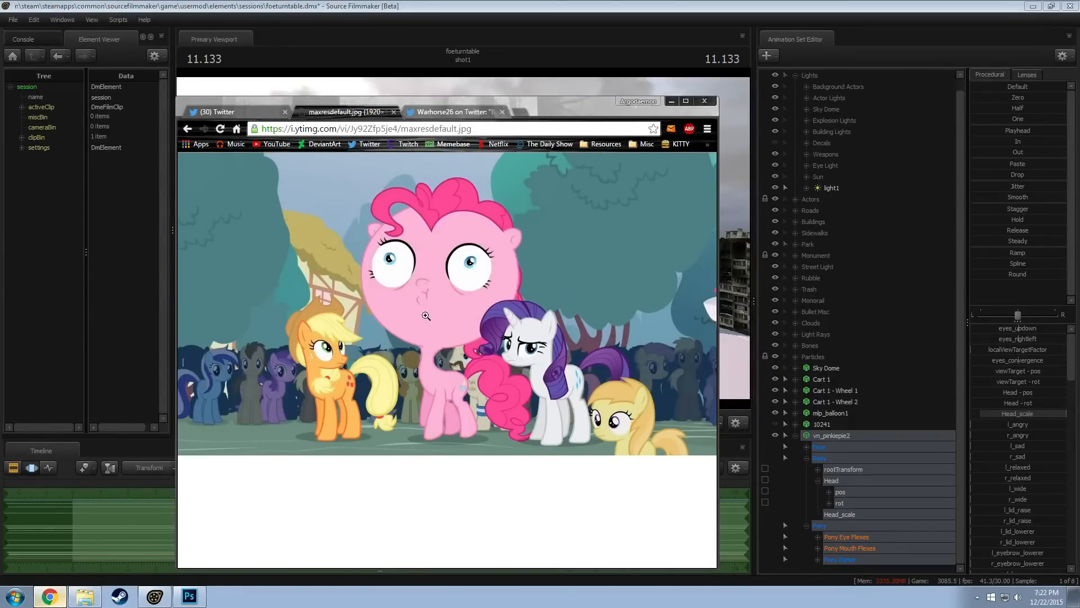
left_click(428, 294)
scroll(450, 316, "up", 1)
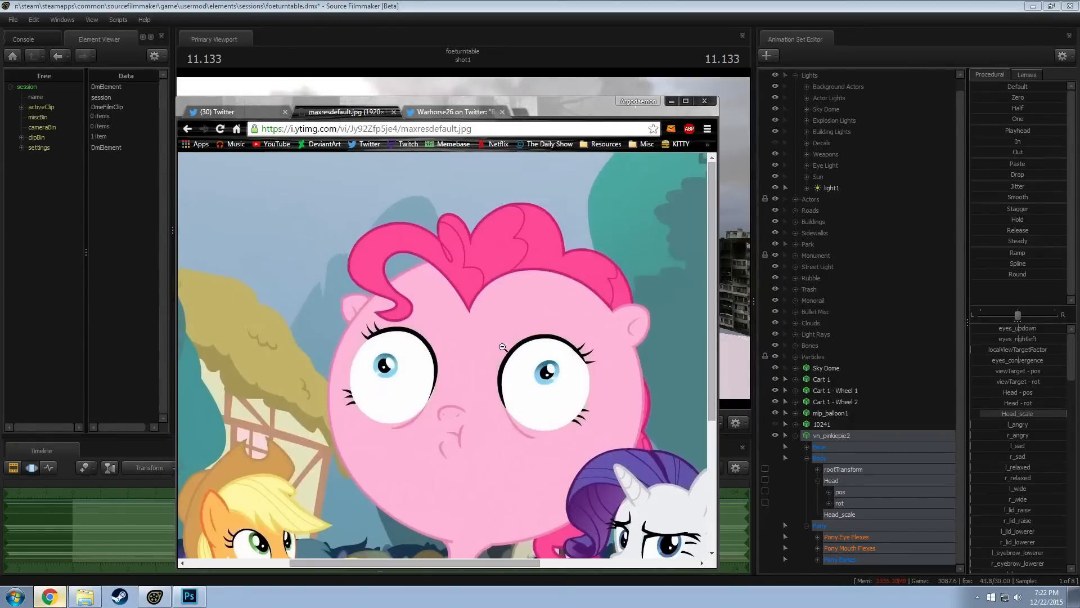
scroll(478, 327, "down", 3)
scroll(544, 338, "up", 2)
scroll(543, 338, "up", 2, "ctrl")
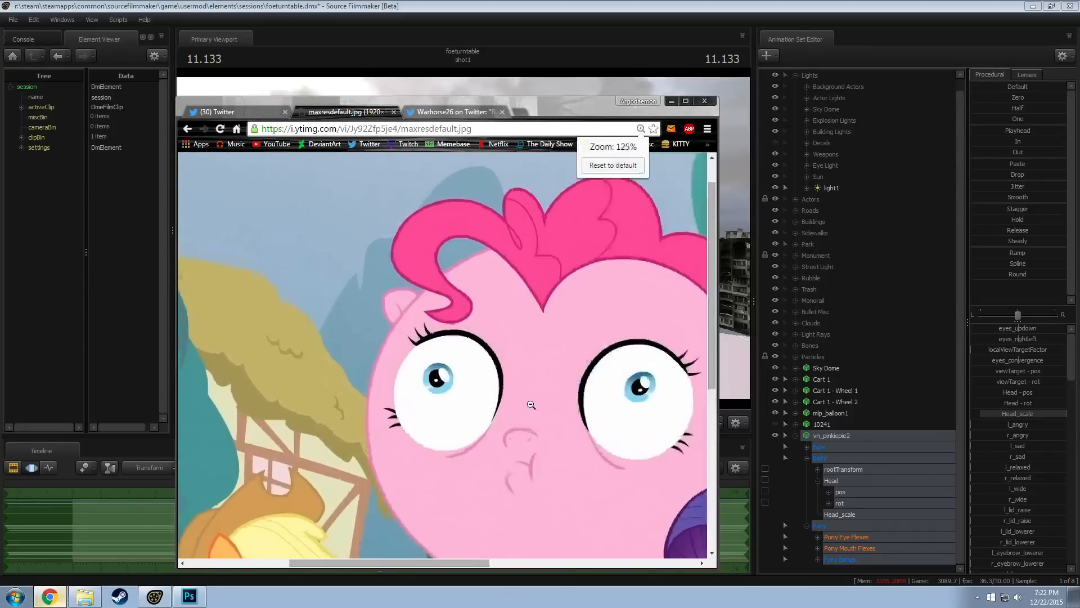
left_click_drag(712, 341, 713, 404)
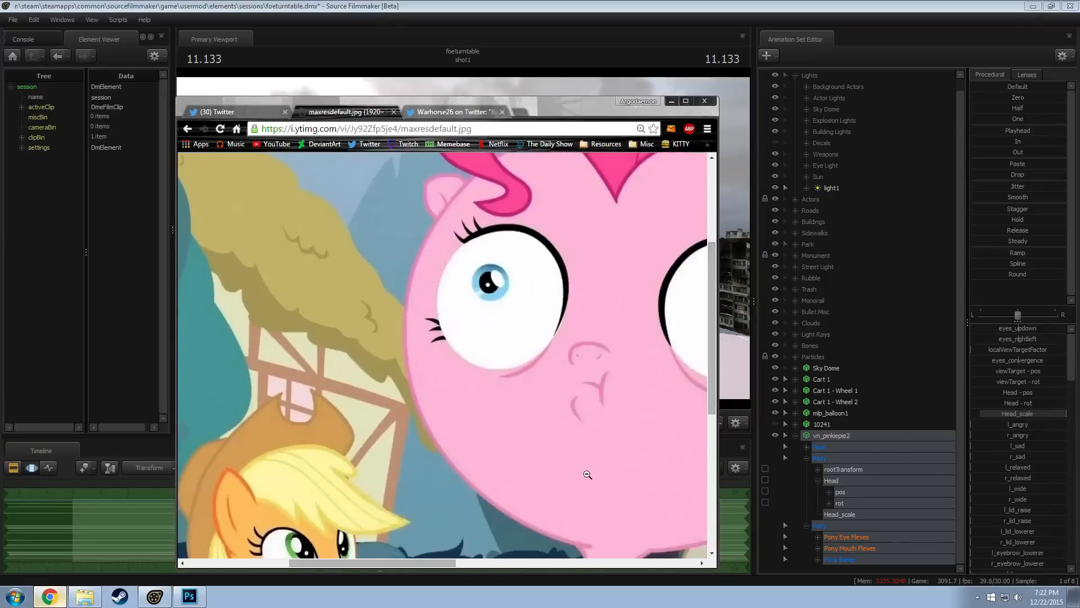
left_click_drag(428, 563, 528, 569)
scroll(514, 451, "down", 5)
scroll(515, 451, "up", 4)
scroll(515, 451, "down", 1)
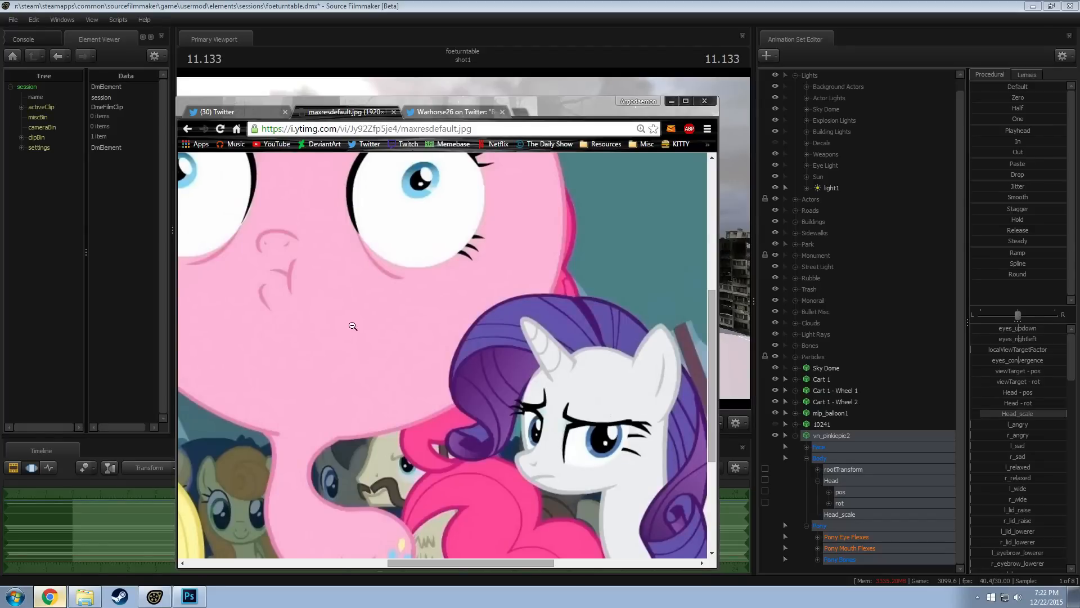
scroll(405, 267, "up", 2)
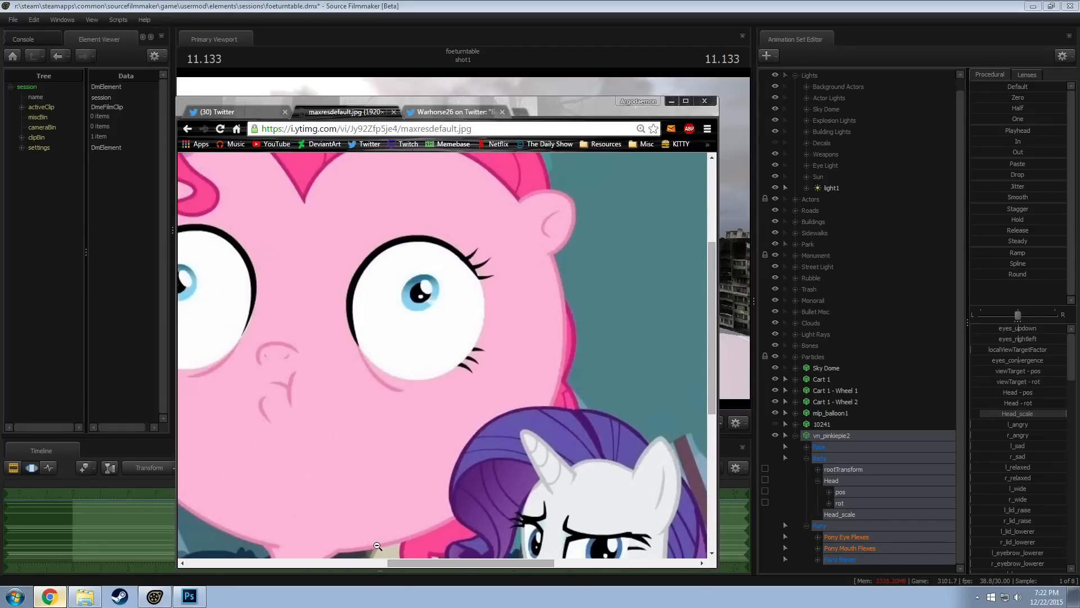
left_click_drag(407, 563, 362, 562)
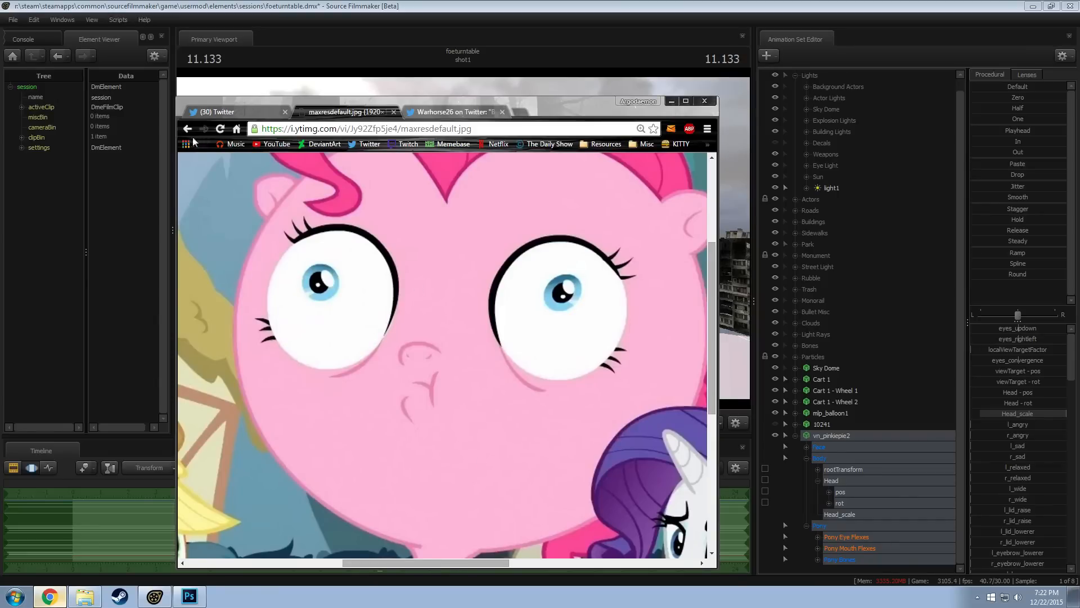
left_click_drag(174, 125, 175, 126)
key("alt+Tab")
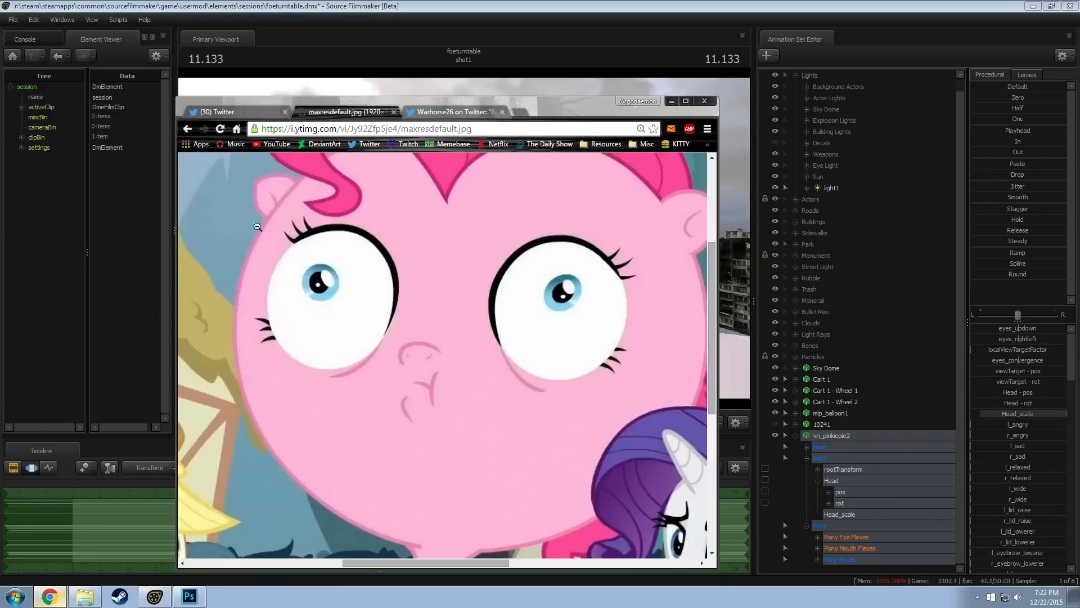
Return to the "pinkie mlp fallout balloon" image results, close the preview and look through them for another balloon reference
left_click(188, 128)
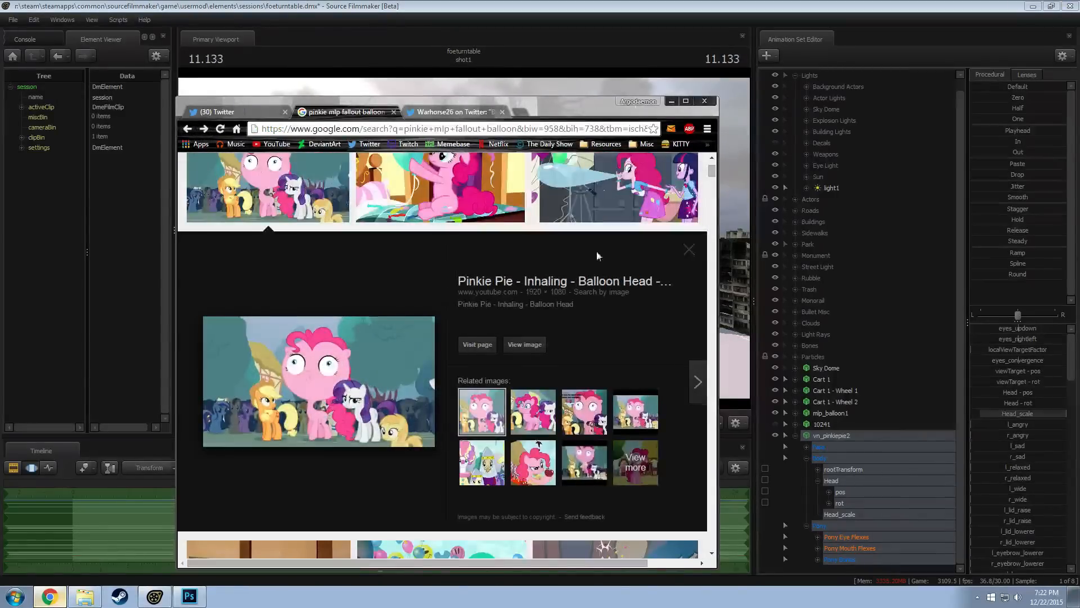
left_click(691, 249)
scroll(525, 313, "down", 3)
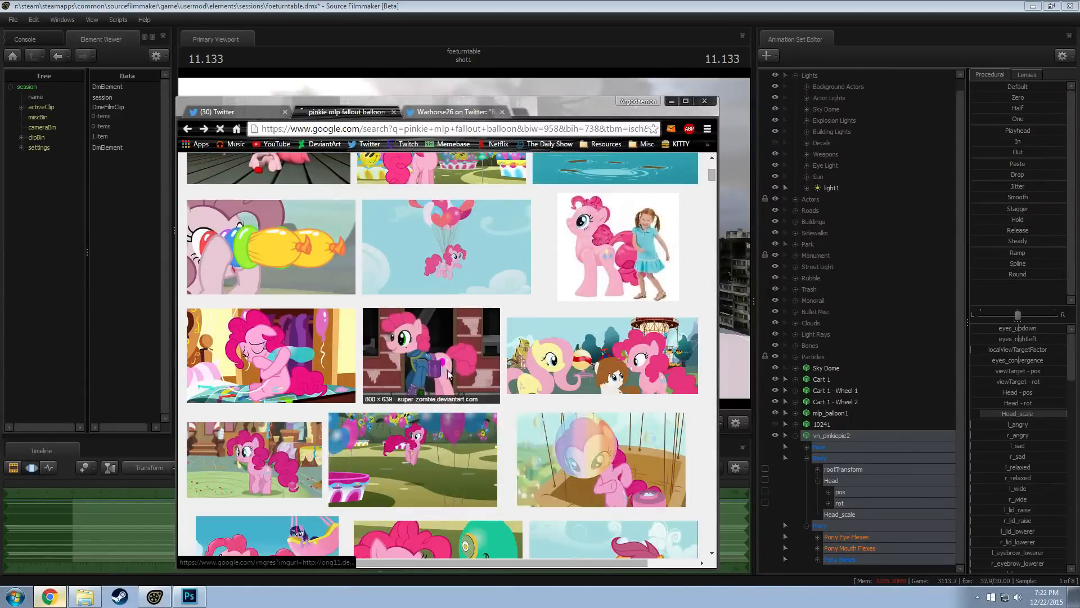
scroll(460, 363, "down", 3)
scroll(460, 363, "down", 3)
scroll(471, 360, "down", 3)
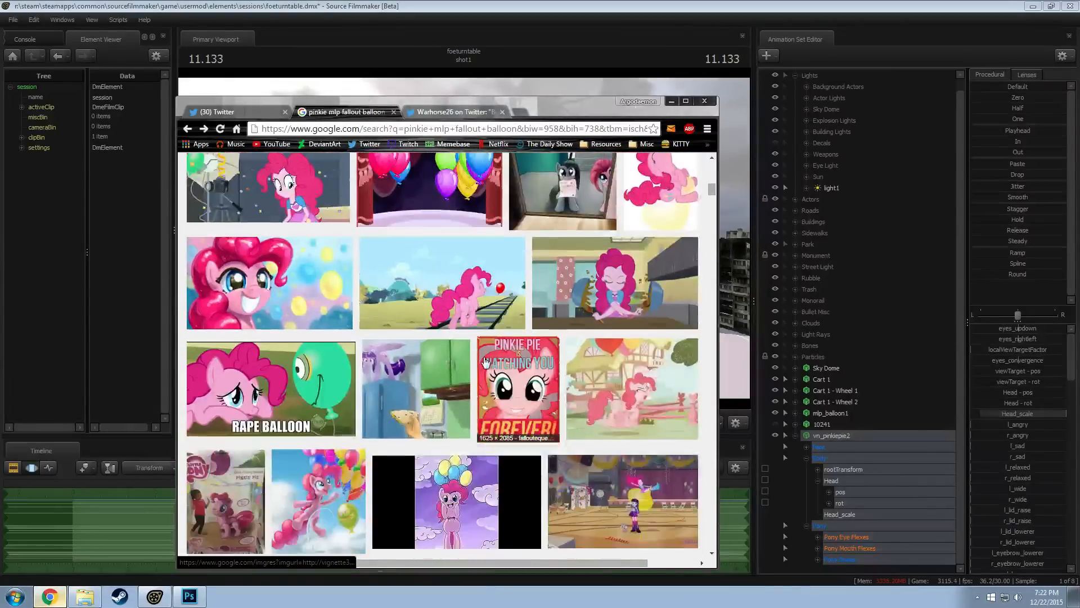
scroll(472, 360, "down", 3)
scroll(479, 360, "down", 3)
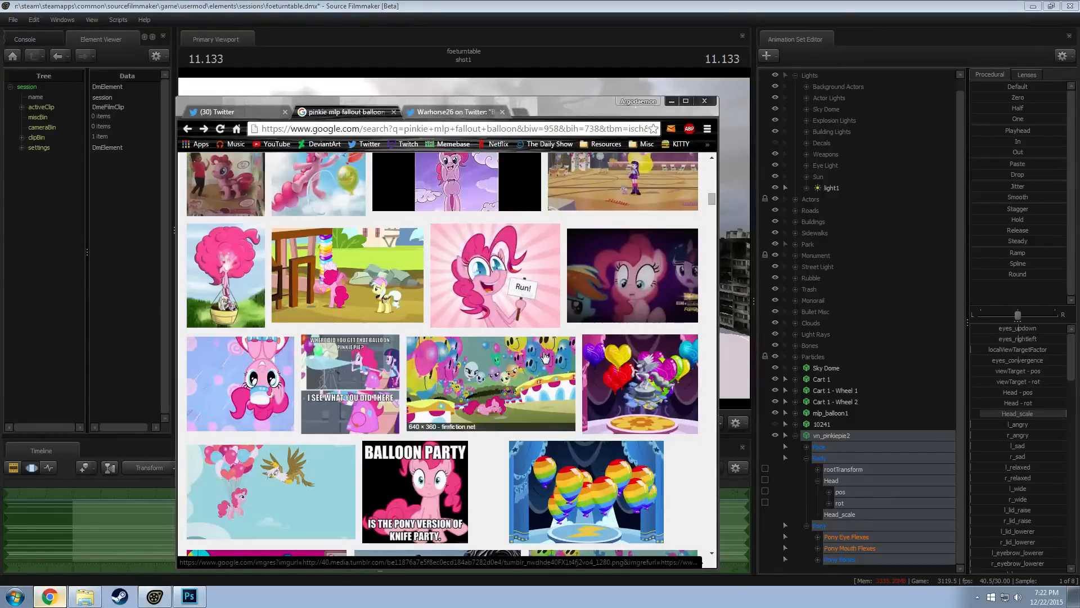
scroll(526, 363, "down", 6)
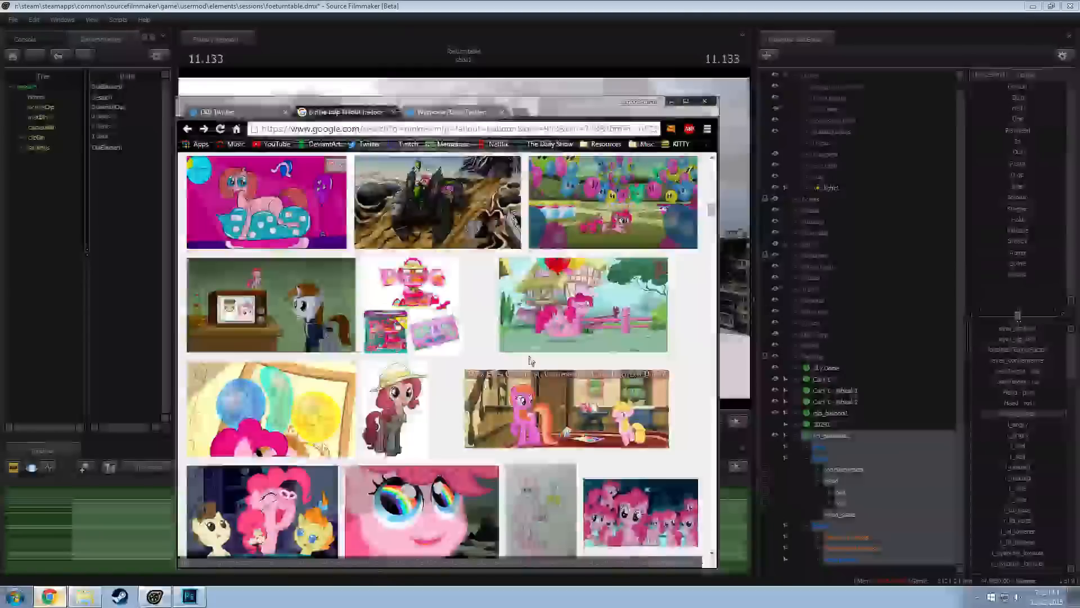
scroll(523, 377, "up", 12)
scroll(523, 377, "up", 5)
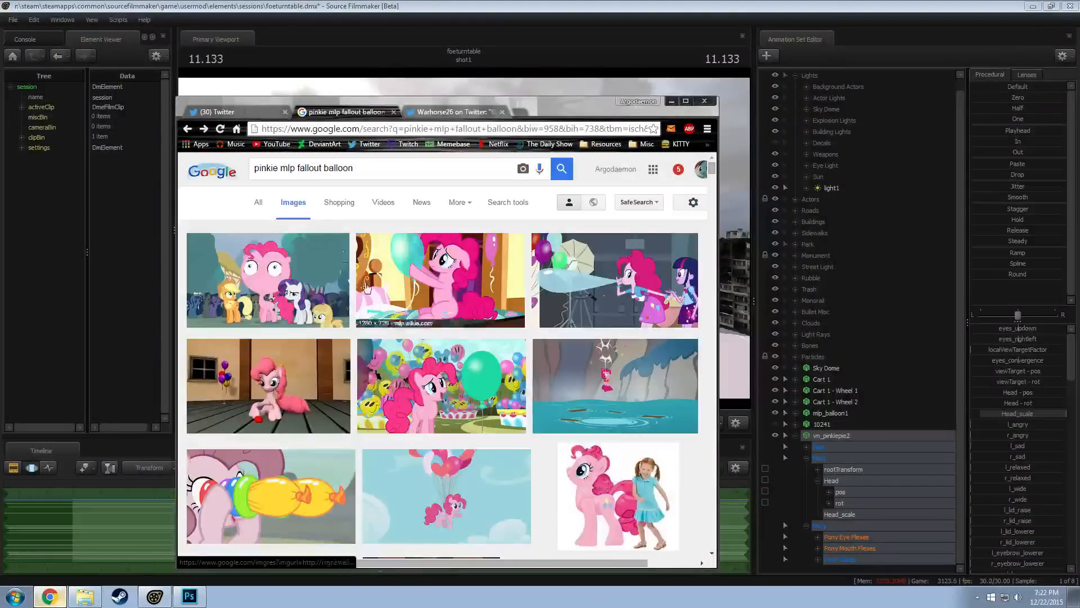
Search Google Images for "ministry of moral foe balloon" and look through the results
left_click_drag(380, 170, 224, 168)
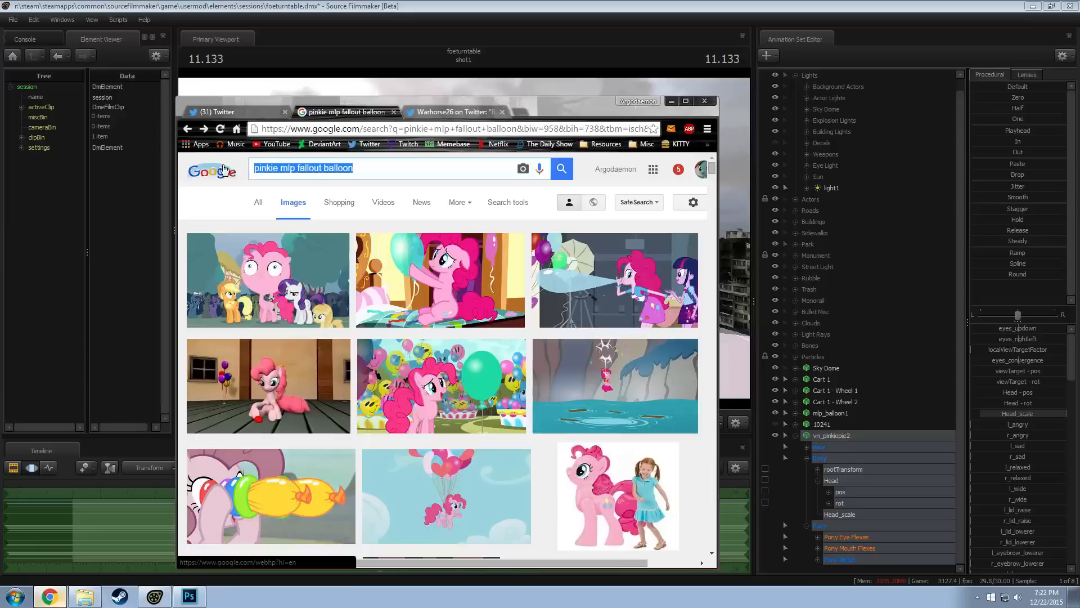
type("ministry of mo")
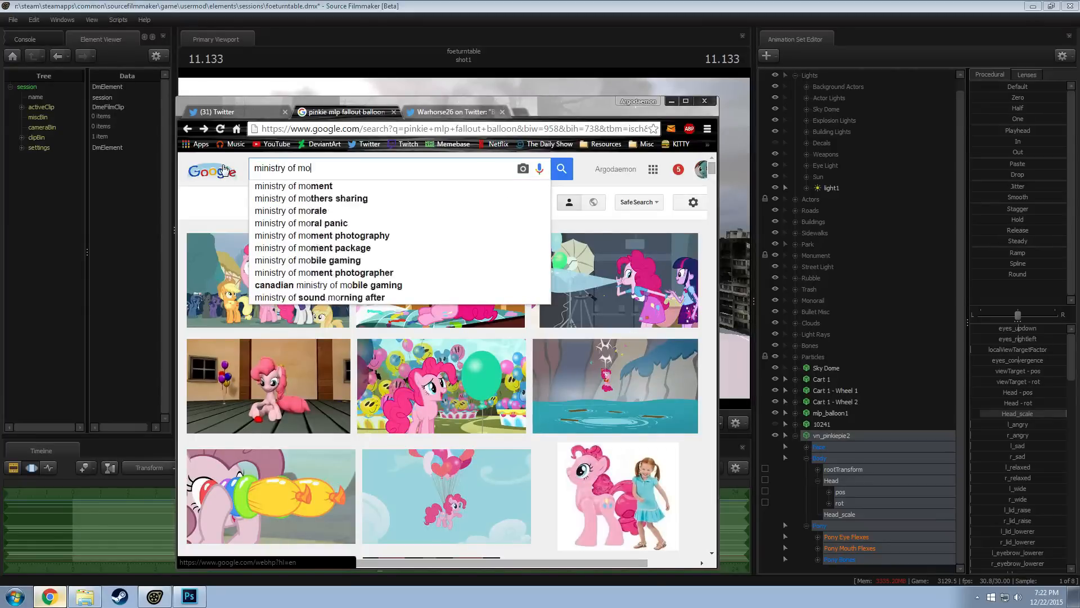
type("ral ml")
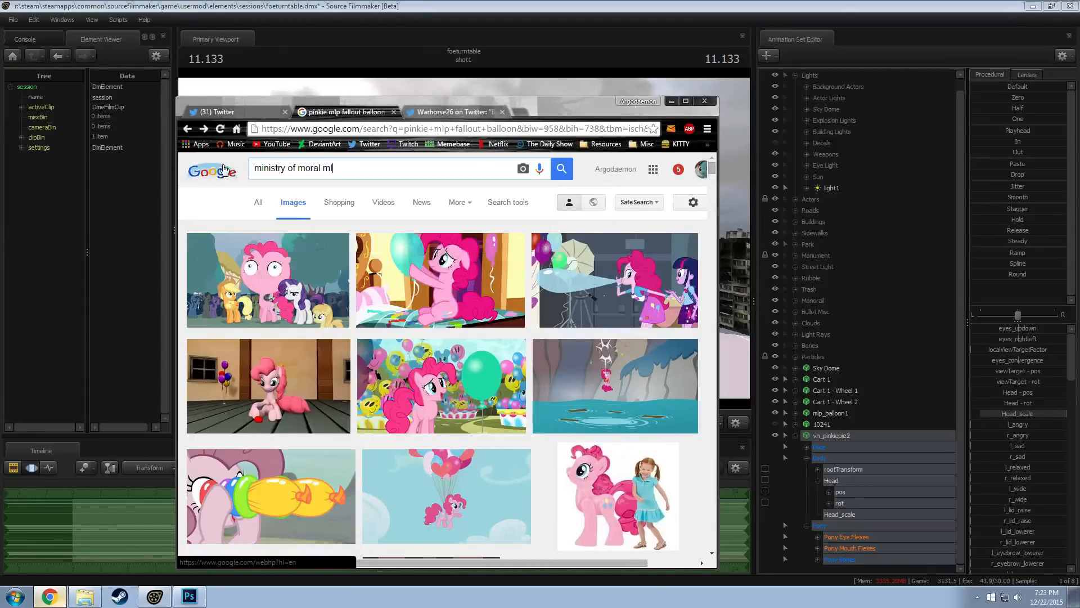
key("BackSpace")
key("BackSpace")
key("BackSpace")
type("foe balloon")
key("Return")
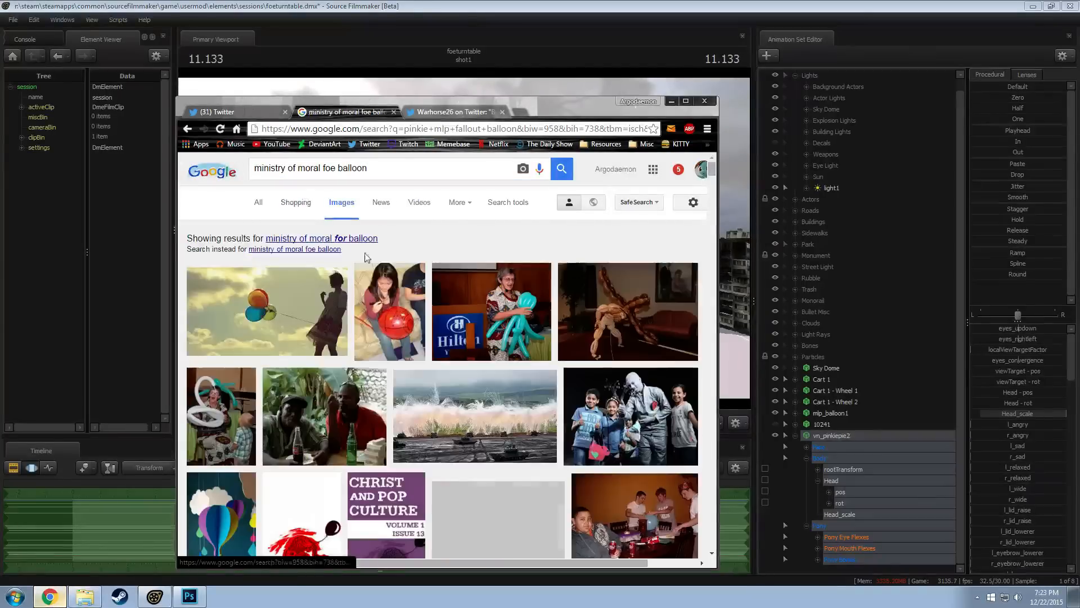
scroll(414, 355, "down", 5)
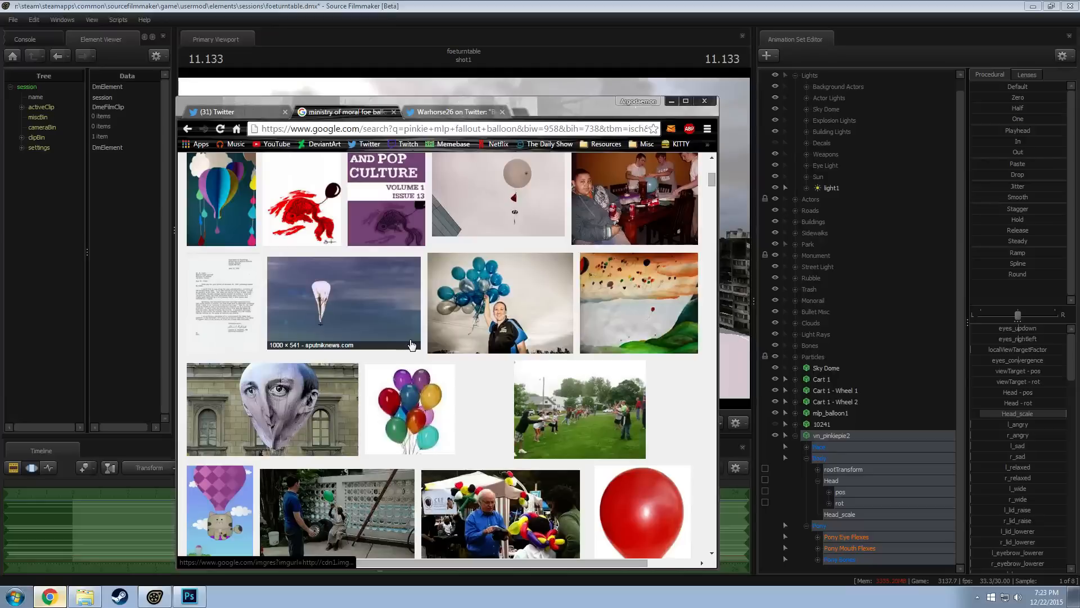
scroll(415, 358, "down", 4)
scroll(424, 360, "down", 5)
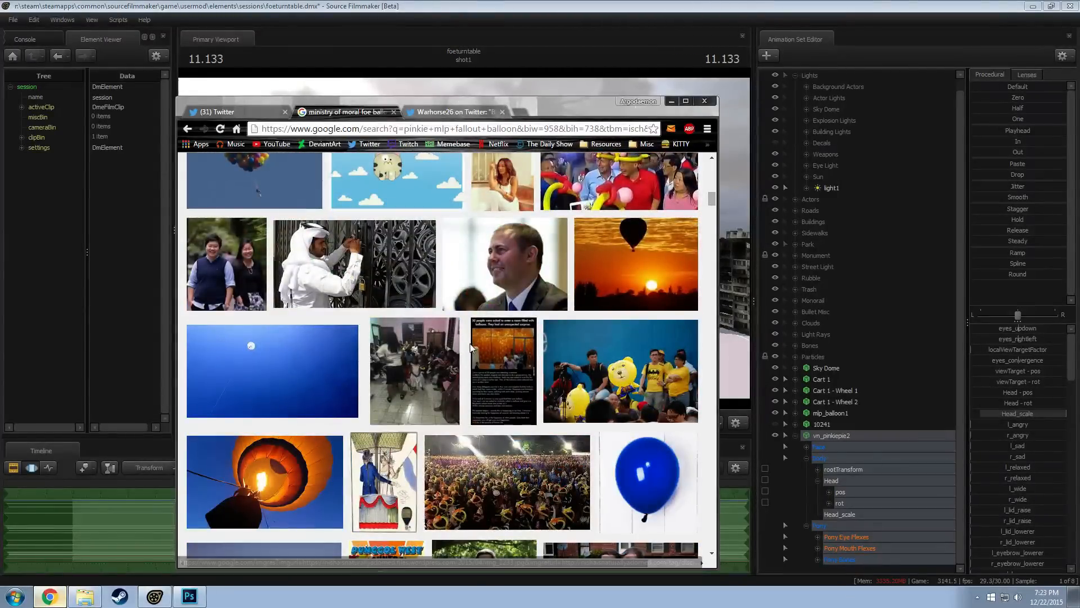
scroll(466, 345, "up", 1)
scroll(466, 345, "up", 15)
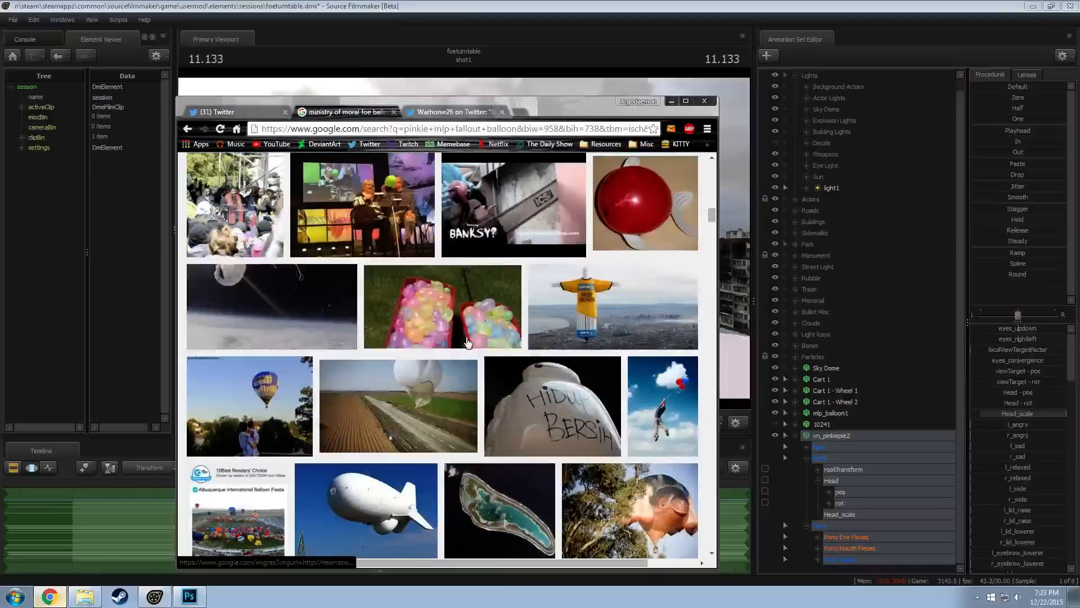
Rerun the image search with the exact wording "ministry of moral foe balloon" instead of the corrected query
left_click_drag(382, 167, 229, 164)
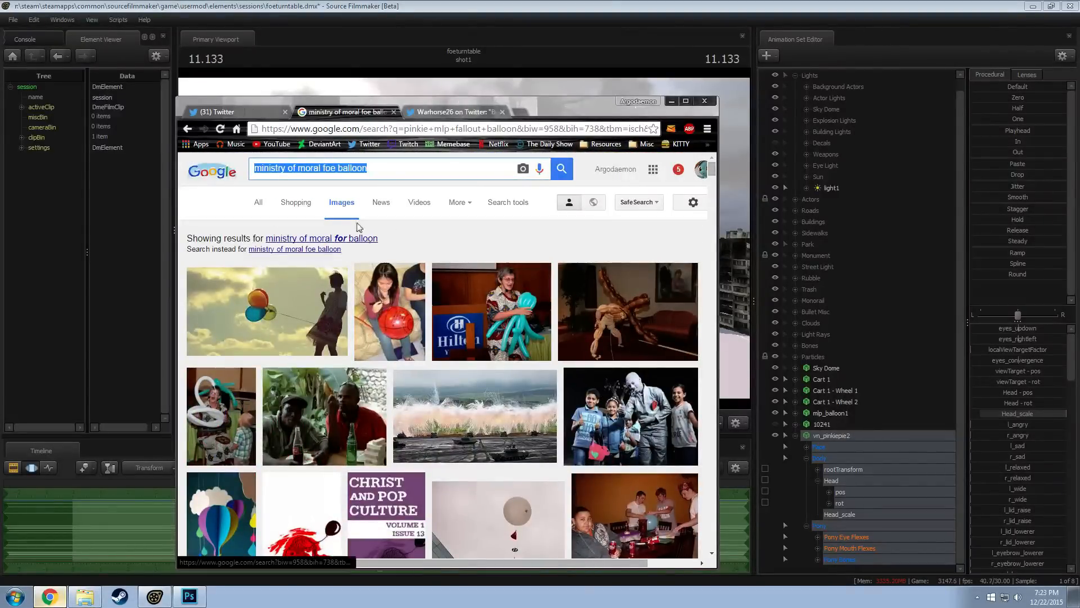
left_click(337, 168)
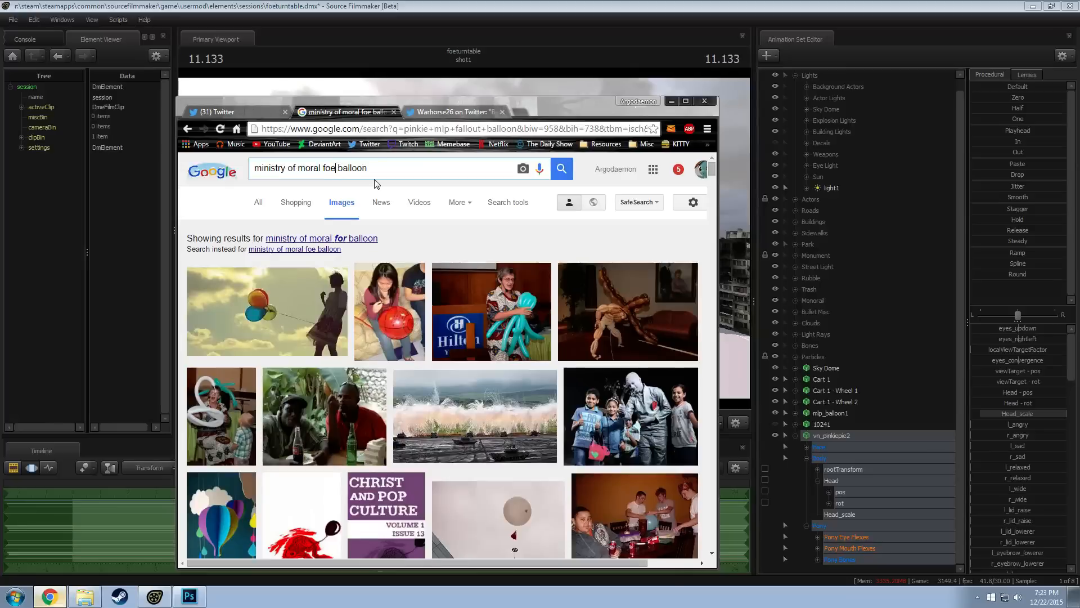
key("BackSpace")
key("BackSpace")
key("BackSpace")
key("BackSpace")
left_click(324, 249)
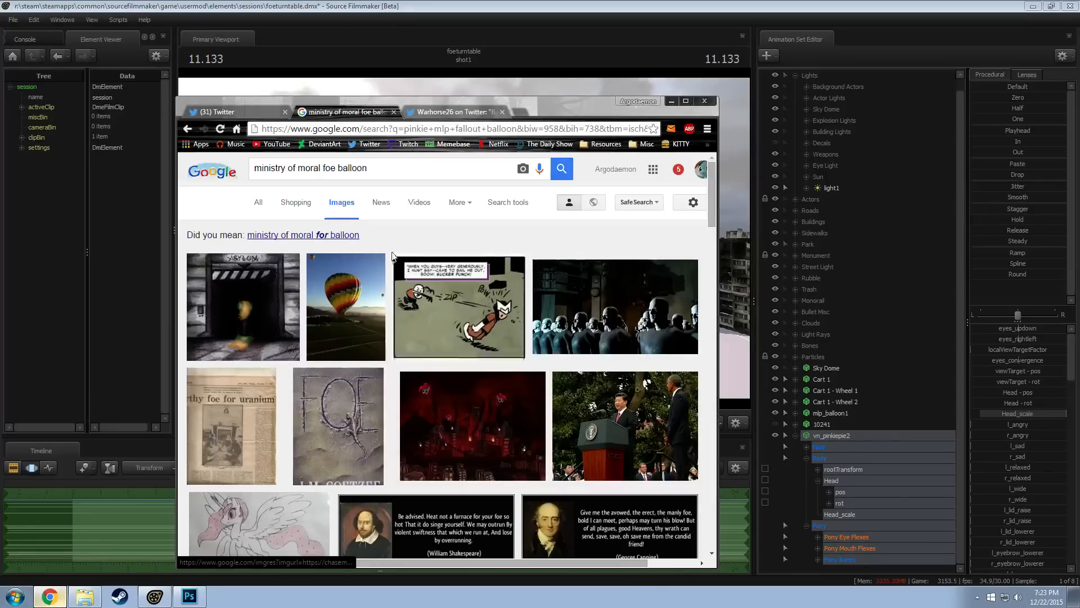
View the FoE Fillydelphia image with the Pinkie Pie balloons at full size, then switch back to Source Filmmaker
scroll(433, 287, "down", 5)
scroll(396, 248, "up", 4)
left_click(450, 382)
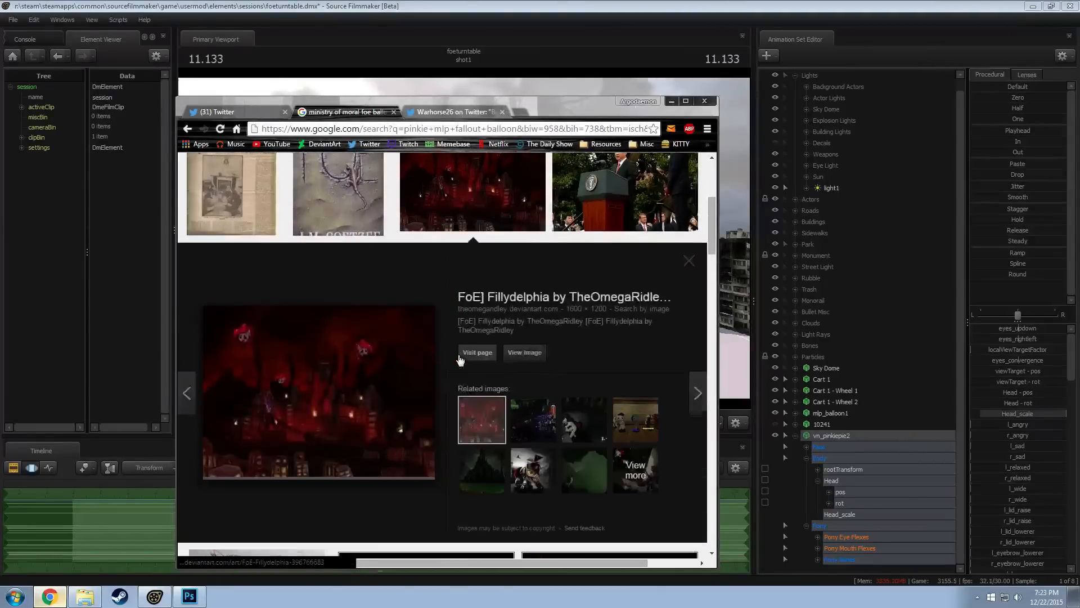
left_click(524, 352)
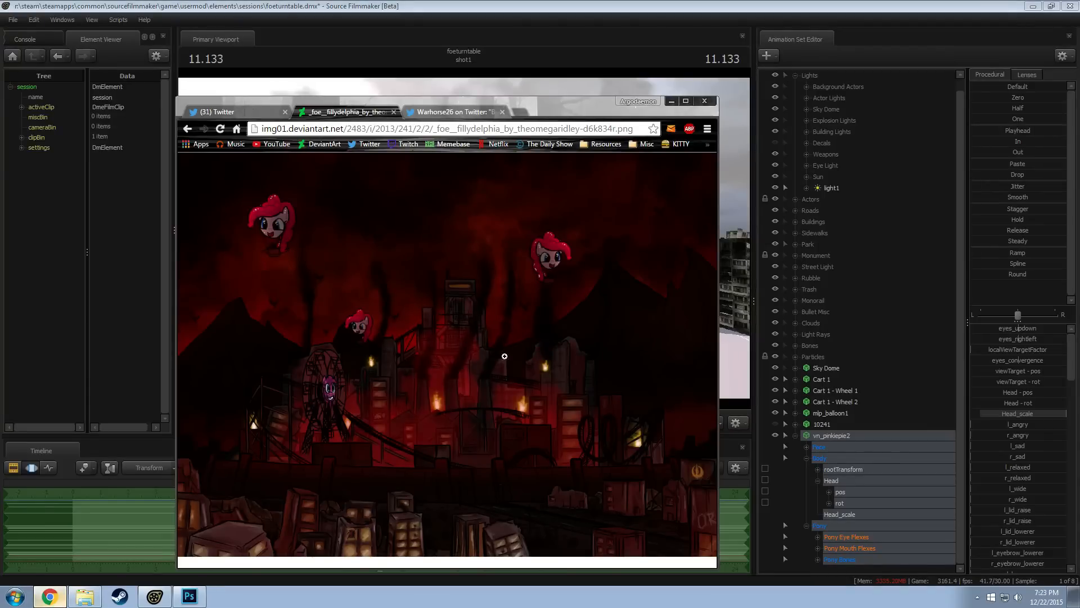
key("alt+Tab")
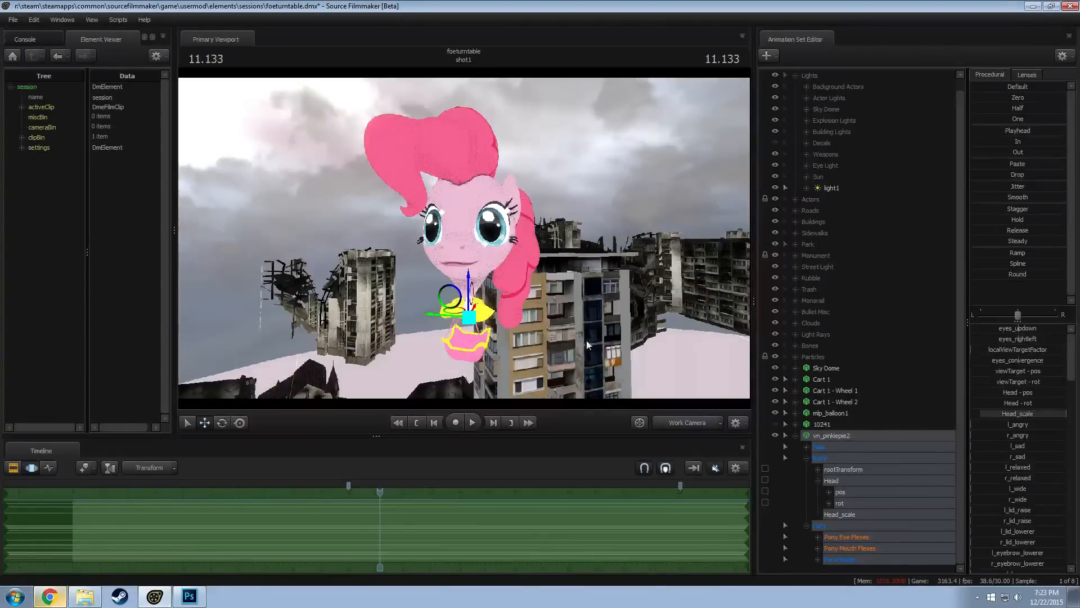
key("alt+Tab")
key("alt+Tab")
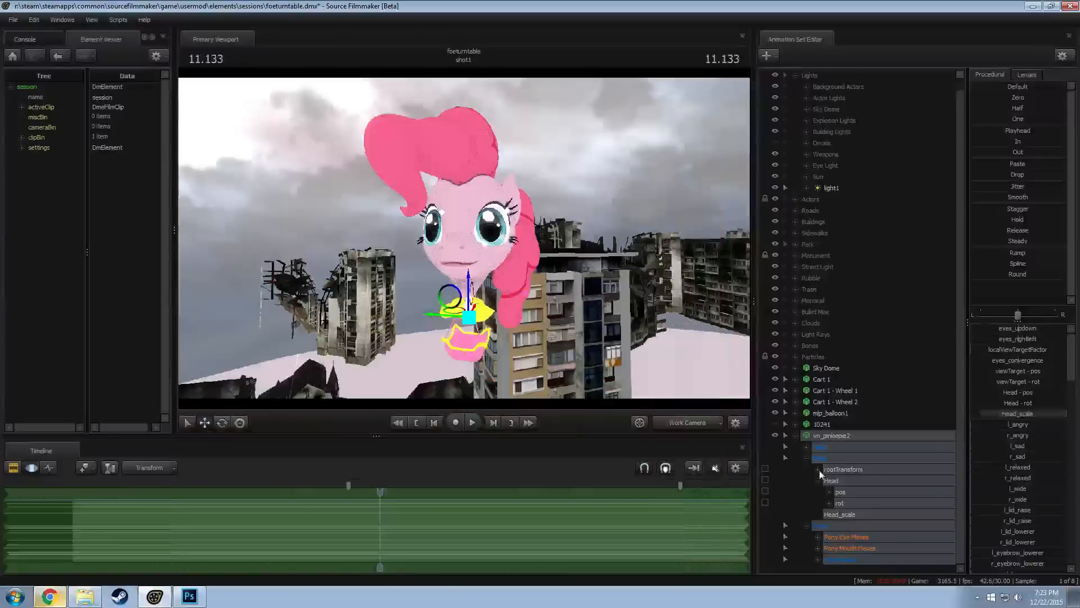
Try raising vn_pinkiepie2's upper eyelids with the l_lid_raise and r_lid_raise eye flexes, and undo both changes
left_click(860, 537)
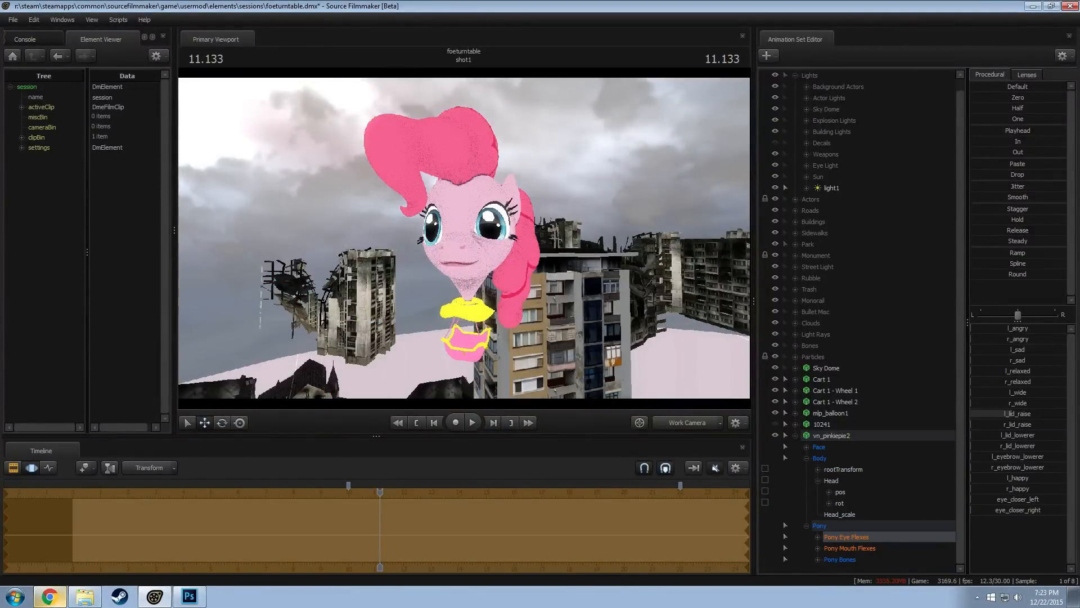
mouse_move(994, 424)
left_mouse_down()
mouse_move(1012, 423)
mouse_move(995, 424)
left_mouse_up()
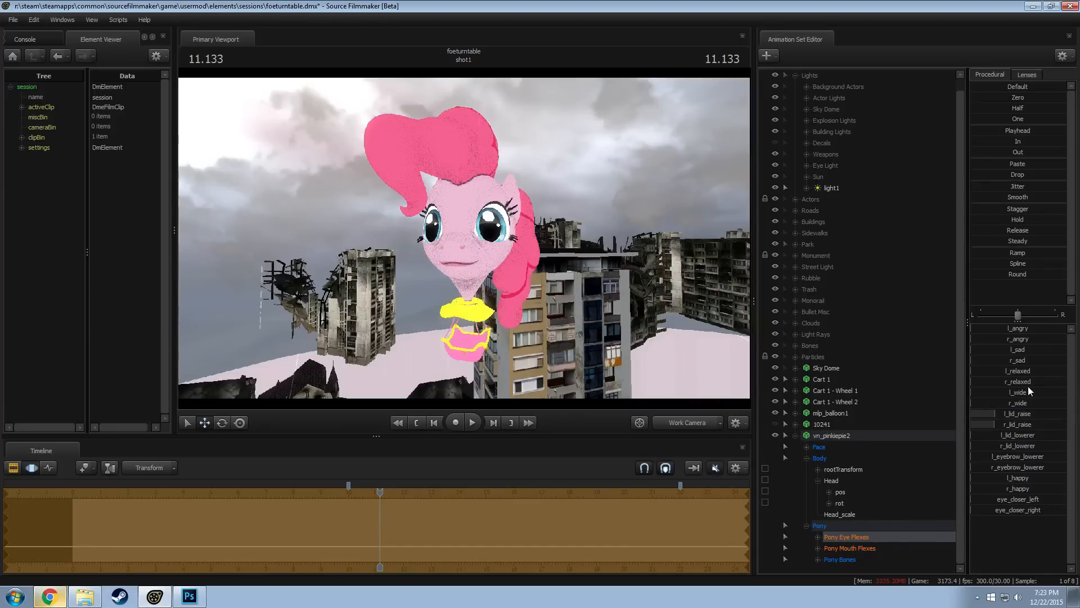
key("ctrl+z")
key("ctrl+z")
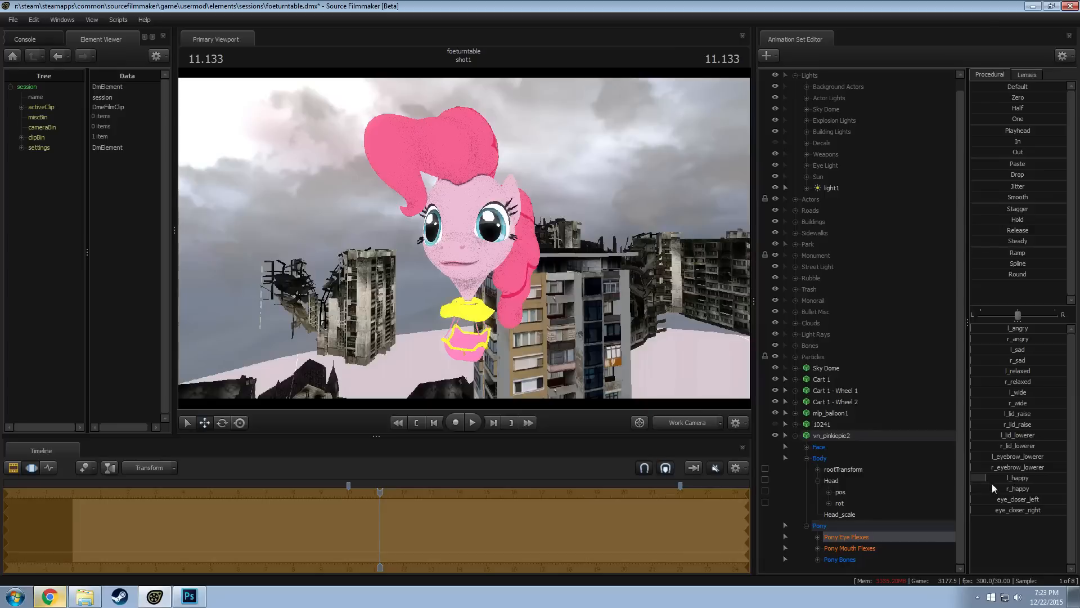
Raise vn_pinkiepie2's l_happy and r_happy eye flexes slightly and compare the face with the Fillydelphia balloon image
left_click_drag(973, 488, 986, 488)
key("w")
mouse_move(552, 349)
left_mouse_down()
mouse_move(536, 344)
mouse_move(546, 345)
left_mouse_up()
left_click(795, 436)
left_click(820, 449)
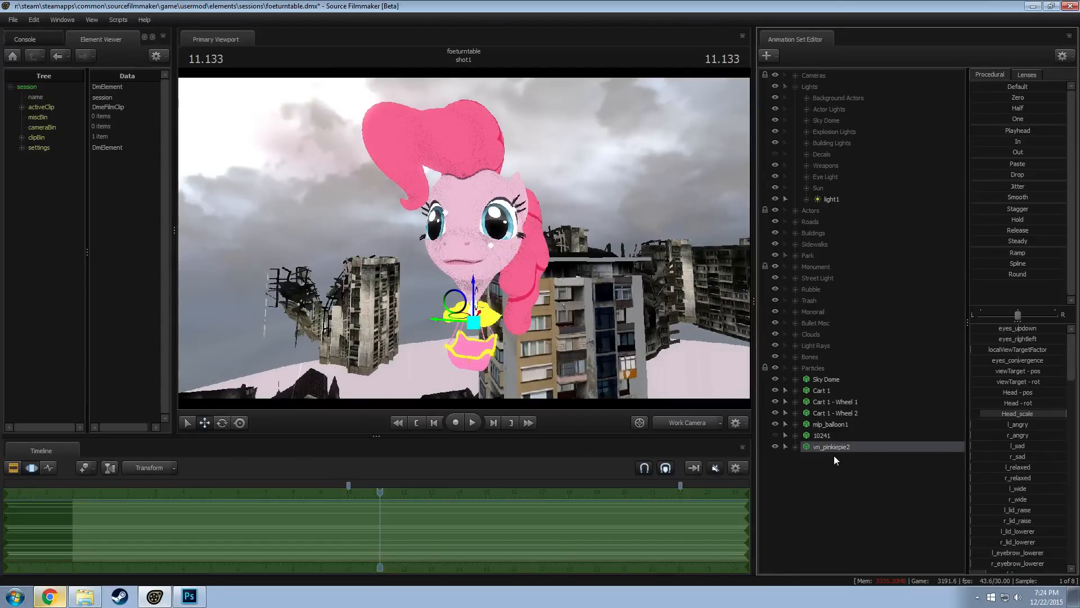
key("alt+Tab")
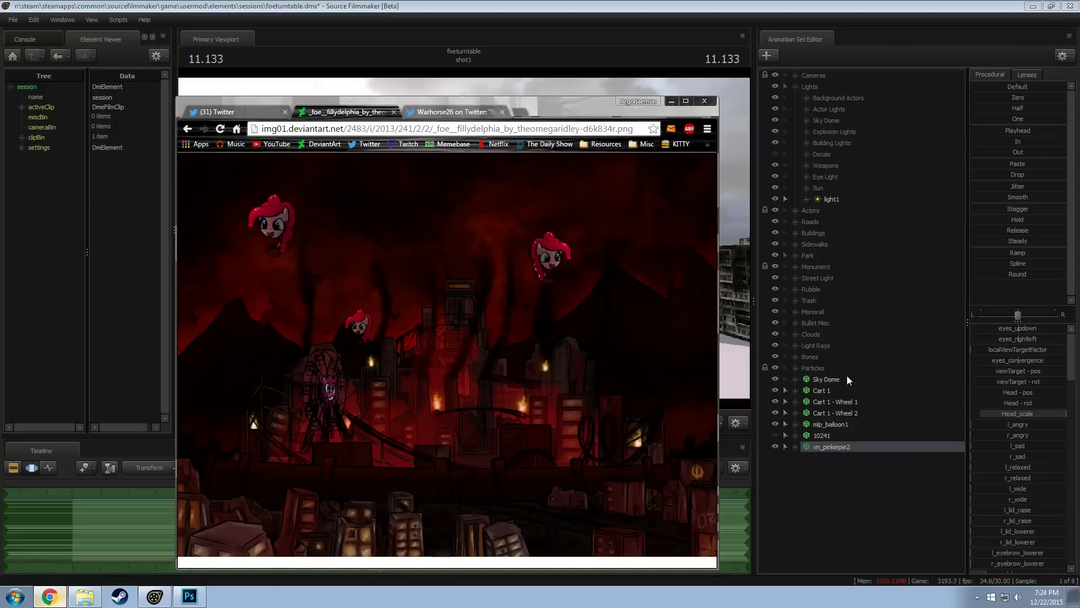
key("alt+Tab")
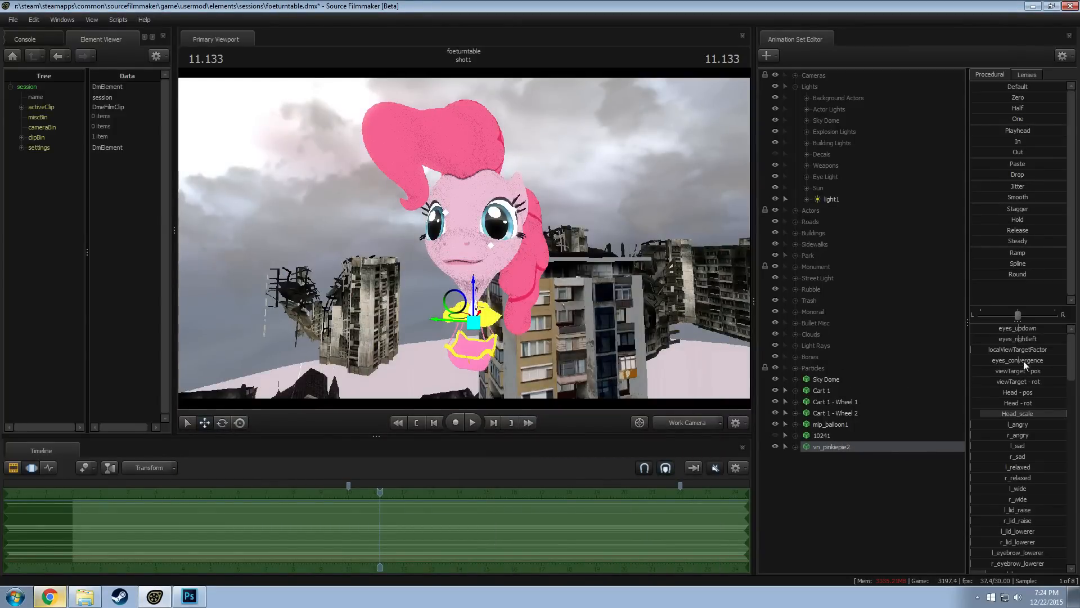
Increase eyes_convergence slightly in vn_pinkiepie2's Face controls and compare the gaze with the Fillydelphia balloon image
double_click(811, 447)
left_click(808, 457)
left_click_drag(1010, 363, 1014, 364)
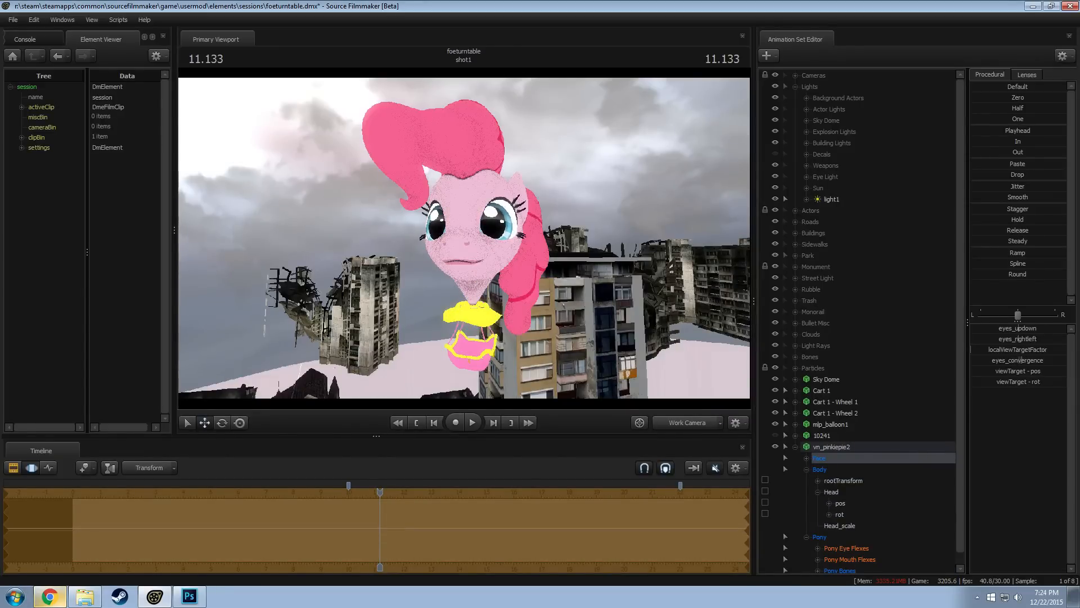
key("alt+Tab")
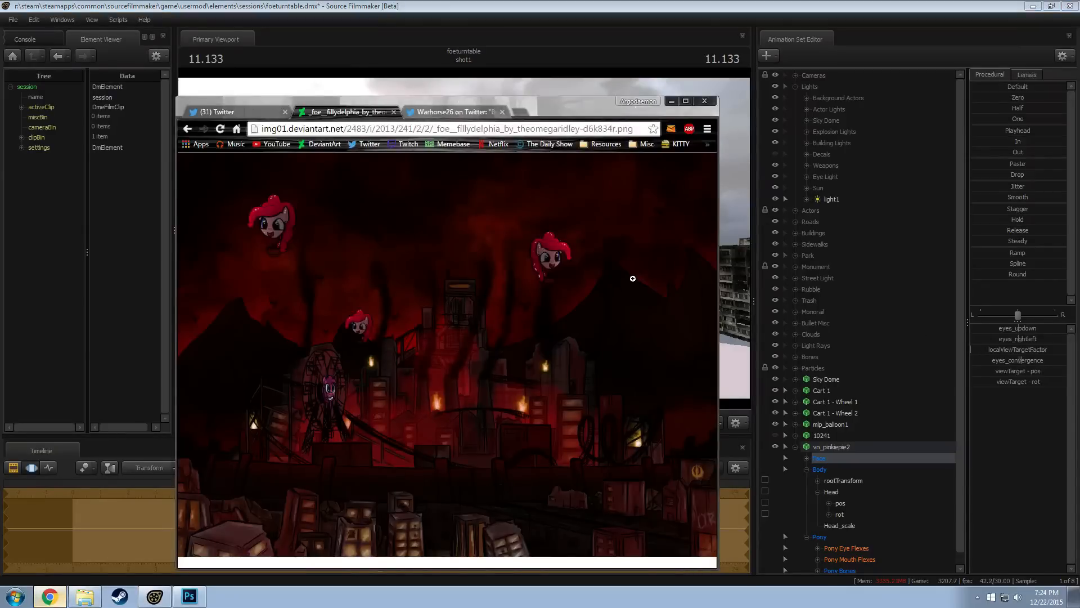
key("alt+Tab")
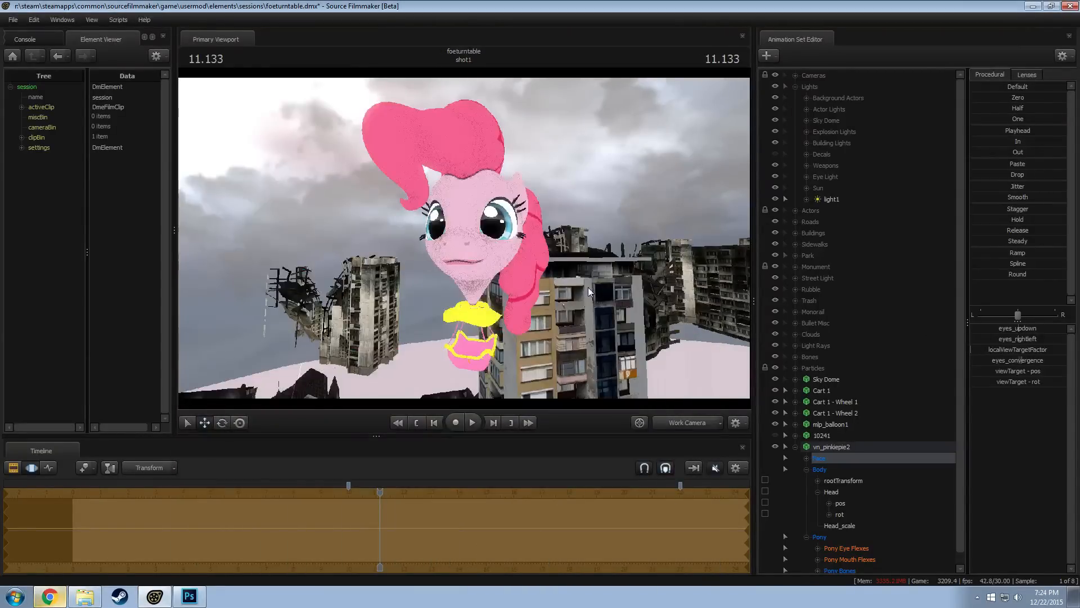
mouse_move(463, 238)
left_mouse_down()
mouse_move(406, 238)
mouse_move(463, 238)
left_mouse_up()
key("alt+Tab")
key("alt+Tab")
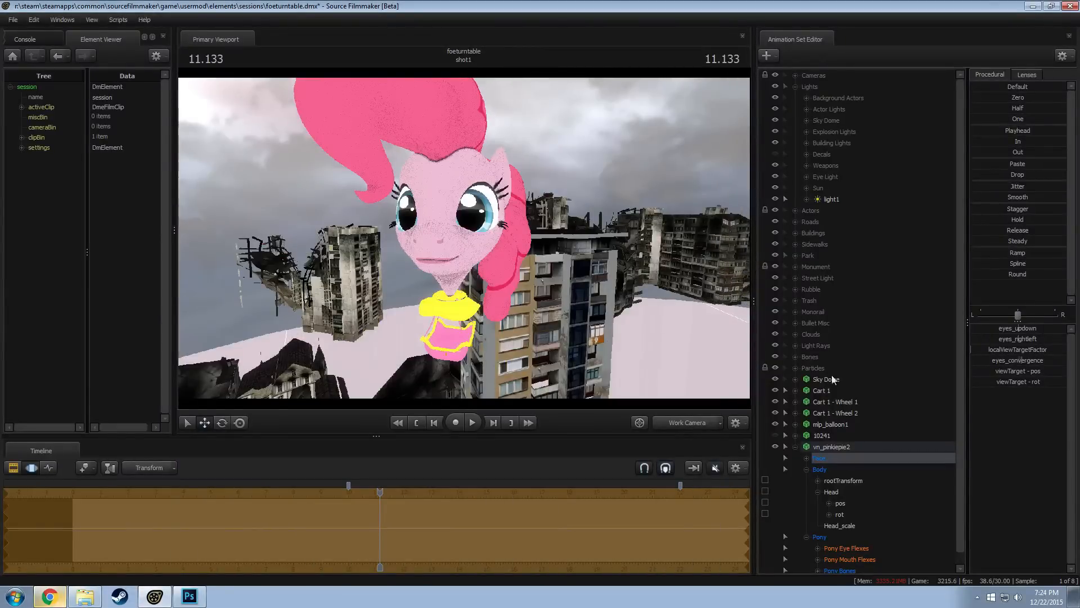
Open vn_pinkiepie2's mouth with the jaw_open flex and narrow it with l_puckerer and r_puckerer
scroll(843, 505, "down", 1)
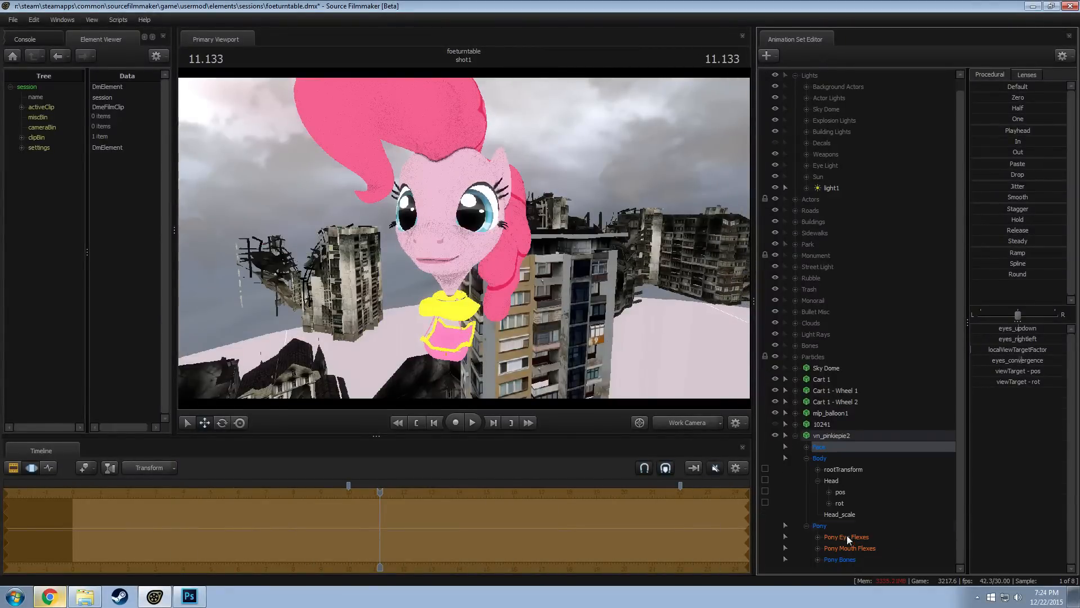
left_click(871, 546)
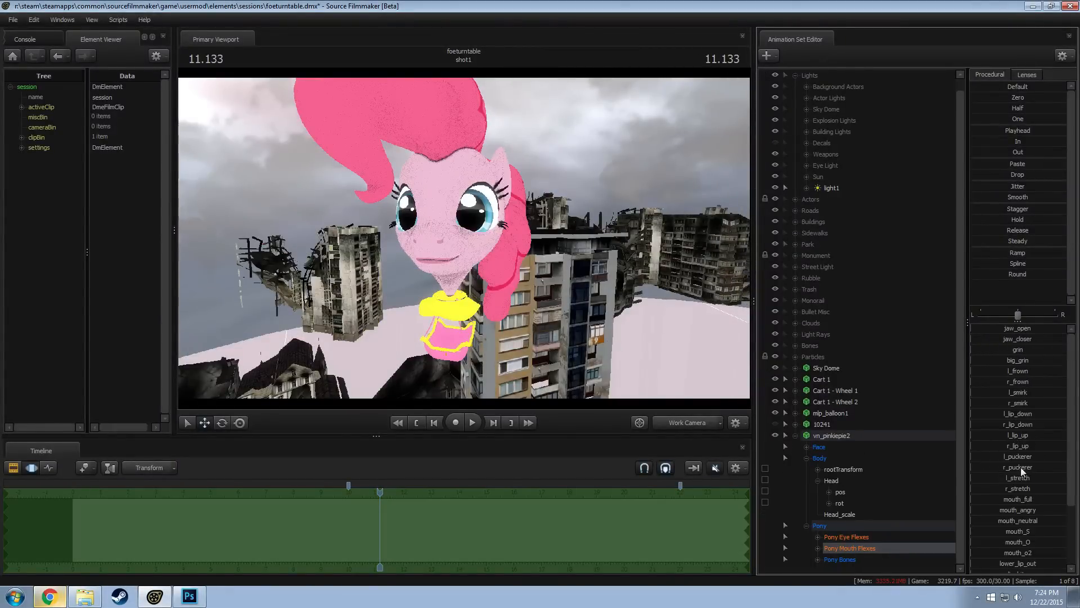
left_click_drag(1003, 453, 1021, 467)
left_click_drag(1004, 328, 1024, 328)
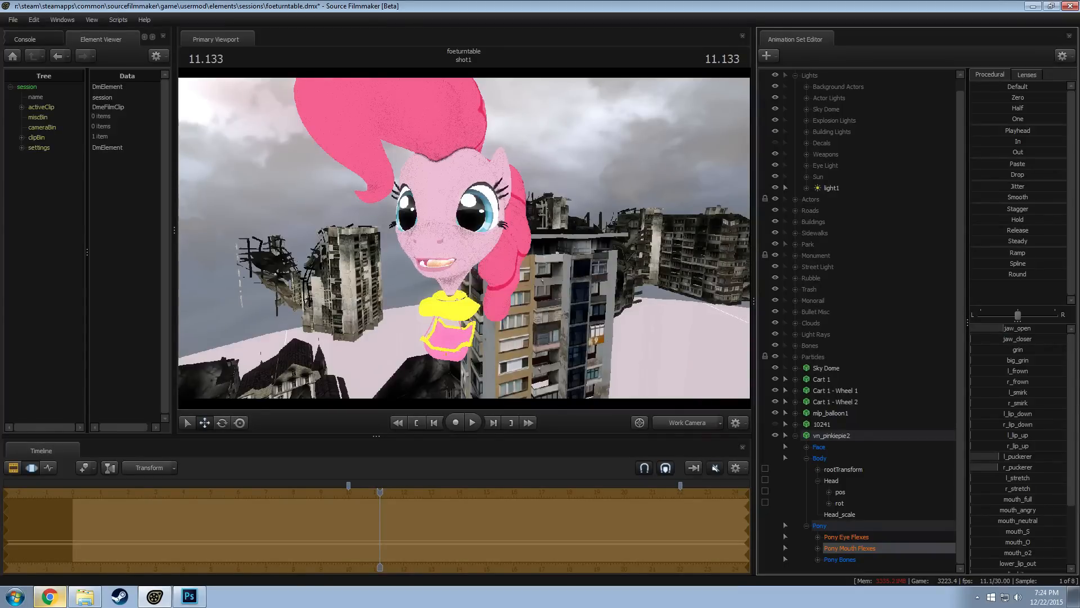
mouse_move(1007, 457)
left_mouse_down()
mouse_move(1023, 458)
mouse_move(998, 468)
mouse_move(1007, 457)
left_mouse_up()
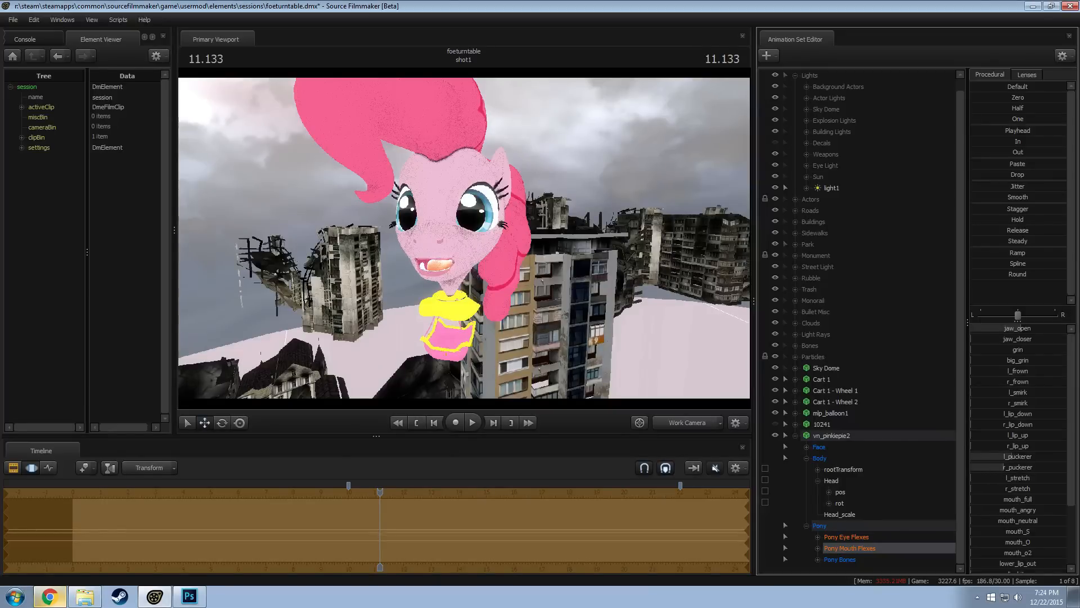
Shape the open smile with a little mouth_O, strong l_smirk and r_smirk, and a moderate amount of jaw_closer
left_click_drag(1007, 542, 1010, 542)
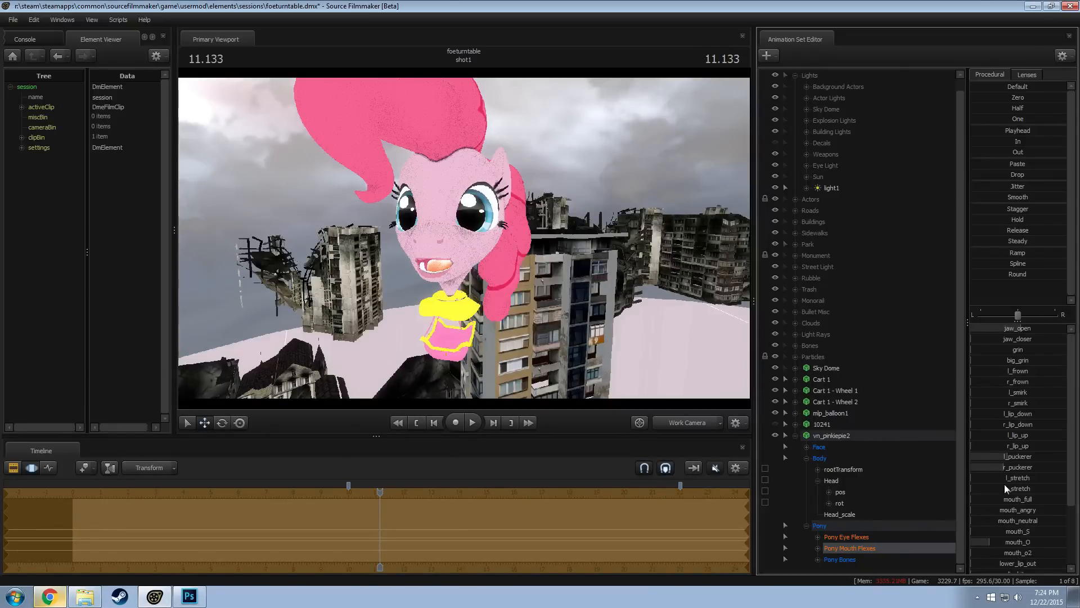
left_click_drag(1016, 392, 1050, 403)
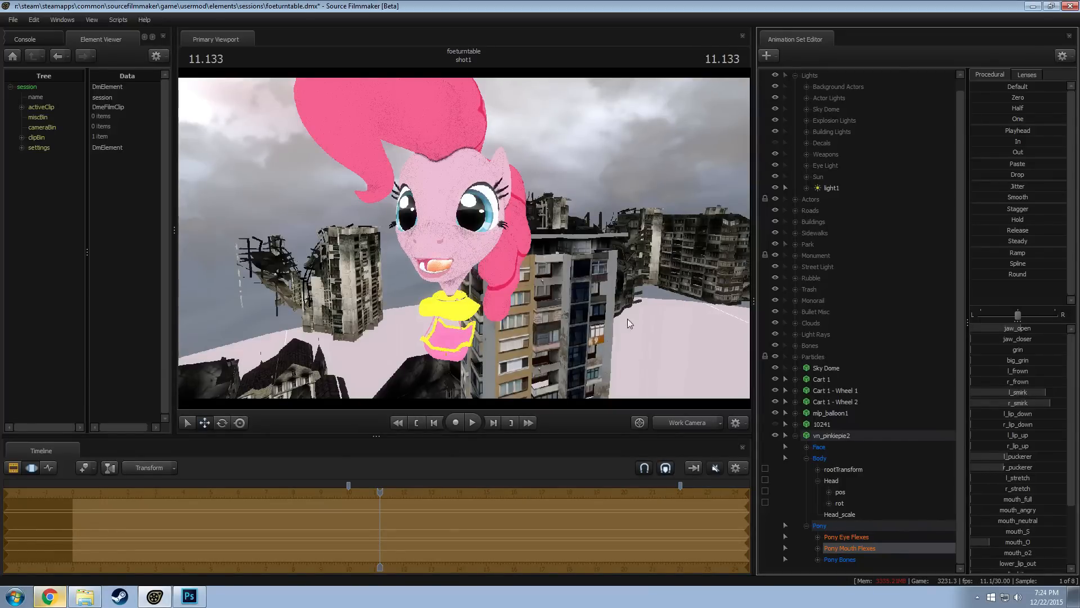
left_click_drag(628, 319, 491, 249)
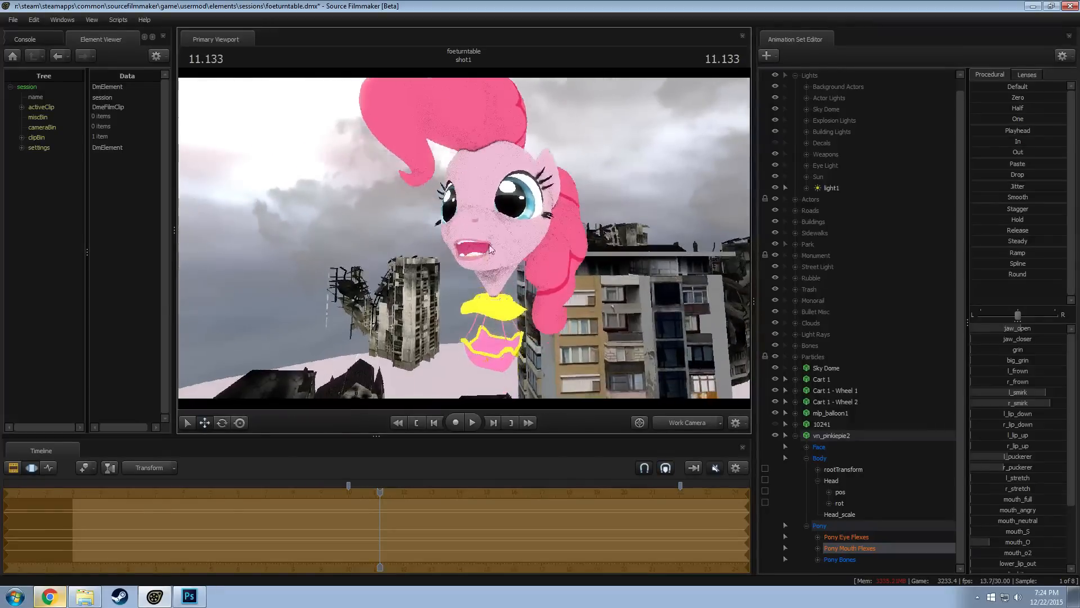
left_click_drag(1007, 341, 1024, 338)
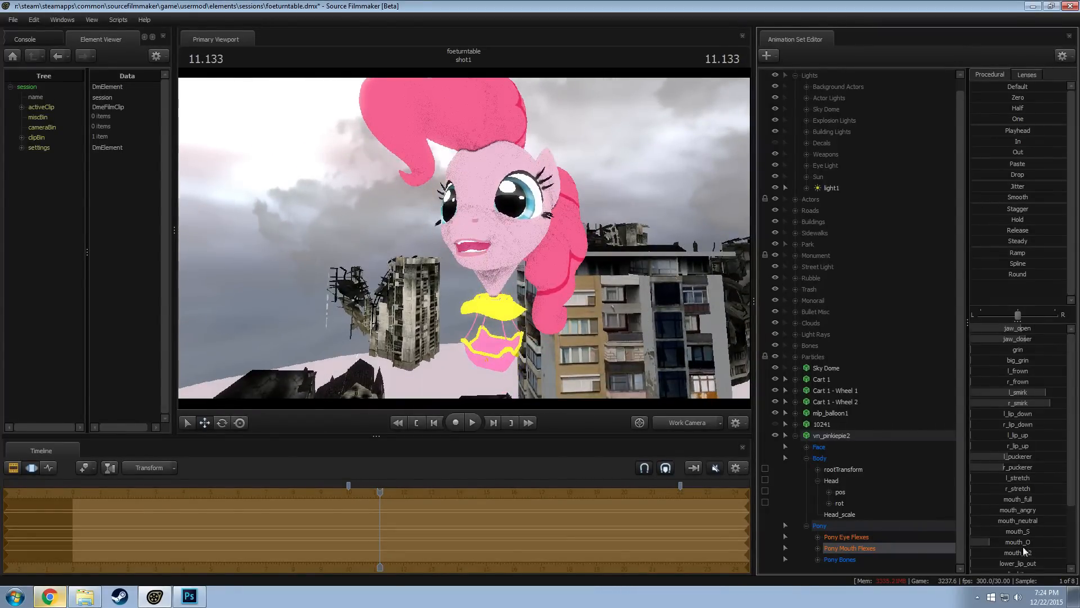
Compare the mouth with the Fillydelphia balloon image and raise the tongue_out flex slightly
scroll(1023, 541, "down", 2)
key("alt+Tab")
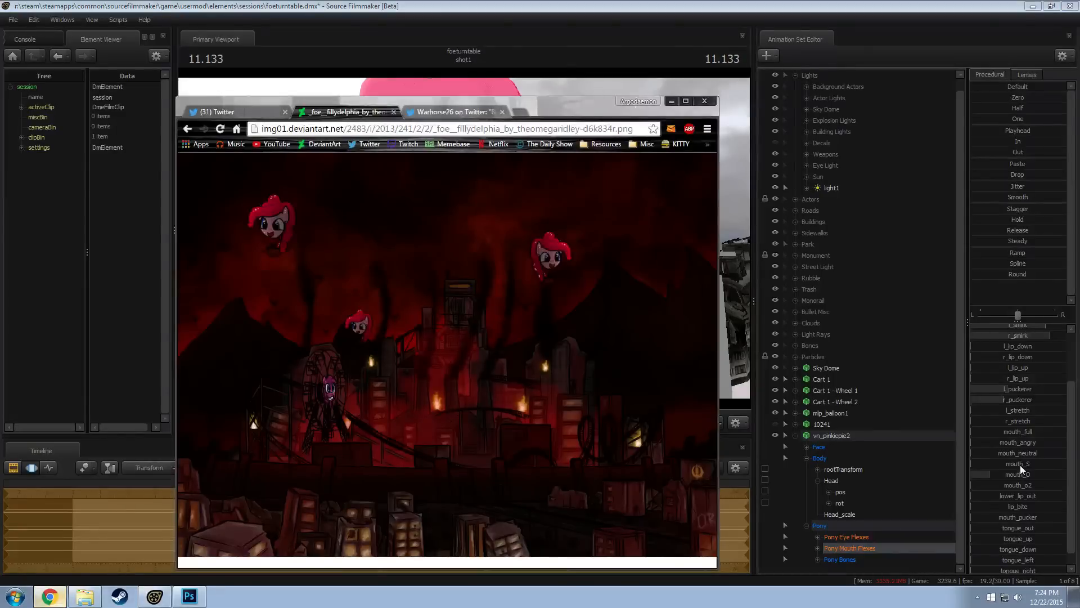
key("alt+Tab")
scroll(1020, 465, "down", 1)
left_click_drag(1025, 516, 1016, 515)
left_click_drag(679, 367, 691, 388)
key("s")
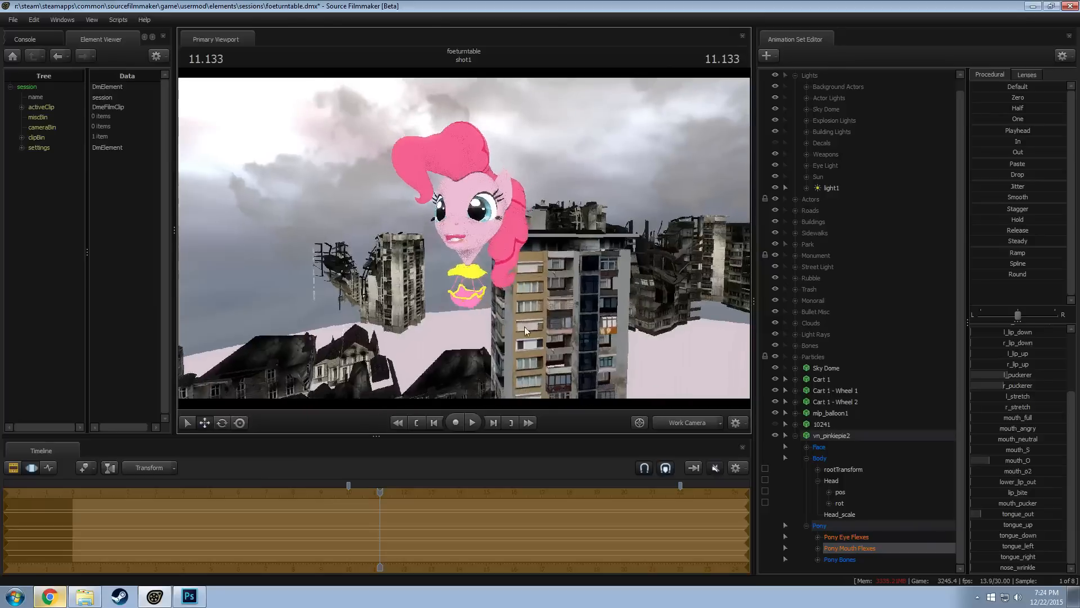
Check the balloon through camera1 with the shot's lighting shown, then restore the unlit view and return to the Work Camera near the balloon
left_click(673, 419)
key("F2")
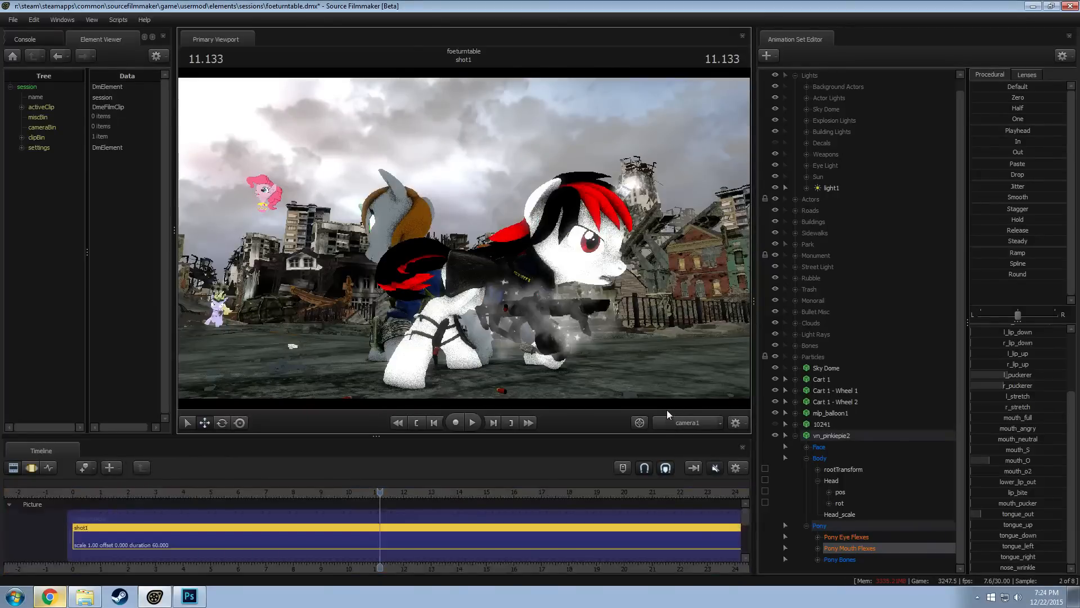
right_click(310, 242)
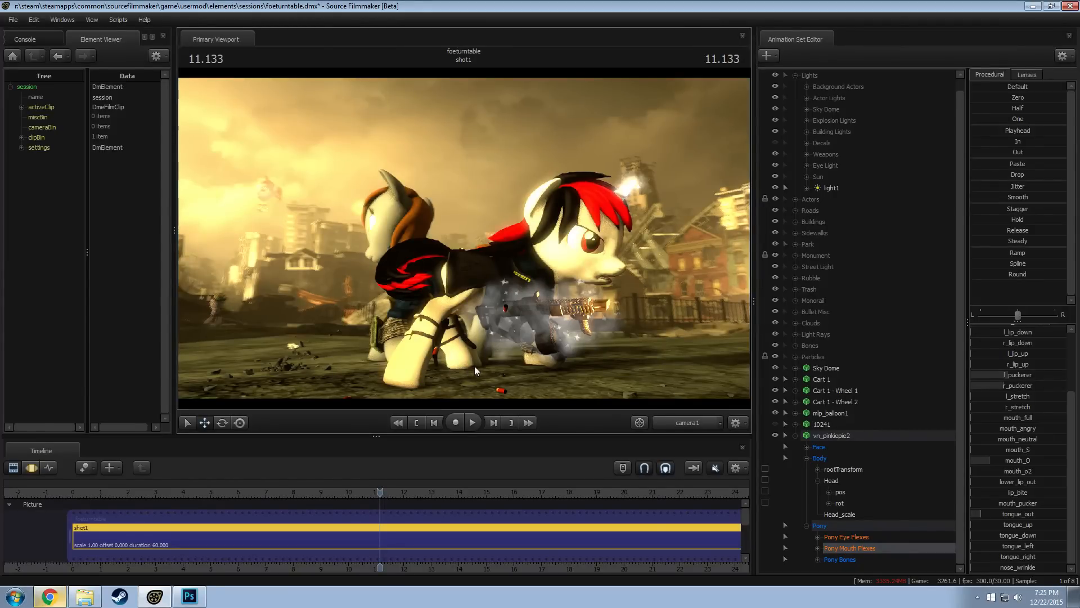
key("F3")
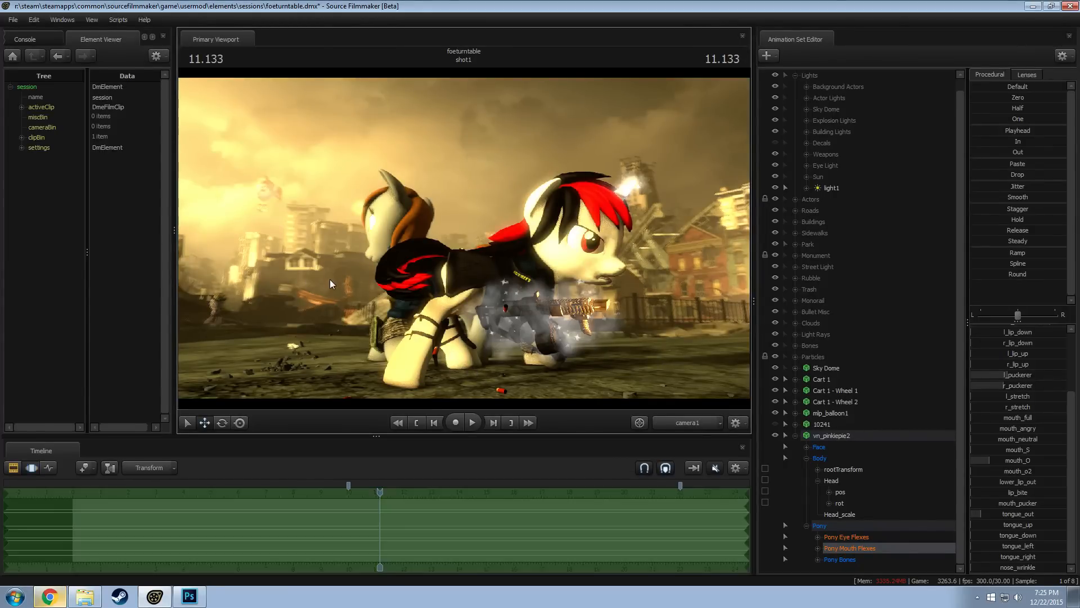
key("F2")
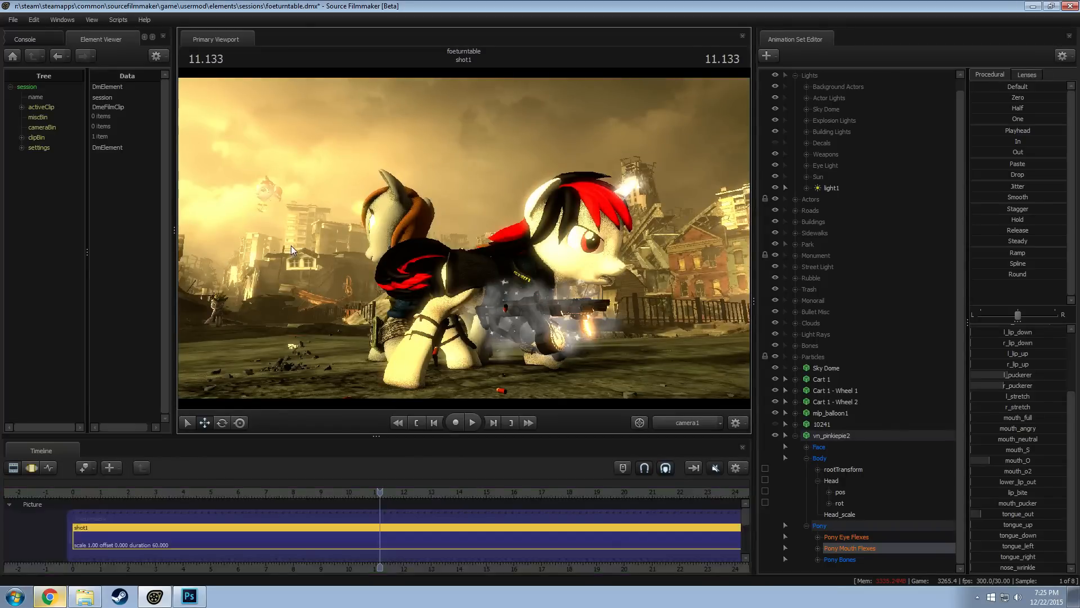
right_click(288, 235)
left_click(320, 262)
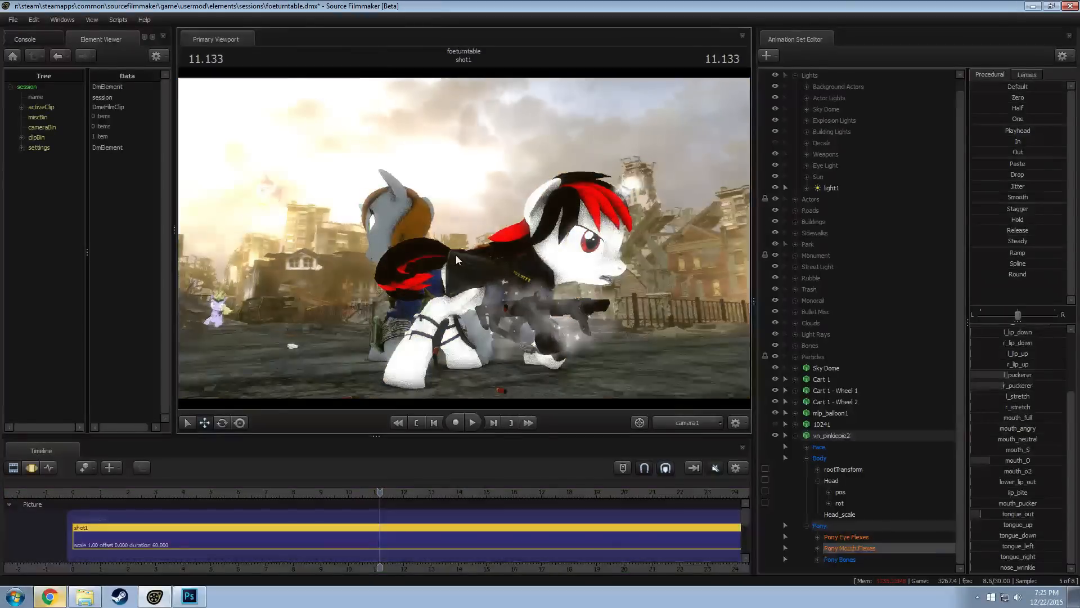
left_click(698, 421)
key("w")
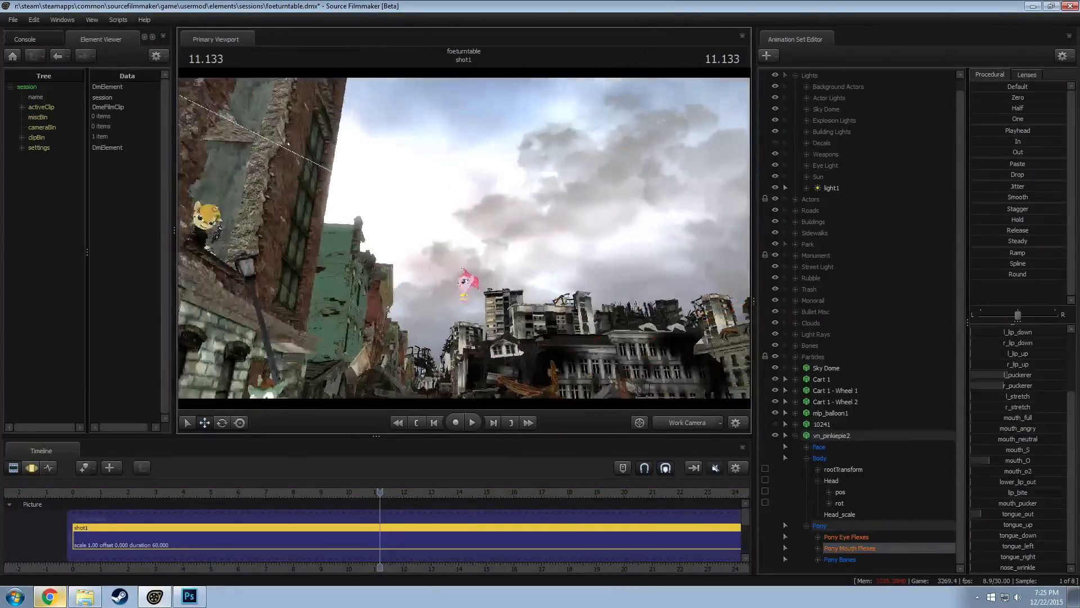
key("s")
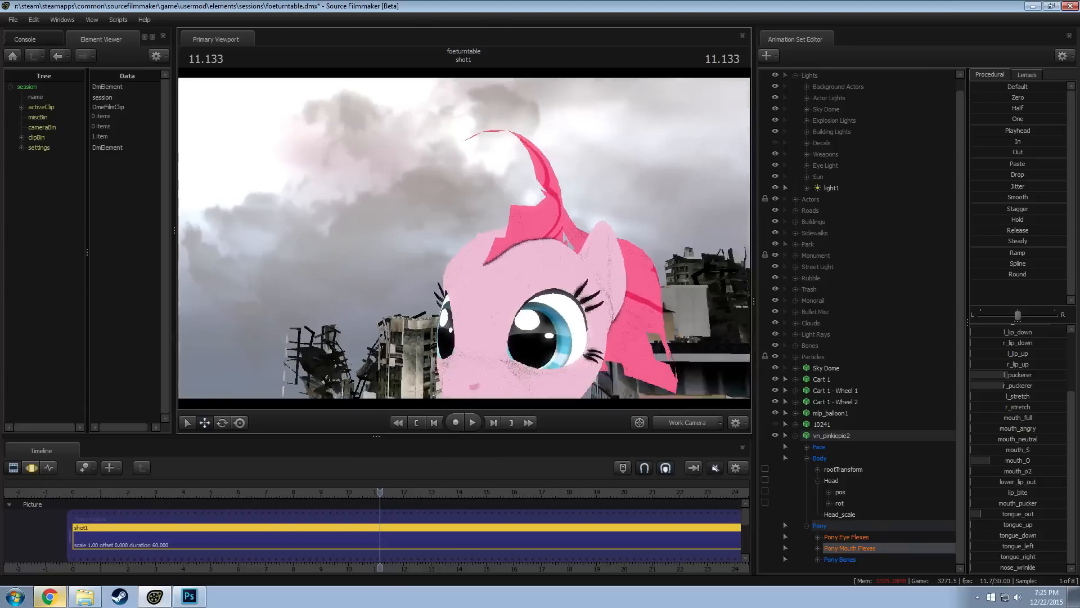
Examine the utilities and skin options available for vn_pinkiepie2
left_click(795, 437)
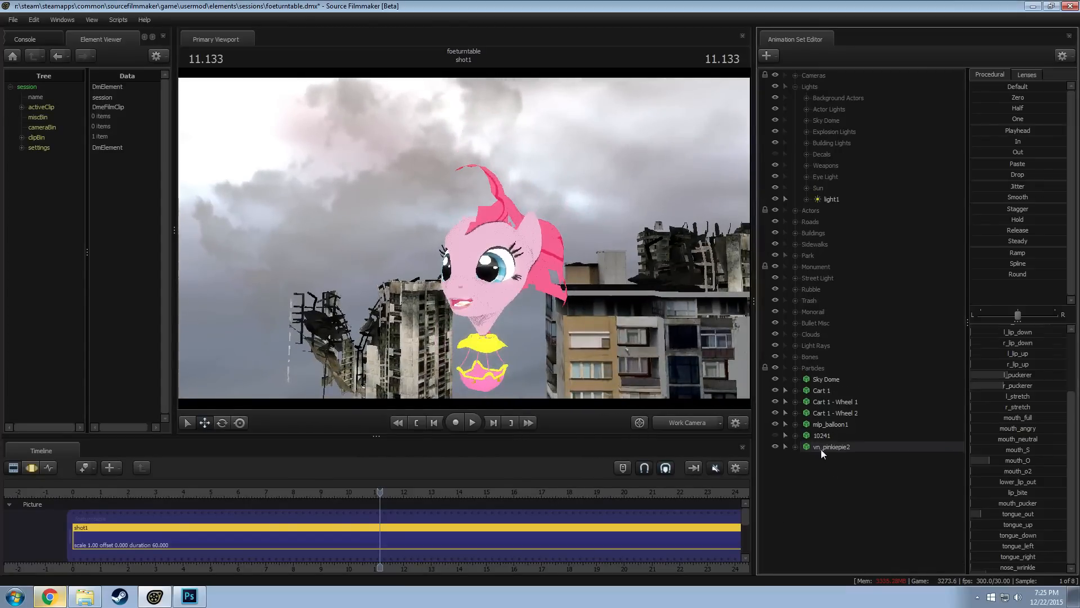
left_click(821, 449)
left_click(796, 447)
scroll(851, 534, "down", 1)
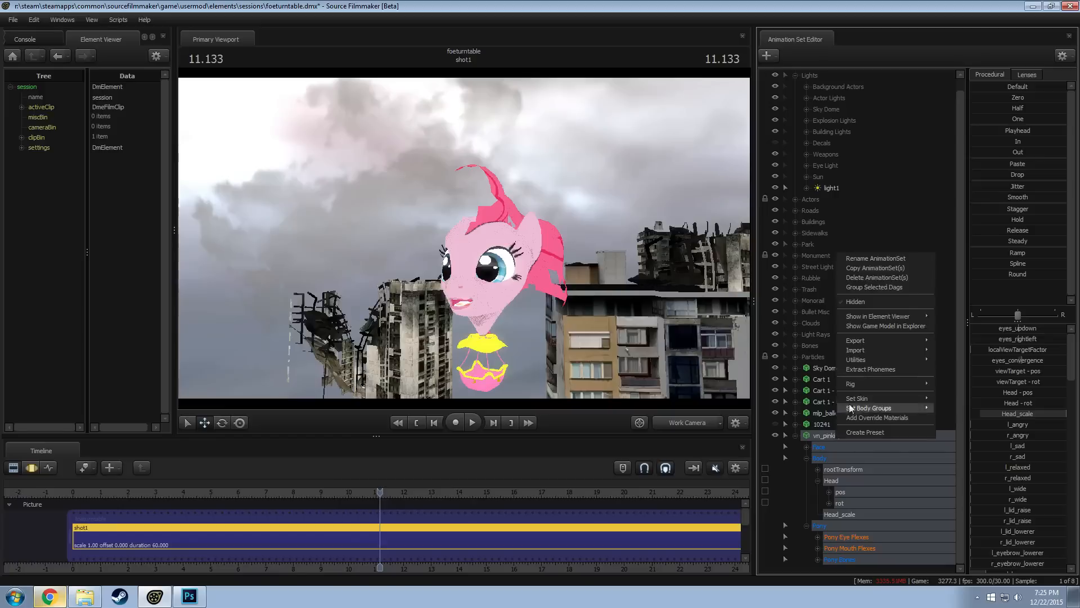
right_click(835, 437)
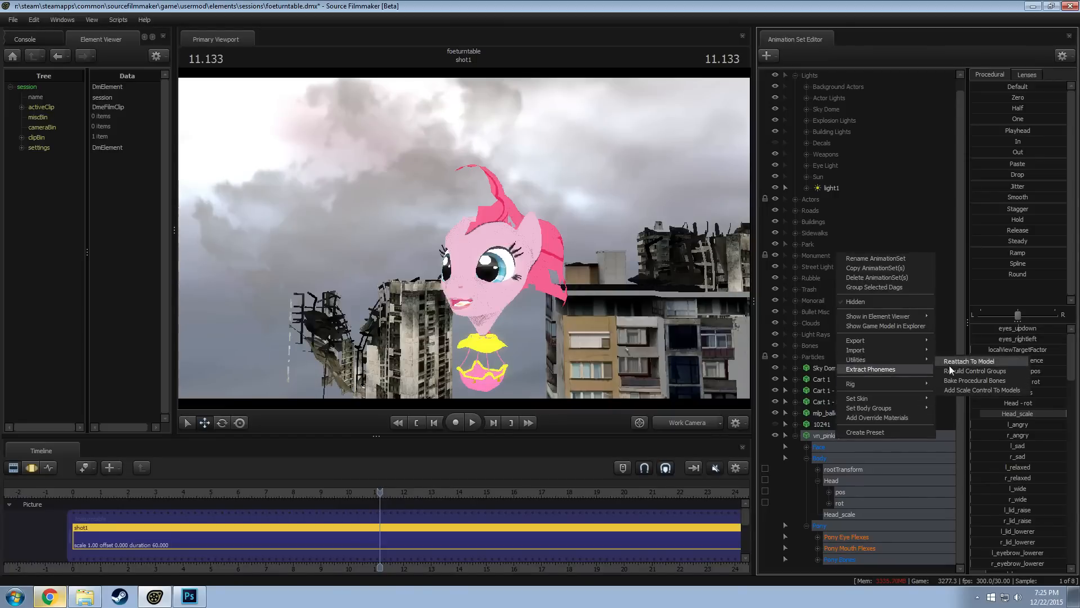
left_click(950, 366)
left_click(829, 435)
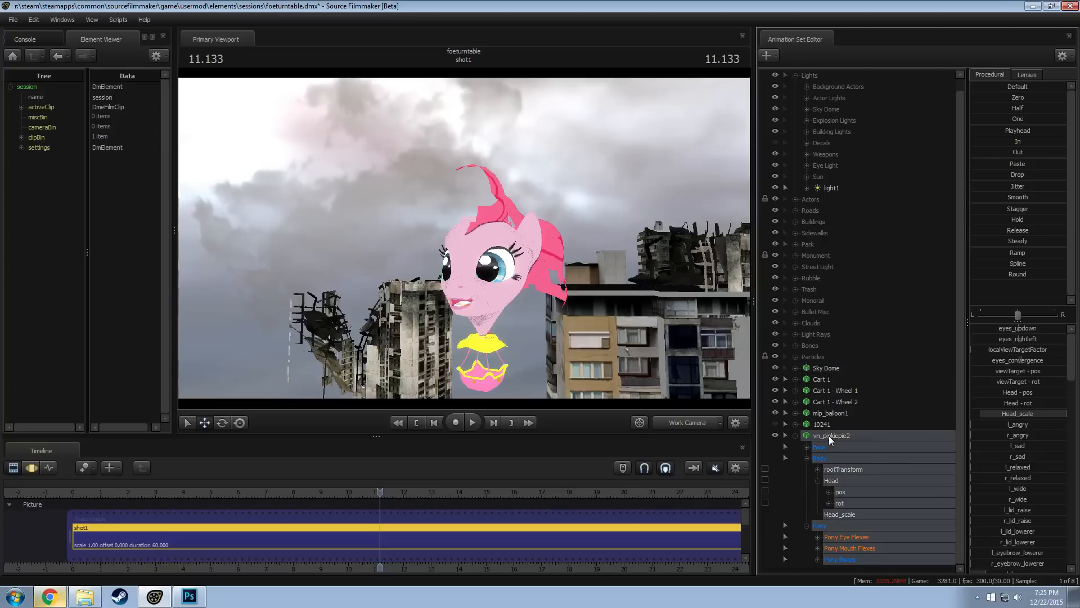
right_click(828, 436)
mouse_move(860, 396)
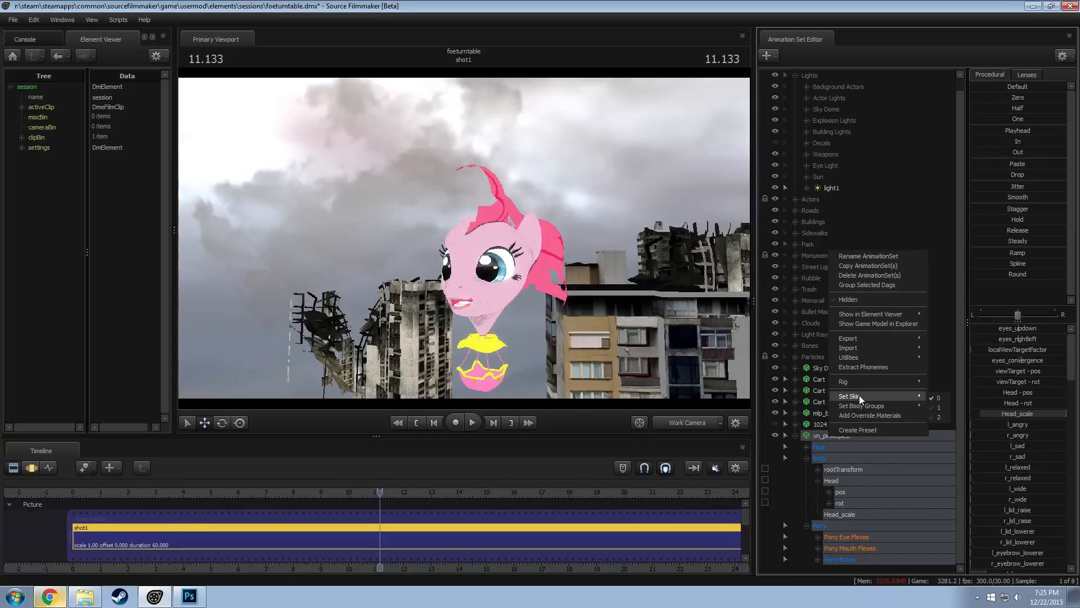
mouse_move(864, 363)
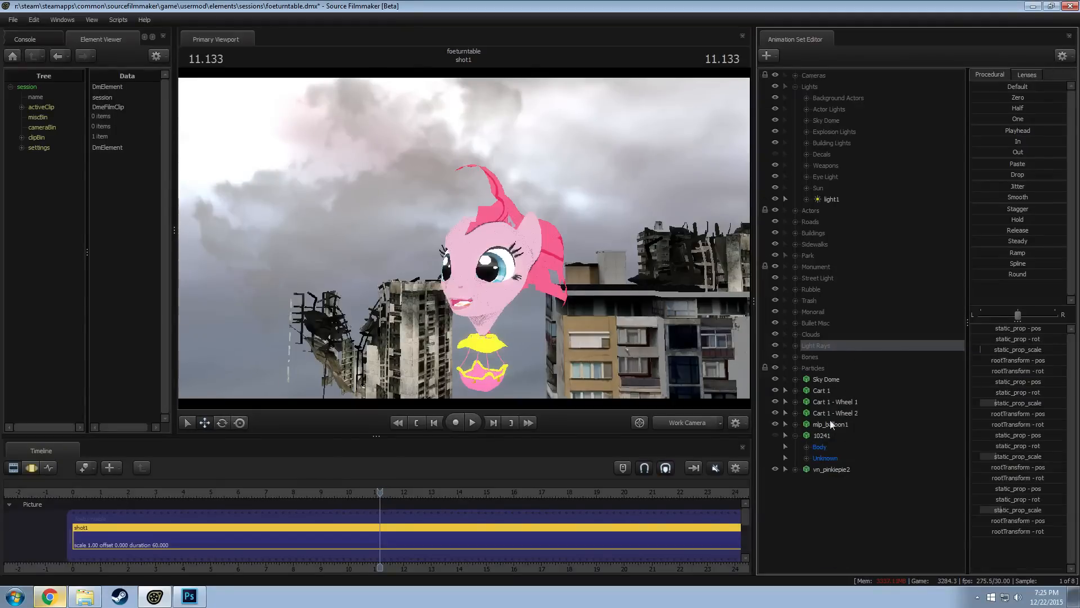
Add the model vn_pinkiepie.mdl to the shot as a new animation set and collapse the 10241 set
left_click(818, 509)
right_click(819, 508)
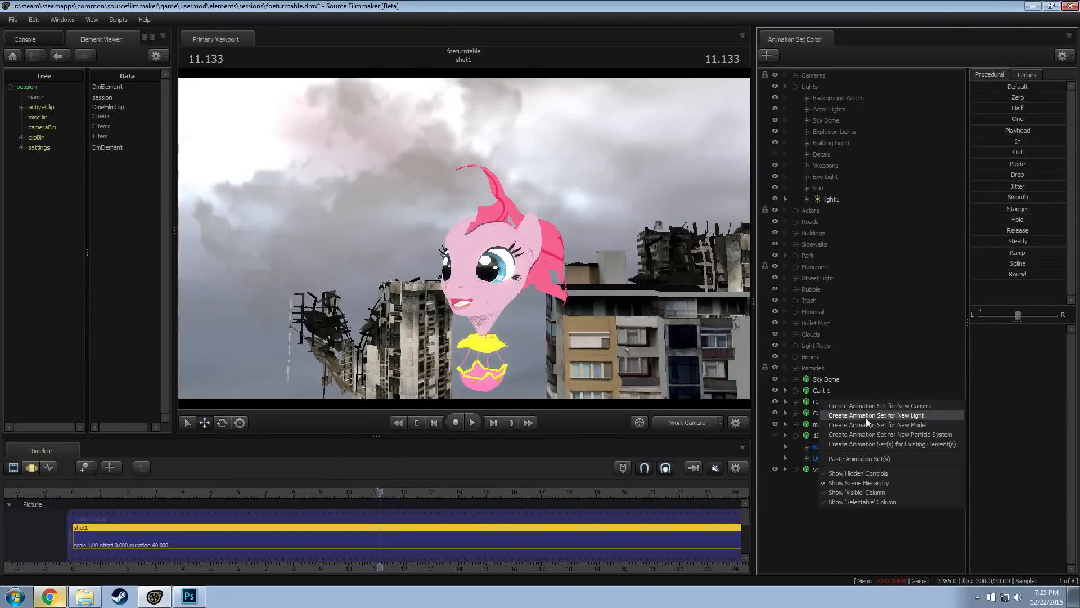
left_click(814, 500)
right_click(825, 491)
left_click(907, 513)
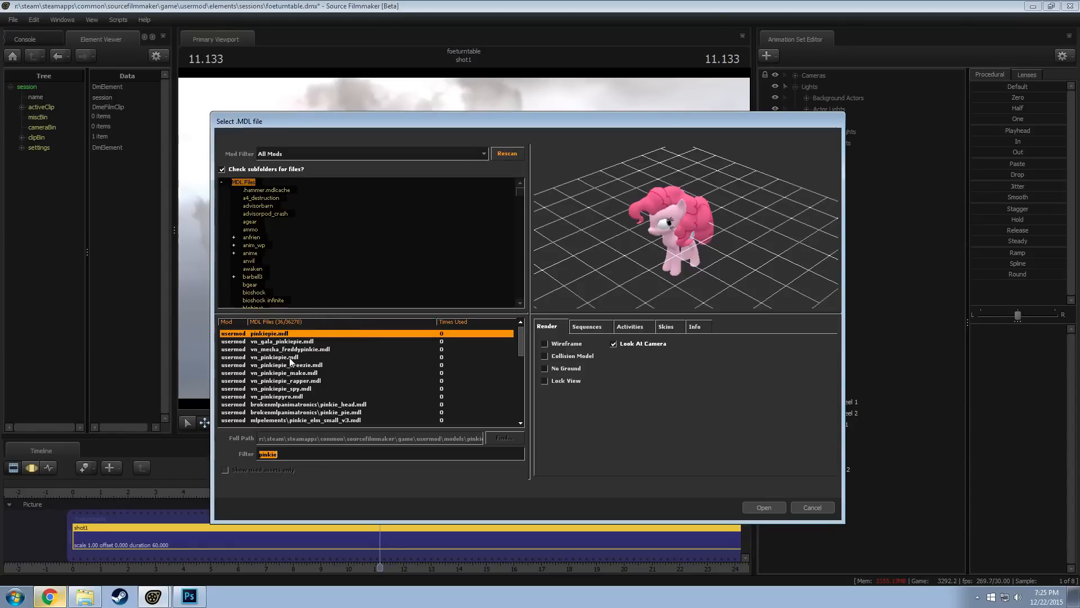
double_click(292, 356)
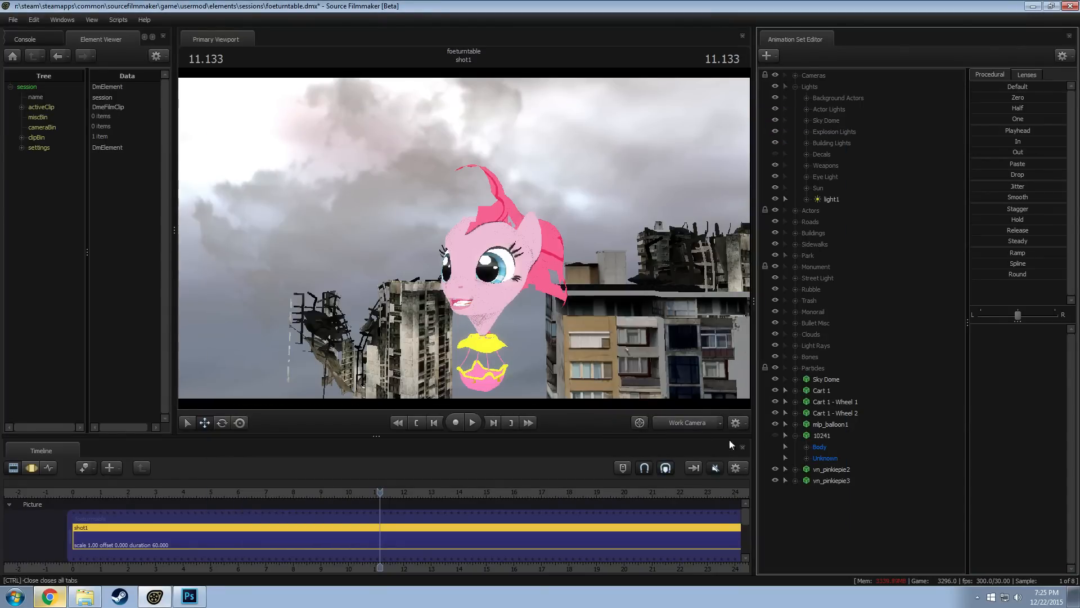
left_click(795, 433)
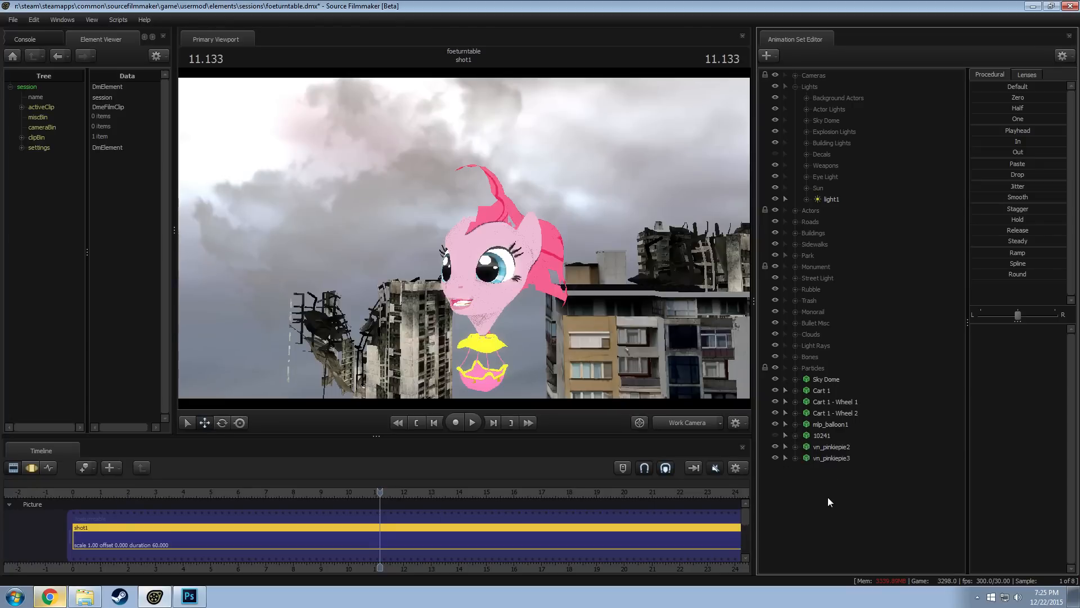
right_click(828, 497)
left_click(890, 521)
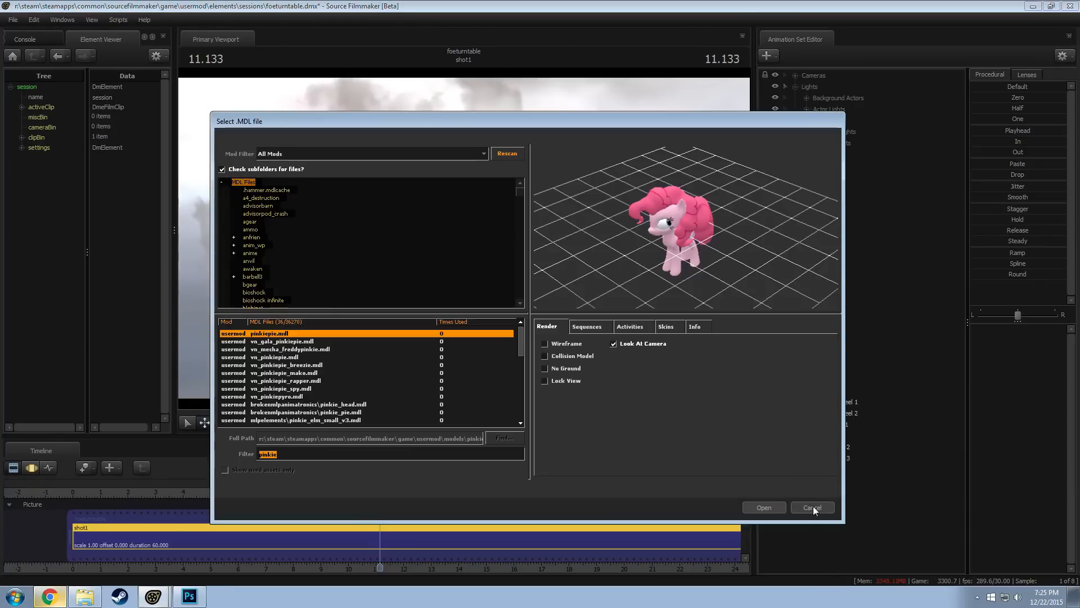
left_click(815, 507)
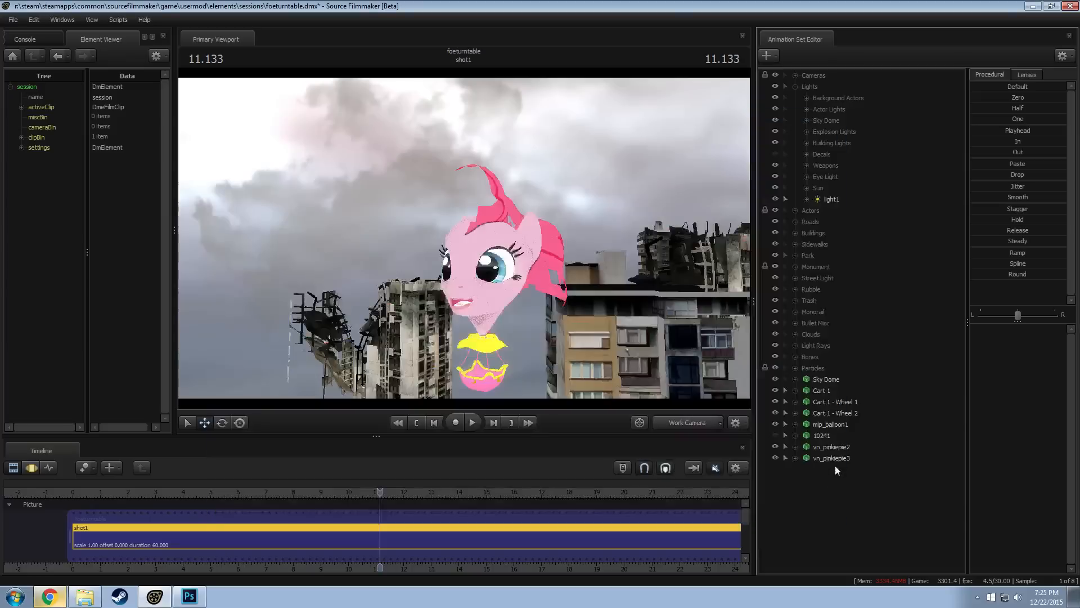
Expand vn_pinkiepie3 and its Body group to show the root, head and head scale controls
left_click(826, 446)
left_click(796, 457)
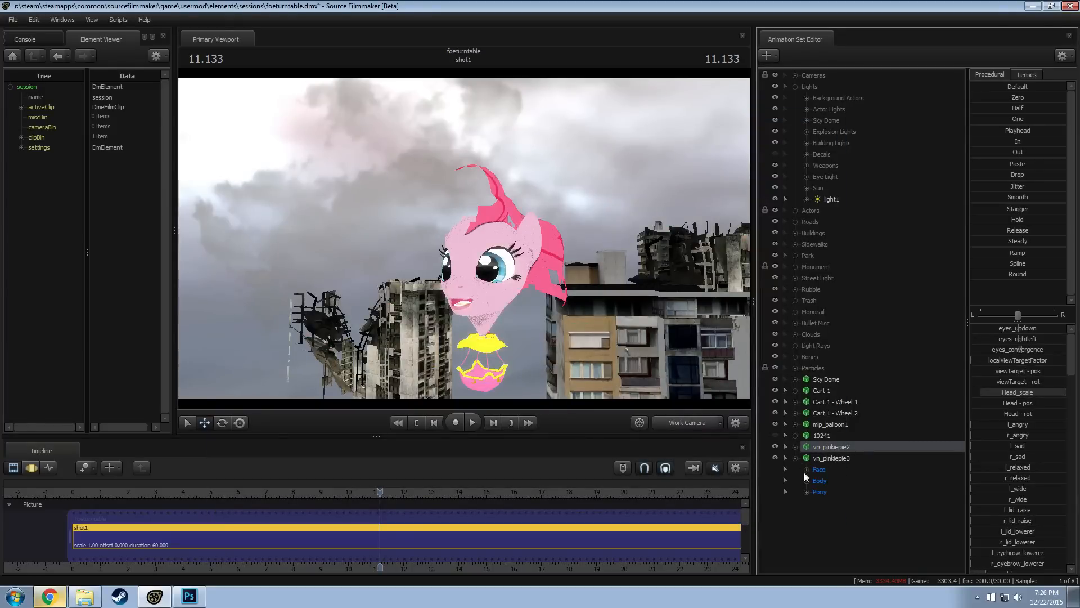
left_click(806, 479)
right_click(830, 503)
left_click(871, 526)
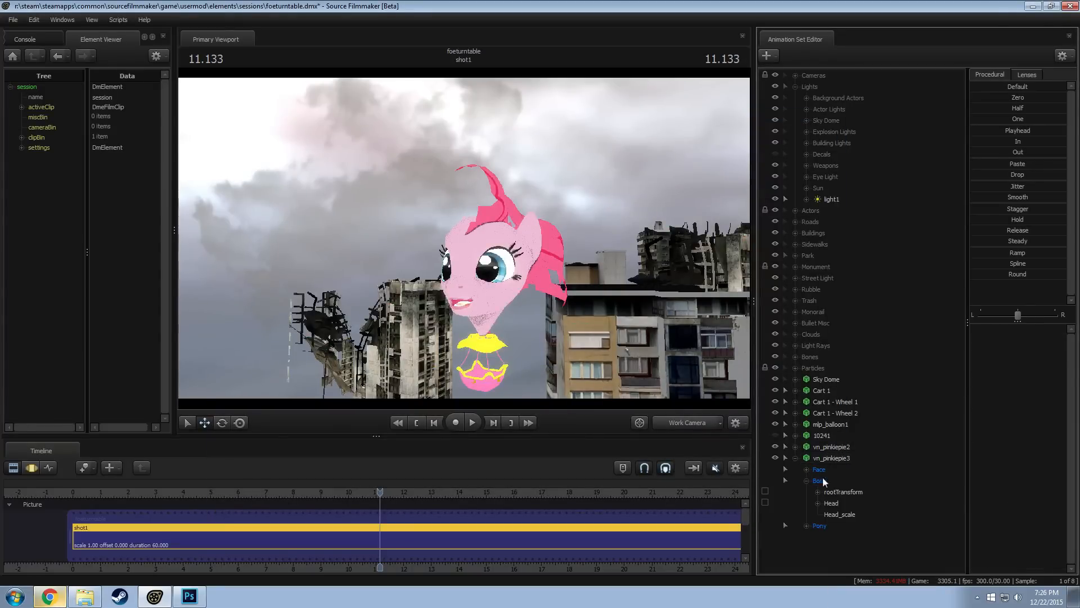
Switch to the Motion Editor with vn_pinkiepie2 selected and rebuild the control groups of vn_pinkiepie3
left_click(827, 446)
key("F3")
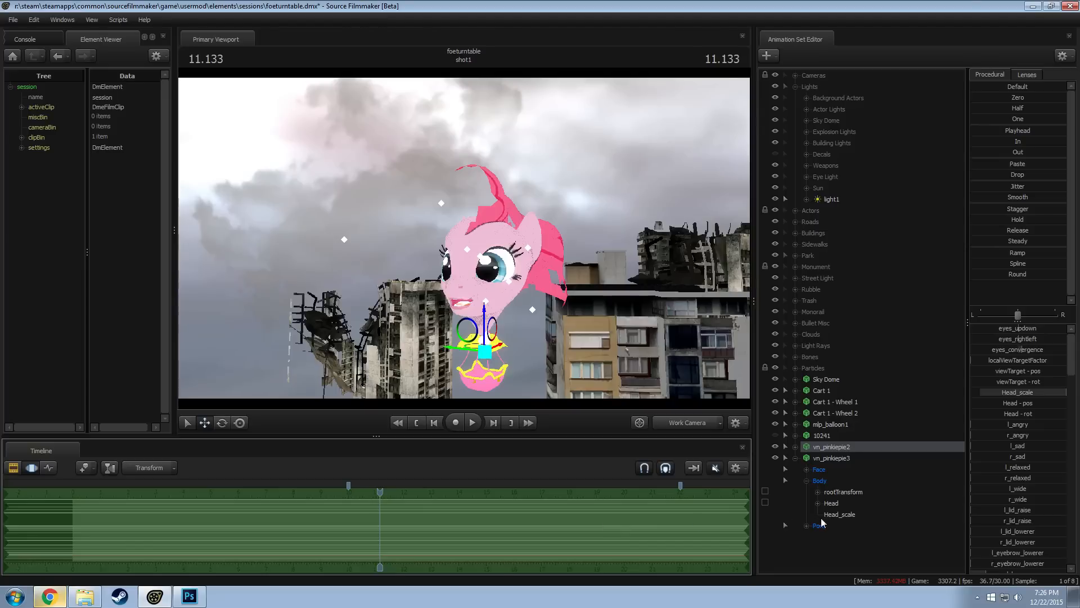
left_click(830, 457)
right_click(829, 457)
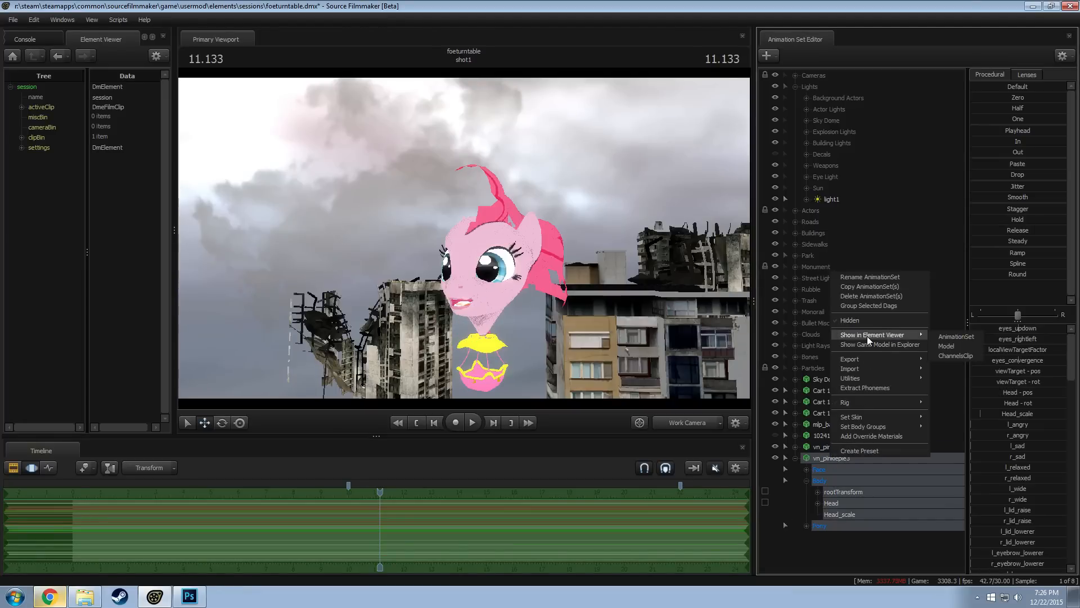
mouse_move(870, 377)
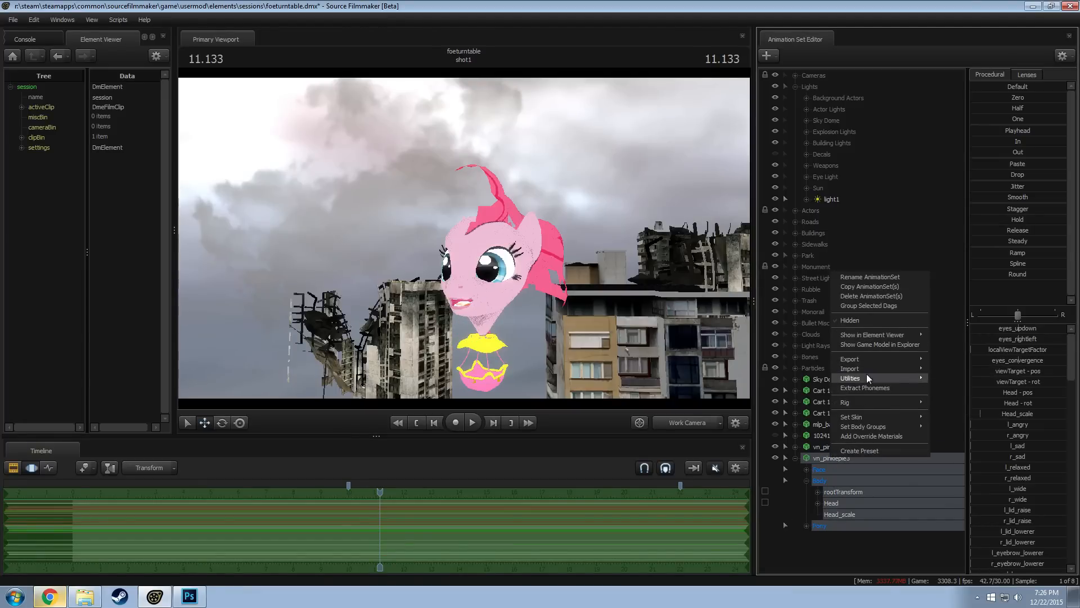
left_click(961, 403)
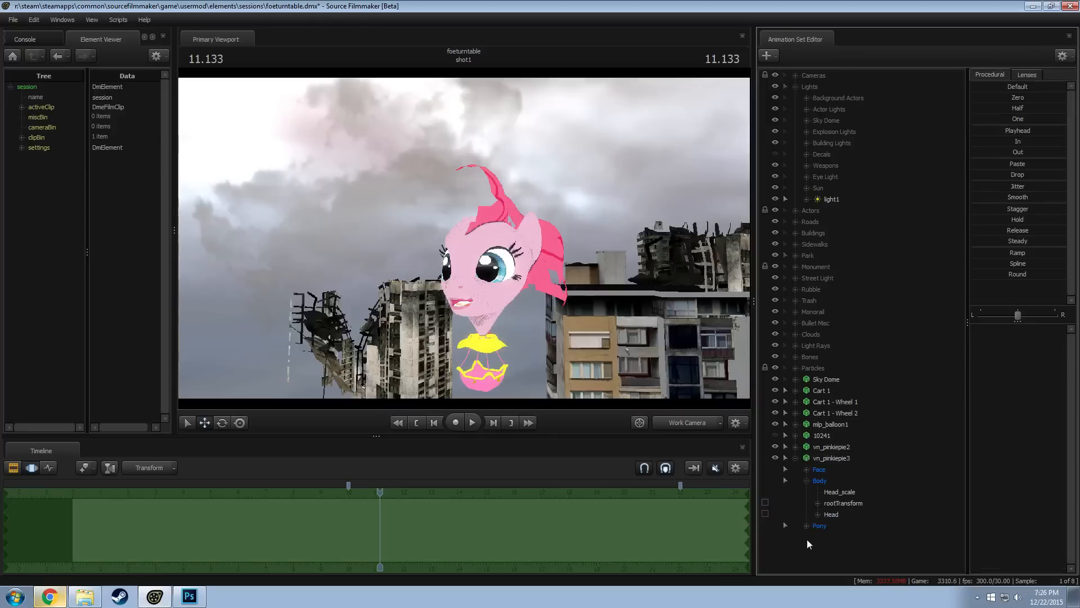
Transfer the pose and expression of vn_pinkiepie2 onto vn_pinkiepie3, leaving its JiggleBones out of the selection
left_click(807, 525)
left_click(817, 559)
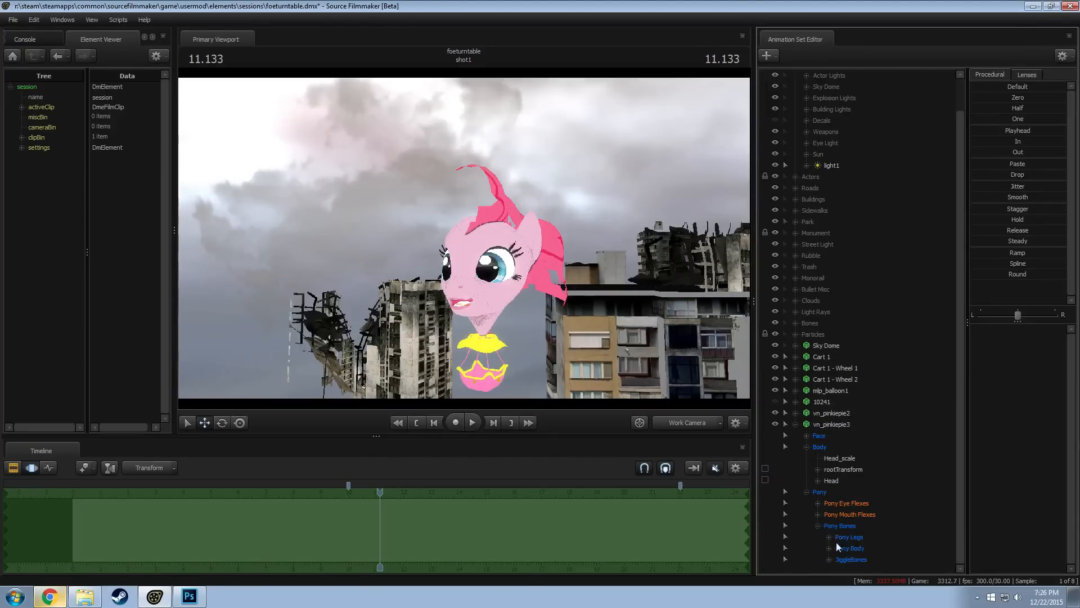
left_click(828, 424)
left_click(850, 559, "ctrl")
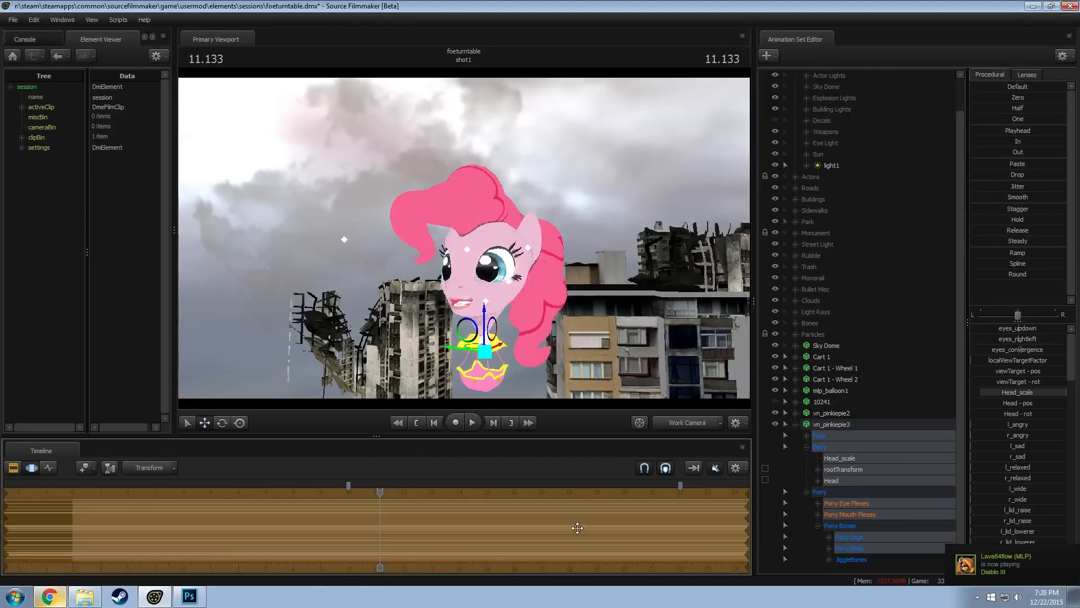
Delete the vn_pinkiepie2 animation set
right_click(842, 426)
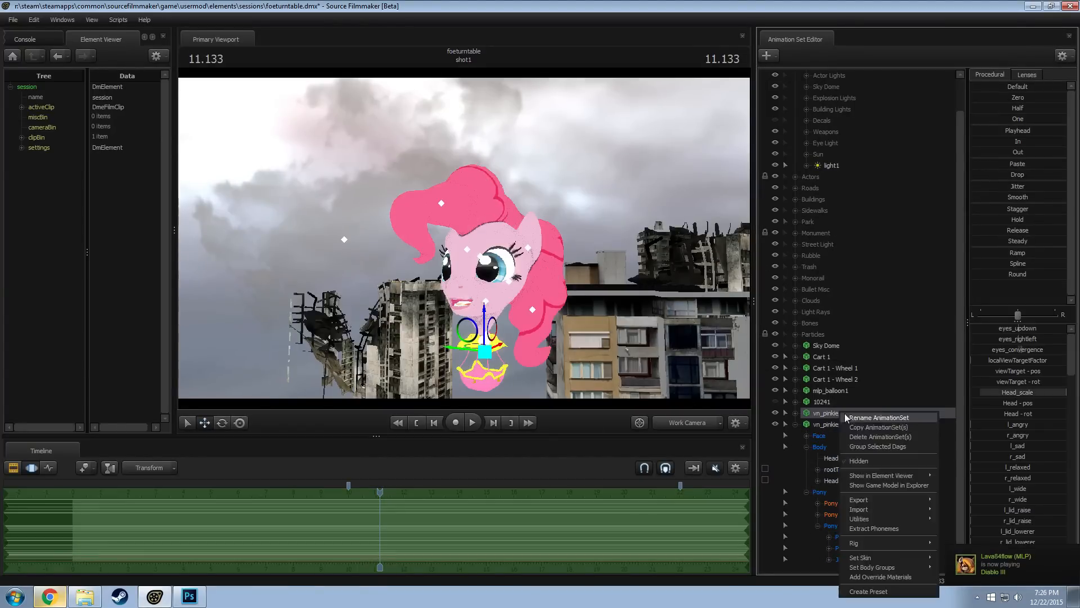
left_click(872, 441)
left_click_drag(539, 271, 547, 280)
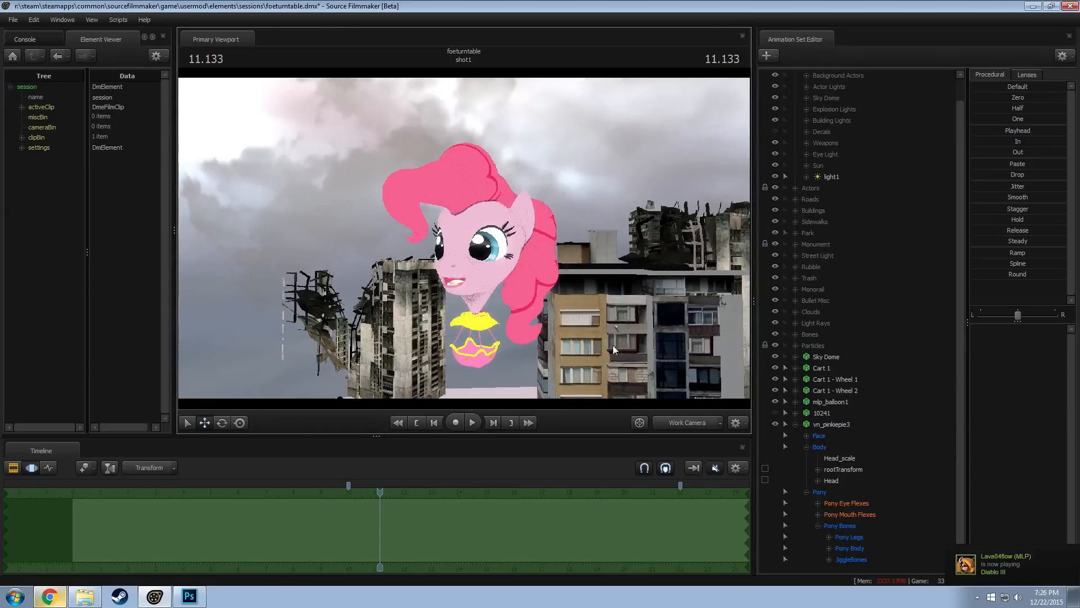
Check the balloon with lighting through camera1 and the Work Camera at 11.100, then restore the unlit camera1 view
left_click(687, 429)
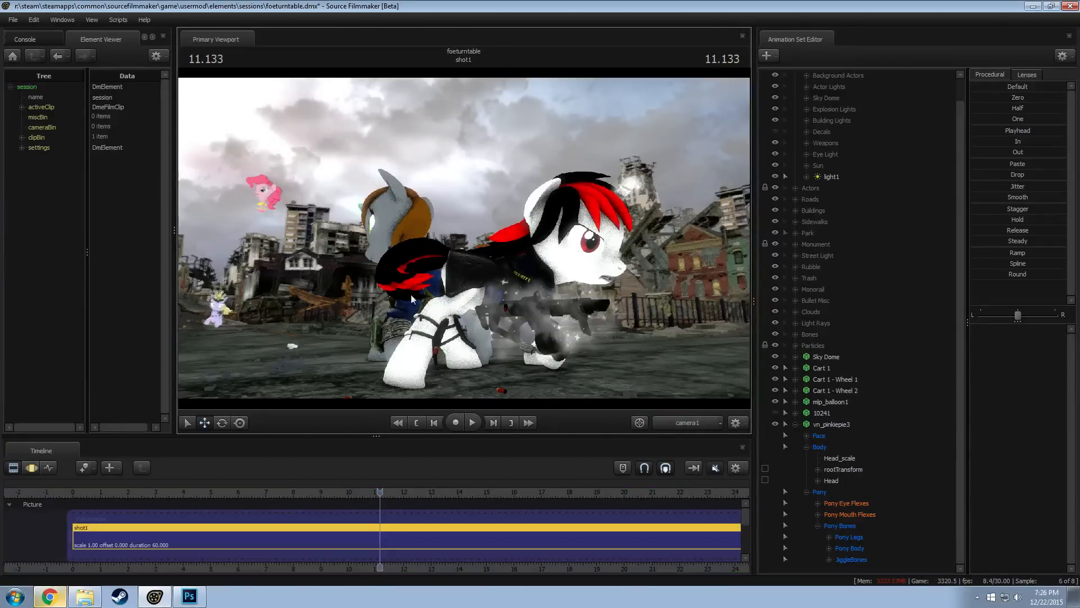
right_click(371, 270)
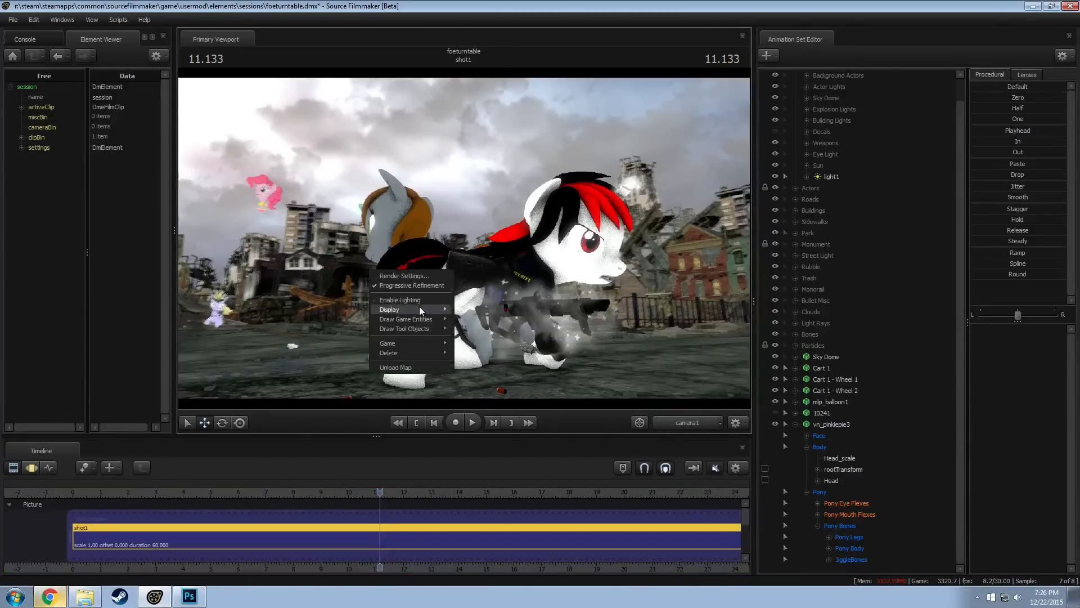
left_click(379, 492)
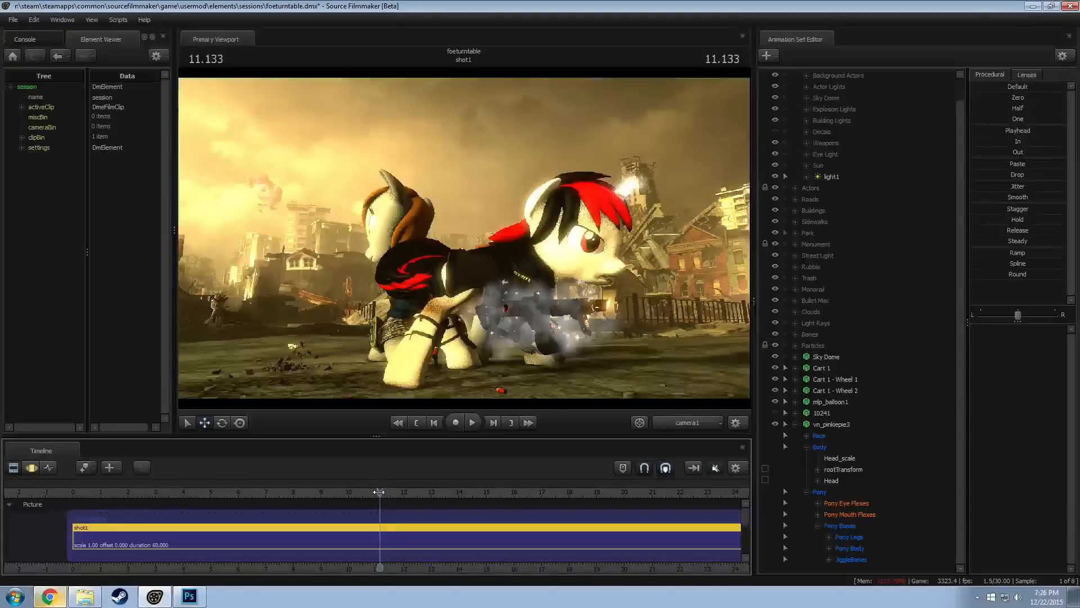
left_click_drag(378, 491, 378, 491)
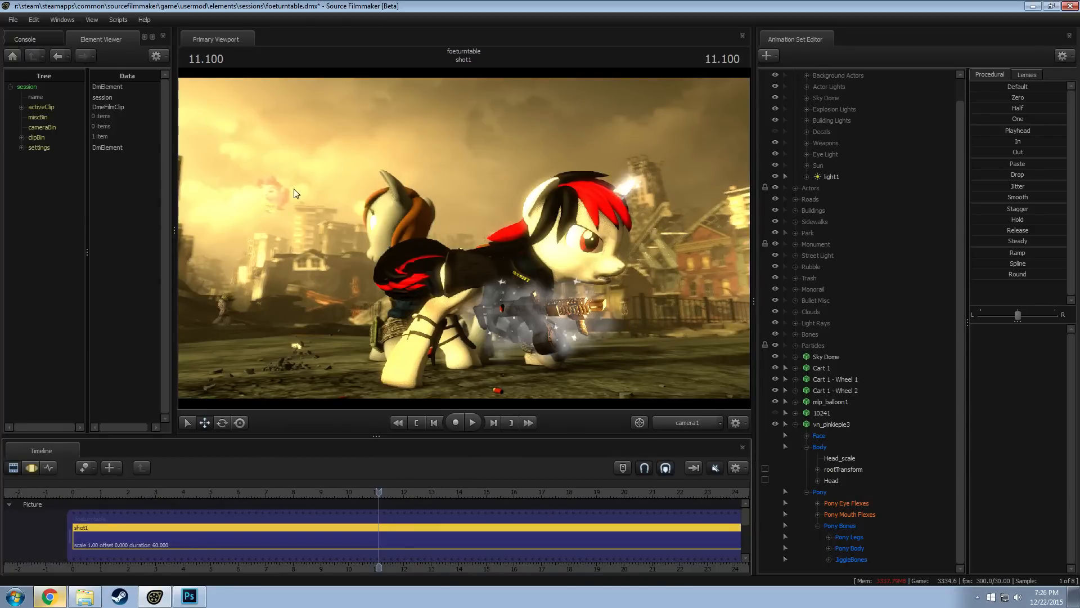
left_click(697, 423)
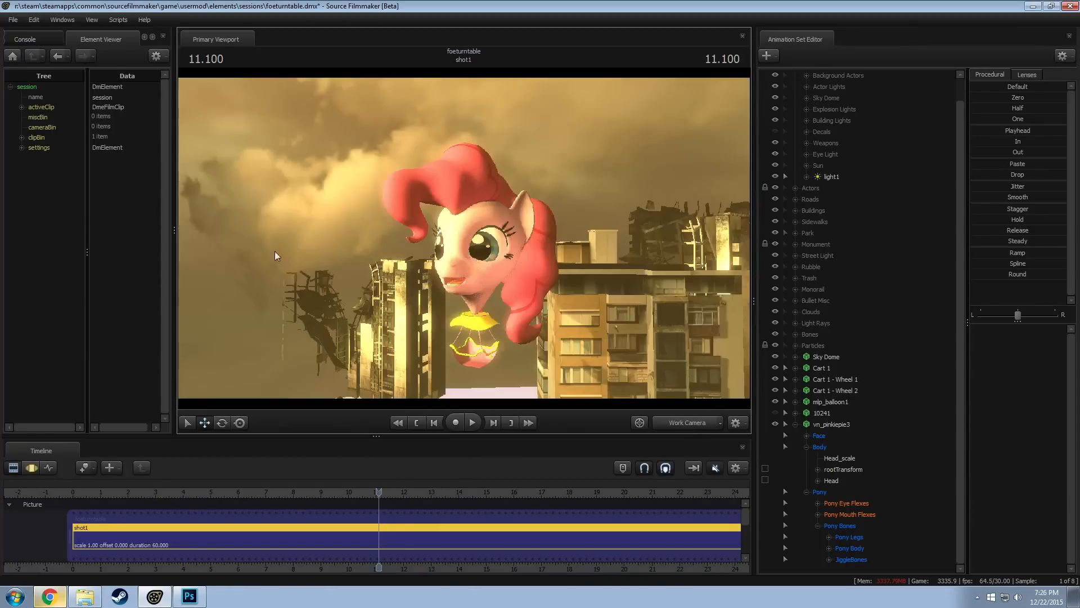
left_click(677, 420)
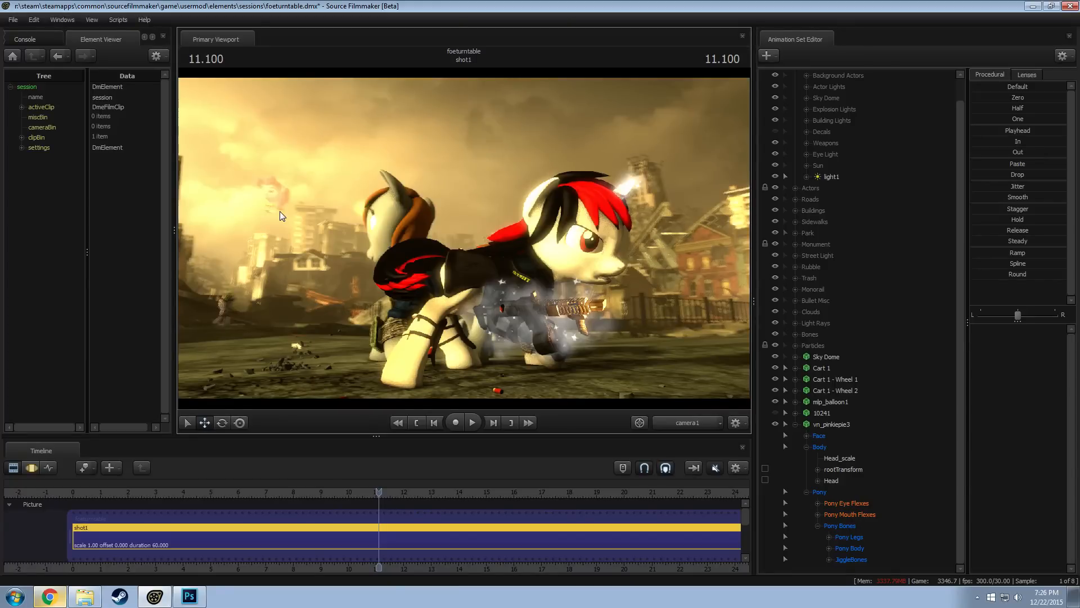
right_click(584, 225)
left_click(605, 253)
Collapse the Lights group and vn_pinkiepie3, and place vn_pinkiepie3 directly above mlp_balloon1 in the animation set list
scroll(777, 242, "up", 2)
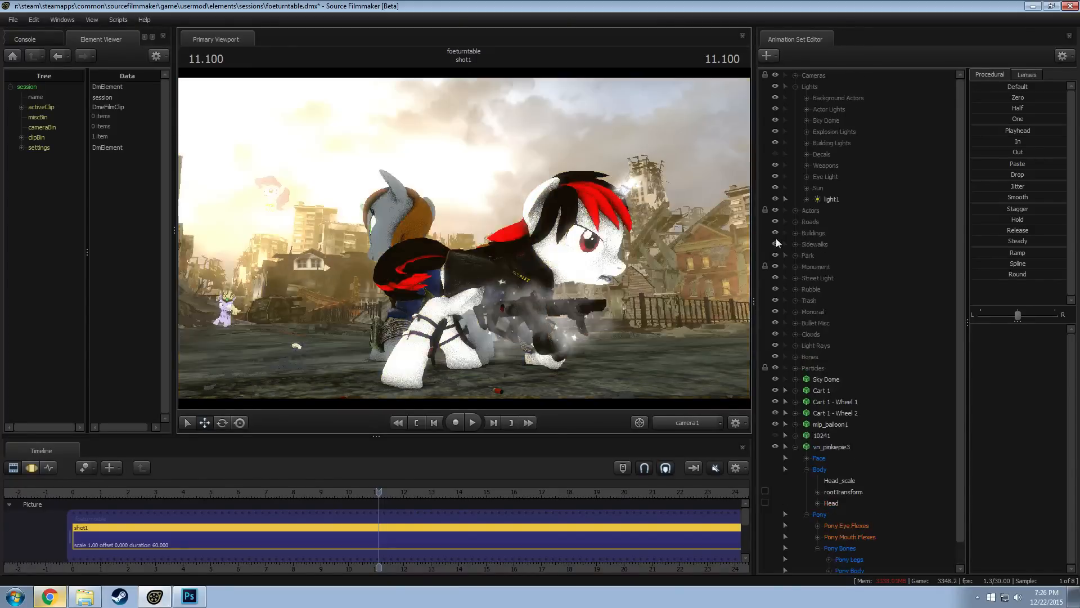
left_click(793, 84)
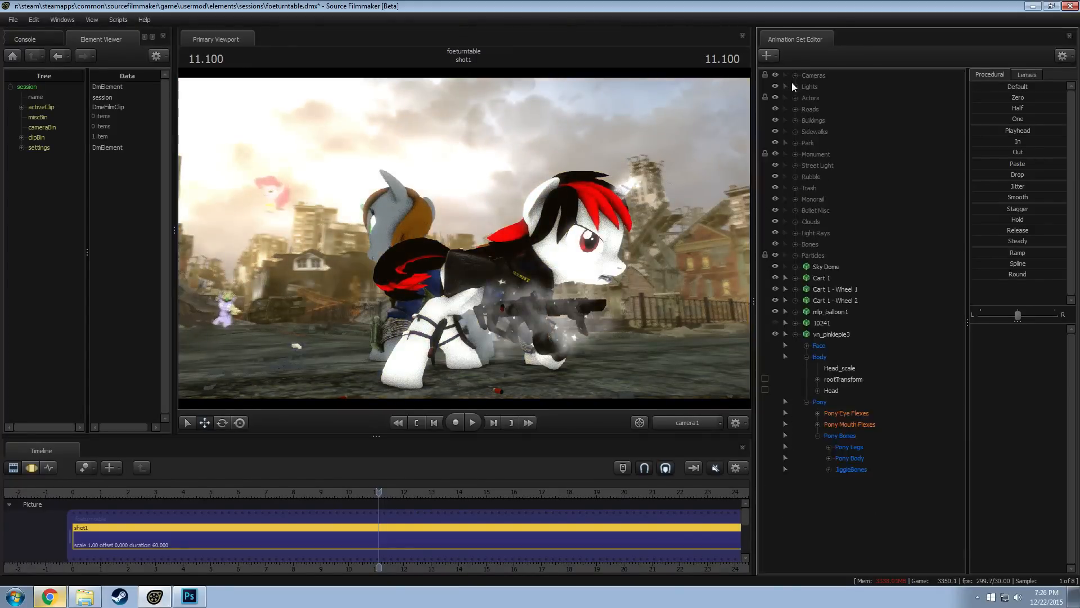
left_click(795, 334)
right_click(822, 335)
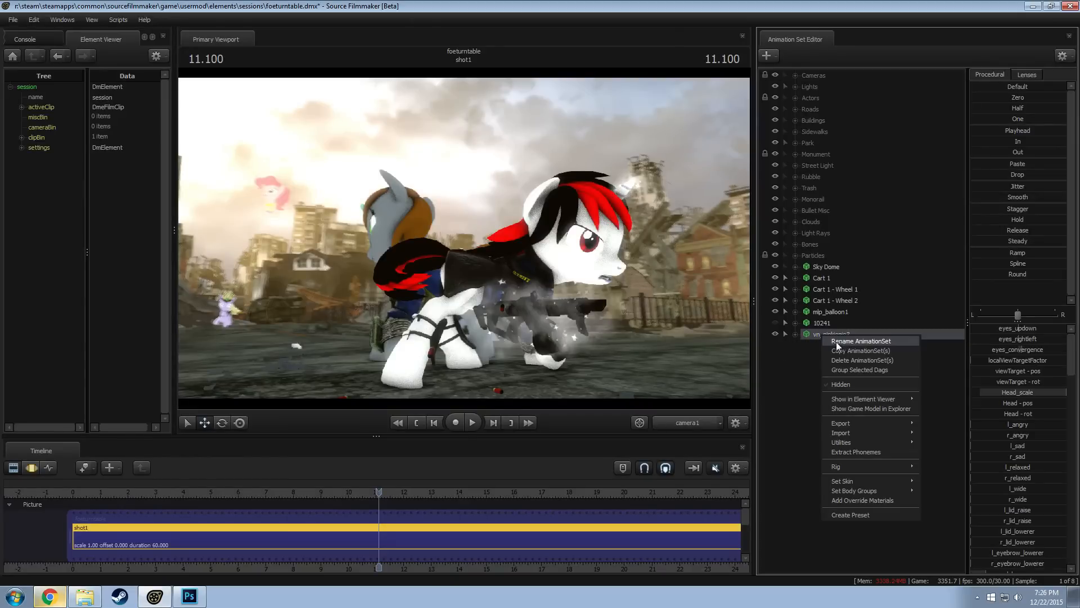
left_click(788, 356)
left_click_drag(825, 336, 834, 309)
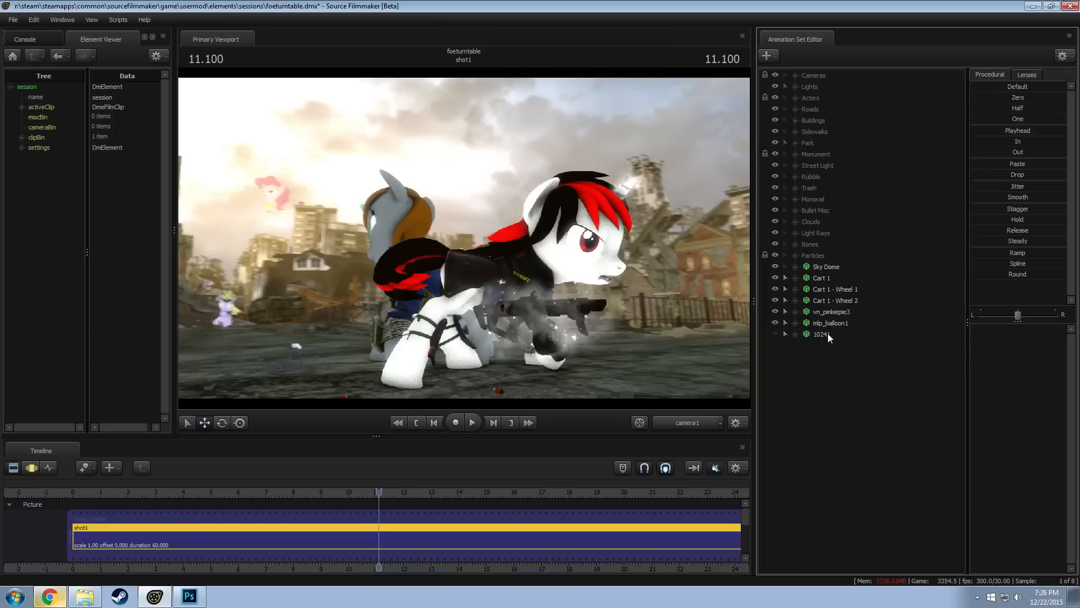
Move light1 out of the Lights group to the end of the animation set list, leaving the group collapsed
right_click(825, 381)
left_click(807, 373)
left_click(795, 86)
right_click(840, 201)
left_click_drag(832, 202, 837, 490)
left_click(796, 86)
Duplicate light1 by copying and pasting its animation set
right_click(818, 348)
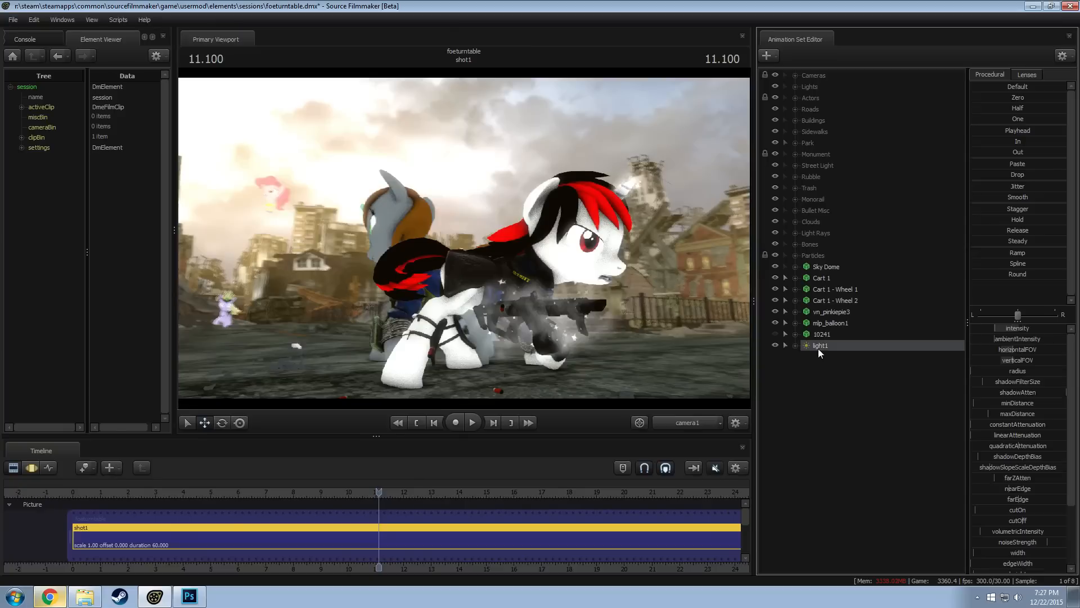
right_click(813, 395)
left_click(821, 379)
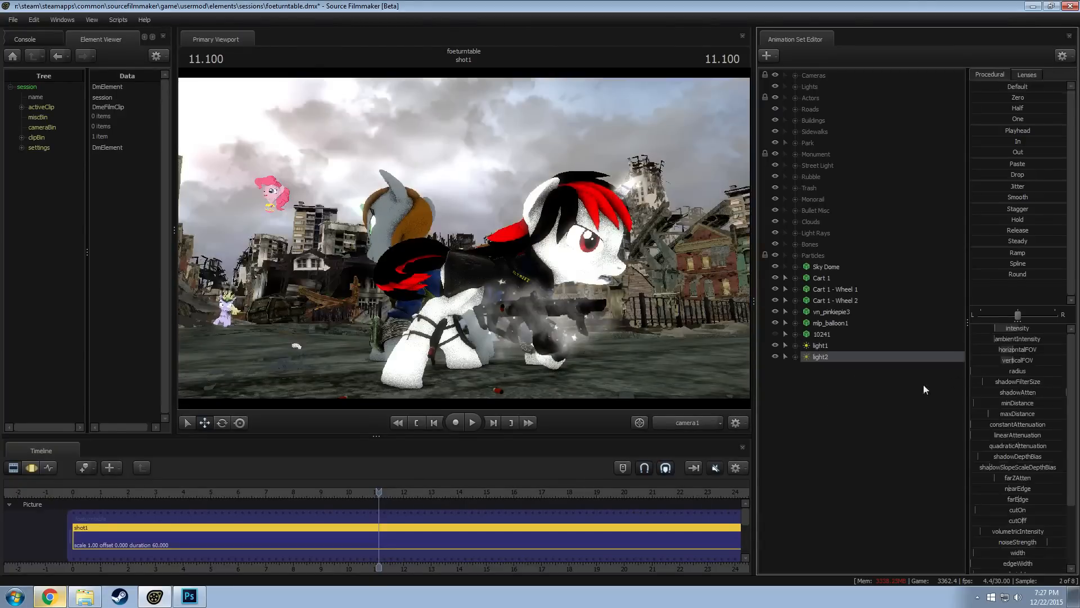
Set the minimum of light2's intensity range to -100
right_click(1011, 327)
left_click(1019, 344)
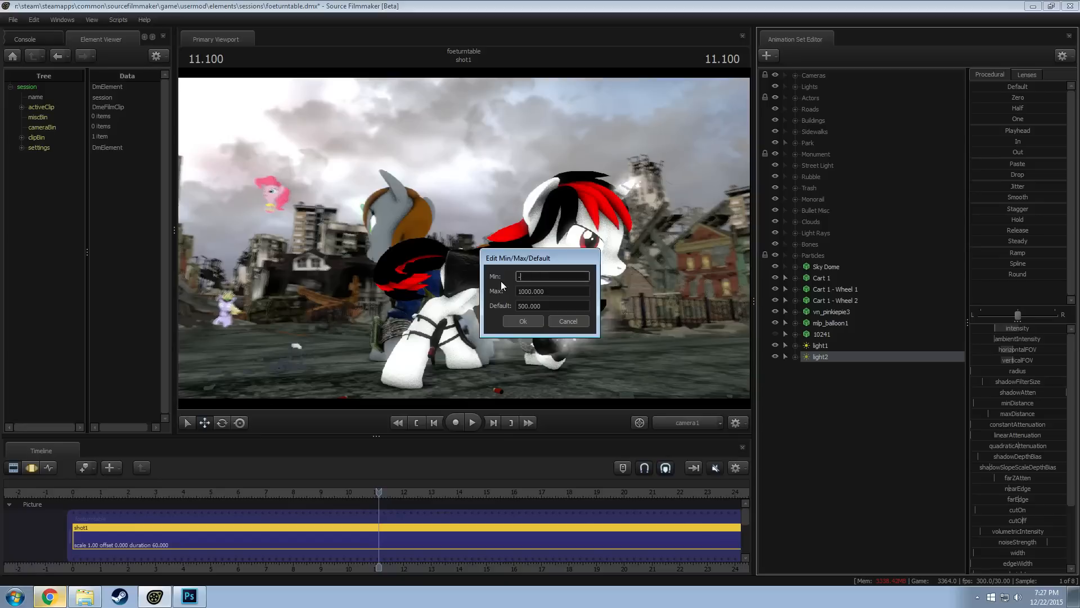
type("-100")
left_click(541, 324)
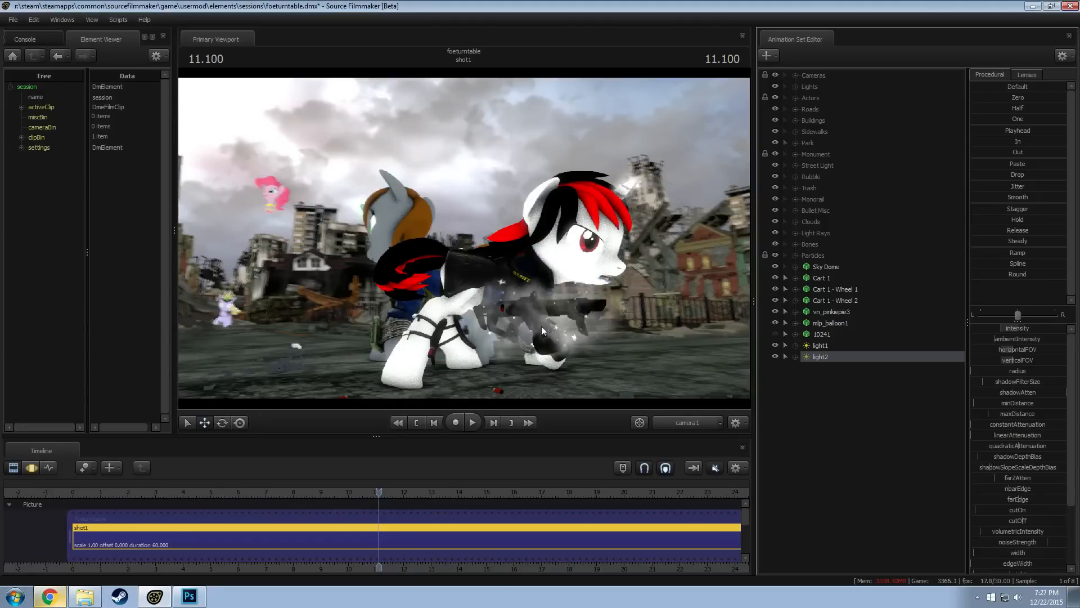
Edit the maximum and default values of light2's intensity range
right_click(1005, 330)
left_click(1019, 345)
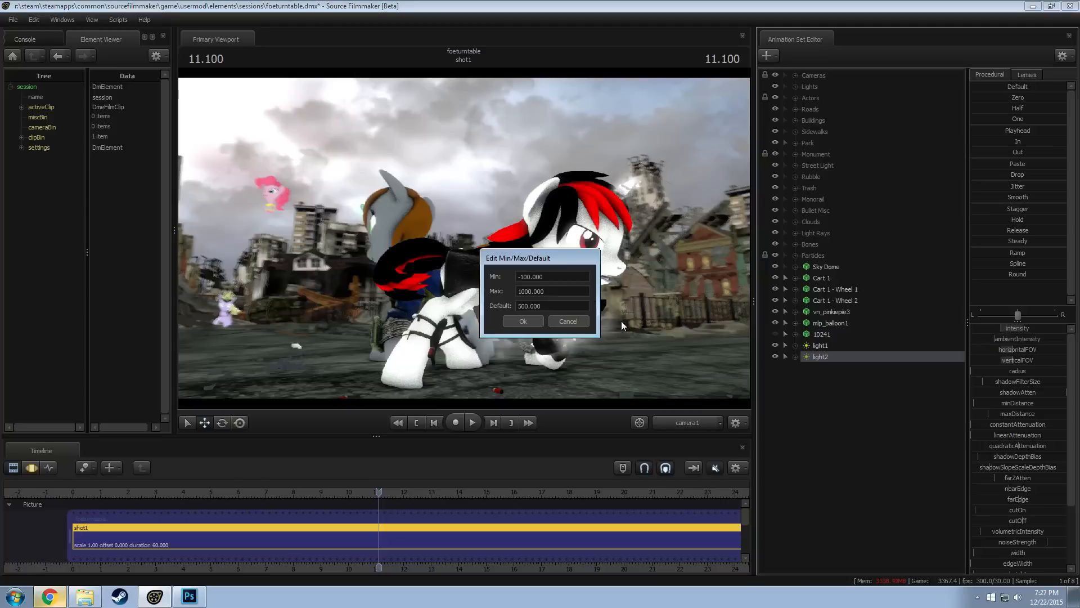
left_click(535, 290)
key("BackSpace")
left_click(523, 306)
left_click(527, 292)
key("BackSpace")
left_click(529, 307)
key("BackSpace")
left_click(528, 321)
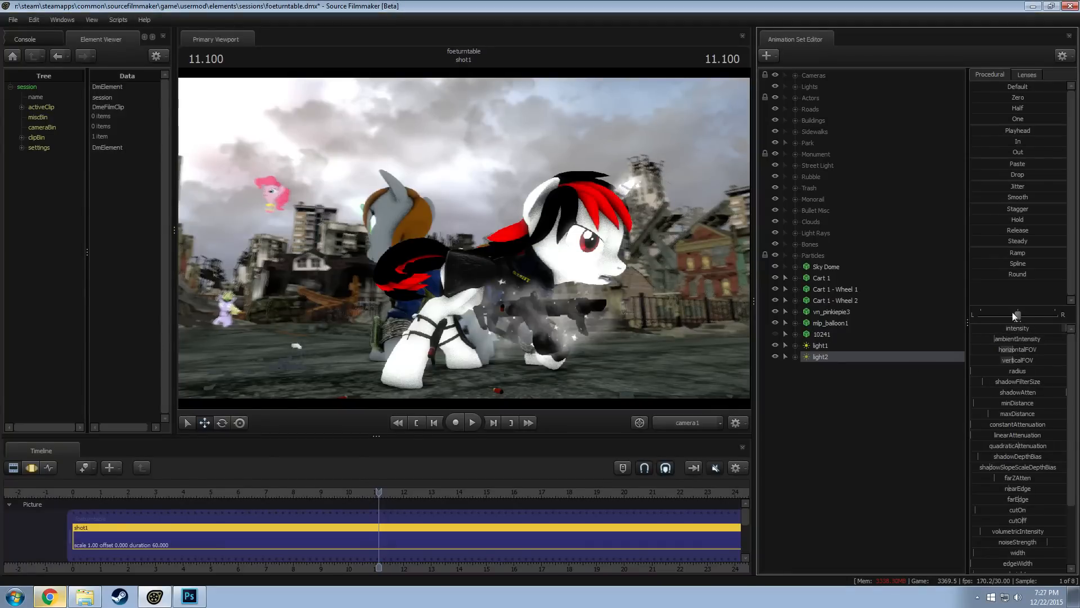
Look through light2 with lighting enabled and switch to the Motion Editor
left_click_drag(855, 359, 485, 225)
right_click(527, 257)
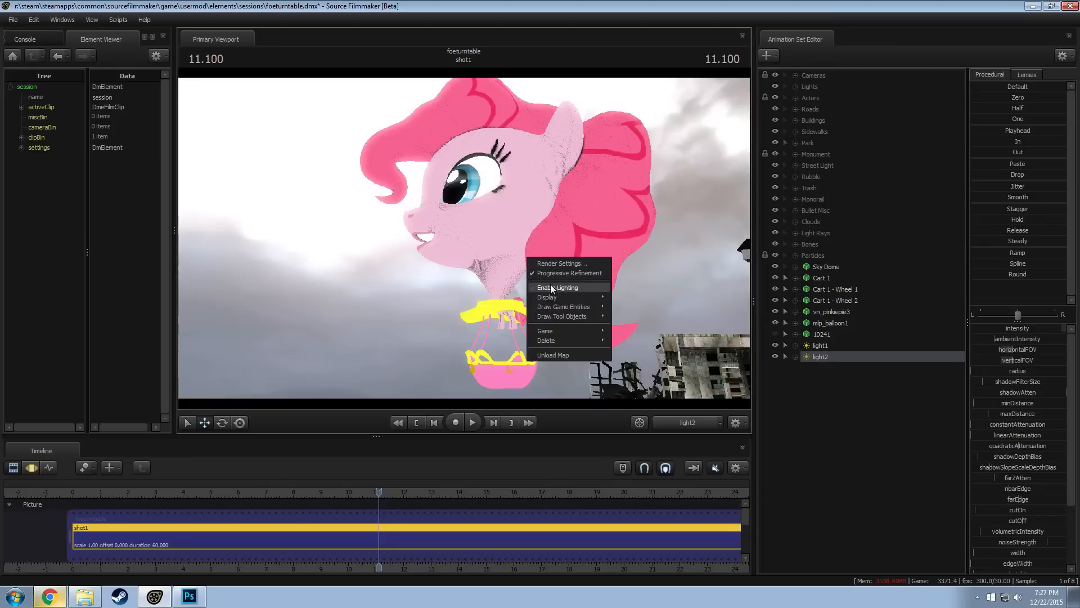
key("F3")
Move light2 around to the other side of the Pinkie Pie head and aim it at the cheek, with lighting enabled
right_click(496, 227)
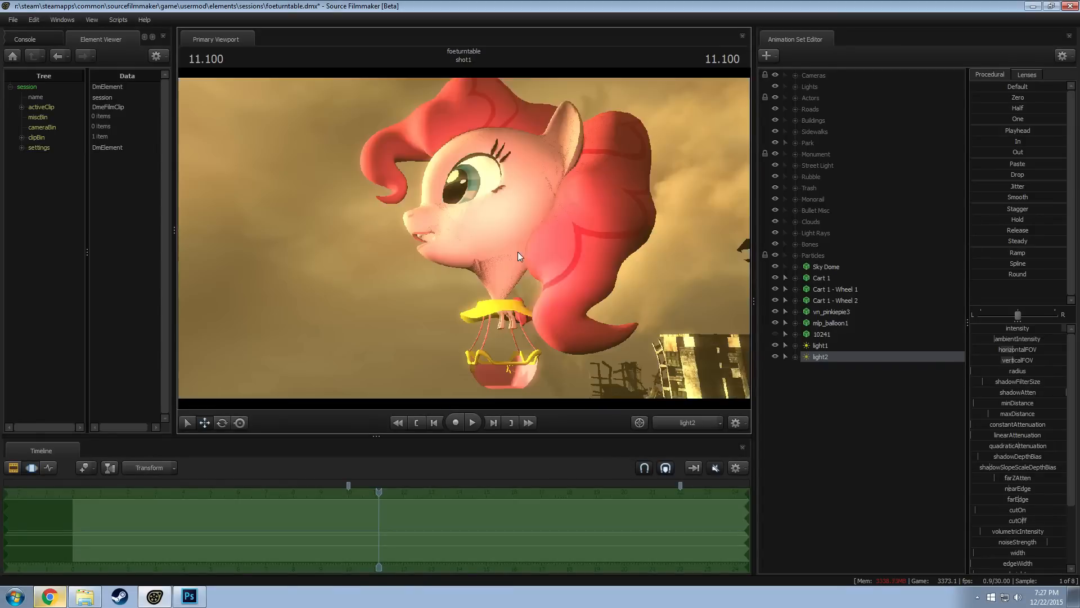
left_click(518, 256)
left_click_drag(518, 256, 565, 276)
right_click(460, 249)
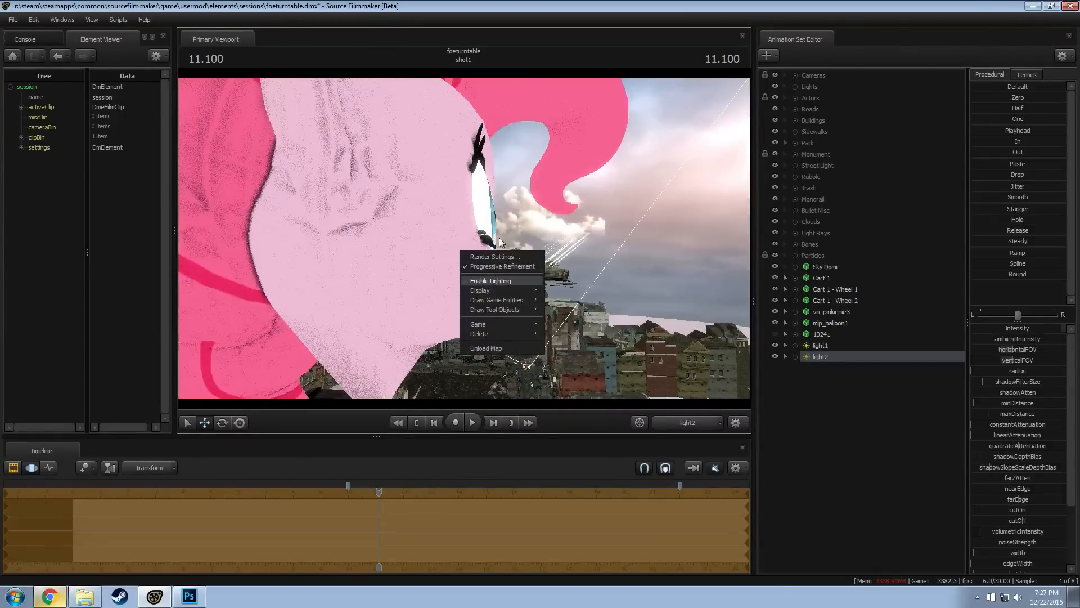
left_click(490, 280)
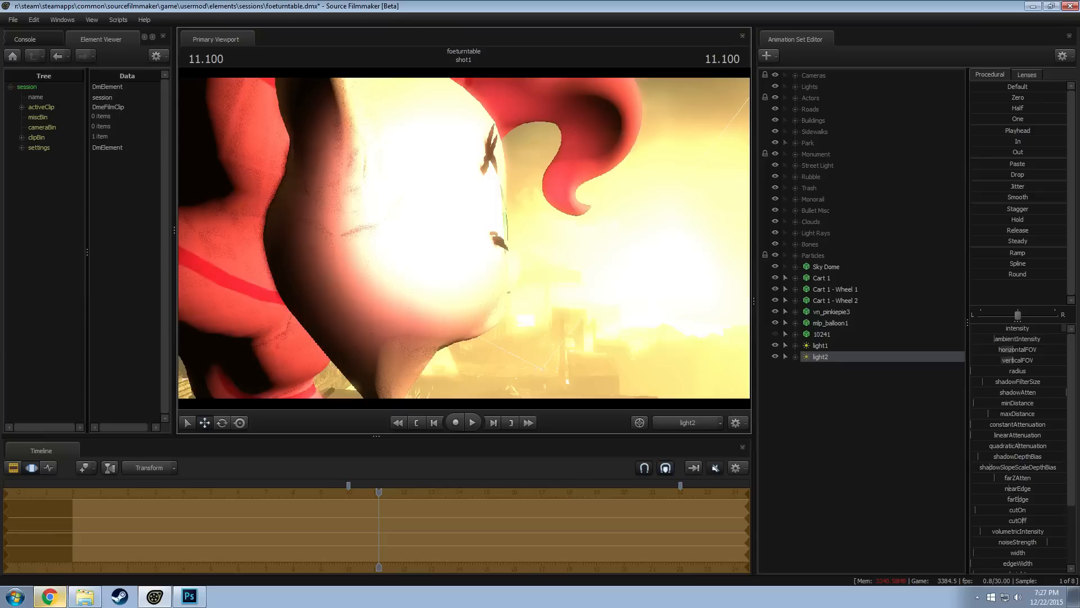
left_click_drag(490, 281, 488, 297)
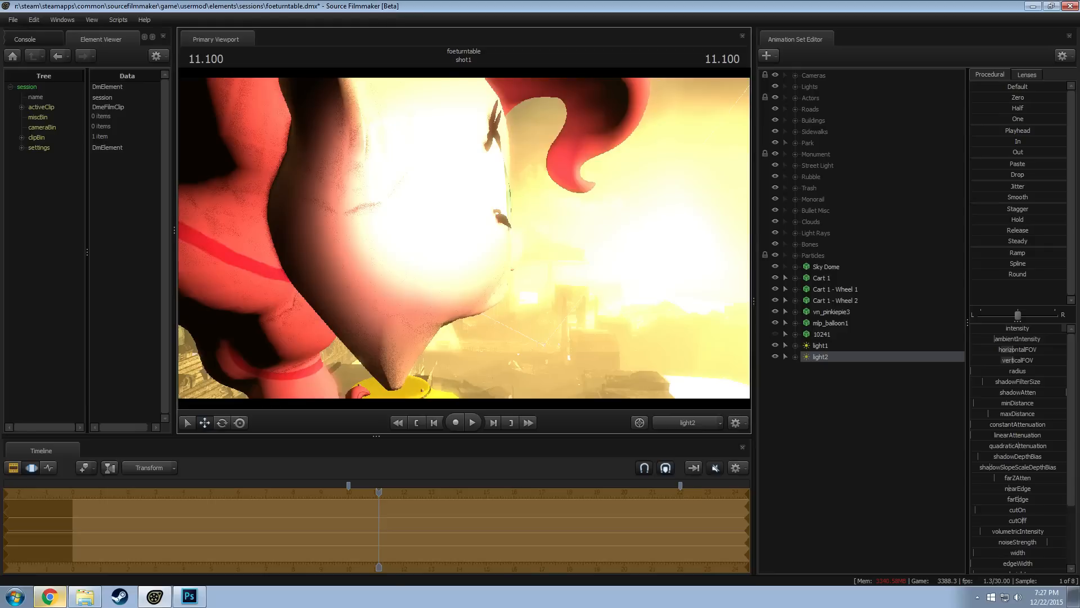
key("a")
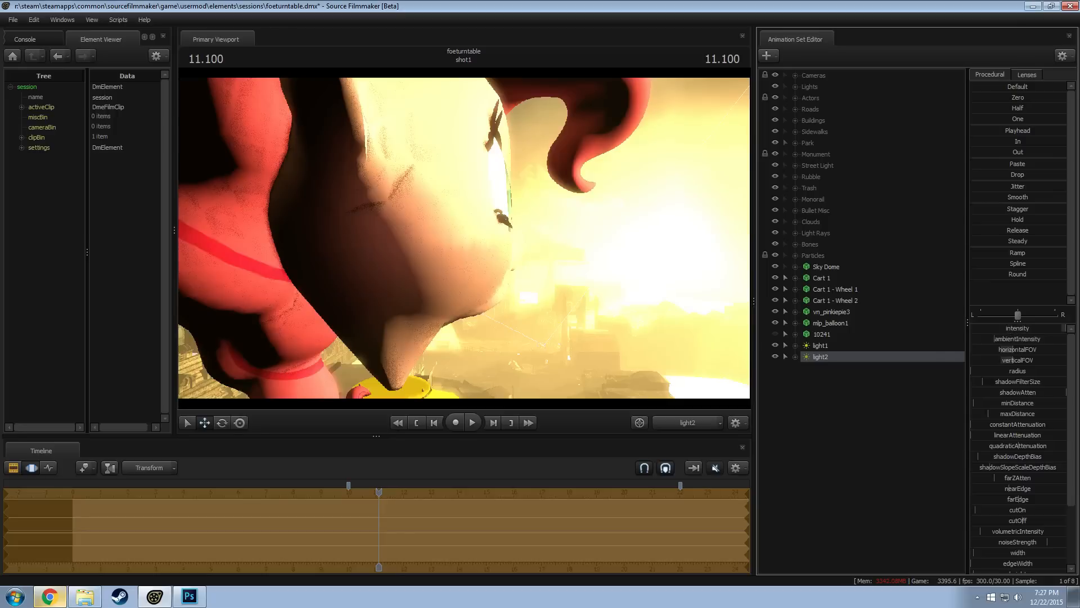
Lower light2's intensity to its minimum, raise color_green and color_blue, and drop color_red to zero
left_click_drag(1065, 328, 972, 328)
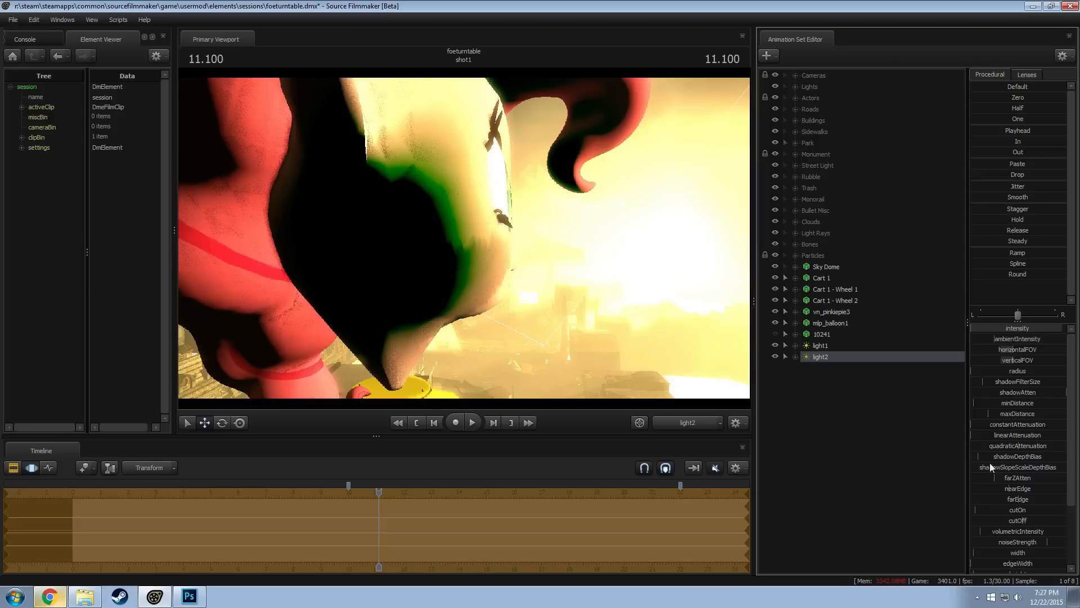
scroll(1023, 501, "down", 3)
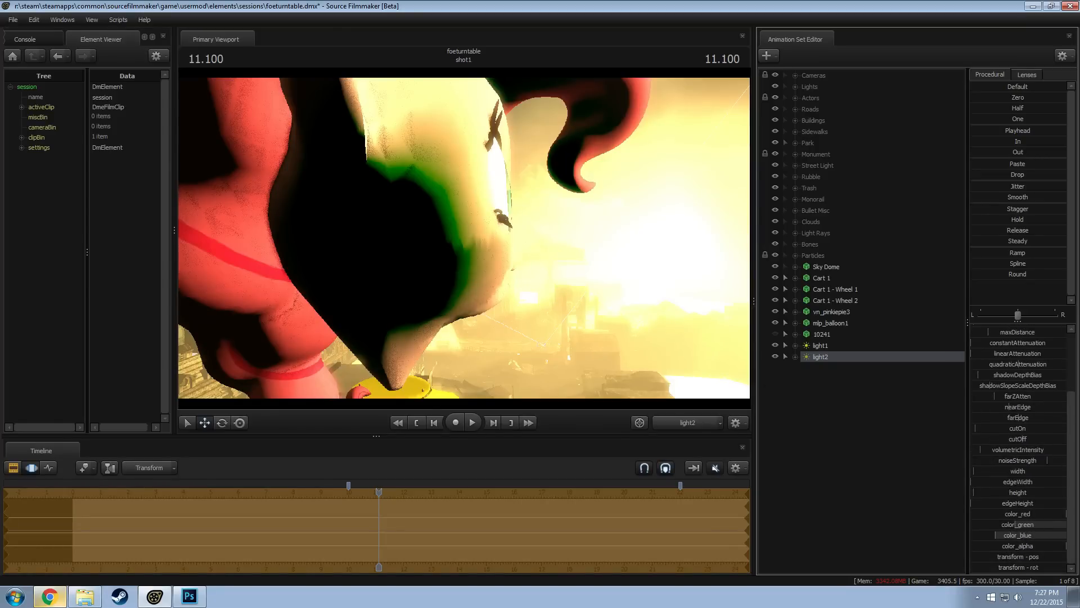
mouse_move(1026, 524)
left_mouse_down()
mouse_move(1007, 524)
mouse_move(1034, 535)
left_mouse_up()
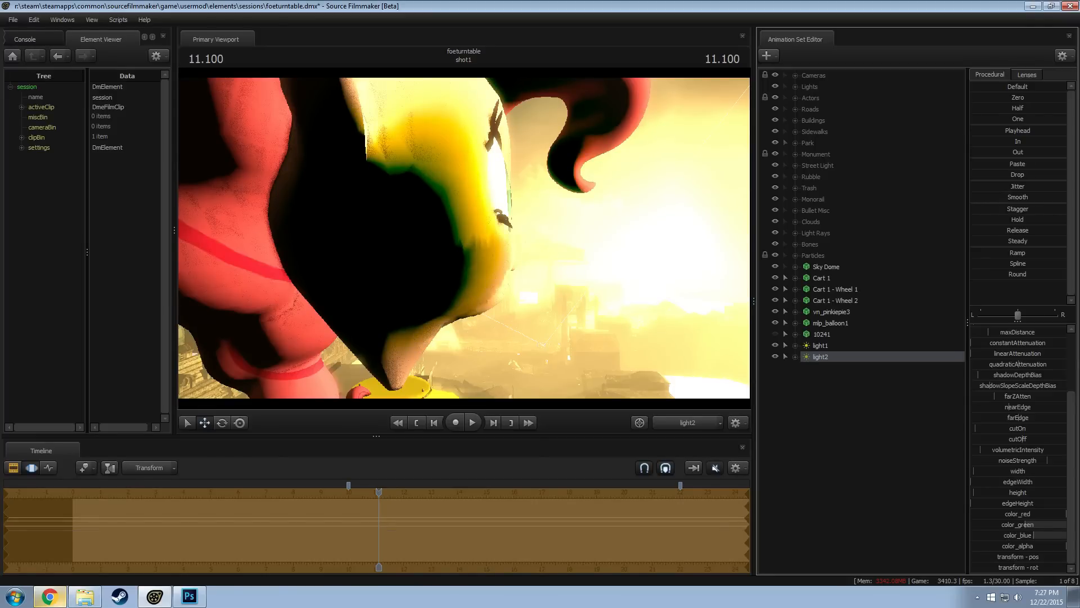
left_click_drag(971, 514, 893, 498)
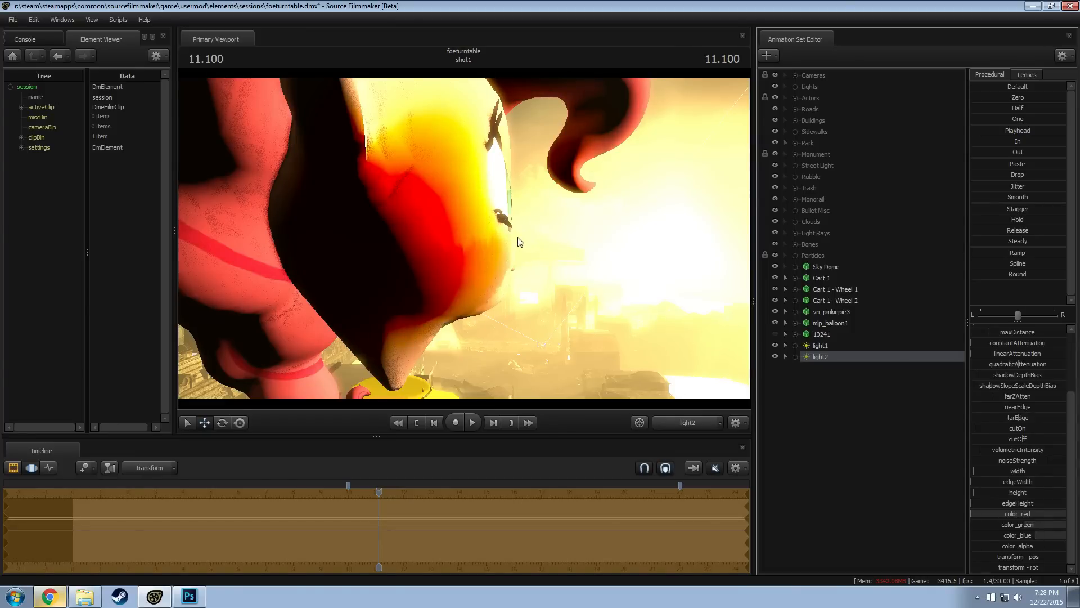
Preview the lit balloon through camera1 and re-aim light2 slightly further toward the front of the head
left_click(677, 421)
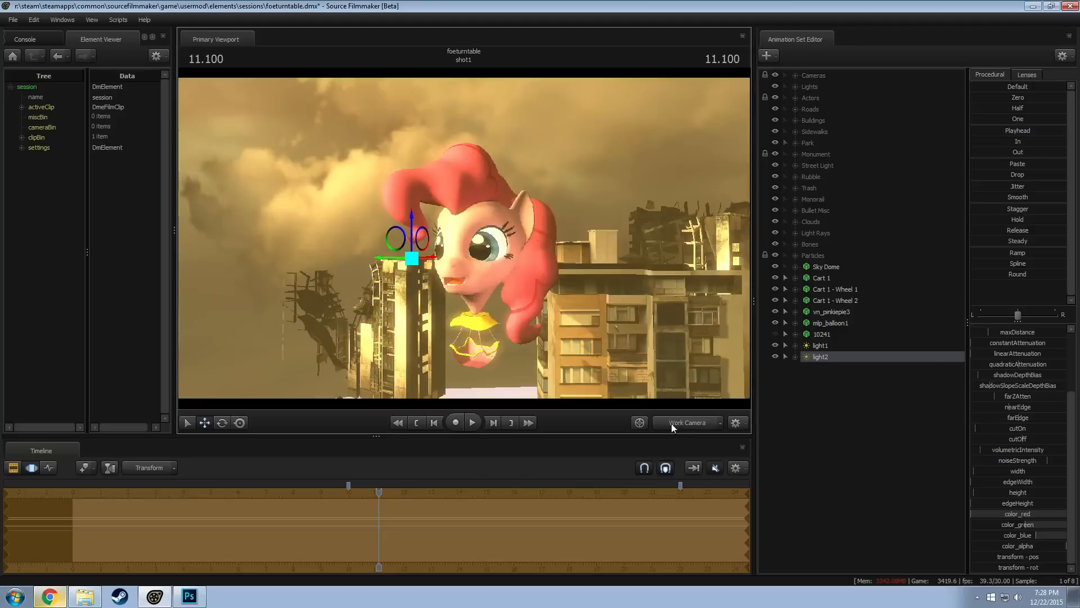
left_click(672, 424)
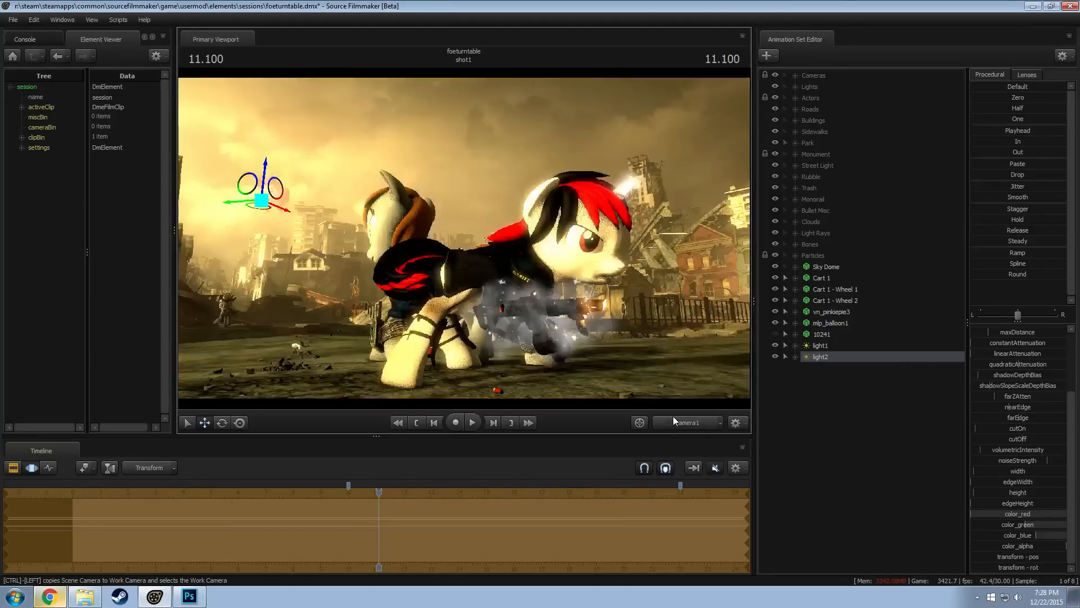
key("F2")
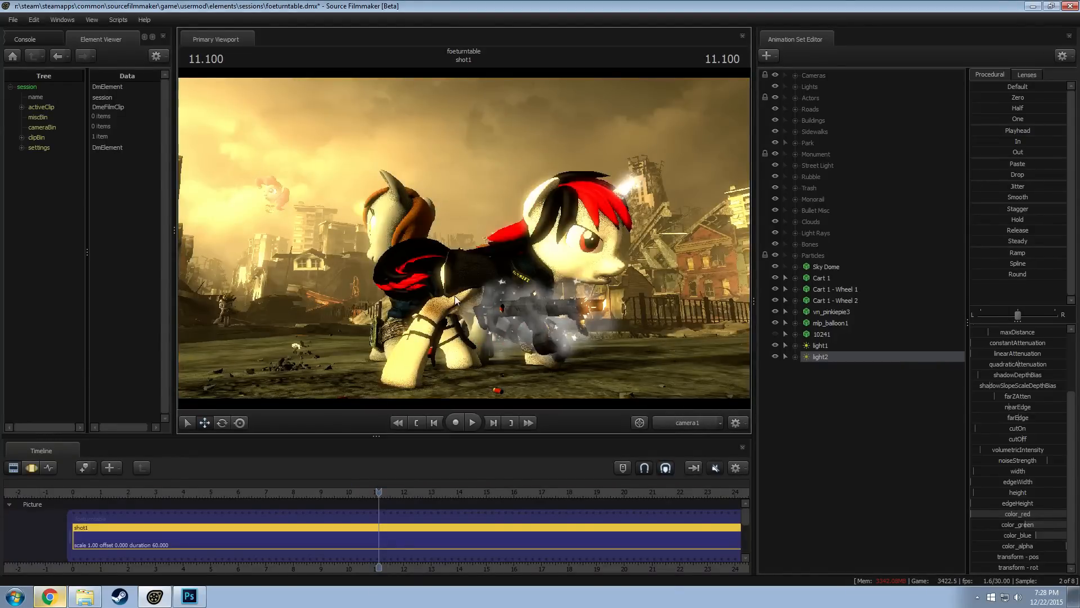
left_click(271, 209)
left_click_drag(645, 285, 512, 234)
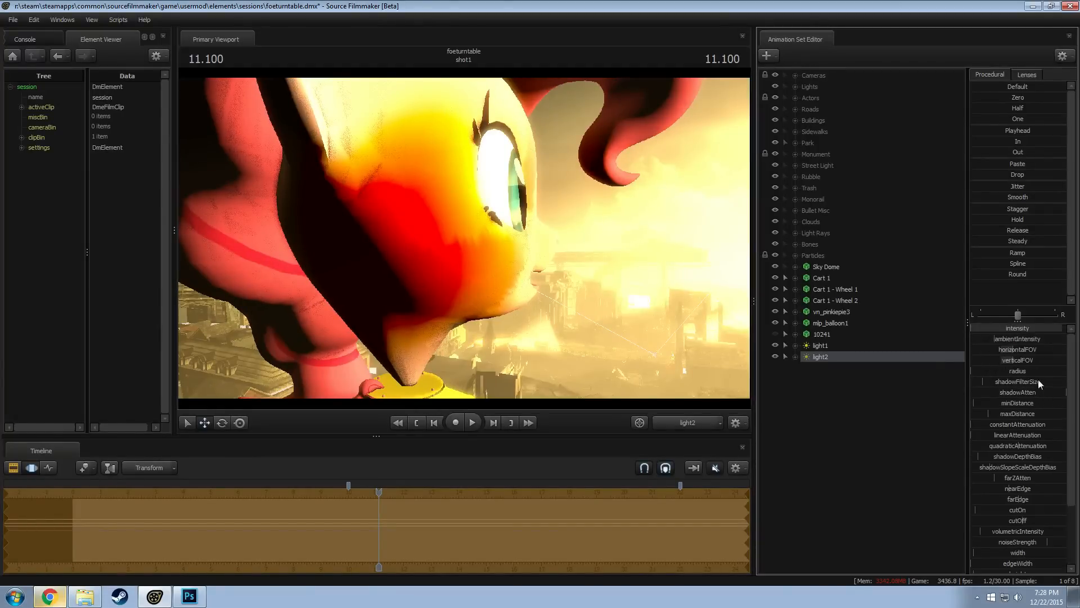
Set the minimum of light2's intensity range to -500 and lower its intensity to about the middle of the range
scroll(1038, 379, "up", 3)
right_click(1015, 329)
left_click(1052, 336)
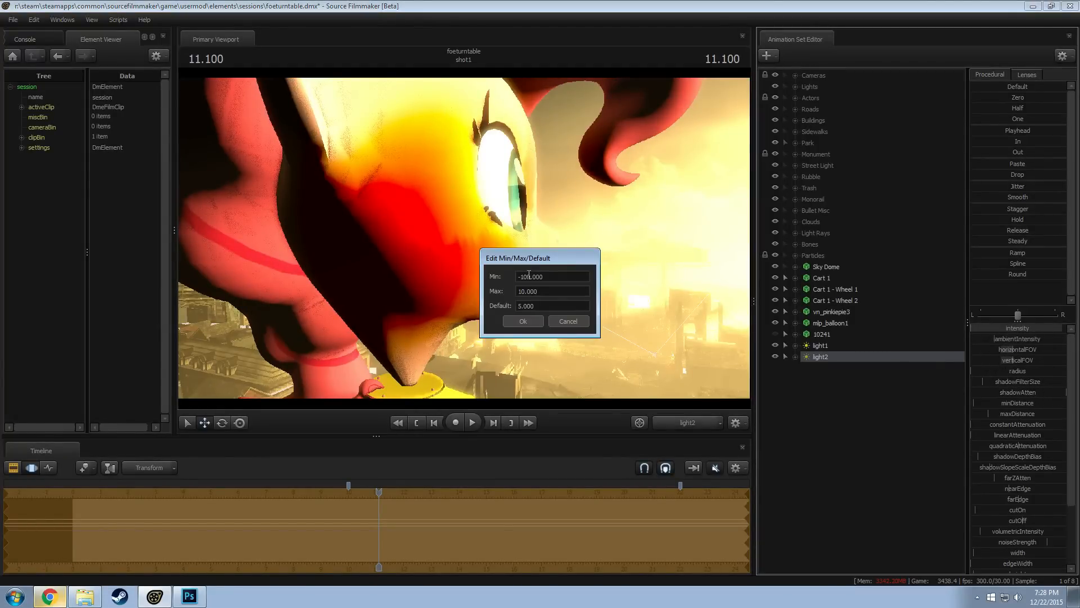
left_click(527, 276)
key("BackSpace")
key("BackSpace")
type("50")
key("Return")
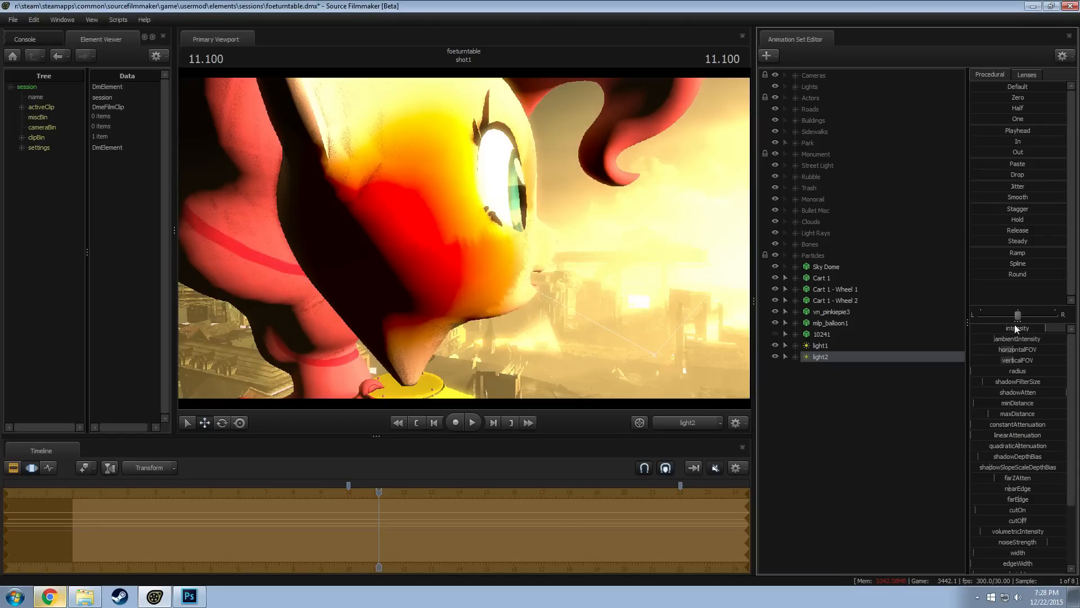
left_click_drag(1045, 328, 1020, 328)
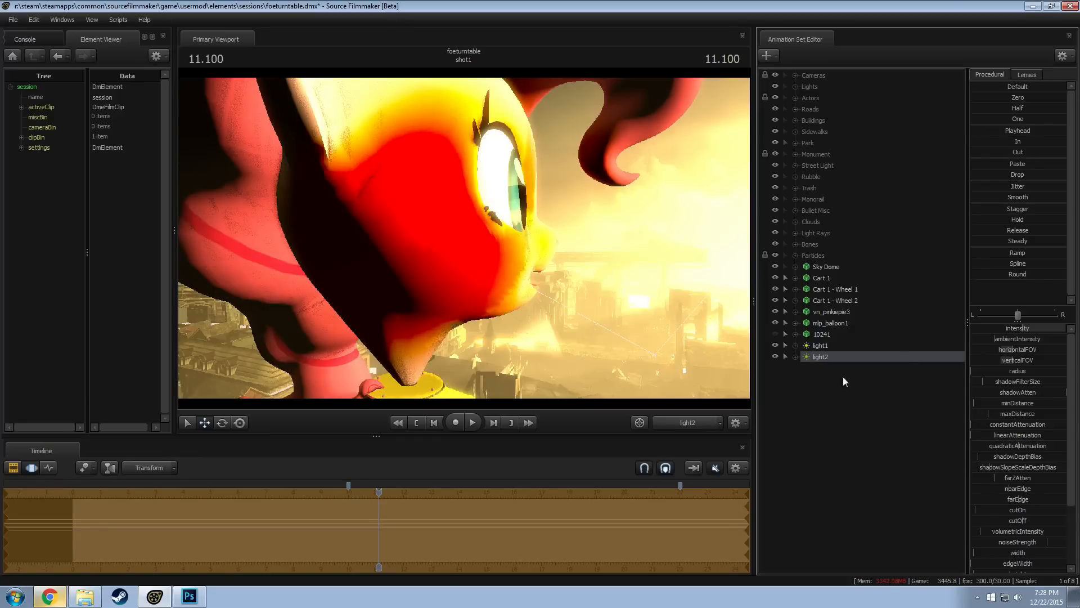
Check the balloon through the work camera and camera1, and reposition light2 to face more of the eye and muzzle
left_click(683, 423)
left_click(675, 405)
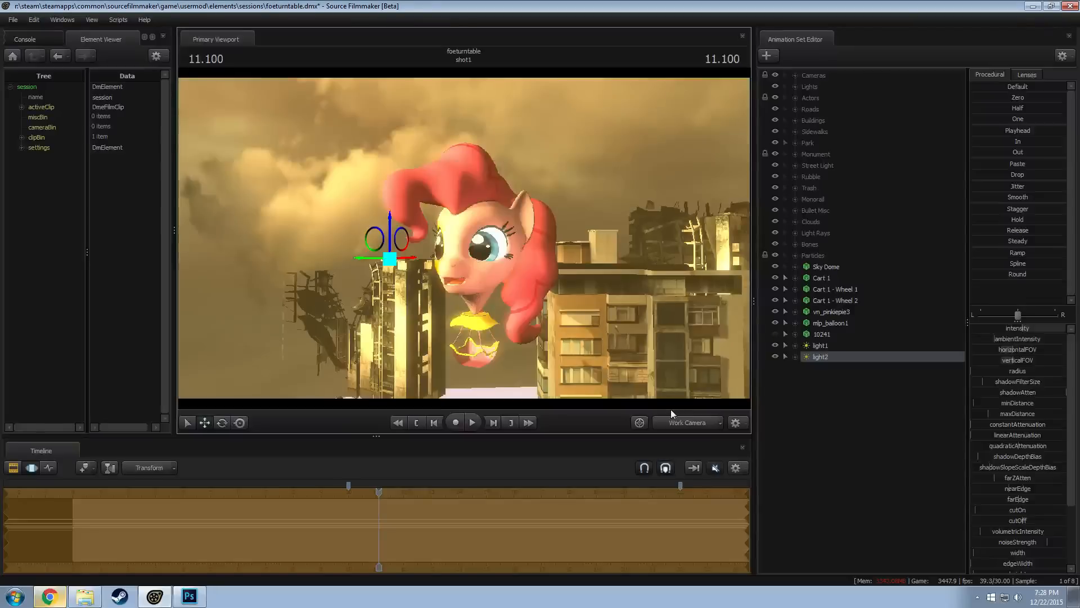
left_click(677, 422)
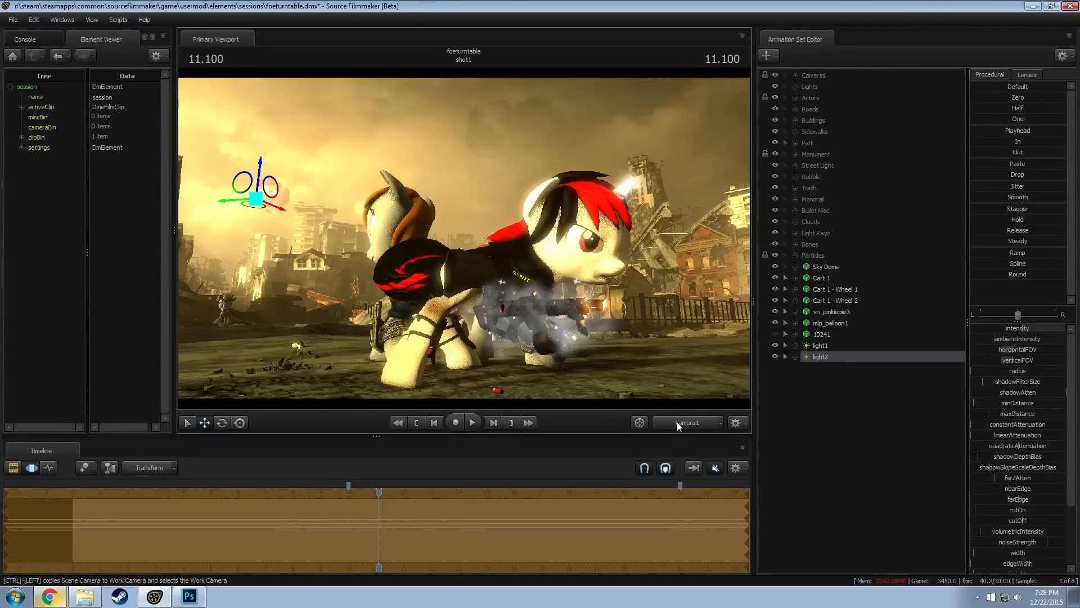
key("F2")
key("F3")
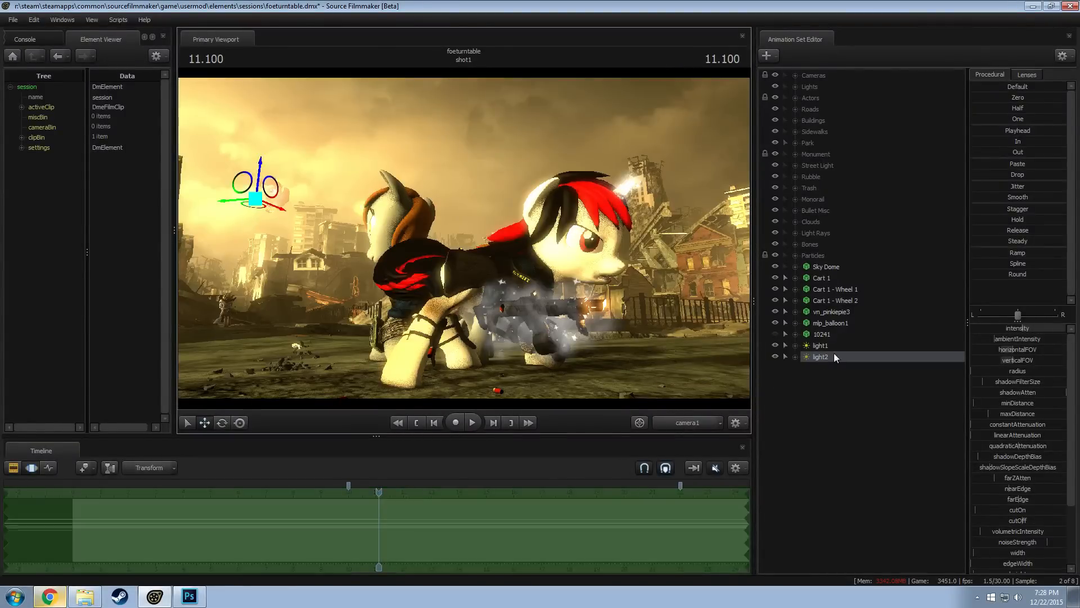
left_click_drag(636, 309, 589, 279)
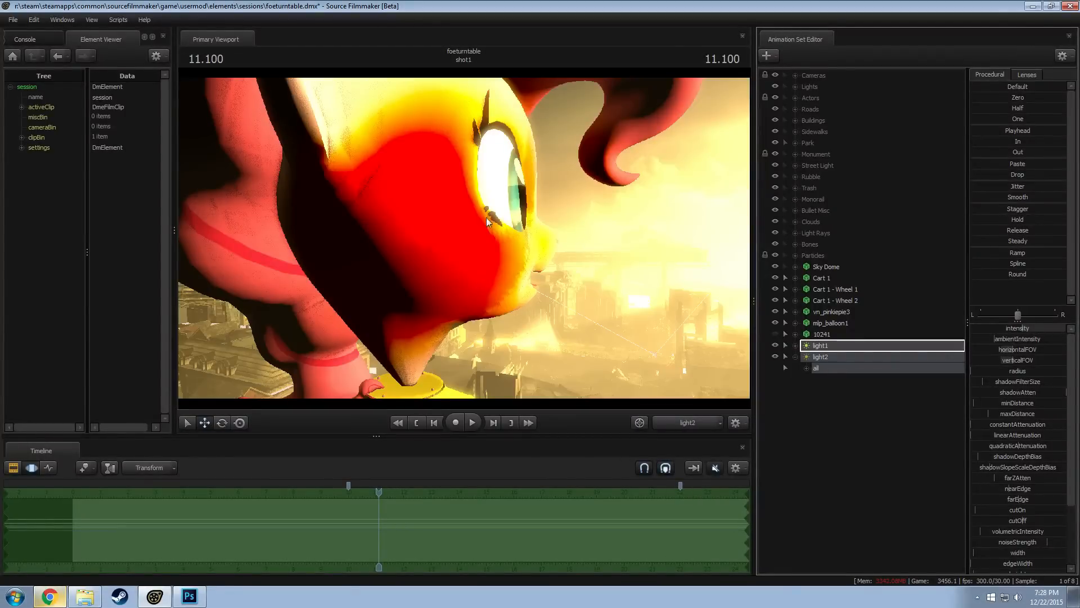
left_click_drag(560, 240, 464, 238)
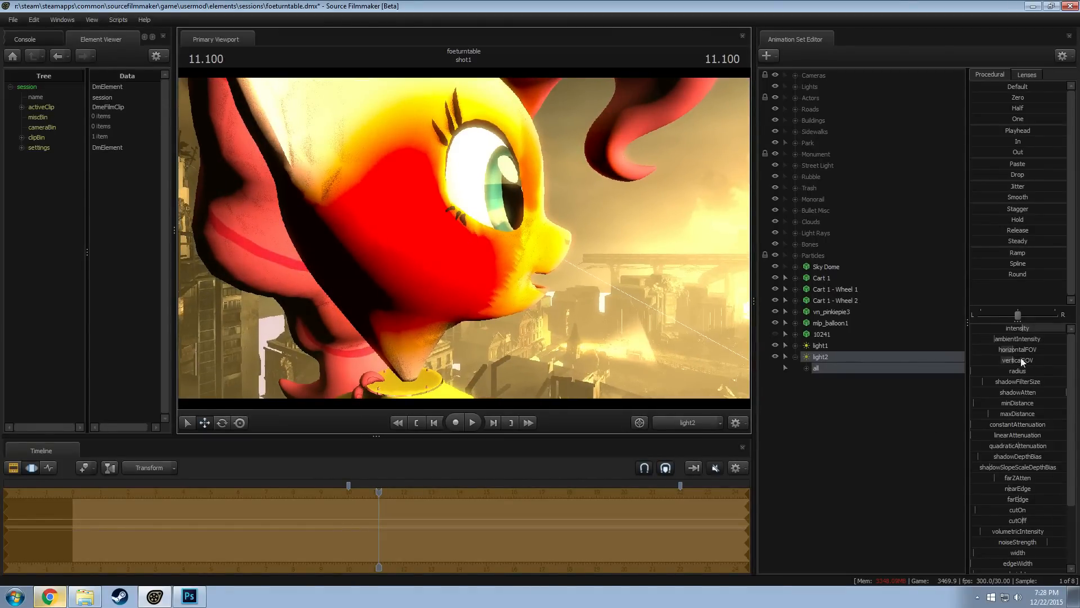
Raise light2's farZAtten, lower its intensity to the minimum, and preview the balloon through camera1 in the Clip Editor
left_click_drag(996, 479, 1008, 478)
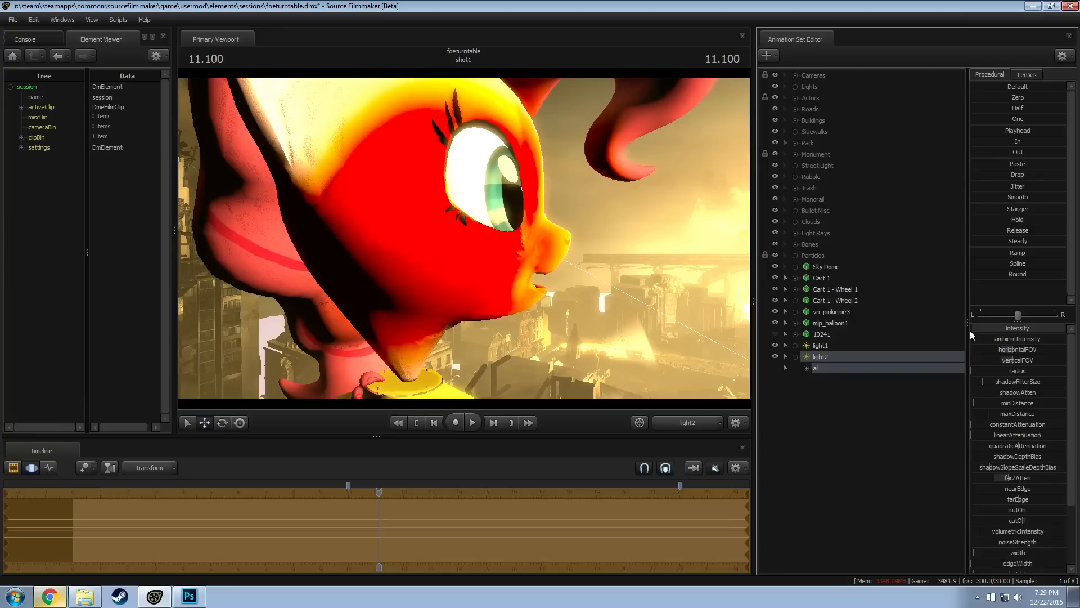
left_click(671, 420)
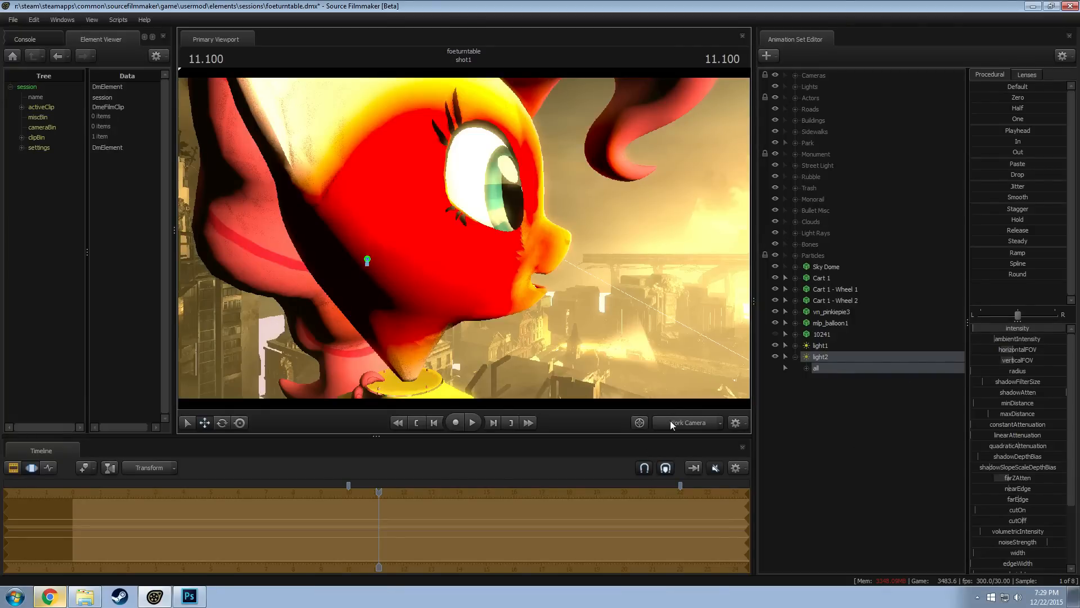
left_click(670, 421)
key("F2")
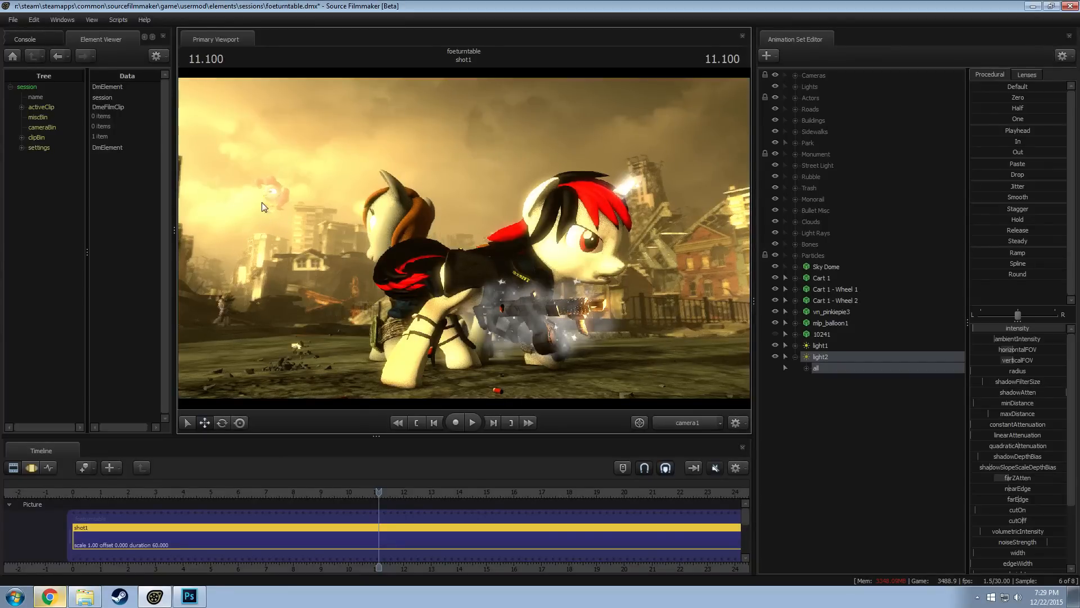
Look through light2 and shift it further toward the front of the face, checking the balloon from camera1 in between
left_click_drag(844, 359, 560, 302)
key("F3")
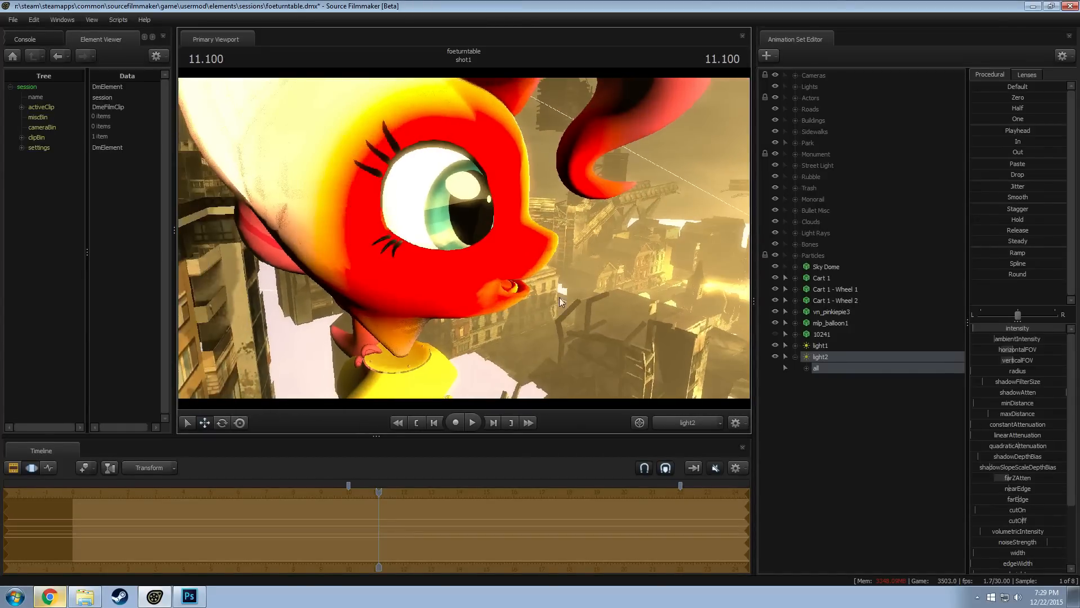
left_click(683, 422)
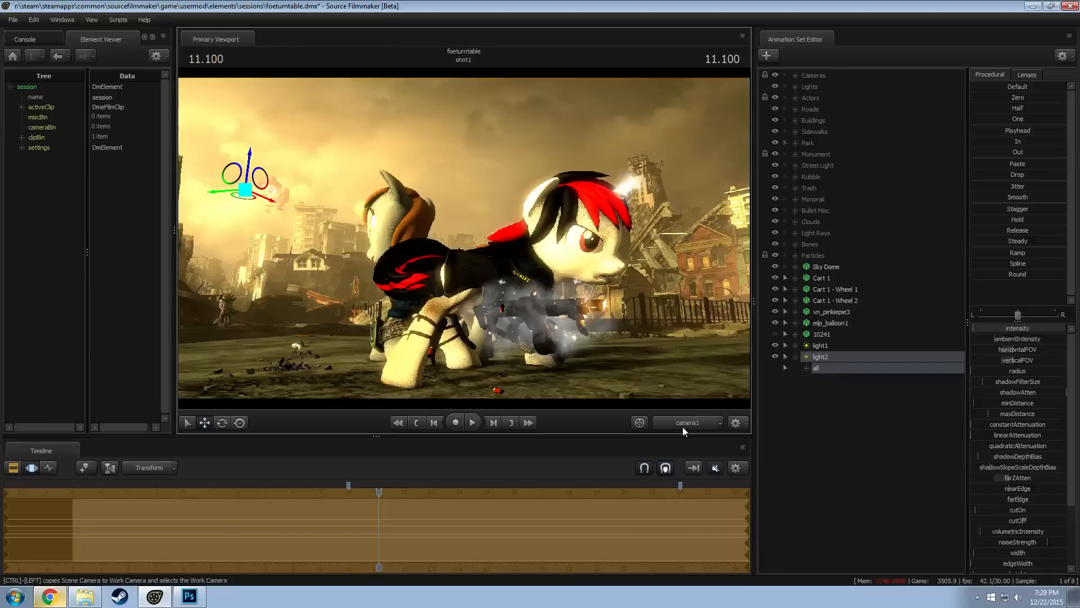
key("F2")
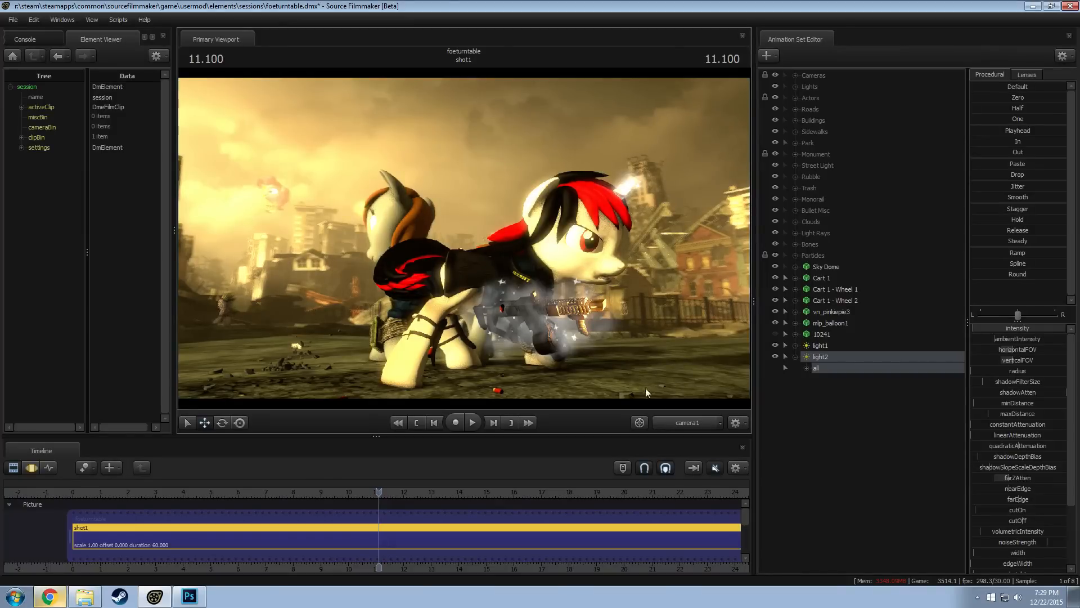
left_click_drag(828, 357, 549, 248)
key("F3")
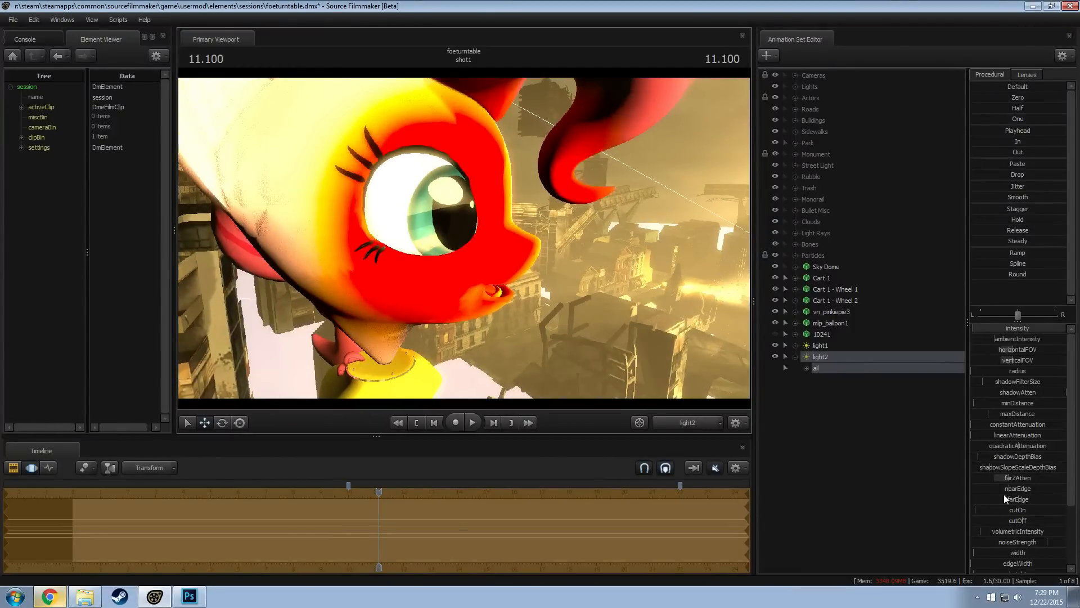
Raise light2's color_red to just below half, nudge the light's position, and preview the balloon through camera1
key("F2")
scroll(1032, 506, "down", 3)
key("F3")
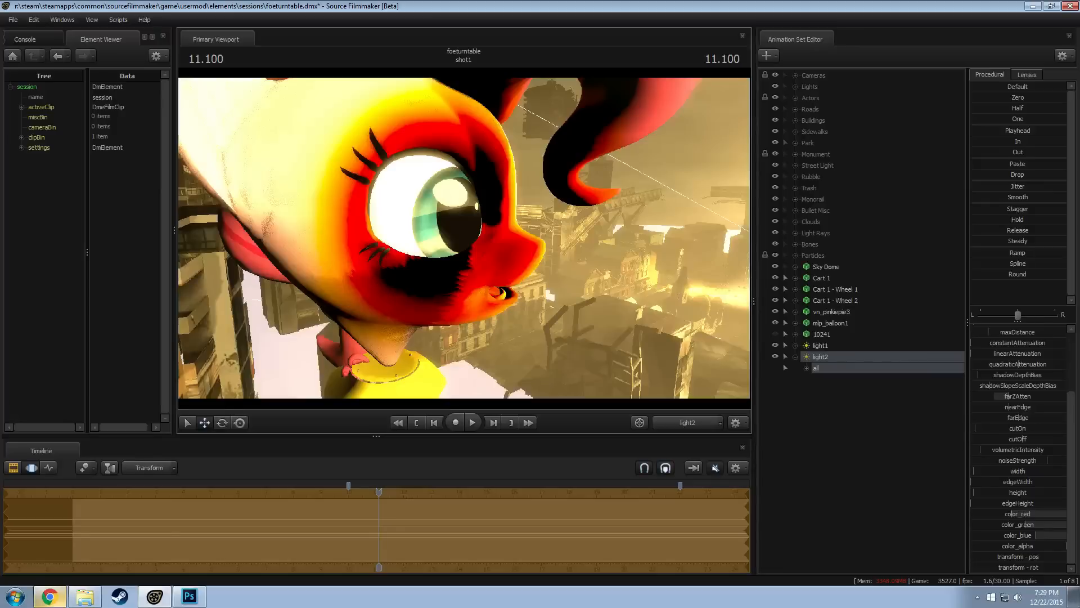
left_click_drag(464, 238, 407, 249)
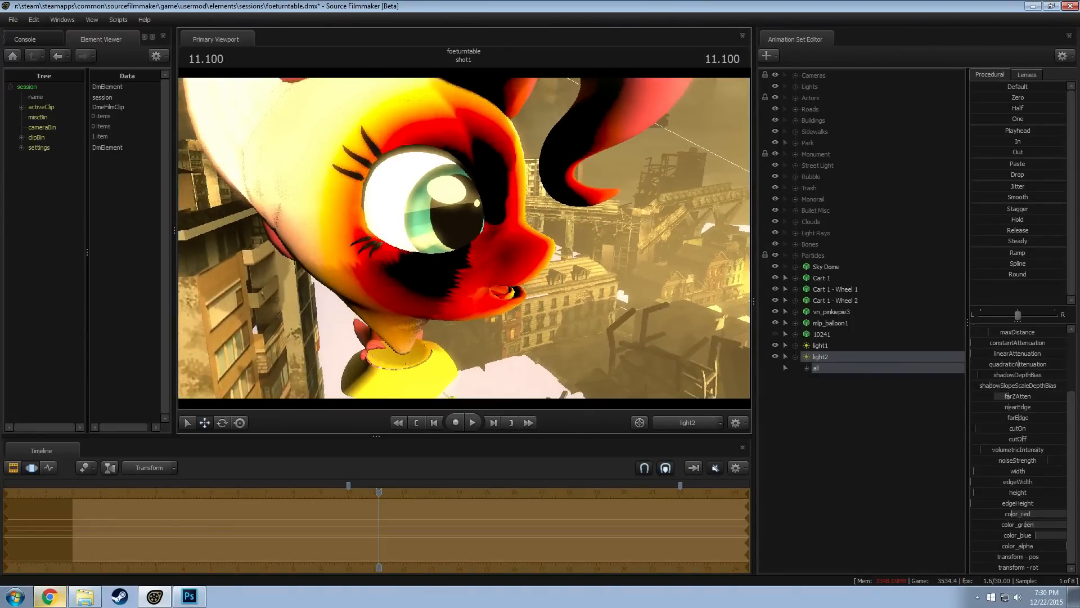
left_click(680, 418)
left_click(685, 422)
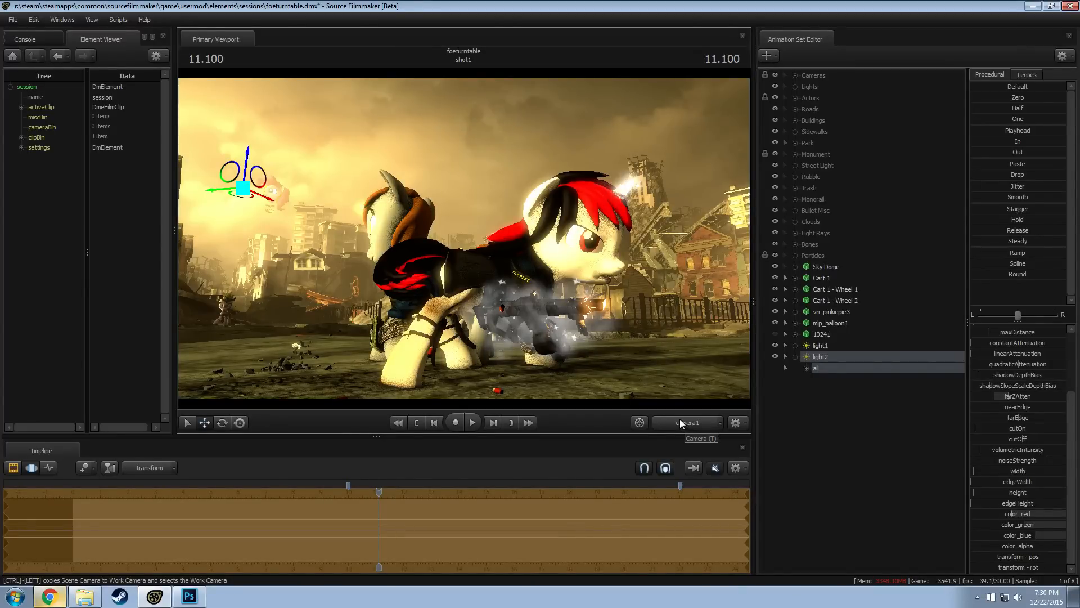
key("F2")
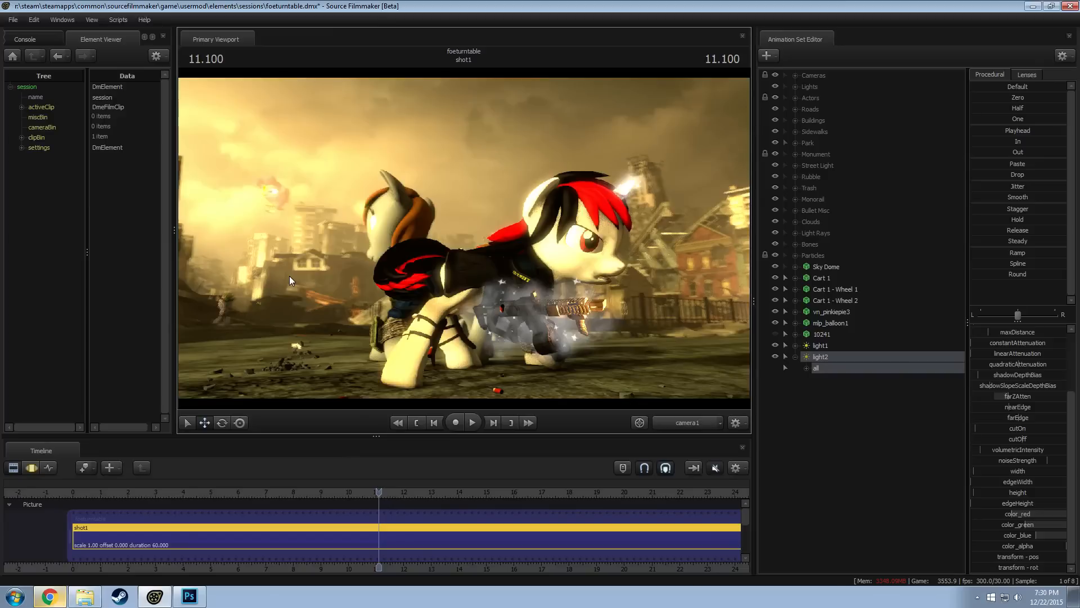
Set light2's intensity minimum to -5000 and preview the balloon through camera1 in the Clip Editor
key("F3")
scroll(991, 388, "up", 4)
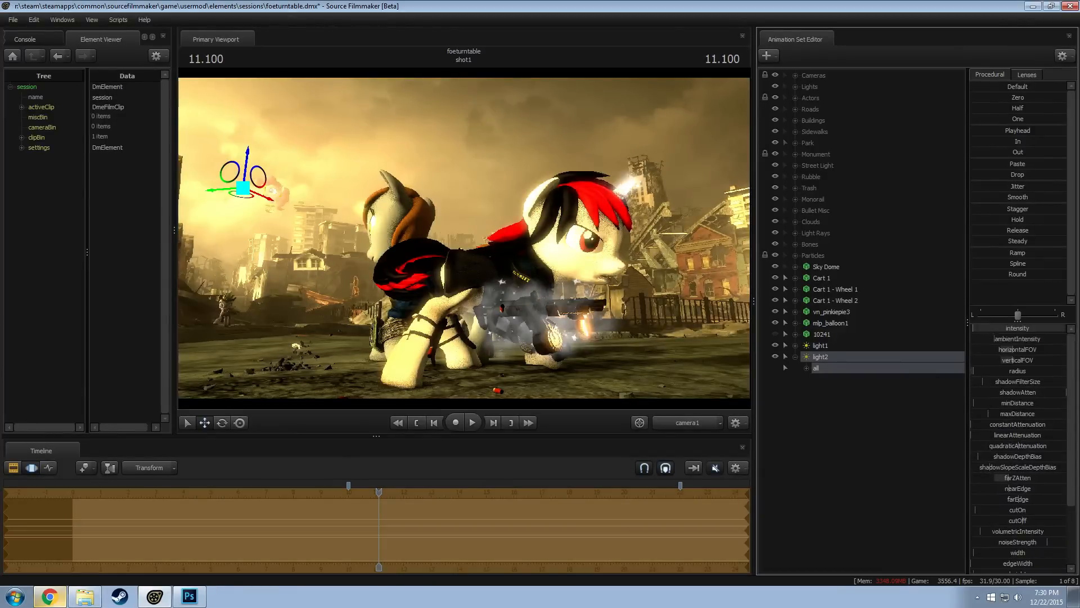
right_click(1008, 326)
left_click(1041, 341)
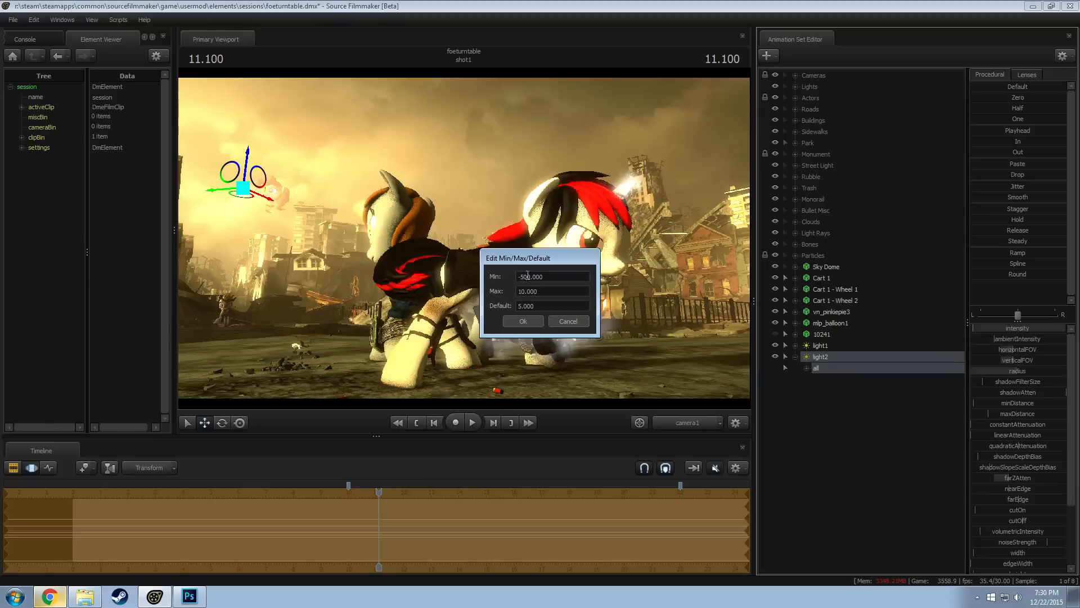
left_click(524, 277)
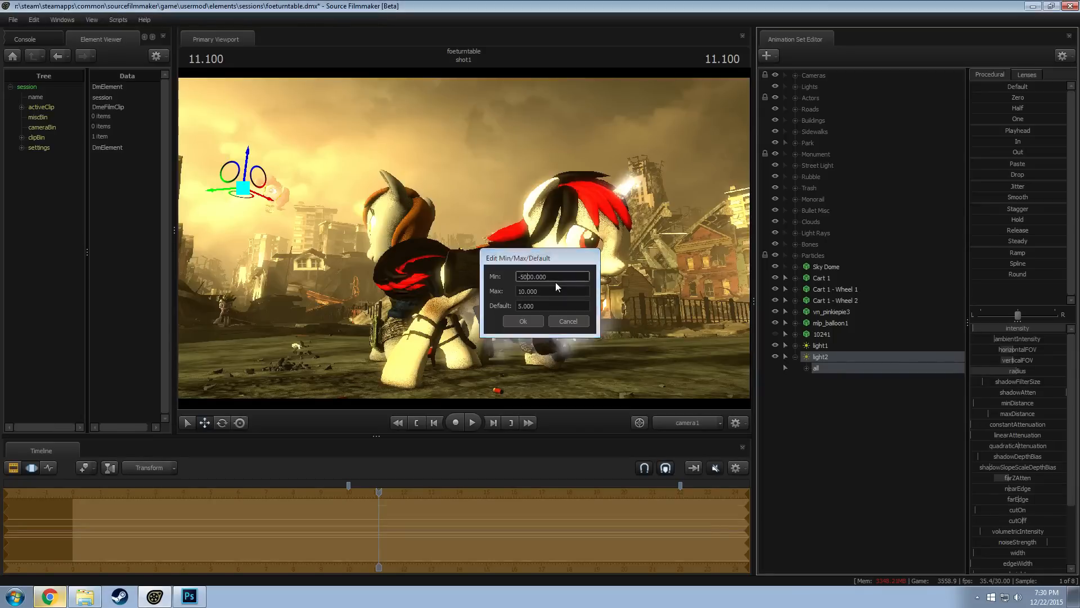
key("Return")
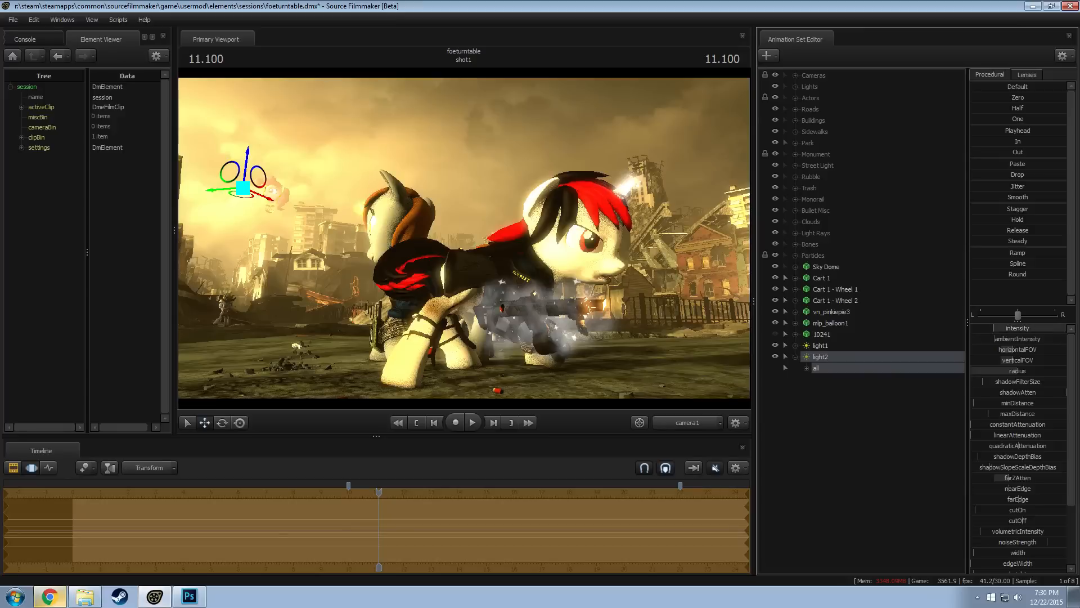
key("F2")
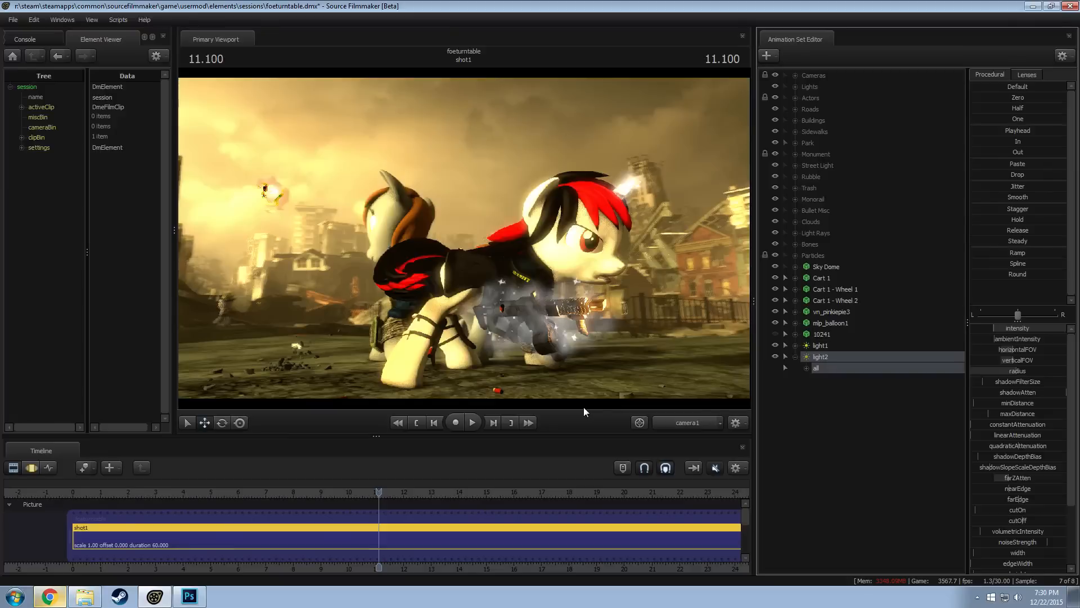
Raise light2's intensity in stages to about three quarters of its range, previewing the balloon in the Clip Editor after each change
key("F4")
key("F3")
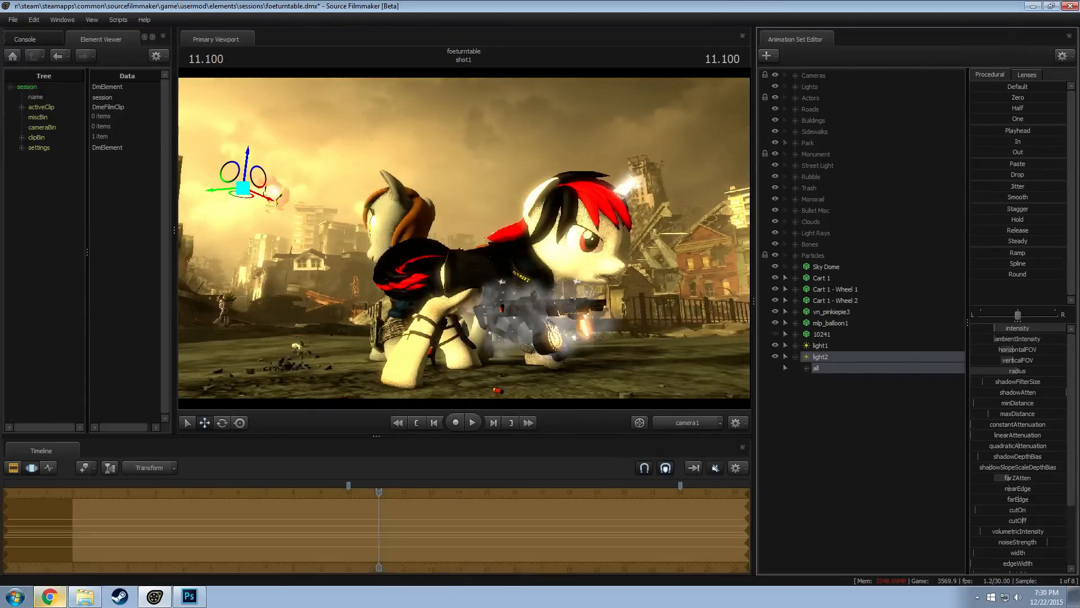
key("F2")
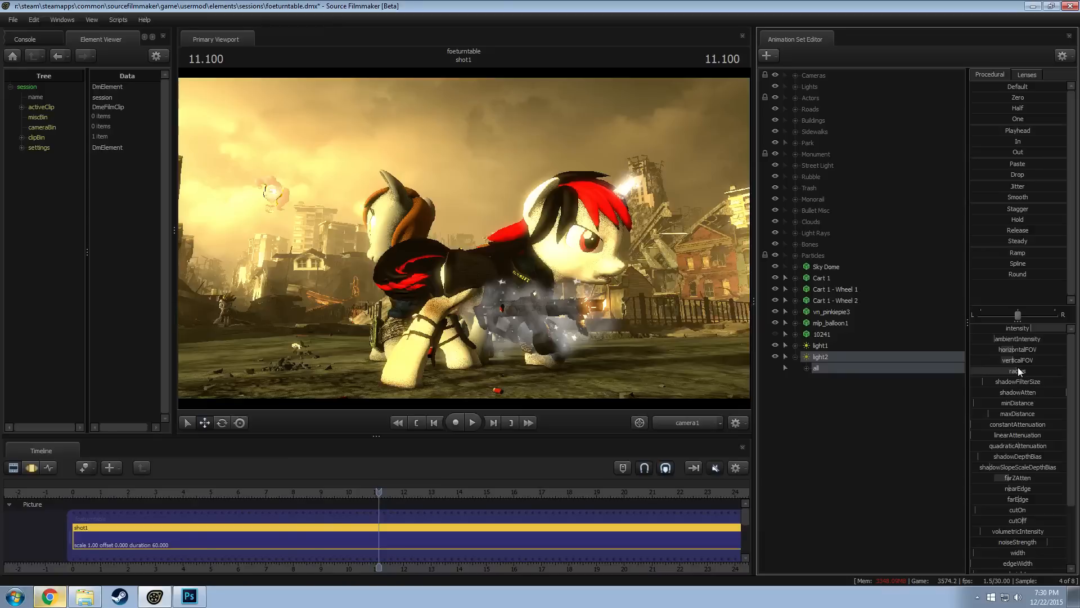
key("F4")
key("F3")
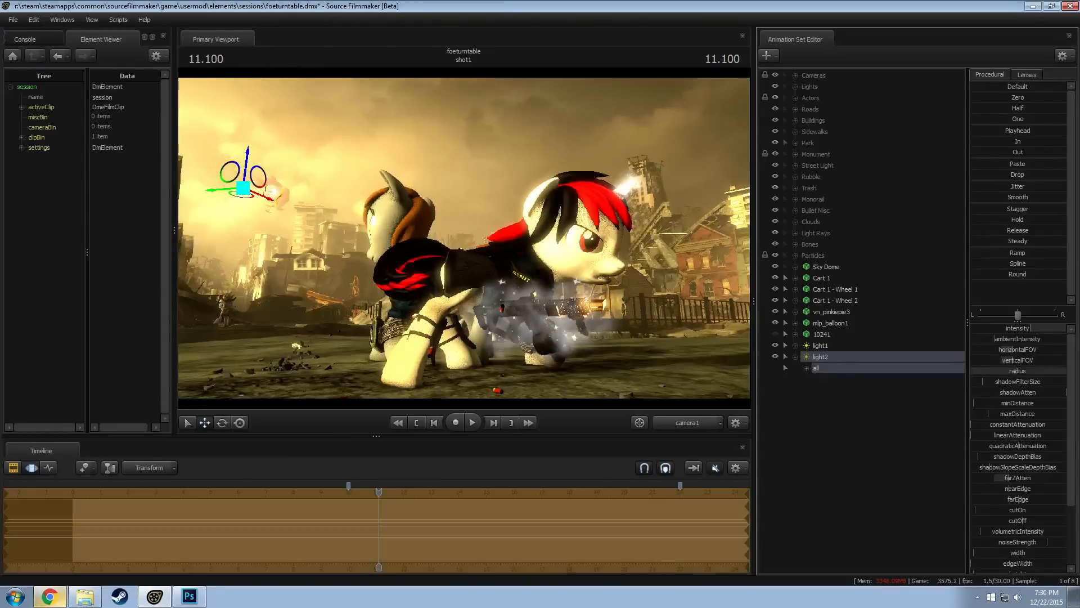
key("F2")
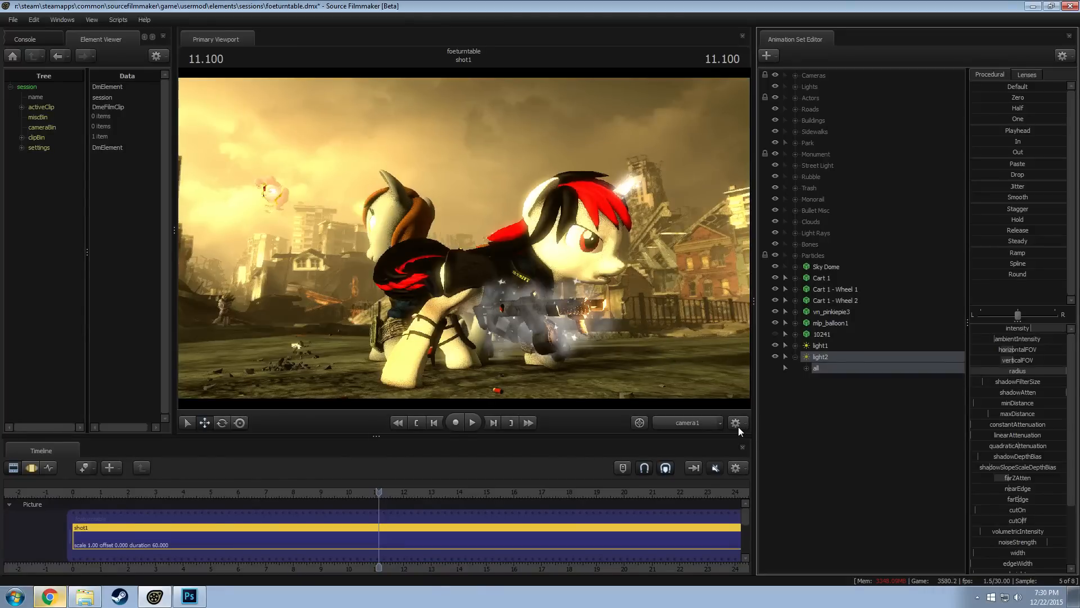
key("F3")
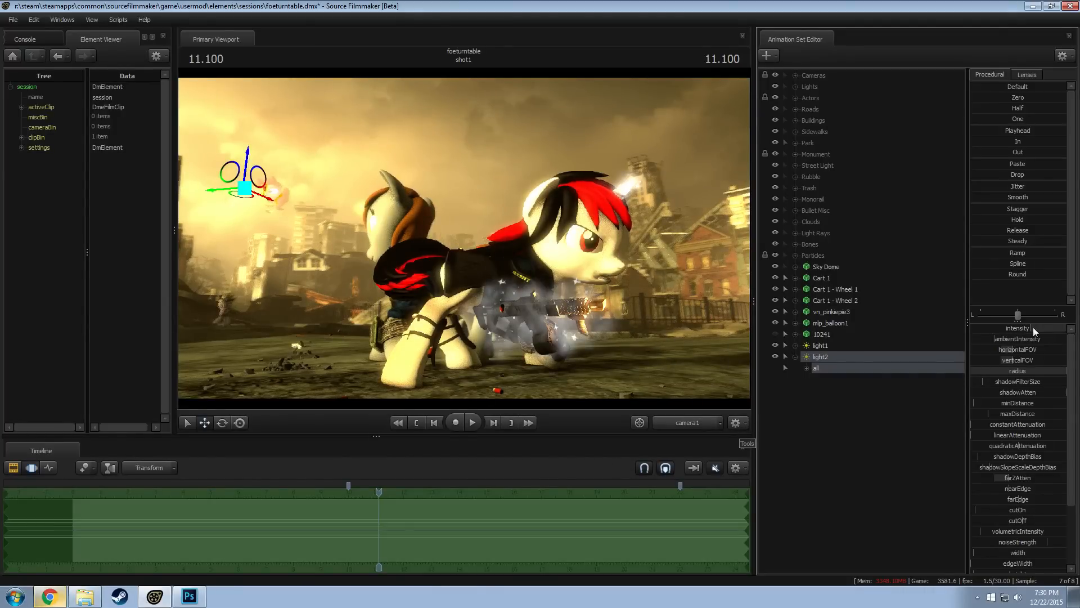
left_click_drag(1033, 328, 1045, 328)
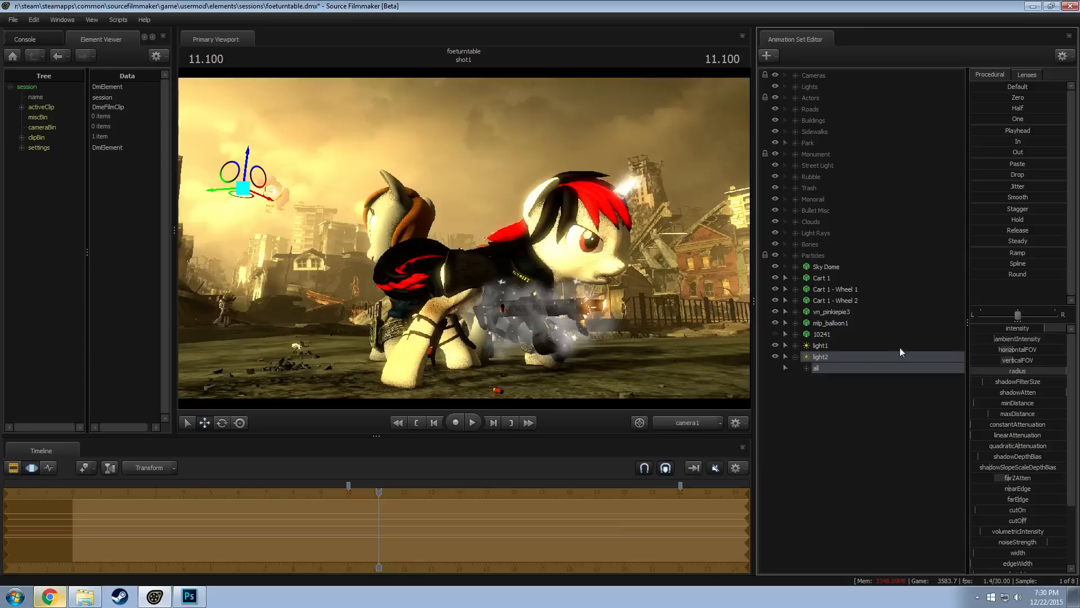
key("F2")
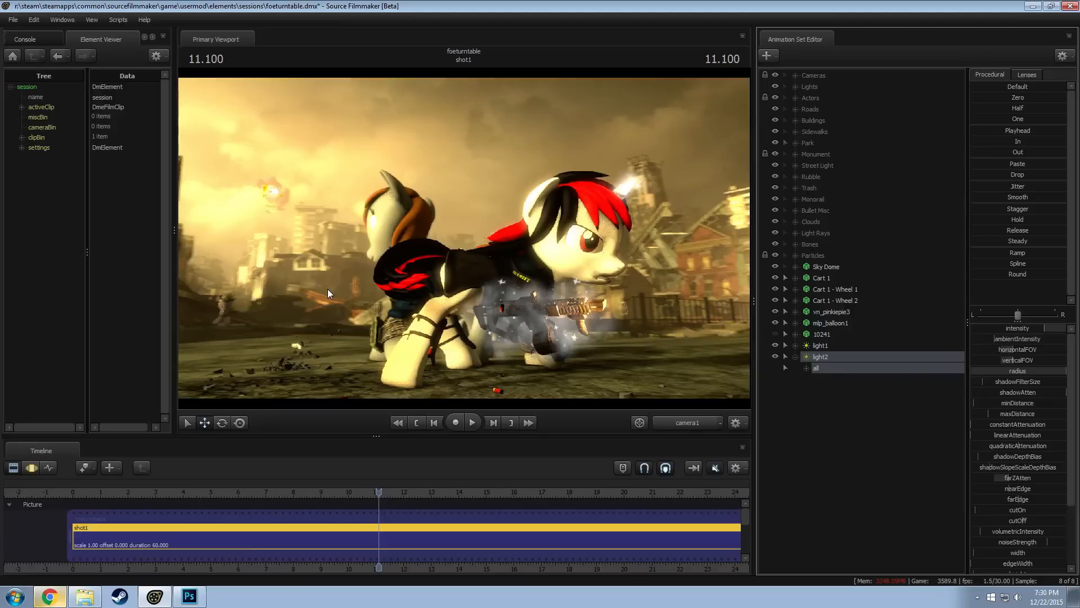
Lower light2's color_blue to about a fifth, raise color_red and color_green to about three quarters, and preview the balloon through camera1
key("F3")
scroll(1030, 535, "down", 3)
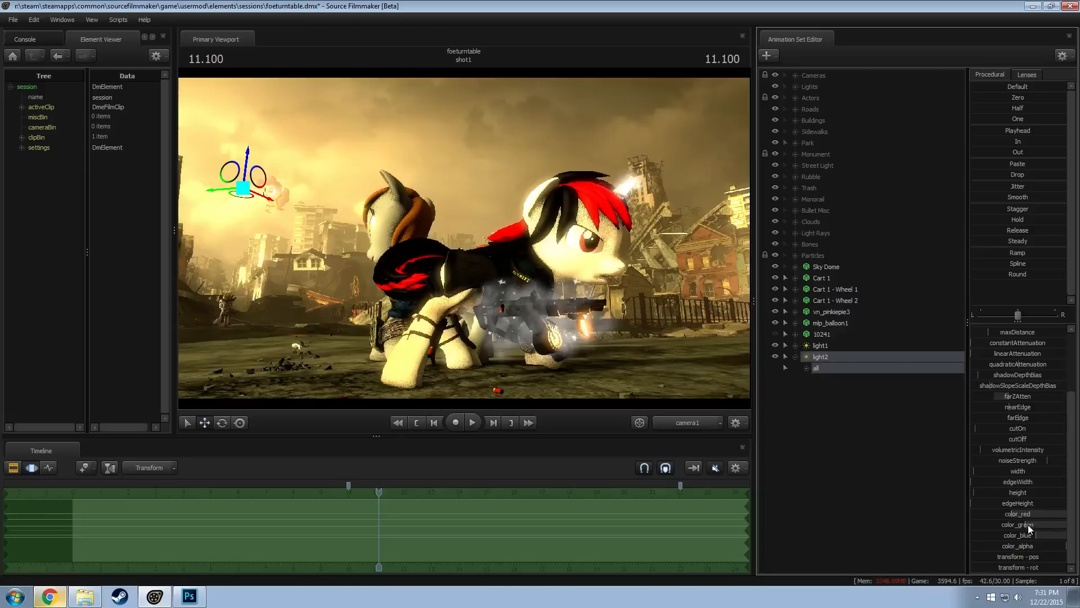
left_click_drag(1037, 538, 988, 538)
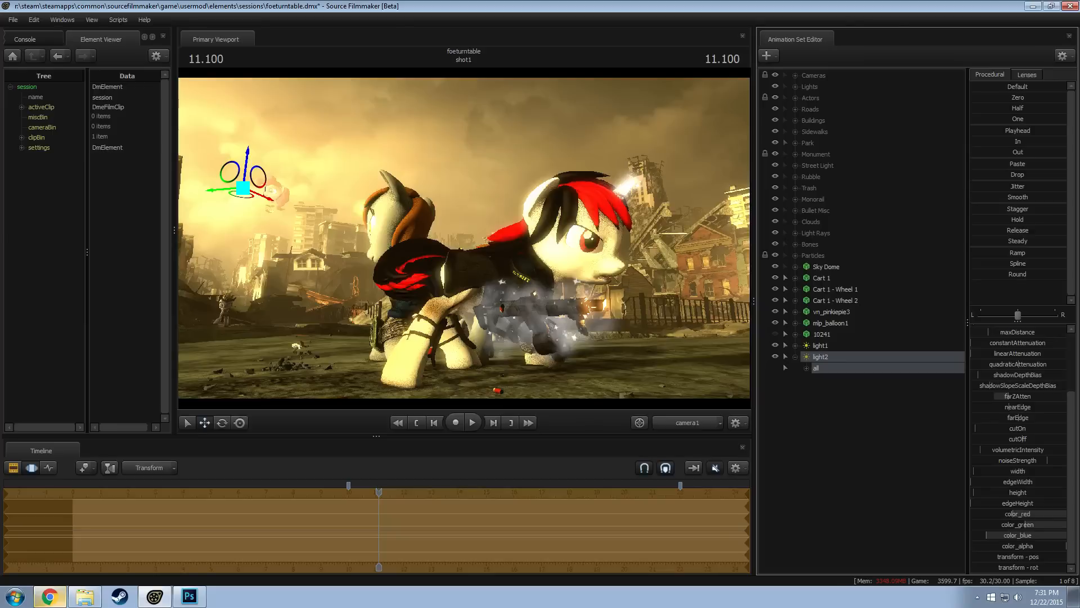
left_click_drag(1013, 513, 1047, 525)
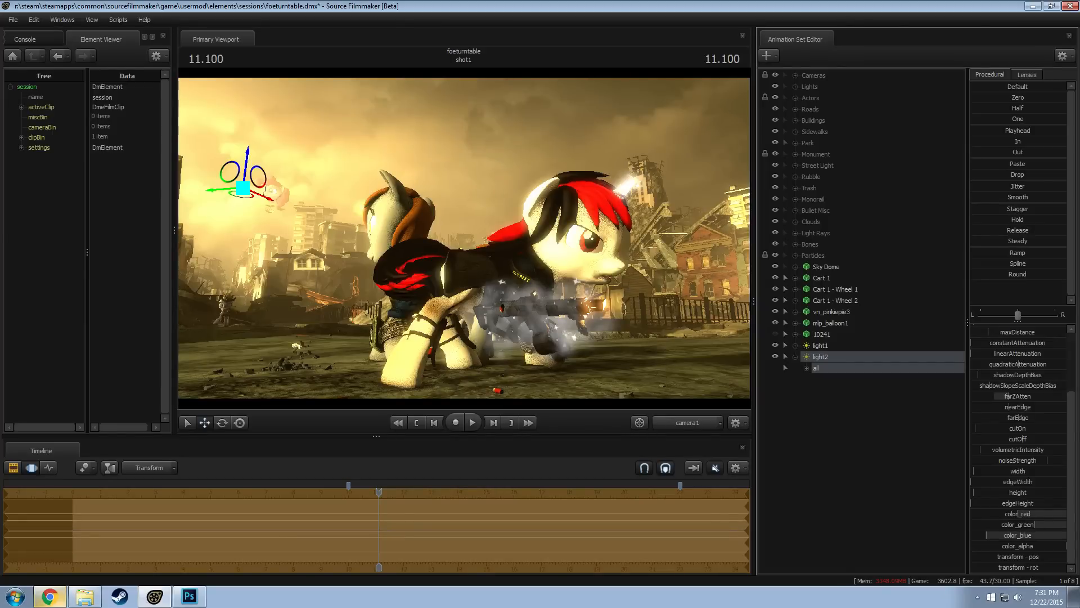
left_click(678, 425)
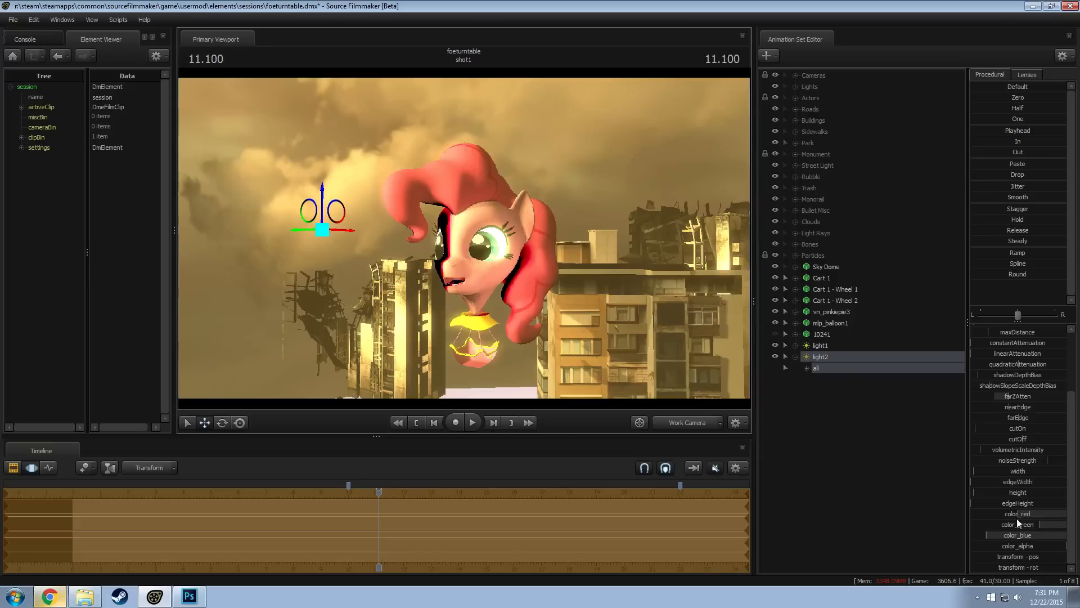
left_click_drag(1032, 514, 1053, 515)
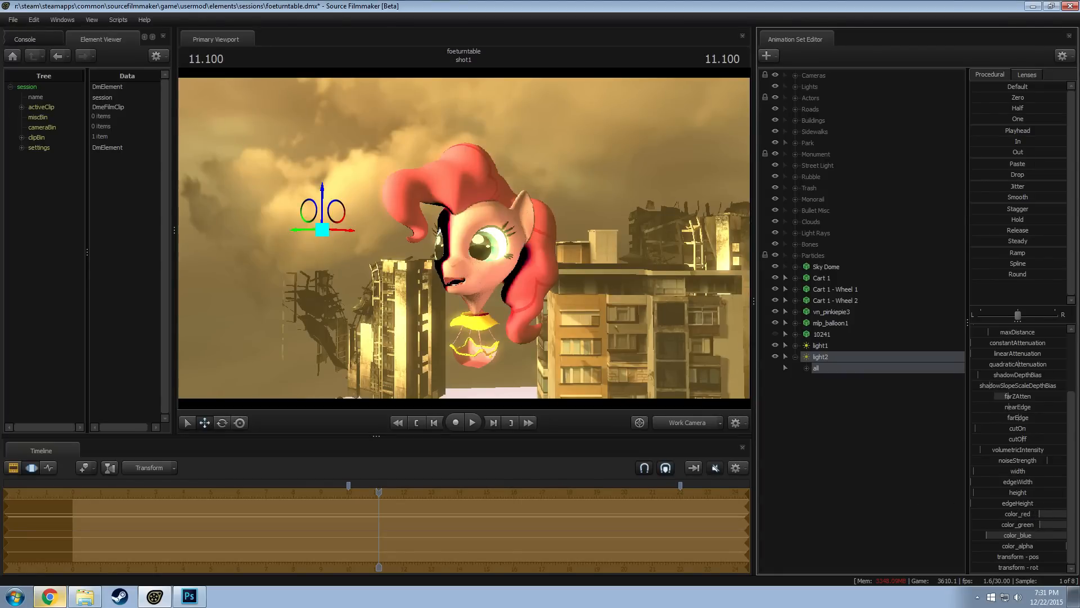
left_click(686, 423)
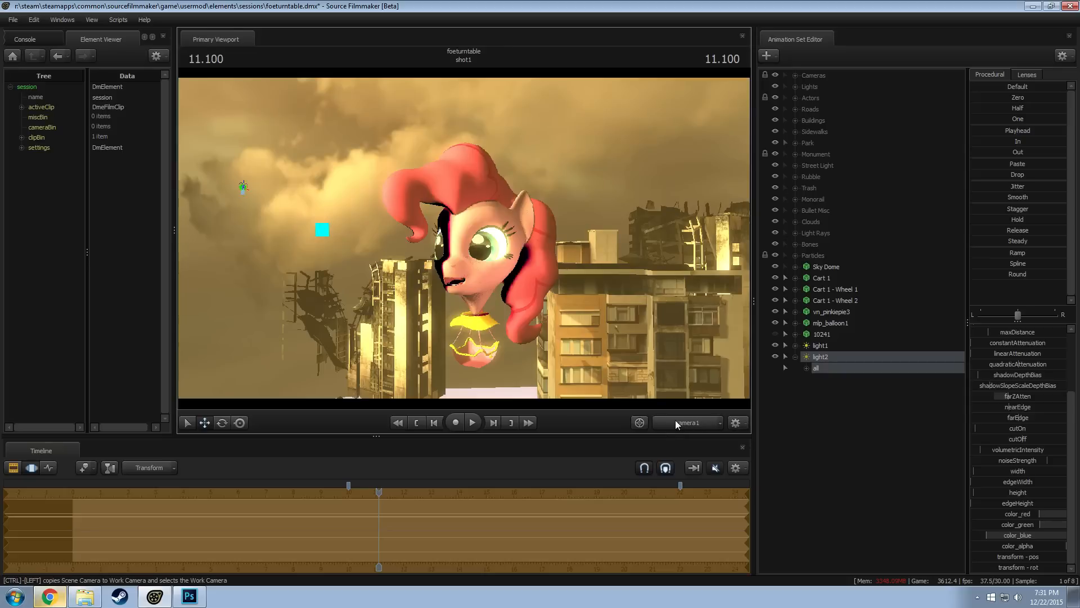
key("F2")
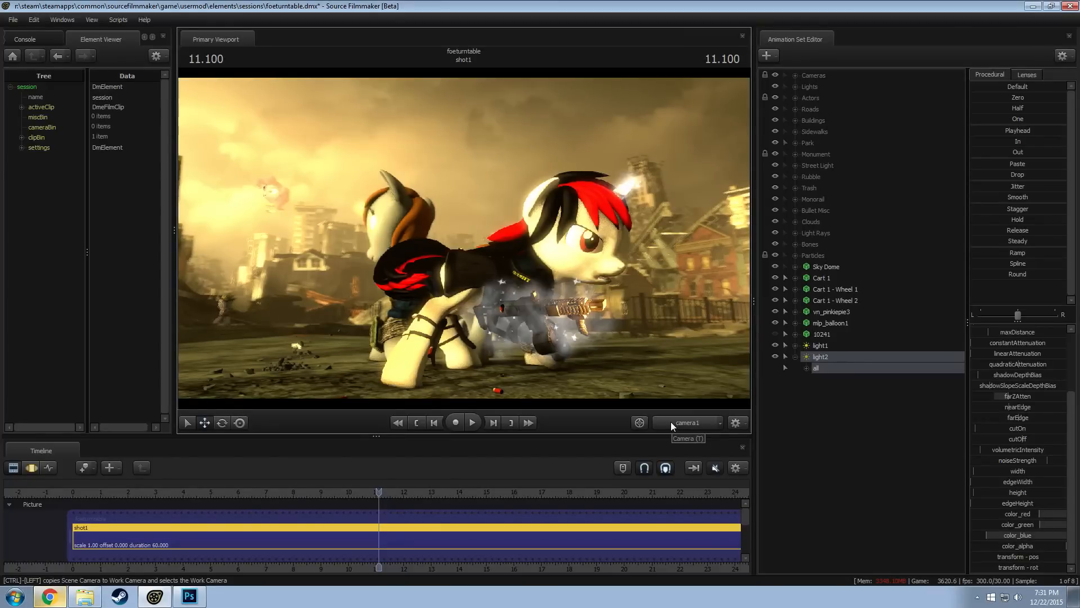
Delete light2 from the animation set list and advance the playhead to 11.166
right_click(836, 360)
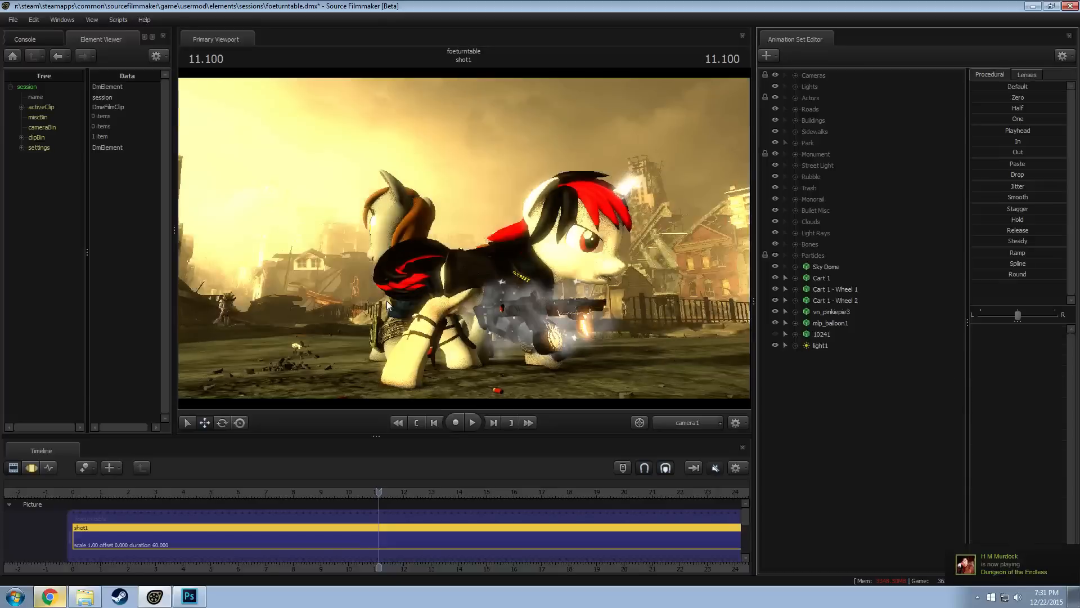
left_click(381, 494)
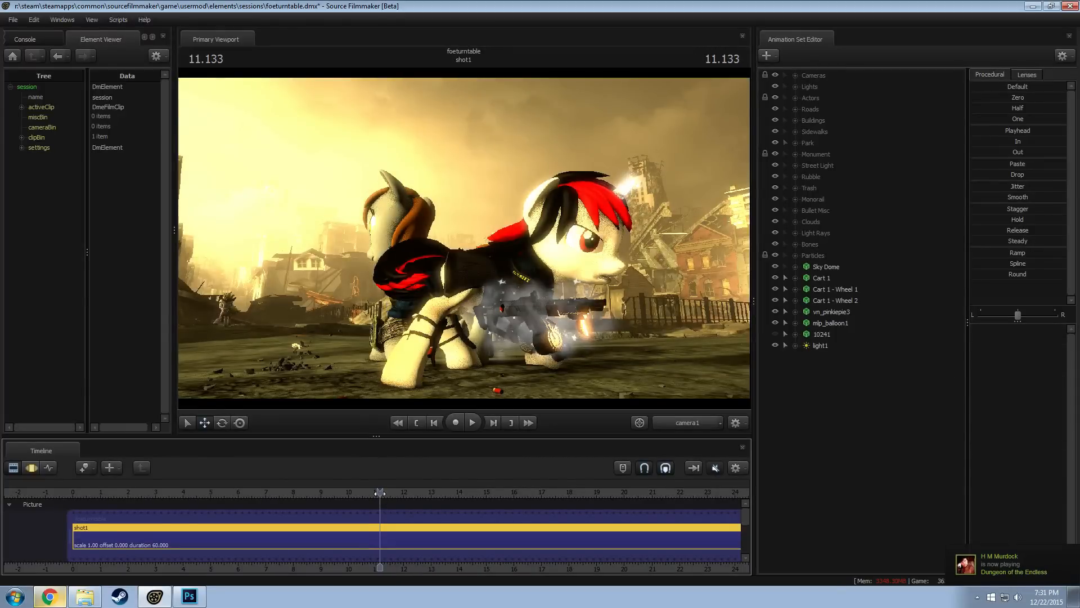
left_click_drag(381, 493, 381, 492)
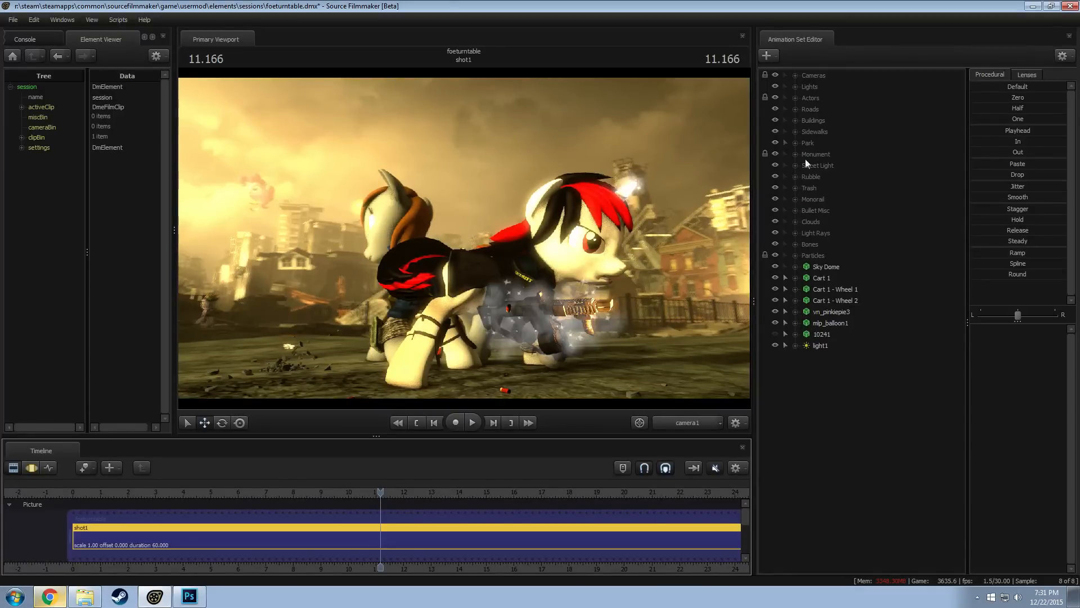
Select the Main Sun [S][V] light in the Sun group of the scene's Lights
left_click(795, 86)
left_click(806, 188)
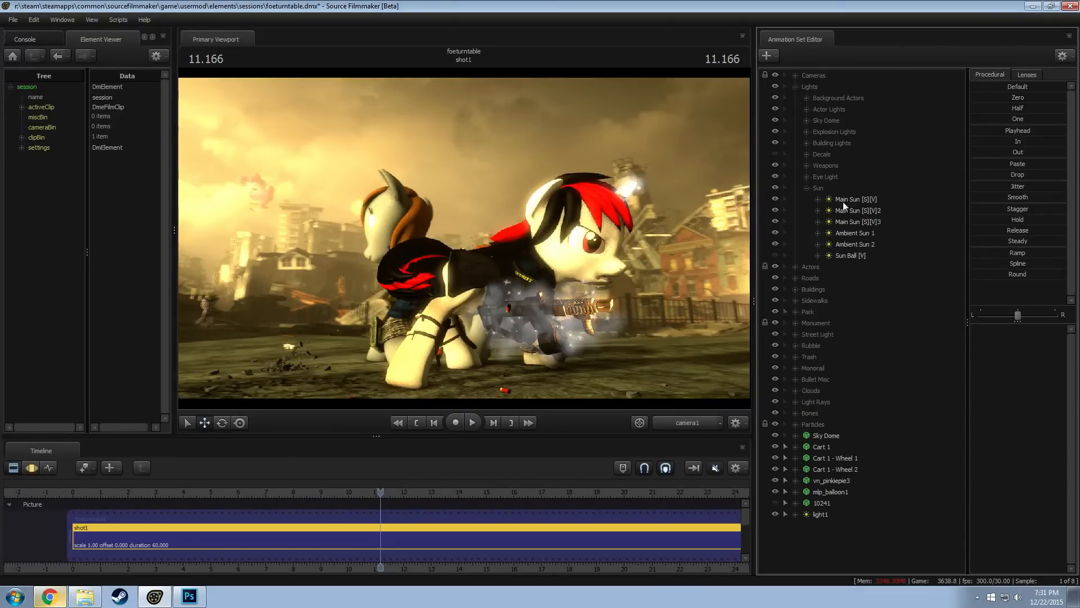
left_click(844, 201)
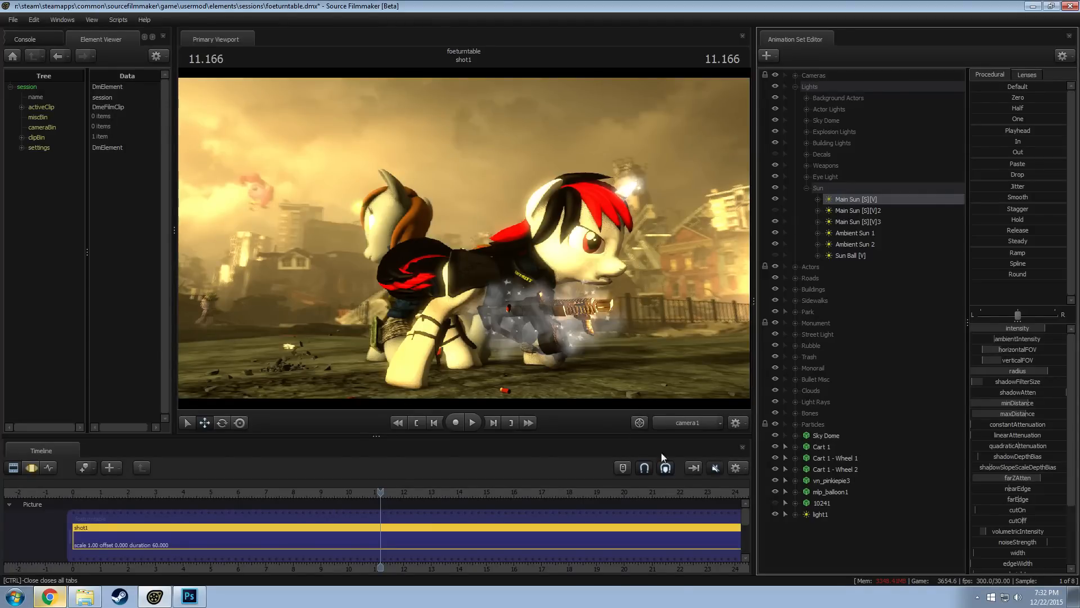
Examine the balloon and its surroundings with the work camera and compare how the balloon reads from camera1
left_click(678, 423)
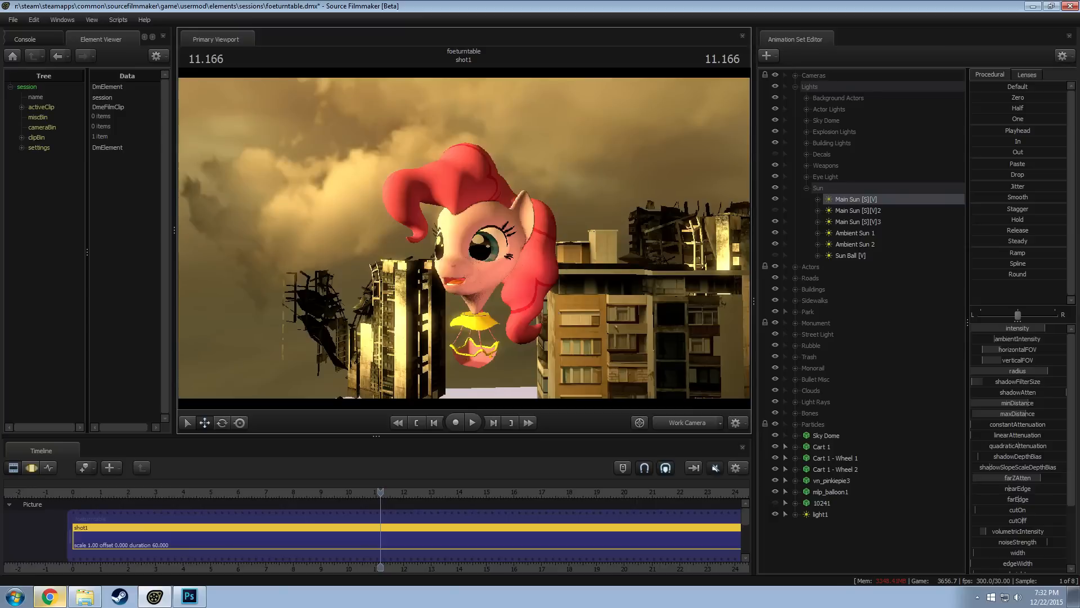
left_click_drag(465, 238, 608, 244)
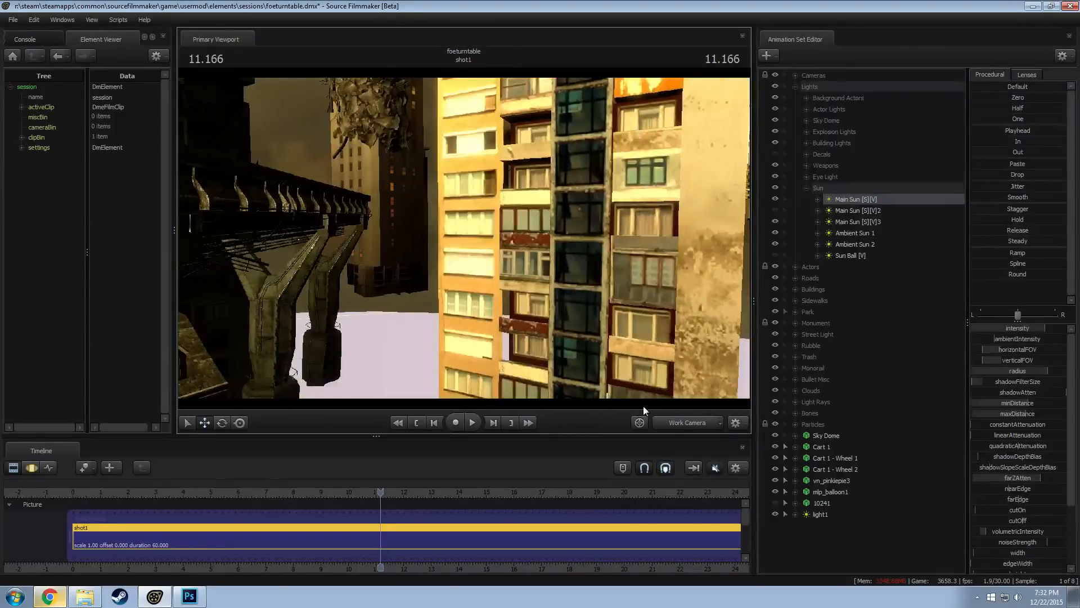
left_click(691, 424)
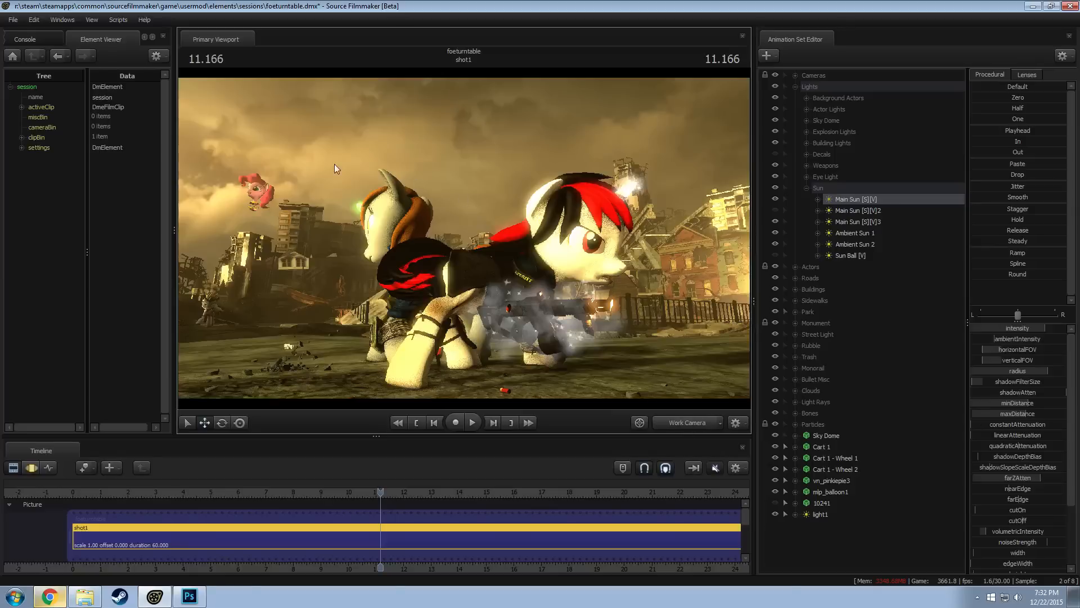
left_click(671, 422)
left_click_drag(464, 238, 433, 232)
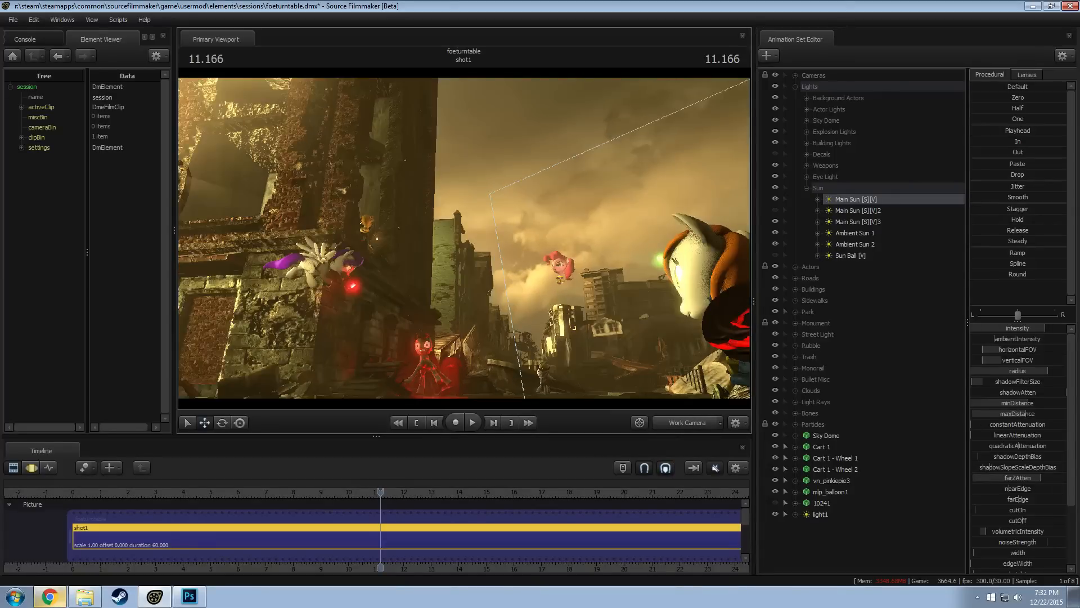
key("w")
left_click_drag(573, 381, 645, 398)
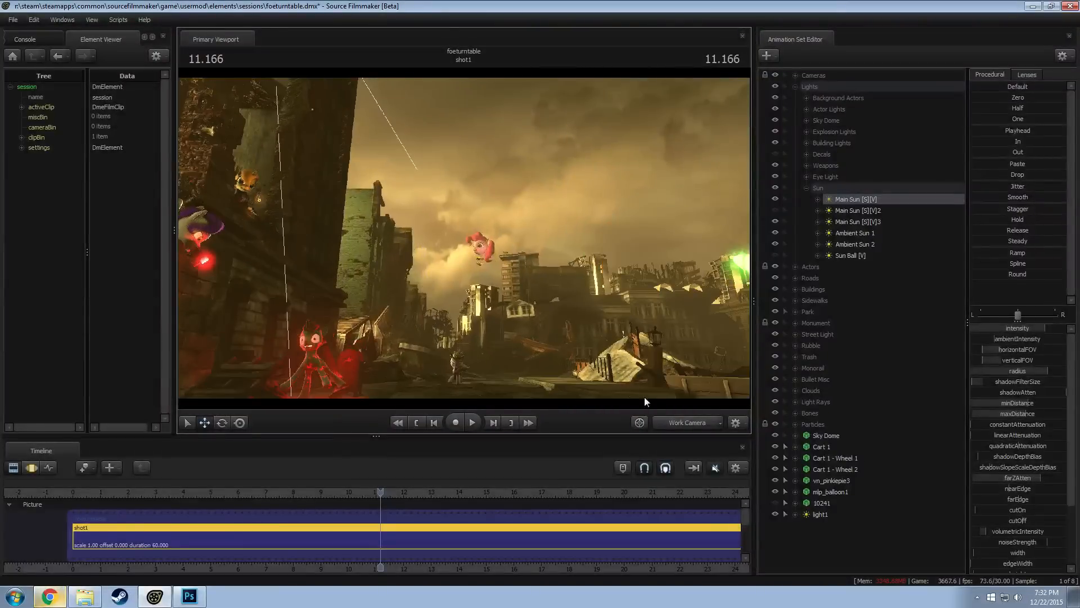
left_click(679, 422)
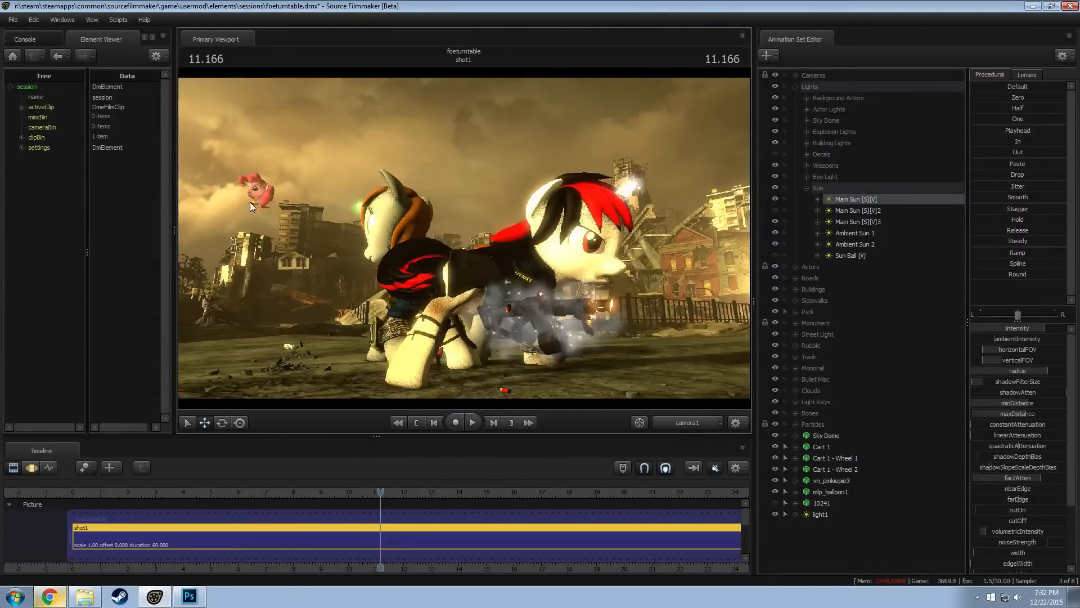
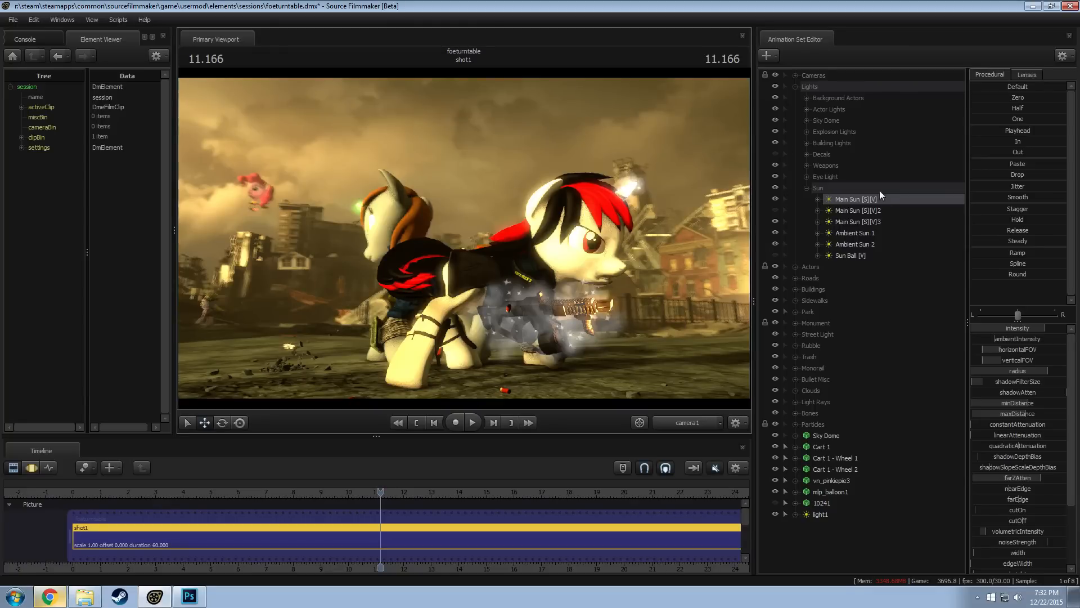
View the scene from the Main Sun [S][V] light and then from Main Sun [S][V]2, and toggle Main Sun [S][V]2's visibility on
left_click_drag(844, 199, 576, 161)
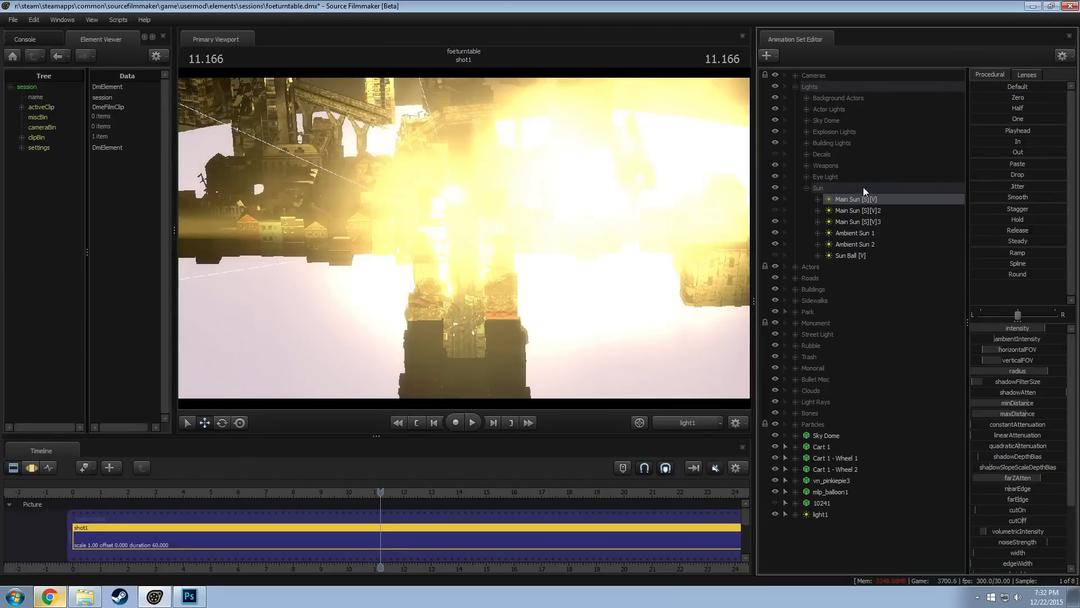
left_click(854, 211)
left_click_drag(595, 198, 595, 197)
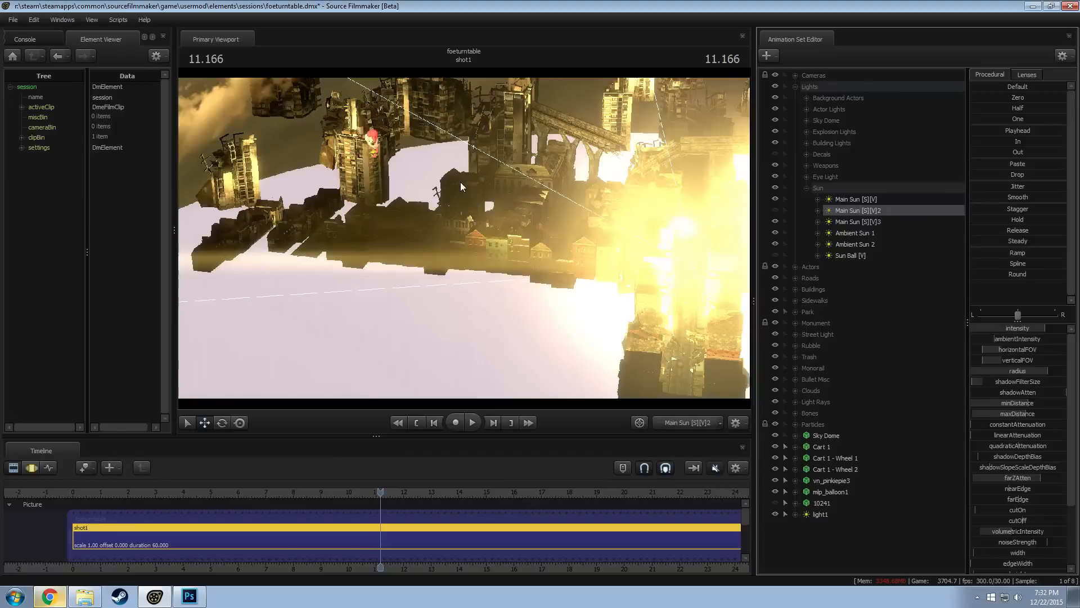
left_click(776, 210)
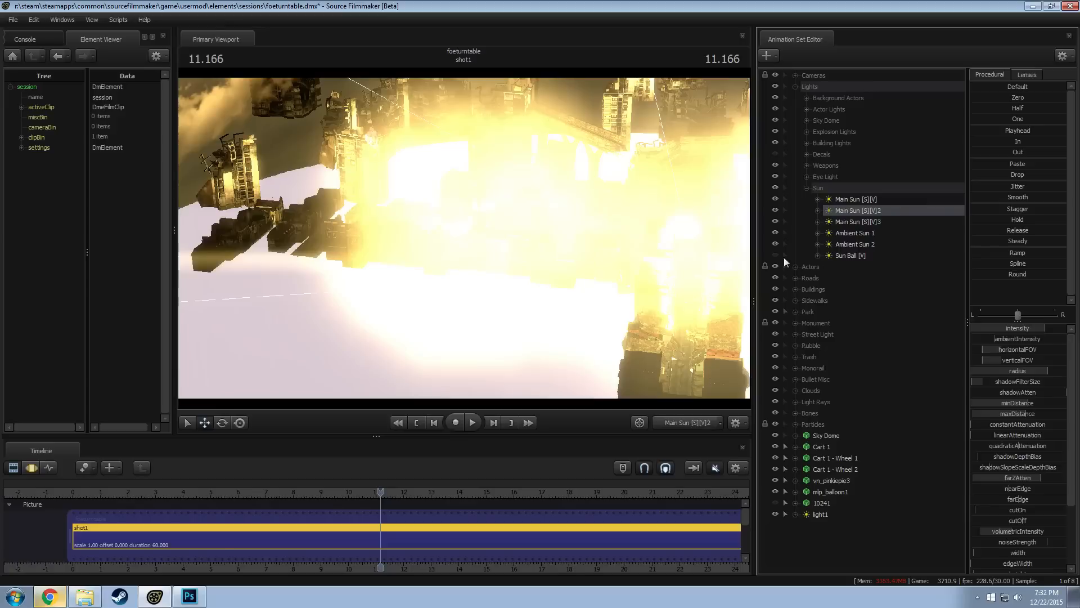
Move the 10241 prop in the Motion Editor onto the Pinkie Pie balloon as seen from Main Sun [S][V]2, and return to the Clip Editor
left_click(823, 504)
key("F3")
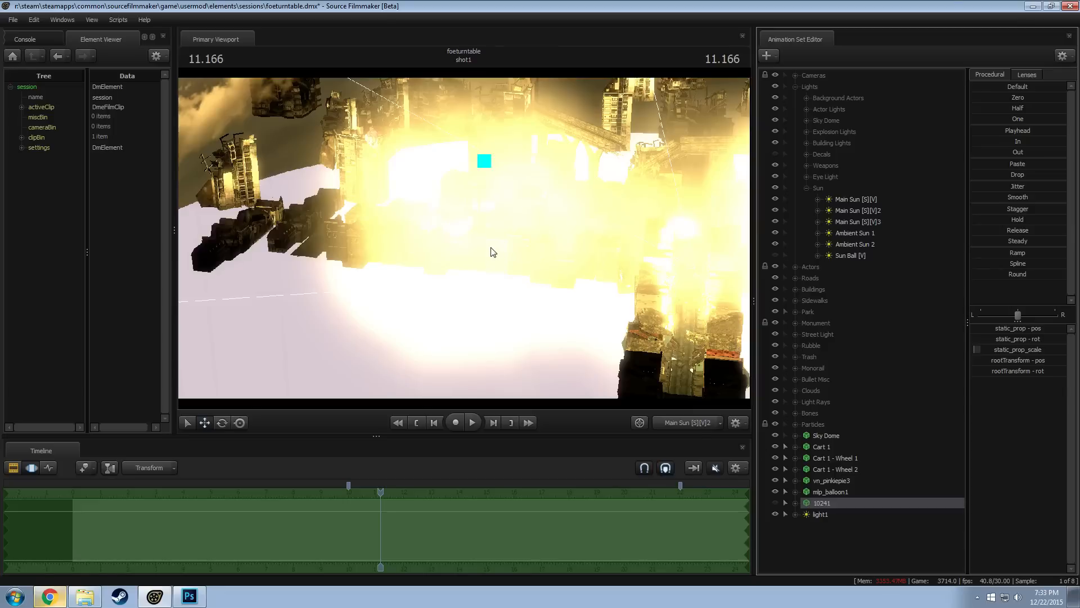
key("ctrl+z")
key("F3")
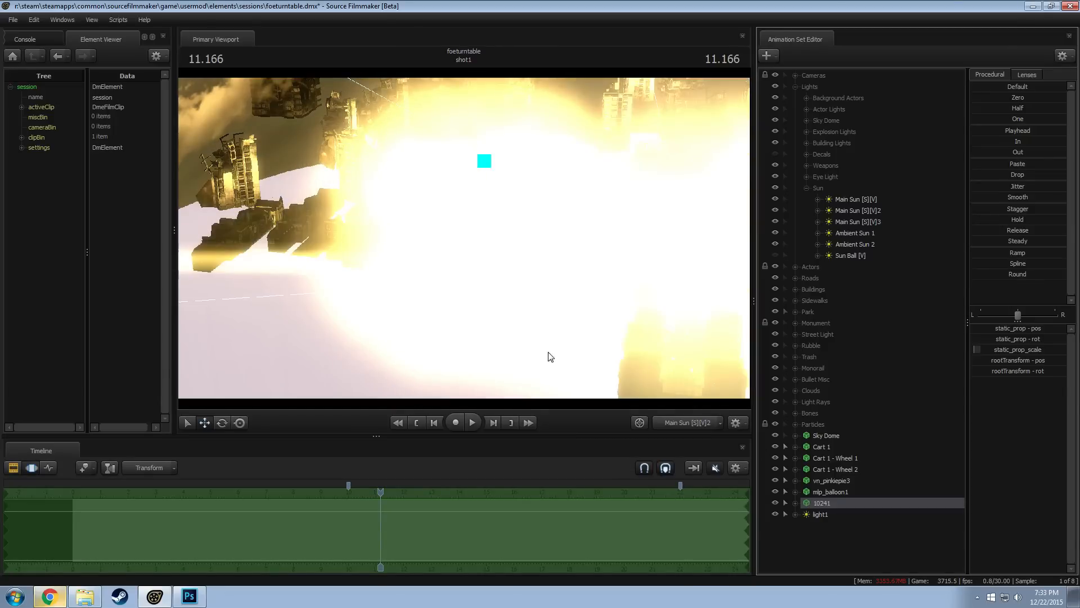
left_click(382, 494)
left_click_drag(382, 495, 378, 496)
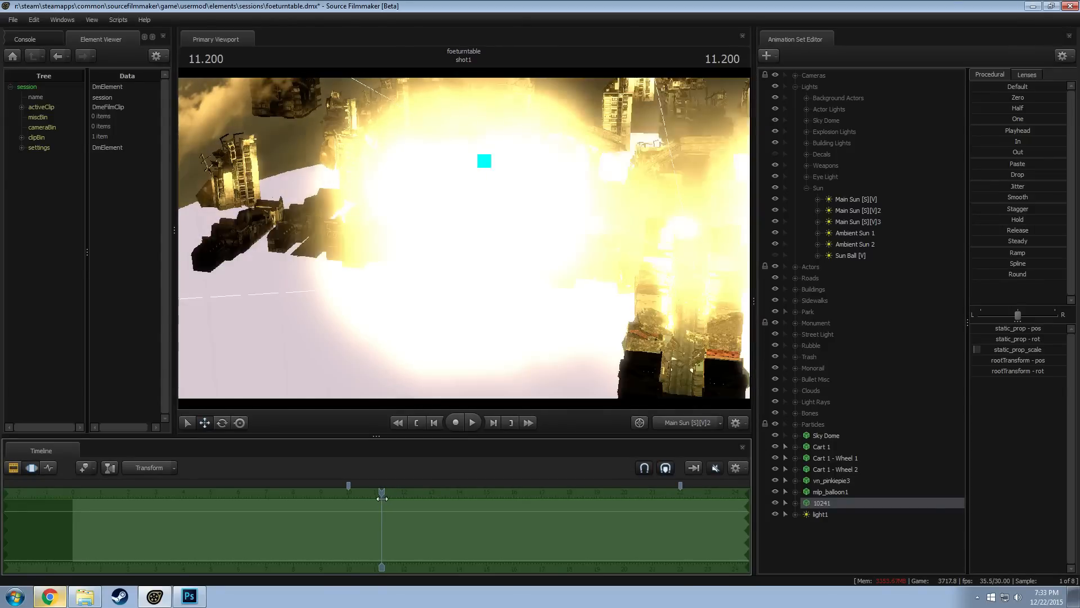
left_click(380, 502)
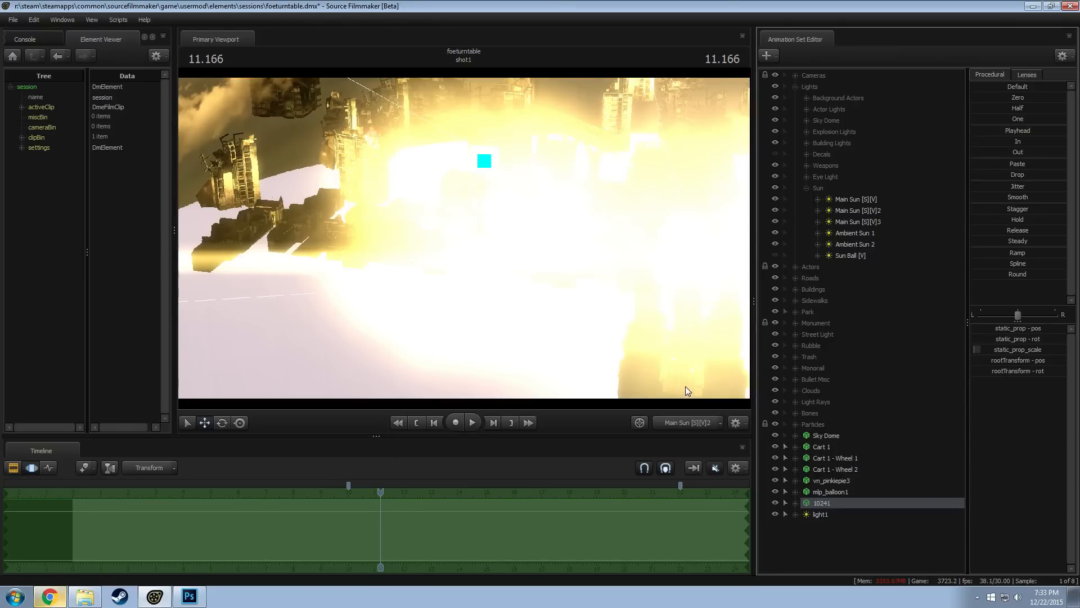
left_click_drag(484, 161, 373, 137)
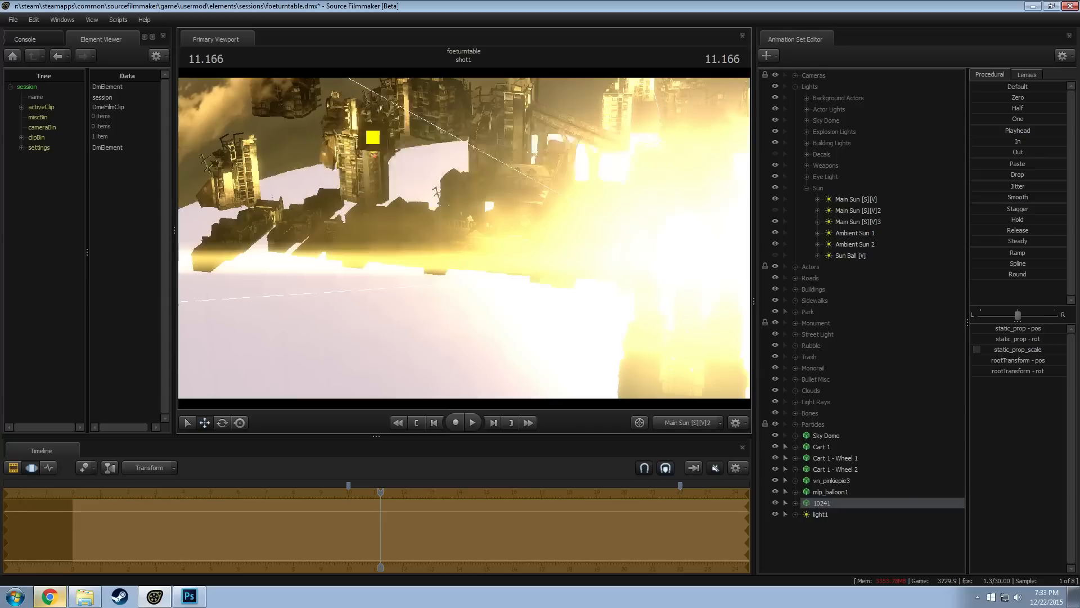
left_click_drag(373, 137, 374, 146)
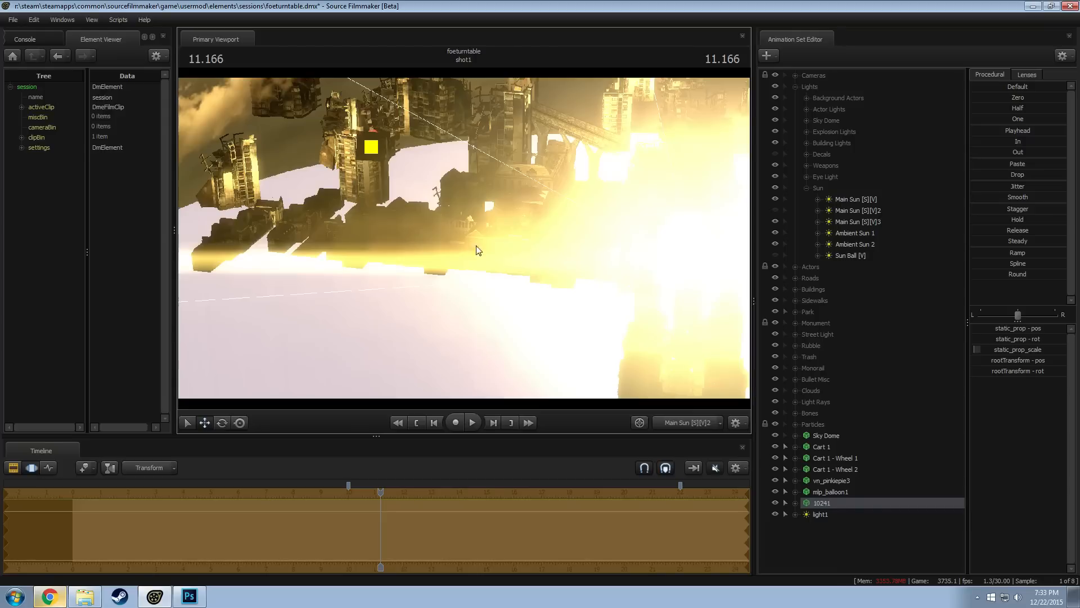
key("e")
key("F2")
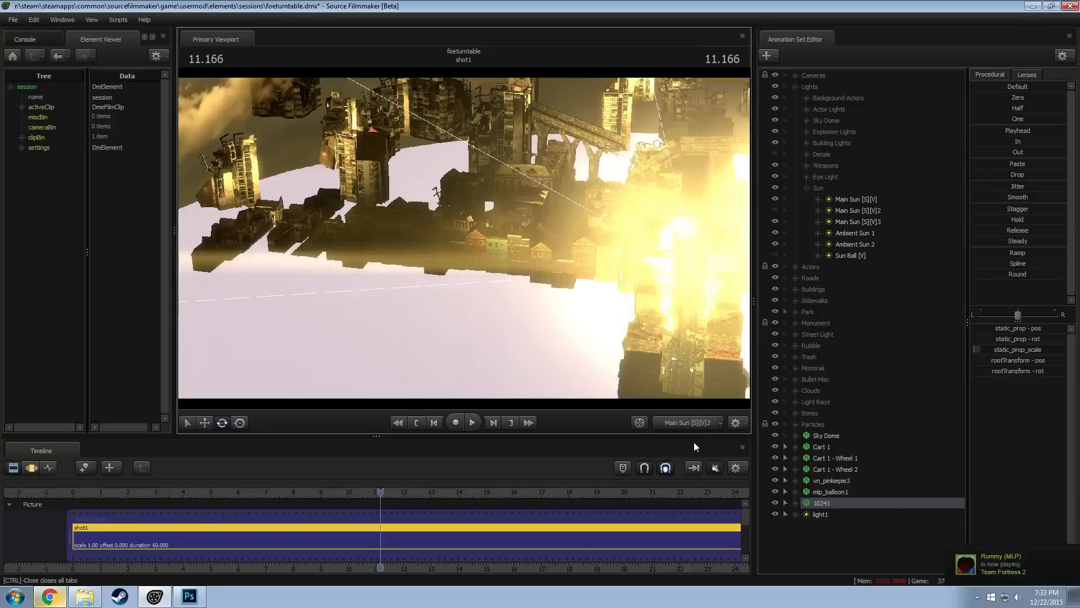
Return the viewport to camera1 and turn on the Main Sun [S][V]2 light's visibility to compare the lighting
left_click(671, 422)
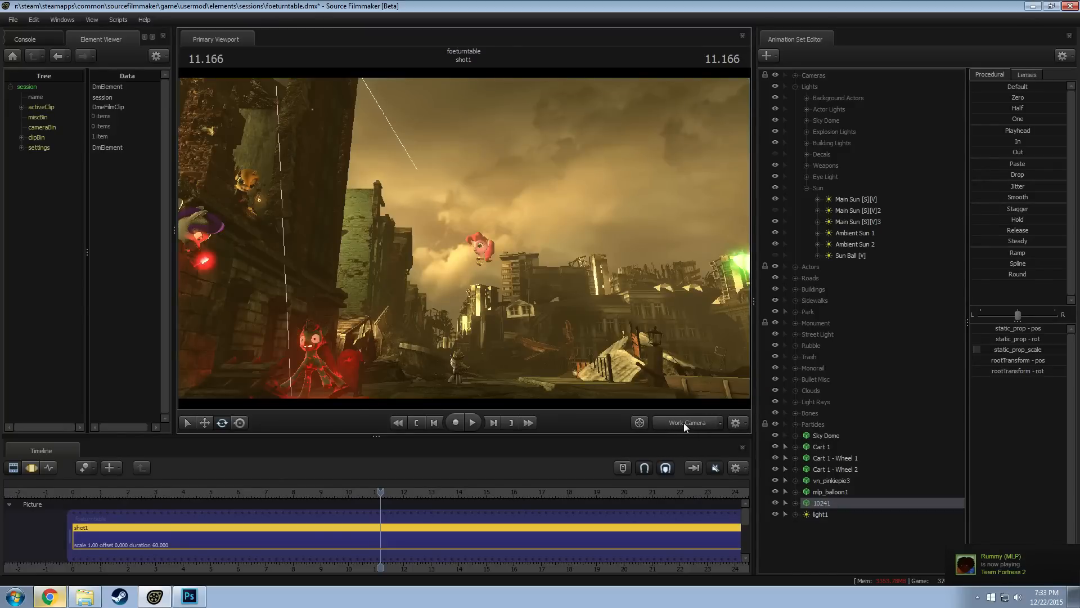
left_click(684, 422)
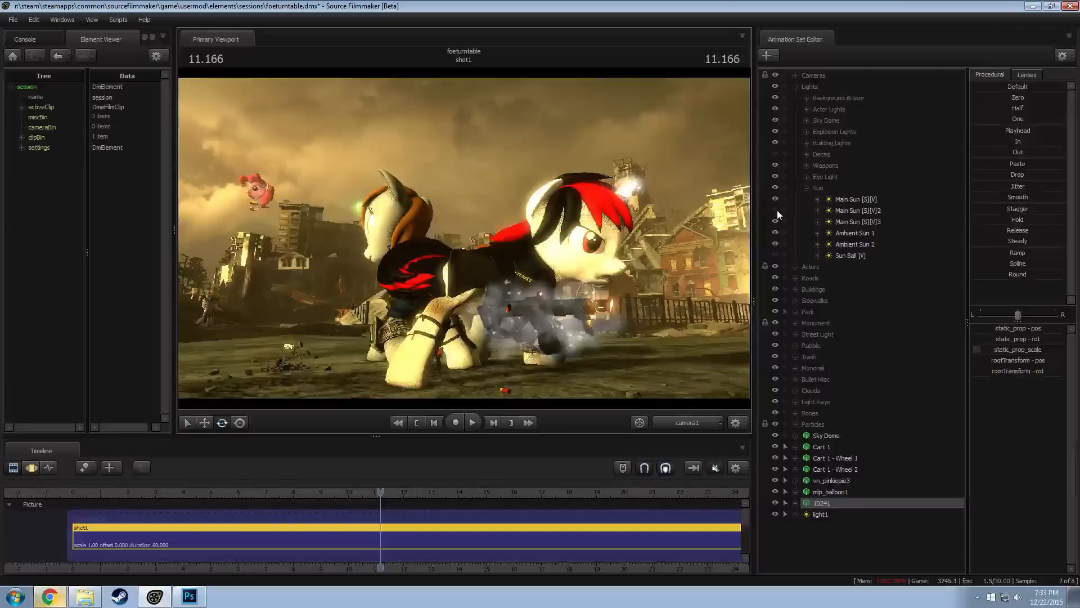
left_click(781, 211)
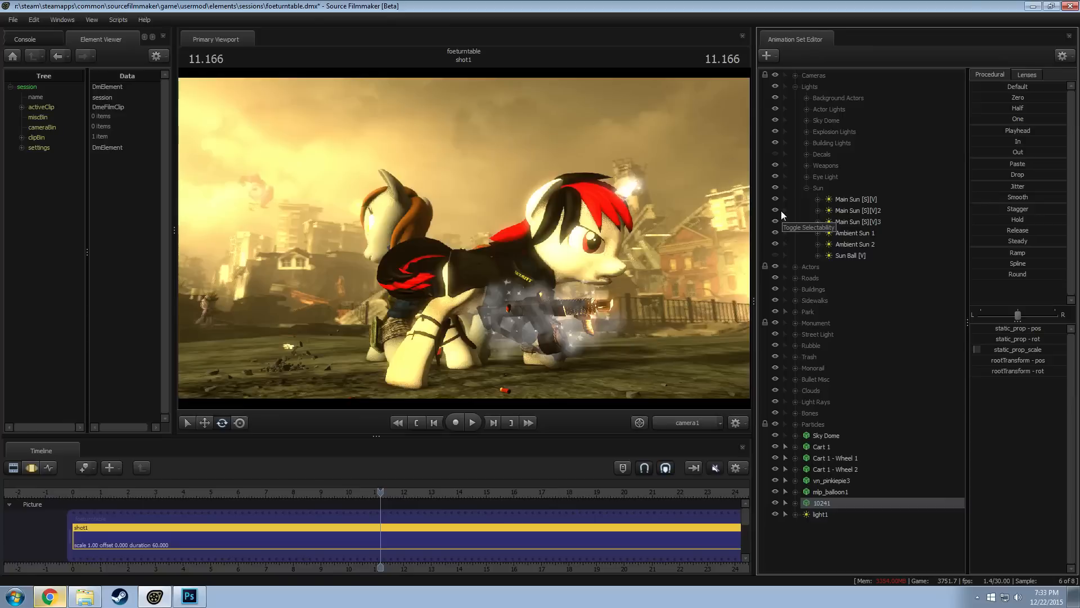
Switch to Windows Explorer and open the "[] foe - lightbringer" folder under the SFM usermod's elements\sessions
left_click(85, 597)
scroll(189, 204, "up", 1)
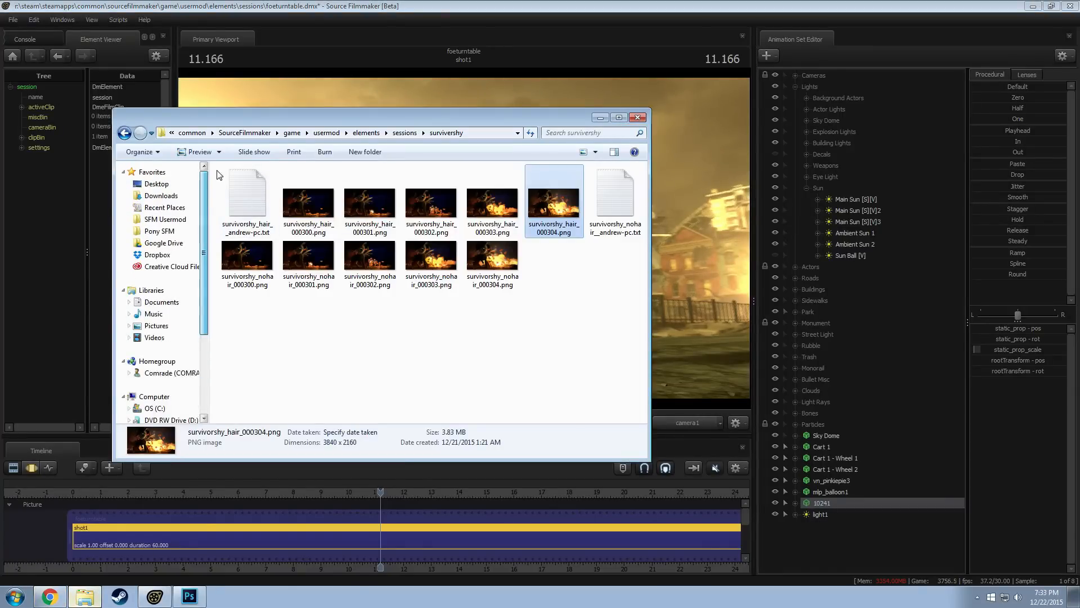
left_click(165, 219)
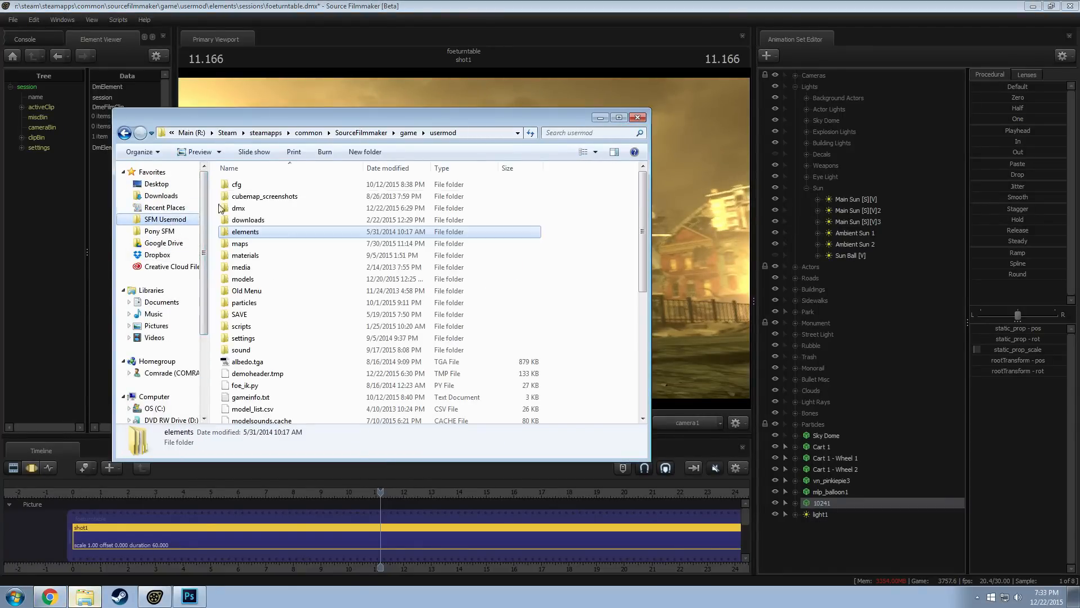
double_click(246, 231)
double_click(300, 197)
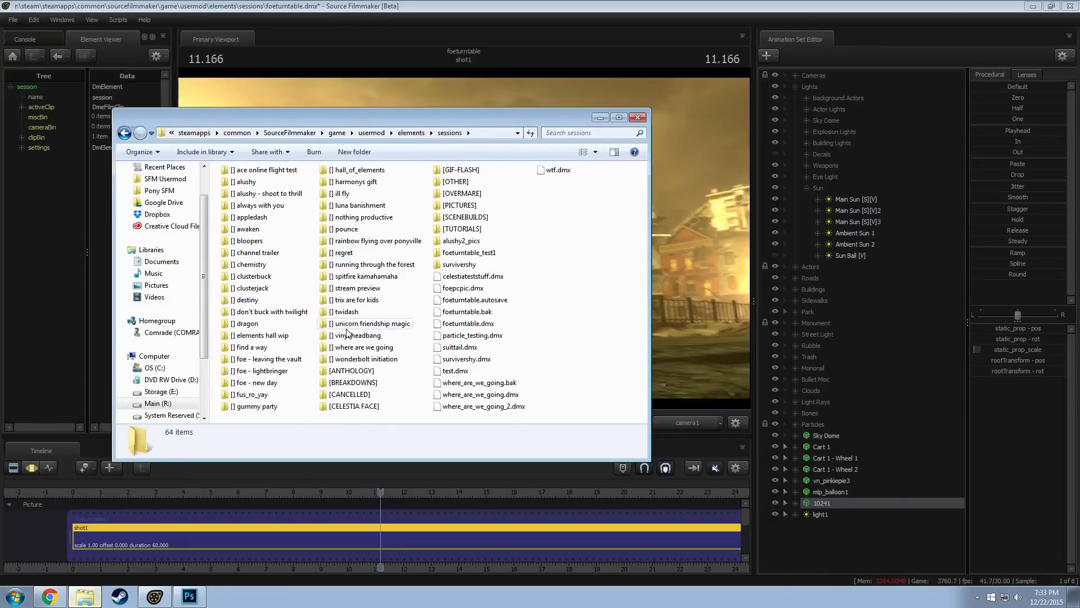
double_click(262, 371)
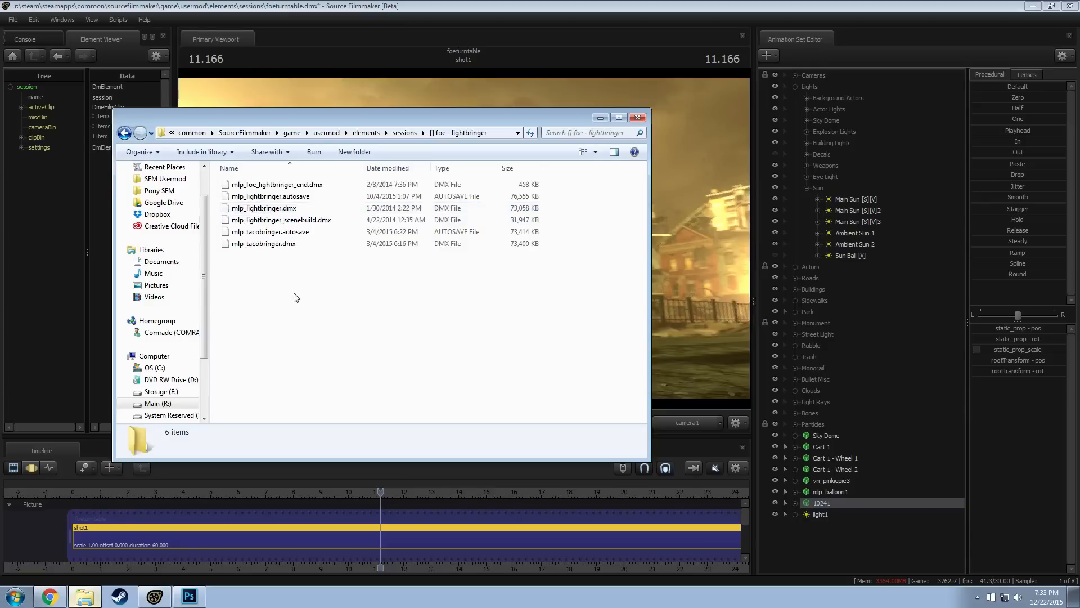
Open the "[] foe - lightbringer" folder in SourceFilmMaker\Renders on the Storage 1 (Y:) drive
scroll(200, 334, "down", 1)
scroll(200, 334, "down", 2)
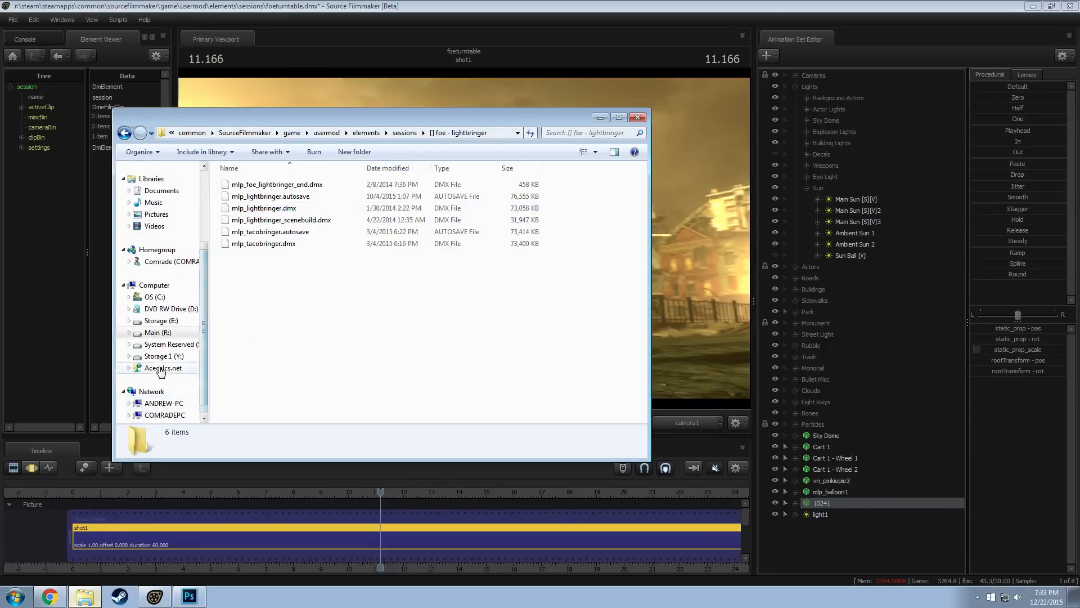
left_click(162, 355)
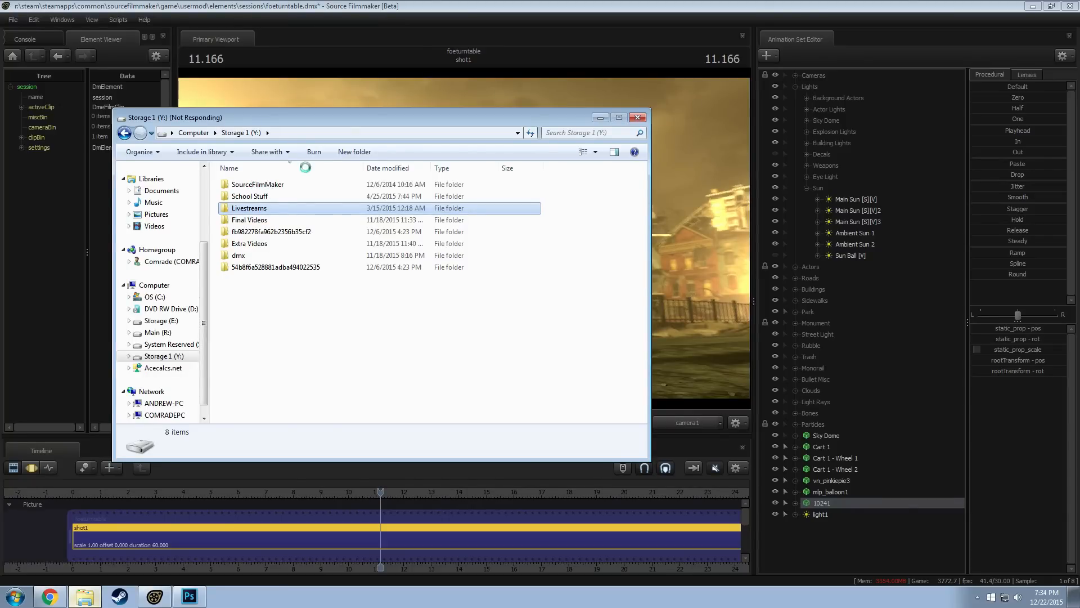
double_click(256, 185)
double_click(243, 184)
scroll(252, 279, "down", 6)
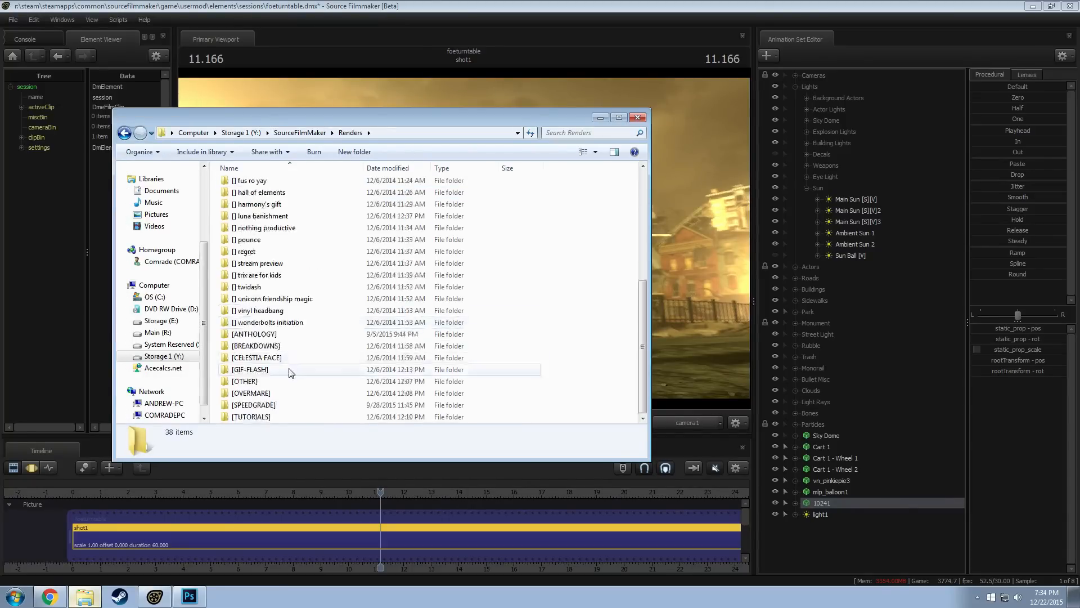
scroll(252, 280, "up", 2)
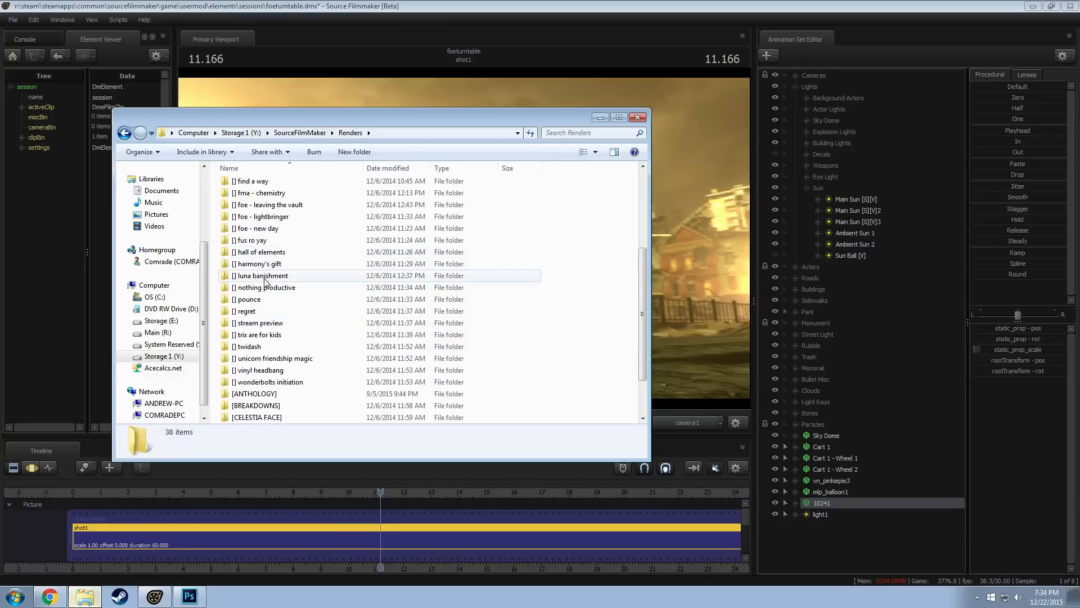
double_click(264, 217)
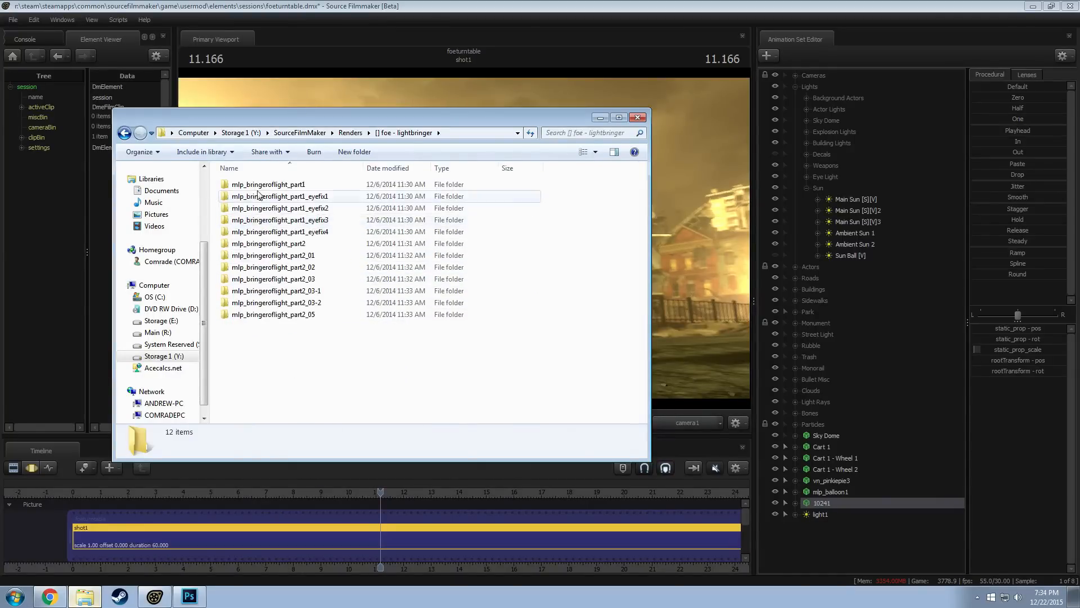
Look through the rendered frames in the mlp_bringeroflight_part2 folder, from its beginning to its last images
double_click(296, 244)
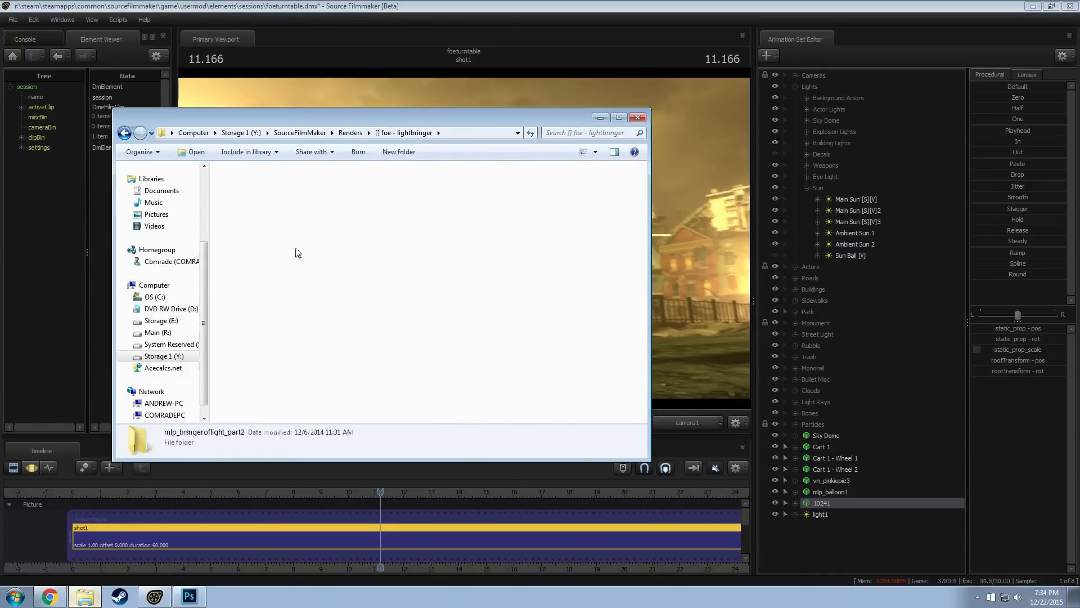
scroll(329, 295, "down", 15)
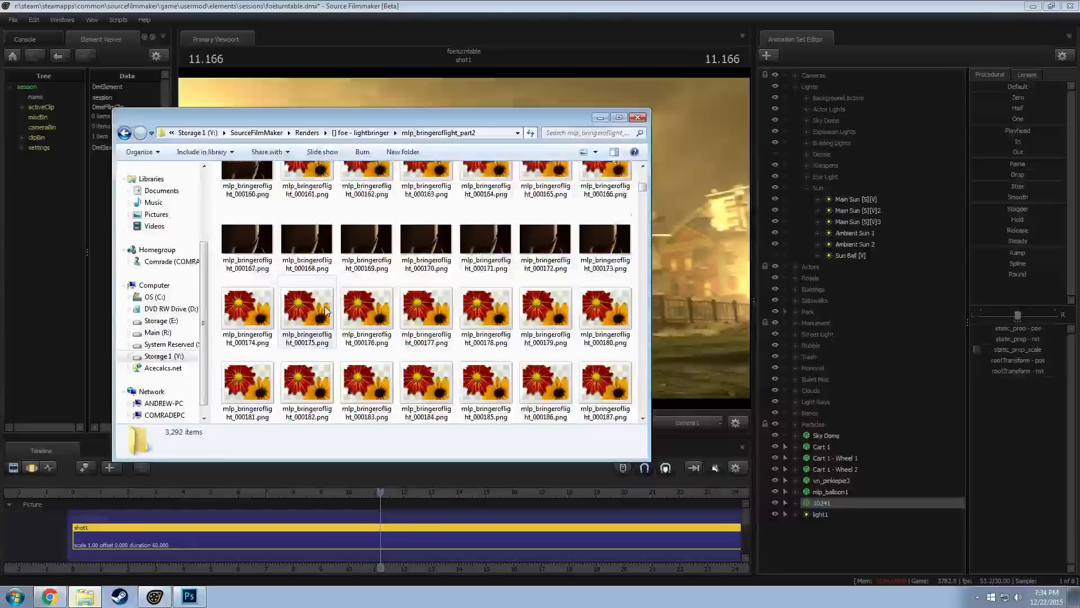
scroll(327, 311, "down", 12)
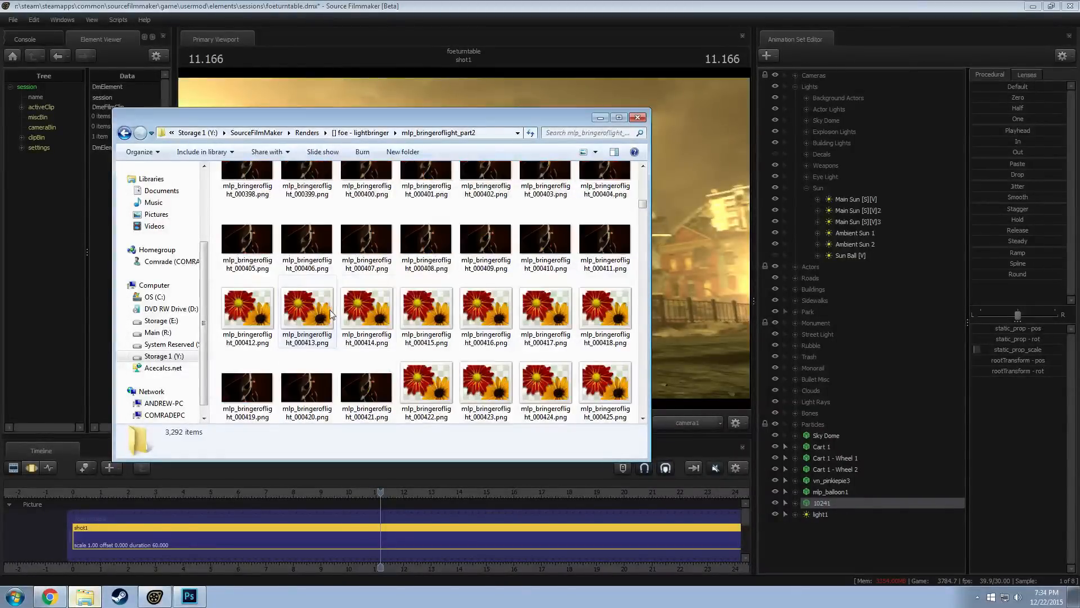
left_click_drag(643, 205, 645, 306)
scroll(563, 336, "up", 20)
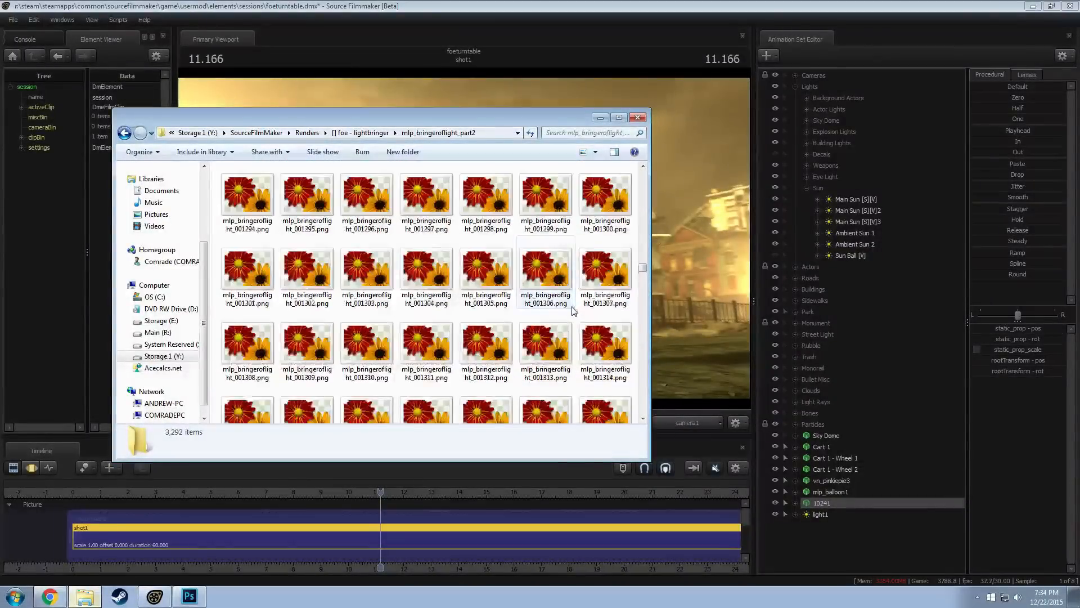
left_click_drag(643, 260, 634, 418)
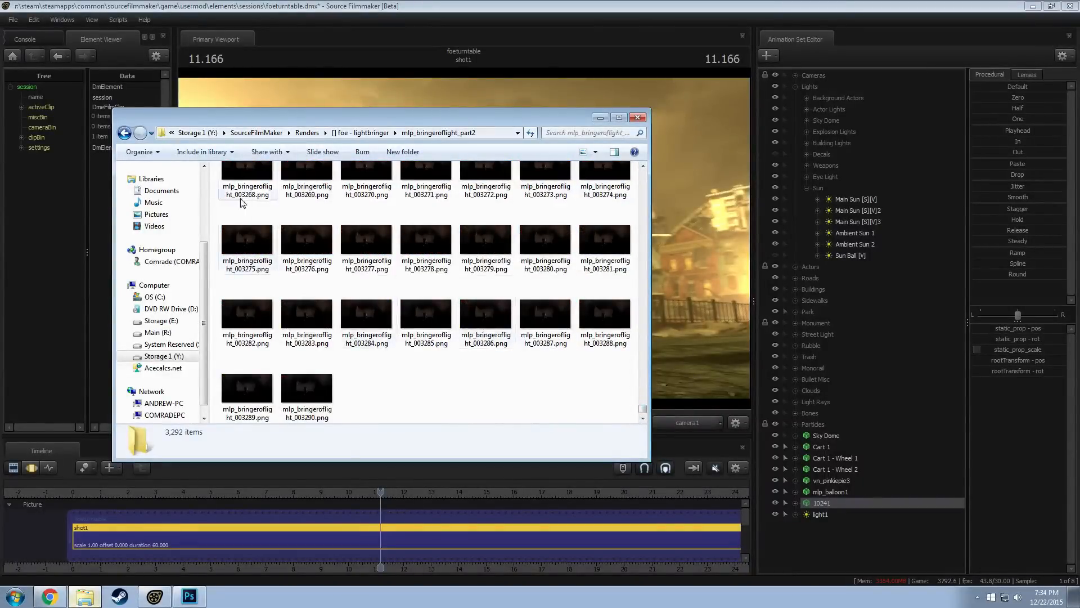
Open the mlp_bringeroflight_part2_01 folder, look over its rendered frames and select mlp_bringeroflight_000091.png
left_click(125, 133)
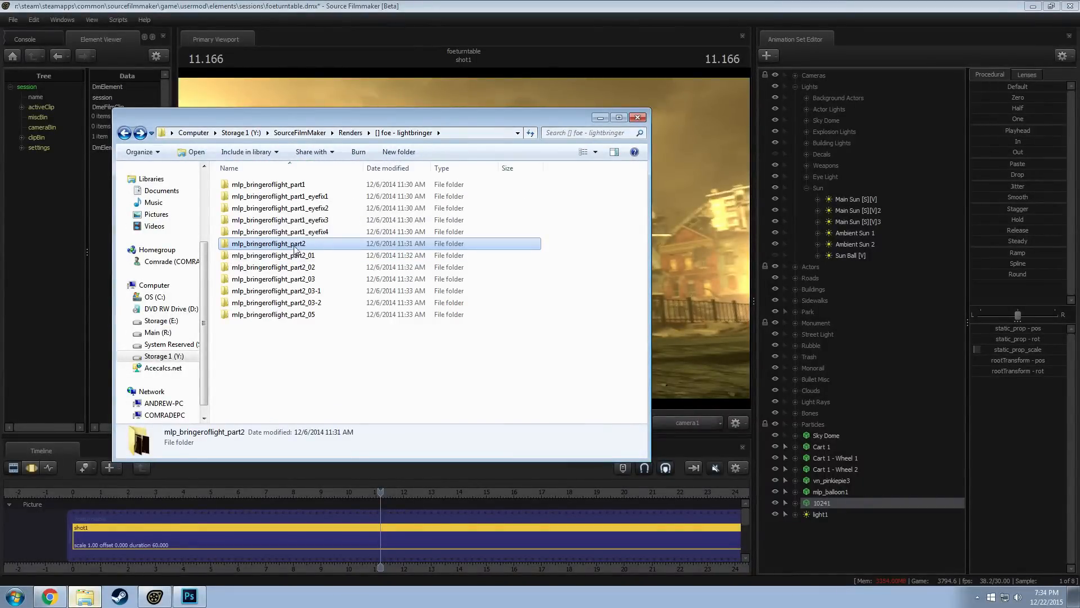
double_click(311, 259)
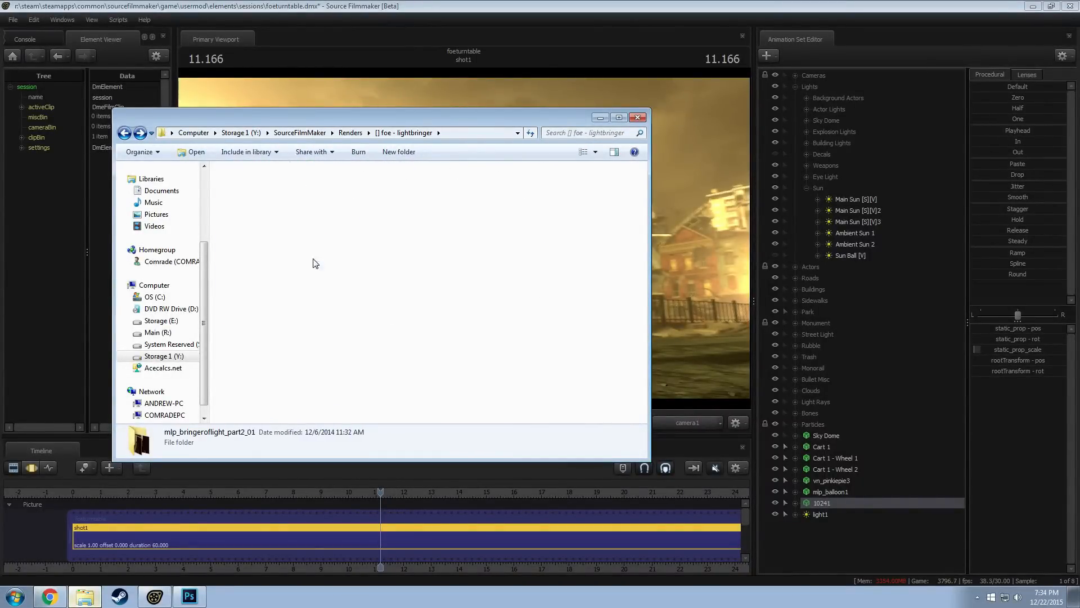
left_click(125, 134)
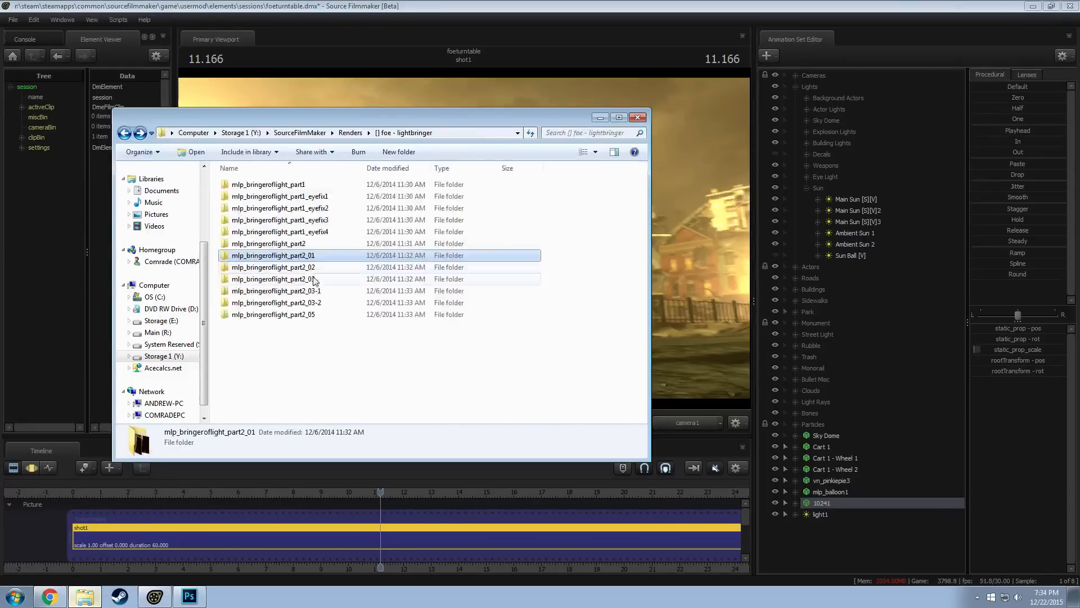
left_click(293, 258)
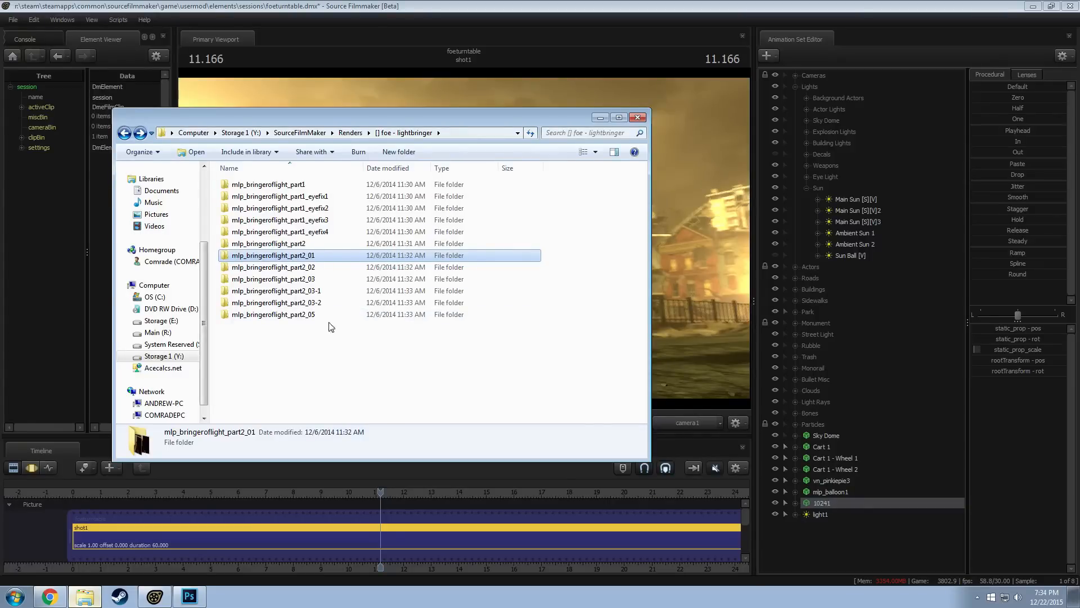
double_click(297, 256)
left_click(260, 181)
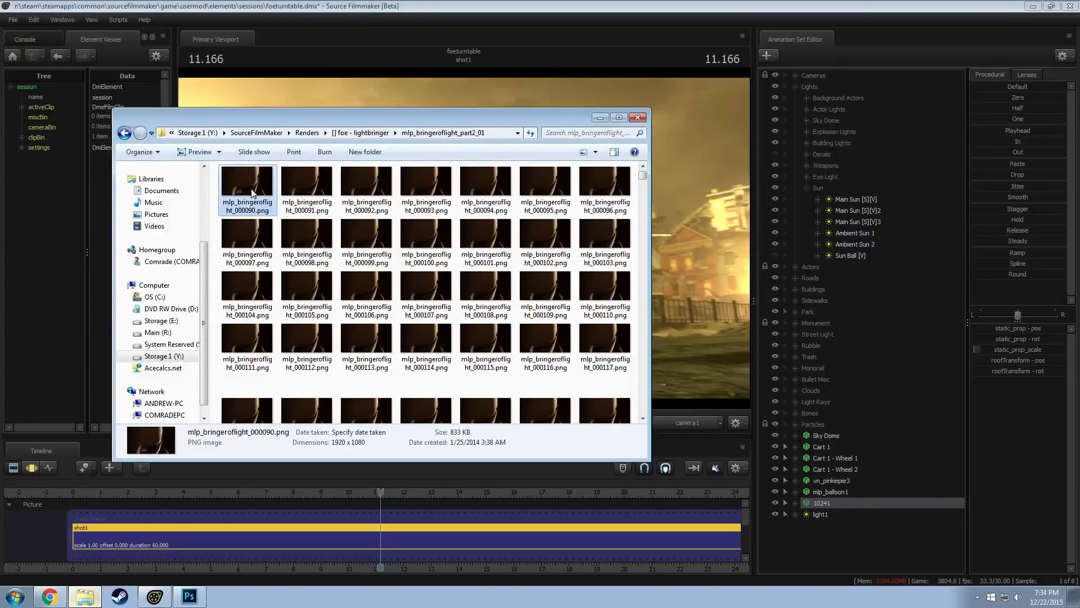
scroll(427, 282, "down", 5)
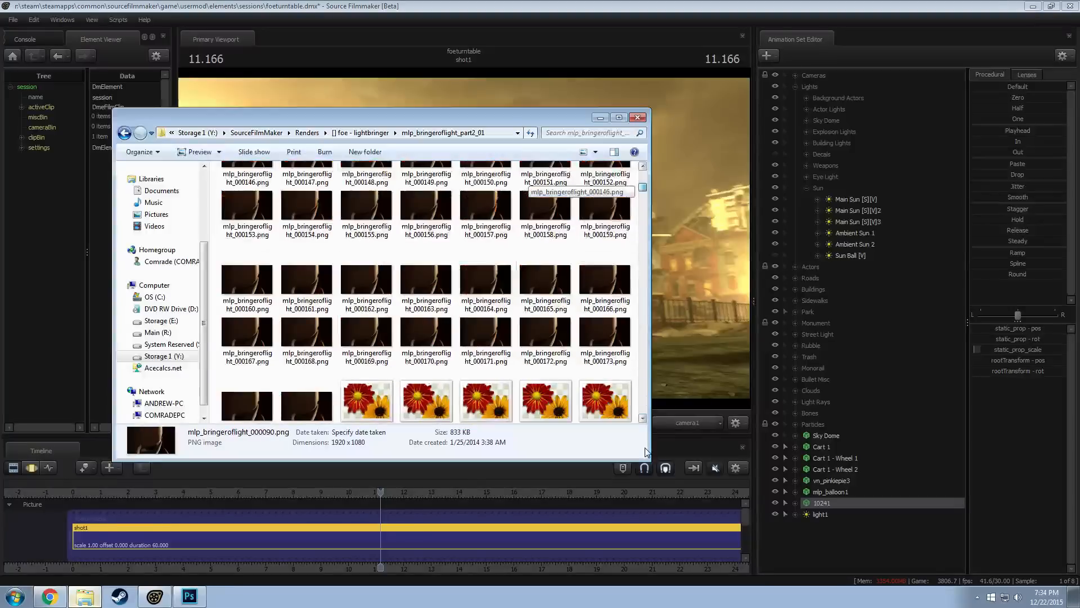
left_click_drag(647, 452, 636, 167)
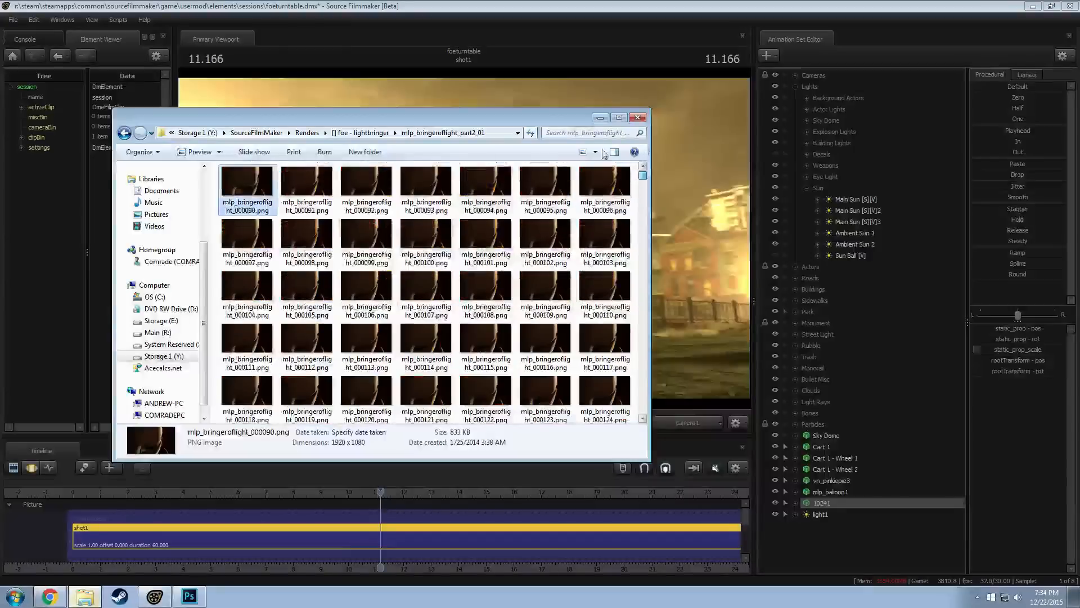
left_click(323, 206)
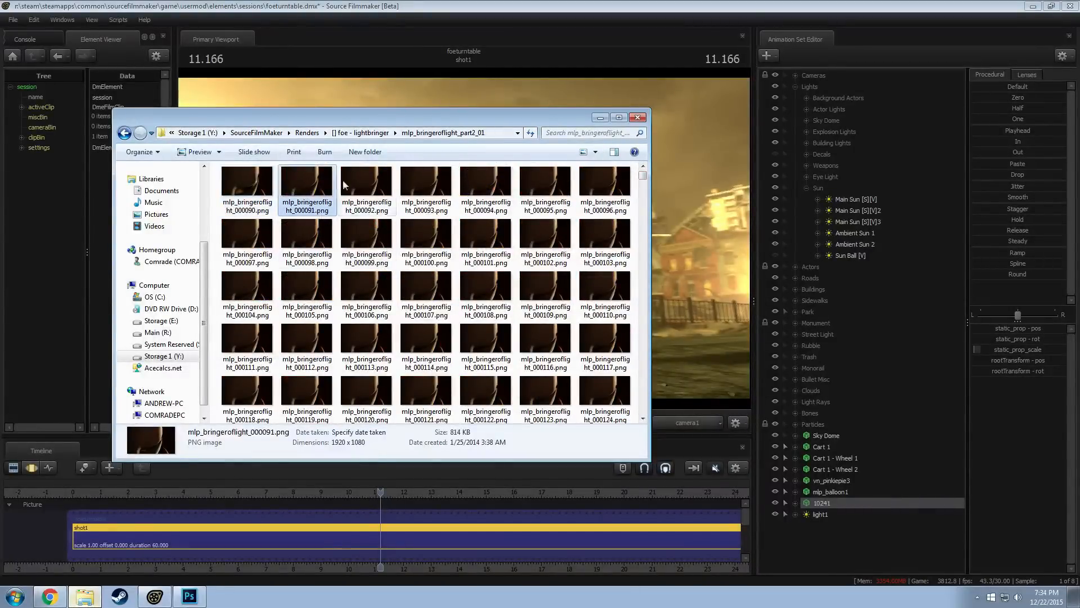
Look through the rendered frames in the mlp_bringeroflight_part2_01 folder, checking the first frame 000090 and the last frame 001284
left_click(369, 199)
left_click(464, 189)
left_click(553, 200)
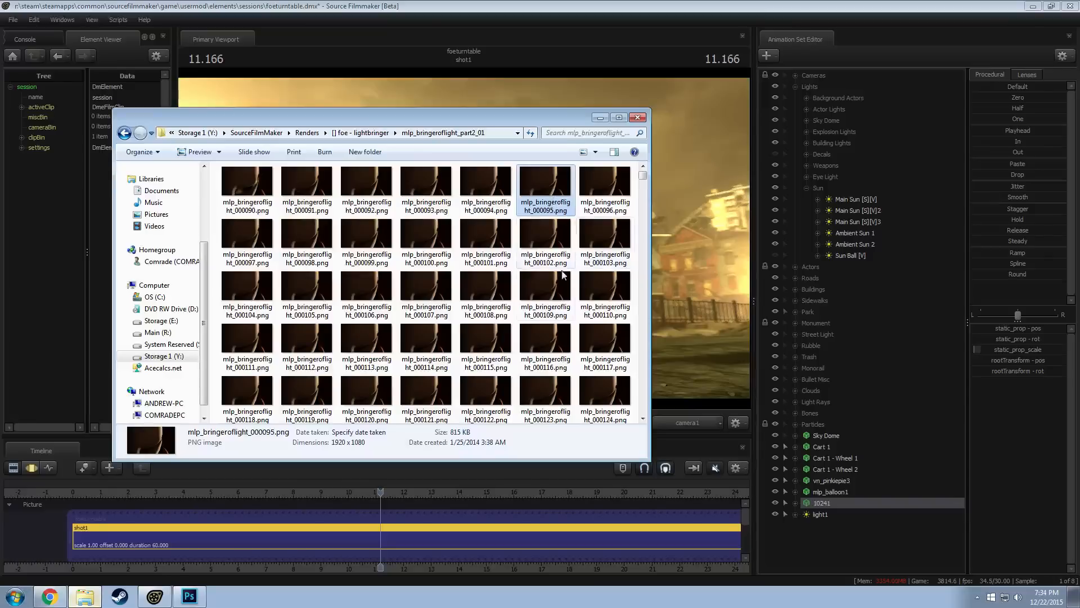
left_click(247, 188)
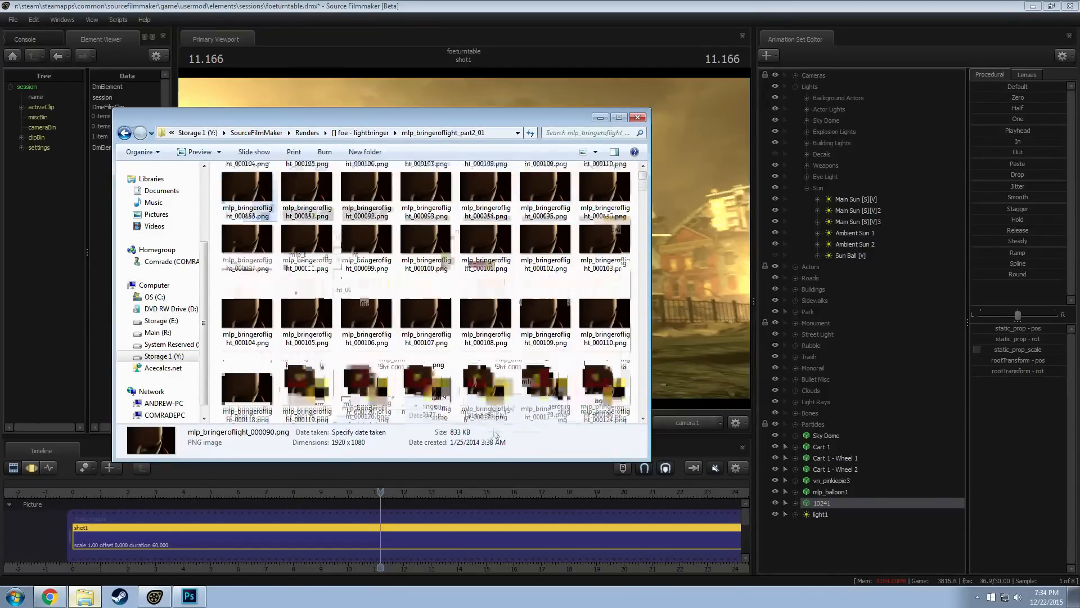
scroll(496, 434, "down", 8)
left_click_drag(643, 198, 630, 409)
left_click(477, 394)
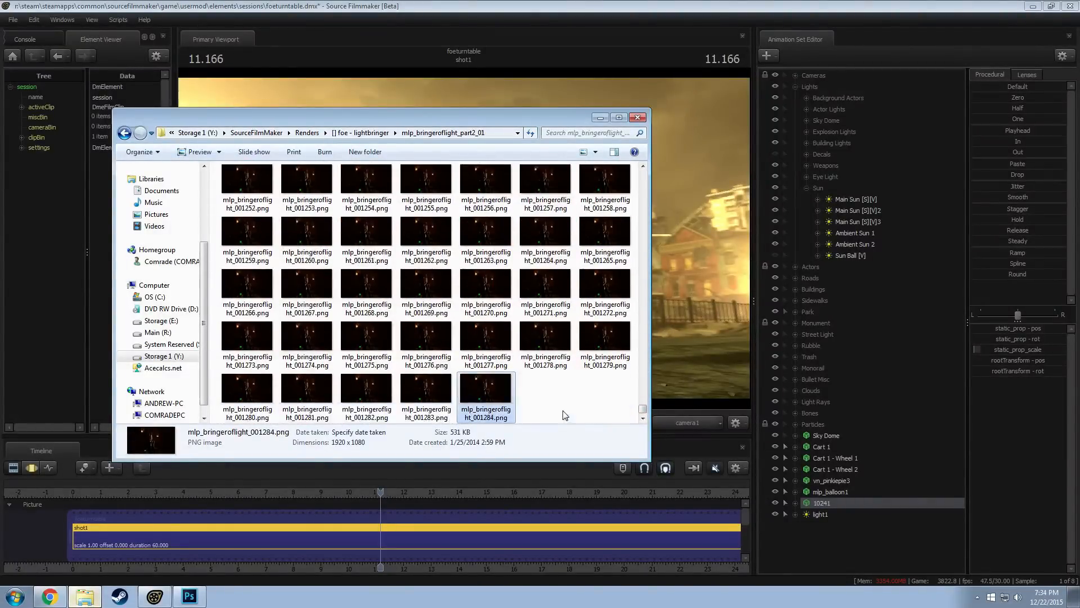
left_click_drag(642, 409, 633, 161)
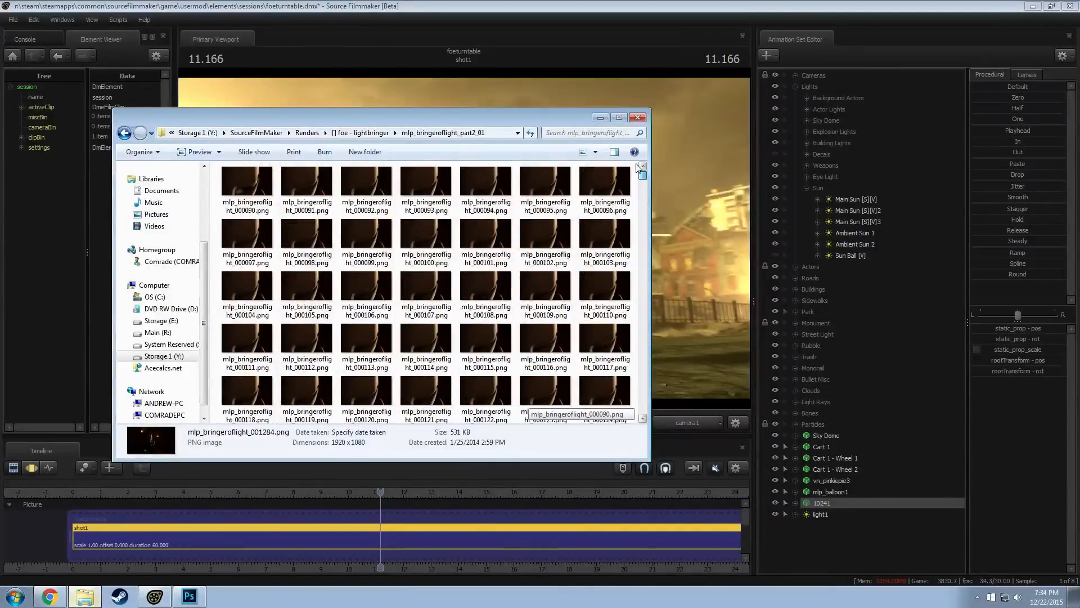
left_click_drag(641, 175, 644, 438)
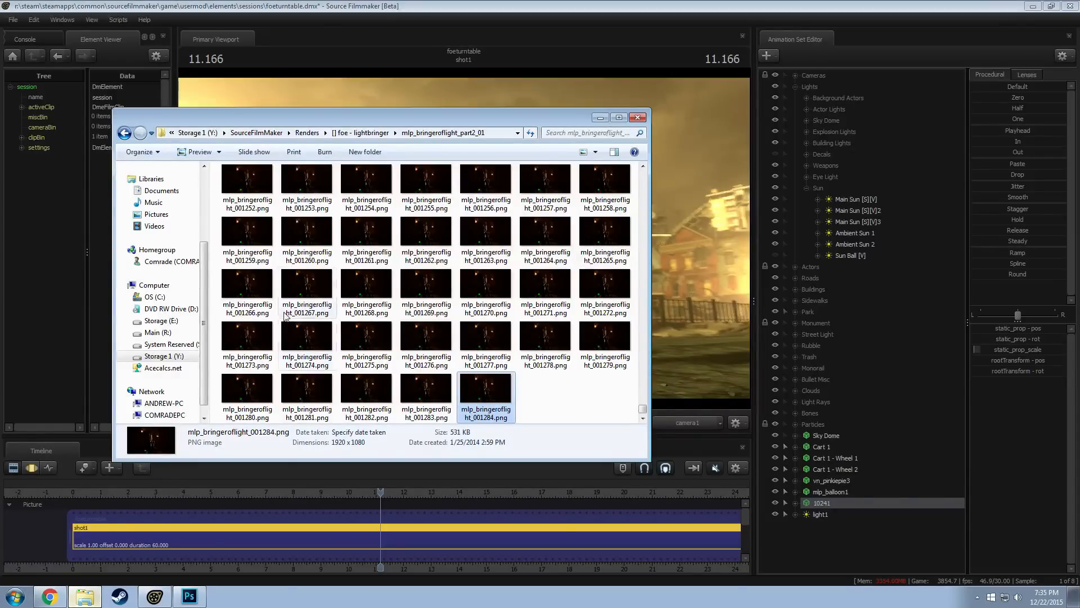
Open the mlp_bringeroflight_part2_02 folder and look over its frames, selecting the first frame 001200 and the last visible frame 002402
left_click(132, 138)
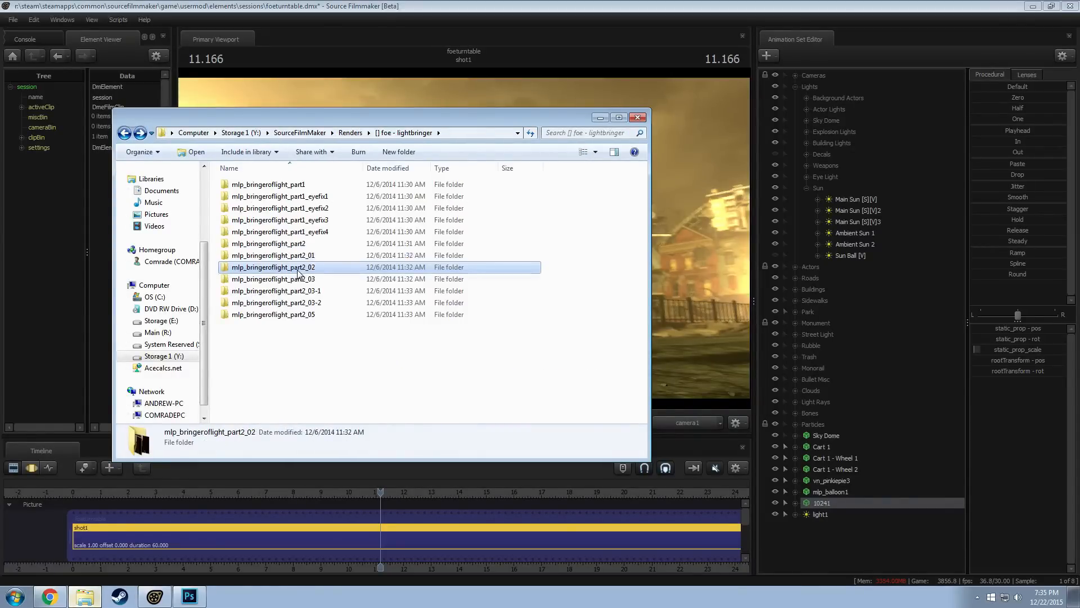
double_click(303, 276)
left_click(302, 201)
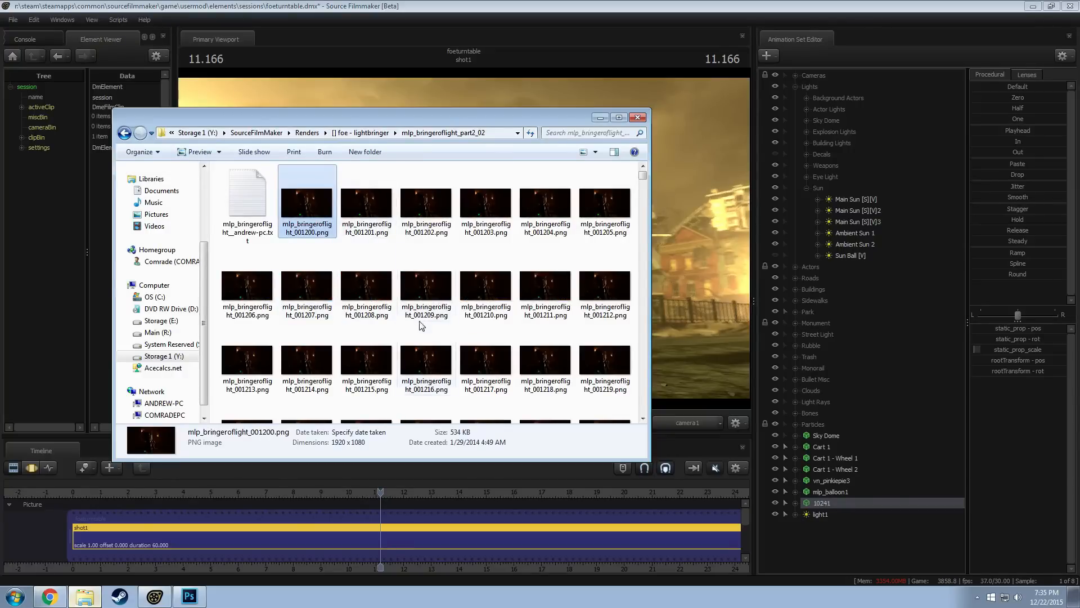
scroll(476, 329, "down", 4)
scroll(476, 330, "up", 4)
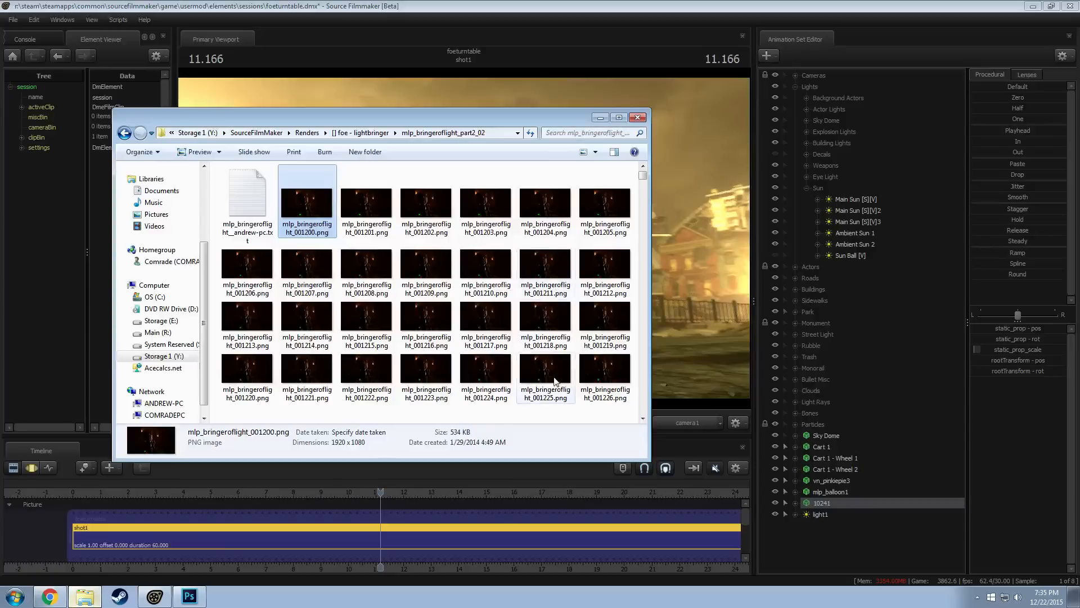
left_click_drag(643, 174, 643, 416)
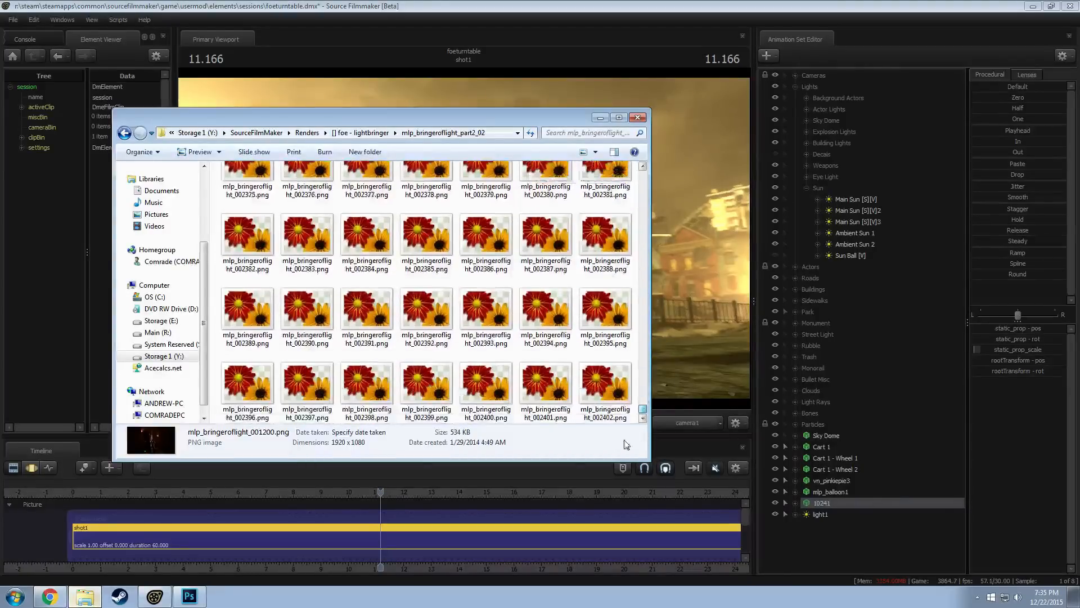
left_click(610, 387)
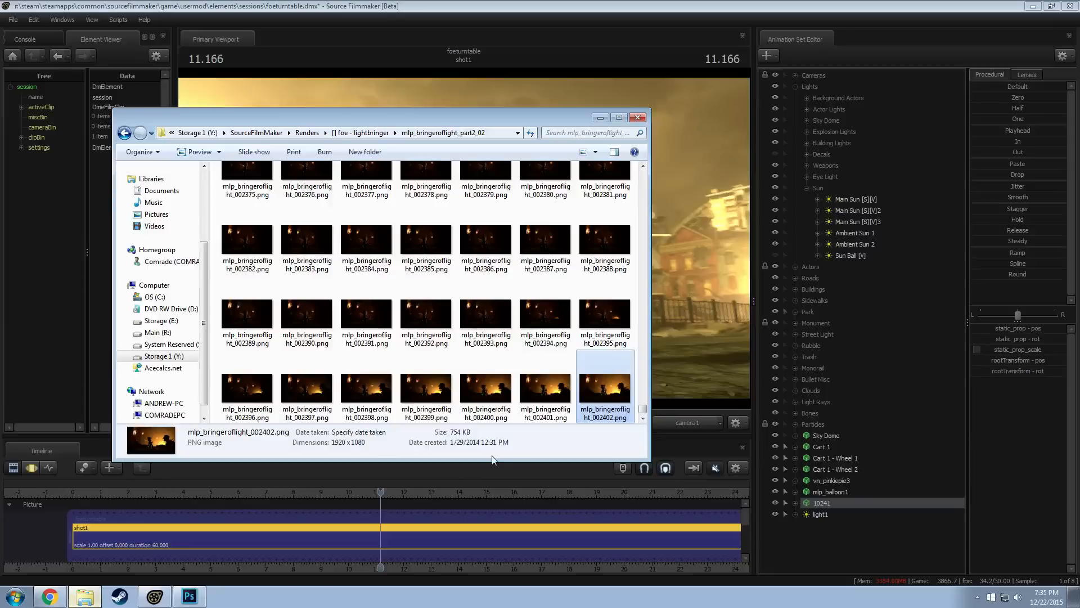
Open the mlp_bringeroflight_part2_03 folder, read through the frame times in its render log text file, and close the log
left_click(124, 133)
double_click(294, 278)
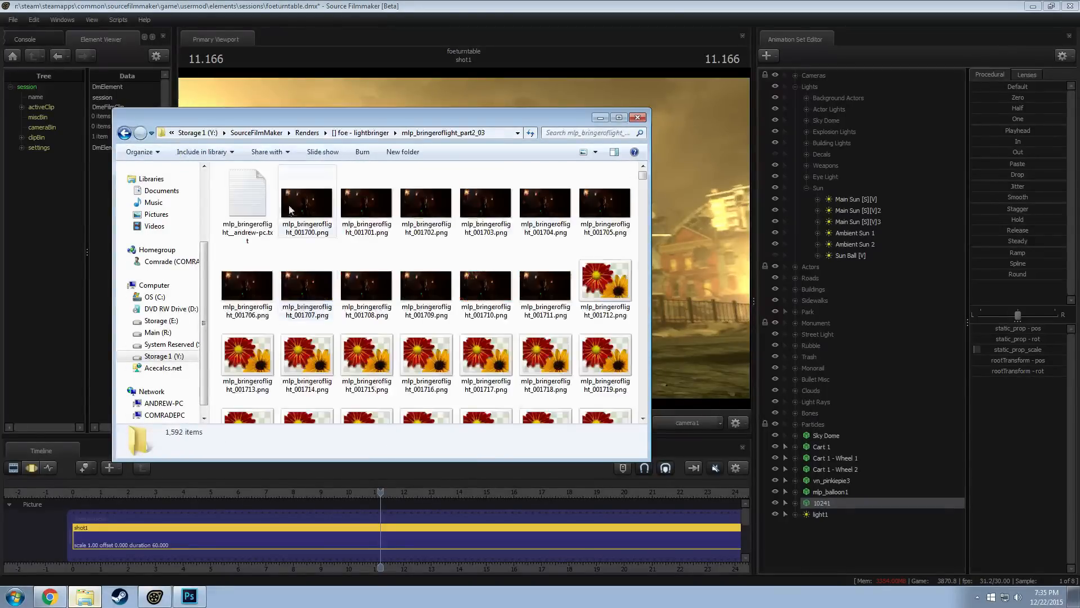
double_click(270, 208)
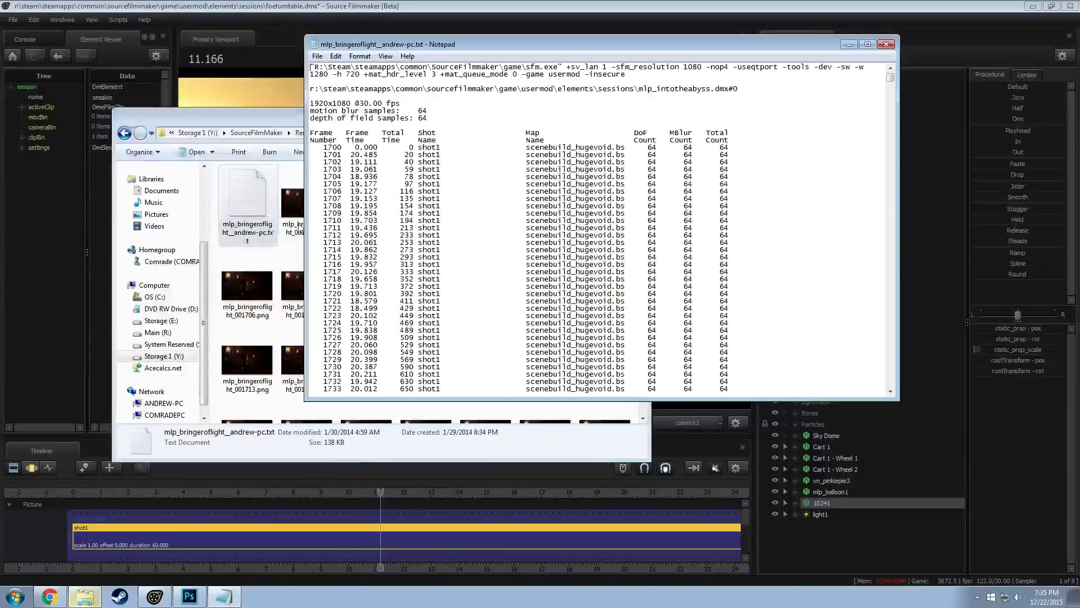
scroll(391, 178, "down", 20)
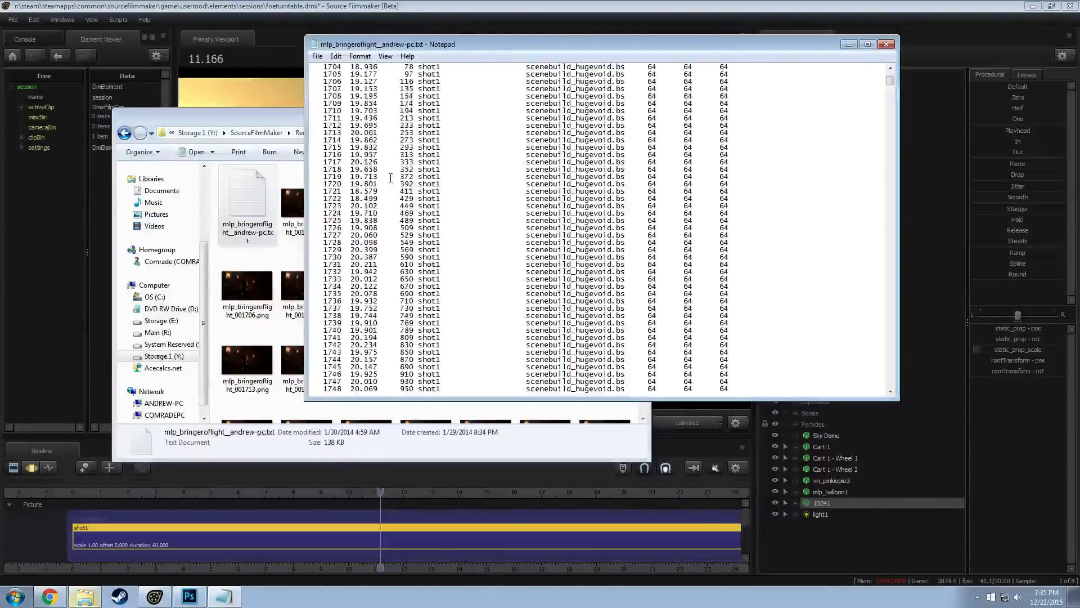
scroll(412, 192, "down", 20)
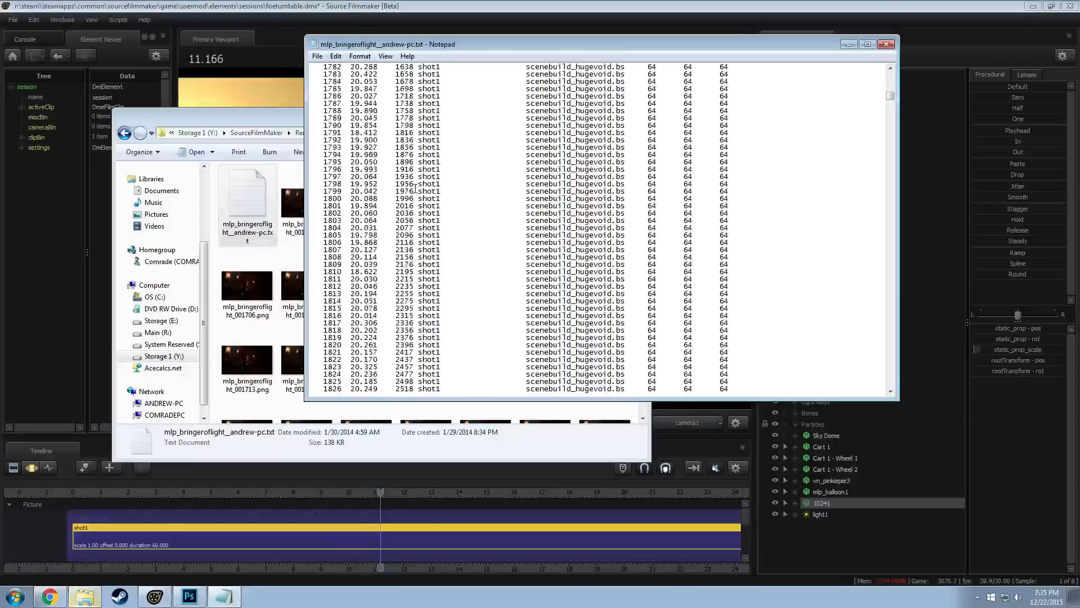
scroll(433, 192, "down", 16)
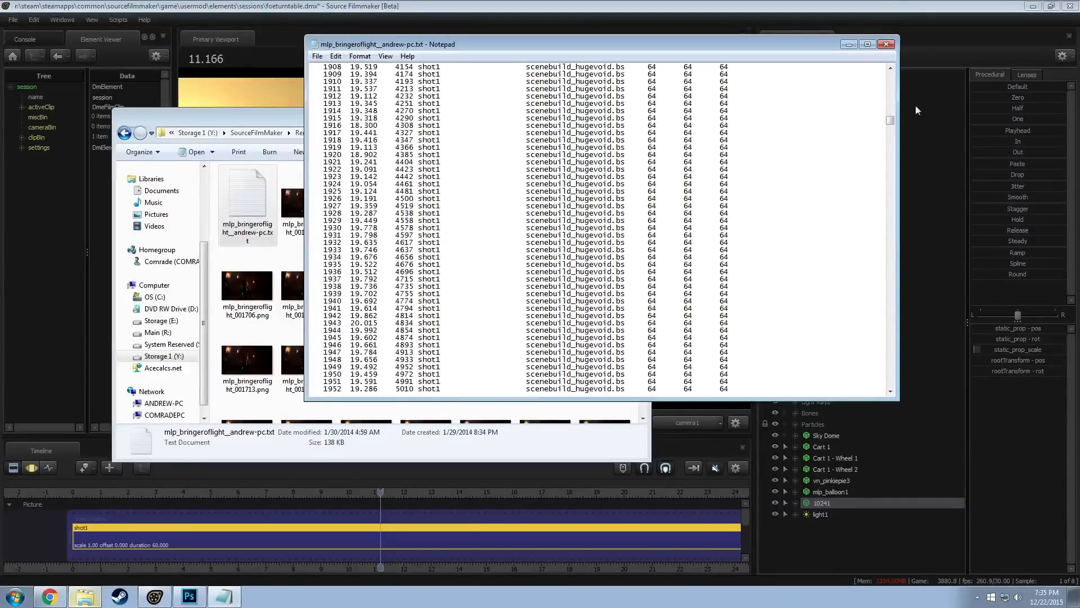
left_click_drag(891, 121, 890, 231)
left_click(887, 44)
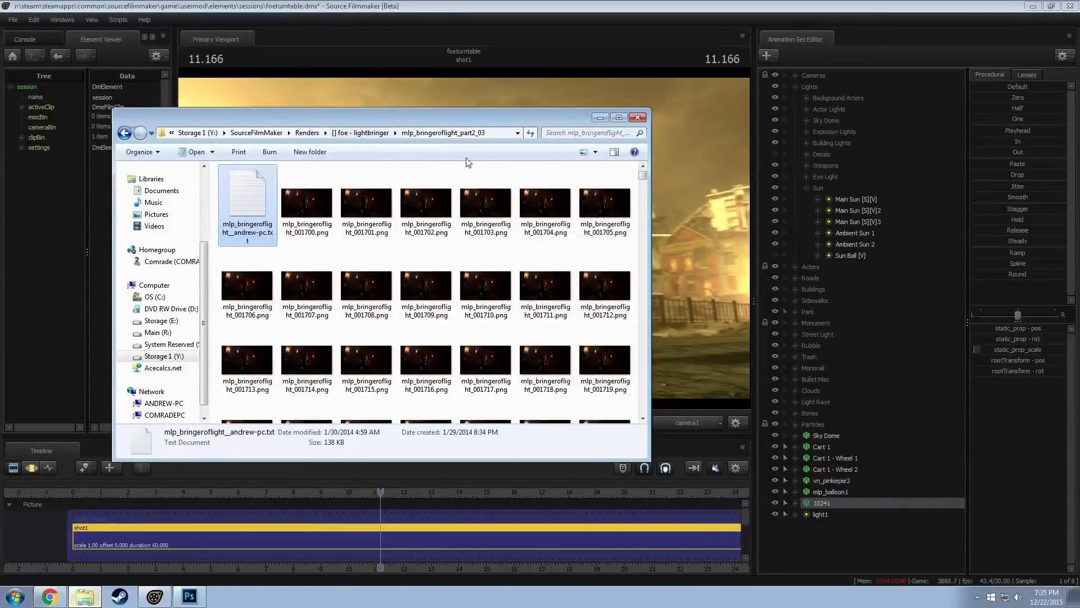
Go up to the Renders folder and open the "[] luna banishment" folder
left_click(350, 134)
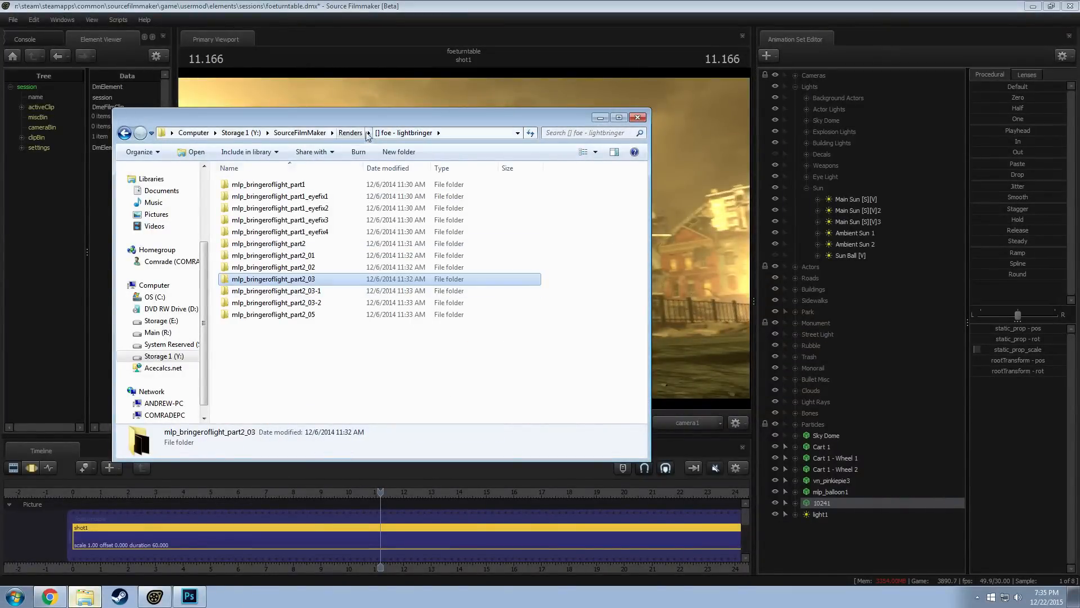
left_click(351, 133)
left_click(325, 268)
scroll(323, 267, "down", 4)
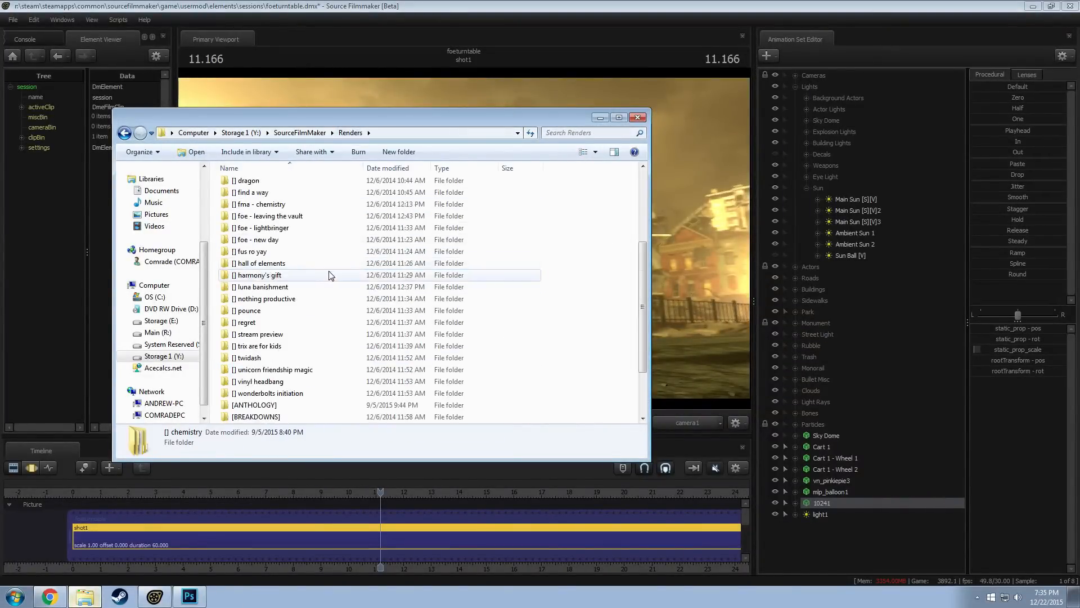
left_click(276, 288)
double_click(276, 288)
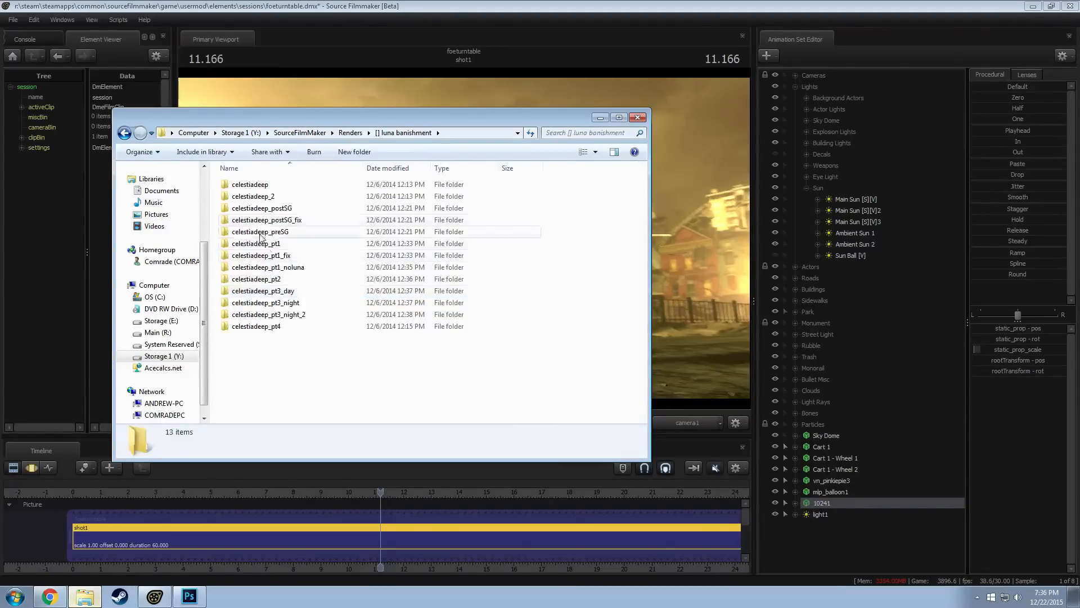
Open the celestiadeep_pt1 folder, check the frame times in its render log, then close the log and return to "[] luna banishment"
double_click(275, 250)
double_click(307, 200)
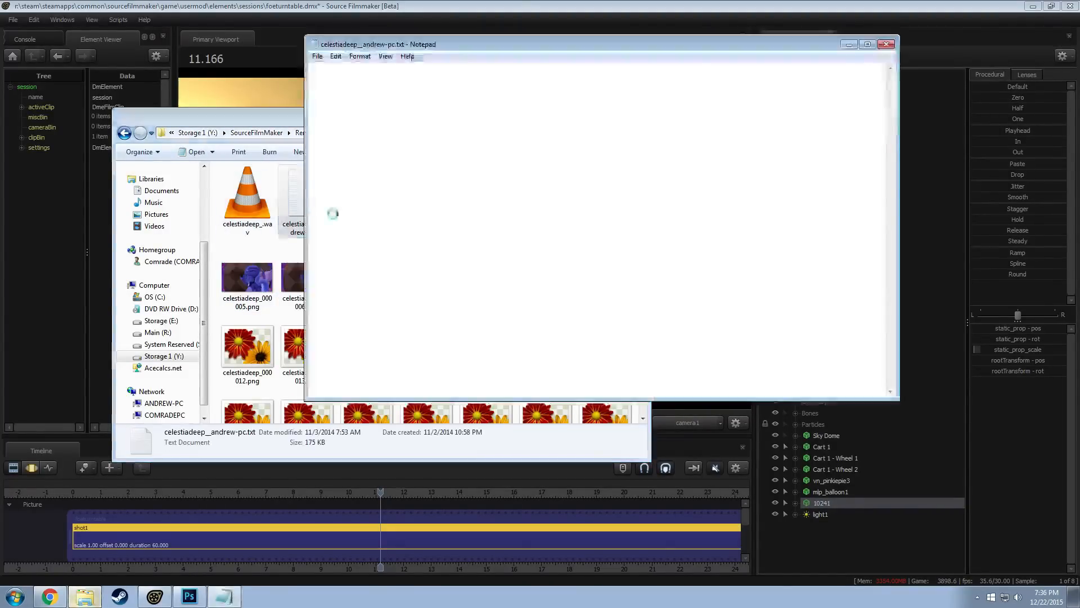
scroll(447, 302, "down", 10)
scroll(448, 301, "down", 7)
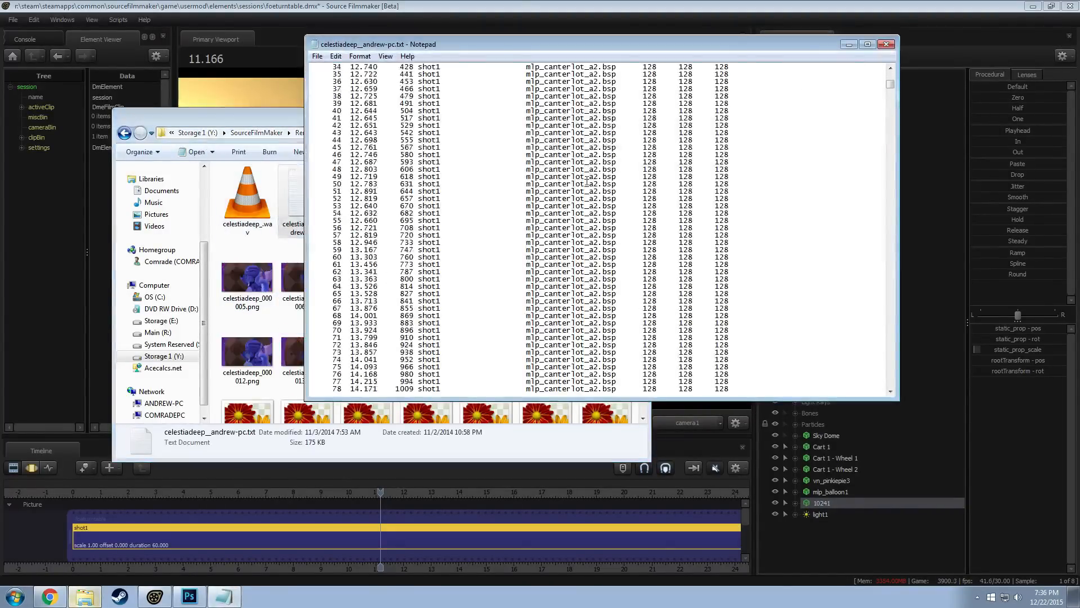
left_click(886, 44)
left_click(124, 133)
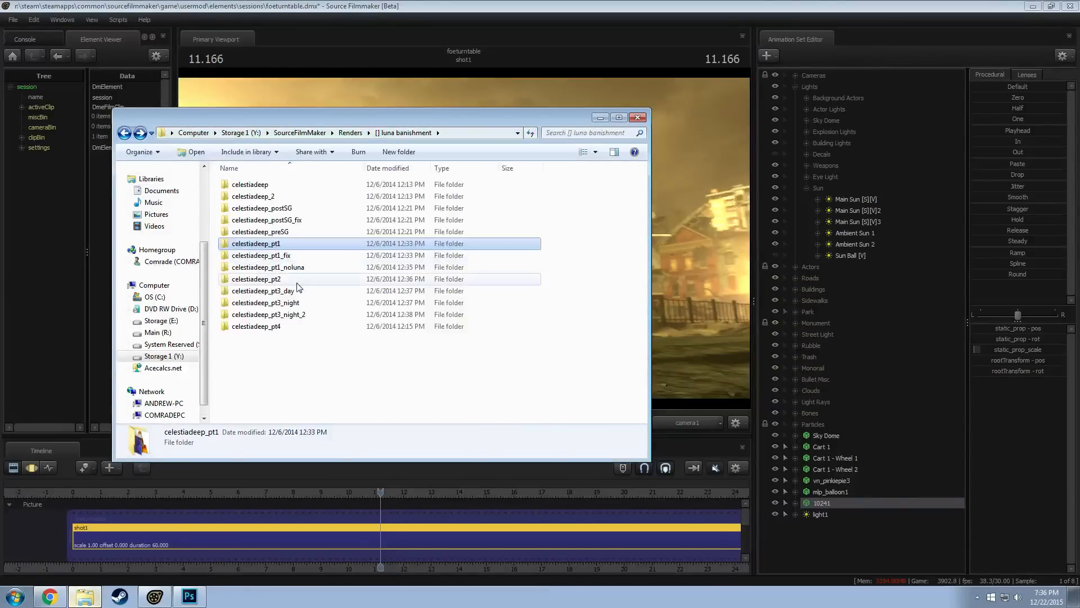
Return to Renders and open the mlp_leavingthevault_final04 folder inside "[] foe - leaving the vault"
scroll(278, 261, "down", 4)
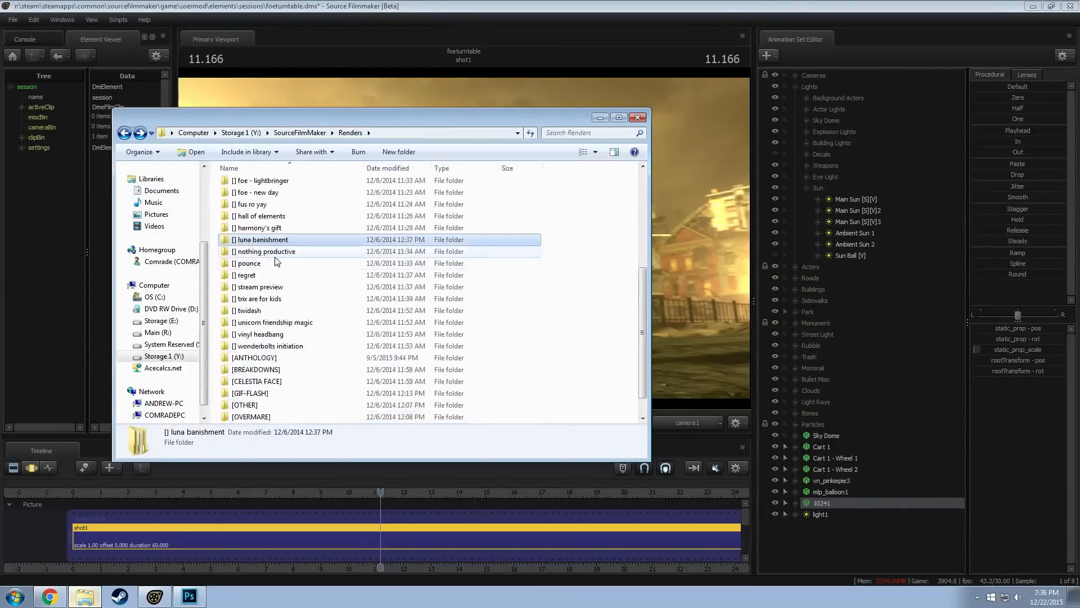
scroll(282, 240, "up", 1)
double_click(281, 193)
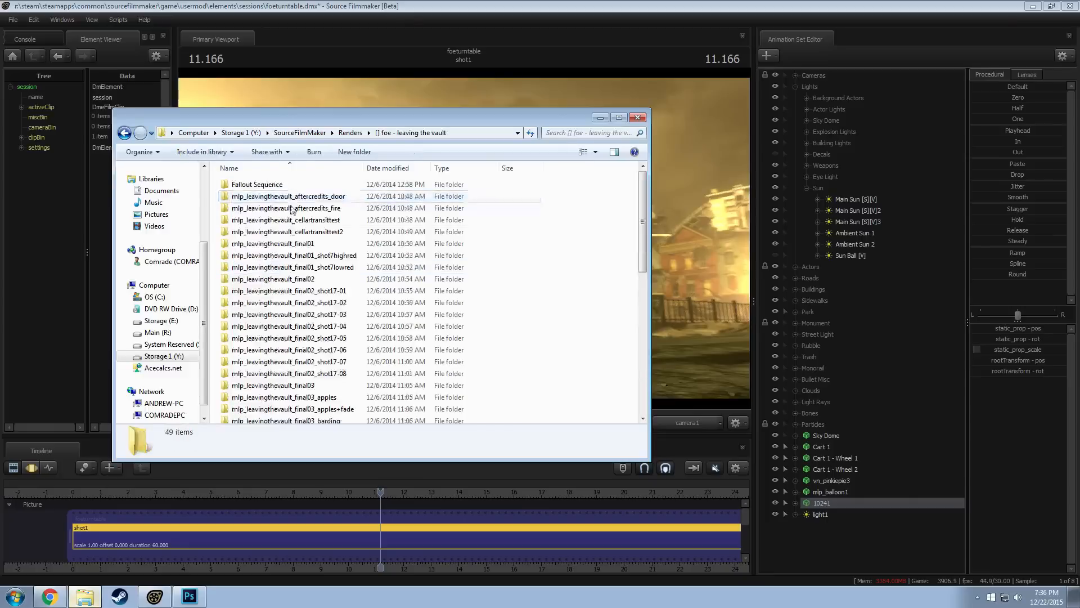
scroll(298, 253, "down", 5)
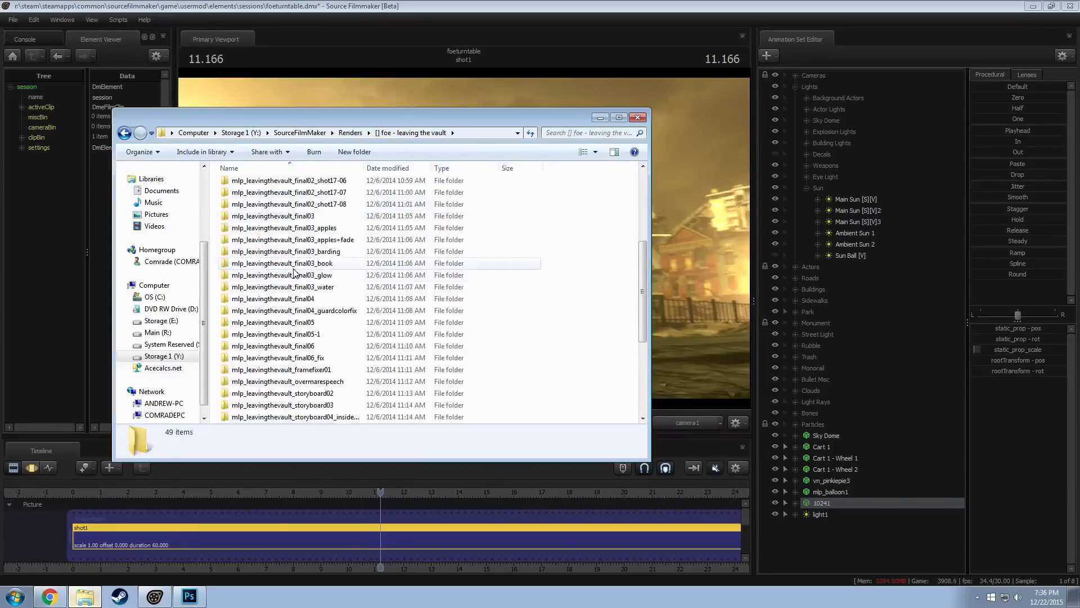
double_click(308, 298)
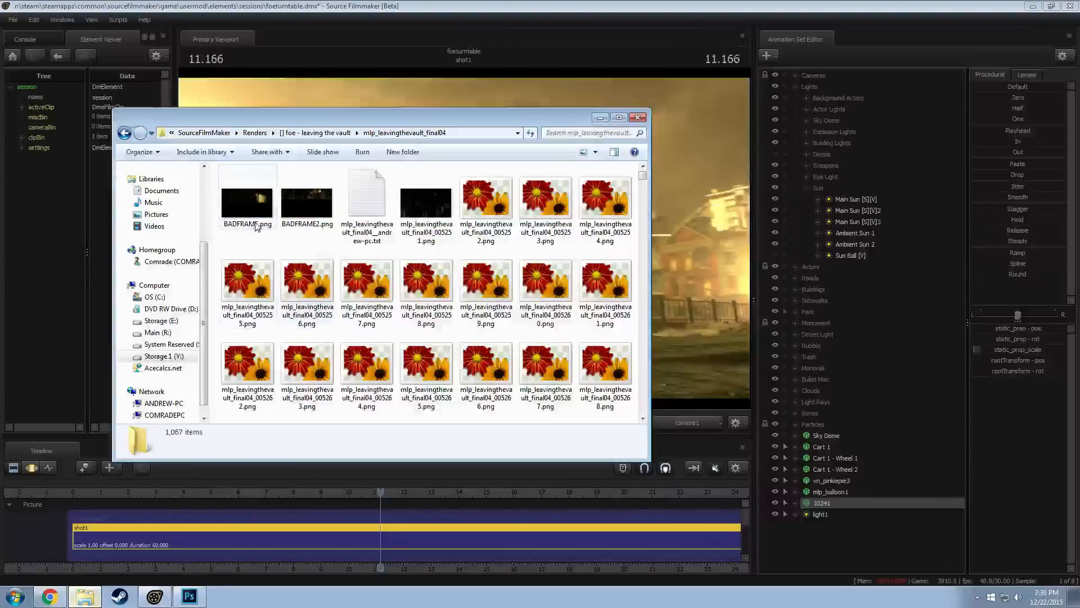
Open the mlp_leavingthevault_final04 render log, examine the frame times and total times across its shots, and close it
double_click(366, 204)
scroll(378, 208, "down", 20)
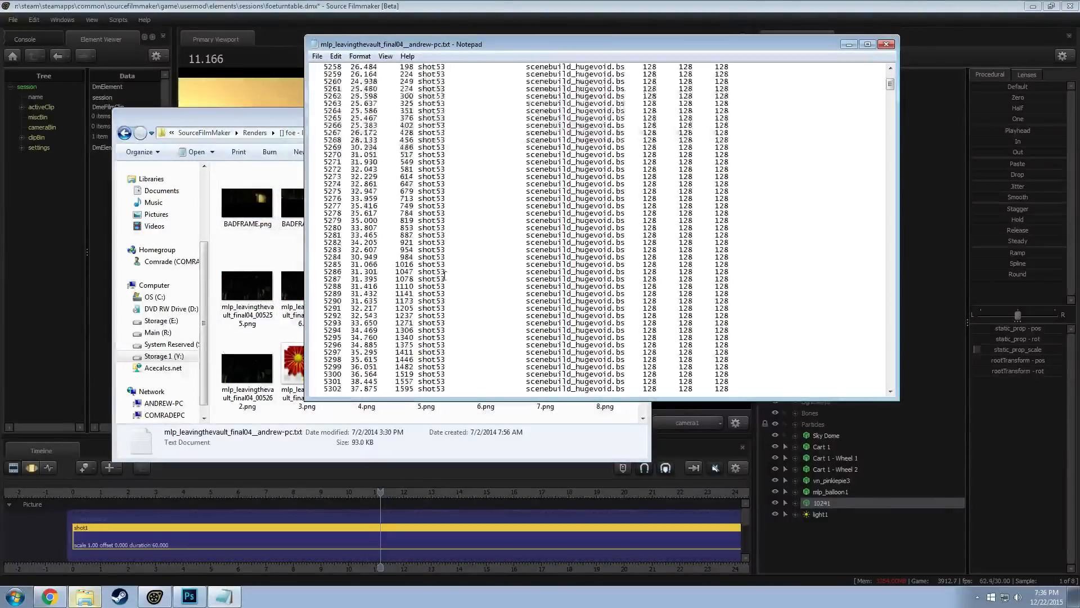
scroll(444, 272, "down", 4)
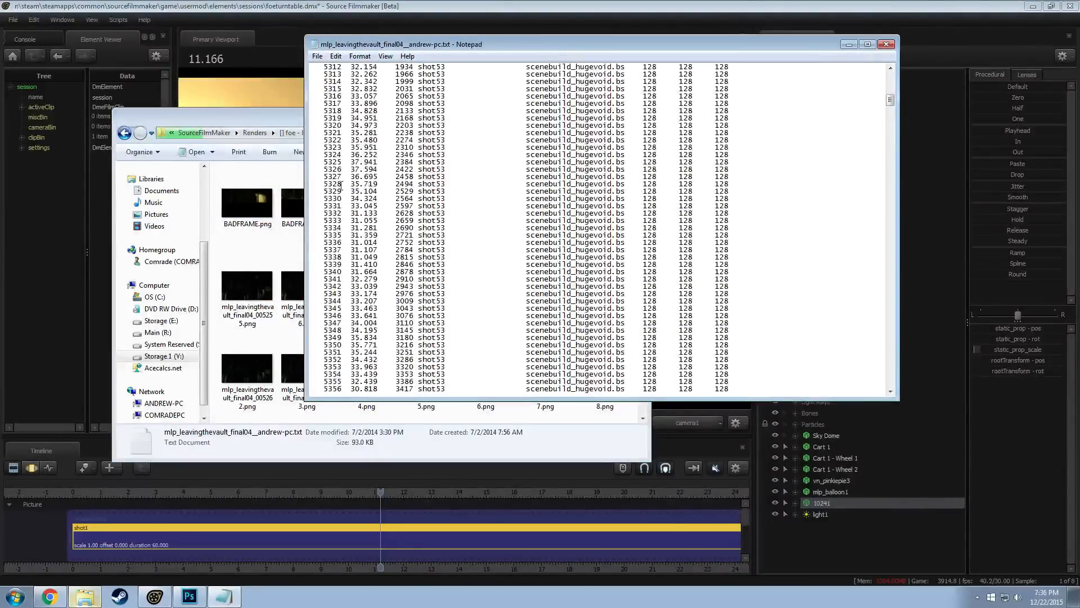
scroll(398, 198, "down", 7)
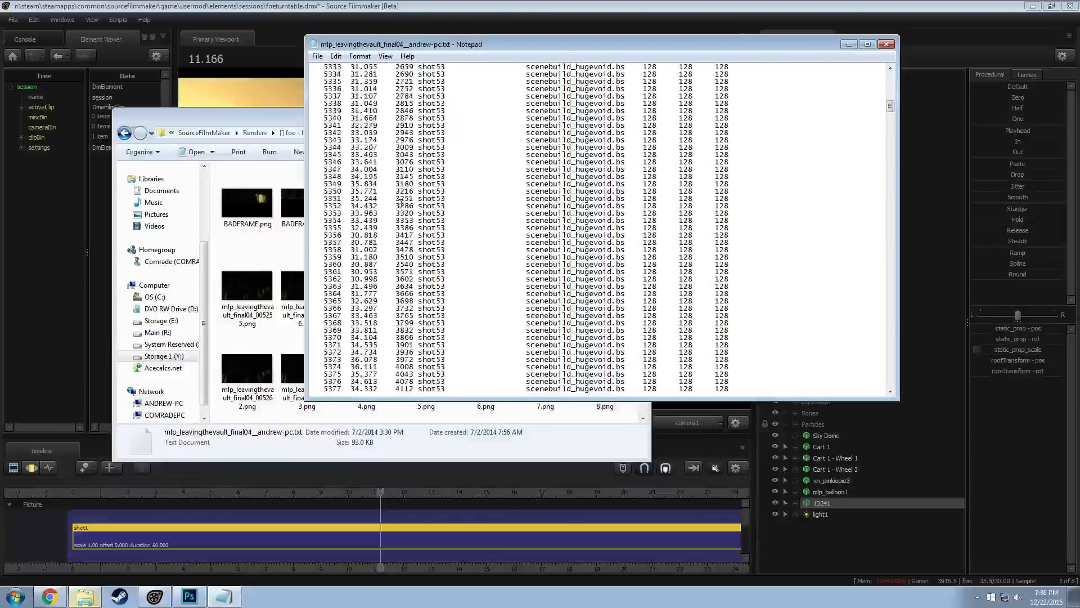
scroll(401, 202, "down", 20)
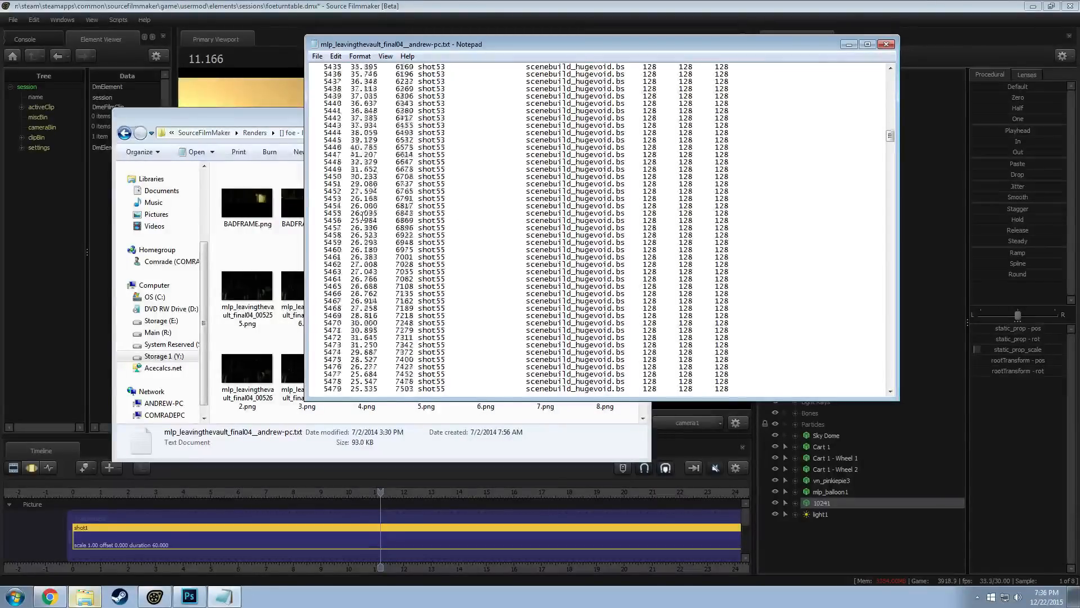
scroll(363, 214, "up", 1)
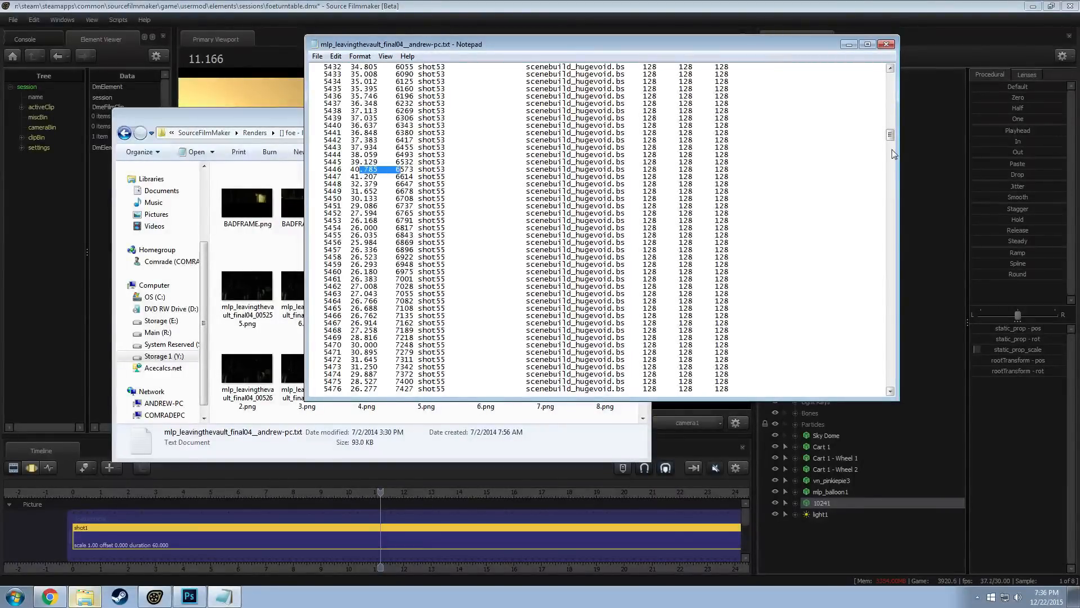
left_click_drag(890, 135, 893, 325)
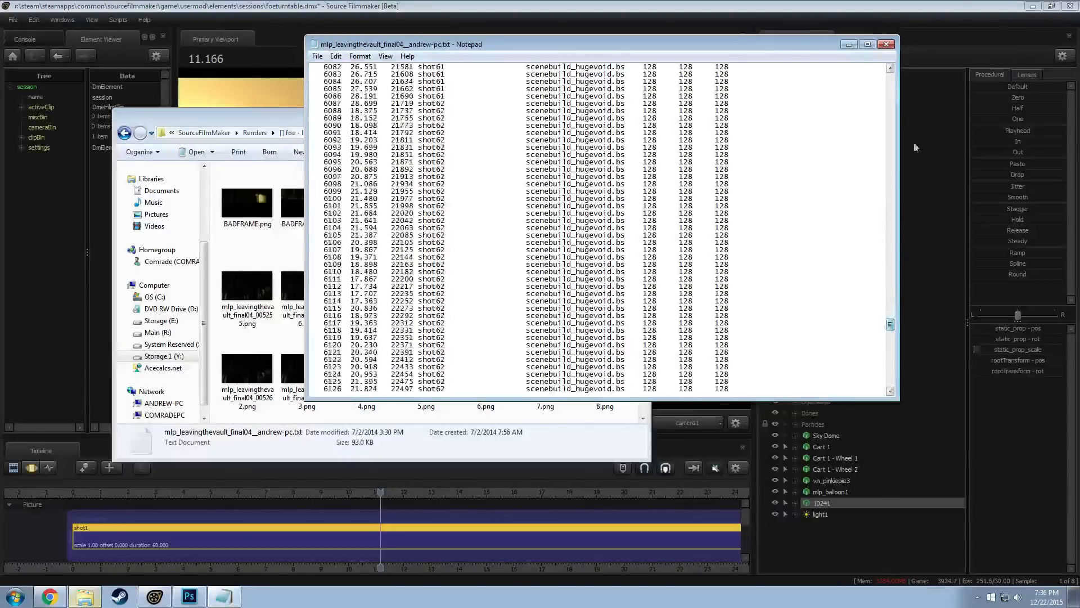
left_click(892, 45)
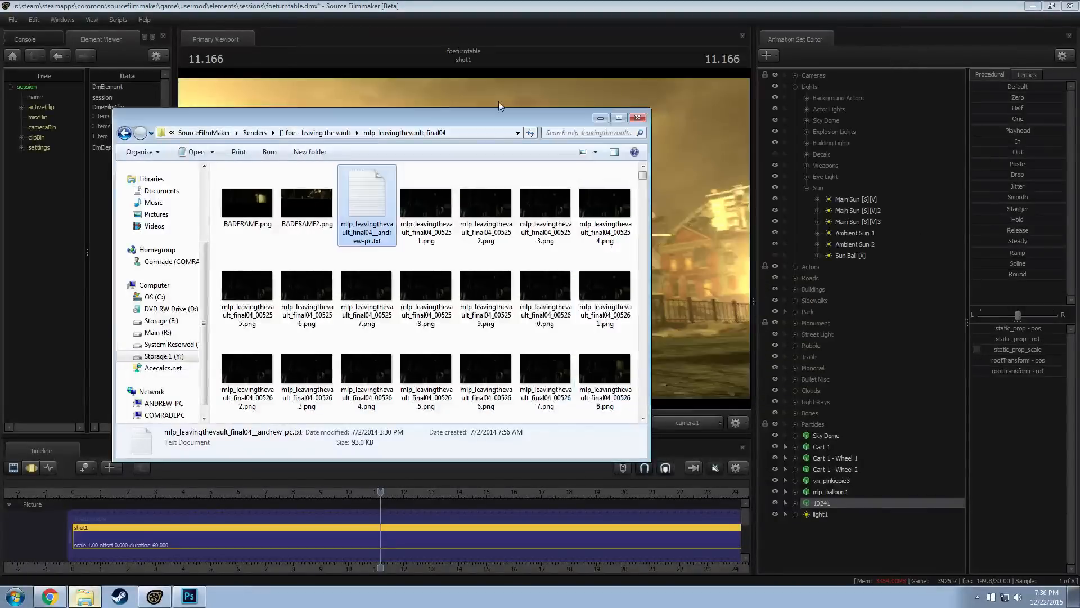
Go back to the Renders folder and open the "[] alushy - shoot to thrill" folder
left_click(125, 133)
left_click(125, 135)
scroll(282, 338, "down", 4)
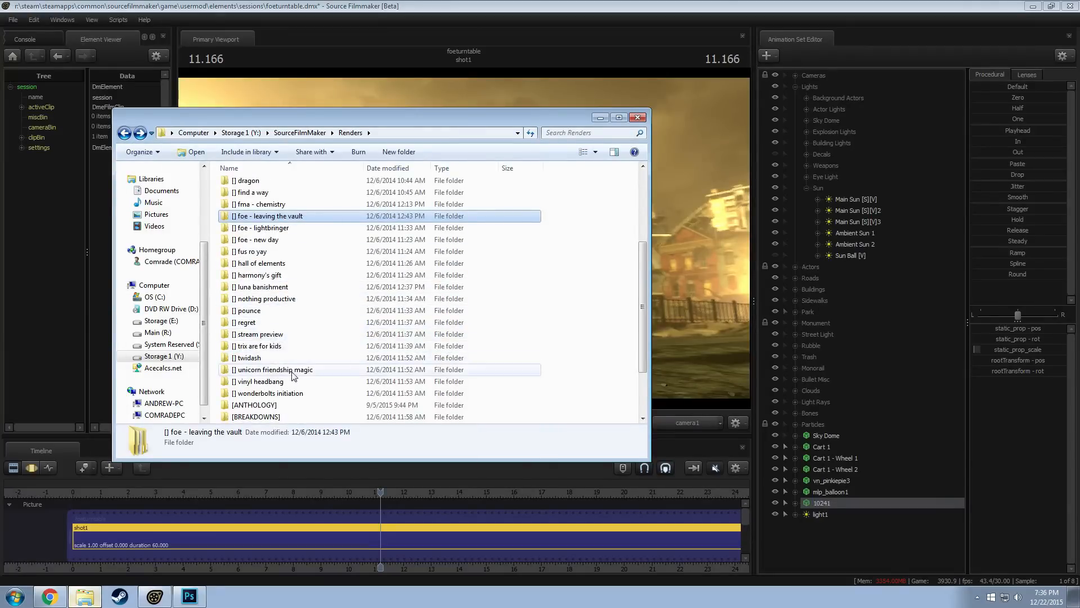
scroll(278, 326, "up", 4)
double_click(277, 198)
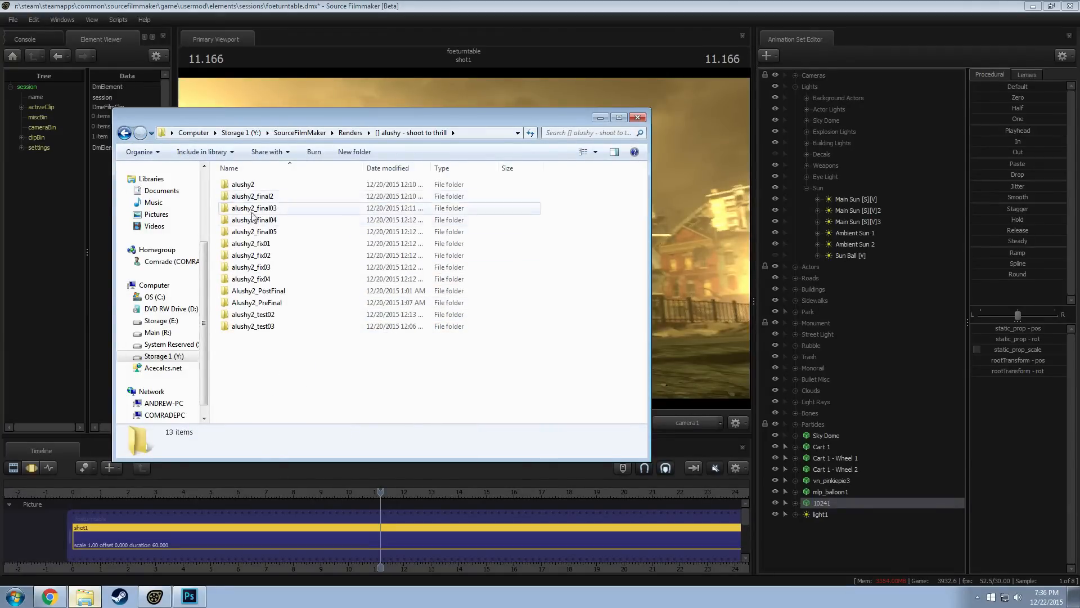
Open the alushy2 folder's alushy2_final01 render log, examine the frame and total times down to the last frame, and close it
double_click(270, 185)
double_click(306, 196)
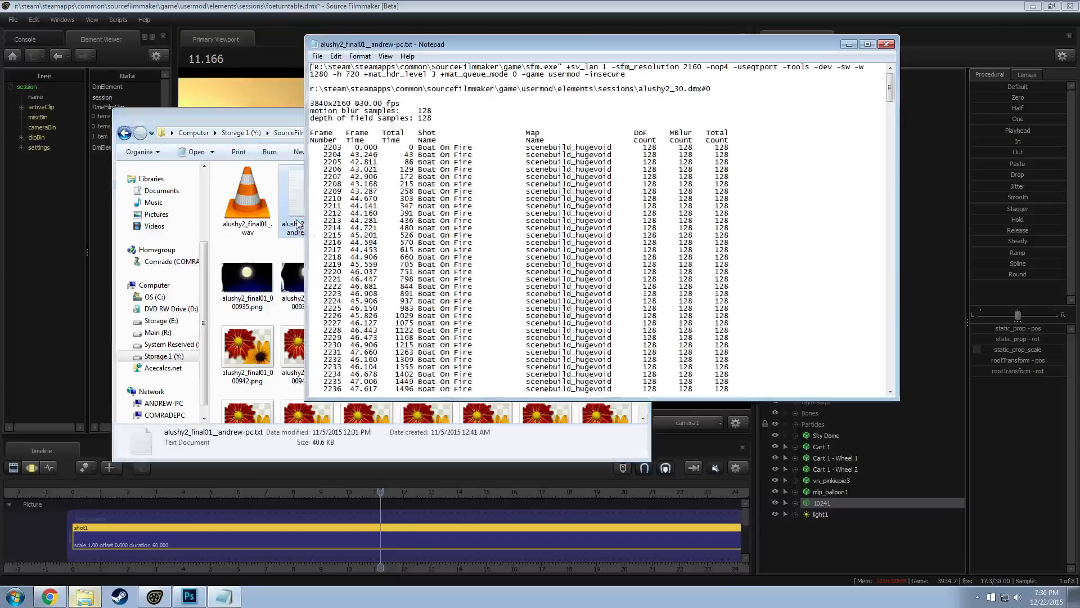
scroll(382, 291, "down", 10)
scroll(382, 291, "down", 20)
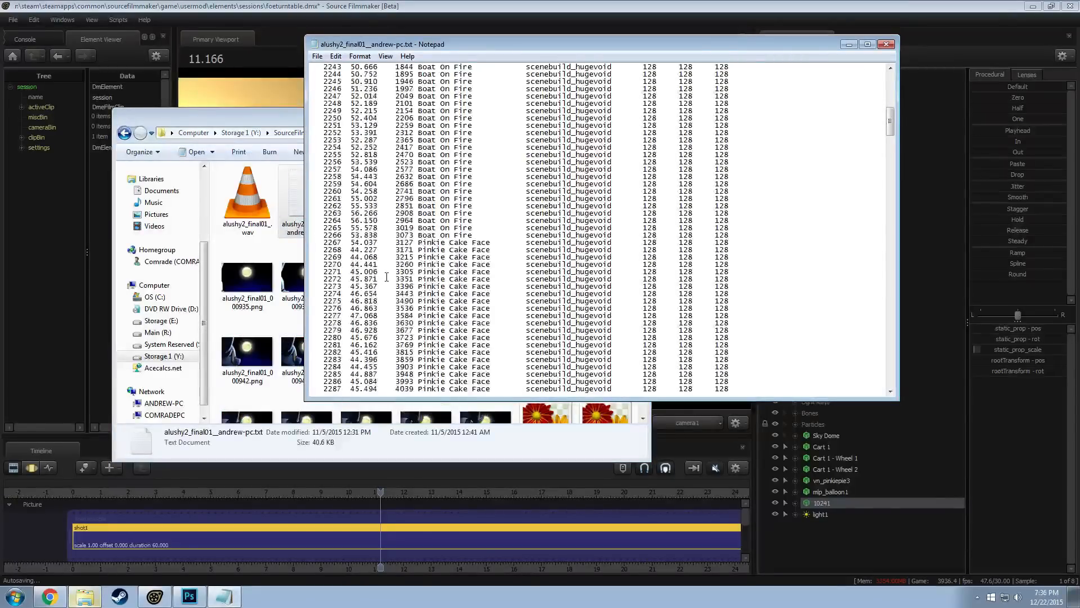
scroll(392, 262, "down", 20)
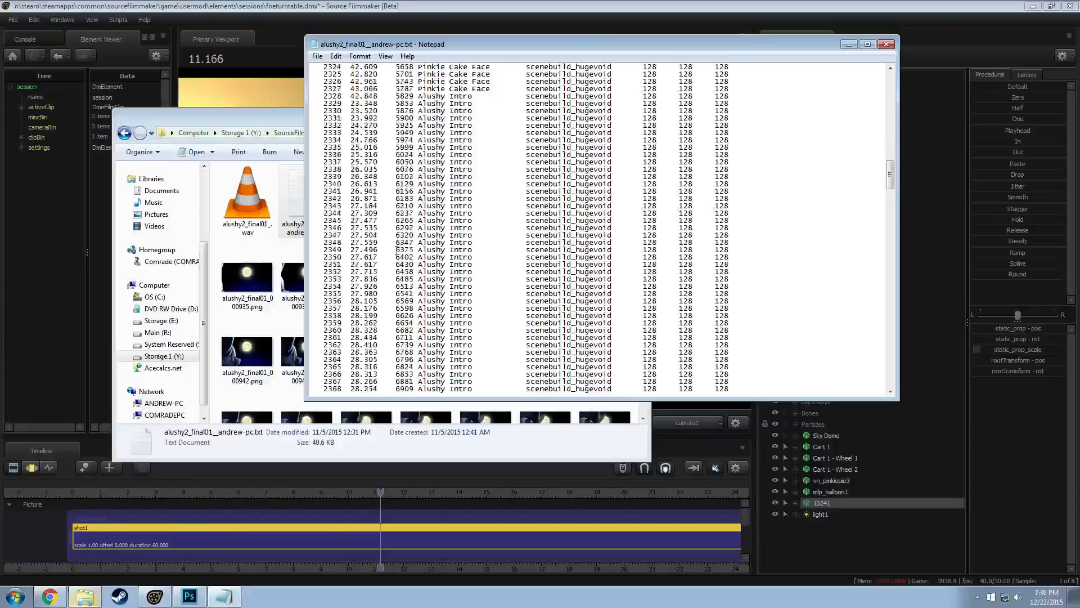
scroll(413, 240, "down", 20)
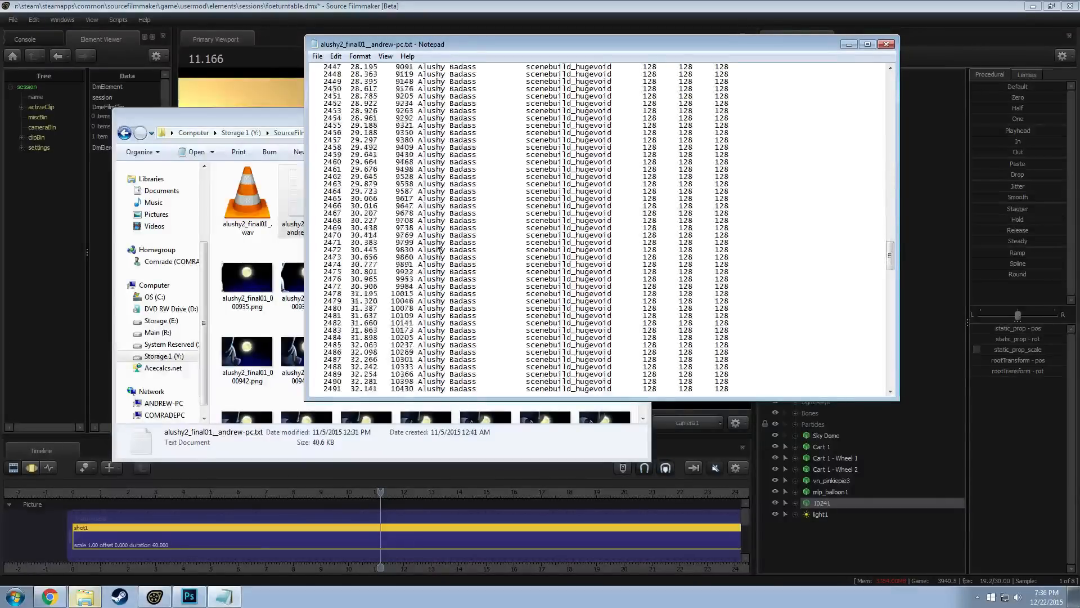
scroll(464, 244, "down", 20)
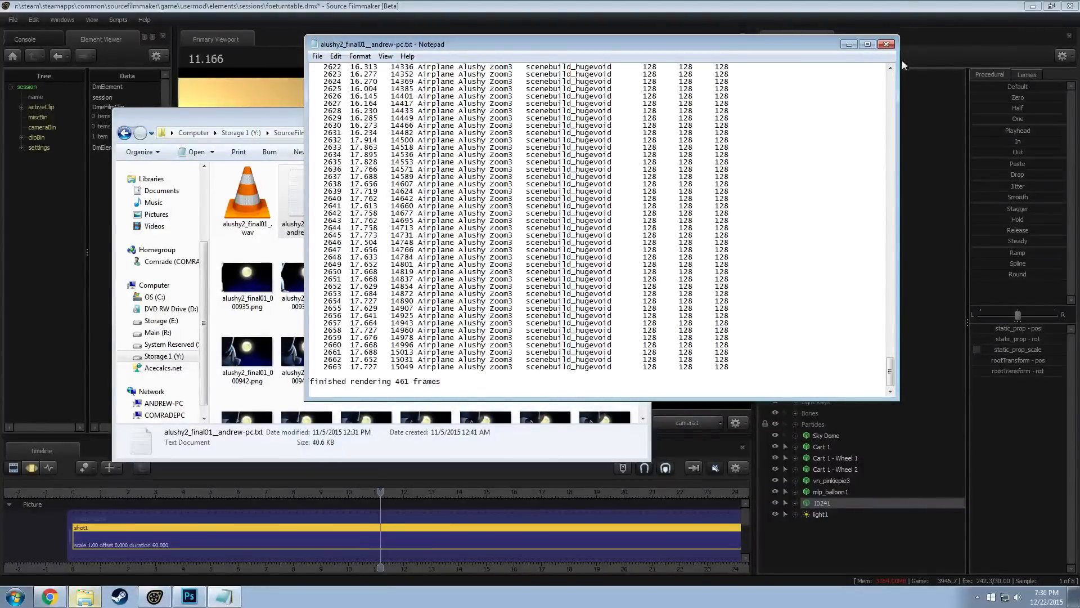
left_click(886, 44)
Check the resolution and creation dates of the first and last PNG frames in the alushy2 folder
left_click(374, 207)
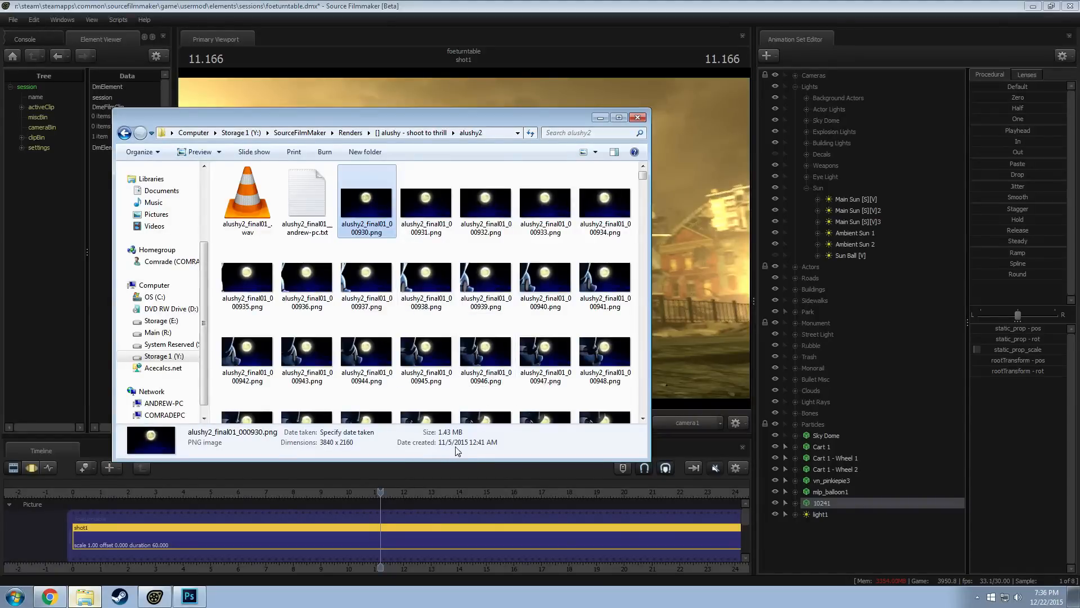
left_click_drag(642, 176, 643, 416)
left_click(255, 394)
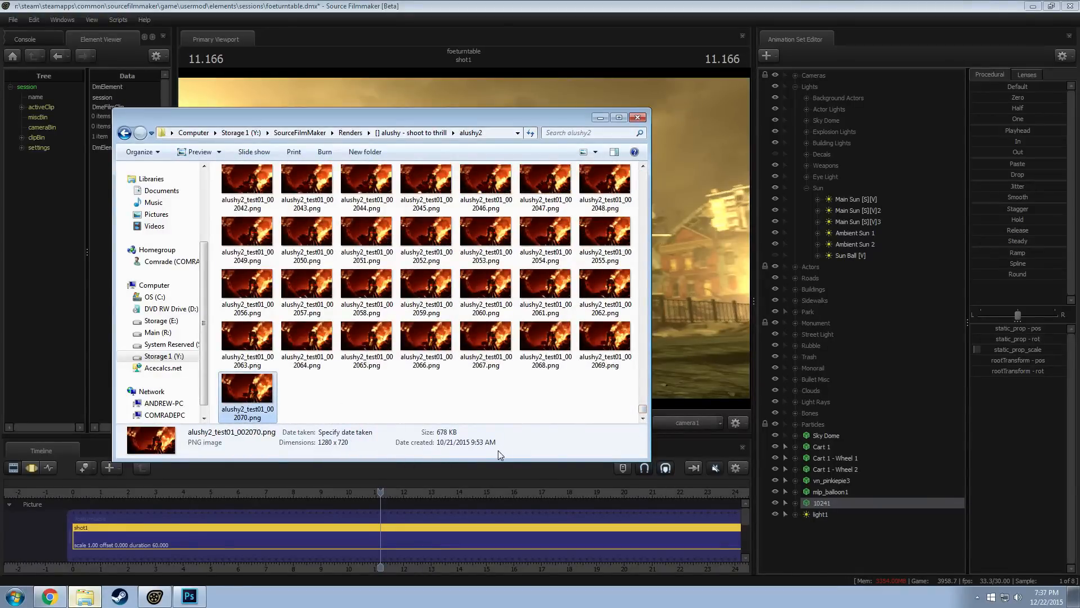
left_click_drag(642, 411, 642, 172)
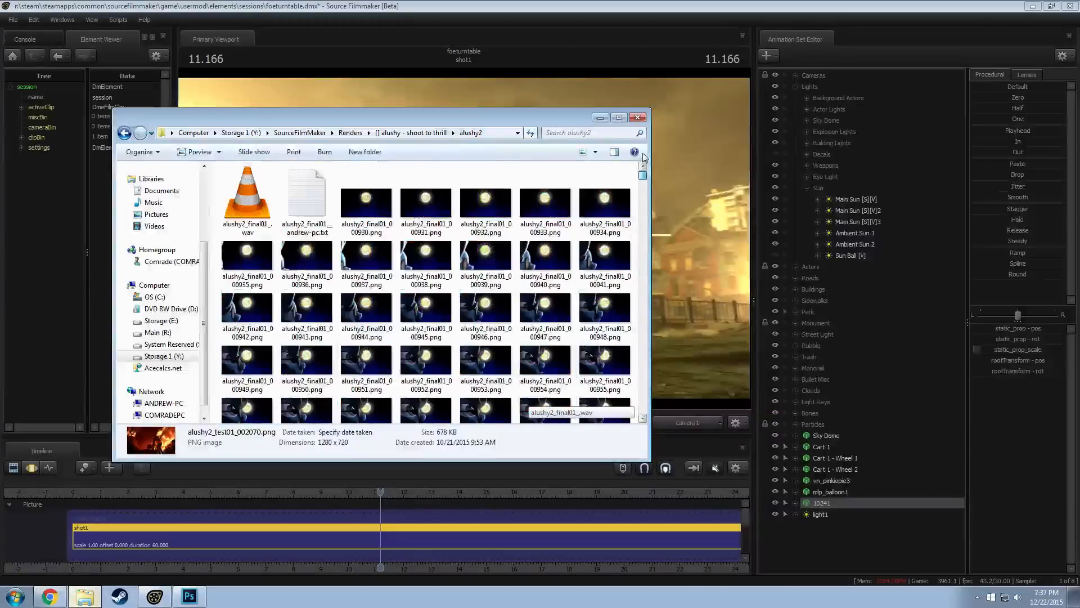
left_click(370, 204)
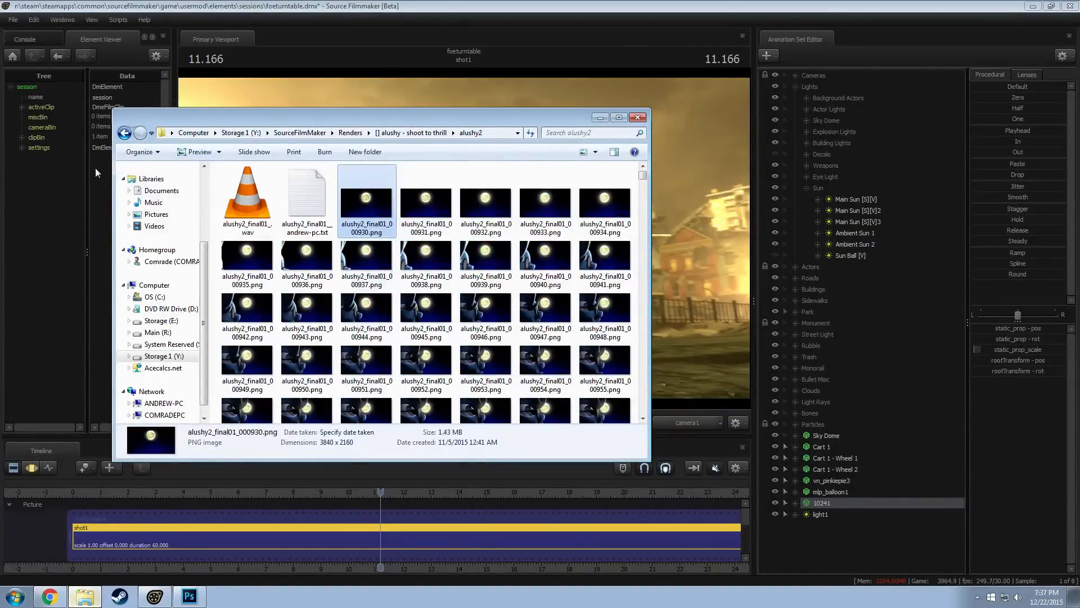
Go back and open the alushy2_final2 folder, examine the frame times in its render log, and close the log
left_click(124, 137)
double_click(247, 197)
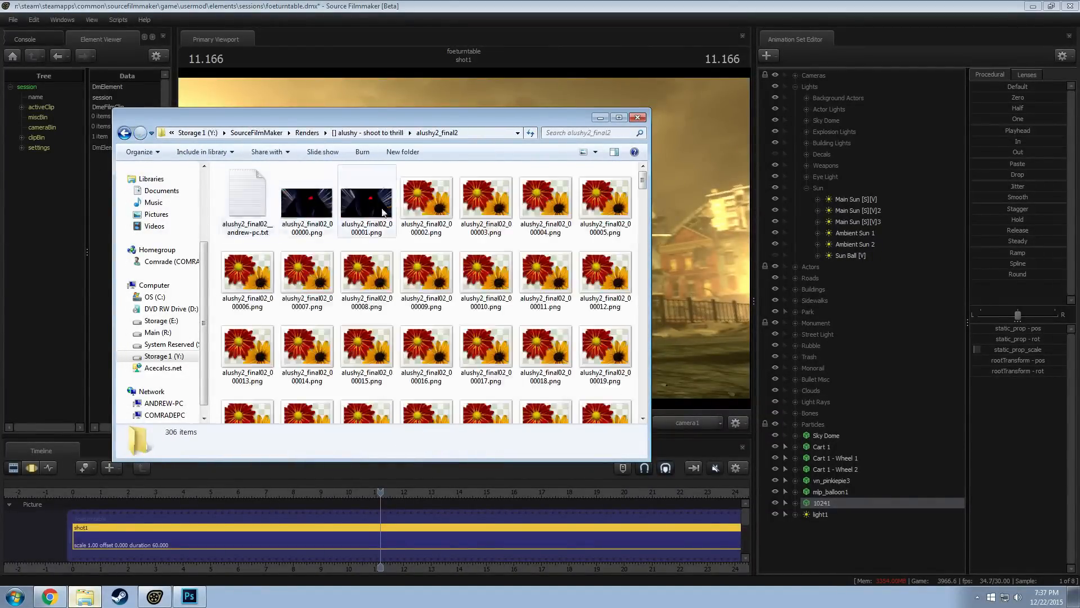
double_click(267, 210)
scroll(604, 184, "down", 15)
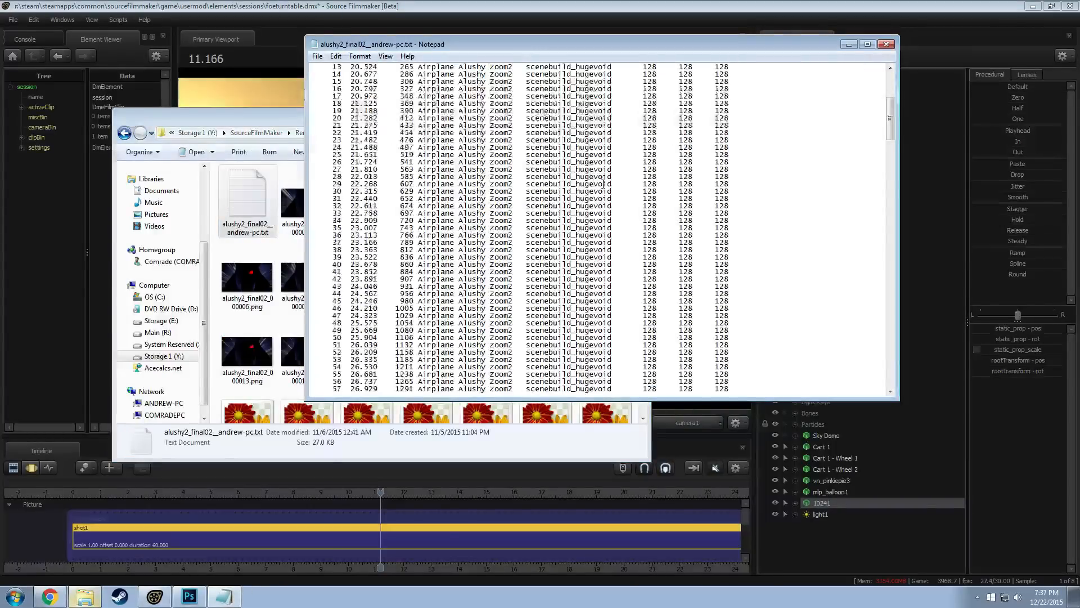
scroll(603, 184, "down", 19)
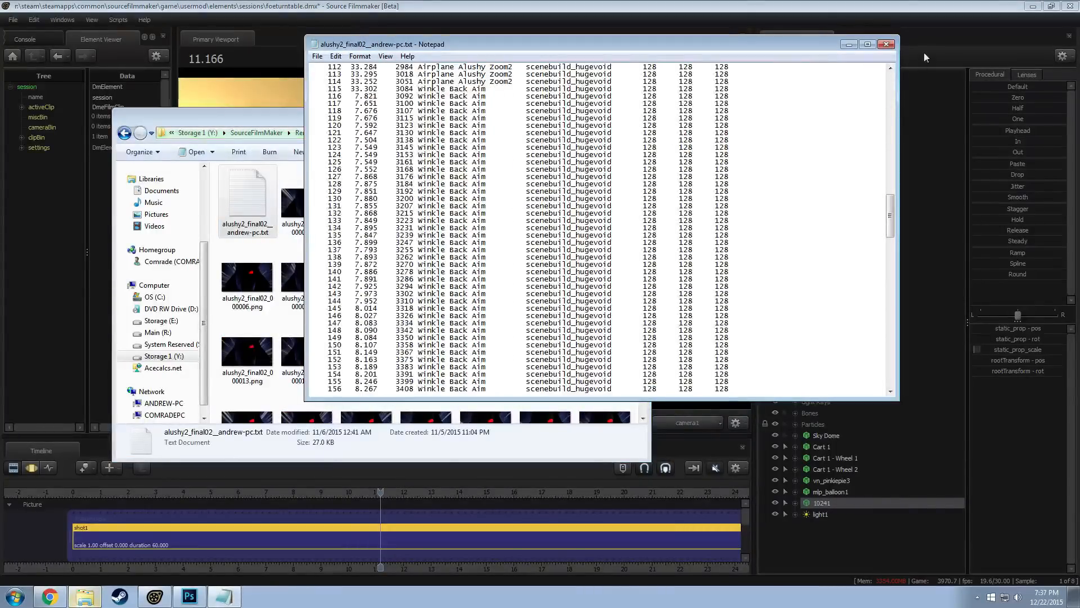
left_click(887, 44)
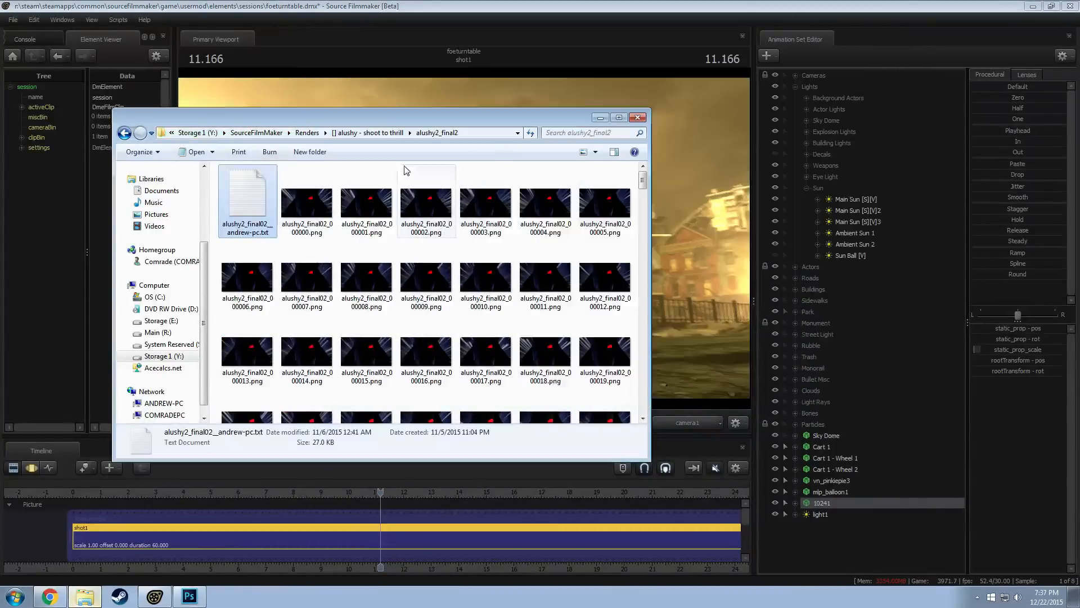
Open the alushy2_final03 folder, check its render log through to the final frames, and close the log and the folder window
left_click(124, 133)
double_click(253, 207)
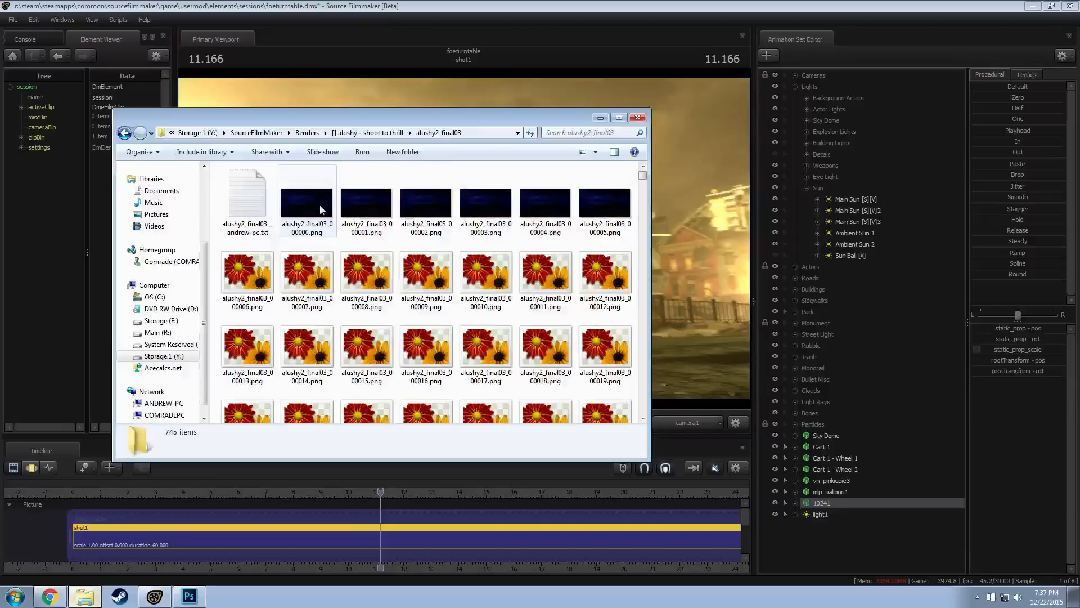
double_click(247, 198)
scroll(861, 101, "down", 7)
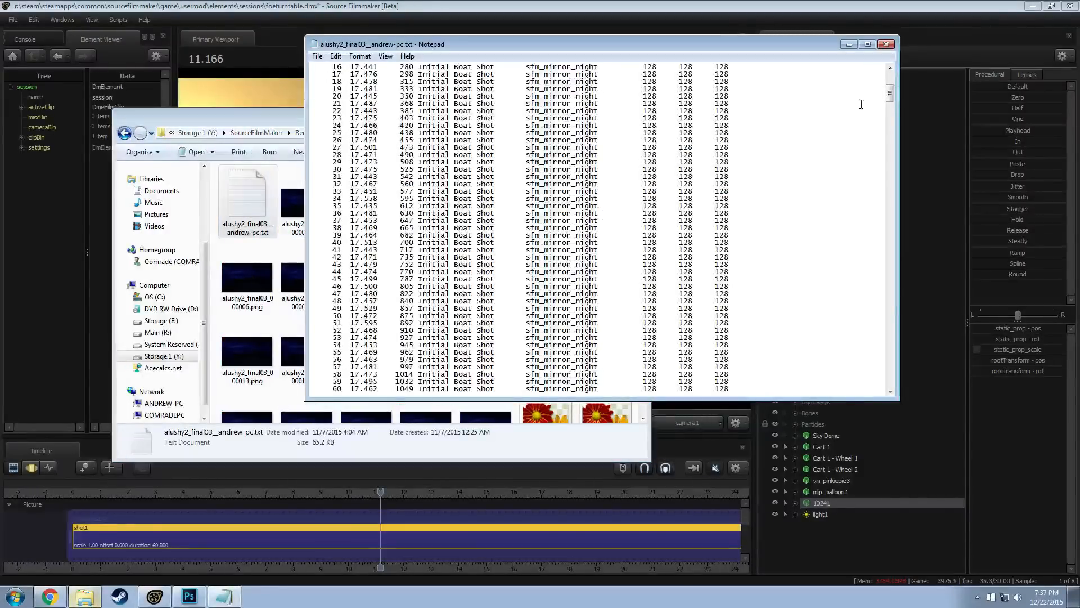
left_click_drag(891, 101, 892, 385)
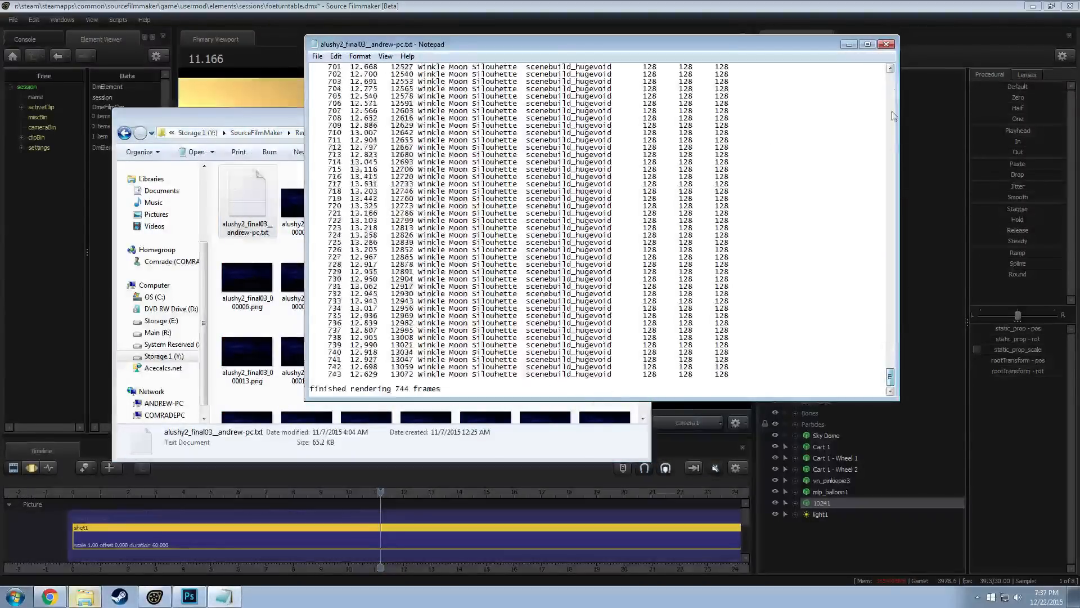
left_click(887, 44)
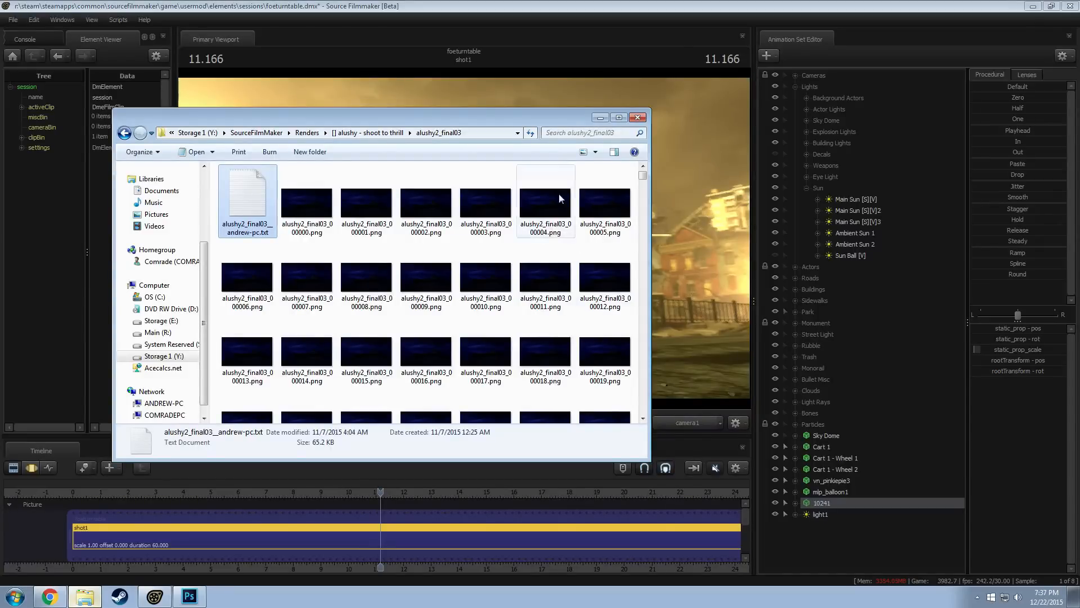
left_click(637, 117)
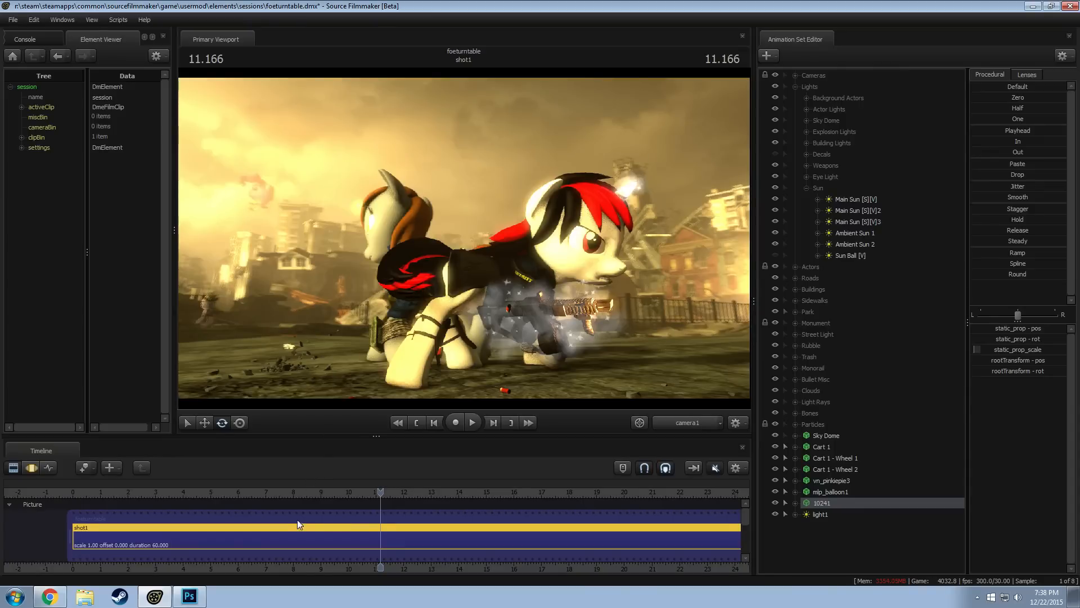
Move the playhead to 11.066 and set the progressive refinement Depth of Field samples to 32 (override)
left_click_drag(313, 495, 379, 499)
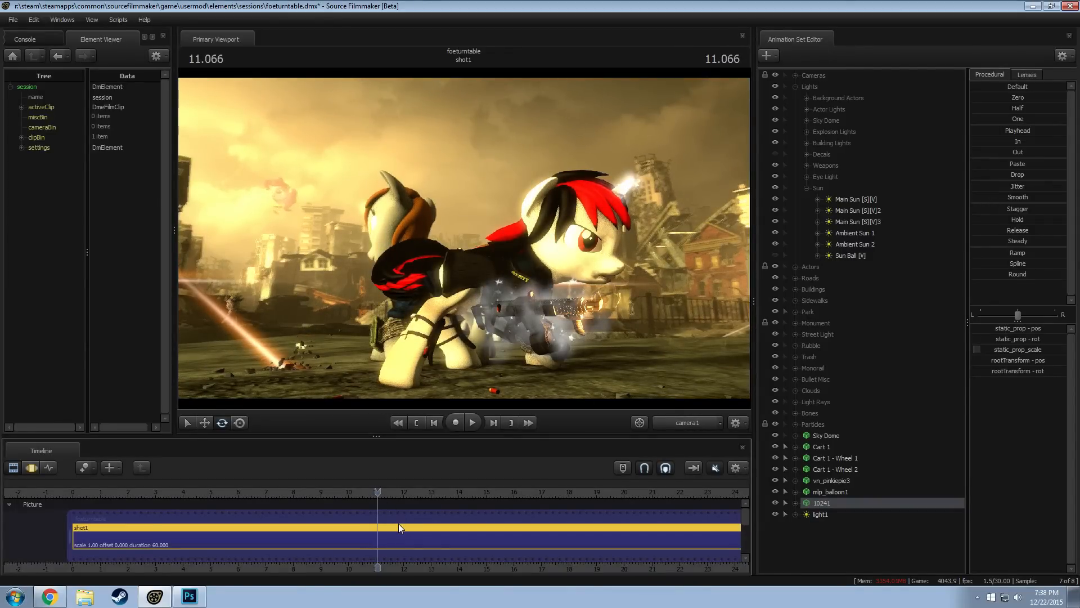
right_click(408, 284)
left_click(442, 288)
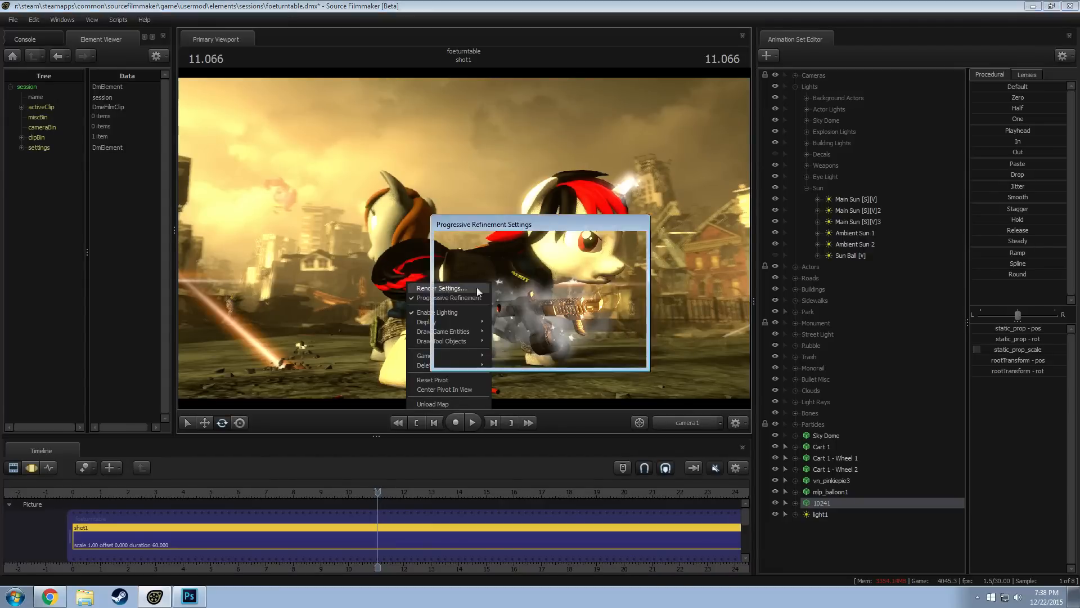
left_click(575, 255)
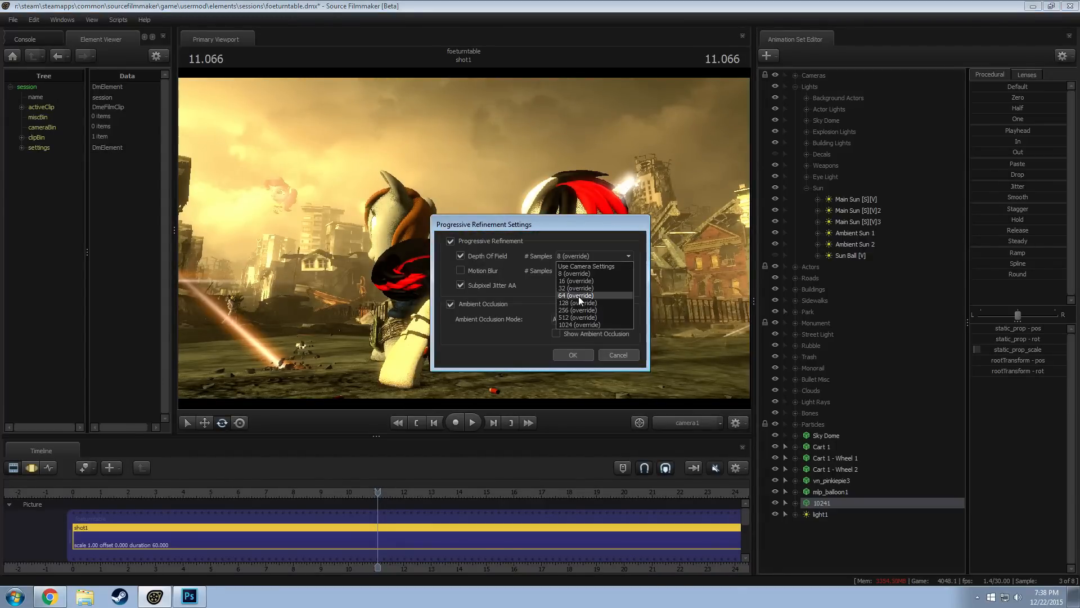
left_click(569, 289)
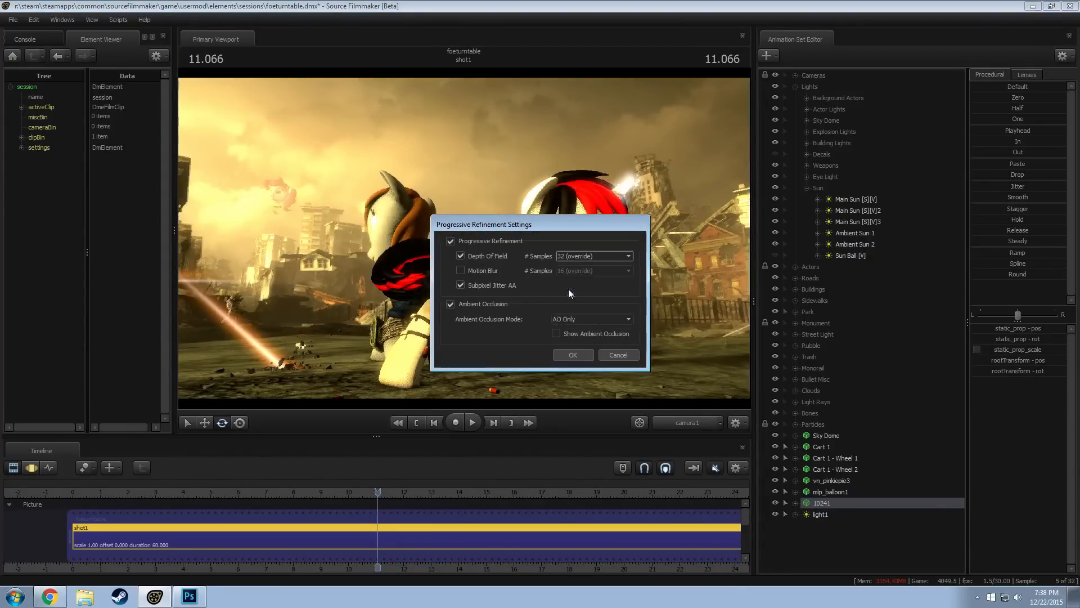
left_click(579, 355)
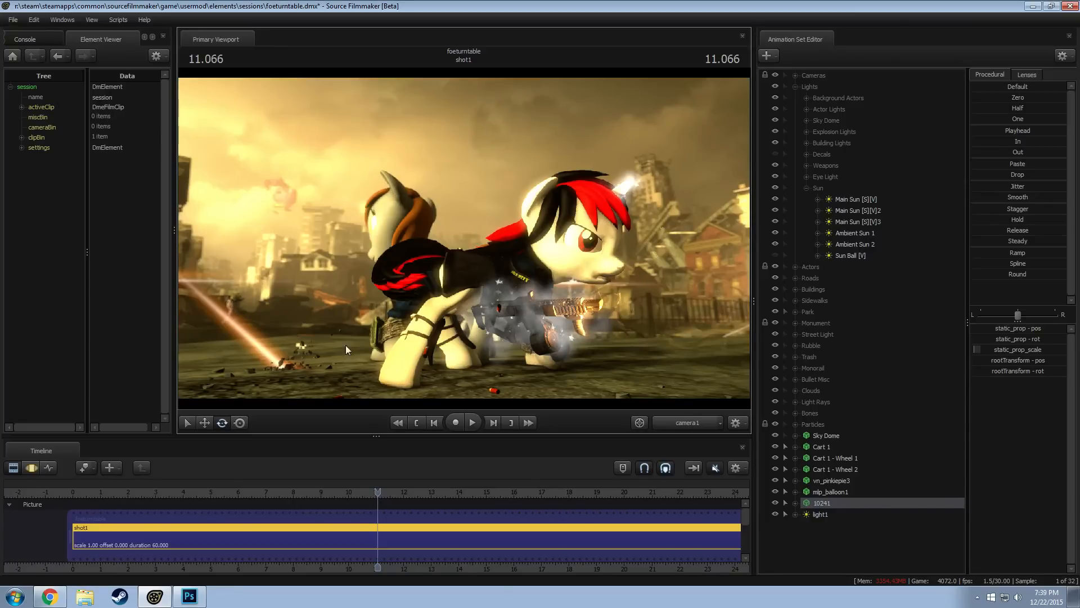
Disable lighting in the viewport, look around the scene through the Work Camera, and return to camera1
right_click(291, 325)
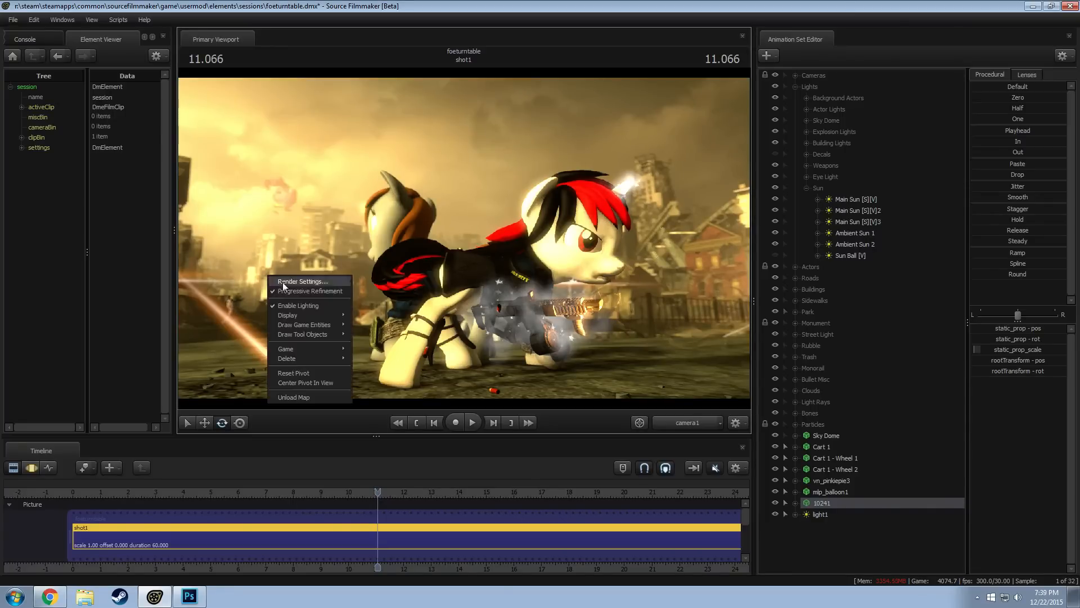
left_click(312, 305)
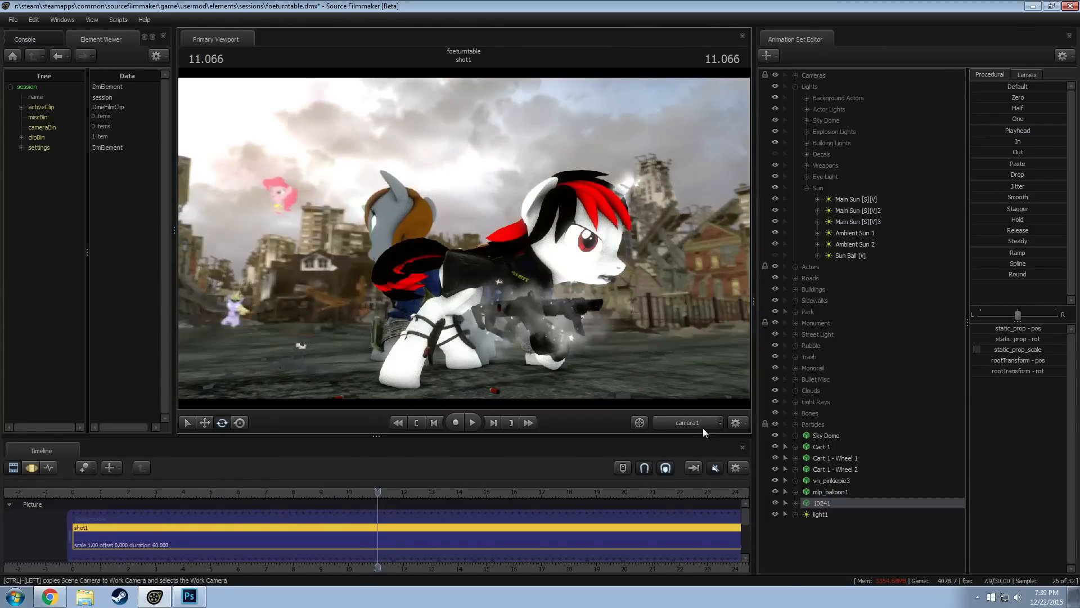
left_click(680, 424)
left_click_drag(596, 315, 552, 306)
key("w")
left_click_drag(464, 239, 664, 163)
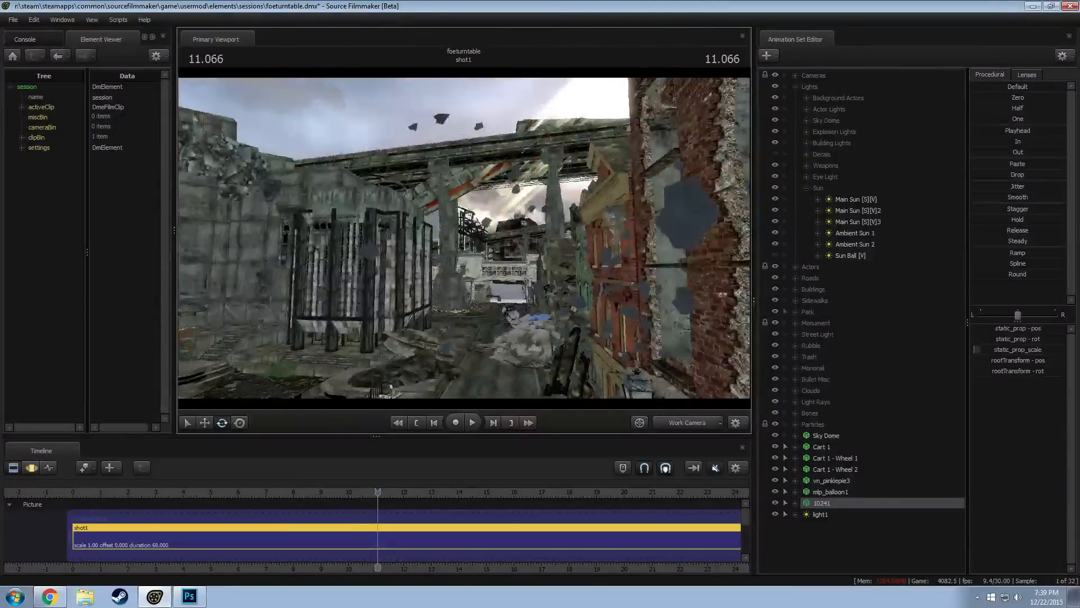
left_click(685, 423)
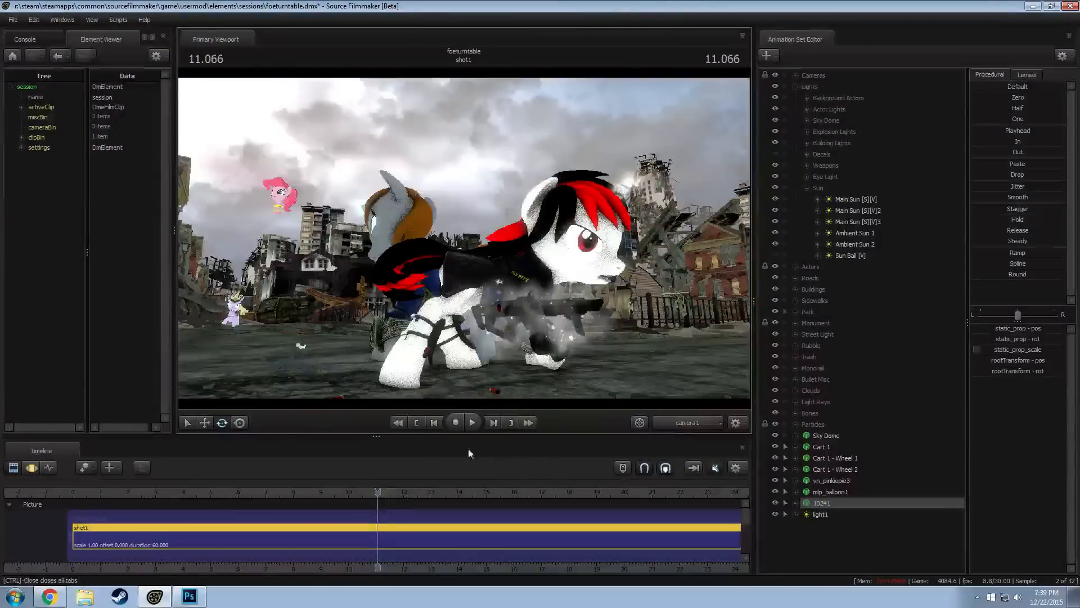
Scrub the playhead to 15.366 and back to 10.633 to view the unlit characters and background
scroll(394, 499, "down", 2)
left_click_drag(390, 498, 461, 504)
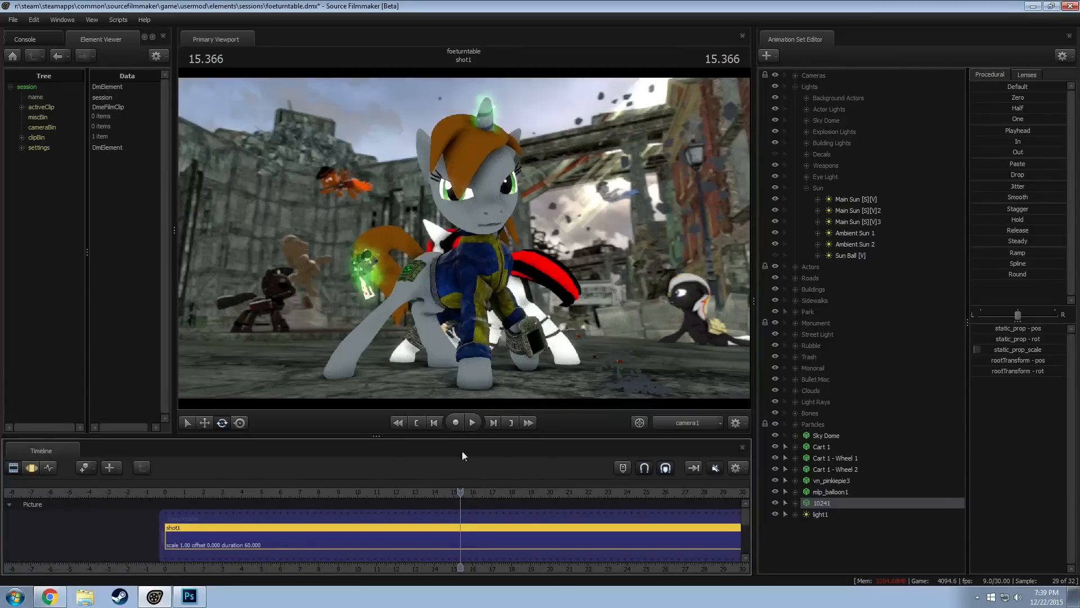
left_click_drag(461, 493, 370, 485)
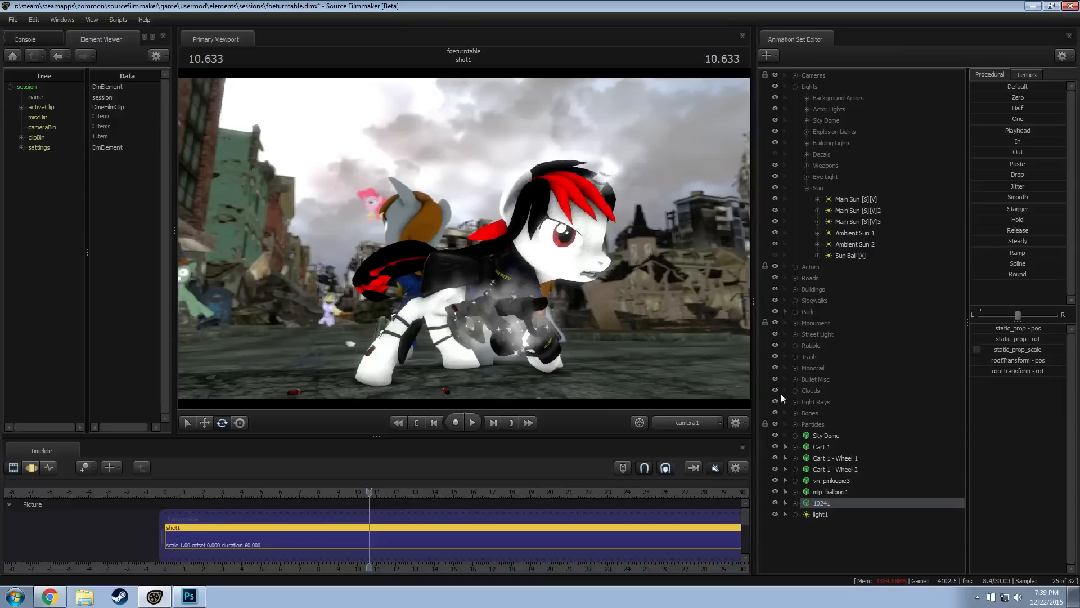
left_click(838, 479)
right_click(836, 481)
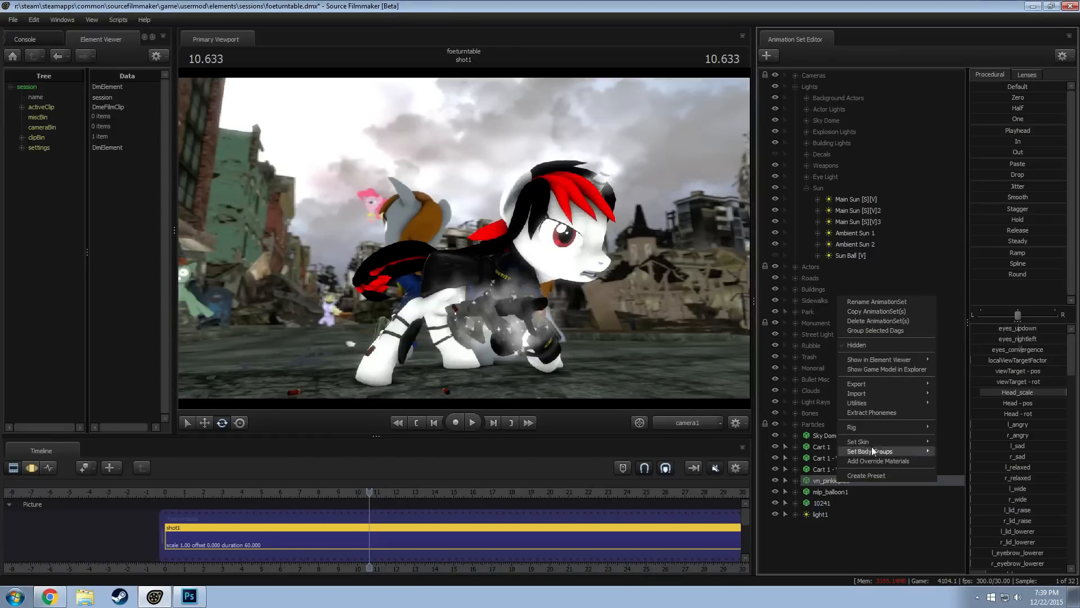
left_click(872, 307)
left_click(571, 306)
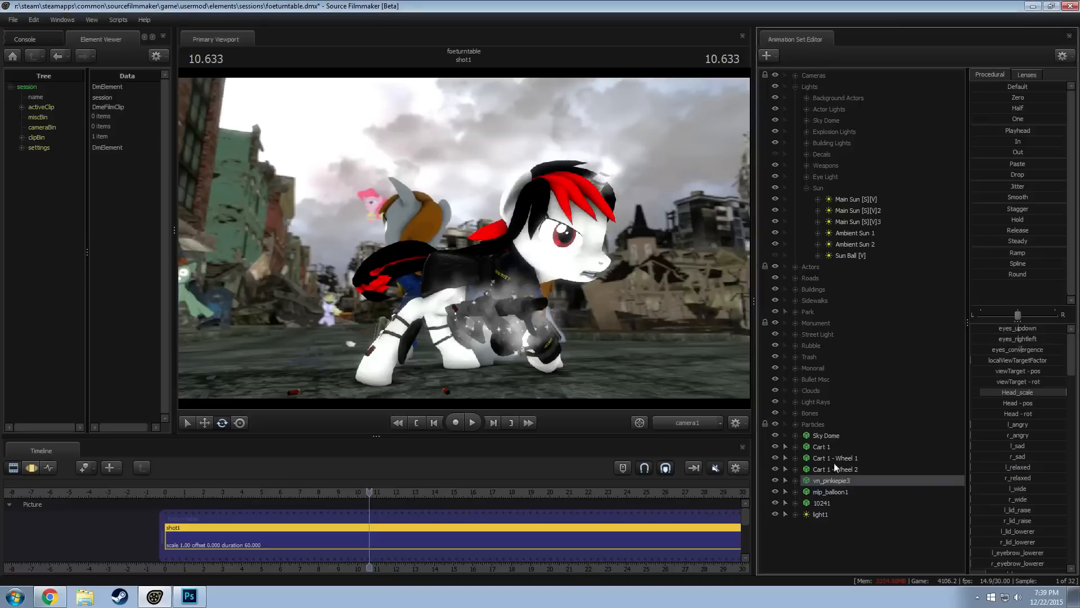
Rename the mlp_balloon1 animation set as "Pinkie Balloon (Basket) 1"
left_click(831, 488)
right_click(831, 488)
left_click(842, 326)
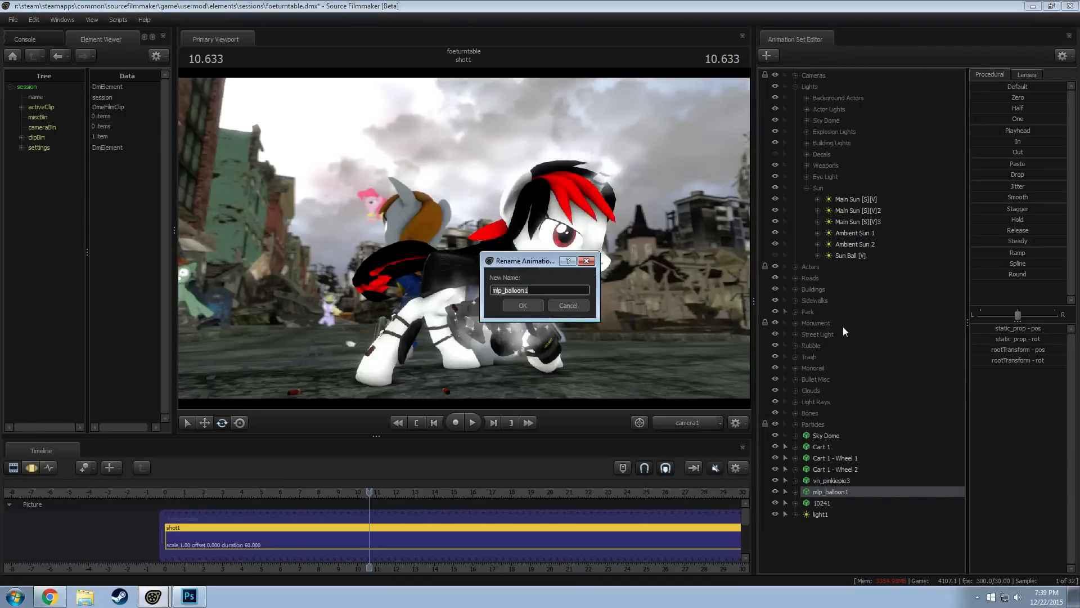
type("Pinkie Blaloon (Basket) 1")
key("Return")
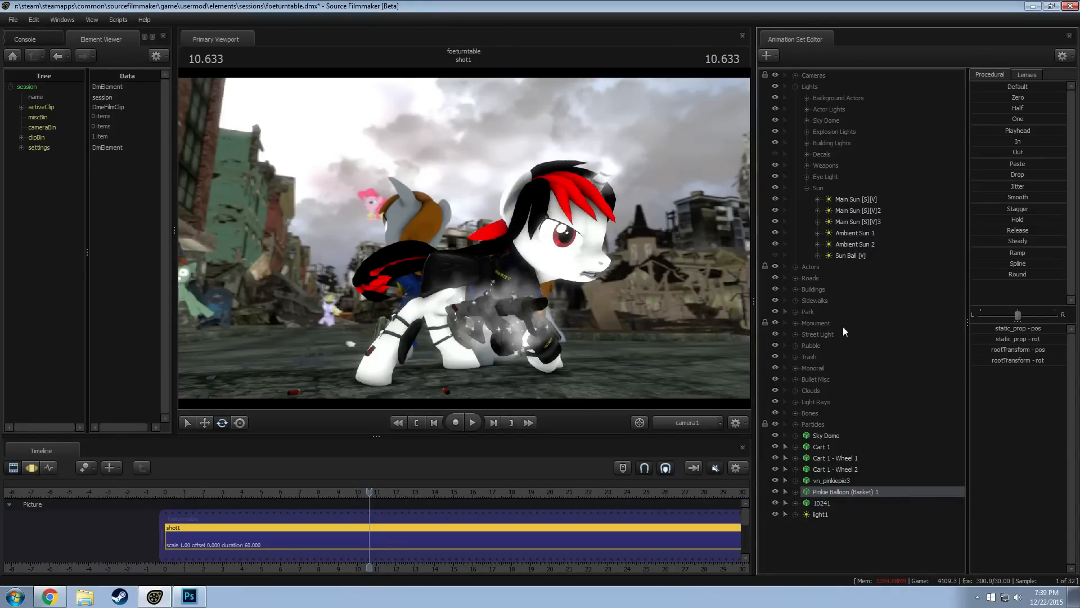
Rename the vn_pinkiepie3 animation set as "Pinkie Balloon (Head) 1"
right_click(836, 483)
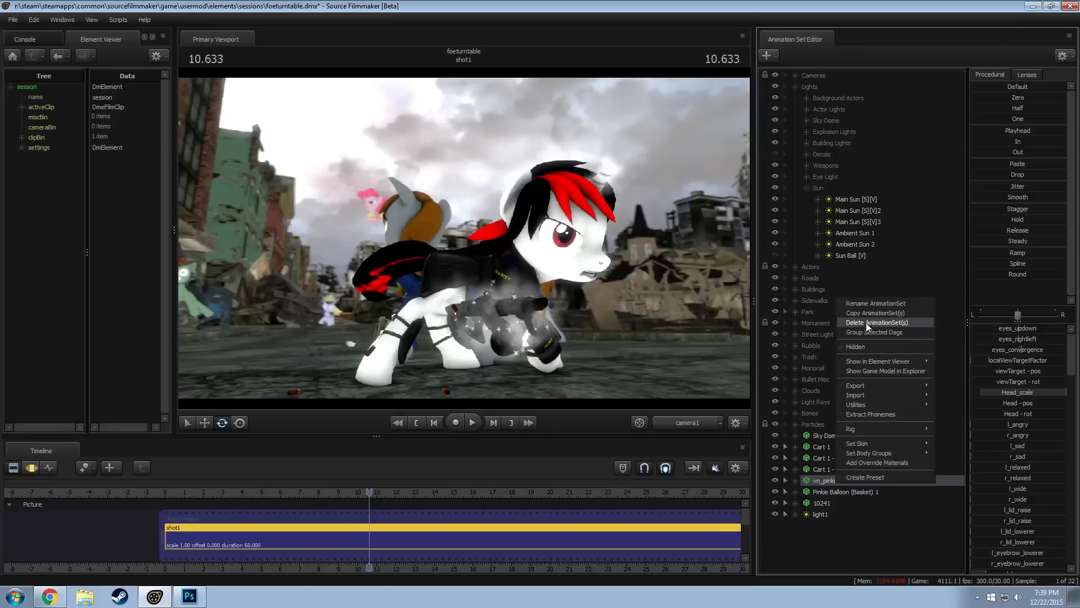
left_click(870, 304)
type("P")
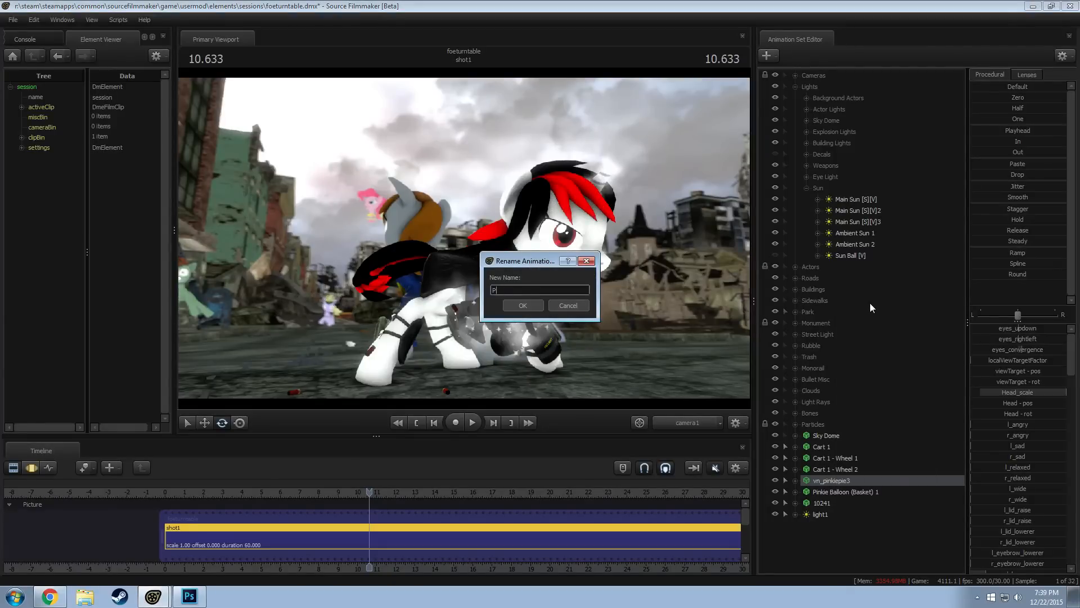
type("inkie Balloon (Head) 1")
key("Return")
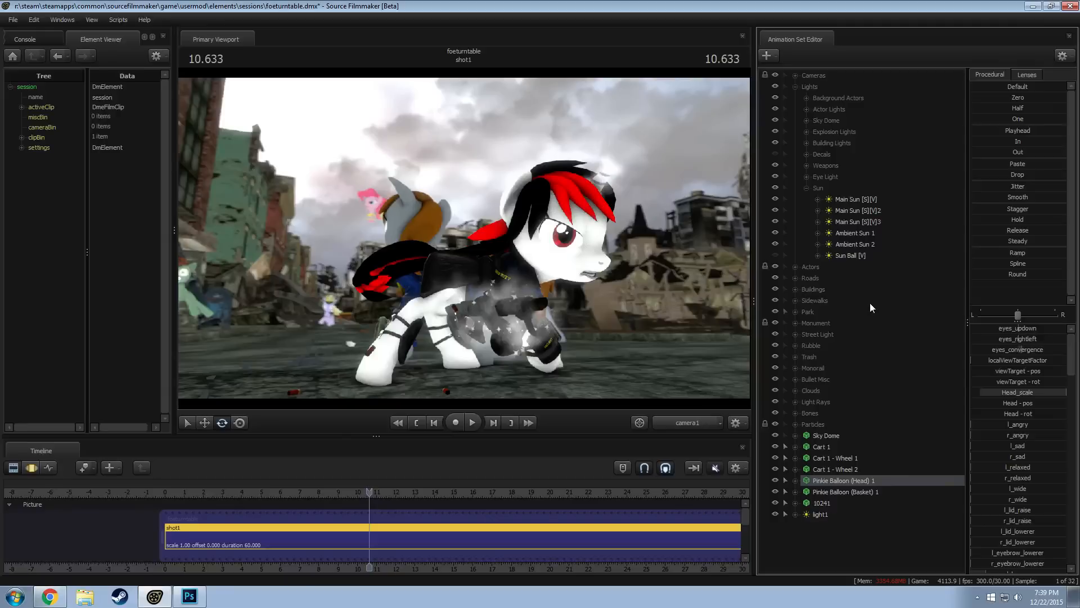
Rename the light1 animation set as "Pinkie Balloon Ambient Light 1"
right_click(819, 513)
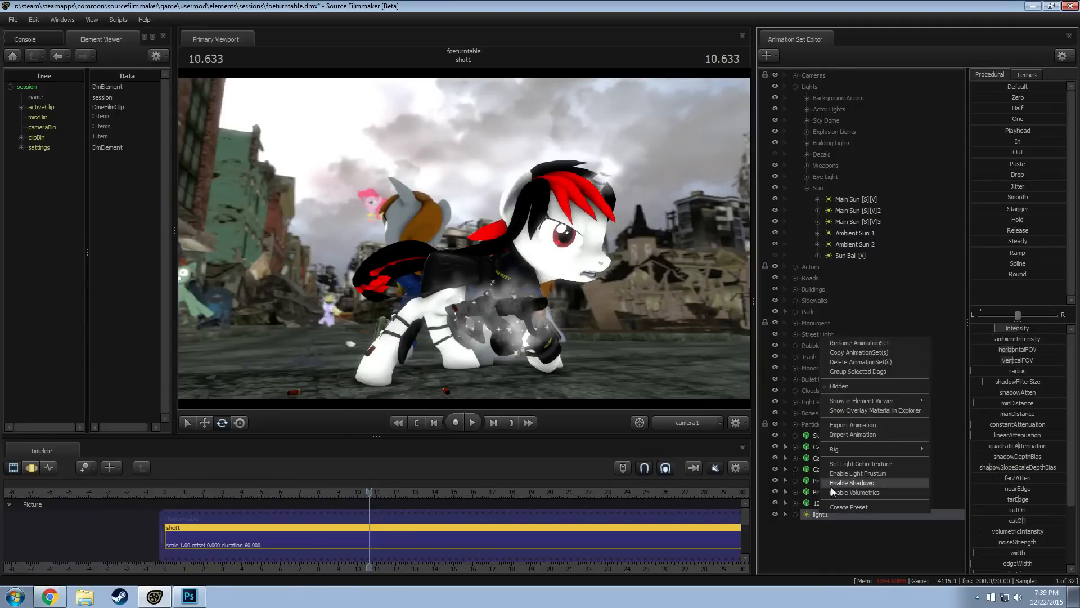
left_click(830, 342)
type("Pinkie")
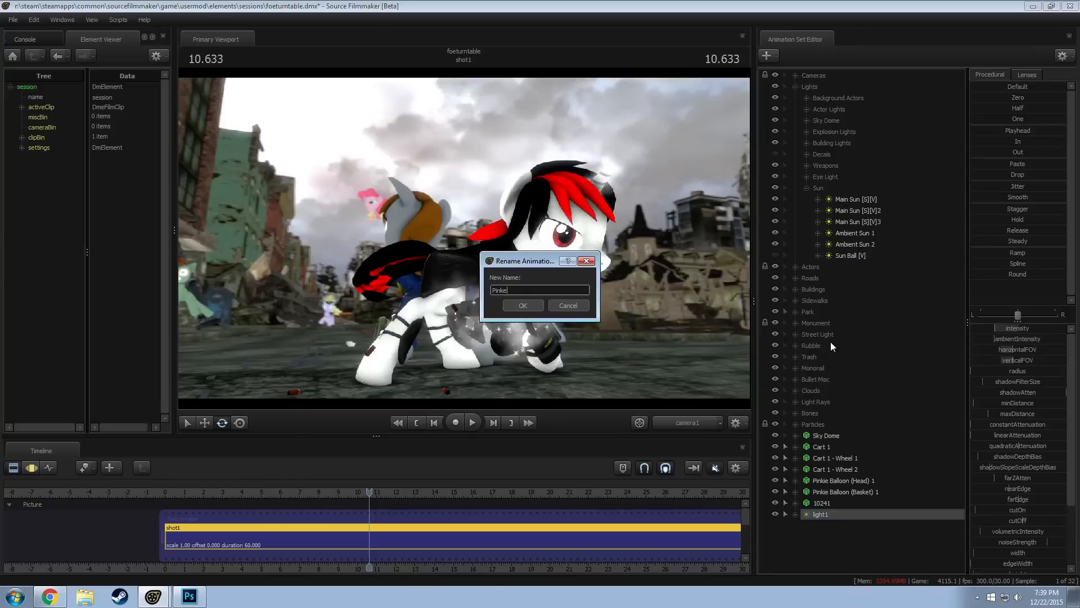
key("BackSpace")
type("ie Balloon Ambient Light 1")
key("Return")
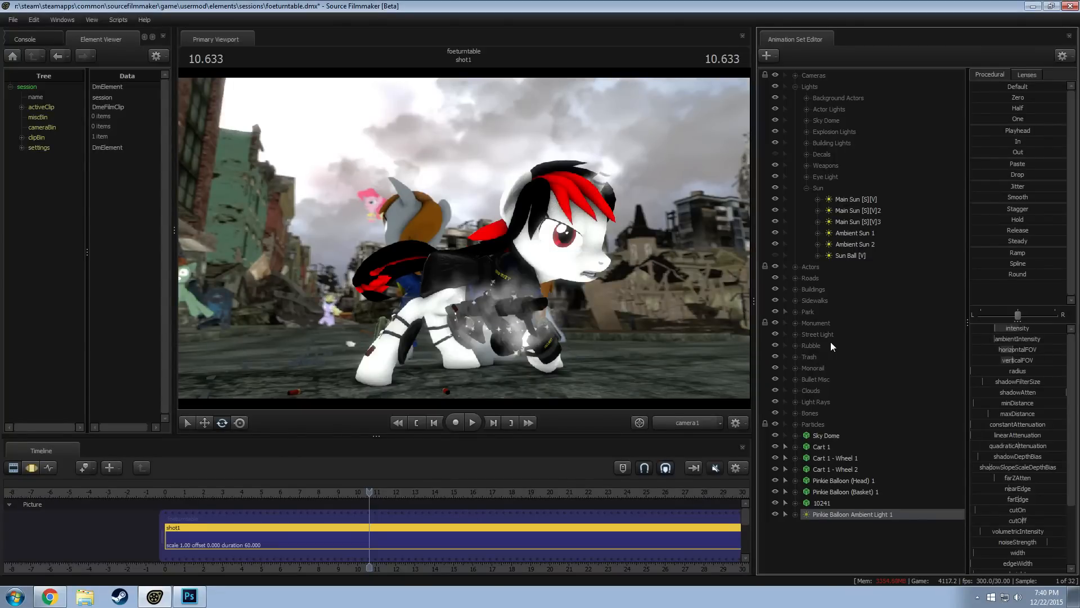
Delete the 10241 animation set and look through the remaining ungrouped animation sets
right_click(831, 505)
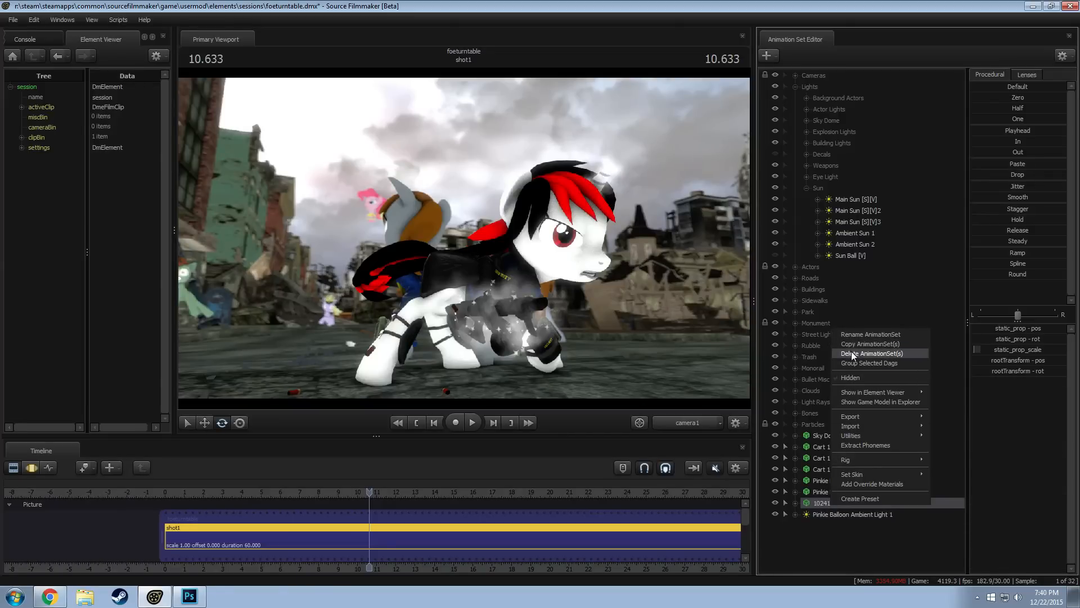
left_click(852, 352)
left_click(826, 482)
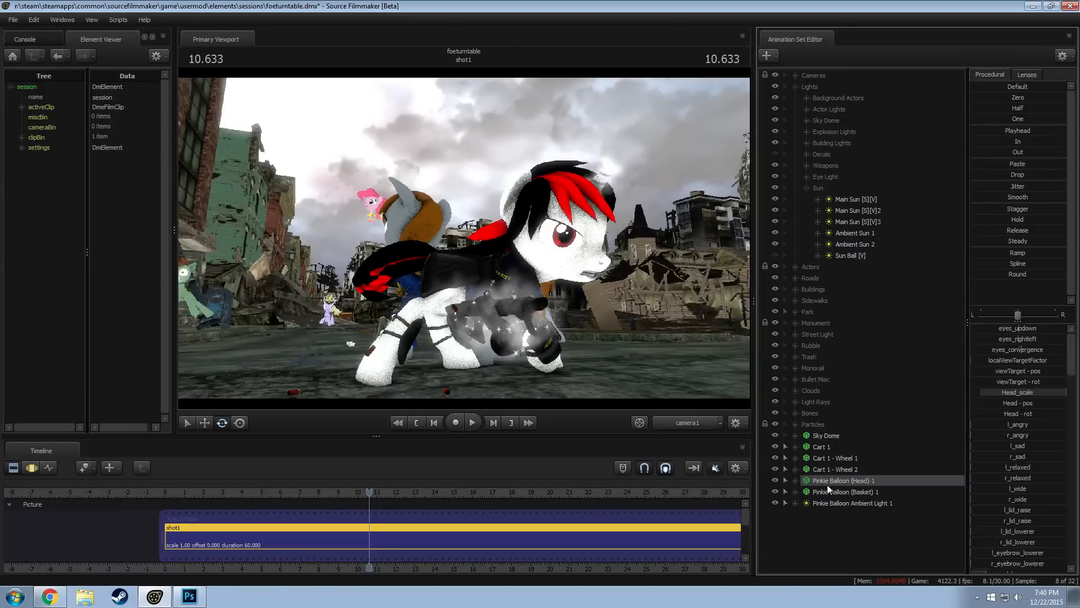
left_click(828, 496)
left_click(826, 455)
left_click(824, 437)
Try to move Cart 1 and its two wheels into the Rubble group, and undo the move
left_click(823, 445)
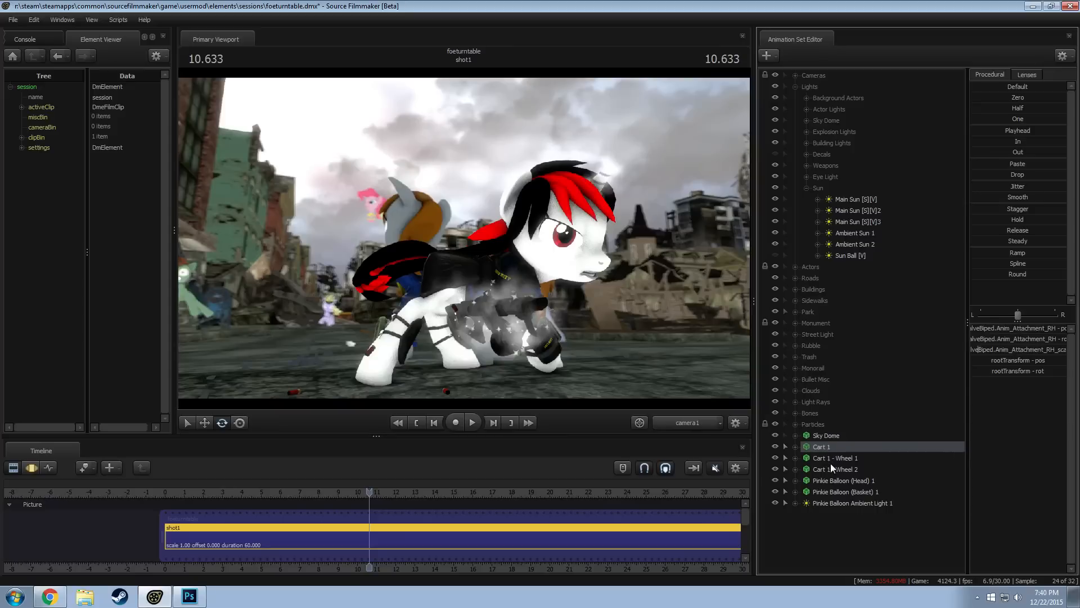
left_click(831, 466, "shift")
left_click_drag(831, 467, 818, 344)
left_click(829, 447)
left_click(842, 471, "shift")
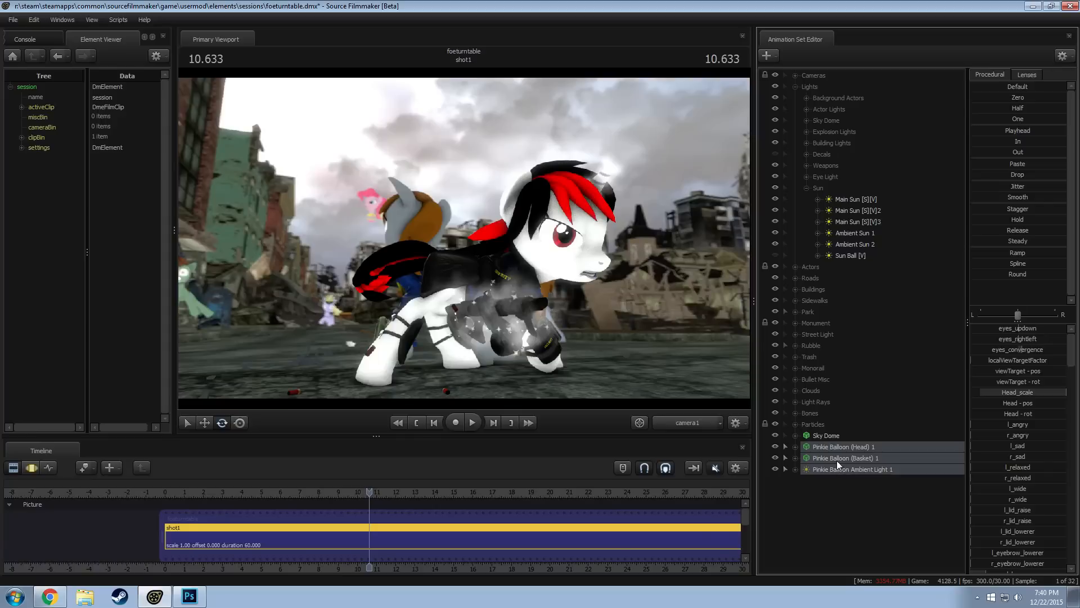
key("ctrl+z")
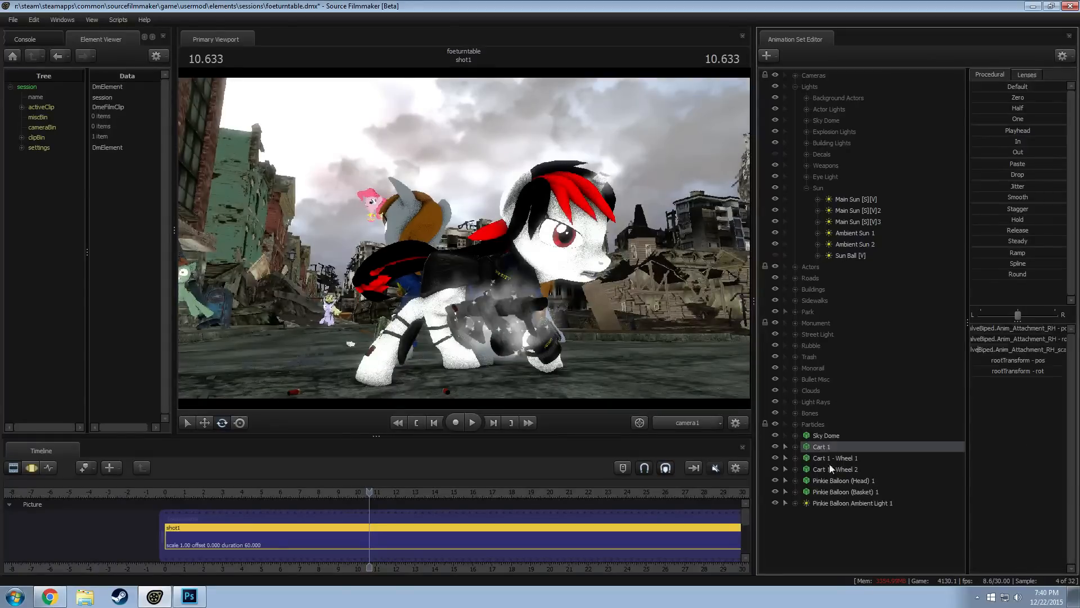
Move Cart 1, Cart 1 - Wheel 1 and Cart 1 - Wheel 2 into the Trash group
left_click_drag(838, 468, 813, 358)
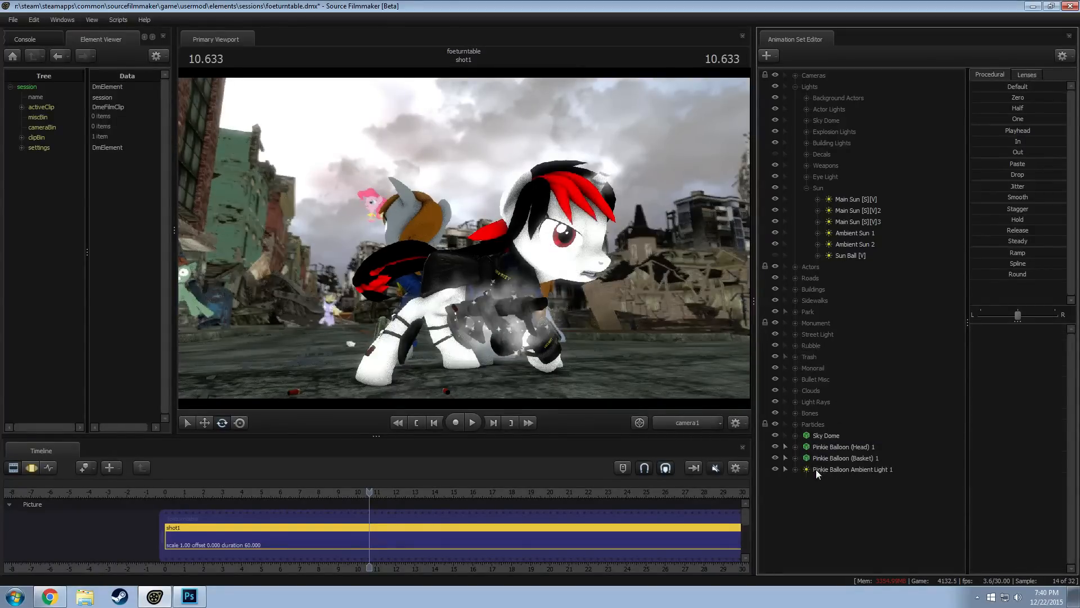
Duplicate the Pinkie Balloon head, basket and ambient light animation sets, viewing the balloon through the Work Camera
left_click(826, 440)
left_click(827, 447)
left_click(834, 470, "shift")
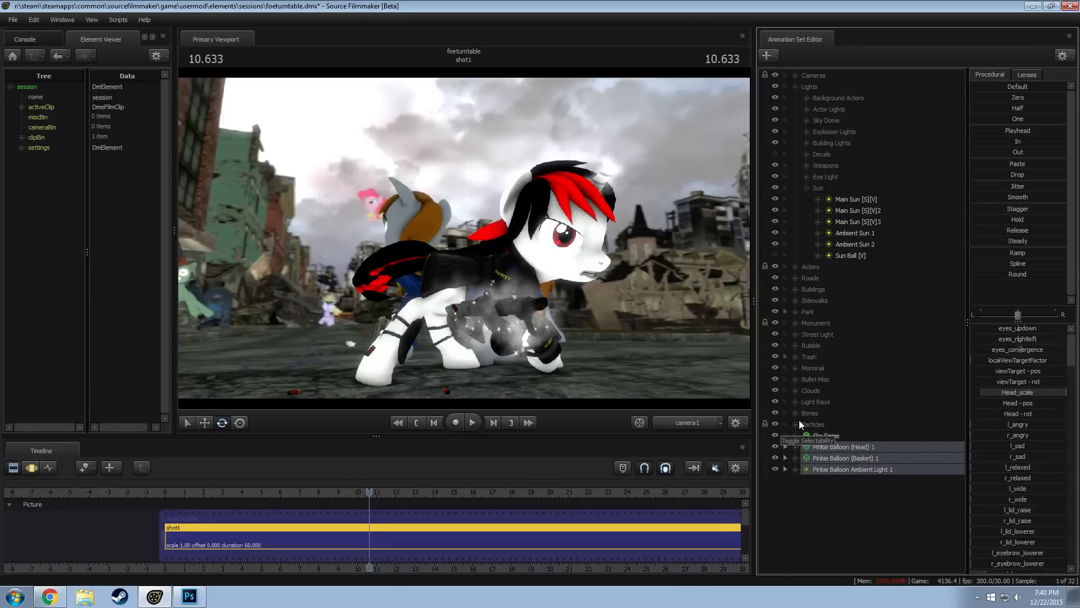
right_click(838, 448)
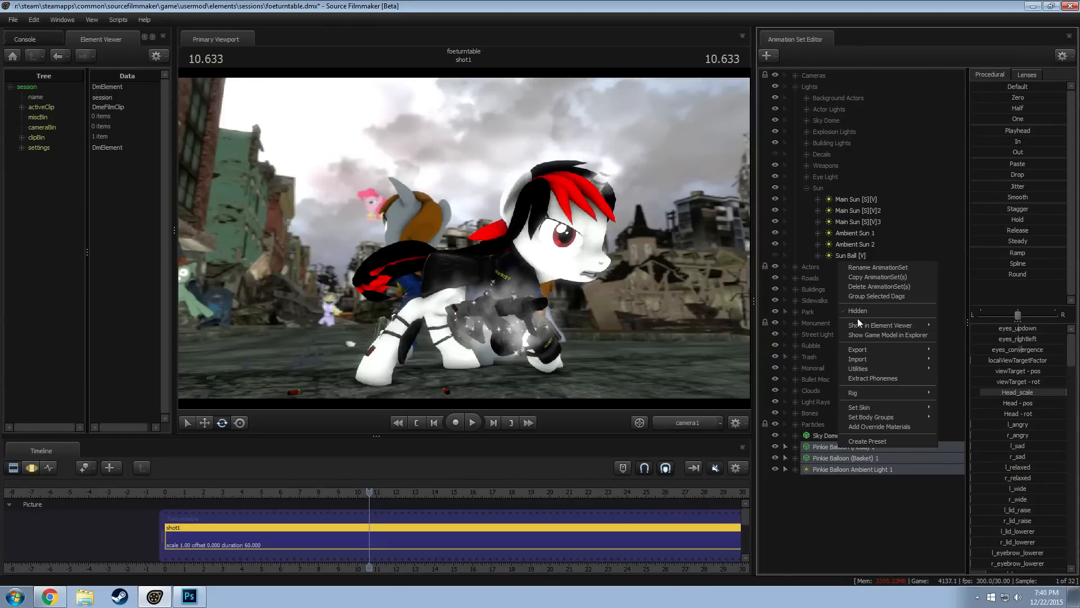
left_click(862, 281)
left_click(670, 419)
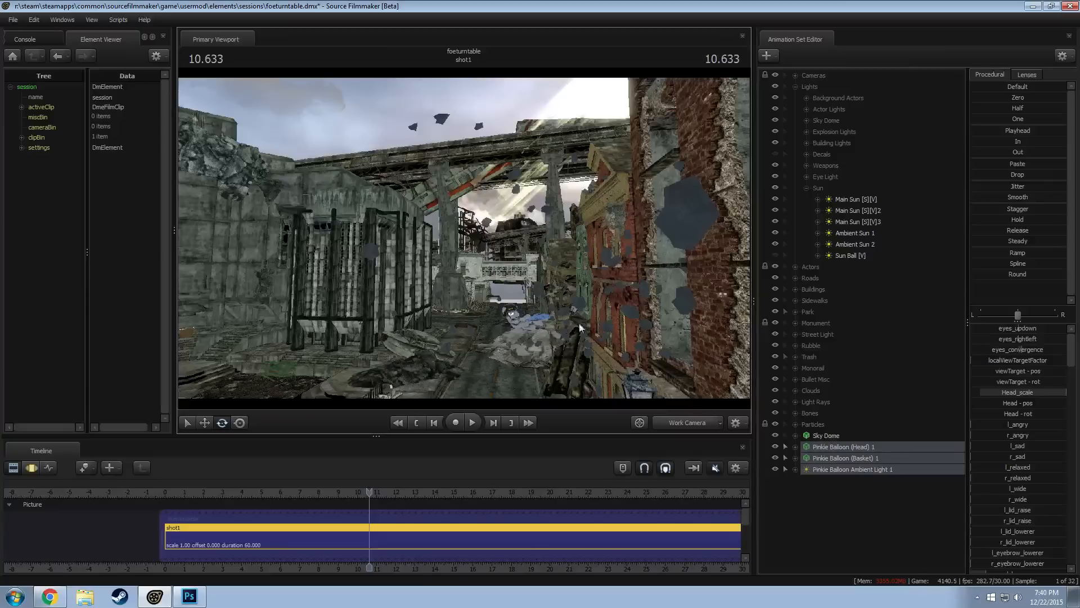
left_click_drag(580, 328, 475, 278)
key("w")
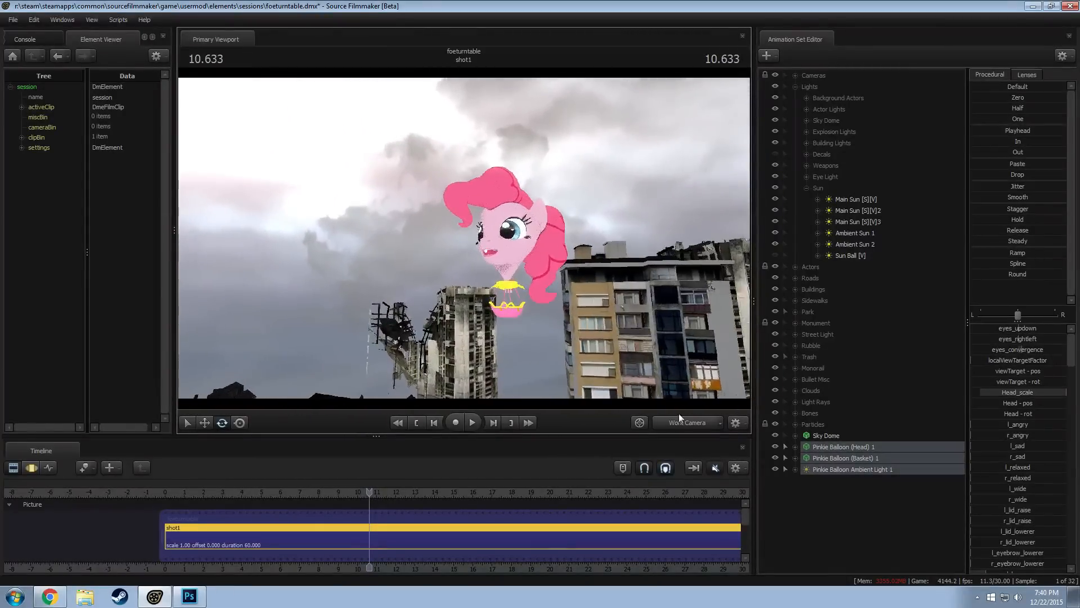
right_click(882, 524)
left_click(922, 480)
Select the copied balloon's basket, ambient light and head together and rotate them about the vertical axis
left_click(836, 480)
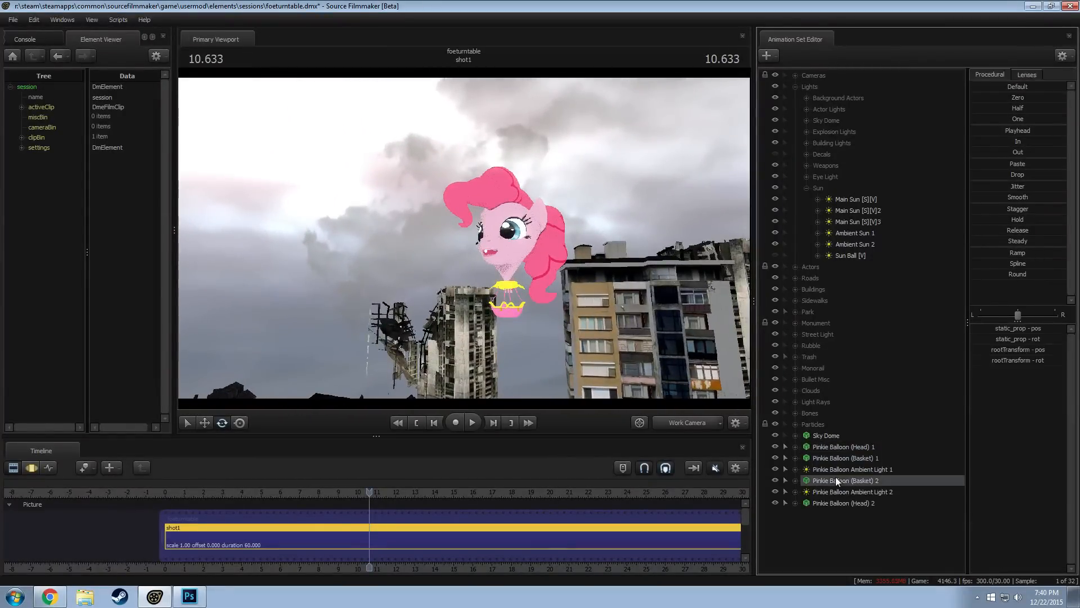
left_click(841, 503, "shift")
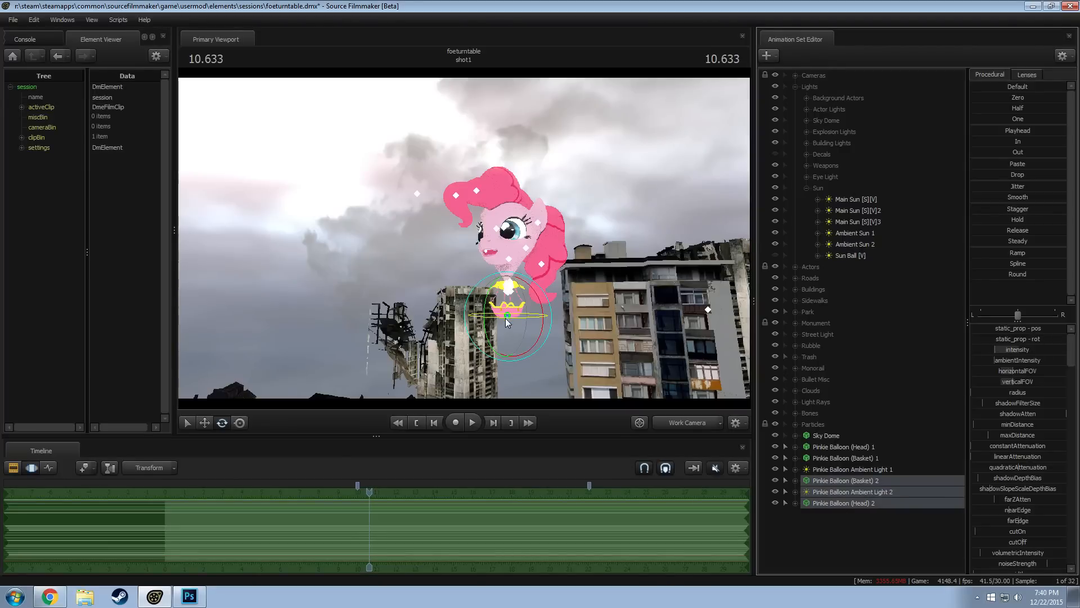
left_click_drag(505, 318, 538, 319)
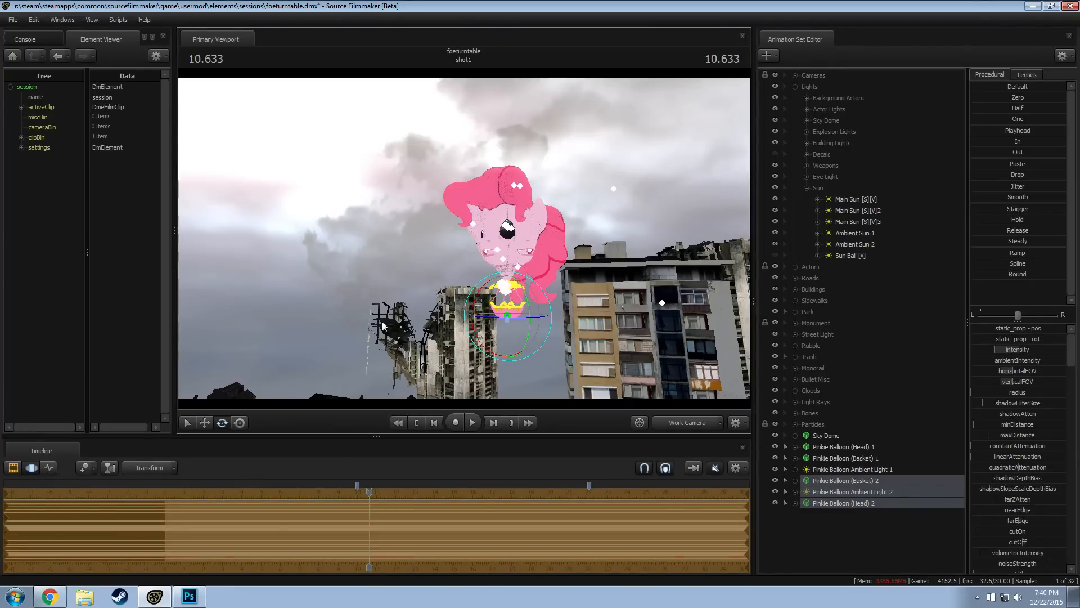
Move the copied balloon away from the original into the background and check its placement through camera1
left_click_drag(383, 327, 337, 369)
key("w")
key("w")
key("z")
key("d")
key("s")
left_click(202, 420)
left_click_drag(548, 198, 425, 289)
left_click(684, 422)
left_click(654, 411)
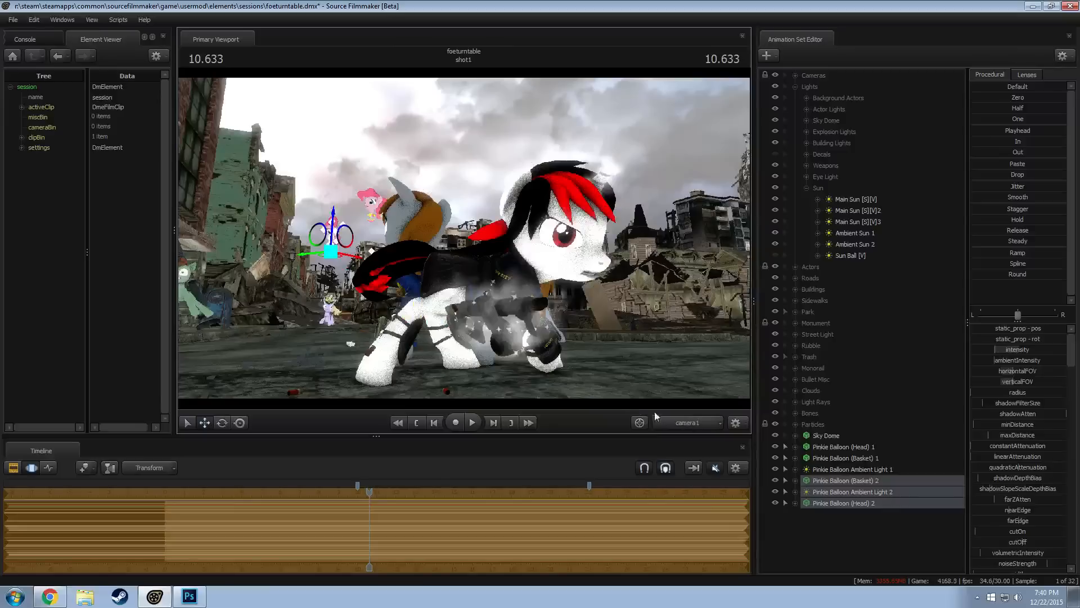
Adjust the copied balloon's placement and rotation in the Work Camera, and return to camera1
left_click(665, 419)
left_click_drag(518, 241, 442, 154, "alt")
key("e")
left_click(687, 422)
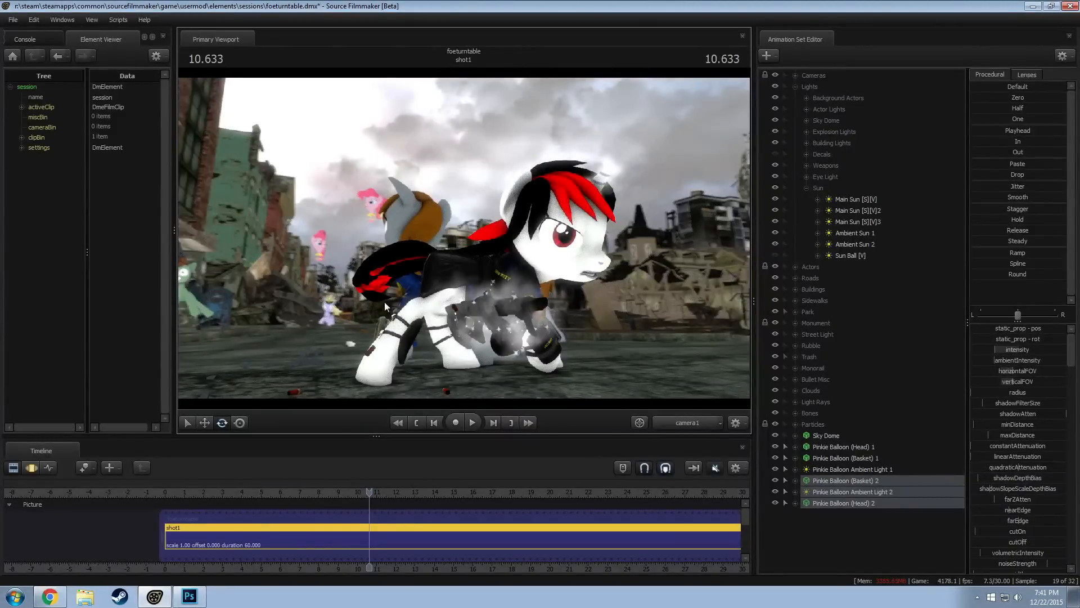
Shift the copied balloon above the ruined houses in the Work Camera and check it through camera1
left_click(669, 423)
left_click_drag(535, 315, 502, 307)
mouse_move(464, 238)
left_mouse_down()
mouse_move(459, 168)
mouse_move(464, 238)
left_mouse_up()
key("F3")
left_click_drag(477, 295, 407, 139, "alt")
key("w")
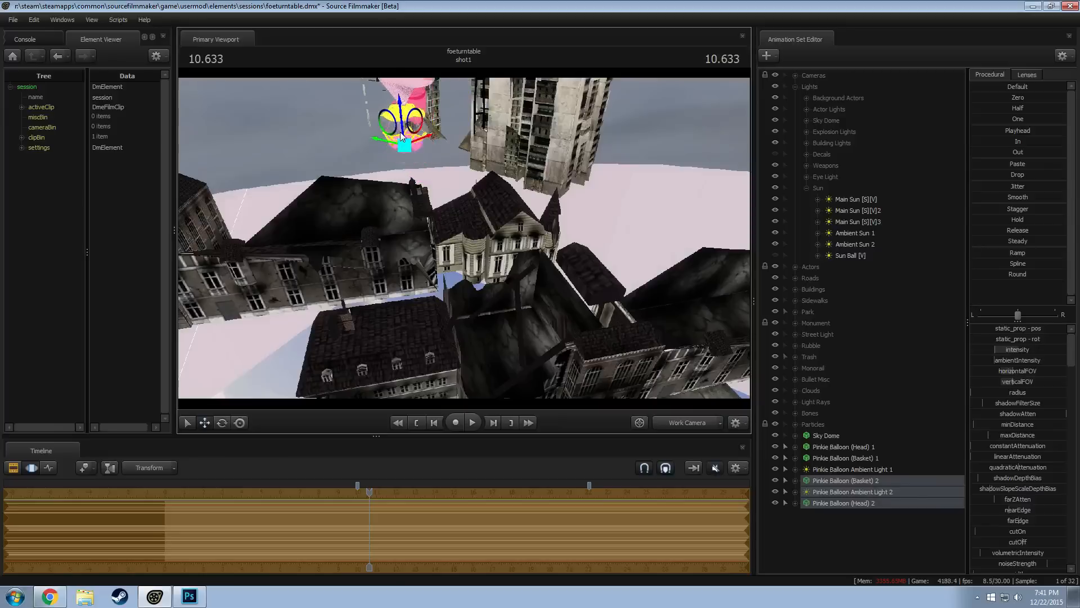
key("F2")
left_click(693, 424)
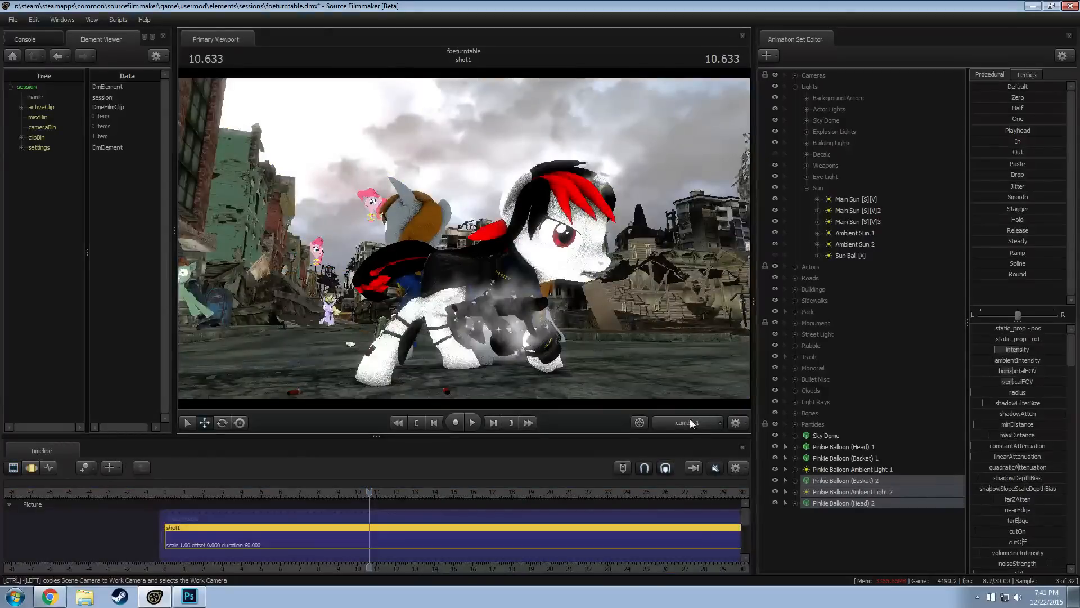
Move the copied balloon farther out past the ruined buildings from an overhead view, and check it in camera1
key("F3")
key("s")
mouse_move(464, 238)
left_mouse_down()
mouse_move(464, 211)
mouse_move(464, 225)
left_mouse_up()
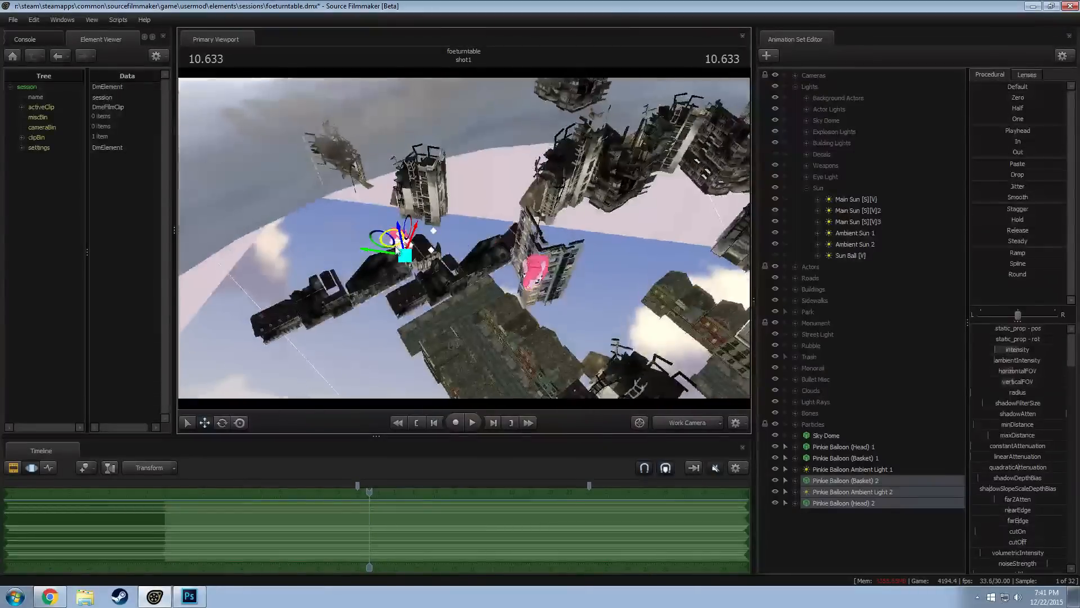
left_click_drag(394, 243, 372, 205)
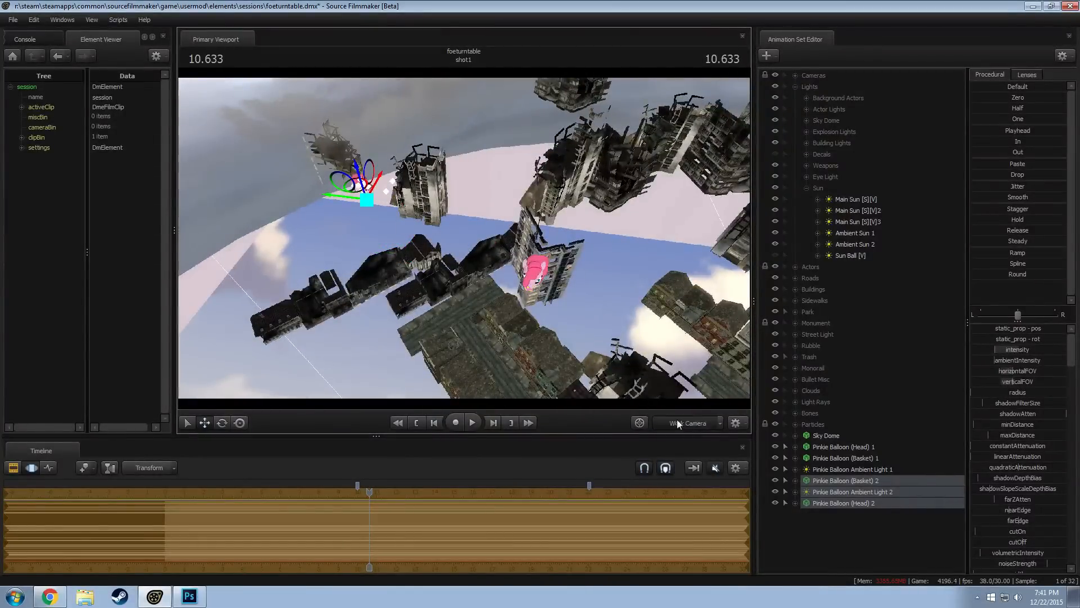
key("F2")
key("F3")
key("F2")
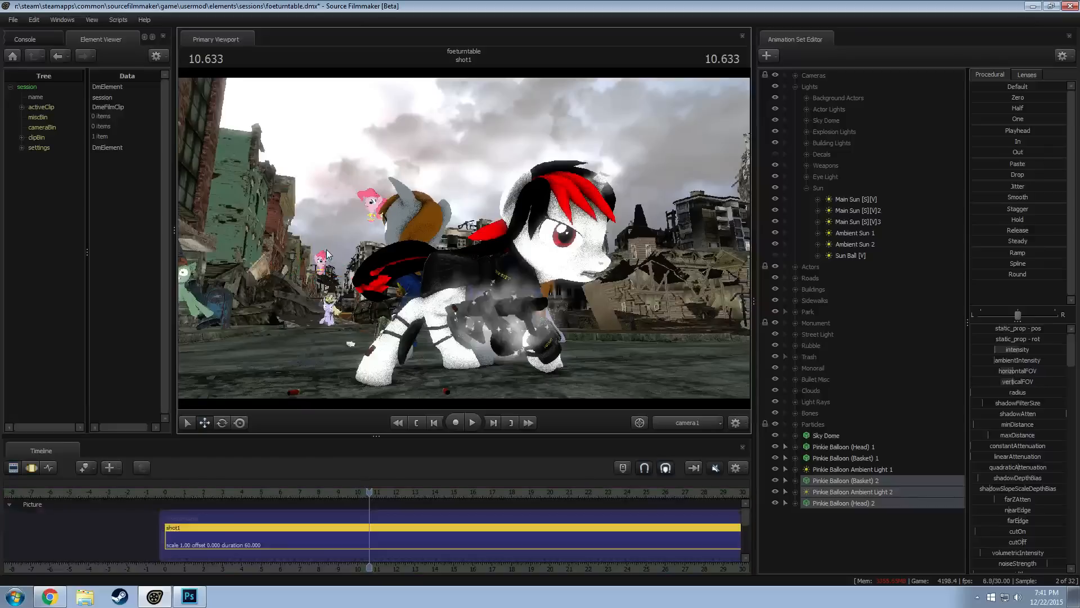
Nudge the copied balloon up and left in the camera1 view so it floats beside the green ruined building
key("F3")
key("F2")
key("F3")
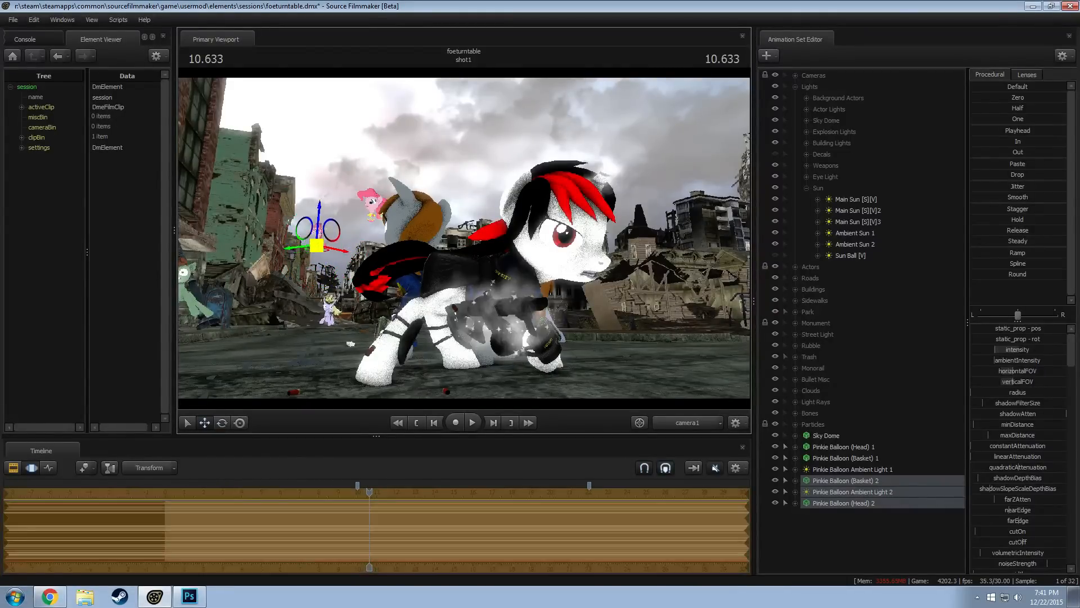
key("F2")
right_click(517, 265)
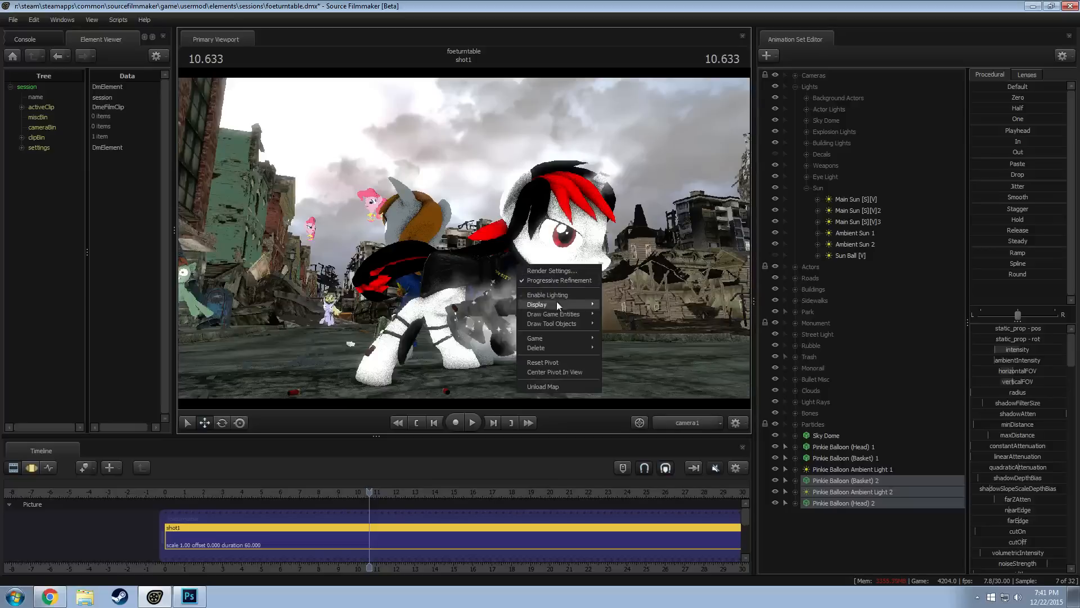
key("F3")
key("Escape")
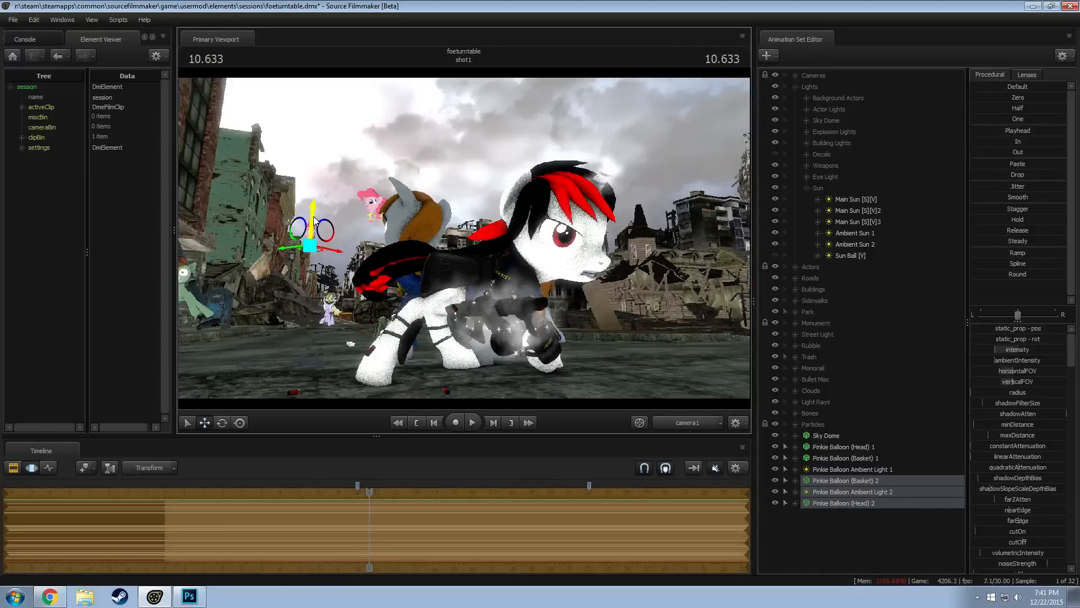
key("F2")
key("F3")
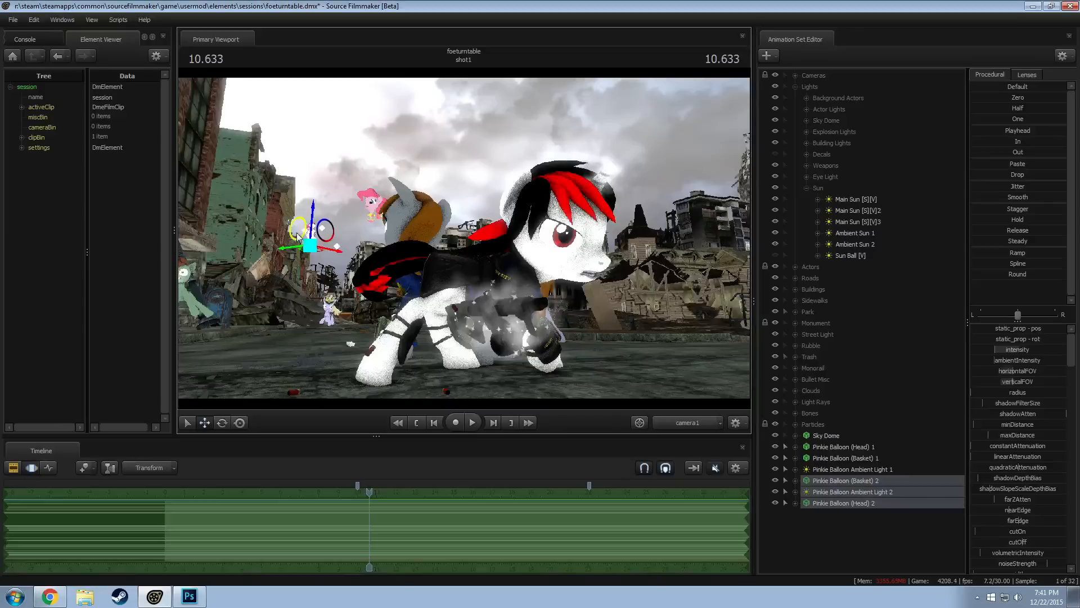
key("F4")
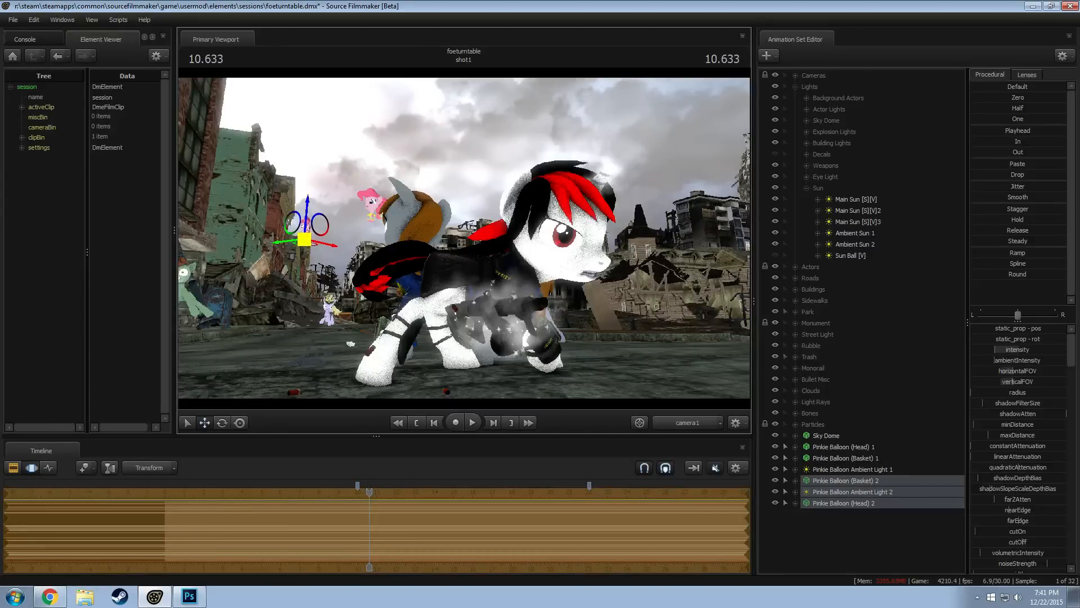
key("F2")
Turn on the lit view and override the progressive refinement depth of field samples to 8
right_click(385, 312)
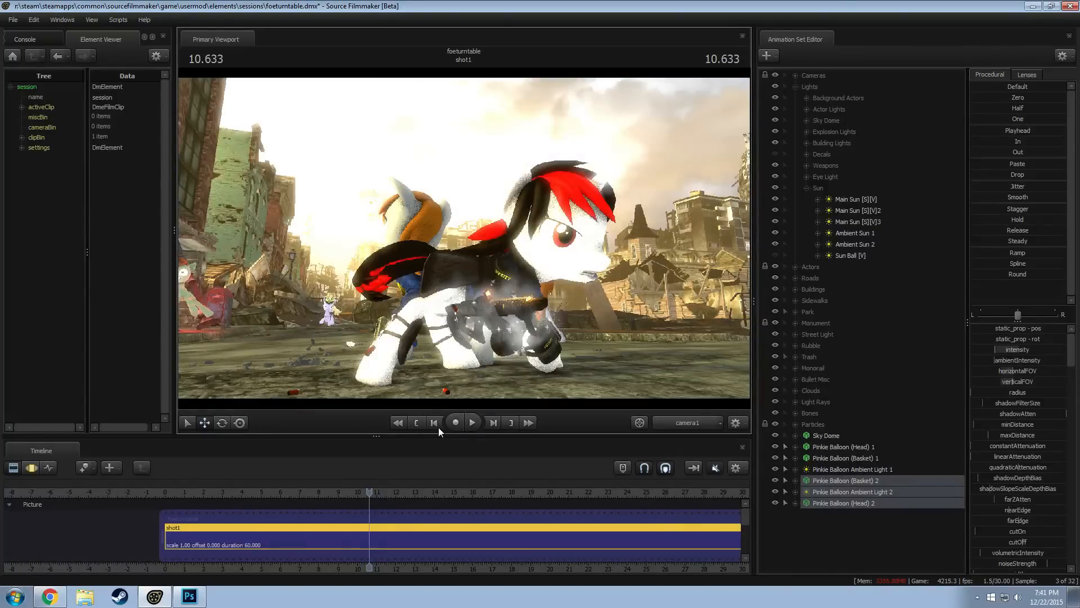
right_click(466, 312)
left_click(472, 315)
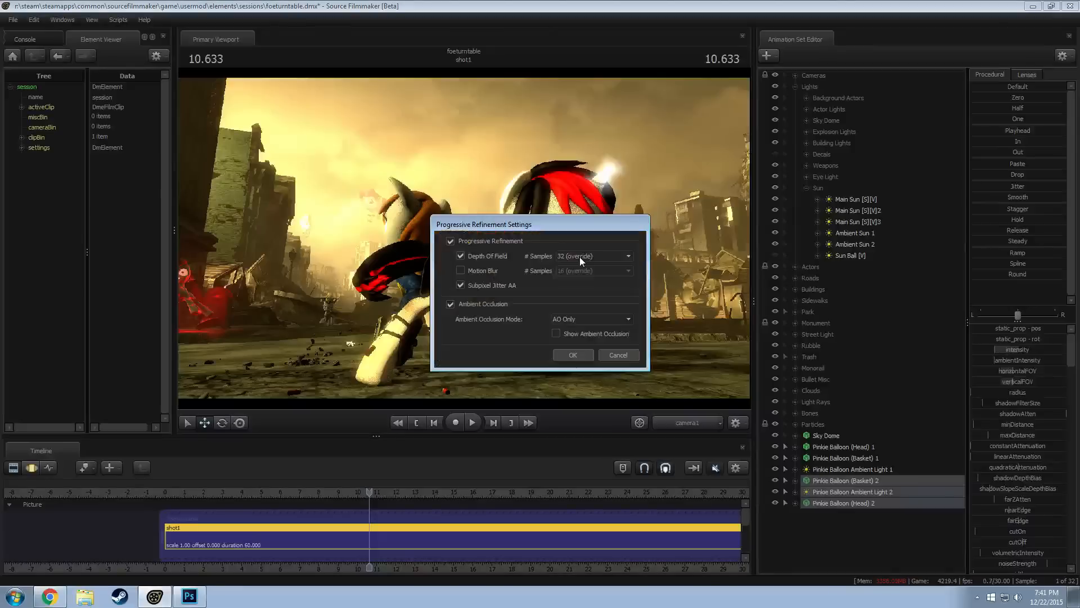
left_click(579, 258)
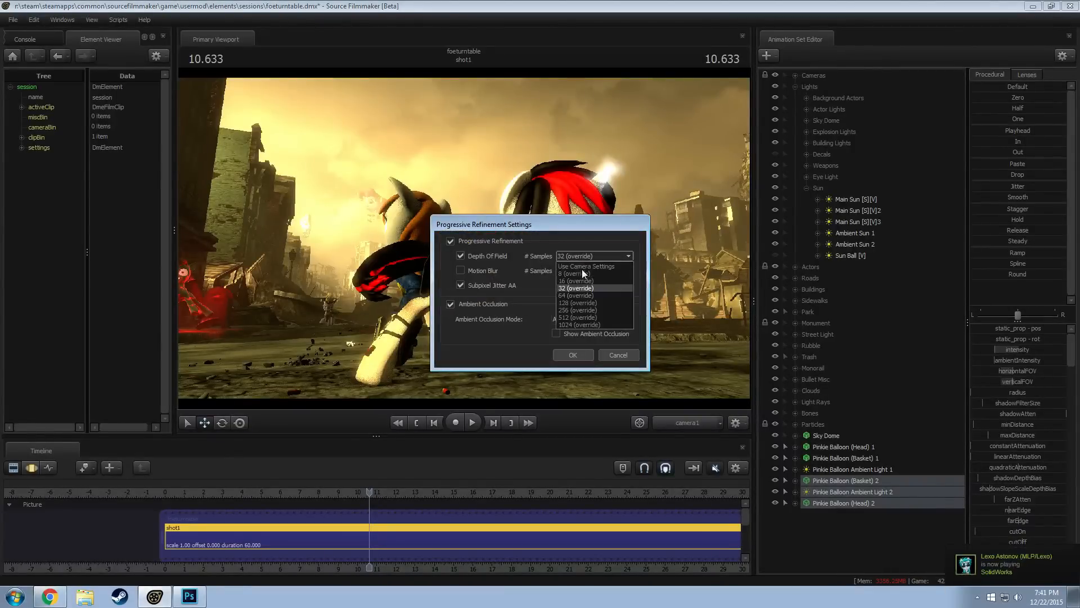
left_click(576, 274)
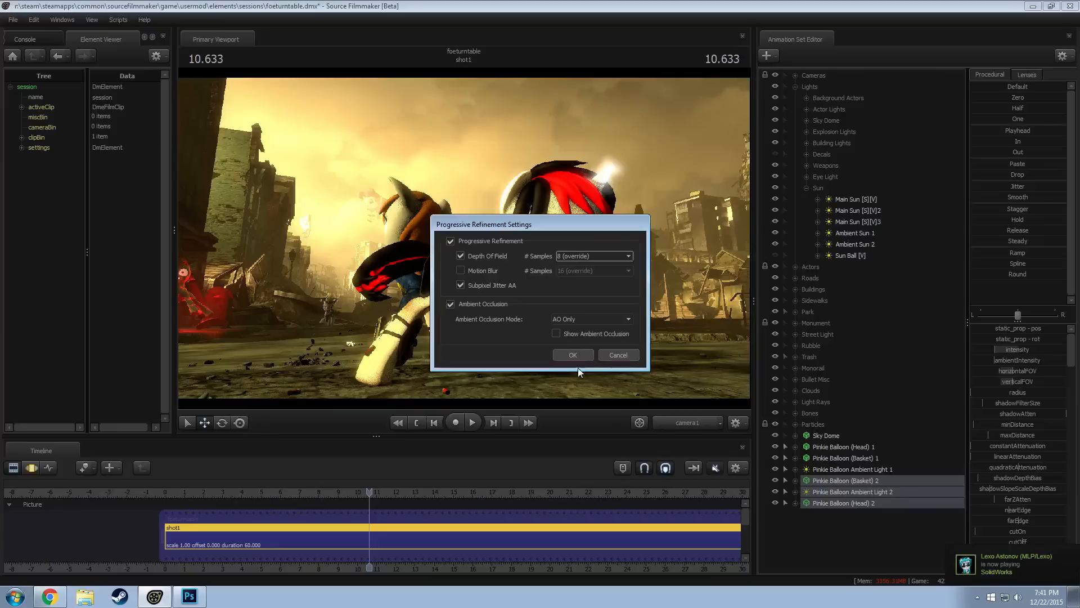
key("Return")
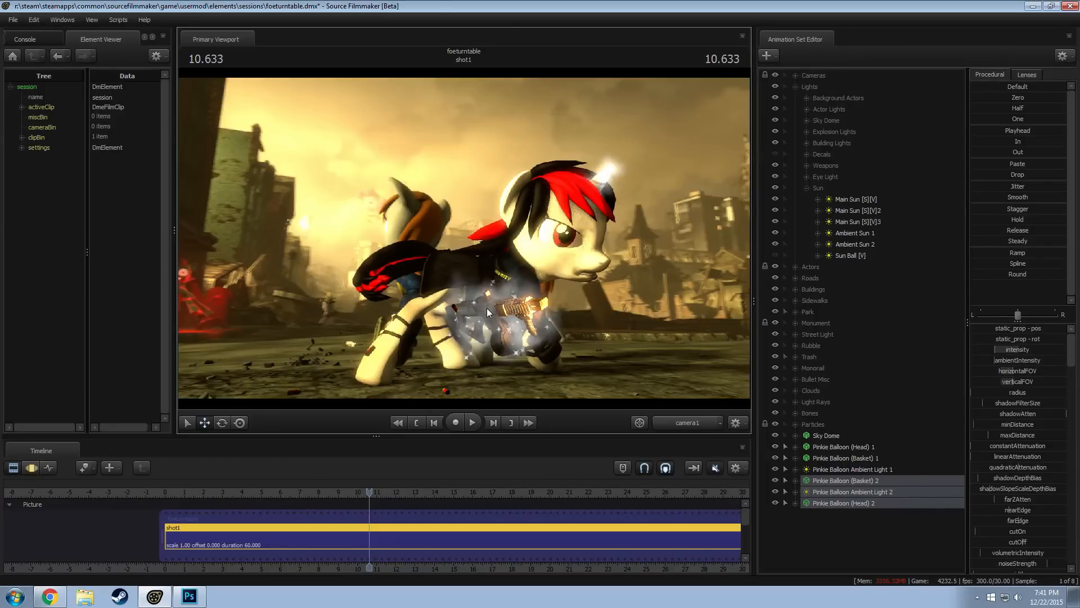
View the copied balloon through Pinkie Balloon Ambient Light 2 to check its lighting, and return to the Work Camera
left_click(688, 426)
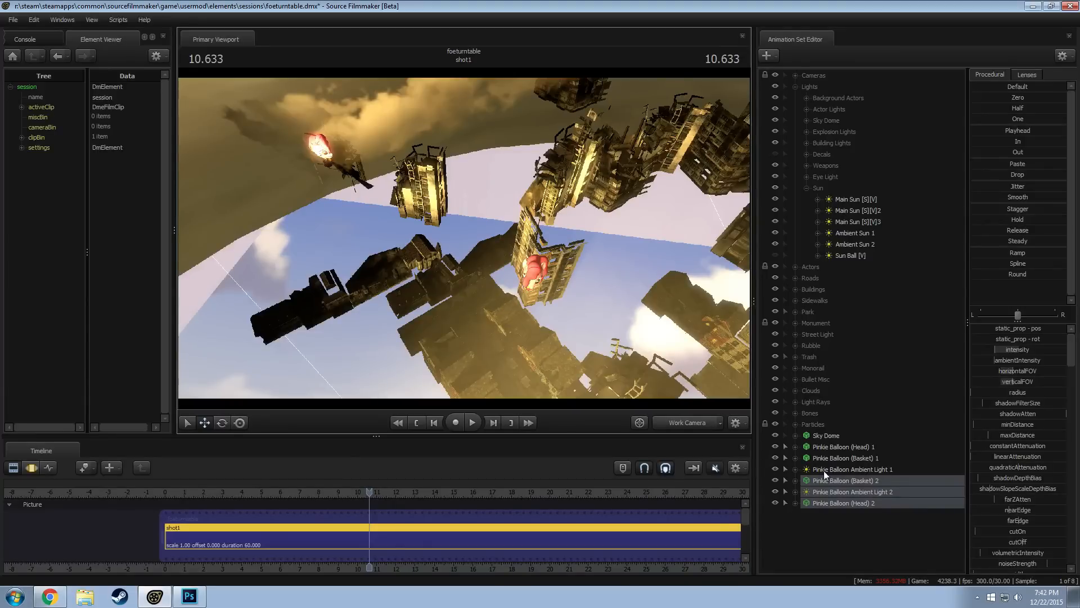
left_click(862, 493)
left_click_drag(472, 244, 588, 282)
key("F3")
key("a")
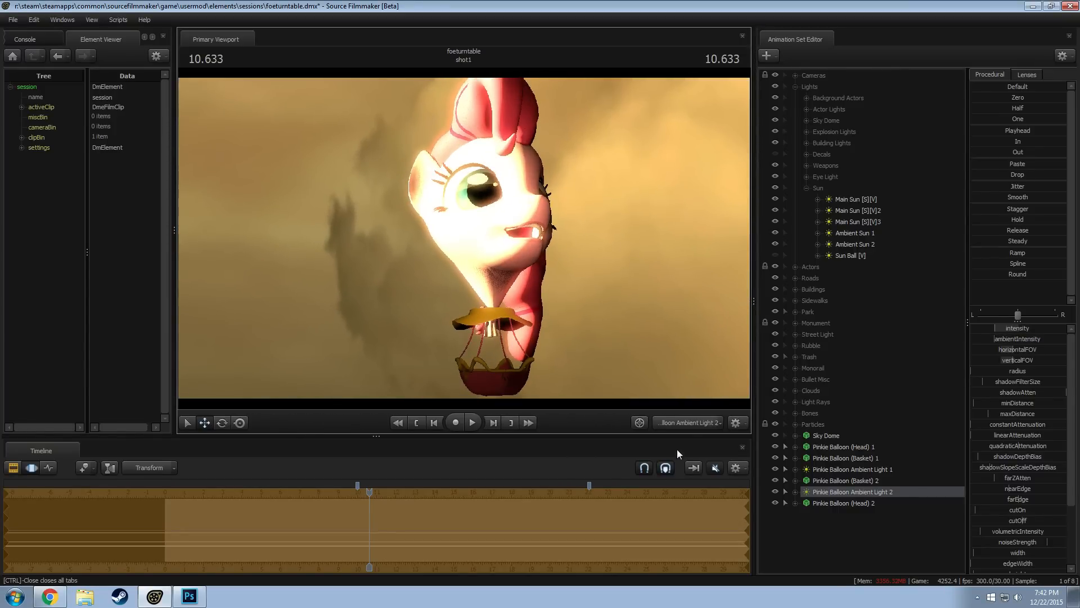
left_click(687, 426)
key("F2")
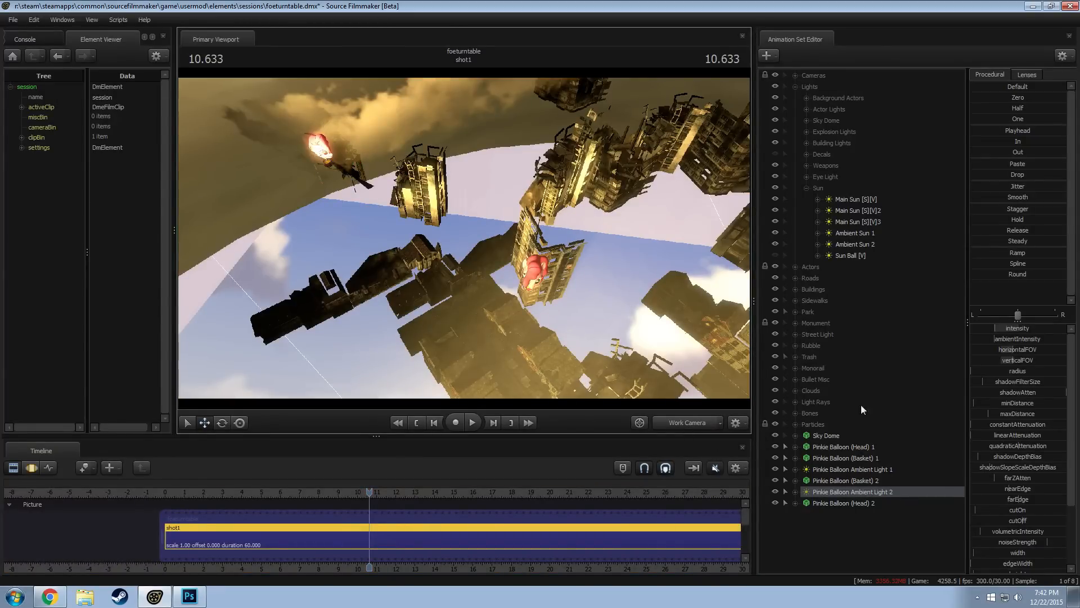
Toggle the Sky Dome Sun Light and both Sky Dome Fade Lights to test which one overexposes the copied balloon
left_click(807, 188)
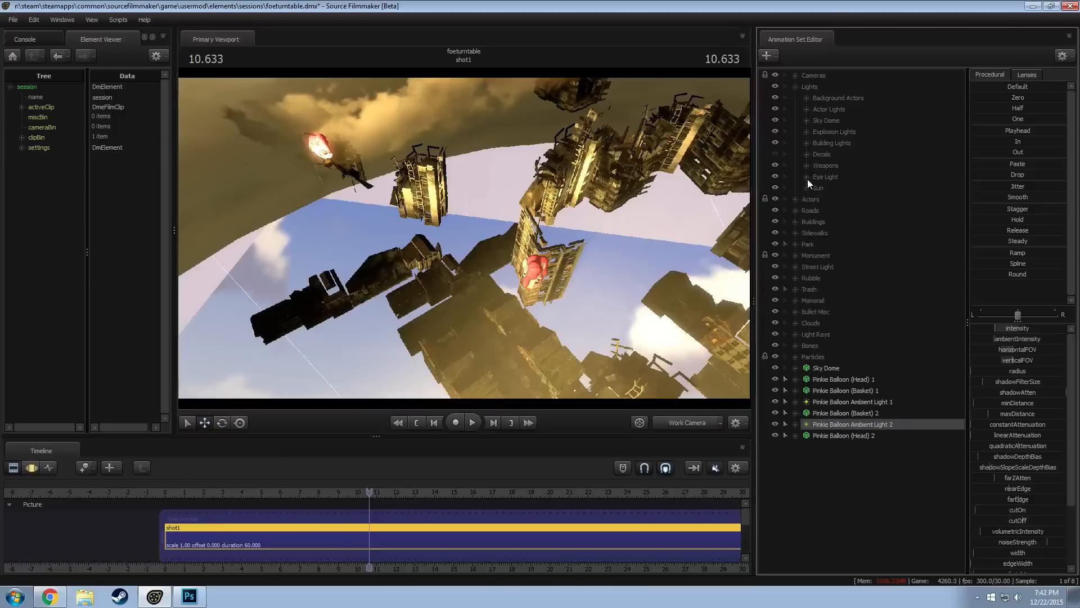
left_click(807, 120)
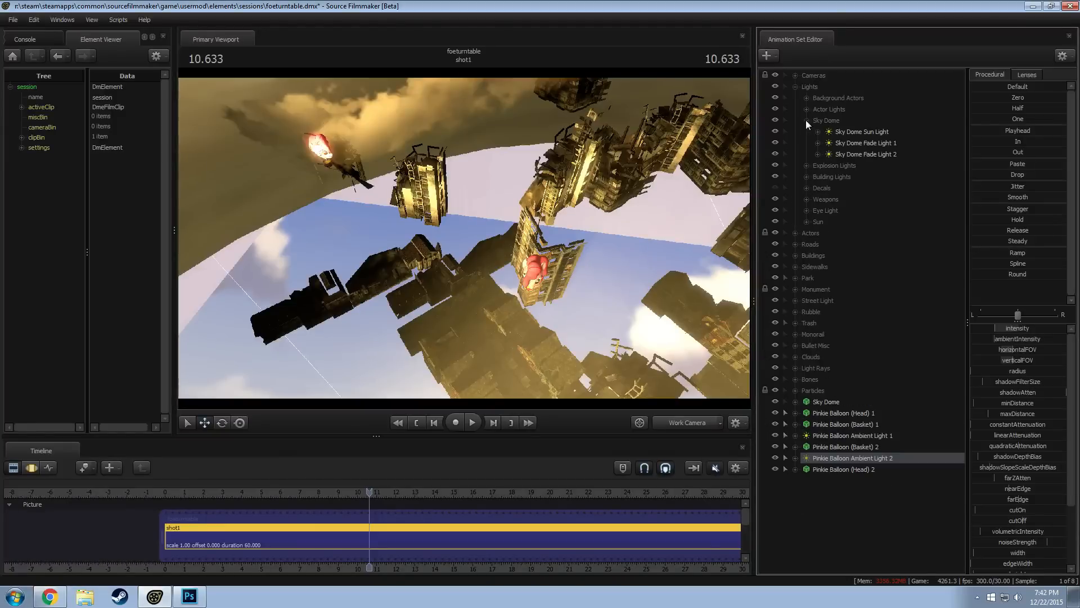
left_click(775, 131)
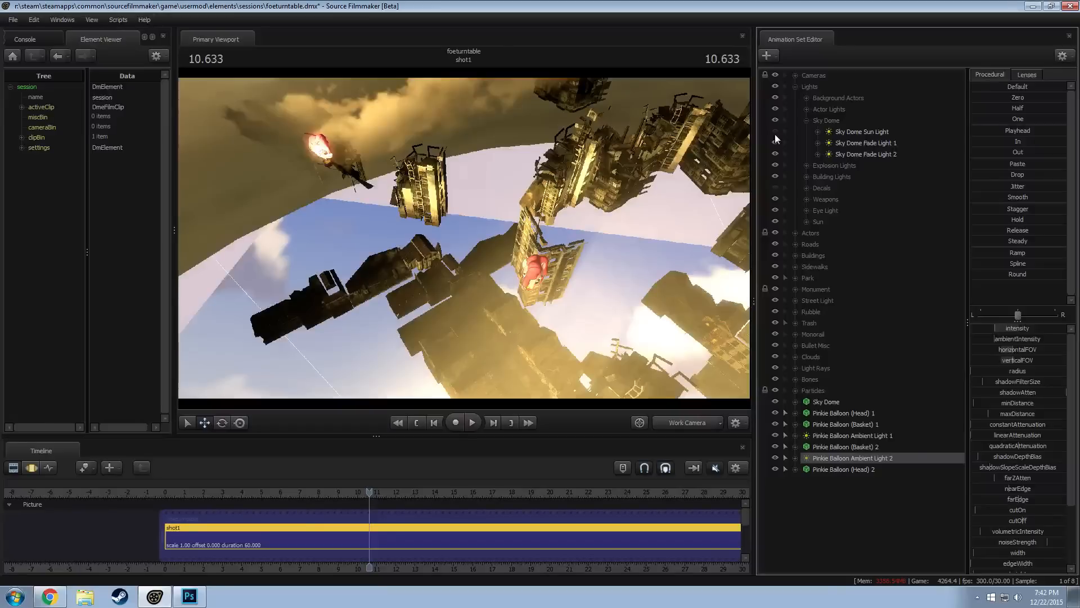
left_click(775, 143)
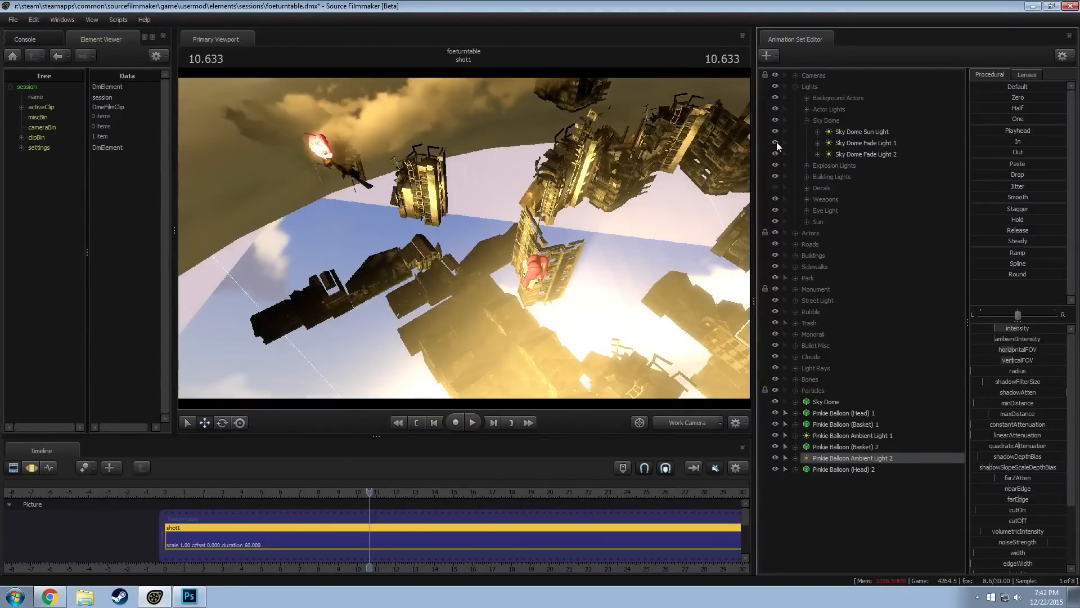
left_click(776, 142)
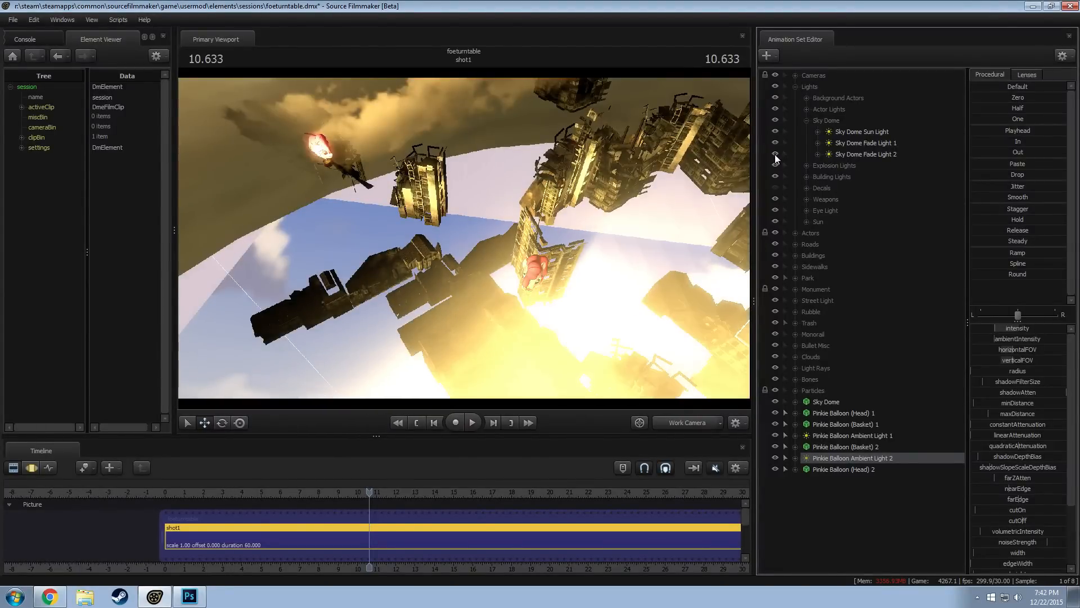
left_click(775, 154)
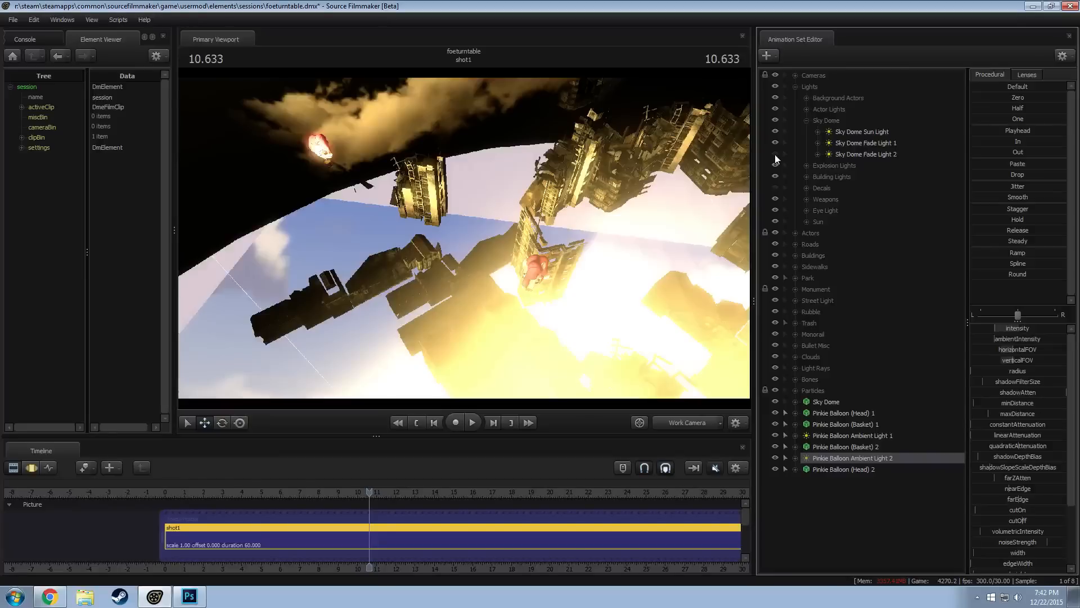
Toggle Skybox Building Lights 4 and 3 in the Building Lights group to test their effect on the copied balloon
left_click(807, 177)
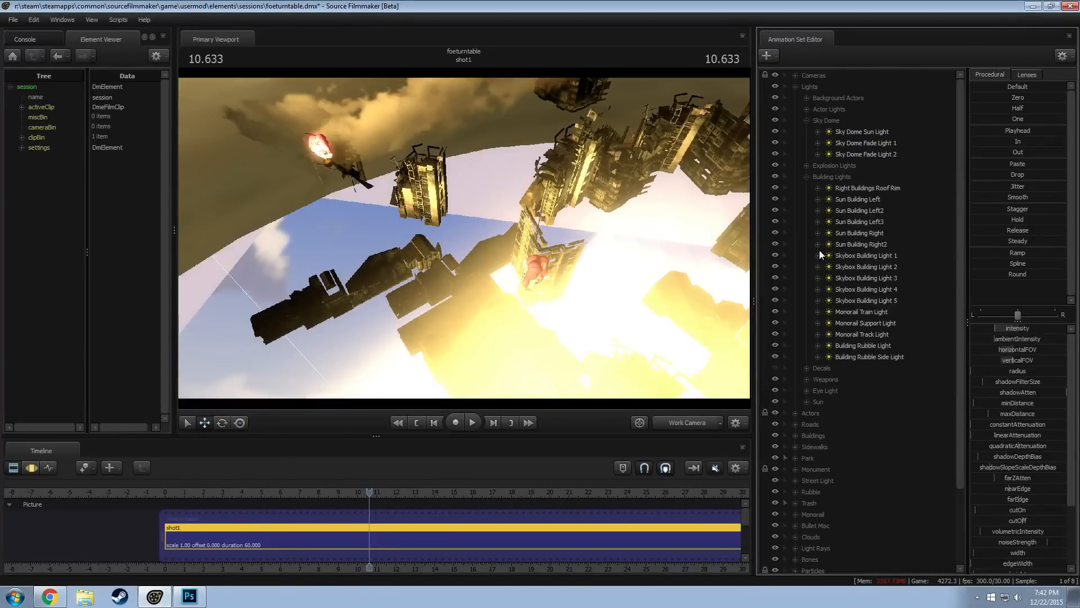
left_click(865, 255)
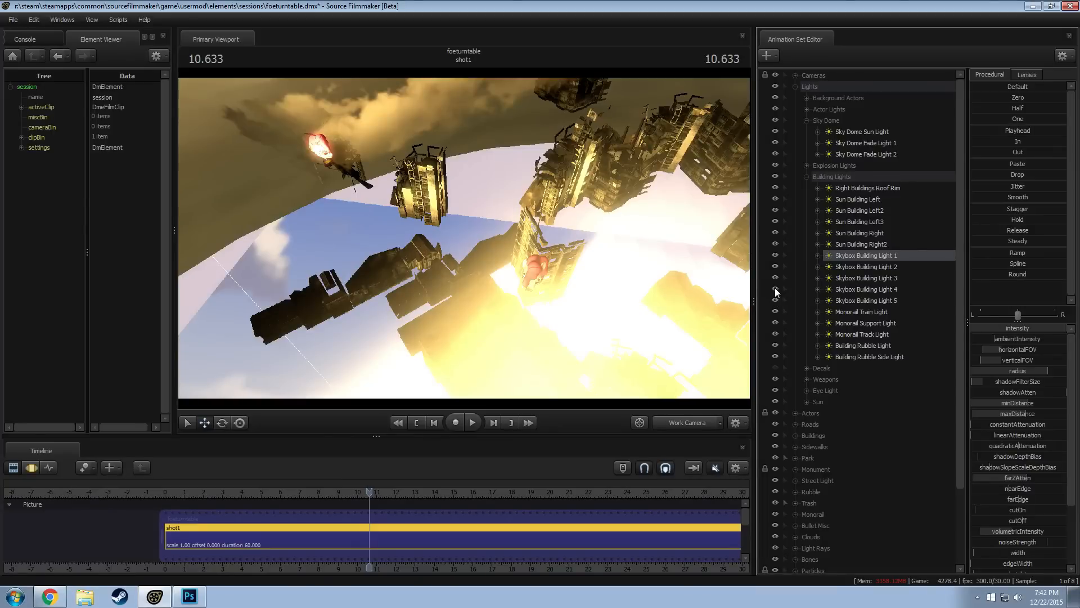
left_click(775, 288)
left_click(774, 278)
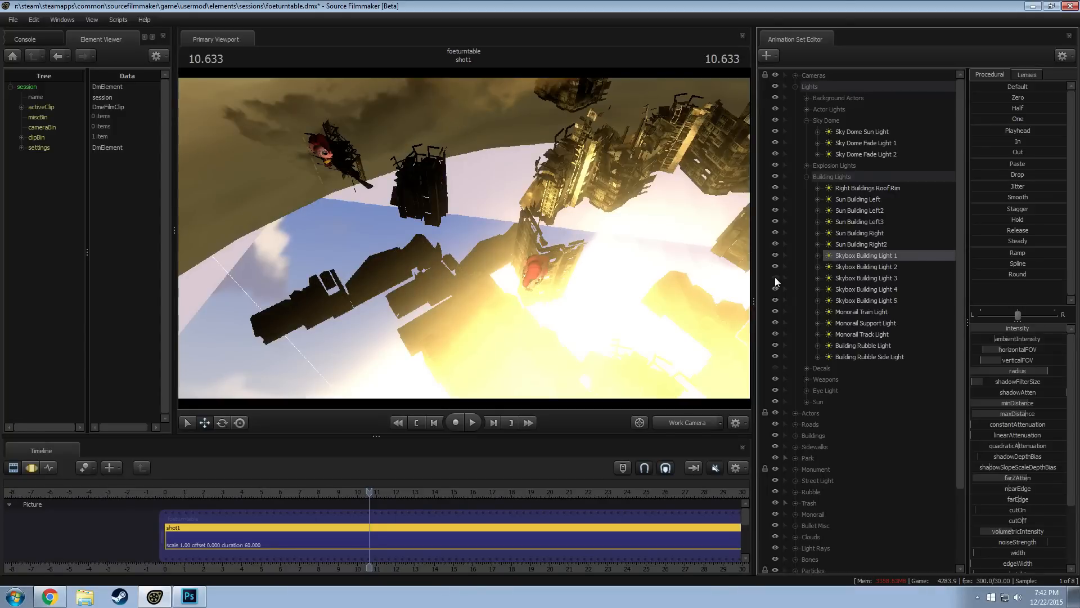
left_click(775, 278)
Adjust Skybox Building Light 3's minDistance to keep its light off the copied balloon, and check the result in camera1
left_click(869, 277)
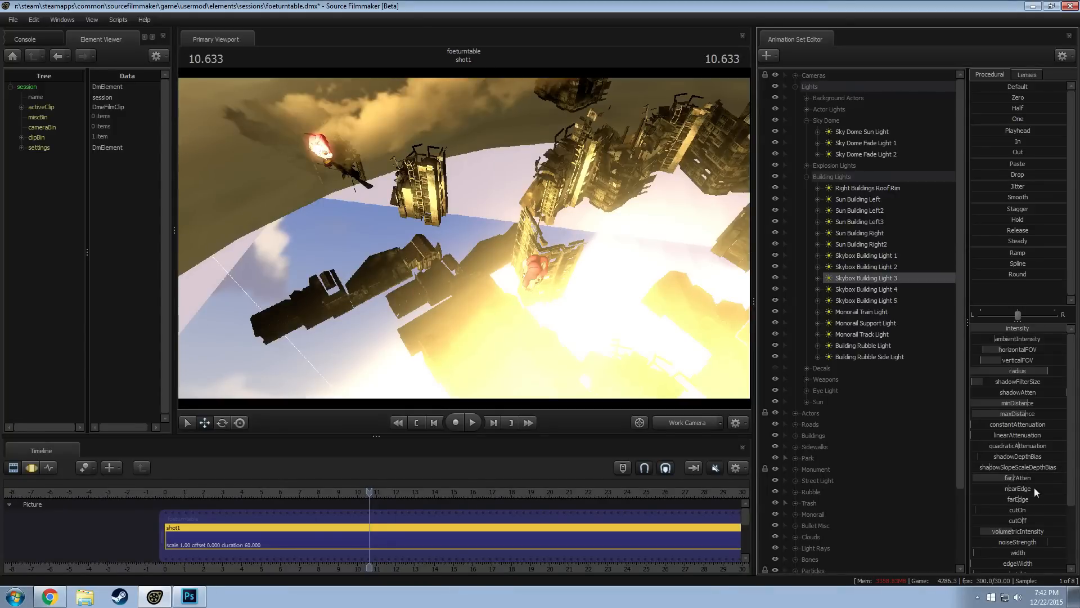
key("F3")
left_click_drag(1016, 405, 1017, 405)
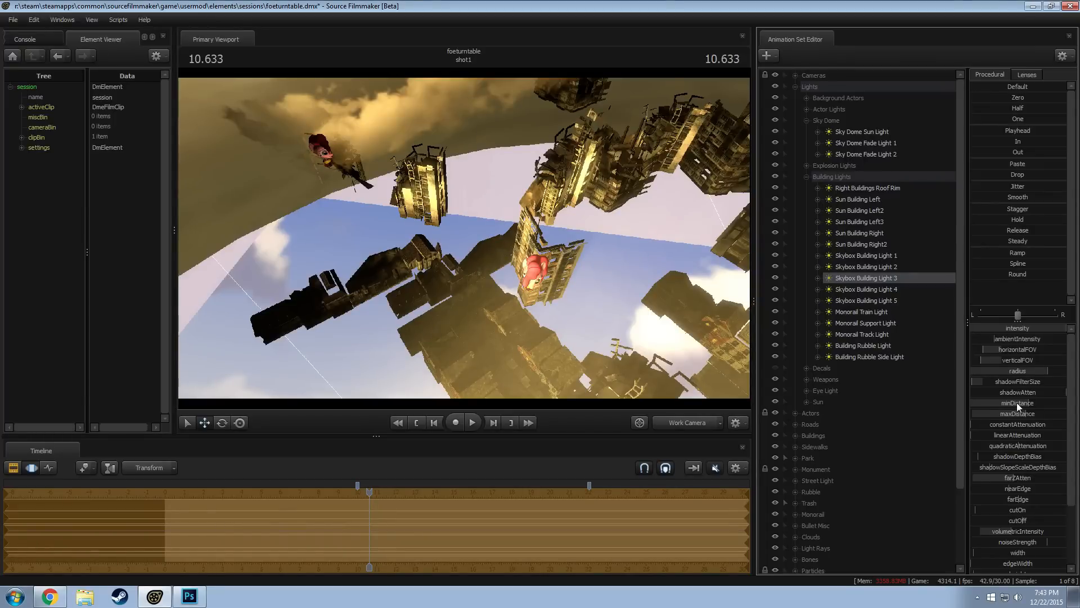
left_click(666, 424)
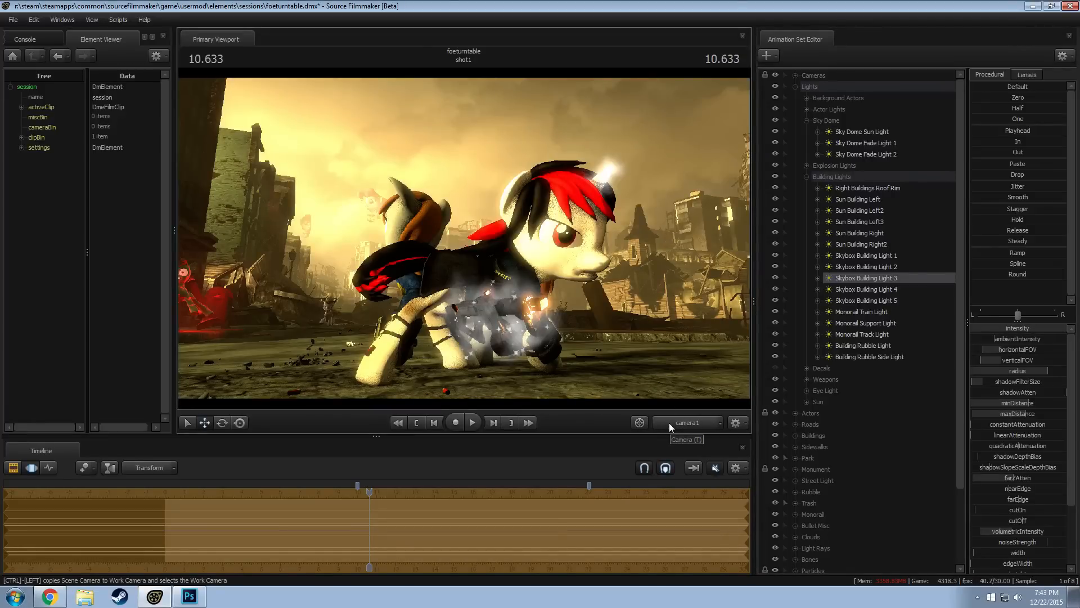
key("F3")
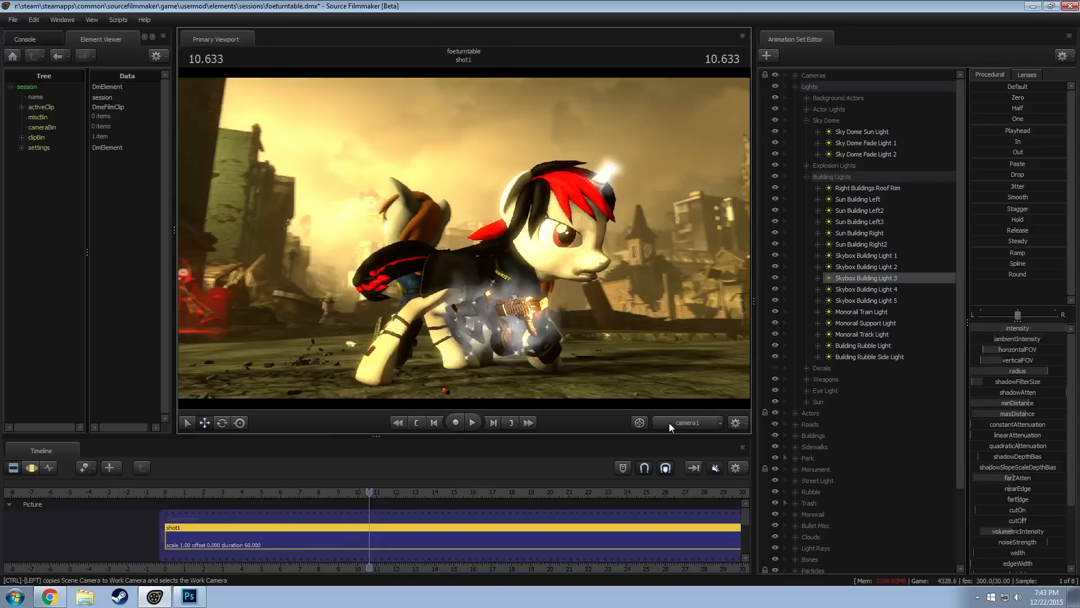
left_click(688, 425)
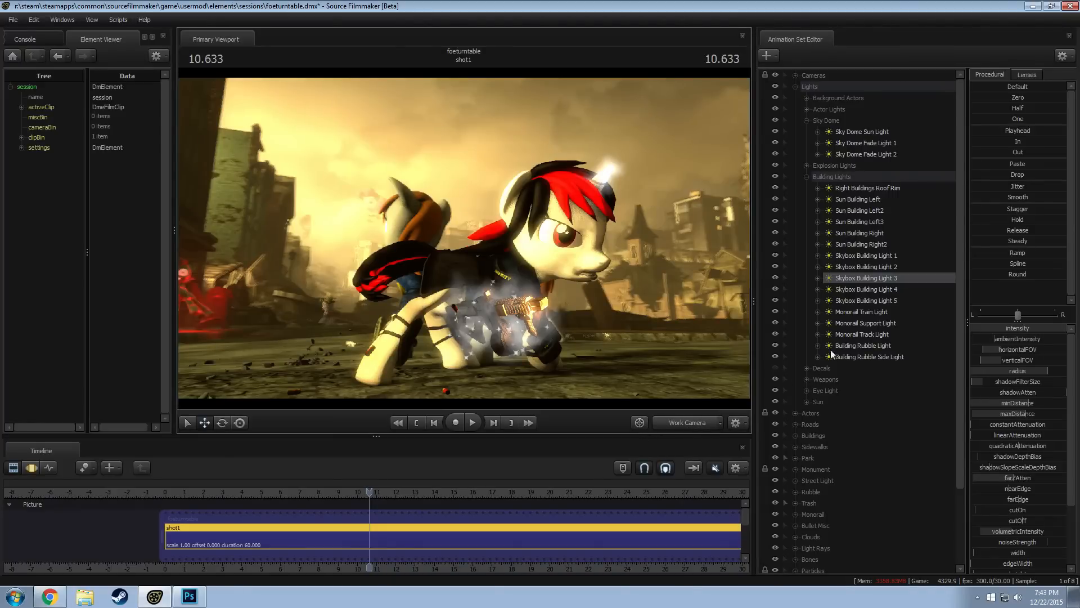
Look through Pinkie Balloon Ambient Light 2 and reposition it to face the front of the copied balloon
left_click(807, 176)
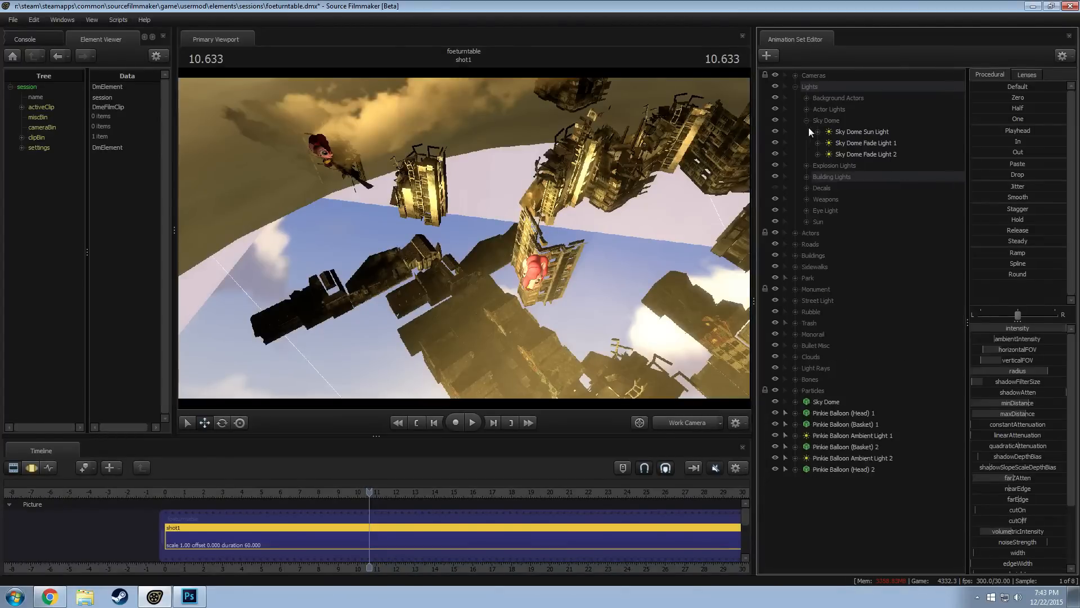
left_click(807, 121)
left_click_drag(842, 426, 567, 295)
left_click_drag(860, 431, 596, 284)
key("F3")
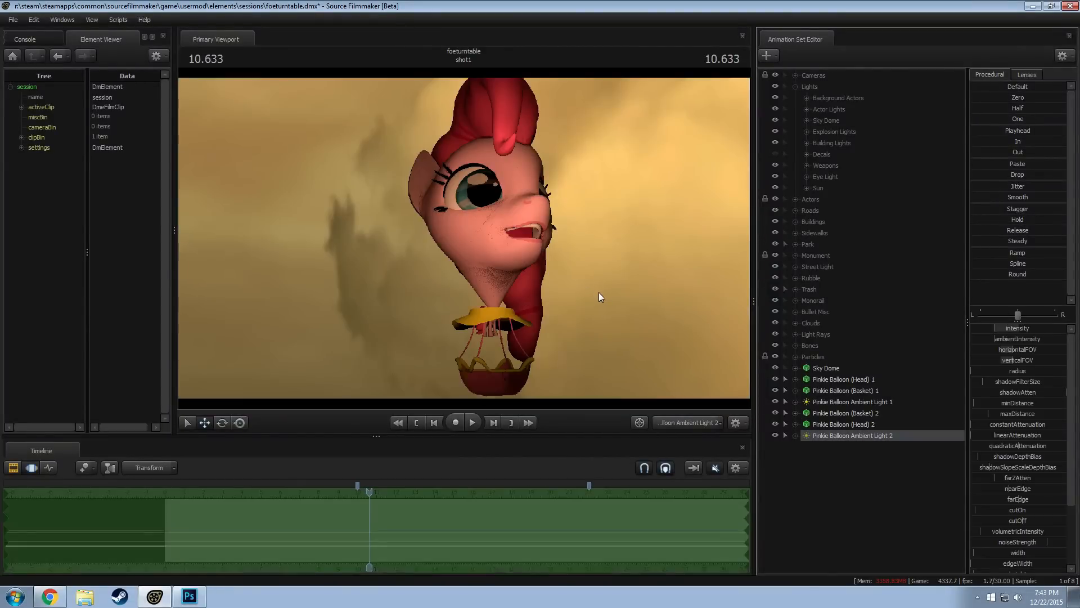
left_click_drag(465, 238, 394, 235)
key("d")
key("d")
key("s")
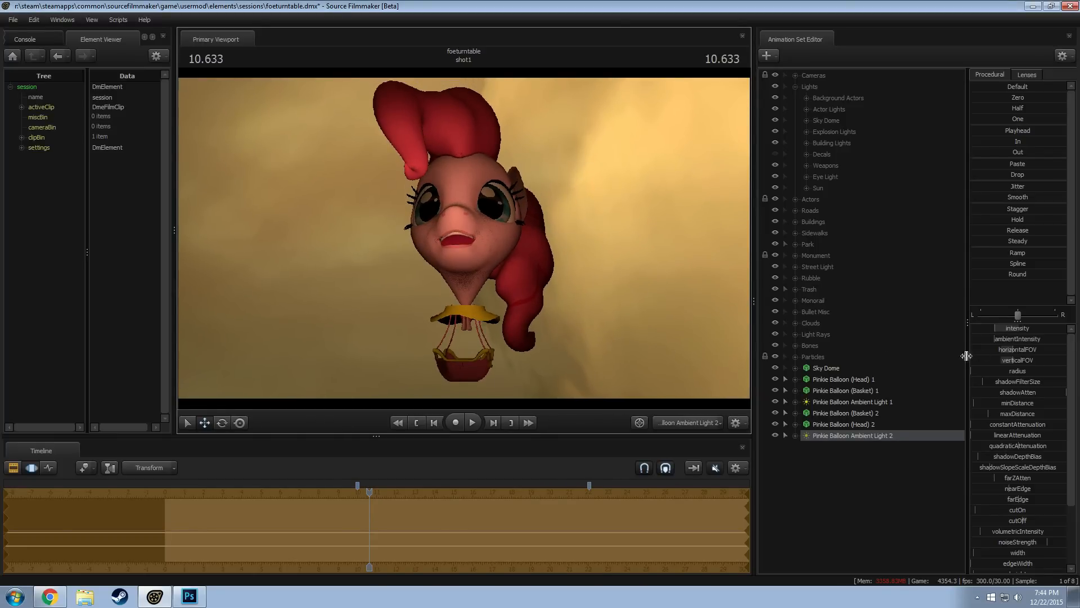
Raise the intensity of Pinkie Balloon Ambient Light 2, check it in camera1, and look through the light again
left_click_drag(1024, 329, 1031, 329)
left_click(676, 423)
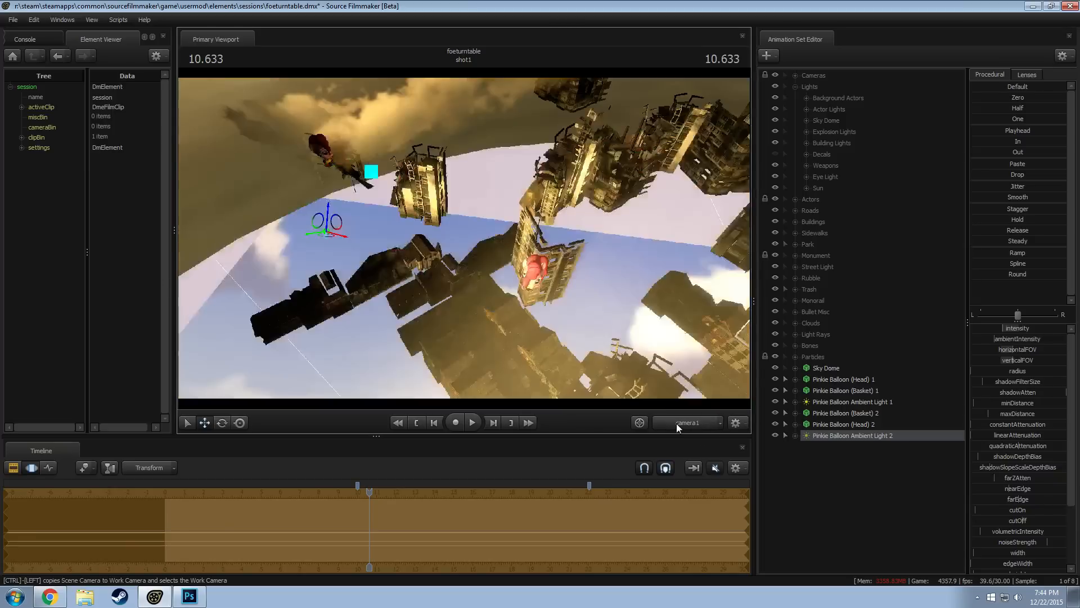
key("F2")
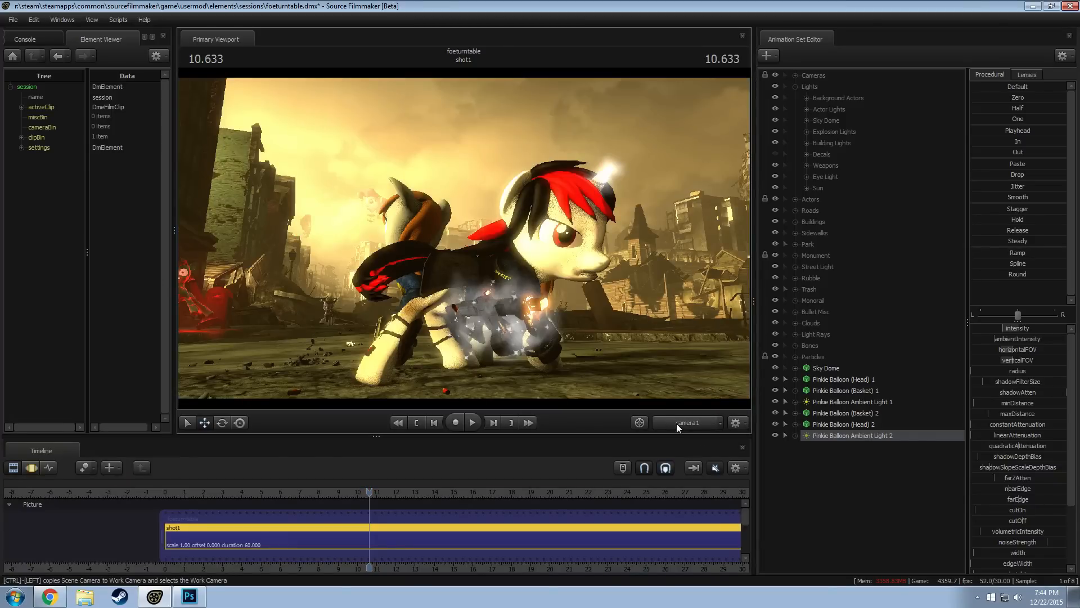
left_click(677, 420)
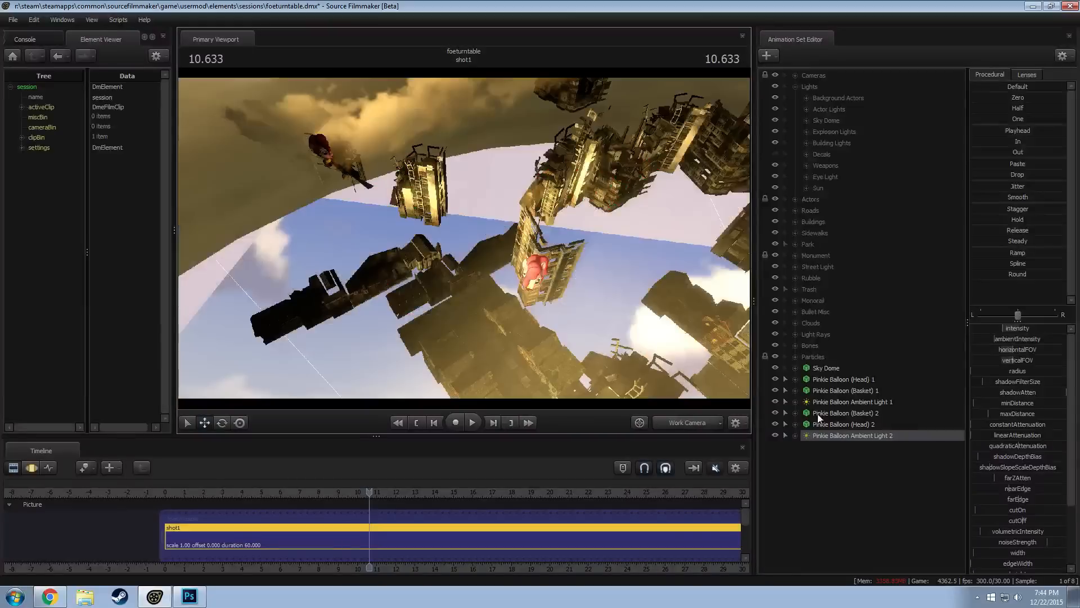
left_click_drag(525, 299, 464, 238)
key("F3")
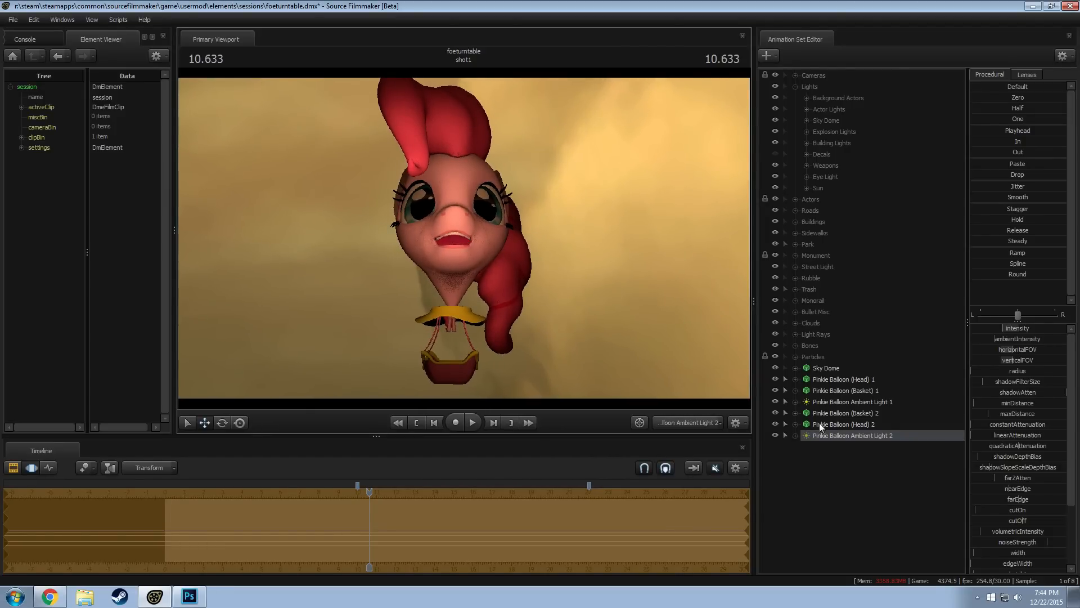
Duplicate Pinkie Balloon Ambient Light 2 by copying and pasting its animation set
right_click(839, 434)
left_click(850, 460)
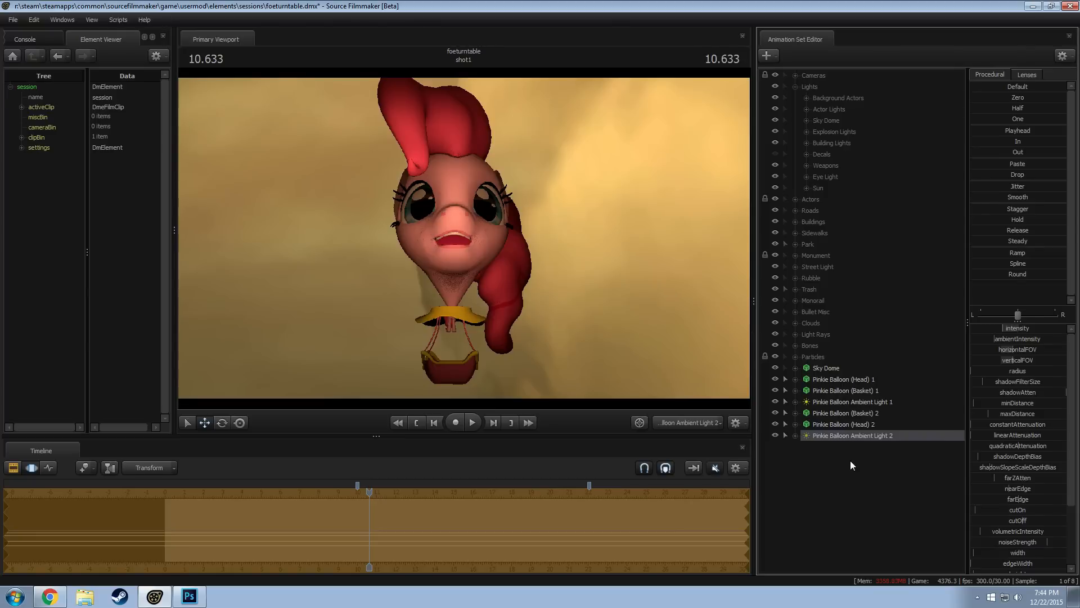
right_click(850, 460)
left_click(884, 518)
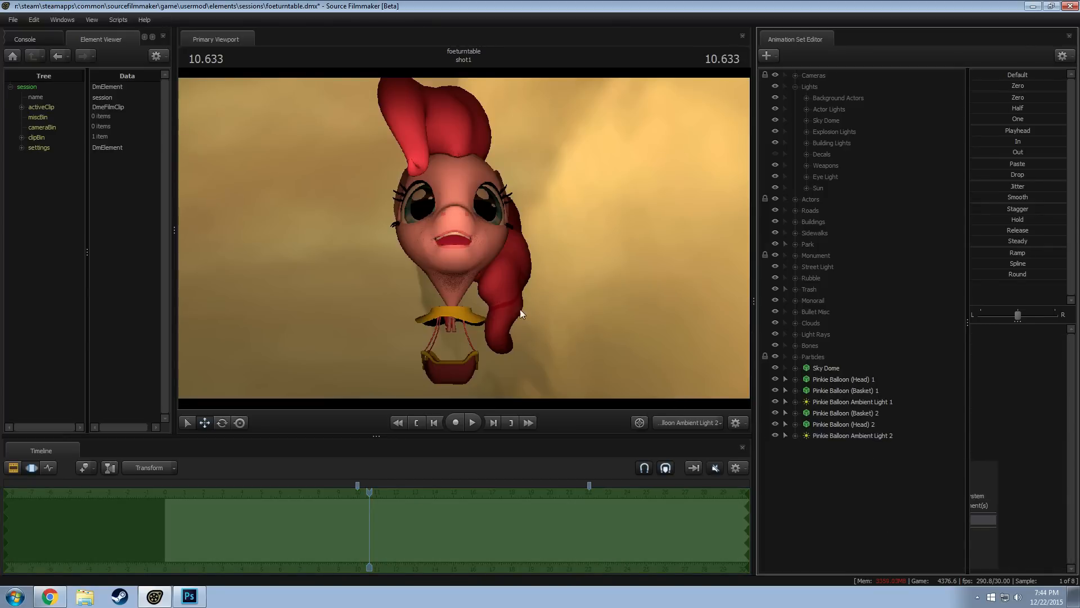
left_click(838, 448)
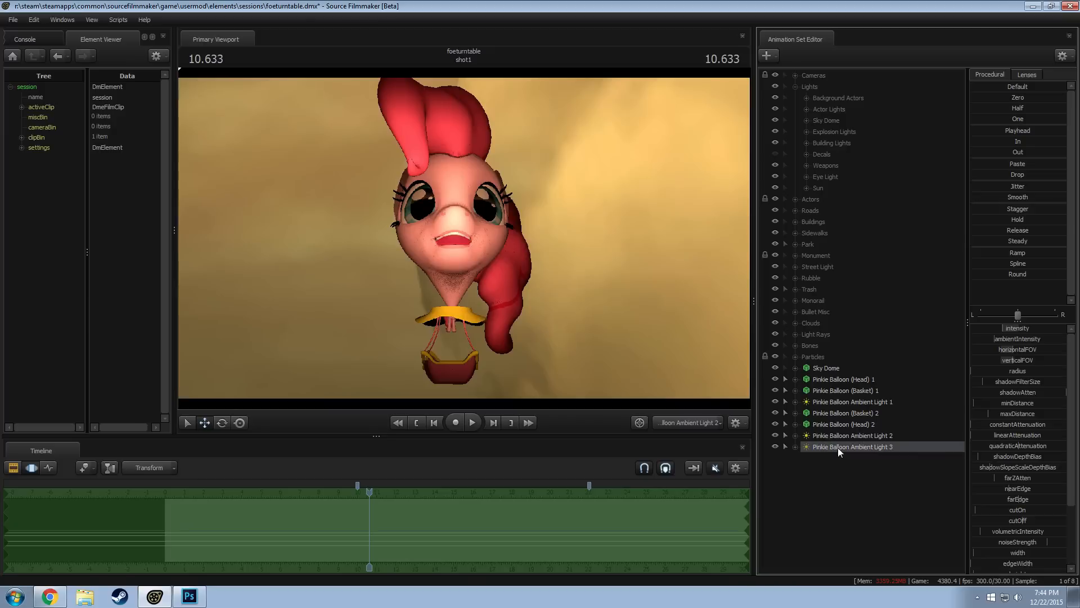
Rename the pasted light as Pinkie Balloon Rim Light 2
right_click(838, 447)
left_click(861, 278)
left_click(571, 291)
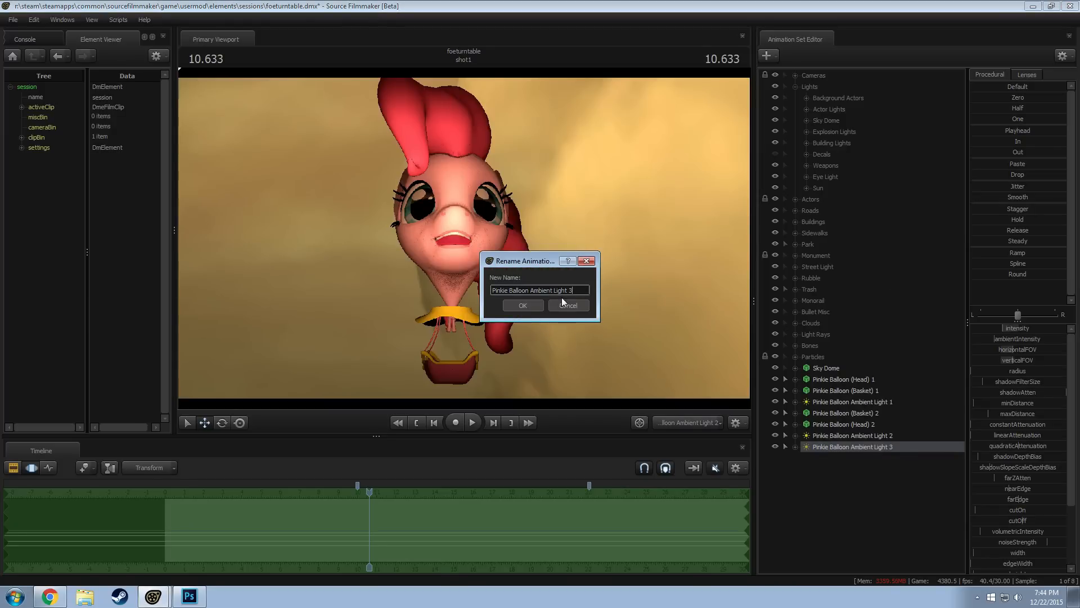
key("BackSpace")
key("BackSpace")
type("1")
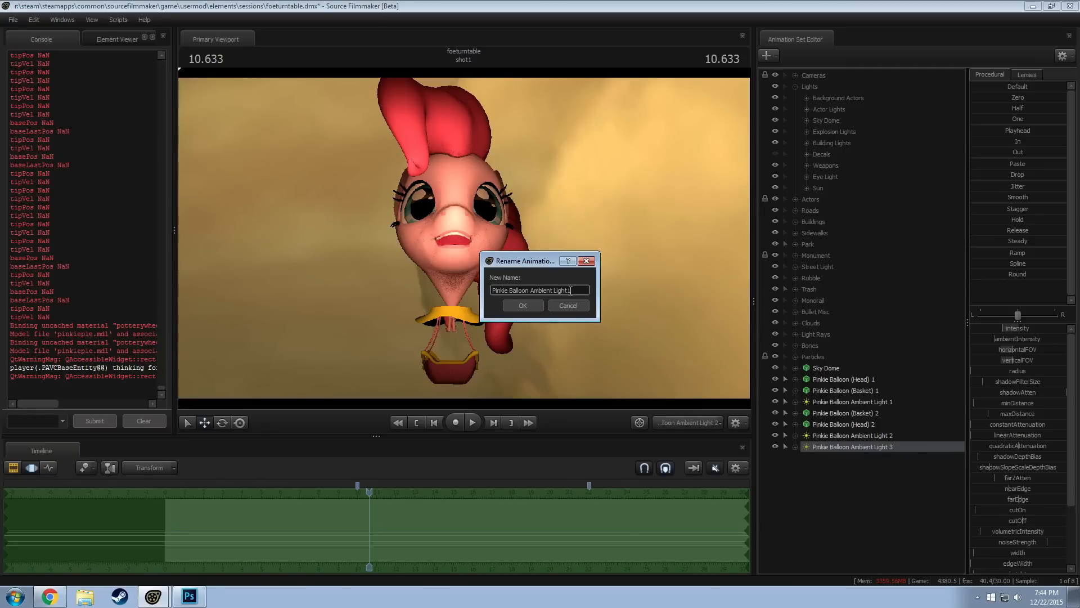
key("BackSpace")
type("2")
double_click(545, 290)
key("Return")
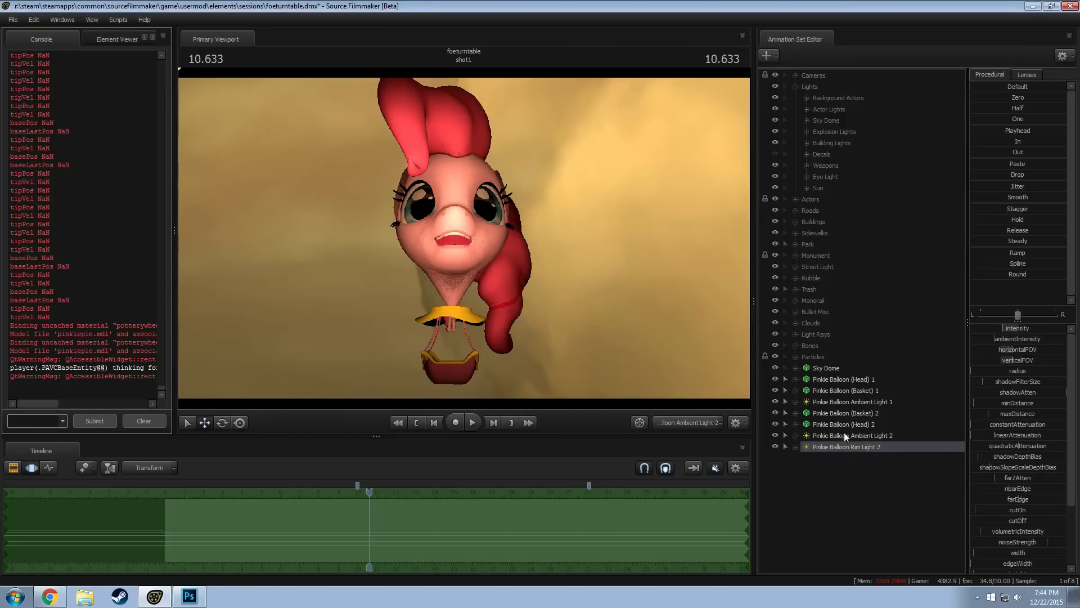
Look through Pinkie Balloon Rim Light 2 and reposition it to face the side of the copied balloon
left_click_drag(845, 446, 515, 315)
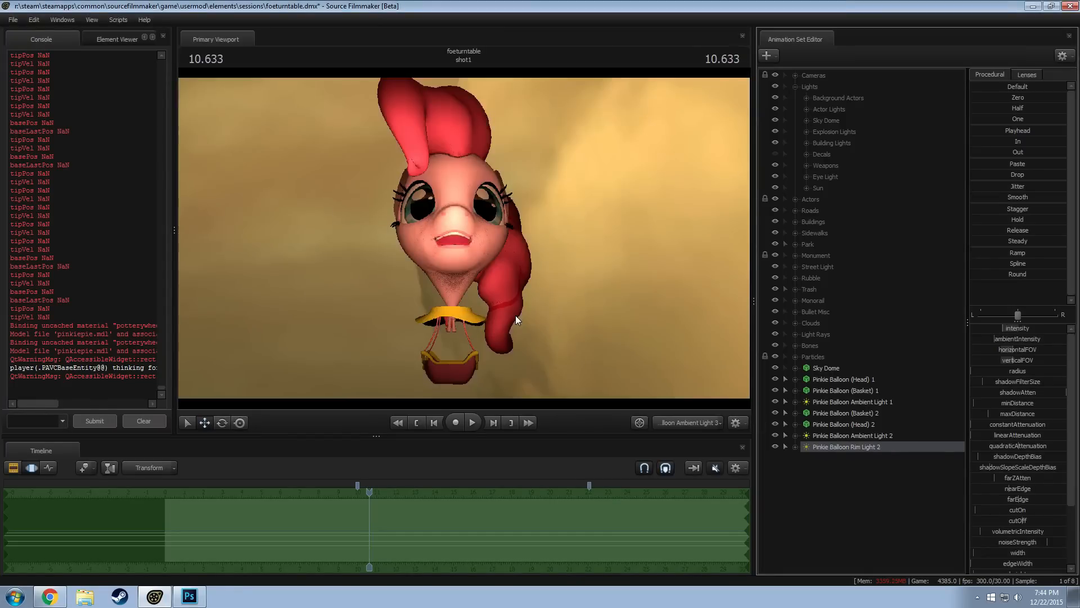
key("F2")
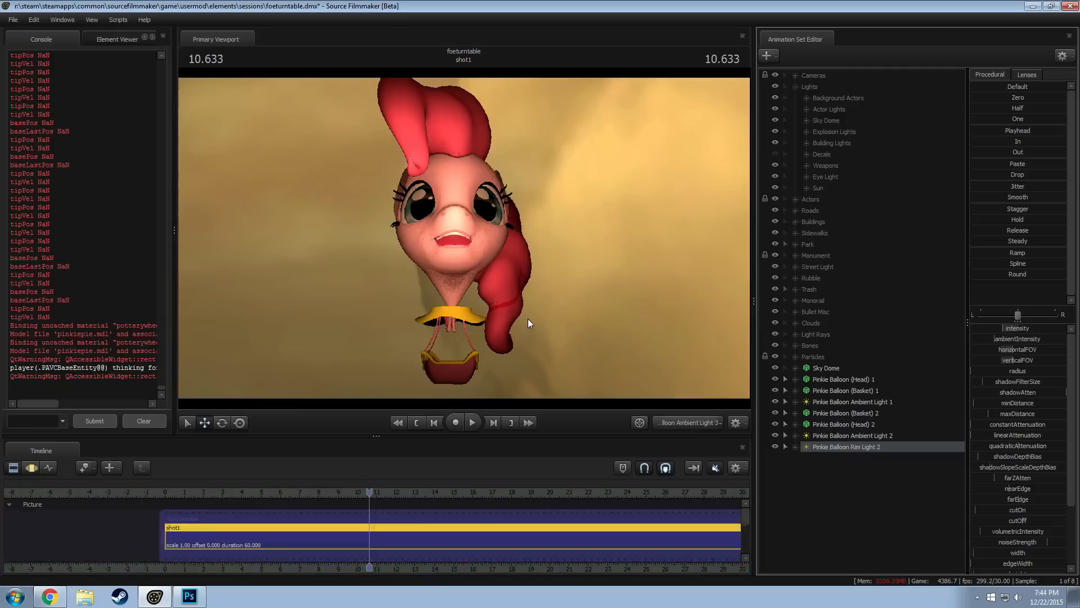
key("F3")
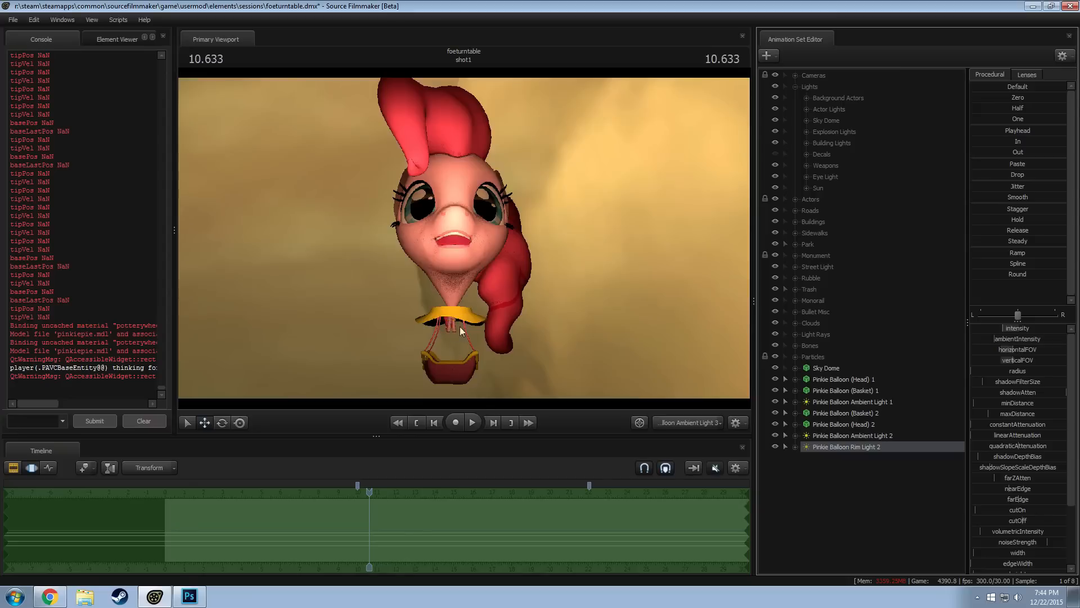
mouse_move(579, 354)
left_mouse_down()
mouse_move(603, 361)
mouse_move(587, 355)
mouse_move(585, 368)
mouse_move(585, 349)
left_mouse_up()
key("s")
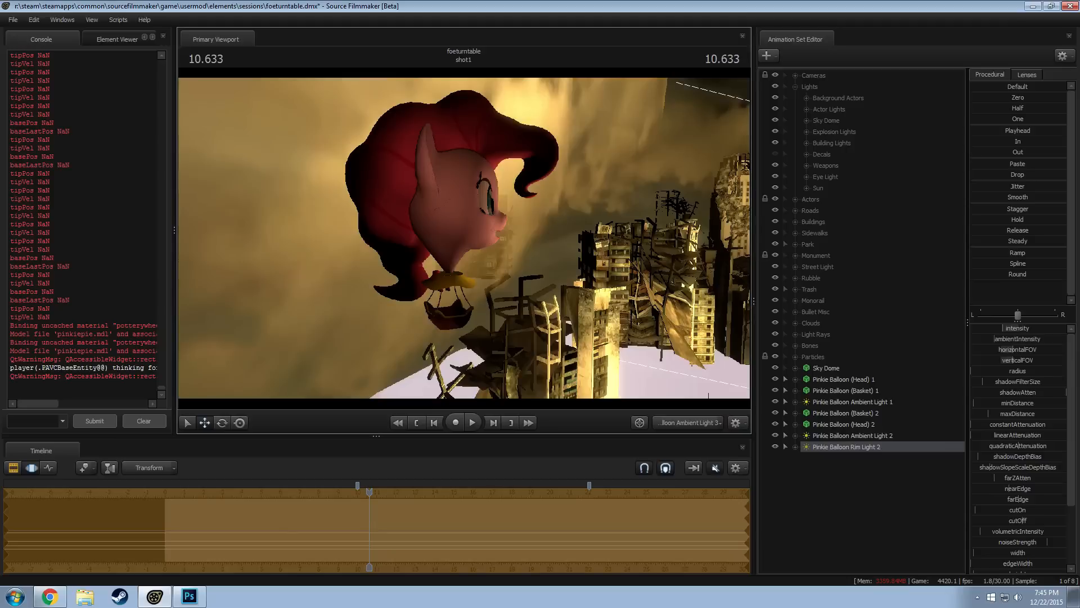
left_click_drag(463, 238, 463, 242)
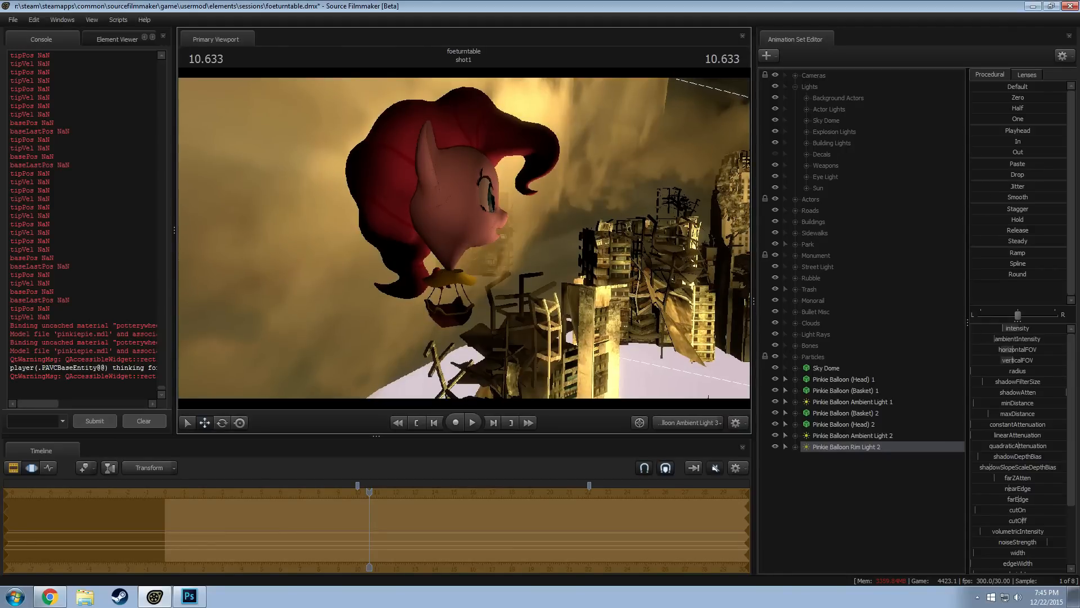
Raise Pinkie Balloon Rim Light 2's intensity to its maximum, increase its farZAtten, and check the result in camera1
left_click_drag(1001, 329, 1063, 328)
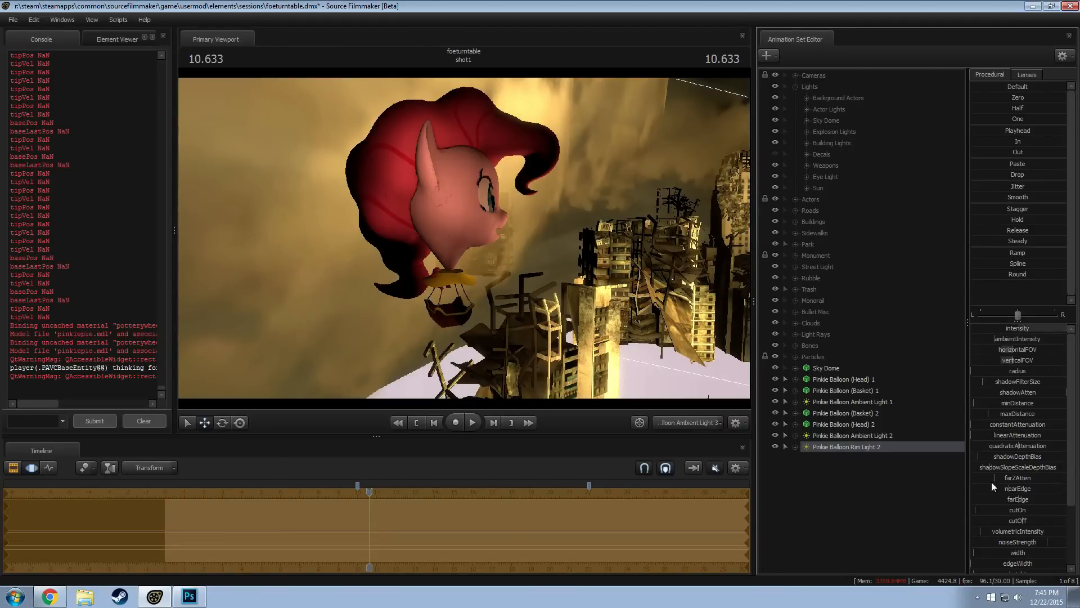
left_click_drag(1012, 479, 1031, 476)
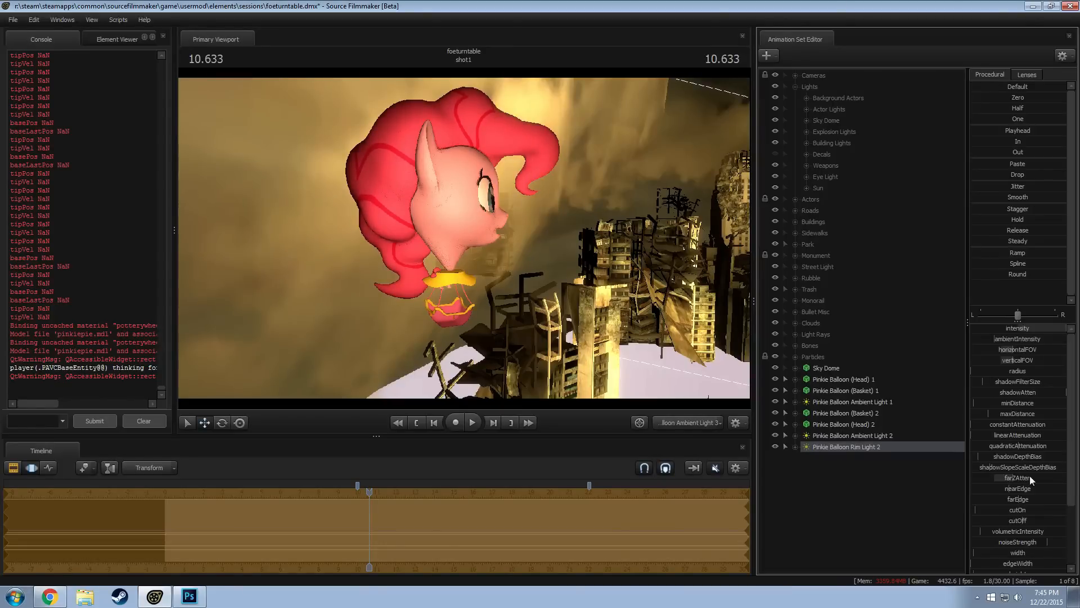
scroll(1007, 502, "down", 3)
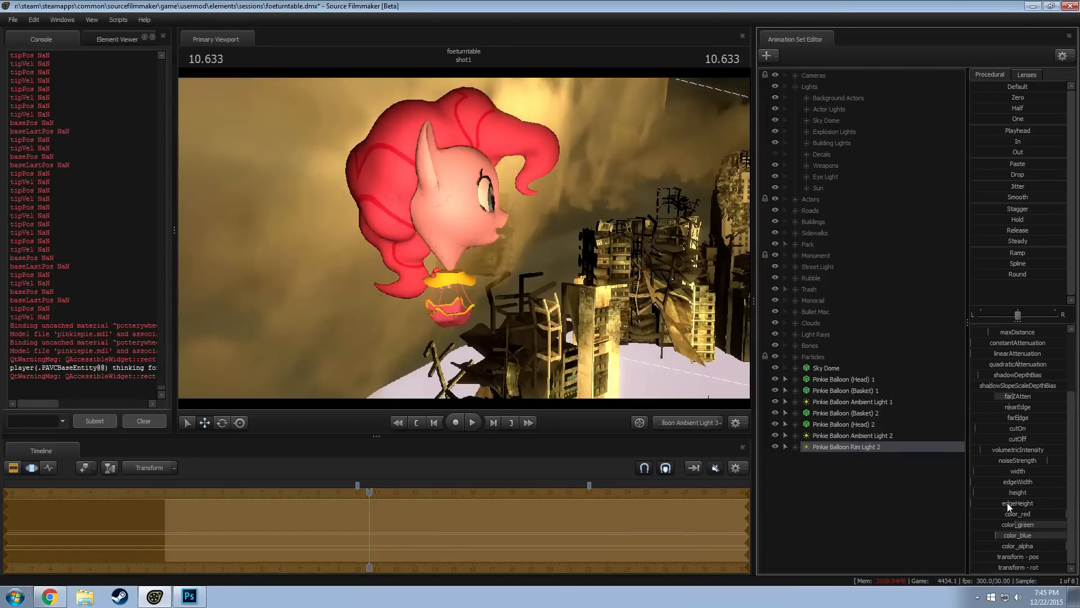
left_click(679, 423)
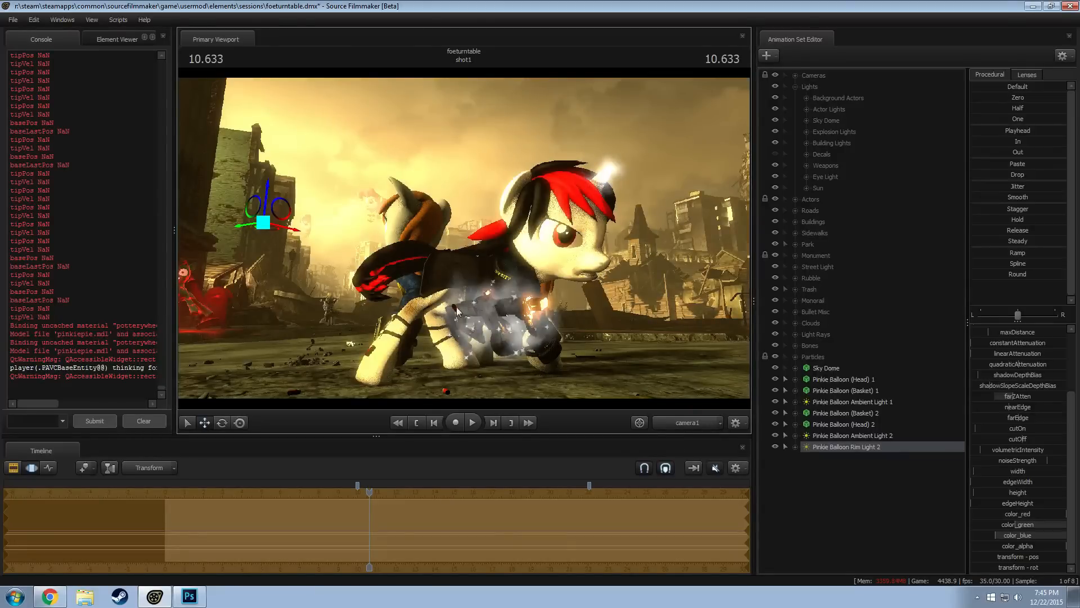
Look through Pinkie Balloon Rim Light 2 again, shift its position, and check the rendered shot in camera1
left_click_drag(859, 442, 579, 305)
key("a")
left_click(690, 424)
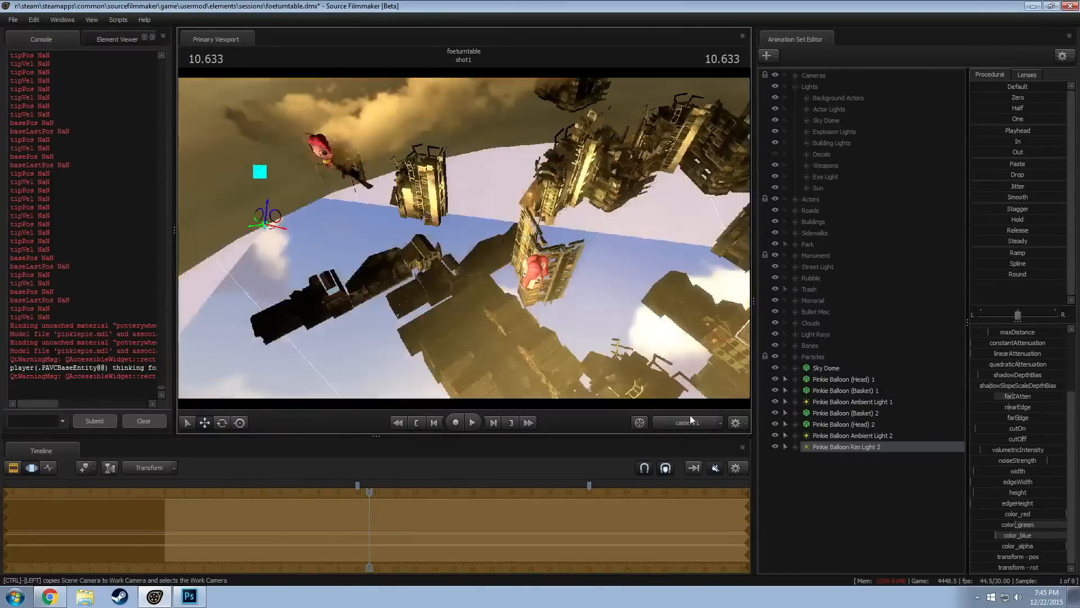
left_click(687, 422)
scroll(1002, 415, "up", 3)
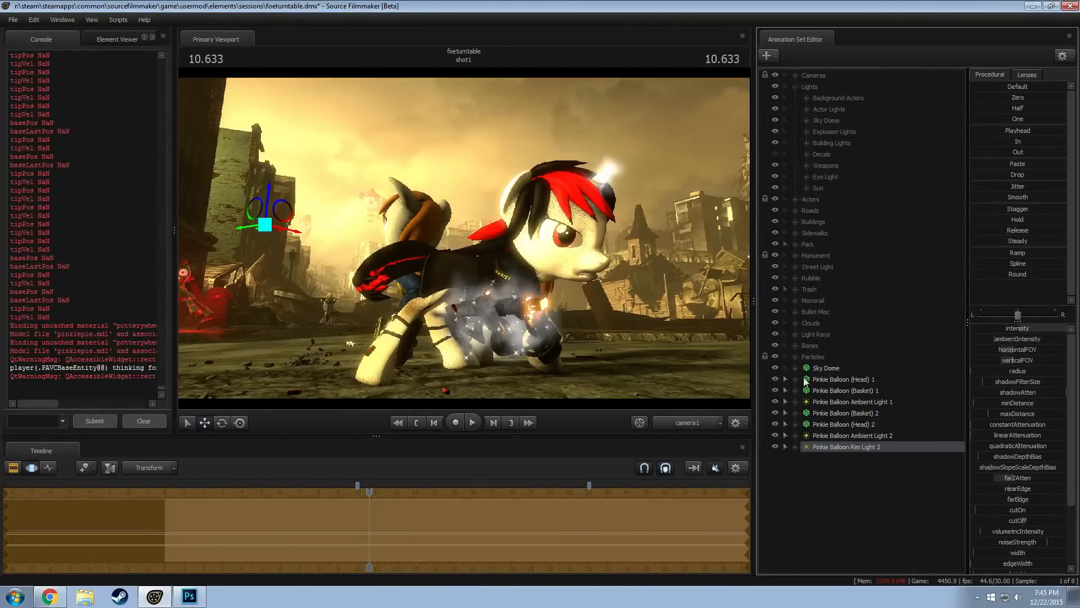
key("F3")
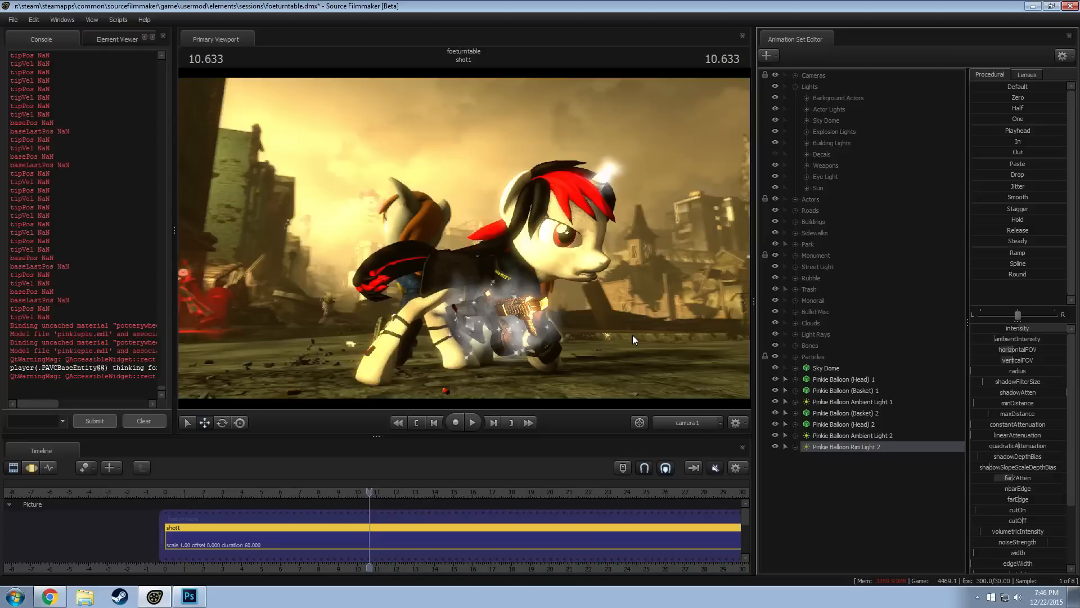
Raise the intensity of Pinkie Balloon Ambient Light 2 and check the rendered shot
left_click(861, 439)
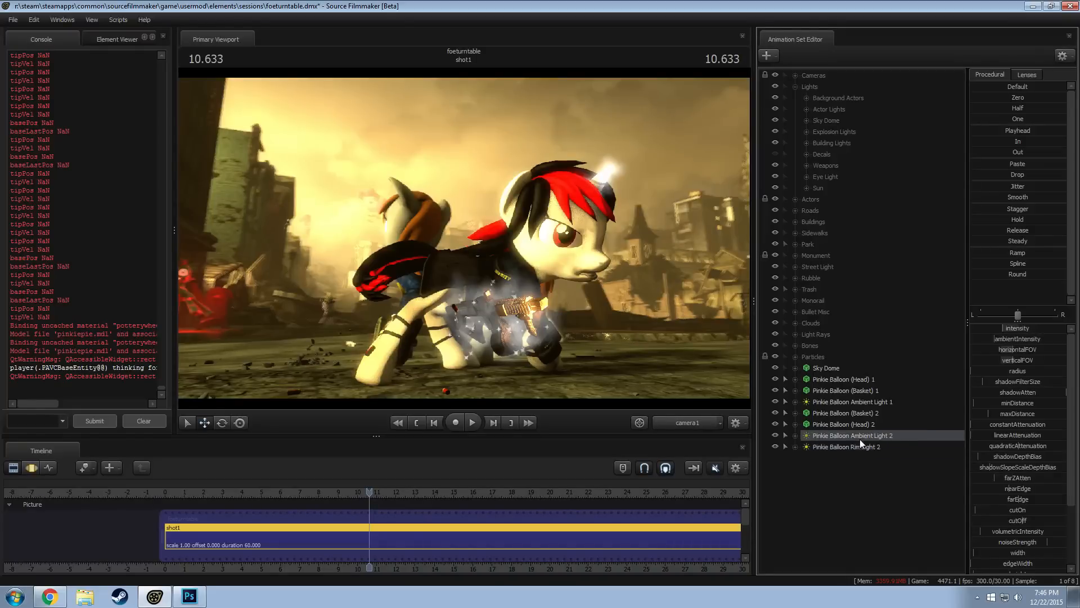
key("F3")
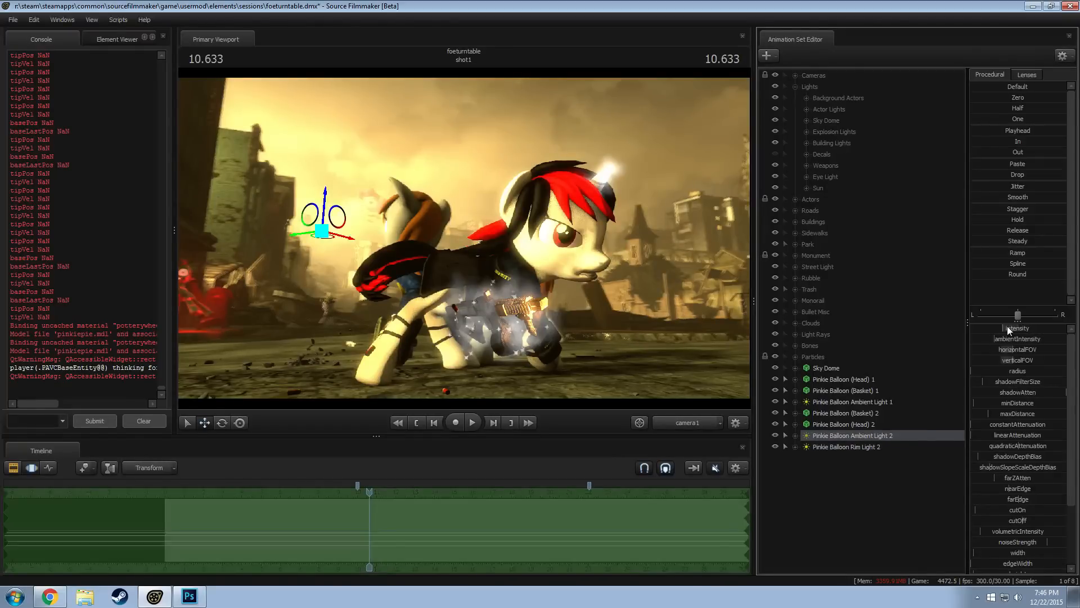
key("F2")
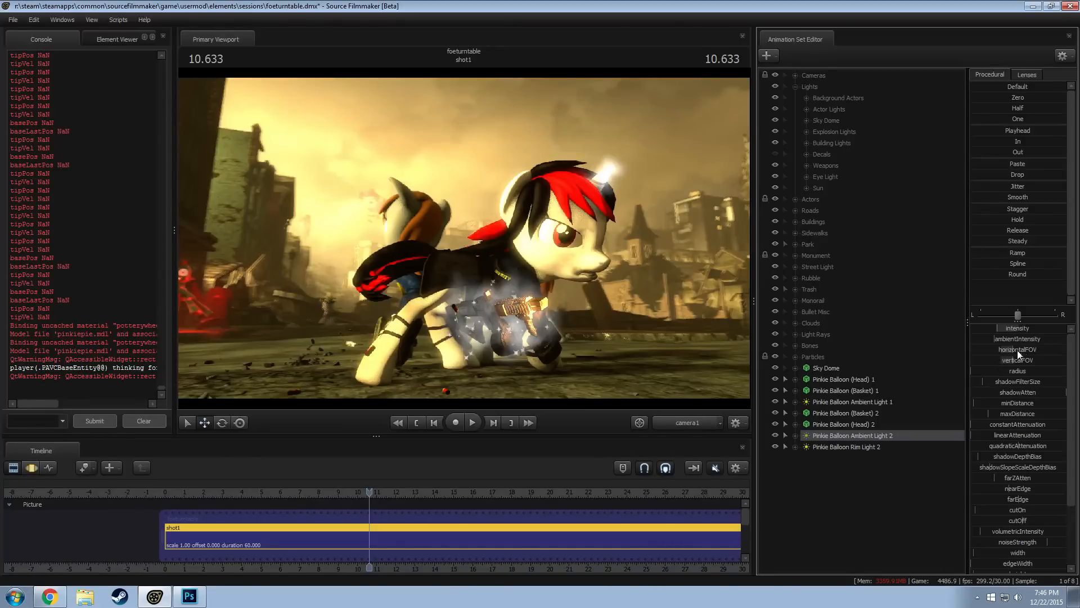
Select the second balloon's basket, head, ambient light and rim light together and nudge them slightly in the camera1 view
left_click(846, 414)
left_click(842, 445, "shift")
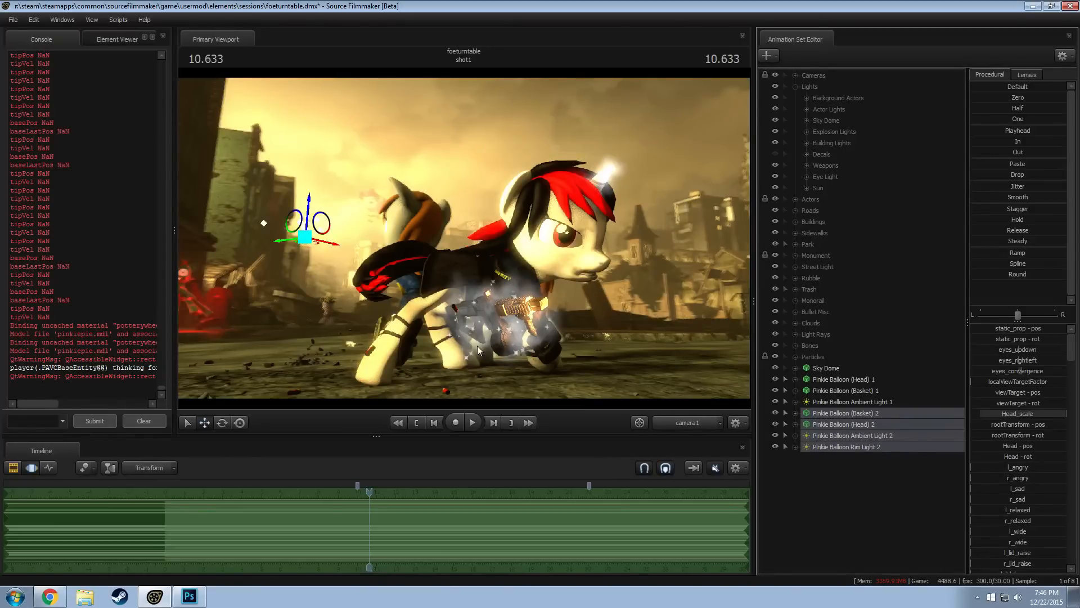
left_click_drag(305, 237, 308, 236)
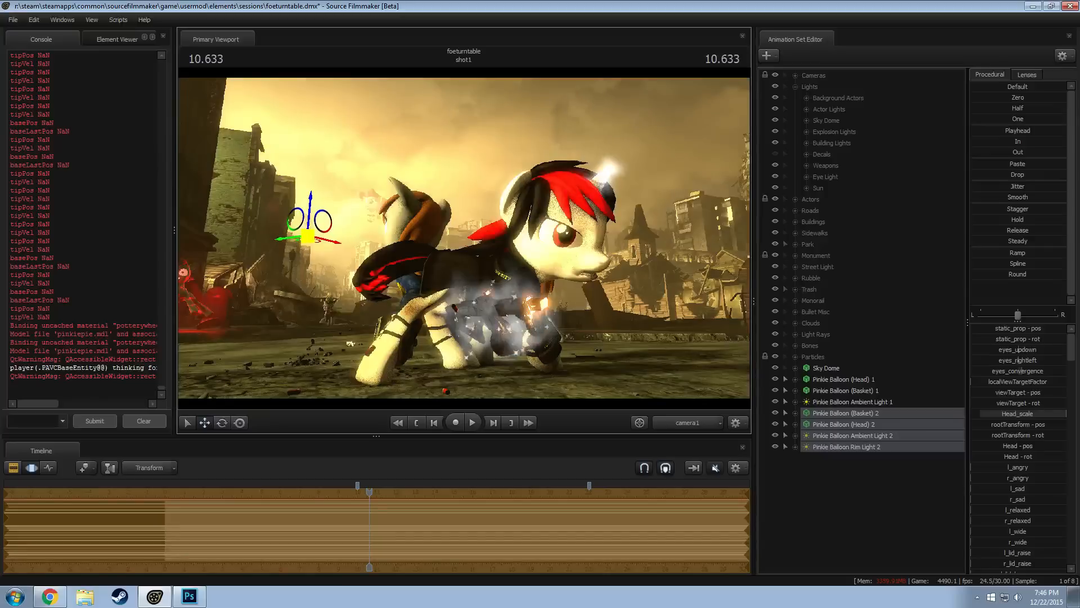
key("F2")
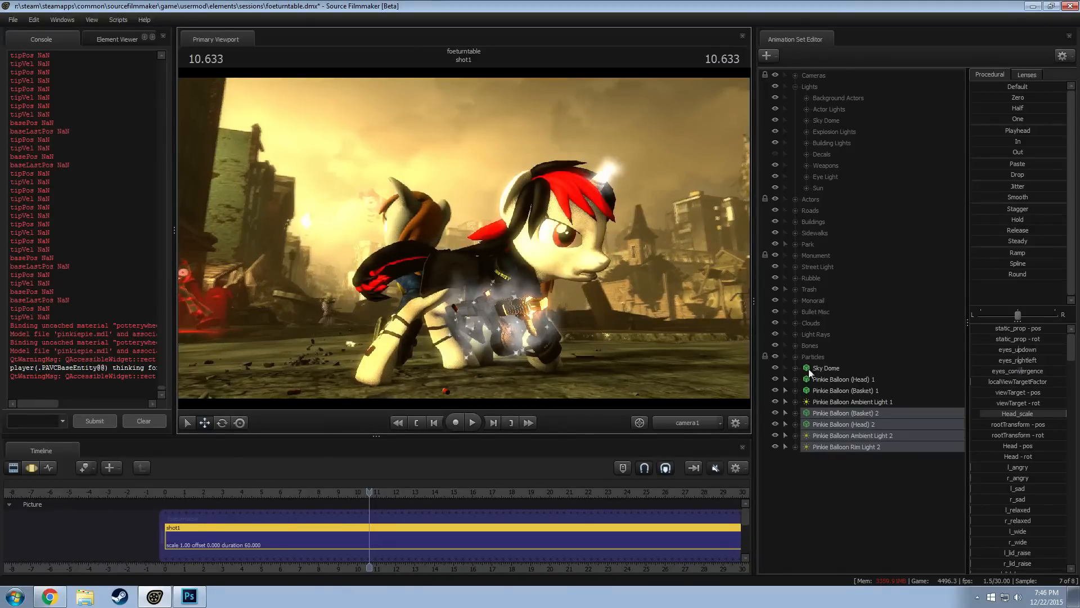
Set Skybox Building Light 3's minDistance range to a minimum of 10000 and default of 15000, then adjust the distance
left_click(806, 143)
left_click(877, 242)
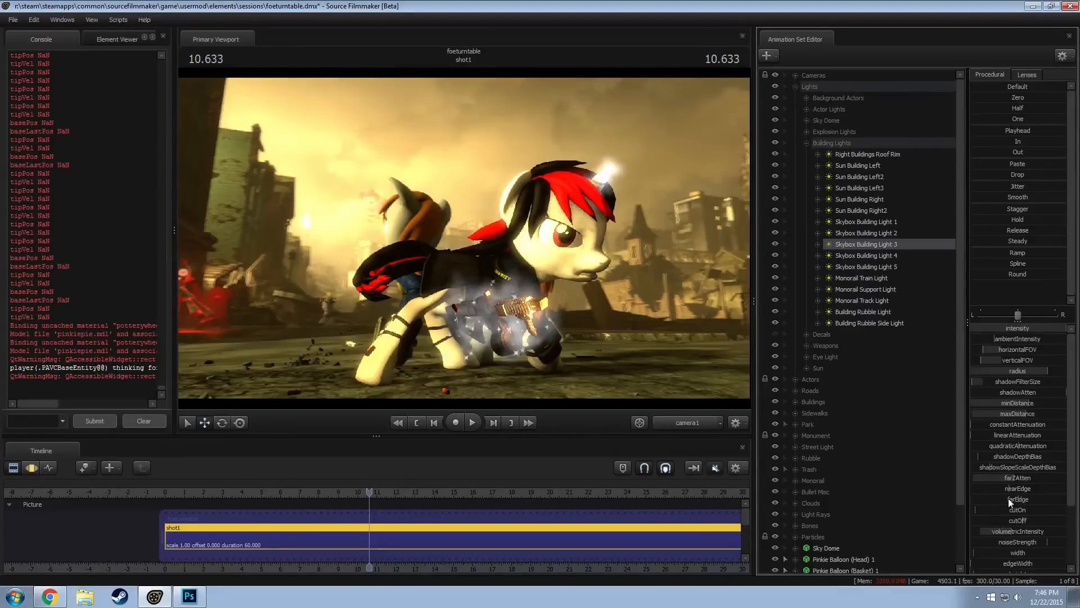
right_click(1034, 402)
left_click(1022, 417)
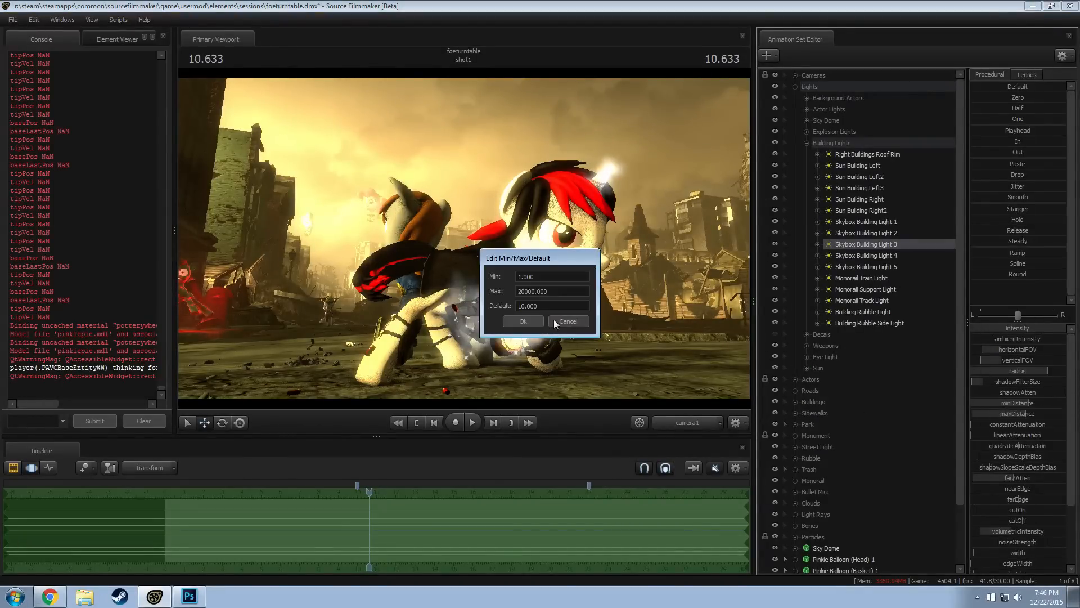
left_click_drag(544, 276, 485, 274)
type("10000")
left_click(521, 304)
left_click(522, 320)
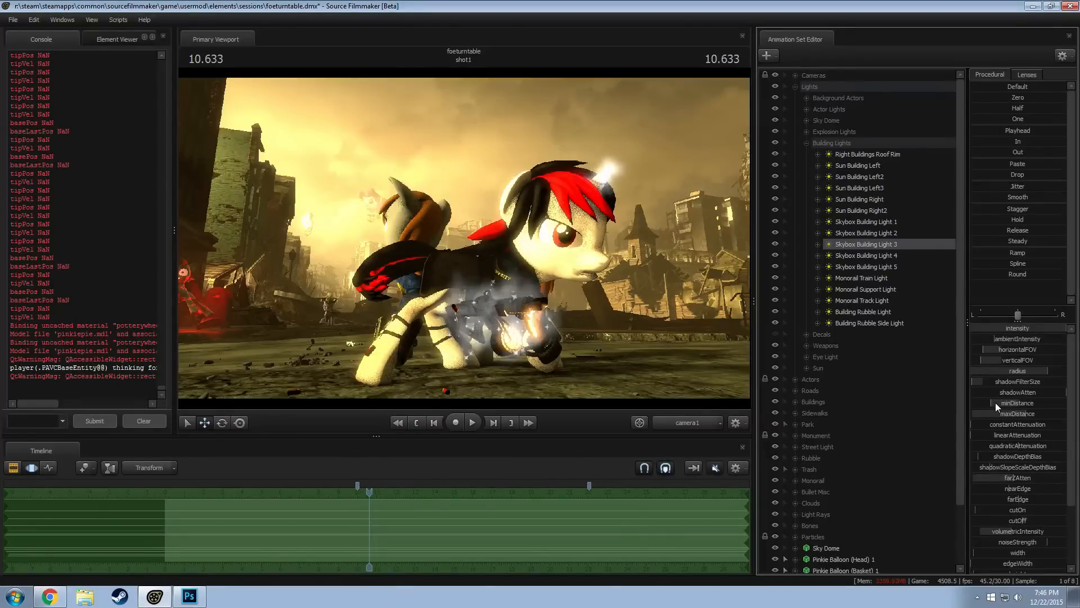
left_click_drag(996, 403, 995, 403)
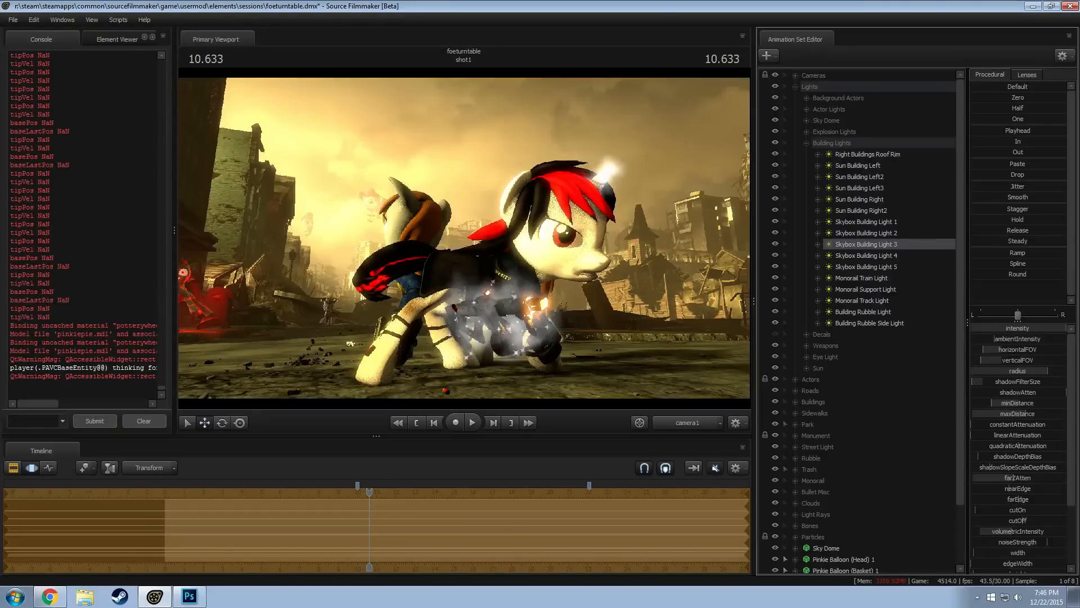
left_click_drag(996, 402, 1002, 408)
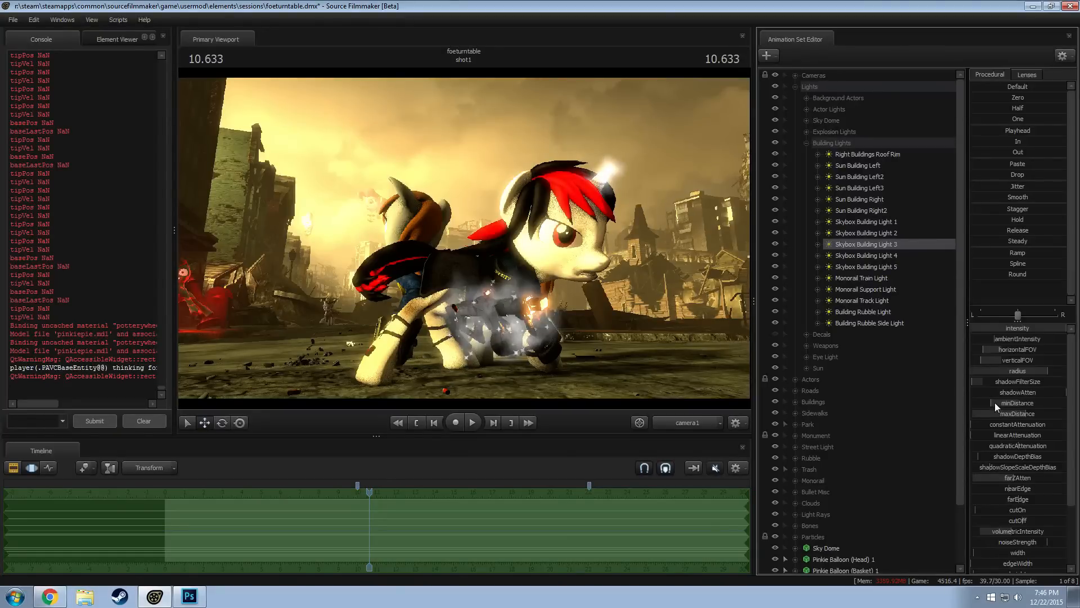
Lower the maximum of Skybox Building Light 3's minDistance range to 15000, fine-tune the distance, and check the rendered shot
right_click(994, 403)
left_click(1022, 409)
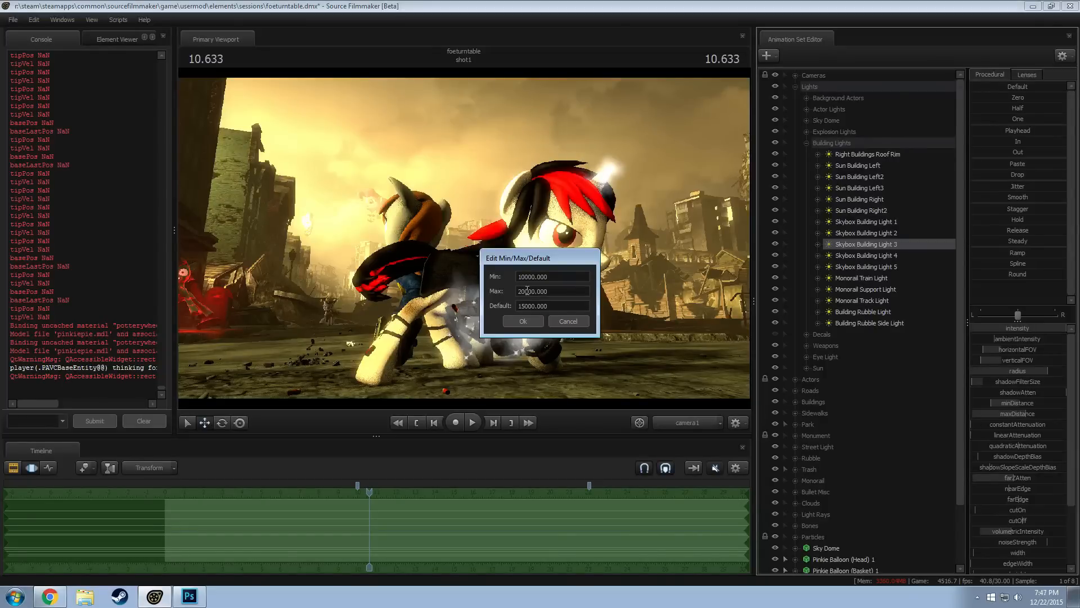
left_click_drag(522, 291, 495, 291)
type("15")
left_click(524, 307)
key("BackSpace")
type("23")
key("Return")
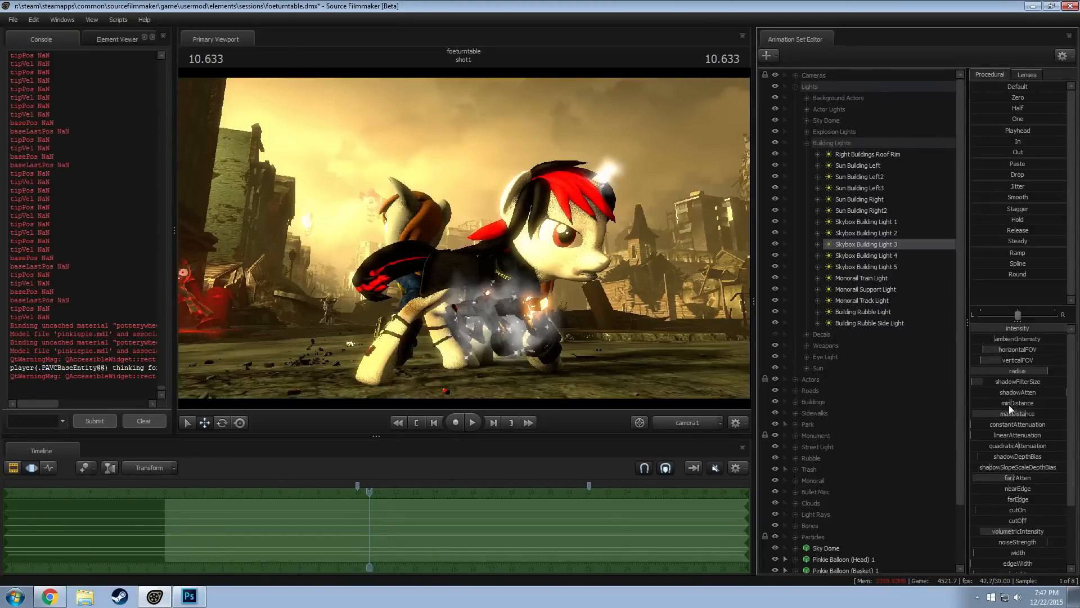
left_click_drag(1012, 400, 1012, 400)
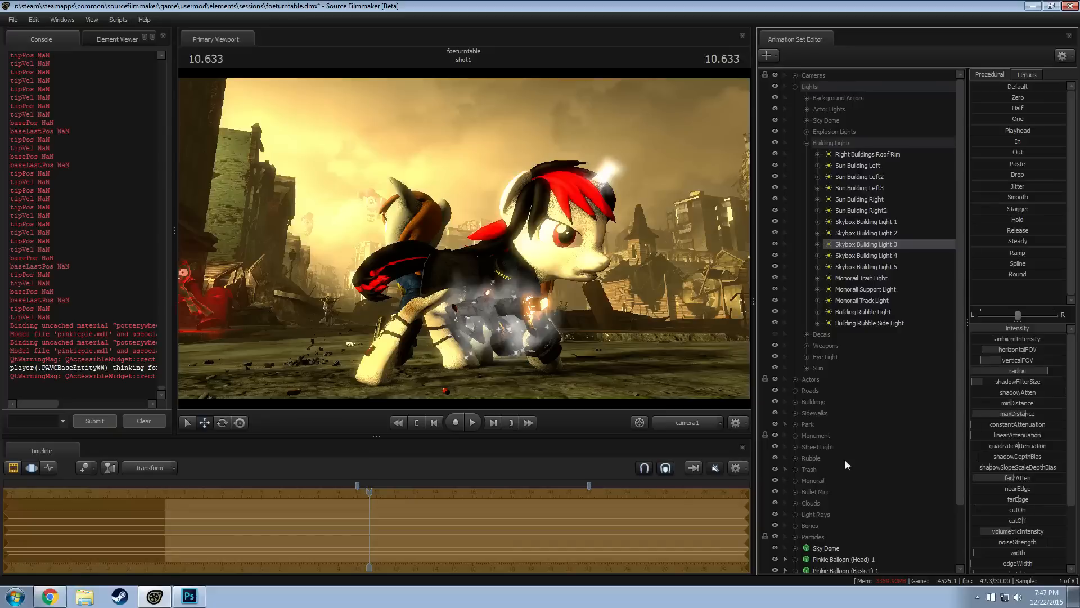
key("F3")
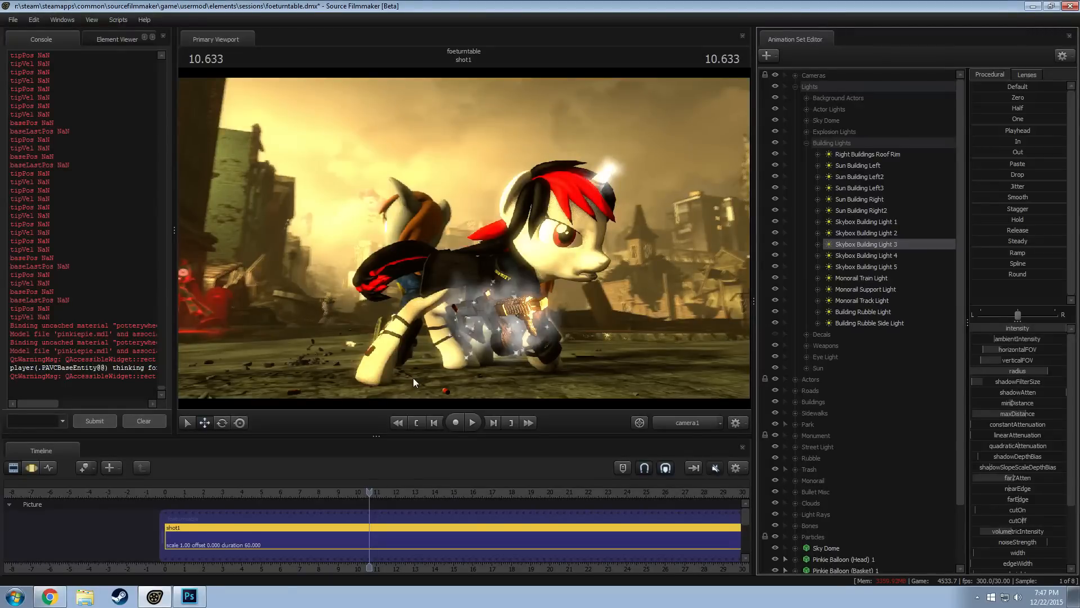
Raise the maximum of Pinkie Balloon Rim Light 2's intensity range to 2000, adjust its intensity, and check the render
scroll(875, 539, "down", 2)
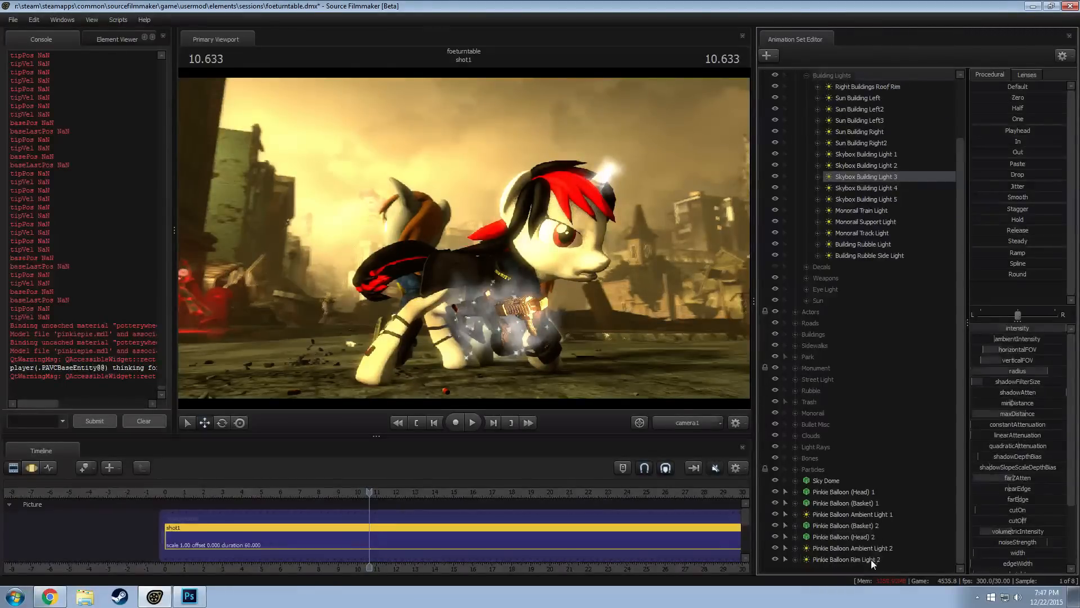
left_click(871, 559)
key("F3")
right_click(1022, 327)
left_click(1029, 334)
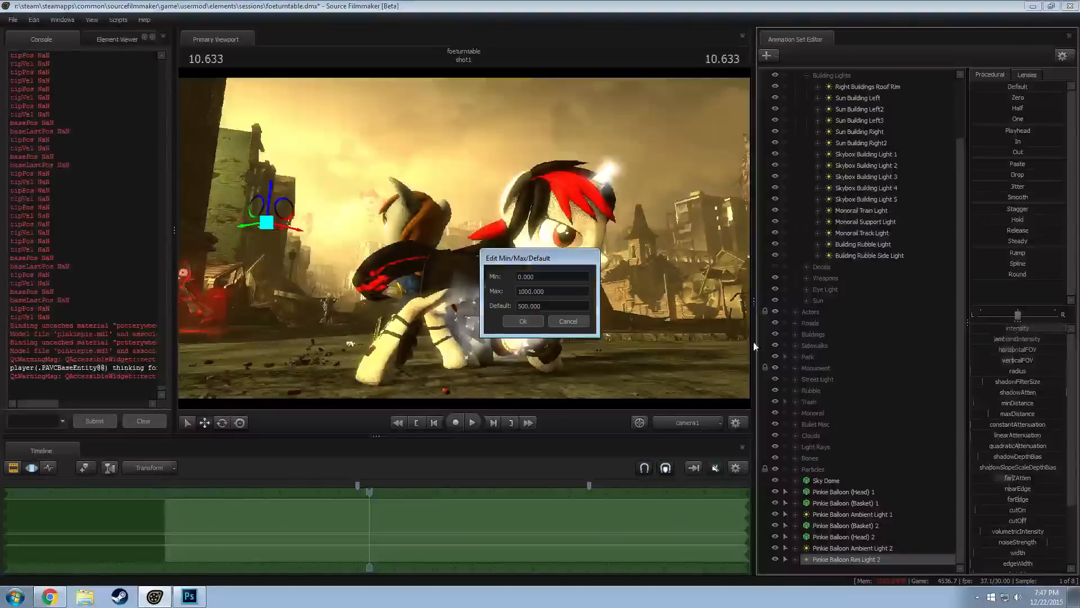
left_click_drag(523, 290, 482, 286)
type("2")
key("Return")
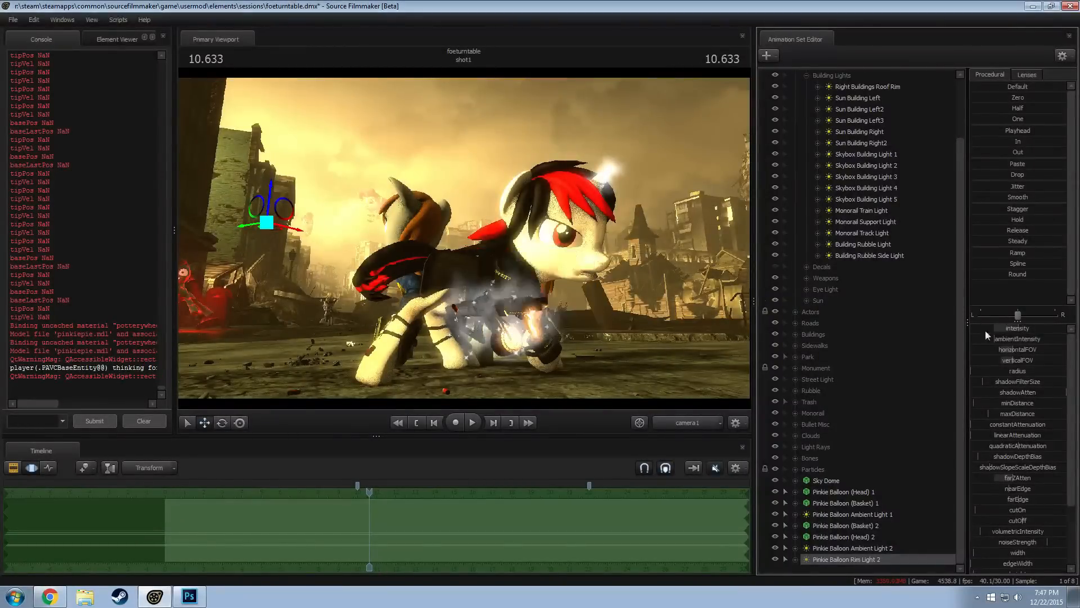
left_click(1021, 333)
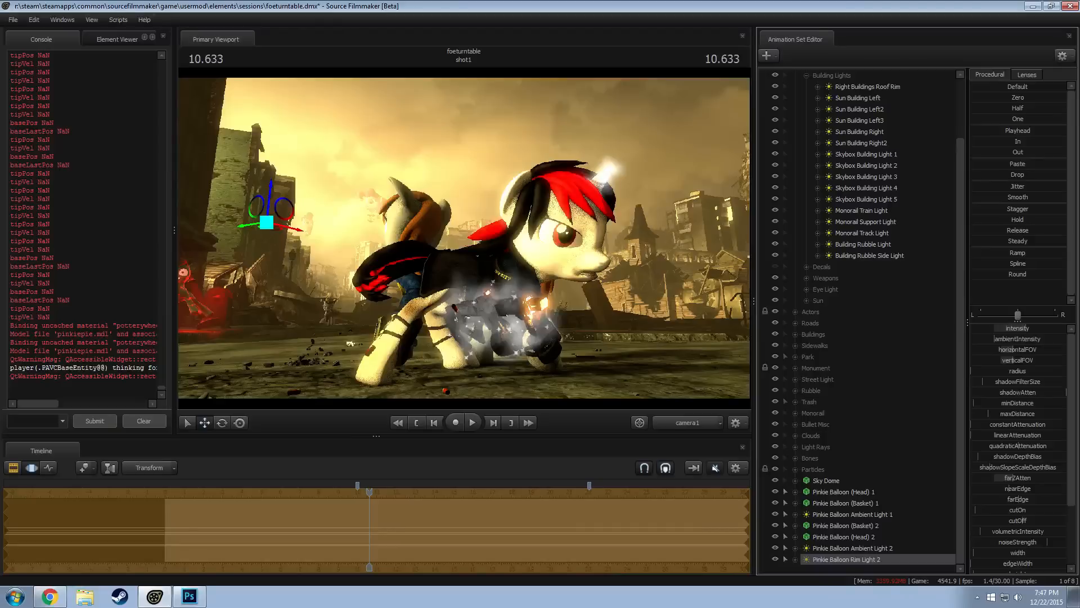
key("F2")
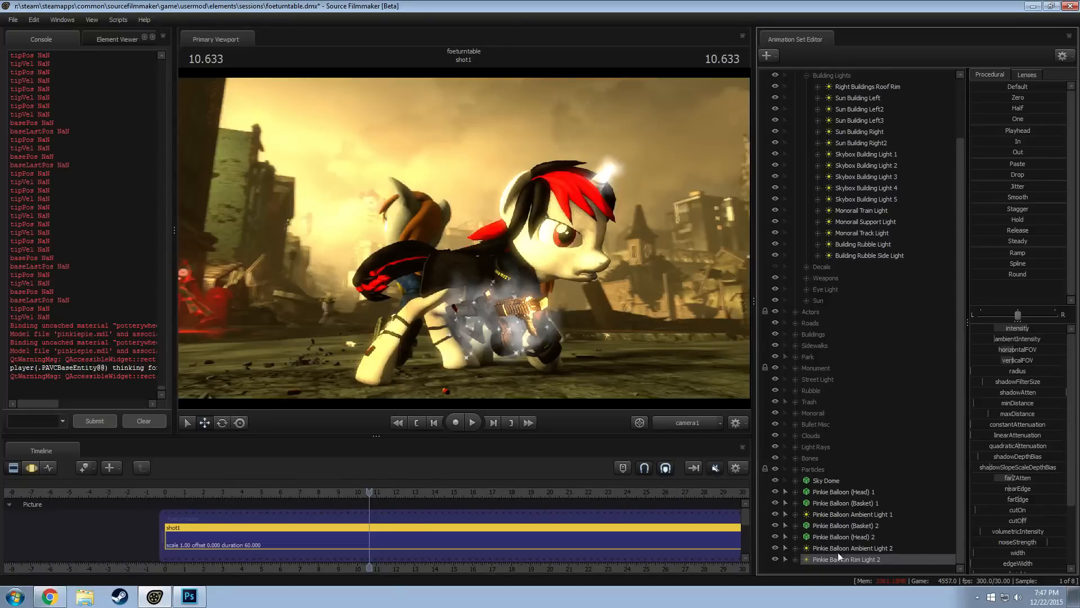
Turn off scene lighting in the camera1 viewport
scroll(816, 539, "up", 1)
right_click(566, 281)
left_click(612, 312)
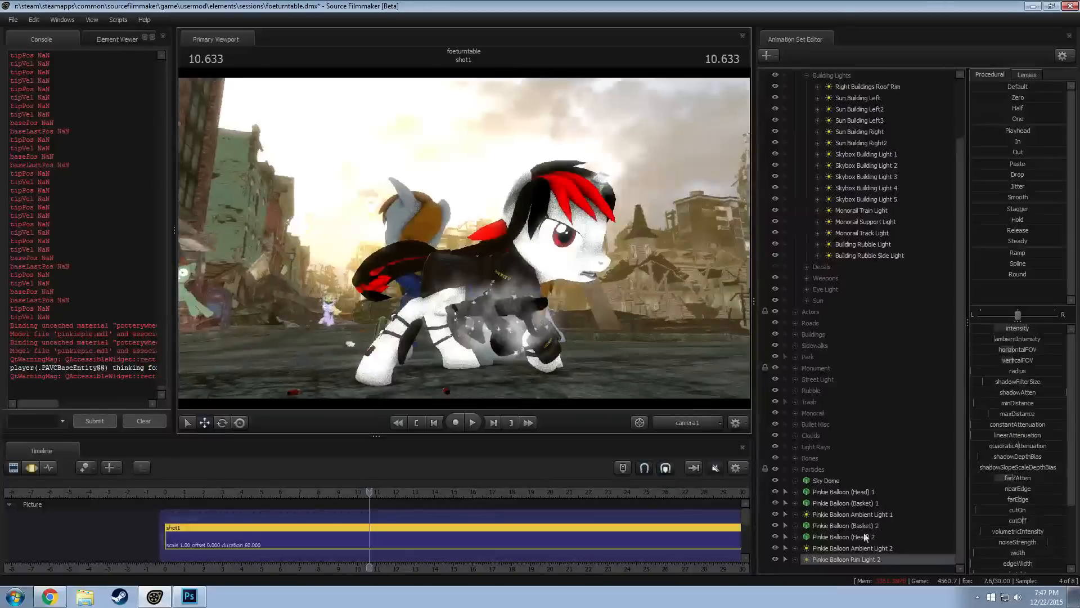
left_click(837, 529)
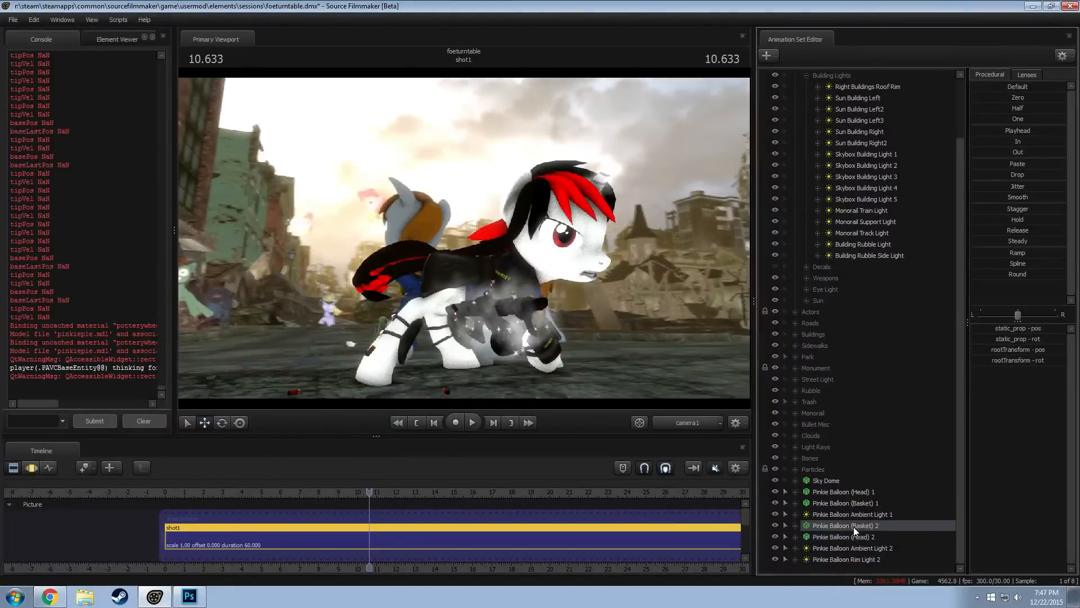
left_click(856, 536)
right_click(857, 536)
left_click(876, 369)
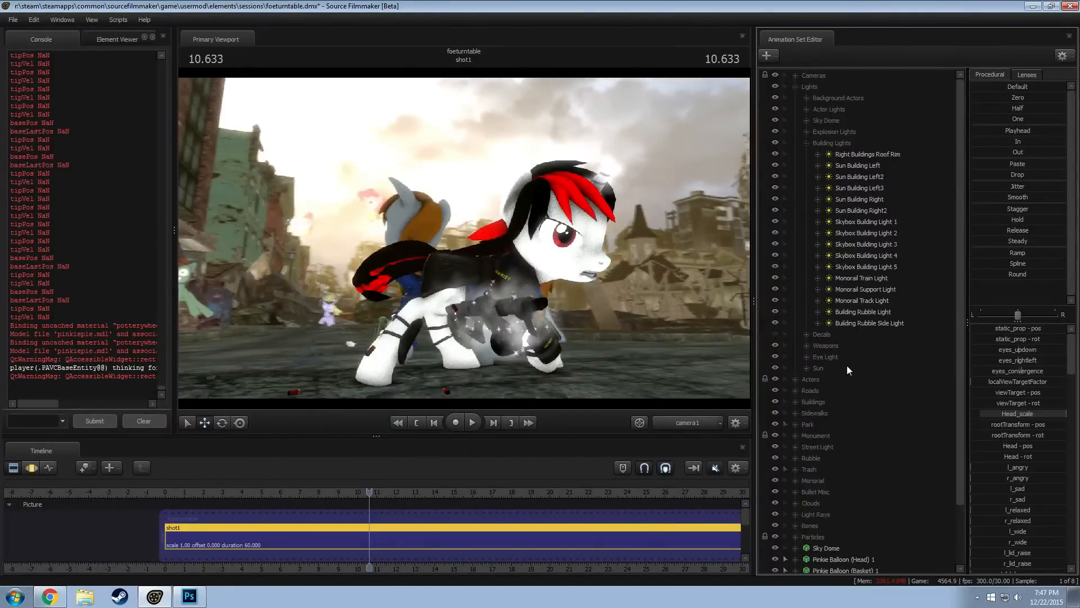
Collapse the Building Lights group and group Pinkie Balloon Ambient Light 1, Ambient Light 2 and Rim Light 2 together
left_click(808, 145)
left_click(843, 403)
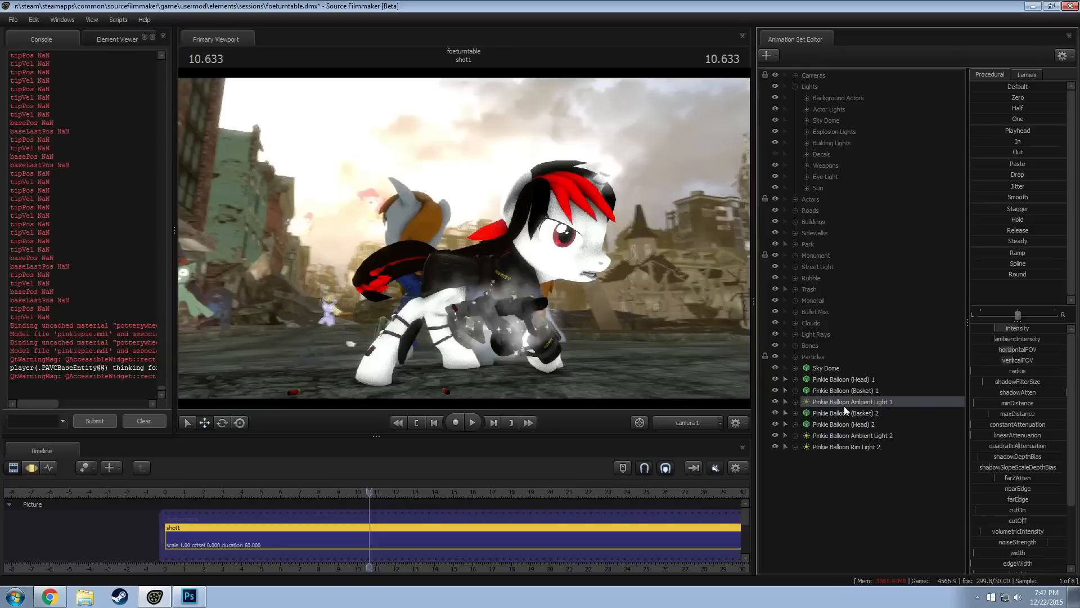
left_click(853, 437)
right_click(853, 441)
left_click(835, 396)
left_click(835, 400)
left_click(839, 436, "ctrl")
left_click(840, 447, "ctrl")
right_click(840, 447)
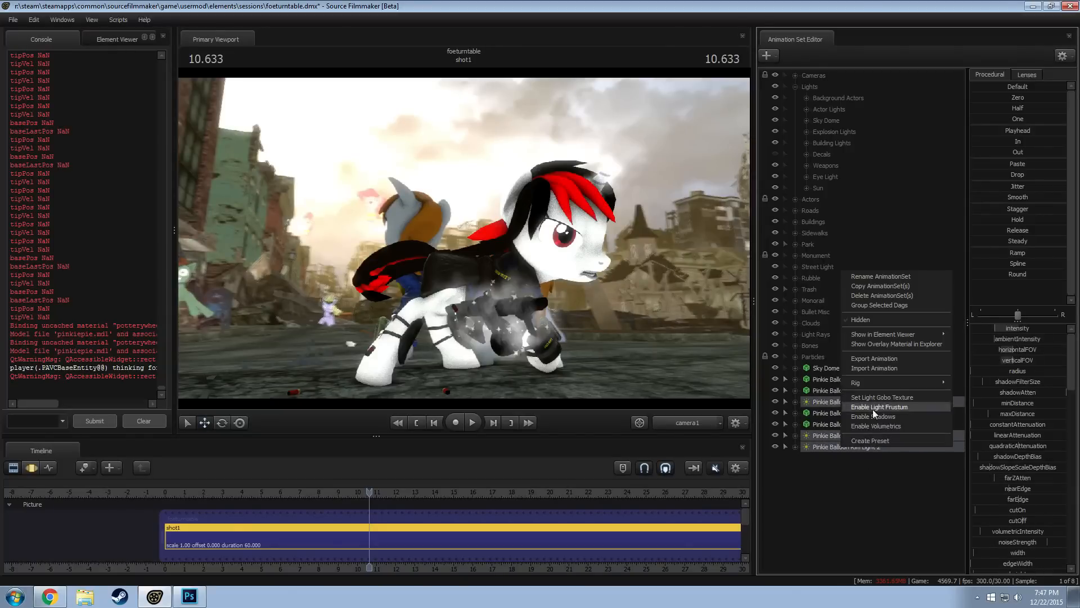
left_click(875, 307)
Rename the new group of balloon lights to "Balloon Lights"
right_click(832, 425)
left_click(834, 431)
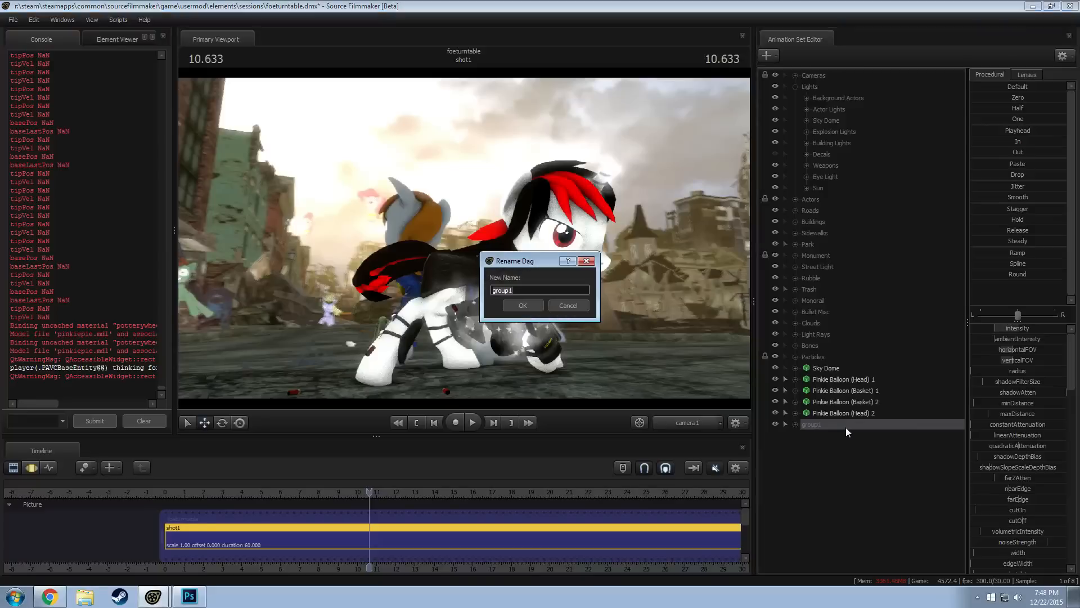
type("Baloonn")
key("BackSpace")
key("BackSpace")
key("BackSpace")
key("BackSpace")
type("loon Lights")
key("Return")
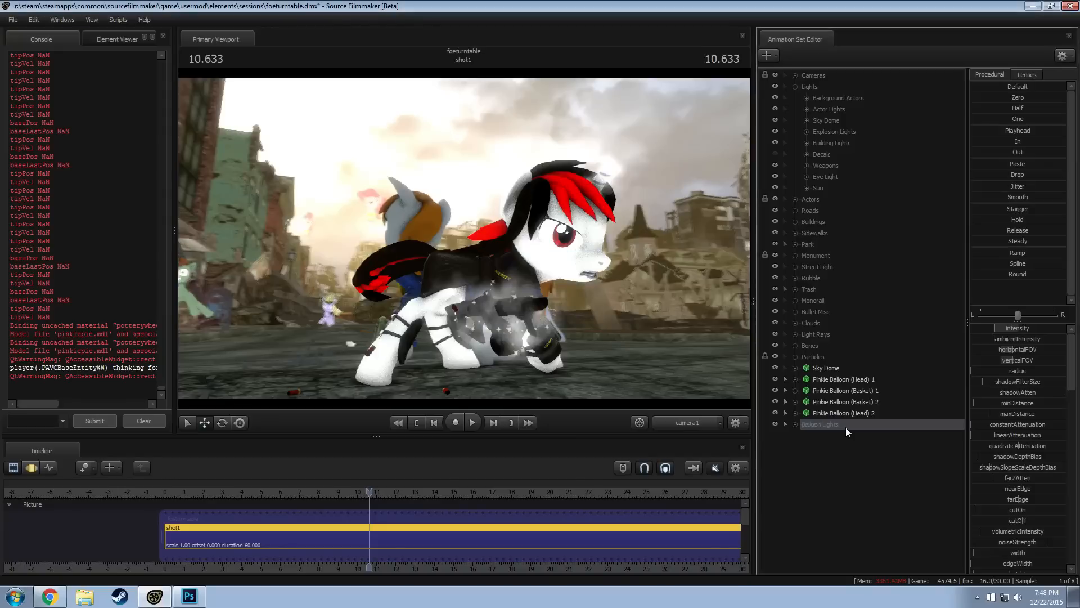
Group the head and basket models of both Pinkie Balloons together
left_click(835, 379)
left_click(832, 411, "shift")
right_click(832, 411)
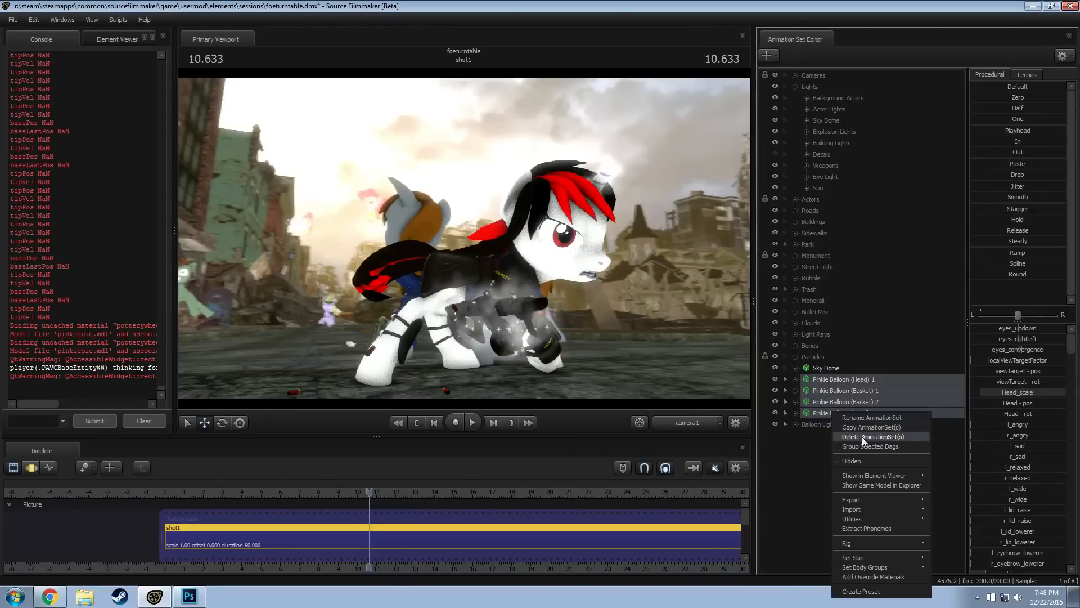
left_click(862, 436)
Rename the new group of head and basket models to "Pinkie Balloons"
right_click(829, 381)
right_click(837, 383)
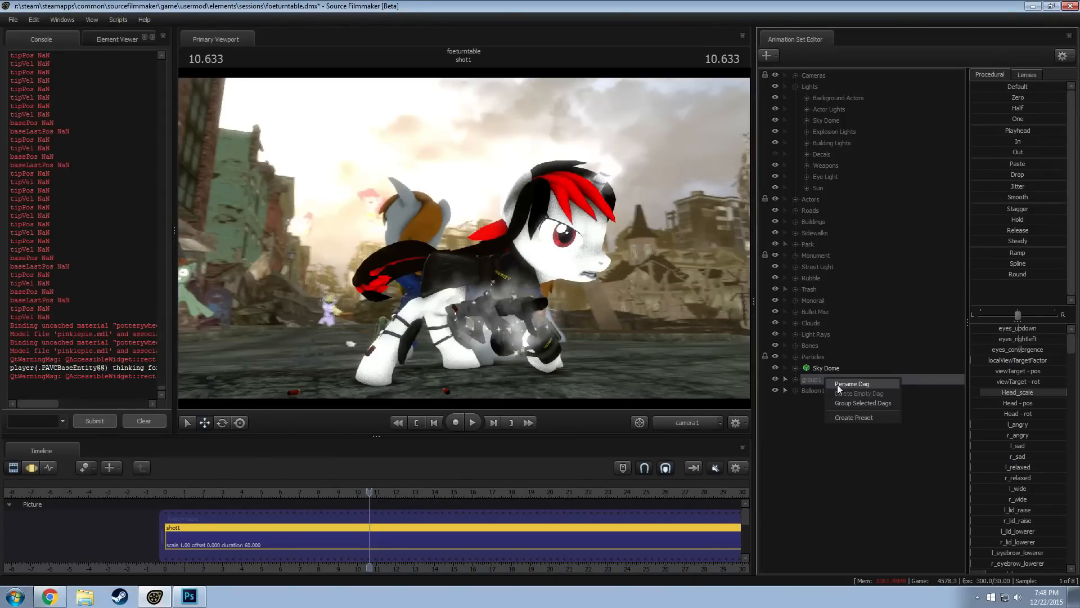
left_click(848, 384)
type("Pinkie Balo")
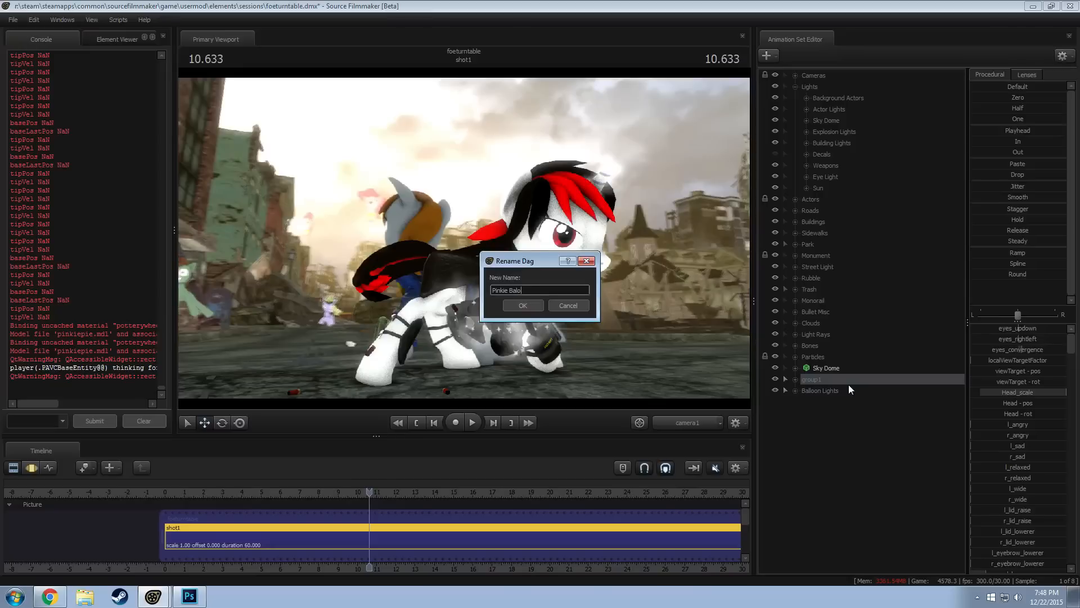
type("o")
type("oons")
key("Return")
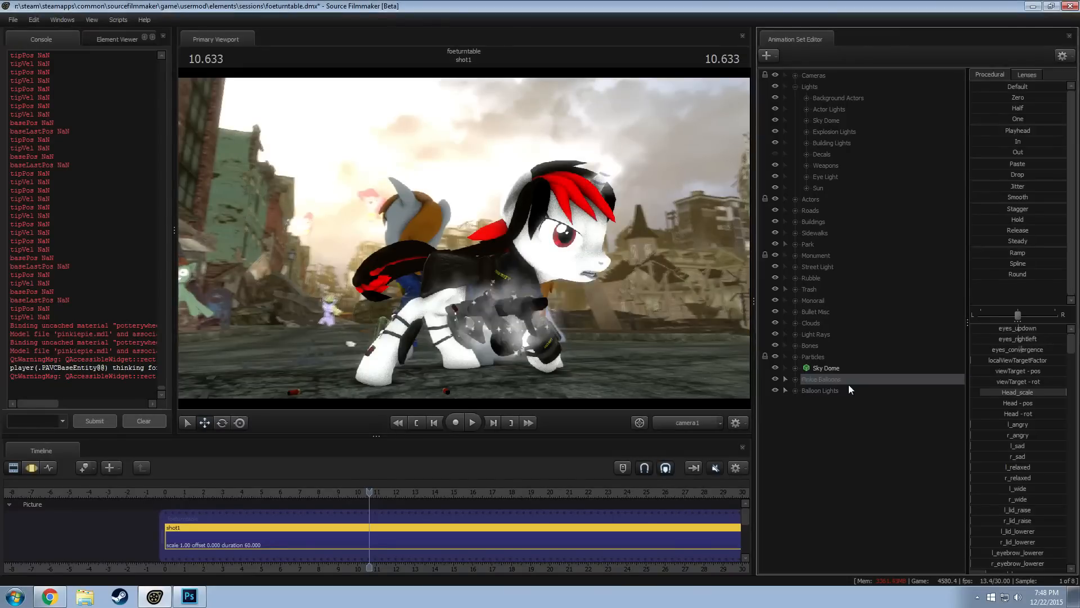
Move the Balloon Lights group into the Lights group and place the Pinkie Balloons group directly above Particles
left_click_drag(819, 386, 825, 126)
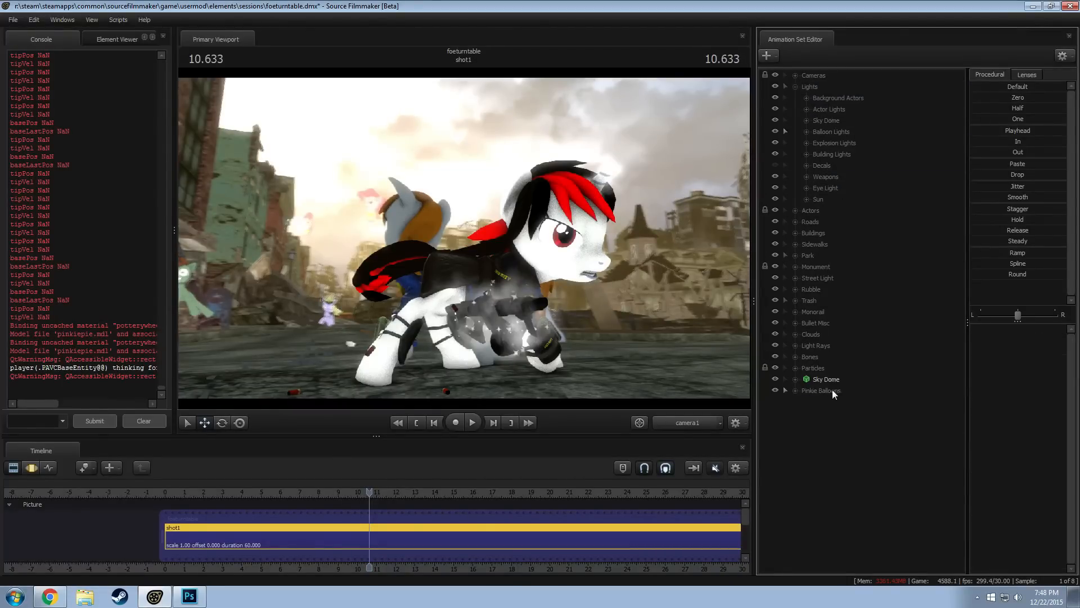
left_click_drag(818, 389, 825, 369)
Move the Bones group into the Trash group, undo a stray move, and collapse Trash
left_click(795, 300)
left_click(795, 299)
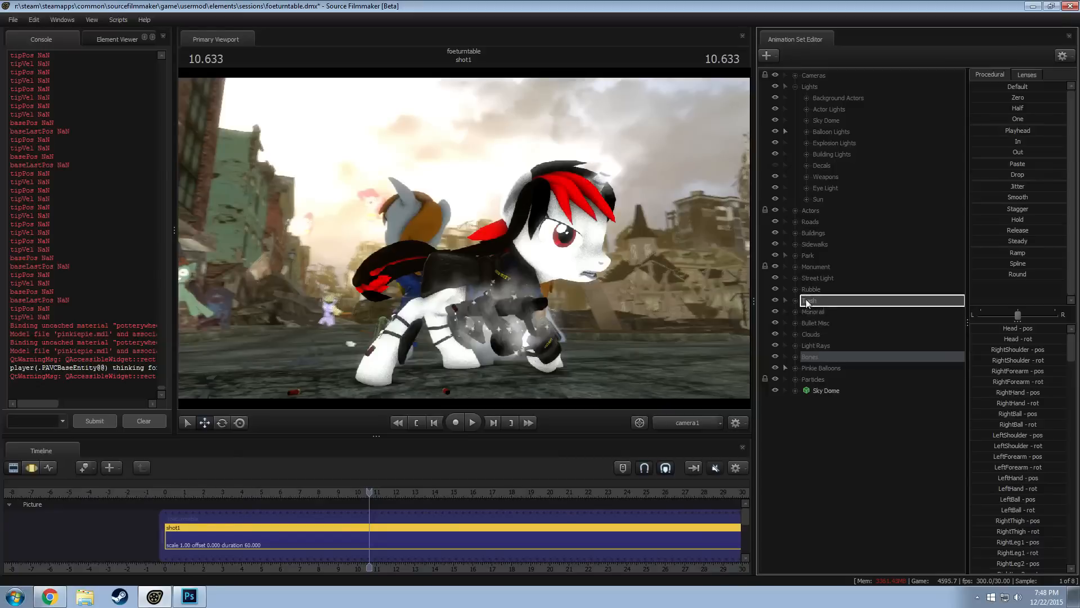
left_click(795, 300)
left_click_drag(822, 536, 815, 355)
key("ctrl+z")
left_click(795, 300)
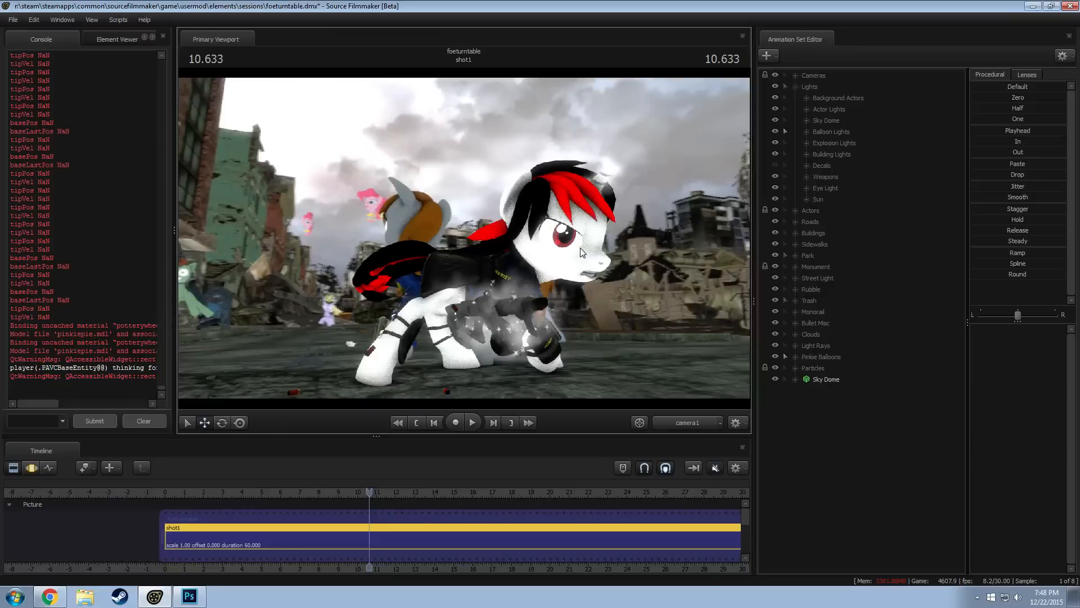
right_click(550, 178)
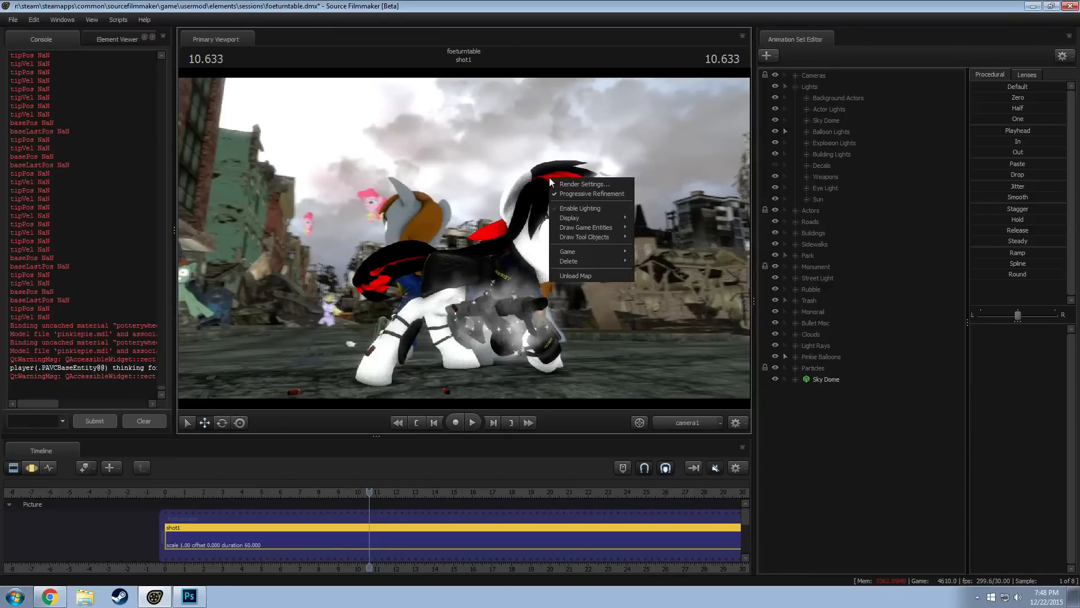
left_click(470, 177)
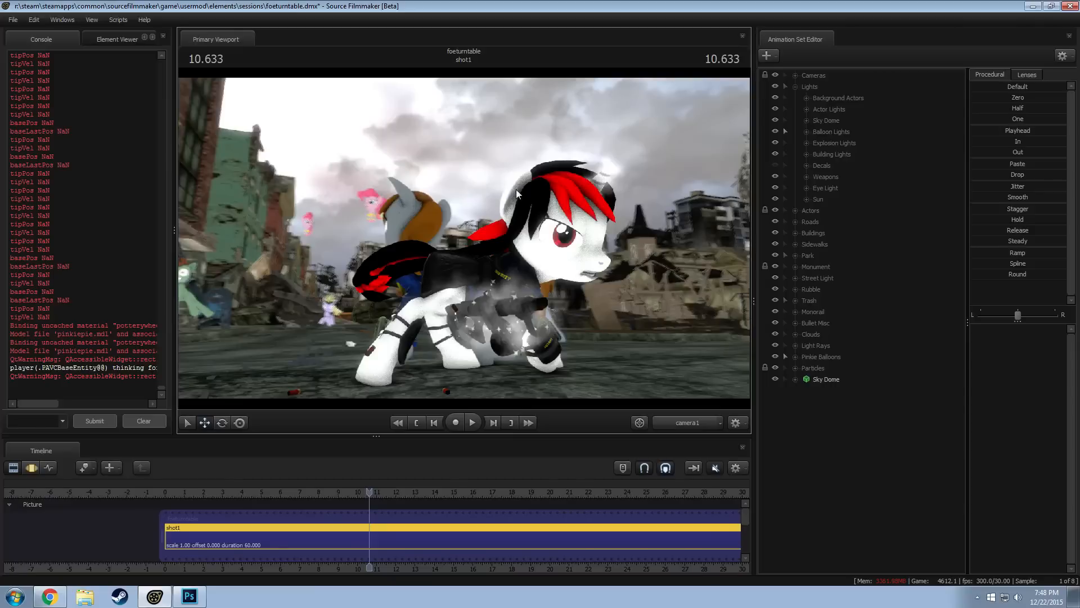
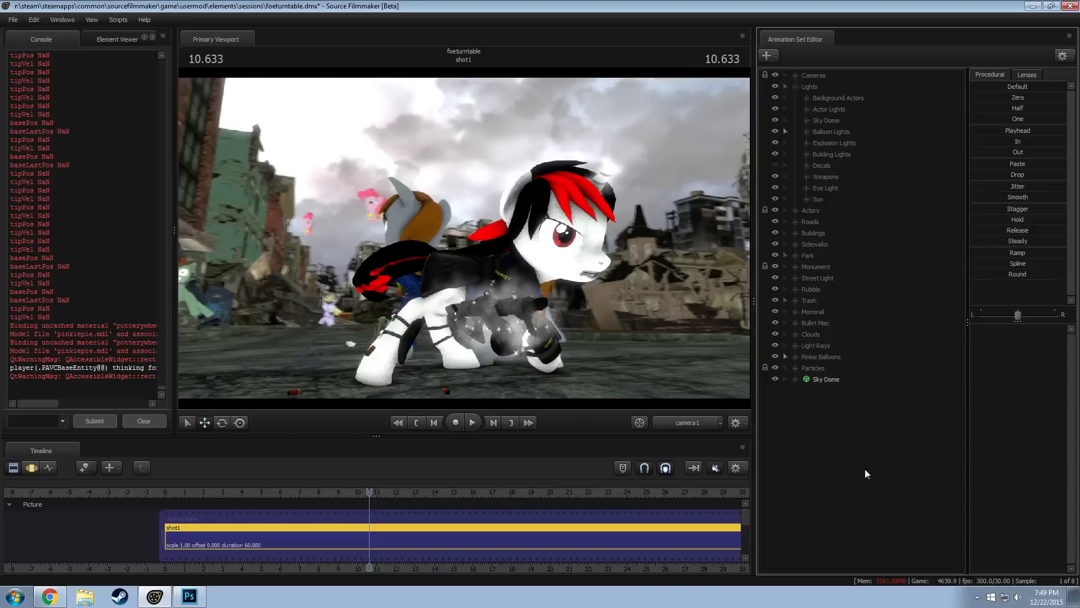
Collapse the Lights group, then expand Pinkie Balloons and place Pinkie Balloon (Head) 2 above Pinkie Balloon (Basket) 2
left_click(796, 86)
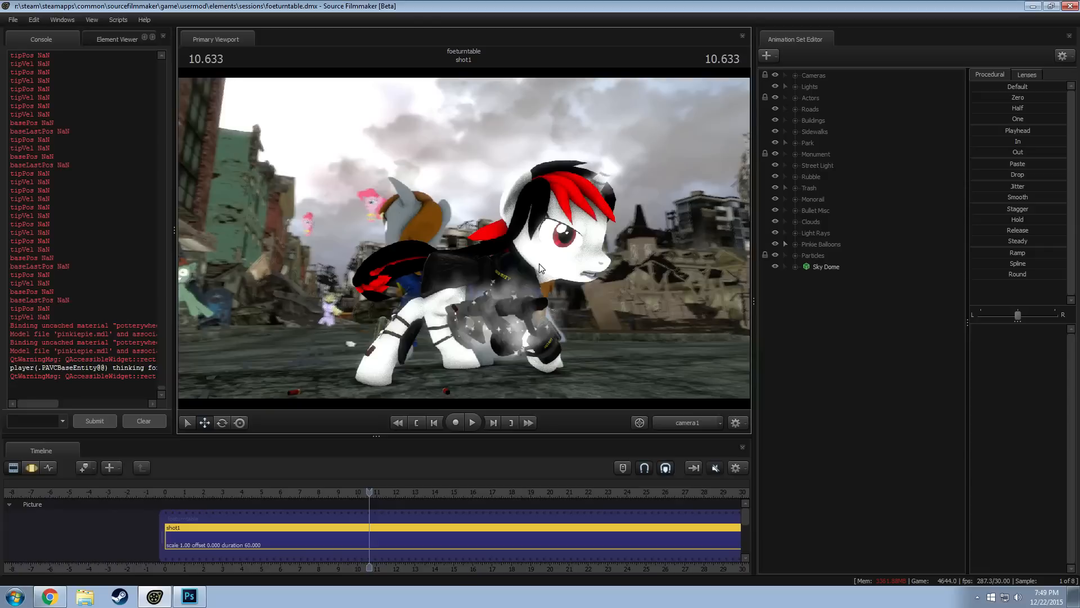
left_click(795, 248)
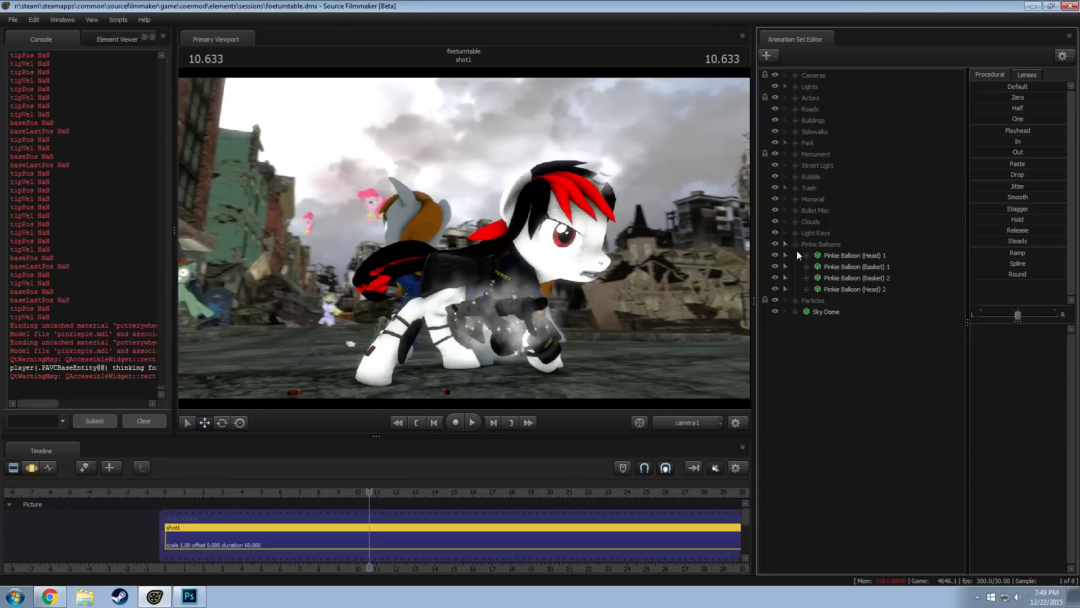
left_click_drag(873, 278, 875, 295)
Copy and paste Pinkie Balloon (Head) 2 and Pinkie Balloon (Basket) 2 to make a third balloon
left_click(867, 279)
left_click(867, 288, "shift")
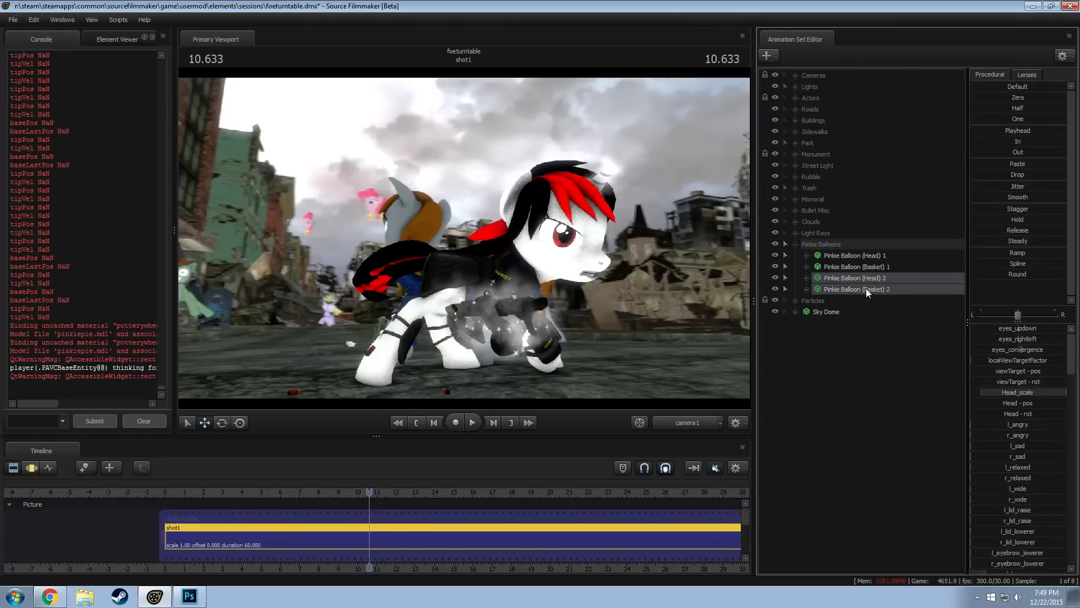
right_click(866, 288)
right_click(812, 366)
left_click(866, 424)
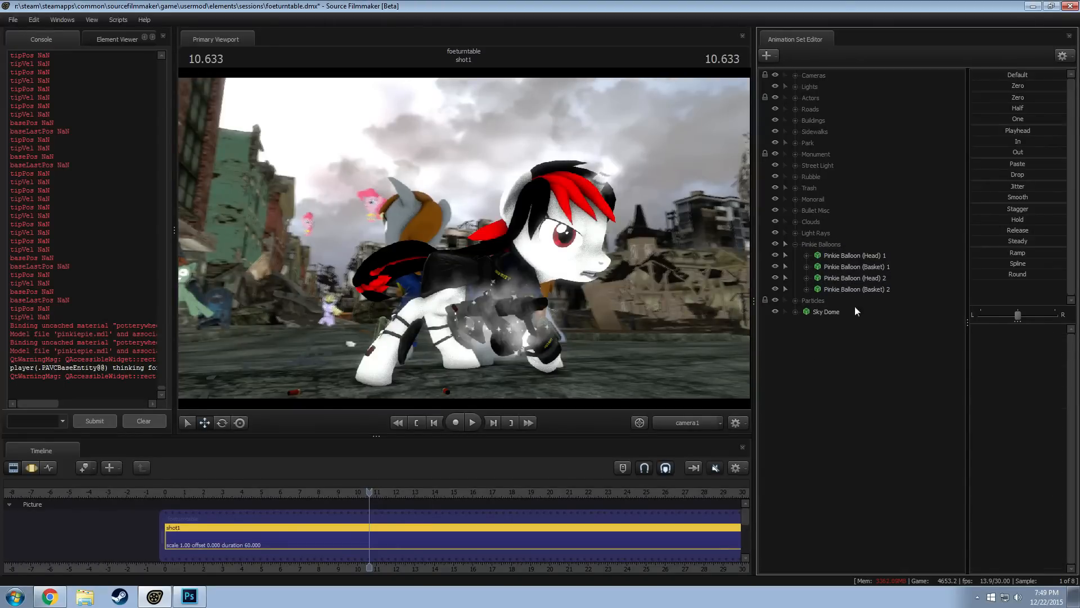
left_click(837, 327)
left_click(836, 331)
From the work camera, add a scale control to the Pelvis bone of Pinkie Balloon (Head) 3
left_click(692, 422)
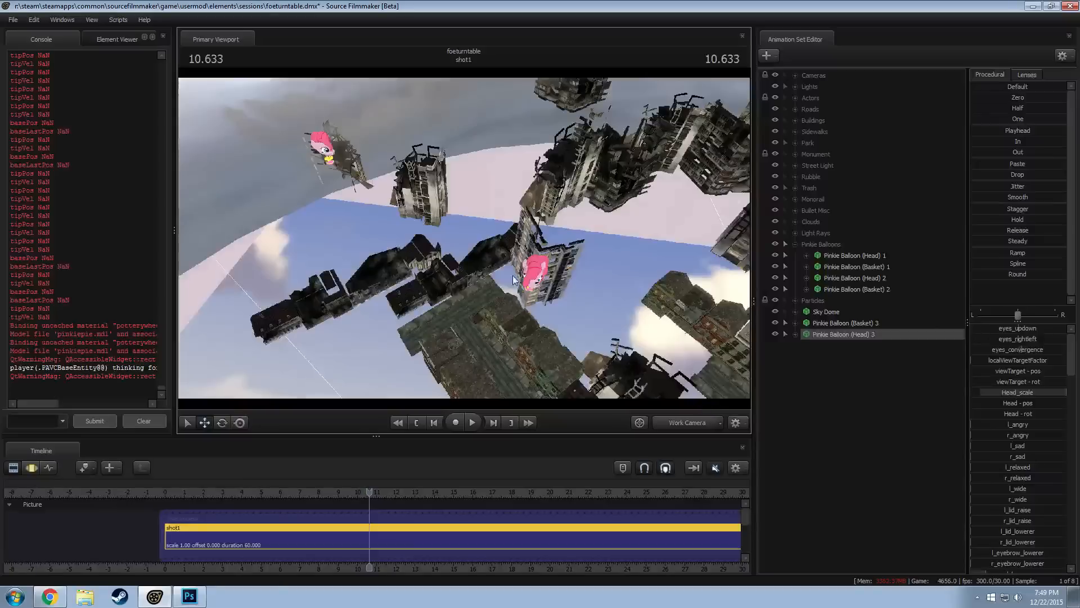
left_click_drag(512, 276, 464, 209)
key("w")
left_click_drag(515, 256, 537, 260)
left_click(795, 335)
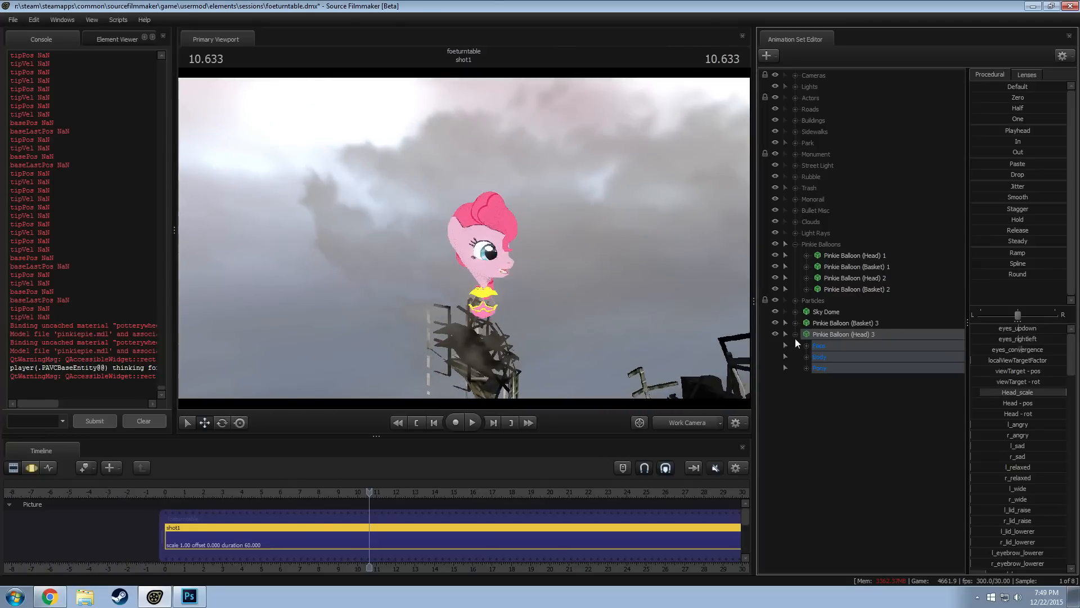
left_click(807, 357)
left_click(807, 402)
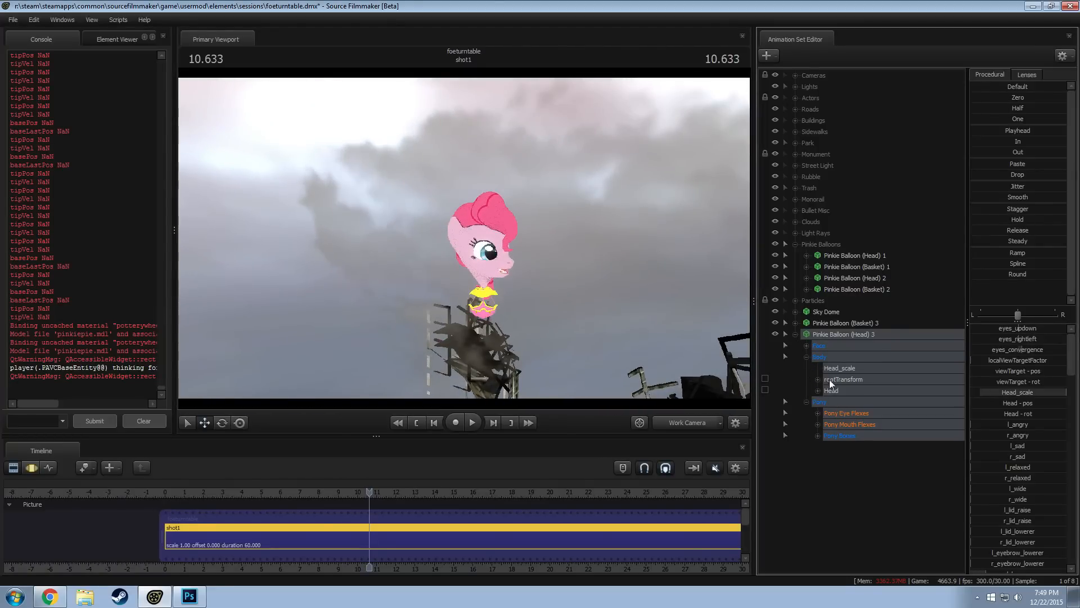
left_click(818, 435)
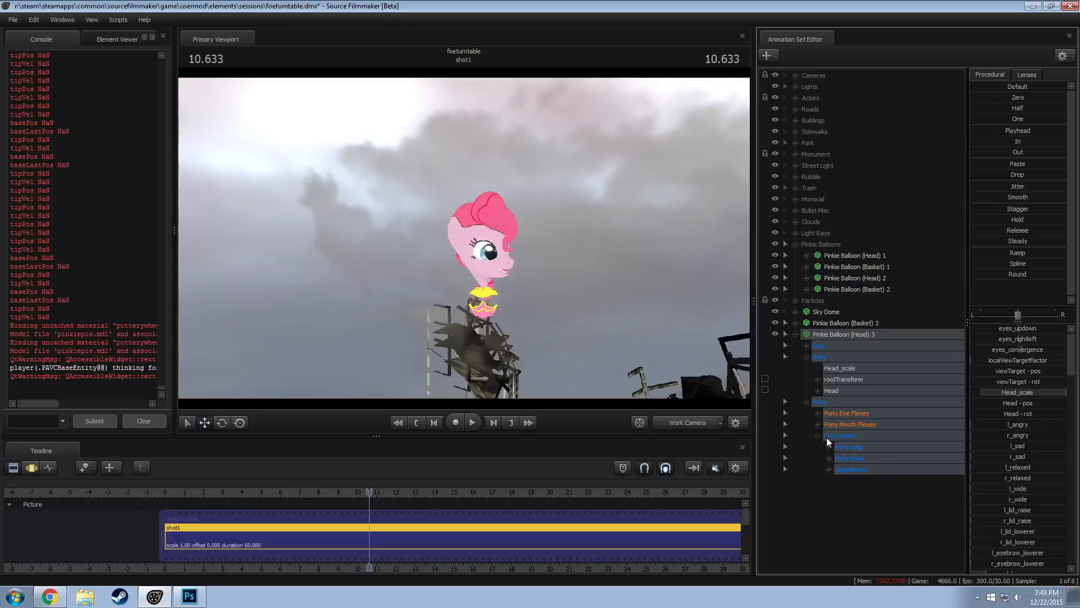
left_click(828, 469)
left_click(829, 469)
left_click(828, 458)
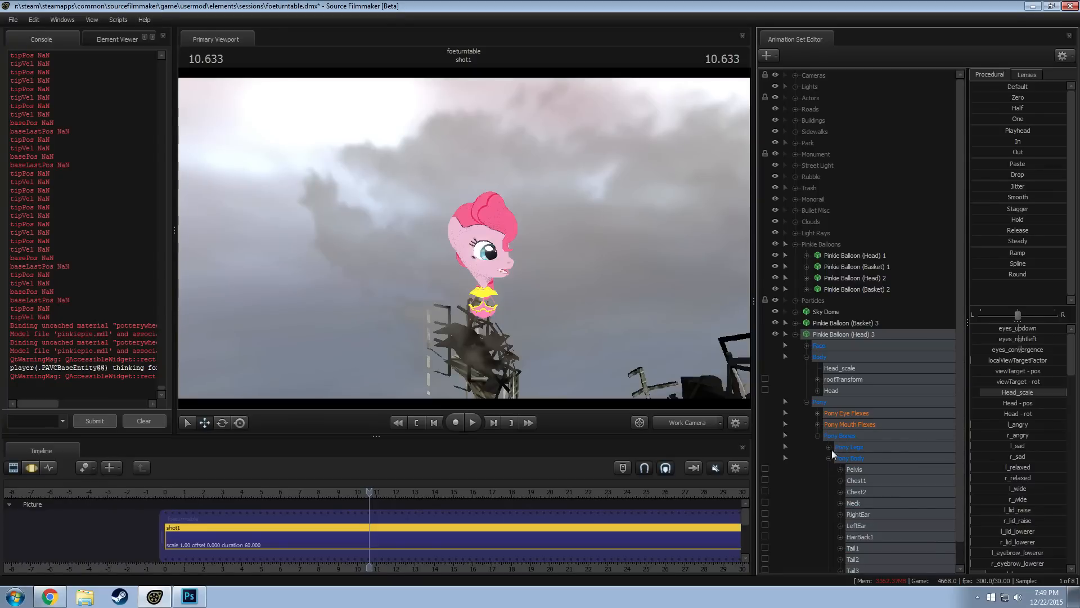
scroll(827, 422, "down", 1)
left_click(859, 450)
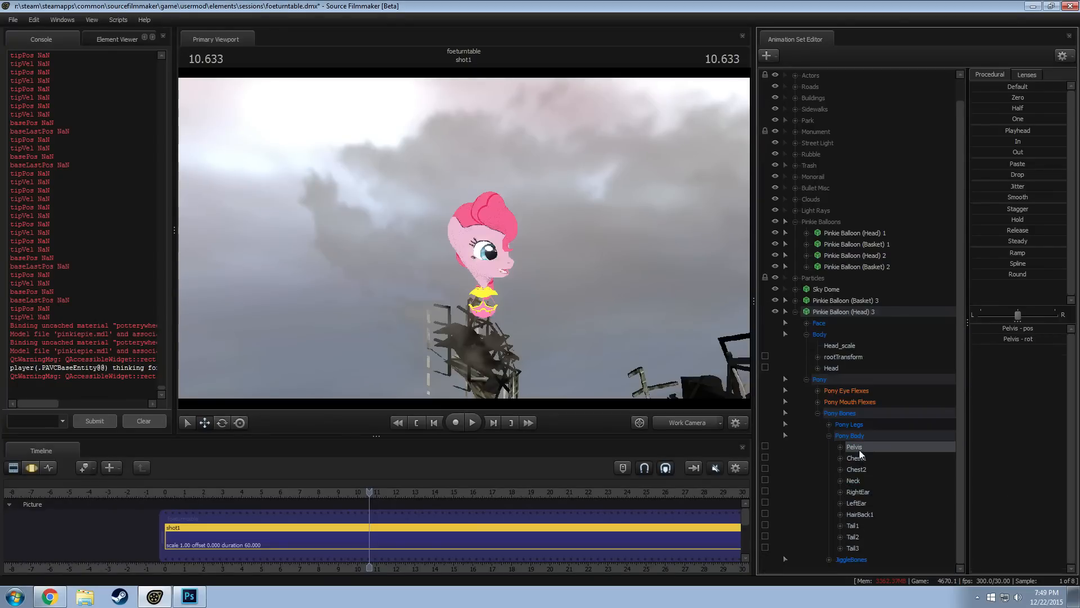
right_click(861, 451)
left_click(879, 475)
left_click(866, 546)
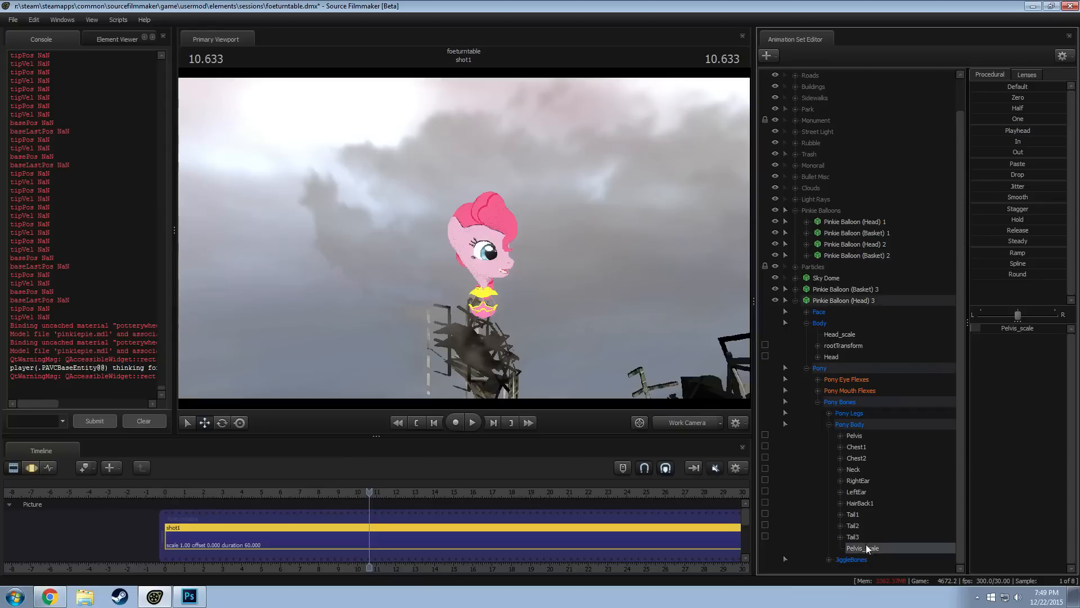
Try a Pelvis_scale value of 0.2 on the third balloon's head
double_click(1024, 327)
left_click_drag(1027, 328, 886, 322)
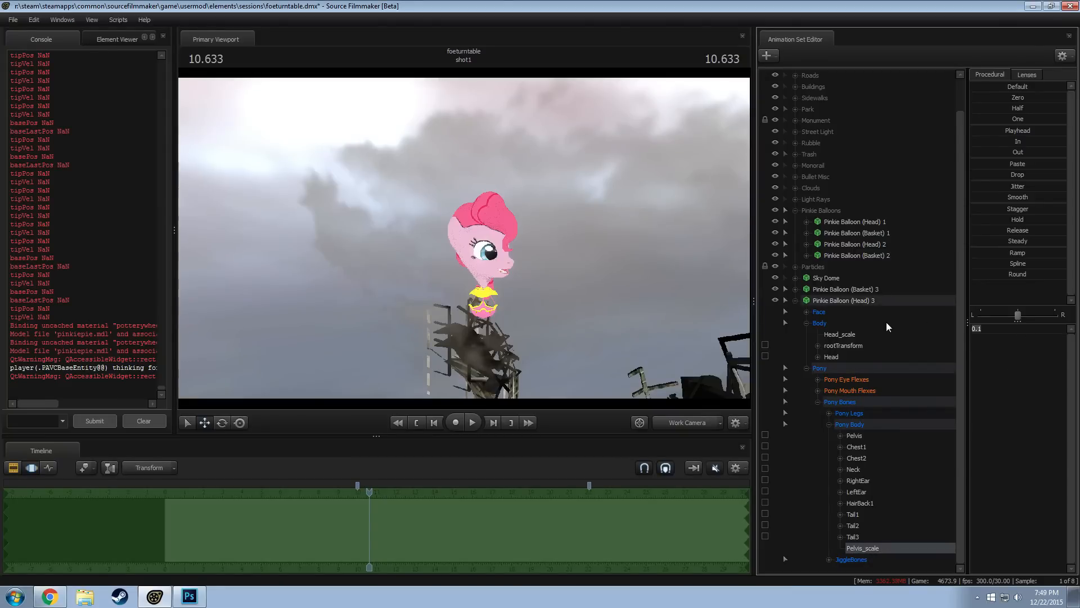
type("0.2")
key("Return")
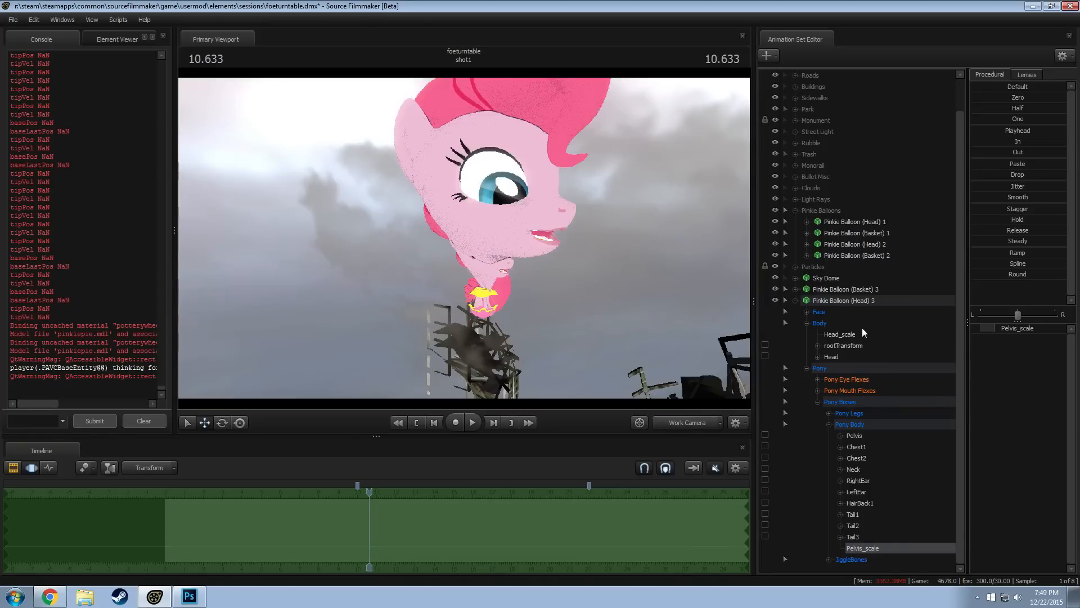
Set the Pelvis_scale of the third balloon's head to 0.025
left_click(1002, 330)
type("0.025")
key("Return")
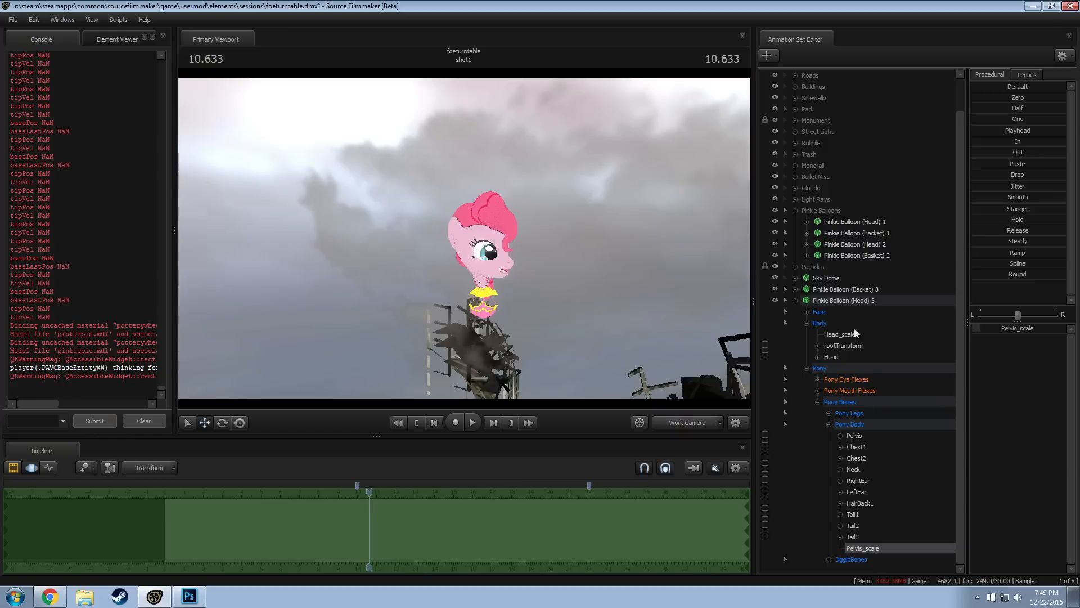
Add a scale control to the static_prop bone of Pinkie Balloon (Basket) 3
left_click(856, 300)
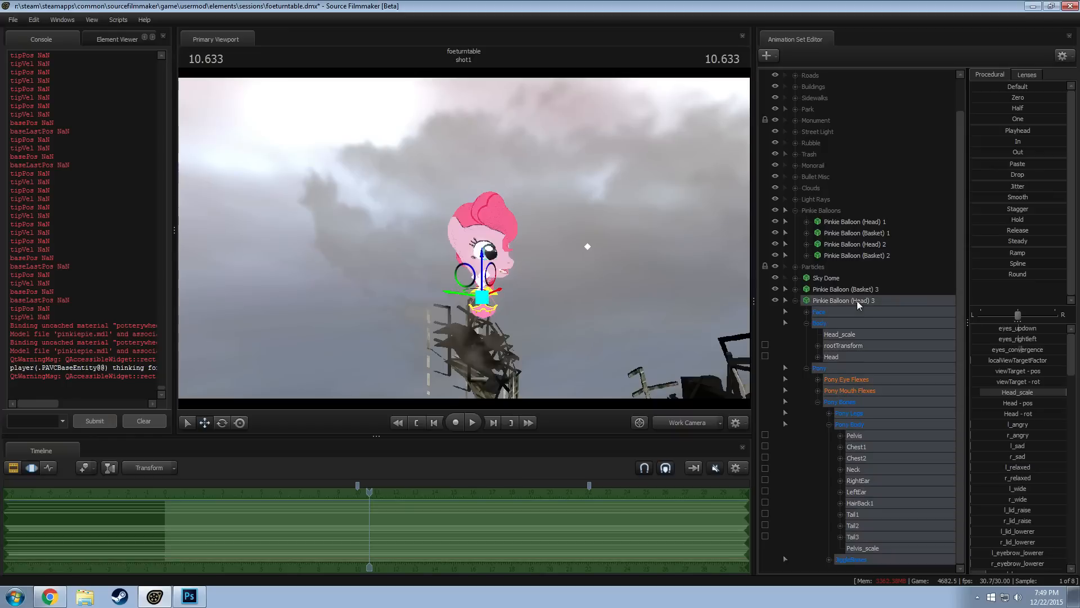
left_click(794, 290)
left_click(807, 311)
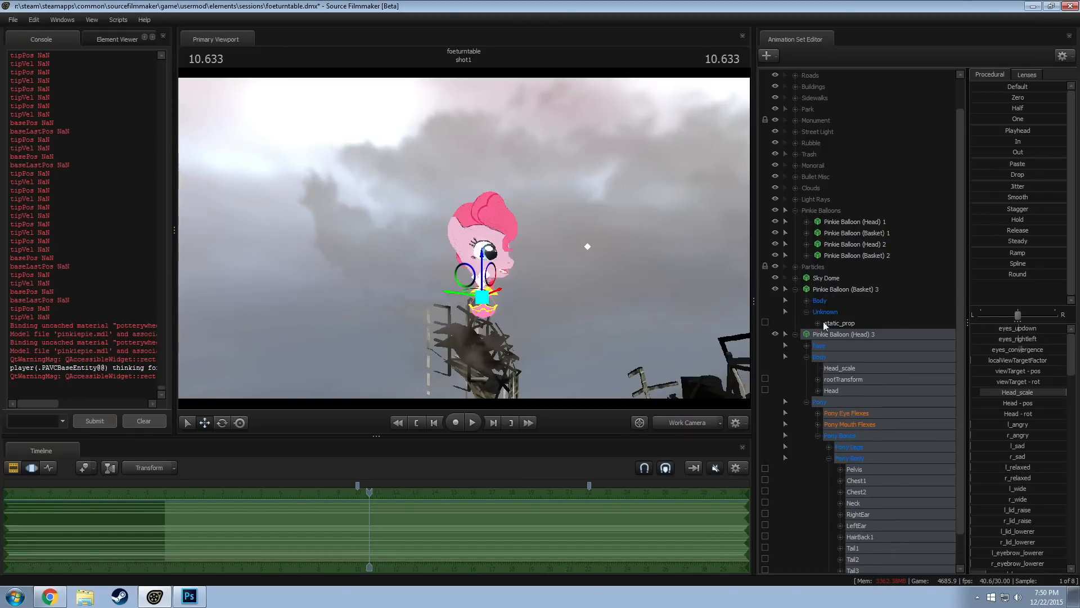
right_click(831, 324)
left_click(925, 350)
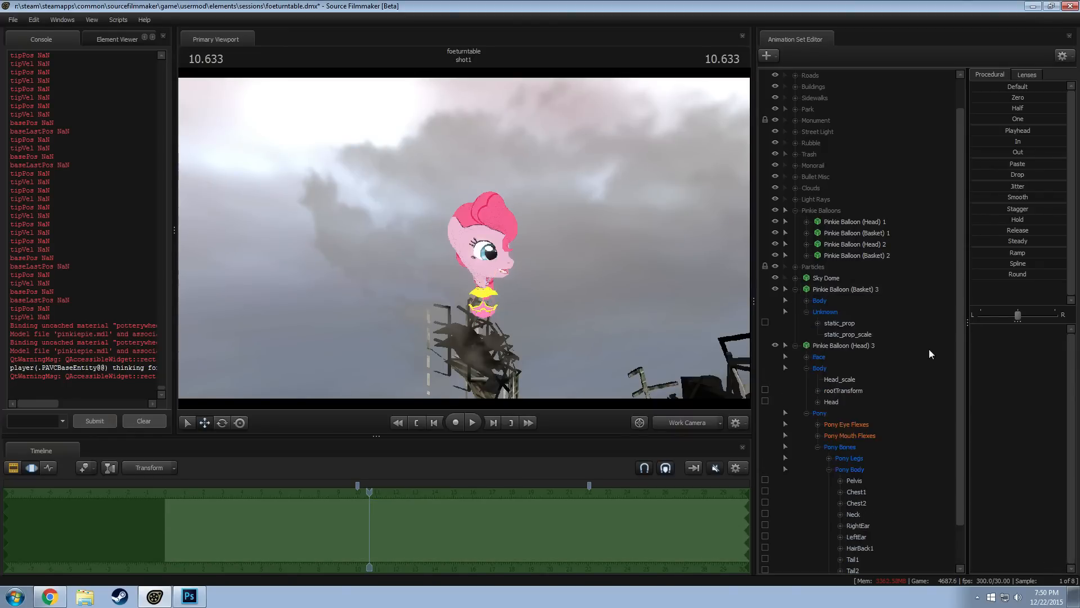
Set the static_prop_scale of the third balloon's basket to 0.095
left_click(861, 335)
left_click(1008, 330)
type("0.")
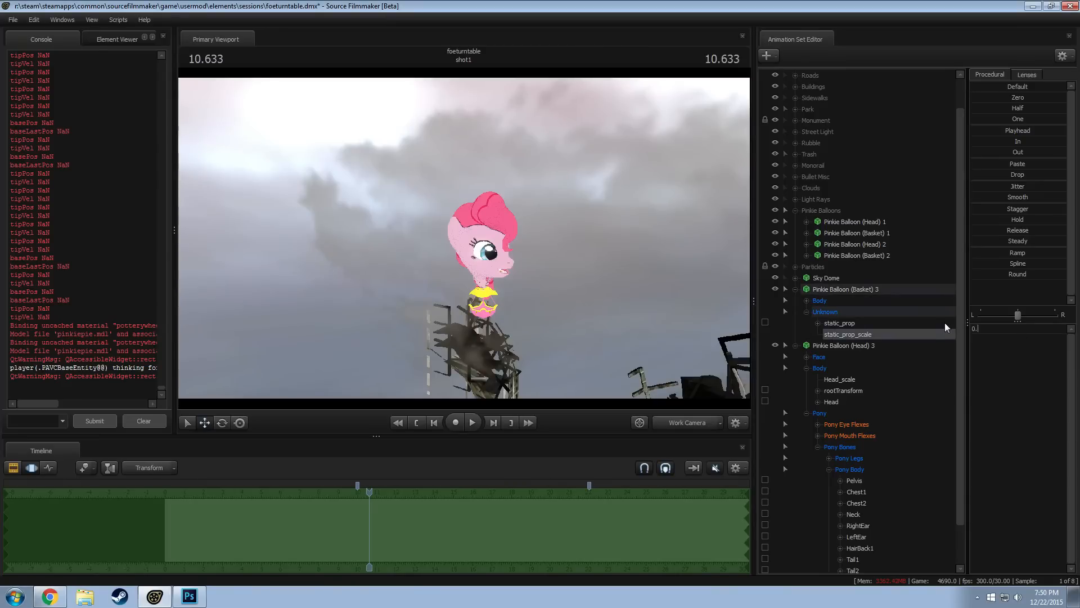
type("095")
key("Return")
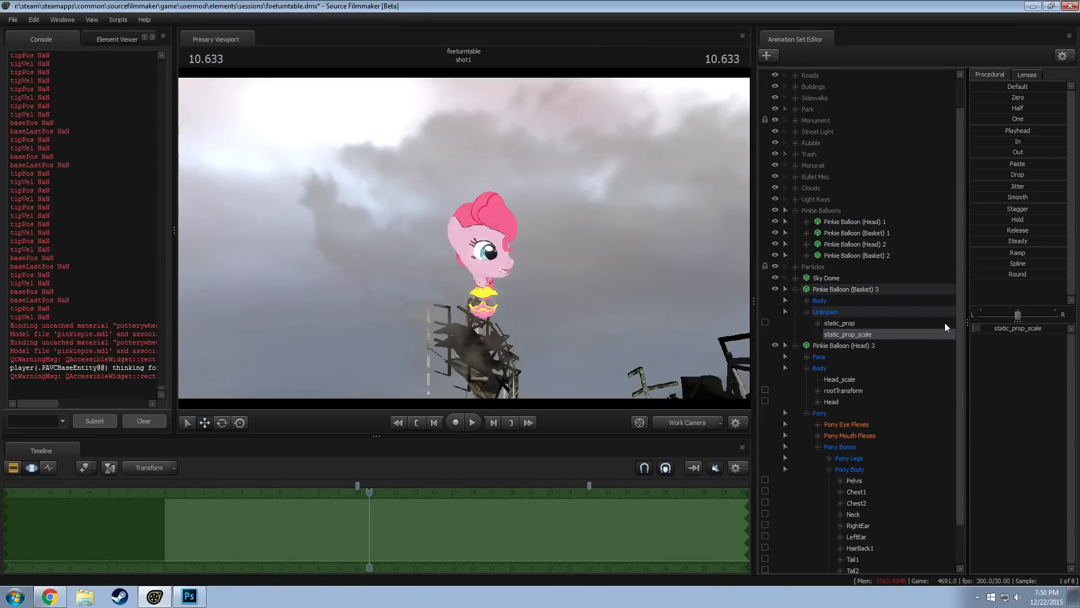
Collapse the third balloon's control lists and move its head and basket together away from the neighbouring balloon
left_click(796, 346)
left_click(835, 312)
left_click(796, 323)
left_click(823, 324)
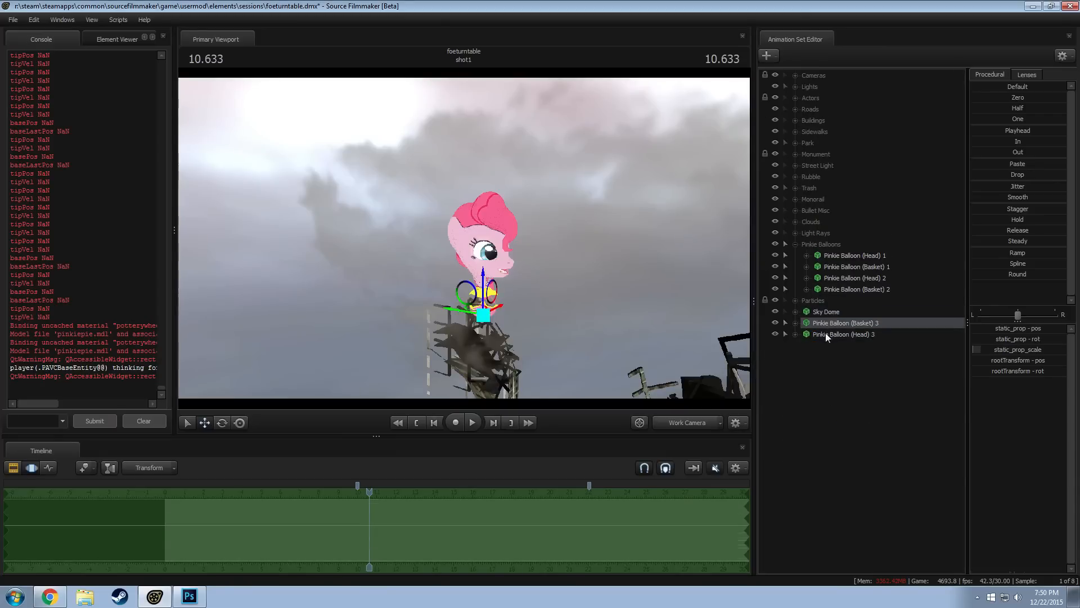
left_click(825, 335, "ctrl")
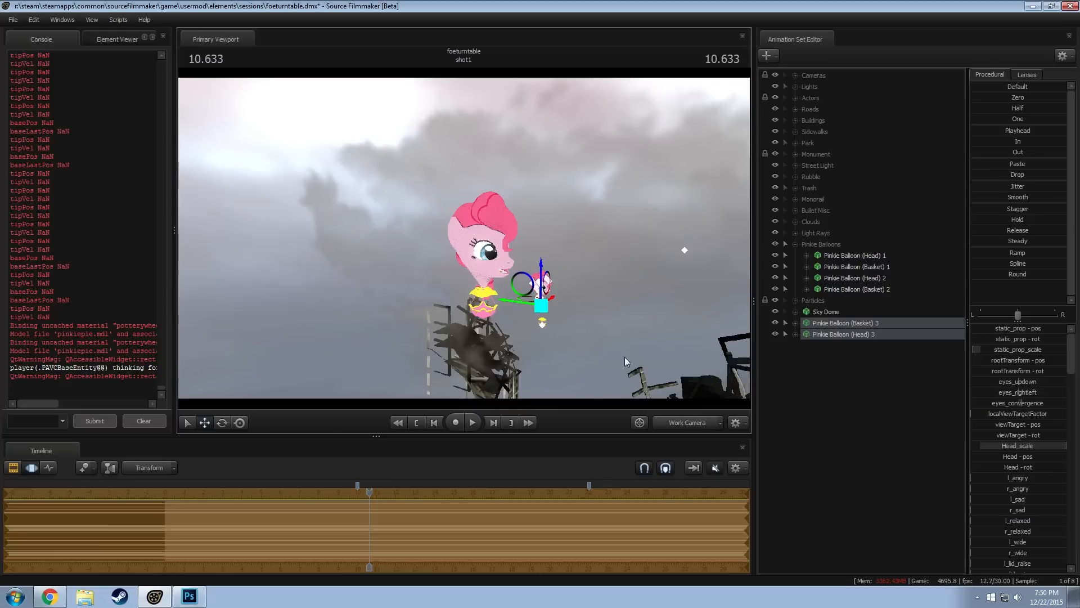
key("w")
left_click_drag(627, 362, 661, 378)
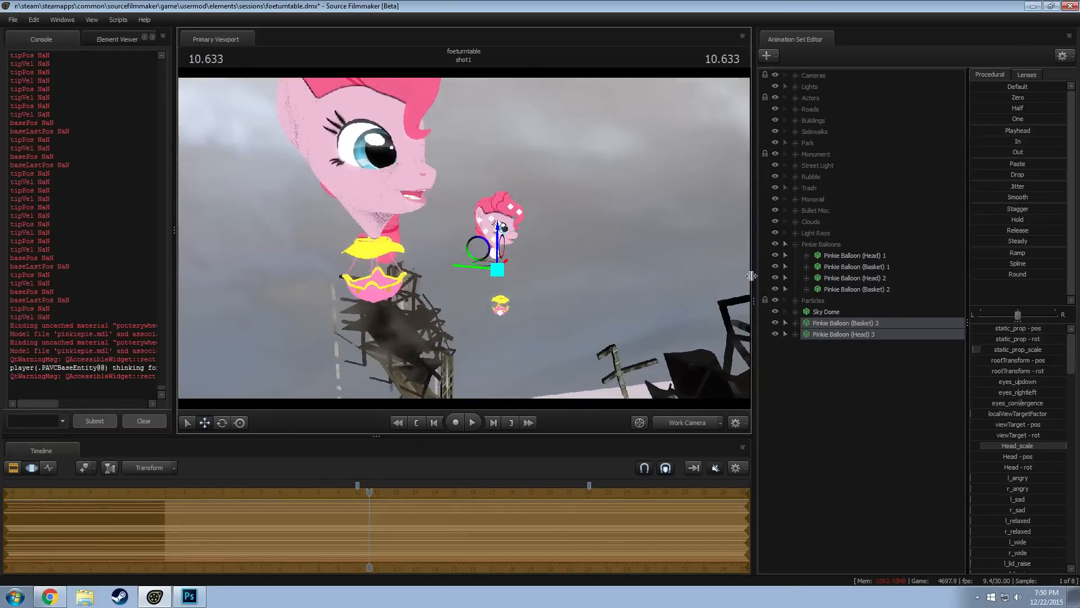
Move Pinkie Balloon (Head) 3 down so that it sits on top of its own basket
left_click(841, 311)
key("w")
left_click_drag(489, 248, 487, 244)
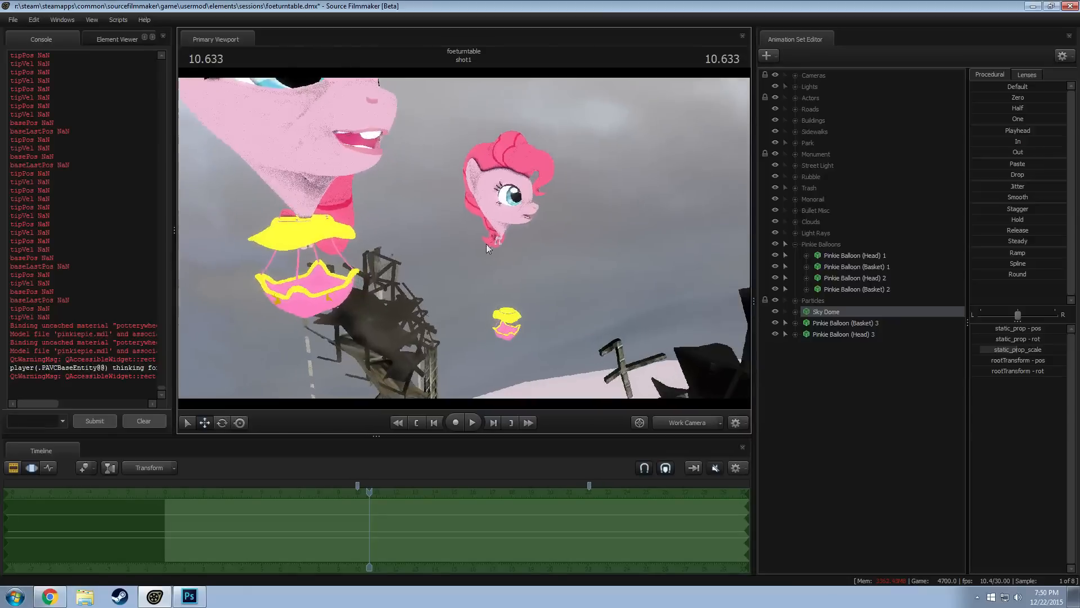
key("w")
left_click_drag(631, 276, 654, 250)
key("w")
key("a")
key("s")
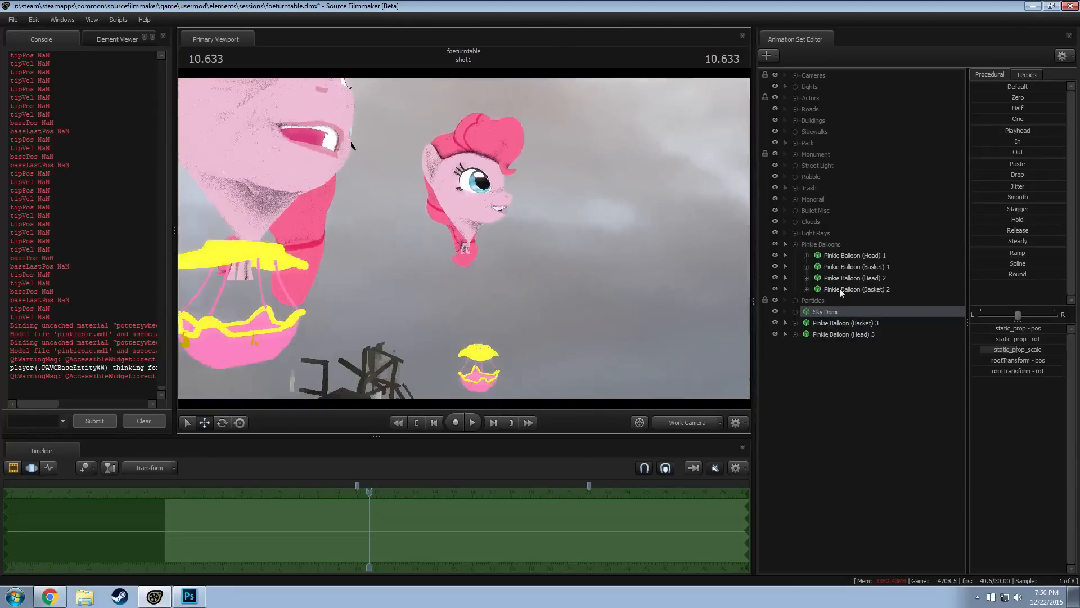
left_click(839, 323)
left_click(839, 335)
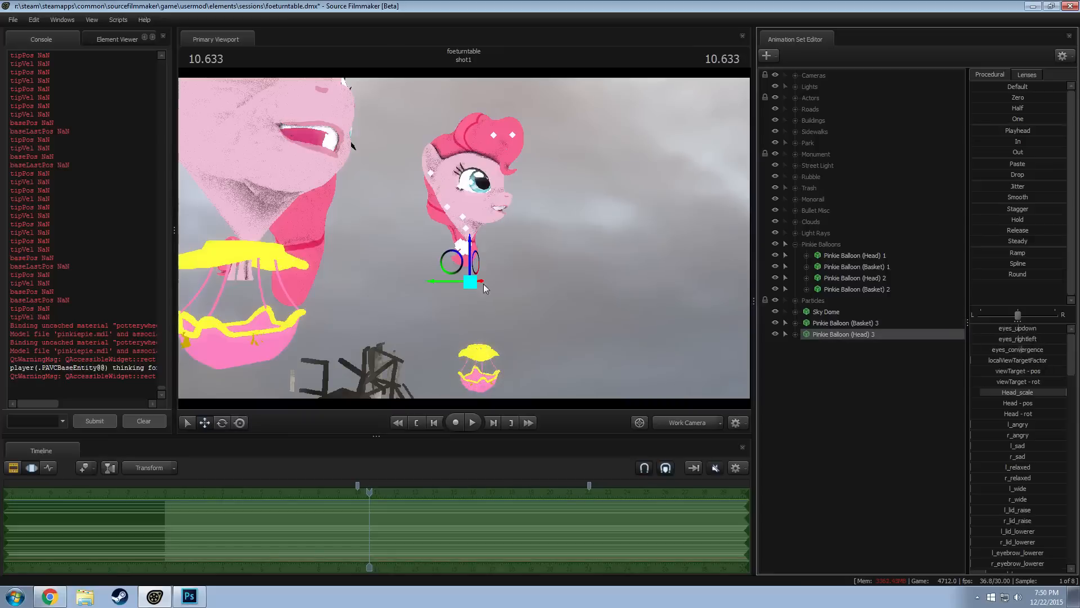
left_click_drag(528, 318, 586, 289)
key("w")
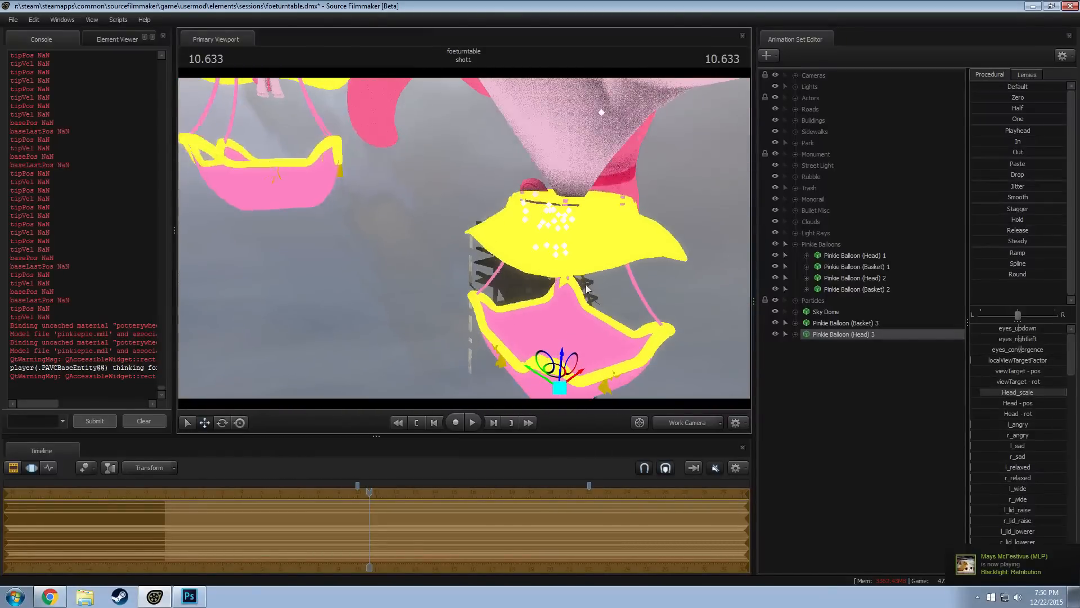
Switch to camera1, then reposition and rotate the third balloon's head and basket together in the background sky
left_click(677, 421)
key("F2")
key("F3")
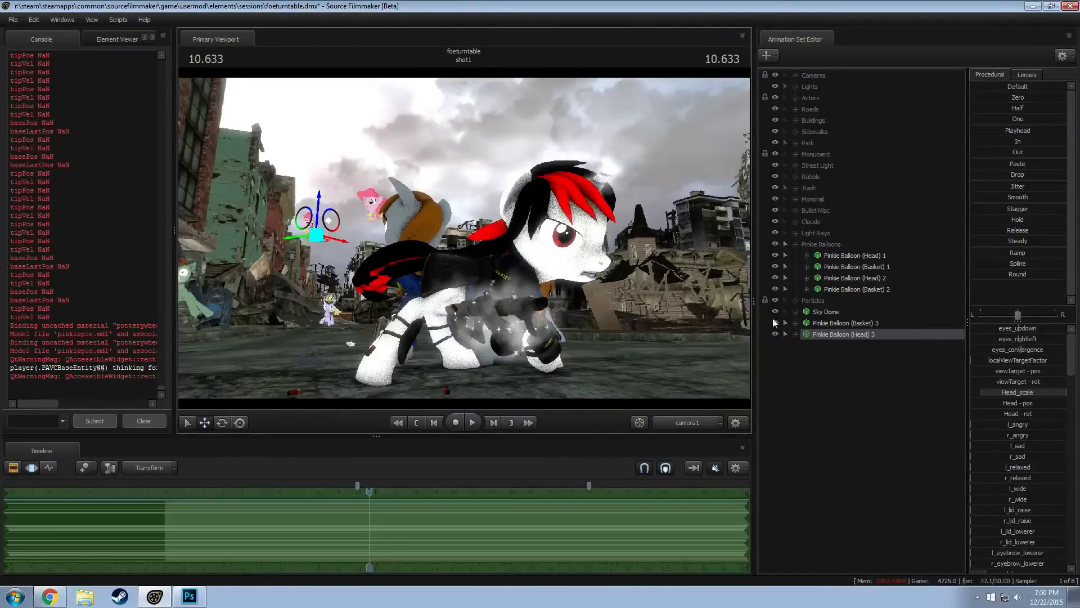
left_click(821, 323)
left_click(825, 334, "ctrl")
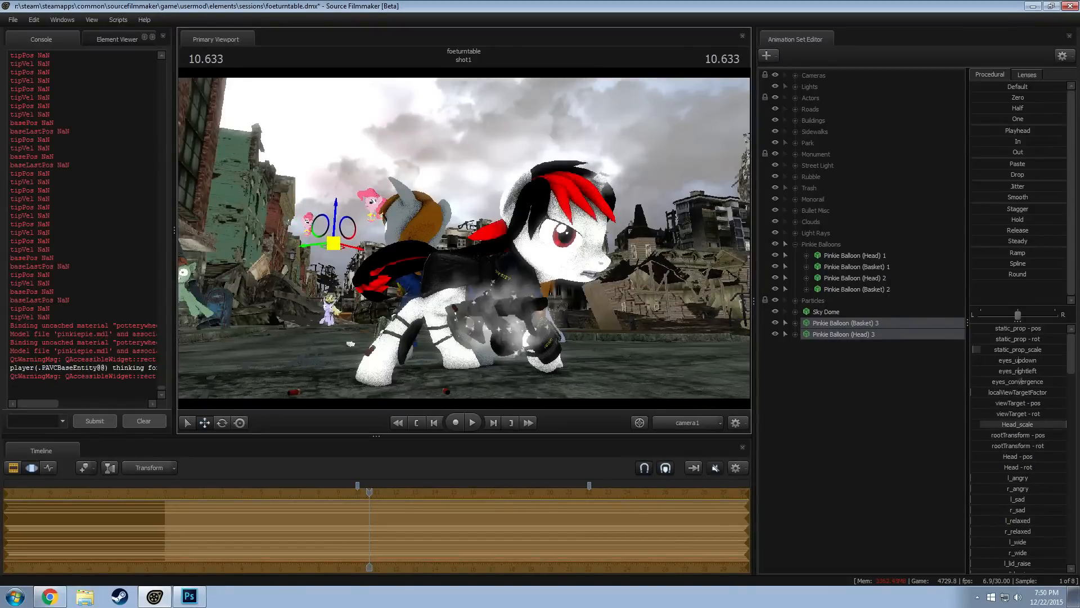
key("e")
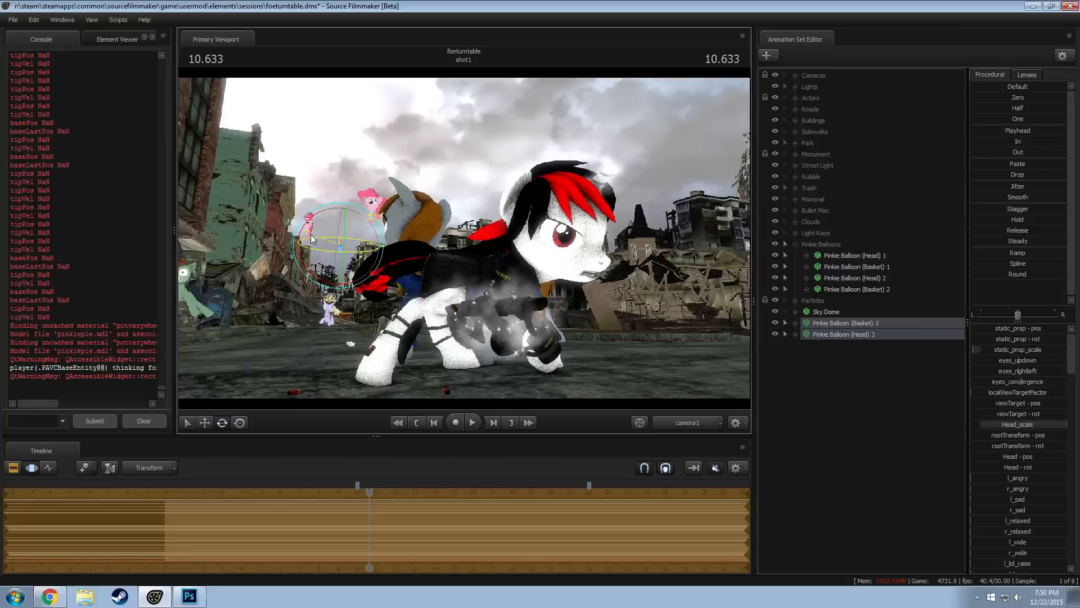
key("F2")
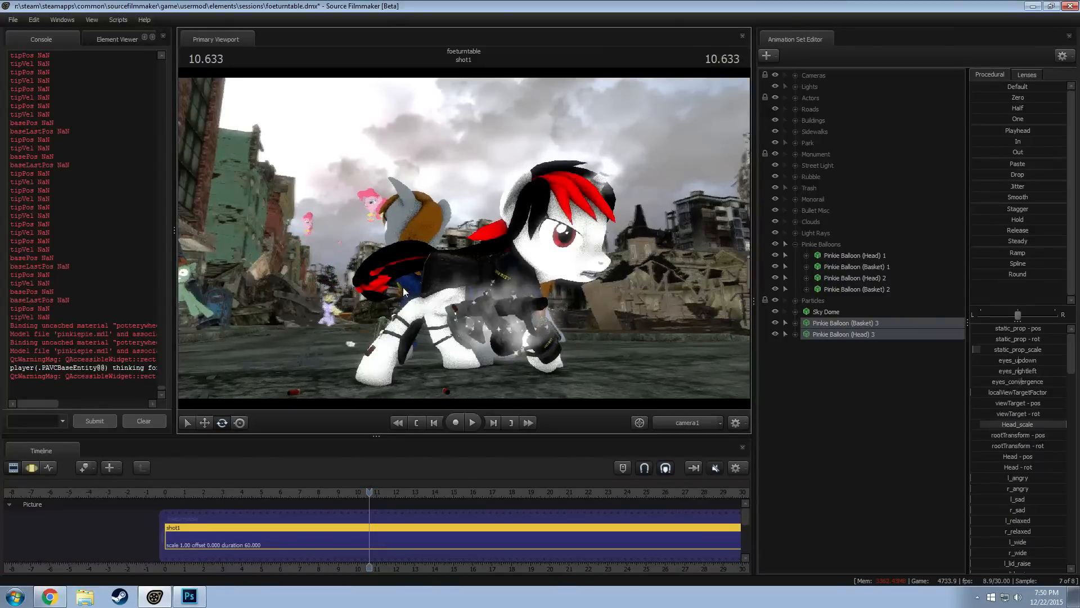
Turn viewport lighting back on and fine-tune the height of the third balloon's head and basket in the background sky
right_click(347, 199)
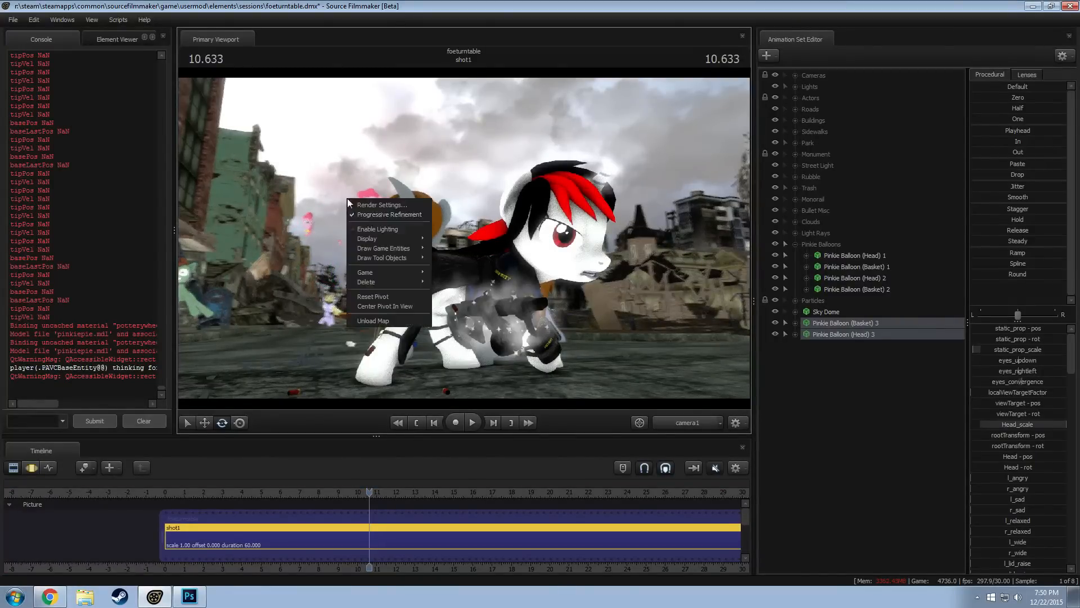
left_click(393, 232)
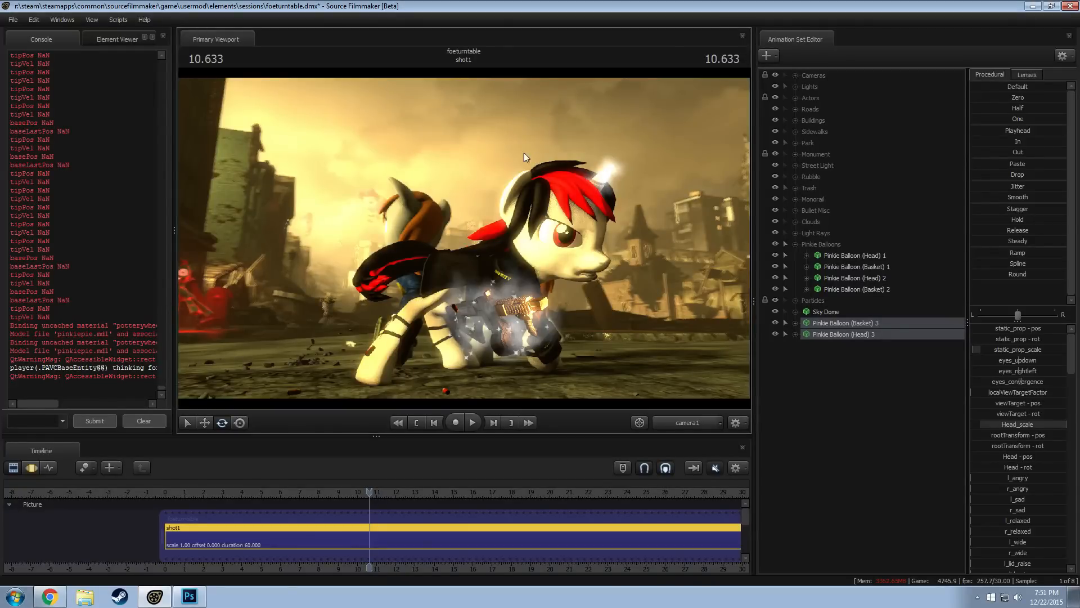
key("F3")
key("w")
left_click_drag(342, 222, 343, 228)
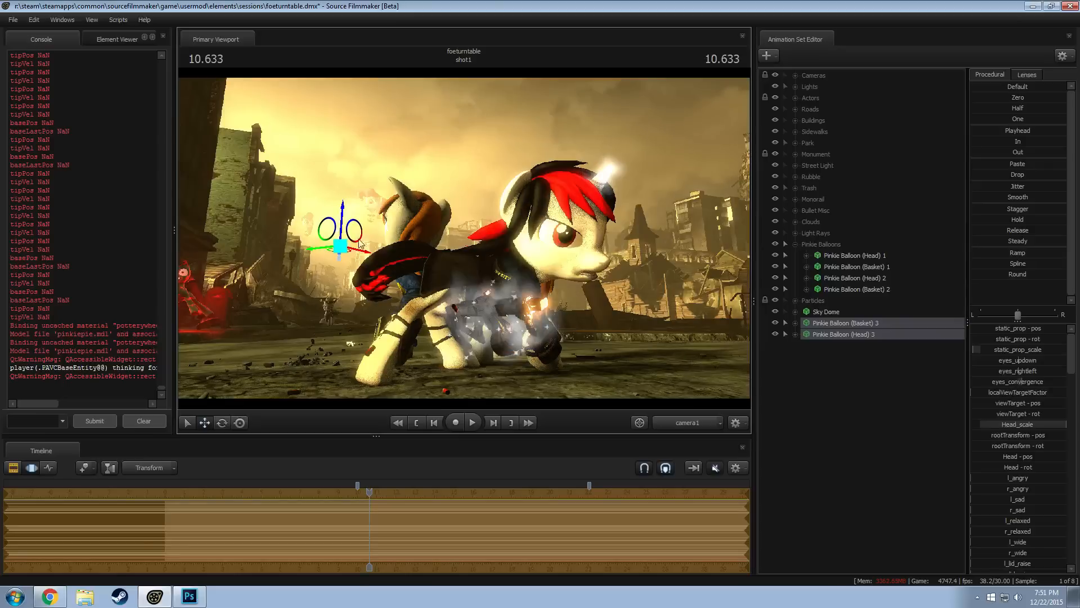
key("F2")
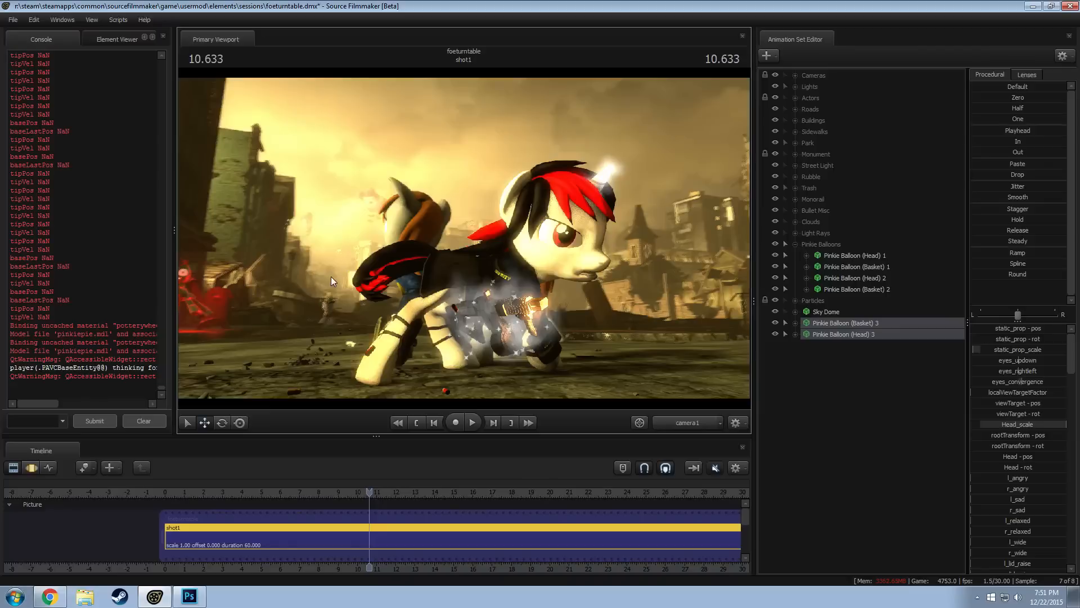
left_click(339, 261)
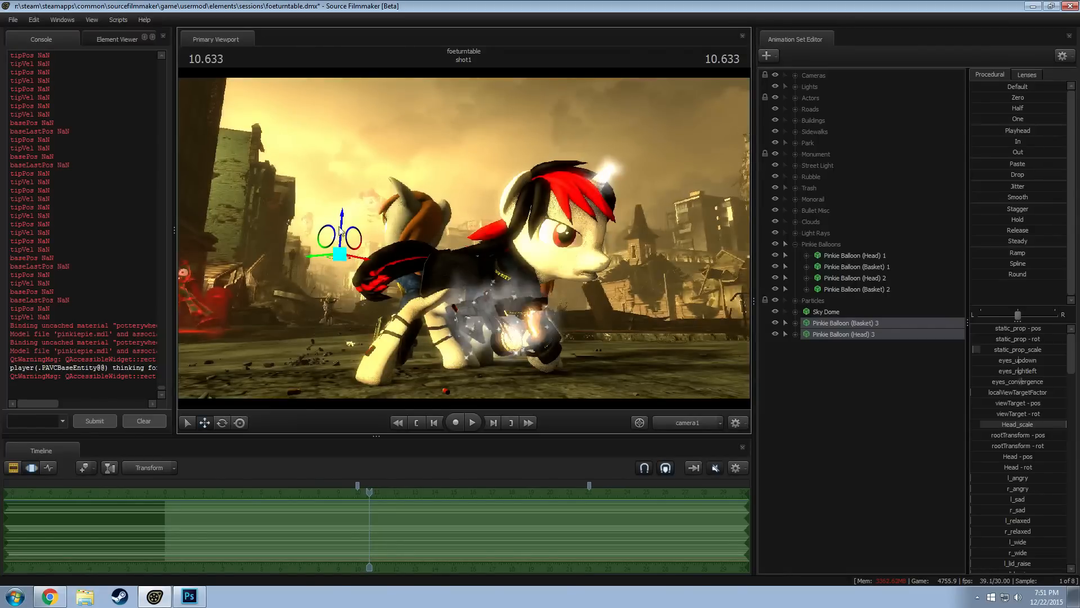
left_click_drag(342, 223, 343, 217)
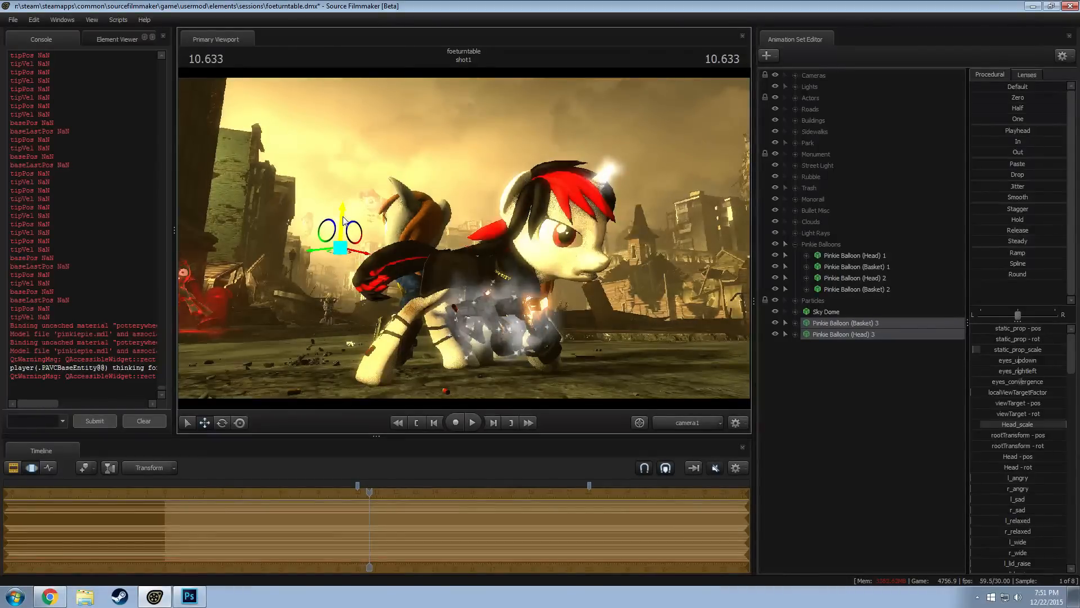
key("F2")
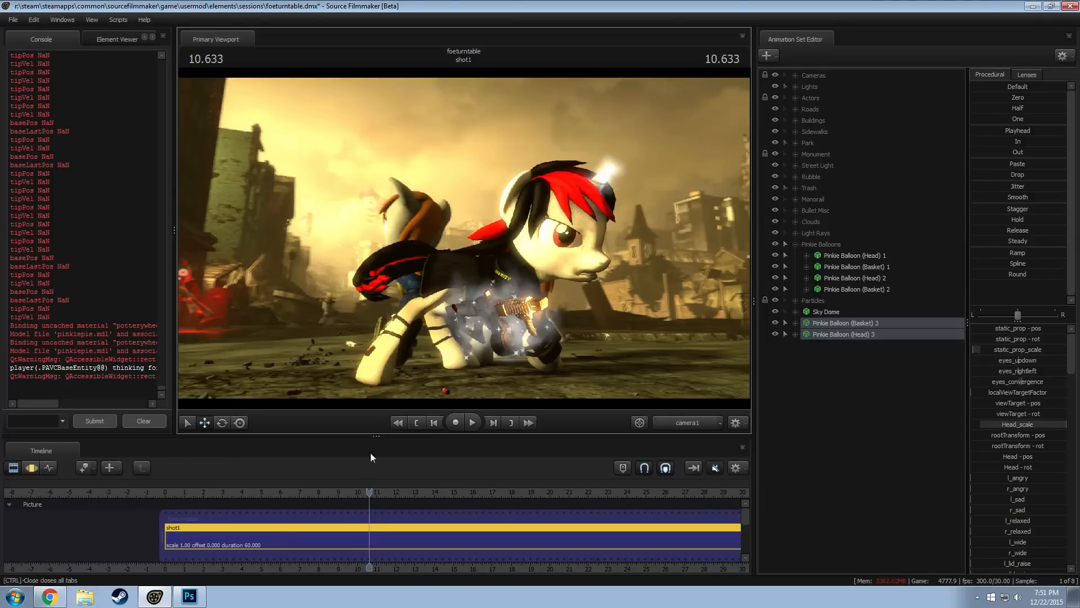
Move the playhead to 11.000, then put the third balloon's head and basket into the Pinkie Balloons group and collapse it
left_click_drag(370, 494, 377, 494)
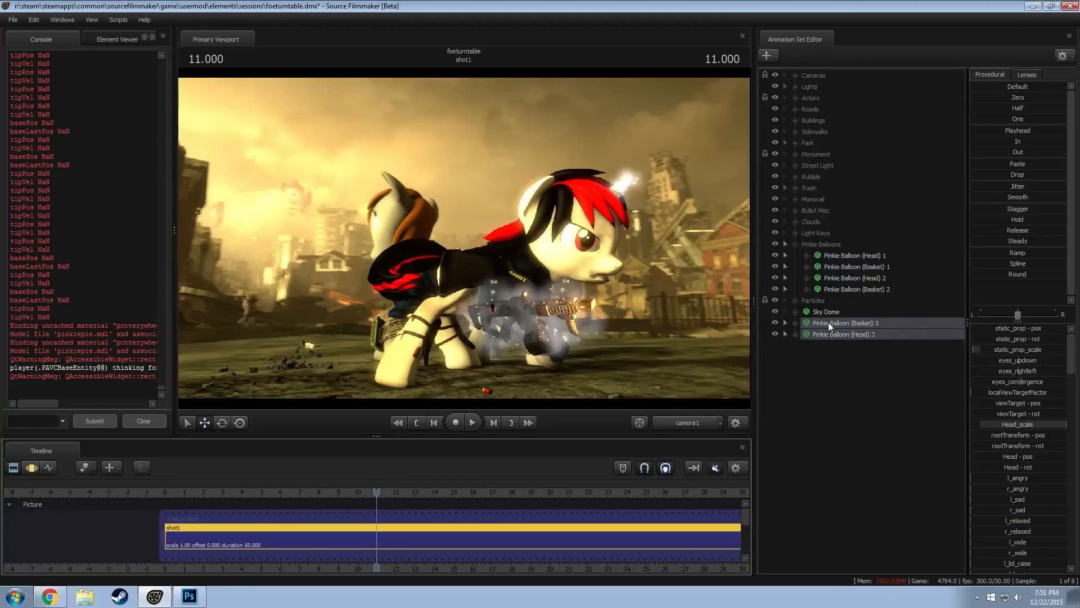
left_click_drag(832, 323, 788, 242)
left_click(795, 243)
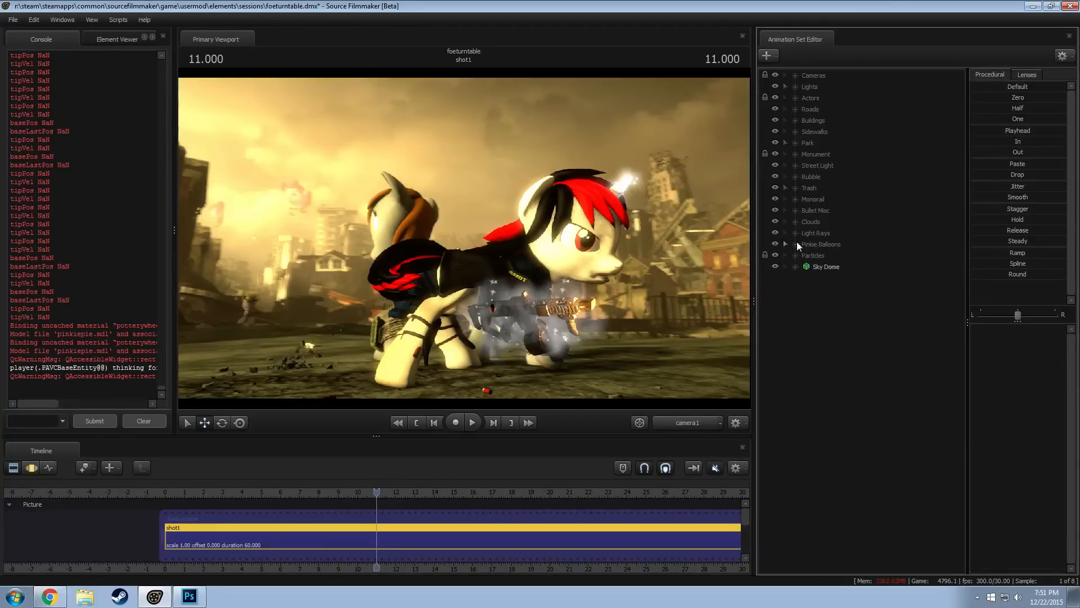
Adjust the intensity of Pinkie Balloon Ambient Light 2 in the Balloon Lights group, undoing the last intensity change
left_click(795, 86)
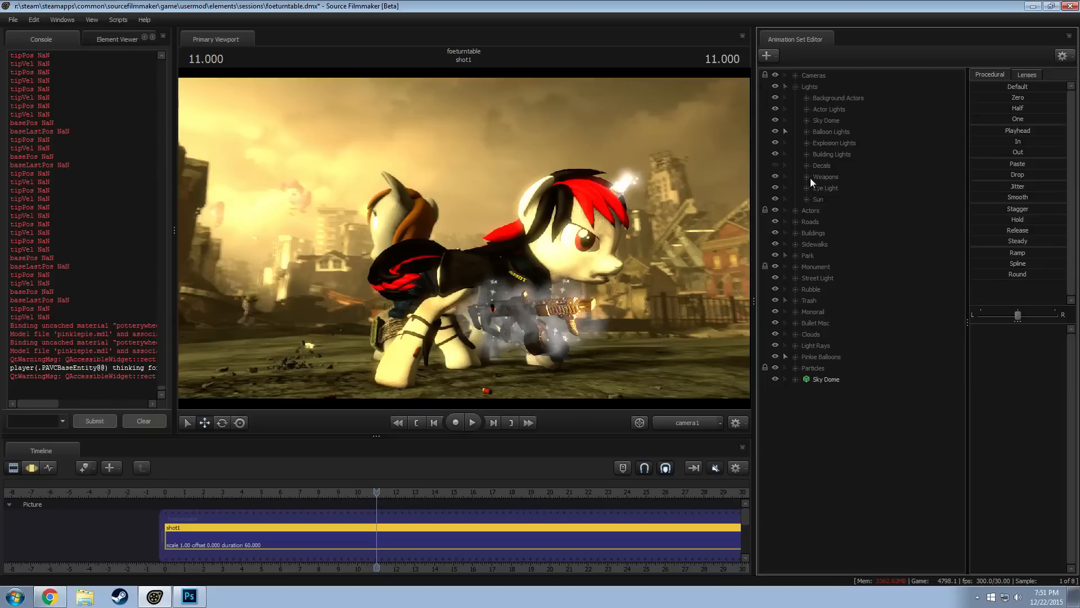
left_click(806, 131)
left_click(846, 165)
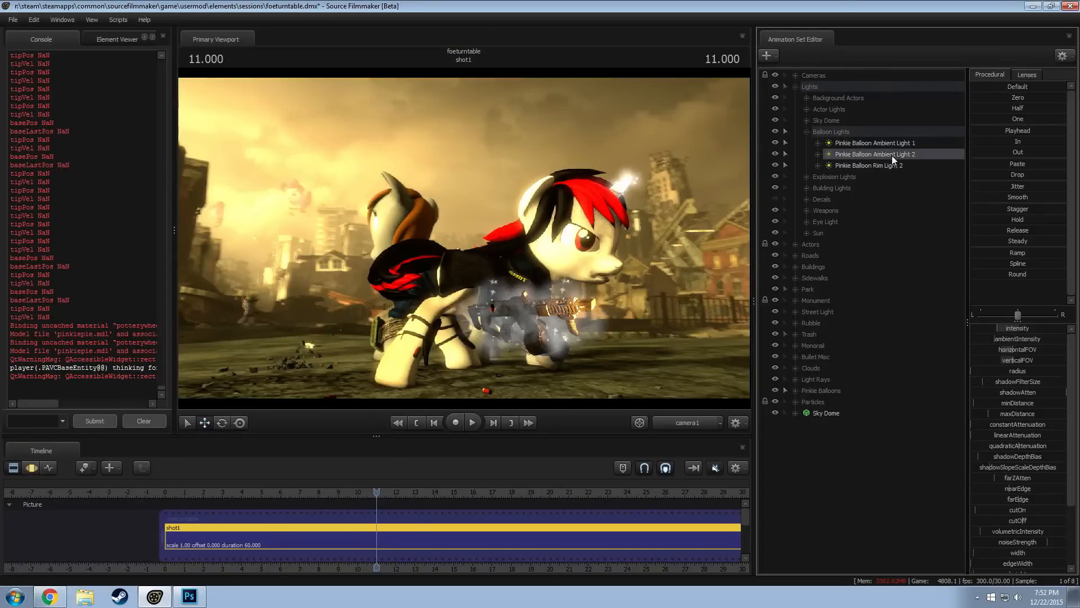
left_click(1014, 328)
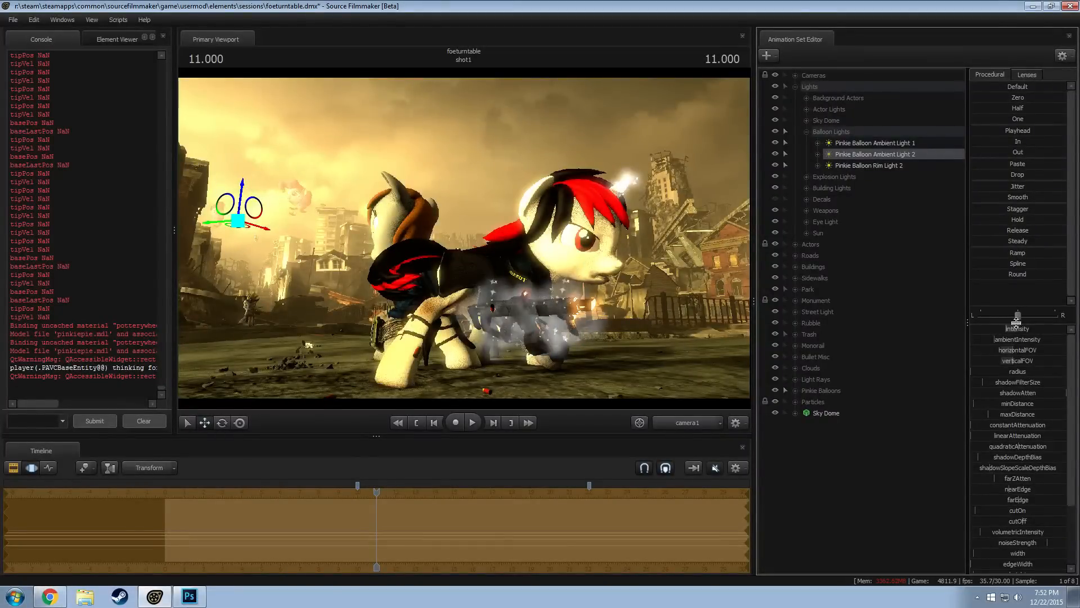
key("F2")
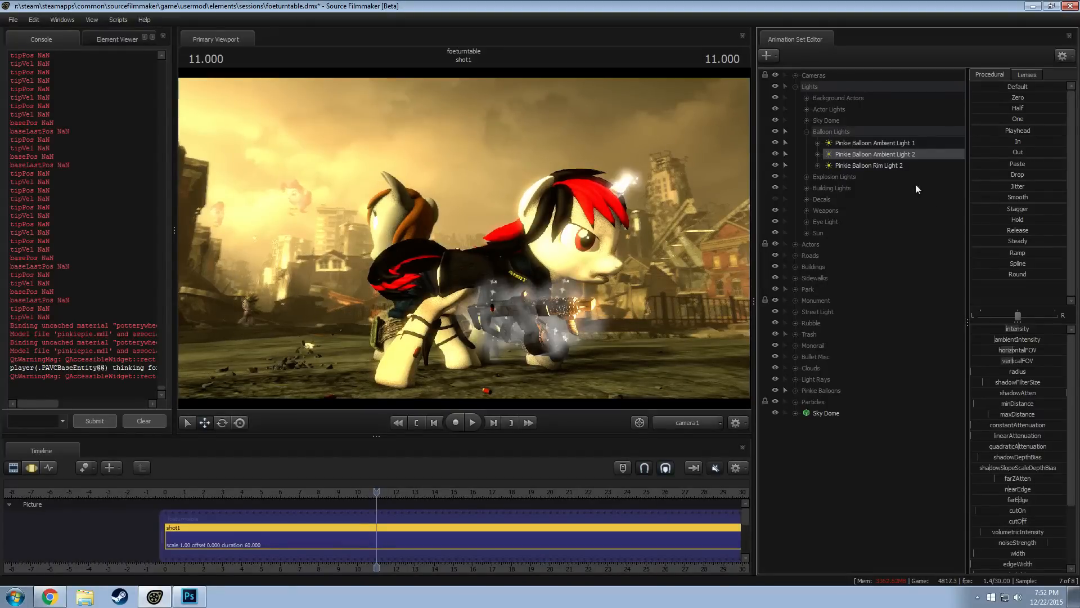
key("F3")
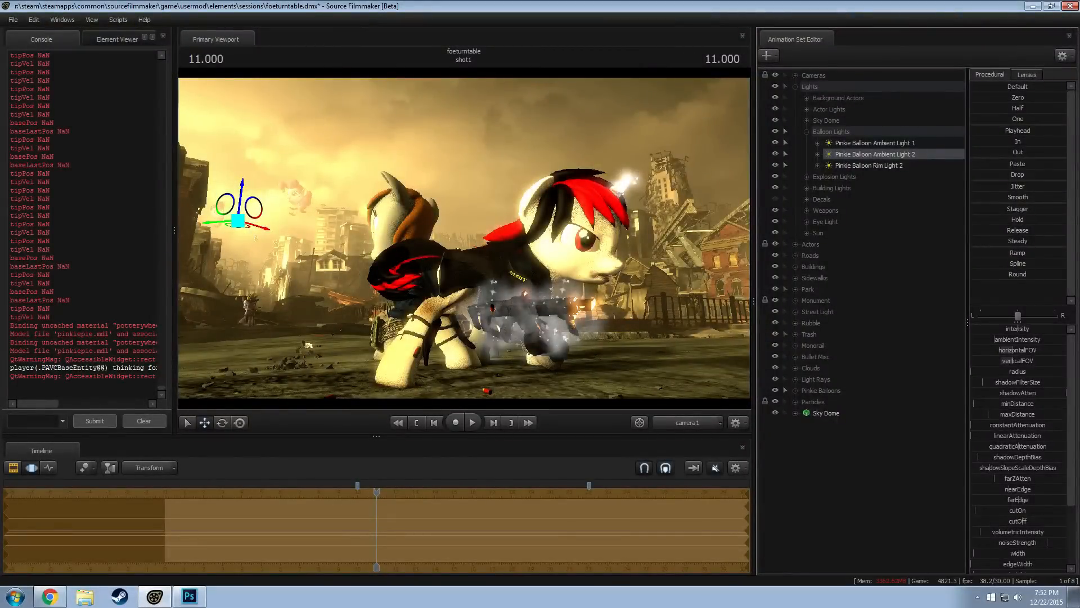
left_click_drag(1018, 330, 994, 330)
key("ctrl+z")
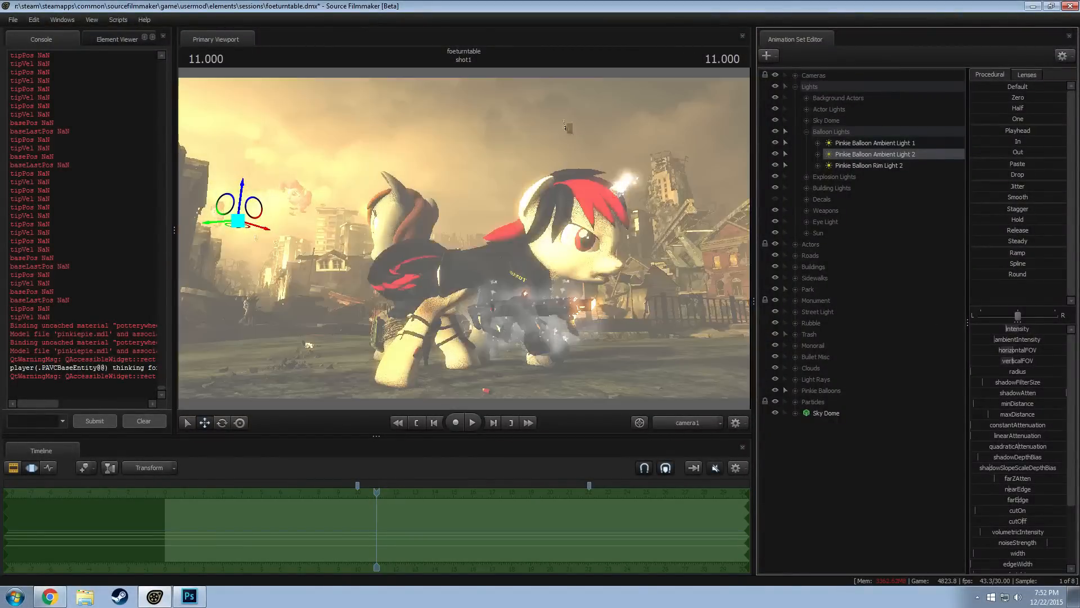
Look through Pinkie Balloon Ambient Light 2 and widen its horizontal and vertical FOV, then return to camera1
left_click_drag(525, 167, 525, 168)
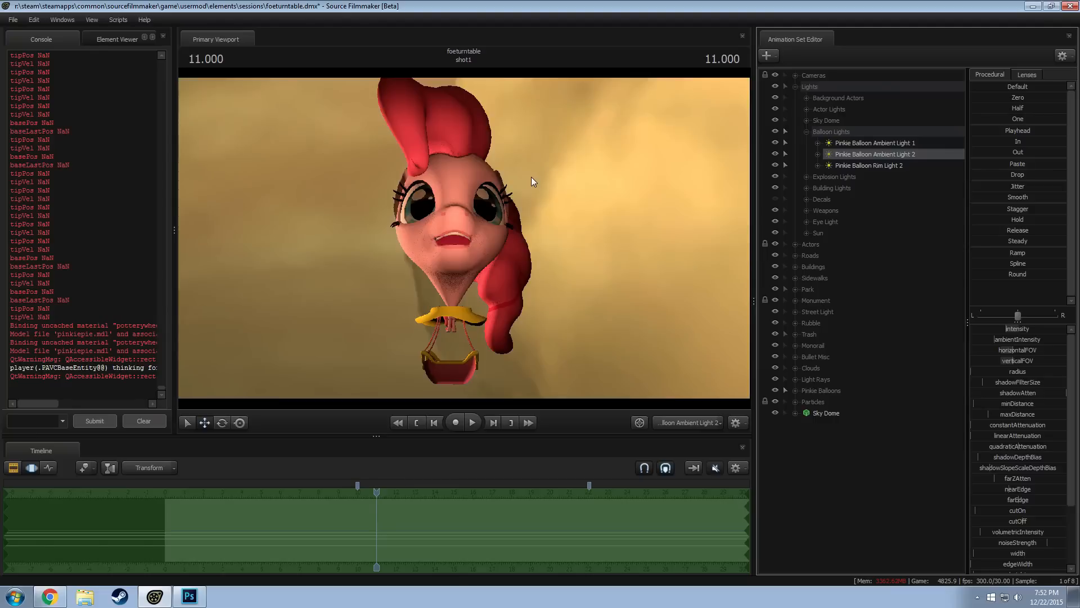
left_click_drag(1013, 362, 1034, 360)
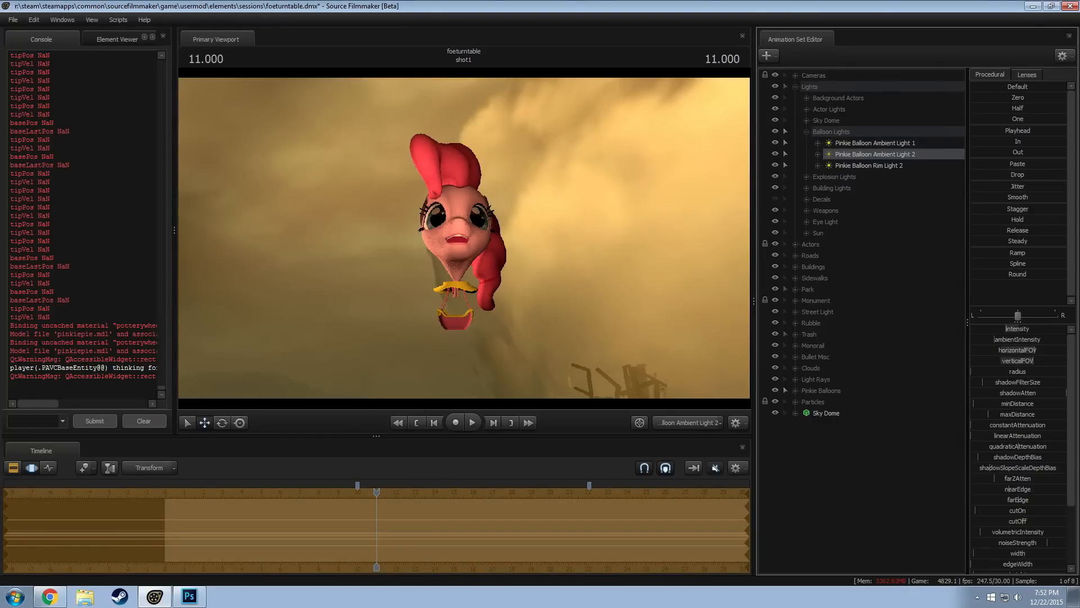
left_click(692, 425)
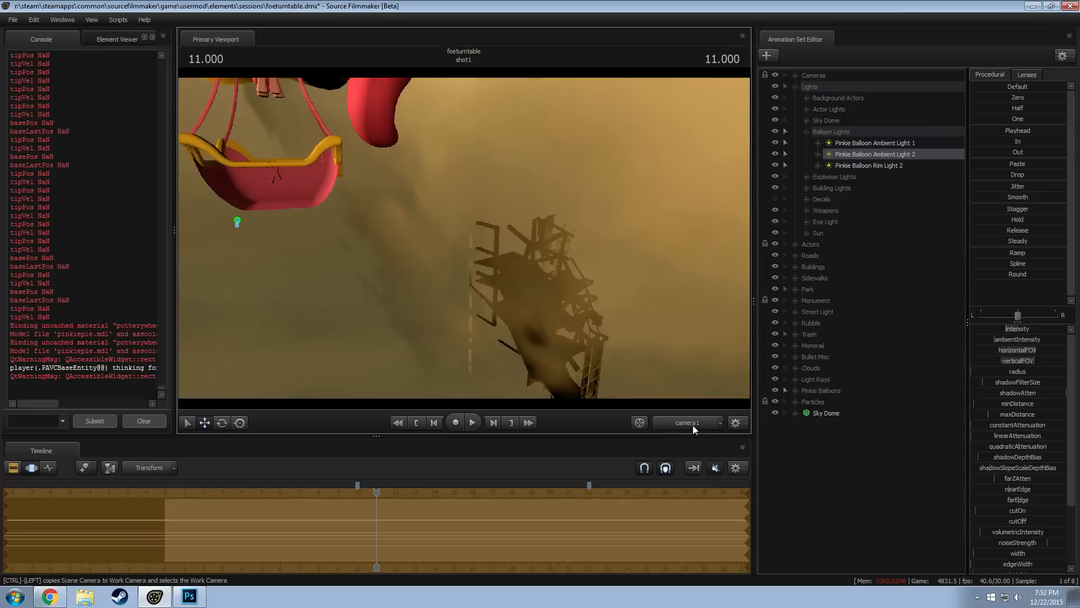
key("F2")
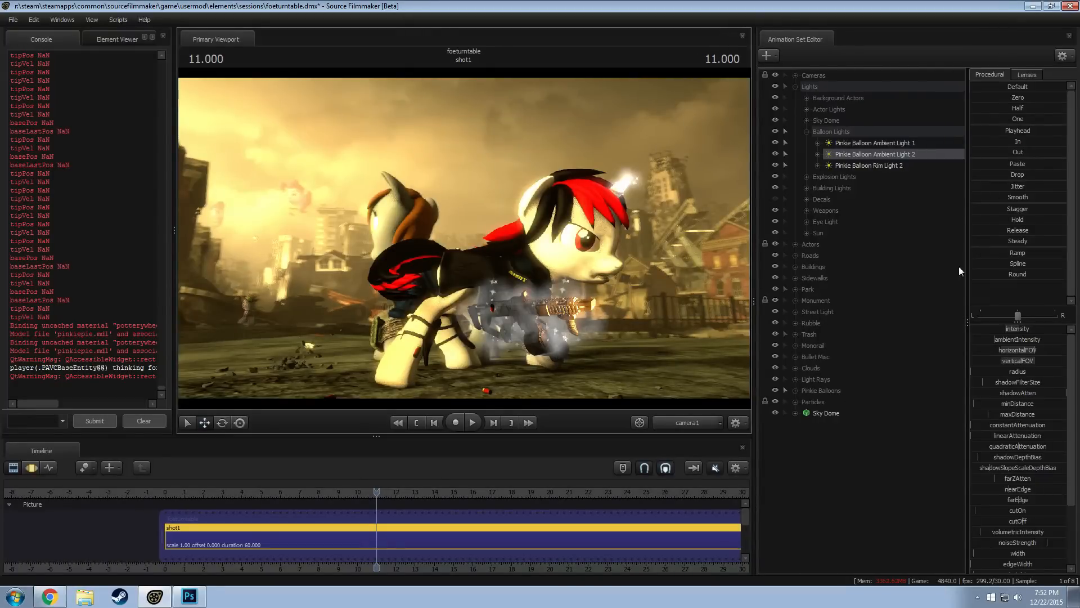
Compare the intensity controls of Pinkie Balloon Rim Light 2 and Pinkie Balloon Ambient Light 2
left_click(818, 164)
left_click(830, 177)
left_click(847, 184)
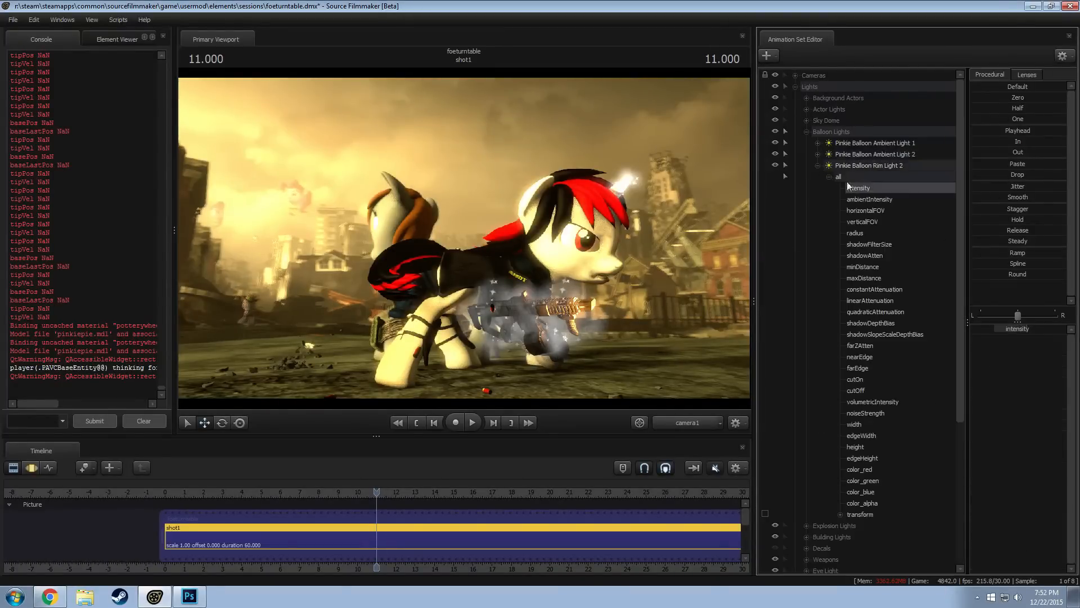
left_click(818, 166)
left_click(818, 155)
left_click(829, 165)
left_click(859, 177, "ctrl")
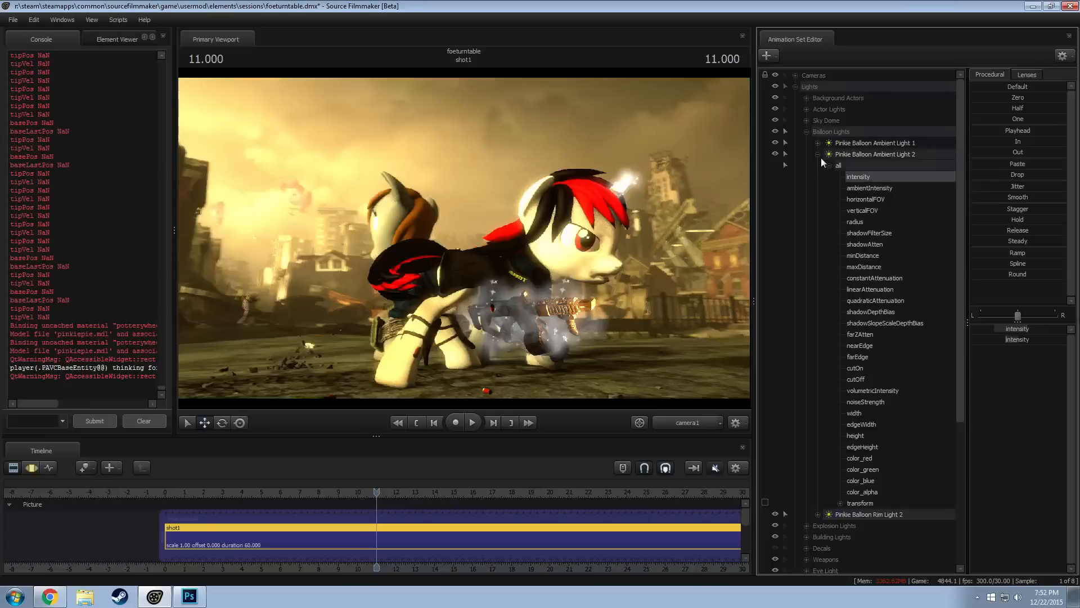
left_click(819, 156)
key("F3")
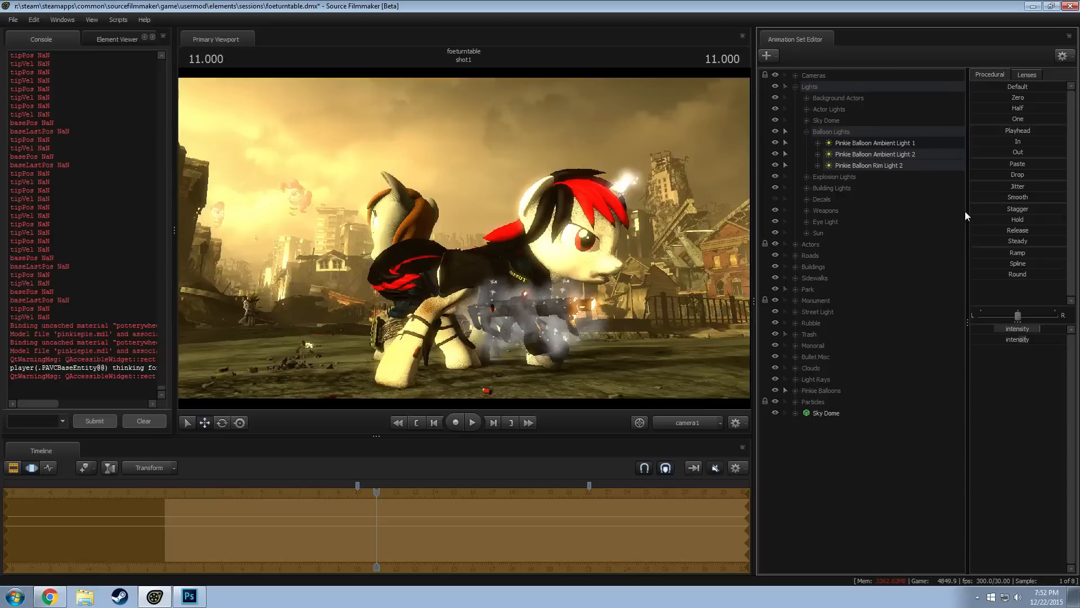
key("F2")
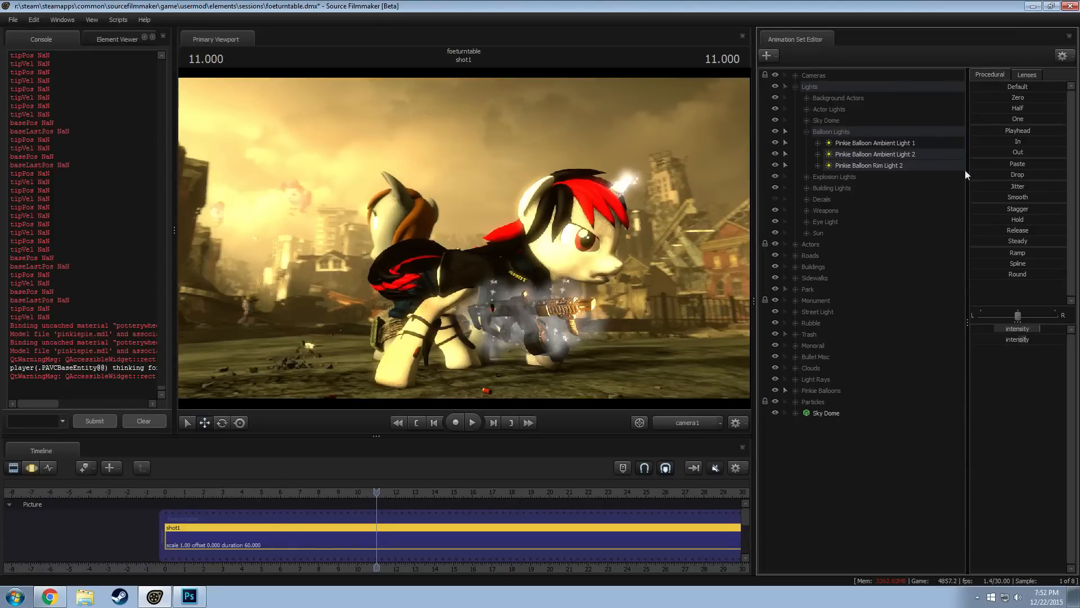
Select Pinkie Balloon Ambient Light 2 again and readjust its intensity while viewing through camera1
left_click(921, 157)
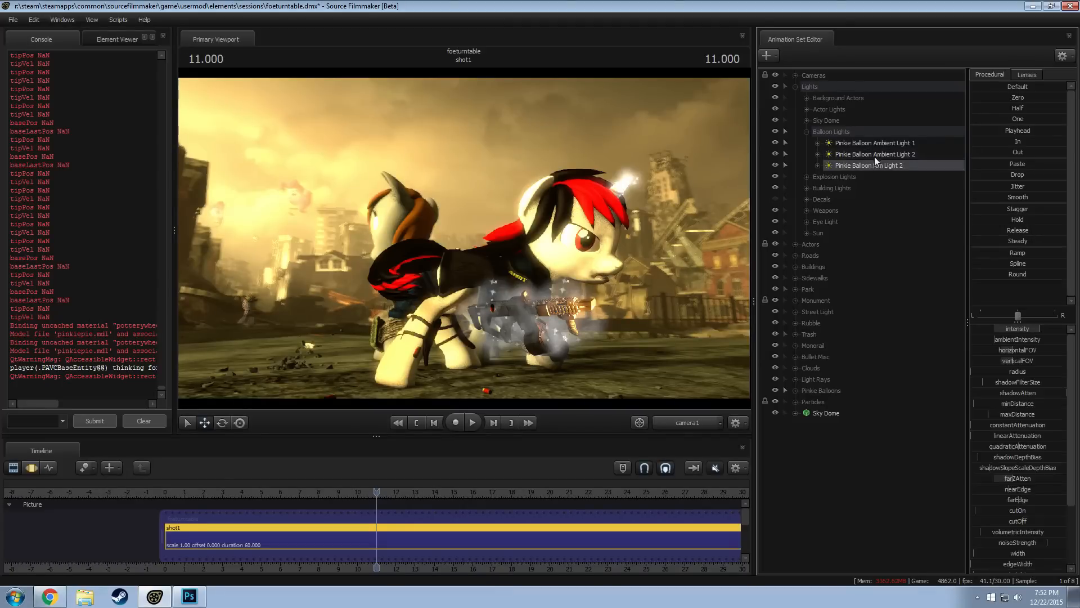
key("F4")
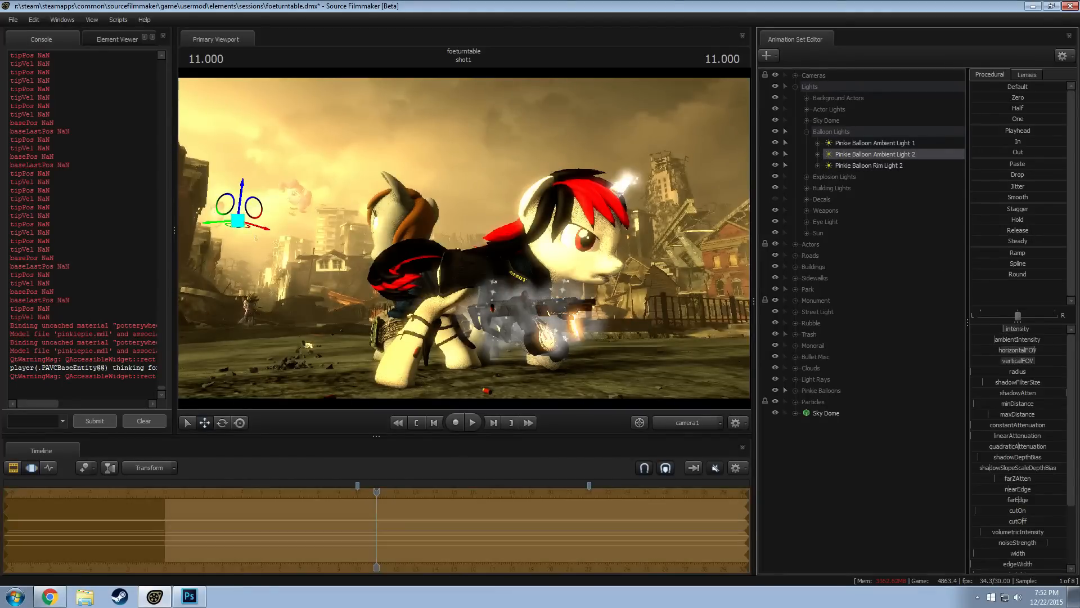
key("F3")
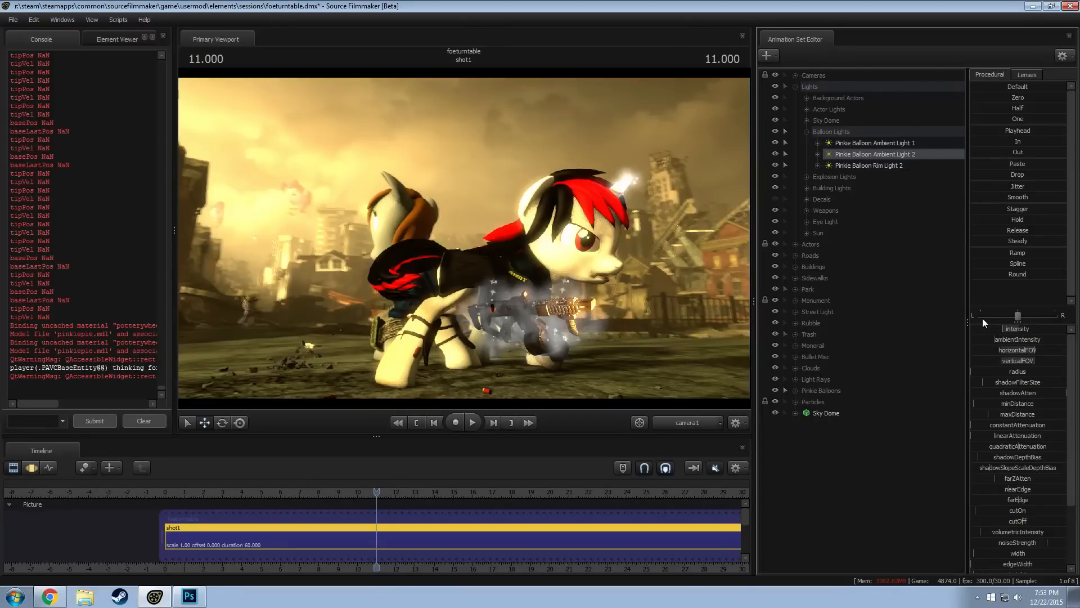
Switch to the work camera and turn viewport lighting off for a close view of the second balloon
left_click(711, 418)
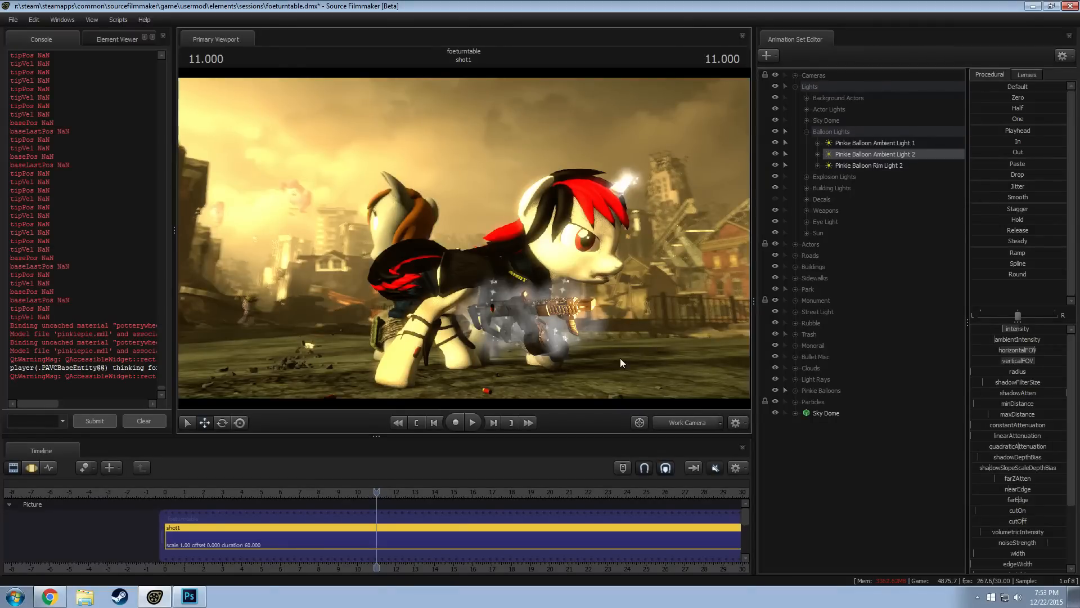
left_click(687, 424)
right_click(563, 287)
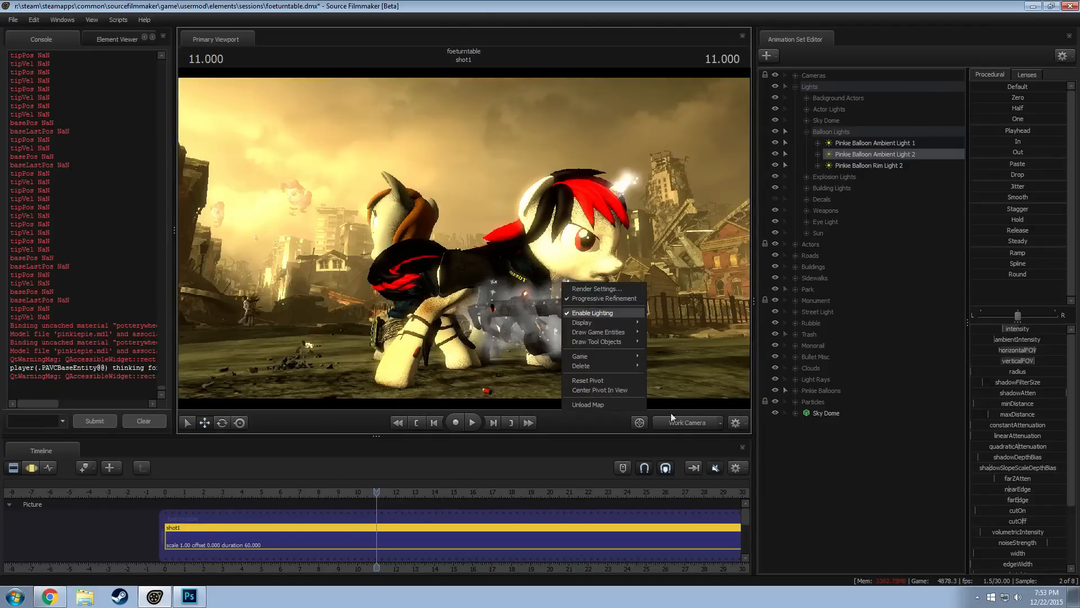
left_click(630, 311)
key("w")
left_click_drag(464, 242, 366, 217)
left_click_drag(464, 268, 513, 288)
left_click(467, 272)
left_click(466, 275)
key("ctrl+z")
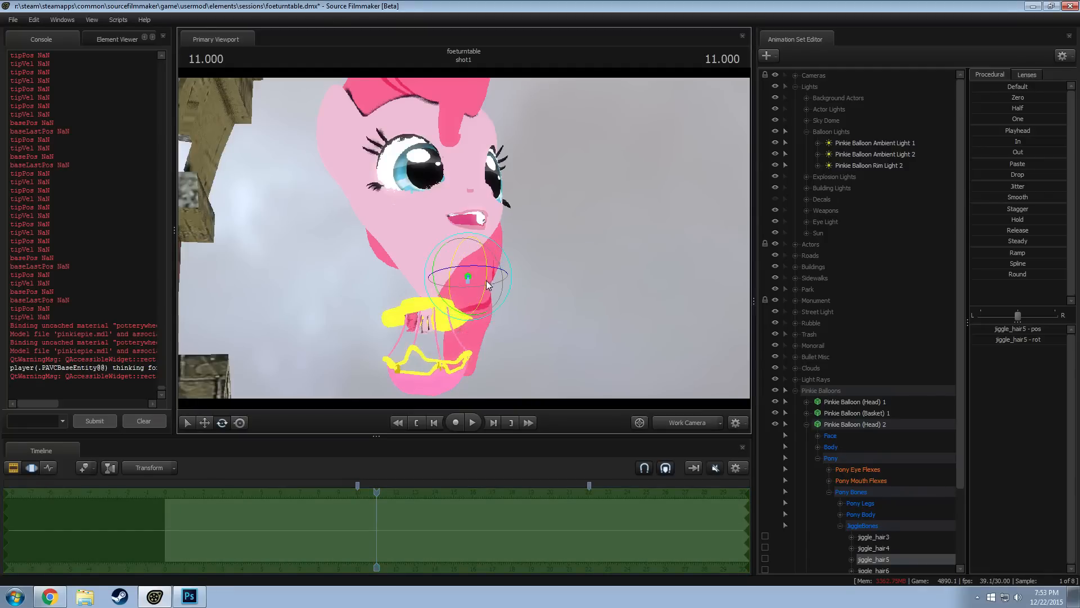
left_click(410, 227)
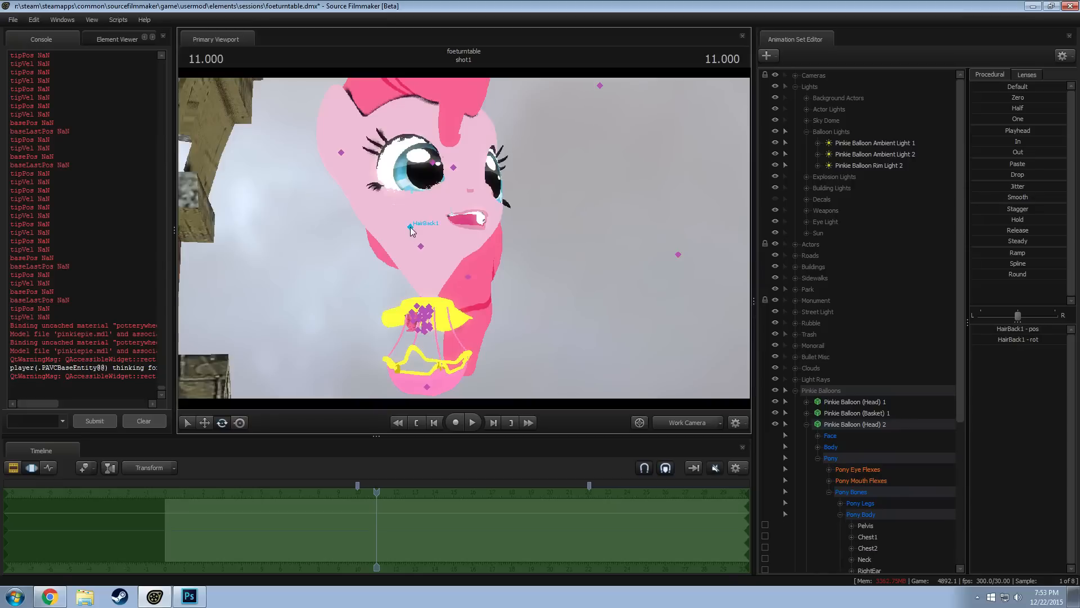
left_click_drag(419, 246, 409, 200)
key("ctrl+z")
key("w")
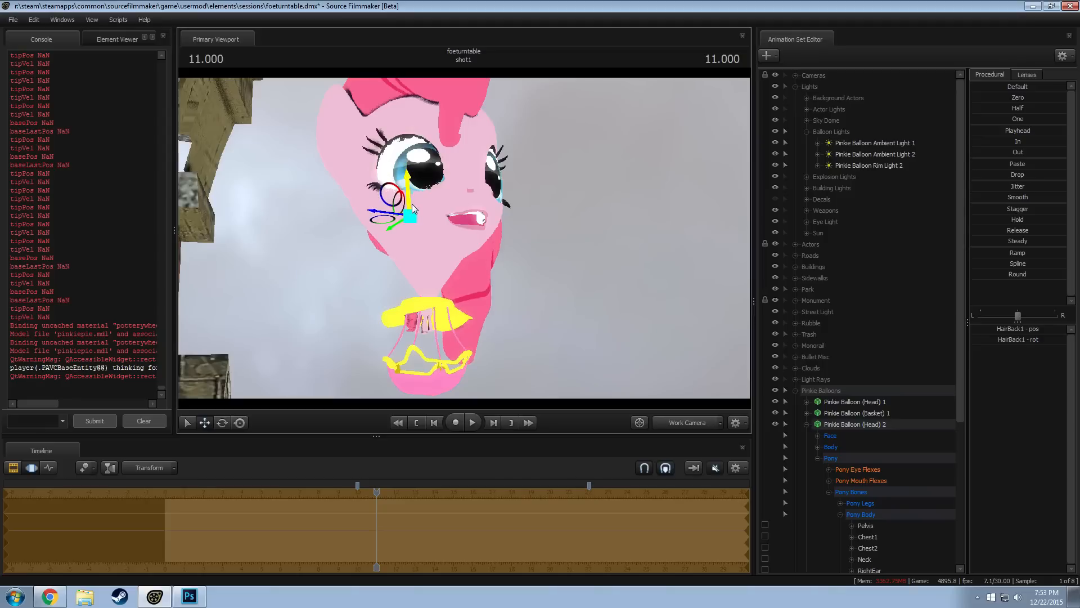
key("ctrl+z")
Move the jiggle_hair5 bone of Pinkie Balloon (Head) 2 upward to raise the back hair
left_click(467, 275)
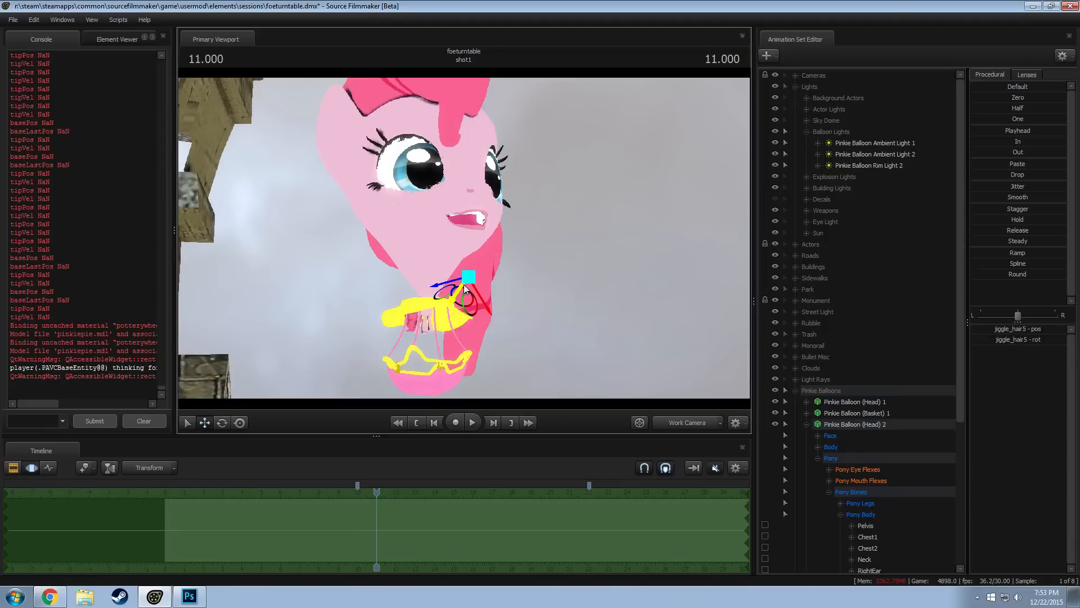
left_click_drag(468, 261, 468, 244)
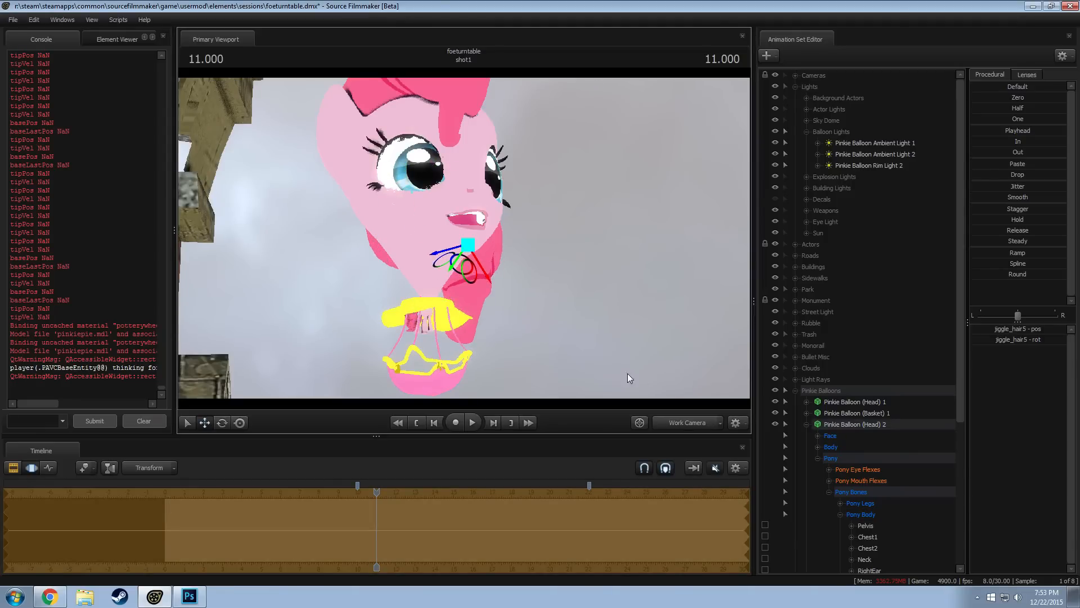
Enable viewport lighting for the shot in the clip editor while viewing through camera1
key("F2")
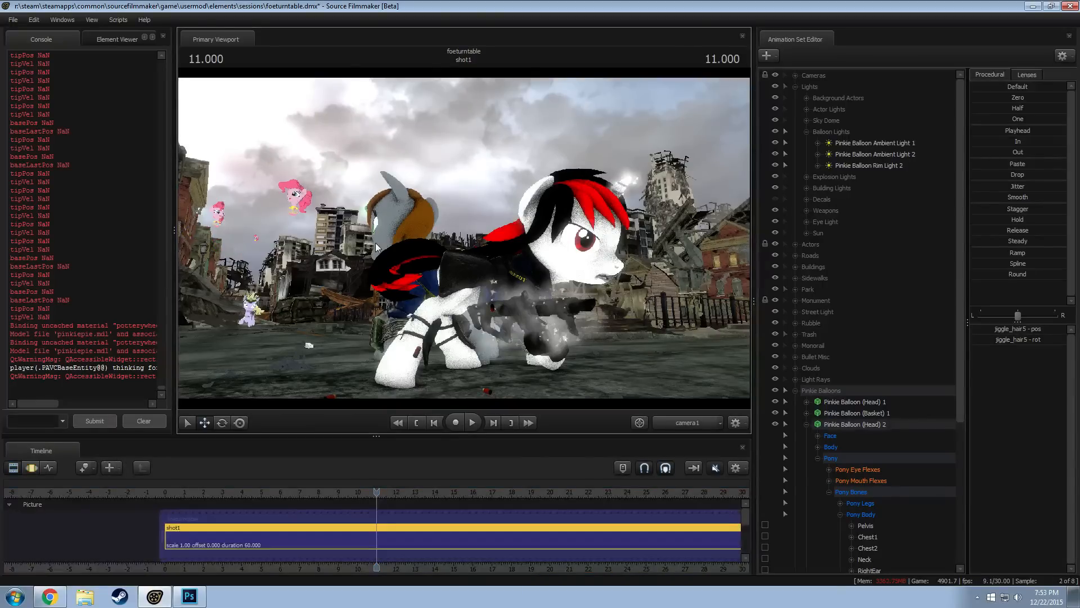
right_click(375, 243)
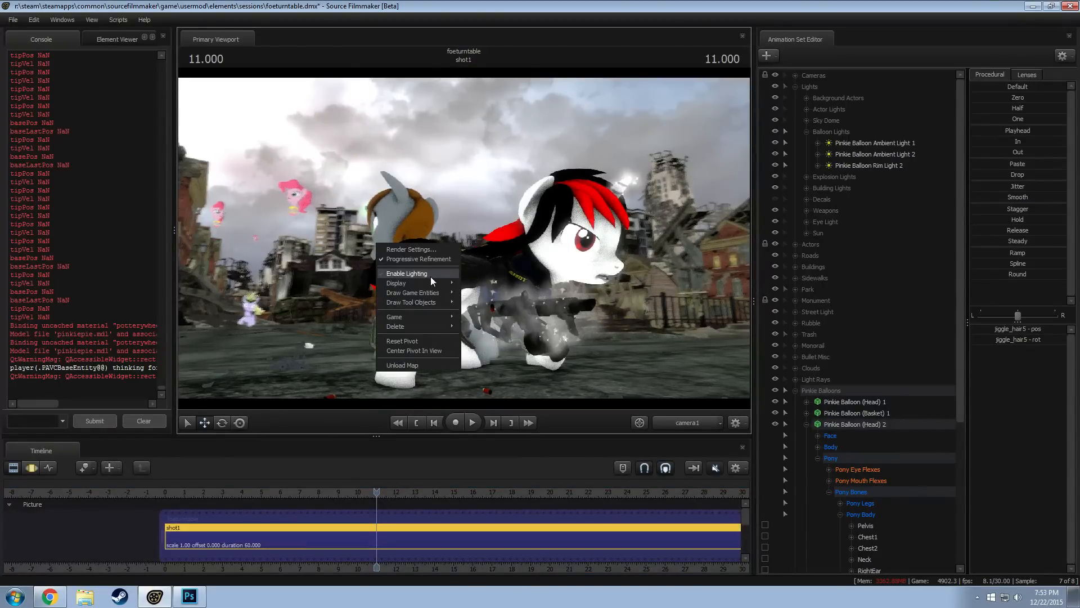
left_click(431, 276)
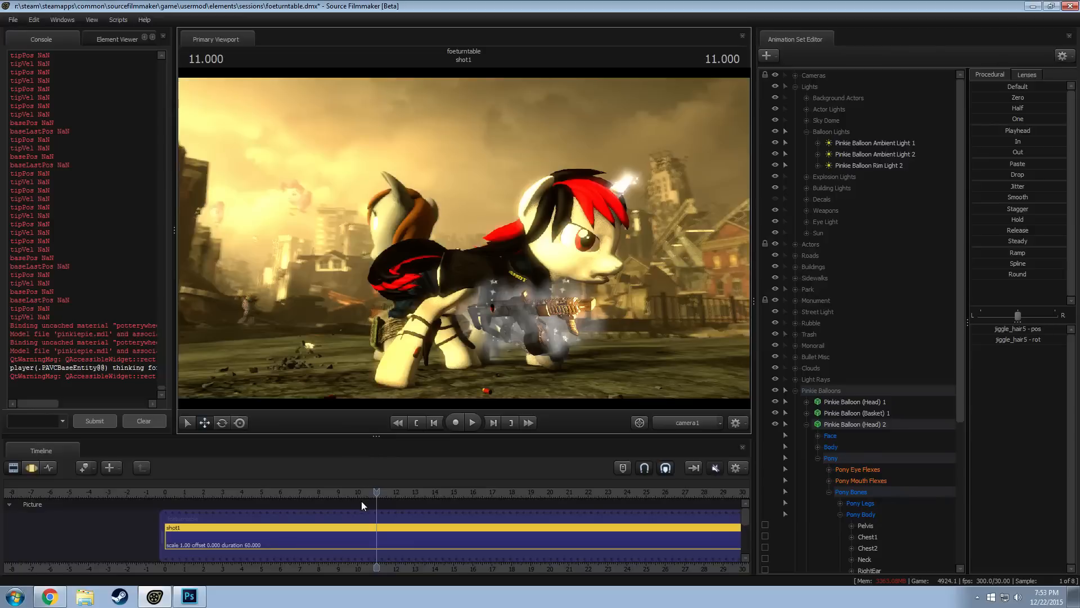
Examine the lit camera1 shot at several times between about 10.7 and 13.7 to check the balloons in the background
left_click_drag(410, 491, 430, 494)
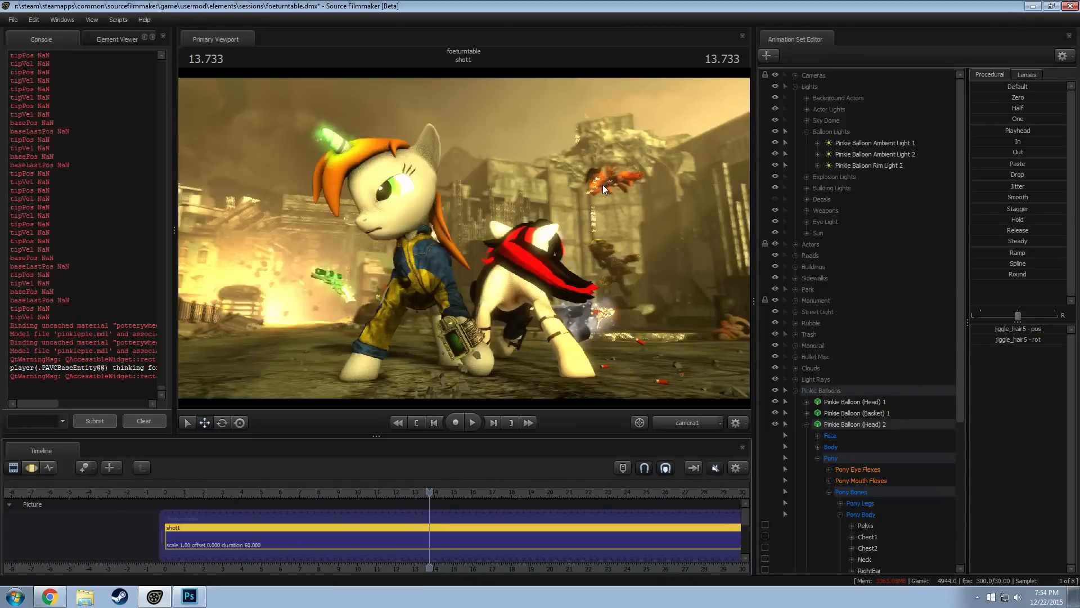
left_click(400, 493)
left_click_drag(400, 495, 399, 491)
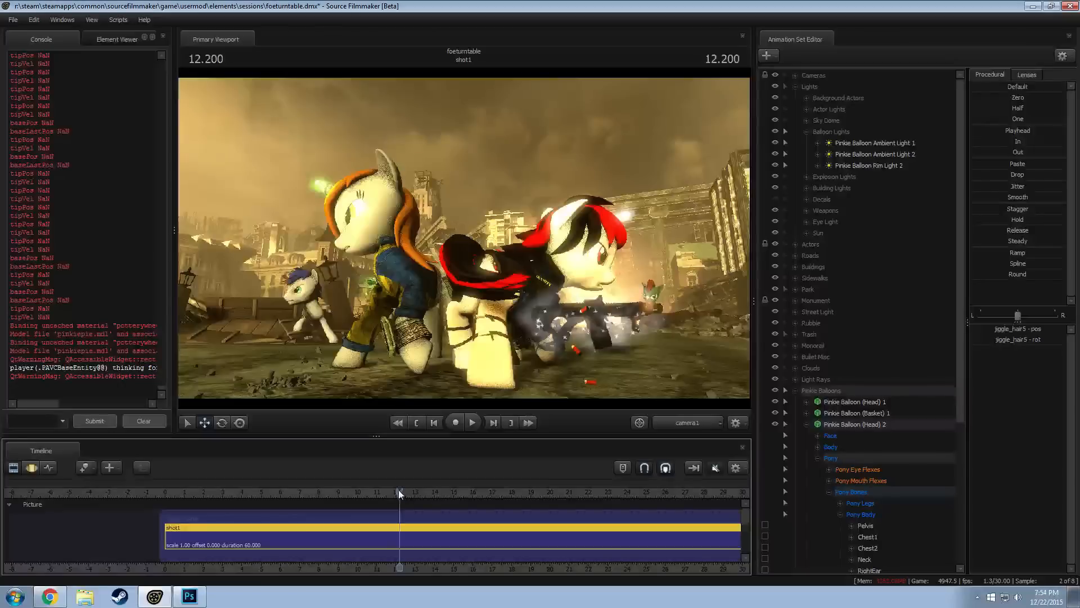
left_click(386, 492)
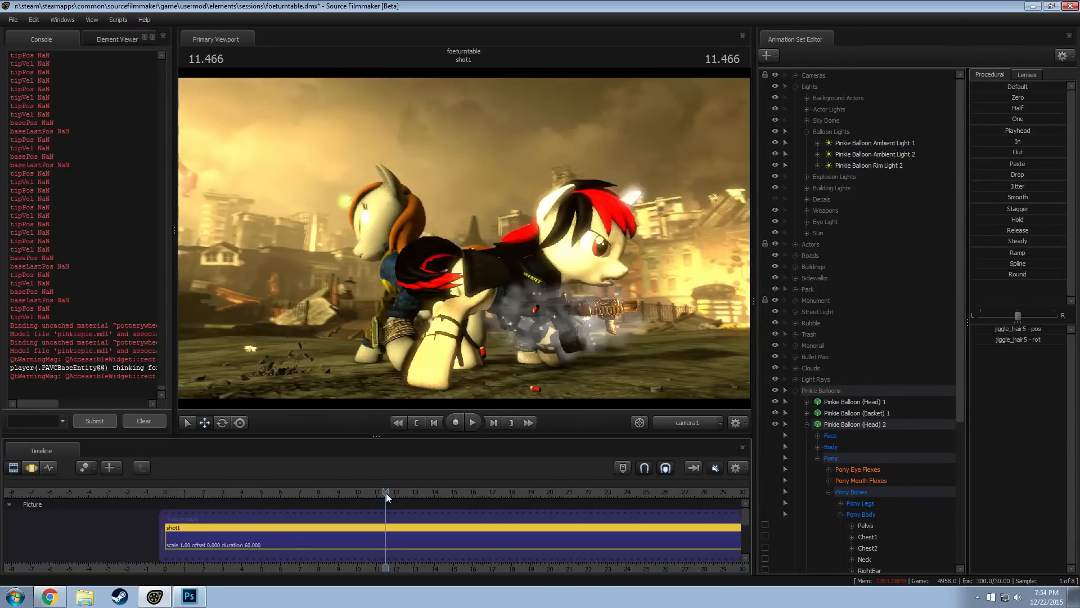
left_click(375, 494)
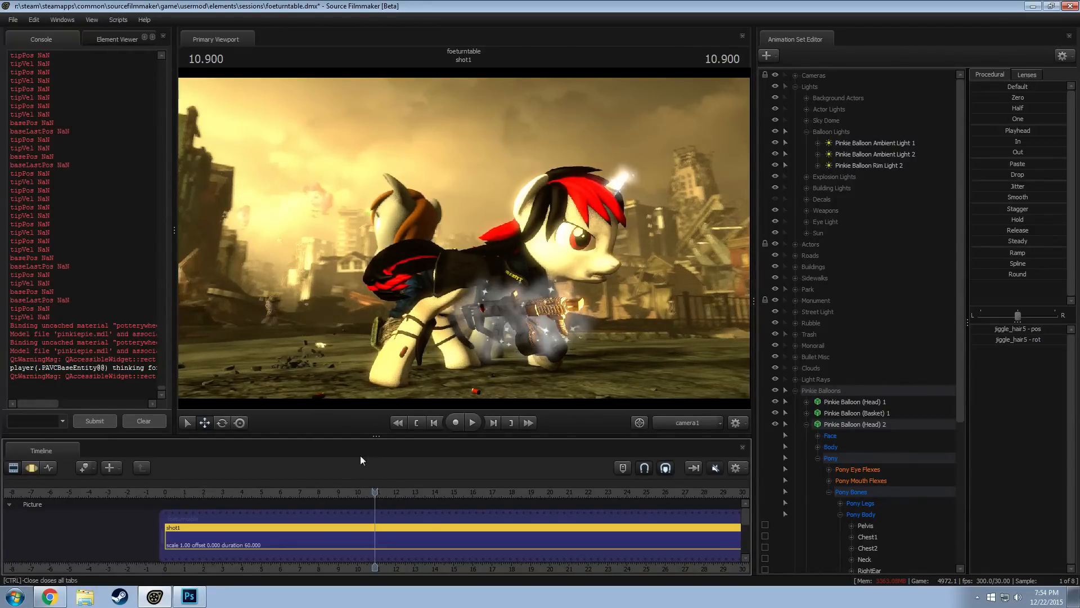
left_click(394, 491)
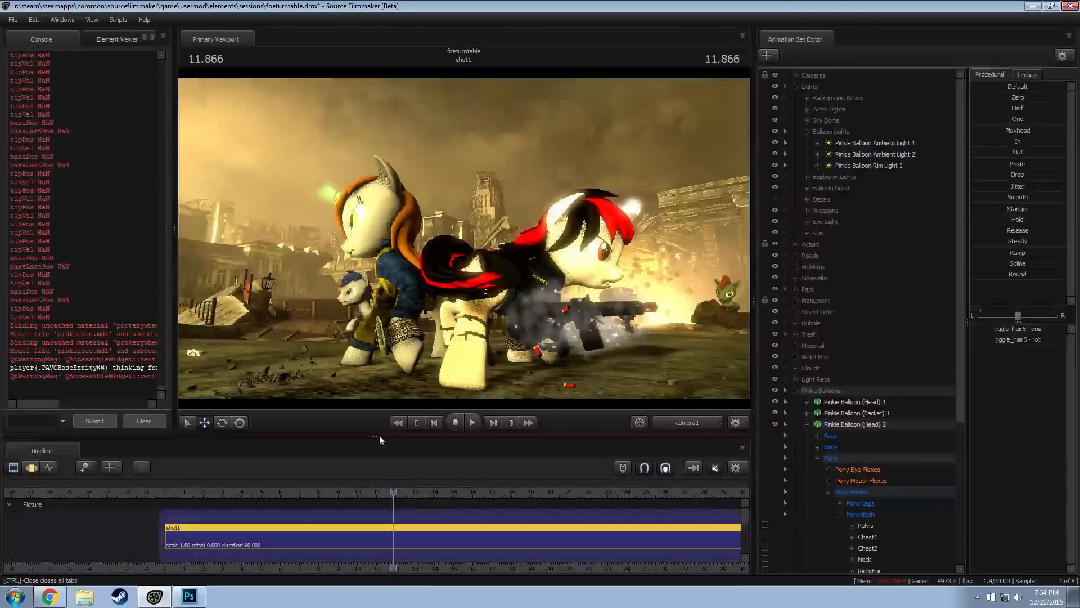
left_click(382, 491)
left_click(372, 491)
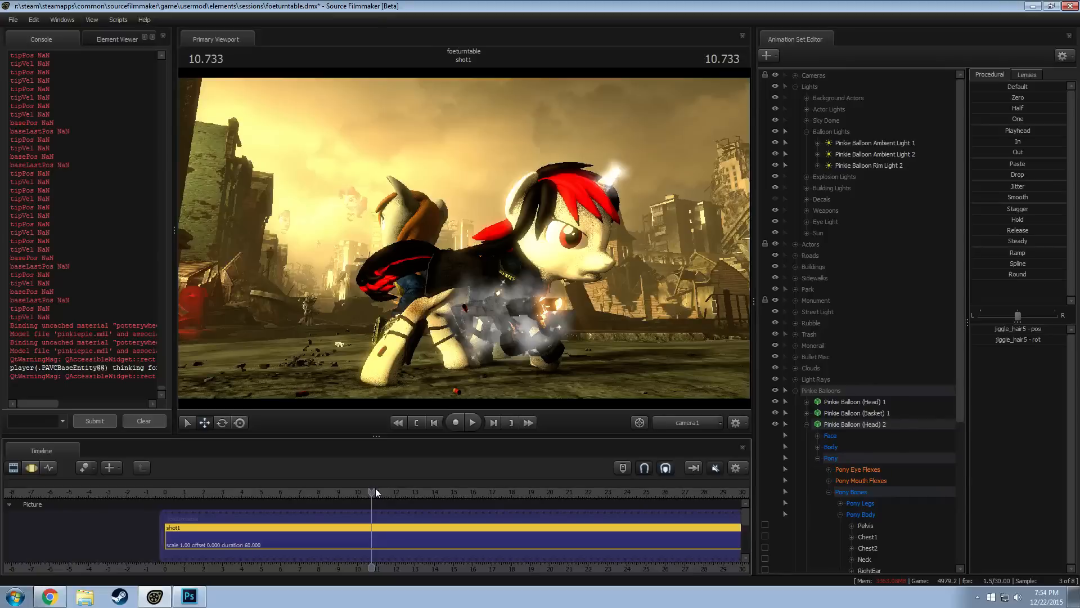
Turn viewport lighting off again and switch to the work camera for a view down the street
right_click(340, 313)
mouse_move(366, 350)
left_click(441, 362)
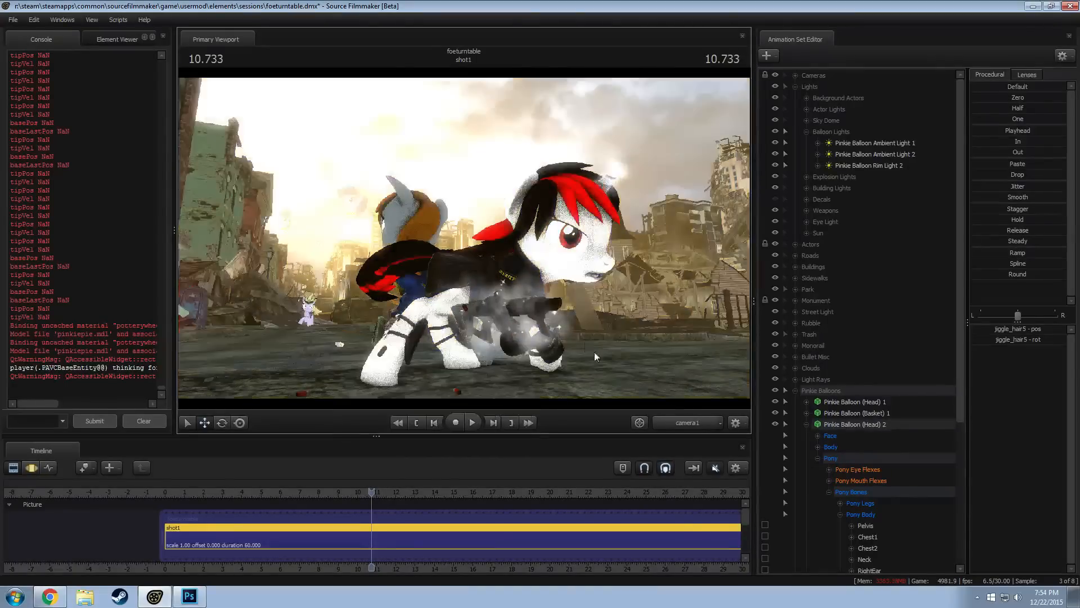
left_click(543, 312)
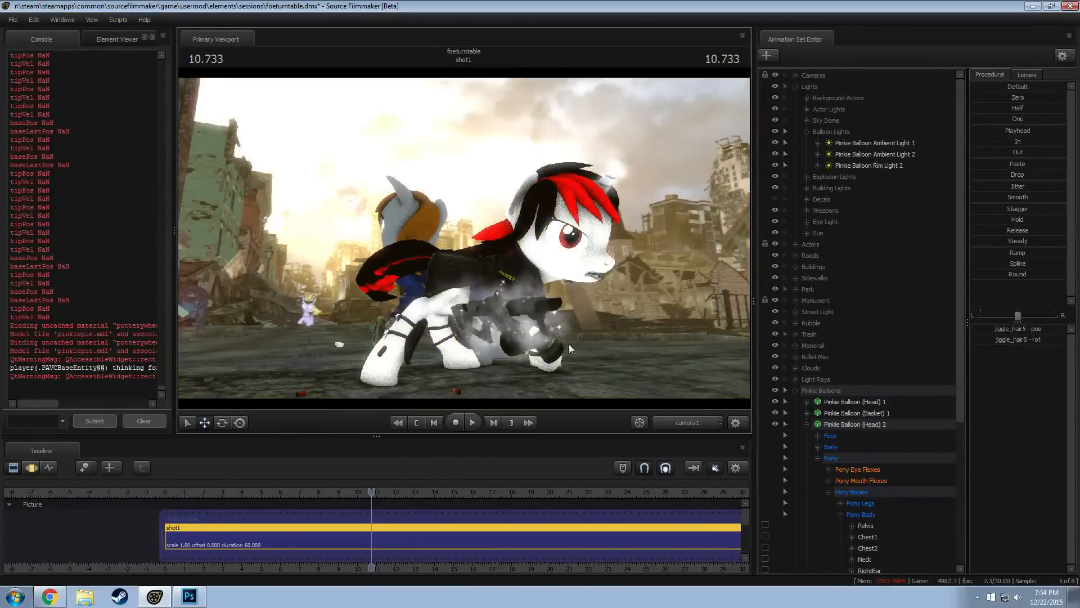
left_click(681, 425)
mouse_move(489, 260)
left_mouse_down()
mouse_move(475, 264)
mouse_move(488, 275)
mouse_move(488, 261)
left_mouse_up()
key("w")
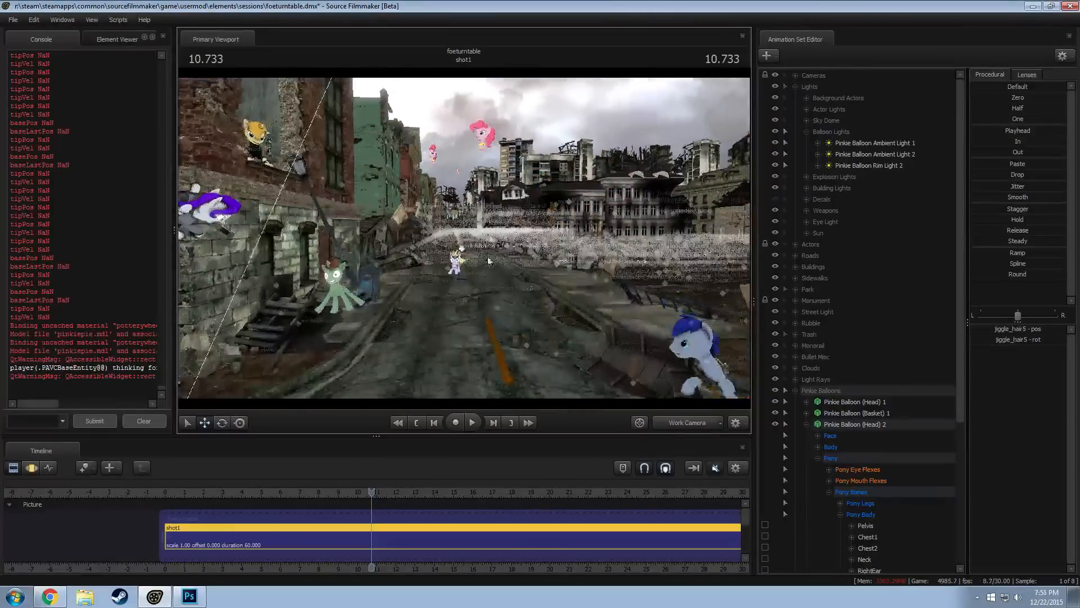
Collapse the Lights and Pinkie Balloons groups in the animation set list
left_click(796, 86)
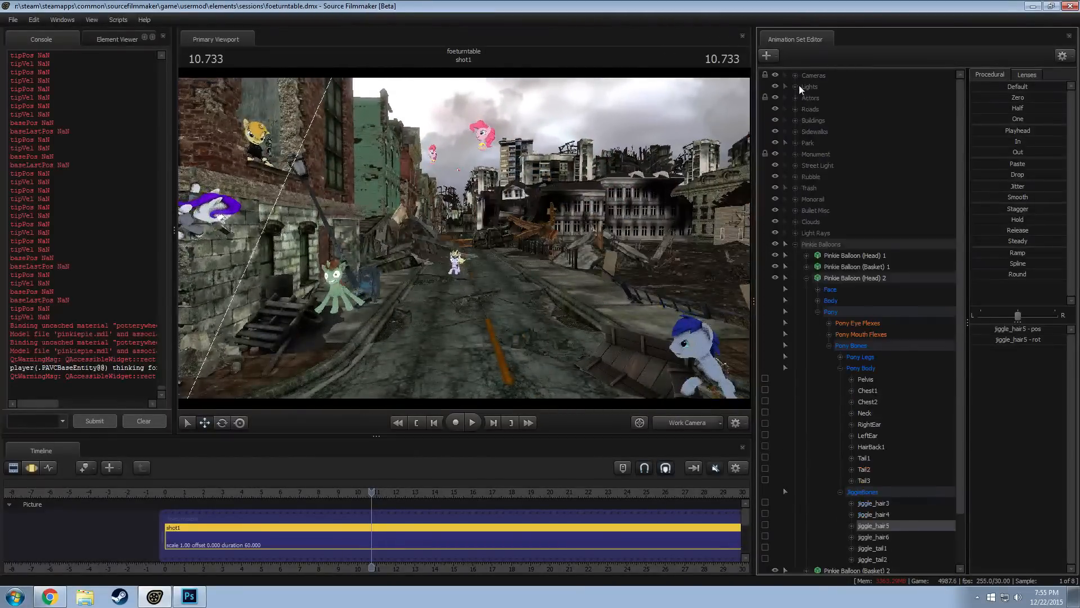
left_click(795, 244)
right_click(815, 307)
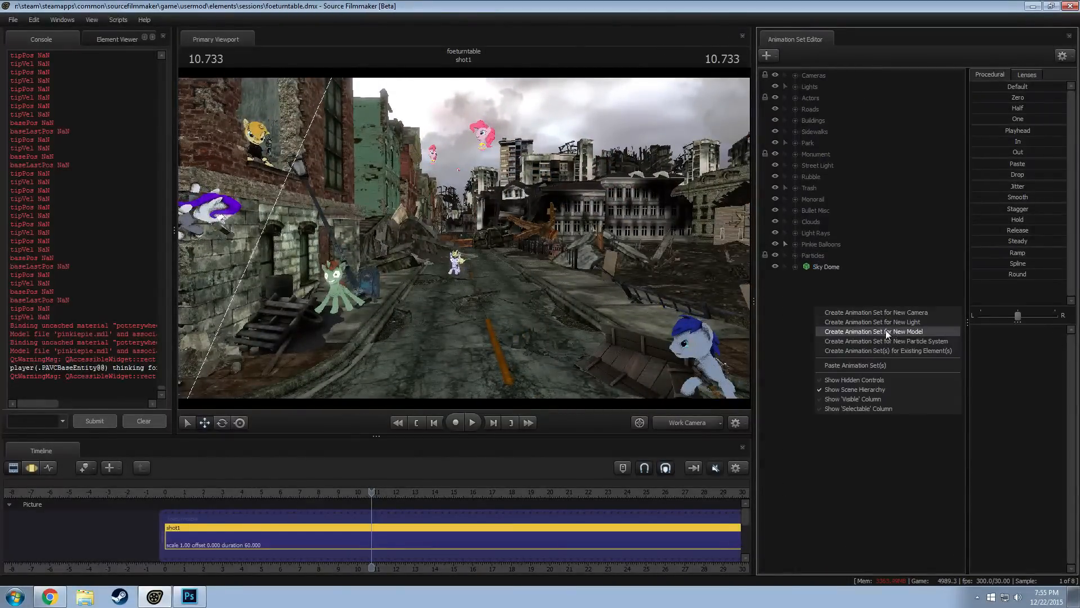
left_click(789, 302)
right_click(789, 301)
left_click(809, 299)
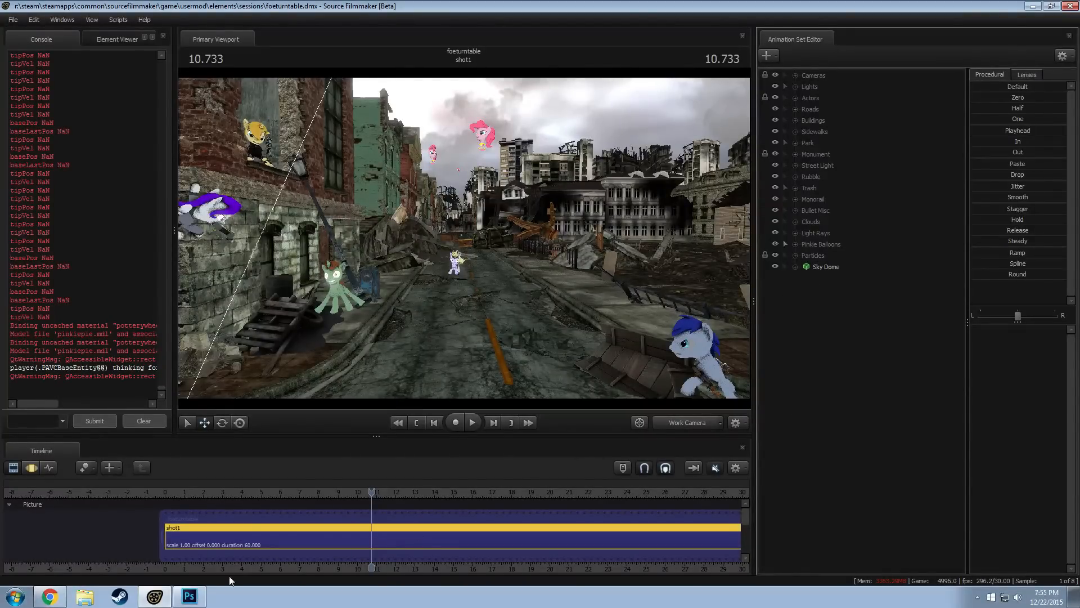
Switch to Chrome and examine the Fillydelphia artwork with the Pinkie Pie balloons at full size
left_click(50, 597)
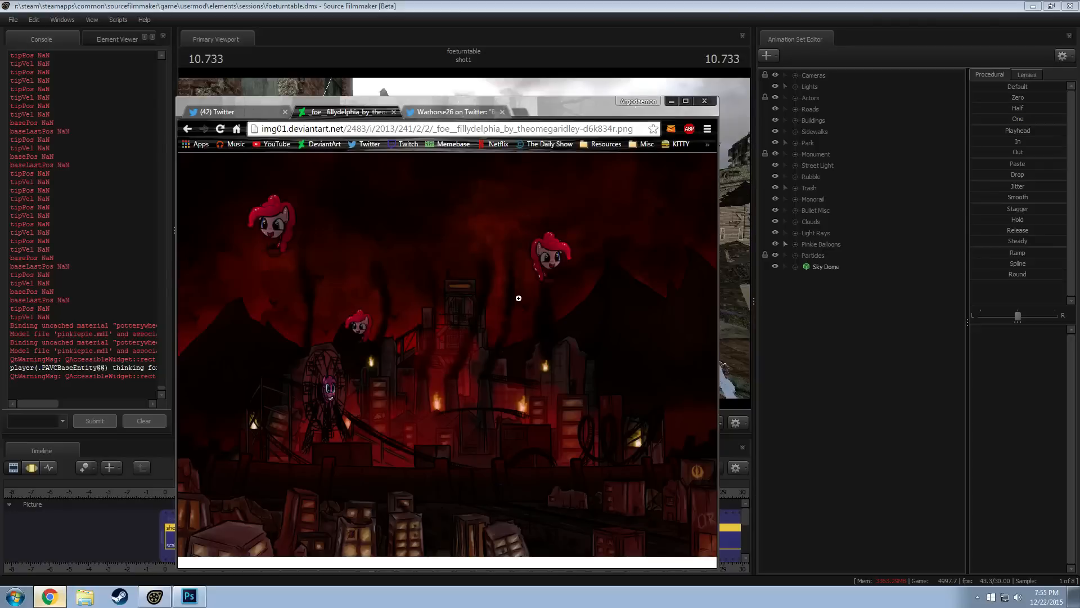
left_click(258, 212)
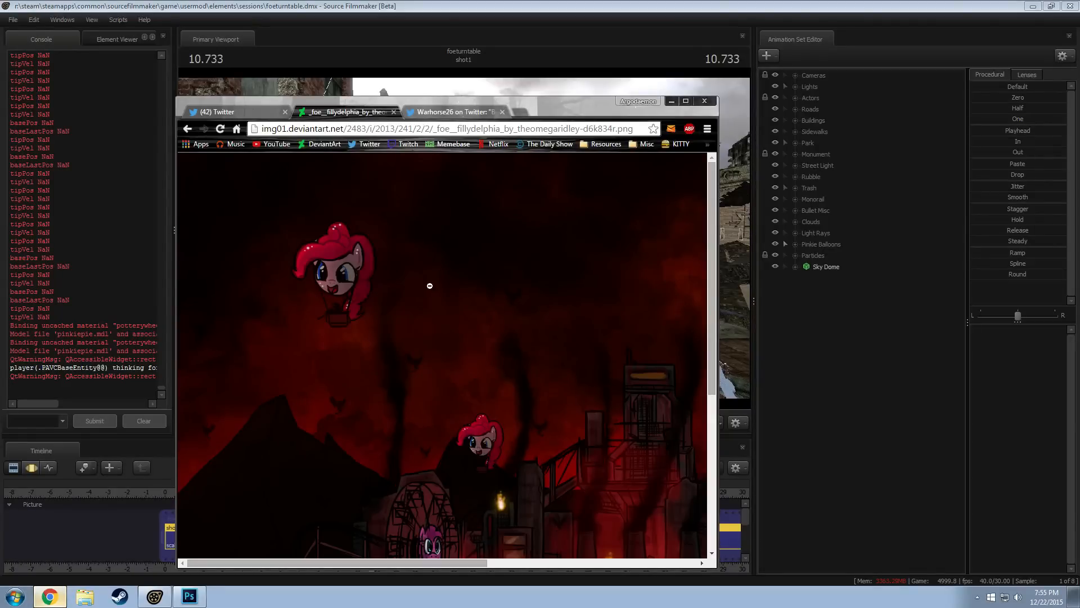
scroll(433, 284, "down", 2)
scroll(436, 270, "up", 2)
scroll(439, 266, "down", 3)
left_click(440, 264)
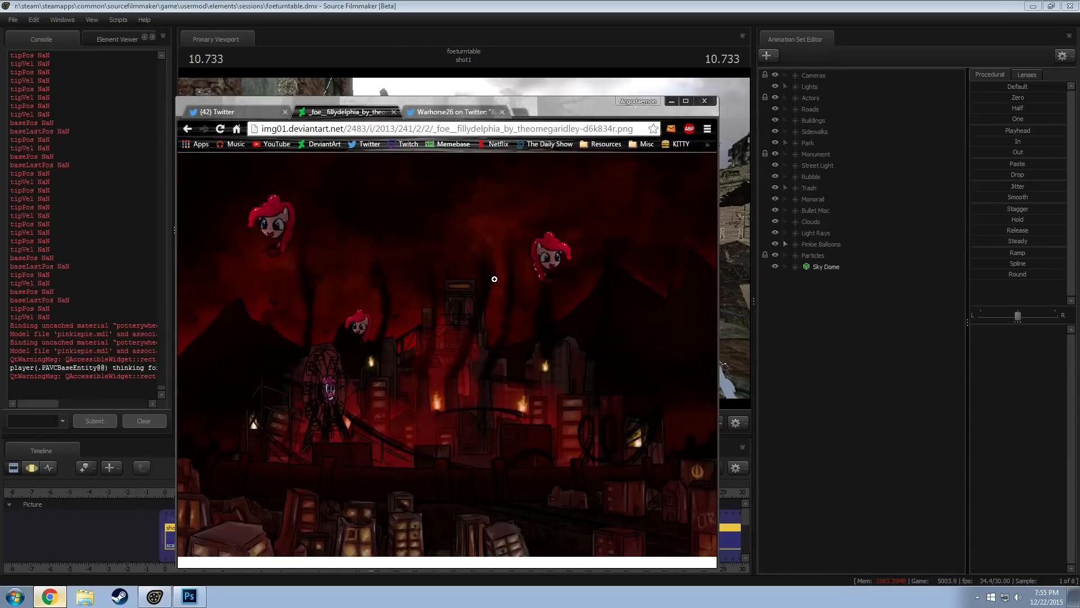
Search Google Images for "rampage project horizons"
key("ctrl+l")
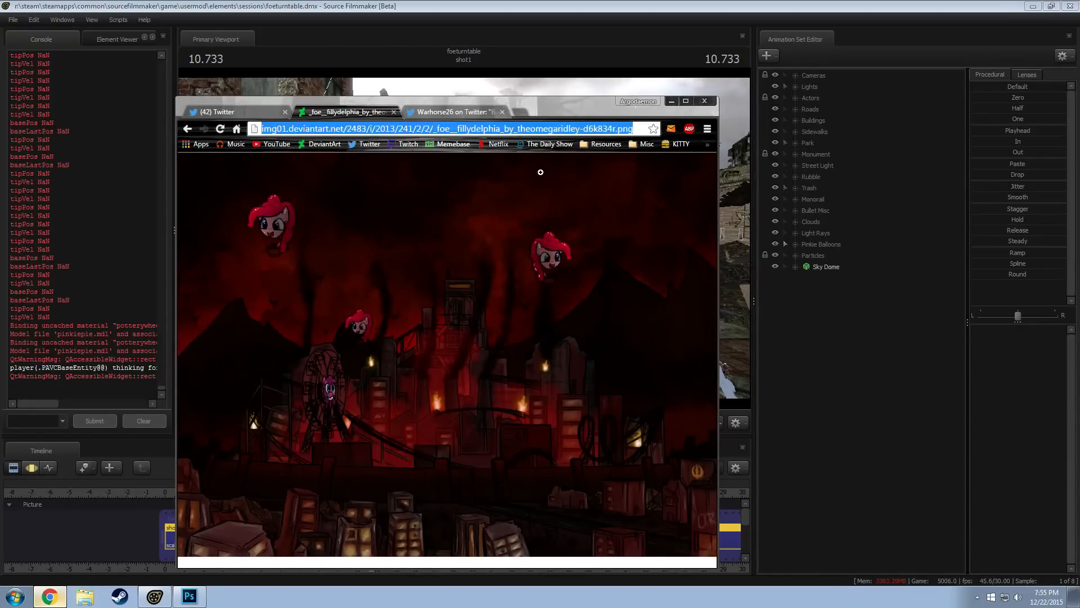
type("ram")
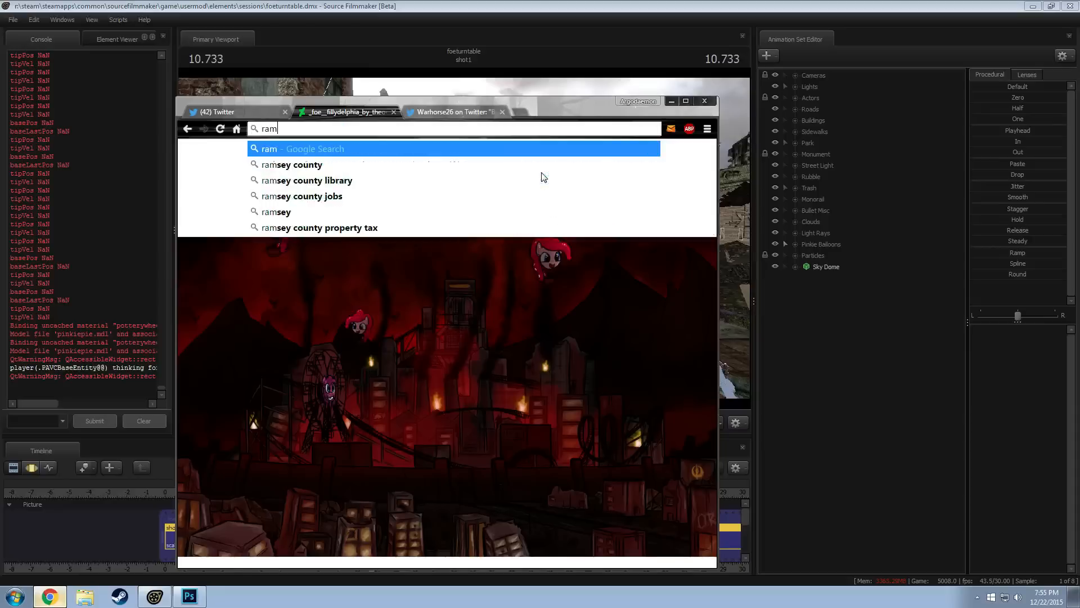
type("page project horizons")
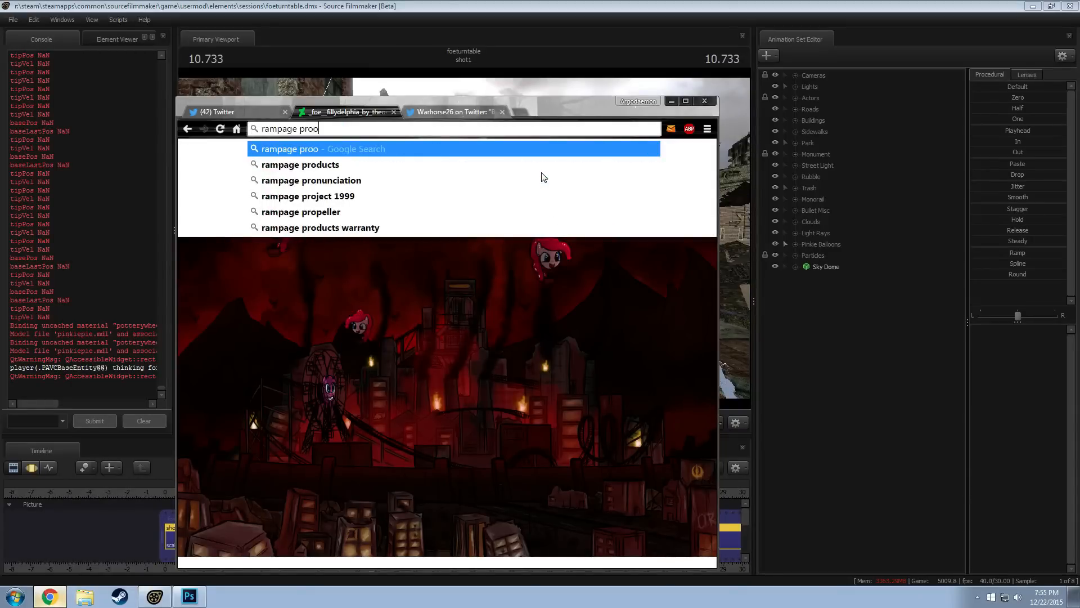
key("Return")
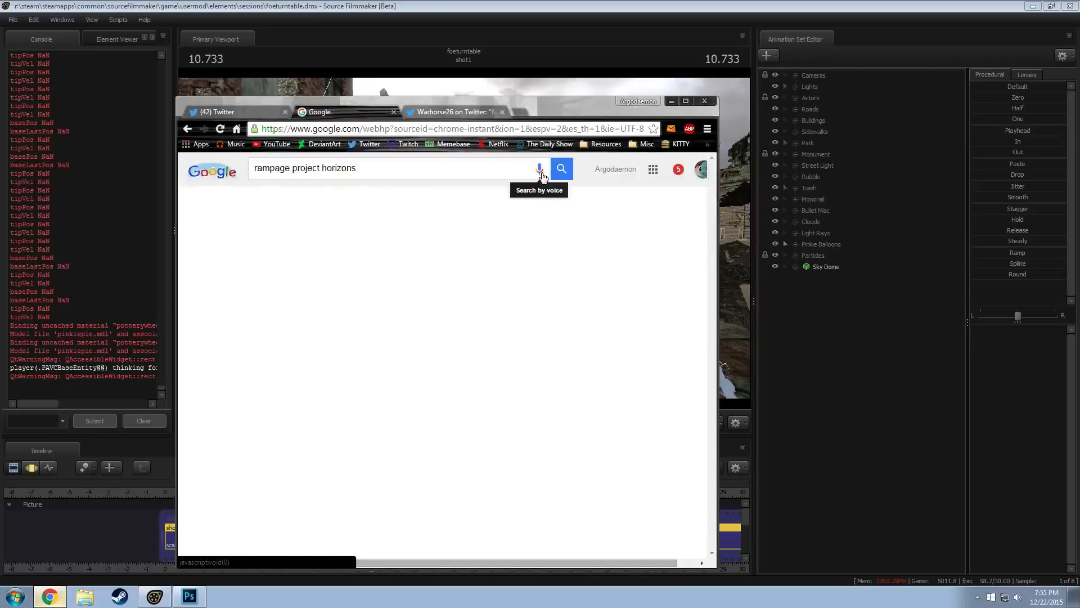
left_click(292, 204)
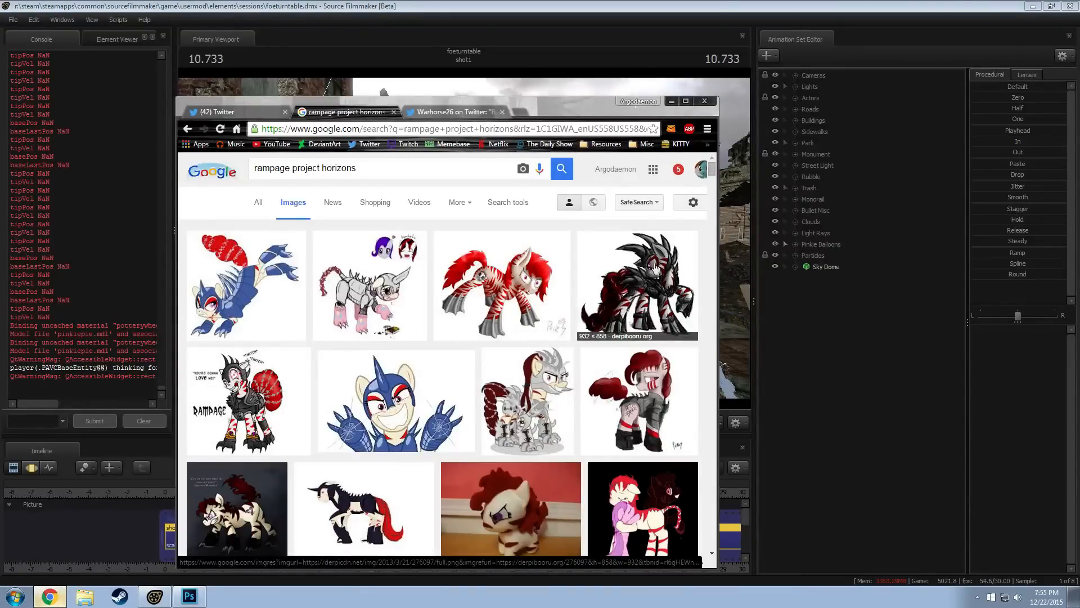
Browse the image results and open the full-size picture of Rampage in spiked armor from DeviantArt
scroll(652, 270, "down", 3)
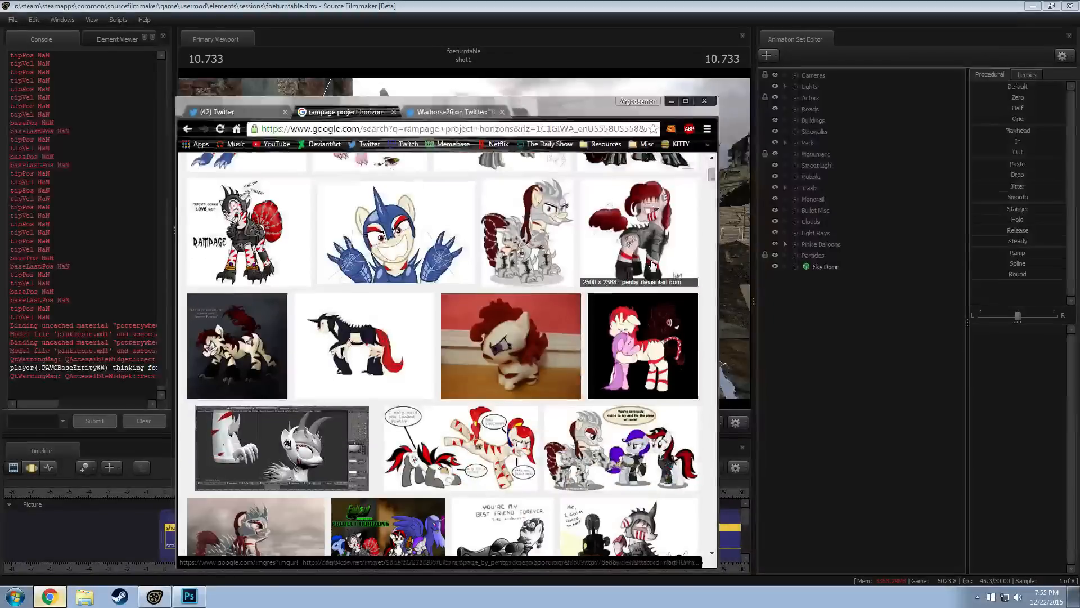
scroll(652, 269, "down", 1)
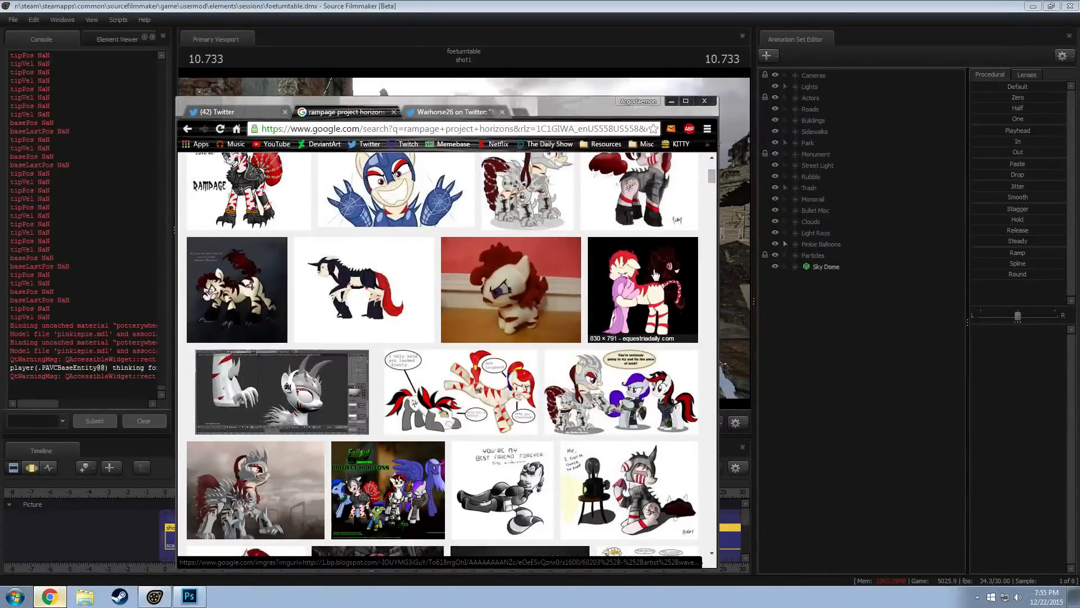
scroll(654, 272, "down", 2)
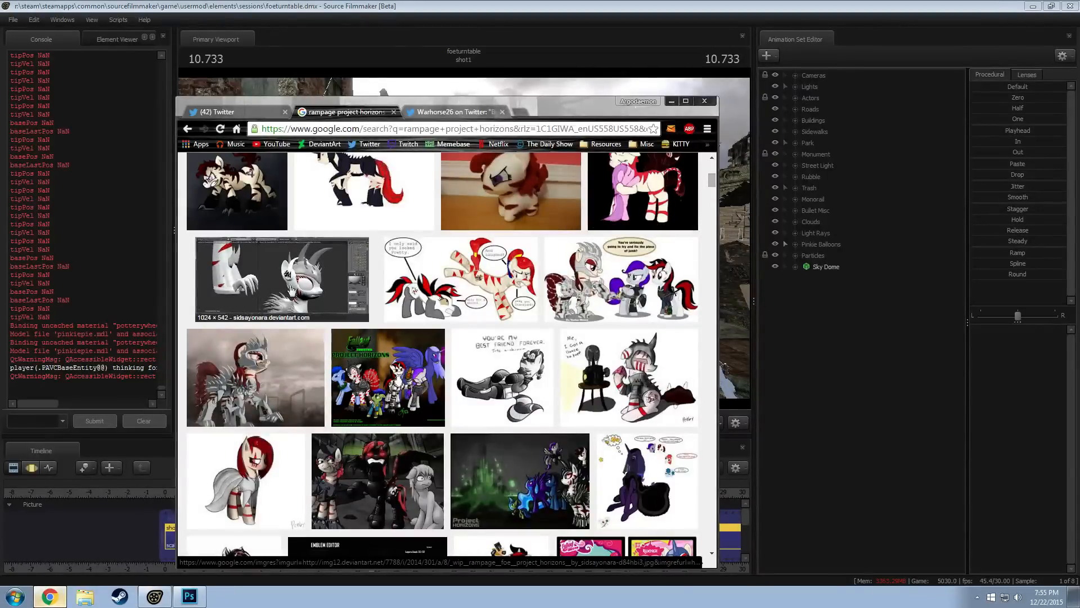
left_click(267, 383)
left_click(525, 349)
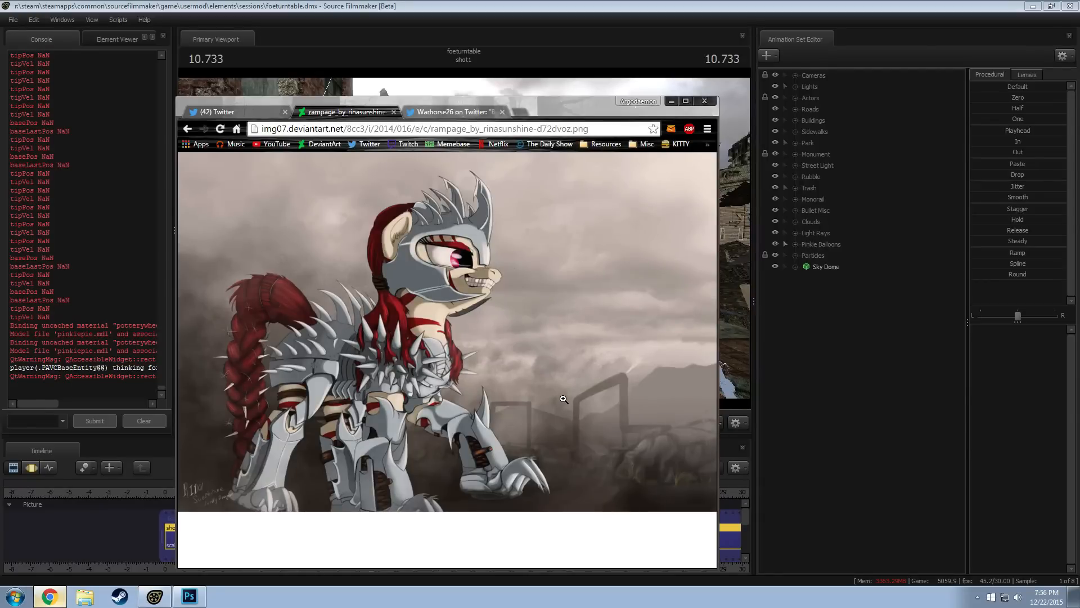
Switch back to Source Filmmaker and survey the street intersection from above with the work camera and through camera1
key("alt+Tab")
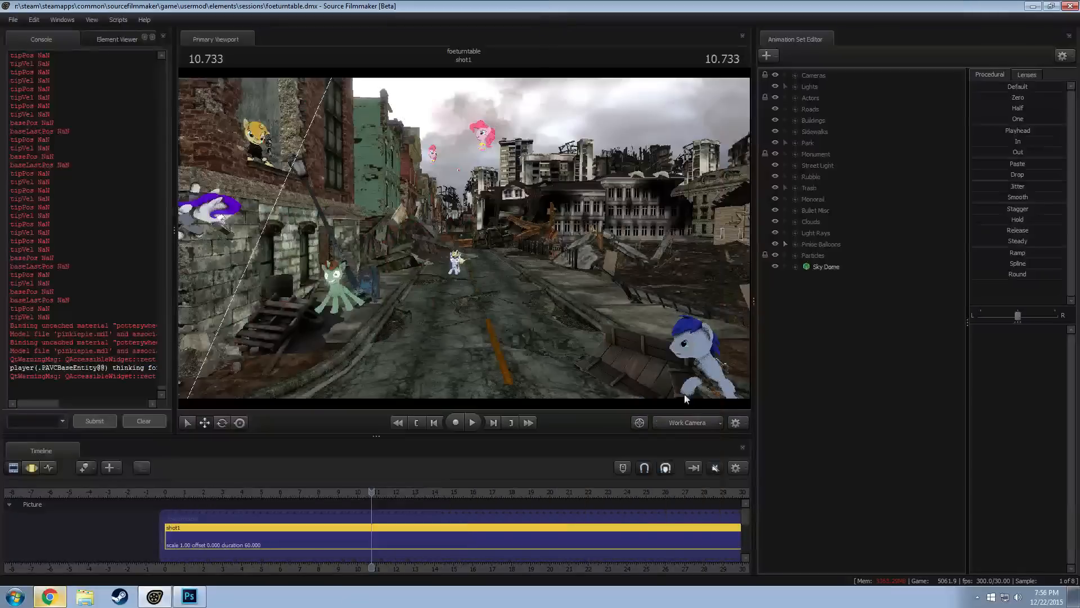
left_click_drag(464, 238, 566, 252)
key("s")
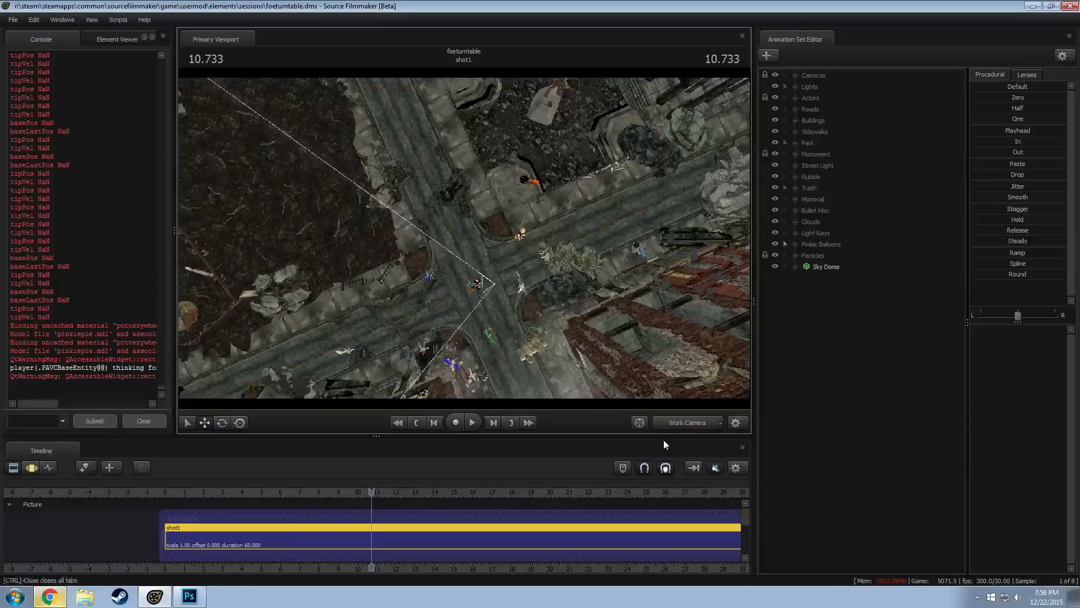
left_click(668, 423)
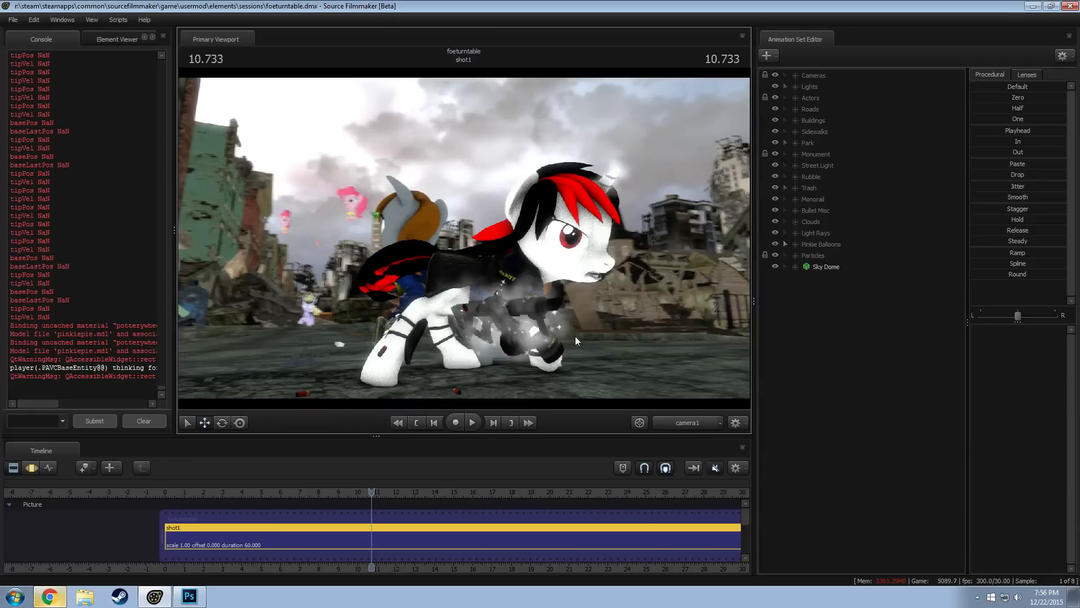
right_click(451, 251)
left_click(524, 165)
left_click(686, 423)
left_click_drag(586, 292, 530, 242)
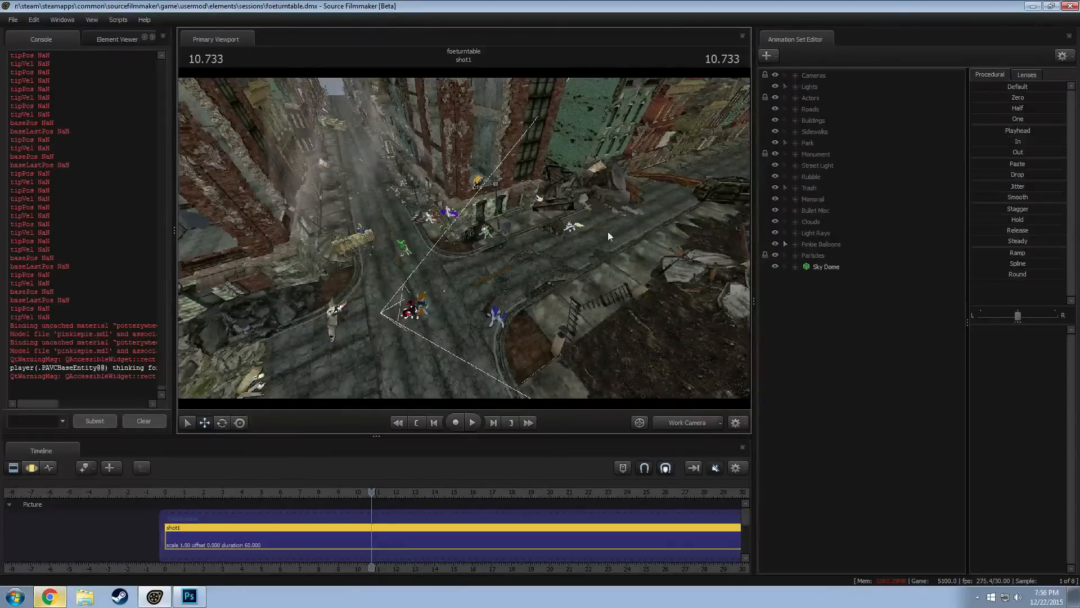
left_click_drag(545, 244, 546, 292)
Add the vn_rampageph.mdl model as a new animation set and check the console output
right_click(846, 326)
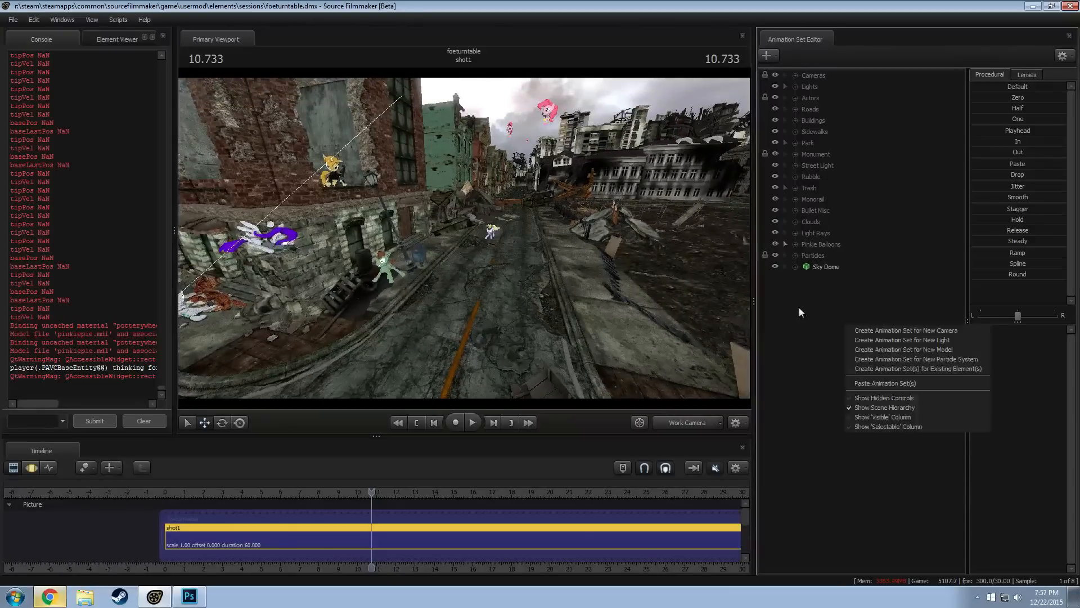
left_click(799, 307)
right_click(814, 301)
left_click(869, 326)
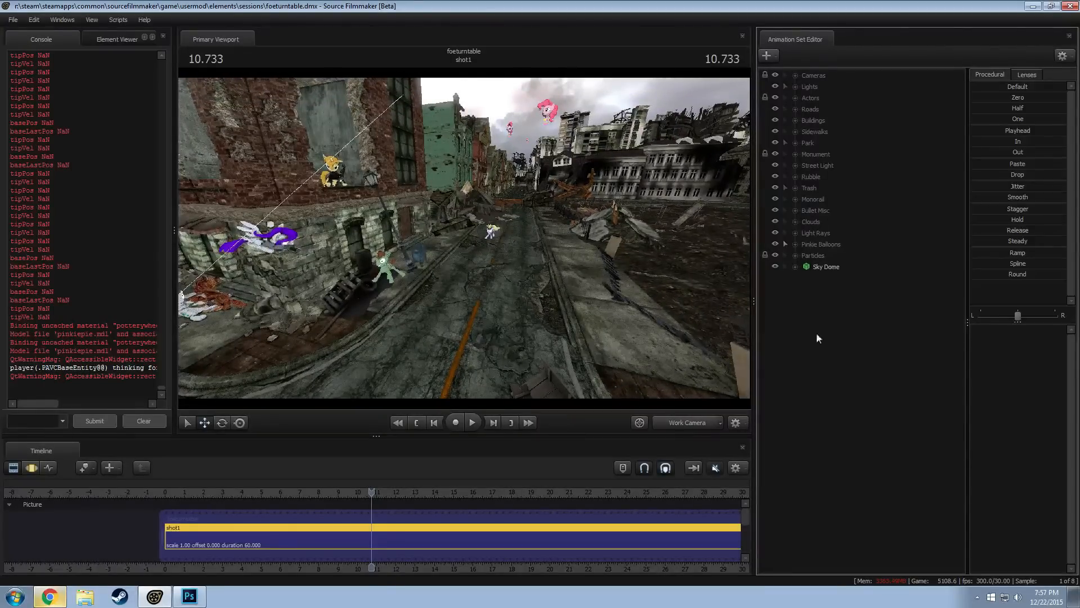
type("r")
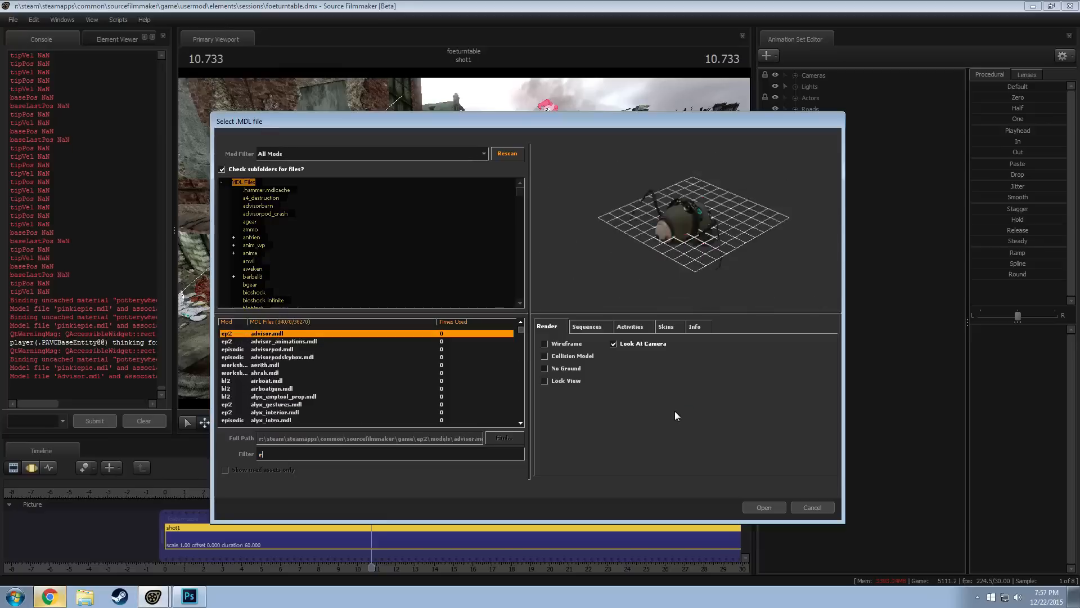
type("ampage")
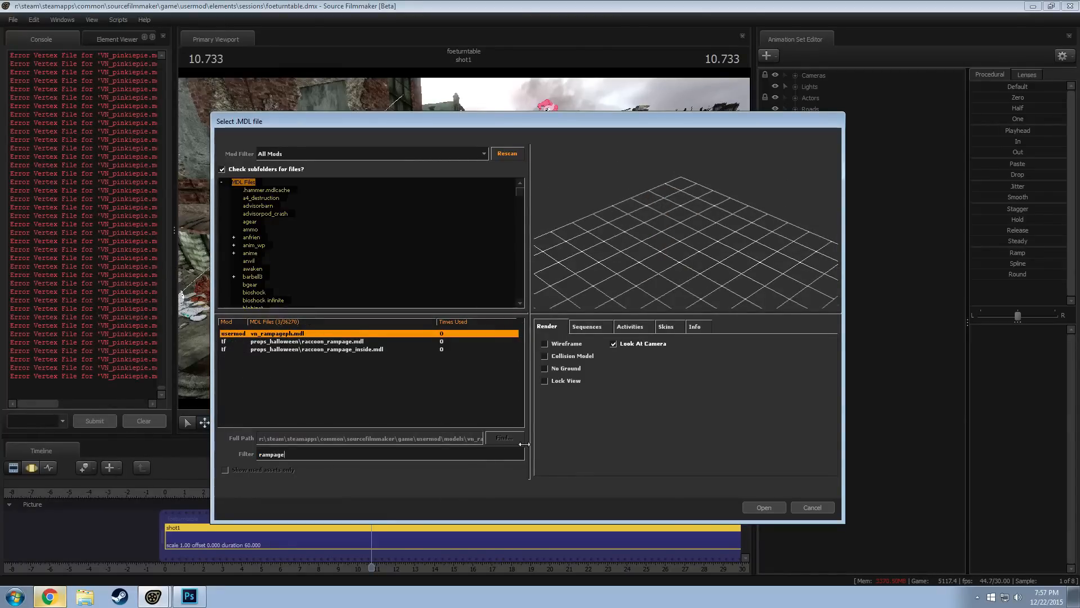
left_click(762, 506)
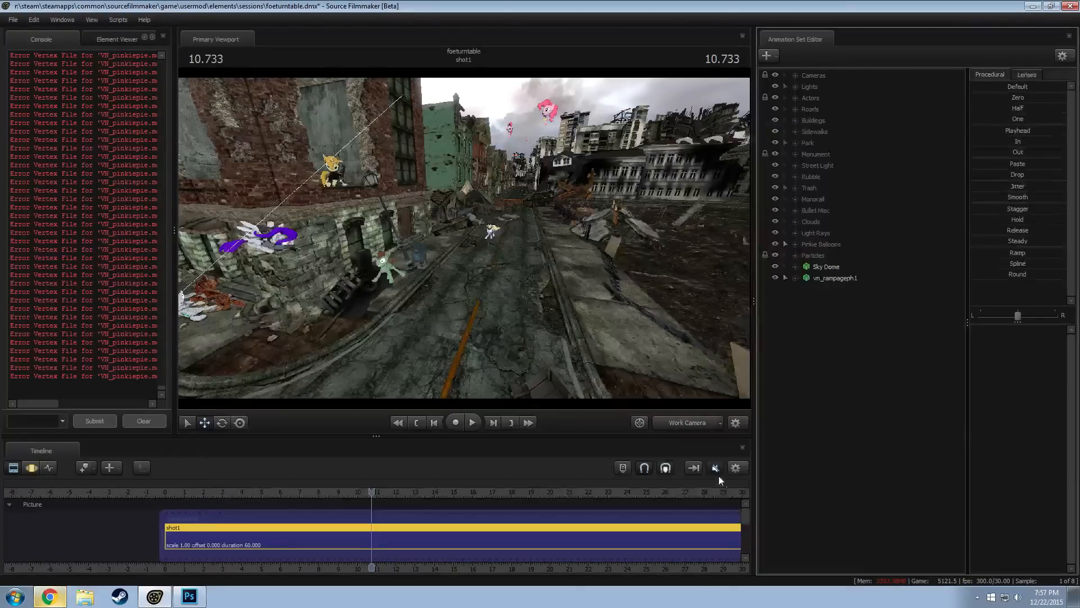
mouse_move(33, 405)
left_mouse_down()
mouse_move(94, 400)
mouse_move(46, 399)
left_mouse_up()
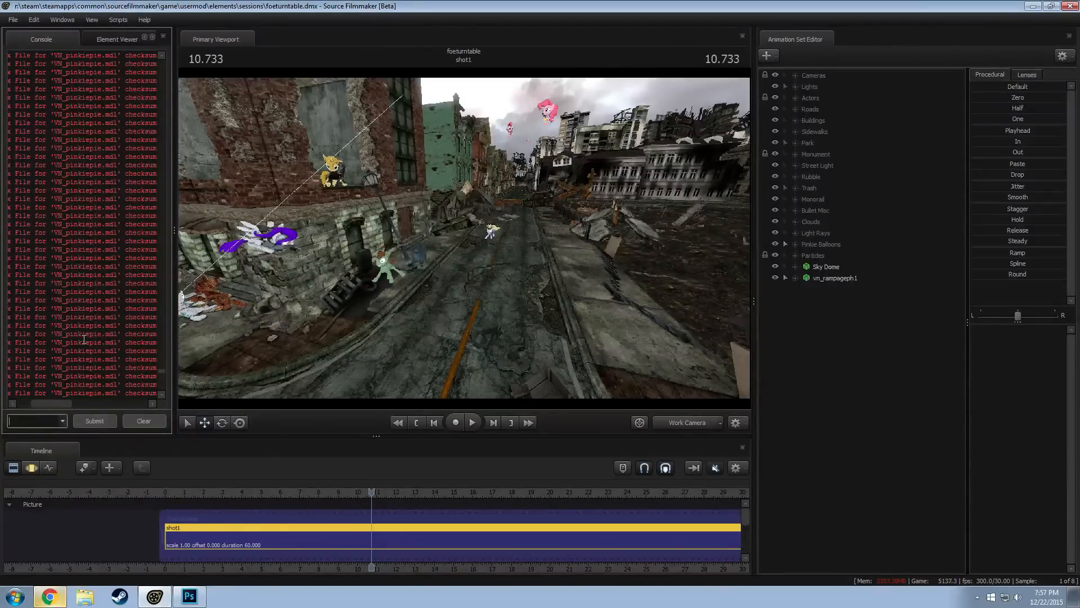
left_click_drag(62, 403, 37, 403)
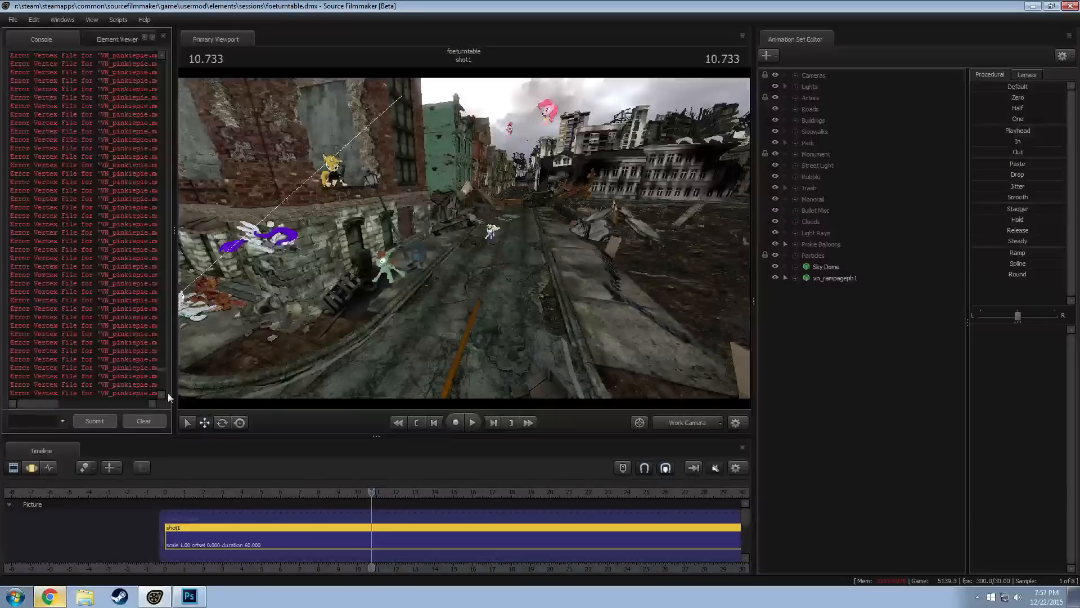
scroll(163, 355, "up", 10)
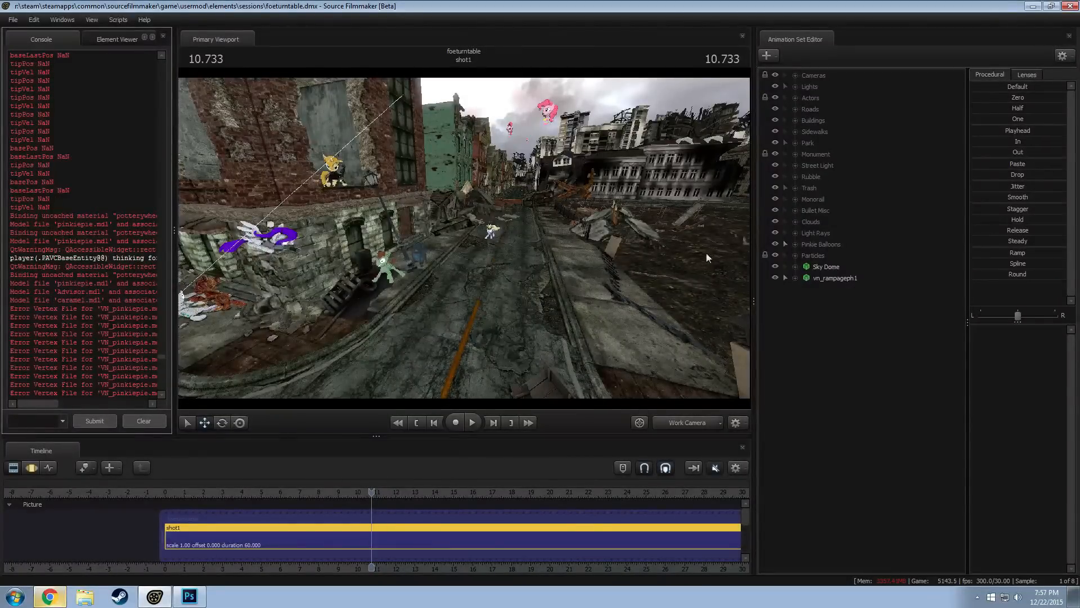
Look for the new Rampage model around the street intersection and delete its animation set
left_click(835, 278)
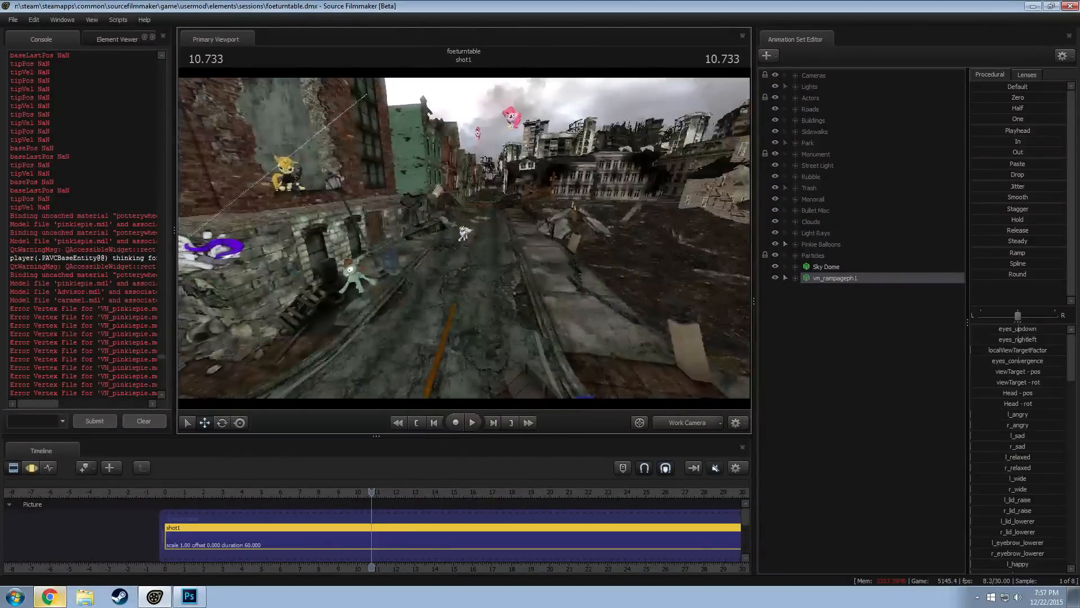
key("s")
mouse_move(555, 240)
left_mouse_down()
mouse_move(561, 264)
mouse_move(561, 236)
left_mouse_up()
key("F3")
key("e")
key("r")
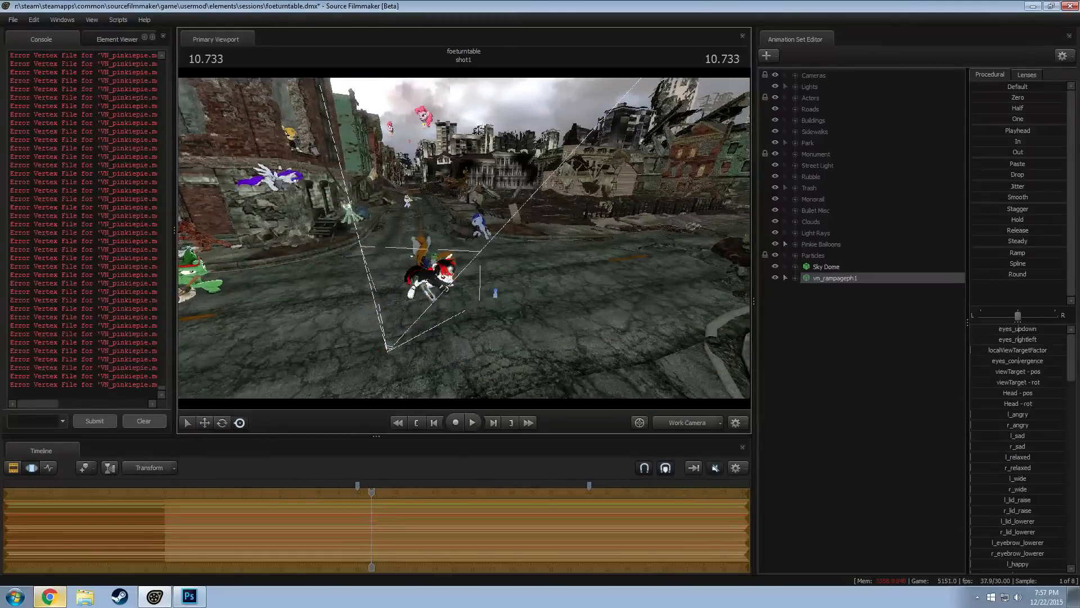
left_click_drag(294, 212, 431, 225)
right_click(830, 279)
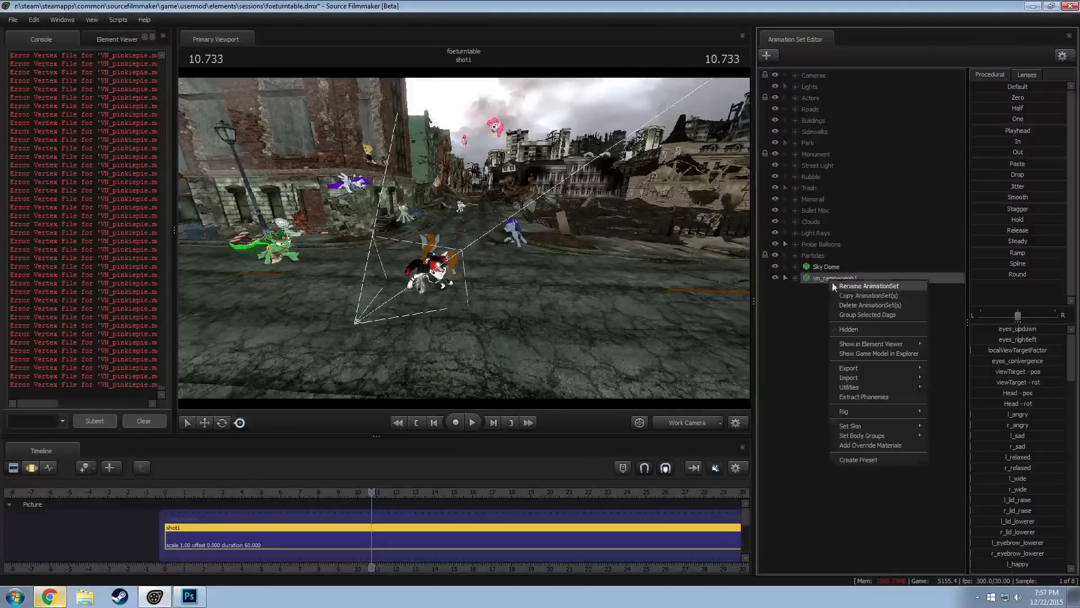
left_click(870, 304)
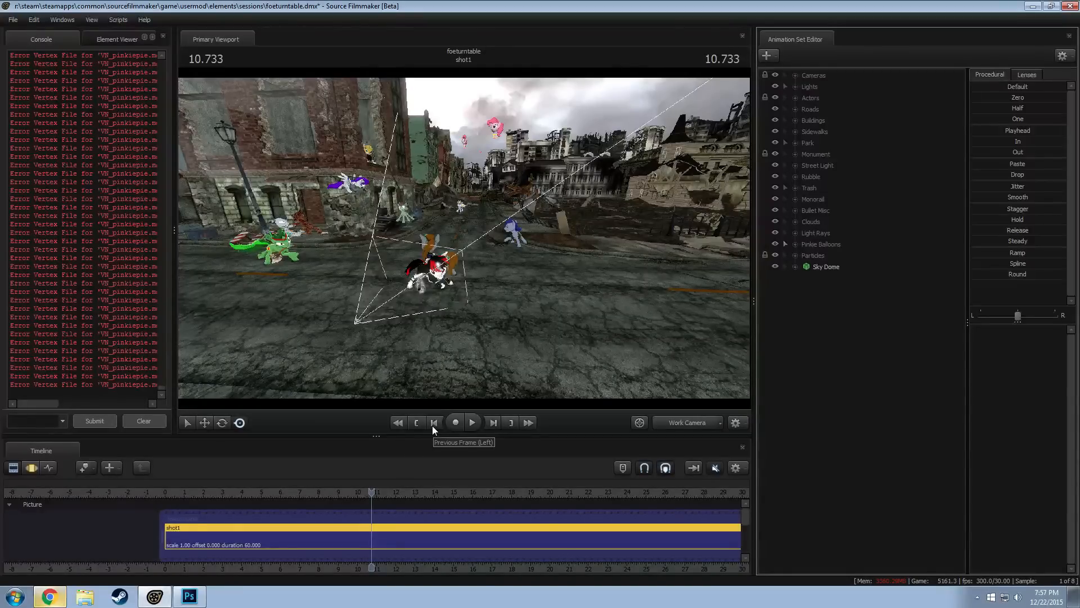
Compare the mothership models and add misc_mothershipani.mdl as a new animation set
right_click(850, 336)
left_click(897, 357)
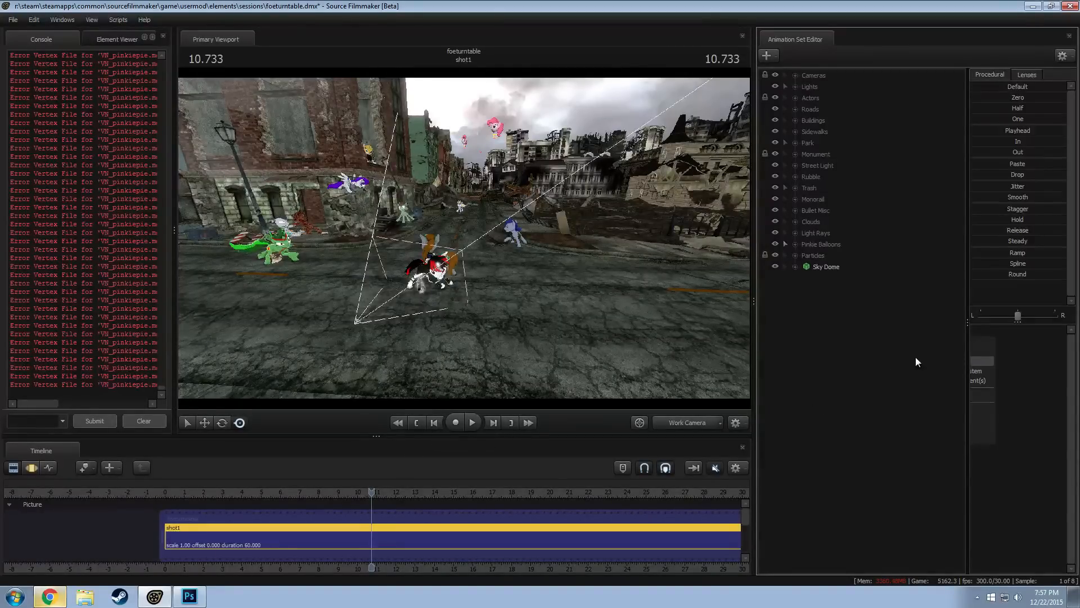
type("mothership")
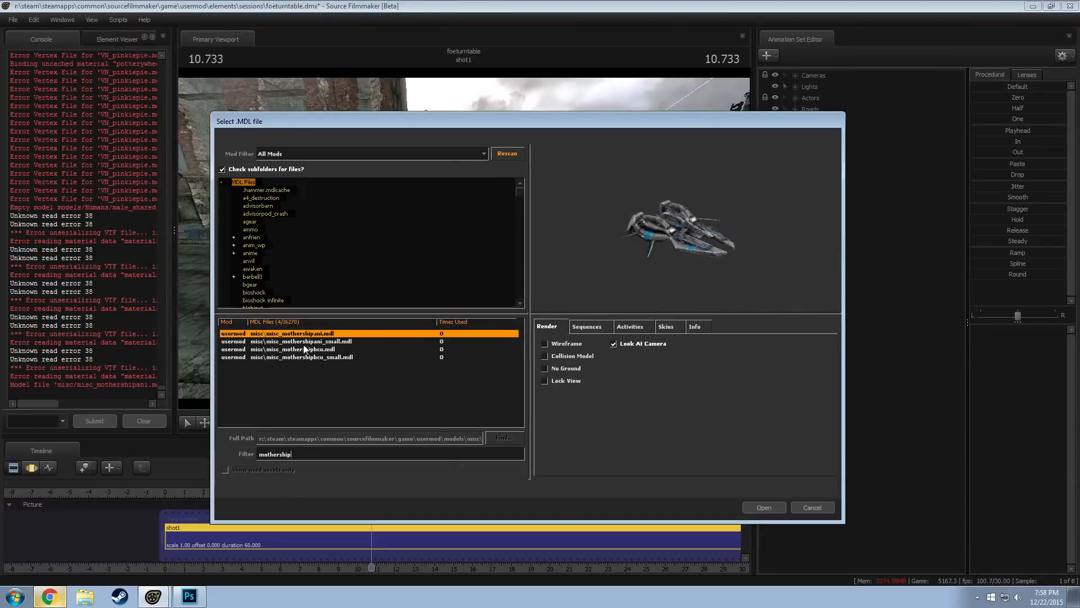
left_click(302, 341)
left_click(304, 349)
left_click(319, 335)
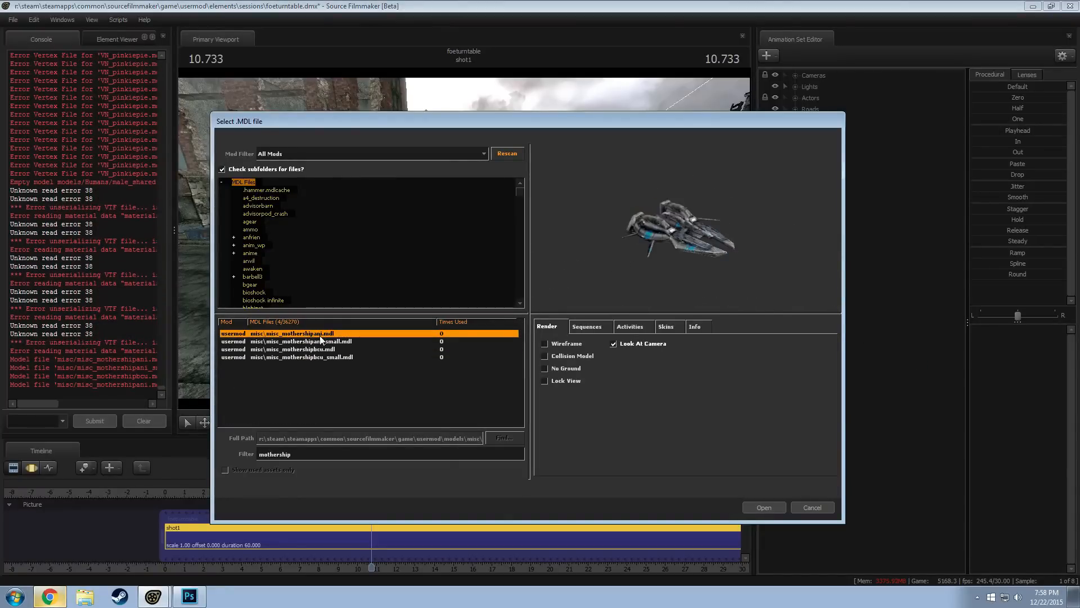
left_click(761, 508)
Expand the mothership's control groups and add a scale control to its static_prop bone
left_click_drag(504, 240, 461, 246)
key("z")
left_click(796, 278)
left_click(806, 290)
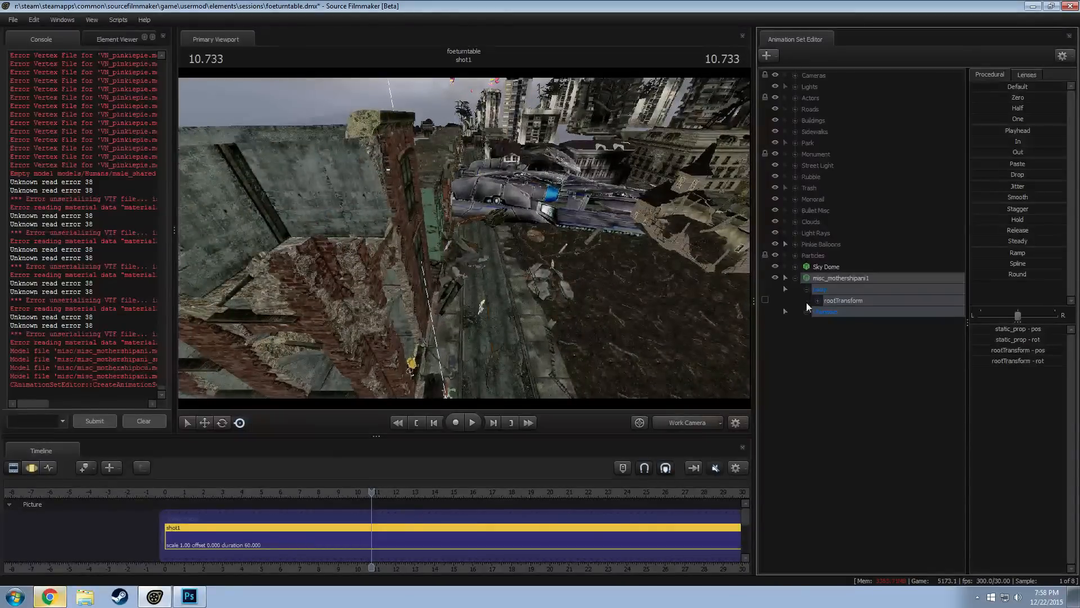
left_click(797, 279)
left_click(795, 278)
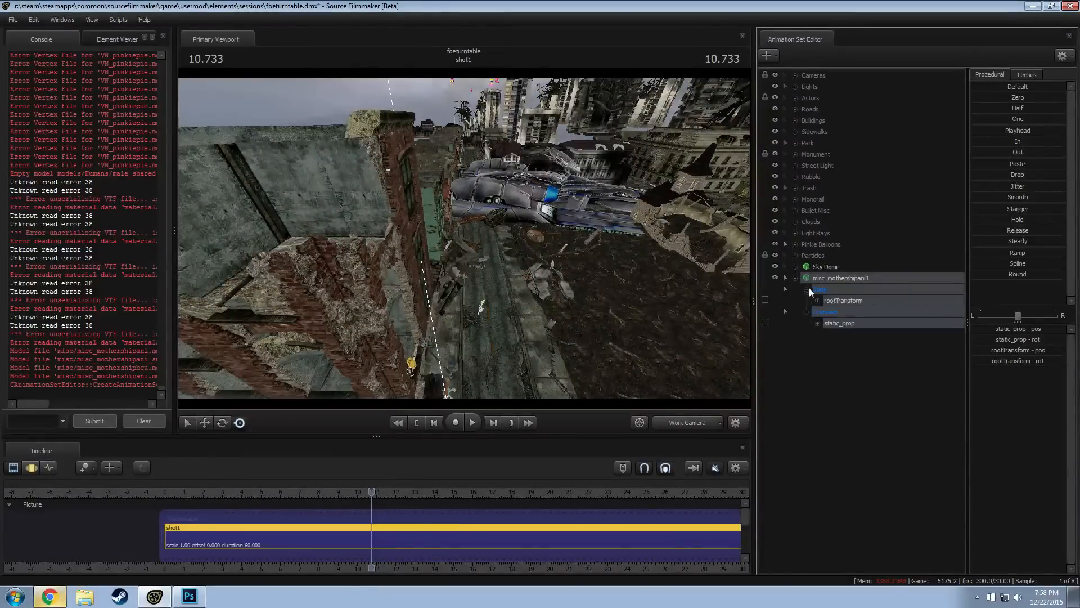
right_click(828, 312)
left_click(914, 338)
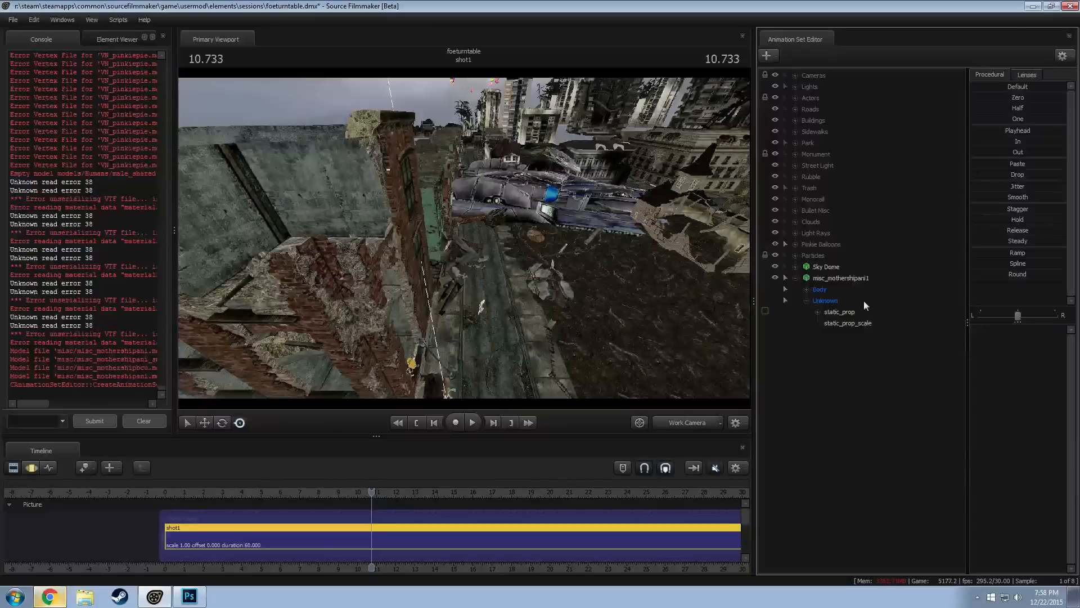
Adjust the mothership's static_prop_scale in the motion editor to resize the ship
left_click(858, 321)
key("F3")
left_click_drag(1024, 329, 1015, 329)
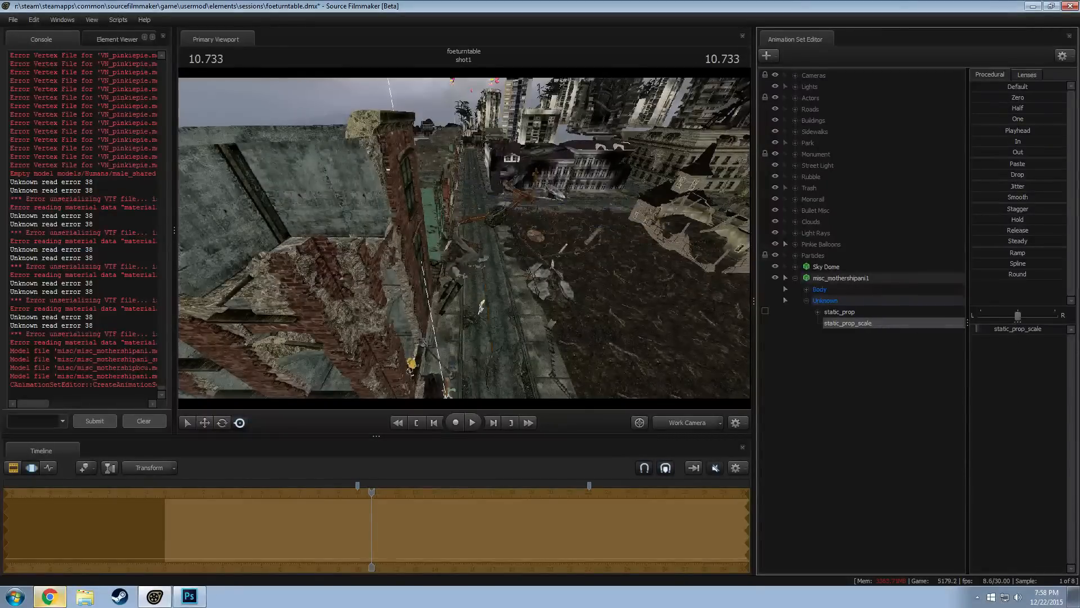
Select the whole mothership and raise it above the street
left_click(869, 276)
mouse_move(541, 246)
left_mouse_down()
mouse_move(607, 334)
mouse_move(597, 365)
mouse_move(562, 372)
mouse_move(512, 338)
mouse_move(530, 231)
left_mouse_up()
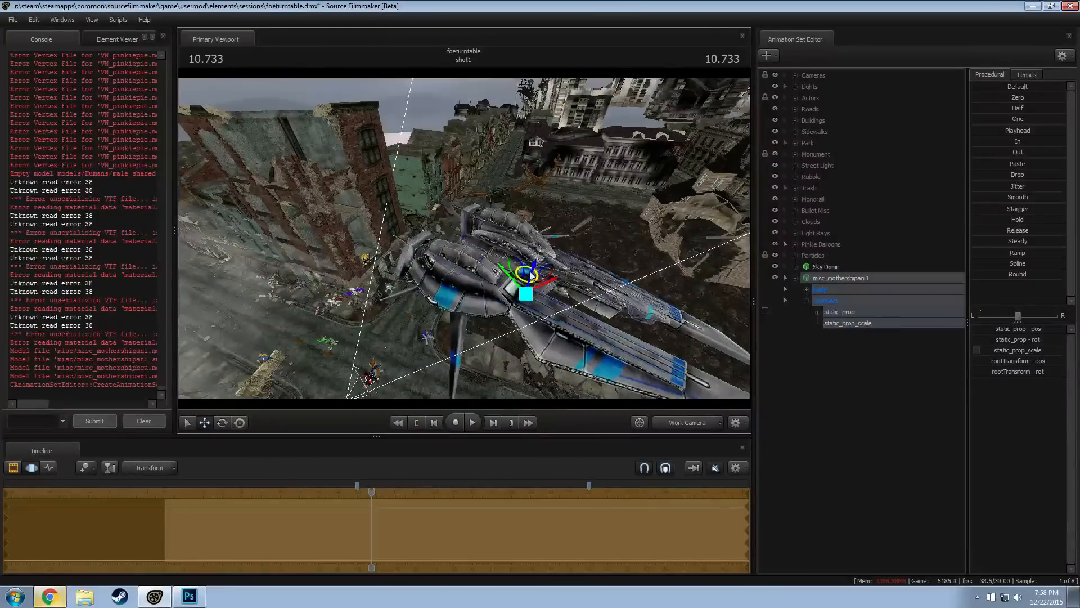
left_click_drag(534, 271, 564, 172)
left_click_drag(476, 241, 478, 175)
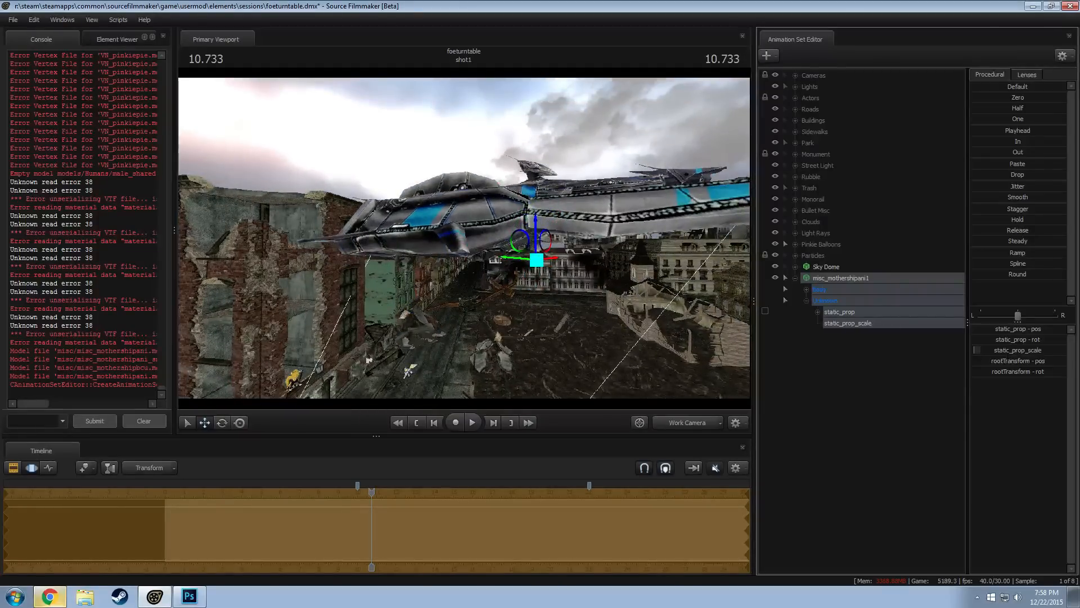
Shrink the mothership further with static_prop_scale and rotate it in the air over the ruined city
left_click_drag(975, 350, 972, 350)
key("w")
left_click_drag(611, 319, 482, 343)
key("s")
key("e")
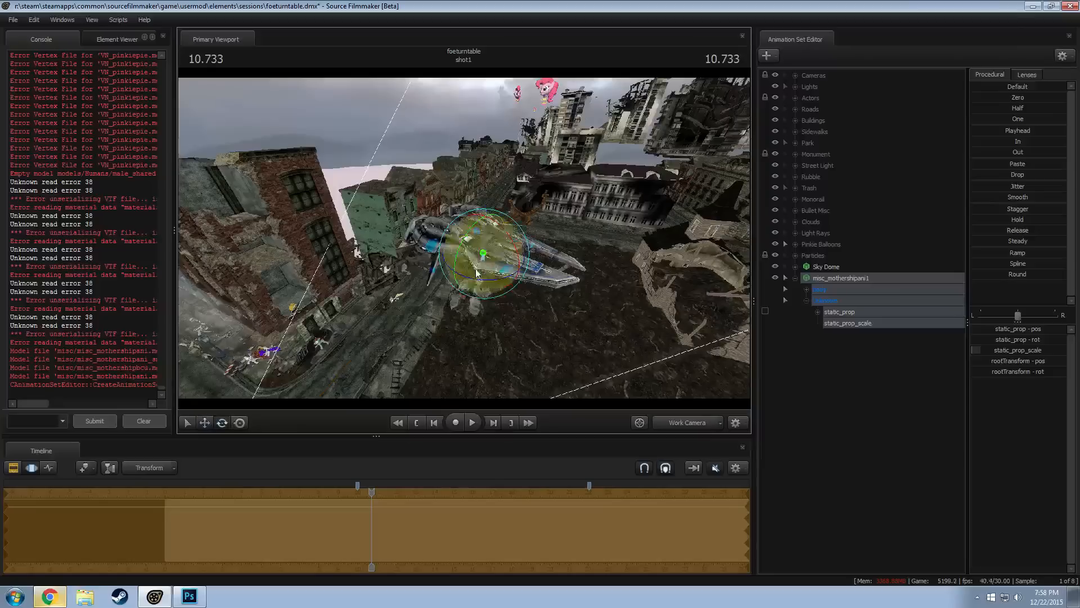
left_click_drag(481, 287, 457, 227)
left_click_drag(413, 285, 482, 181)
left_click_drag(493, 228, 366, 397)
Switch to Chrome and search Google Images for "enclave foe"
left_click(50, 595)
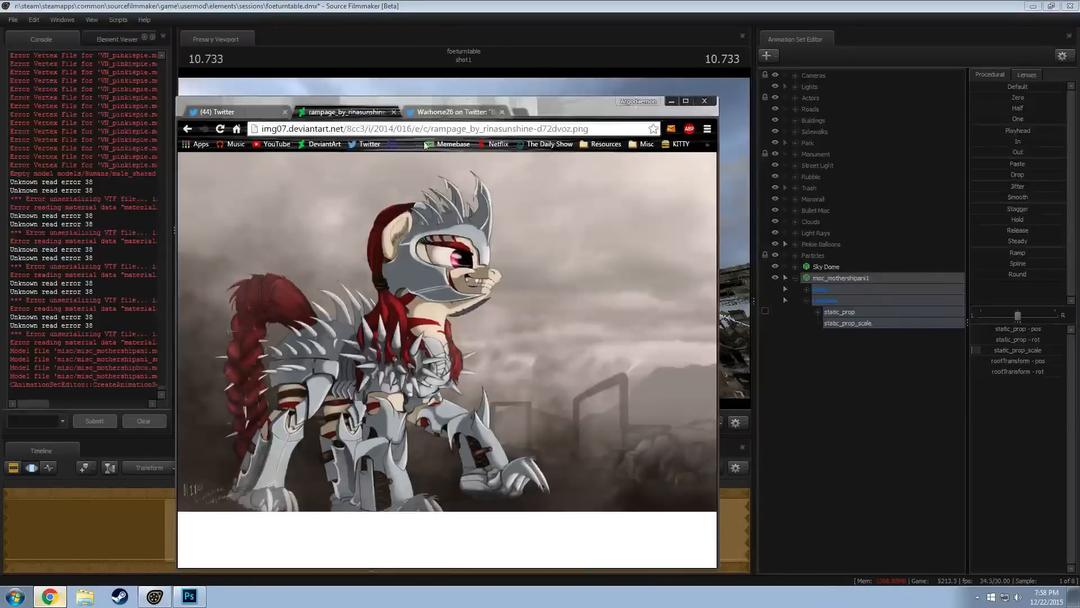
left_click(434, 110)
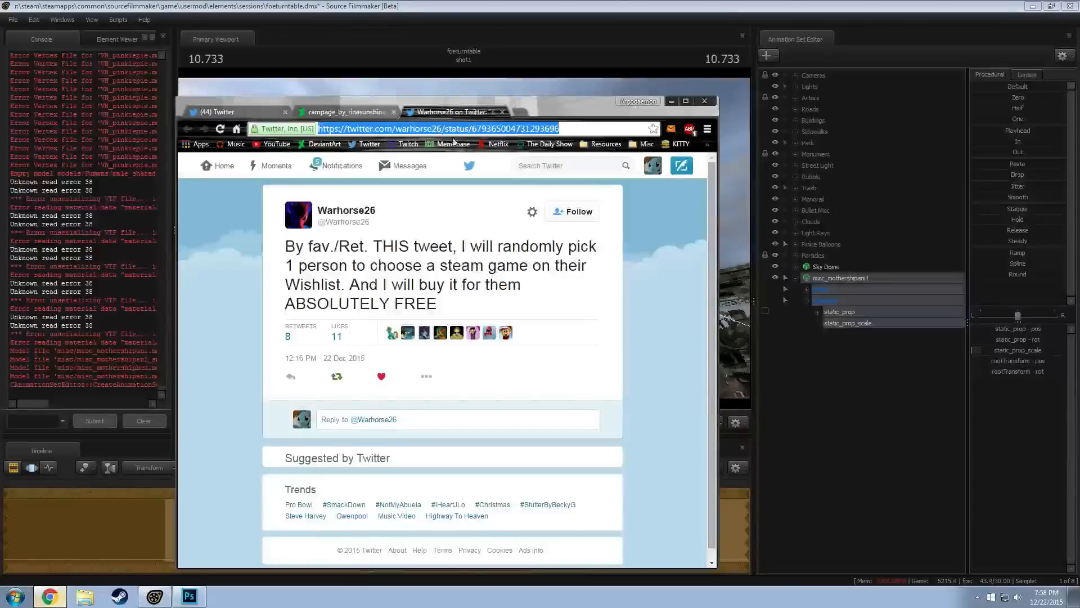
left_click(467, 128)
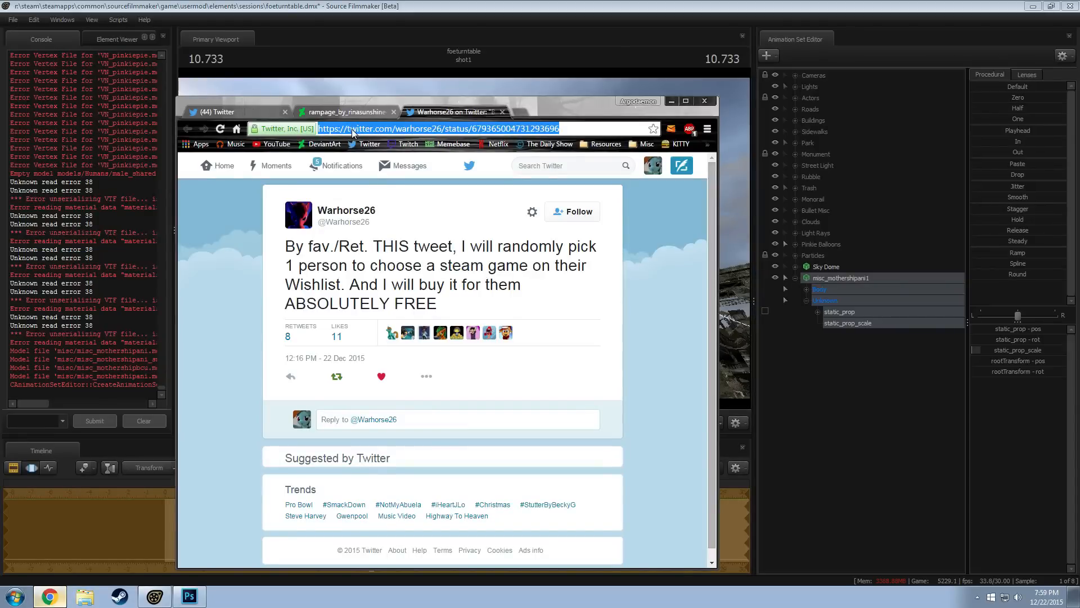
type("enclave ")
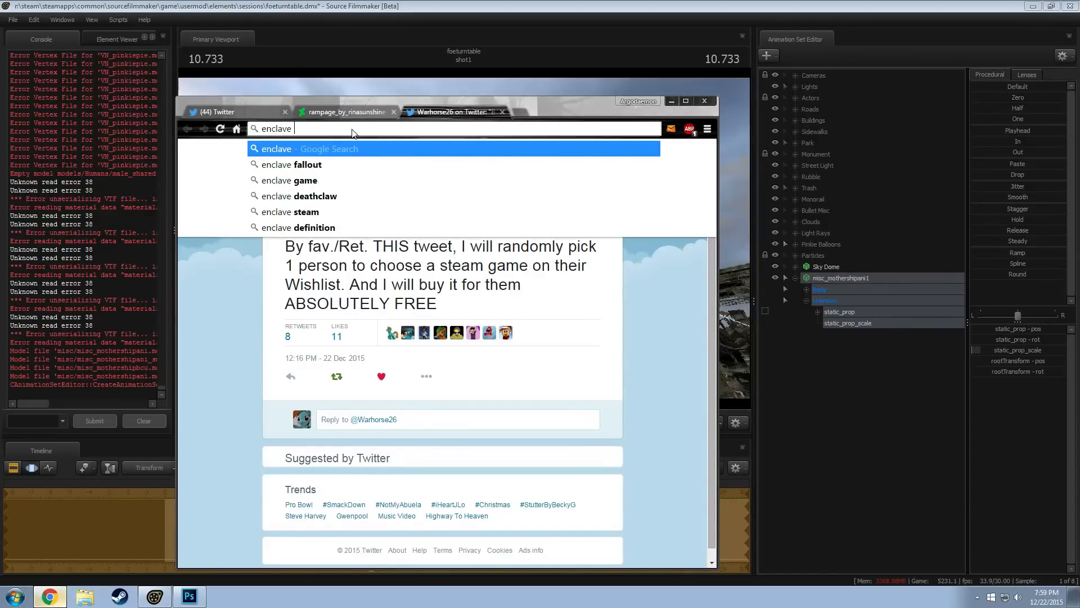
type("foe")
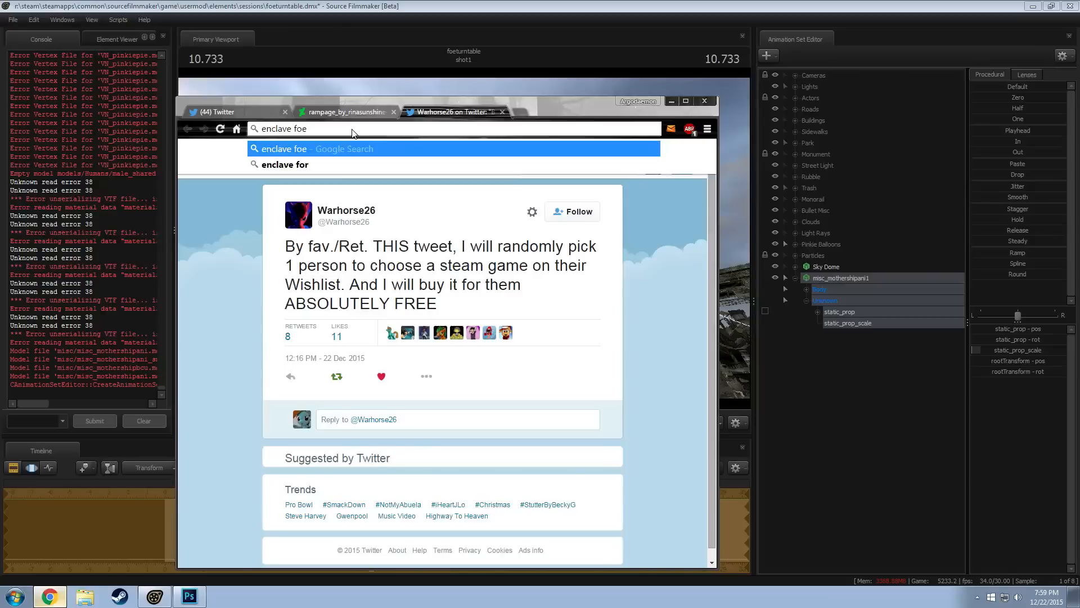
key("Return")
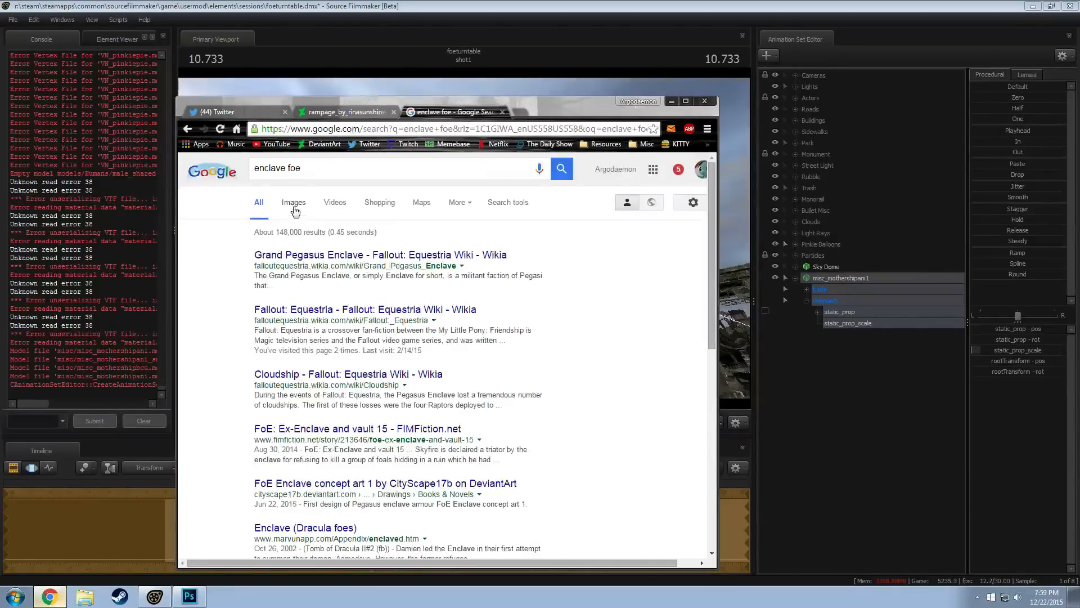
left_click(316, 202)
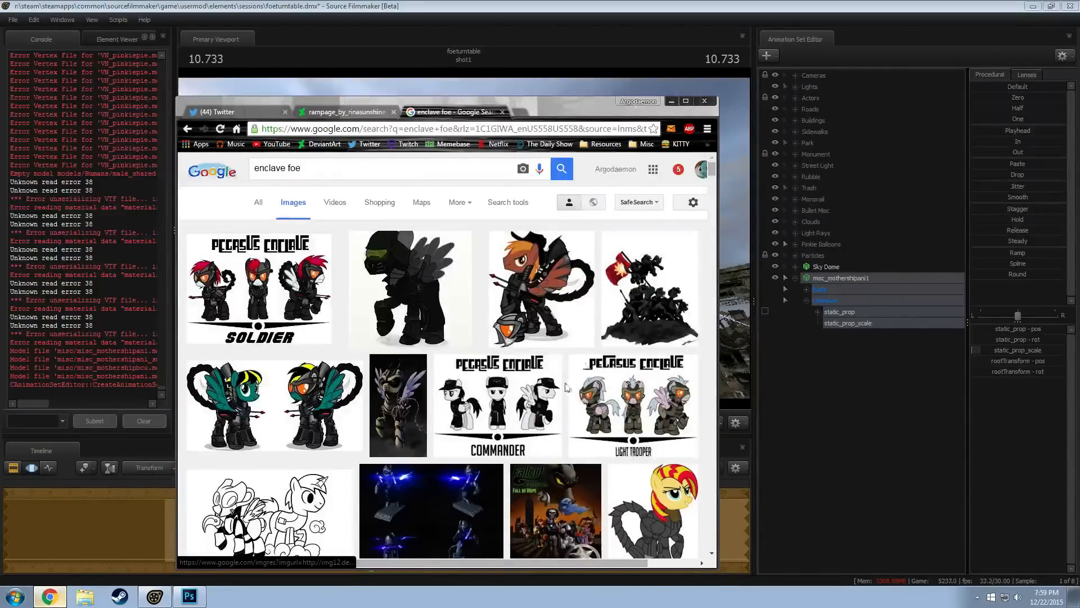
Browse the Enclave image results and preview the blue-lit Enclave FoE figurine picture from DeviantArt
scroll(569, 373, "down", 3)
scroll(569, 372, "down", 2)
left_click(437, 242)
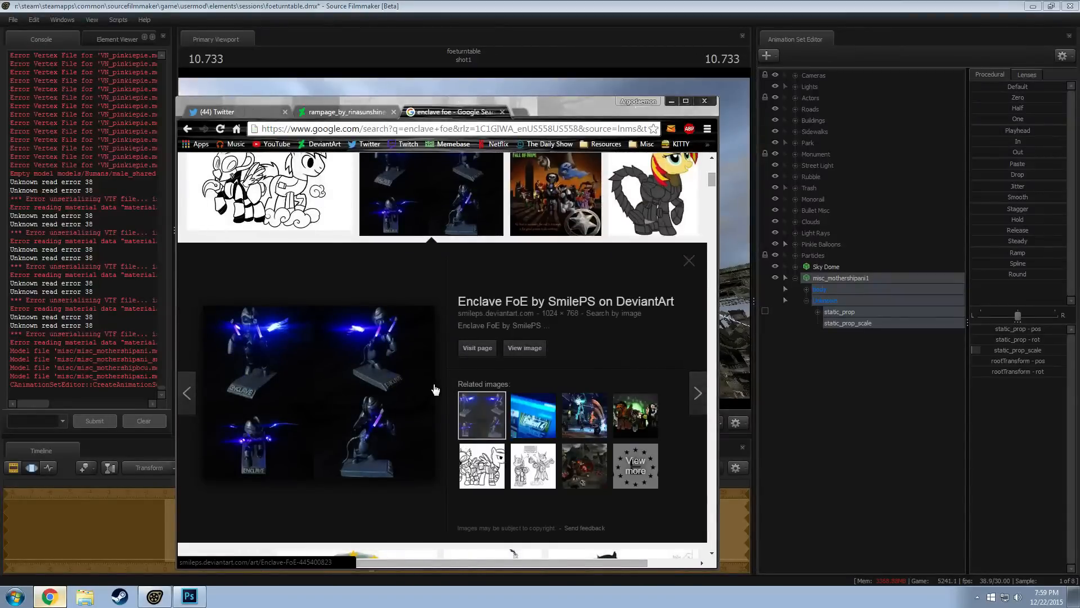
scroll(419, 382, "down", 2)
scroll(629, 217, "up", 1)
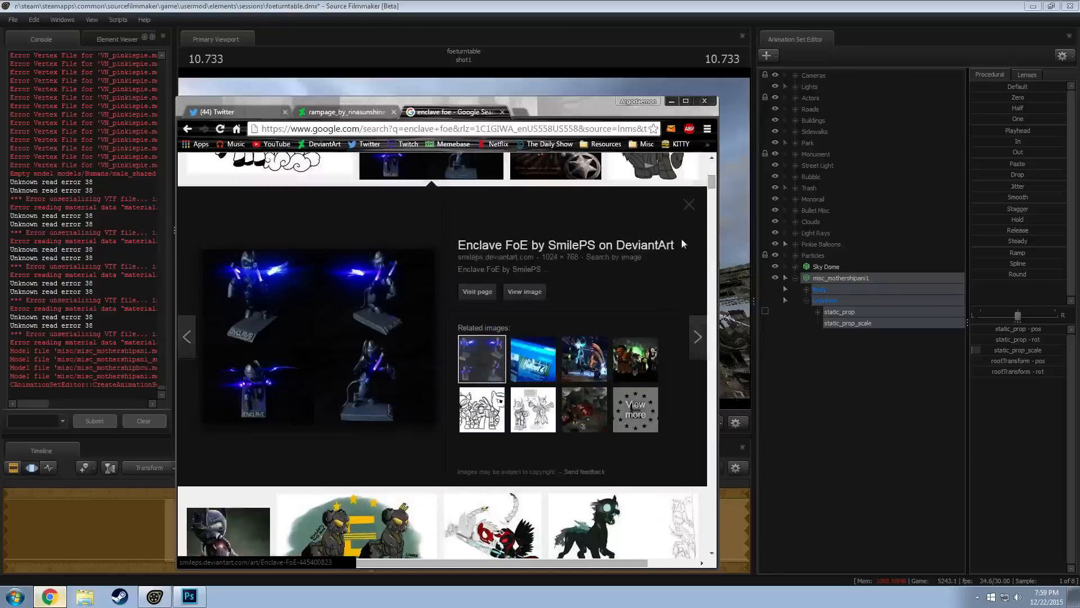
left_click(688, 207)
Examine the Battle of the Cathedral artwork with the airships at full size and return to the image results
scroll(536, 352, "down", 1)
scroll(535, 351, "down", 2)
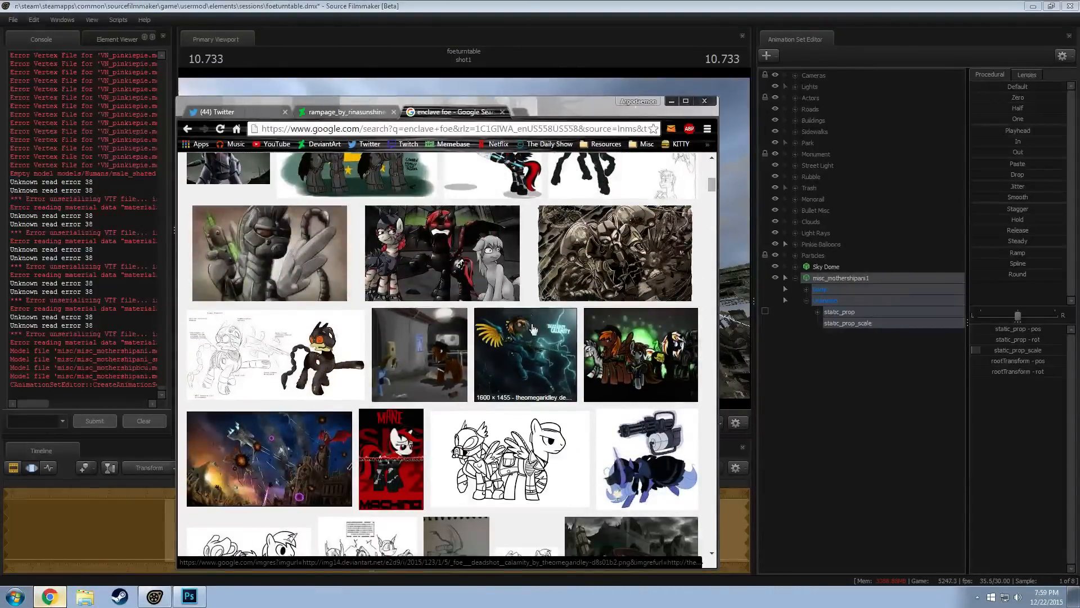
scroll(532, 329, "down", 2)
left_click(265, 336)
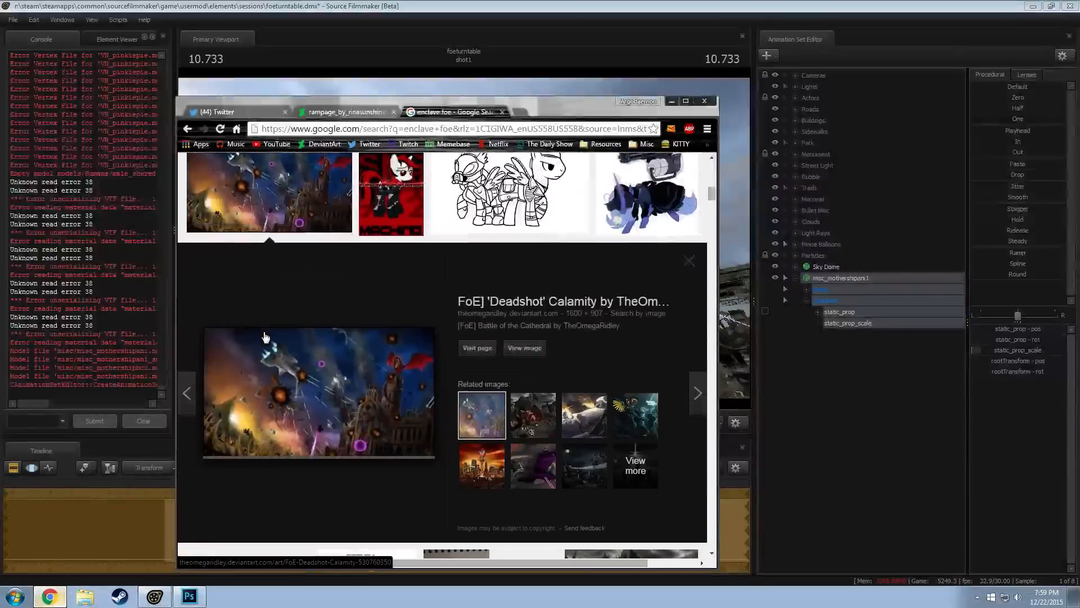
left_click(533, 353)
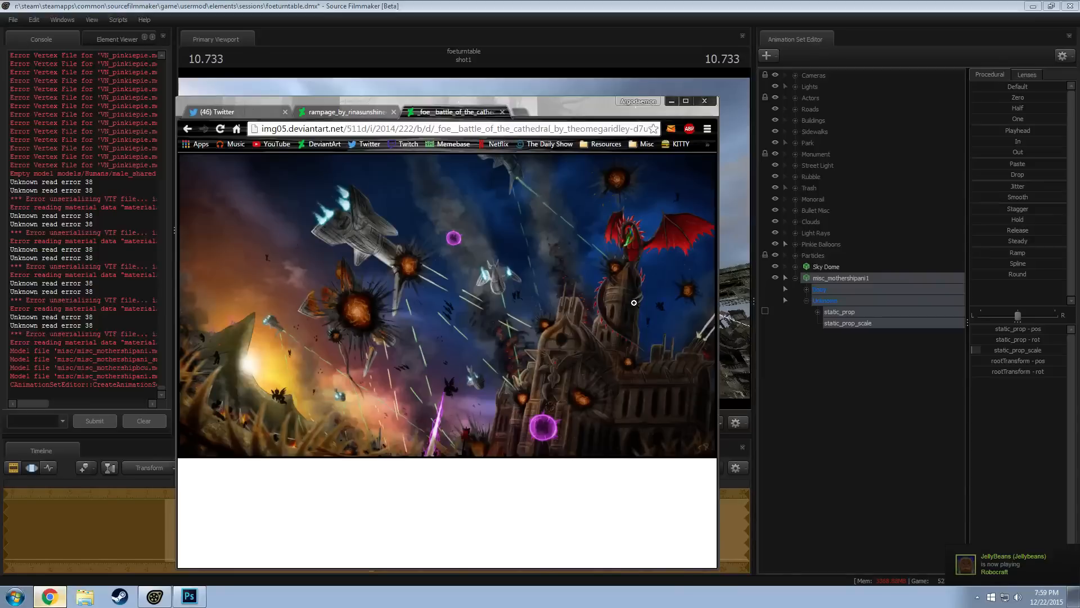
left_click(186, 128)
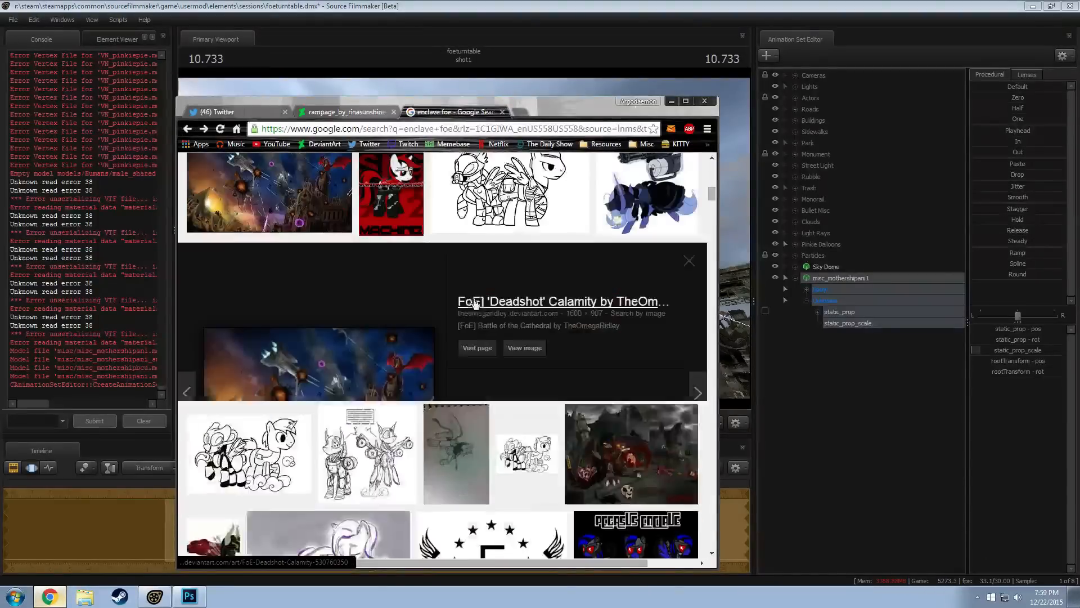
Look through the remaining Enclave image results for airship artwork, close the search tab and return to Source Filmmaker
left_click(689, 205)
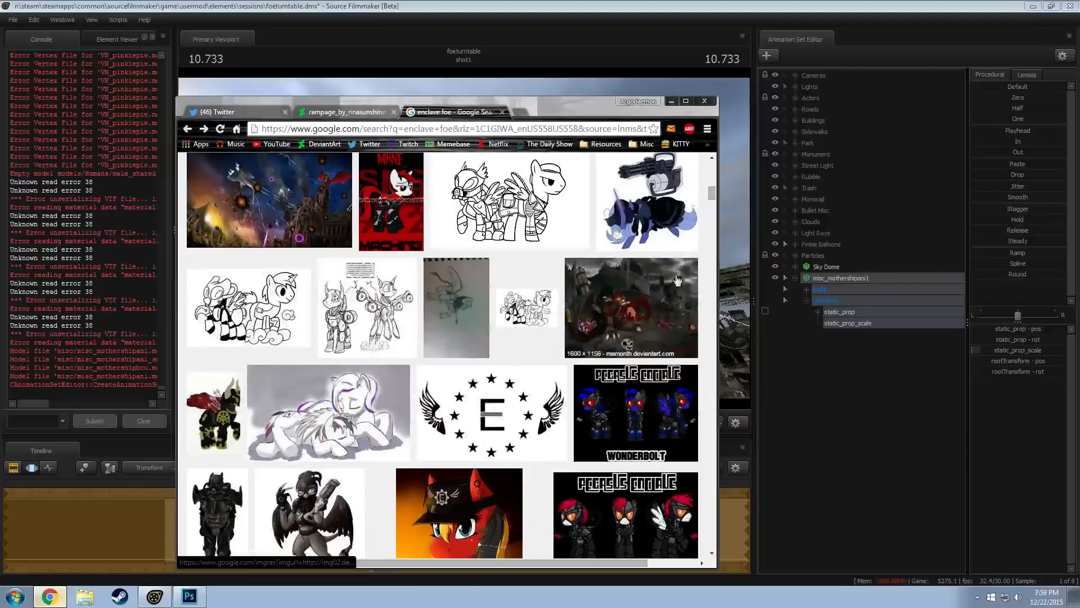
scroll(557, 419, "down", 5)
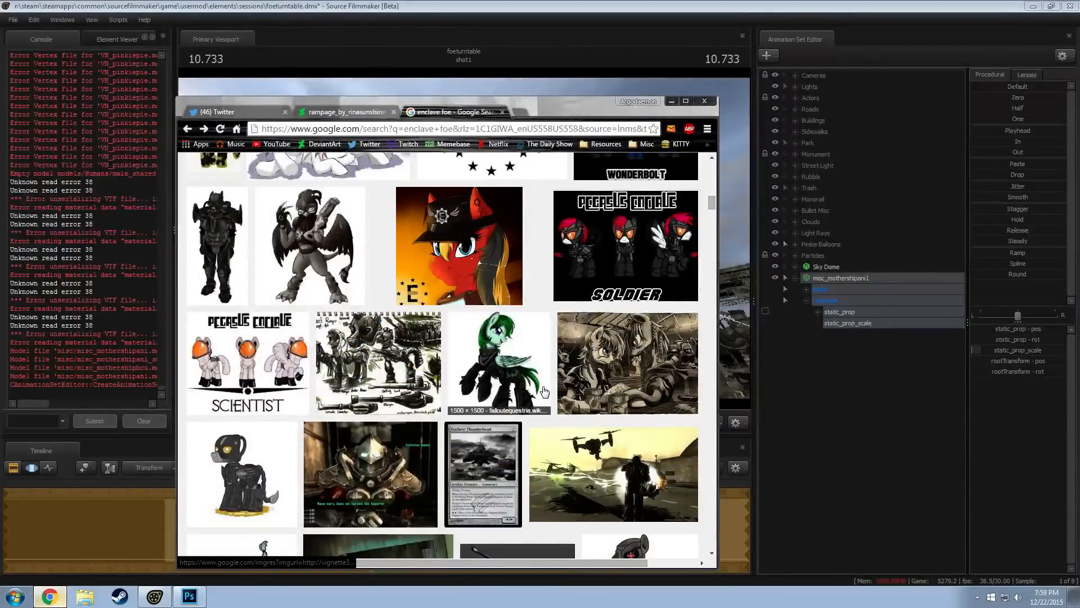
scroll(544, 390, "down", 10)
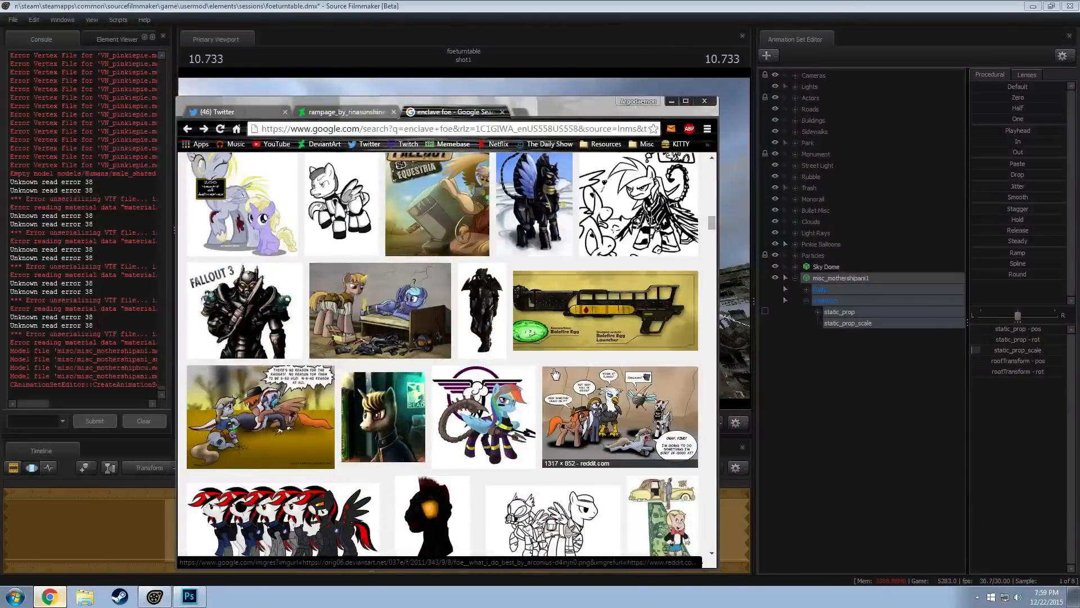
scroll(545, 357, "down", 2)
scroll(546, 354, "down", 3)
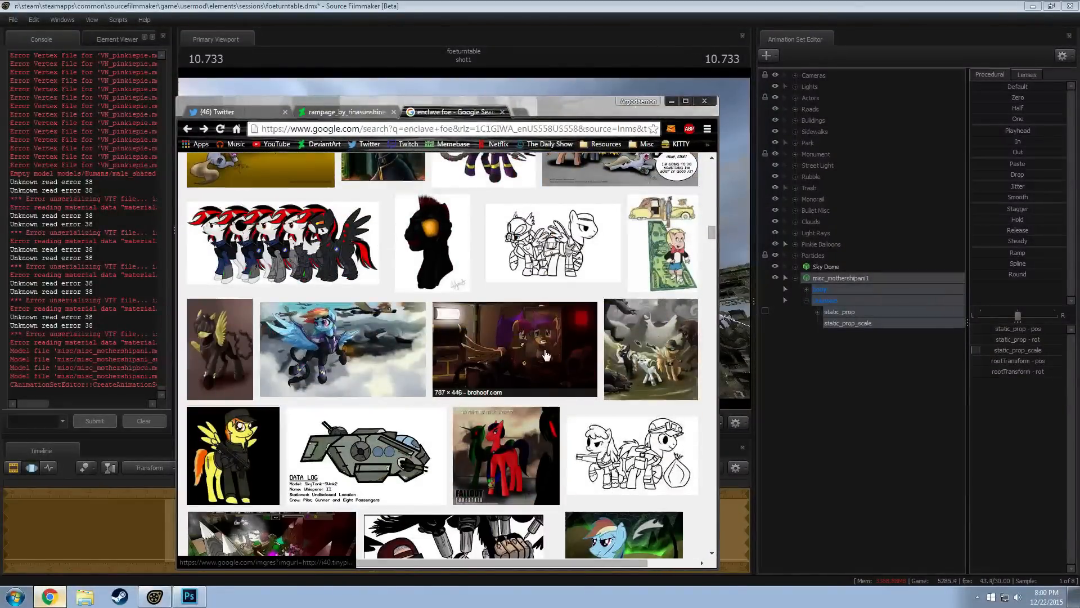
scroll(546, 366, "down", 3)
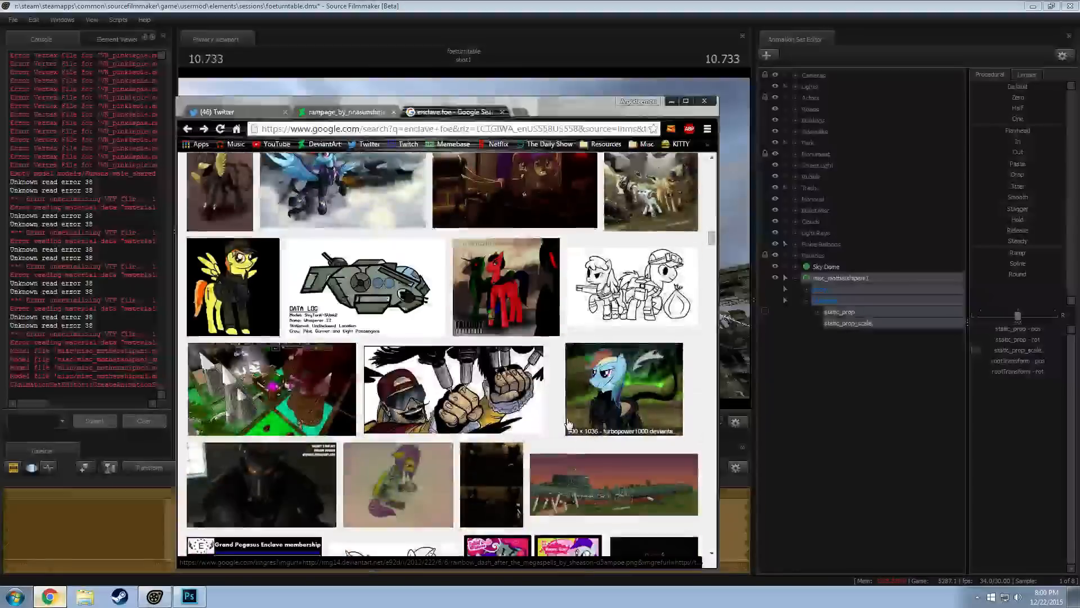
scroll(561, 420, "down", 1)
scroll(562, 417, "down", 10)
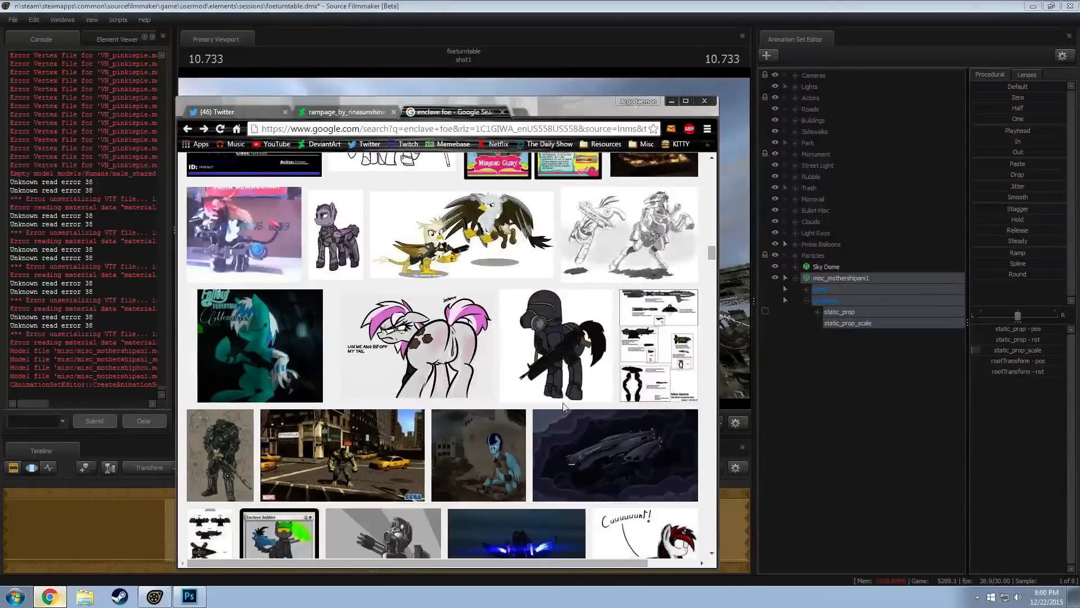
scroll(567, 406, "down", 2)
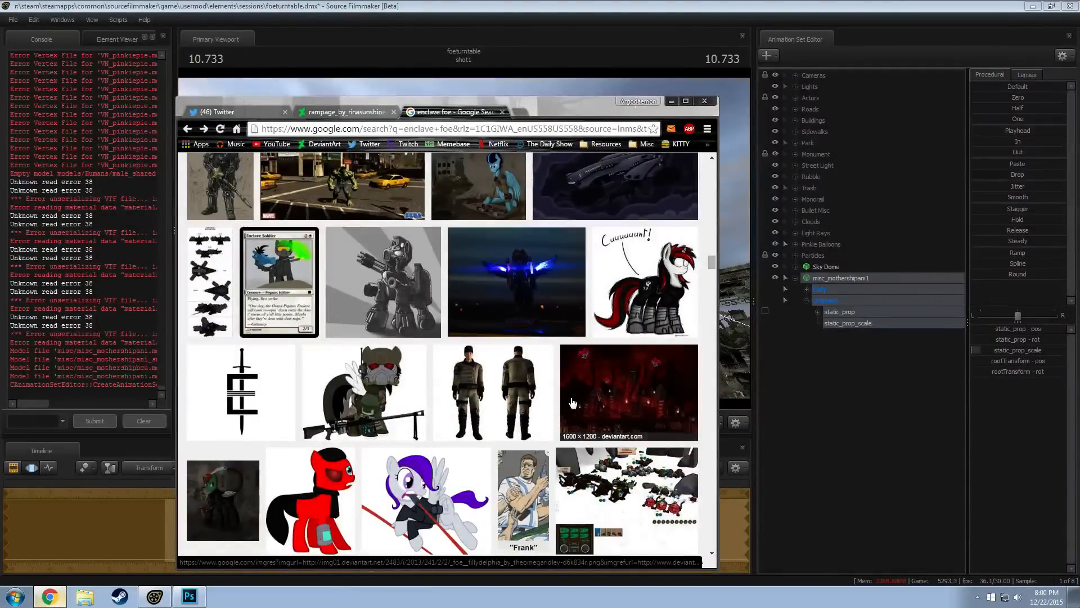
scroll(572, 402, "down", 8)
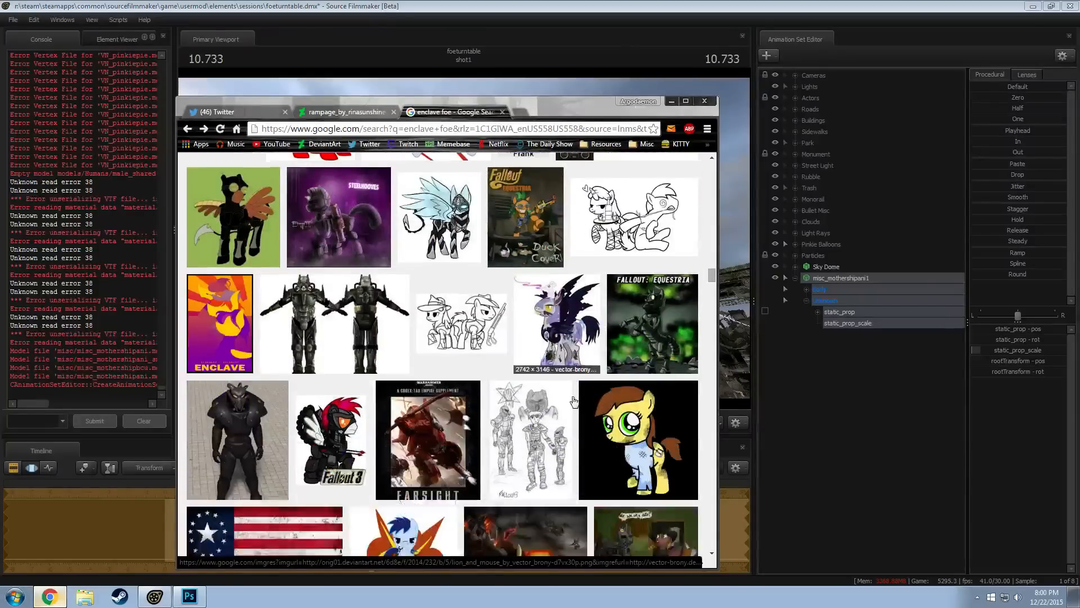
scroll(574, 401, "down", 2)
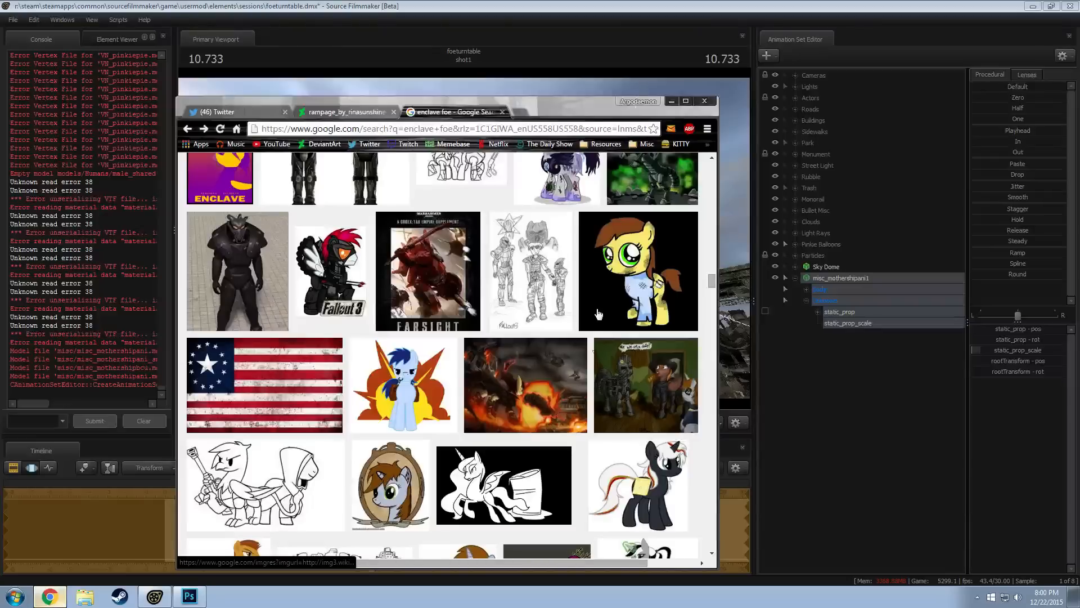
left_click(502, 111)
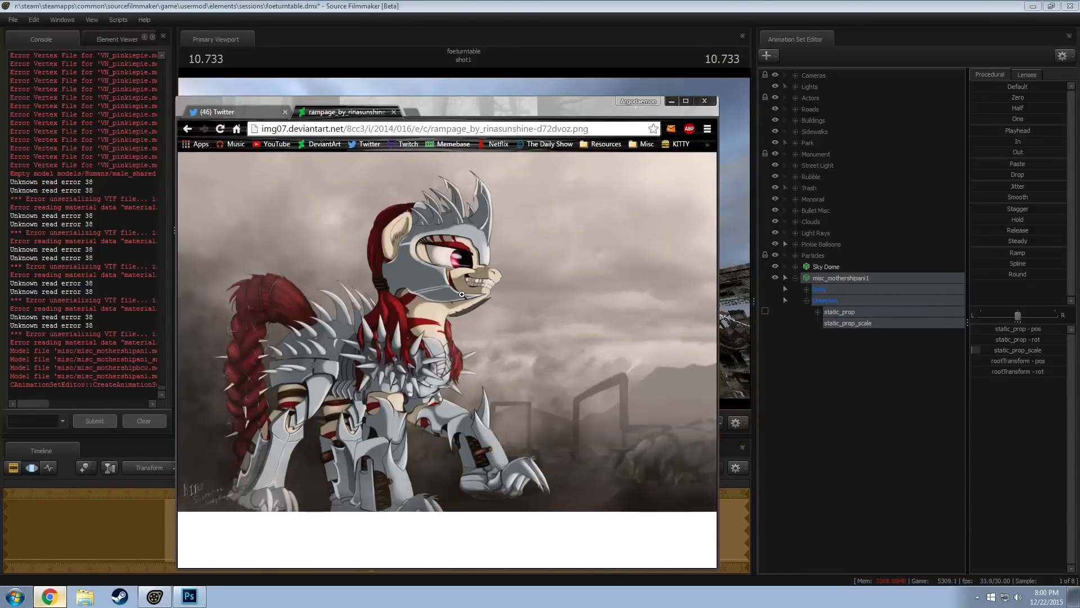
left_click(672, 101)
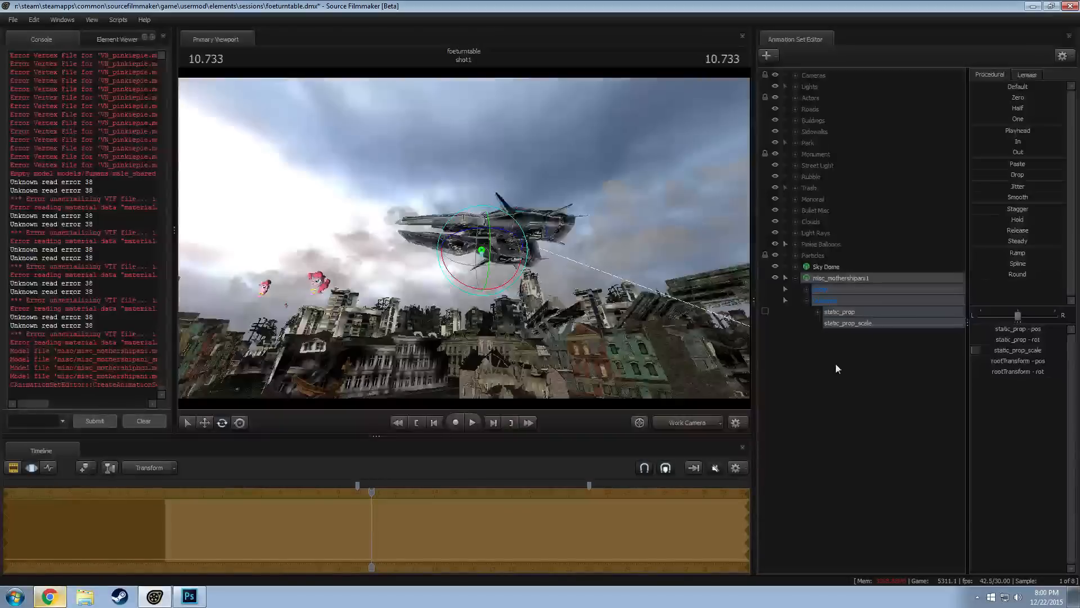
Lower the mothership from the sky down to the ruined ground beside the street
left_click_drag(423, 247, 394, 352)
left_click_drag(590, 225, 575, 261)
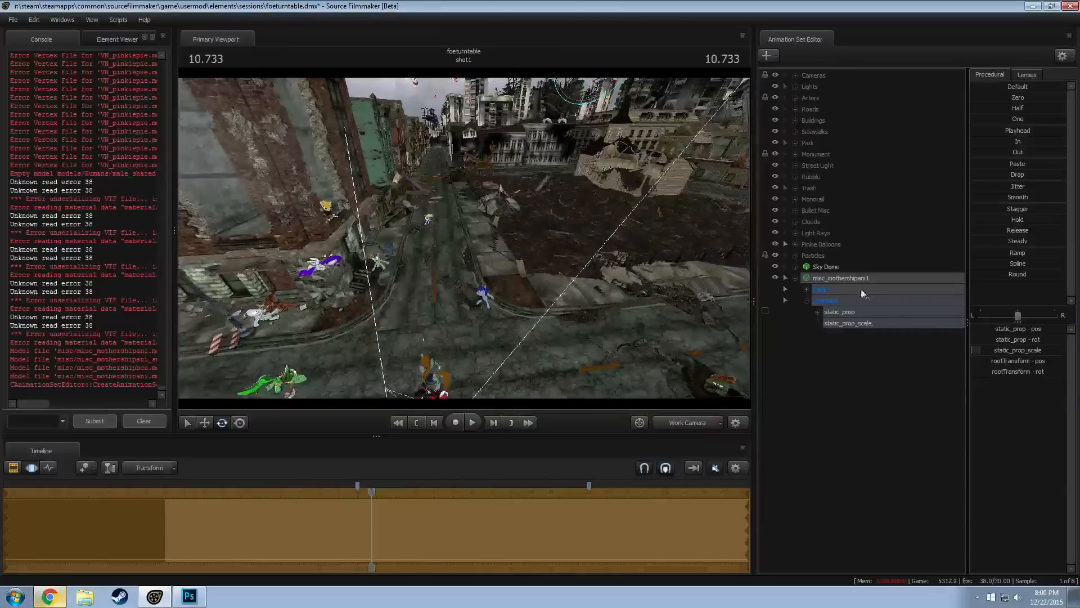
left_click(855, 279)
mouse_move(456, 232)
left_mouse_down()
mouse_move(450, 242)
mouse_move(455, 231)
left_mouse_up()
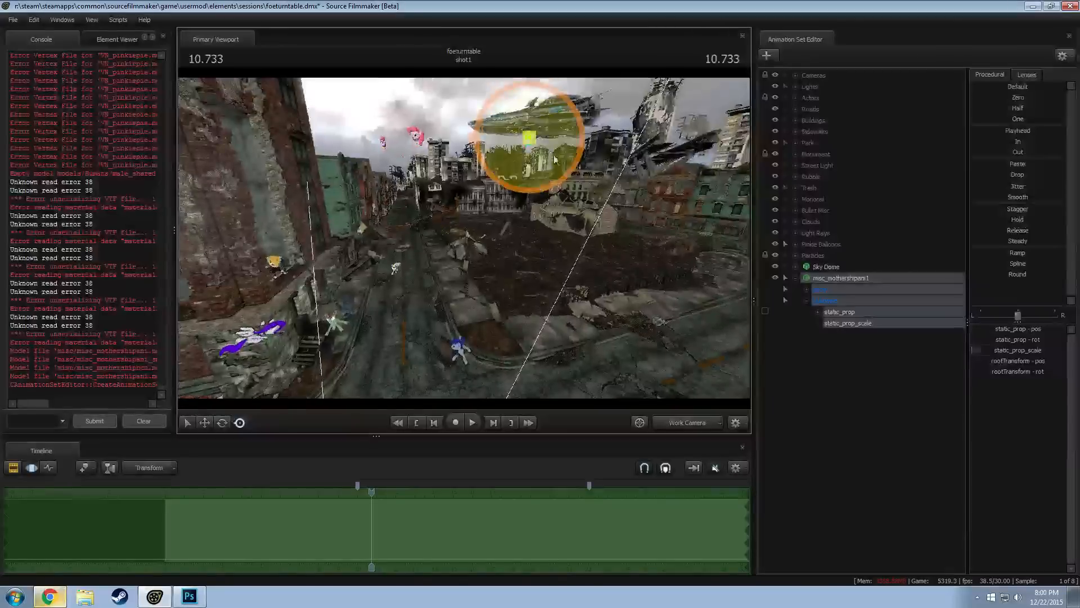
key("w")
left_click_drag(531, 111, 529, 193)
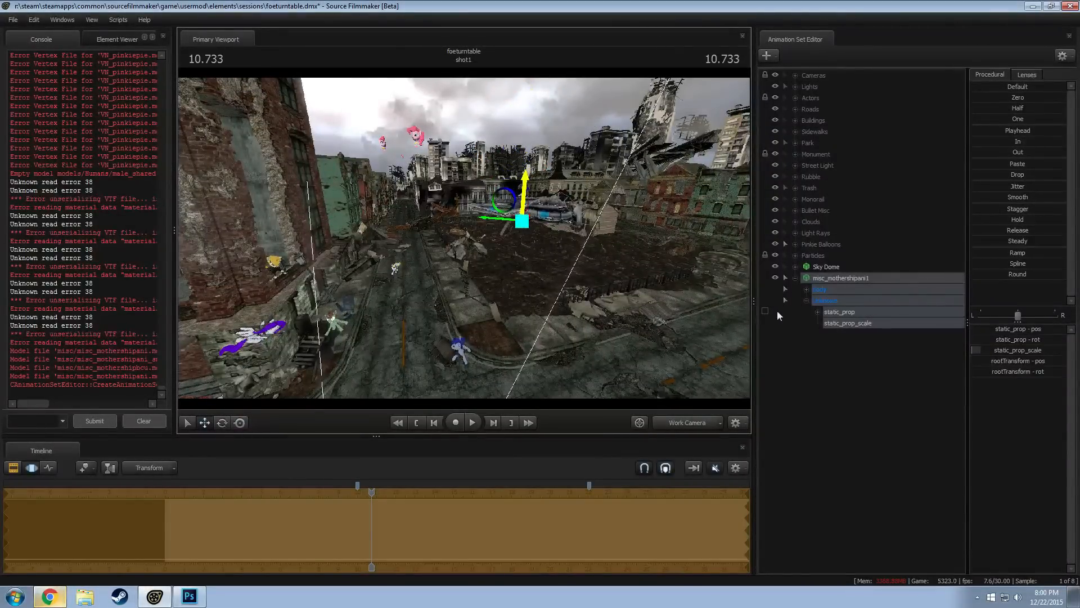
Delete misc_mothershipani1 from the scene, and open and dismiss the model browser for a new animation set
right_click(838, 284)
left_click(855, 307)
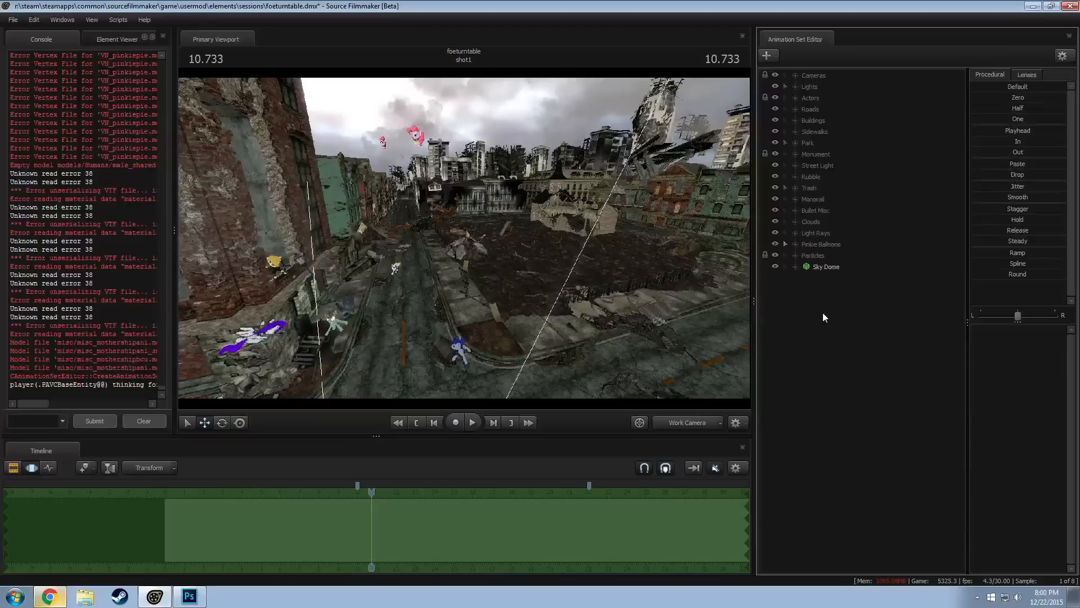
right_click(823, 309)
left_click(882, 334)
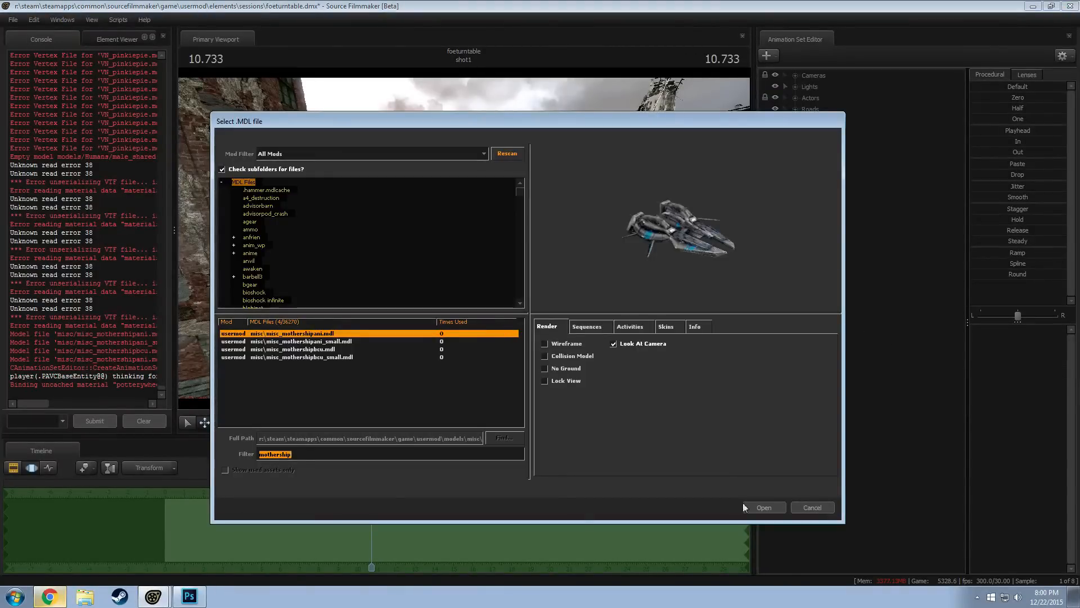
left_click(764, 506)
Switch to Chrome, open DeviantArt in a new tab and search it for "sfm rampage"
left_click(50, 596)
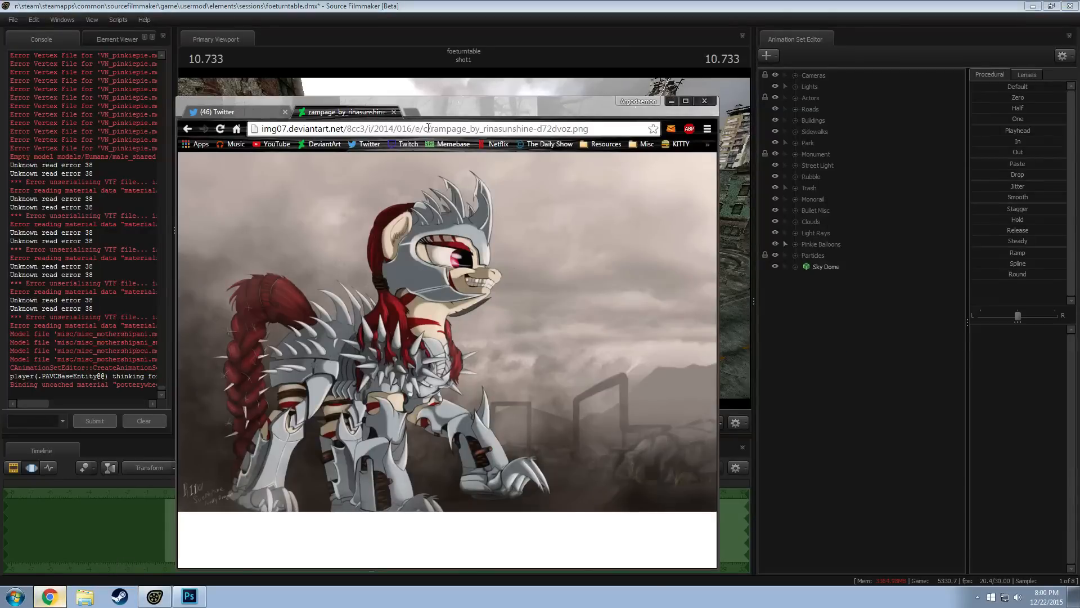
left_click(412, 112)
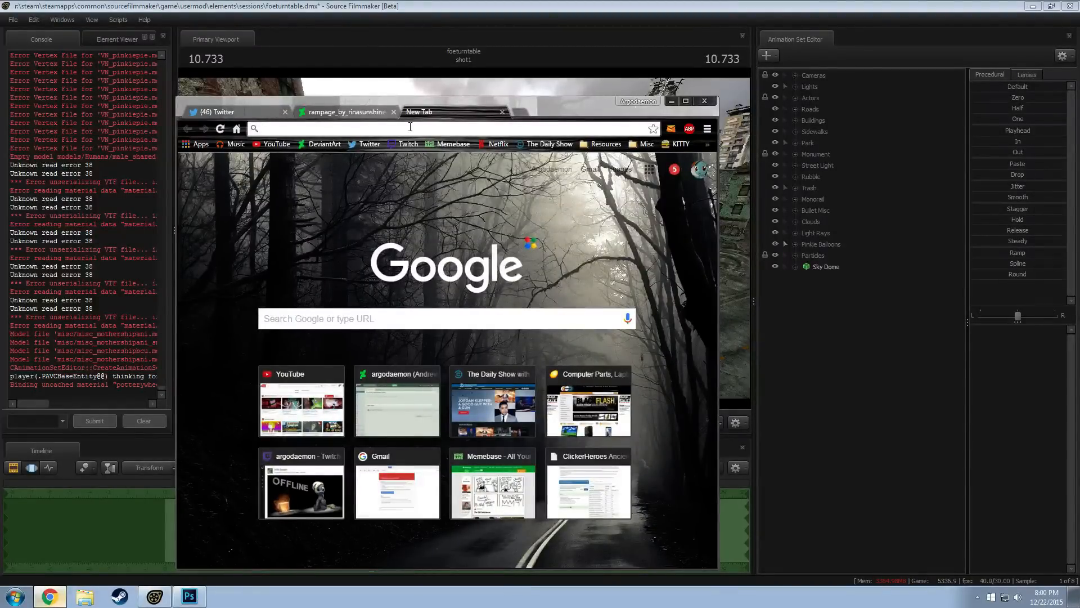
type("deviantart.com")
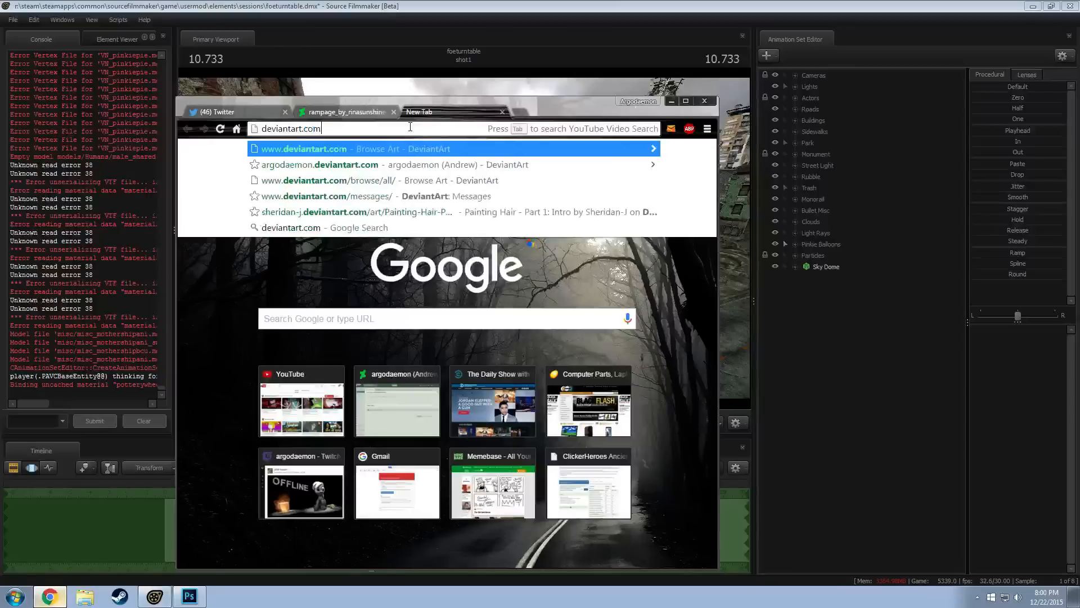
key("Return")
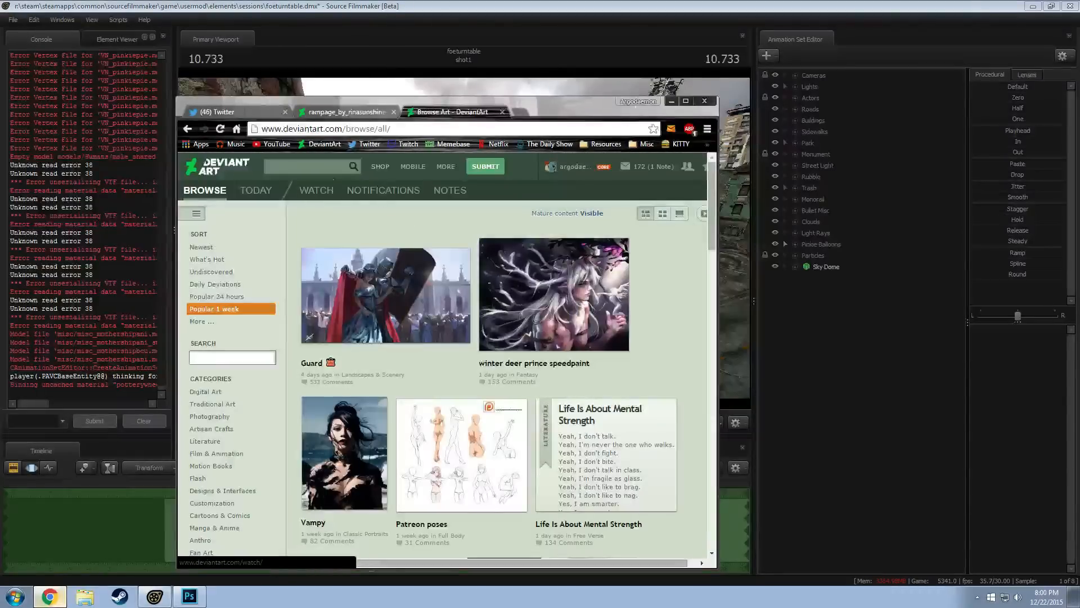
left_click(315, 168)
type("sfm rampage")
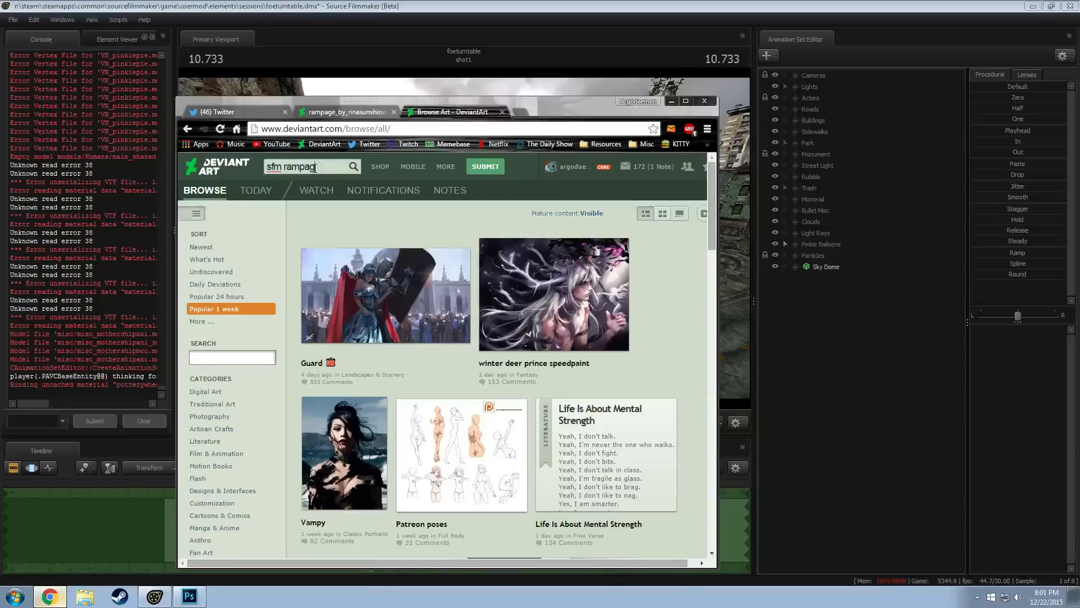
key("Return")
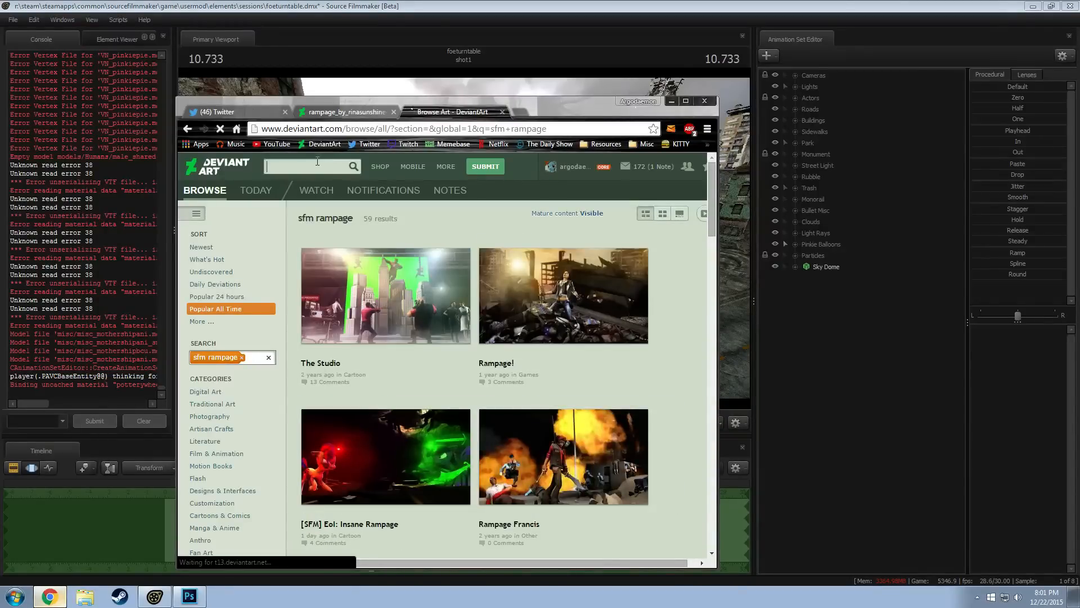
Narrow the DeviantArt search to "sfm rampage project horizons"
left_click(317, 162)
type("sfm ")
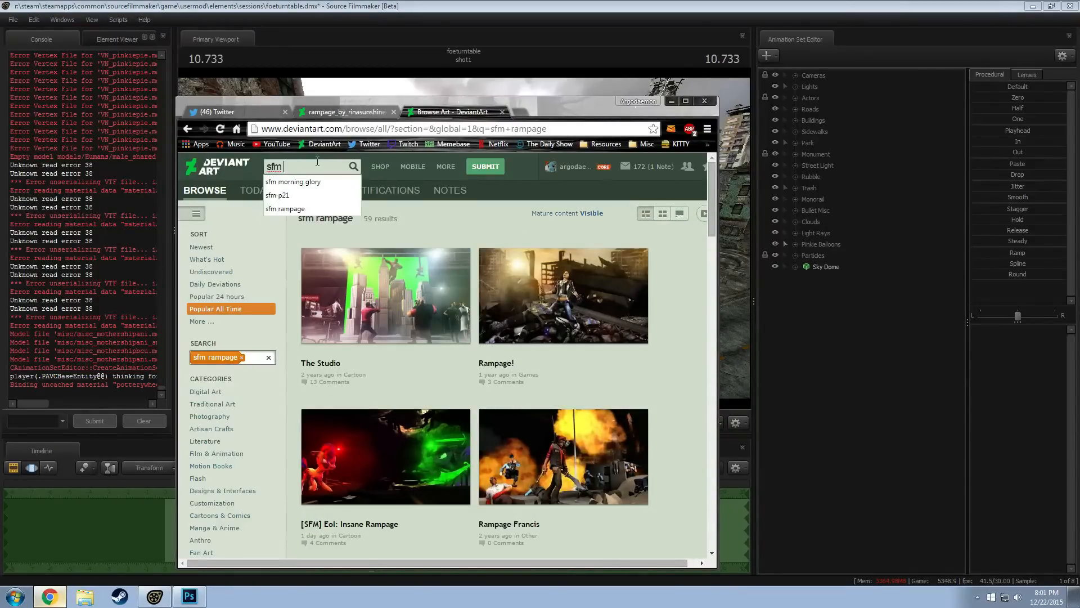
type("rampage p")
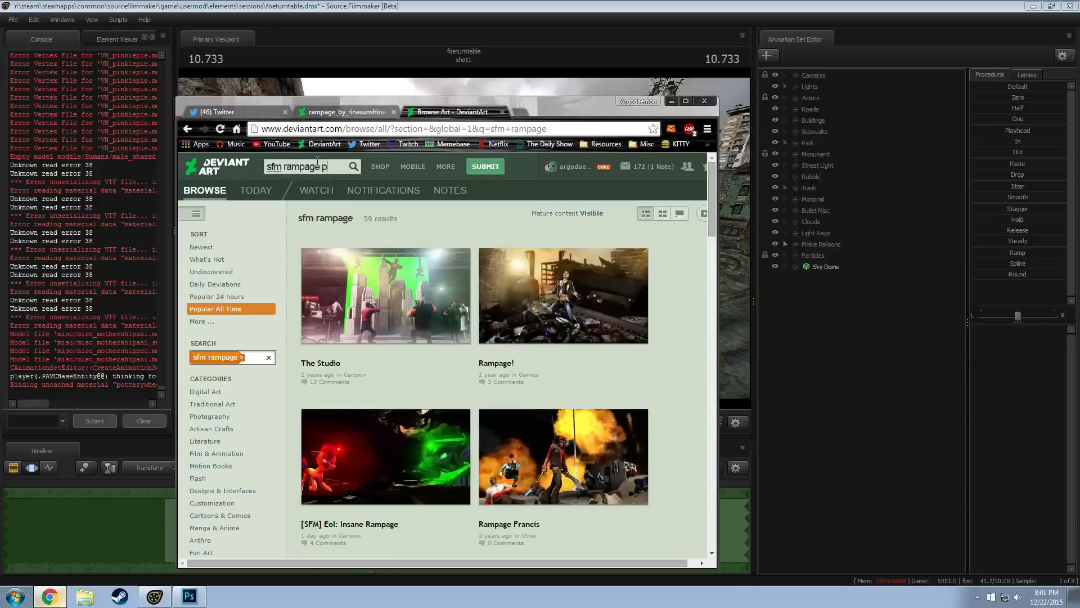
type("ect horizons")
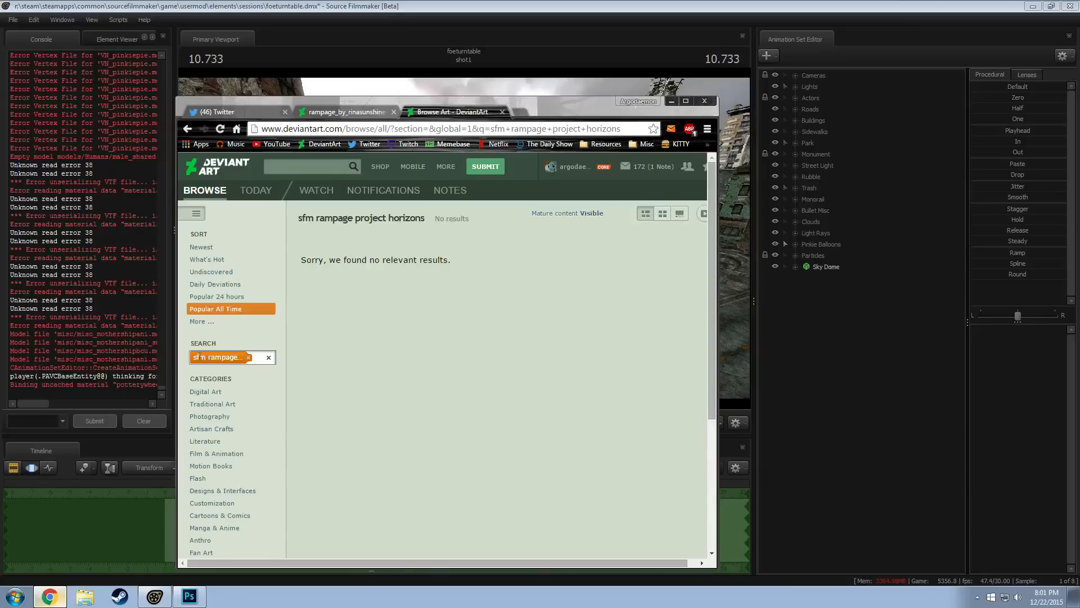
Replace "sfm" with "gmod" in the search terms to look up "gmod rampage project horizons"
left_click(216, 358)
left_click(200, 359)
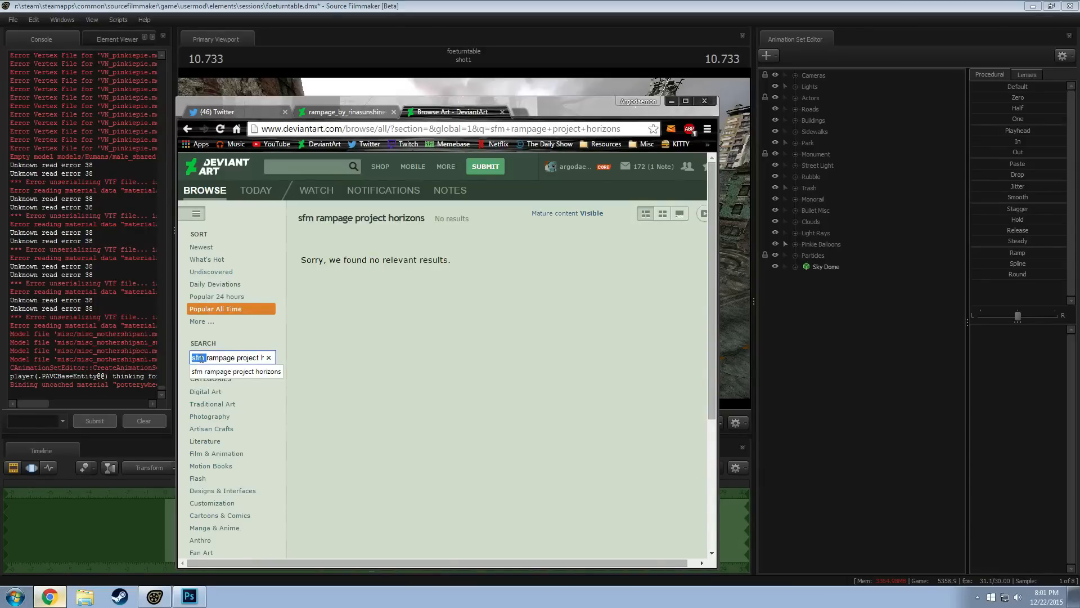
type("gmod rampa...")
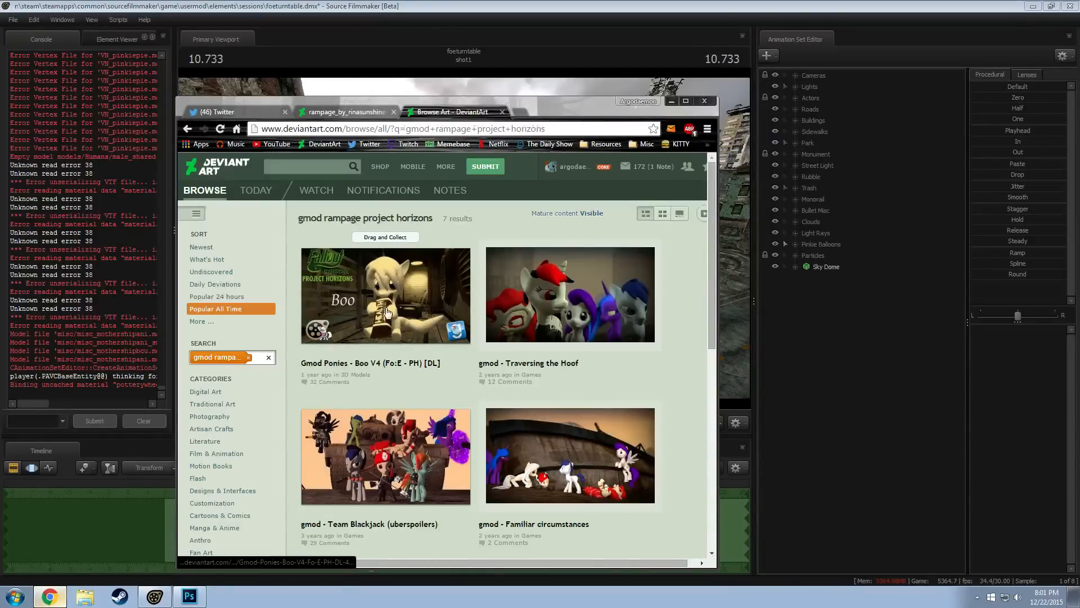
Check the "Gmod Ponies - Boo V4" page, return to the results and read the model credits of "gmod - Traversing the Hoof"
left_click(424, 328)
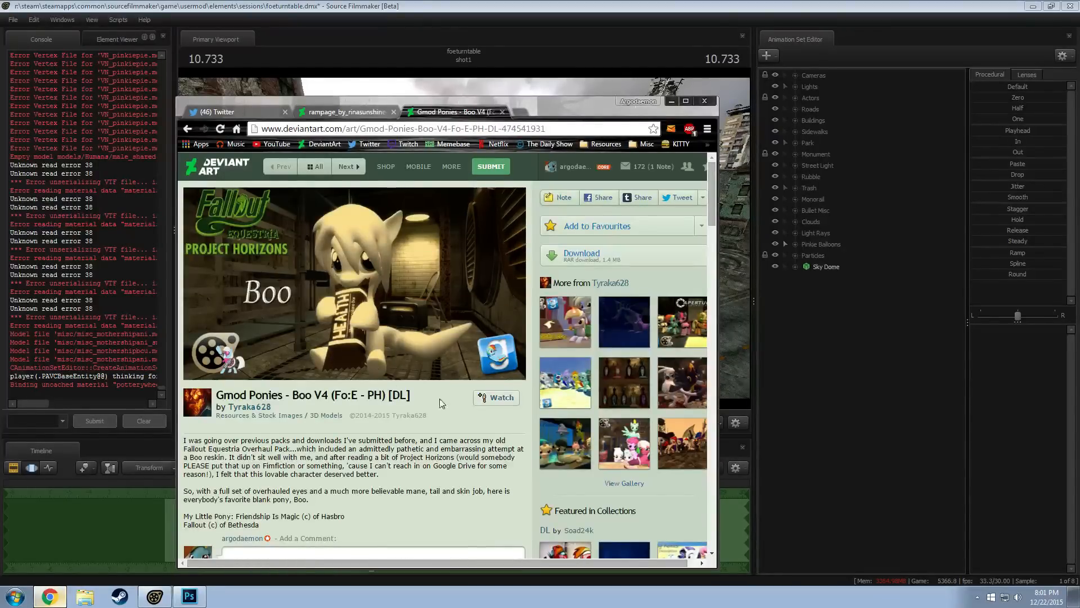
left_click(188, 129)
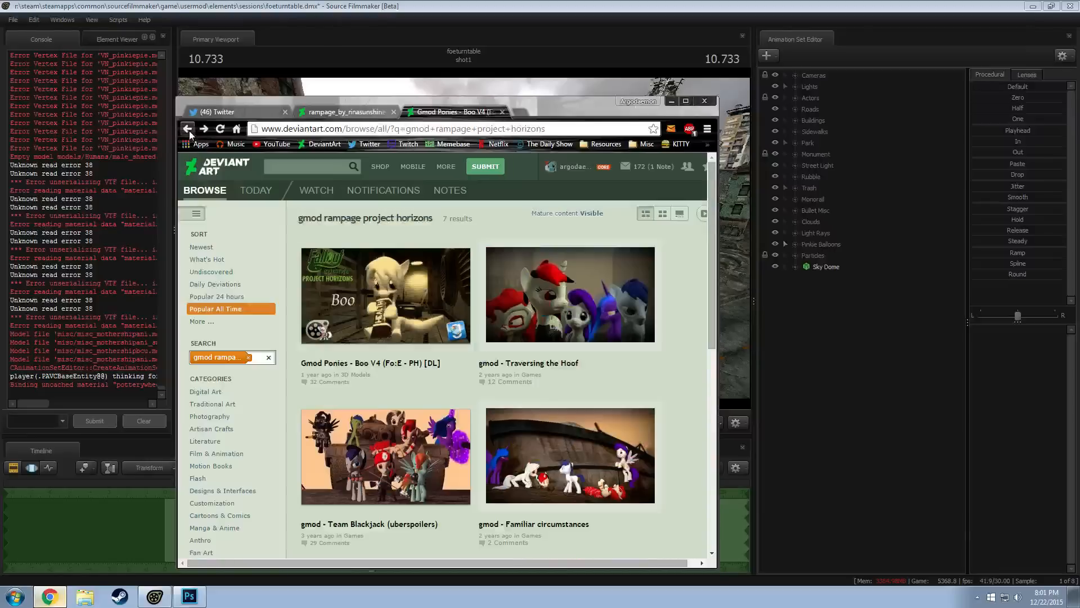
scroll(541, 344, "down", 2)
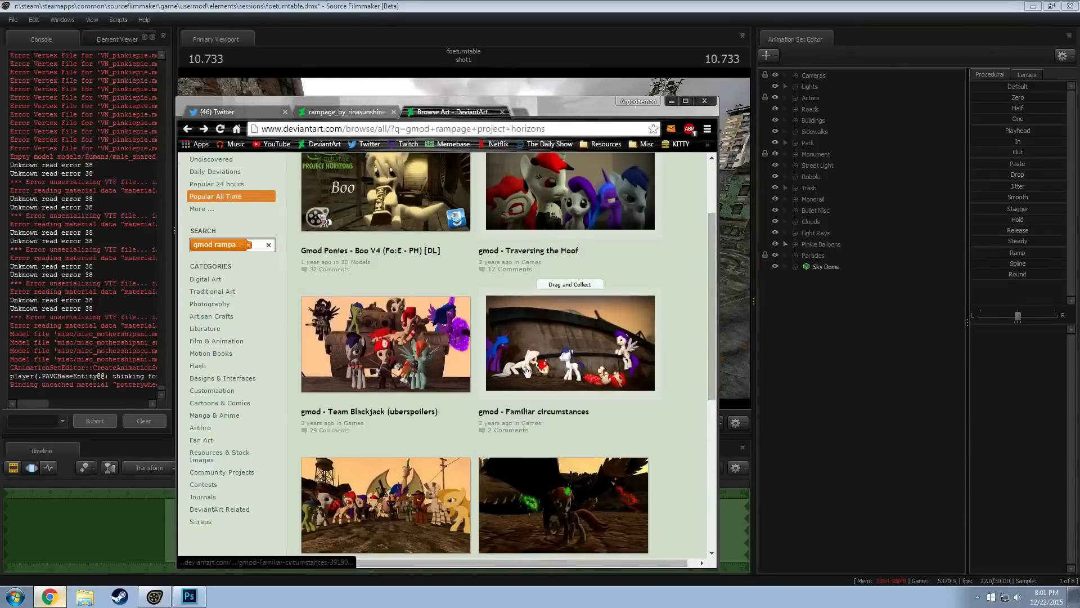
left_click(552, 191)
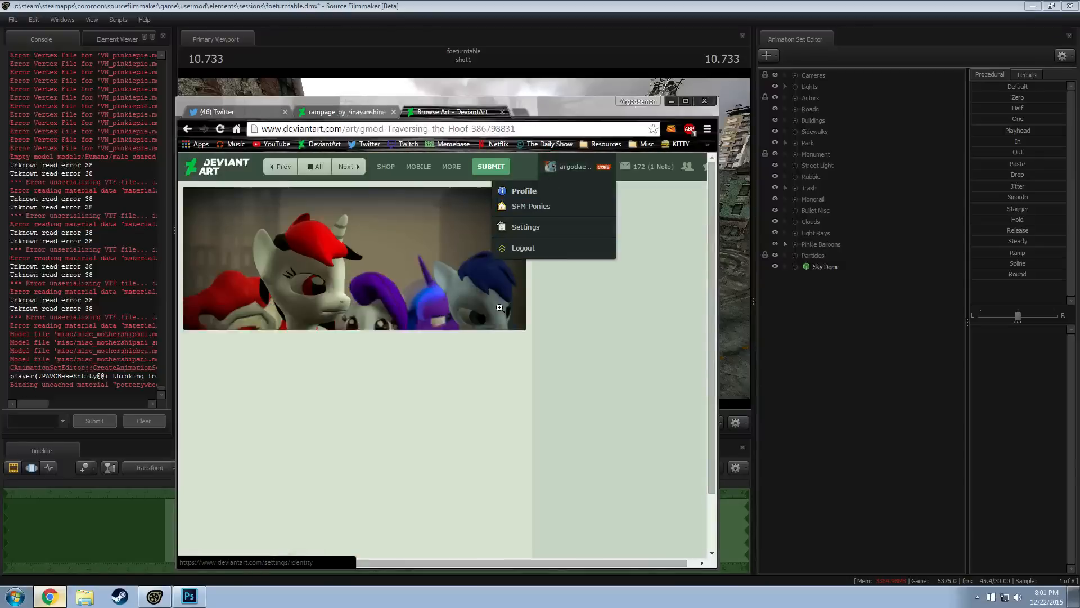
scroll(431, 387, "down", 1)
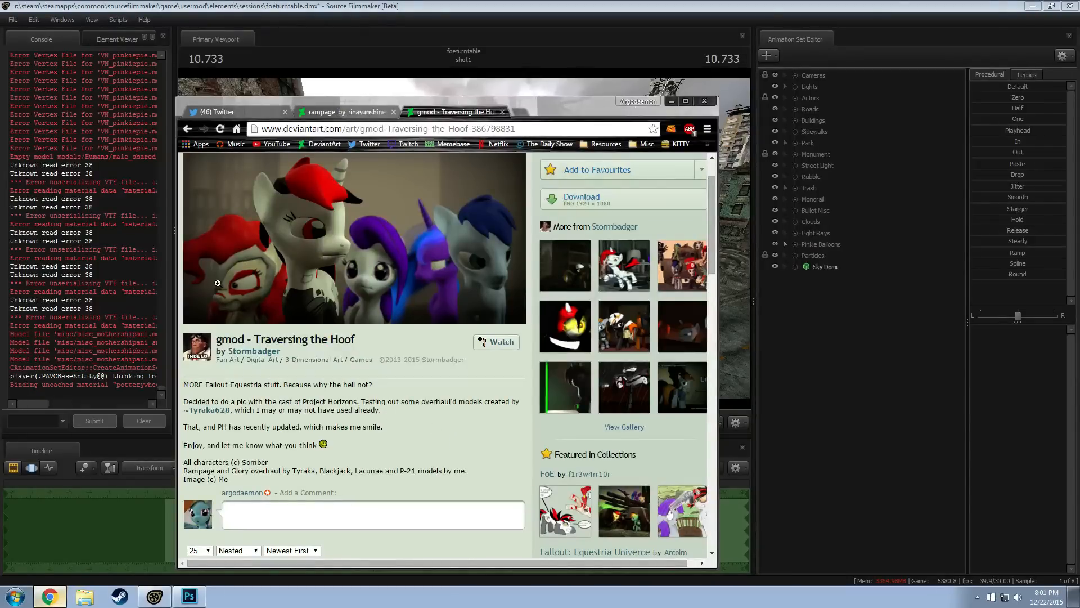
Open the credited Rampage model creator's profile in a new tab and browse their DeviantArt gallery
middle_click(224, 413)
left_click(544, 111)
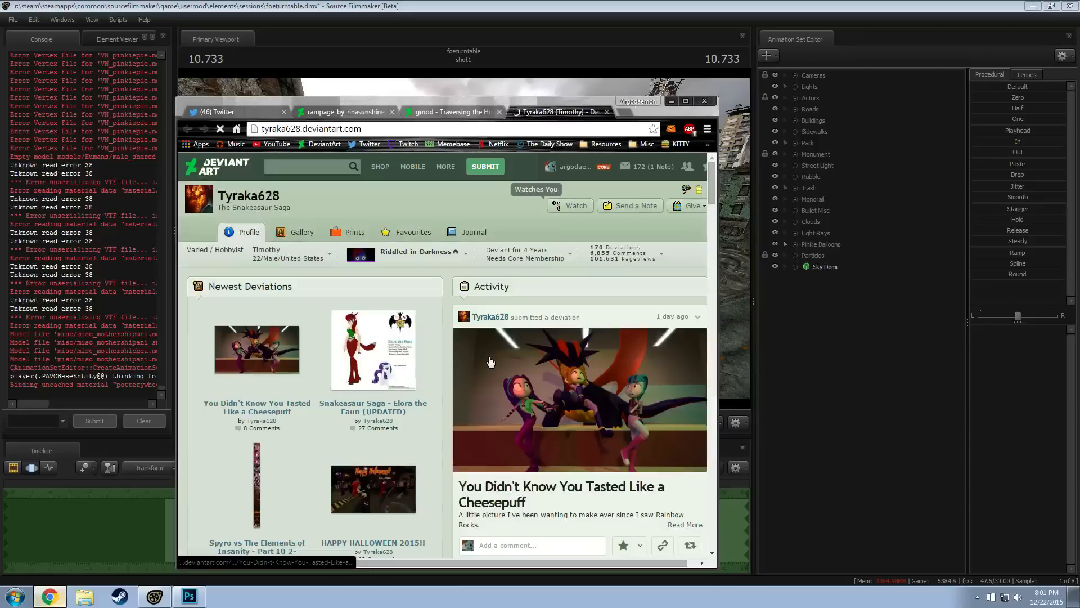
scroll(465, 374, "down", 2)
left_click(315, 475)
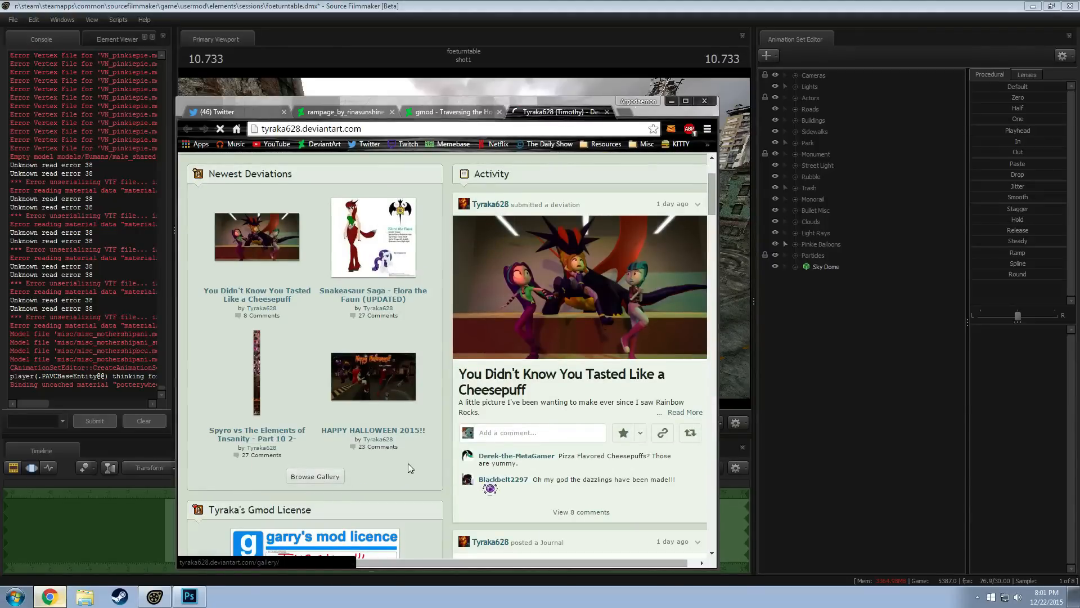
scroll(414, 469, "down", 3)
scroll(418, 446, "up", 1)
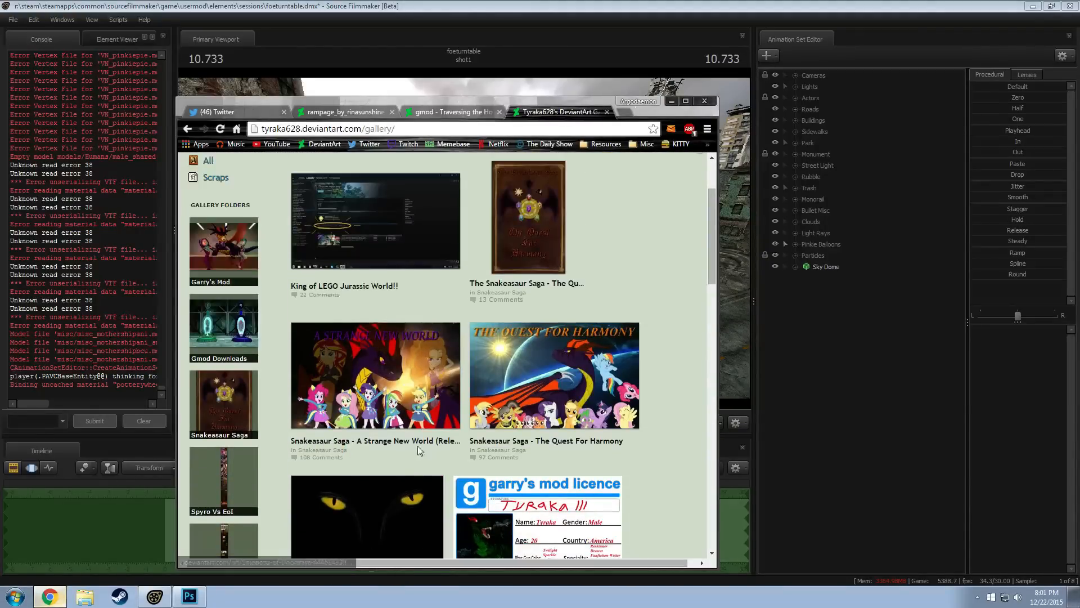
Look through the creator's Gmod Downloads gallery folder for a Rampage model and close the gallery tab
left_click(207, 322)
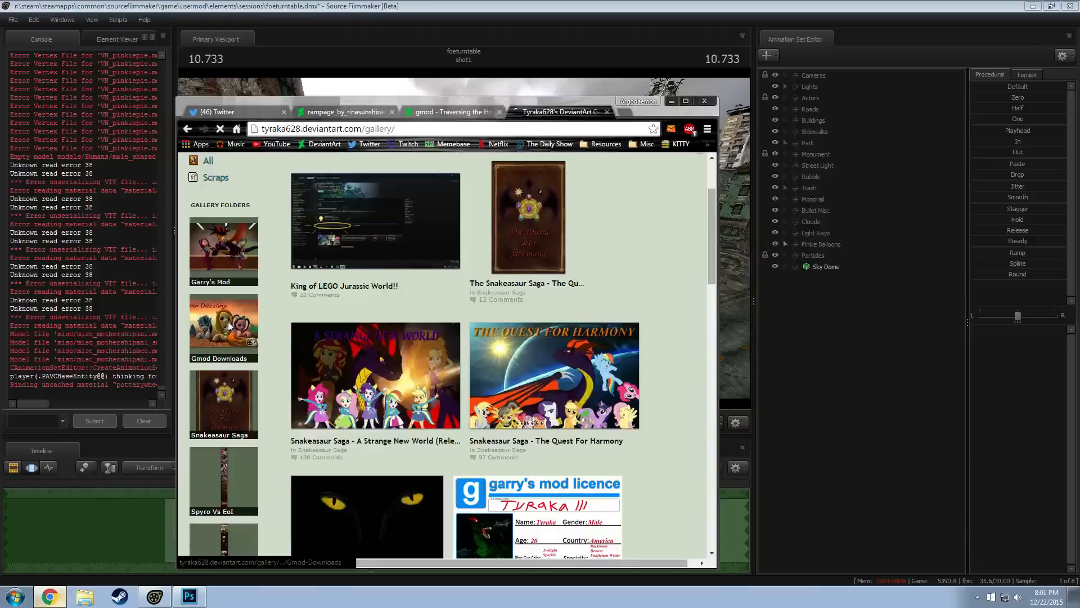
scroll(523, 424, "down", 9)
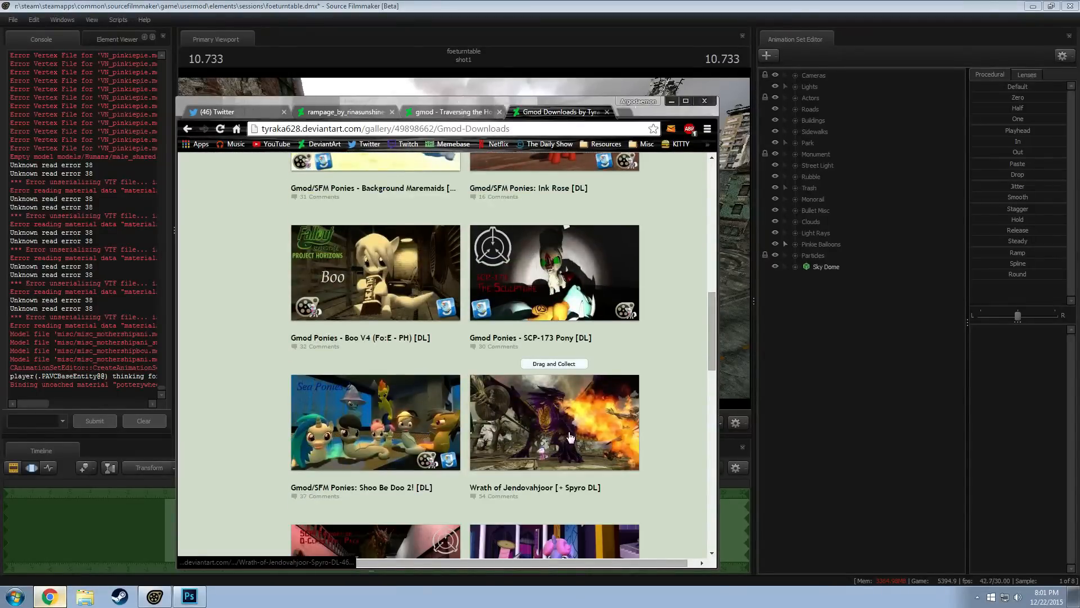
scroll(691, 404, "down", 3)
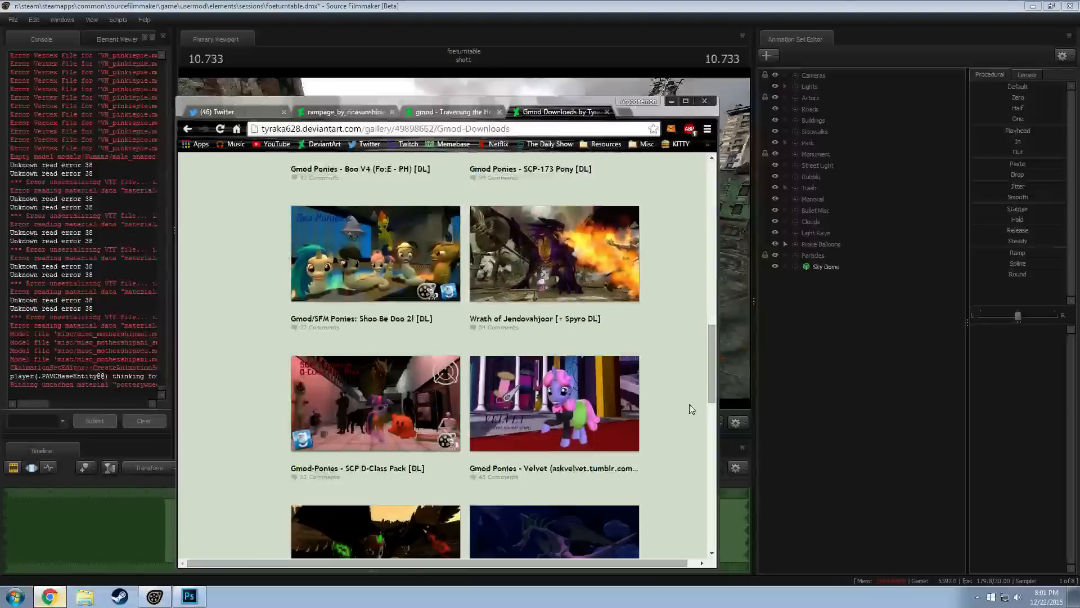
scroll(691, 406, "down", 3)
scroll(691, 399, "down", 2)
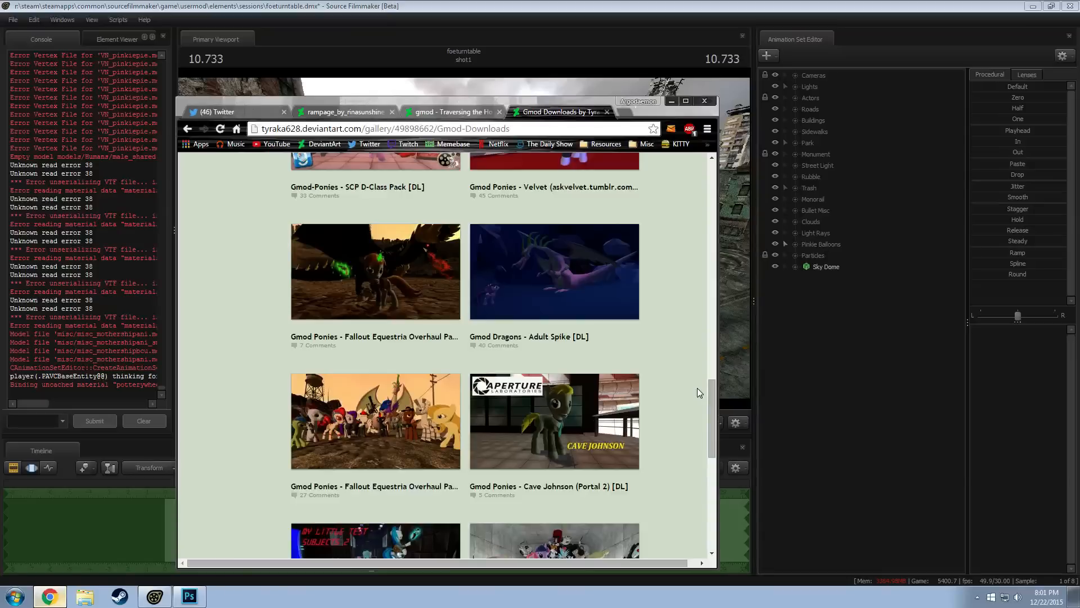
scroll(696, 382, "down", 5)
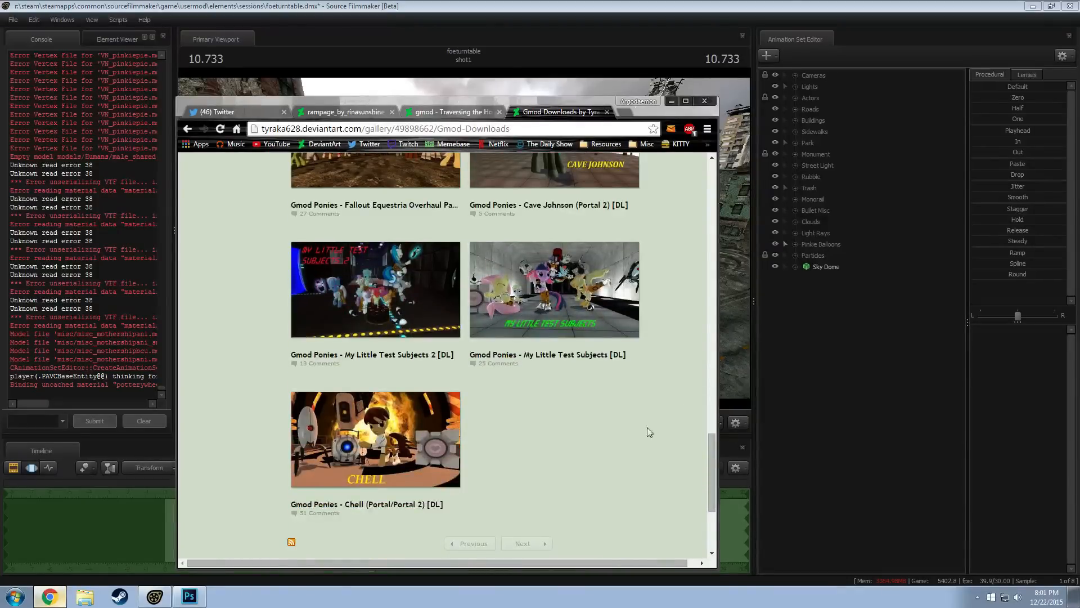
scroll(555, 532, "up", 18)
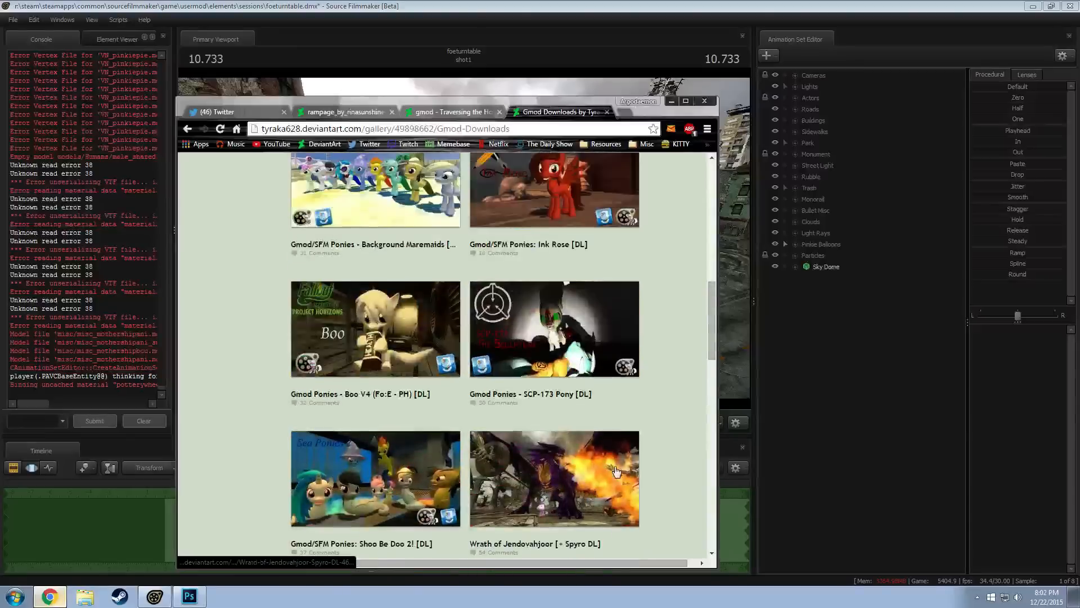
scroll(625, 450, "up", 2)
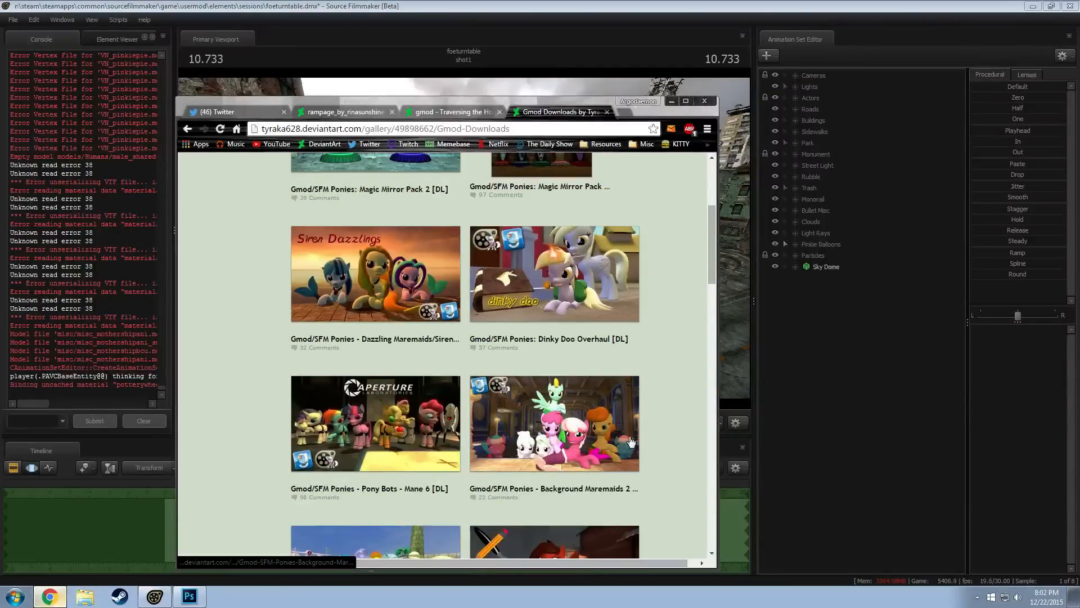
scroll(630, 442, "up", 3)
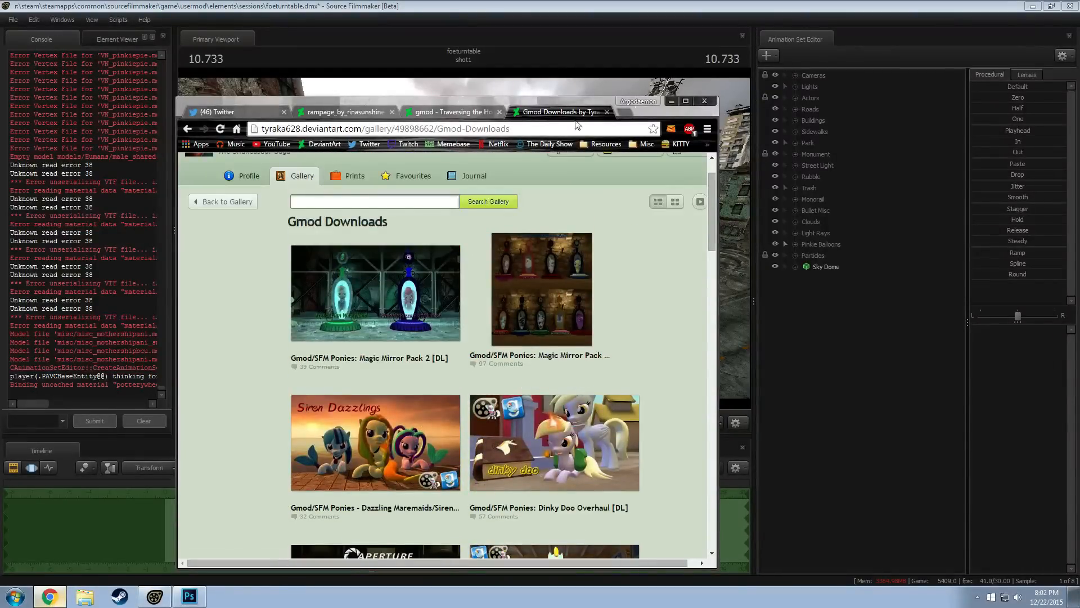
left_click(608, 111)
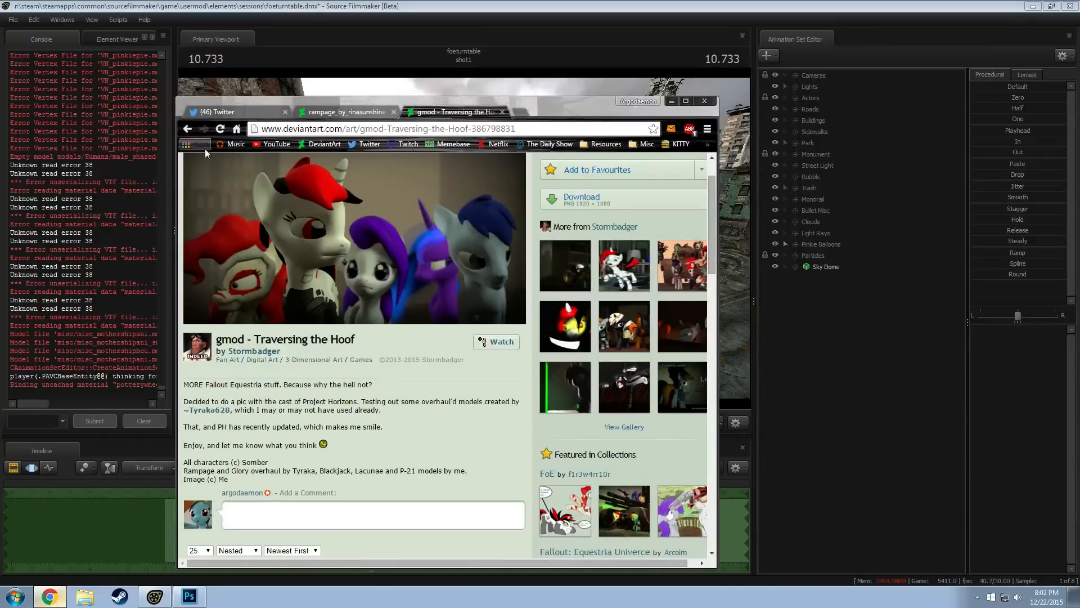
Check the "gmod - Team Blackjack (uberspoilers)" credits, review the remaining "gmod rampage project horizons" results and switch back to Source Filmmaker
left_click(188, 128)
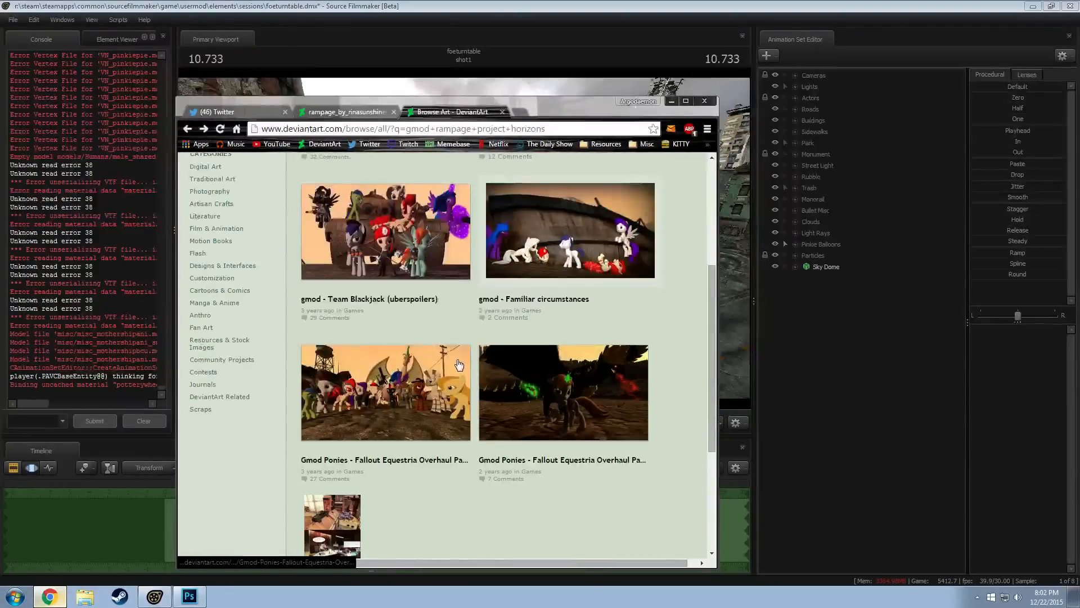
left_click(382, 236)
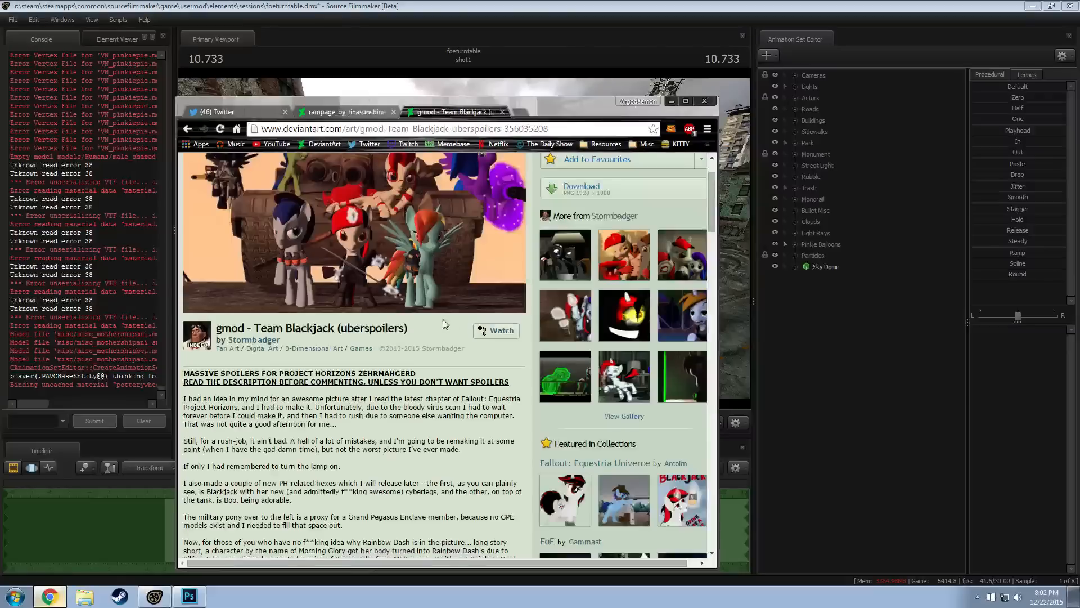
scroll(442, 324, "down", 6)
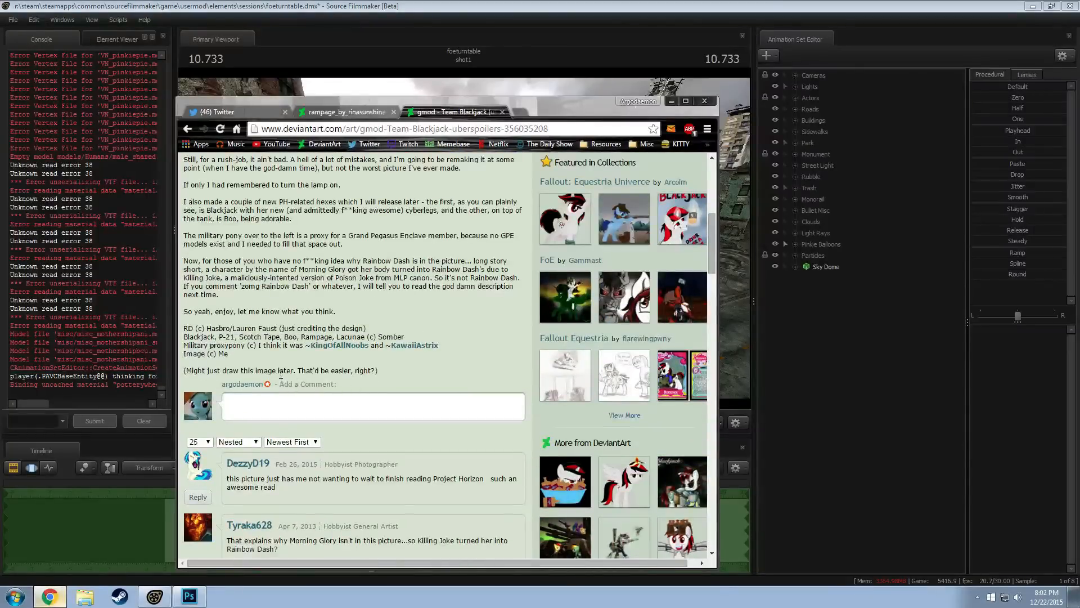
scroll(281, 375, "up", 10)
key("alt+Left")
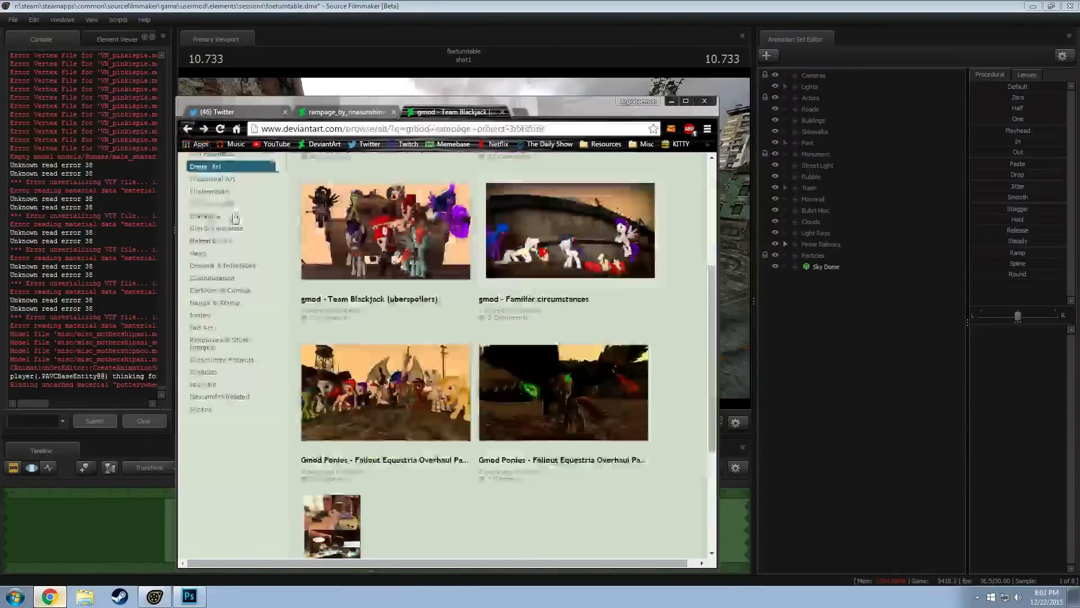
scroll(474, 416, "down", 4)
scroll(408, 373, "up", 2)
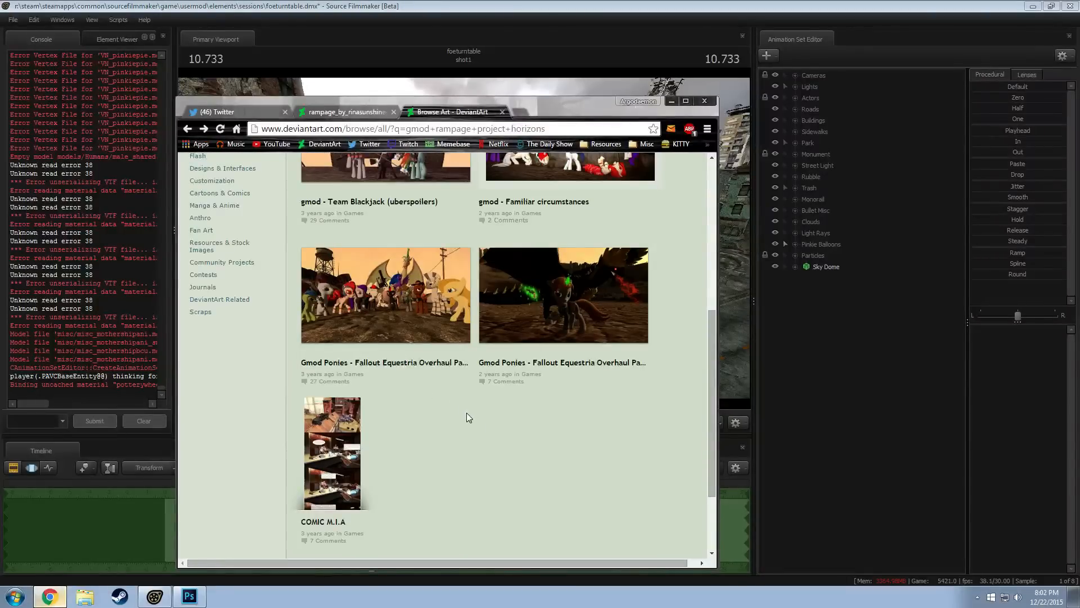
scroll(523, 473, "down", 2)
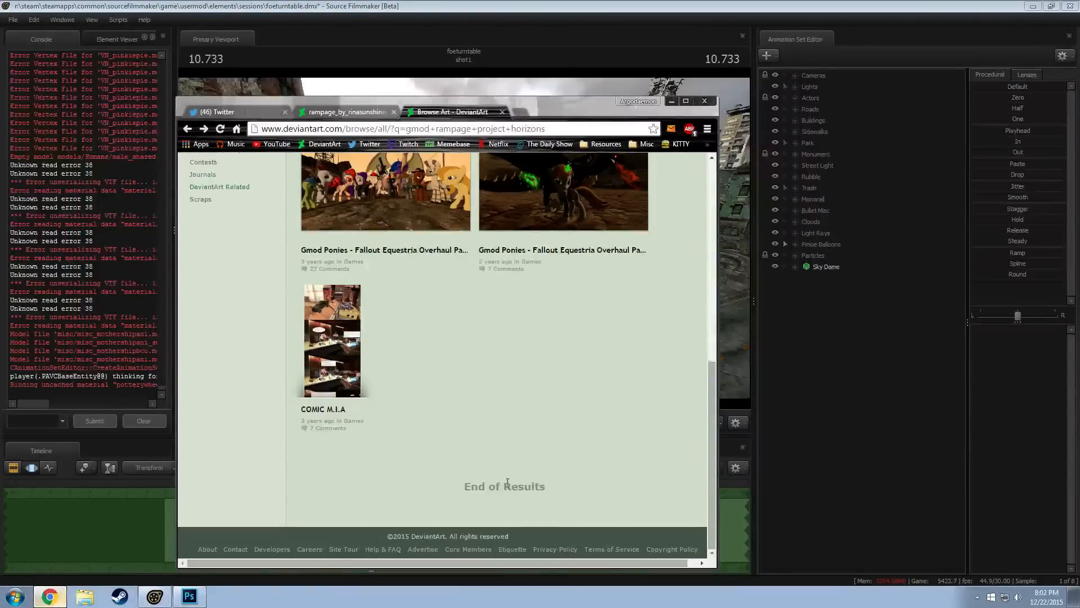
scroll(507, 483, "up", 7)
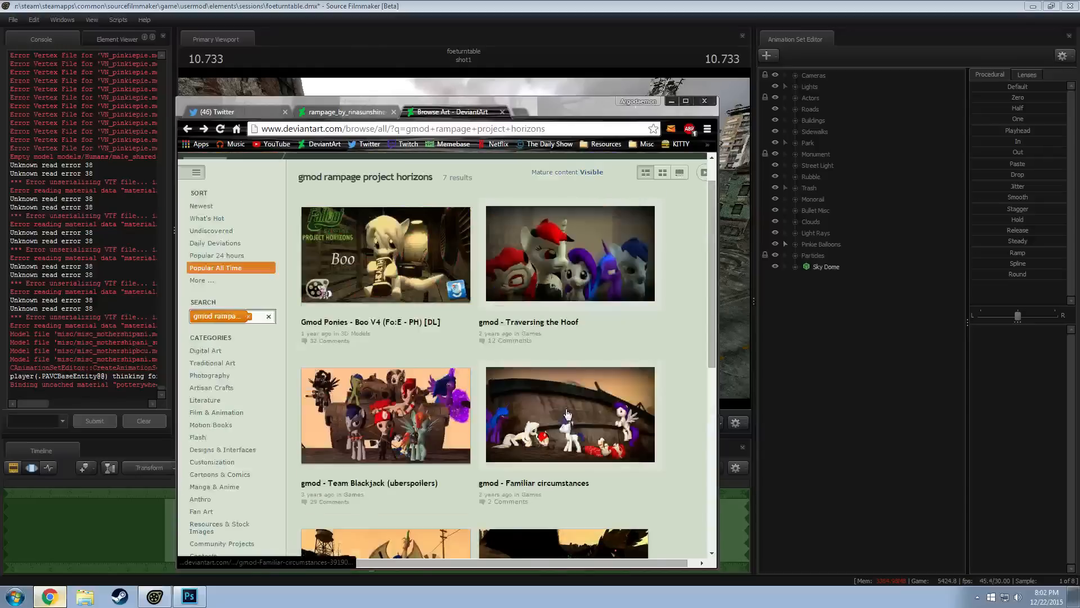
left_click(672, 101)
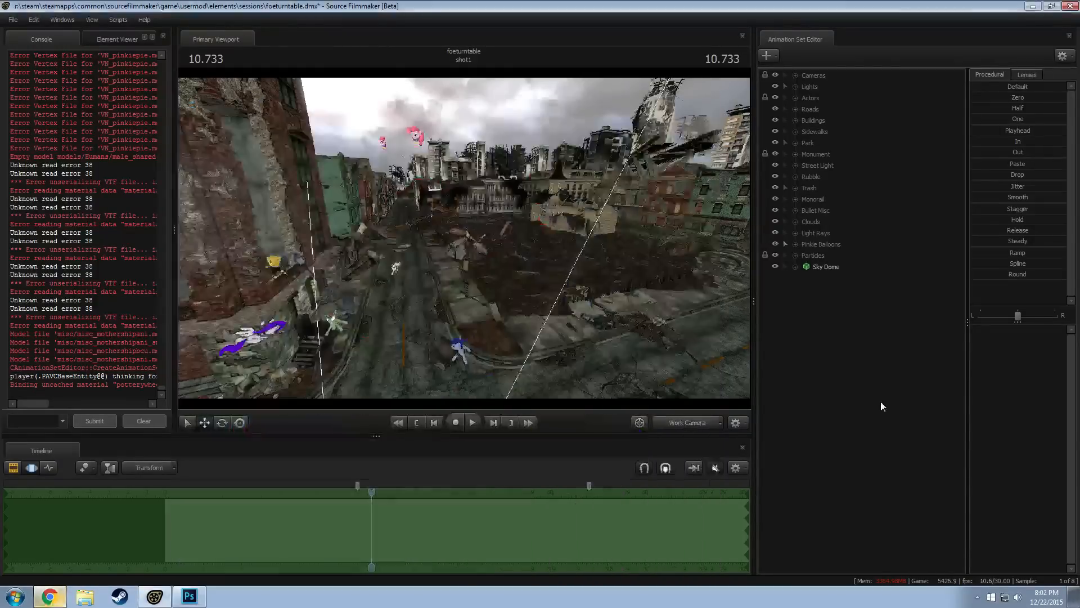
Create an animation set for a new model, filtering the model files by "pinkie" and loading vn_pinkiepie.mdl
right_click(866, 350)
left_click(920, 379)
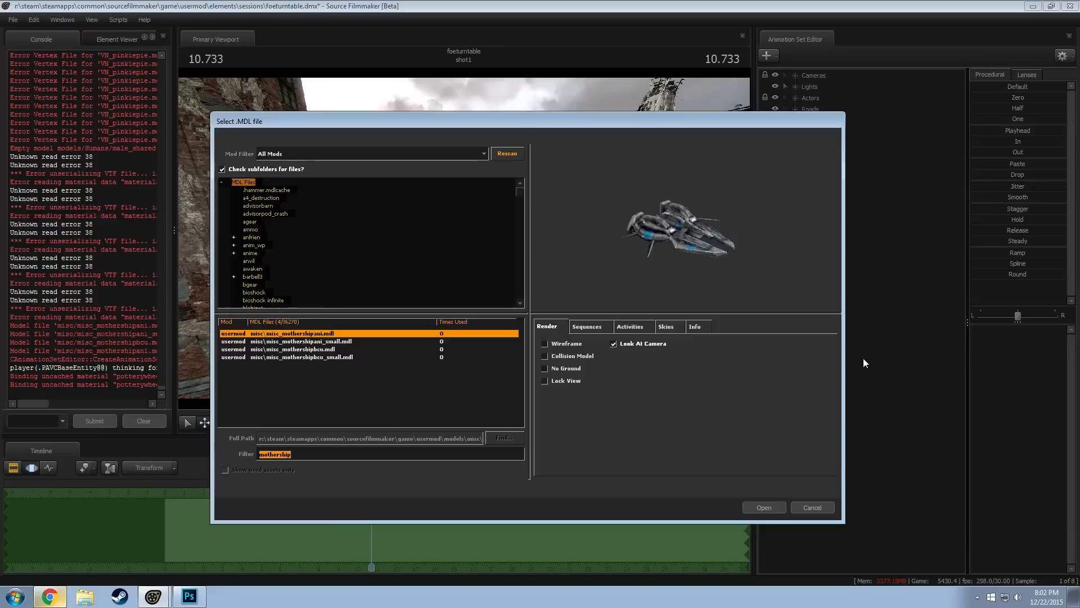
type("pinkie")
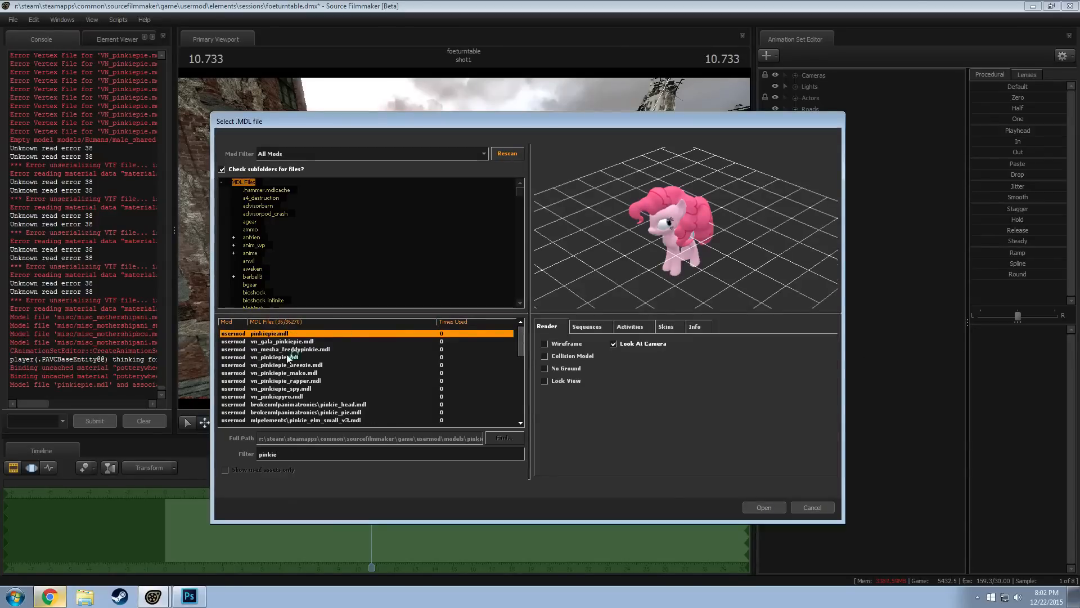
left_click(288, 358)
left_click(763, 507)
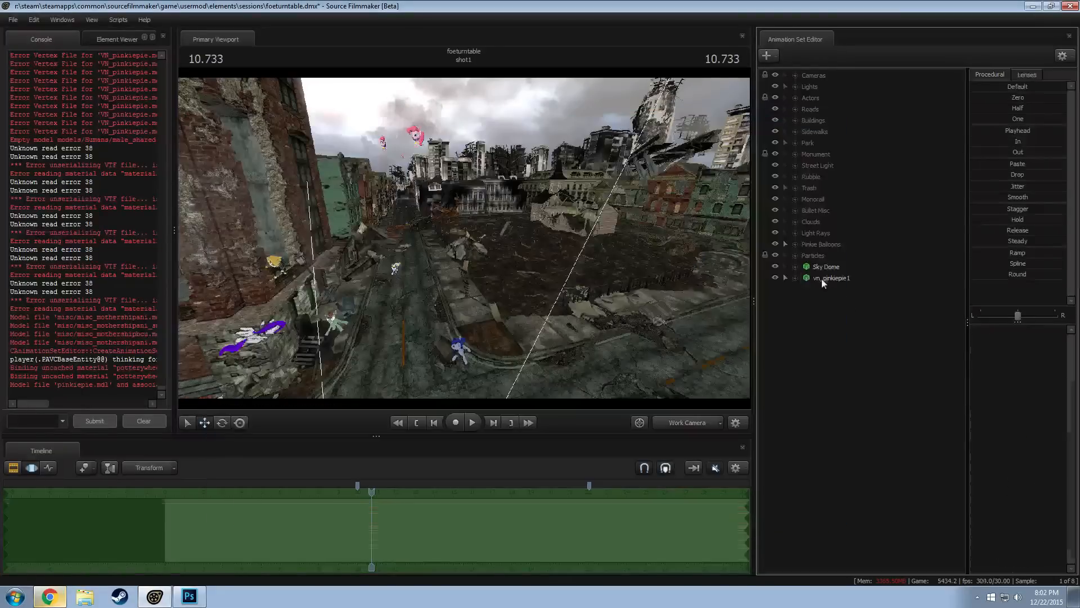
Move the new Pinkie Pie model up the road beyond the ponies at the camera and rotate it in place
left_click_drag(464, 238, 482, 231)
key("r")
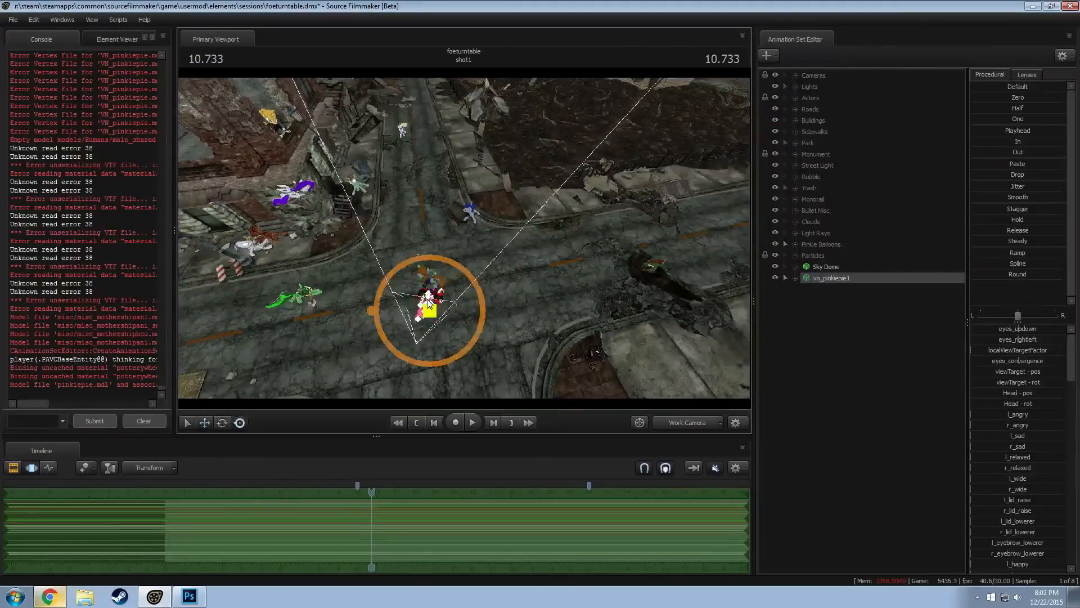
left_click_drag(429, 308, 420, 226)
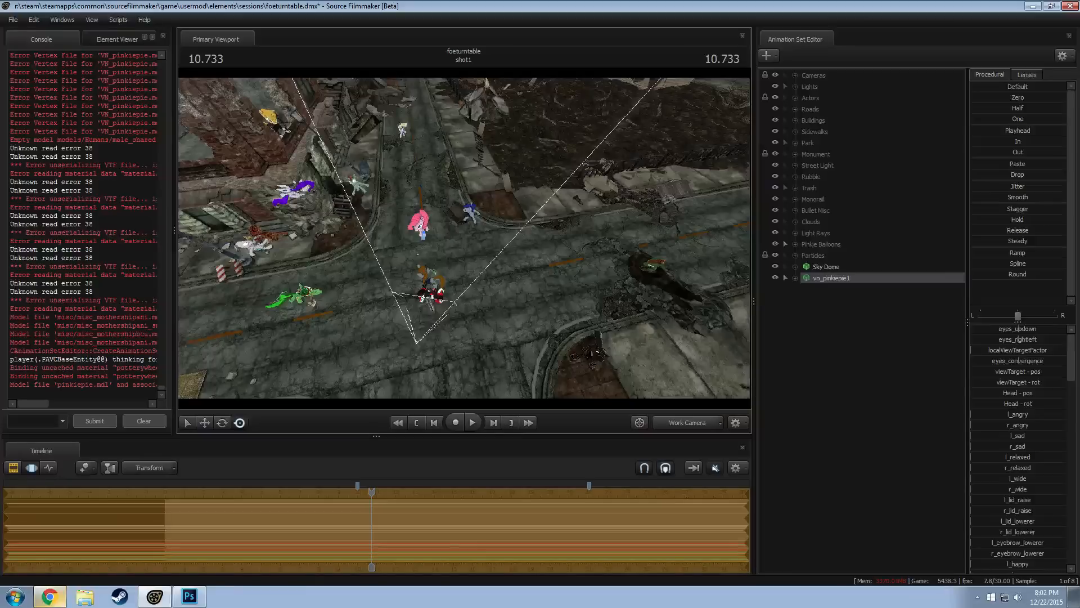
left_click_drag(410, 268, 441, 265)
Expand the vn_pinkiepie1 set, select its Face controls and move the eyes' view target out in front of the head
left_click(796, 279)
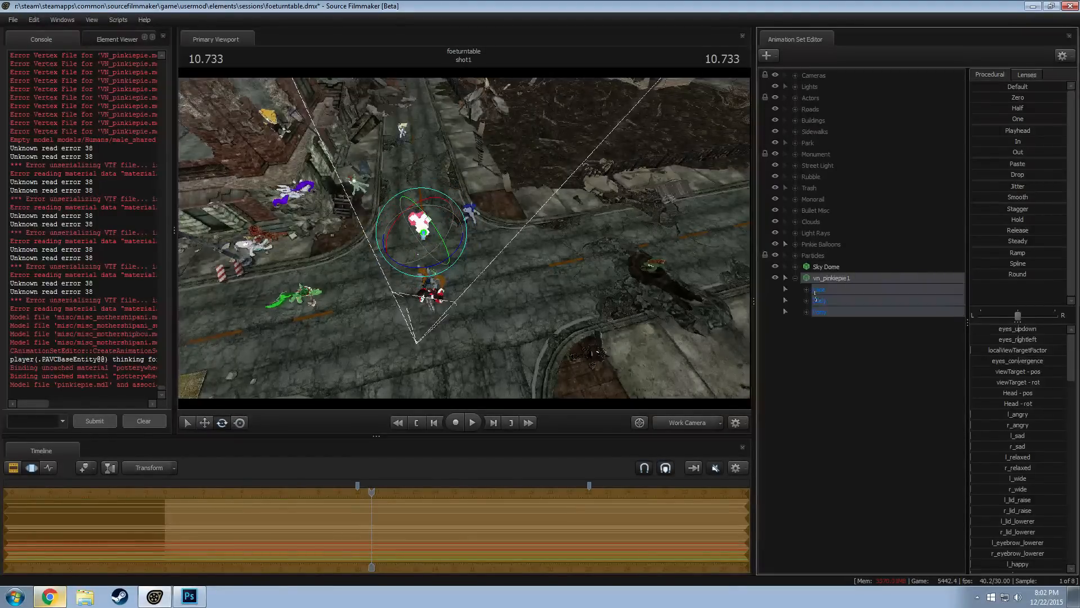
left_click(818, 290)
left_click_drag(670, 296, 697, 230, "alt")
key("w")
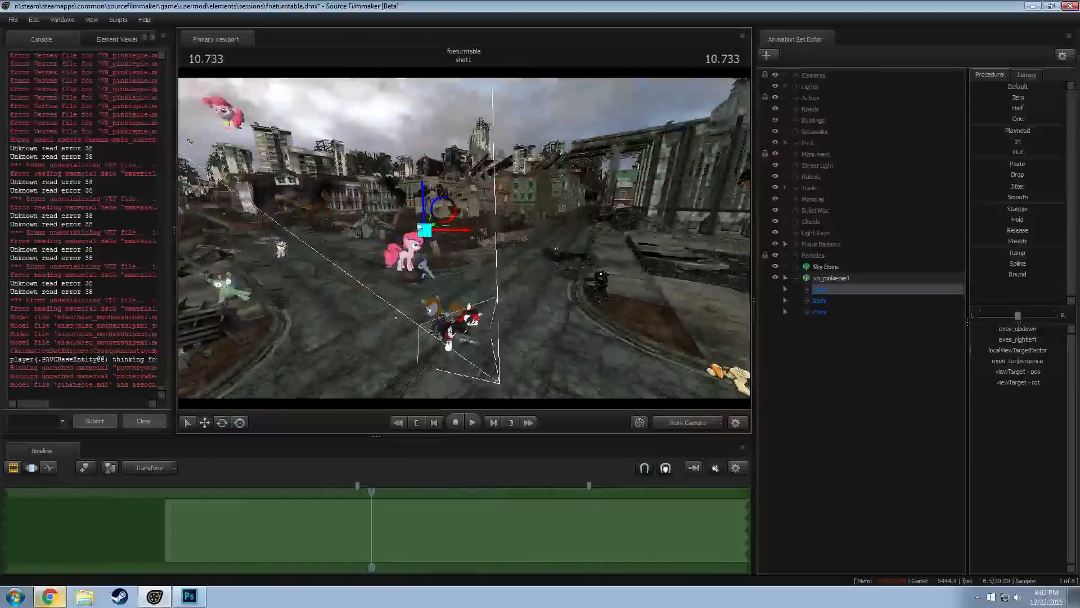
left_click_drag(438, 213, 484, 225)
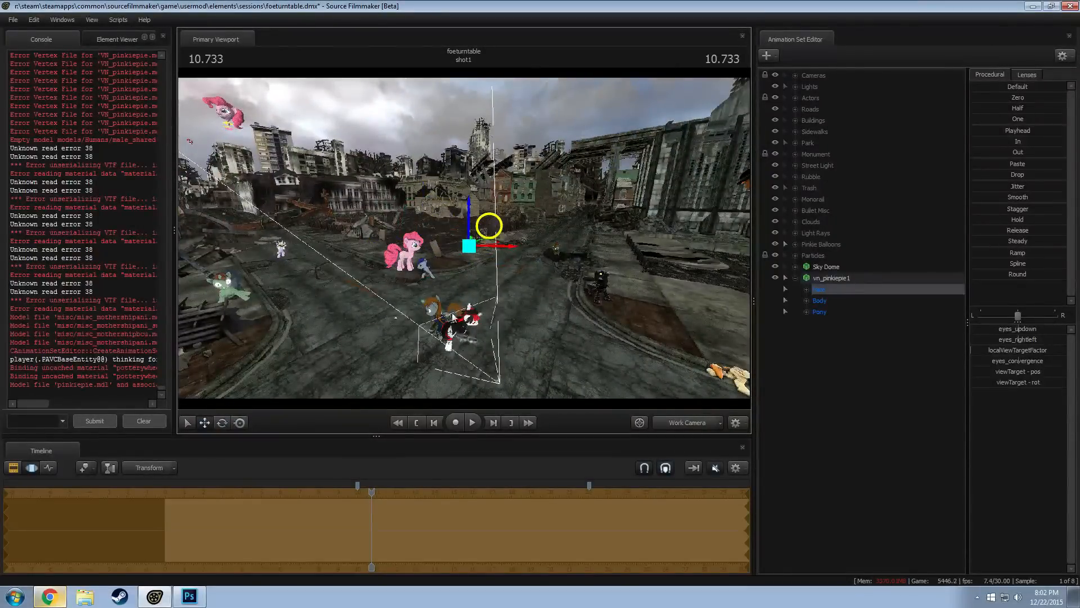
key("w")
left_click_drag(454, 317, 386, 315)
Select the whole vn_pinkiepie1 model and reposition it on the open stretch of road in the middle of the street
left_click(837, 279)
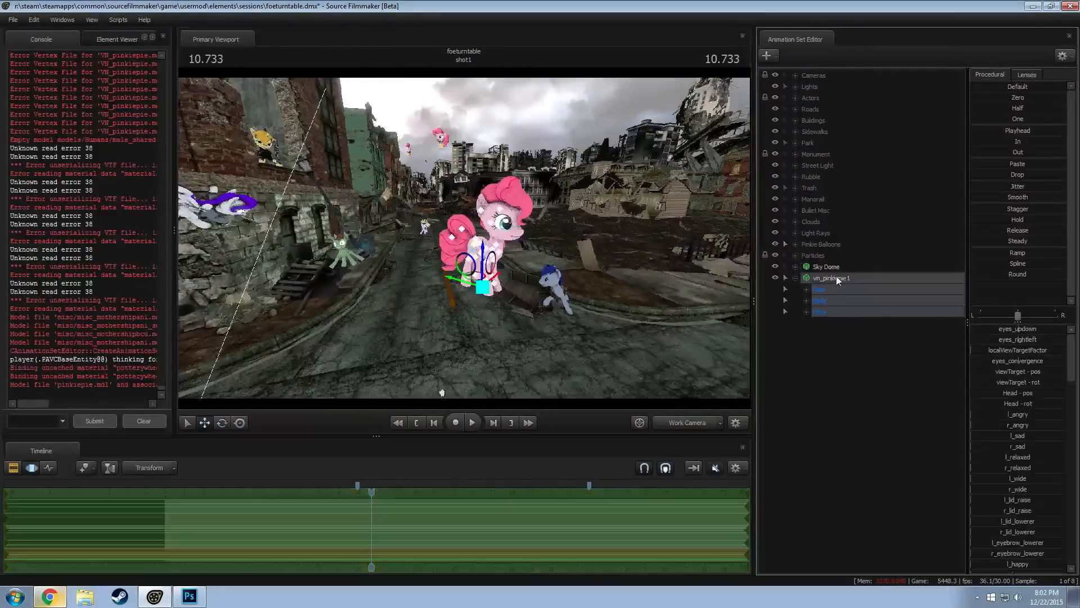
key("t")
left_click_drag(481, 288, 420, 304)
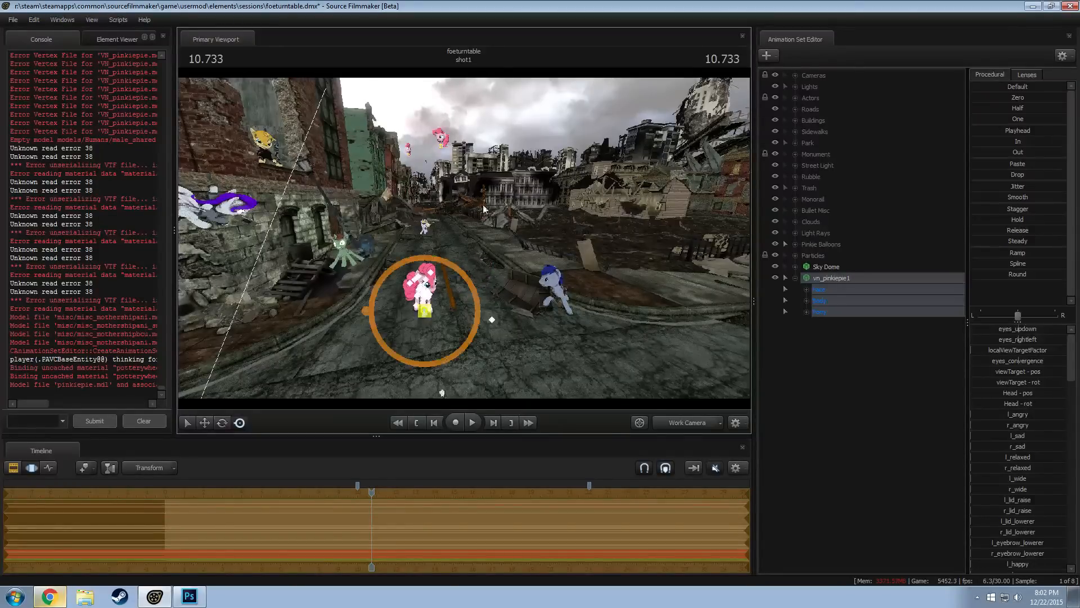
left_click_drag(476, 230, 495, 214, "alt")
left_click_drag(615, 192, 555, 163)
key("w")
left_click_drag(466, 243, 471, 240)
key("Return")
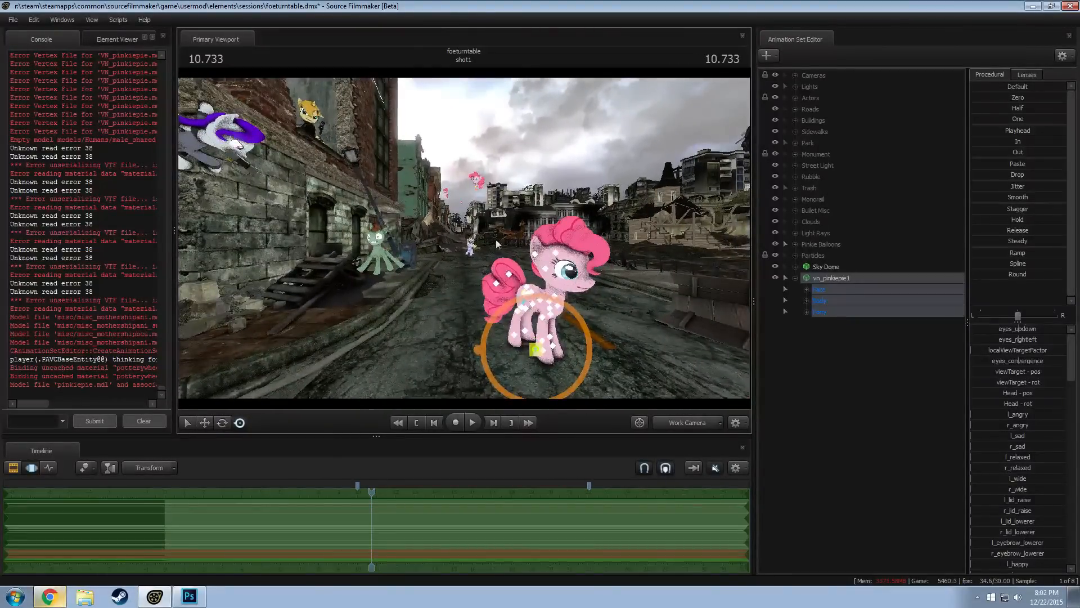
Frame the Pinkie Pie model in the viewport, clear its selection and collapse its control groups
left_click_drag(526, 220, 575, 242)
right_click(849, 317)
right_click(764, 338)
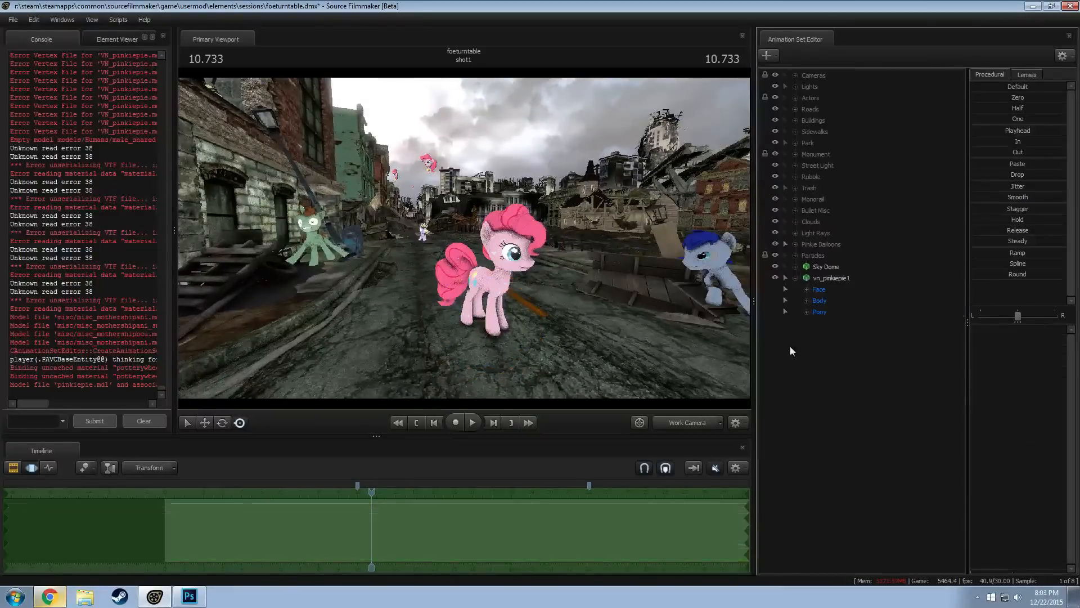
right_click(815, 316)
left_click(797, 276)
left_click(797, 296)
Hide every scene group from Lights and Actors through Pinkie Balloons and Particles, except Roads and Sidewalks
left_click(775, 98)
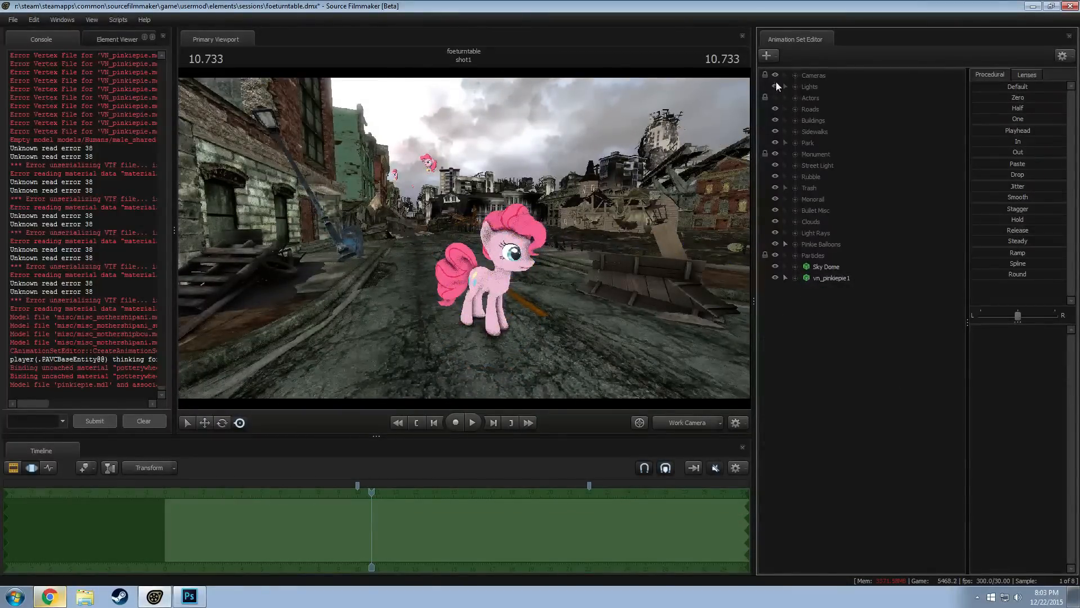
left_click(775, 86)
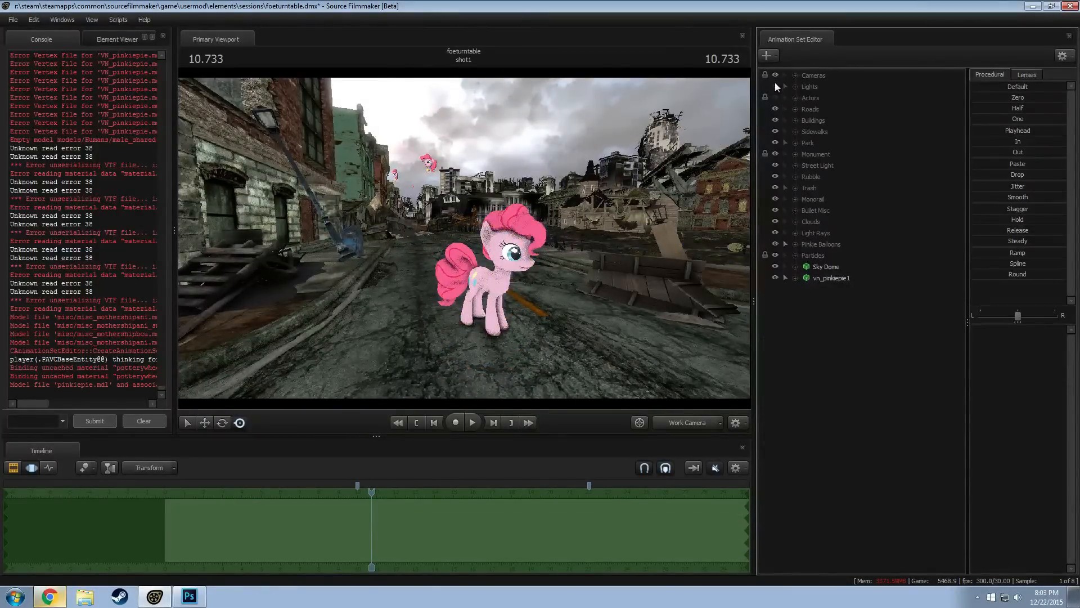
left_click(775, 119)
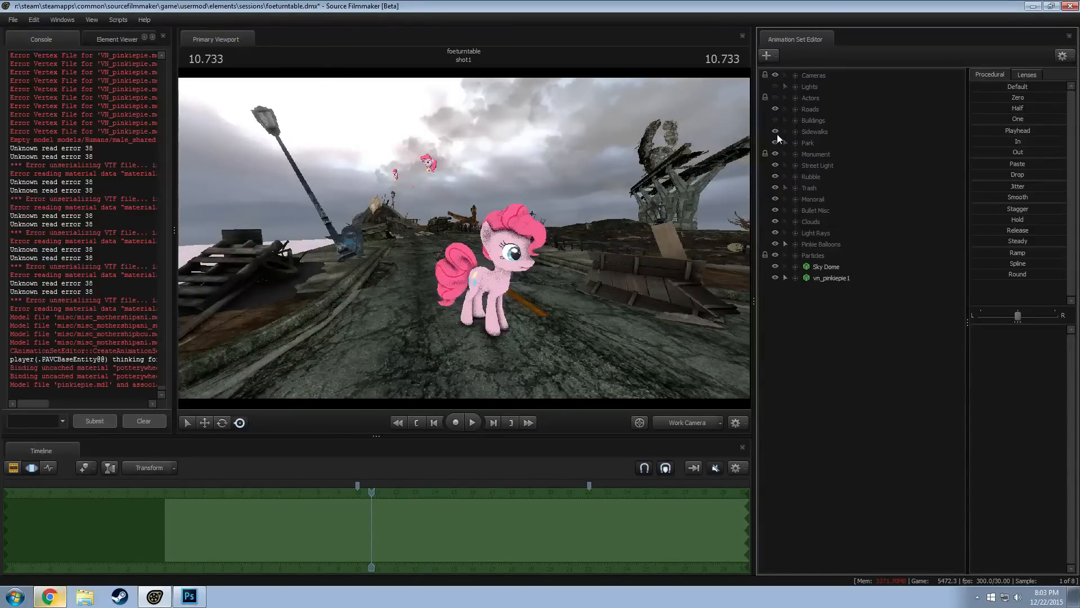
left_click(775, 143)
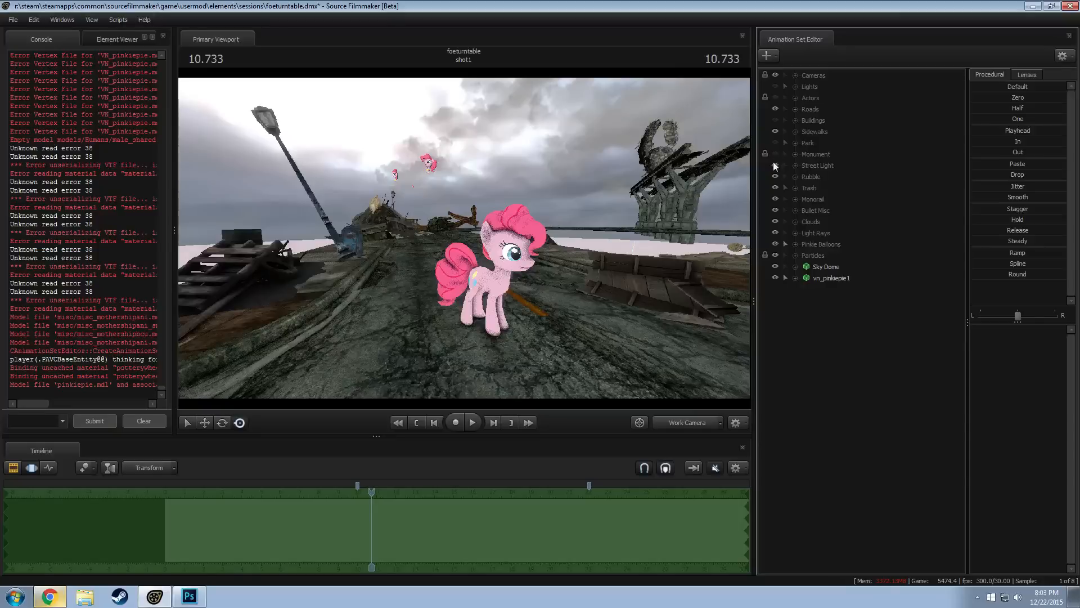
left_click(774, 165)
left_click(776, 176)
left_click(774, 187)
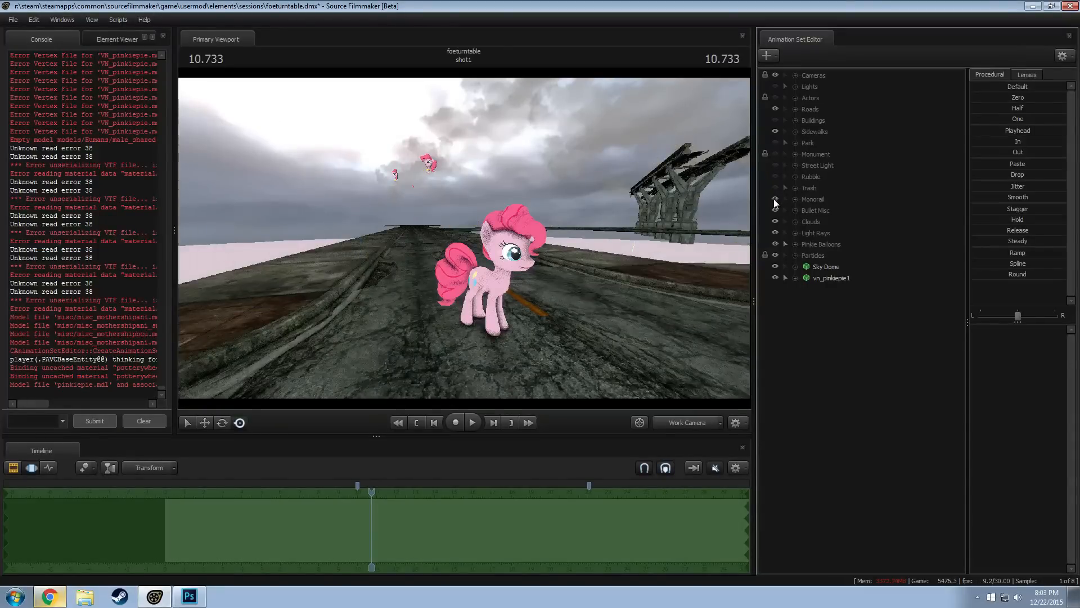
left_click(775, 198)
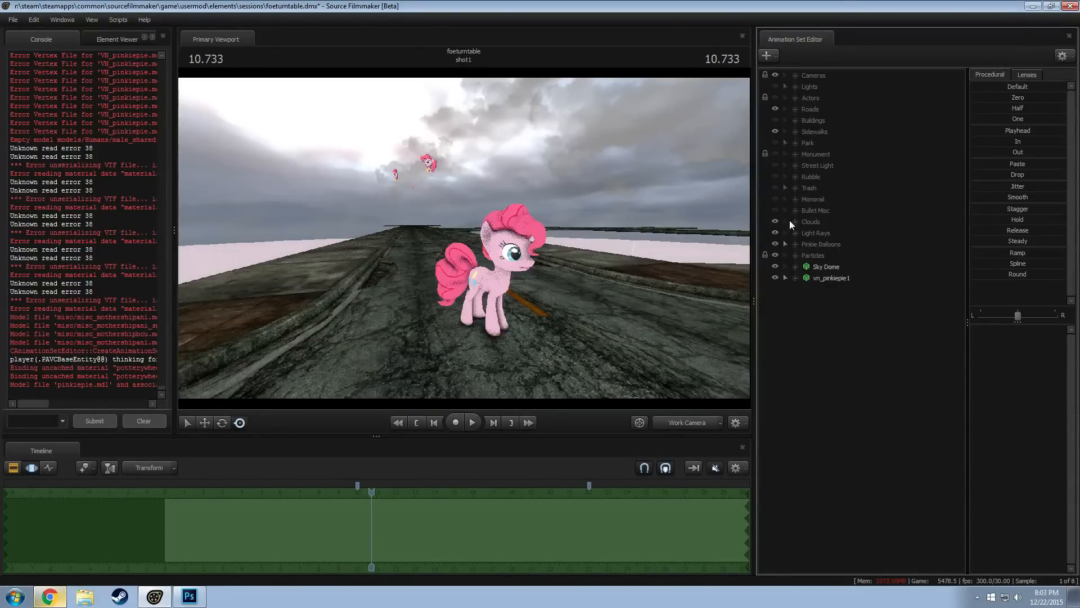
left_click(775, 222)
left_click(774, 232)
left_click(775, 244)
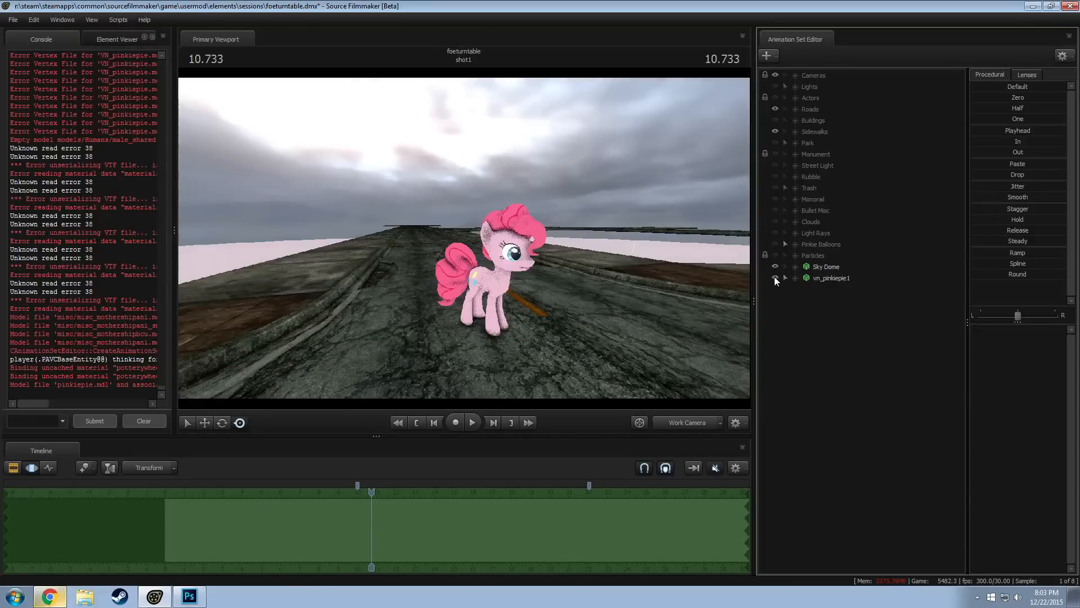
left_click(775, 266)
left_click(774, 267)
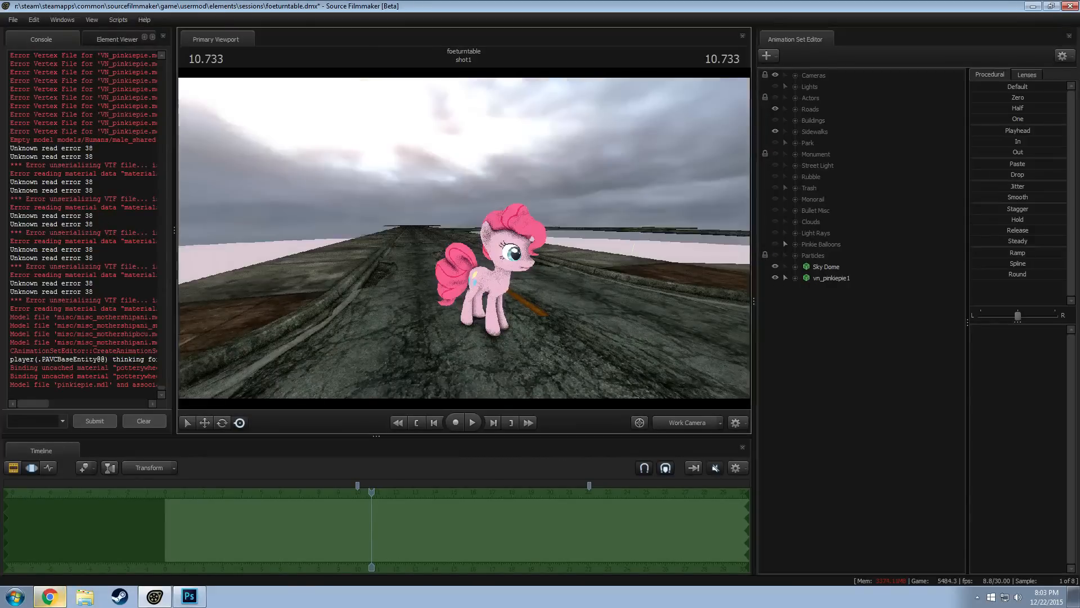
key("s")
left_click_drag(464, 238, 670, 197)
key("z")
key("w")
key("w")
key("a")
Start an animation set for a new model, filter the MDL files by "spike" and browse down to the dota riki spiked-tail item
right_click(829, 345)
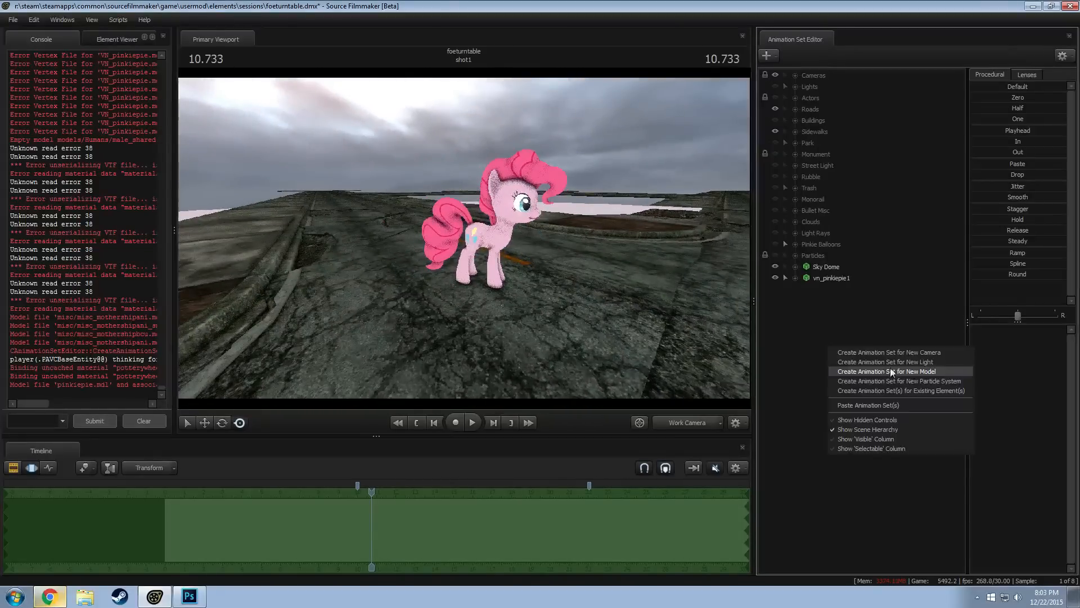
left_click(892, 373)
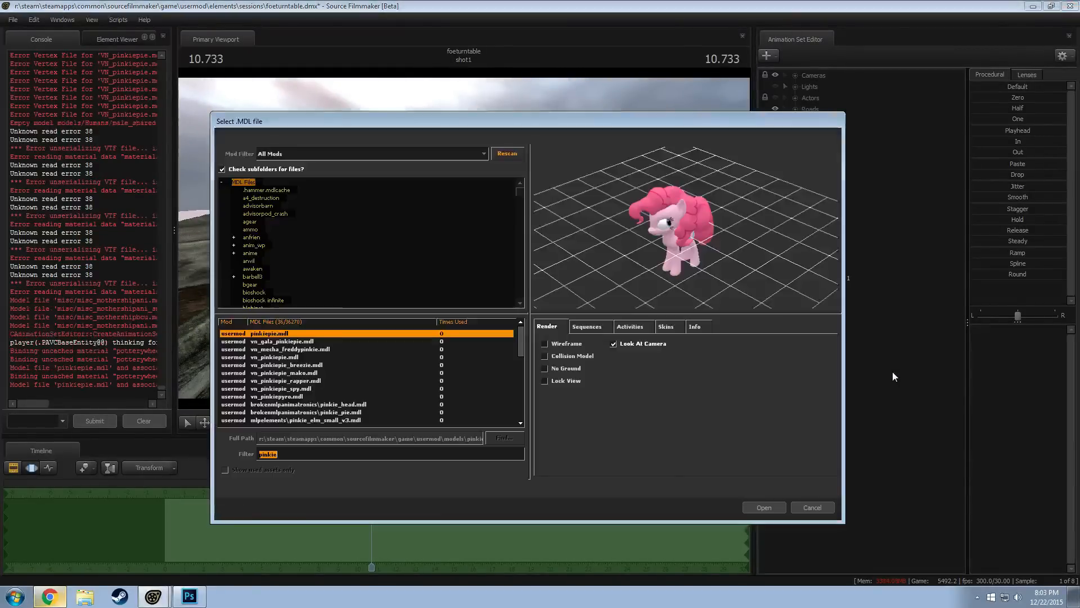
type("spike")
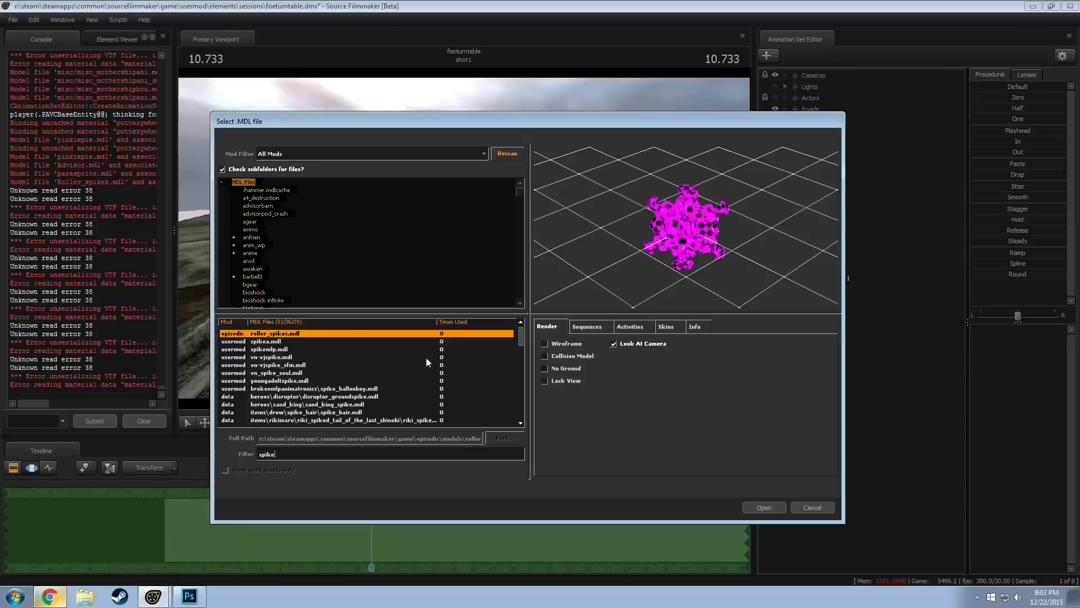
left_click(281, 388)
left_click(279, 396)
key("Down")
key("Down")
key("Down")
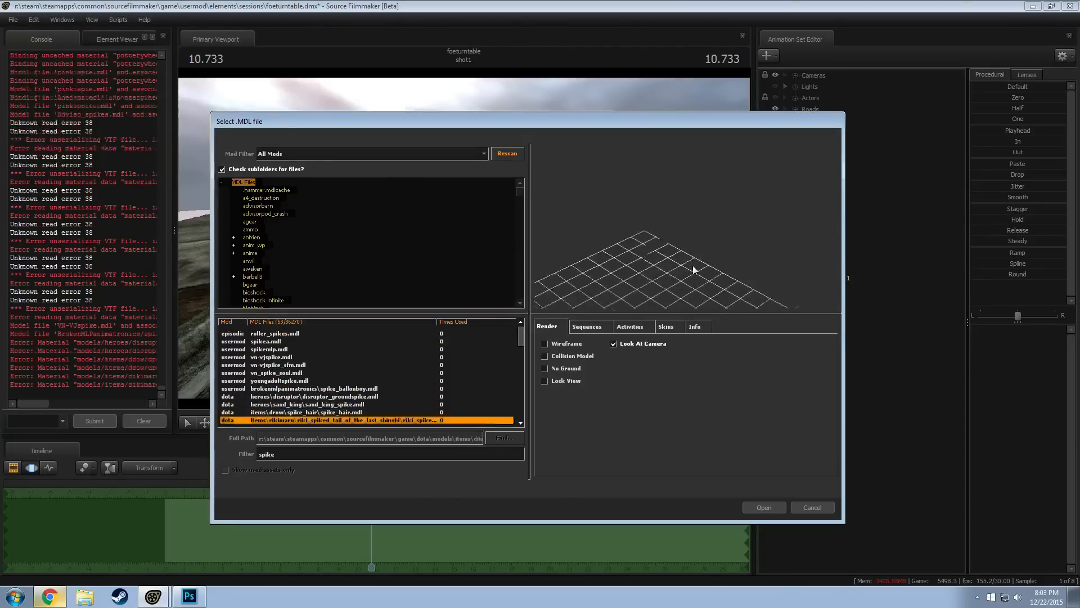
Turn on wireframe preview, preview the next dota spiked items and add the ursa ravager_spiked model to the scene
left_click(562, 344)
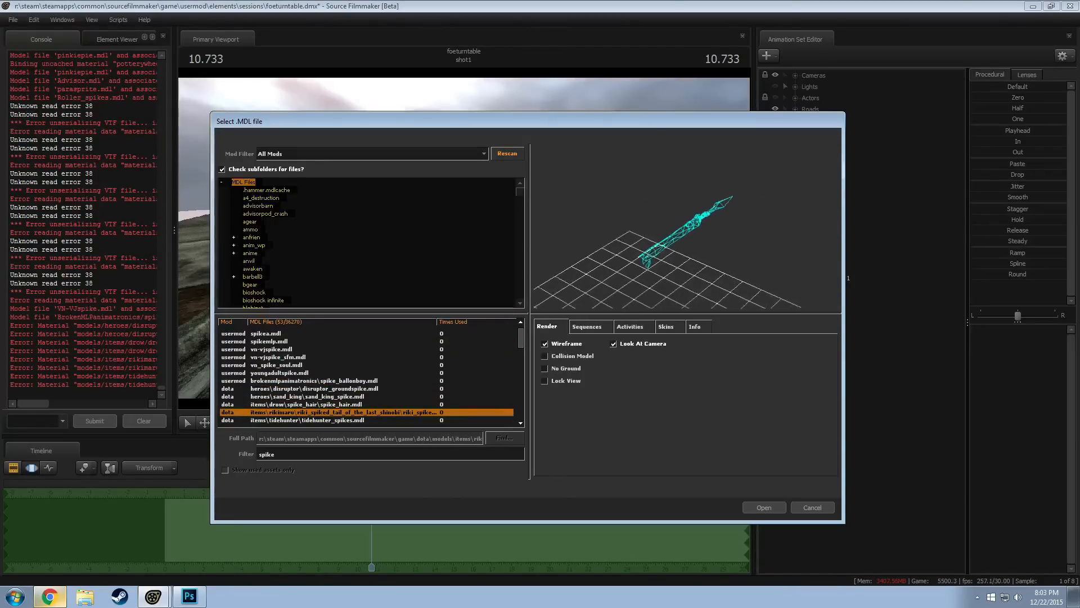
key("Down")
key("Down")
key("Up")
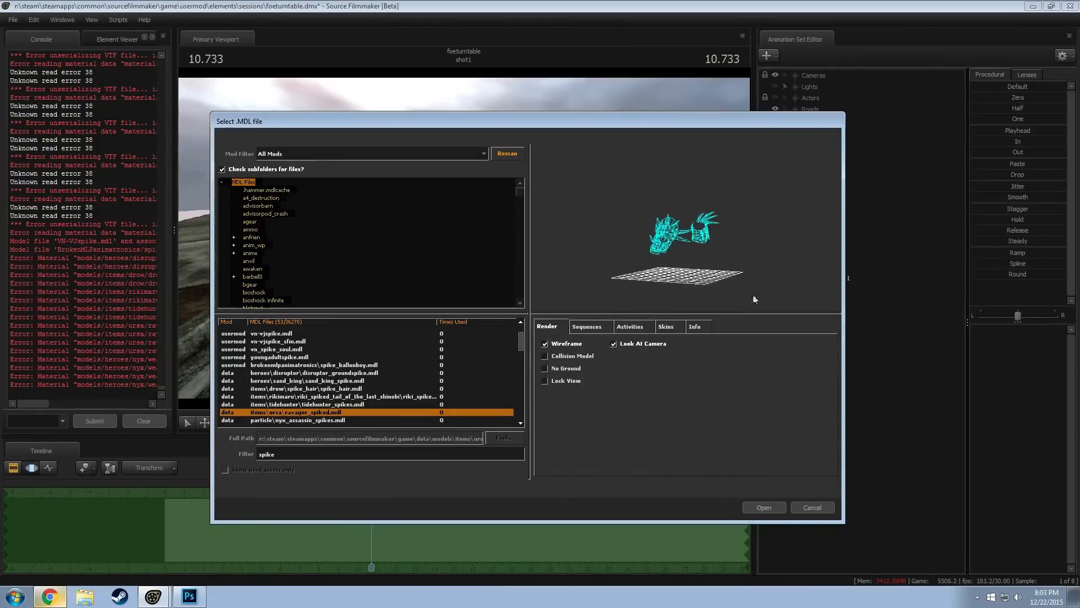
left_click(755, 506)
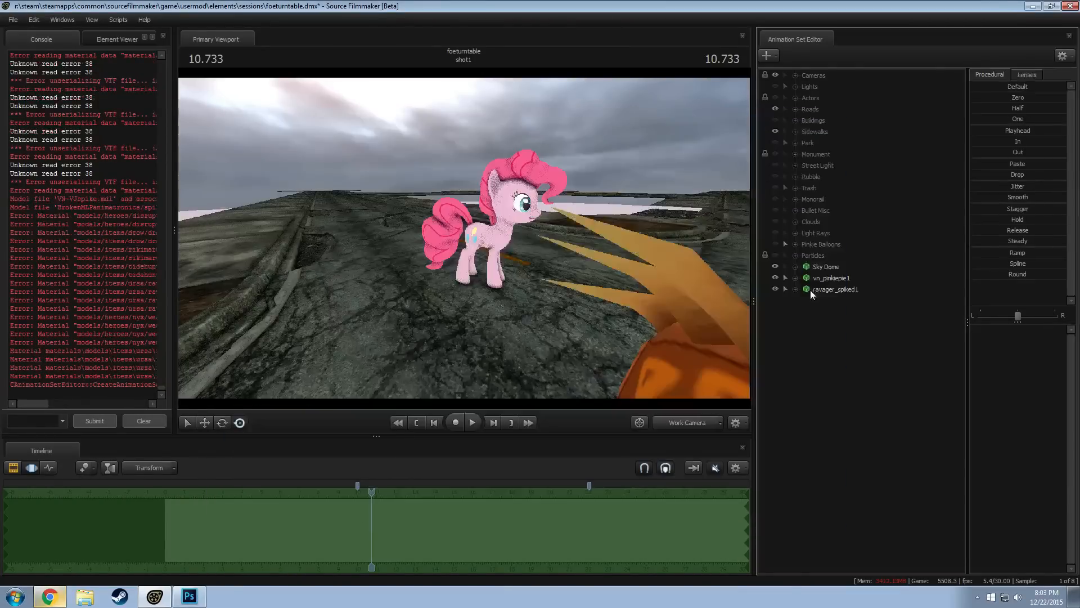
Select the whole ravager_spiked1 model and shift it across the road near Pinkie Pie
left_click(811, 289)
left_click_drag(464, 238, 613, 215)
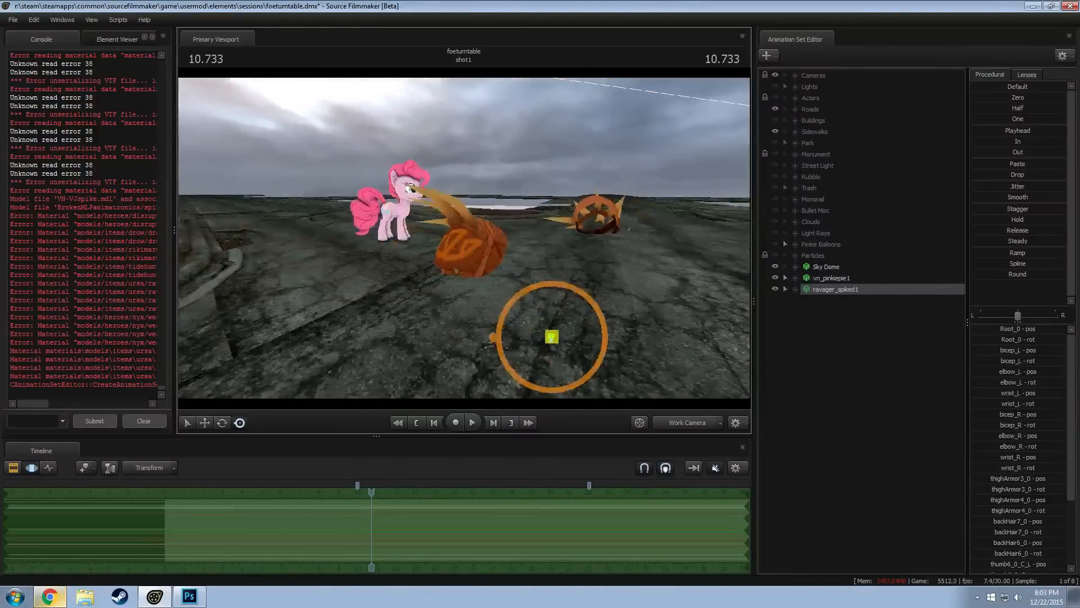
key("w")
left_click_drag(554, 325, 635, 319)
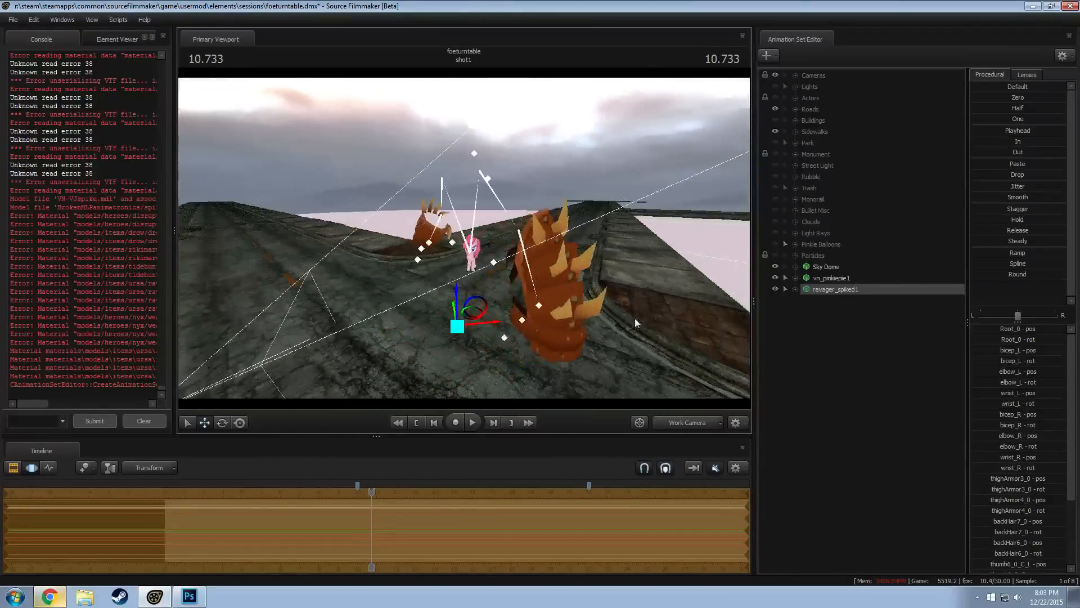
Add override materials to ravager_spiked1 and show its game model in the Element Viewer
right_click(833, 291)
left_click(875, 429)
right_click(825, 290)
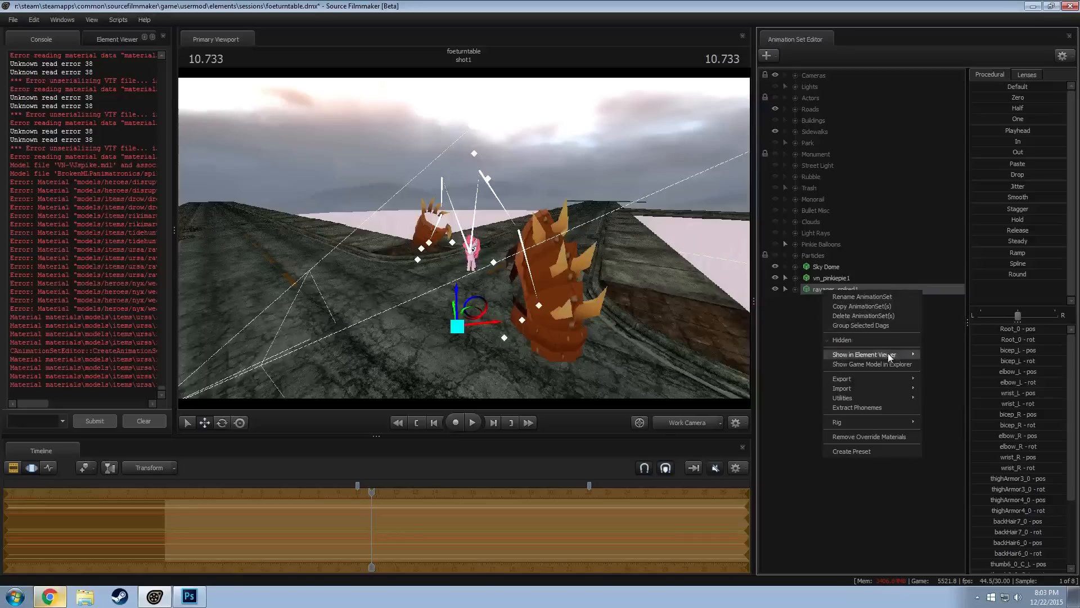
mouse_move(900, 355)
left_click(948, 356)
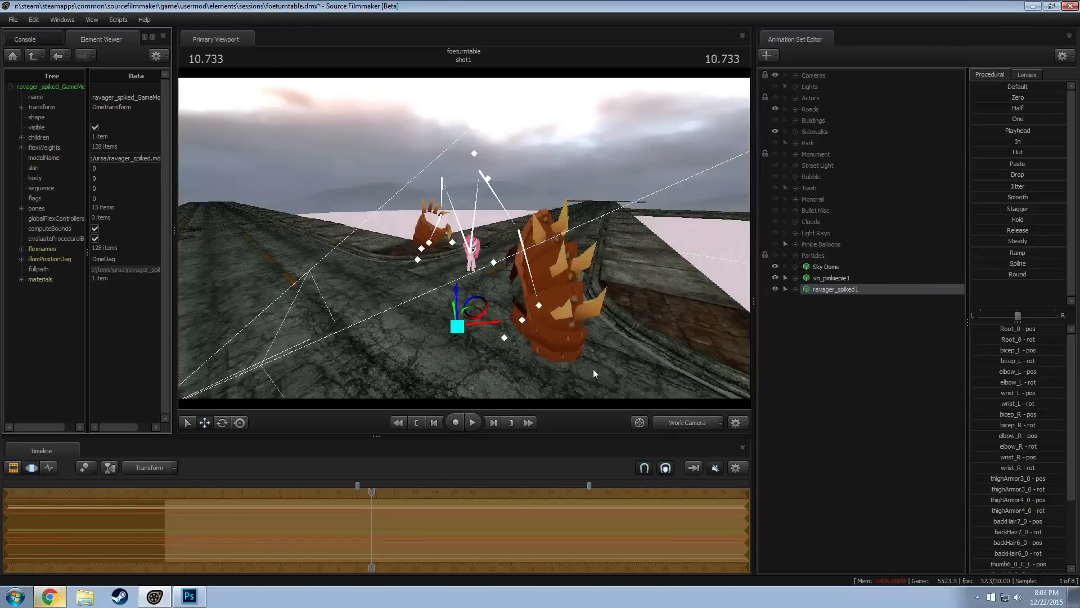
Expand the game model's materials down to the ravager_arms_spiked_color entry and copy its mtlName path
left_click(22, 279)
left_click_drag(87, 346, 96, 336)
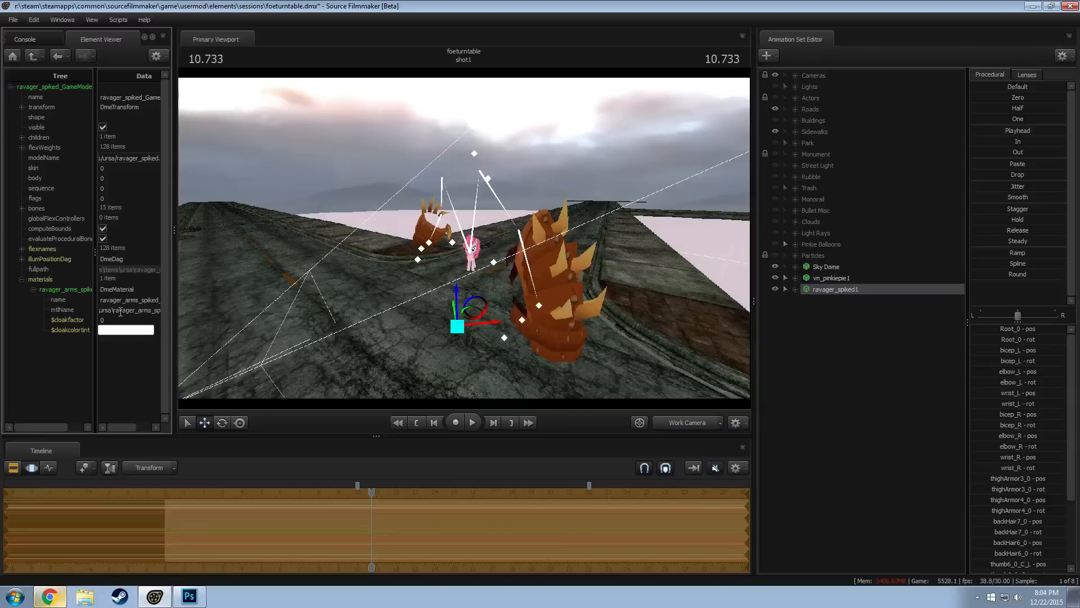
left_click(120, 311)
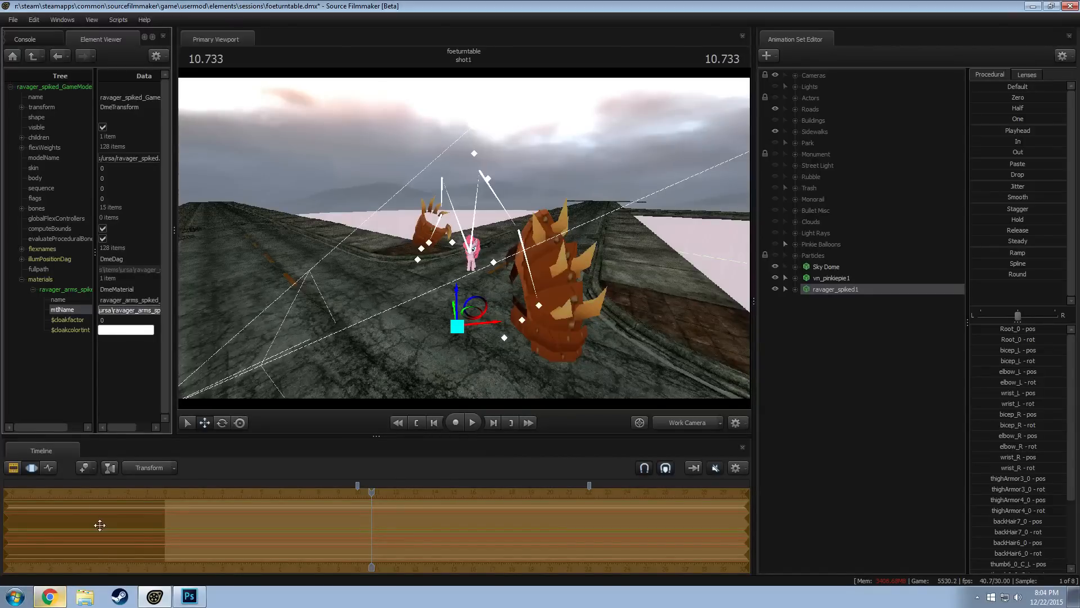
Open a file explorer window and go from the SFM Usermod favorite to the game's dota\materials folder
left_click(84, 596)
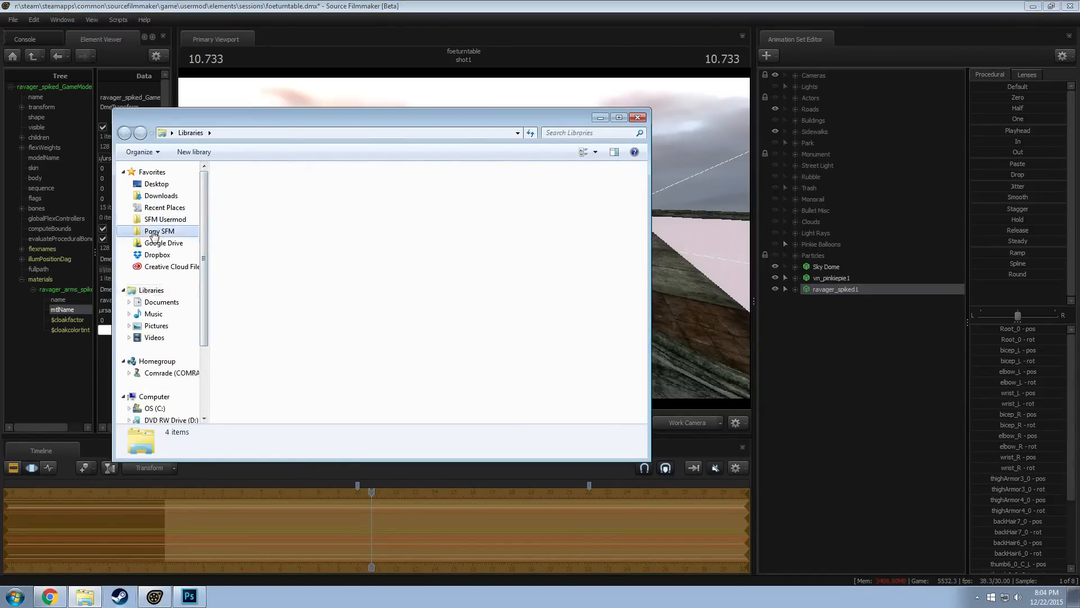
left_click(164, 220)
left_click(408, 132)
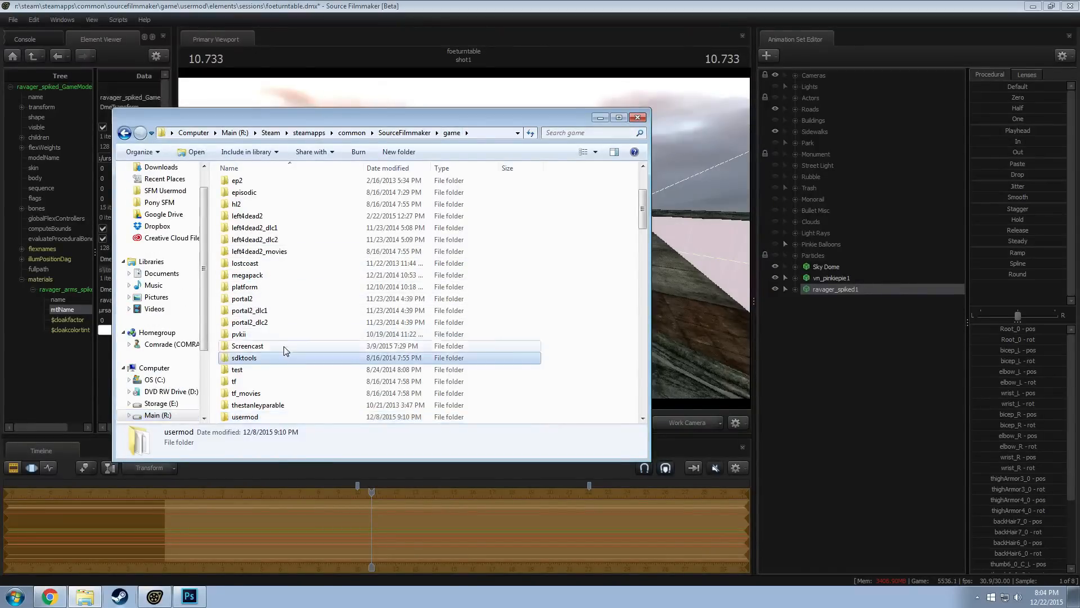
scroll(283, 346, "up", 3)
double_click(242, 267)
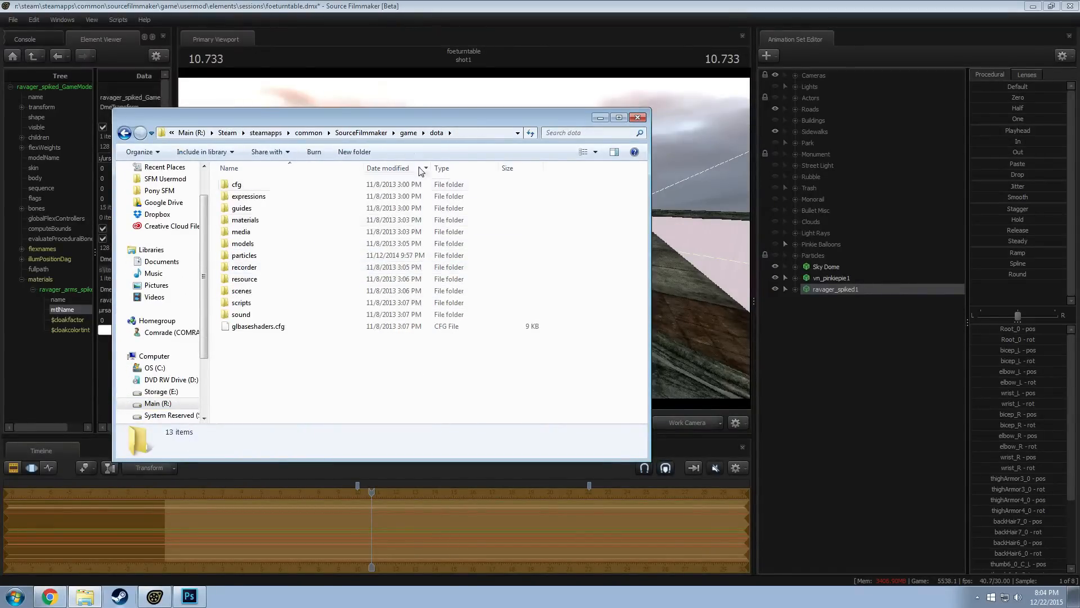
double_click(245, 220)
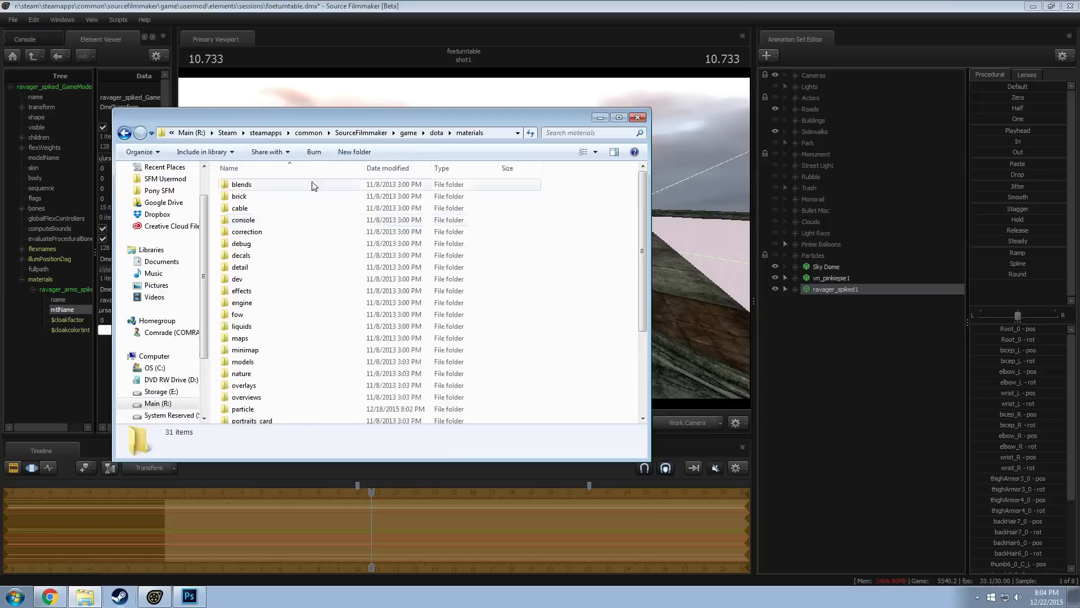
Append the copied material path to the dota\materials address, trim the file name and open the models\items\ursa folder
left_click(416, 131)
left_click(416, 130)
type("models\\items\\ursa\\ravager_arms_spiked_color")
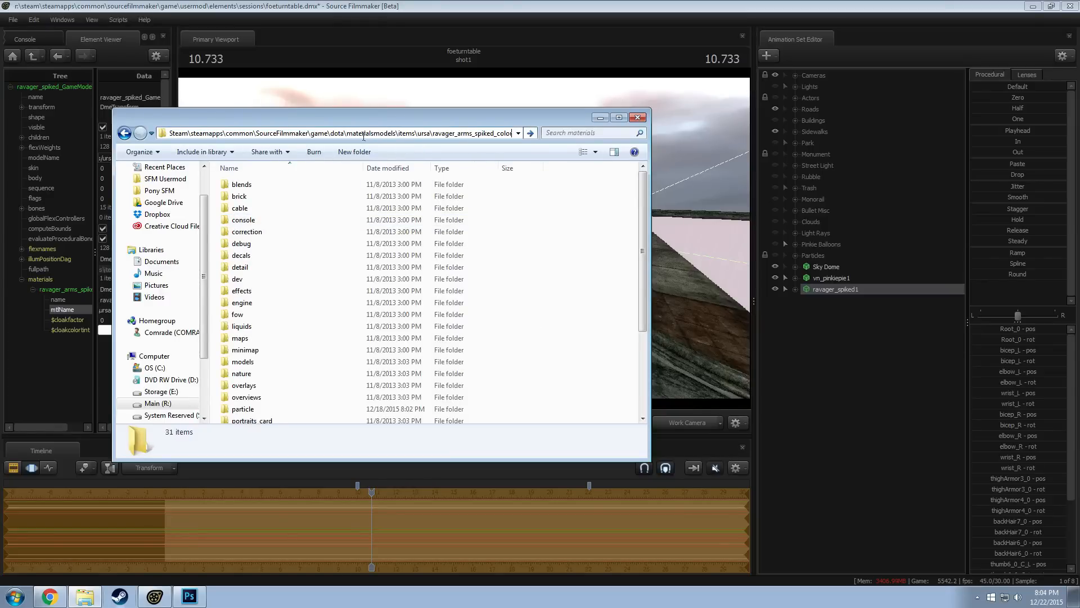
type("\\")
key("ctrl+a")
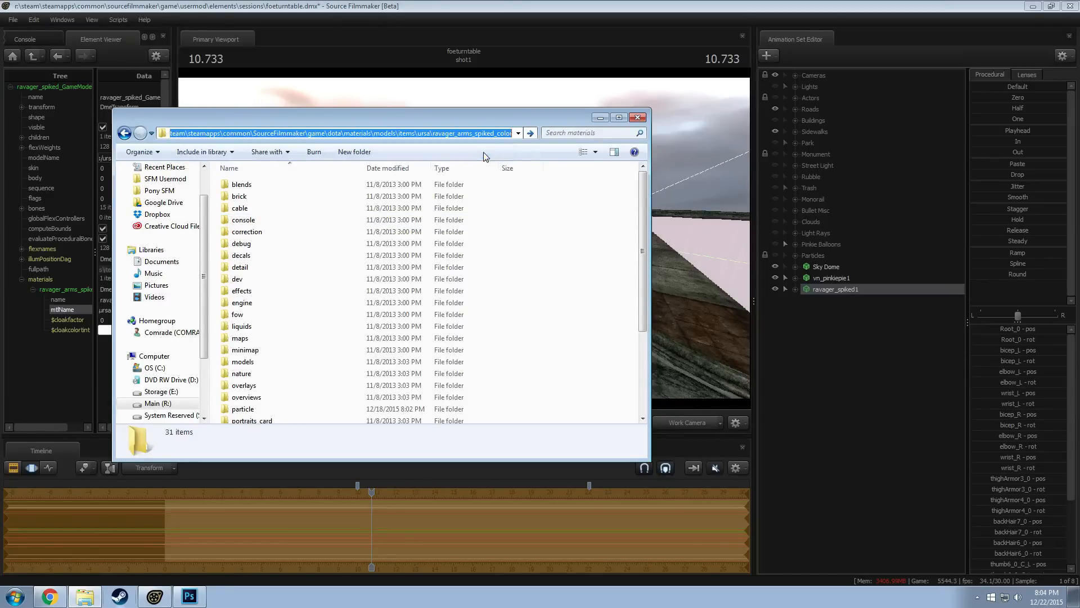
left_click(471, 132)
left_click_drag(435, 133, 523, 142)
key("BackSpace")
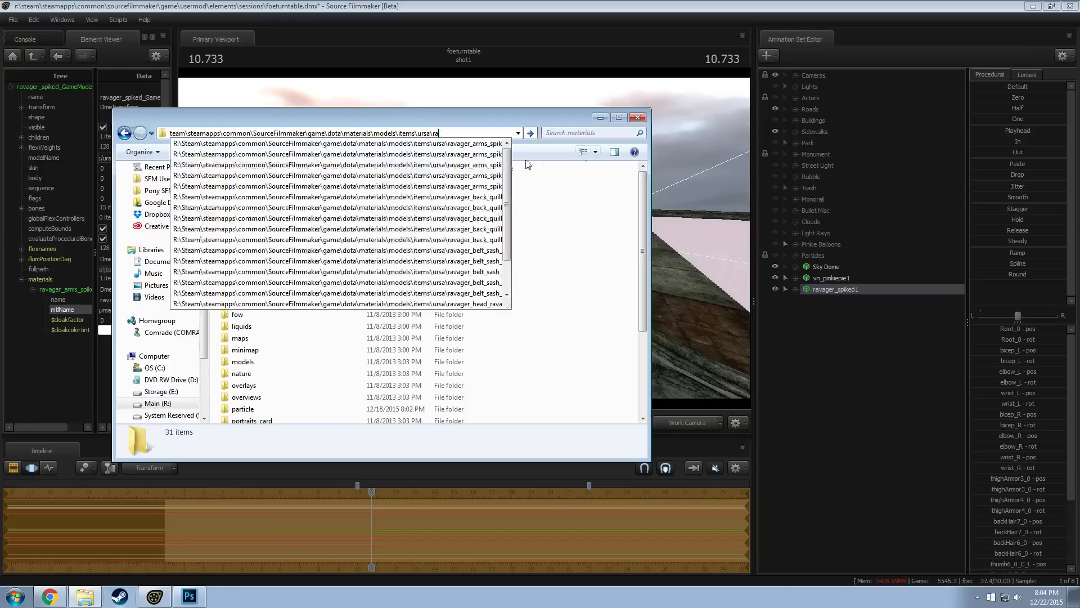
key("Return")
Check the full mtlName of the ravager arms material in the Element Viewer by widening its data column, and return to the ursa folder
key("alt+Tab")
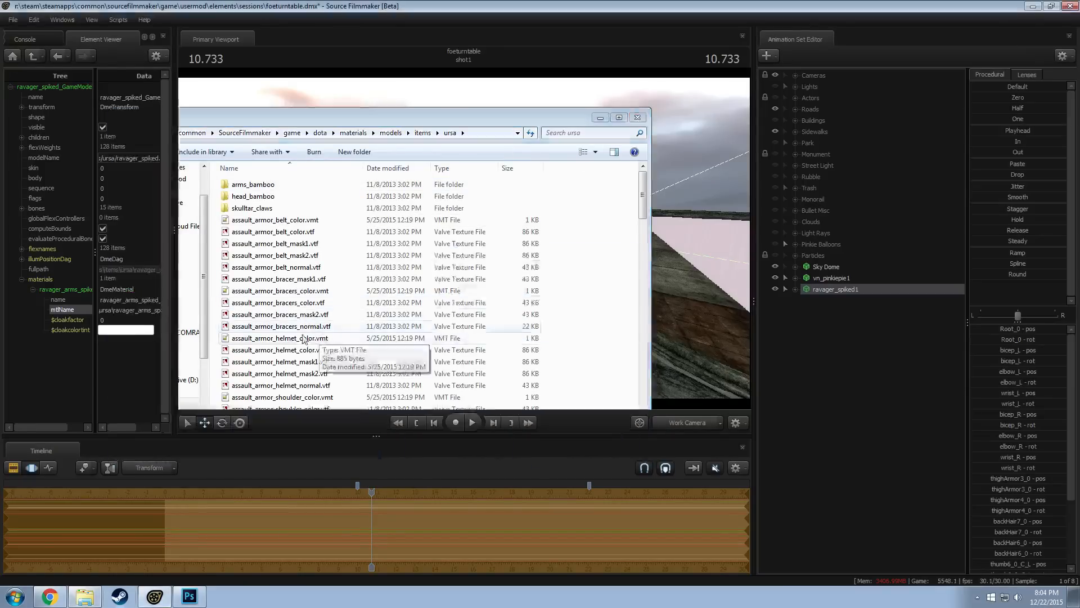
left_click_drag(126, 309, 188, 319)
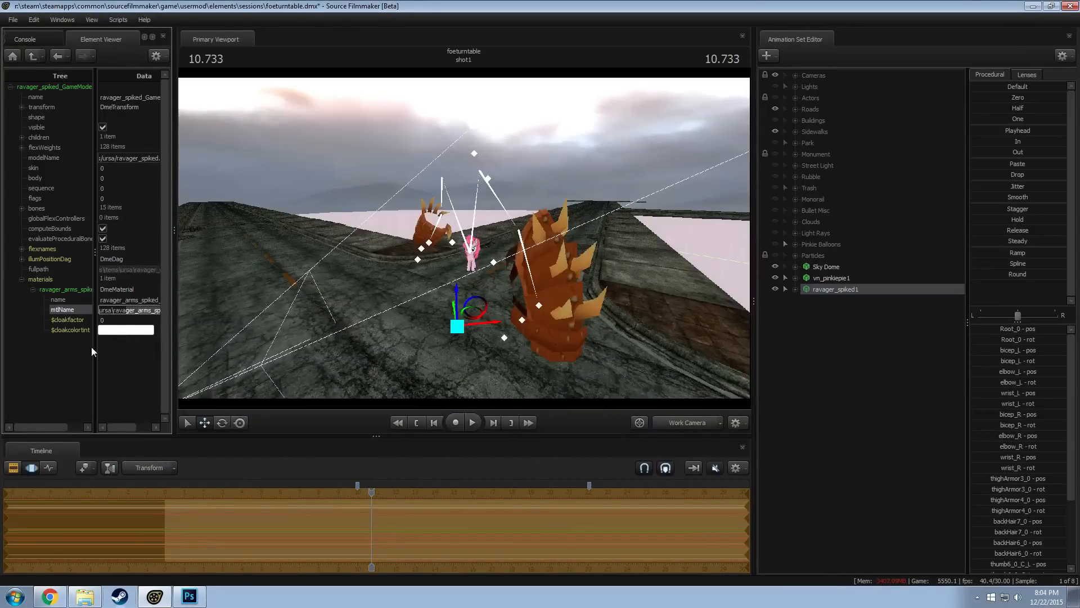
left_click_drag(86, 346, 43, 348)
key("alt+Tab")
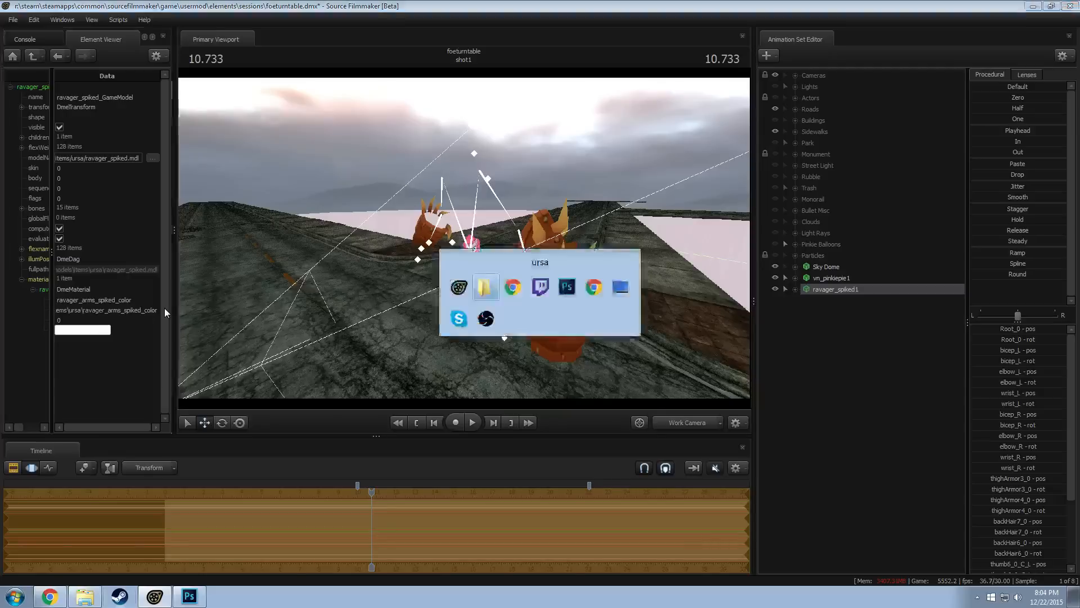
scroll(276, 336, "down", 5)
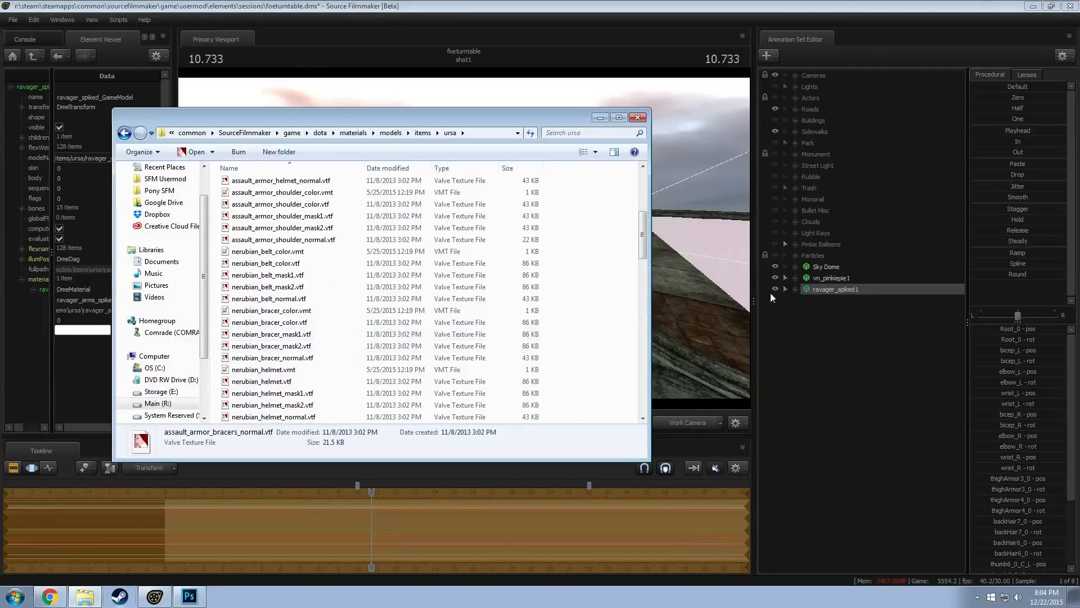
right_click(824, 288)
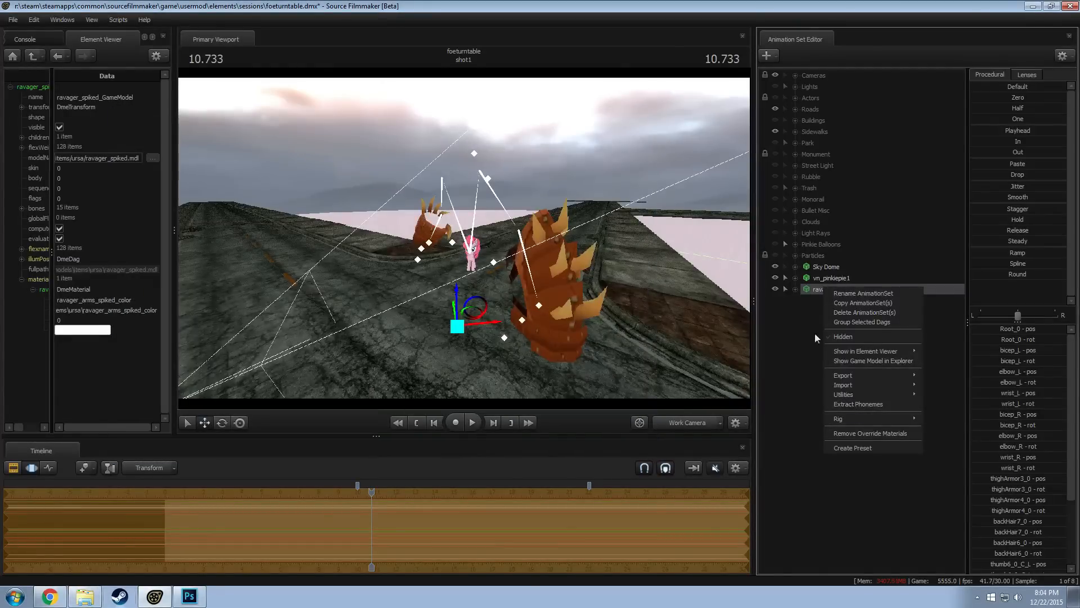
left_click(814, 290)
key("alt+Tab")
Find ravager_arms_spiked_color.vmt in the ursa folder and open it in Notepad++ to inspect its material settings
left_click(304, 310)
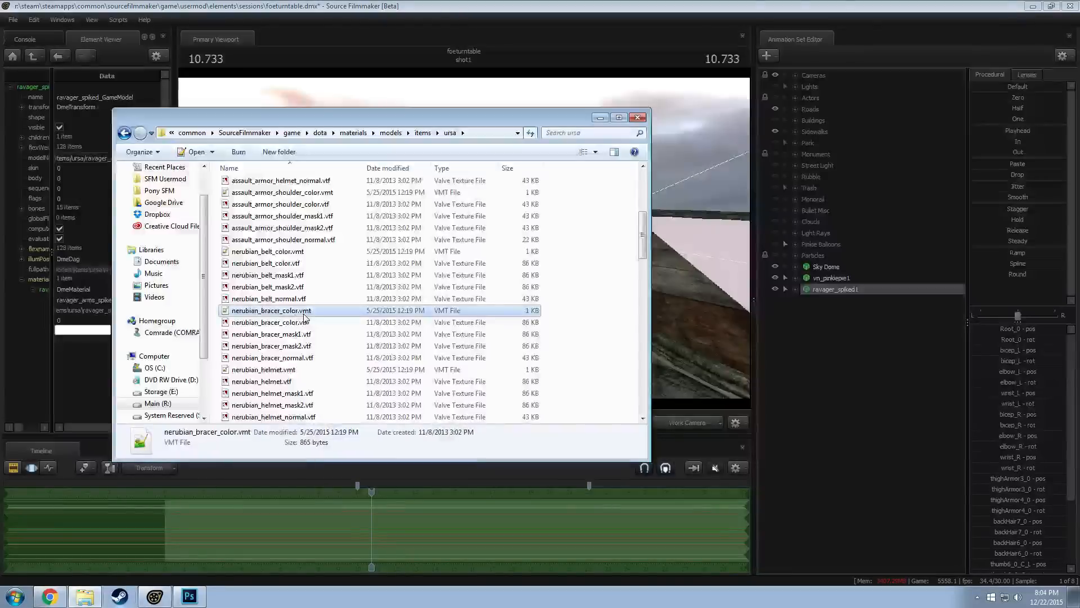
scroll(307, 332, "up", 5)
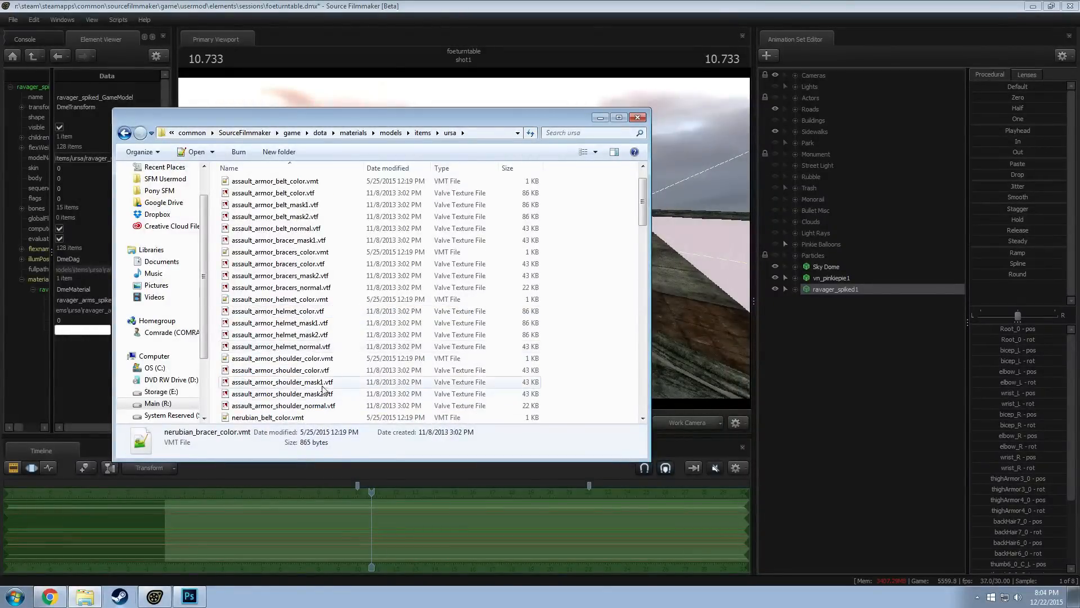
scroll(311, 348, "up", 1)
scroll(304, 348, "down", 8)
scroll(304, 347, "down", 8)
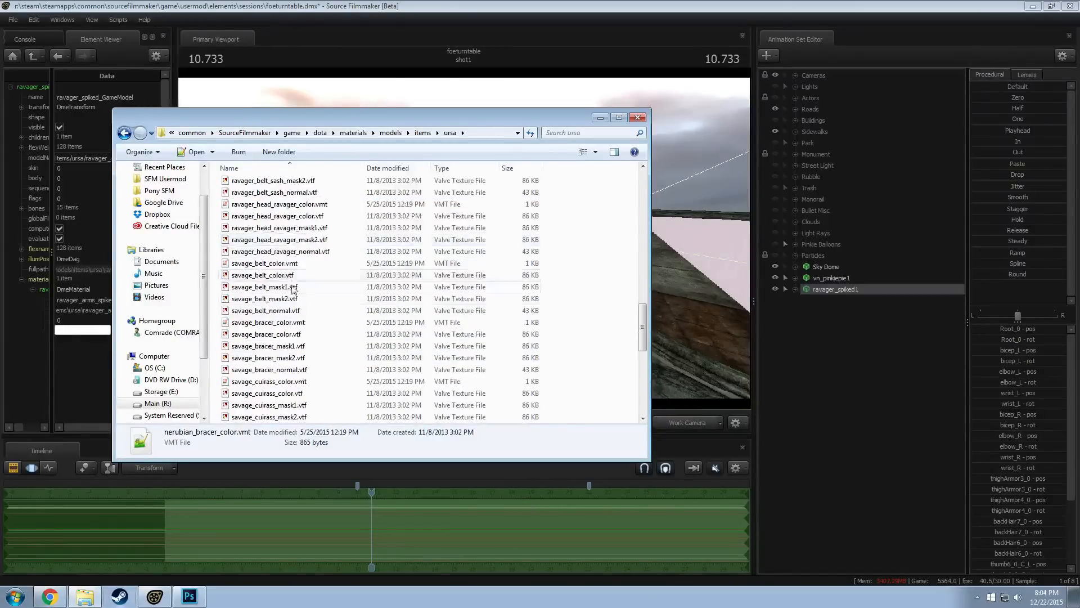
scroll(289, 265, "up", 5)
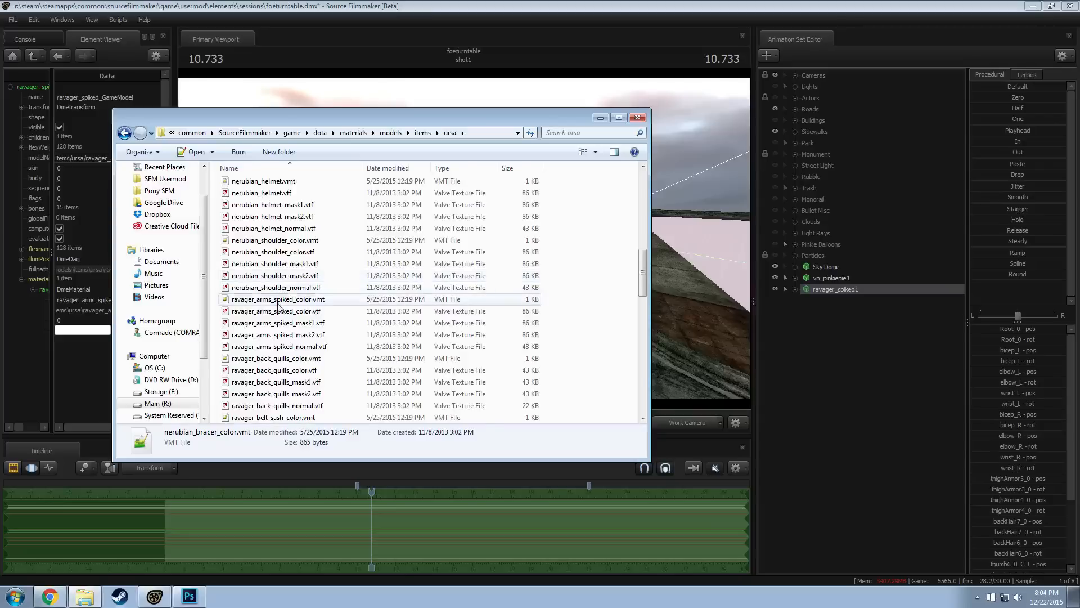
left_click(290, 299)
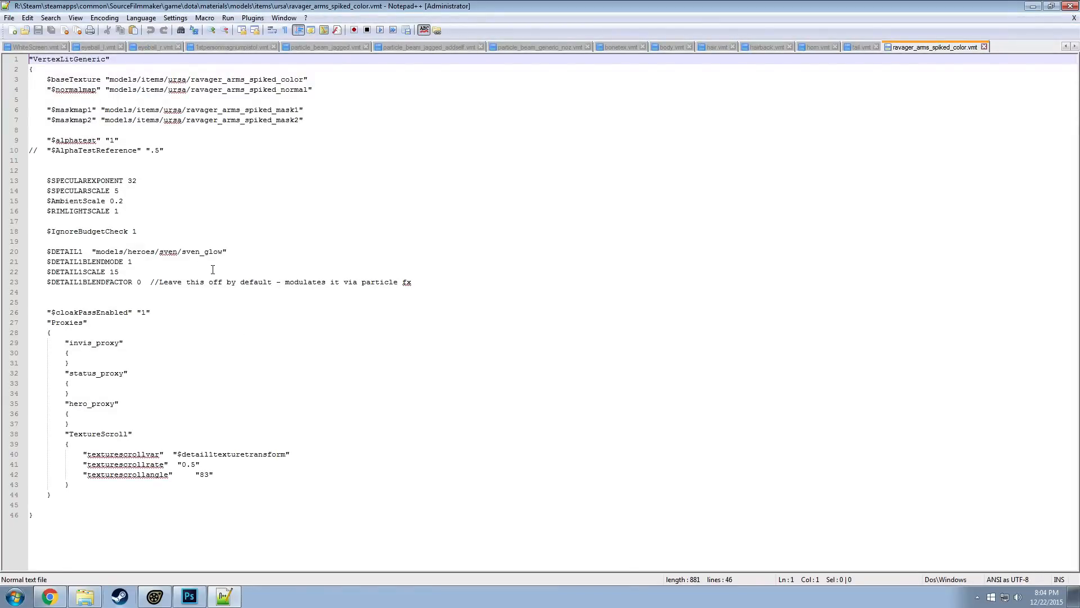
left_click(247, 234)
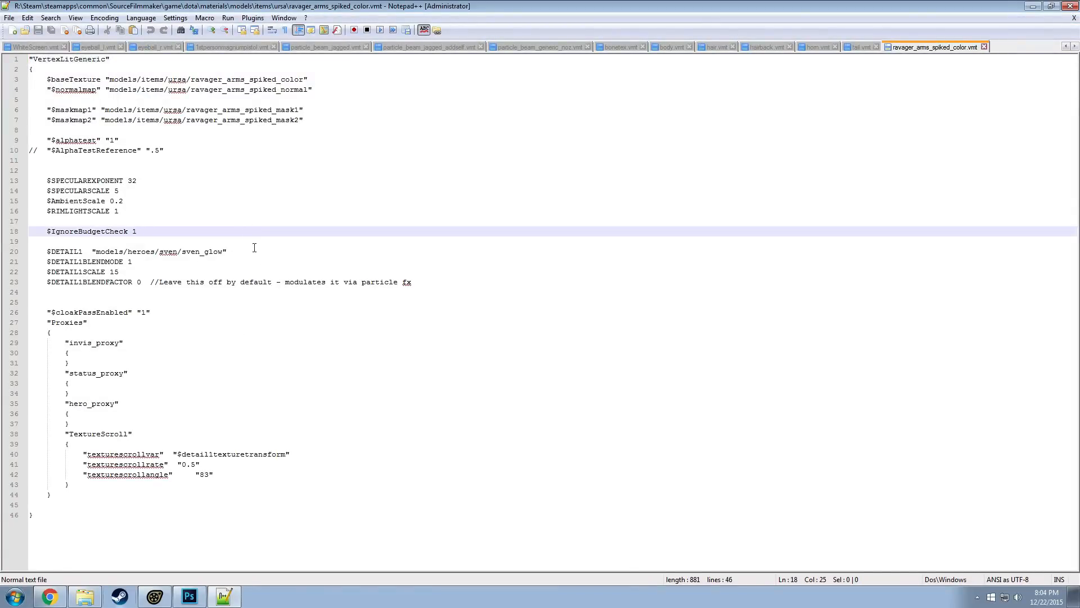
Open ravager_arms_spiked_color.vtf from the ursa folder in VTFEdit
key("alt+Tab")
left_click(293, 311)
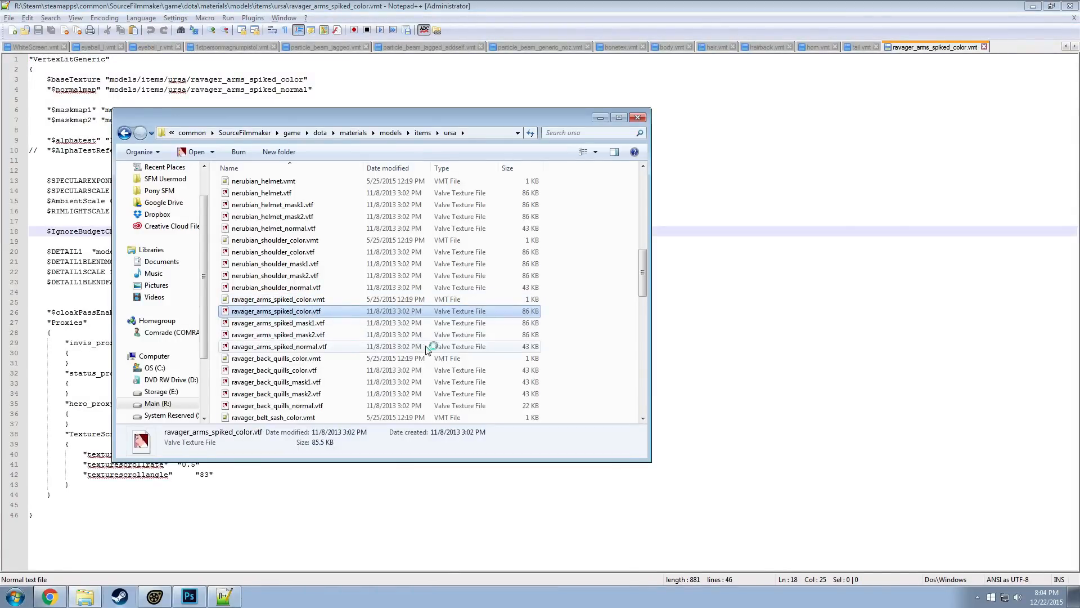
key("Return")
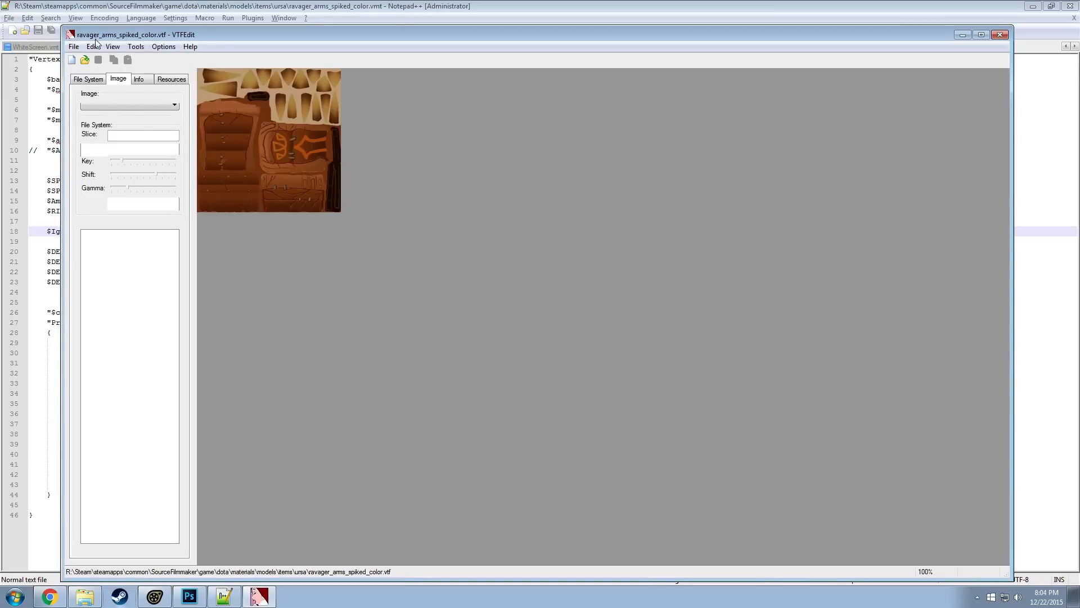
Copy the ursa folder's path from the file explorer and open that folder in VTFEdit's Save As dialog
left_click(75, 49)
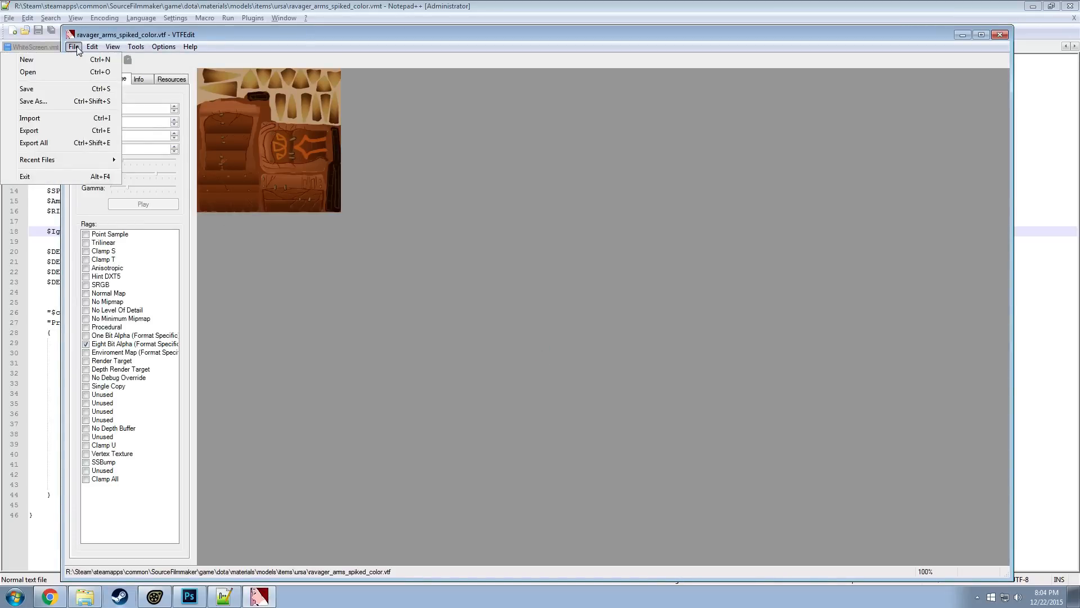
left_click(39, 101)
key("alt+Tab")
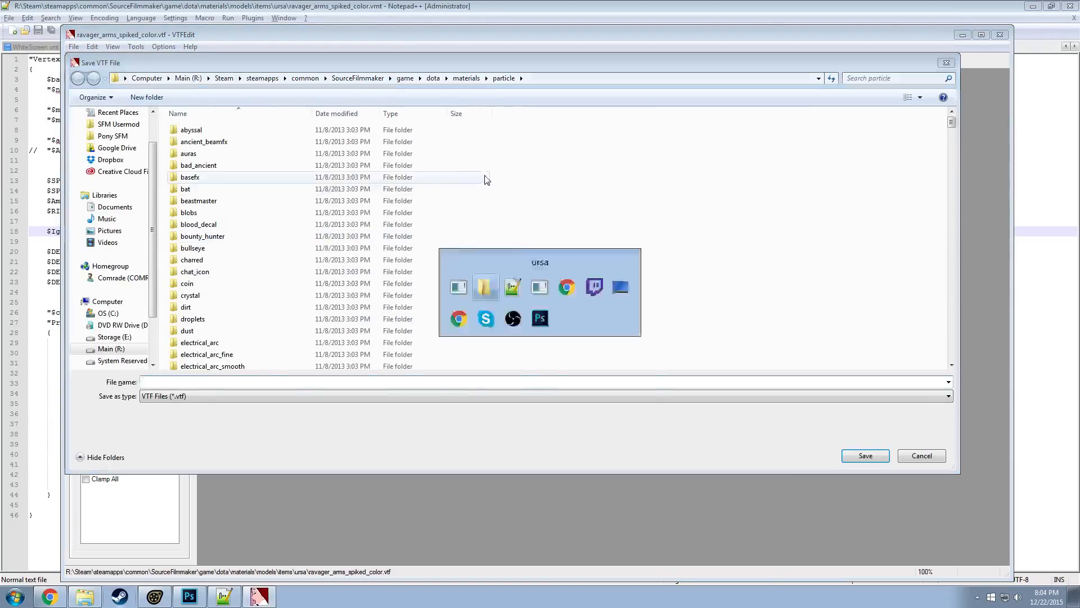
left_click(486, 133)
key("ctrl+c")
left_click(631, 81)
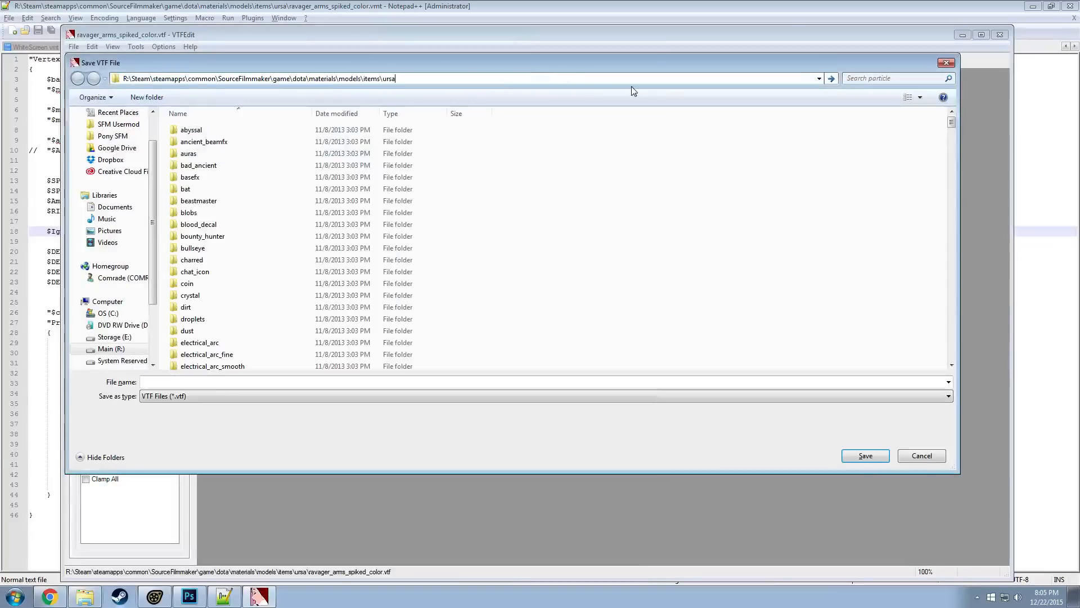
key("ctrl+v")
key("Return")
left_click(257, 272)
scroll(259, 281, "down", 7)
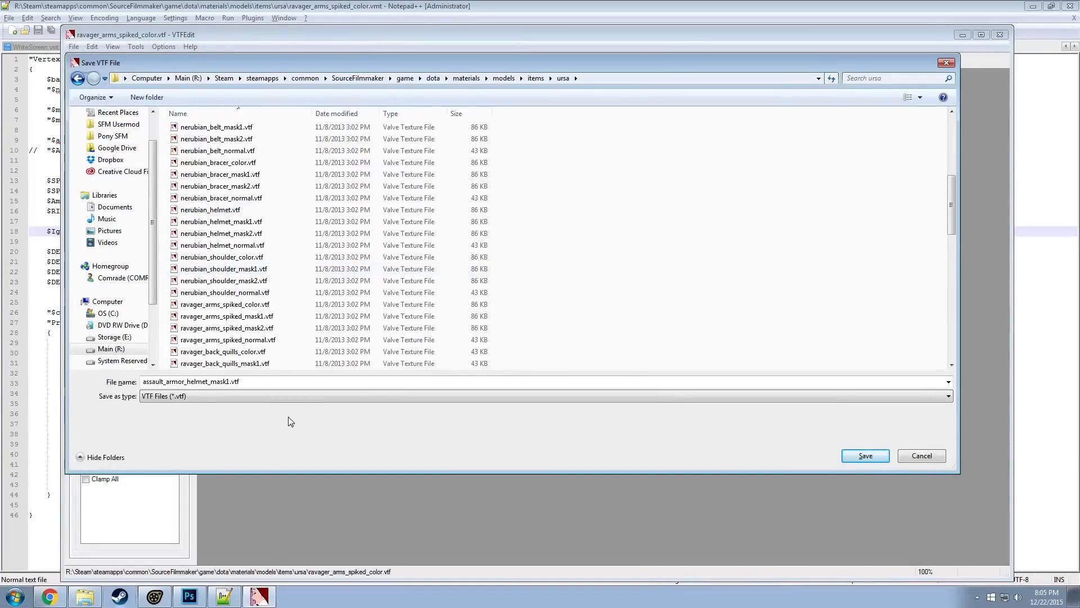
scroll(243, 284, "up", 1)
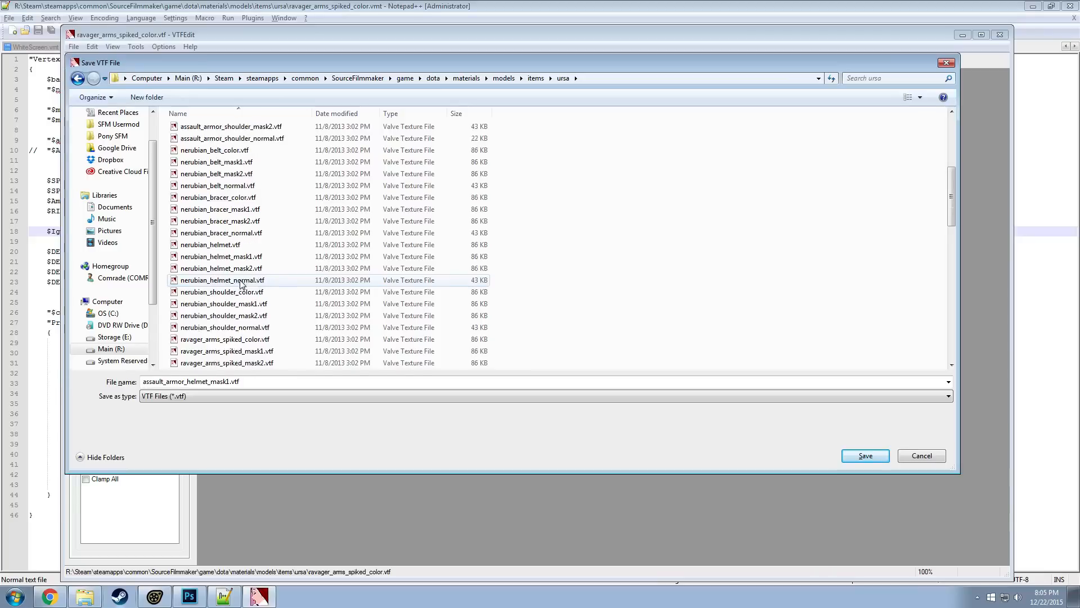
scroll(231, 305, "down", 4)
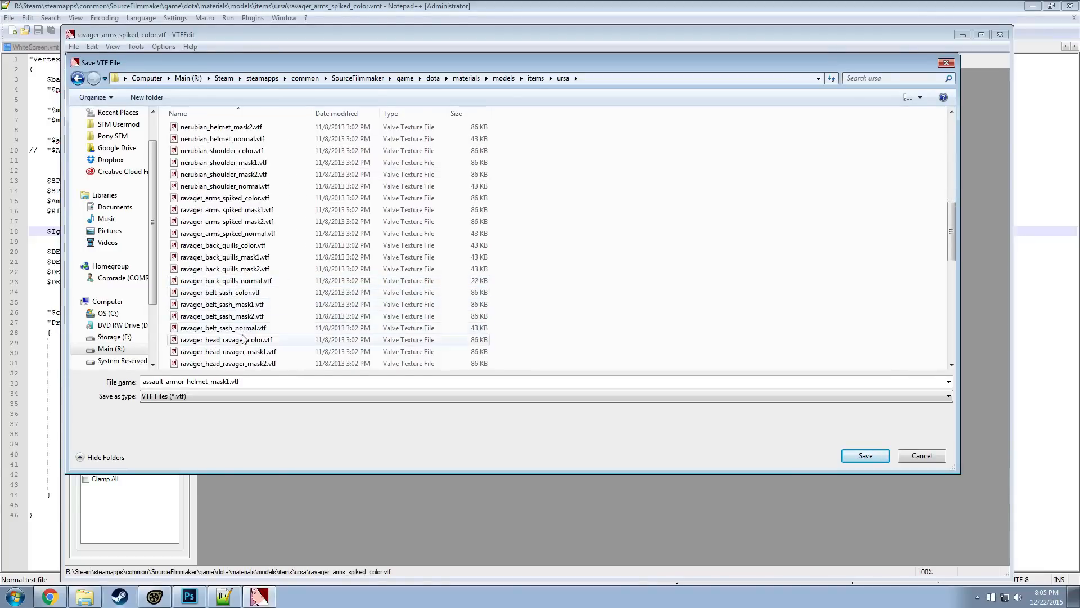
scroll(244, 341, "down", 3)
scroll(243, 341, "up", 3)
scroll(244, 337, "up", 2)
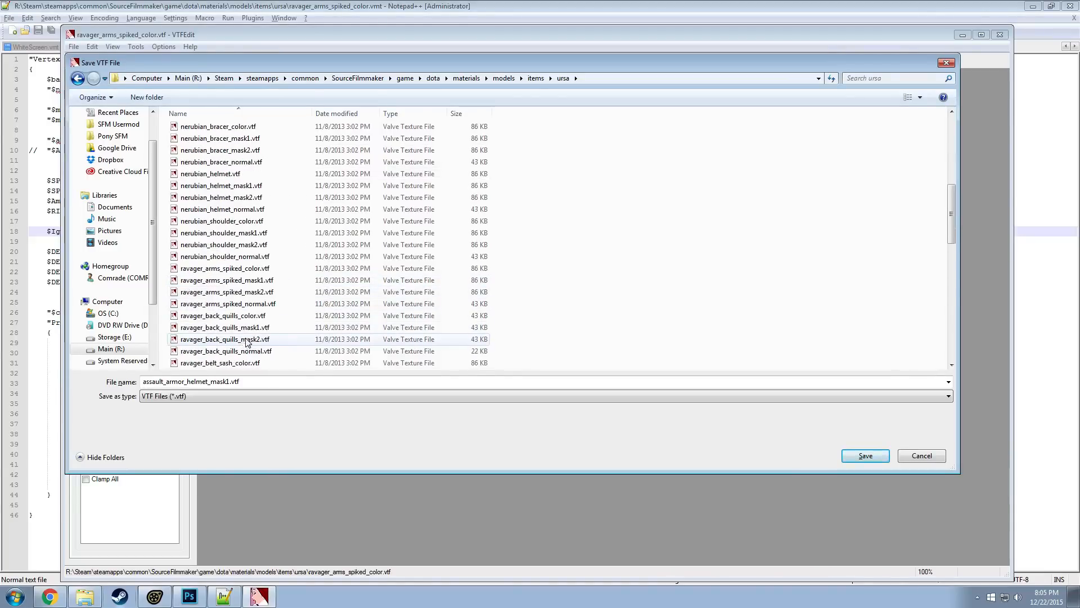
left_click(246, 270)
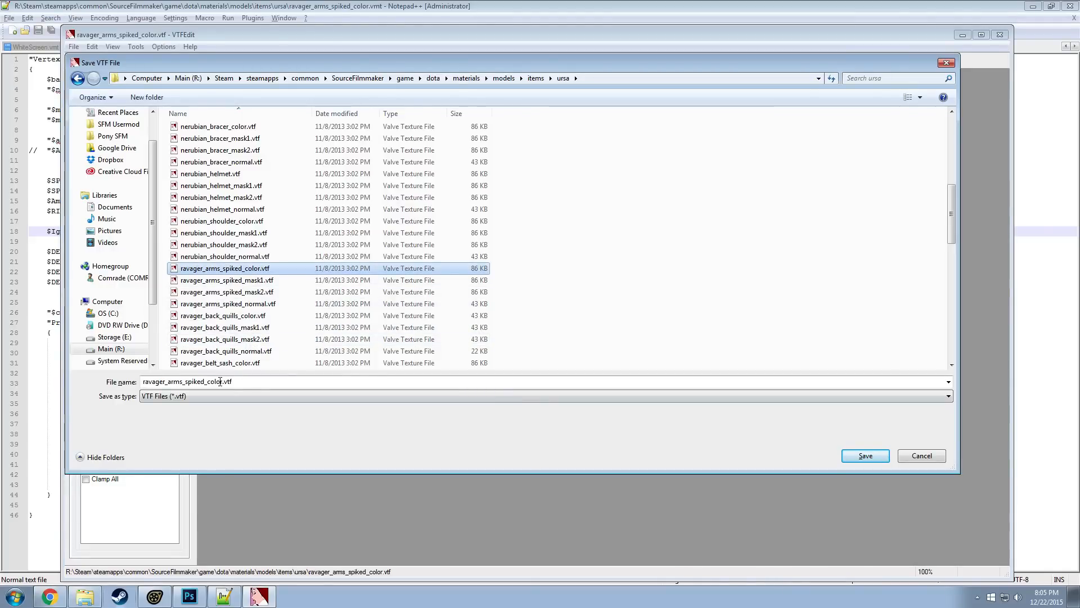
left_click(906, 462)
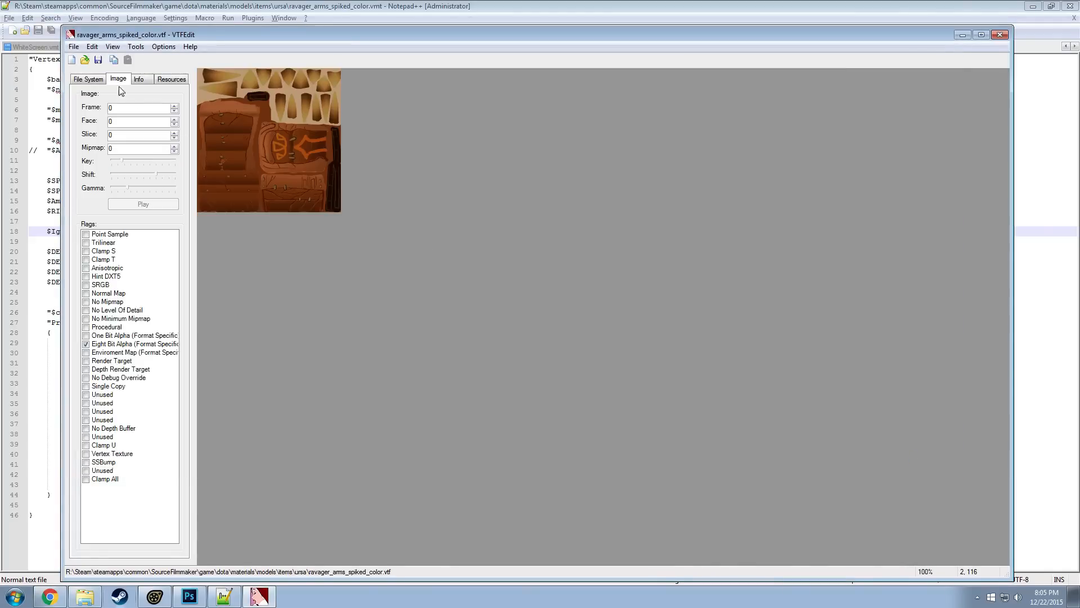
Export the texture as ravager_arms_spiked_color.tga into the ursa folder via the copied path and open it in Photoshop
left_click(74, 47)
left_click(74, 131)
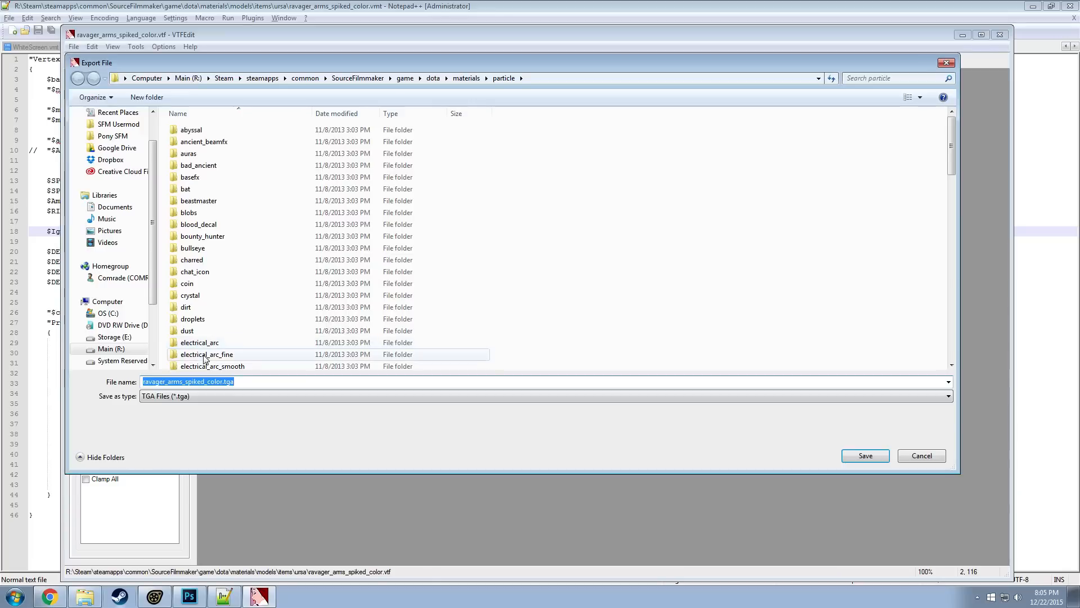
left_click(575, 83)
key("ctrl+v")
key("Return")
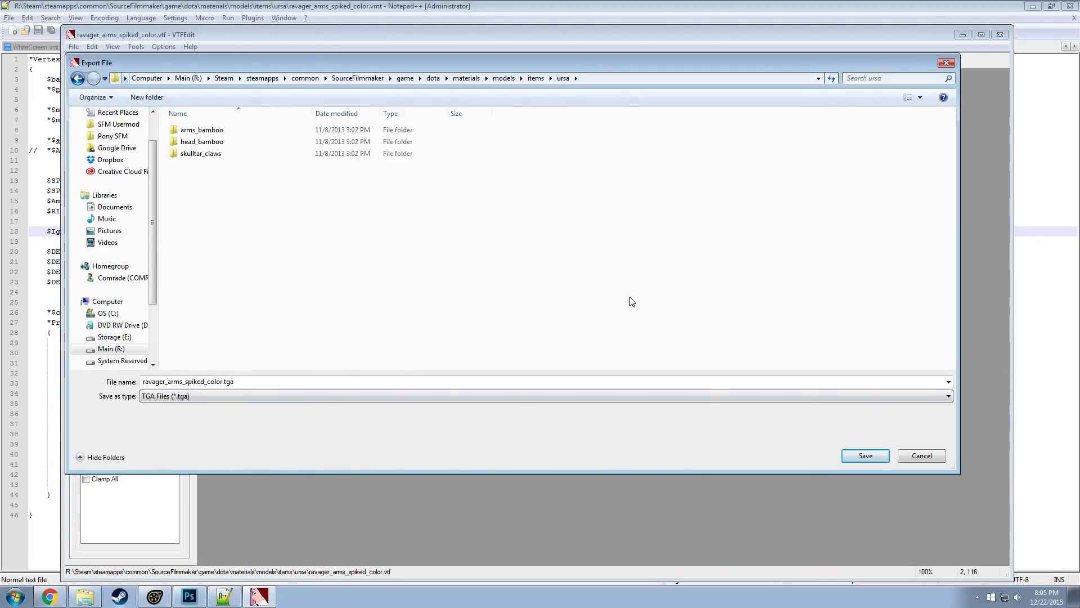
left_click(865, 455)
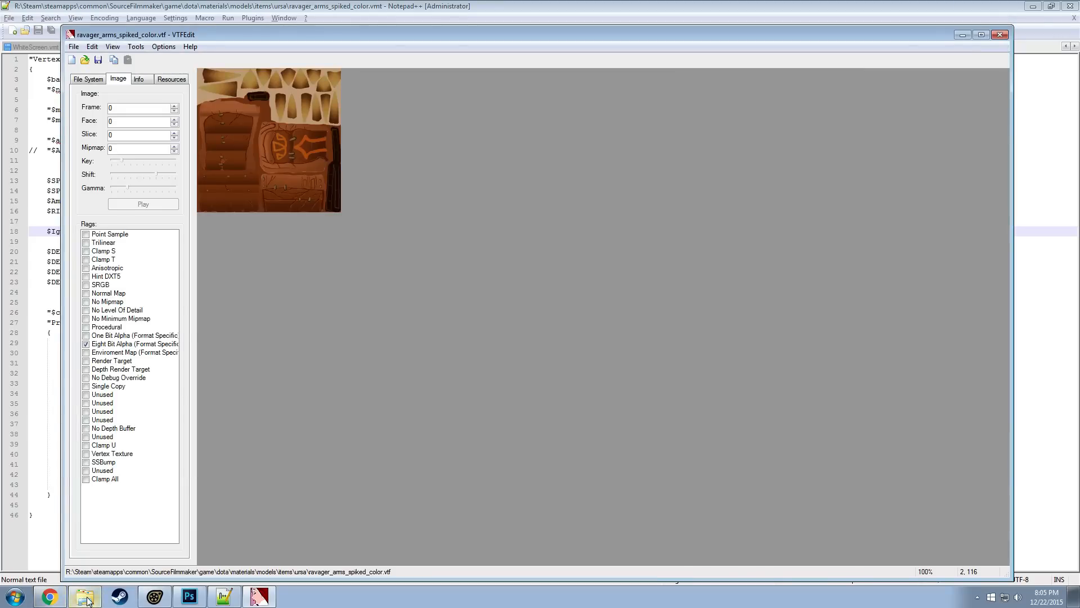
key("ctrl+o")
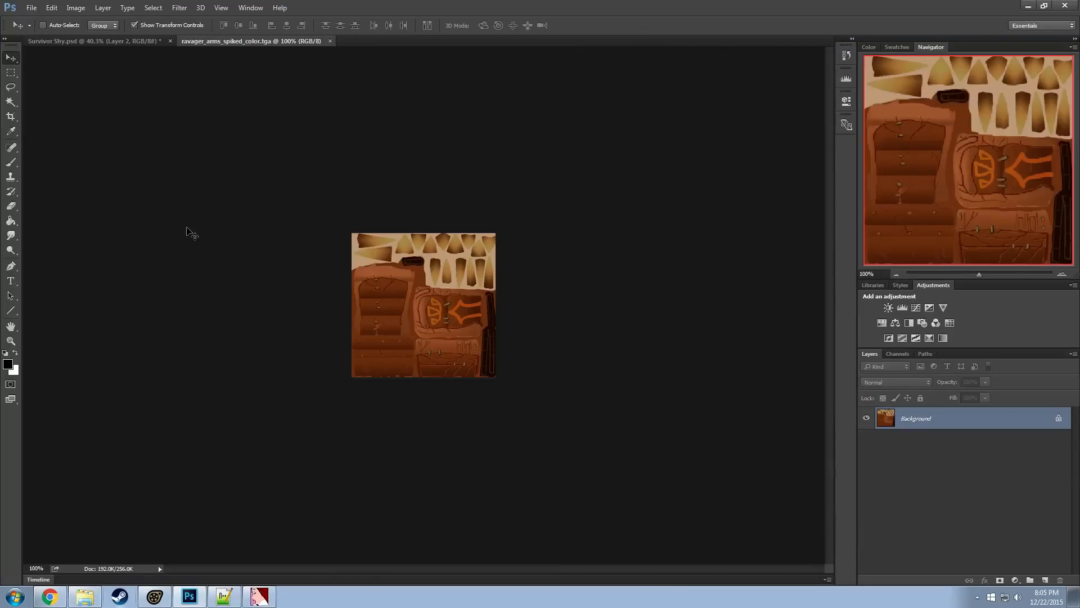
left_click(75, 8)
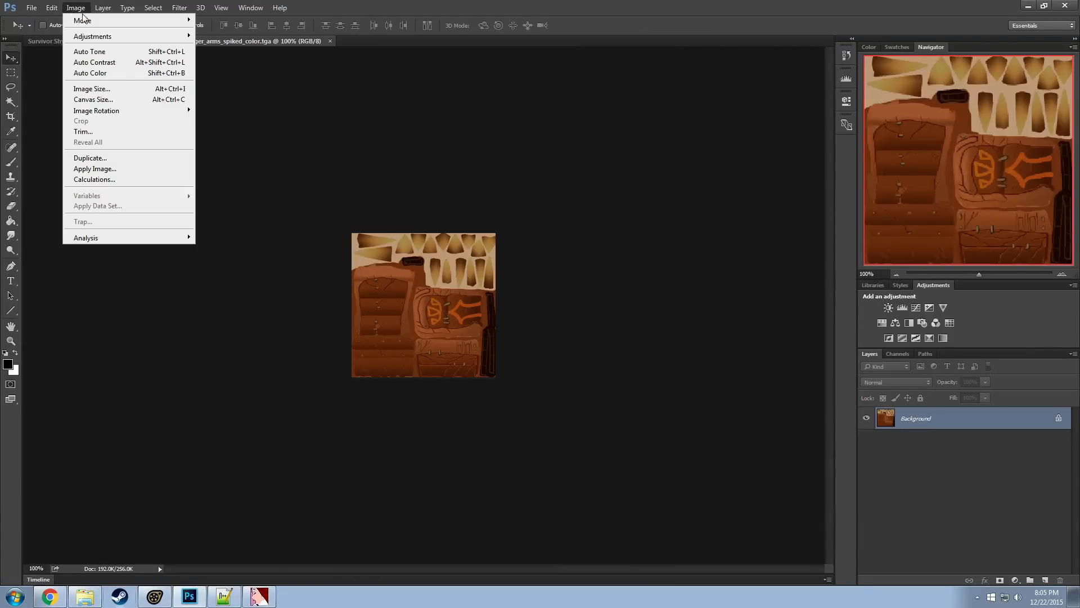
mouse_move(94, 38)
left_click(224, 95)
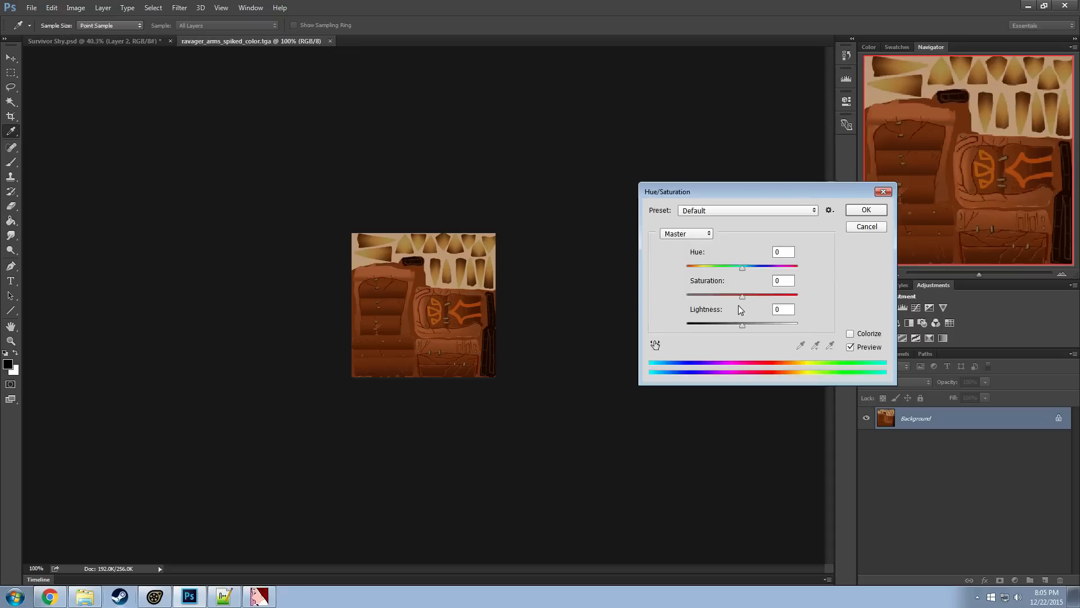
left_click_drag(741, 298, 664, 291)
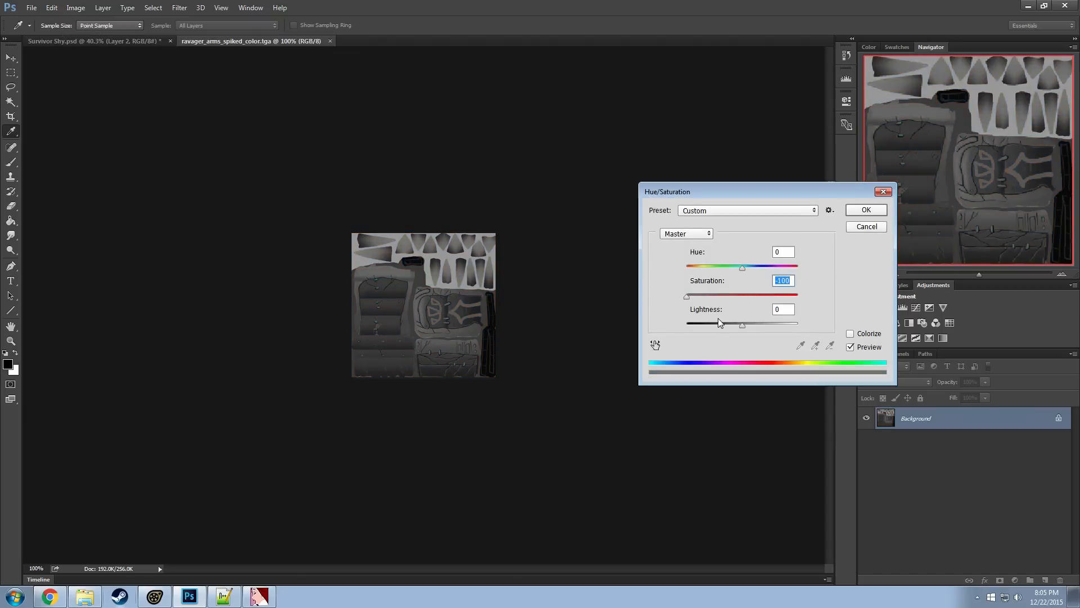
left_click(851, 229)
Turn the armor texture gray with a Black & White adjustment, setting yellows to 55% and greens to 36%, without a tint
left_click(105, 9)
mouse_move(81, 10)
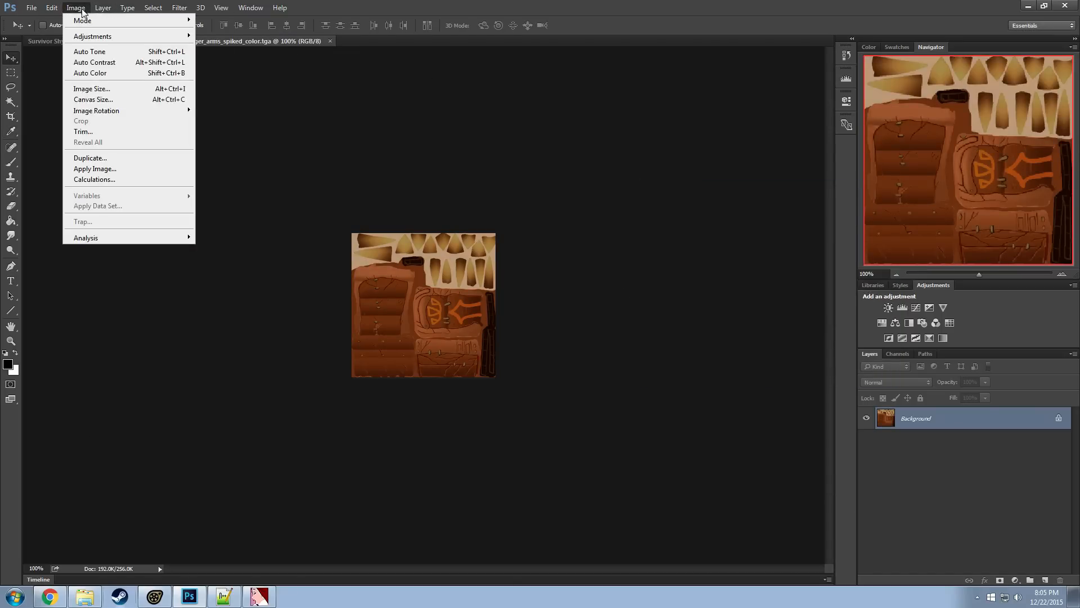
mouse_move(97, 42)
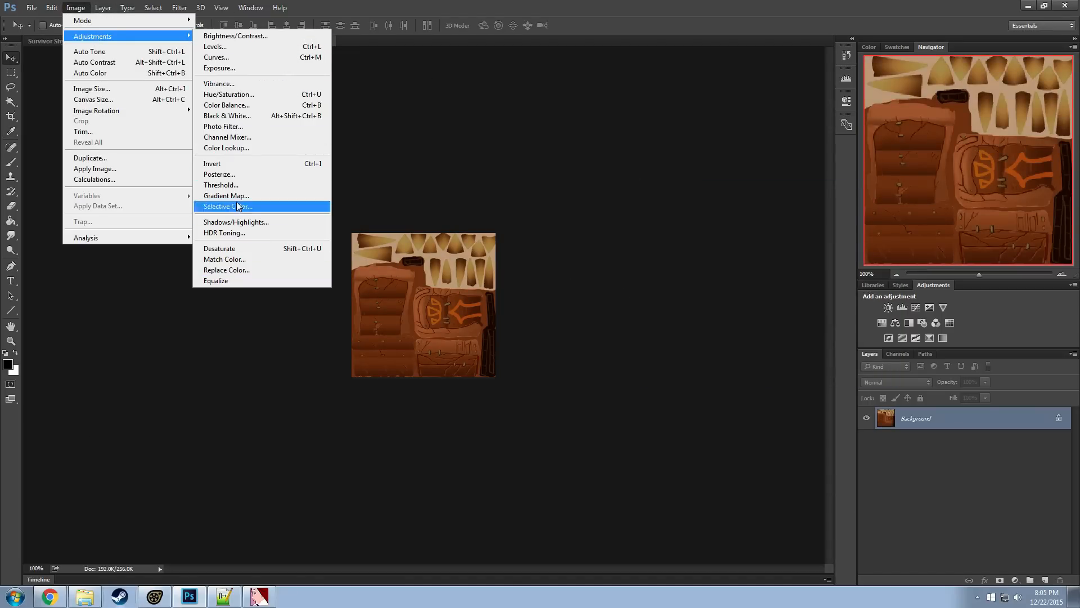
left_click(232, 116)
left_click_drag(513, 107, 741, 144)
left_click_drag(736, 253, 739, 226)
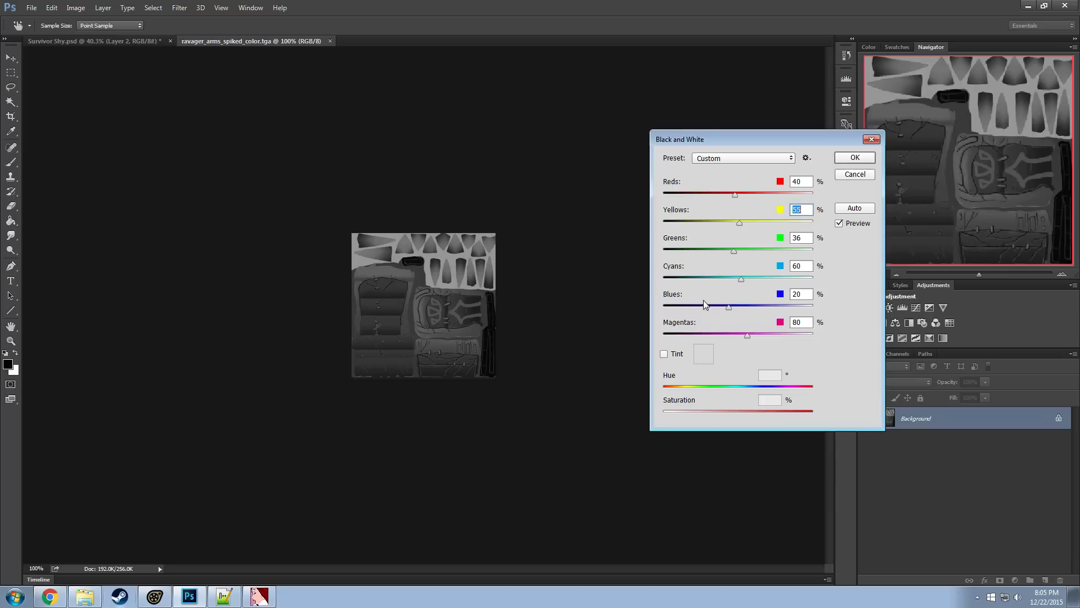
left_click(665, 356)
left_click(675, 353)
mouse_move(738, 202)
left_mouse_down()
mouse_move(754, 200)
mouse_move(726, 197)
mouse_move(741, 197)
left_mouse_up()
left_click(867, 157)
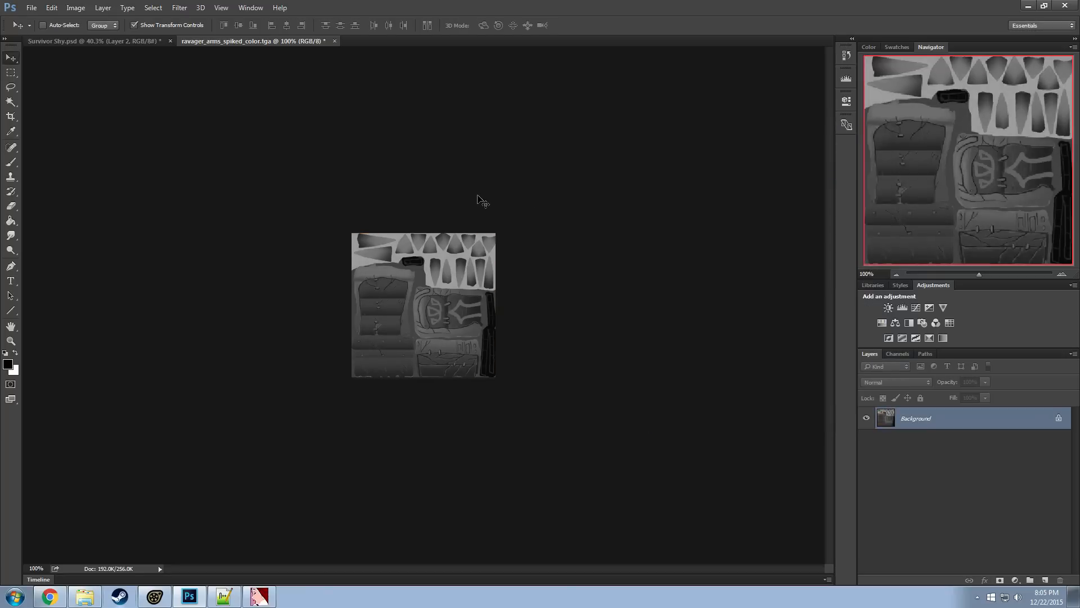
Save the gray texture as Targa over ravager_arms_spiked_color.tga, check the ursa folder and return to Photoshop
left_click(31, 8)
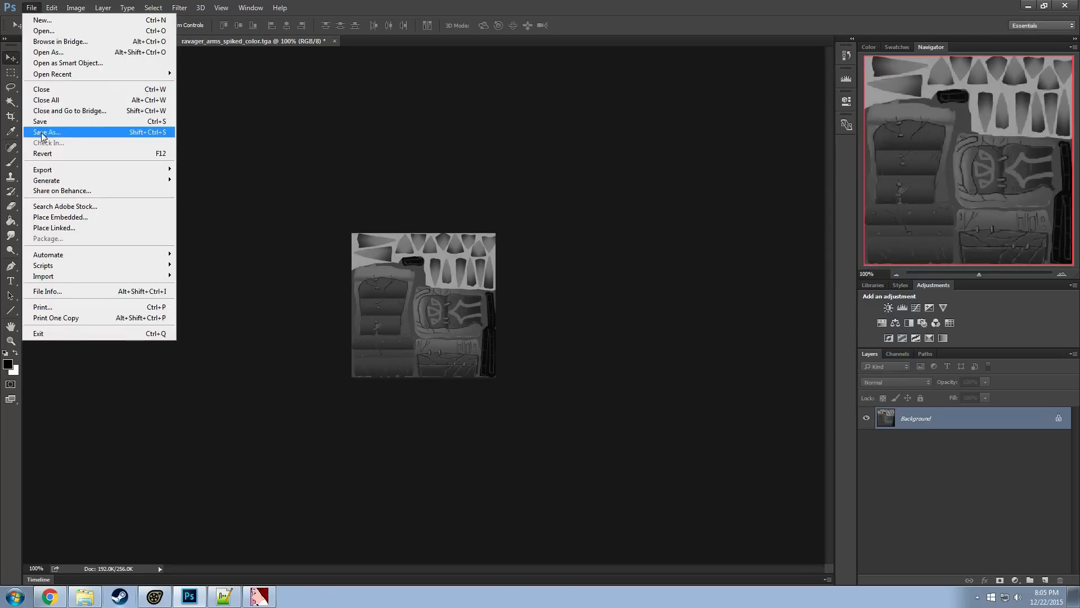
left_click(57, 131)
left_click(986, 551)
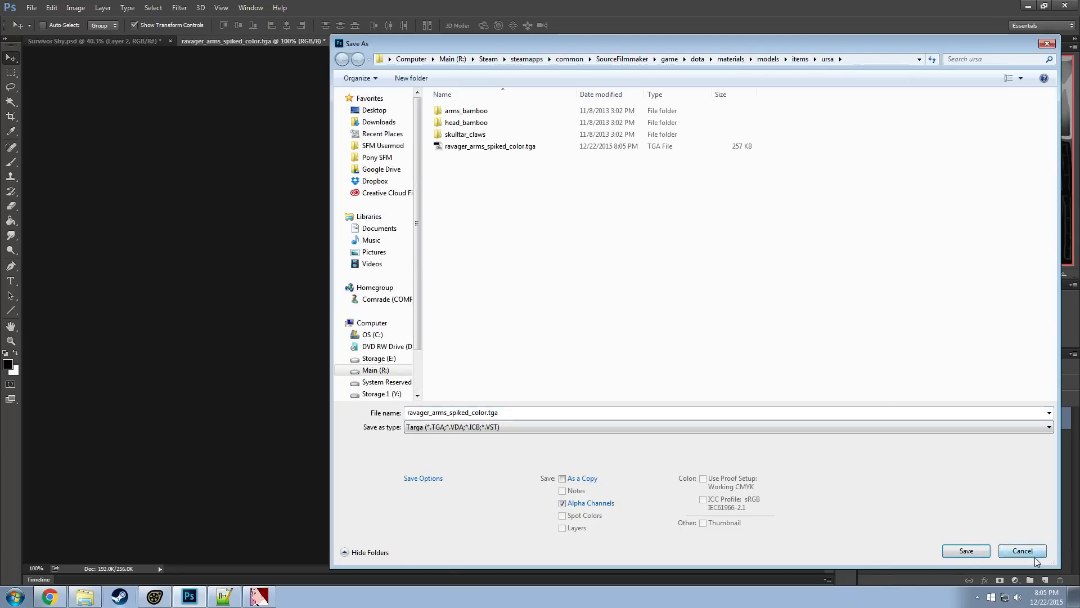
left_click(84, 597)
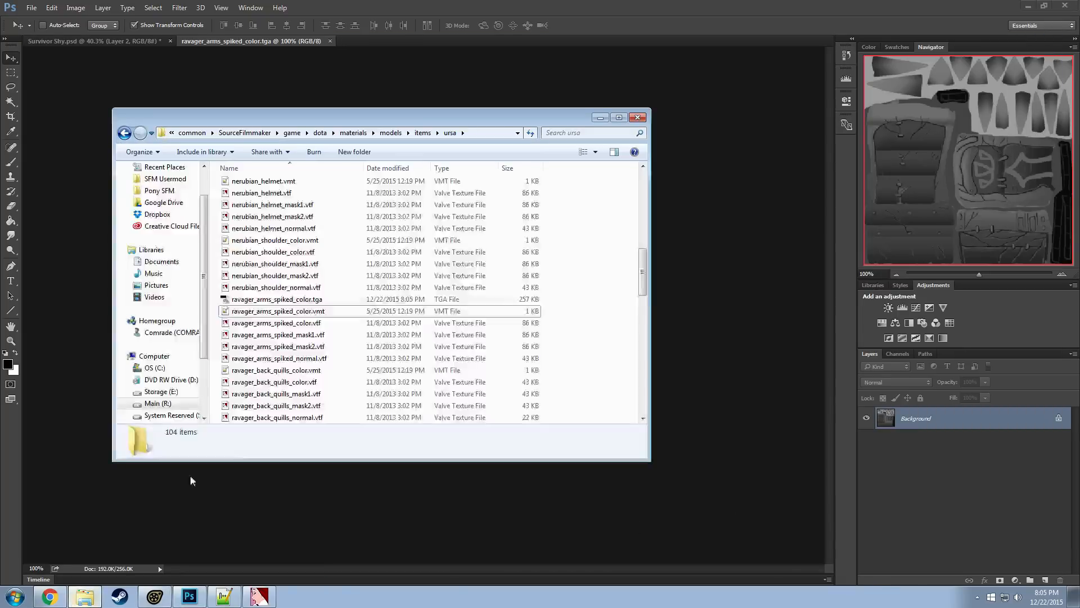
left_click(278, 314)
left_click(529, 3)
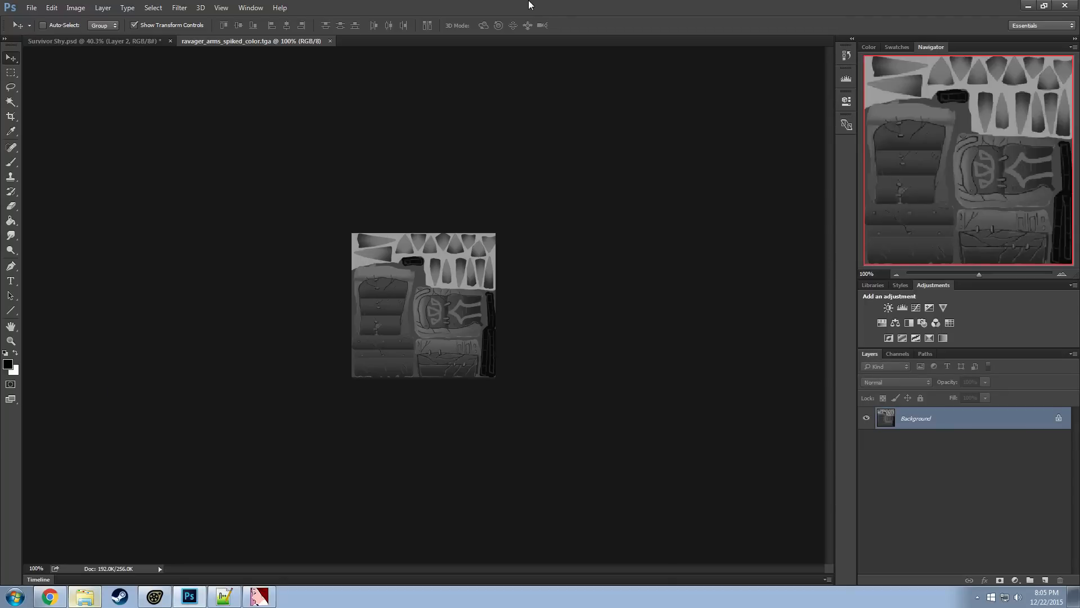
Set the texture's brightness to 36 and contrast to 55, and save the TGA file
left_click(75, 7)
mouse_move(135, 36)
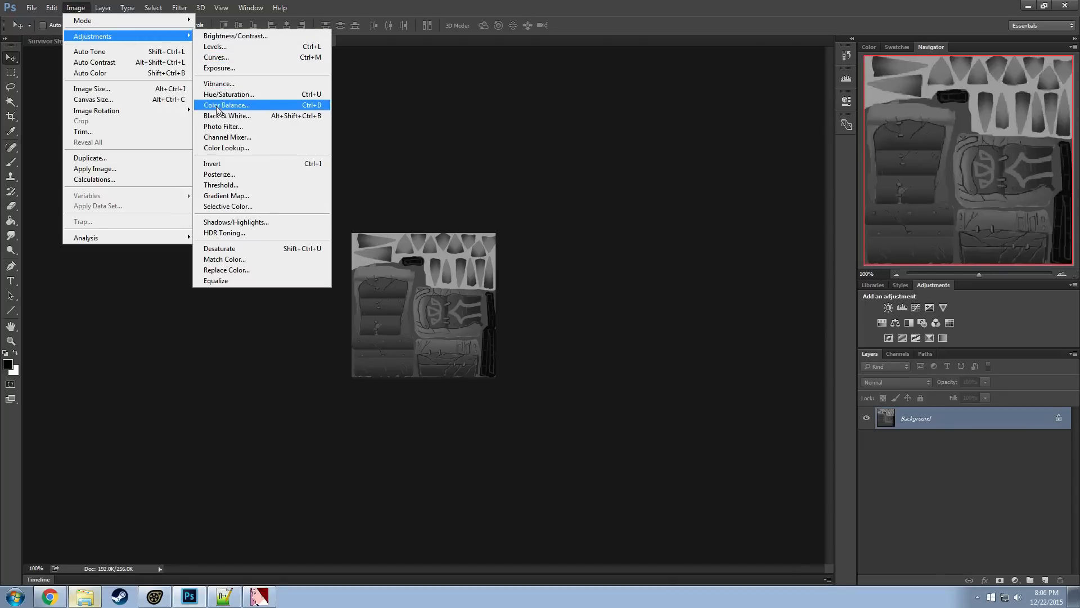
left_click(225, 38)
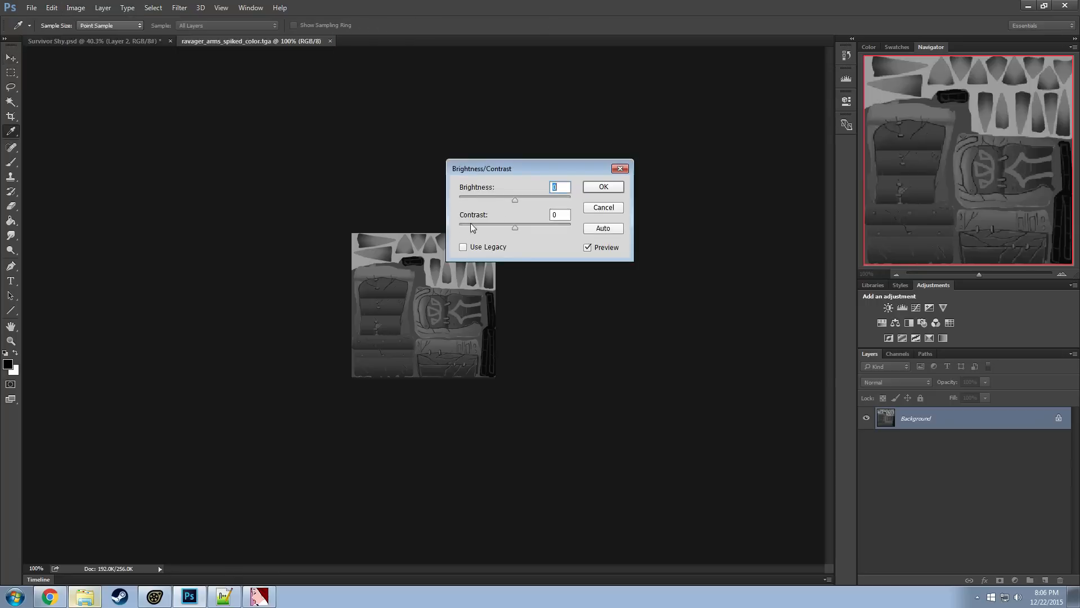
left_click_drag(514, 228, 530, 209)
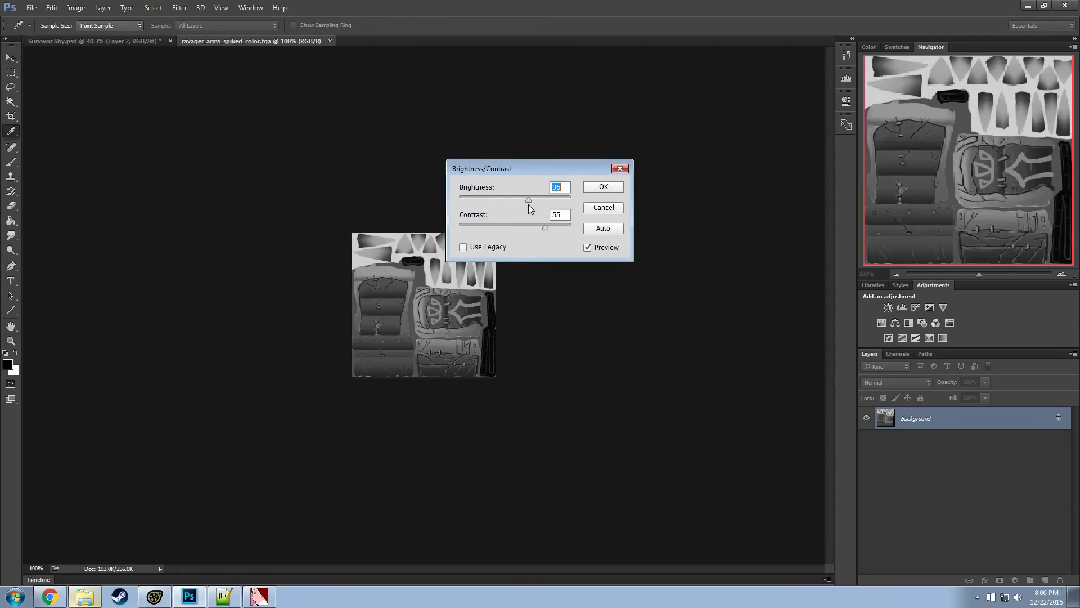
left_click(588, 190)
key("v")
left_click(31, 8)
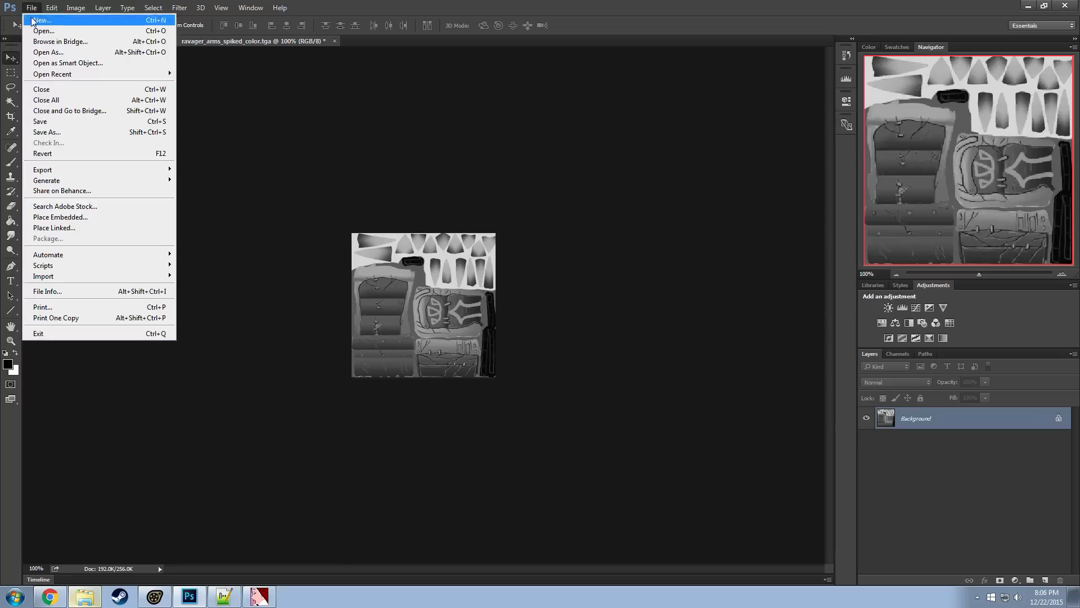
left_click(41, 122)
Open ravager_arms_spiked_color.vtf in VTFEdit again and import the edited ravager_arms_spiked_color.tga with the offered import options
key("alt+Tab")
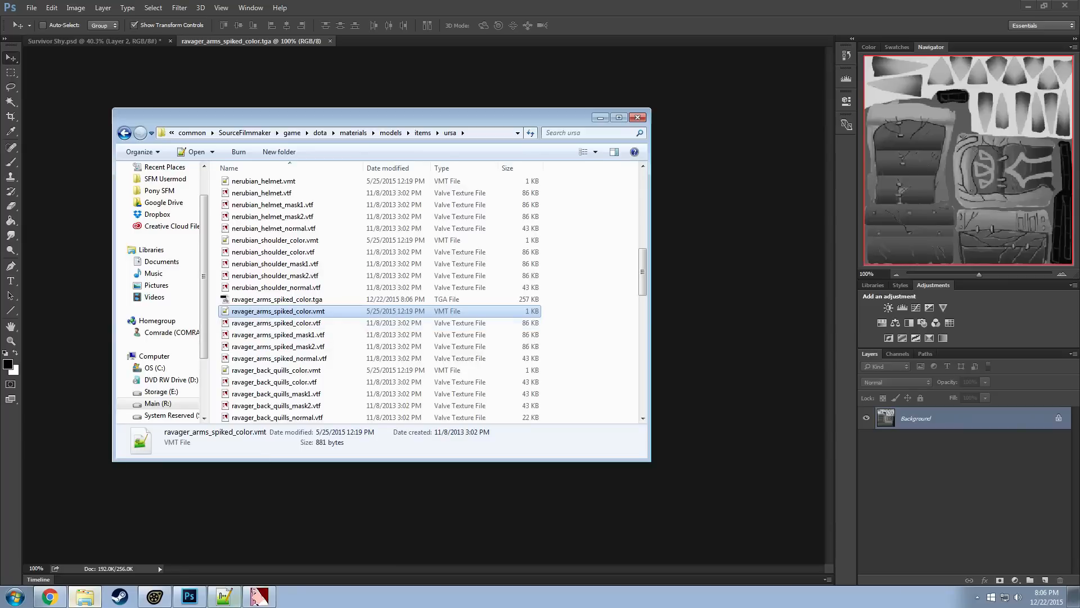
double_click(264, 323)
left_click(75, 46)
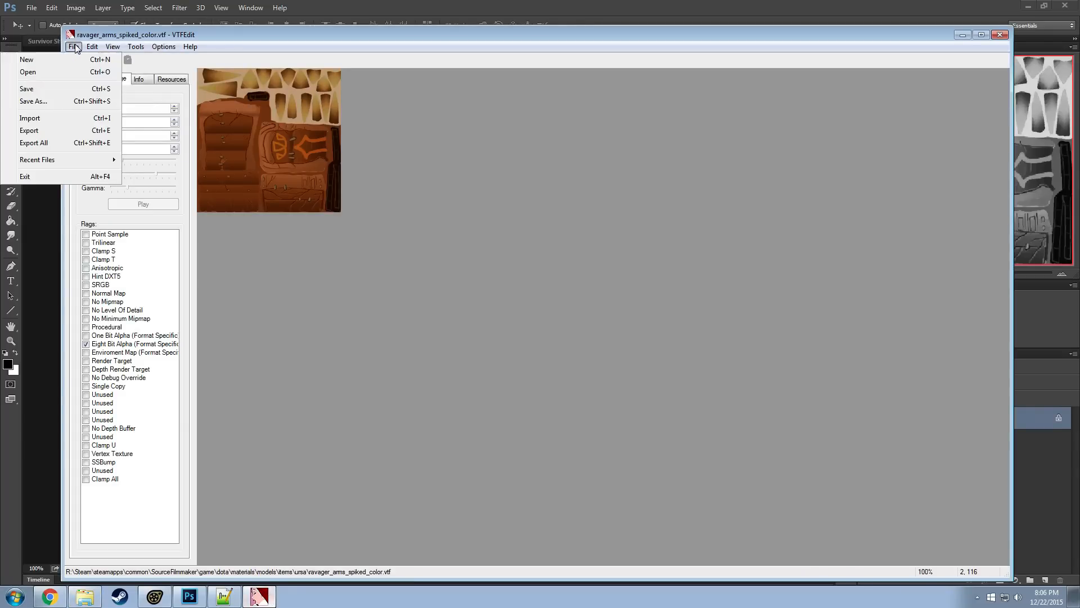
left_click(54, 115)
double_click(248, 166)
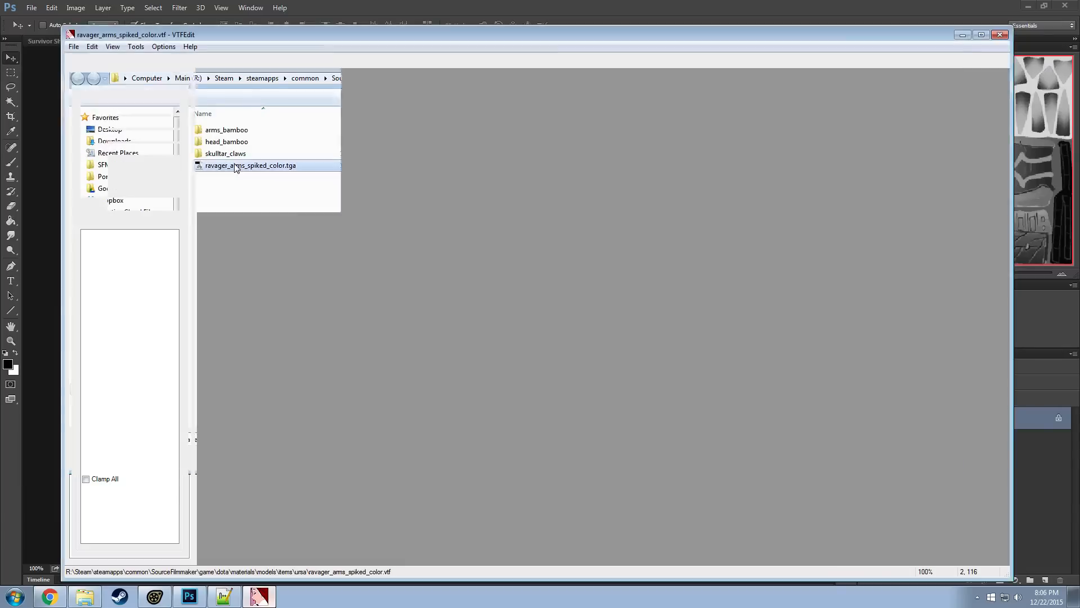
left_click(631, 419)
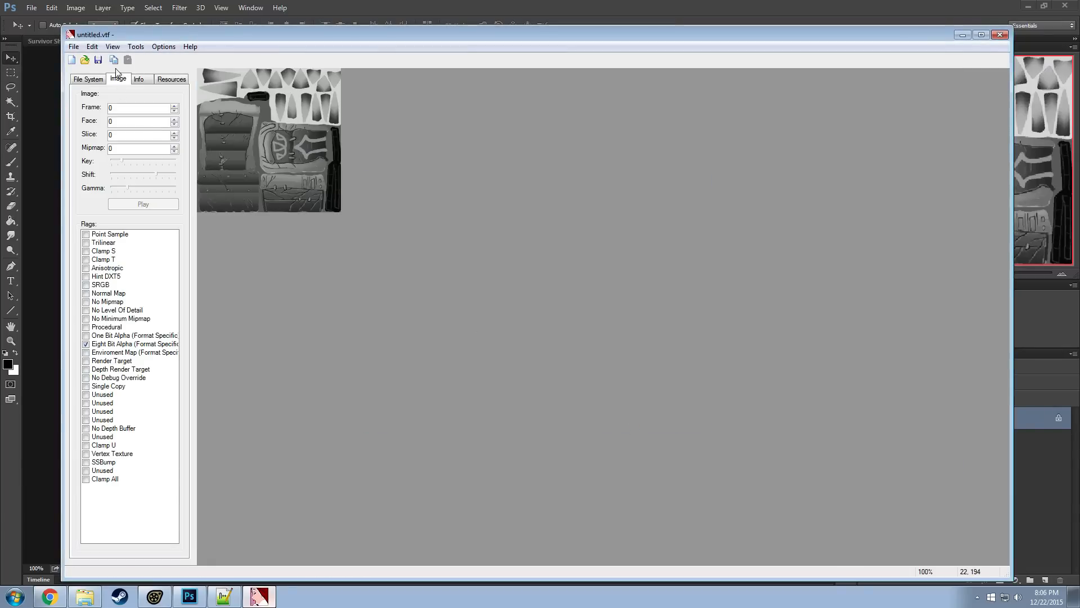
Save the imported gray texture as ravager_arms_spiked_bw.vtf in the ursa items folder
left_click(74, 46)
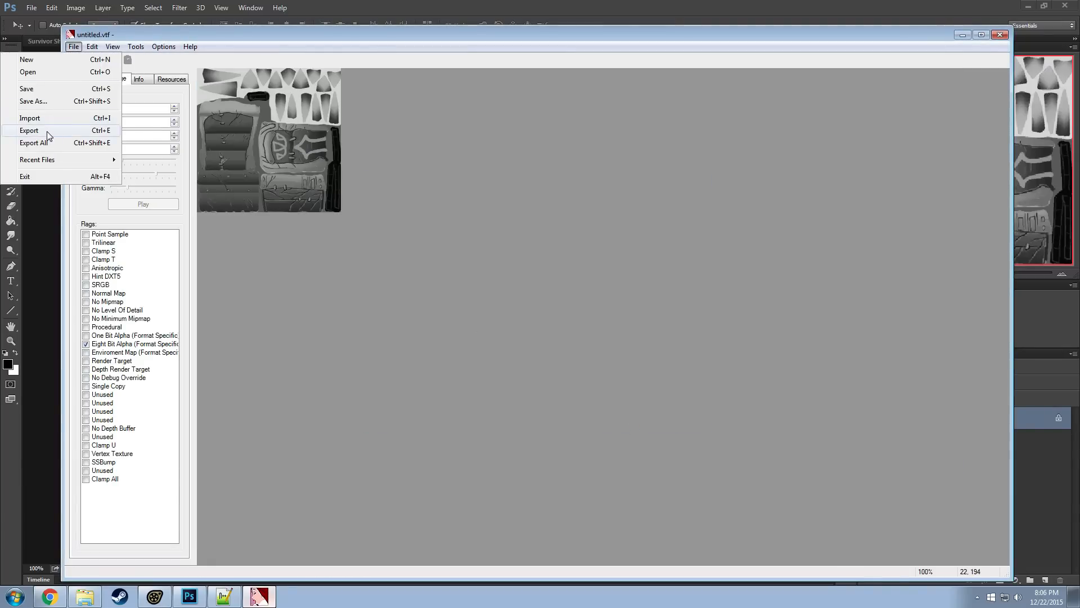
left_click(38, 102)
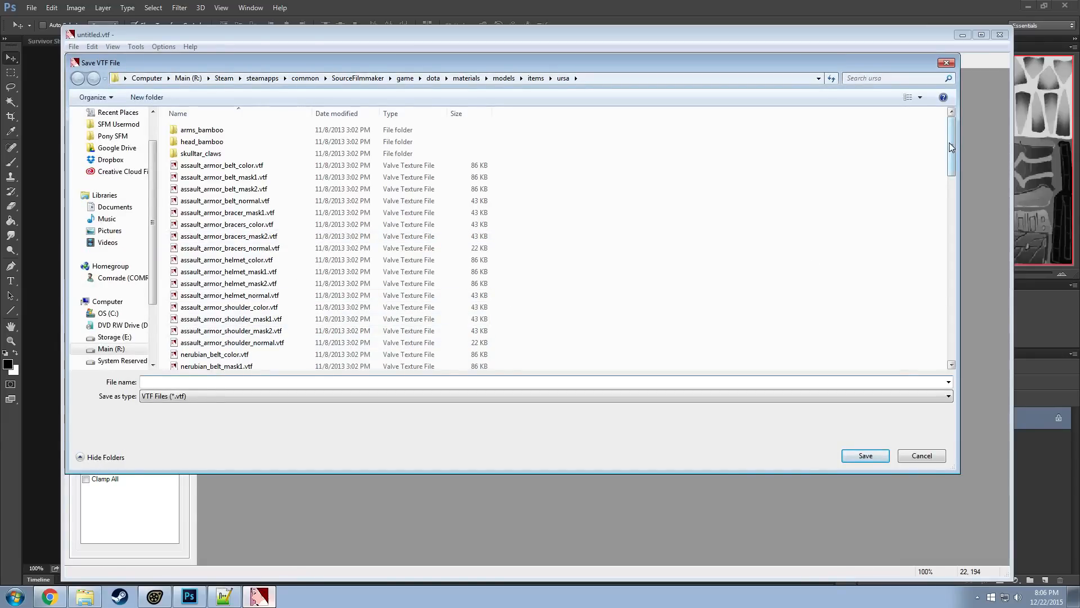
left_click_drag(950, 142, 967, 235)
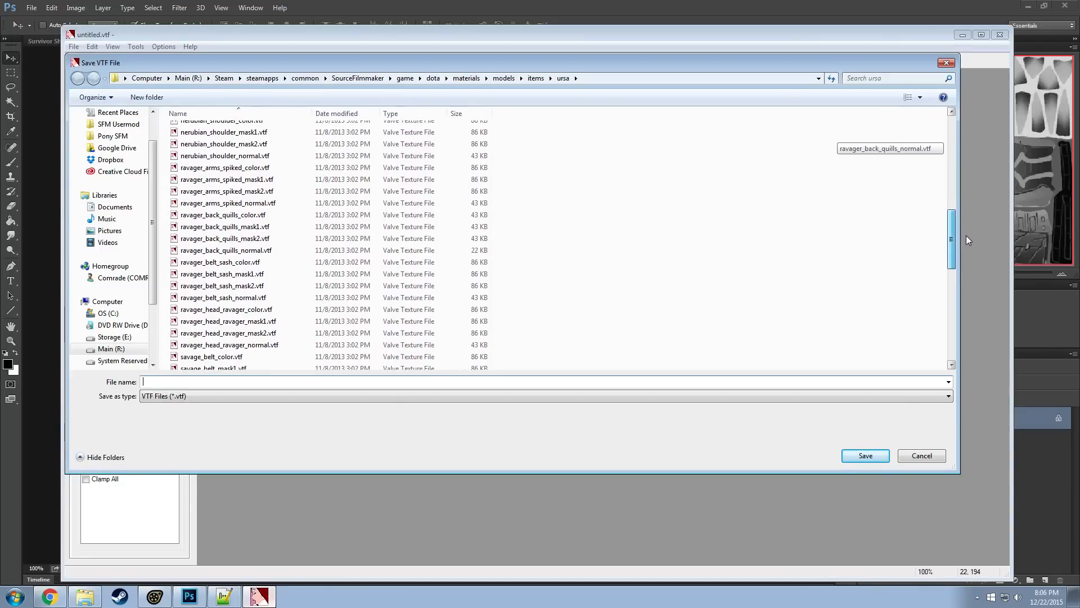
left_click(250, 171)
left_click(215, 383)
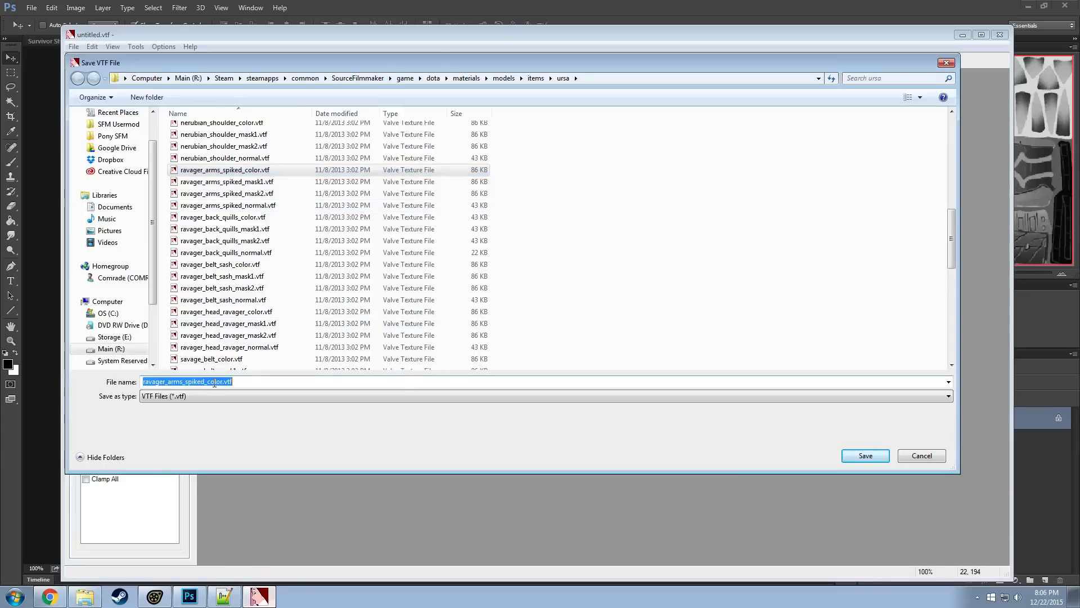
left_click(225, 383)
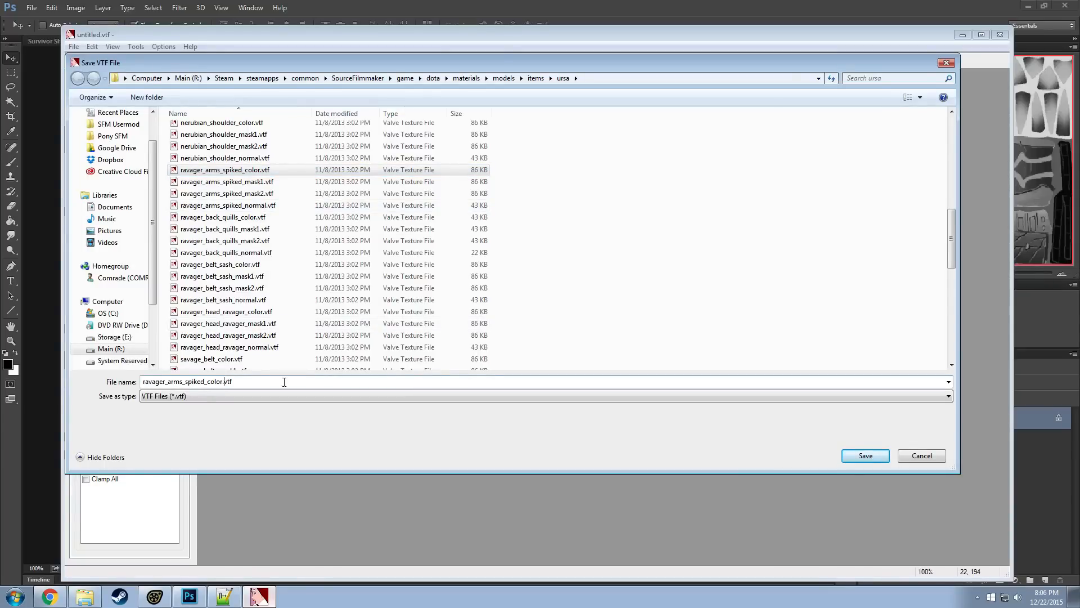
key("BackSpace")
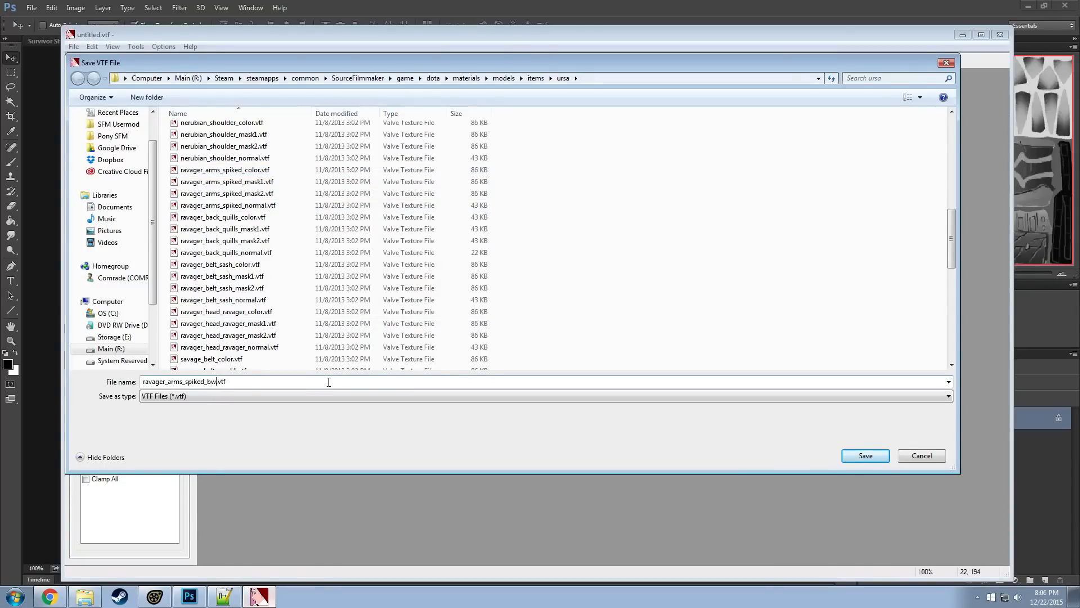
type("bw")
key("Return")
In ravager_arms_spiked_color.vmt, duplicate the $baseTexture line, comment out the original with // and point the copy to ravager_arms_spiked_bw
left_click(90, 601)
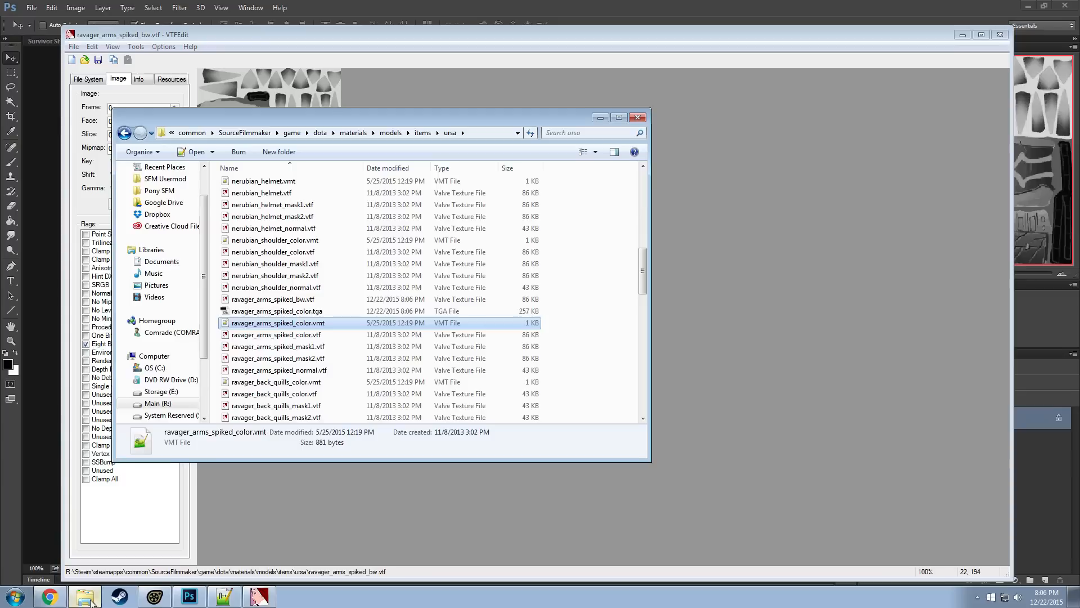
double_click(296, 324)
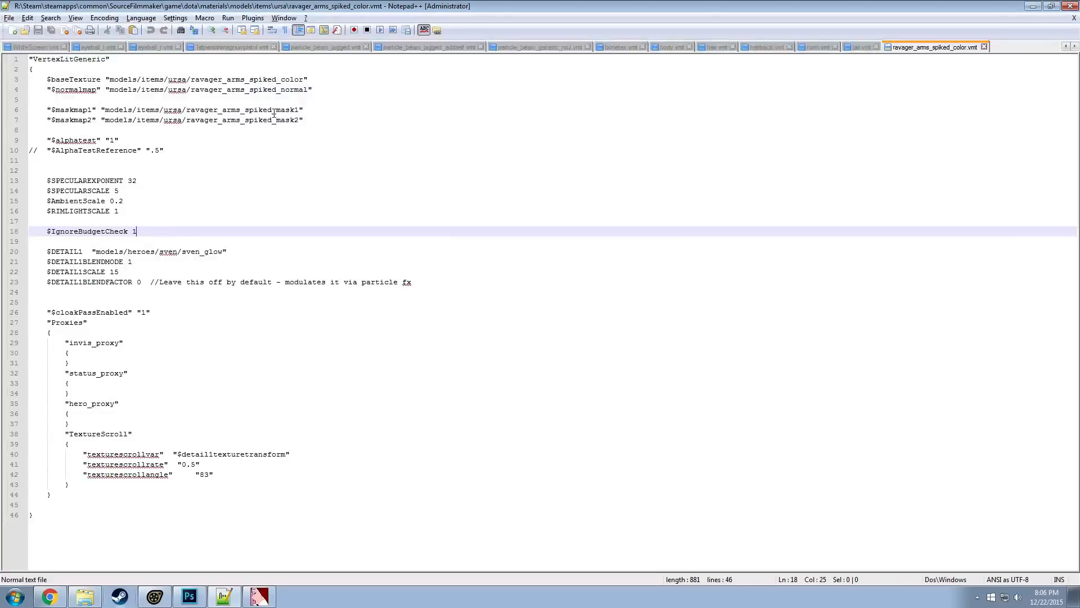
left_click(310, 79)
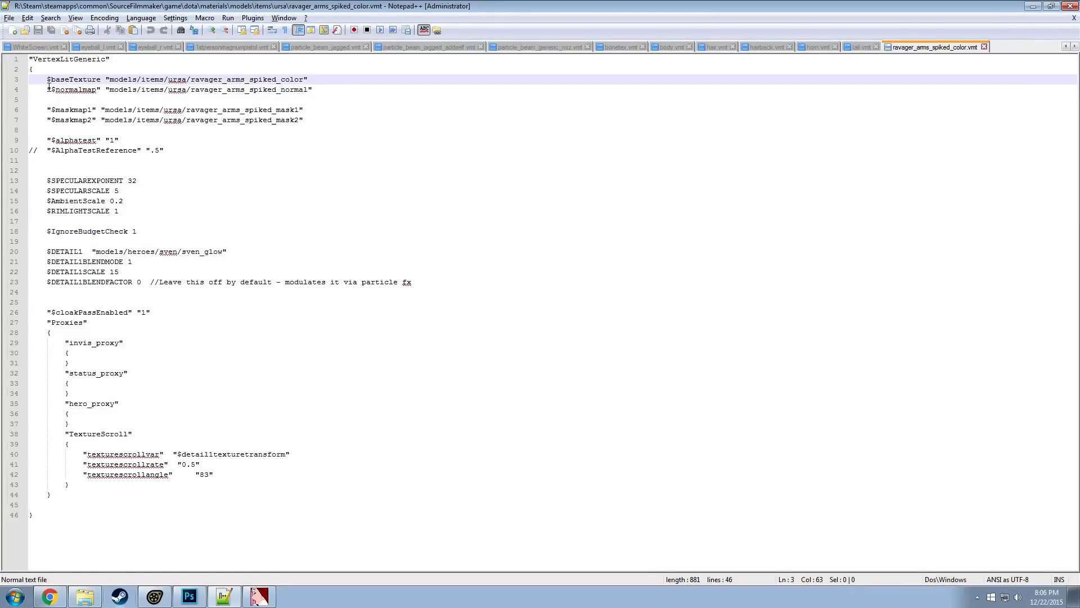
key("ctrl+d")
key("Home")
type("//")
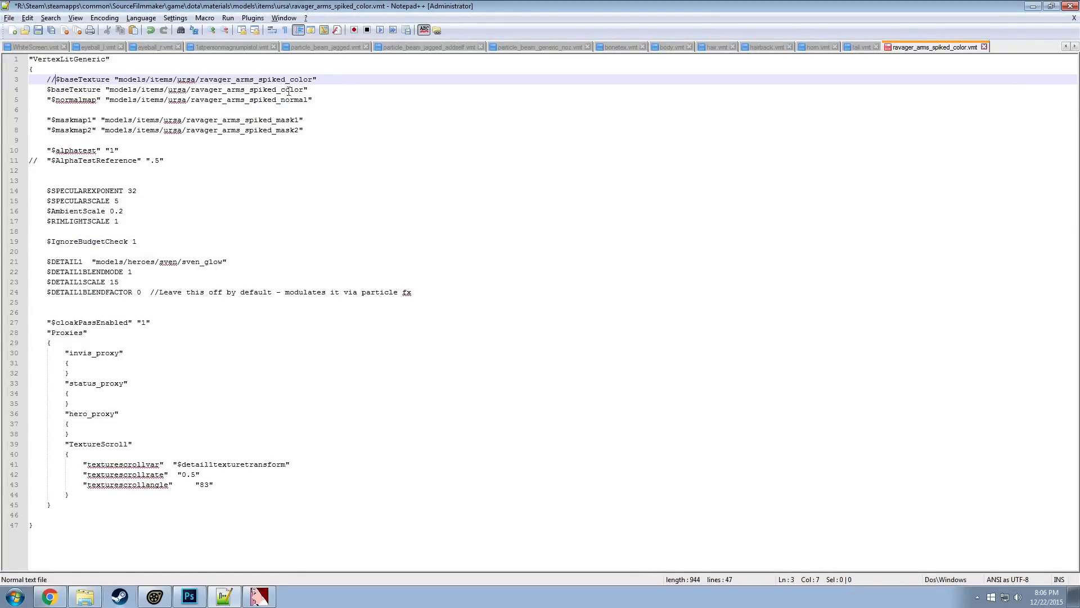
double_click(289, 90)
left_click_drag(305, 91, 281, 90)
type("n")
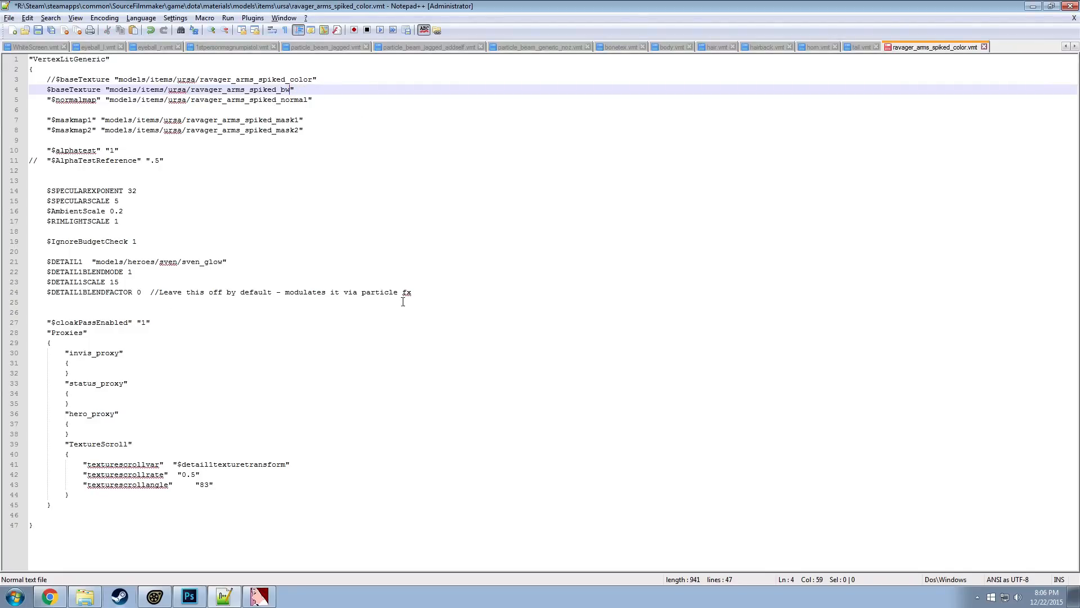
Enclose everything from $SPECULAREXPONENT through the end of the Proxies block in /* */ comment marks and save the VMT file
left_click_drag(436, 295, 20, 191)
left_click(50, 177)
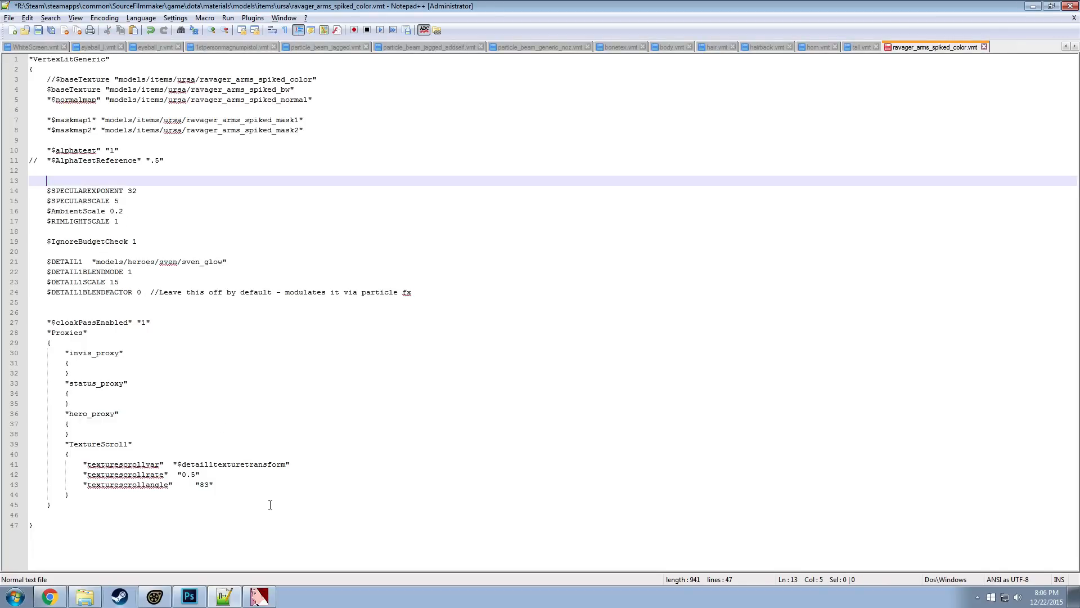
left_click(65, 512)
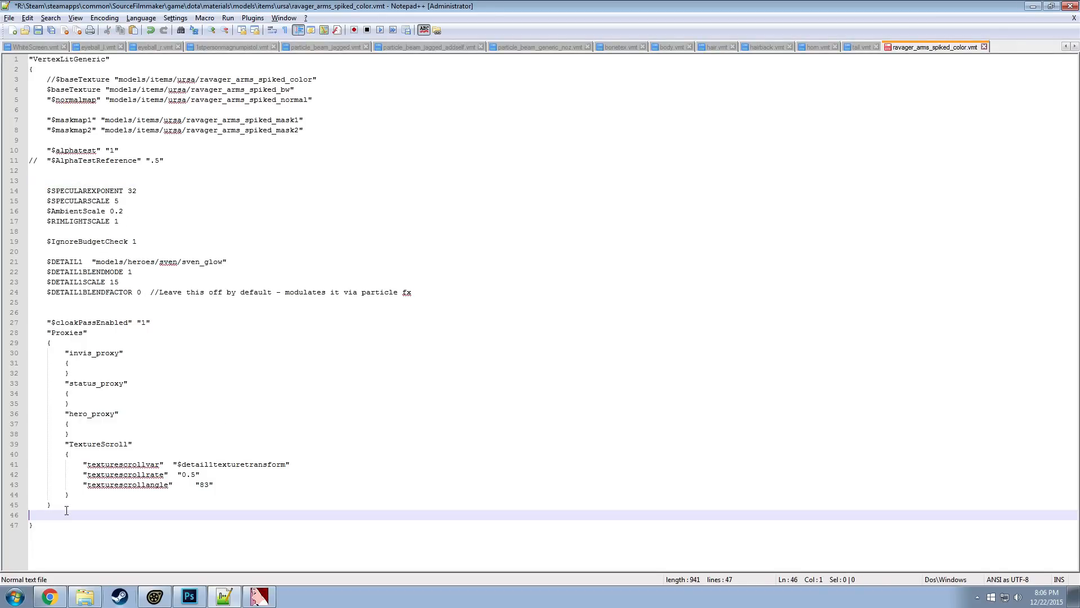
left_click(56, 180)
key("Return")
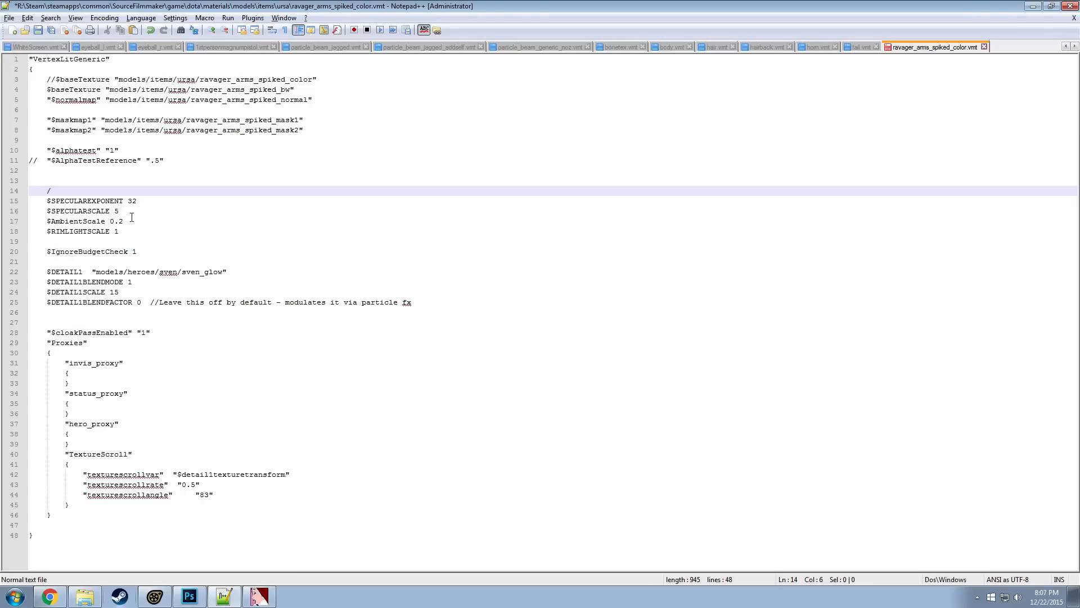
left_click(62, 513)
left_click(57, 523)
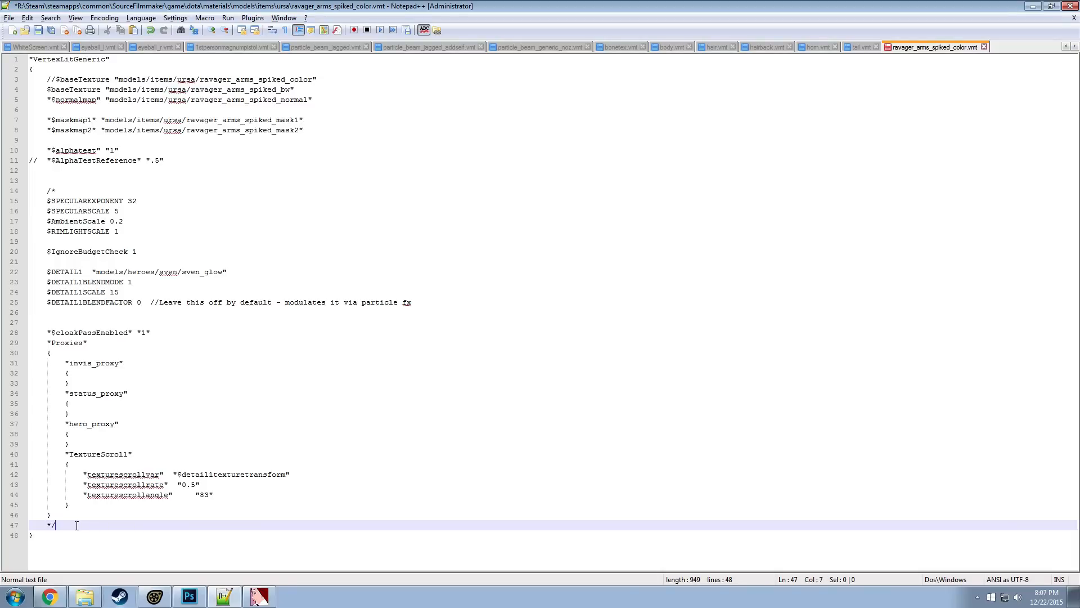
left_click(67, 181)
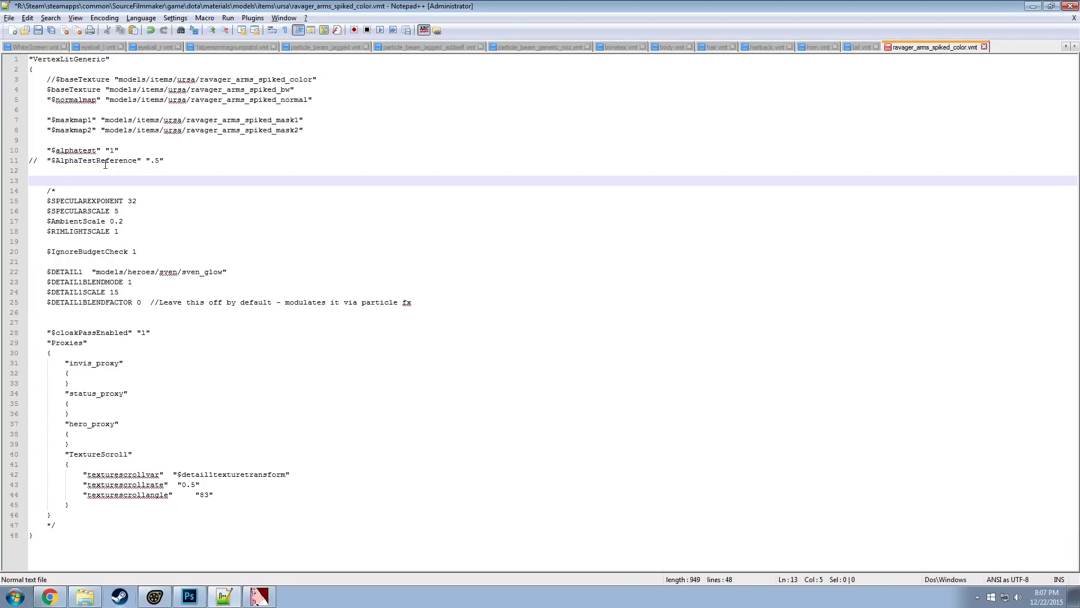
left_click(132, 152)
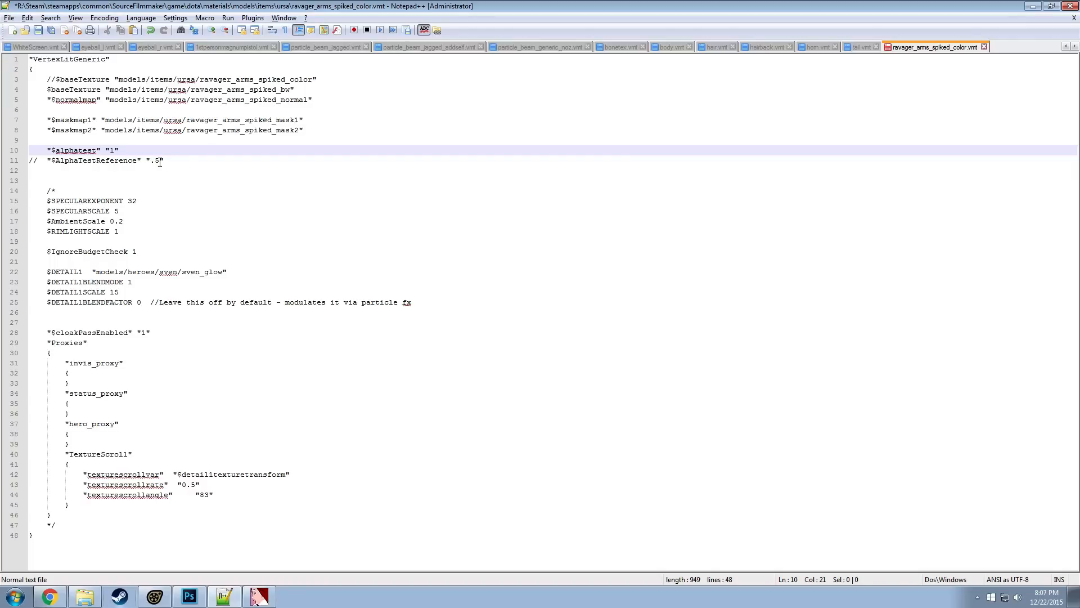
key("ctrl+s")
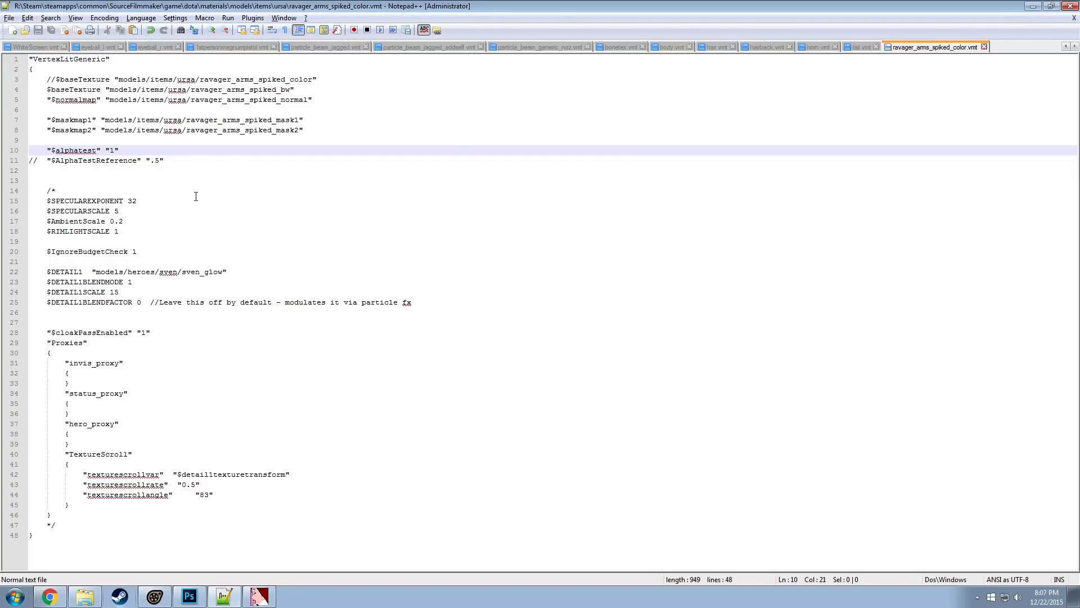
Select the texture name ravager_arms_spiked_color in the commented-out $baseTexture line and switch to Source Filmmaker
left_click(163, 597)
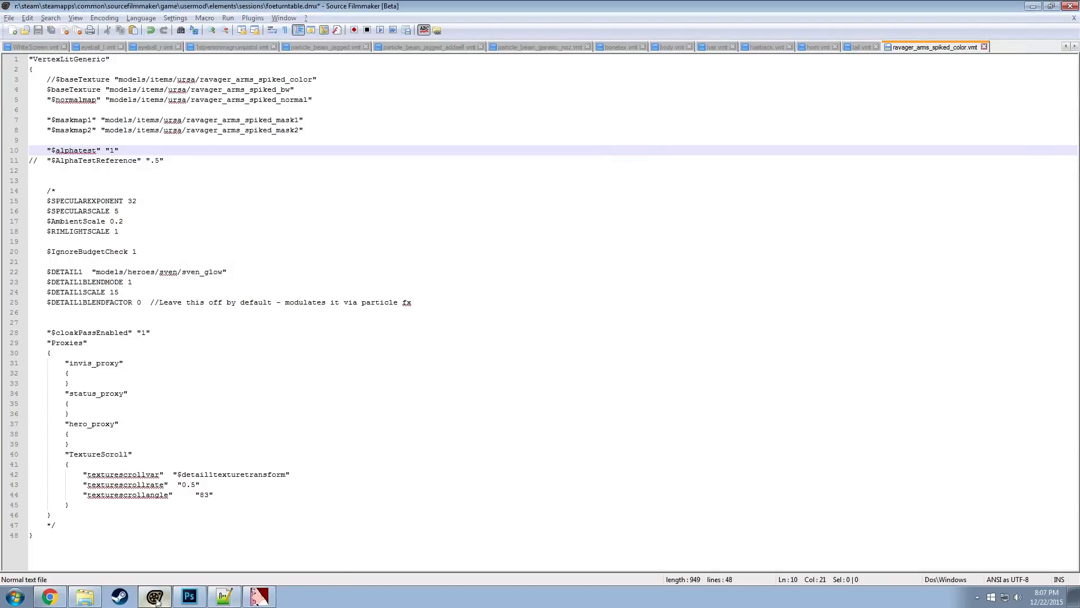
key("alt+Tab")
left_click(289, 82)
double_click(289, 82)
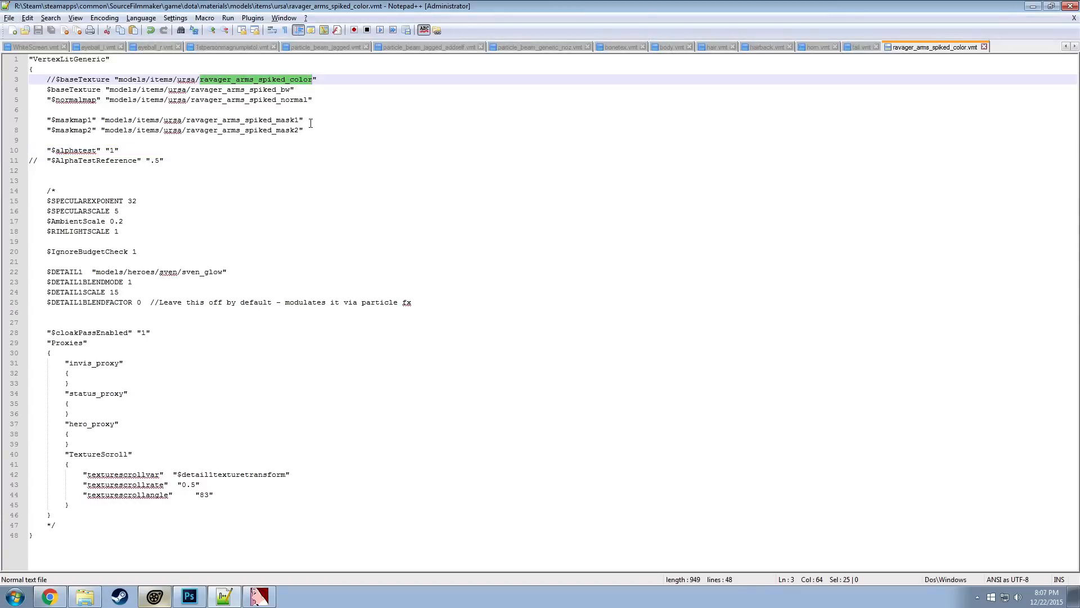
key("alt+Tab")
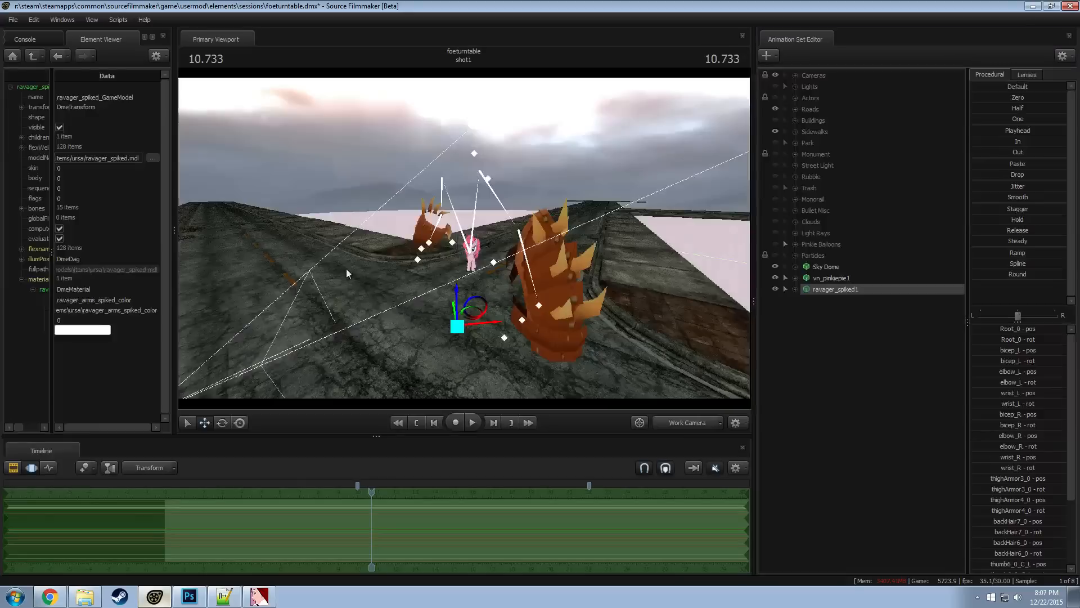
left_click(75, 21)
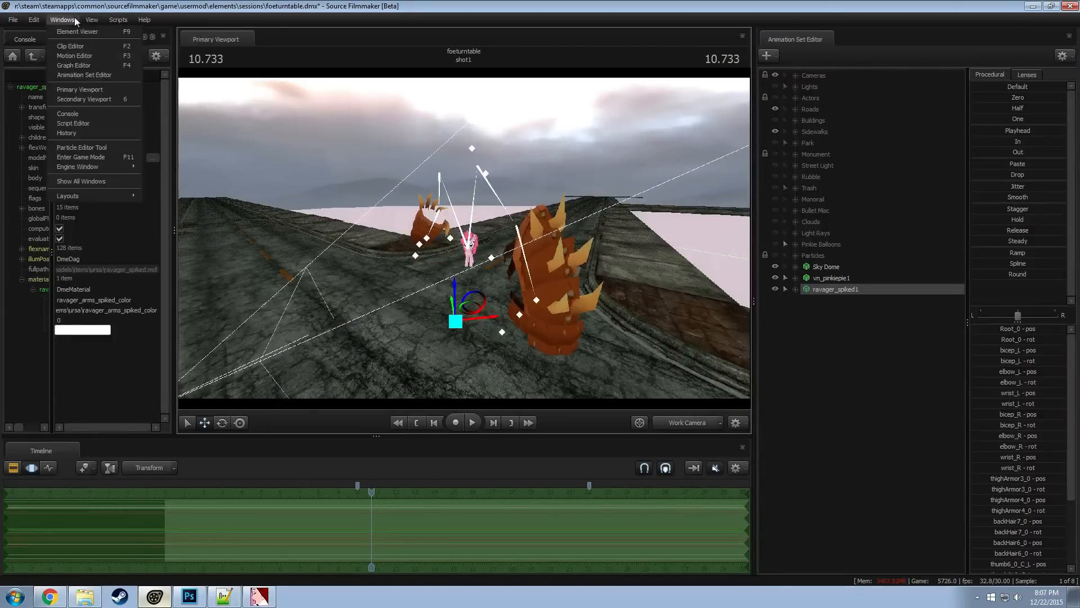
mouse_move(115, 22)
left_click(131, 61)
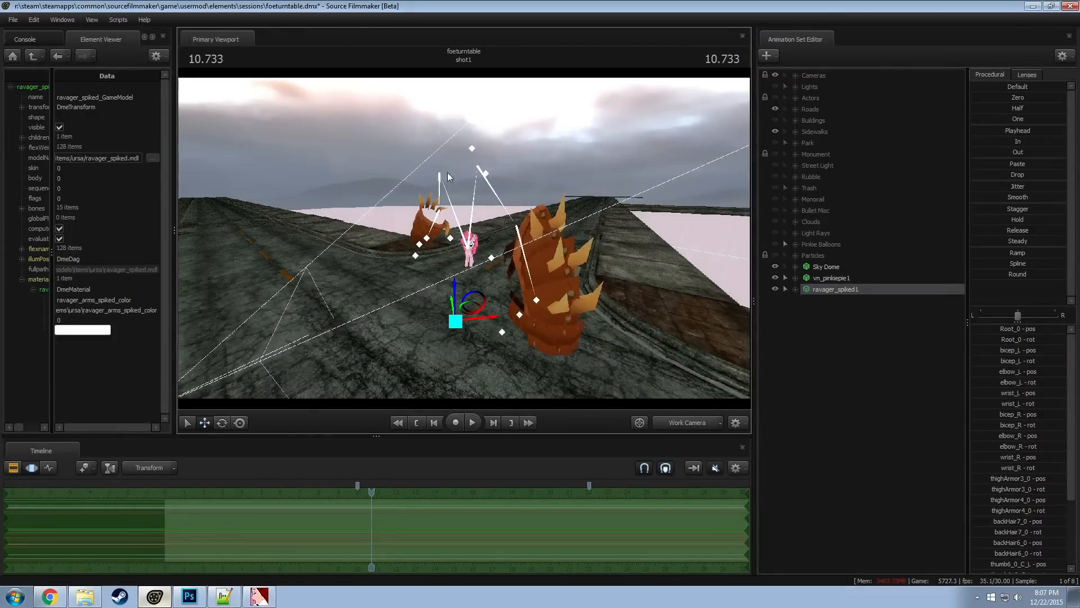
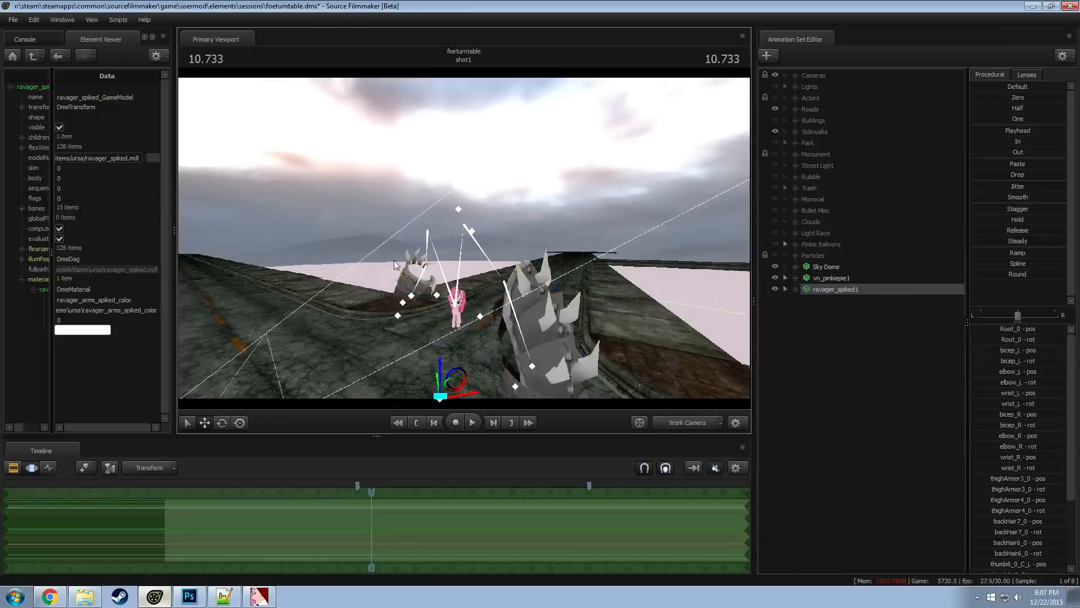
Enable lighting in the primary viewport and inspect the spiked ravager armor beside Pinkie Pie
left_click_drag(395, 265, 479, 287)
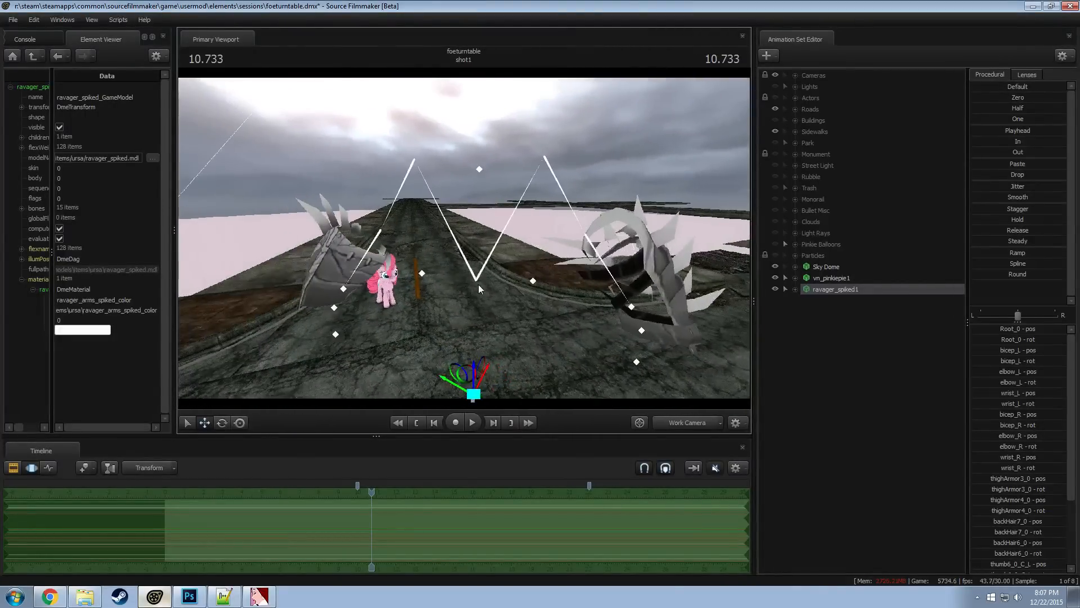
key("alt+Tab")
key("alt+Tab")
key("alt+Tab")
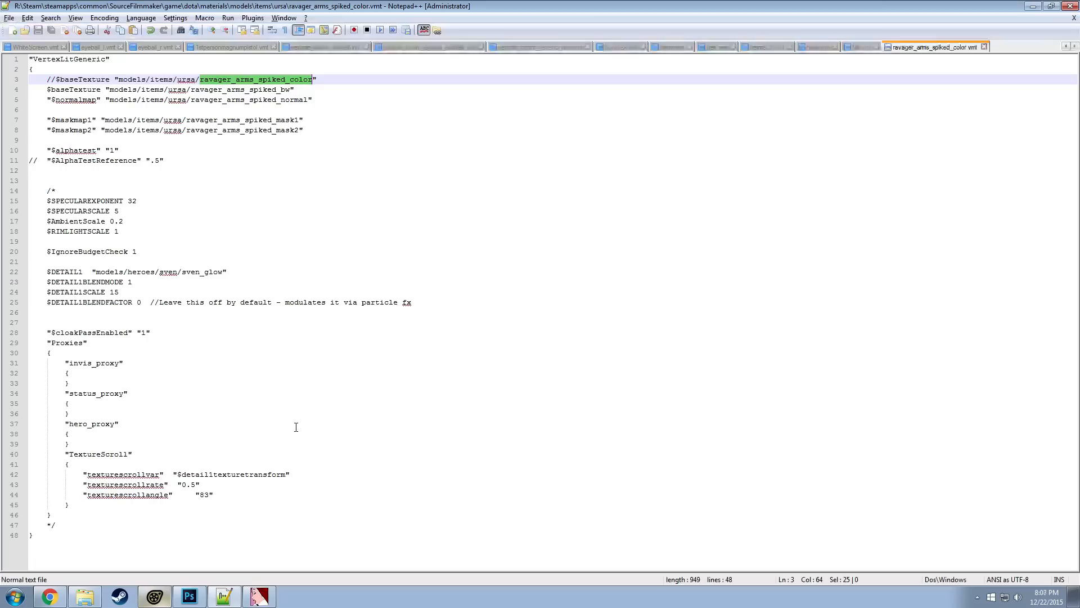
key("alt+Tab")
right_click(477, 305)
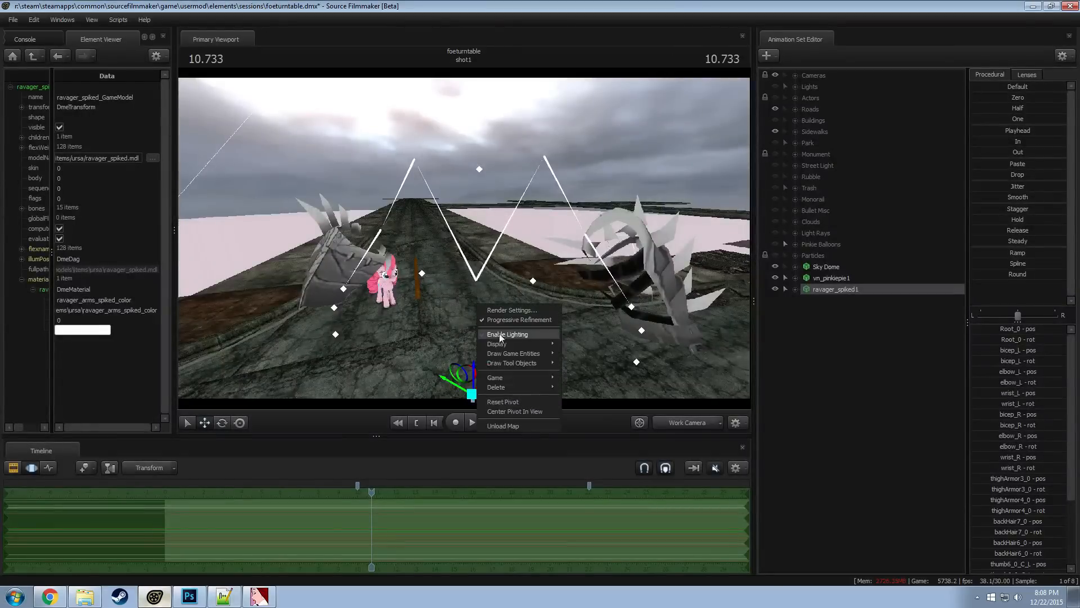
left_click(500, 334)
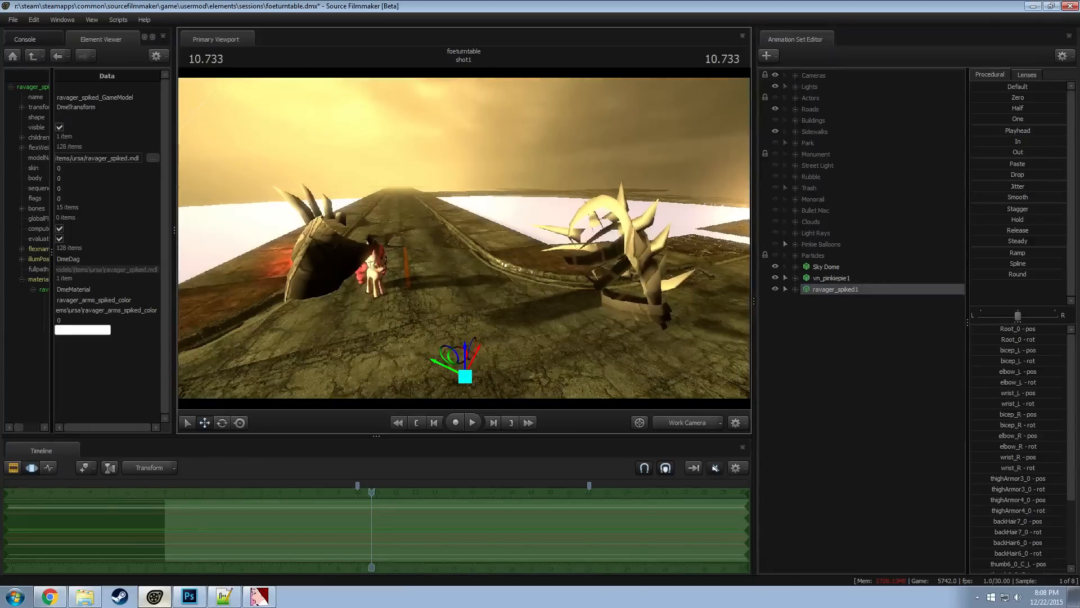
left_click_drag(464, 238, 464, 238)
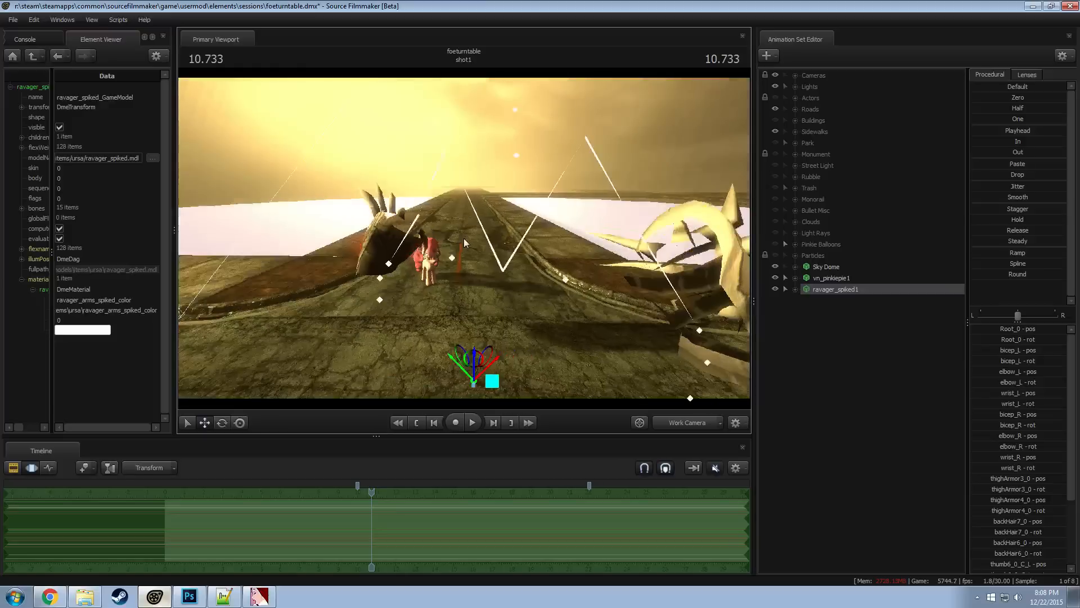
left_click_drag(490, 198, 491, 197)
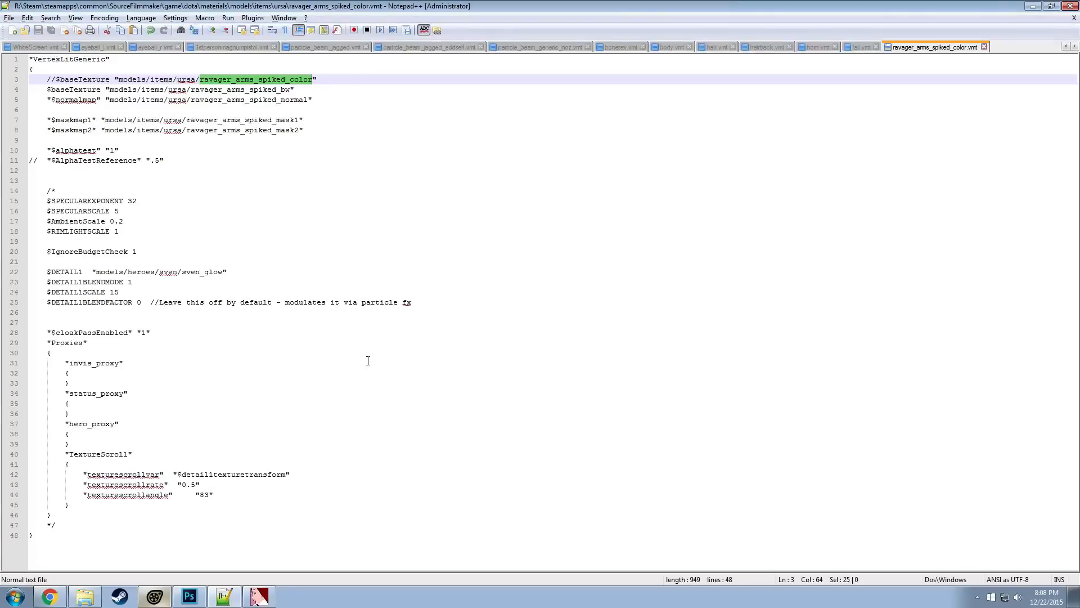
Switch to VTFEdit and import ravager_arms_spiked_color.tga as a generated normal map with a scale of 6
left_click(259, 597)
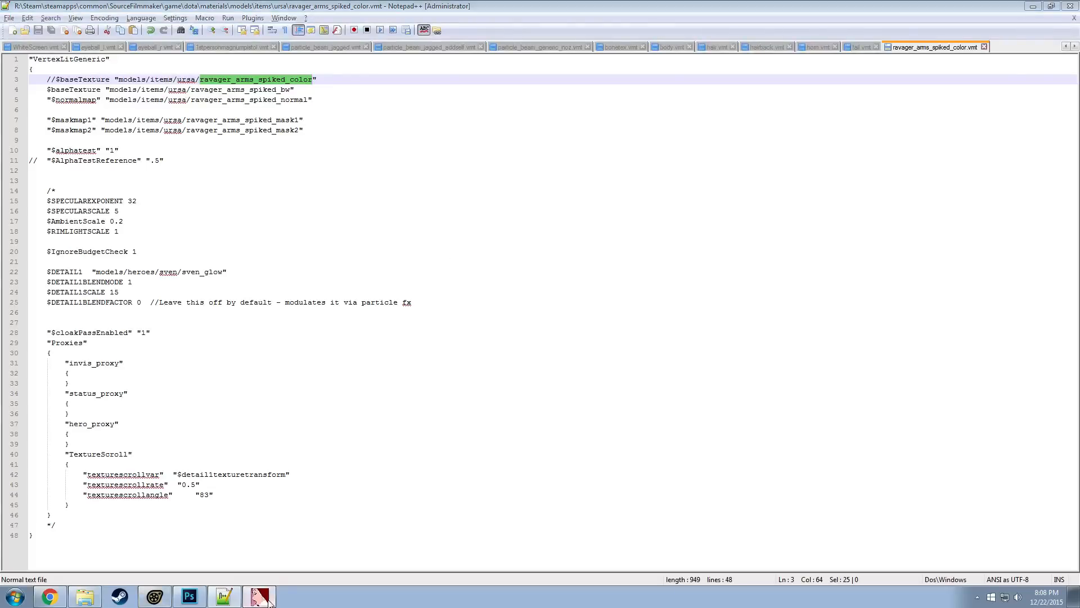
left_click(74, 47)
left_click(42, 122)
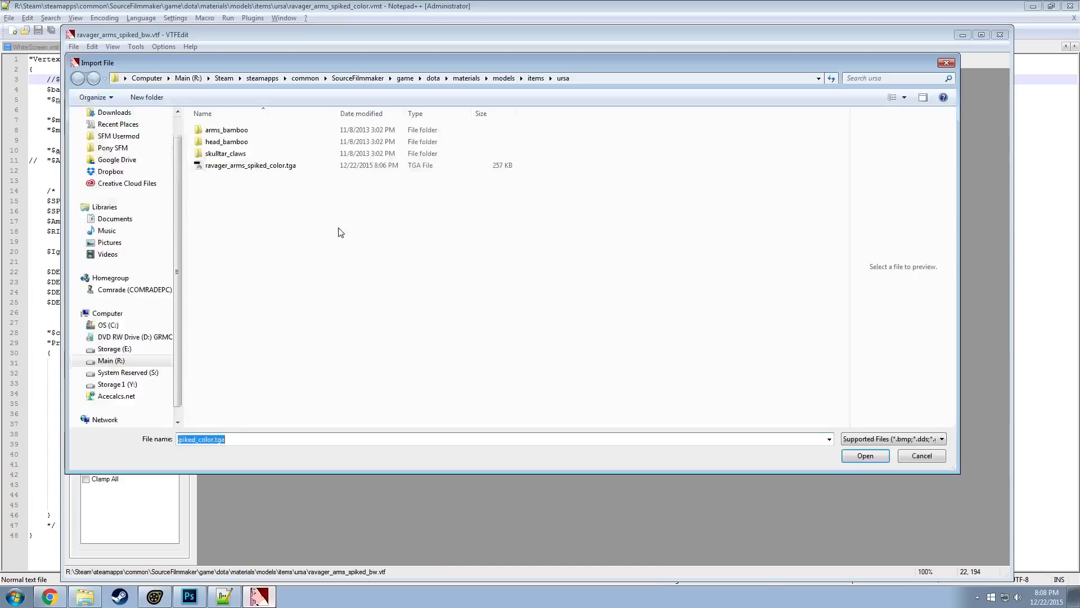
double_click(230, 167)
left_click(547, 296)
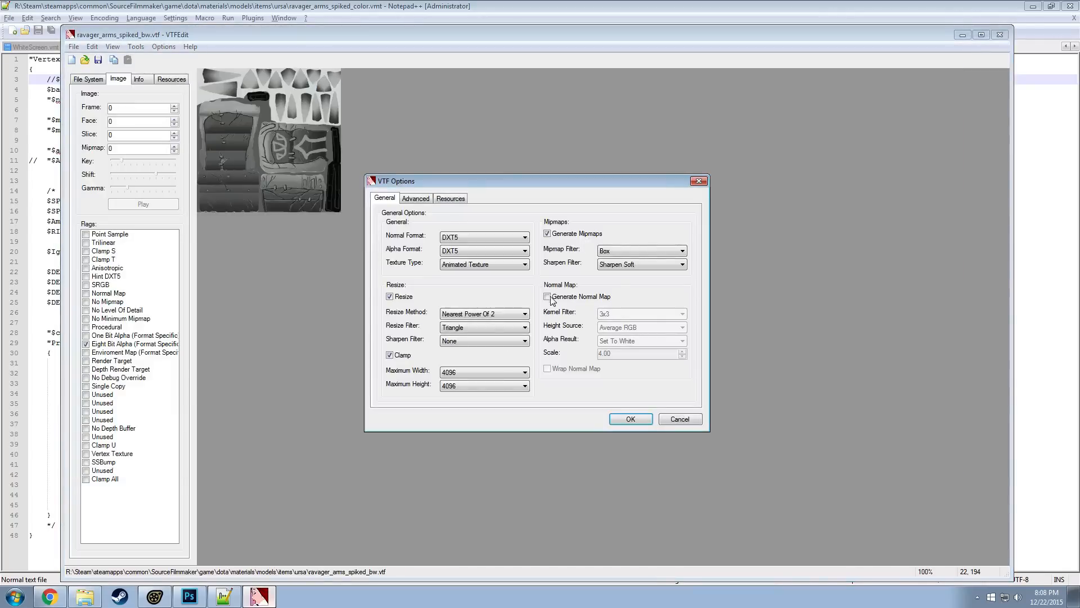
left_click_drag(625, 354, 564, 355)
type("6")
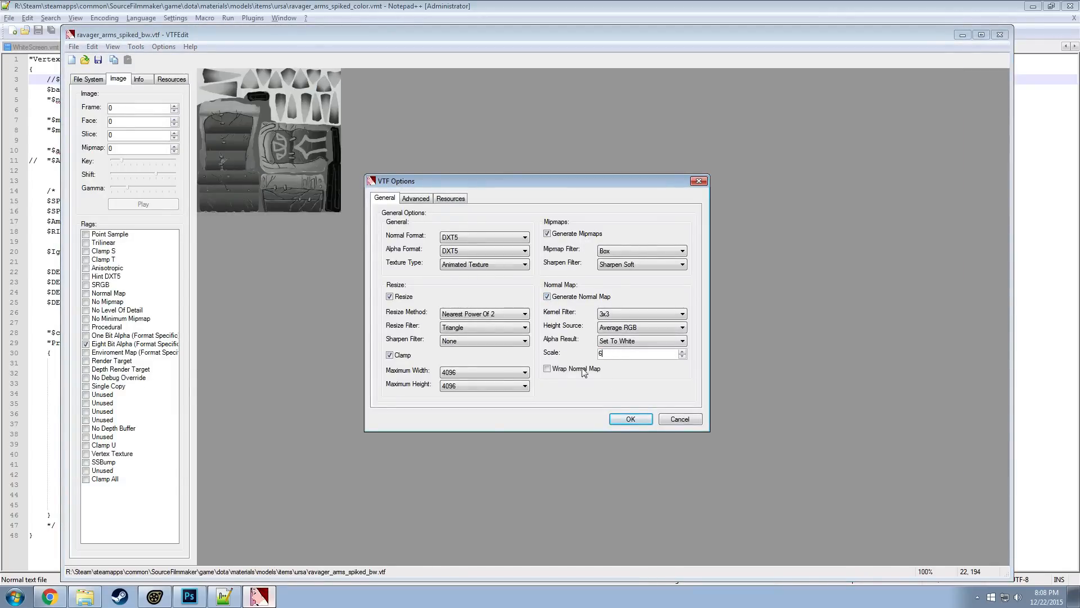
left_click(631, 419)
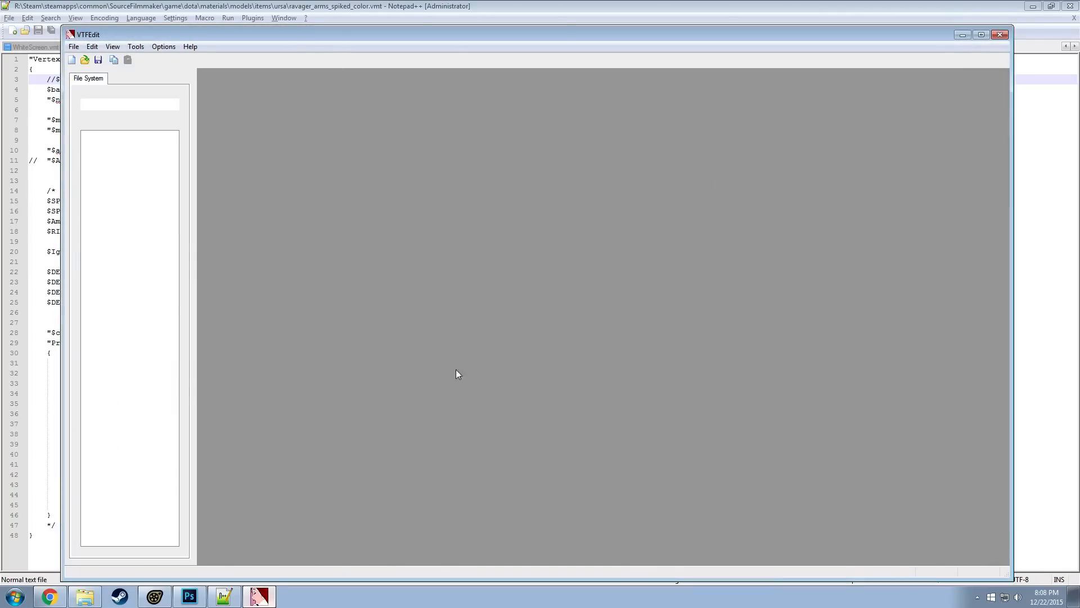
Save the normal map texture as ravager_arms_spiked_bw_n.vtf in the ursa items folder
left_click(74, 46)
left_click(34, 101)
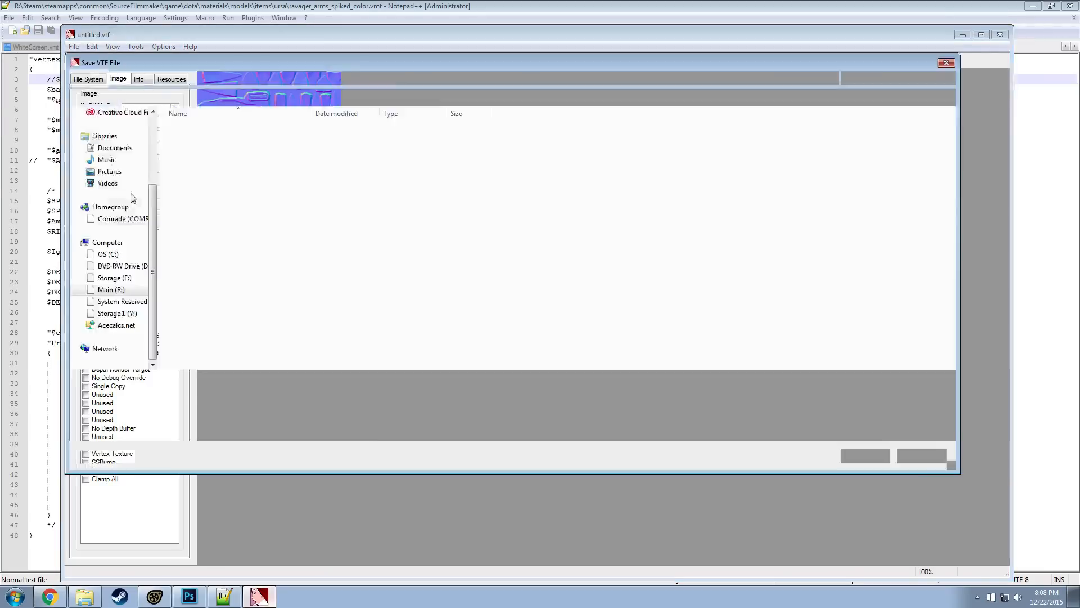
left_click(223, 332)
scroll(223, 337, "down", 6)
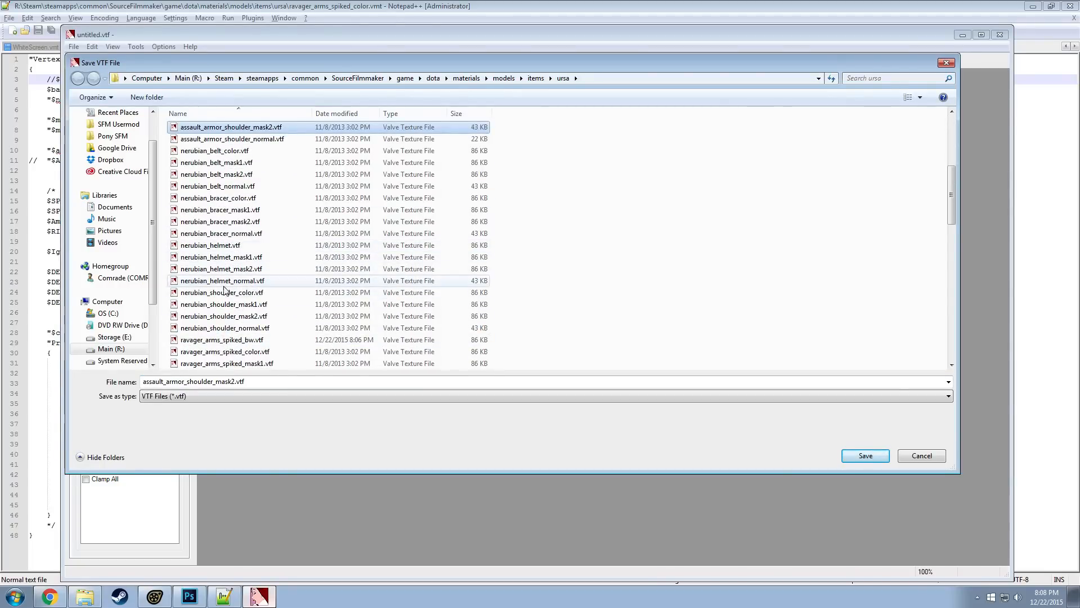
scroll(236, 256, "down", 3)
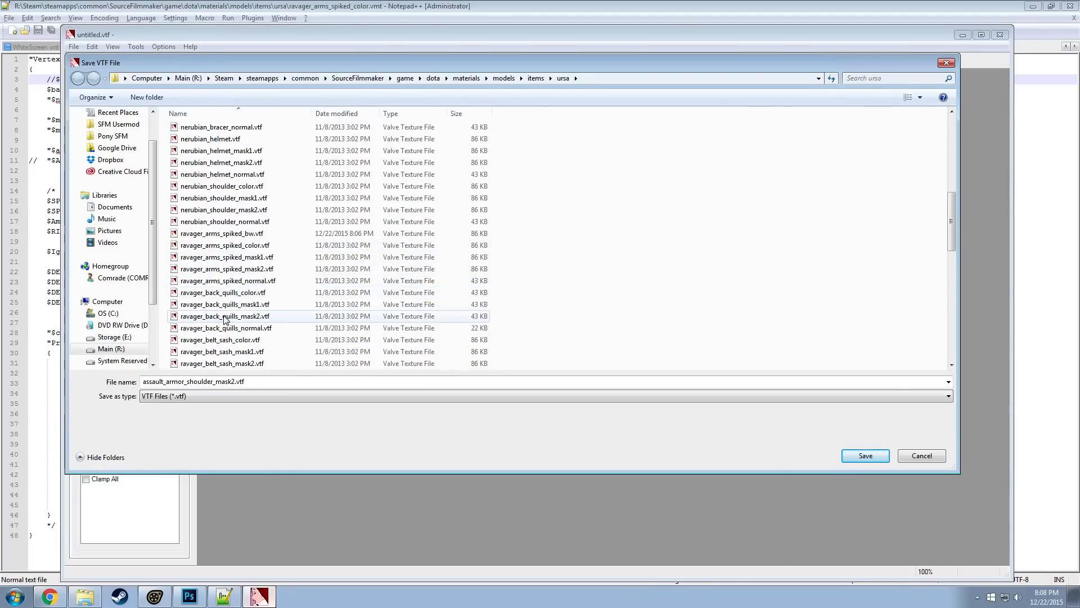
left_click(243, 235)
left_click(218, 382)
left_click(217, 382)
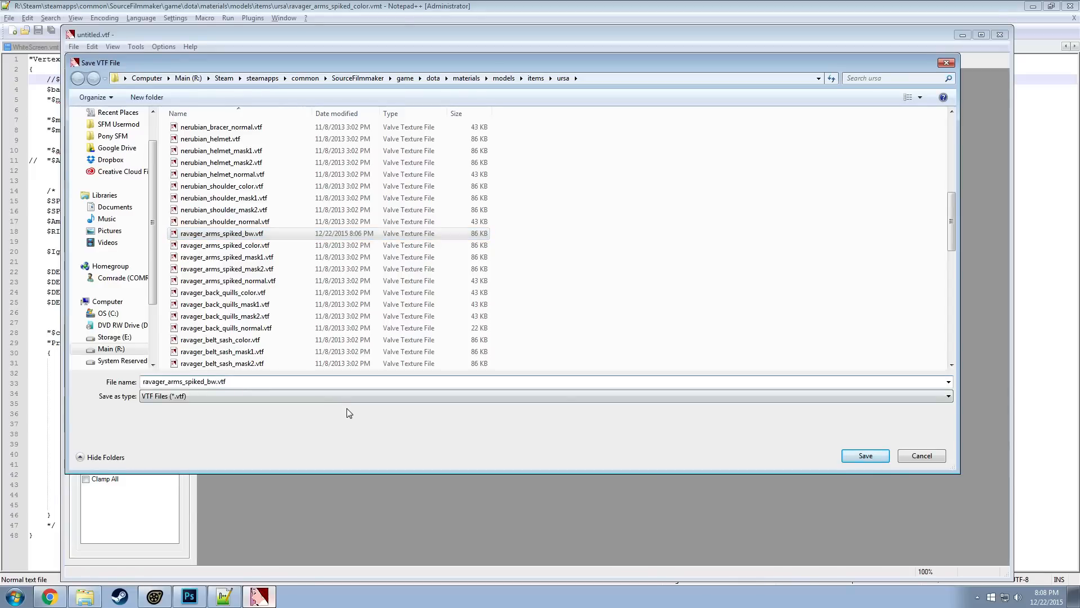
type("_n")
key("Return")
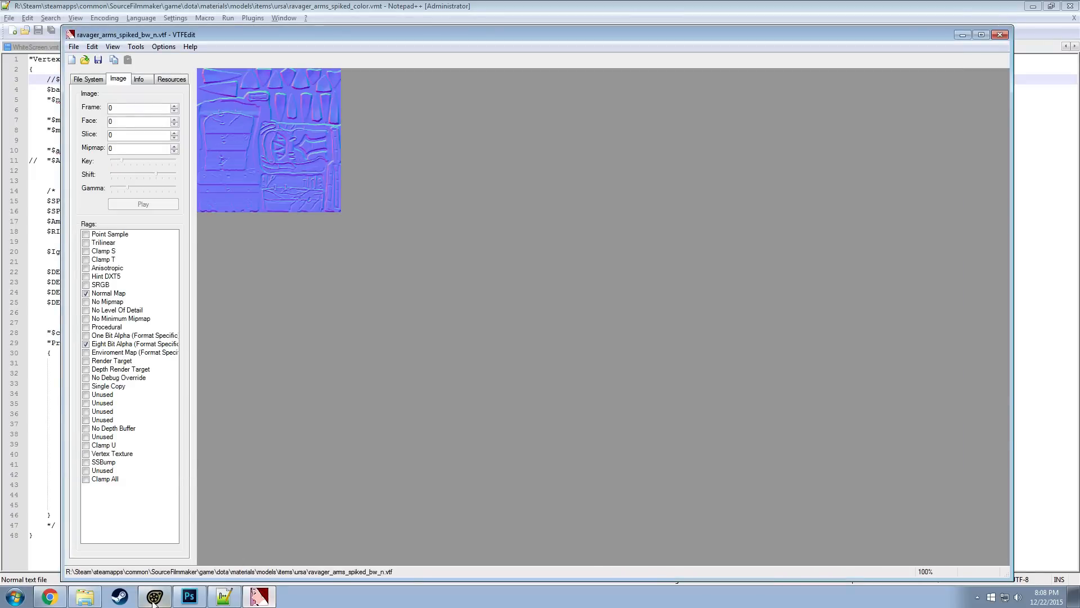
Switch to Notepad++ and try pointing the $normalmap line of ravager_arms_spiked_color.vmt directly to ravager_arms_spiked_bw_n
left_click(84, 597)
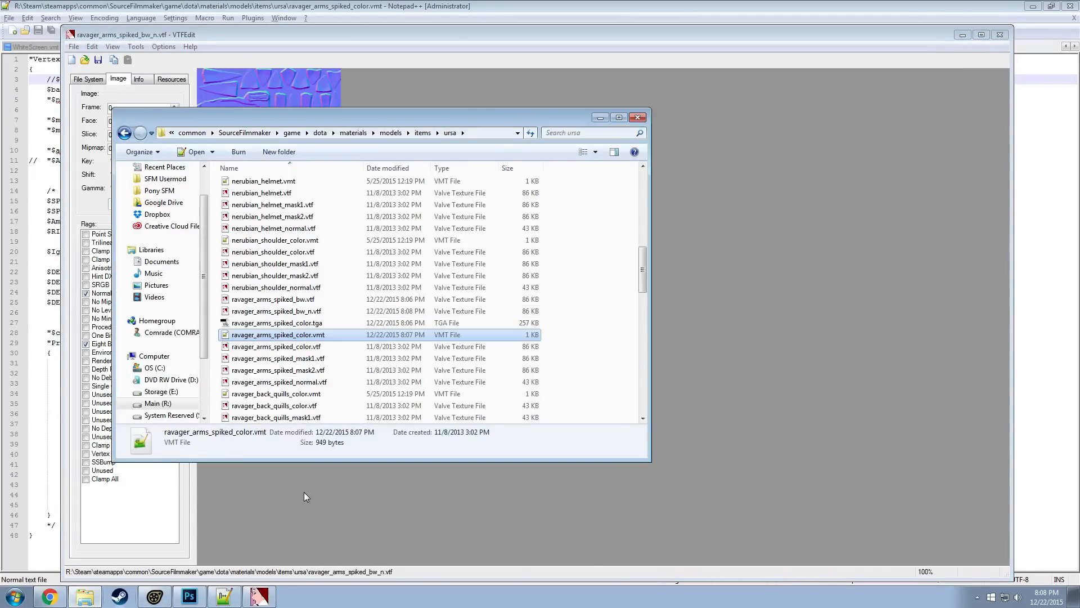
left_click(225, 598)
left_click(120, 129)
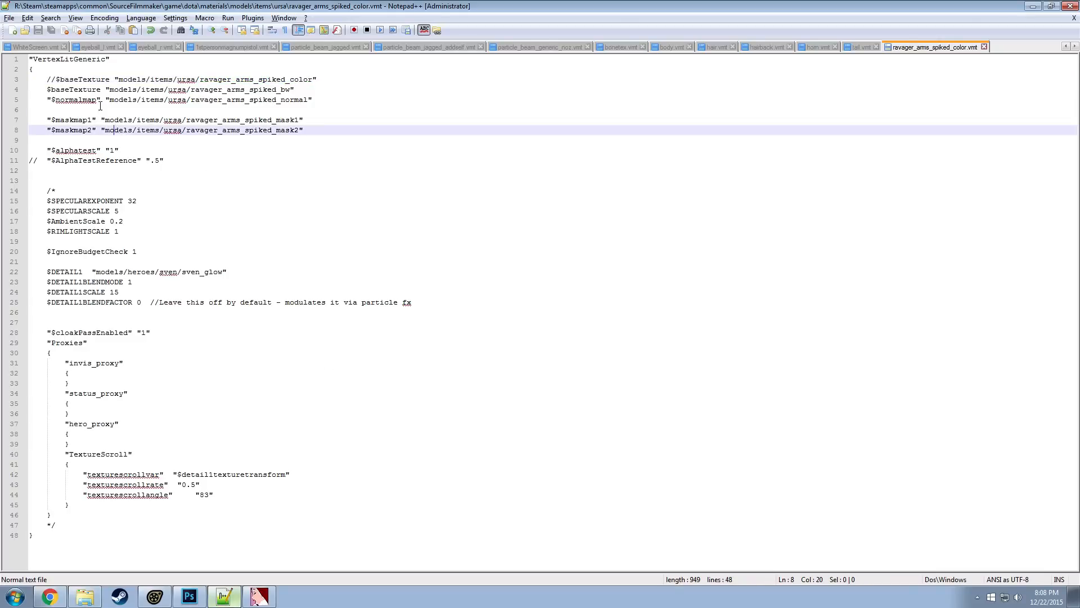
left_click(123, 109)
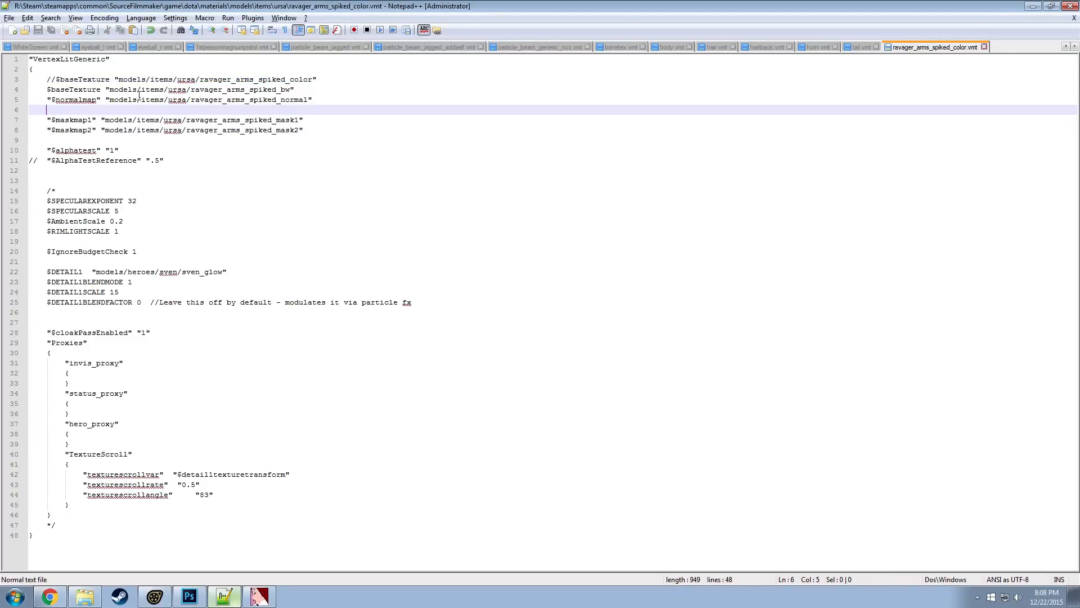
left_click(308, 99)
key("shift+Left")
key("shift+Left")
key("shift+Left")
key("shift+Left")
key("shift+Left")
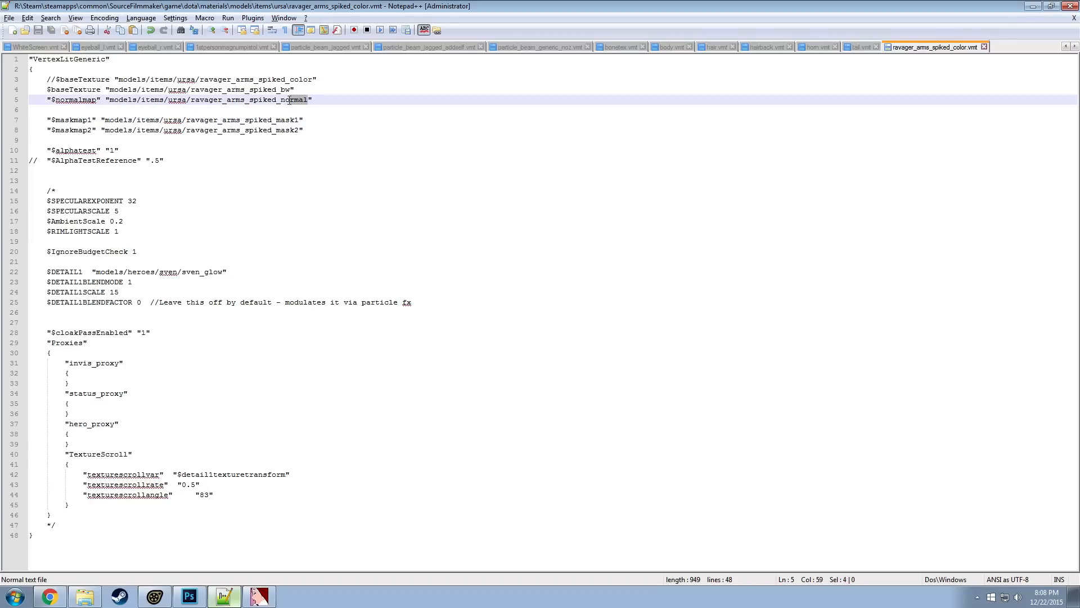
key("BackSpace")
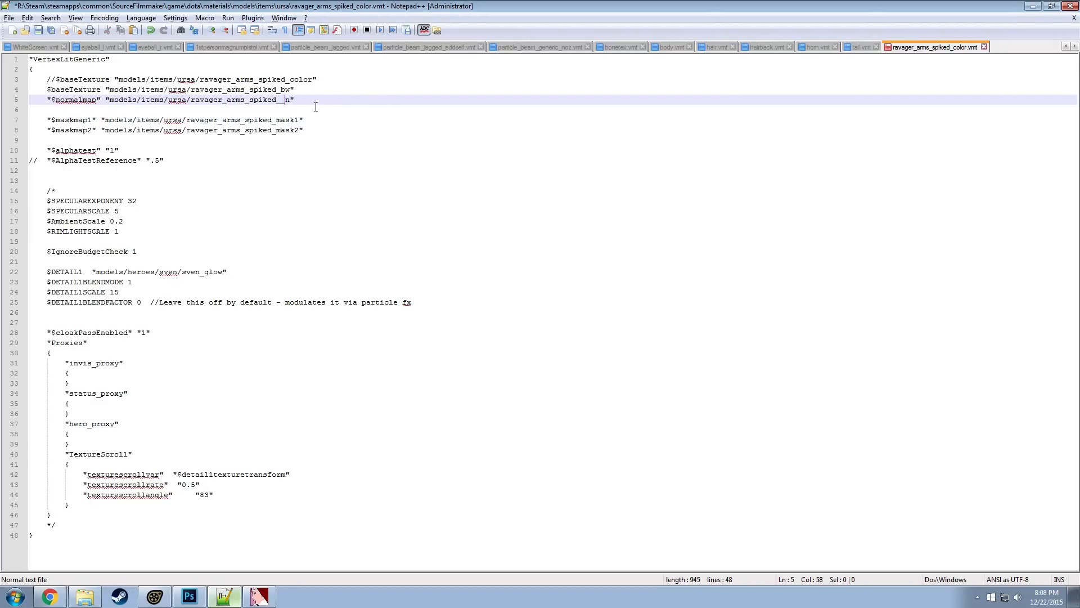
type("bw")
left_click(300, 113)
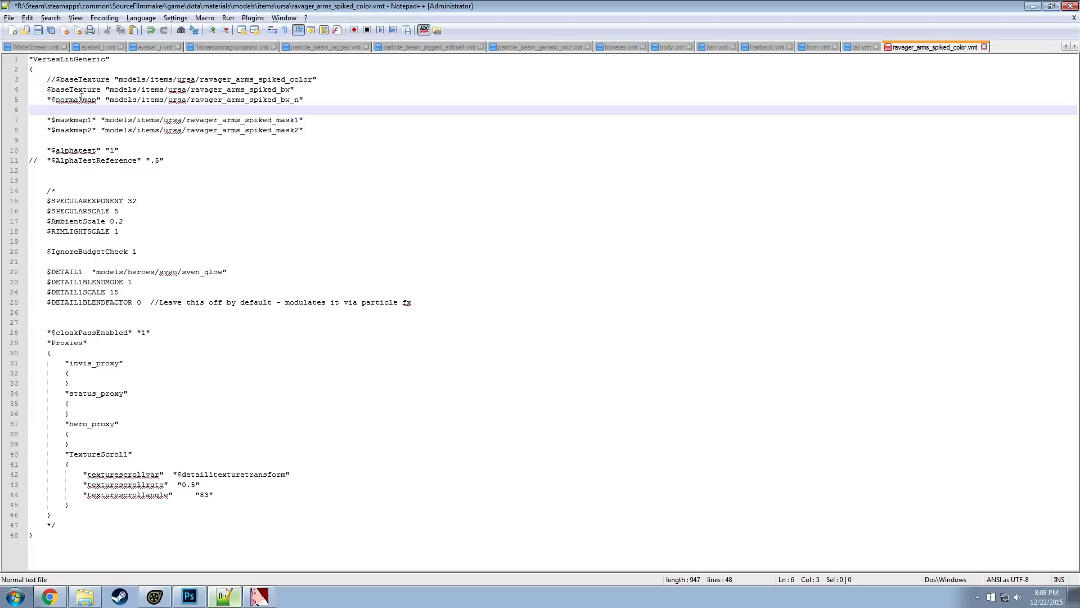
Restore the texture name in the $normalmap line to ravager_arms_spiked_normal and save the VMT file
left_click_drag(83, 99, 73, 96)
left_click(114, 110)
key("Left")
key("Left")
key("Left")
key("Left")
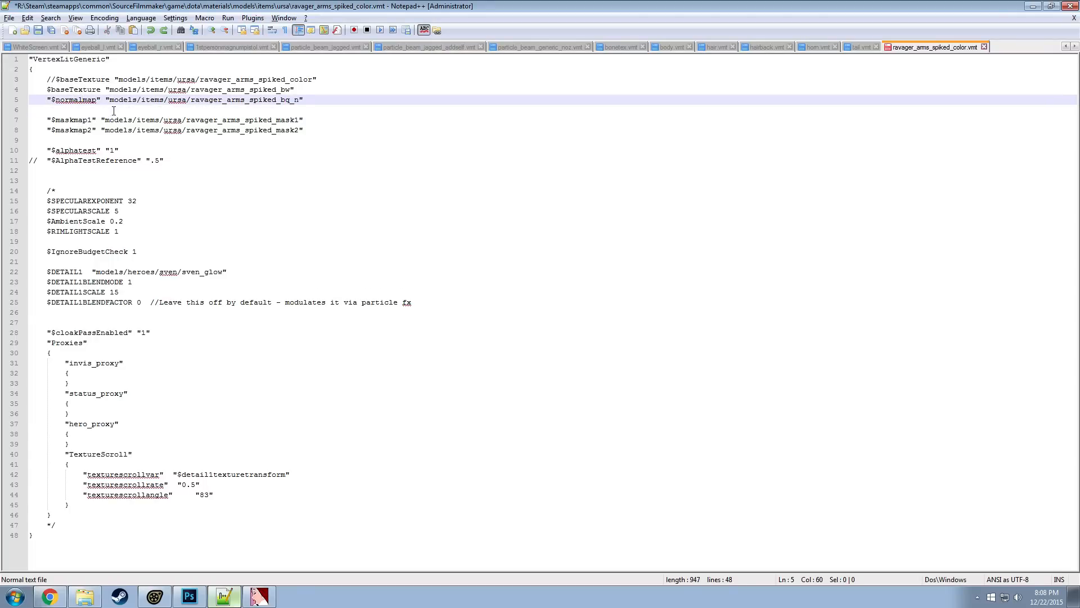
key("BackSpace")
key("BackSpace")
key("BackSpace")
key("Right")
type("ormal")
key("ctrl+s")
Comment out the $normalmap line with // and duplicate it, leaving the copy below uncommented
key("Home")
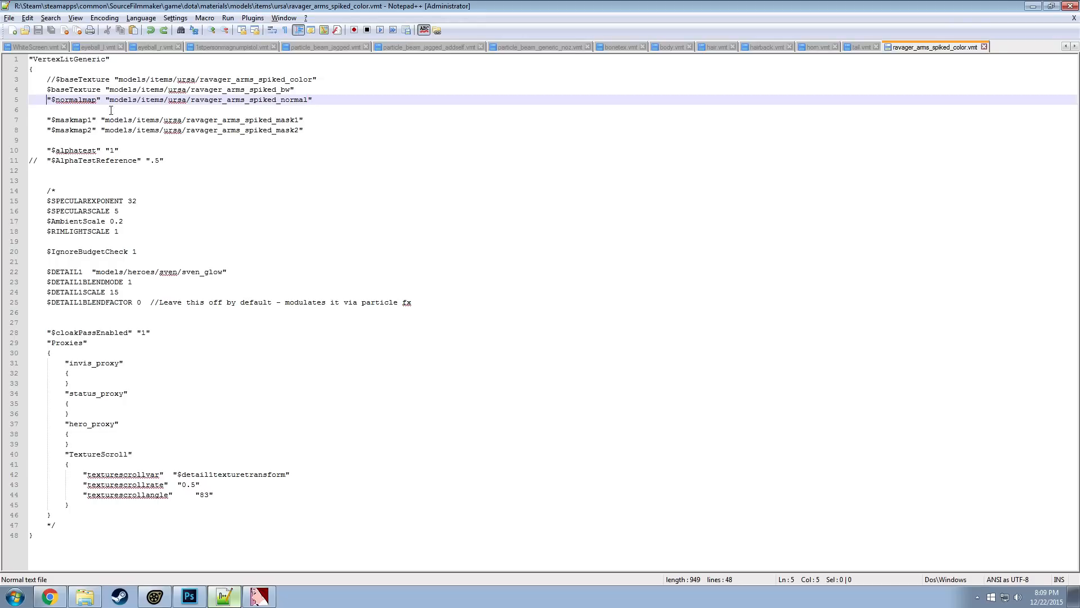
type("//")
key("ctrl+d")
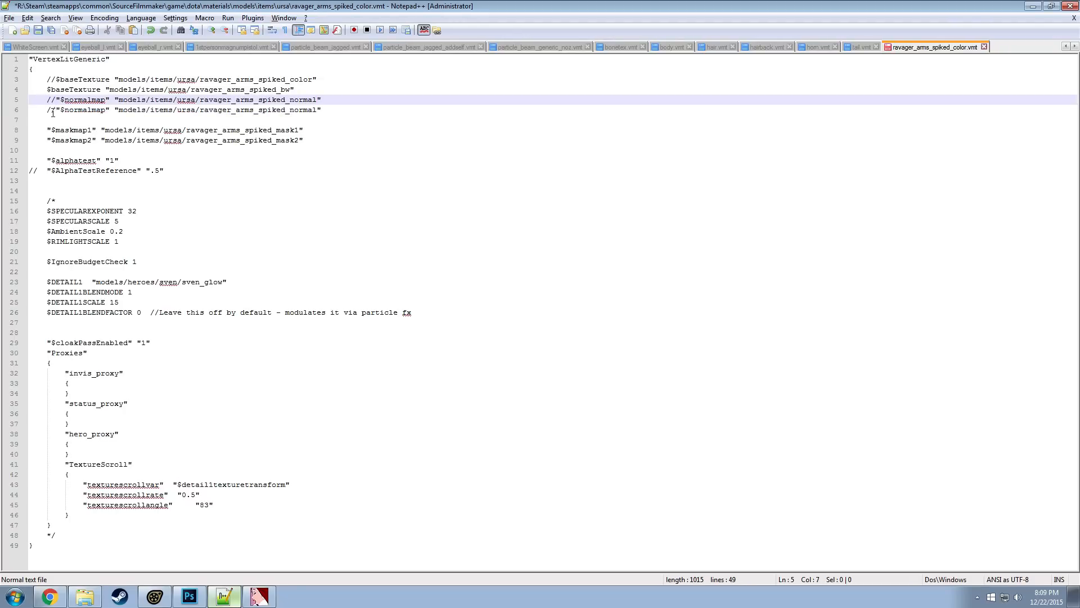
left_click(53, 108)
triple_click(52, 108)
left_click(56, 112)
key("BackSpace")
key("BackSpace")
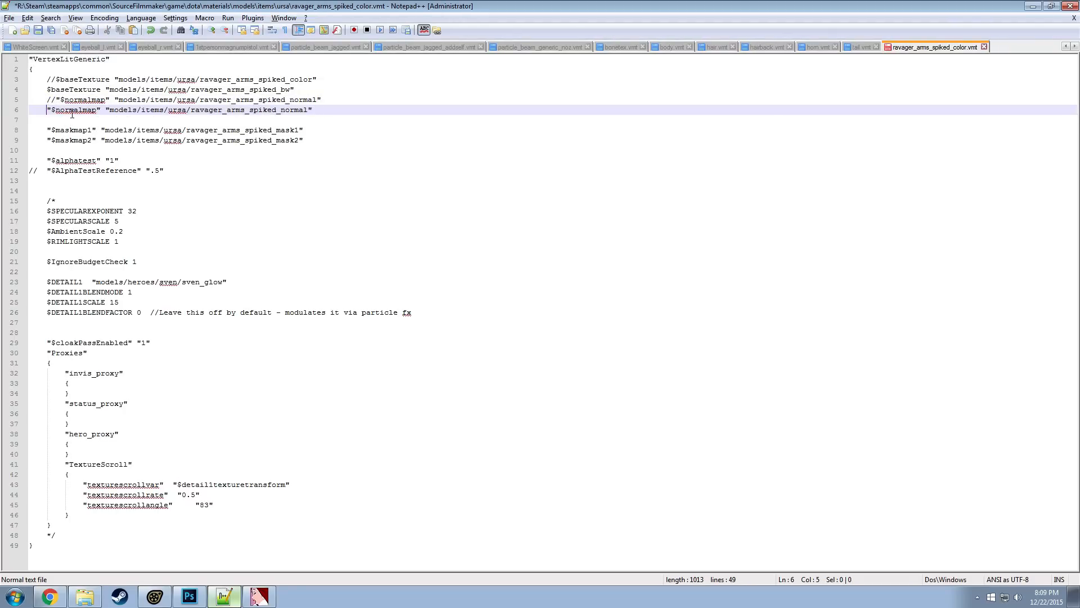
Change the duplicated line's parameter to $bumpmap, point it to ravager_arms_spiked_bw_n and save the VMT file
left_click(83, 108)
left_click_drag(83, 108, 57, 108)
type("bumpe")
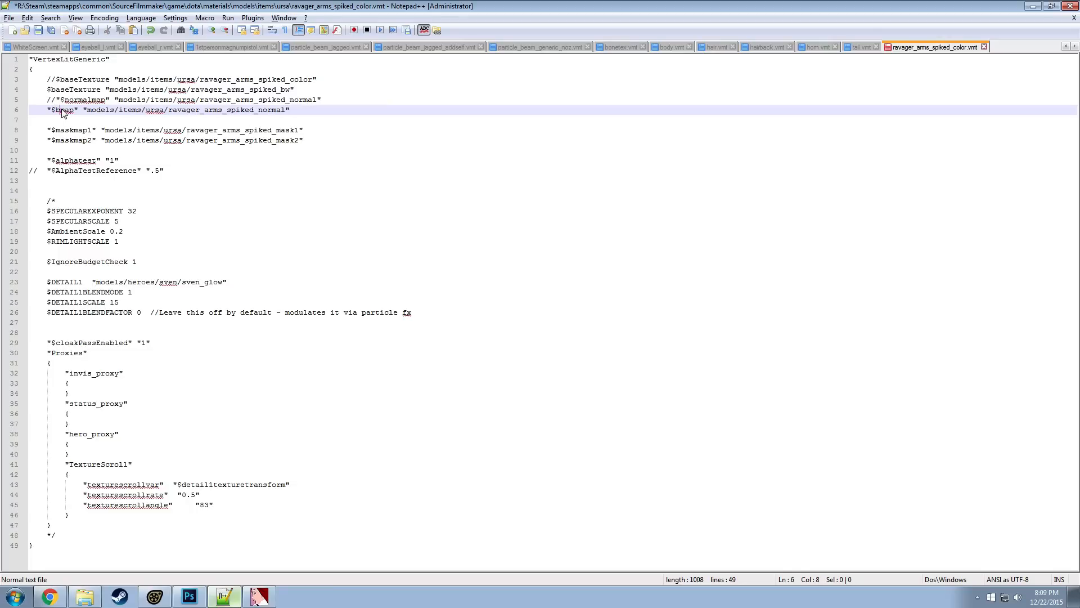
key("BackSpace")
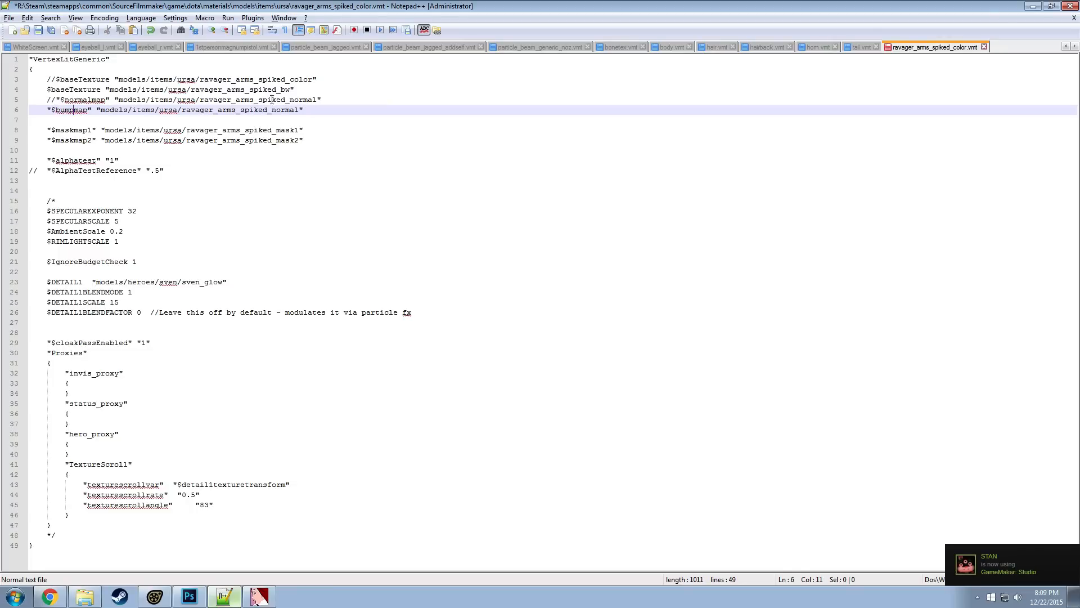
left_click_drag(298, 110, 273, 111)
type("bw")
key("BackSpace")
type("_n")
left_click(256, 130)
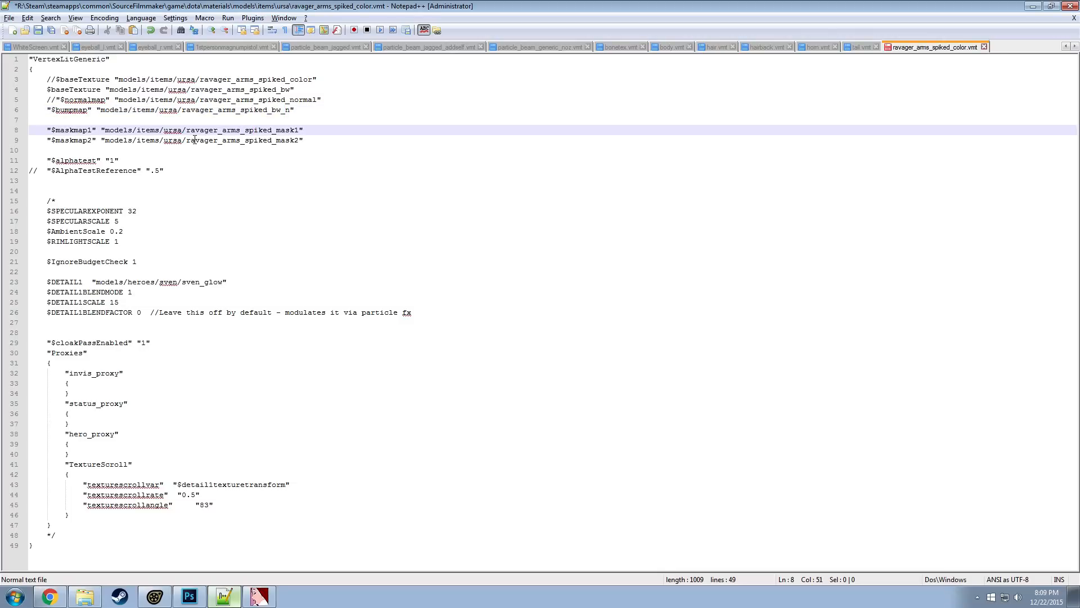
left_click(303, 370)
key("ctrl+s")
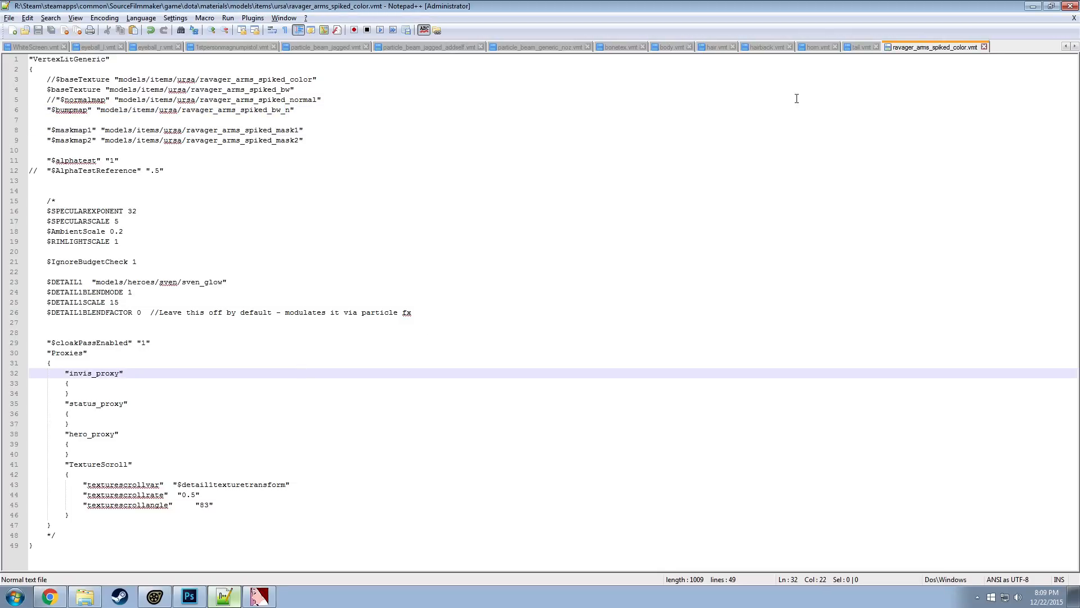
Copy the phong parameter block, $phong through $phongfresnelranges, from tail.vmt and paste it below the maskmap lines of ravager_arms_spiked_color.vmt
left_click(862, 48)
left_click_drag(226, 171, 47, 110)
key("ctrl+c")
left_click(934, 47)
left_click(92, 151)
key("Return")
key("ctrl+v")
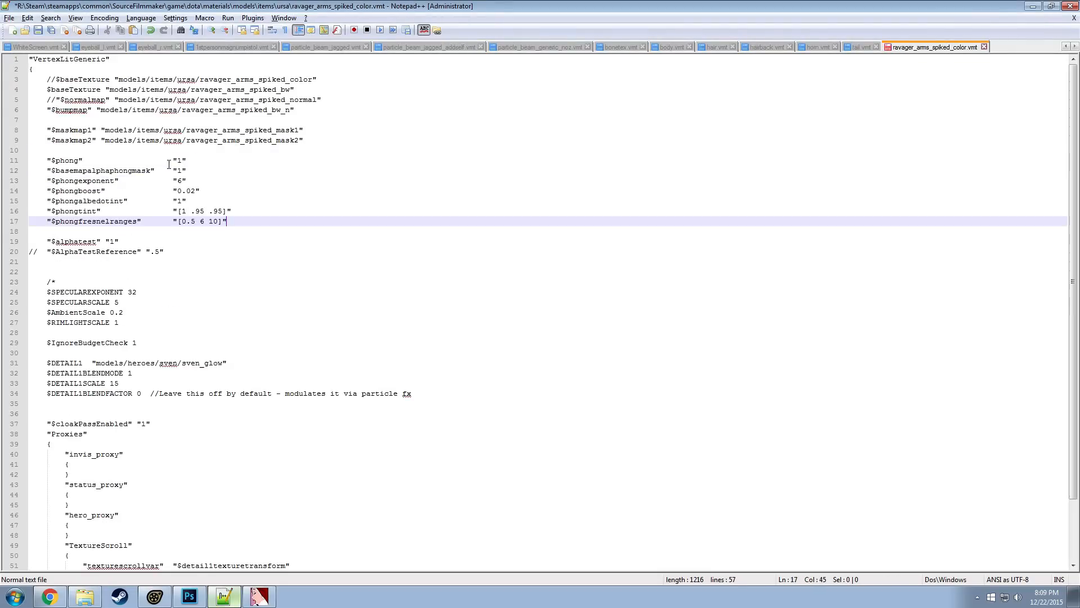
left_click_drag(214, 171, 29, 171)
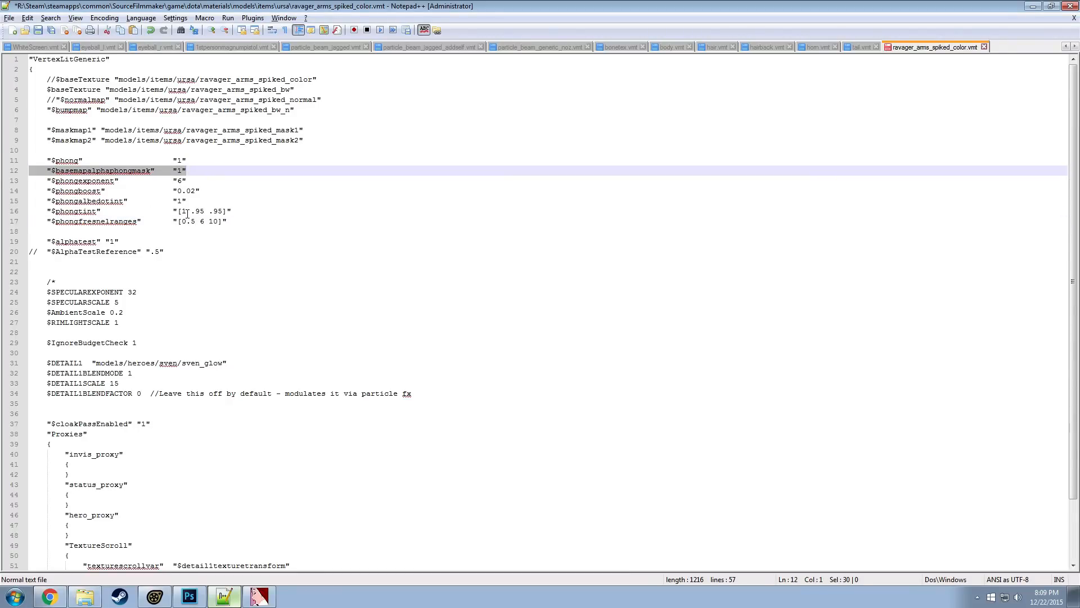
key("BackSpace")
key("BackSpace")
left_click(97, 182)
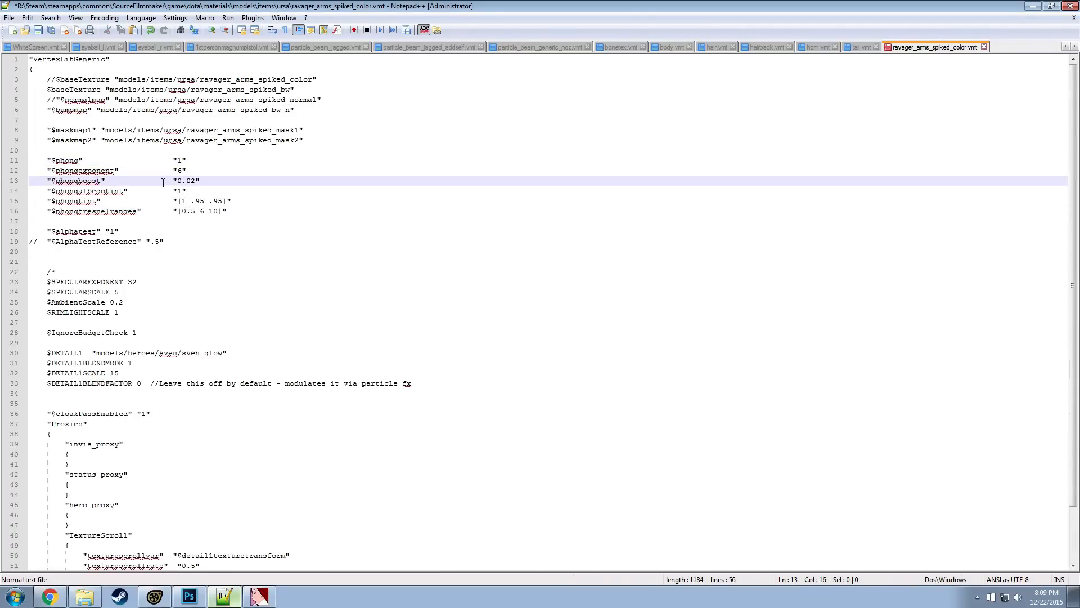
key("ctrl+z")
key("ctrl+z")
Comment out the $basemapalphaphongmask line with //
left_click(46, 171)
type("//")
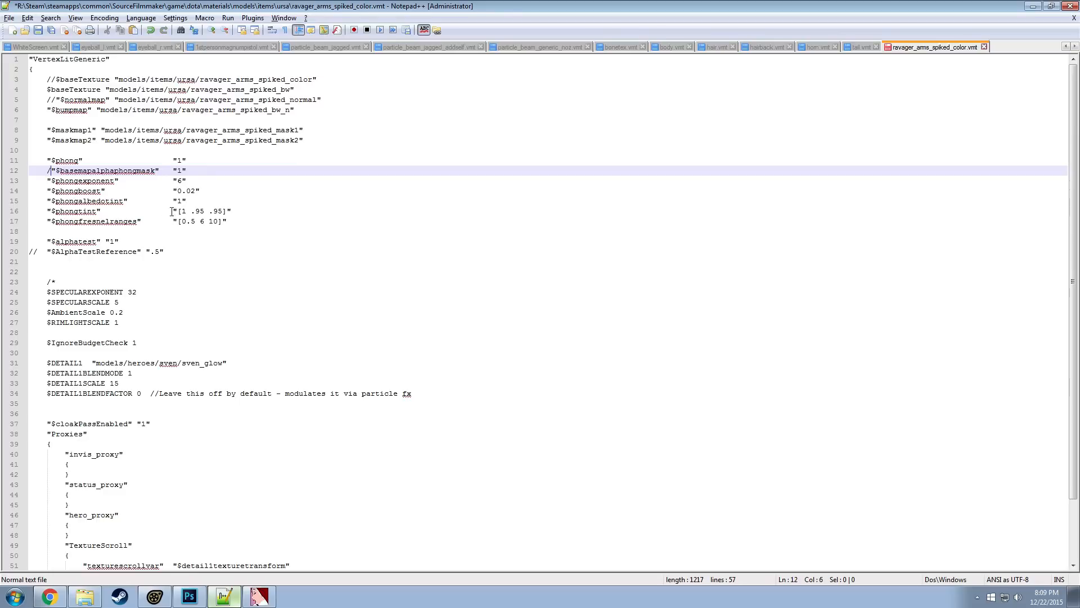
Set $phongfresnelranges to [0.5 9 10] and $phongtint to [1 1 1] in the ravager arms material file
left_click(105, 210)
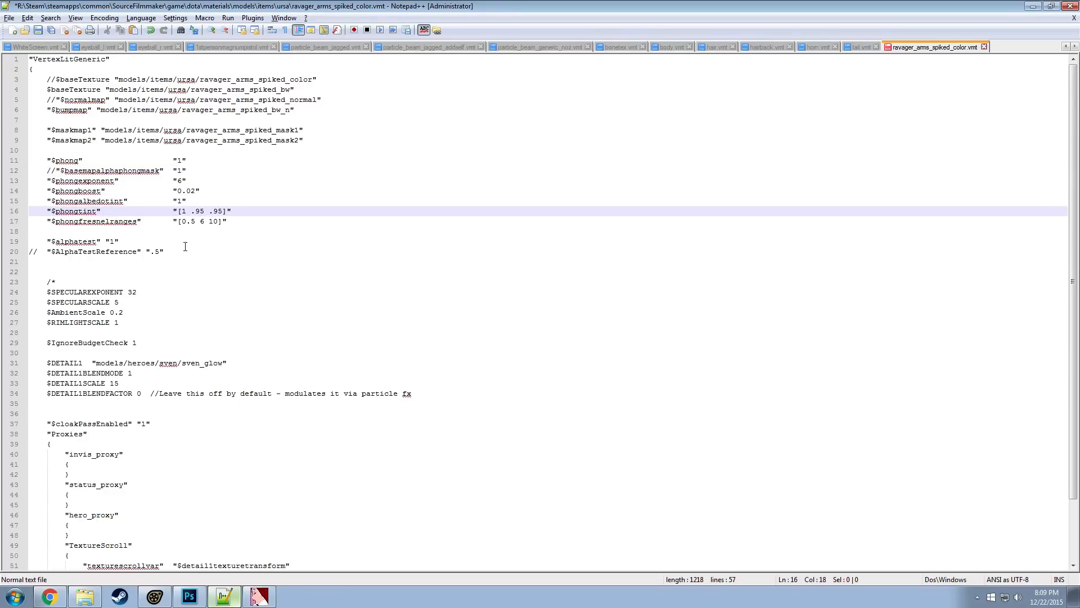
double_click(202, 222)
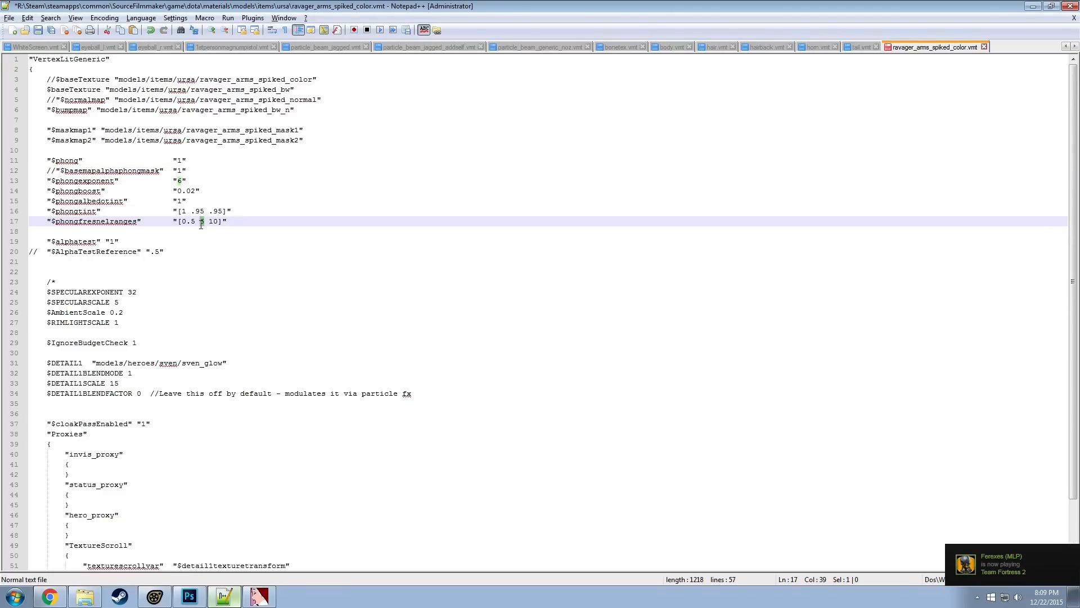
type("9")
left_click(248, 212)
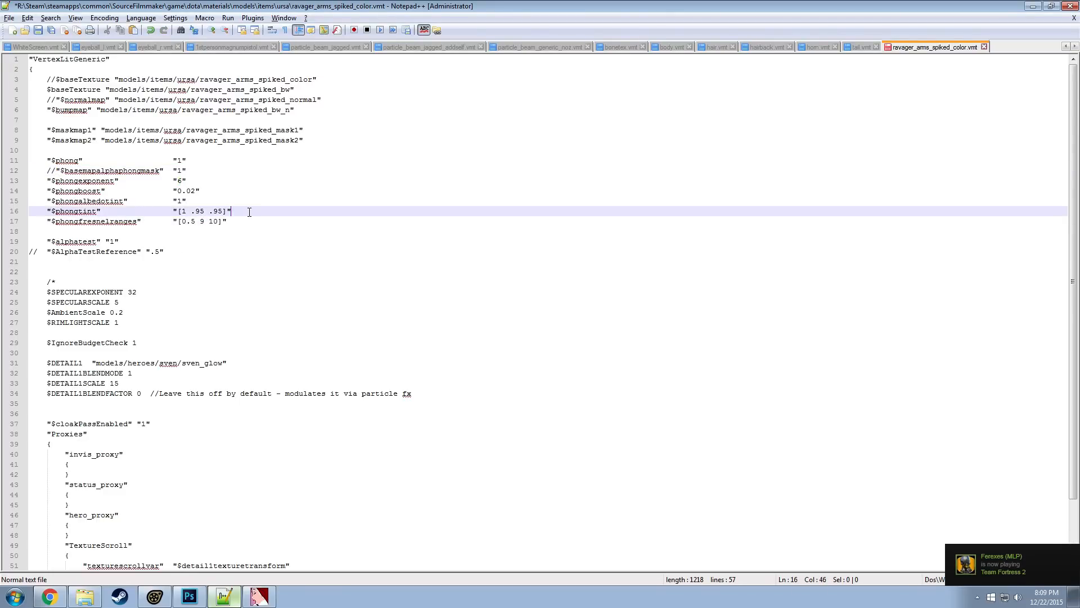
left_click_drag(224, 211, 185, 210)
type("1 1")
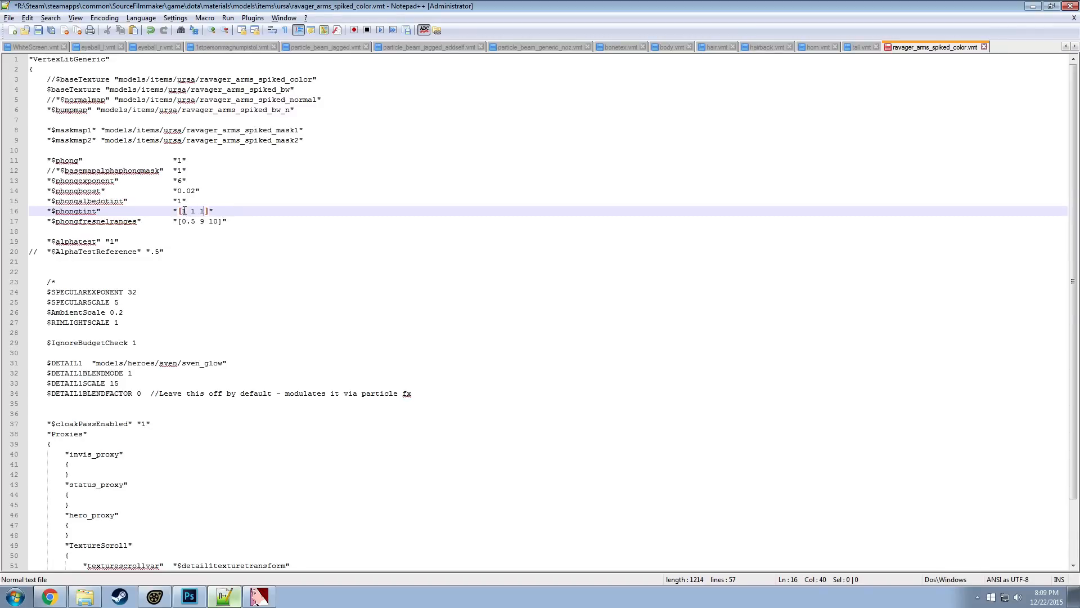
Set $phongboost to 0.5 and save the VMT file
left_click(247, 204)
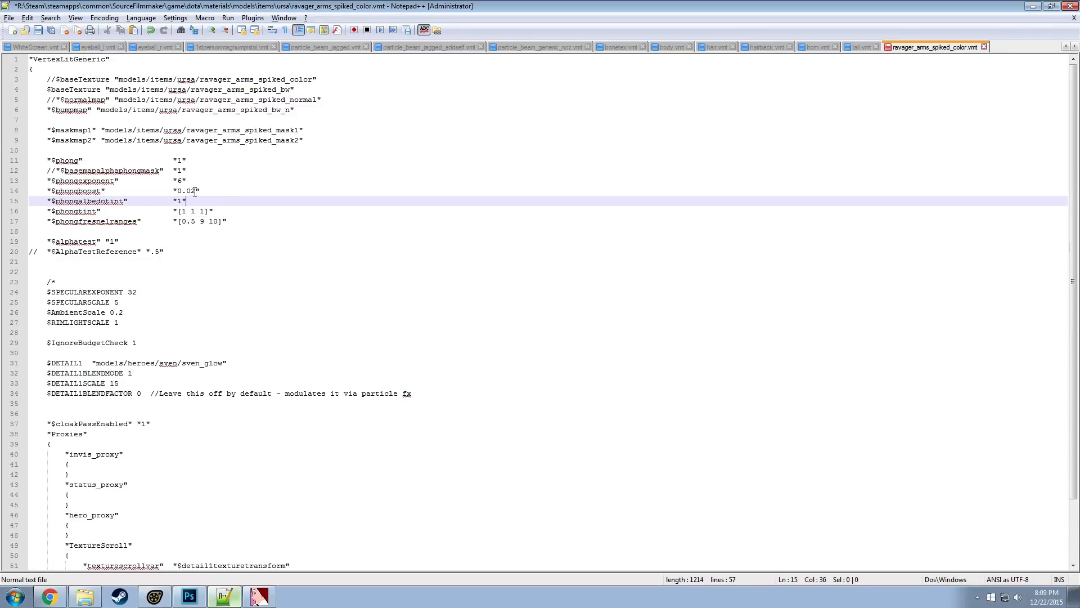
left_click_drag(195, 191, 188, 192)
type("5")
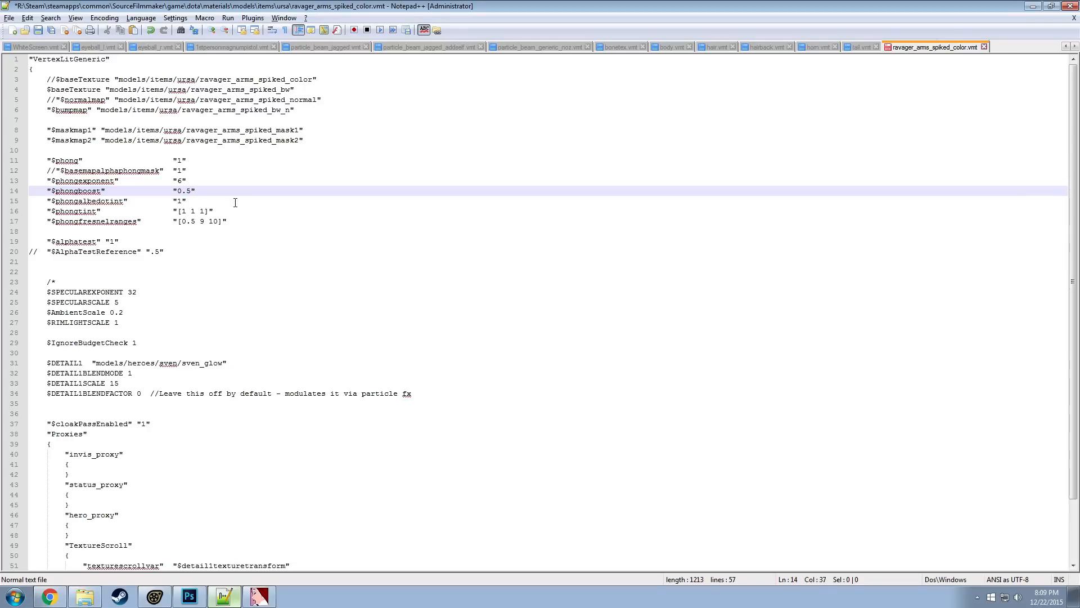
key("ctrl+s")
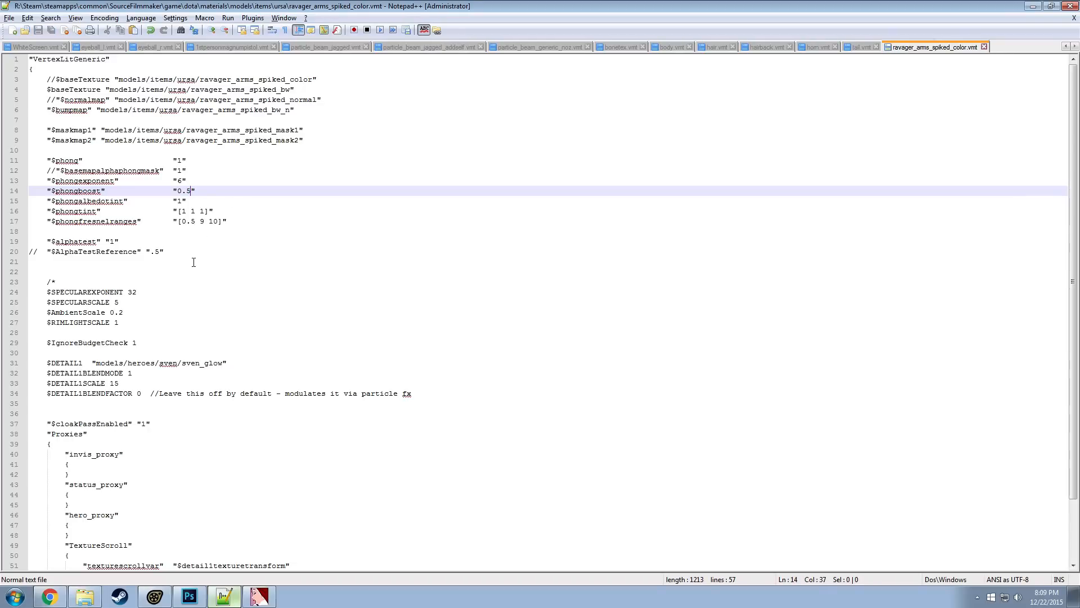
Switch to Source Filmmaker, hide the Lights group, turn off lighting in the viewport and save the session
left_click(159, 597)
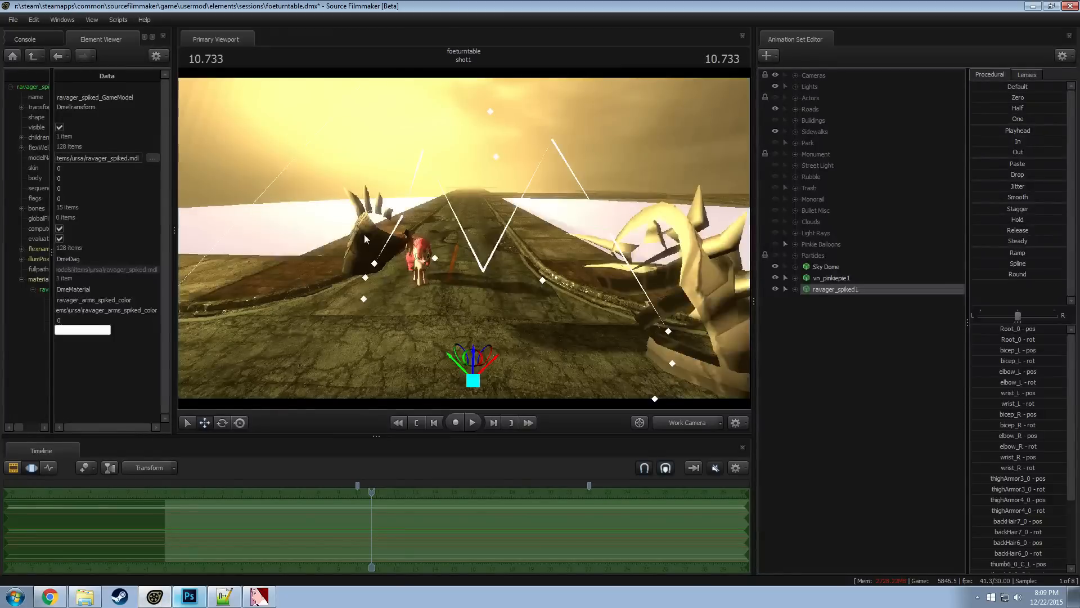
left_click_drag(246, 195, 250, 195)
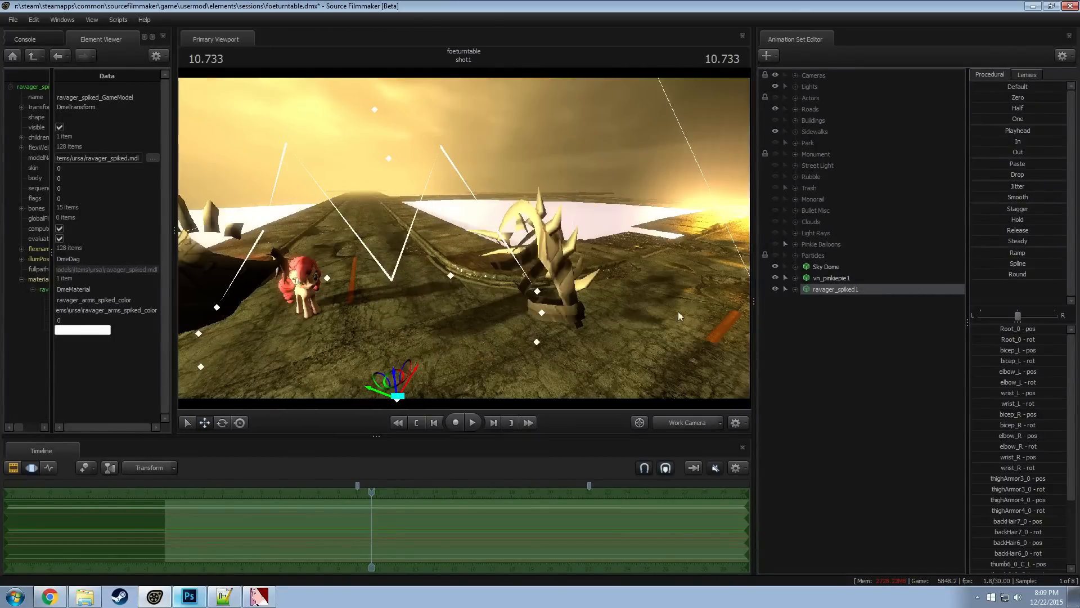
left_click(775, 87)
left_click_drag(465, 239, 438, 223)
right_click(463, 238)
left_click(494, 269)
key("ctrl+s")
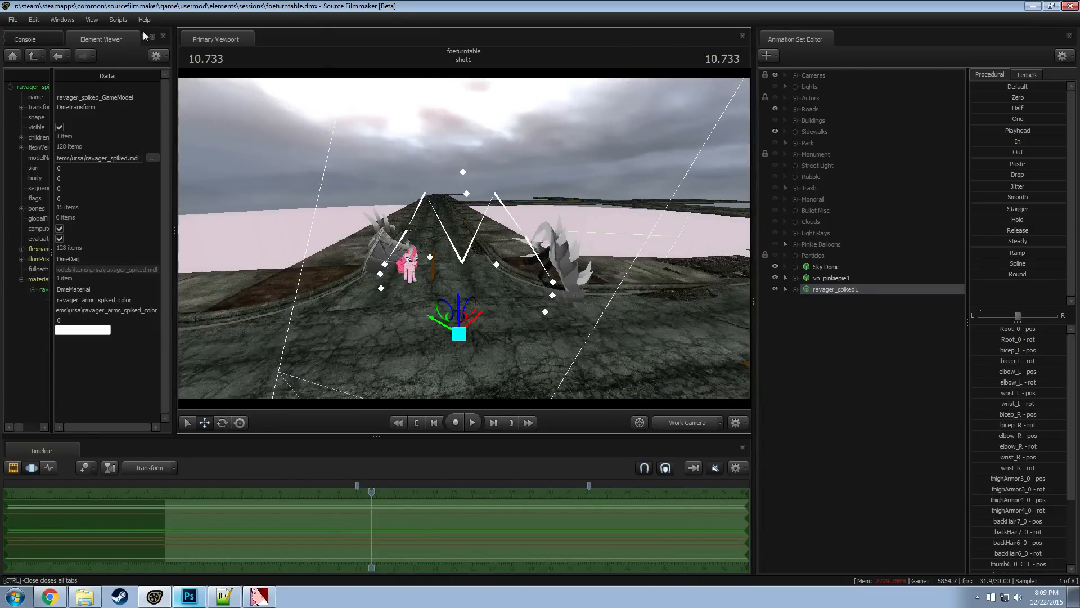
Make the Pinkie Balloons group unselectable, leave vn_pinkiepie1 and ravager_spiked1 selectable, clear the selection and save the session
left_click(786, 276)
left_click(784, 286)
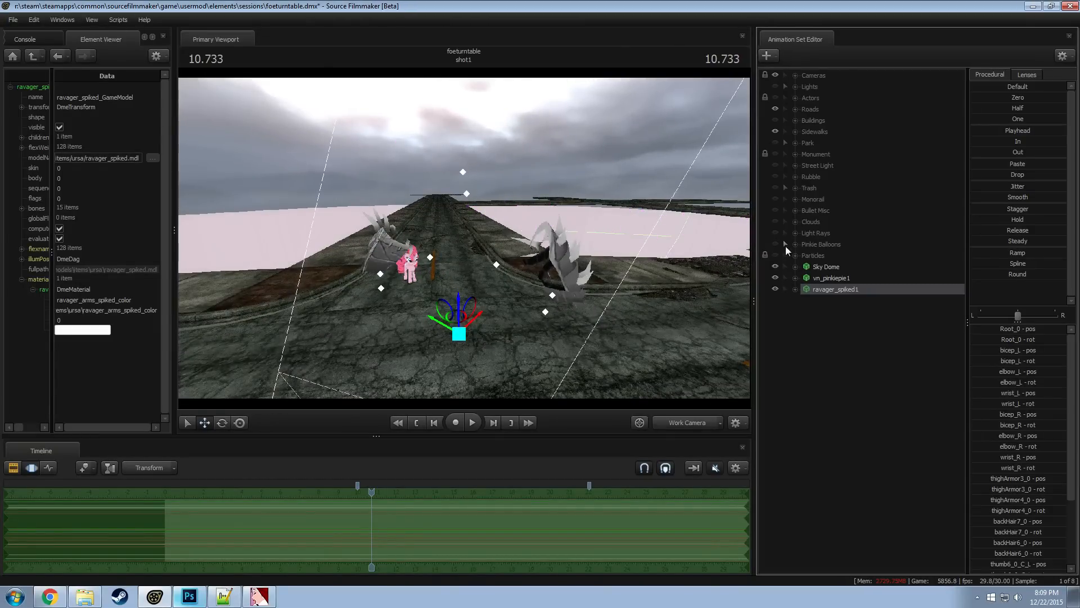
left_click(786, 245)
left_click(783, 284)
left_click(783, 282)
left_click(802, 312)
key("ctrl")
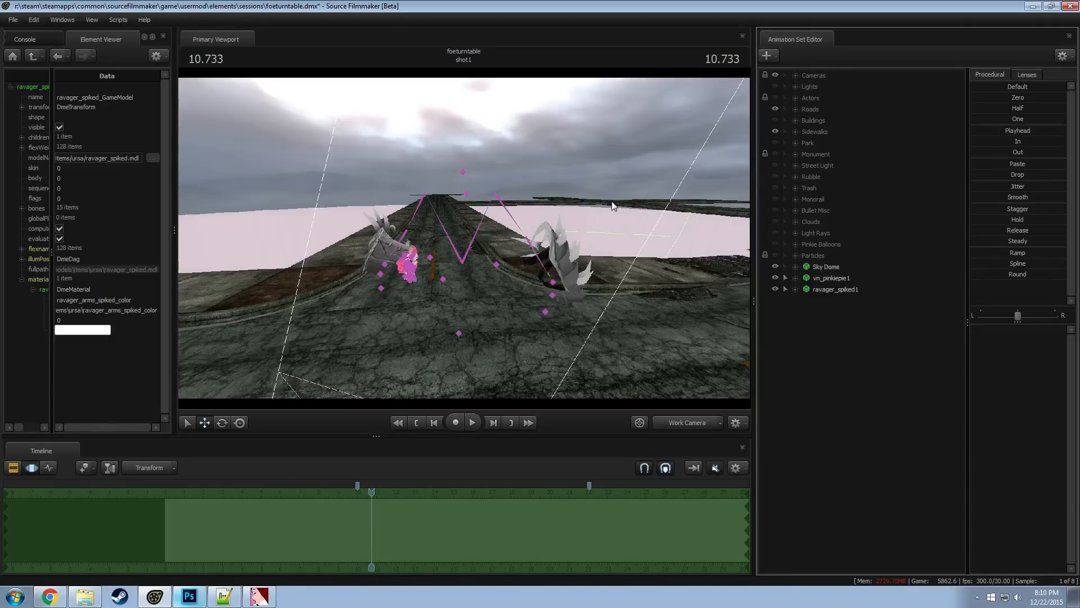
Examine the unlit spiked ravager armor around Pinkie Pie in the viewport
left_click(118, 20)
left_click(135, 59)
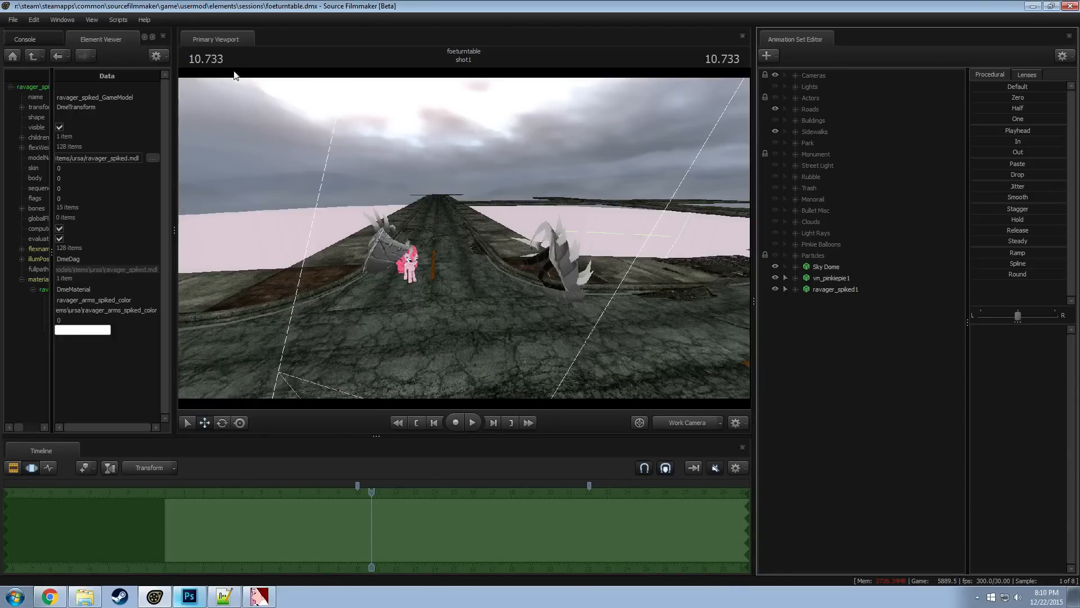
left_click_drag(233, 72, 474, 235)
key("x")
key("w")
key("z")
Switch to Notepad++ and comment out the $phong, $maskmap1 and $maskmap2 lines with //
key("alt+Tab")
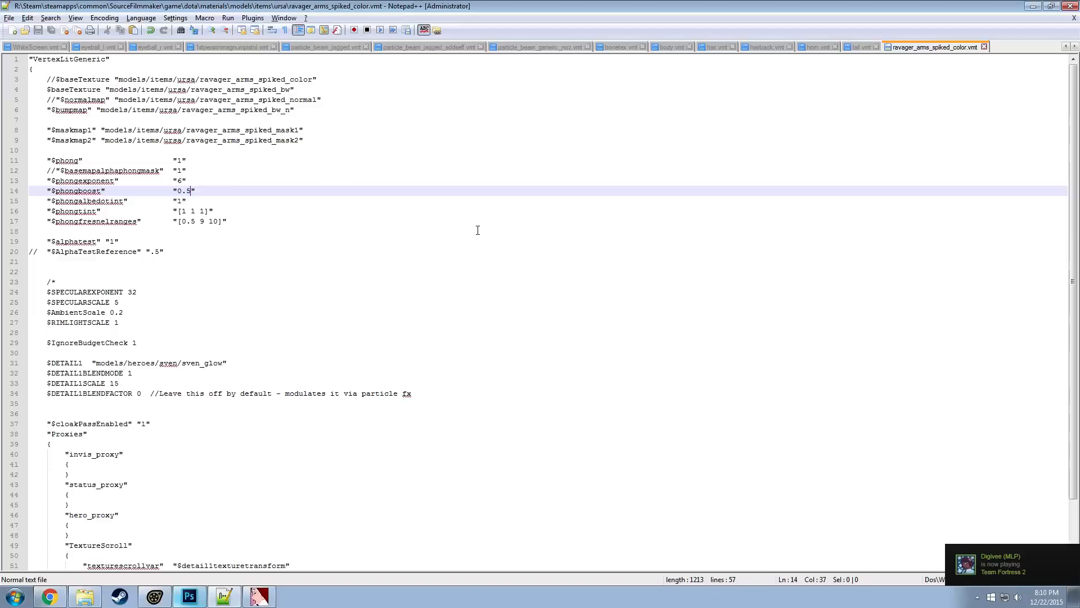
left_click(48, 241)
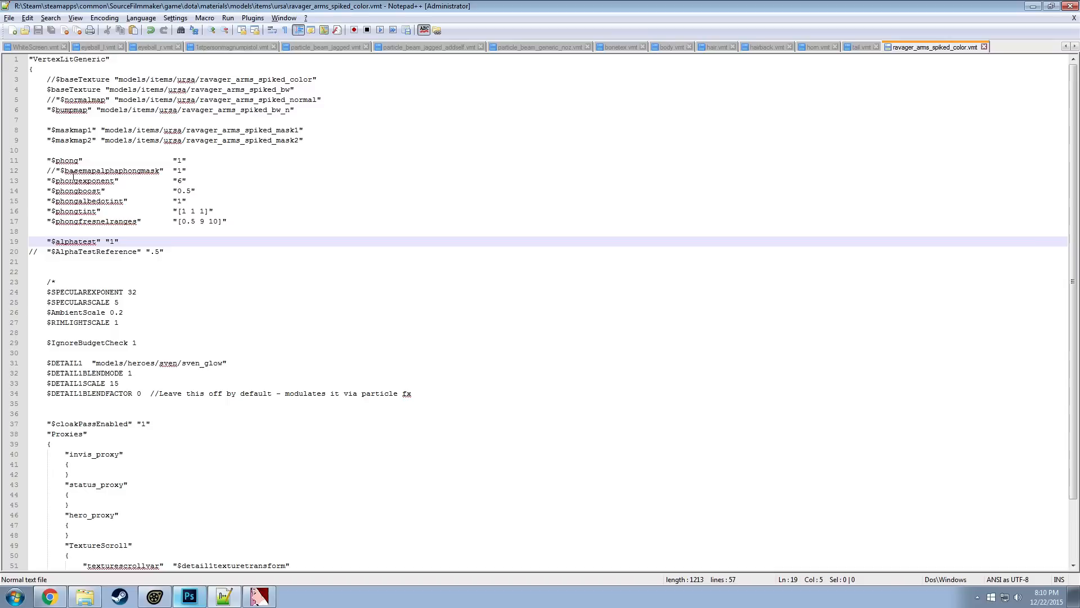
left_click(45, 160)
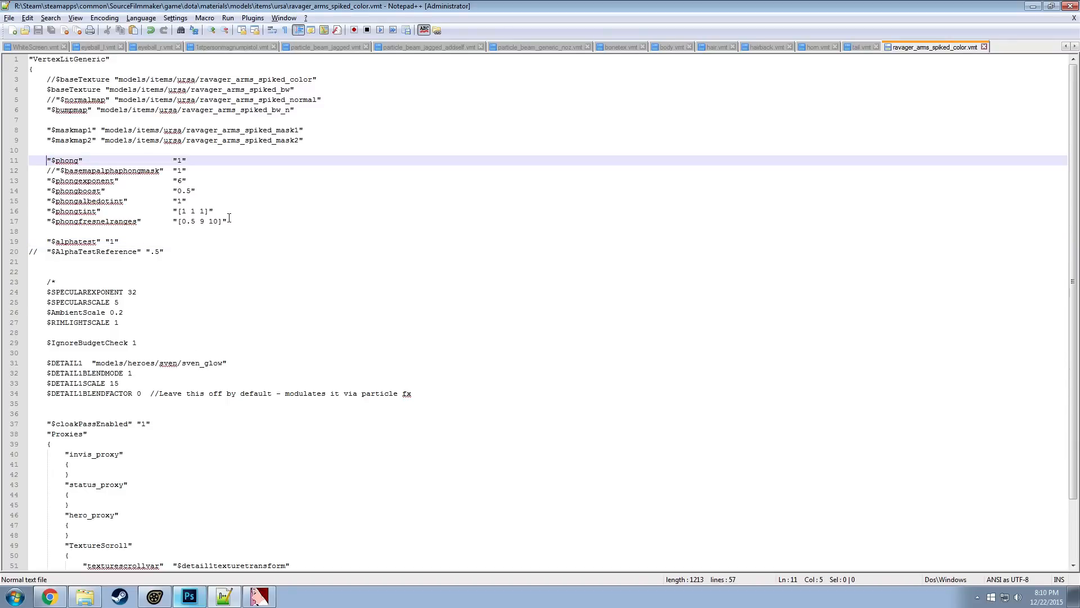
type("//")
left_click(45, 130)
type("//")
left_click(44, 140)
type("//")
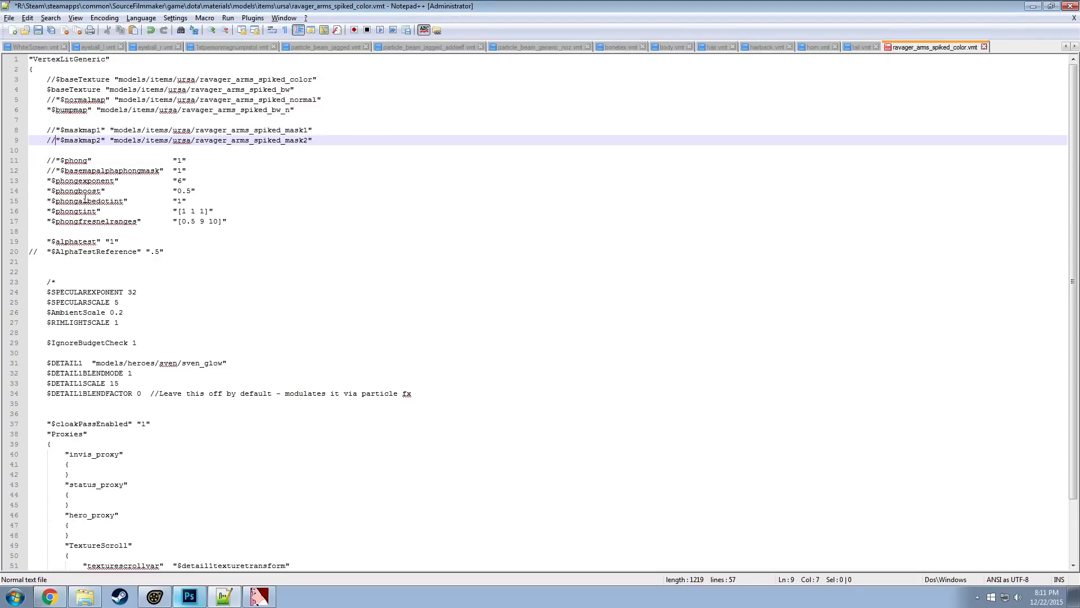
Uncomment the $basemapalphaphongmask line and save the VMT file
left_click(56, 173)
left_click(226, 198)
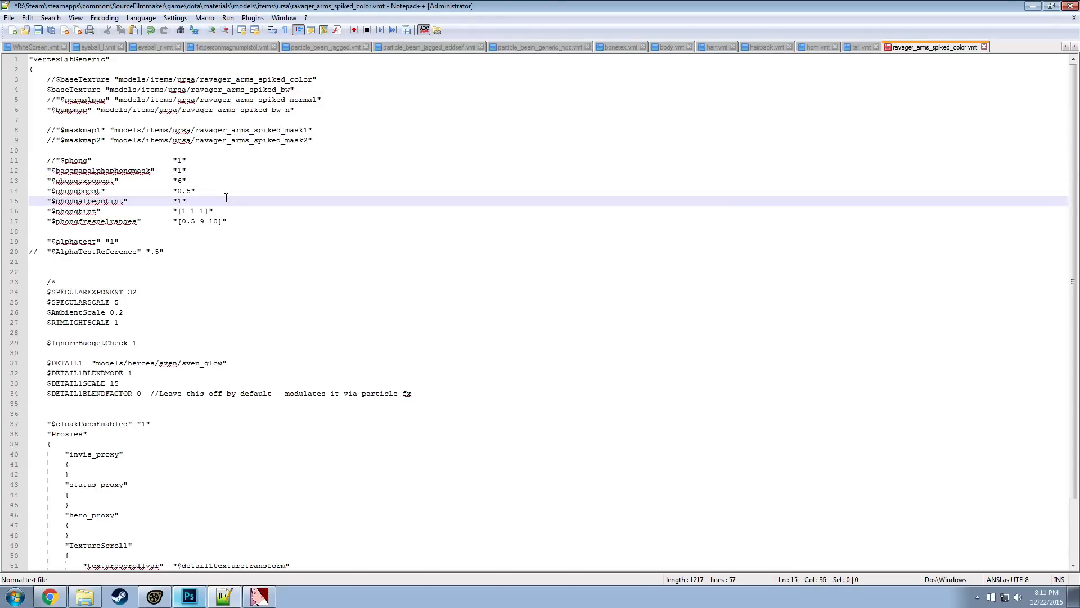
key("ctrl+s")
key("alt+Tab")
Copy the name ravager_arms_spiked_color from the VMT and run mat_reloadmaterial with it in Source Filmmaker's console, checking the armor in the viewport
key("alt+Tab")
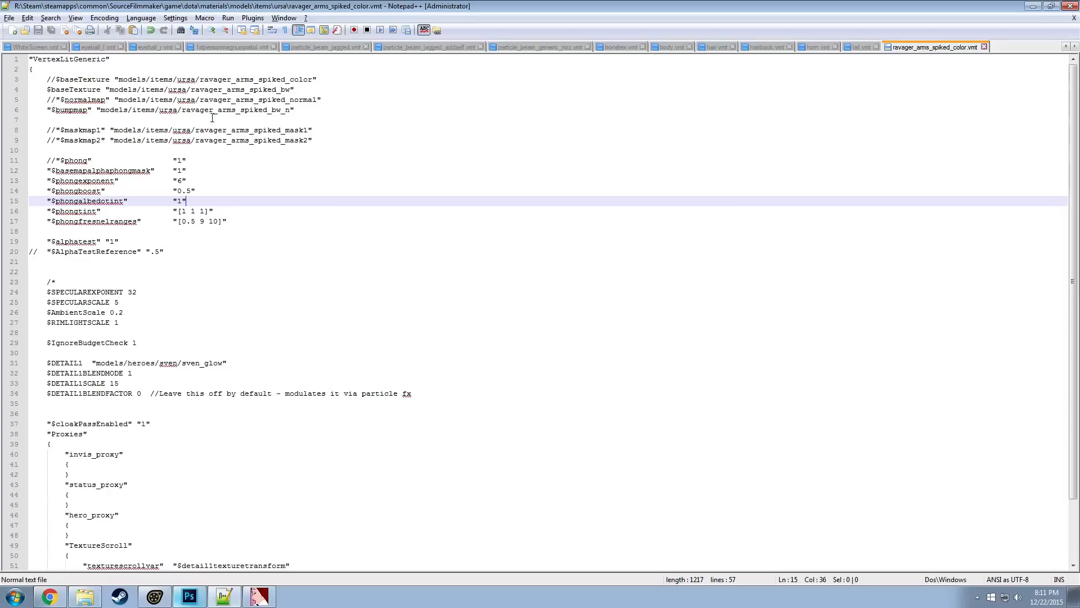
double_click(286, 80)
key("ctrl+c")
key("alt+Tab")
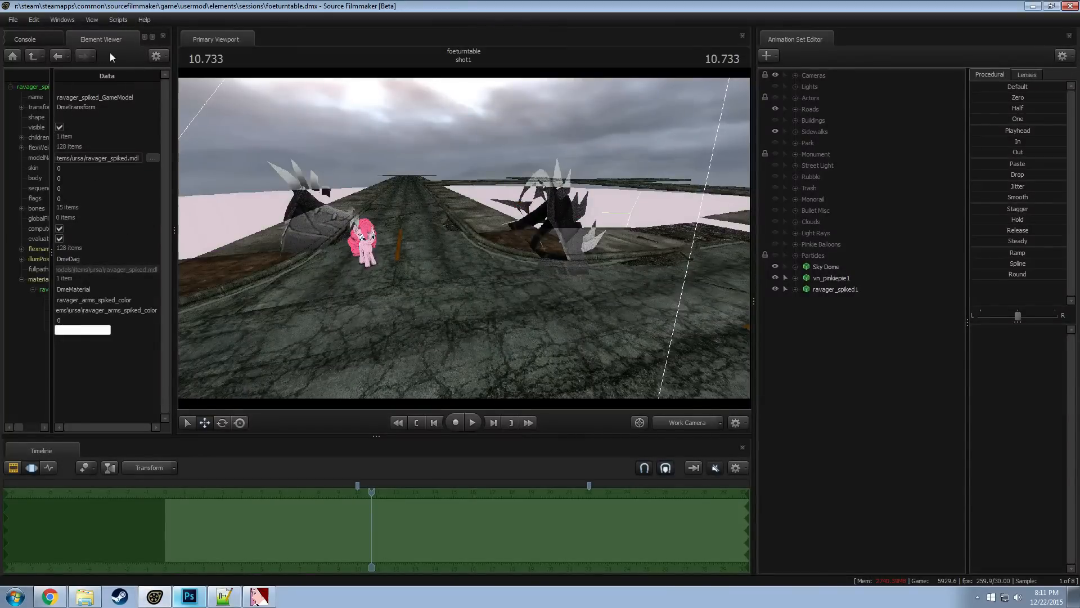
key("grave")
type("mat_reload")
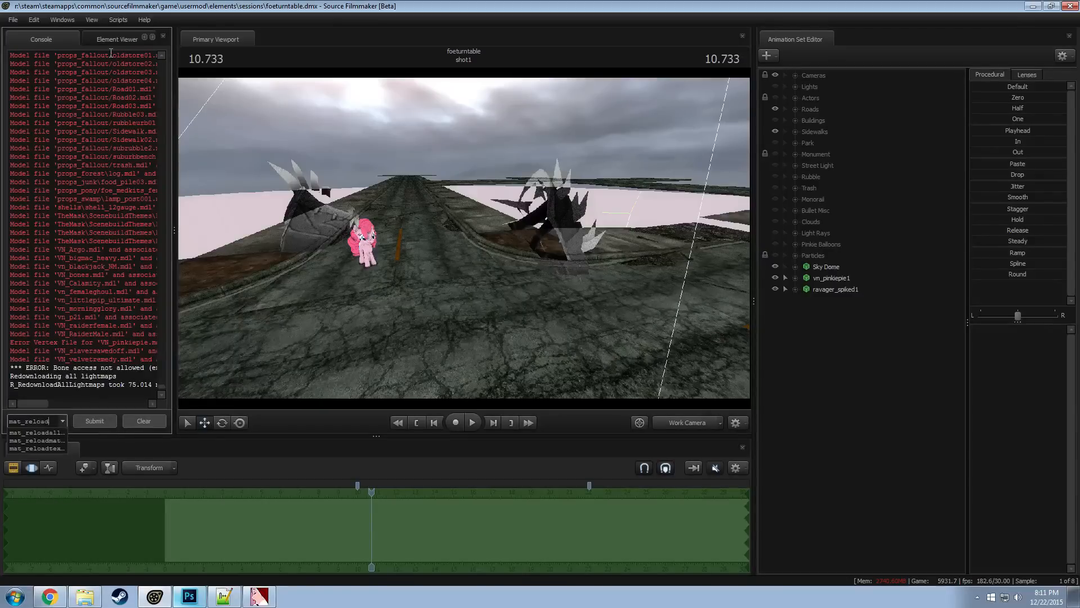
type("material")
key("ctrl+v")
key("Return")
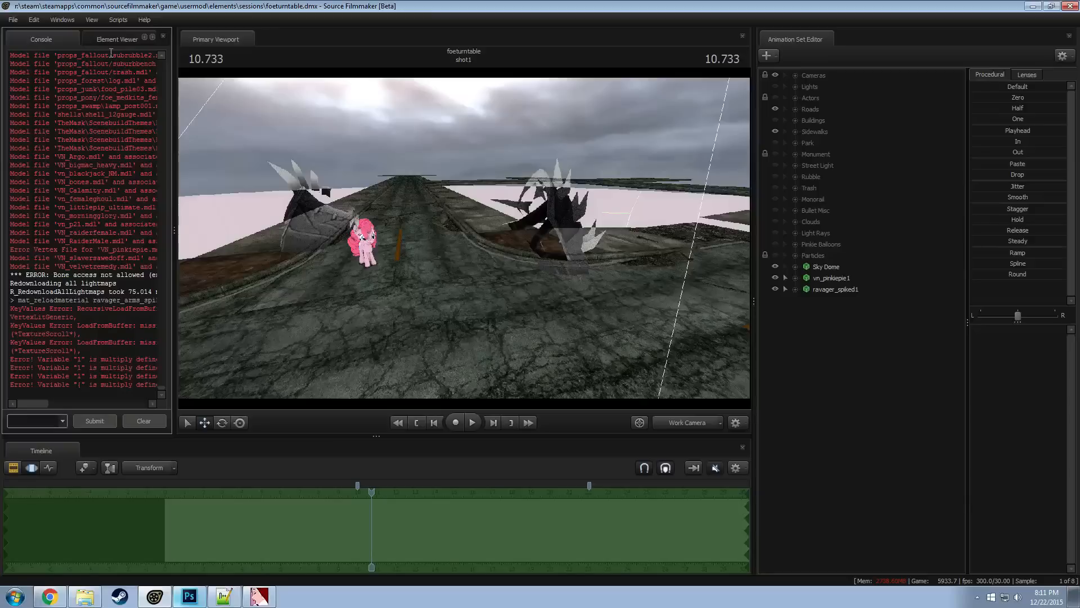
left_click_drag(401, 193, 393, 191)
left_click_drag(470, 281, 465, 239)
Uncomment the $phong line in the VMT, save it, and rerun the mat_reloadmaterial command in Source Filmmaker
key("alt+Tab")
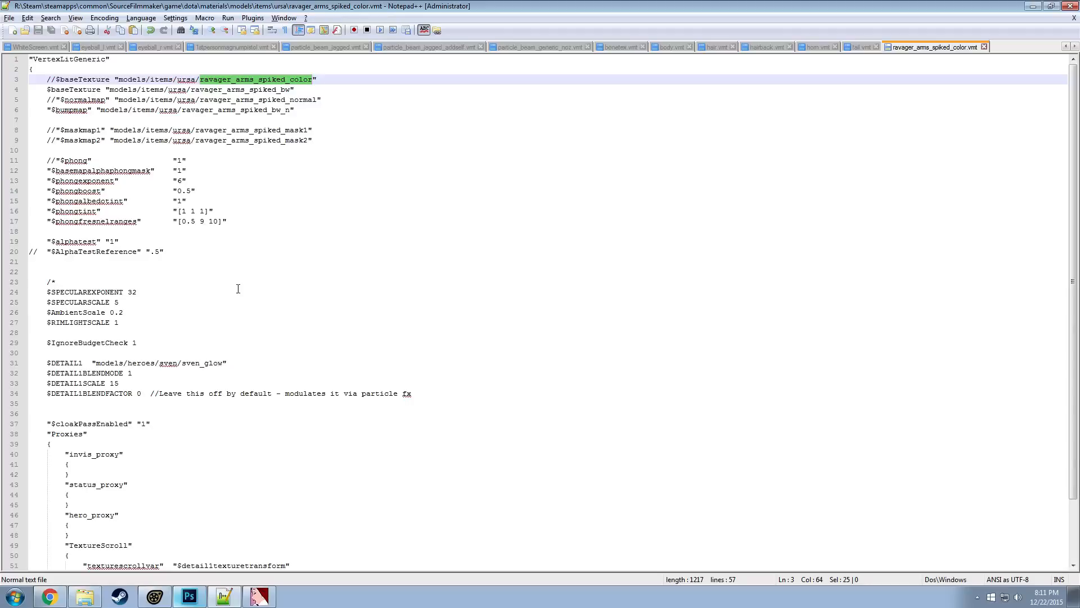
left_click(55, 160)
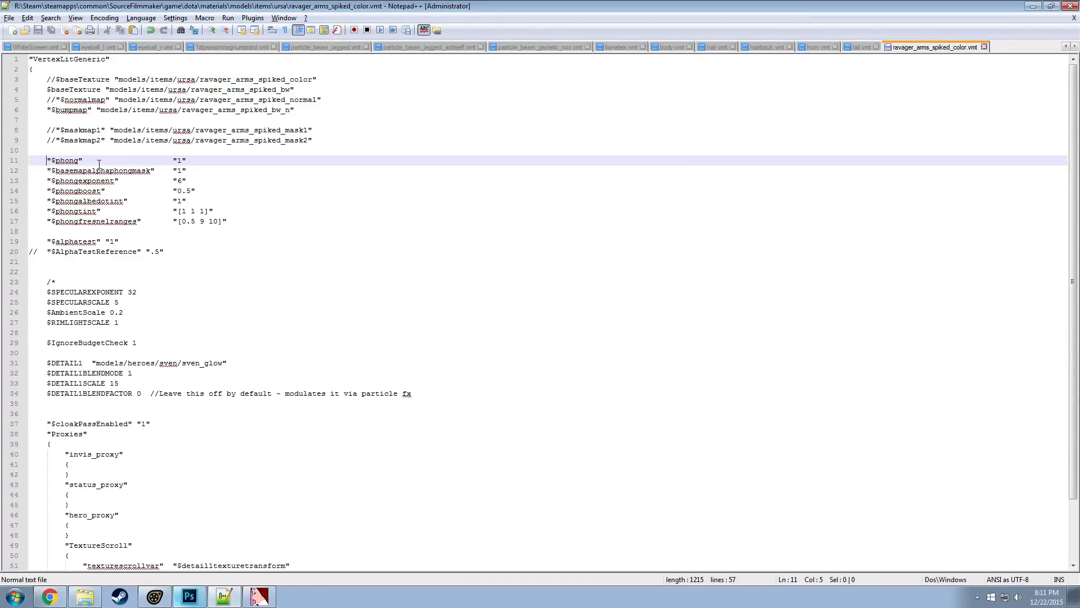
key("alt+Tab")
left_click(40, 421)
key("Up")
key("Return")
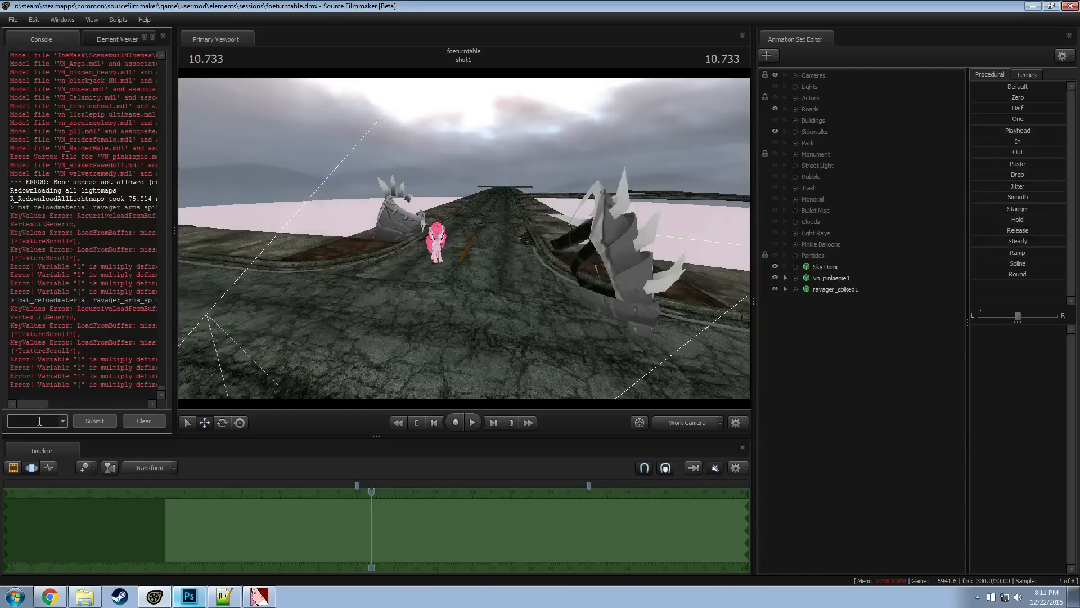
Check the saved phong lines in the VMT and reload the ravager arms material once more from Source Filmmaker's console
key("alt+Tab")
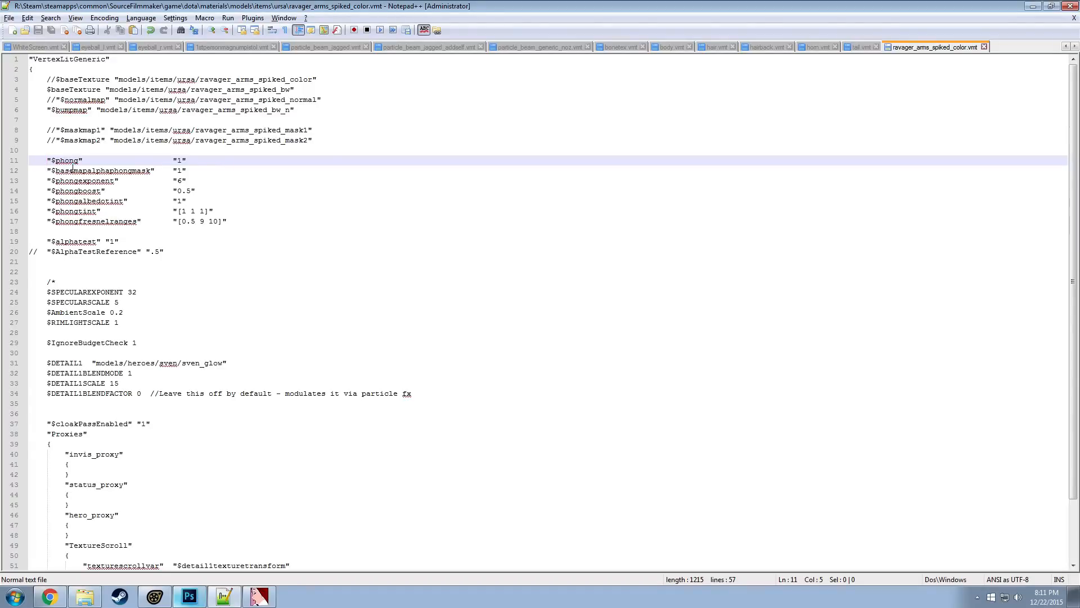
key("alt+Tab")
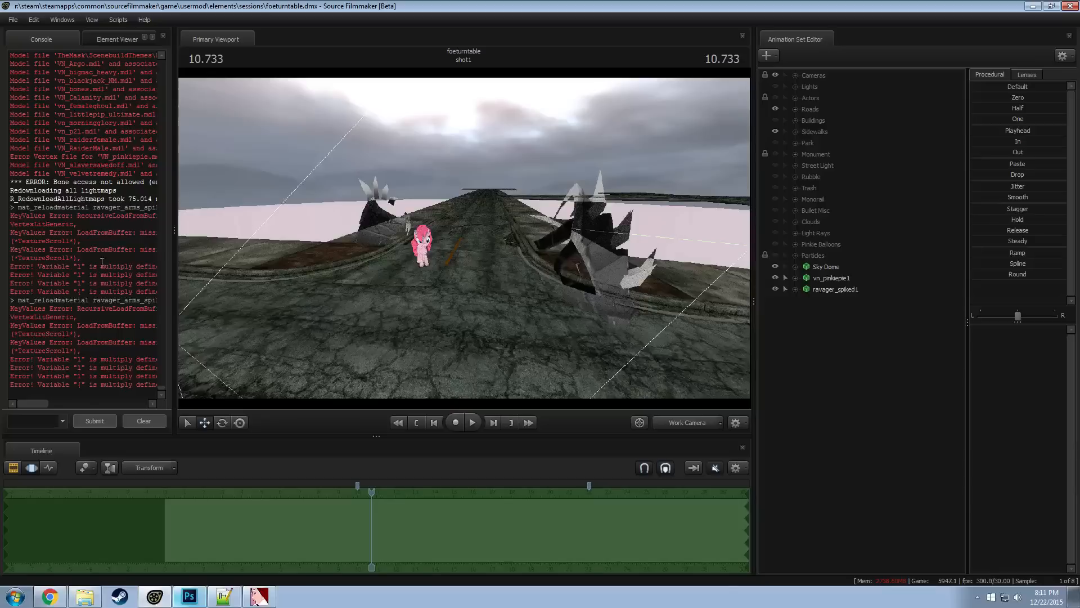
left_click(53, 420)
key("Return")
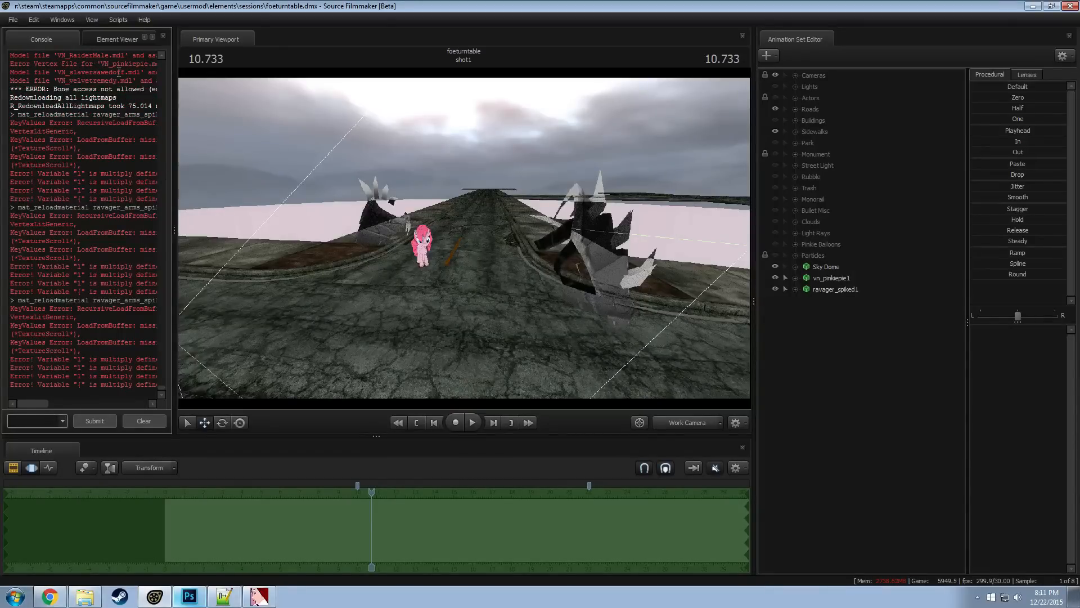
Turn on lighting in the viewport and examine the armor's shading from different angles
right_click(356, 183)
left_click(394, 211)
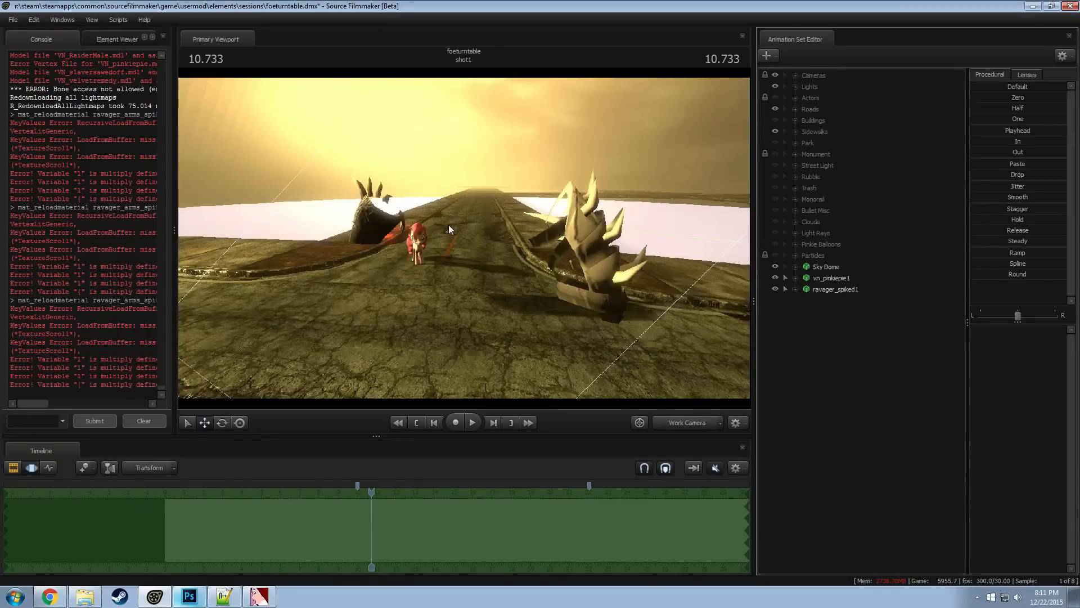
left_click(448, 224)
key("a")
left_click_drag(448, 225, 481, 224)
key("a")
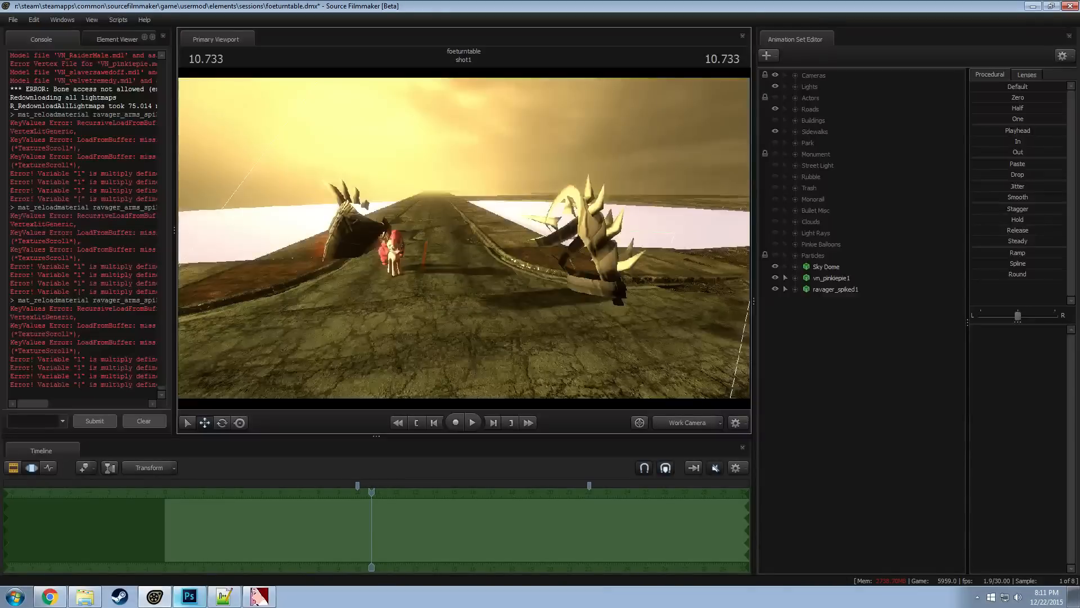
key("a")
left_click_drag(482, 225, 489, 223)
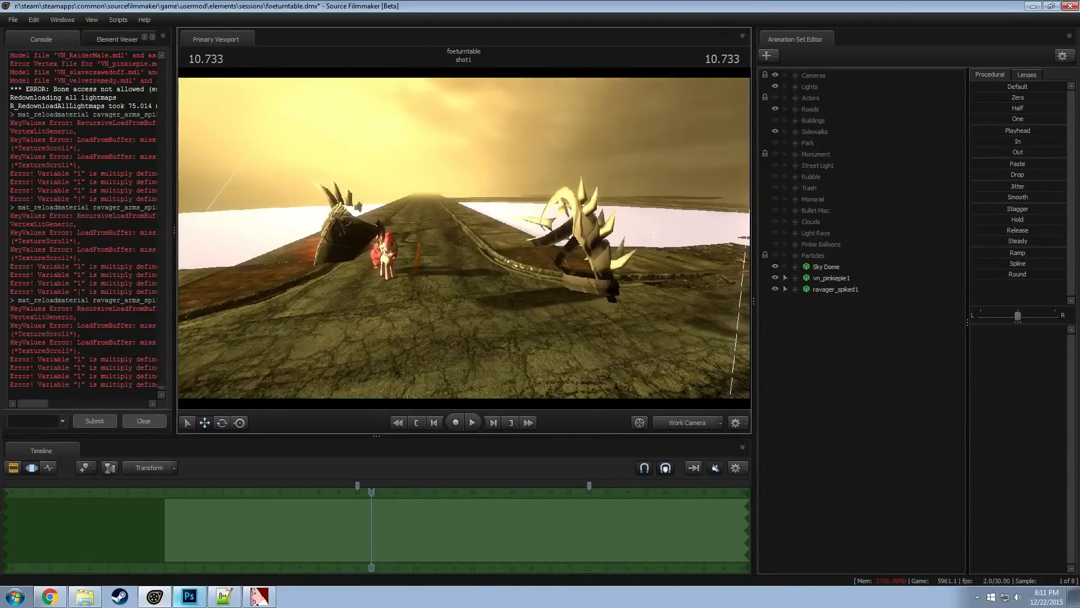
Try rotating the ravager_spiked1 model to inspect its shading, and undo the rotation
left_click(841, 290)
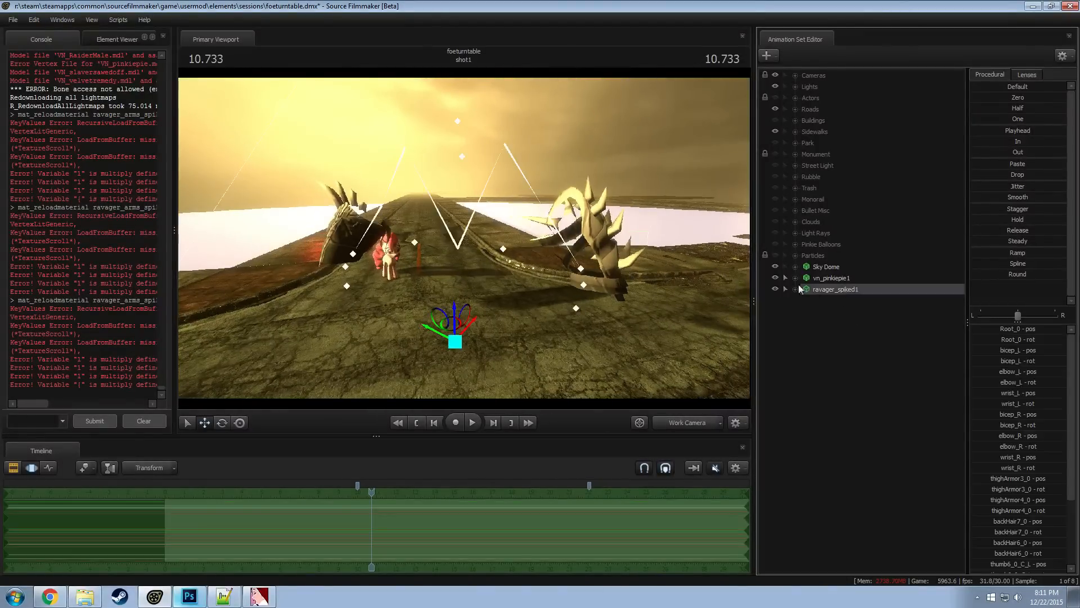
key("e")
left_click_drag(460, 371, 405, 352)
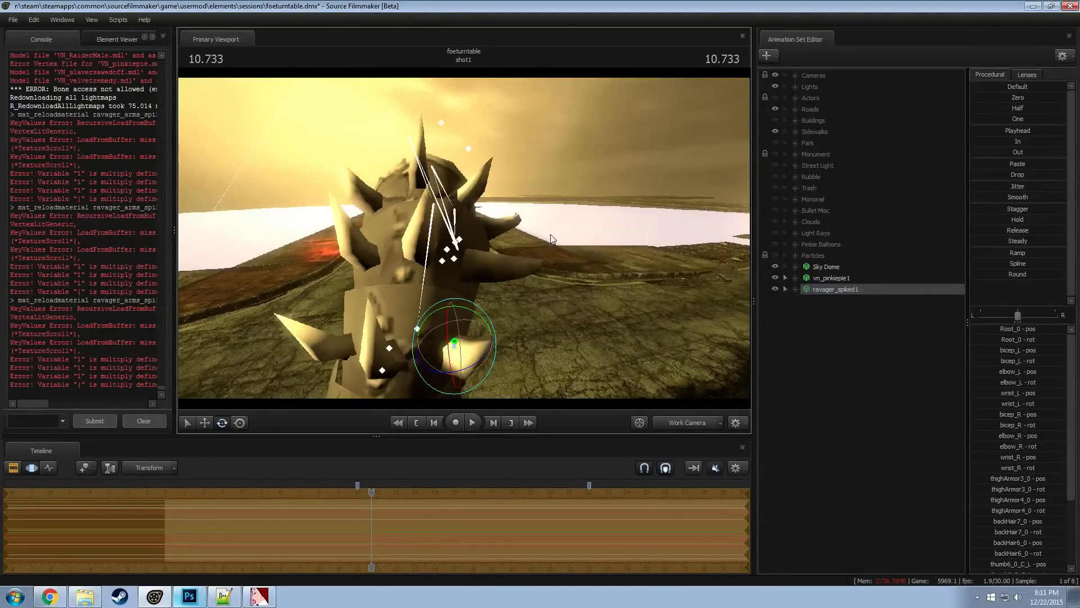
key("ctrl+z")
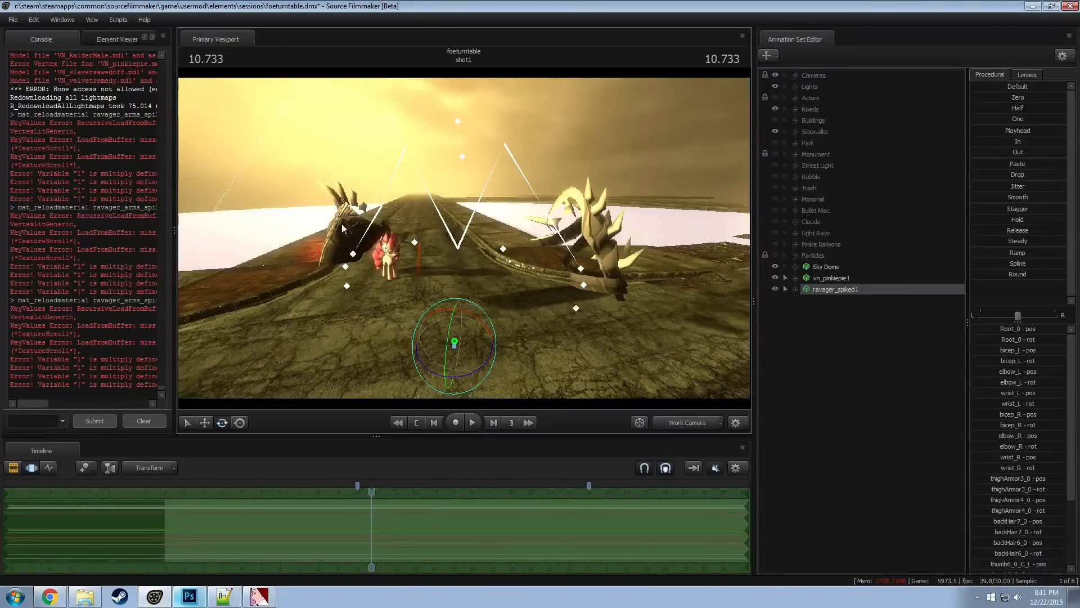
key("w")
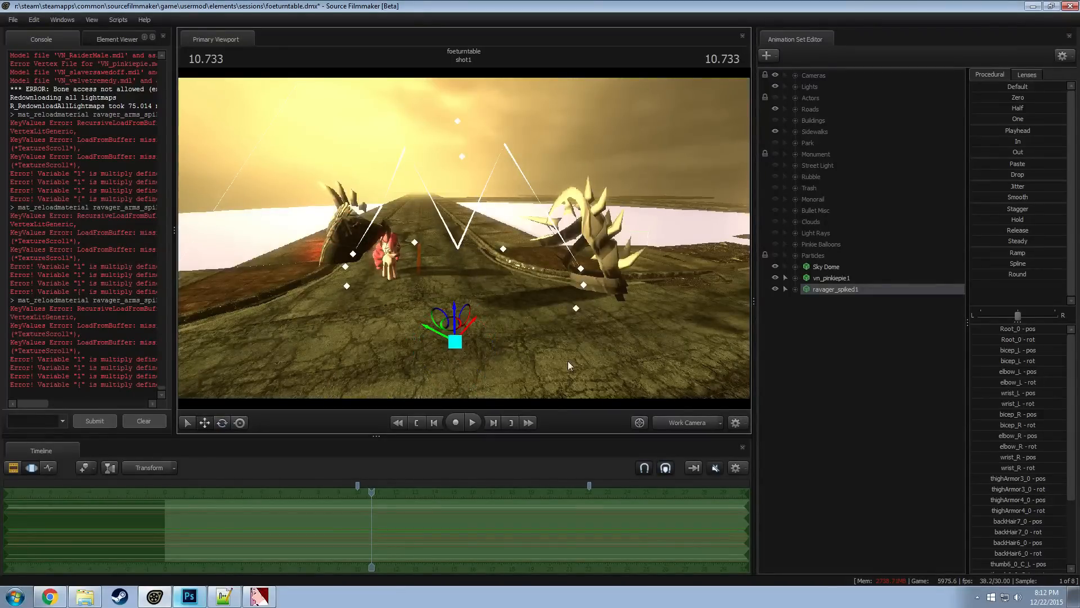
Turn off lighting and progressive refinement in the viewport
right_click(505, 323)
left_click(524, 354)
right_click(555, 283)
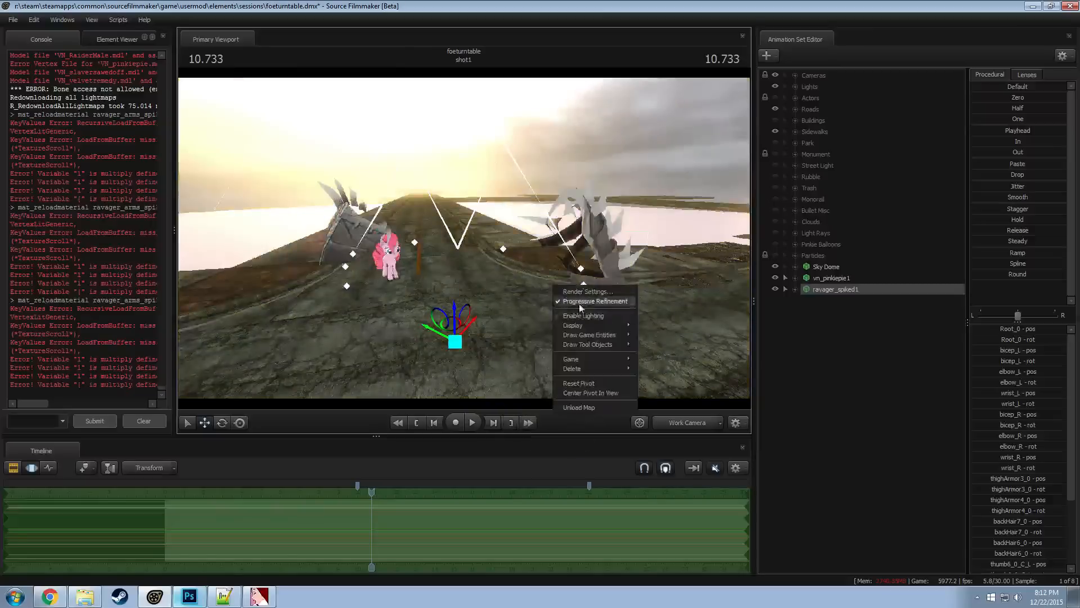
left_click(579, 304)
left_click_drag(579, 305, 522, 293)
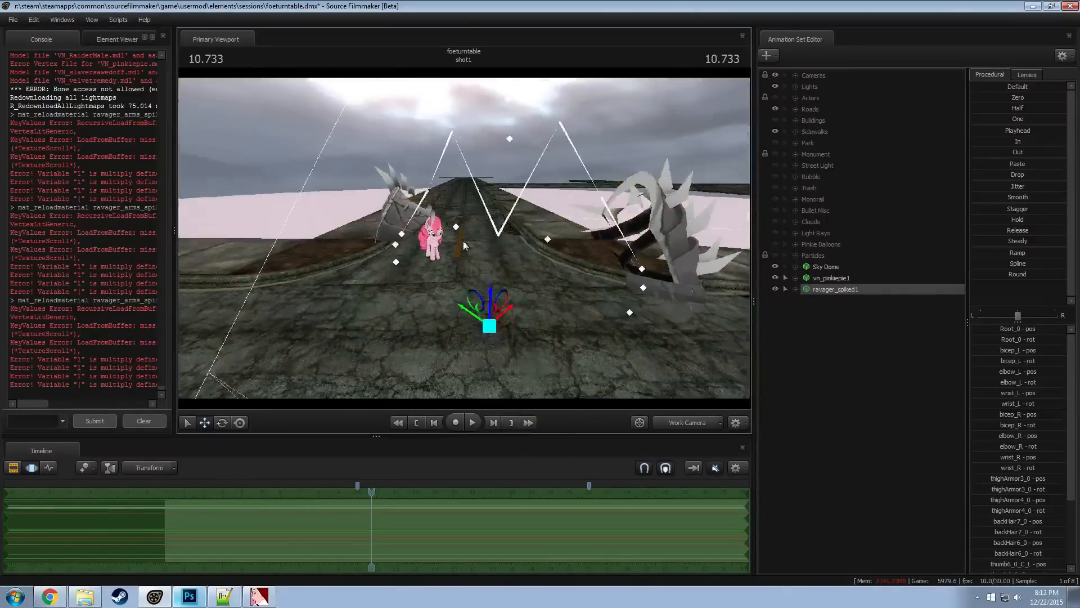
Move ravager_spiked1 along the road to Pinkie Pie and rotate the model to line up with her
key("e")
left_click_drag(491, 358, 443, 210)
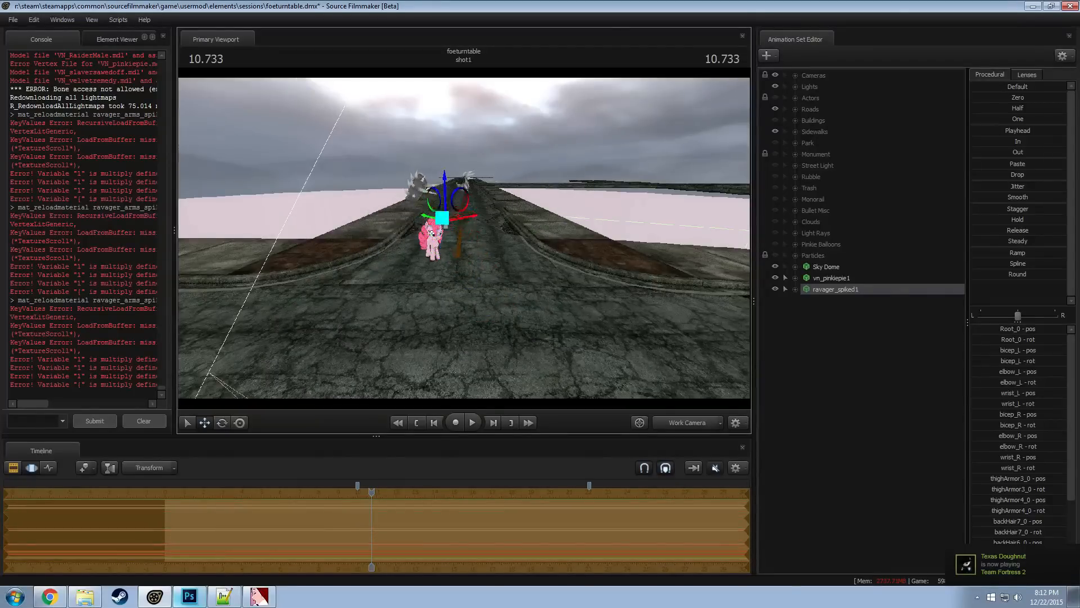
key("w")
left_click_drag(476, 246, 461, 204)
key("r")
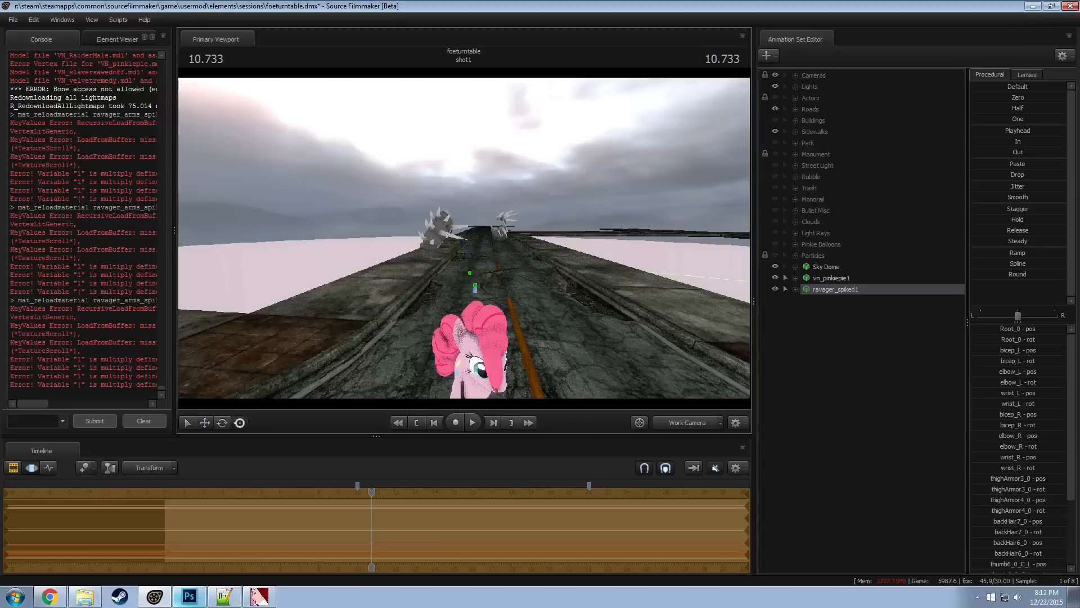
left_click_drag(475, 286, 717, 264)
key("s")
Add a scale control to the Root_0 bone of ravager_spiked1 and shrink the armor with it
left_click(795, 290)
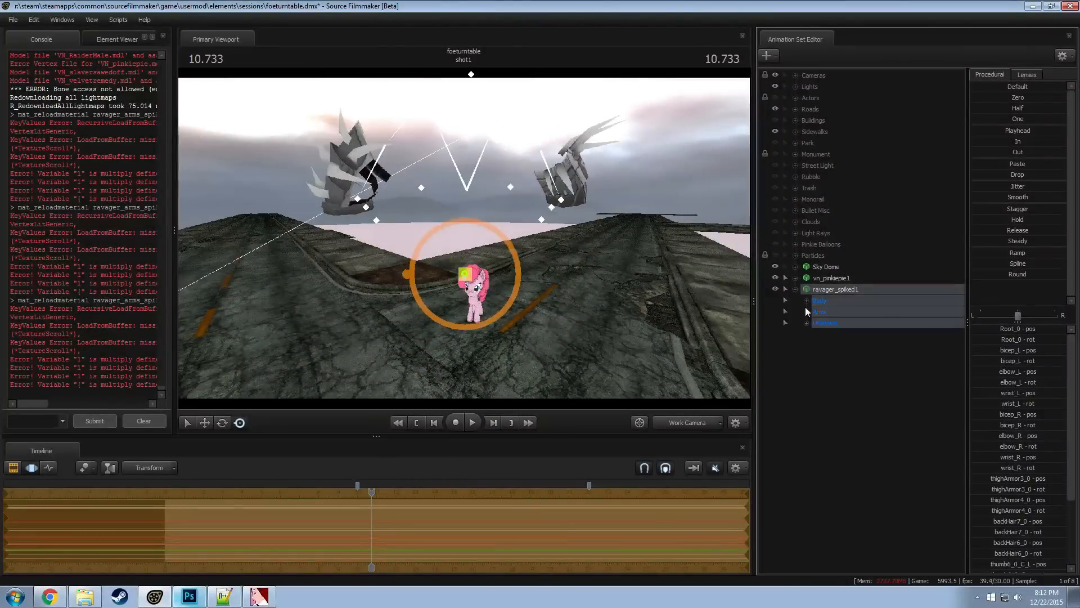
left_click(806, 302)
left_click(830, 313)
left_click(841, 324)
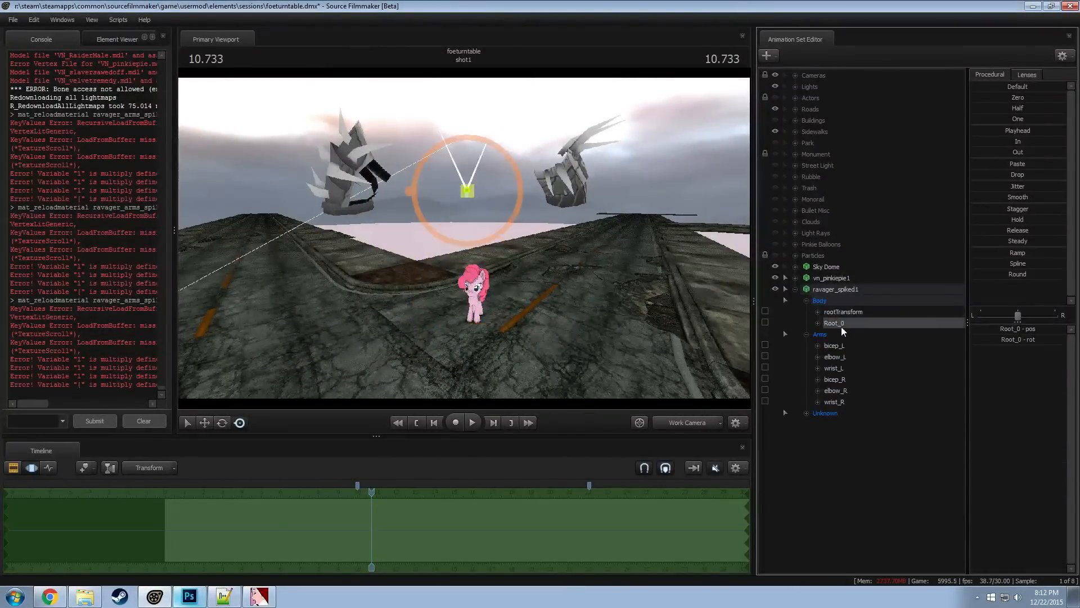
right_click(841, 326)
left_click(872, 350)
left_click_drag(1014, 332, 955, 315)
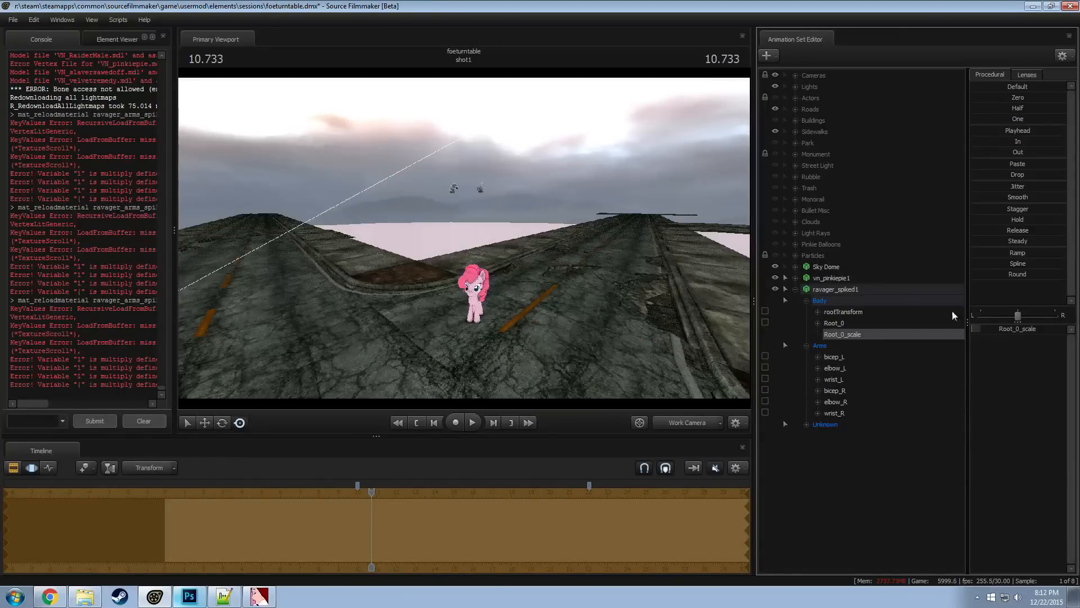
Lower the shrunken ravager_spiked1 model toward Pinkie Pie's head
left_click(838, 289)
left_click_drag(468, 235, 454, 272)
key("w")
left_click_drag(426, 224, 385, 199)
key("d")
key("d")
key("a")
key("d")
key("d")
left_click_drag(600, 219, 602, 197)
Try rotating the elbow_L bone of the spiked armor, and undo the rotation
left_click(494, 128)
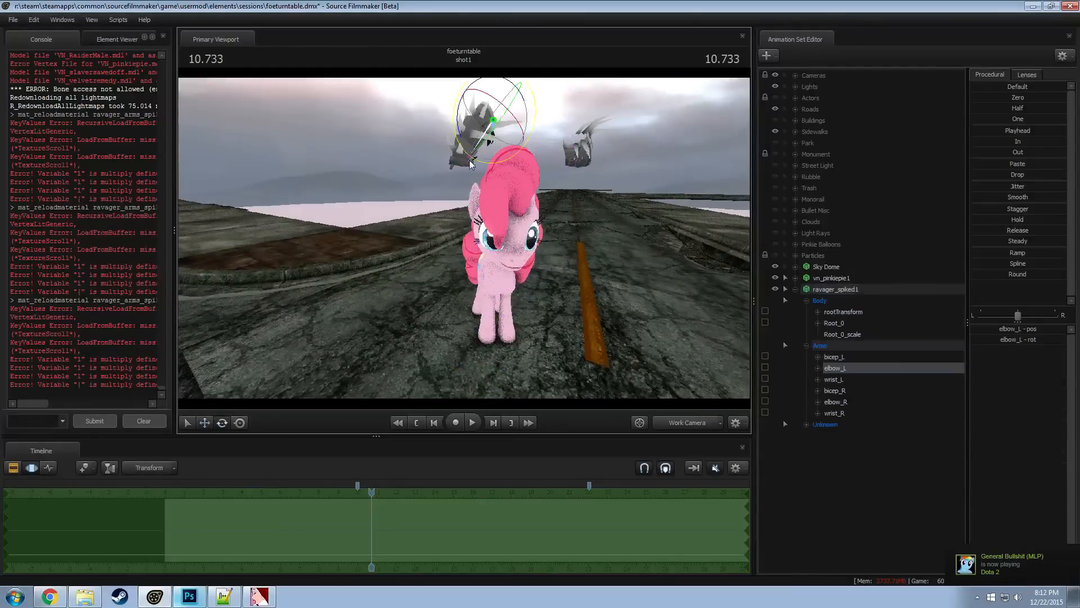
left_click_drag(492, 123, 531, 141)
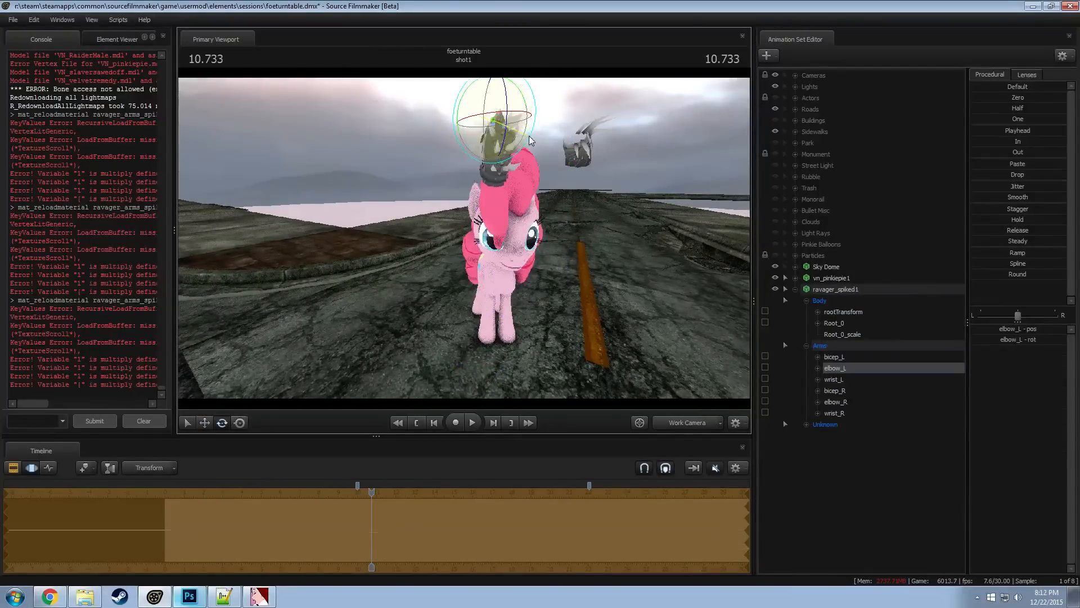
left_click_drag(414, 148, 531, 250)
key("ctrl+z")
Try moving the bicep_L bone away from Pinkie Pie's head, and undo the move
left_click(498, 111)
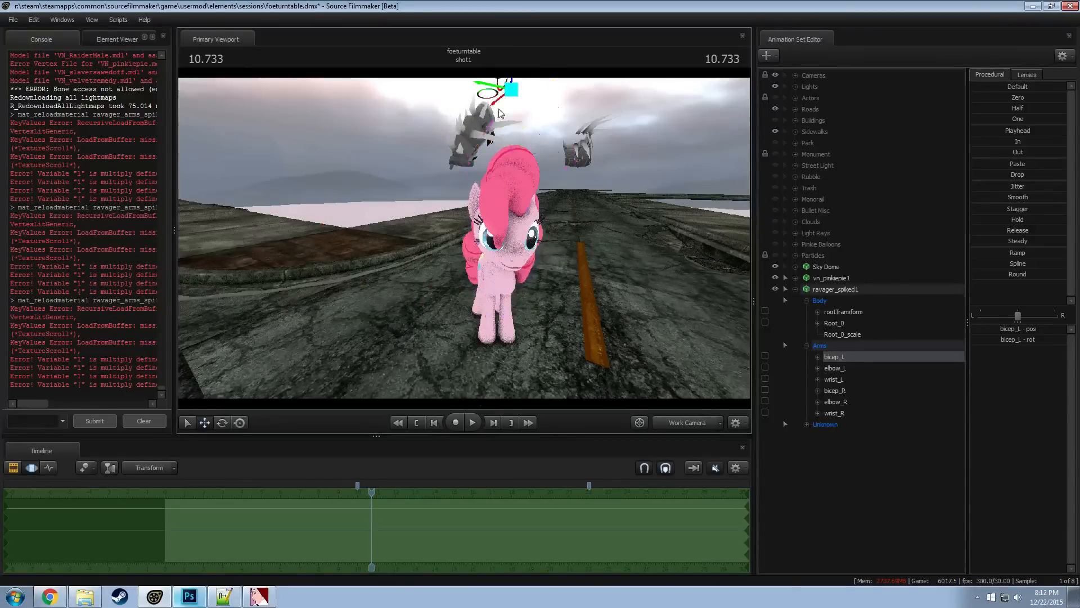
left_click_drag(512, 90, 445, 127)
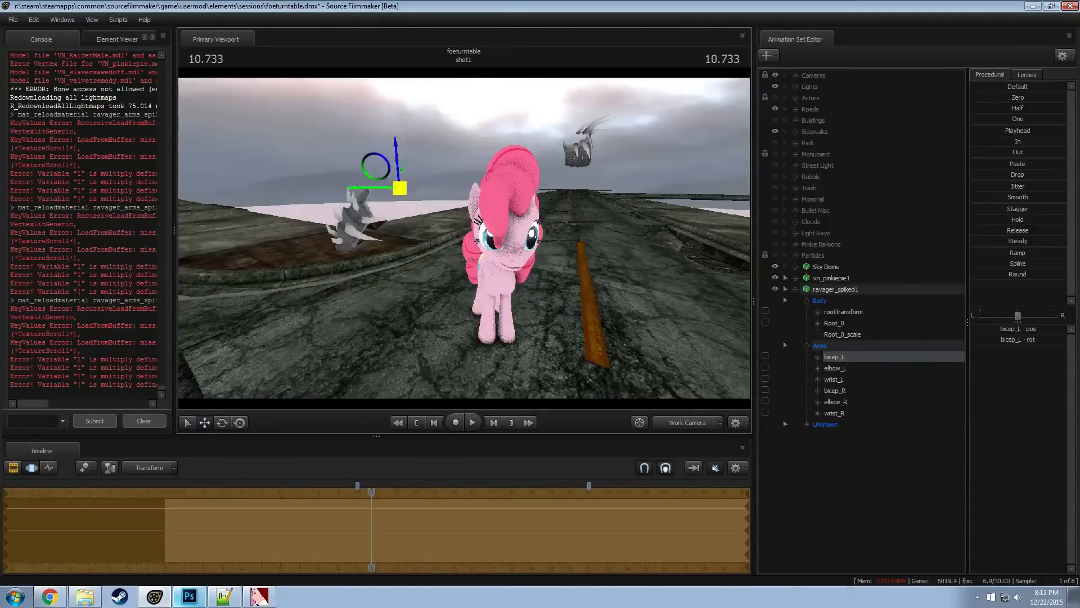
left_click_drag(494, 204, 510, 181)
key("ctrl+z")
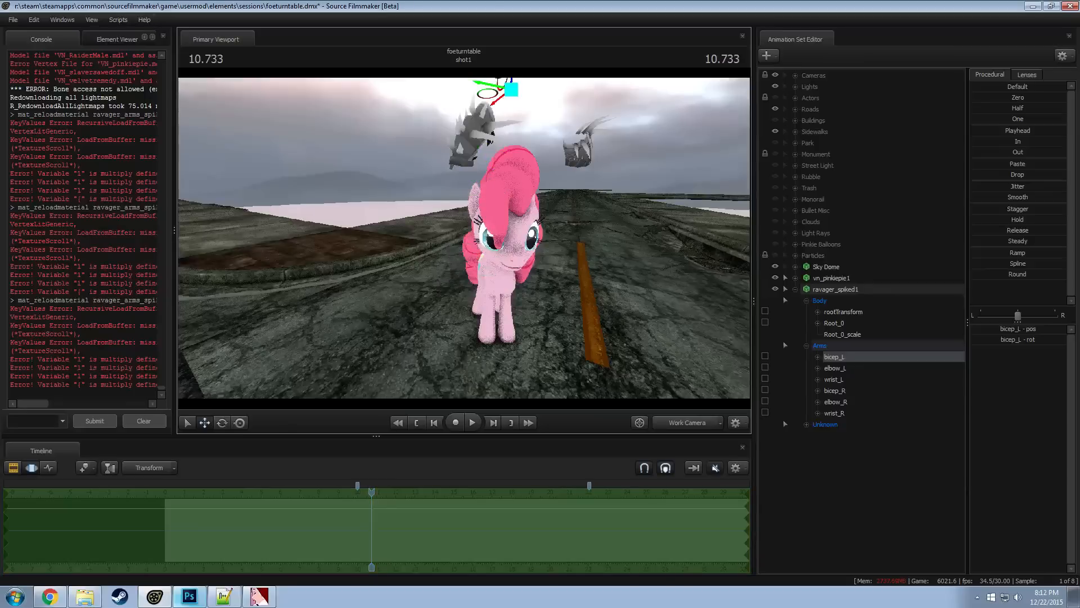
Try rotating the bicep_L bone and moving it down onto Pinkie Pie's front leg
key("a")
left_click_drag(464, 238, 464, 238)
key("e")
left_click_drag(462, 141, 482, 169)
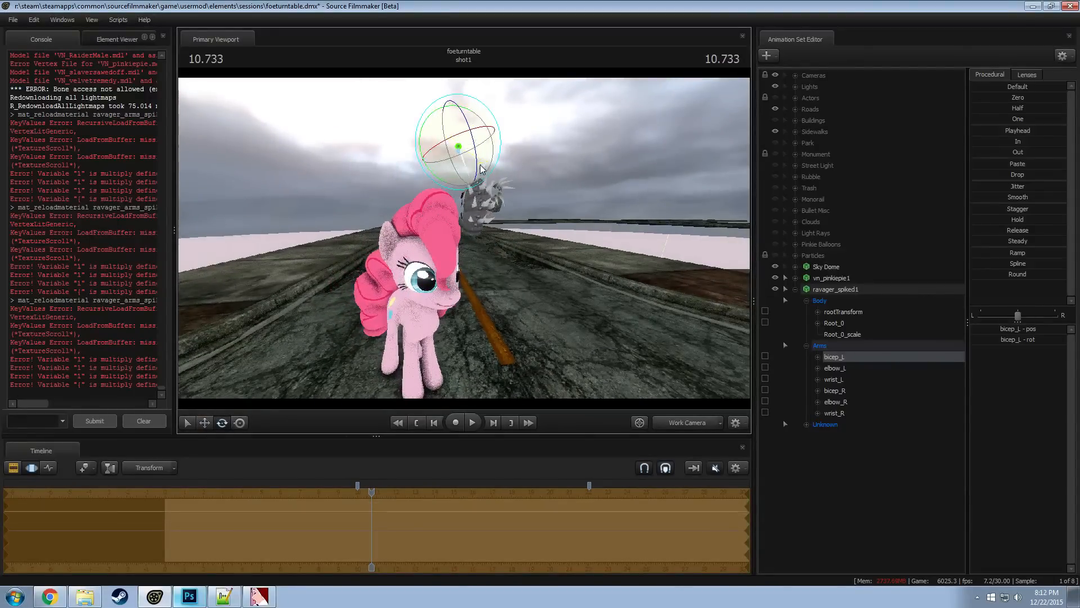
left_click_drag(407, 186, 465, 238)
key("a")
key("w")
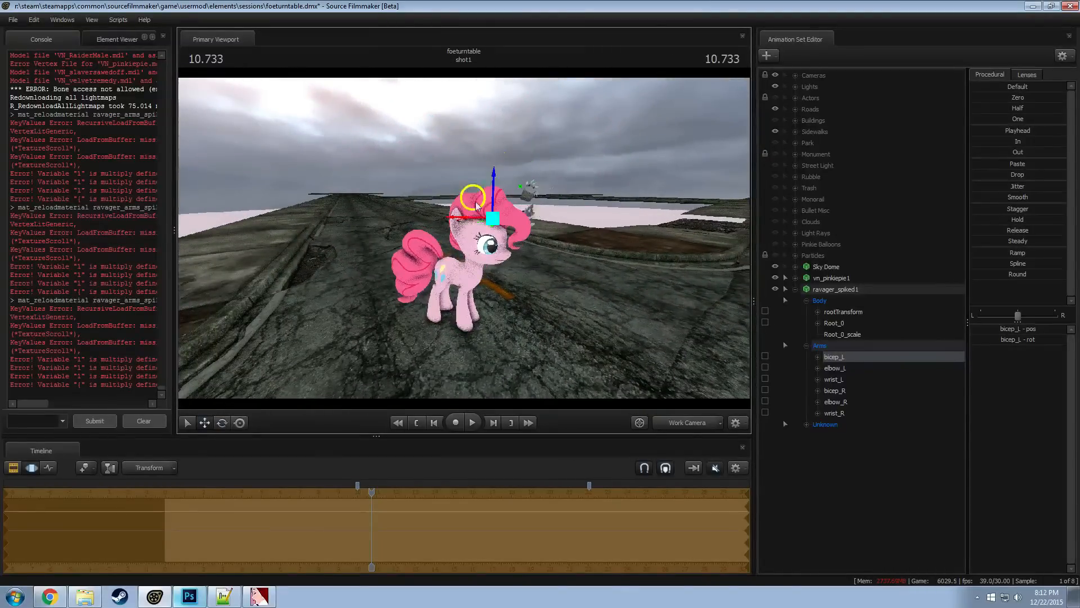
key("w")
left_click_drag(536, 285, 471, 211)
key("s")
Try refining bicep_L's rotation and position beside the front leg, and undo the bicep_L edits
key("e")
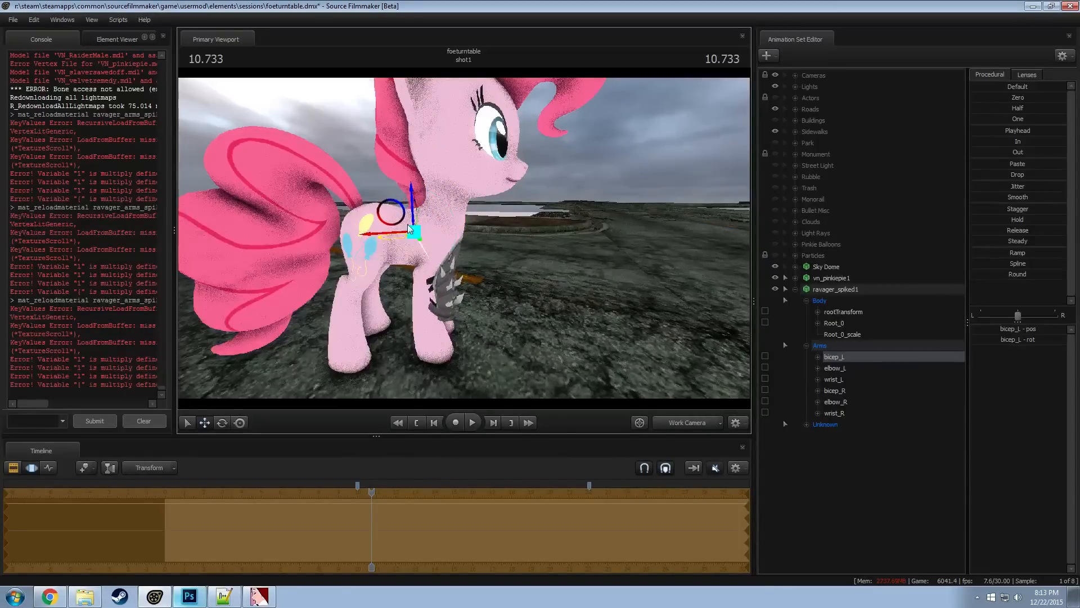
left_click_drag(416, 225, 492, 217, "alt")
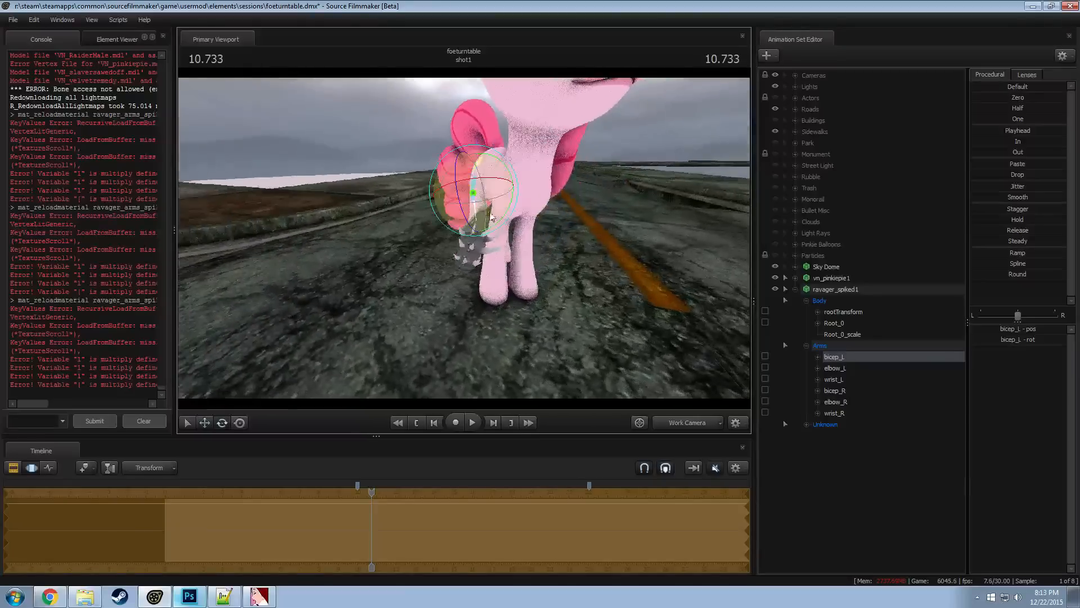
left_click_drag(503, 172, 466, 242)
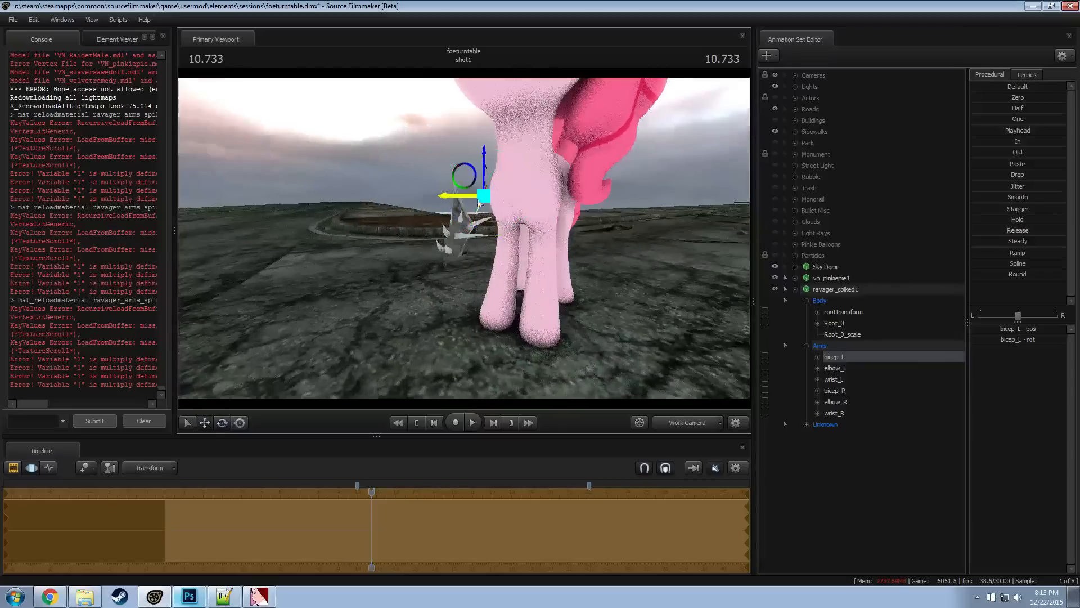
left_click_drag(453, 198, 244, 157)
left_click_drag(314, 196, 270, 200, "alt")
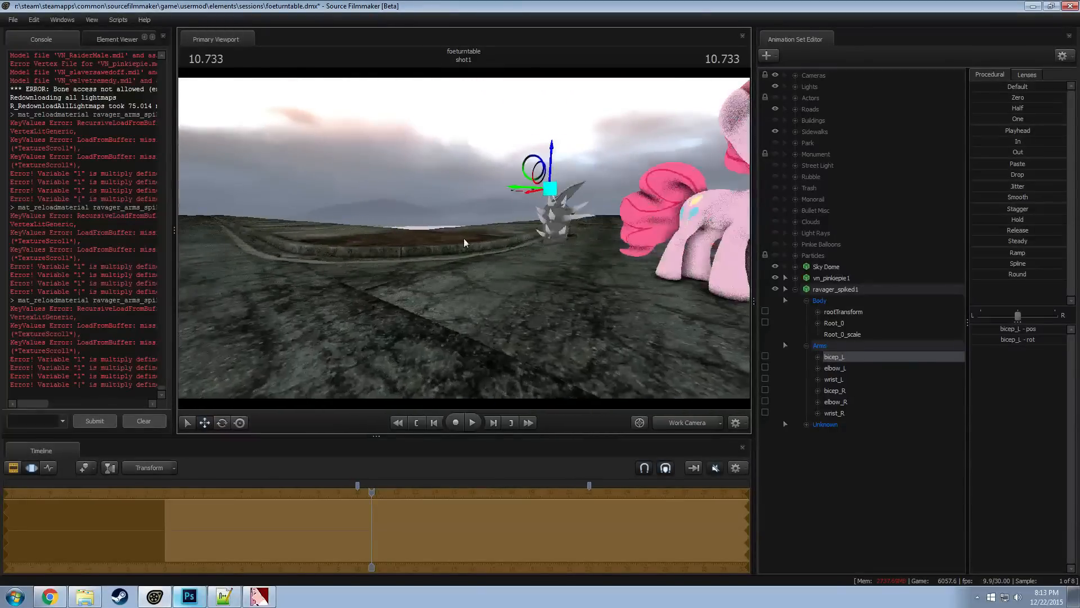
key("ctrl+z")
Lower the Root_0 bone so the spiked armor sits around Pinkie Pie's front hooves, and adjust its placement there
left_click_drag(497, 240, 587, 232)
left_click(835, 323)
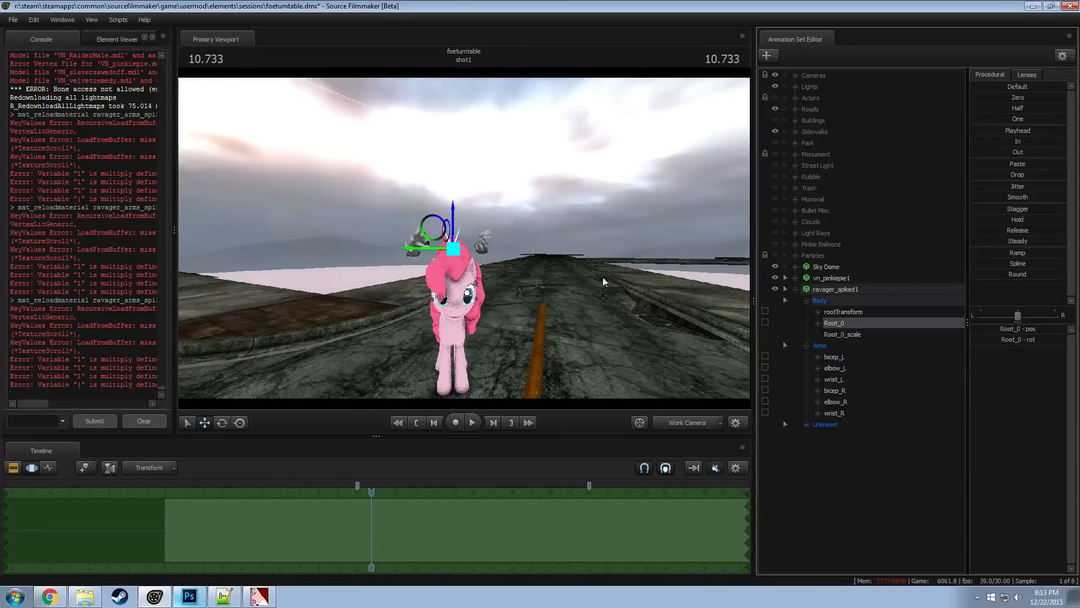
left_click_drag(456, 229, 450, 394)
key("w")
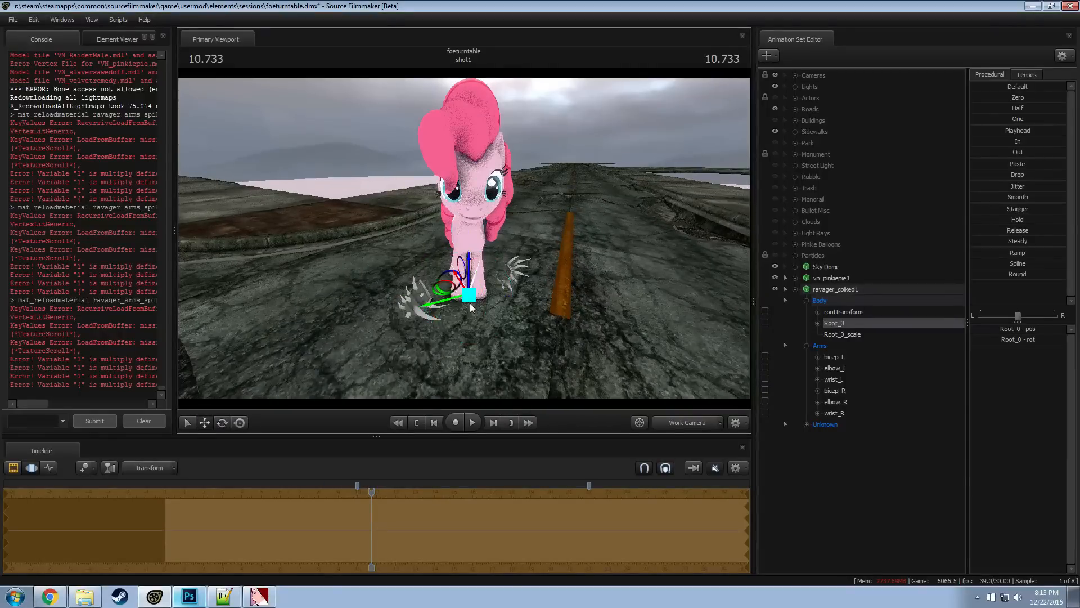
left_click_drag(450, 298, 563, 309, "alt")
left_click_drag(452, 272, 478, 256)
Rotate and shift Root_0 until one spiked arm piece stands upright over Pinkie Pie's front leg
key("e")
key("w")
right_click_drag(478, 256, 465, 251, "alt")
left_click_drag(466, 251, 177, 286, "alt")
key("e")
key("w")
left_click_drag(495, 243, 470, 241, "alt")
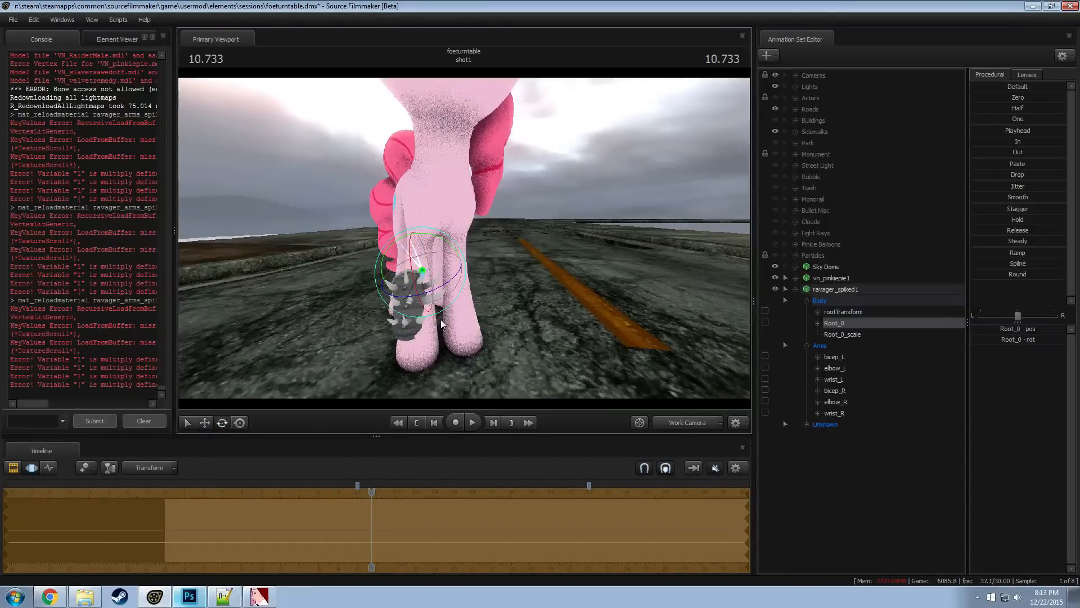
left_click_drag(400, 278, 409, 281)
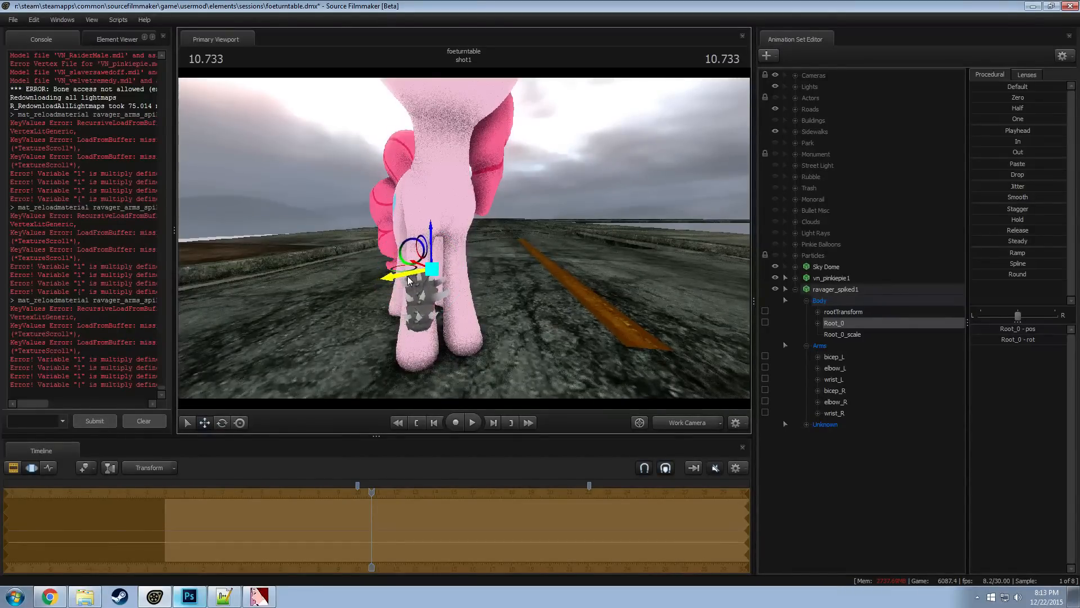
Try rotating a bone of the left arm armor, undo it, and adjust the wrist_L bone
left_click_drag(336, 249, 547, 286, "alt")
left_click(511, 298, "ctrl")
key("e")
key("ctrl+z")
left_click(511, 317, "ctrl")
key("w")
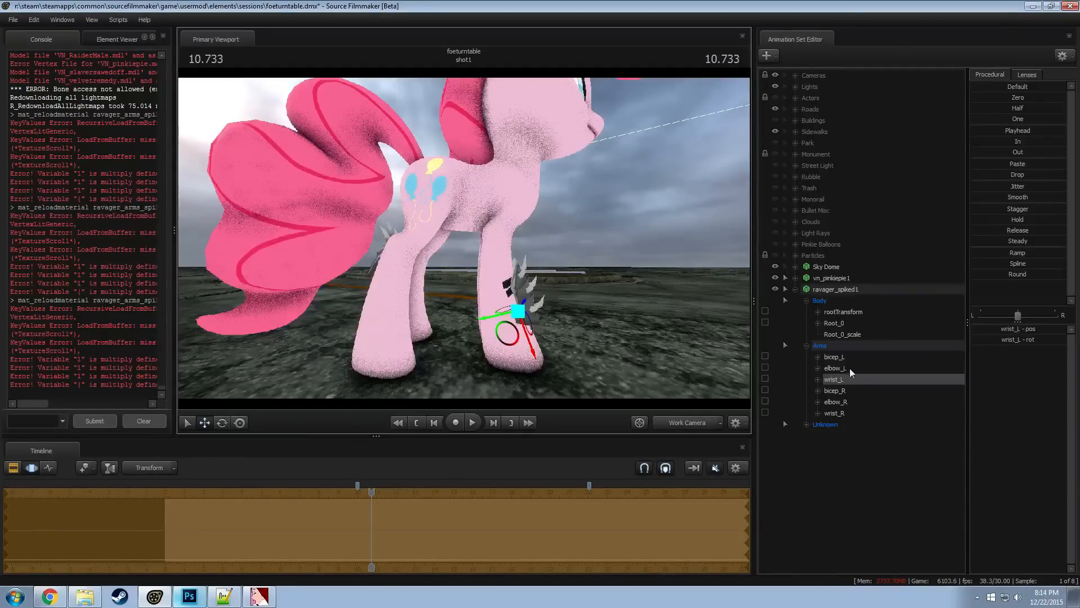
Adjust the armor's size with Root_0_scale and confirm the control's range as Min 0, Max 10 and Default 1
left_click(844, 323)
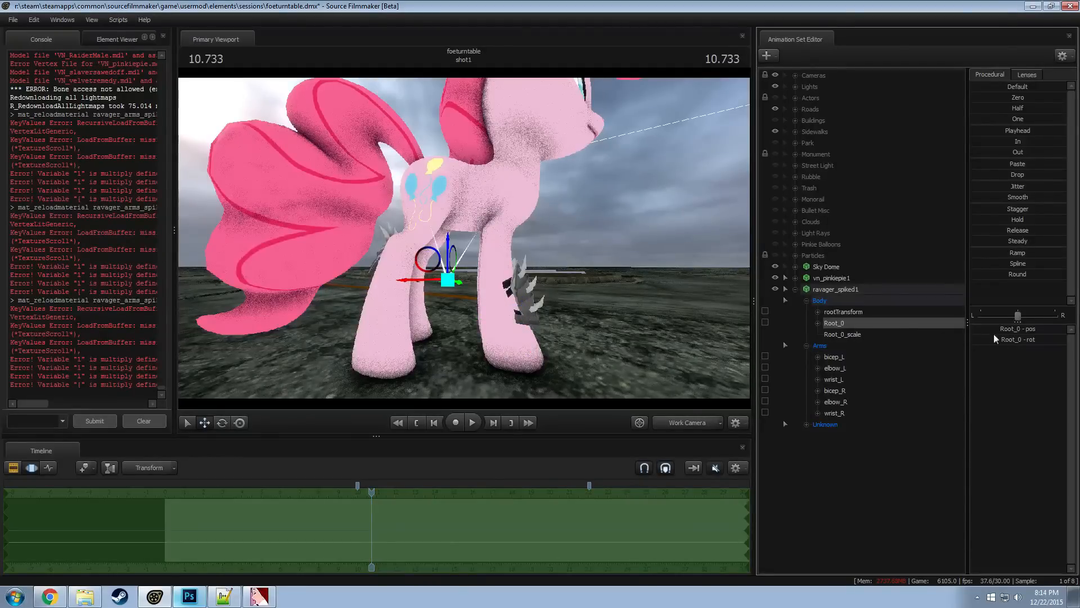
left_click(872, 334)
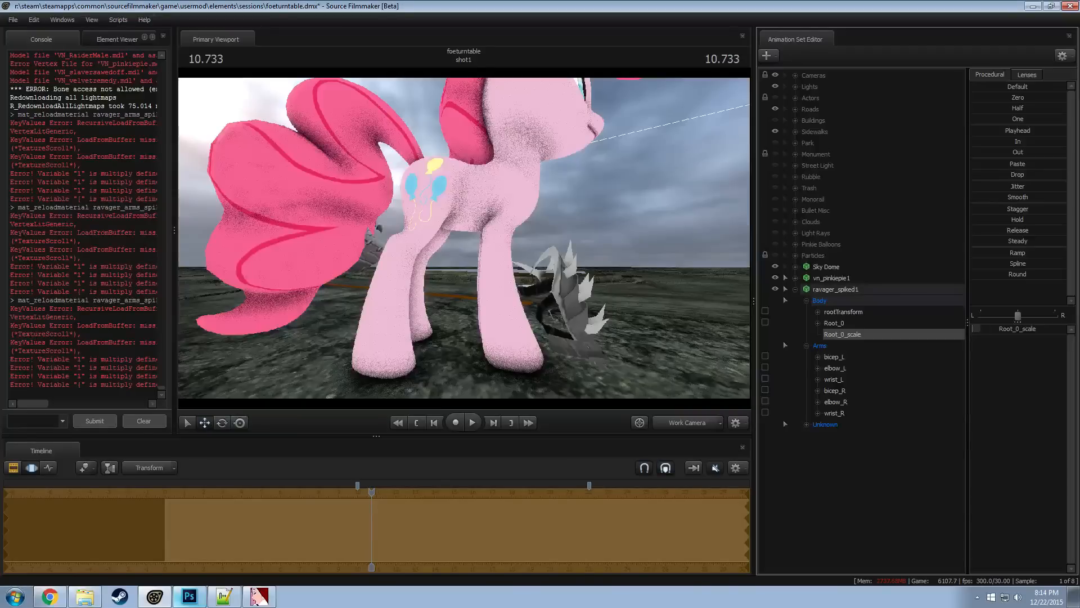
right_click(1000, 331)
left_click(1019, 344)
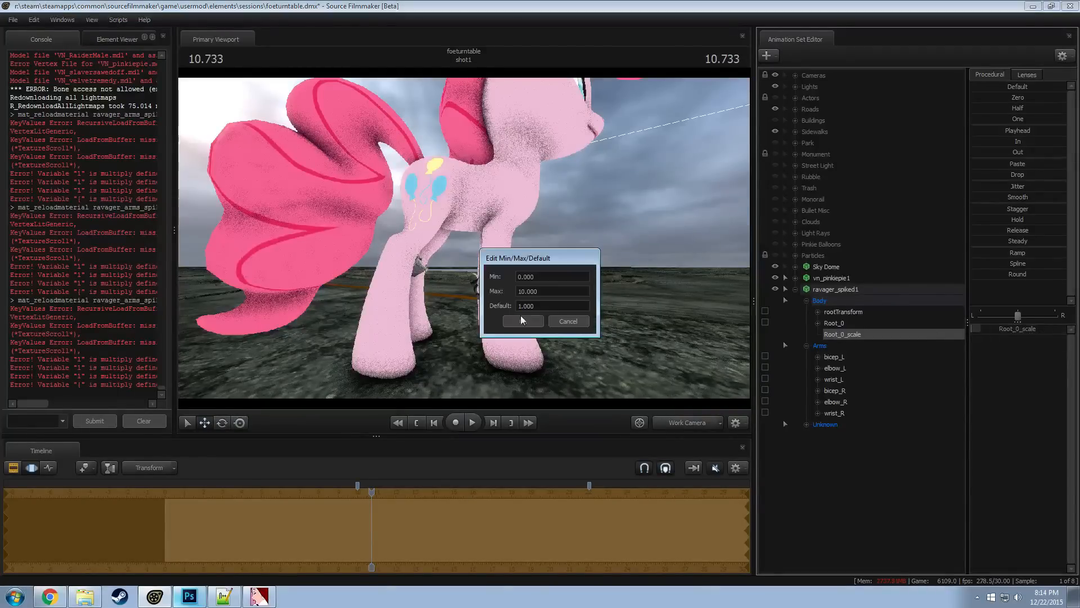
left_click(530, 324)
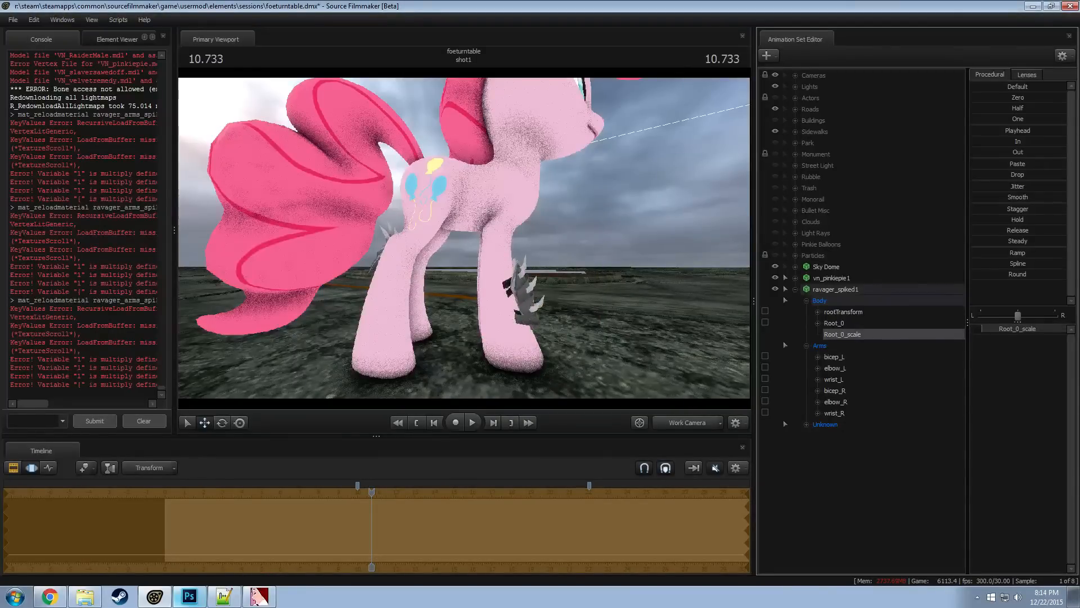
Rotate Root_0 slightly to align the spiked arm piece with Pinkie Pie's front leg
left_click(838, 390)
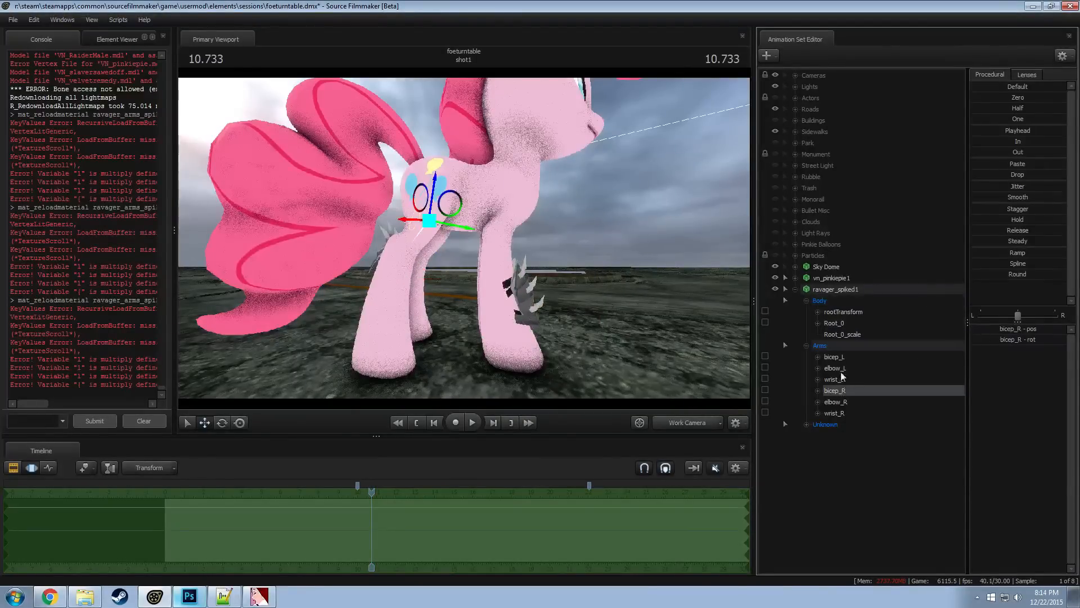
left_click(852, 325)
left_click_drag(473, 248, 354, 248, "alt")
key("e")
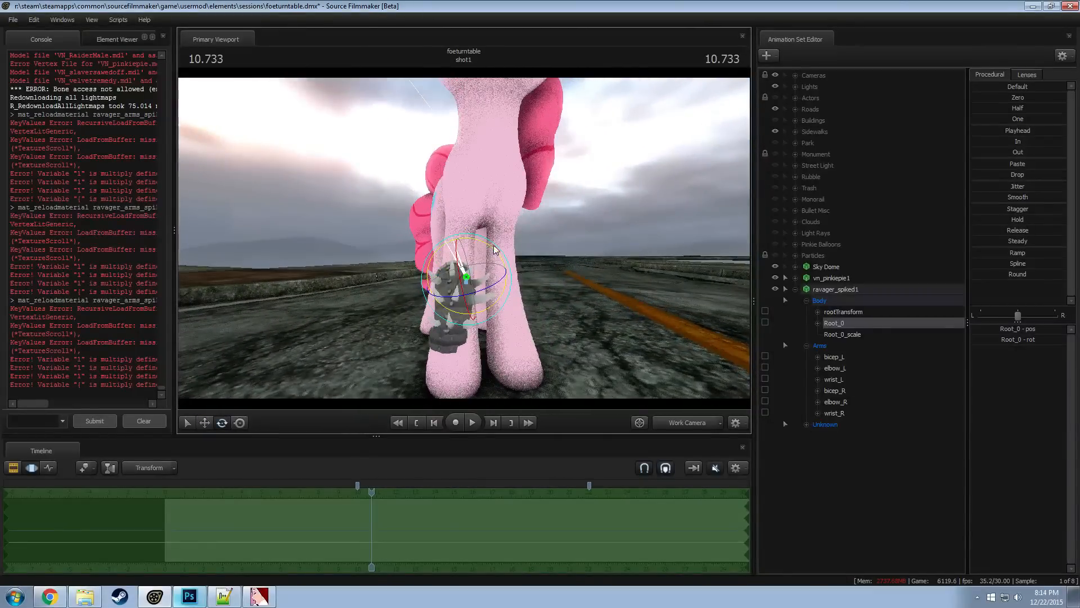
left_click_drag(491, 247, 494, 247)
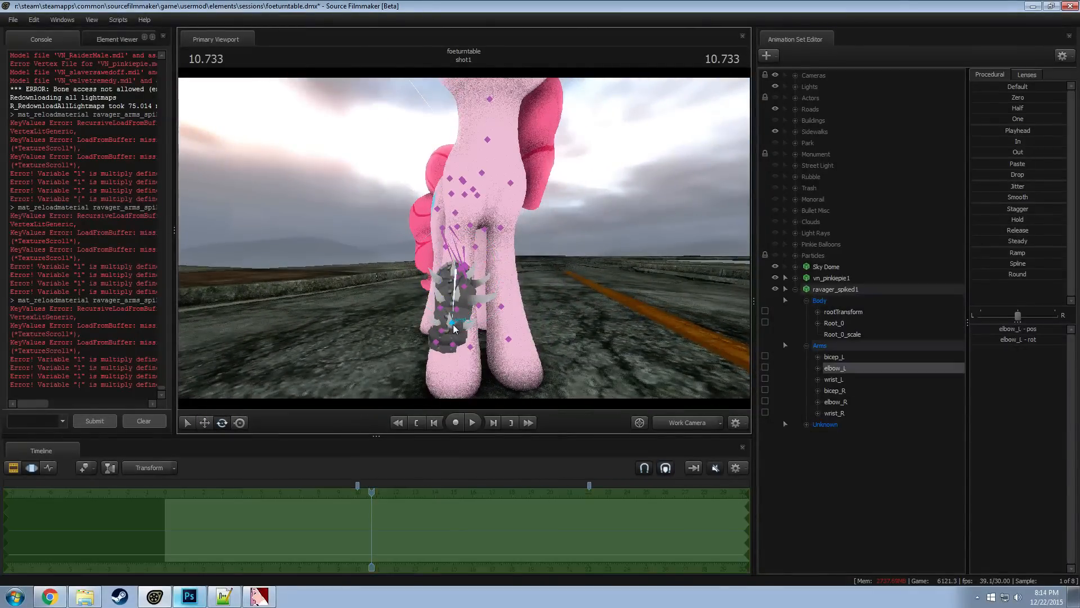
Shift the wrist_L bone sideways over the lower leg and rotate the elbow_L bone slightly
left_click(453, 324)
left_click_drag(473, 322, 476, 323)
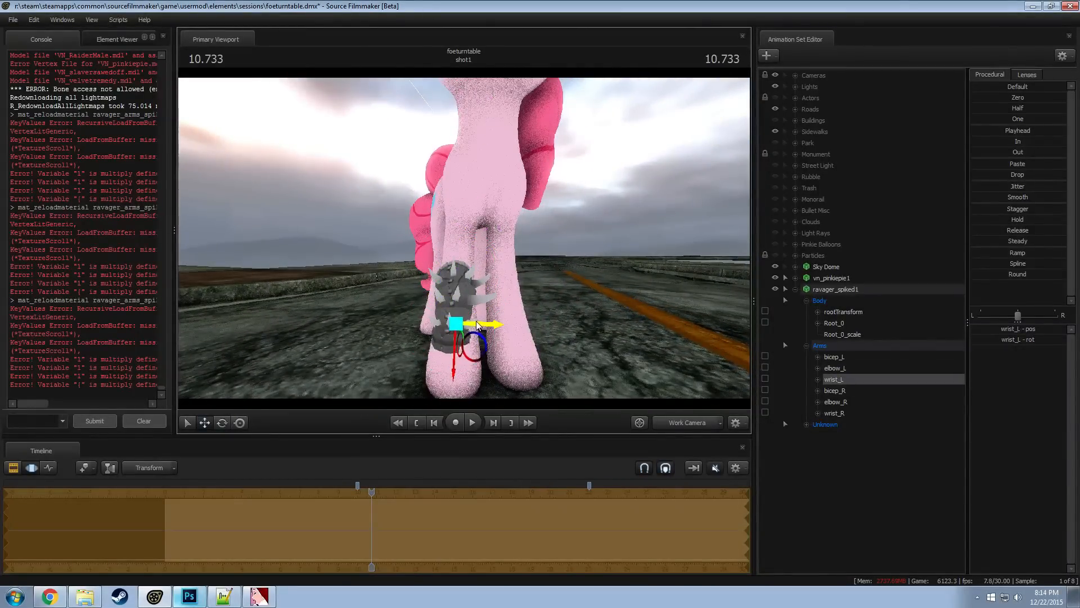
key("e")
left_click(457, 307, "ctrl")
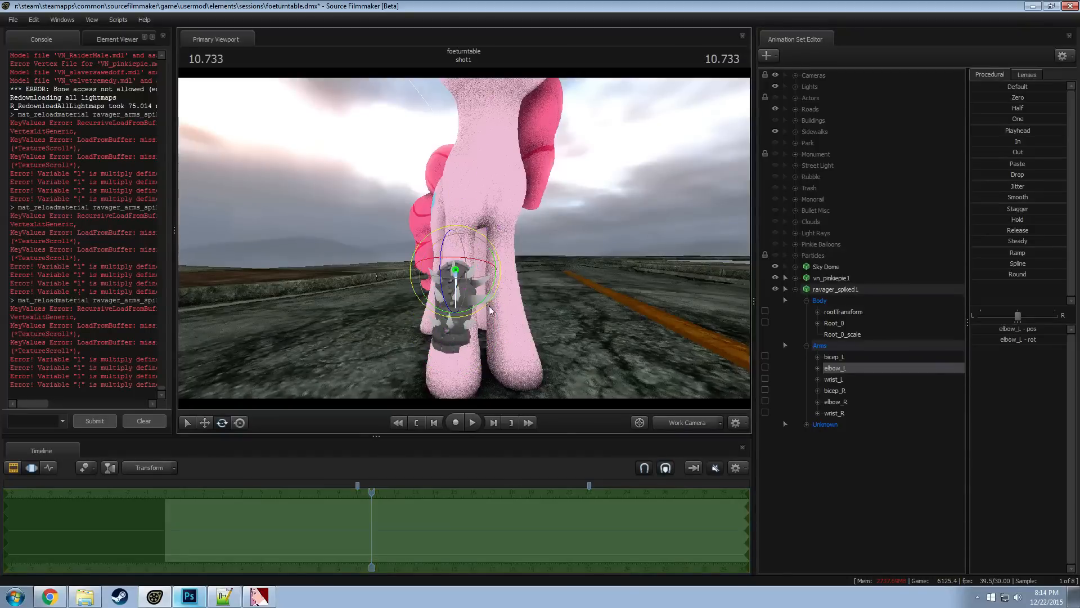
left_click_drag(495, 293, 495, 295)
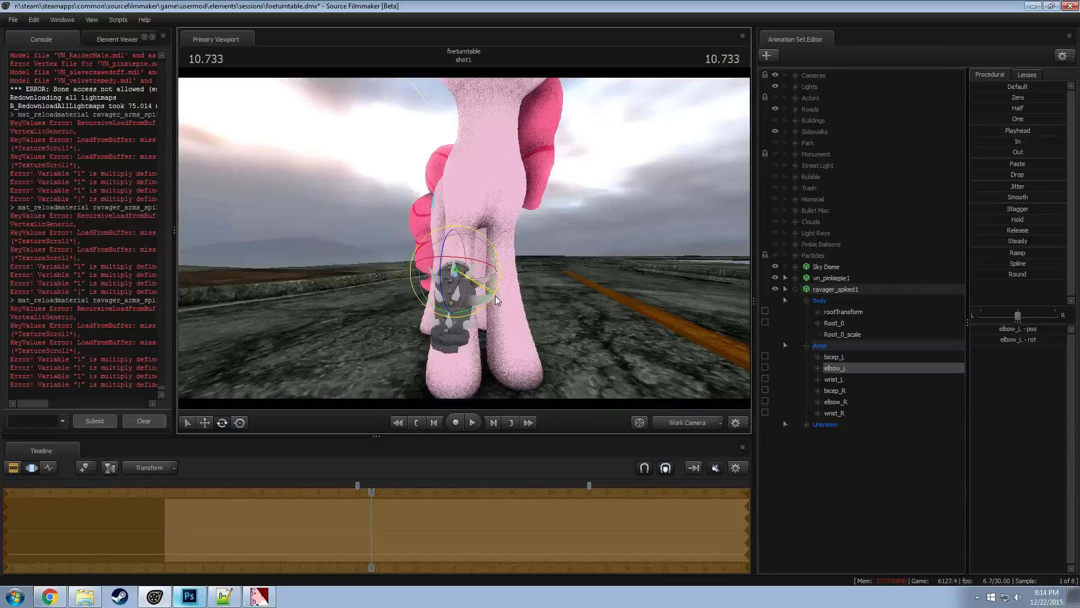
Rotate the wrist_L bone and fine-tune its placement on the front leg
left_click(839, 378)
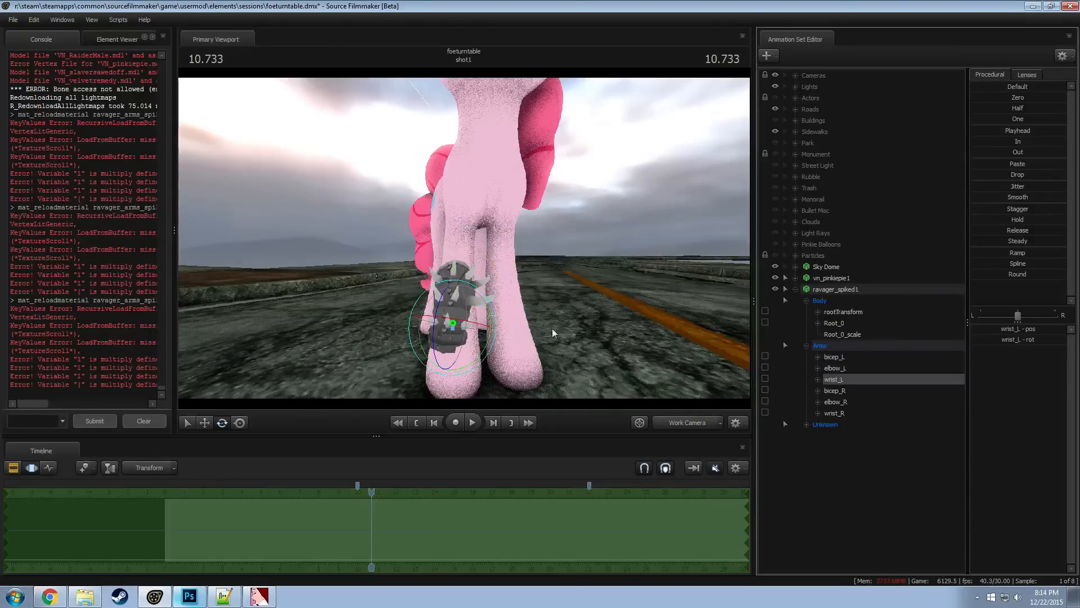
mouse_move(497, 323)
left_mouse_down()
mouse_move(483, 330)
mouse_move(511, 340)
mouse_move(489, 342)
left_mouse_up()
key("w")
key("e")
key("w")
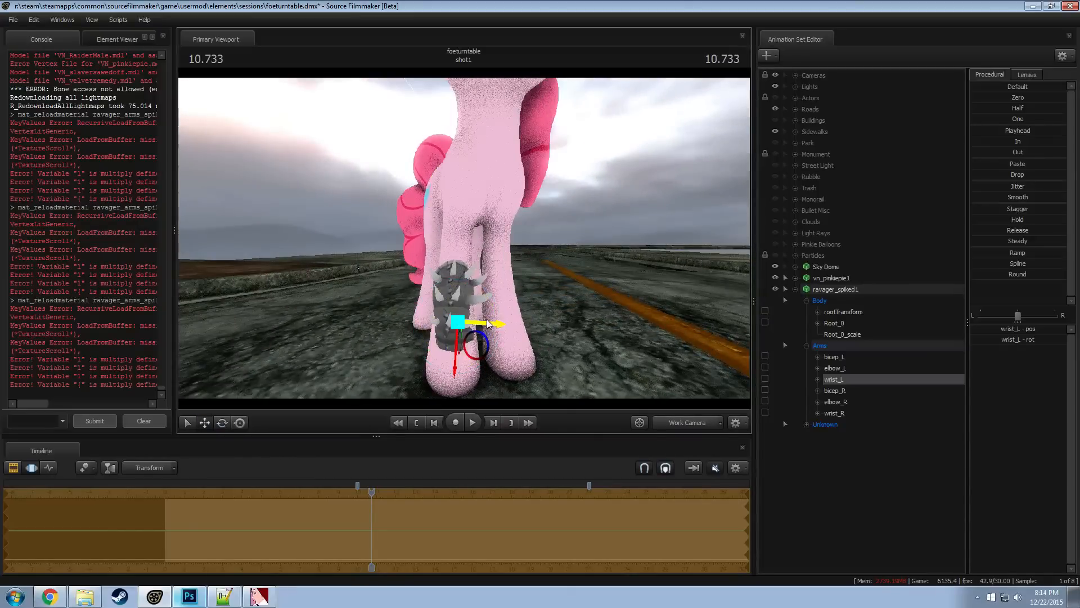
Adjust the armor's size slightly with the Root_0_scale control
key("e")
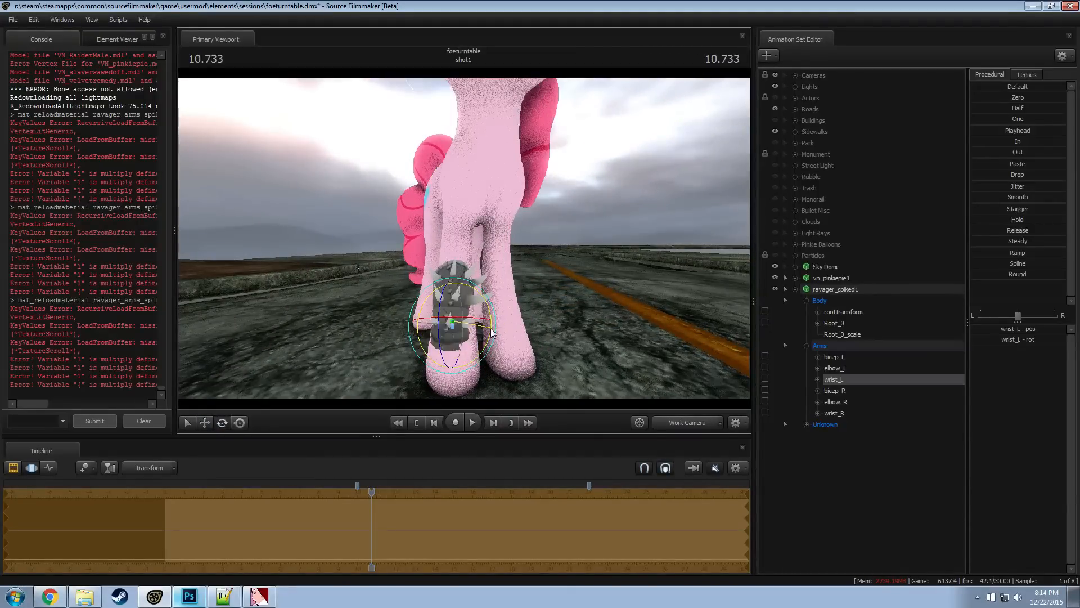
left_click(844, 368)
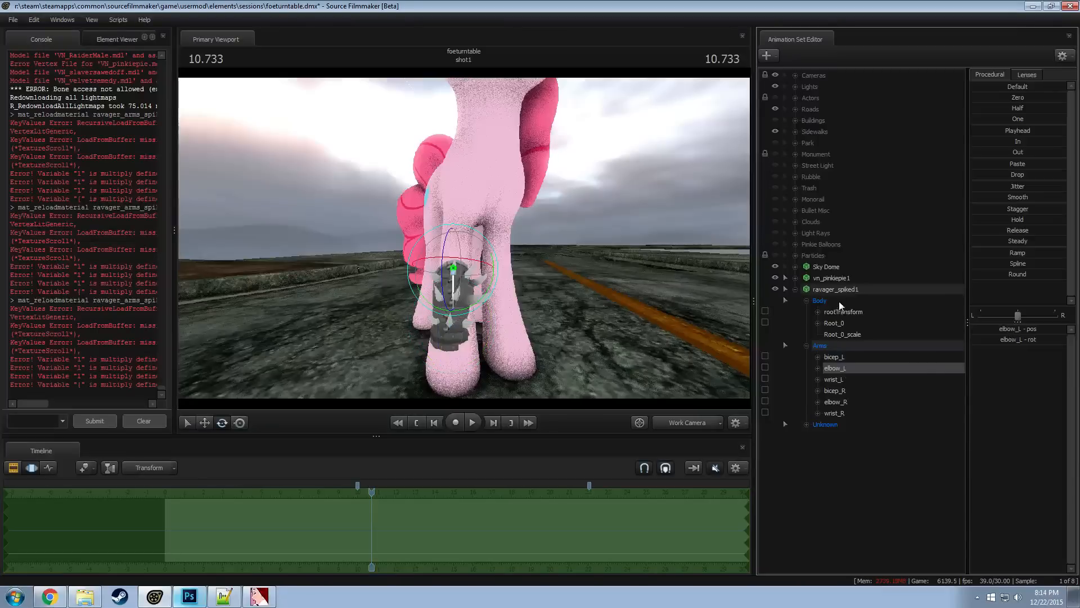
left_click(838, 323)
left_click(856, 334)
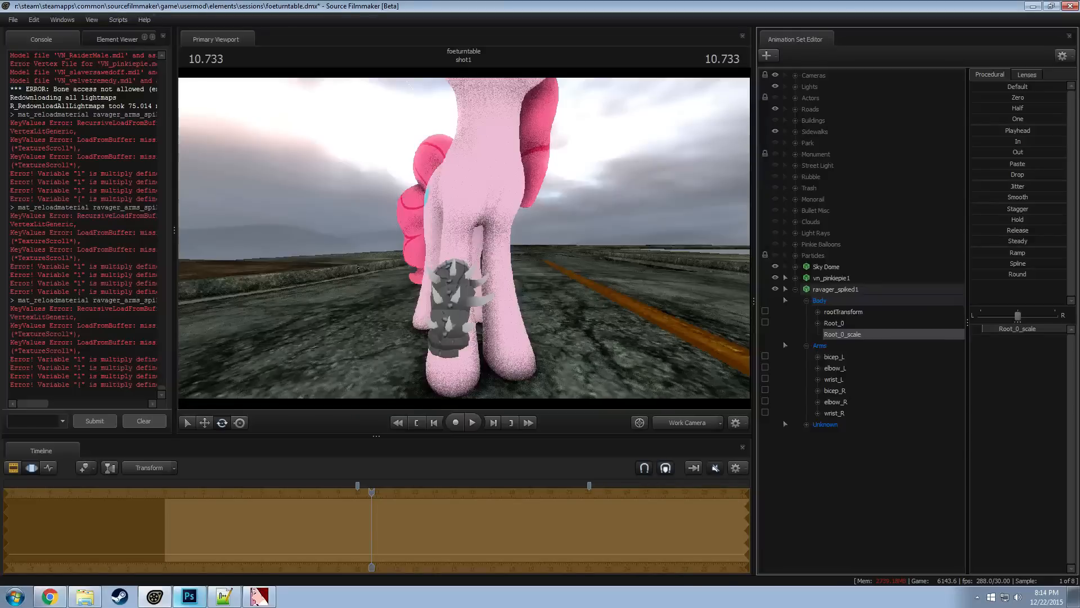
left_click_drag(982, 329, 982, 328)
Raise Root_0 and shift it sideways to fit the spiked armor around Pinkie Pie's front leg
left_click_drag(563, 271, 630, 270)
key("a")
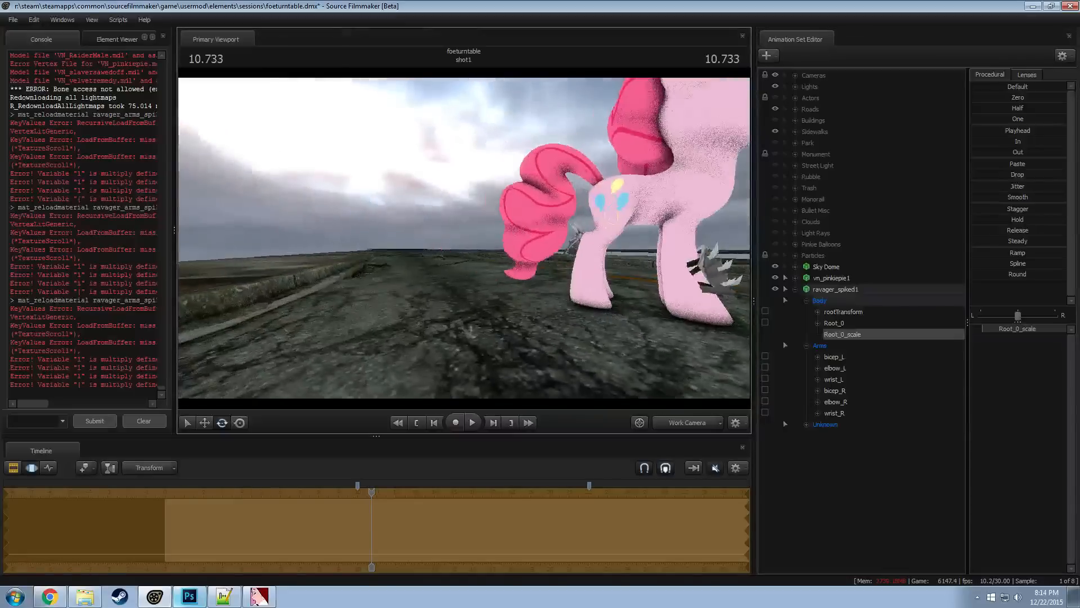
left_click_drag(529, 244, 675, 247)
key("w")
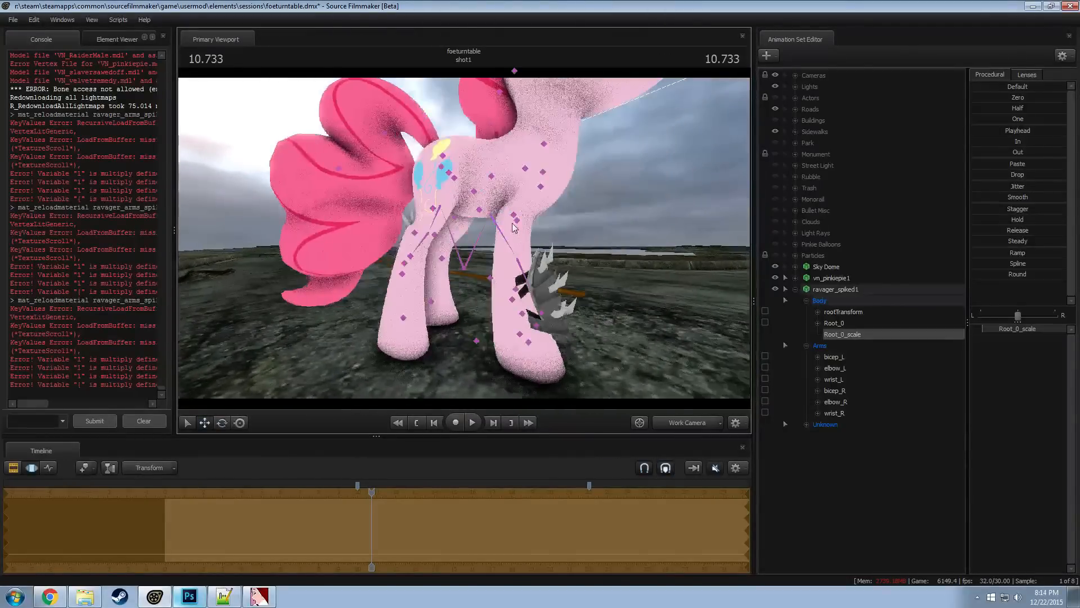
left_click(832, 322)
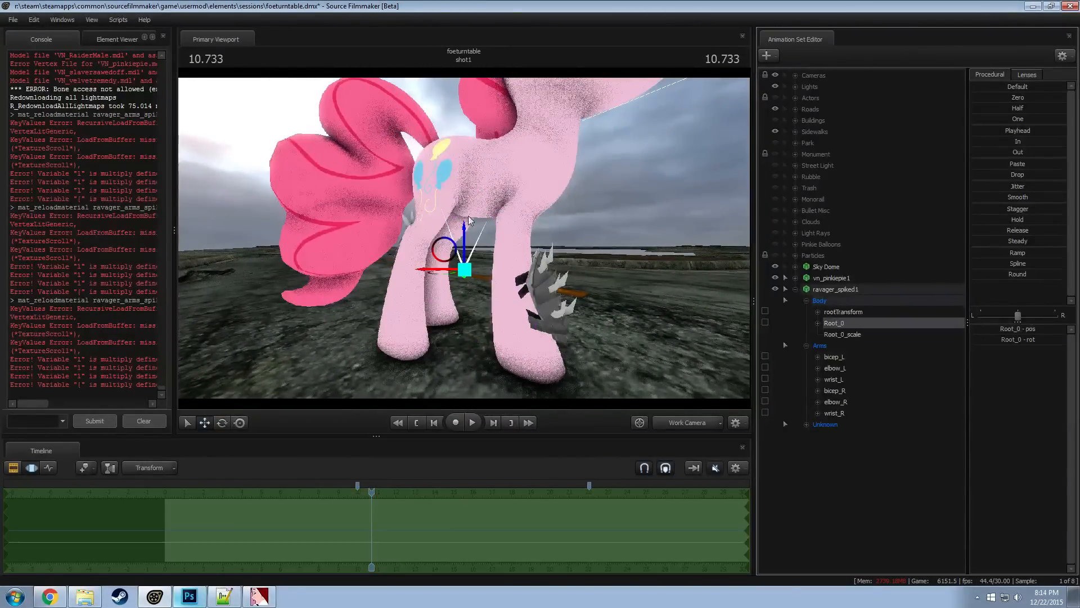
left_click_drag(467, 236, 463, 219)
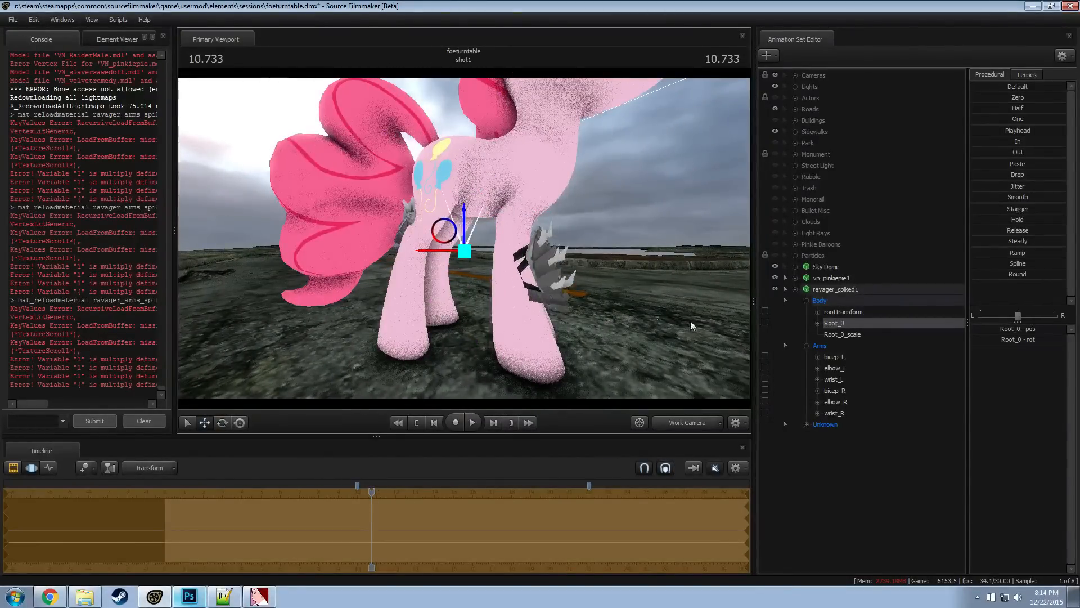
left_click_drag(433, 253, 358, 281)
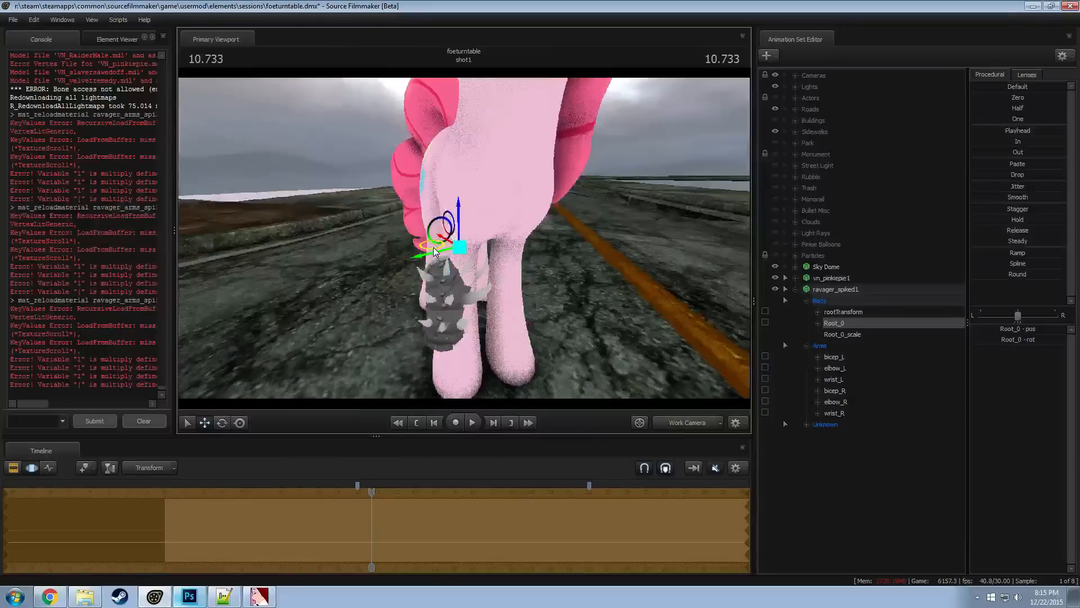
left_click_drag(433, 247, 622, 242)
Rotate Root_0 to tilt the spiked armor in line with the front leg
key("e")
key("w")
key("e")
key("w")
key("e")
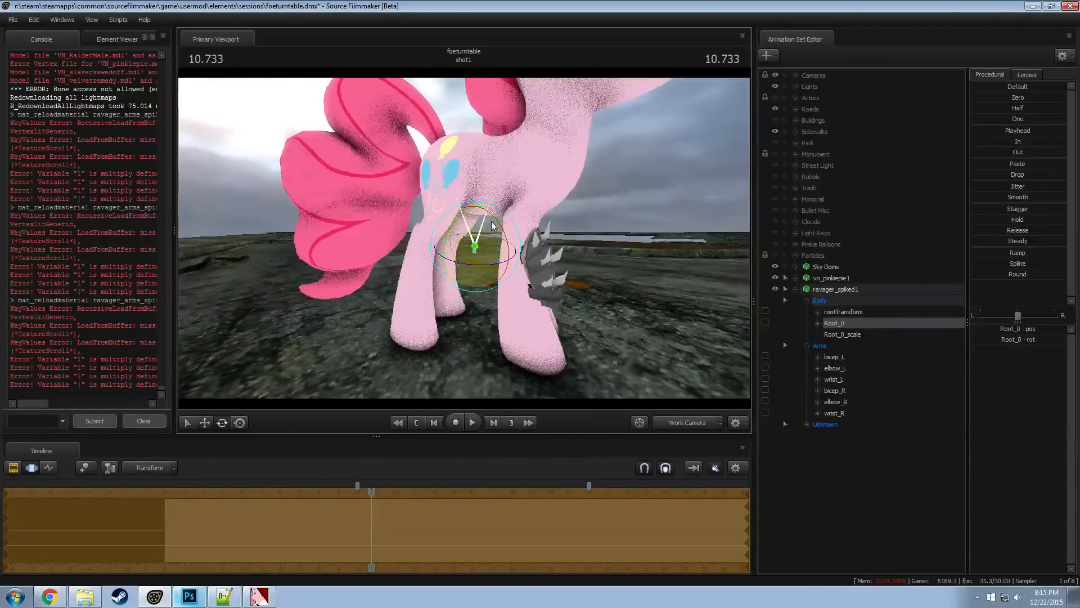
mouse_move(512, 221)
left_mouse_down("alt")
mouse_move(526, 223)
mouse_move(517, 211)
mouse_move(515, 228)
left_mouse_up("alt")
left_click_drag(636, 236, 516, 233, "alt")
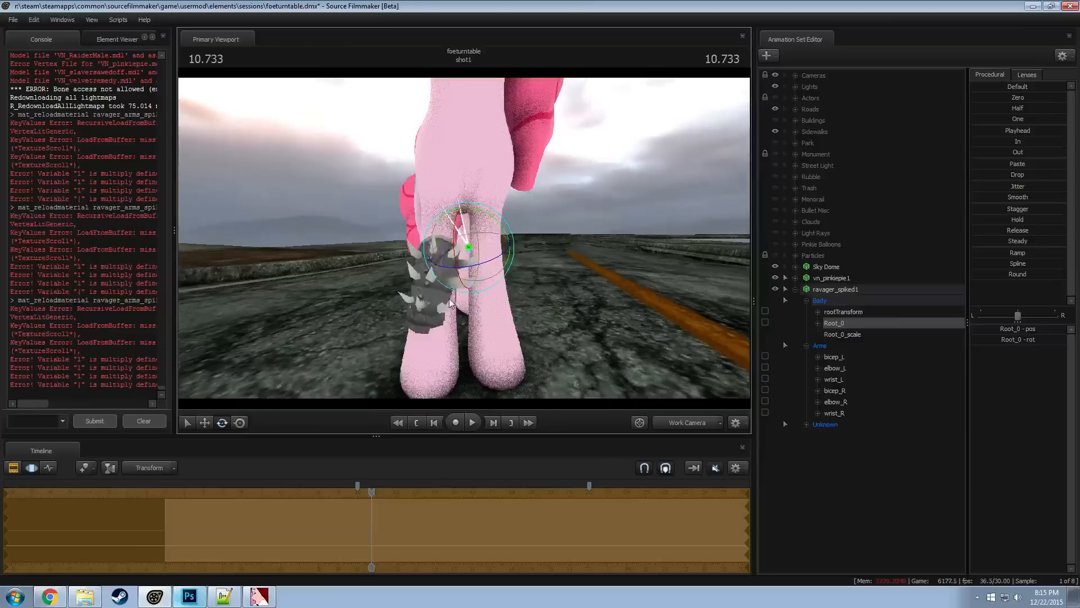
Rotate the elbow_L bone to angle the spiked arm piece along the lower front leg
left_click(432, 303, "ctrl")
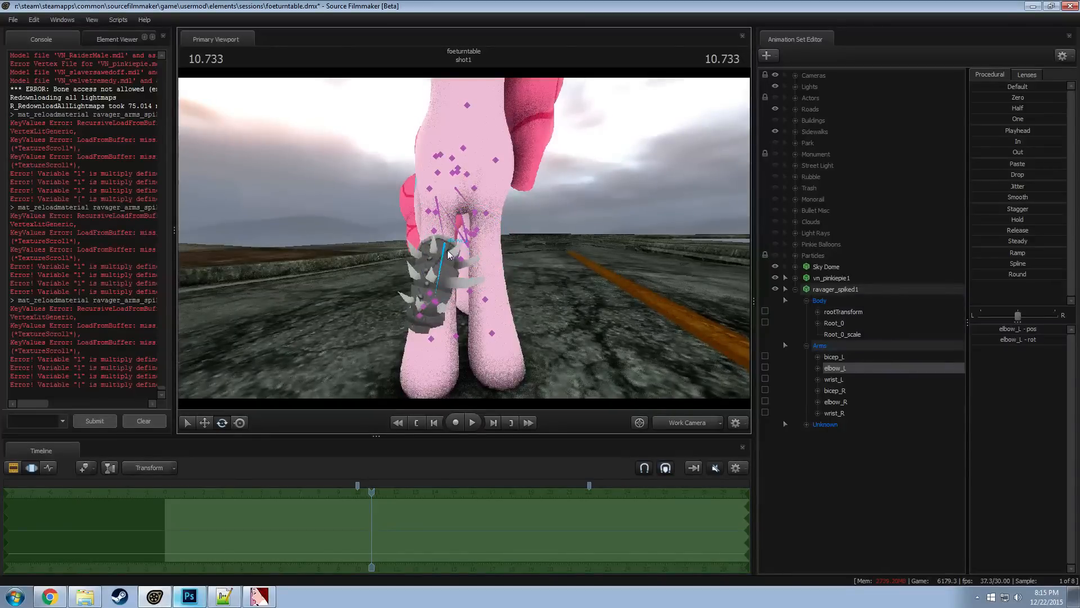
left_click(438, 198, "ctrl")
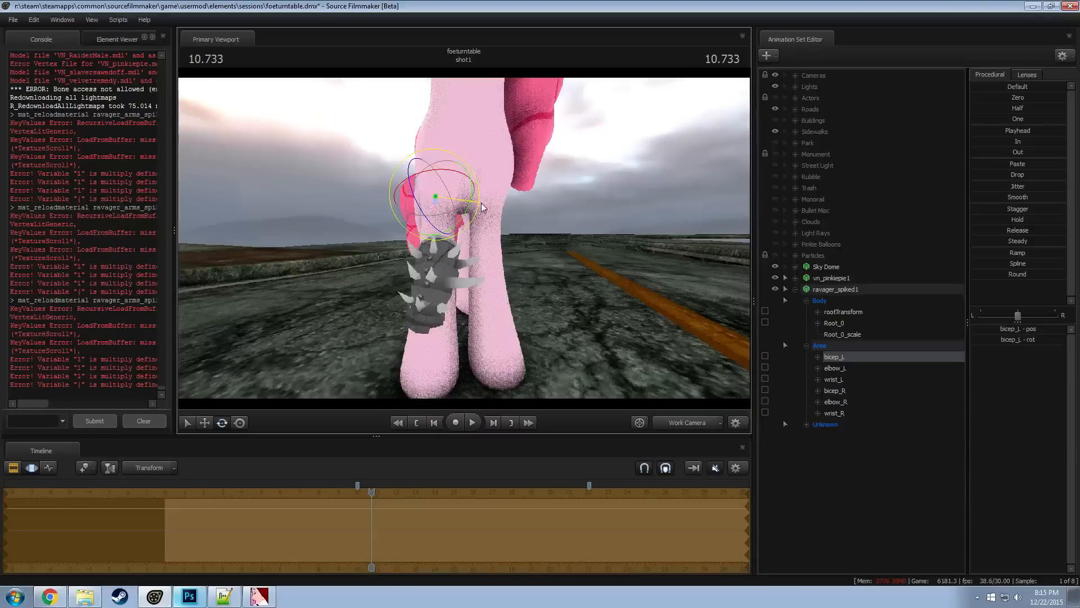
left_click(442, 246, "ctrl")
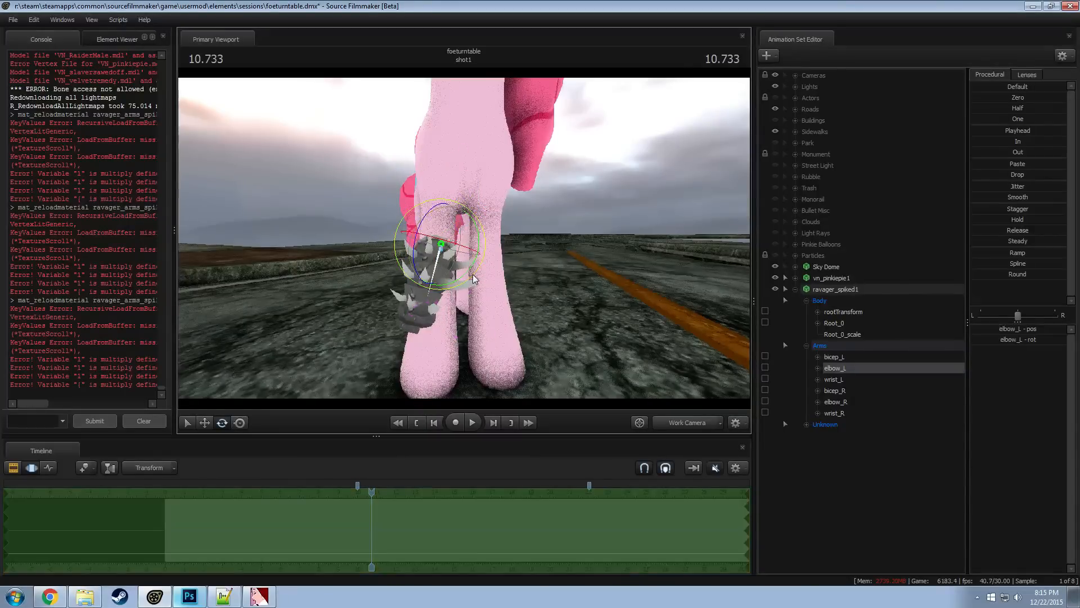
left_click_drag(479, 272, 524, 269)
left_click_drag(466, 238, 477, 261, "alt")
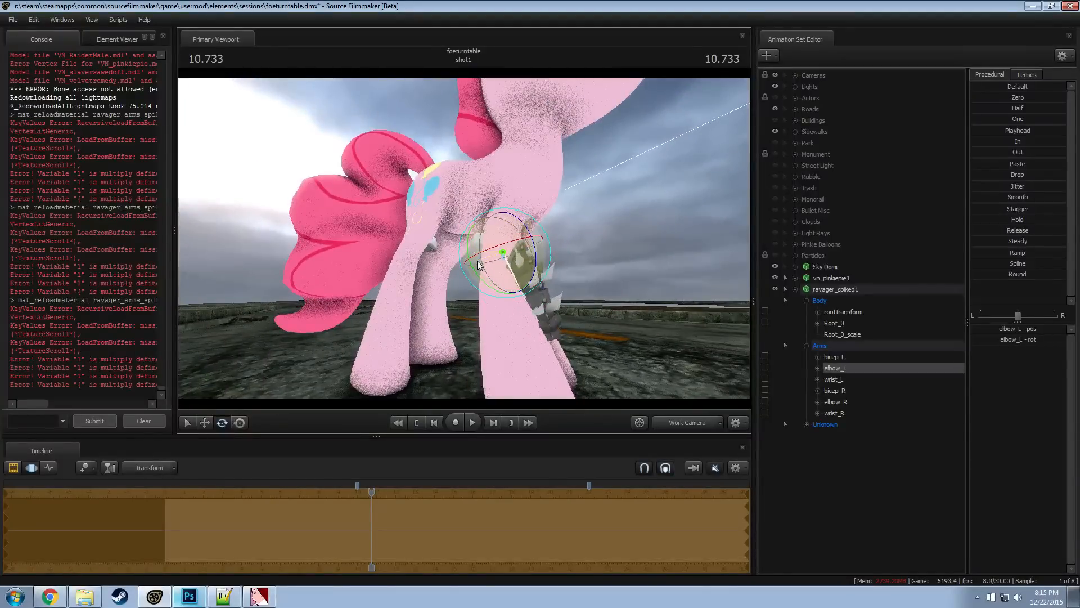
left_click_drag(604, 259, 465, 238)
Enlarge the armor slightly by entering a new Root_0_scale value
left_click(843, 324)
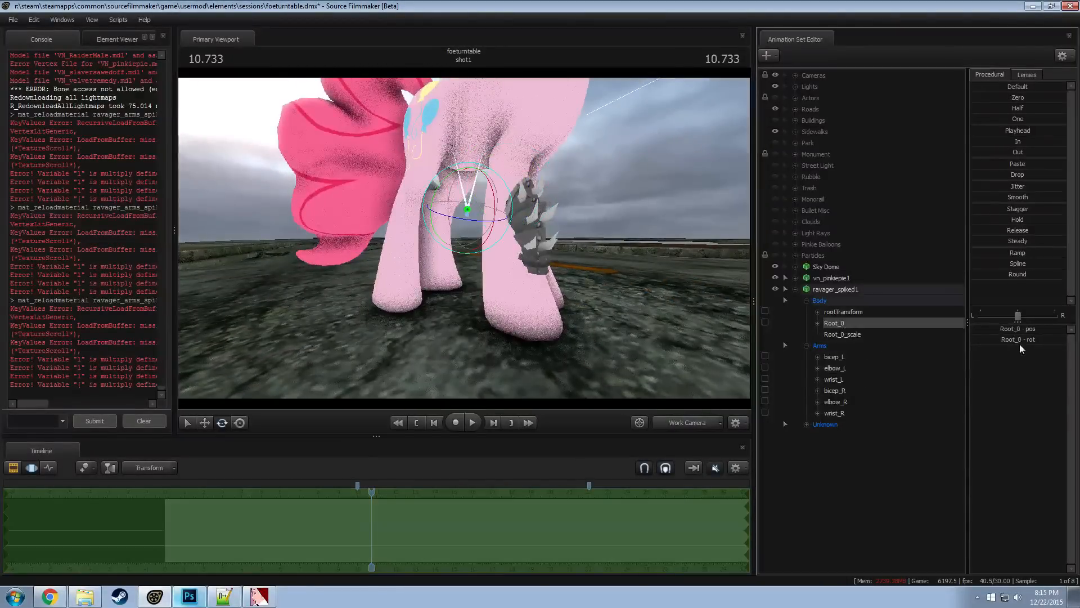
left_click(936, 336)
left_click(1014, 331)
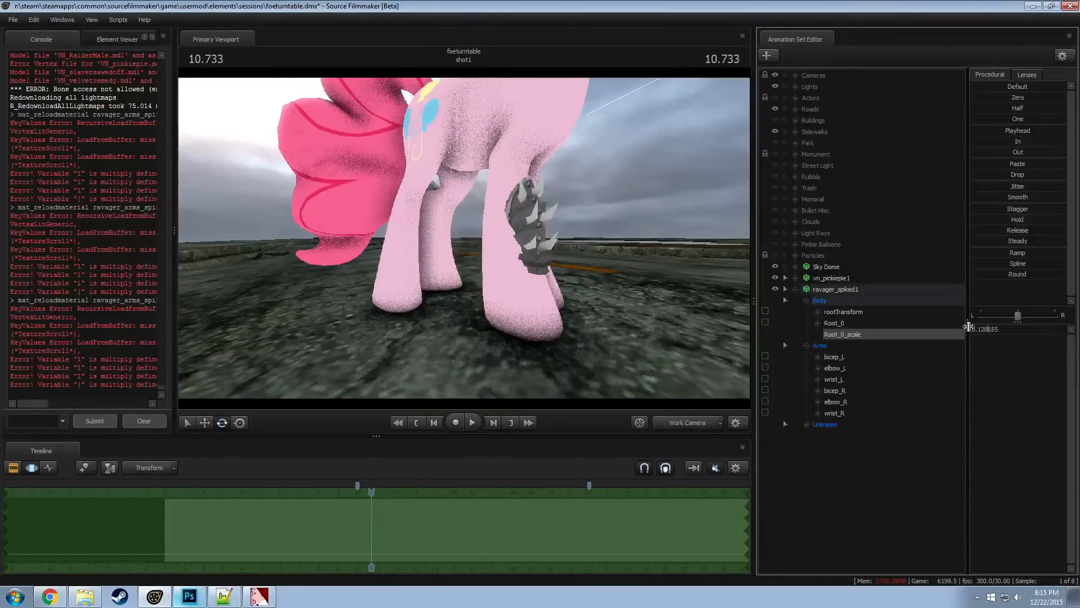
type("5")
key("Return")
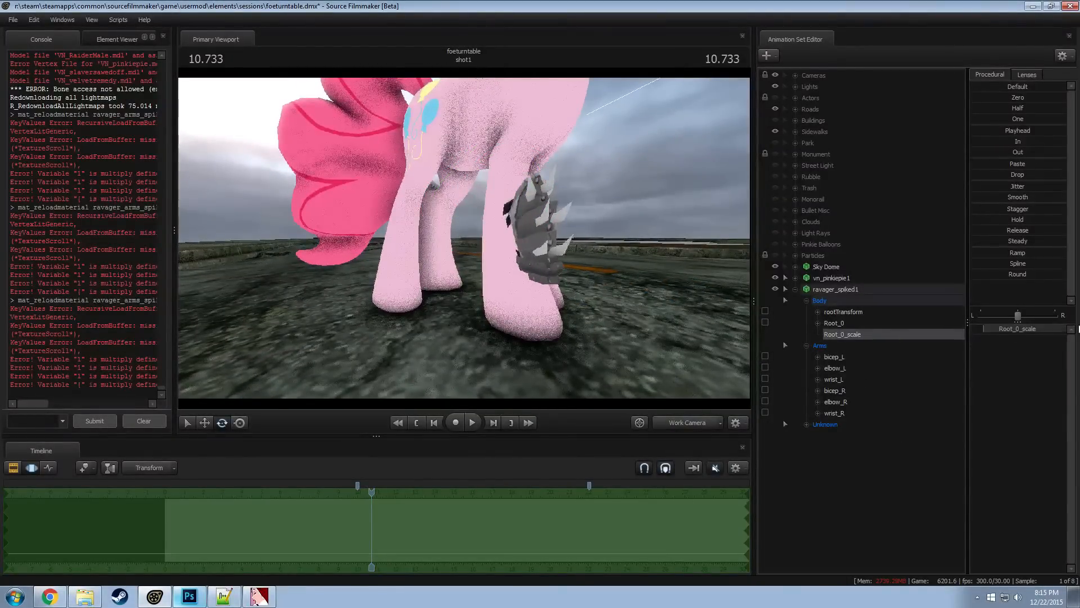
Shift Root_0 horizontally to center the resized armor on the front leg
left_click(838, 291)
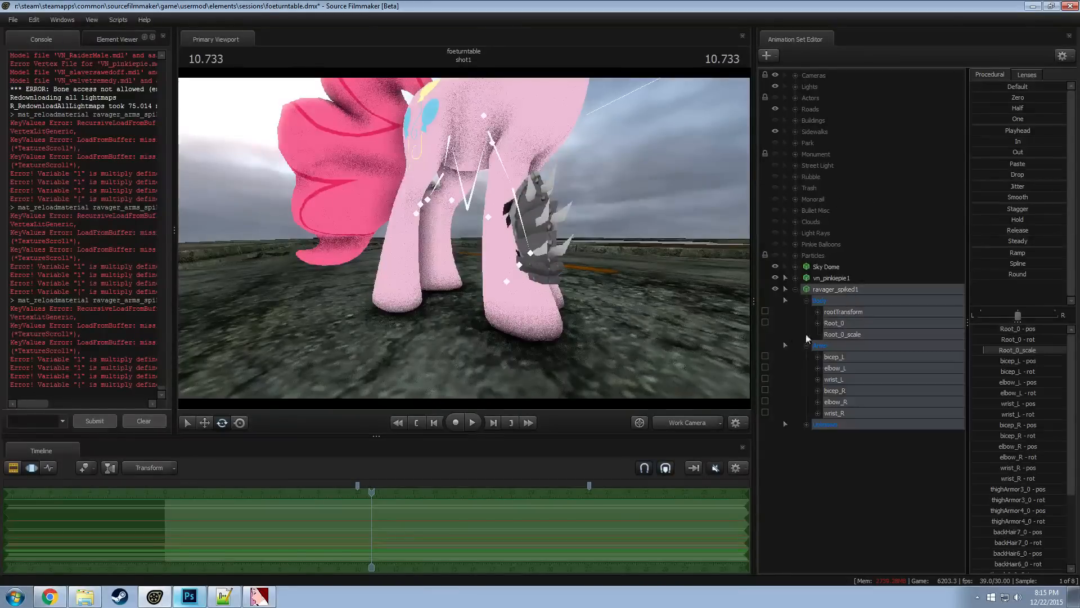
left_click(833, 324)
left_click_drag(610, 284, 455, 270, "alt")
key("w")
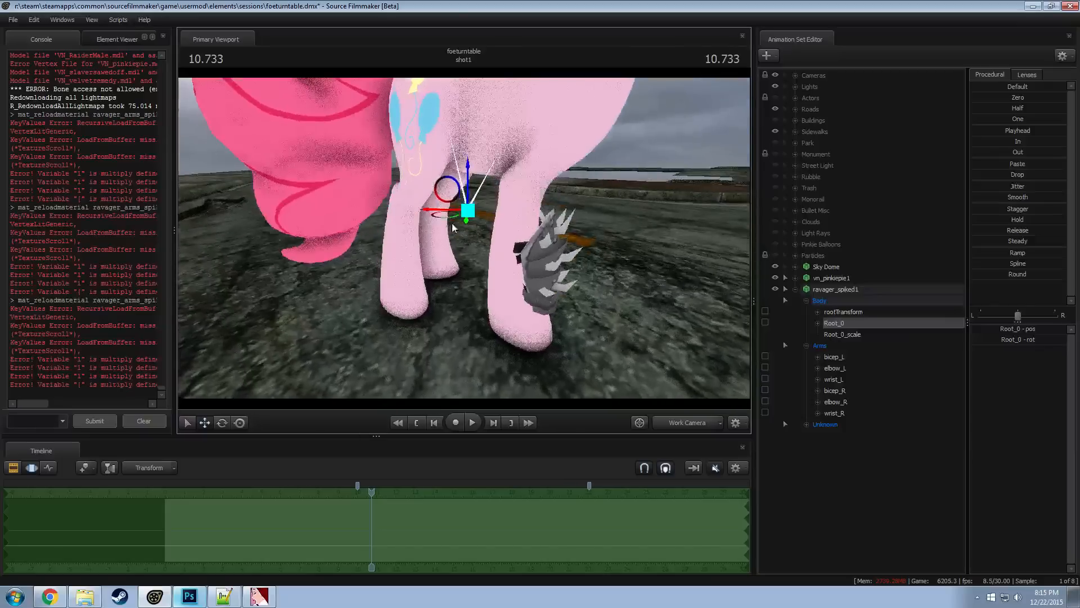
left_click_drag(443, 216, 506, 233)
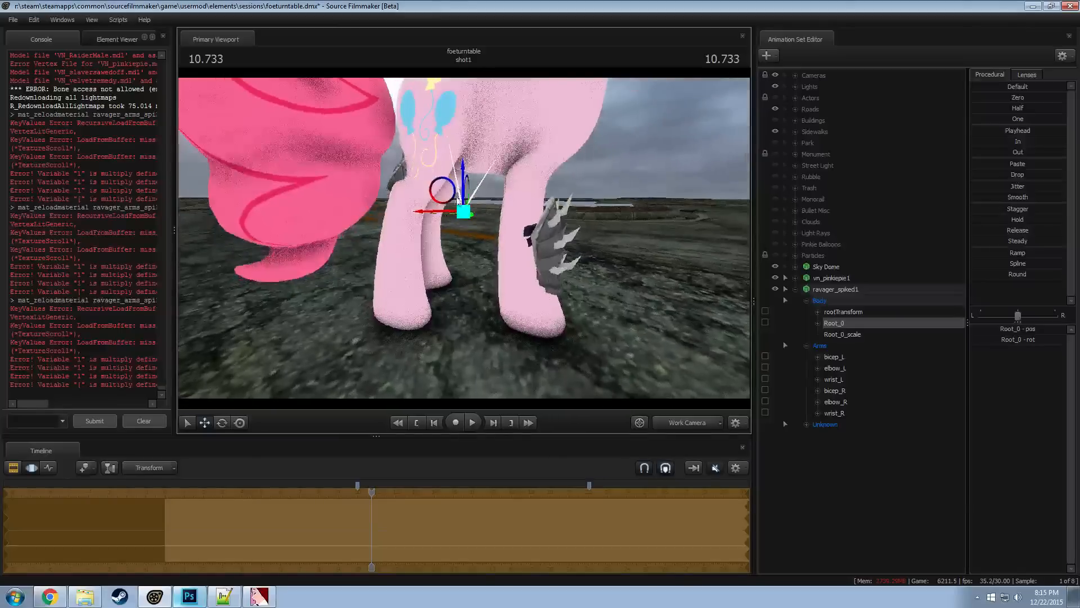
left_click_drag(439, 210, 475, 223)
Rotate Root_0 slightly and raise the spiked armor a little on the front leg
key("e")
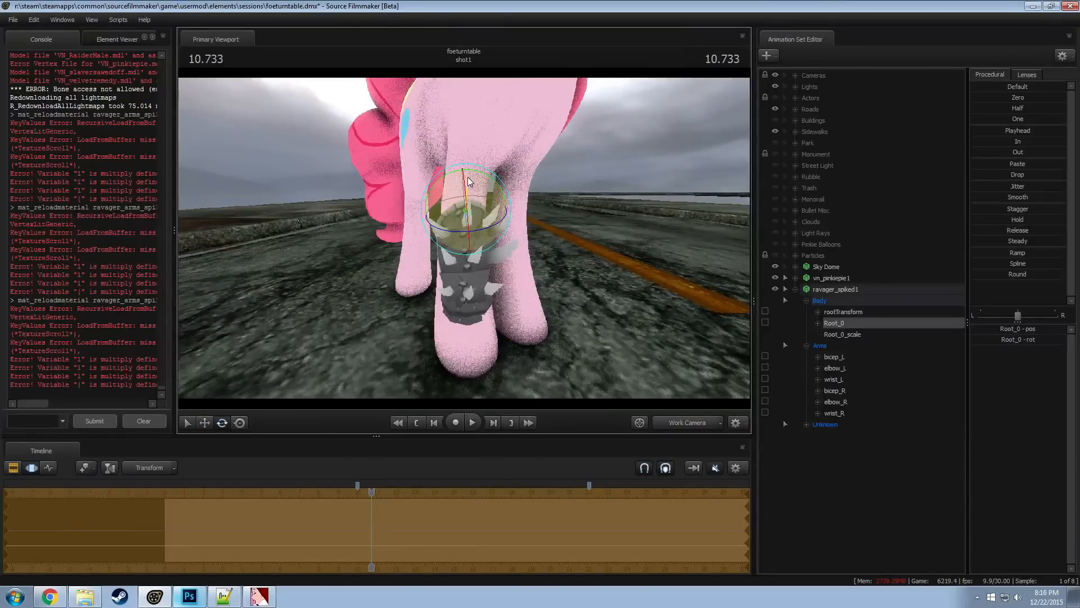
left_click_drag(468, 177, 645, 276)
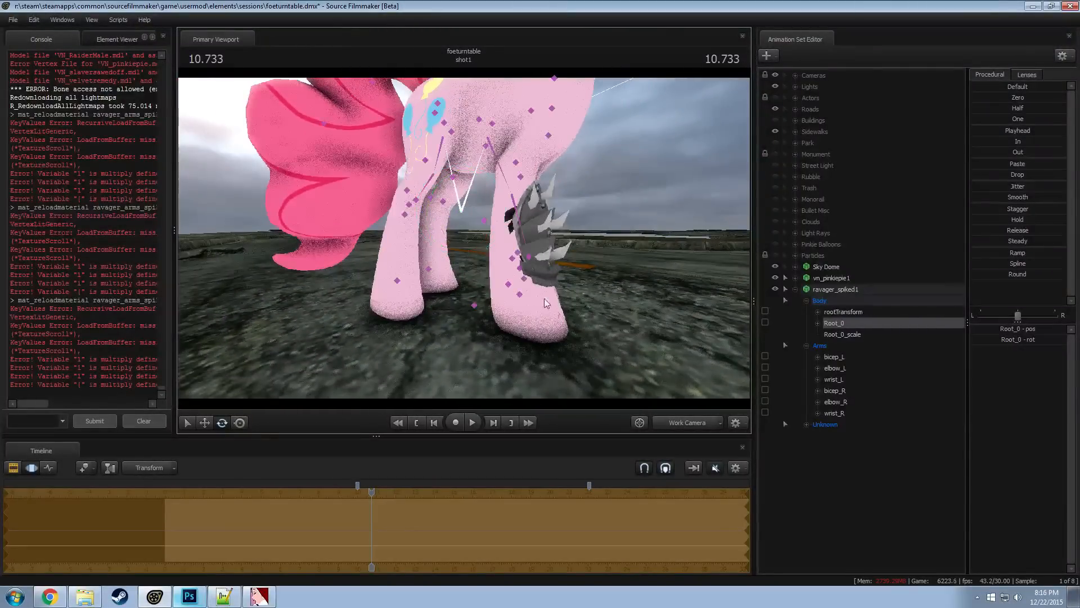
left_click_drag(523, 277, 539, 259, "alt")
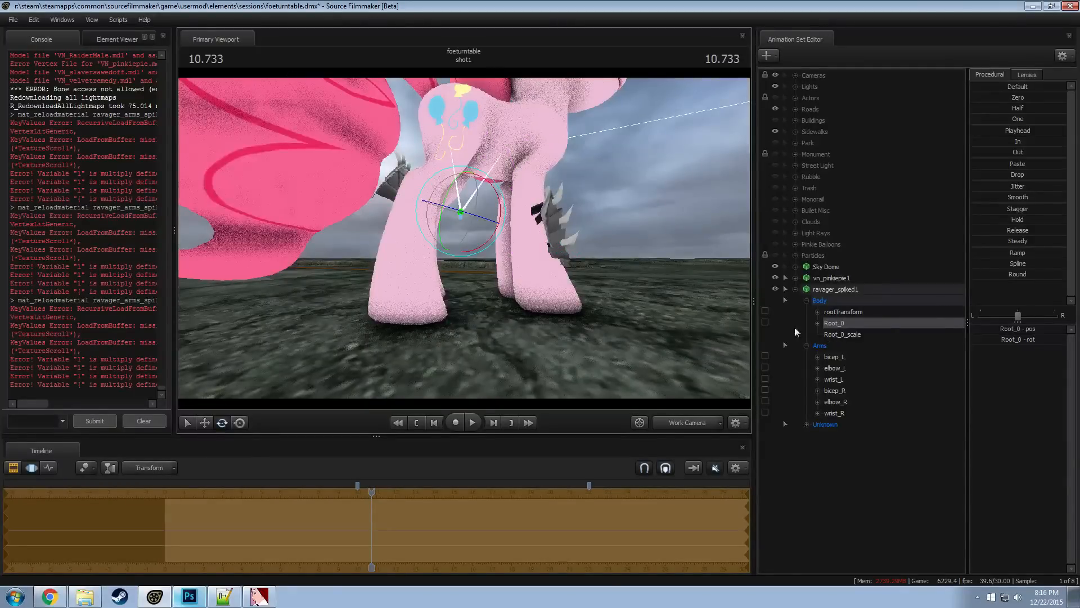
left_click_drag(675, 304, 548, 273, "alt")
key("w")
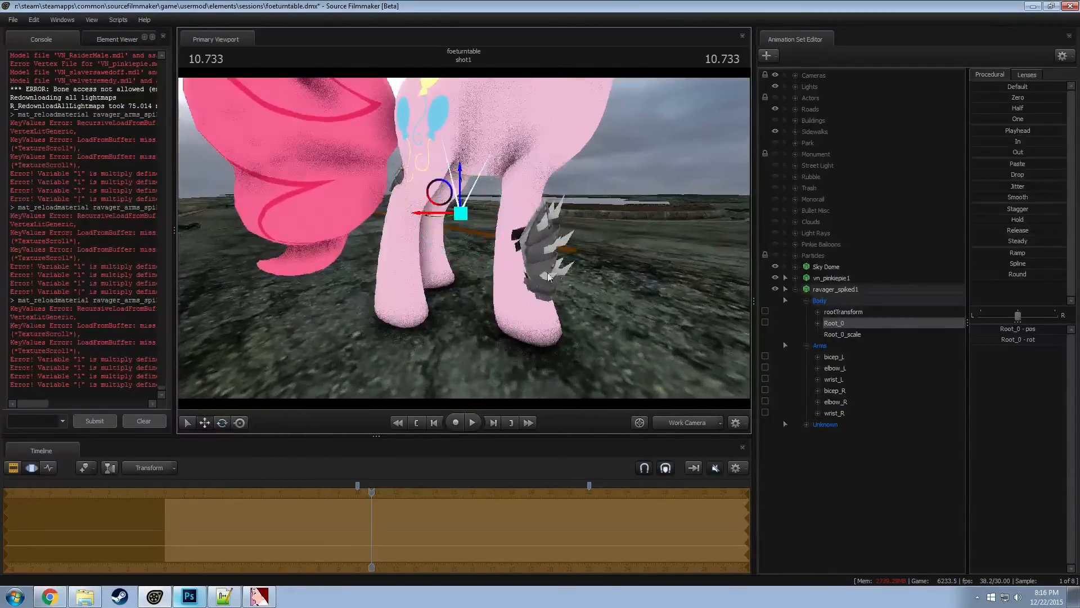
left_click_drag(458, 187, 460, 182)
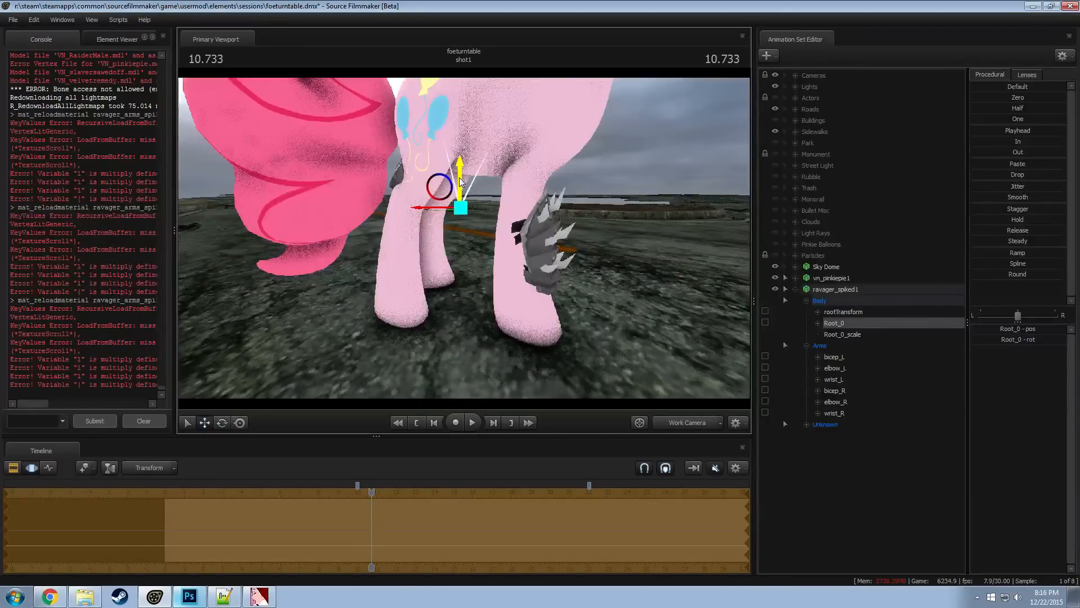
Increase Root_0_scale further so the spiked armor is wider than the front leg
left_click(857, 334)
left_click(995, 330)
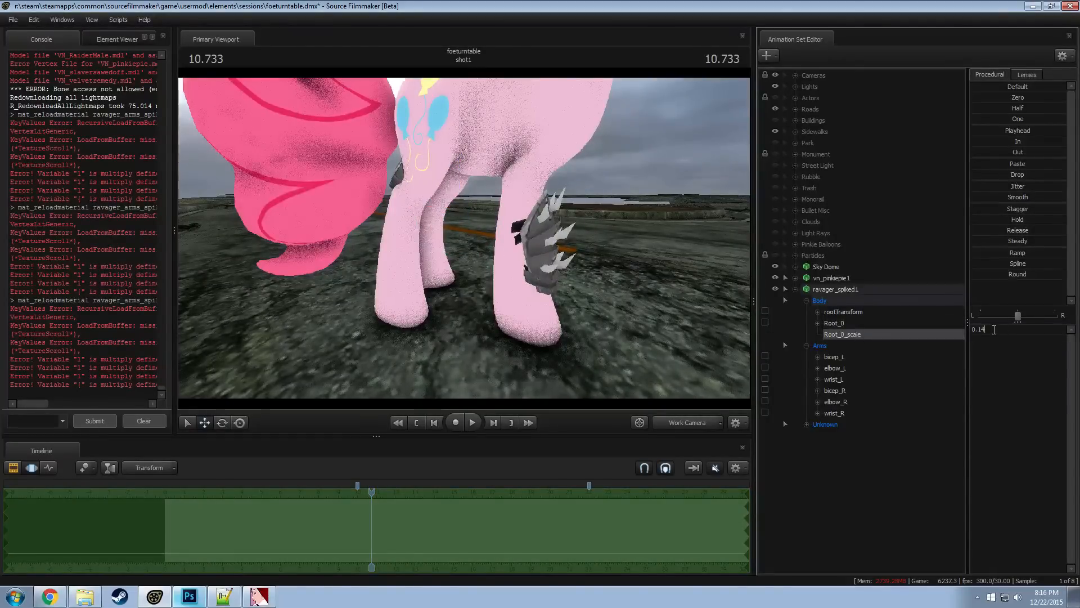
key("Return")
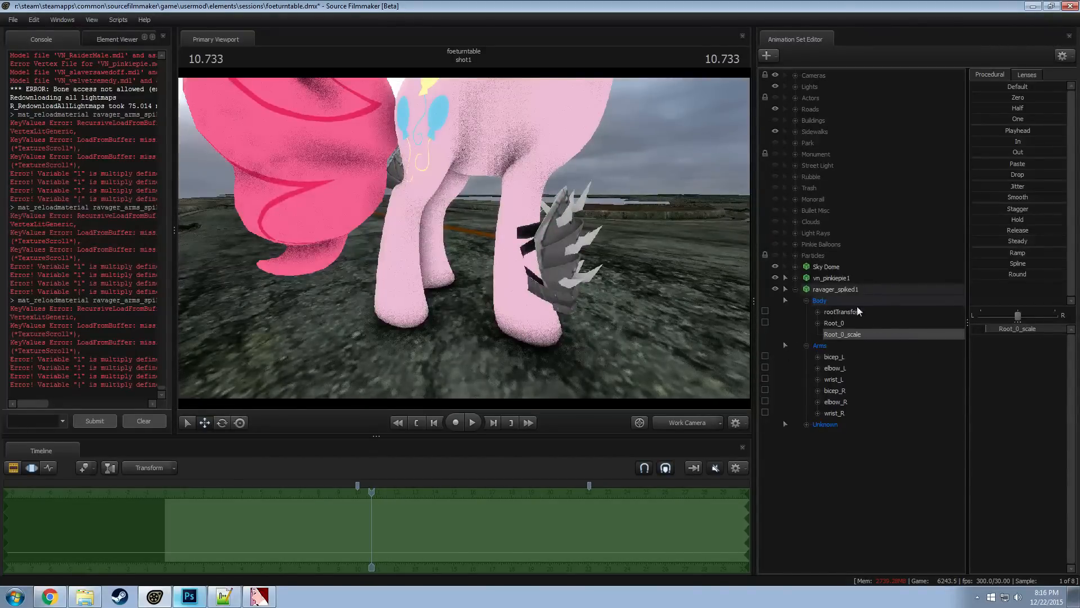
left_click(835, 292)
left_click(839, 325)
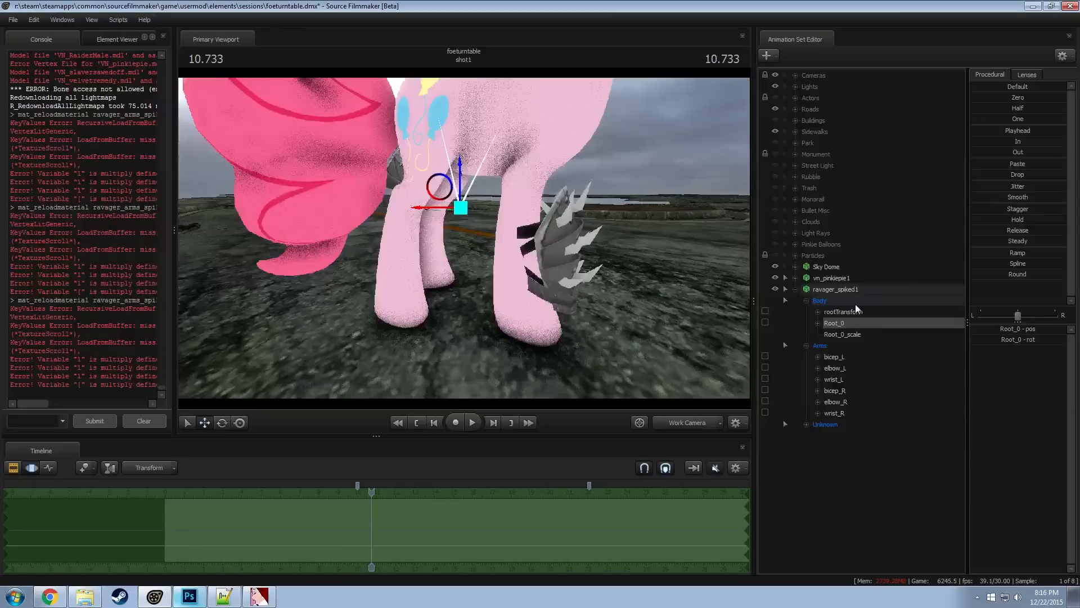
left_click(835, 289)
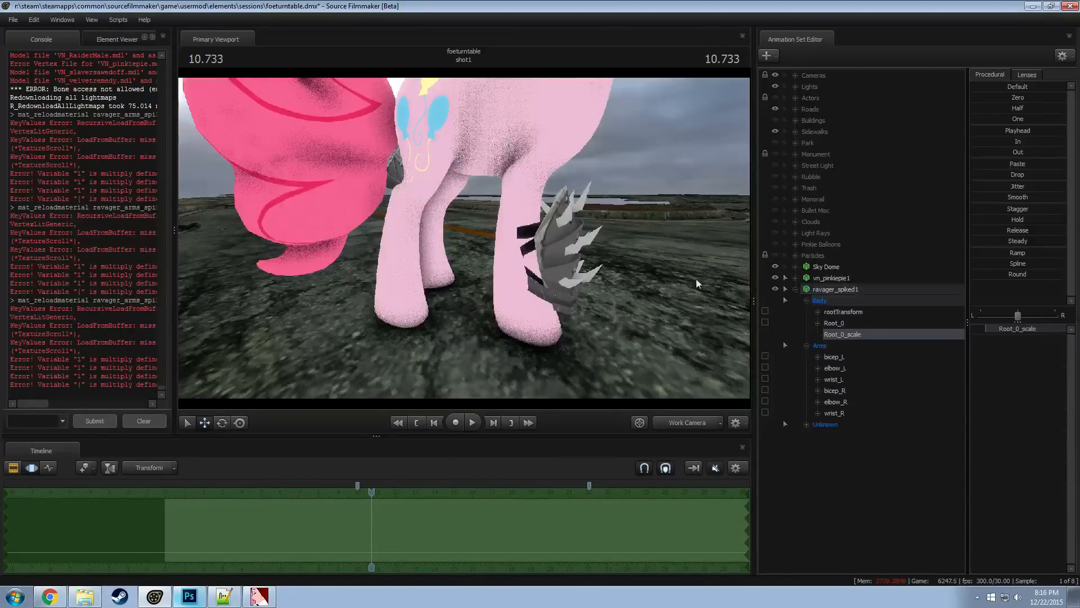
Move Root_0 backward and sideways so the enlarged armor wraps around the front leg
left_click(839, 323)
left_click_drag(369, 180, 471, 198, "alt")
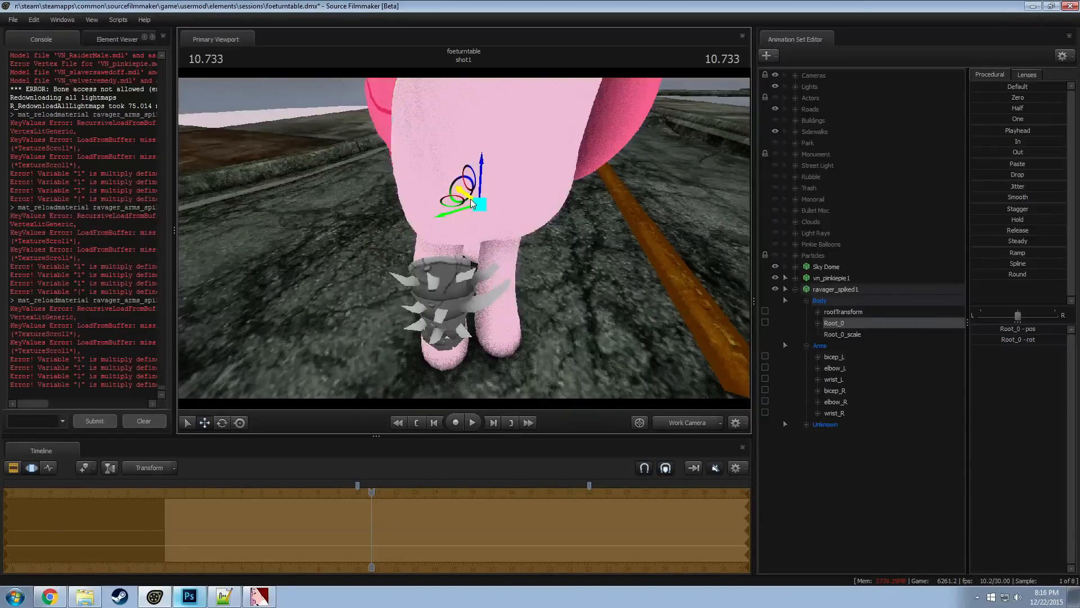
left_click_drag(467, 204, 464, 238, "alt")
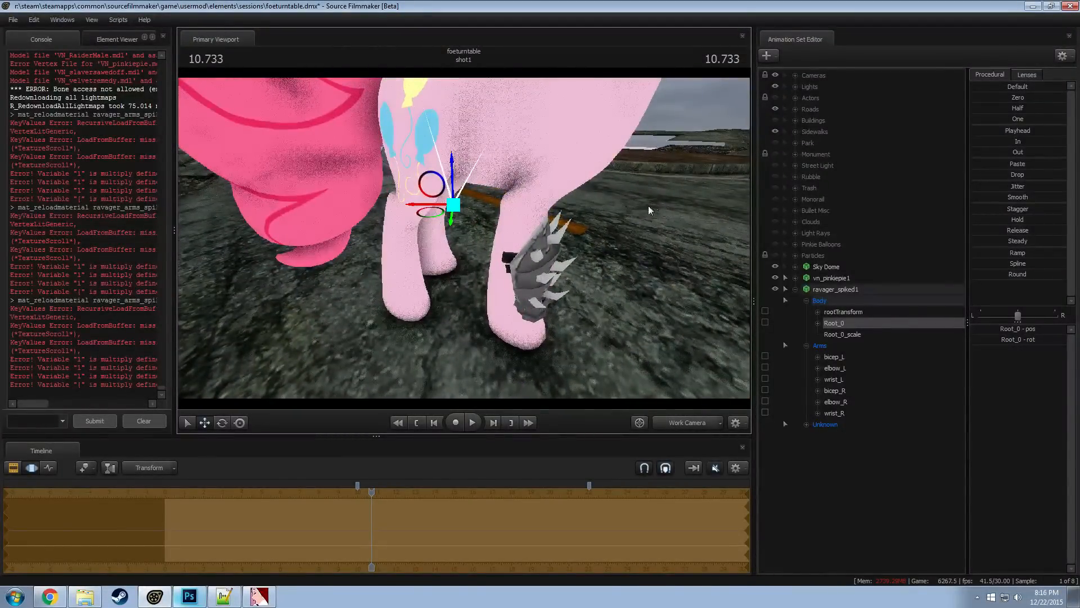
Add a scale control to the bicep_R bone of the ravager_spiked1 model
left_click_drag(649, 206, 531, 274, "alt")
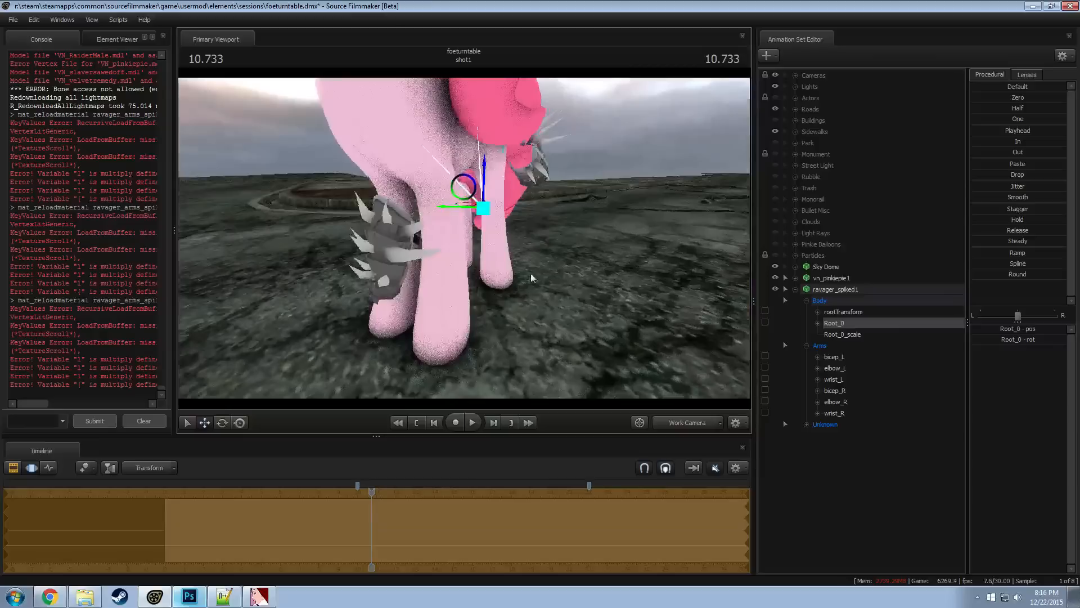
key("ctrl")
left_click(491, 127, "ctrl")
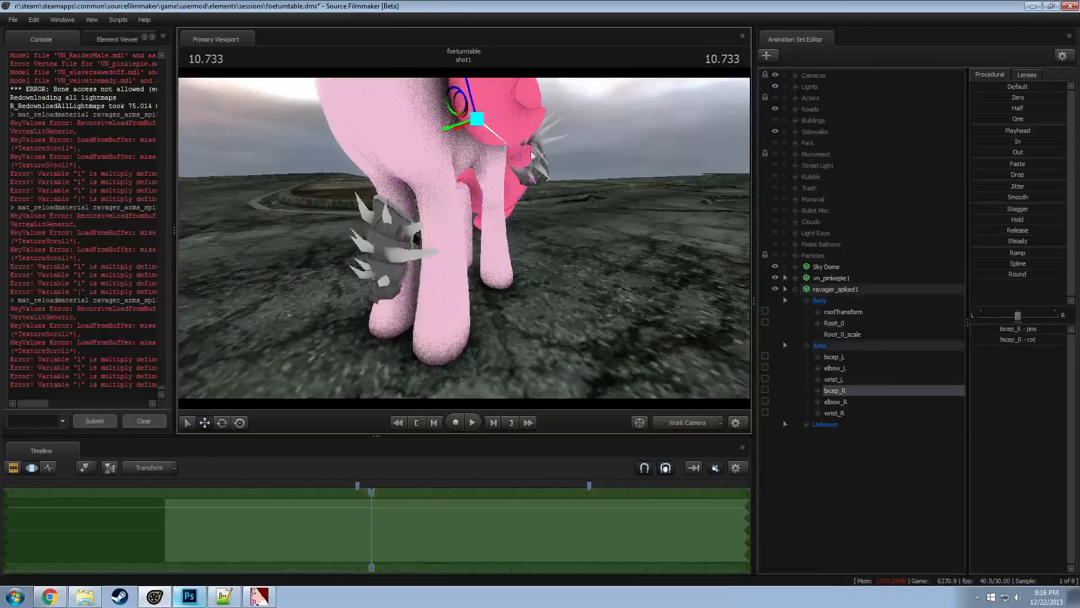
left_click(837, 379)
left_click(839, 368)
left_click(840, 358)
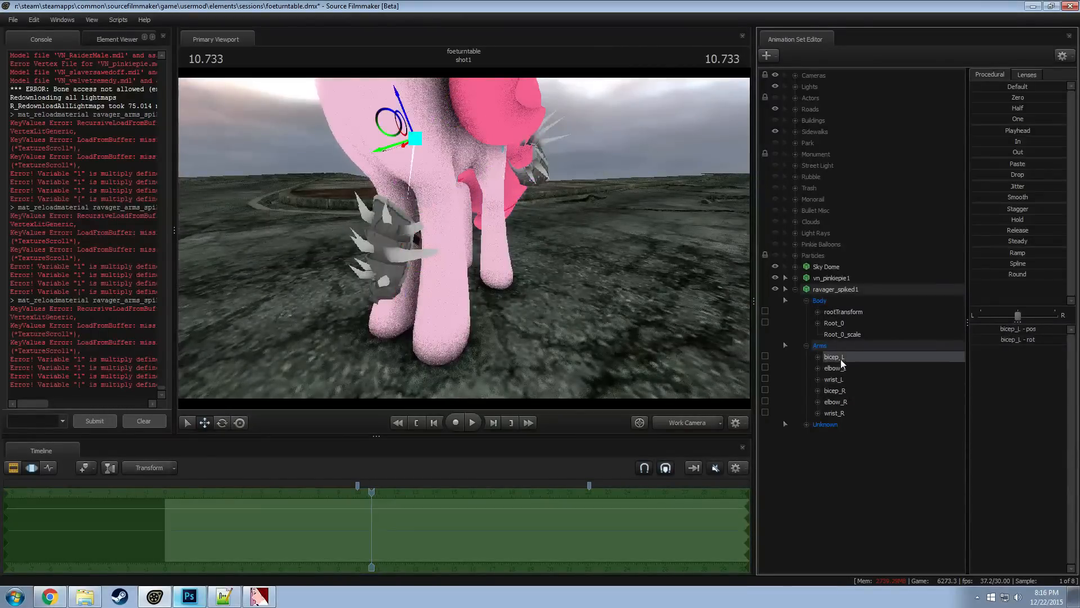
left_click(839, 391)
right_click(839, 391)
left_click(863, 412)
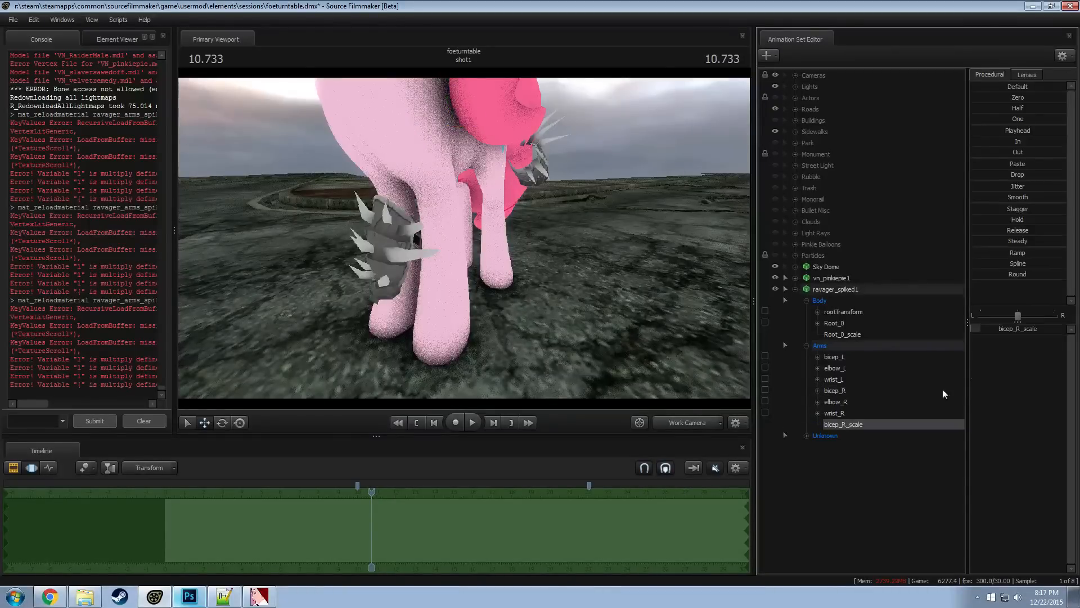
Set bicep_R_scale to 0.09 to shrink the unused second arm piece of ravager_spiked1 out of sight
type("0.09")
key("Return")
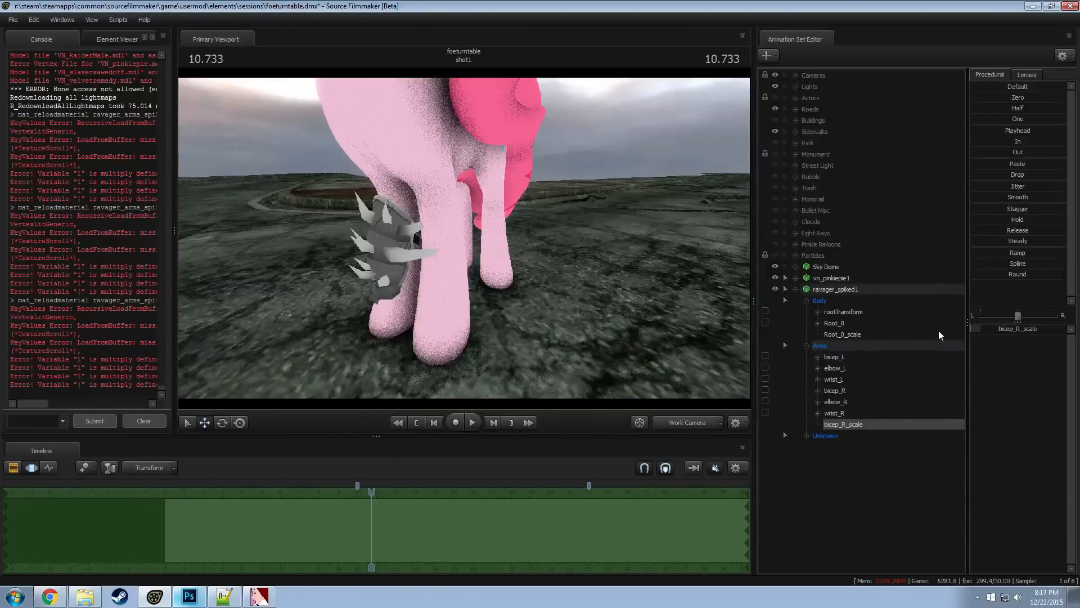
left_click_drag(562, 253, 670, 355)
key("s")
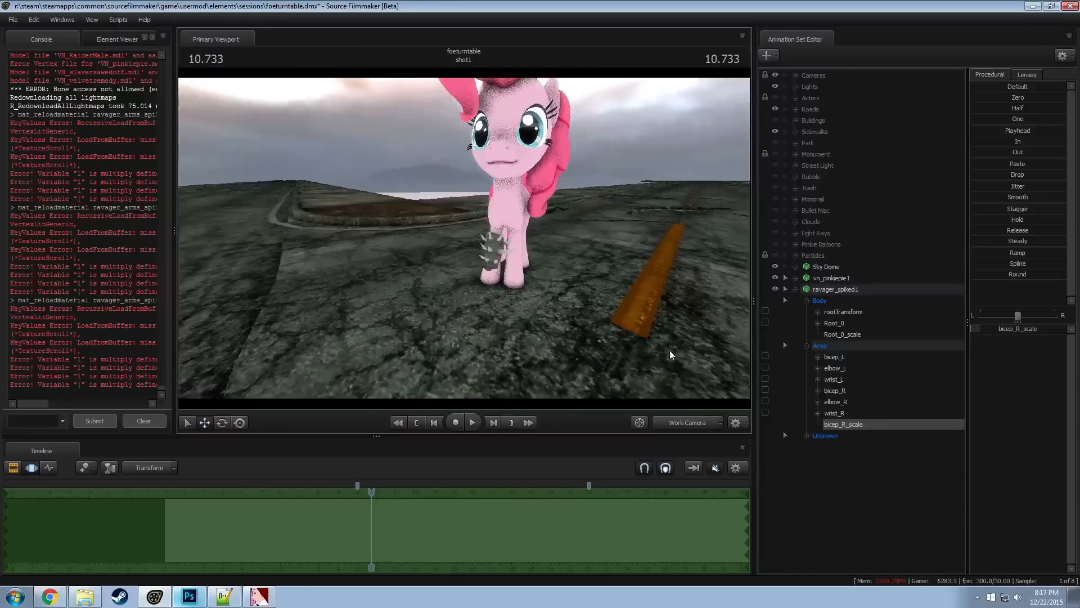
Duplicate the ravager_spiked1 animation set within the scene and select the copy
left_click(817, 322)
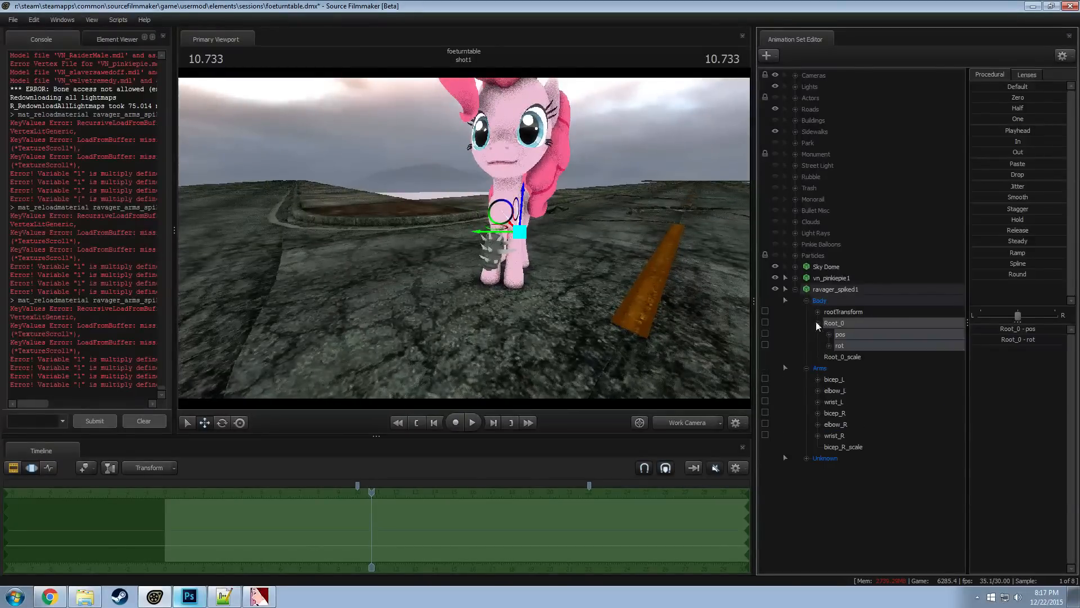
left_click(832, 287)
right_click(832, 285)
left_click(839, 300)
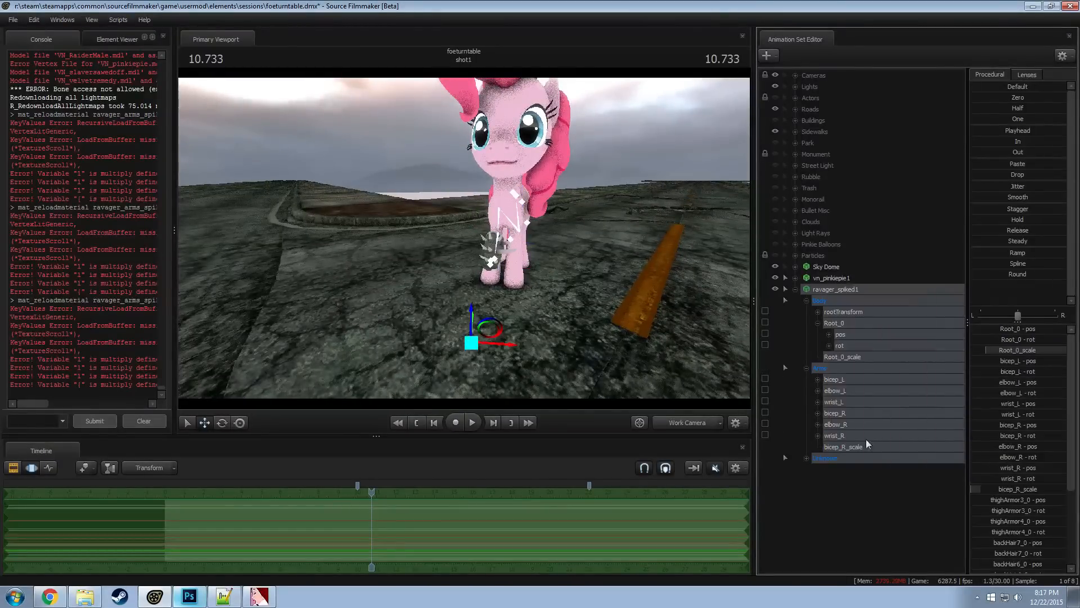
left_click(867, 494)
right_click(872, 499)
left_click(907, 451)
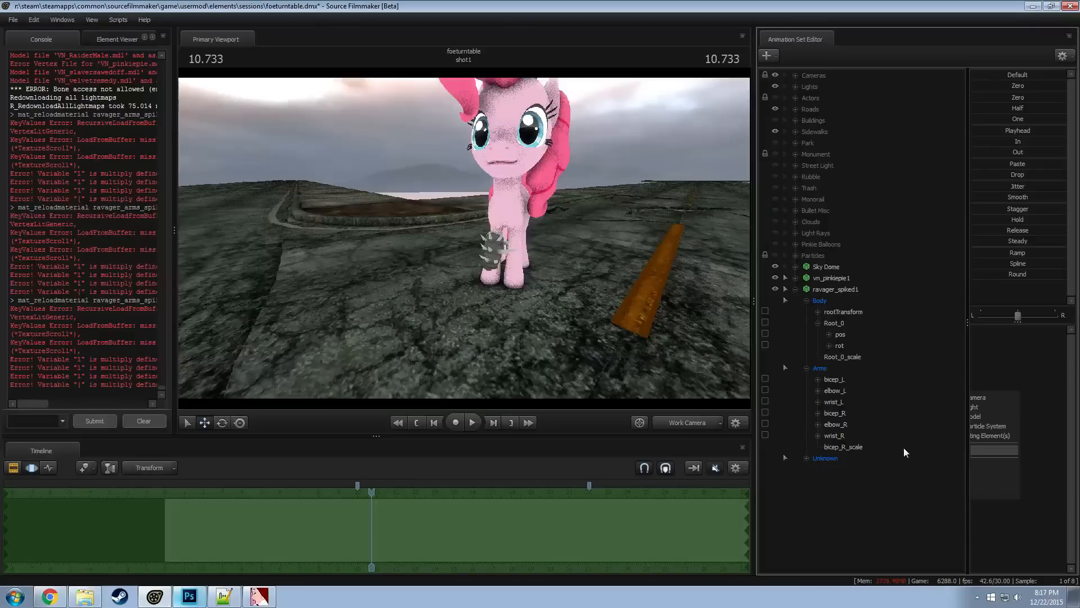
left_click_drag(591, 311, 765, 398)
key("w")
key("a")
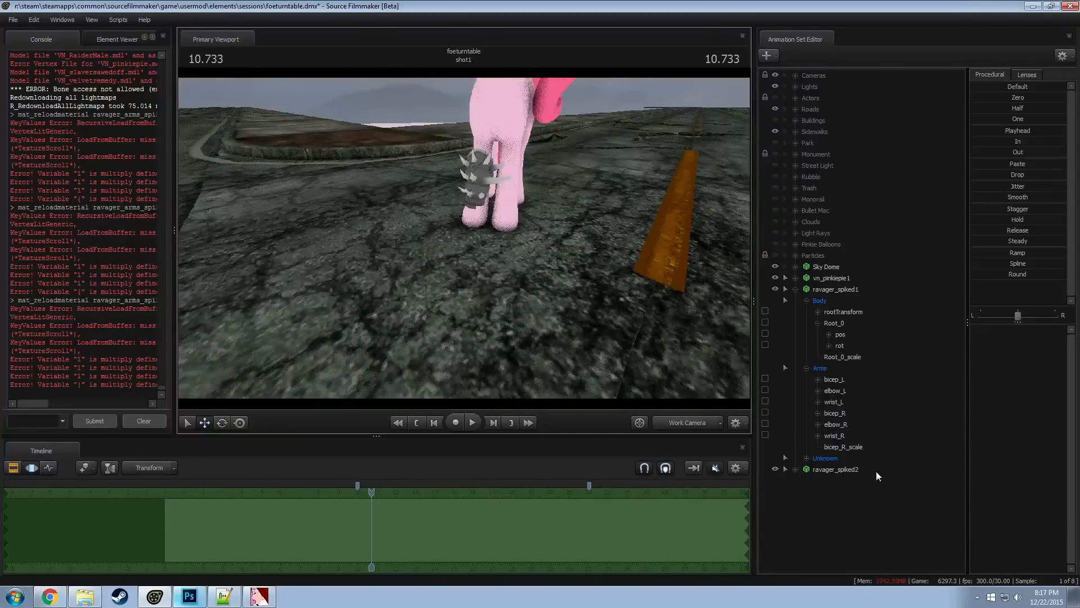
left_click(830, 469)
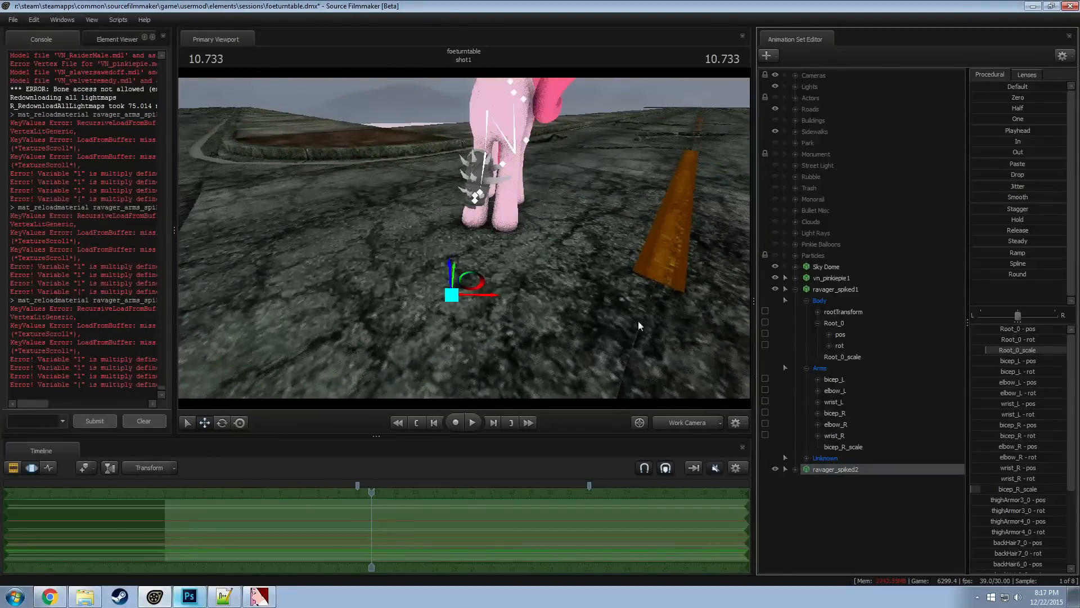
key("a")
left_click_drag(638, 322, 666, 292)
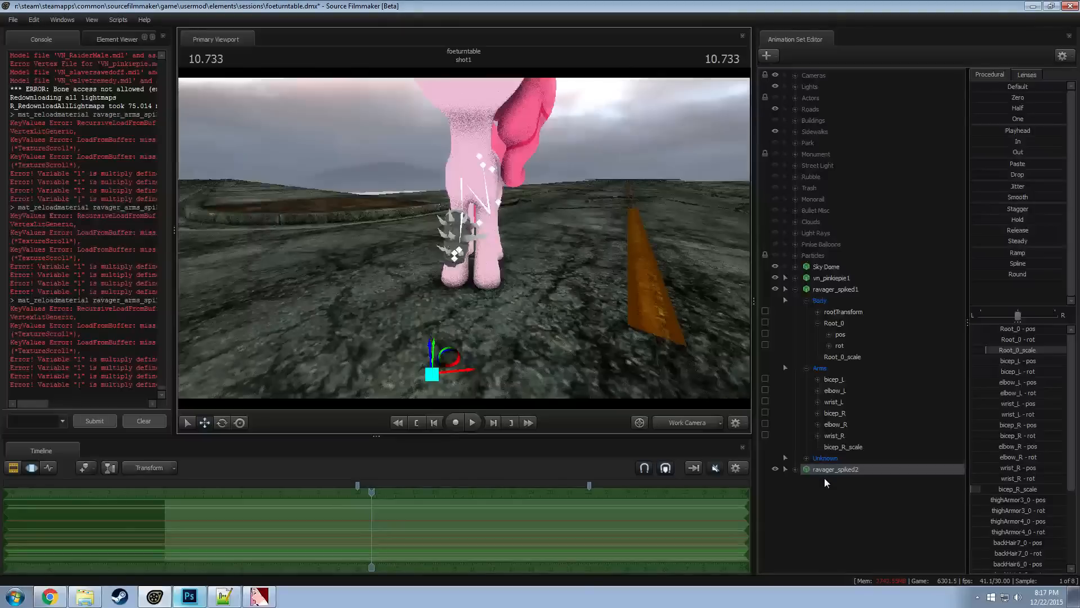
Lock Root_0 of ravager_spiked1 to Pinkie Pie's LeftForearm bone
left_click(844, 332)
left_click(817, 323)
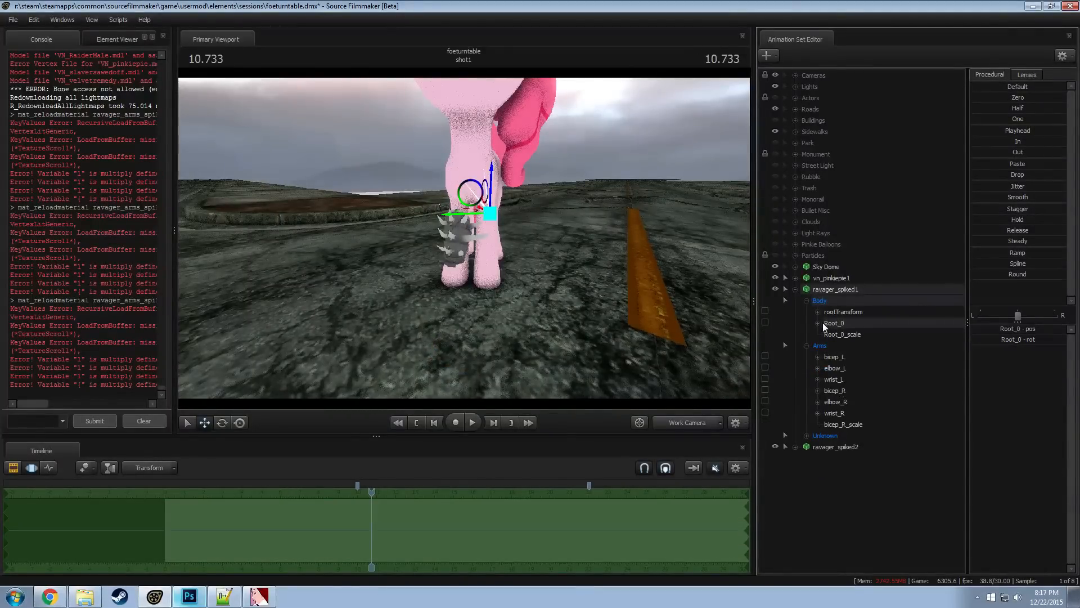
left_click(829, 319)
left_click(795, 278)
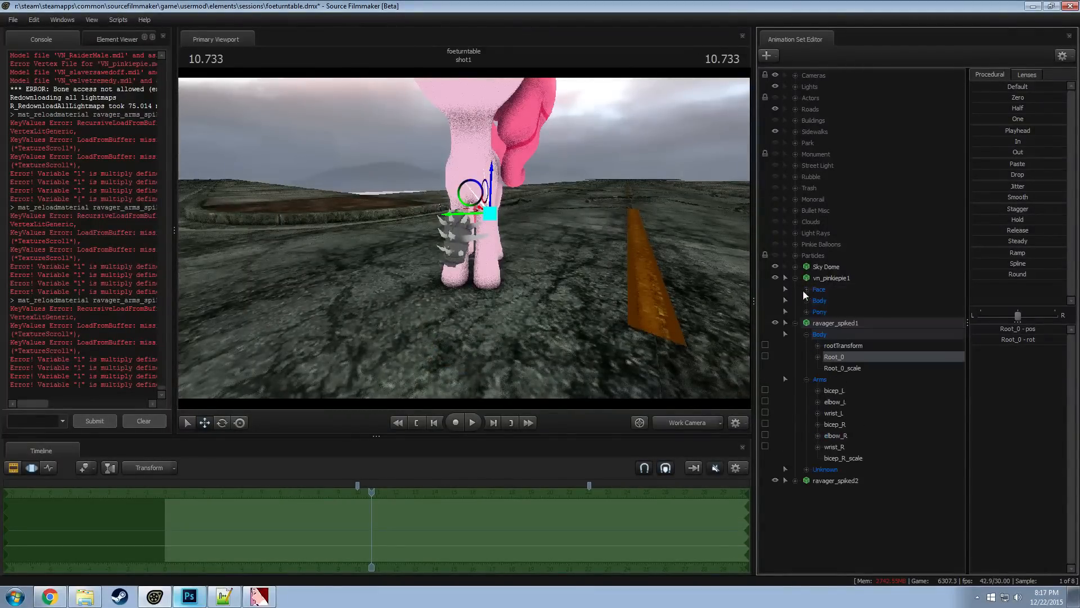
left_click(806, 301)
left_click(807, 334)
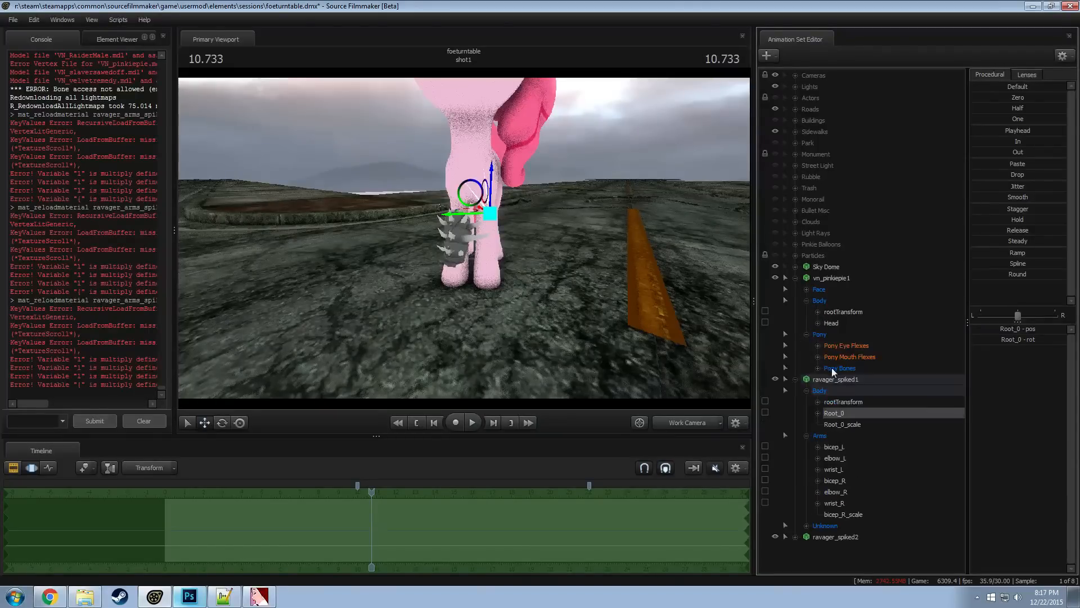
left_click(817, 368)
left_click(829, 379)
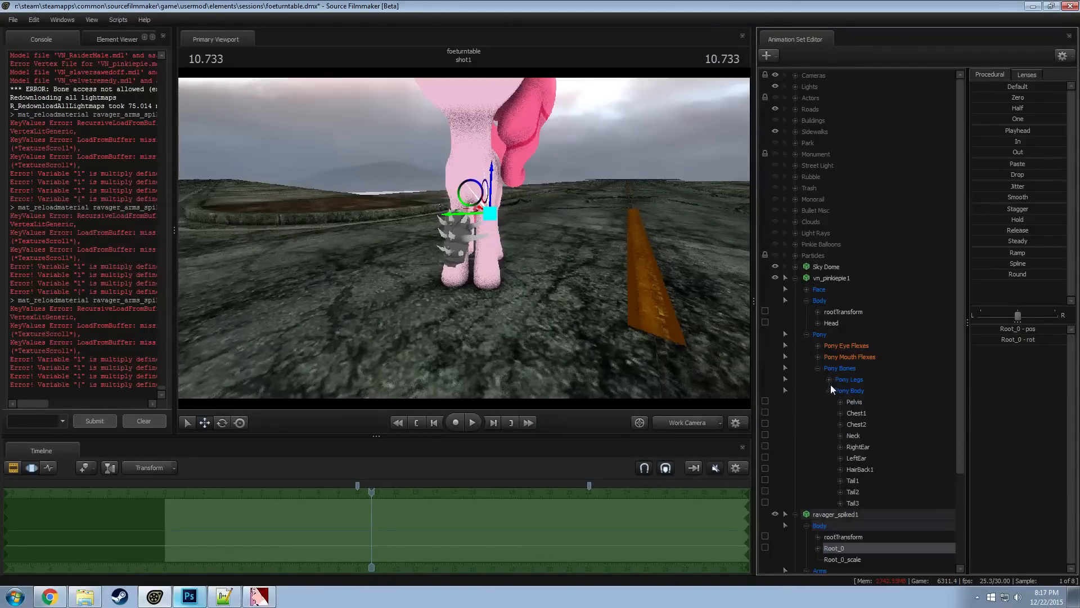
left_click(840, 401)
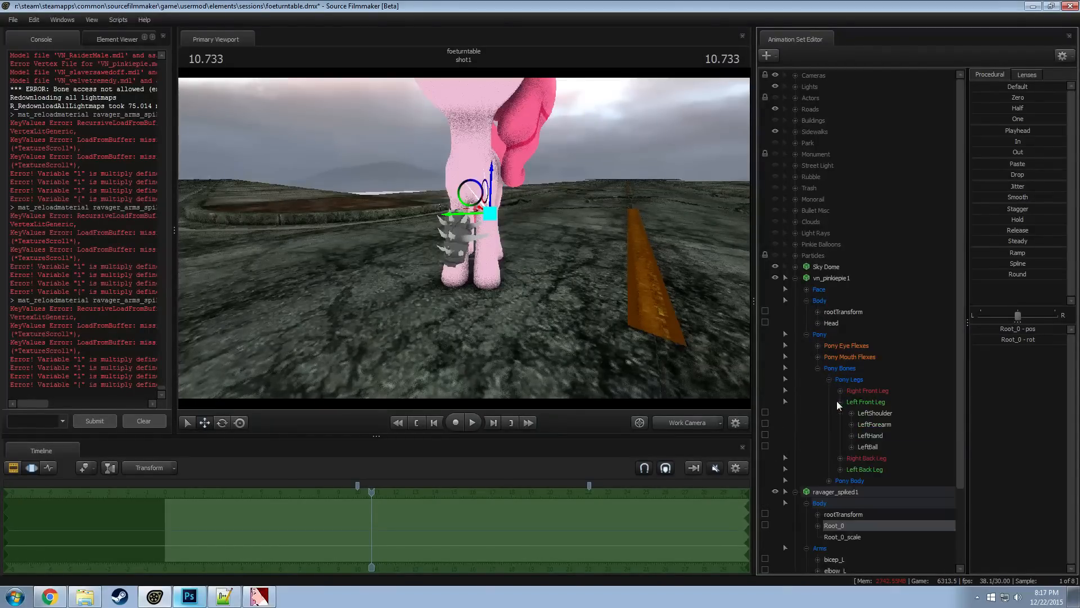
left_click(875, 421)
scroll(875, 421, "down", 3)
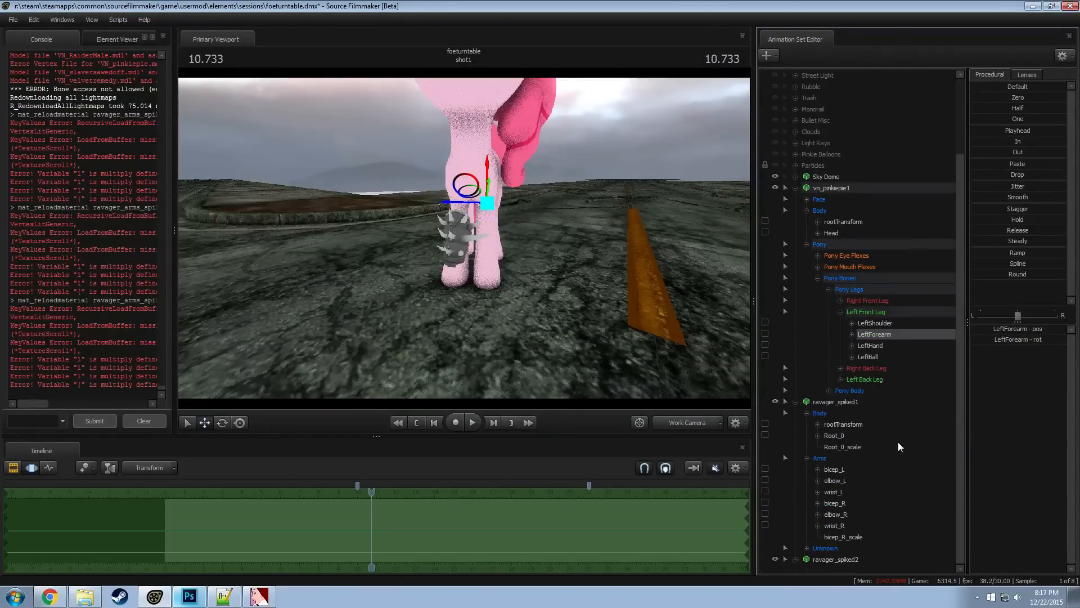
left_click(843, 436)
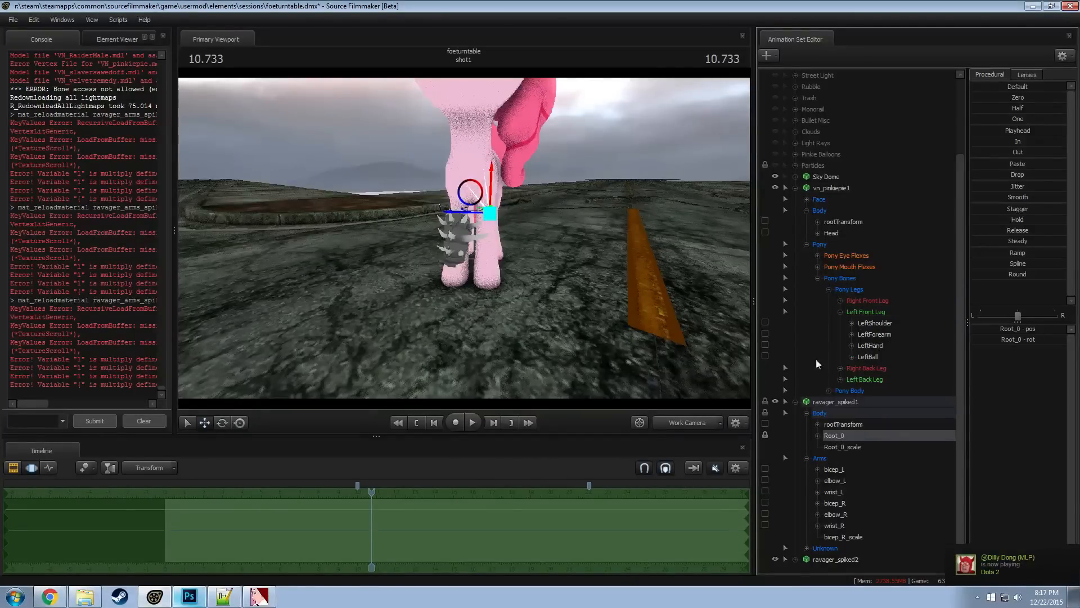
Test-rotate the LeftForearm bone to see whether the locked armor follows, hide ravager_spiked2, and undo the rotations
left_click(872, 338)
left_click_drag(478, 192, 435, 163, "alt")
key("e")
left_click_drag(446, 163, 469, 177)
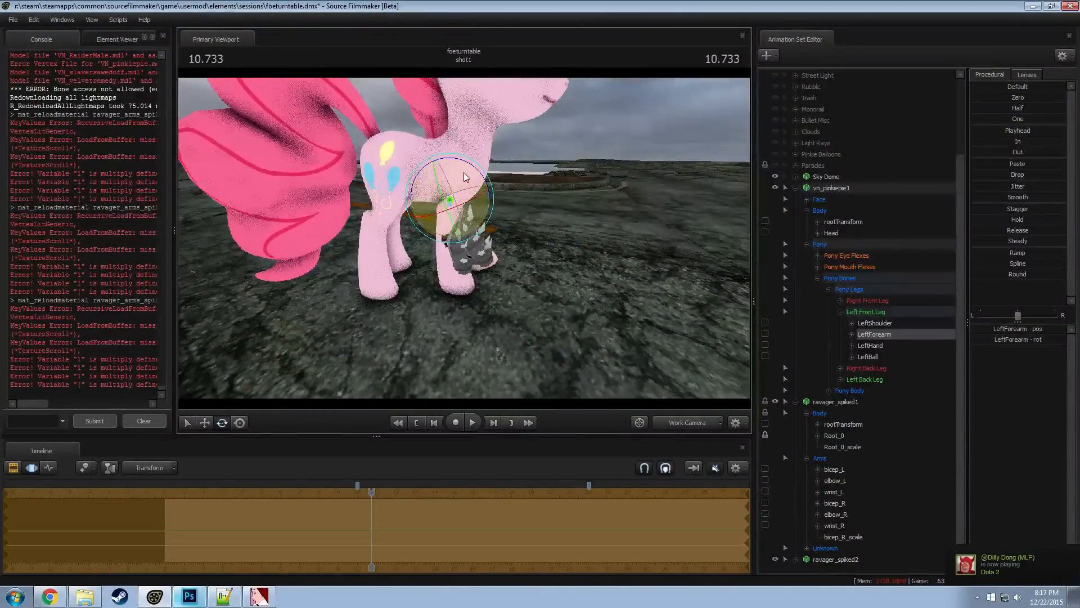
key("ctrl+z")
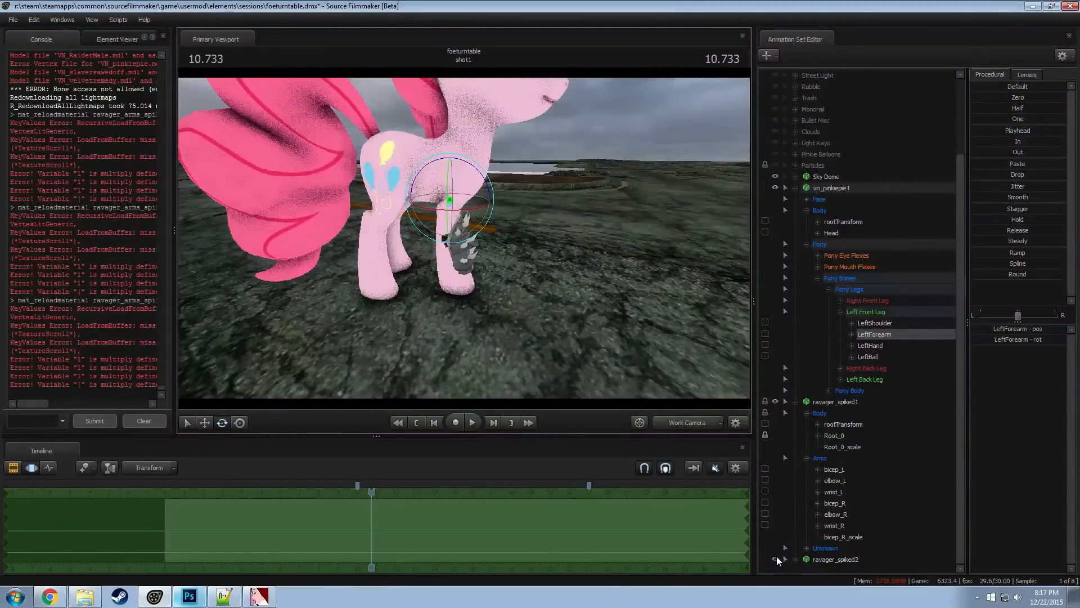
left_click_drag(451, 162, 475, 158)
key("ctrl+z")
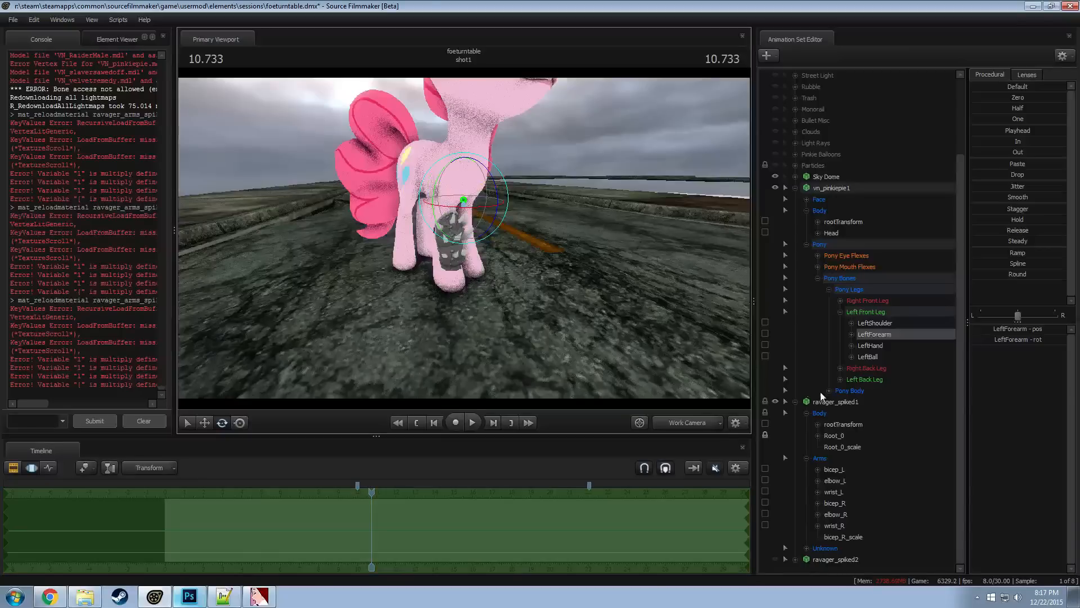
Undo the recent LeftForearm changes and the lock of Root_0 to that bone
key("ctrl+z")
key("ctrl+z")
key("ctrl+z")
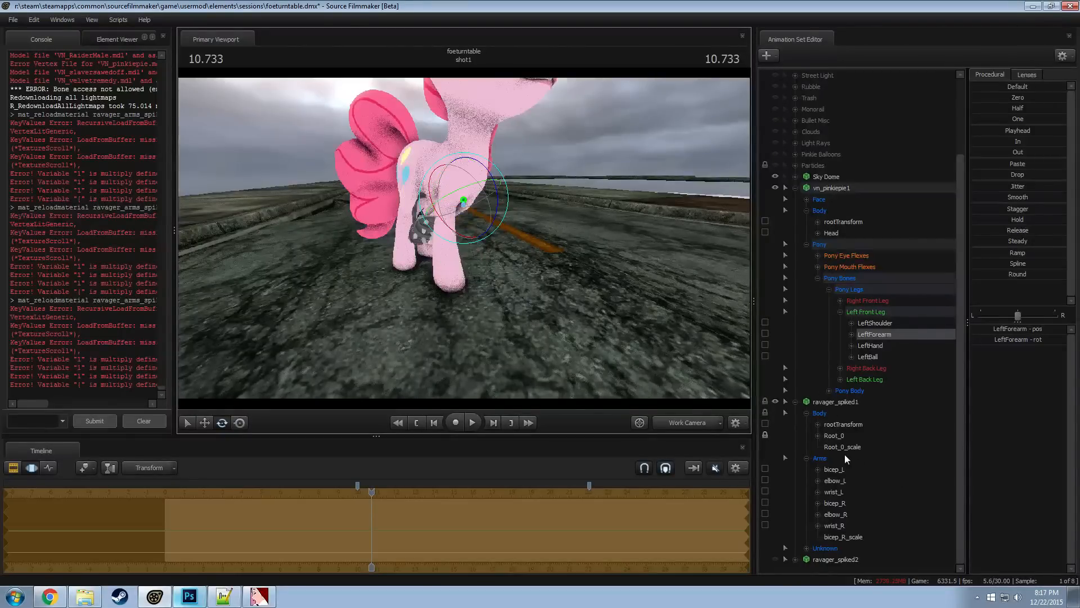
key("ctrl+z")
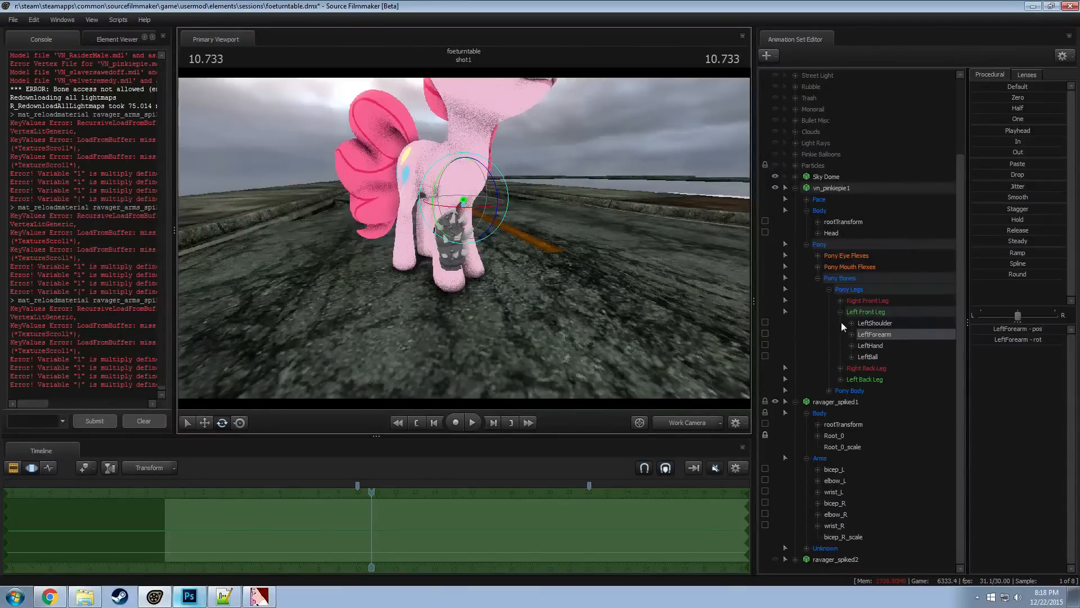
key("ctrl+z")
key("ctrl+z")
key("ctrl+z")
key("ctrl+z")
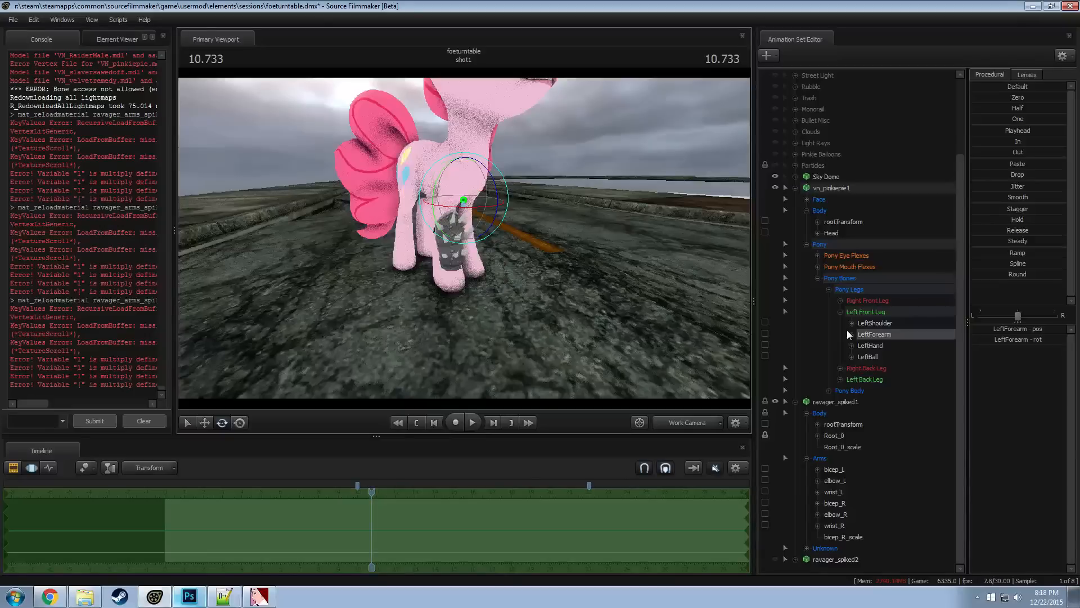
Lock Root_0 of ravager_spiked1 to Pinkie Pie's RightForearm bone and check the armor from the side
left_click(840, 312)
left_click(840, 346)
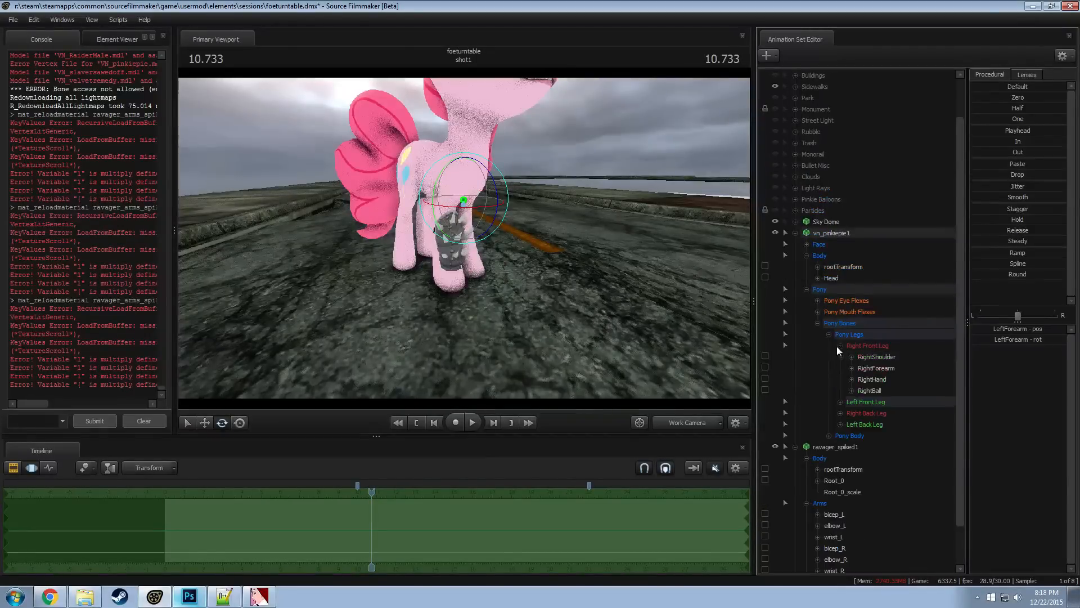
left_click(875, 368)
left_click(846, 481)
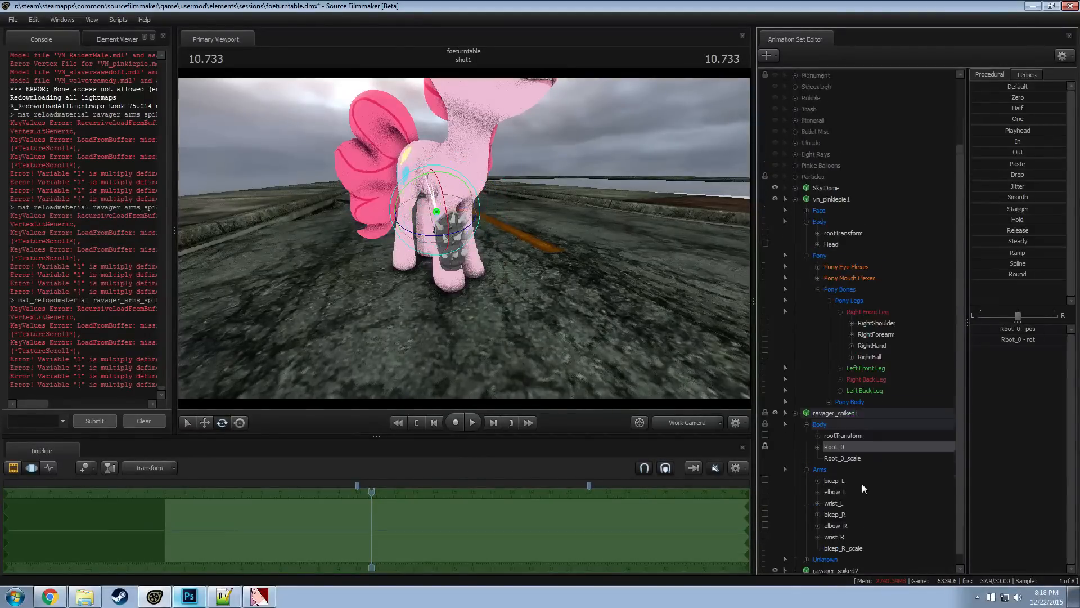
scroll(862, 484, "down", 2)
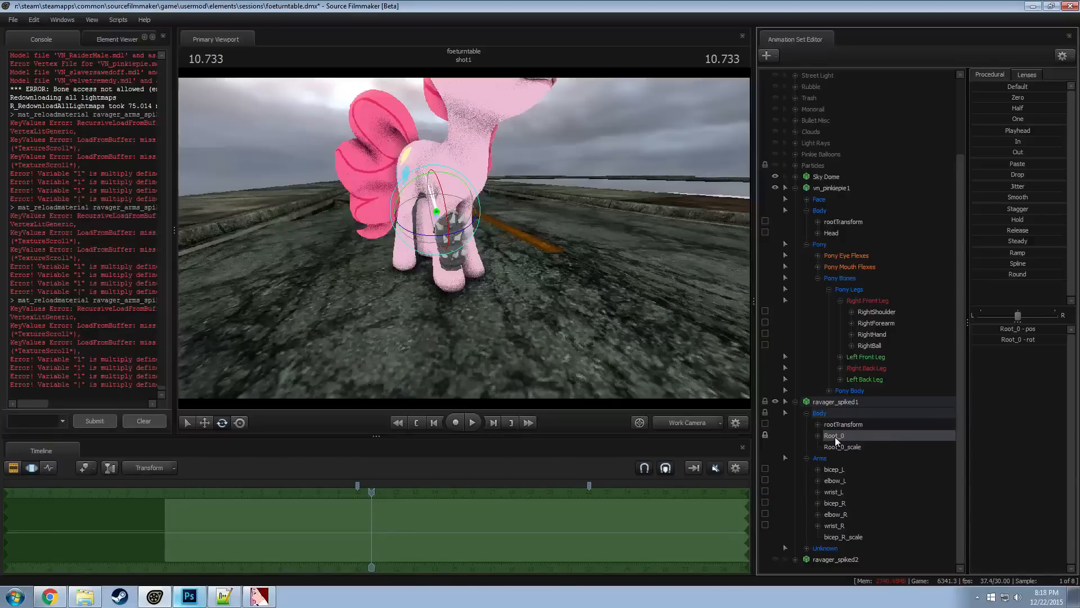
left_click(879, 322)
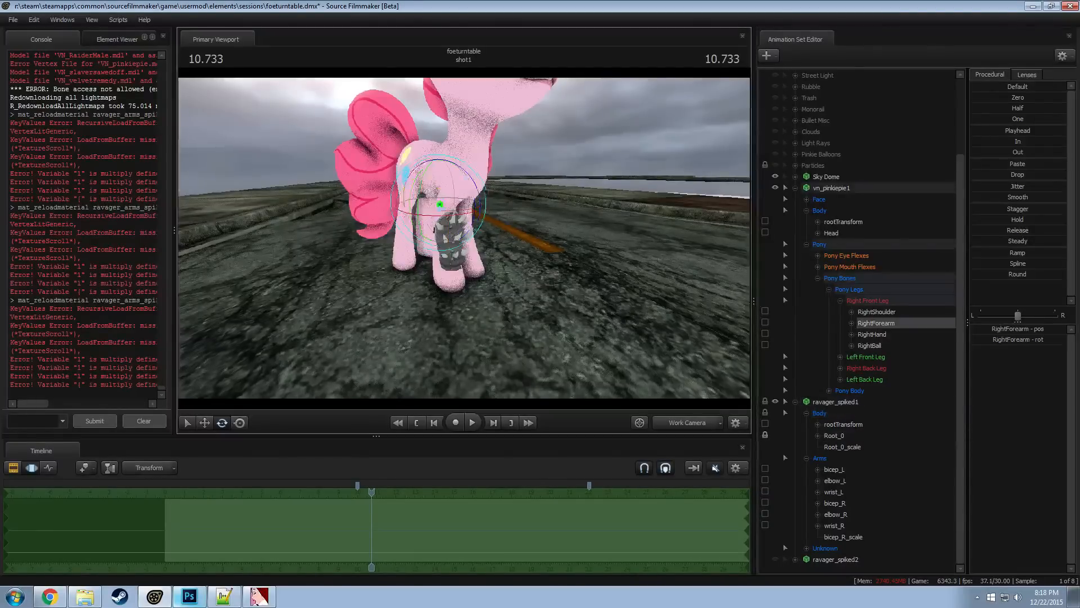
left_click_drag(495, 209, 568, 209, "alt")
left_click_drag(474, 181, 547, 306)
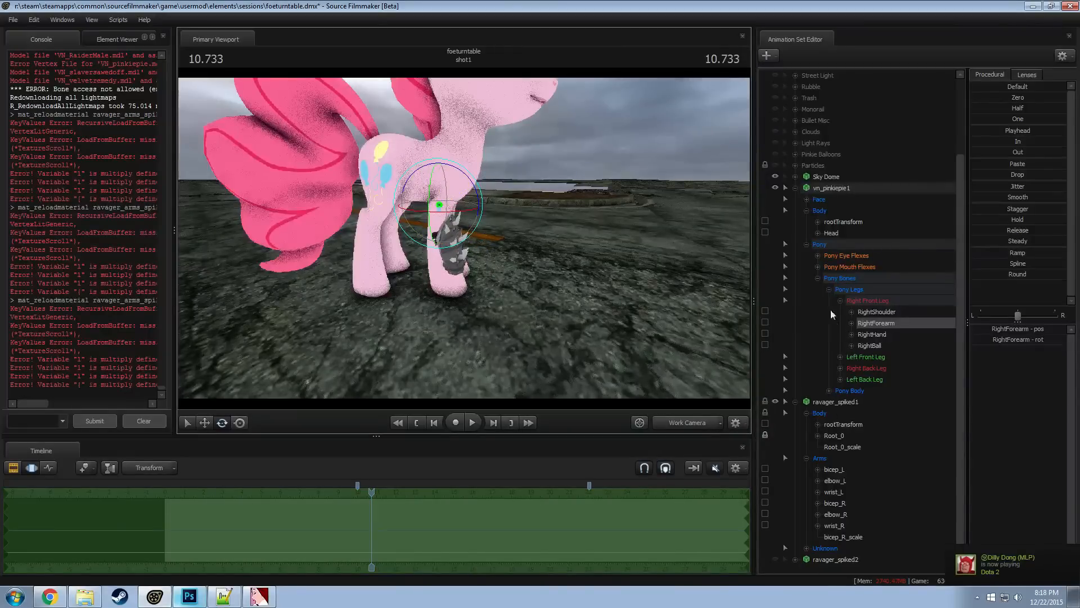
Collapse the leg bones and ravager_spiked1 groups, hide ravager_spiked1 and show ravager_spiked2
left_click(828, 290)
left_click(795, 402)
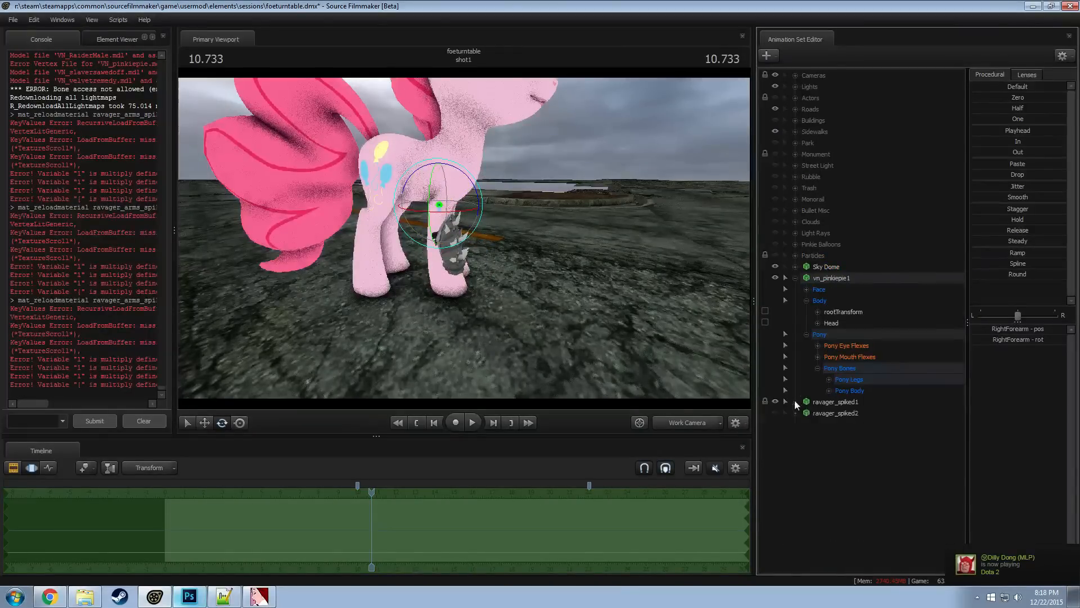
left_click(775, 403)
left_click(775, 413)
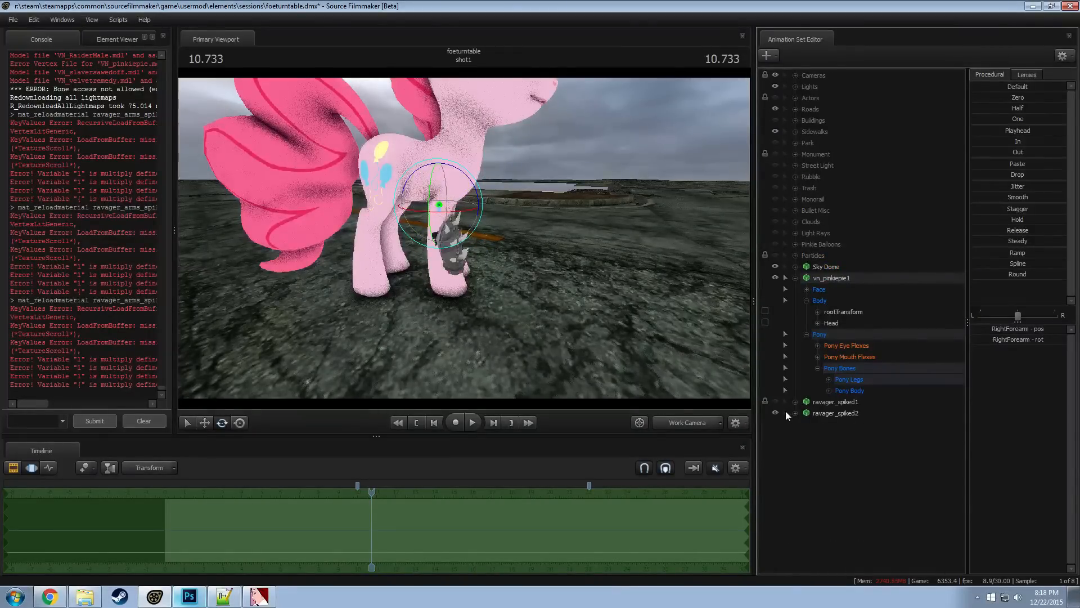
left_click_drag(597, 265, 585, 321, "alt")
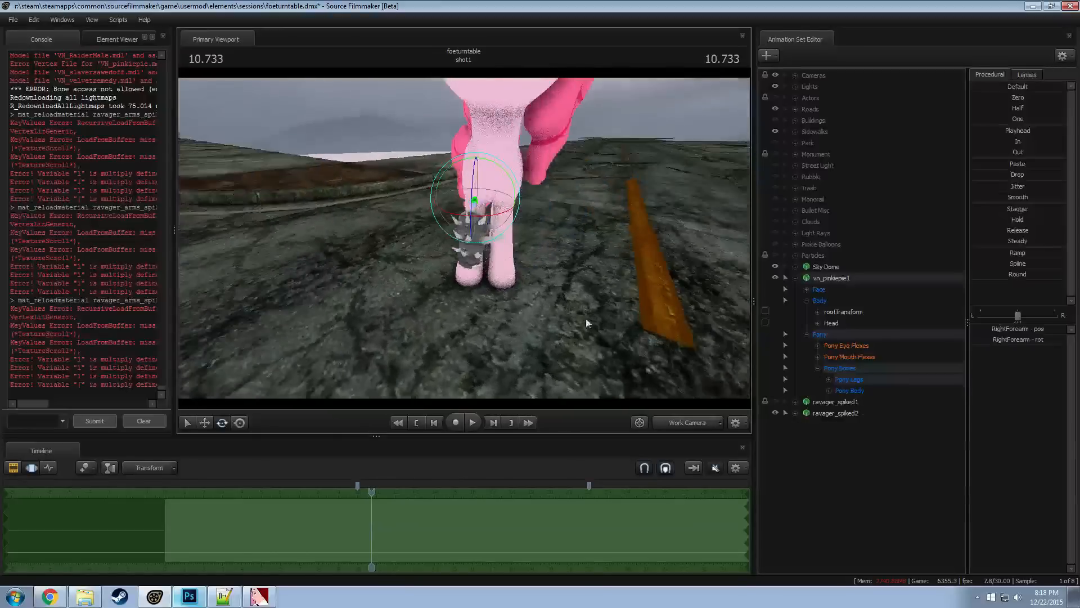
Move ravager_spiked2 sideways to the other front leg and rotate it so its spikes point outward
left_click(828, 413)
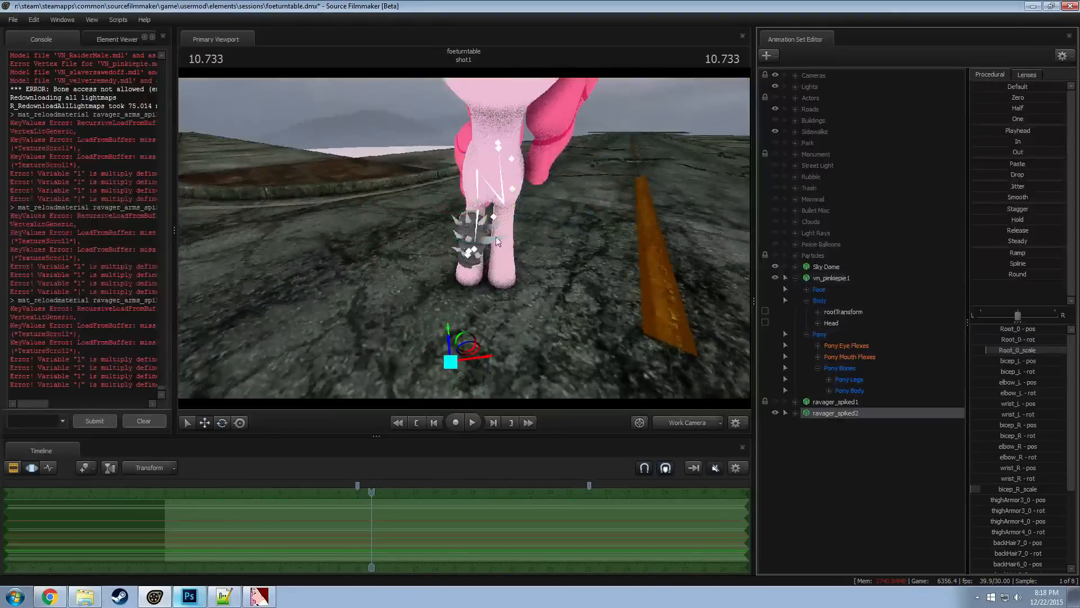
left_click(485, 366)
left_click_drag(487, 365, 504, 303)
key("e")
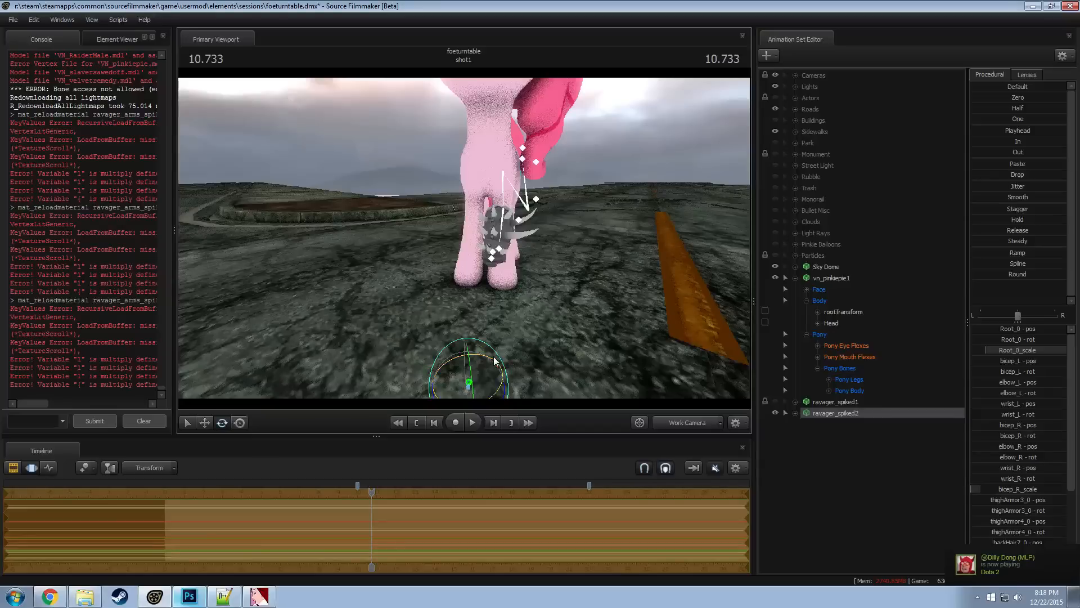
left_click_drag(493, 361, 534, 329)
Reposition ravager_spiked2 so the spiked armor wraps around Pinkie Pie's left front leg
key("w")
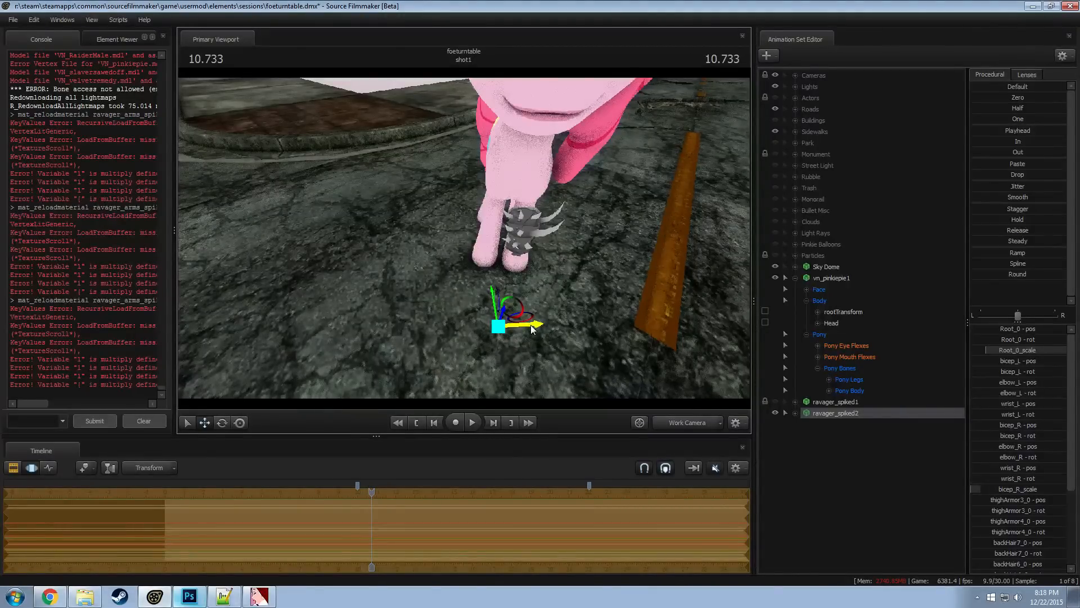
left_click_drag(532, 329, 543, 281)
key("w")
mouse_move(464, 238)
left_mouse_down()
mouse_move(464, 225)
mouse_move(464, 238)
left_mouse_up()
key("s")
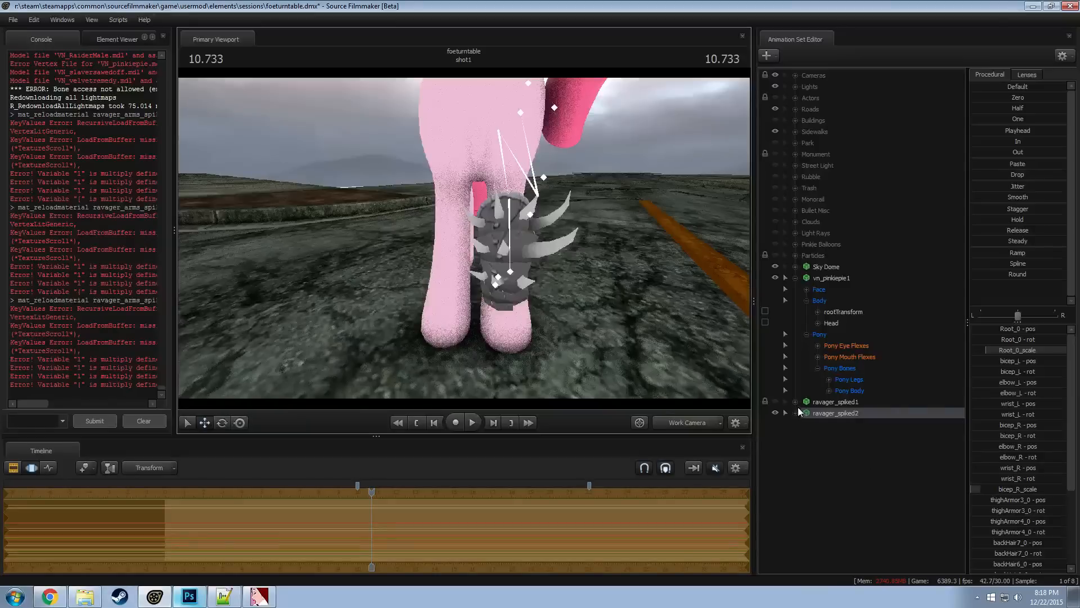
Rename the ravager_spiked1 animation set as Left Forearm Spikes
left_click(841, 409)
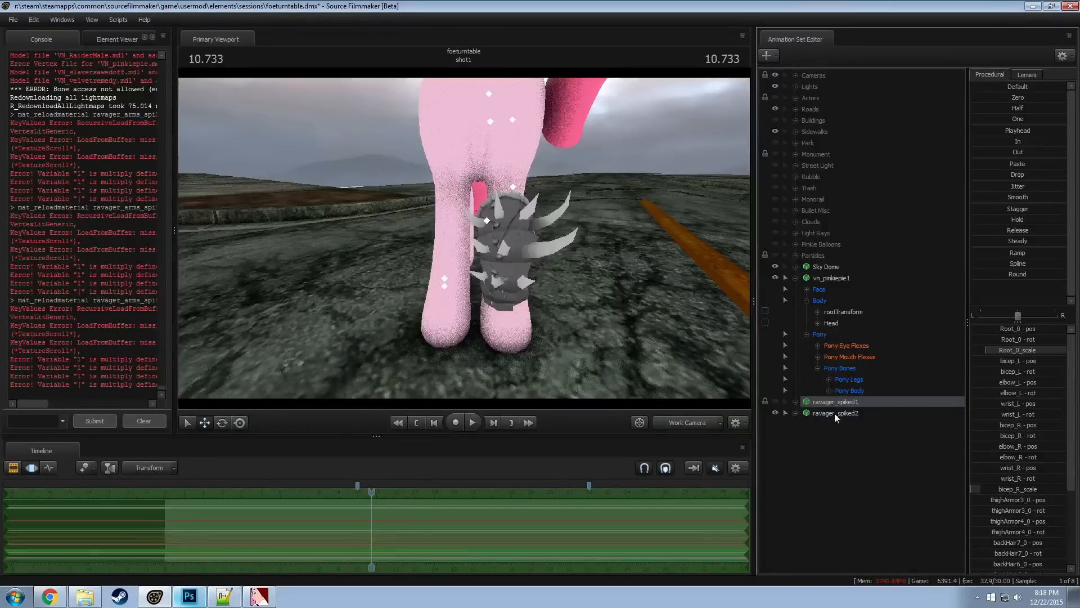
right_click(826, 403)
left_click(846, 413)
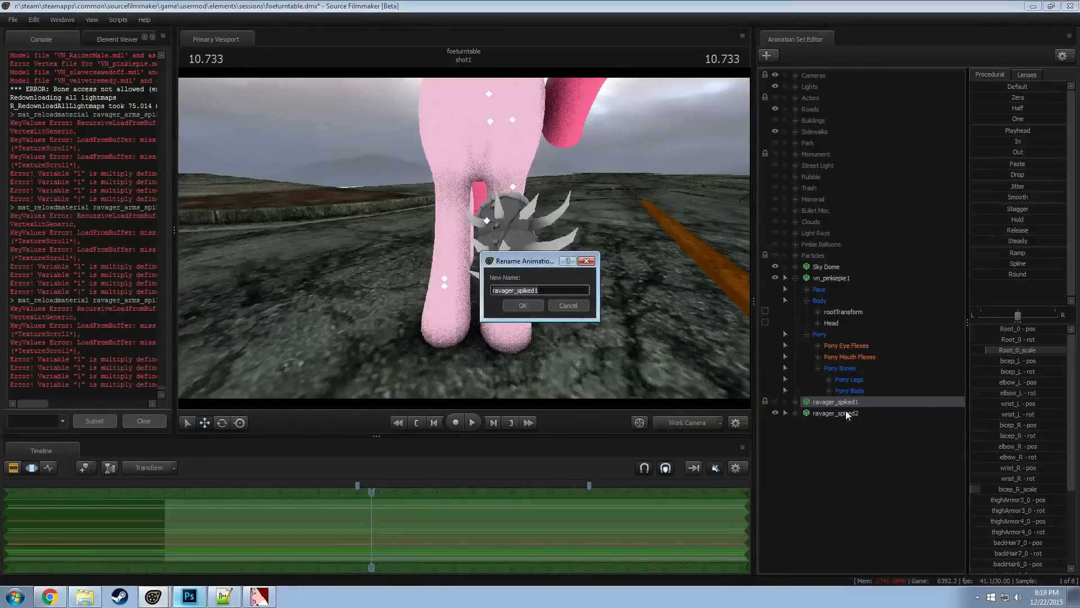
type("Left Forearm Spikes")
key("Return")
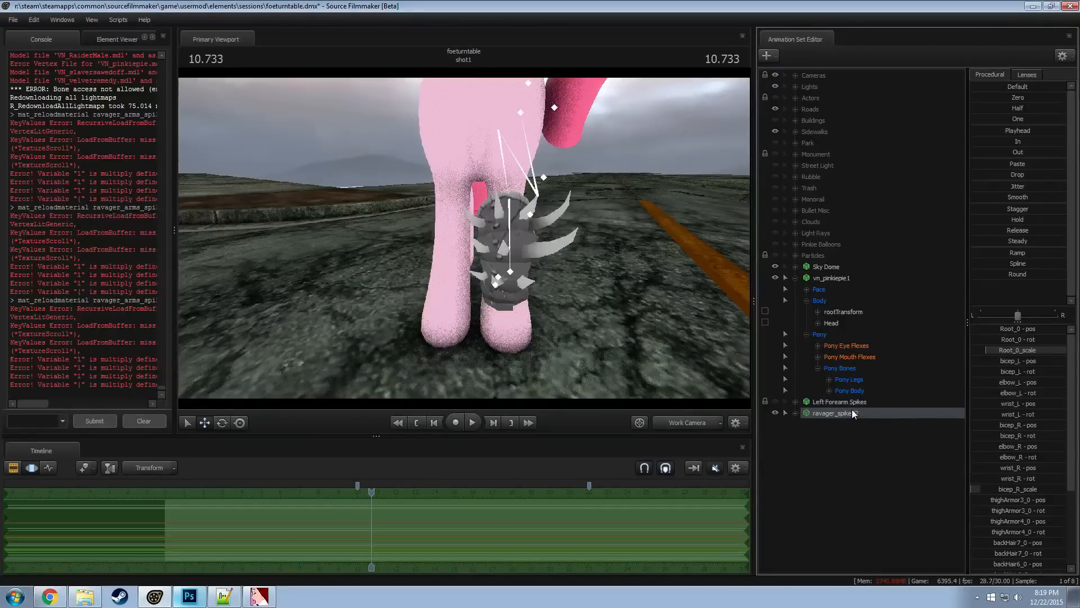
Correct the name of the hidden first armor set to Right Forearm Spikes
right_click(852, 410)
left_click(866, 410)
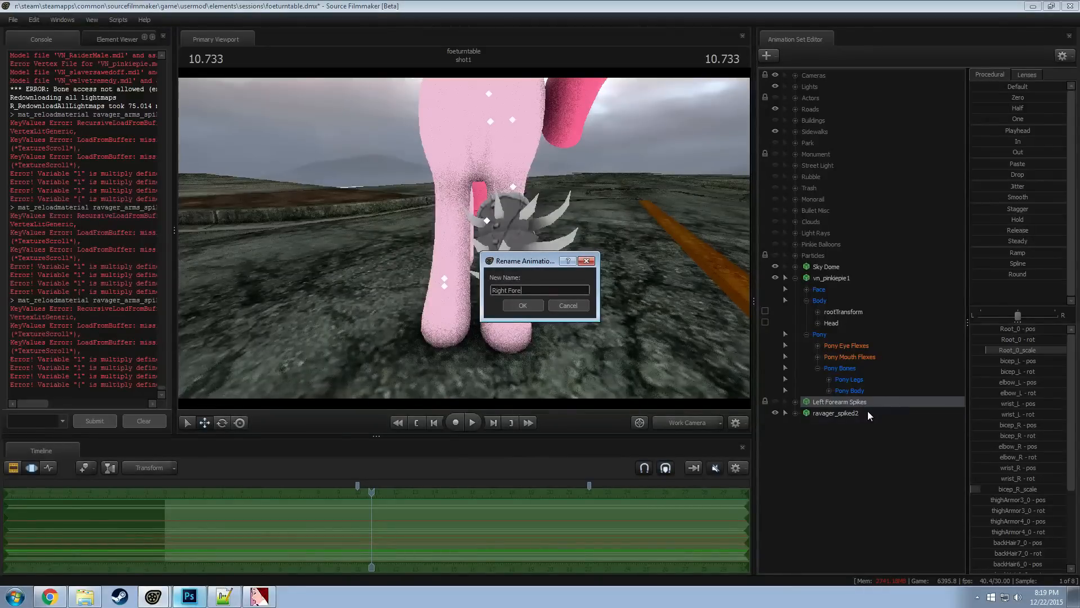
type("Right Forearm Spikes")
key("Return")
Rename the ravager_spiked2 animation set as Left Forearm Spikes
right_click(868, 411)
left_click(893, 421)
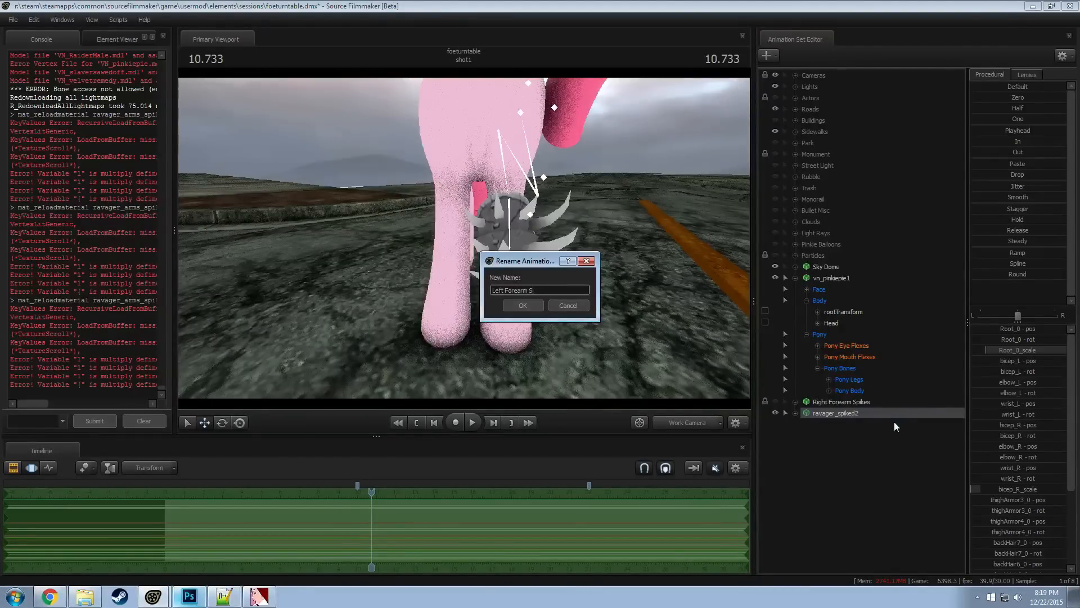
type("Left Forearm Spikes")
key("Return")
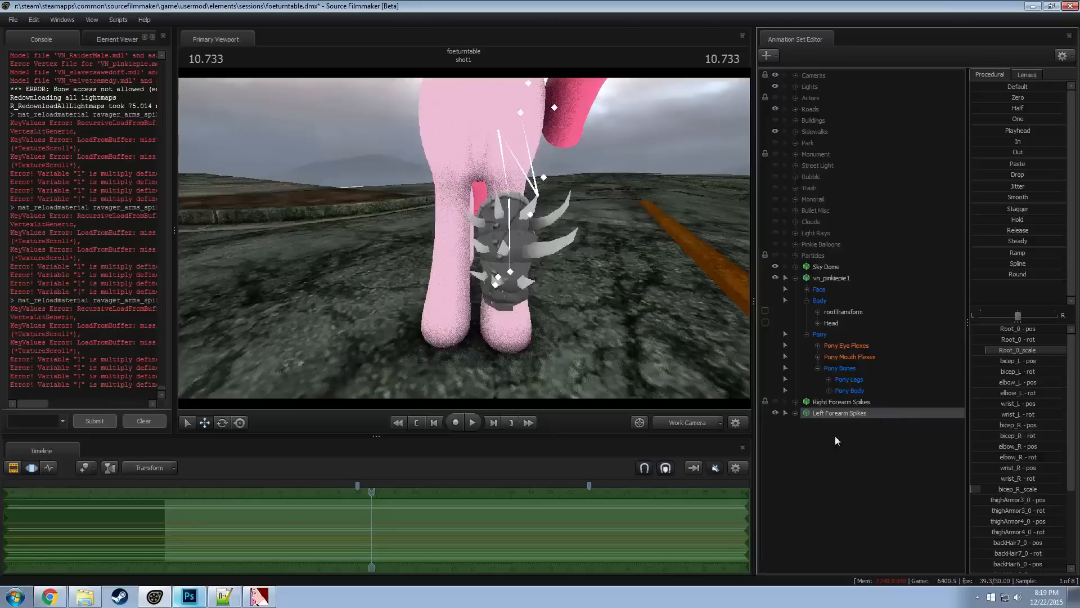
Expand the Left Forearm Spikes and Pony Legs groups and lock the armor's Root_0 to Pinkie Pie's LeftForearm bone
left_click(796, 415)
left_click(806, 436)
left_click(833, 480)
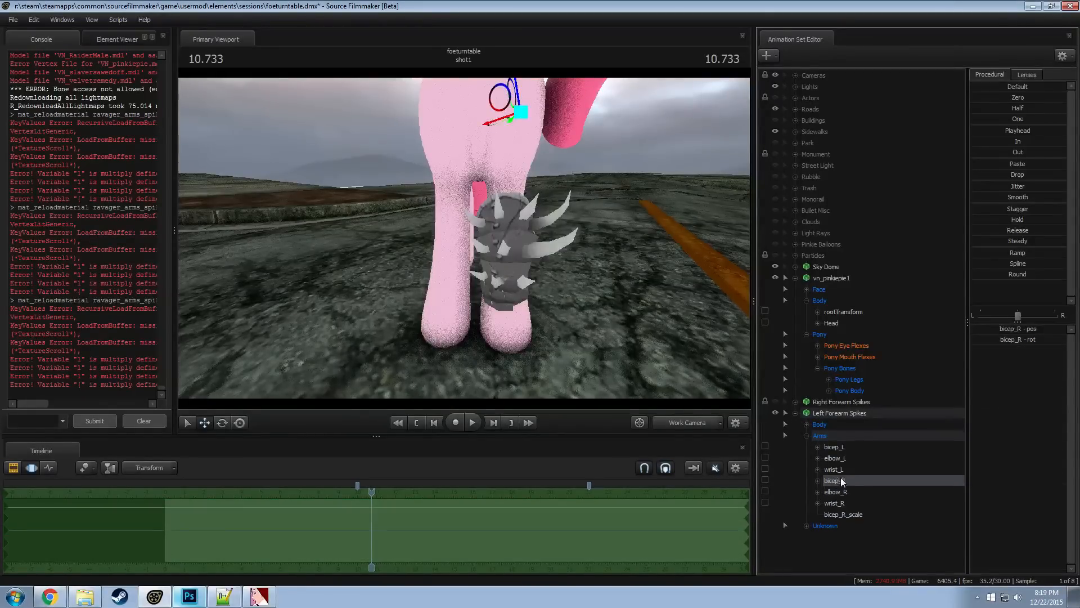
left_click(835, 447)
left_click(807, 436)
left_click(807, 425)
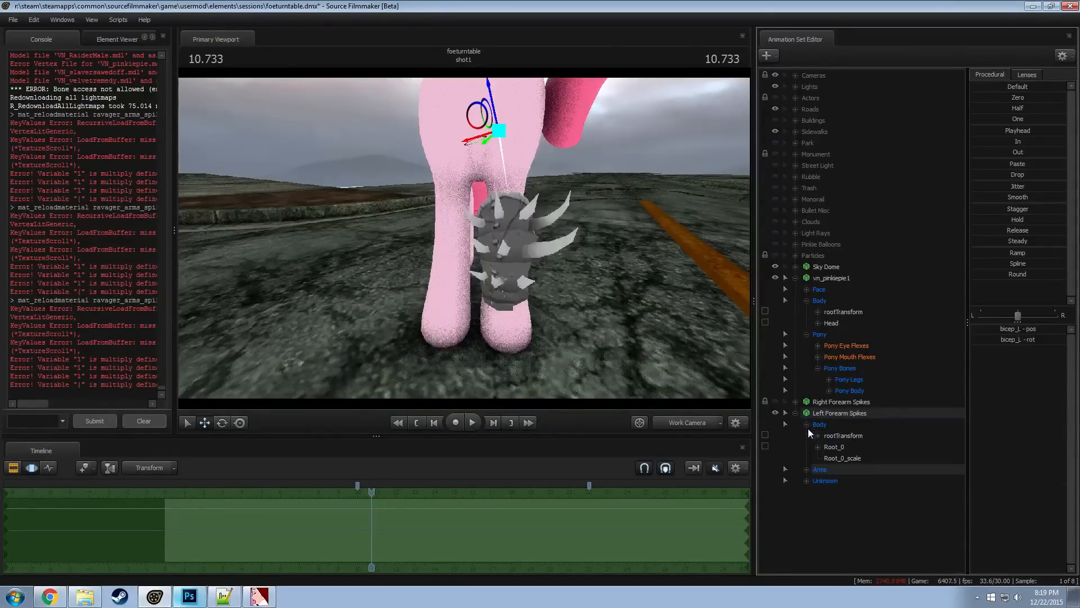
left_click(829, 380)
scroll(869, 409, "down", 1)
left_click(841, 436)
scroll(854, 441, "down", 2)
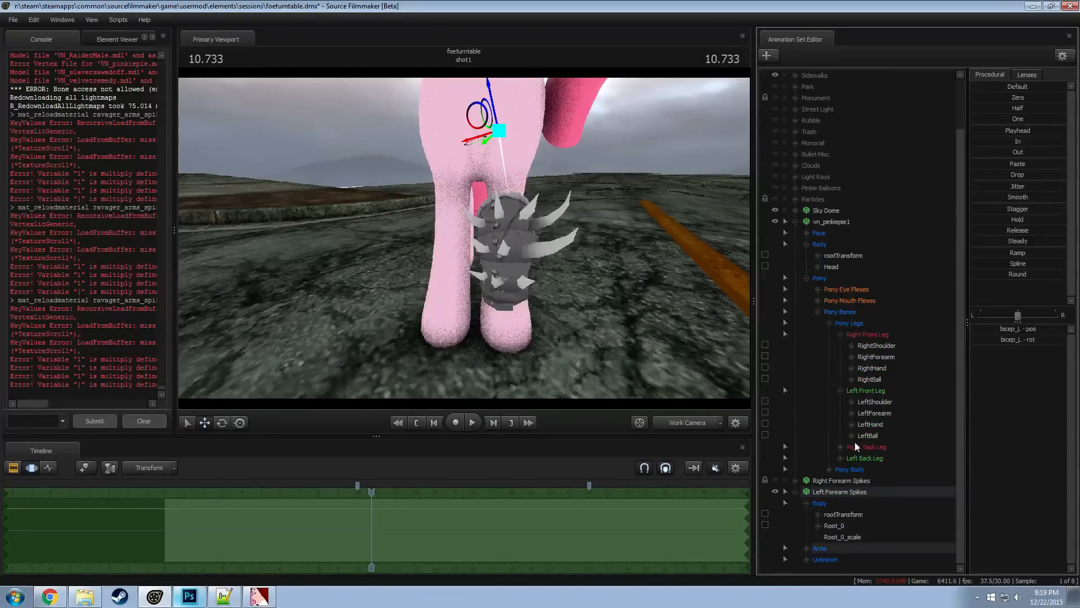
left_click(838, 525)
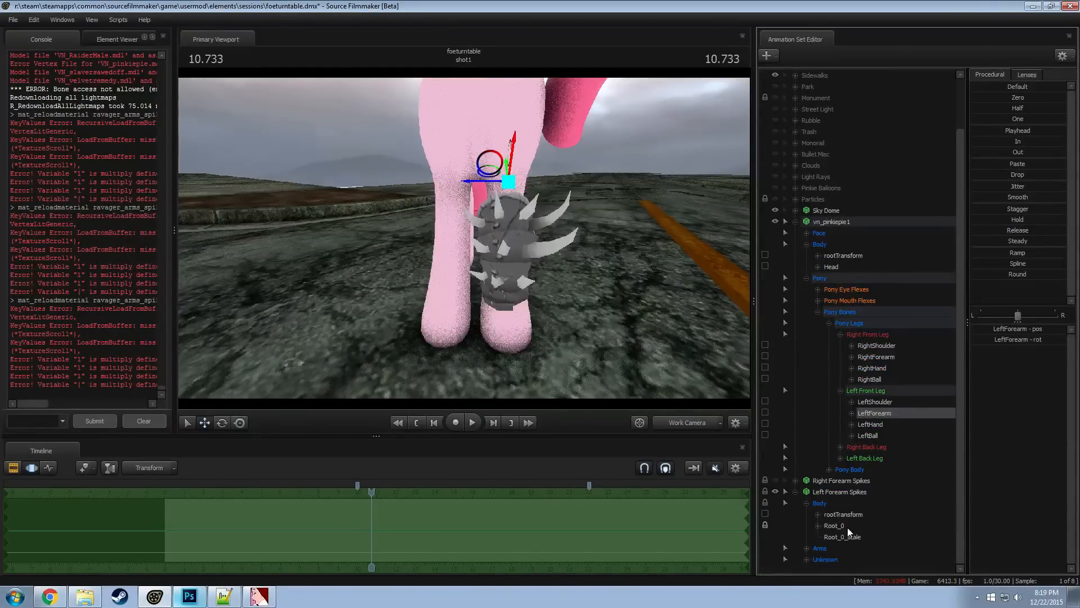
Collapse Left Forearm Spikes, show Right Forearm Spikes again and check both armored front legs from several sides
left_click_drag(574, 273, 476, 256, "alt")
left_click(795, 492)
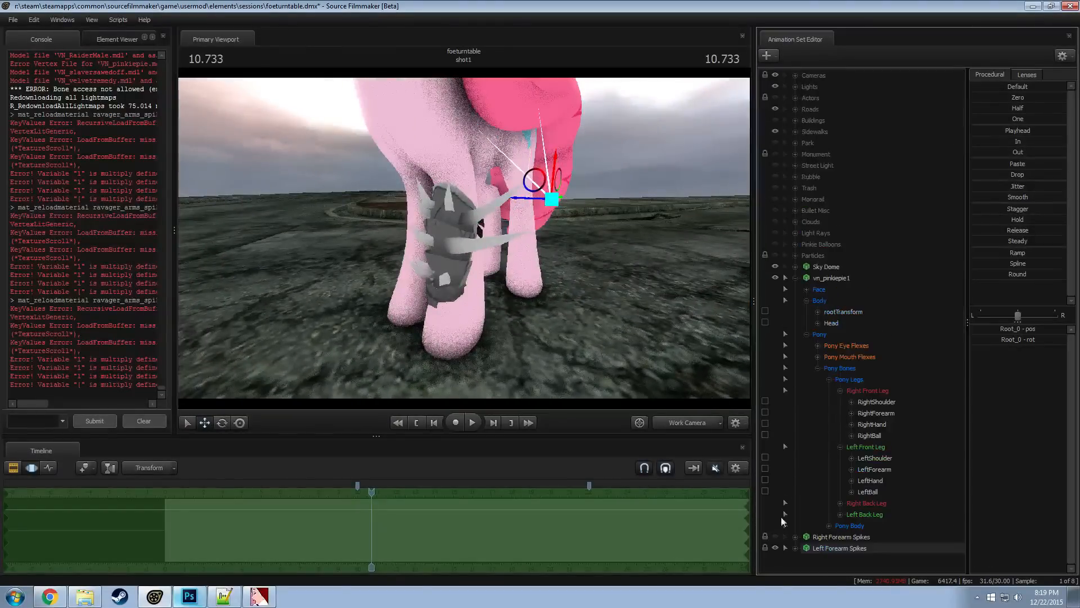
left_click(776, 537)
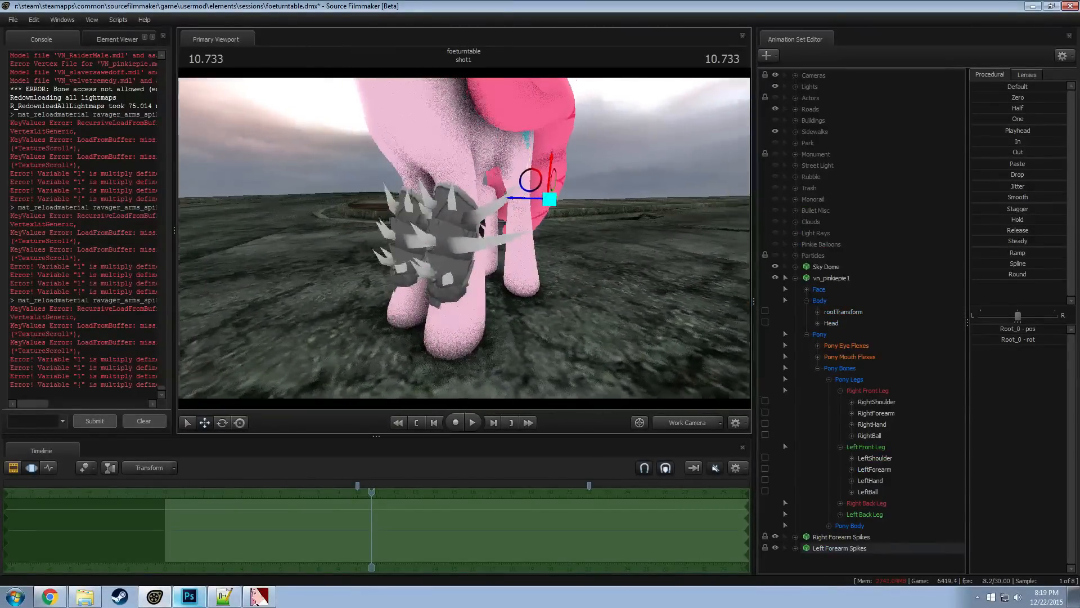
mouse_move(464, 238)
left_mouse_down()
mouse_move(520, 228)
mouse_move(588, 248)
mouse_move(567, 271)
mouse_move(563, 256)
mouse_move(464, 239)
left_mouse_up()
key("w")
key("s")
key("w")
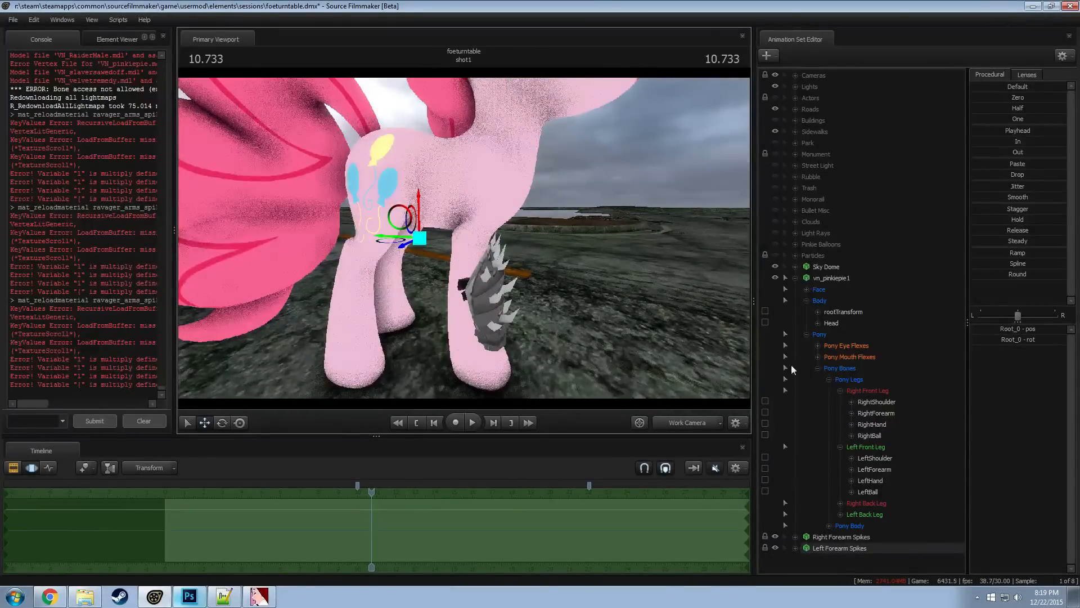
Collapse the Pony group, paste another ravager_spiked1 animation set and expand its Body and Arms groups
left_click(805, 335)
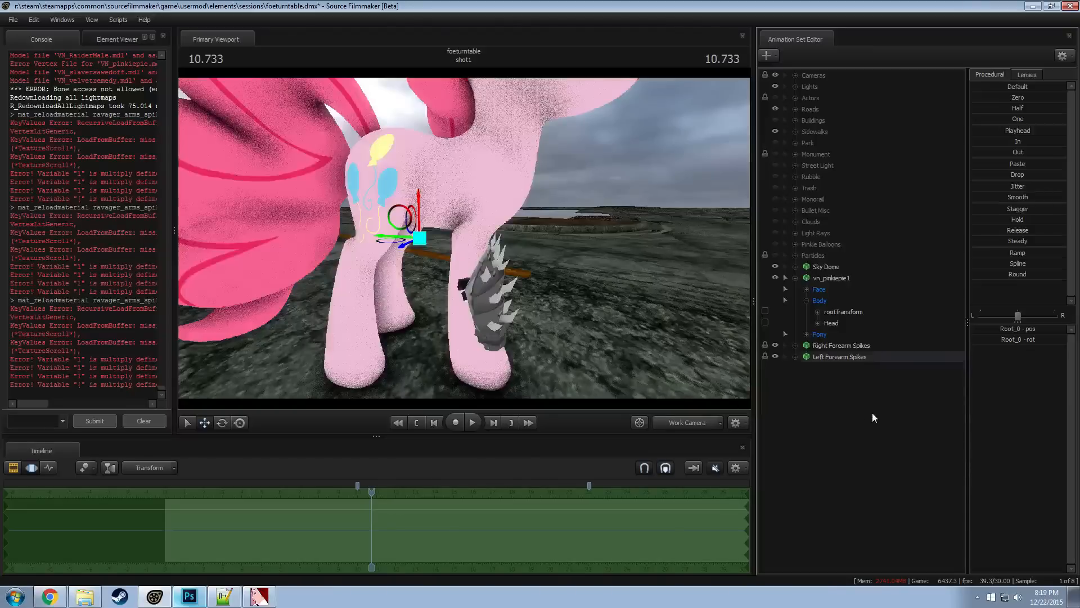
right_click(835, 397)
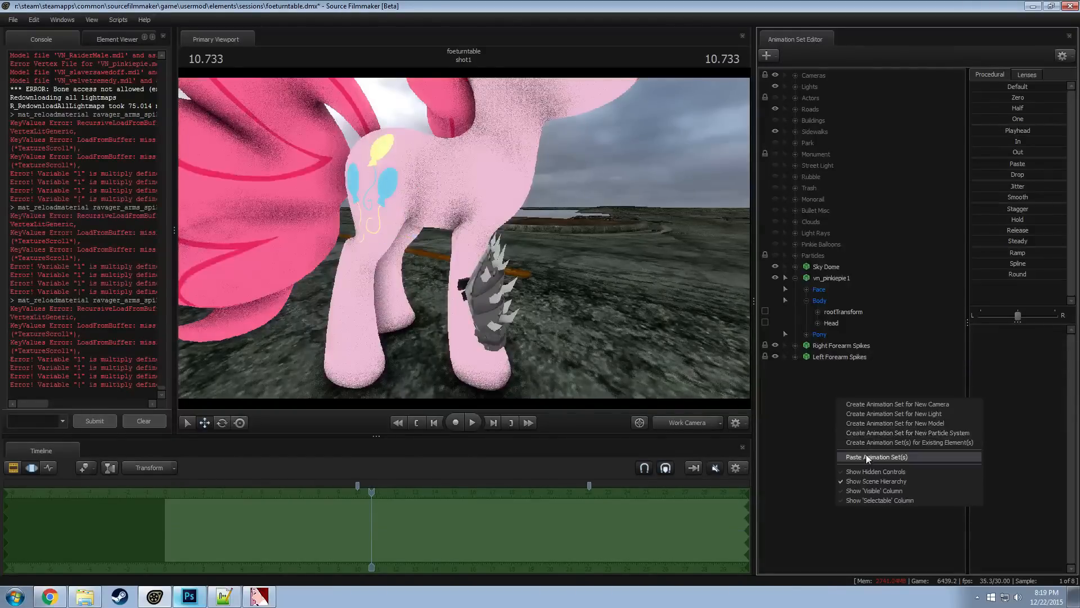
left_click(866, 454)
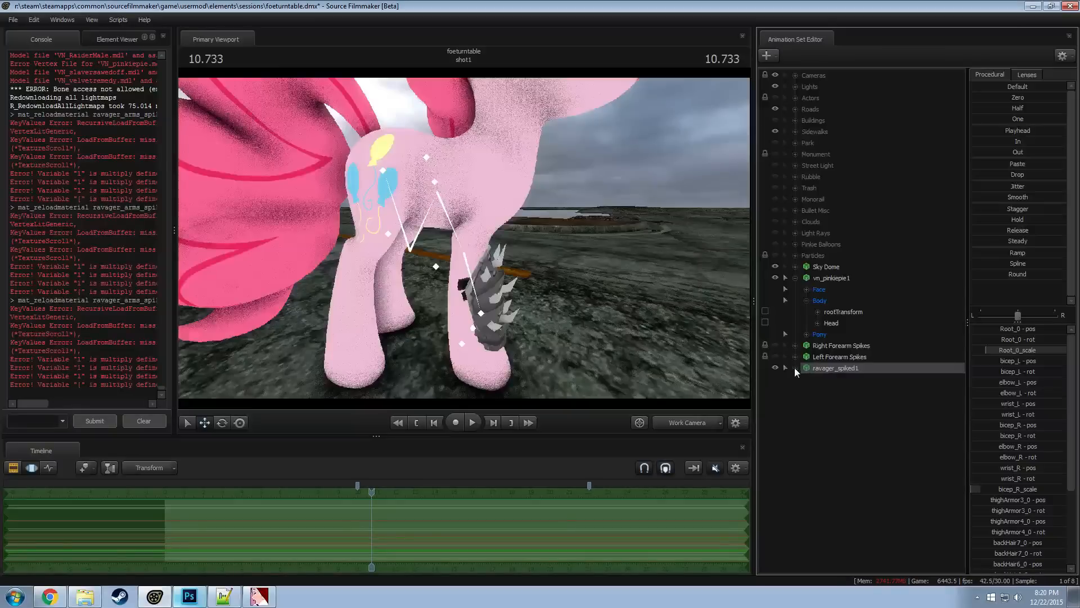
key("F2")
left_click_drag(648, 326, 741, 373)
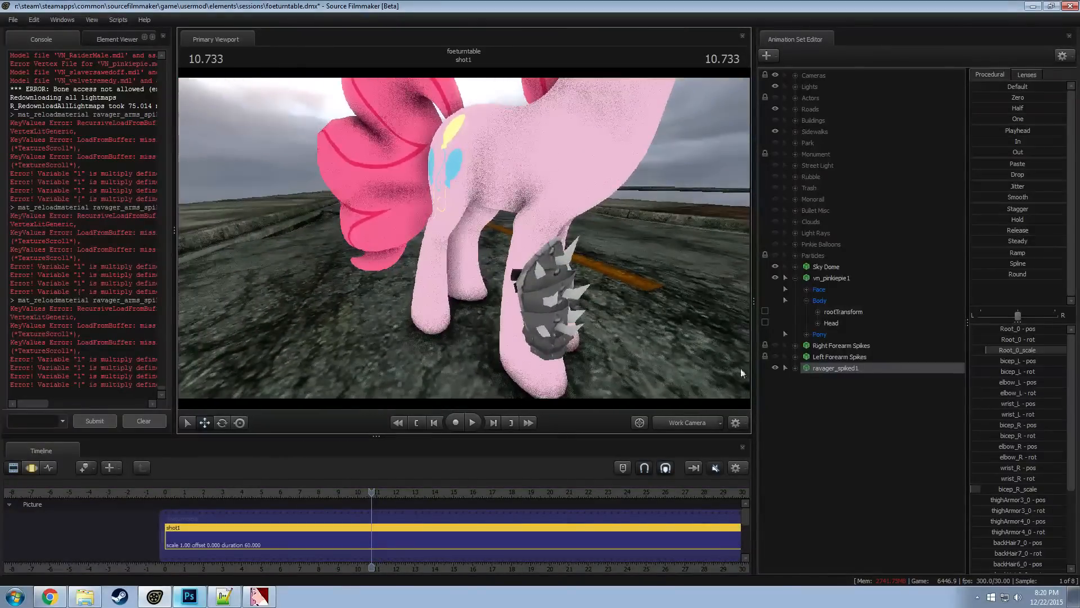
left_click(795, 368)
left_click(806, 390)
left_click(806, 380)
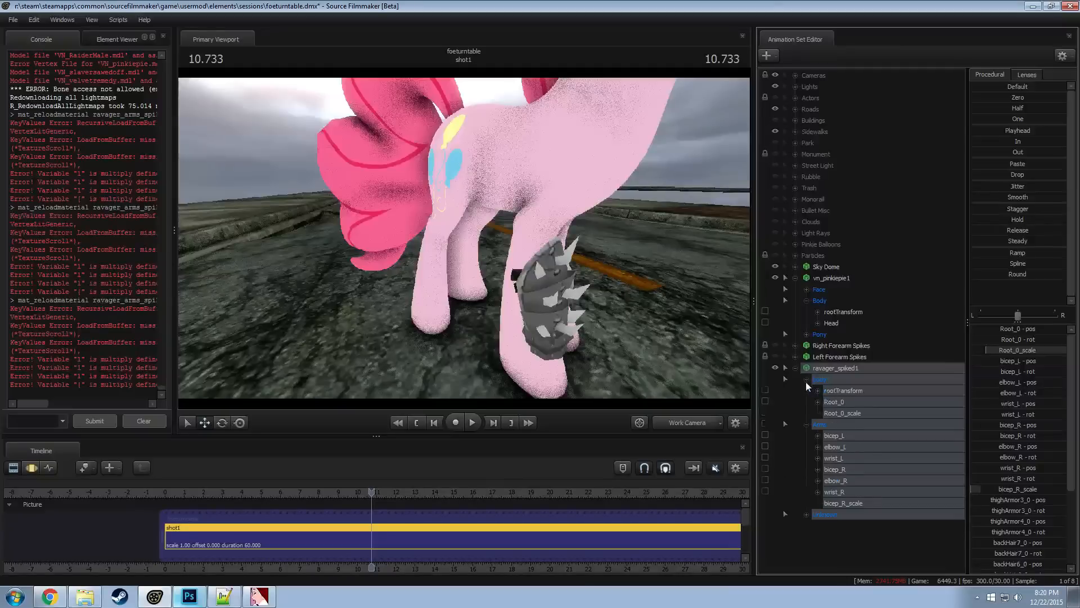
Try to move Root_0 of the pasted ravager_spiked1 onto Pinkie Pie's right back leg
left_click(836, 402)
key("F3")
left_click_drag(486, 276, 463, 239, "alt")
key("e")
key("w")
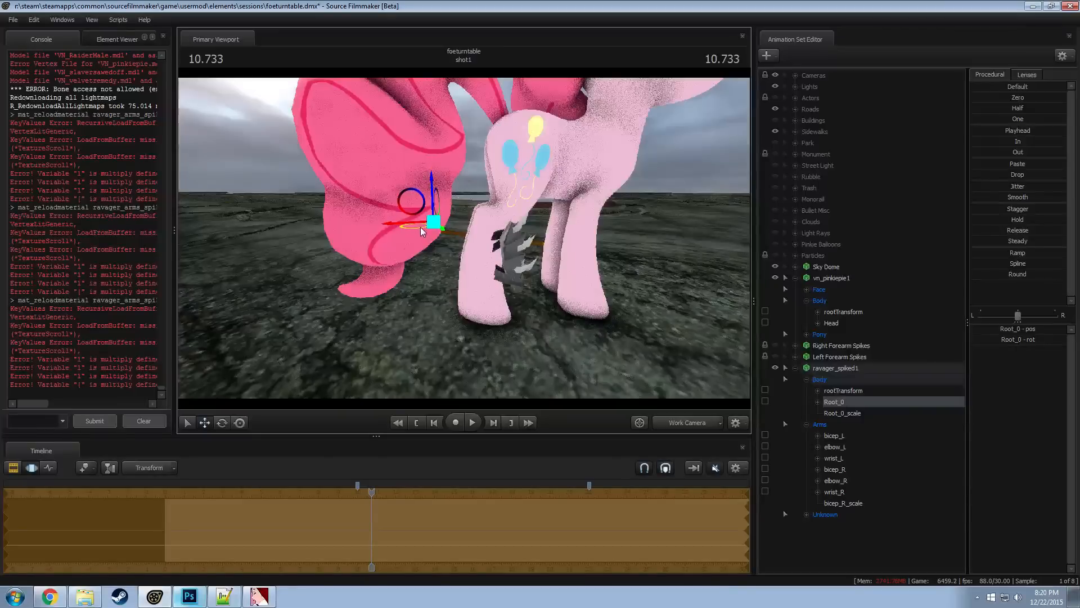
left_click_drag(423, 230, 465, 243, "alt")
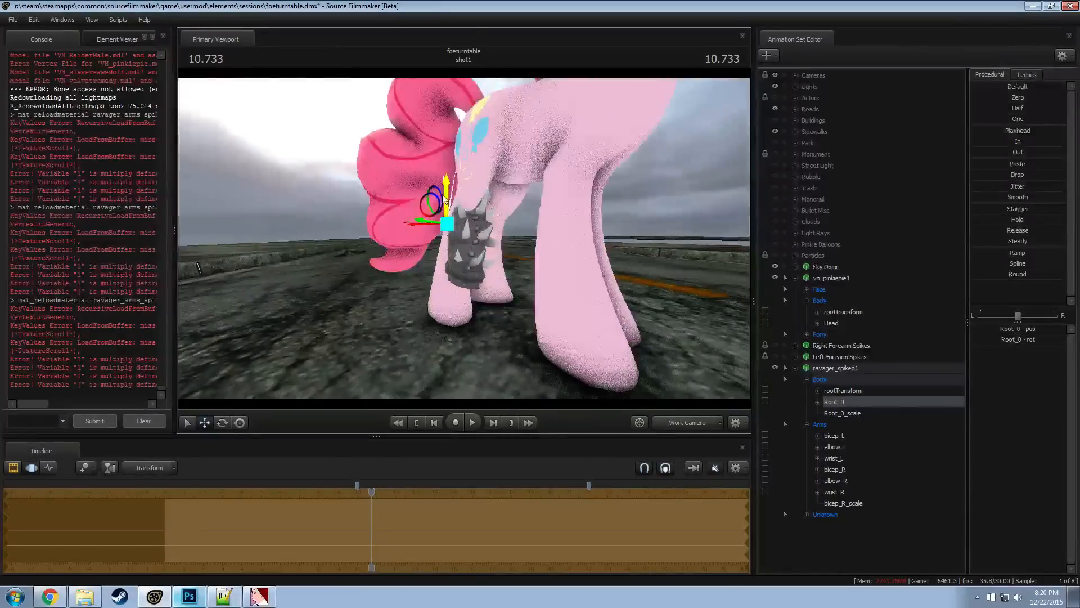
left_click_drag(448, 197, 485, 244)
Try rotating and shifting Root_0 of ravager_spiked1 to align the armor with the slanted right back leg
key("e")
key("w")
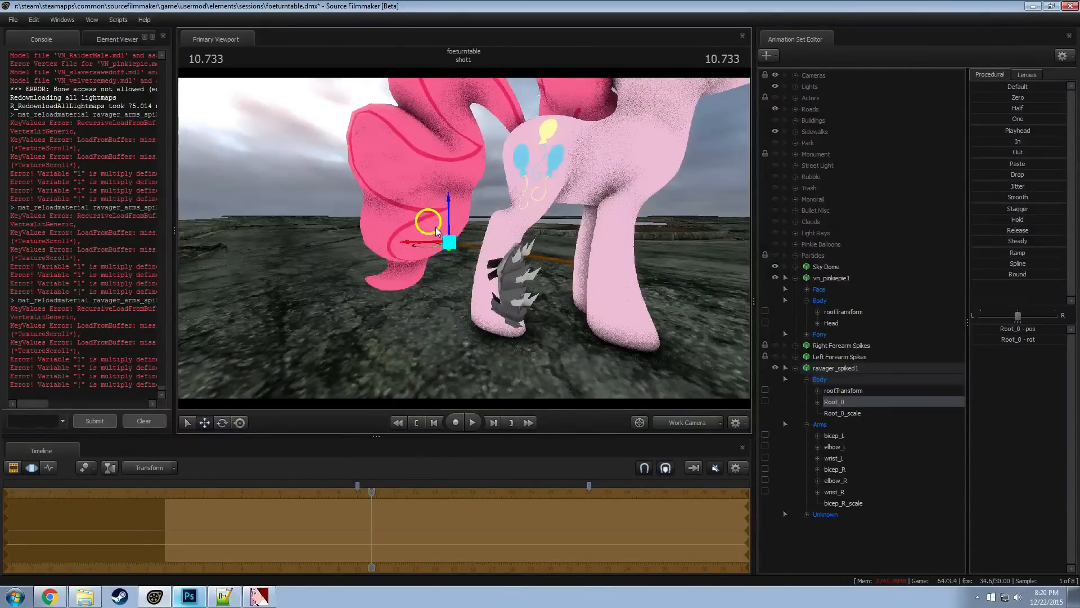
left_click_drag(465, 217, 310, 248, "alt")
key("e")
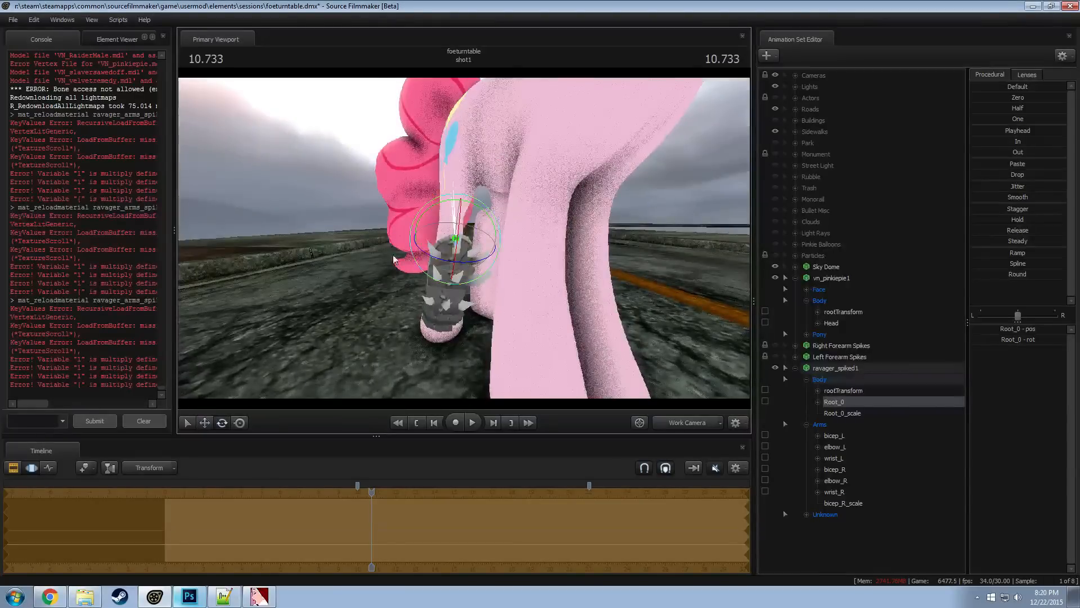
mouse_move(465, 247)
left_mouse_down("alt")
mouse_move(450, 249)
mouse_move(506, 247)
mouse_move(470, 242)
left_mouse_up("alt")
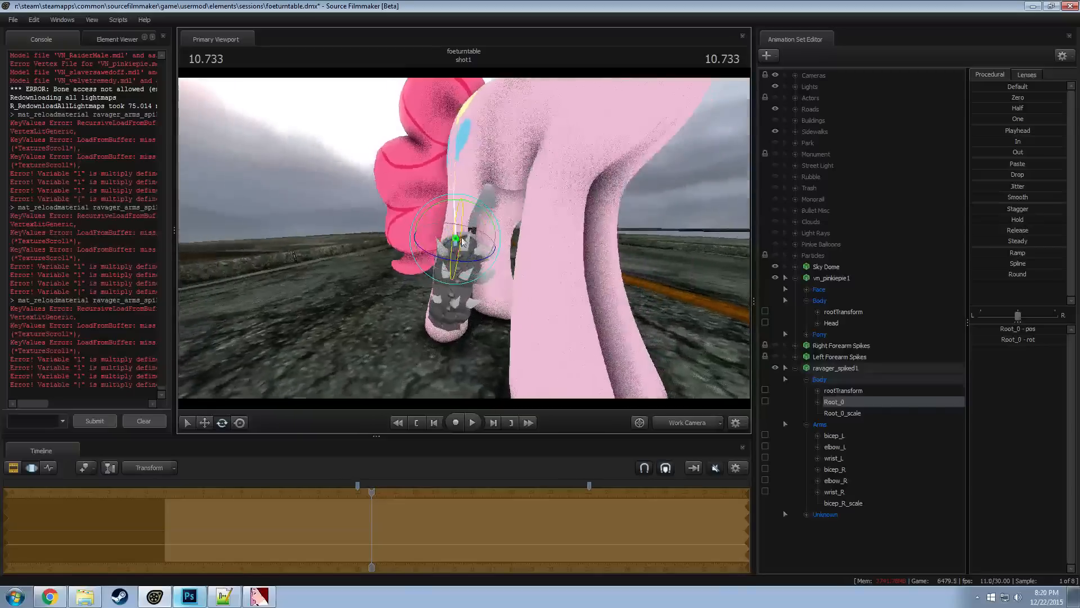
left_click_drag(432, 210, 550, 221)
right_click(549, 216)
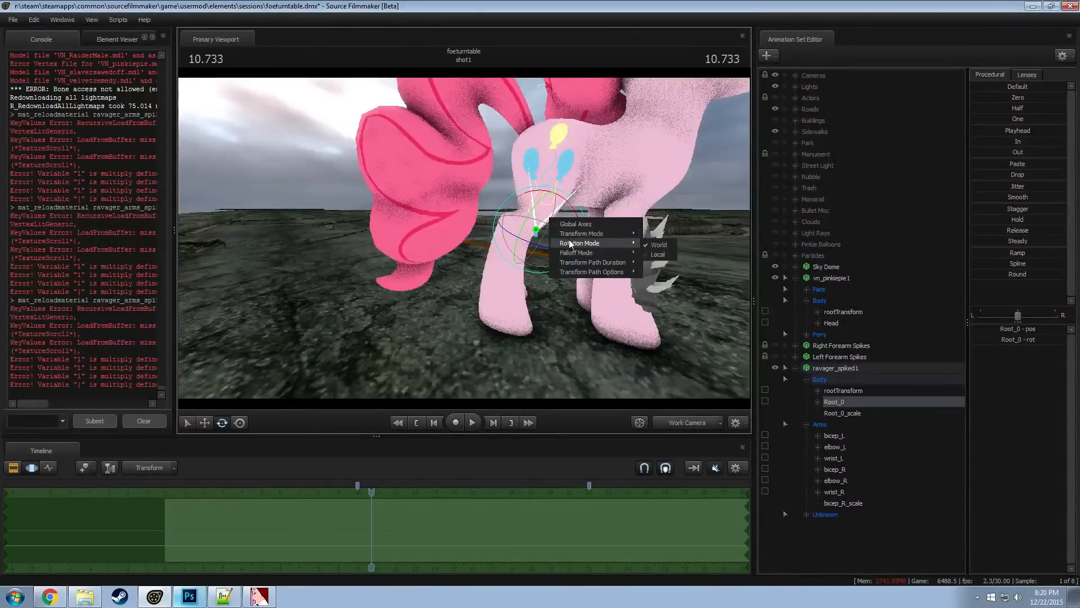
left_click(394, 262)
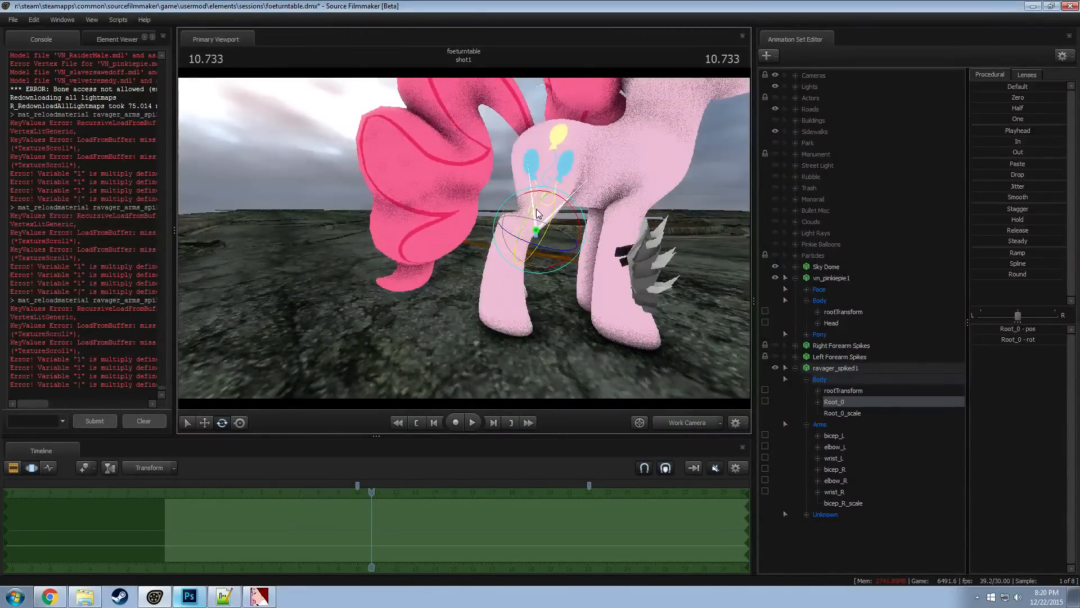
Raise the rootTransform of ravager_spiked1 vertically until the armor is above the ground at leg height
left_click(844, 389)
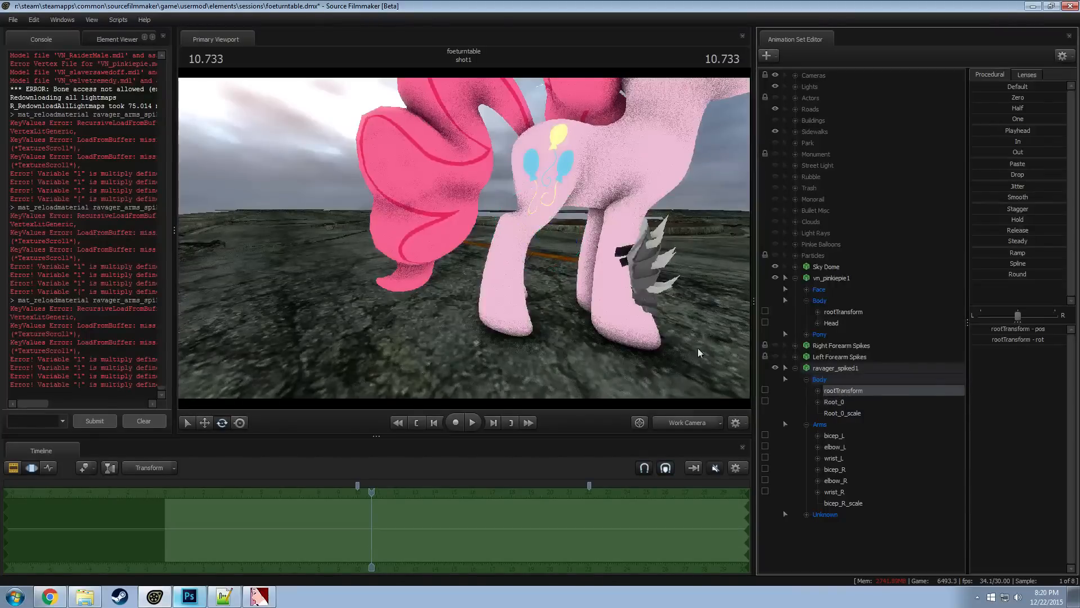
key("w")
key("s")
left_click_drag(479, 338, 485, 369)
key("e")
key("w")
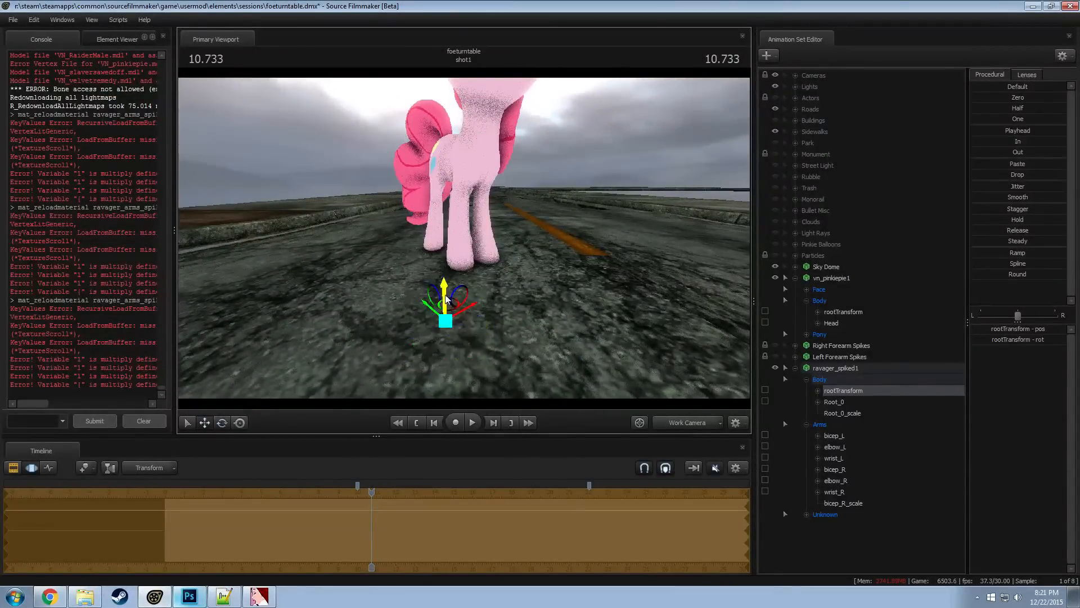
left_click_drag(441, 284, 467, 47)
left_click_drag(472, 163, 446, 133)
Rotate the rootTransform of ravager_spiked1 and move the armor back onto Pinkie Pie's right back leg
key("e")
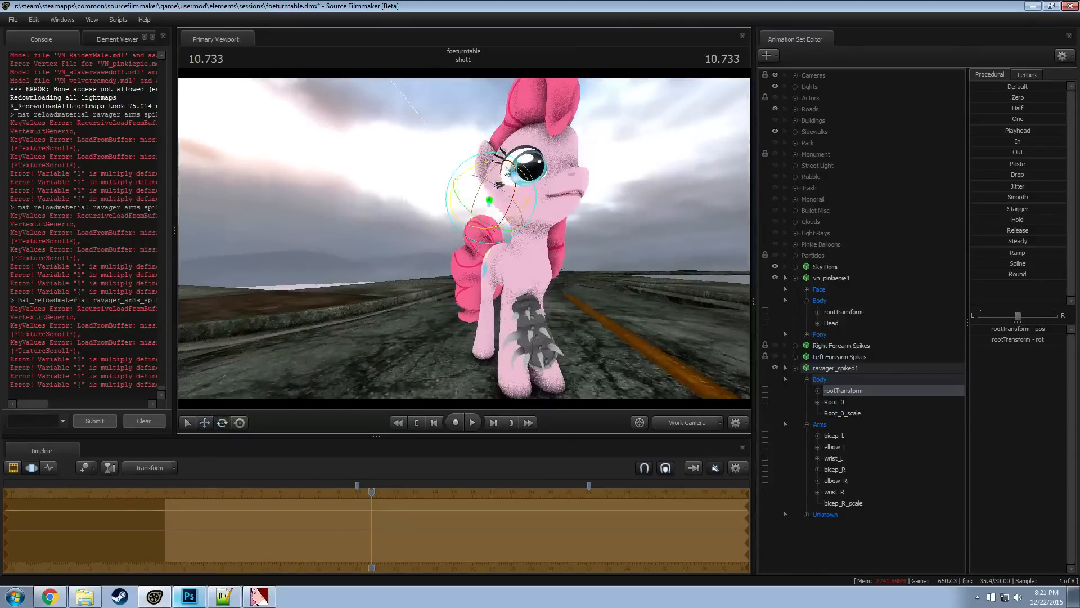
left_click_drag(504, 171, 534, 181)
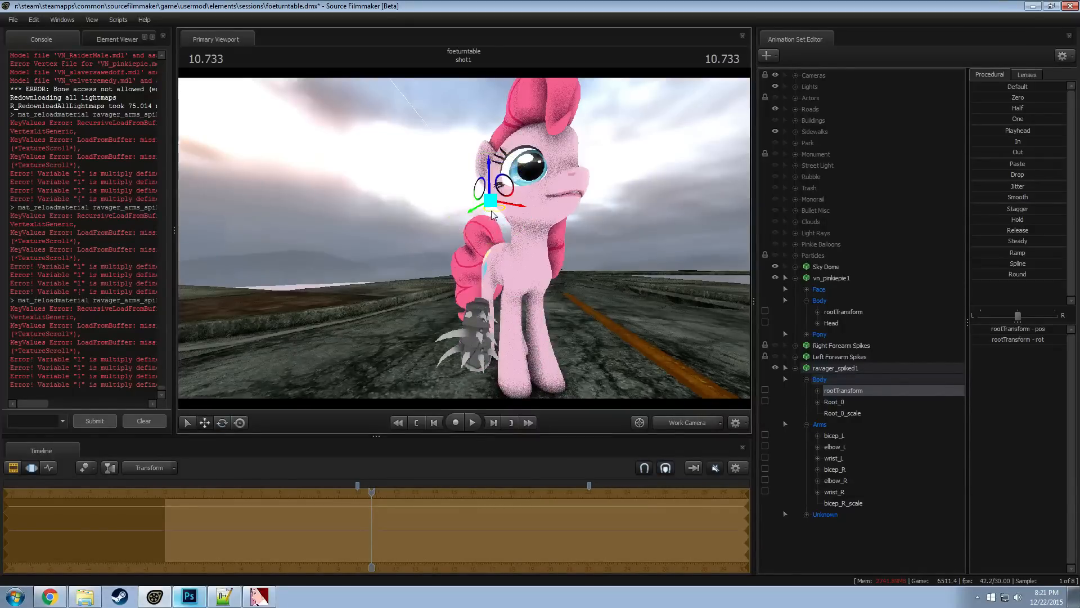
left_click_drag(492, 214, 436, 250)
key("e")
key("w")
left_click_drag(516, 231, 485, 186)
key("w")
key("s")
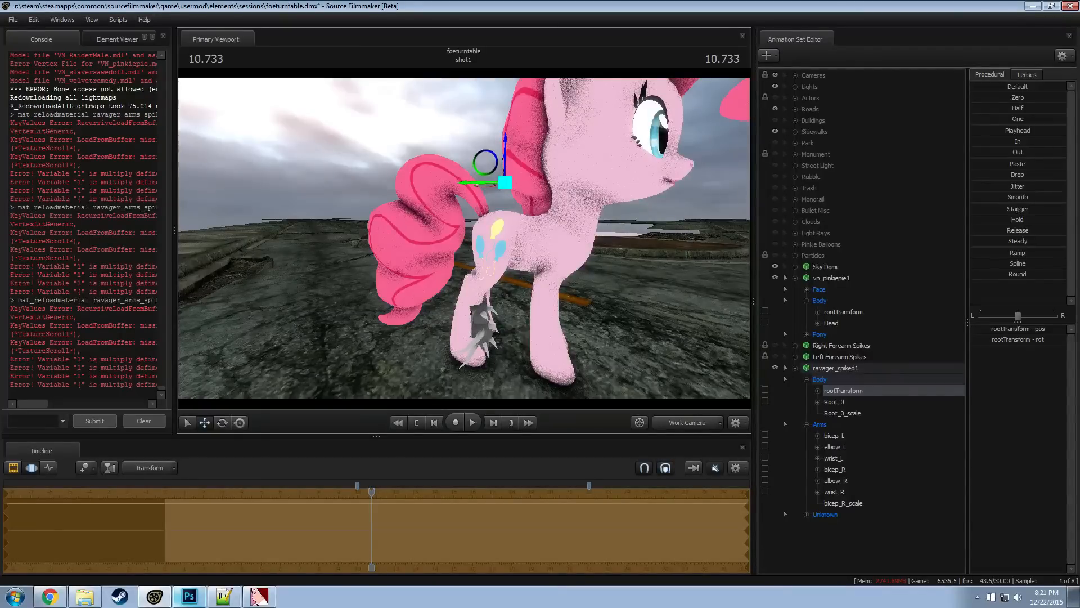
left_click_drag(533, 315, 532, 315)
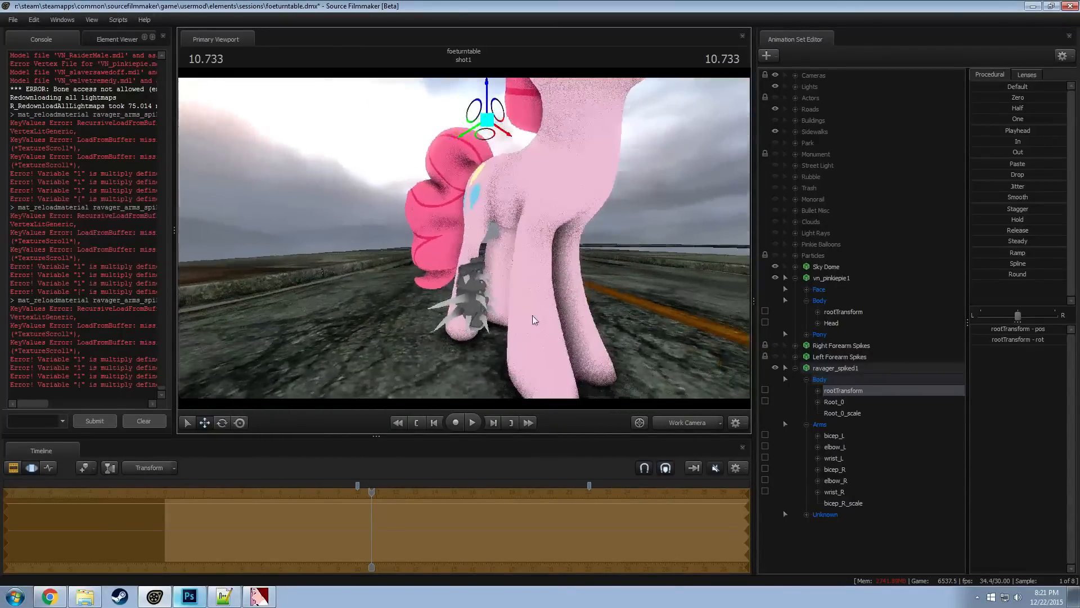
Rotate and shift Root_0 of ravager_spiked1 so the armor sits around the lower right back leg, then select the whole set
left_click(834, 402)
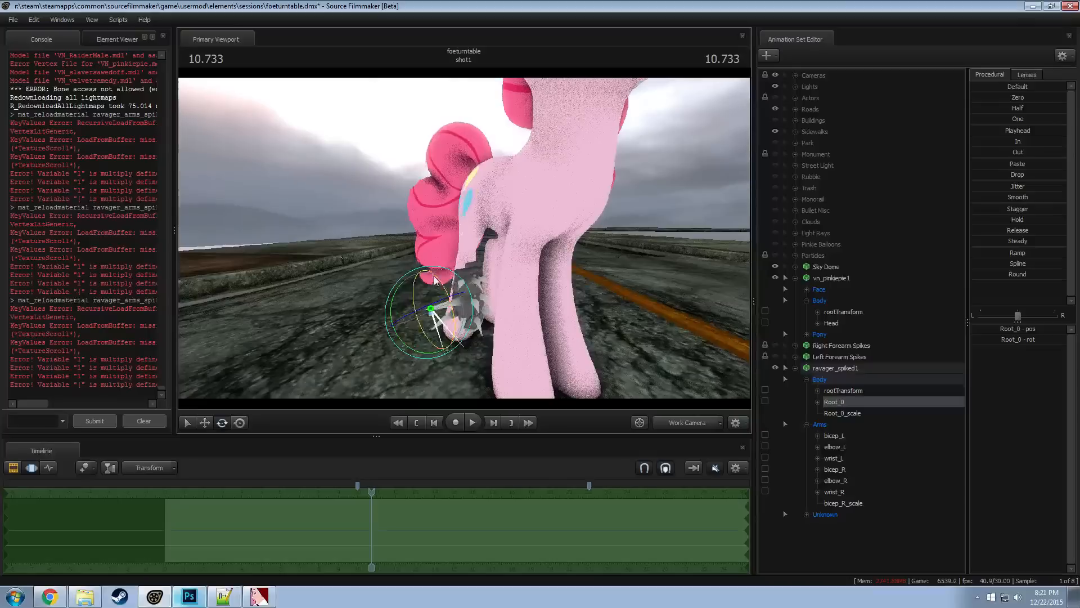
left_click_drag(430, 338, 390, 304)
key("w")
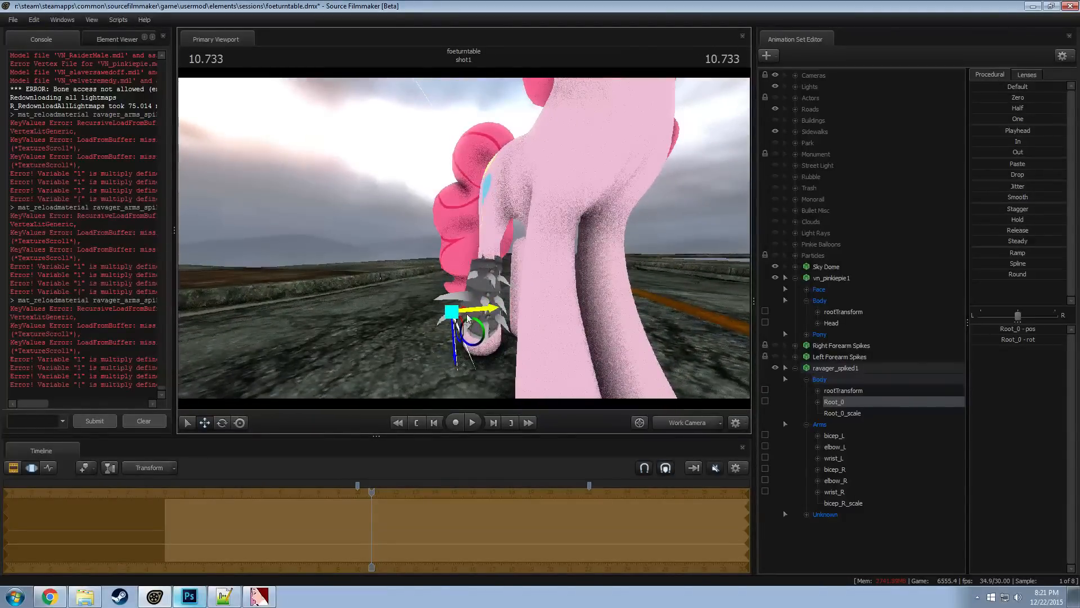
left_click_drag(475, 316, 476, 315)
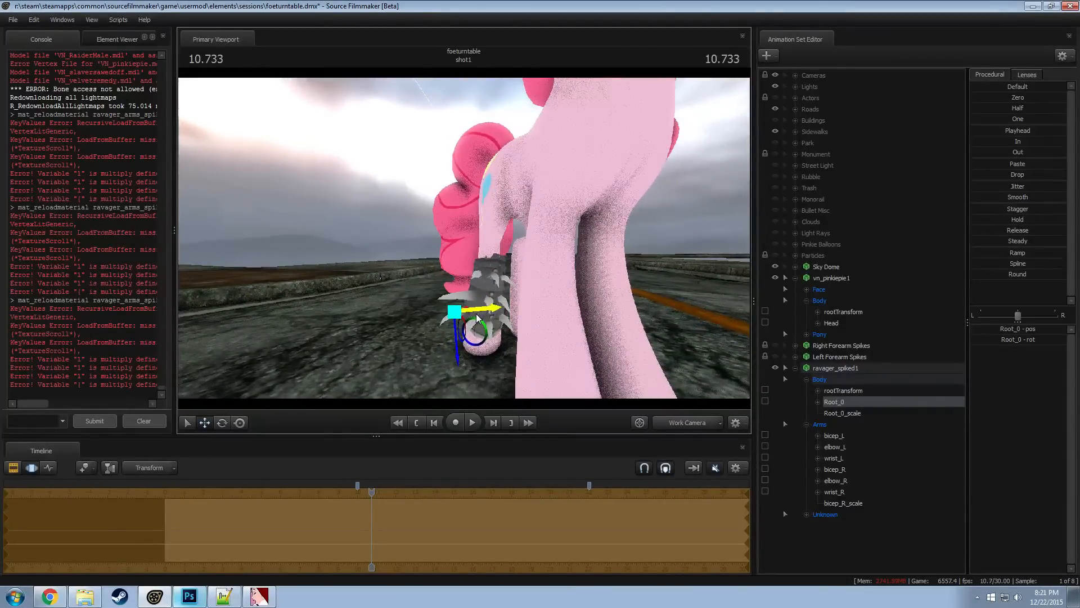
left_click(848, 369)
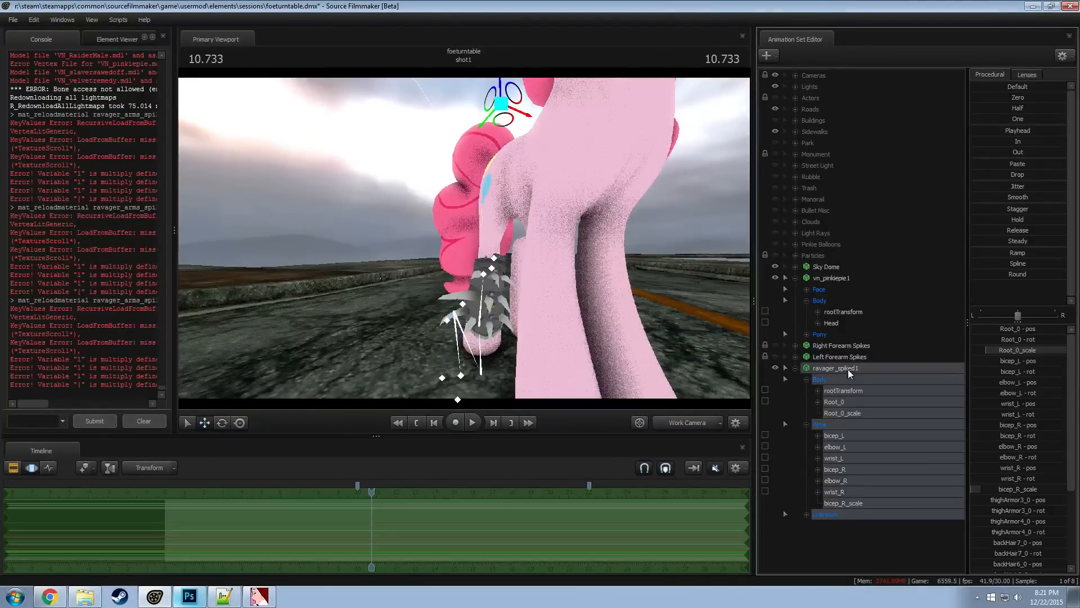
Copy the ravager_spiked1 set and lock its Root_0 to Pinkie Pie's RightLeg2 bone
right_click(848, 369)
left_click(826, 437)
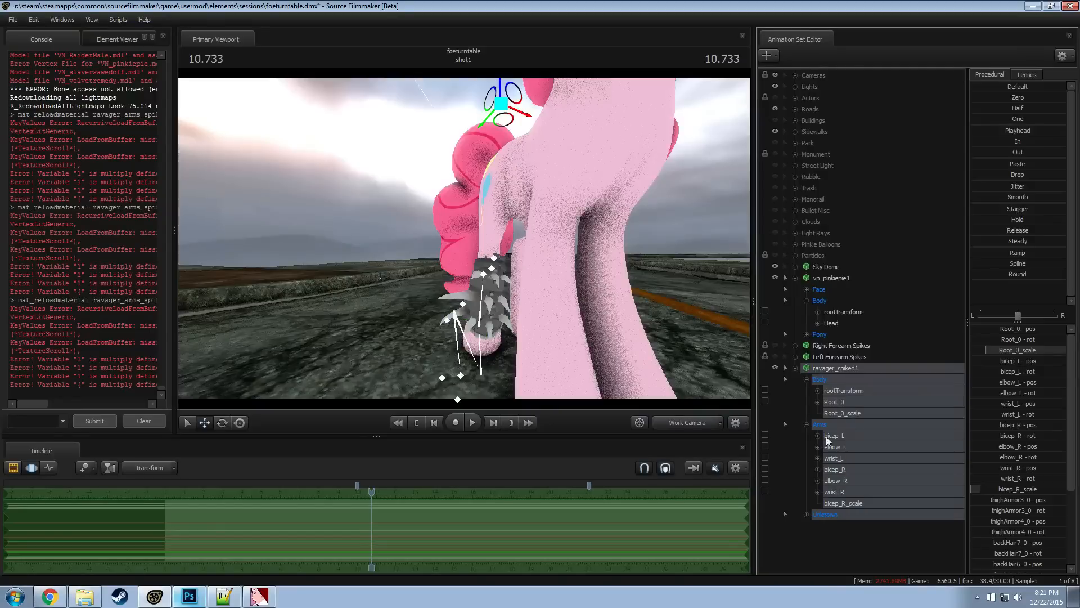
left_click(844, 404)
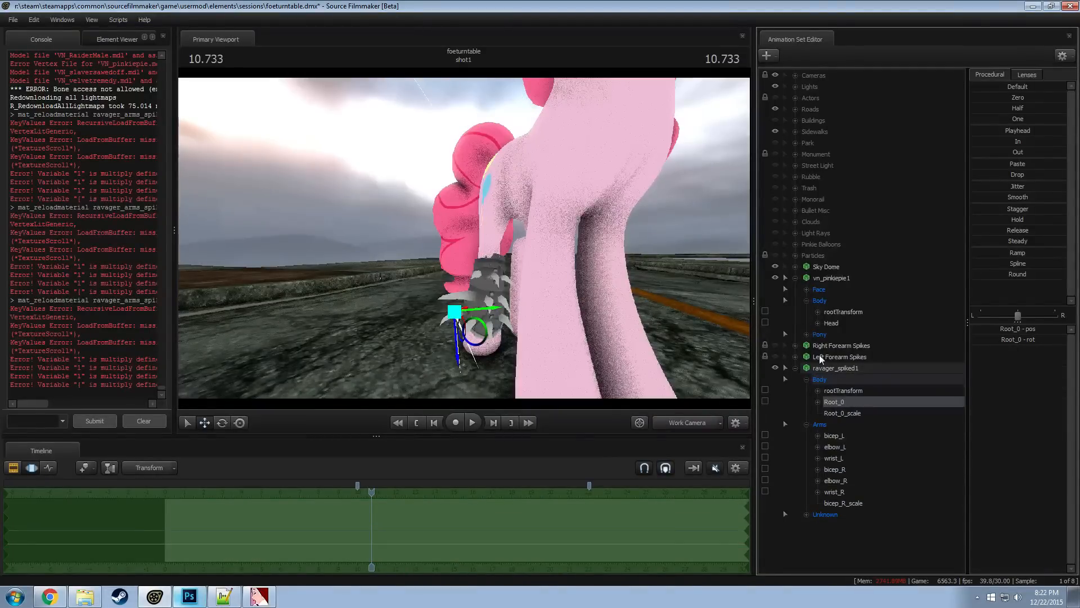
left_click(820, 331)
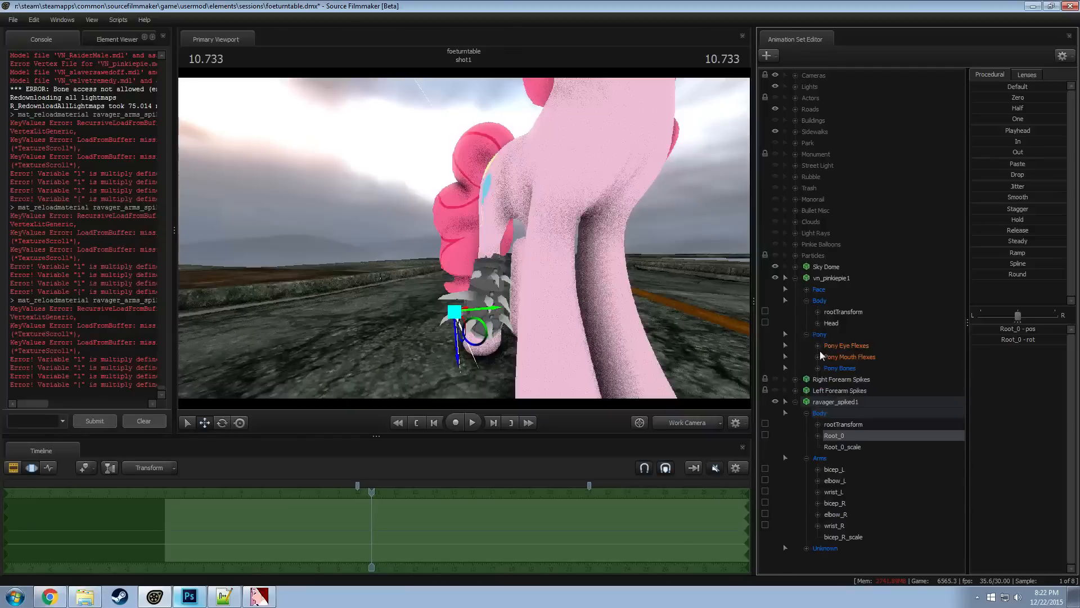
left_click(818, 368)
left_click(829, 380)
left_click(840, 413)
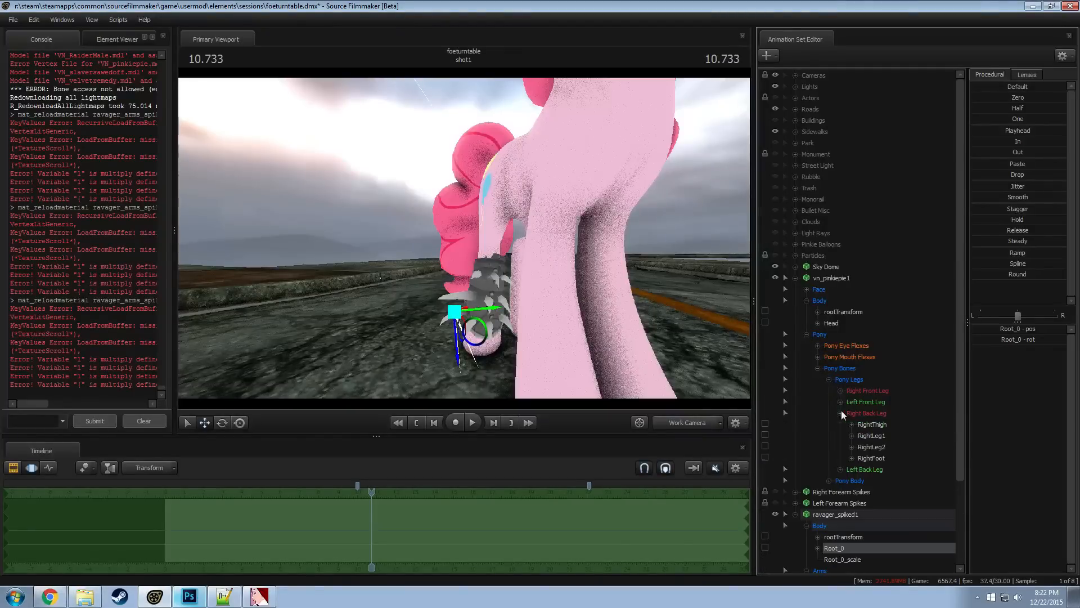
left_click(870, 438)
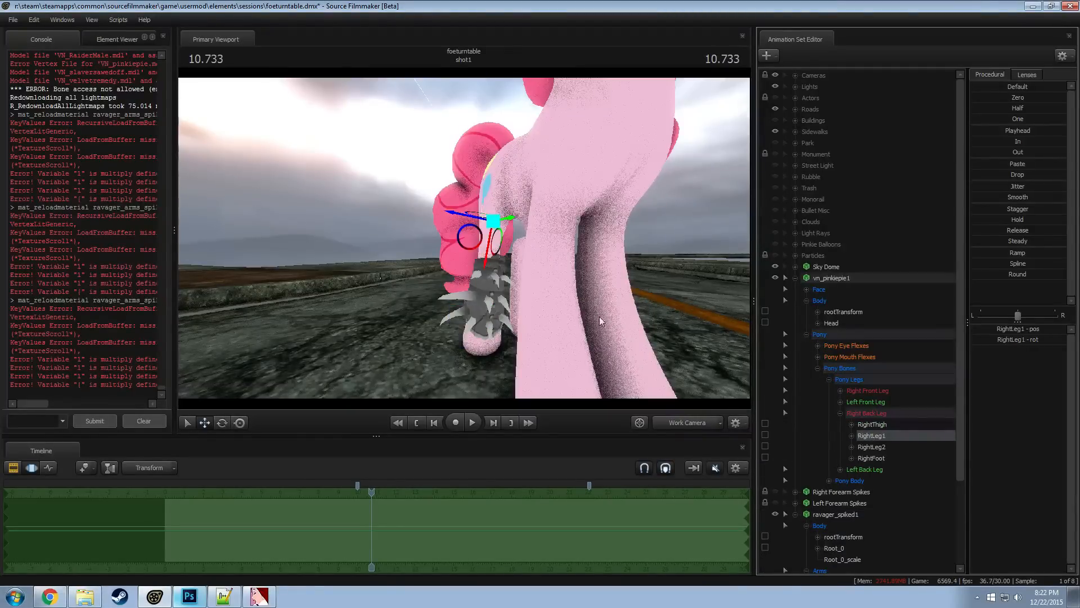
left_click(873, 444)
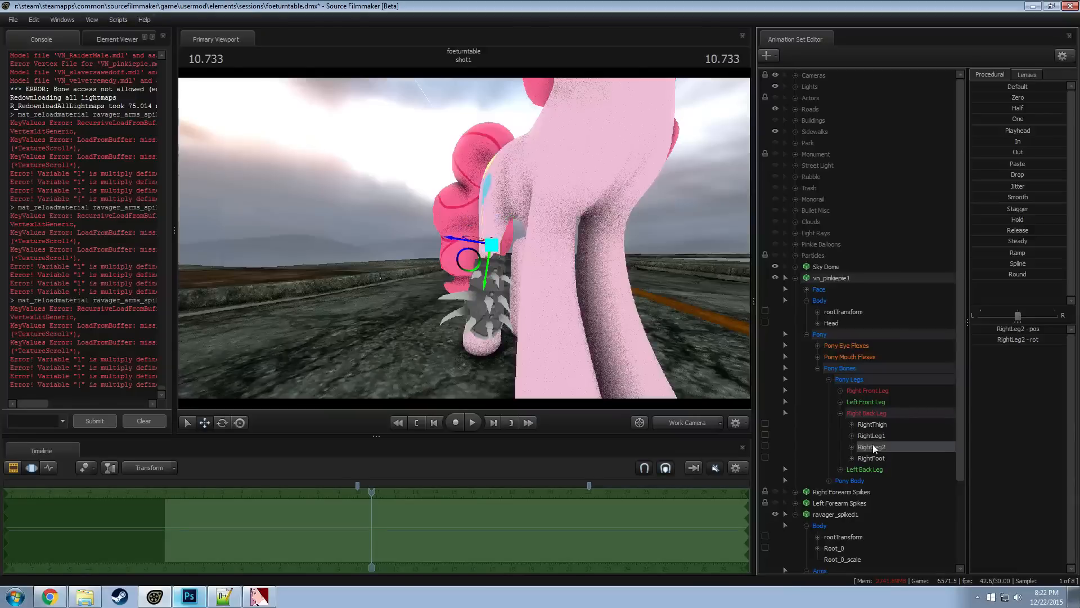
scroll(863, 467, "down", 3)
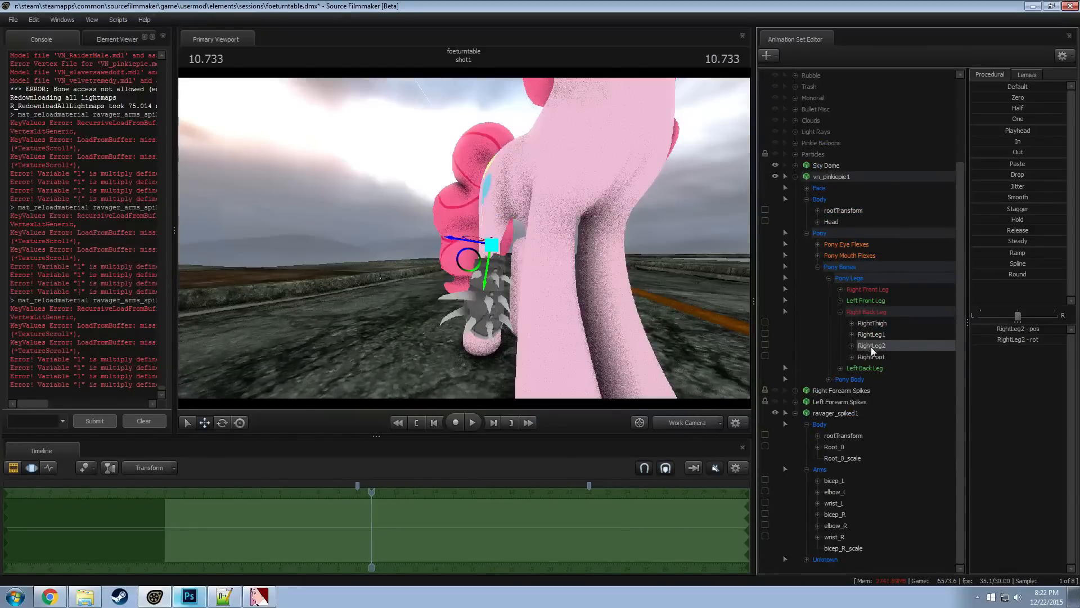
left_click(841, 446)
Rename the locked ravager_spiked1 set as Right Leg2 Spikes, collapse it, make it unselectable and hide it
left_click(839, 410)
right_click(840, 412)
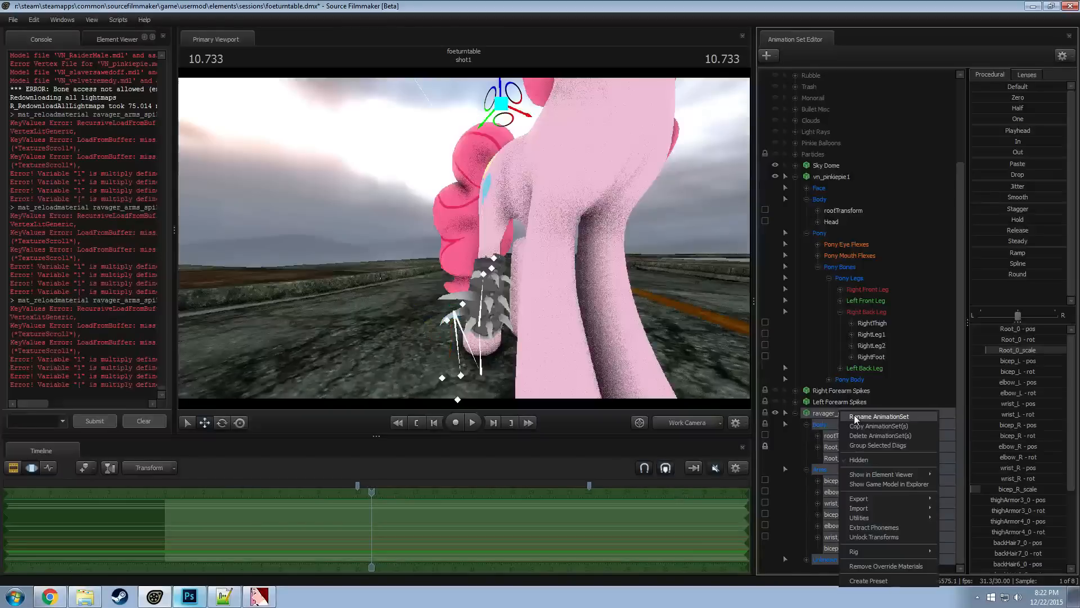
left_click(855, 418)
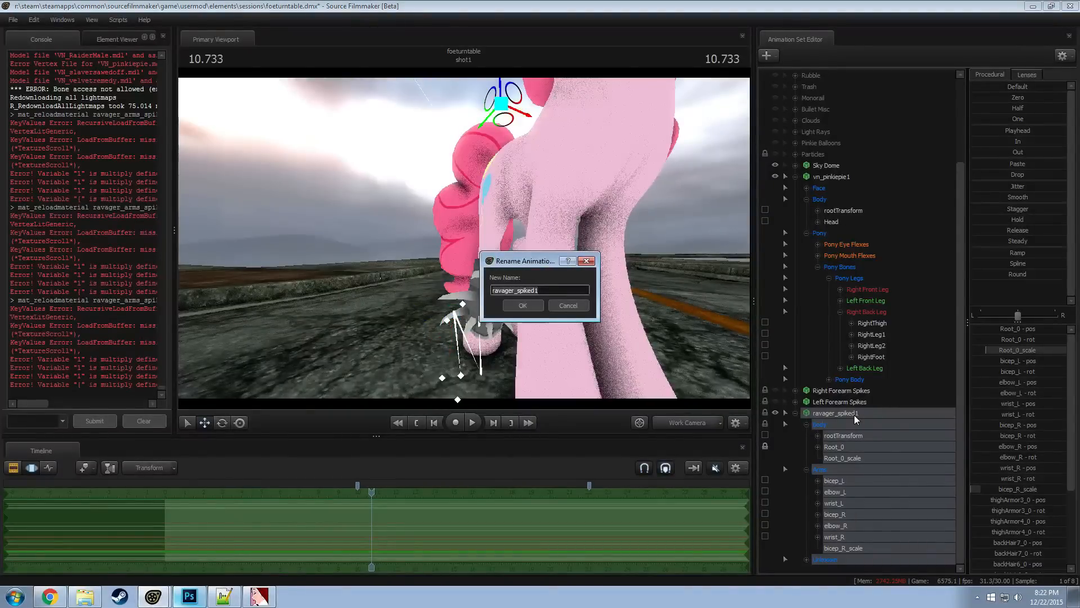
type("Right Leg2 Spikes")
key("Return")
left_click(795, 413)
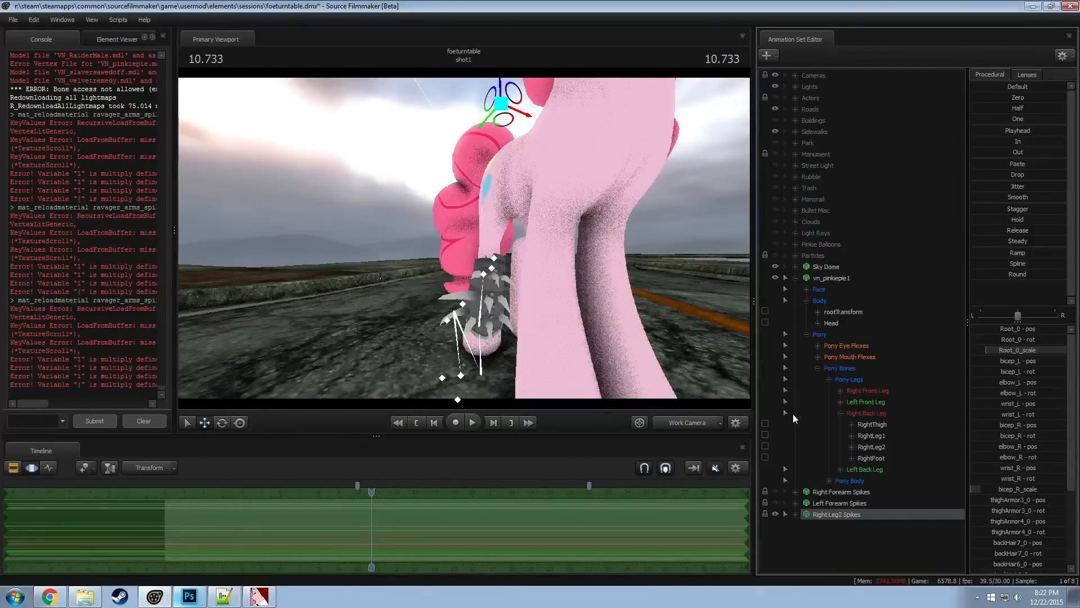
left_click(787, 515)
left_click(777, 514)
Paste the copied ravager_spiked1 set and expand it to select its Body controls
right_click(803, 536)
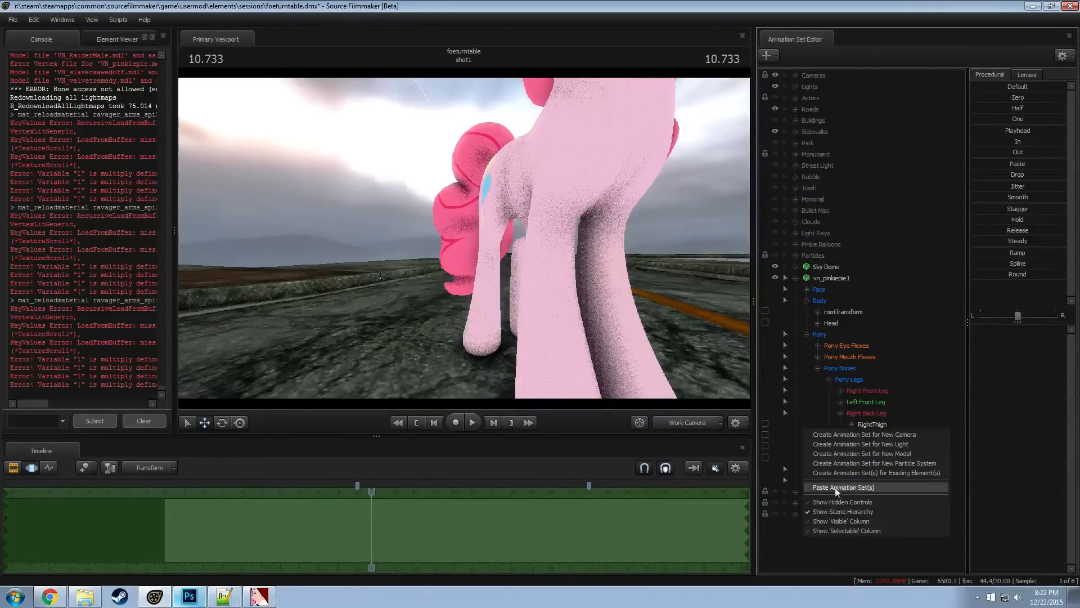
left_click(835, 487)
left_click(809, 526)
left_click(795, 526)
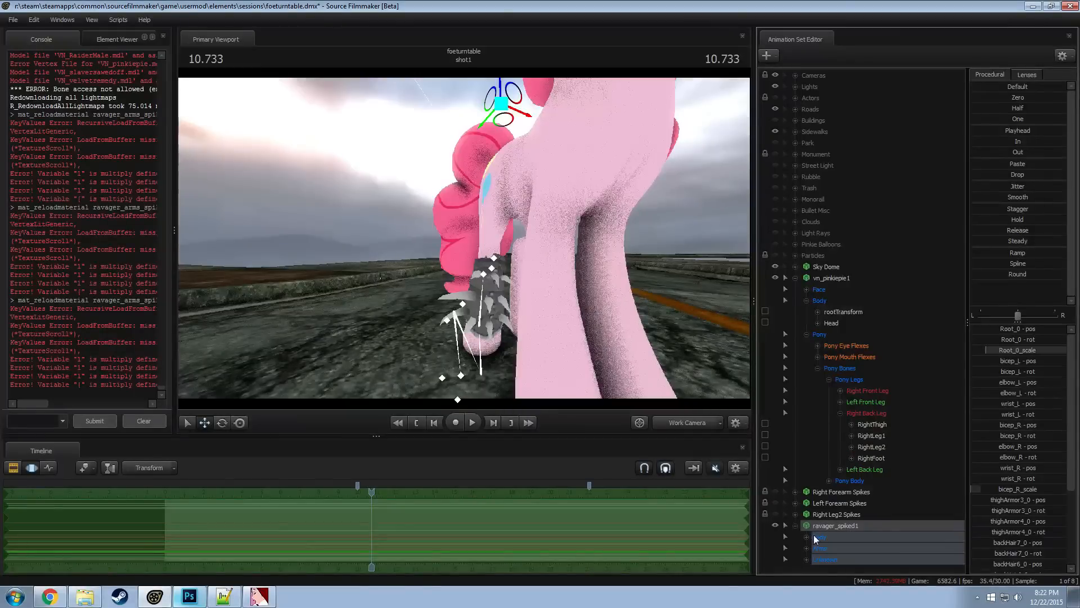
left_click(806, 561)
scroll(812, 557, "down", 3)
left_click(806, 470)
left_click(807, 536)
left_click(822, 536)
Move and rotate the Body controls of the pasted ravager_spiked1 so the armor sits around Pinkie Pie's left back leg
left_click_drag(586, 341, 507, 169)
mouse_move(465, 238)
left_mouse_down()
mouse_move(465, 251)
mouse_move(468, 240)
left_mouse_up()
key("e")
left_click_drag(524, 180, 476, 191)
key("w")
left_click_drag(514, 306, 516, 307, "alt")
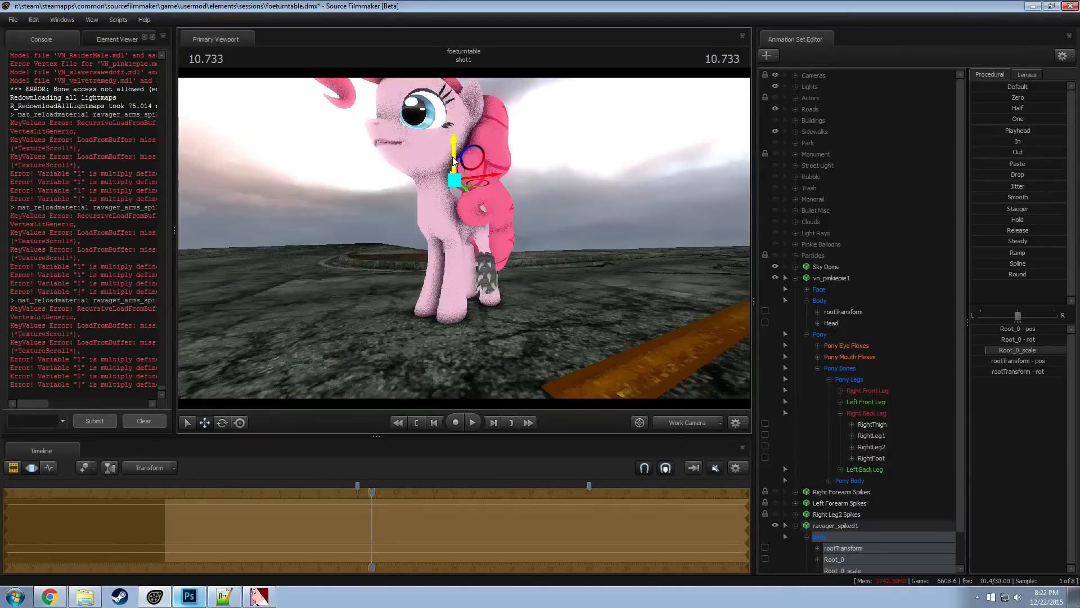
left_click_drag(453, 161, 394, 197, "alt")
key("e")
left_click_drag(466, 246, 467, 241, "alt")
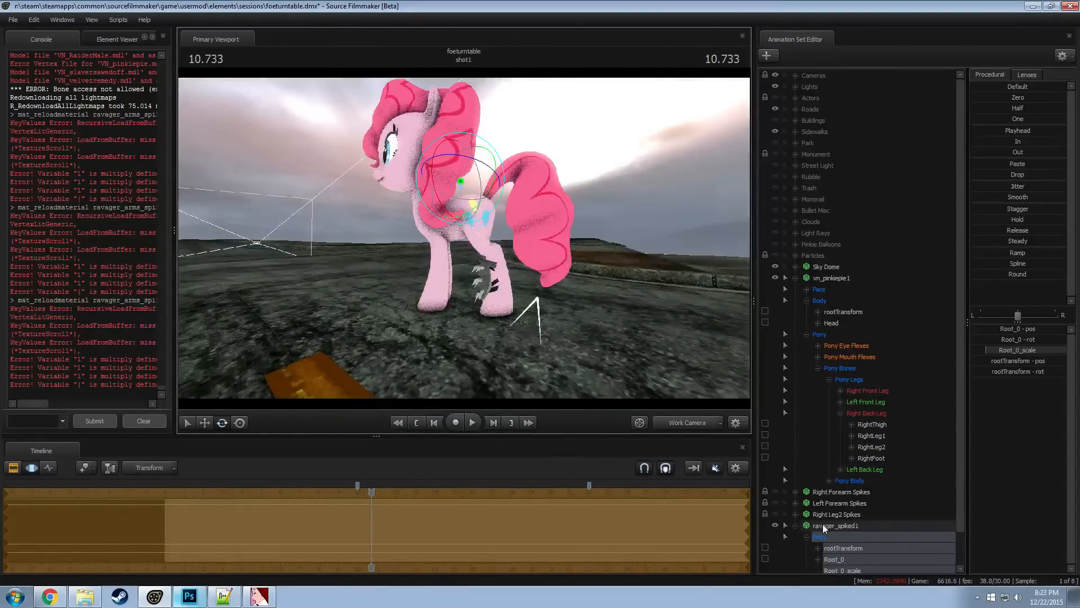
Lock Root_0 of the pasted ravager_spiked1 to the LeftLeg2 bone of the left back leg
scroll(829, 538, "down", 1)
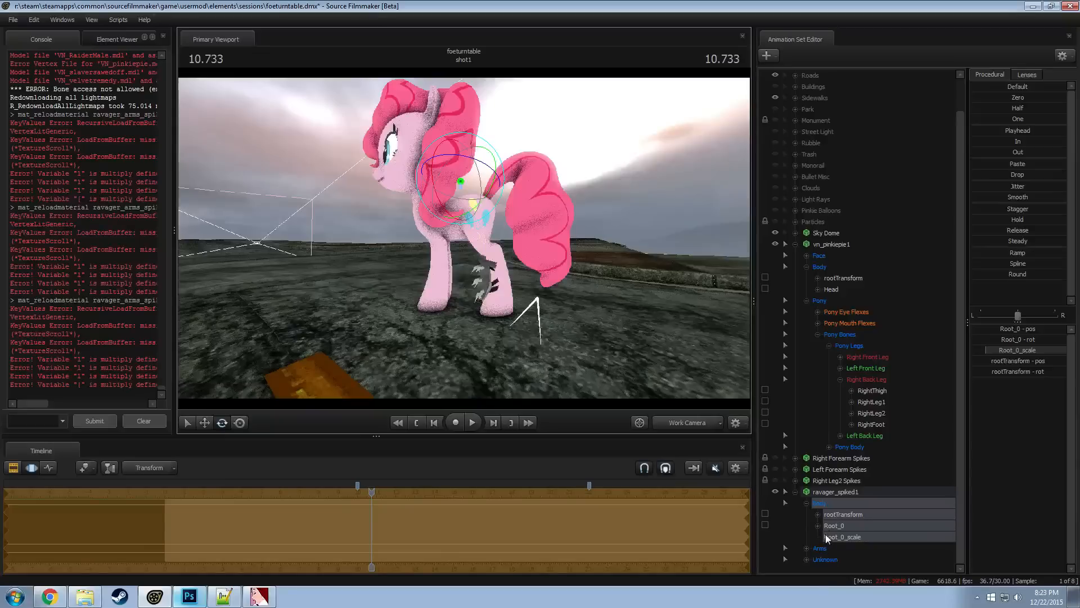
left_click(828, 524)
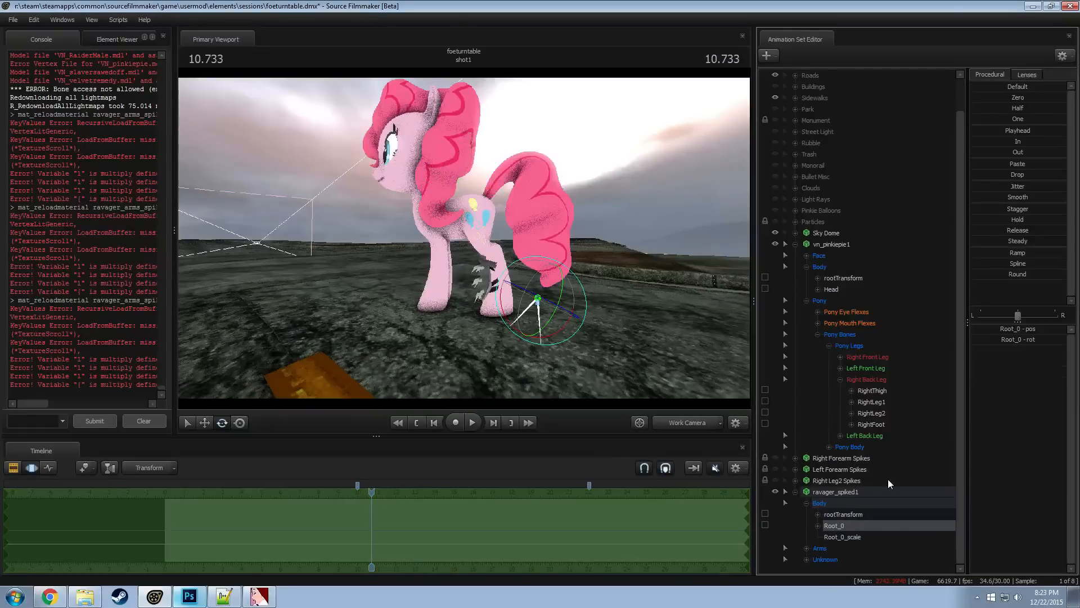
left_click(840, 379)
left_click(841, 424)
left_click_drag(876, 424, 849, 528)
Rename the pasted ravager_spiked1 set as Left Leg2 Spikes and make it unselectable
right_click(847, 489)
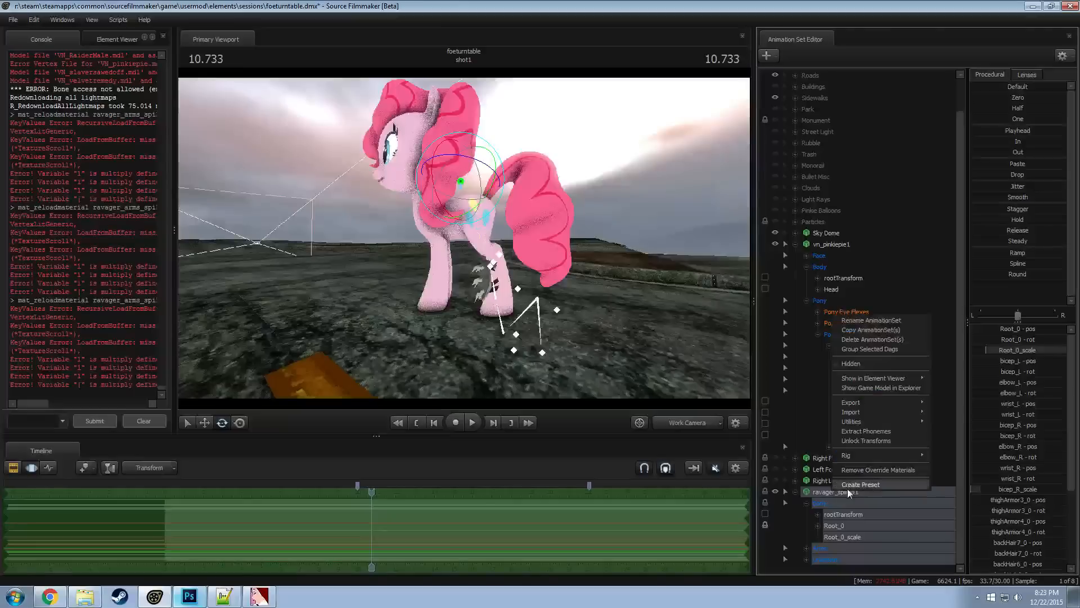
left_click(863, 322)
type("Left Leg2")
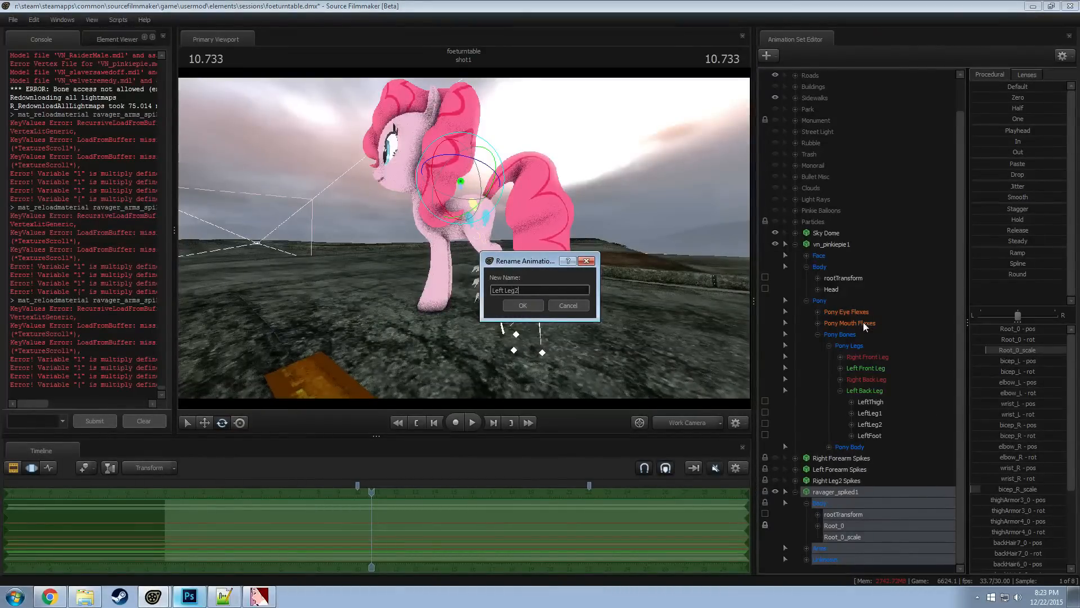
type(" Spikes")
key("Return")
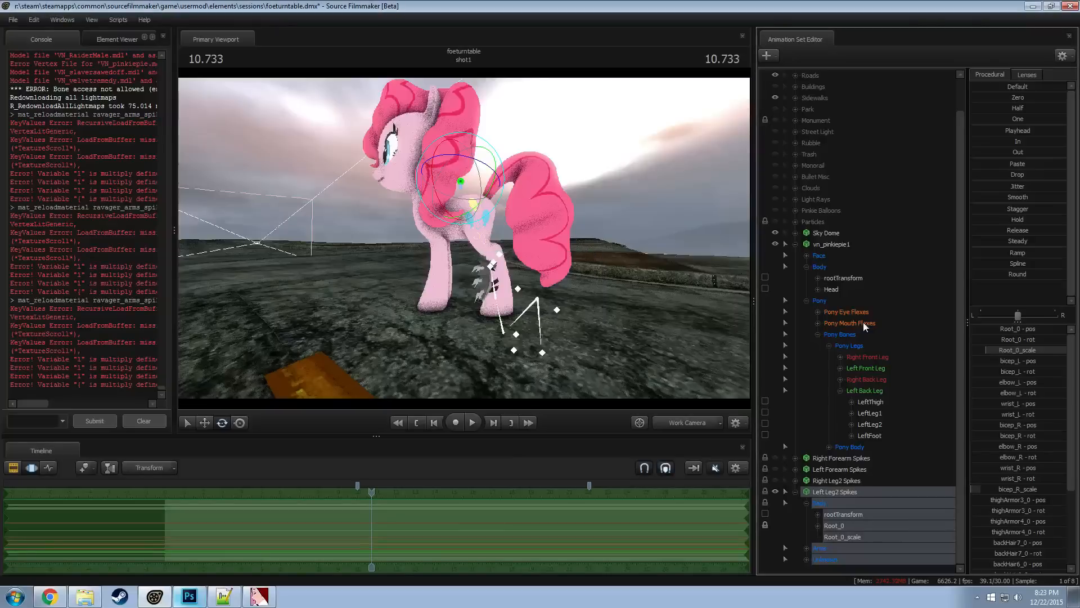
left_click(785, 492)
Unhide the Right Leg2, Left Forearm and Right Forearm Spikes sets and check the armor on all four legs
left_click(776, 480)
left_click(776, 469)
left_click(776, 458)
left_click_drag(464, 242, 712, 420, "alt")
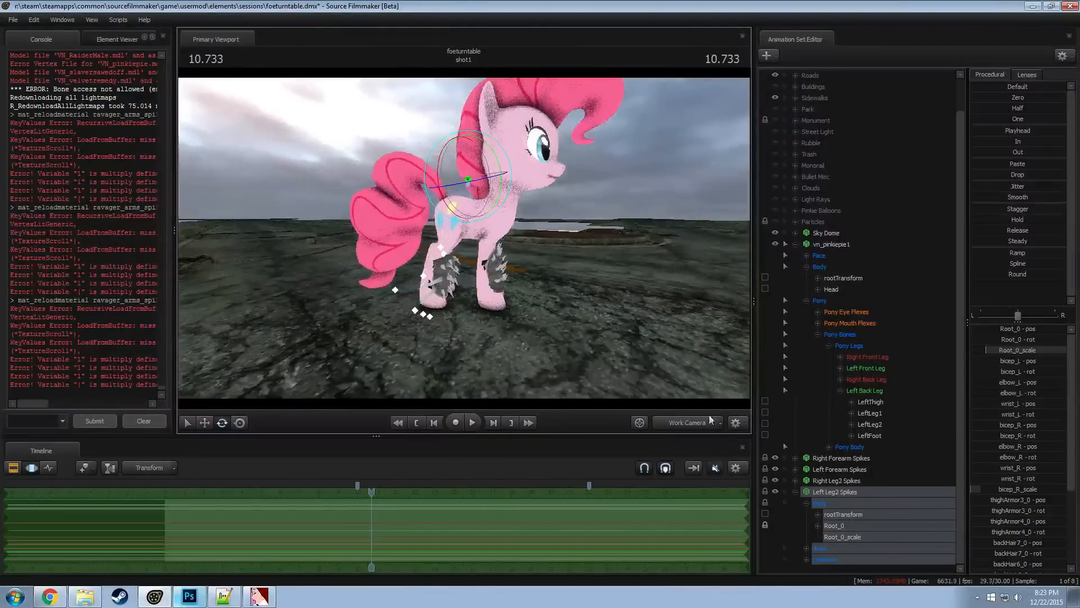
left_click(795, 492)
left_click_drag(450, 248, 732, 373)
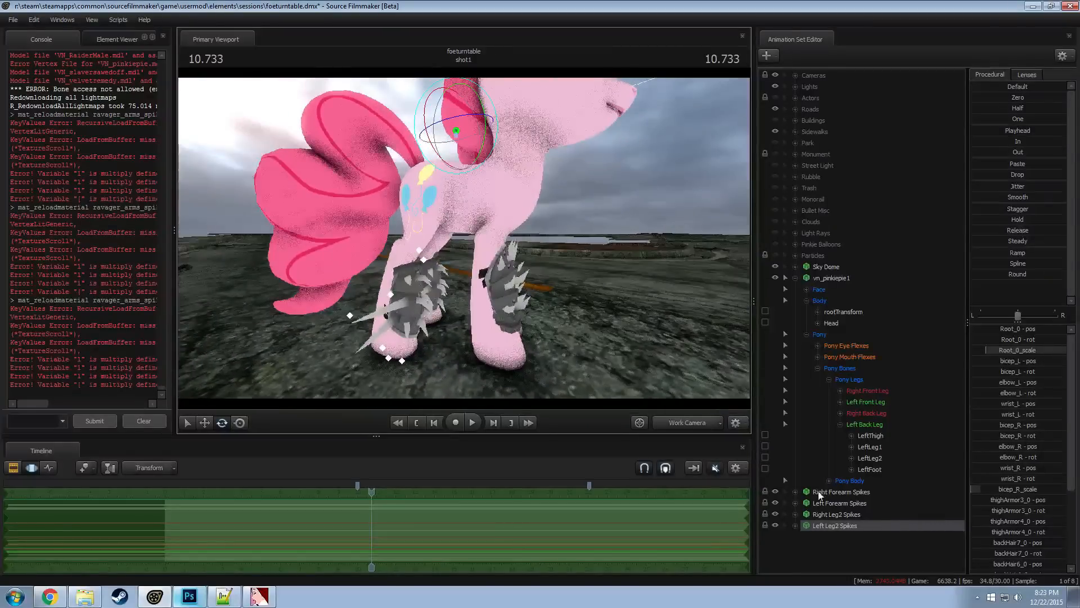
left_click(822, 281)
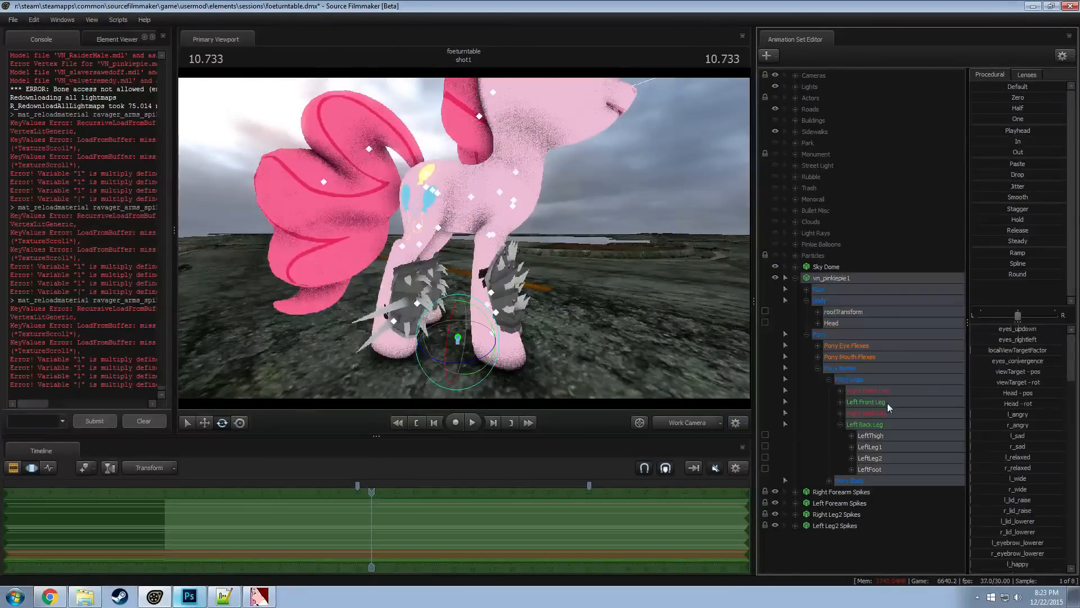
left_click(870, 456)
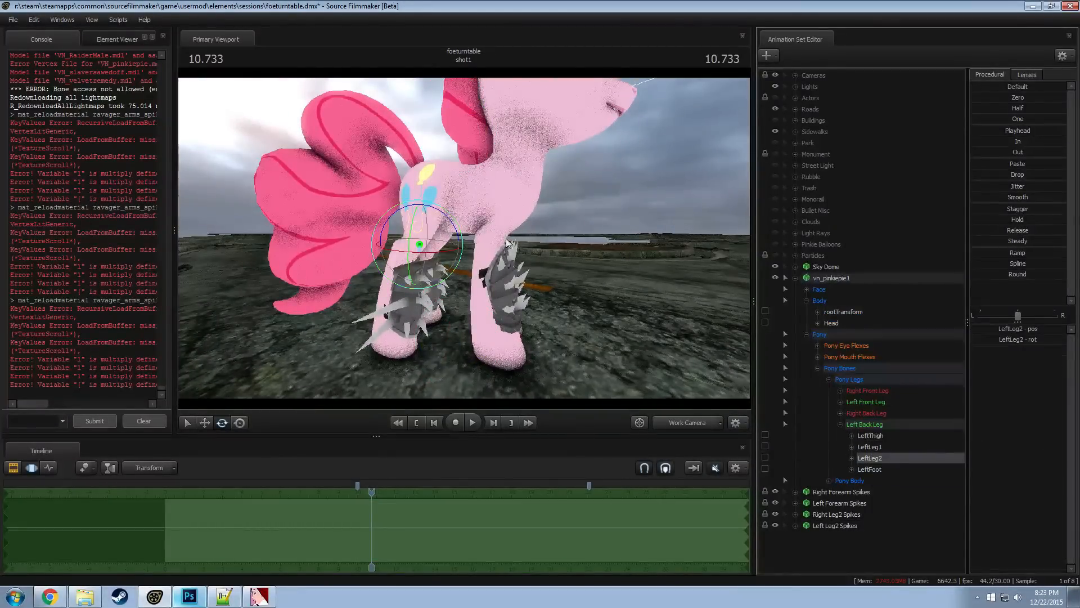
left_click_drag(506, 243, 450, 260)
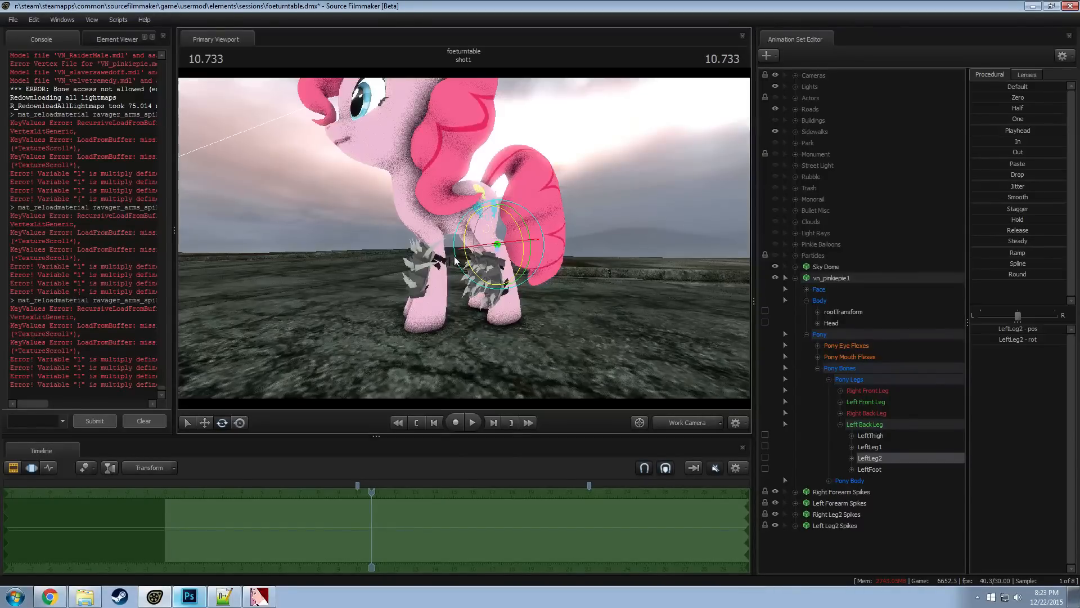
Collapse the vn_pinkiepie1 animation set and rename it Rampage
left_click(795, 278)
right_click(844, 278)
left_click(851, 280)
type("Ra")
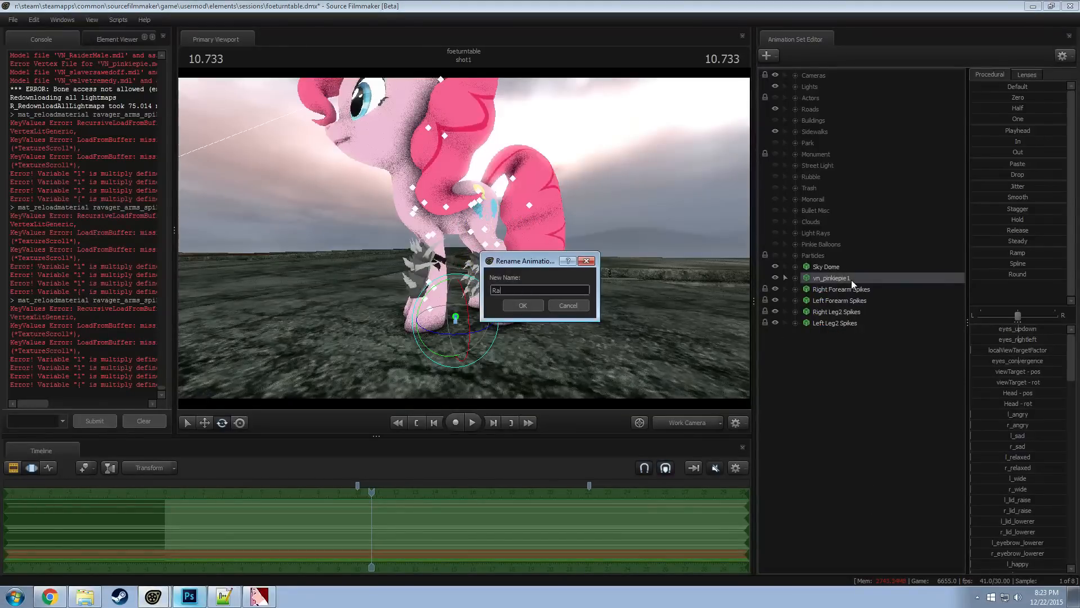
type("mpage")
key("Return")
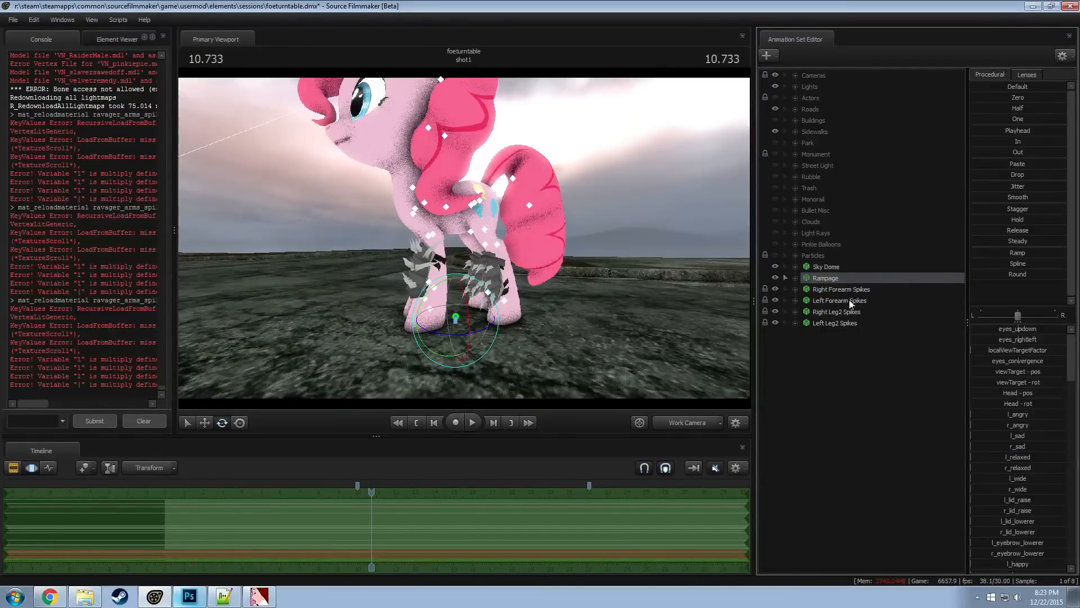
Group the four forearm and leg spike sets and name the group Rampage Armor
left_click(841, 302)
left_click_drag(838, 289, 838, 323)
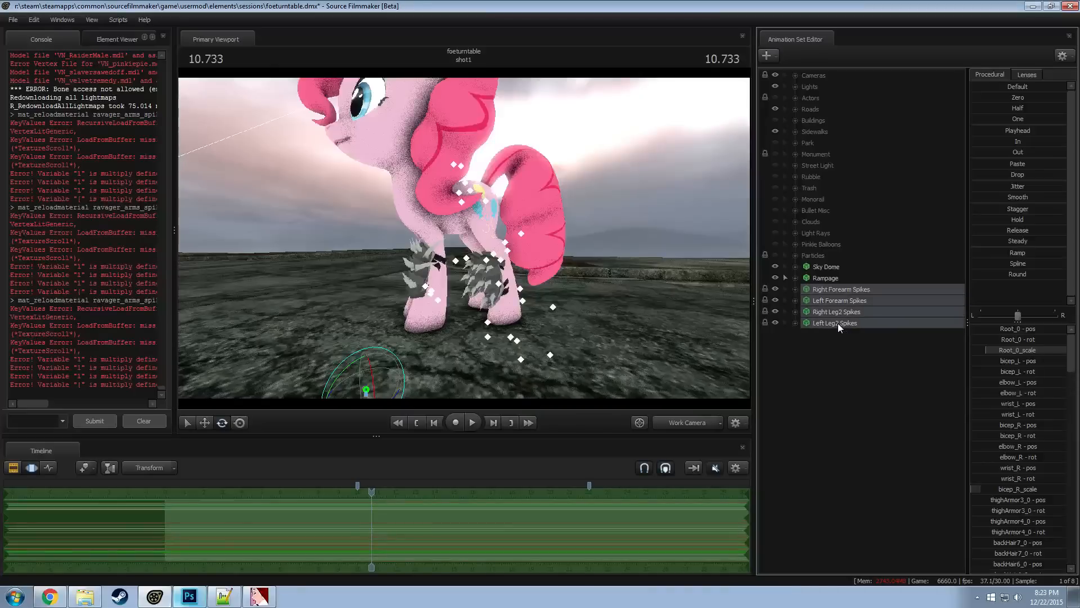
right_click(839, 324)
left_click(876, 358)
right_click(836, 291)
left_click(860, 295)
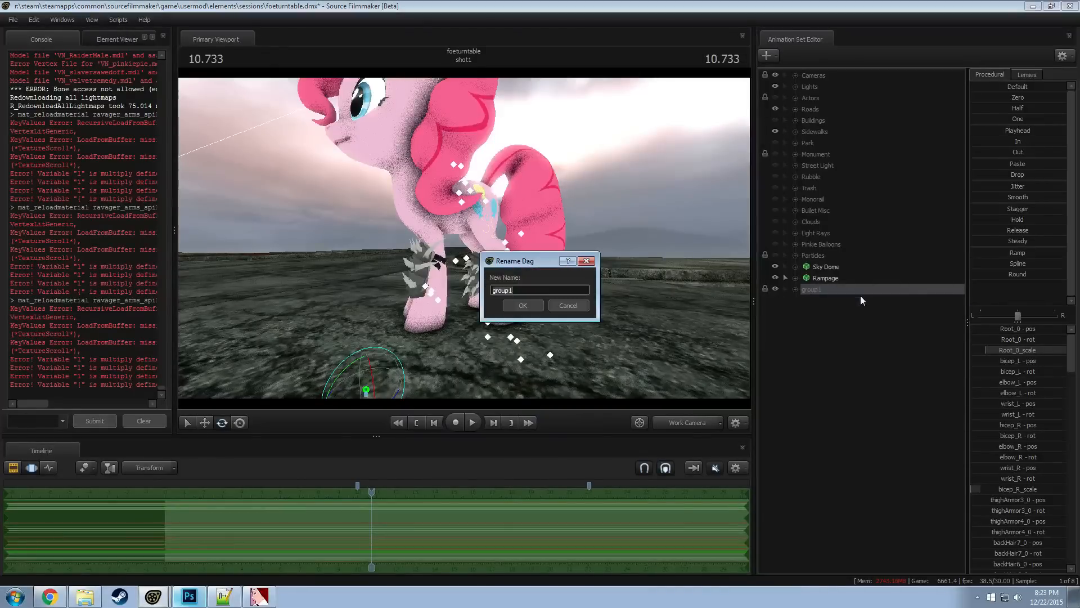
type("Rampage Armor")
key("Return")
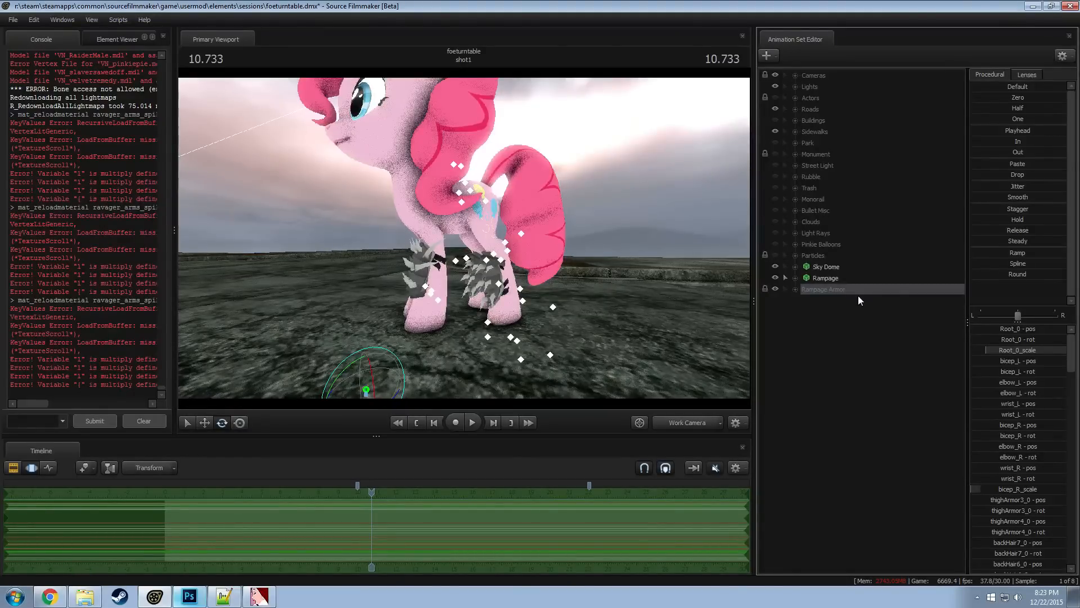
right_click(834, 363)
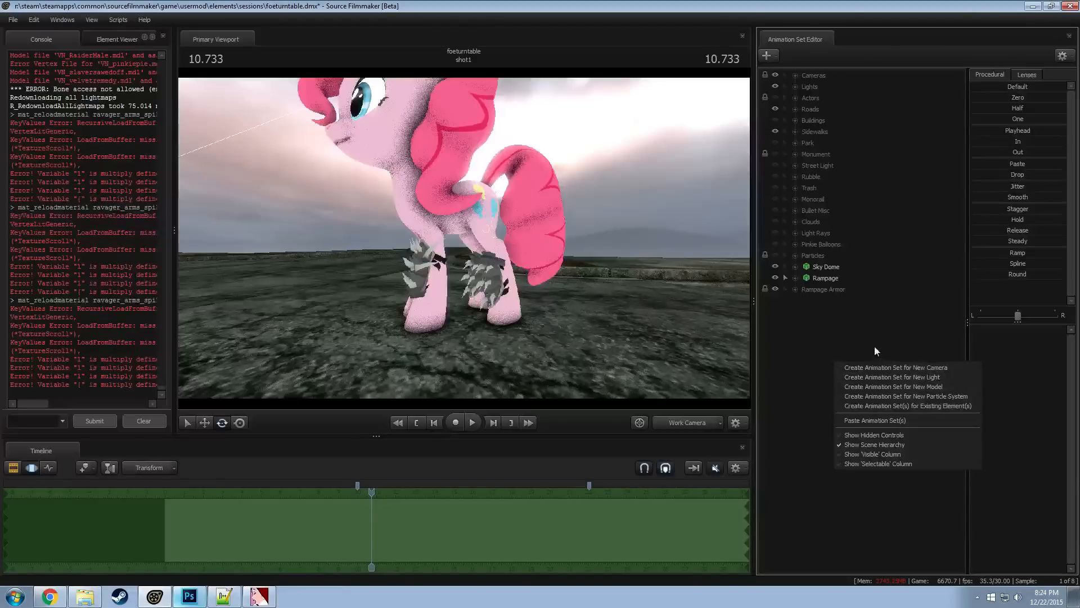
left_click(912, 387)
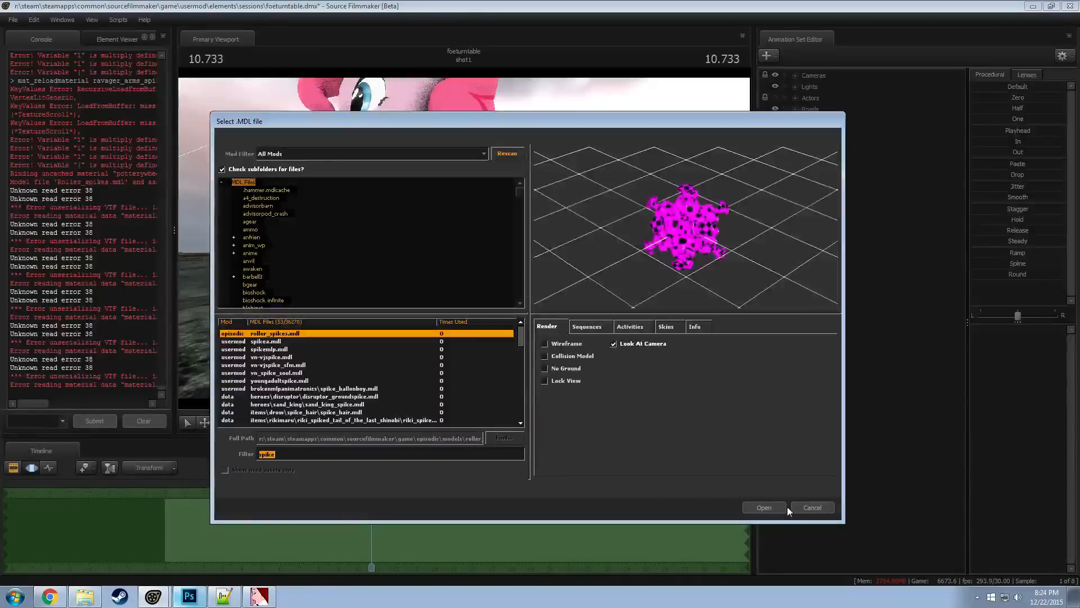
left_click(809, 508)
Create a new model animation set from the Dota spike_hair.mdl under items\drow, after inspecting its preview and turning off wireframe
right_click(817, 320)
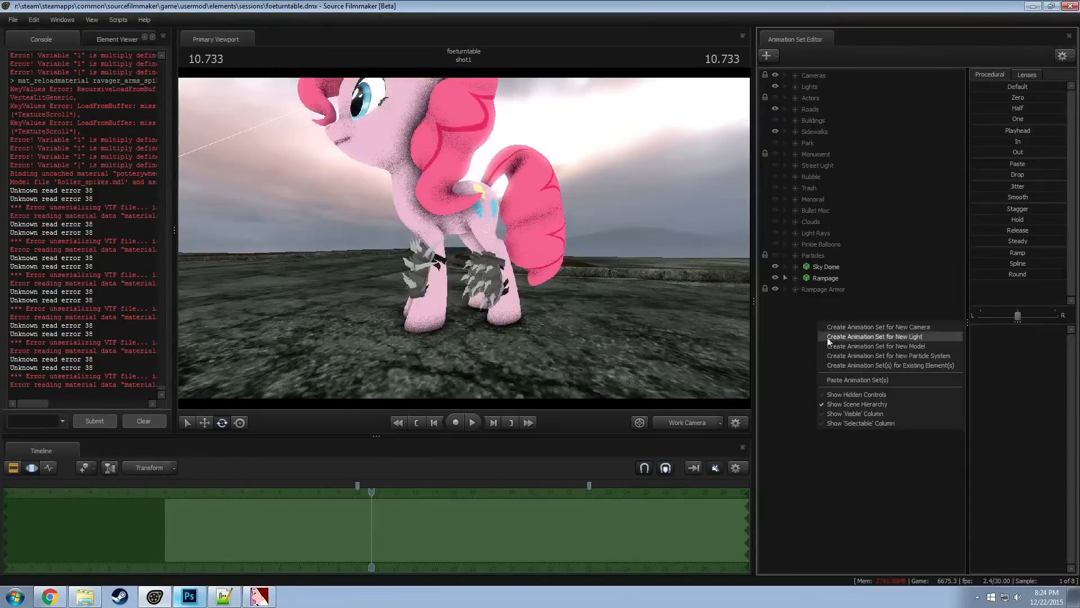
left_click(892, 346)
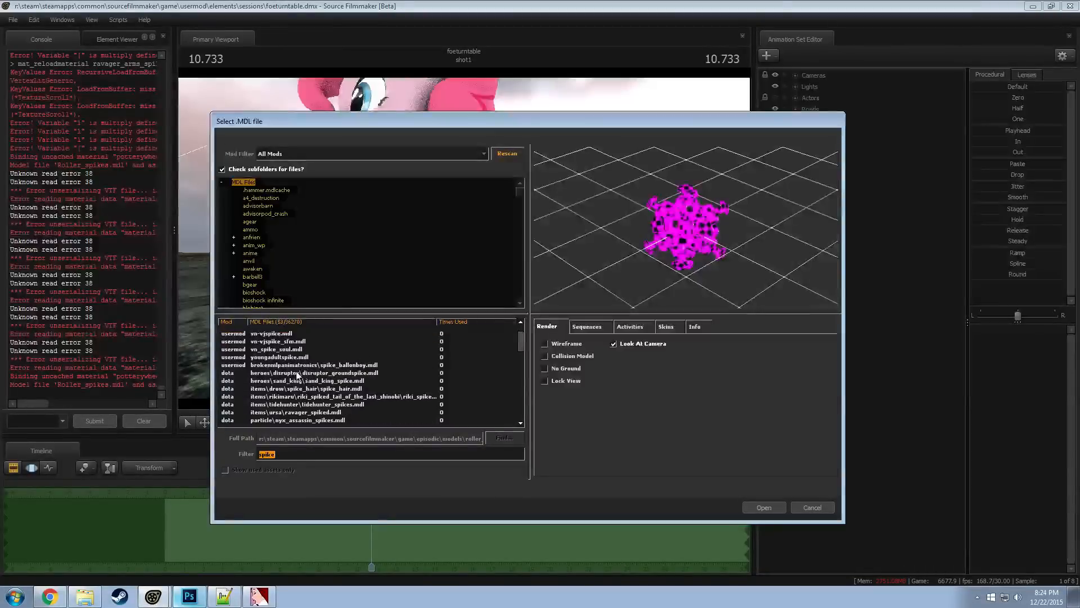
scroll(292, 378, "down", 1)
left_click(292, 388)
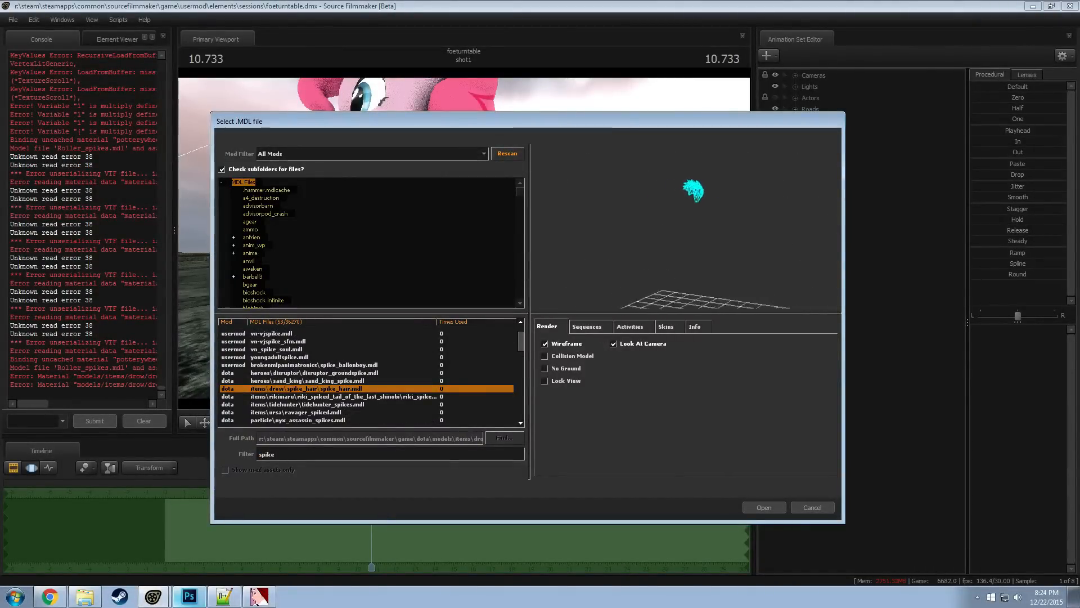
left_click_drag(697, 248, 697, 248)
right_click_drag(707, 240, 707, 214)
middle_click_drag(707, 225, 675, 264)
left_click_drag(686, 228, 692, 233)
left_click(569, 344)
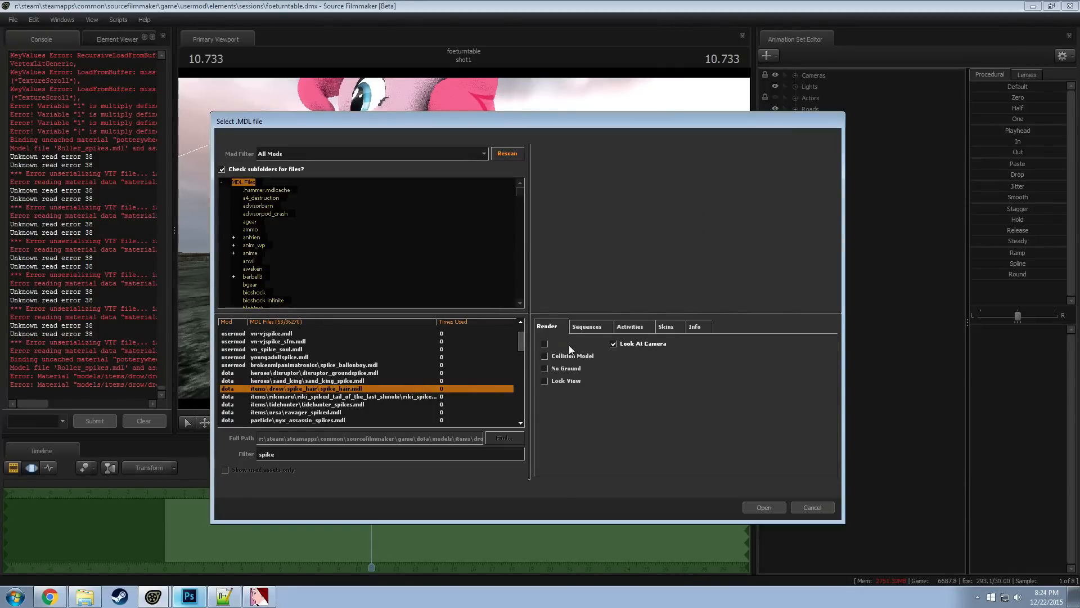
left_click(764, 507)
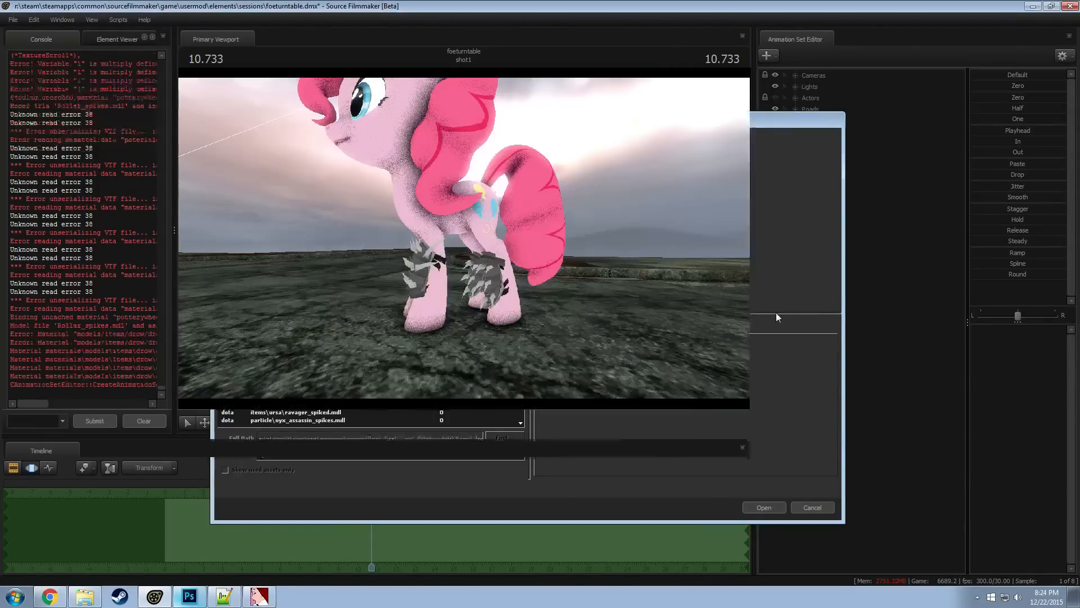
Examine the placed spike_hair1 model in the viewport, switch to Chrome, close the DeviantArt search page and check the Rampage reference picture
left_click_drag(675, 270, 712, 265)
key("w")
key("a")
key("w")
key("a")
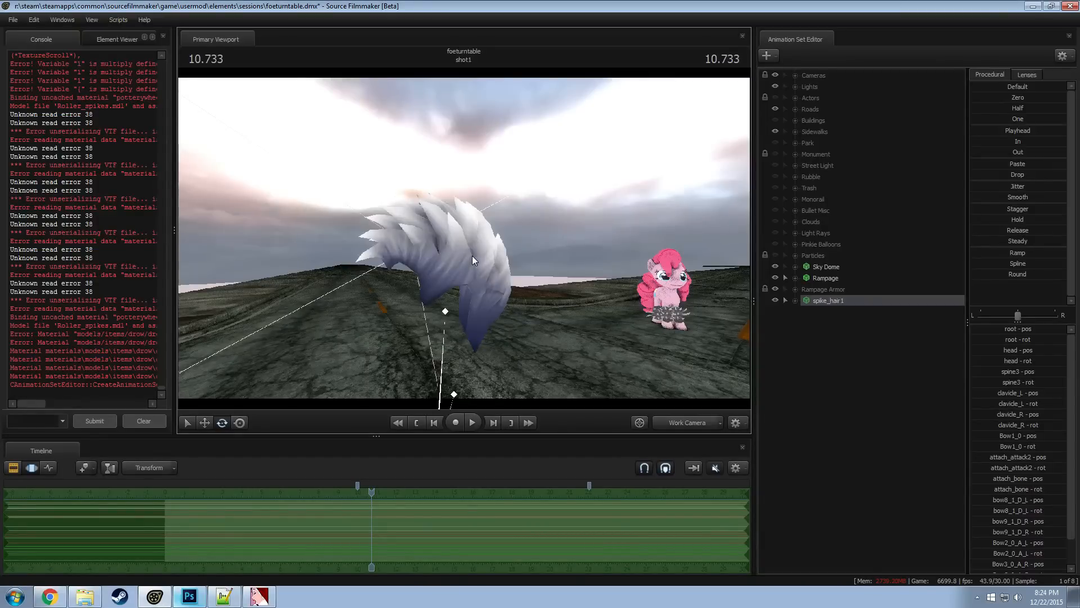
right_click(827, 300)
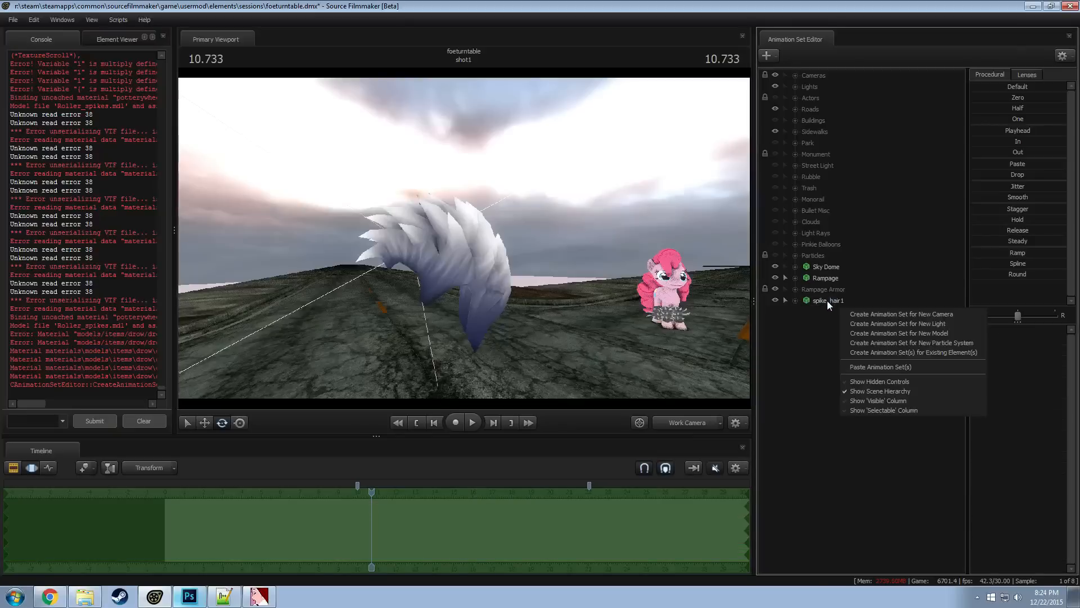
right_click(827, 300)
key("alt+Tab")
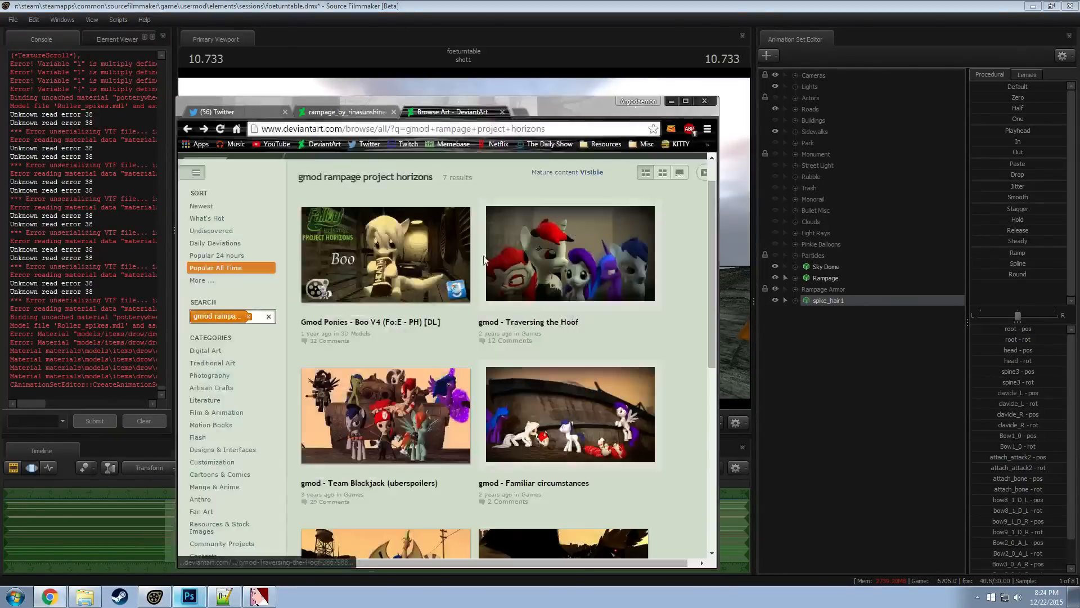
left_click(502, 112)
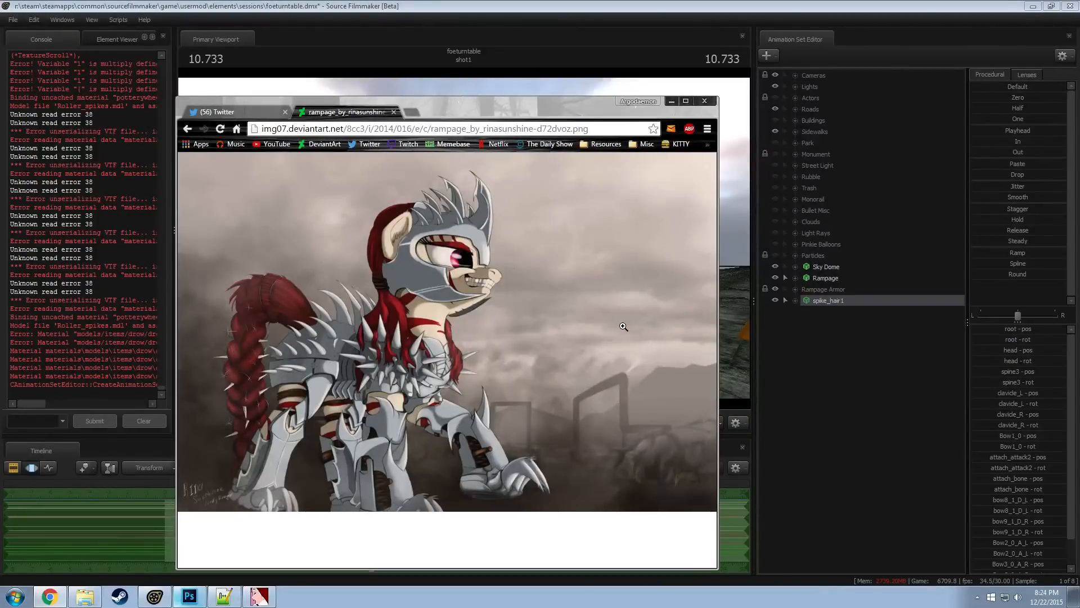
Return to Source Filmmaker and delete the spike_hair1 animation set
left_click(780, 304)
right_click(839, 301)
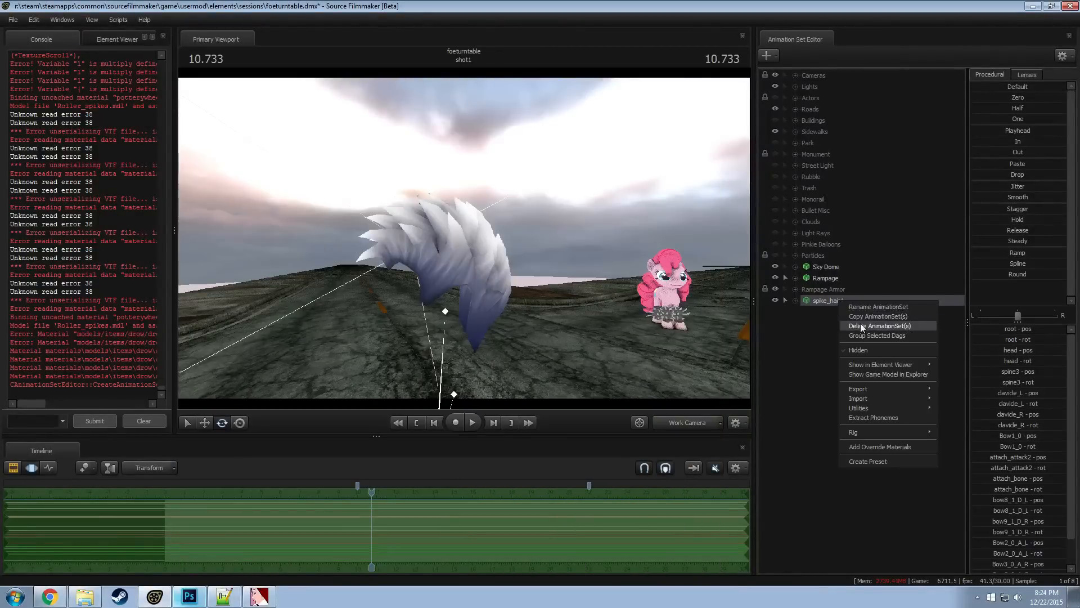
left_click(860, 324)
Begin a new model animation set from the "spike" model list and turn on the wireframe preview
right_click(808, 332)
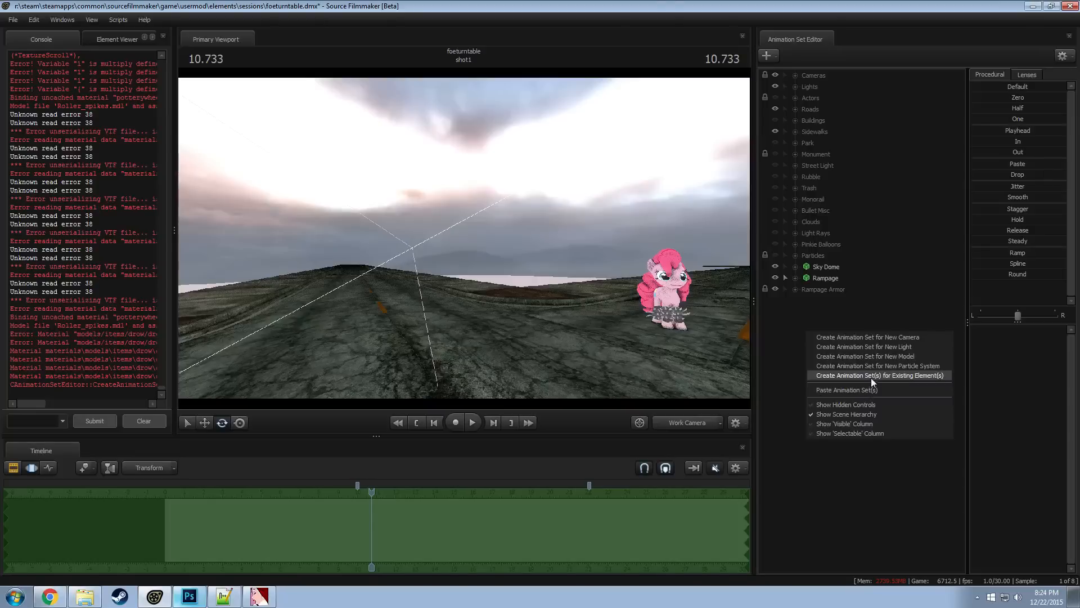
left_click(882, 362)
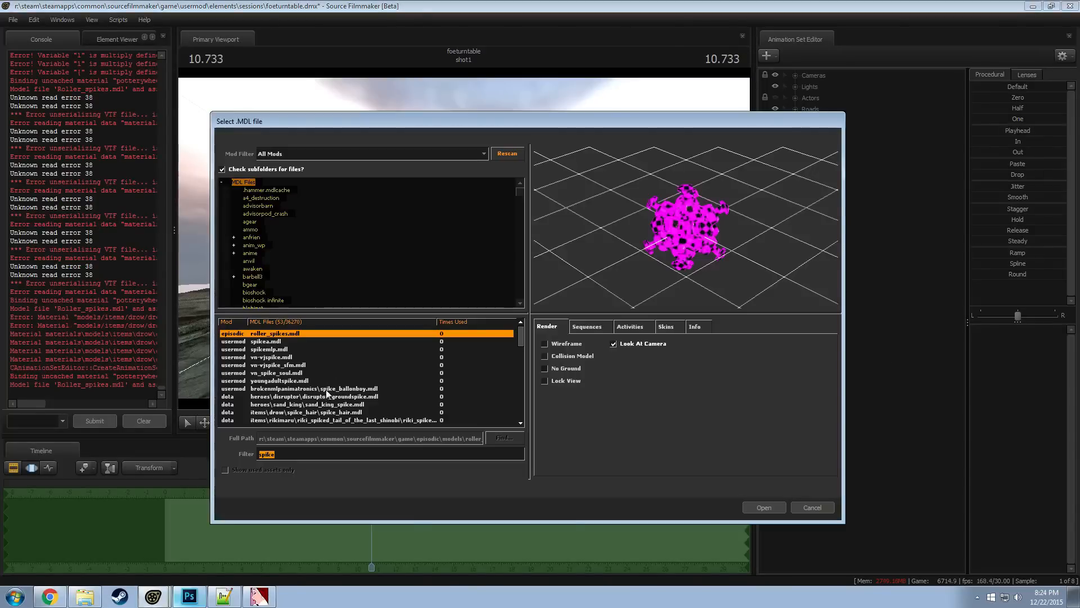
scroll(326, 392, "down", 2)
left_click(297, 389)
key("Up")
key("Up")
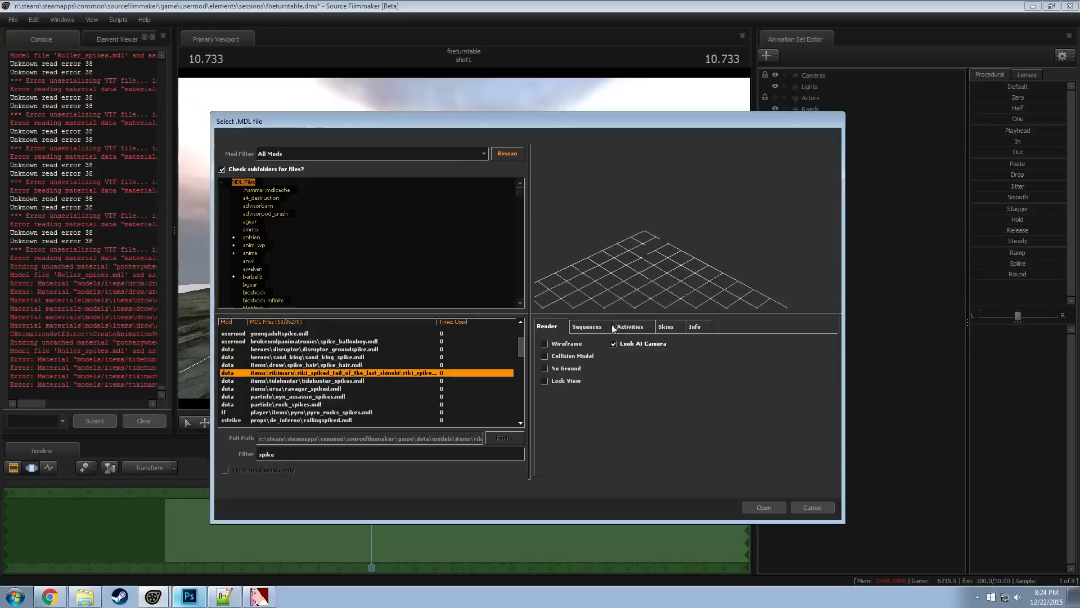
left_click(548, 344)
Preview the spike models around tidehunter_spikes.mdl and ravager_spiked.mdl, continuing to pyro_rocks_spikes.mdl
key("Up")
key("Up")
key("Down")
key("Down")
key("Down")
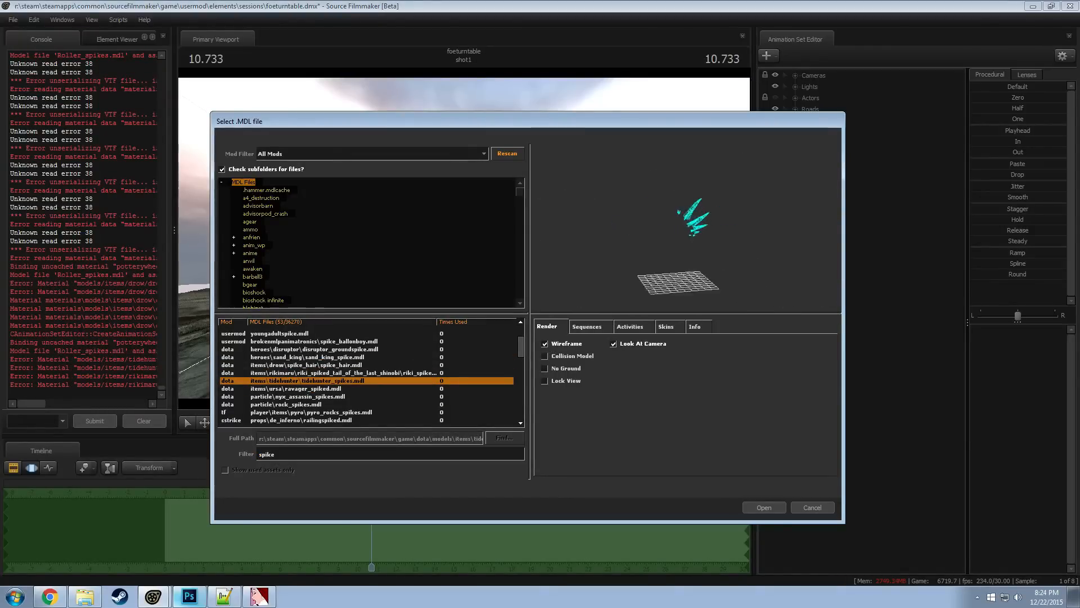
key("Down")
key("Down")
key("Down")
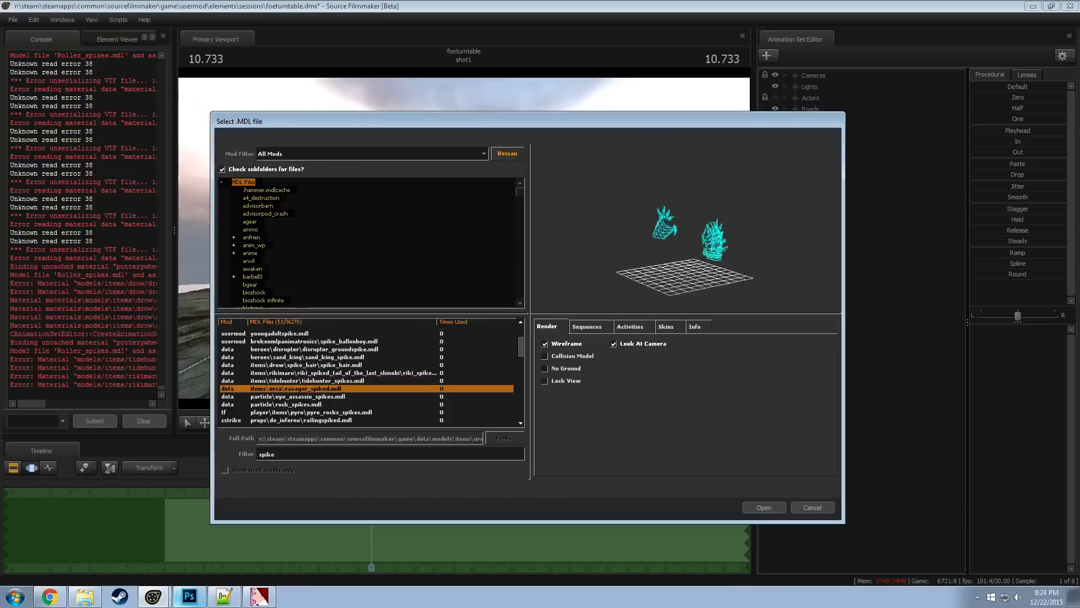
key("Down")
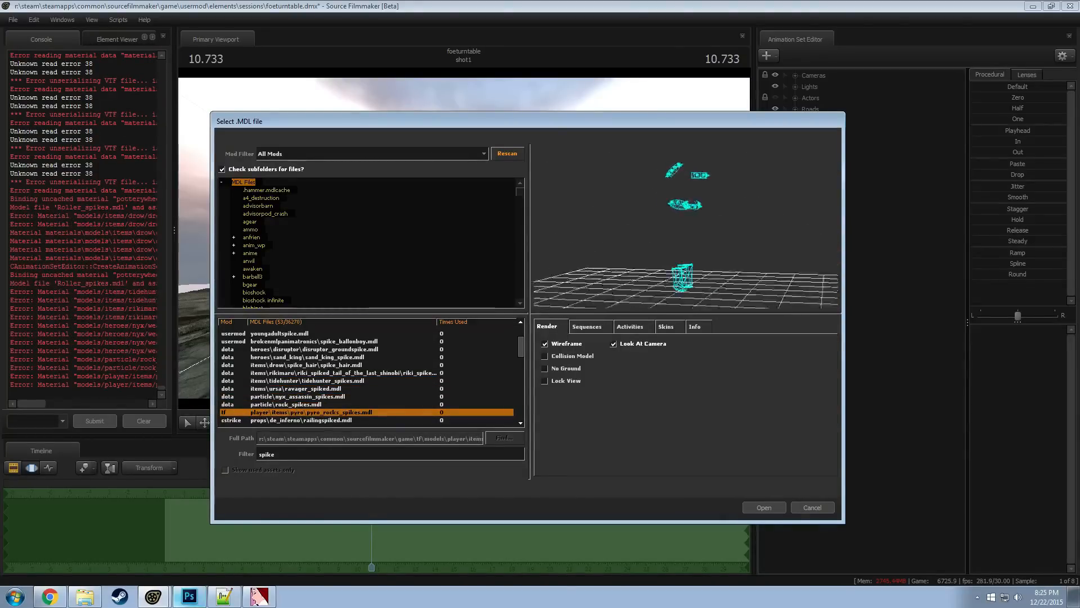
Preview the remaining "spike" models, from the railing and fence props through the metal and ice spikes to the workshop pyro helmet
key("Down")
key("Down")
key("Down")
key("Down")
key("Down")
key("Down")
key("Down")
key("Down")
key("Down")
key("Down")
key("Down")
key("Down")
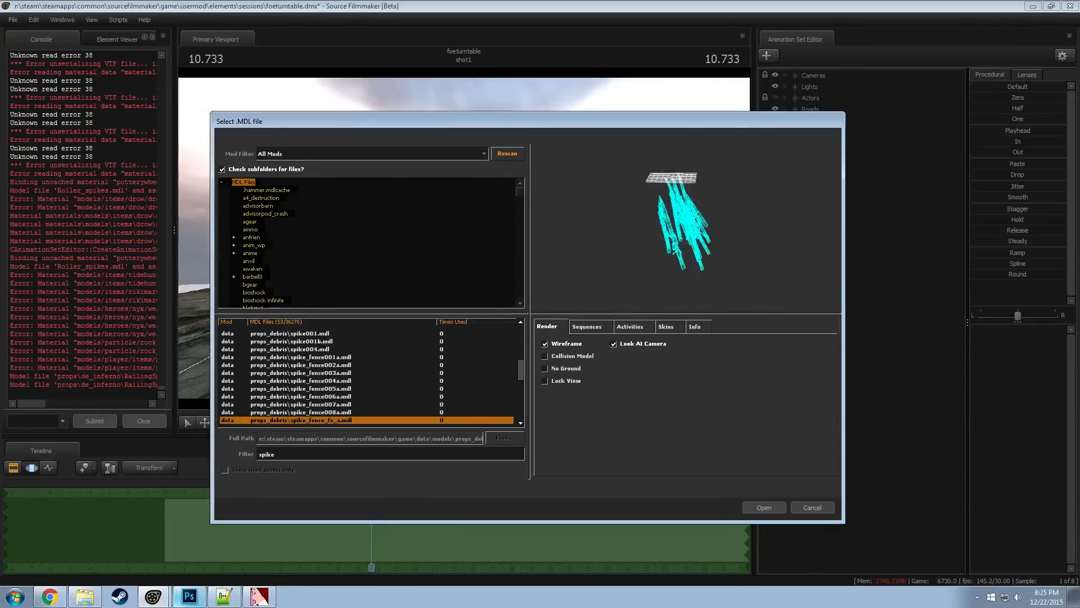
key("Down")
key("Down")
key("Down")
key("Down")
key("Down")
key("Down")
key("Down")
key("Down")
key("Down")
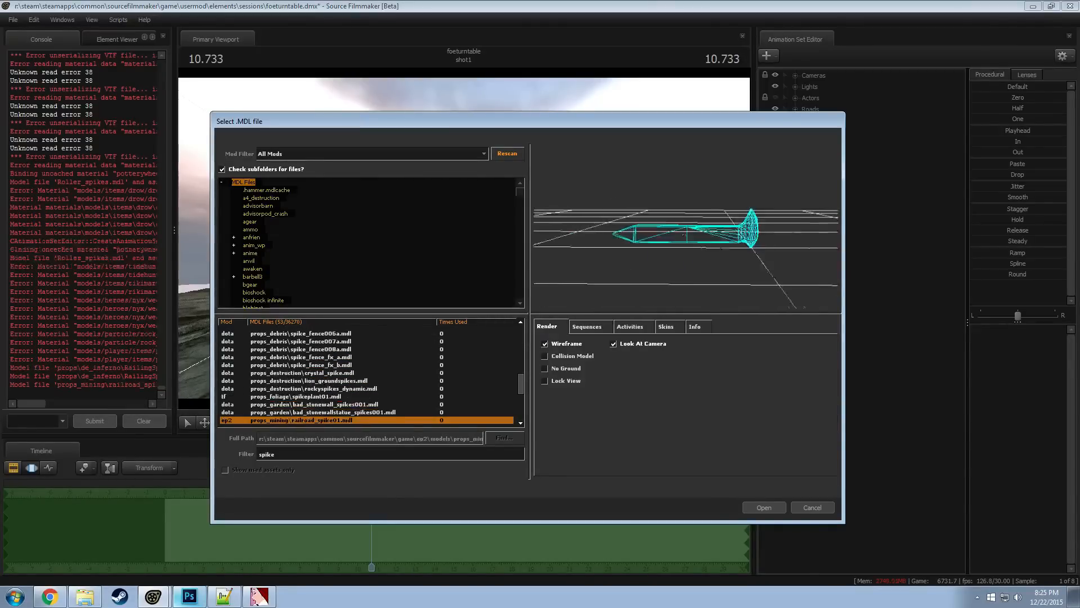
key("Down")
key("Down")
key("Down")
key("Down")
key("Down")
key("Down")
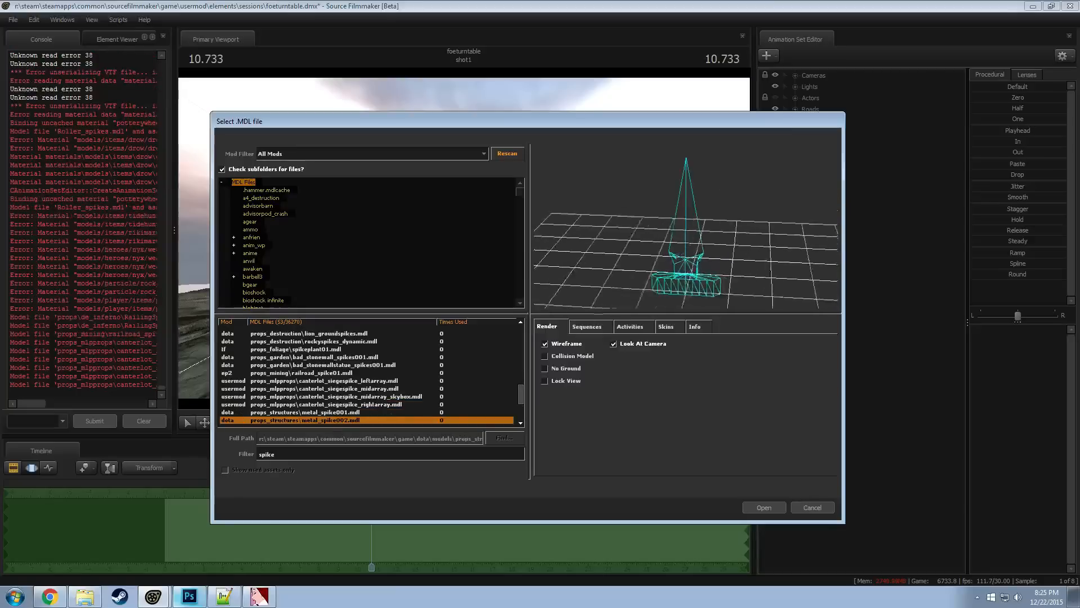
key("Down")
key("Down")
key("Down")
key("Down")
key("Down")
key("Down")
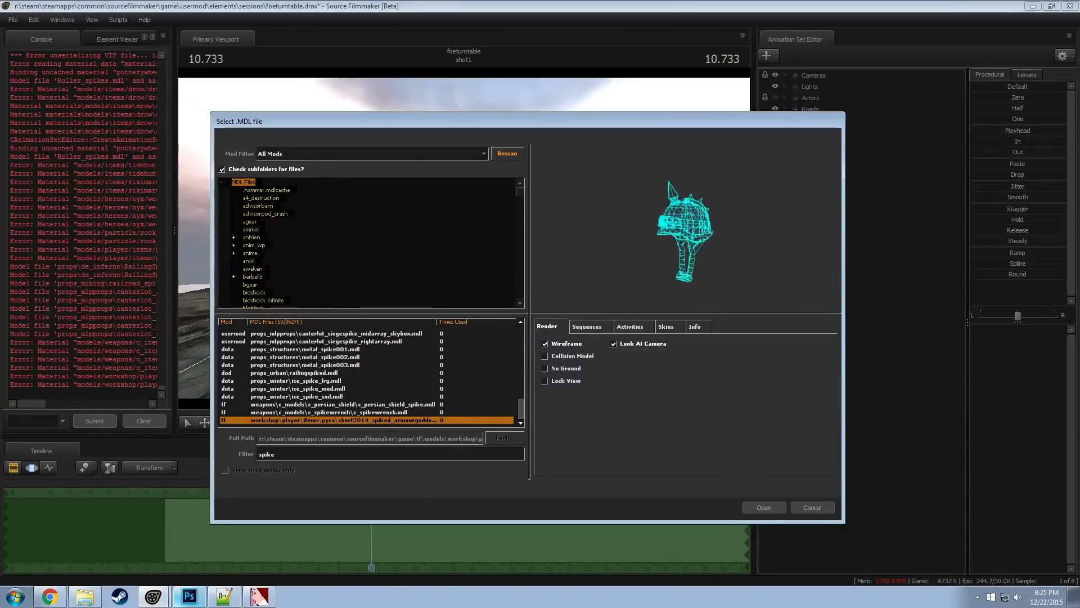
Recheck the earlier "spike" models from spike_balloonboy.mdl to the Riki spiked tail
scroll(313, 372, "up", 14)
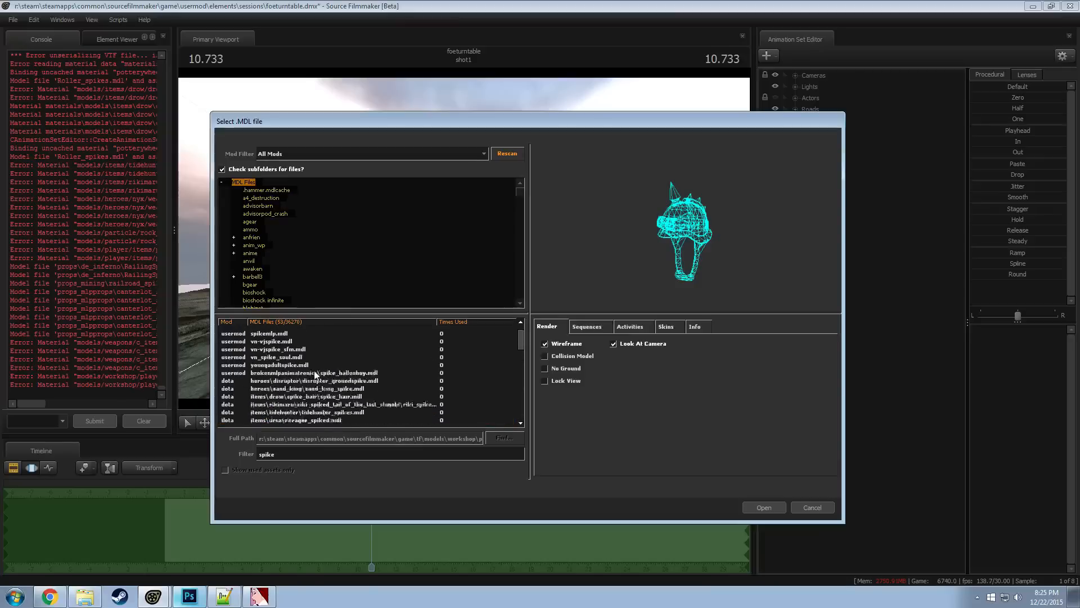
left_click(309, 389)
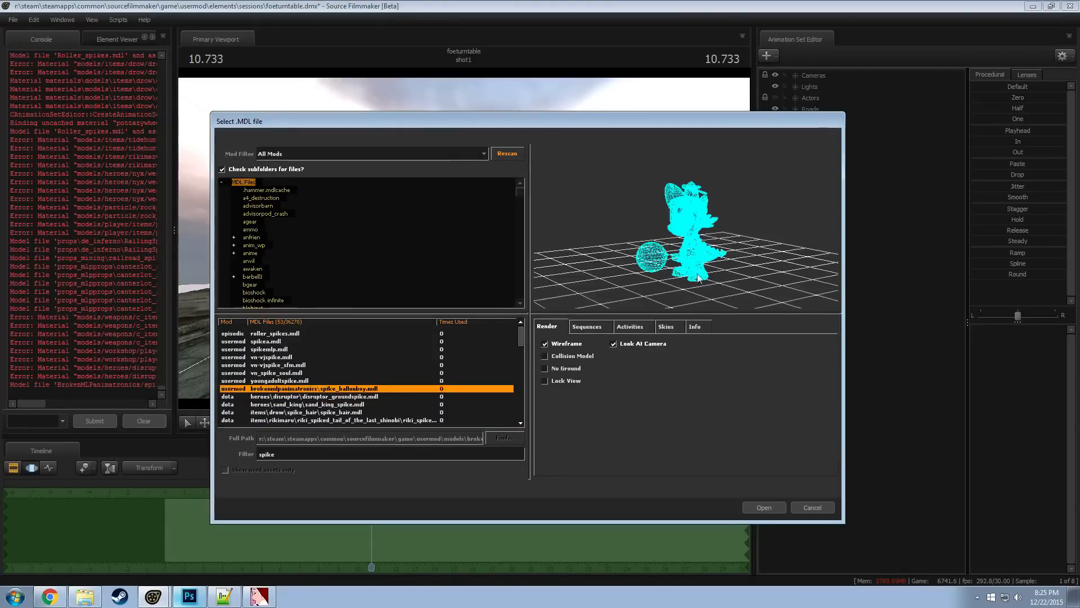
key("Down")
key("Down")
key("Down")
key("Down")
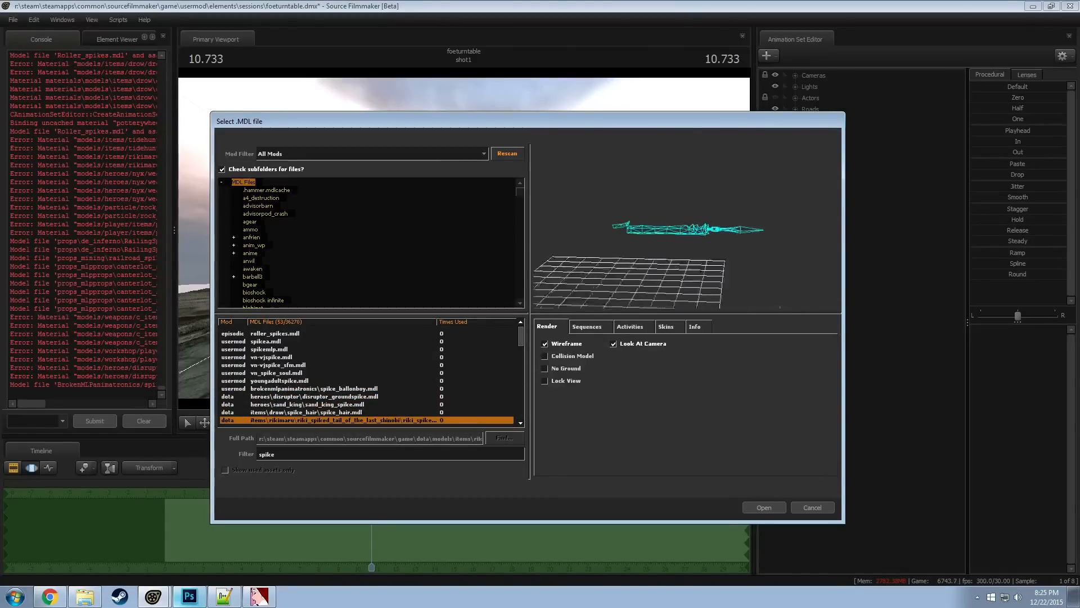
Search the models for "armor" and limit the results to the dota mod
double_click(278, 457)
type("armor")
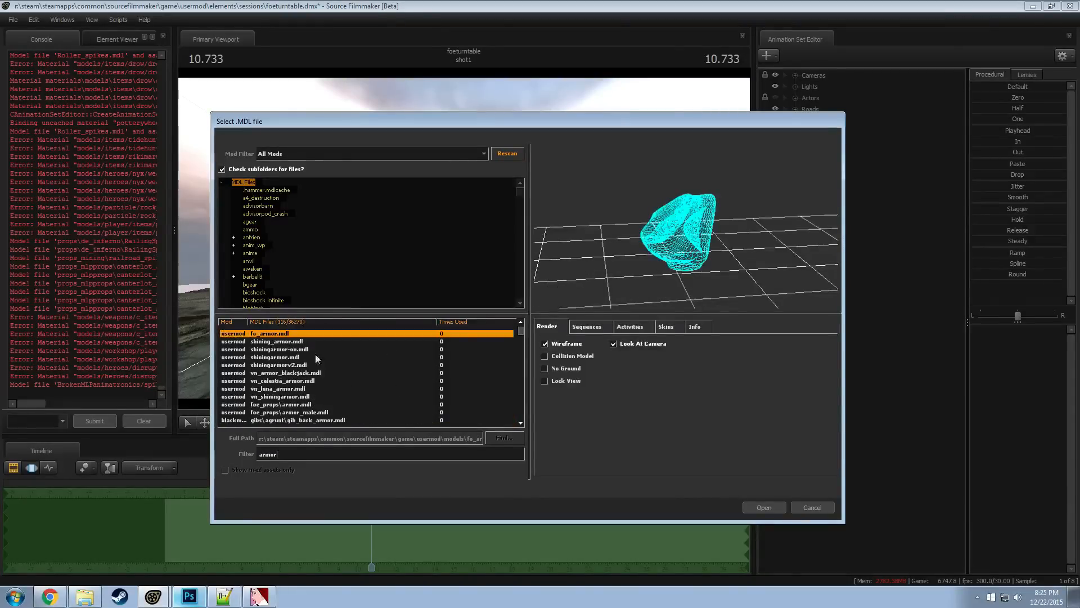
left_click(302, 154)
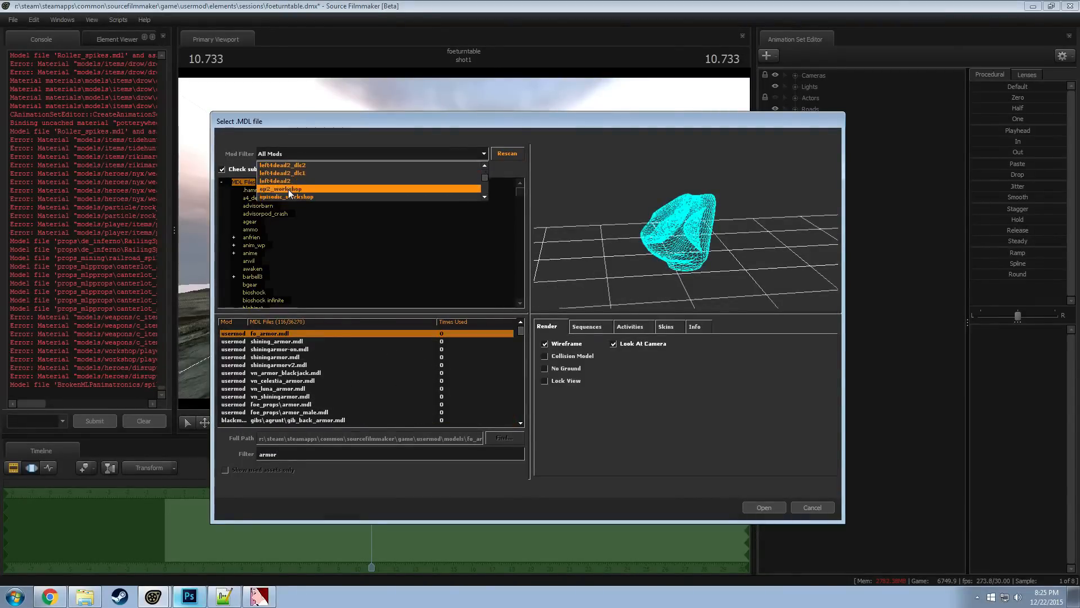
scroll(288, 190, "down", 3)
left_click(276, 182)
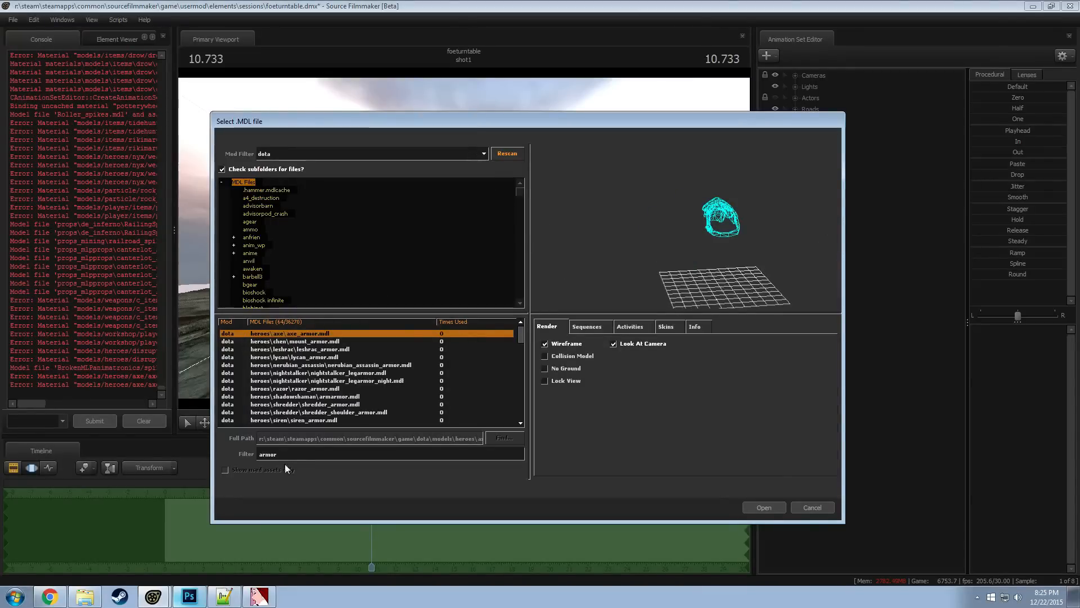
Narrow the model search to "armor ursa" and preview the assault_armor bracer, helmet and shoulder models
type("ursa")
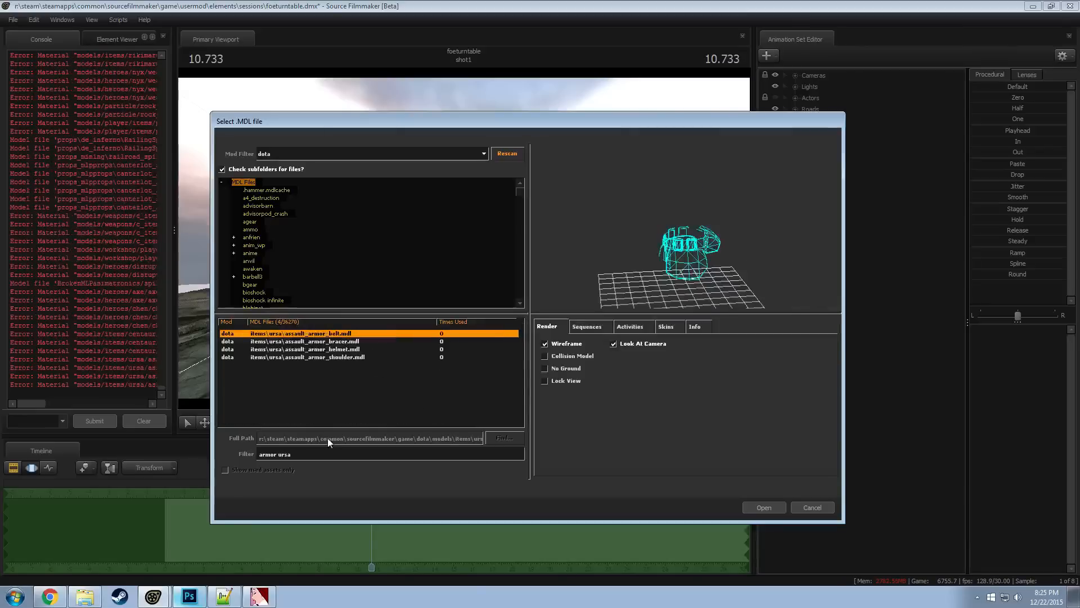
key("Down")
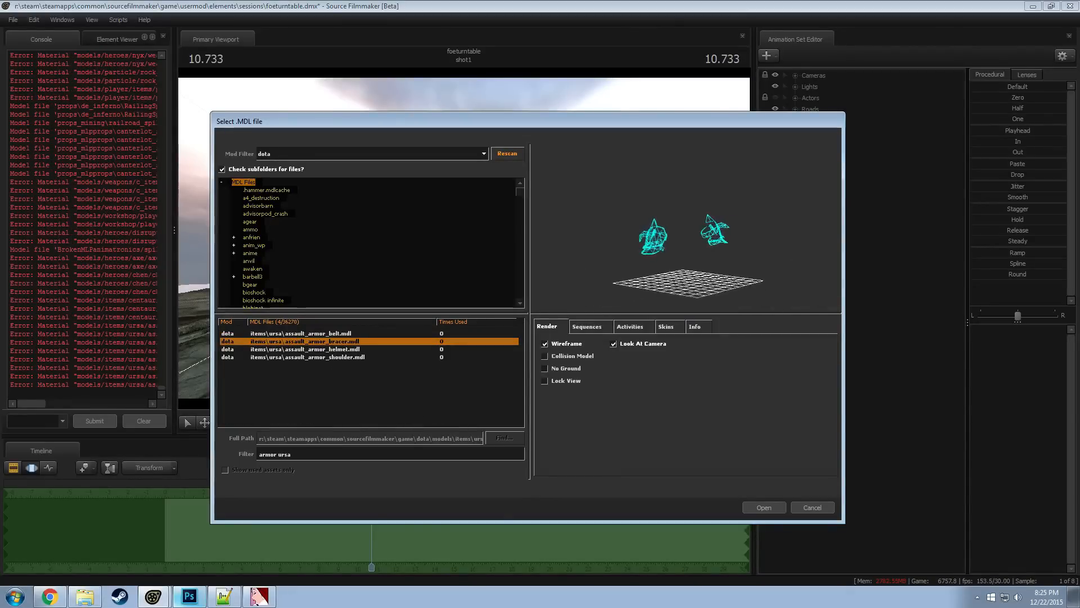
key("Down")
key("Down")
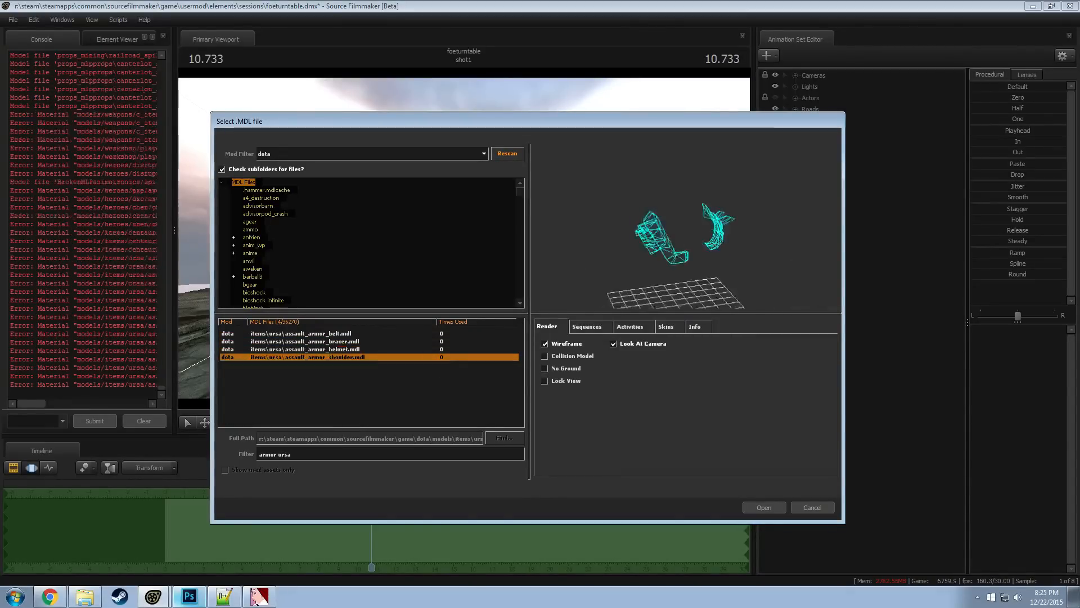
key("Up")
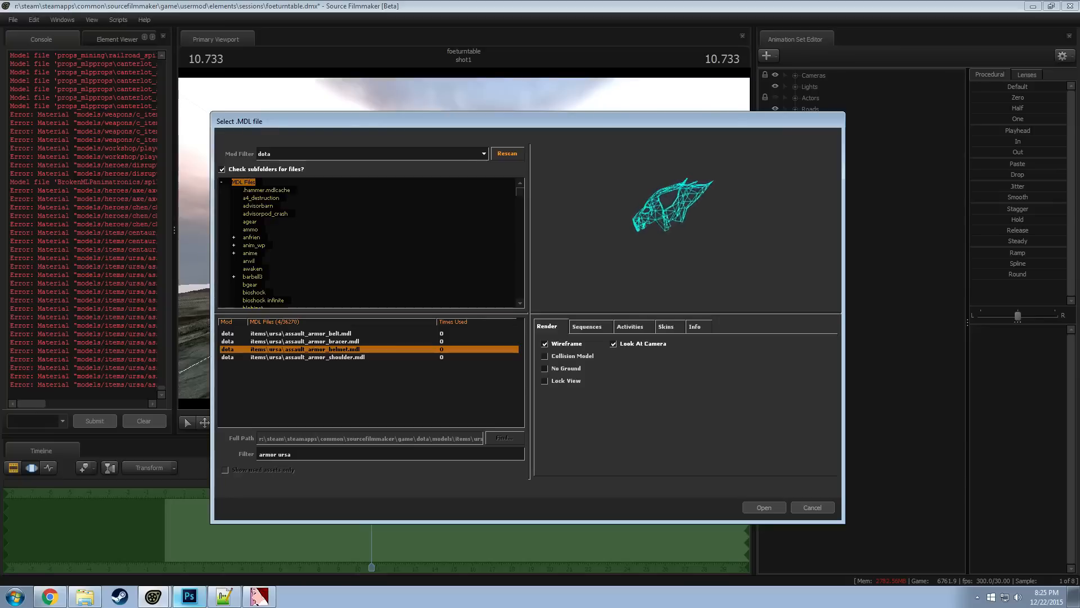
key("Up")
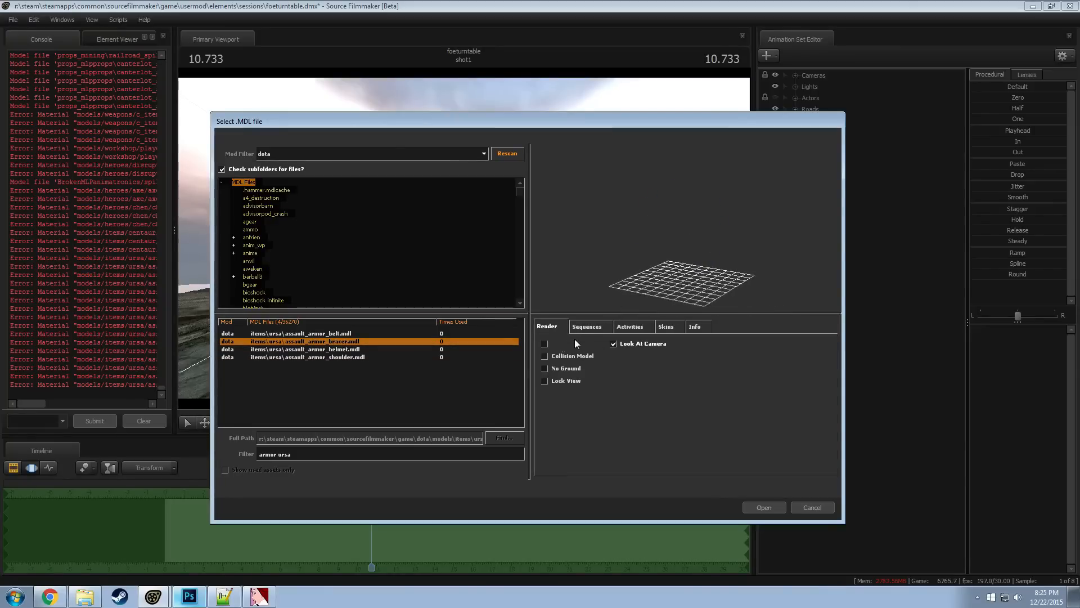
Rotate the assault_armor_bracer.mdl preview and reposition the model selection dialog
left_click_drag(609, 282, 630, 219)
left_click_drag(607, 121, 1075, 230)
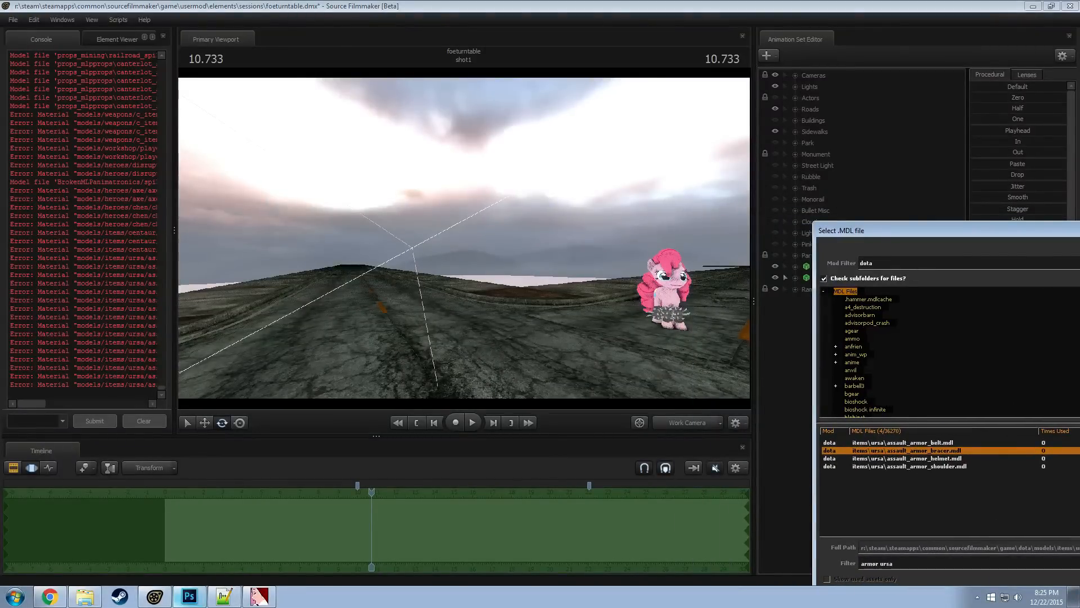
left_click_drag(1075, 230, 660, 110)
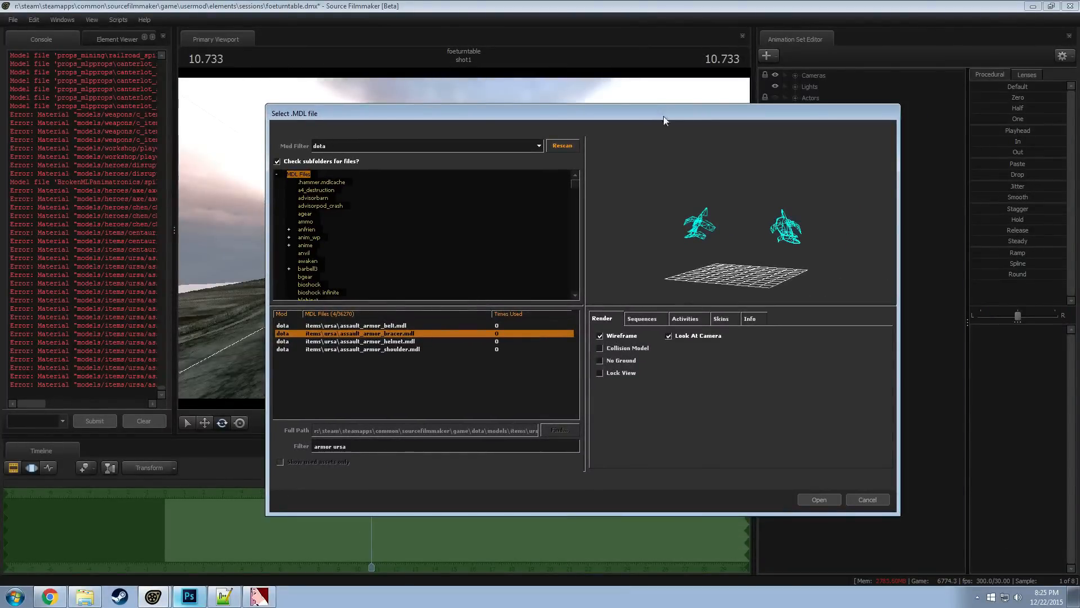
mouse_move(667, 138)
left_mouse_down()
mouse_move(694, 139)
mouse_move(674, 139)
left_mouse_up()
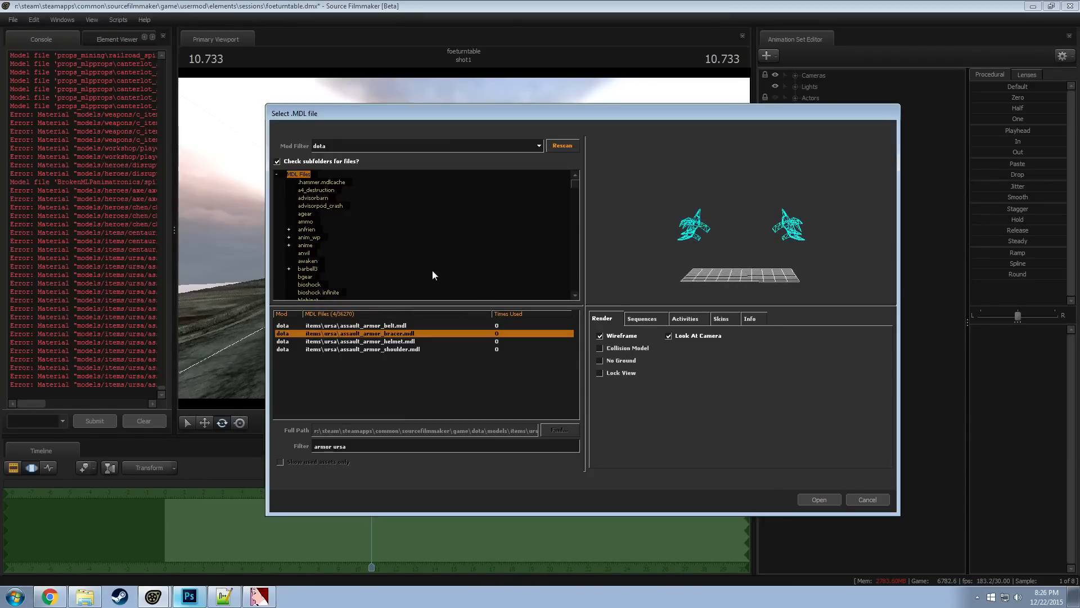
Change the model search filter to "ursa"
left_click(356, 447)
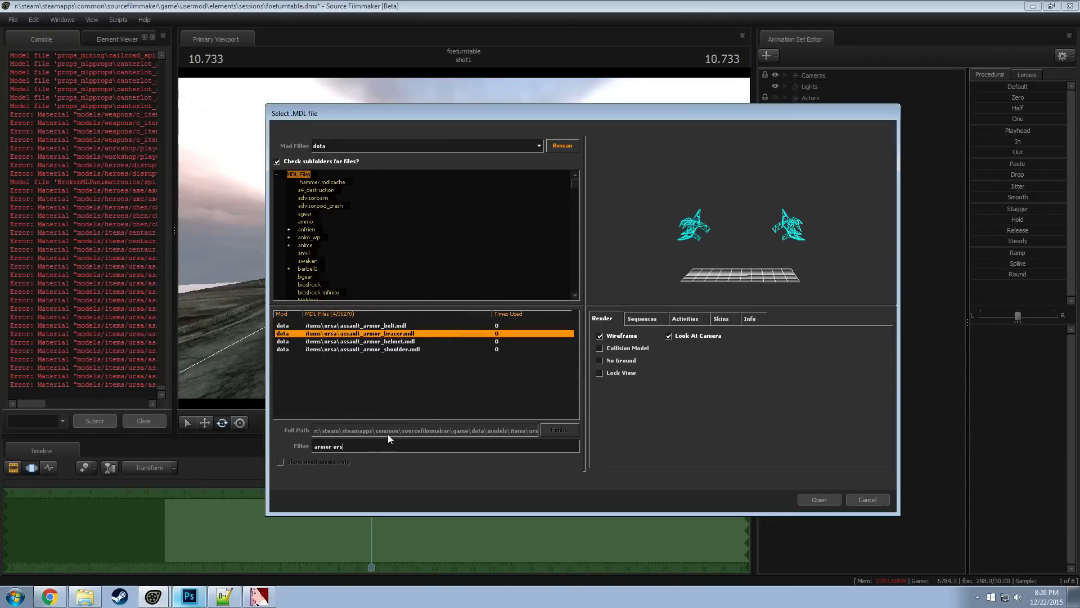
key("BackSpace")
key("BackSpace")
key("BackSpace")
key("BackSpace")
key("BackSpace")
key("BackSpace")
key("BackSpace")
key("BackSpace")
key("BackSpace")
key("BackSpace")
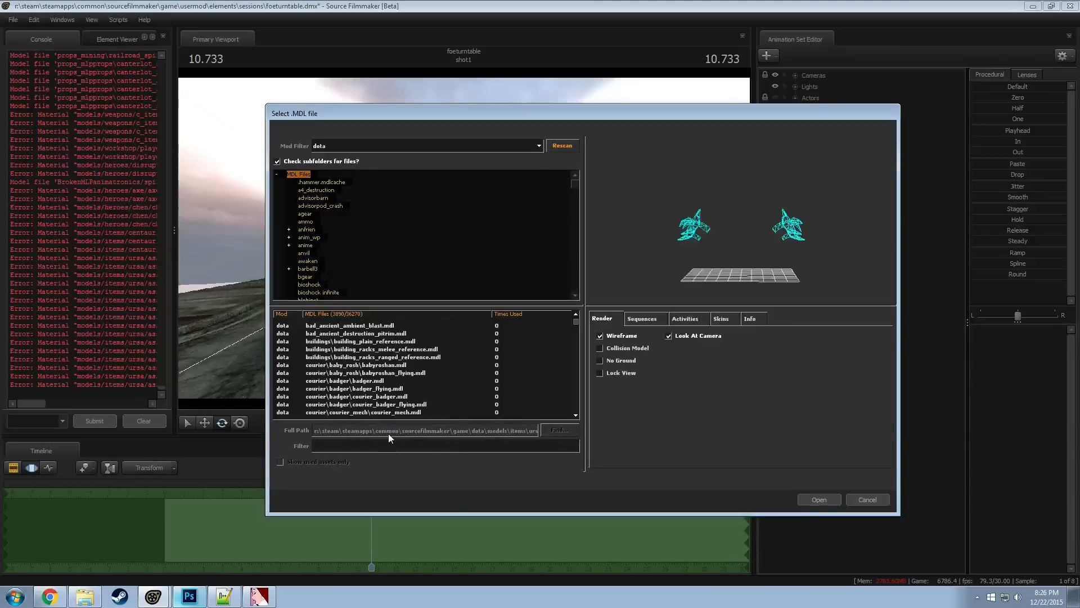
type("ursa")
Preview the heroes\ursa models, including the skirt, helmet and fur pieces and ursa.mdl
left_click(360, 352)
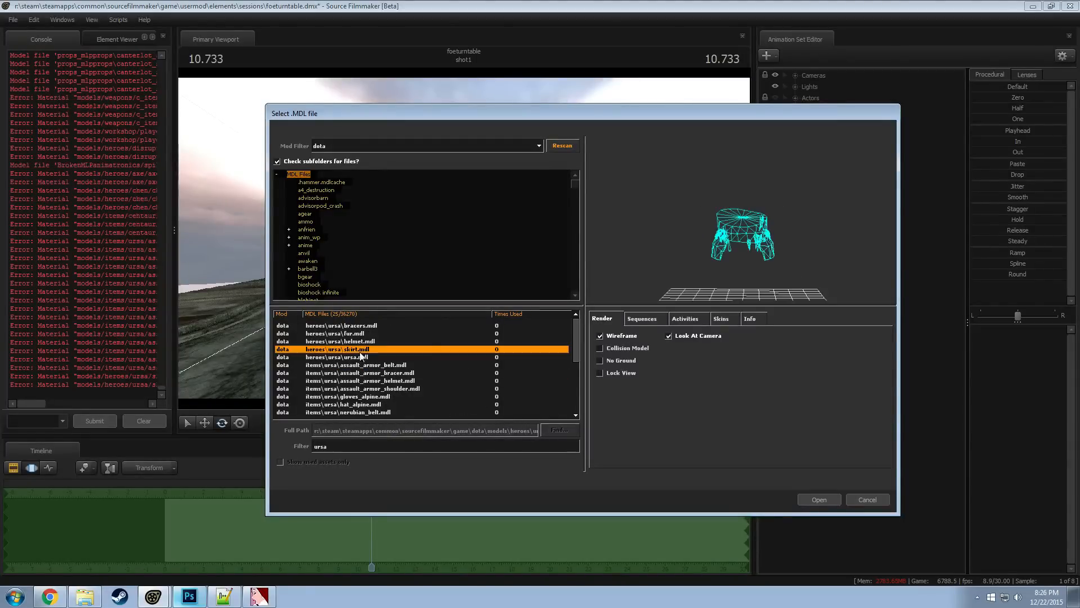
key("Up")
key("Up")
left_click_drag(751, 291, 773, 295)
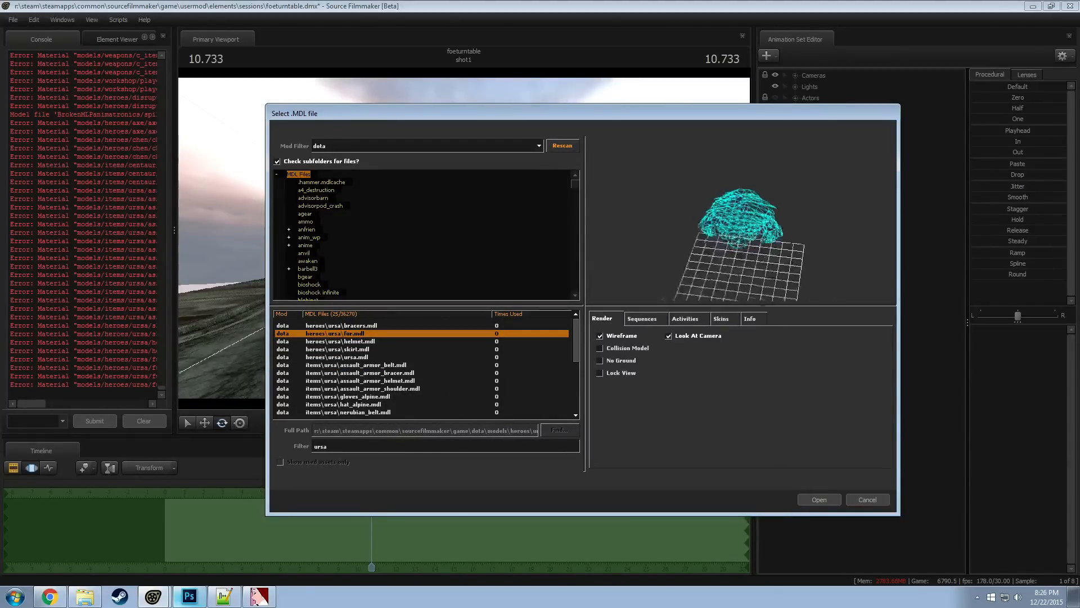
key("Down")
Preview the items\ursa models from the assault_armor pieces to gloves_alpine.mdl and hat_alpine.mdl
key("Down")
key("Down")
key("Down")
key("Up")
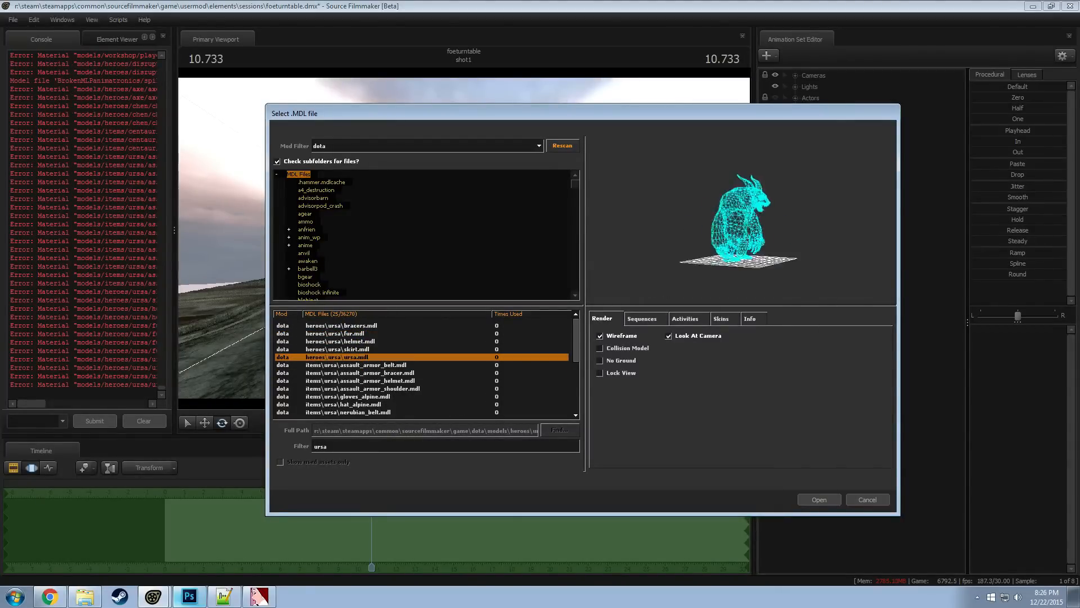
key("Down")
key("Down")
key("Down")
key("Down")
key("Down")
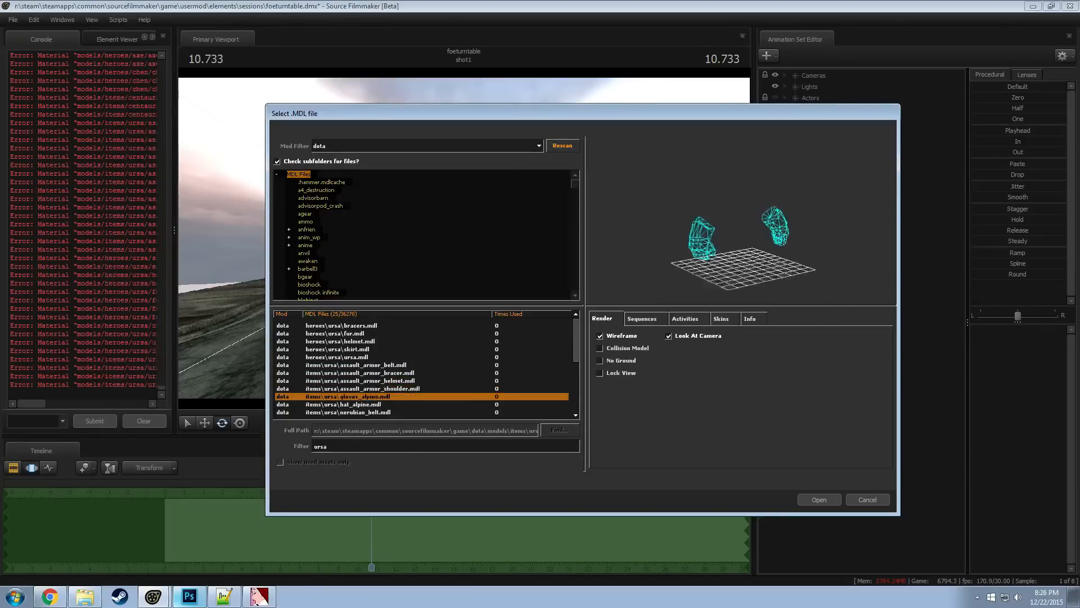
key("Down")
key("Up")
key("Up")
Preview the items\ursa nerubian, pants_alpine and ravager models, including ravager_quills.mdl, and look through the following entries
key("Down")
key("Down")
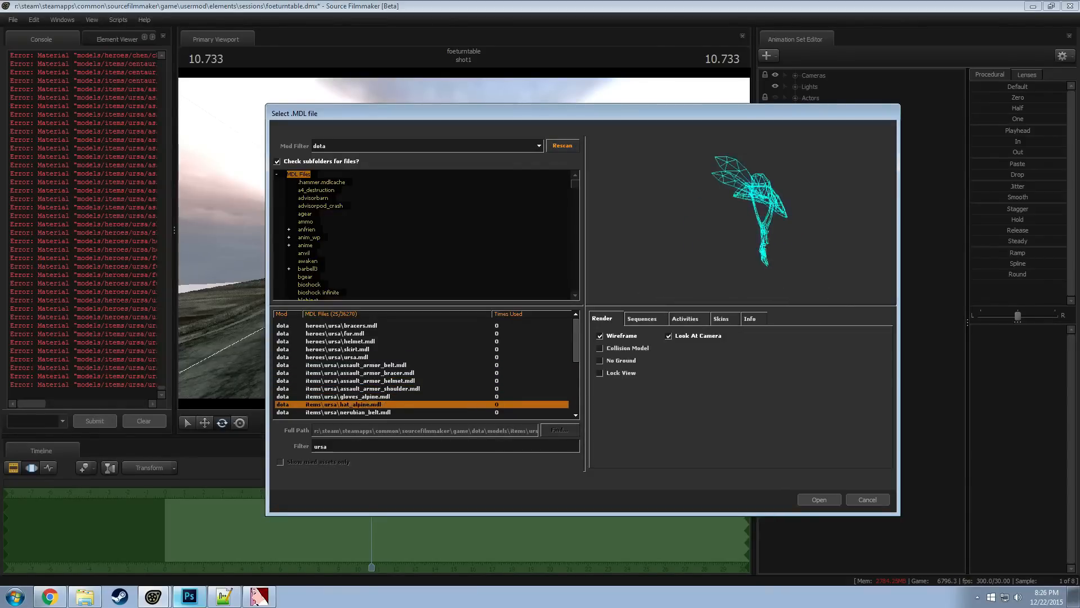
key("Down")
key("Down")
key("Down")
key("Down")
key("Down")
key("Down")
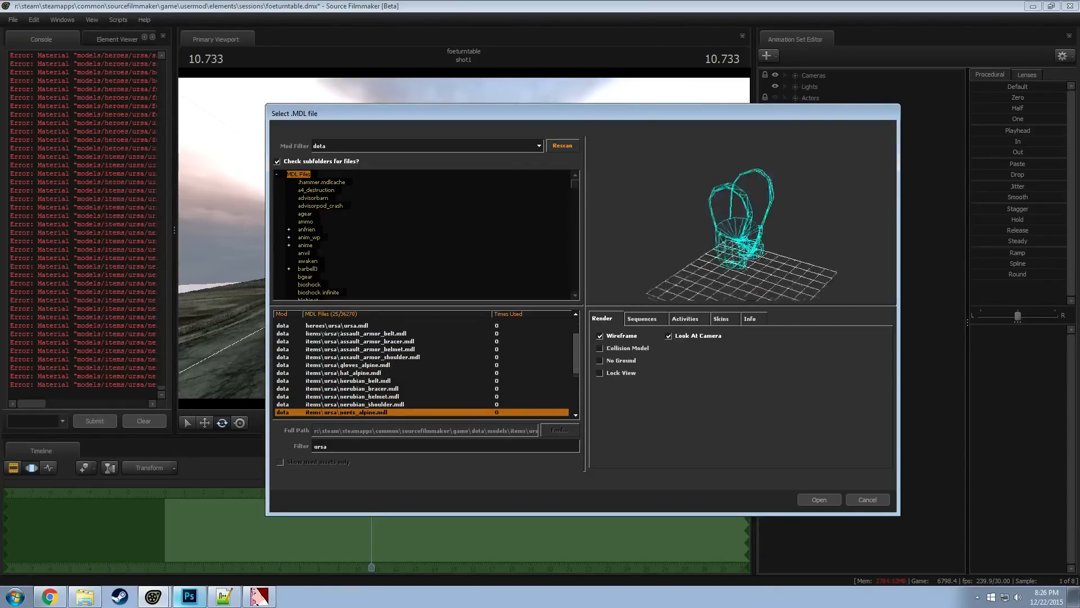
key("Down")
key("Down")
key("Up")
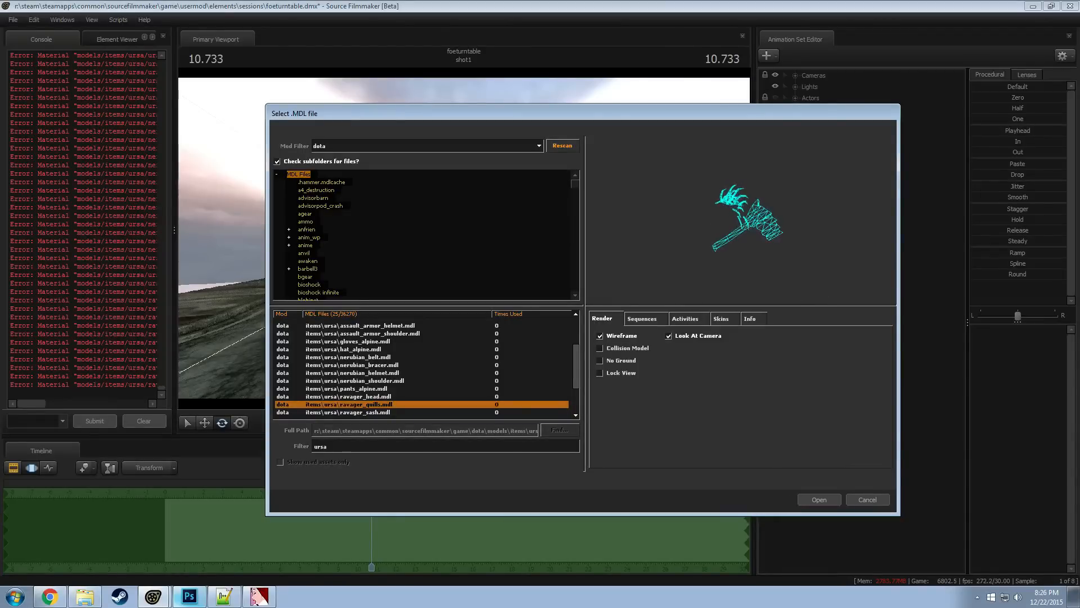
scroll(404, 407, "down", 2)
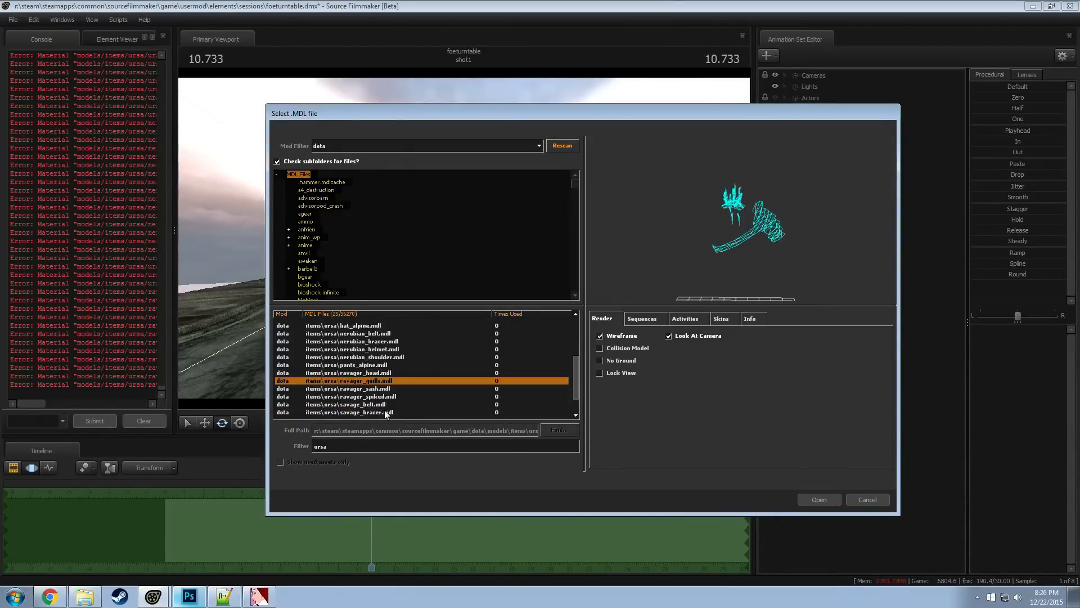
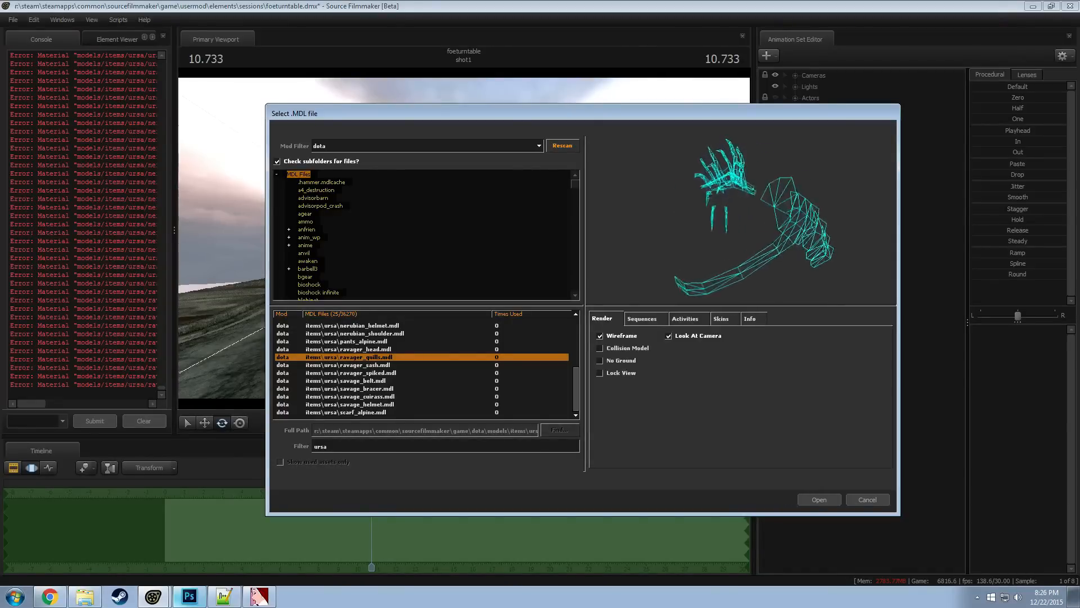
Load the Dota model items\ursa\ravager_quills.mdl into the session as a new animation set
left_click(820, 502)
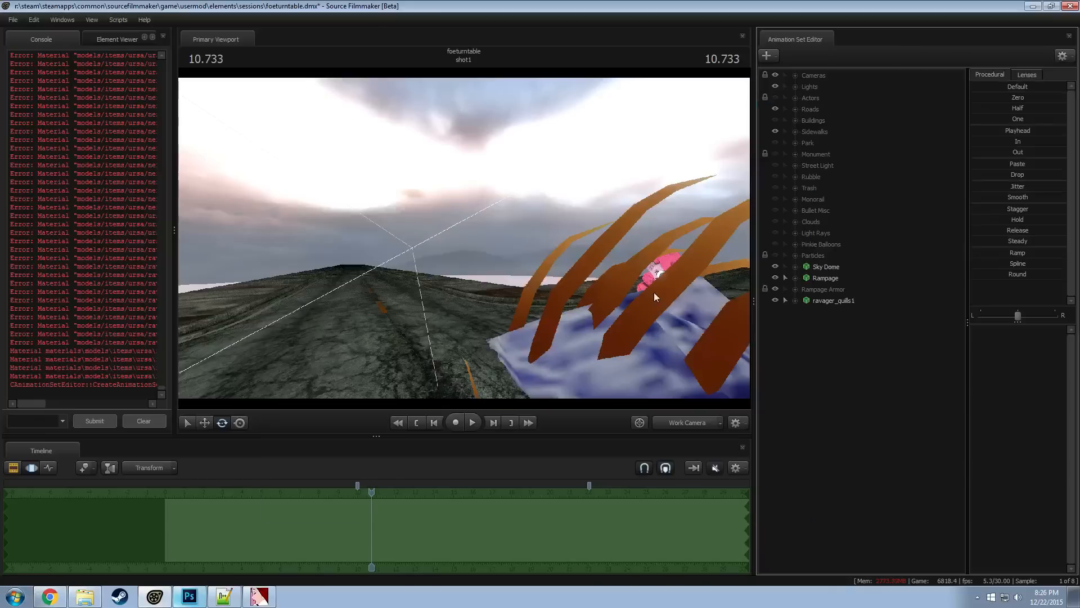
key("s")
left_click_drag(470, 249, 620, 264)
key("a")
key("a")
key("w")
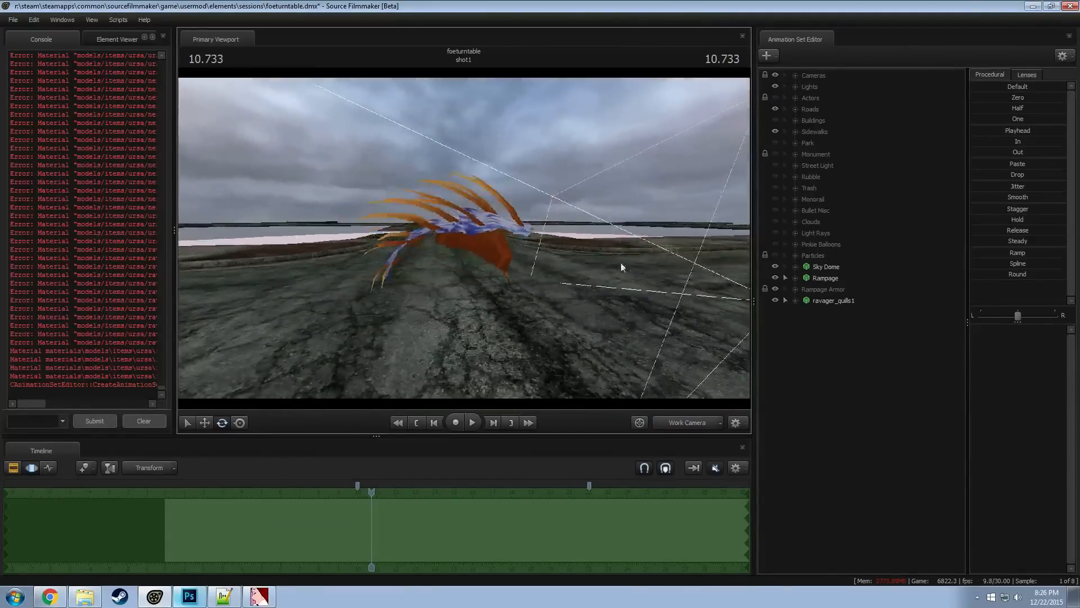
Show the ravager_quills1 game model in the Element Viewer and add override materials to it
right_click(850, 301)
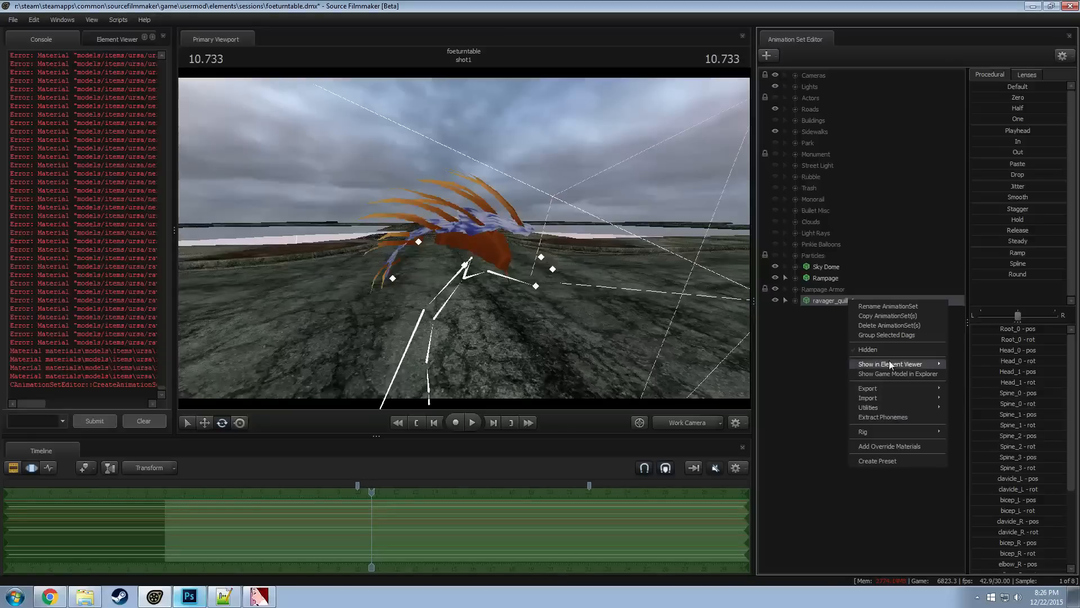
left_click(964, 375)
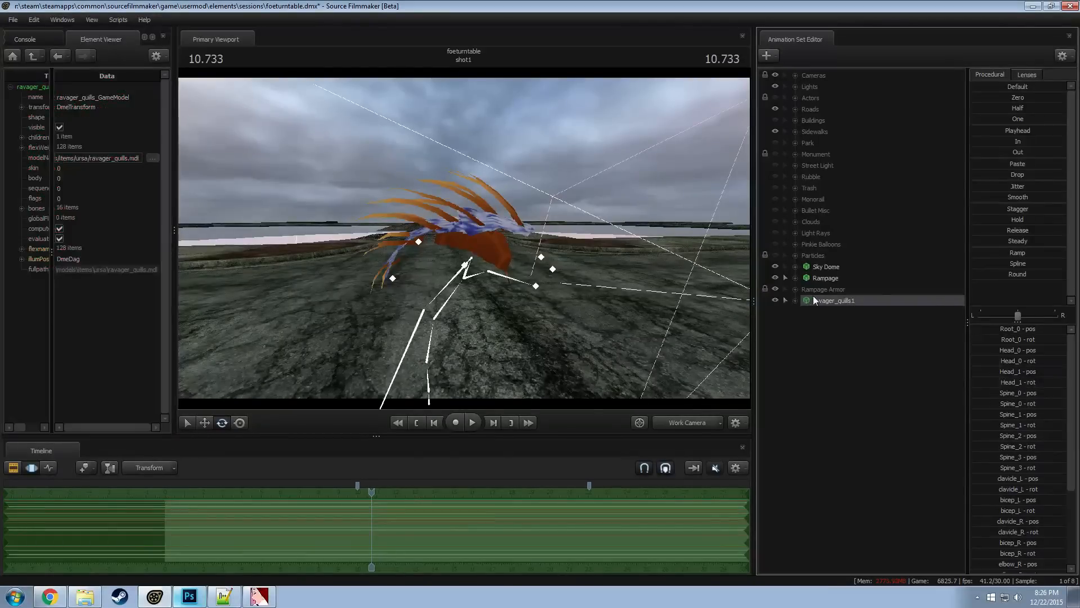
right_click(813, 298)
left_click(854, 441)
Try moving the bicep_L and clavicle_L bones of ravager_quills1 to test what they control, undoing each move
mouse_move(687, 258)
left_mouse_down()
mouse_move(732, 259)
mouse_move(480, 242)
mouse_move(688, 275)
left_mouse_up()
left_click(466, 231)
key("ctrl+z")
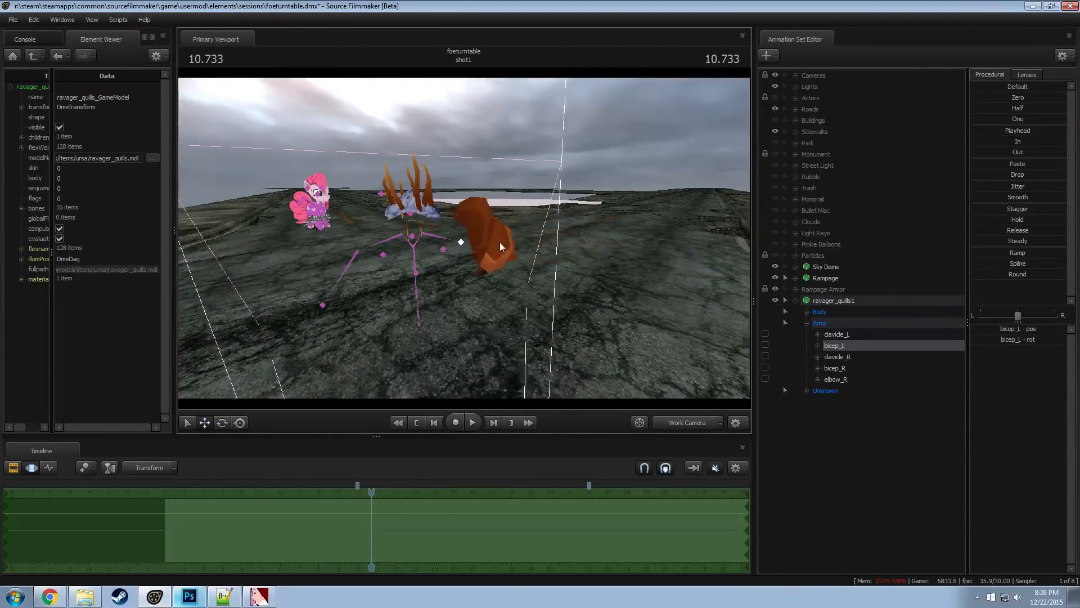
left_click(443, 242)
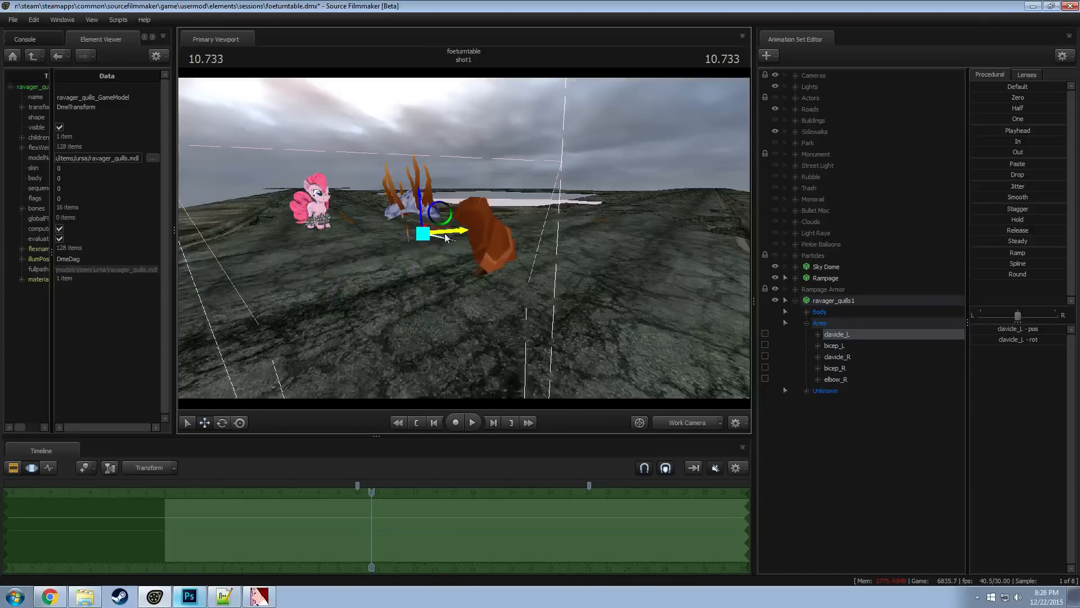
left_click_drag(446, 235, 599, 262)
key("ctrl+z")
mouse_move(438, 242)
left_mouse_down("alt")
mouse_move(442, 225)
mouse_move(439, 242)
left_mouse_up("alt")
Add a scale control to the bicep_L bone of ravager_quills1 and set bicep_L_scale to 0.001
left_click(468, 242, "ctrl")
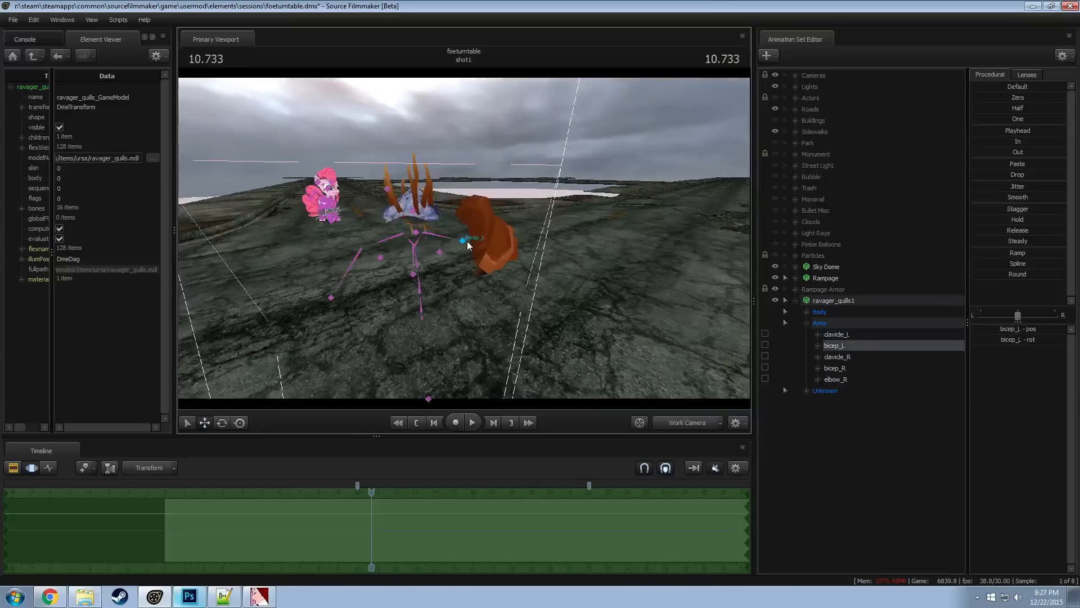
right_click(849, 355)
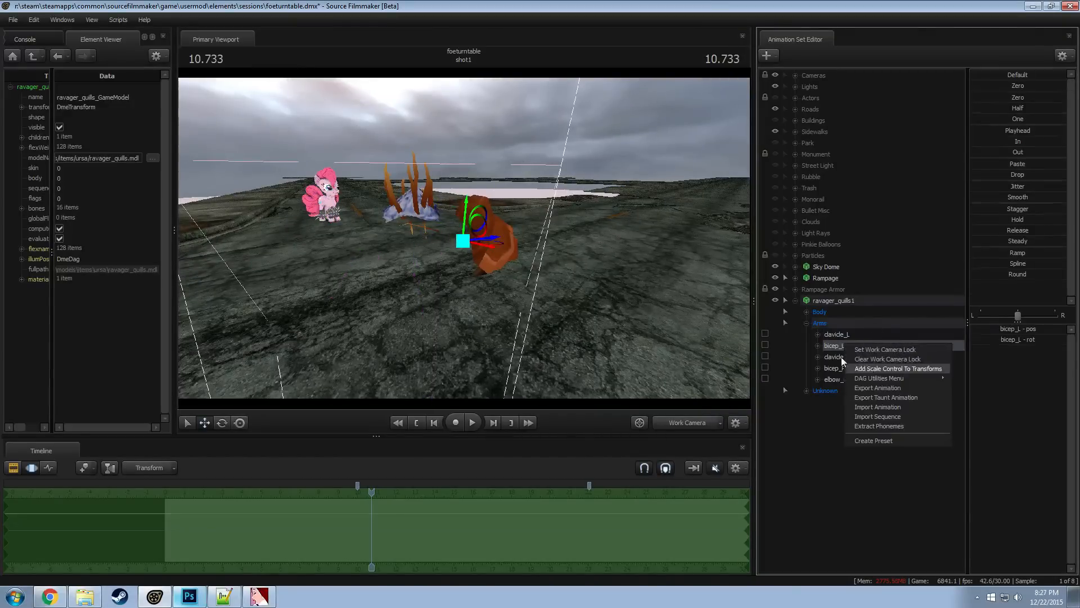
left_click(877, 369)
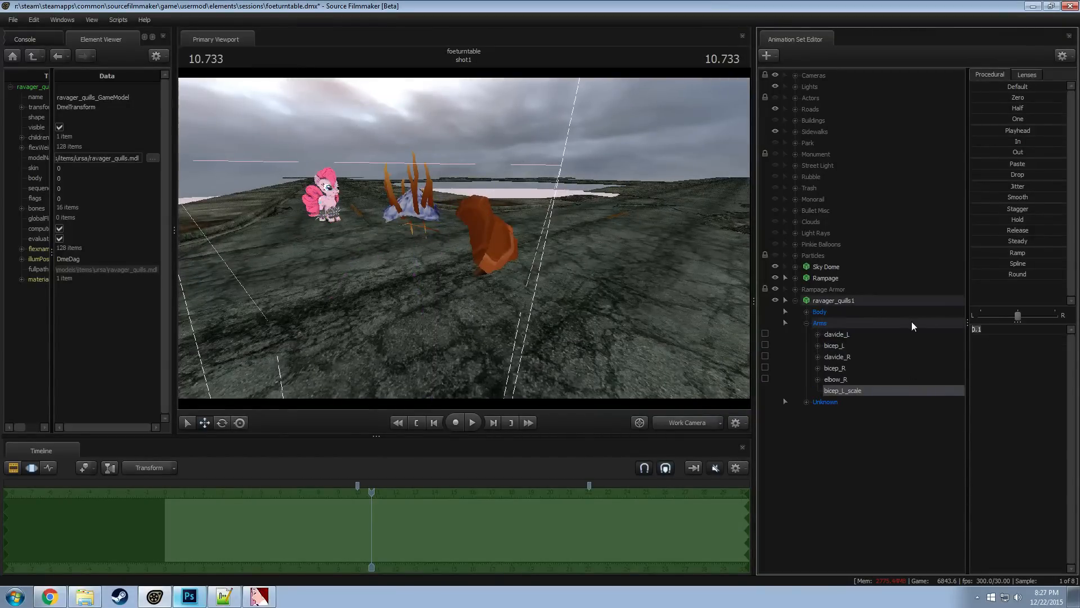
type("0.001")
key("Return")
Examine the quills' arm and hair bones from several angles to find which one controls the remaining orange shoulder piece
left_click_drag(497, 187, 439, 188)
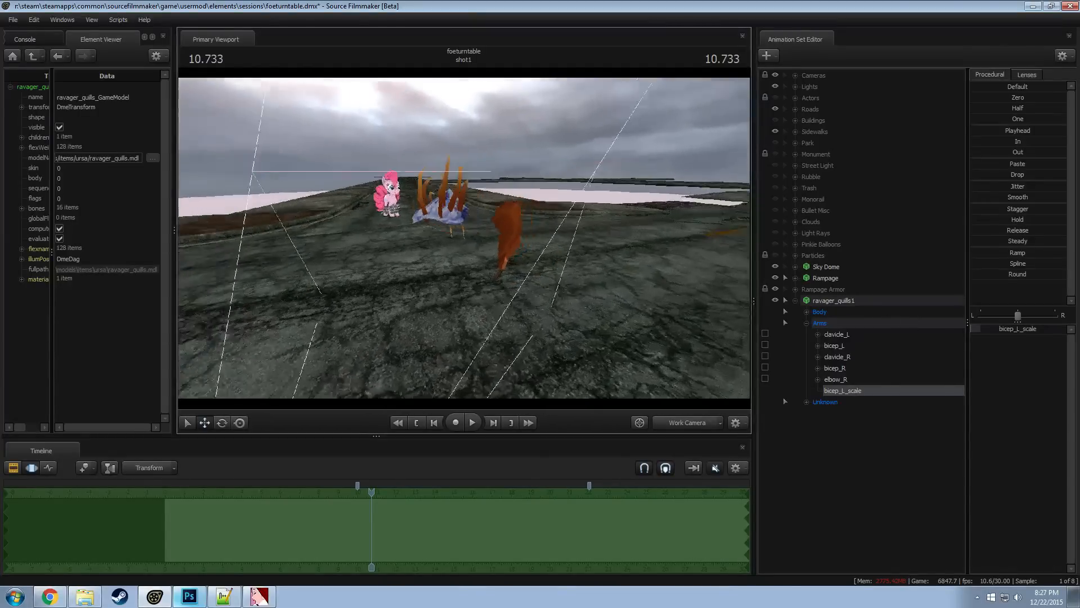
left_click_drag(464, 240, 400, 246, "alt")
left_click(474, 242)
left_click(458, 249, "ctrl")
left_click(494, 244, "ctrl")
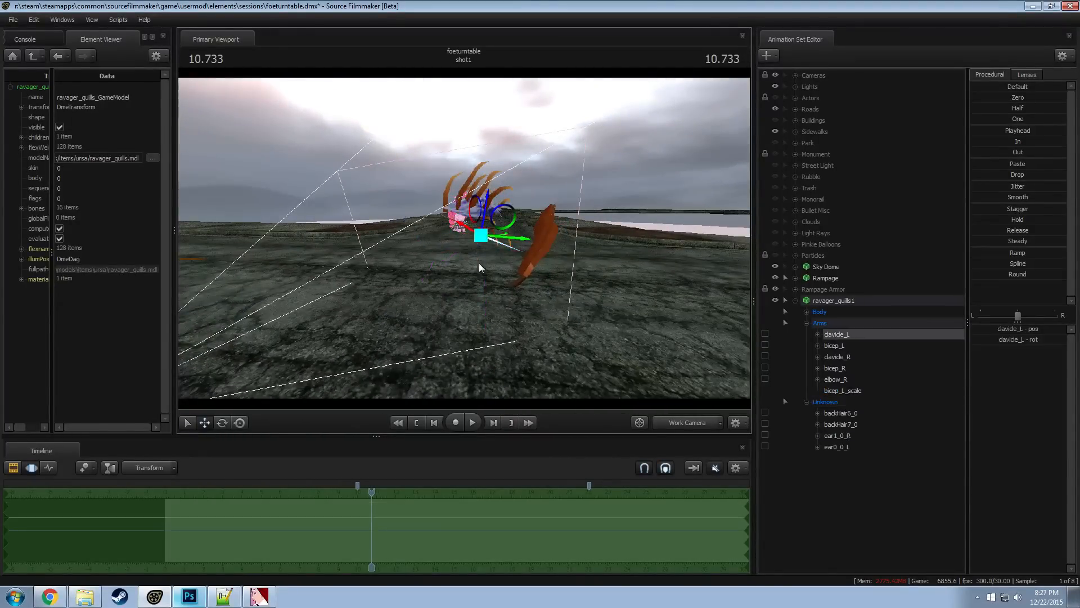
key("e")
left_click_drag(479, 265, 407, 461, "alt")
key("w")
left_click_drag(533, 503, 527, 262)
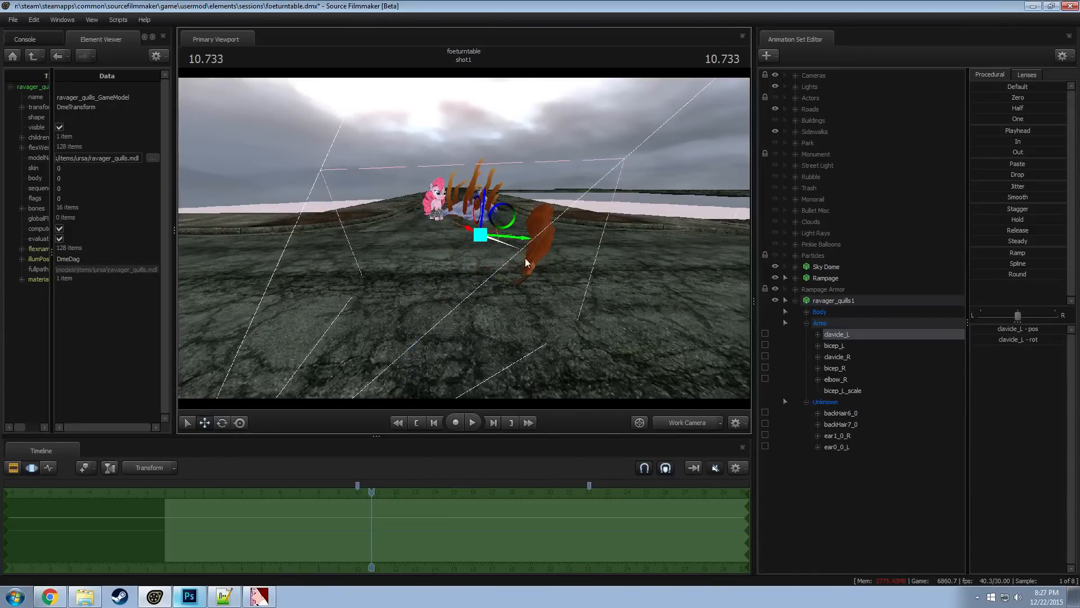
Add a scale control to the clavicle_L bone and set clavicle_L_scale to 0.075
right_click(853, 336)
left_click(878, 360)
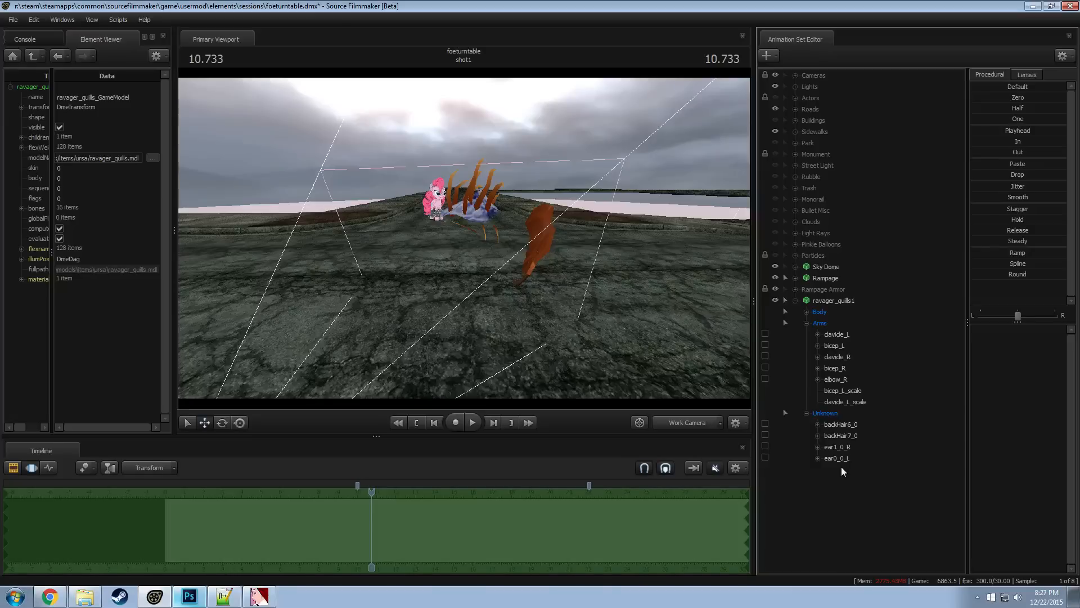
left_click(845, 402)
left_click_drag(983, 326, 937, 328)
type("0.075")
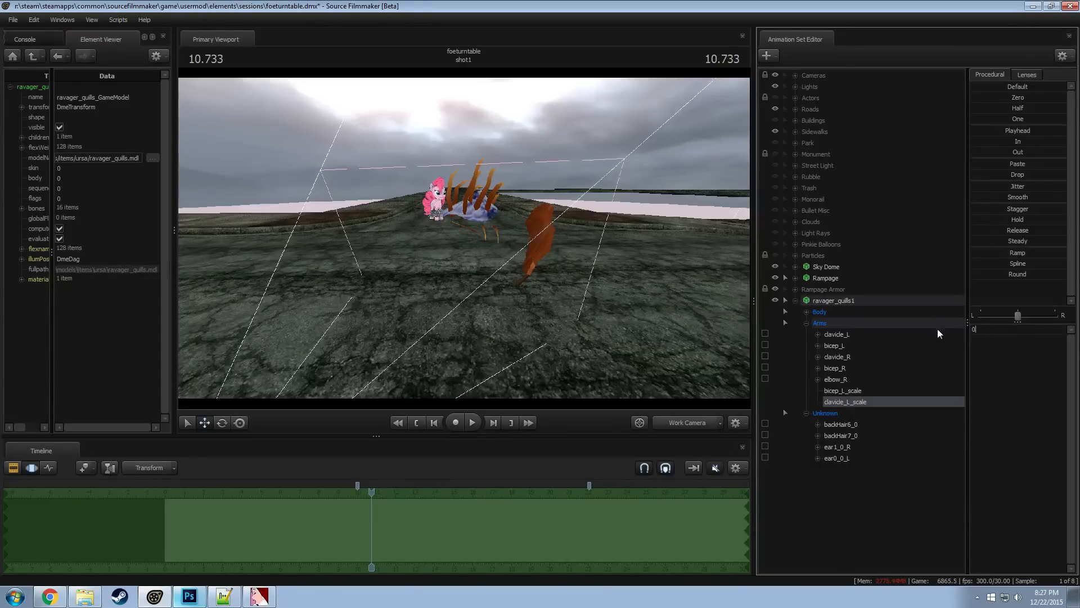
key("Return")
Try adjusting the backHair6_0 bone of the quills and undo the change
left_click_drag(540, 253, 589, 298, "alt")
key("w")
left_click(571, 262)
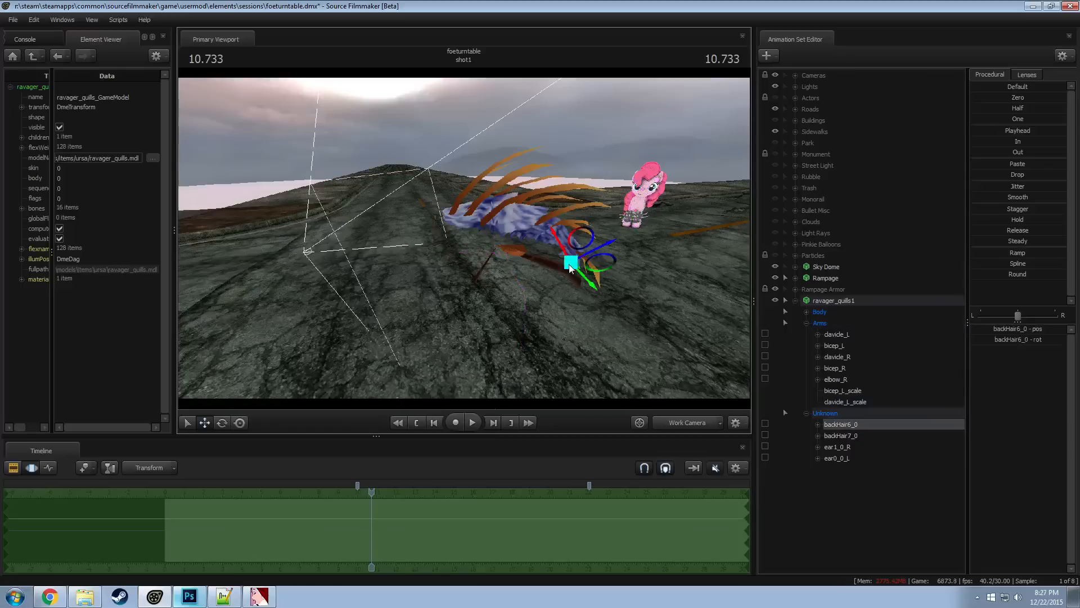
key("ctrl+z")
left_click_drag(542, 306, 744, 400, "alt")
Reposition the quills over the pony using the Root_0 bone in the Body group
left_click(806, 312)
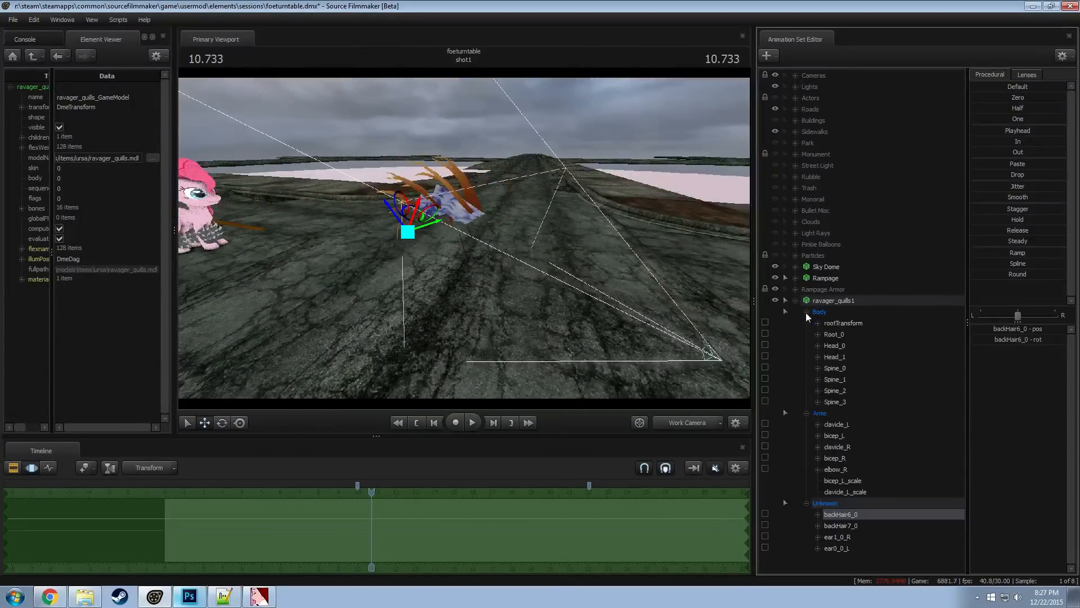
left_click(842, 334)
left_click_drag(682, 287, 470, 325, "alt")
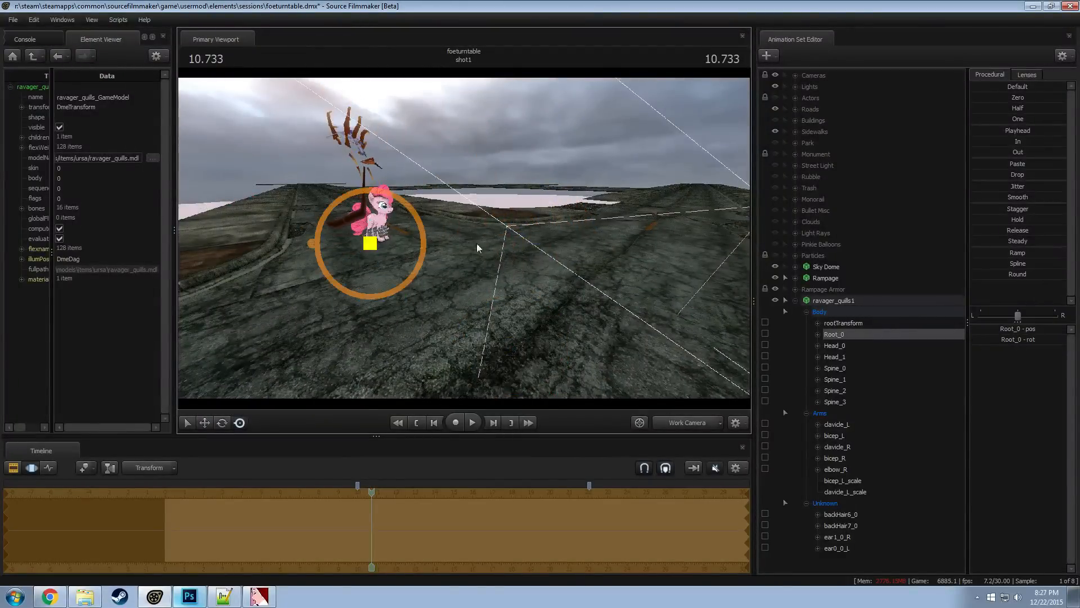
mouse_move(477, 248)
left_mouse_down("alt")
mouse_move(449, 263)
mouse_move(463, 261)
left_mouse_up("alt")
left_click_drag(462, 259, 563, 239, "alt")
mouse_move(433, 228)
left_mouse_down("alt")
mouse_move(405, 217)
mouse_move(433, 228)
left_mouse_up("alt")
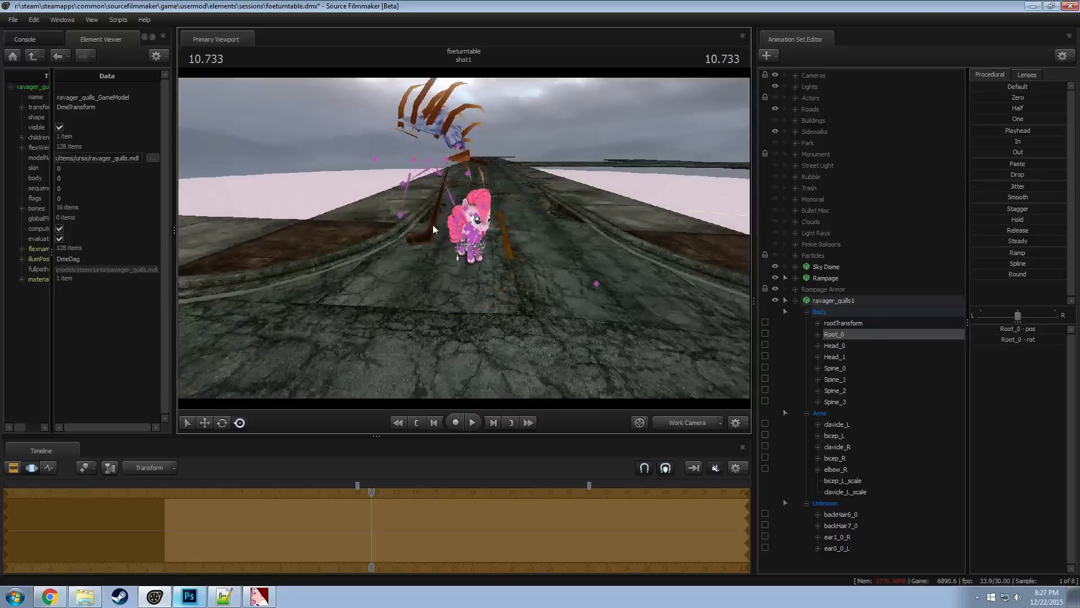
Add a scale control to the bicep_R bone of ravager_quills1 and select bicep_R_scale
left_click(400, 216)
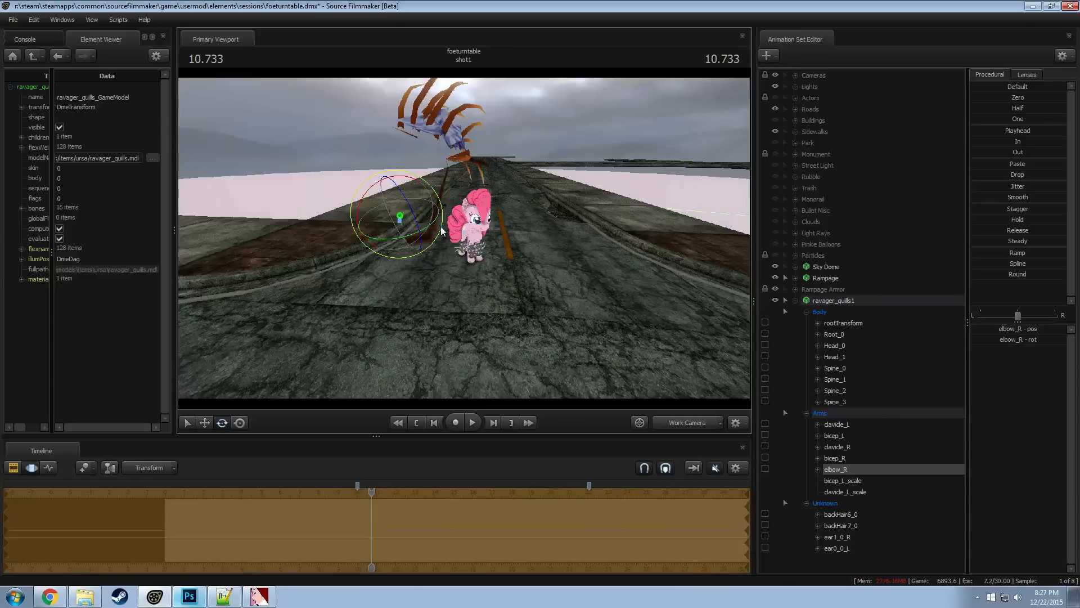
key("e")
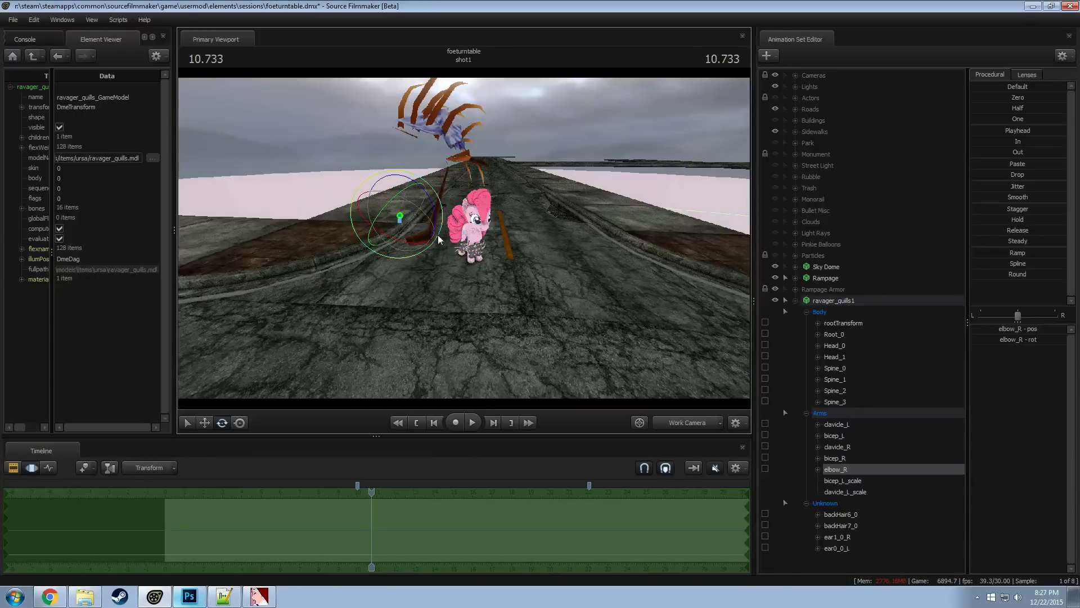
left_click(831, 446)
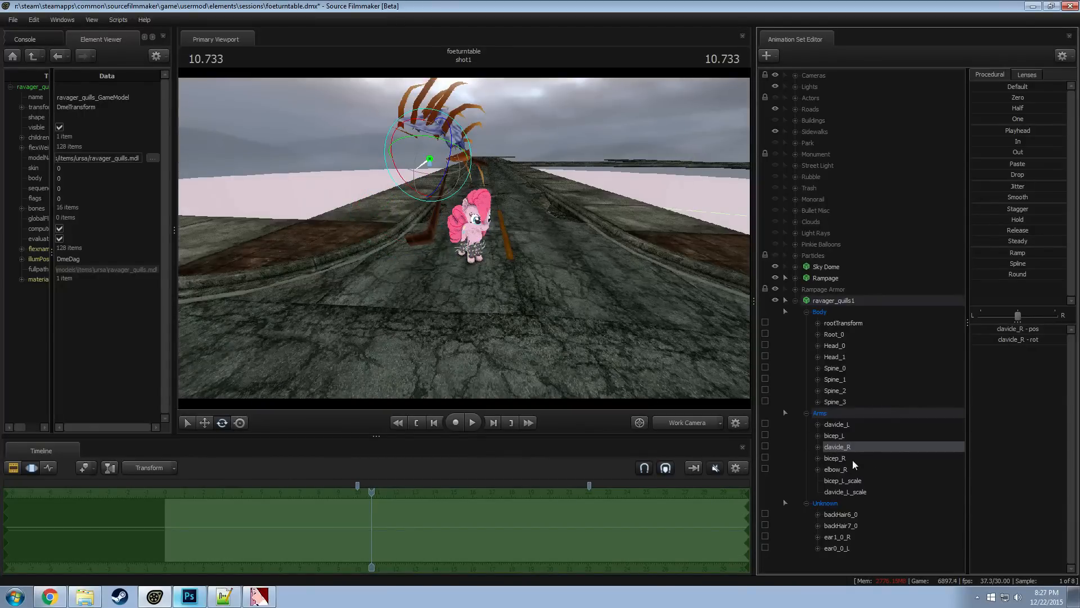
right_click(842, 458)
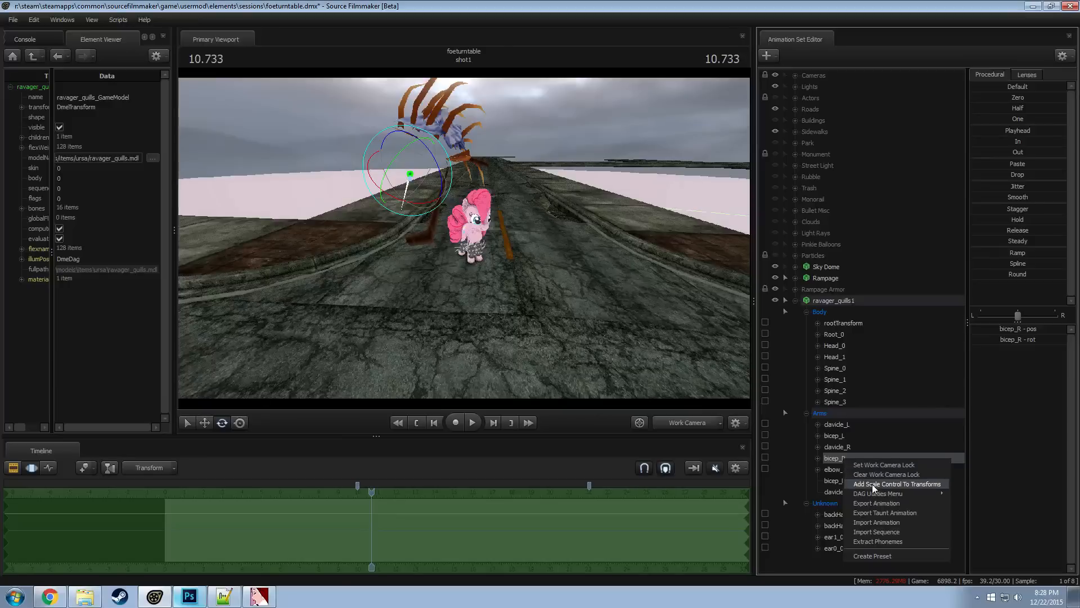
left_click(872, 484)
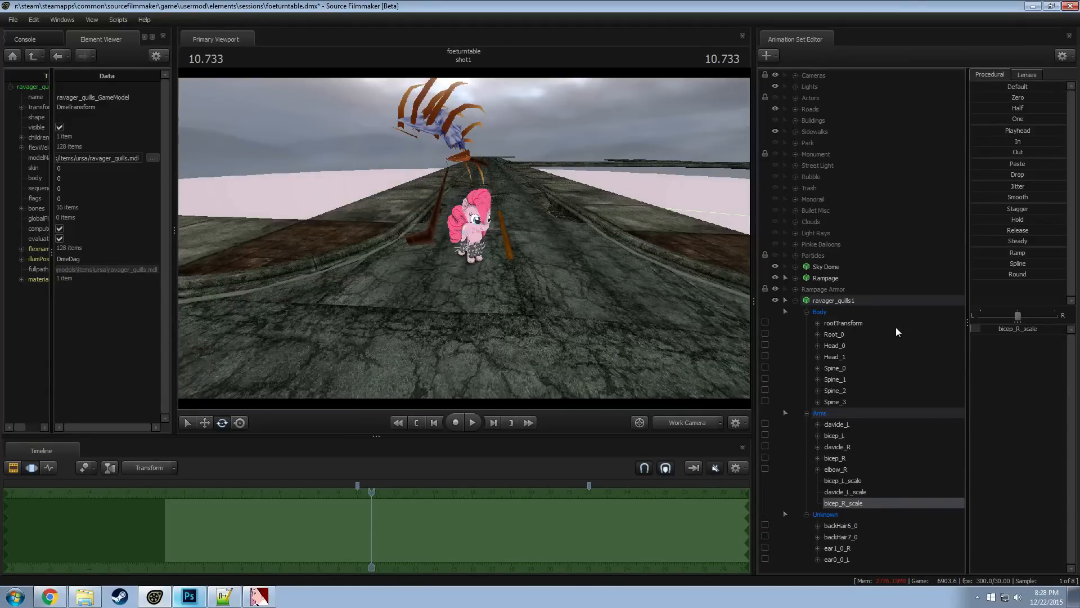
Try adjusting the Spine_2 and Spine_1 bones of the quills, undoing each change
left_click_drag(576, 302, 471, 285)
left_click_drag(405, 298, 475, 233)
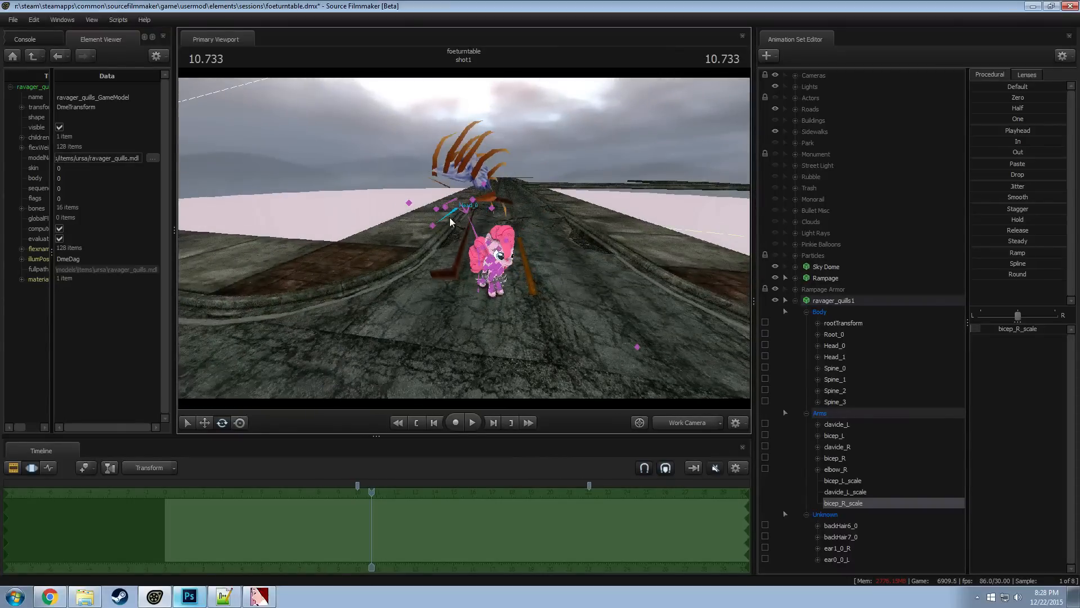
left_click(475, 233)
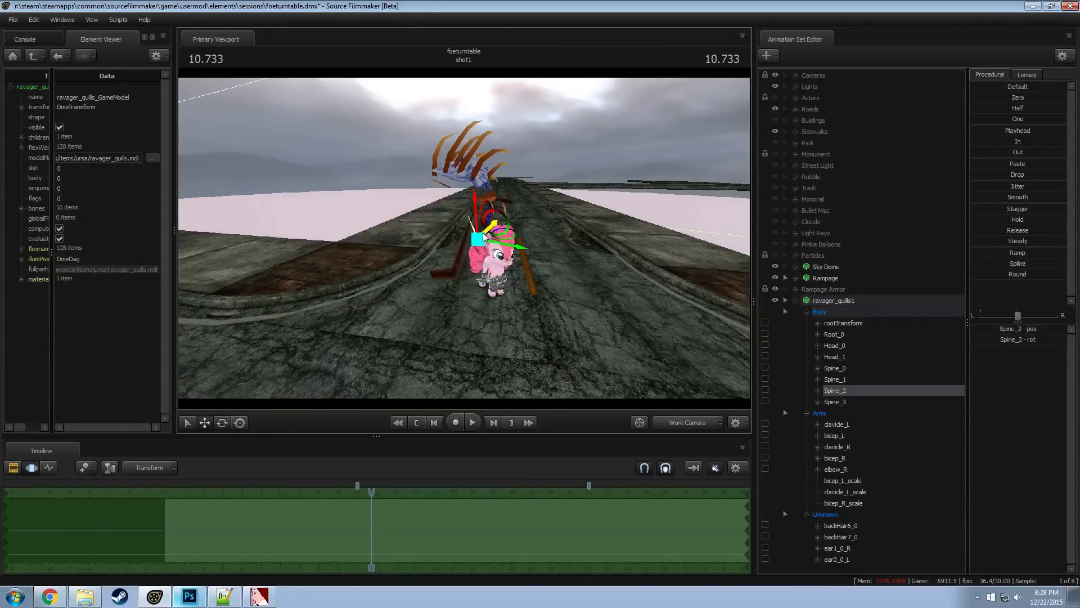
left_click_drag(491, 245, 487, 256)
key("ctrl+z")
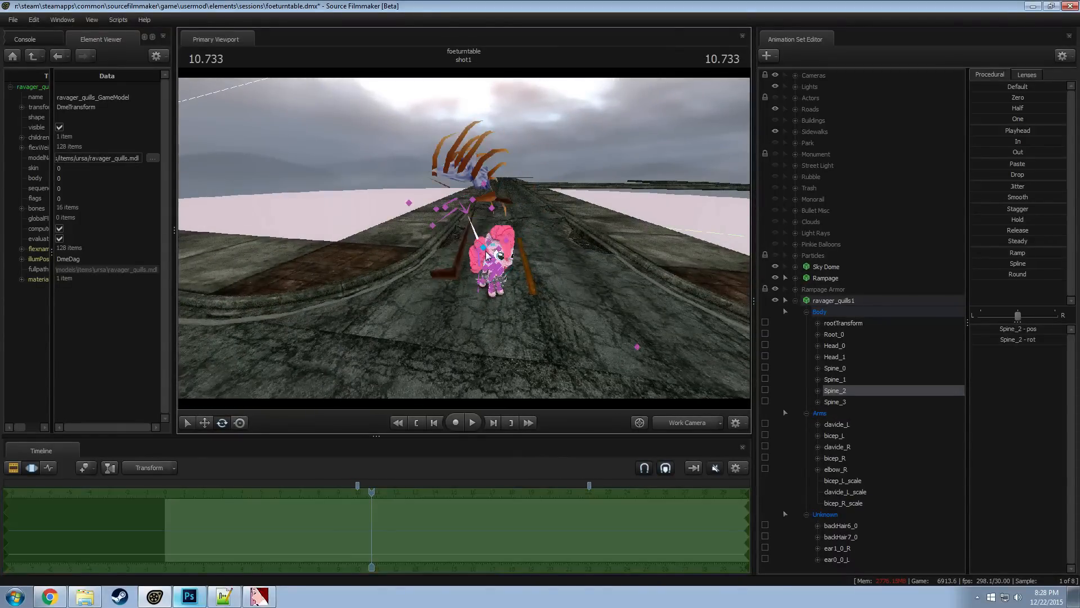
left_click(478, 259, "ctrl")
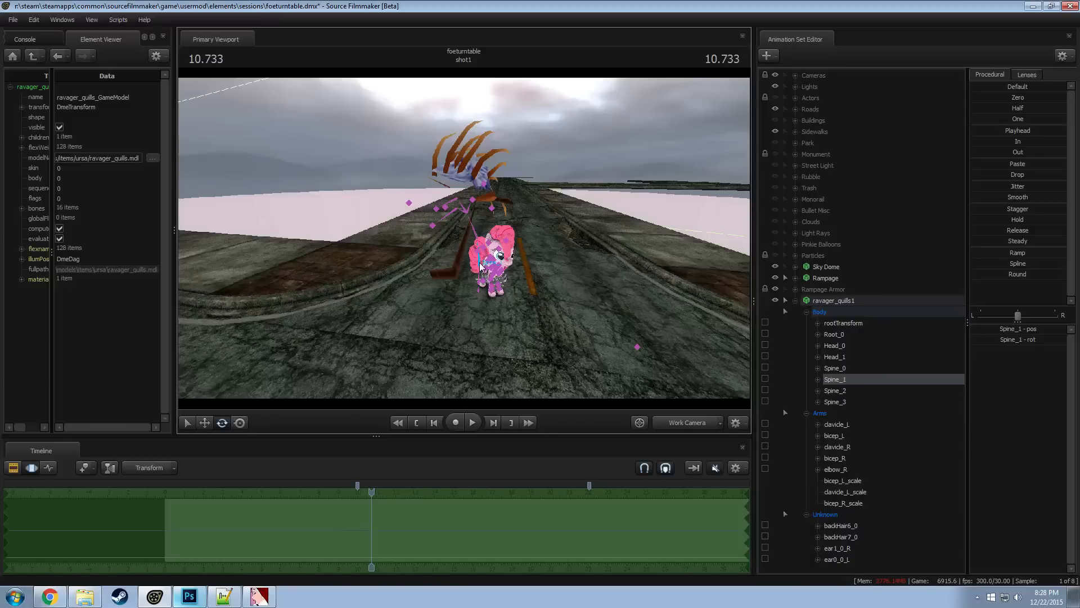
left_click_drag(496, 245, 507, 272)
key("ctrl+z")
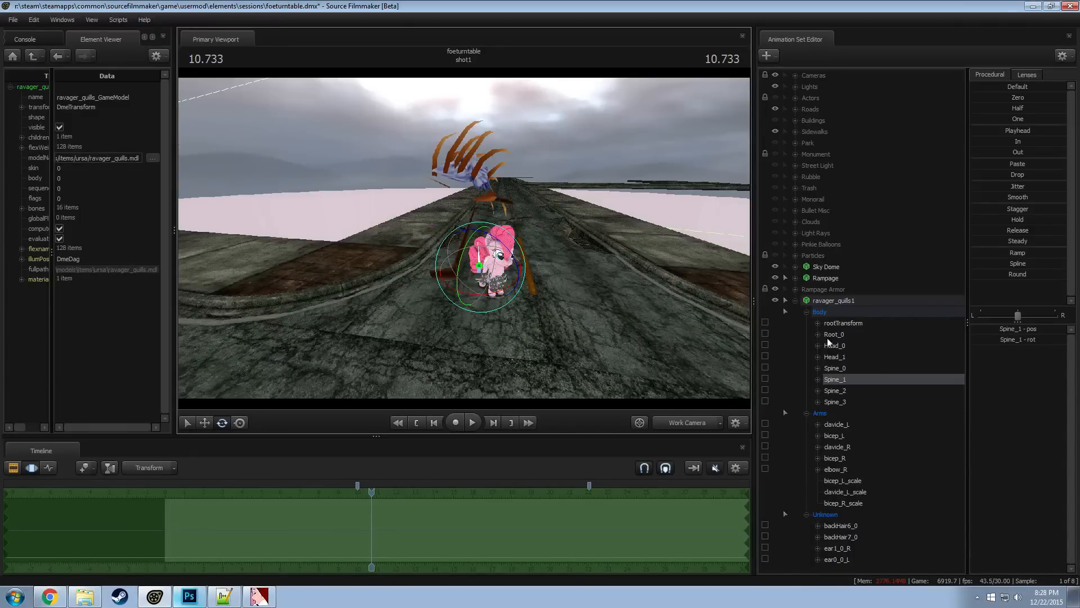
Reset the Root_0 bone of ravager_quills1 with the Zero preset
left_click(820, 302)
left_click_drag(488, 264, 683, 336)
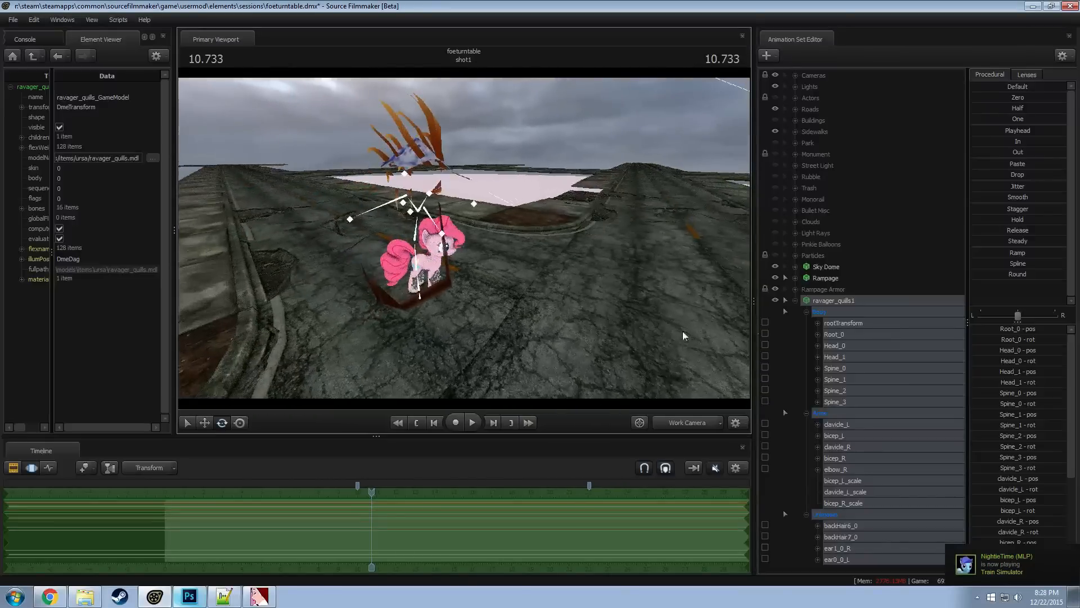
left_click(844, 334)
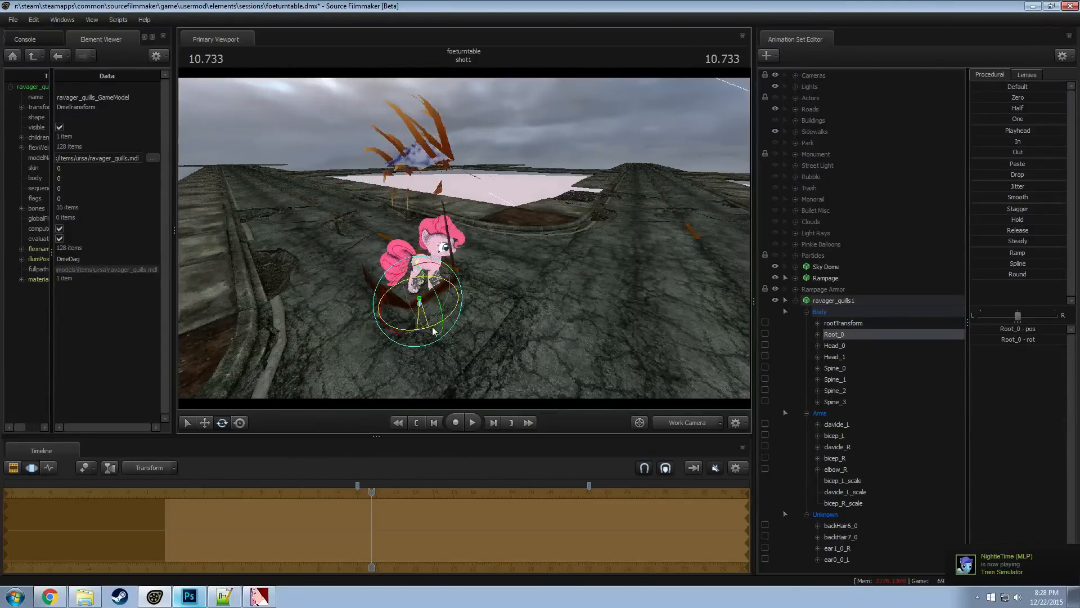
left_click(844, 323)
left_click_drag(423, 315, 509, 309)
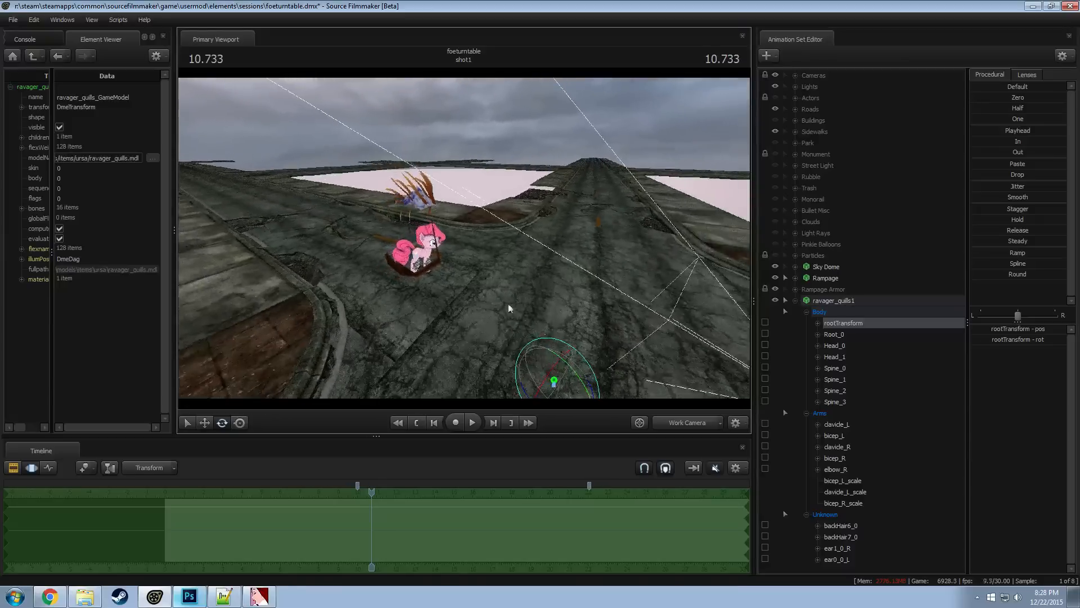
left_click(842, 336)
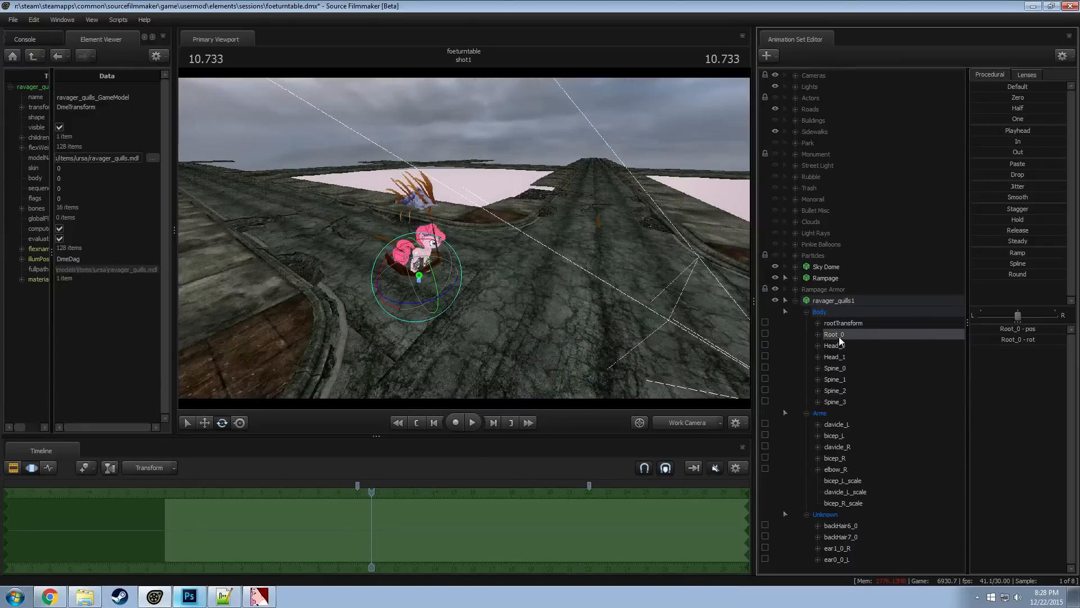
left_click(1001, 99)
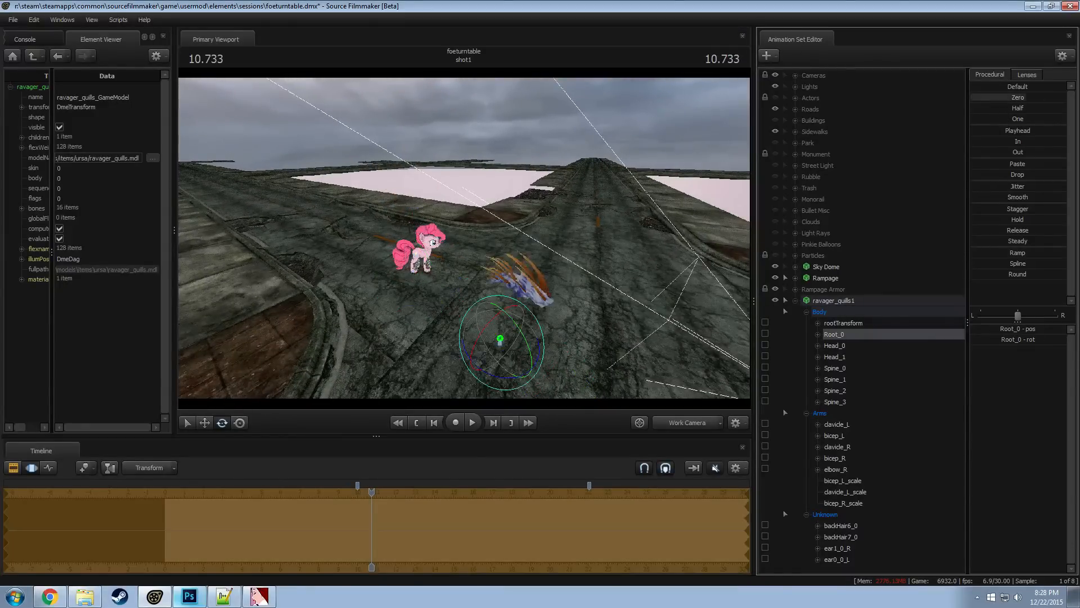
Raise all bones of ravager_quills1 together above the road surface
left_click(825, 314)
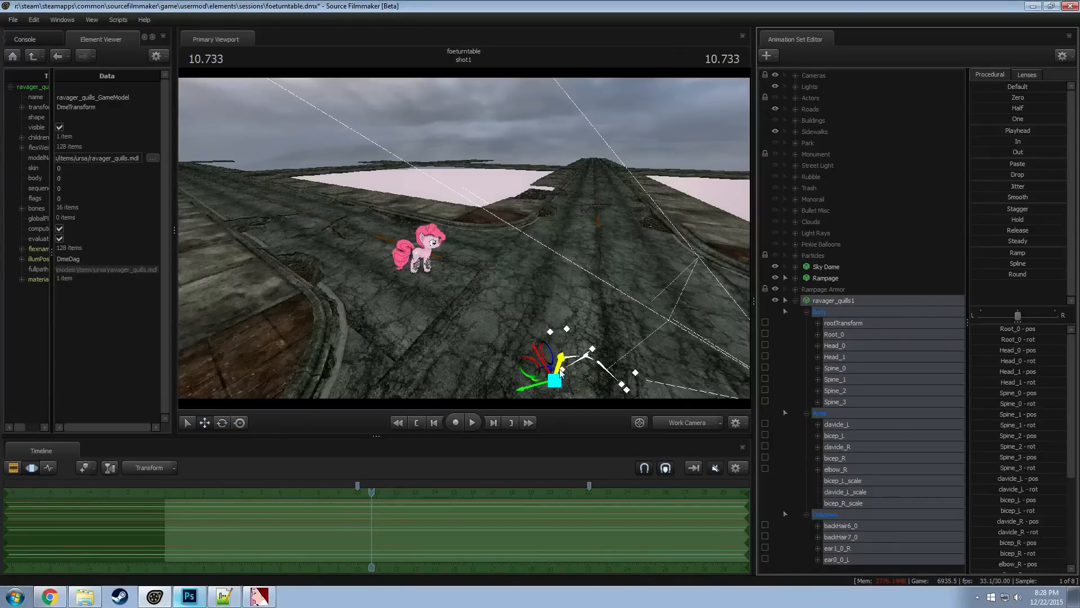
left_click_drag(561, 372, 582, 294)
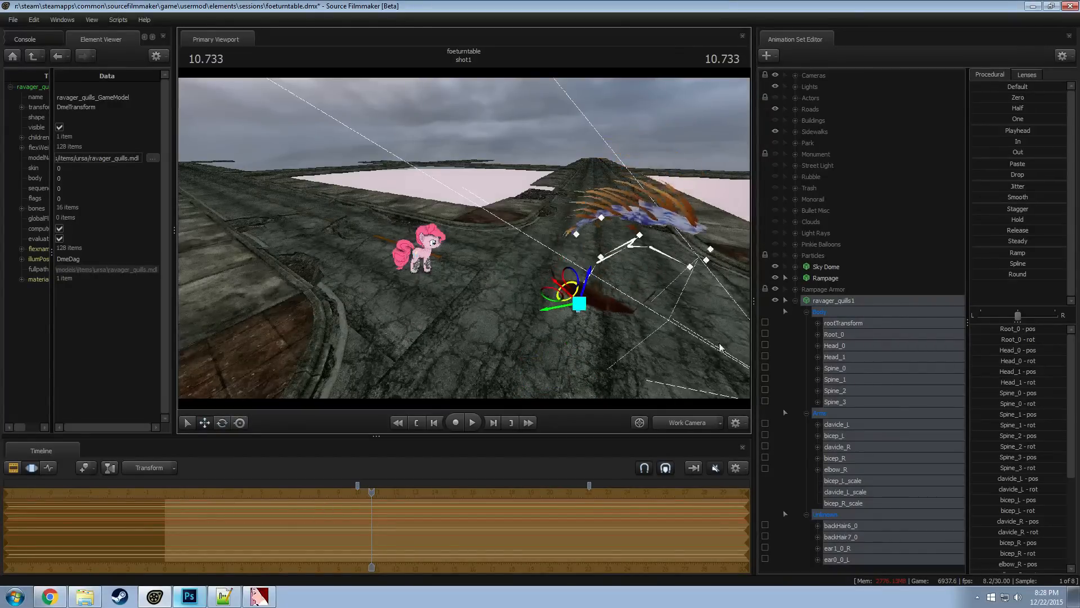
Add a scale control to the Root_0 bone of ravager_quills1 and set Root_0_scale to 0.1
left_click(843, 334)
right_click(843, 334)
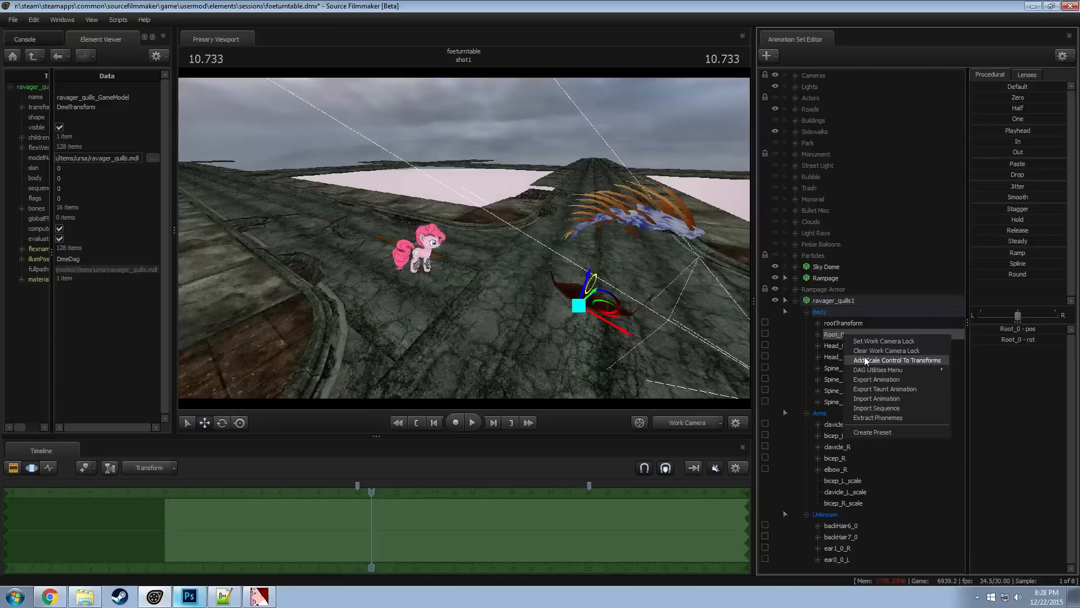
left_click(864, 360)
left_click(838, 412)
left_click(1005, 329)
type("0.1")
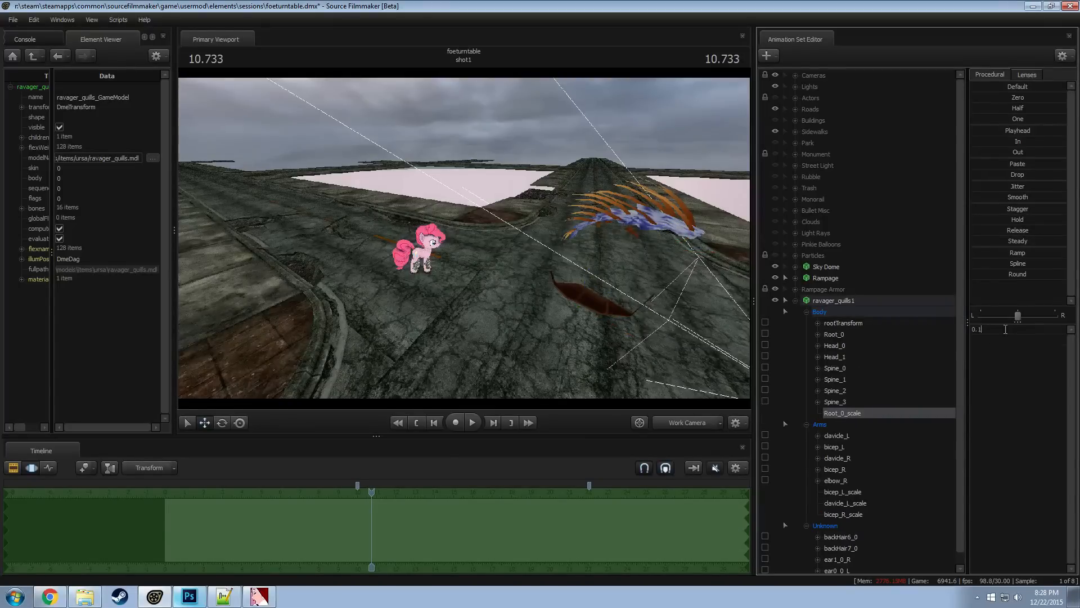
key("Return")
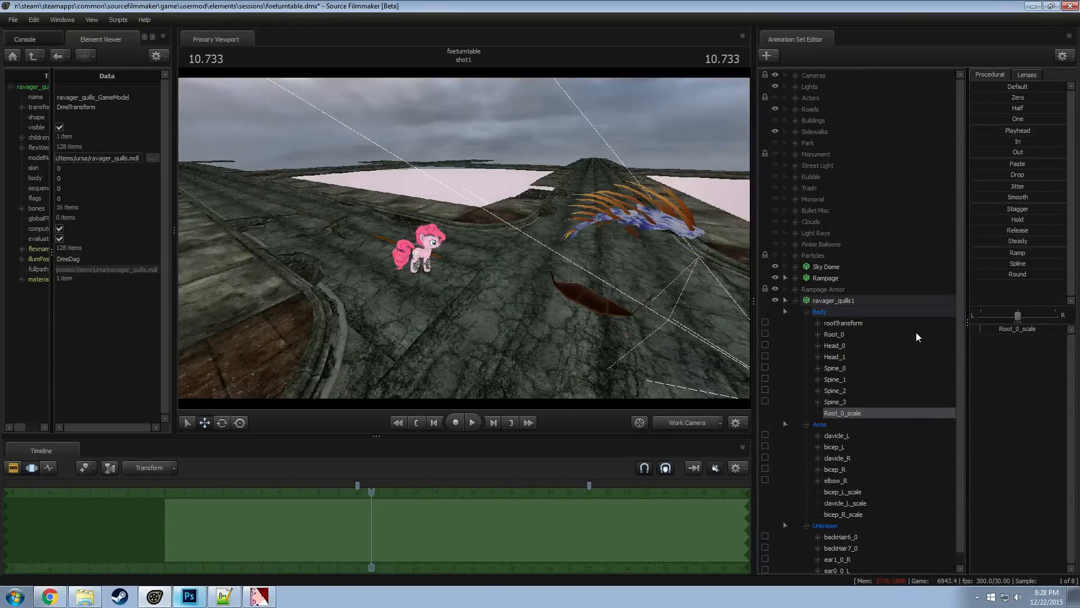
Move the quills over to the Rampage pony using the rootTransform bone
left_click(834, 323)
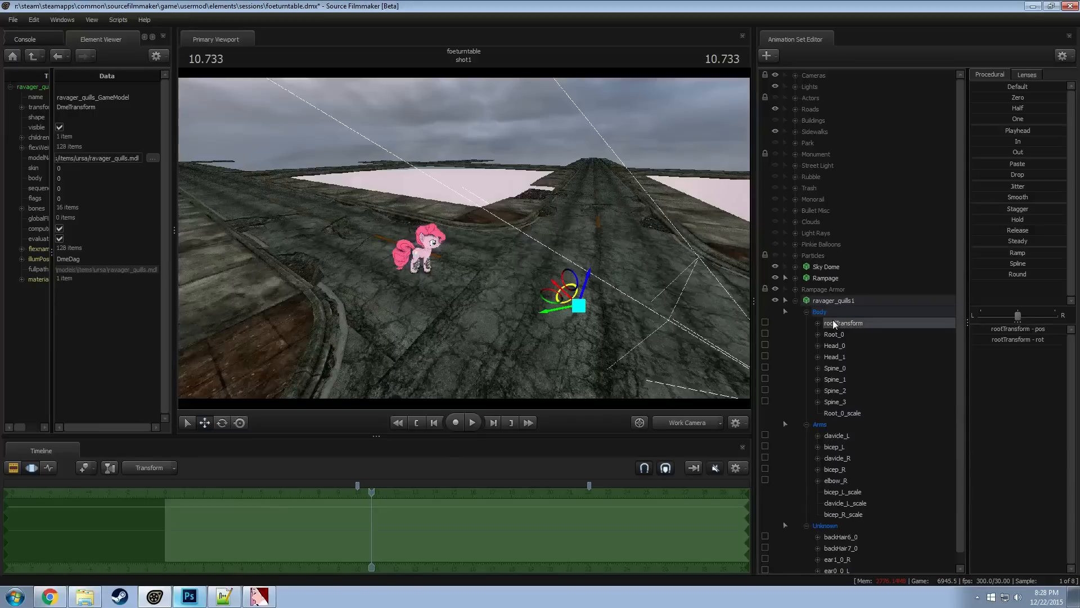
left_click_drag(585, 295, 360, 248)
key("w")
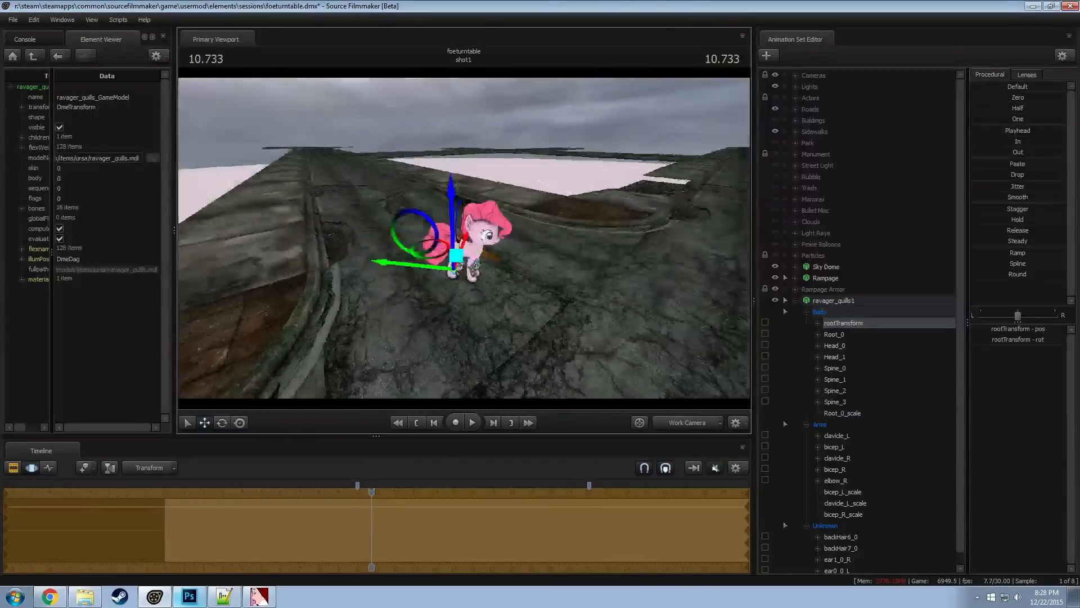
key("w")
mouse_move(464, 238)
left_mouse_down()
mouse_move(417, 271)
mouse_move(430, 251)
mouse_move(480, 243)
left_mouse_up()
key("a")
Rescale the quills with Root_0_scale and reposition the whole ravager_quills1 model just above the pony
left_click(841, 414)
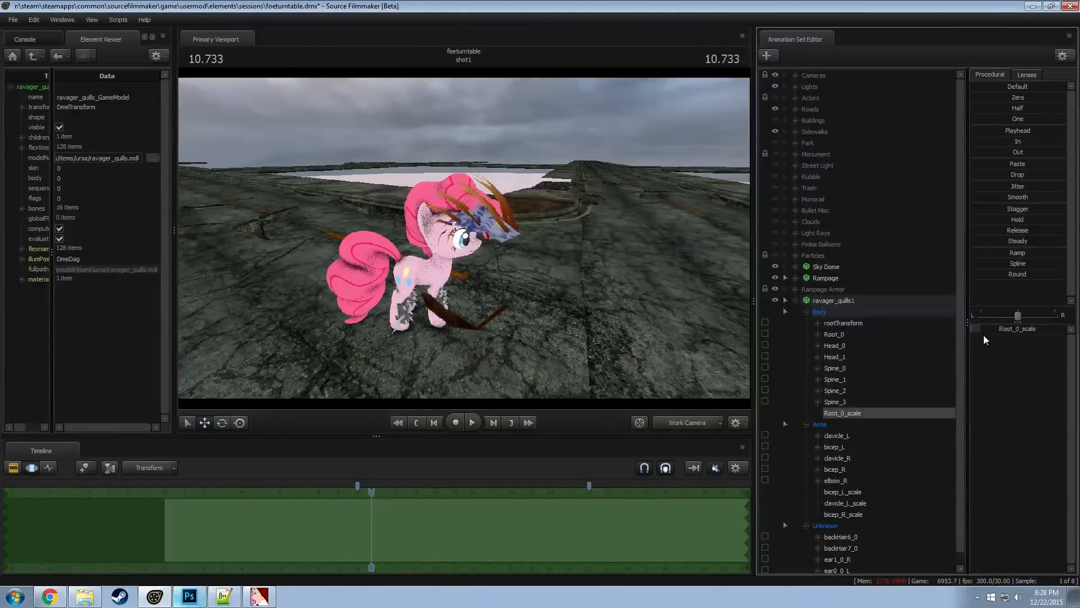
key("Return")
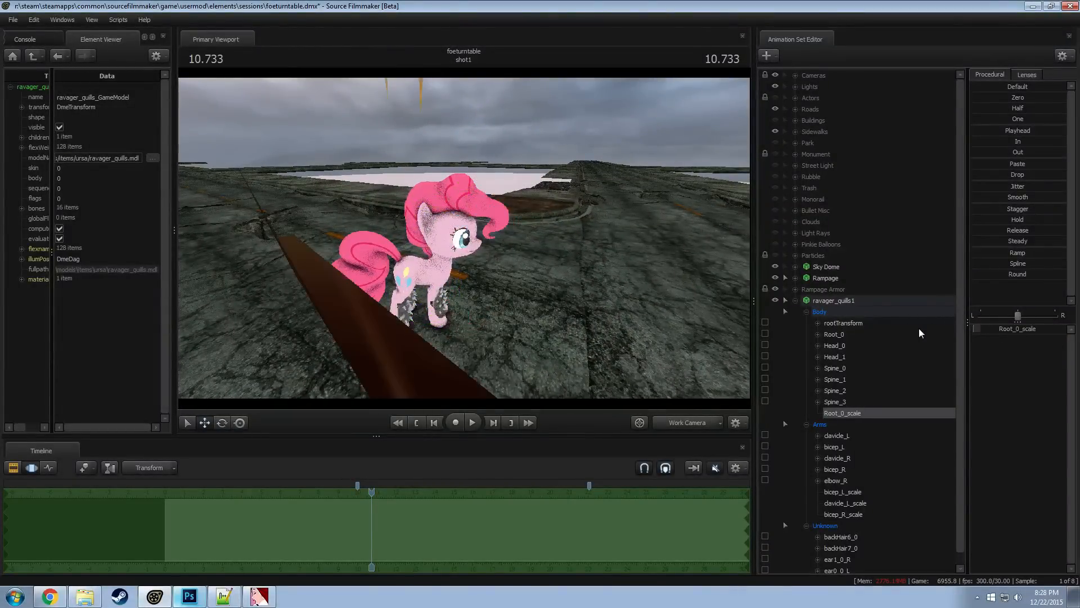
key("s")
mouse_move(526, 275)
left_mouse_down()
mouse_move(472, 280)
mouse_move(518, 280)
left_mouse_up()
left_click(841, 301)
key("e")
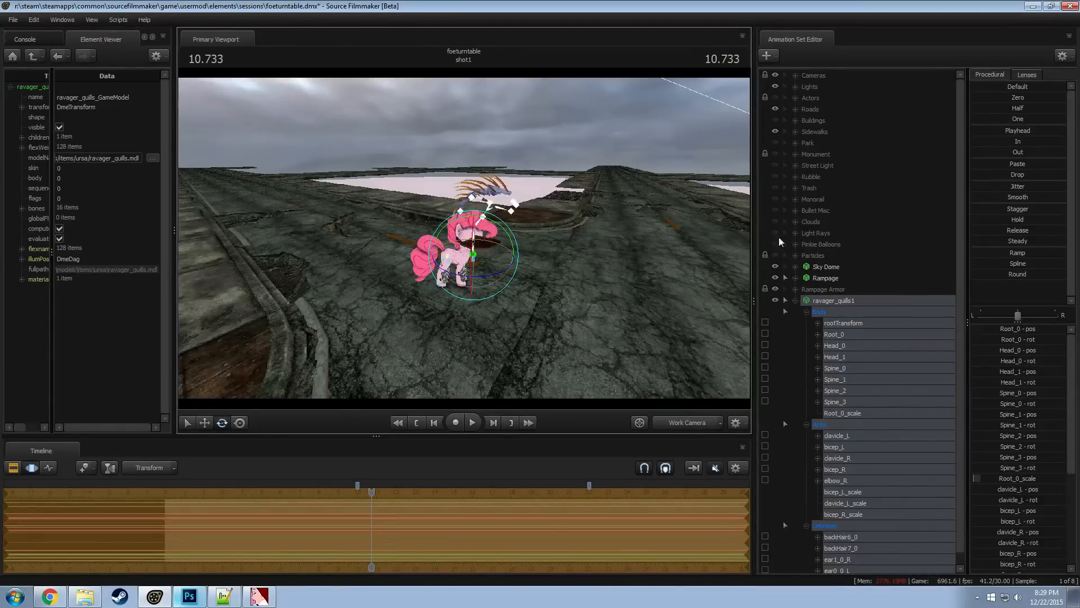
key("w")
left_click_drag(647, 248, 624, 250)
left_click(797, 301)
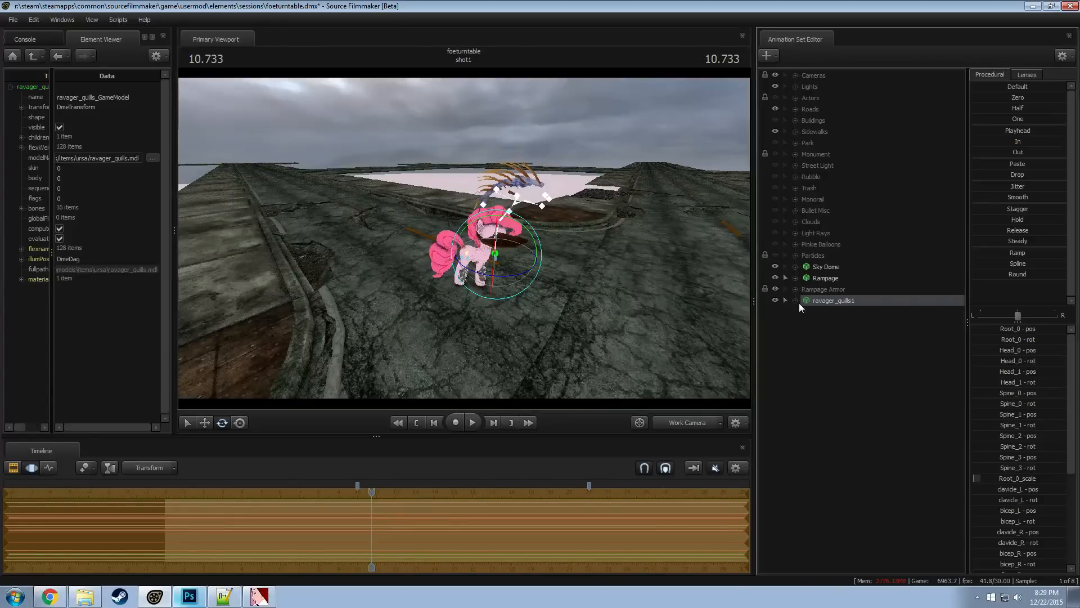
Add override materials to the Rampage animation set and show its model in the Element Viewer
left_click(794, 98)
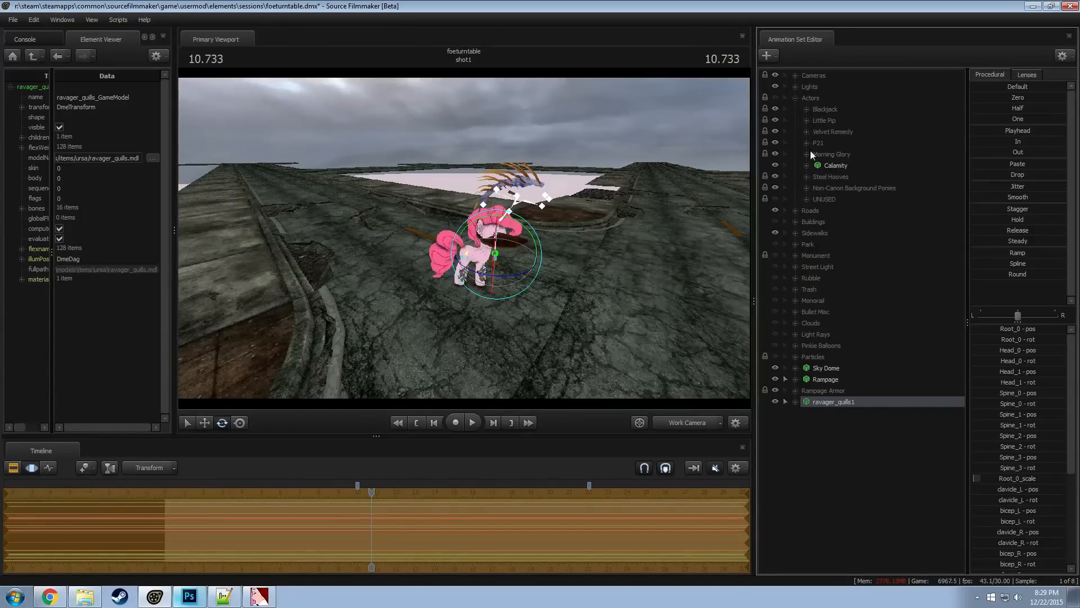
left_click(824, 379)
right_click(821, 379)
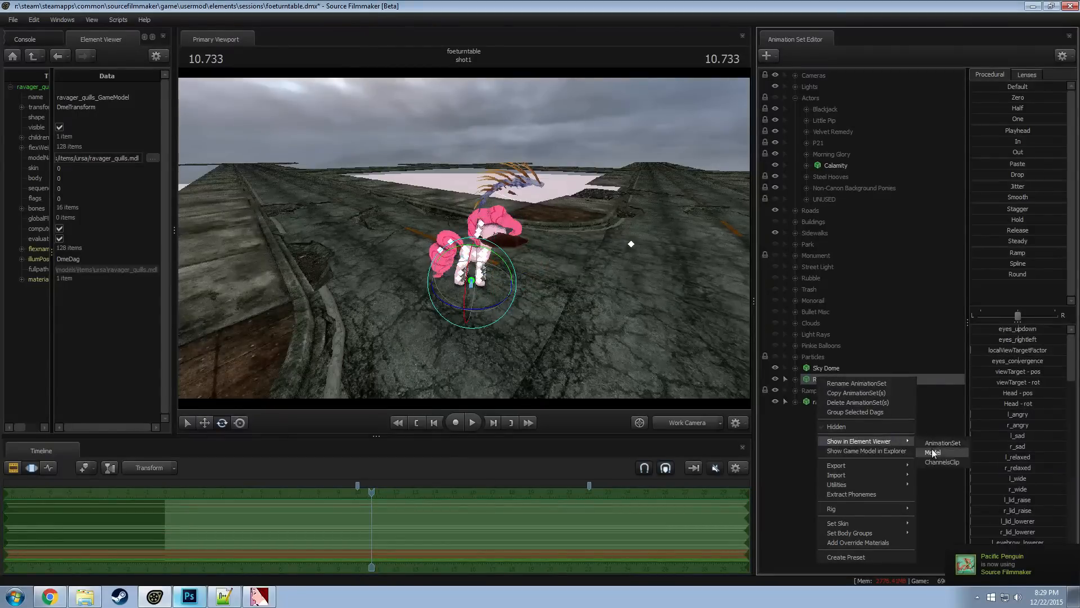
left_click(932, 453)
right_click(816, 379)
mouse_move(852, 522)
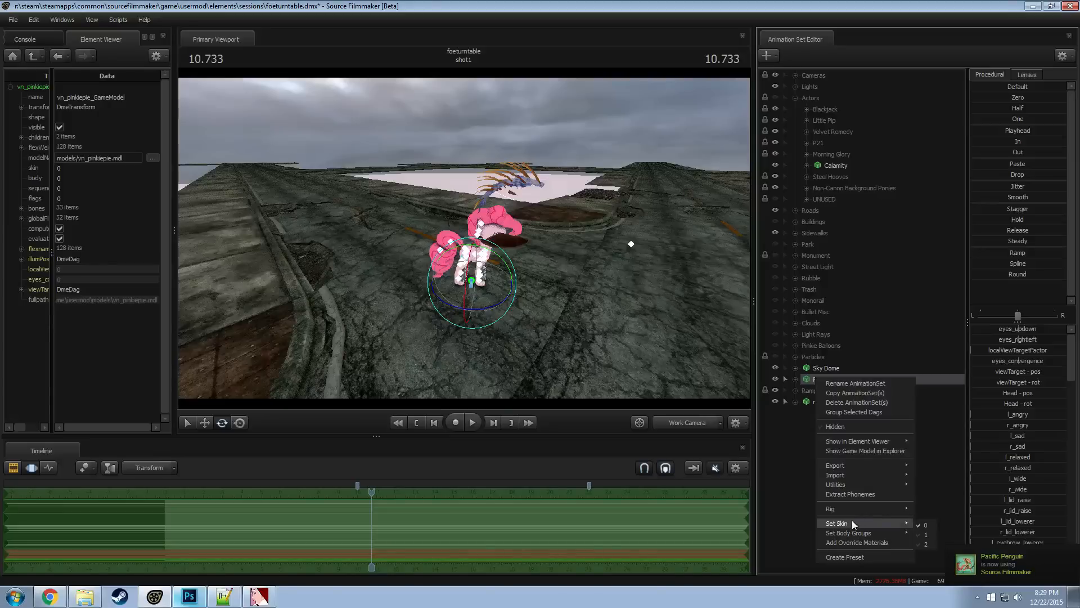
mouse_move(938, 545)
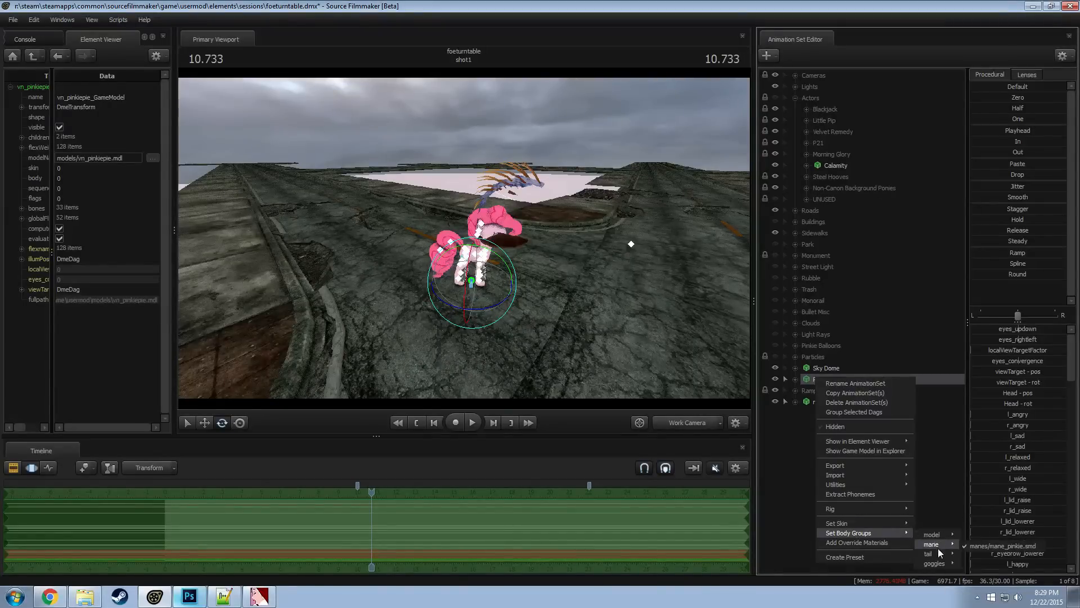
mouse_move(850, 474)
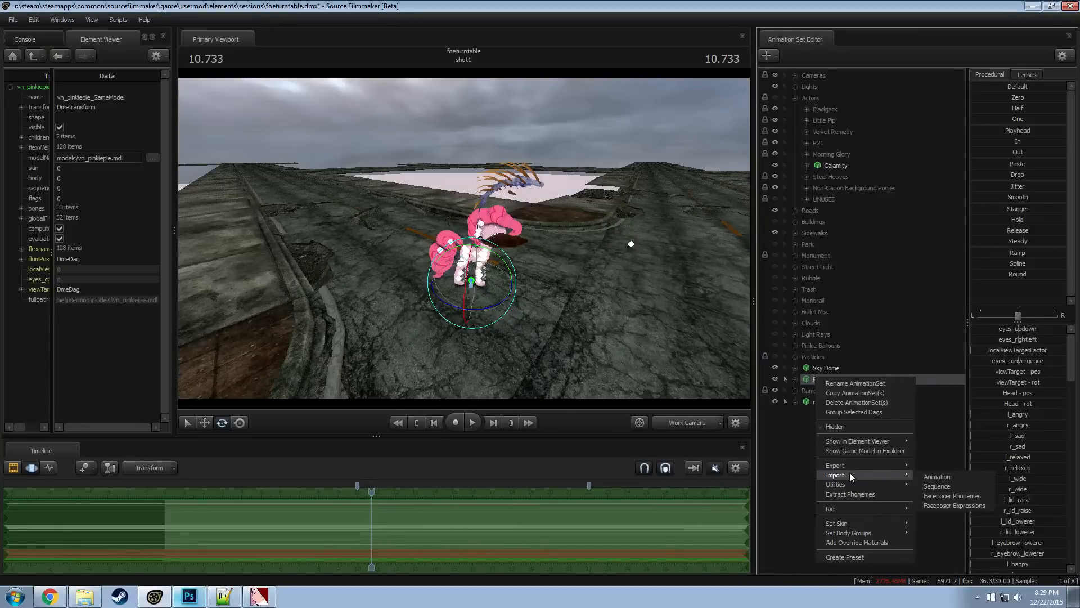
left_click(845, 541)
right_click(813, 379)
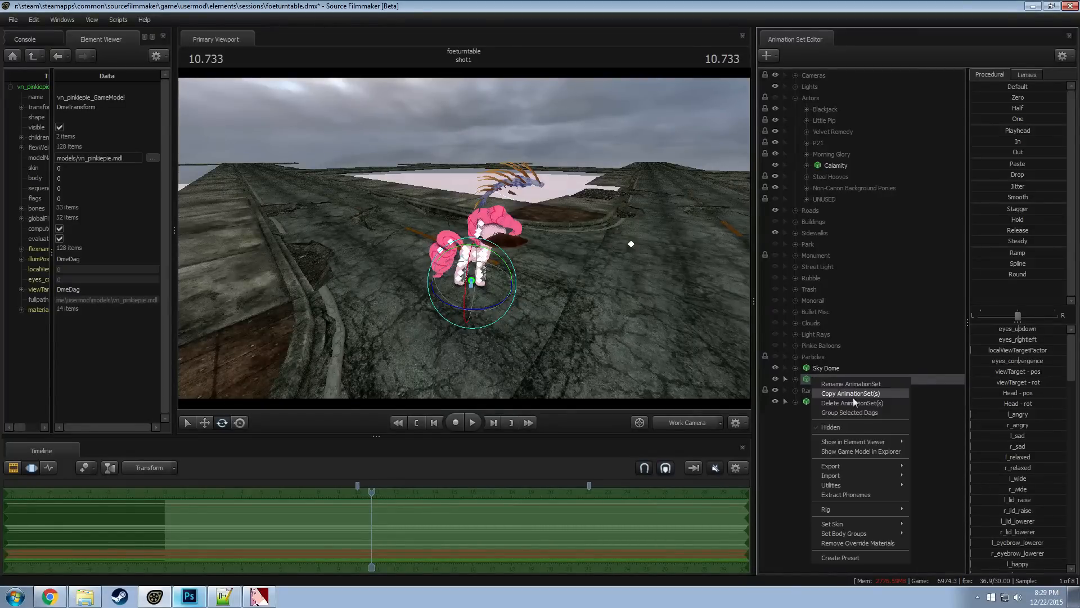
left_click(931, 444)
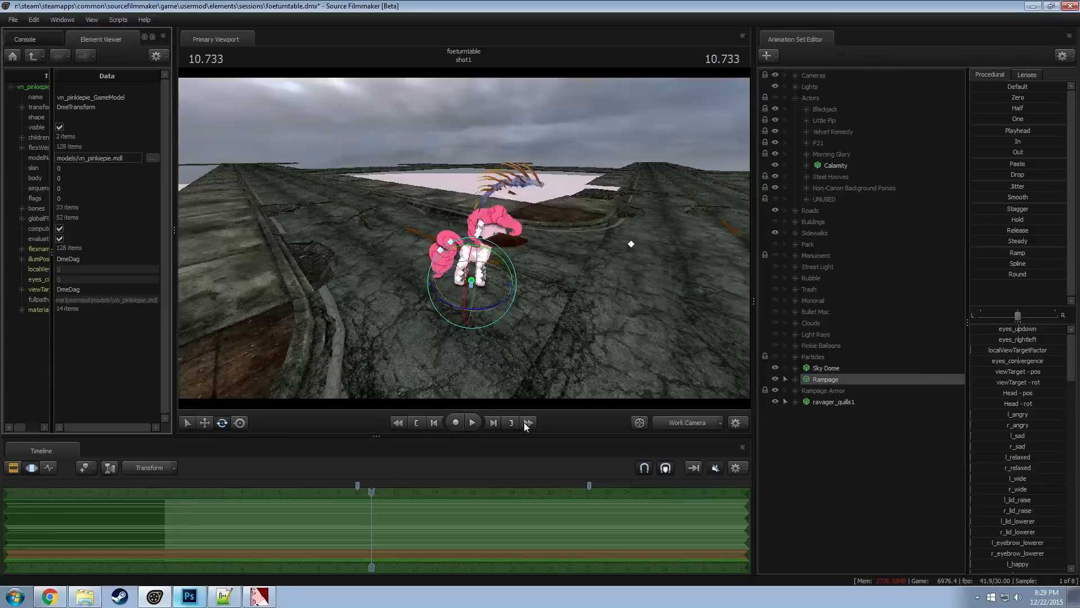
Add a float attribute named $alpha to the hair material of the Rampage model
left_click(21, 309)
left_click_drag(51, 321, 104, 322)
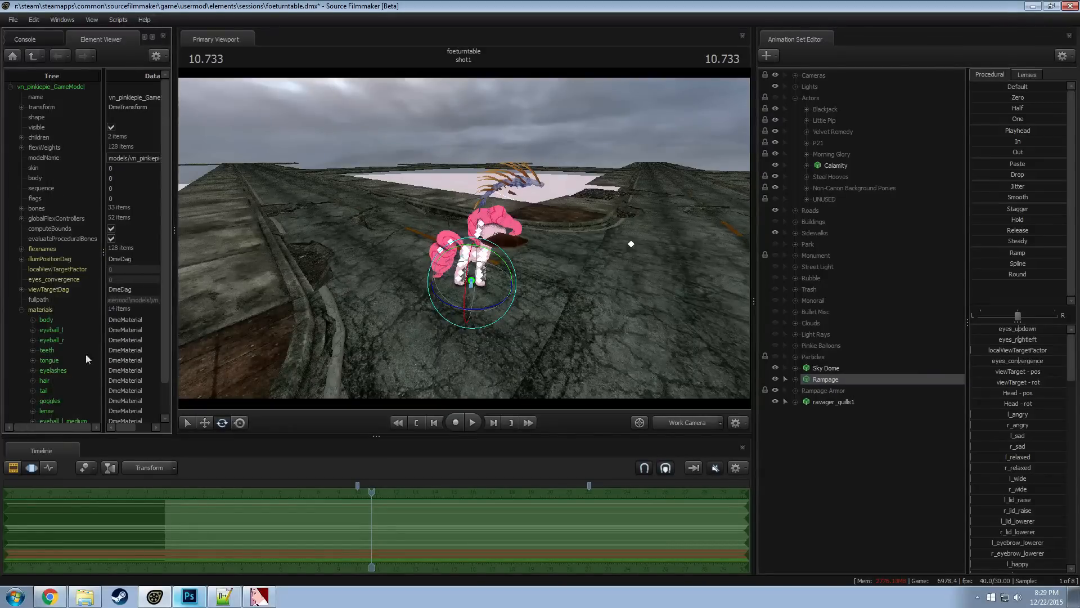
scroll(51, 351, "down", 1)
right_click(52, 349)
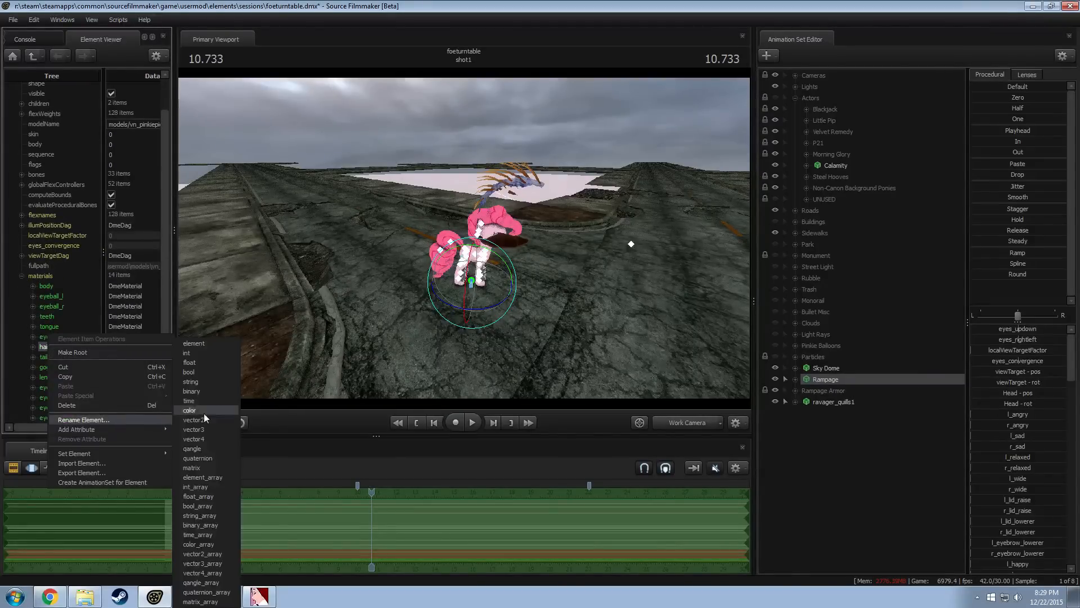
mouse_move(99, 429)
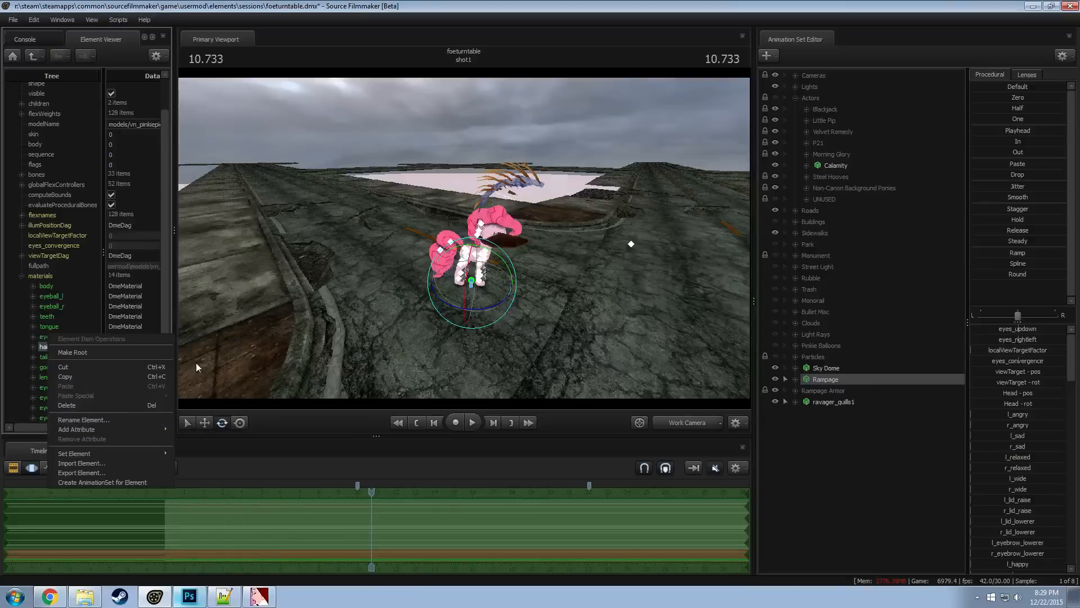
left_click(205, 365)
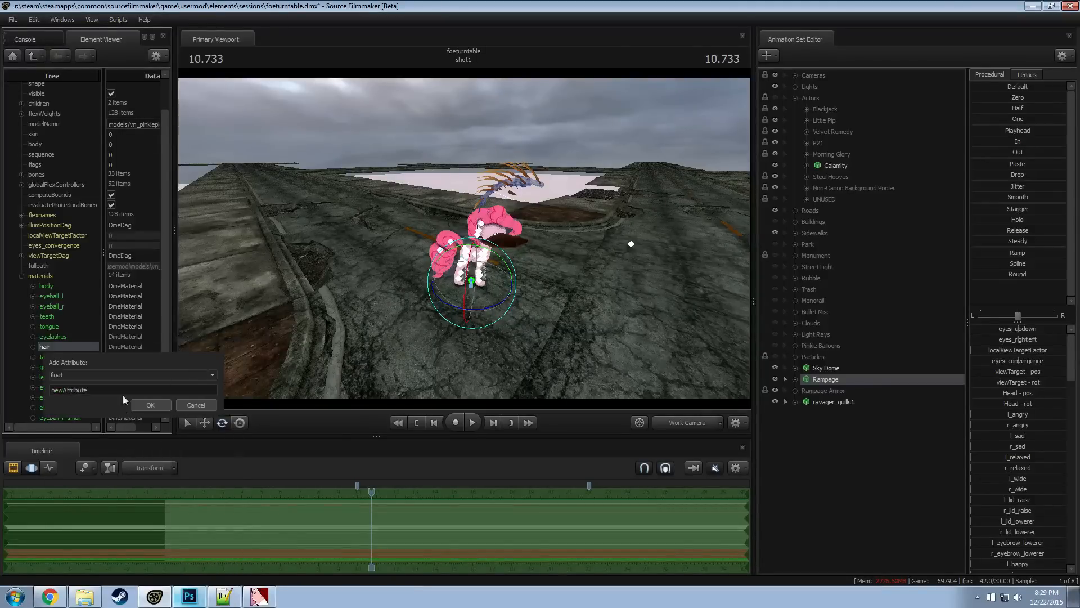
type("$alpha")
key("Return")
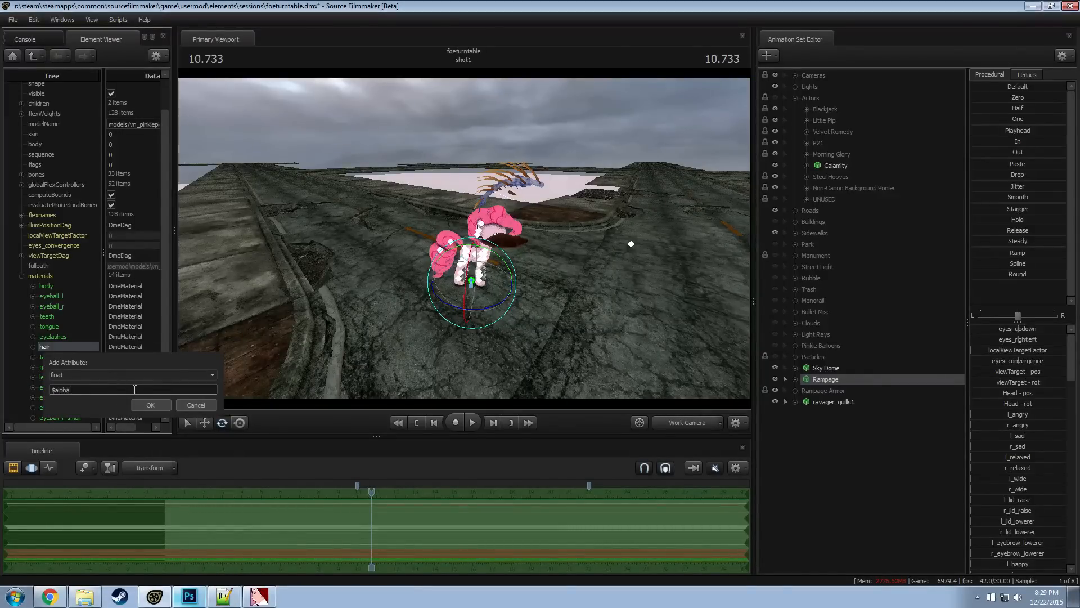
Move ravager_quills1 sideways and down onto the back of the Rampage pony's head and neck
left_click_drag(448, 313, 449, 314)
key("d")
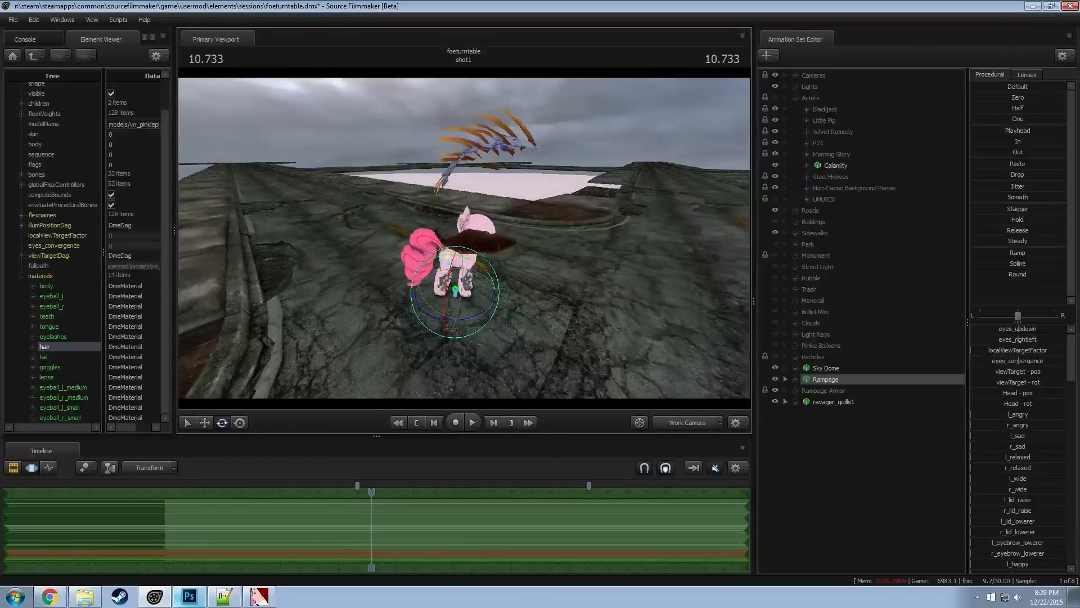
left_click(795, 379)
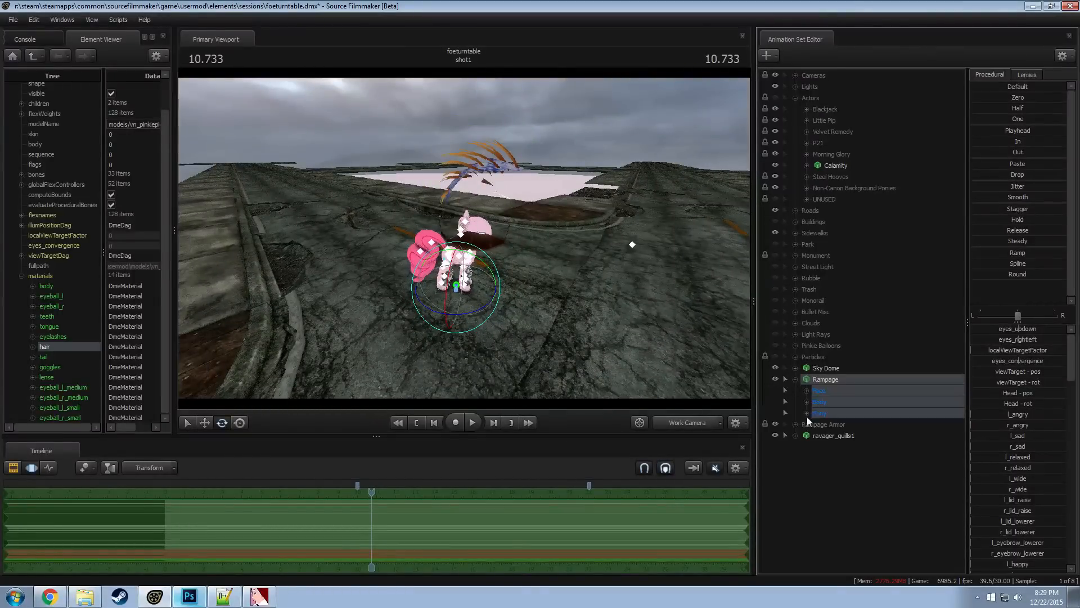
key("w")
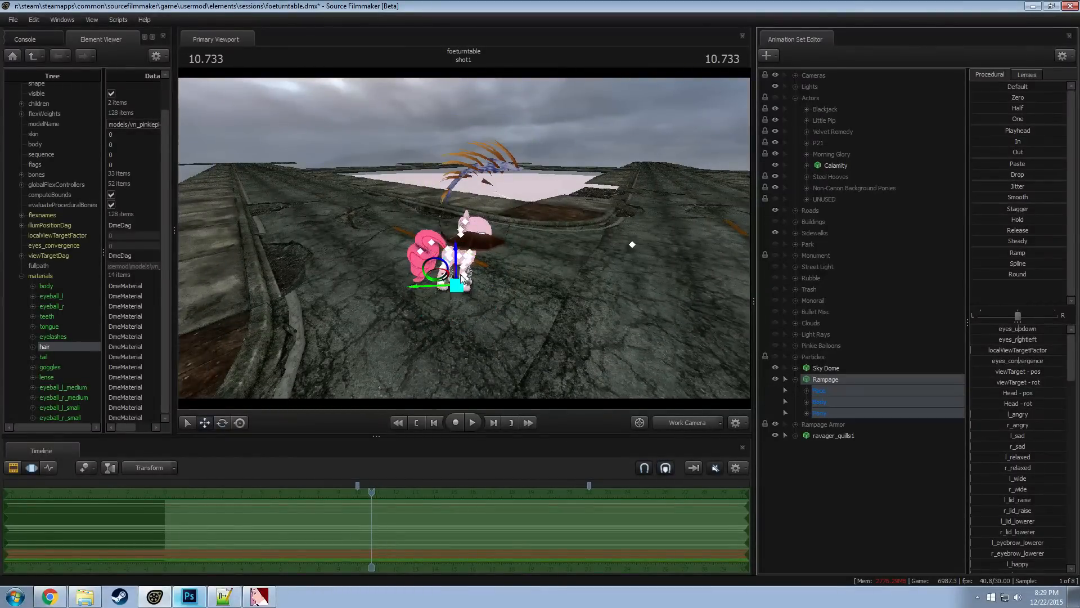
left_click_drag(545, 279, 466, 227)
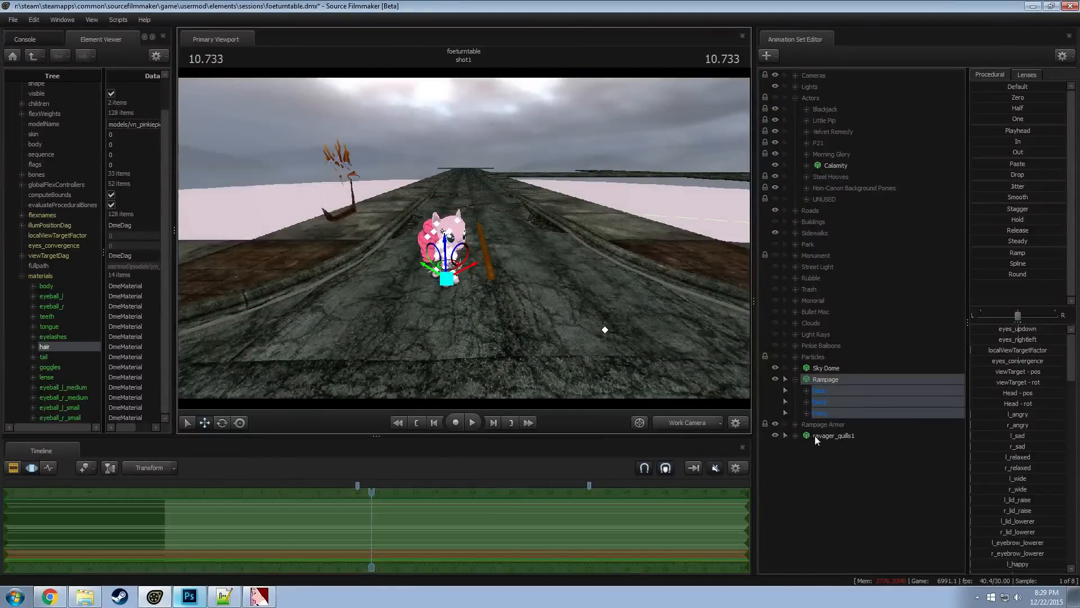
left_click(815, 436)
left_click_drag(380, 225, 474, 227)
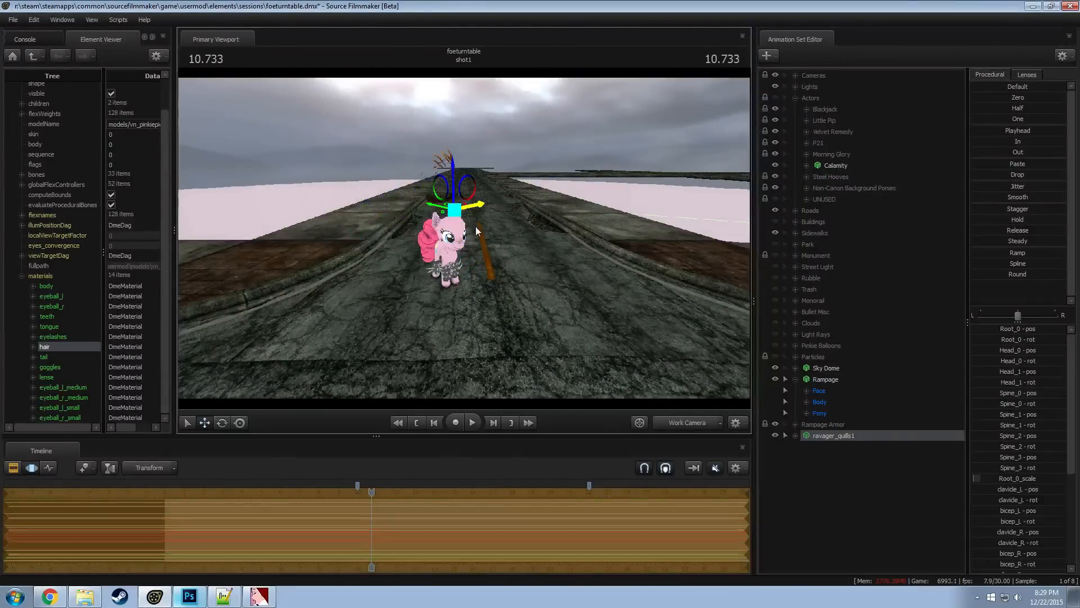
left_click_drag(459, 170, 442, 237, "alt")
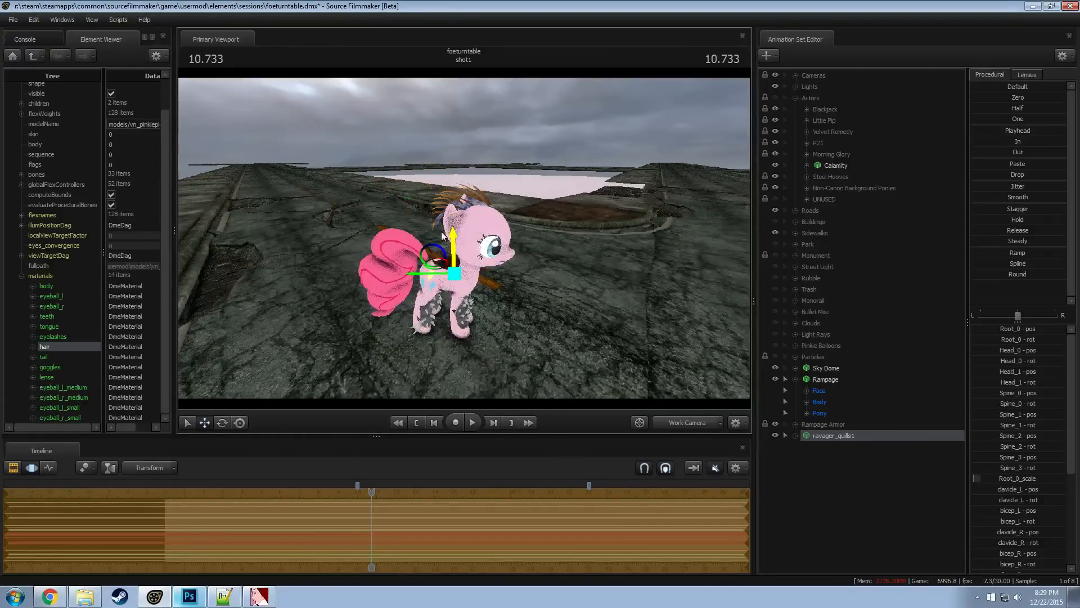
left_click_drag(445, 275, 443, 315, "alt")
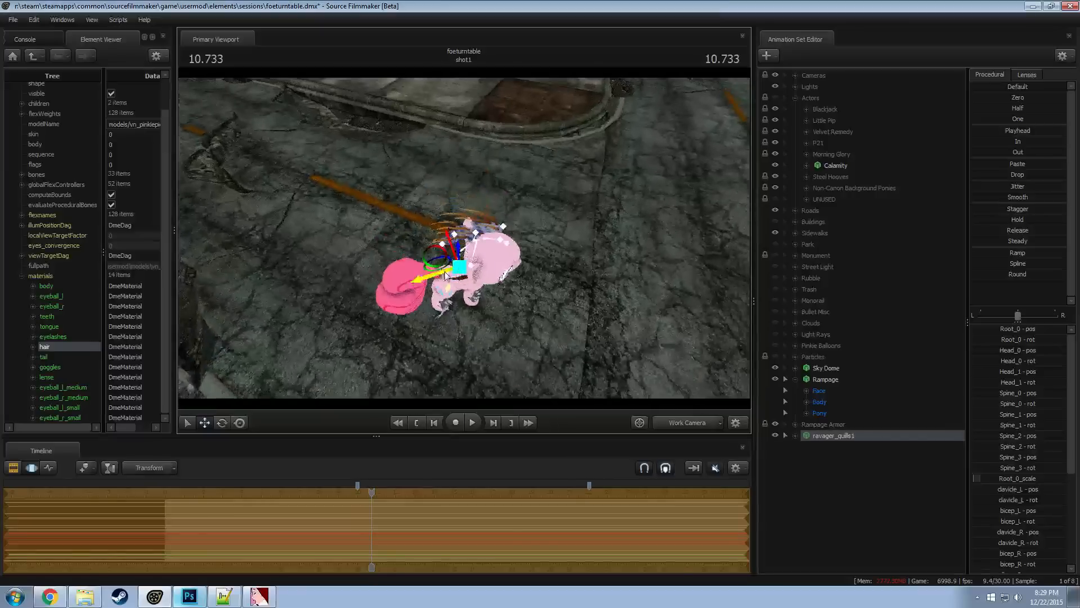
left_click_drag(434, 257, 444, 274)
left_click_drag(445, 275, 443, 216, "alt")
Rotate and shift the whole ravager_quills1 model so the quills follow the back of the pony's neck
key("e")
left_click_drag(487, 247, 521, 294)
key("w")
left_click_drag(453, 254, 454, 257)
mouse_move(478, 184)
left_mouse_down("alt")
mouse_move(492, 212)
mouse_move(464, 174)
left_mouse_up("alt")
left_click_drag(445, 243, 457, 245)
right_click_drag(457, 246, 478, 248, "alt")
key("e")
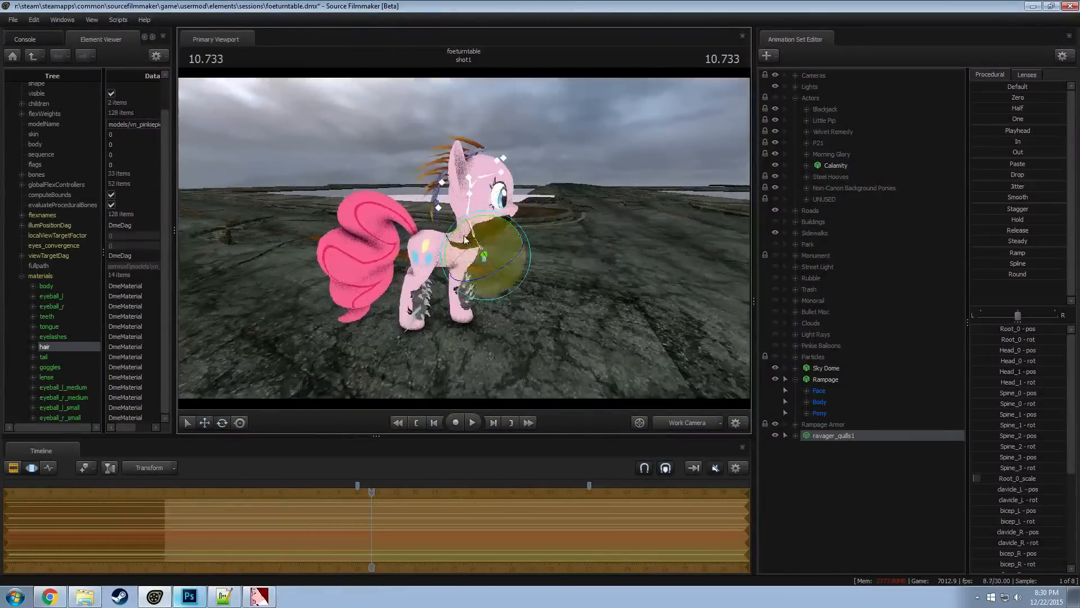
left_click_drag(498, 215, 461, 202)
key("w")
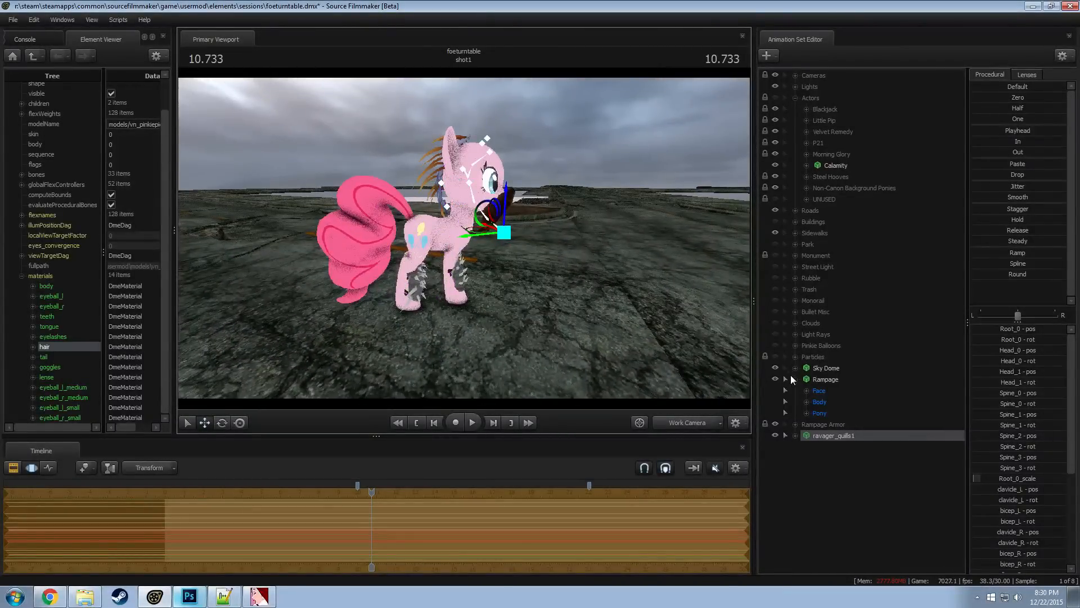
Try rotating the bicep_L bone of ravager_quills1 to adjust the quills around the pony's head
left_click(441, 184)
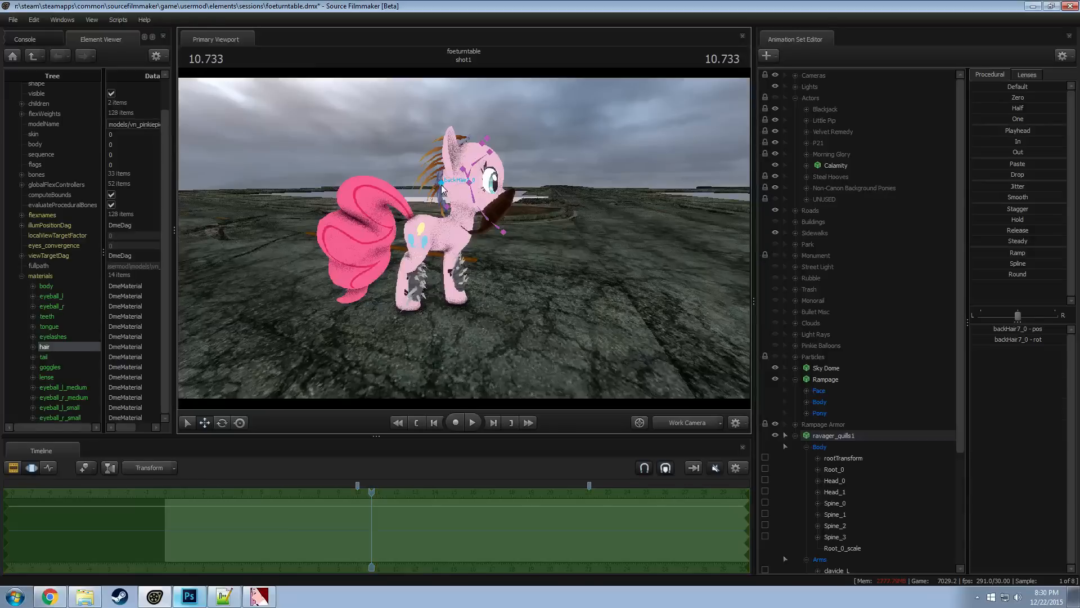
left_click_drag(461, 153, 472, 174)
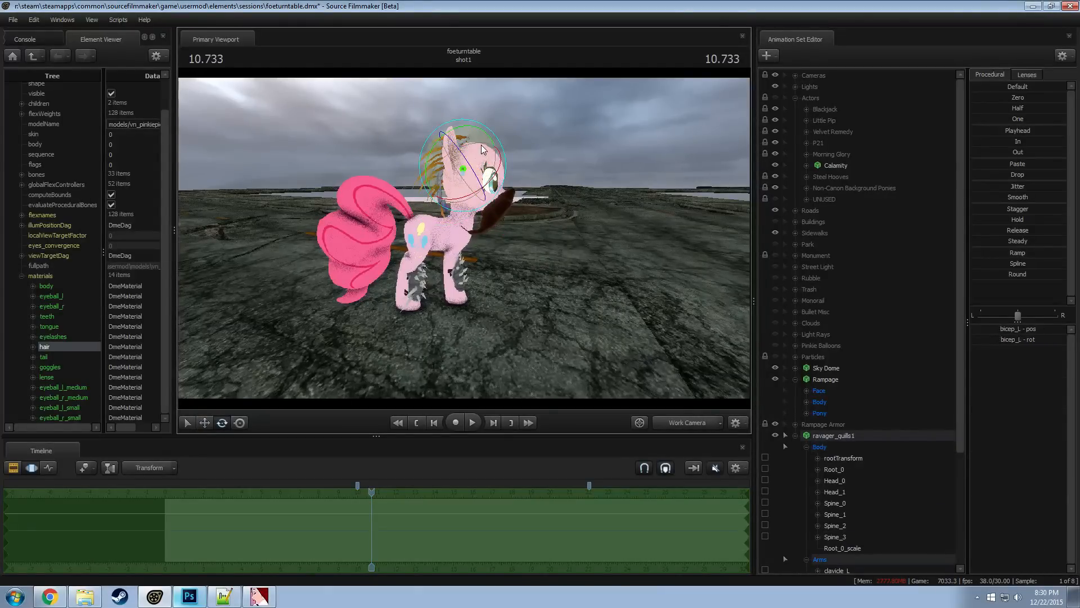
left_click(491, 140)
left_click_drag(491, 140, 461, 198)
key("ctrl")
Move the Spine_2 bone of ravager_quills1 backward, away from the pony's neck
left_click(466, 181)
left_click(457, 201, "ctrl")
key("w")
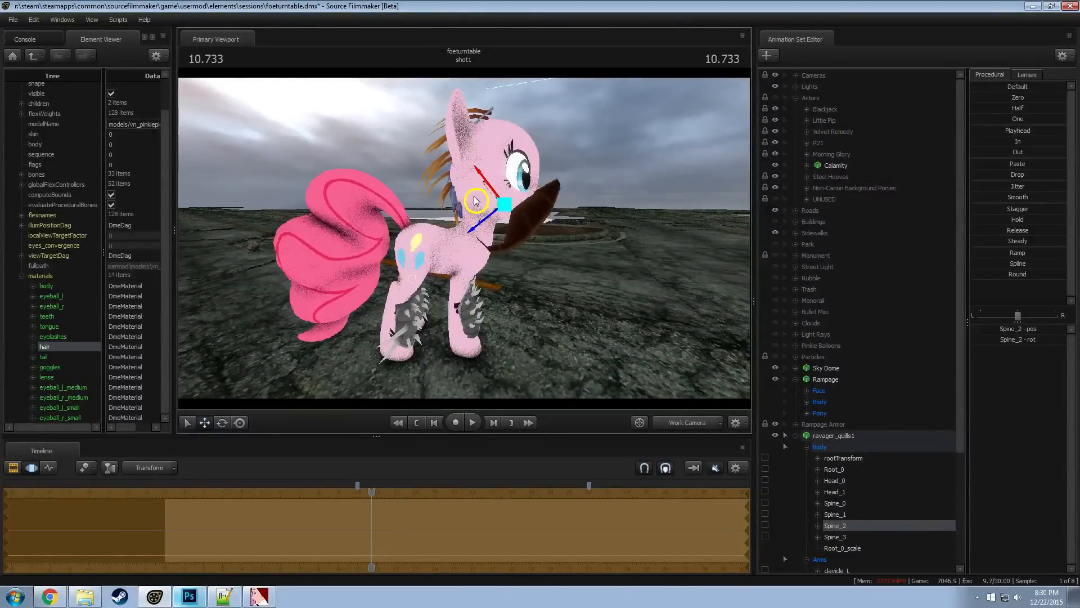
left_click_drag(455, 190, 430, 187)
mouse_move(509, 273)
left_mouse_down("alt")
mouse_move(543, 282)
mouse_move(509, 273)
left_mouse_up("alt")
mouse_move(685, 370)
left_mouse_down("alt")
mouse_move(596, 363)
mouse_move(588, 374)
mouse_move(686, 370)
left_mouse_up("alt")
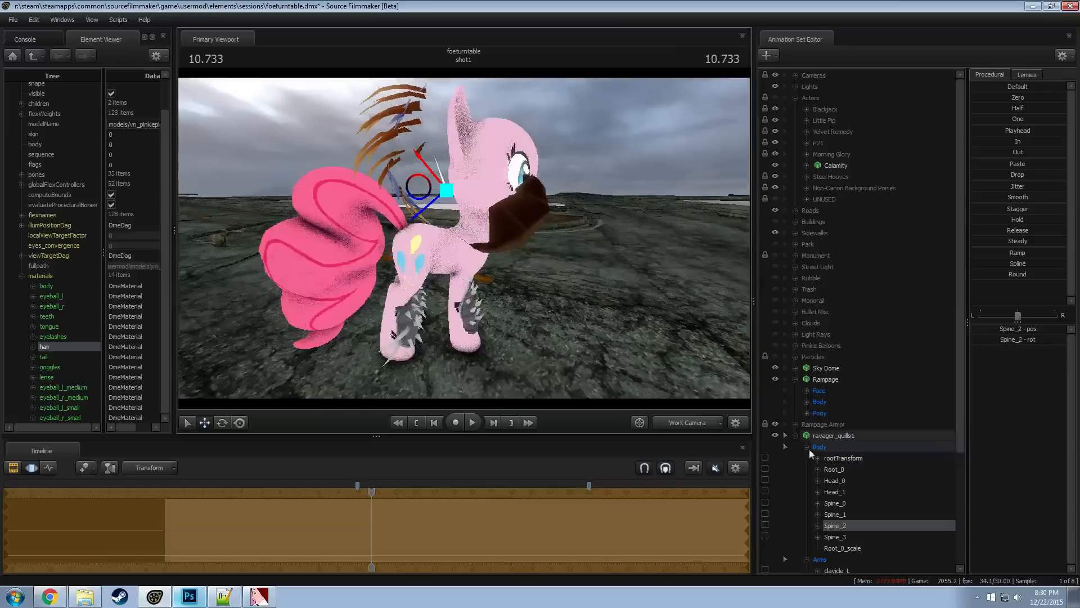
Shift and rotate the rootTransform of ravager_quills1 so the quills sit against the back of the pony's head and neck
left_click(842, 458)
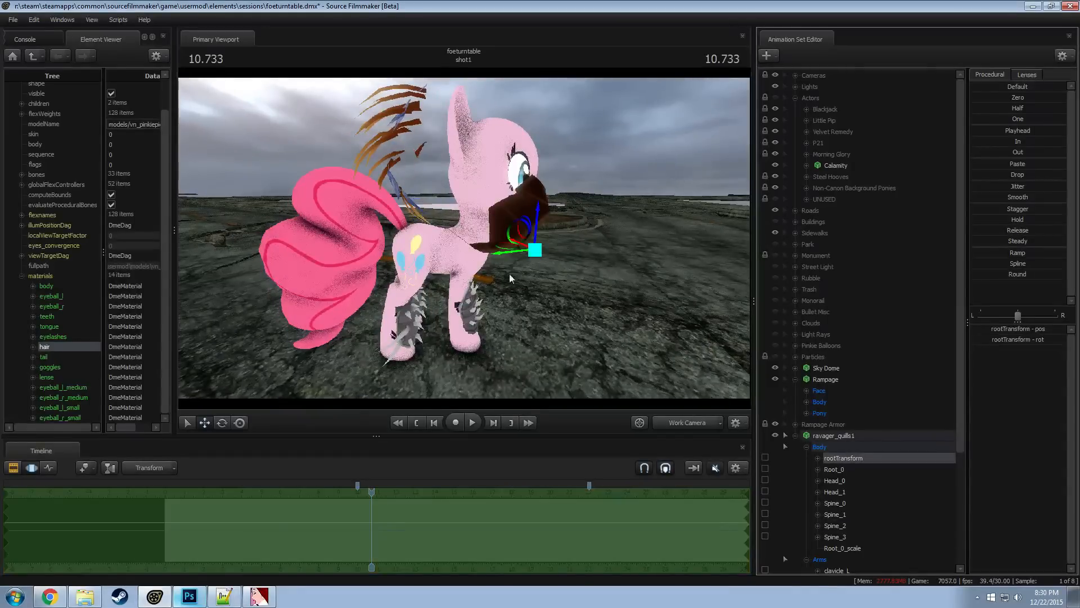
left_click_drag(512, 253, 535, 254)
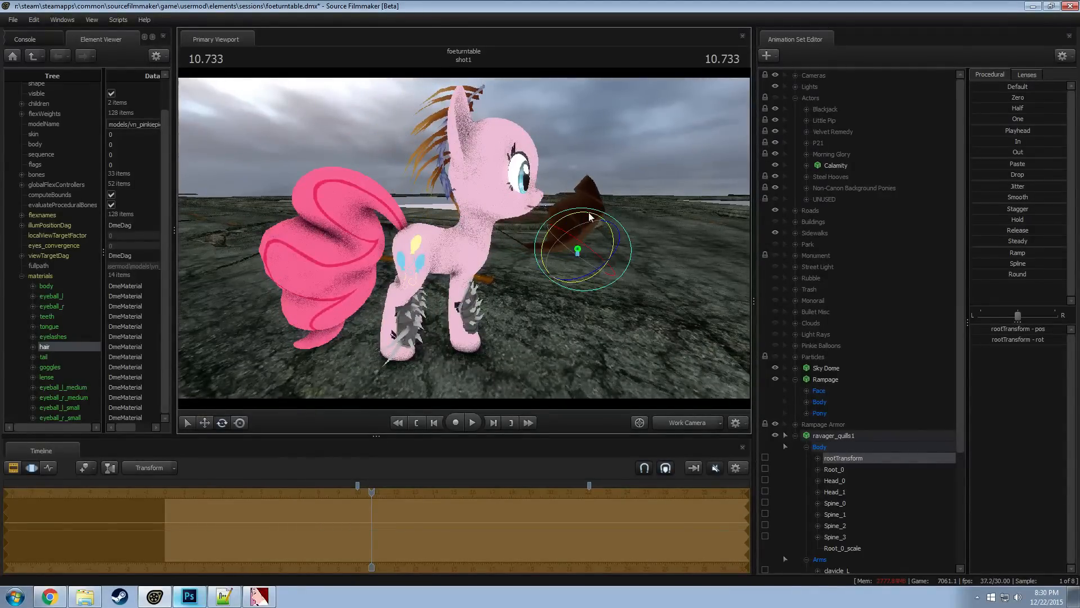
left_click_drag(595, 217, 600, 219)
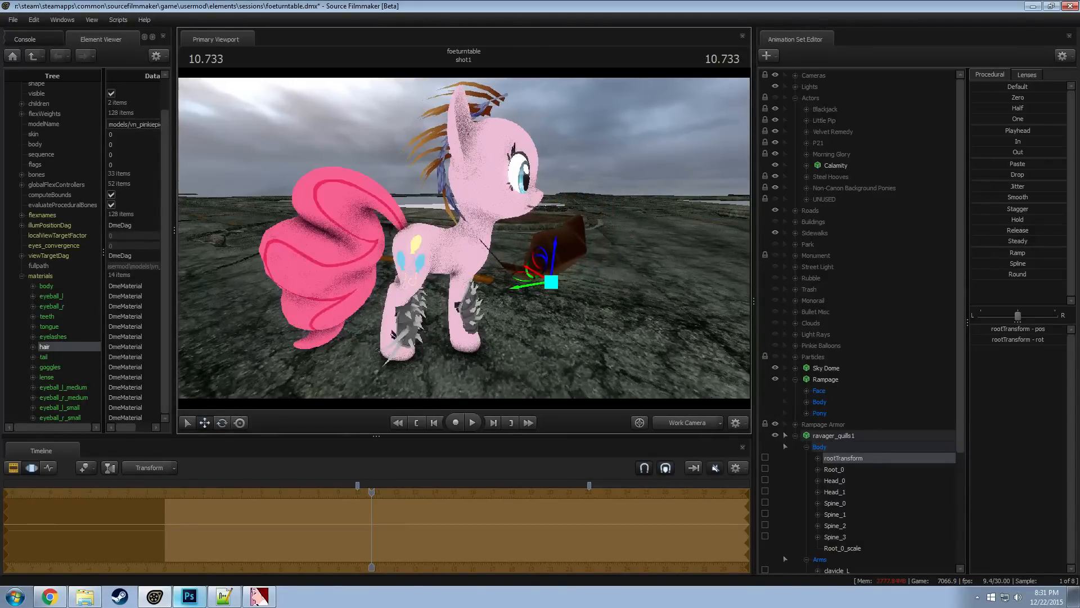
left_click_drag(445, 225, 466, 229, "alt")
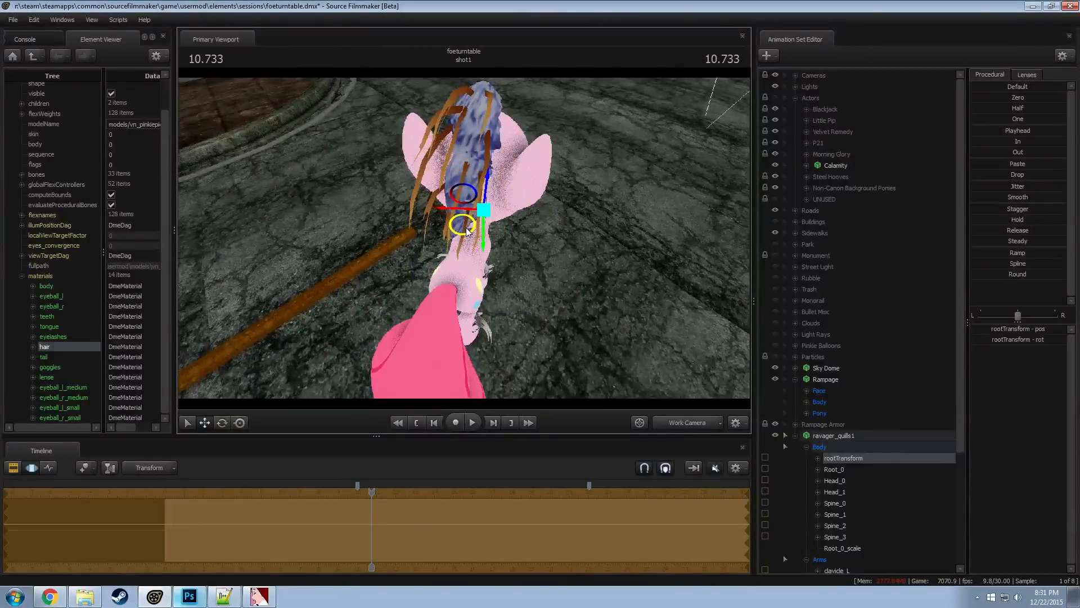
left_click_drag(549, 231, 529, 236, "alt")
left_click_drag(421, 252, 460, 221)
Shift the Spine_1 and Head_0 bones of ravager_quills1 to fit the quills closer to the pony's head
left_click(447, 191)
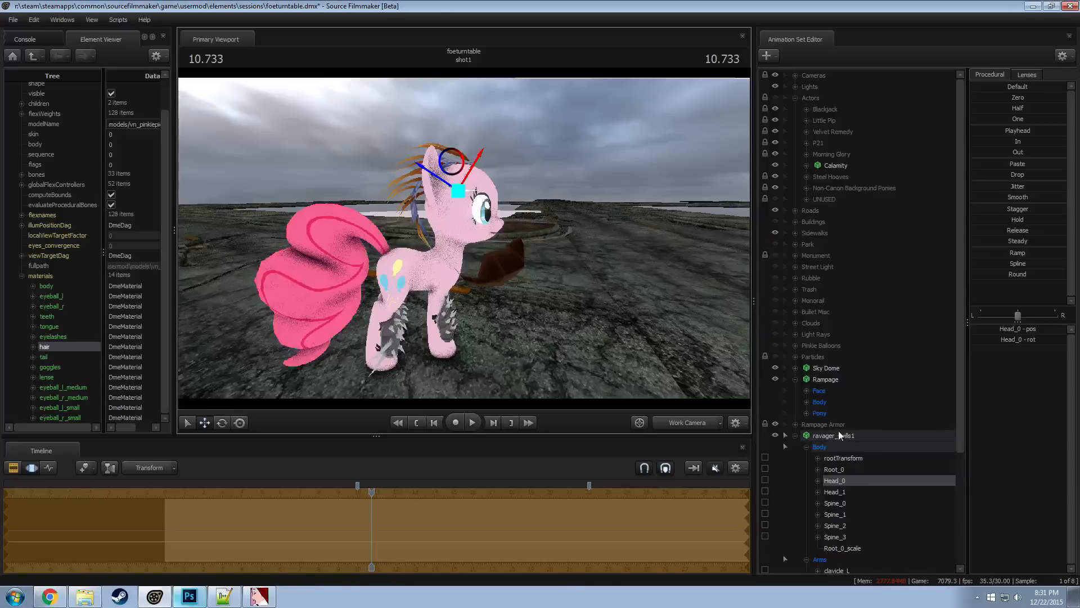
left_click(818, 446)
left_click(839, 483)
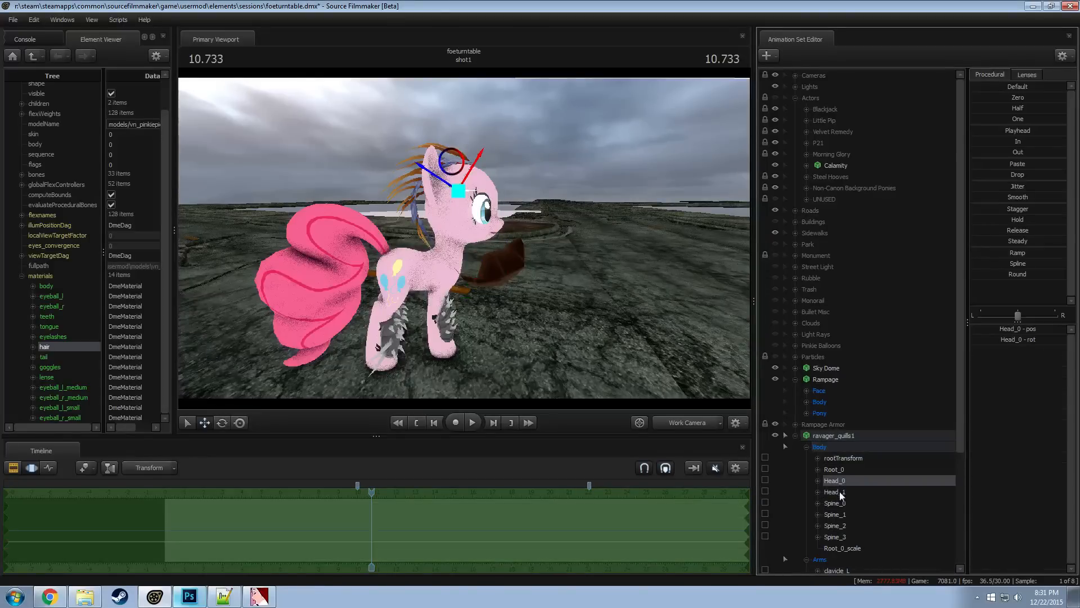
left_click(841, 458)
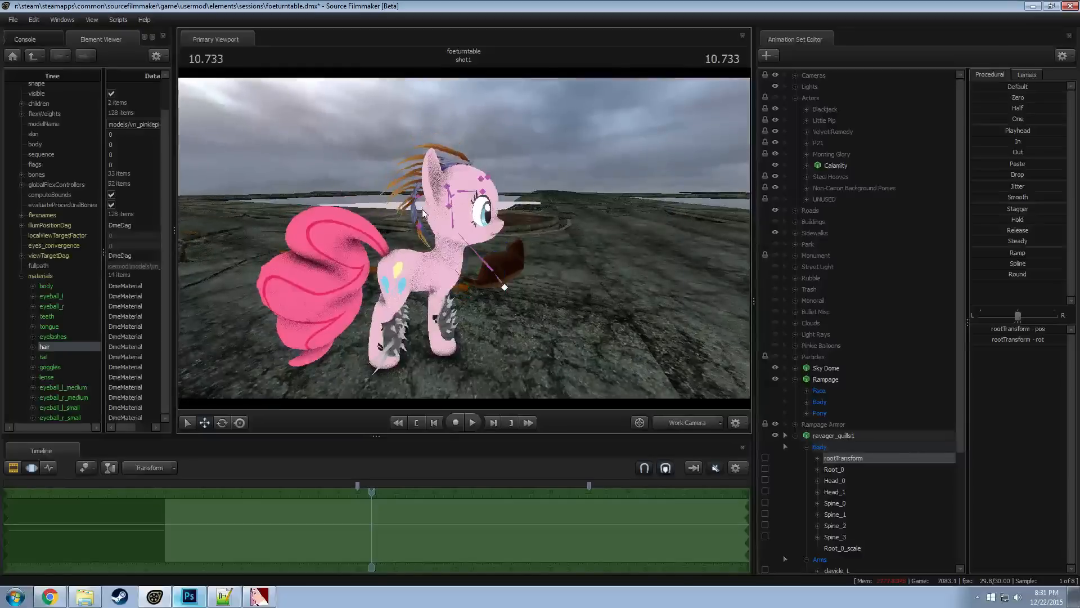
left_click(450, 210)
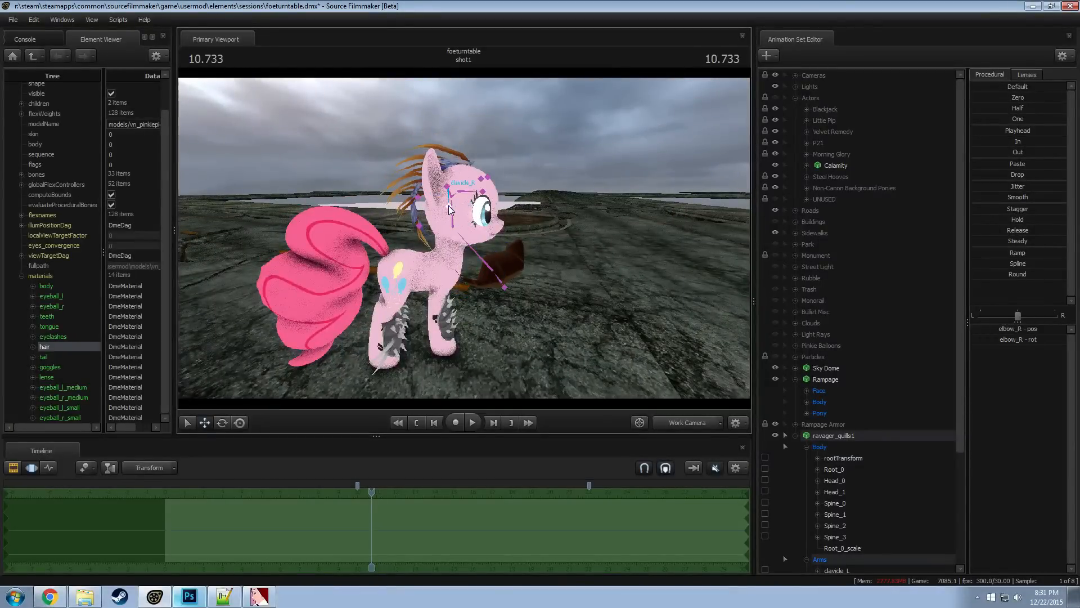
left_click(474, 253)
left_click_drag(476, 274, 466, 262)
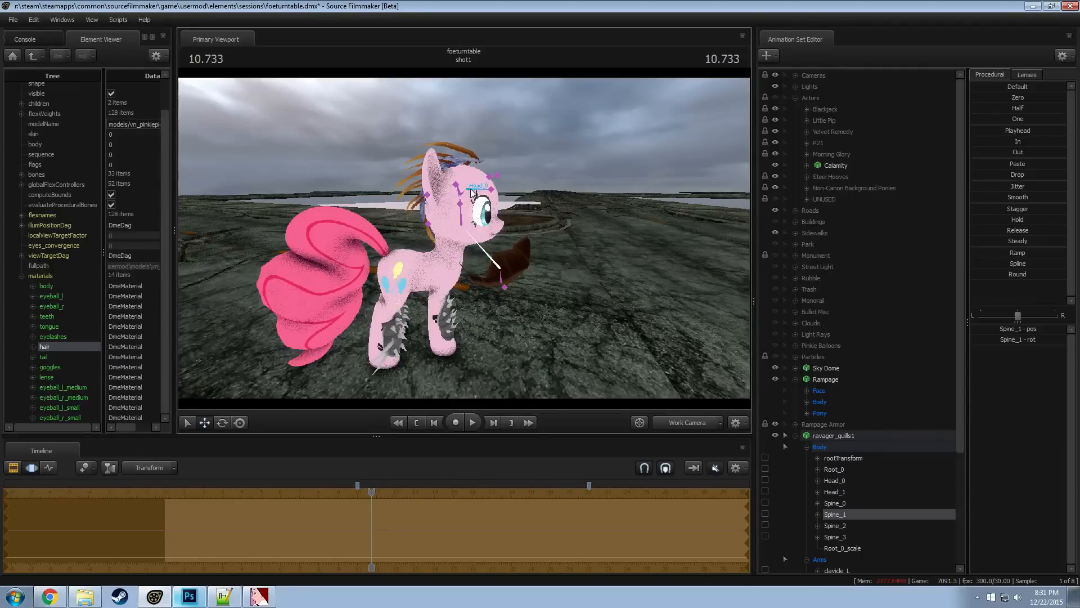
left_click(471, 193)
left_click_drag(473, 178, 364, 251)
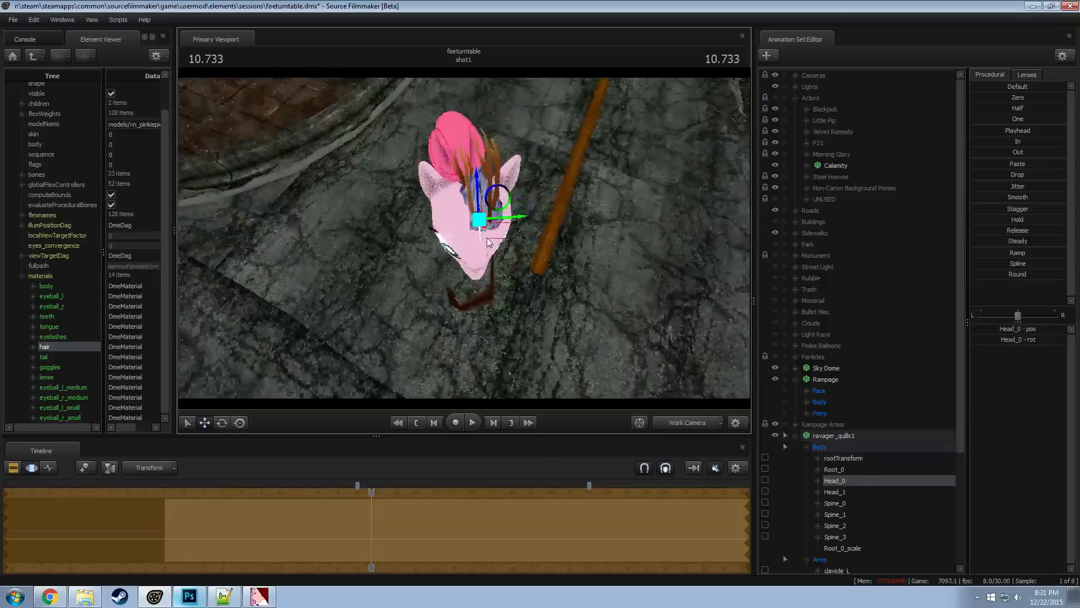
Rotate the rootTransform of ravager_quills1 and move it sideways to center the quills between the pony's ears
left_click(843, 458)
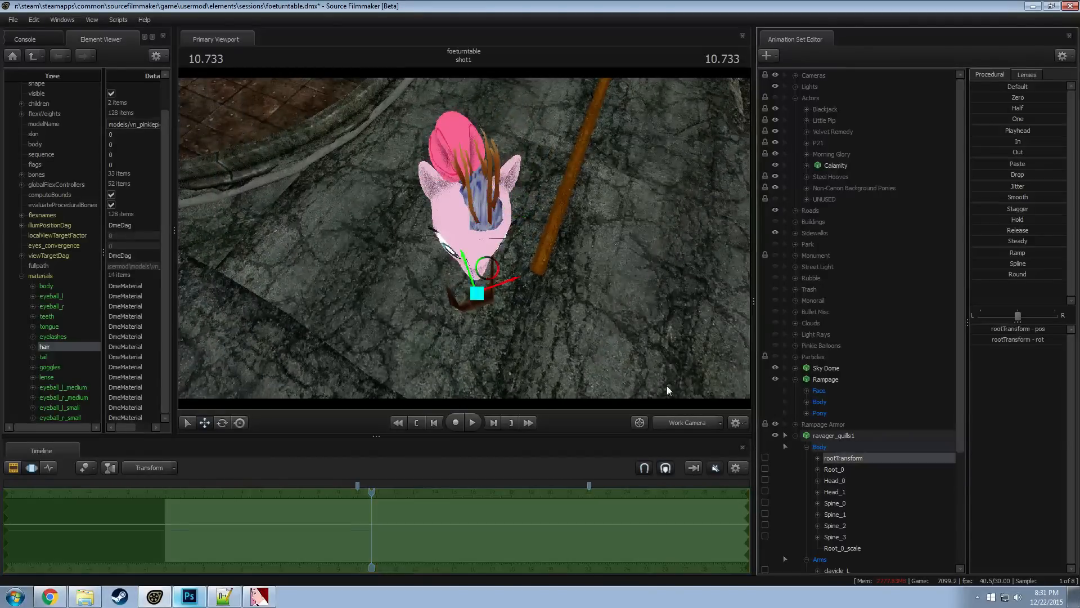
key("e")
left_click_drag(509, 329, 498, 329)
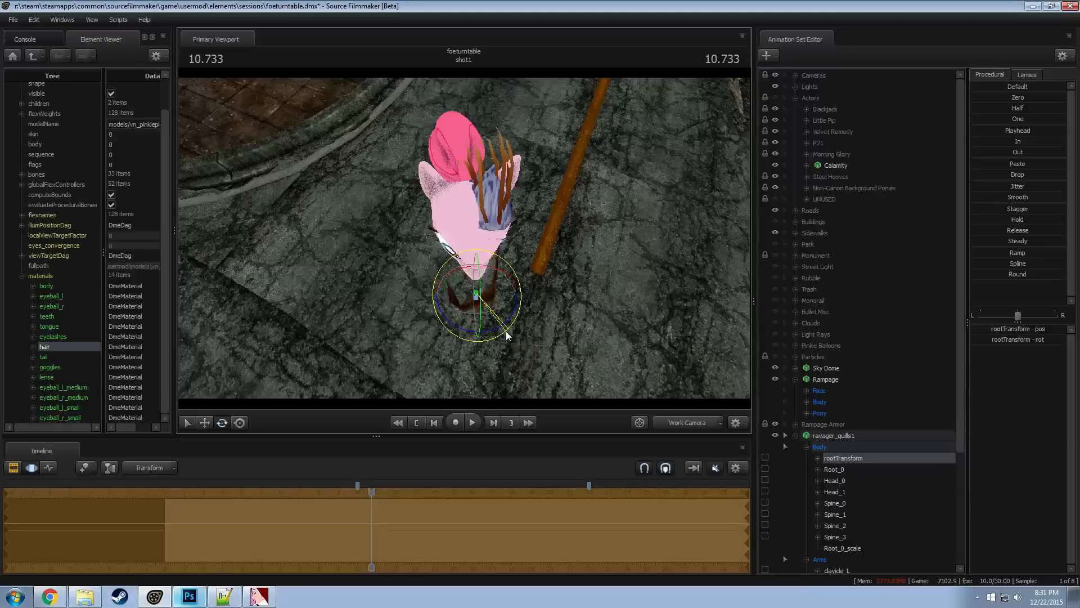
key("w")
left_click_drag(488, 282, 567, 208)
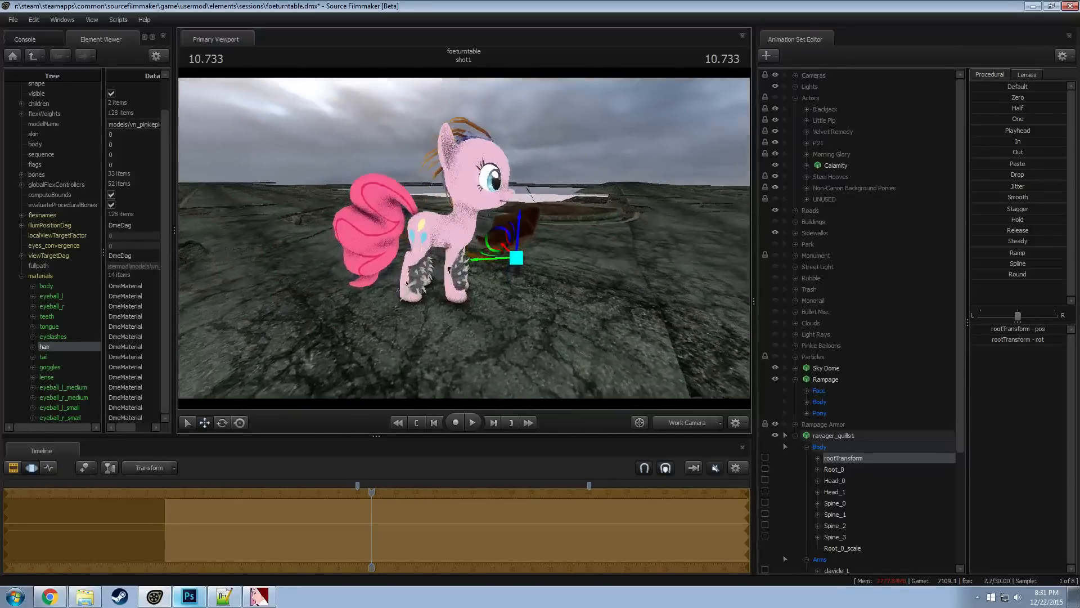
left_click_drag(441, 268, 443, 264, "alt")
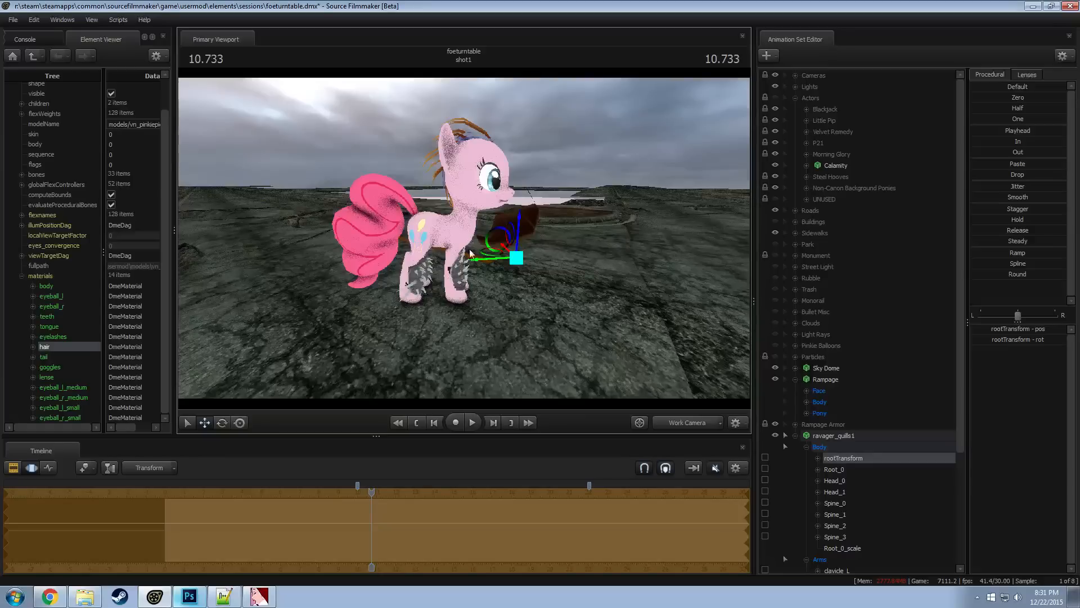
Adjust the Head_0 and Spine_3 bones of ravager_quills1 to shape the quills around the head and inspect the fit
left_click(469, 161)
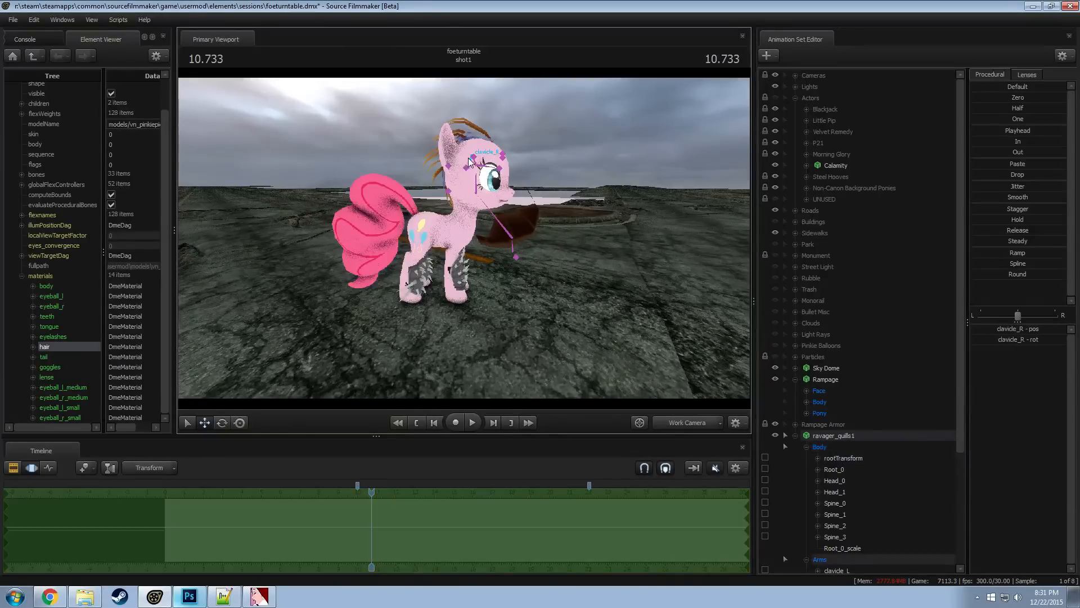
key("e")
left_click(475, 165)
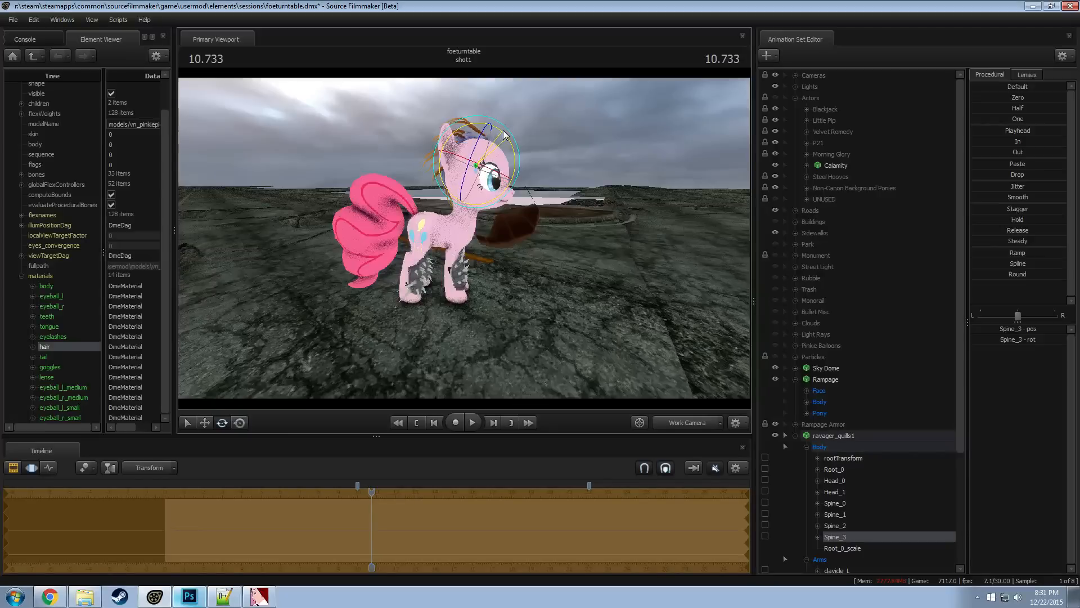
left_click(467, 137)
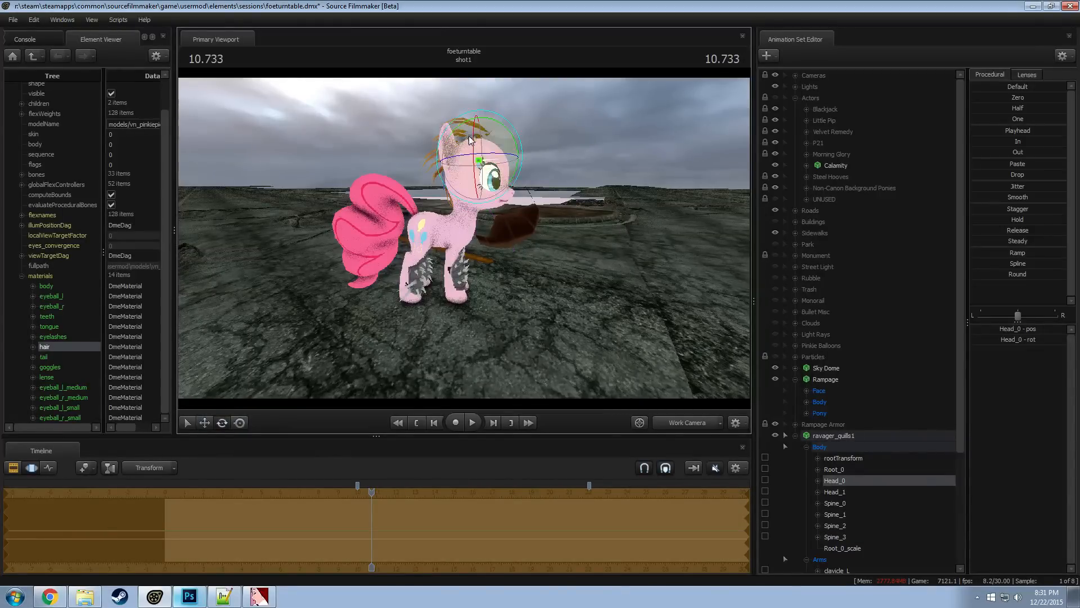
left_click(491, 150)
left_click_drag(504, 137, 509, 146)
key("w")
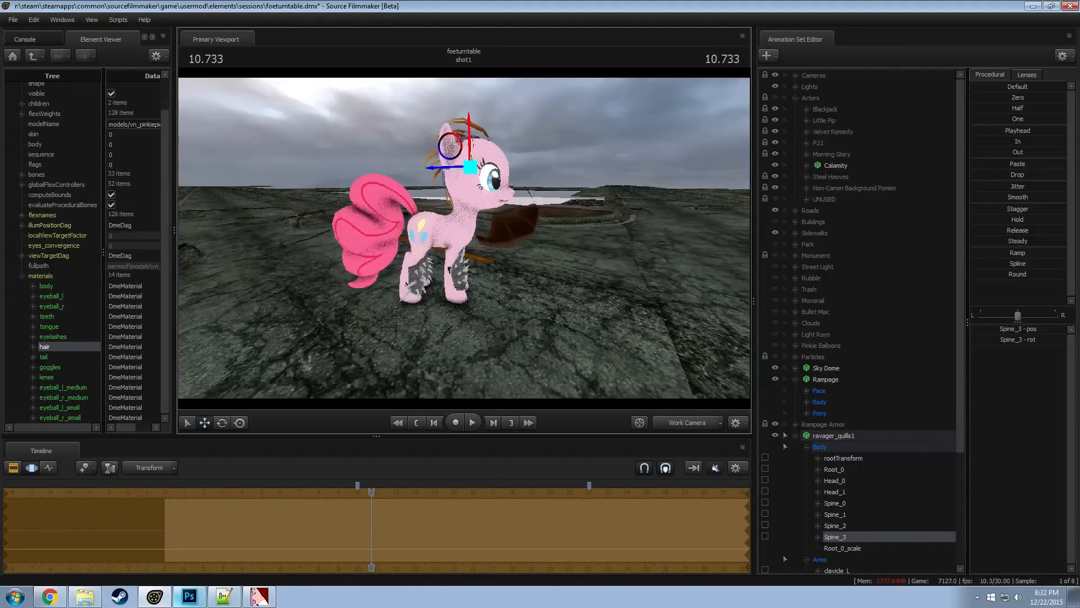
key("a")
left_click_drag(464, 238, 655, 223)
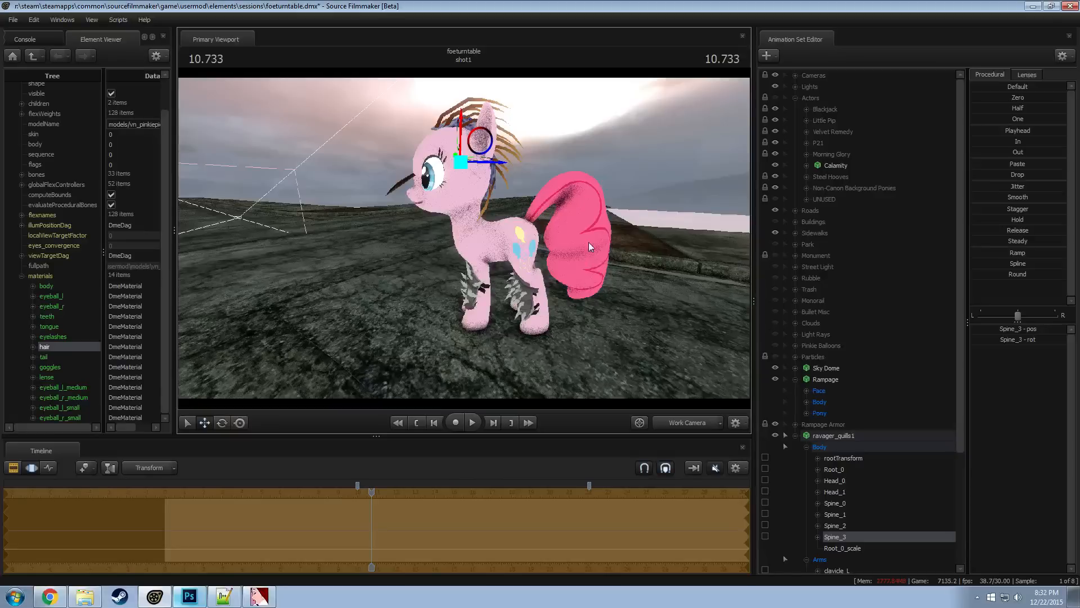
Delete the ravager_quills1 animation set from the Rampage Armor group
left_click(827, 437)
right_click(820, 440)
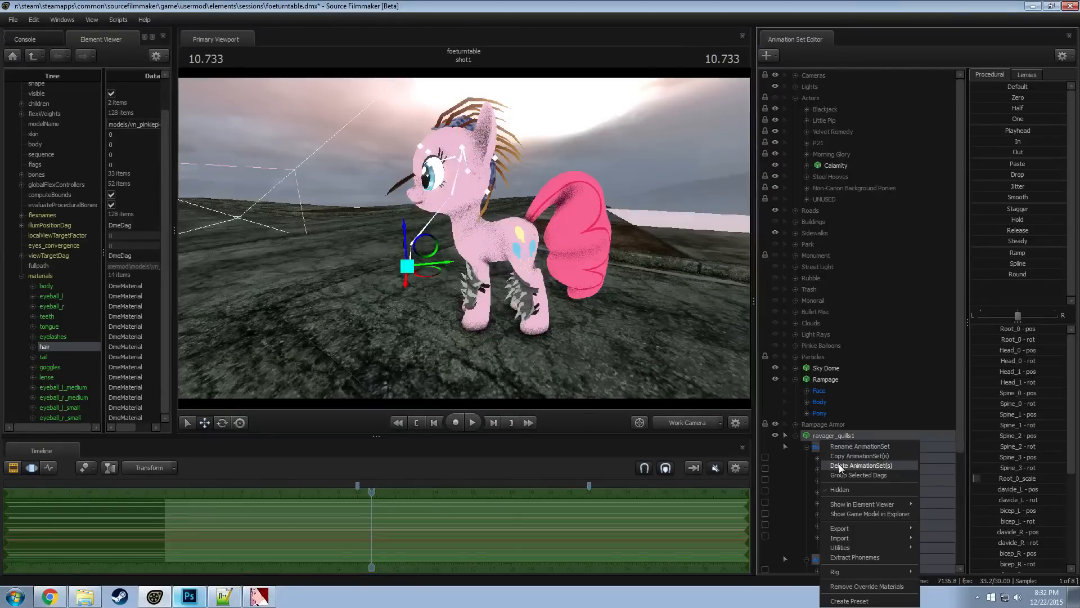
left_click(820, 466)
Preview the Dota Ursa item models in wireframe and add savage_helmet.mdl to the Rampage Armor group
right_click(818, 460)
left_click(879, 483)
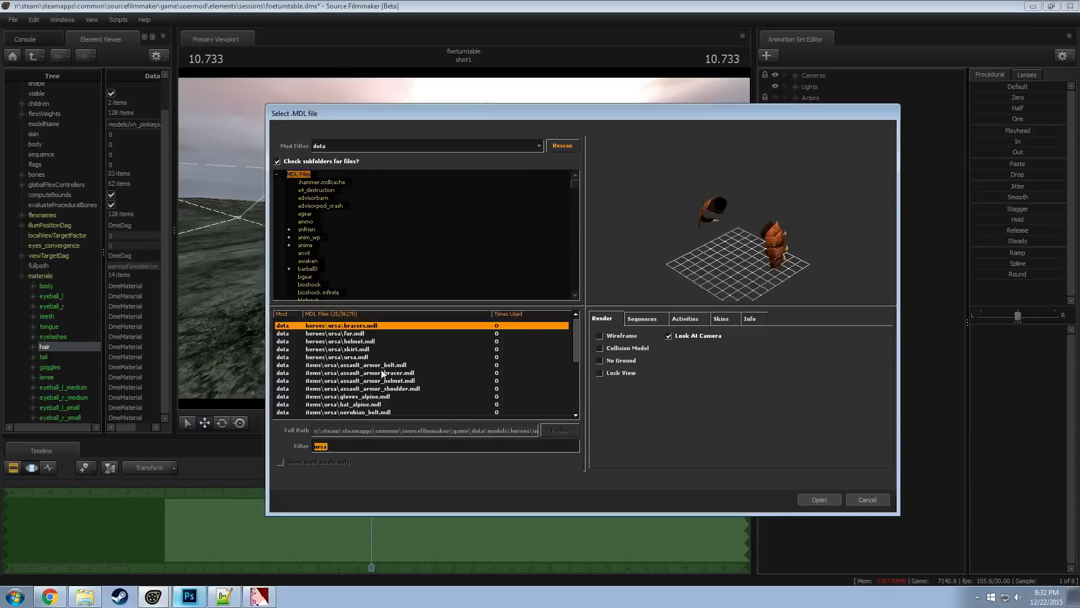
scroll(382, 373, "down", 5)
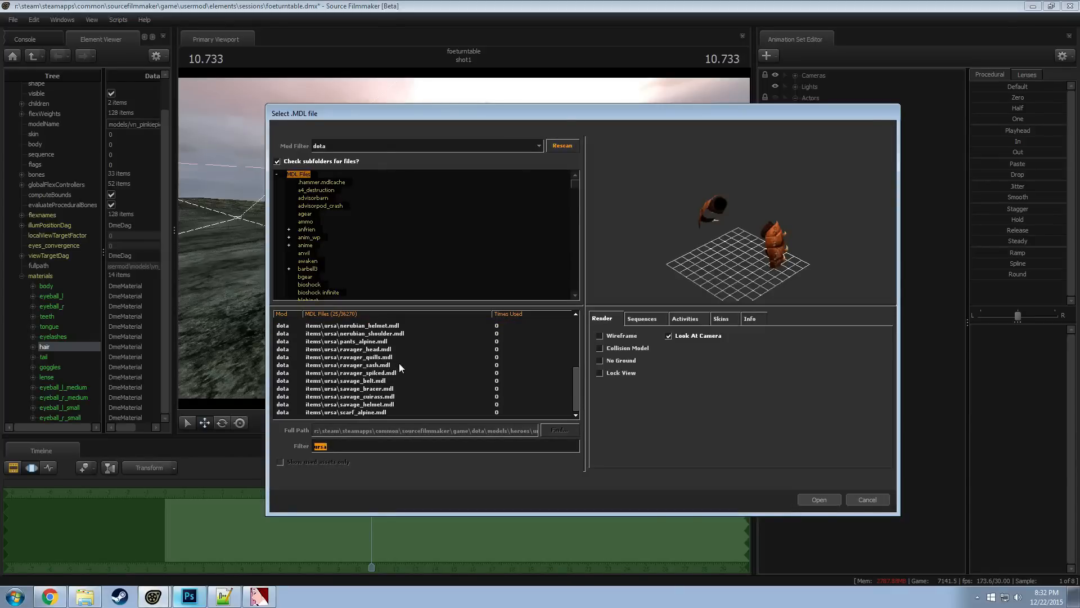
left_click(369, 412)
left_click(600, 335)
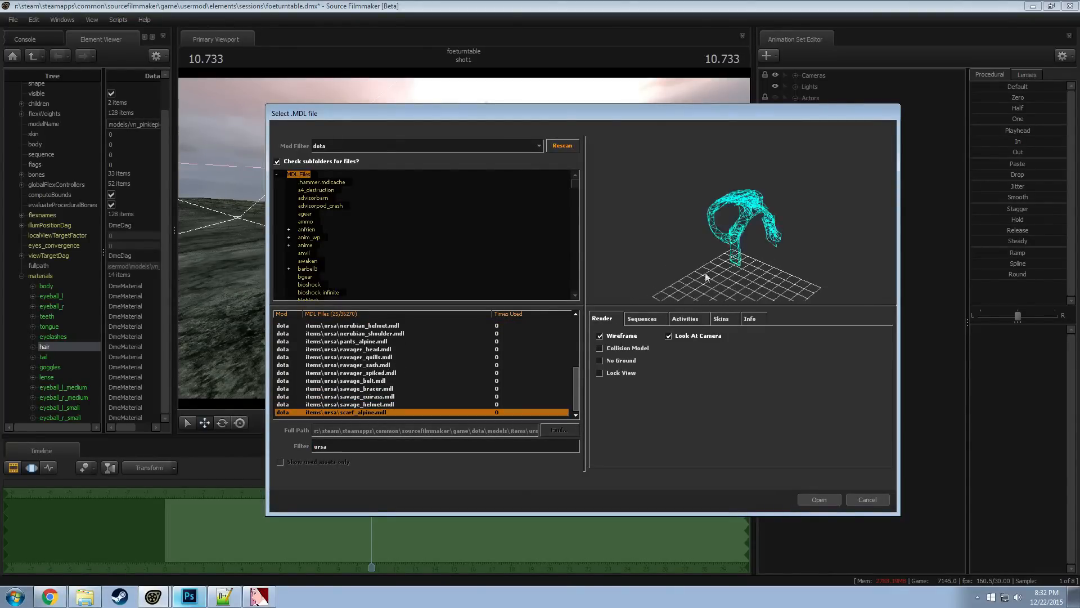
left_click_drag(706, 277, 785, 282)
key("Up")
key("Down")
right_click_drag(785, 281, 785, 225)
left_click_drag(785, 225, 741, 244)
key("Up")
left_click(830, 496)
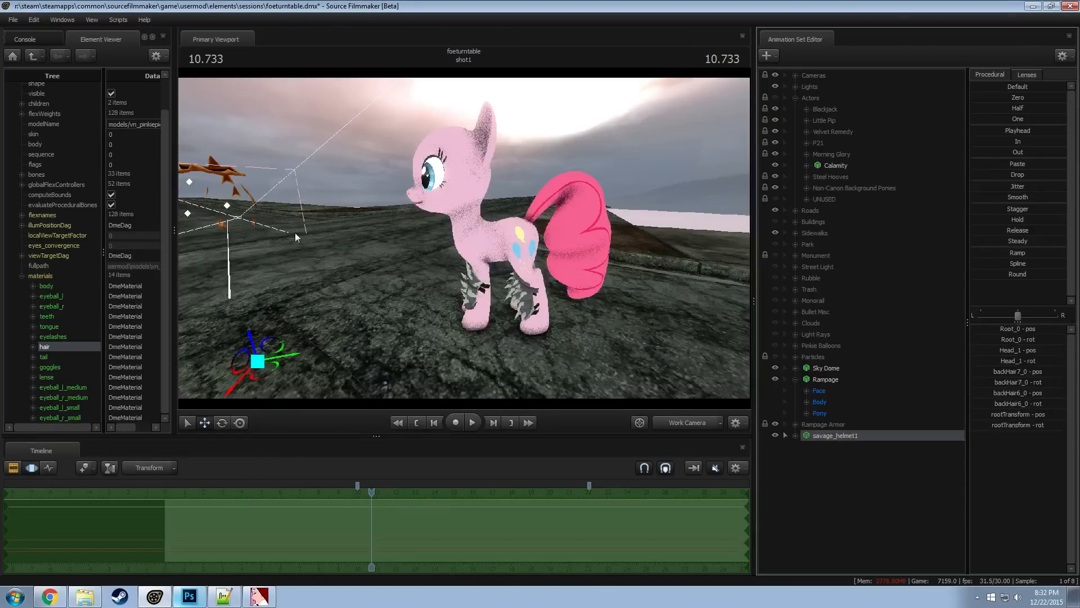
Move savage_helmet1 over to the Rampage pony and rotate the helmet to match the pony's orientation
left_click_drag(296, 237, 195, 248)
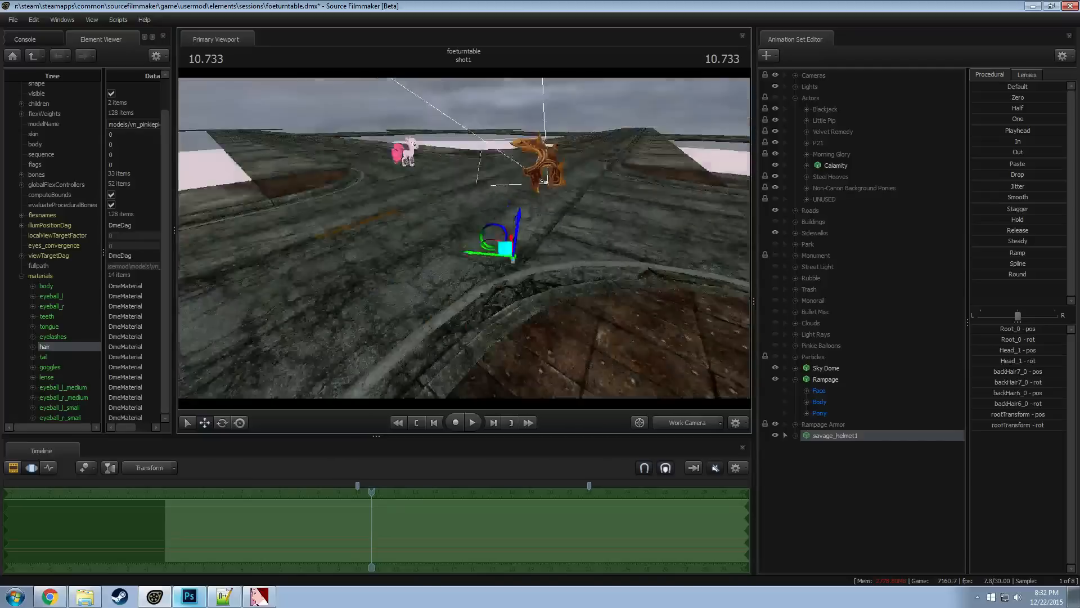
mouse_move(464, 259)
left_mouse_down()
mouse_move(459, 251)
mouse_move(465, 278)
left_mouse_up()
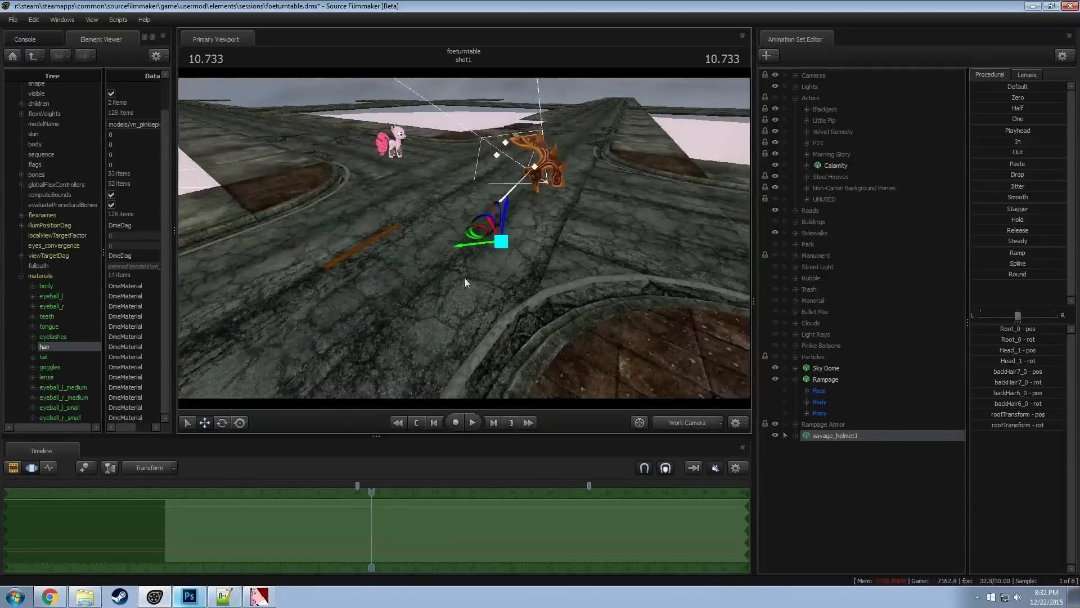
mouse_move(470, 237)
left_mouse_down()
mouse_move(350, 186)
mouse_move(388, 186)
mouse_move(377, 177)
mouse_move(374, 202)
mouse_move(484, 249)
left_mouse_up()
key("r")
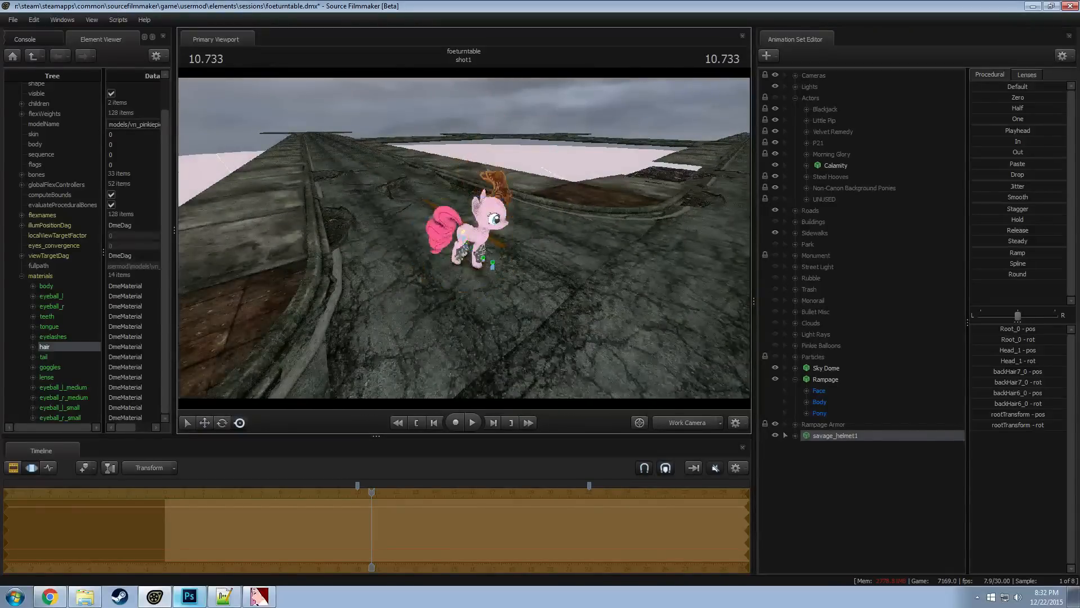
key("e")
left_click_drag(487, 292, 457, 278)
key("w")
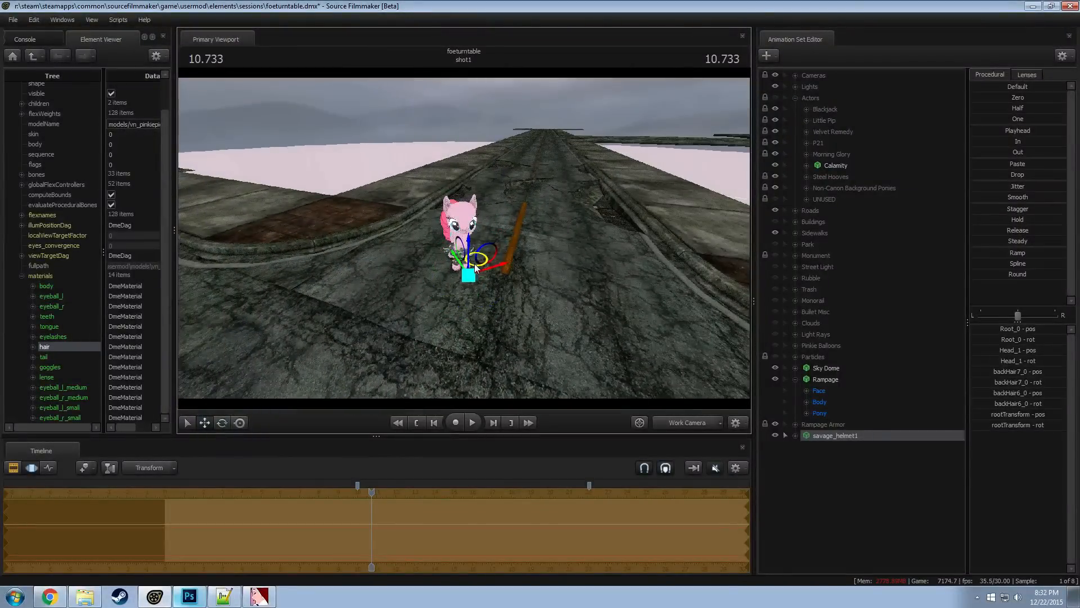
Add a scale control to the Root_0 bone of savage_helmet1 and shrink the helmet by entering a smaller scale value
left_click(795, 436)
left_click(807, 446)
left_click(834, 469)
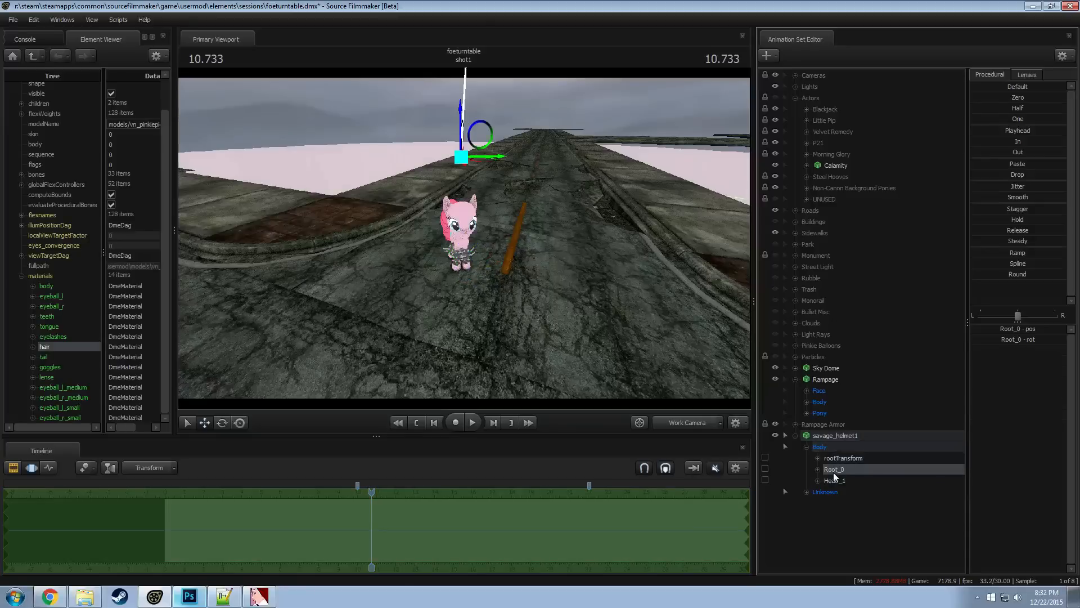
right_click(834, 473)
left_click(862, 495)
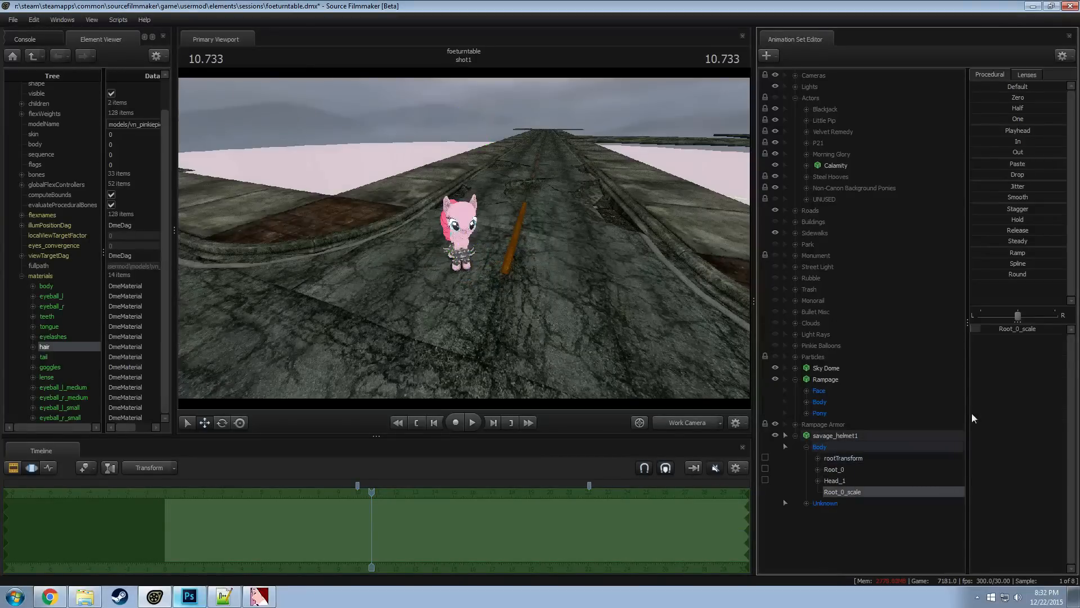
double_click(1016, 331)
left_click_drag(1022, 329, 916, 327)
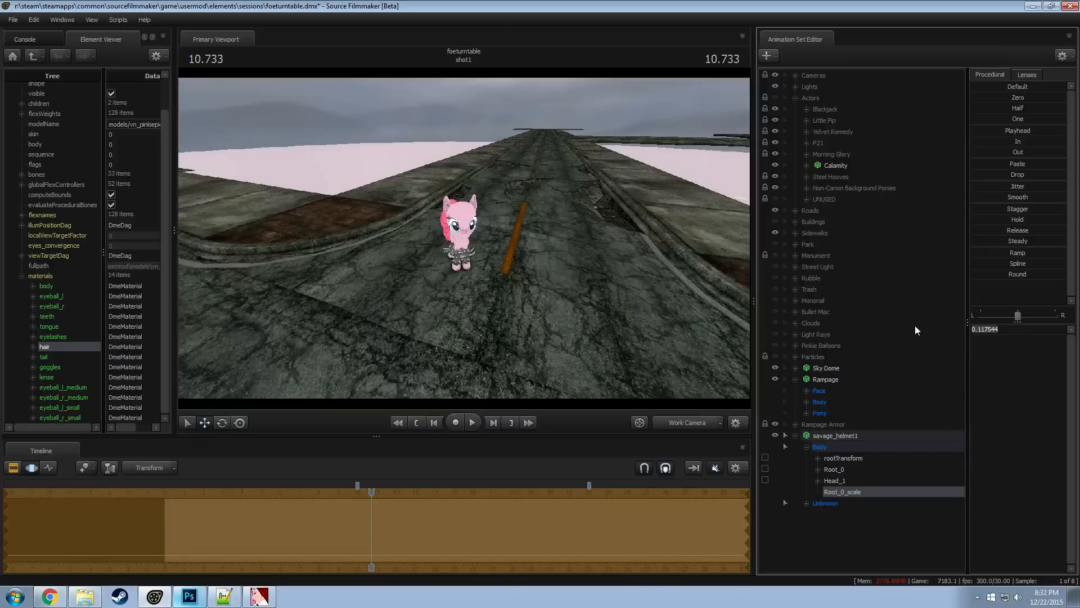
type("0.0")
key("Return")
Select the helmet's Head_1 bone and move the helmet closer to the Rampage pony's head
left_click_drag(559, 285, 473, 293)
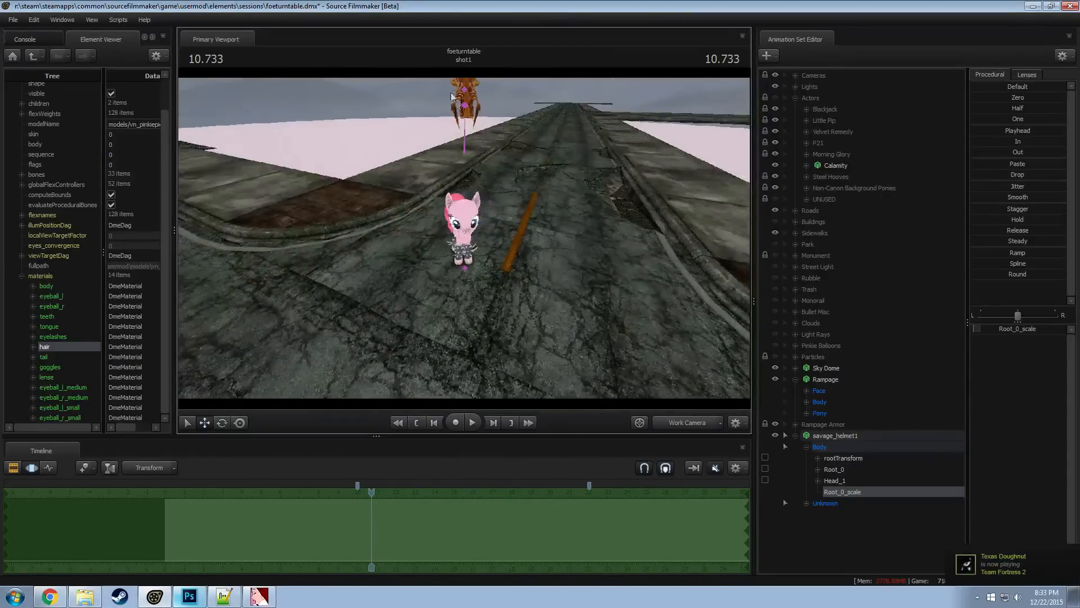
left_click(471, 107, "ctrl")
key("w")
left_click_drag(471, 109, 460, 62)
key("s")
key("d")
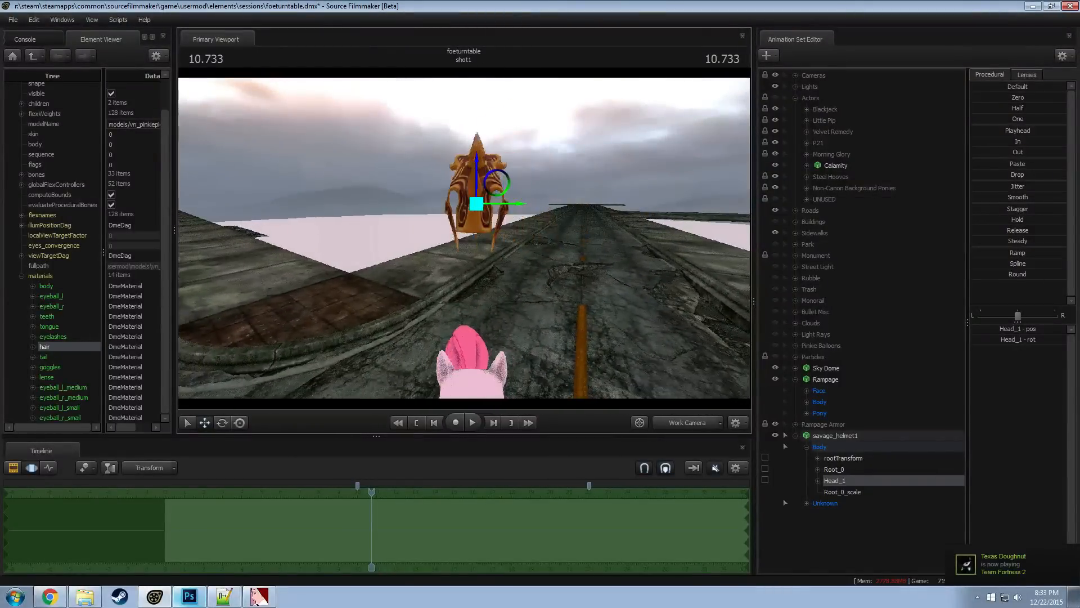
left_click(476, 203, "ctrl")
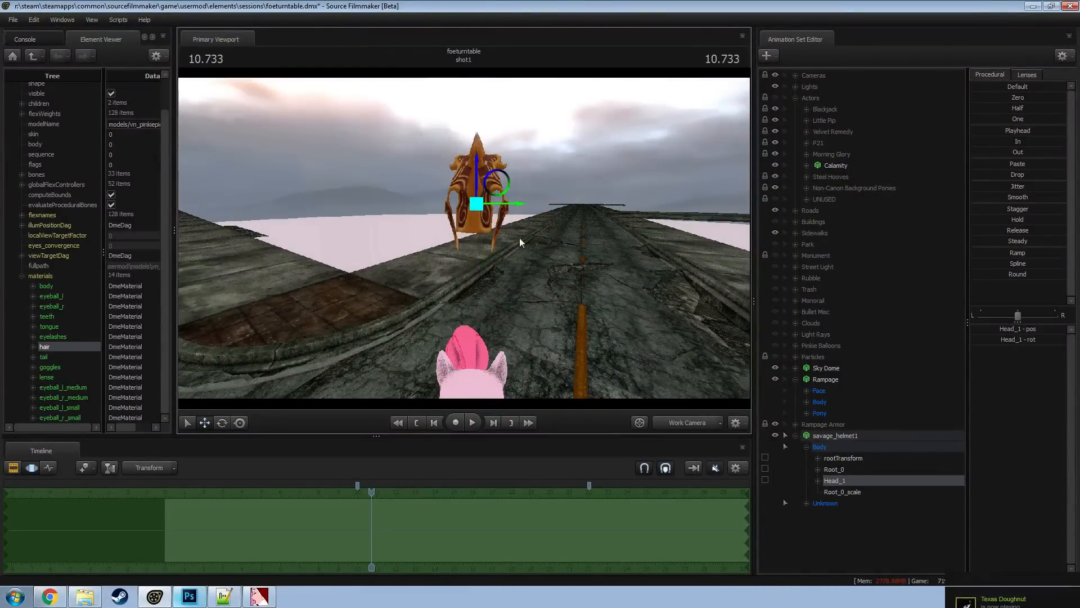
left_click_drag(519, 240, 557, 235)
key("e")
key("w")
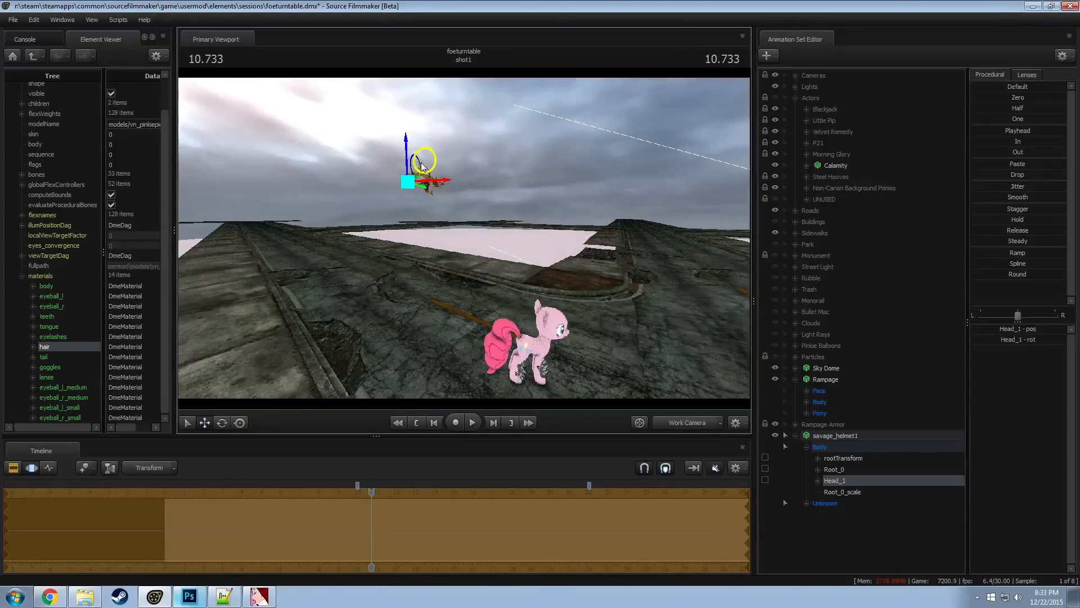
left_click_drag(540, 262, 518, 278)
mouse_move(564, 325)
left_mouse_down()
mouse_move(555, 320)
mouse_move(570, 316)
left_mouse_up()
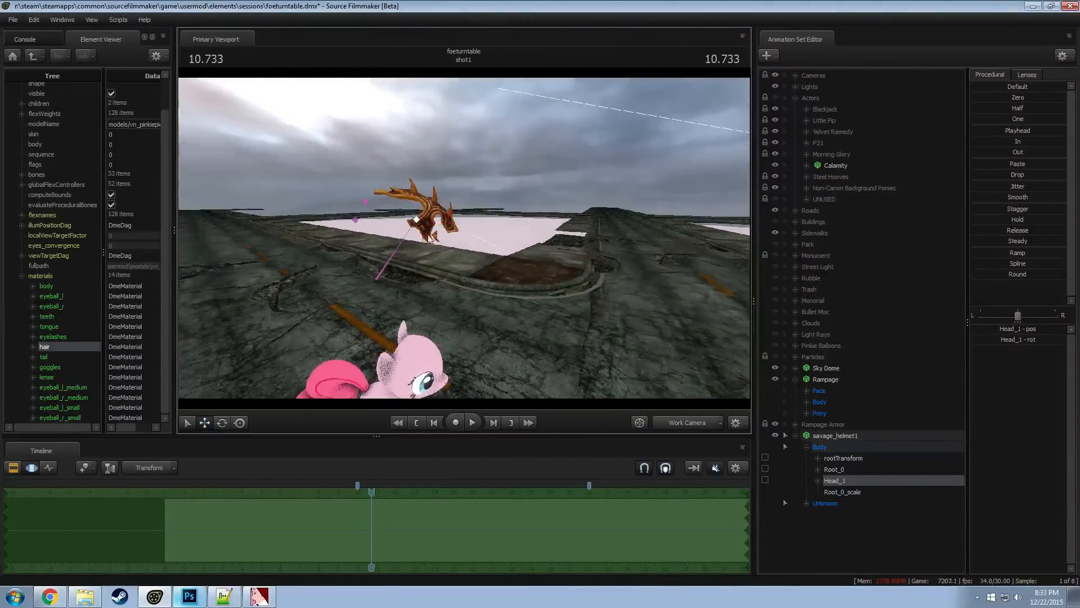
Check how the helmet's Root_0 and backHair6_0 bones relate to the helmet mesh, viewing it from several sides
left_click(395, 259, "ctrl")
key("e")
mouse_move(401, 264)
left_mouse_down()
mouse_move(413, 245)
mouse_move(386, 247)
mouse_move(404, 245)
left_mouse_up()
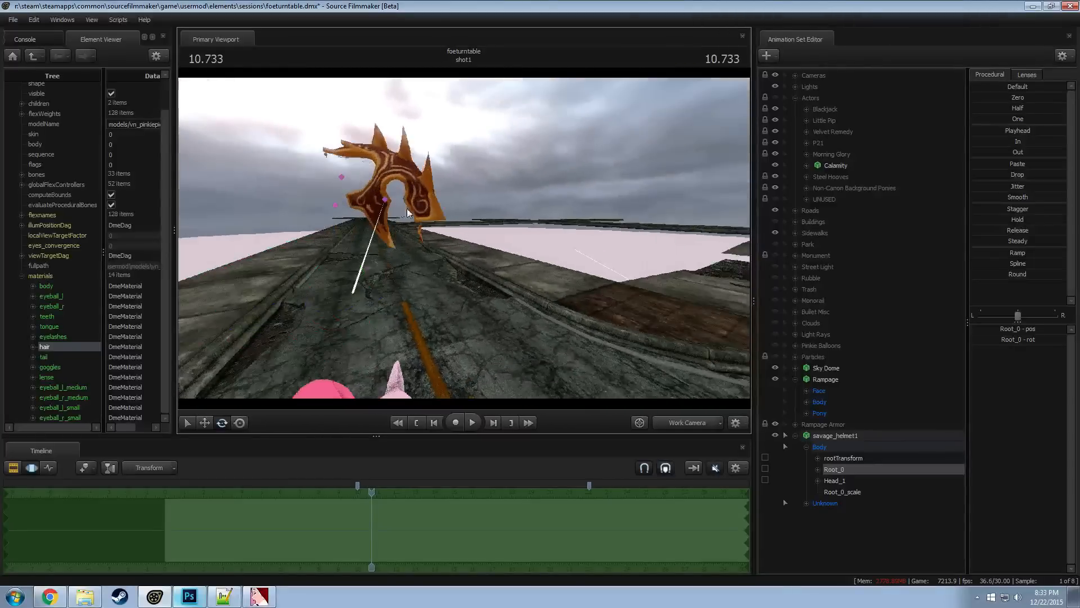
left_click(335, 204)
left_click_drag(336, 211, 397, 214)
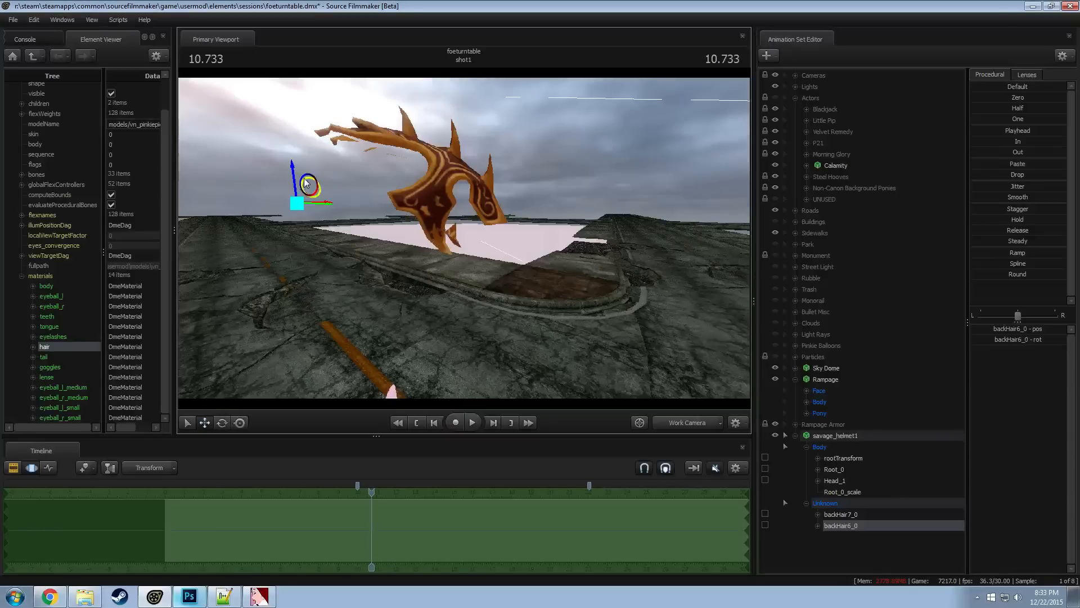
left_click_drag(306, 183, 334, 162)
left_click(315, 165)
left_click_drag(369, 216, 387, 243)
Select the Head_1 bone again and lower the helmet from above the pony down to its face
left_click(413, 216)
left_click_drag(378, 199, 532, 218)
left_click_drag(531, 217, 515, 254, "alt")
key("w")
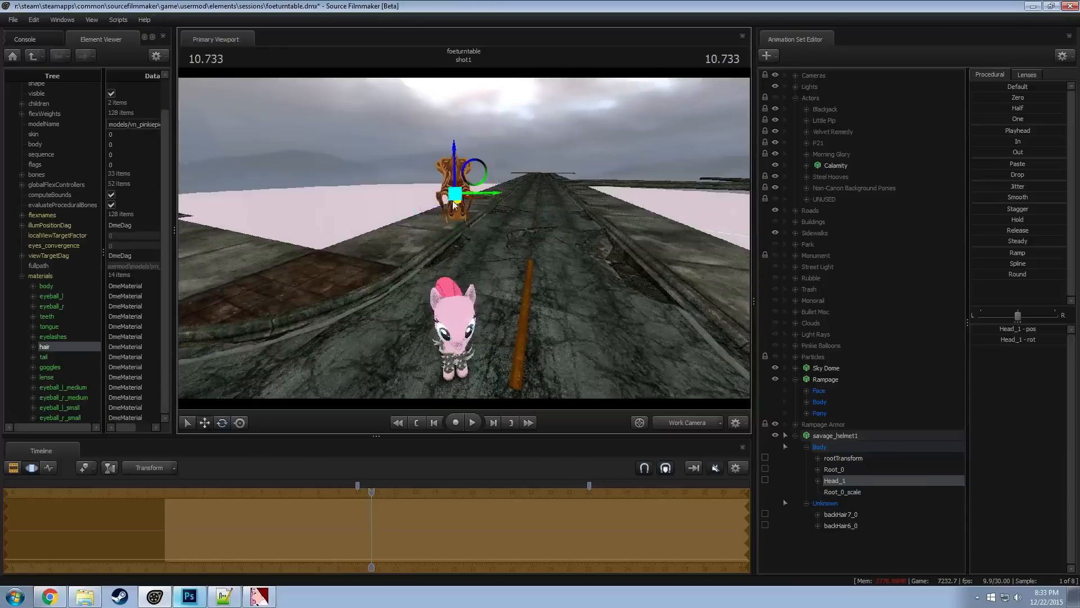
left_click_drag(472, 206, 563, 194, "alt")
left_click_drag(464, 182, 453, 346)
left_click_drag(502, 315, 453, 265, "alt")
Enlarge the helmet with Root_0_scale, and move and rotate its Head_1 bone to bring it up over the pony's face
left_click(847, 492)
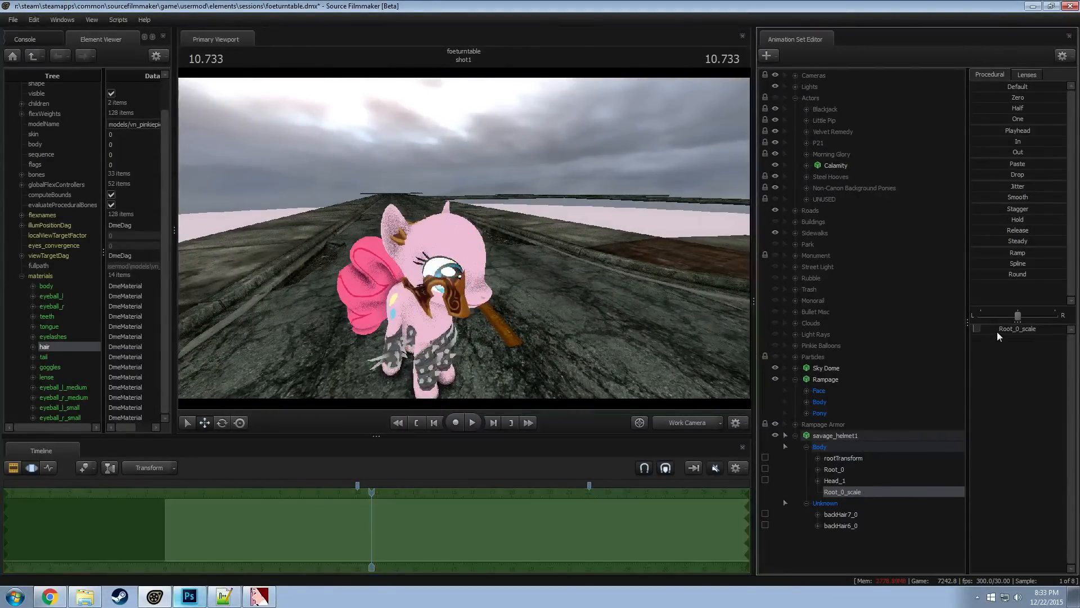
left_click_drag(997, 332, 1004, 332)
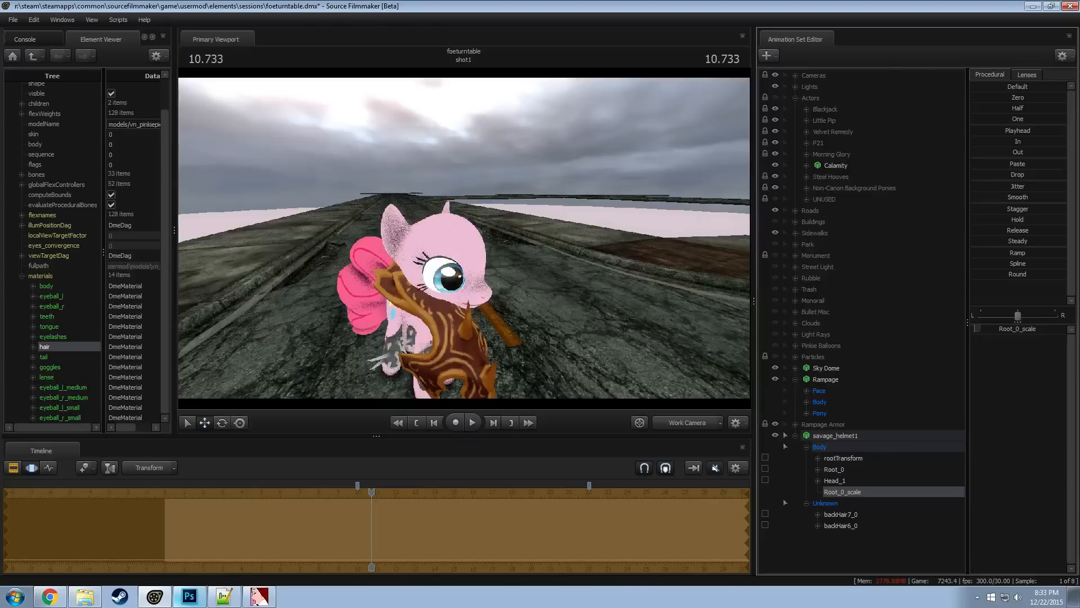
left_click(837, 479)
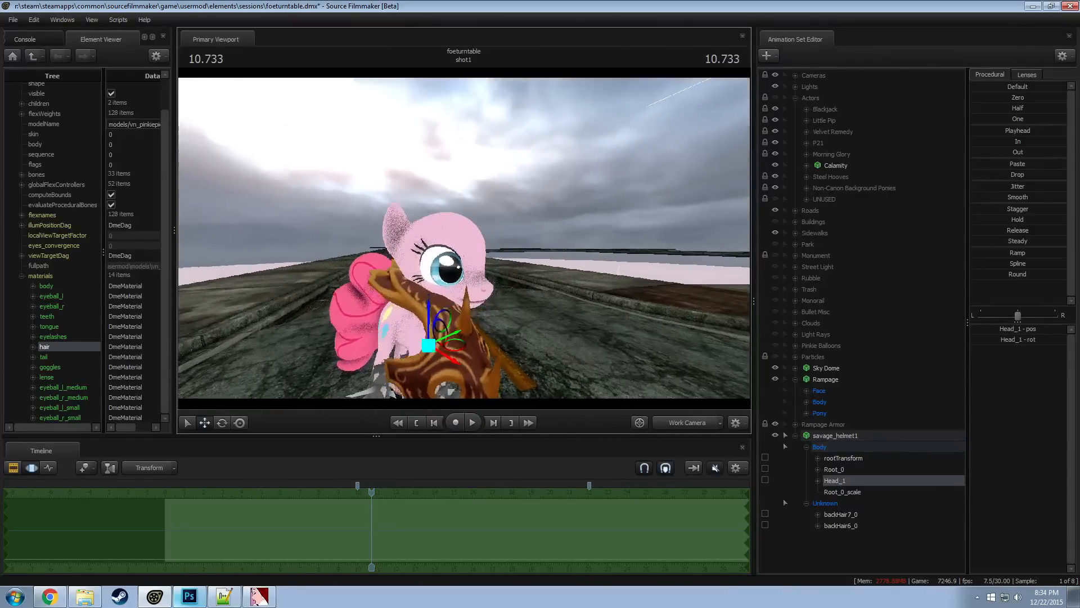
left_click_drag(464, 238, 464, 290)
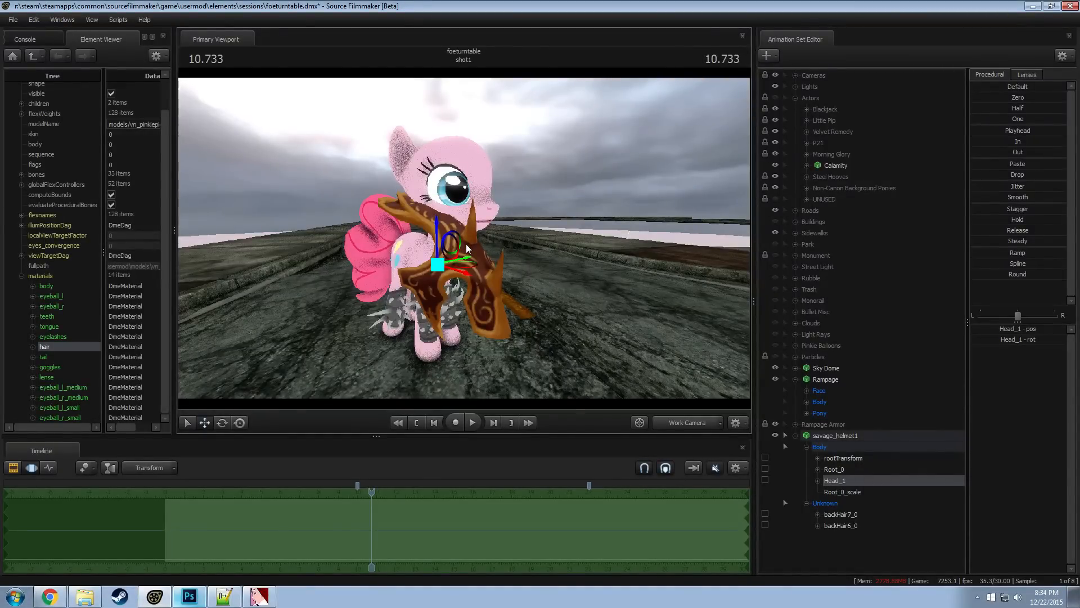
left_click_drag(437, 234, 466, 243)
left_click_drag(453, 187, 424, 182)
left_click_drag(464, 238, 408, 222)
key("e")
left_click_drag(432, 164, 480, 223)
key("w")
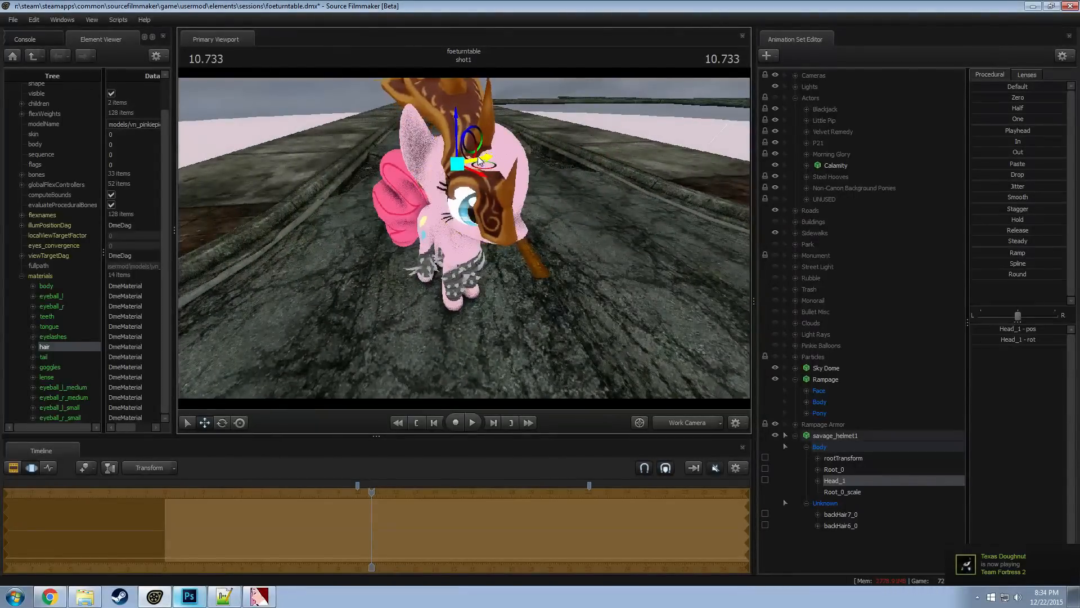
Try a further position and rotation adjustment on the helmet's Head_1 bone and undo the last two changes
left_click_drag(482, 190, 495, 186, "alt")
key("e")
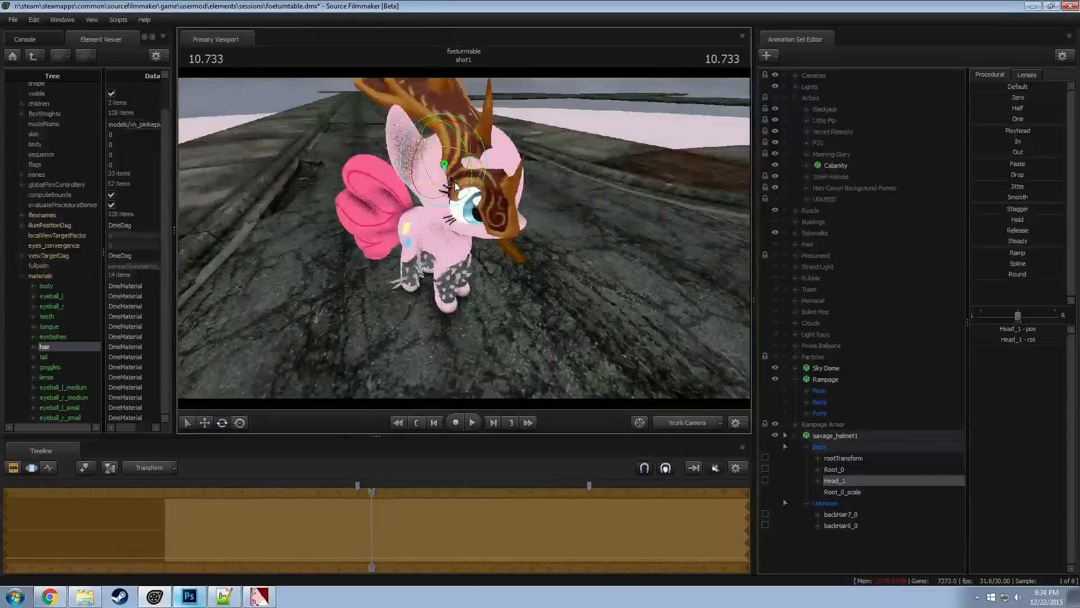
left_click_drag(474, 153, 463, 166)
key("ctrl+z")
key("ctrl+z")
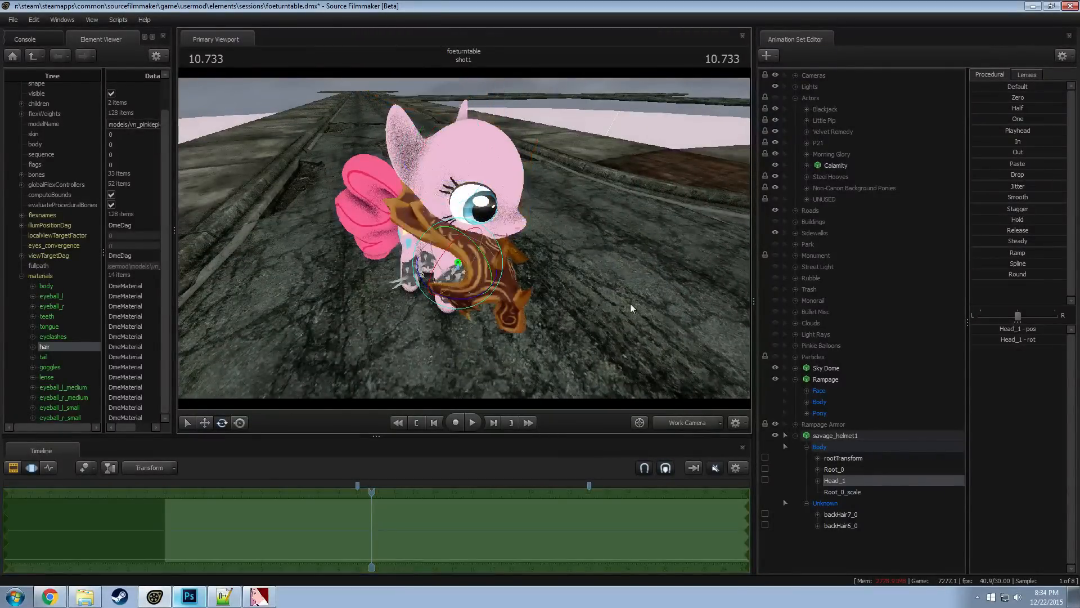
Raise the helmet from the pony's chest to its head with the Head_1 bone and center it between the eyes
left_click_drag(630, 303, 481, 264)
key("w")
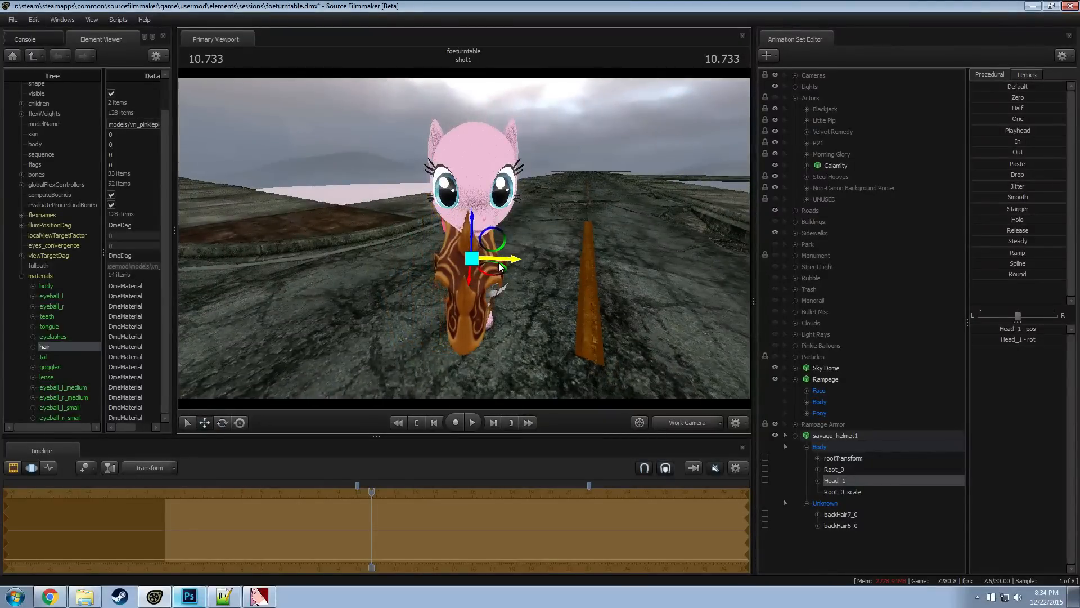
left_click_drag(493, 275, 470, 164)
key("w")
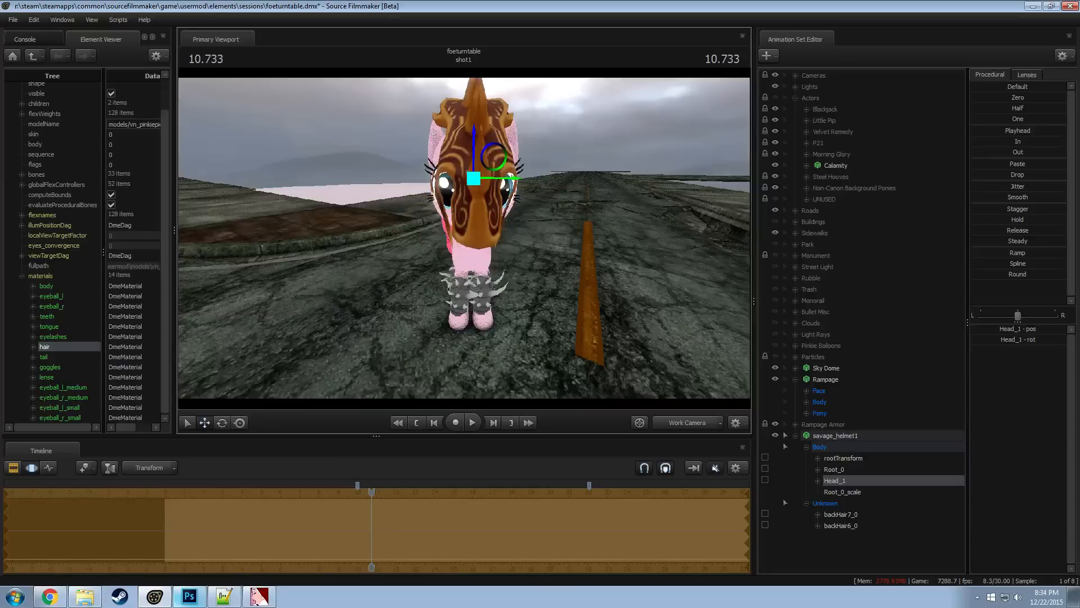
left_click_drag(465, 238, 591, 287, "alt")
left_click_drag(484, 184, 451, 273)
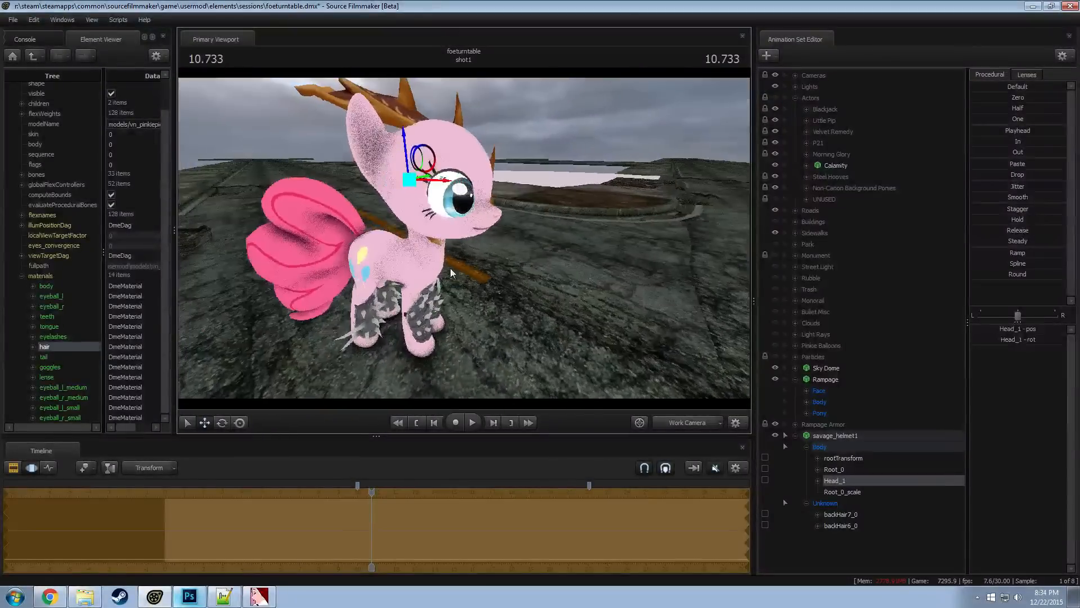
Shrink the savage helmet by entering a lower Root_0_scale value
left_click(842, 491)
left_click(999, 330)
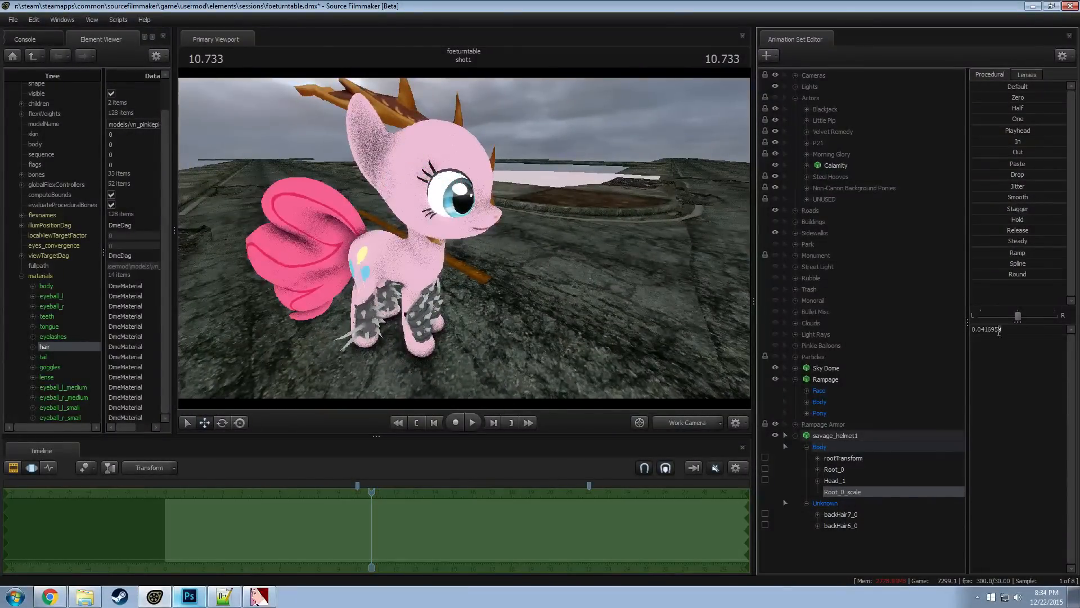
left_click_drag(1000, 331, 897, 331)
type("0.08")
key("Return")
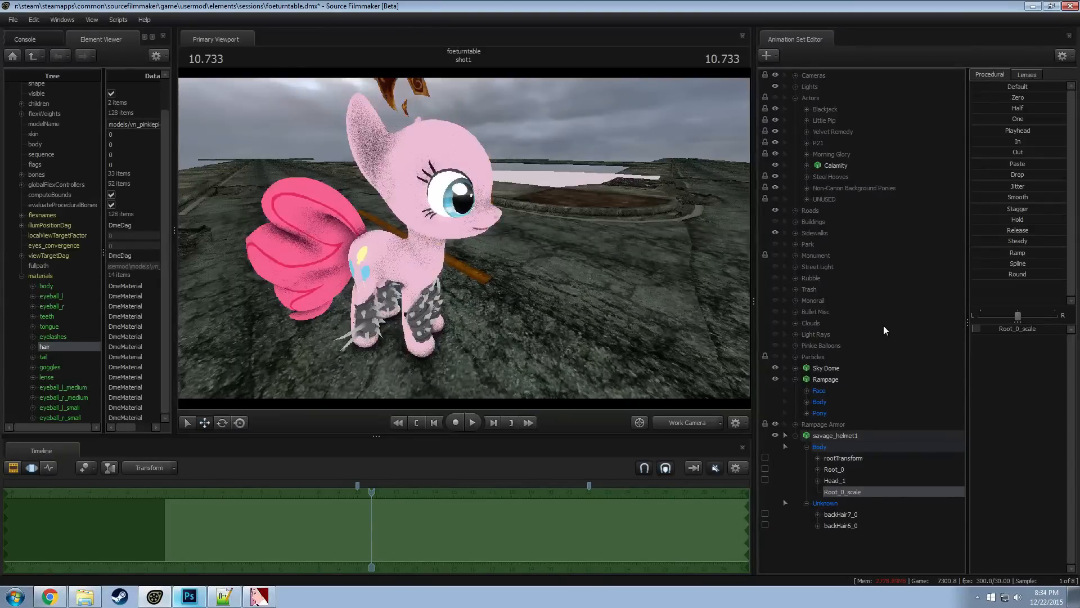
Move the Head_1 bone to bring the smaller helmet down onto the top of the pony's head between the ears
left_click(833, 459)
left_click(841, 480)
left_click_drag(417, 156, 418, 135)
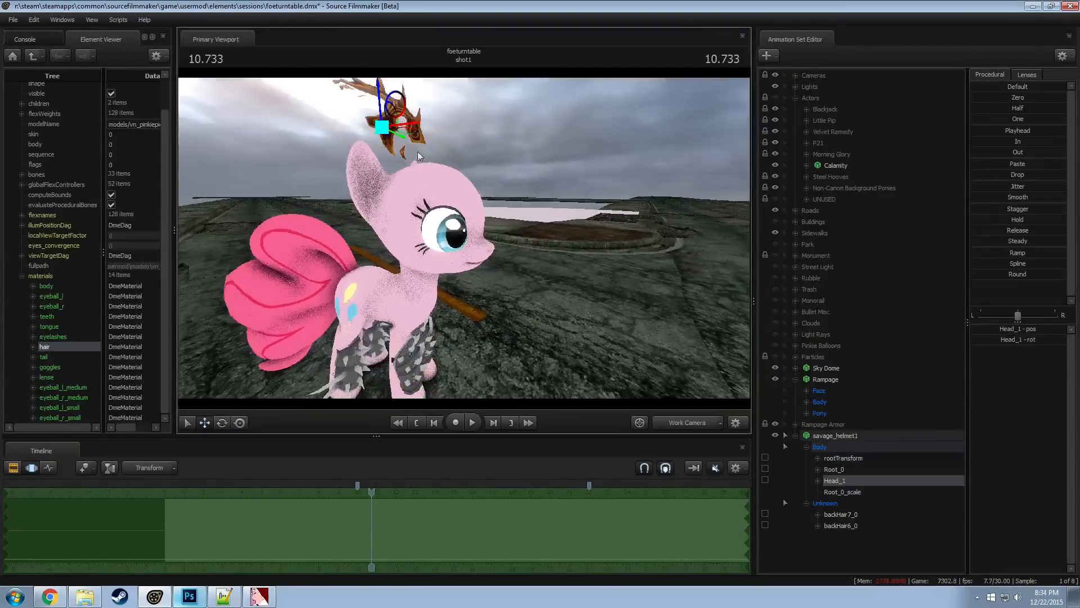
left_click_drag(414, 173, 438, 167, "alt")
left_click_drag(384, 97, 427, 166)
left_click_drag(485, 197, 512, 187, "alt")
Rotate the Head_1 bone to tilt the helmet and center it on the pony's forehead
key("e")
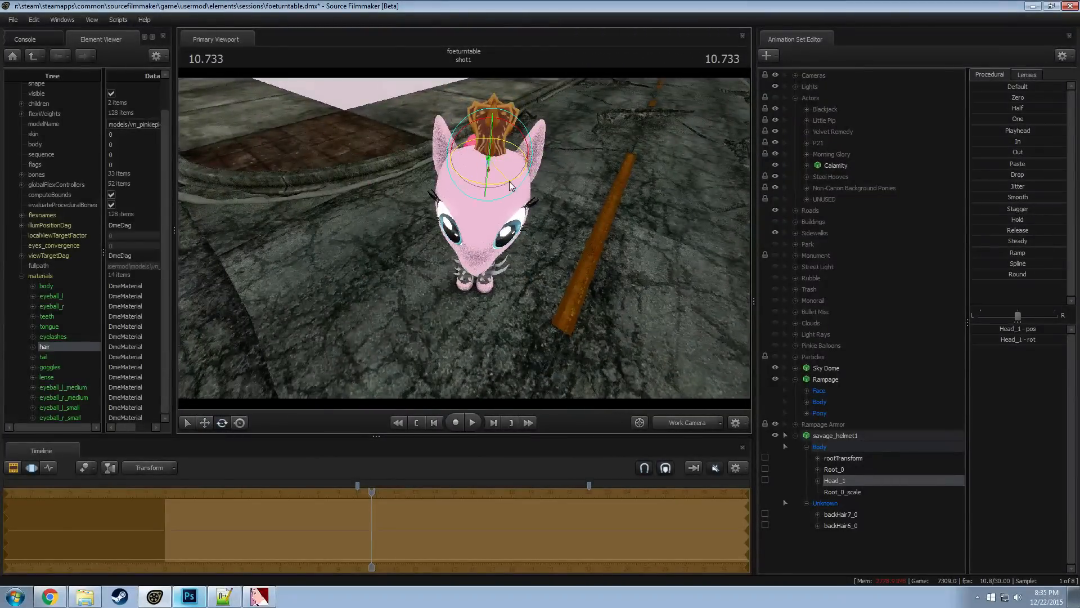
mouse_move(502, 168)
left_mouse_down()
mouse_move(490, 158)
mouse_move(511, 148)
left_mouse_up()
left_click_drag(465, 238, 463, 230, "alt")
key("w")
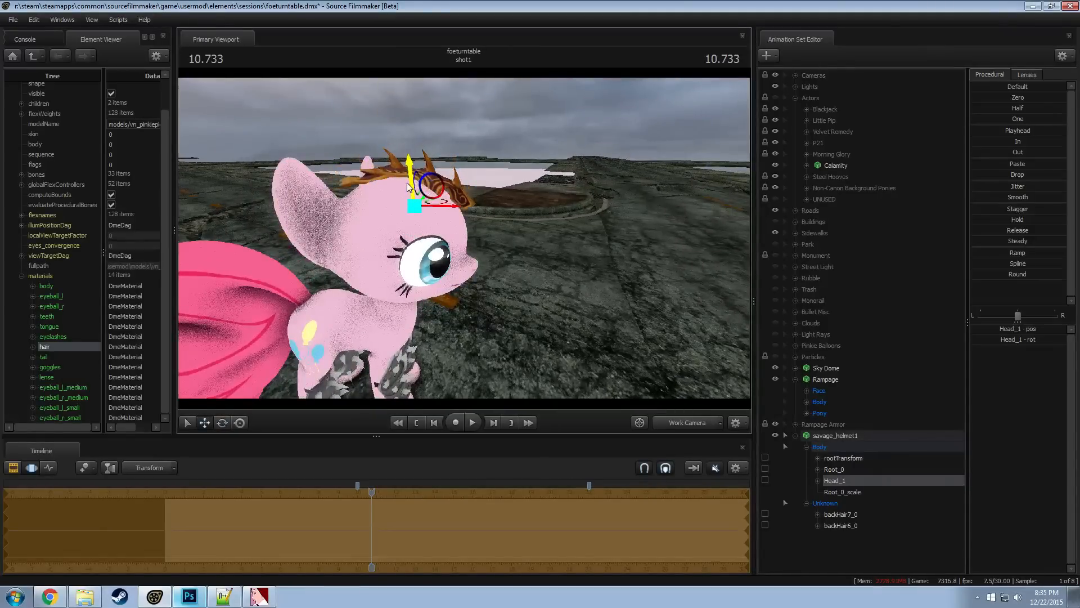
left_click_drag(428, 212, 514, 194, "alt")
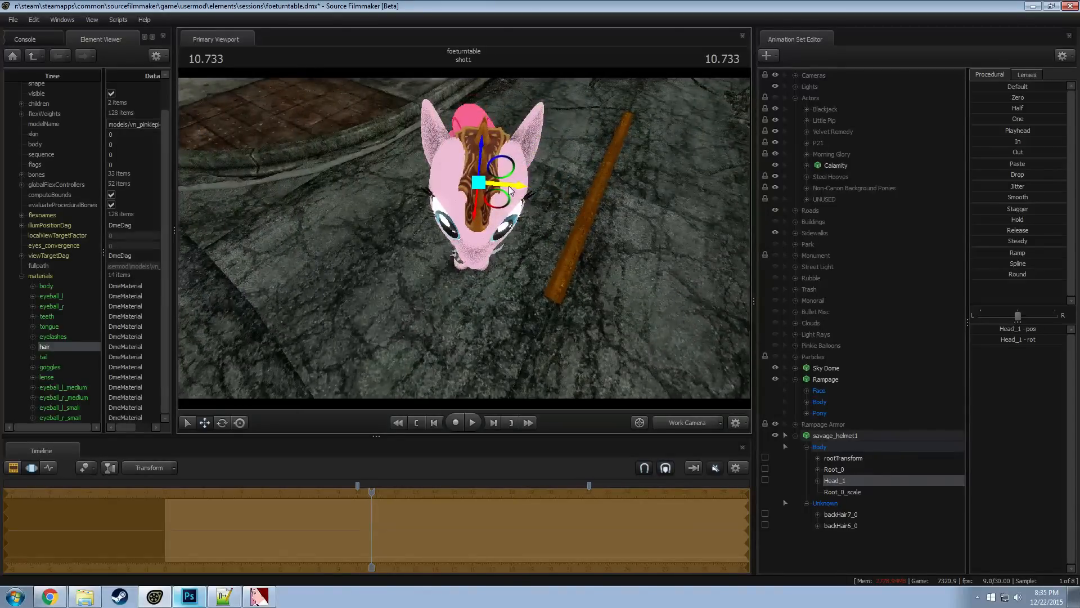
left_click_drag(467, 301, 496, 288)
Fine-tune the Head_1 bone's rotation and position so the helmet follows the curve of the pony's forehead and muzzle
key("e")
left_click_drag(455, 190, 472, 213)
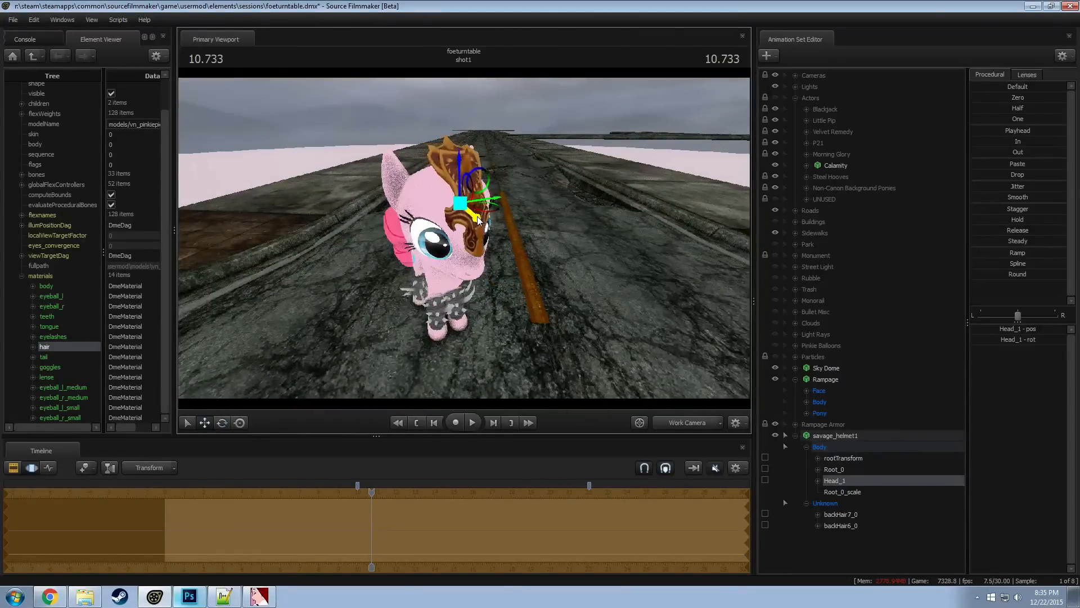
mouse_move(458, 245)
left_mouse_down()
mouse_move(436, 236)
mouse_move(503, 219)
mouse_move(466, 230)
left_mouse_up()
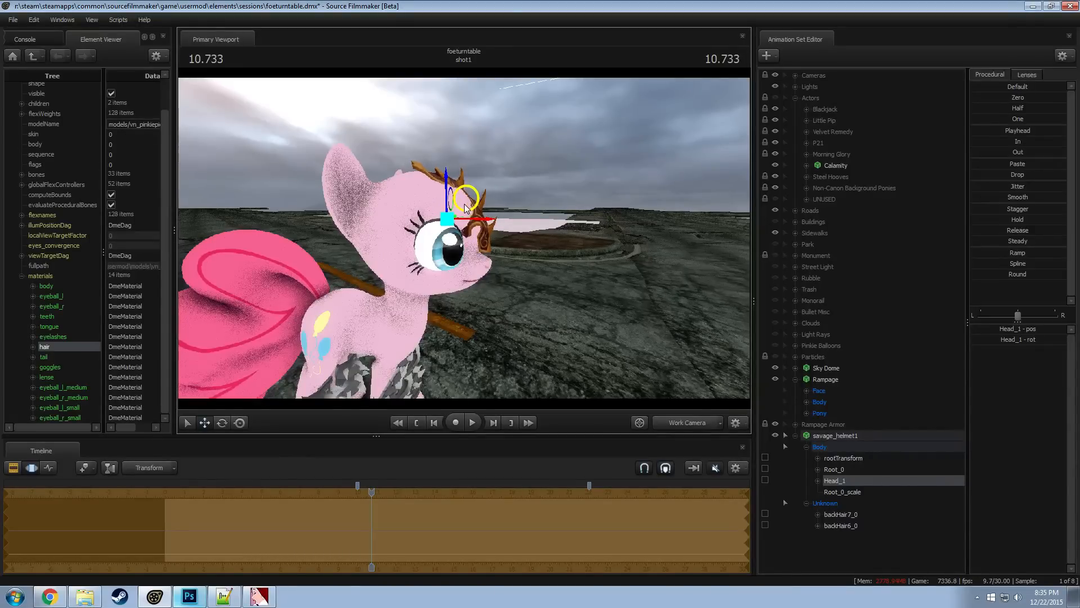
mouse_move(465, 208)
left_mouse_down("alt")
mouse_move(540, 211)
mouse_move(472, 216)
left_mouse_up("alt")
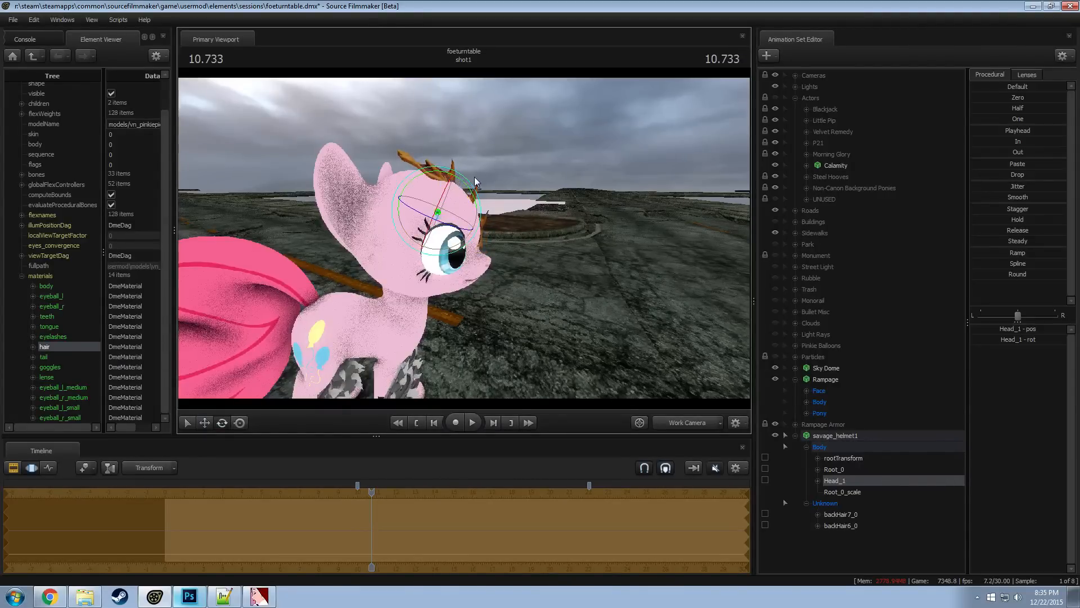
left_click_drag(468, 187, 460, 182)
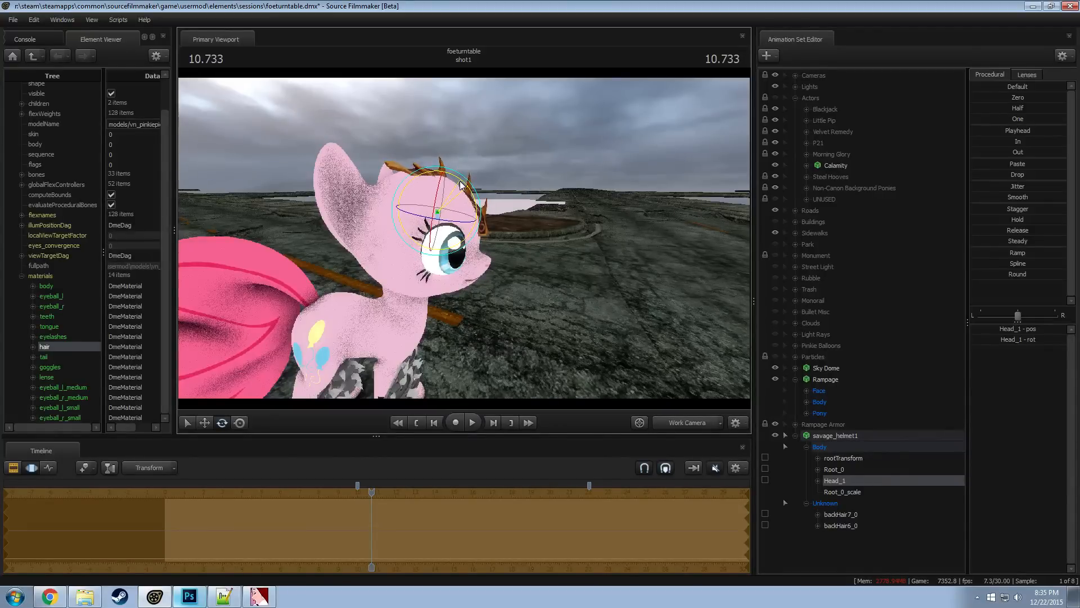
left_click_drag(505, 198, 472, 231, "alt")
Begin creating an animation set for a new model and filter the Dota model list by "armor"
key("F2")
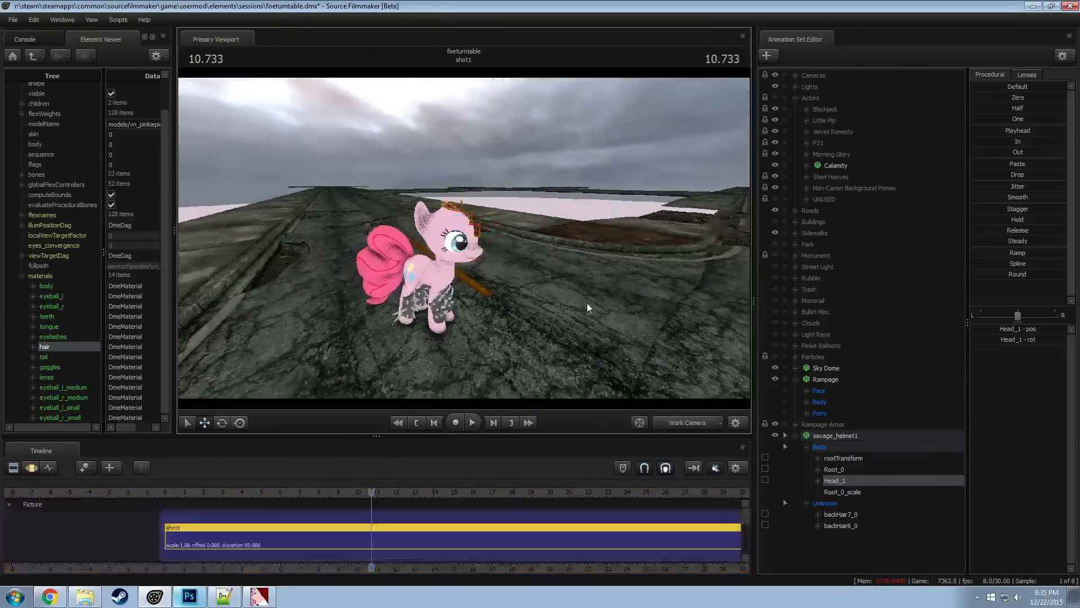
left_click_drag(564, 318, 568, 284)
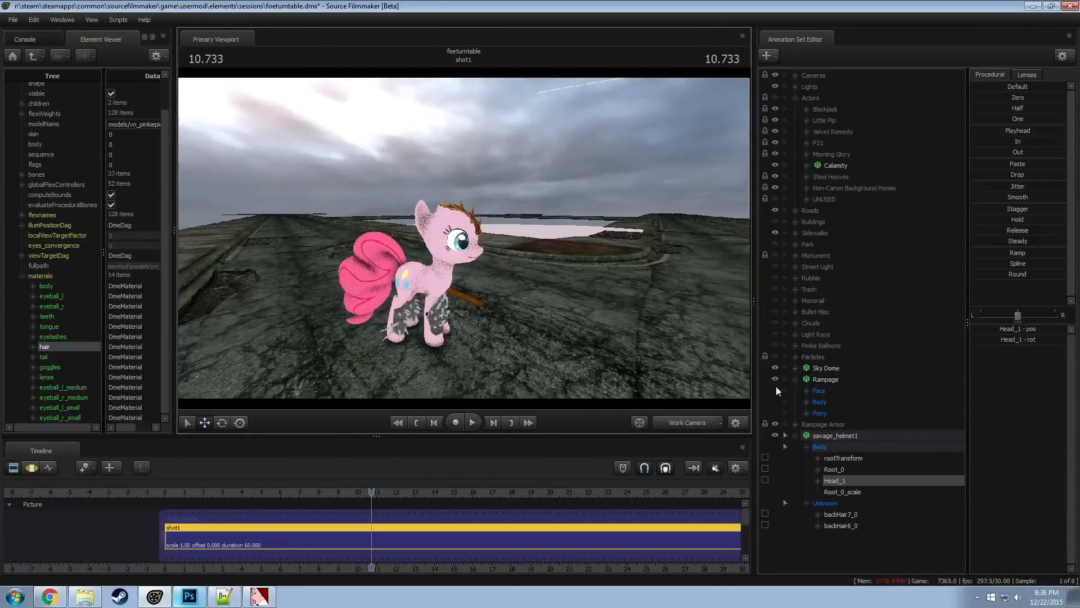
left_click(795, 379)
left_click(795, 401)
right_click(834, 475)
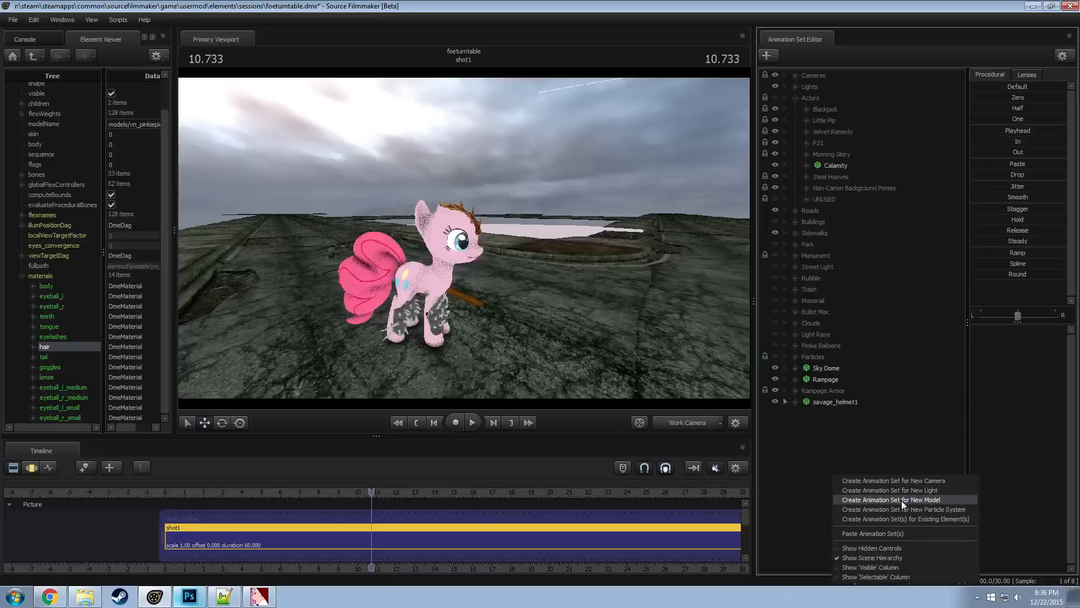
left_click(901, 499)
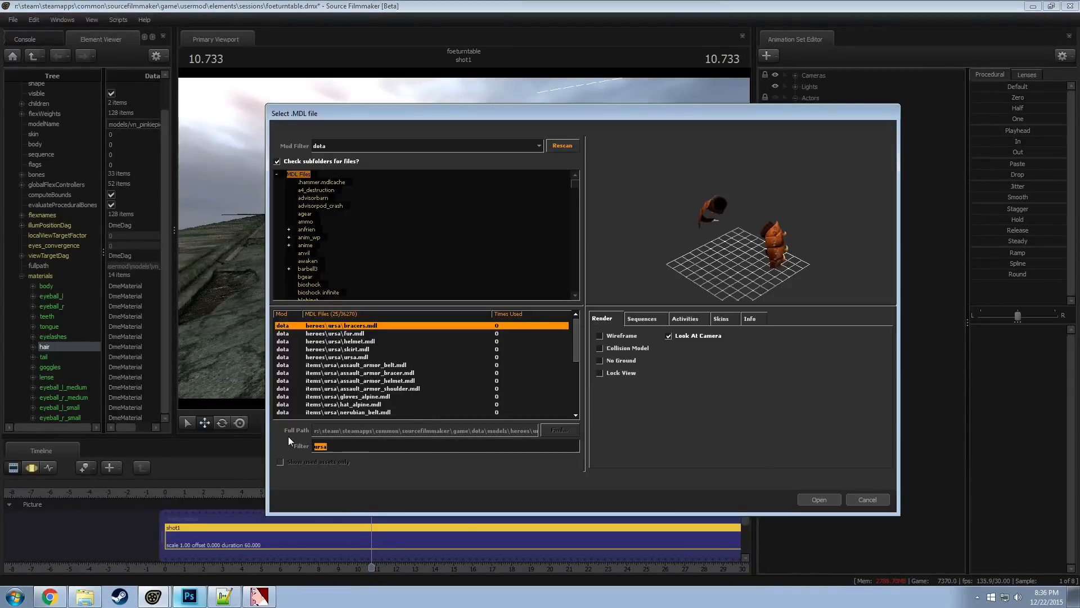
type("armor")
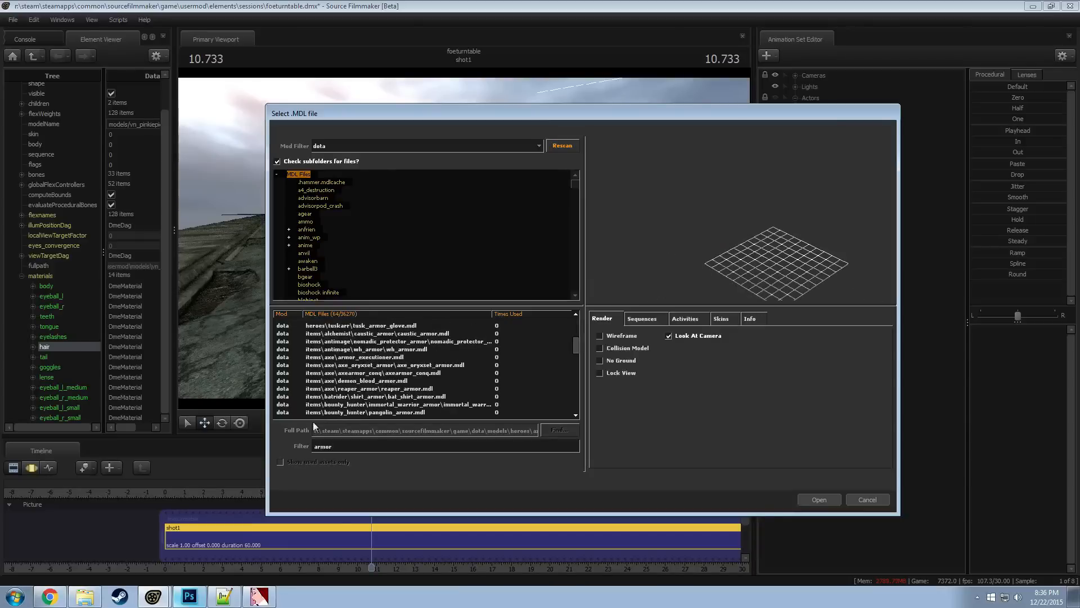
Preview the listed Dota armor models one after another in wireframe, checking for shapes that would suit the pony
key("Down")
key("Down")
key("Down")
left_click(625, 335)
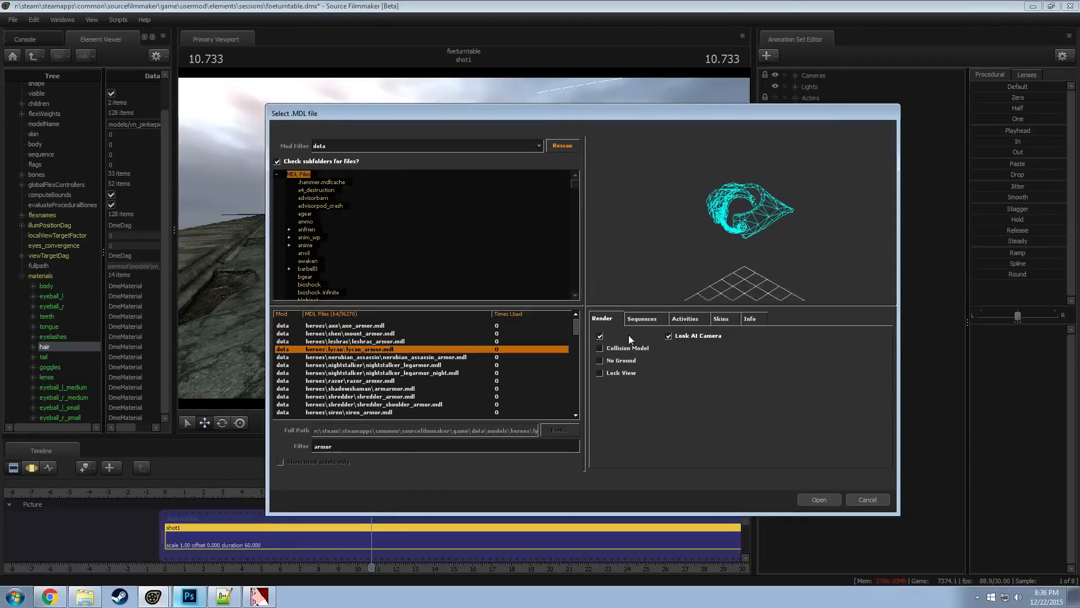
key("Down")
key("Down")
key("Up")
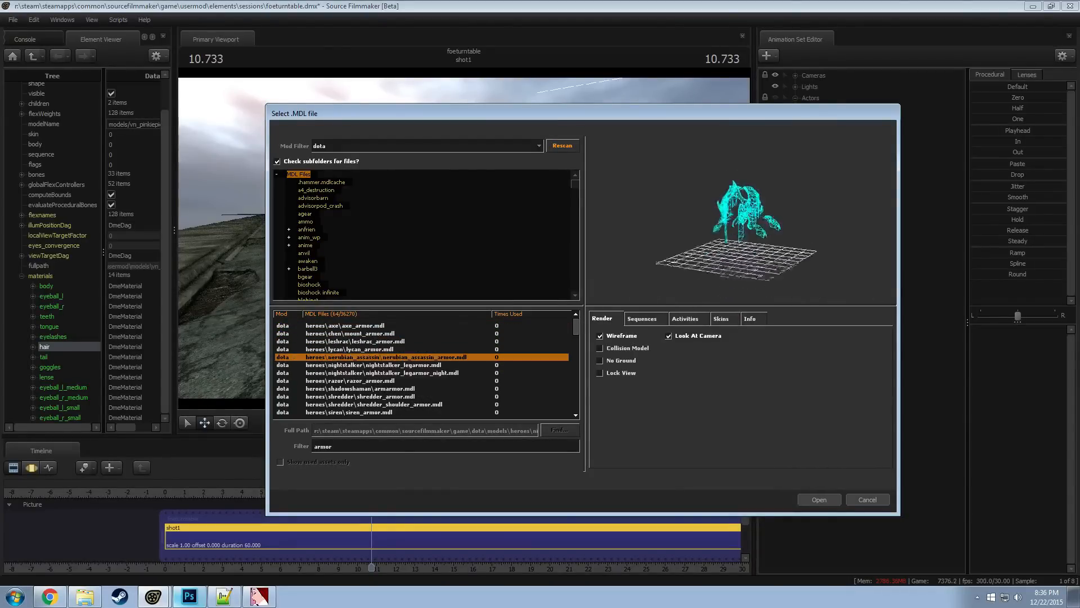
key("Down")
key("Down")
key("Down")
key("Down")
key("Down")
key("Down")
key("Down")
key("Down")
key("Down")
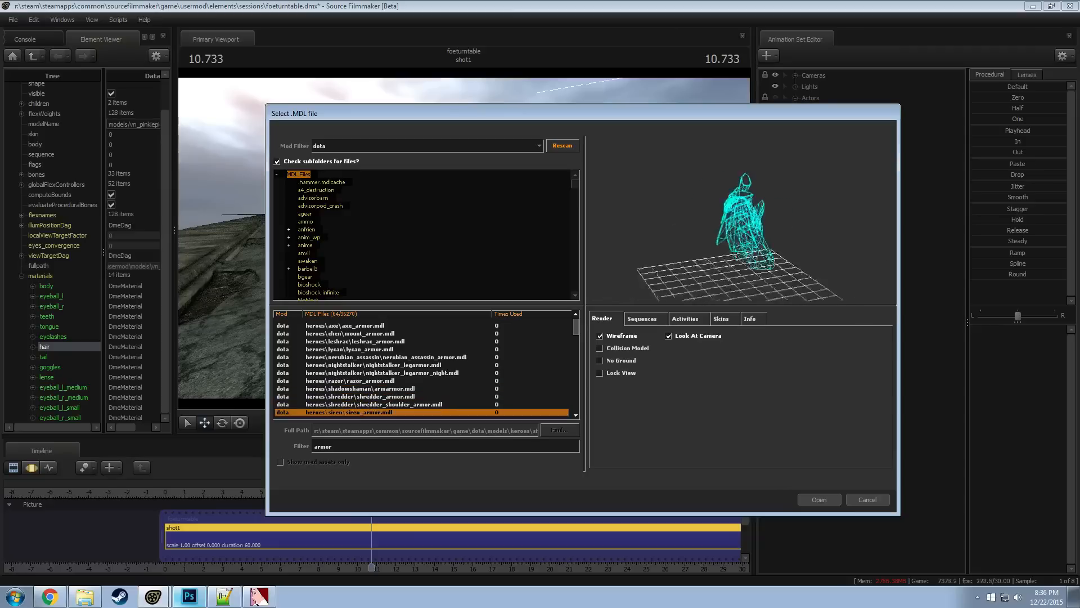
key("Down")
key("Down")
key("Down")
key("Down")
key("Down")
key("Down")
key("Down")
key("Down")
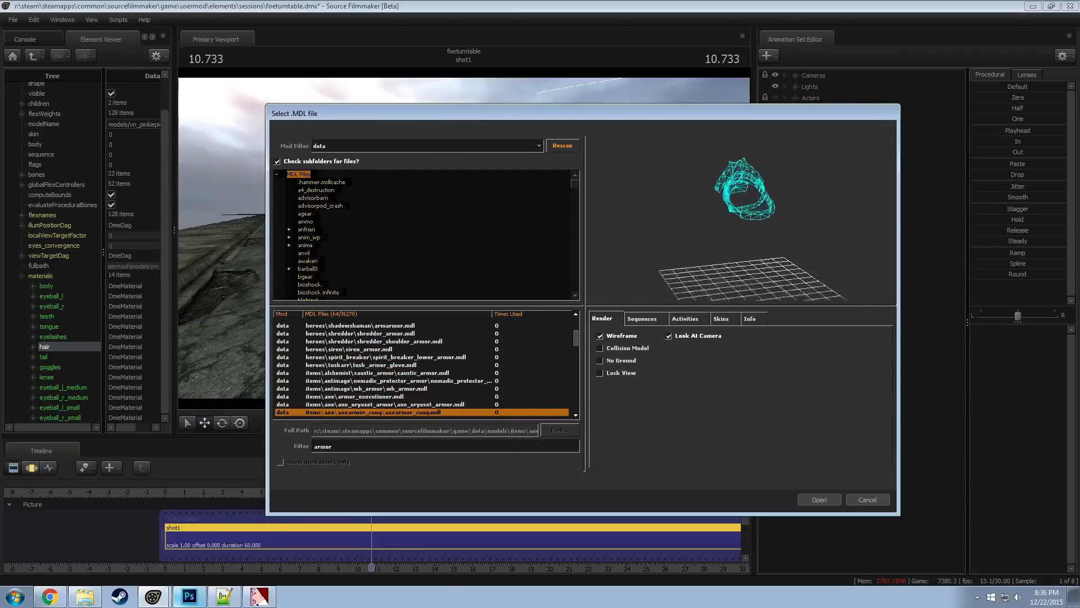
key("Down")
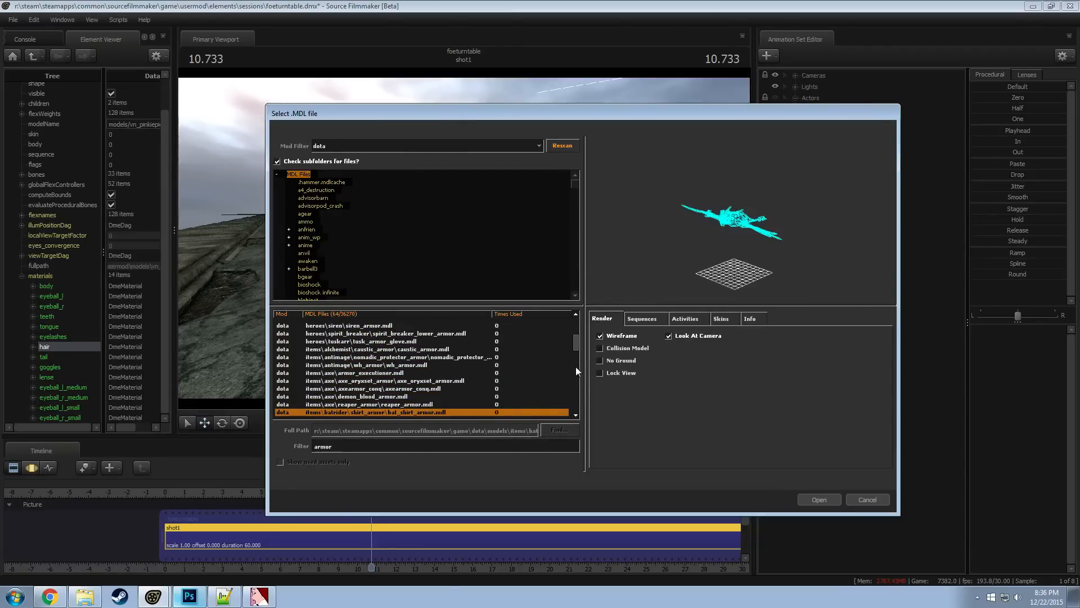
key("Down")
key("Up")
key("Down")
key("Down")
key("Down")
key("Down")
key("Down")
key("Down")
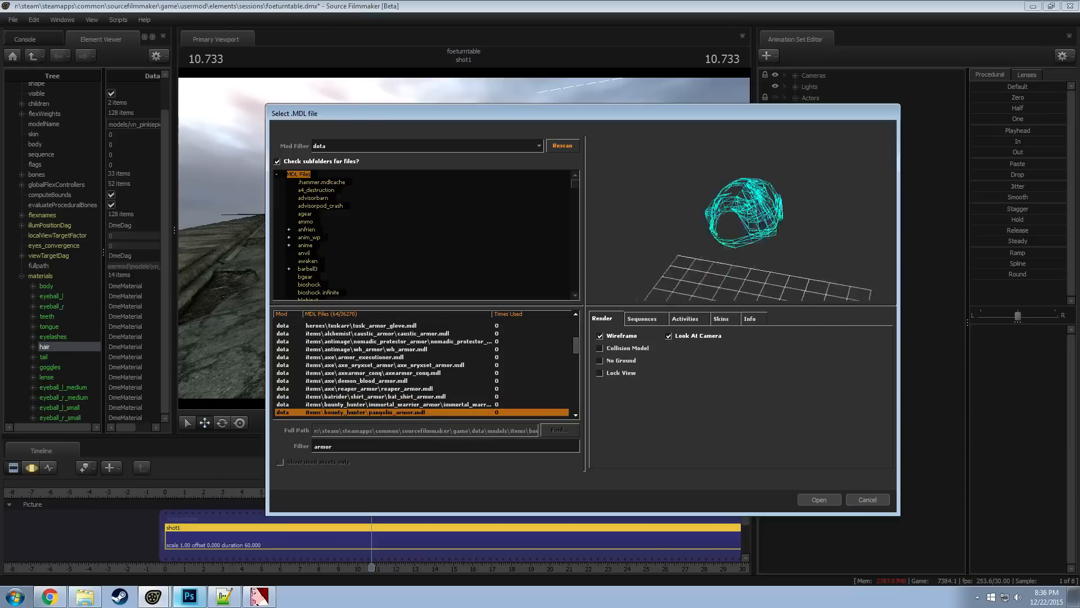
key("Up")
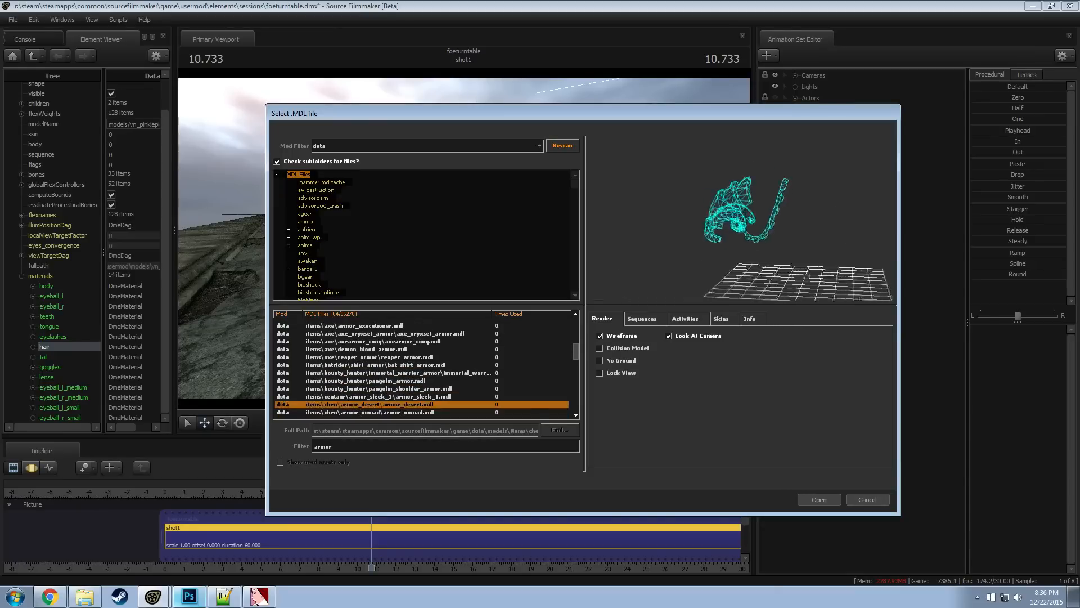
Choose the chen armor_nomad model and load it into the scene as a new animation set
key("Down")
key("Down")
key("Up")
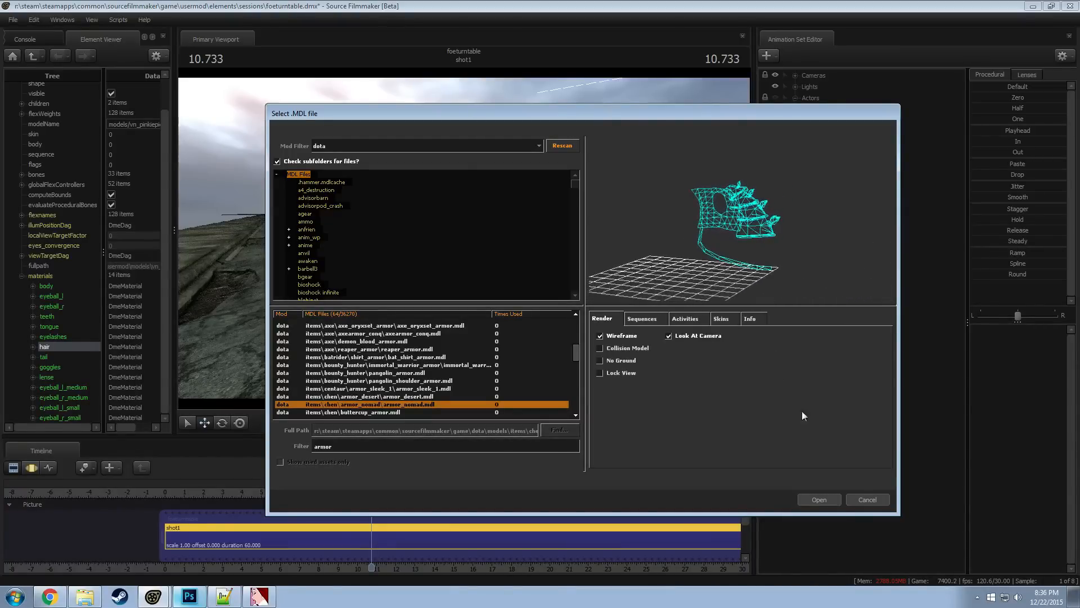
left_click(819, 500)
left_click(836, 413)
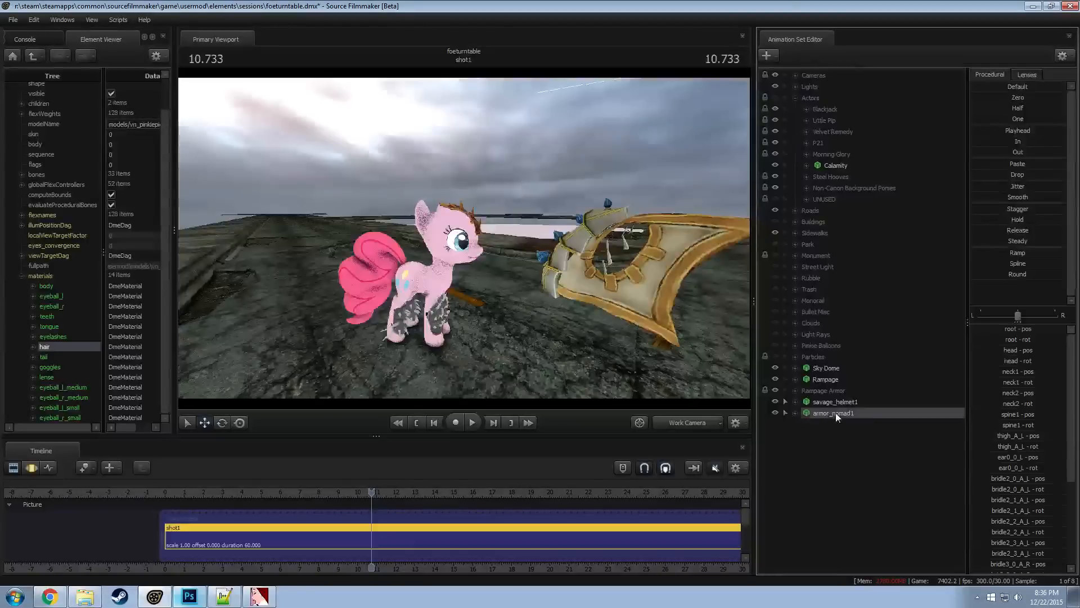
Switch to motion editing and adjust the placement of the whole nomad armor in front of the pony
left_click_drag(464, 238, 466, 241)
key("s")
key("F3")
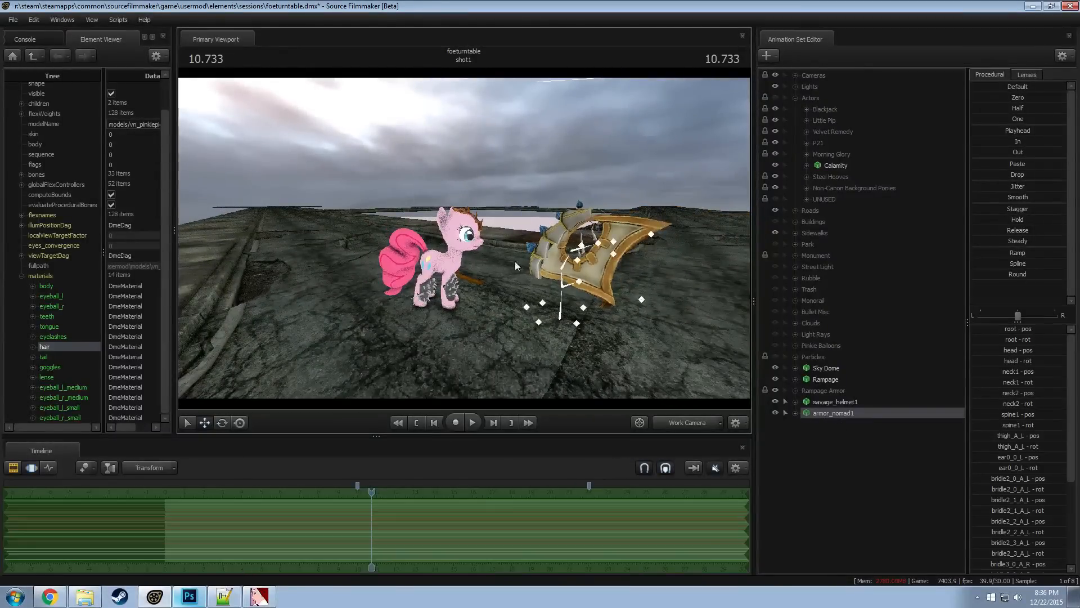
left_click(562, 300, "ctrl")
left_click_drag(562, 299, 755, 423, "alt")
key("e")
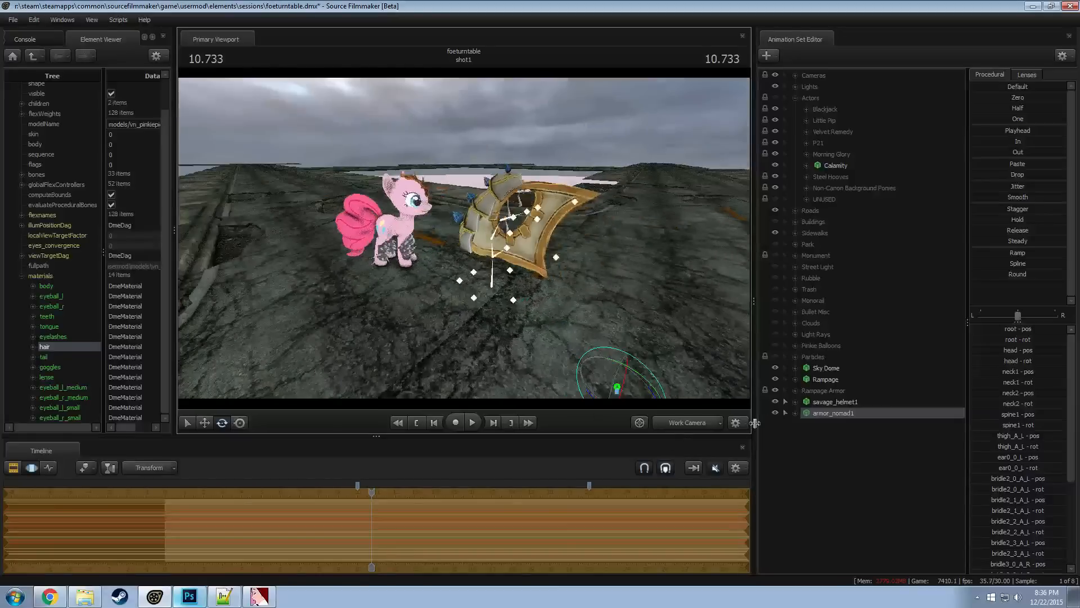
Add a scale control to the nomad armor's root bone and shrink the armor with it
left_click(795, 414)
left_click(807, 424)
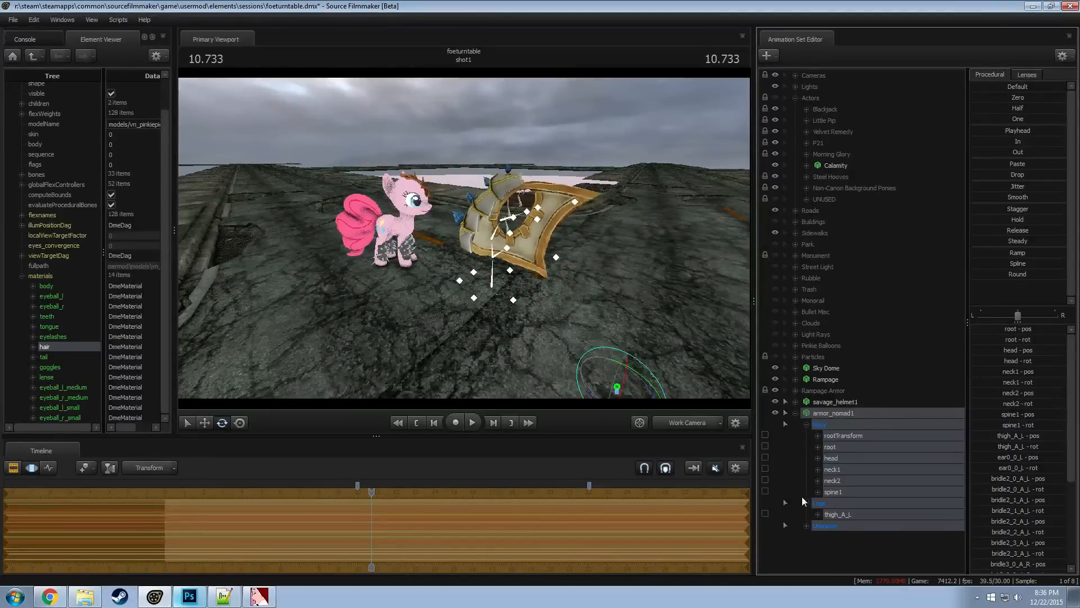
left_click(839, 447)
right_click(839, 446)
left_click(860, 474)
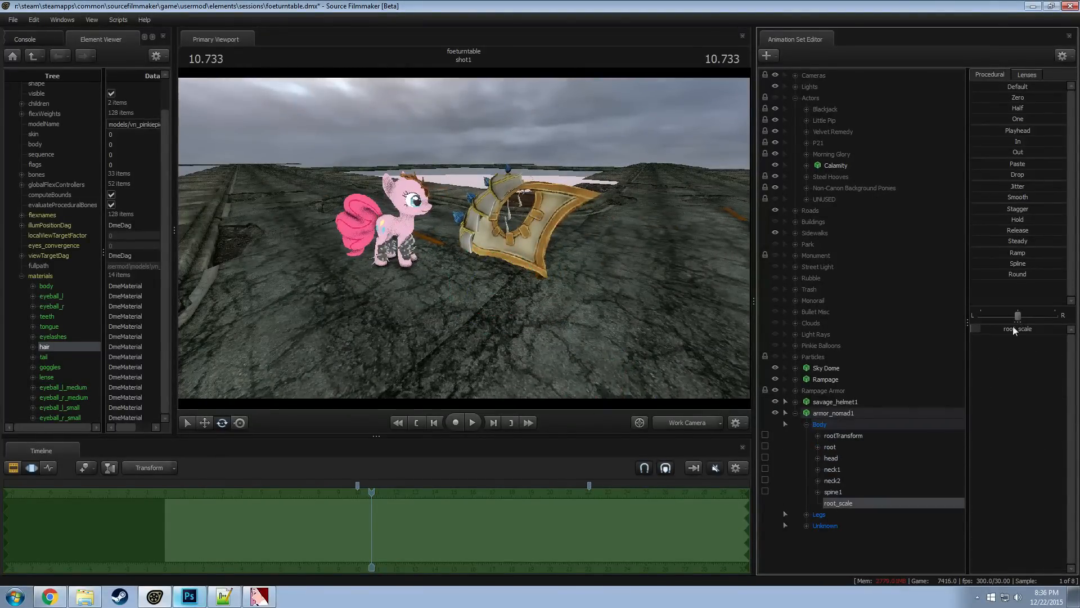
left_click_drag(1013, 330, 1006, 331)
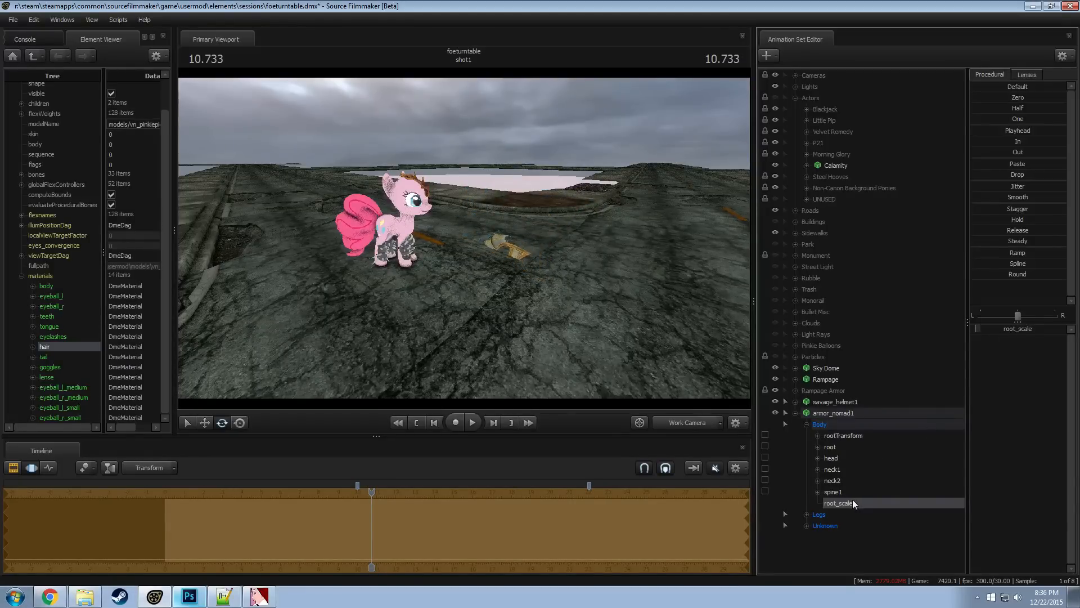
Move the nomad armor toward the pony with its rootTransform control, and undo the last adjustment
left_click(846, 416)
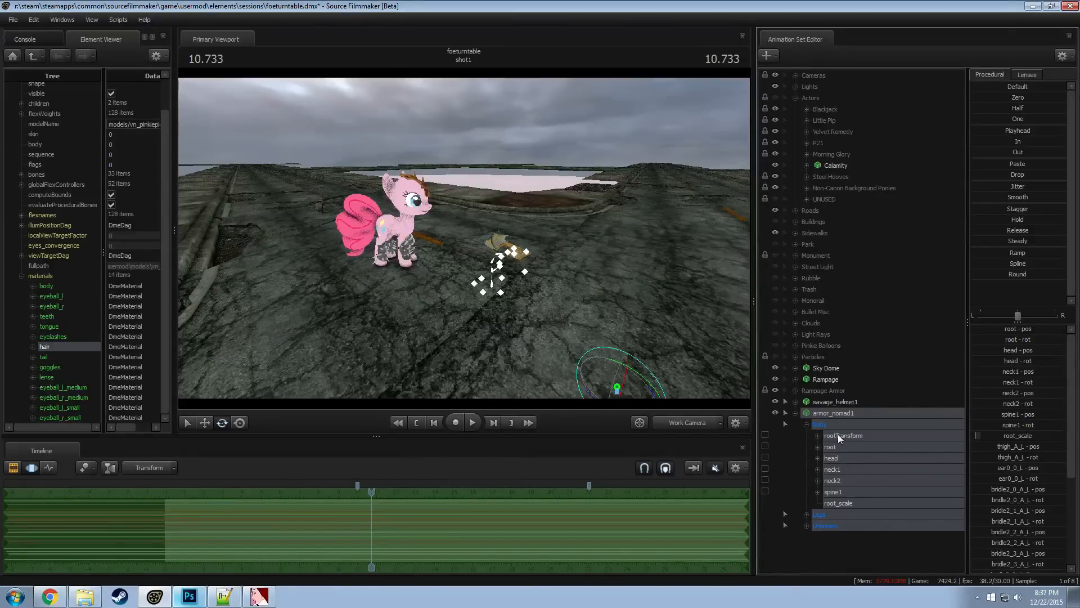
left_click(839, 436)
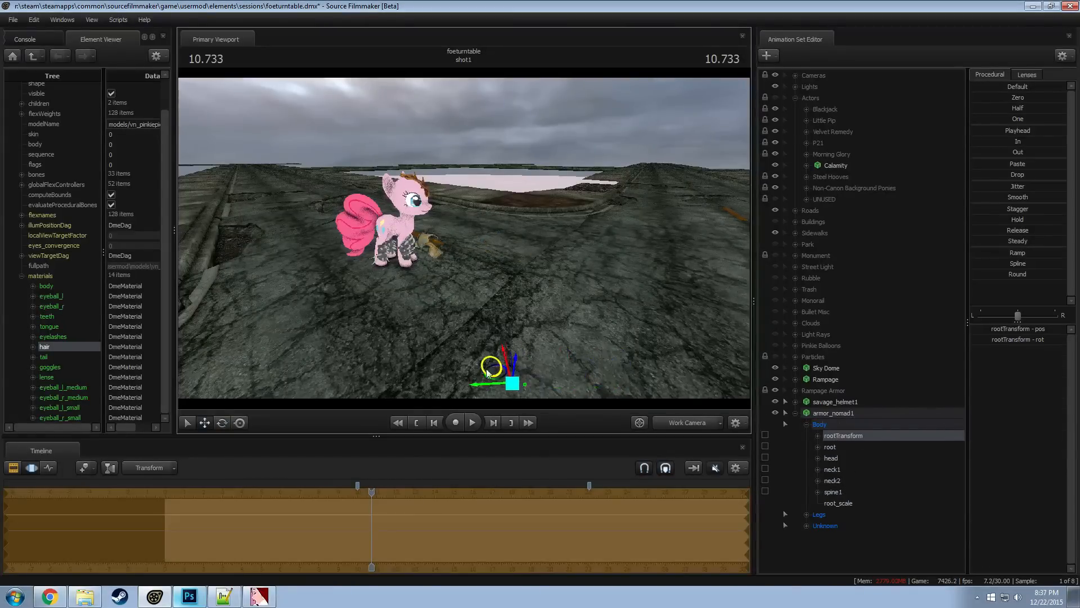
left_click_drag(487, 372, 456, 394)
mouse_move(461, 249)
left_mouse_down()
mouse_move(473, 288)
mouse_move(485, 285)
mouse_move(463, 247)
left_mouse_up()
key("ctrl+z")
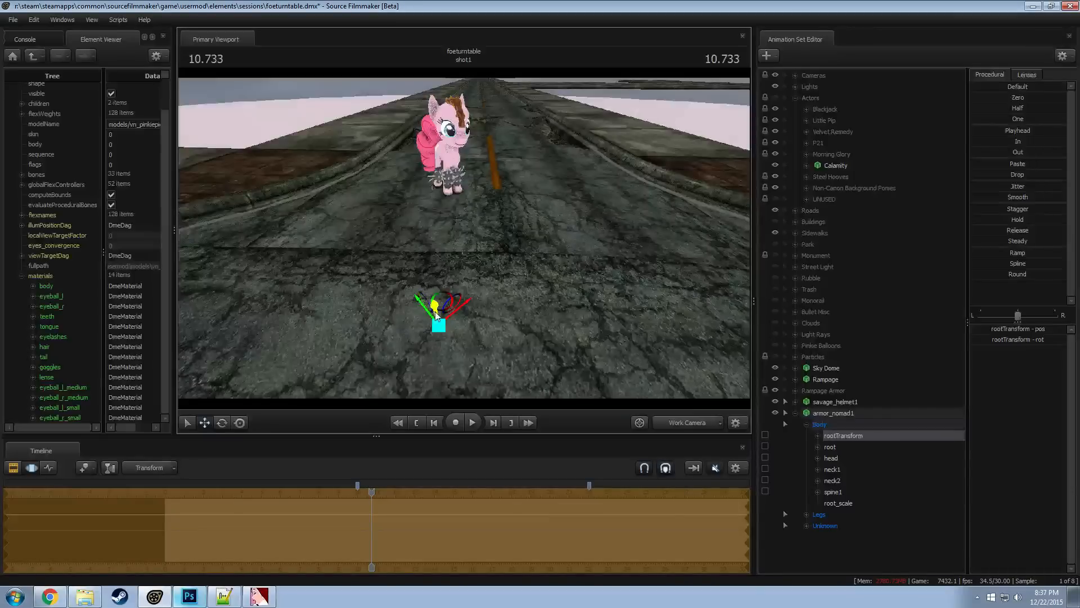
Move and rotate the nomad armor's rootTransform so the armor sits over the pony's body
left_click_drag(436, 315, 460, 313)
key("e")
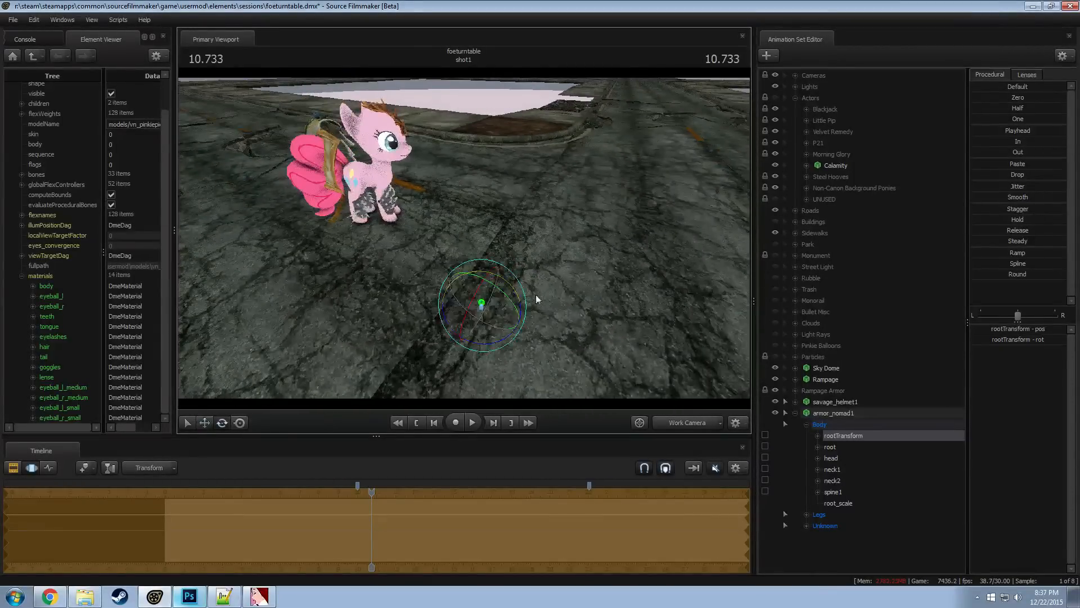
left_click_drag(536, 295, 469, 266, "alt")
left_click_drag(419, 325, 592, 329)
key("w")
Narrow the value range of the nomad armor's root_scale control and reduce the armor to a smaller size
left_click(850, 512)
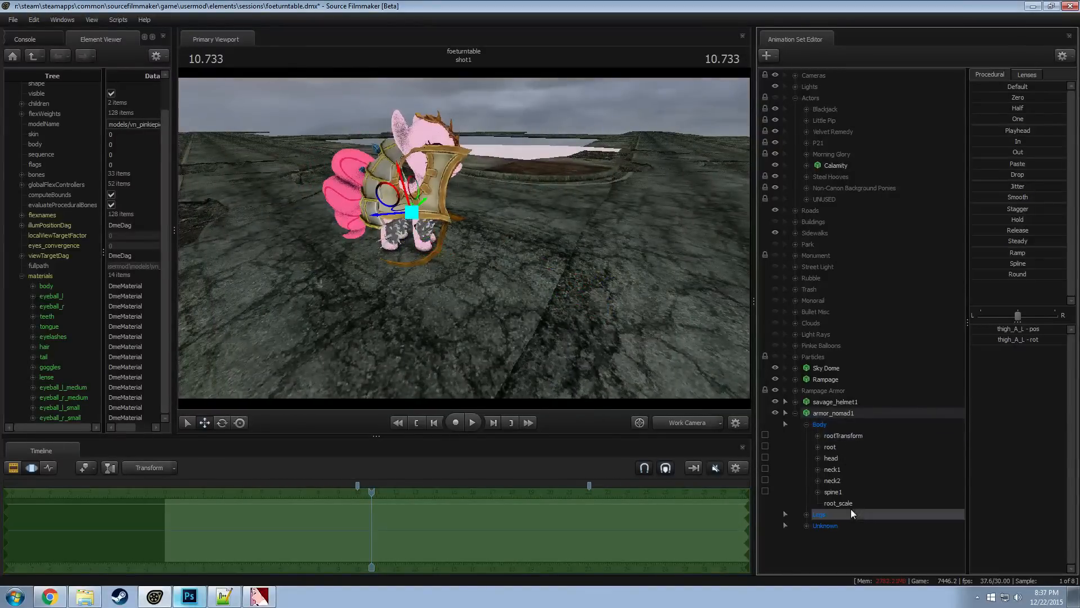
left_click(873, 490)
left_click(838, 502)
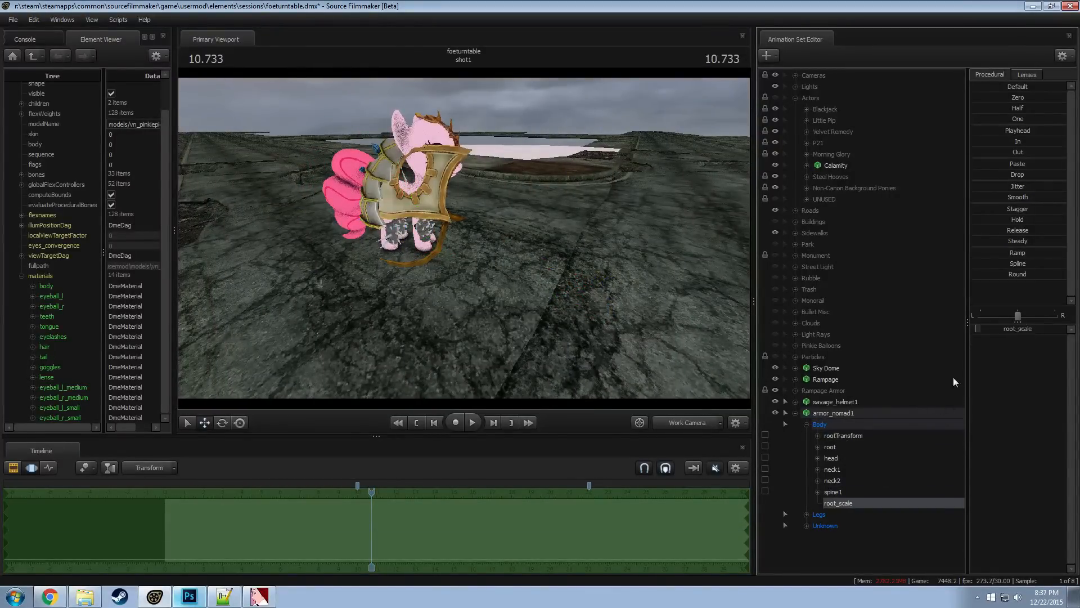
right_click(992, 330)
left_click(988, 345)
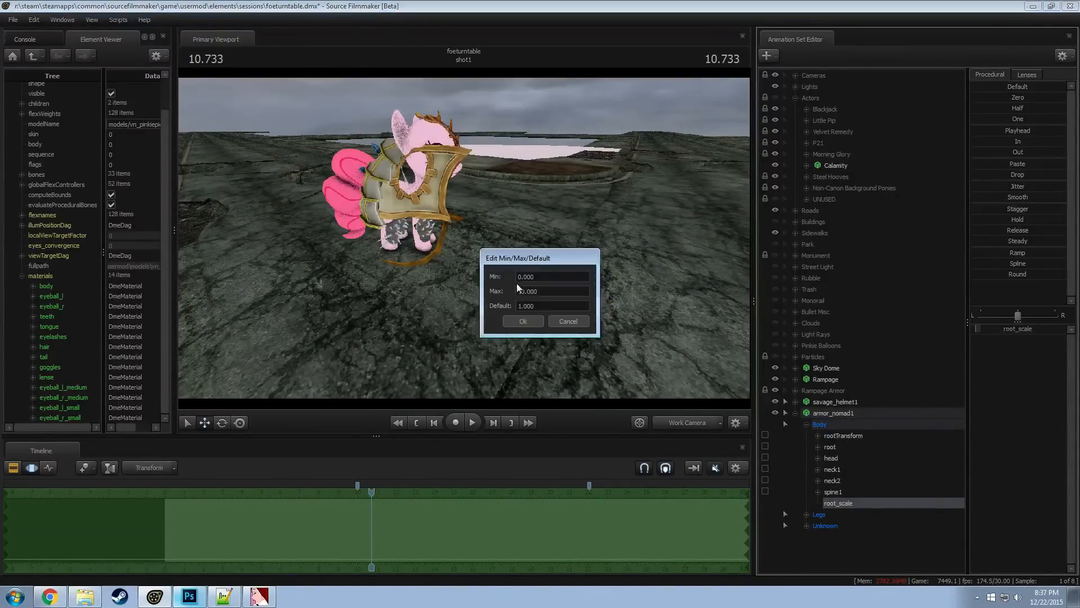
left_click(522, 321)
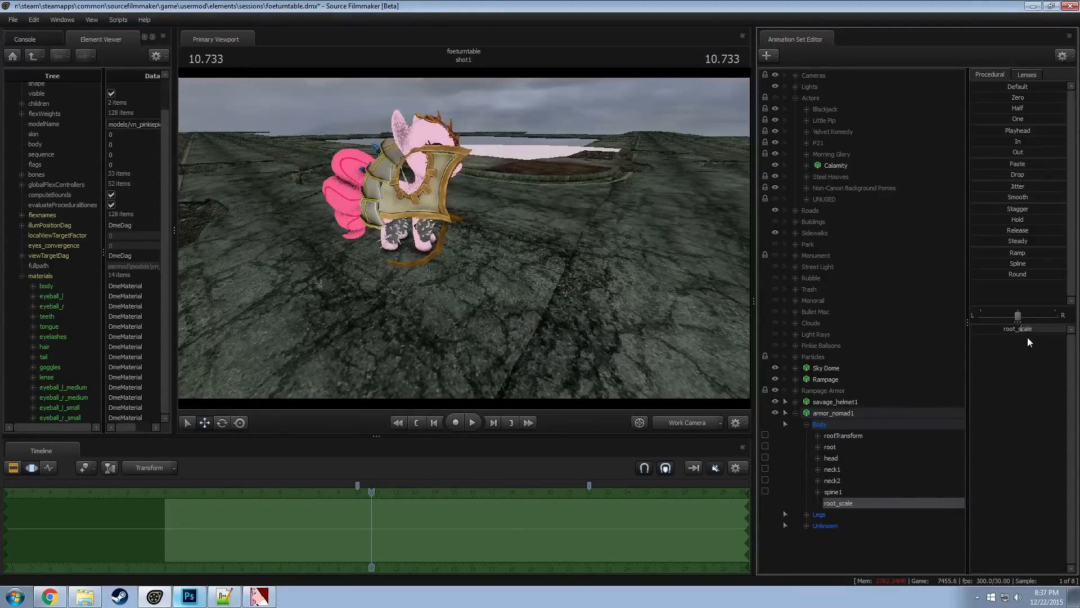
left_click_drag(1028, 328, 1003, 329)
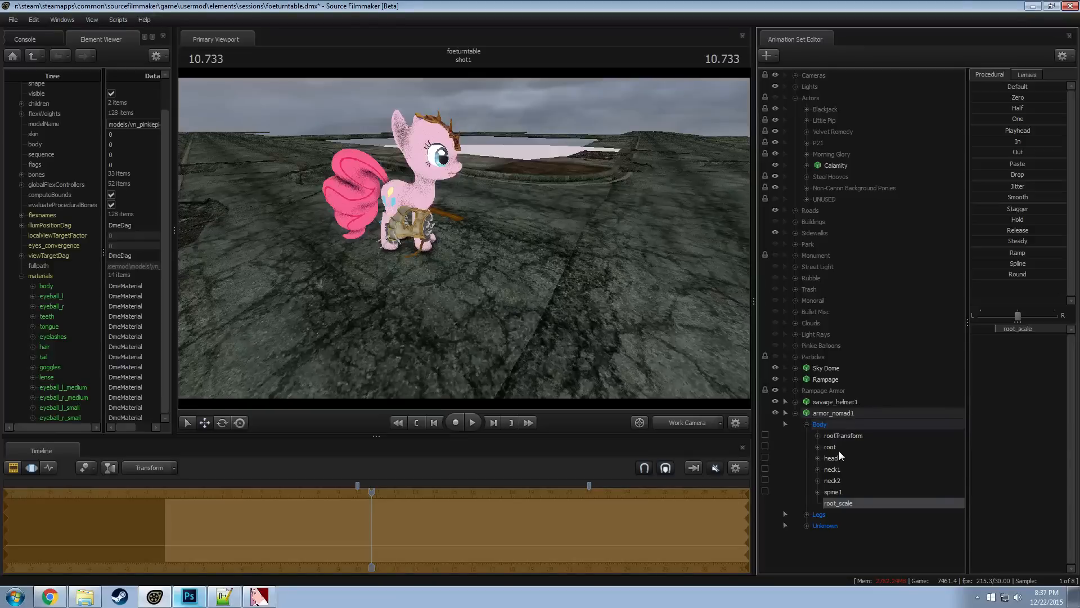
Raise the smaller nomad armor by its rootTransform and set it around the pony's torso
left_click(843, 436)
left_click_drag(574, 301, 603, 260)
left_click_drag(464, 238, 474, 235)
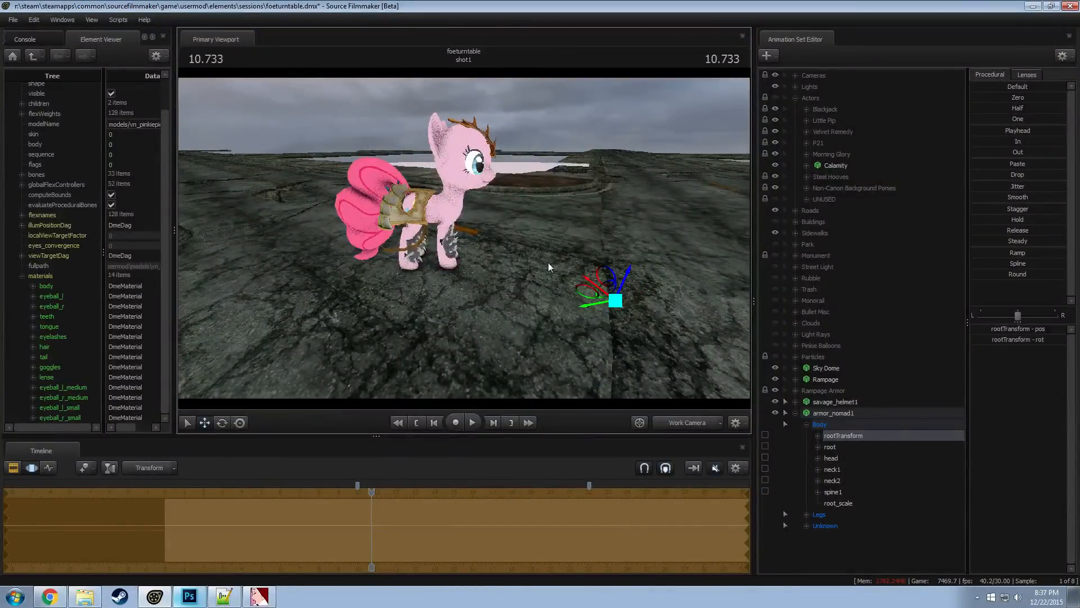
left_click_drag(590, 297, 591, 295)
left_click_drag(594, 292, 598, 293)
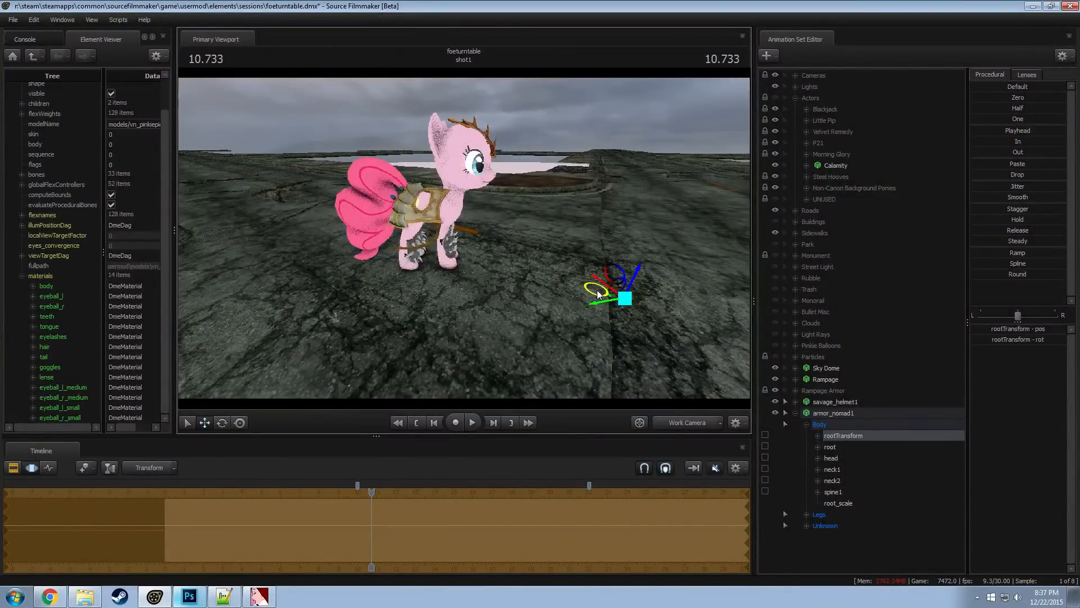
Lower the nomad armor's root_scale slightly to fit the pony's torso more closely
left_click(841, 451)
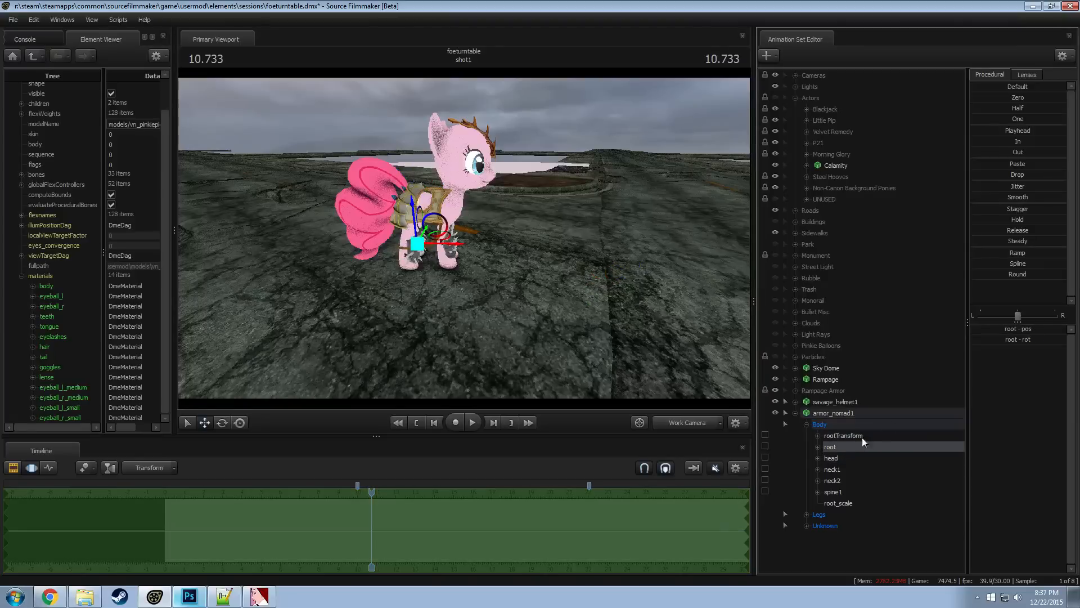
left_click(838, 503)
left_click_drag(995, 329, 990, 328)
Shift the nomad armor's rootTransform sideways to center the armor across the pony's back
left_click(818, 413)
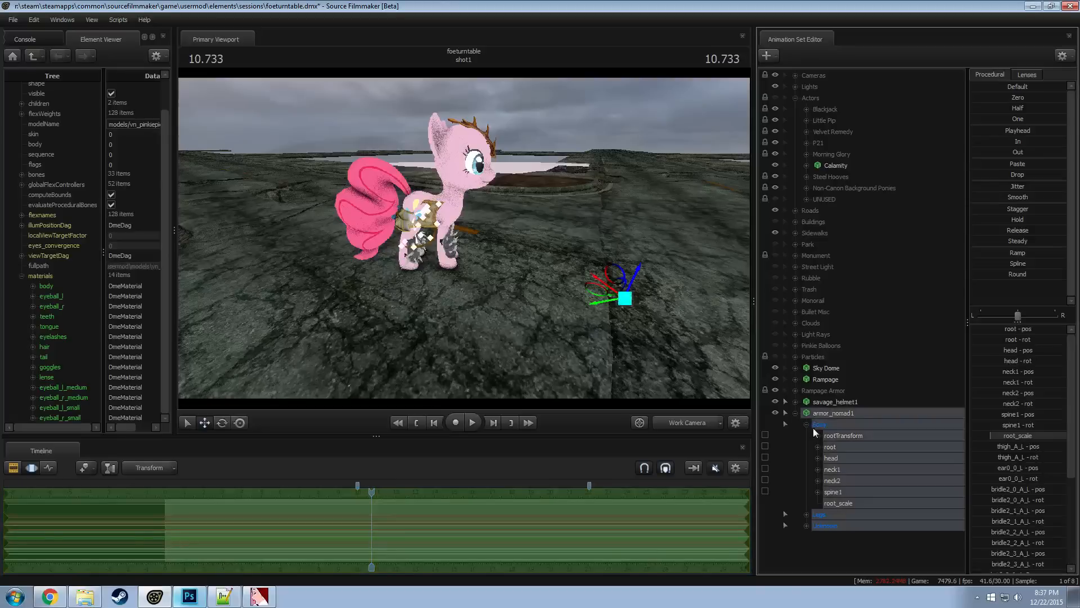
left_click(843, 437)
left_click_drag(600, 292, 686, 313)
key("w")
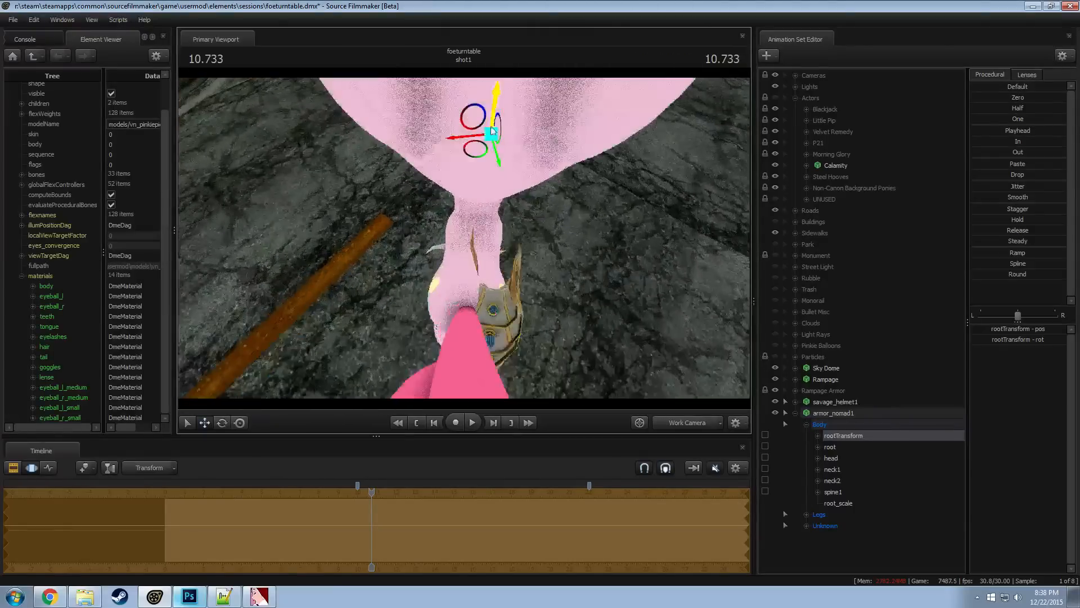
left_click_drag(474, 150, 472, 147)
left_click_drag(528, 251, 511, 279)
key("d")
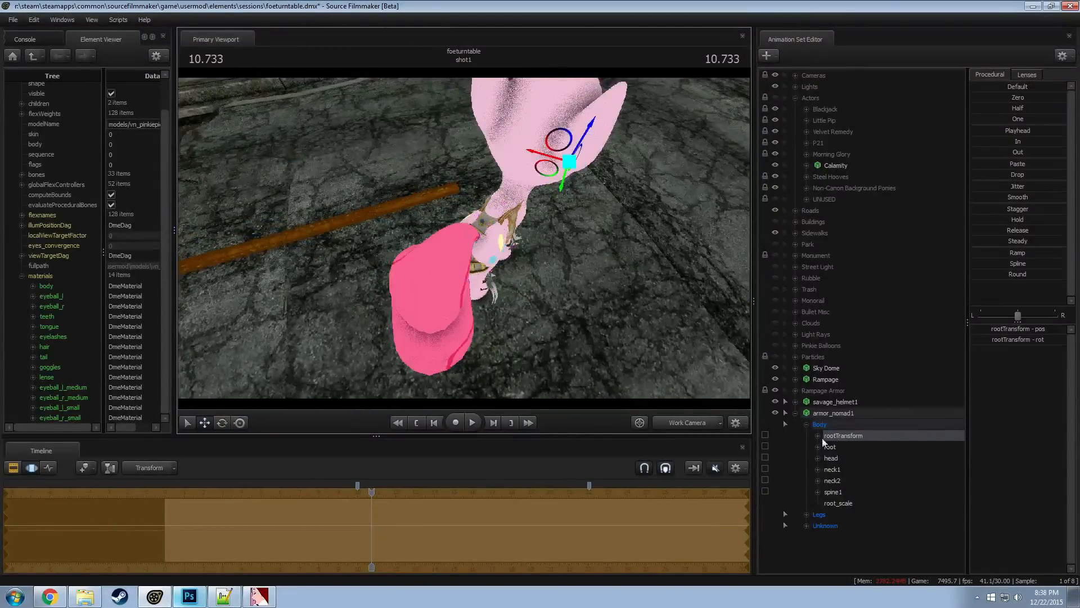
left_click(783, 402)
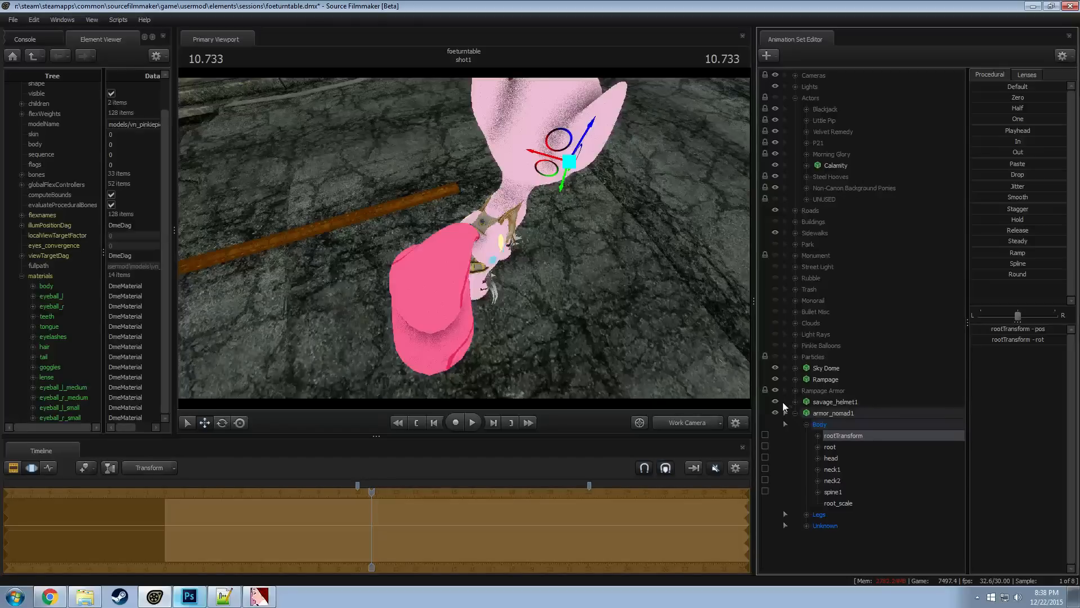
Try to adjust the nomad armor's thigh_A_L bone and undo the change
left_click(504, 271, "ctrl")
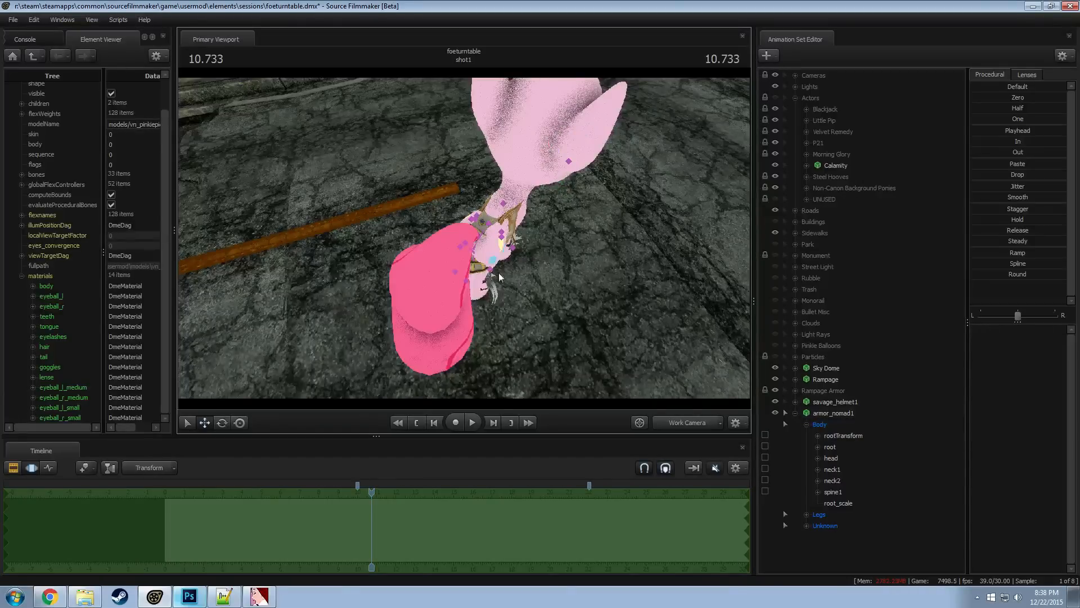
left_click(466, 243, "ctrl")
left_click(464, 242, "ctrl")
left_click_drag(465, 242, 442, 265, "alt")
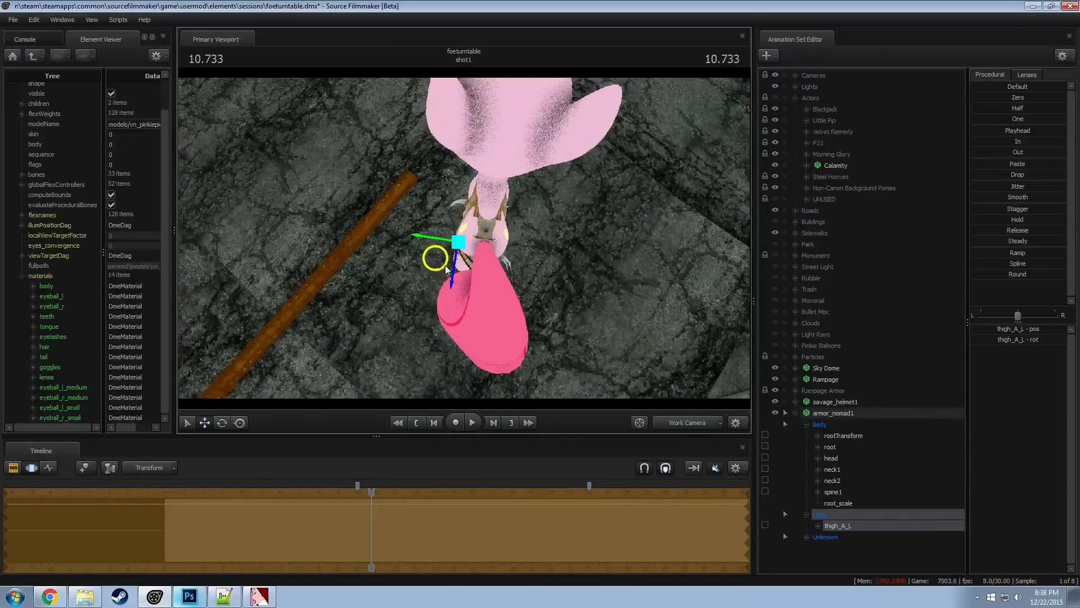
key("ctrl+z")
Examine the nomad armor's neck2, bridle2_0_A_L and neck1 bones around the pony's torso to find which pieces they control
left_click(484, 239, "ctrl")
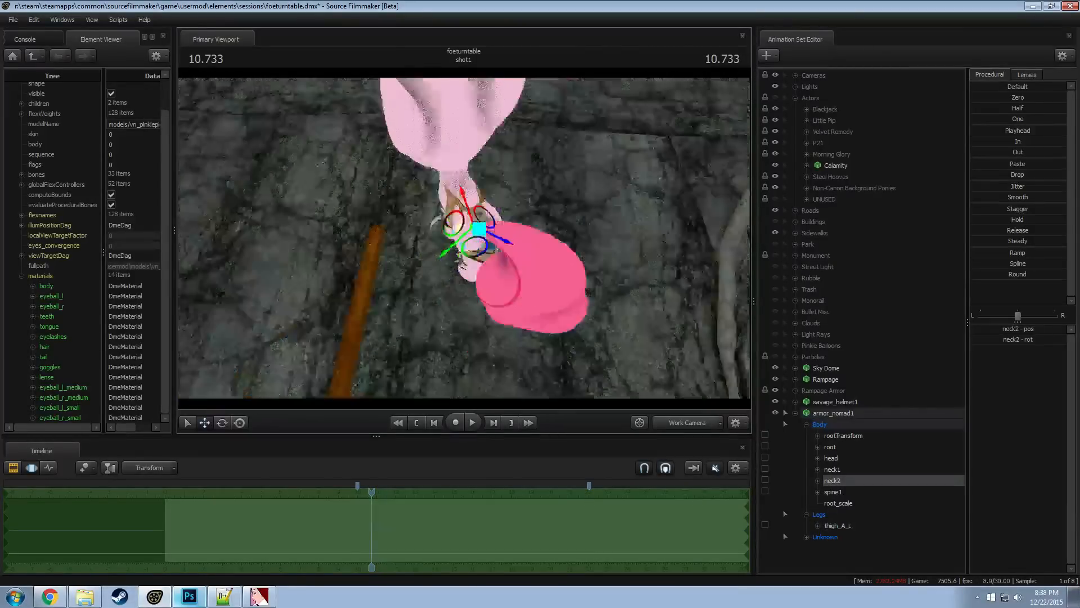
left_click_drag(484, 239, 412, 298, "alt")
right_click_drag(412, 298, 415, 264, "alt")
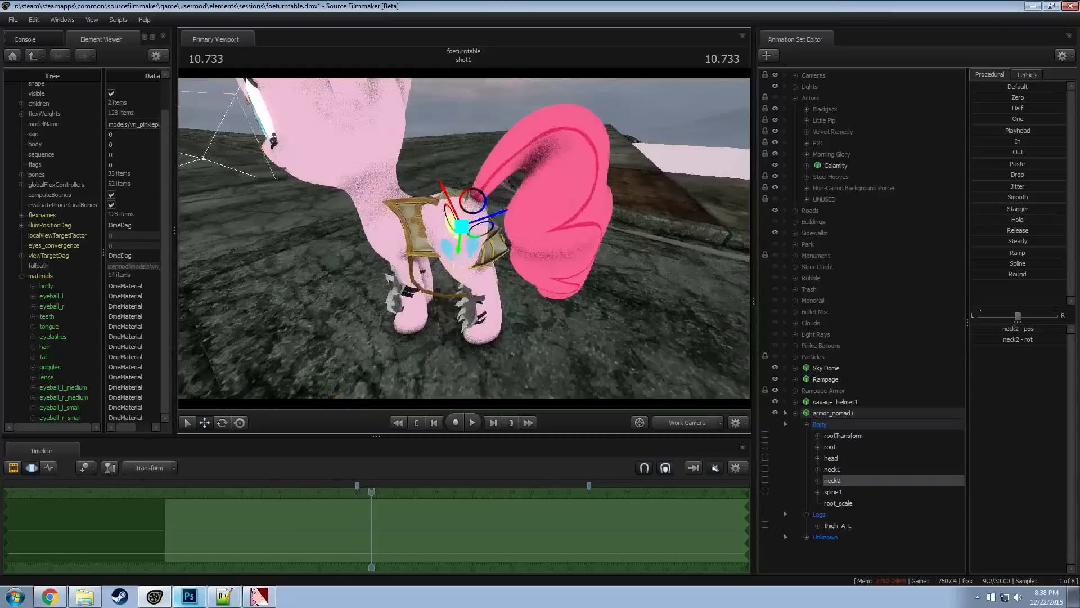
left_click_drag(412, 298, 419, 276, "alt")
left_click_drag(462, 186, 487, 266, "alt")
left_click(434, 233)
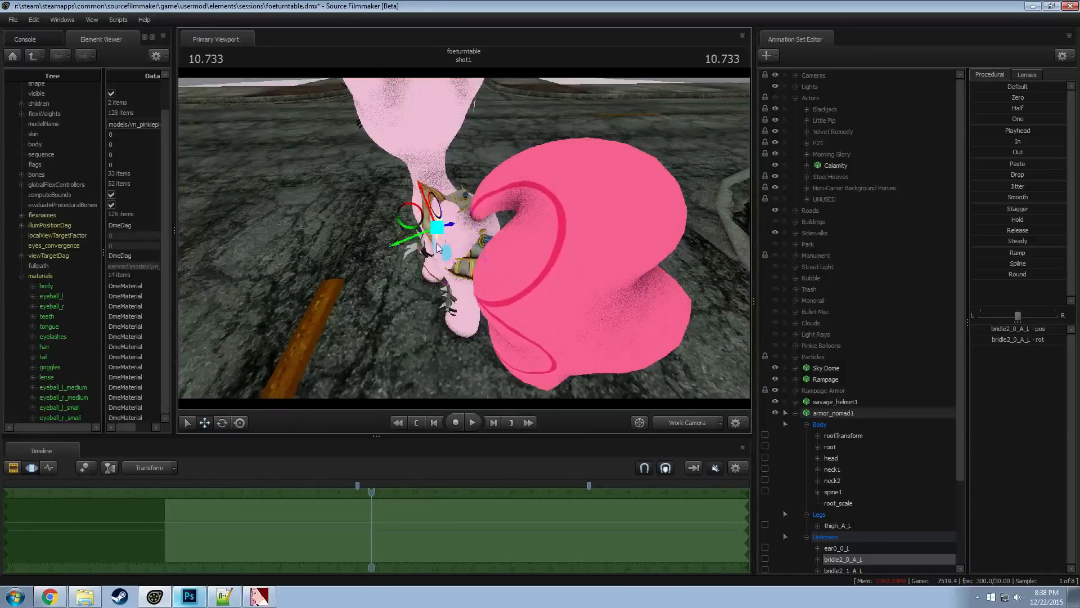
left_click(466, 239, "ctrl")
left_click_drag(466, 240, 464, 238, "alt")
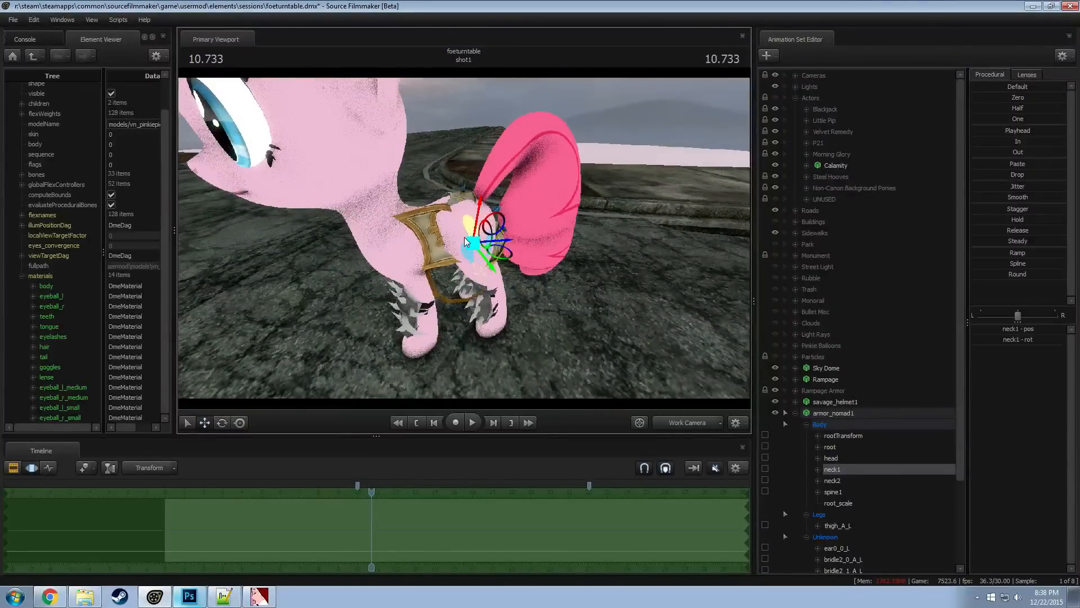
left_click(499, 247, "ctrl")
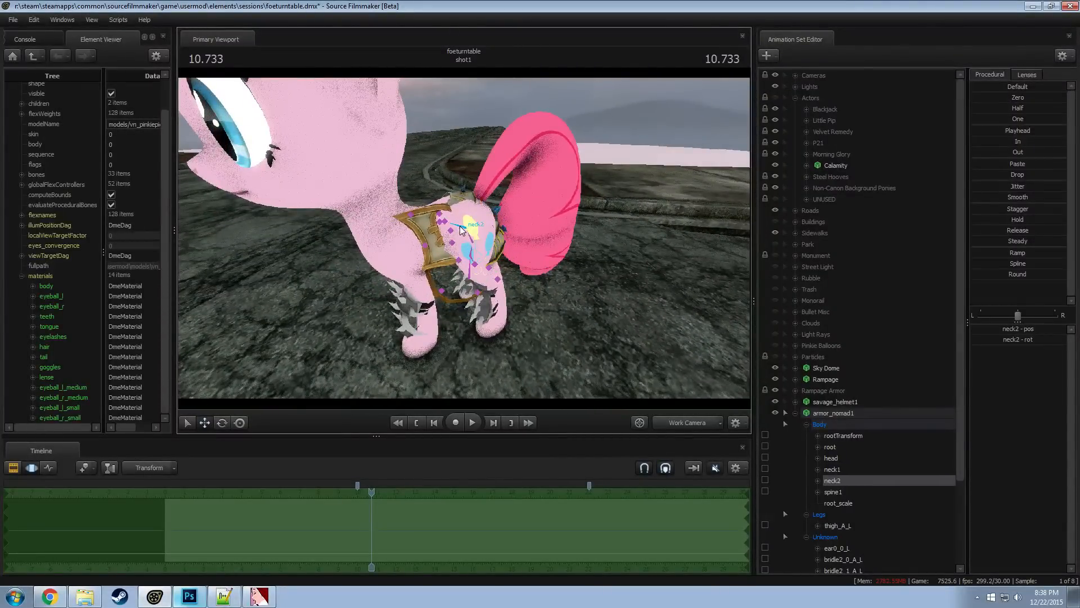
left_click_drag(469, 240, 473, 243, "alt")
left_click(473, 245, "ctrl")
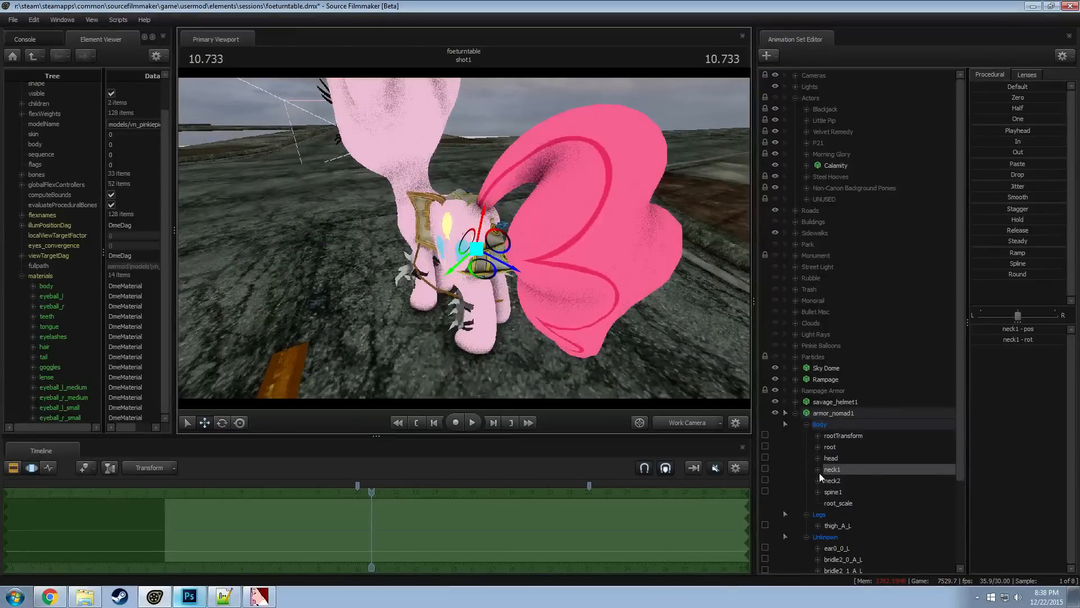
Try moving the nomad armor's head bone, undo it, and check the neck2 bone instead
left_click(832, 458)
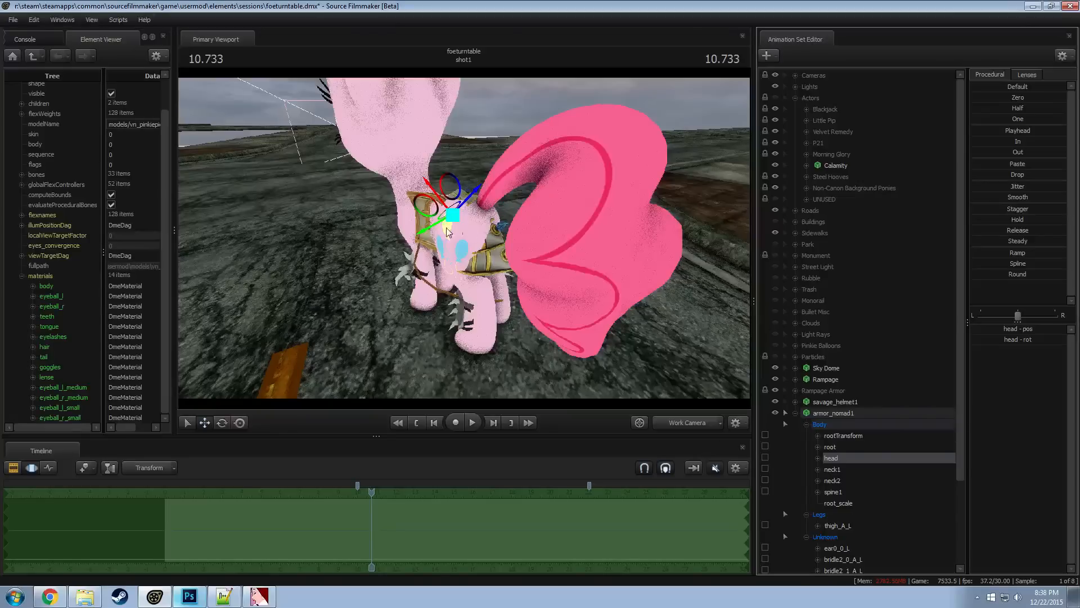
left_click_drag(430, 227, 430, 251)
key("ctrl+z")
left_click(839, 479)
key("ctrl+z")
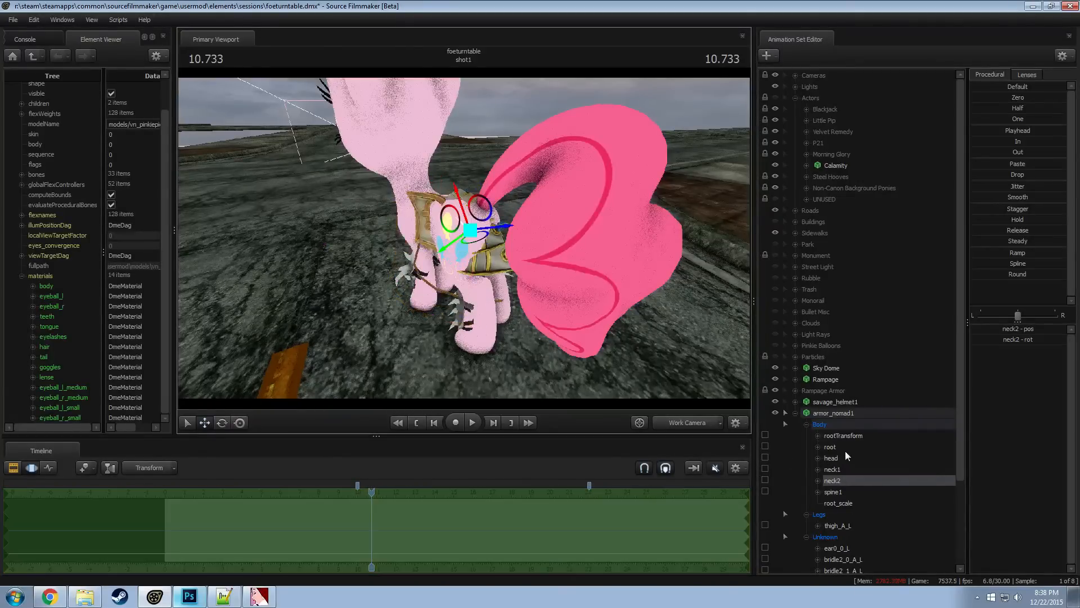
Lock the nomad armor's neck2 bone, add a scale control to its neck1 bone, and try a neck1_scale of 0.1
left_click(768, 479)
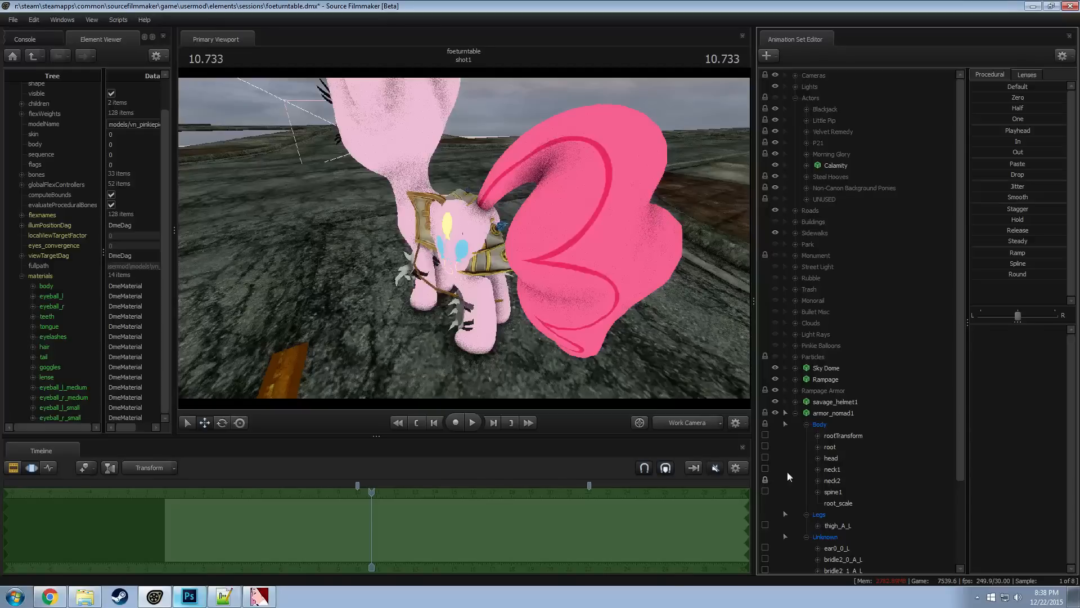
right_click(835, 470)
left_click(855, 492)
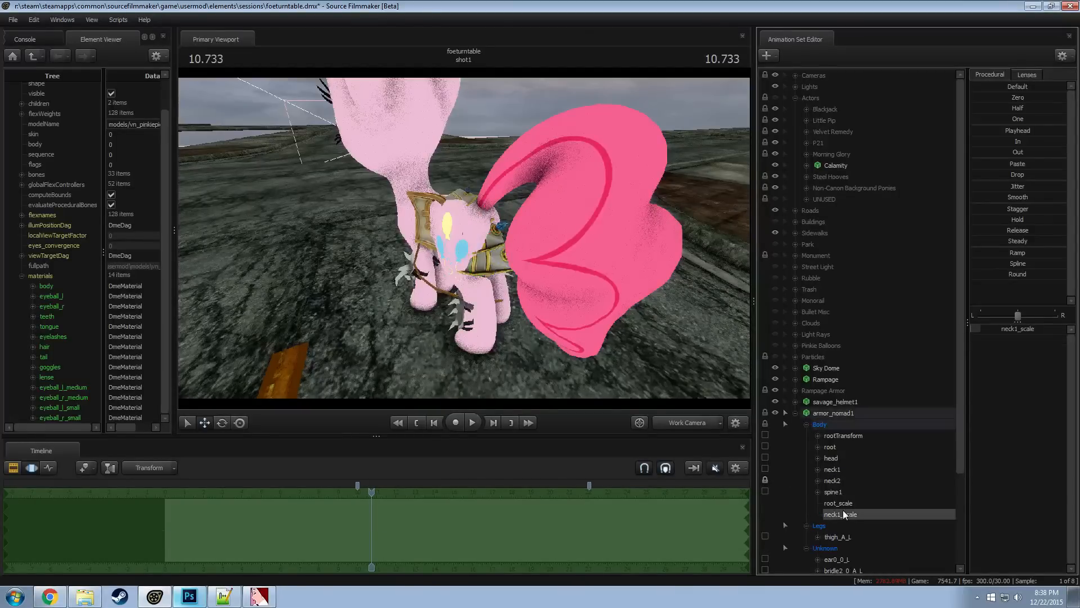
left_click(1004, 329)
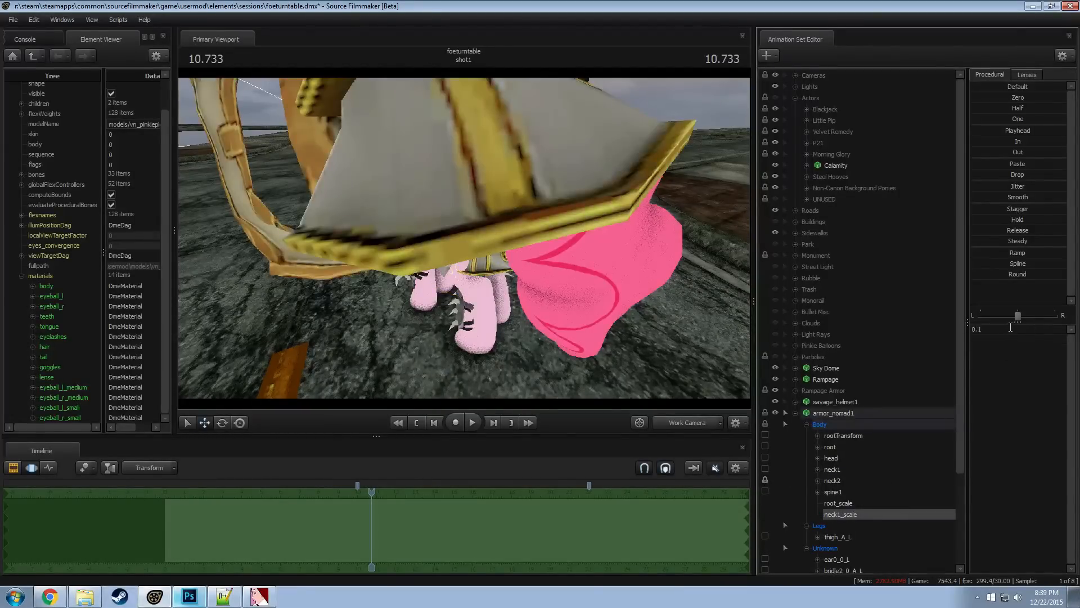
left_click_drag(1021, 330, 1013, 330)
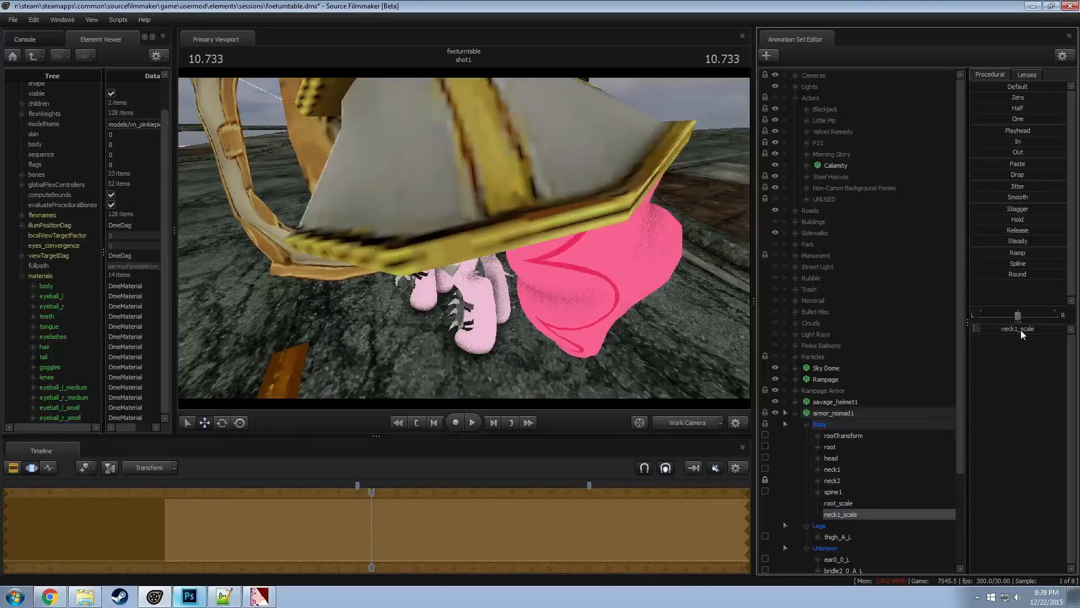
left_click(834, 513)
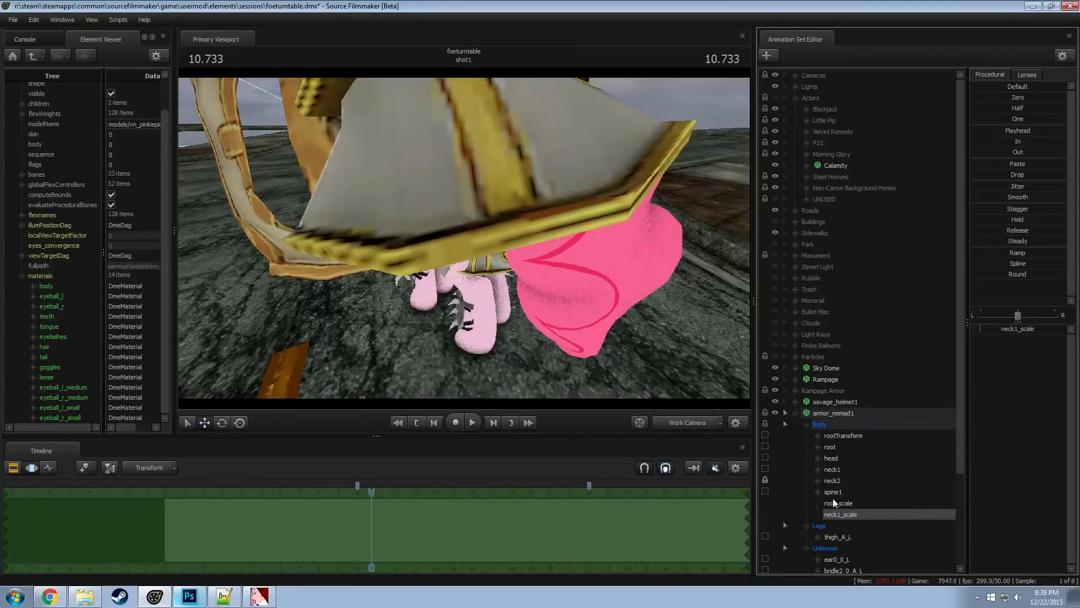
Inspect the rescaled nomad armor around the pony and undo the neck1 scale control and the neck2 lock
left_click(818, 491)
left_click(818, 491)
left_click_drag(619, 337, 593, 332)
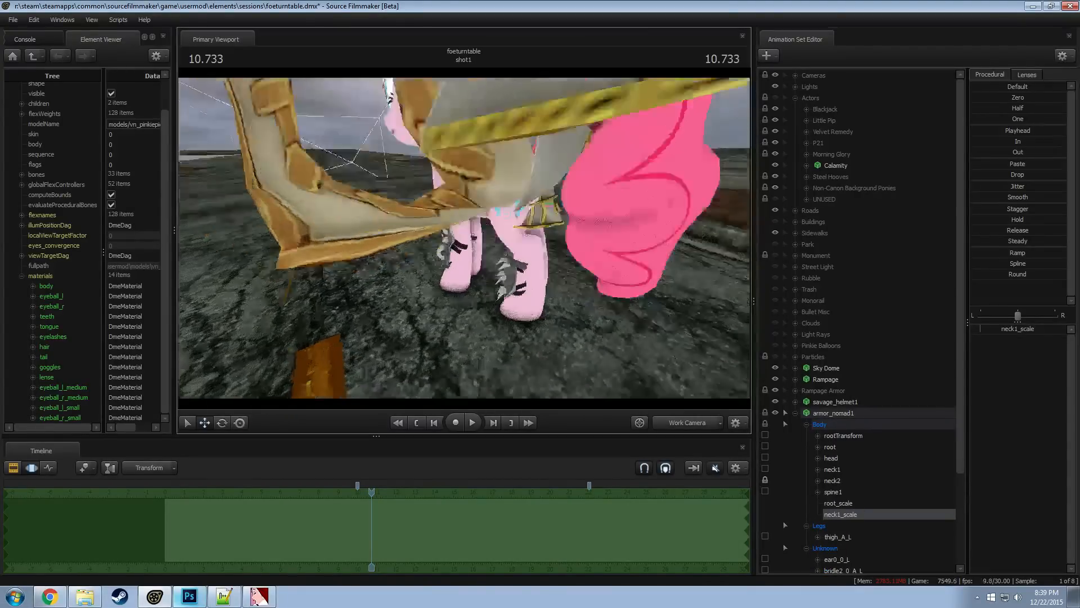
left_click_drag(464, 243, 473, 222)
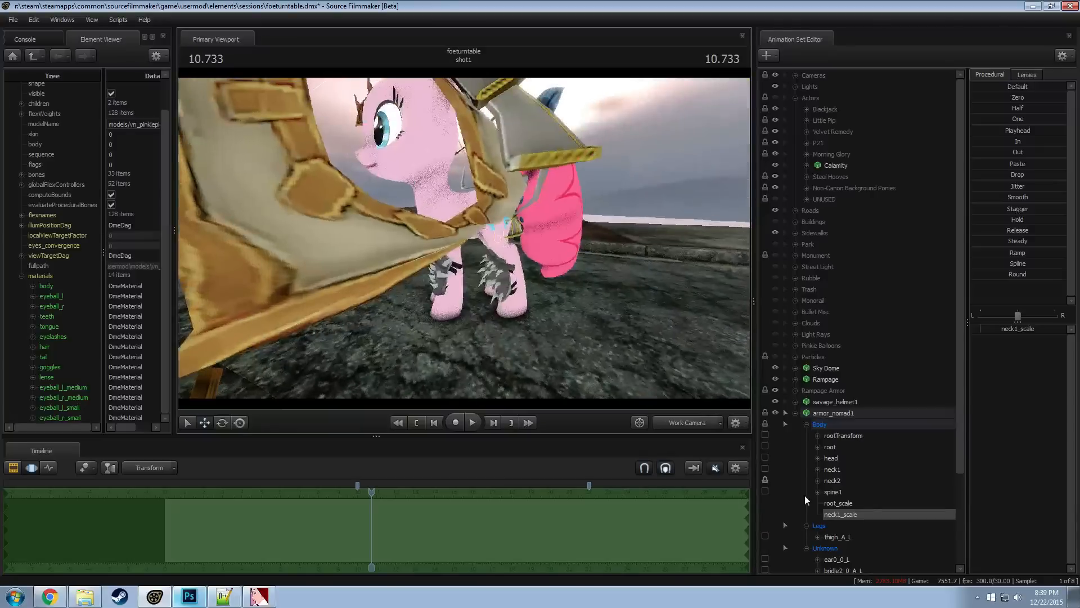
left_click(833, 481)
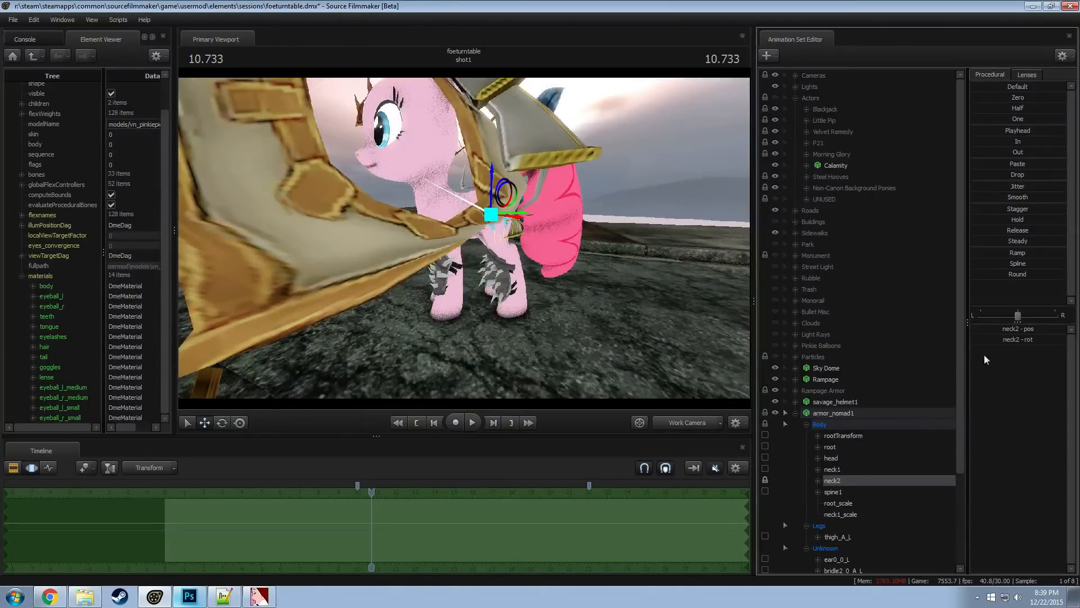
key("ctrl+z")
key("ctrl+z")
key("ctrl+z")
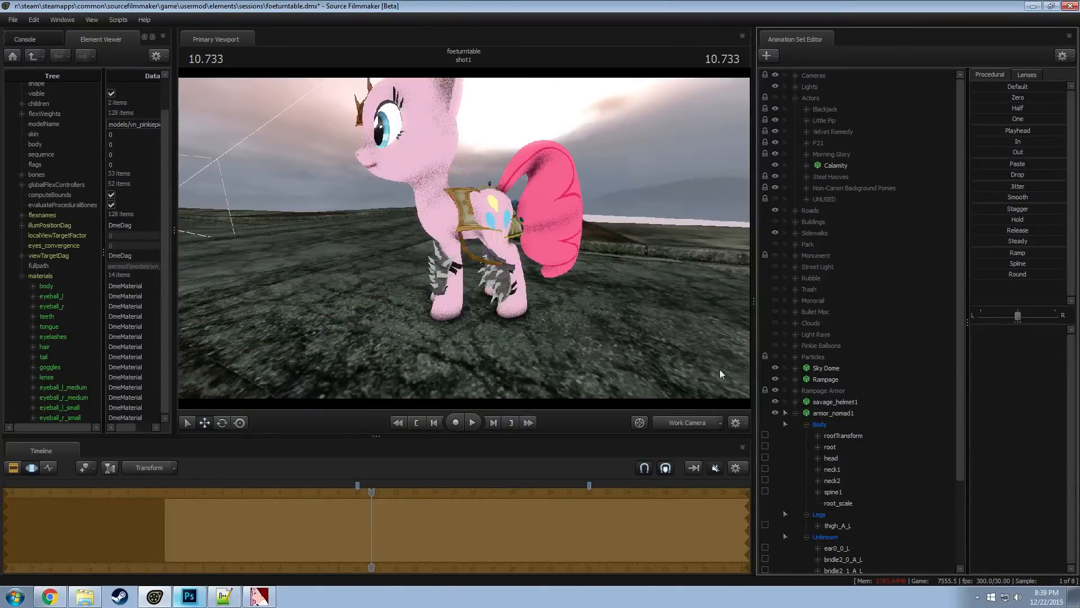
Delete the armor_nomad1 animation set from the scene
left_click(795, 413)
right_click(835, 403)
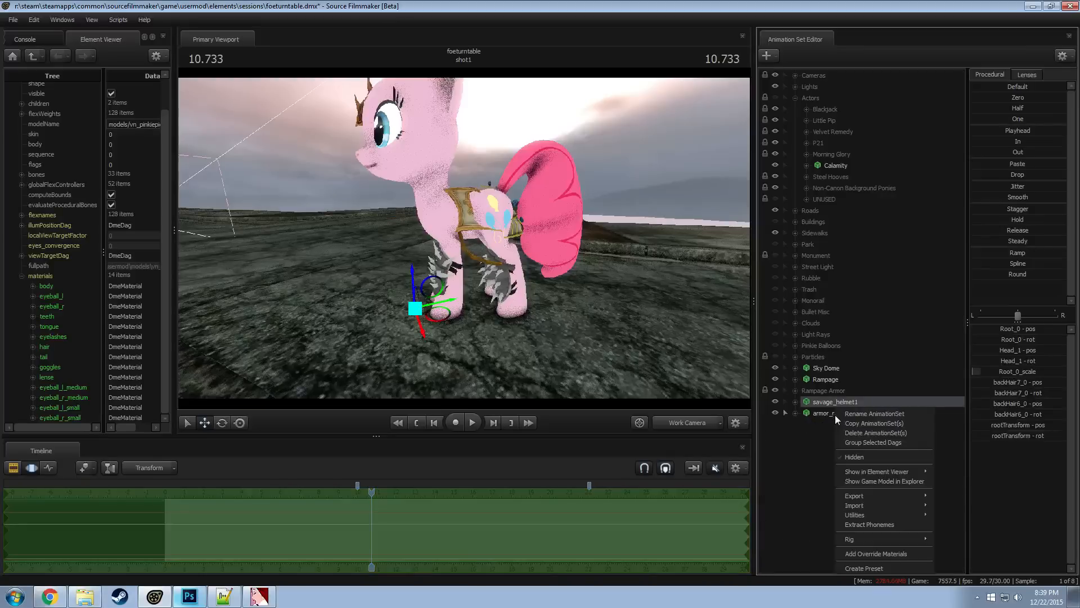
left_click(820, 410)
left_click(568, 305)
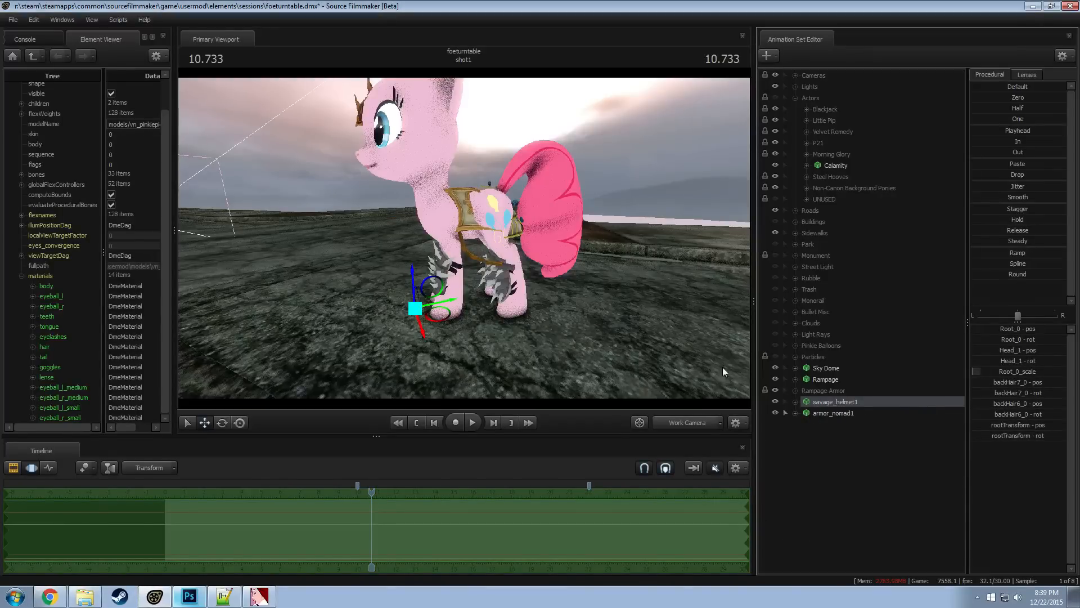
left_click(851, 417)
right_click(852, 417)
left_click(890, 441)
Start an animation set for a new model and browse the Dota models filtered by "armor"
right_click(823, 432)
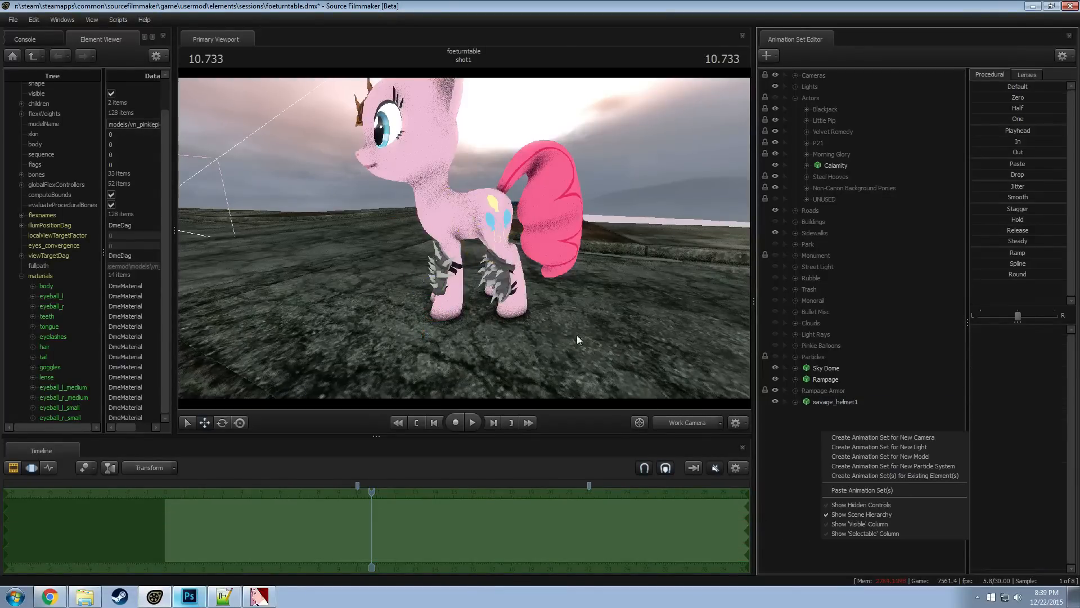
left_click(790, 451)
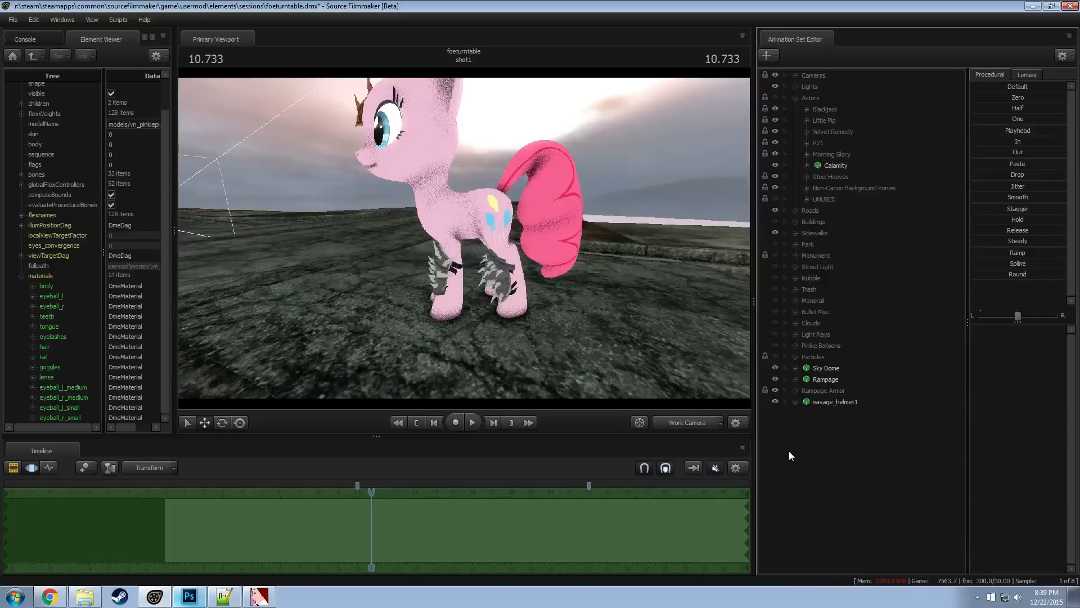
right_click(789, 450)
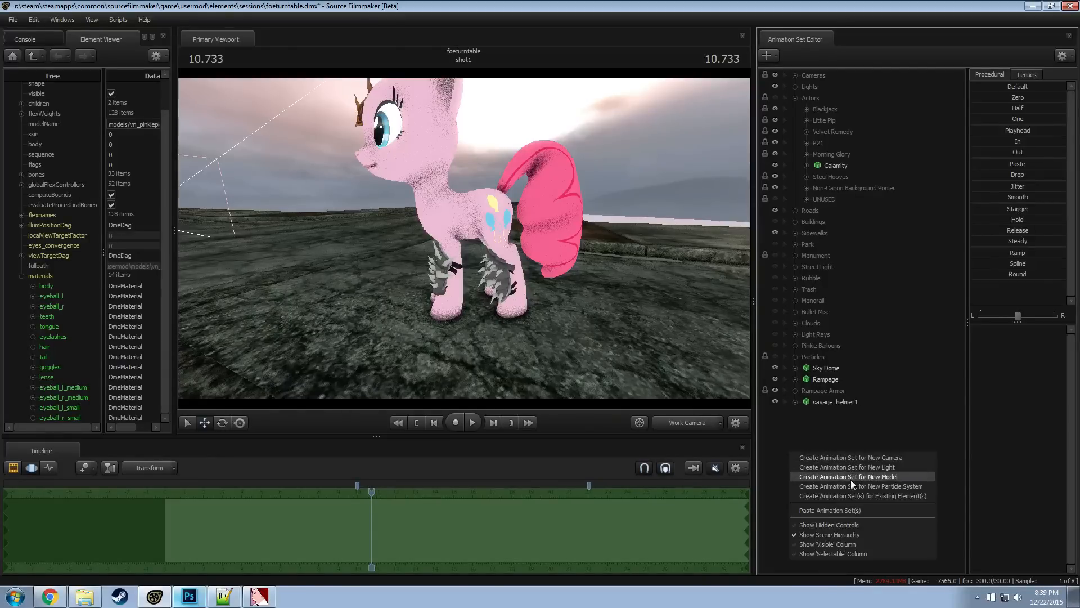
left_click(838, 465)
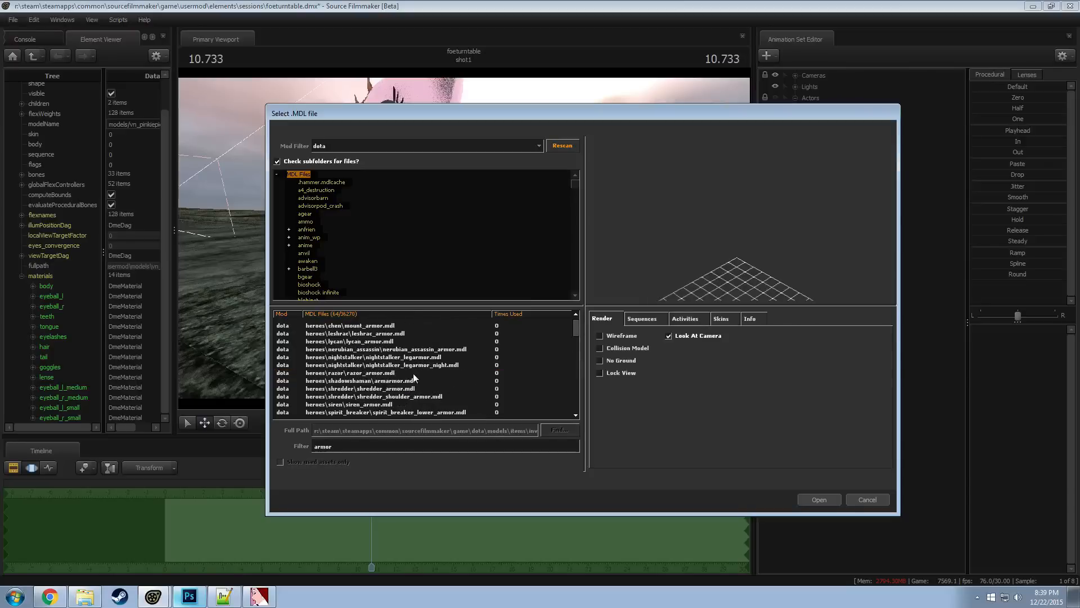
left_click(413, 378)
scroll(367, 367, "down", 3)
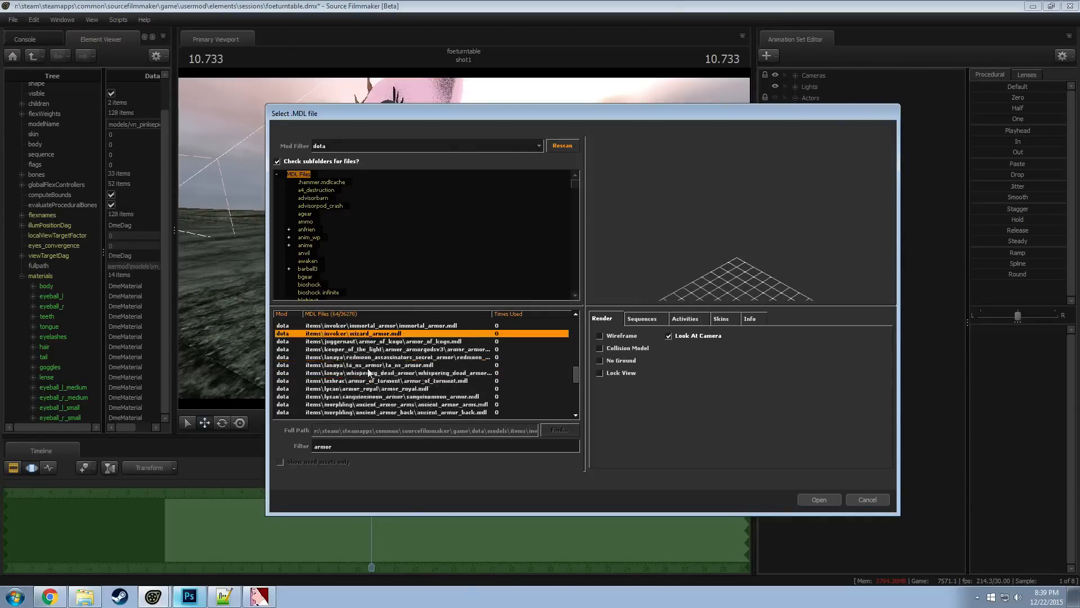
left_click(366, 343)
key("Up")
key("Up")
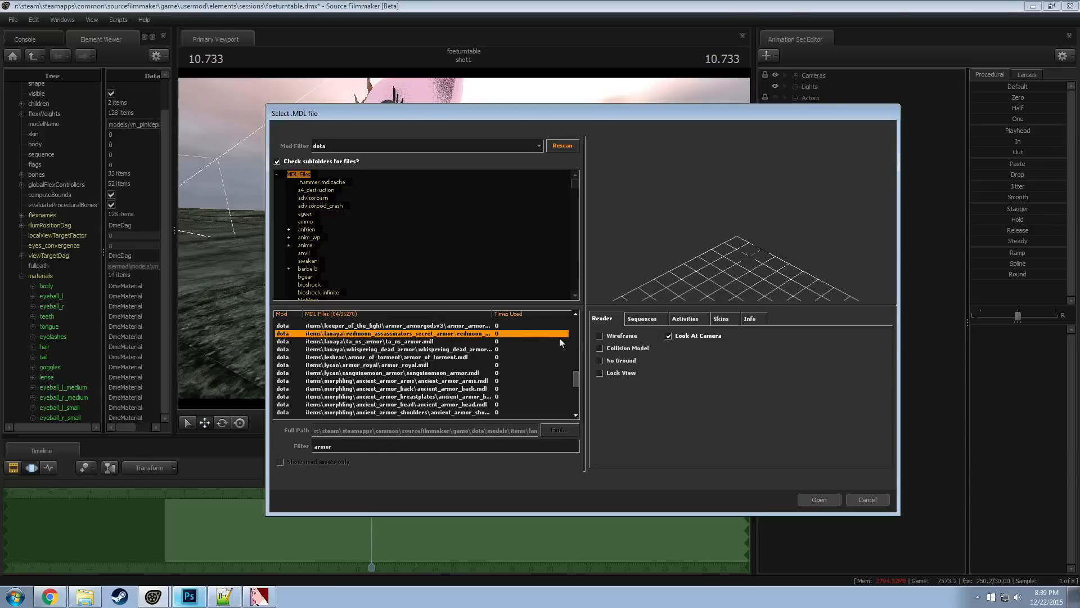
Preview the Dota armor models in wireframe and load armor_of_torment.mdl into the scene
left_click(611, 337)
key("Up")
key("Down")
left_click_drag(675, 254, 732, 236)
key("Down")
key("Down")
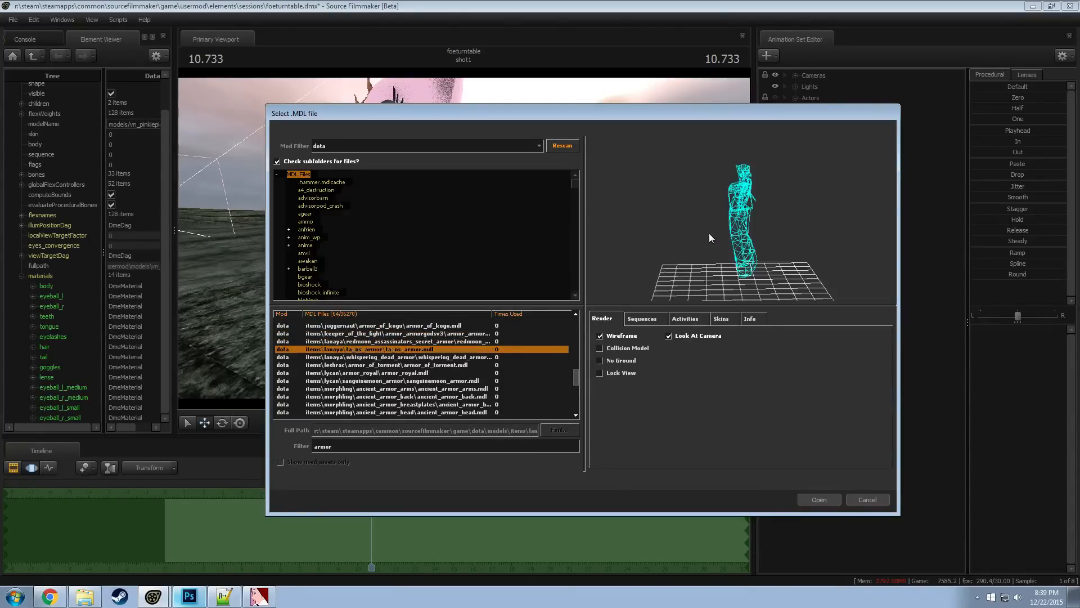
key("Down")
key("Down")
key("Down")
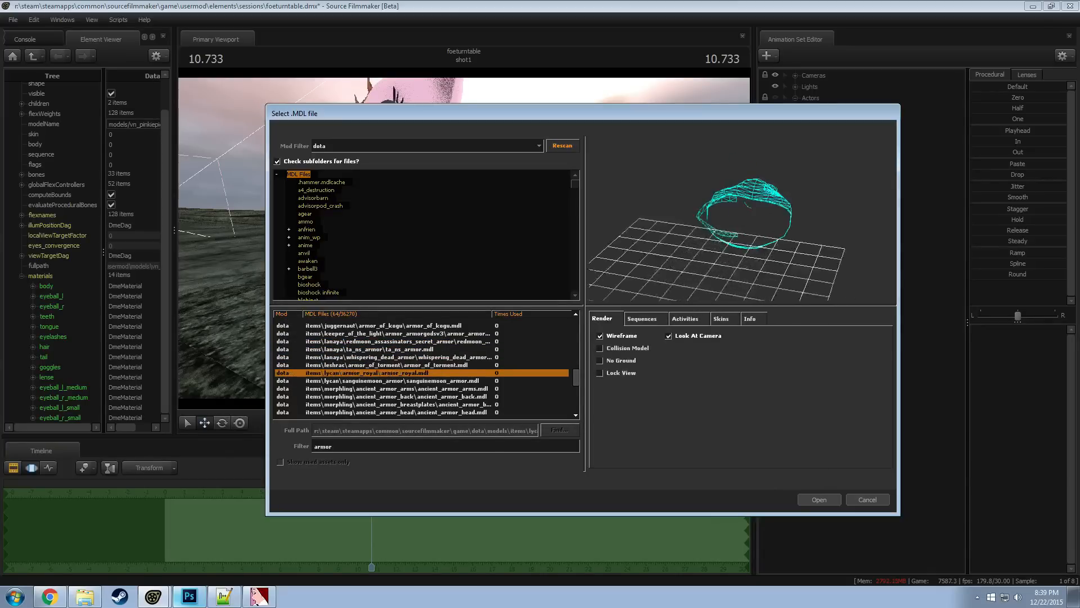
key("Up")
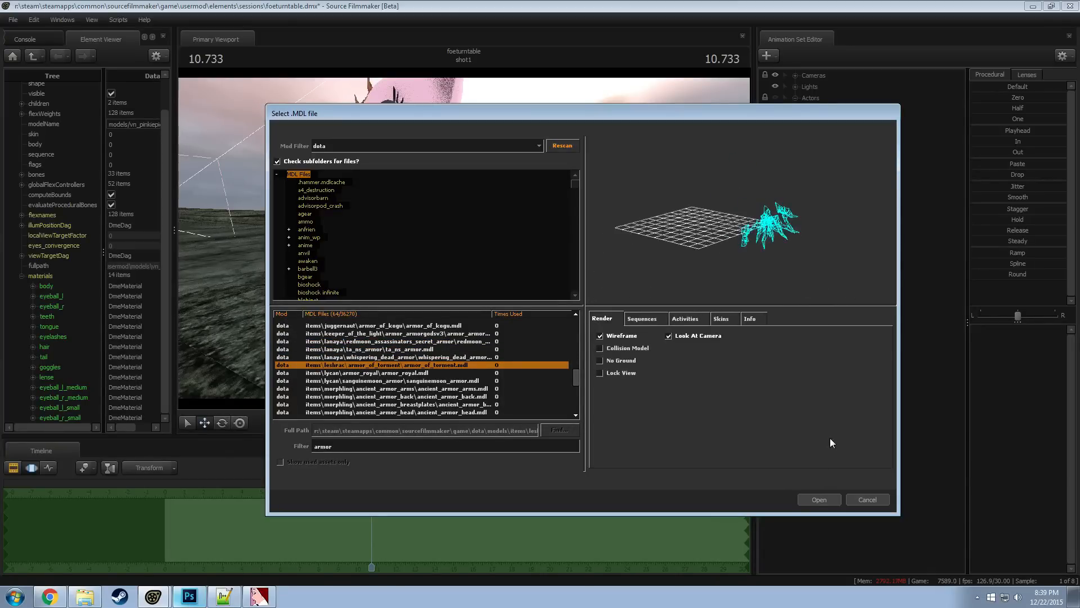
left_click(819, 499)
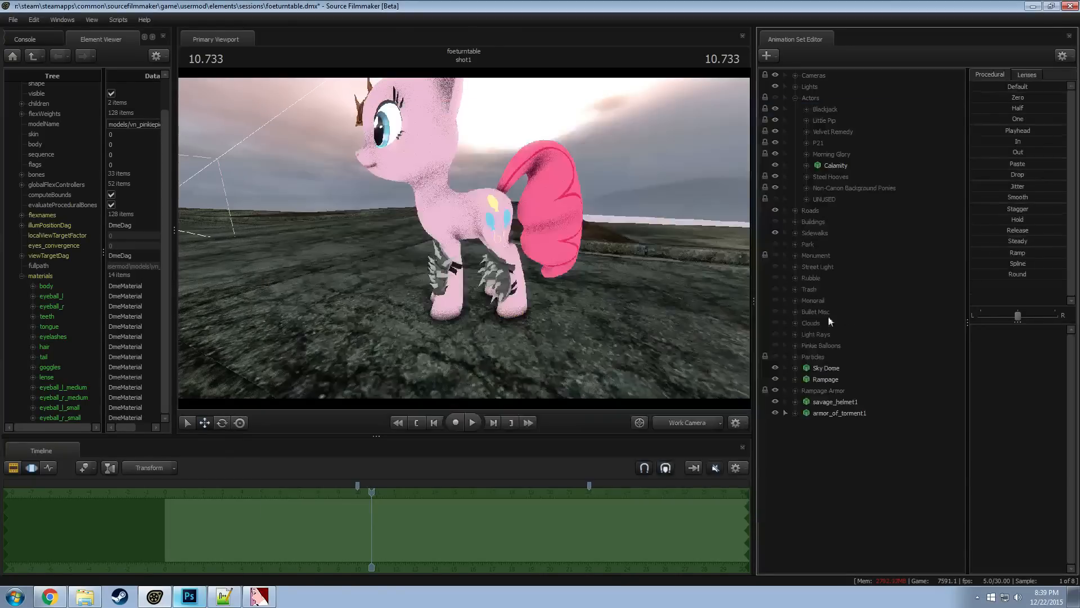
Move armor_of_torment1 from its starting spot toward the Rampage pony and lower it to the pony's level
left_click(839, 413)
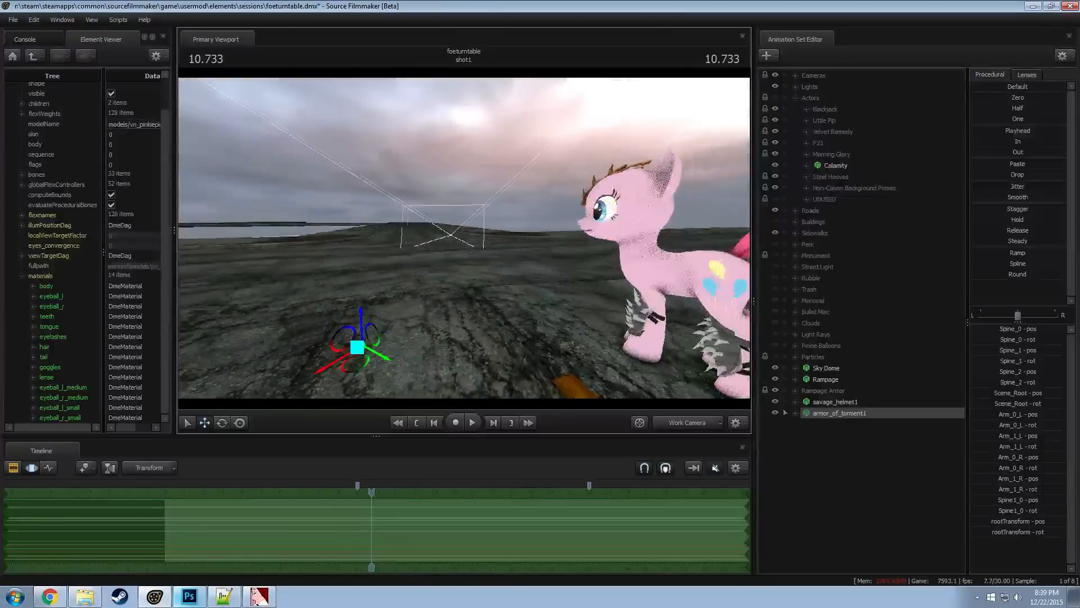
left_click_drag(350, 305, 540, 256)
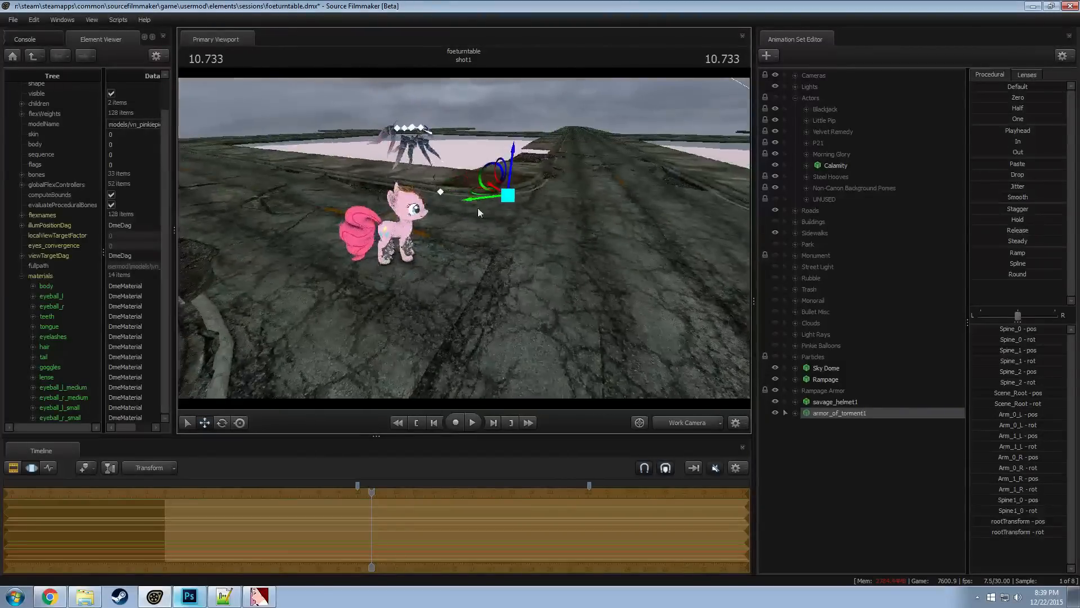
left_click_drag(501, 219, 534, 340)
Expand the armor_of_torment1 controls and add a scale control to its Scene_Root transform
key("e")
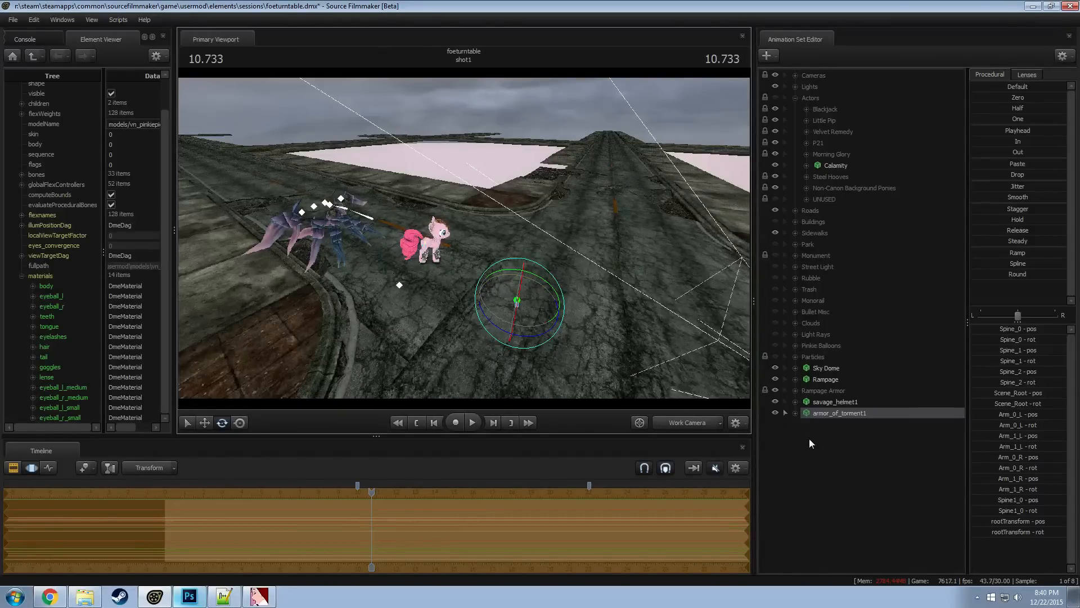
left_click(796, 413)
left_click(812, 434)
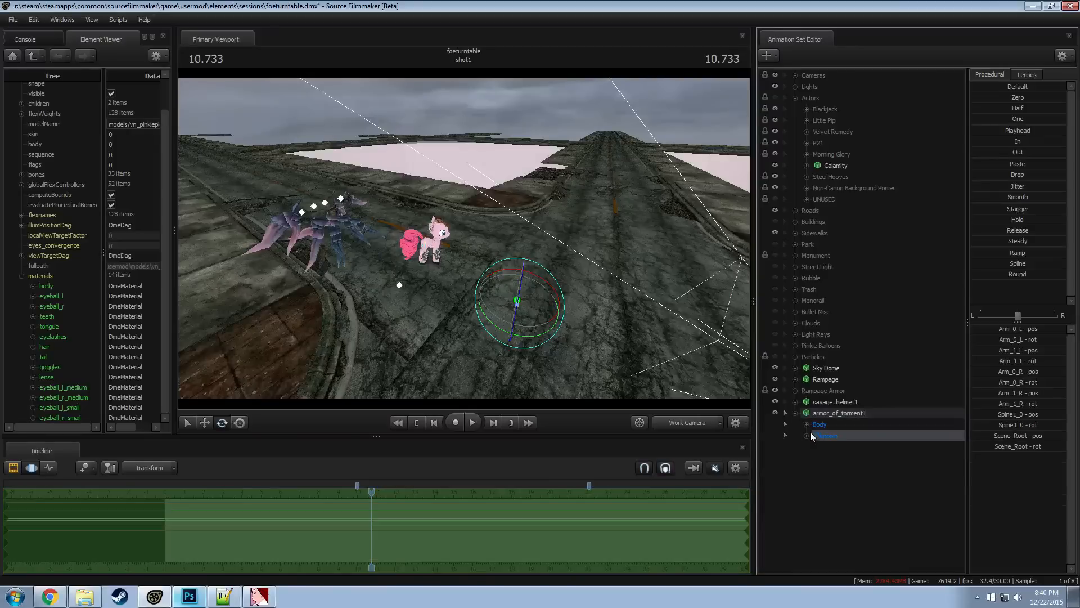
left_click(808, 481)
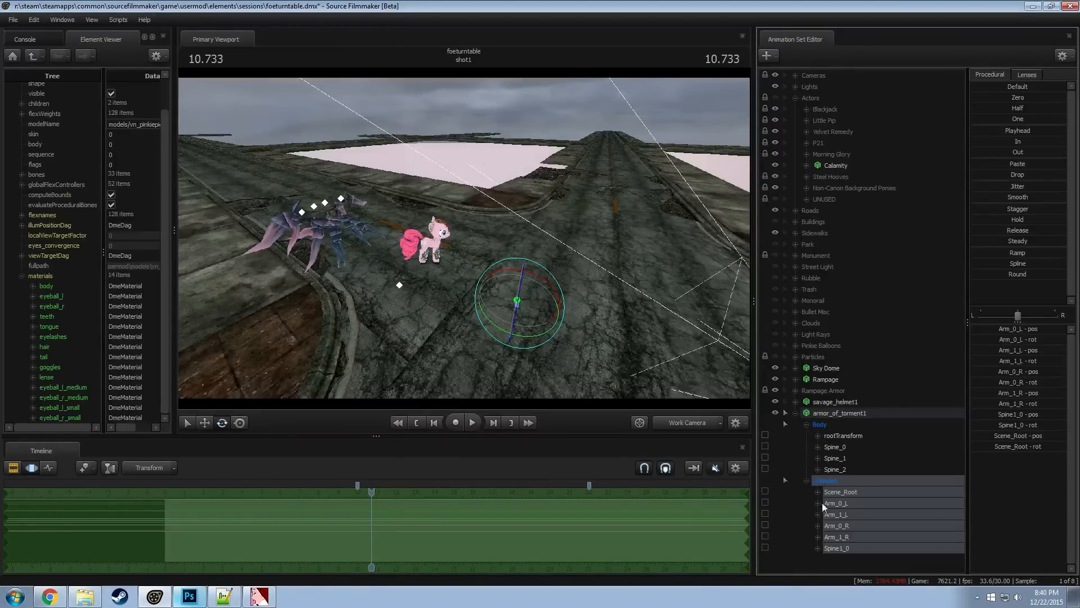
left_click(842, 491)
right_click(842, 492)
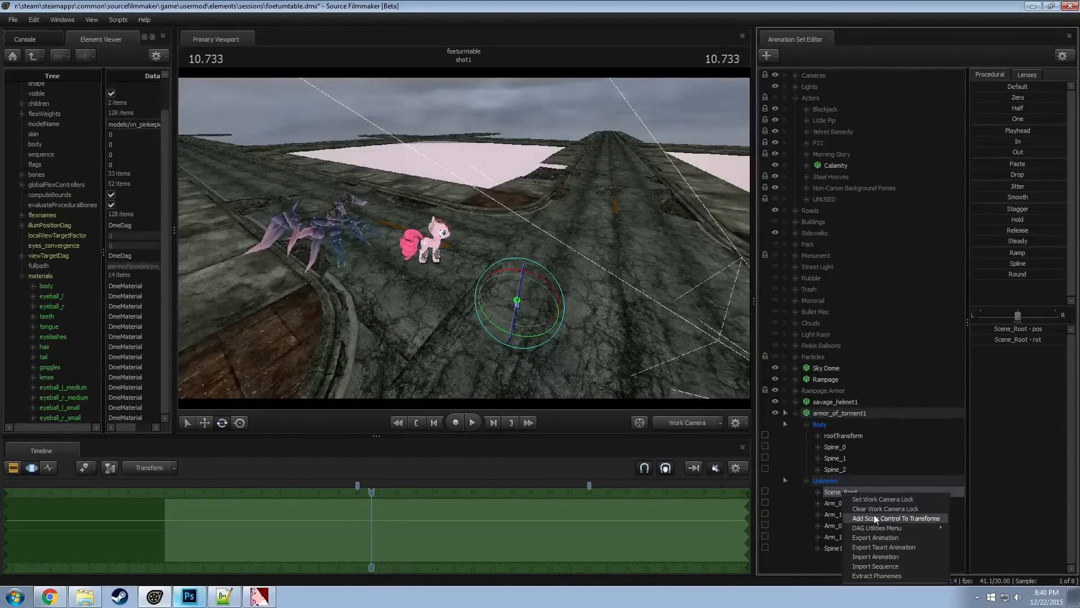
left_click(873, 514)
Shrink the armor of torment with Scene_Root_scale until it is close to the pony's size
left_click(851, 559)
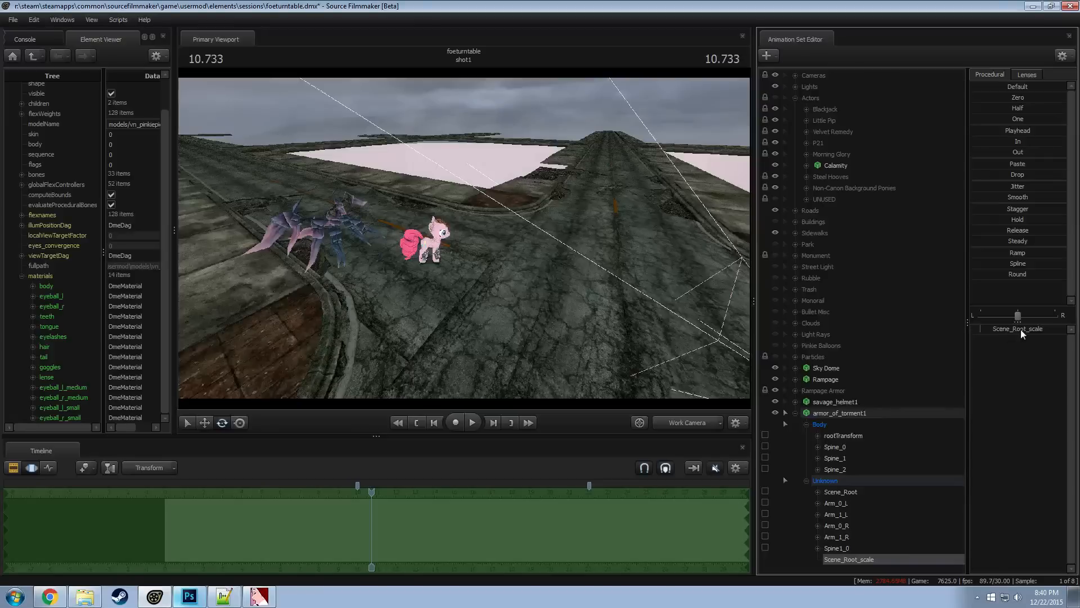
left_click_drag(1020, 329, 976, 330)
left_click(839, 493)
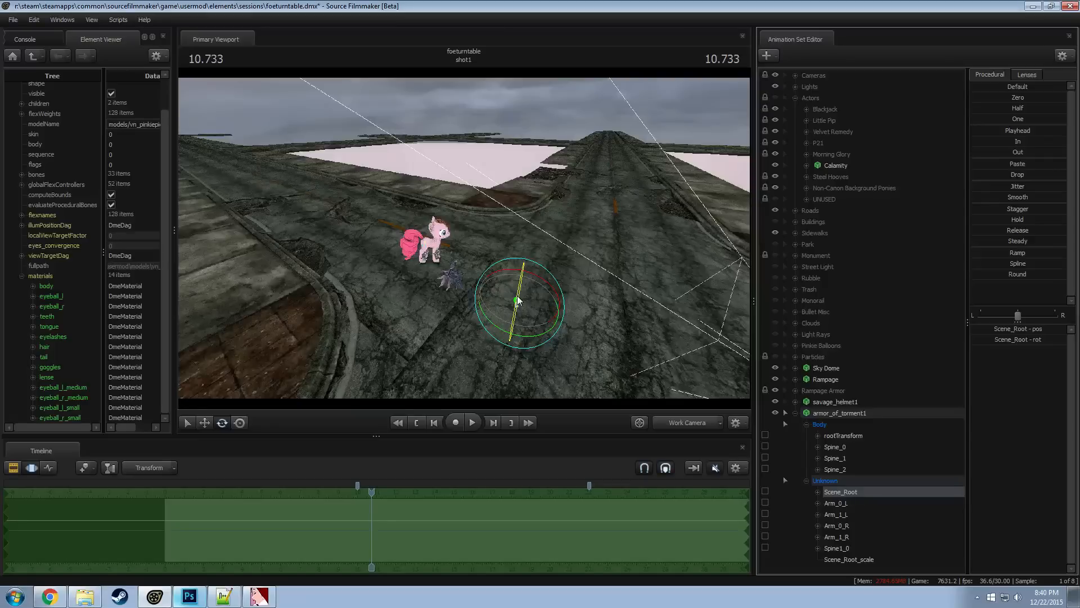
Move and rotate the armor by its rootTransform so the spikes sit on the Rampage pony's back
left_click(843, 435)
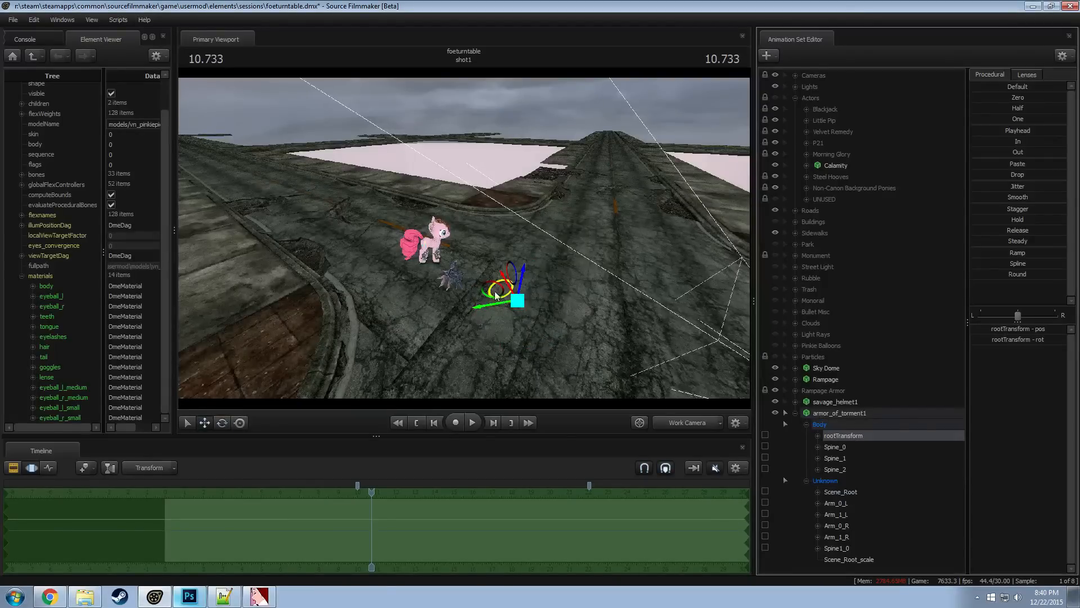
left_click_drag(491, 294, 464, 238)
key("w")
key("s")
key("e")
key("w")
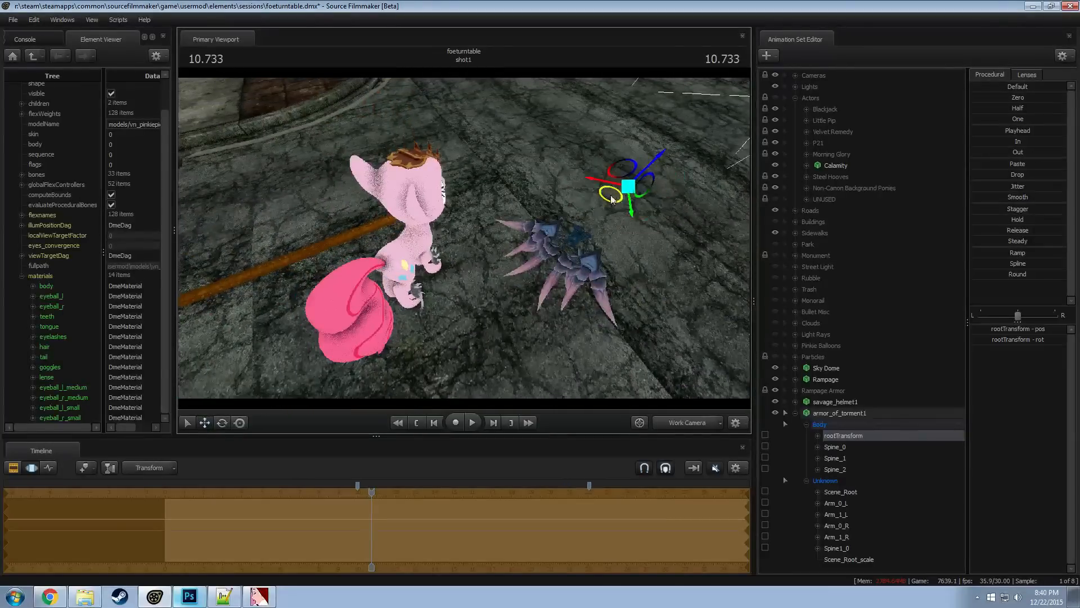
left_click_drag(610, 197, 460, 127)
key("e")
left_click_drag(568, 192, 542, 272)
key("w")
left_click_drag(501, 154, 473, 85)
left_click_drag(564, 344, 531, 328)
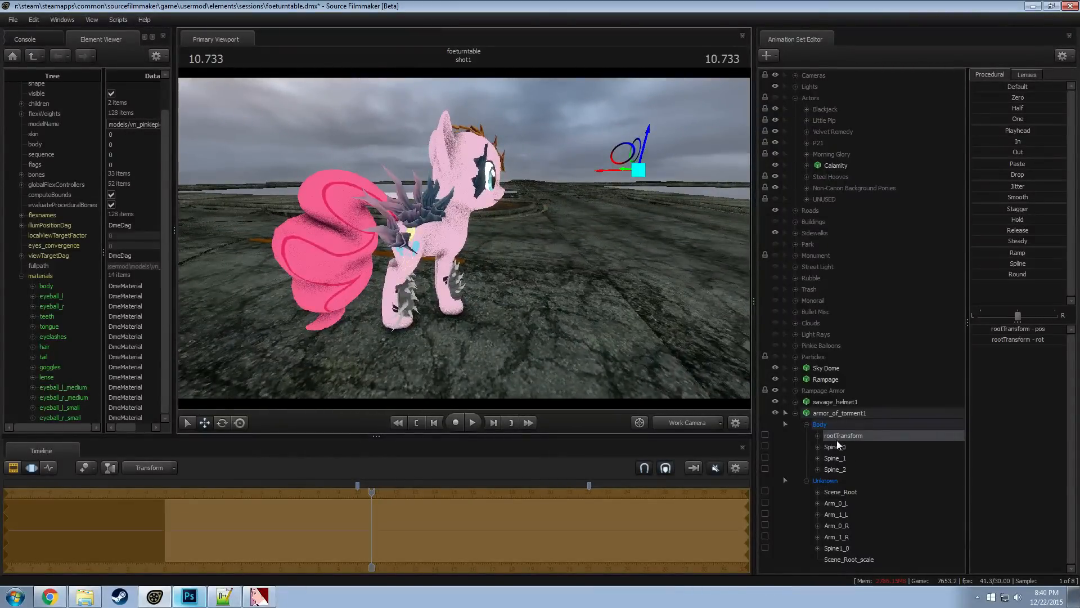
Edit the Min/Max/Default range of Scene_Root_scale and scale the armor down further
left_click(858, 559)
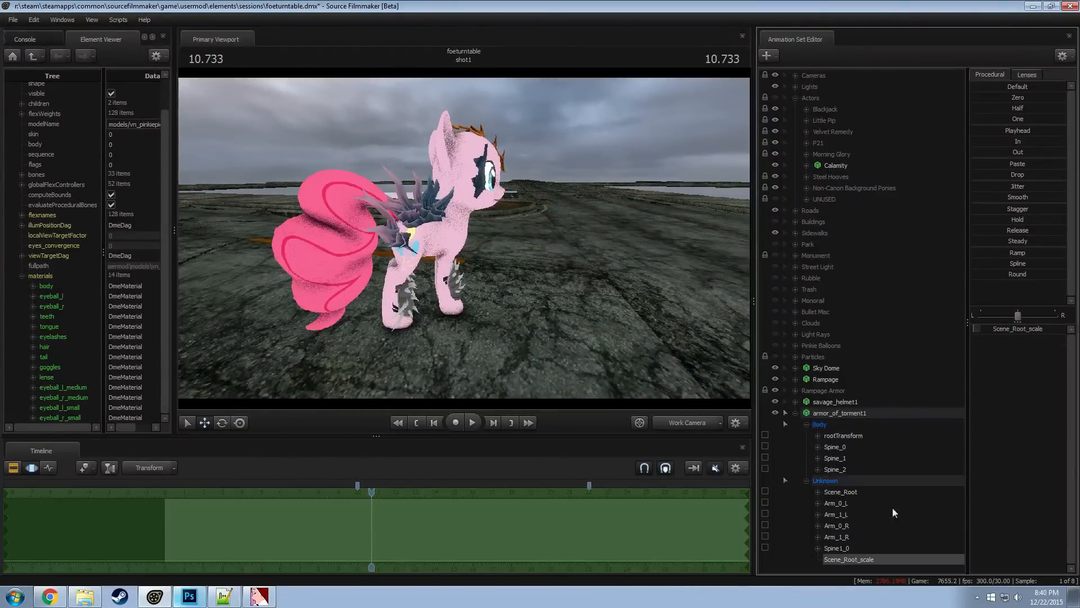
right_click(1010, 328)
left_click(1023, 341)
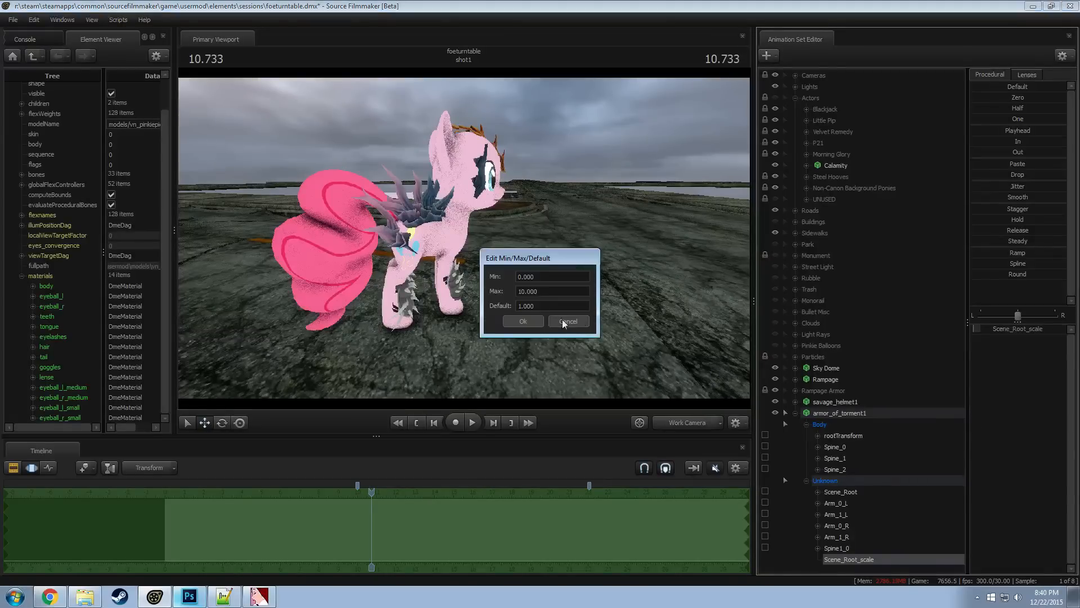
left_click(524, 323)
left_click_drag(1025, 327, 1015, 335)
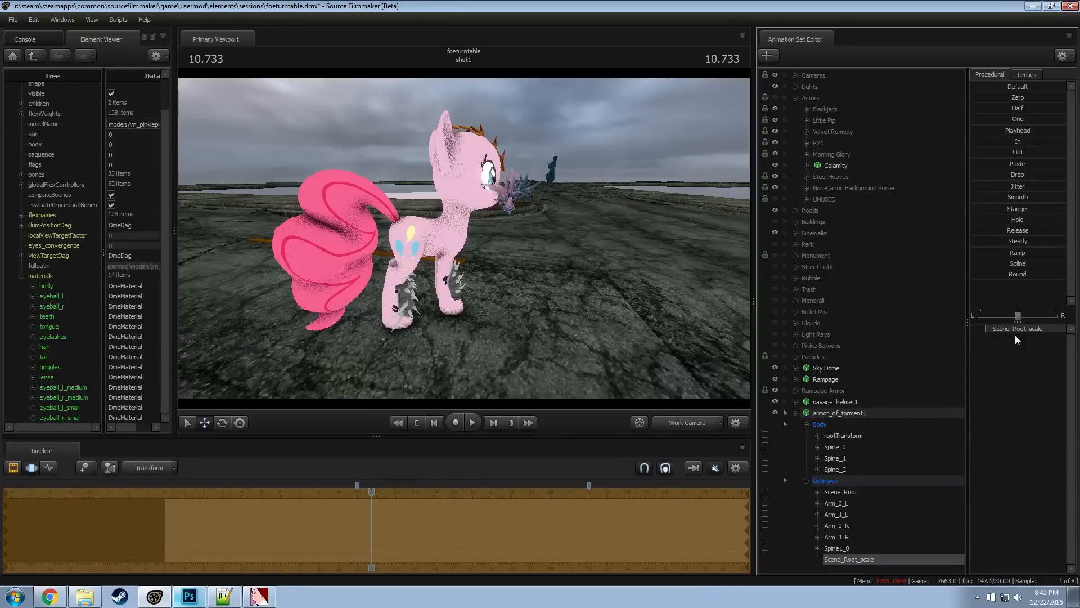
Move the armor's rootTransform back toward the pony so the smaller spikes rest over its back
left_click(845, 414)
left_click(843, 436)
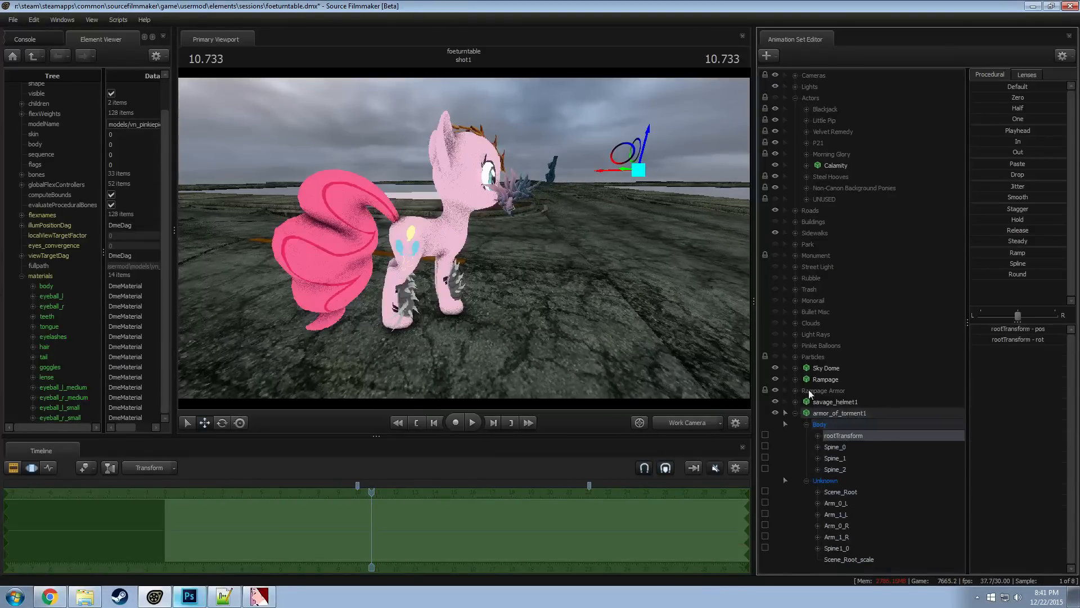
left_click_drag(608, 177, 601, 231)
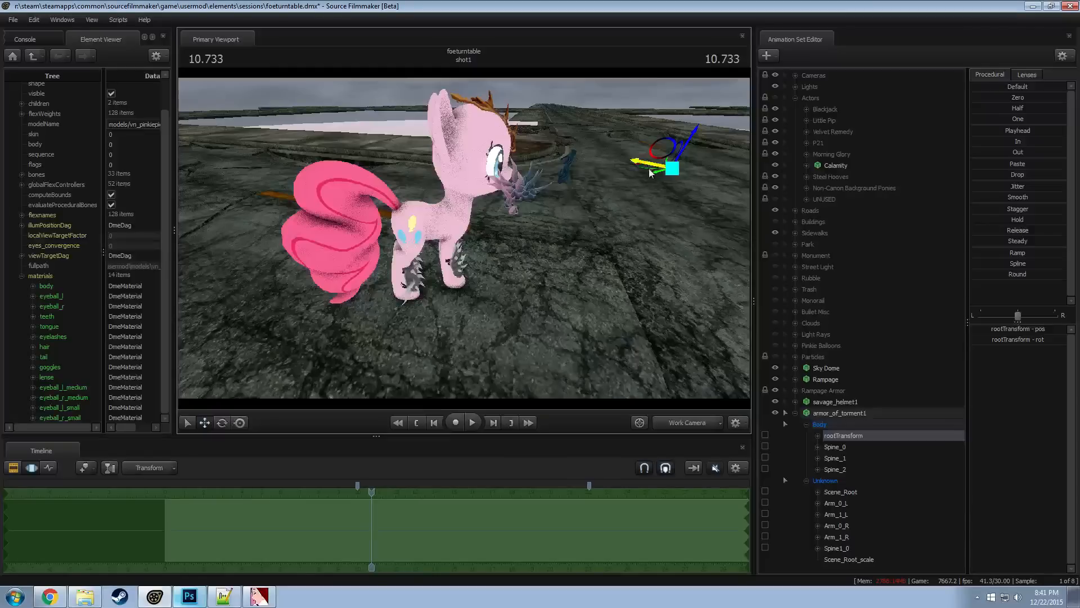
left_click_drag(650, 172, 596, 181)
left_click_drag(464, 238, 422, 112)
key("a")
key("d")
Rotate the armor's rootTransform to line the spikes up with the pony's spine
key("e")
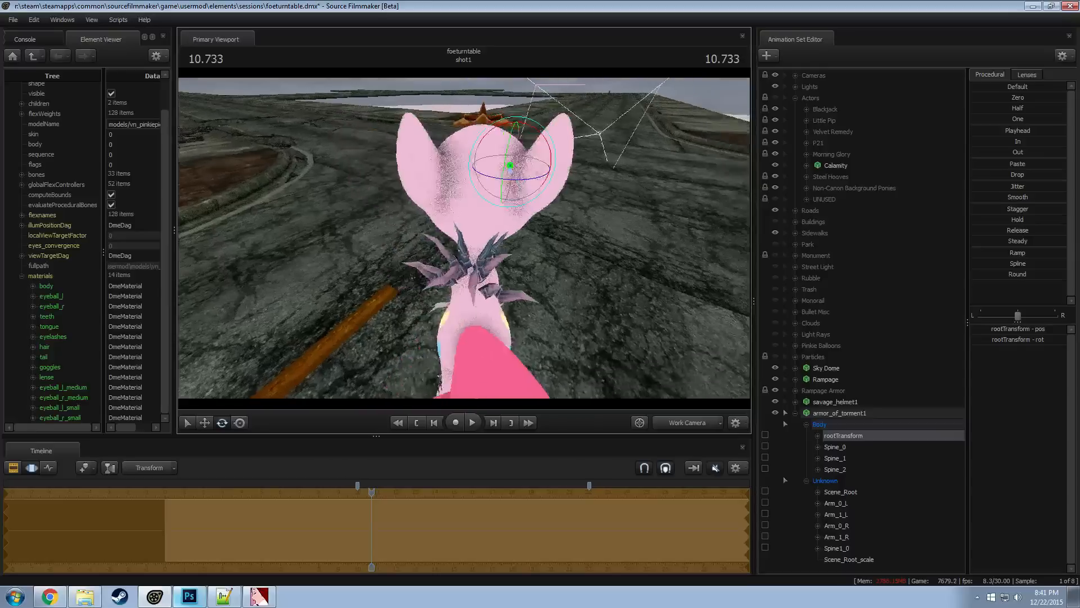
left_click_drag(503, 179, 472, 182)
key("w")
key("e")
left_click_drag(579, 245, 683, 197)
Shift the armor's rootTransform forward and down onto the shoulders and center it across the pony's back
key("w")
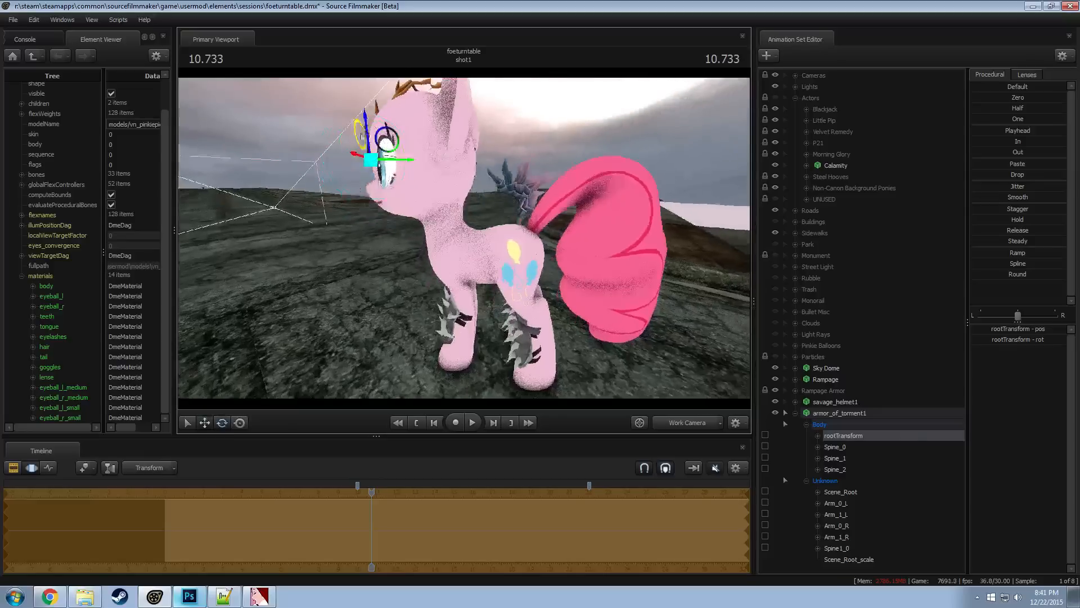
left_click_drag(394, 145, 304, 199)
left_click_drag(465, 169, 480, 192)
left_click_drag(446, 133, 451, 131)
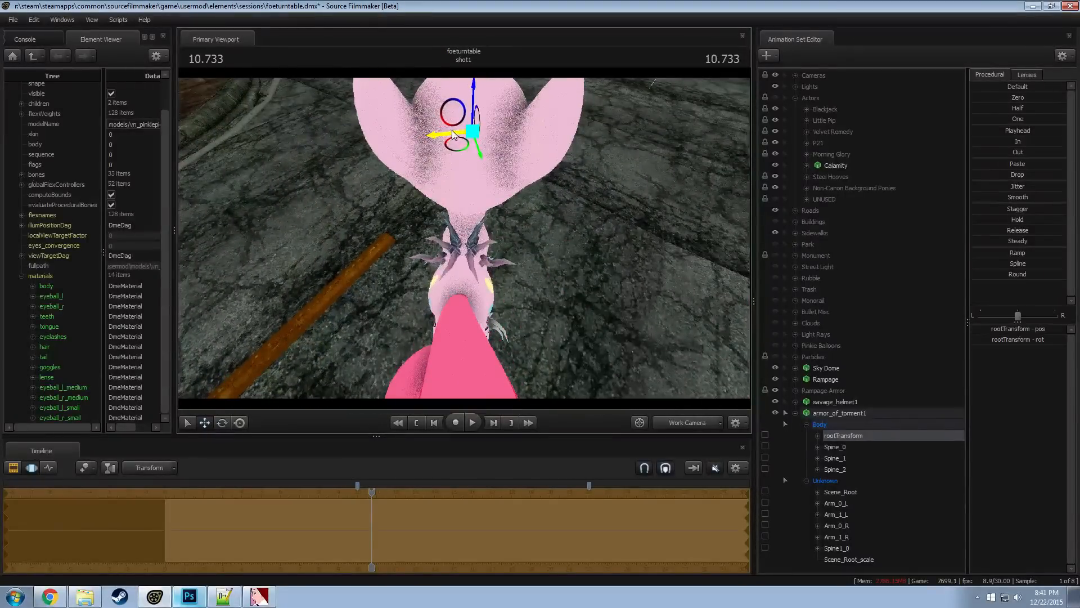
left_click_drag(508, 275, 502, 270)
key("e")
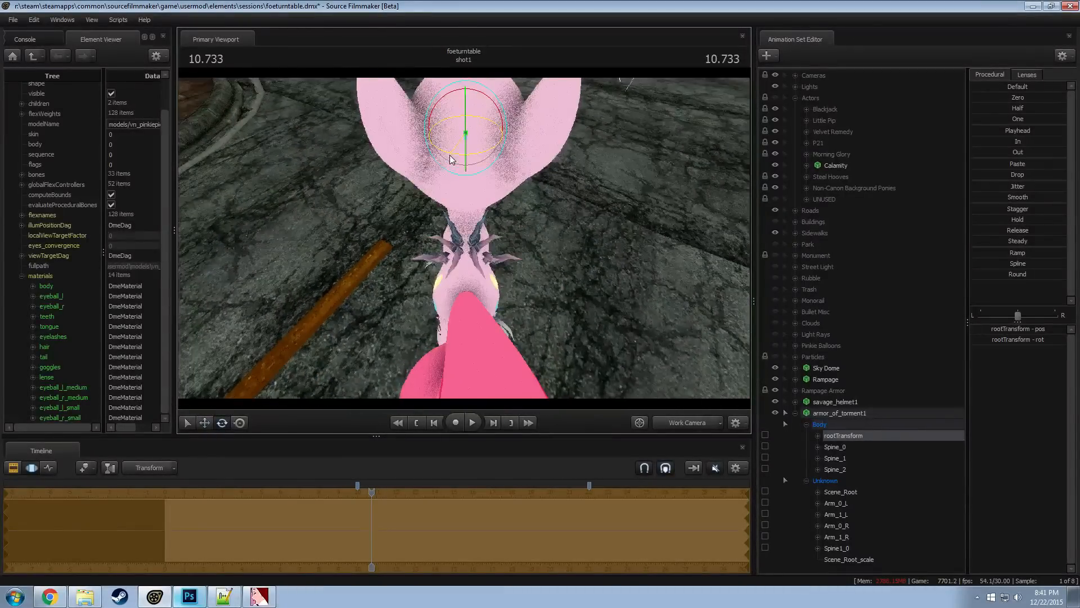
key("w")
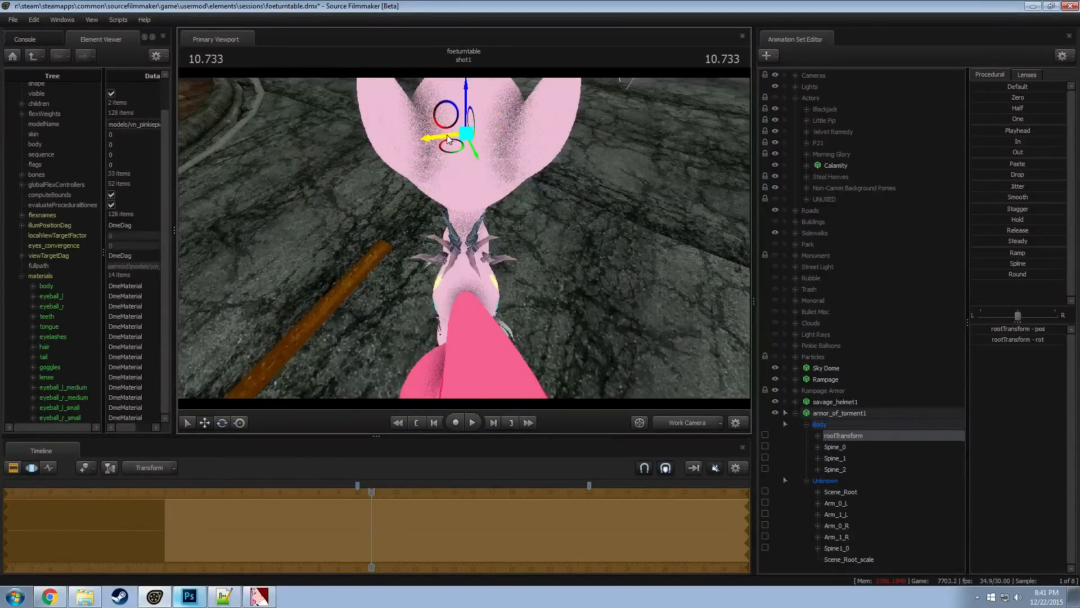
left_click_drag(446, 135, 448, 133)
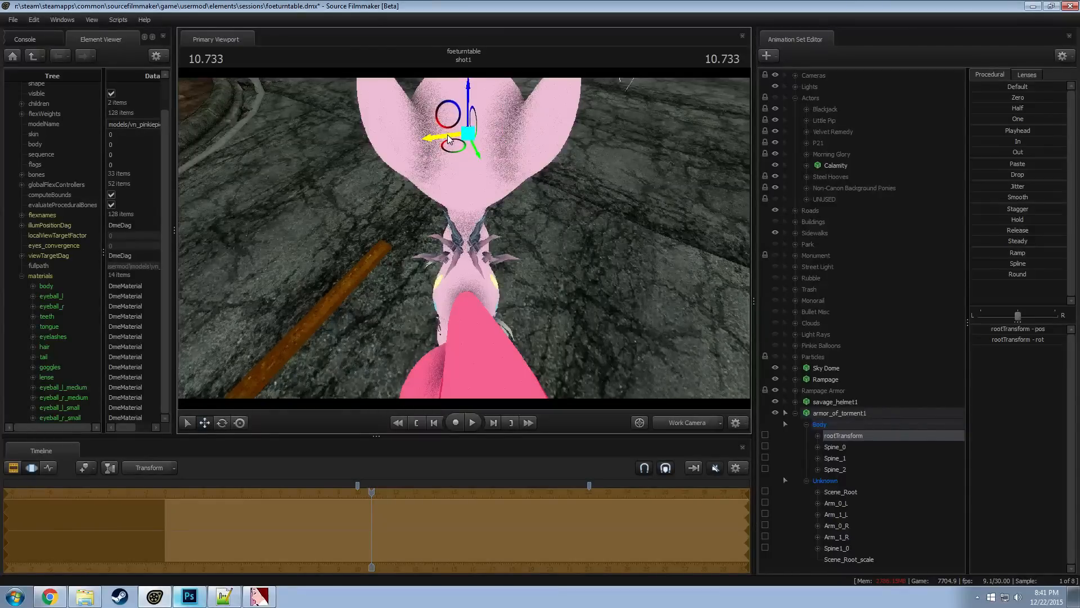
Adjust the rotation of the armor's Arm_0_R bone to fit the right spikes against the pony's side
left_click(459, 259)
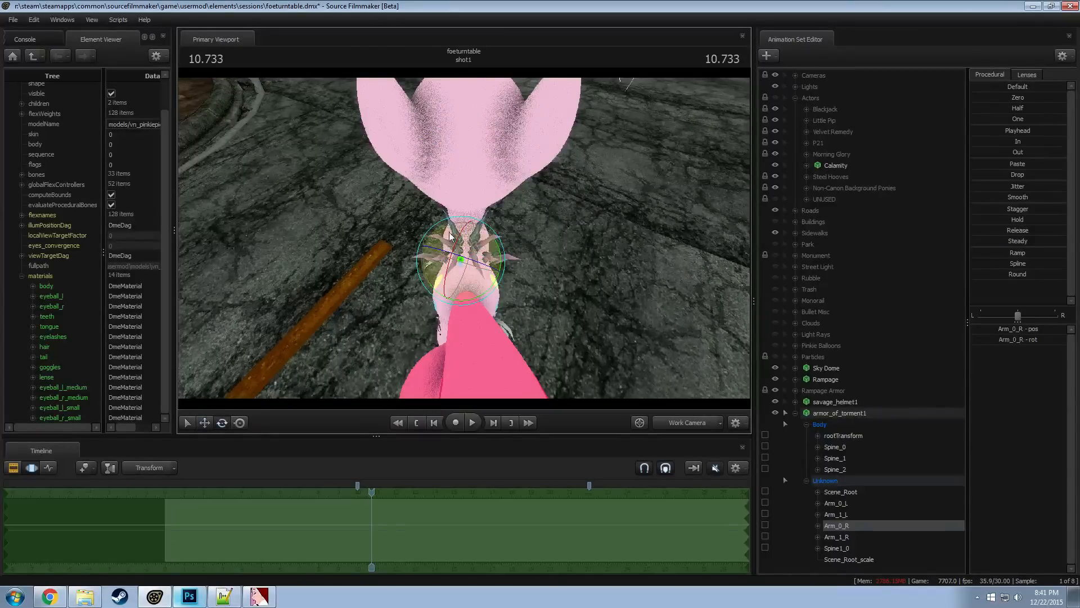
mouse_move(435, 249)
left_mouse_down()
mouse_move(413, 250)
mouse_move(428, 252)
left_mouse_up()
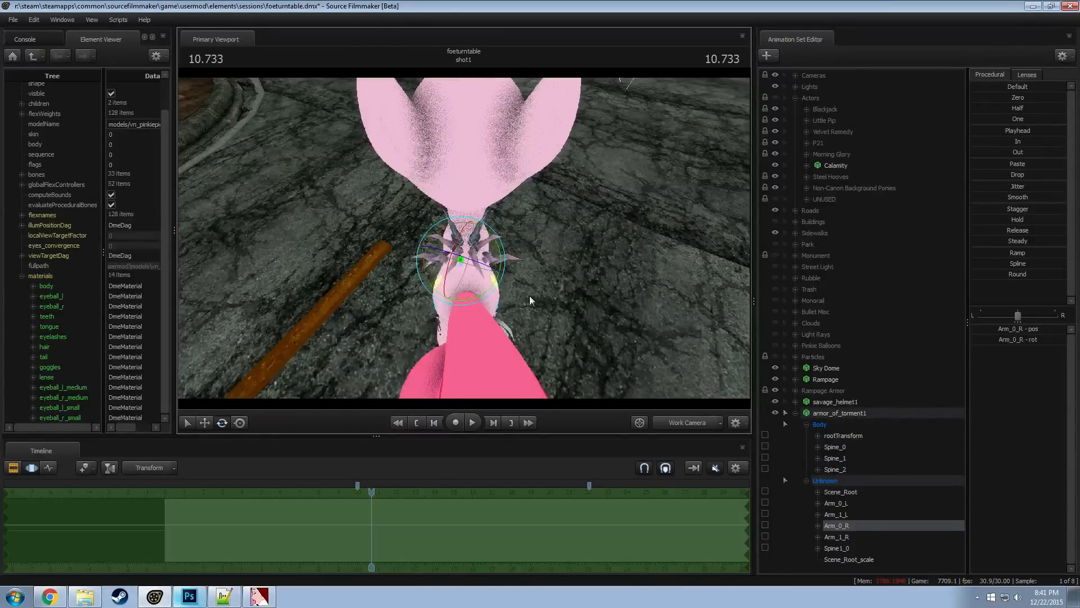
left_click_drag(531, 300, 669, 216, "alt")
right_click_drag(670, 216, 669, 169, "alt")
left_click_drag(393, 248, 447, 244, "alt")
Rotate and reposition the armor's Arm_0_L bone so the left spikes follow the pony's side
left_click(477, 252, "ctrl")
left_click_drag(532, 232, 506, 228, "alt")
key("w")
left_click_drag(460, 259, 501, 263)
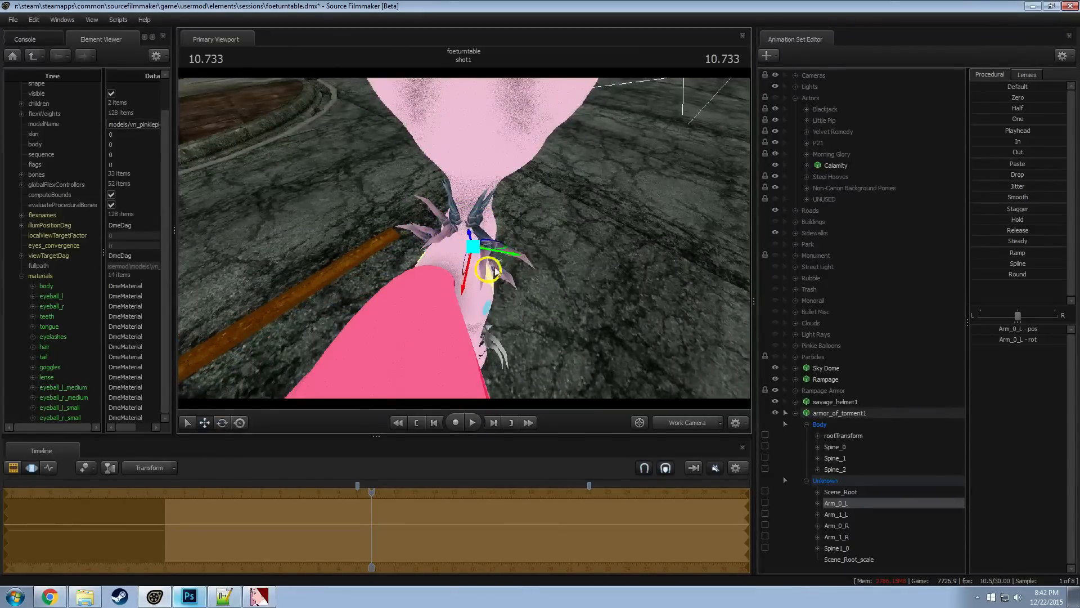
Rotate and reposition the Arm_0_R bone to match the spikes on the opposite side
key("ctrl")
left_click(455, 246, "ctrl")
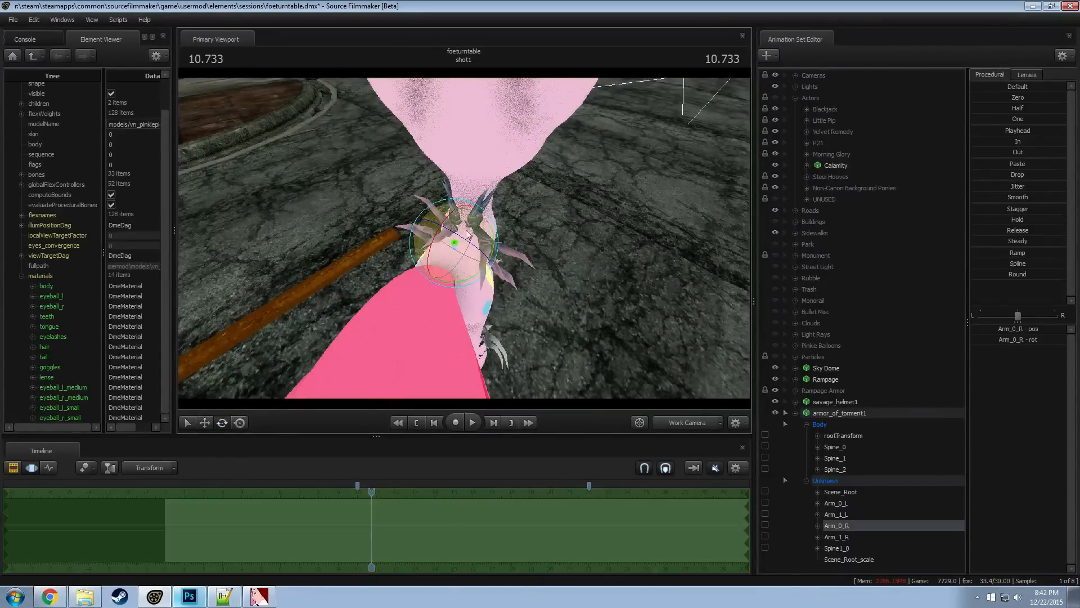
key("e")
left_click_drag(472, 203, 472, 232)
key("w")
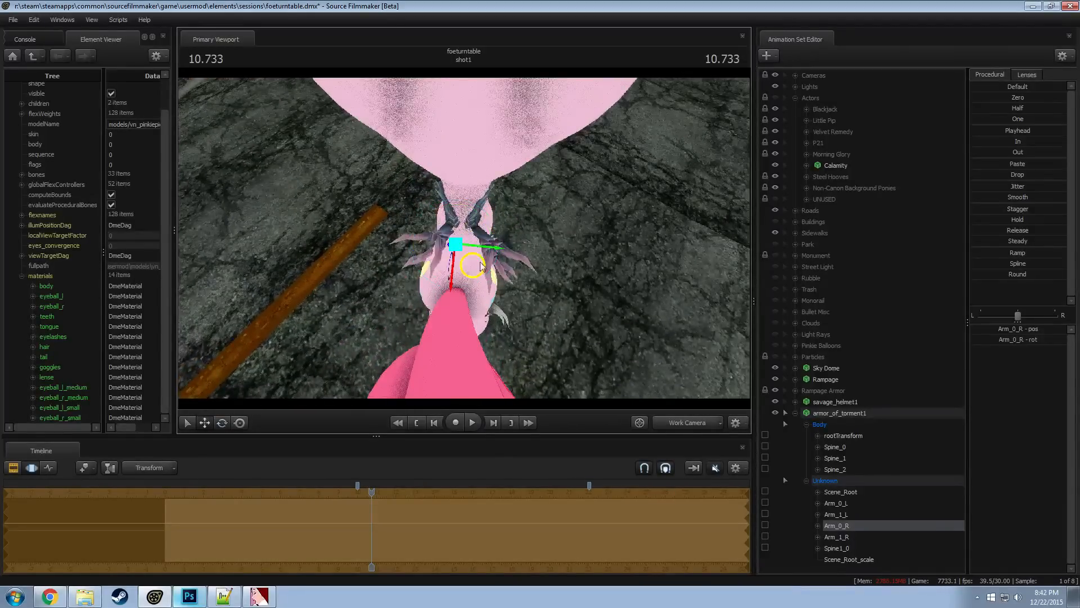
left_click_drag(475, 249, 543, 216)
Rotate the armor's Arm_1_R bone and move it snugly against the pony's flank
left_click_drag(563, 291, 458, 234, "alt")
left_click(463, 245)
key("e")
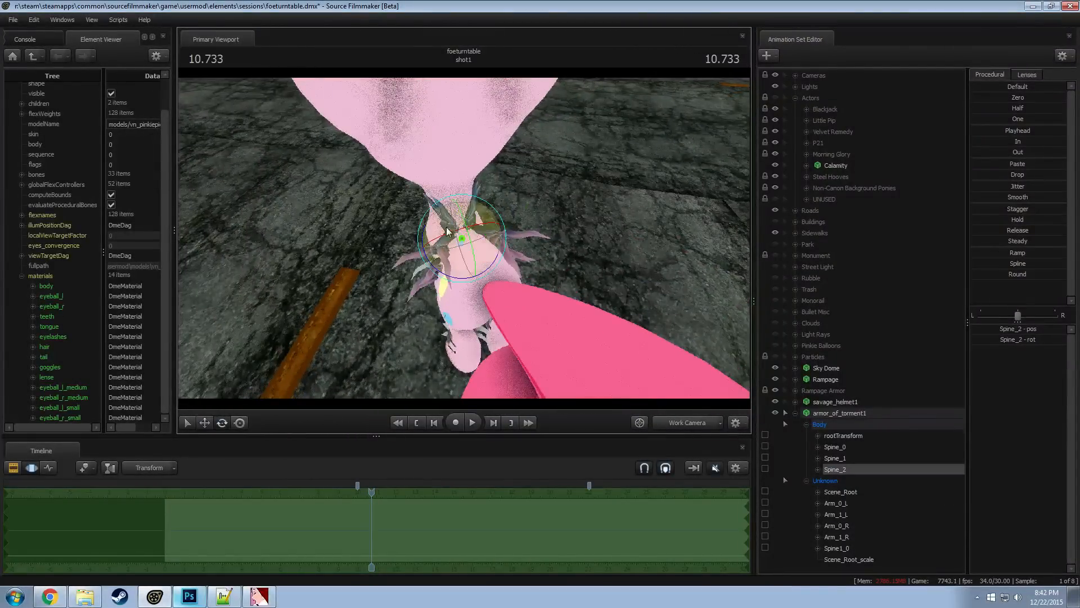
key("ctrl")
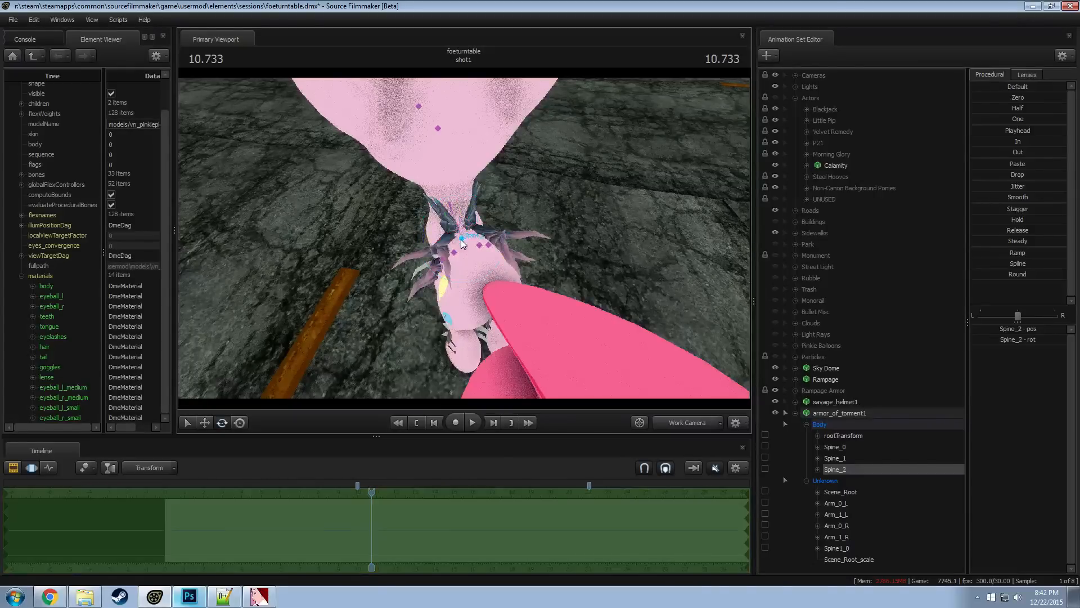
left_click(450, 257)
mouse_move(450, 258)
left_mouse_down("alt")
mouse_move(481, 249)
mouse_move(525, 259)
left_mouse_up("alt")
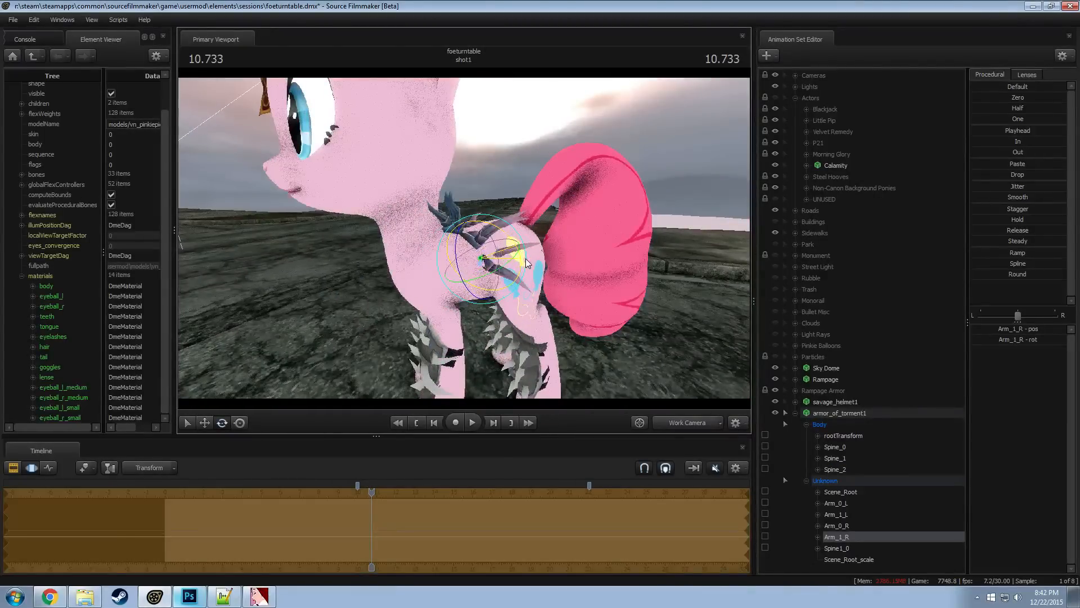
left_click_drag(467, 298, 502, 249, "alt")
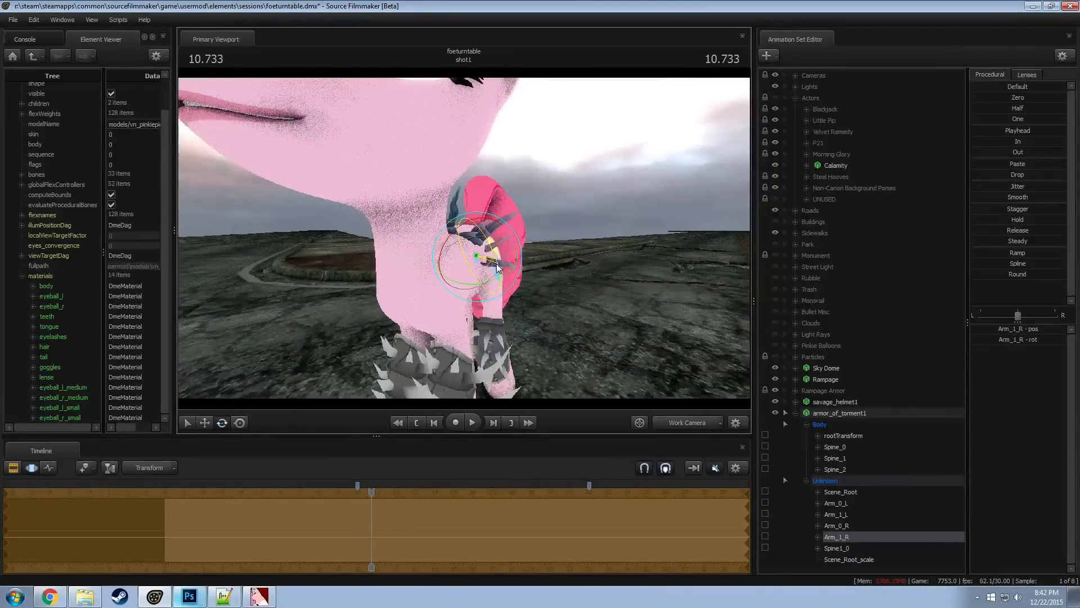
key("w")
left_click_drag(501, 274, 403, 262, "alt")
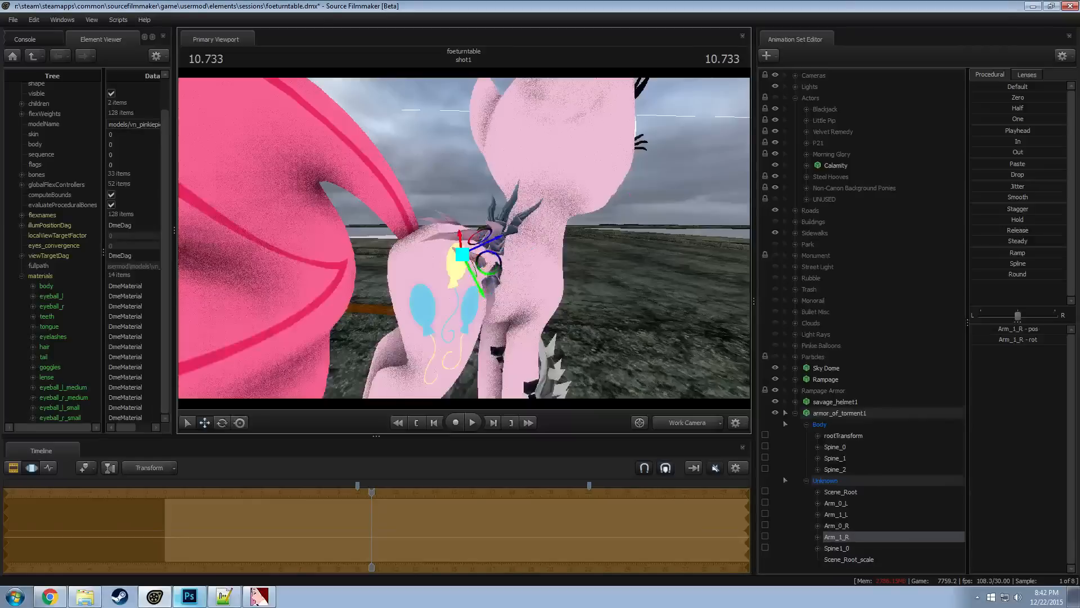
left_click_drag(484, 254, 444, 220, "alt")
Rotate the Arm_1_L bone and move it to fit the pony's other flank
left_click(407, 250, "ctrl")
key("e")
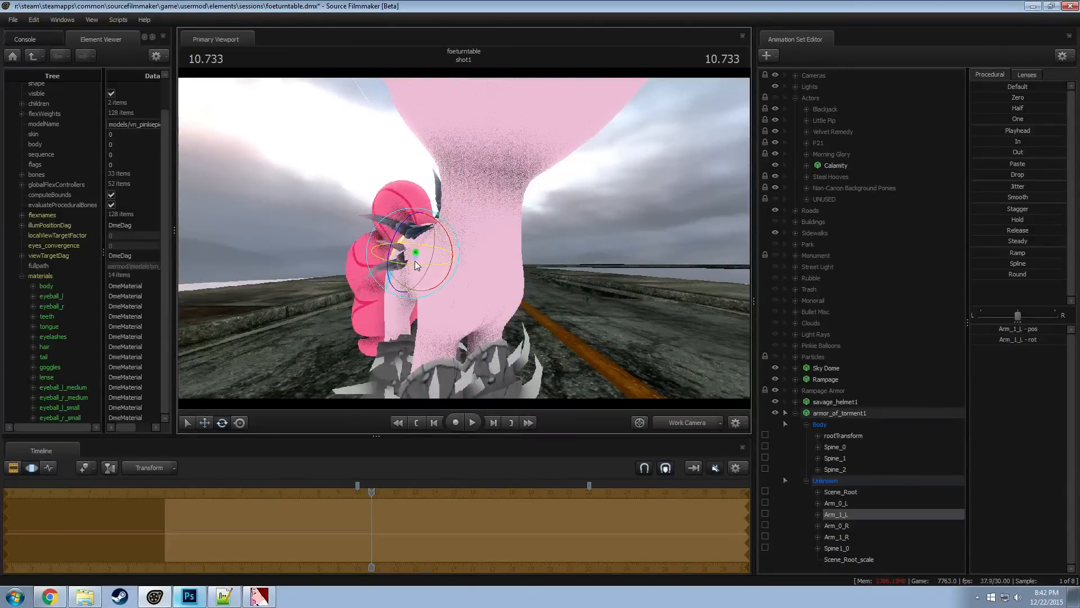
key("w")
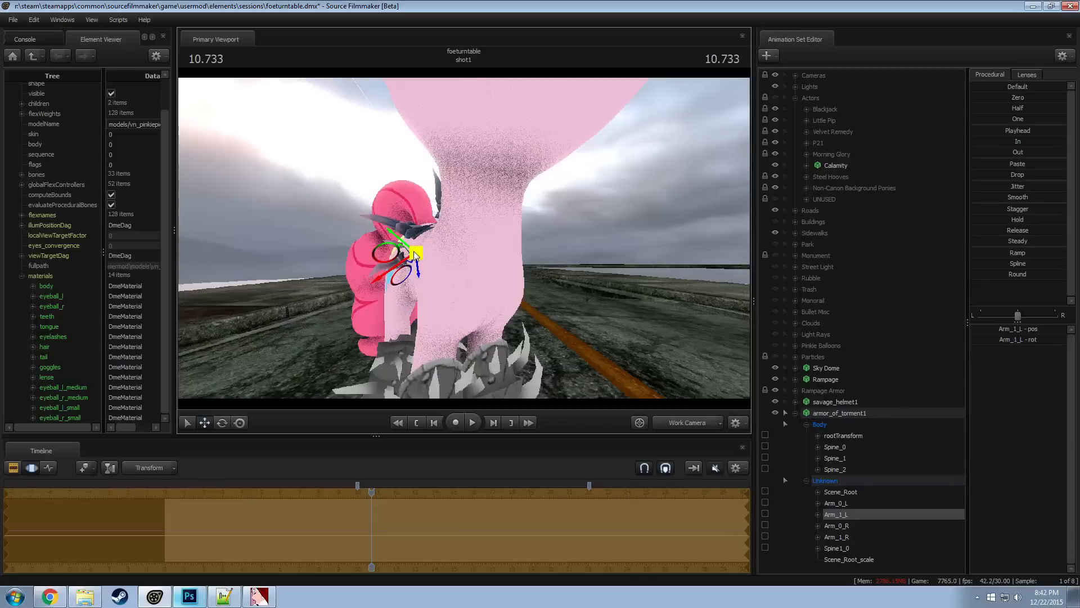
left_click_drag(415, 255, 206, 332, "alt")
left_click_drag(487, 239, 519, 280, "alt")
Try rotating the armor's Spine_1 bone, and undo the rotation
left_click(462, 237, "ctrl")
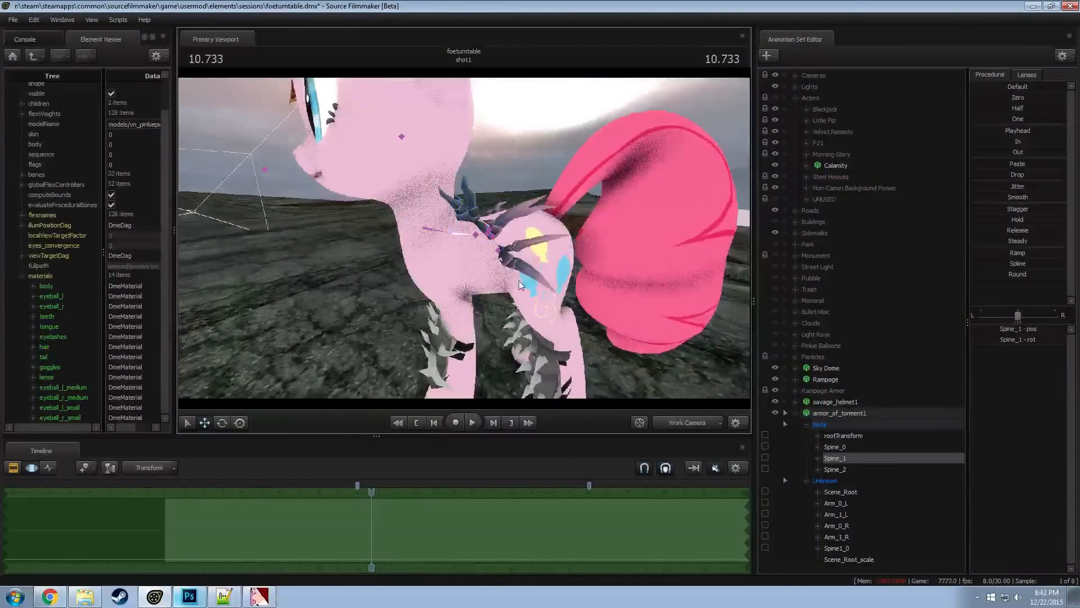
left_click(476, 235, "ctrl")
left_click(454, 234, "ctrl")
key("e")
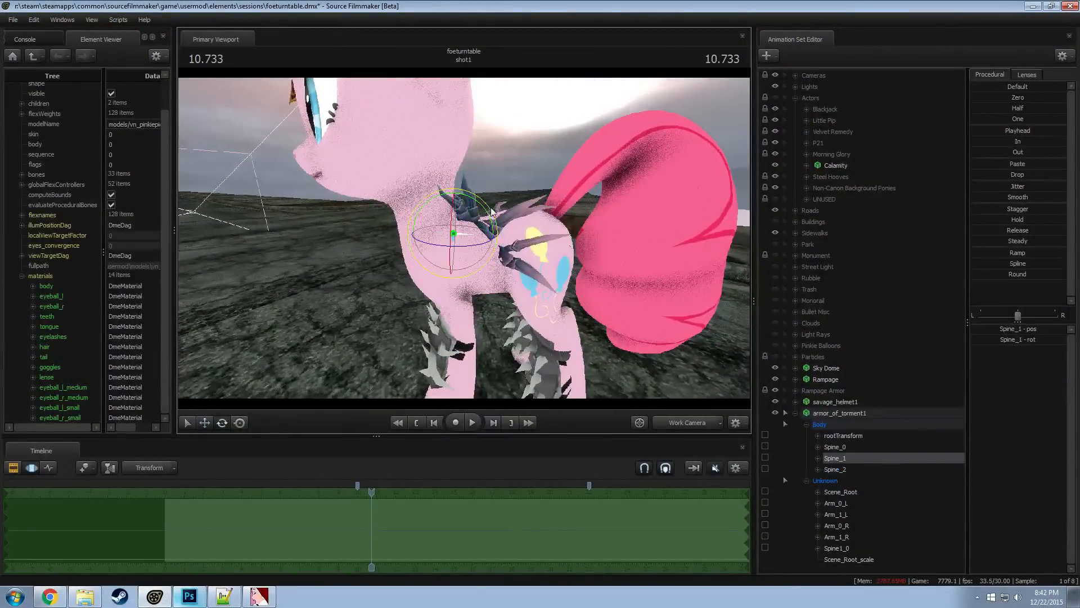
mouse_move(486, 207)
left_mouse_down()
mouse_move(490, 224)
mouse_move(495, 207)
mouse_move(467, 207)
left_mouse_up()
key("ctrl+z")
Move the armor's Spine_2 bone upward to raise the rear spikes on the pony's back
left_click(475, 244, "ctrl")
key("w")
left_click_drag(505, 245, 505, 222)
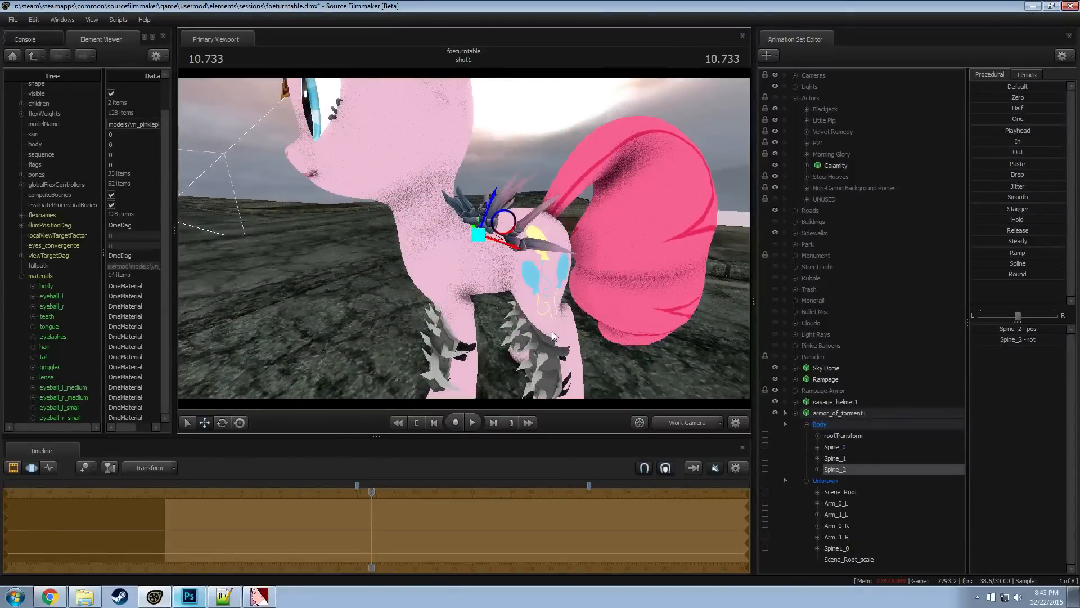
Show armor_of_torment1's game model in the Element Viewer and add override materials to the armor
right_click(830, 413)
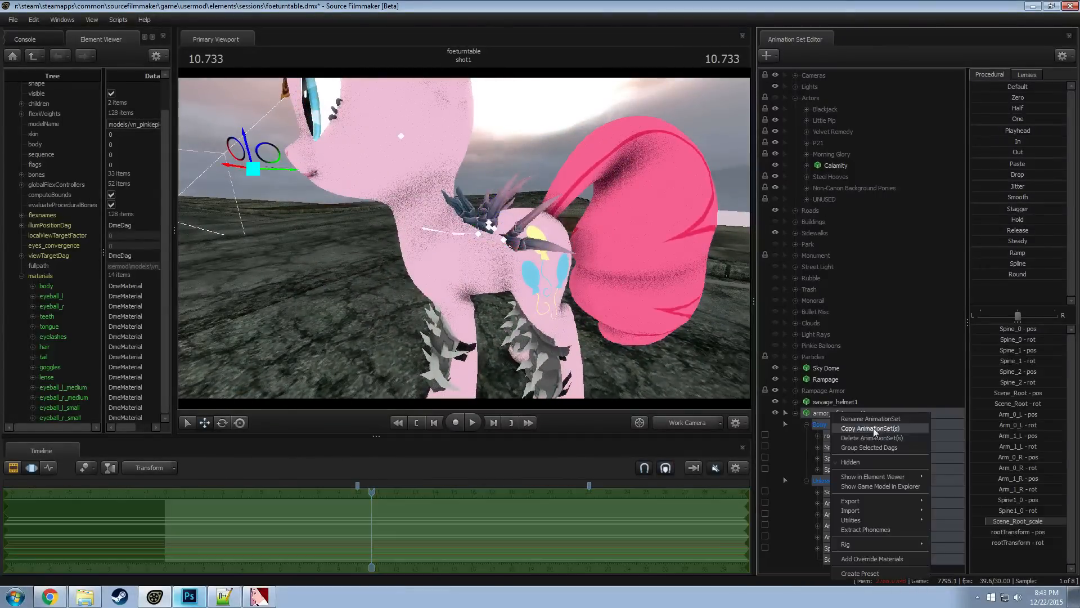
mouse_move(888, 477)
left_click(954, 488)
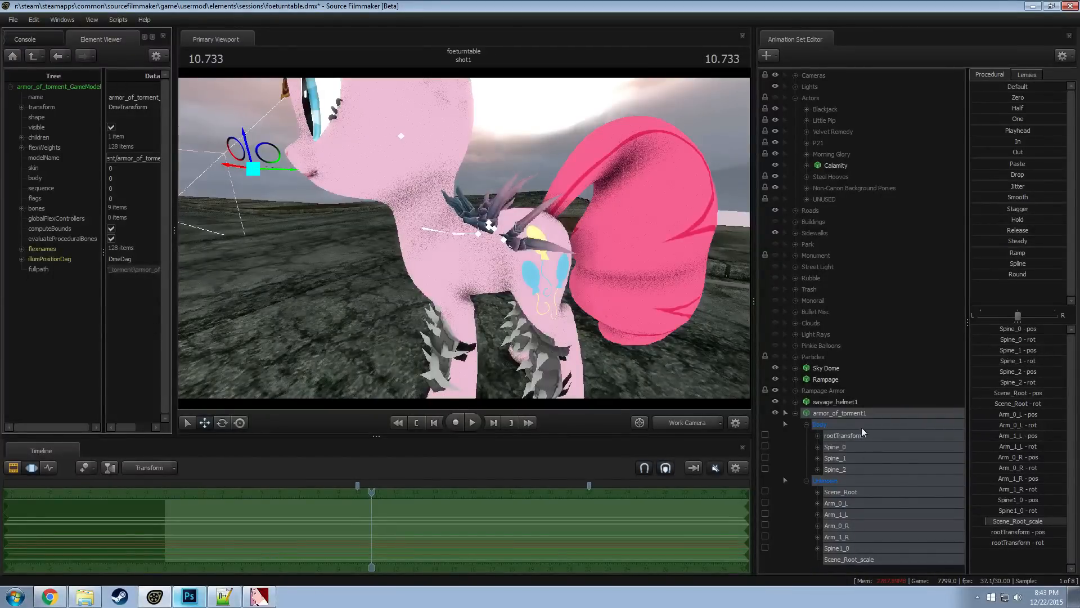
right_click(869, 415)
left_click(629, 307)
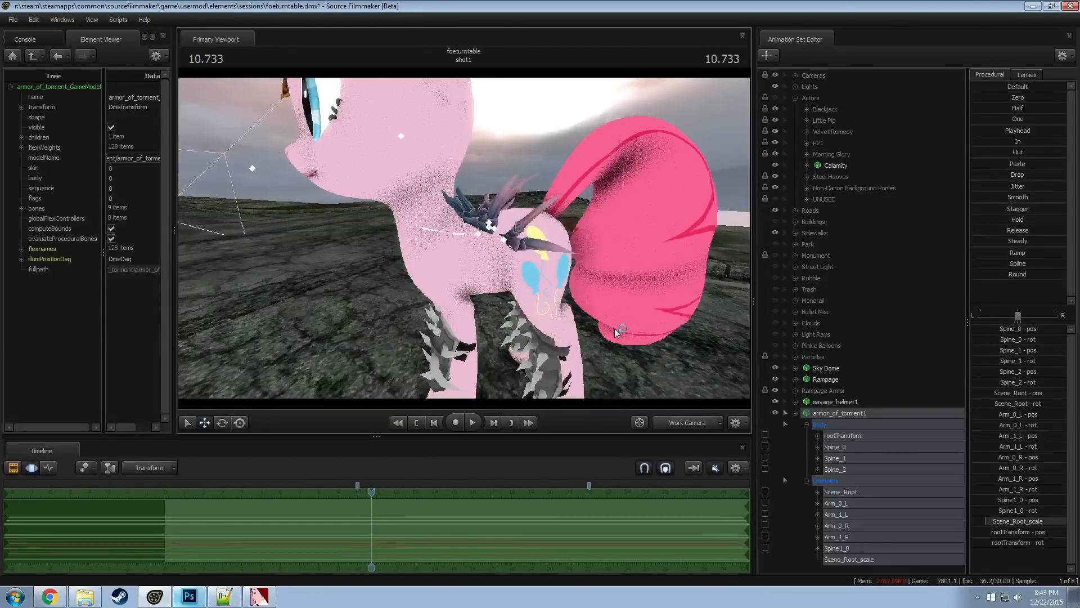
right_click(836, 414)
left_click(886, 558)
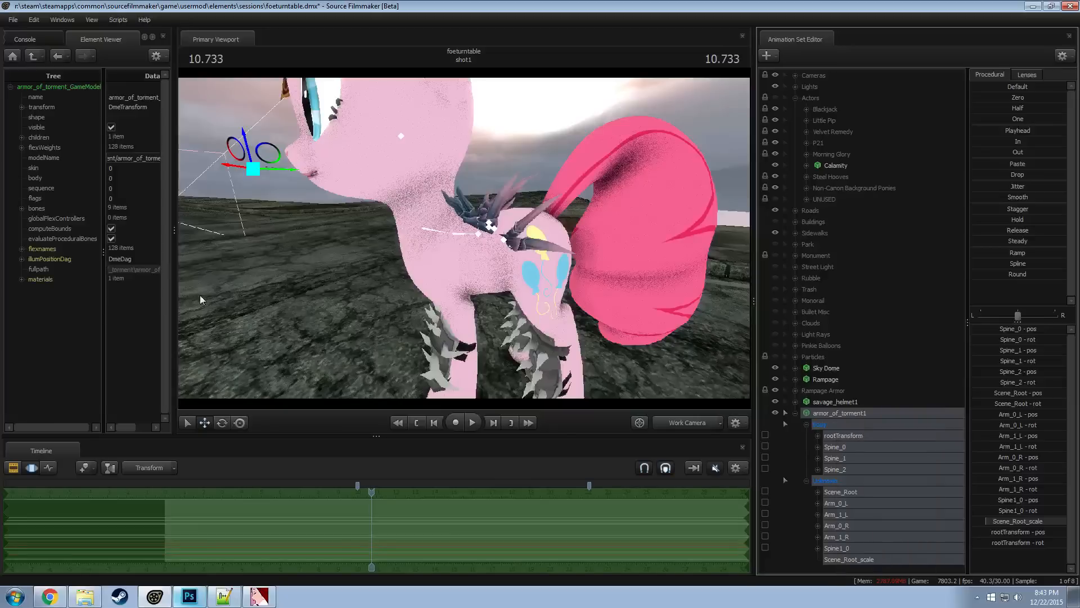
Expand the armor_of_torment entry under the model's materials and copy its mtlName path
left_click(21, 279)
left_click(64, 289)
left_click(33, 290)
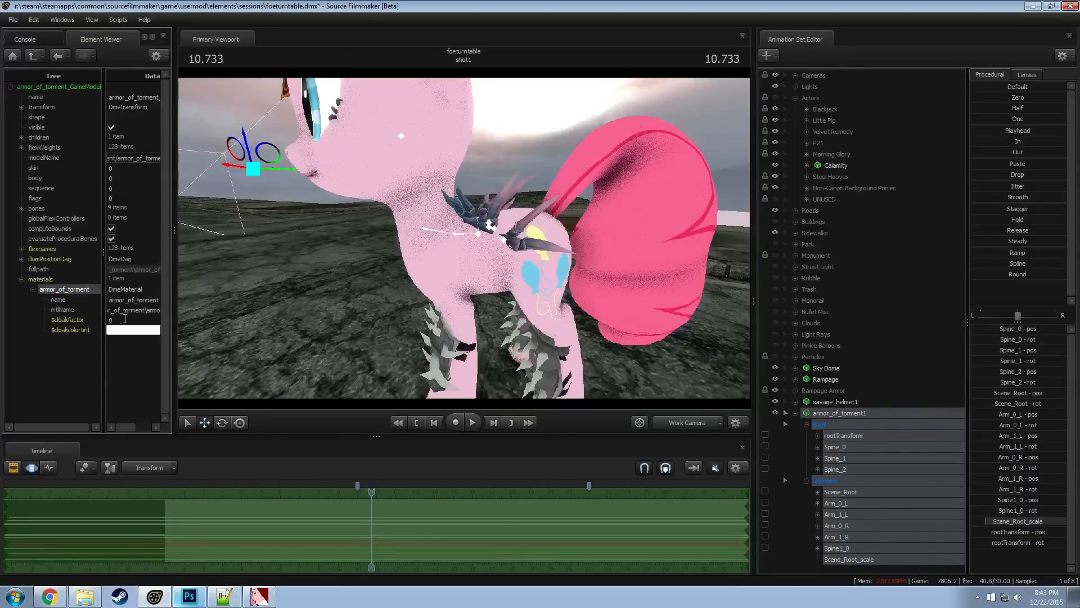
left_click(140, 309)
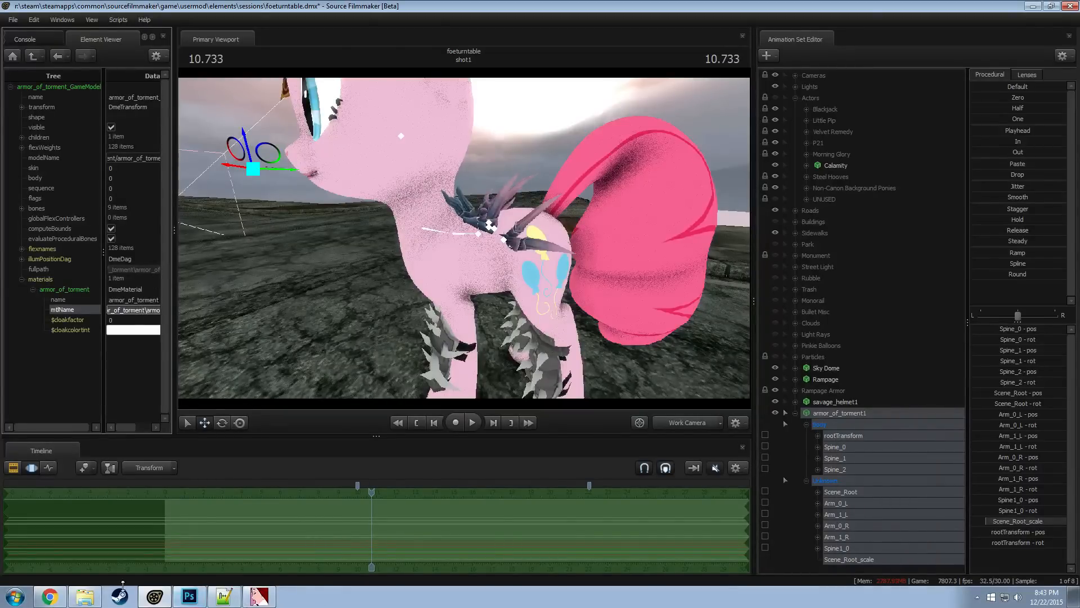
Switch to Windows Explorer and open the dota materials folder models\items\leshrac\armor_of_torment using the copied path
left_click(84, 596)
left_click(460, 133)
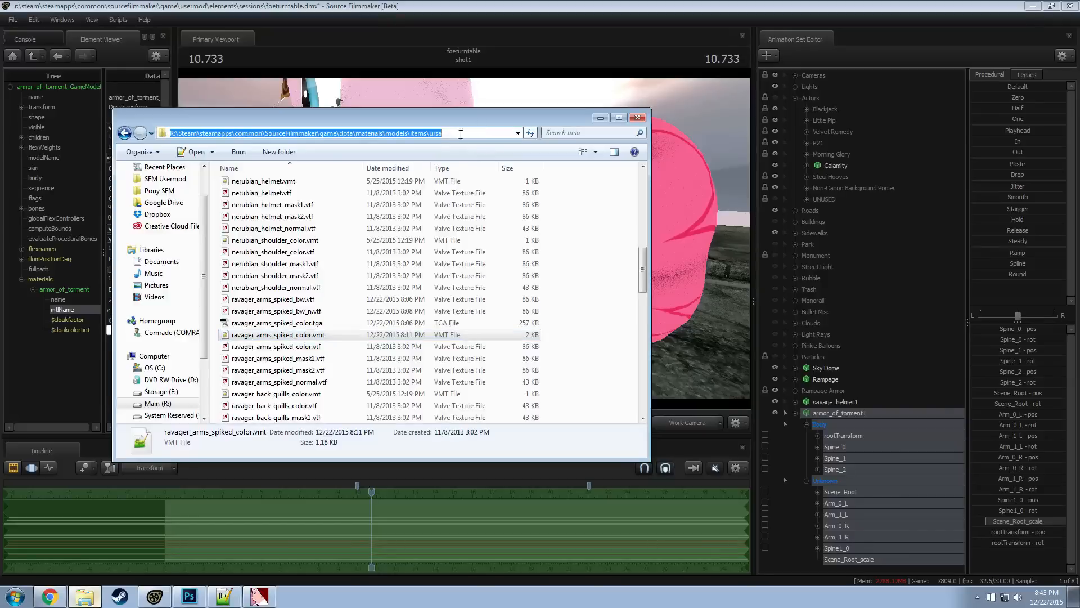
left_click_drag(460, 133, 374, 136)
type("models\\items\\leshrac\\armor_of_torment\\armor_of_torment")
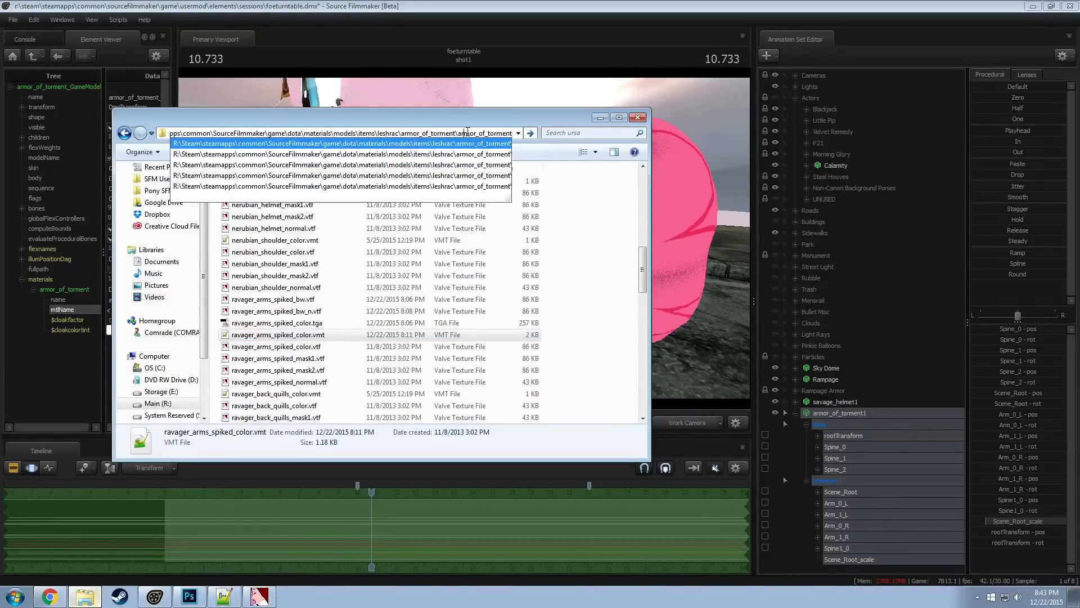
left_click(502, 164)
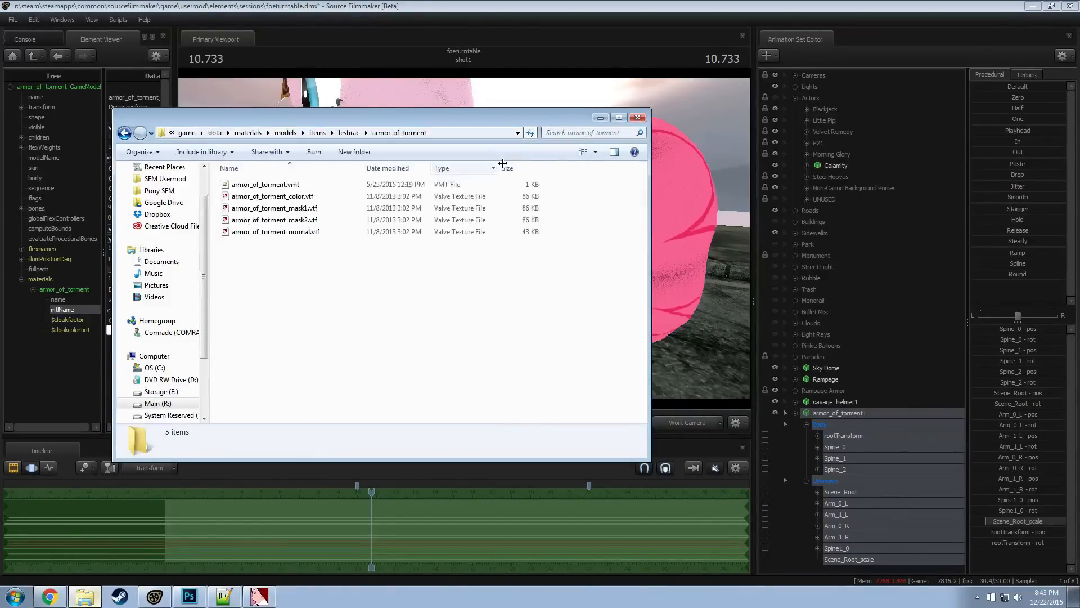
Widen the Element Viewer's data column, check the end of the material's mtlName path, and return to the texture folder
left_click(301, 198)
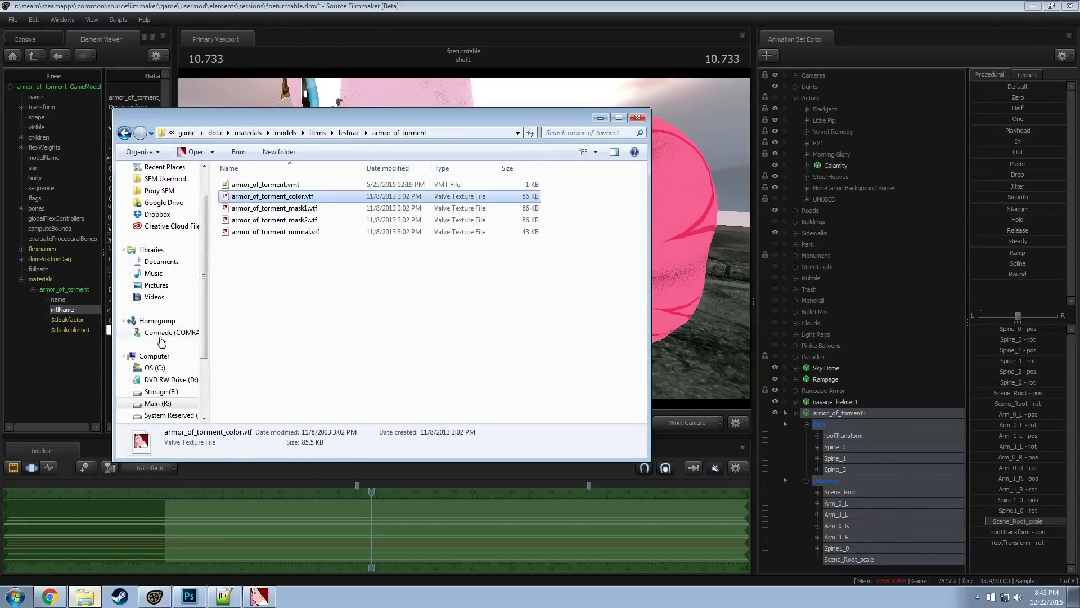
left_click(100, 365)
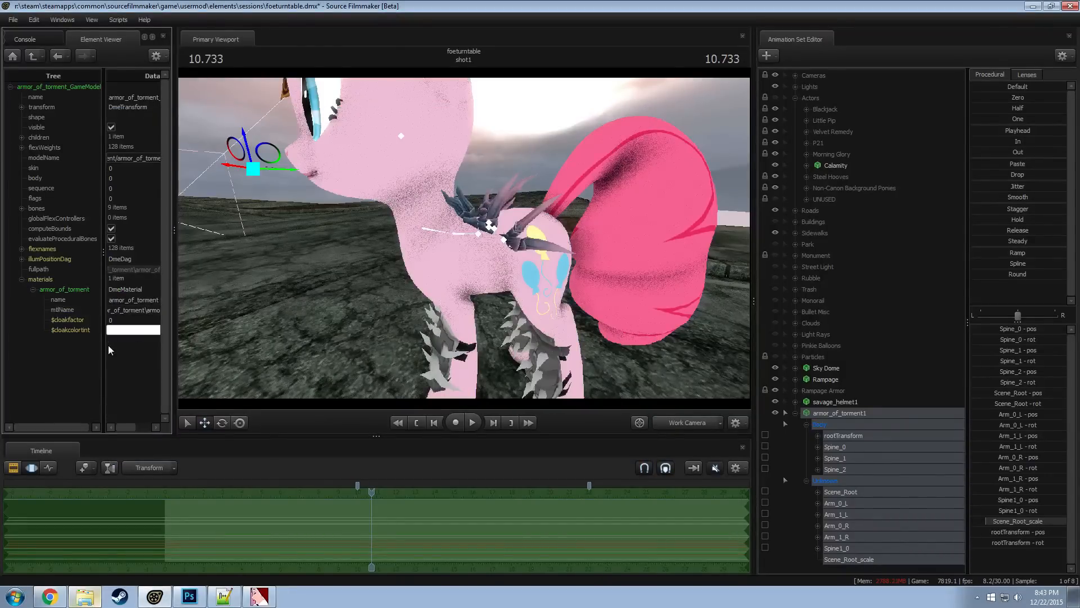
left_click_drag(104, 345, 23, 346)
left_click(115, 310)
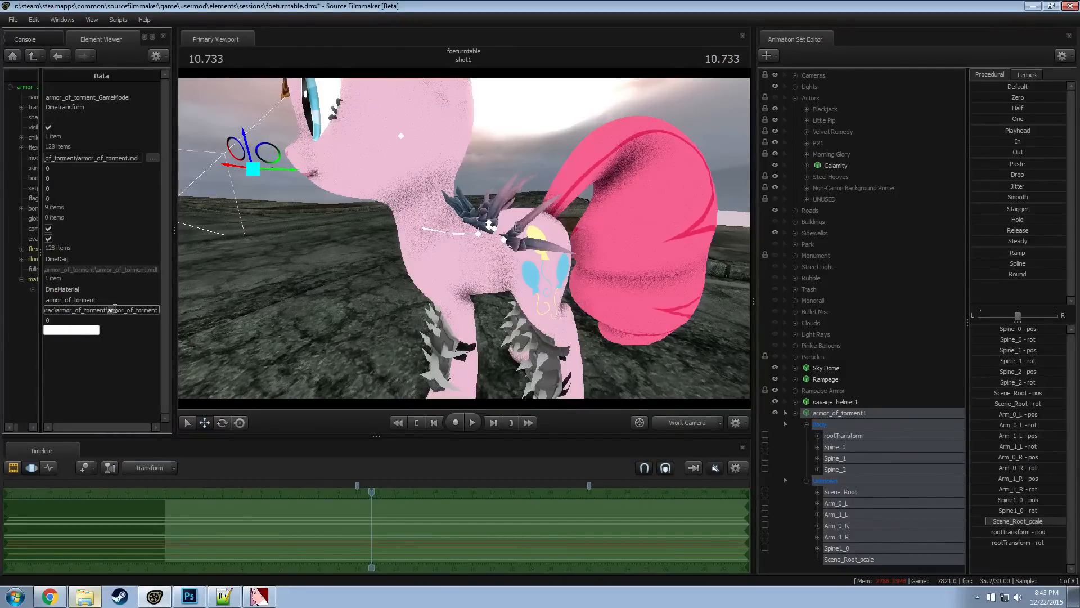
left_click(124, 368)
key("alt+Tab")
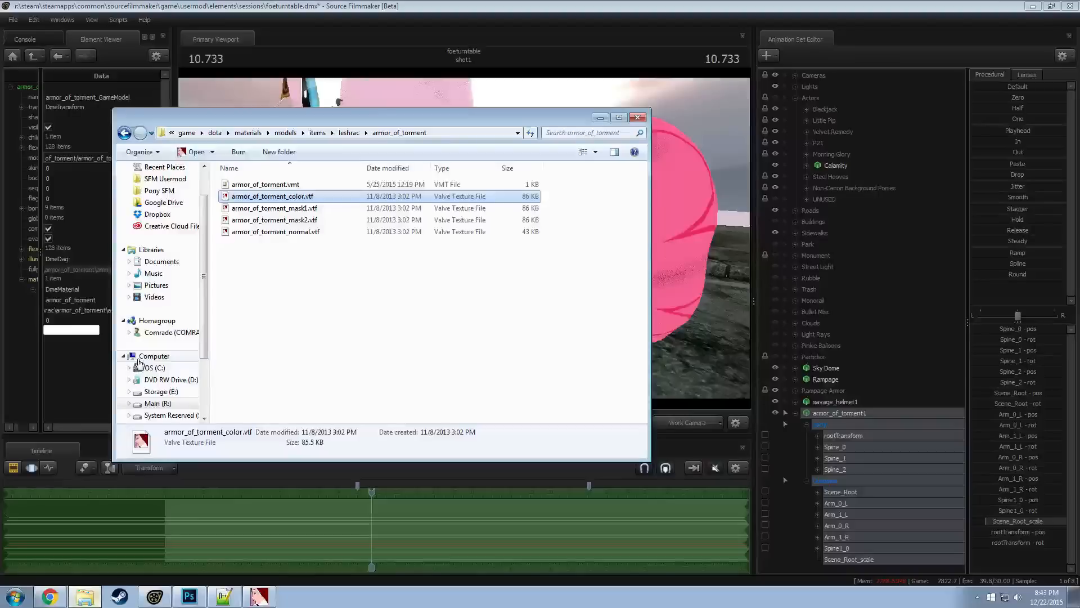
Open armor_of_torment.vmt from the texture folder in Notepad++
left_click(341, 267)
left_click(293, 233)
left_click(276, 196)
left_click(265, 184)
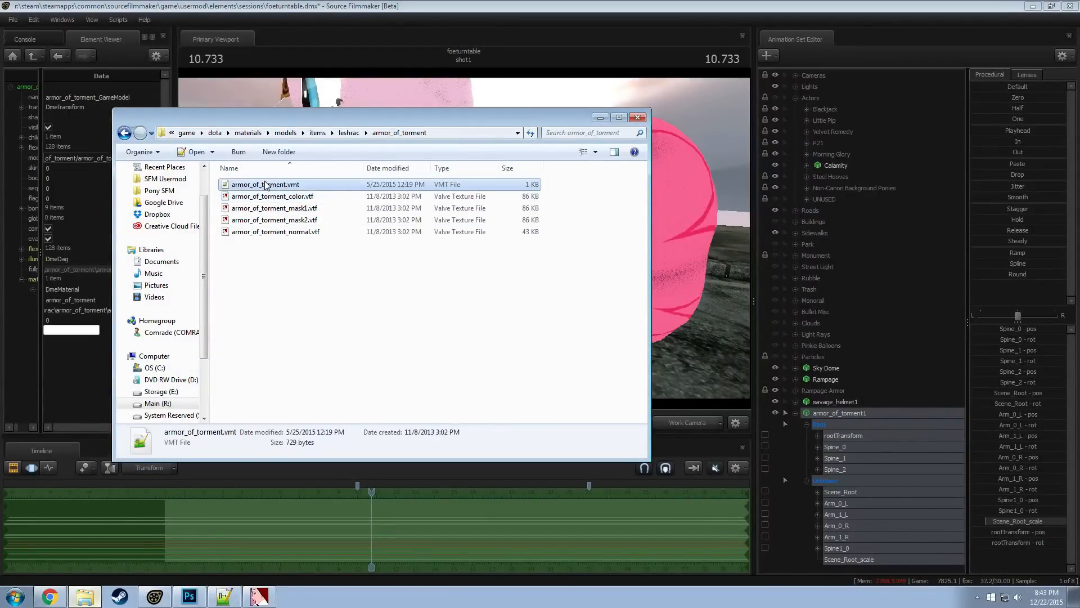
double_click(272, 184)
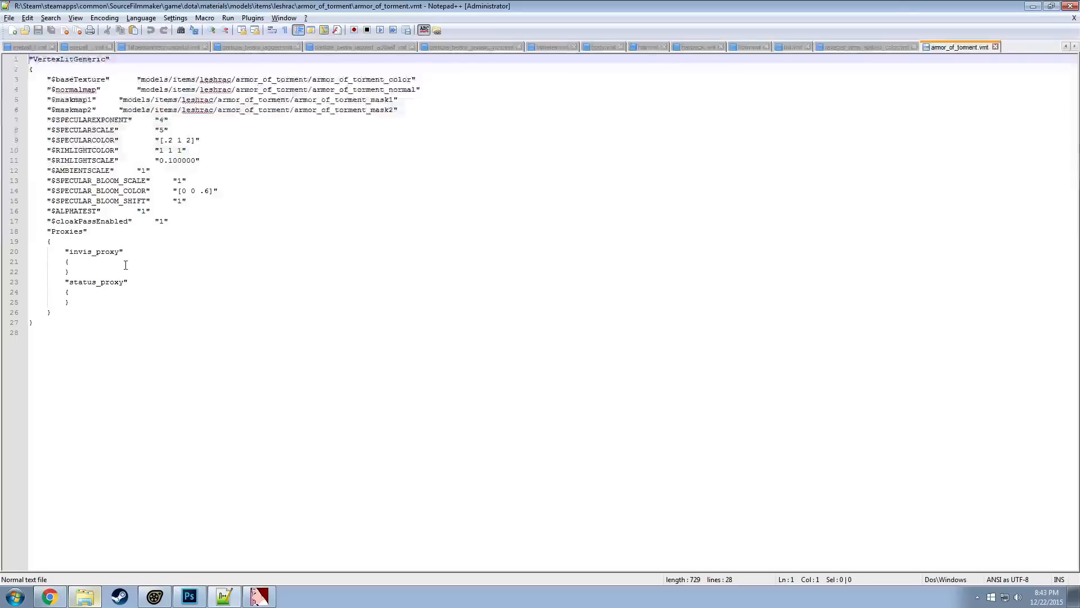
Comment out everything from the $maskmap1 line through the Proxies block with /* and */, with a blank line above
left_click(46, 120)
left_click(48, 101)
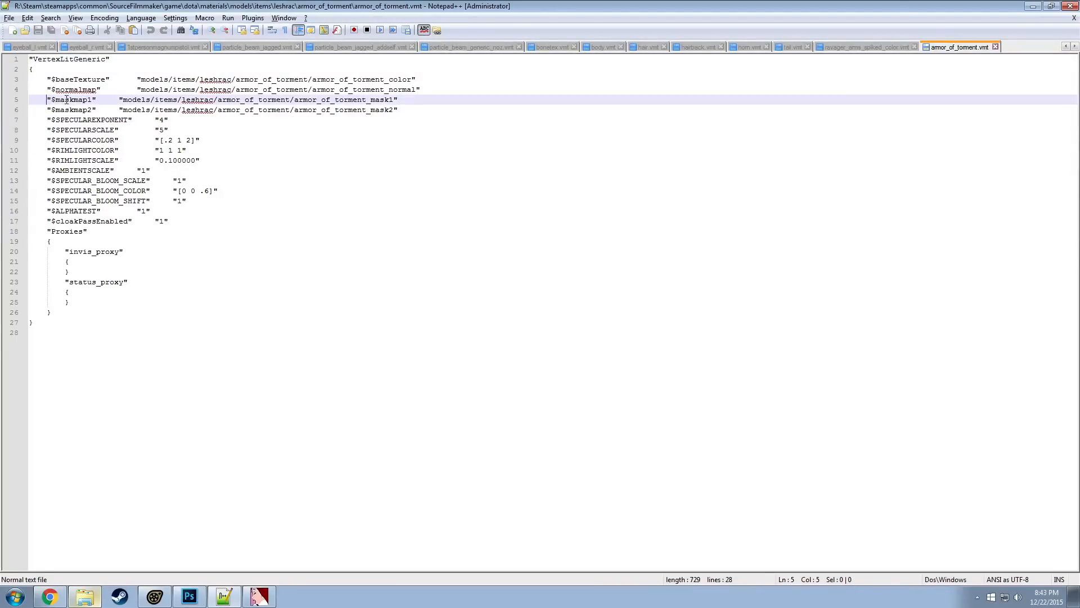
key("Return")
left_click(67, 100)
key("Return")
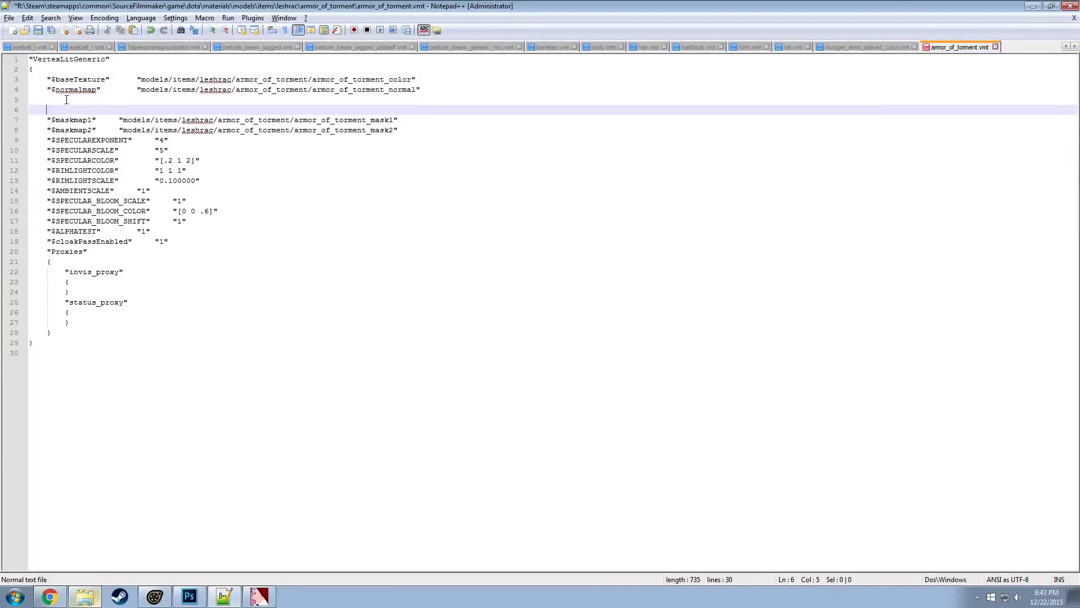
left_click(74, 330)
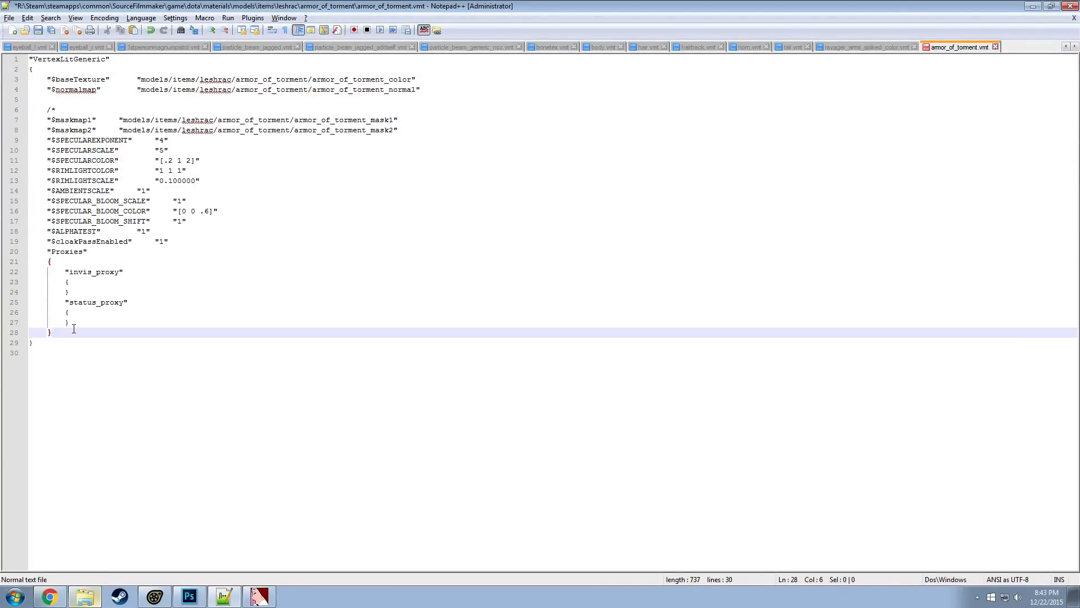
key("Return")
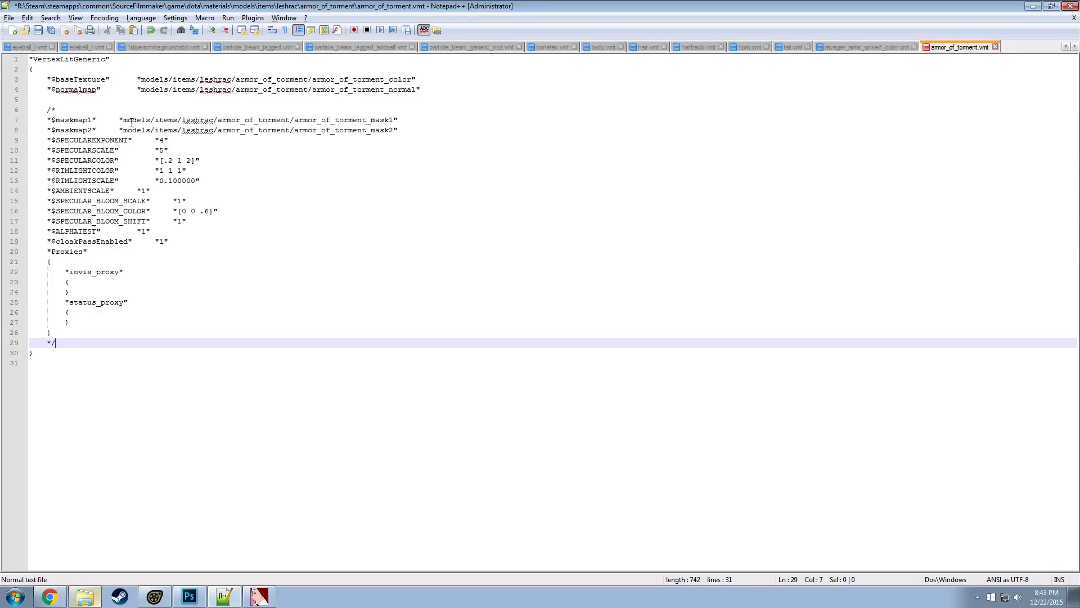
Comment out the $baseTexture and $normalmap lines with //, add blank lines beneath each, and save the VMT file
left_click(78, 98)
key("Return")
key("Up")
key("Up")
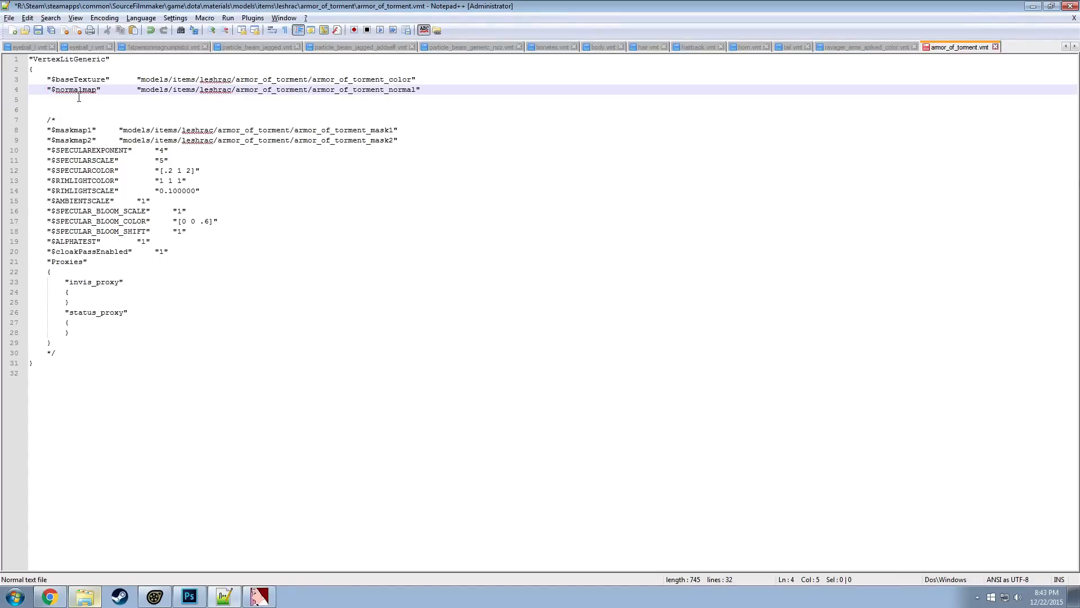
left_click(47, 79)
type("//")
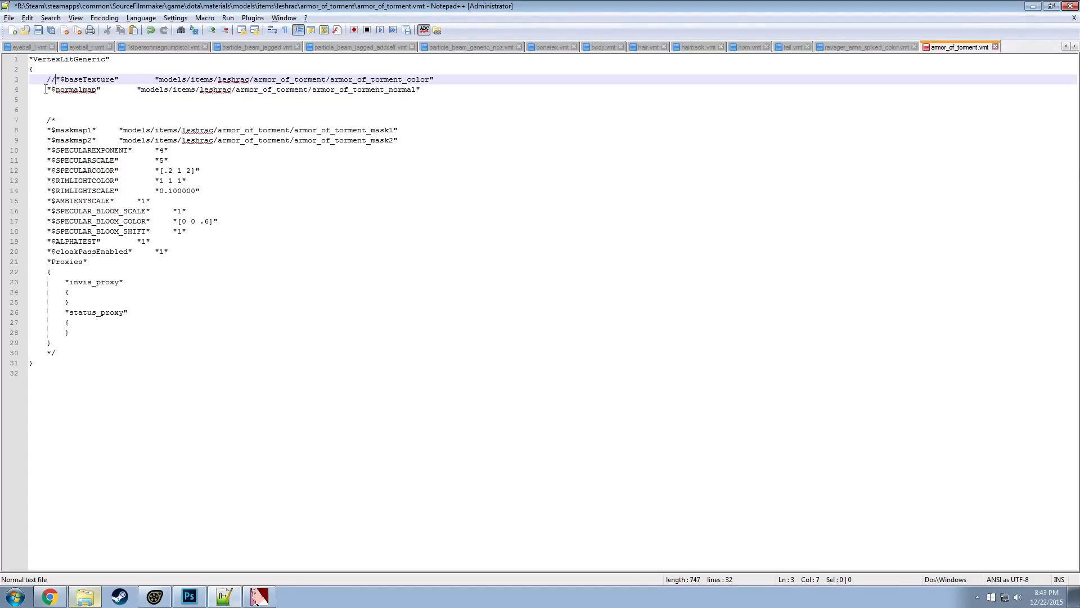
left_click(46, 90)
type("//")
left_click(432, 83)
key("Return")
key("ctrl+s")
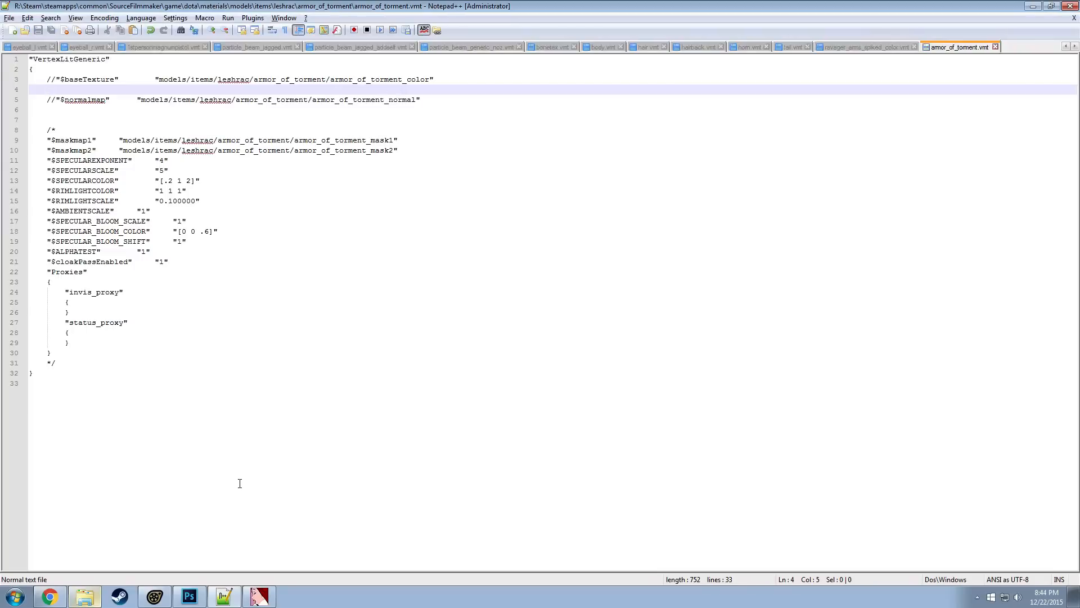
Open armor_of_torment_color.vtf from the armor's texture folder in VTFEdit
left_click(84, 597)
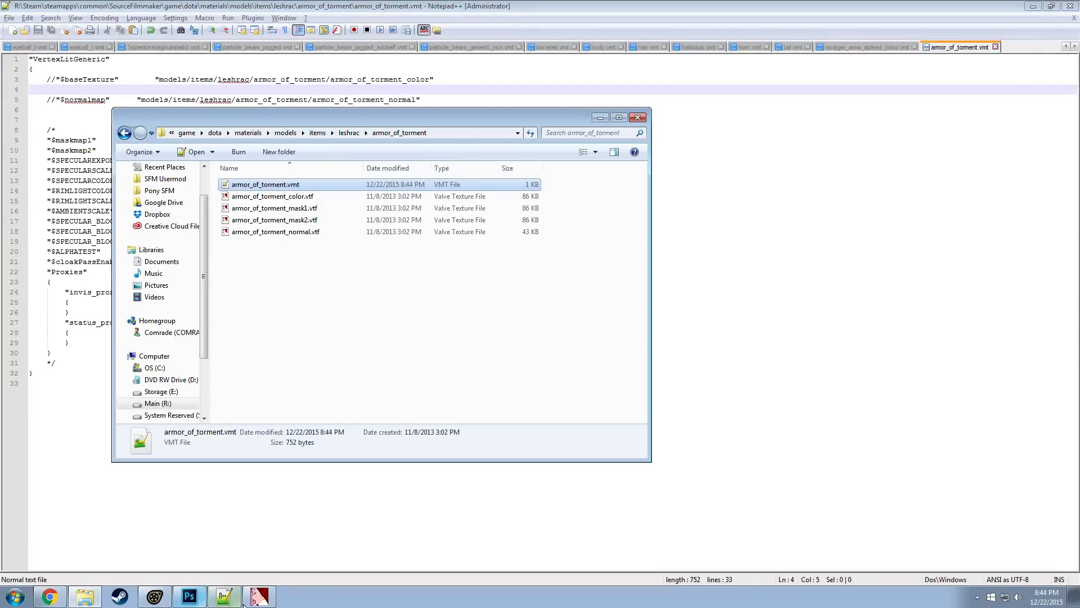
left_click(154, 597)
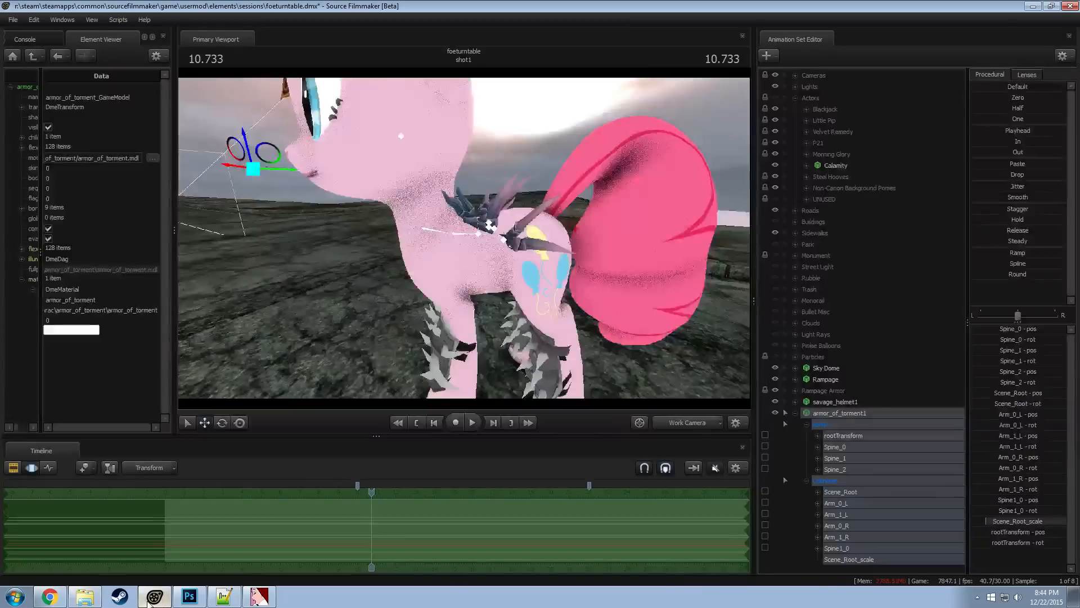
left_click(151, 601)
left_click(256, 599)
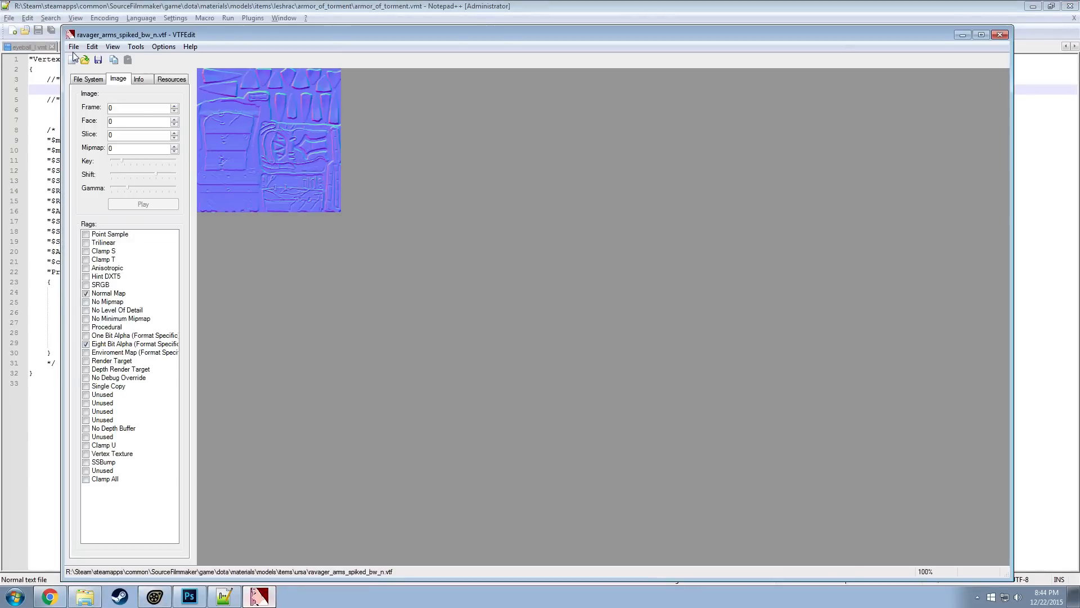
left_click(95, 592)
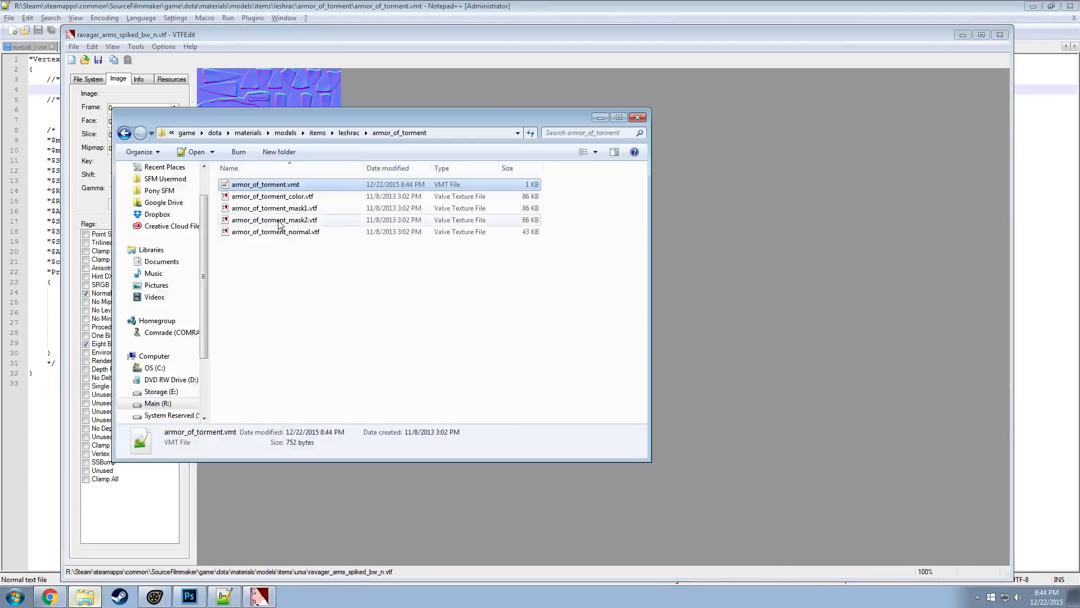
double_click(297, 199)
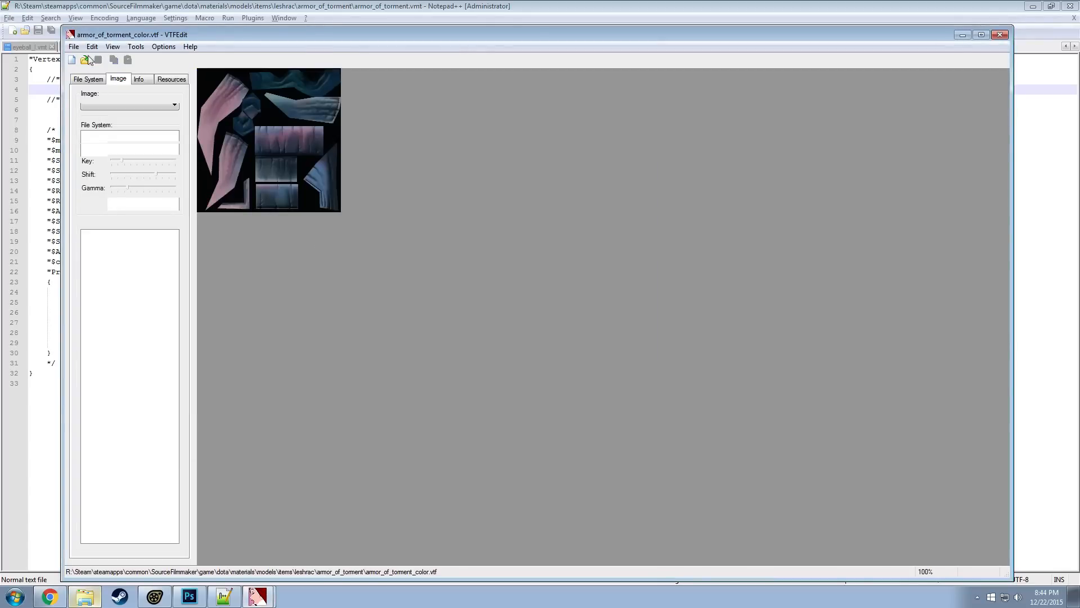
Export the texture as armor_of_torment_color.tga to the leshrac\armor_of_torment folder and open the exported file in Photoshop
left_click(74, 47)
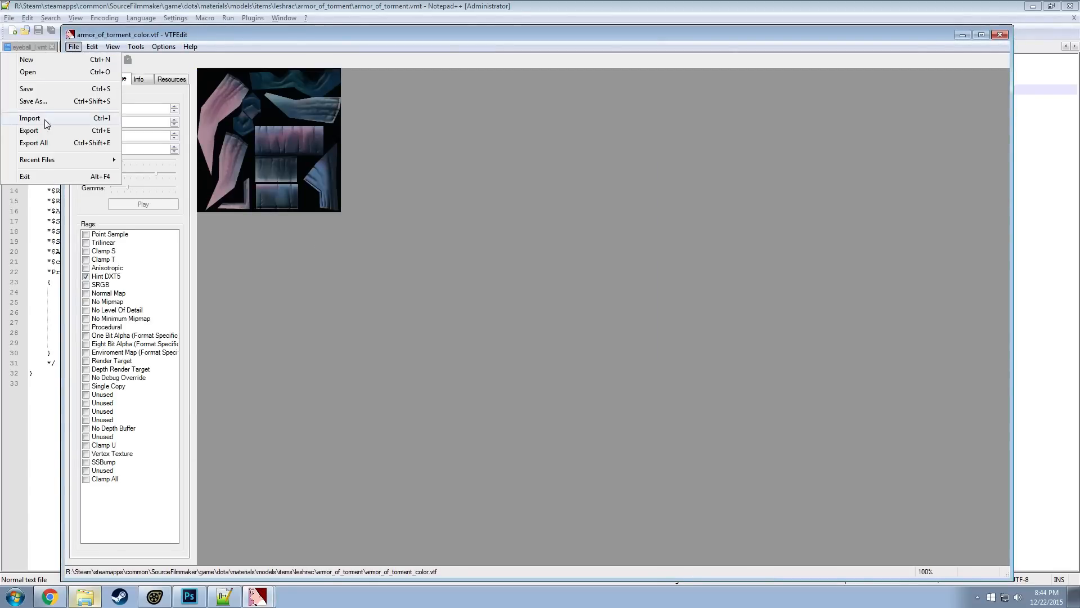
left_click(34, 135)
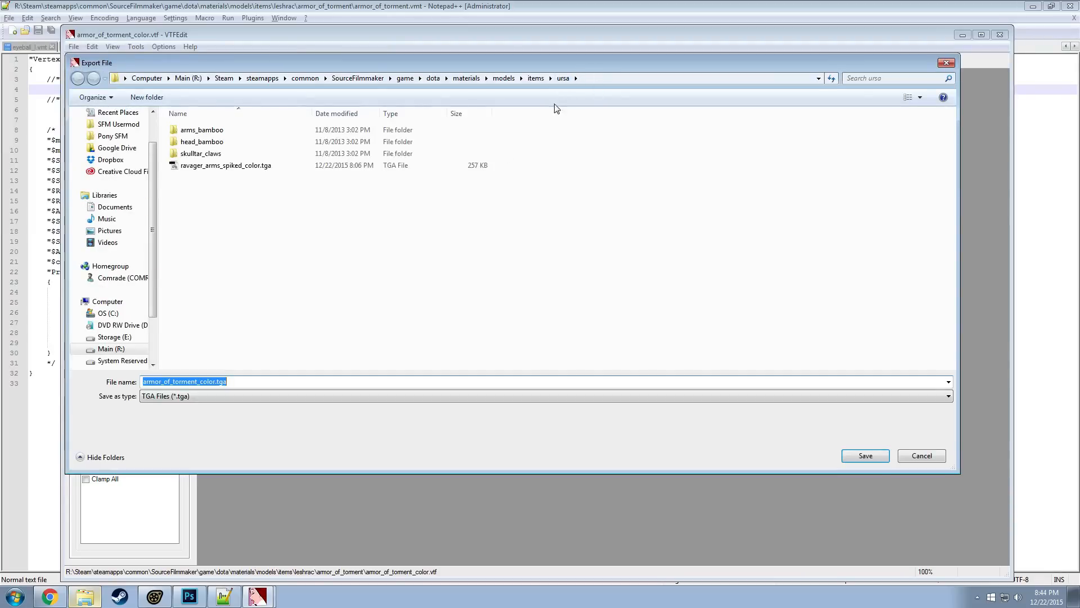
key("alt+Tab")
left_click(442, 130)
key("ctrl+c")
key("alt+Tab")
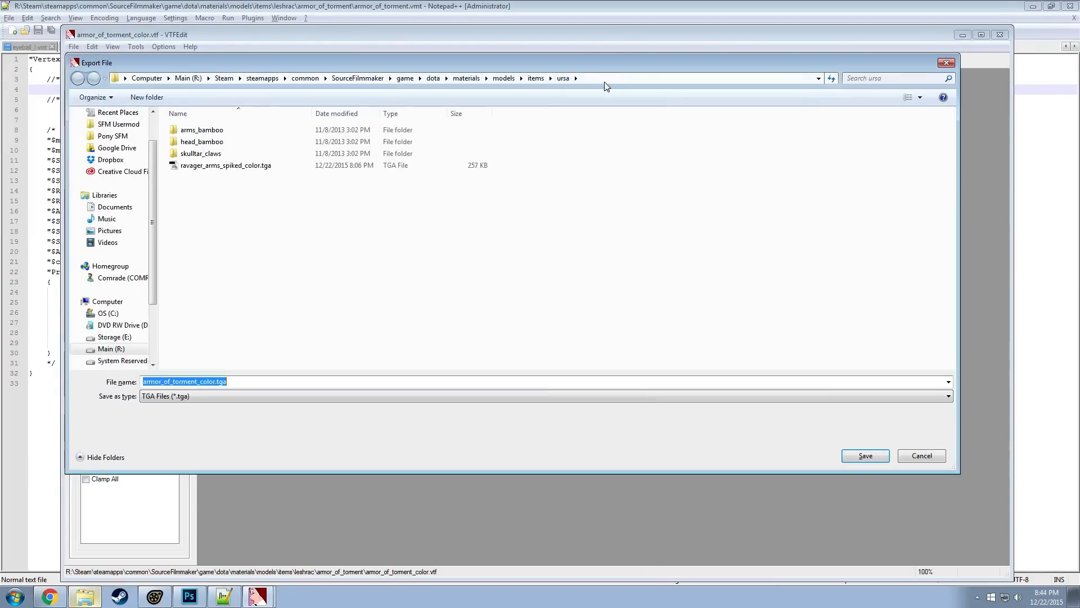
left_click(703, 79)
key("ctrl+v")
key("Return")
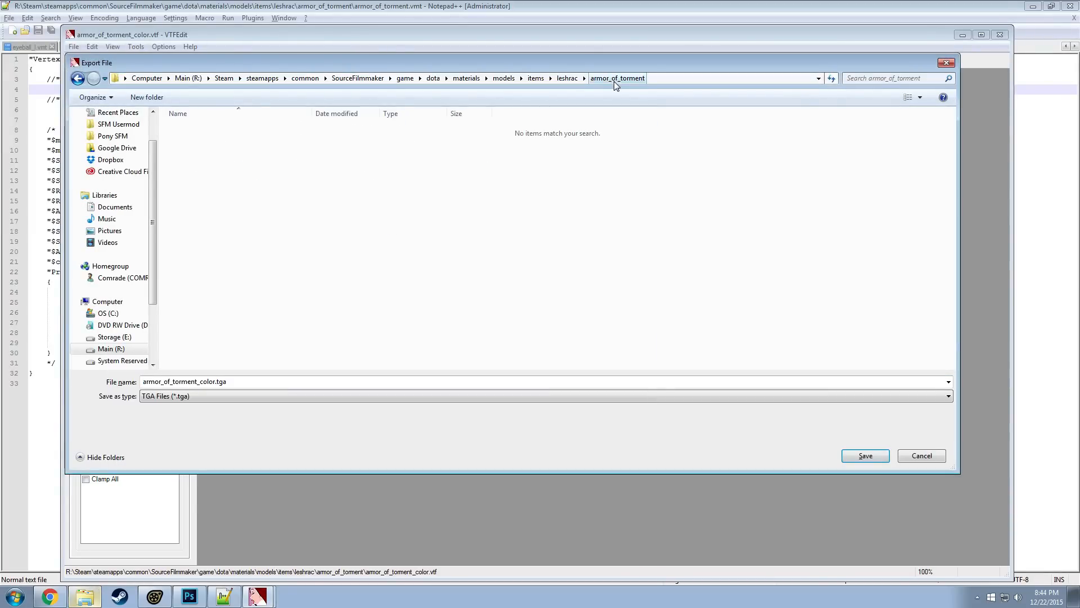
left_click(881, 457)
left_click(84, 597)
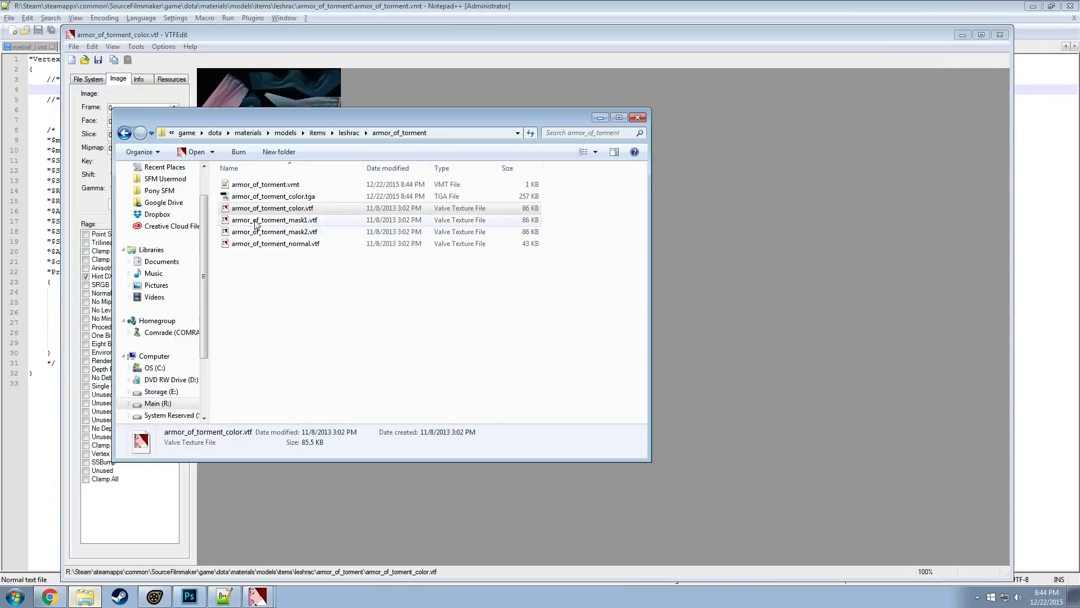
double_click(262, 199)
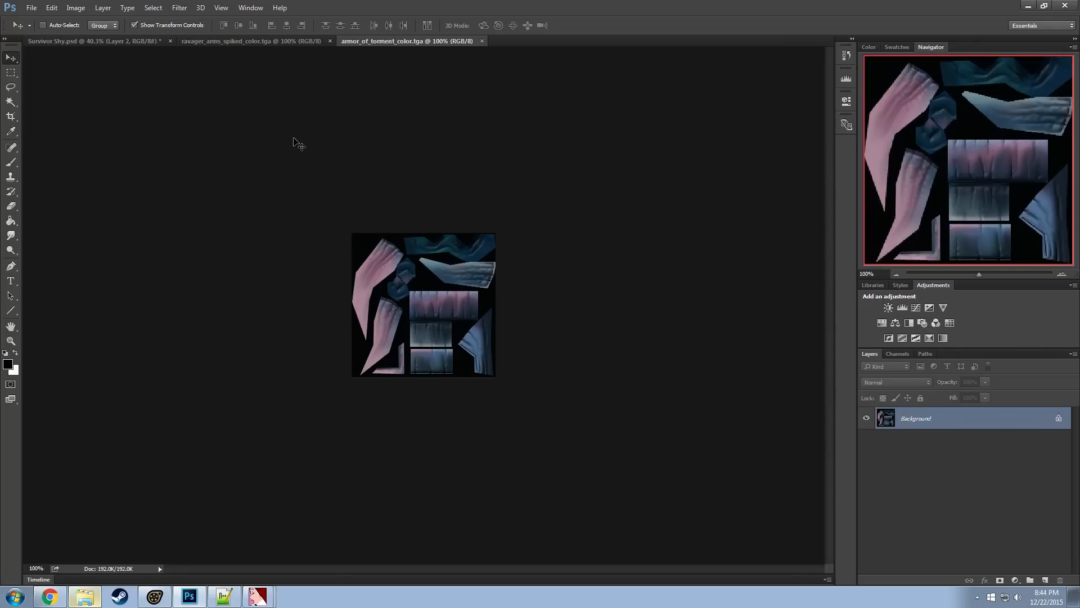
Convert the armor_of_torment_color.tga texture to black and white using the Default preset
left_click(76, 8)
mouse_move(103, 37)
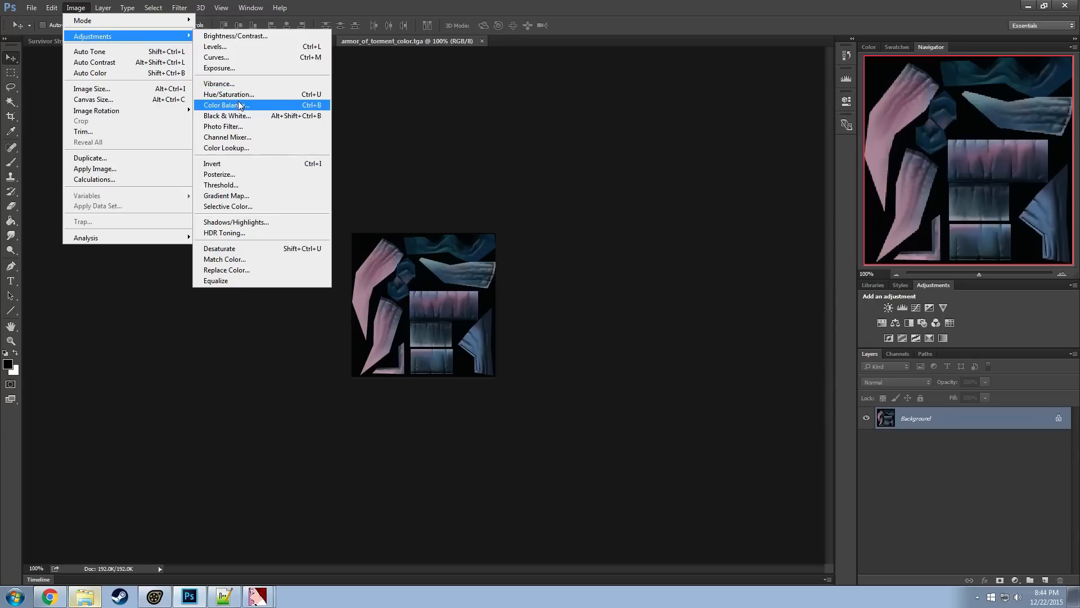
left_click(225, 116)
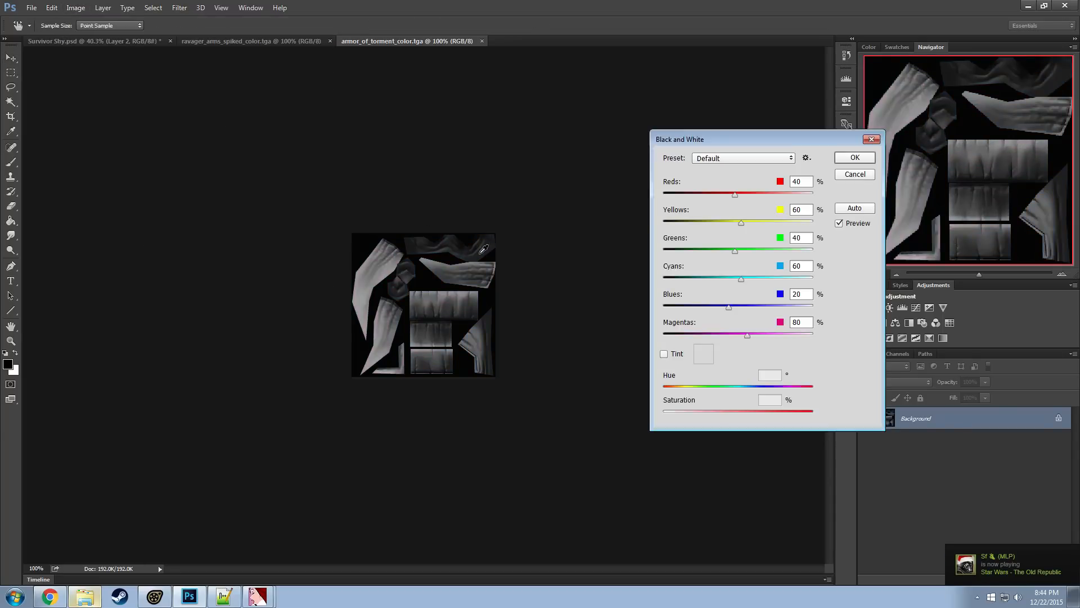
left_click(841, 156)
Set the texture's brightness to 62 and contrast to 42, and save the TGA file
left_click(76, 7)
mouse_move(95, 43)
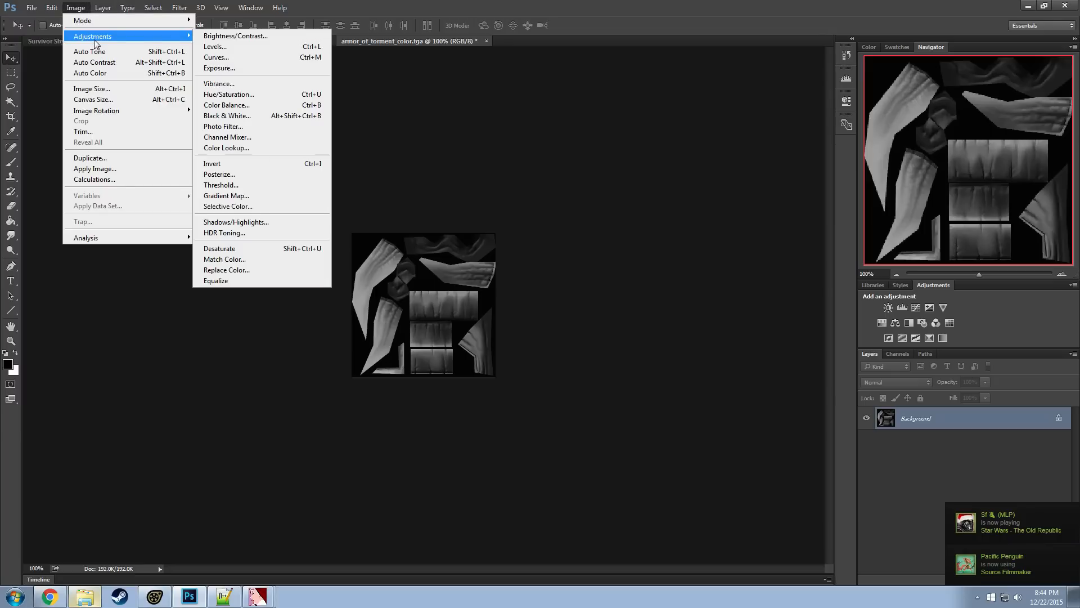
left_click(232, 37)
left_click_drag(515, 227, 539, 201)
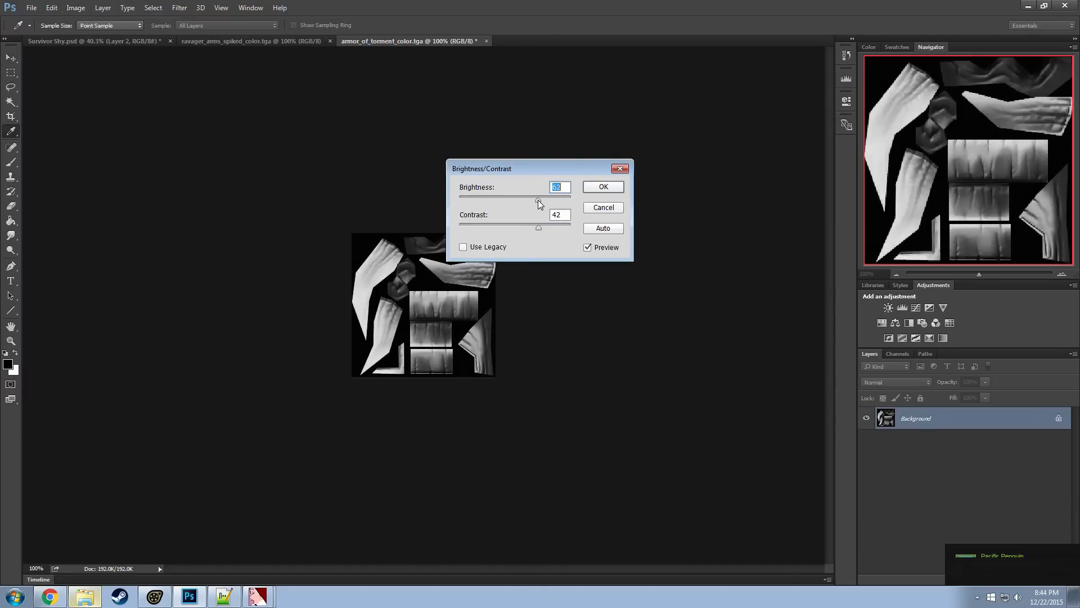
left_click(603, 187)
key("v")
left_click(30, 7)
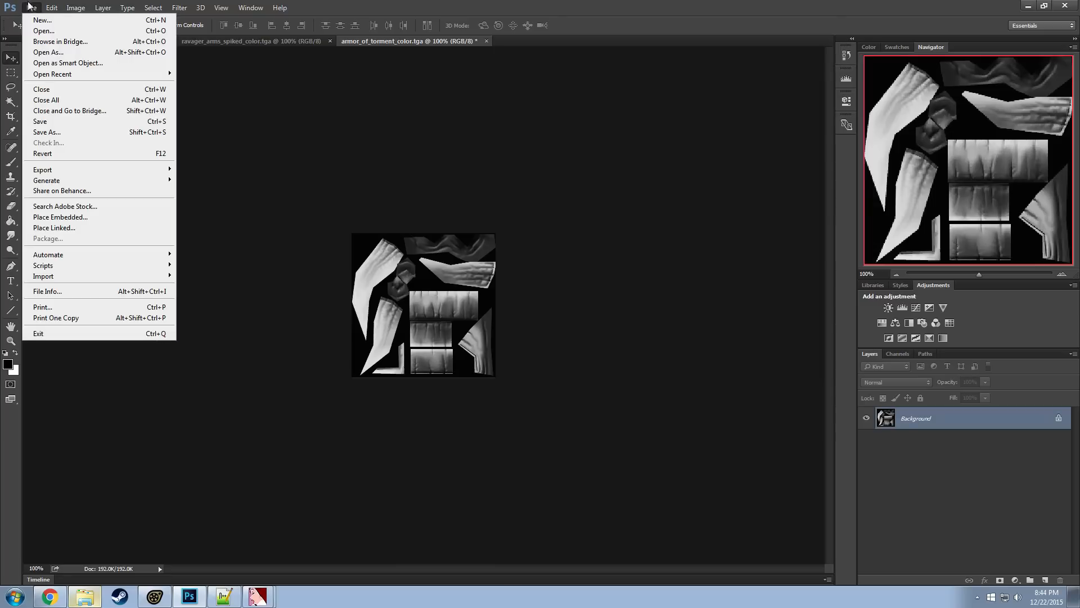
left_click(45, 121)
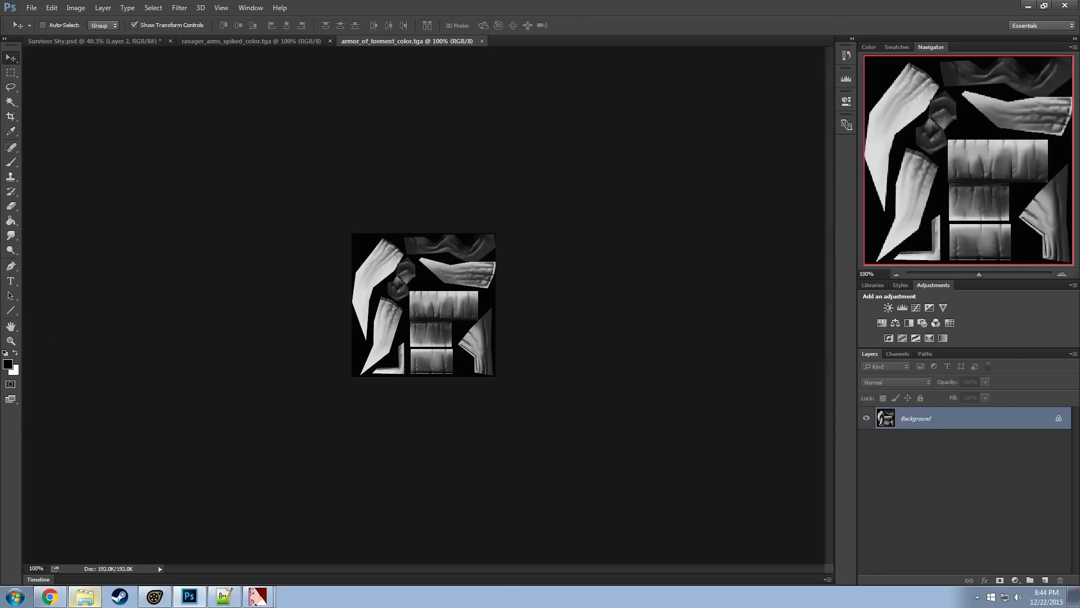
Import armor_of_torment_color.tga into VTFEdit with the current import options and enable the Hint DXT5 flag
left_click(85, 598)
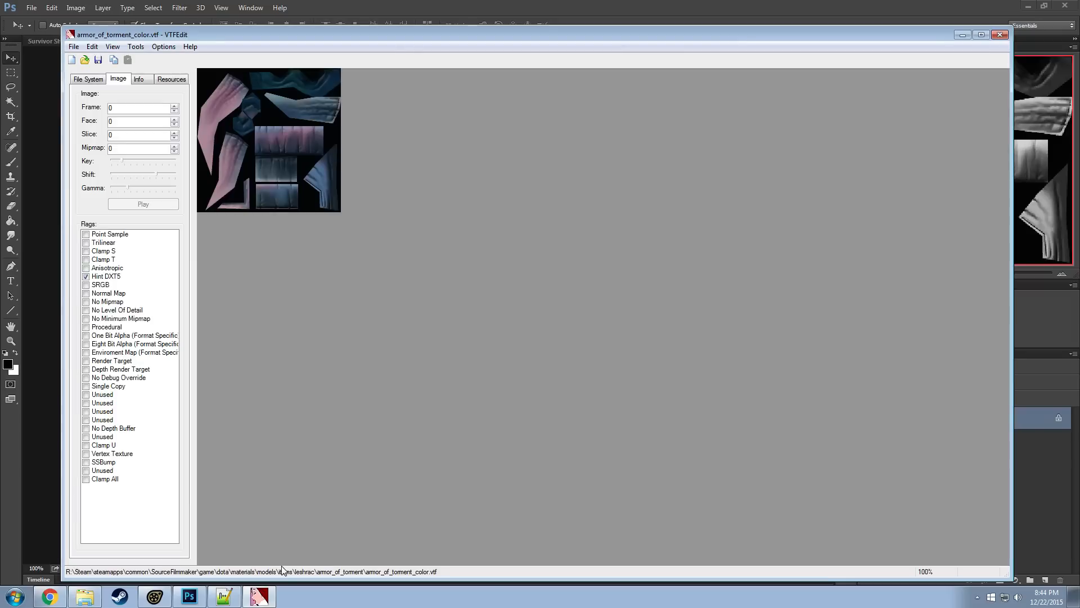
left_click(73, 46)
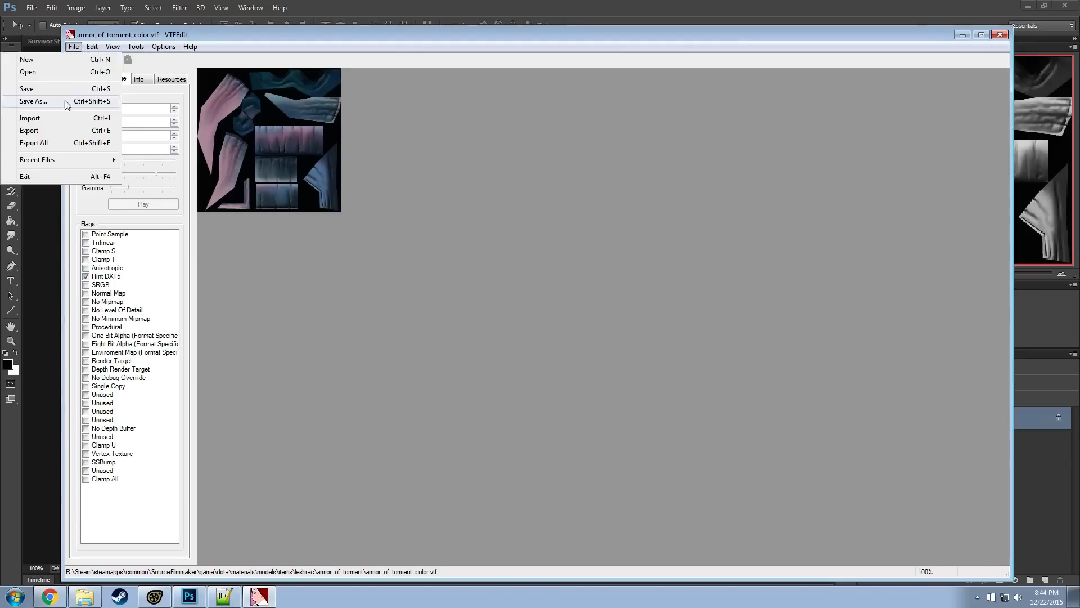
left_click(32, 118)
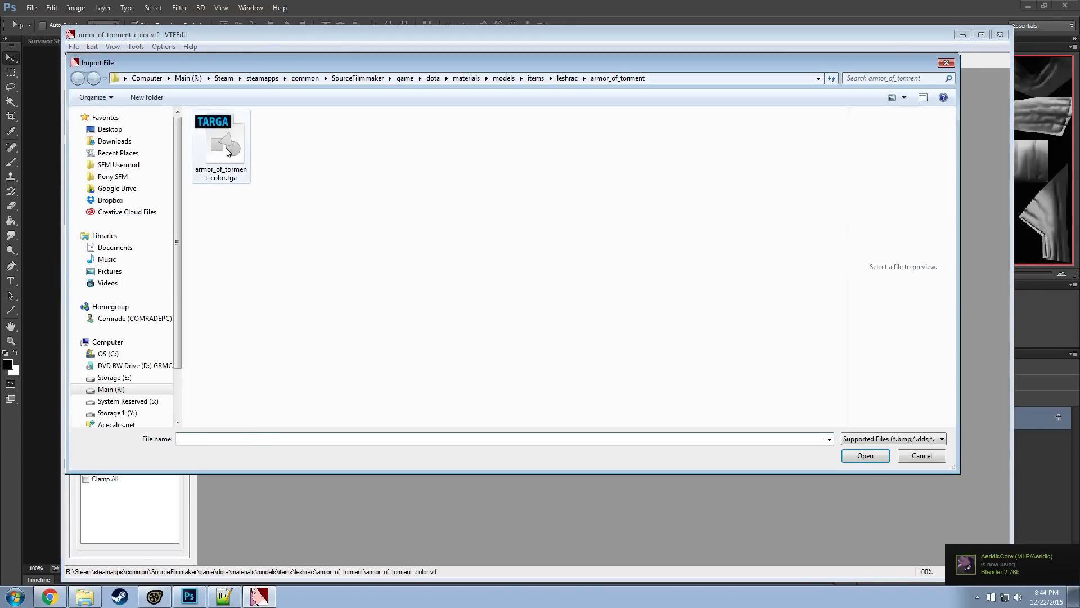
double_click(225, 149)
left_click(629, 420)
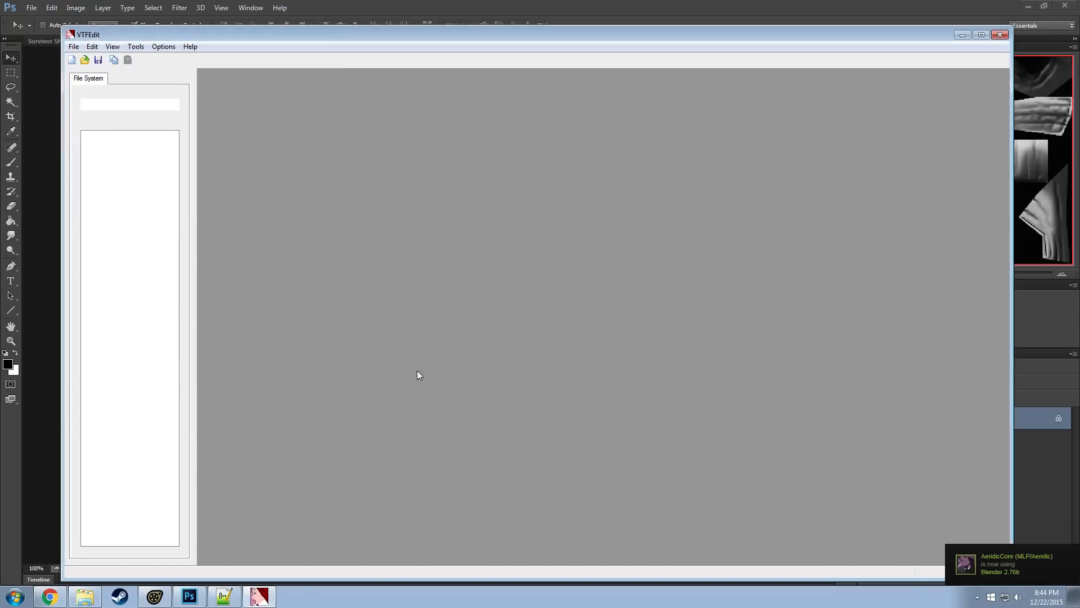
left_click(86, 277)
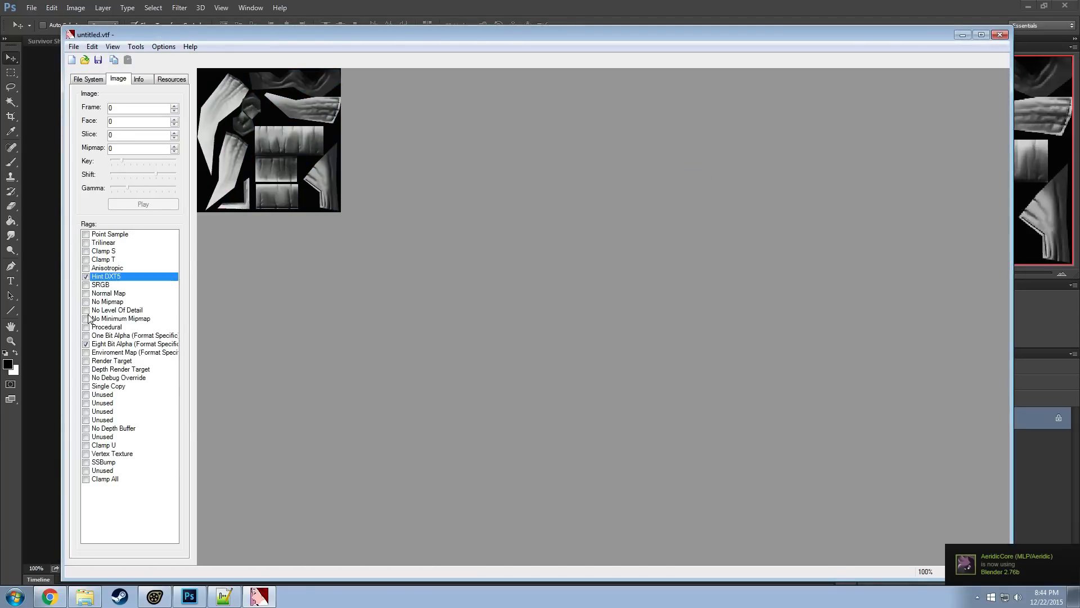
left_click(92, 345)
Save the grayscale texture as armor_of_torment_bw.vtf in the armor_of_torment folder
left_click(74, 47)
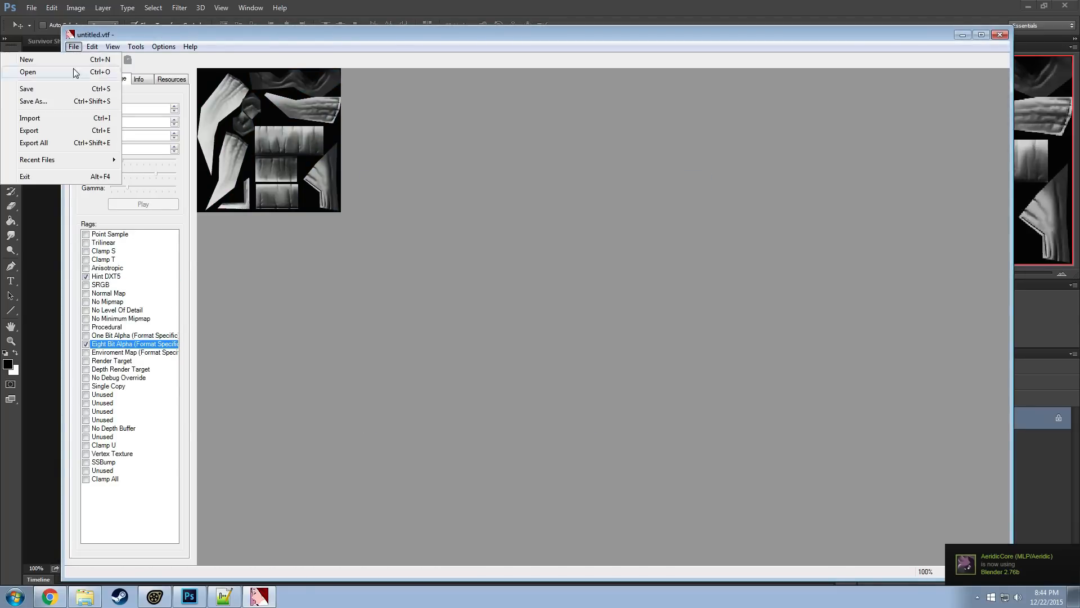
left_click(38, 103)
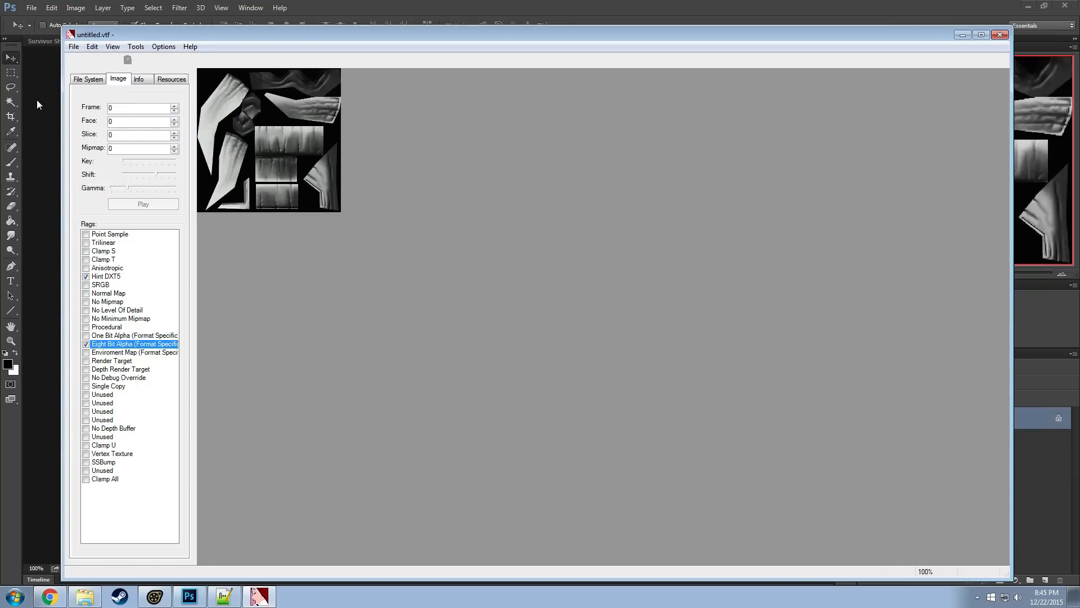
left_click(197, 147)
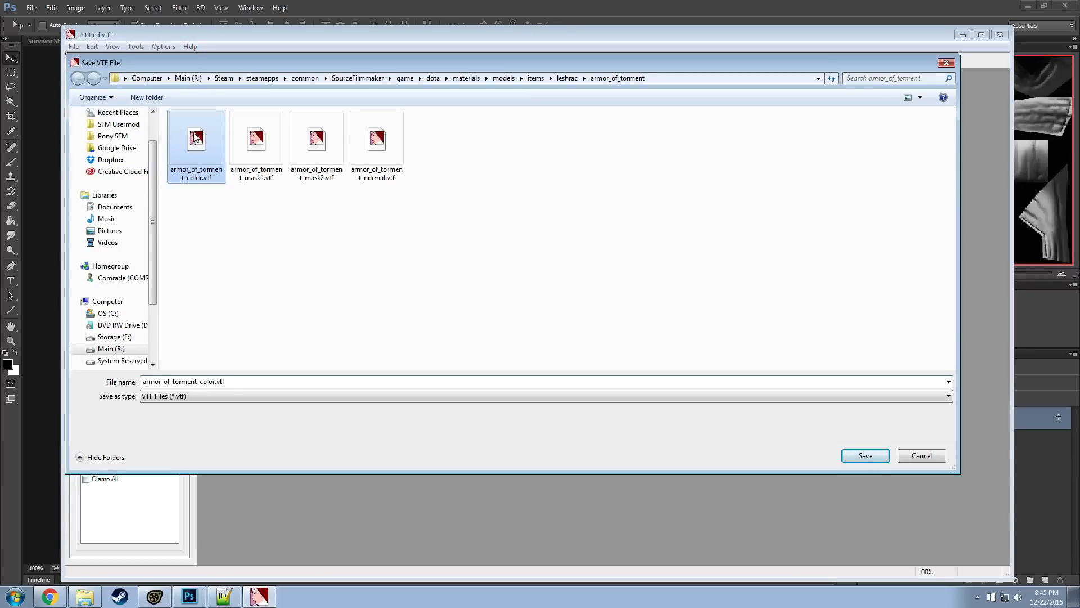
left_click_drag(199, 382, 216, 382)
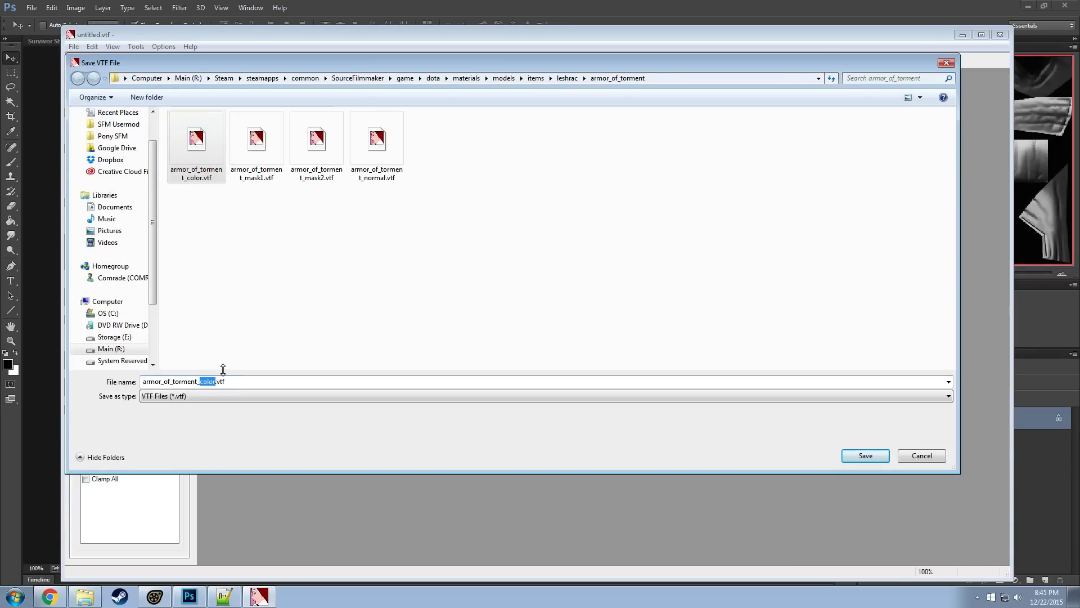
type("bw")
key("ctrl+a")
key("Return")
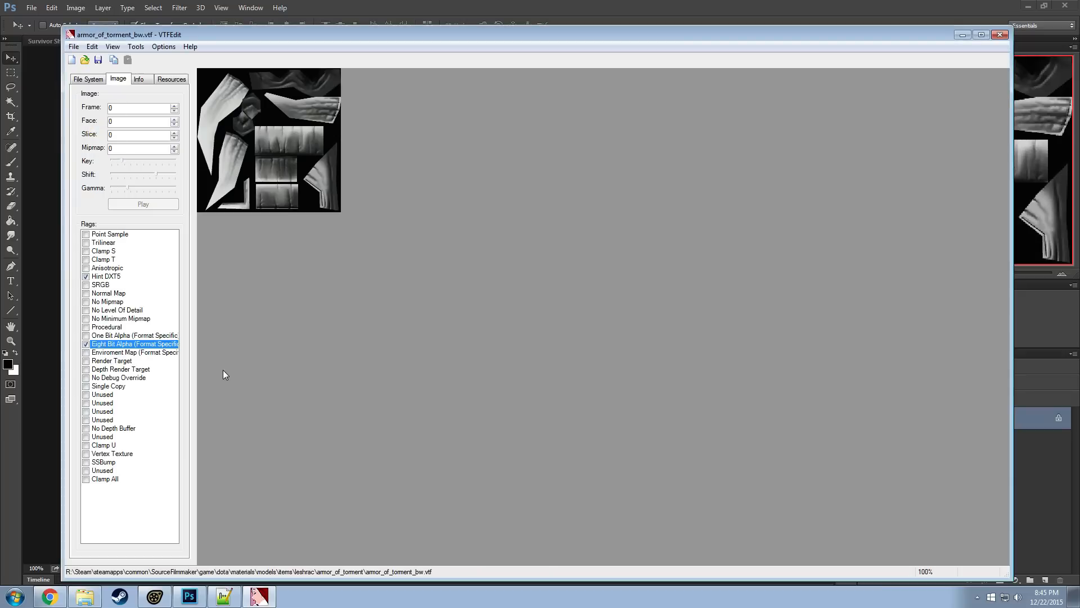
Import armor_of_torment_color.tga again with Generate Normal Map enabled and the normal map scale set to 6
left_click(73, 39)
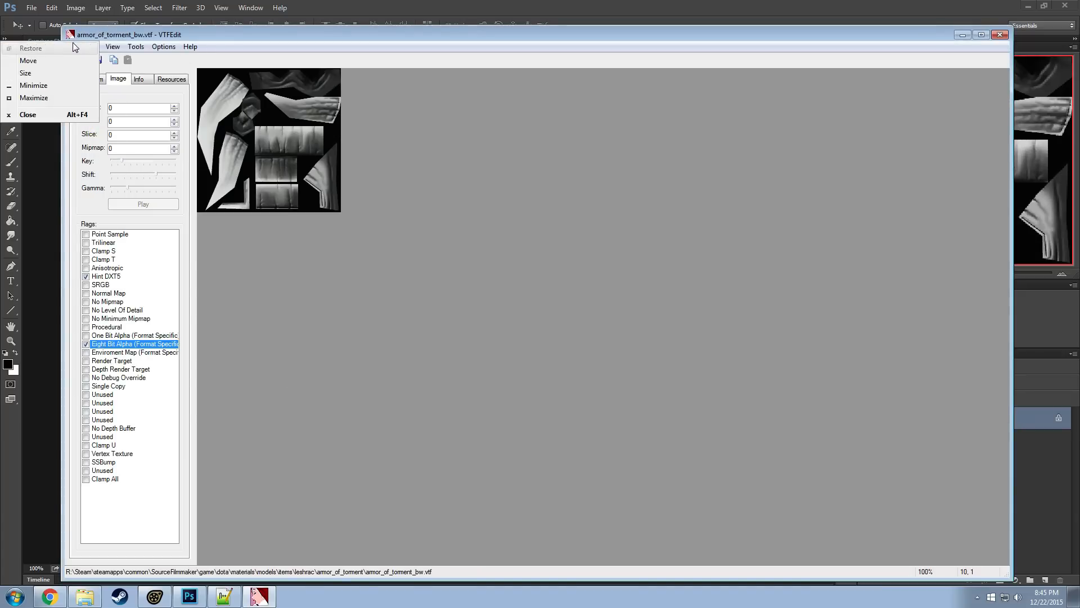
left_click(73, 39)
left_click(77, 50)
left_click(79, 115)
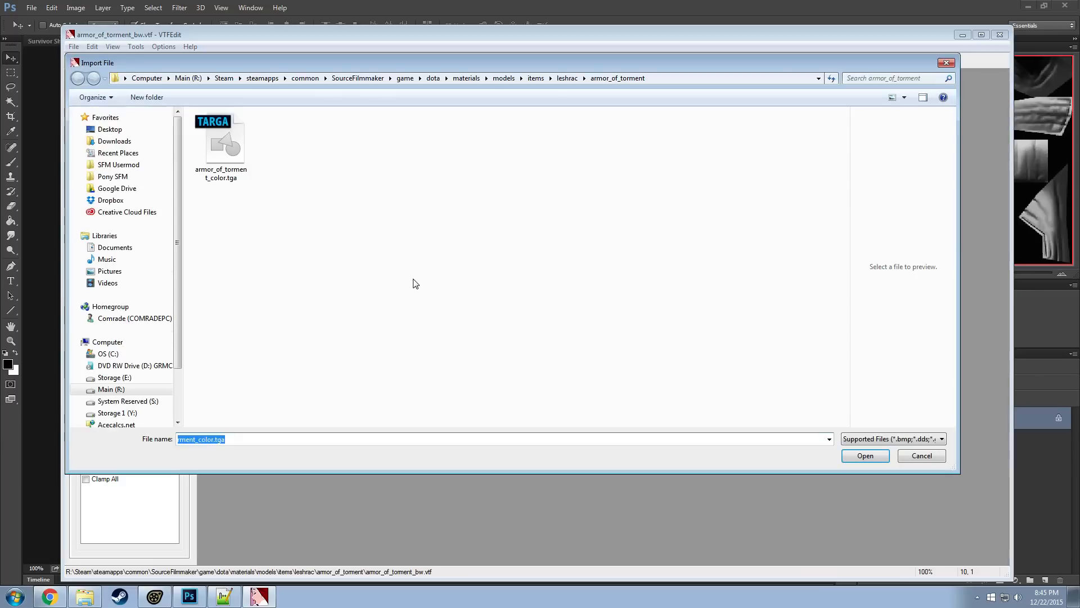
double_click(221, 156)
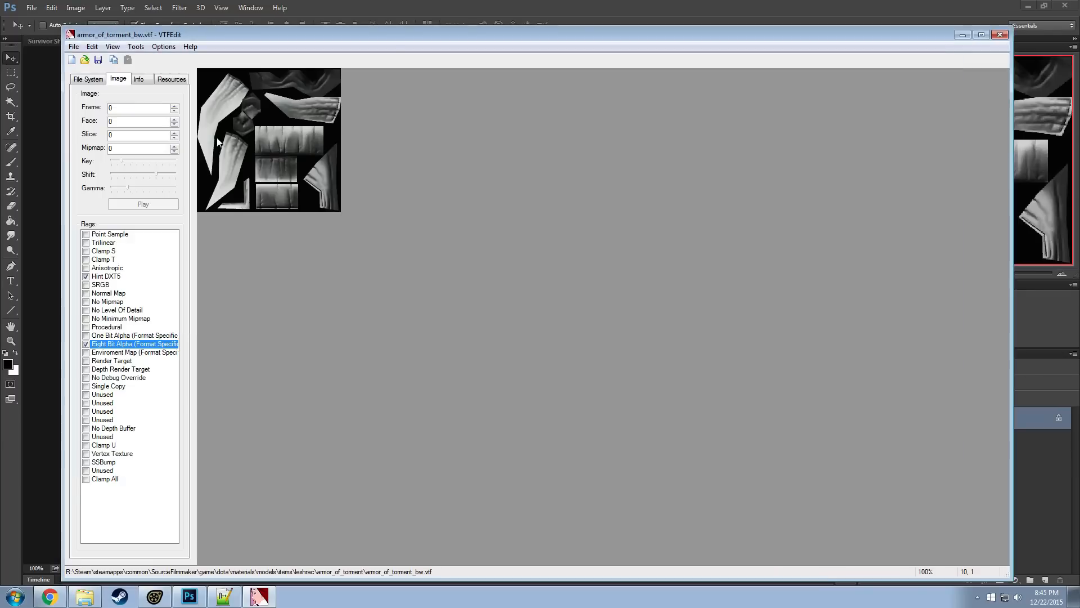
left_click(561, 297)
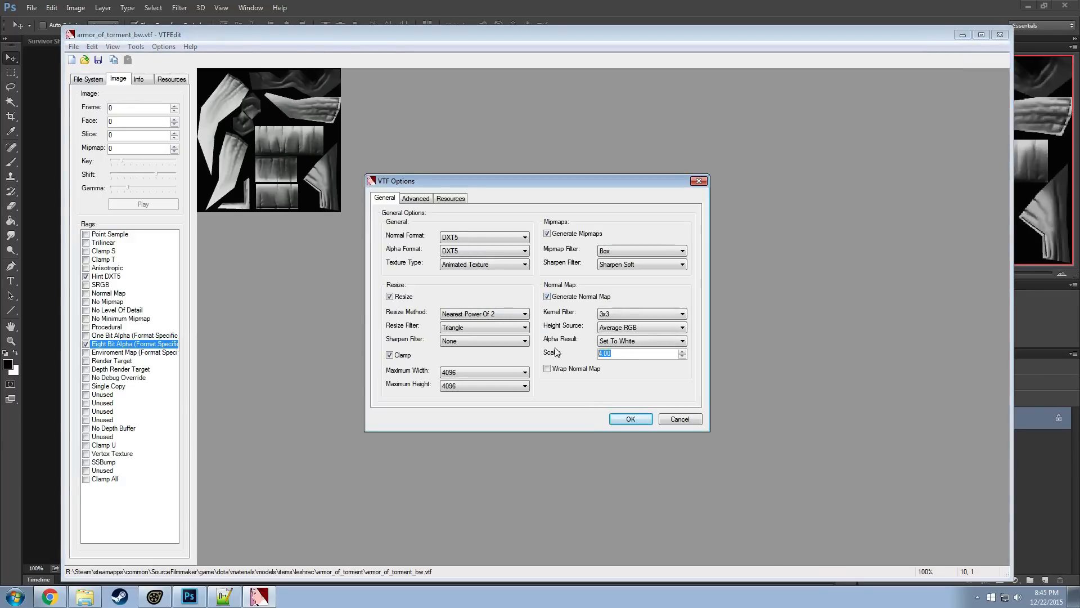
type("6")
left_click(627, 417)
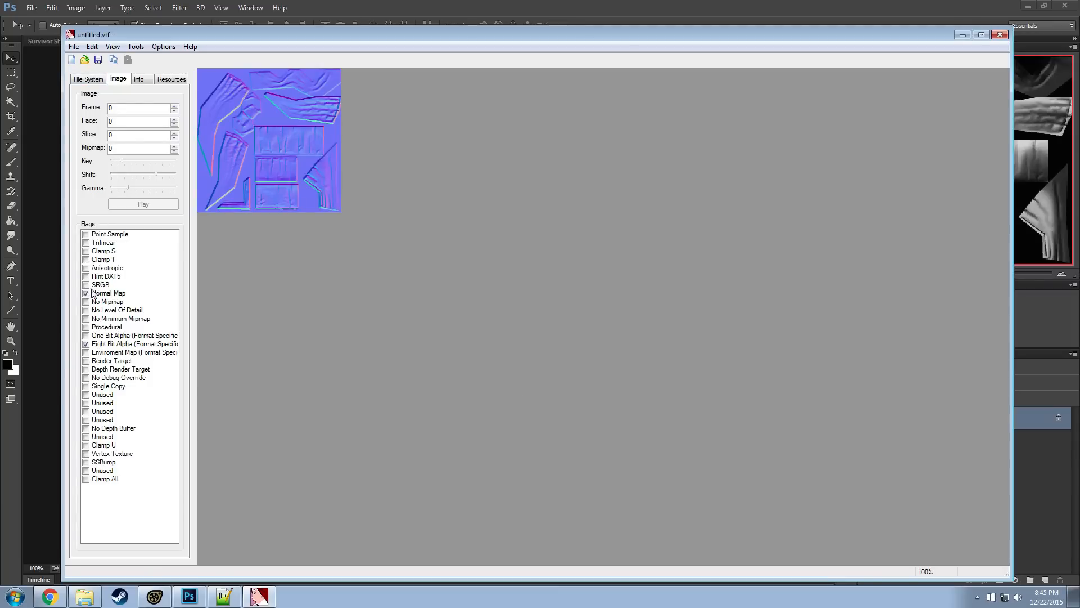
Save the normal map as armor_of_torment_bw_n.vtf in the armor_of_torment folder
left_click(73, 47)
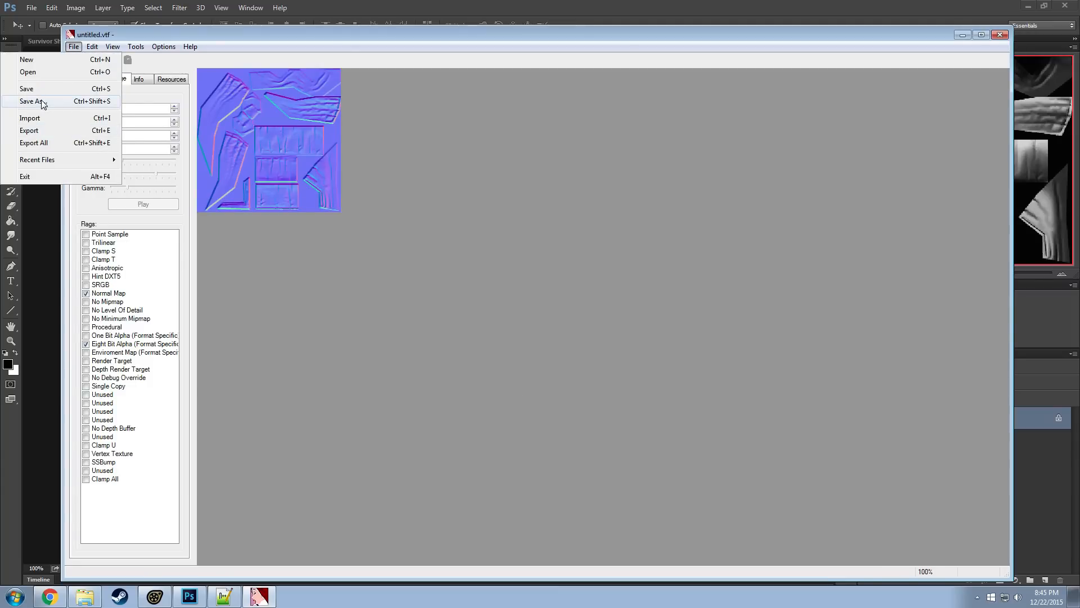
left_click(43, 102)
left_click(187, 162)
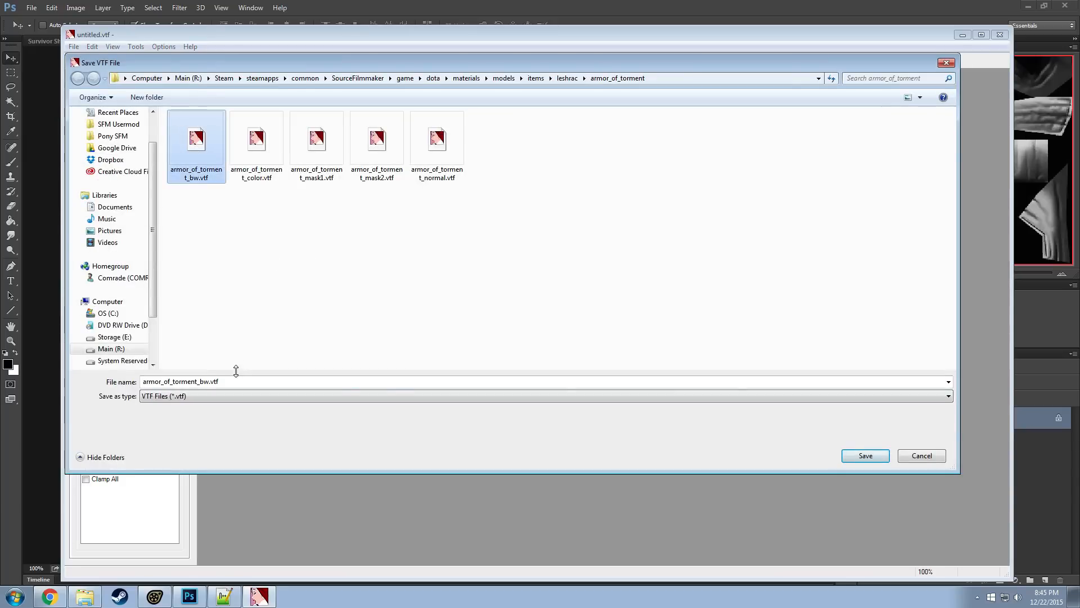
left_click(217, 381)
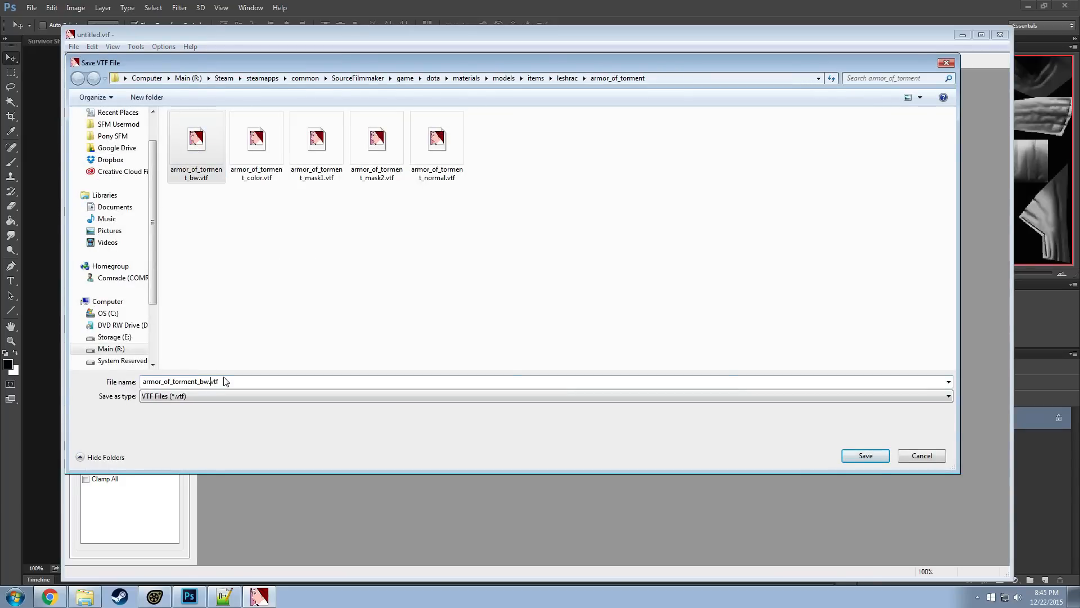
type("_n")
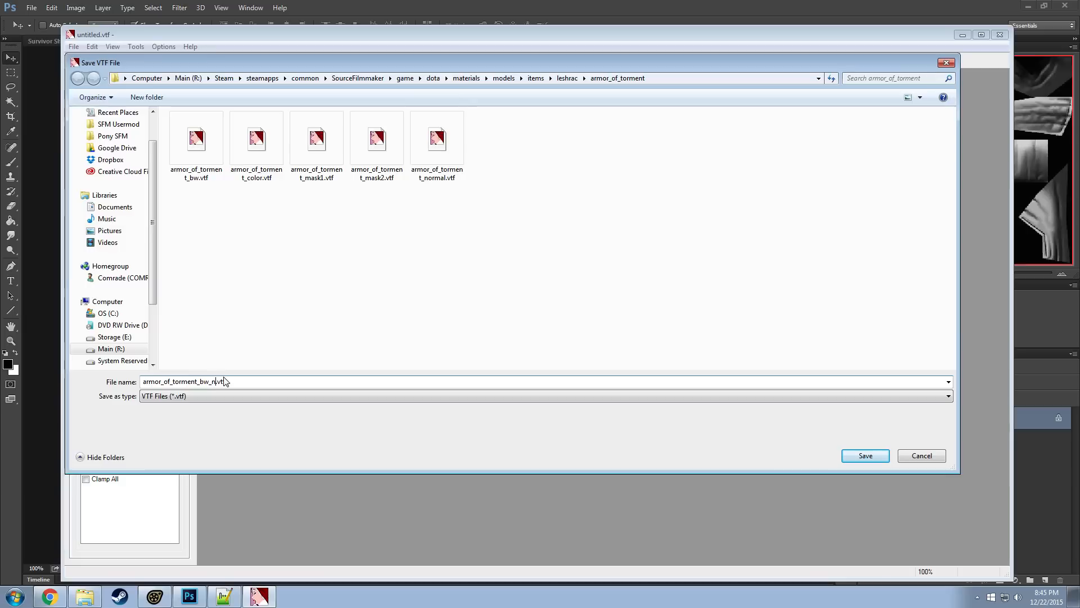
left_click(864, 456)
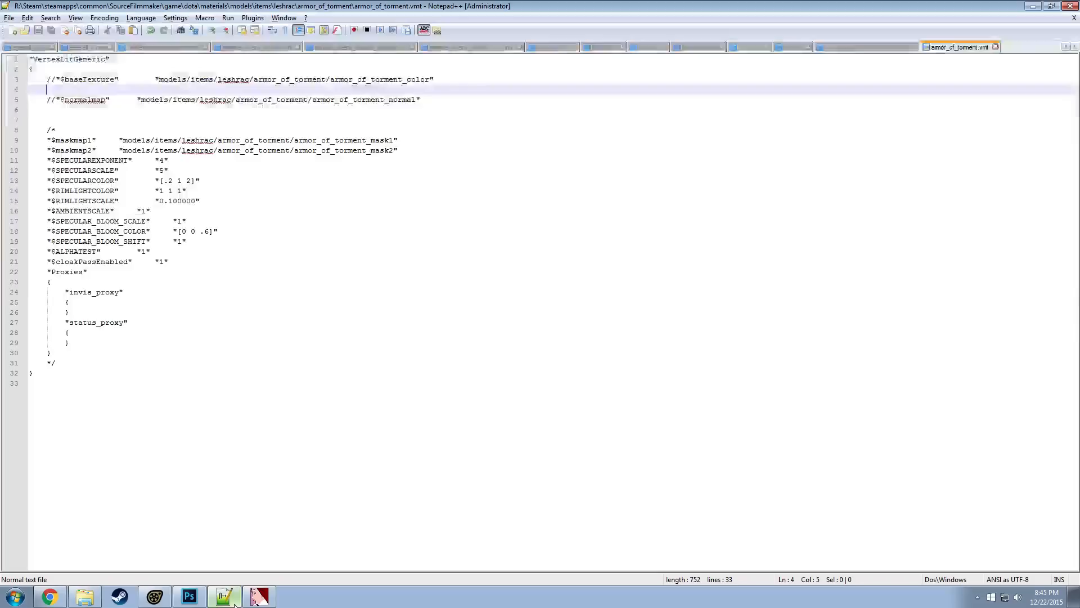
In the VMT file in Notepad++, duplicate the $baseTexture line, uncomment the copy, point it to armor_of_torment_bw, and remove the blank line beneath
left_click(224, 596)
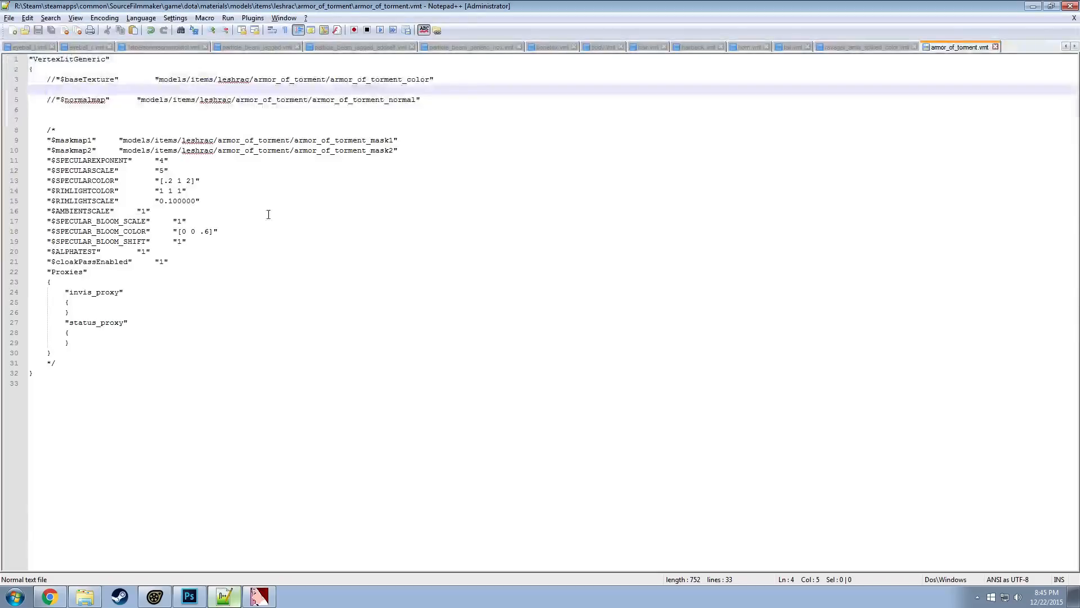
left_click(76, 82)
key("ctrl+d")
left_click(57, 90)
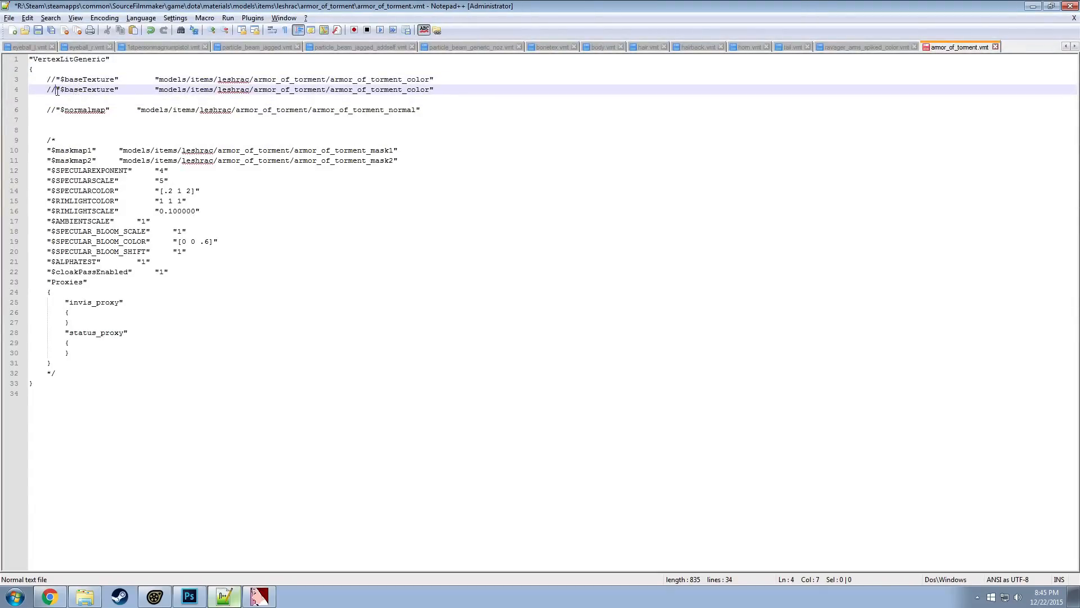
key("BackSpace")
key("BackSpace")
left_click(86, 100)
key("Delete")
key("Delete")
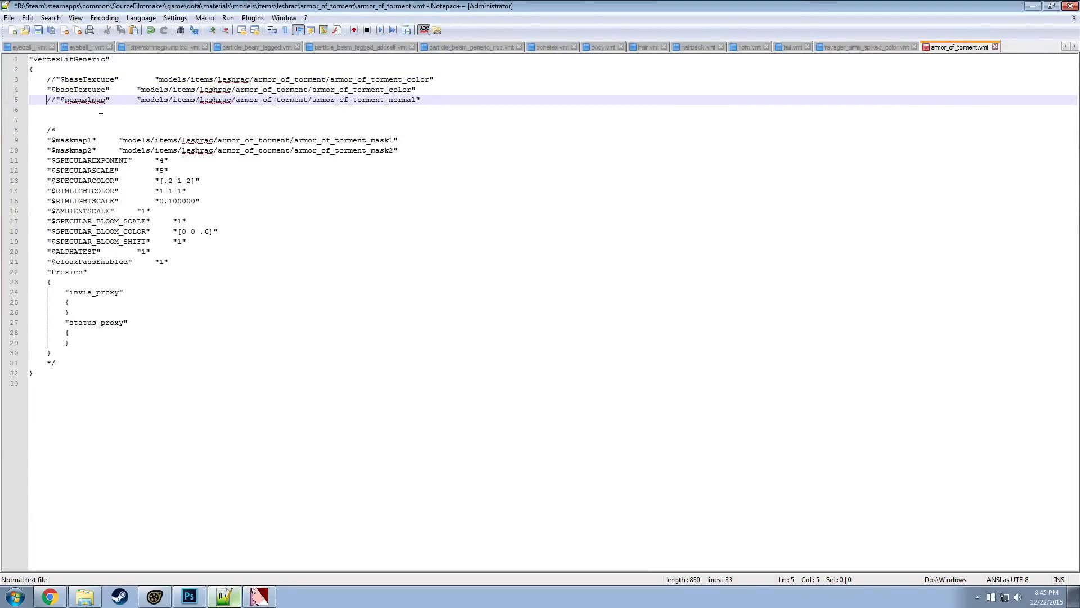
left_click_drag(412, 88, 392, 91)
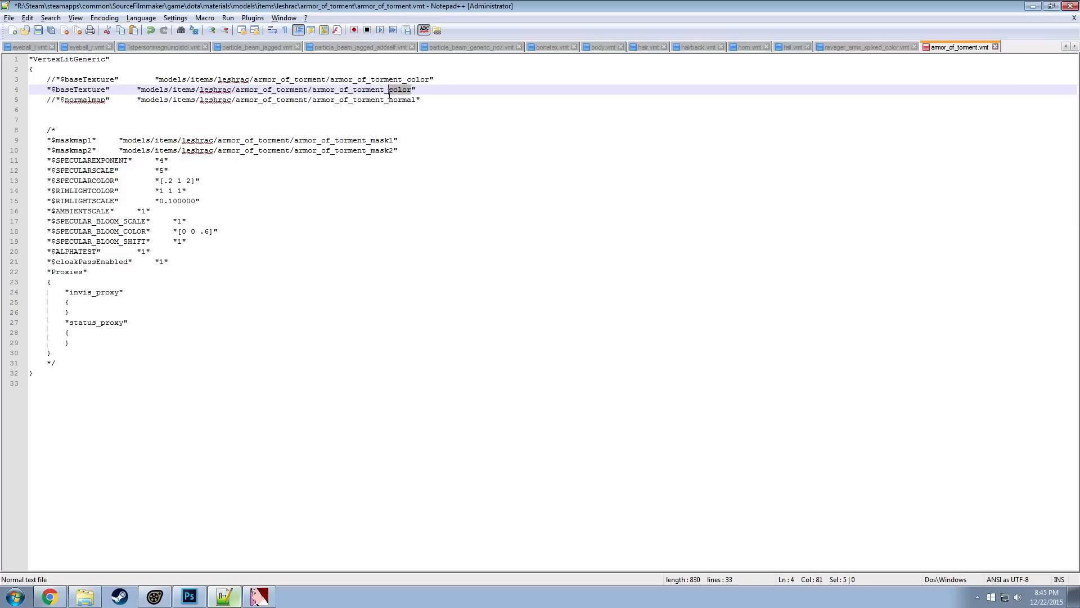
type("bw")
Duplicate the $normalmap line, uncomment the copy and rename it to $bumpmap, and align the path column of the texture lines
left_click(56, 100)
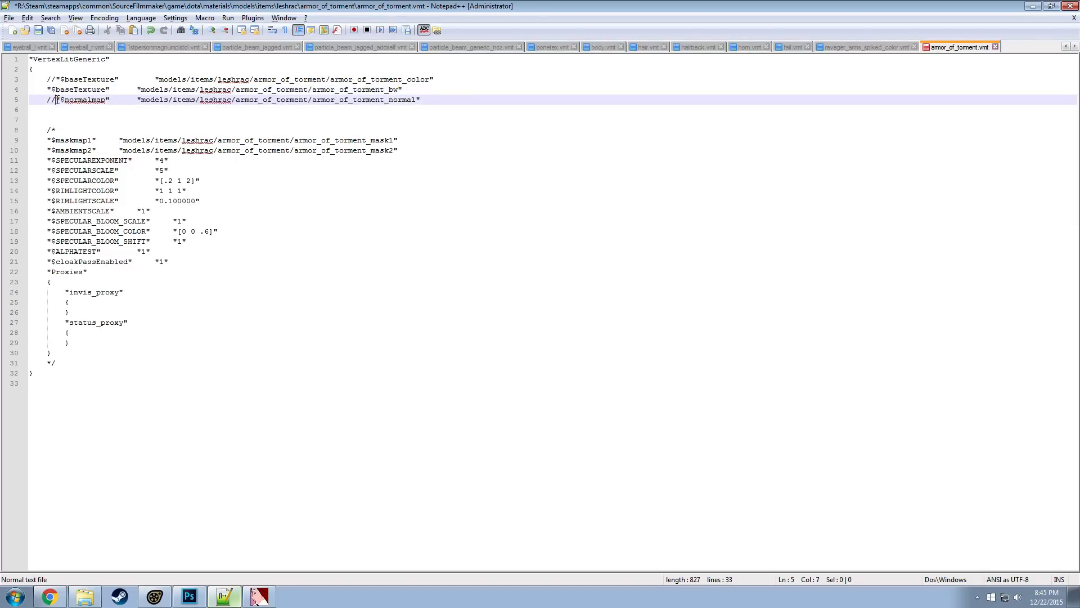
key("ctrl+d")
left_click(56, 109)
key("BackSpace")
key("BackSpace")
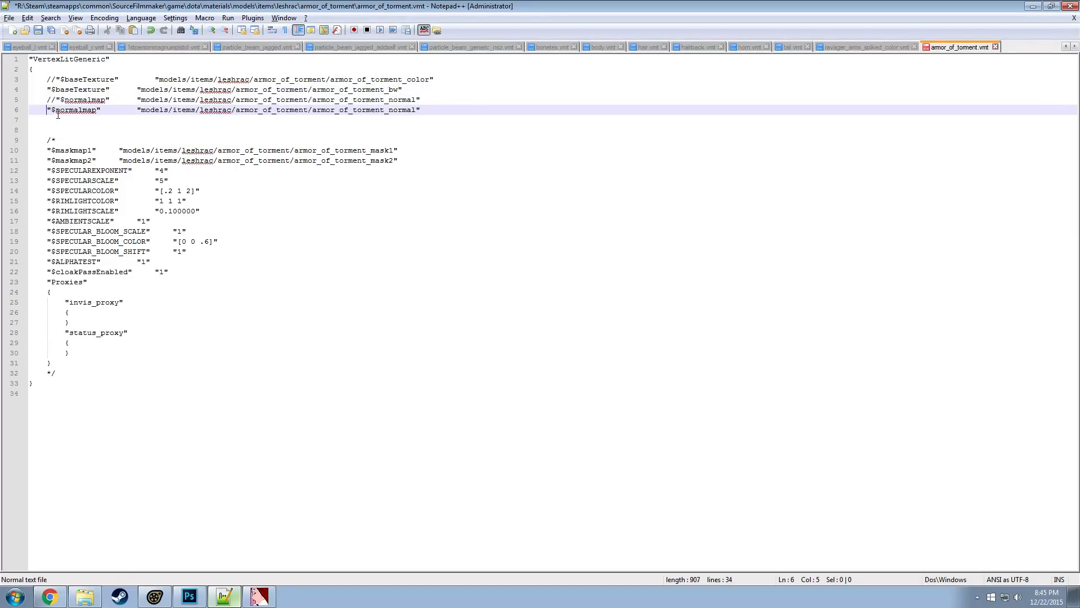
double_click(93, 110)
type("bumpmap")
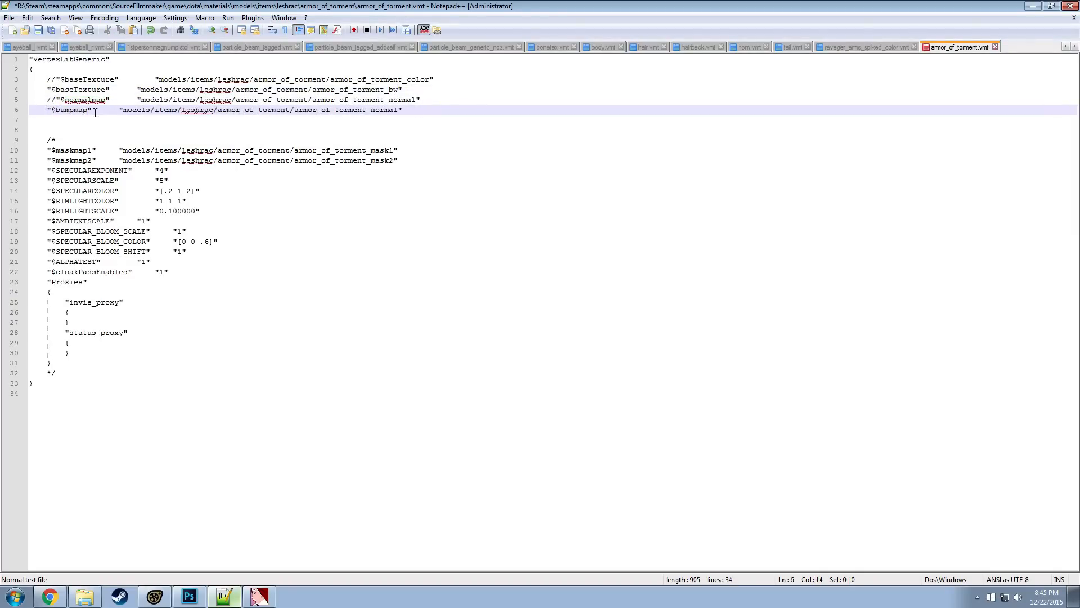
left_click(120, 110)
key("Tab")
left_click(155, 79)
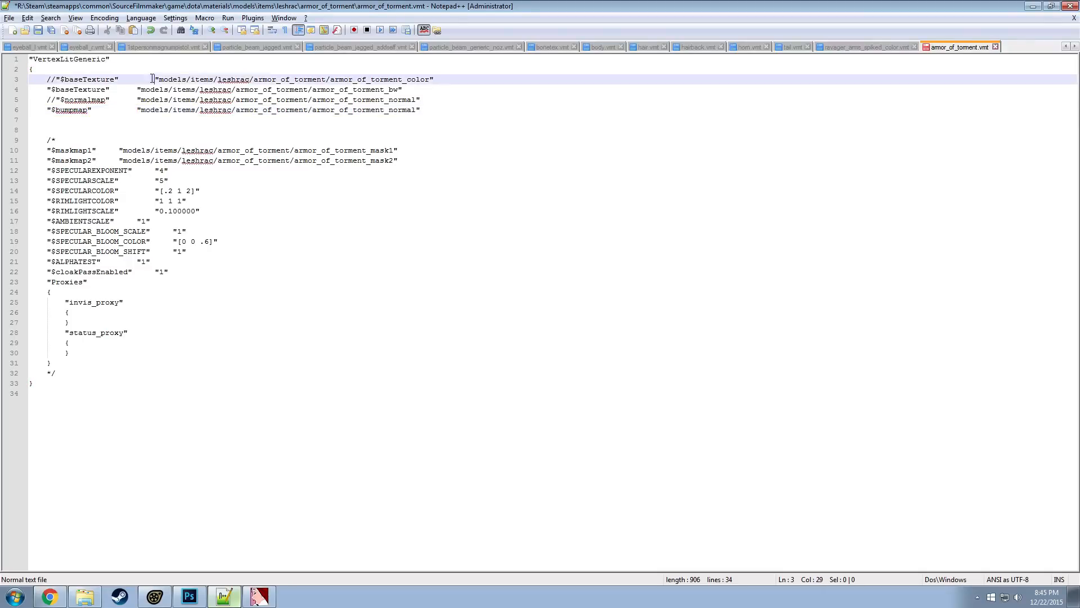
key("BackSpace")
Point the $bumpmap path to armor_of_torment_bw_n, save the VMT file, and remove the extra blank line above the commented block
left_click_drag(416, 109, 385, 110)
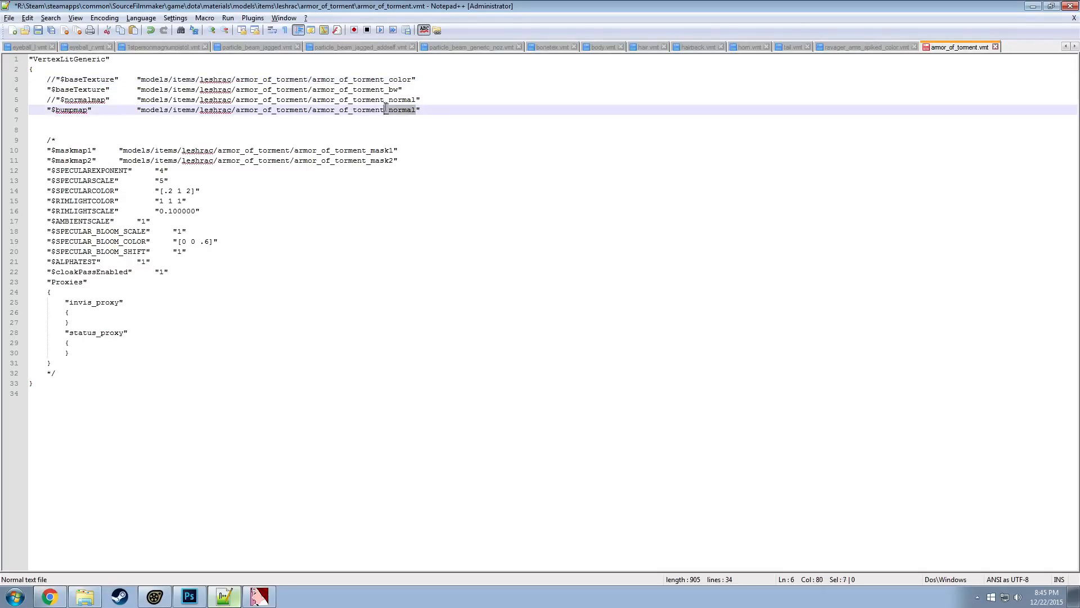
type("bw_")
key("ctrl+s")
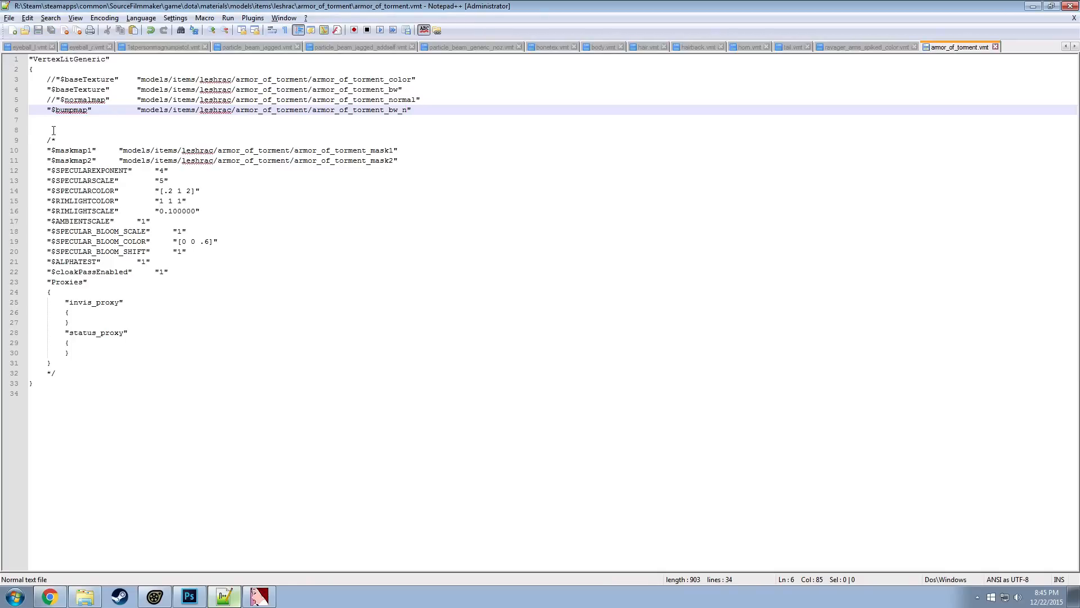
left_click(54, 130)
key("BackSpace")
key("BackSpace")
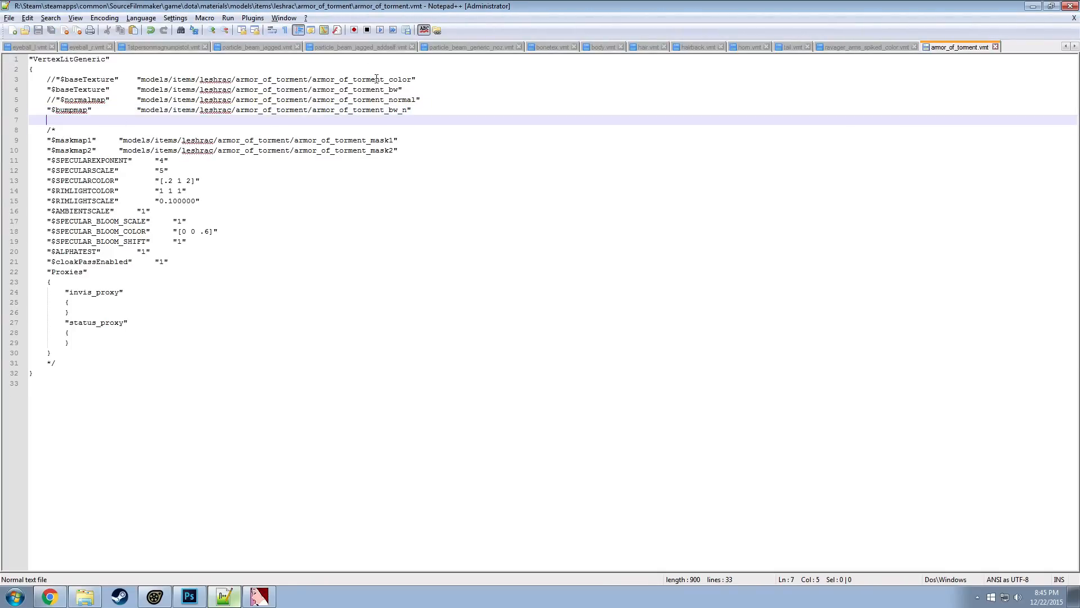
Copy the name armor_of_torment_color and try to reload that material with mat_reloadmaterial in the Source Filmmaker console
double_click(376, 78)
key("ctrl+c")
key("alt+Tab")
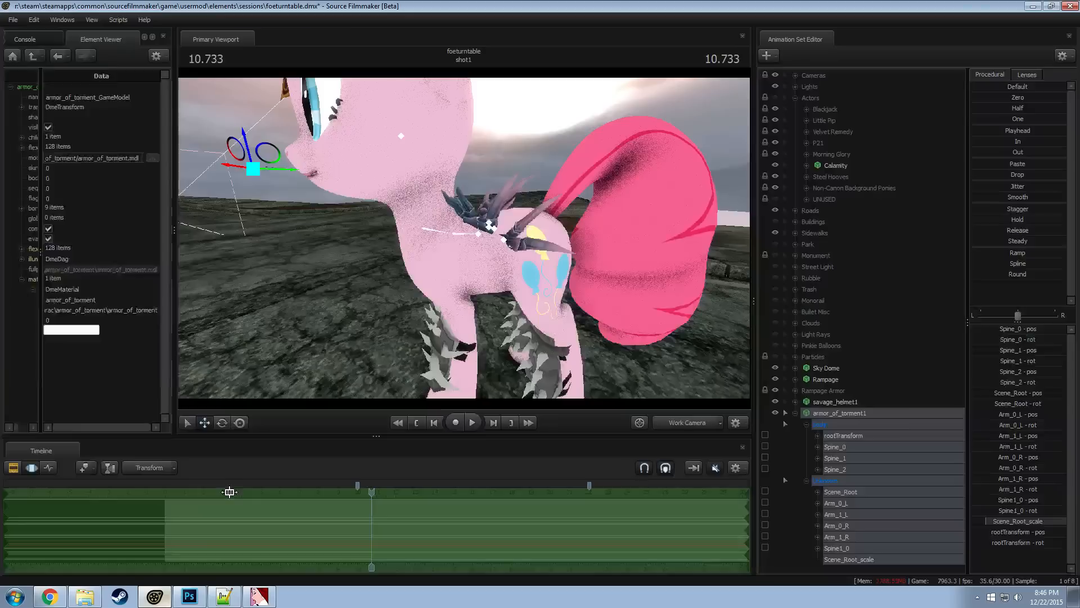
key("grave")
type("mat_reloadmater")
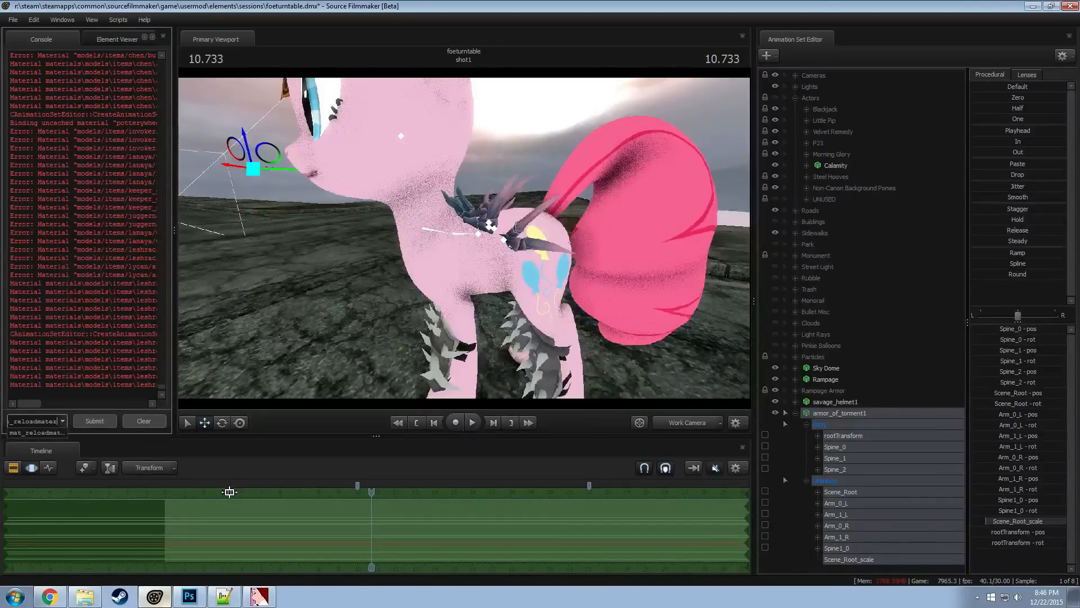
type("ial")
key("ctrl+v")
key("Return")
left_click_drag(377, 370, 399, 369)
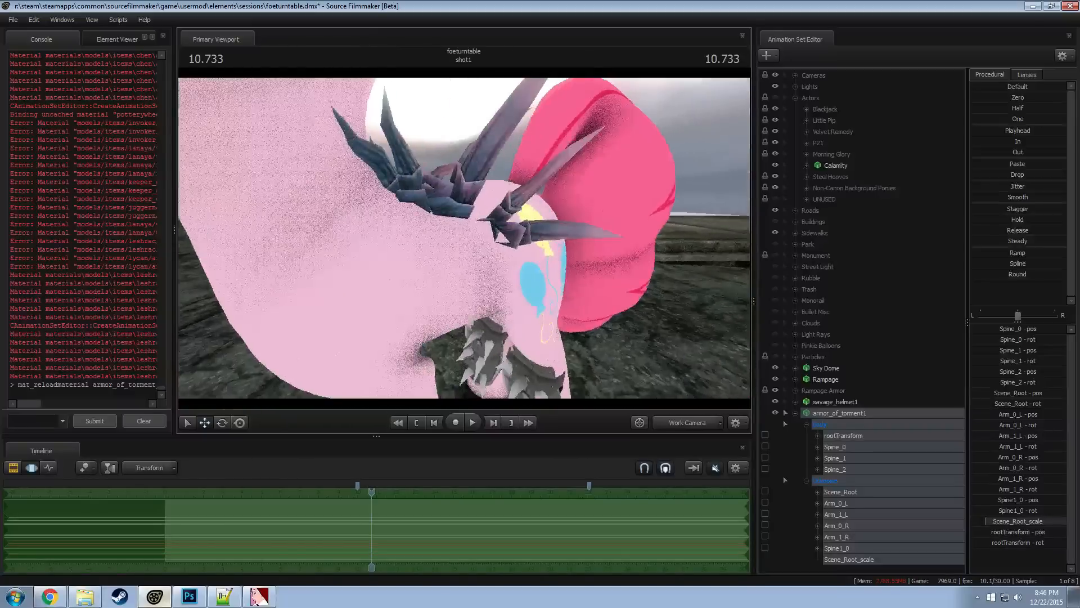
mouse_move(464, 238)
left_mouse_down()
mouse_move(450, 227)
mouse_move(463, 238)
left_mouse_up()
key("alt+Tab")
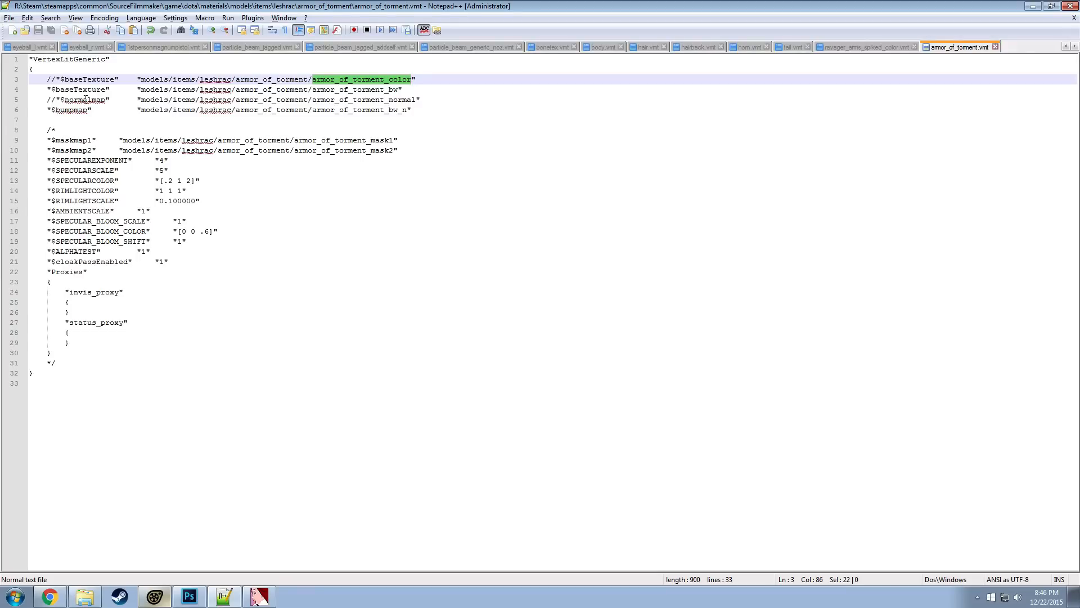
key("alt+Tab")
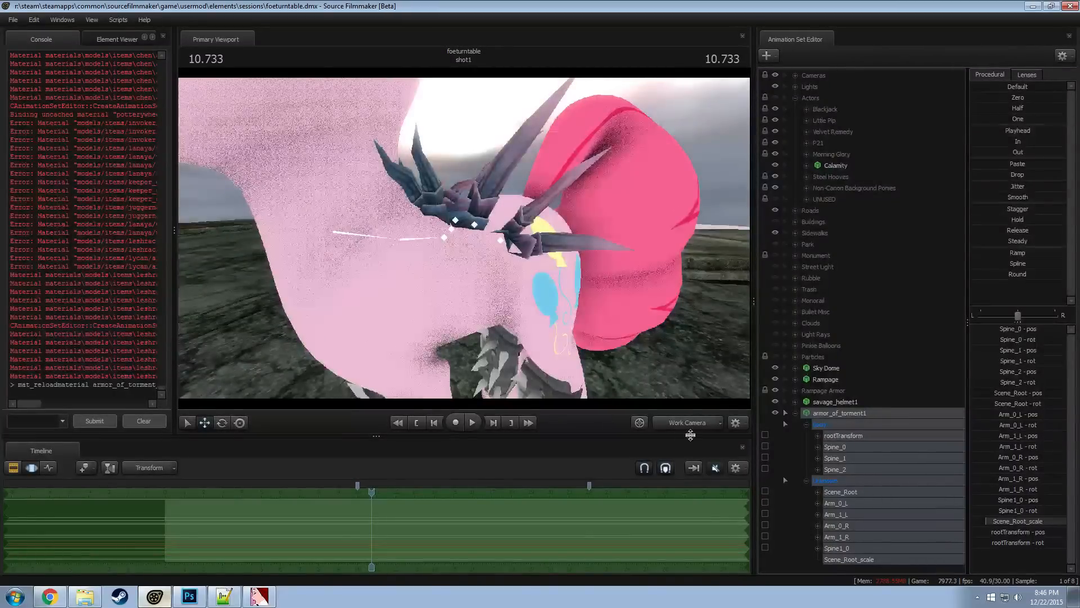
Run the script that reloads all materials in the session and check the armor on the pony's back
right_click(845, 413)
left_click(786, 489)
left_click_drag(464, 238, 463, 238)
left_click(118, 20)
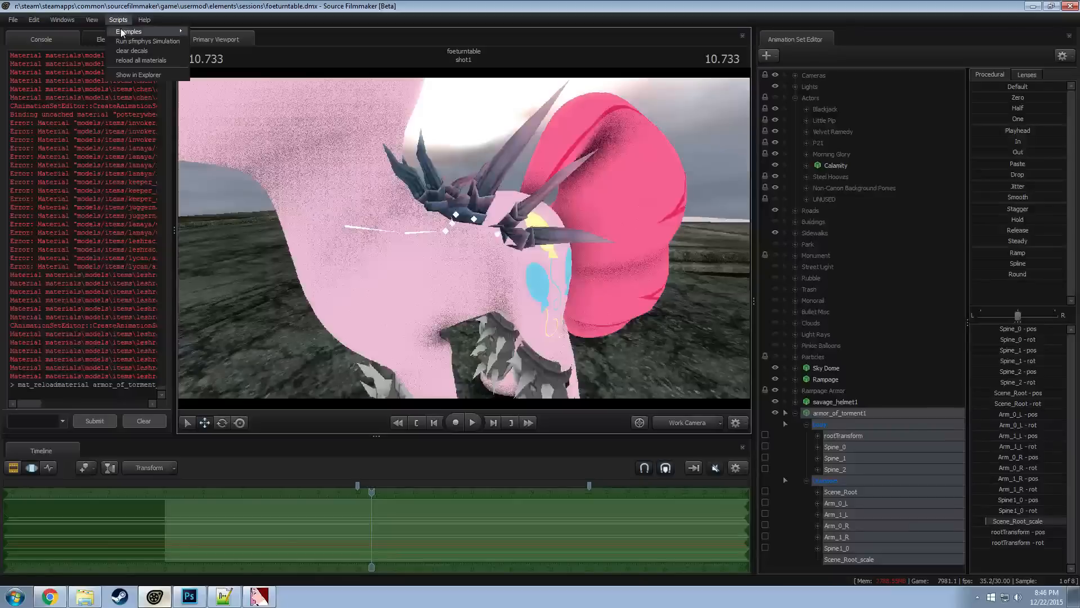
left_click(129, 60)
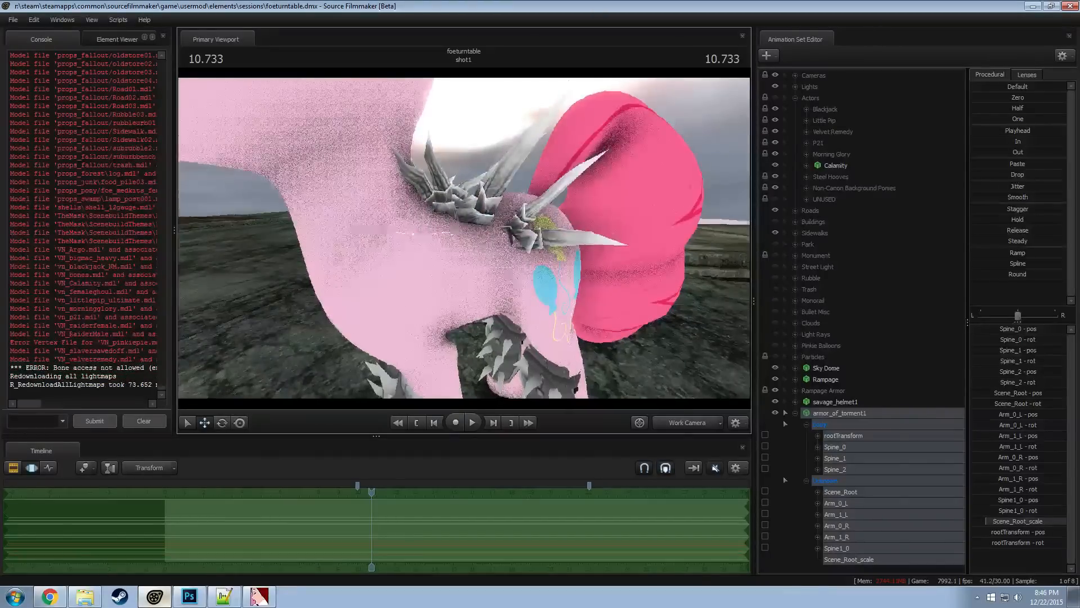
left_click_drag(454, 265, 477, 233)
key("alt+Tab")
left_click(259, 597)
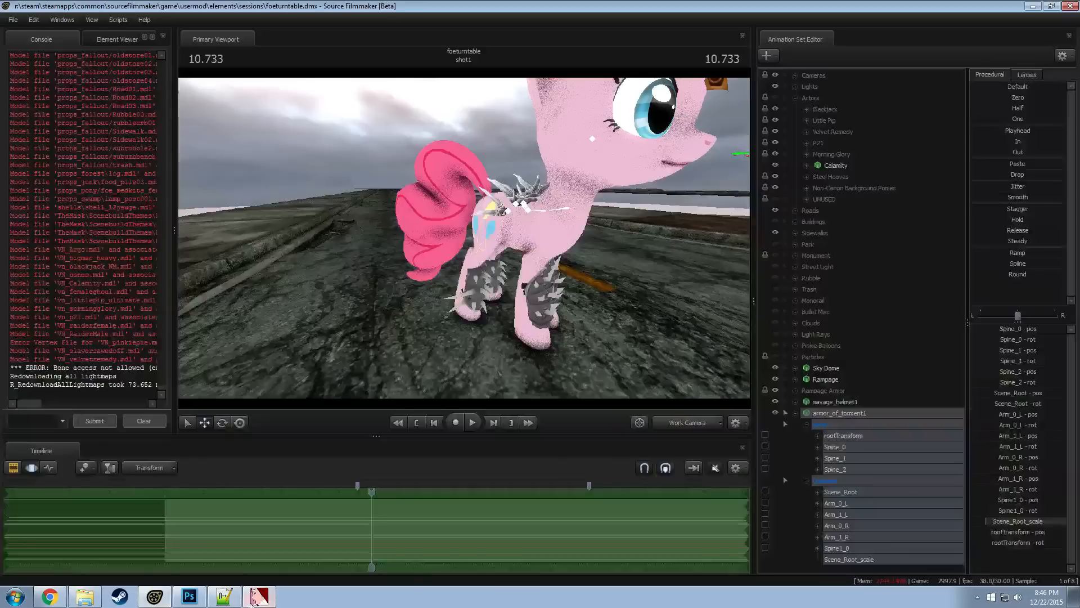
Enable scene lighting in the primary viewport and examine how the armor on the pony's back is shaded
right_click(845, 411)
right_click(671, 350)
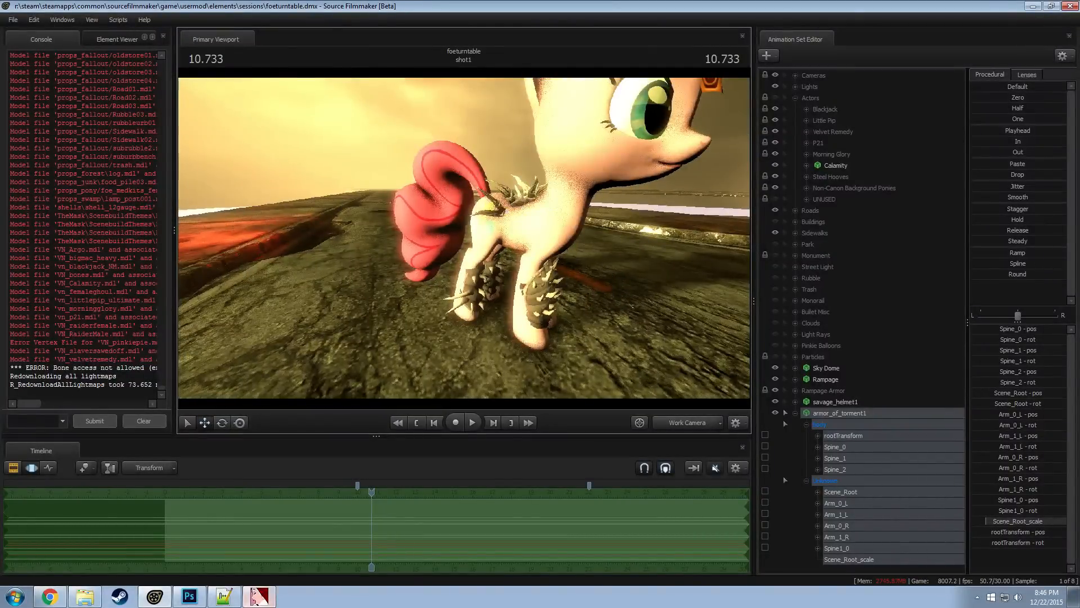
key("d")
left_click_drag(463, 238, 416, 238)
key("d")
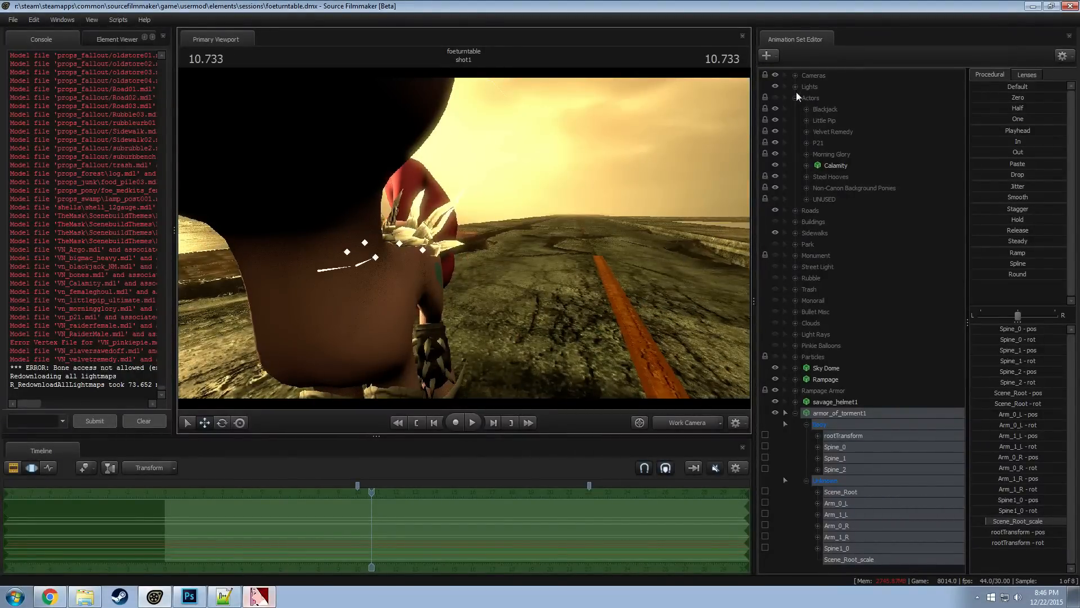
scroll(795, 94, "down", 4)
Compare the armor's normal map in VTFEdit and its grayscale texture in Photoshop with the Rampage reference picture in the browser
left_click(259, 596)
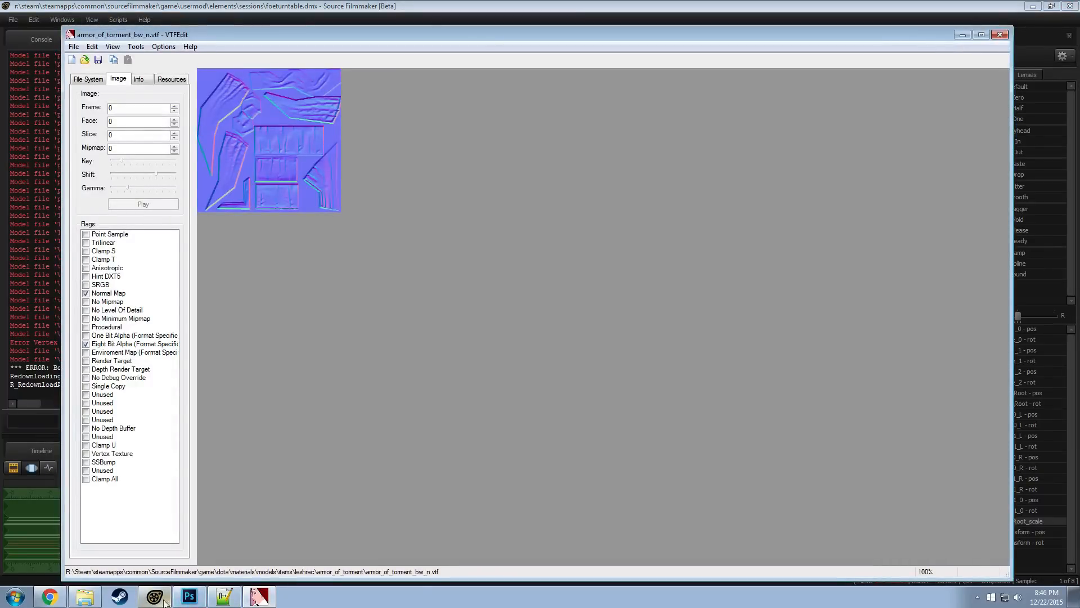
left_click(189, 595)
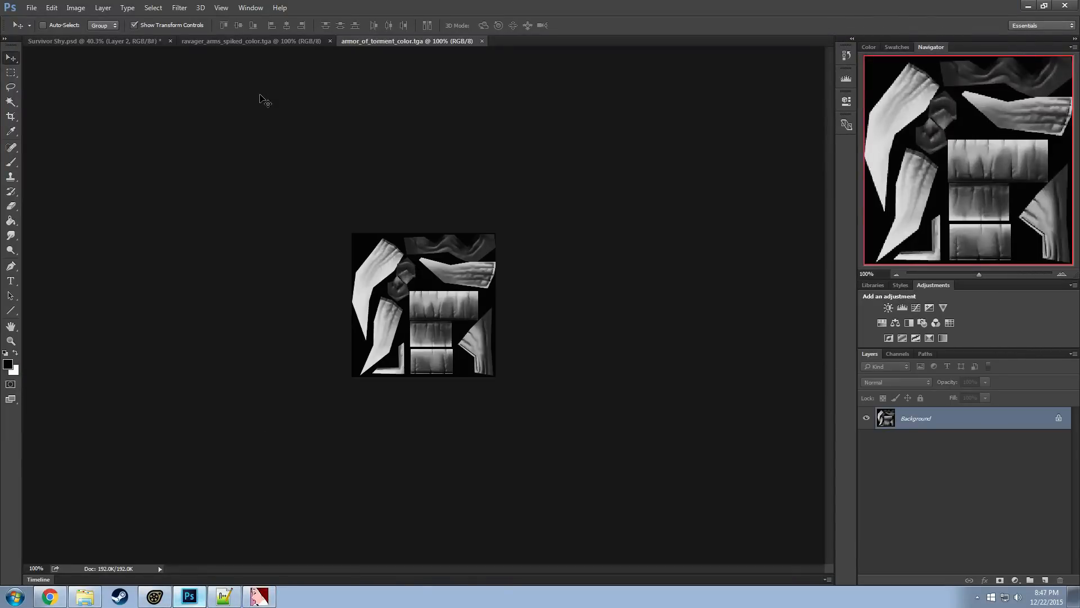
key("alt+Tab")
key("alt+Tab")
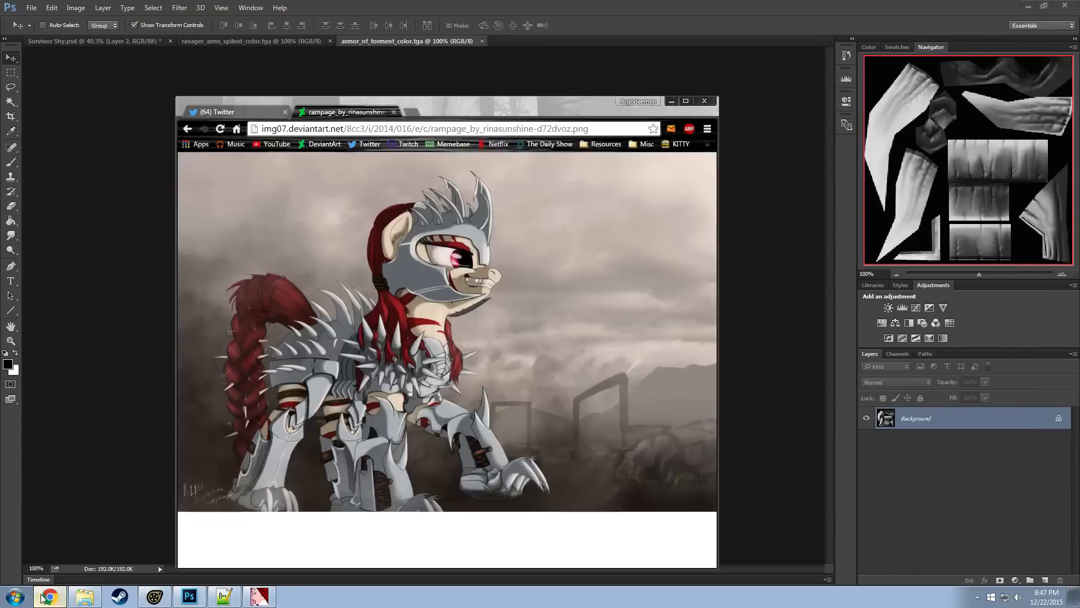
left_click(50, 596)
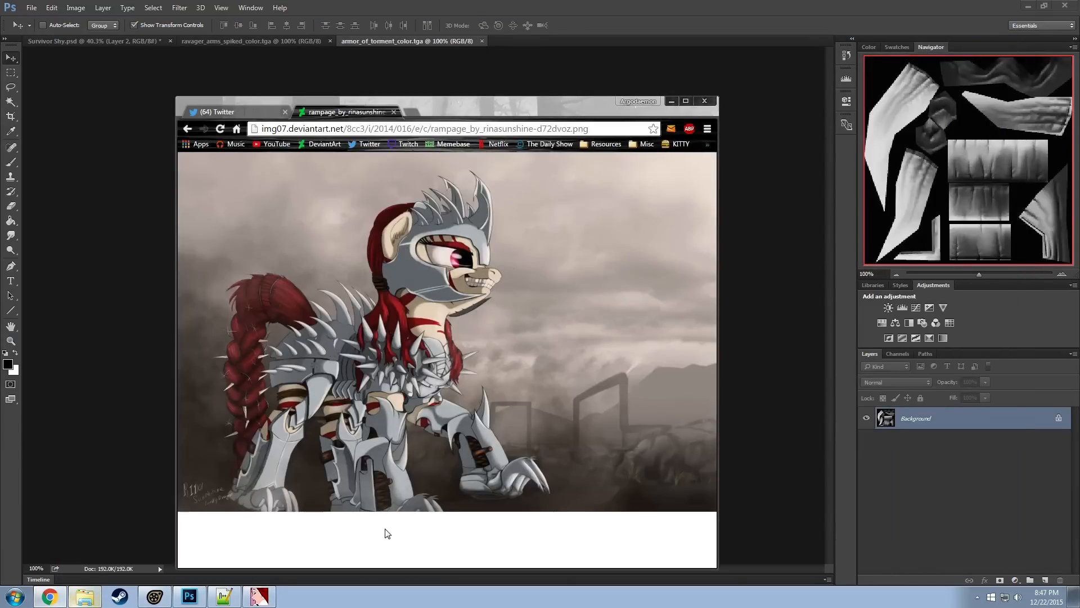
key("alt+Tab")
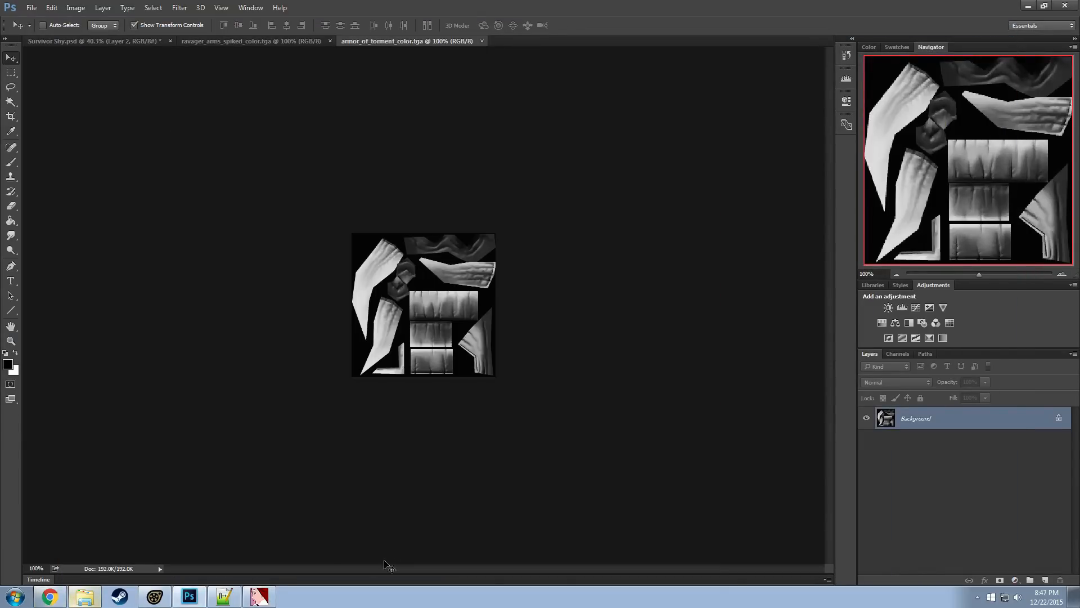
key("alt+Tab")
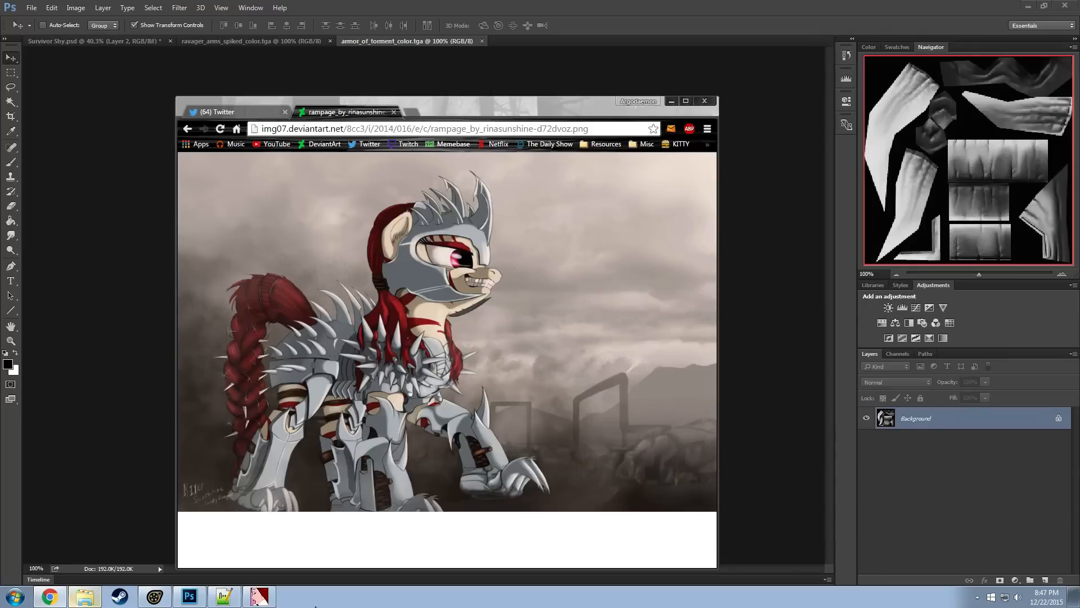
key("alt+Tab")
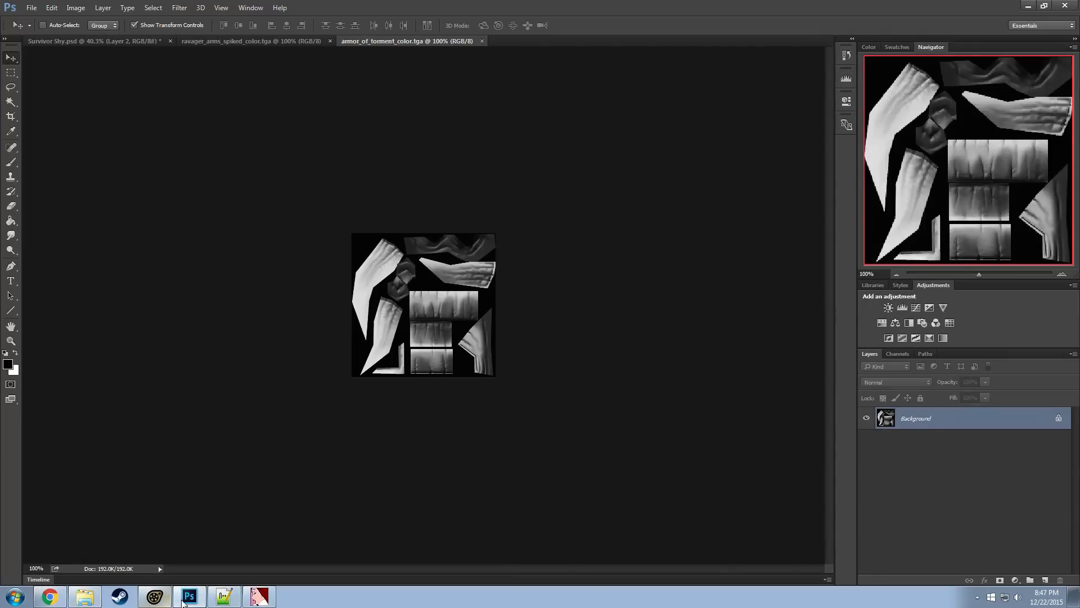
left_click(259, 596)
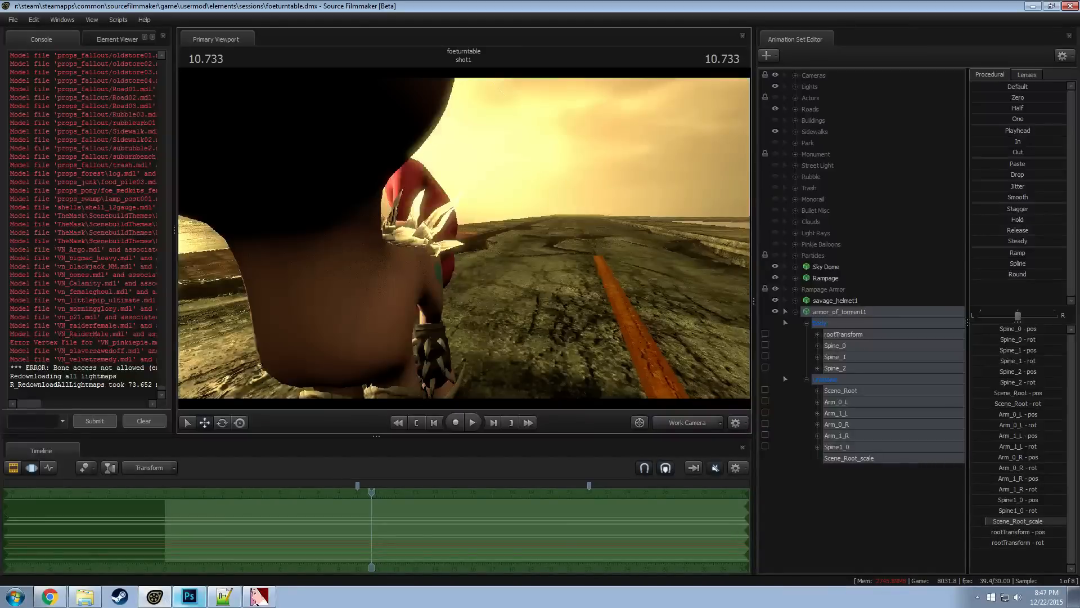
Turn scene lighting back off in the primary viewport and view the pony and its armor from the side
right_click(600, 223)
left_click(625, 254)
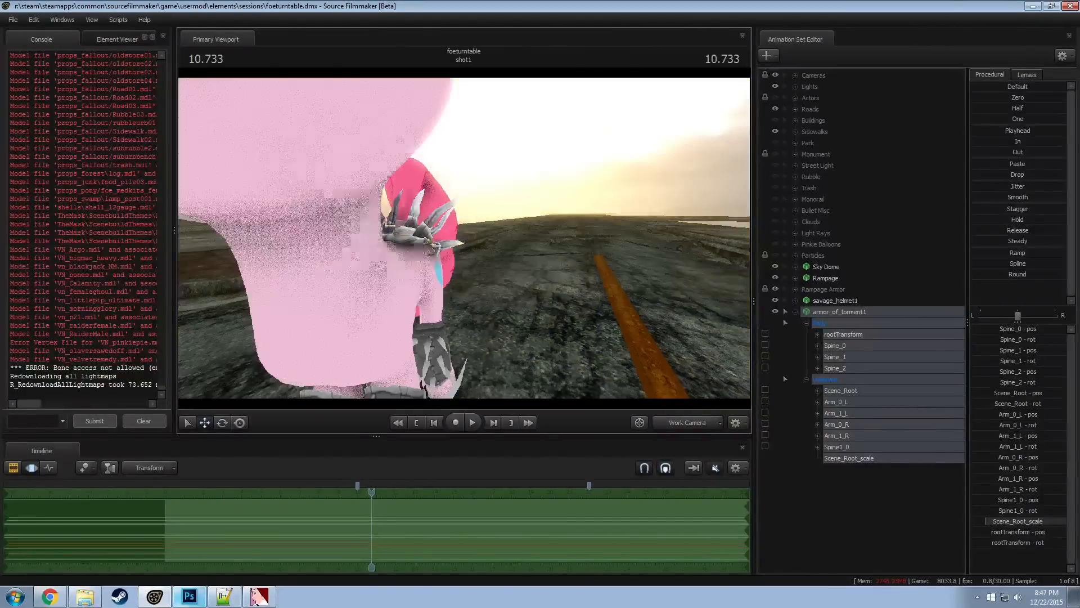
mouse_move(463, 238)
left_mouse_down()
mouse_move(535, 315)
mouse_move(563, 318)
mouse_move(450, 220)
mouse_move(463, 237)
left_mouse_up()
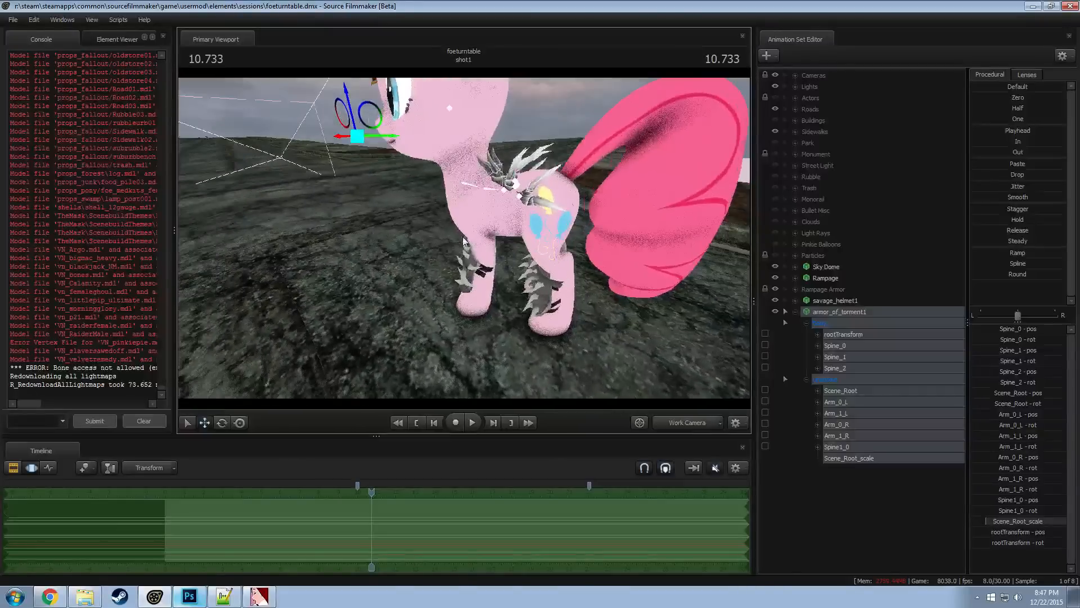
Collapse the armor_of_torment1 animation set and rename it to Back Armor Mid
left_click(797, 310)
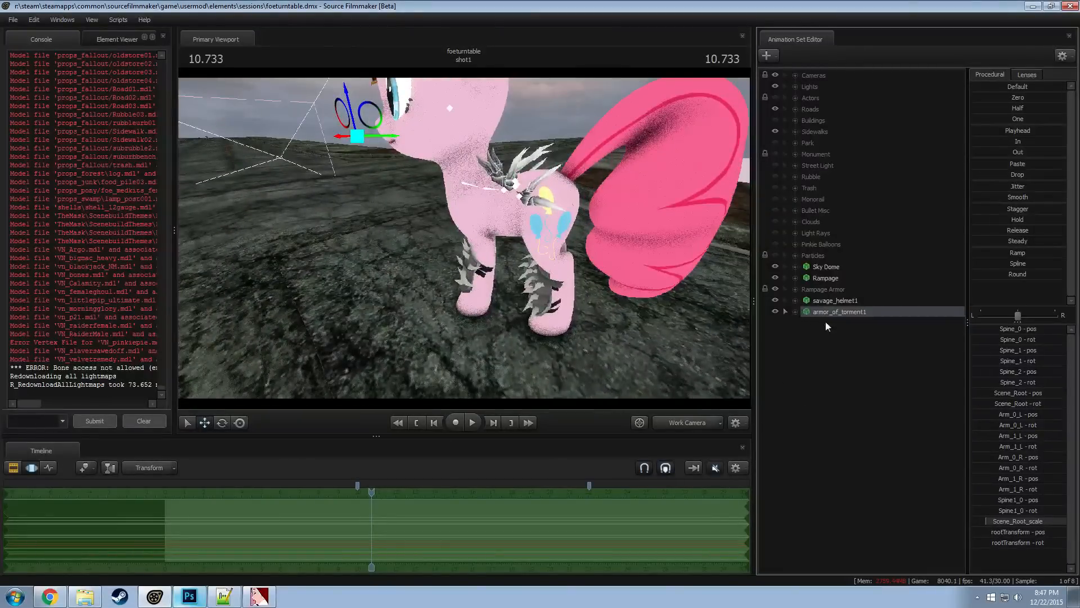
right_click(830, 311)
left_click(863, 319)
type("Back Armor Mid")
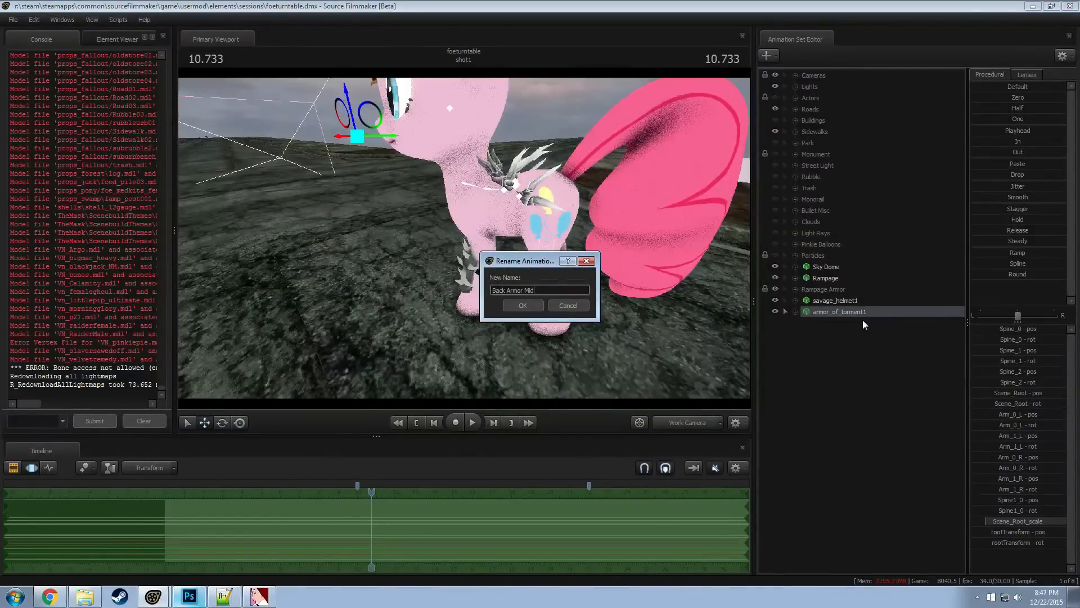
left_click(514, 307)
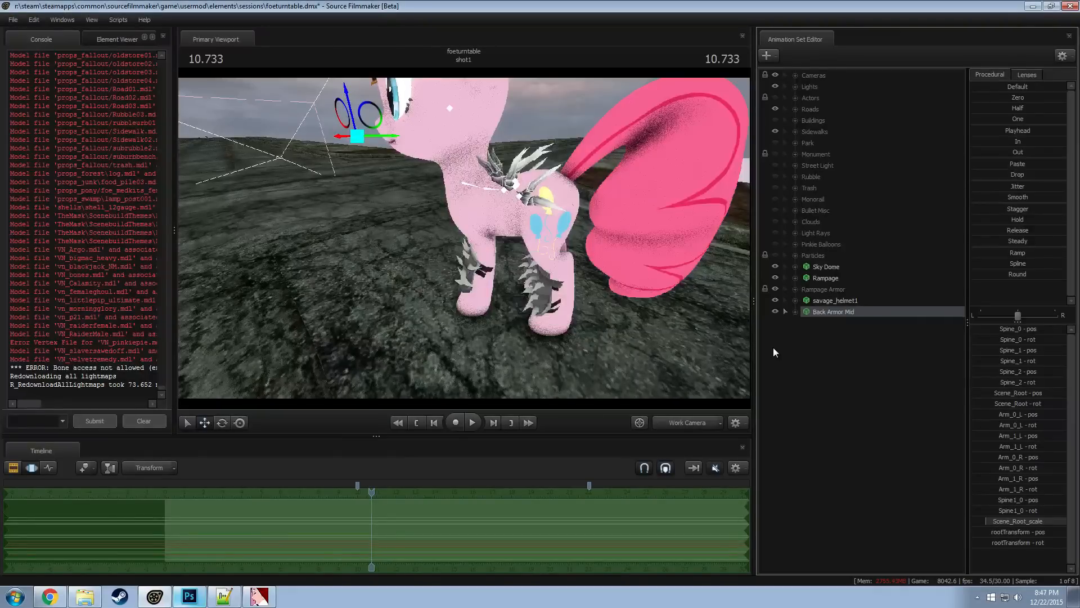
Expand and select the Back Armor Mid controls, and examine how the armor sits on the pony's back
left_click(795, 311)
left_click(823, 300)
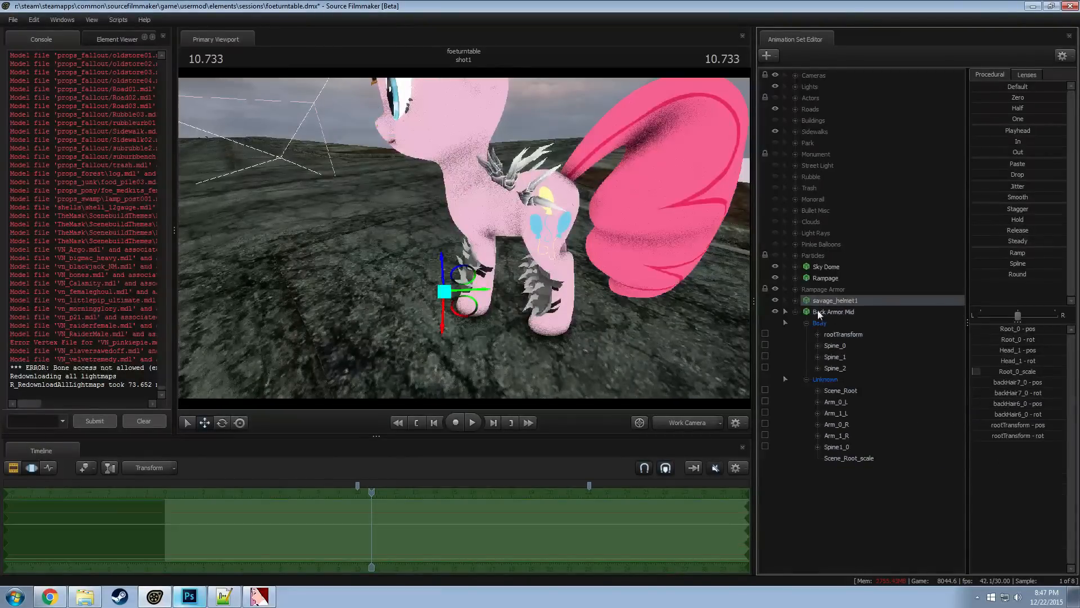
left_click(819, 323)
left_click(814, 312)
left_click_drag(563, 247, 631, 215)
key("a")
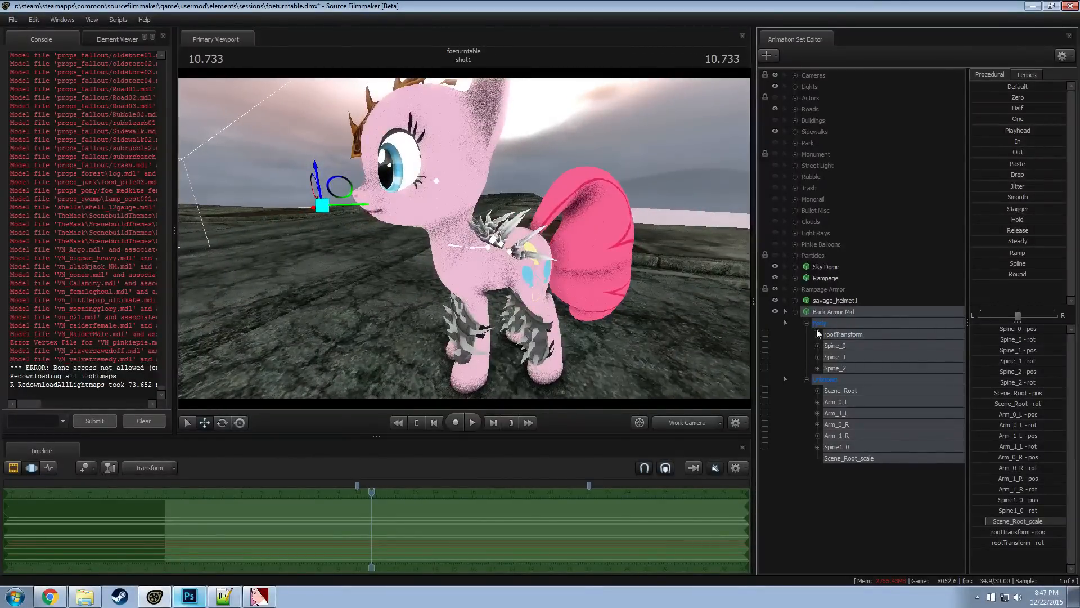
left_click_drag(615, 305, 598, 304)
key("d")
key("a")
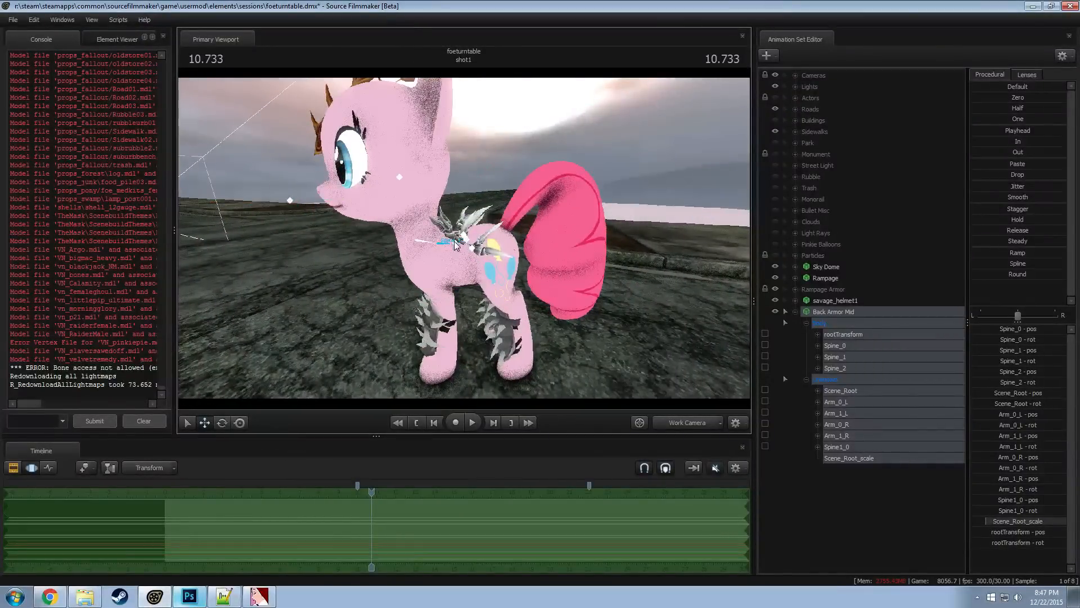
Expand Rampage's Pony Body bones and lock Back Armor Mid's Spine_2 bone to the Chest1 bone
left_click(455, 243)
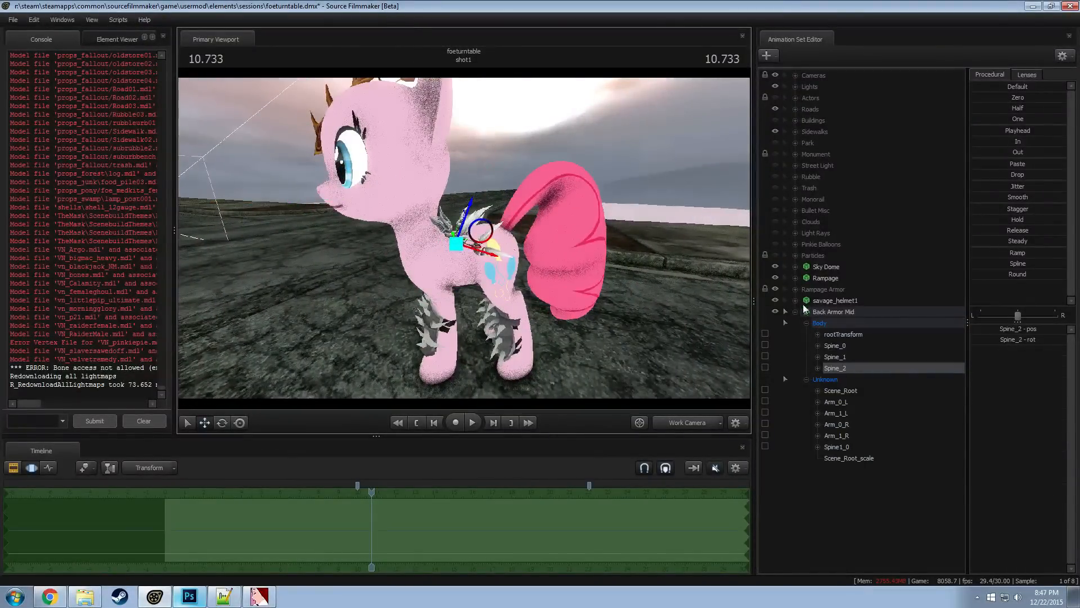
left_click(795, 277)
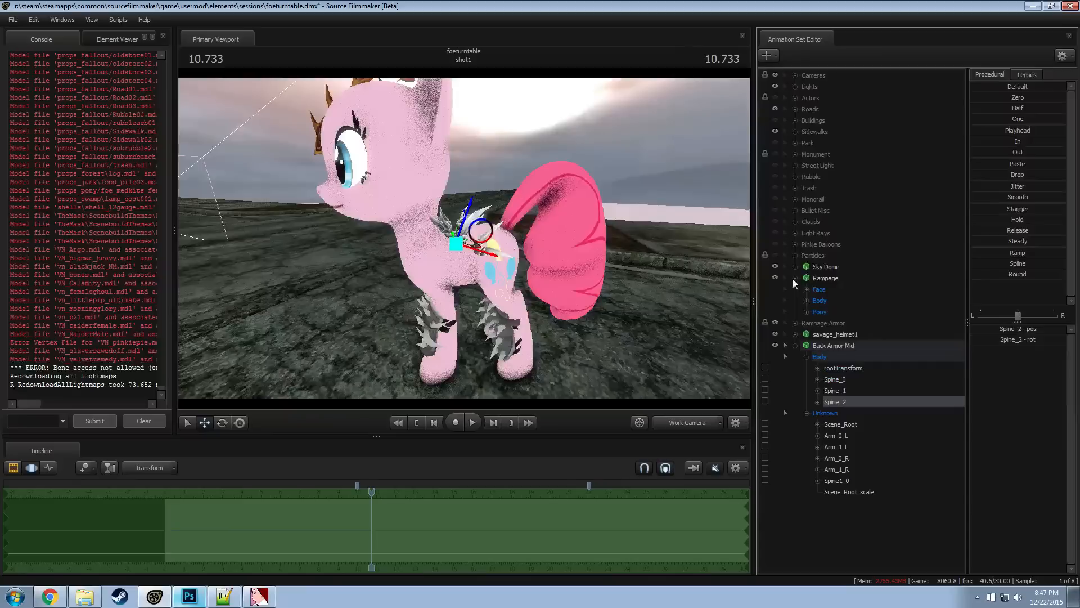
left_click(807, 312)
left_click(817, 346)
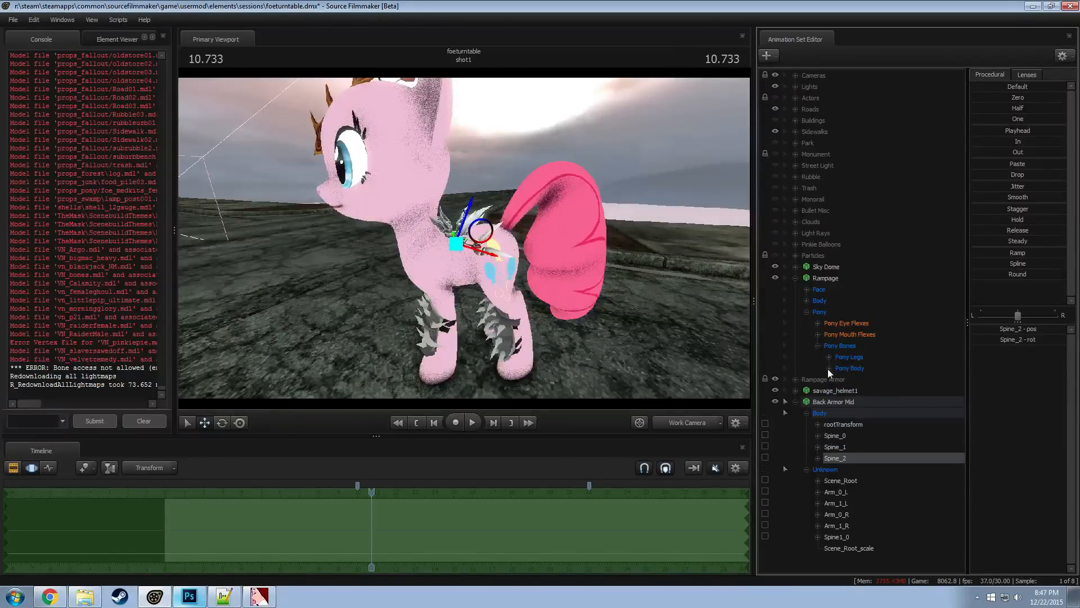
left_click(829, 368)
scroll(865, 402, "down", 2)
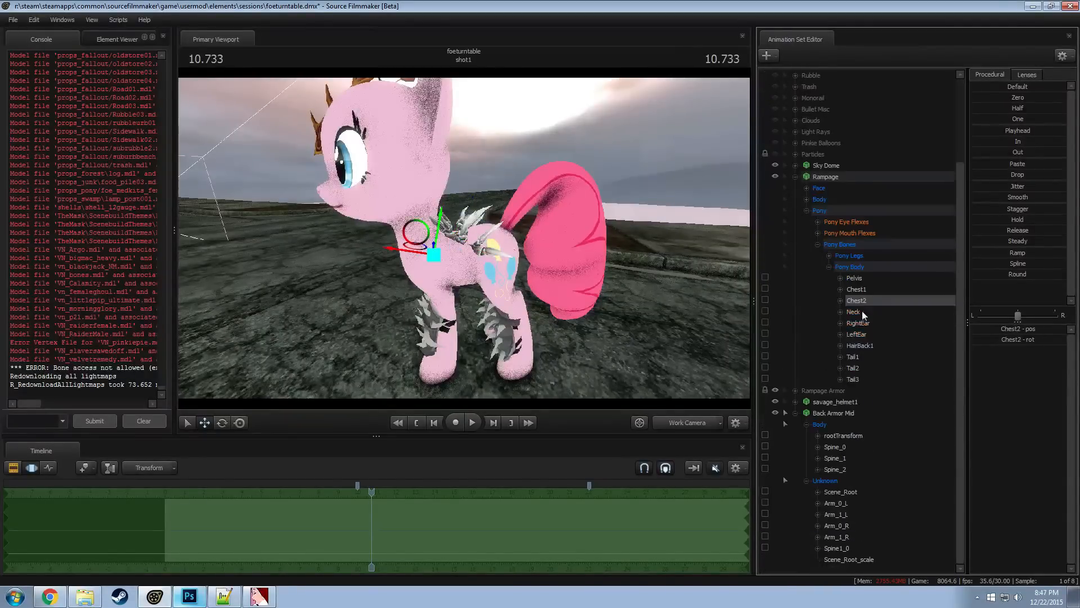
left_click(858, 290)
left_click(835, 470)
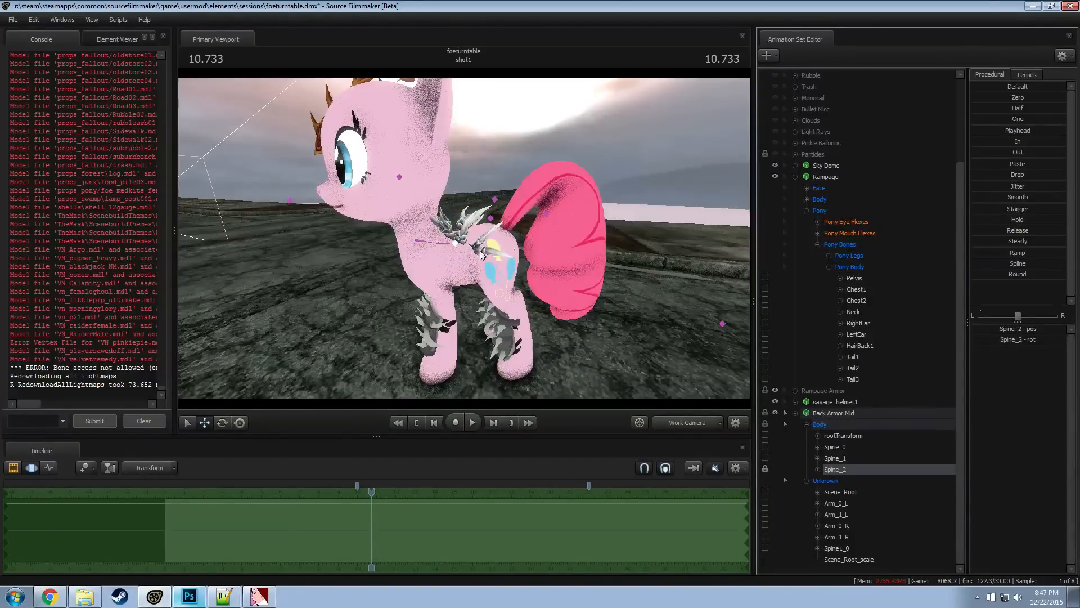
Try rotating Back Armor Mid's locked Spine_2 bone, and undo both the rotation and the bone's lock to Chest1
left_click(460, 249)
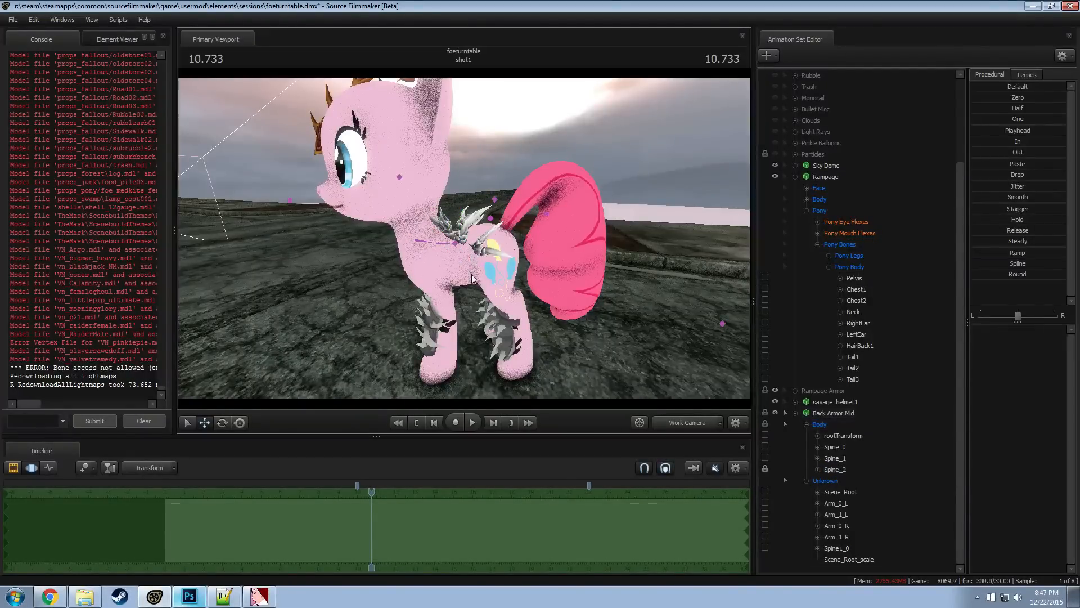
left_click(456, 250)
left_click_drag(456, 247, 422, 239)
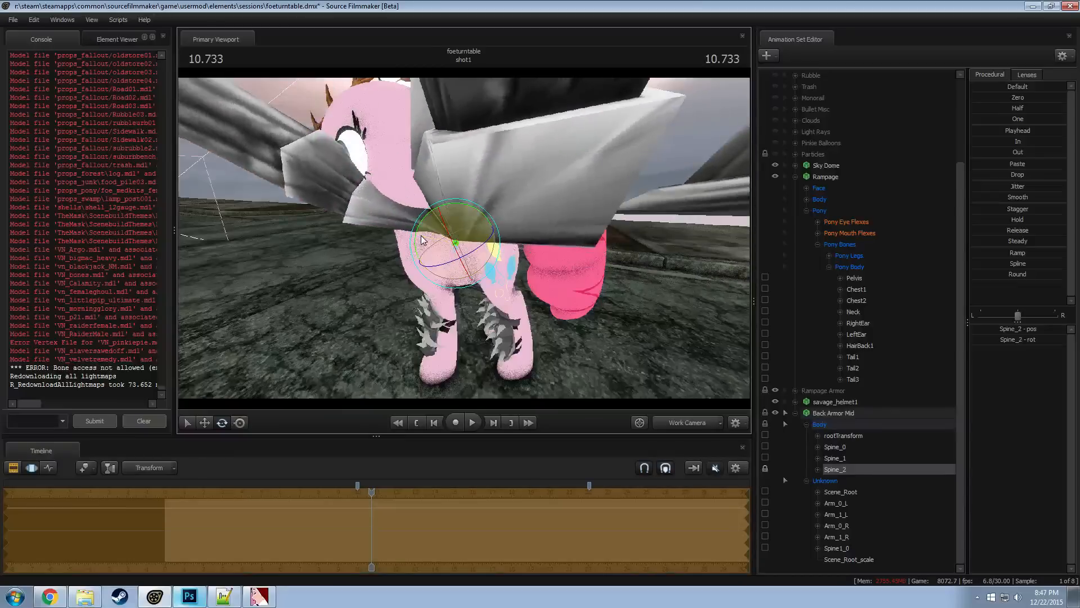
key("ctrl+z")
key("ctrl+y")
key("ctrl+z")
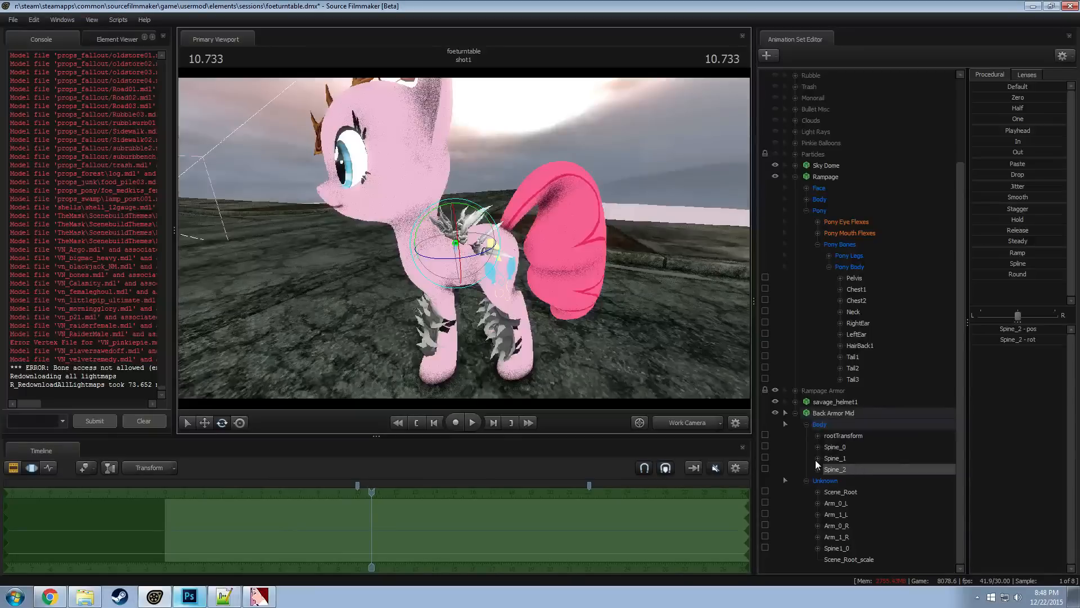
Try rotating Back Armor Mid's unlocked Spine_2 bone and undo the rotation
left_click(841, 491)
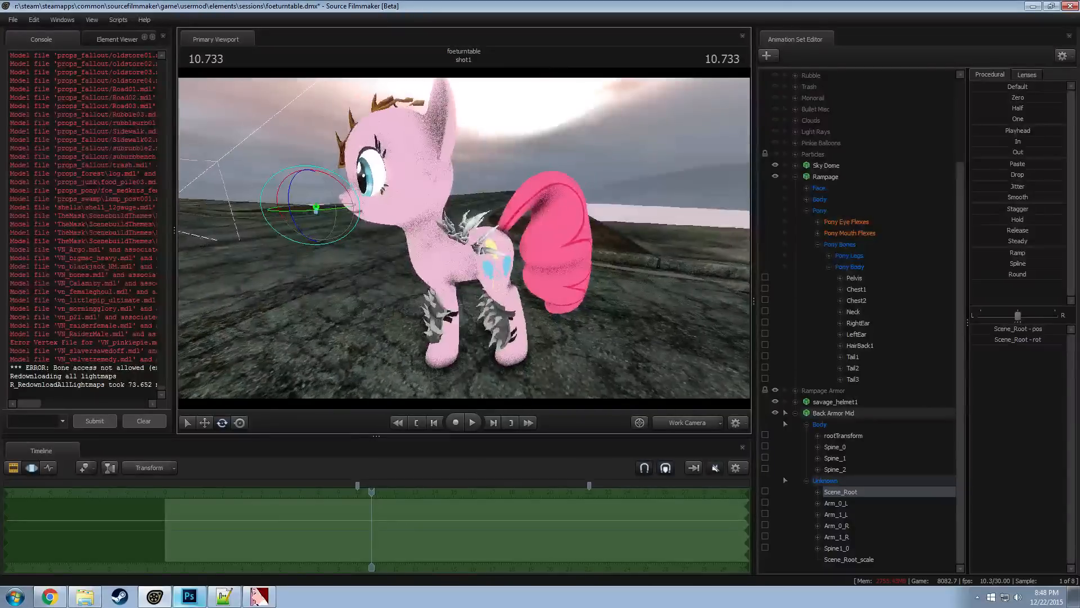
left_click(838, 469)
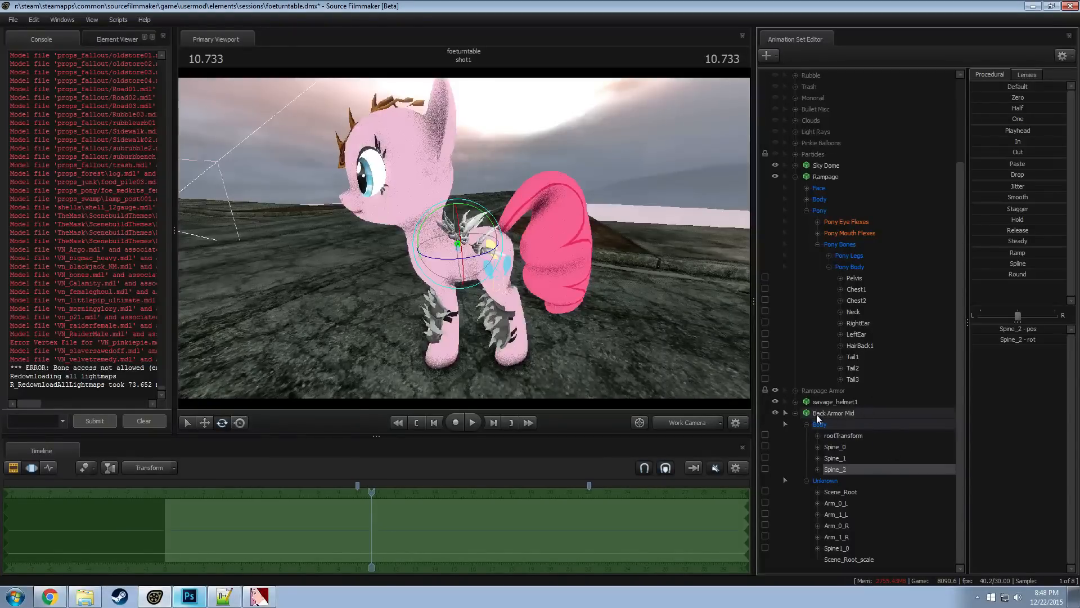
mouse_move(858, 291)
left_mouse_down()
mouse_move(854, 419)
mouse_move(875, 290)
left_mouse_up()
left_click(833, 470)
left_click_drag(447, 212, 467, 223)
key("ctrl+z")
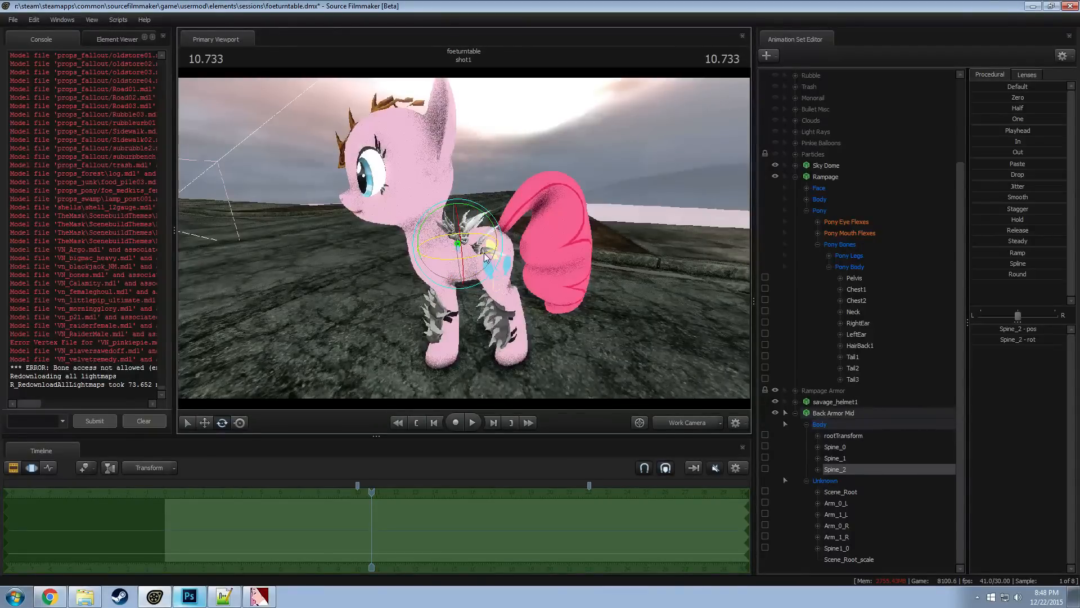
Rotate and move Back Armor Mid's Spine_2 bone to fit the rear armor section along the pony's back
left_click_drag(459, 204, 493, 230)
key("w")
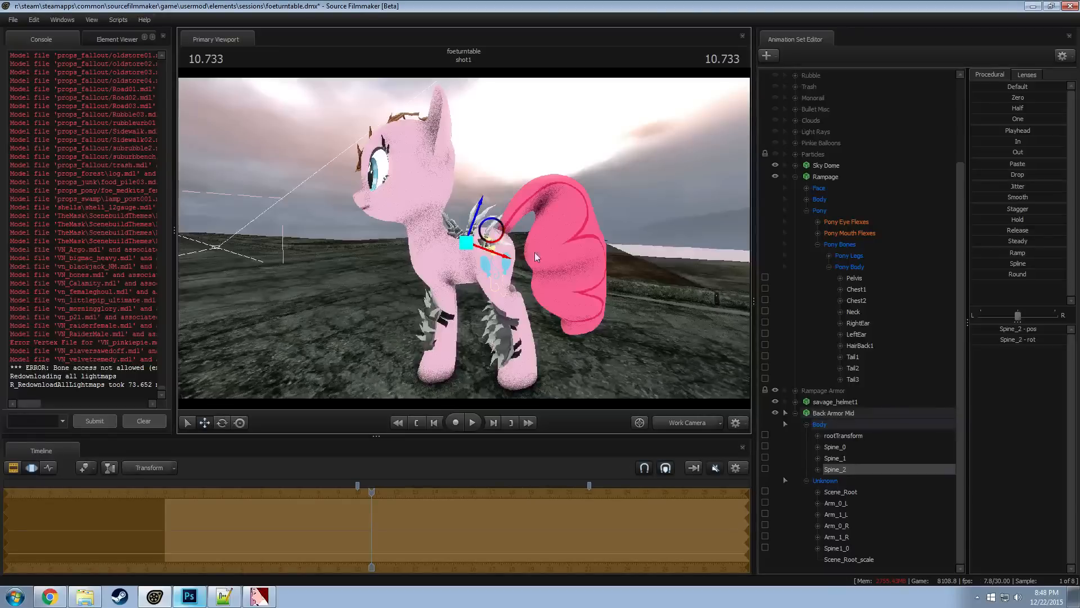
left_click_drag(536, 257, 591, 243, "alt")
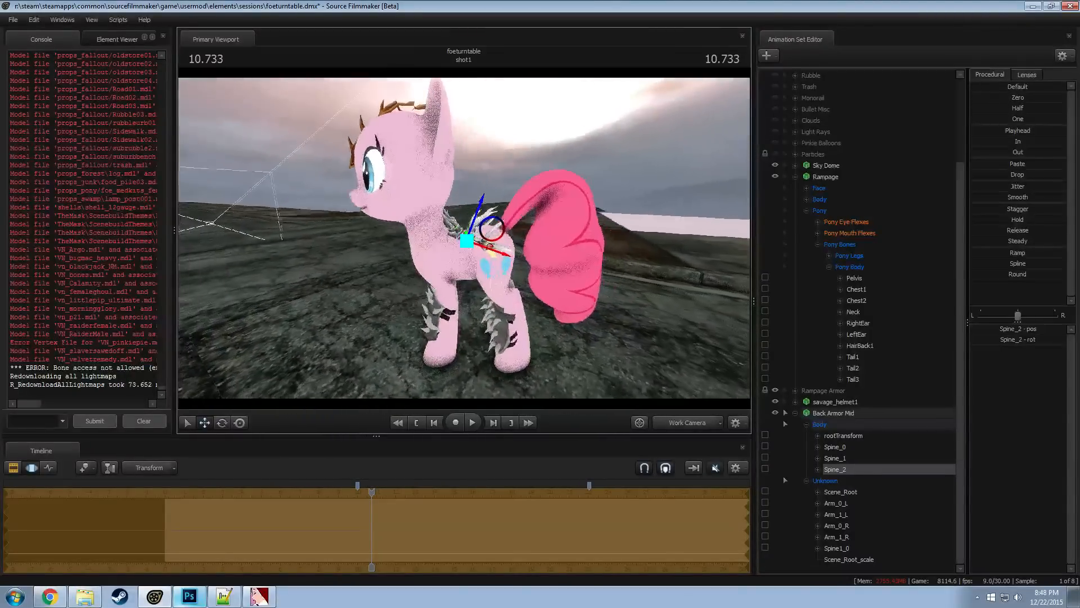
mouse_move(483, 246)
left_mouse_down("alt")
mouse_move(394, 237)
mouse_move(409, 284)
mouse_move(492, 244)
mouse_move(501, 250)
left_mouse_up("alt")
Rotate Back Armor Mid's Arm_0_R bone to angle the right-hand spikes against the pony's flank
left_click(468, 250, "ctrl")
key("e")
left_click_drag(488, 288, 563, 278)
left_click_drag(464, 214, 463, 231, "alt")
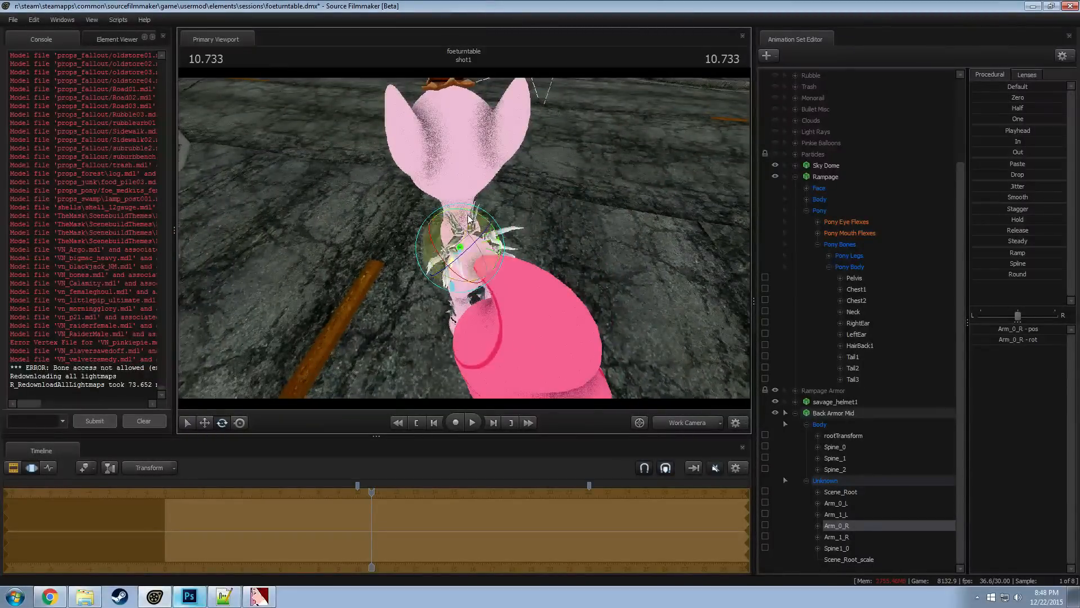
key("w")
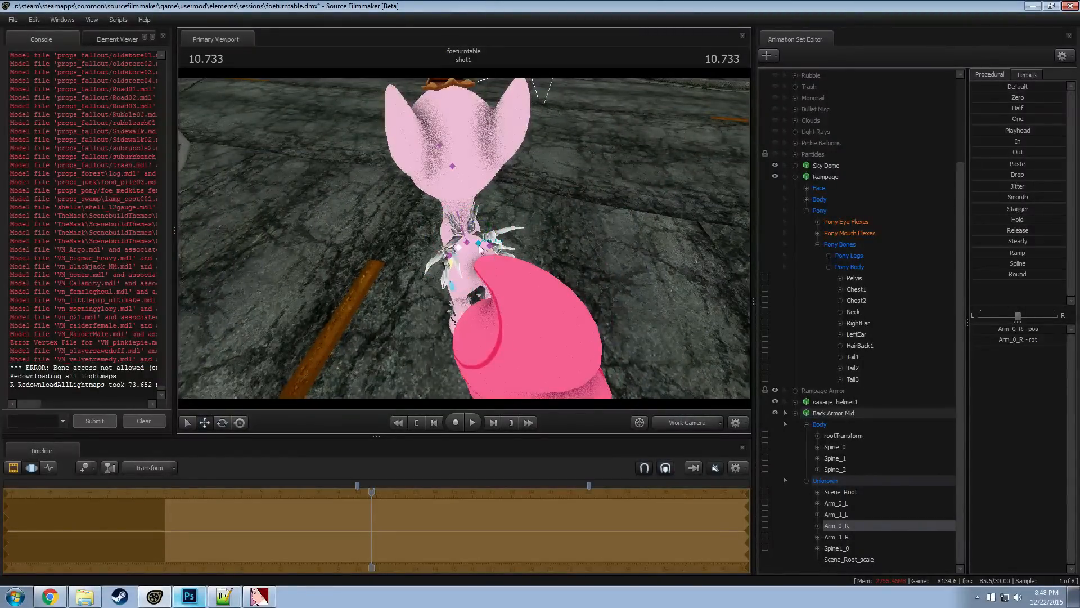
Rotate and reposition Back Armor Mid's Arm_0_L bone to fit the left-hand spikes to the pony's flank
left_click(479, 247, "ctrl")
mouse_move(479, 248)
left_mouse_down("alt")
mouse_move(508, 282)
mouse_move(497, 293)
left_mouse_up("alt")
key("e")
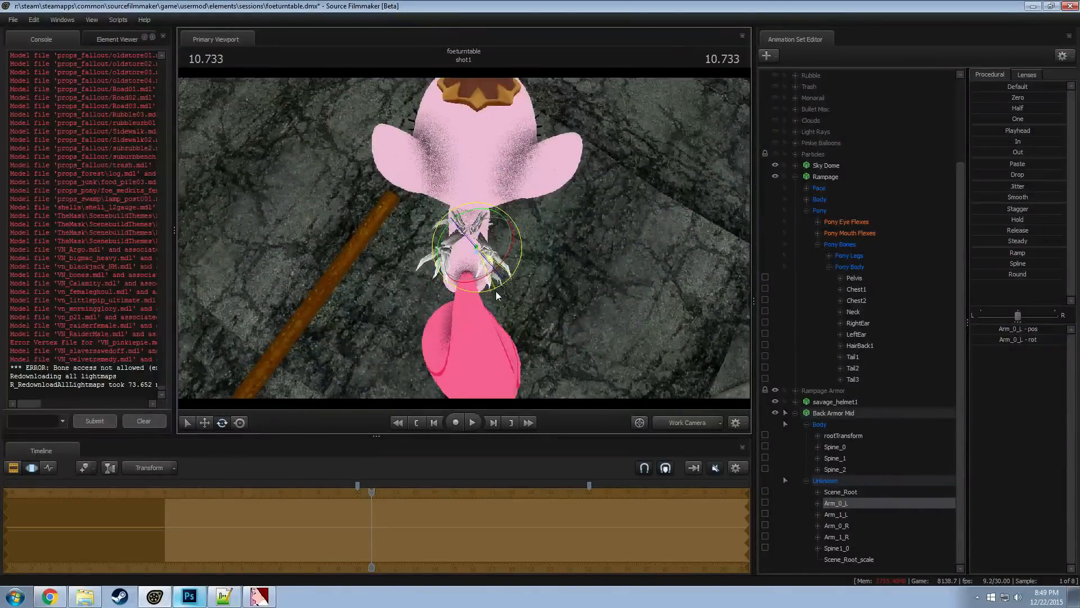
key("w")
key("e")
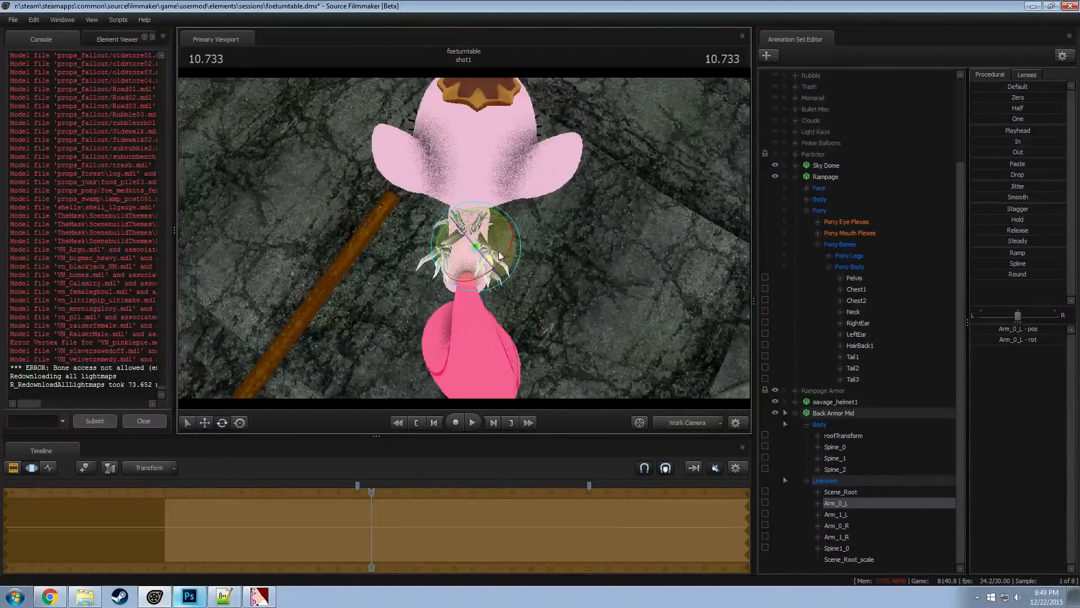
left_click_drag(504, 238, 468, 247)
key("w")
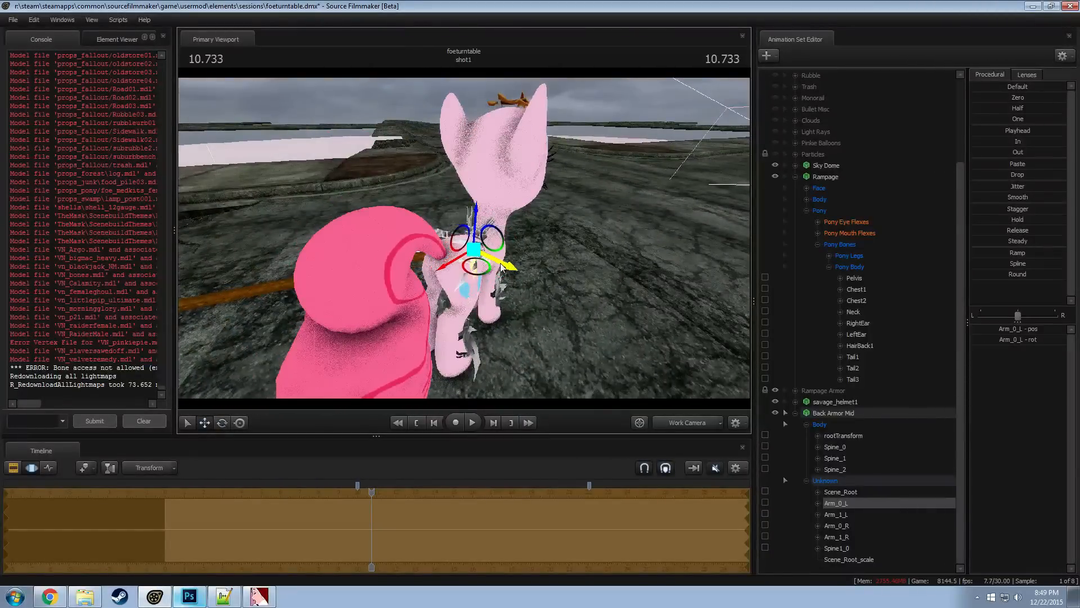
left_click_drag(513, 292, 447, 210, "alt")
key("e")
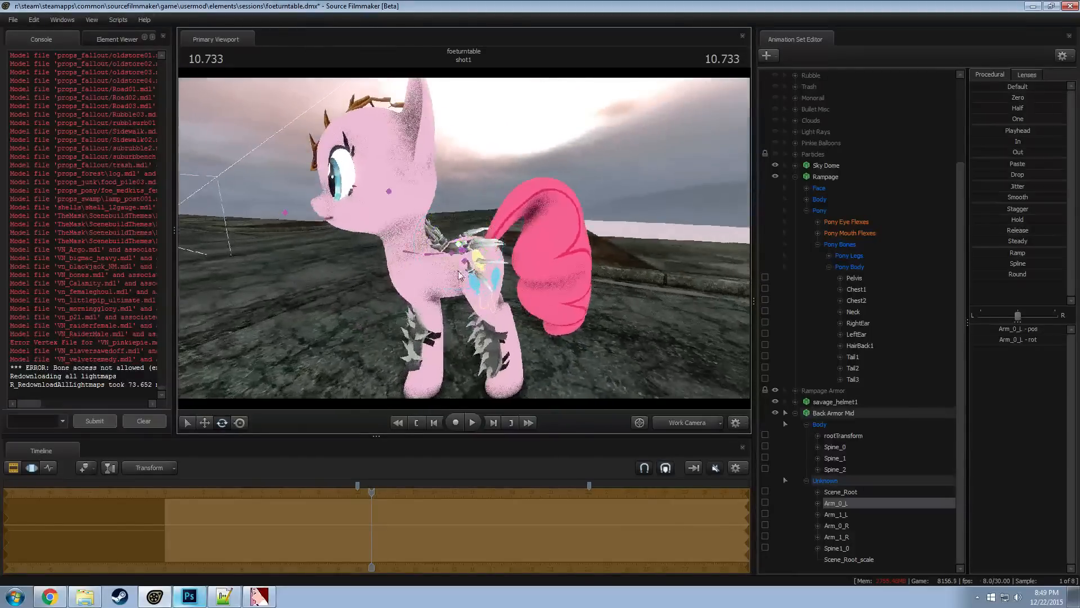
Lock Back Armor Mid's Spine_2 bone to Rampage's Pelvis bone
left_click(459, 251, "ctrl")
left_click(452, 255, "ctrl")
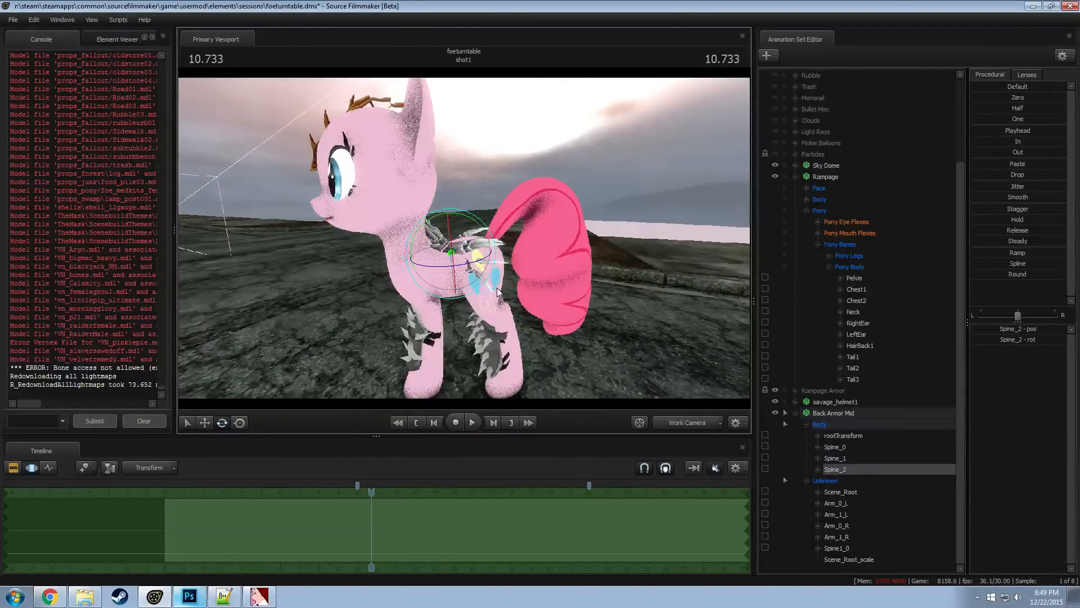
left_click(854, 278)
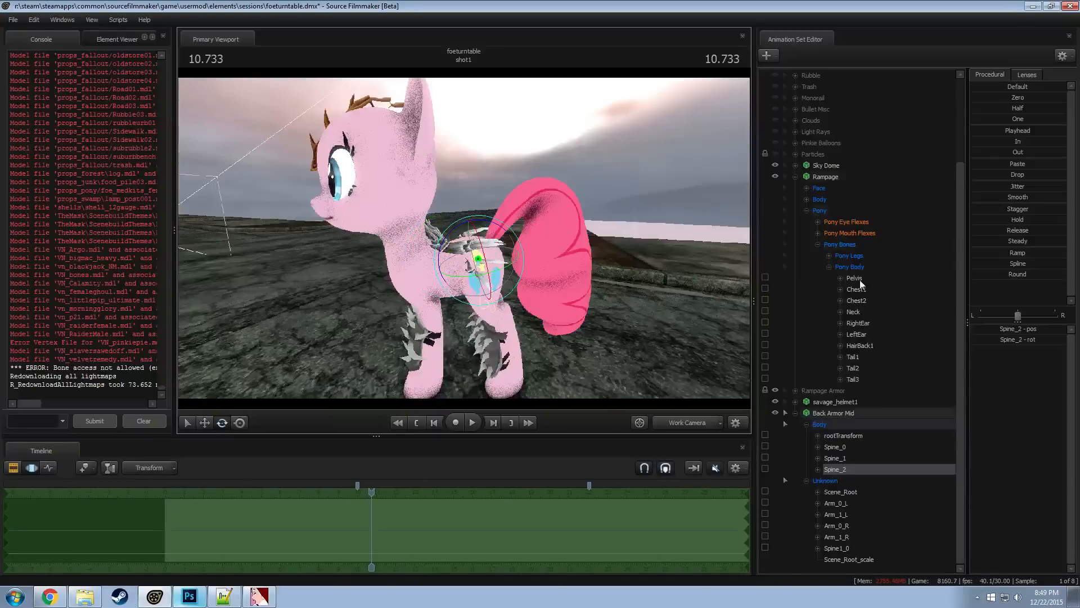
left_click(841, 472)
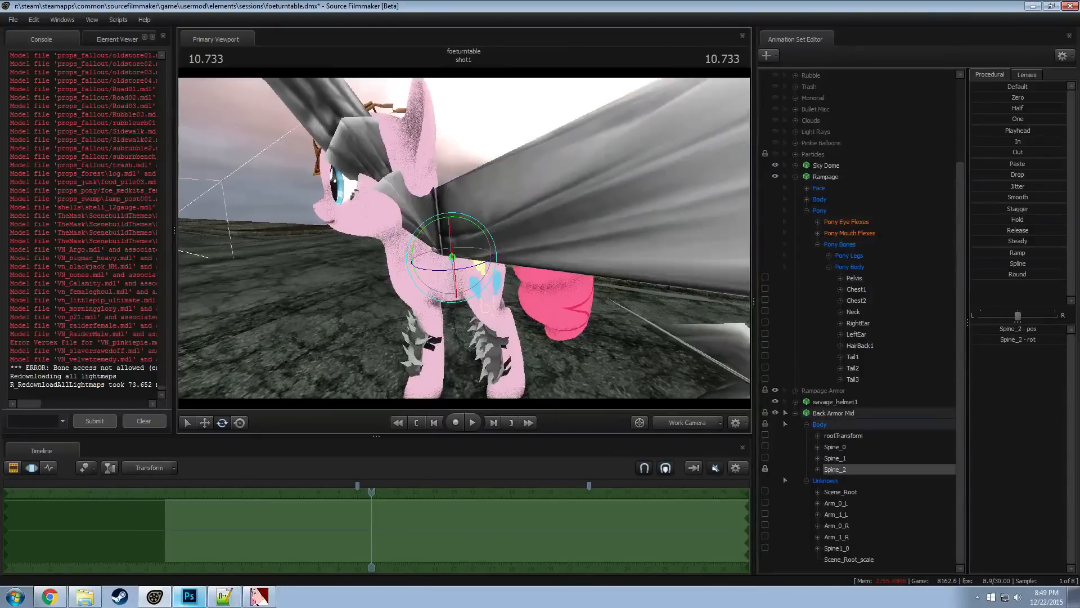
Add a scale control to Back Armor Mid's Spine_2 bone and set its scale to 0.01
right_click(832, 470)
left_click(852, 489)
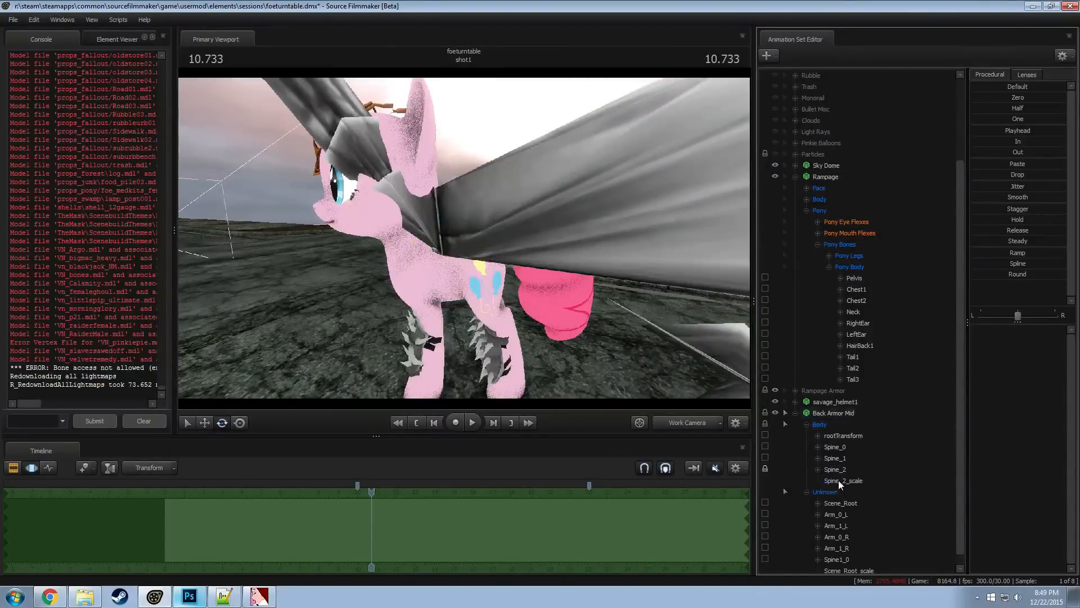
left_click(838, 480)
left_click(1005, 328)
type("0.01")
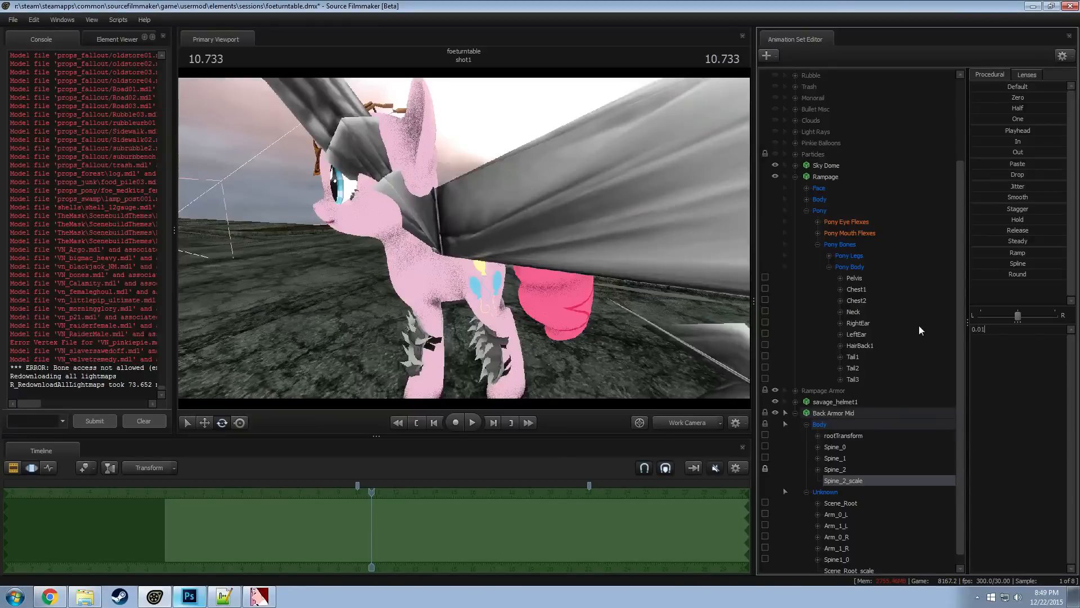
key("Return")
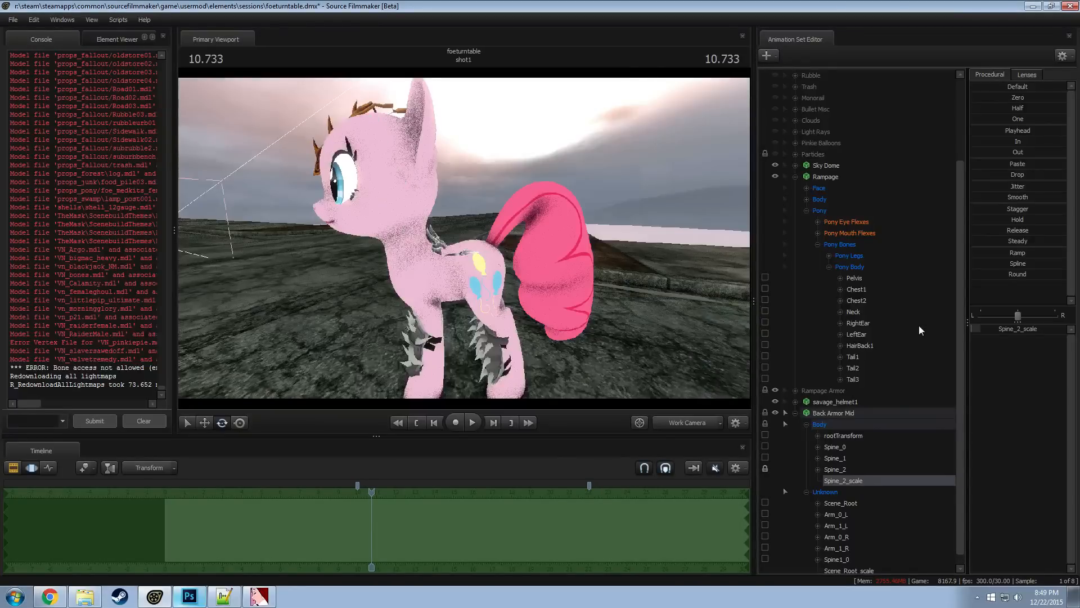
Increase Spine_2_scale to 0.02 and examine the rear armor's size against the pony
left_click(1035, 329)
double_click(1033, 330)
type("3")
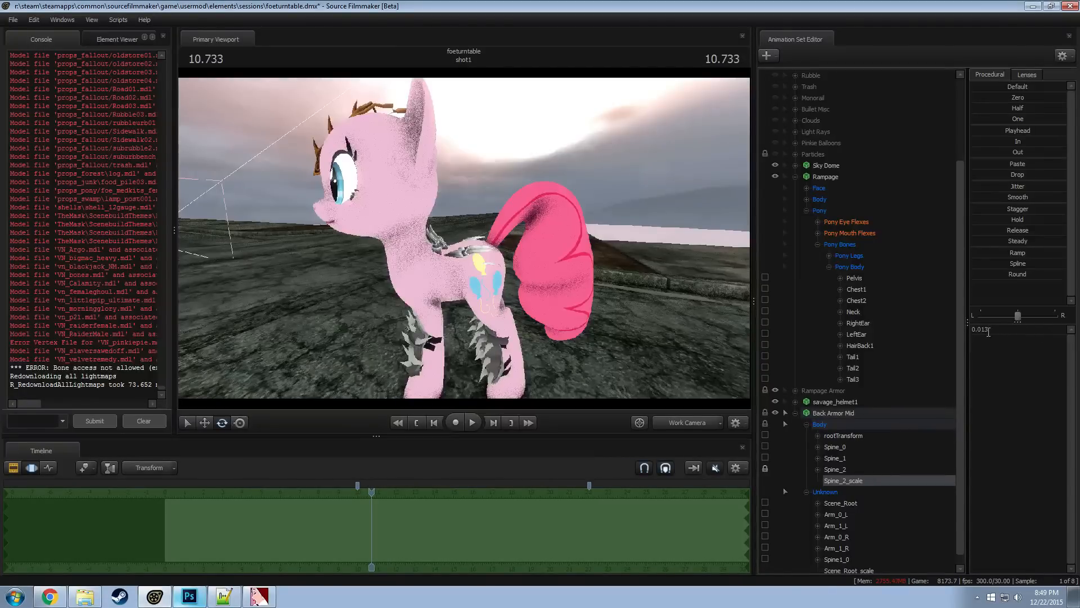
left_click_drag(989, 332, 984, 333)
type("2")
key("Return")
left_click_drag(562, 304, 608, 304)
key("d")
key("a")
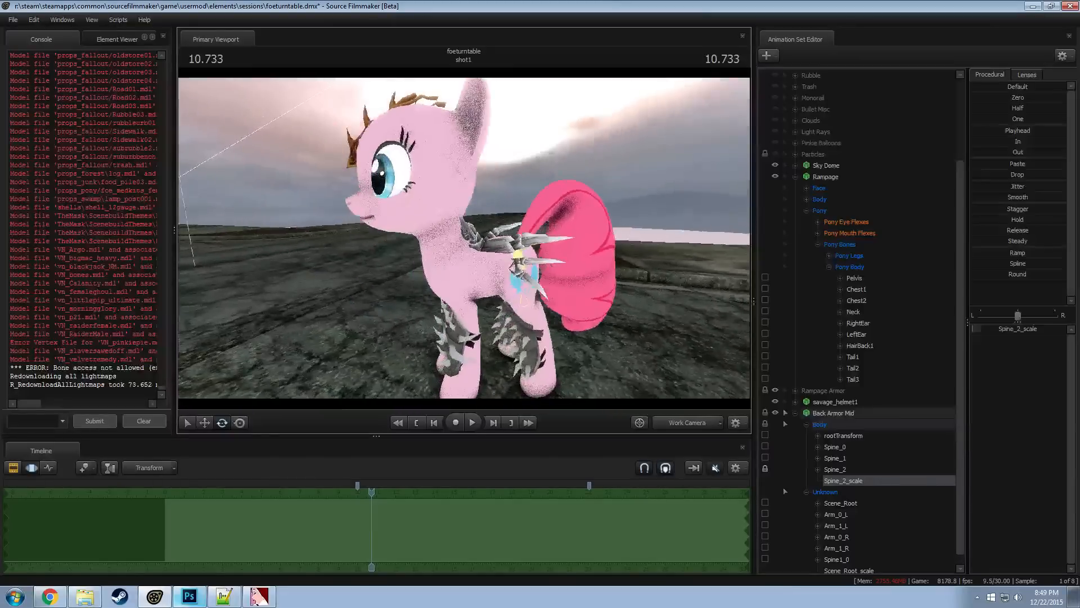
key("d")
left_click_drag(475, 240, 464, 238)
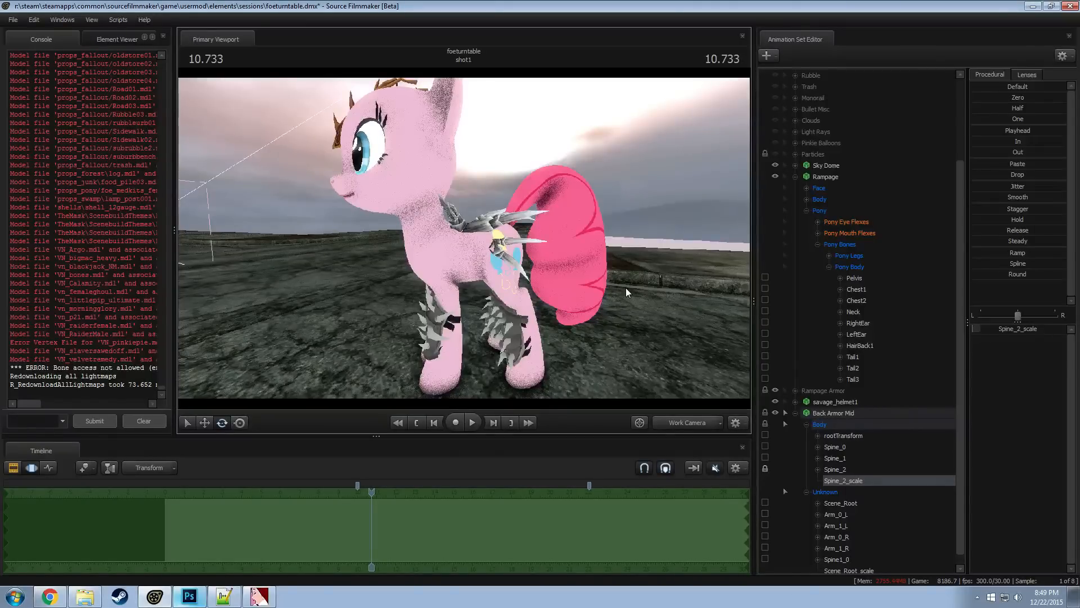
left_click_drag(626, 288, 621, 288)
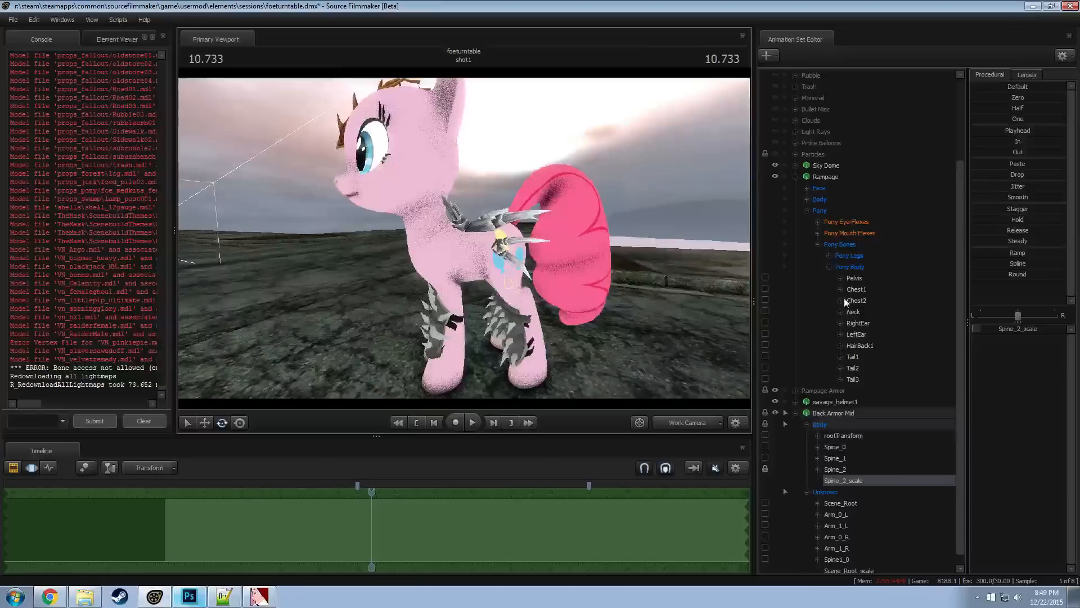
Set Spine_2_scale to 0.017 and examine the armor from the side
double_click(997, 329)
type("0.018")
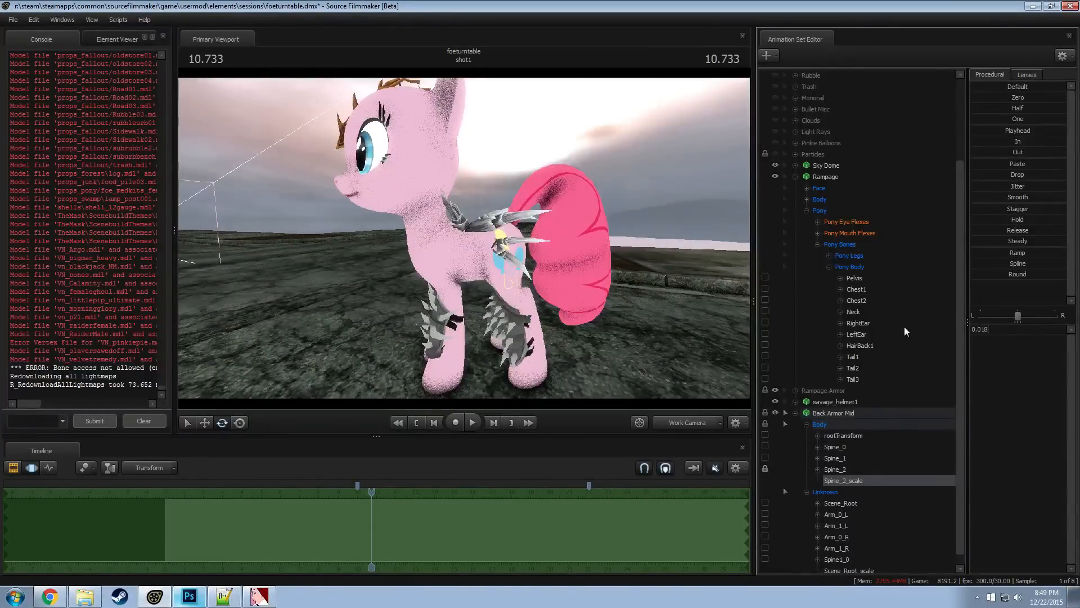
key("Return")
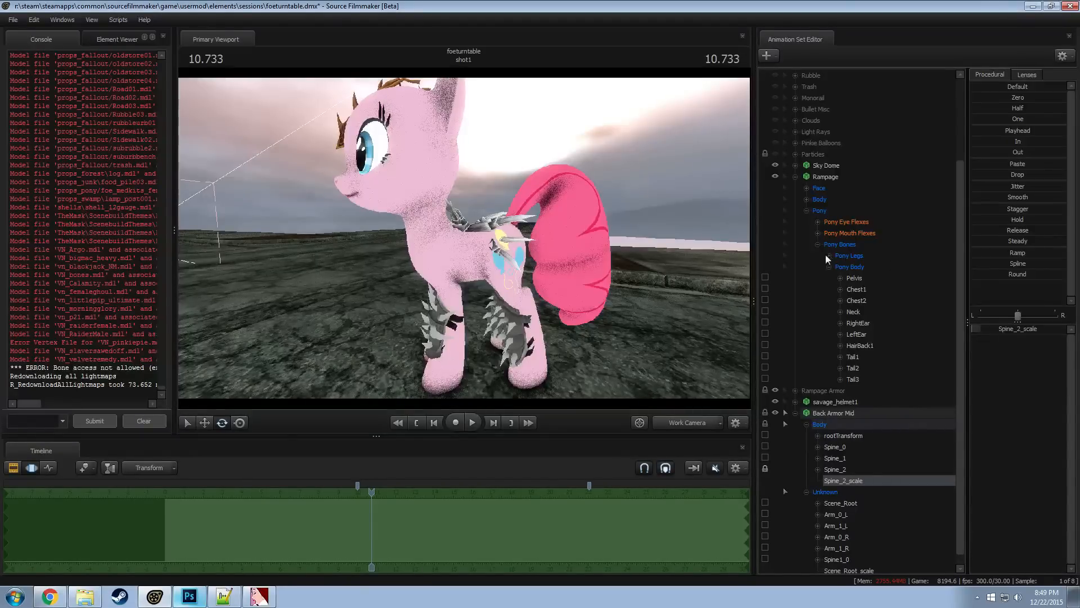
left_click(591, 249)
left_click_drag(634, 289, 465, 239)
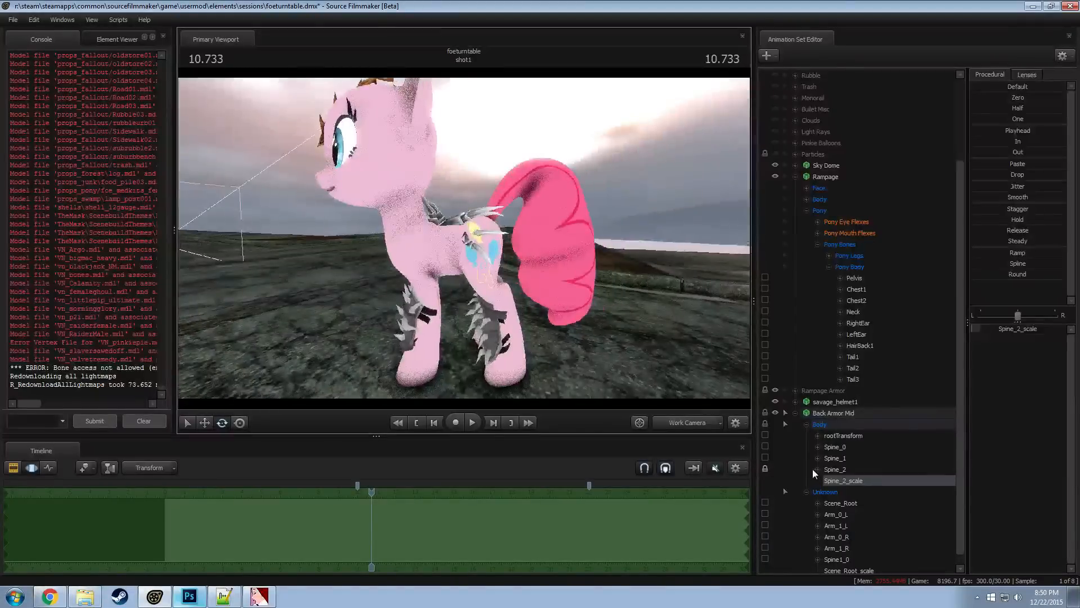
Lock Back Armor Mid's Spine_1 bone to Rampage's Chest1 bone
left_click(845, 459)
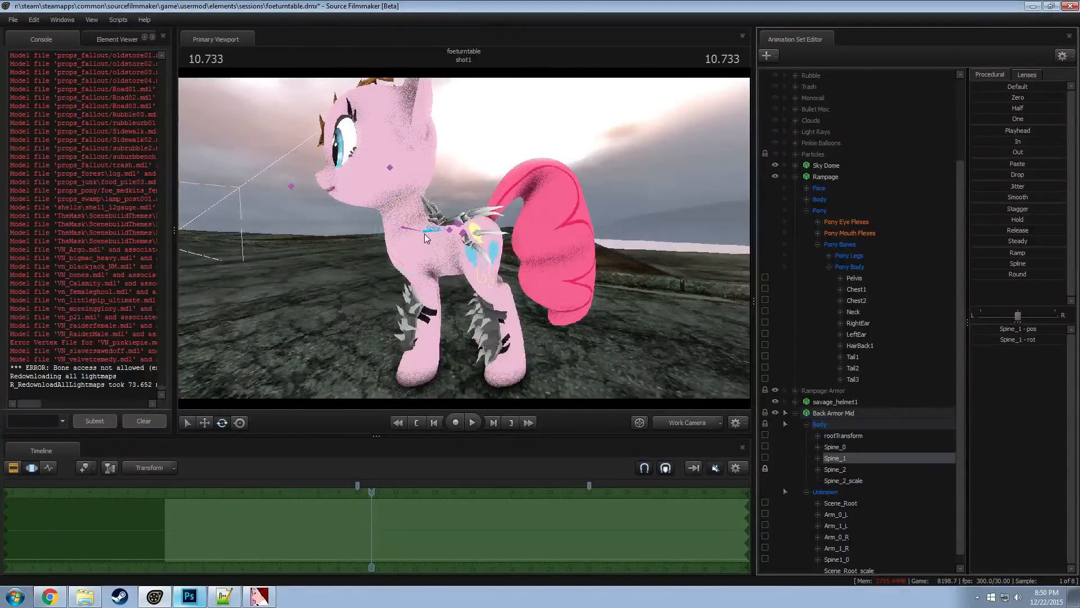
left_click_drag(449, 203, 433, 198)
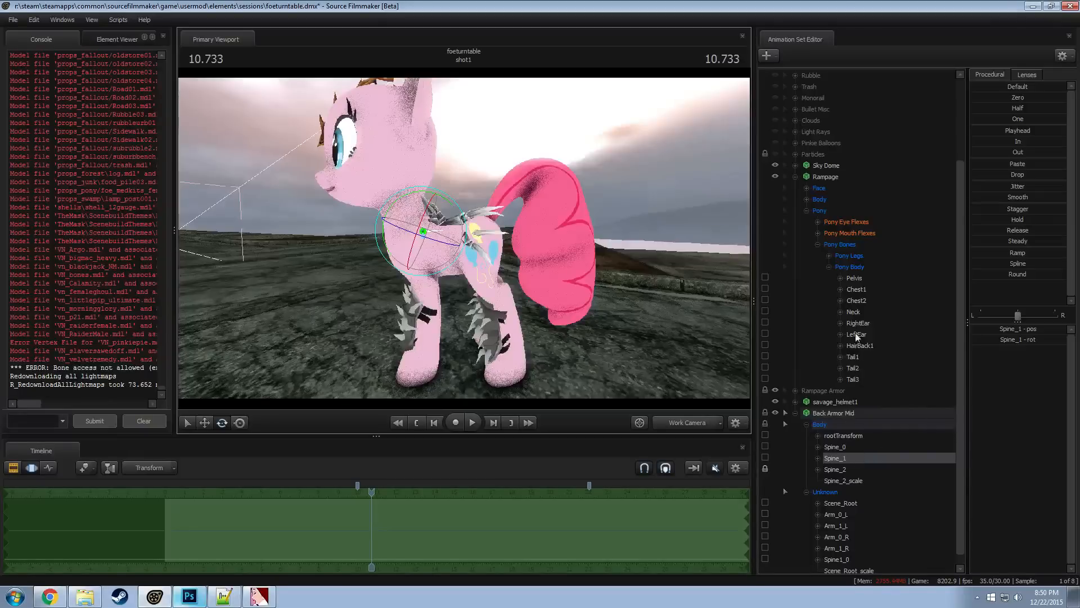
left_click(857, 290)
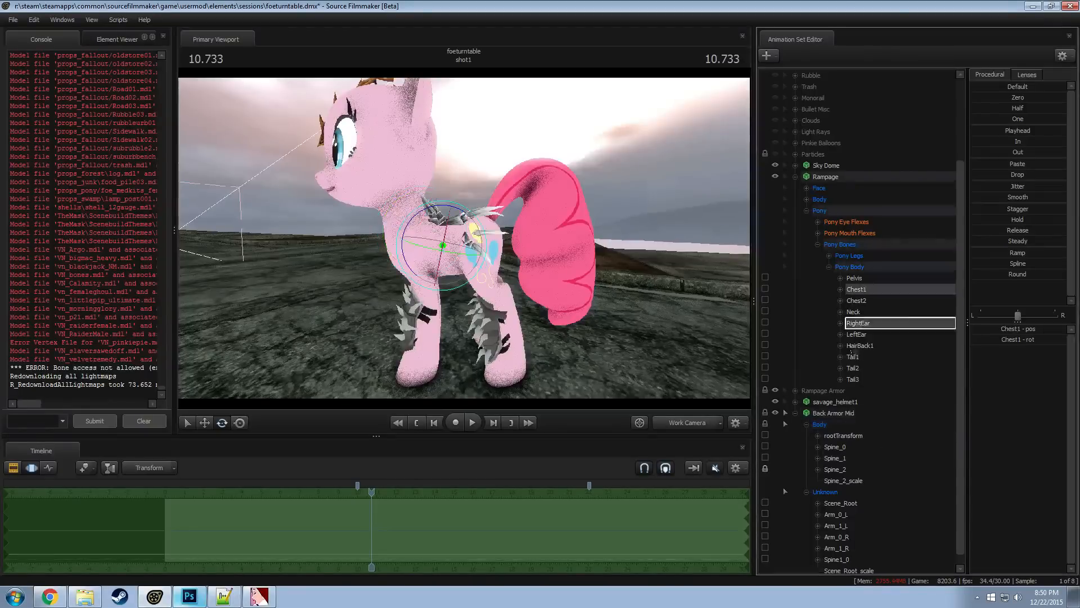
left_click(839, 459)
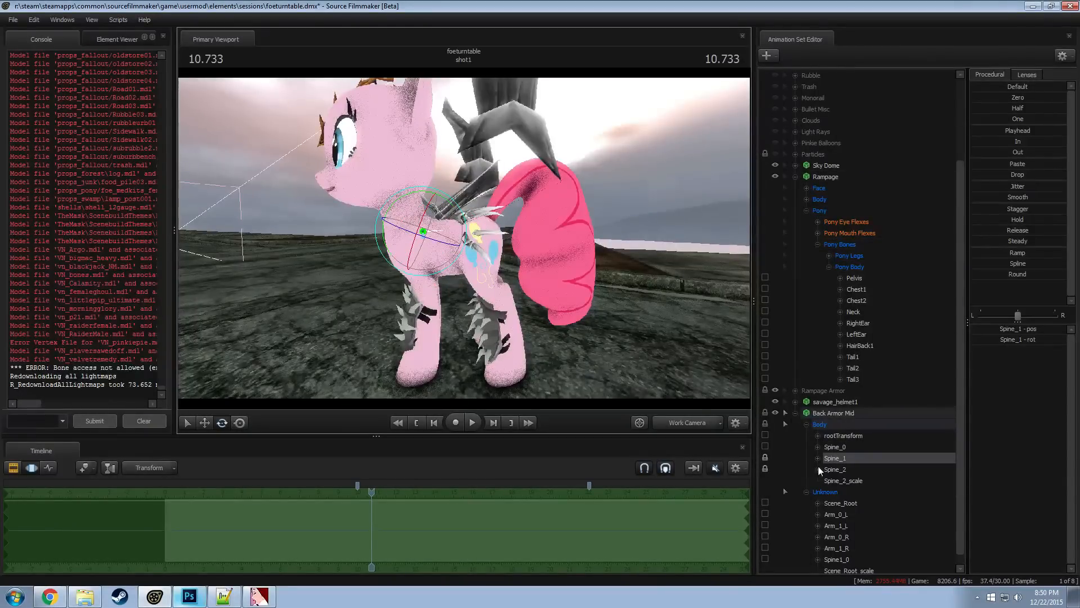
Add a scale control to Back Armor Mid's Spine_1 bone and give it Spine_2_scale's value of 0.017
left_click(844, 481)
left_click(1001, 329)
key("ctrl+c")
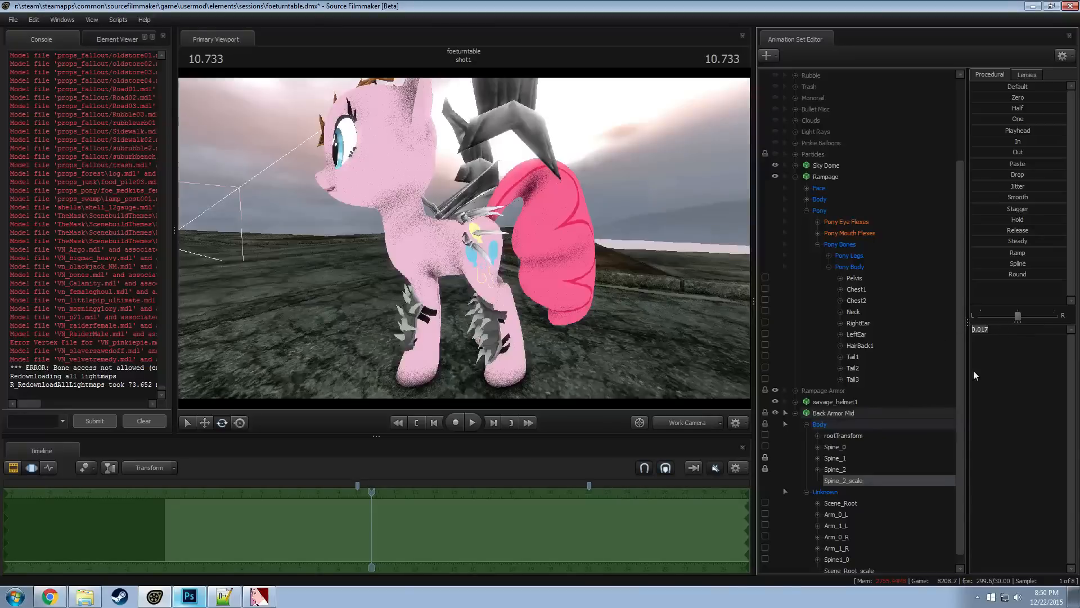
right_click(846, 463)
left_click(856, 488)
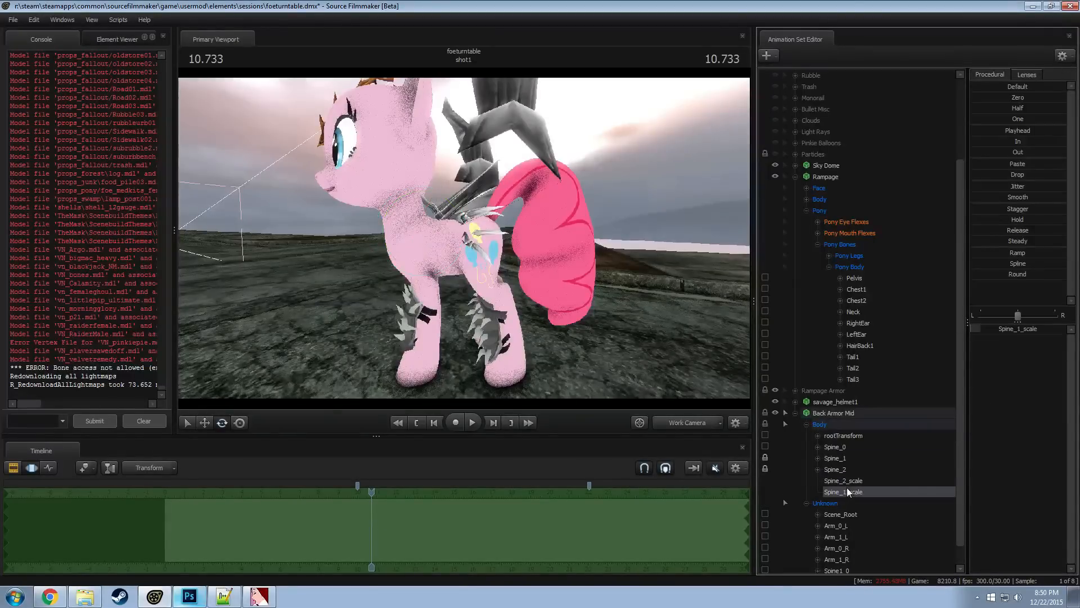
left_click_drag(1014, 330, 970, 360)
key("ctrl+v")
key("Return")
Try rotating Rampage's Chest1 bone to test the attached back armor, and undo the rotation
left_click_drag(605, 331, 461, 248)
left_click(393, 265)
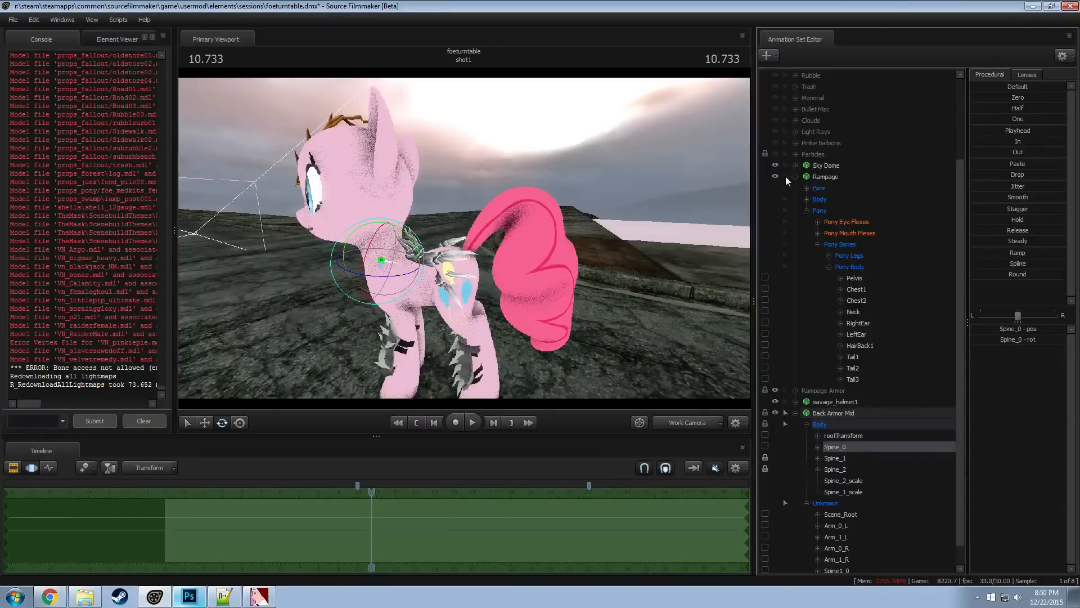
left_click(855, 290)
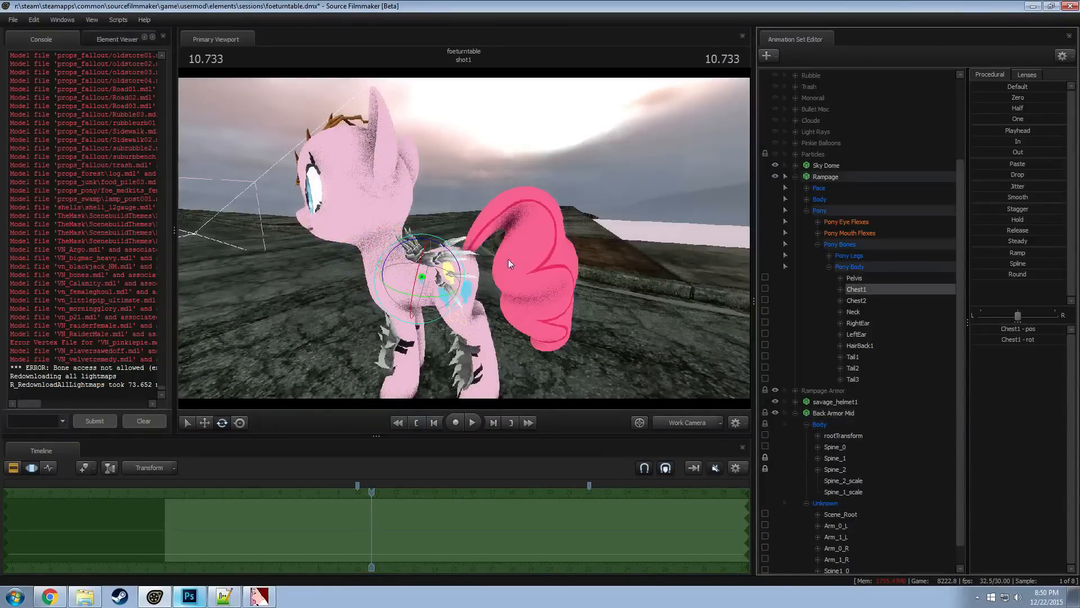
mouse_move(461, 268)
left_mouse_down()
mouse_move(458, 255)
mouse_move(461, 279)
mouse_move(455, 249)
left_mouse_up()
key("ctrl+z")
Collapse and select Back Armor Mid, and toggle its visibility to compare the pony with and without the armor
left_click(796, 412)
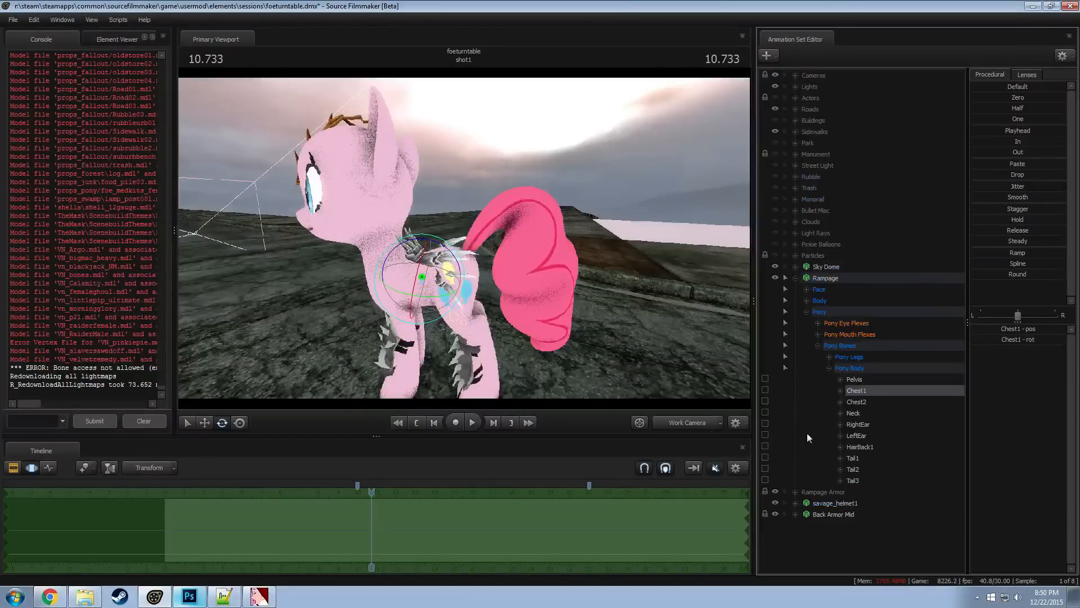
left_click(832, 514)
left_click_drag(382, 254, 400, 248, "alt")
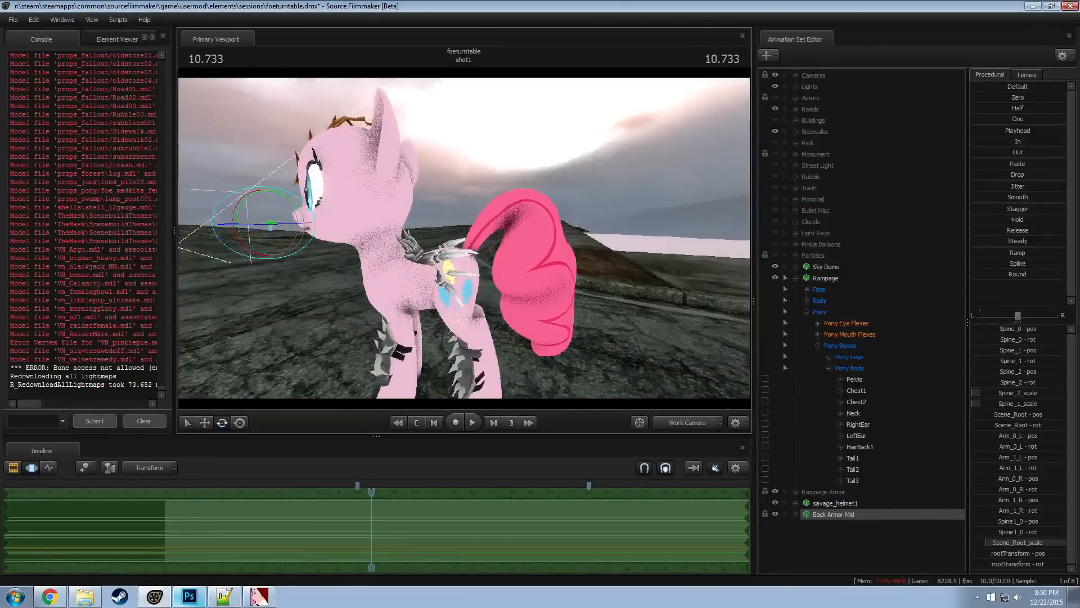
key("w")
left_click(775, 513)
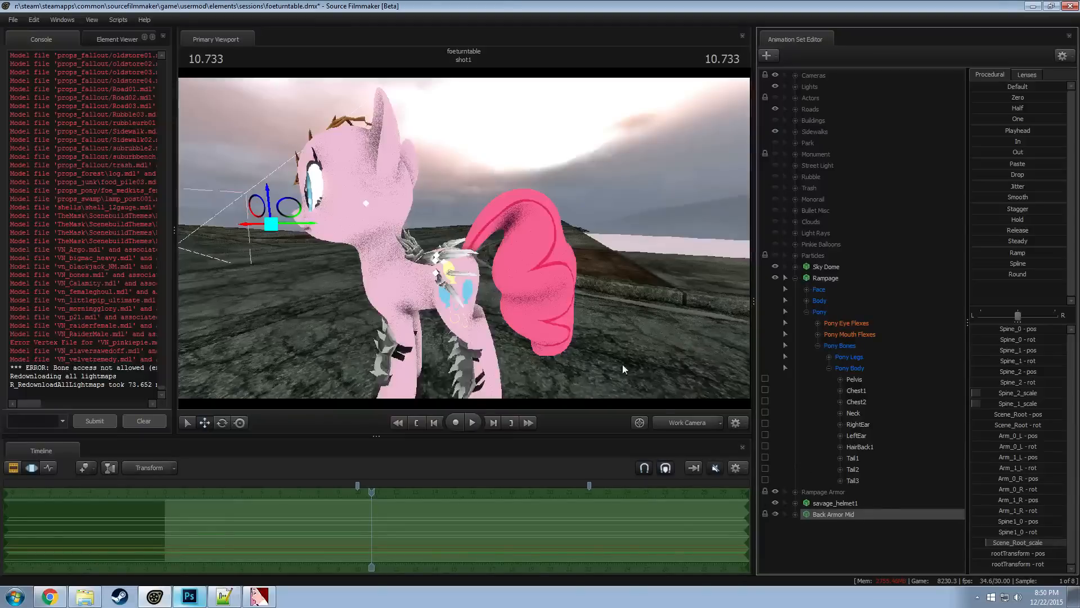
left_click_drag(542, 313, 532, 312)
left_click(775, 514)
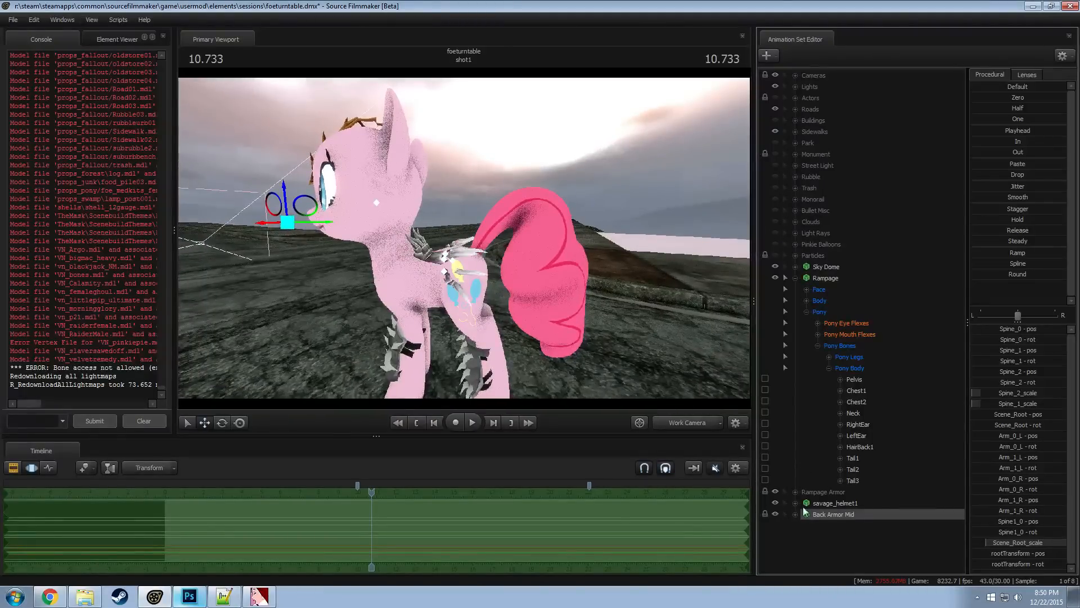
key("e")
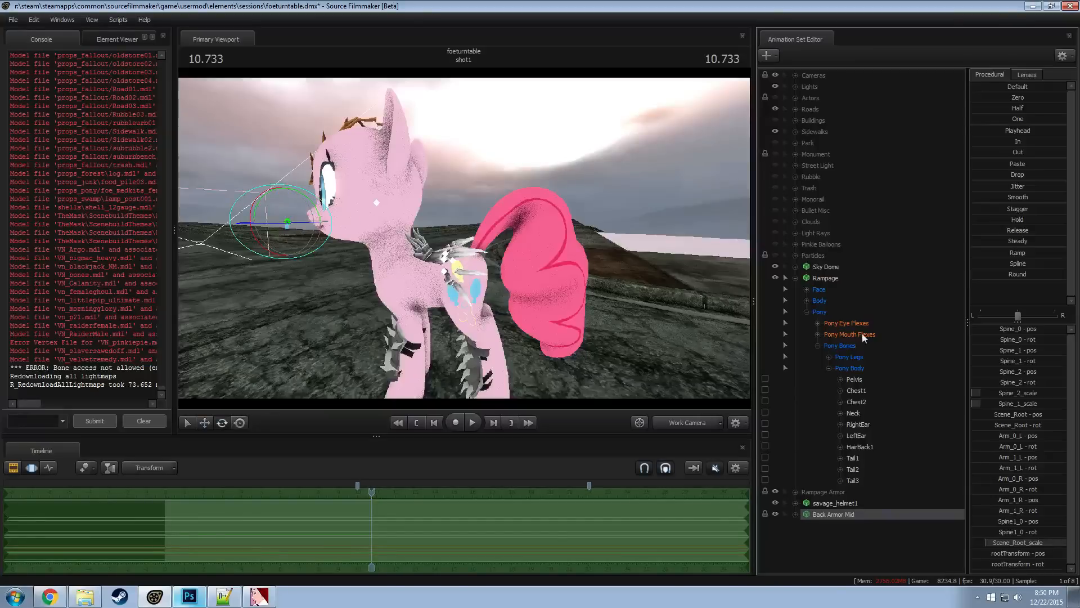
Try bending the pony's torso with Rampage's Chest1 bone again, and undo the pose changes
left_click(862, 393)
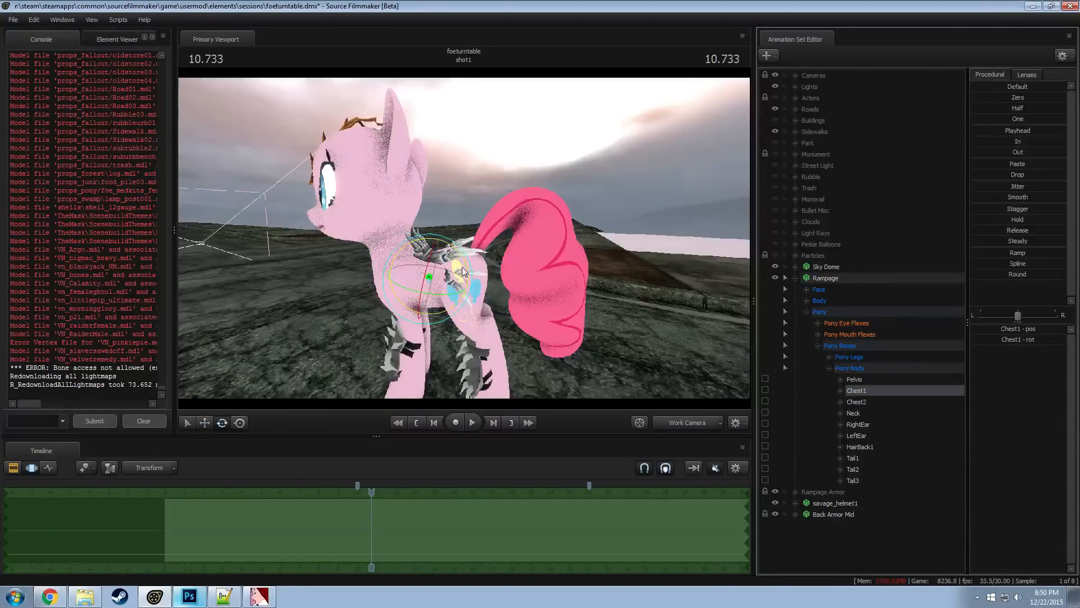
mouse_move(447, 243)
left_mouse_down()
mouse_move(425, 239)
mouse_move(450, 246)
mouse_move(436, 253)
left_mouse_up()
key("ctrl+z")
key("ctrl+z")
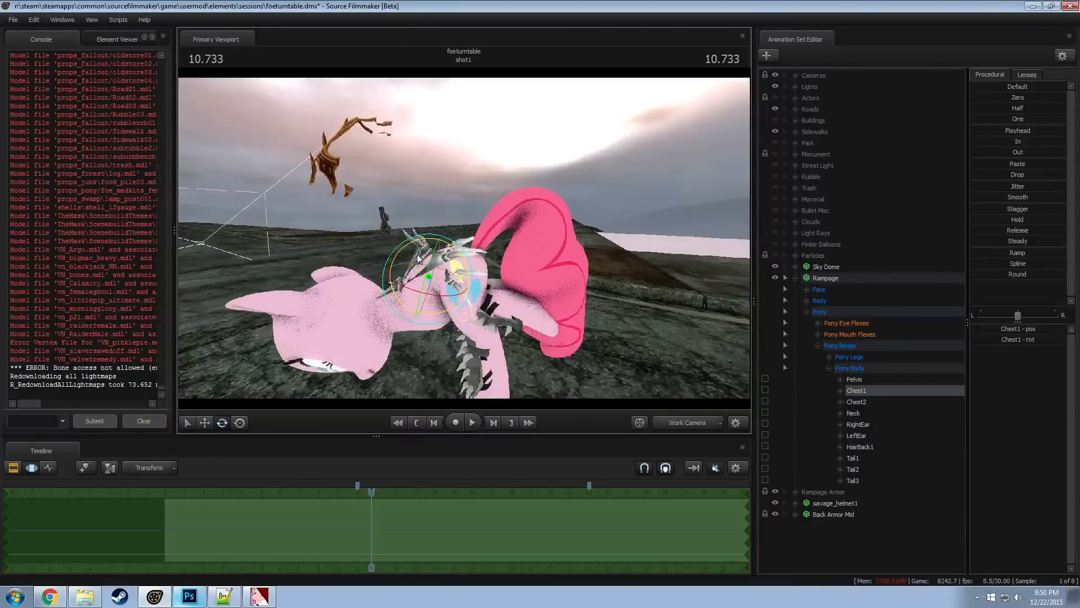
key("ctrl+z")
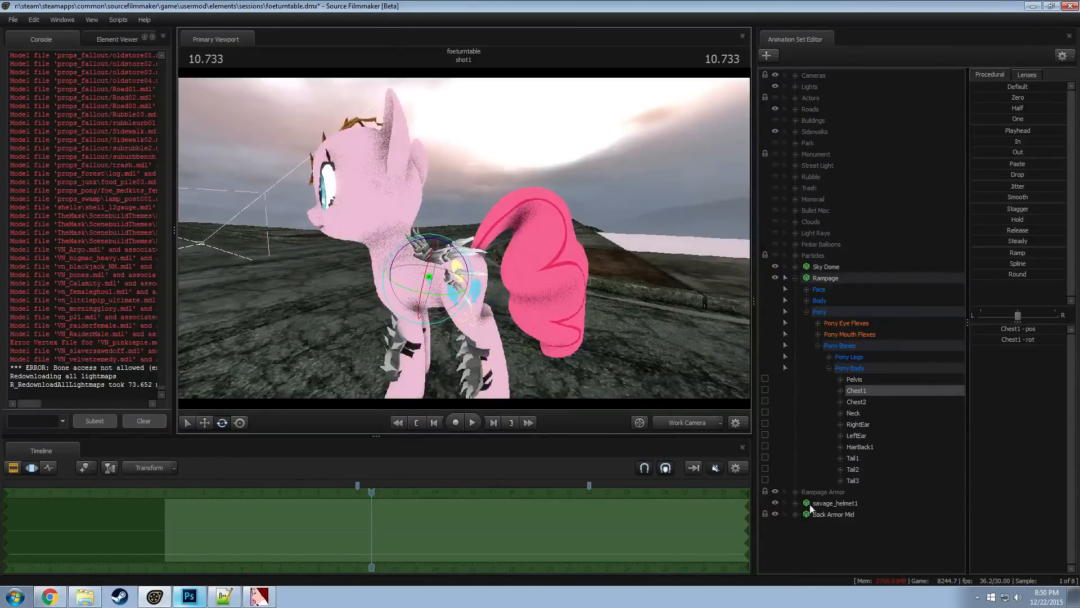
Check Back Armor Mid's left arm bones, try rotating and moving its Spine_0 bone, and undo the change
left_click(795, 514)
left_click(836, 511)
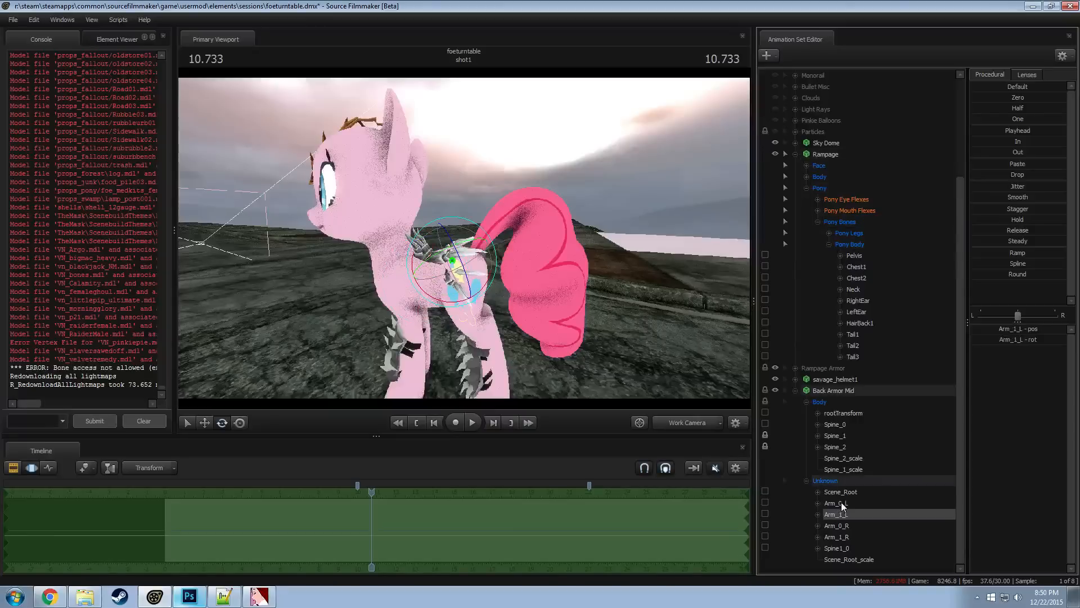
left_click(841, 503)
left_click(843, 458)
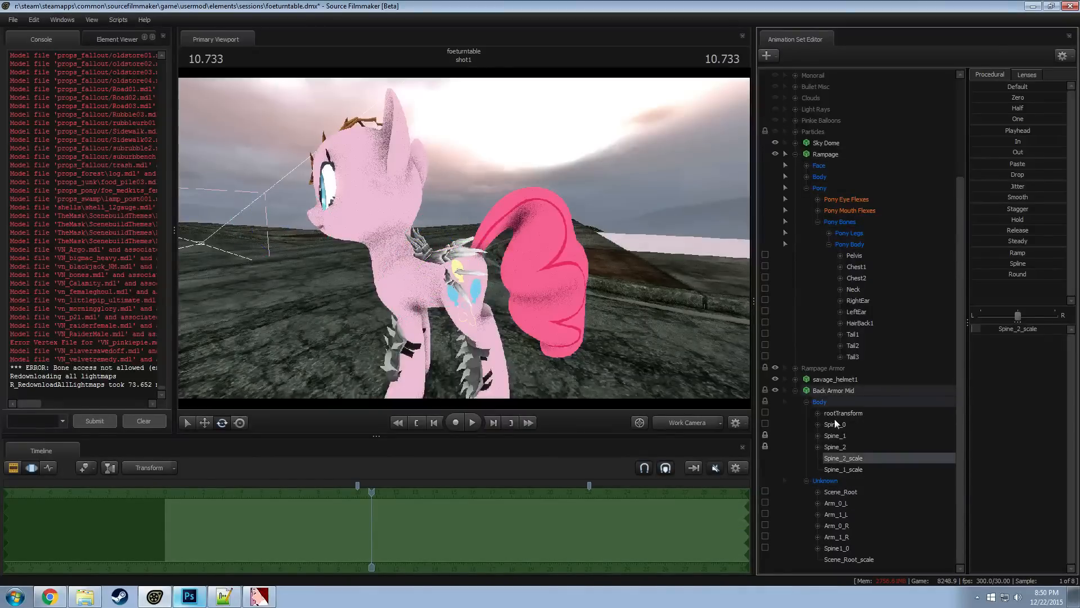
left_click(835, 423)
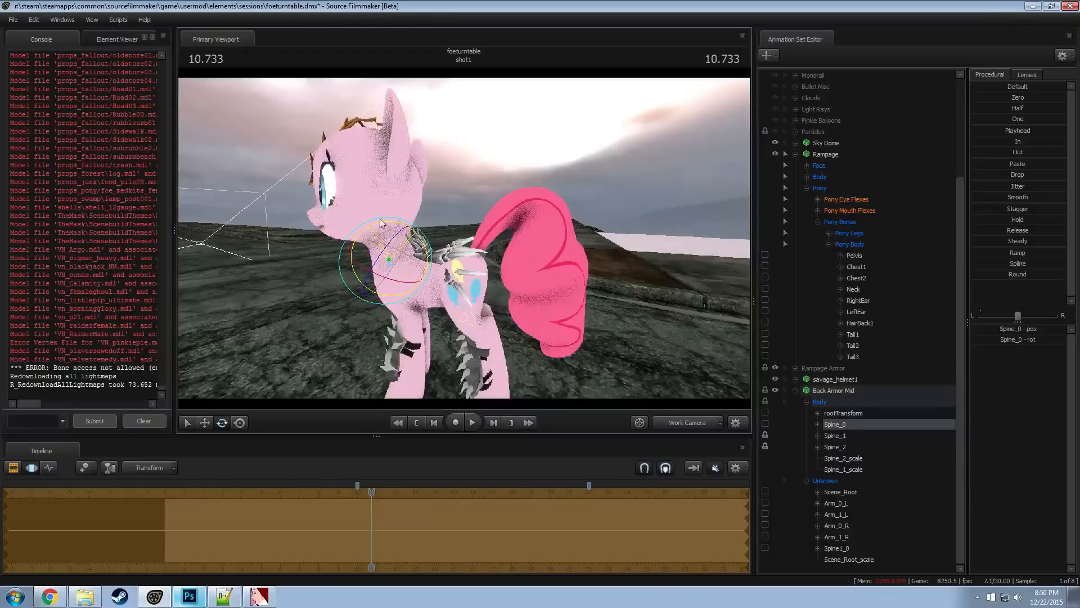
left_click_drag(380, 219, 367, 232)
key("w")
left_click_drag(371, 270, 472, 201)
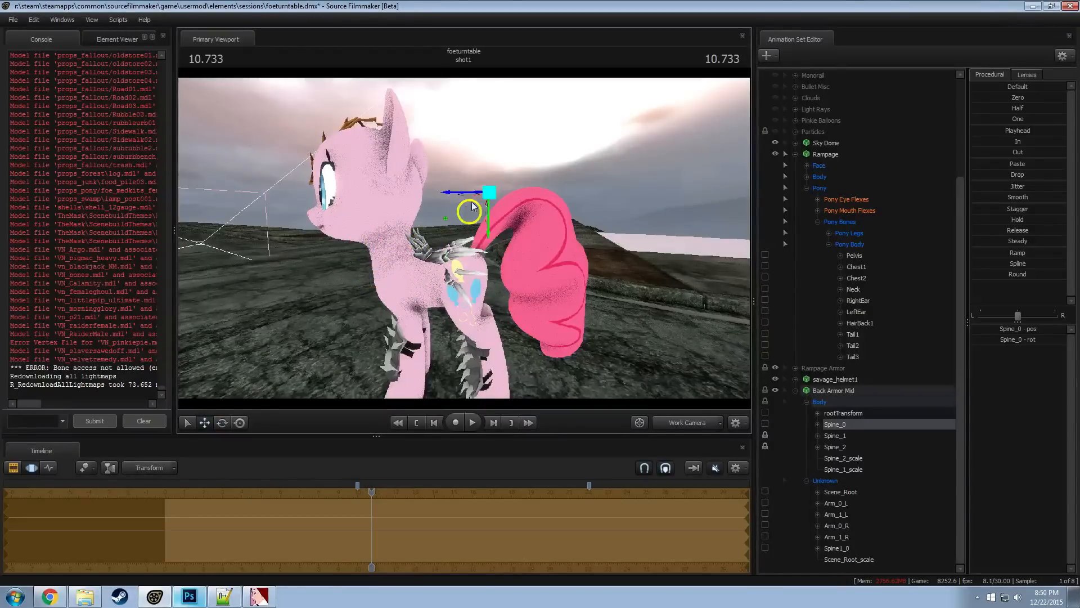
key("ctrl+z")
Try moving Back Armor Mid's Spine_1 and Arm_0_L bones, undoing each move
left_click(838, 436)
left_click_drag(394, 243, 338, 296)
key("ctrl+z")
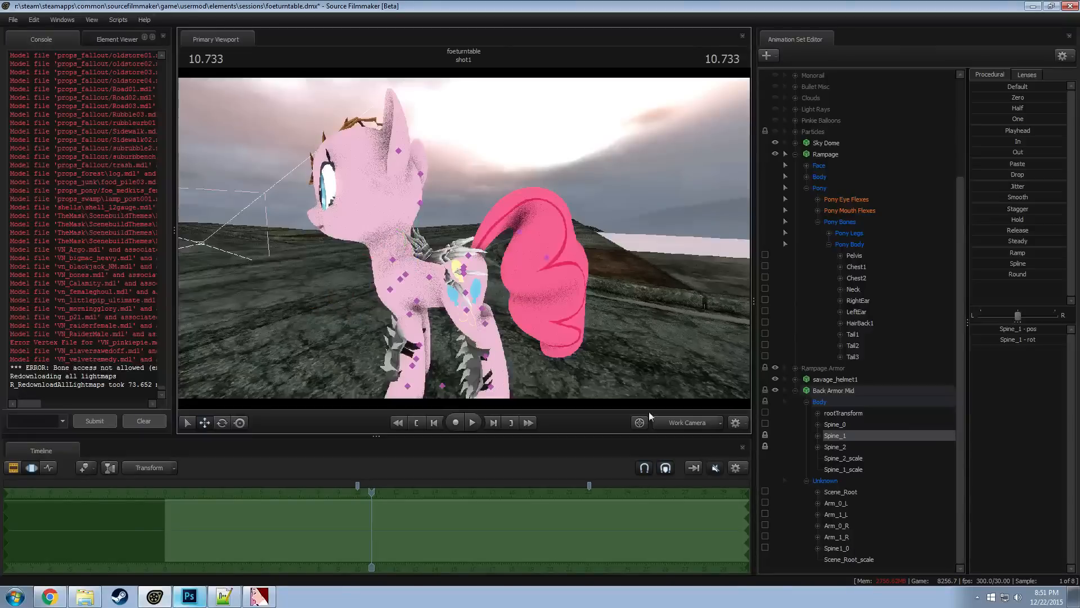
left_click(836, 503)
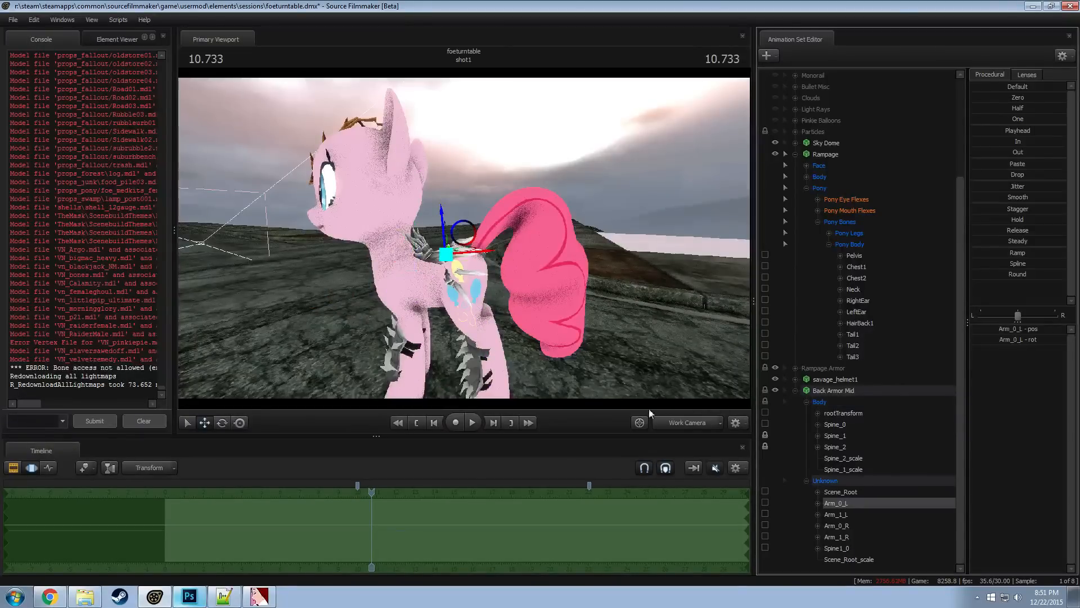
left_click_drag(463, 240, 453, 252)
key("ctrl+z")
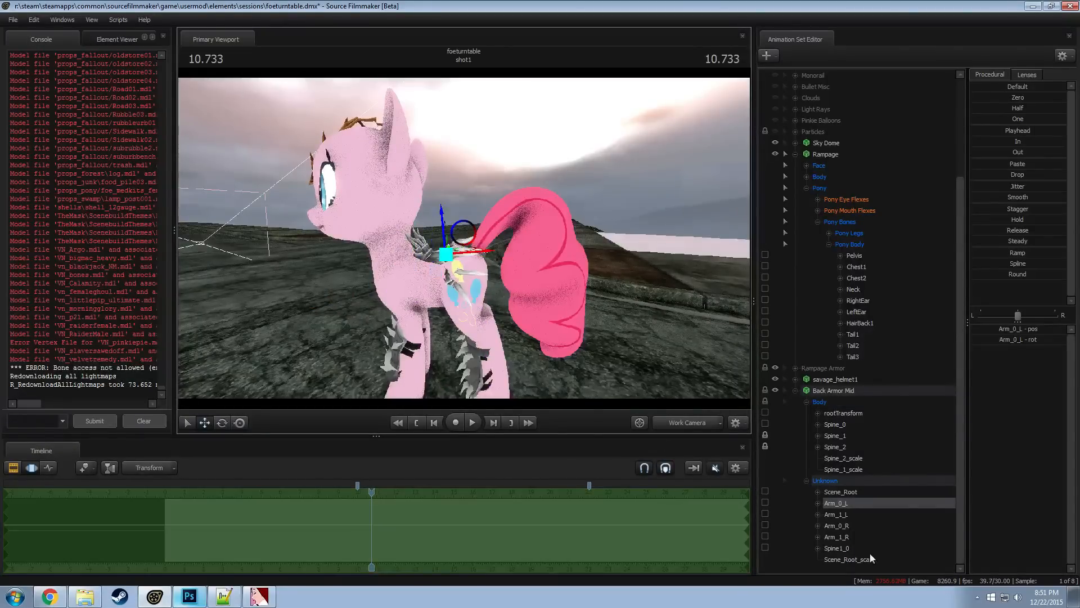
Check which armor parts Back Armor Mid's Spine1_0, Spine_0 and rootTransform bones control
left_click(844, 548)
left_click_drag(354, 213, 352, 329)
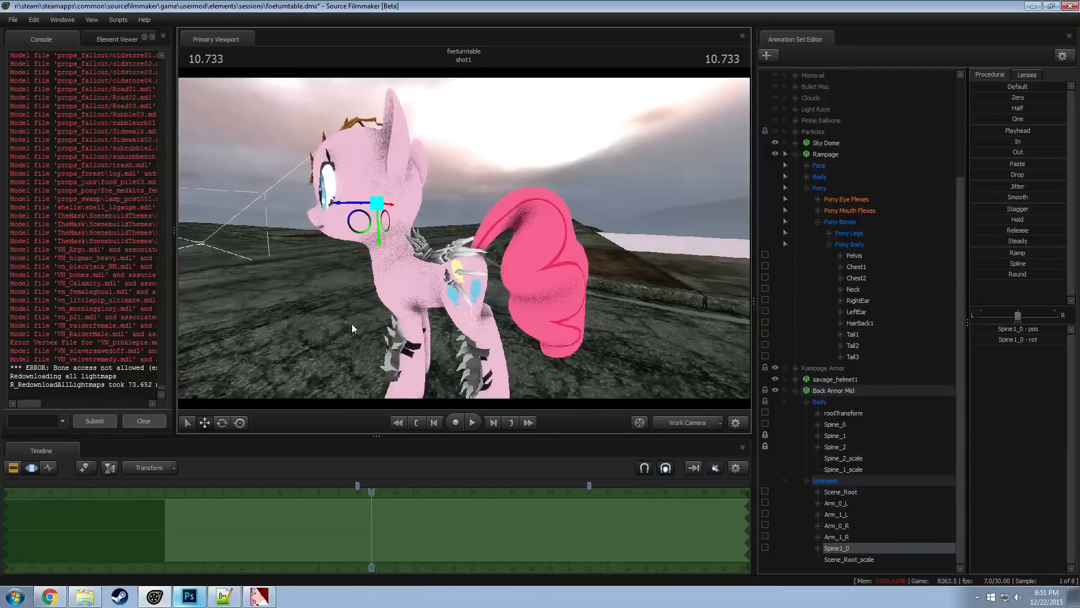
left_click(835, 424)
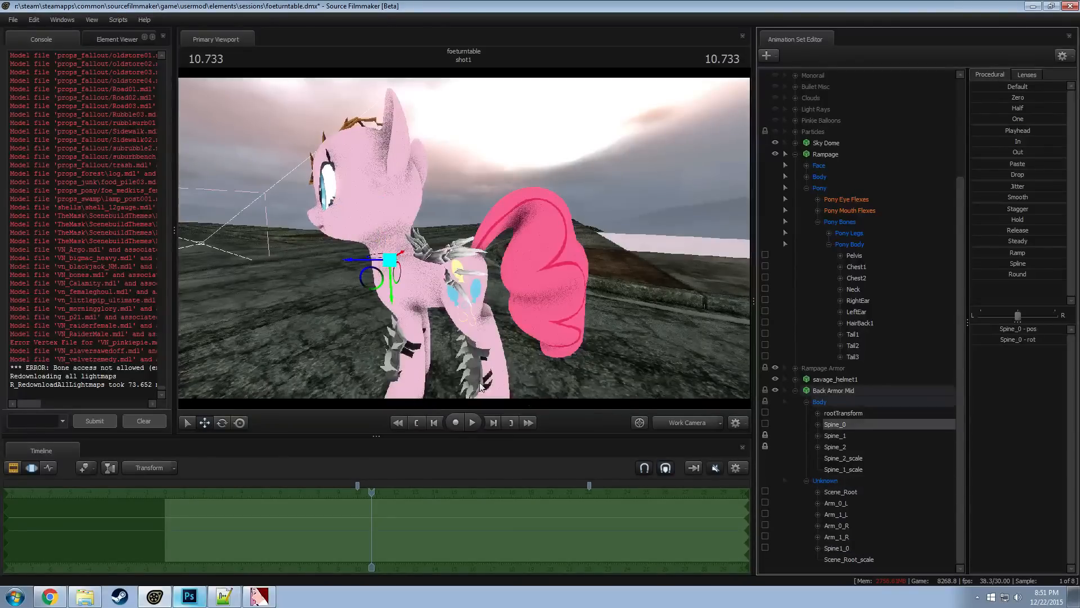
key("Up")
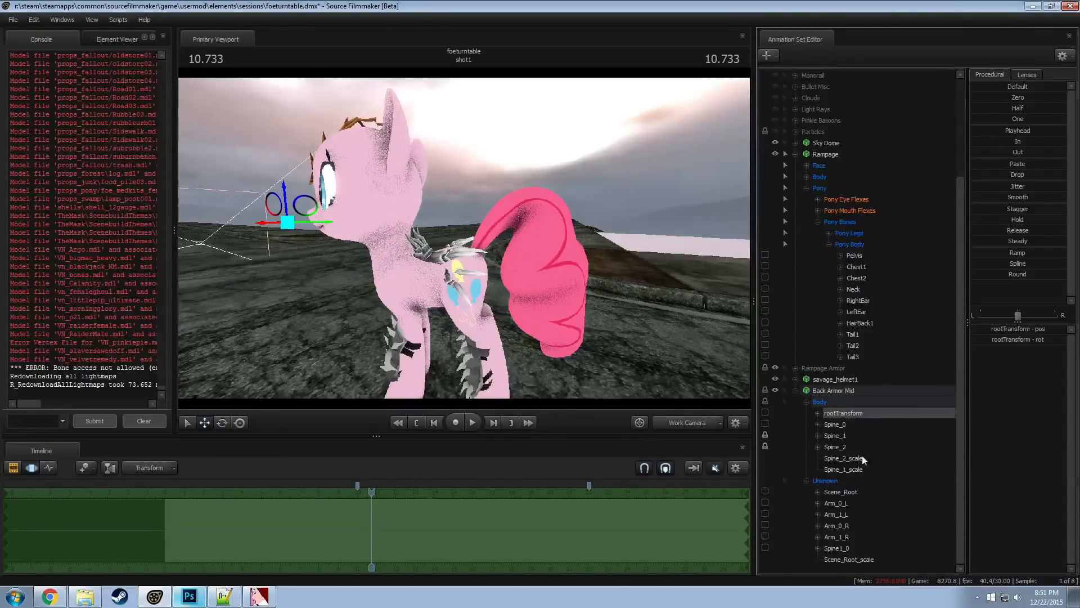
Rotate Back Armor Mid's Scene_Root bone, try moving it, and examine the armor from another angle
left_click(841, 492)
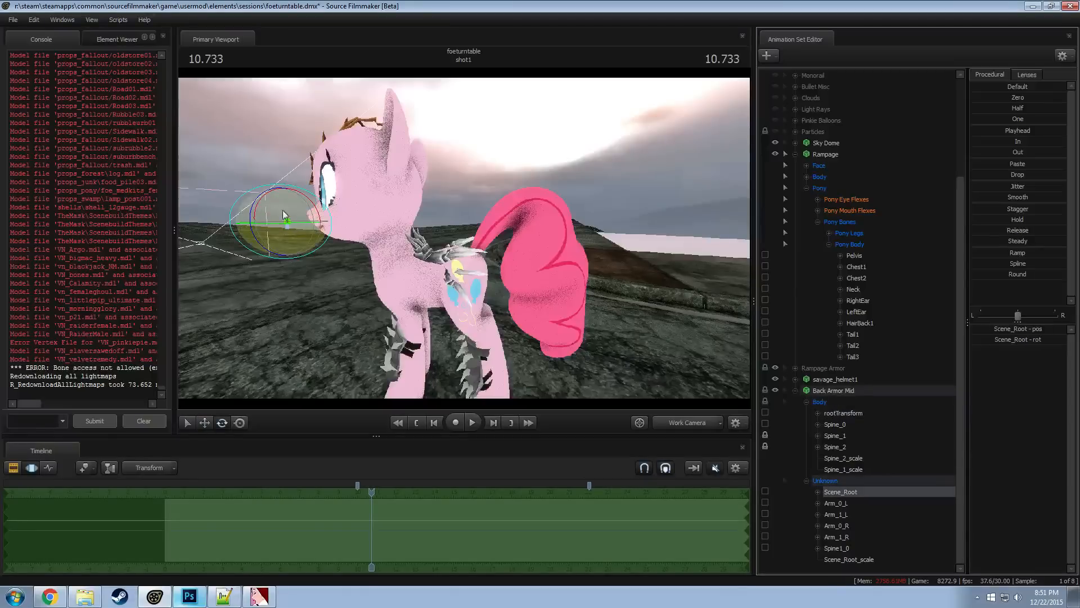
left_click_drag(312, 209, 465, 244)
key("w")
right_click_drag(465, 244, 464, 243, "alt")
left_click_drag(591, 244, 598, 243)
left_click_drag(439, 313, 379, 233, "alt")
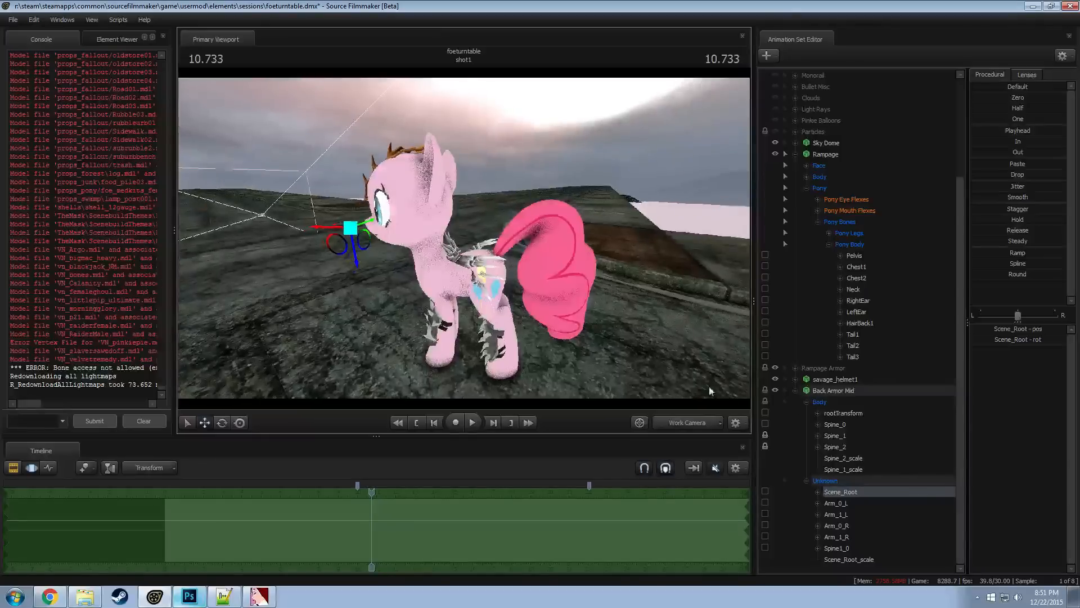
Rotate Back Armor Mid's Spine_2 bone to fit the armor along the pony's back
left_click(842, 448)
key("e")
left_click_drag(474, 226, 498, 251)
right_click_drag(502, 315, 450, 275, "alt")
left_click_drag(396, 270, 371, 239, "alt")
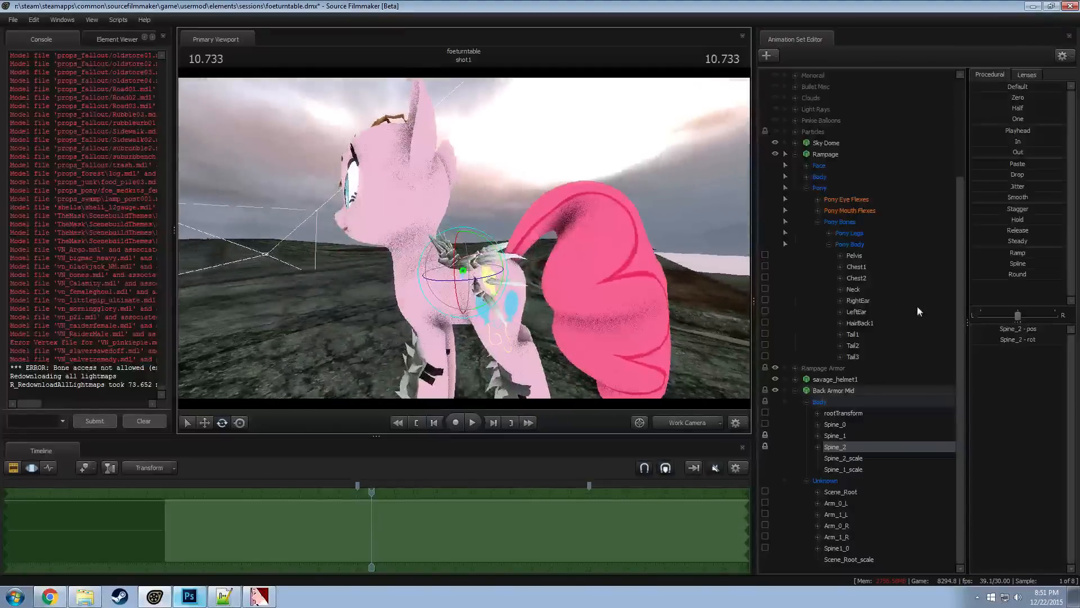
Check the back armor against Rampage's Pelvis and Chest1 bones, testing a rotation at the Pelvis
left_click(853, 268)
left_click(854, 255)
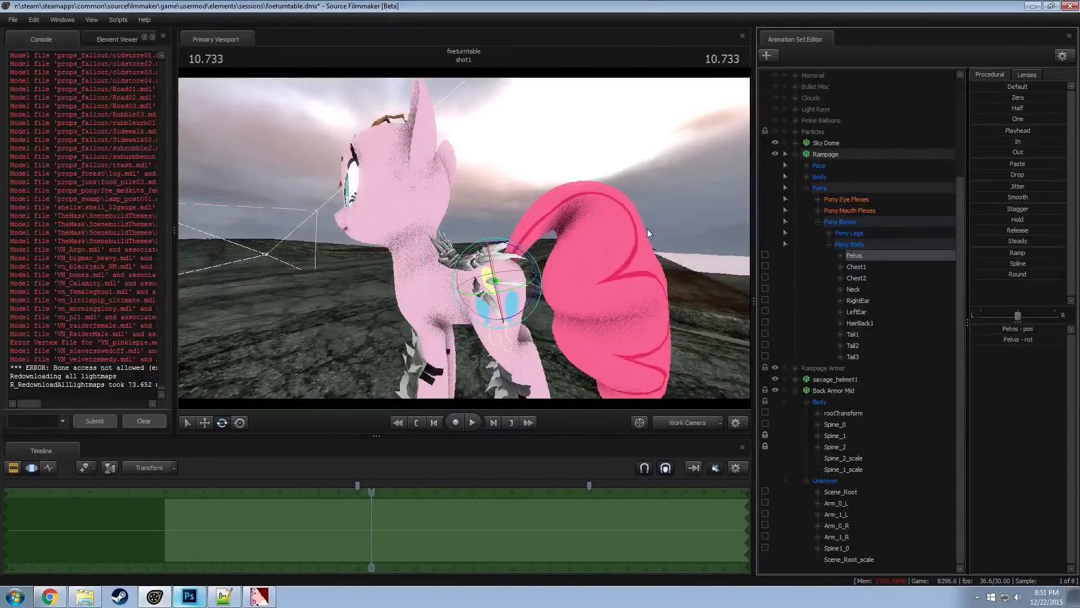
left_click_drag(511, 247, 464, 240)
left_click(858, 268)
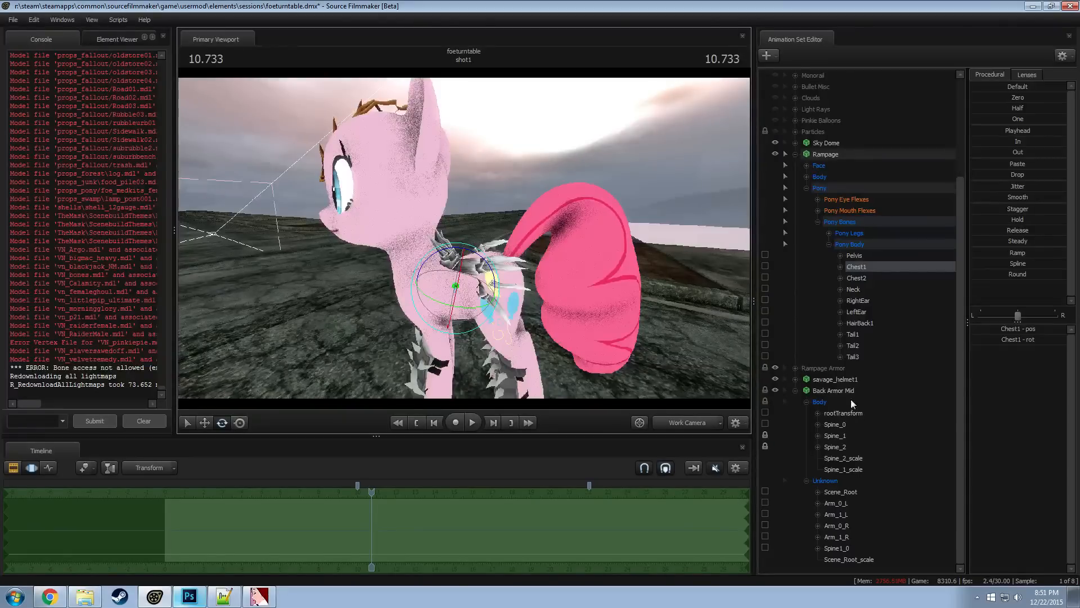
Collapse the Pony and Back Armor Mid groups, start adding a new model, and filter for "spike" across All Mods
left_click(808, 187)
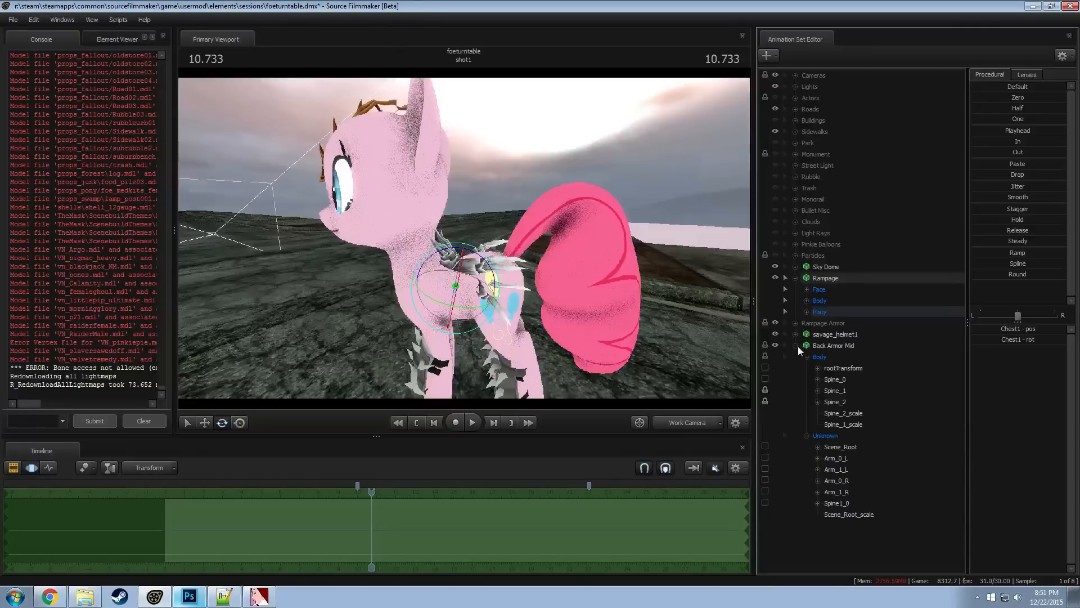
left_click(797, 345)
right_click(824, 396)
left_click(898, 419)
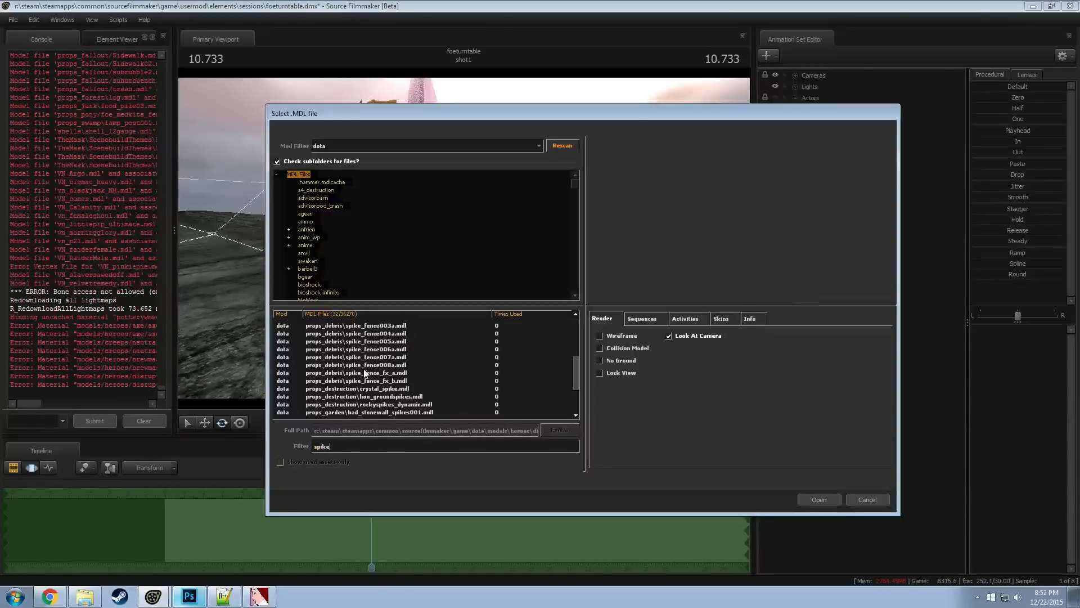
left_click(335, 145)
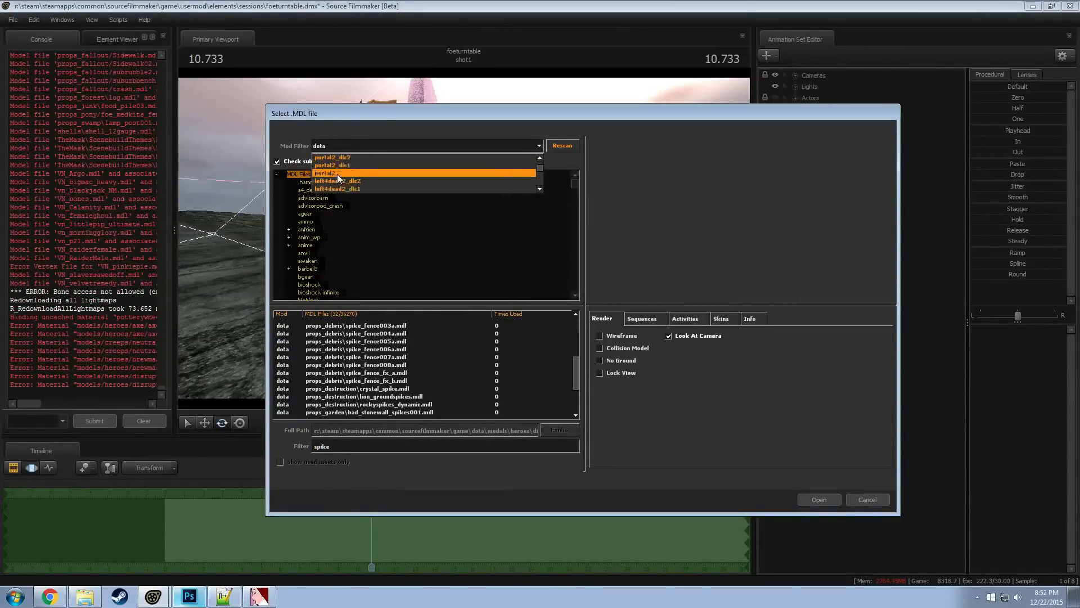
left_click(337, 157)
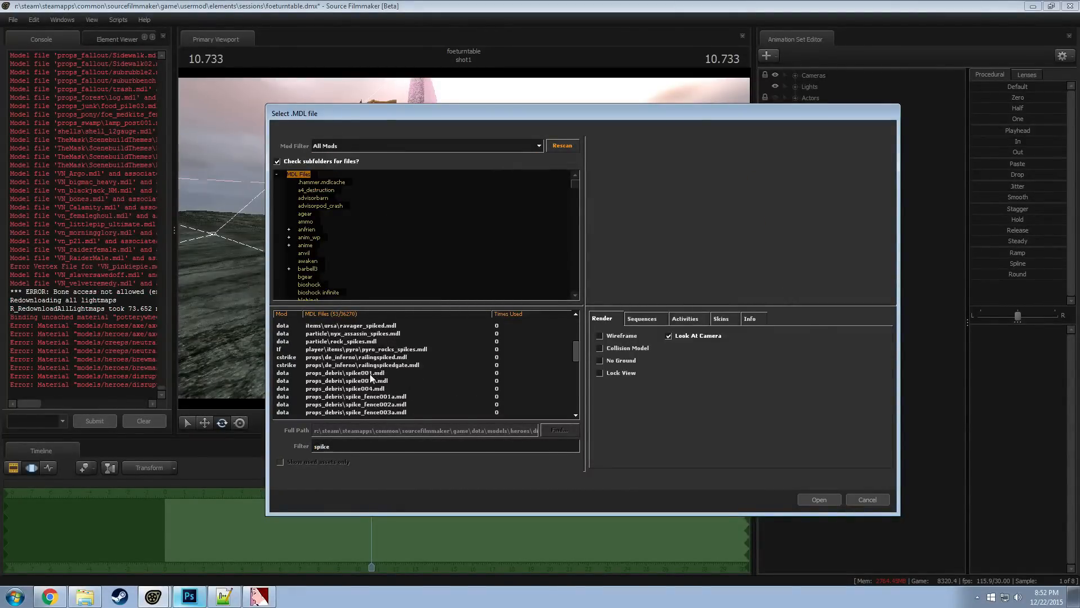
Preview the Dota item models among the spike results and turn on wireframe rendering for the preview
scroll(367, 369, "up", 4)
key("Down")
key("Down")
key("Down")
key("Down")
key("Down")
key("Down")
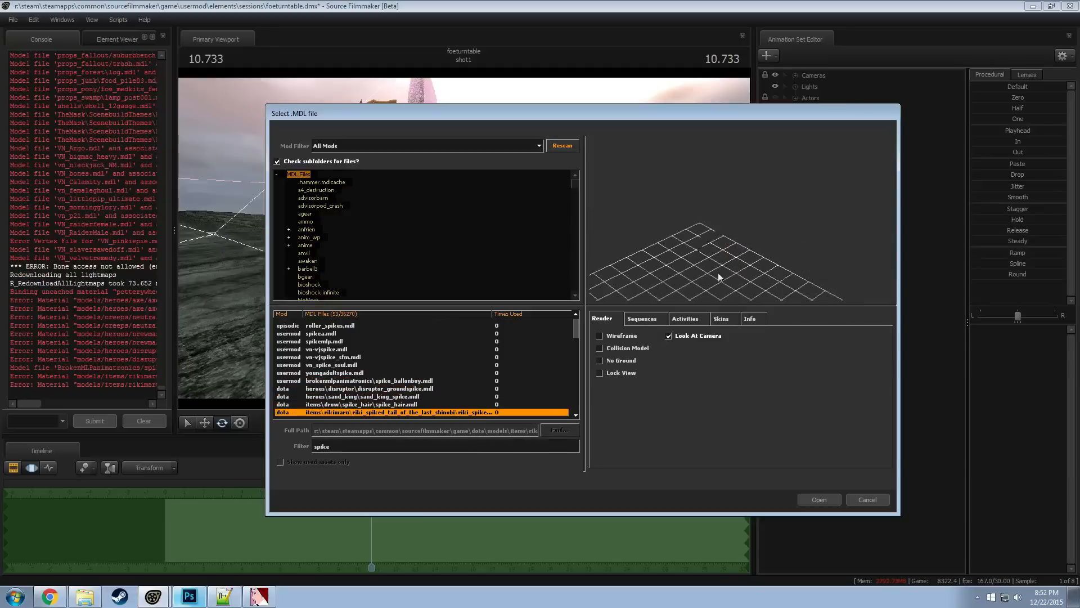
key("Up")
key("Up")
key("Up")
key("Up")
key("Up")
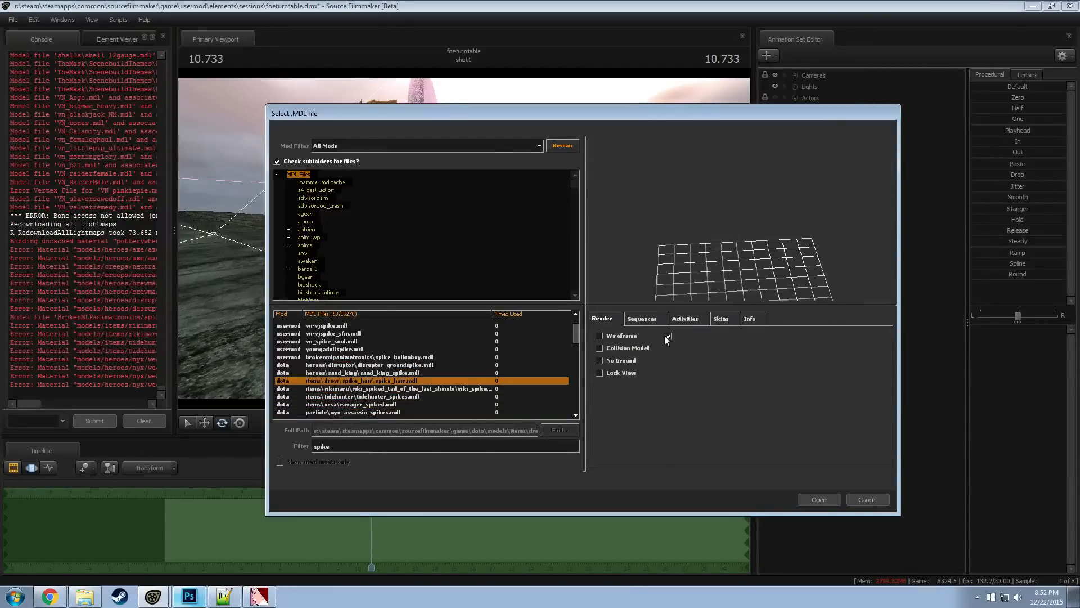
left_click(625, 336)
Preview the Drow, Riki, Tidehunter and Ursa spike item models in wireframe, ending on ravager_spiked.mdl
key("Down")
key("Down")
key("Down")
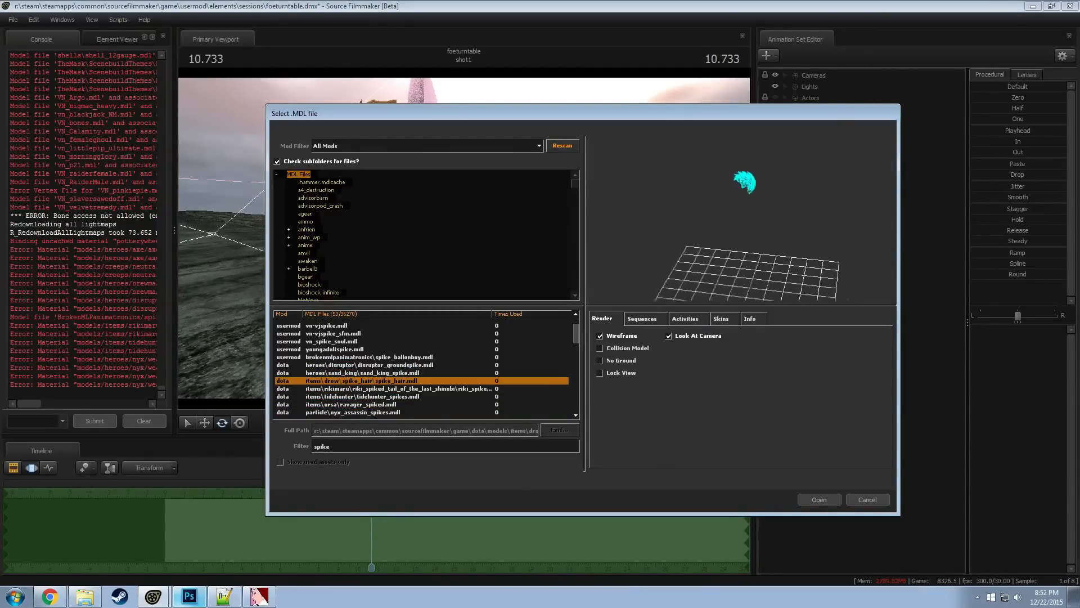
key("Down")
key("Up")
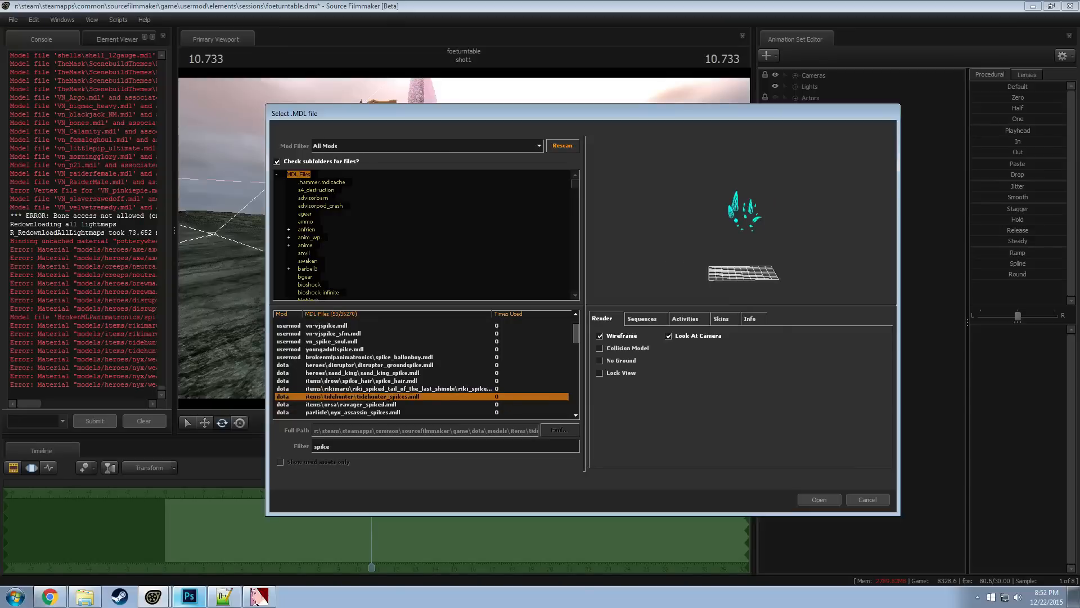
key("Down")
key("Down")
key("Up")
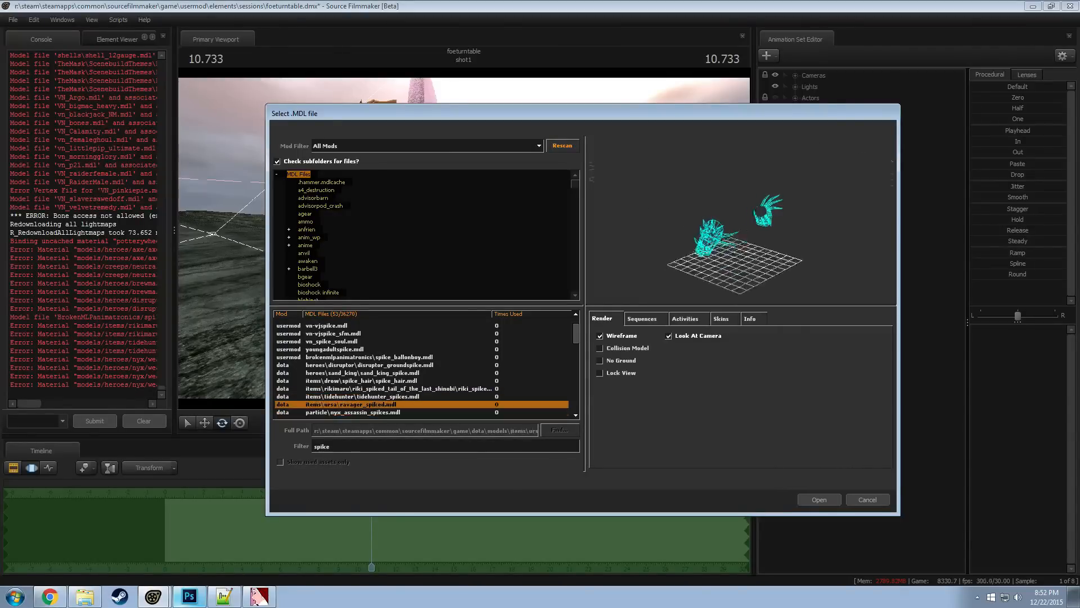
Preview the remaining "spike" results, from the particle and debris spikes through the spike fences to the garden stonewall spikes
key("Down")
key("Down")
key("Down")
key("Down")
key("Down")
key("Down")
key("Down")
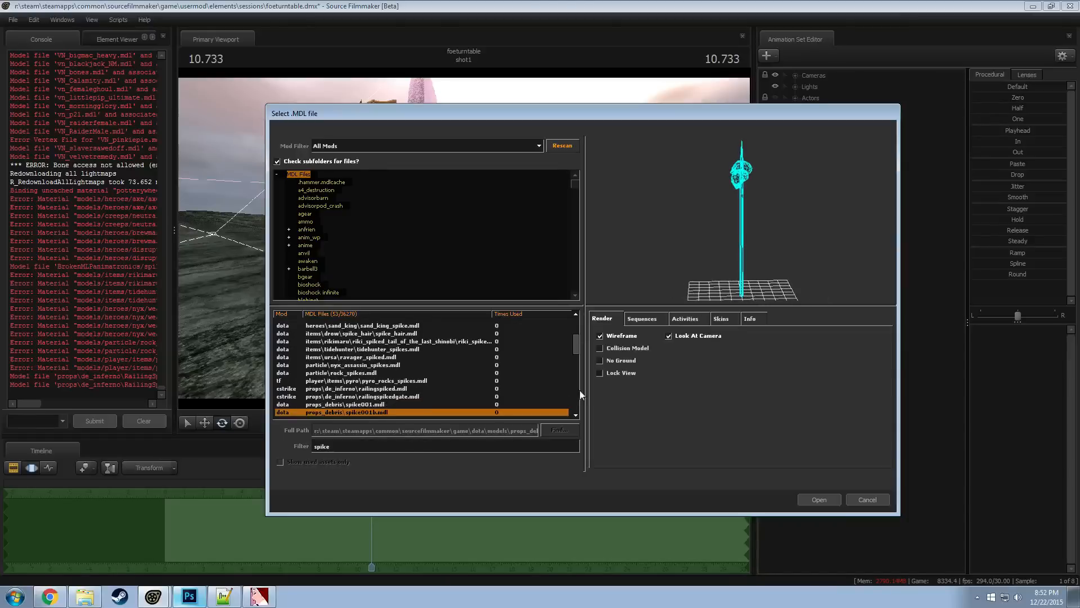
key("Down")
key("Down")
key("Down")
key("Down")
key("Down")
key("Down")
key("Down")
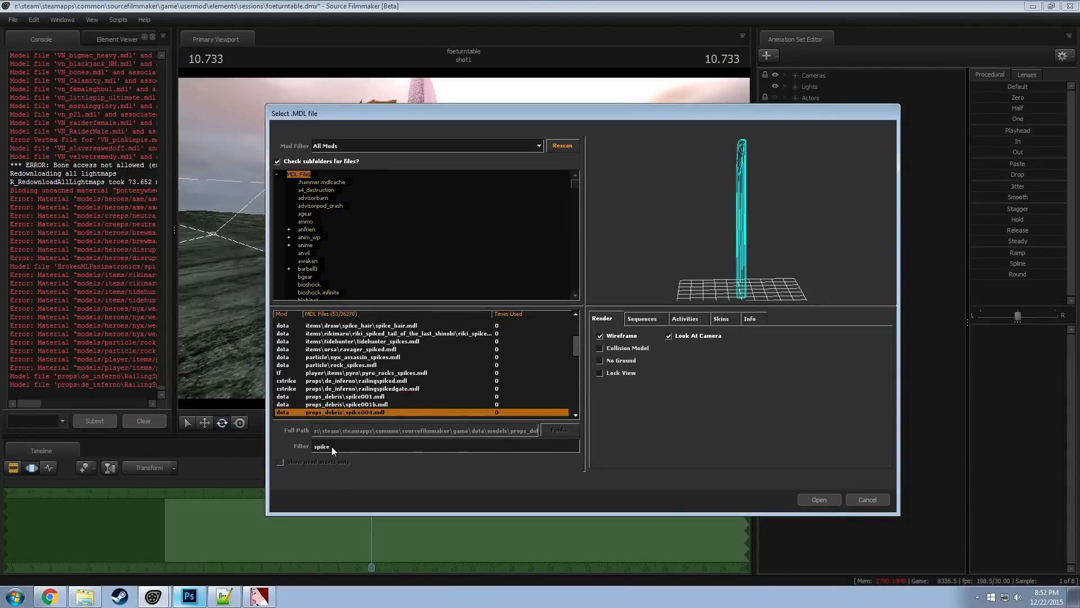
key("Down")
key("Down")
key("Down")
key("Down")
key("Down")
key("Down")
key("Down")
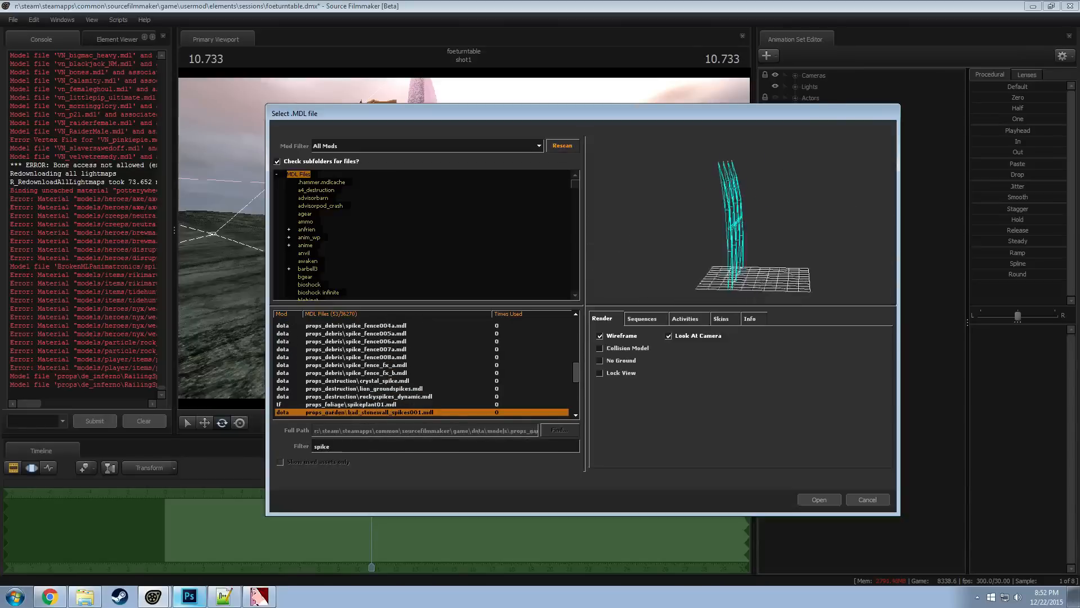
Filter the model list for "thorn" and preview Broodmother's thorned abdomen and thorned trochanter models
left_click_drag(356, 446, 250, 437)
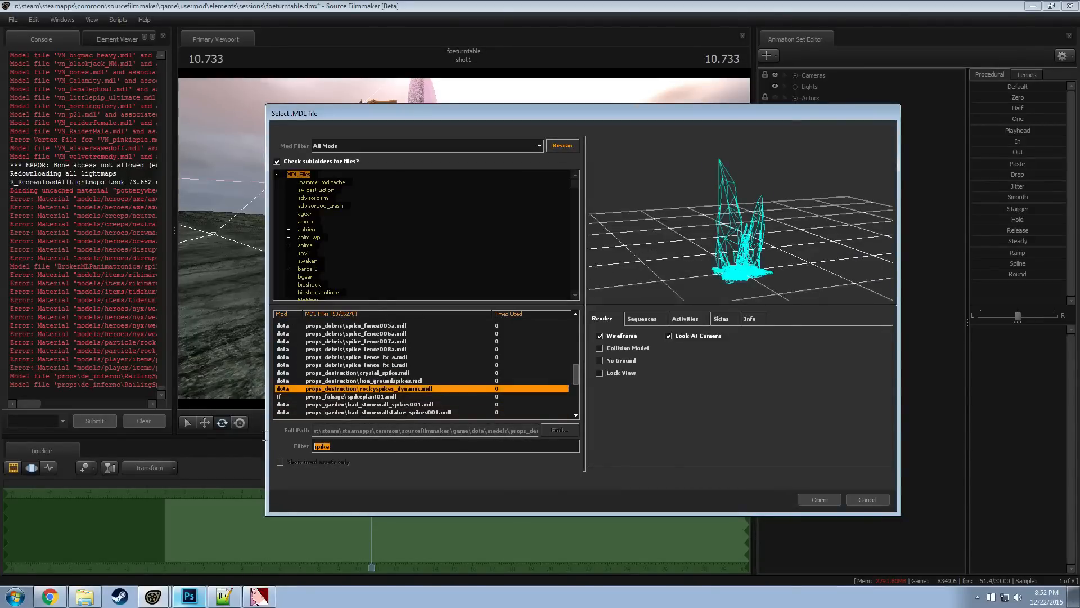
type("thorn")
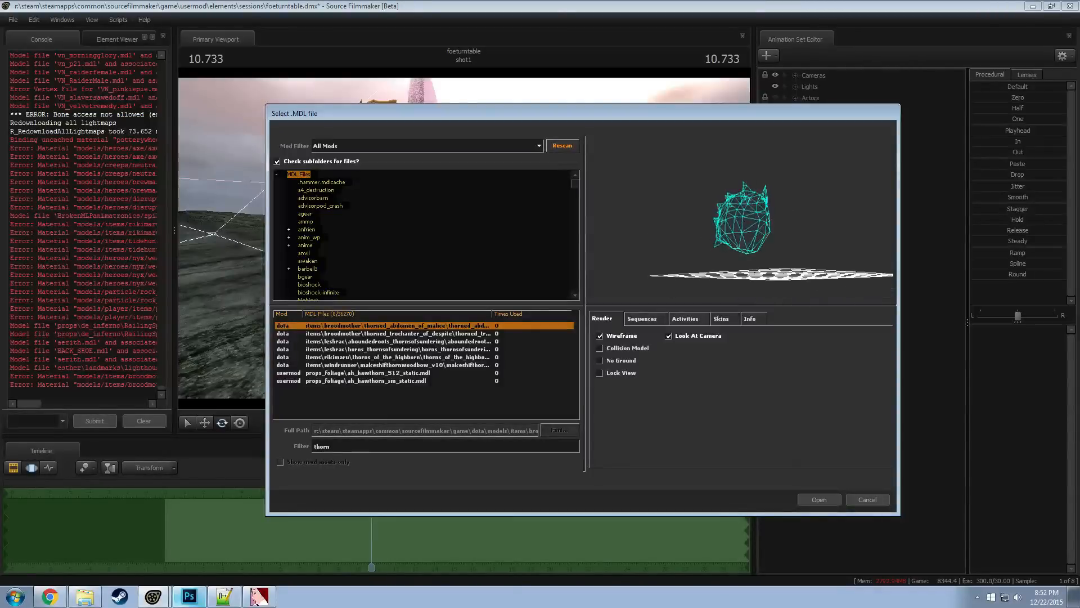
key("Down")
key("Up")
key("Down")
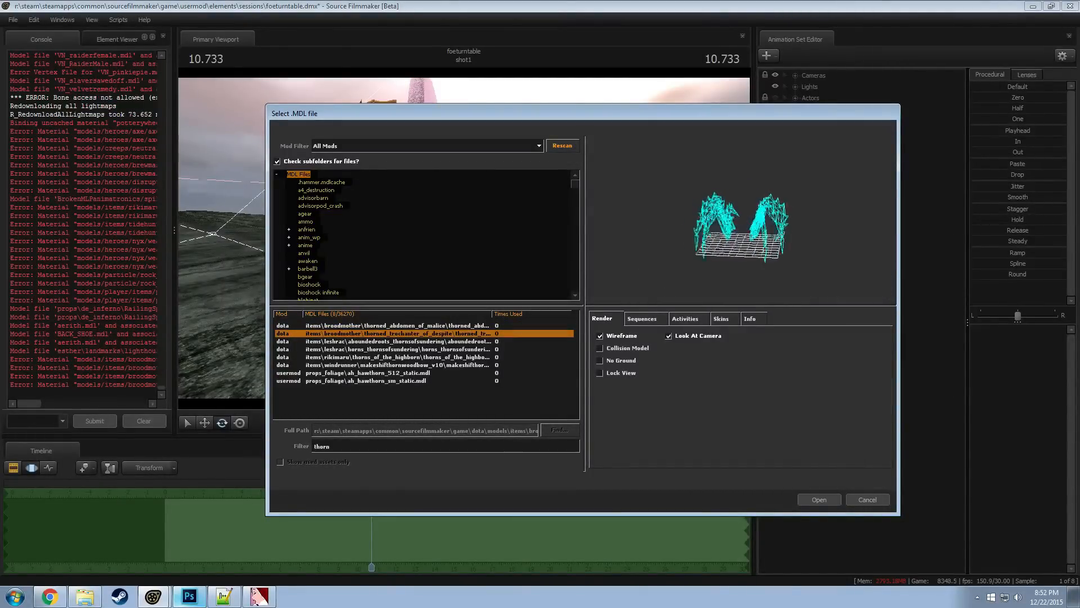
Preview the Leshrac, Riki, Windrunner and hawthorn foliage results and return to Broodmother's thorned abdomen model
key("Down")
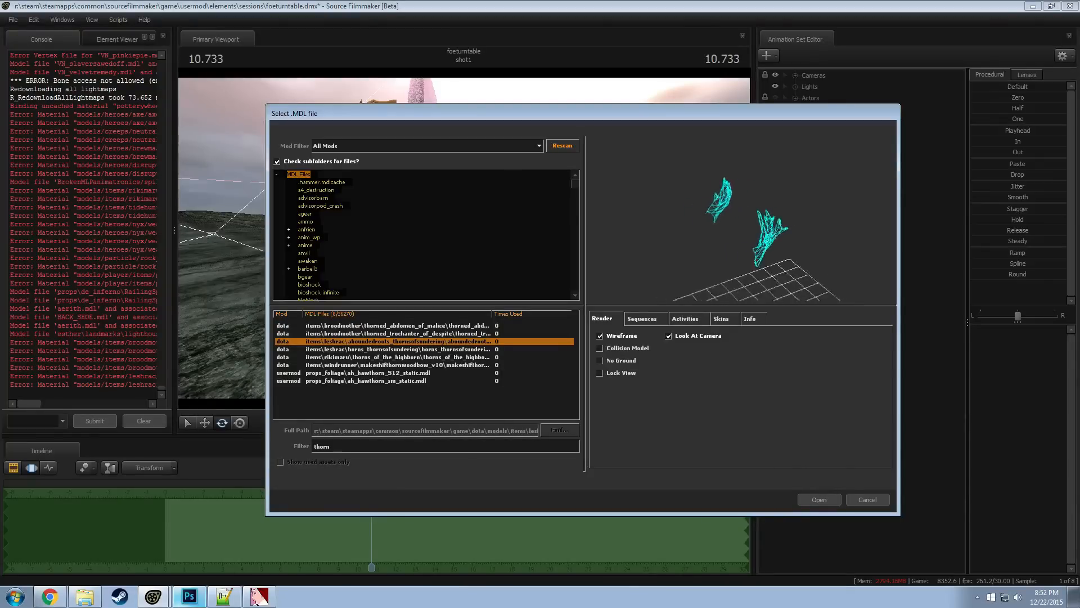
key("Down")
key("Down")
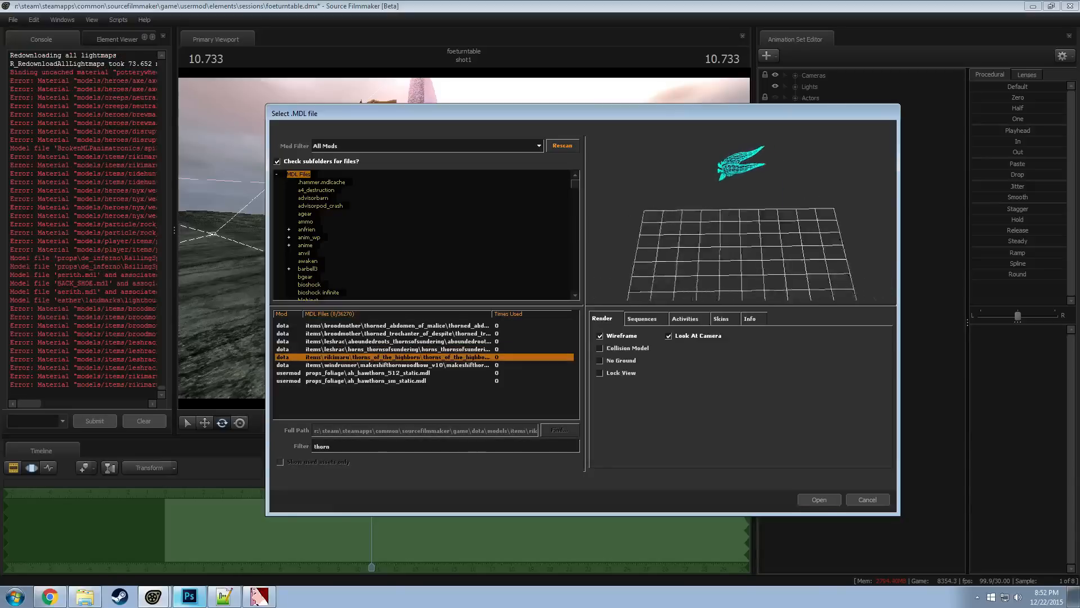
key("Down")
key("Down")
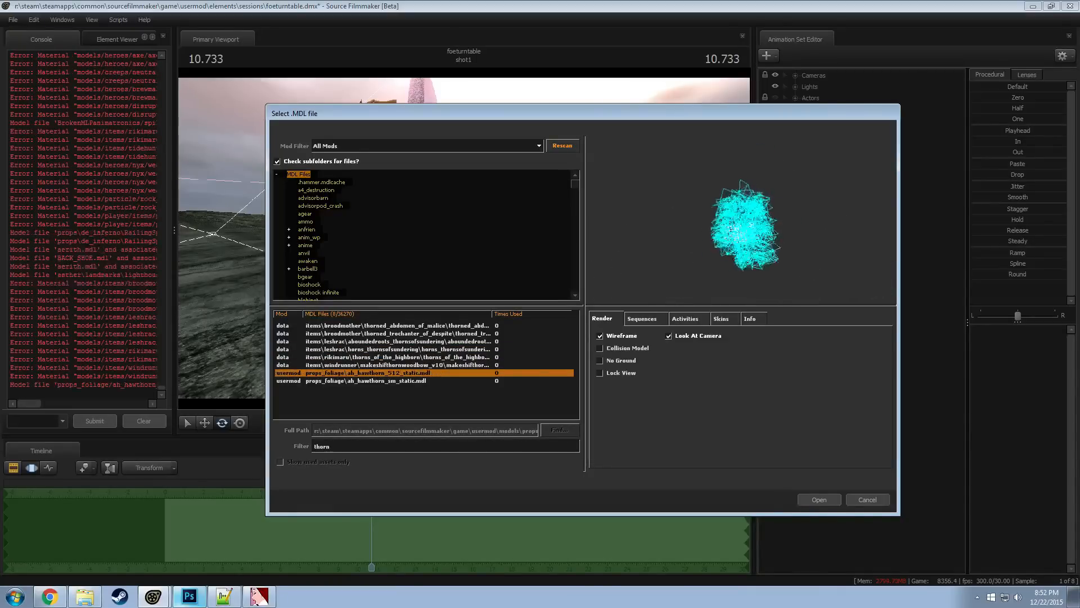
key("Down")
key("Up")
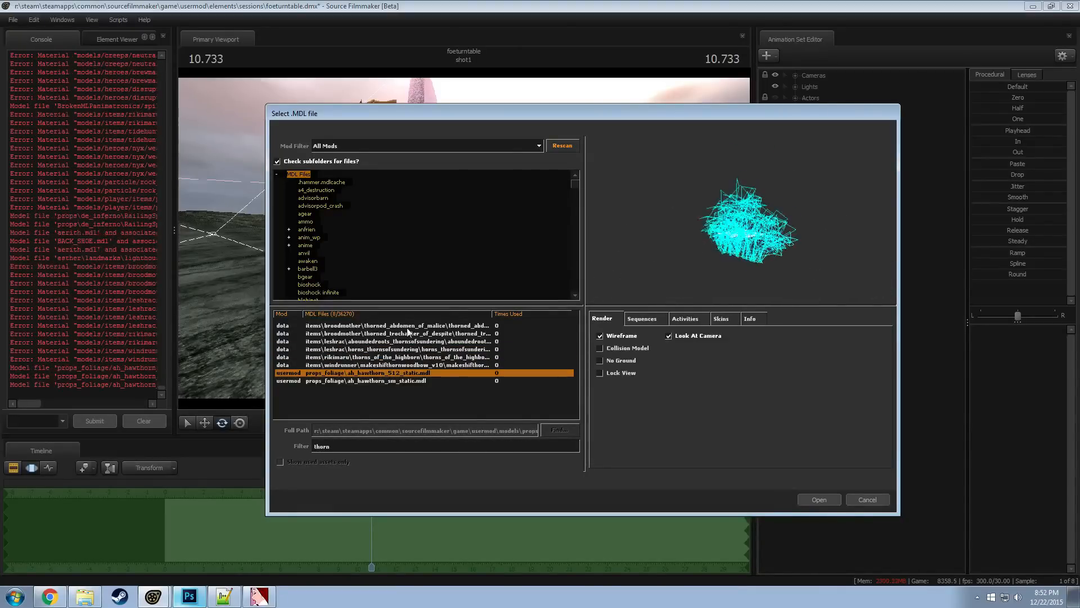
left_click(407, 328)
Search the model list for "pointy"
left_click_drag(346, 449, 234, 434)
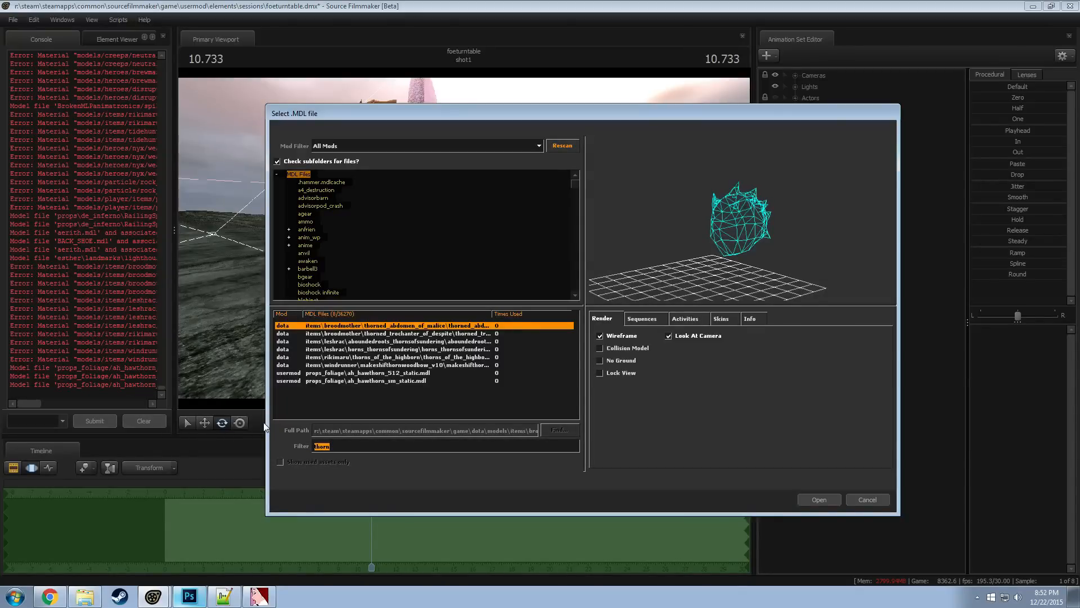
type("poiunty")
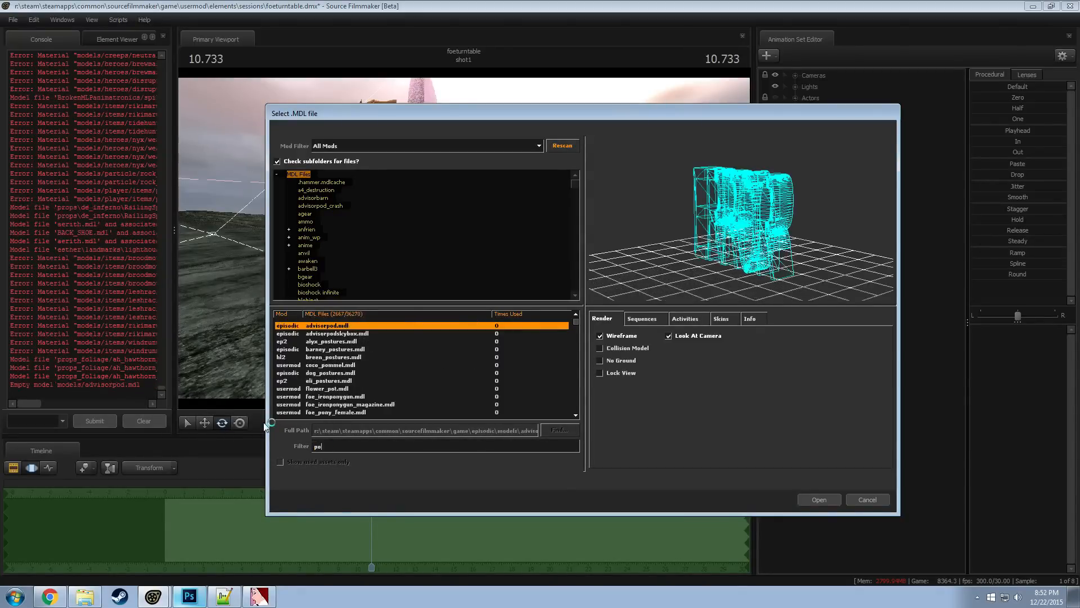
key("BackSpace")
key("BackSpace")
key("BackSpace")
key("BackSpace")
type("nty")
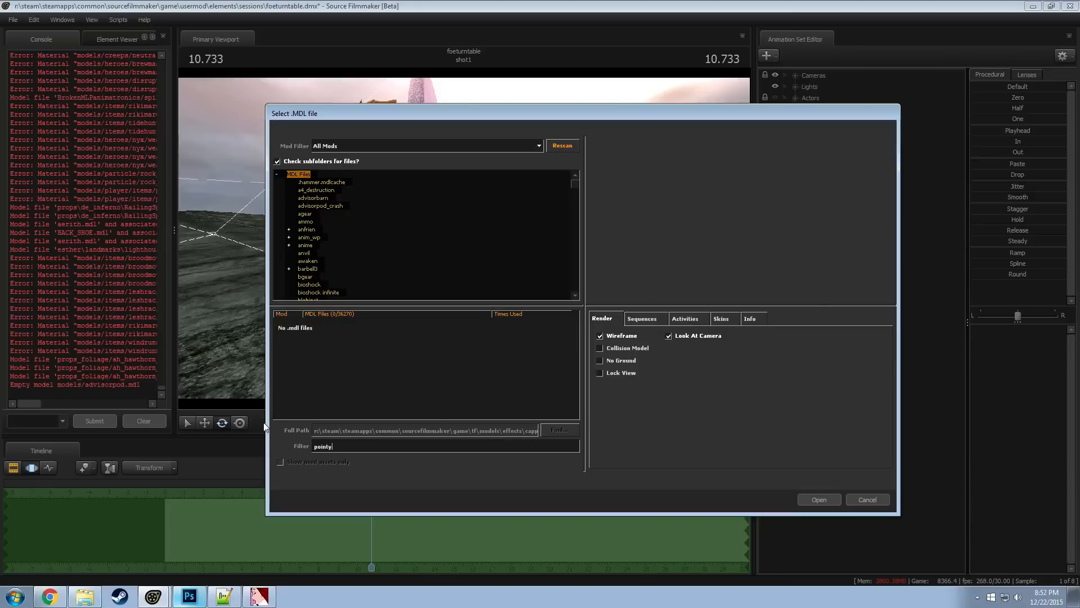
Replace the model filter with "sharp"
key("BackSpace")
key("BackSpace")
key("BackSpace")
key("BackSpace")
key("BackSpace")
key("BackSpace")
type("shark")
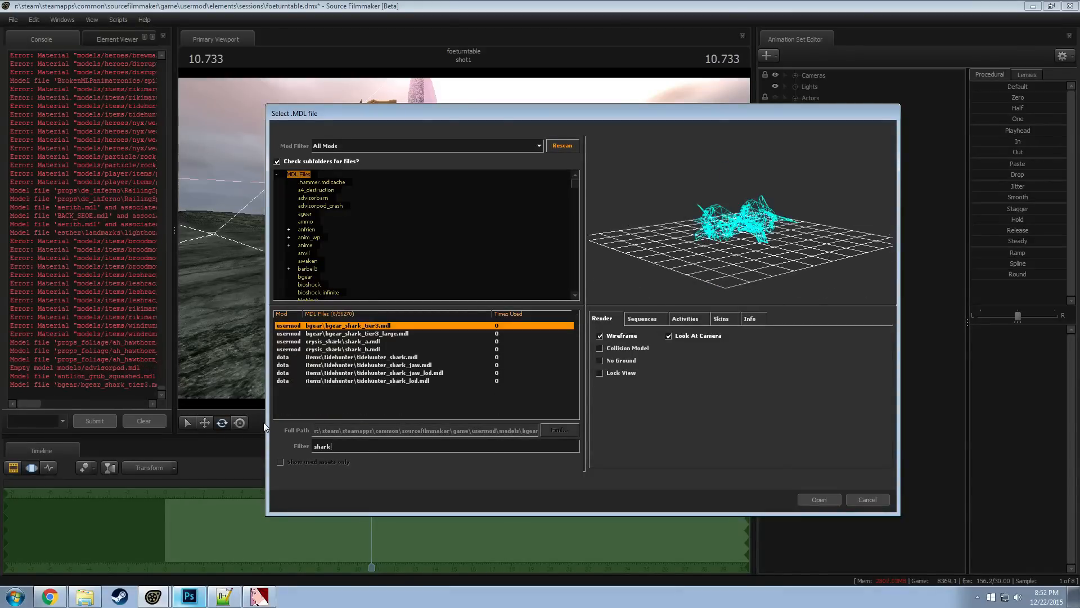
key("BackSpace")
type("p")
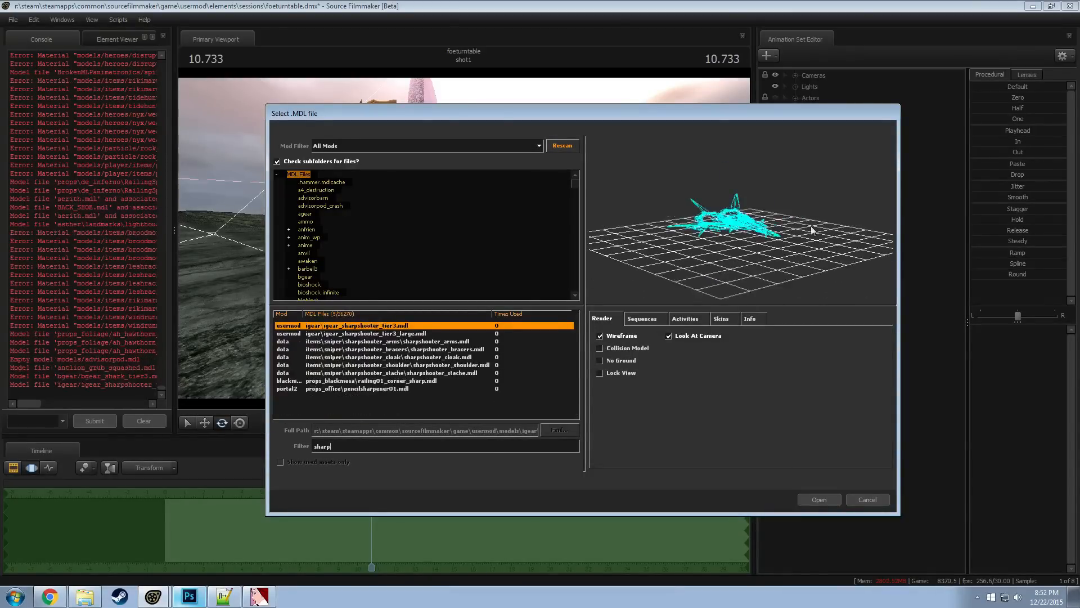
Preview the "sharp" results from the Sniper sharpshooter items to the pencil sharpener model
key("Down")
key("Down")
key("Down")
key("Down")
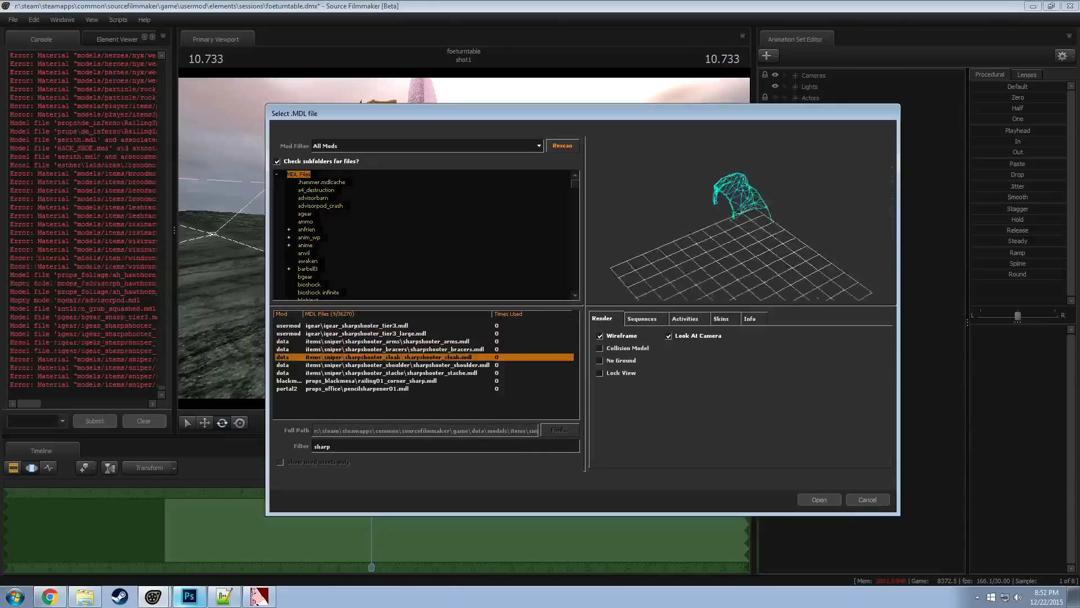
key("Down")
key("Down")
key("Down")
key("Down")
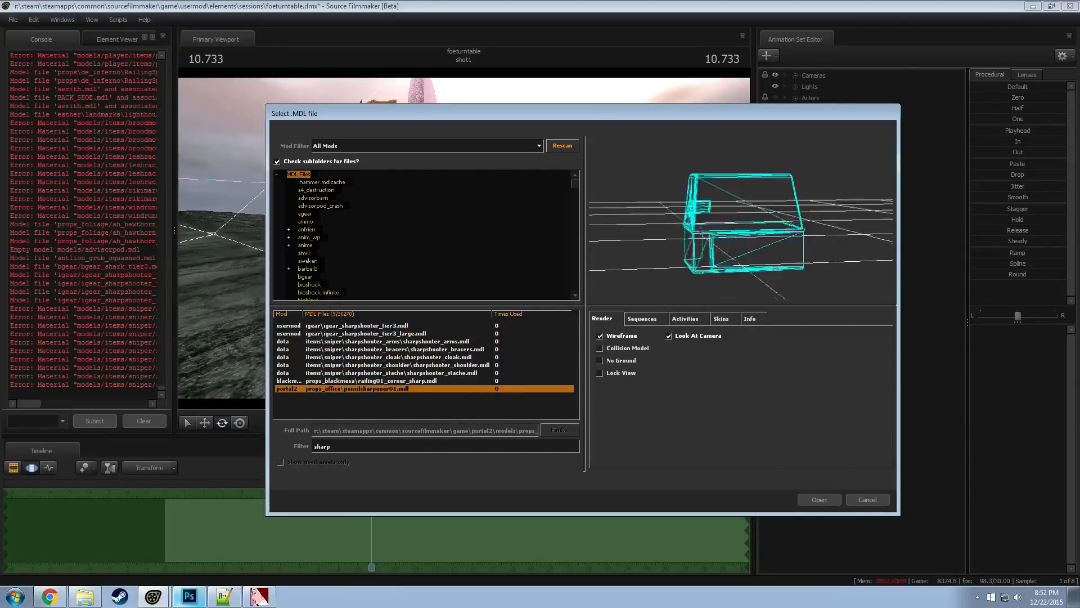
Filter the model list for "blade" and preview the results from the scissor blades to Shredder's blade
double_click(322, 446)
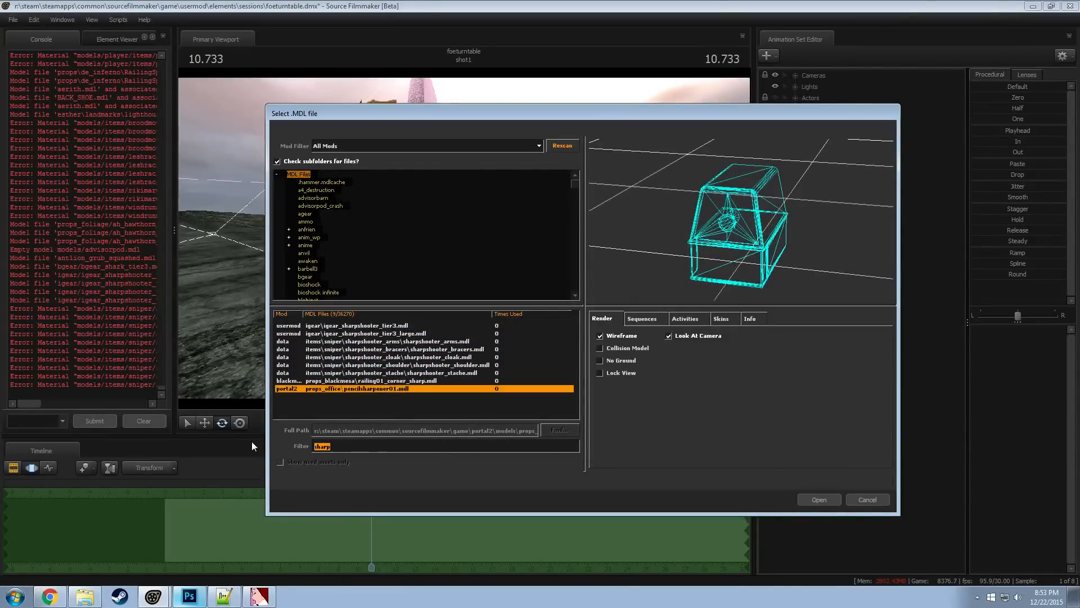
type("blade")
key("Down")
key("Down")
key("Down")
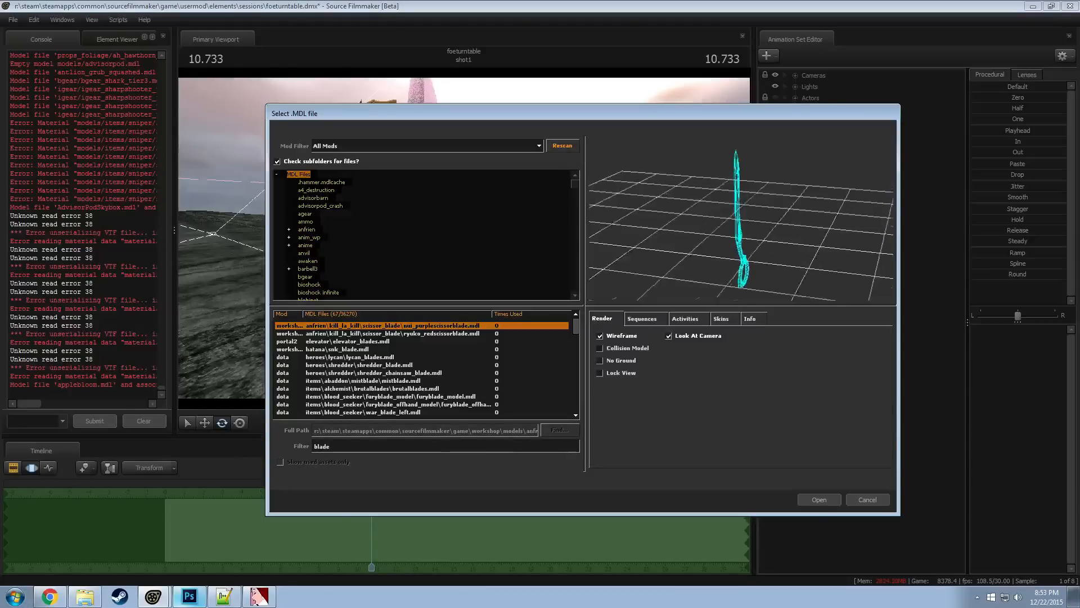
key("Up")
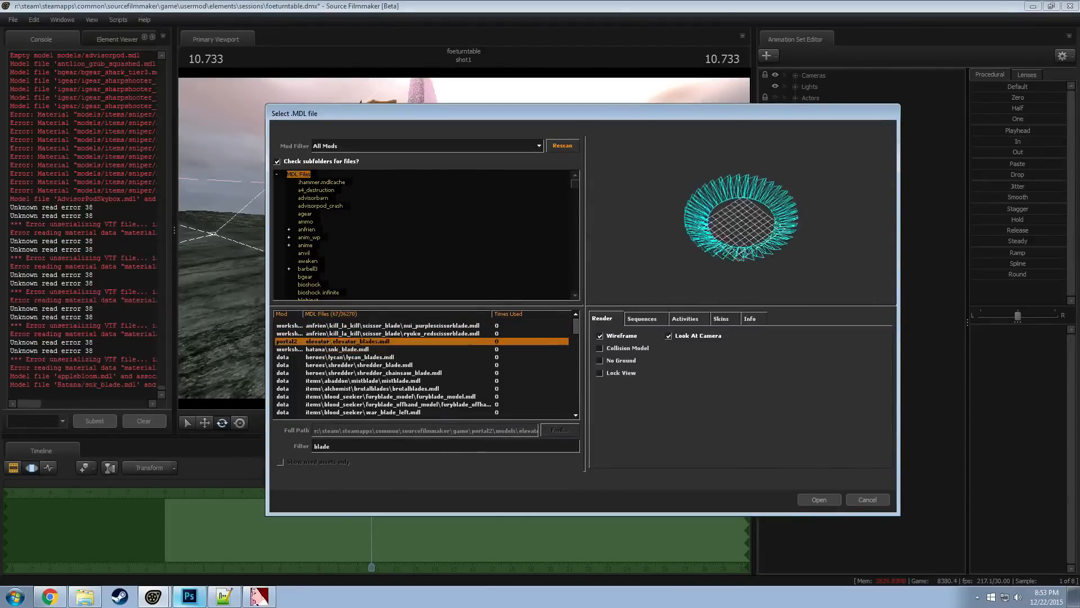
key("Down")
key("Down")
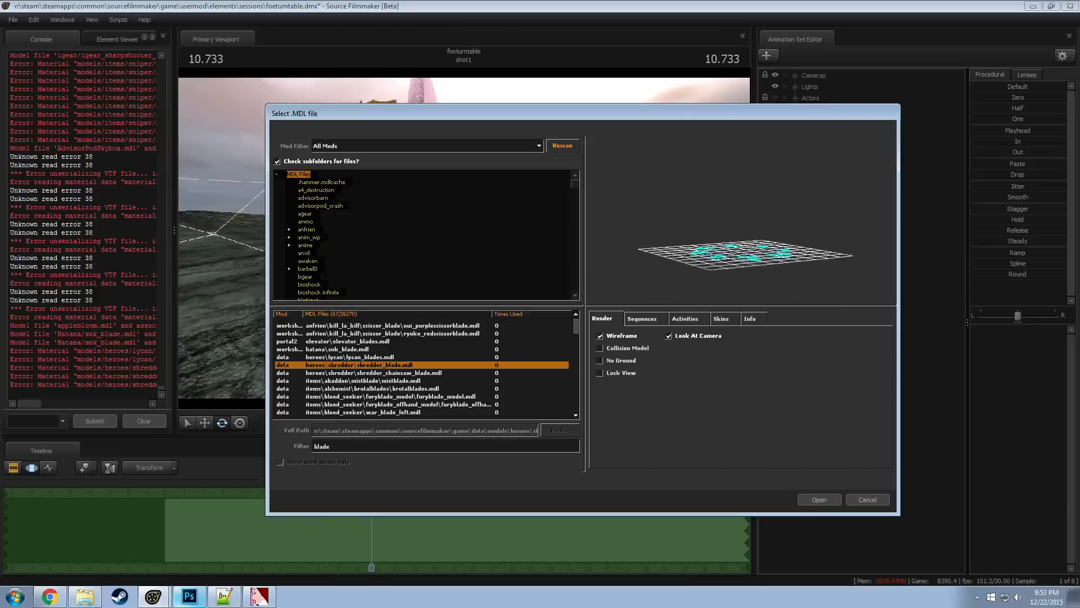
Check the preview with wireframe off and on again, and compare the Lycan and Shredder blade models
left_click(629, 334)
left_click(631, 334)
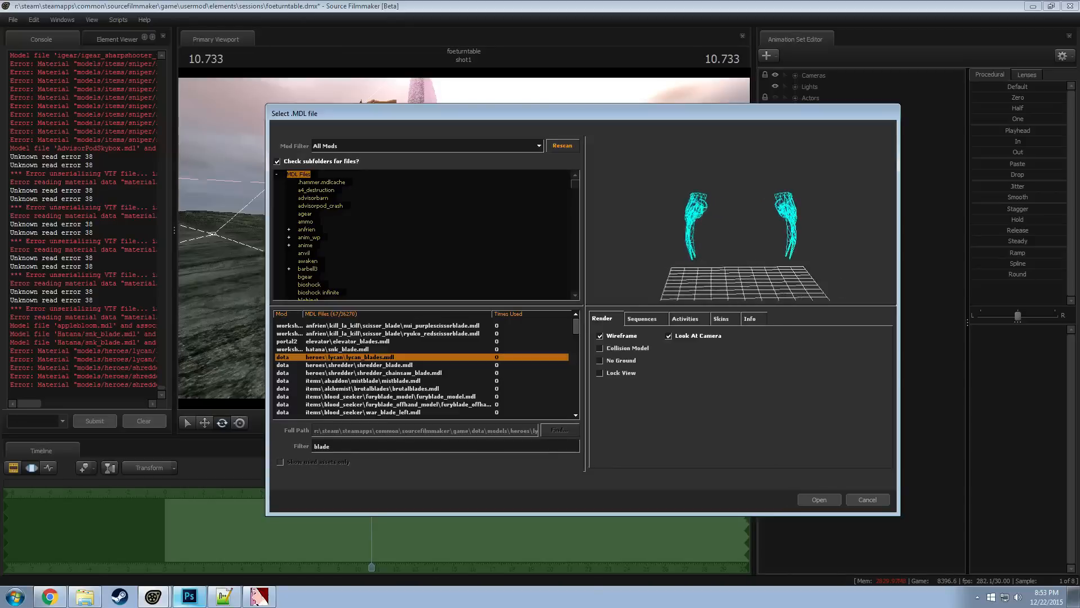
key("Down")
key("Down")
key("Down")
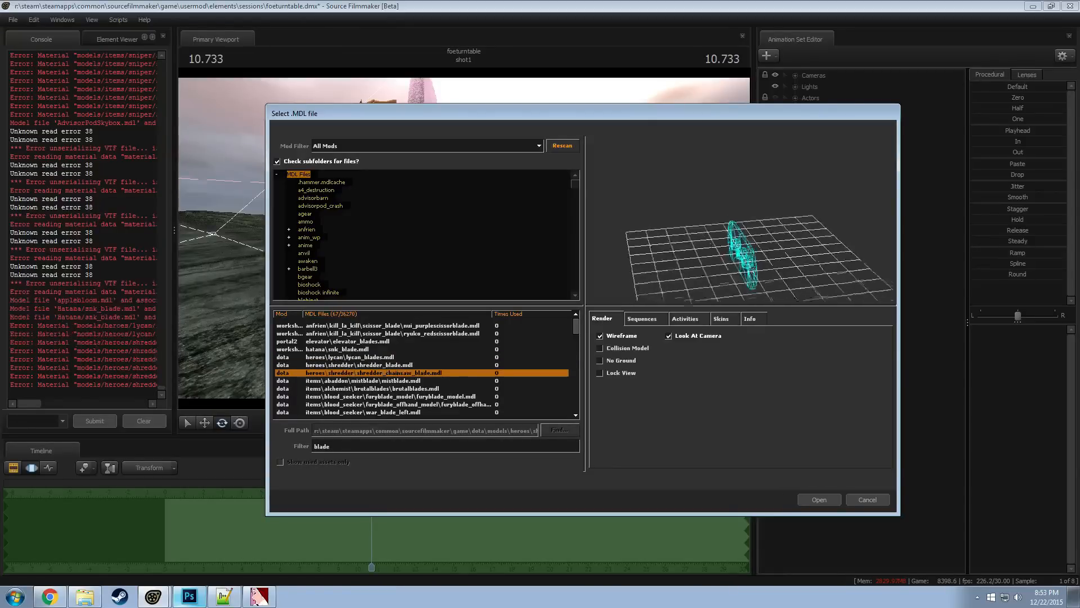
Preview the Abaddon, Alchemist, Blood Seeker, Bounty Hunter and Chaos Knight blade models
key("Down")
key("Down")
key("Down")
key("Down")
key("Down")
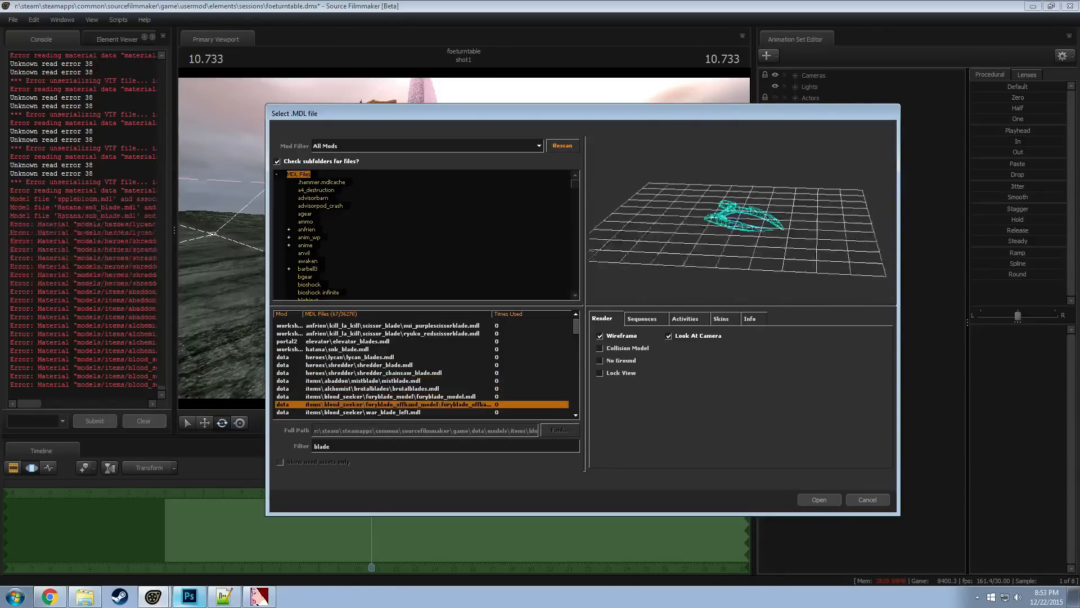
key("Down")
key("Down")
key("Down")
key("Down")
key("Down")
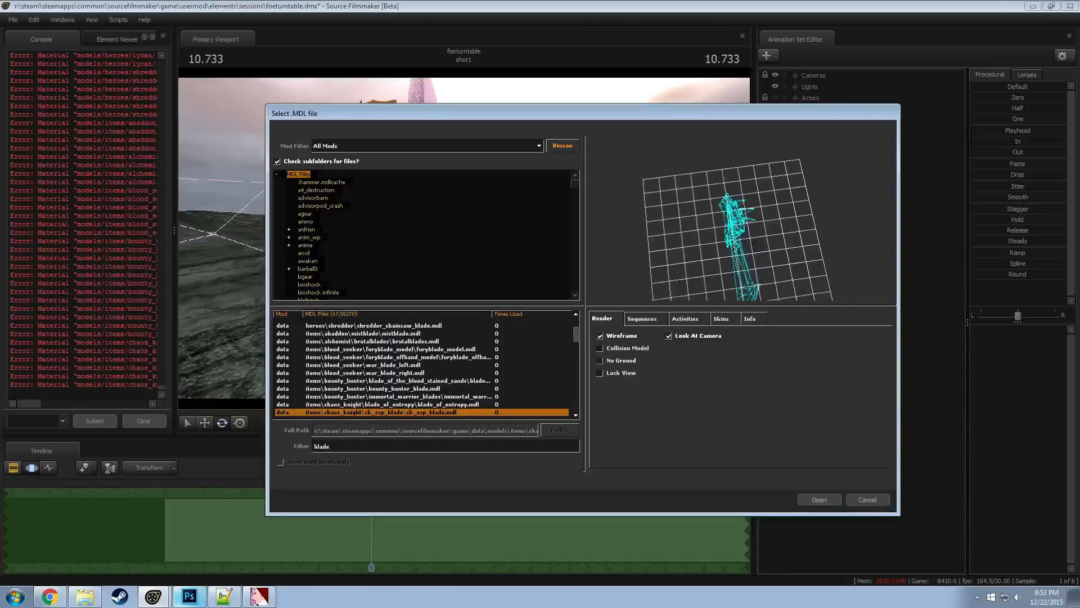
Preview the Huskar, Juggernaut and Kunkka blade models, returning to kunkka_fx_whale.mdl
key("Down")
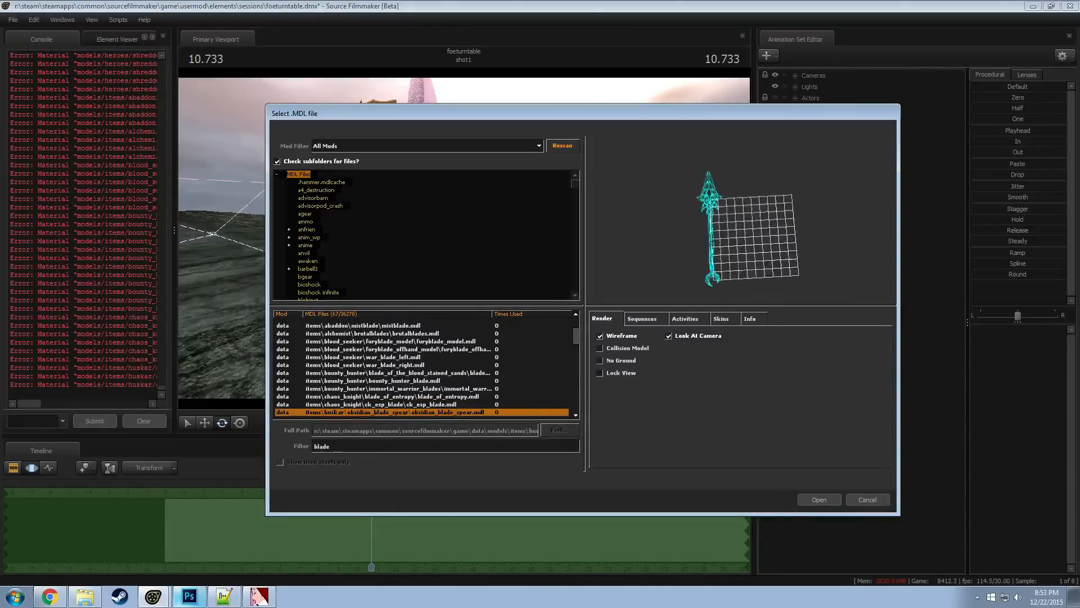
key("Down")
key("Down")
key("Down")
key("Down")
key("Down")
key("Down")
key("Down")
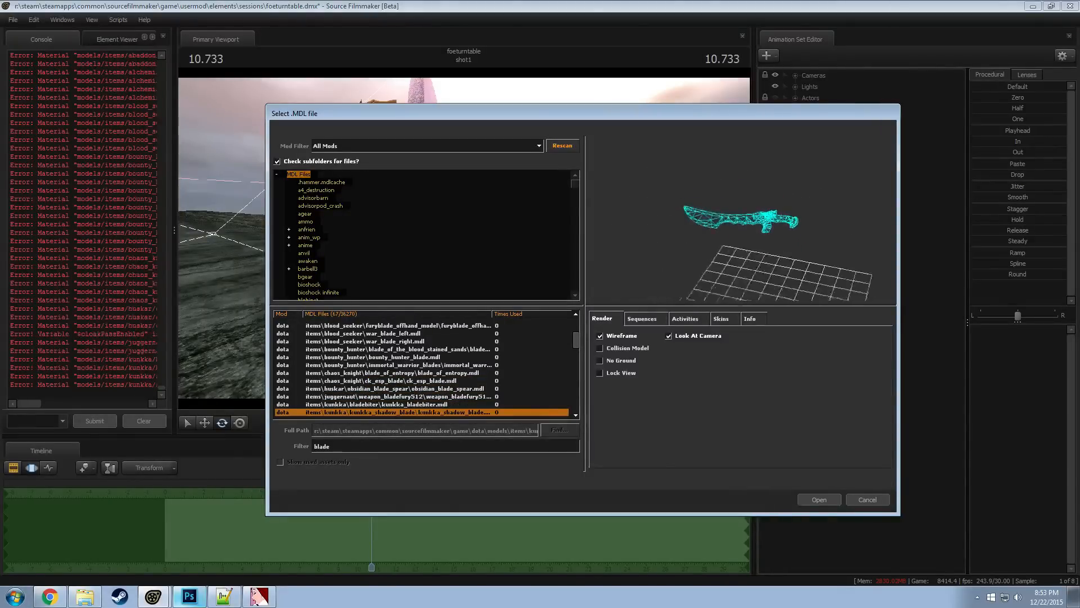
key("Down")
key("Up")
key("Up")
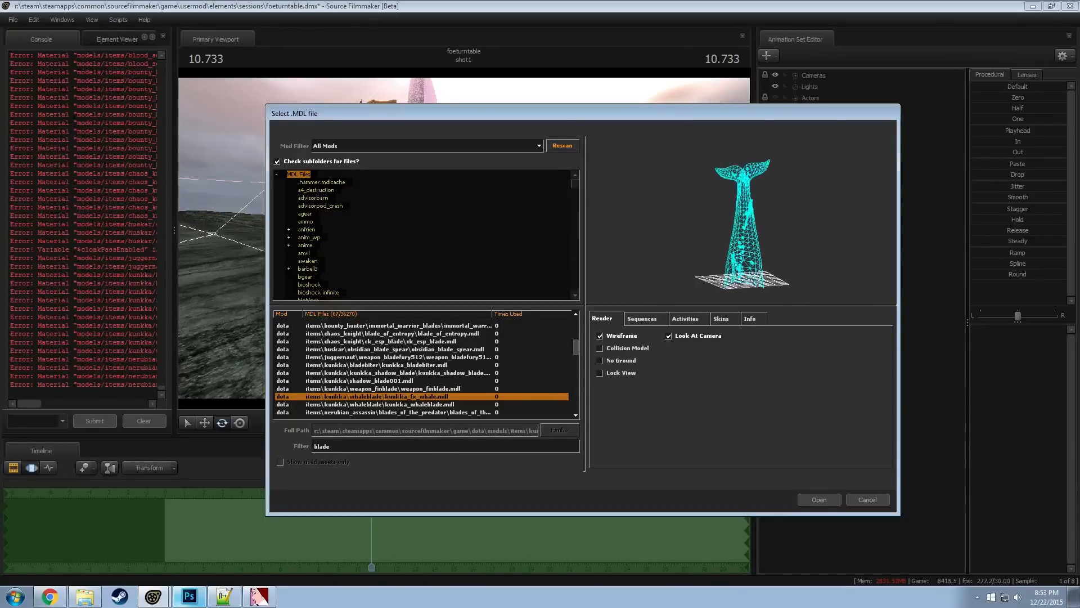
Check kunkka_fx_whale.mdl without wireframe, restore wireframe, and inspect Nerubian Assassin's blades_of_the_predator model in the preview
left_click(618, 334)
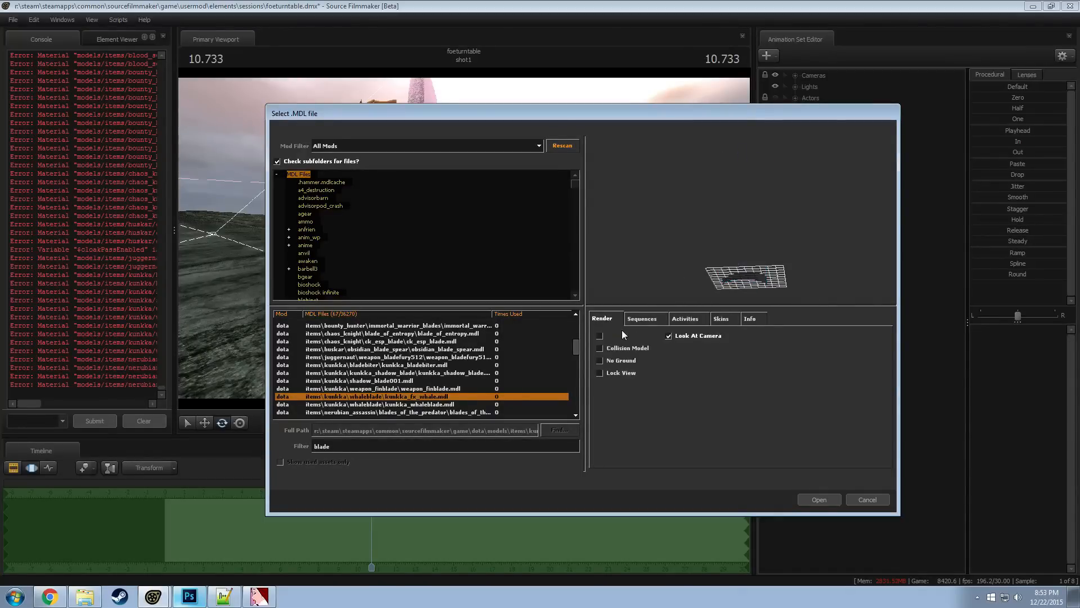
left_click(610, 336)
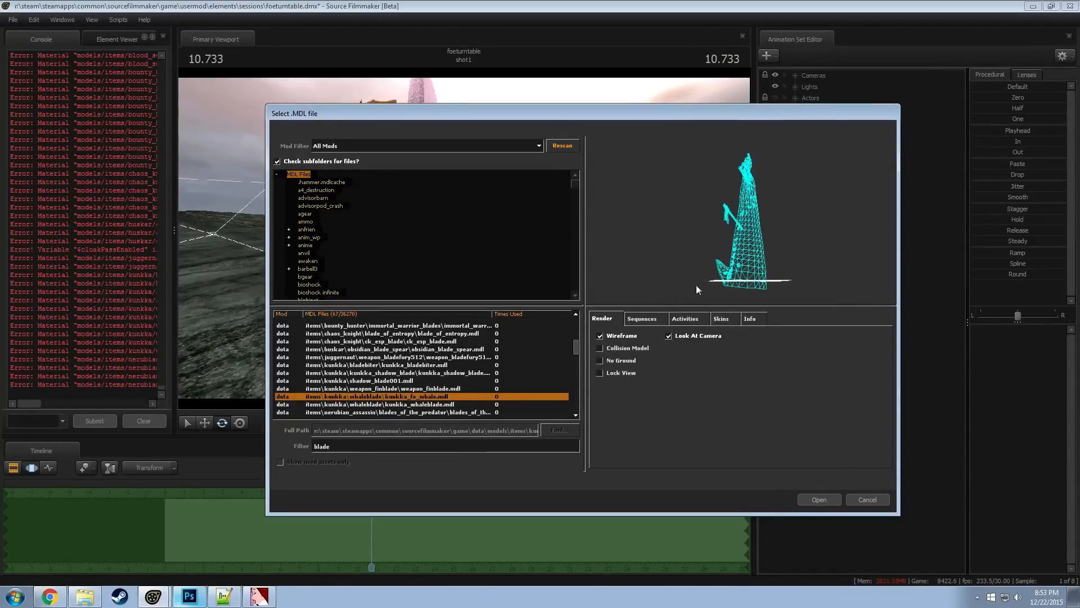
key("Down")
key("Down")
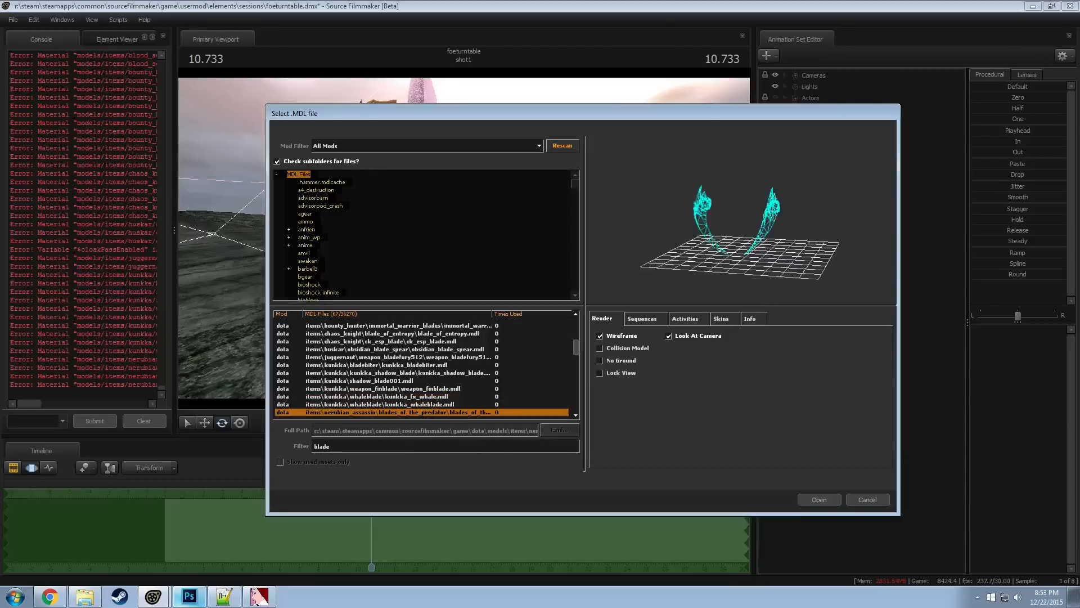
mouse_move(732, 230)
left_mouse_down()
mouse_move(785, 247)
mouse_move(732, 231)
left_mouse_up()
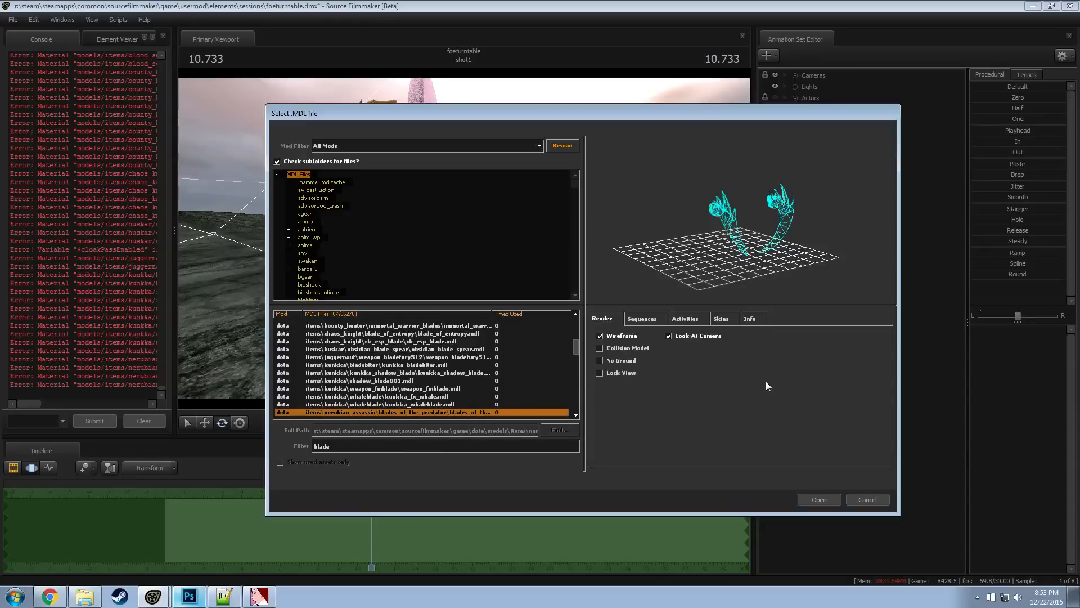
Load the blades_of_the_predator model into the shot and switch to move controls on the whole model
left_click(819, 499)
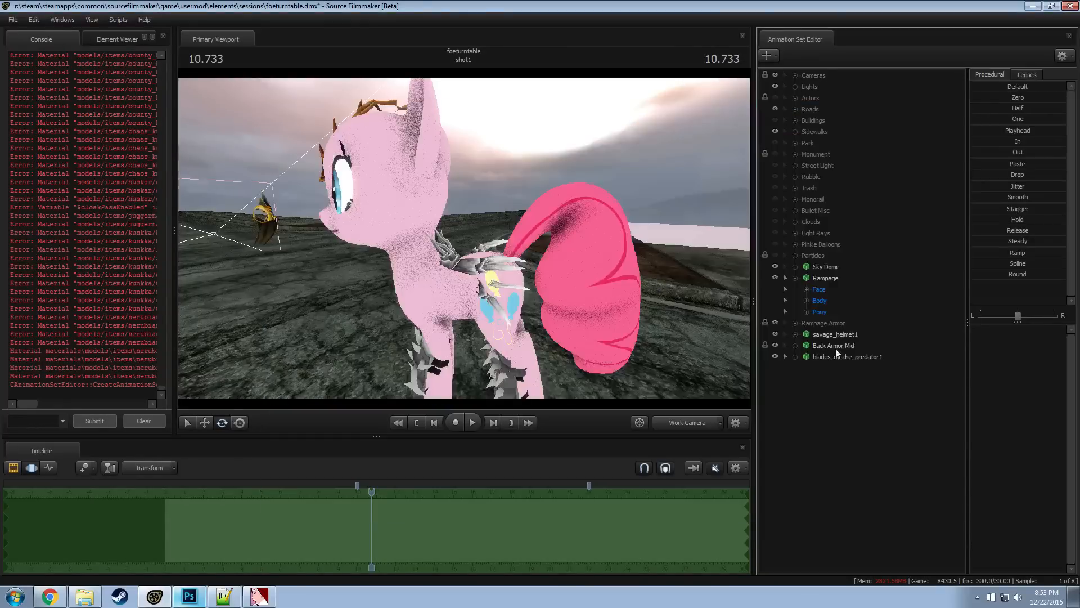
key("a")
left_click_drag(663, 293, 630, 278)
key("s")
left_click_drag(464, 238, 467, 181)
key("a")
key("s")
key("F2")
key("a")
key("F3")
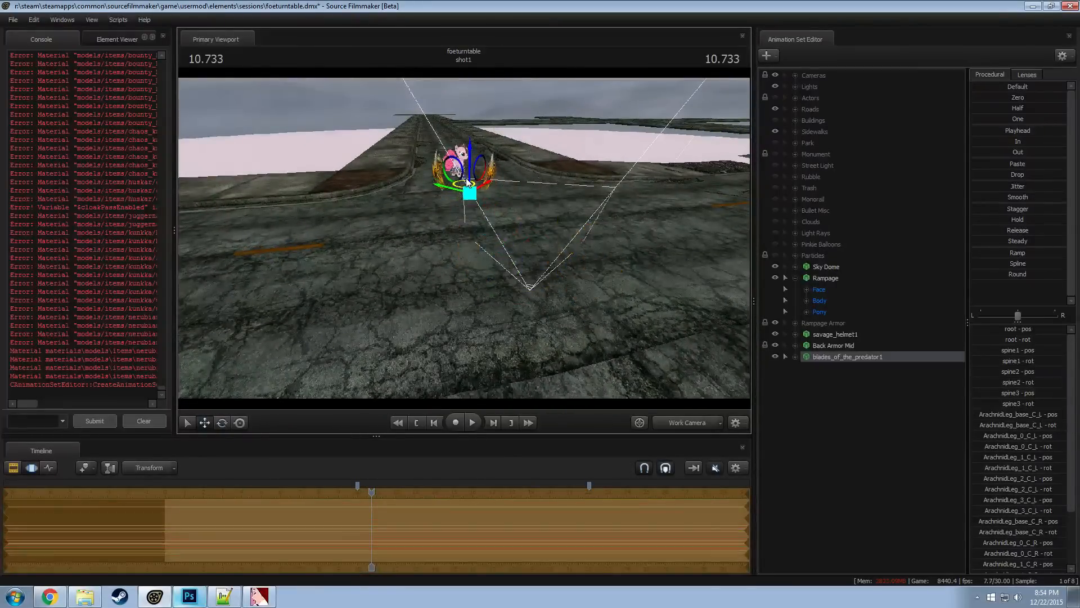
Move the blades_of_the_predator1 model over the ground to the pony's position so the blades frame it
key("w")
left_click_drag(464, 247, 453, 219)
key("e")
key("r")
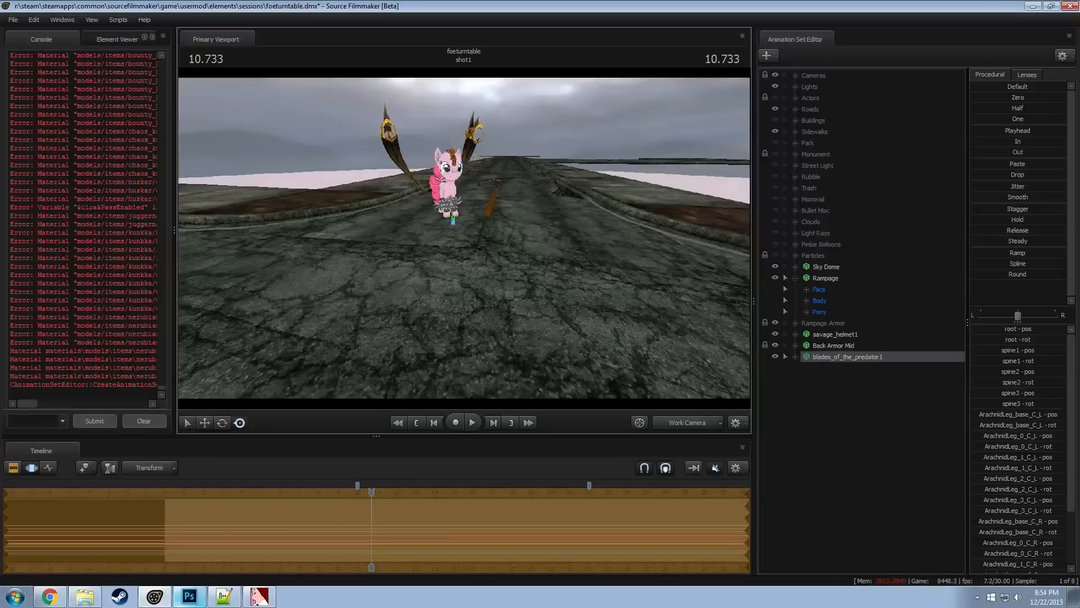
left_click_drag(489, 344, 514, 370, "alt")
key("e")
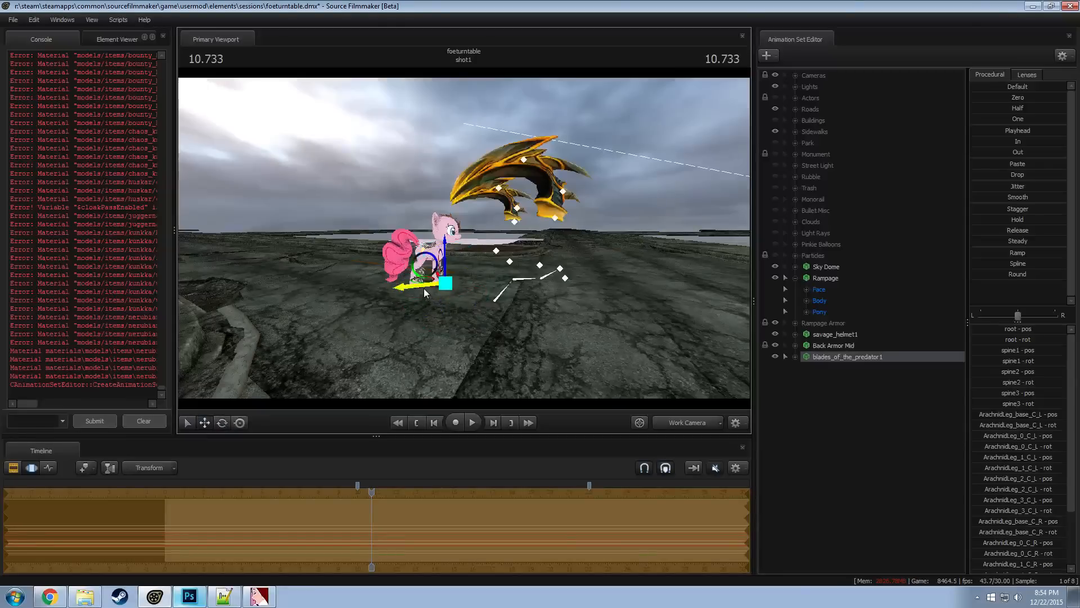
left_click_drag(423, 288, 431, 322)
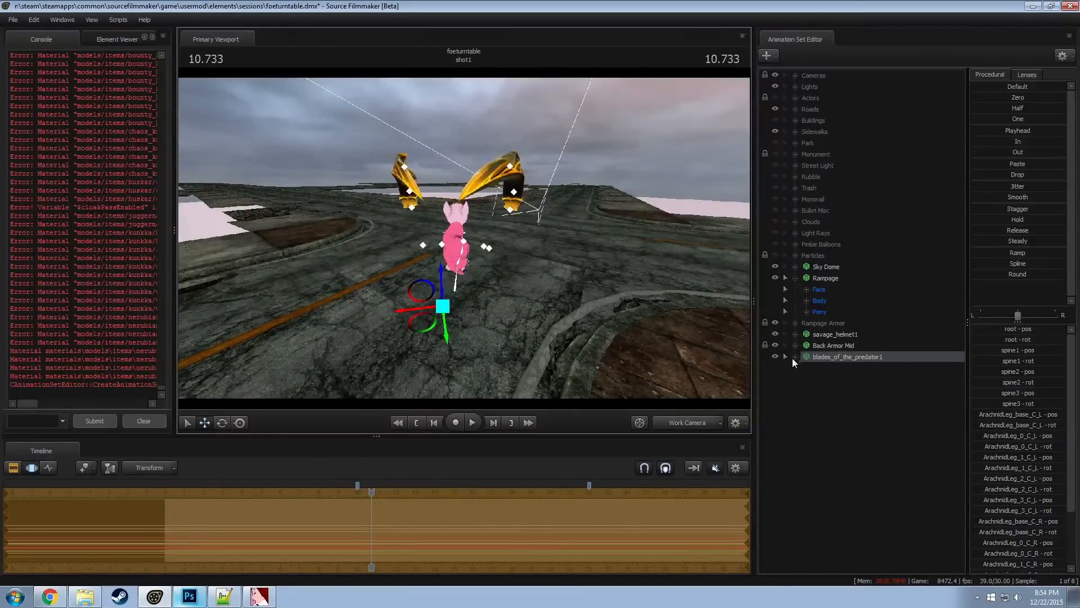
Expand the bone groups of blades_of_the_predator1 and add a scale control to its root bone
left_click(794, 357)
left_click(806, 379)
left_click(807, 369)
left_click(835, 392)
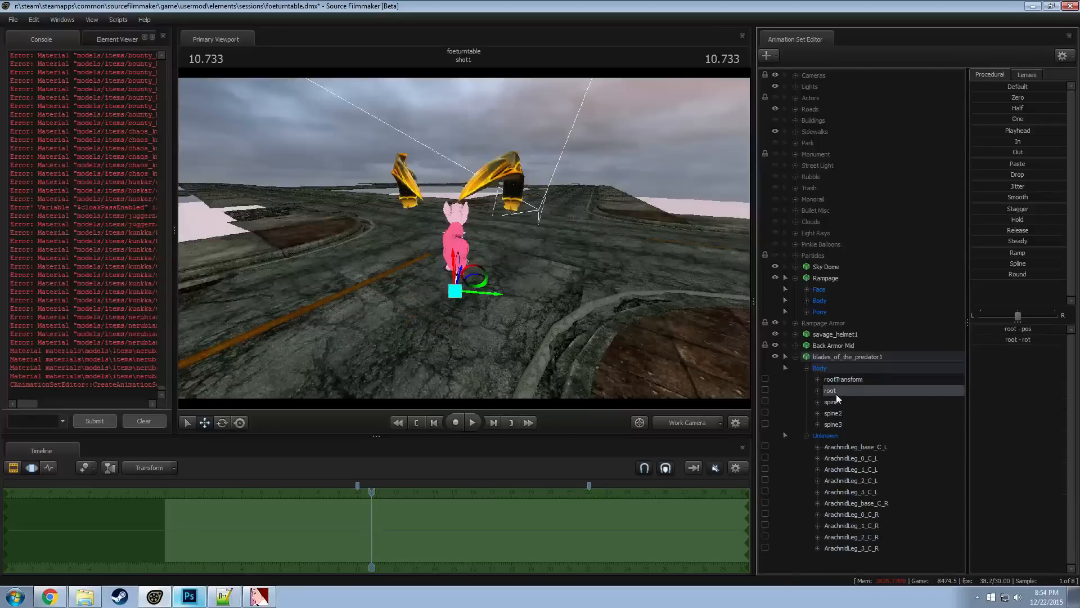
right_click(836, 394)
left_click(868, 416)
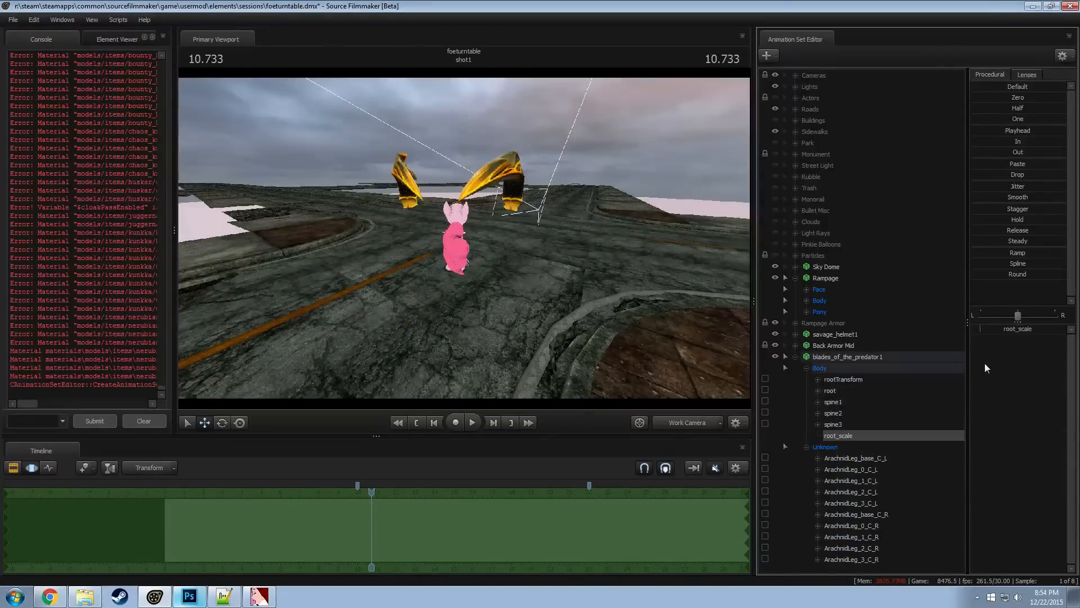
Shrink the blades with root_scale, remapping the slider range to allow an even smaller size
left_click_drag(995, 330, 995, 330)
right_click(996, 331)
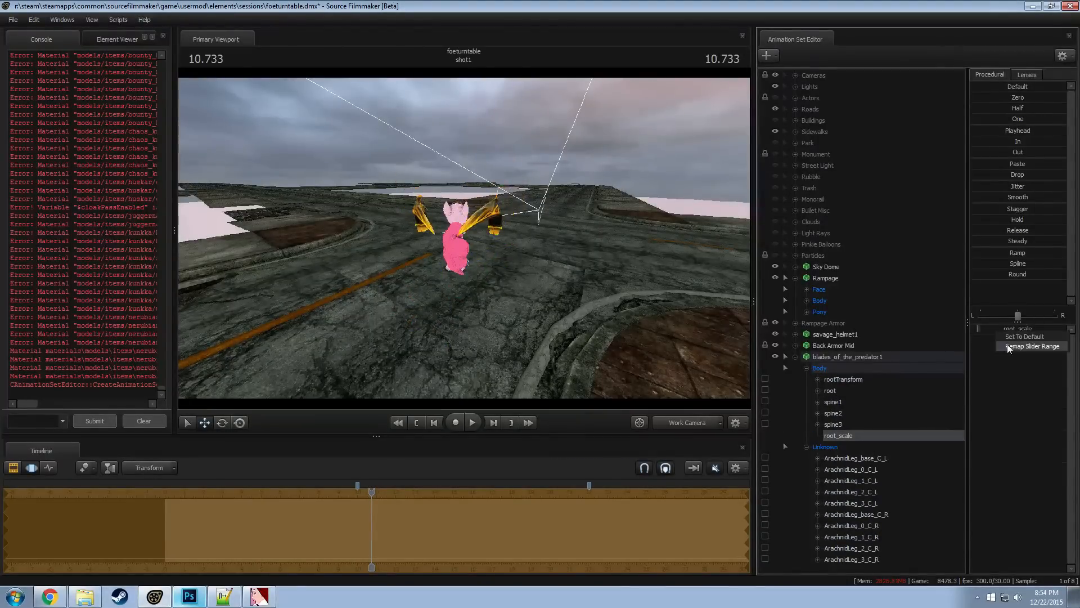
left_click(1007, 346)
left_click(523, 321)
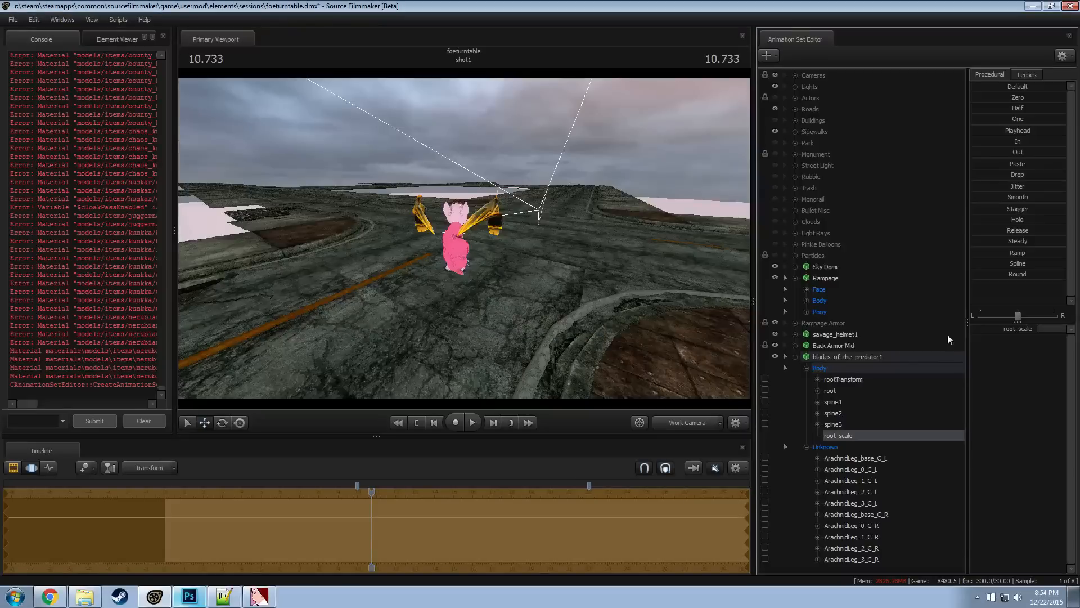
left_click_drag(995, 330, 992, 343)
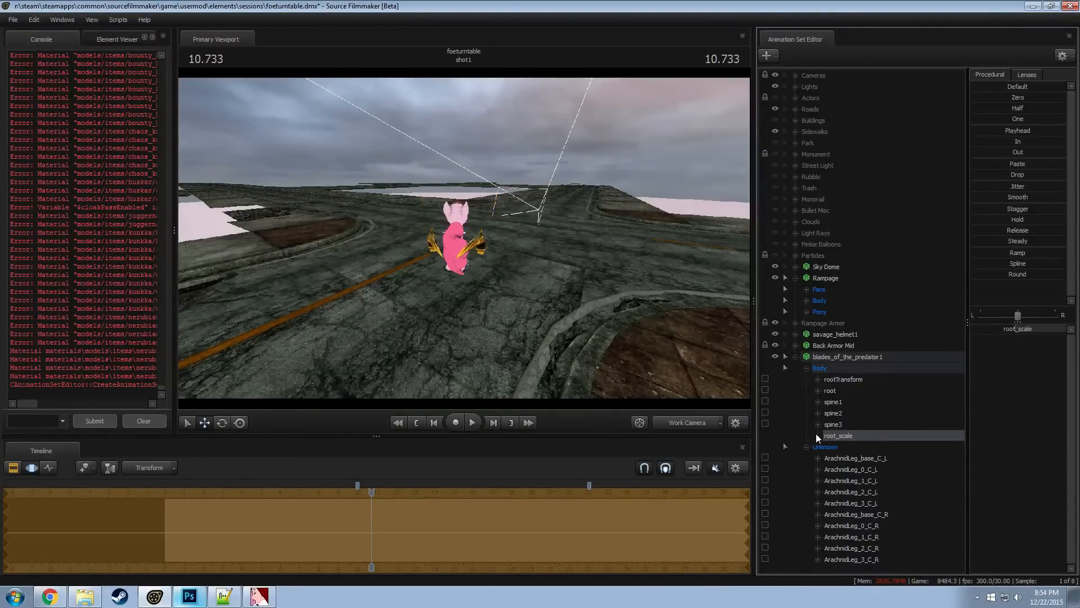
Try moving the blades model and rotating its ArachnidLeg_1_C_R bone, undoing the changes
left_click(806, 367)
left_click(817, 358)
key("w")
left_click_drag(468, 246, 399, 161)
key("w")
key("ctrl+z")
key("s")
left_click(432, 205, "ctrl")
key("e")
key("ctrl+z")
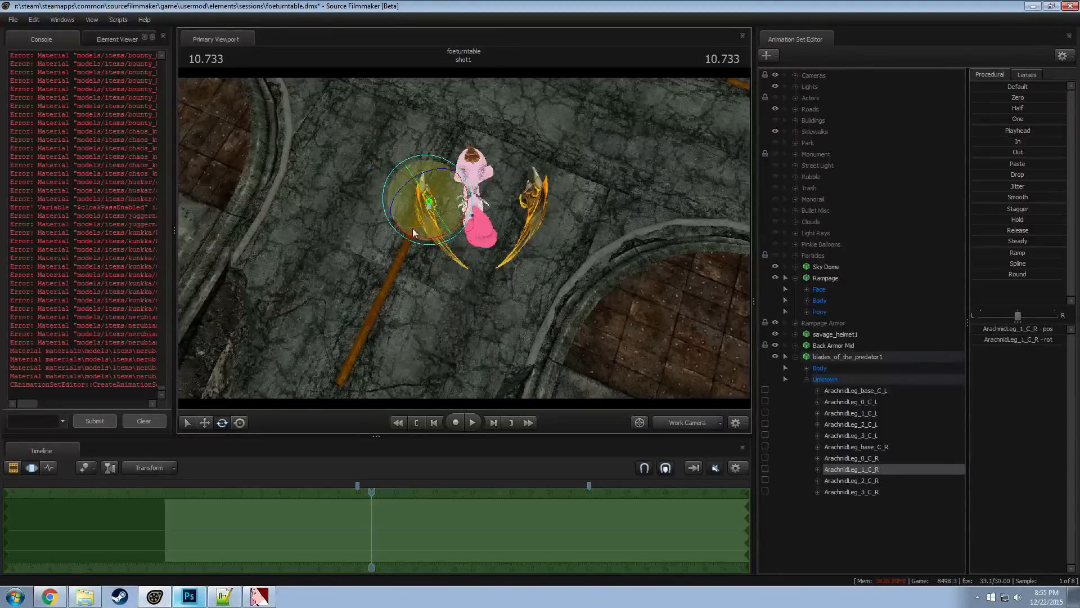
key("r")
left_click_drag(372, 254, 456, 188, "alt")
Lower root_scale of blades_of_the_predator1 until the blades are small beside the pony's legs
left_click(806, 368)
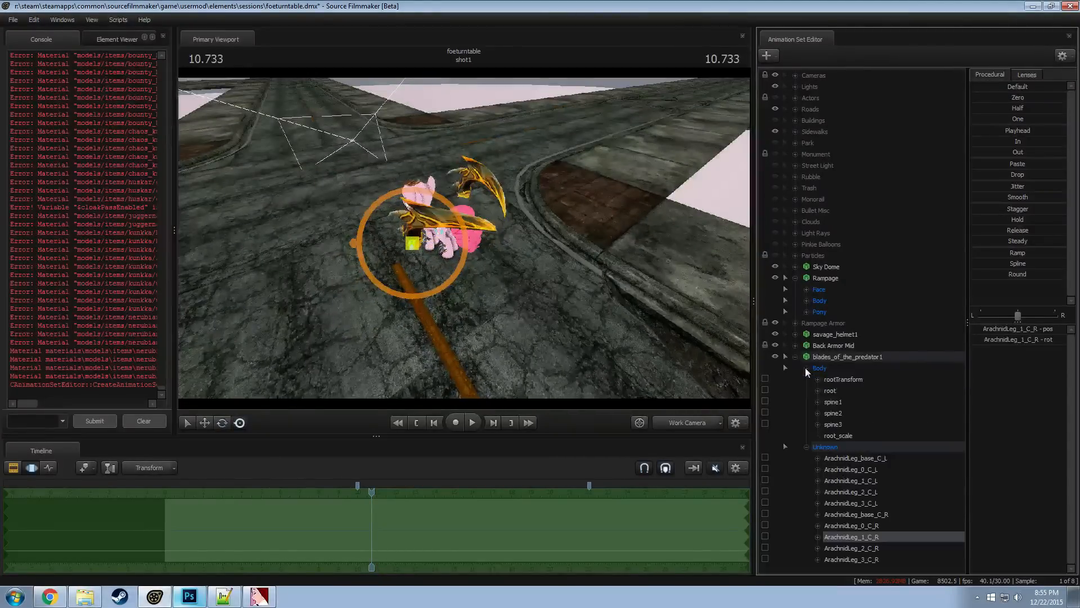
left_click(844, 435)
left_click_drag(1025, 332, 991, 332)
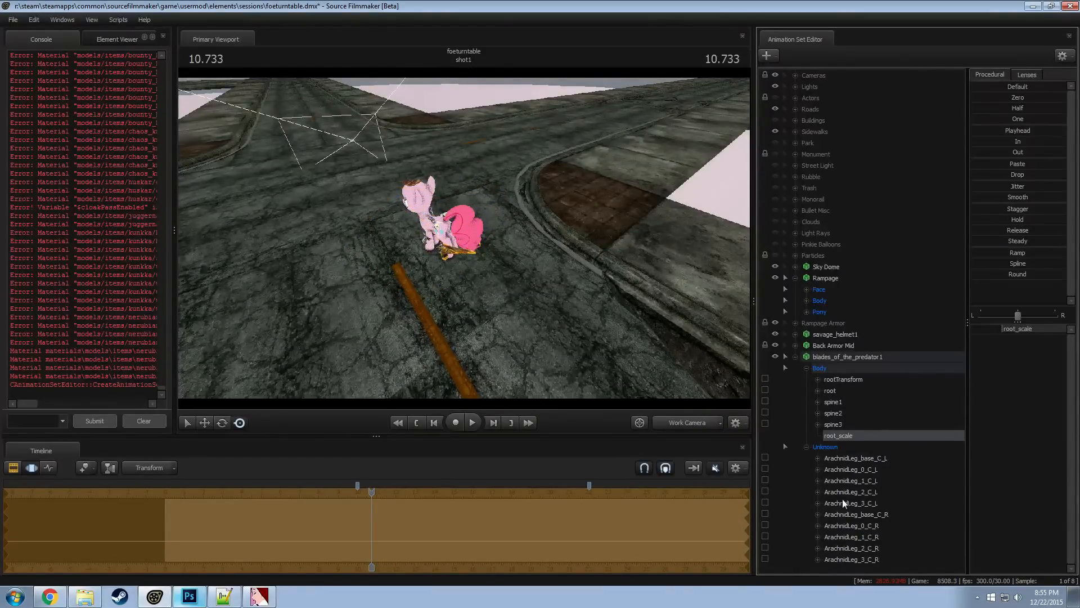
Select the ArachnidLeg_base_C_R bone and rotate its blade around behind the pony
key("d")
left_click_drag(529, 282, 464, 253)
key("w")
left_click(438, 236)
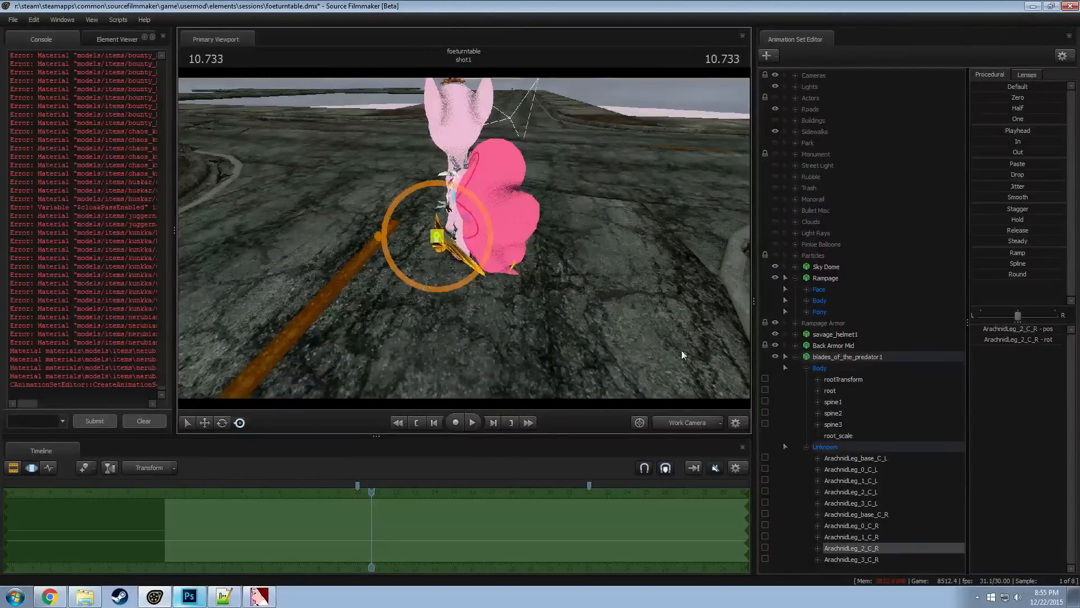
left_click(873, 516)
key("d")
left_click_drag(476, 222, 408, 220)
key("e")
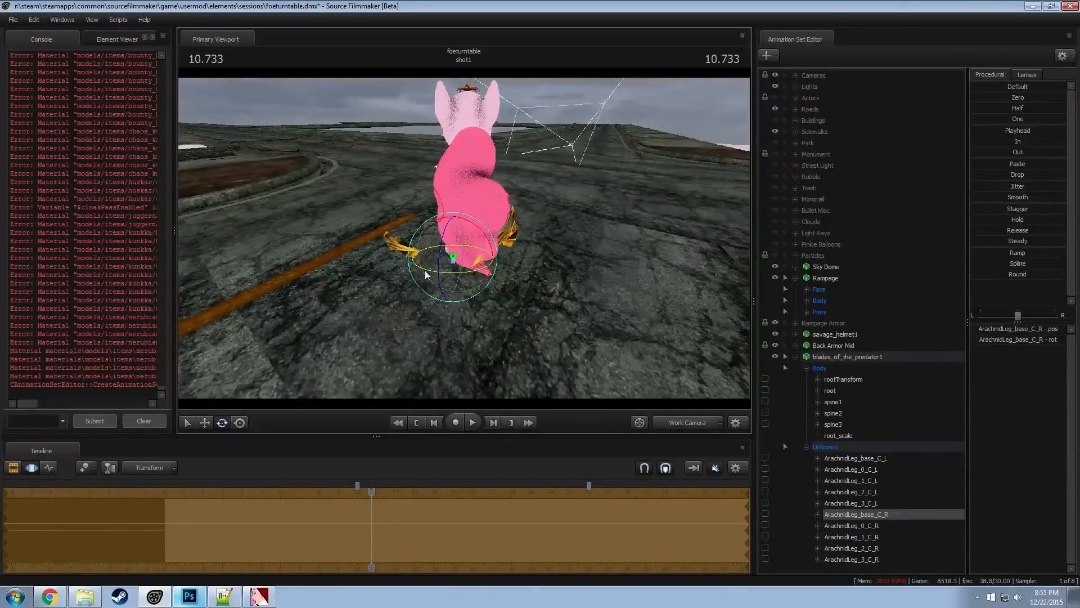
left_click_drag(423, 272, 502, 273, "alt")
Move the ArachnidLeg_base_C_R bone so its blade rises beside the pony's body
key("w")
left_click_drag(471, 229, 495, 163)
left_click_drag(457, 248, 451, 263)
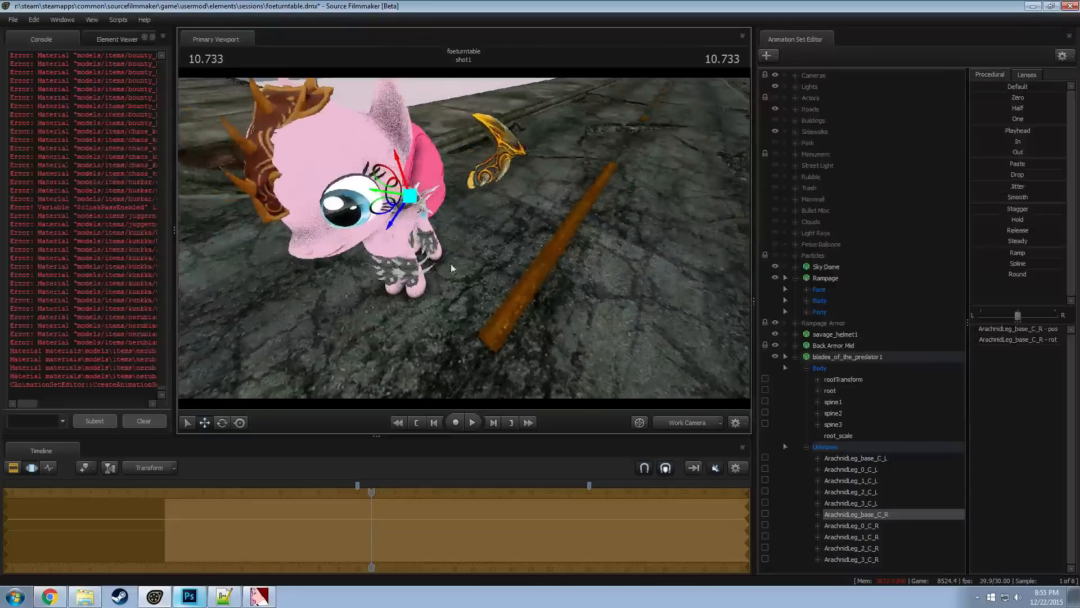
left_click_drag(386, 212, 316, 238)
left_click_drag(316, 237, 282, 217)
left_click_drag(695, 275, 465, 243)
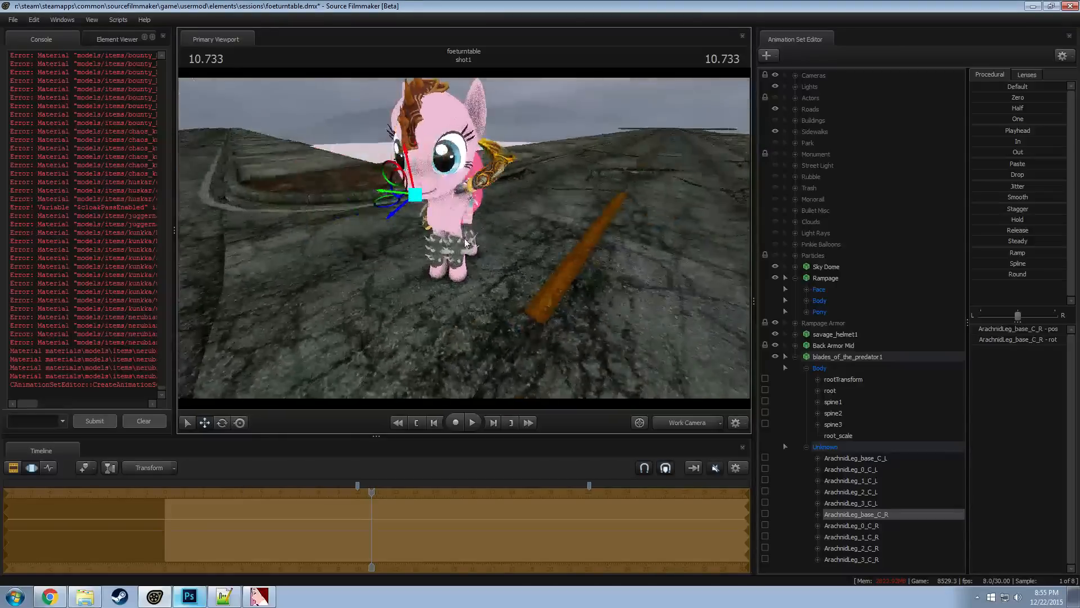
Reduce root_scale of the blades a little further and turn off viewport selection for the Rampage model
left_click(852, 433)
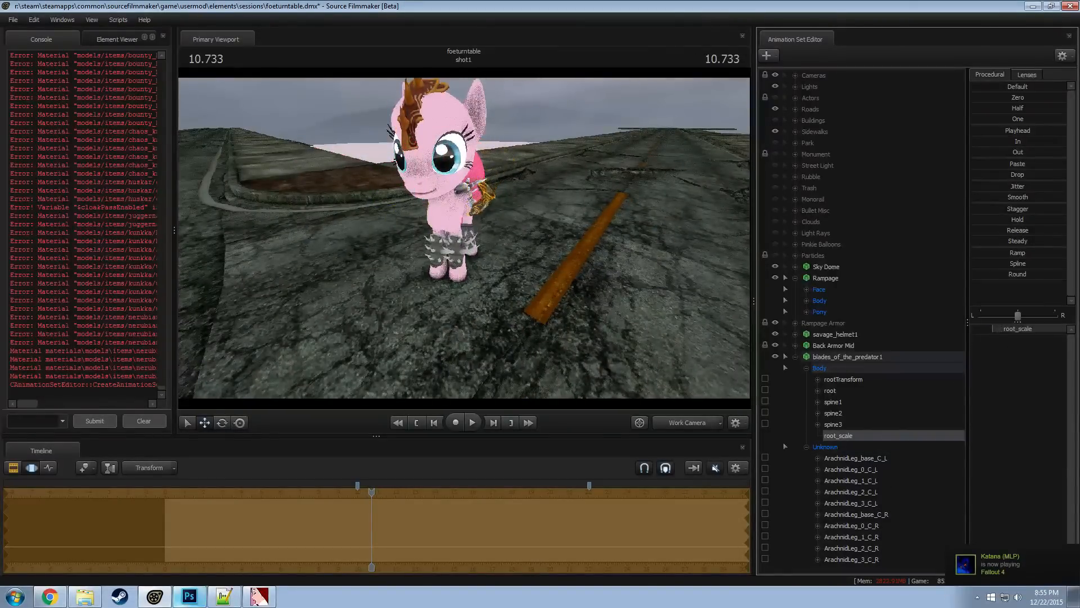
left_click_drag(993, 329, 989, 328)
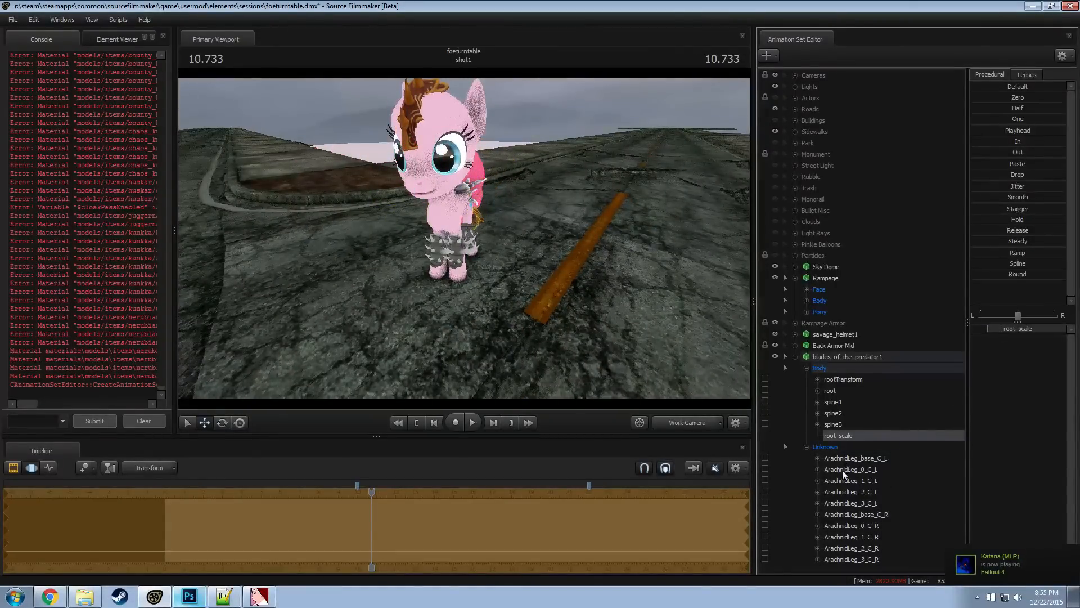
left_click(467, 233)
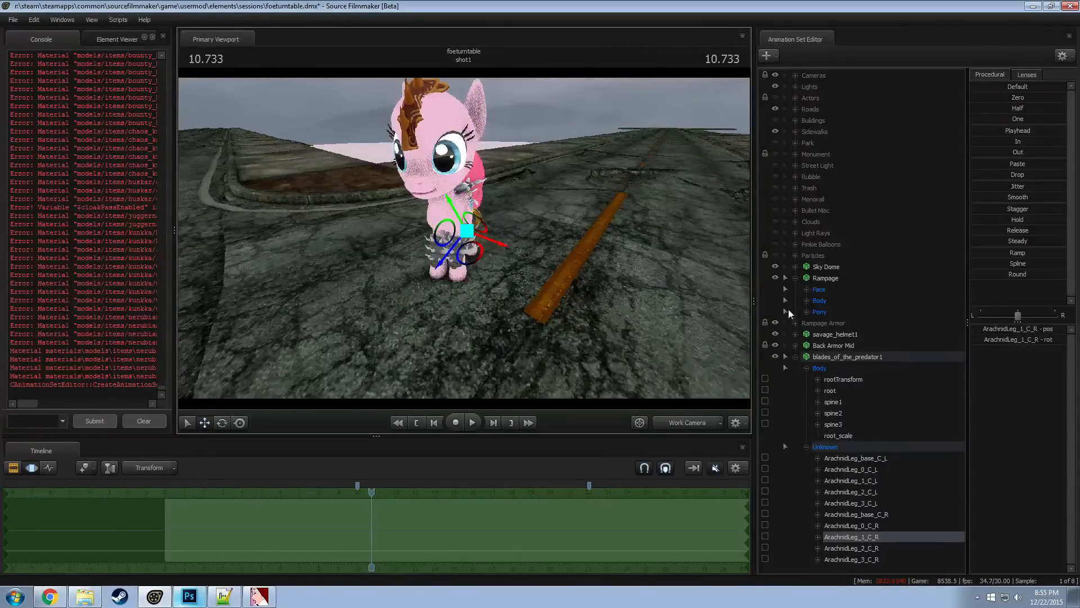
left_click(786, 278)
Move and rotate the ArachnidLeg_1_C_R bone to seat its blade against one side of the pony's back armor
left_click_drag(596, 243, 437, 179, "alt")
right_click_drag(430, 222, 447, 237, "alt")
left_click_drag(436, 173, 454, 244, "alt")
key("e")
key("e")
key("w")
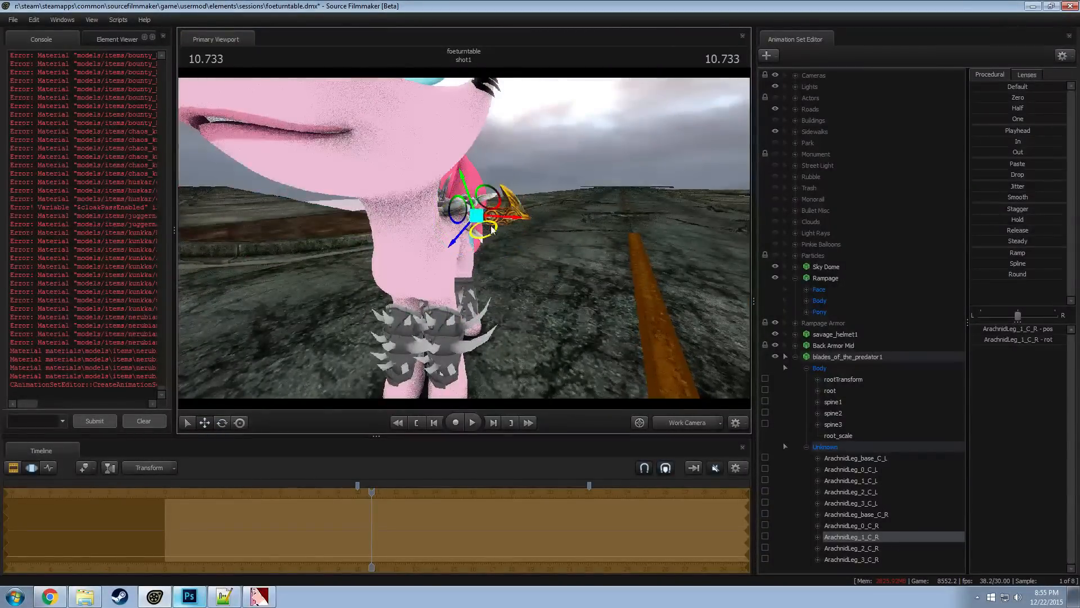
left_click_drag(476, 210, 450, 253)
key("w")
key("e")
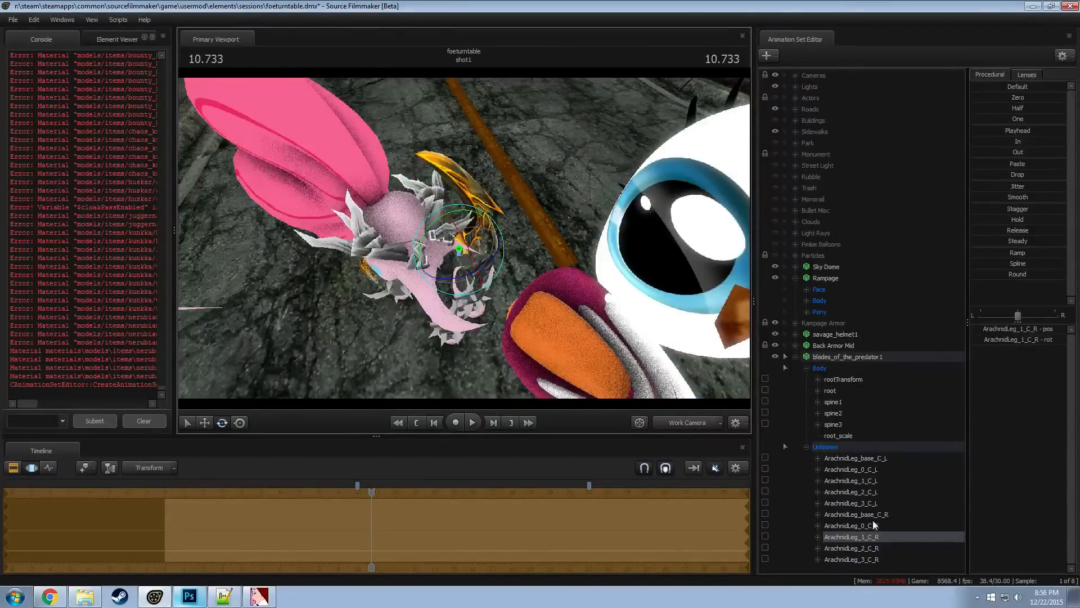
Raise the ArachnidLeg_1_C_L blade from the ground to the opposite side of the back armor and orient it outward
left_click(873, 481)
left_click_drag(445, 281, 465, 245, "alt")
key("w")
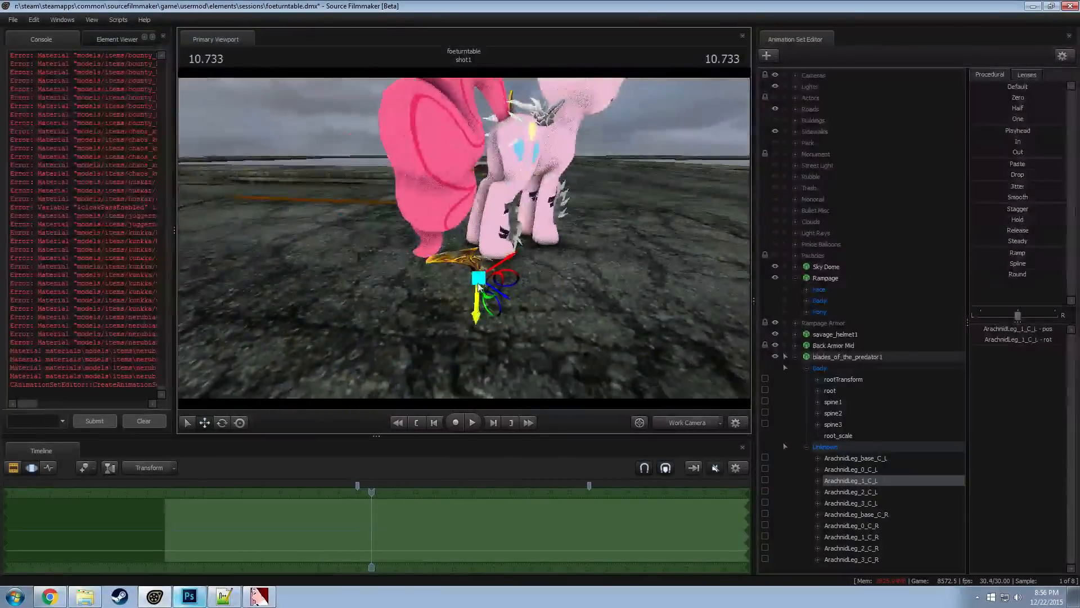
left_click_drag(492, 287, 385, 343)
key("e")
left_click_drag(461, 234, 478, 280)
key("w")
key("e")
key("w")
key("e")
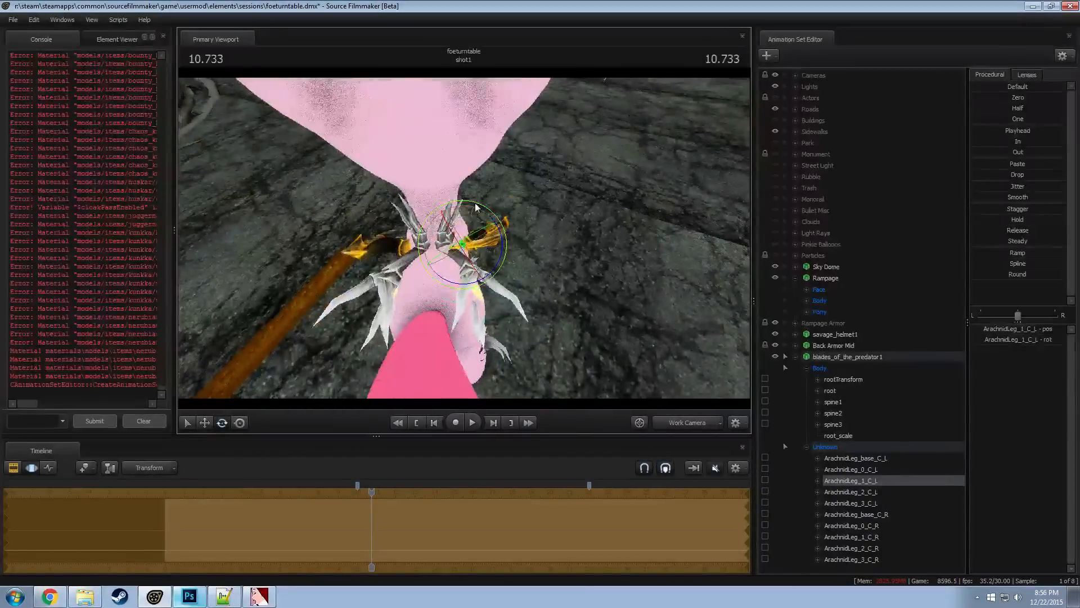
Rotate the ArachnidLeg_1_C_L blade to sweep backward along the pony's back, and adjust its position on the armor
left_click_drag(477, 206, 593, 239)
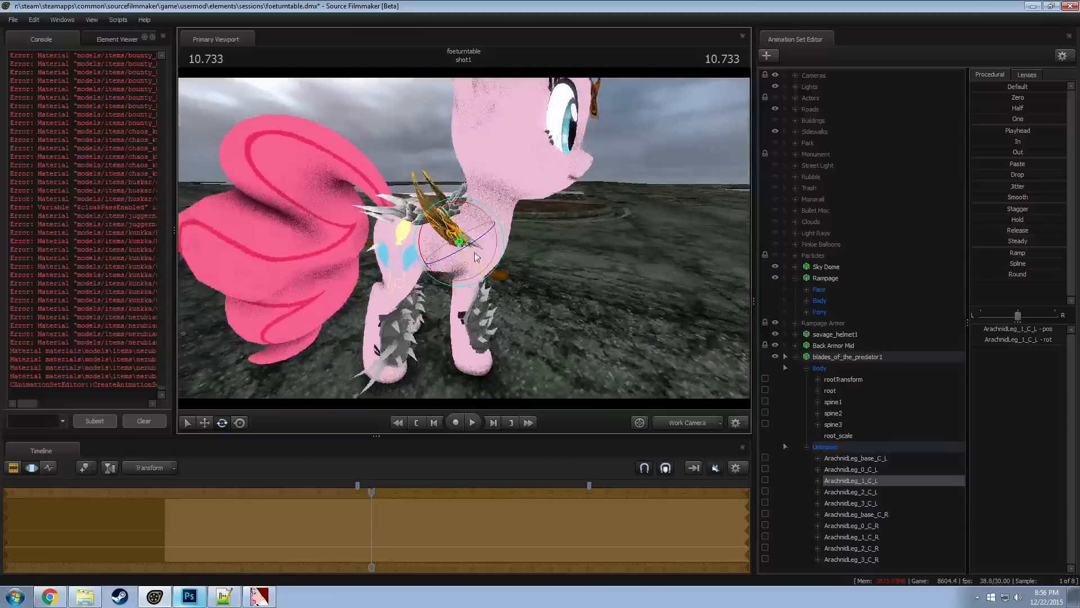
left_click_drag(475, 245, 500, 254)
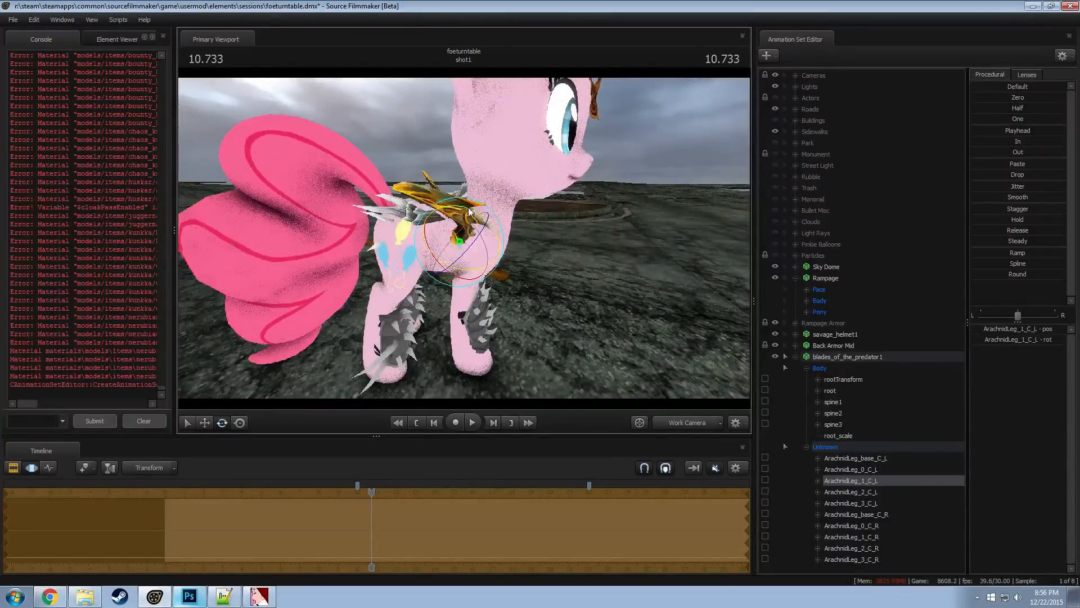
left_click_drag(469, 212, 459, 213)
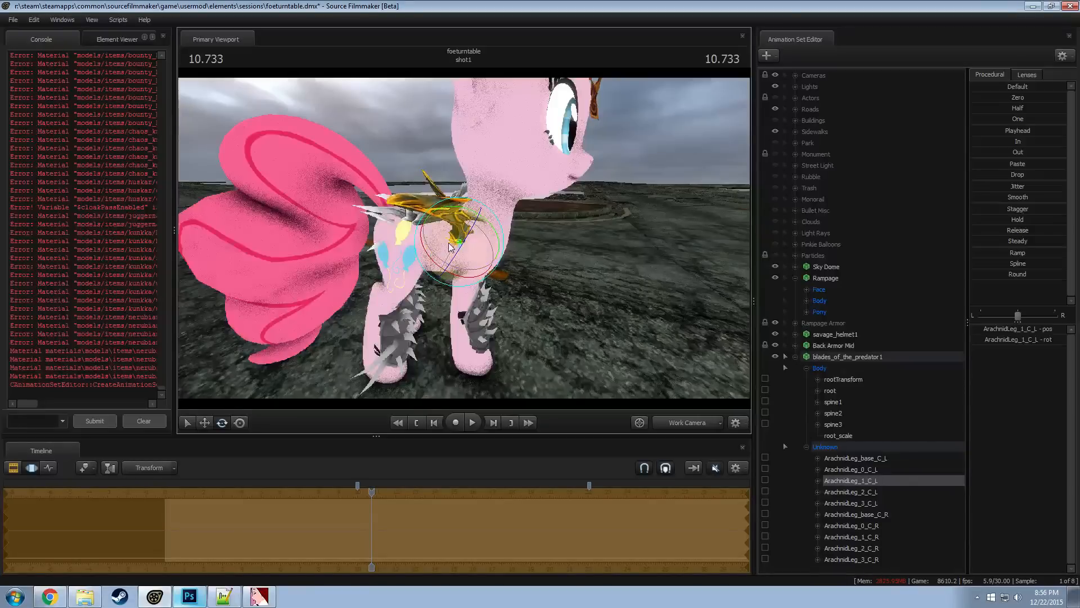
left_click_drag(461, 251, 485, 227)
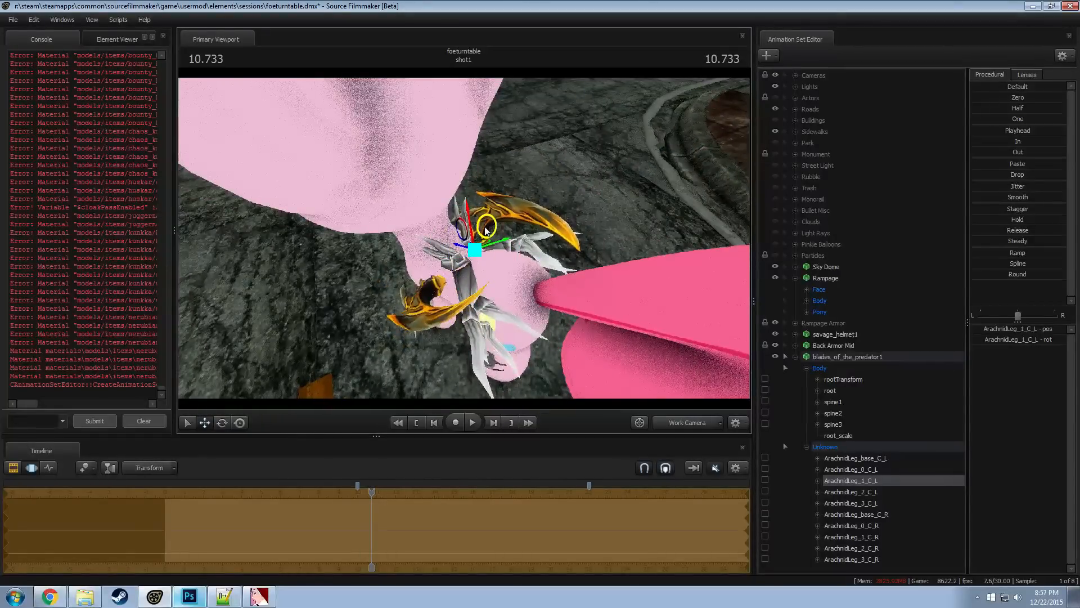
Move and rotate the ArachnidLeg_1_C_R blade to mirror the opposite blade on the back armor
left_click(872, 536)
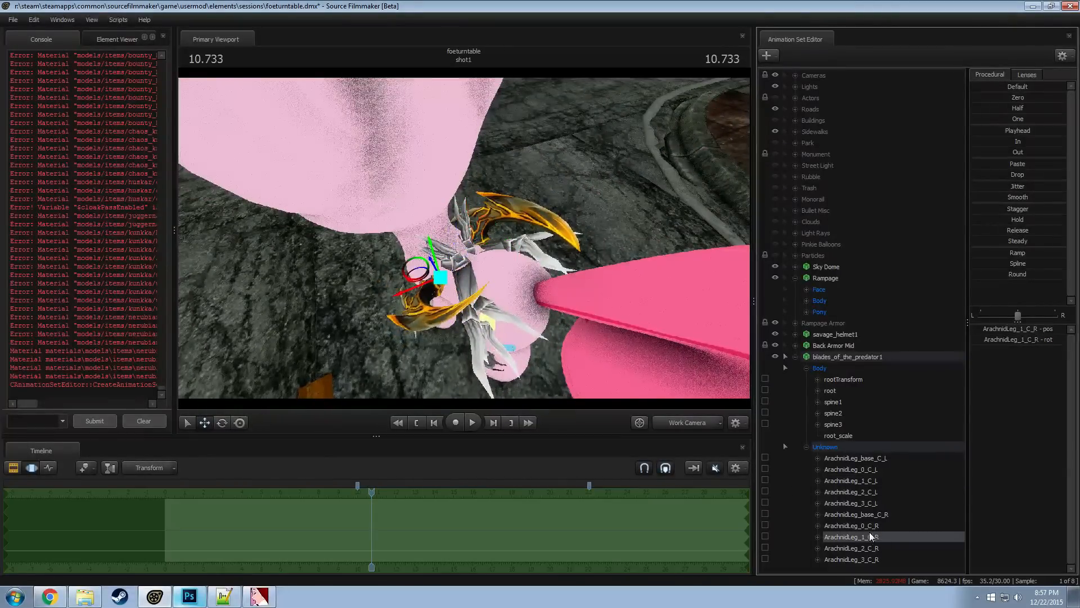
mouse_move(478, 292)
left_mouse_down("alt")
mouse_move(463, 247)
mouse_move(451, 300)
mouse_move(471, 258)
mouse_move(416, 270)
mouse_move(382, 315)
mouse_move(414, 323)
mouse_move(460, 299)
left_mouse_up("alt")
key("e")
key("w")
key("e")
key("w")
left_click_drag(459, 254, 459, 293)
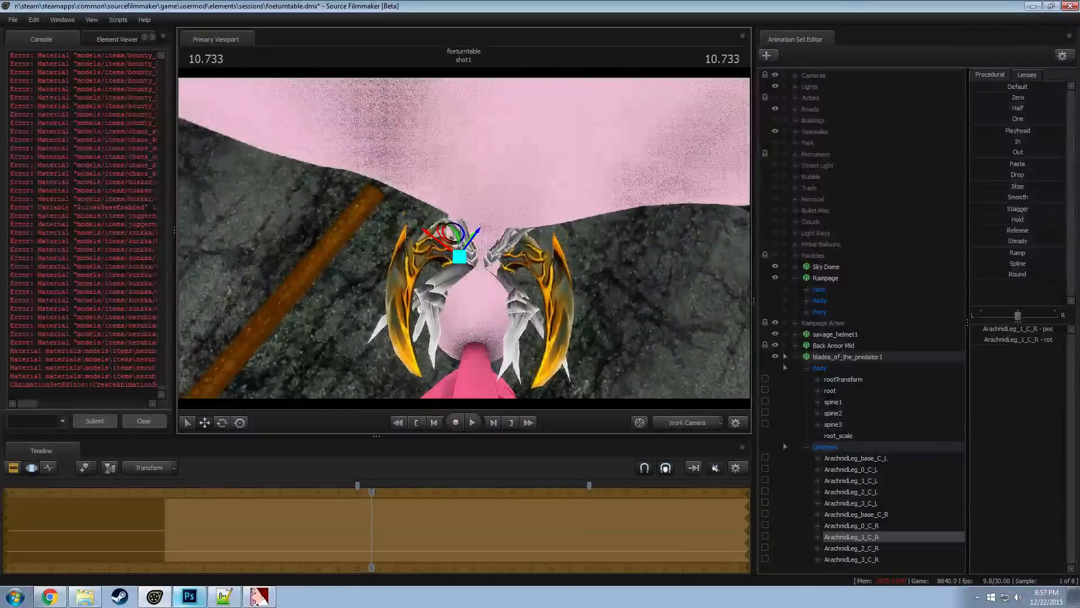
Fine-tune the ArachnidLeg_1_C_R blade's rotation, comparing both blades' symmetry from above
left_click_drag(464, 238, 470, 202)
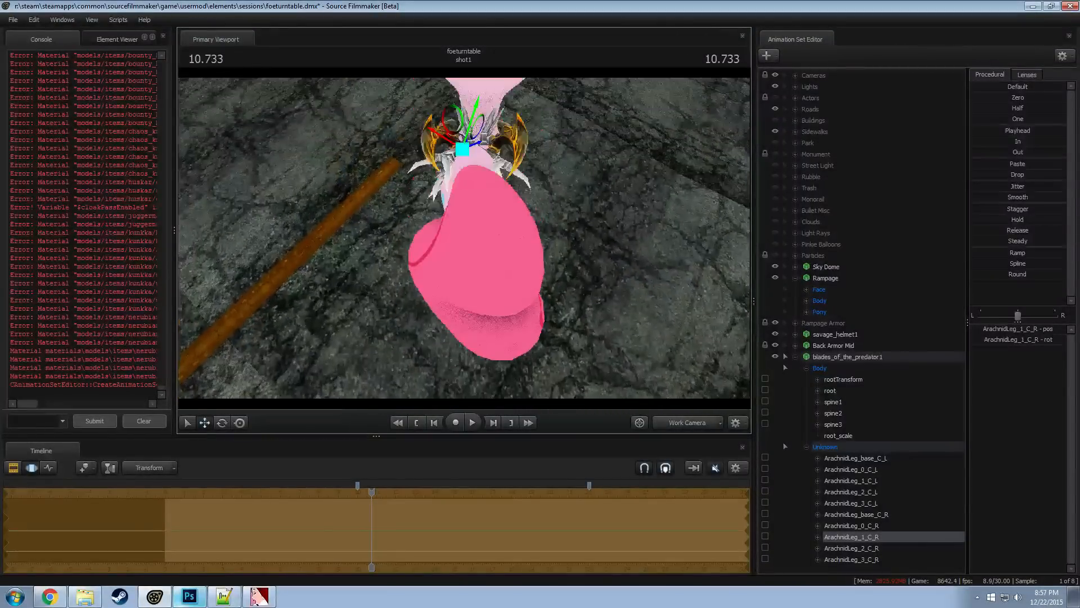
key("z")
left_click_drag(463, 276, 462, 301, "alt")
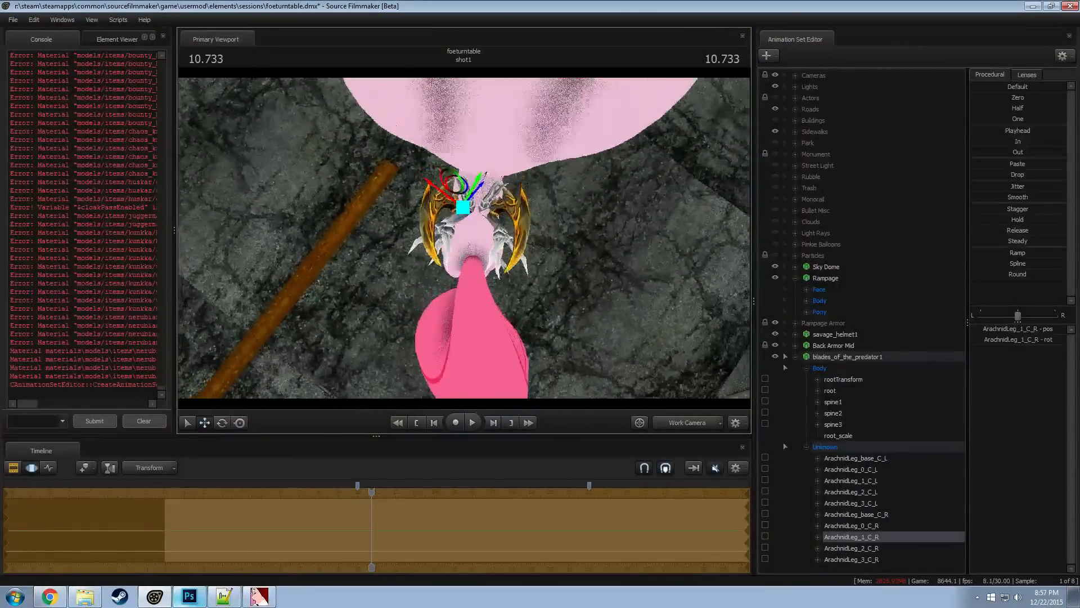
left_click_drag(458, 253, 457, 257)
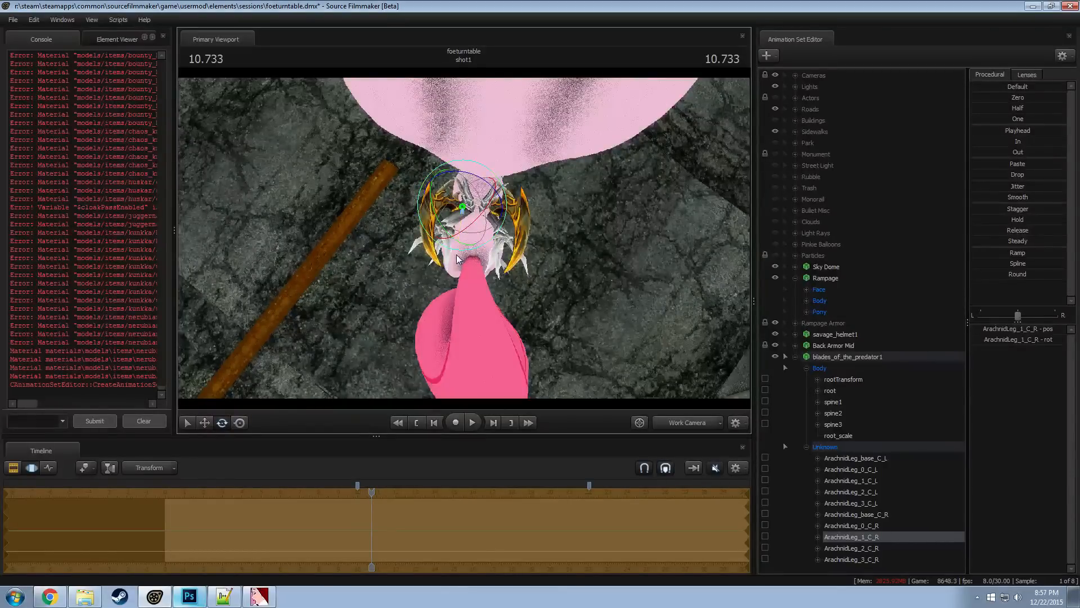
key("w")
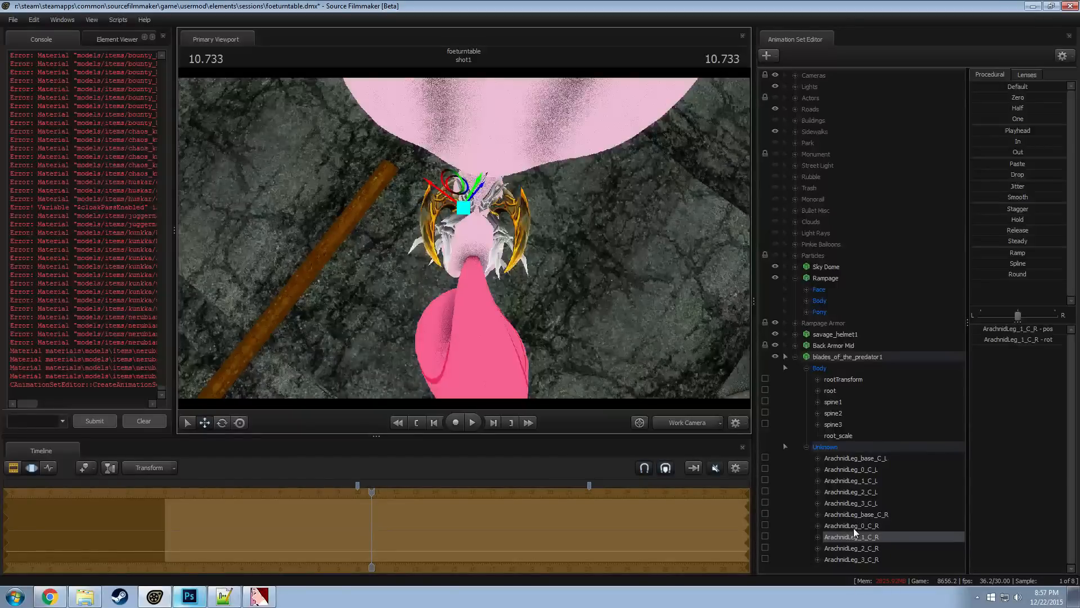
Lock the ArachnidLeg_1_C_R and ArachnidLeg_1_C_L blades to Rampage's Chest1 bone
left_click(805, 311)
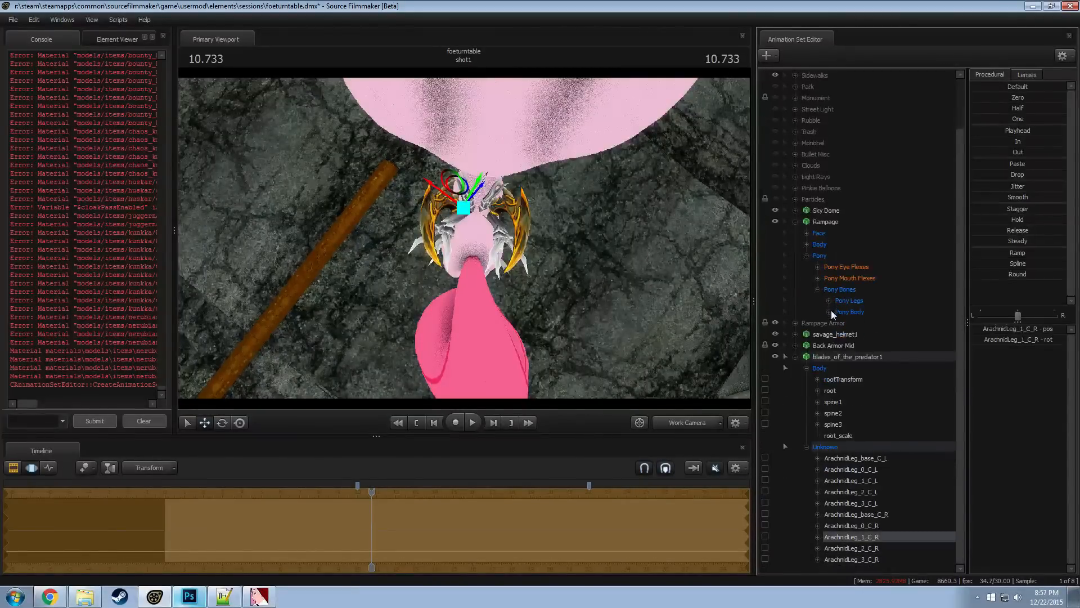
left_click(828, 311)
scroll(873, 307, "down", 3)
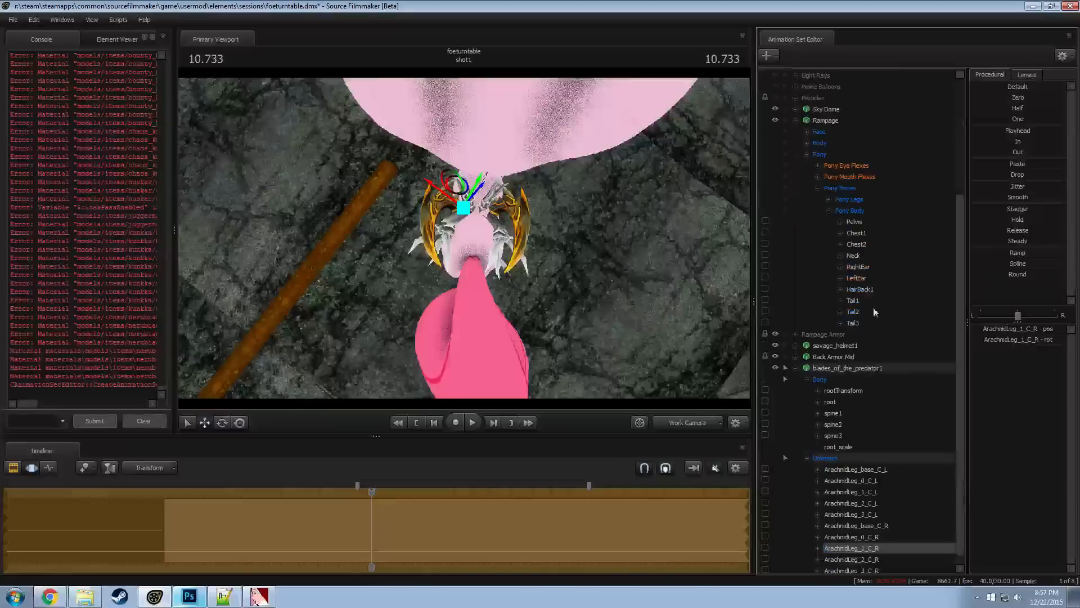
left_click(863, 233)
scroll(872, 558, "down", 1)
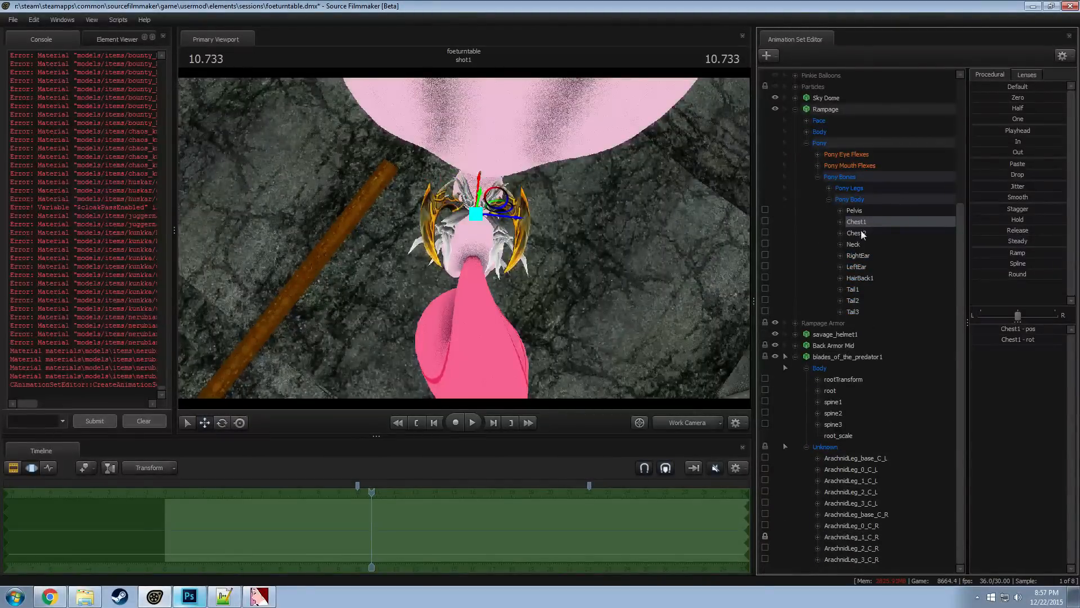
left_click(765, 479)
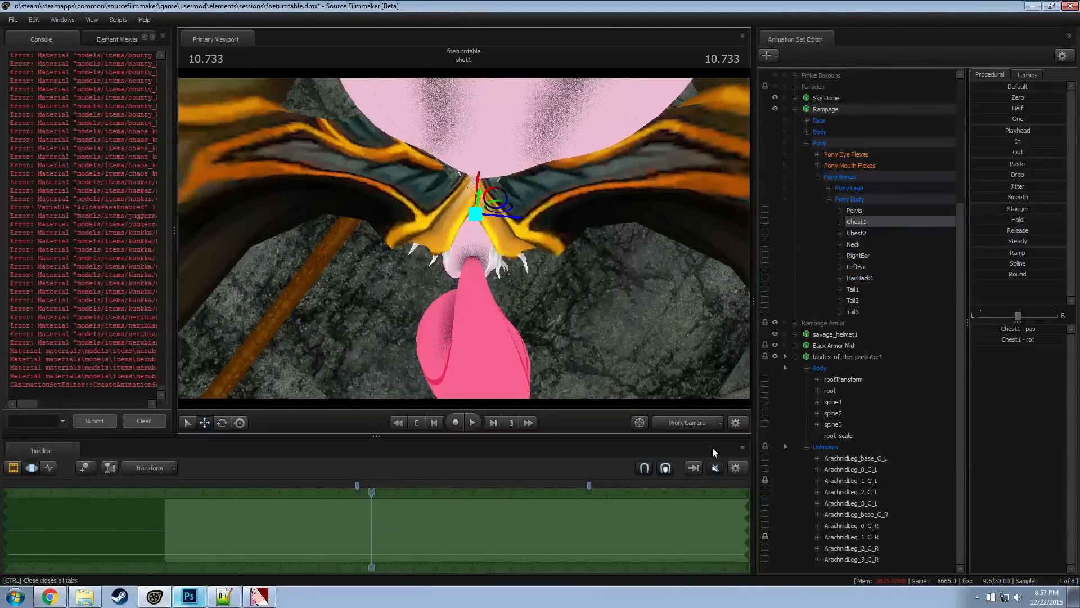
Add scale controls to the transforms of both the ArachnidLeg_1_C_L and ArachnidLeg_1_C_R blades
left_click_drag(546, 335, 461, 247, "alt")
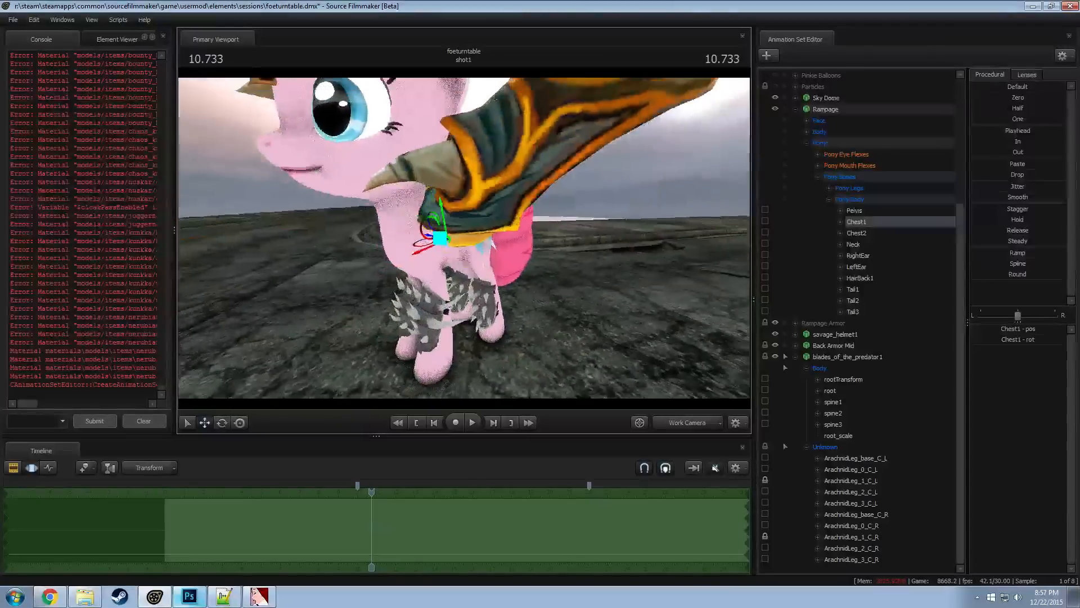
right_click_drag(461, 248, 459, 246, "alt")
left_click_drag(459, 243, 481, 275, "alt")
left_click(847, 482)
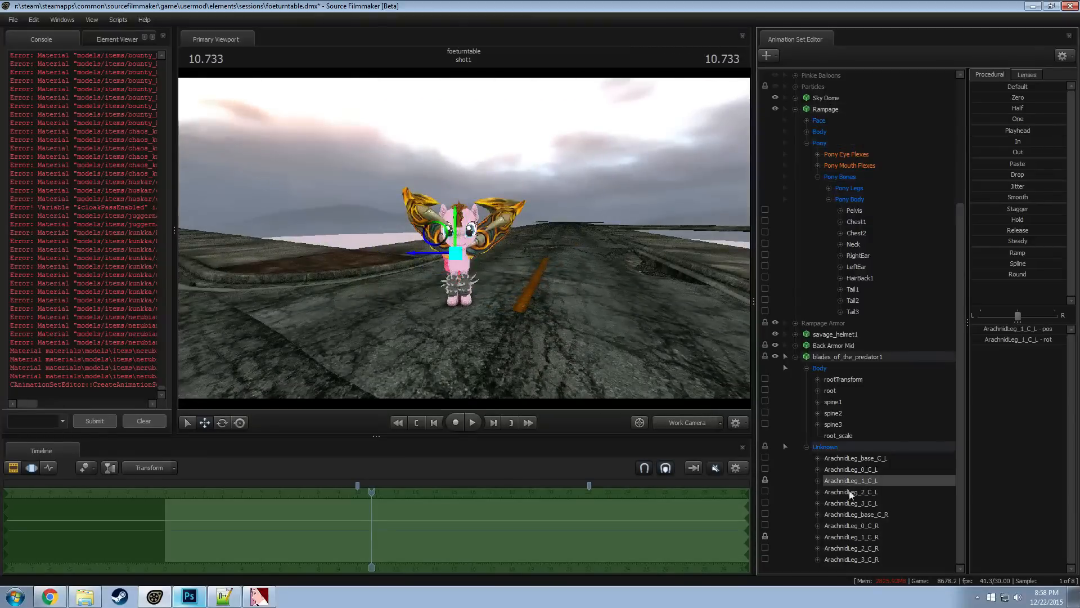
left_click(853, 534, "ctrl")
right_click(851, 539)
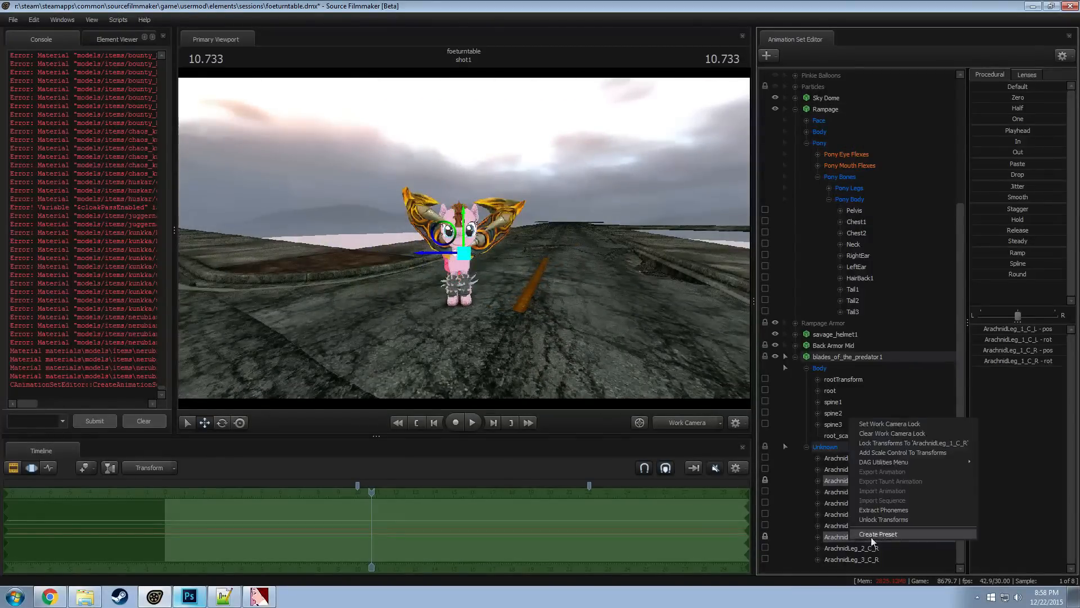
left_click(888, 453)
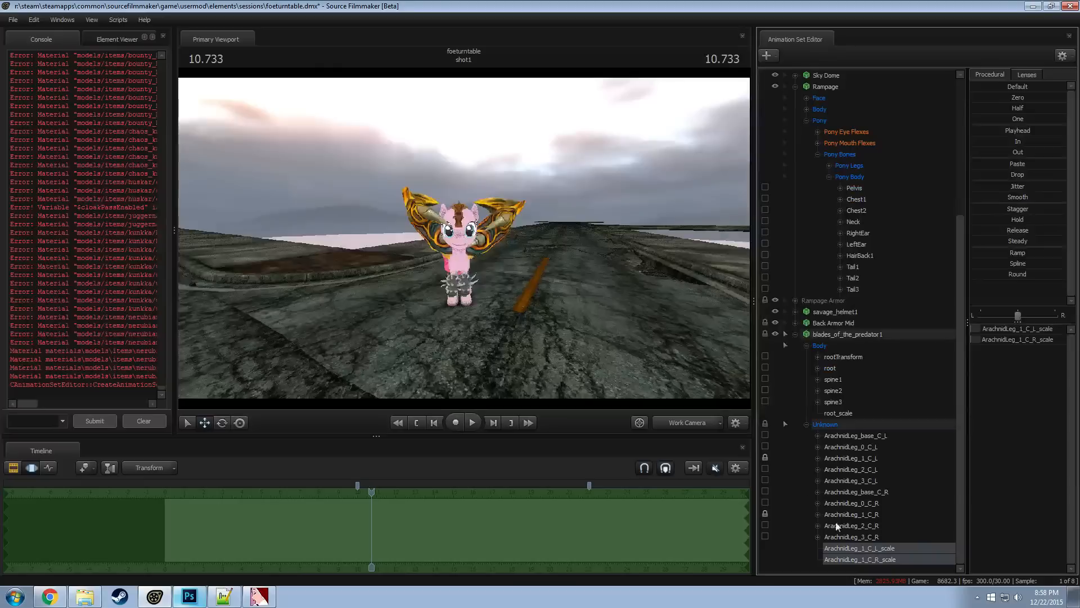
Confirm a slider range of 0 to 10 with a default of 1 for both blade scale controls
right_click(999, 336)
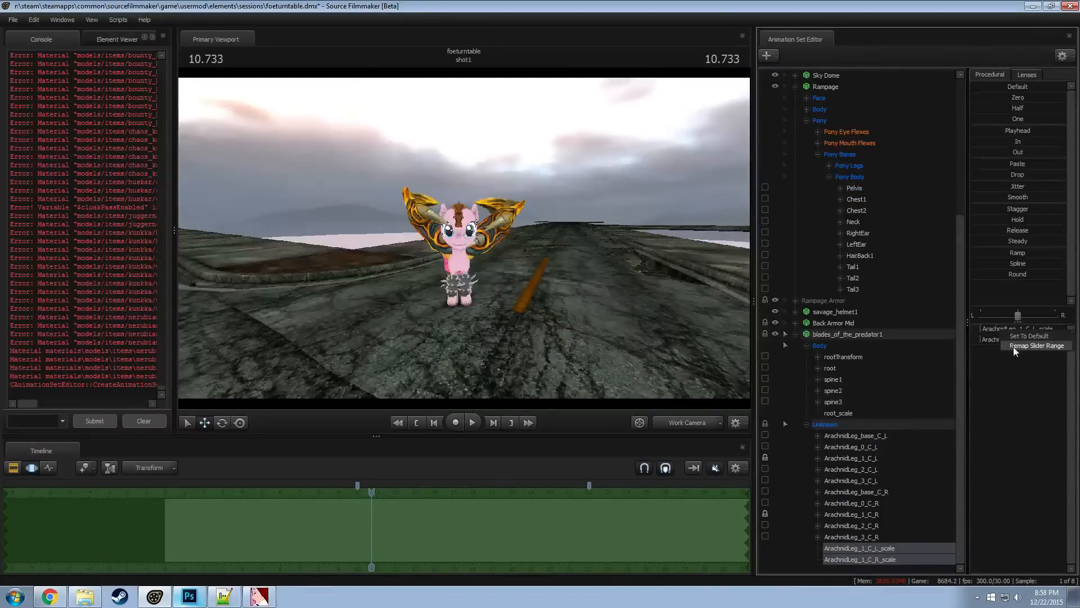
left_click(1013, 346)
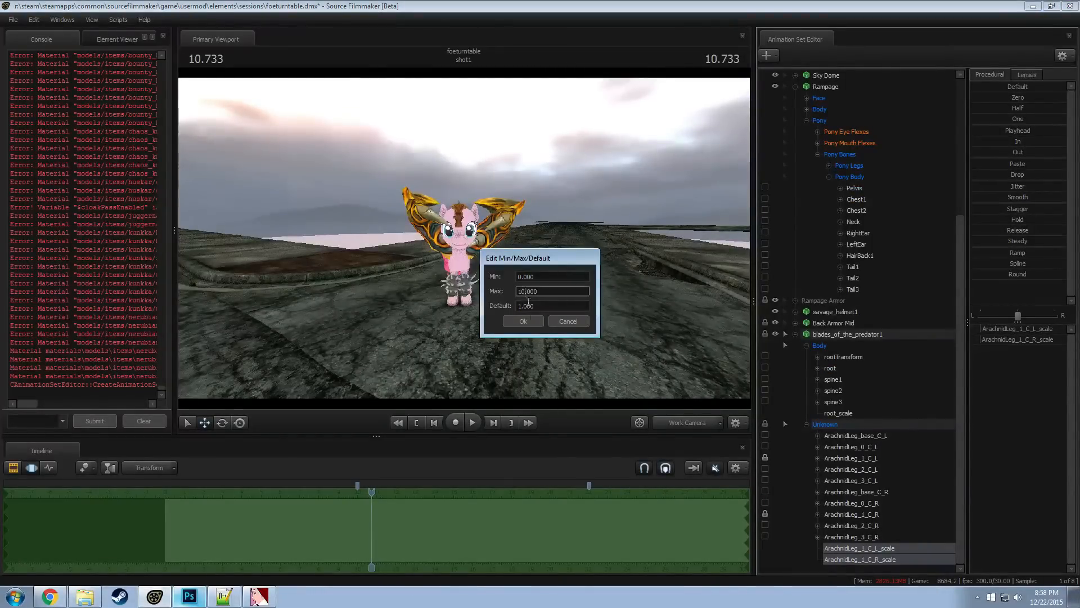
left_click(522, 320)
right_click(1020, 339)
left_click(1038, 351)
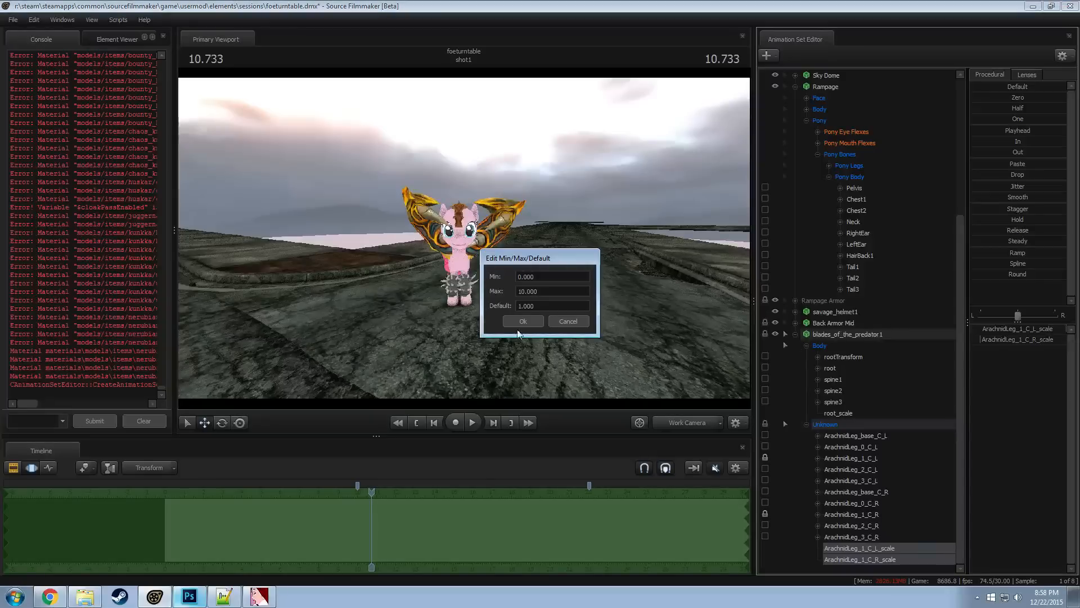
left_click(527, 322)
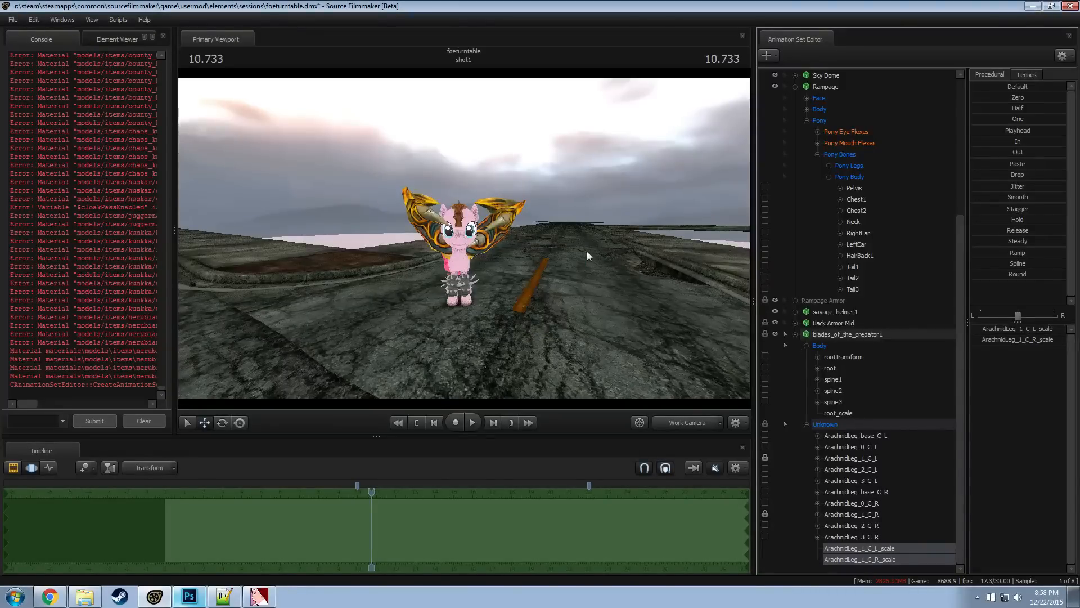
Shrink both blades together to fit the back armor by blending their scale controls toward zero
left_click_drag(1016, 98, 1074, 97)
left_click_drag(436, 315, 596, 394, "alt")
mouse_move(454, 244)
left_mouse_down()
mouse_move(467, 225)
mouse_move(455, 244)
mouse_move(450, 220)
mouse_move(459, 239)
left_mouse_up()
left_click_drag(1034, 100, 1069, 100)
left_click_drag(532, 191, 586, 170)
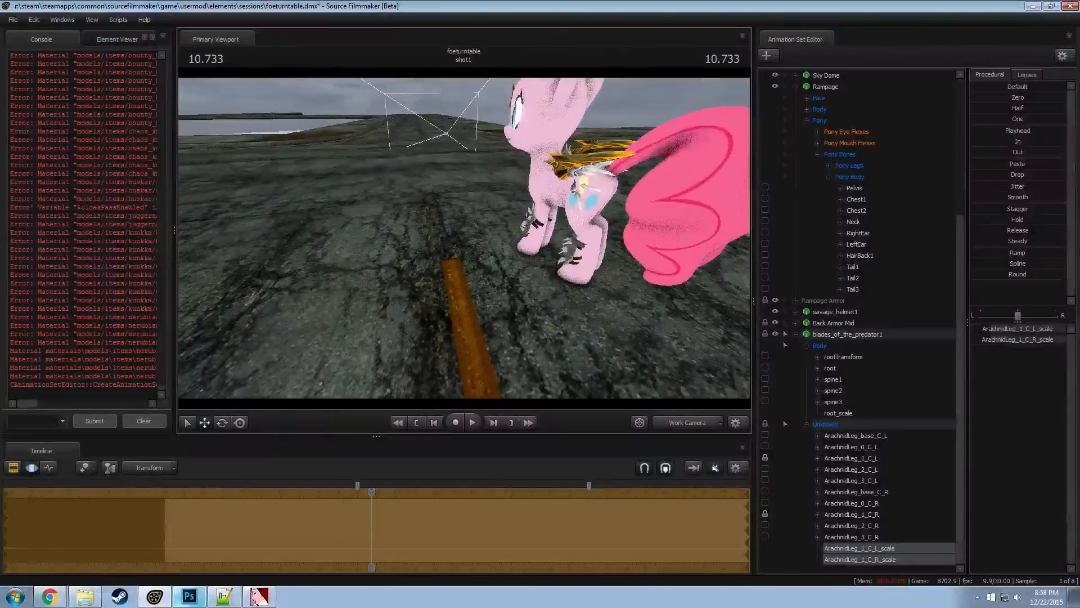
left_click_drag(1019, 99, 1042, 99)
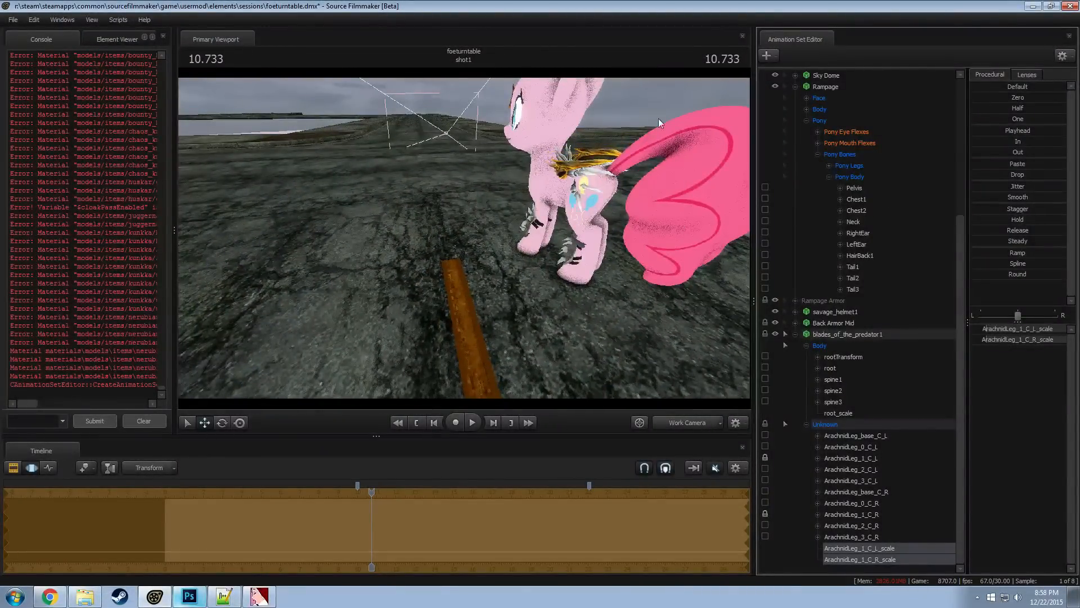
Fine-tune the ArachnidLeg_1_C_L blade's rotation from above to match the opposite blade, and check the fit from the side
left_click_drag(552, 192, 544, 322)
key("w")
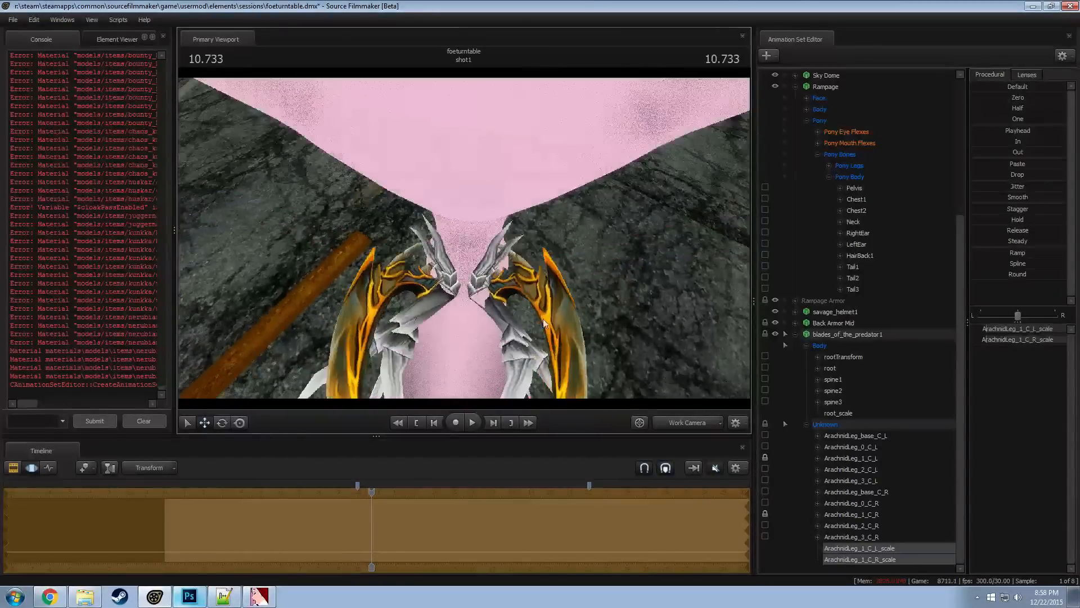
left_click(850, 515)
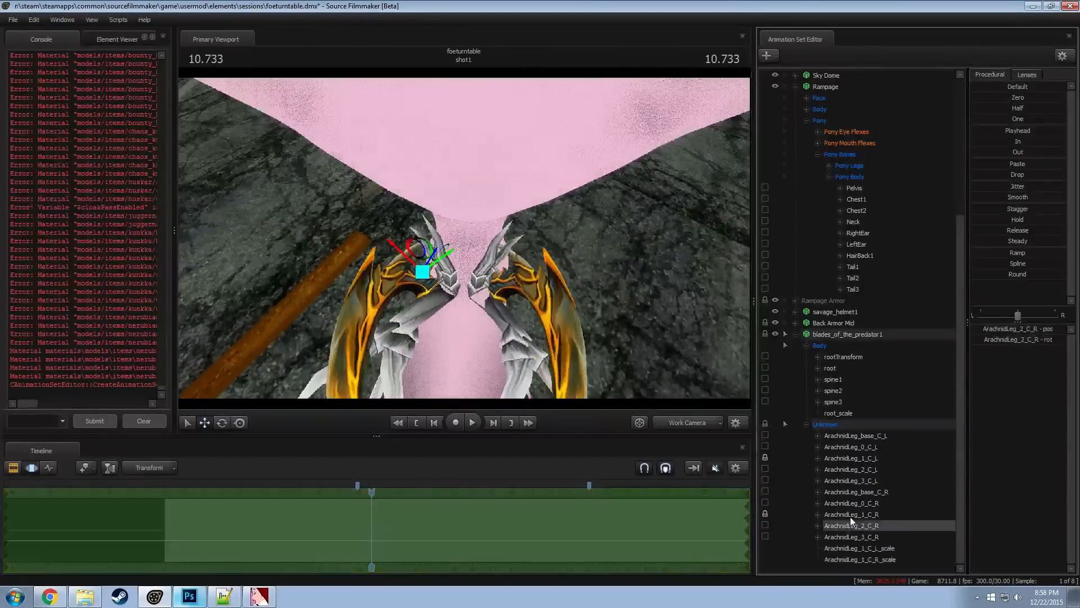
left_click(850, 458)
key("e")
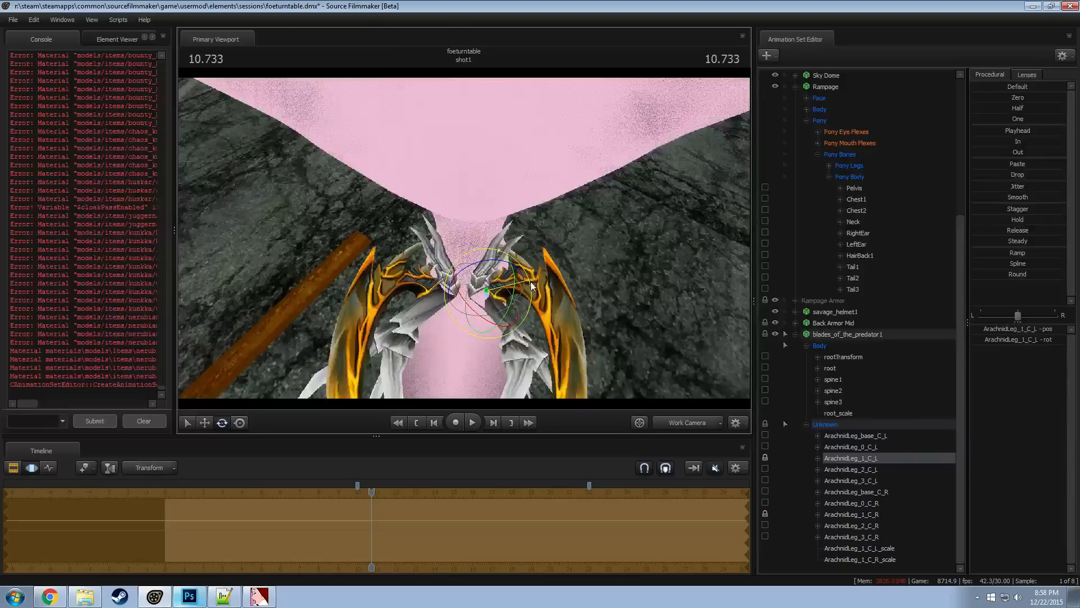
left_click_drag(532, 282, 533, 285)
mouse_move(488, 401)
left_mouse_down()
mouse_move(488, 431)
mouse_move(489, 405)
left_mouse_up()
key("s")
left_click_drag(427, 390, 506, 338, "alt")
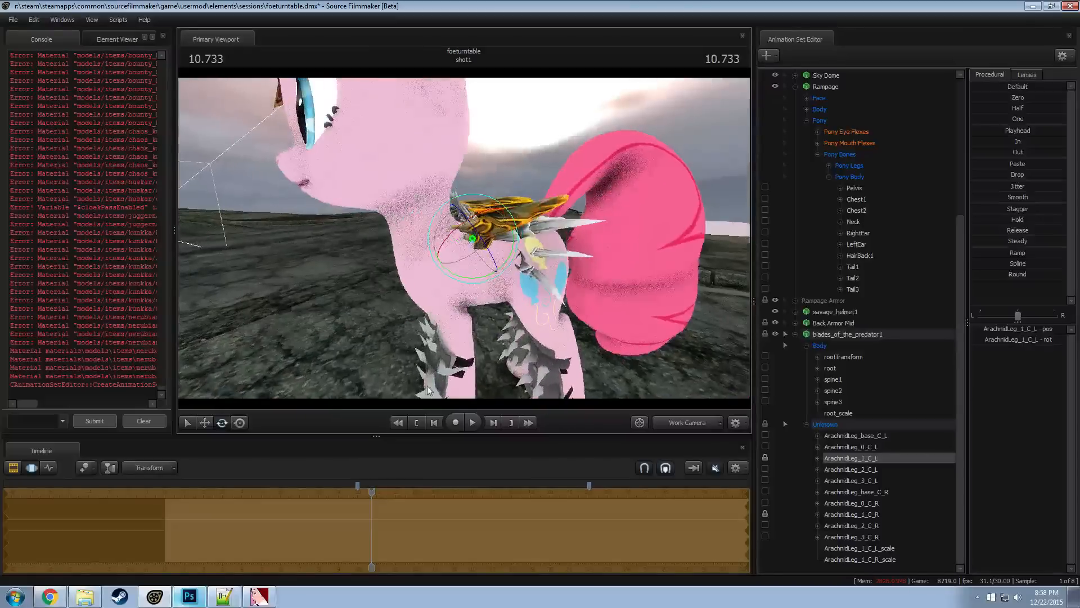
Add override materials to the blades_of_the_predator1 animation set
left_click(860, 333)
right_click(859, 332)
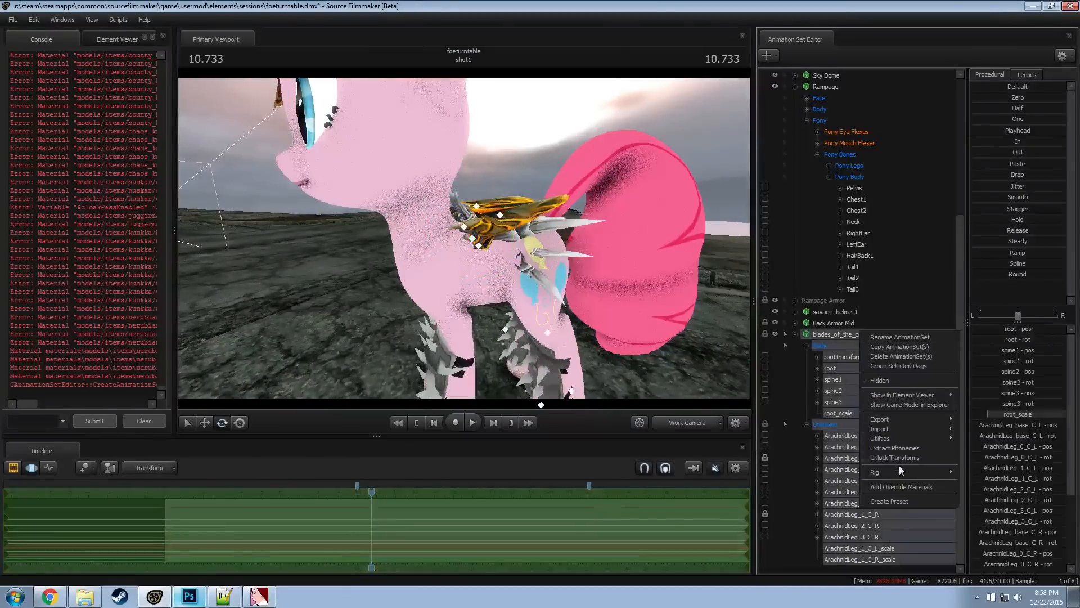
left_click(898, 465)
right_click(829, 333)
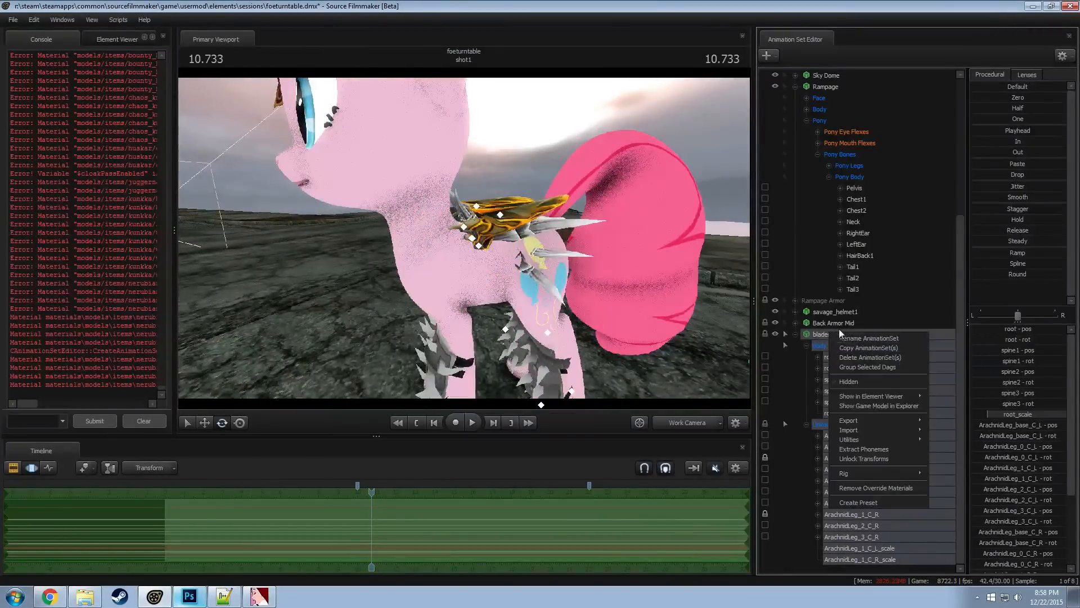
left_click(838, 325)
right_click(836, 321)
left_click(824, 333)
right_click(824, 323)
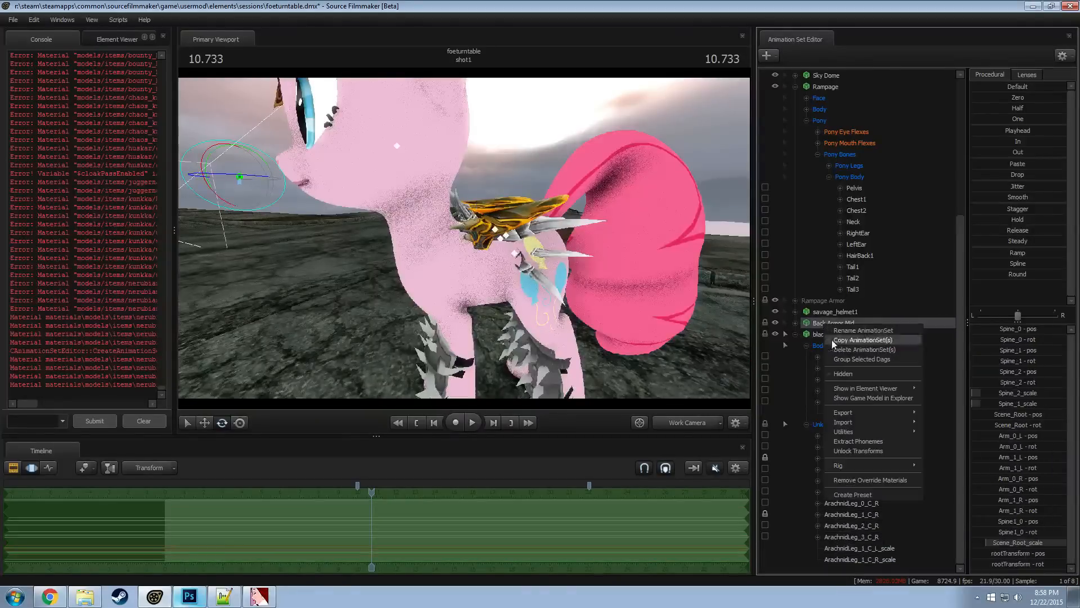
left_click(815, 422)
left_click(821, 333)
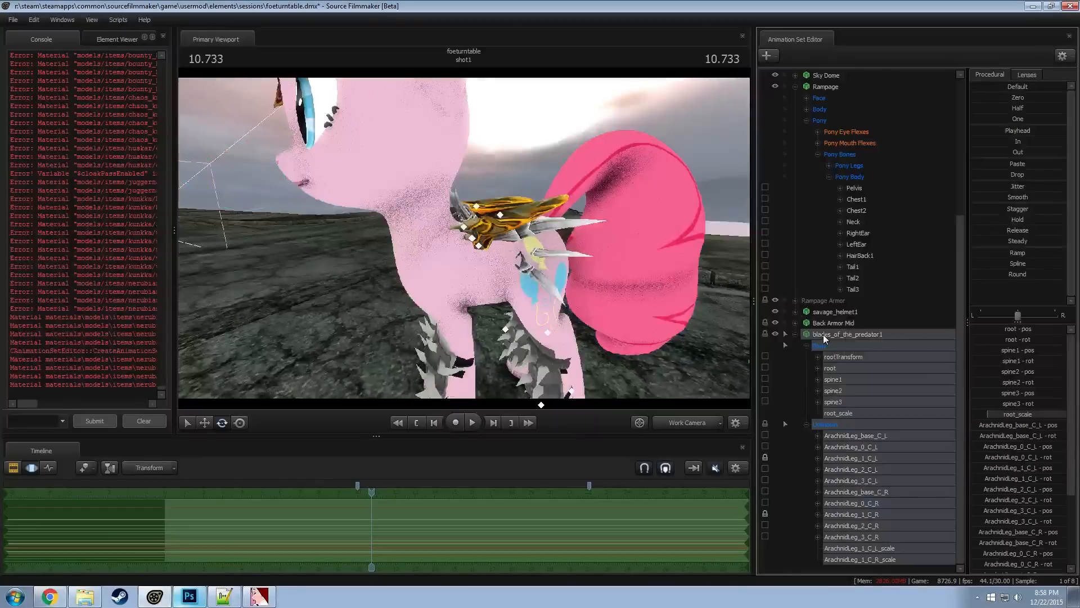
Show the blades_of_the_predator1 game model in the Element Viewer, expand its override material, and copy the material path
right_click(822, 334)
mouse_move(877, 397)
left_click(949, 410)
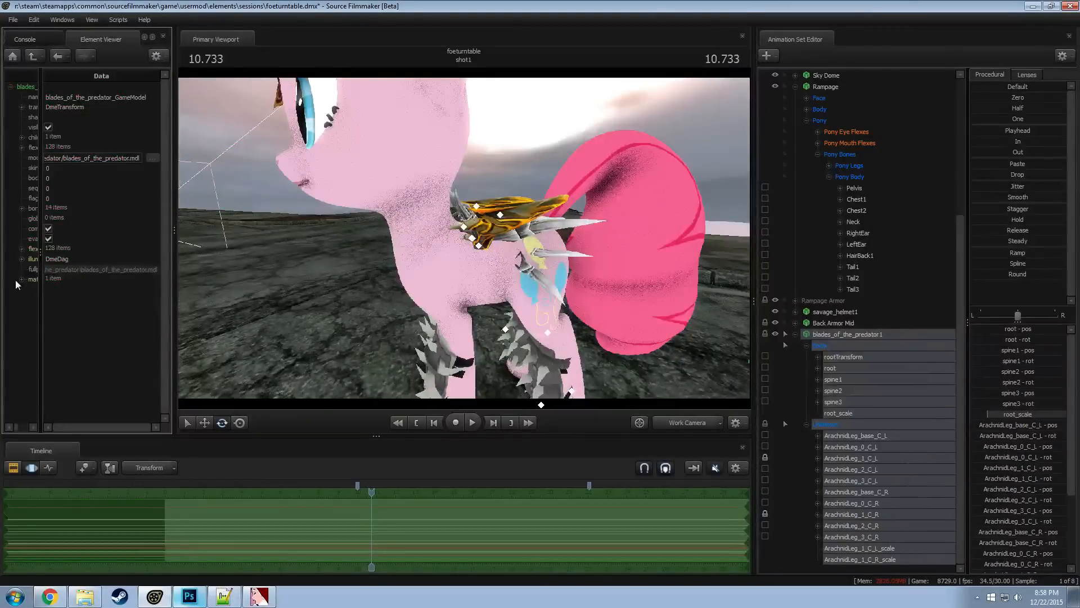
left_click(34, 289)
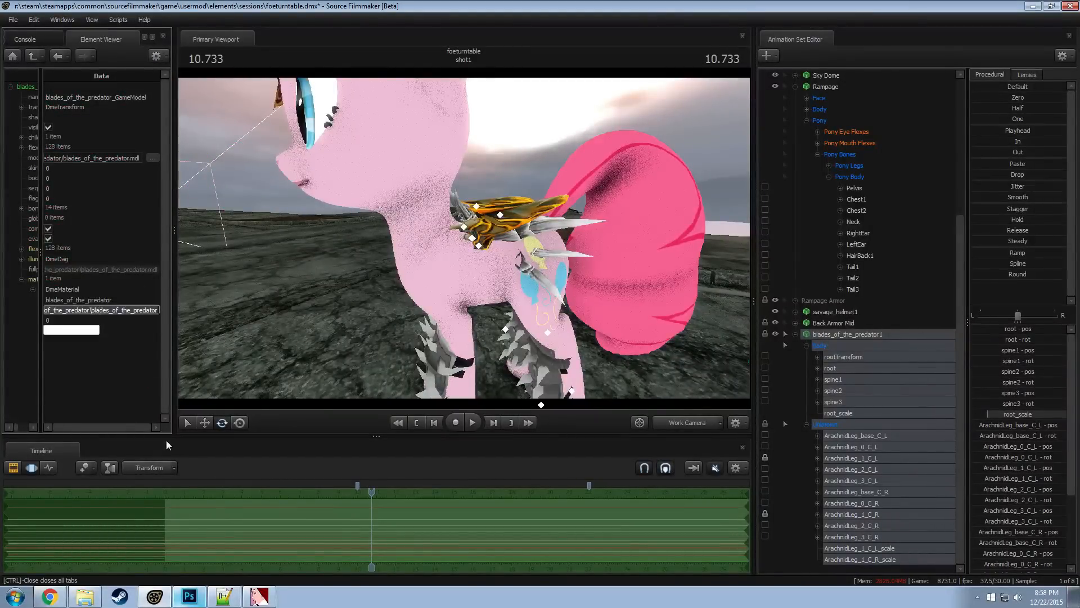
Switch to Windows Explorer and open the nerubian_assassin\blades_of_the_predator folder within the Dota materials, using the copied path
left_click(85, 596)
left_click(367, 133)
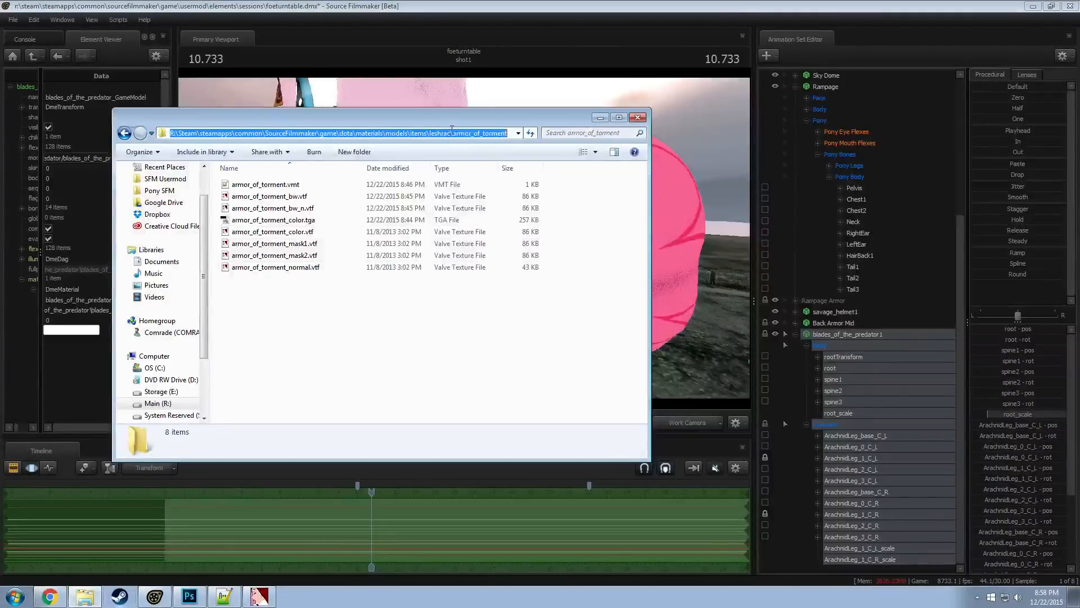
left_click(367, 133)
left_click_drag(390, 133, 647, 131)
key("ctrl+v")
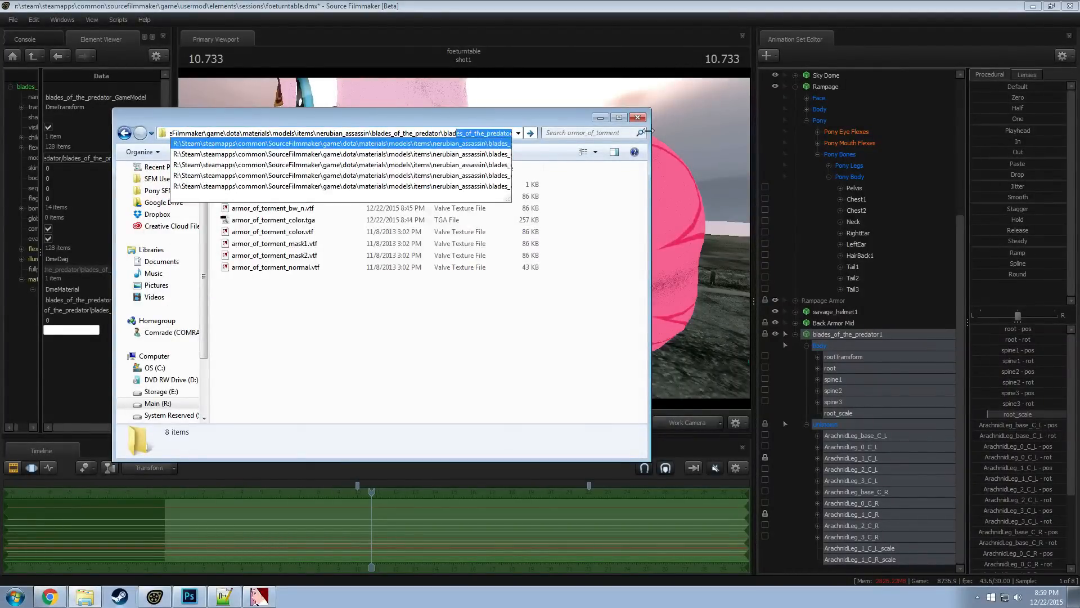
key("BackSpace")
key("BackSpace")
key("BackSpace")
key("BackSpace")
key("Return")
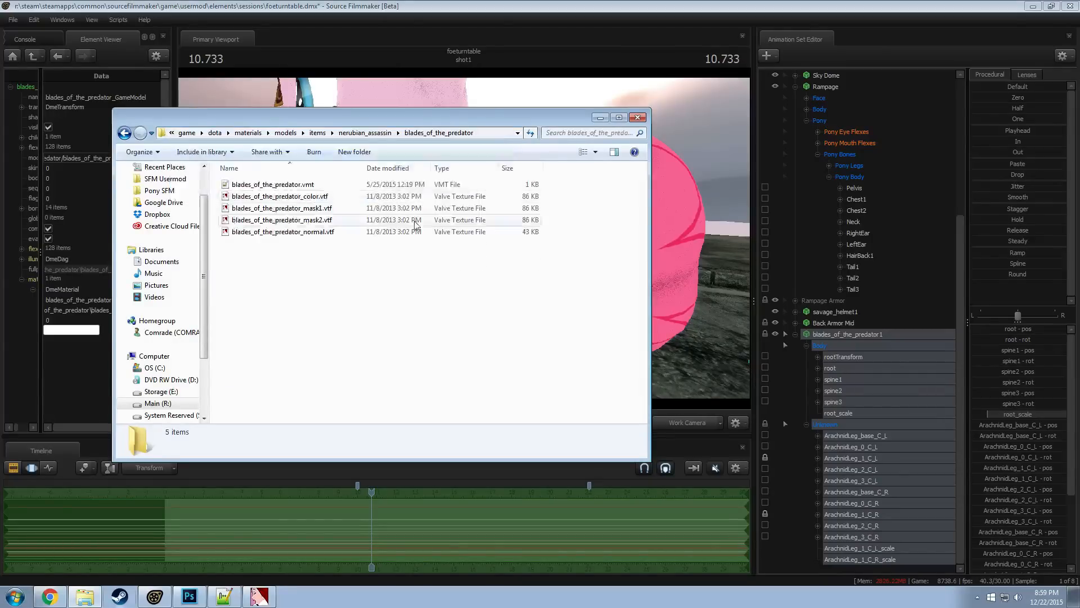
Open the blades_of_the_predator_color.vtf texture in VTFEdit
left_click(270, 199)
double_click(270, 200)
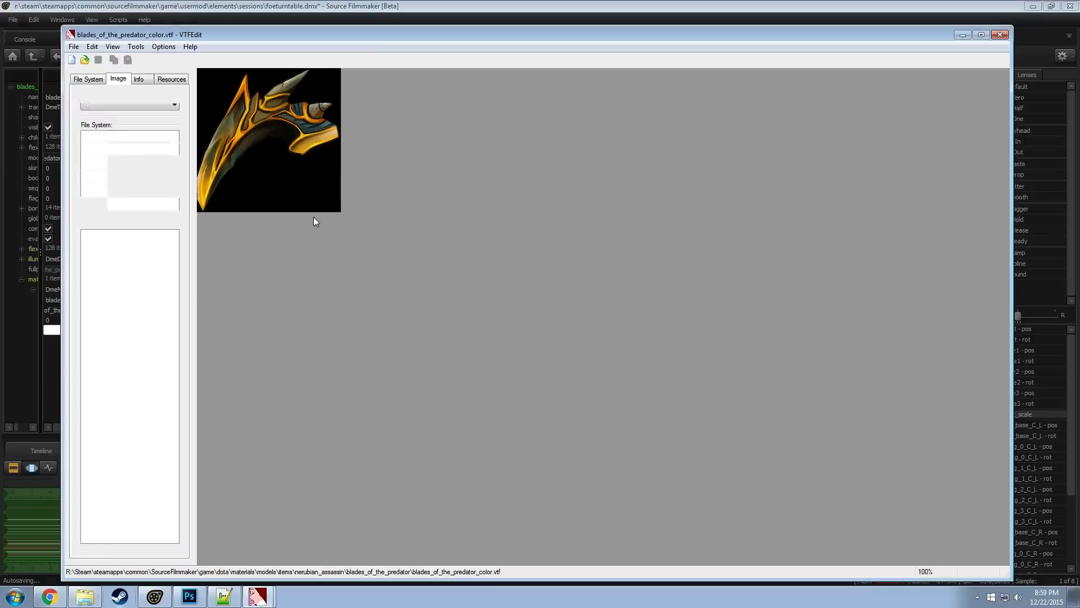
left_click(121, 79)
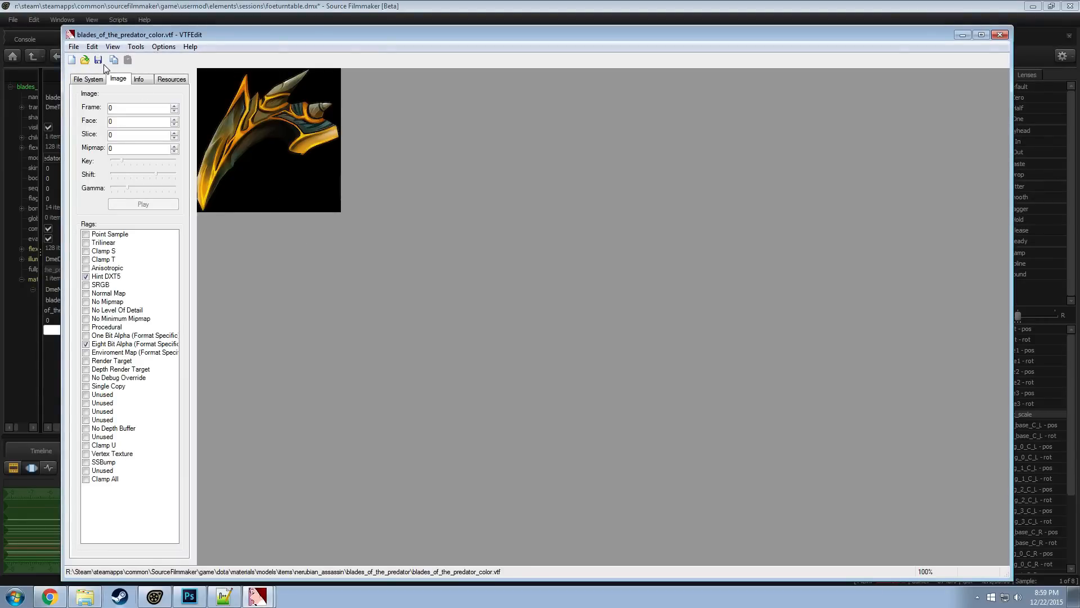
left_click(73, 48)
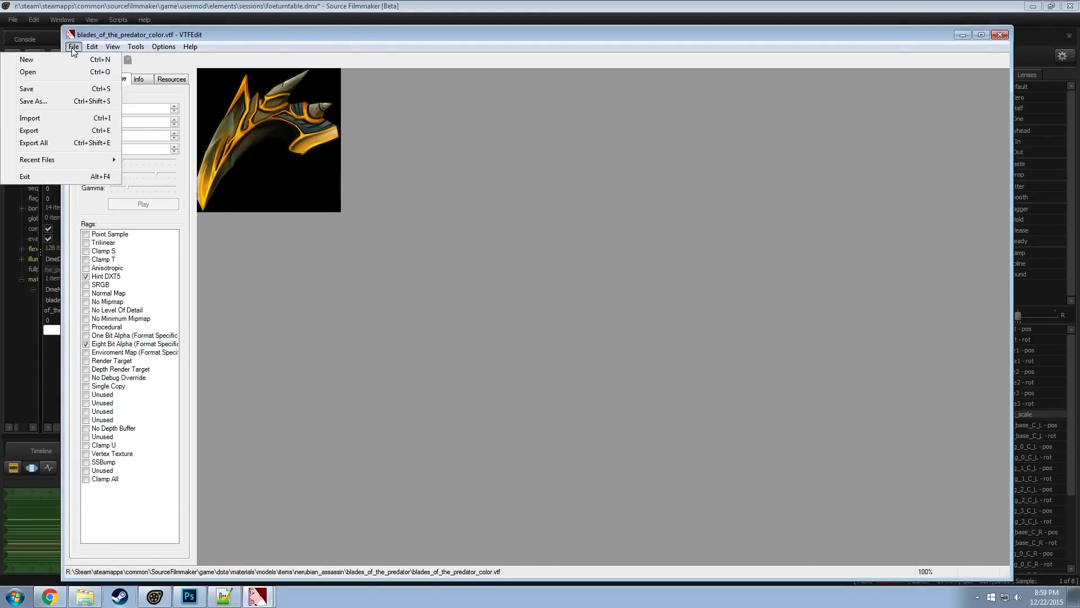
left_click(31, 102)
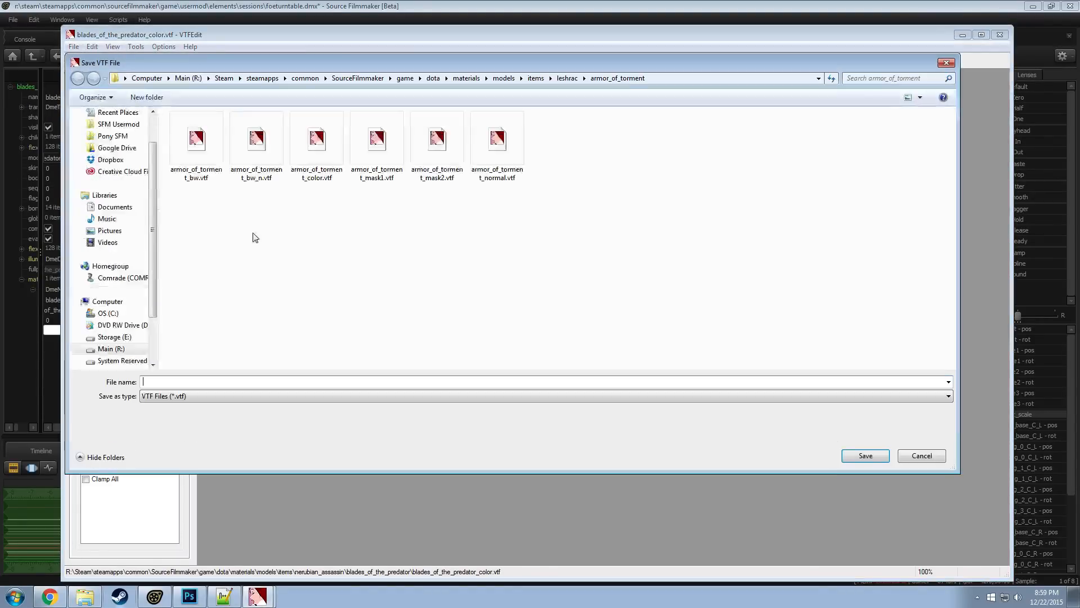
left_click(913, 457)
Export the texture as blades_of_the_predator_color.tga into the nerubian_assassin\blades_of_the_predator materials folder
left_click(74, 47)
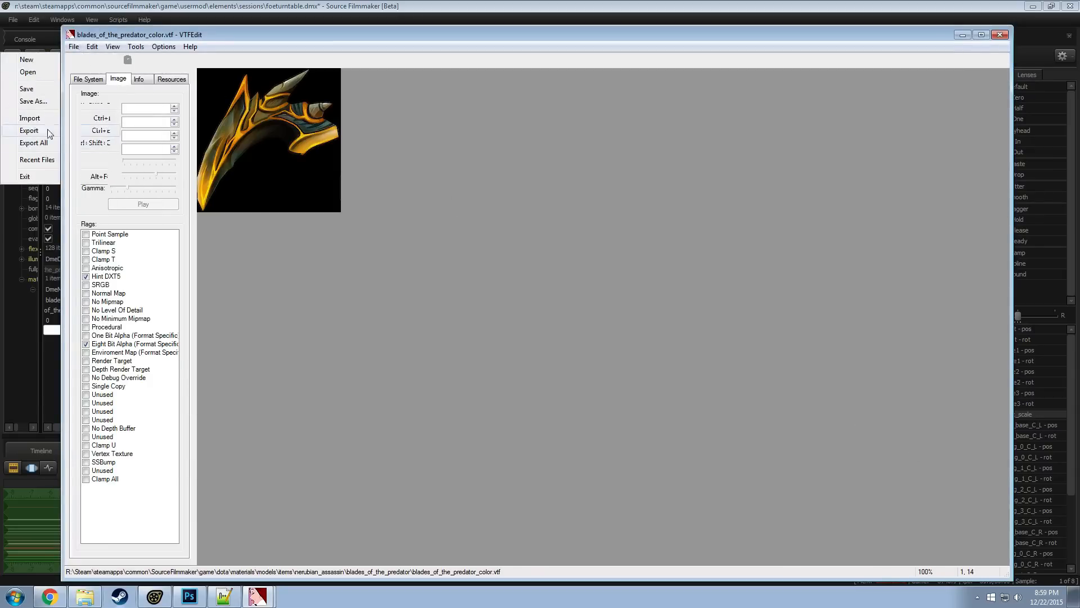
left_click(29, 131)
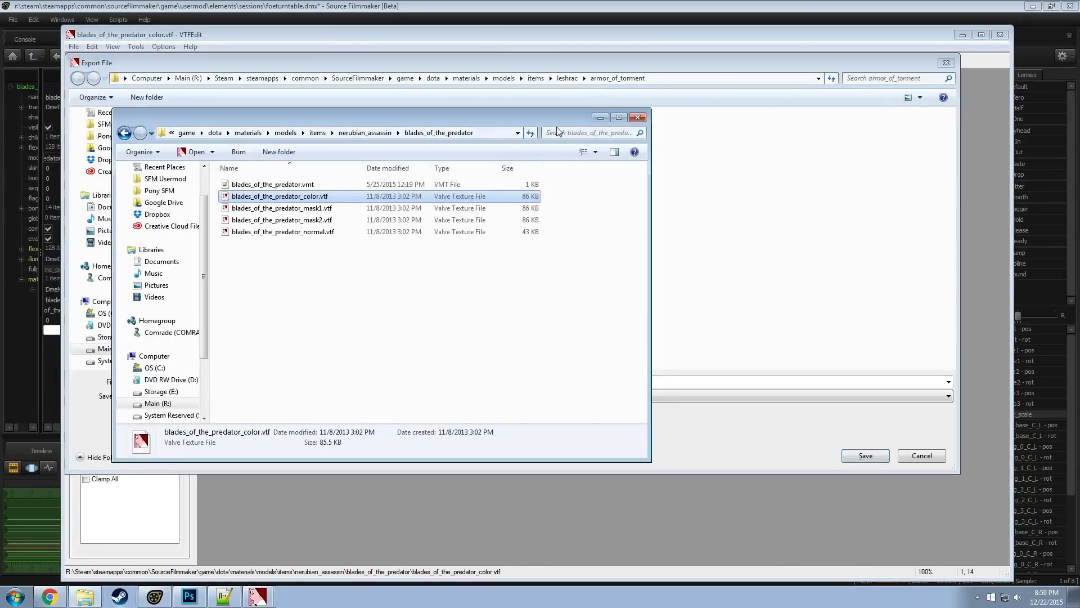
left_click(496, 132)
key("ctrl+c")
left_click(698, 78)
left_click(698, 78)
double_click(698, 78)
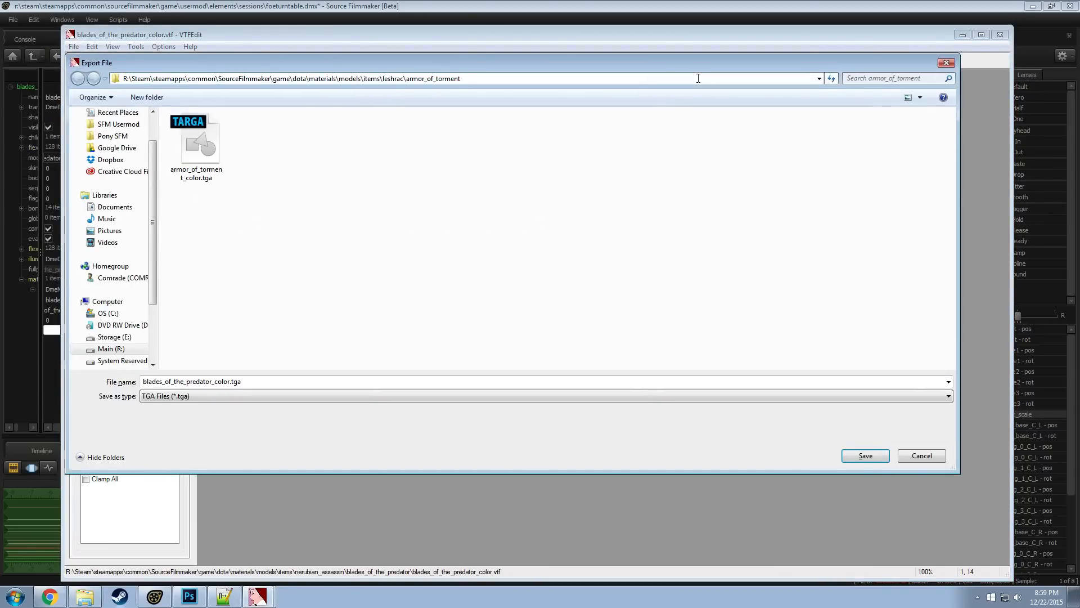
key("ctrl+a")
key("ctrl+v")
key("Return")
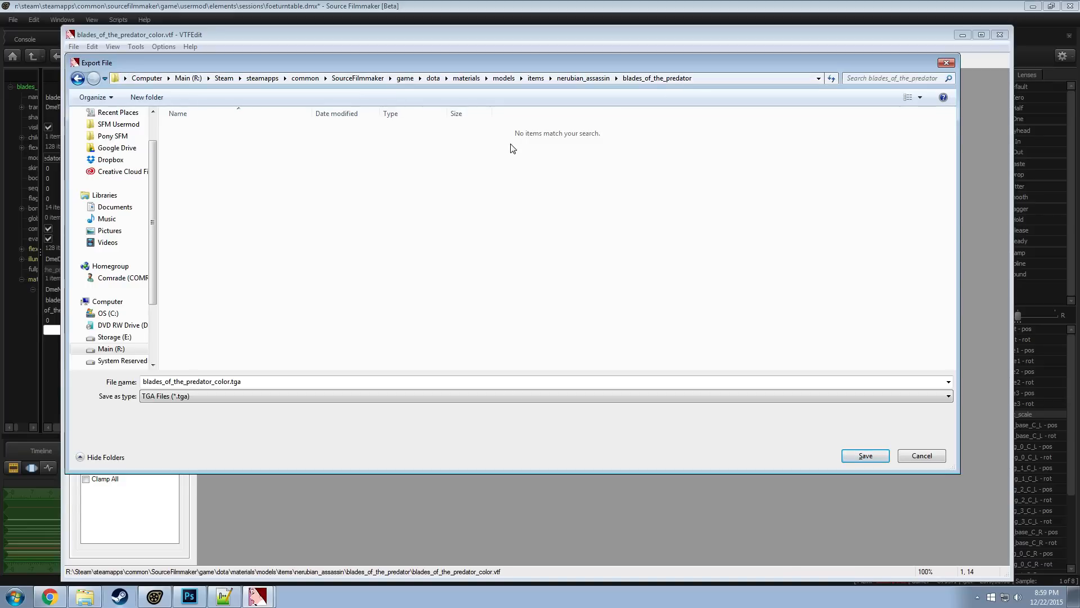
left_click(870, 459)
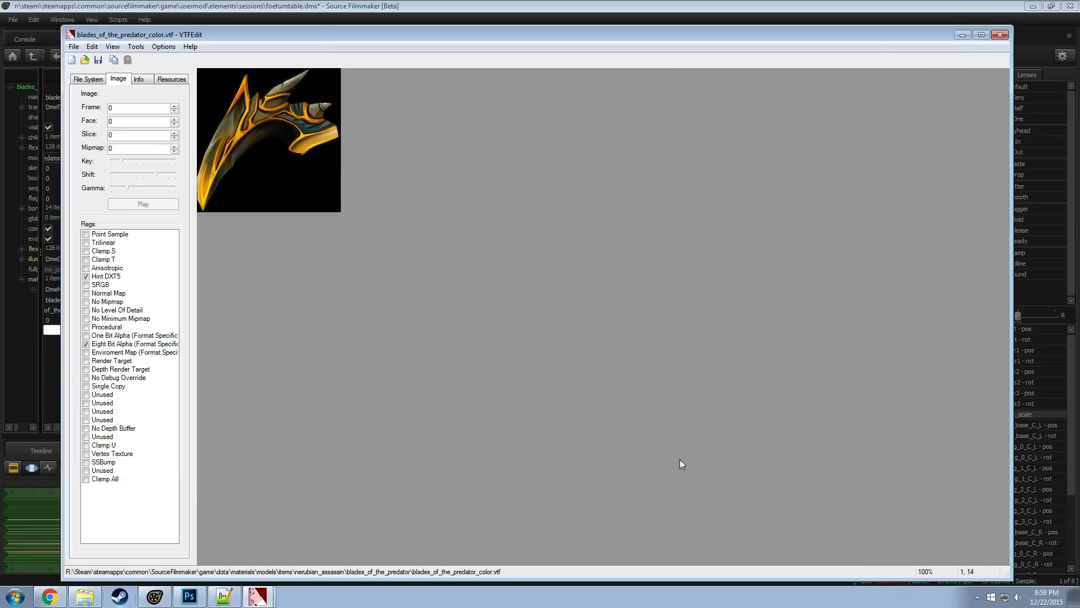
Open the exported blades_of_the_predator_color.tga in Photoshop and convert it to black and white with the Default preset
left_click(84, 596)
double_click(393, 187)
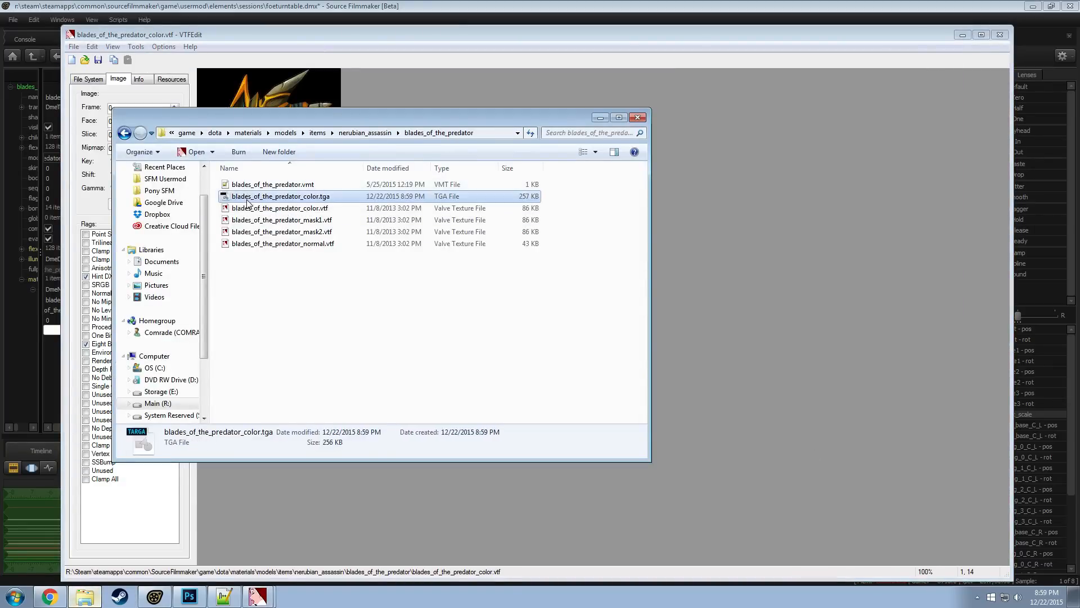
left_click(51, 7)
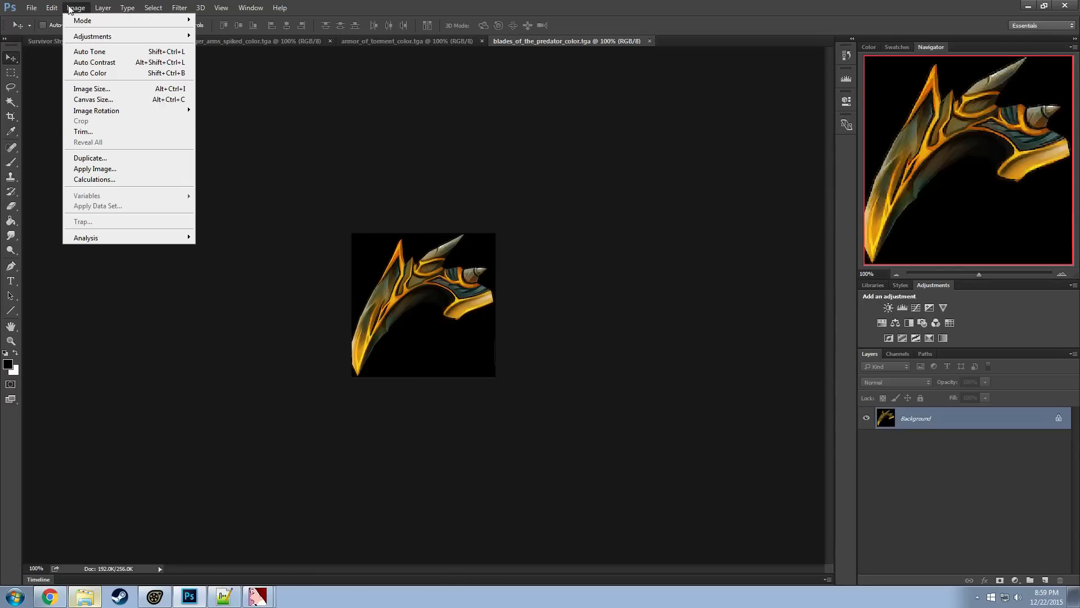
mouse_move(90, 37)
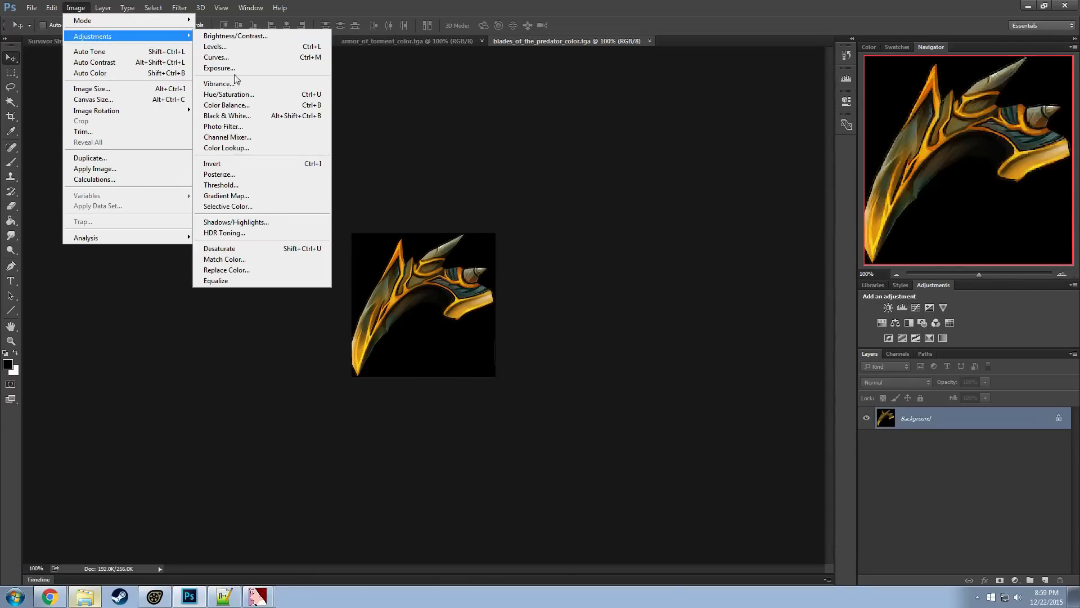
left_click(240, 117)
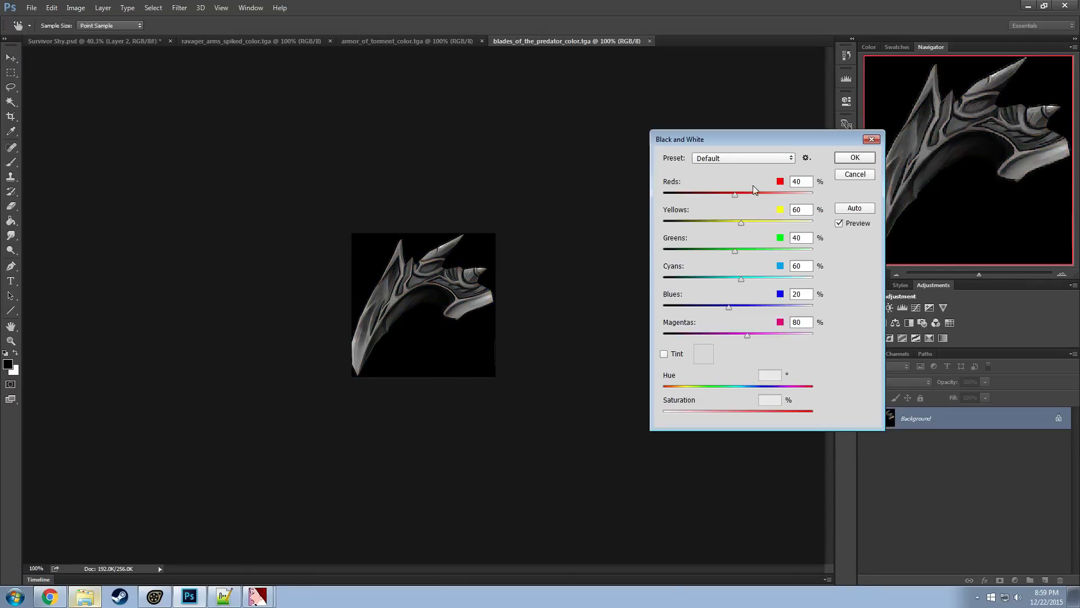
left_click(855, 157)
Set the image's brightness to 47 and contrast to 22, and save the TGA file
left_click(75, 8)
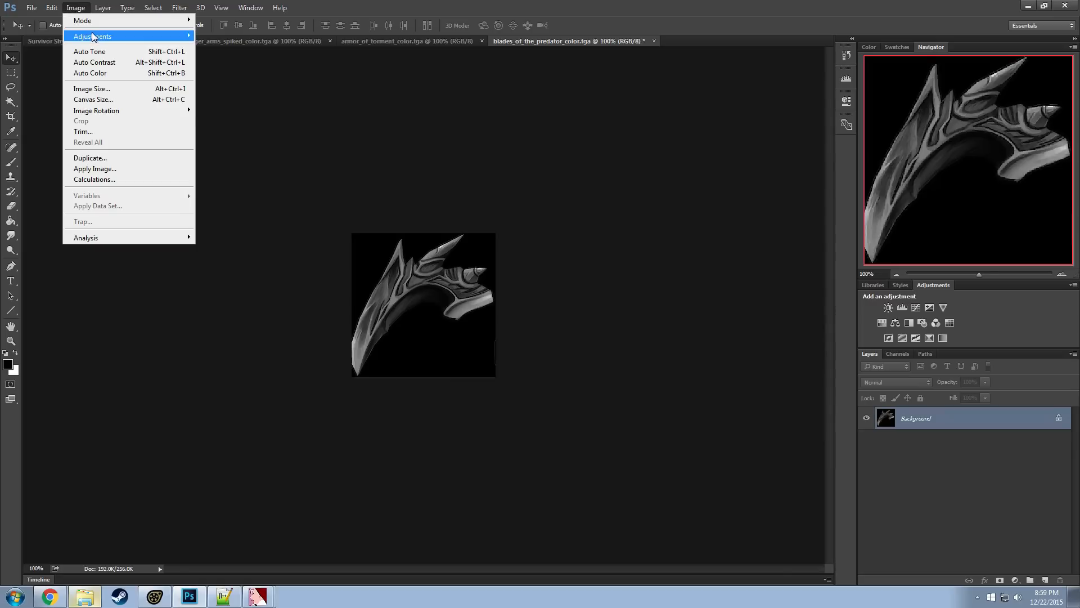
mouse_move(93, 37)
left_click(225, 36)
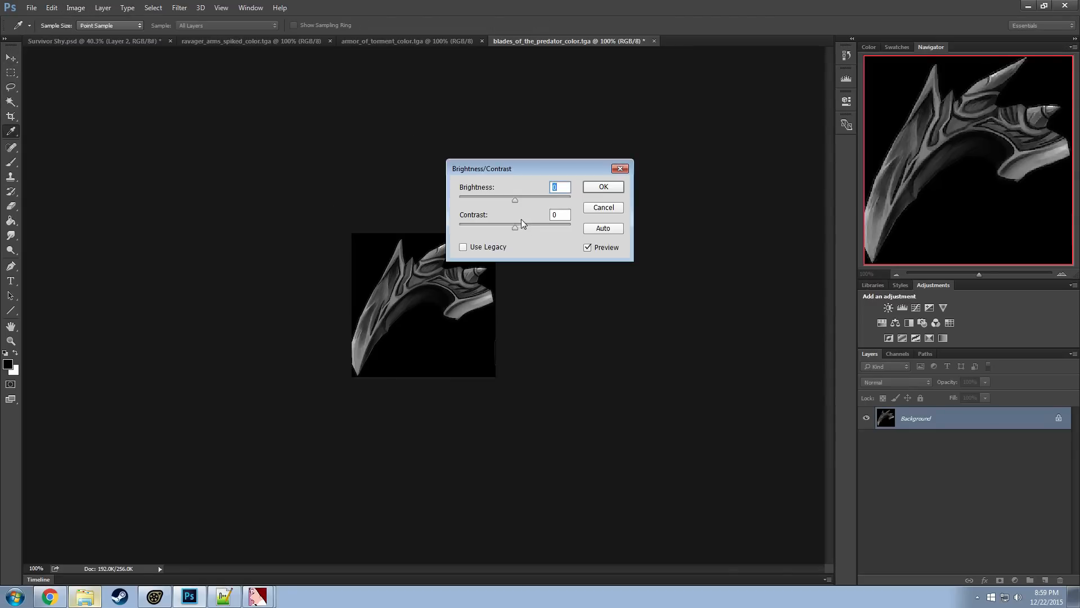
left_click_drag(522, 223, 534, 201)
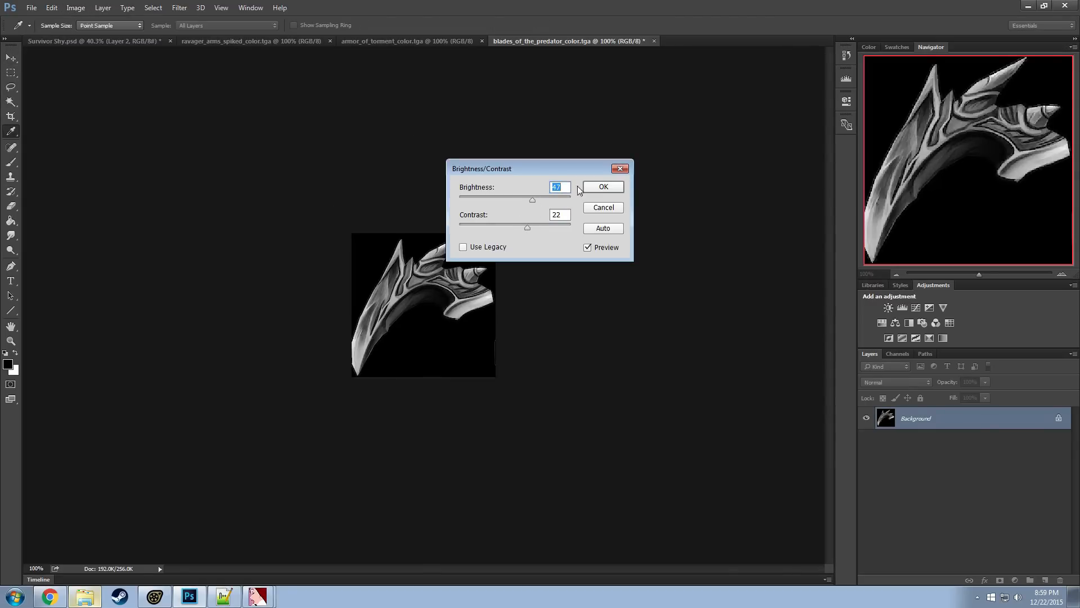
left_click(609, 190)
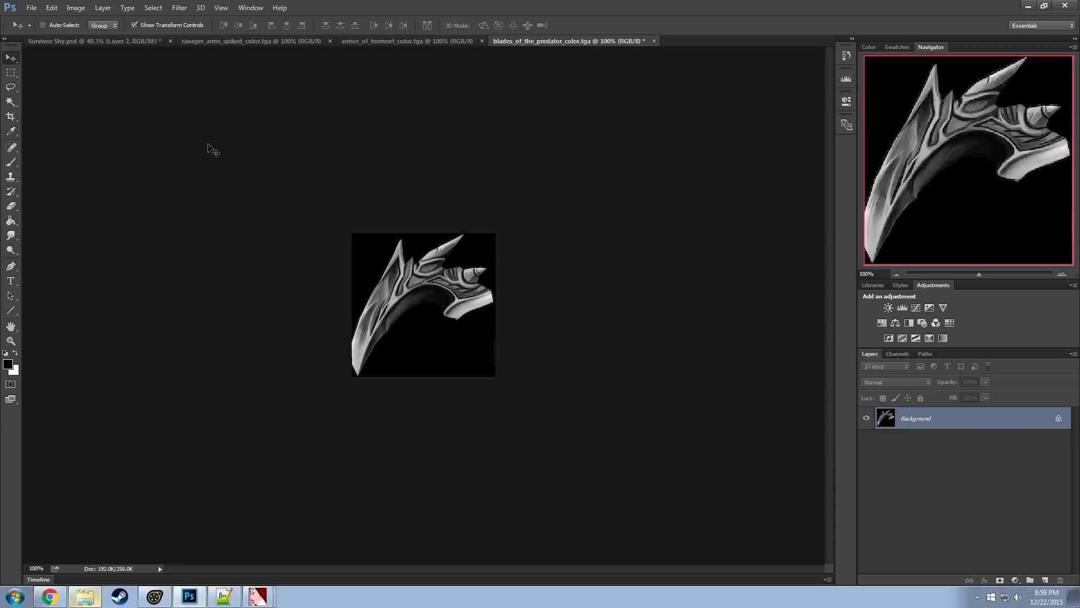
left_click(33, 7)
left_click(51, 112)
Switch to VTFEdit and import blades_of_the_predator_color.tga with normal map generation turned off
left_click(257, 596)
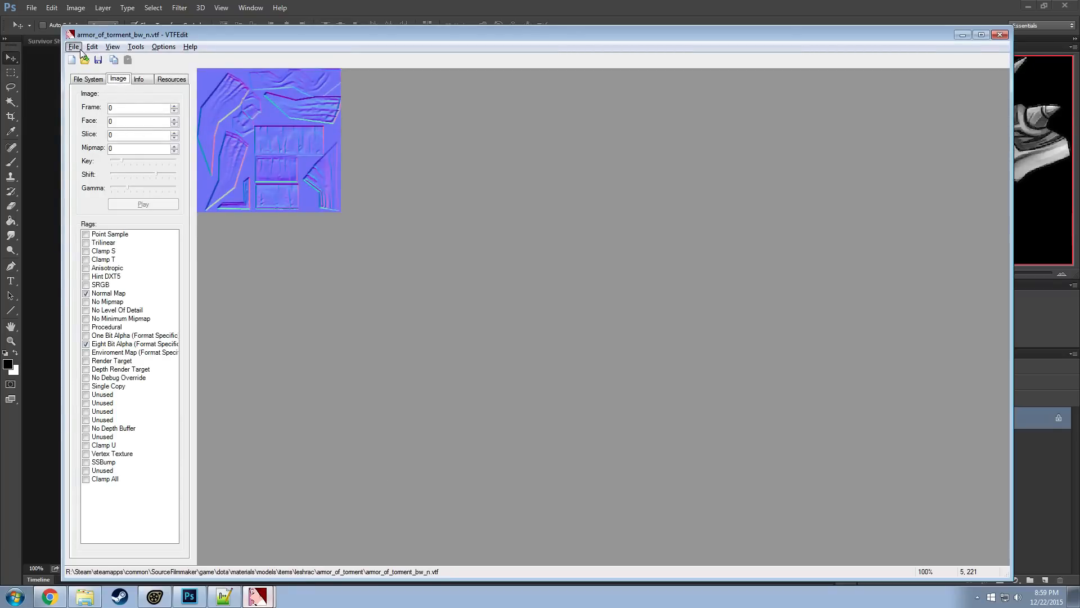
left_click(78, 48)
left_click(47, 112)
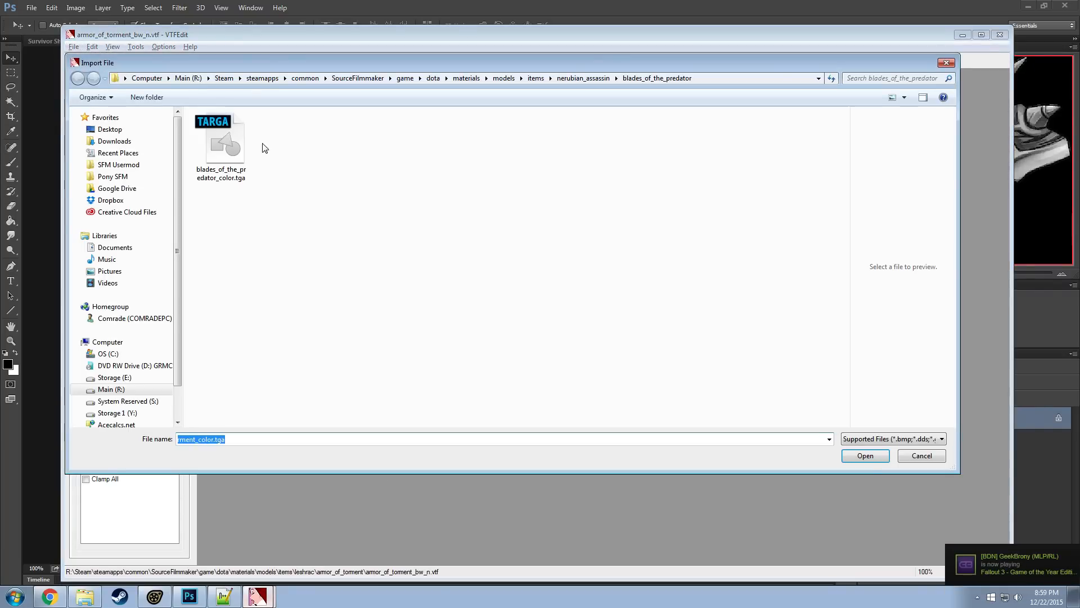
left_click(222, 140)
double_click(222, 140)
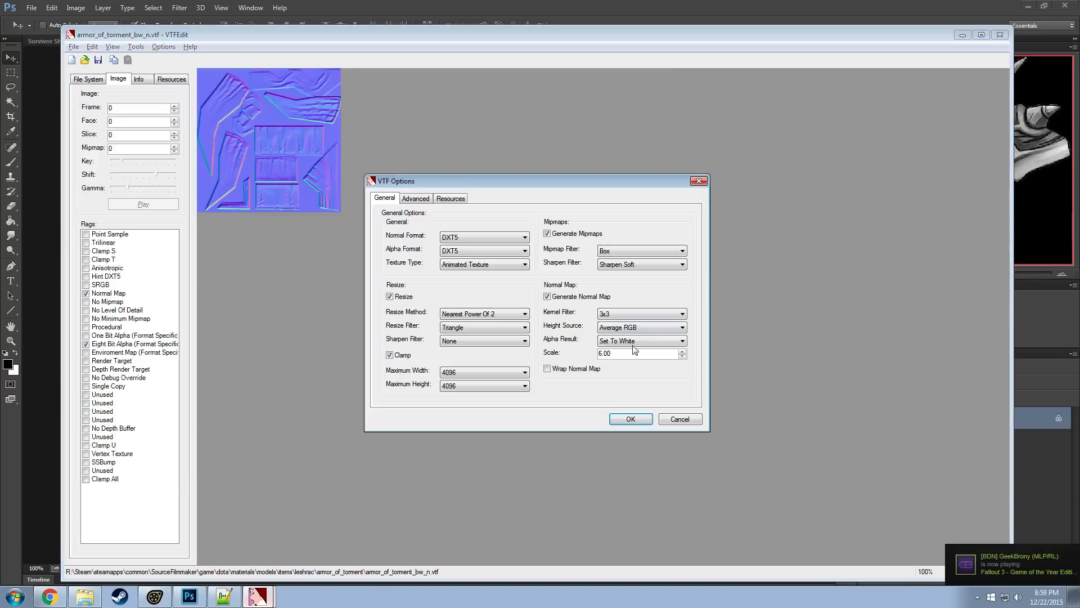
left_click(546, 297)
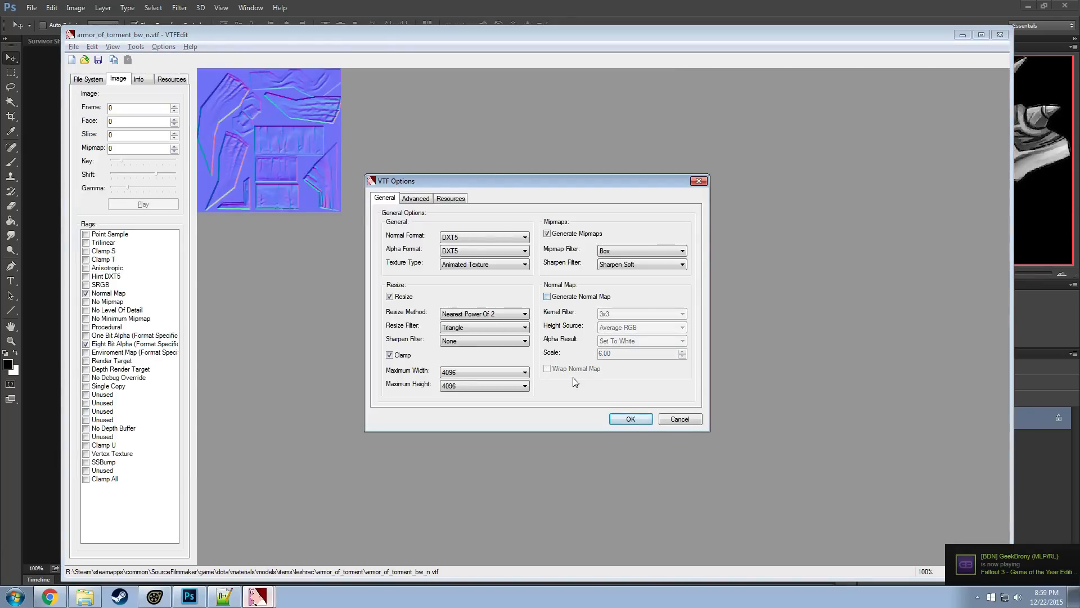
left_click(630, 419)
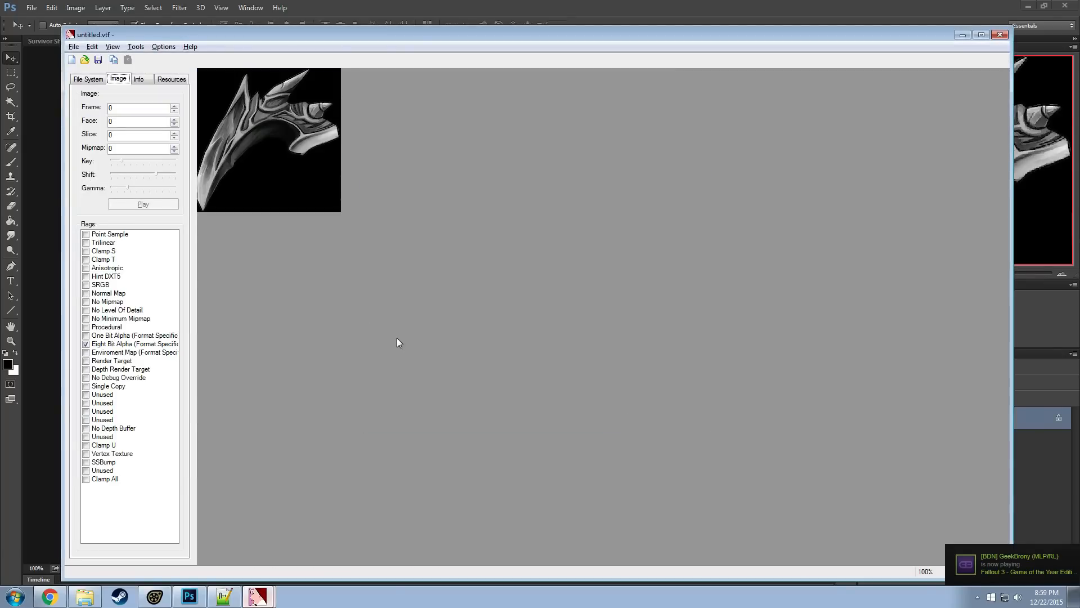
Save the imported grayscale texture as blades_of_the_predator_bw.vtf in the blades_of_the_predator folder
left_click(73, 45)
left_click(33, 101)
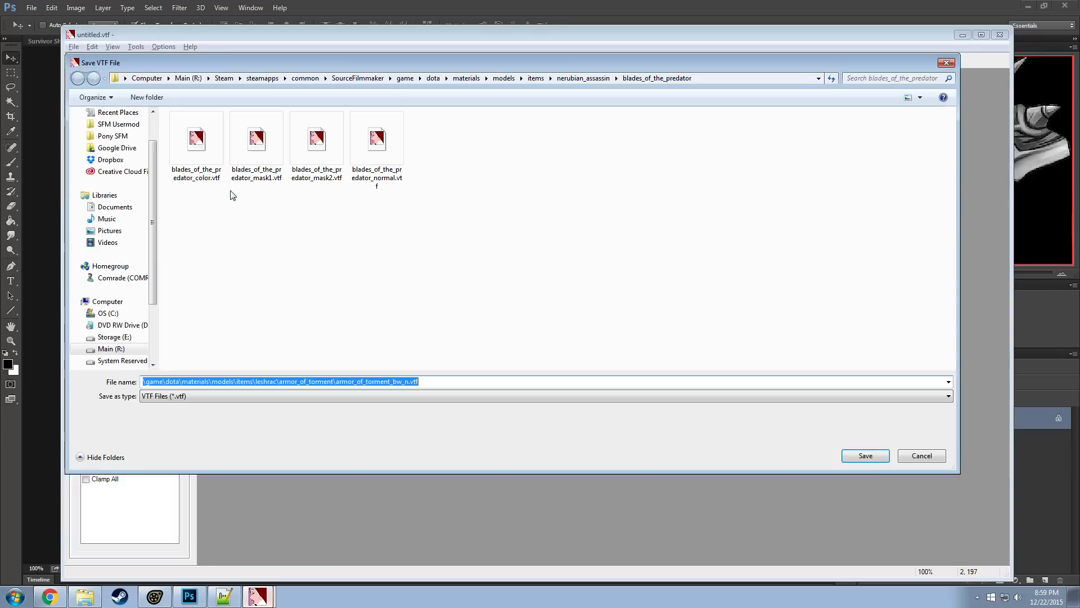
left_click(192, 144)
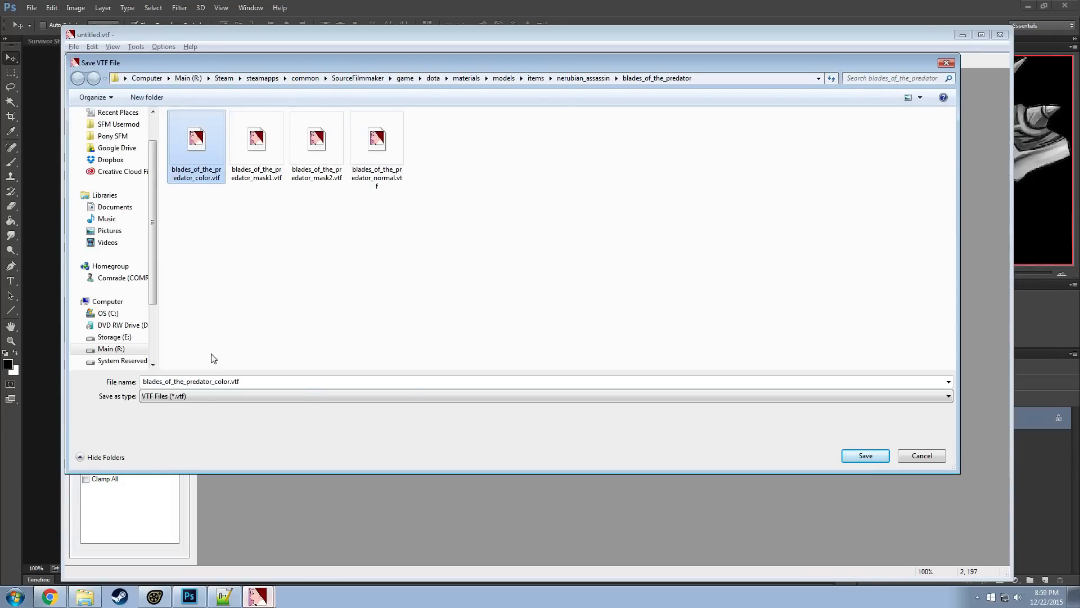
double_click(214, 381)
left_click_drag(214, 381, 235, 382)
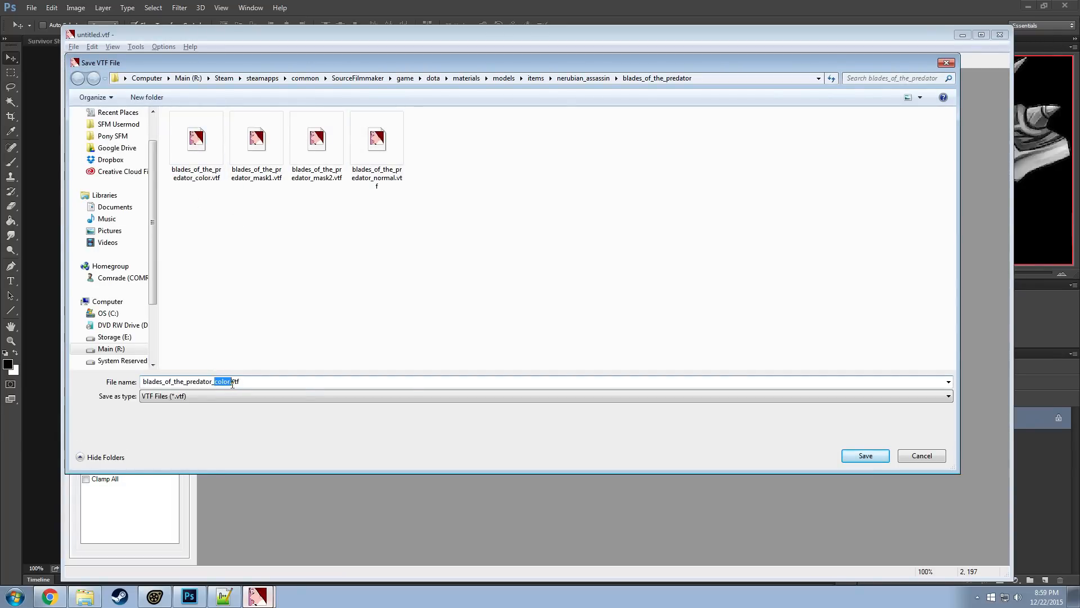
type("bw")
left_click(868, 457)
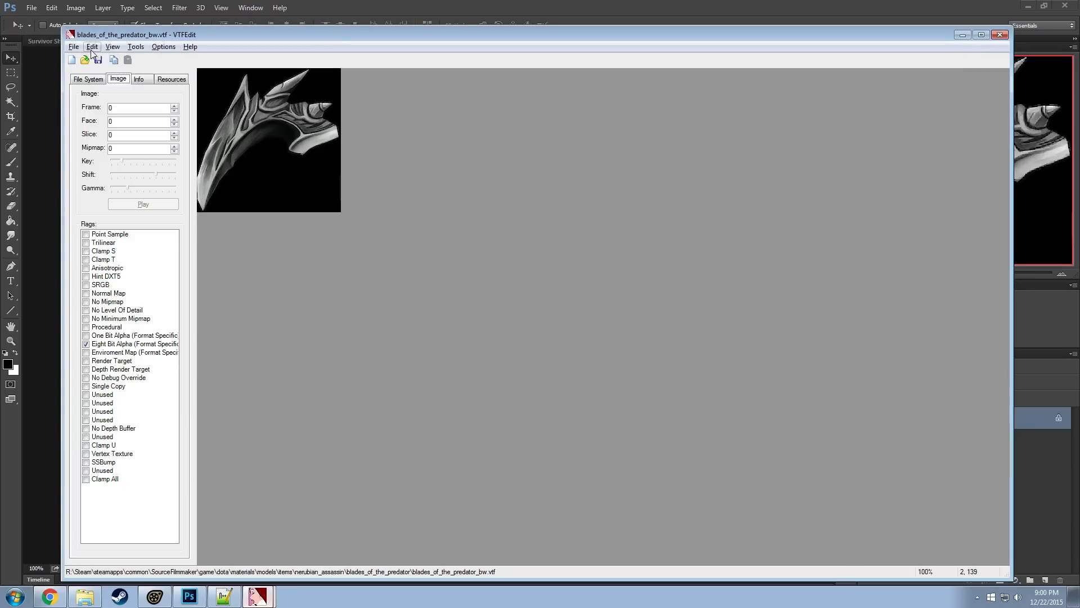
Import blades_of_the_predator_color.tga again with normal map generation turned on
left_click(74, 47)
left_click(47, 116)
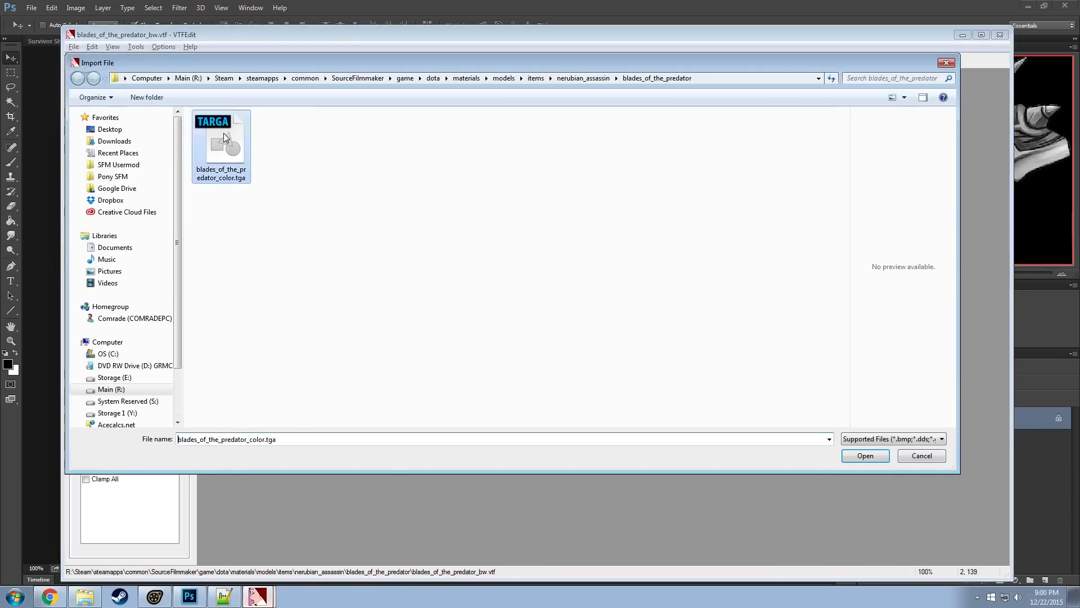
double_click(224, 133)
left_click(568, 302)
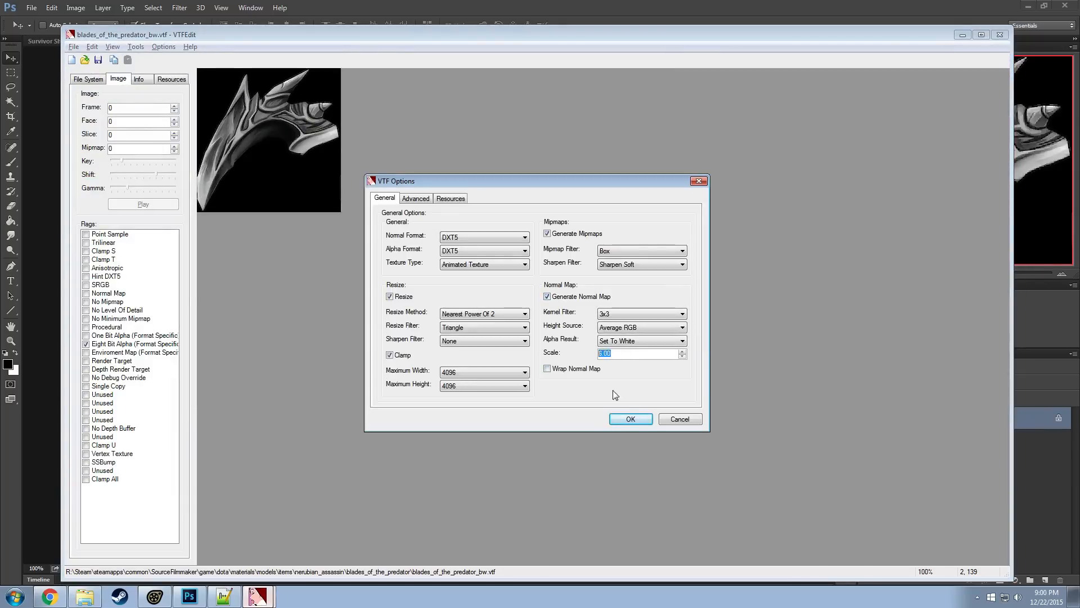
left_click(631, 418)
left_click(74, 47)
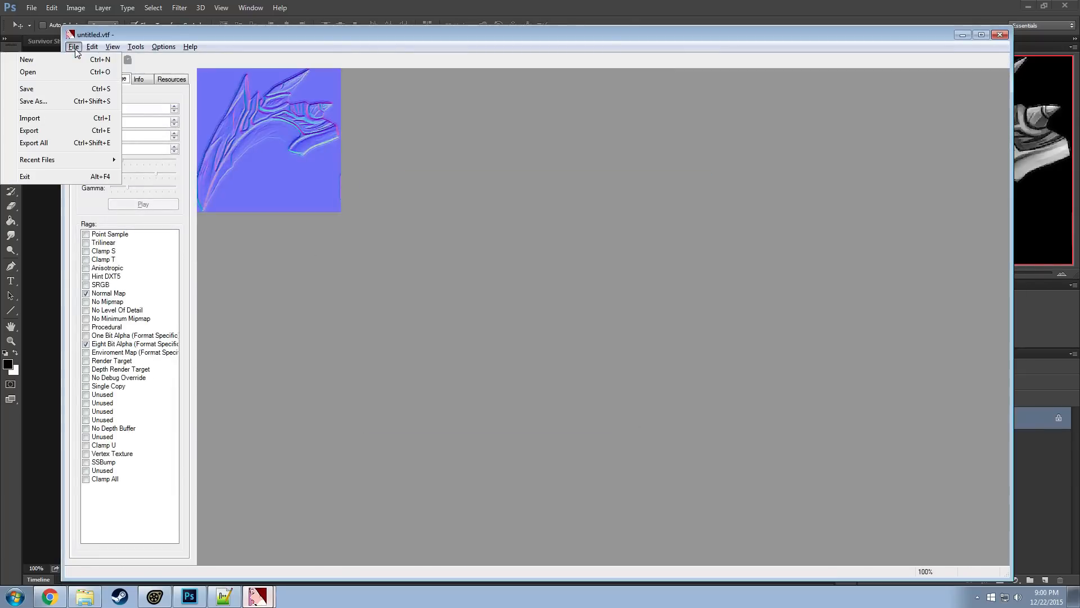
left_click(29, 130)
left_click(202, 166)
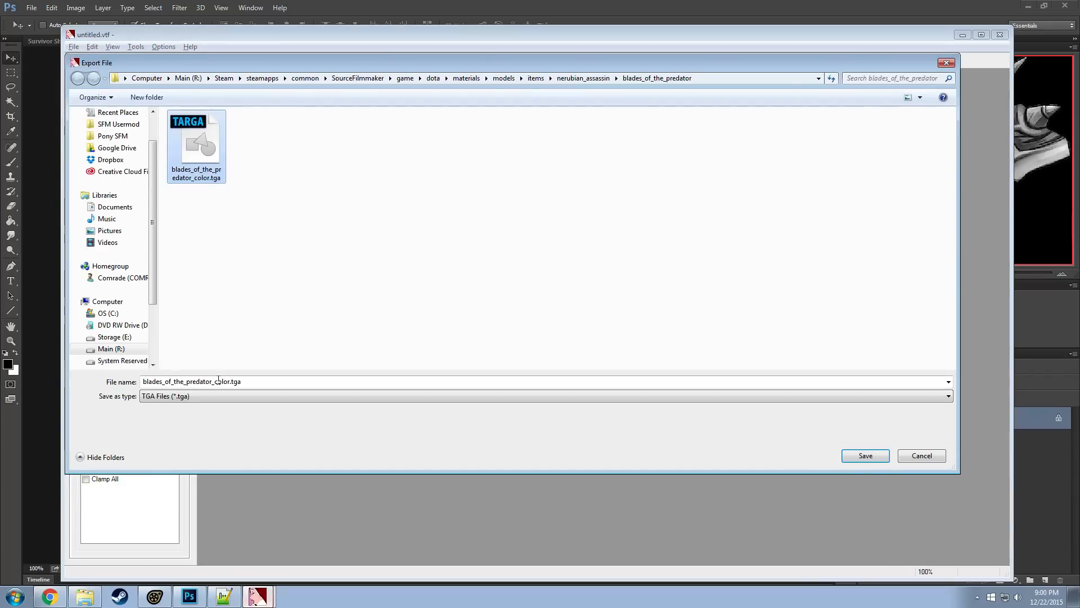
left_click(882, 459)
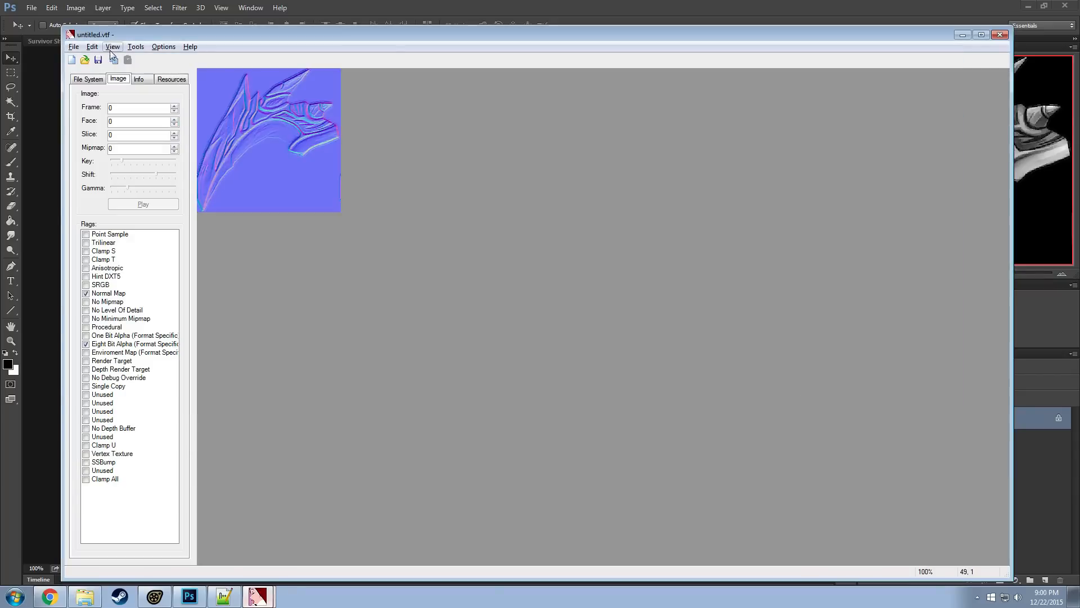
Save the generated normal map as blades_of_the_predator_bw_n.vtf in the blades_of_the_predator folder
left_click(73, 46)
left_click(46, 102)
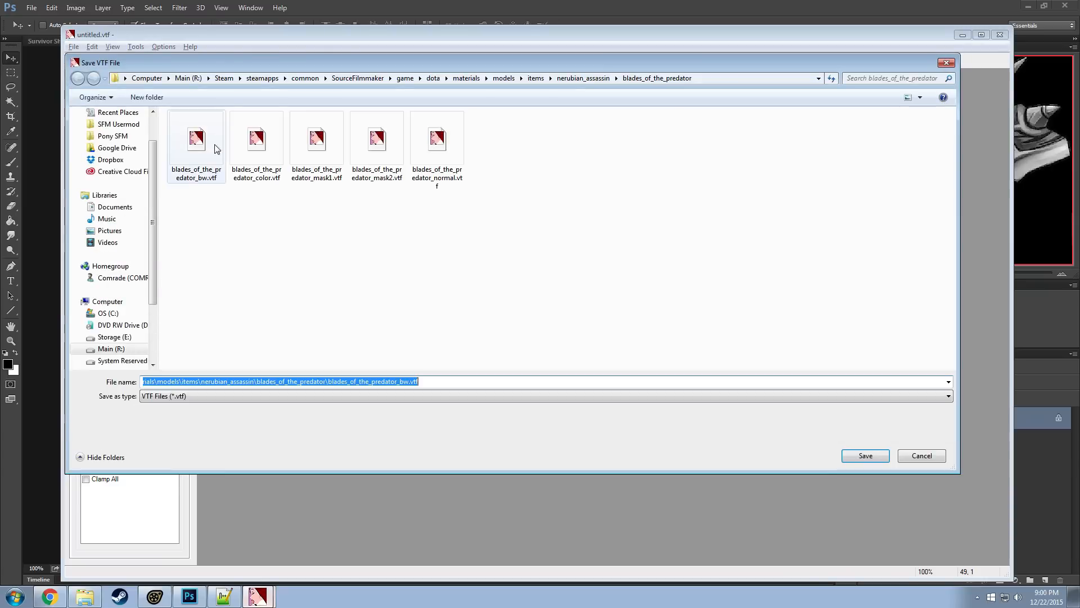
left_click(217, 149)
left_click(224, 381)
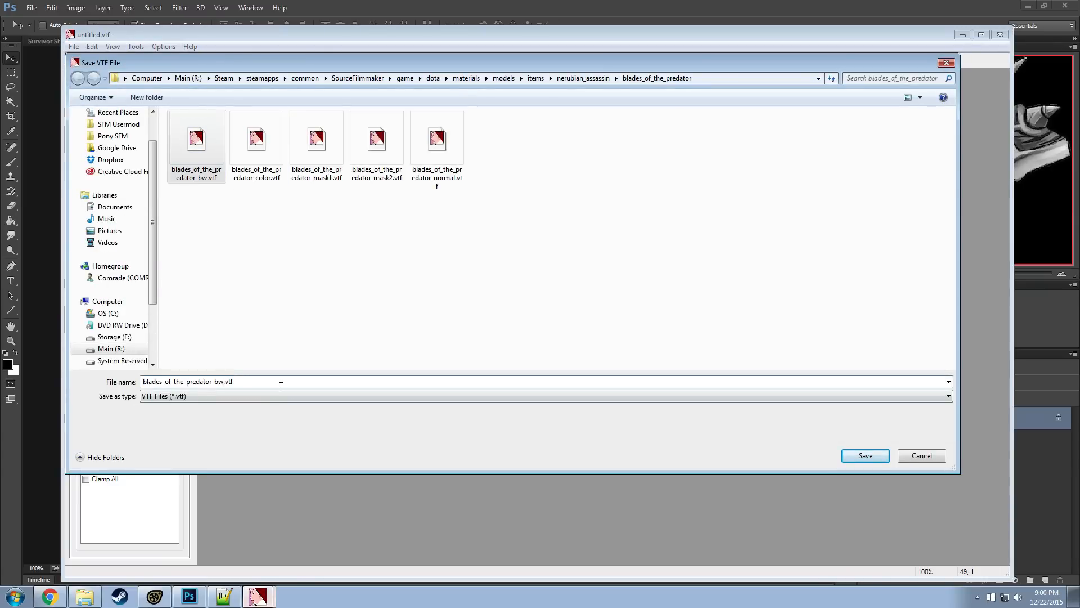
left_click(225, 381)
type("_n")
key("Return")
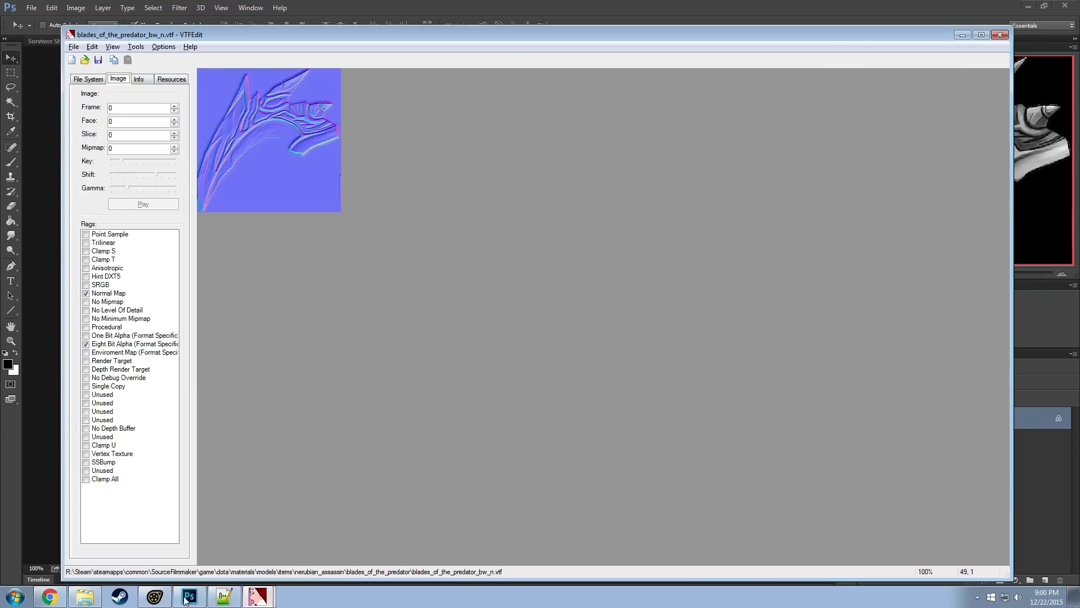
View armor_of_torment.vmt in Notepad++ as reference and open blades_of_the_predator.vmt from its materials folder
left_click(223, 598)
left_click(225, 262)
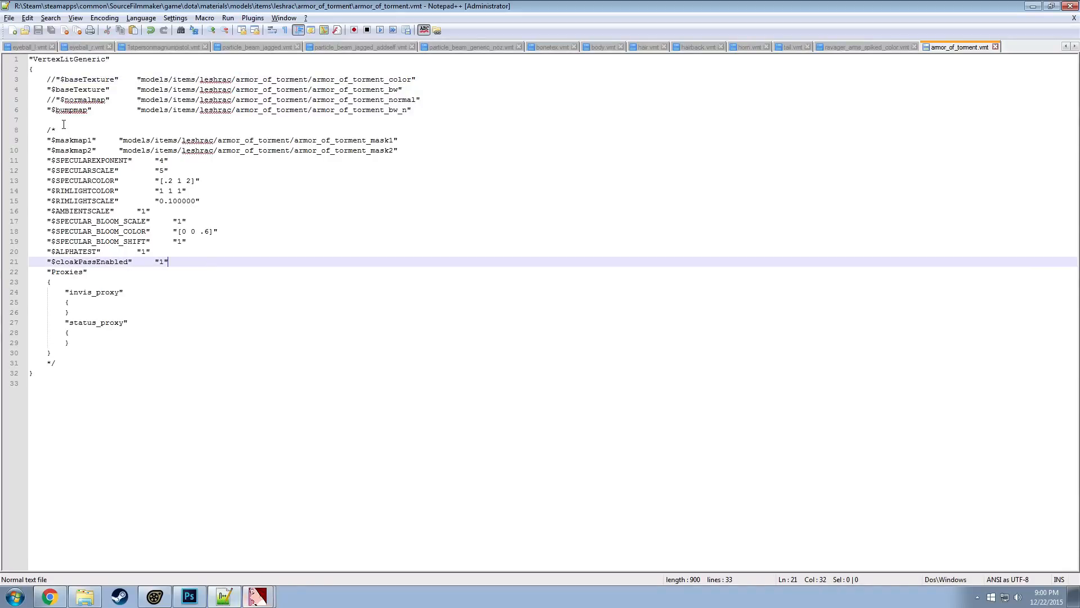
left_click(84, 597)
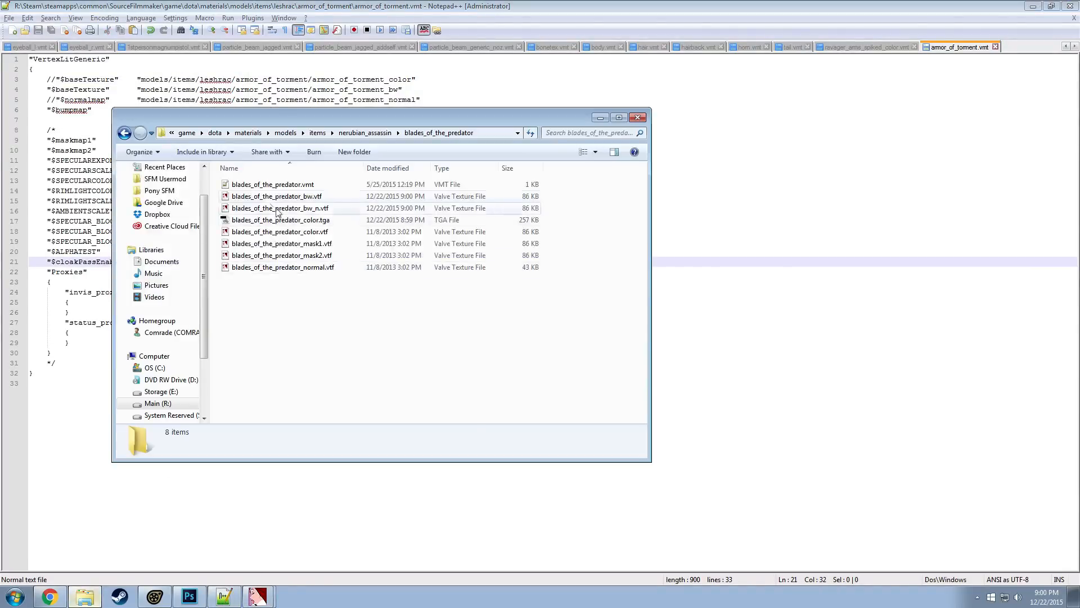
double_click(260, 184)
Comment out the block from $specularwarp through the end of Proxies with /* and */, keeping the material's final closing brace outside
left_click(49, 124)
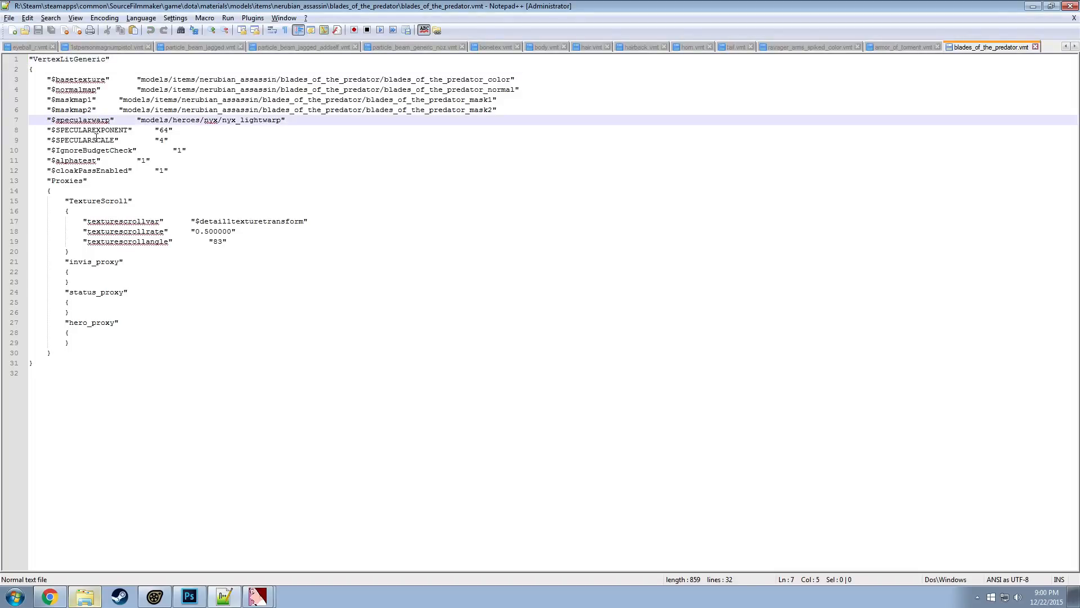
key("Return")
key("Return")
left_click(63, 128)
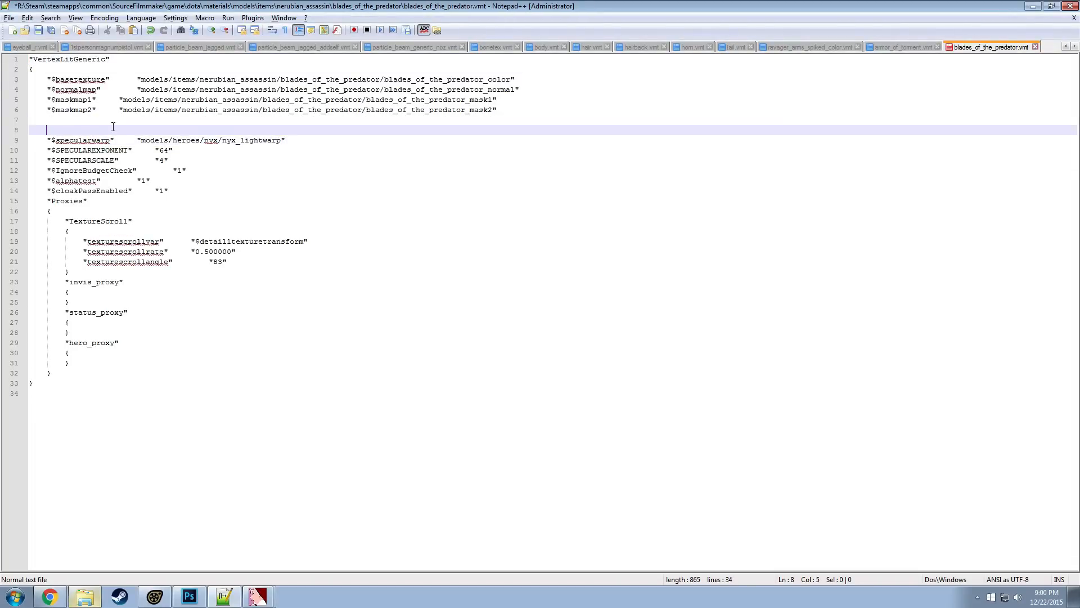
left_click(73, 383)
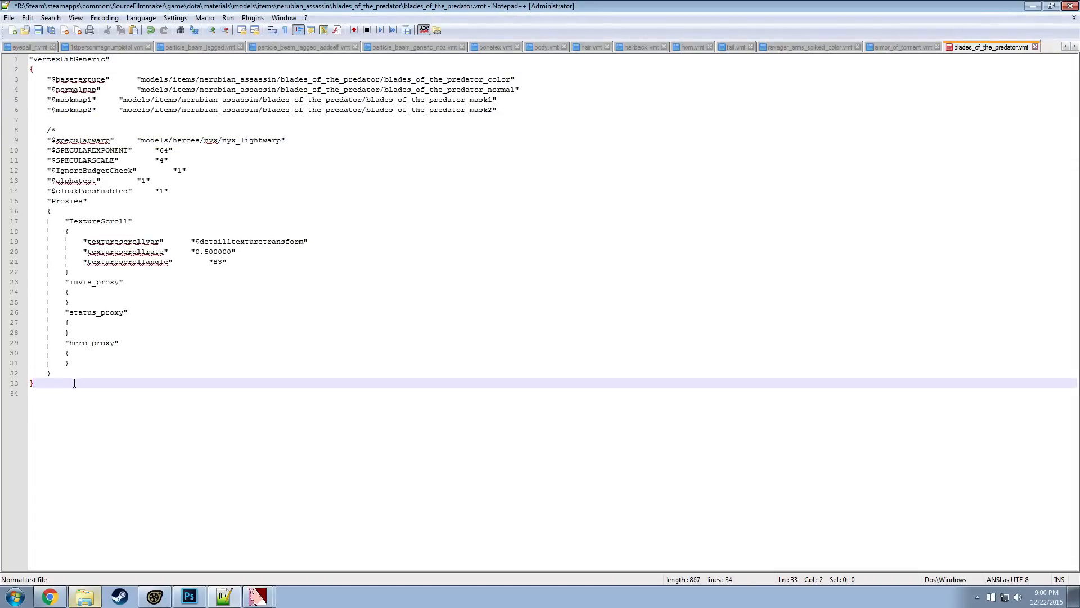
left_click(93, 372)
key("Return")
Set the $maskmap1 and $maskmap2 lines apart with two blank lines and comment out both with //
left_click(40, 99)
key("Return")
key("Return")
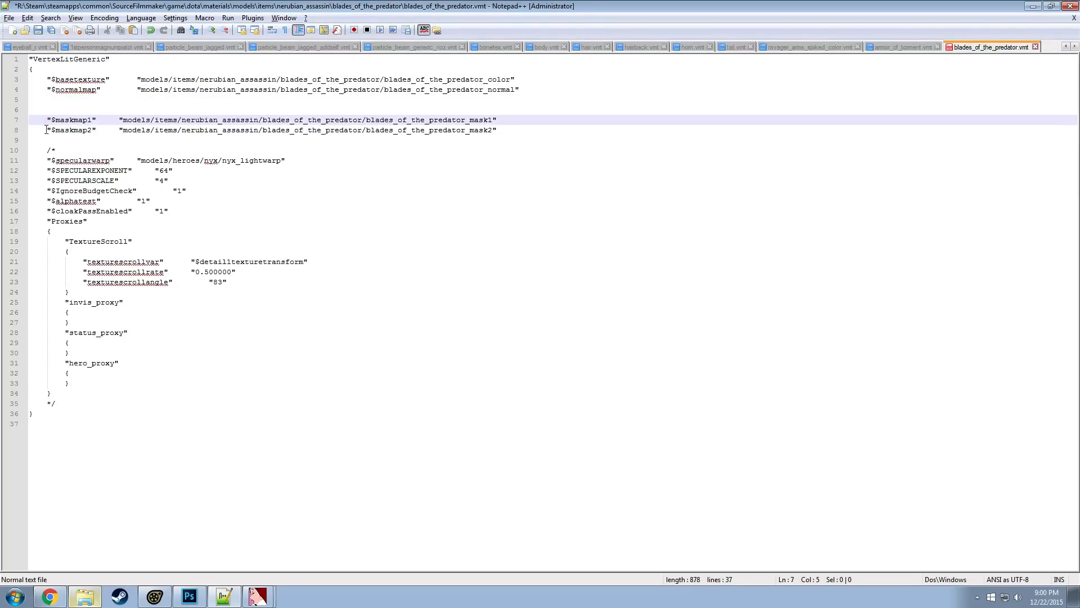
left_click(49, 130)
type("//")
left_click(49, 120)
type("//")
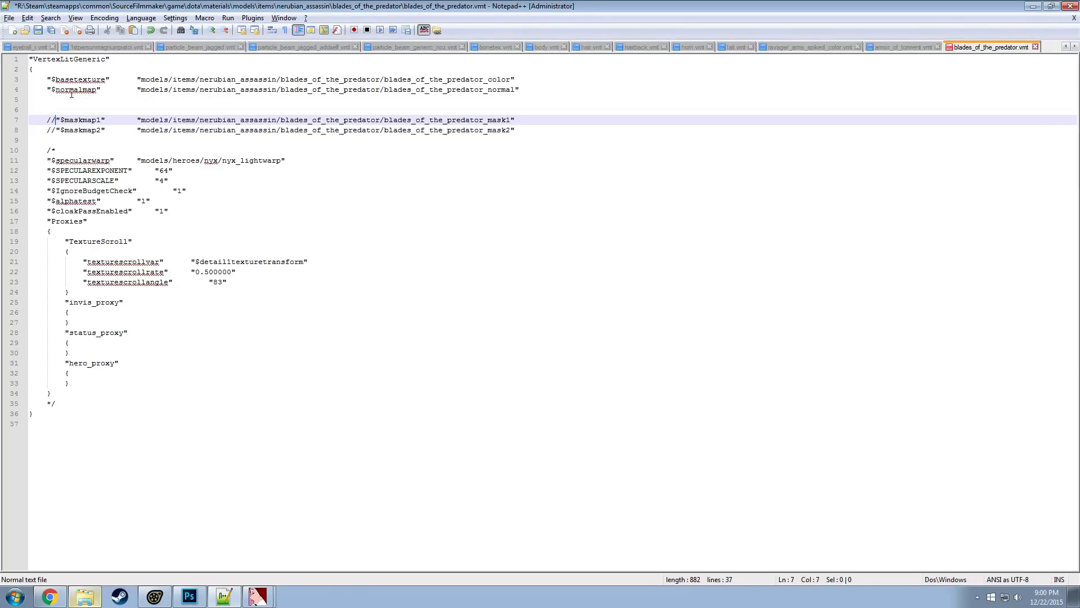
Duplicate the $basetexture line, comment out the original, and point the copy to blades_of_the_predator_bw
left_click(74, 79)
key("ctrl+d")
left_click(50, 80)
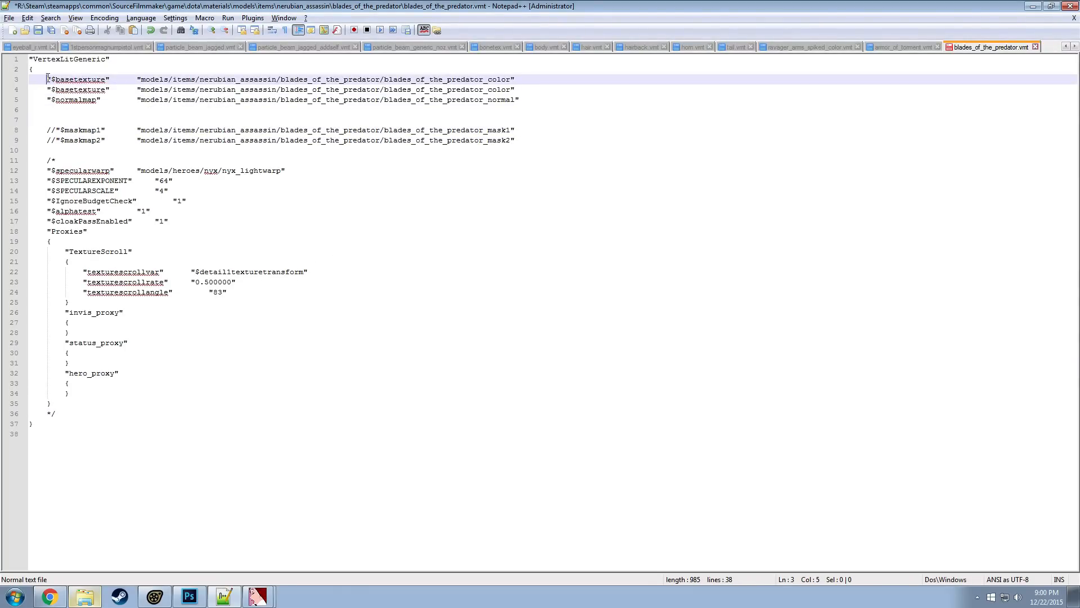
type("//")
left_click_drag(511, 90, 495, 90)
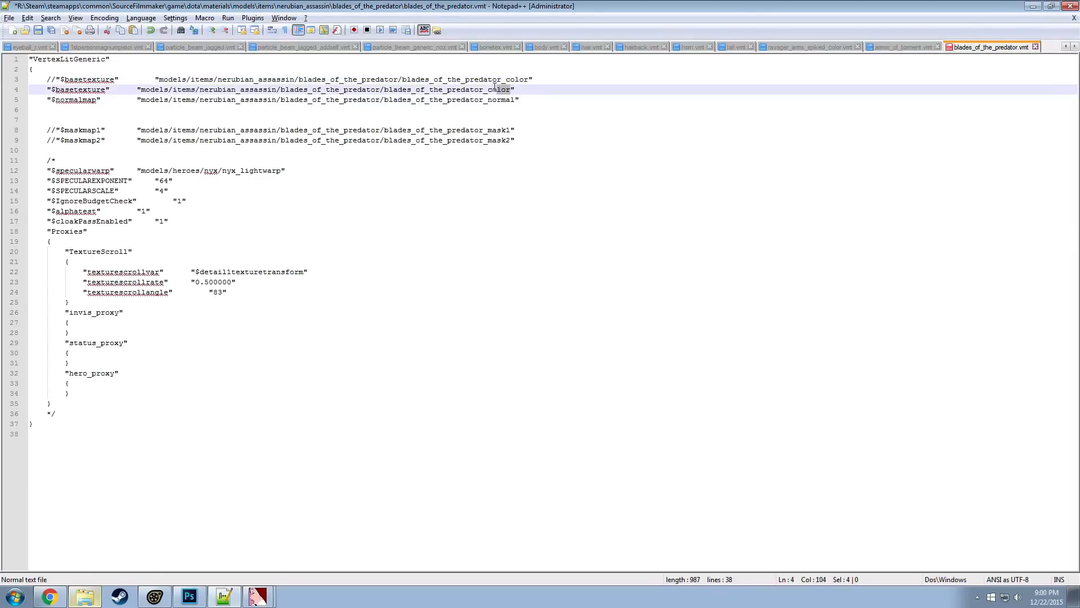
type("bnw")
Duplicate the $normalmap line and comment out the original with //
left_click(86, 100)
key("ctrl+d")
left_click(46, 110)
left_click(45, 90)
left_click(45, 100)
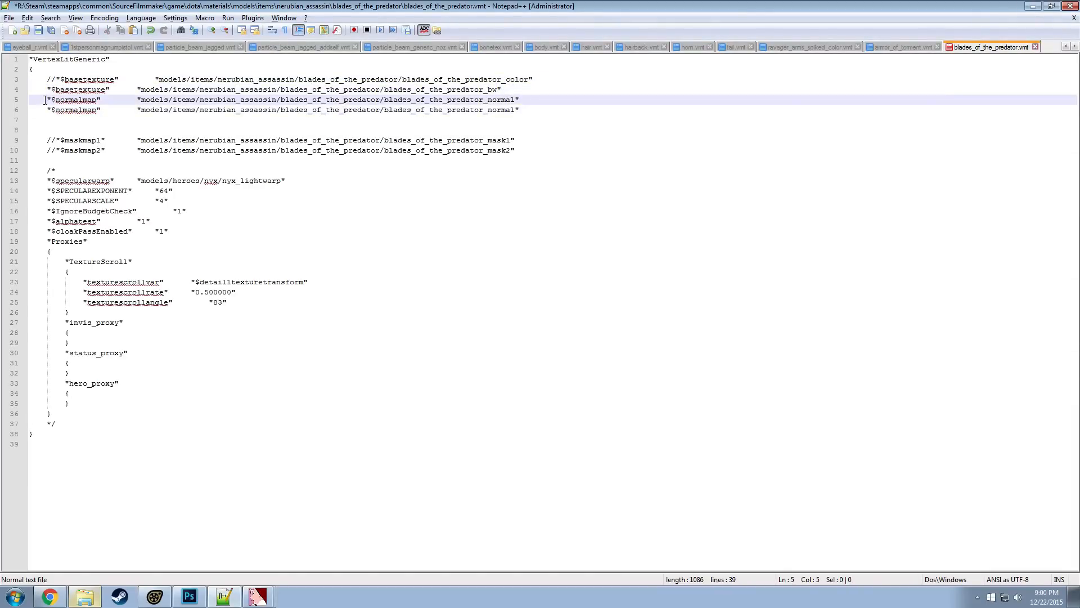
type("//")
Rename the duplicated $normalmap parameter to $bumpmap and align the texture paths of the top four lines
double_click(79, 110)
type("bas")
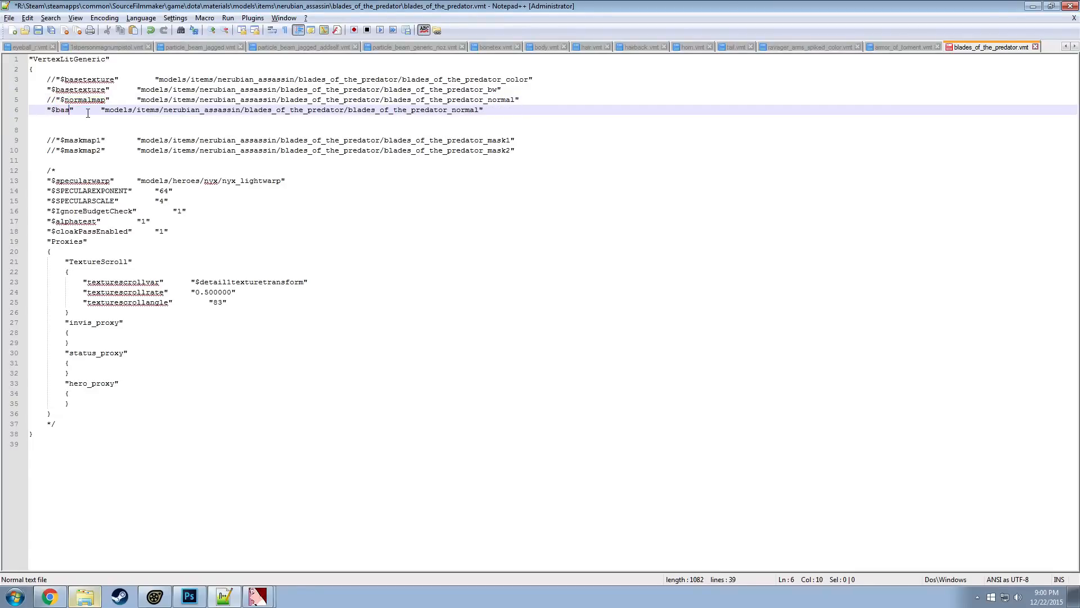
type("mpmap")
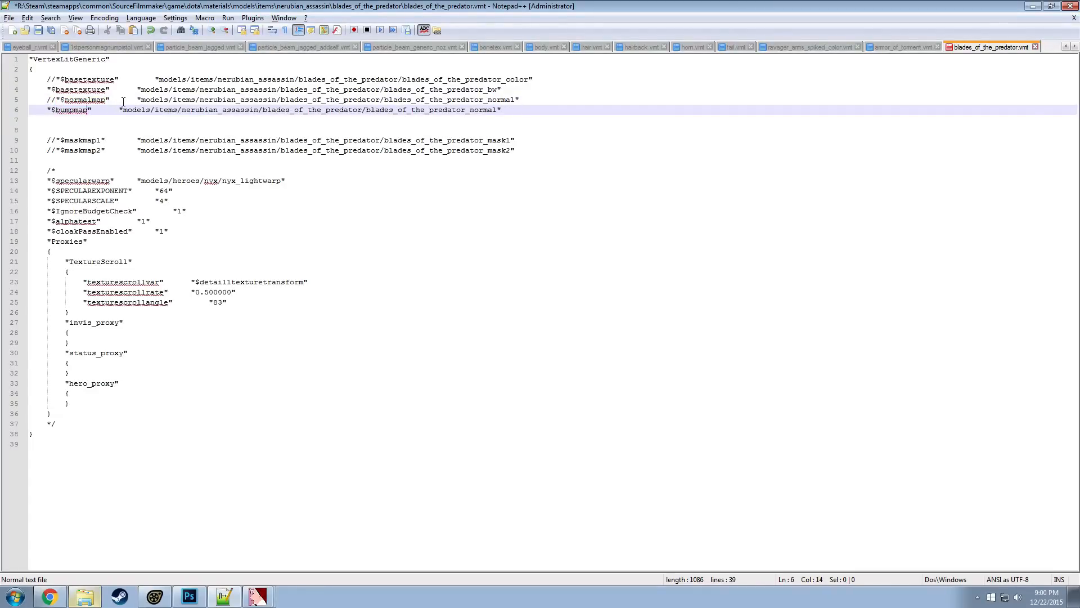
left_click(120, 110)
key("Tab")
left_click(148, 73)
left_click(149, 78)
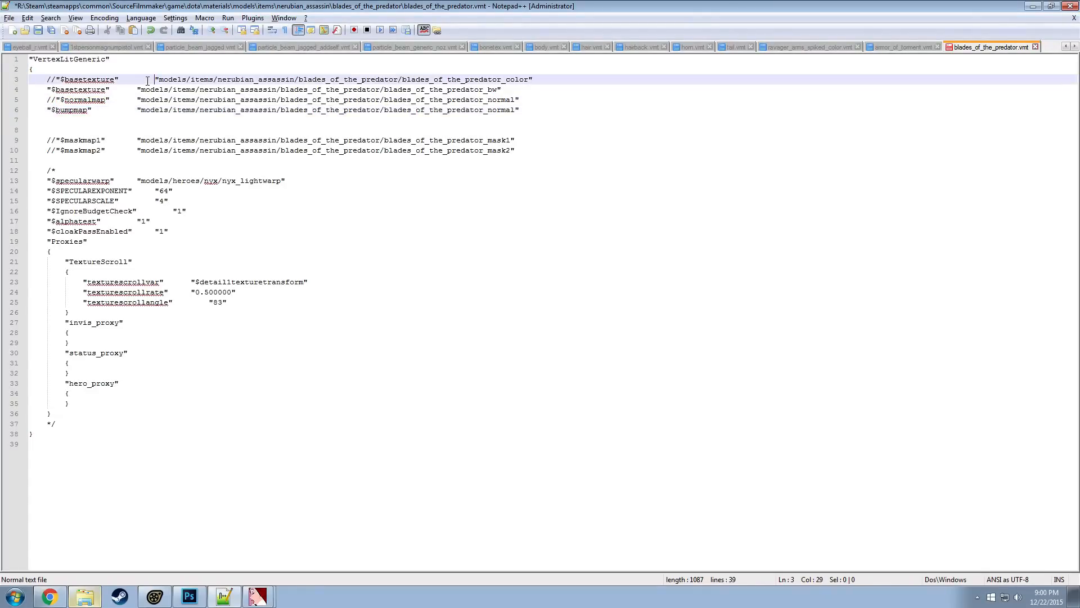
key("BackSpace")
Point the $bumpmap path to blades_of_the_predator_bw_n and save blades_of_the_predator.vmt
left_click(511, 110)
triple_click(505, 112)
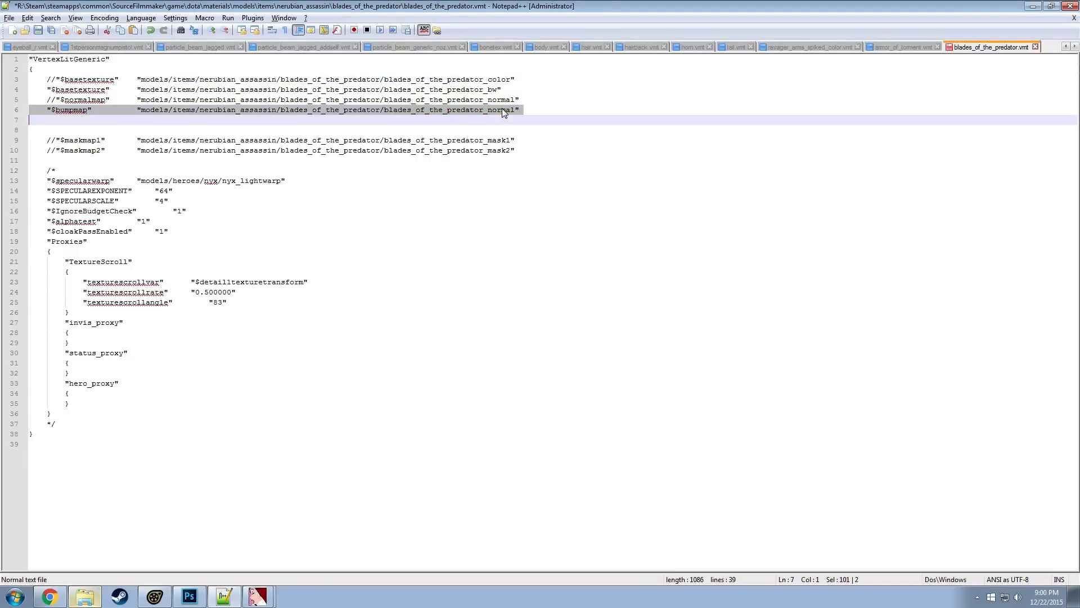
left_click(497, 110)
double_click(510, 110)
triple_click(513, 109)
left_click(522, 111)
key("Left")
key("BackSpace")
key("BackSpace")
key("BackSpace")
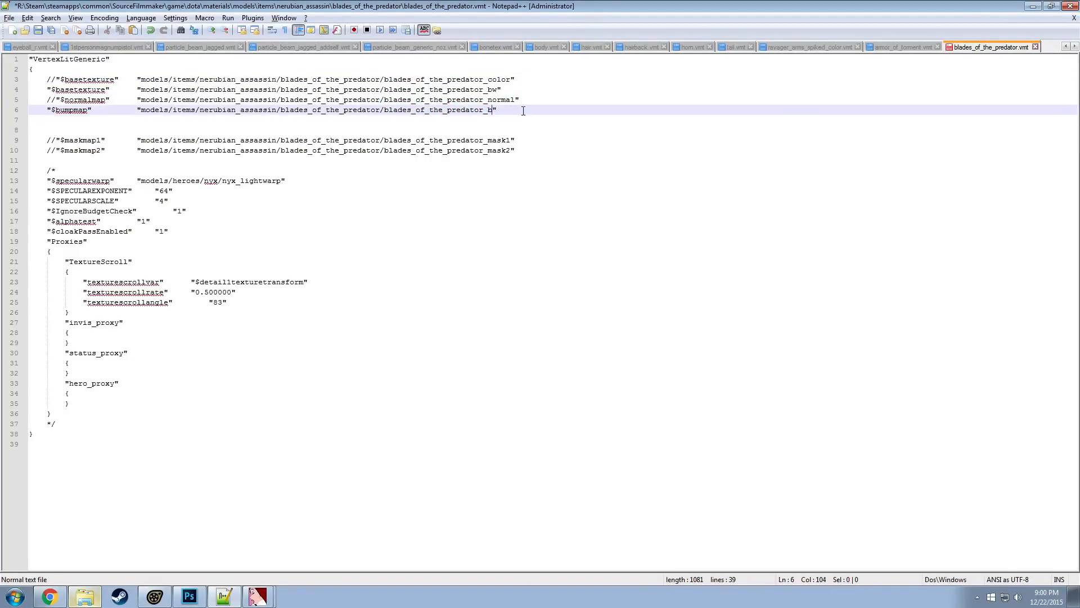
key("ctrl+s")
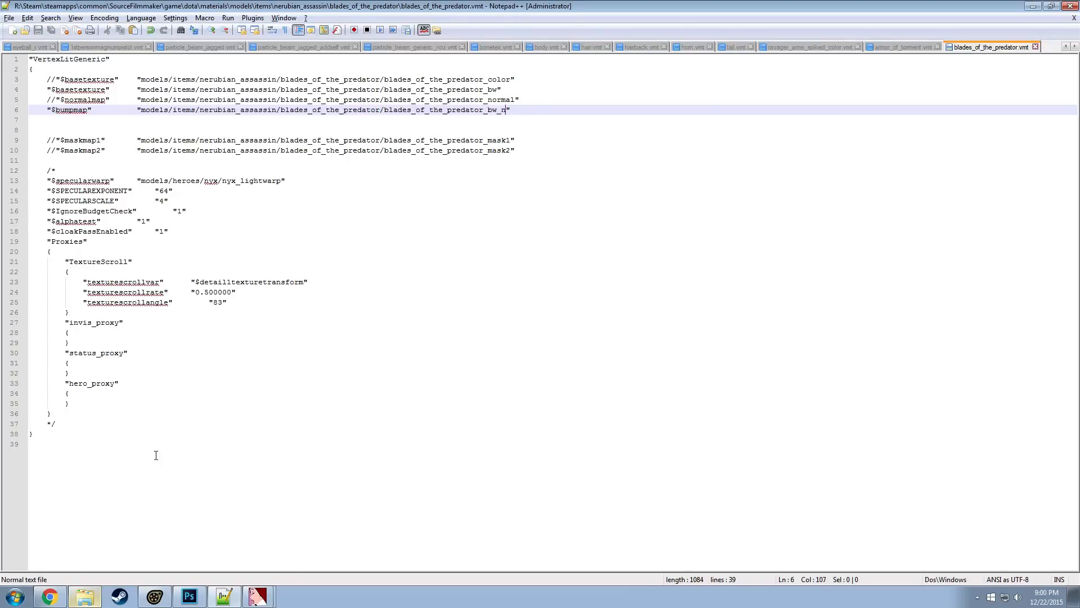
Switch to Source Filmmaker and run the script that reloads all materials
left_click(256, 598)
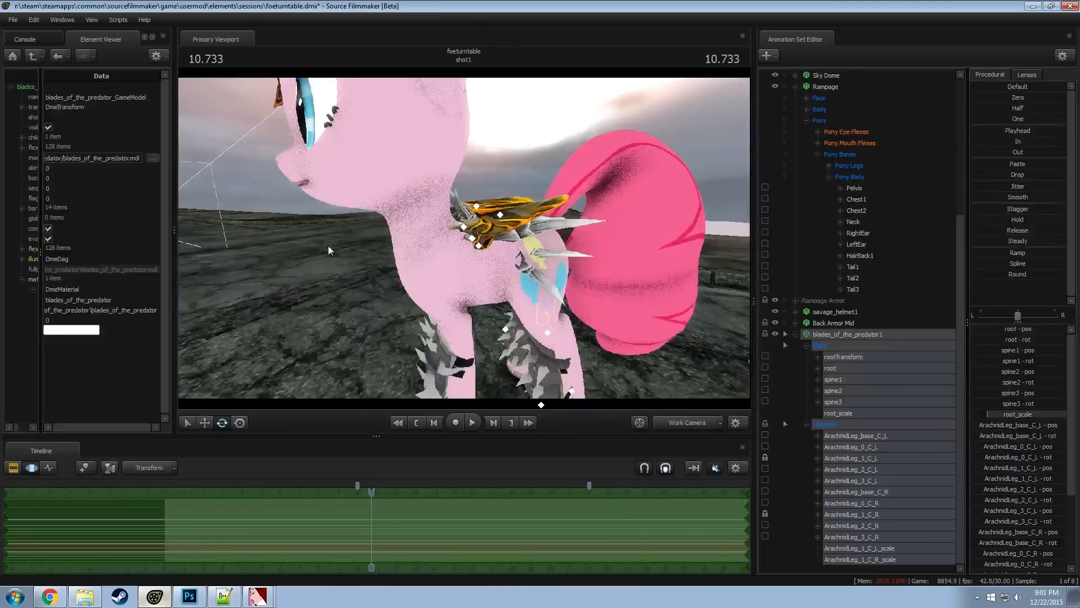
left_click(118, 20)
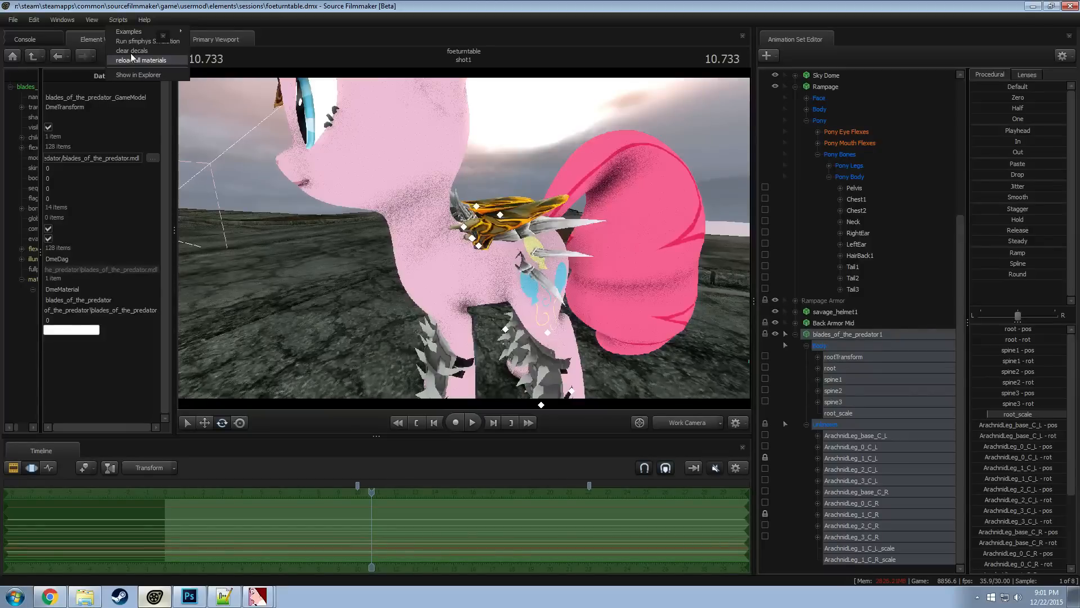
Run the script that reloads all materials, and collapse the blades_of_the_predator1 and Rampage animation sets
left_click(166, 58)
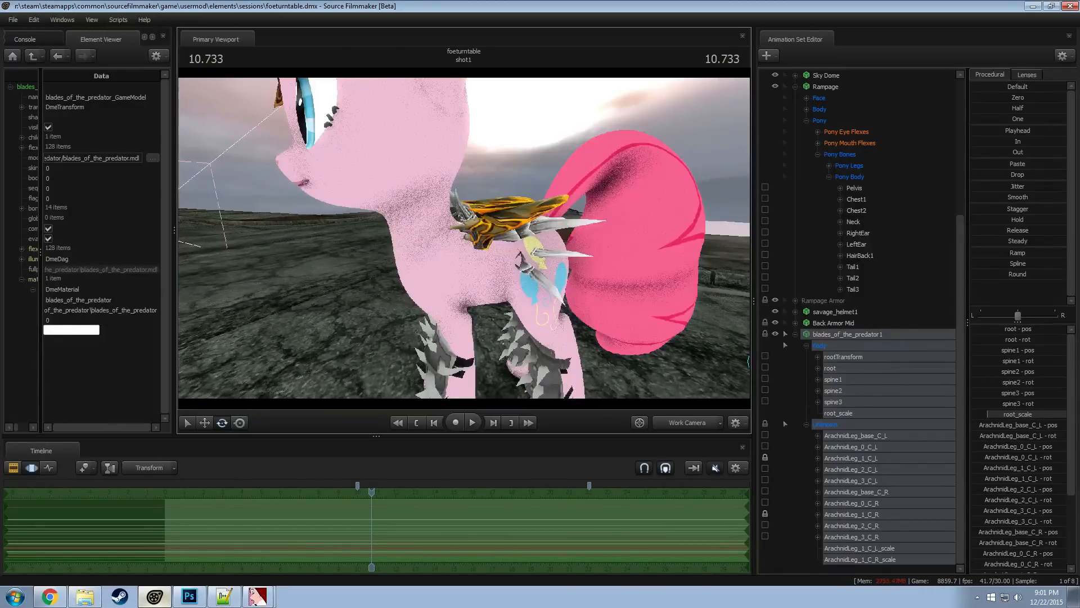
left_click_drag(464, 238, 538, 302)
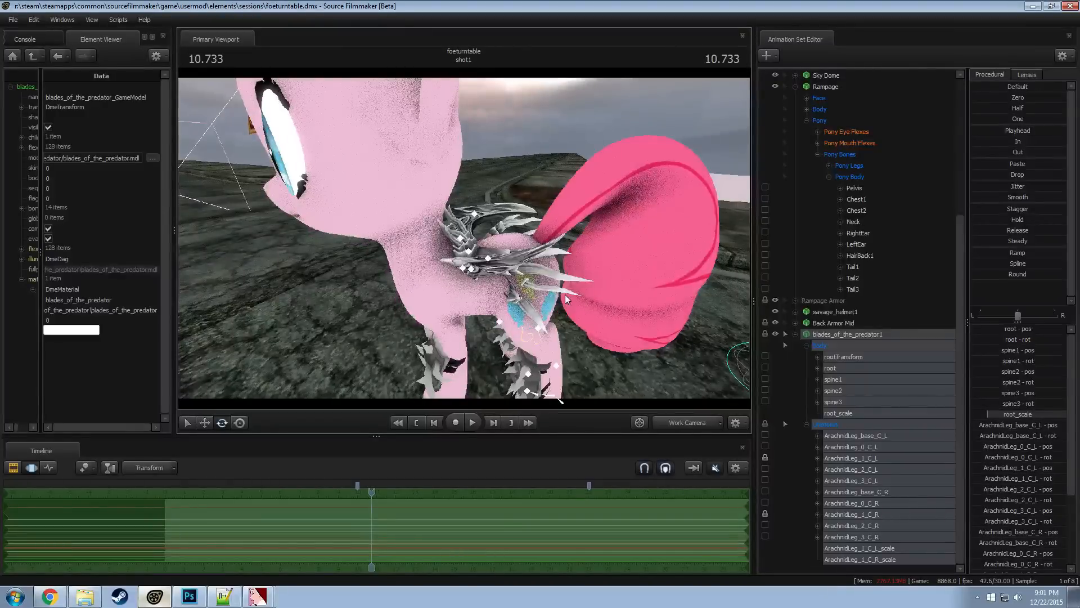
left_click(794, 334)
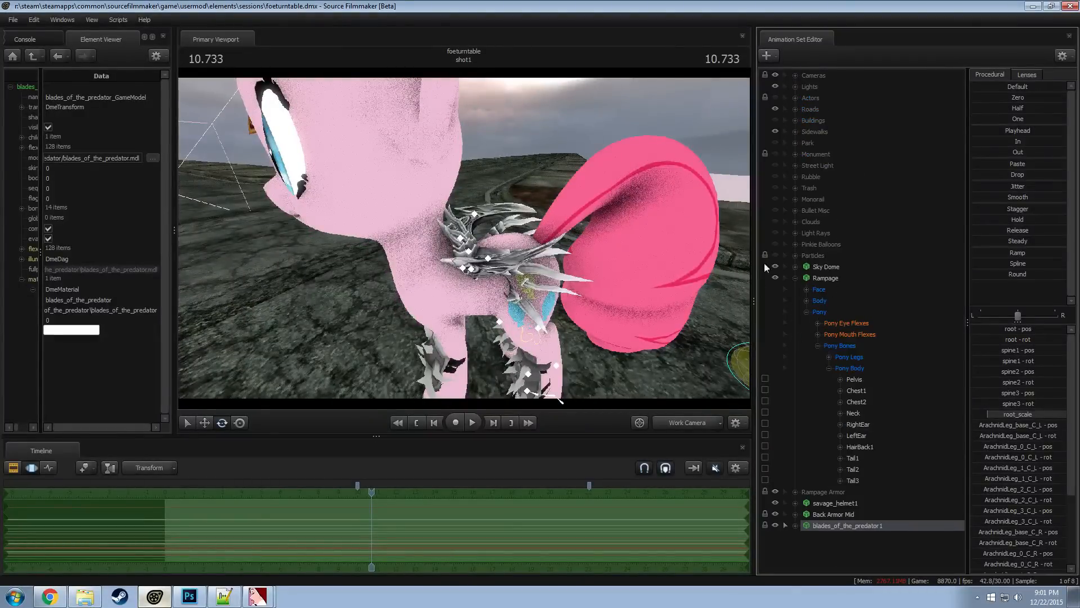
left_click(796, 278)
left_click_drag(596, 333, 722, 362, "alt")
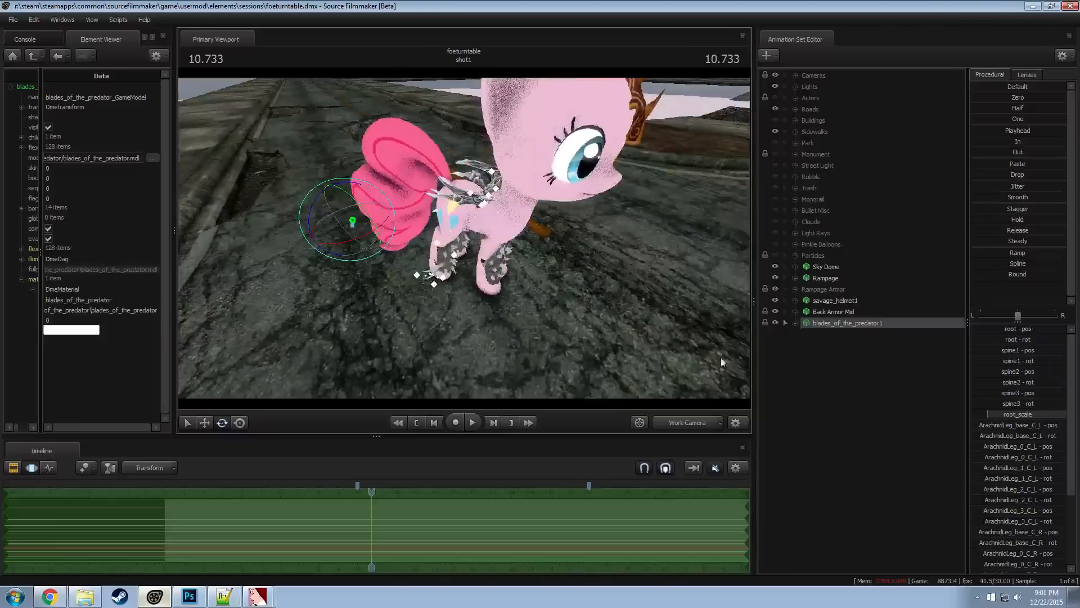
Start an animation set for a new model and filter the MDL files by skyrim
right_click(832, 406)
left_click(884, 433)
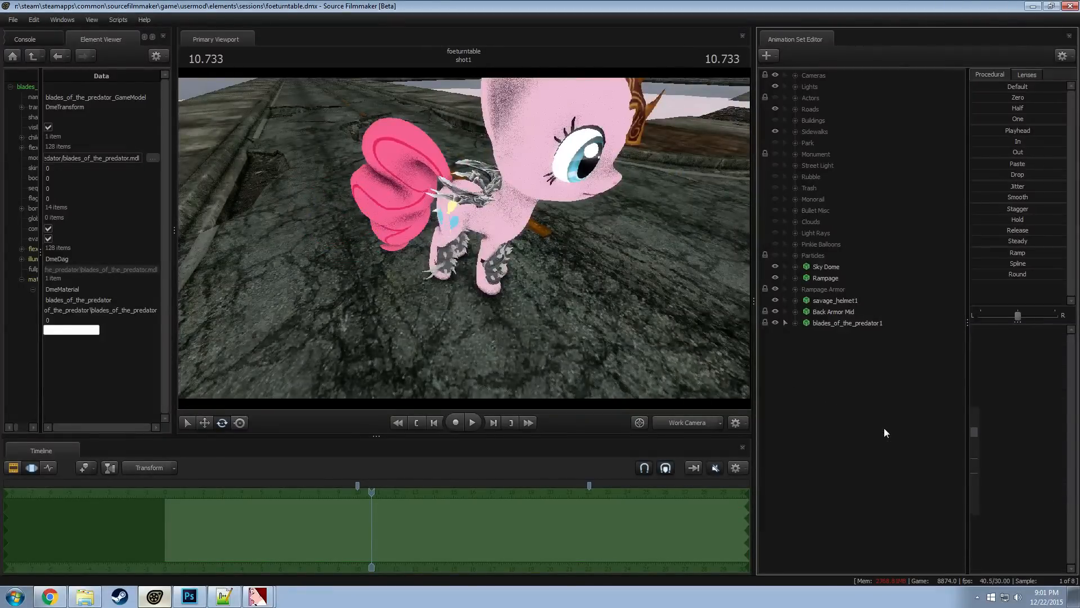
type("sky")
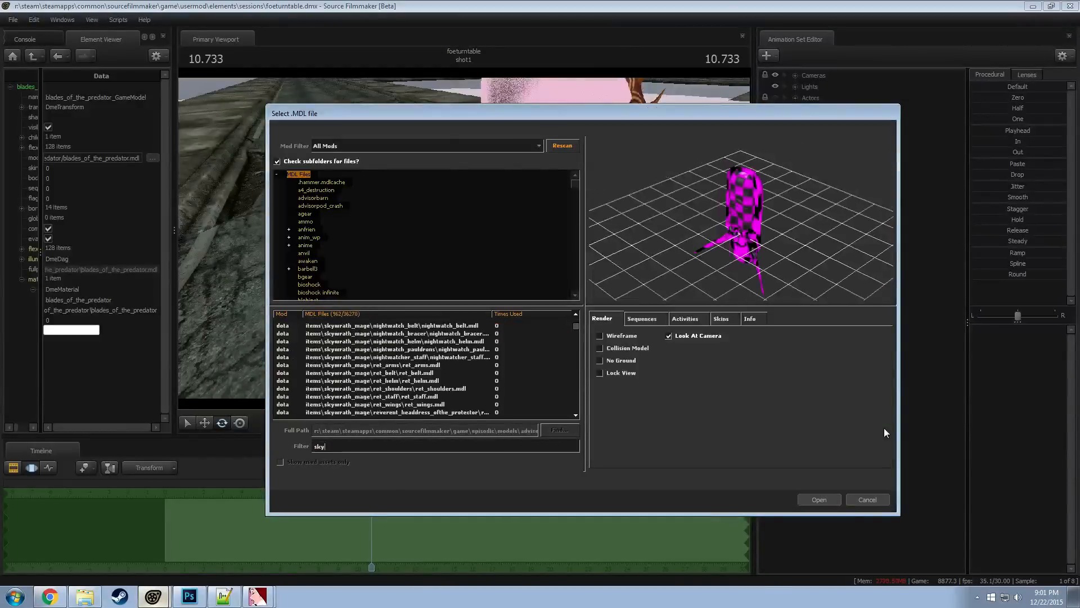
type("rim")
Preview the Skyrim argonian_m armor models from ebony through glass to ironheavy, checking their shapes and textures
scroll(352, 330, "down", 3)
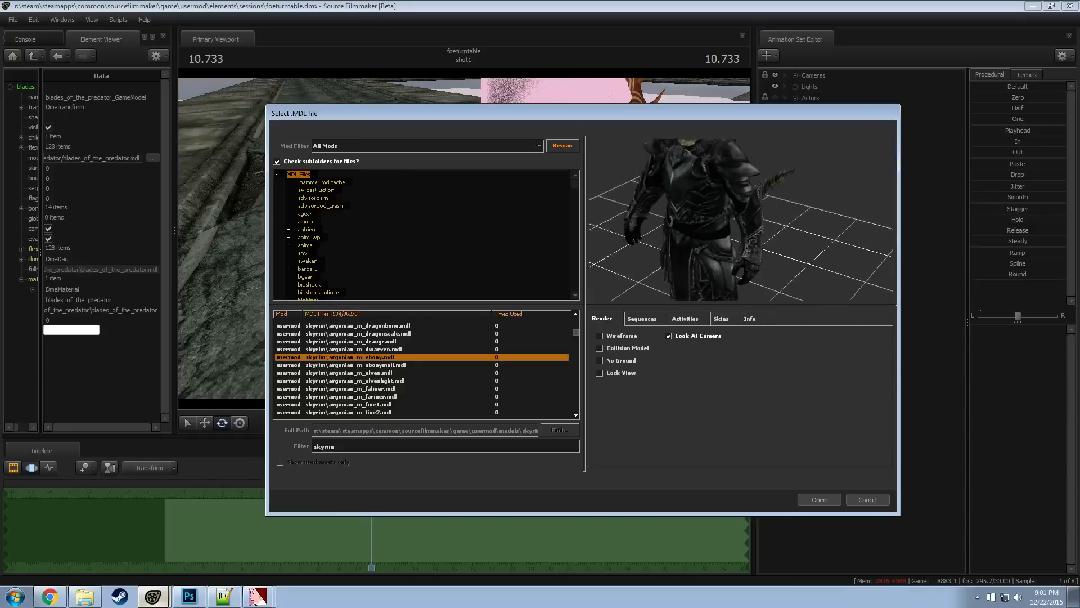
left_click_drag(654, 293, 650, 261)
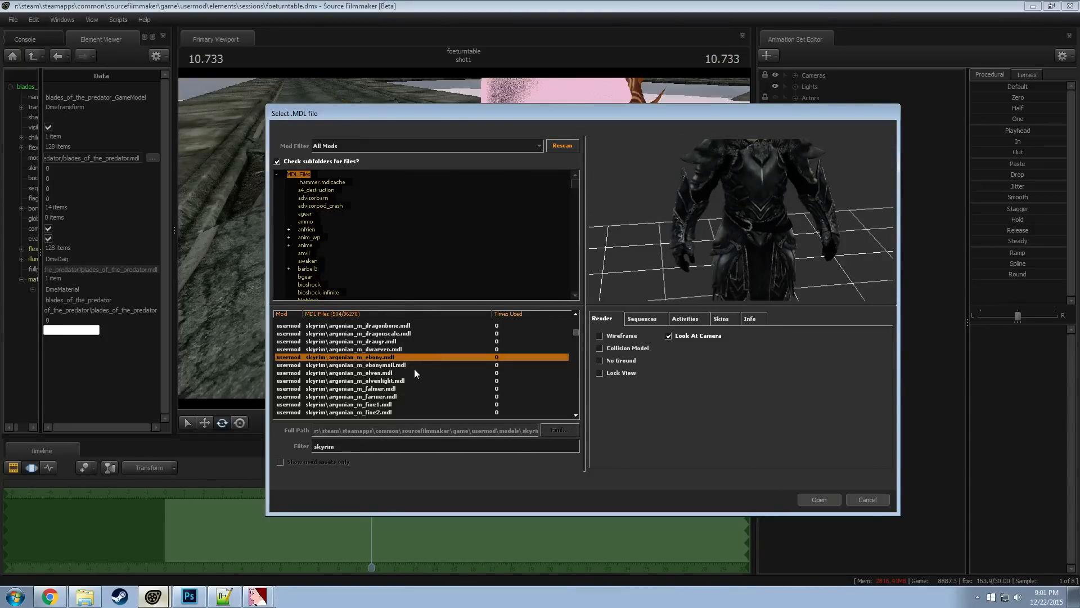
key("Down")
key("Down")
key("Down")
key("Down")
key("Down")
key("Down")
key("Down")
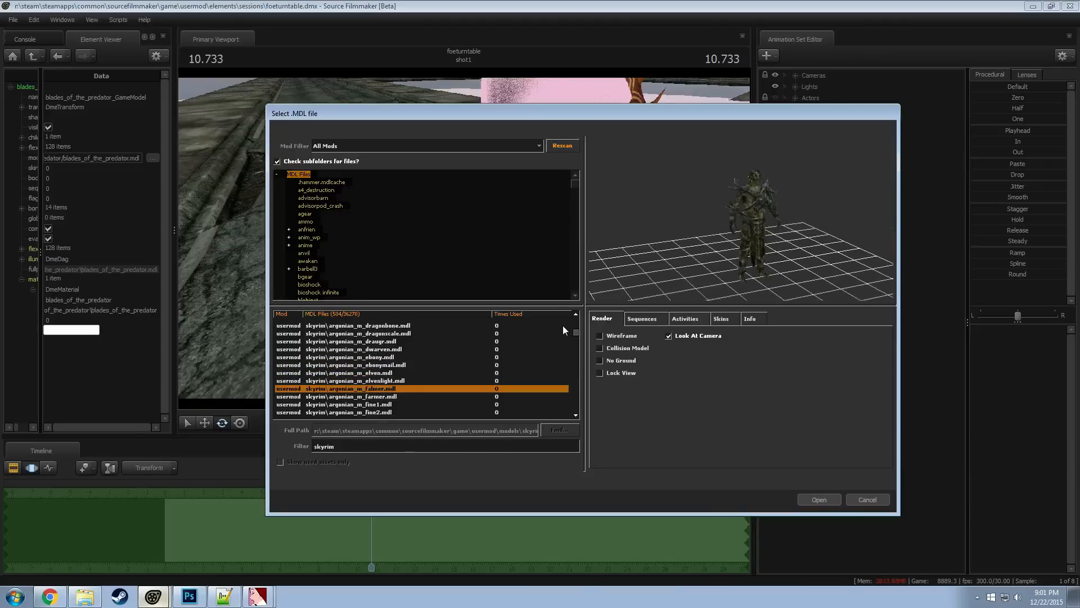
key("Down")
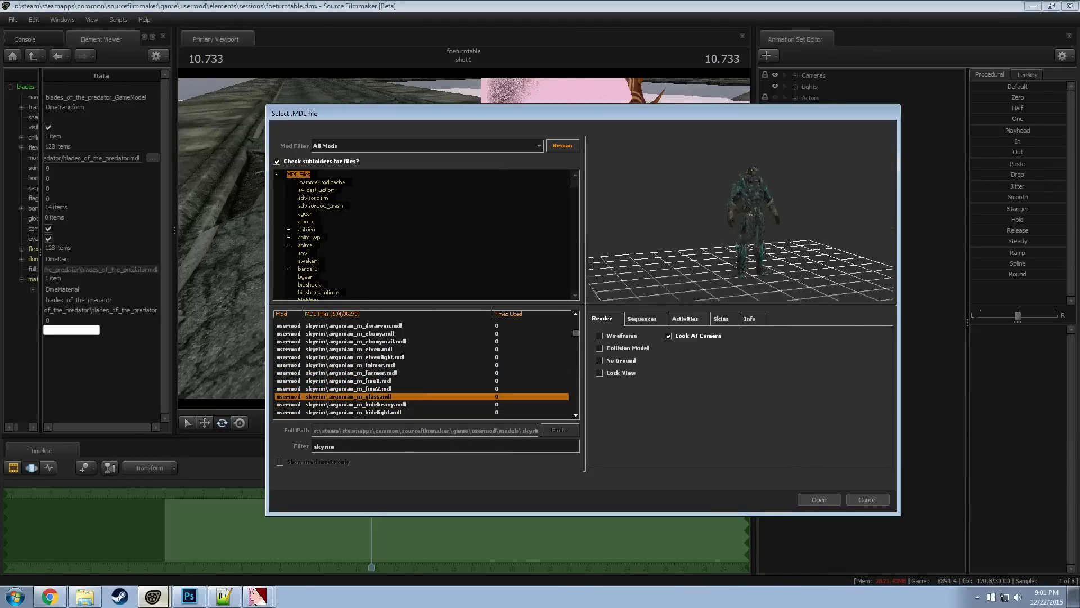
right_click_drag(770, 201, 768, 160)
middle_click_drag(770, 201, 769, 225)
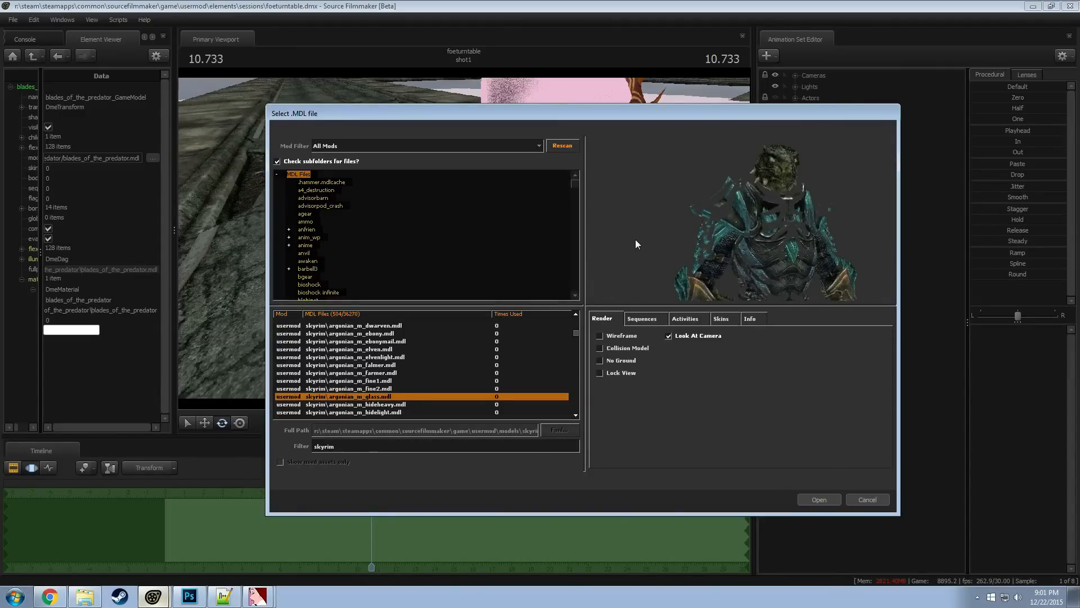
key("Down")
key("Down")
key("Down")
key("Down")
key("Down")
key("Down")
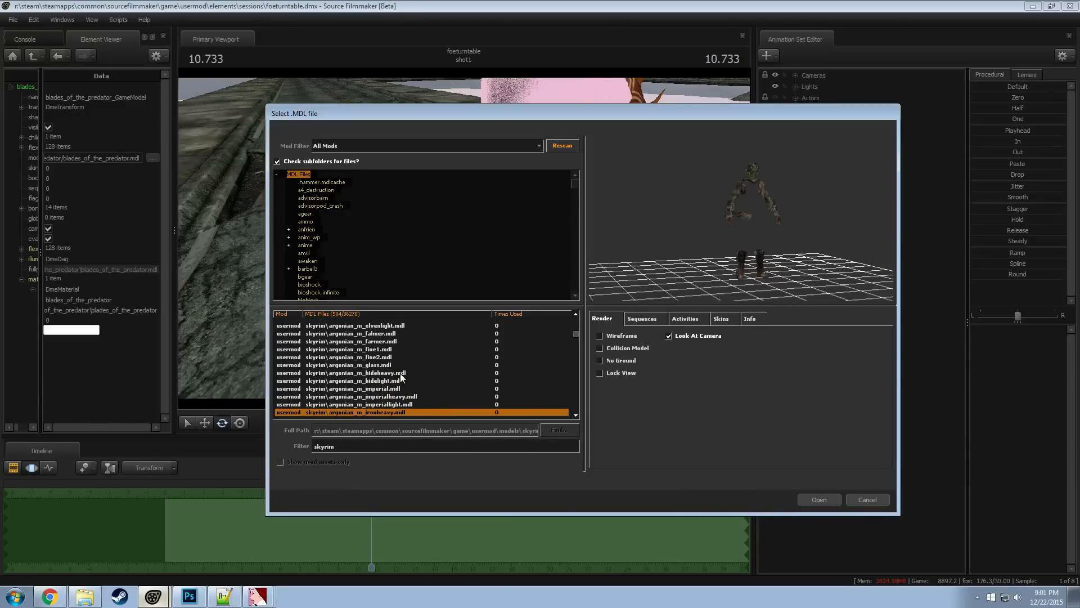
Preview the Skyrim helmet models, working back from helmet_iron_argonian_f past helmet_hideheavy_khajiit
scroll(401, 378, "down", 20)
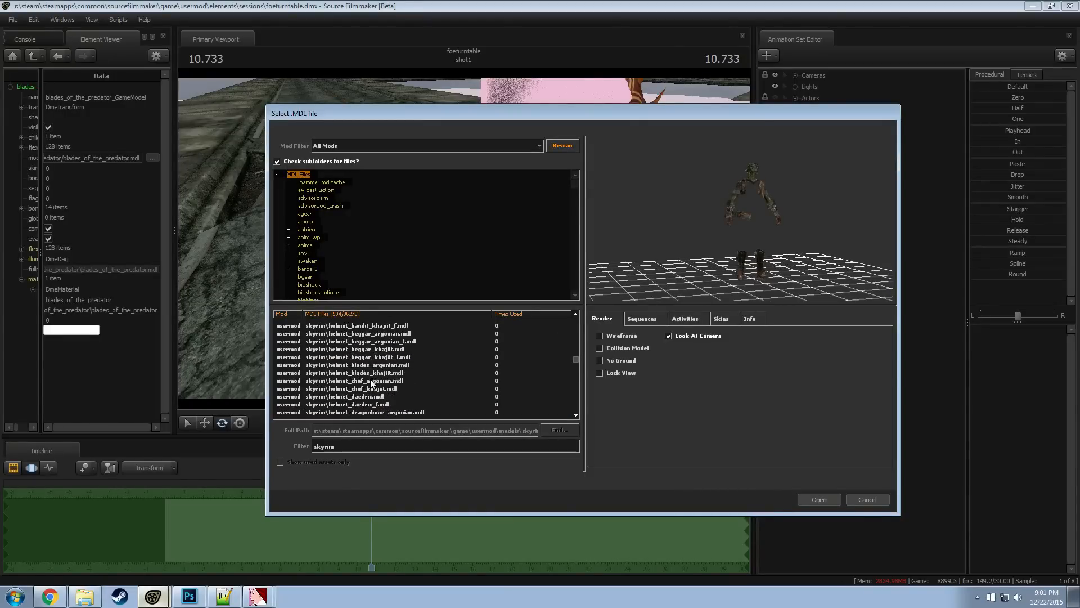
scroll(371, 380, "down", 14)
left_click(371, 380)
key("Up")
key("Up")
key("Up")
key("Up")
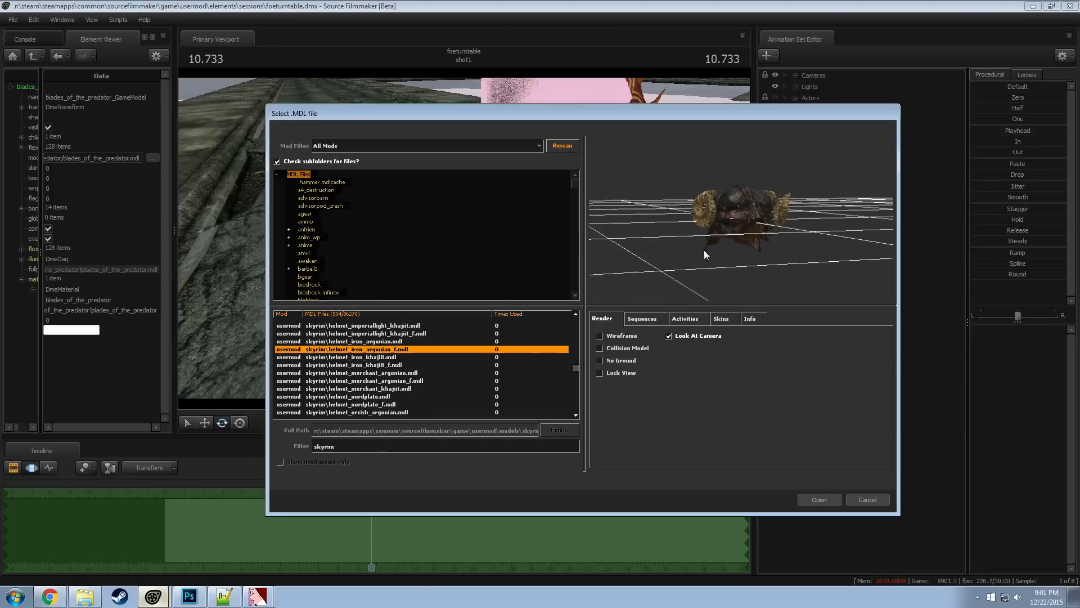
key("Up")
key("Up")
key("Up")
key("Up")
key("Up")
key("Up")
key("Up")
key("Up")
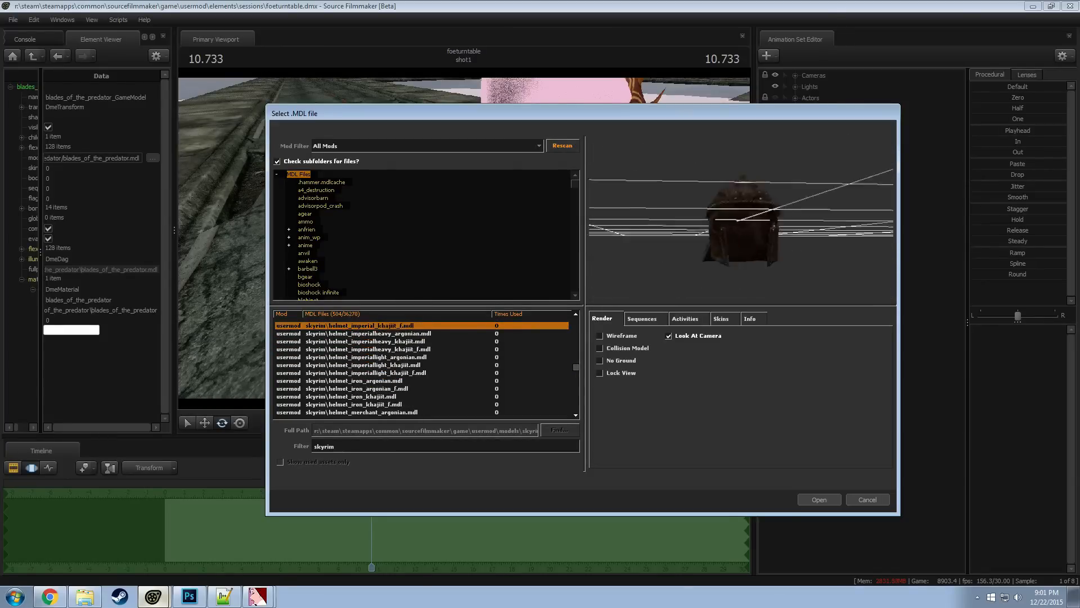
key("Up")
key("Up")
key("Up")
key("Up")
key("Up")
key("Up")
key("Up")
key("Up")
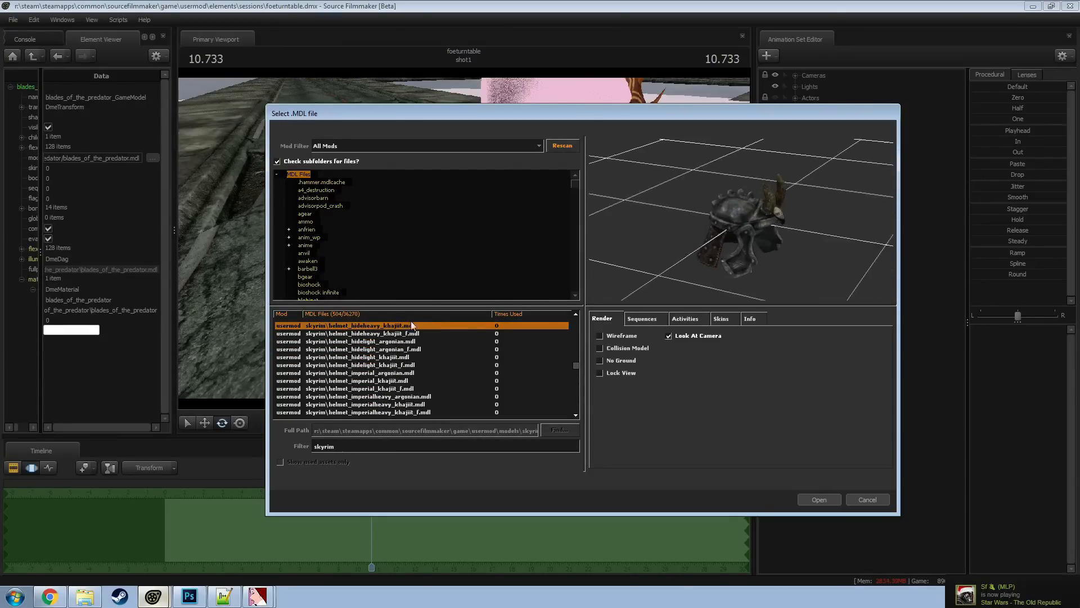
key("Up")
key("Up")
key("Up")
key("Up")
key("Up")
key("Up")
key("Up")
scroll(360, 369, "down", 1)
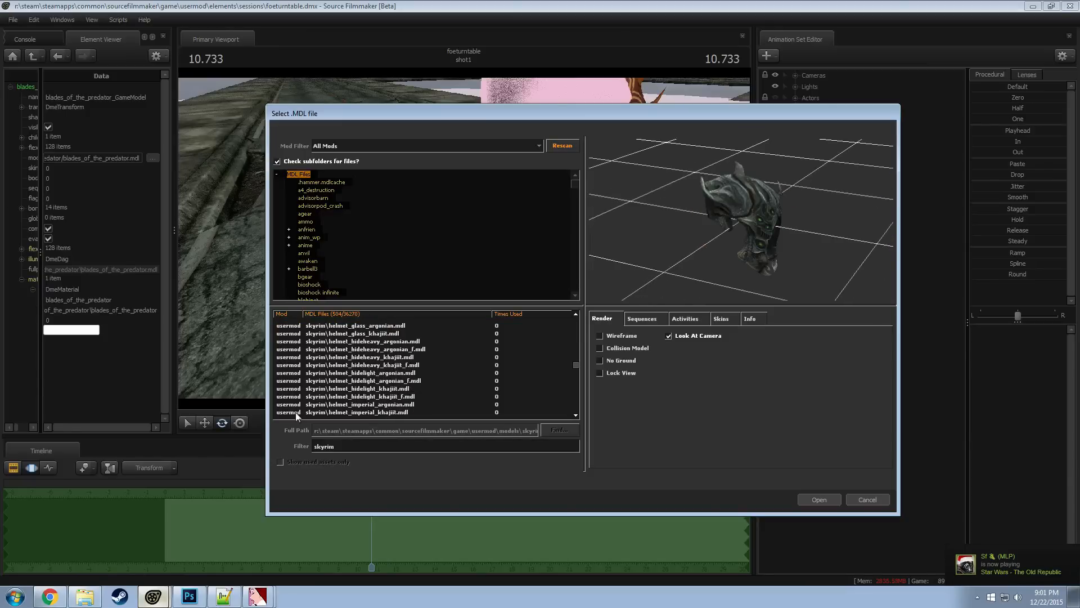
scroll(394, 399, "up", 2)
mouse_move(697, 242)
left_mouse_down()
mouse_move(748, 231)
mouse_move(698, 231)
left_mouse_up()
Look through the Skyrim shield, khajiit and creature models, previewing the creatures from the draugr helmets to creature_elkfemale.mdl
scroll(377, 385, "down", 6)
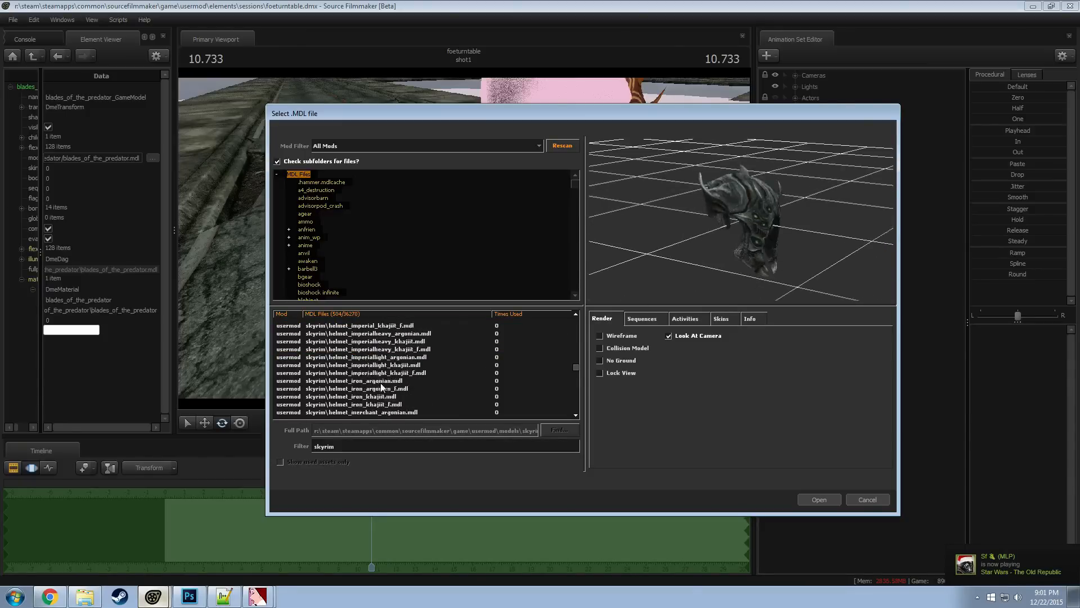
scroll(395, 393, "down", 20)
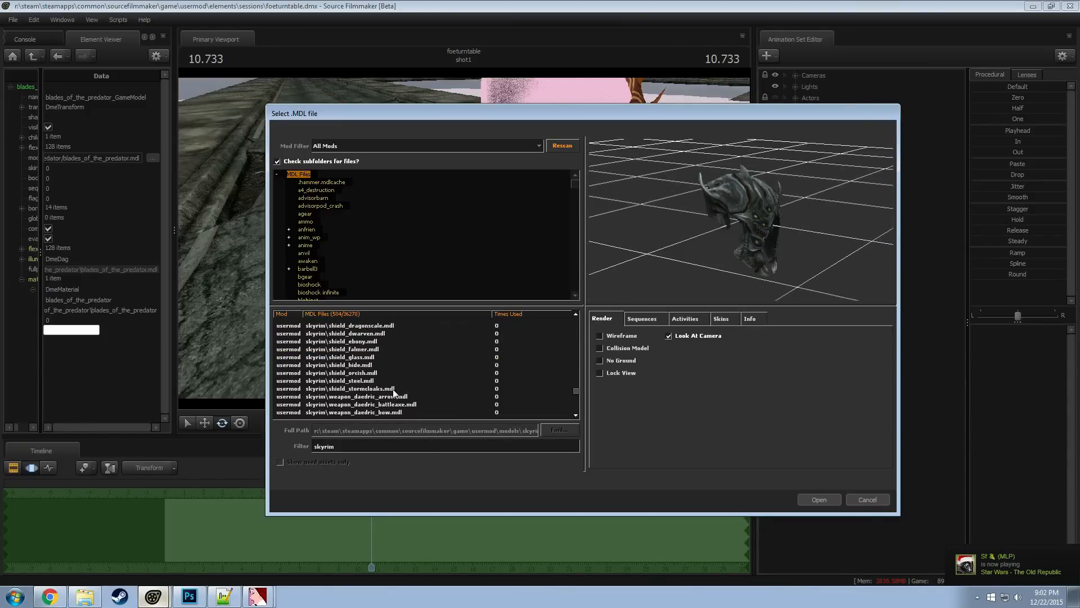
scroll(394, 392, "up", 15)
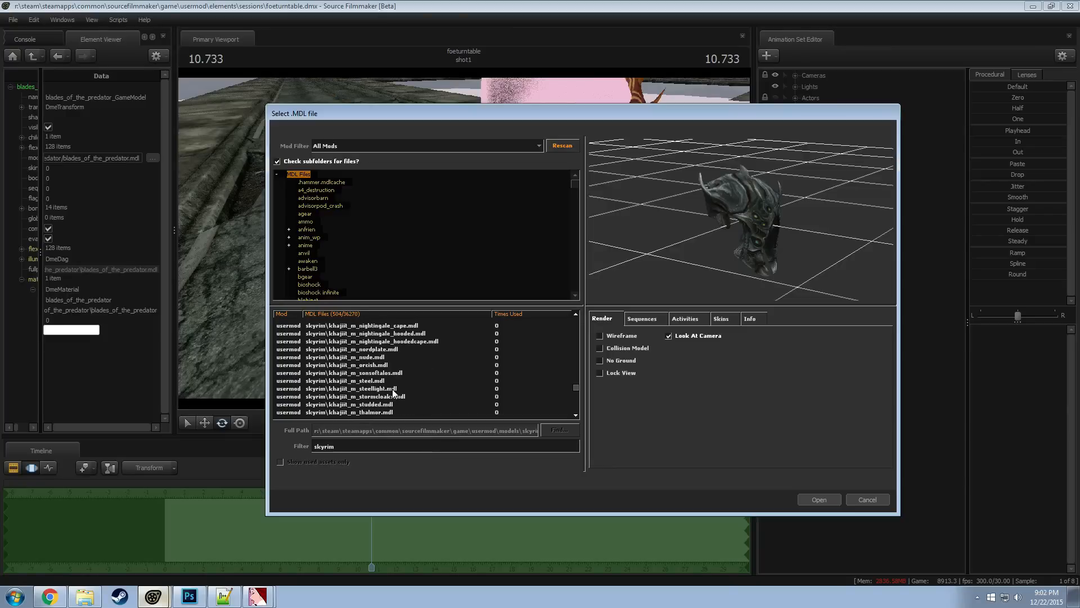
scroll(394, 392, "up", 5)
left_click_drag(575, 378, 578, 343)
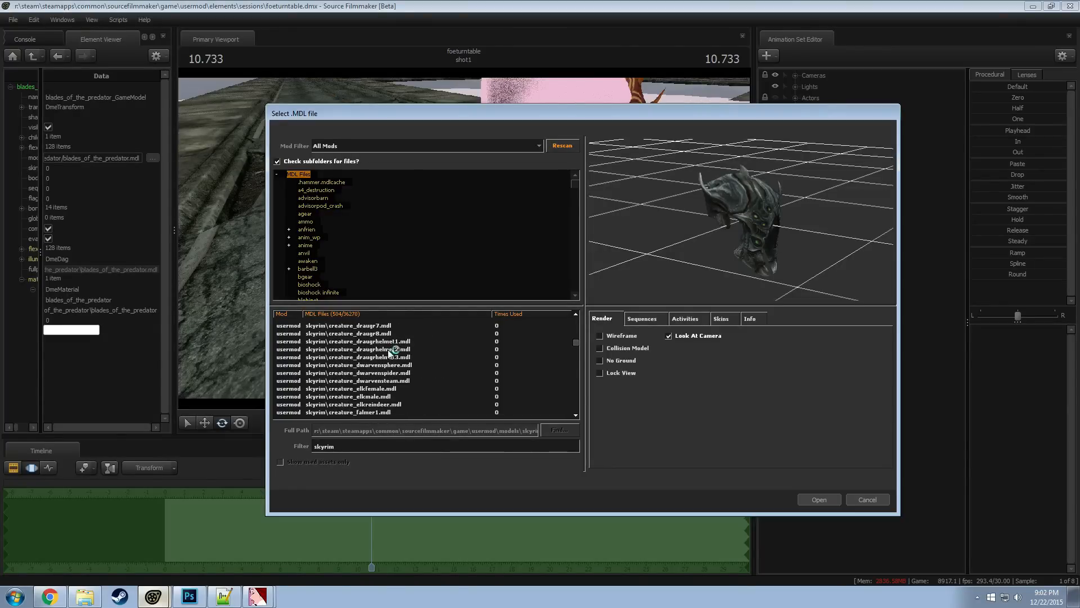
left_click(388, 347)
key("Down")
key("Down")
key("Down")
left_click(635, 321)
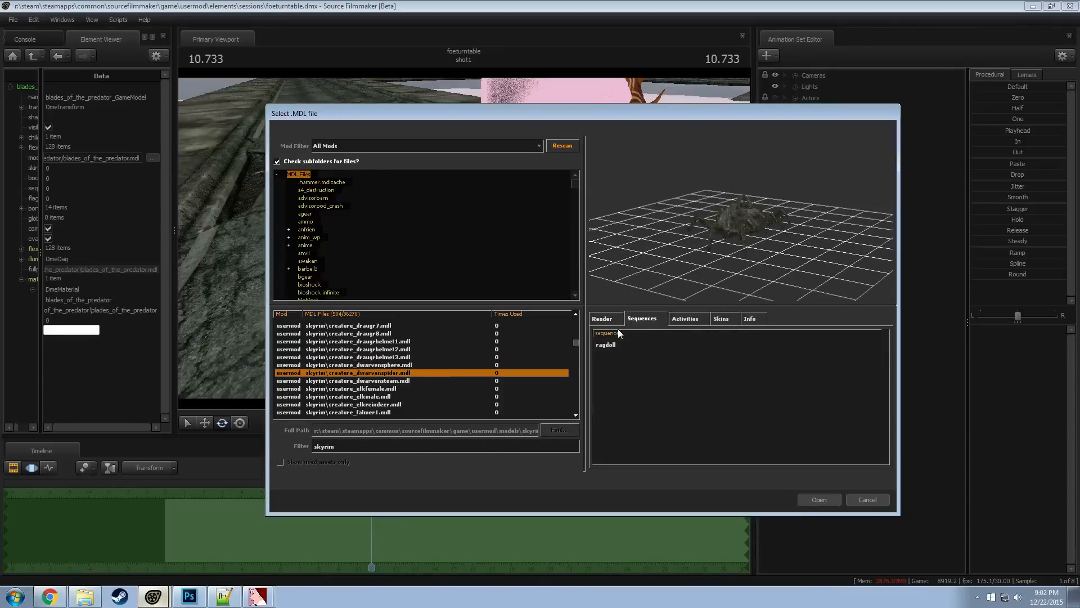
left_click(603, 319)
key("Down")
key("Down")
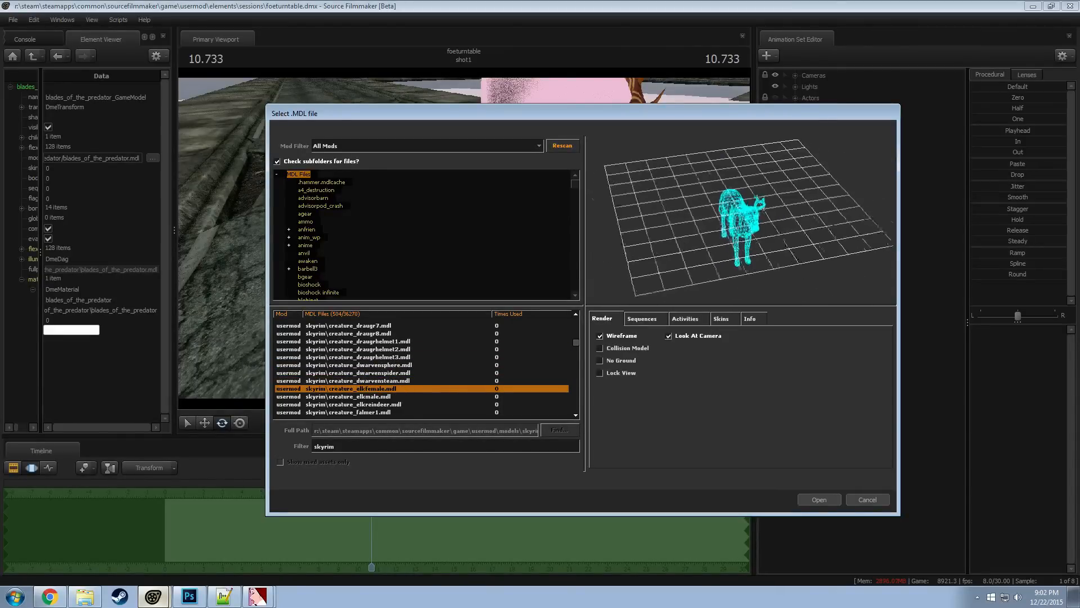
Turn off the wireframe preview and examine the creature_elkfemale.mdl model up close
key("Up")
key("Down")
key("Up")
key("Down")
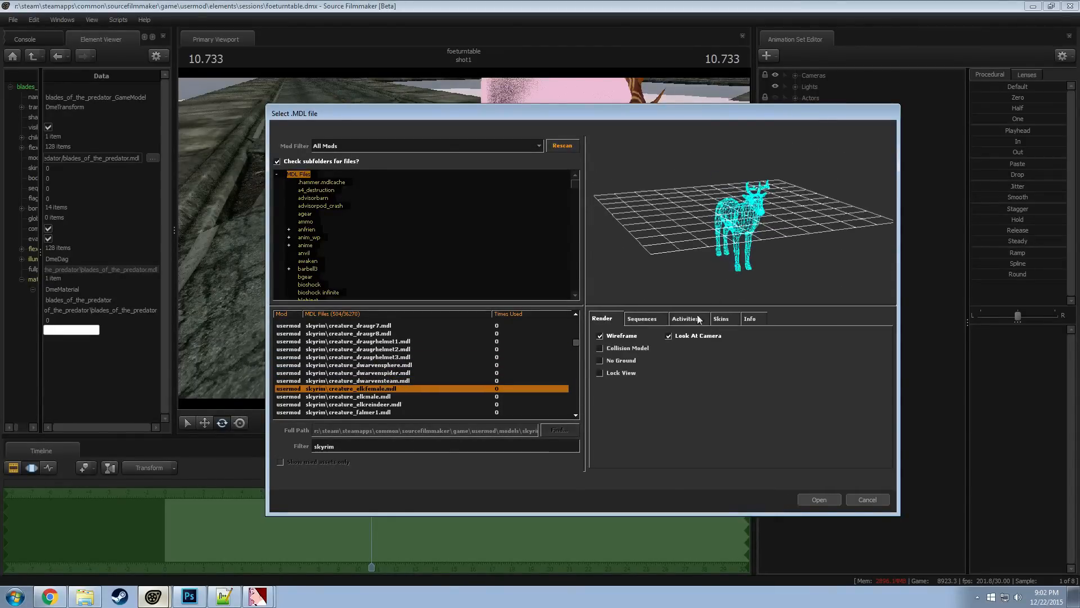
left_click(634, 337)
mouse_move(700, 230)
left_mouse_down()
mouse_move(737, 220)
mouse_move(734, 232)
left_mouse_up()
right_click_drag(735, 233, 734, 206)
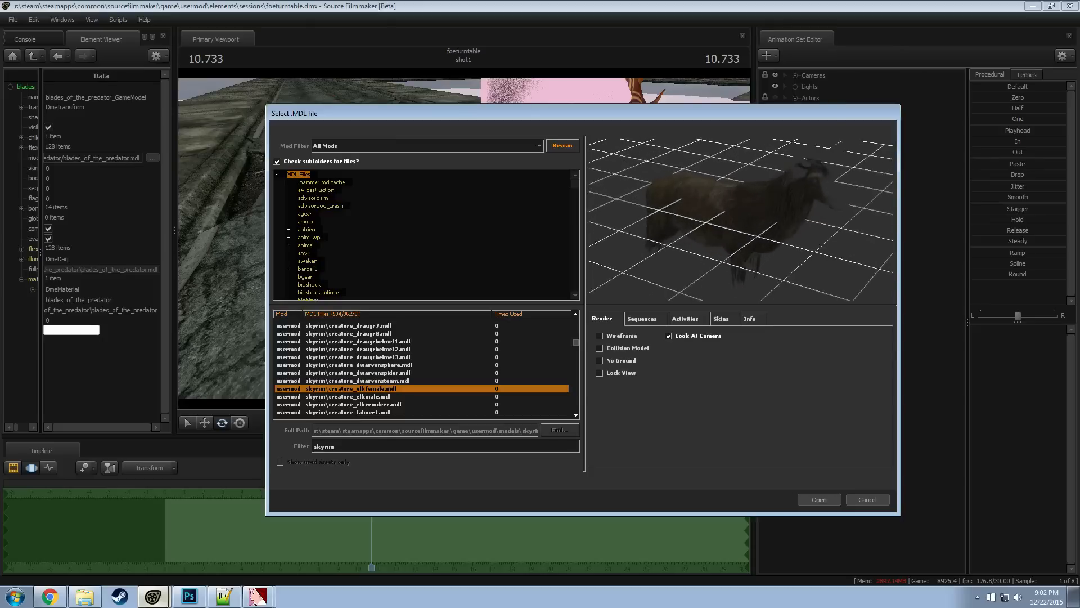
left_click_drag(749, 250, 712, 269)
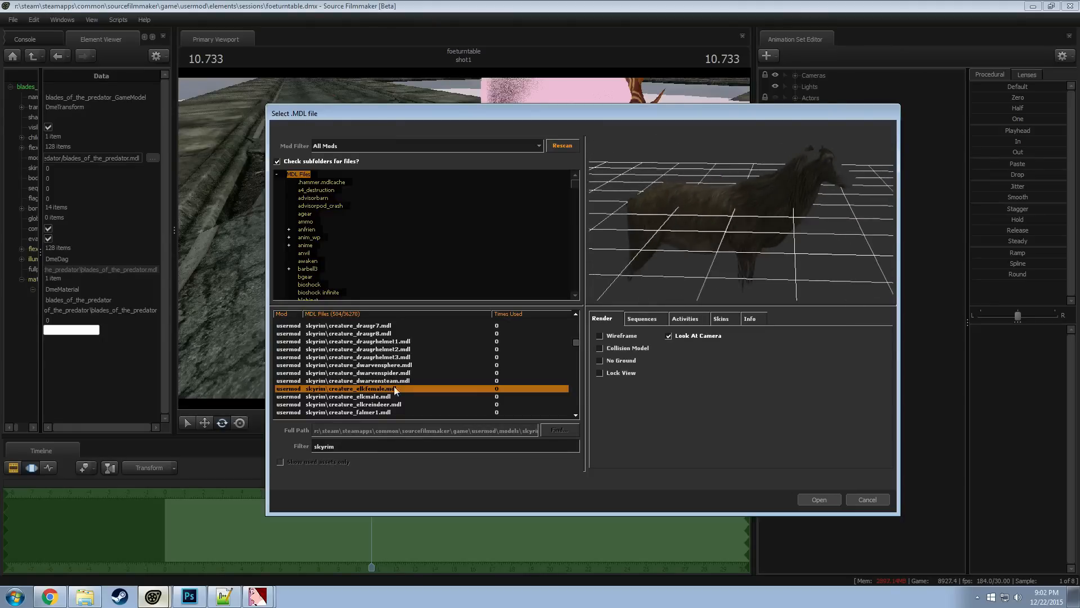
Preview the Skyrim argonian_f models from archmage_hooded through daedric to darkbrotherhood
scroll(394, 388, "up", 20)
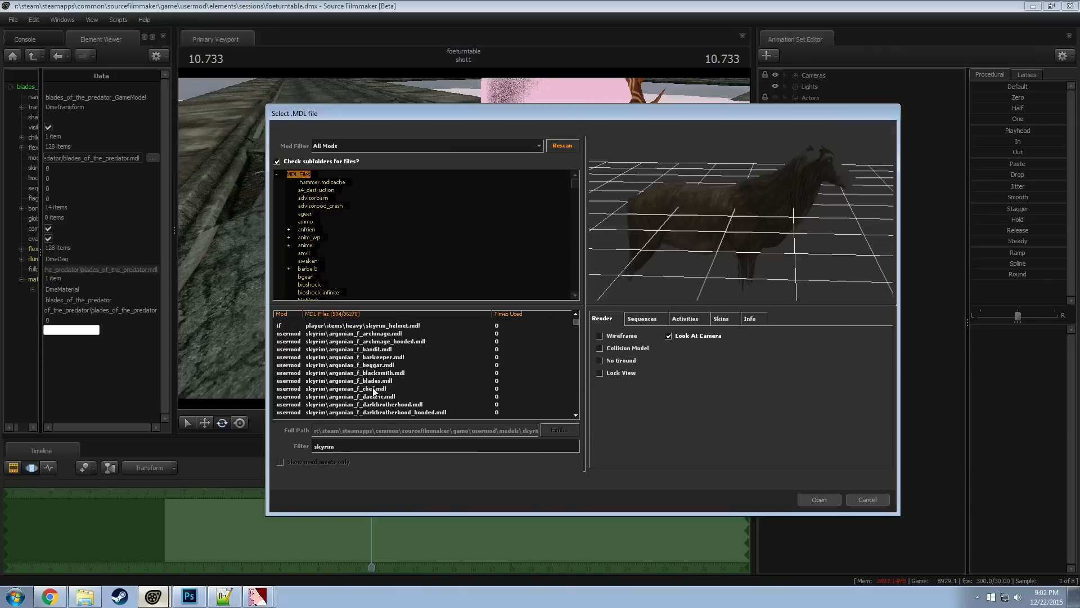
left_click(395, 342)
key("Down")
key("Down")
key("Down")
key("Down")
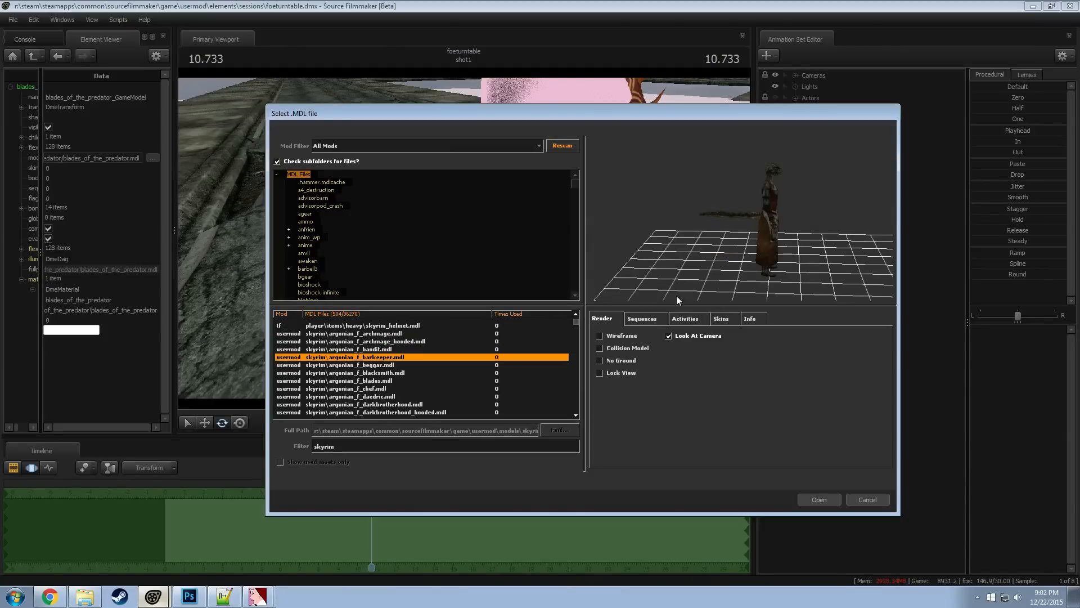
key("Down")
key("Down")
key("Down")
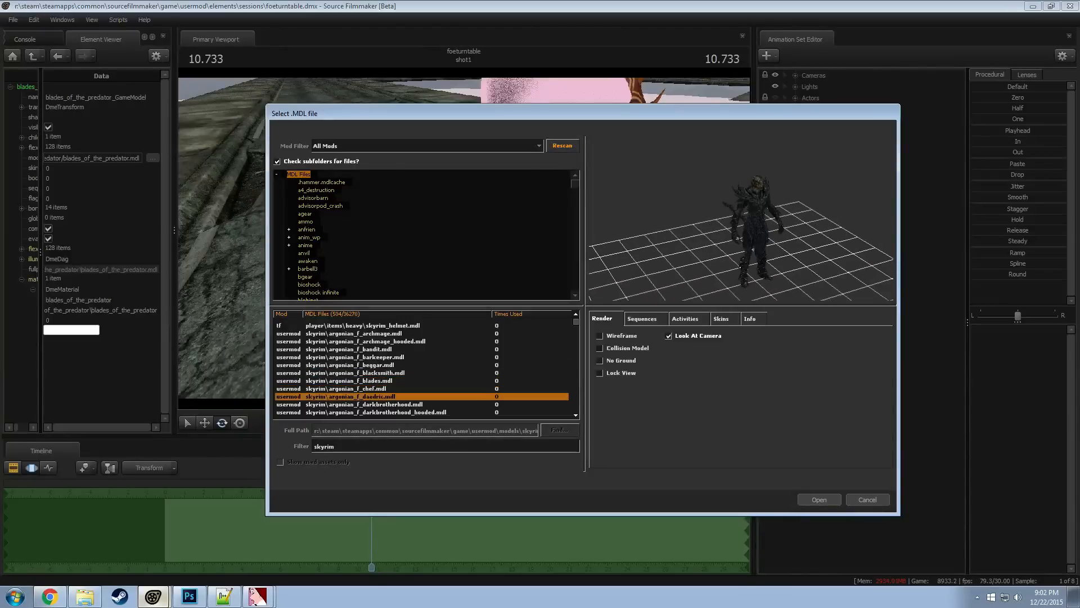
key("Down")
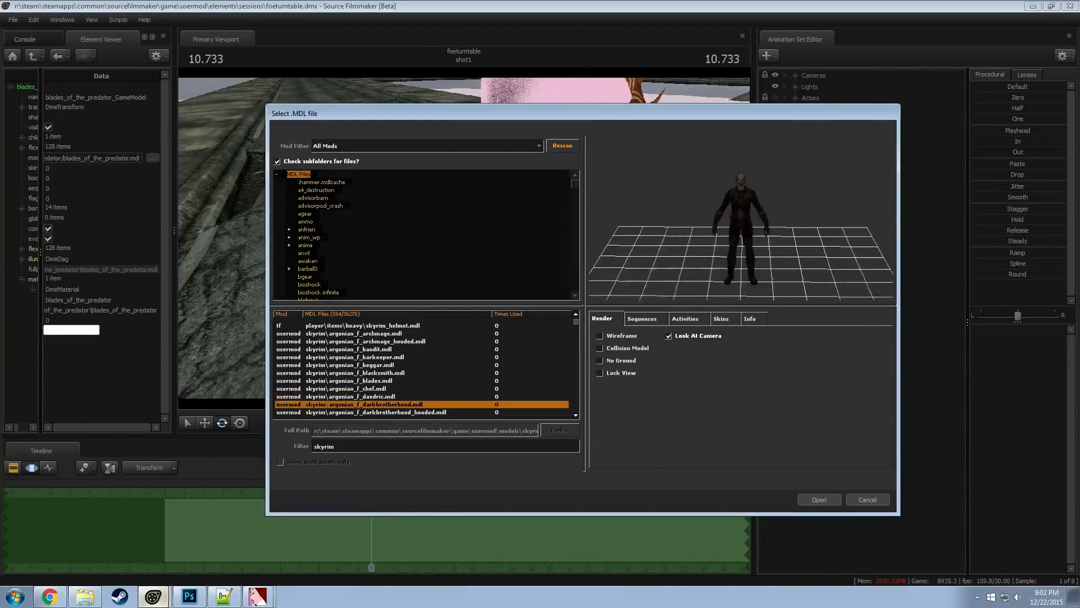
Inspect argonian_f_daedric.mdl up close and try to load it as the new model
key("Up")
left_click_drag(733, 234, 768, 234)
right_click_drag(733, 234, 733, 206)
mouse_move(733, 234)
middle_mouse_down()
mouse_move(742, 293)
mouse_move(772, 288)
mouse_move(724, 217)
middle_mouse_up()
left_click(819, 499)
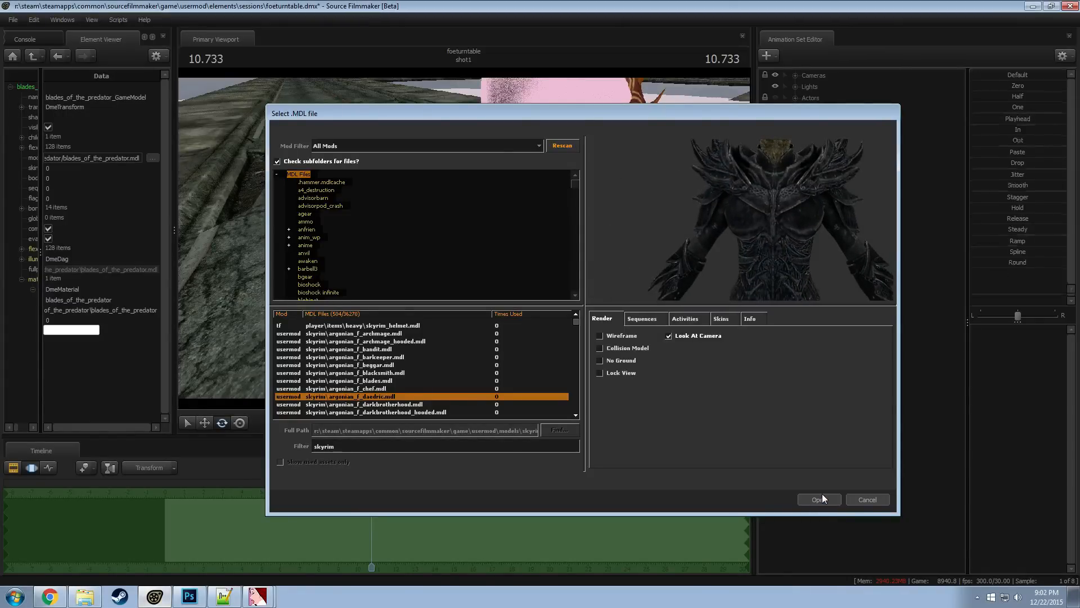
Reopen the selection for a new model's animation set and preview the Skyrim argonian_f models from barkeeper to darkbrotherhood_hooded
right_click(849, 368)
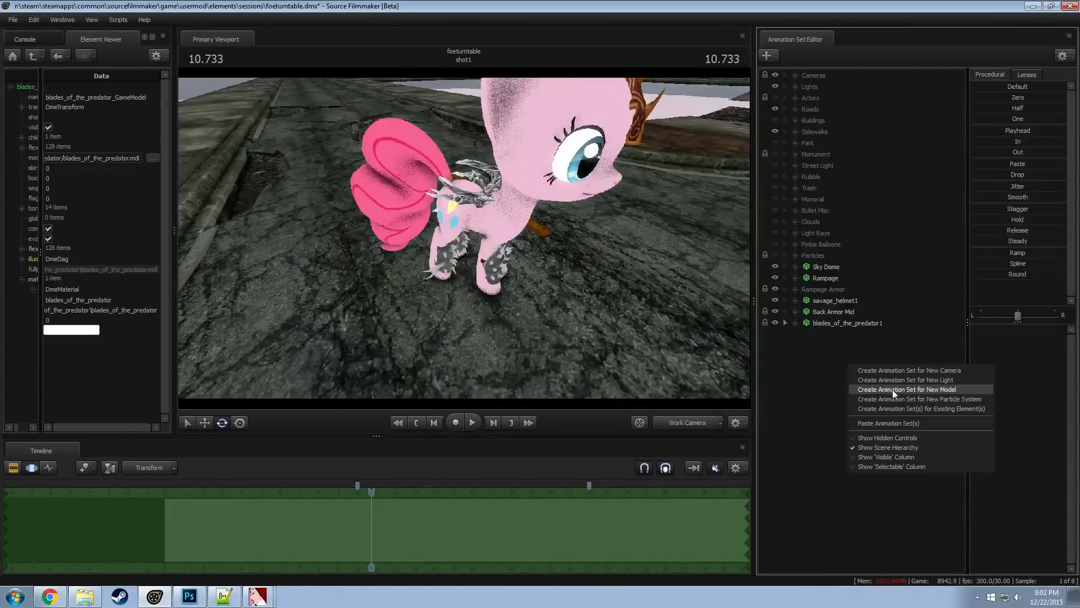
left_click(893, 391)
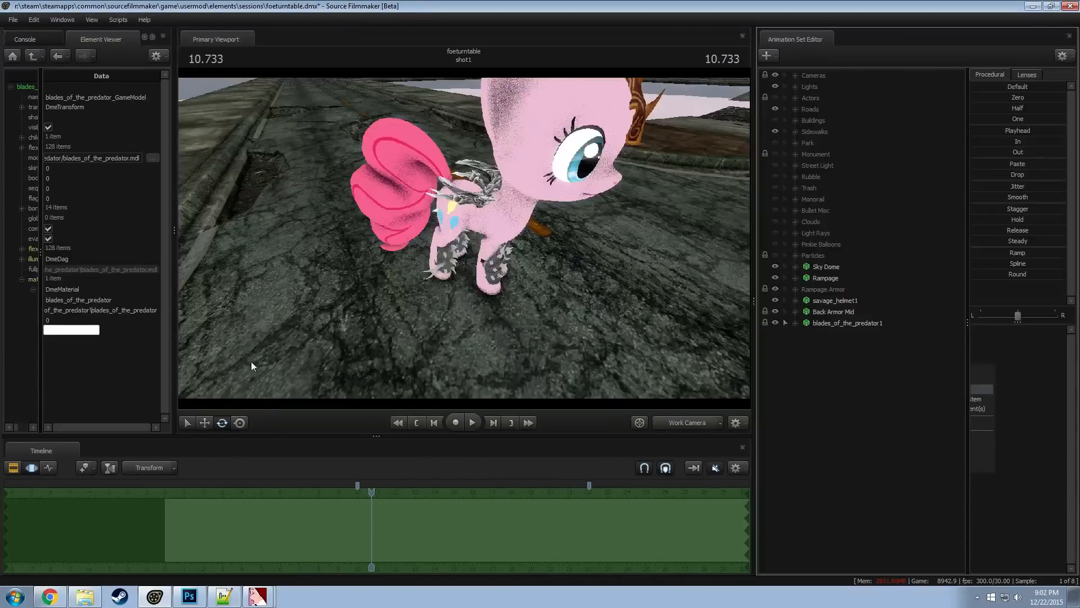
key("Down")
key("Down")
key("Down")
key("Down")
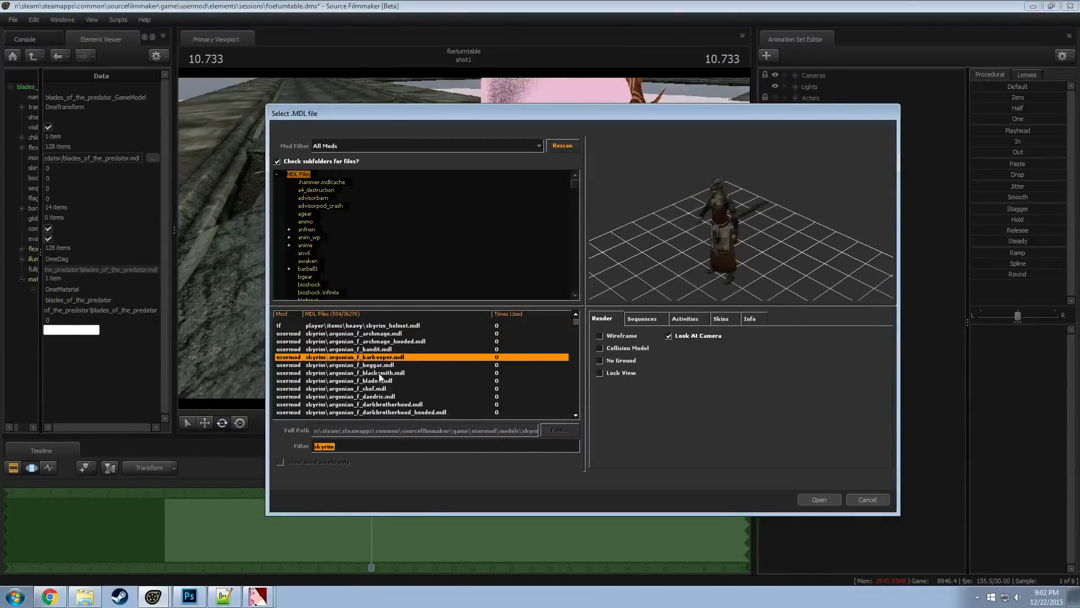
key("Down")
key("Down")
key("Down")
key("Down")
key("Down")
key("Down")
key("Down")
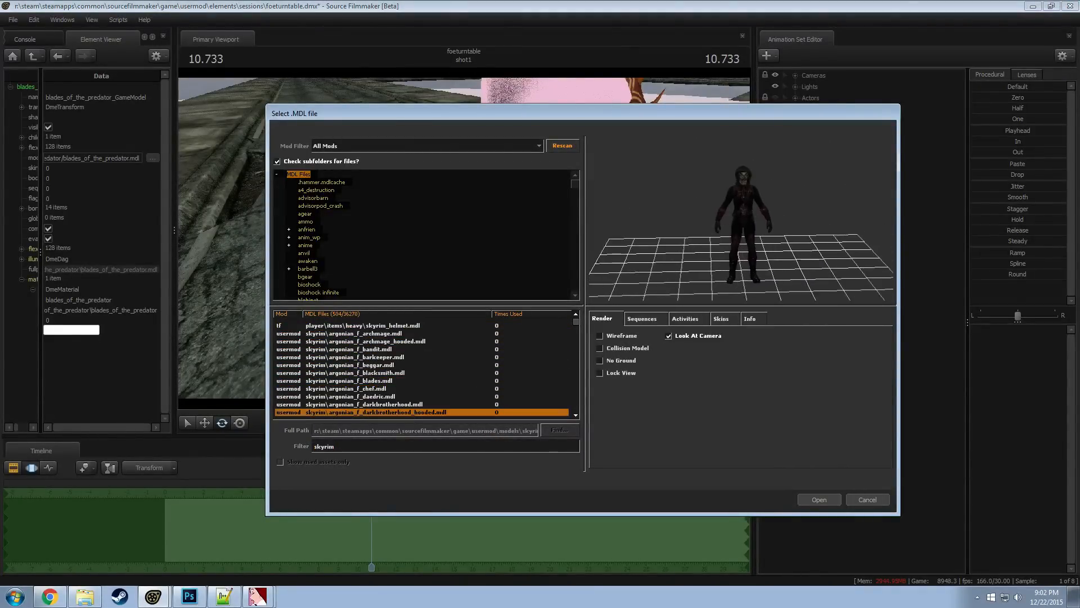
key("Down")
key("Up")
key("Up")
key("Up")
Find argonian_m_daedric.mdl among the Skyrim models and load it into the scene as a new animation set
scroll(386, 367, "down", 5)
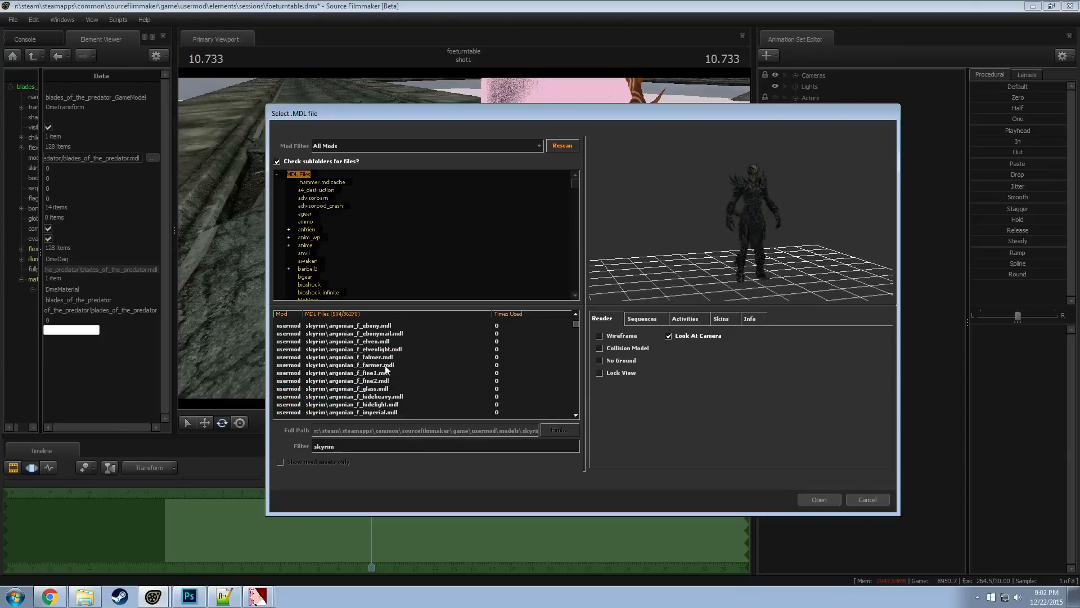
scroll(385, 367, "down", 8)
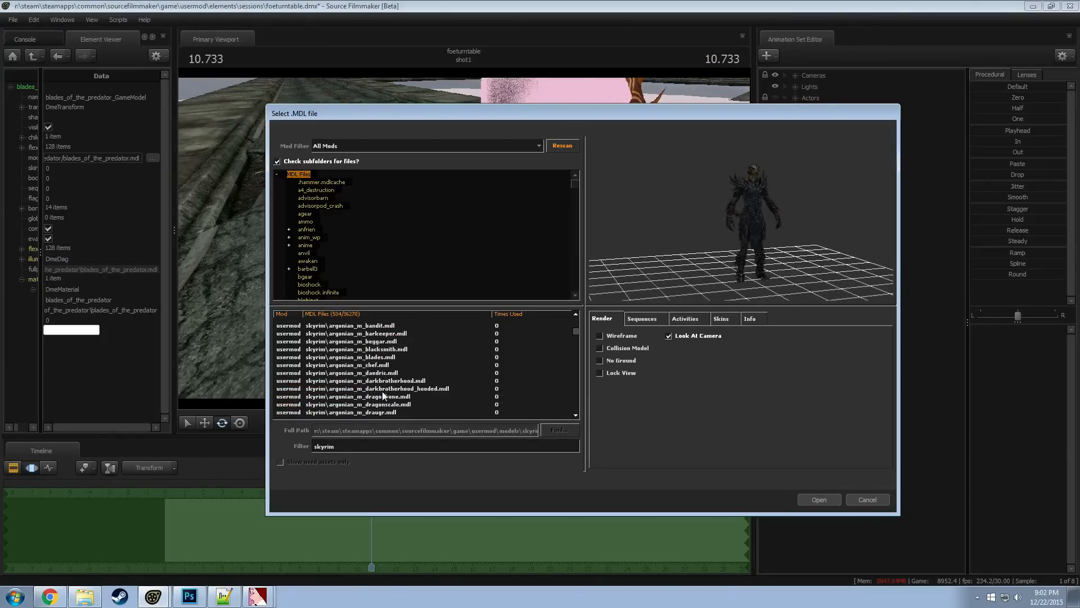
left_click(385, 374)
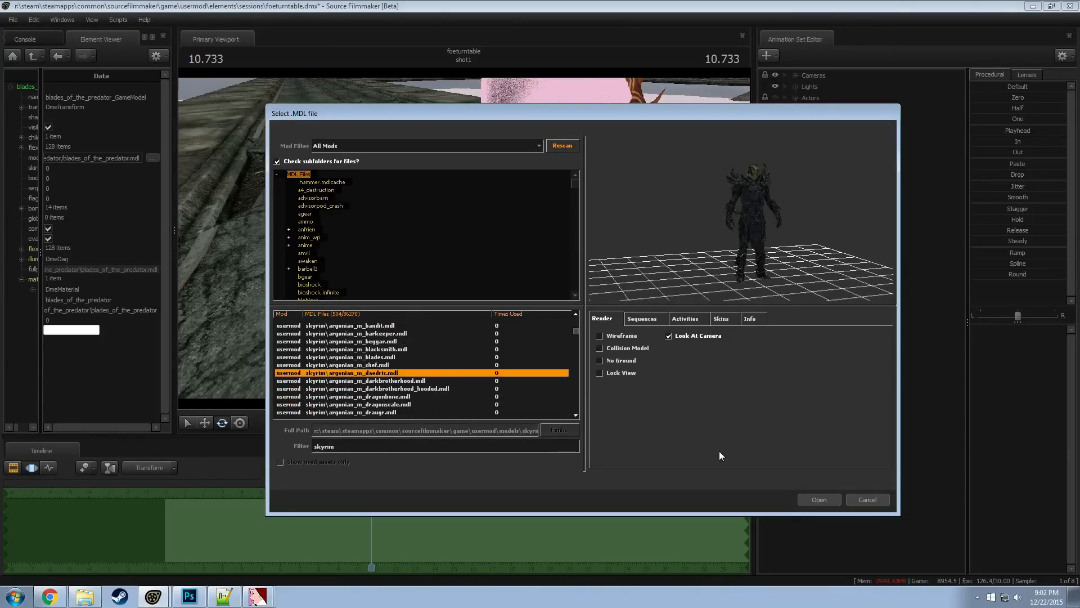
left_click(808, 498)
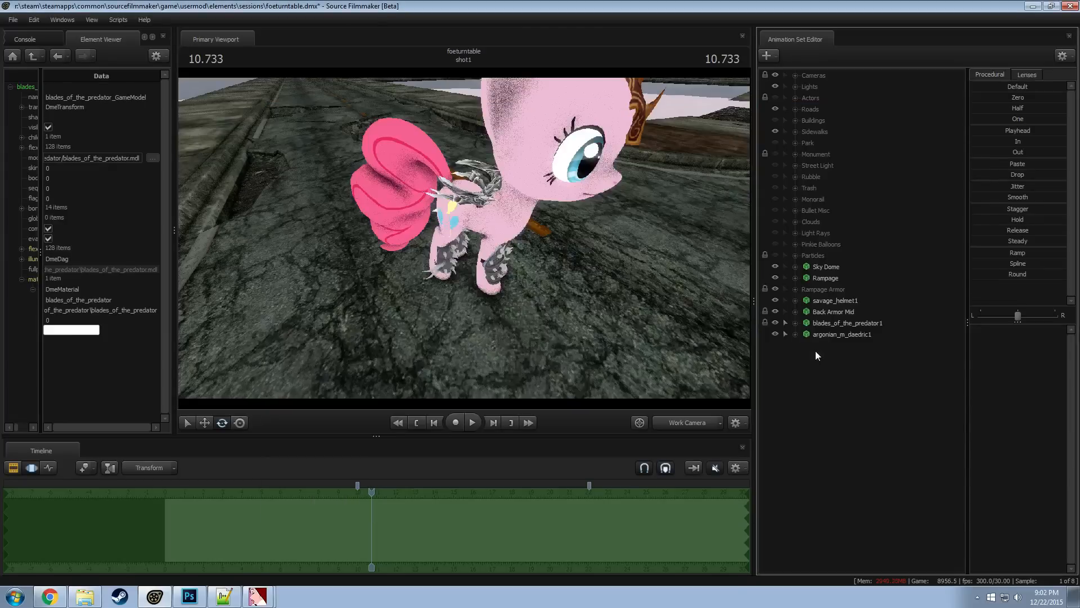
Bring the daedric argonian into view beside the pony and add override materials to argonian_m_daedric1
left_click_drag(619, 281, 628, 242)
key("s")
key("w")
key("d")
key("w")
right_click(811, 336)
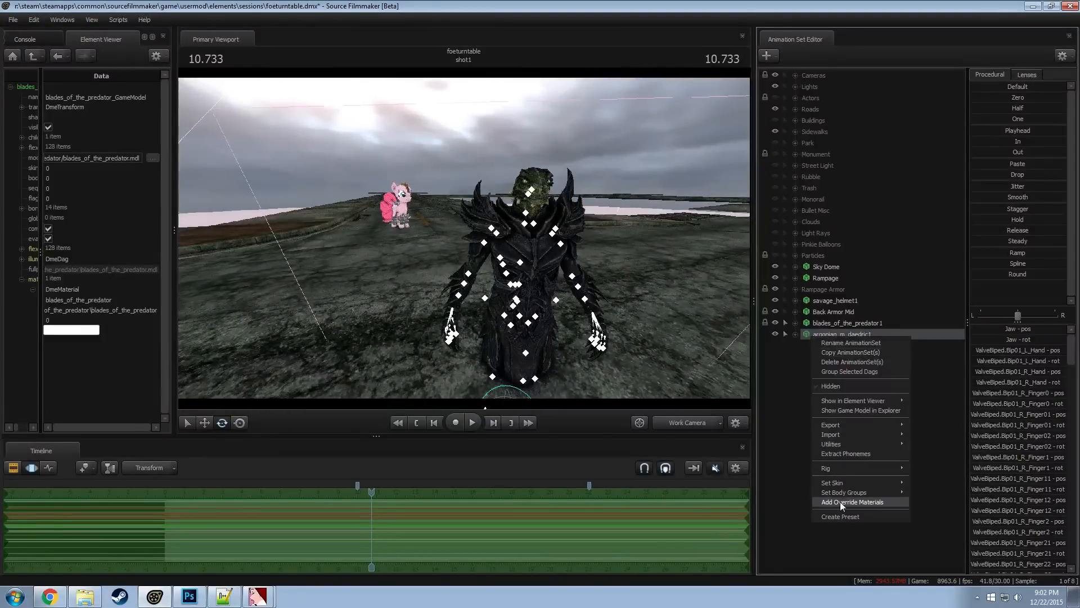
left_click(841, 502)
Check the argonian's body groups, try skin 1 on it and set its skin to 2
right_click(835, 335)
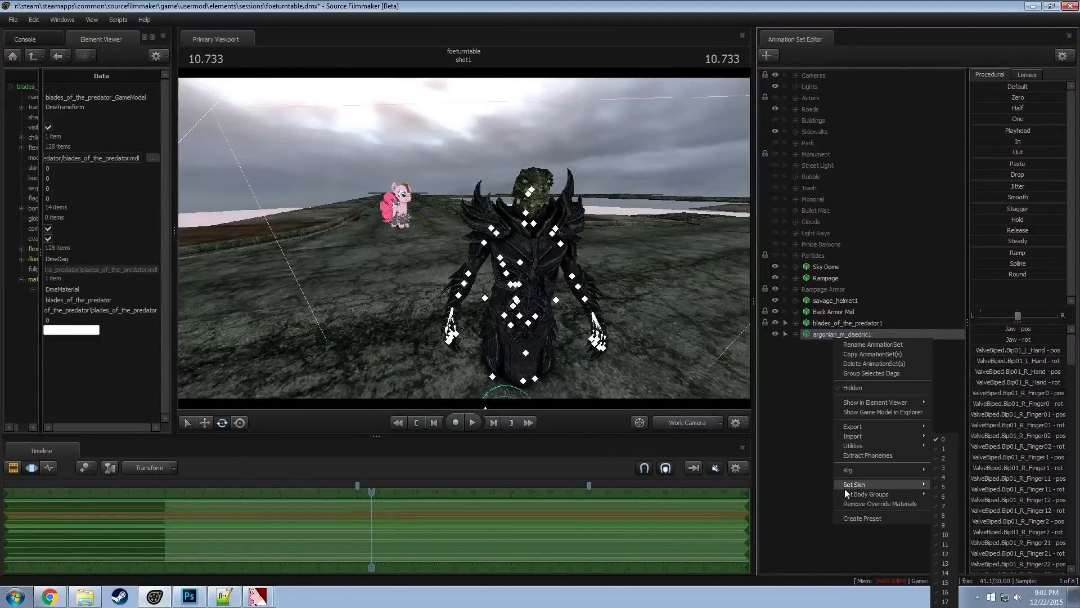
mouse_move(845, 488)
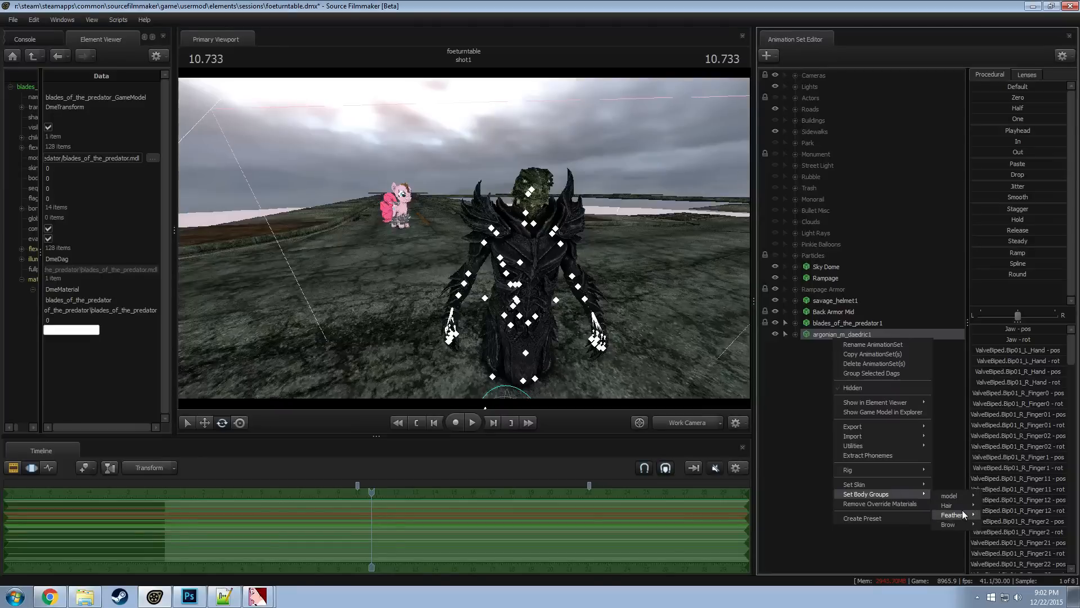
mouse_move(963, 506)
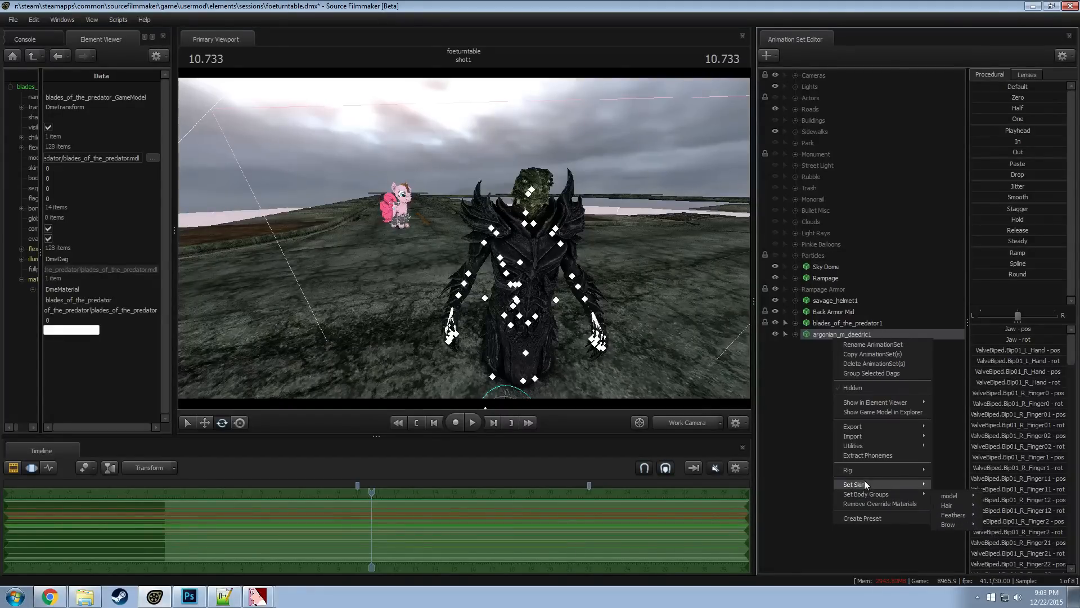
left_click(945, 449)
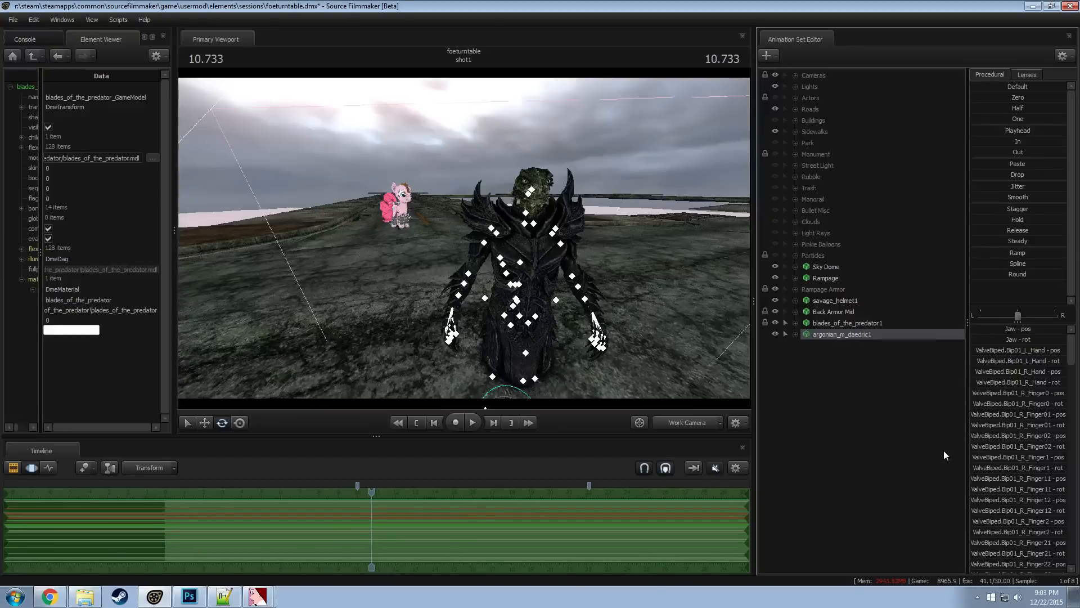
right_click(849, 339)
mouse_move(879, 482)
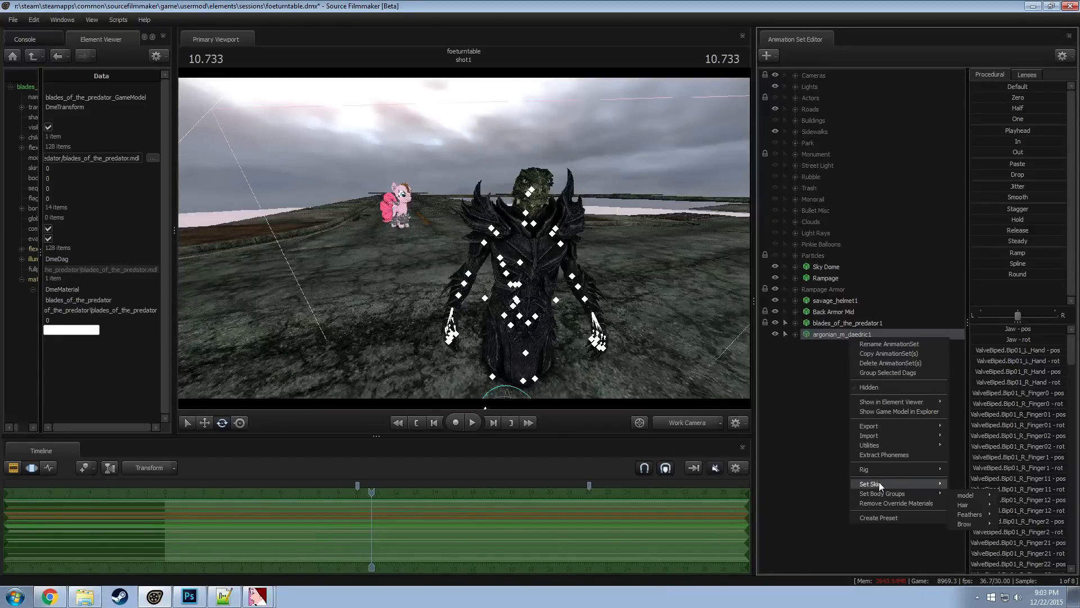
left_click(953, 459)
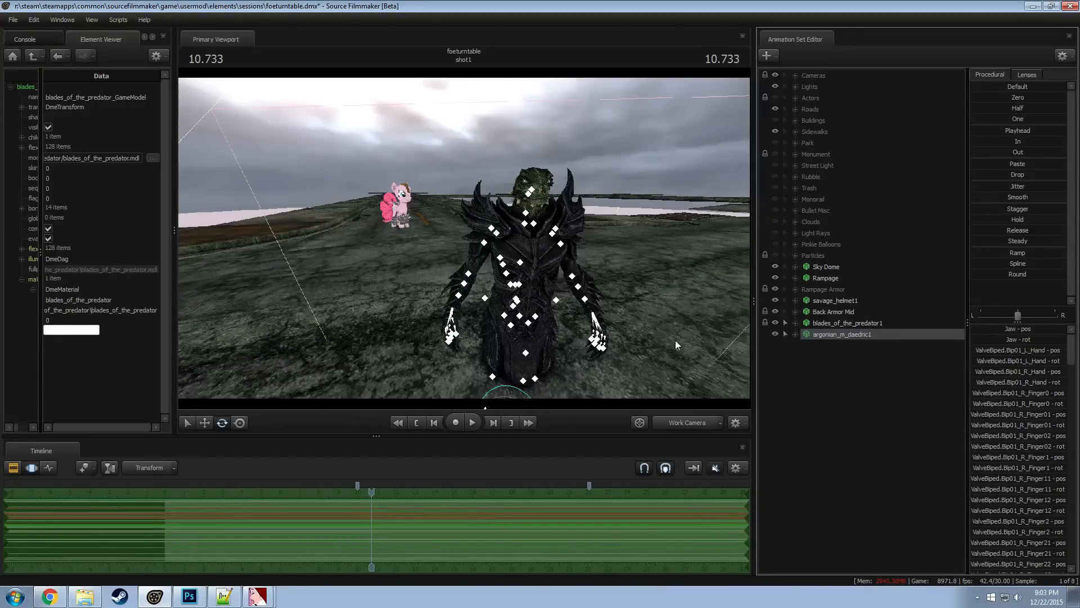
Get close to the argonian's head, select its Jaw bone and rotate it to test the mouth
left_click_drag(675, 340, 697, 338)
key("w")
key("s")
key("d")
key("a")
left_click_drag(464, 238, 498, 241)
key("ctrl")
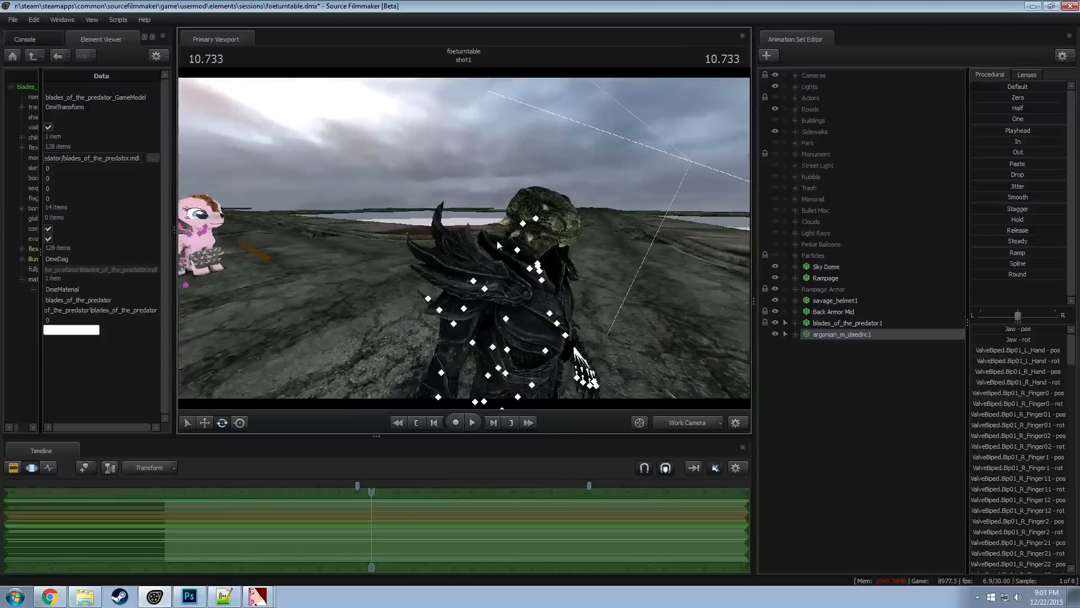
left_click(541, 220, "ctrl")
left_click_drag(578, 216, 619, 224)
key("w")
key("w")
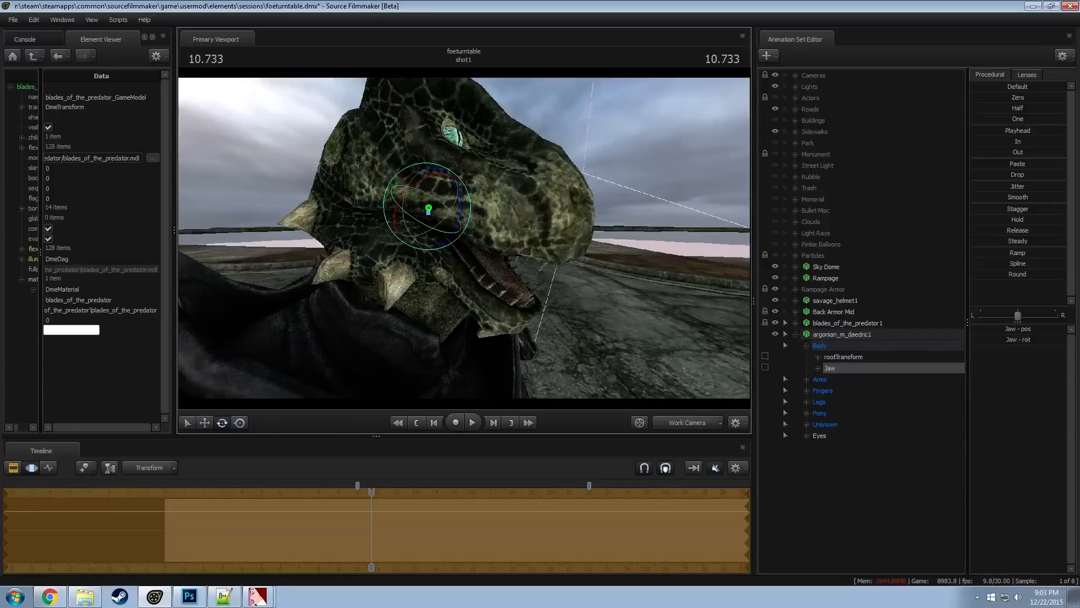
left_click_drag(460, 208, 478, 184)
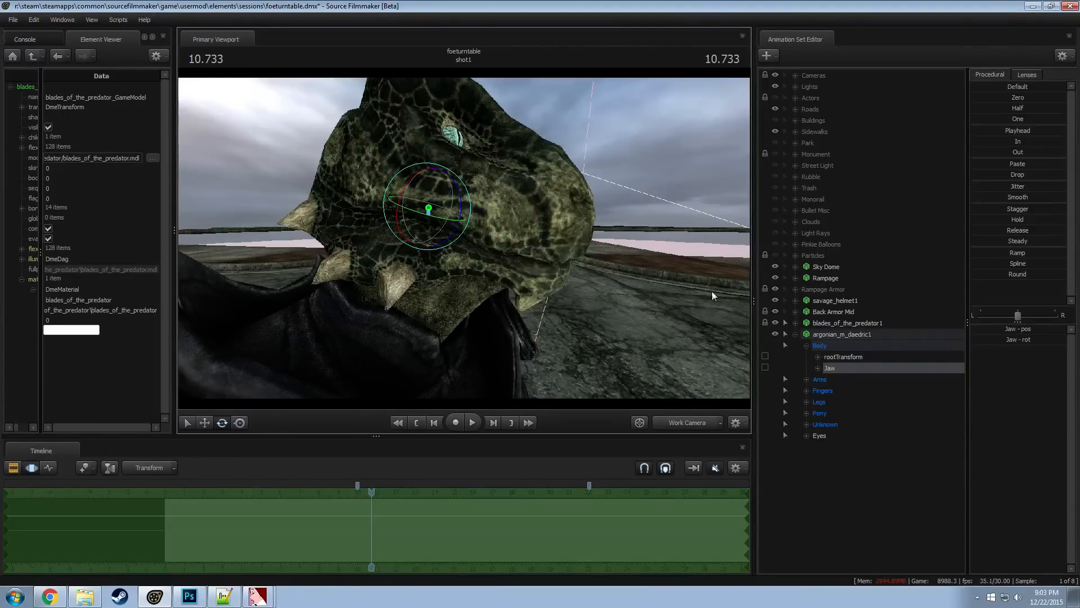
Try the r_eyelid_raise flex in the argonian's Unknown group and select the r_close flex
left_click(807, 426)
scroll(828, 434, "down", 2)
left_click(852, 368)
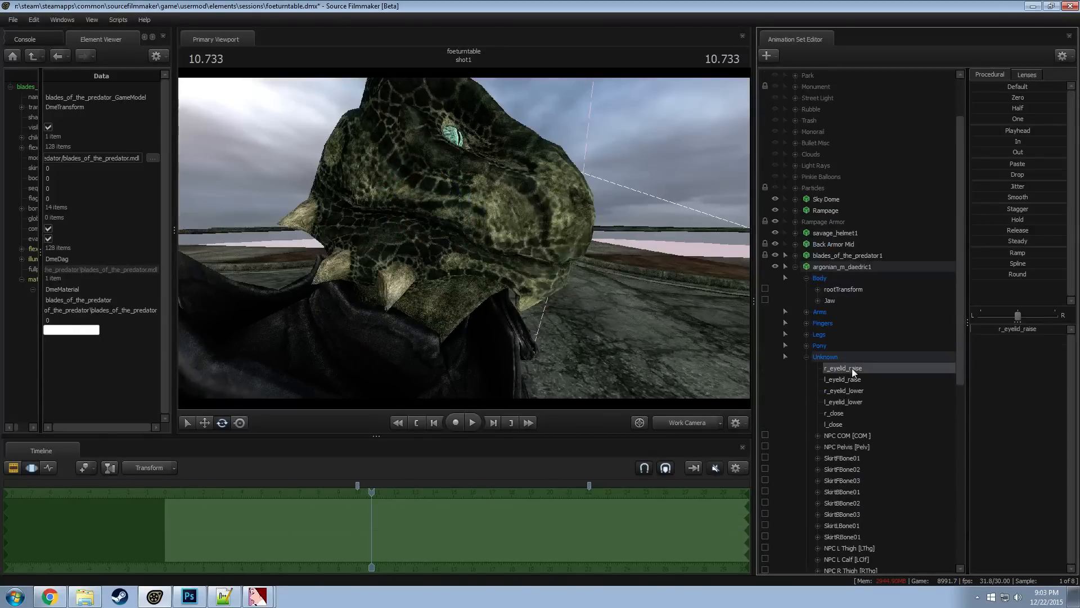
left_click_drag(998, 330, 1066, 330)
scroll(862, 445, "down", 6)
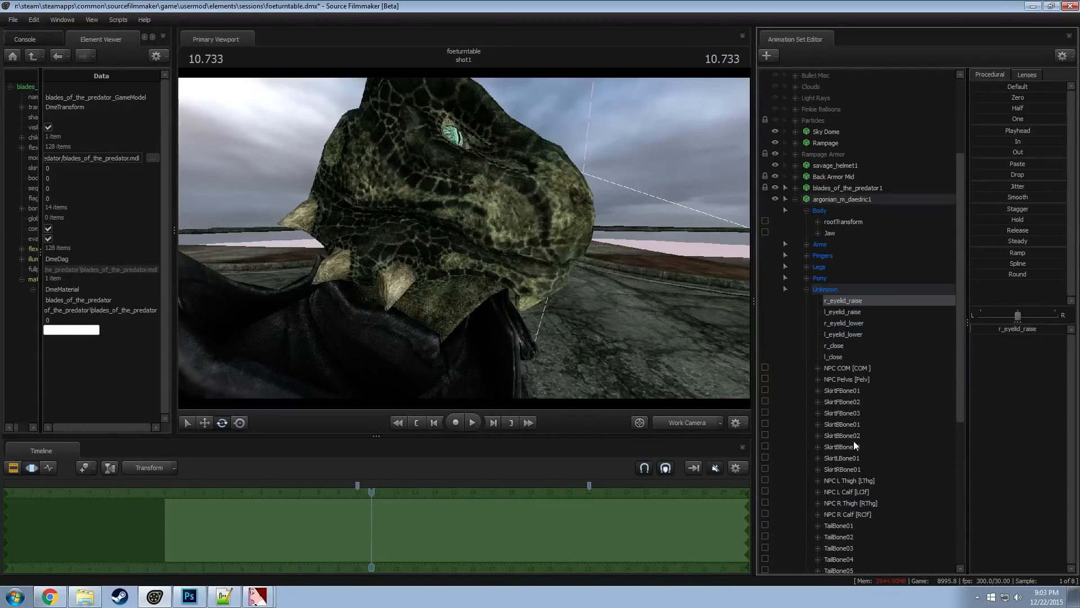
scroll(853, 440, "up", 3)
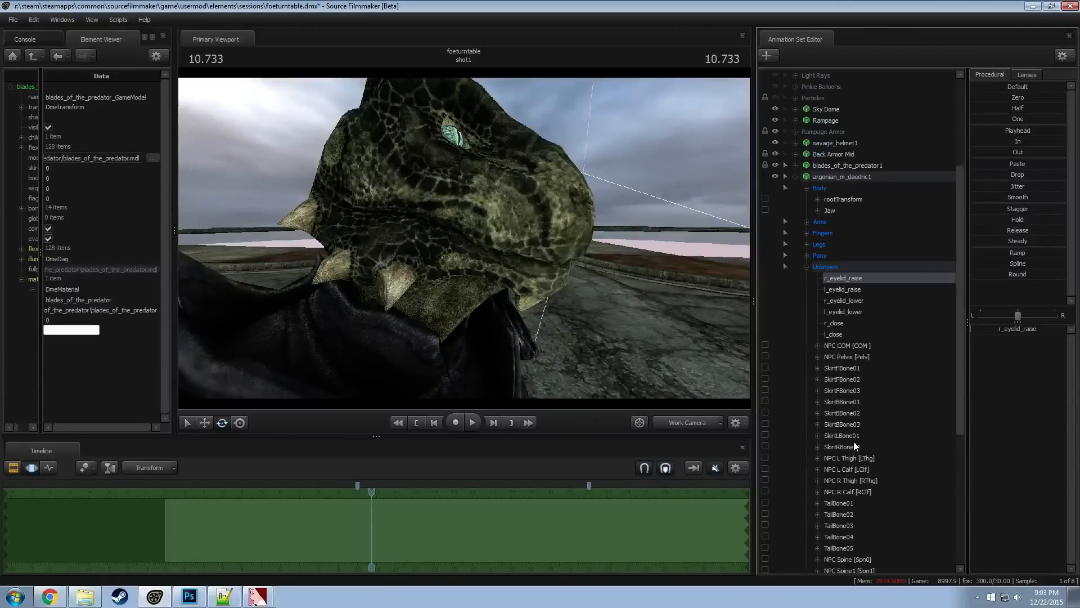
left_click(839, 323)
left_click(807, 267)
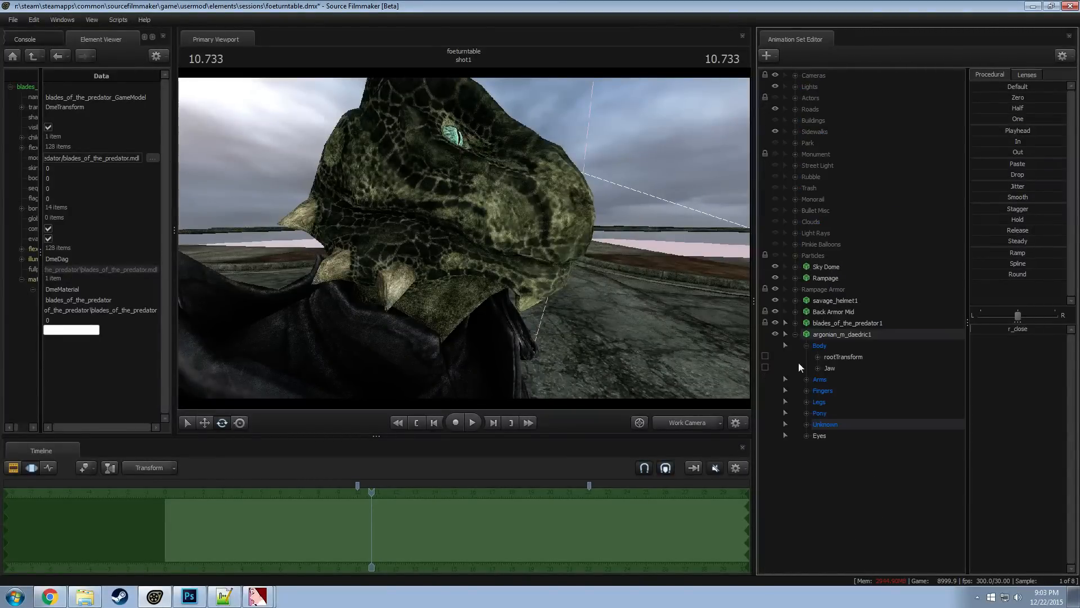
Try the argonian's Pony Eye Flexes l_angry, r_angry and r_sad while viewing its face from the front
left_click(808, 413)
left_click(818, 425)
left_click(857, 437)
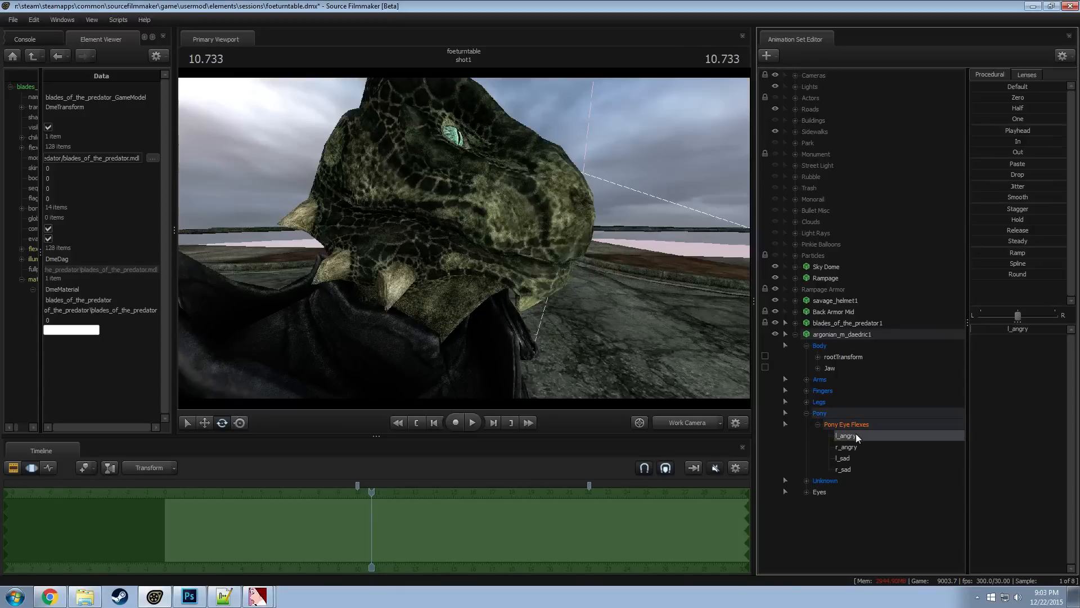
left_click(870, 446)
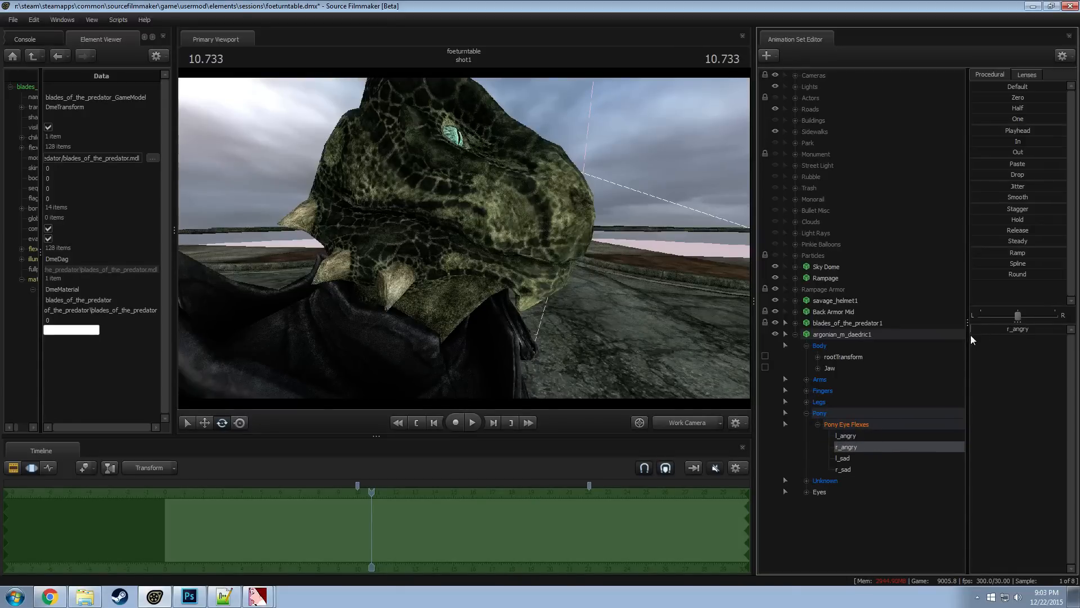
left_click_drag(602, 246, 447, 239)
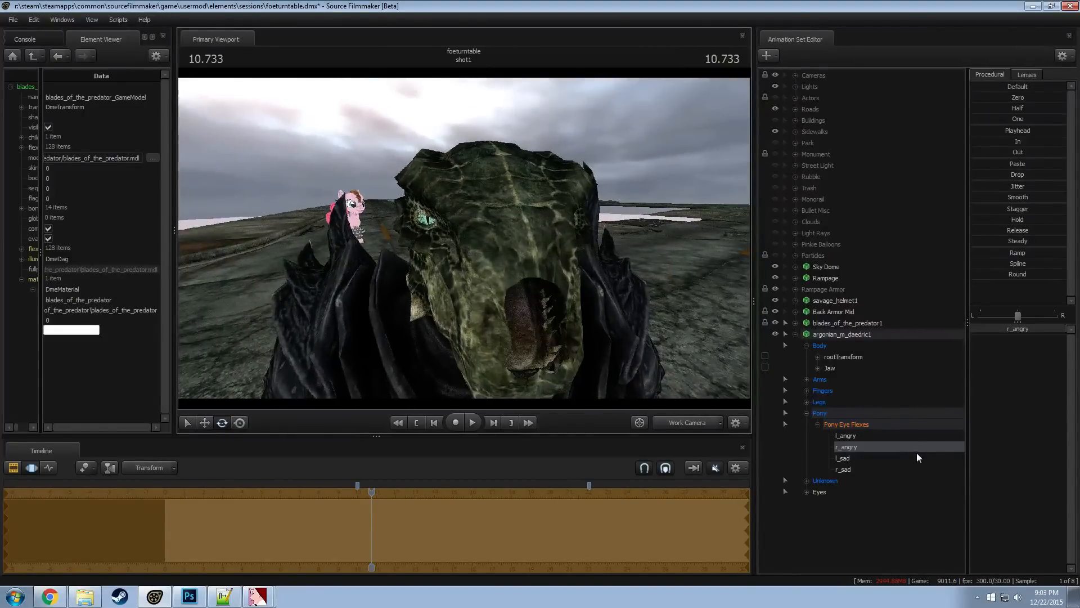
left_click(856, 468)
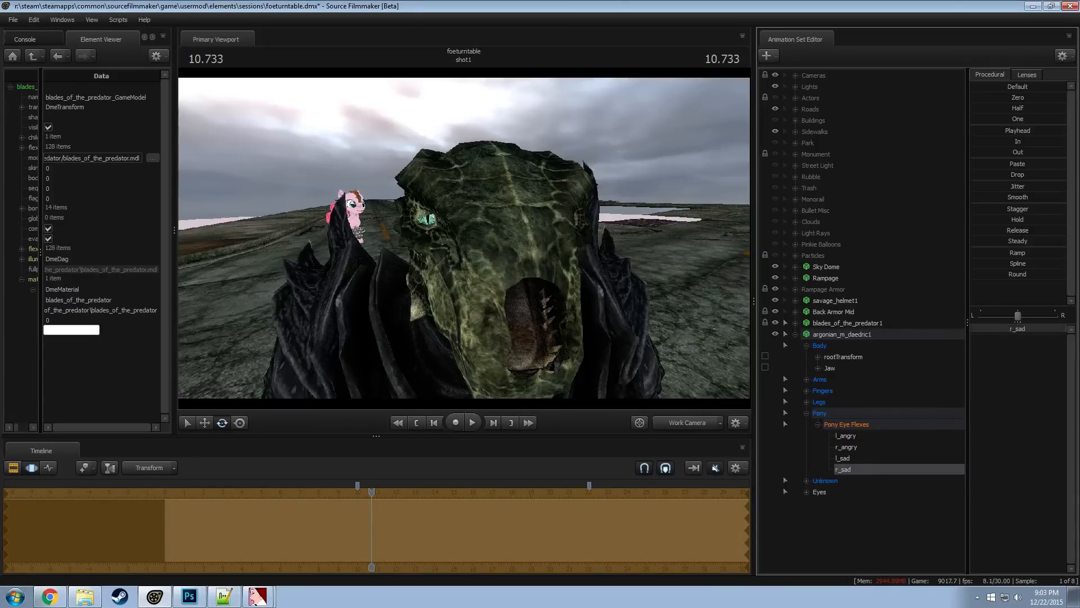
Look through the argonian's Unknown controls again and collapse its Pony and Unknown groups
left_click(808, 480)
scroll(817, 491, "down", 7)
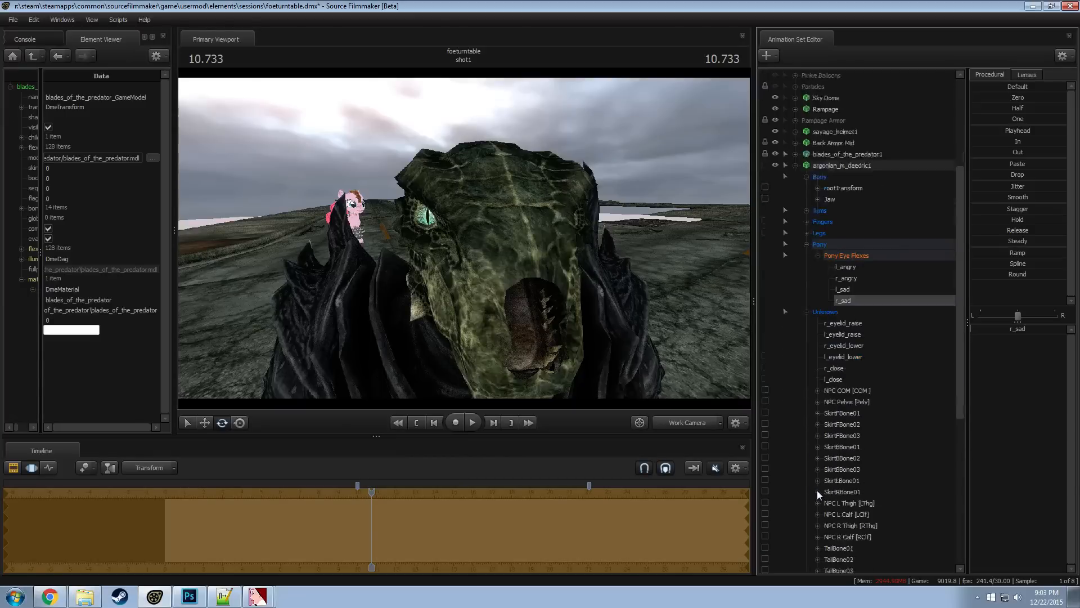
scroll(829, 466, "up", 2)
scroll(828, 464, "up", 2)
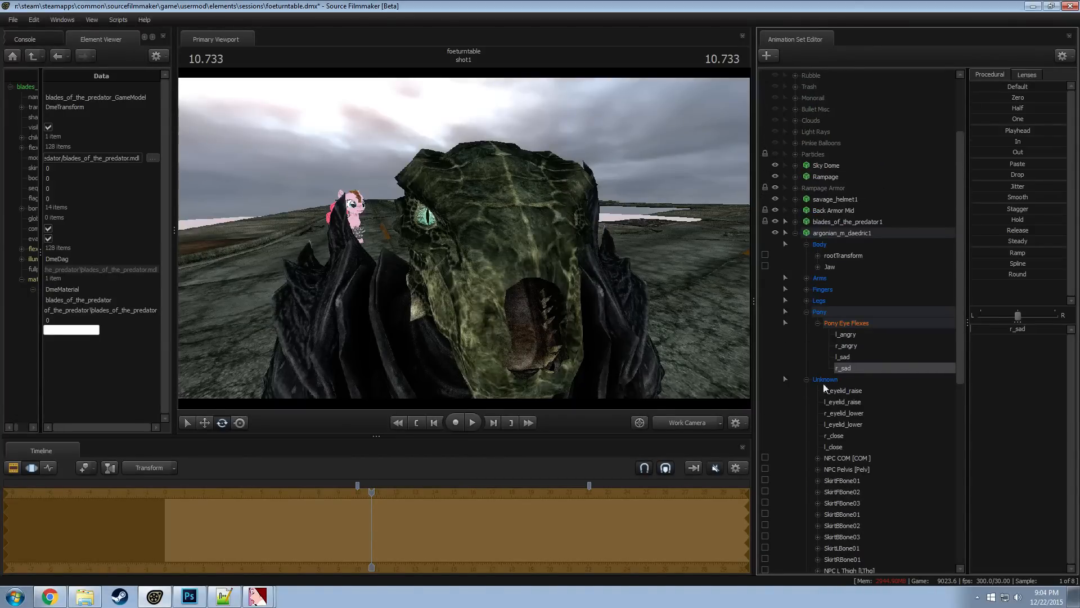
left_click(808, 313)
left_click(807, 323)
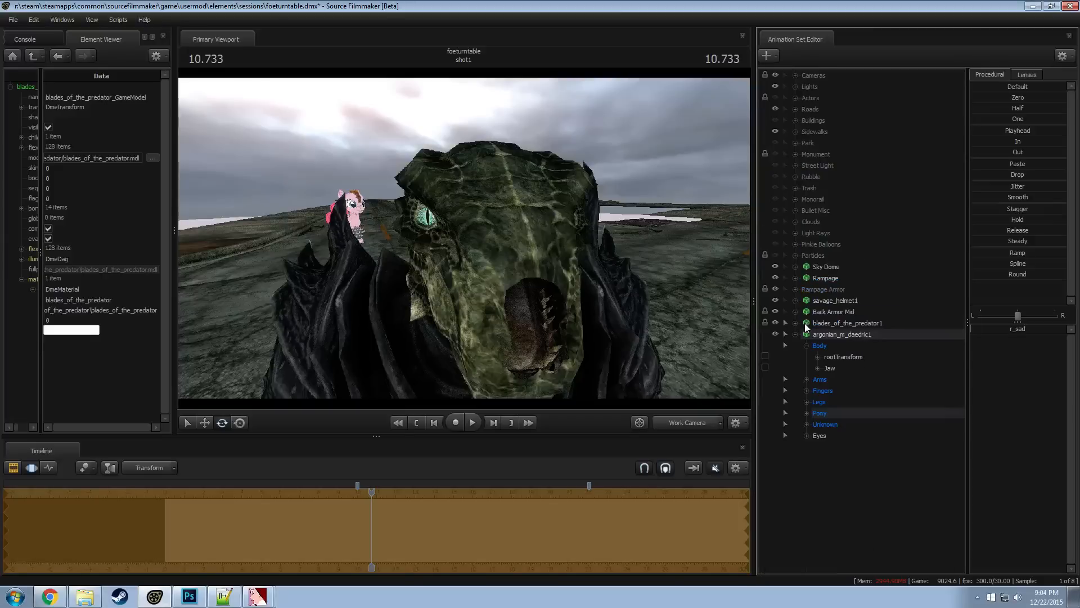
Show the argonian_m_daedric1 game model in the Element Viewer, widen the tree column and expand its materials
left_click(848, 335)
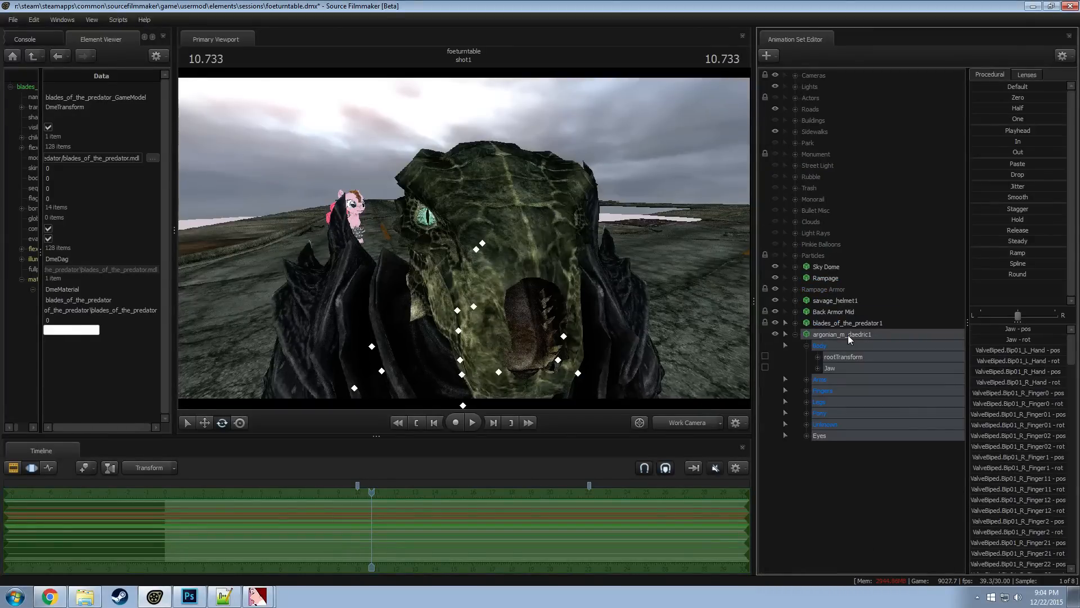
left_click_drag(568, 253, 577, 250)
key("s")
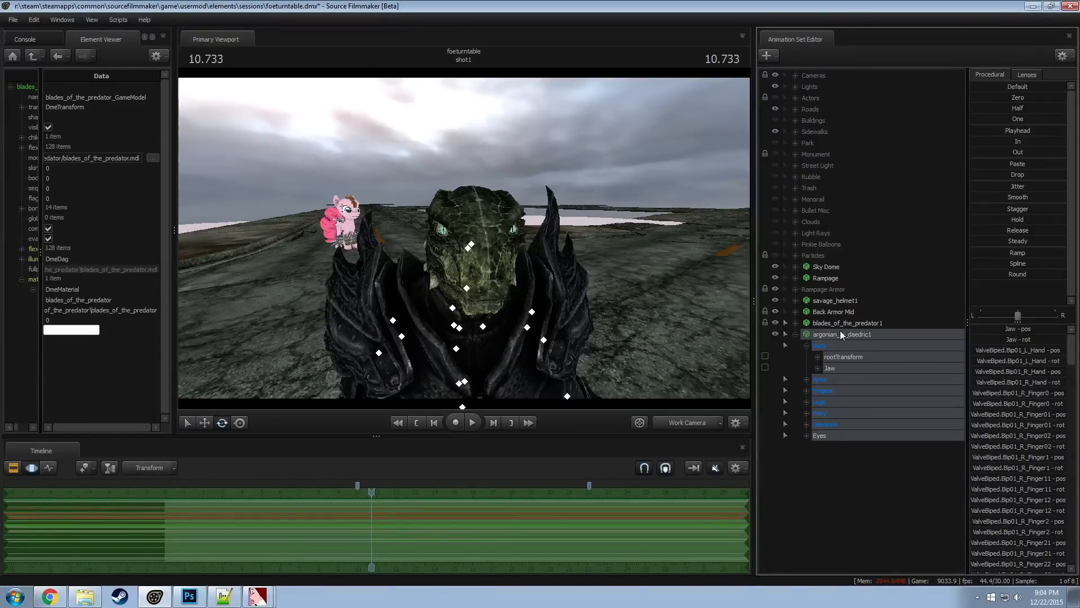
right_click(839, 329)
mouse_move(880, 395)
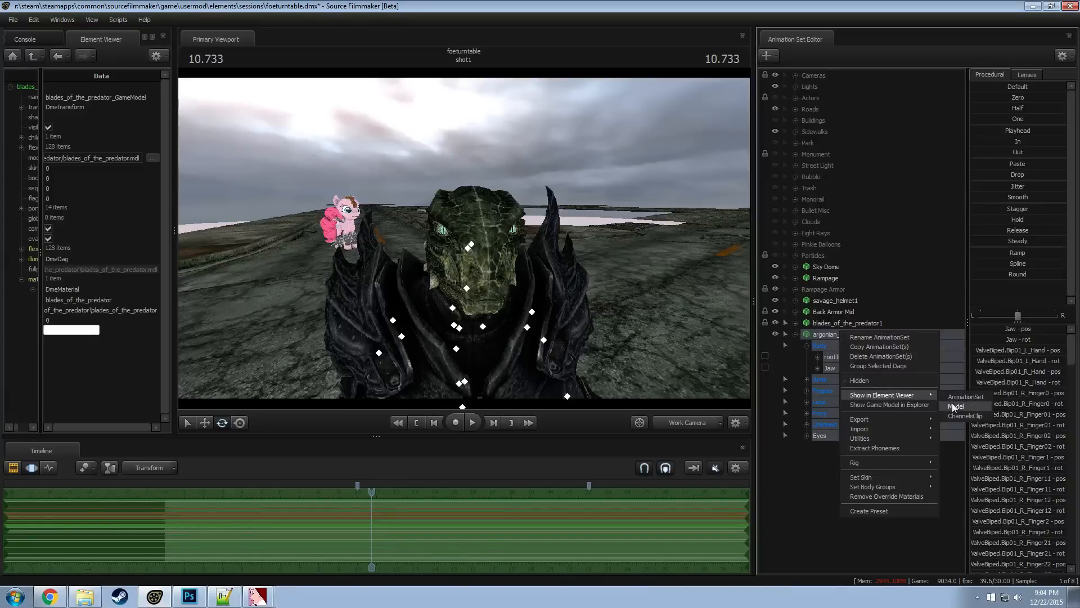
left_click(953, 406)
left_click_drag(39, 299, 130, 298)
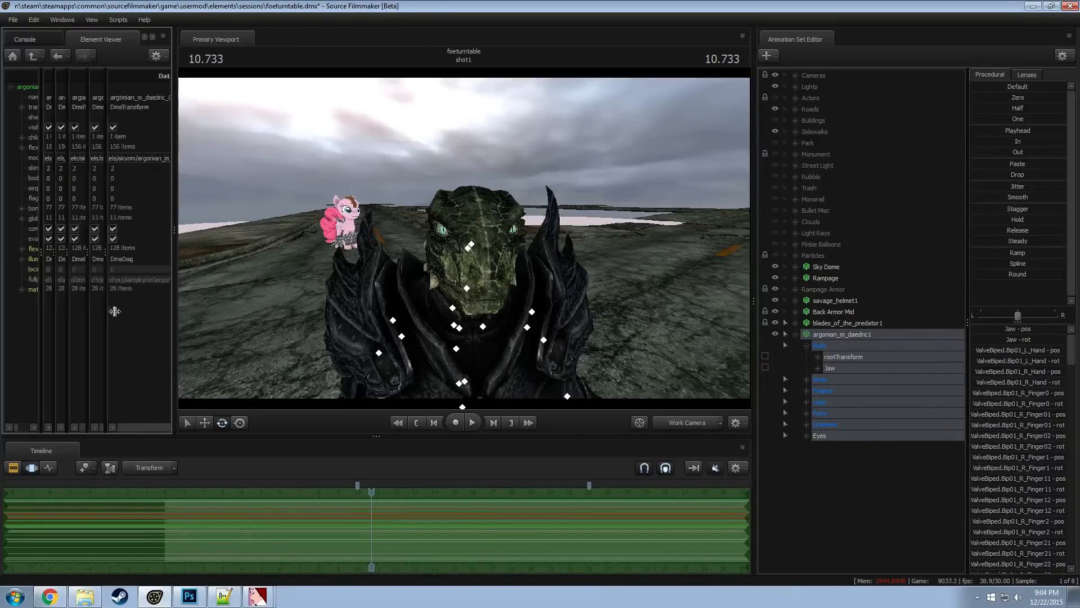
left_click(22, 290)
Add a float attribute named $alpha to the argonianmalebody material and check its attributes
scroll(65, 255, "down", 2)
right_click(67, 243)
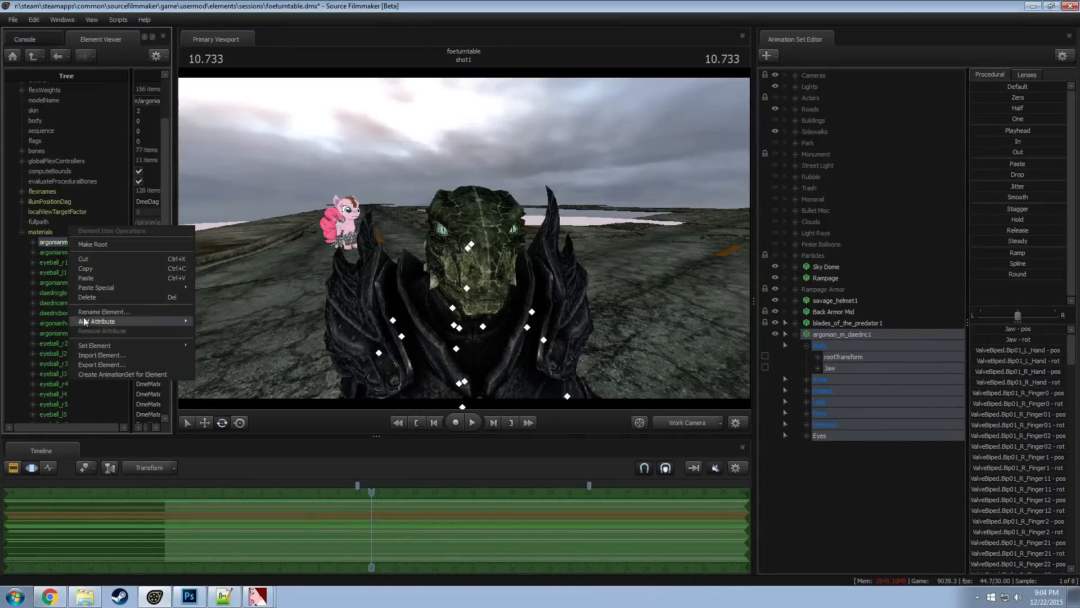
mouse_move(96, 322)
left_click(226, 342)
left_click_drag(99, 287, 66, 286)
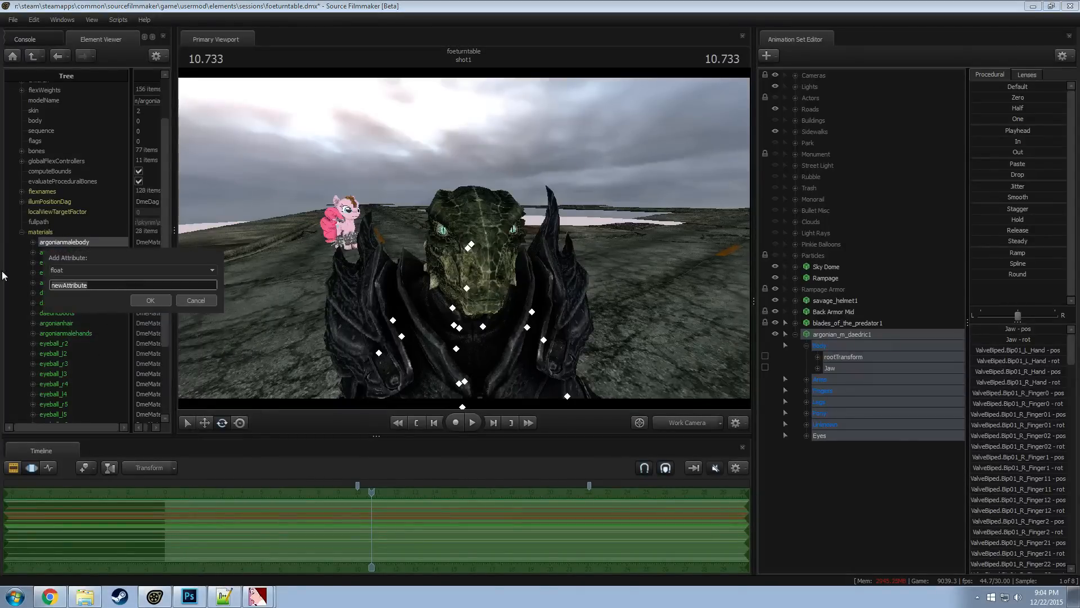
type("$alpha")
key("Return")
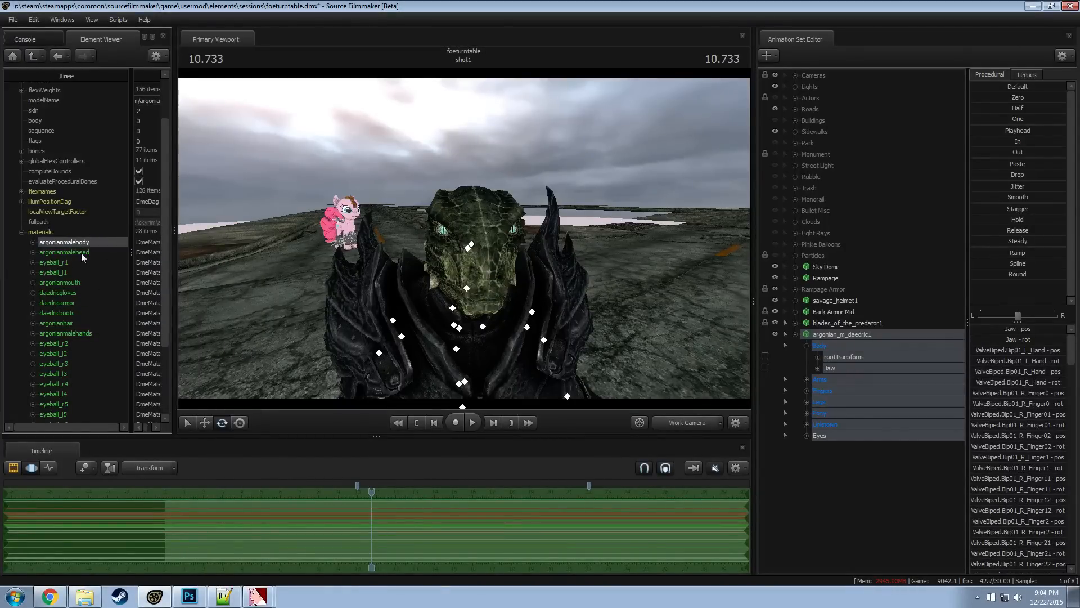
left_click(28, 241)
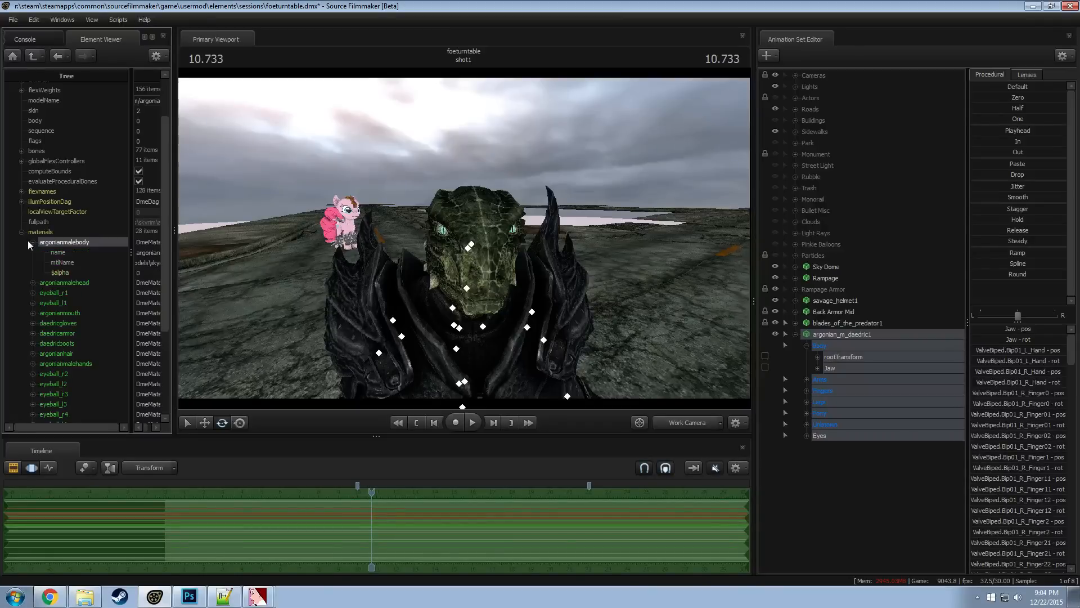
left_click(28, 241)
Add a float attribute named $alpha to the argonianmalehead material and view the headless armor from another angle
left_click(31, 251)
right_click(76, 255)
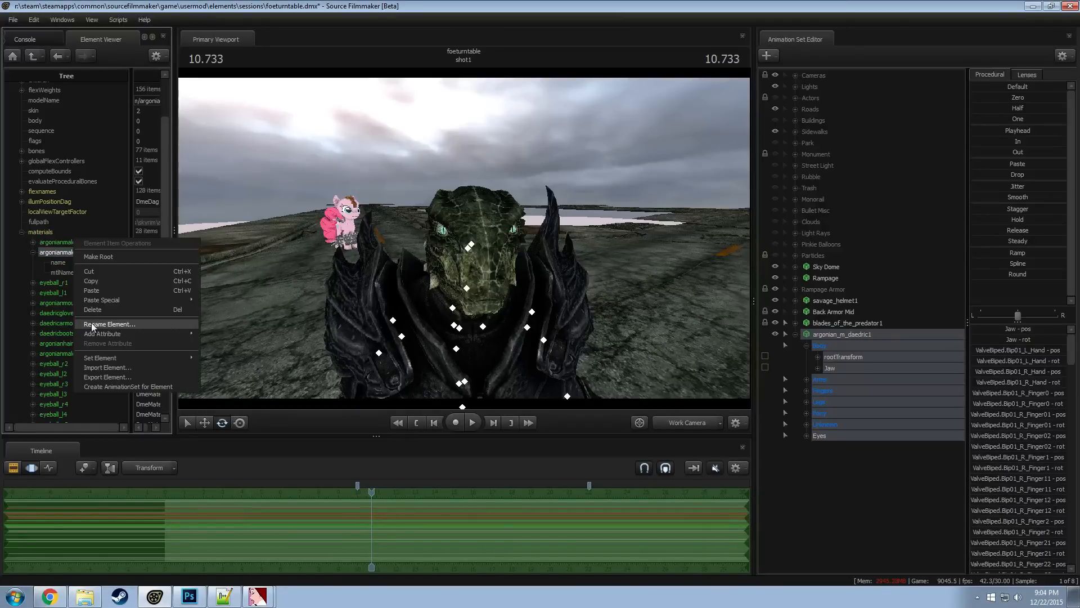
mouse_move(119, 335)
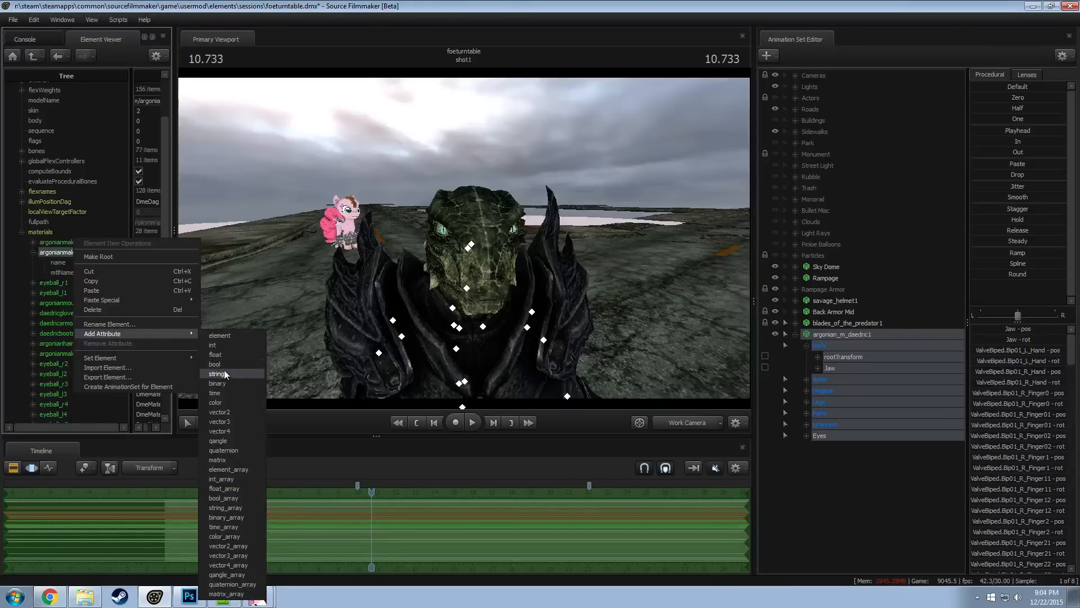
left_click(224, 356)
type("$alpha")
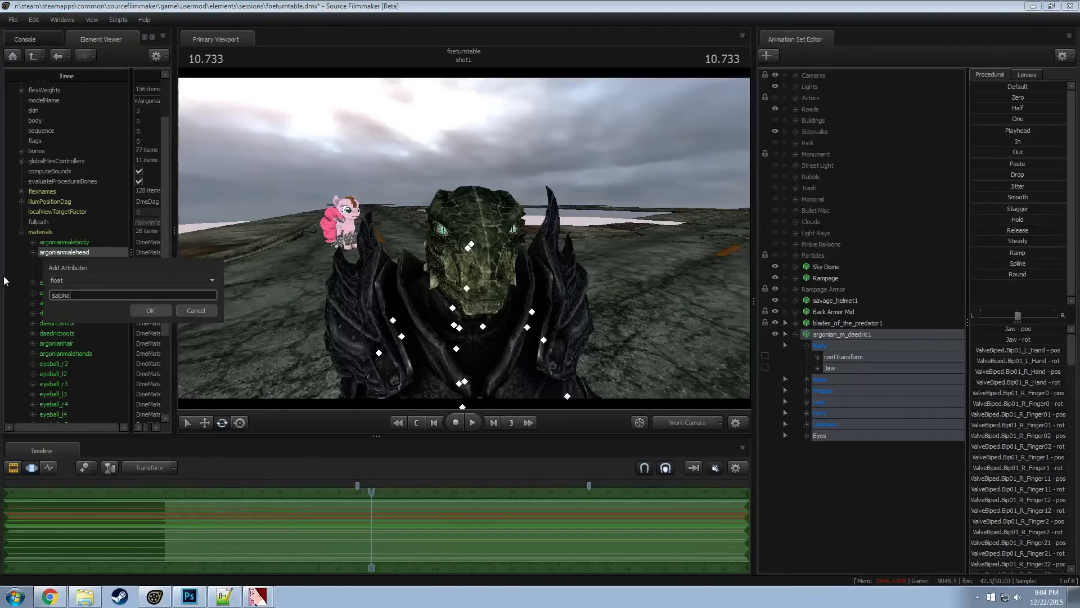
key("Return")
left_click_drag(360, 242, 464, 258, "alt")
key("w")
key("ctrl")
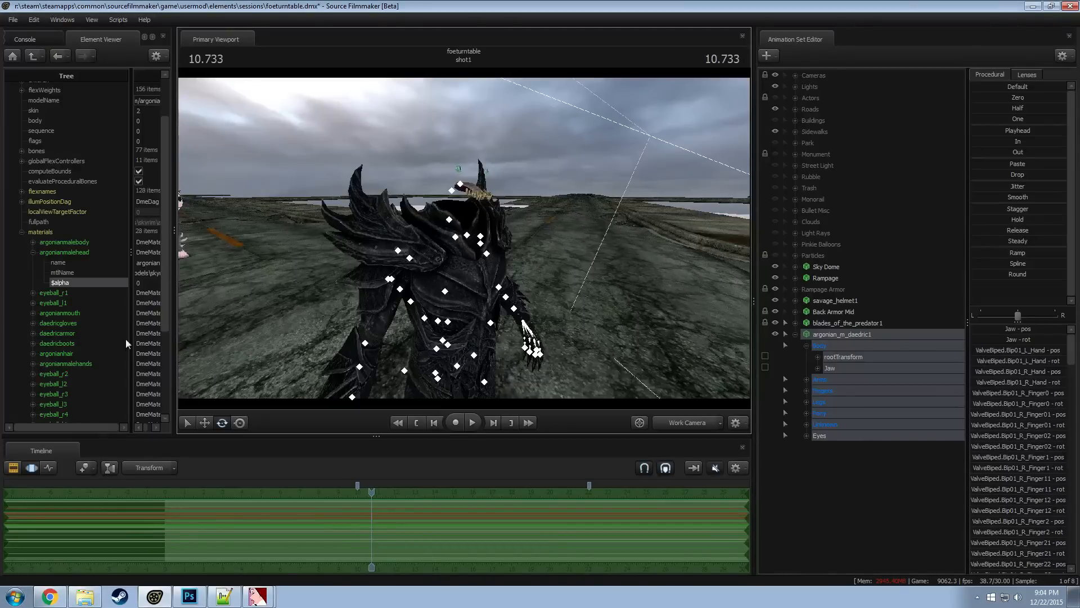
Add a float attribute named $alpha to the eyeball_r1 material
left_click(33, 252)
left_click(32, 262)
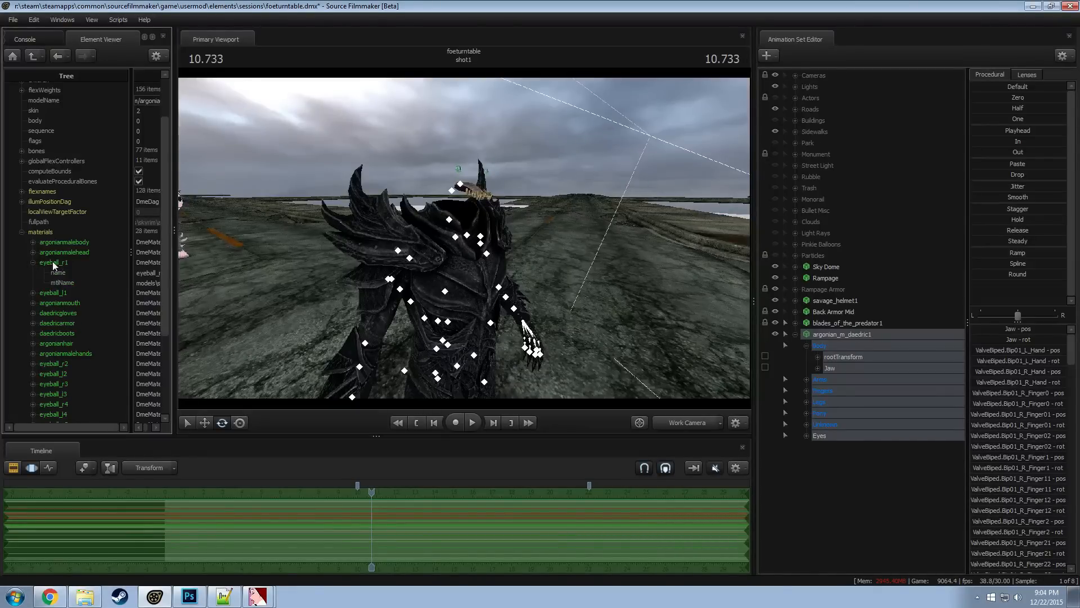
right_click(51, 260)
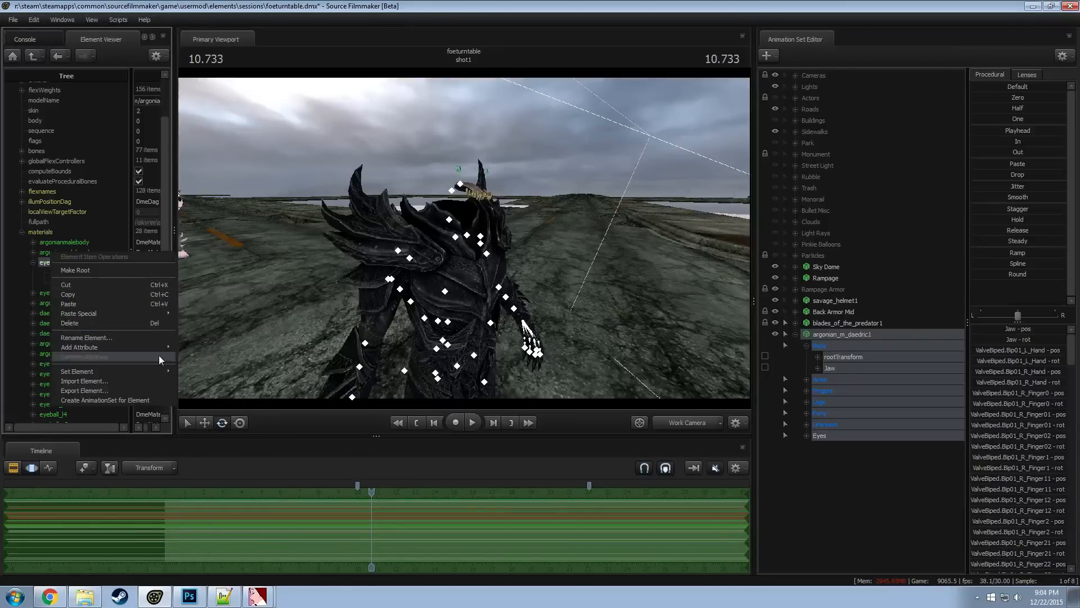
mouse_move(122, 347)
left_click(198, 364)
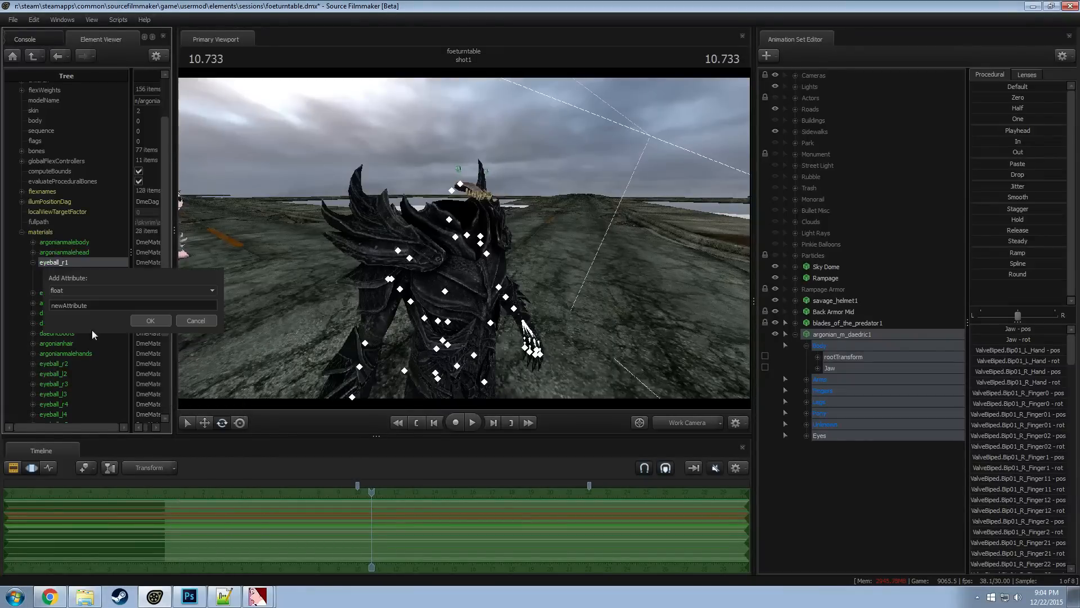
type("$alpha")
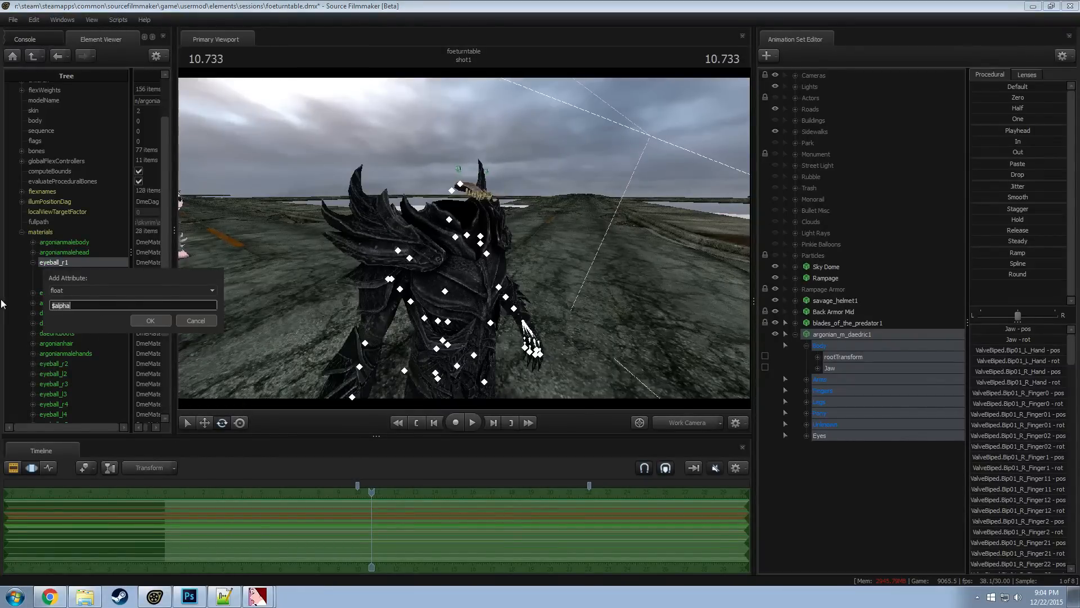
left_click(157, 321)
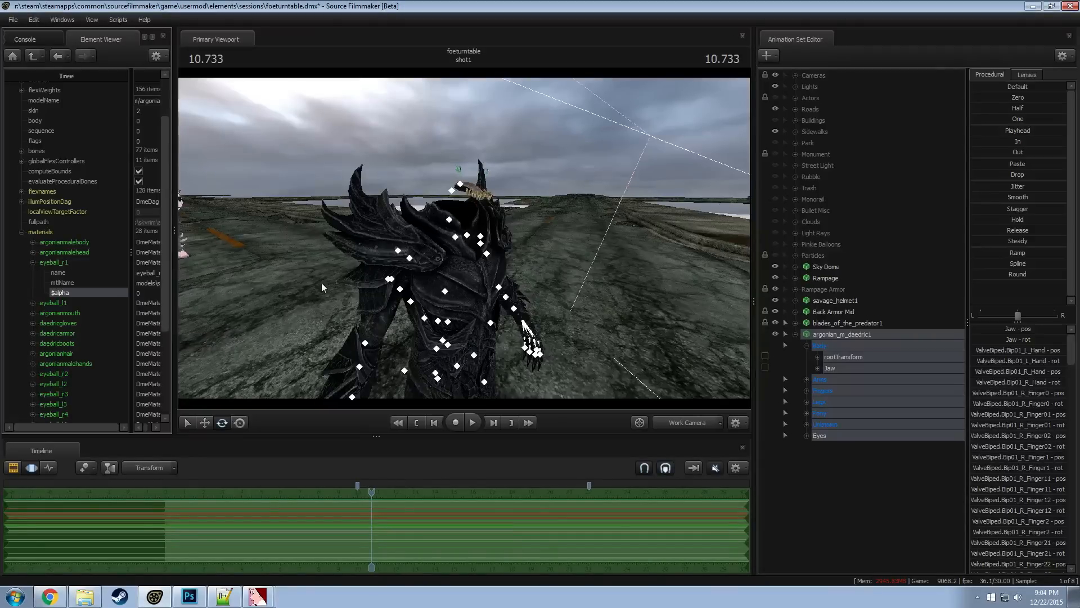
Add a float attribute named $alpha to the eyeball_l1 material and collapse the eyeball_r1 entry
right_click(47, 303)
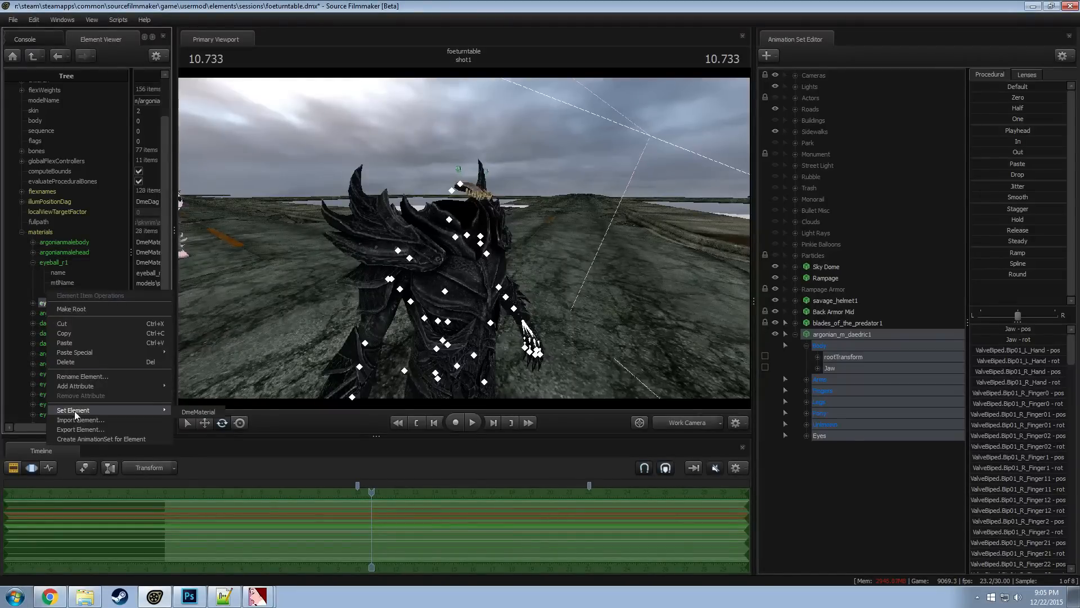
mouse_move(117, 386)
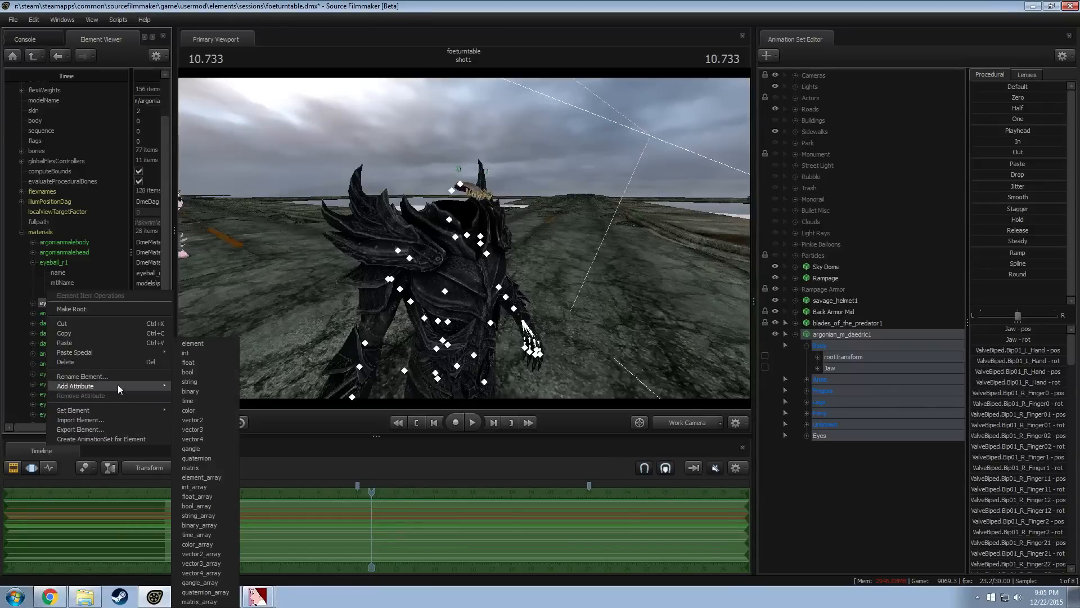
left_click(202, 364)
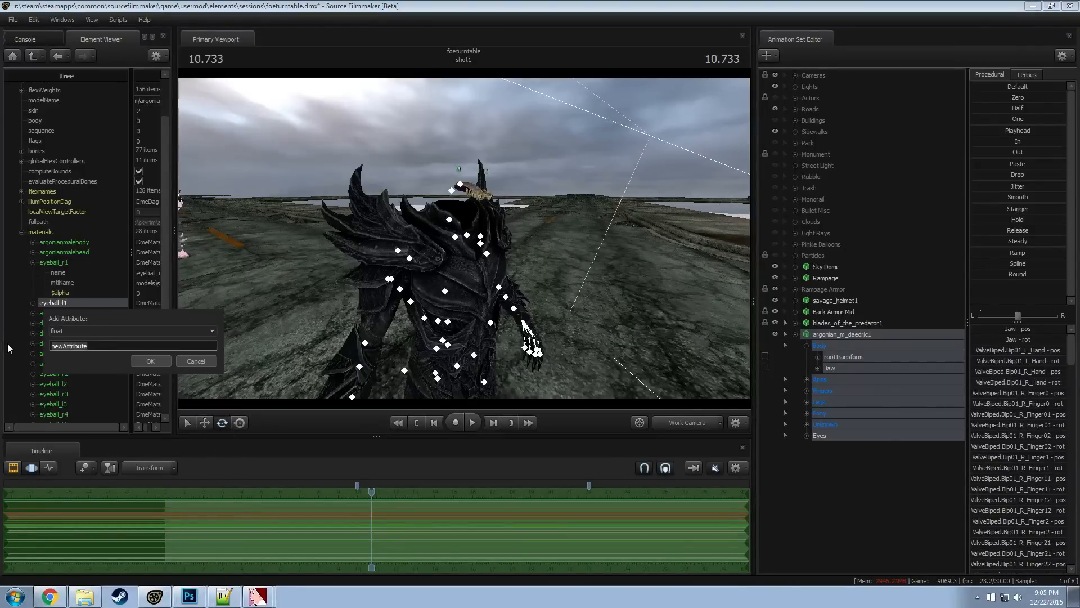
type("$alpha")
key("Return")
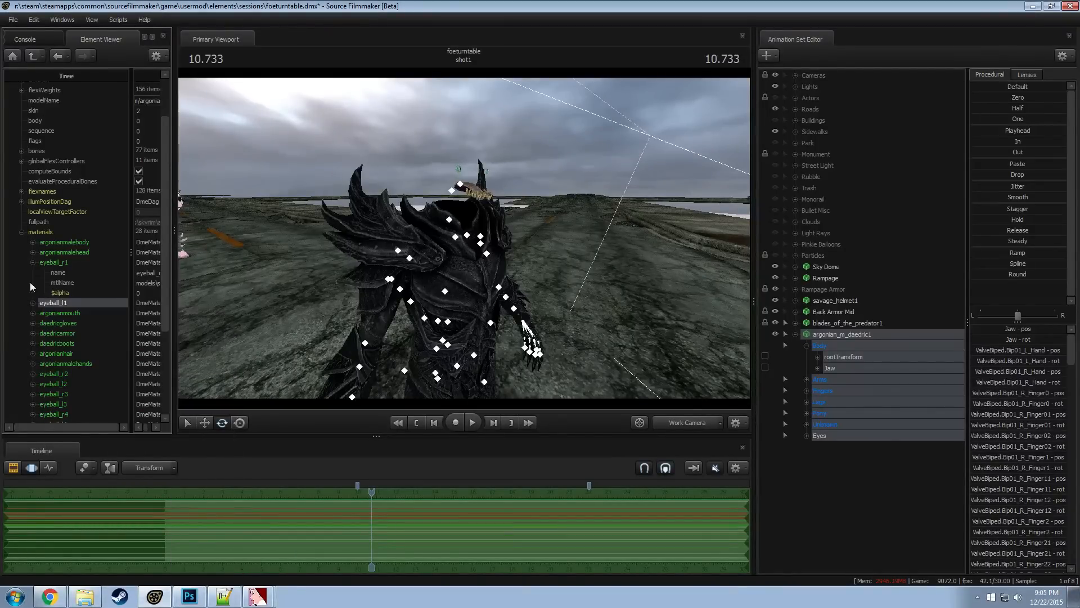
left_click(33, 261)
Try skin 0 on argonian_m_daedric1, switch it to skin 1 and inspect the eyes up close
right_click(839, 334)
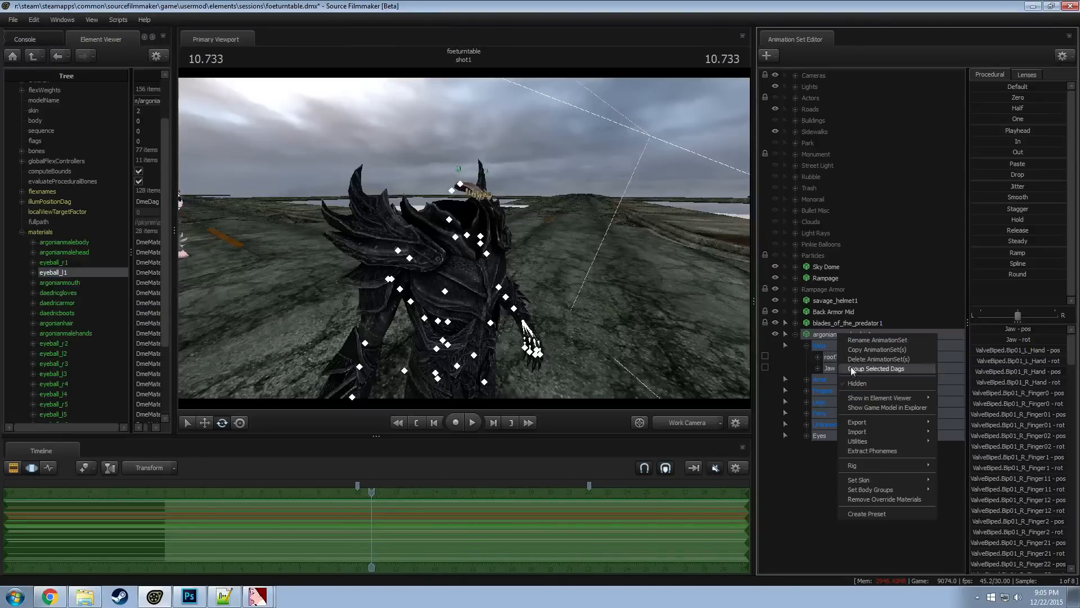
mouse_move(875, 482)
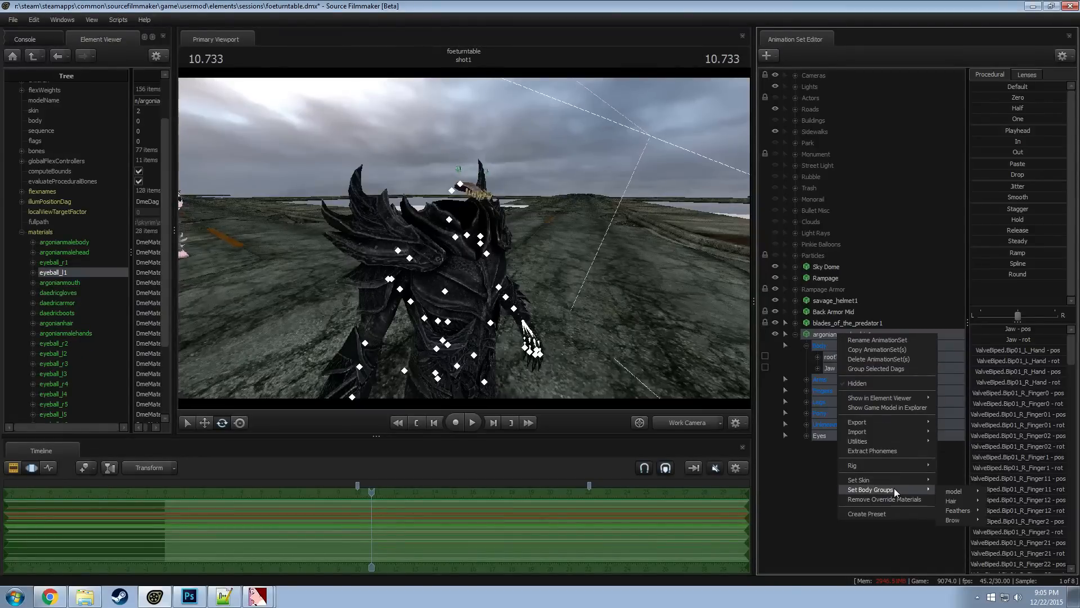
left_click(951, 440)
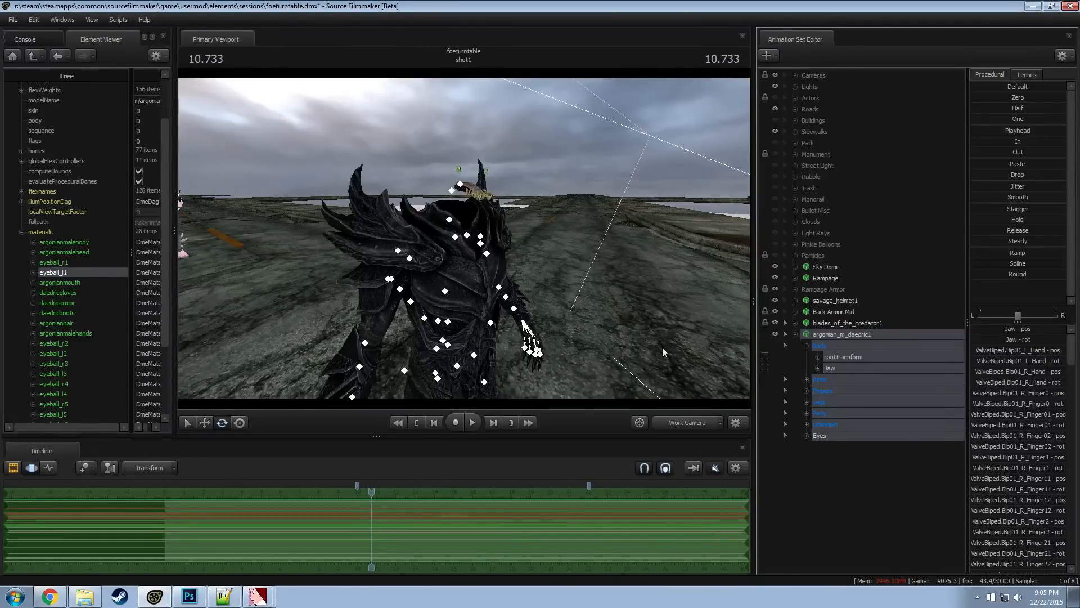
right_click(865, 338)
mouse_move(900, 483)
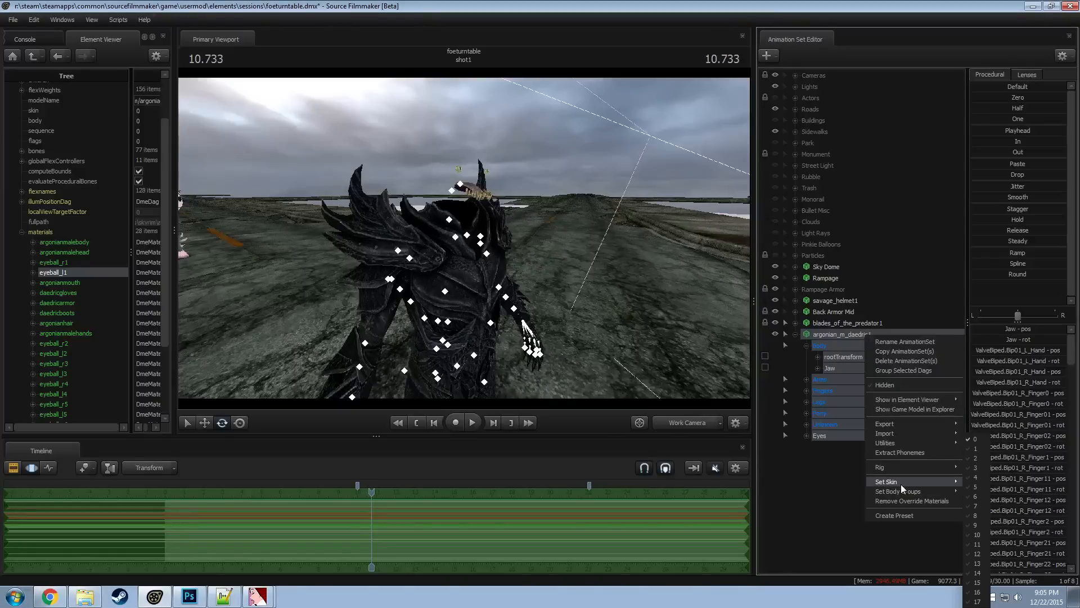
left_click(979, 449)
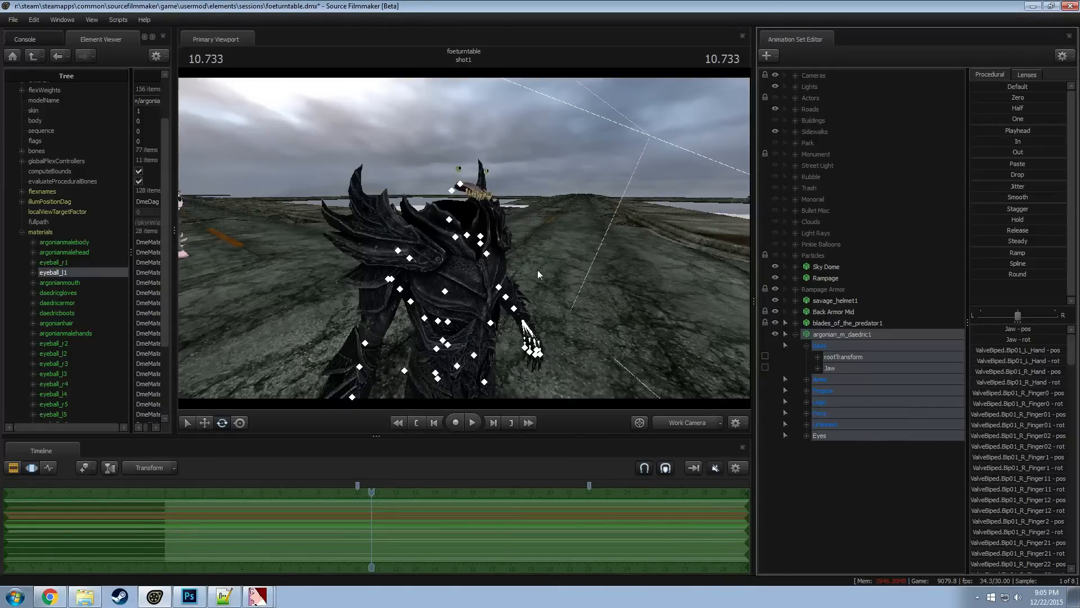
left_click_drag(463, 238, 463, 225)
key("w")
Add a float attribute named $alpha to the argonianmalehead2 material
scroll(76, 381, "down", 2)
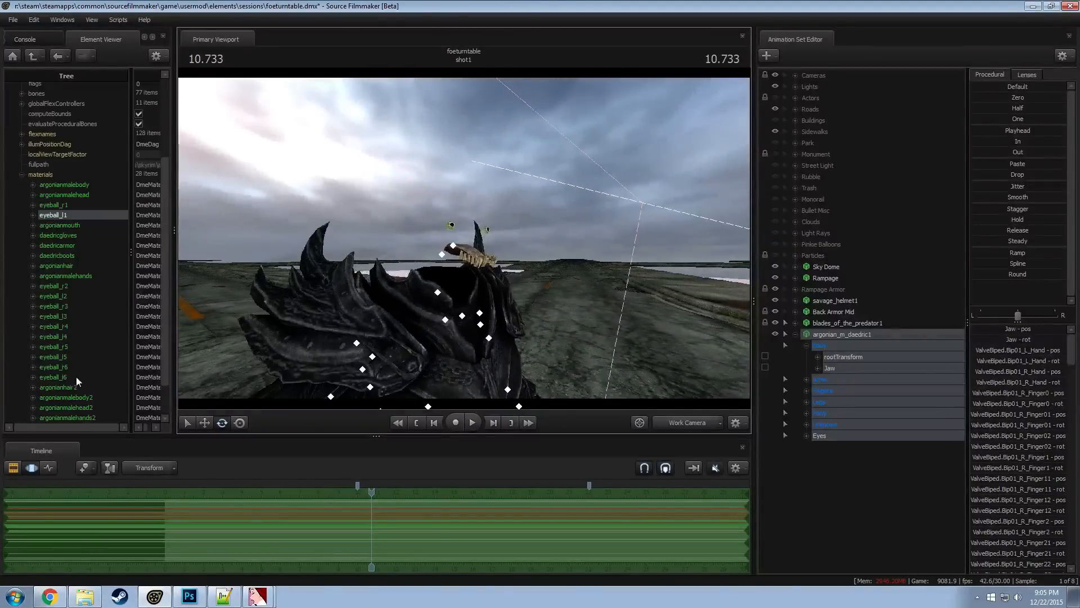
left_click(57, 277)
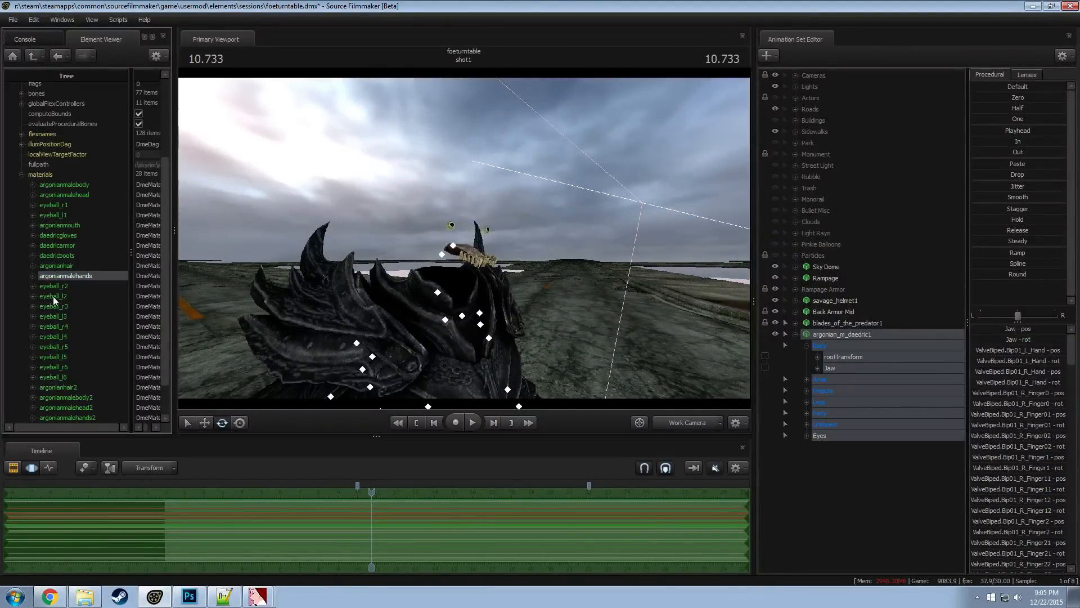
left_click(60, 265)
scroll(61, 267, "down", 1)
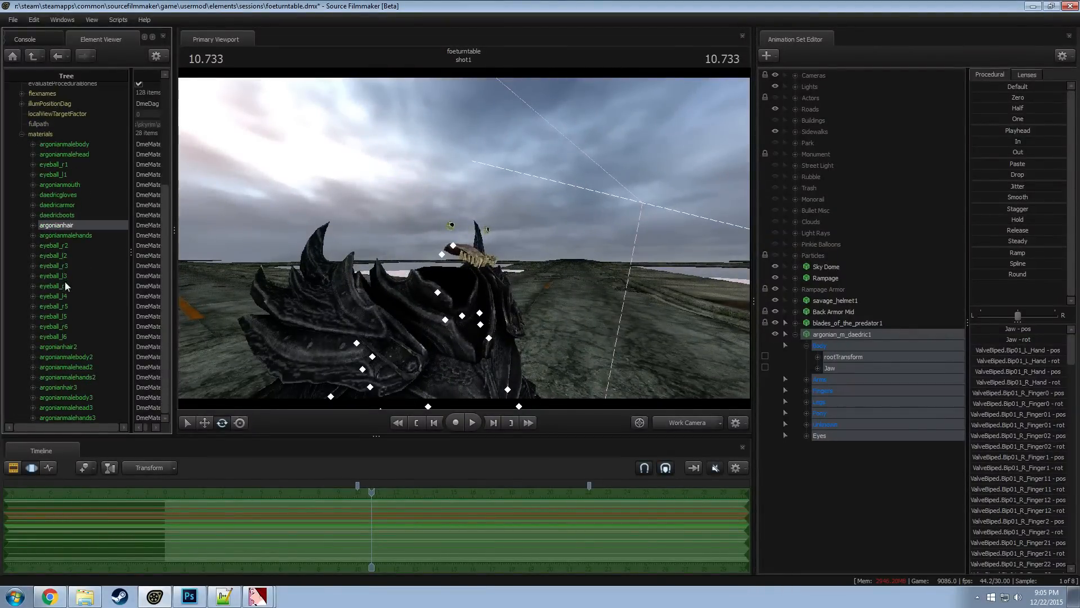
right_click(78, 369)
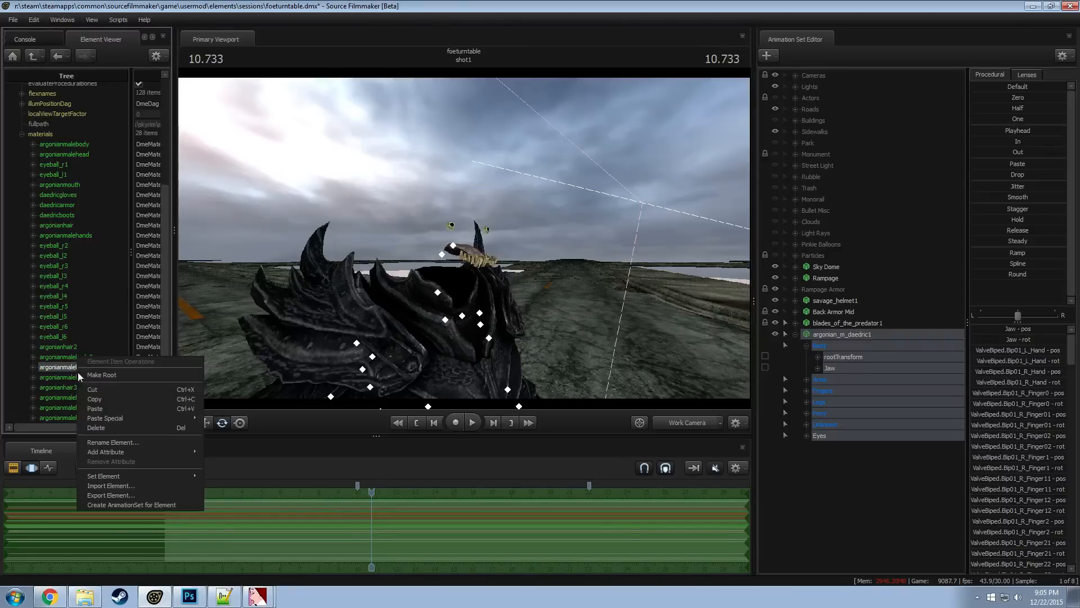
mouse_move(107, 450)
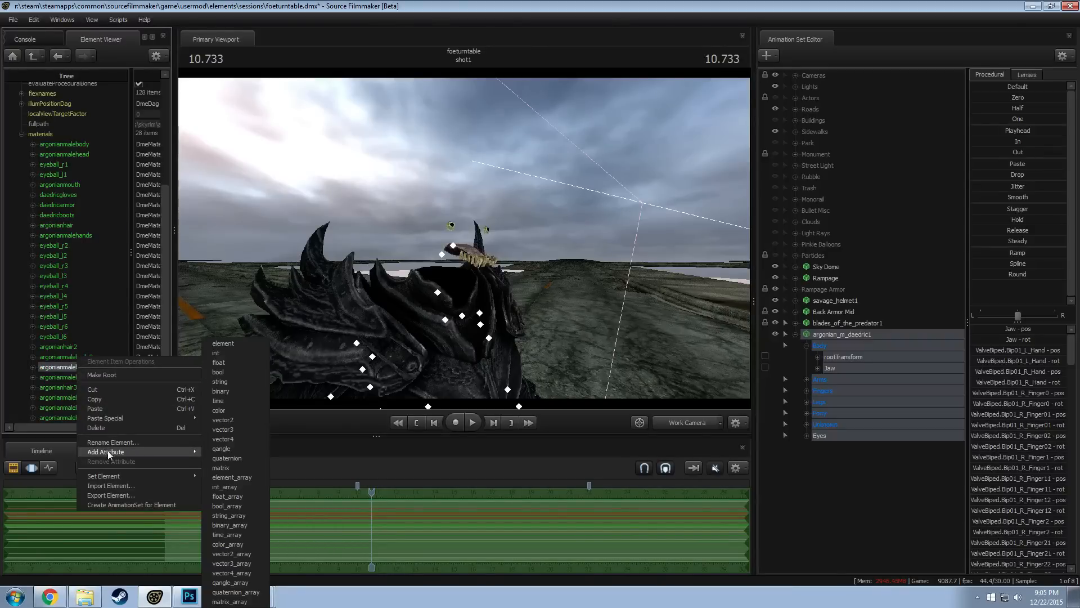
left_click(229, 361)
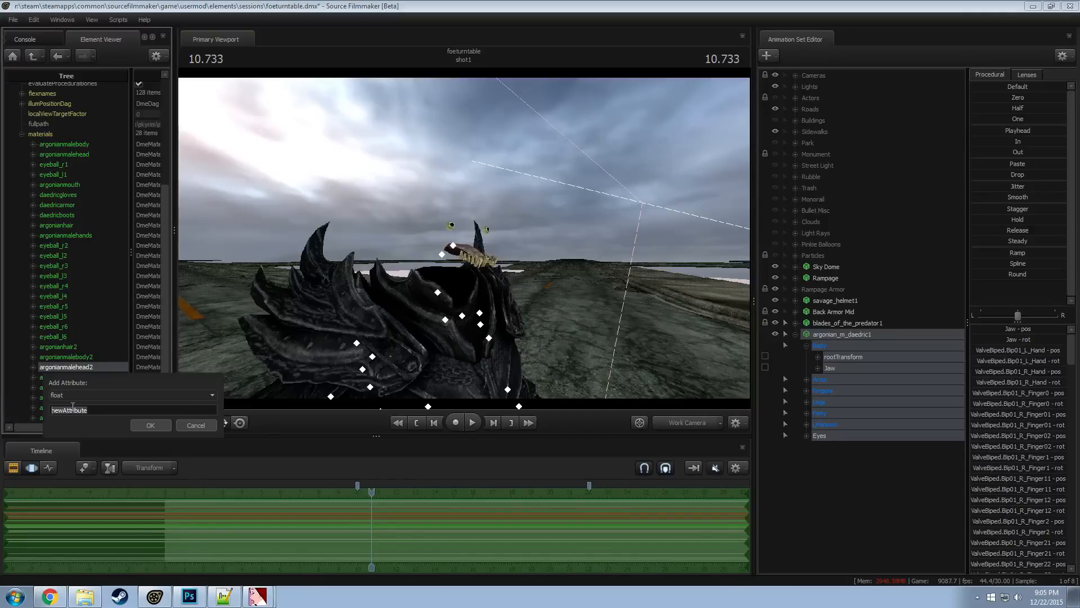
type("$alpha")
left_click(137, 424)
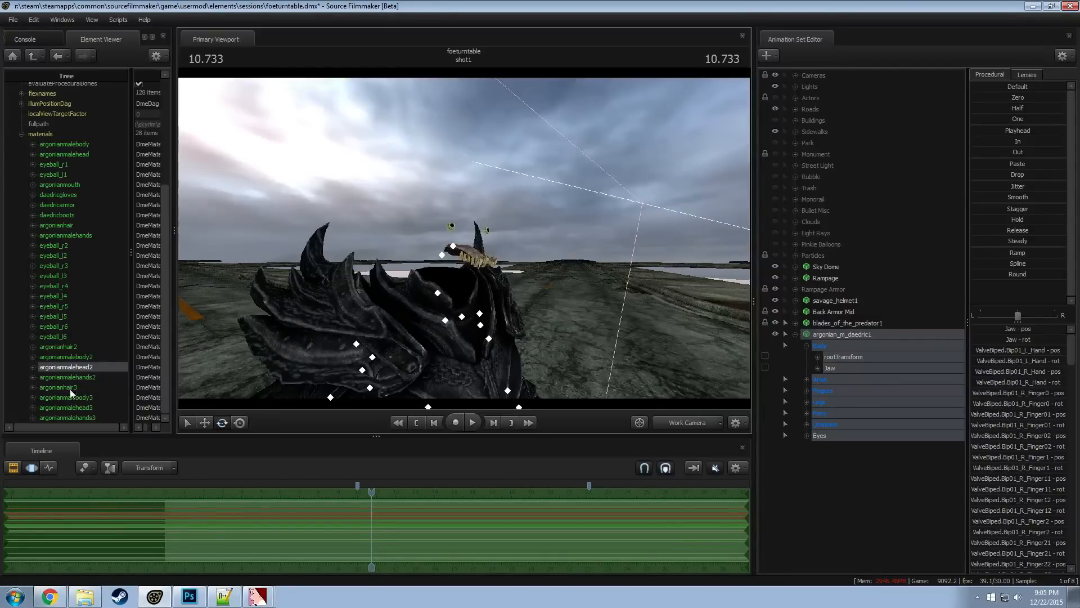
Add a float attribute named $alpha to the argonianmouth material and check the armor's collar area
left_click(73, 225)
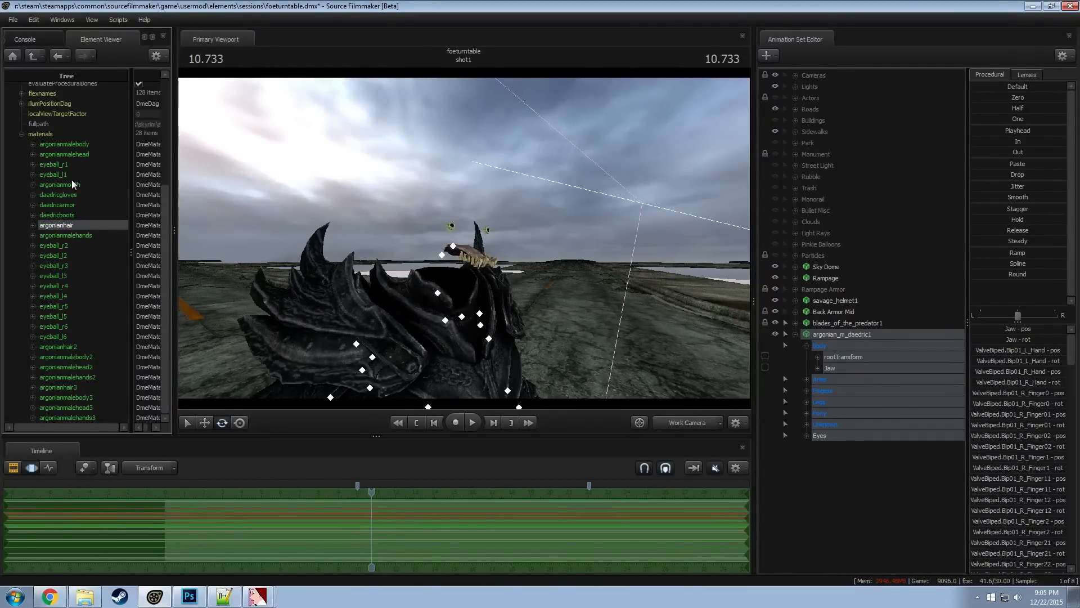
right_click(60, 186)
mouse_move(92, 270)
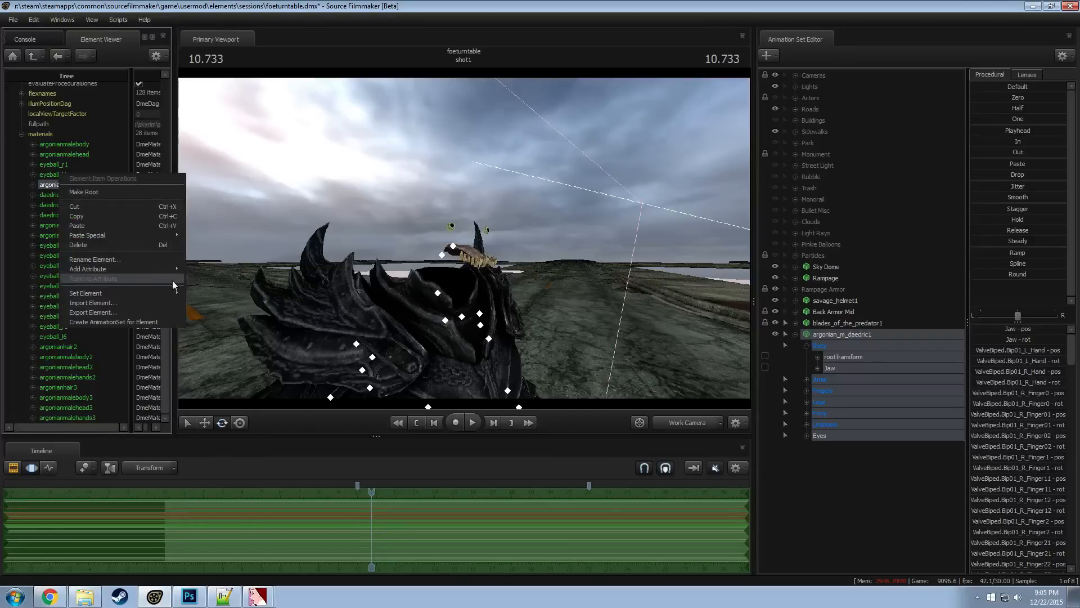
left_click(201, 289)
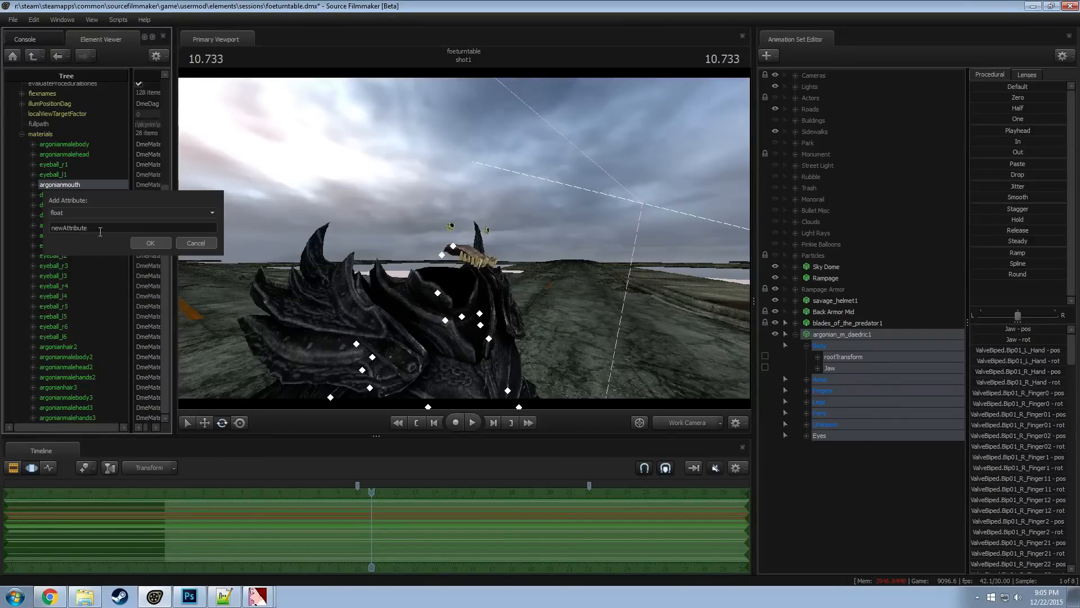
left_click(152, 243)
left_click_drag(400, 290, 411, 303)
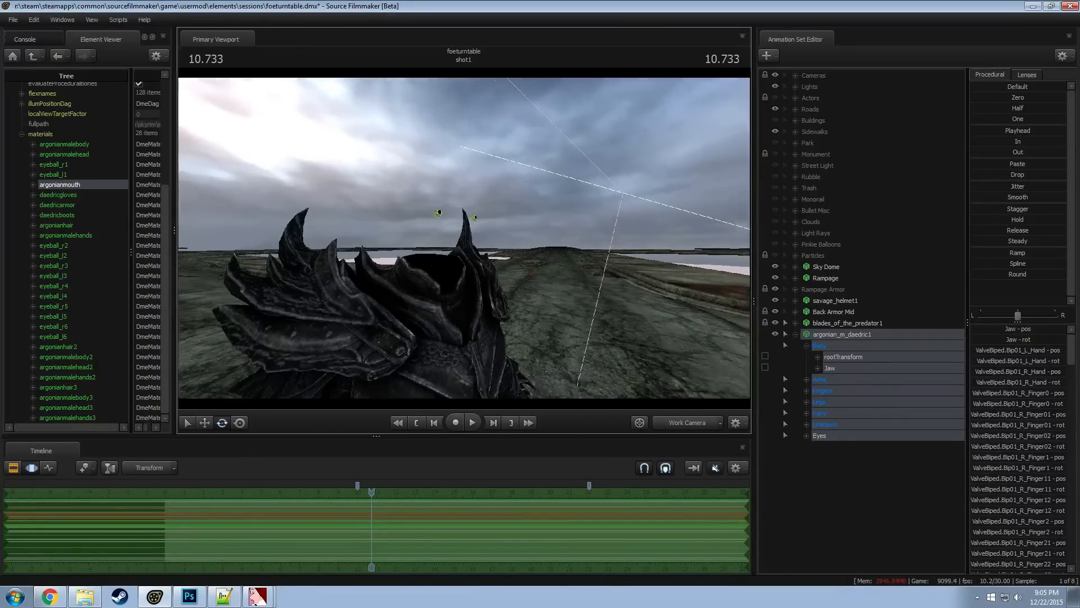
left_click_drag(465, 238, 472, 248)
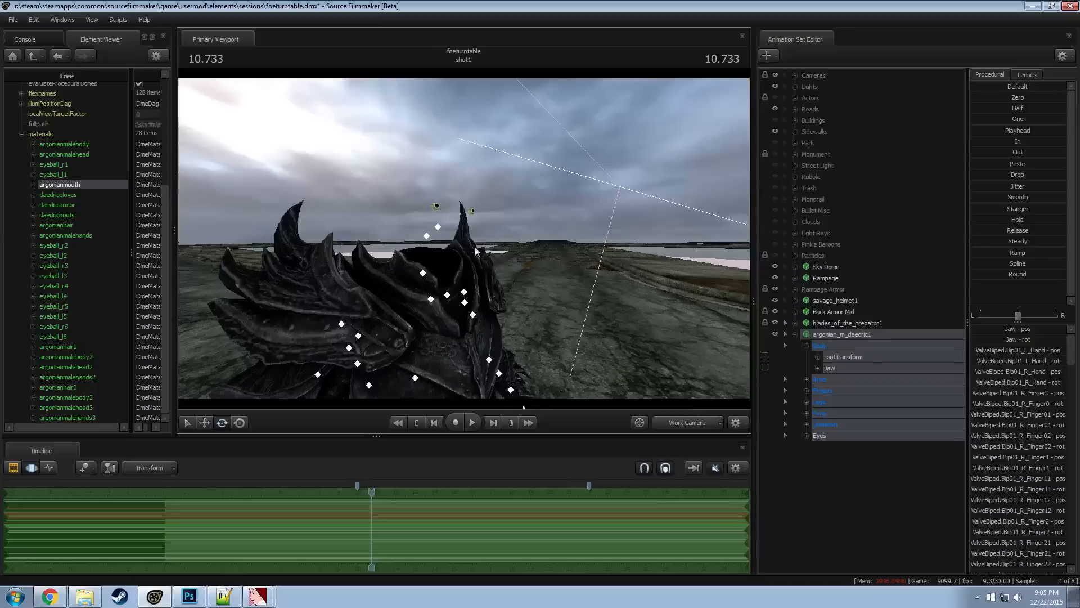
Look through the bones in argonian_m_daedric1's Arms and Fingers groups
left_click(807, 380)
left_click(854, 393)
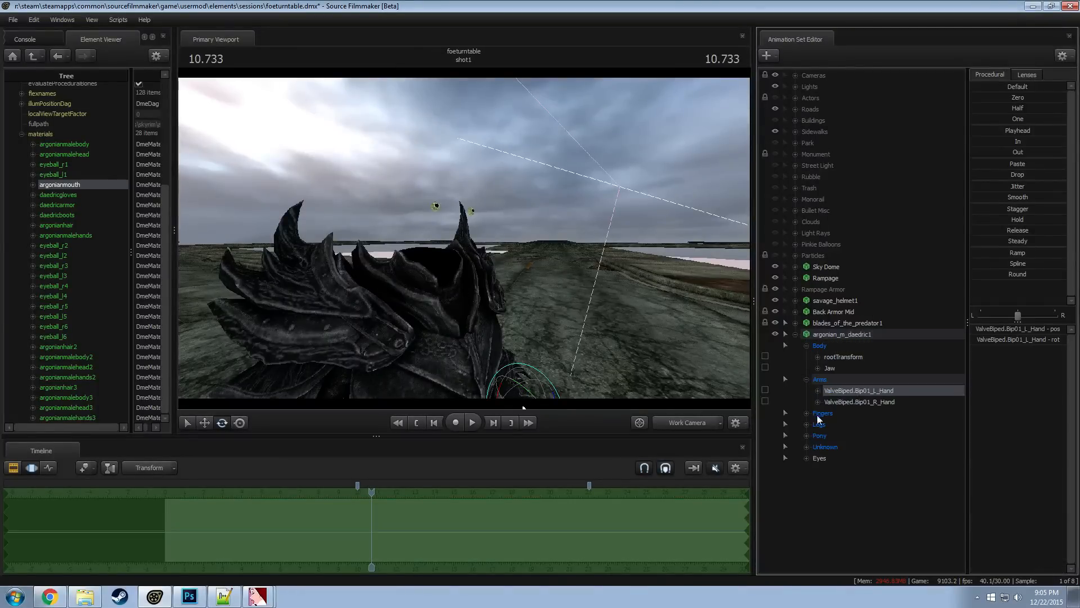
left_click(807, 413)
left_click(807, 380)
left_click(805, 390)
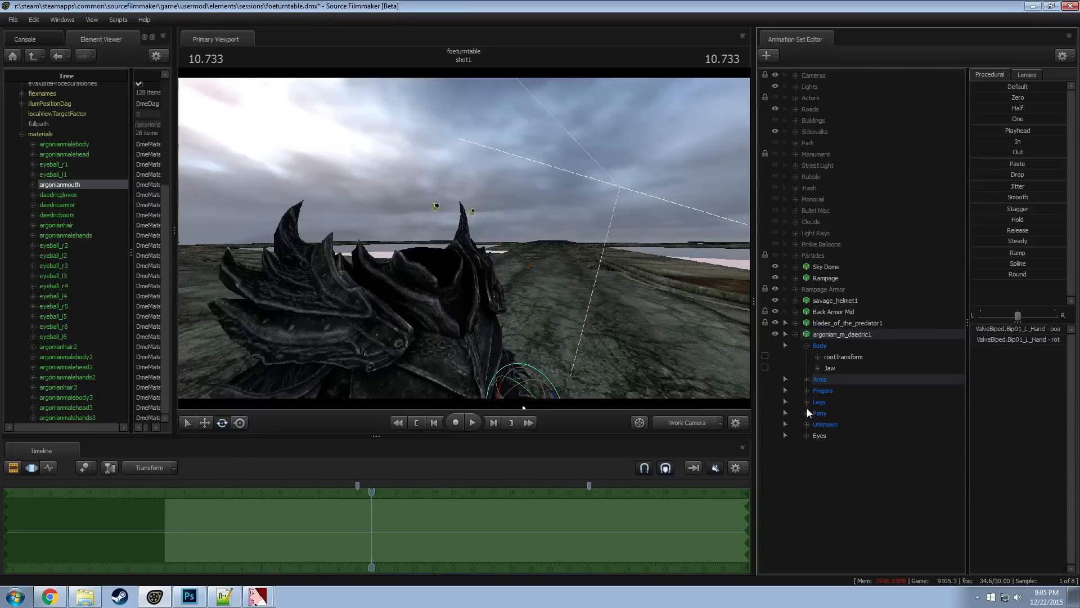
Add a scale control to the NPC Head bone in argonian_m_daedric1's Unknown group and shrink the head with it
left_click(808, 421)
left_click(807, 426)
left_click(807, 425)
scroll(881, 450, "down", 10)
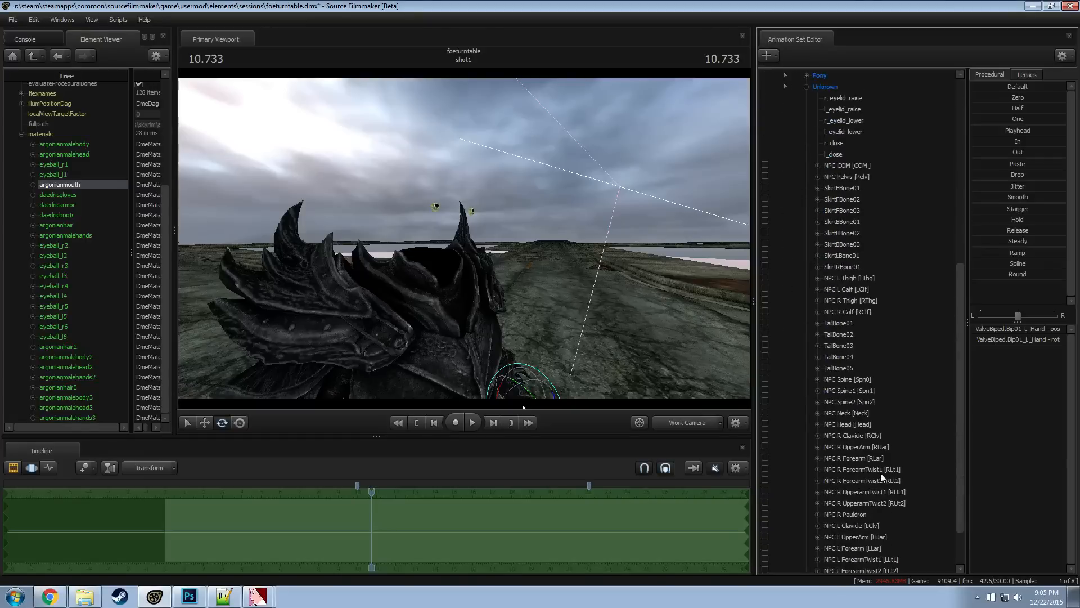
scroll(881, 475, "down", 2)
right_click(836, 366)
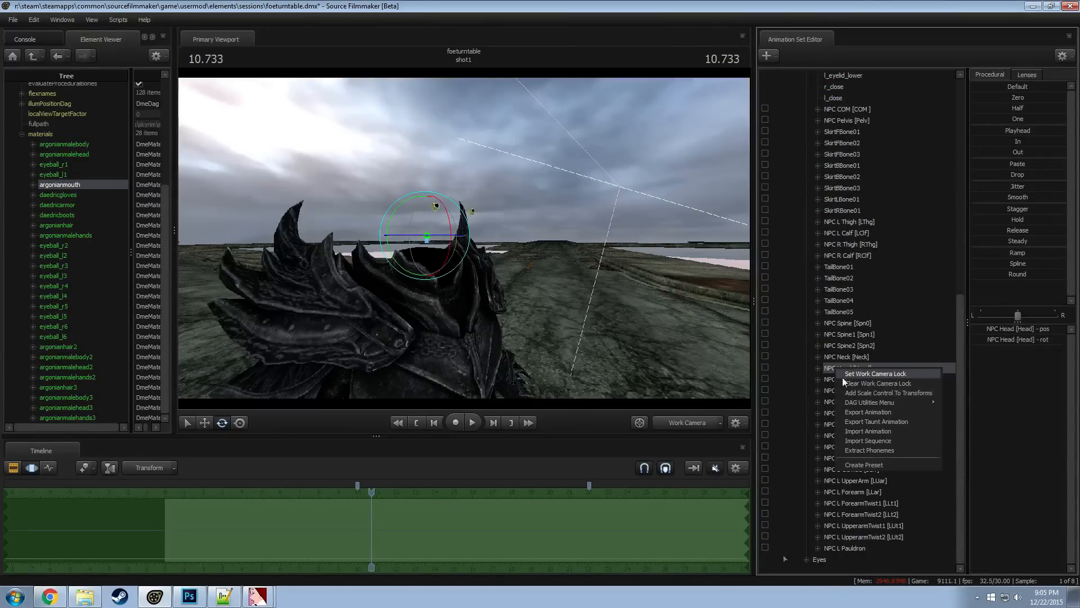
left_click(855, 394)
left_click(859, 560)
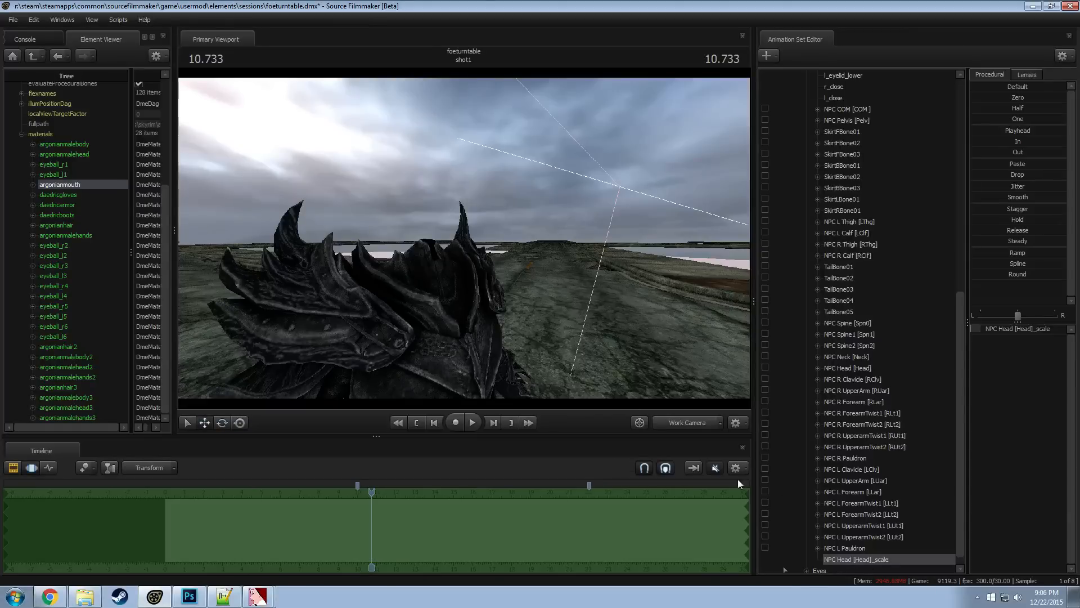
Examine the headless daedric armor's collar and the whole figure from several angles
left_click_drag(457, 289, 466, 240)
key("s")
scroll(832, 324, "up", 7)
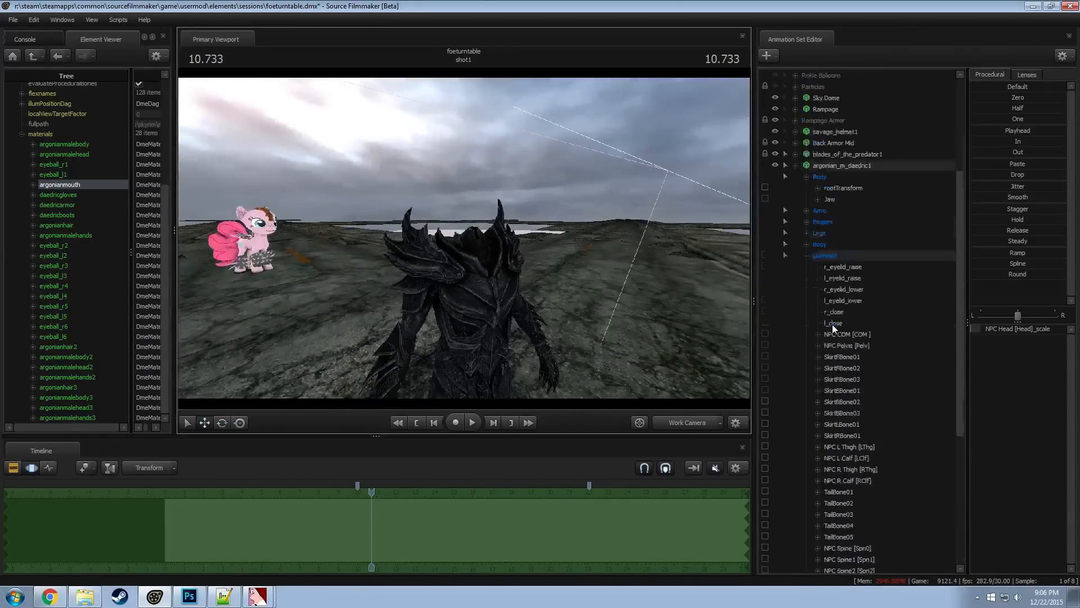
scroll(832, 324, "up", 2)
key("F2")
key("F3")
key("ctrl")
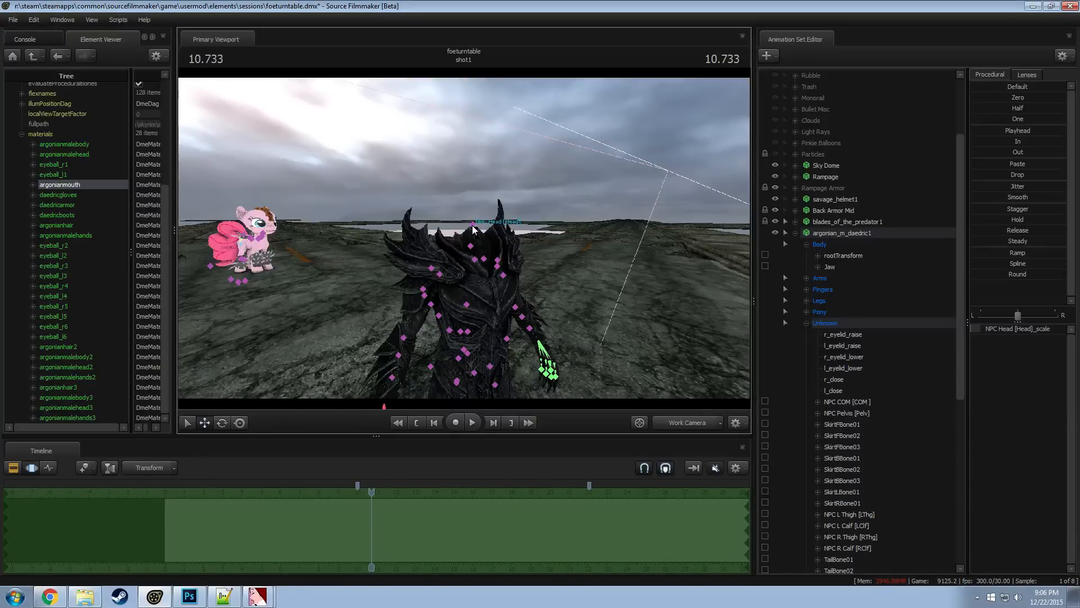
key("a")
left_click_drag(531, 239, 540, 311)
key("s")
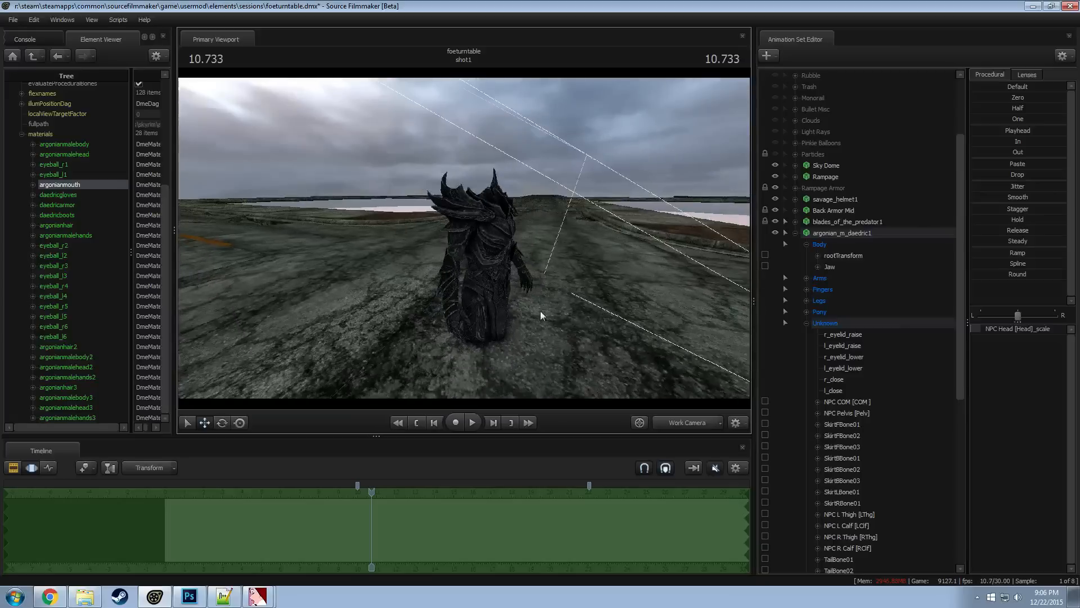
Select the NPC Head bone of argonian_m_daedric1 and view the armor's neck opening from the front
scroll(849, 387, "down", 9)
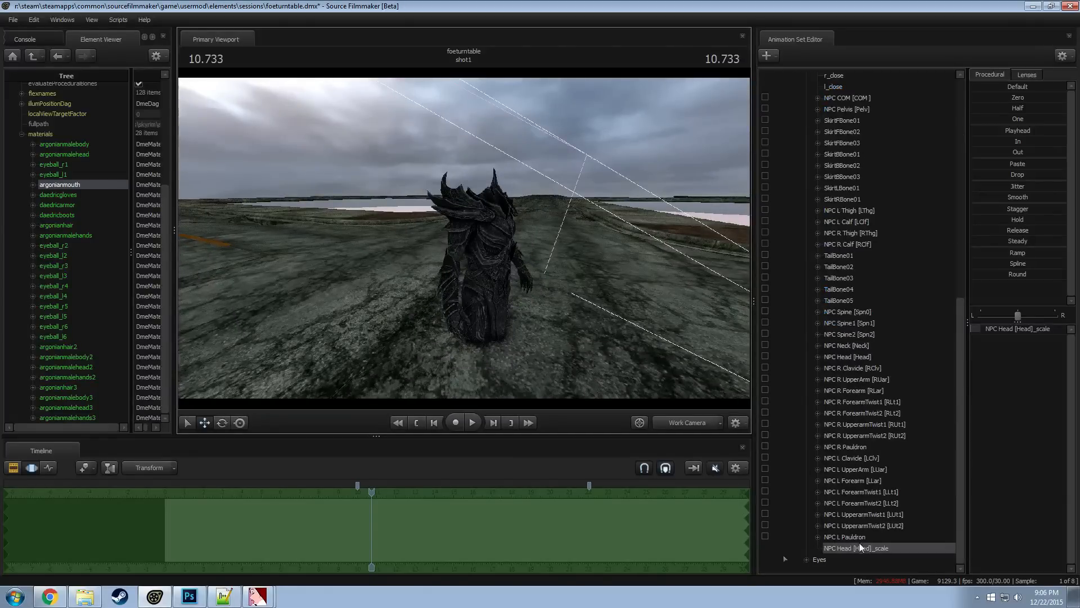
left_click(849, 357)
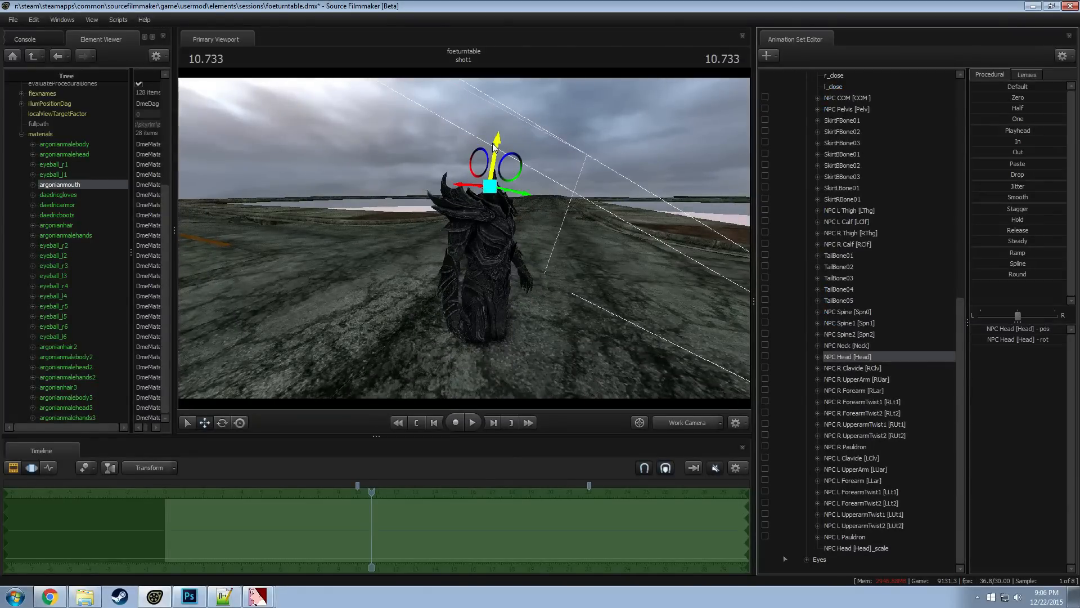
key("F2")
left_click_drag(564, 192, 409, 184)
key("w")
key("d")
key("s")
left_click(842, 358)
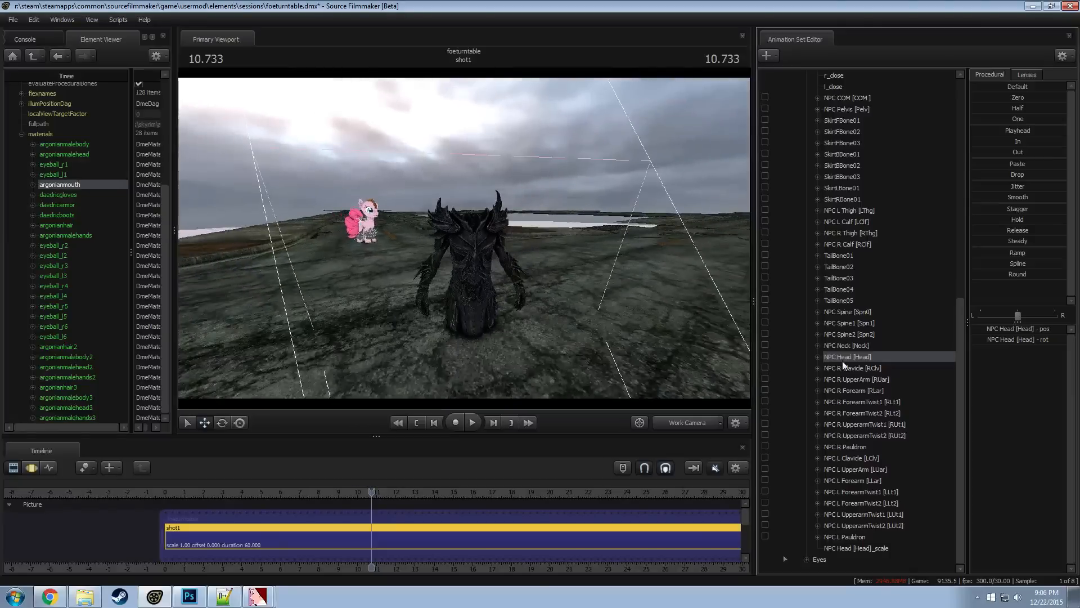
Raise the entire argonian_m_daedric1 model until its feet stand on the ground, and collapse its entry
scroll(849, 315, "up", 5)
double_click(822, 89)
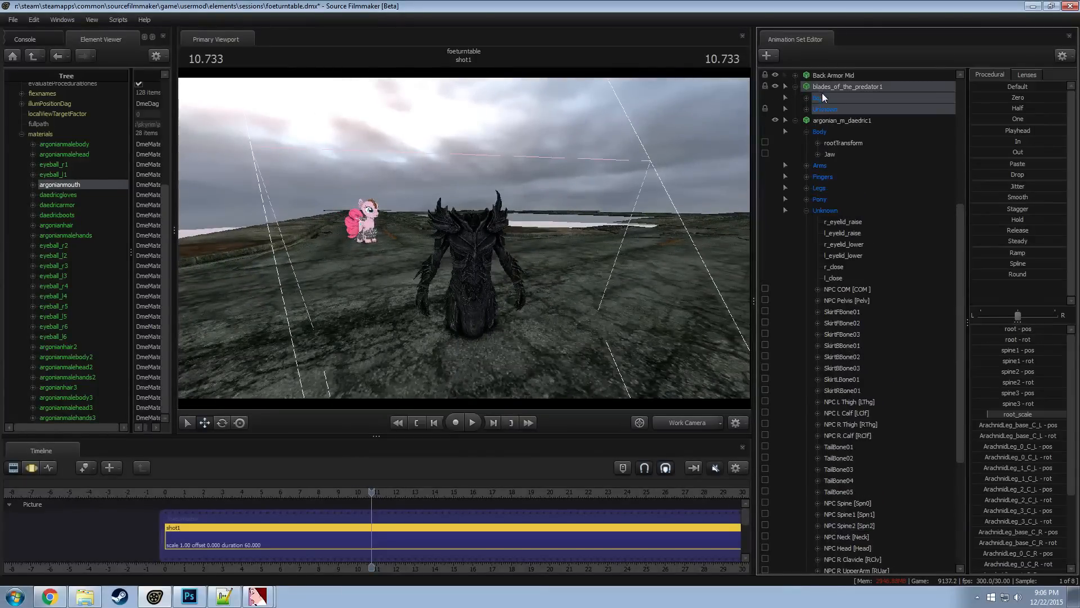
double_click(823, 86)
left_click(823, 99)
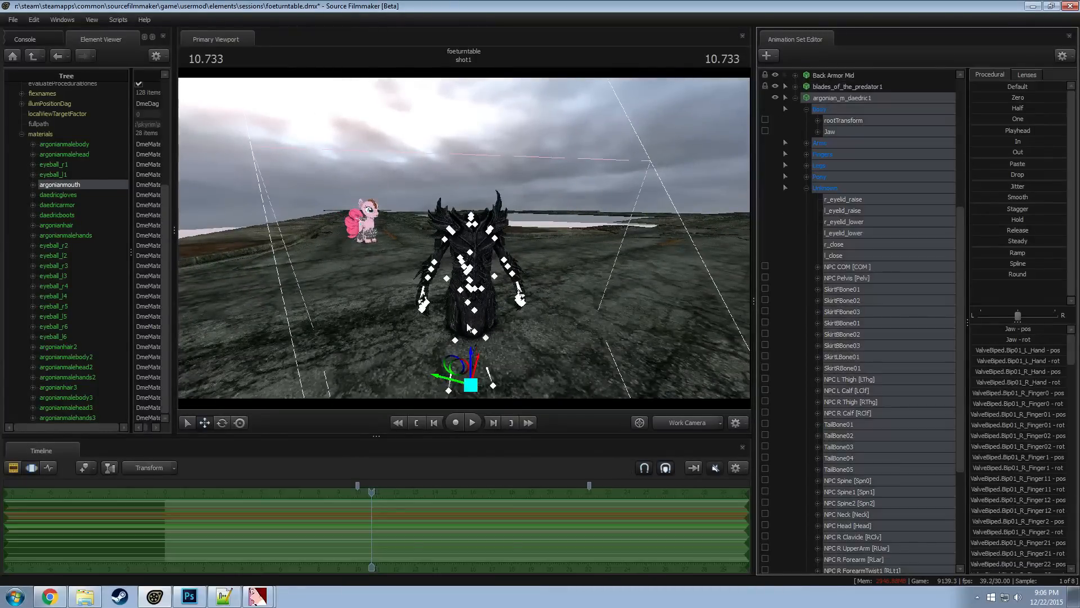
left_click_drag(471, 341, 551, 292)
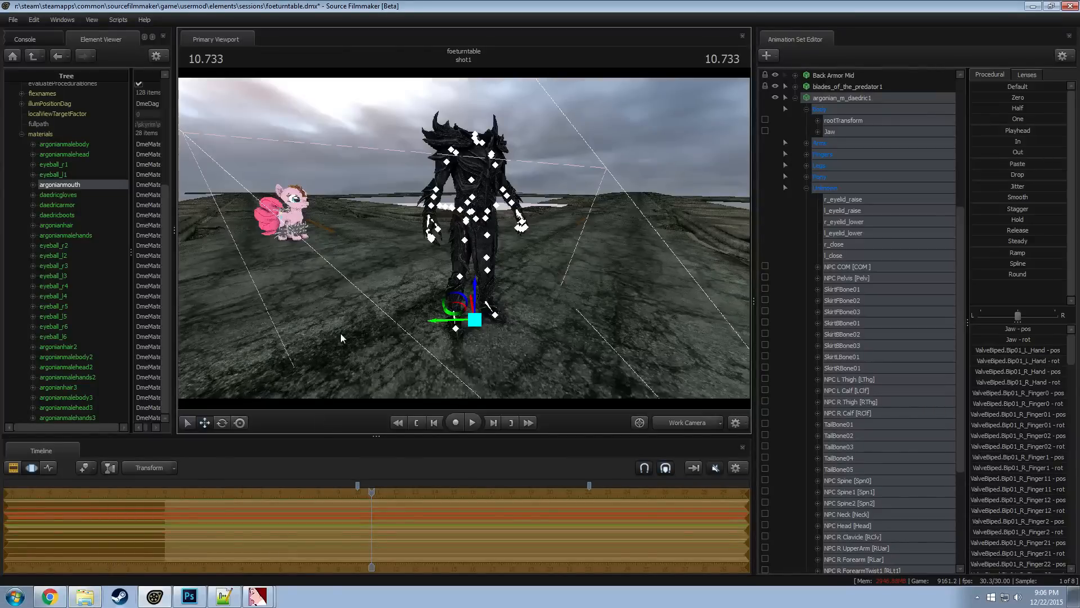
right_click(342, 335)
left_click(796, 97)
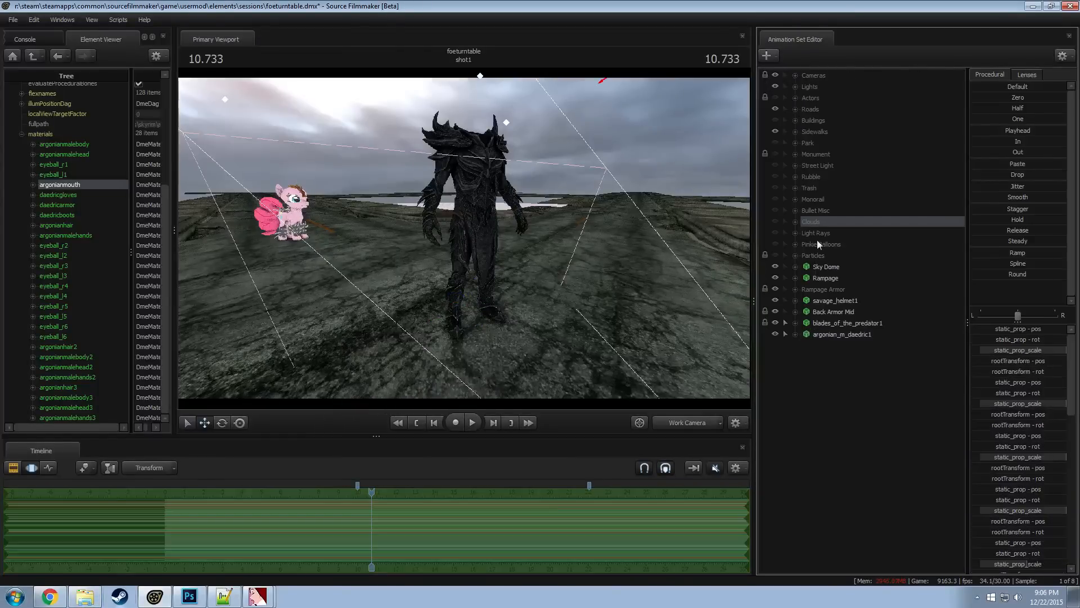
right_click(805, 420)
left_click(879, 447)
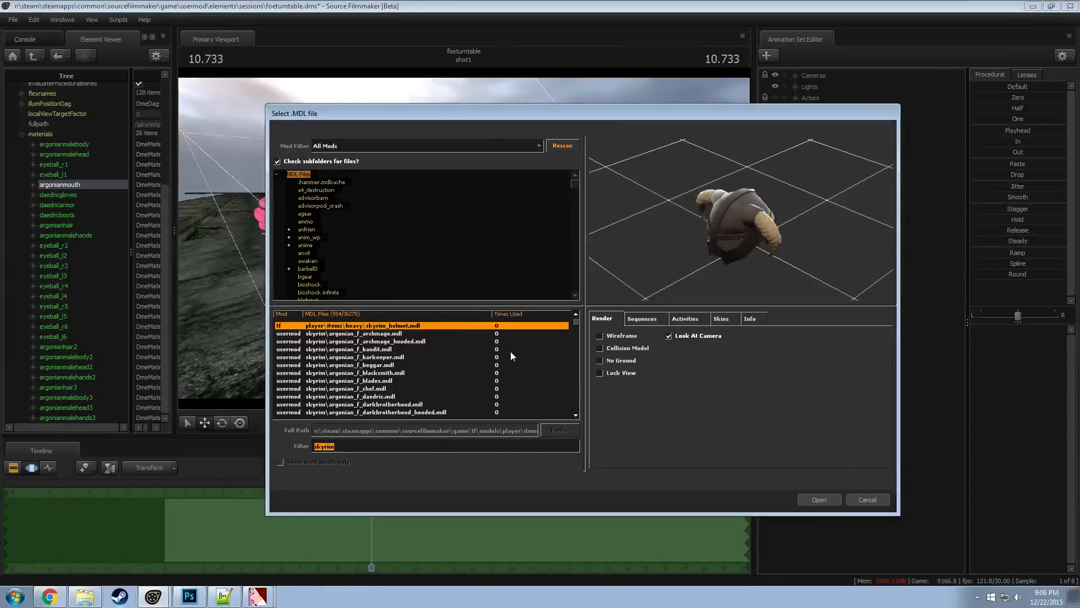
left_click(873, 501)
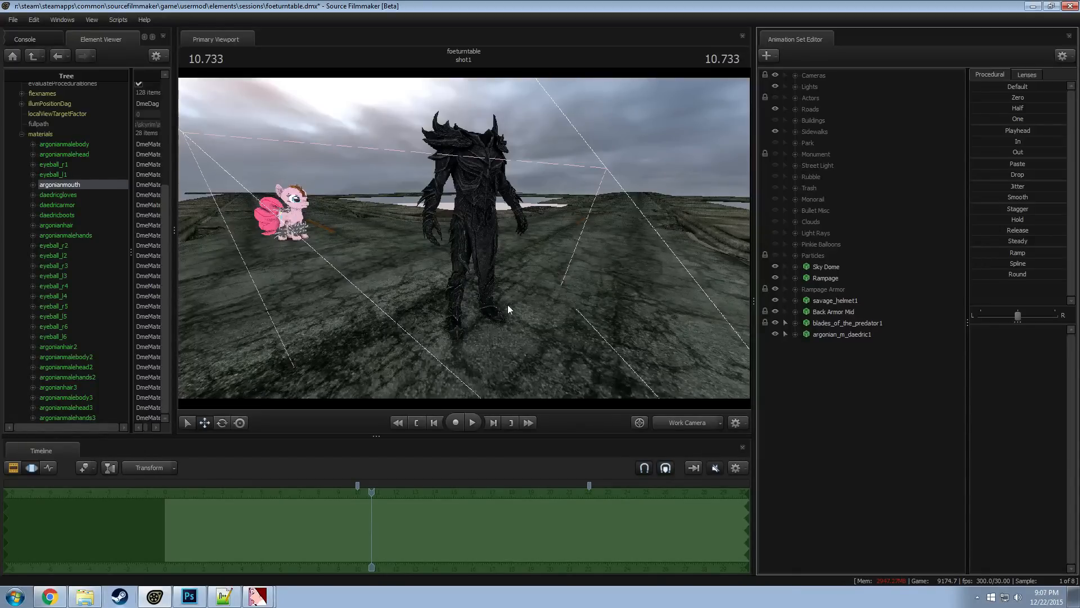
right_click(815, 381)
left_click(795, 381)
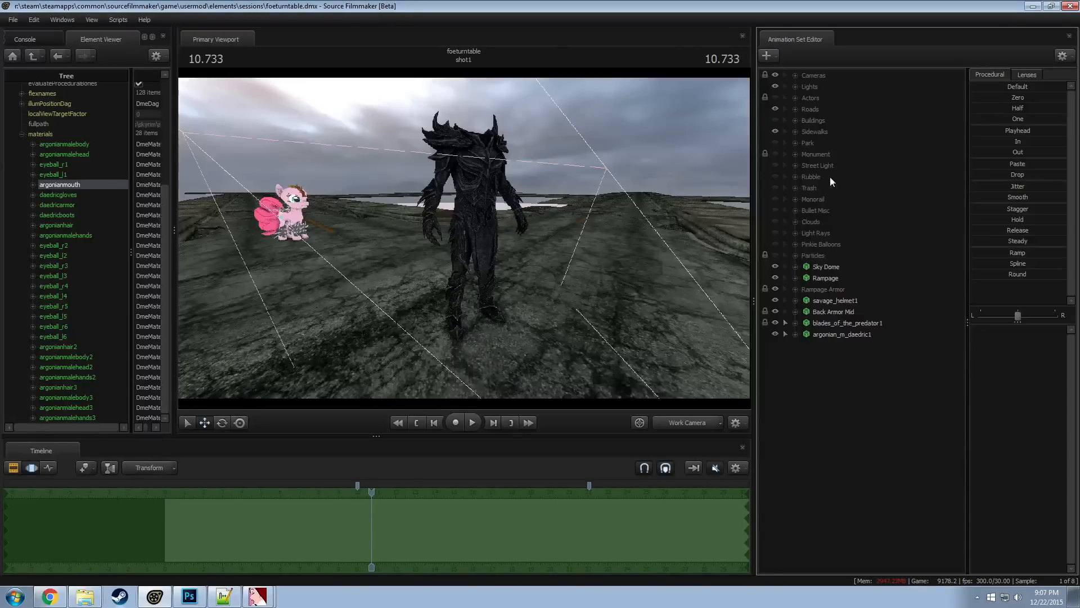
Open the gobo texture selection for the Blackjack Edge Smoother light and clear the crack filter
left_click(795, 87)
left_click(807, 109)
right_click(856, 126)
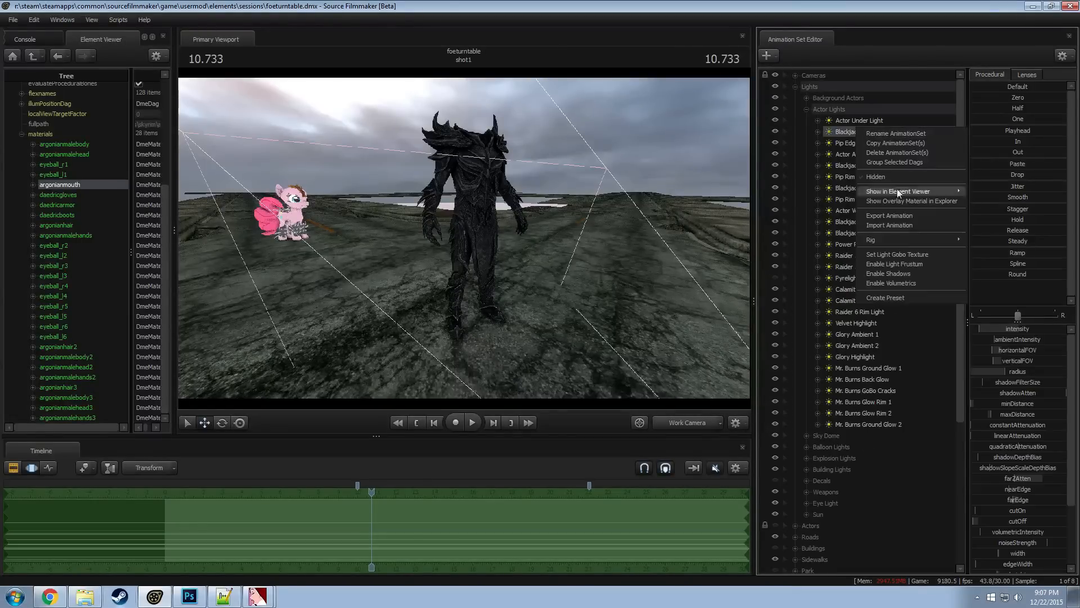
left_click(903, 255)
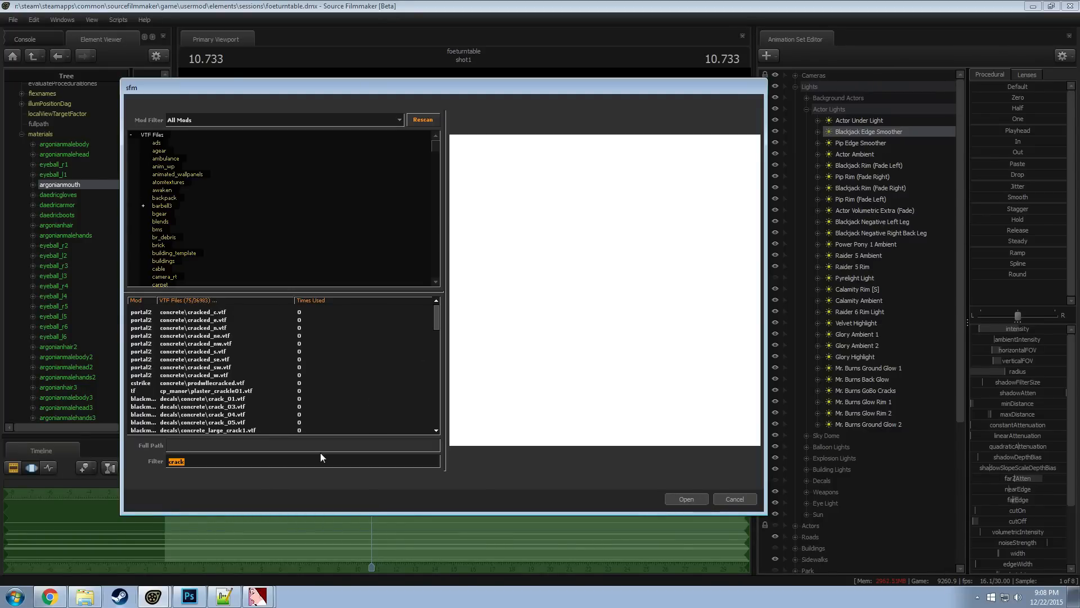
key("BackSpace")
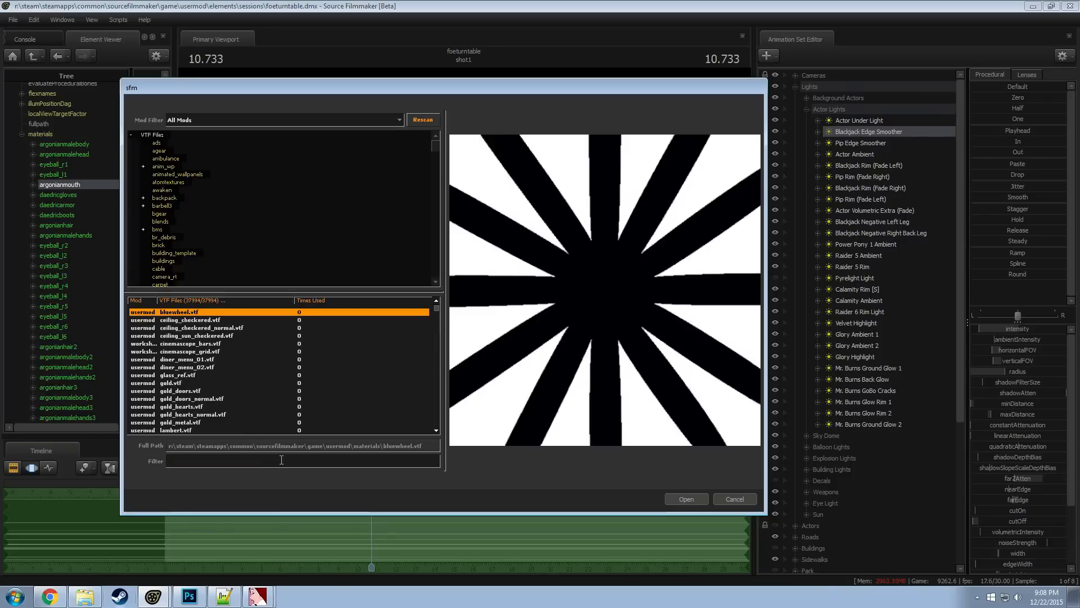
Preview the ceiling, cinemascope, diner menu and glass_ref textures in the gobo texture list
left_click(192, 320)
left_click(194, 327)
left_click(196, 335)
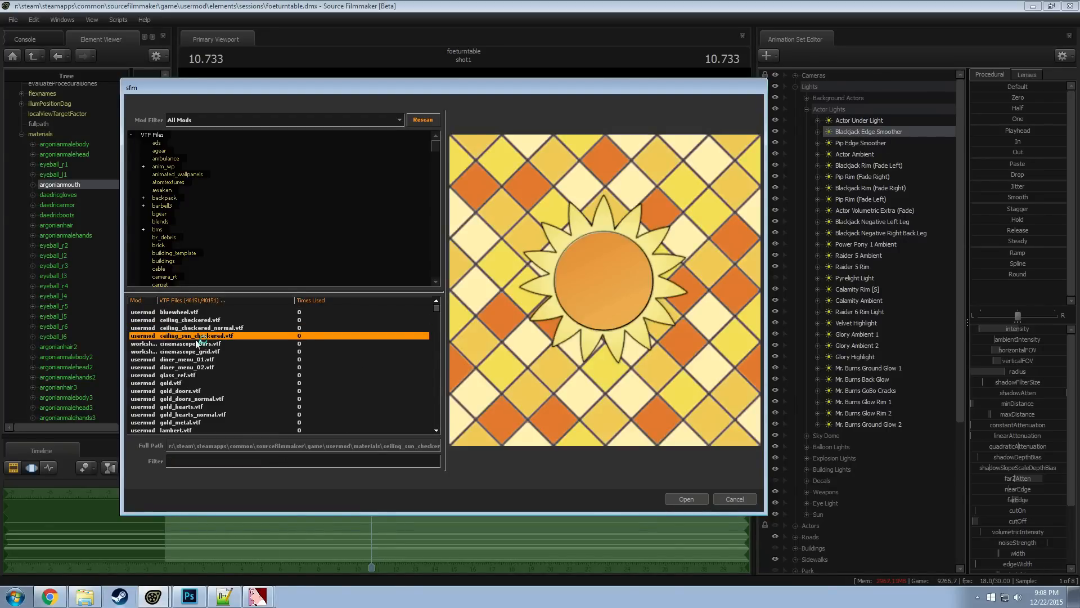
left_click(197, 342)
left_click(194, 328)
left_click(195, 351)
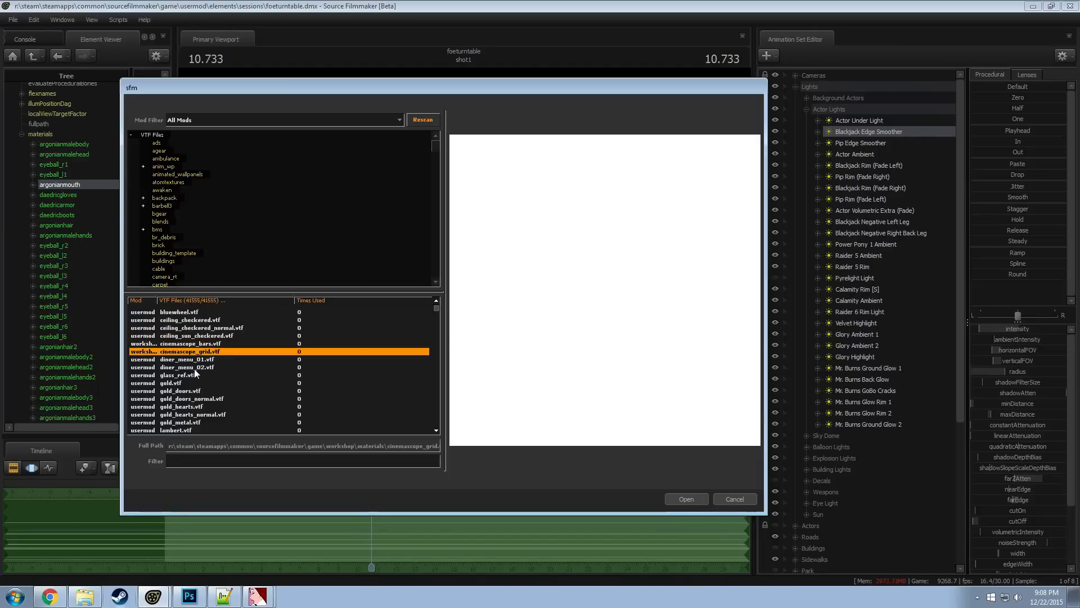
left_click(194, 367)
left_click(192, 360)
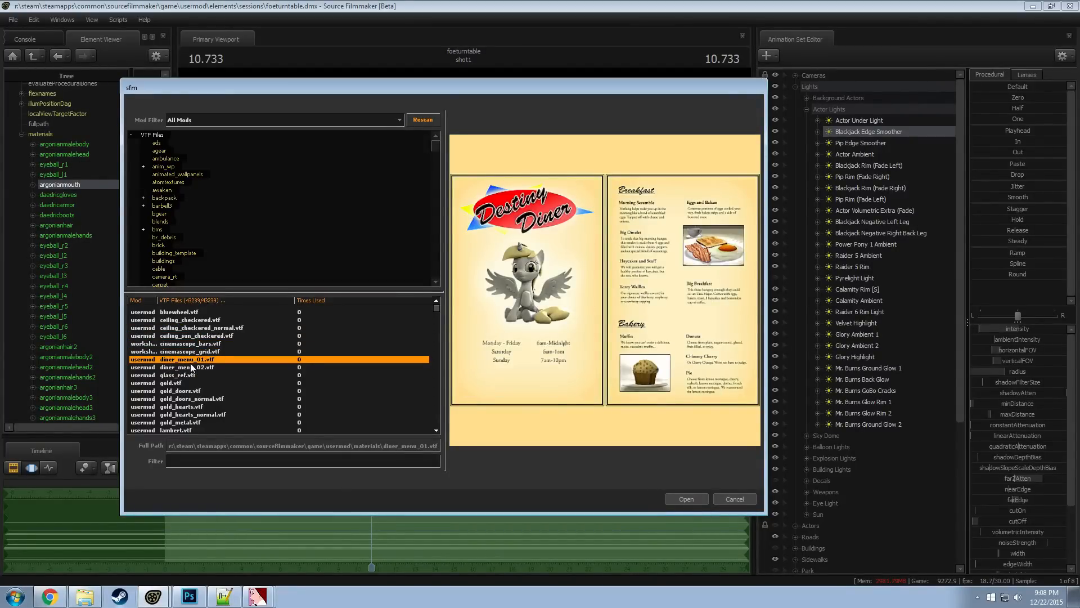
left_click(192, 367)
left_click(191, 374)
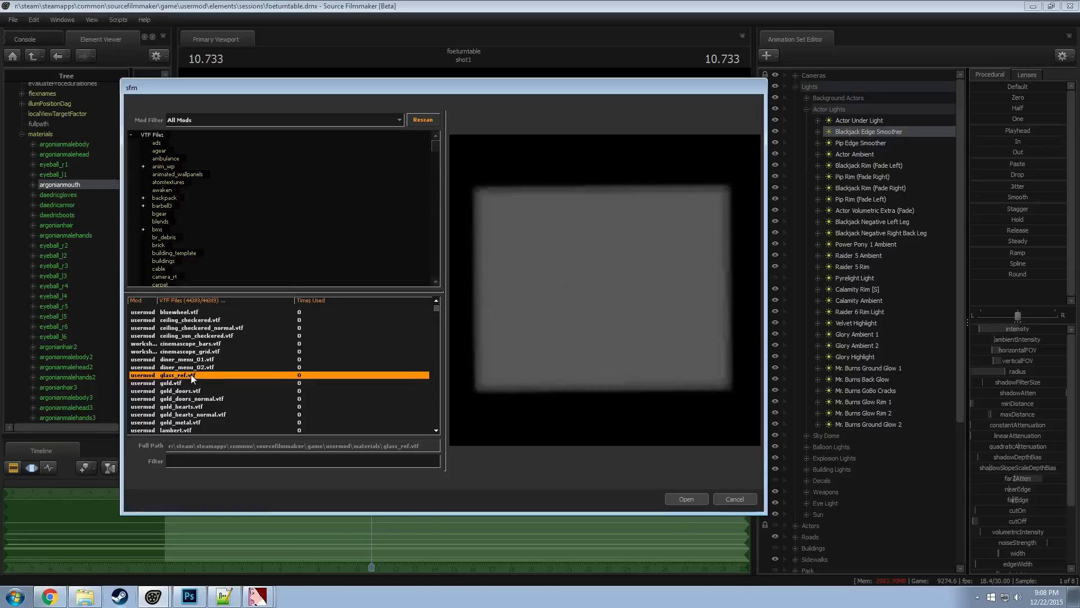
Preview the gold and marble textures among the available gobo textures
left_click(189, 382)
left_click(186, 390)
left_click(185, 398)
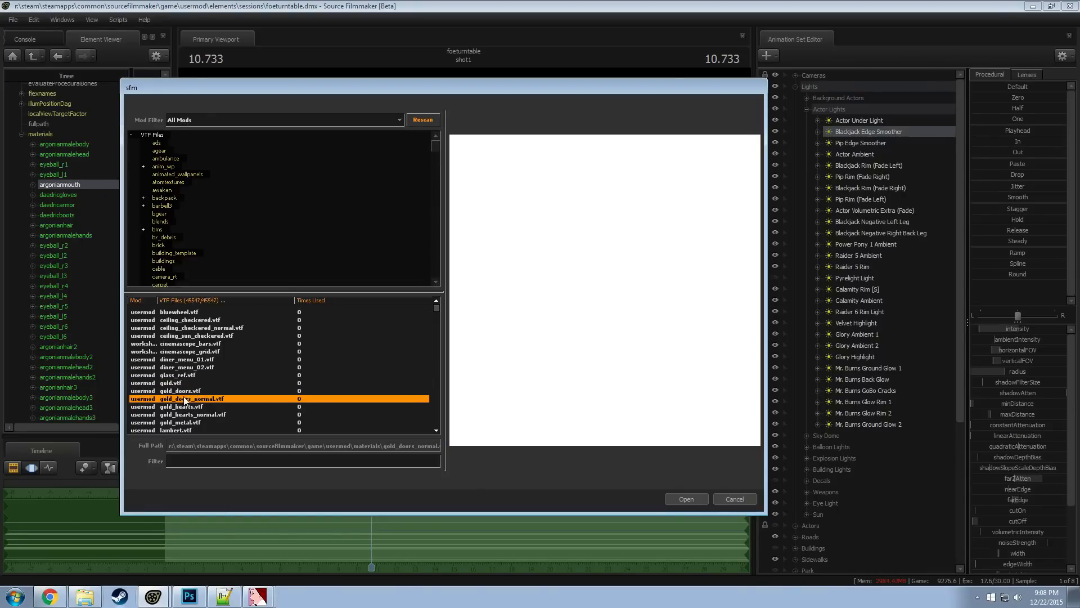
left_click(188, 406)
scroll(192, 401, "down", 2)
left_click(192, 400)
left_click(192, 406)
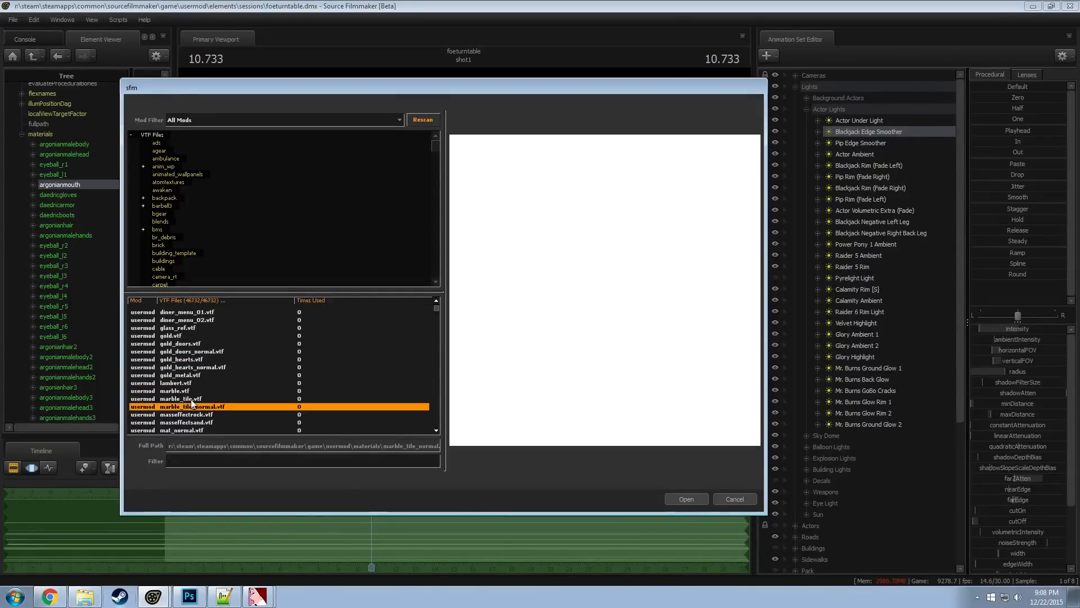
left_click(191, 391)
left_click(189, 400)
Preview the masseffectsand, marble_tile_normal and masseffectrock textures
scroll(189, 400, "down", 1)
left_click(188, 399)
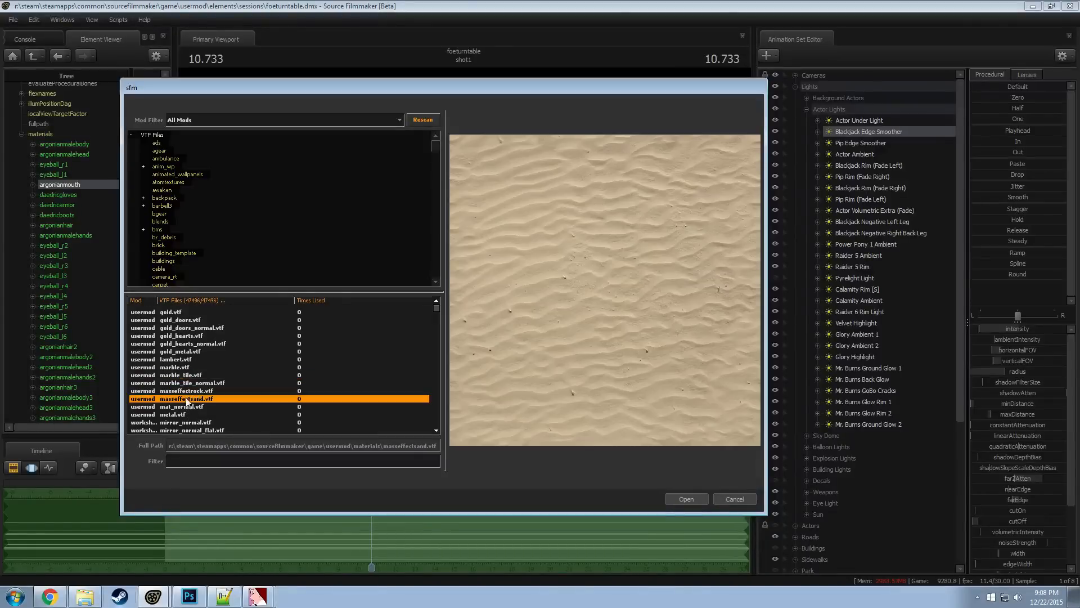
left_click(188, 392)
left_click(193, 384)
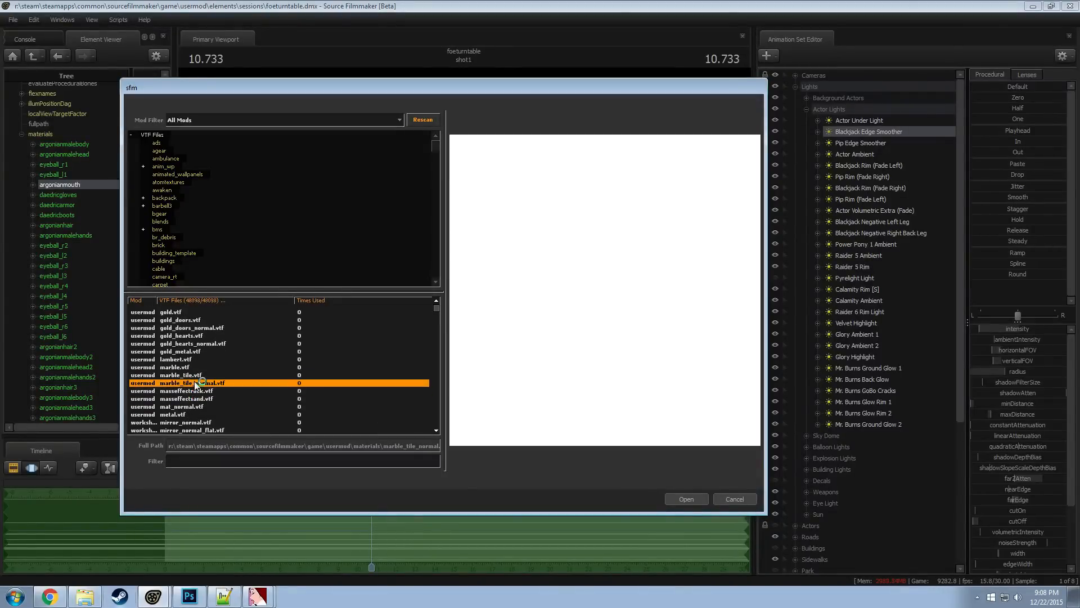
left_click(195, 391)
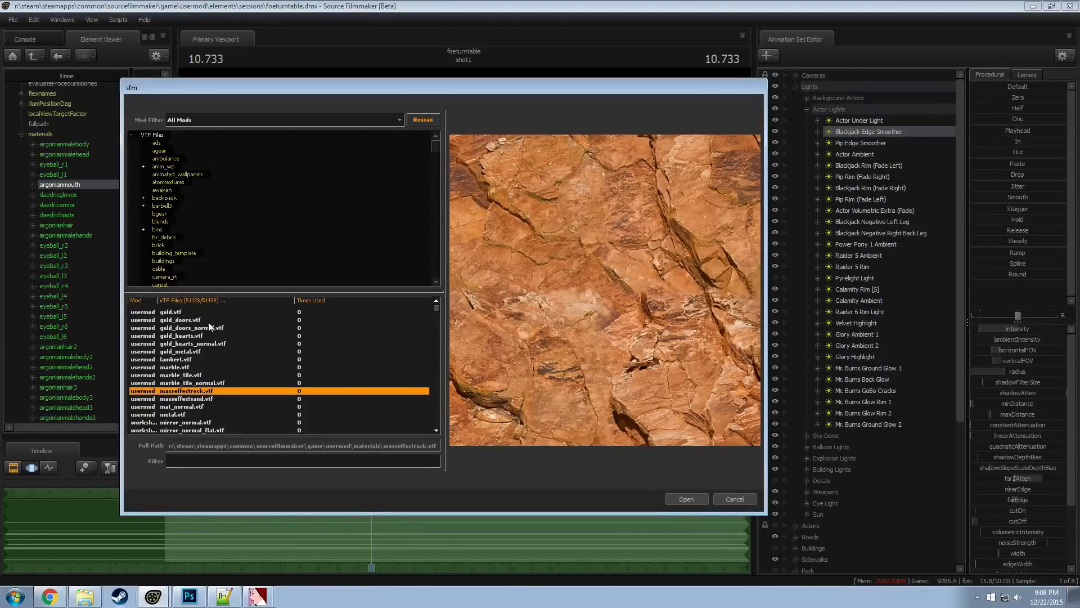
scroll(176, 381, "down", 1)
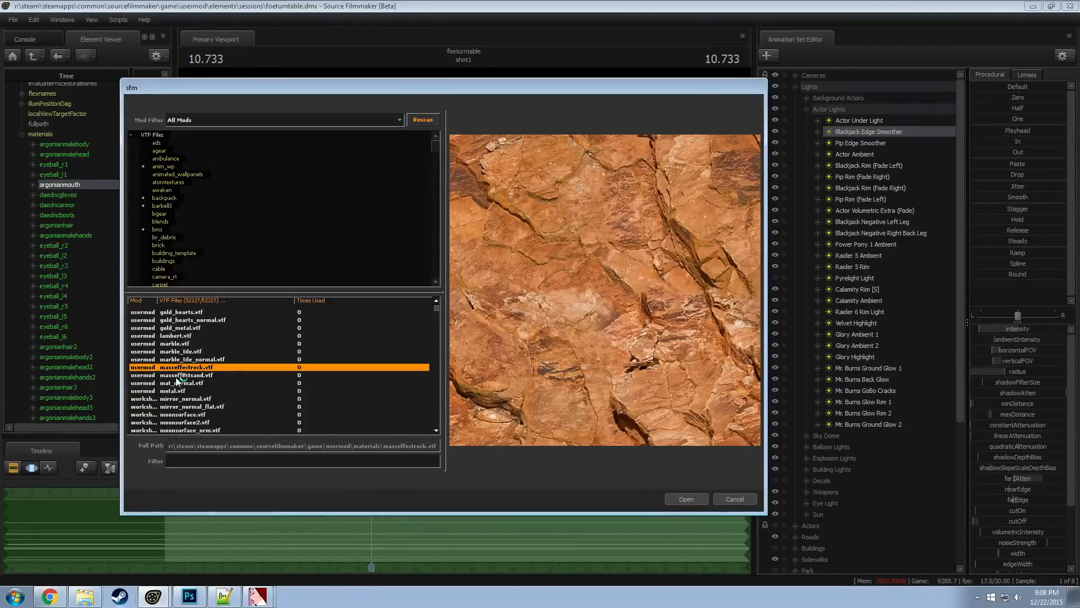
Preview the mat_normal, mirror_normal, moonsurface and nukalight textures
left_click(176, 383)
left_click(181, 398)
left_click(185, 414)
left_click(187, 422)
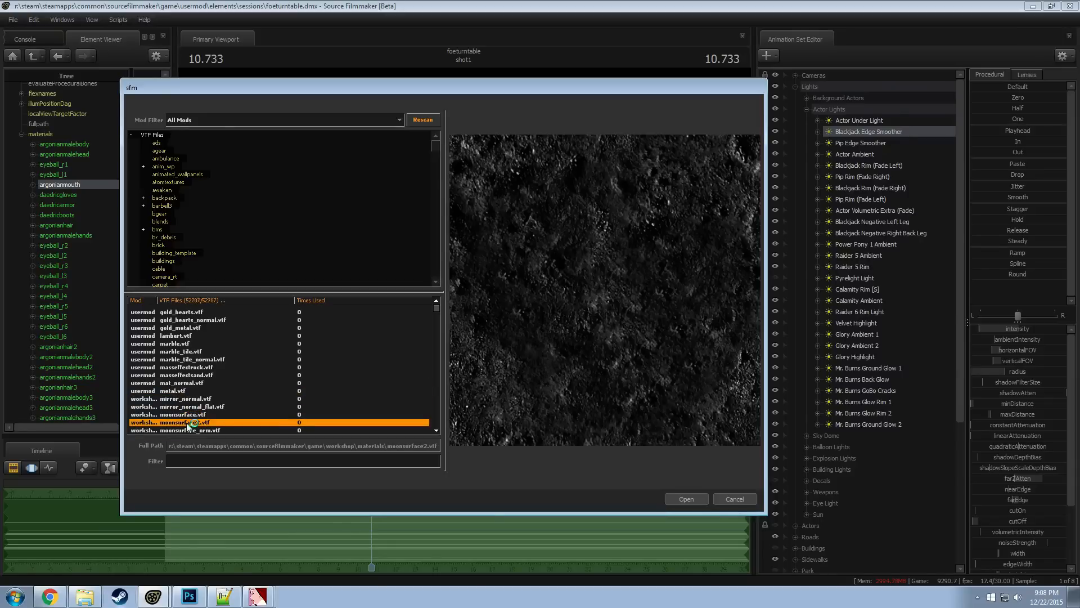
scroll(189, 425, "down", 2)
left_click(187, 384)
left_click(182, 400)
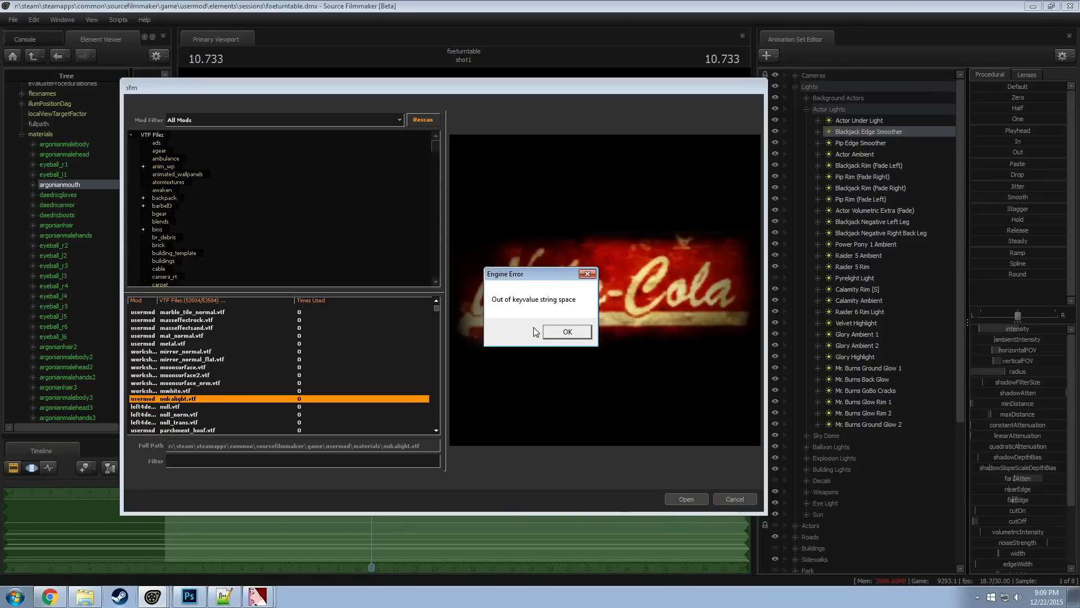
Dismiss the engine error dialog and switch to Steam
left_click(567, 332)
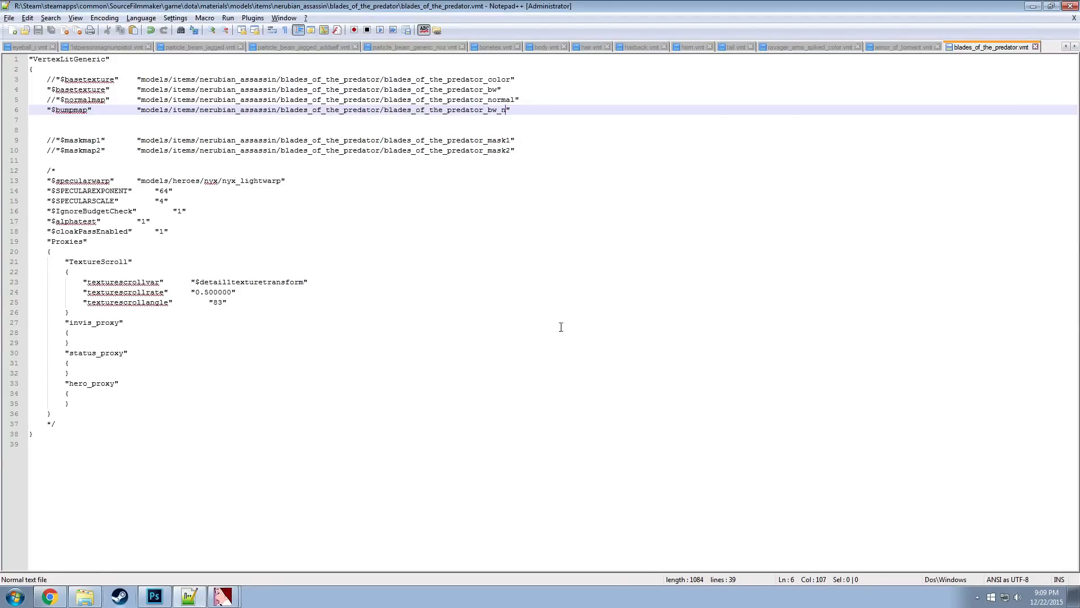
left_click(571, 324)
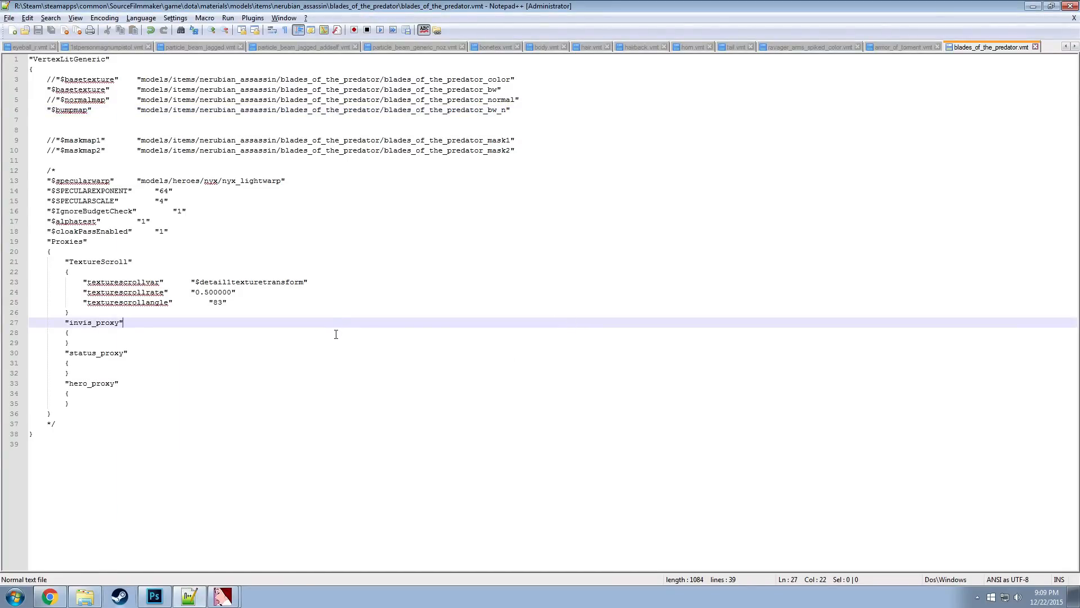
left_click(739, 243)
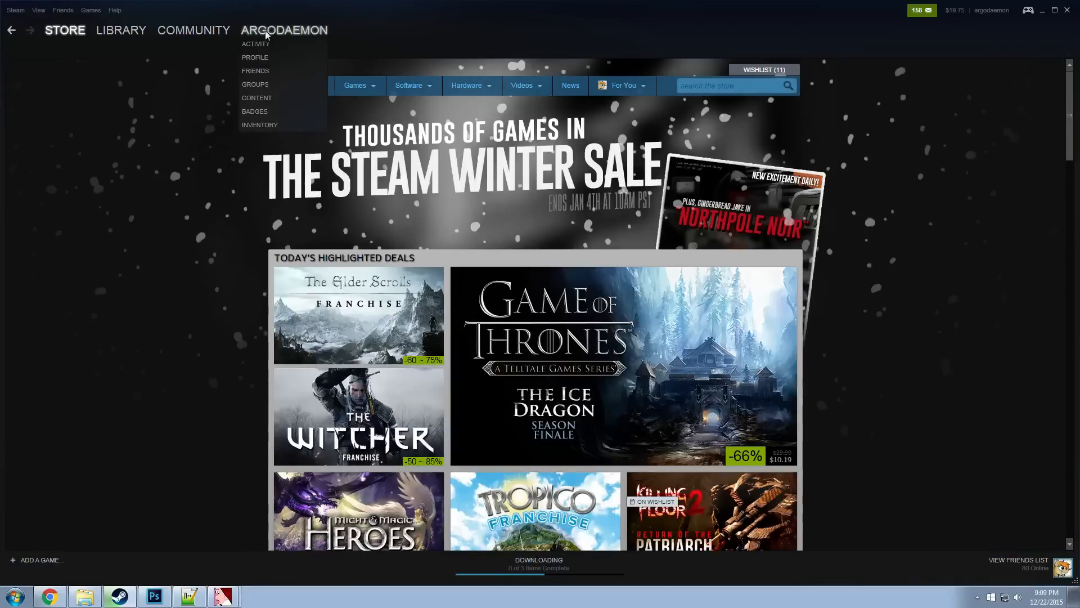
View the account's profile page and its list of joined groups
left_click(262, 62)
mouse_move(271, 32)
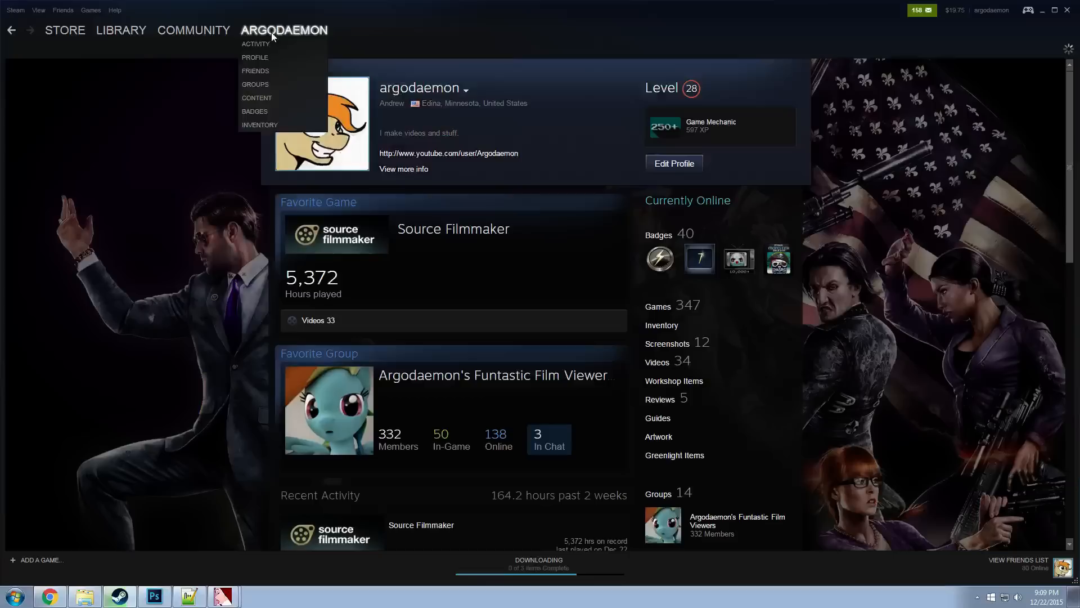
left_click(264, 84)
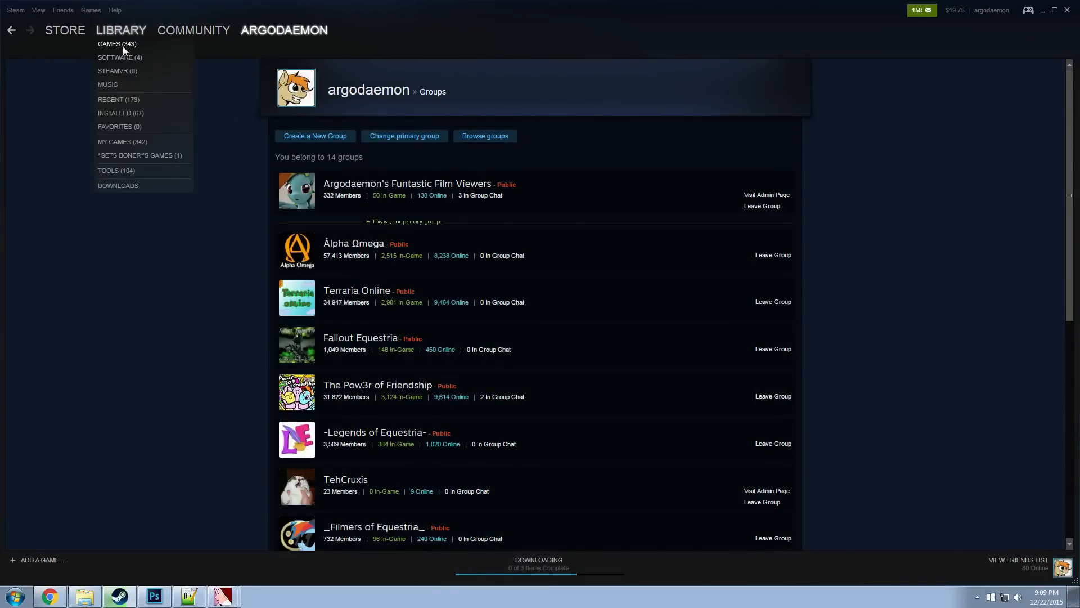
Filter the library to software and show the Source Filmmaker page with its DLC content packs
left_click(123, 45)
scroll(70, 138, "up", 7)
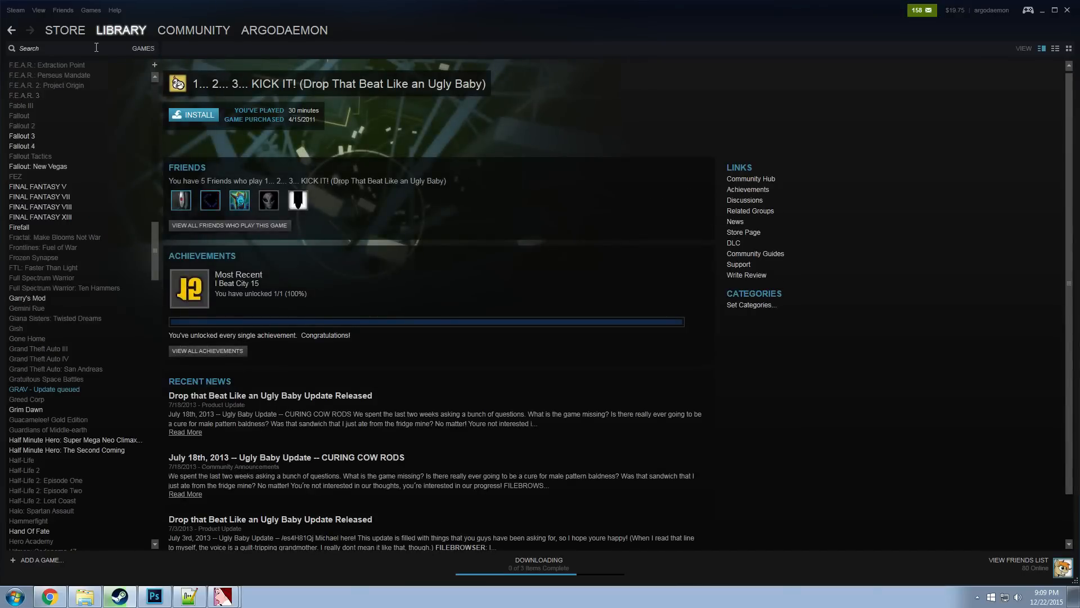
left_click(137, 48)
left_click(149, 79)
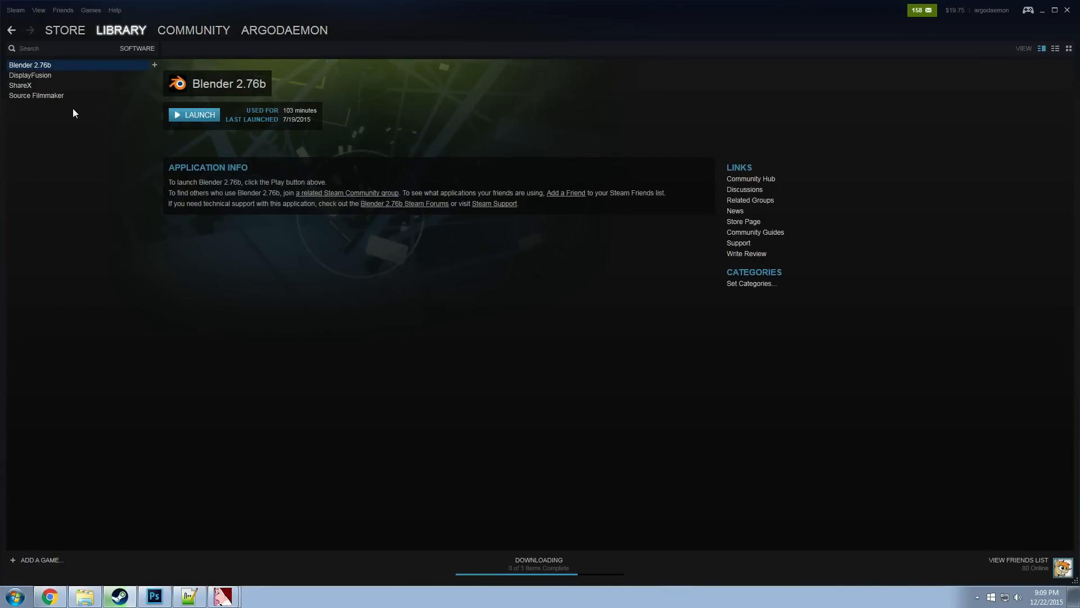
right_click(38, 96)
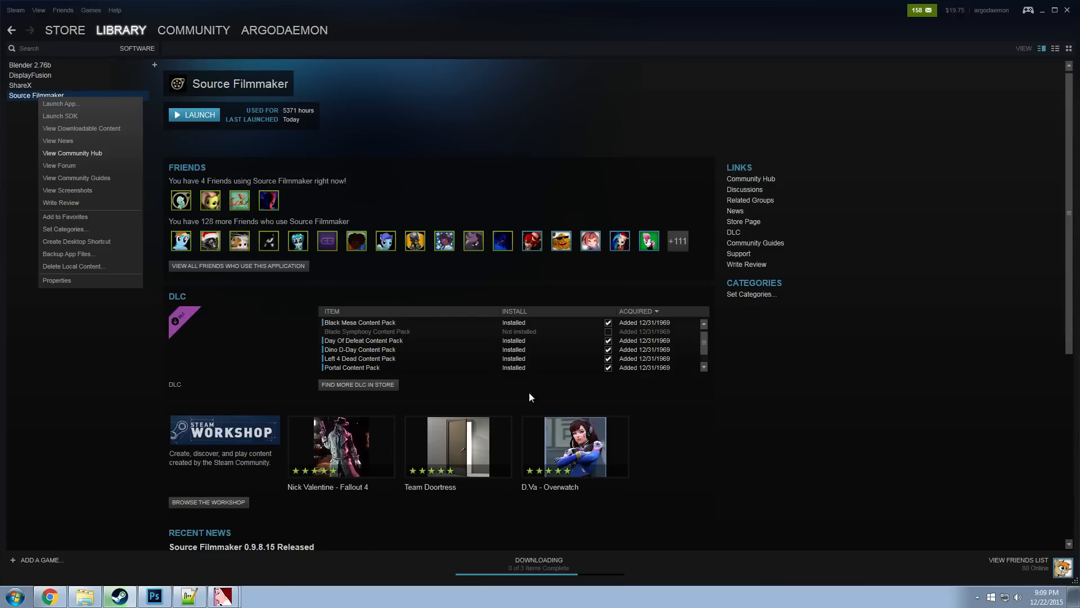
scroll(707, 354, "down", 1)
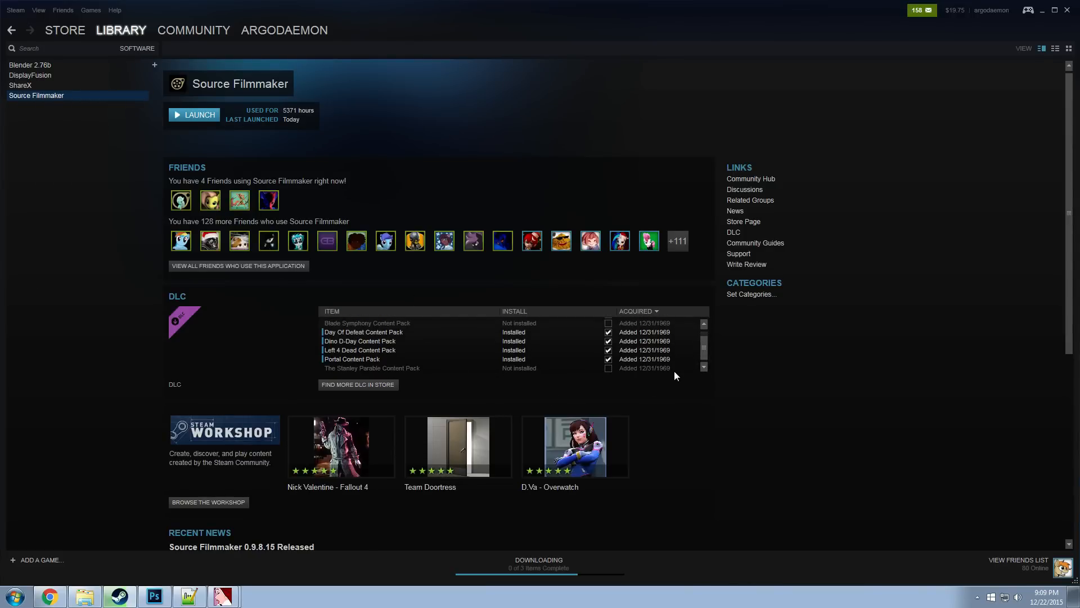
scroll(670, 369, "up", 1)
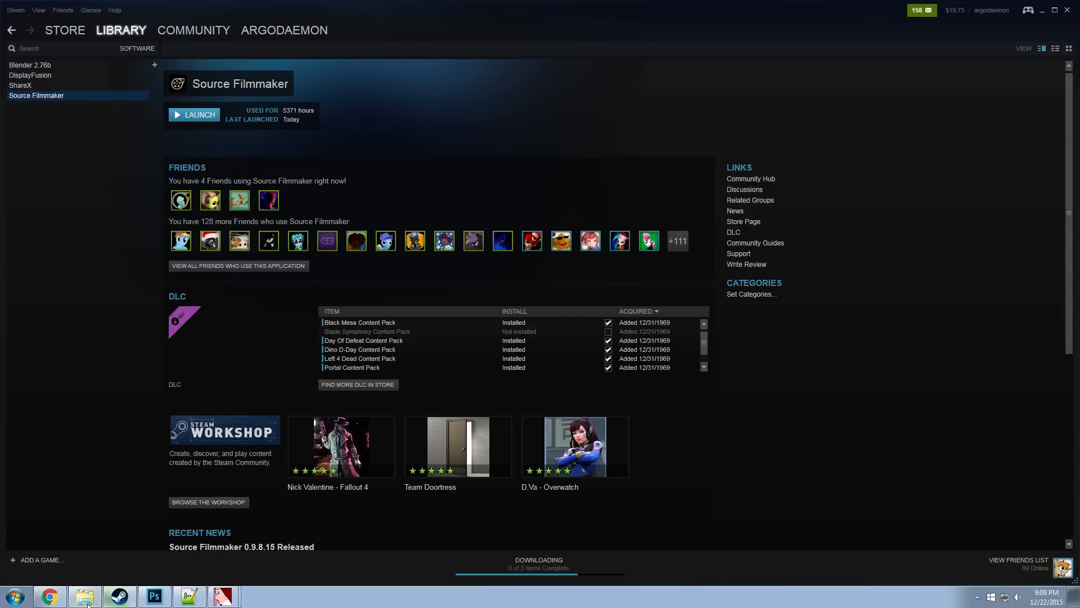
Open gameinfo.txt from the SFM Usermod folder and show its SearchPaths section
left_click(84, 596)
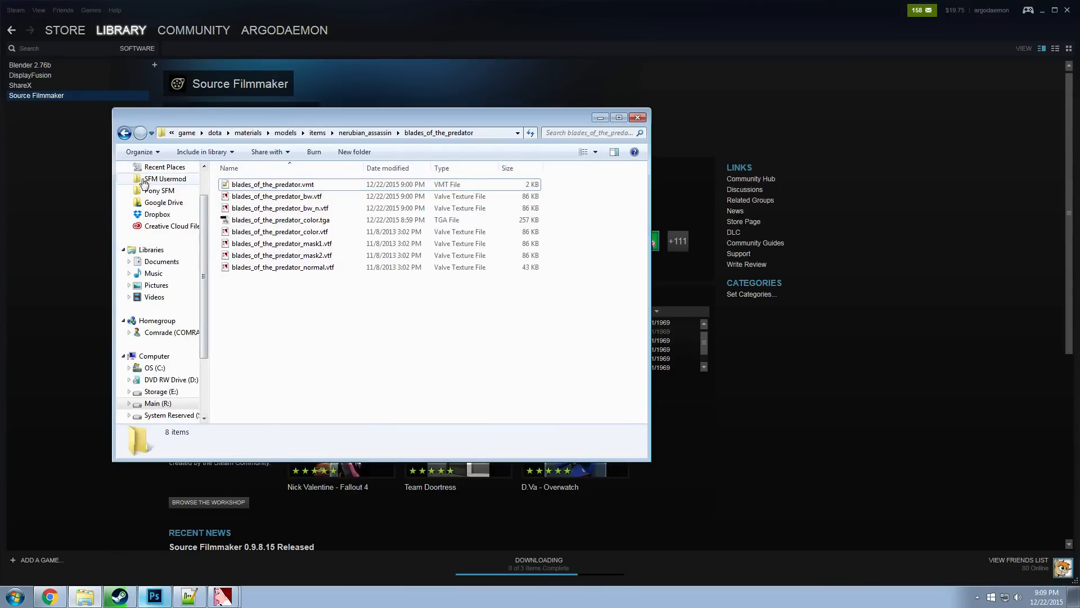
left_click(165, 178)
left_click(297, 313)
scroll(267, 371, "down", 3)
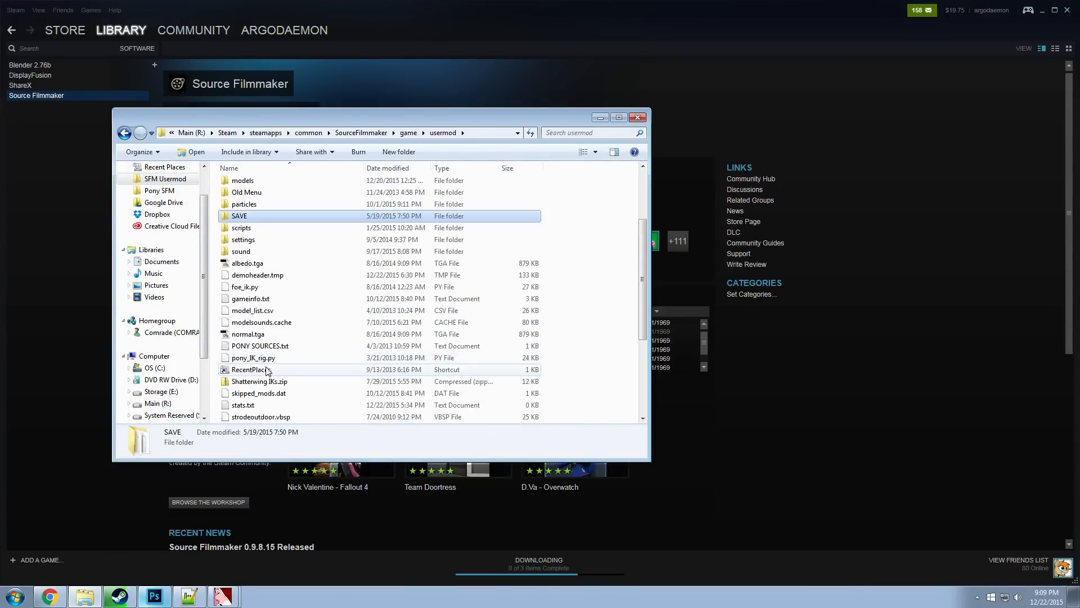
double_click(249, 299)
scroll(474, 333, "down", 12)
scroll(474, 334, "down", 1)
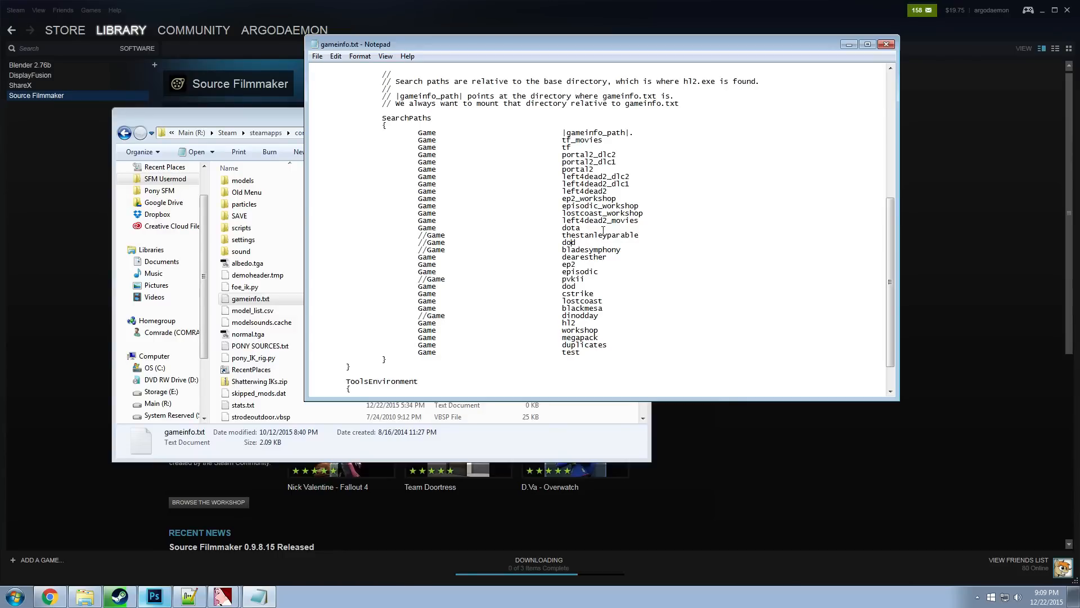
Examine the dota, dod and bladesymphony search path entries, and close gameinfo.txt and its folder
left_click(577, 249)
left_click(612, 227)
left_click_drag(578, 243, 543, 243)
left_click(557, 243)
left_click(663, 234)
left_click(886, 44)
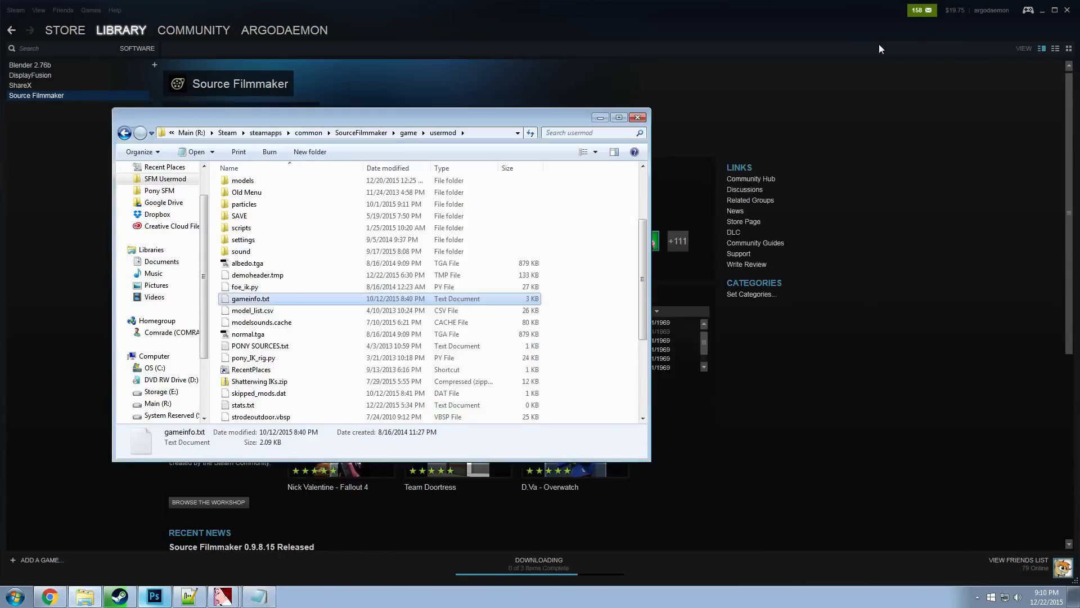
left_click(637, 117)
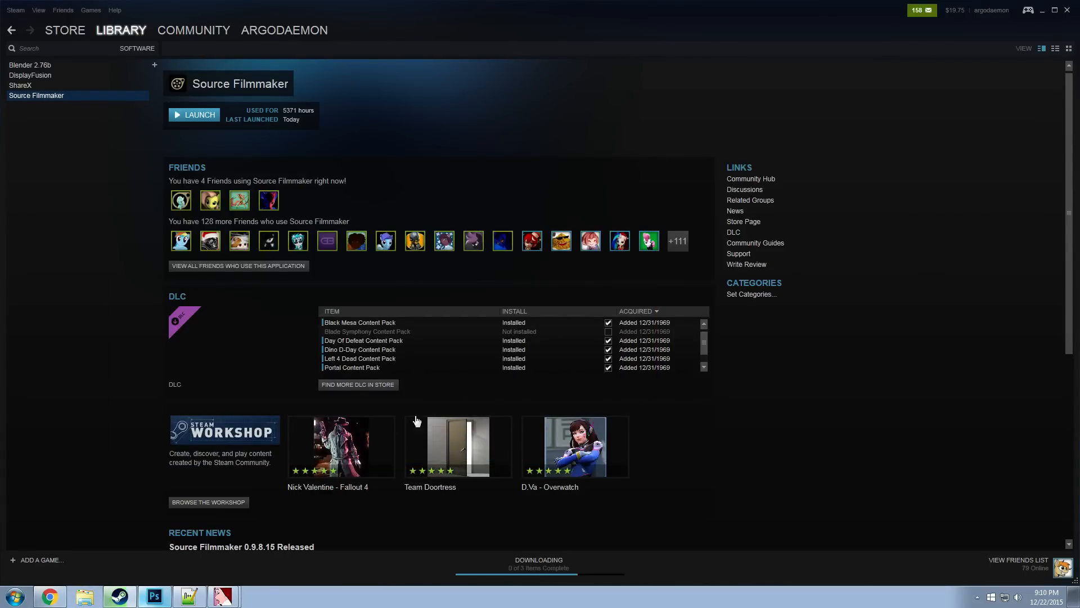
Open the Nick Valentine - Fallout 4 workshop item, preview its second image and subscribe to it
left_click(345, 434)
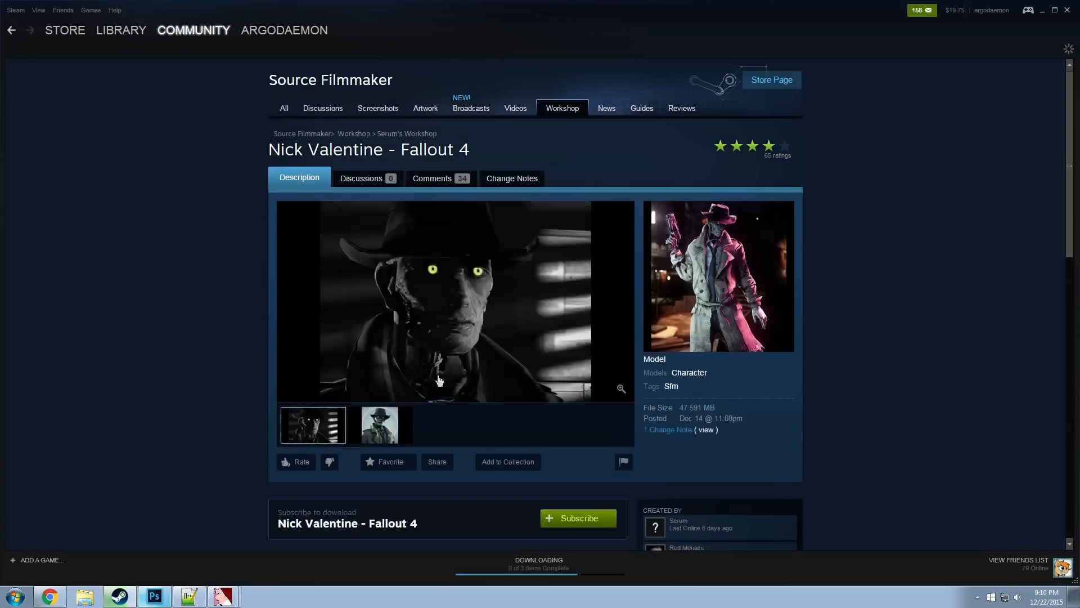
left_click(384, 431)
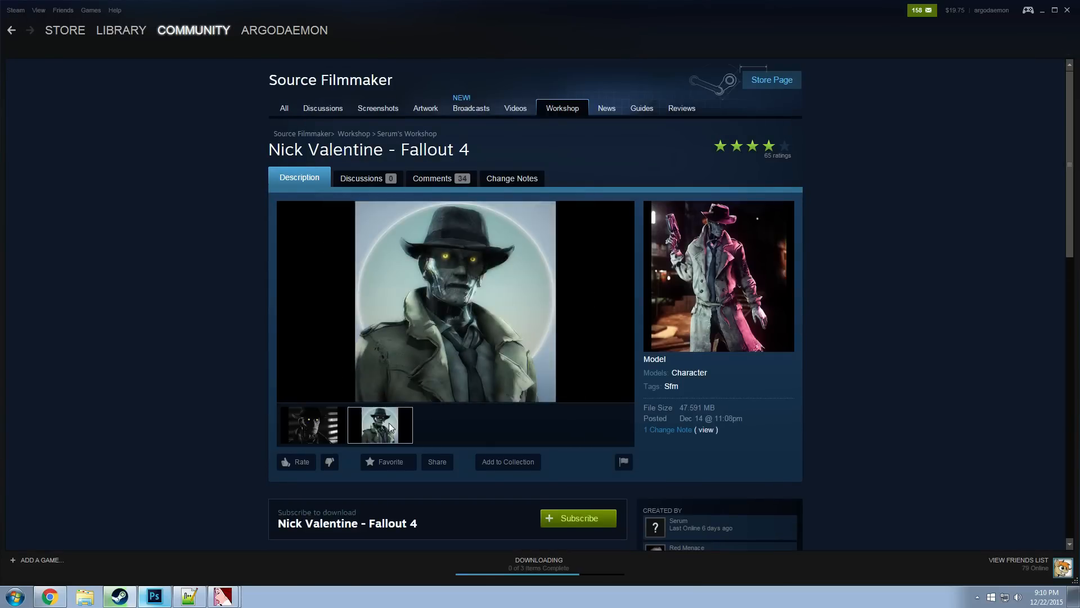
left_click(600, 521)
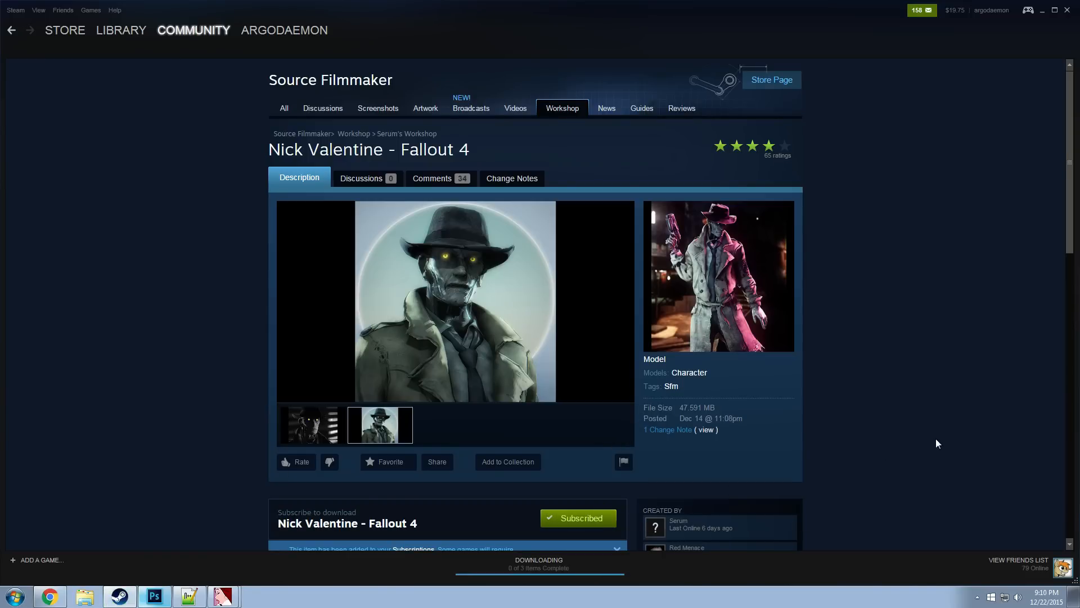
scroll(937, 443, "down", 3)
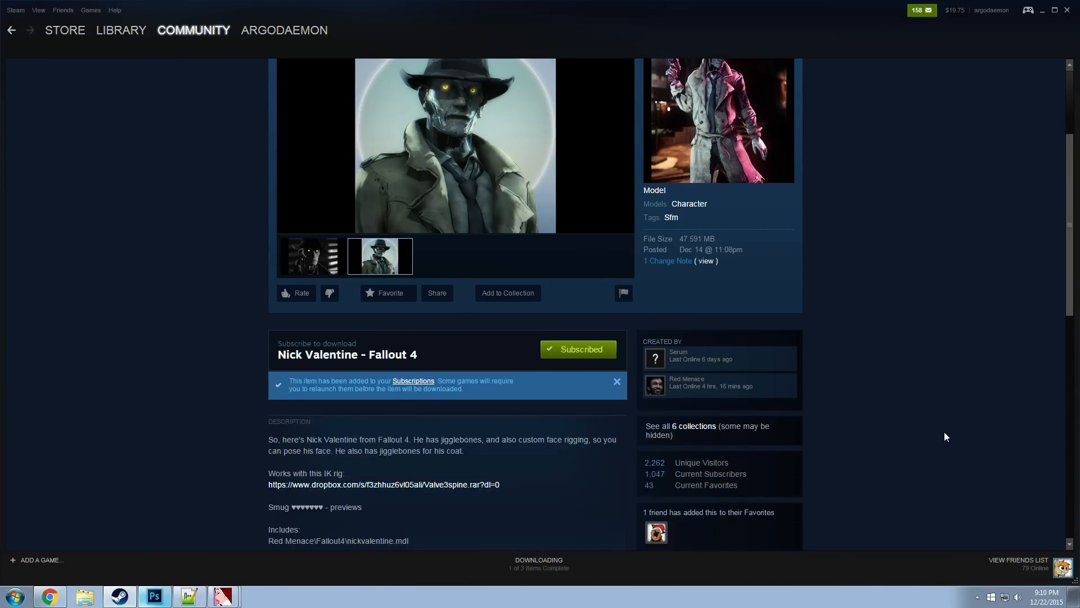
scroll(160, 133, "up", 2)
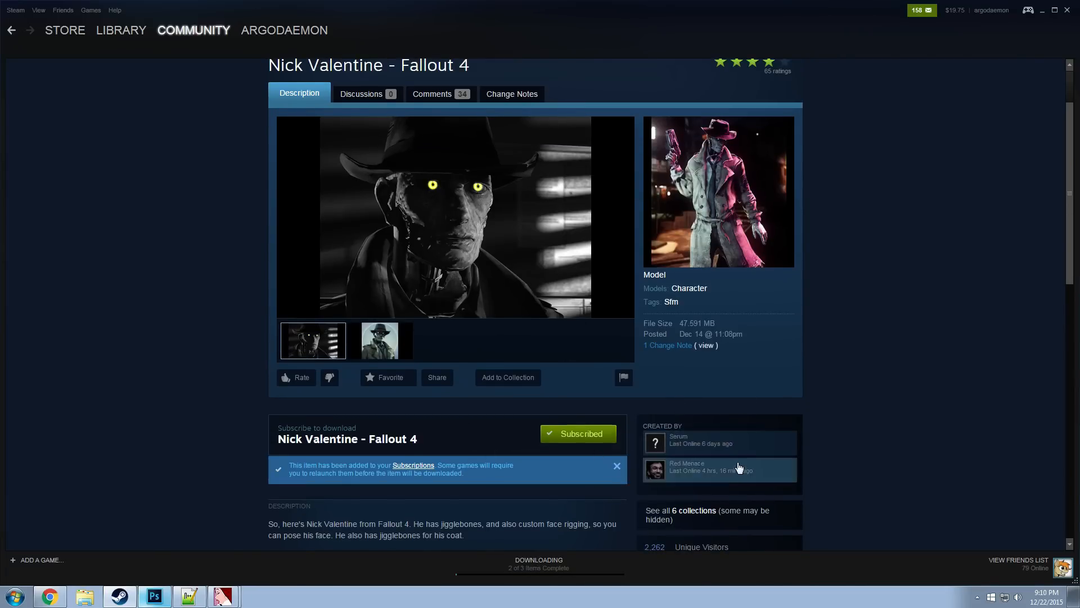
scroll(731, 460, "down", 3)
scroll(751, 471, "up", 1)
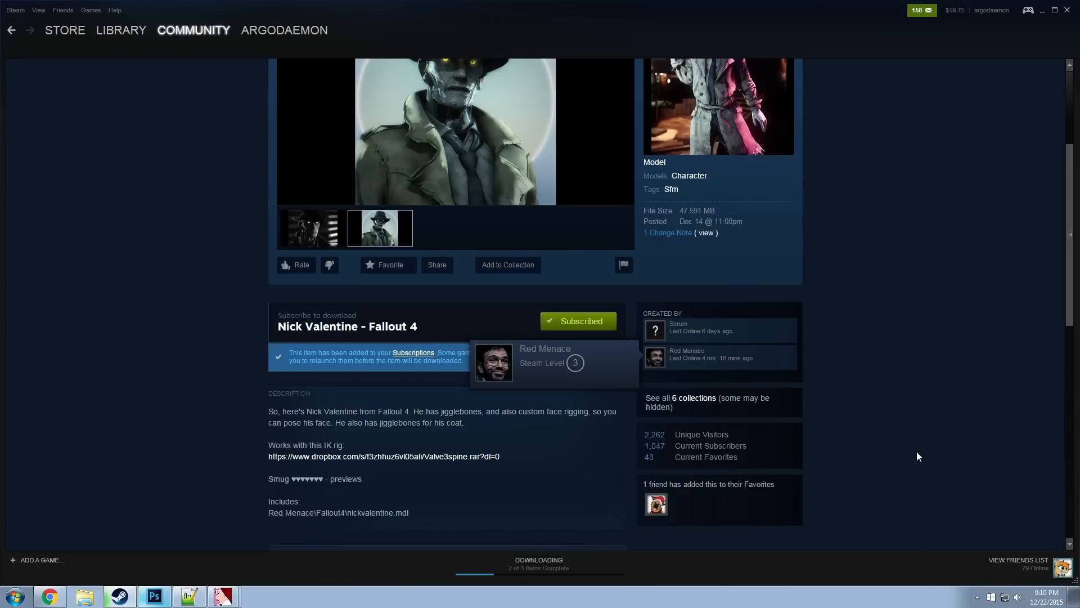
scroll(902, 438, "up", 3)
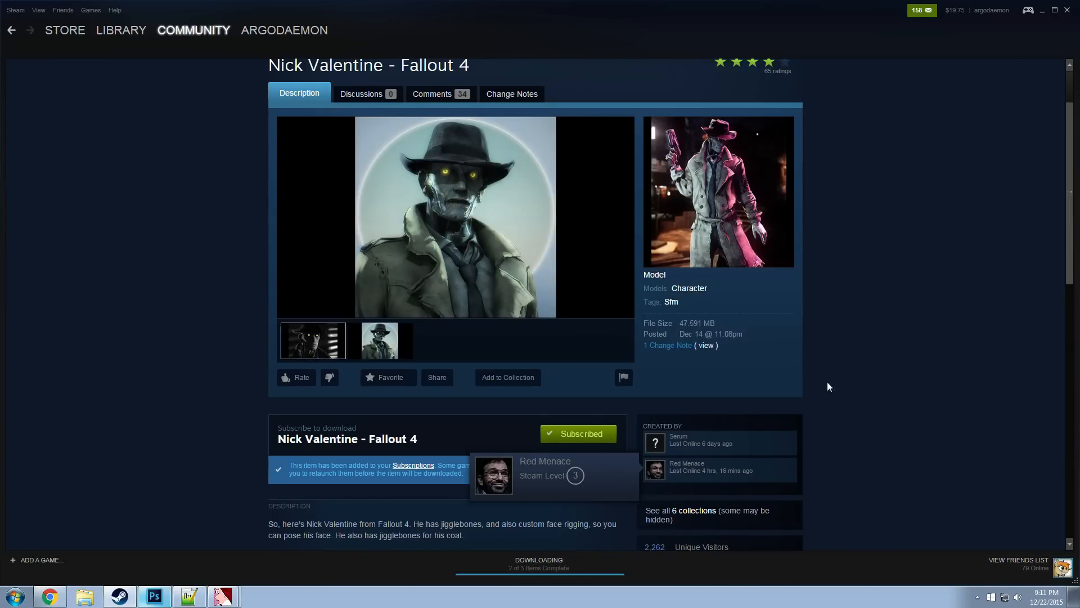
Browse the first page of the Source Filmmaker Workshop's most recent items
scroll(398, 175, "up", 3)
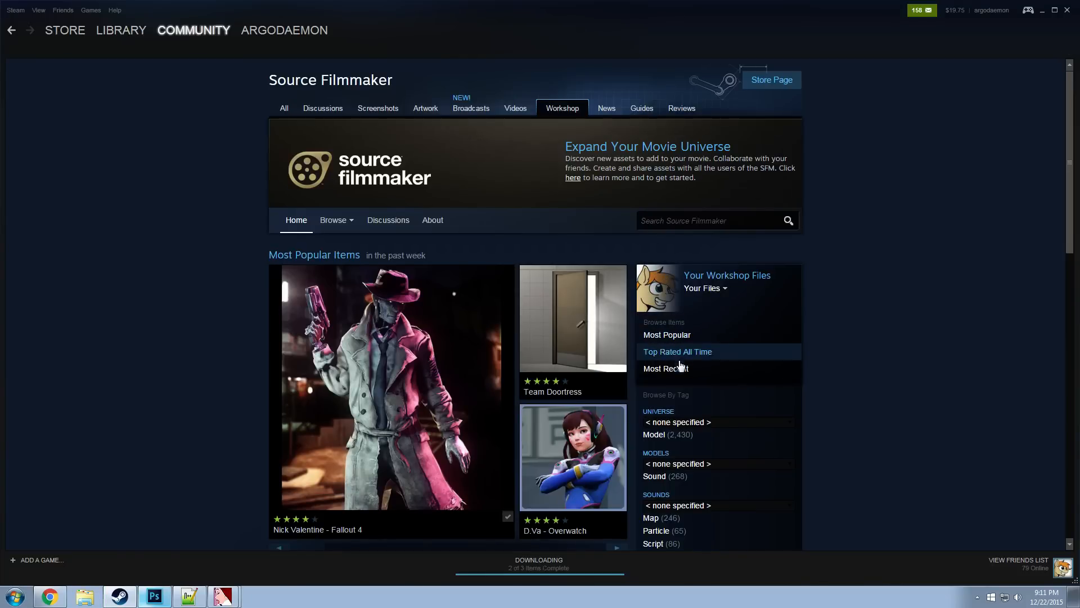
left_click(707, 371)
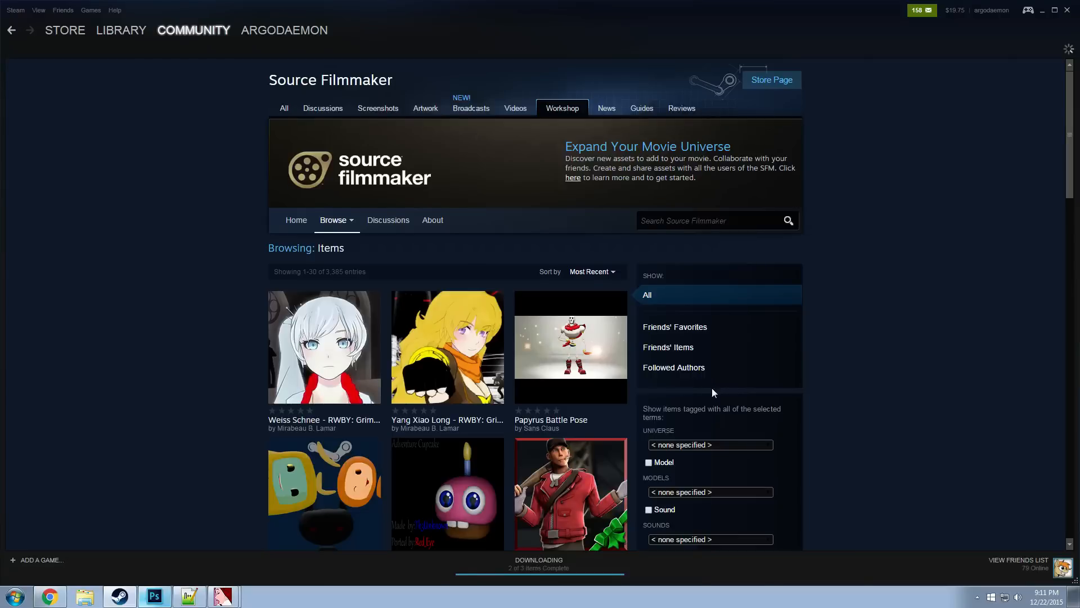
scroll(815, 415, "down", 3)
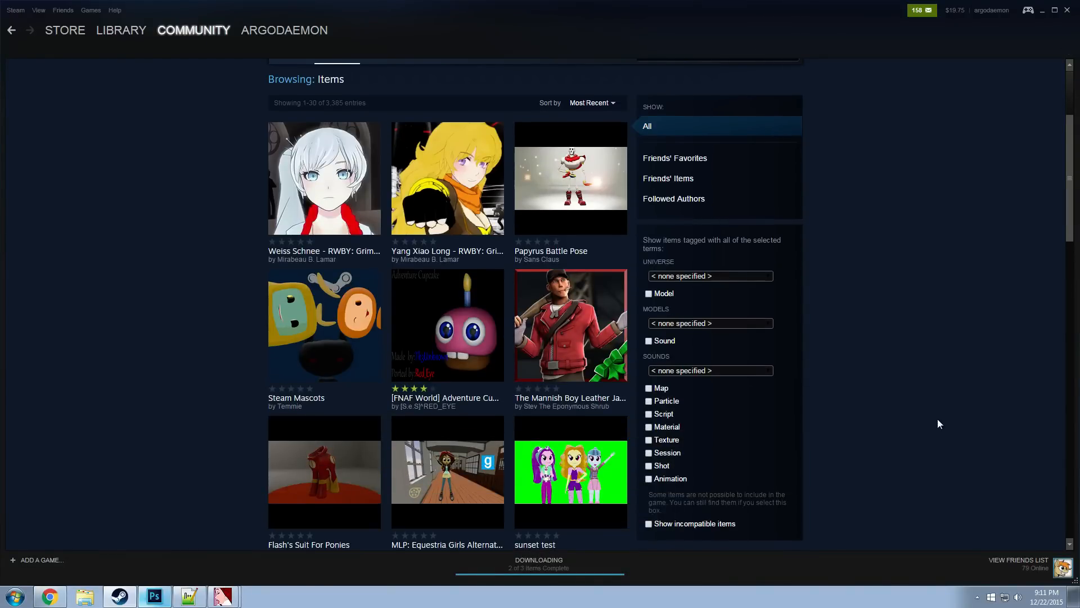
mouse_move(321, 191)
scroll(917, 325, "down", 11)
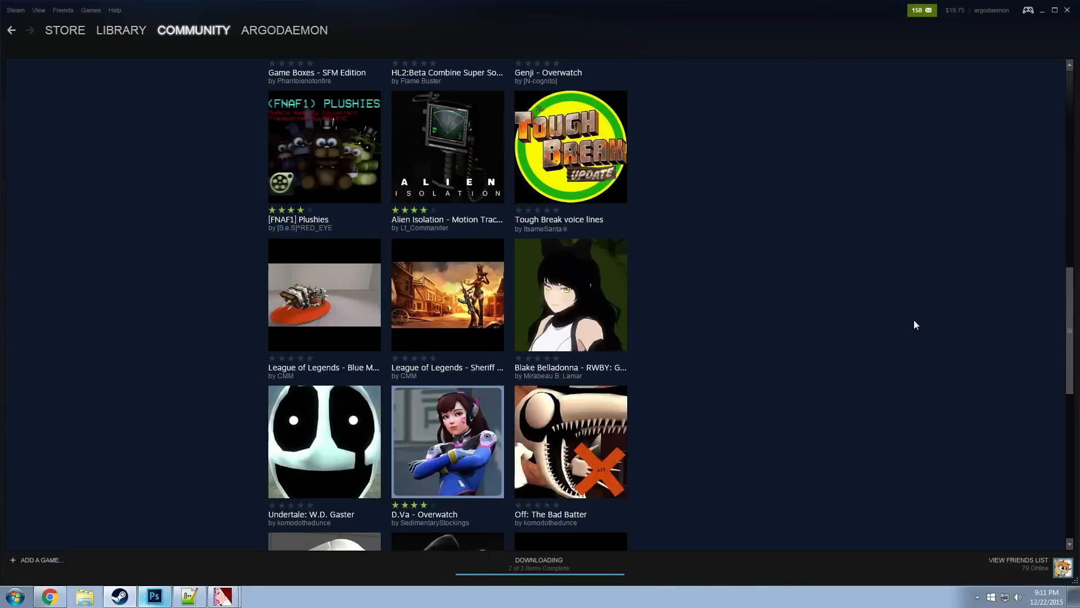
scroll(914, 325, "down", 2)
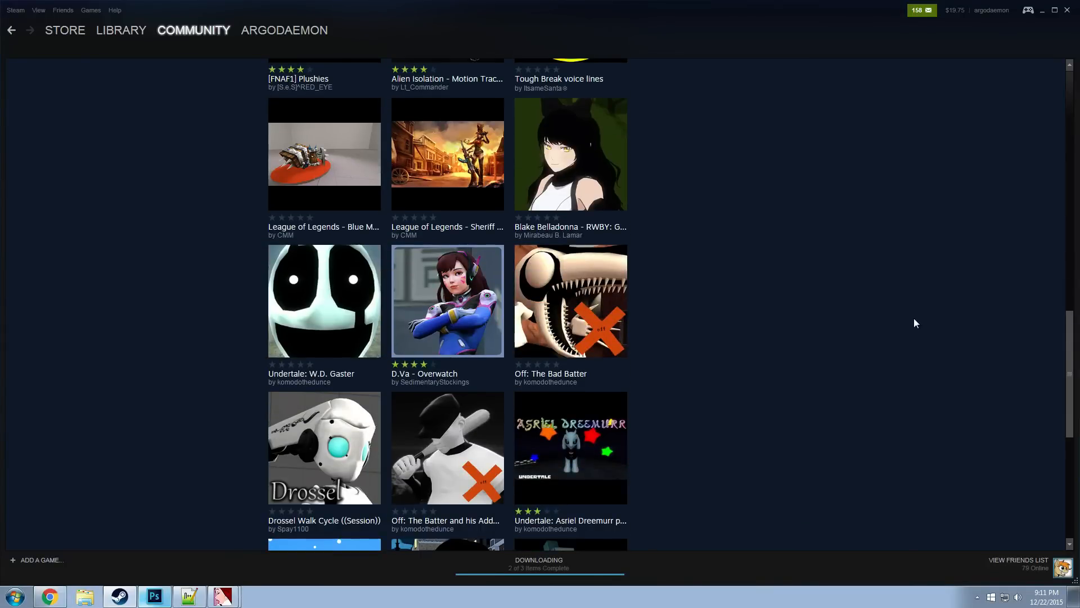
scroll(908, 319, "down", 7)
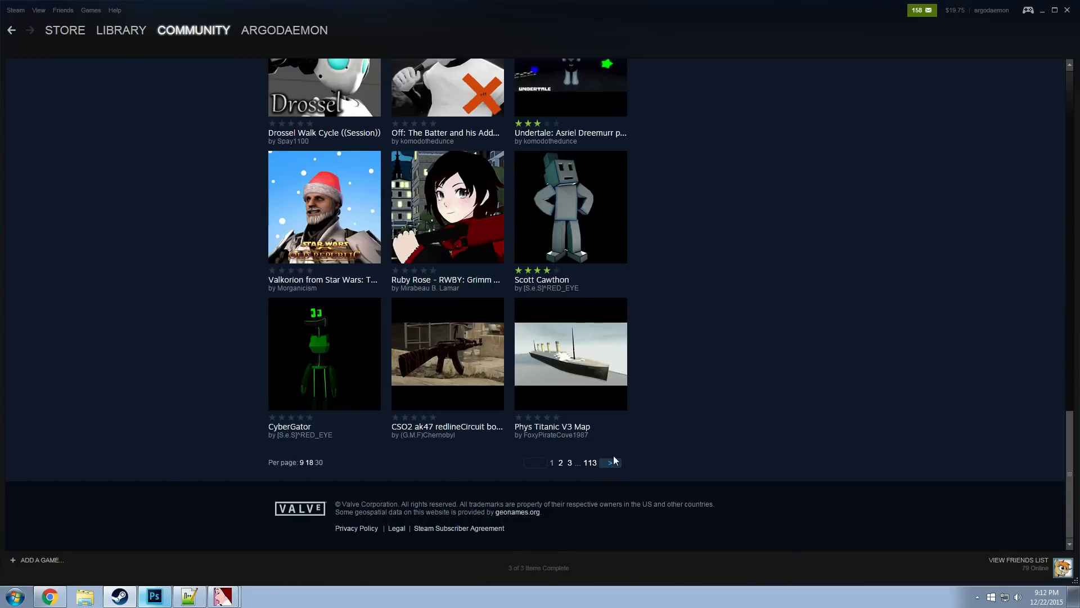
Browse the second page of the most recent workshop items
left_click(609, 463)
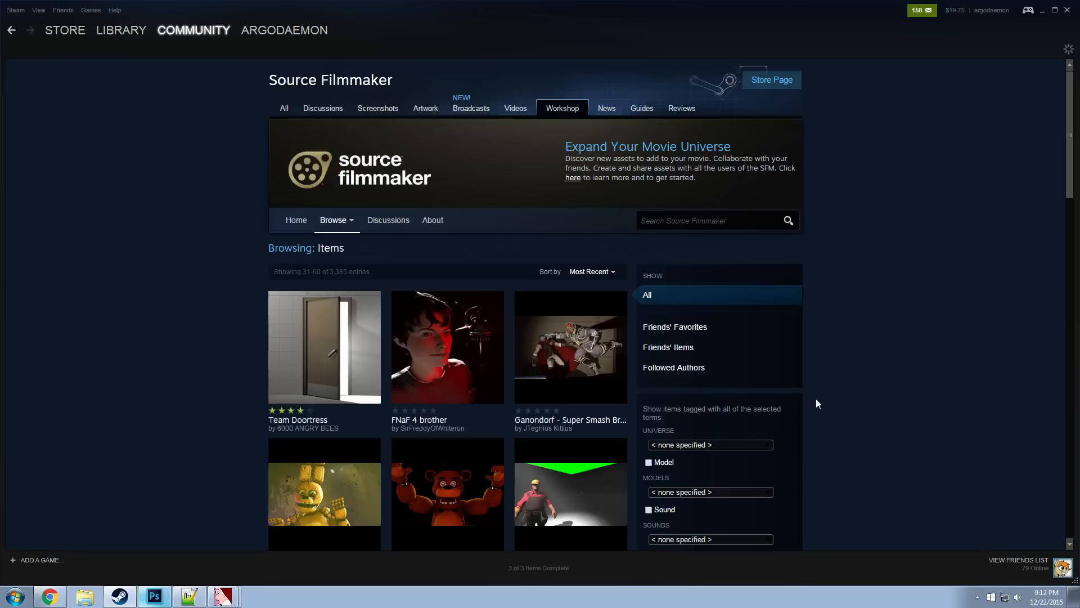
scroll(819, 395, "down", 2)
scroll(844, 391, "down", 5)
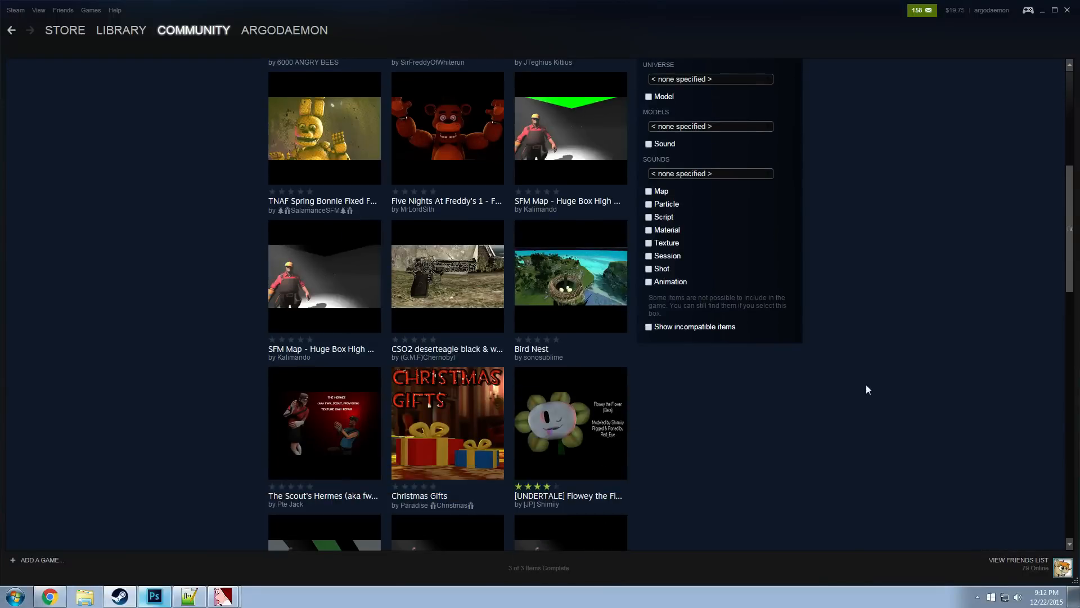
scroll(869, 383, "down", 10)
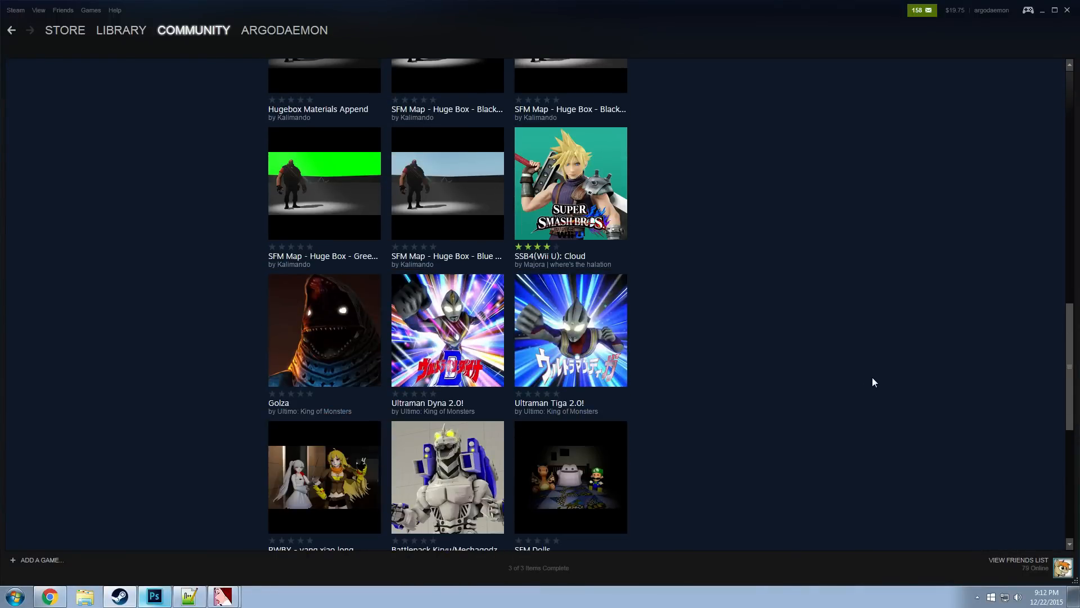
scroll(873, 379, "down", 2)
scroll(874, 373, "down", 5)
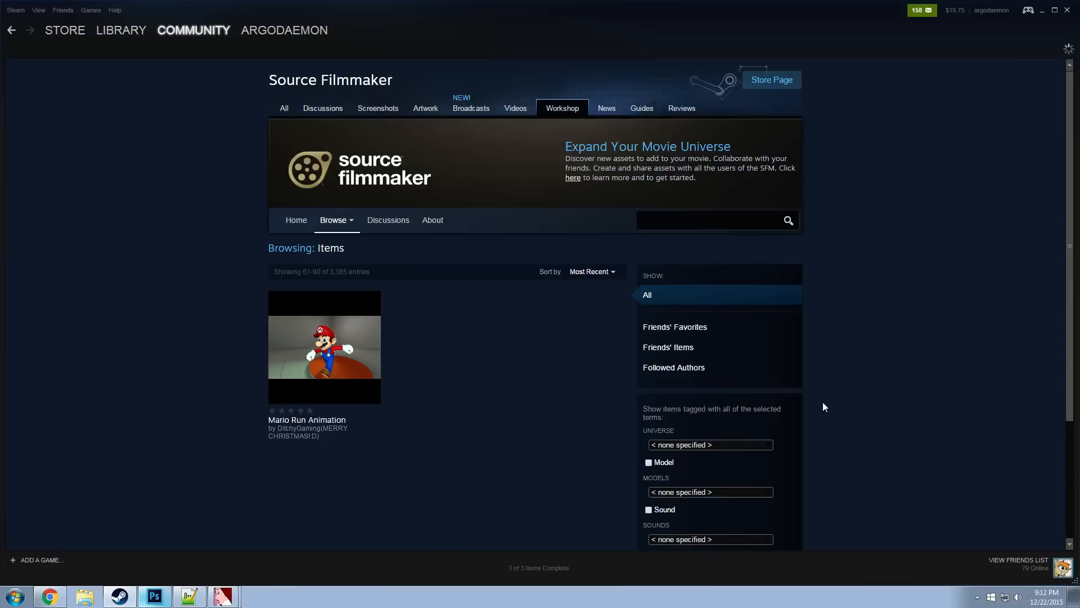
Browse the third page of the most recent workshop items
scroll(943, 410, "down", 4)
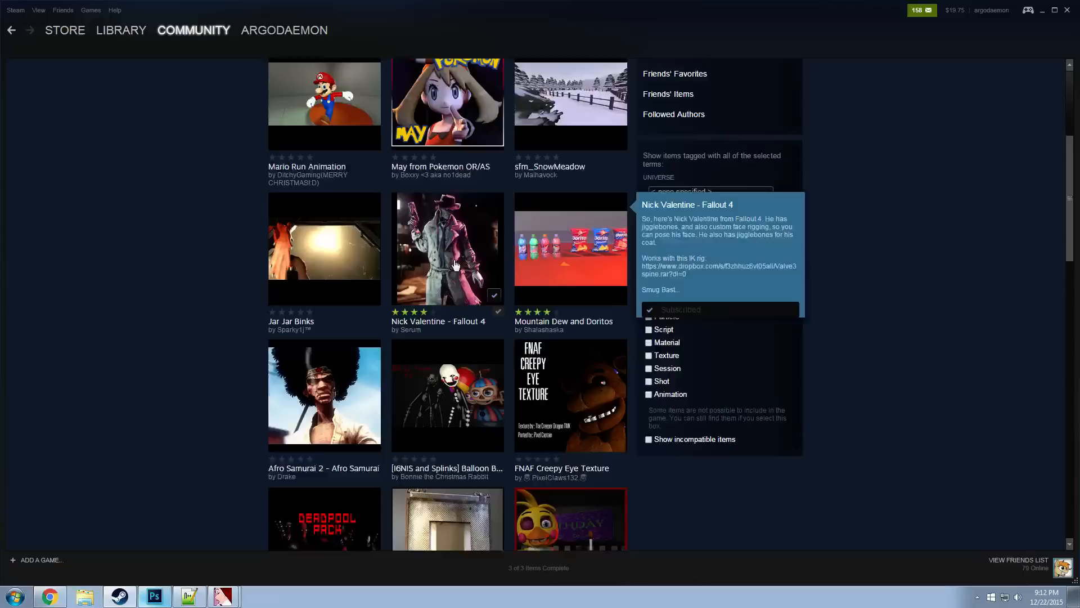
scroll(478, 226, "down", 5)
scroll(917, 376, "down", 4)
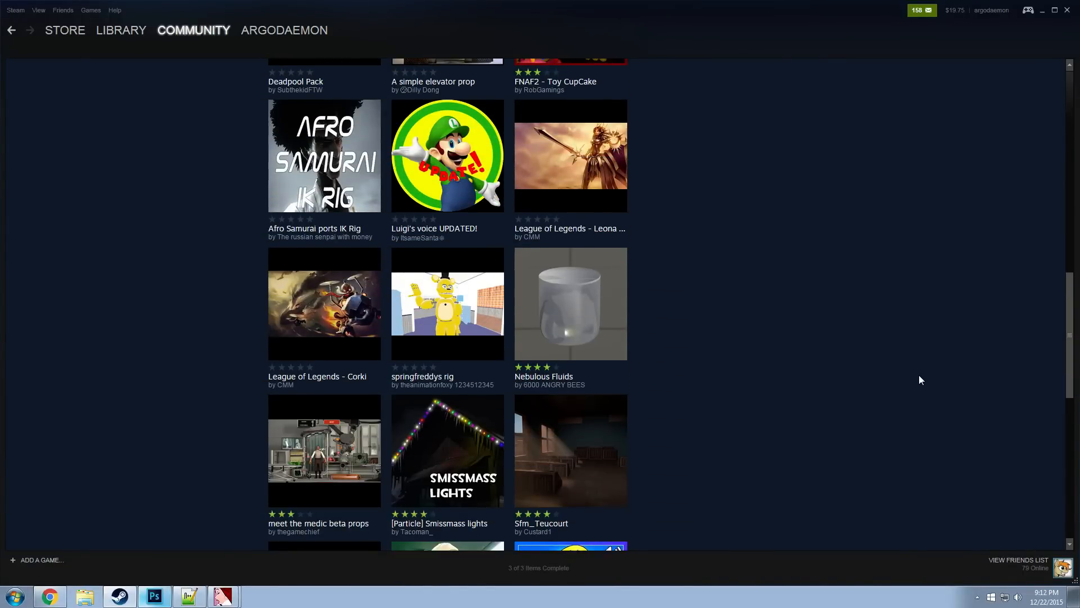
scroll(920, 378, "down", 2)
scroll(920, 381, "down", 1)
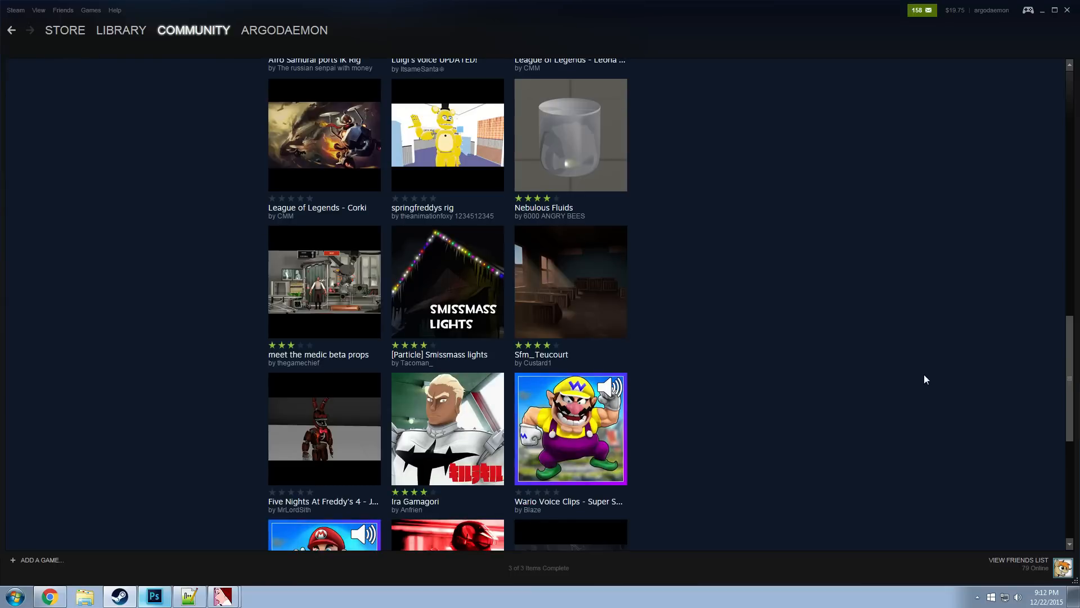
Switch from the workshop listing to the Steam game library, view the DRAGON BALL XENOVERSE page and close the Steam window
left_click(1067, 10)
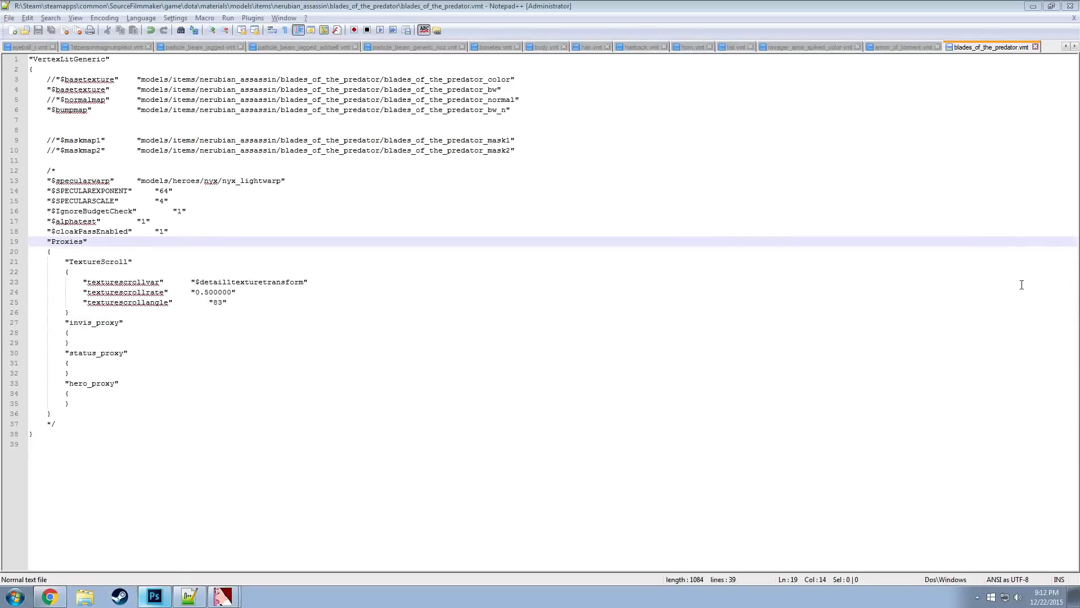
left_click(128, 604)
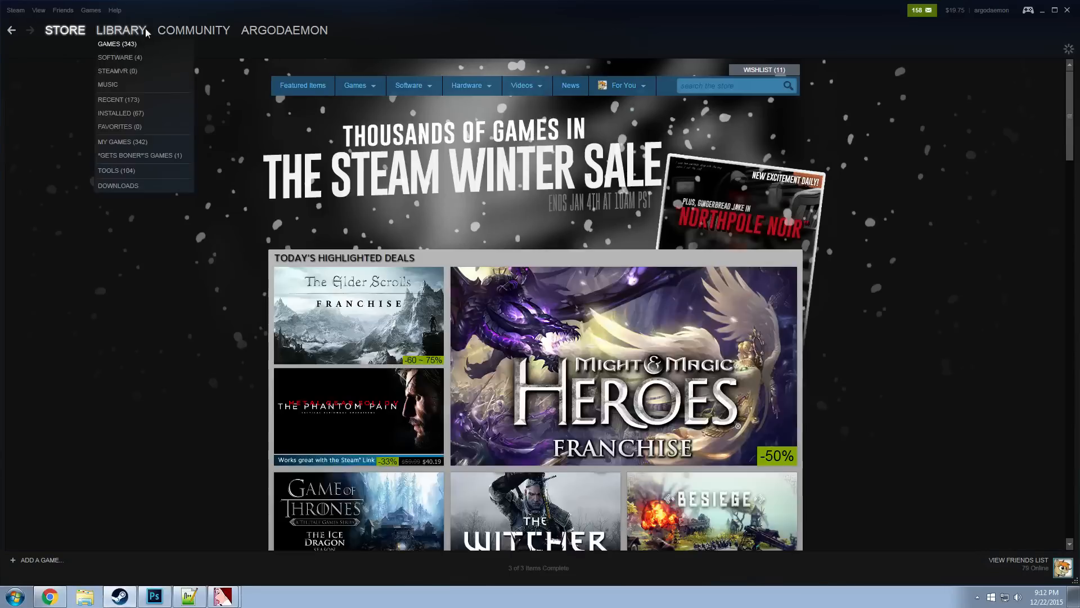
left_click(117, 31)
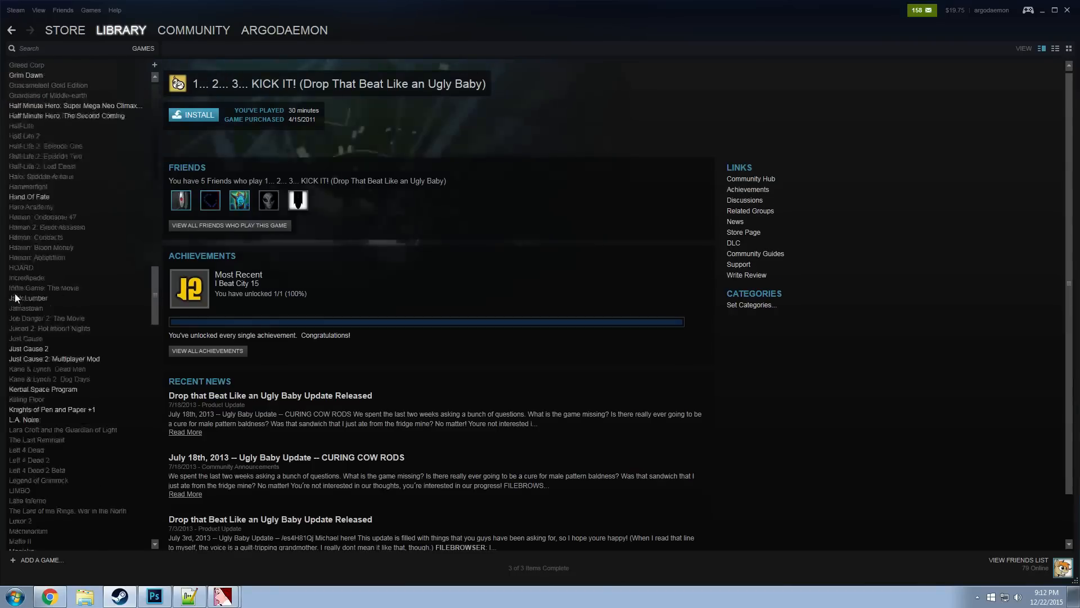
scroll(42, 319, "up", 15)
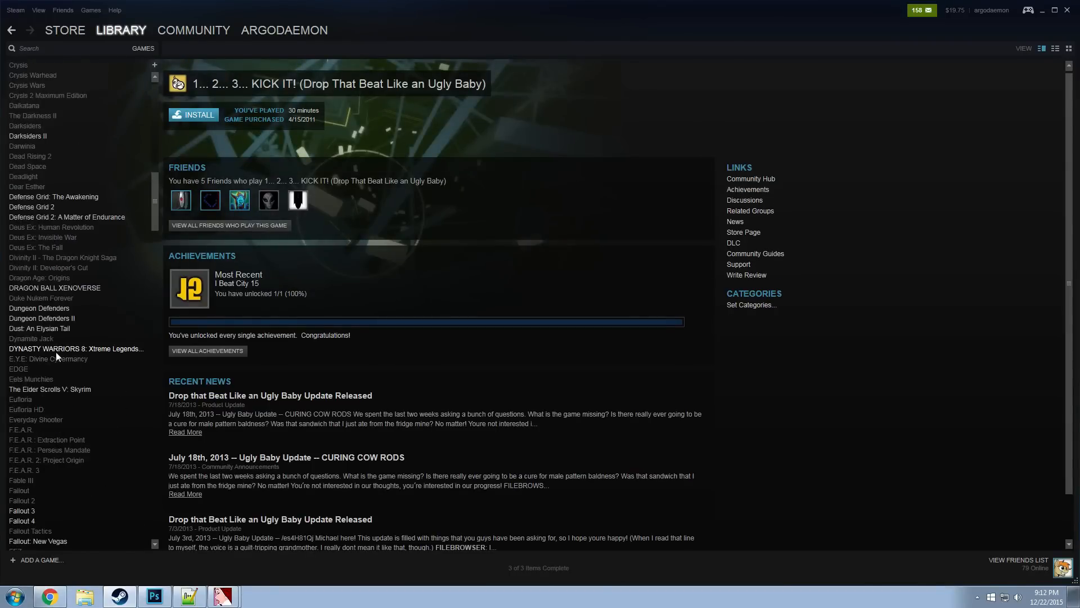
left_click(65, 288)
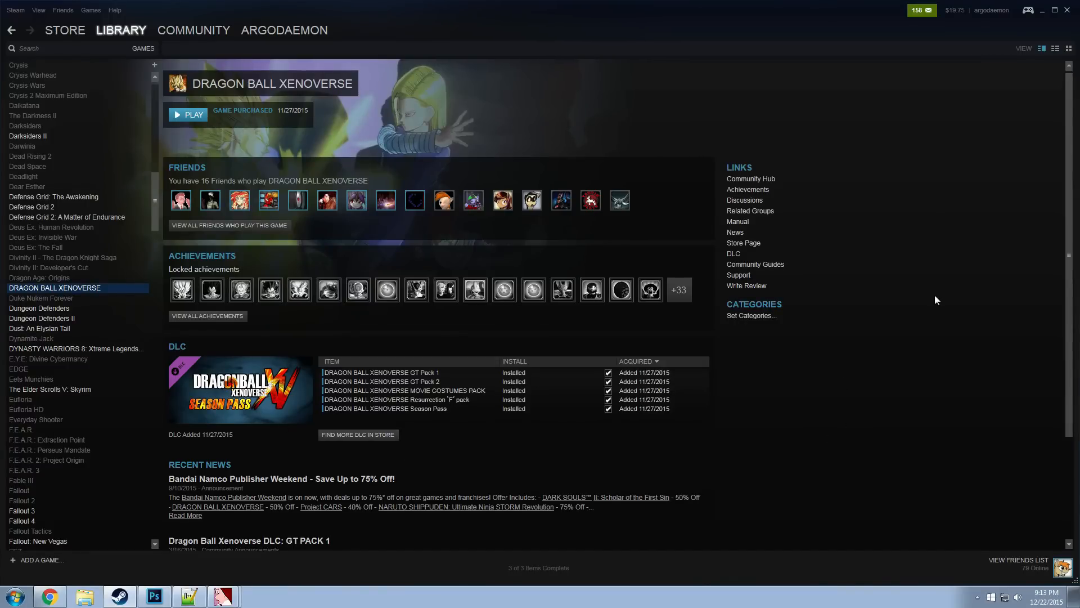
left_click(1067, 11)
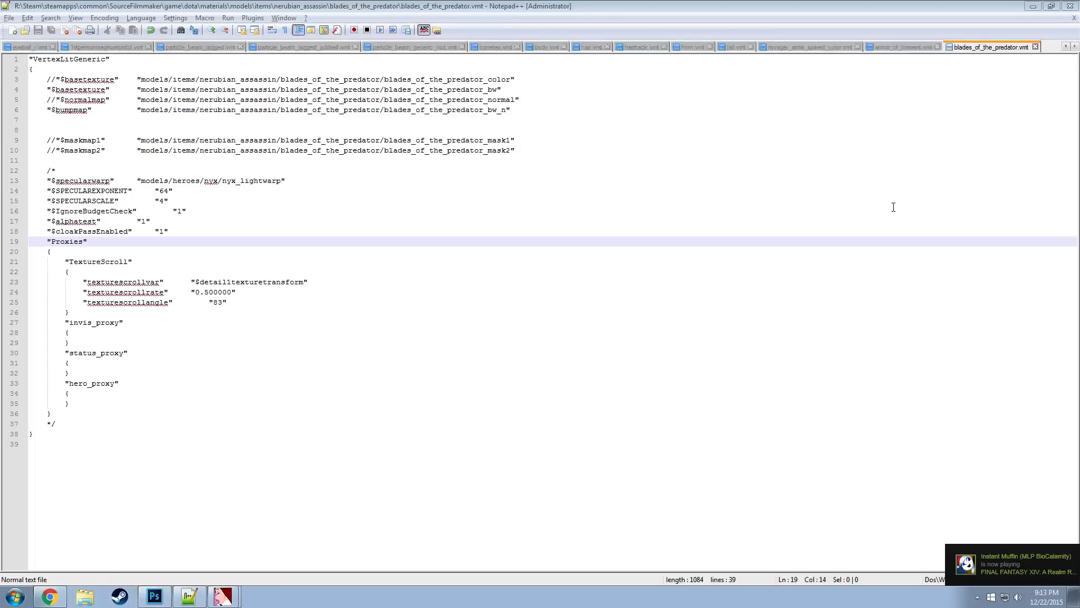
Close Notepad++ with its open material files
left_click(675, 151)
left_click(467, 123)
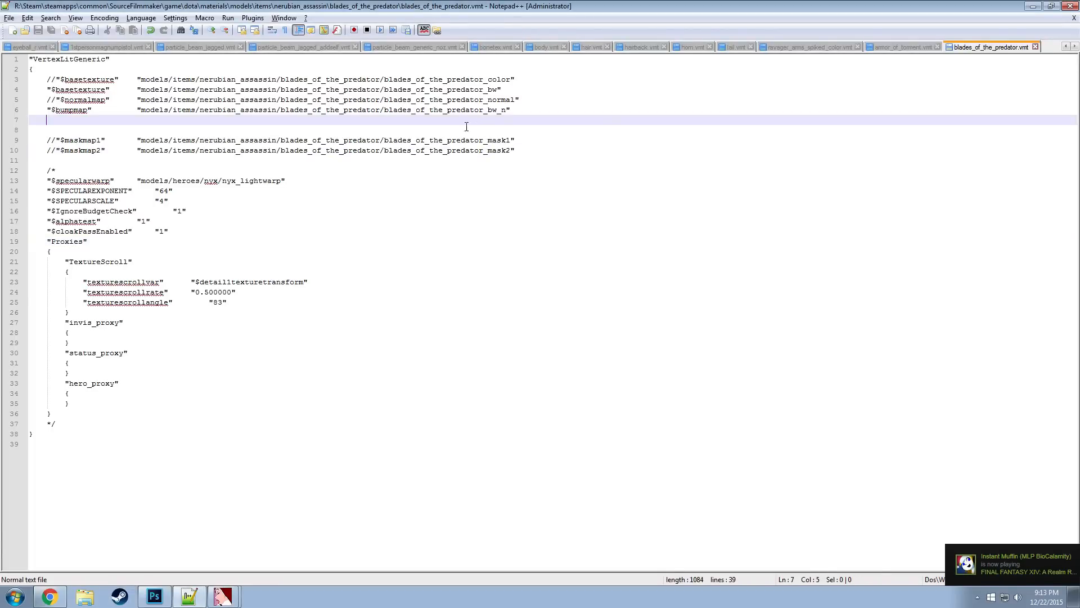
left_click(1068, 6)
left_click(1000, 34)
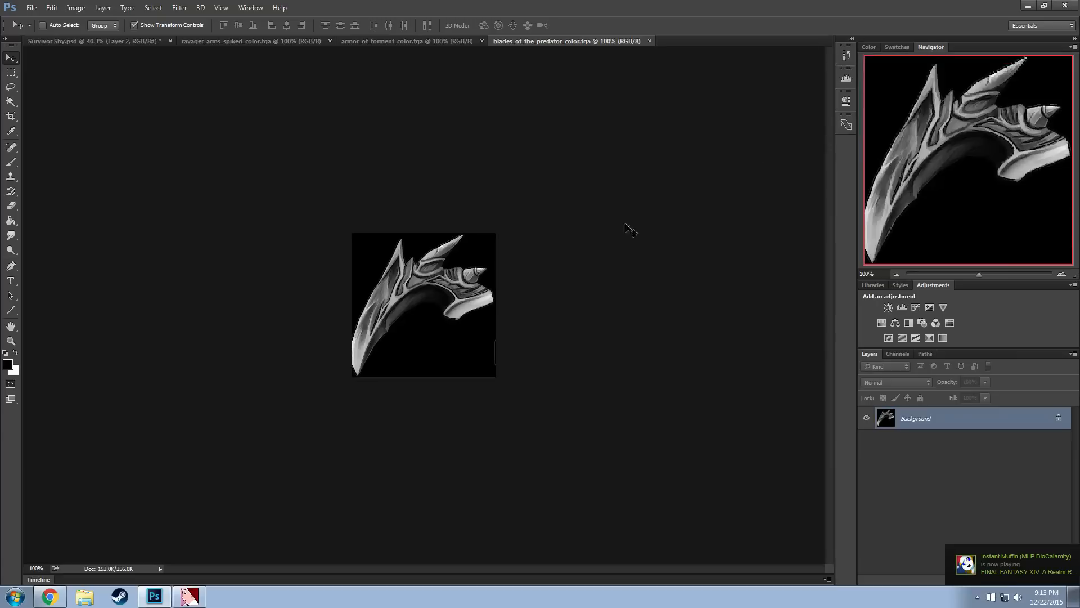
Quit Photoshop without saving the changes to Survivor Shy.psd, and close VTFEdit
left_click(1067, 7)
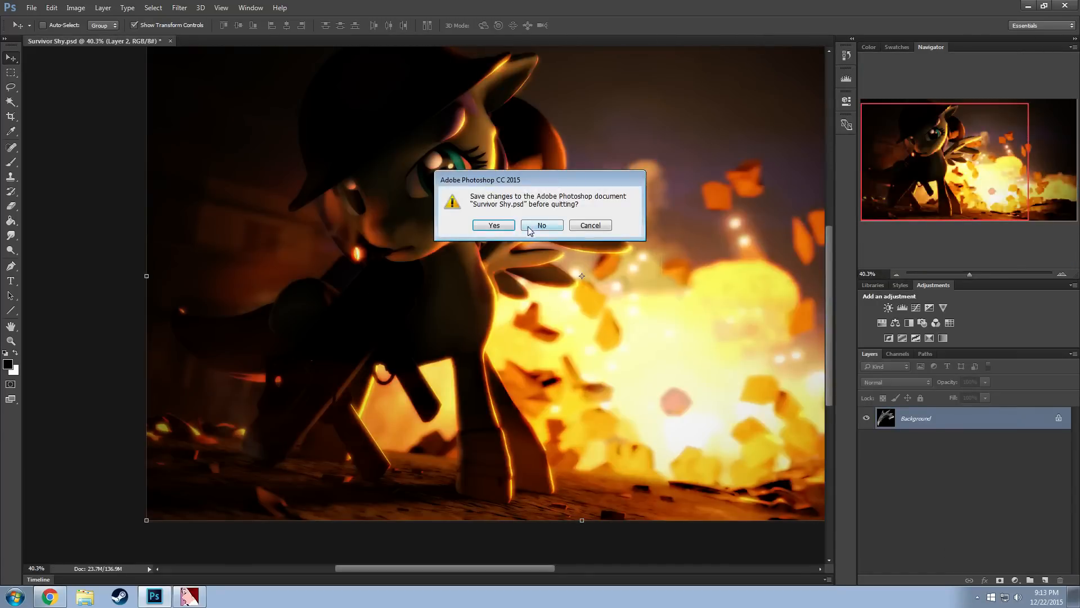
left_click(544, 225)
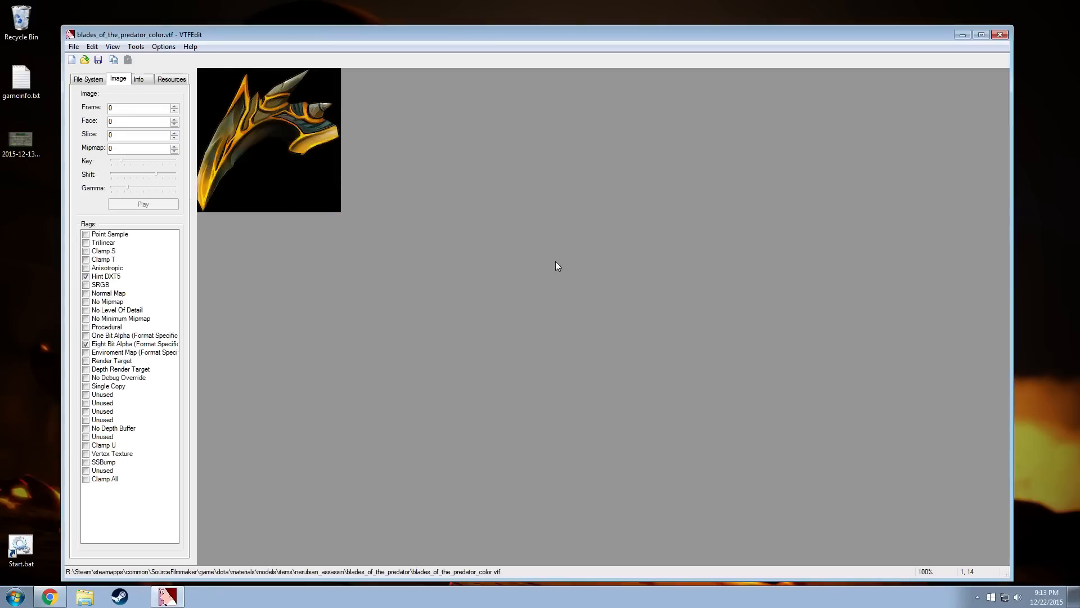
left_click(1000, 34)
left_click(705, 100)
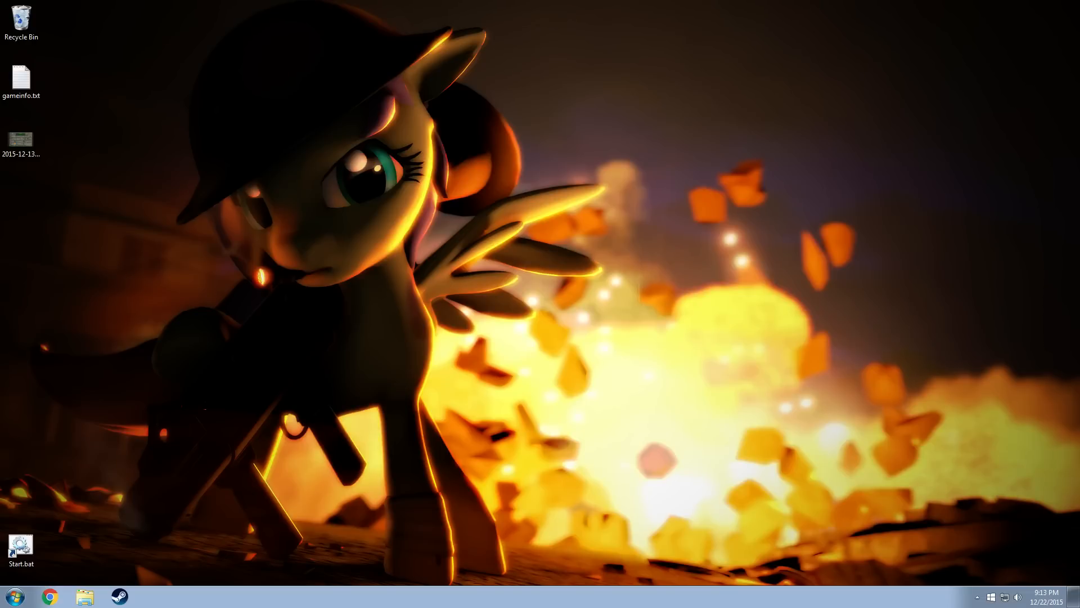
Bring the Chrome window with the cat image onto this desktop and maximize it
left_click_drag(1079, 96, 734, 8)
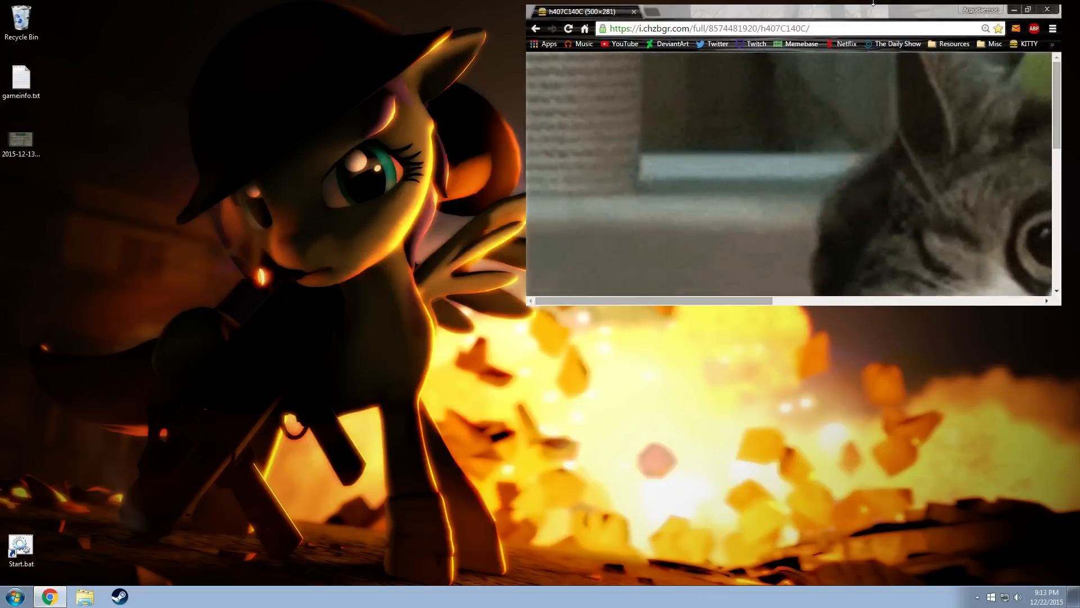
left_click_drag(858, 13, 849, 0)
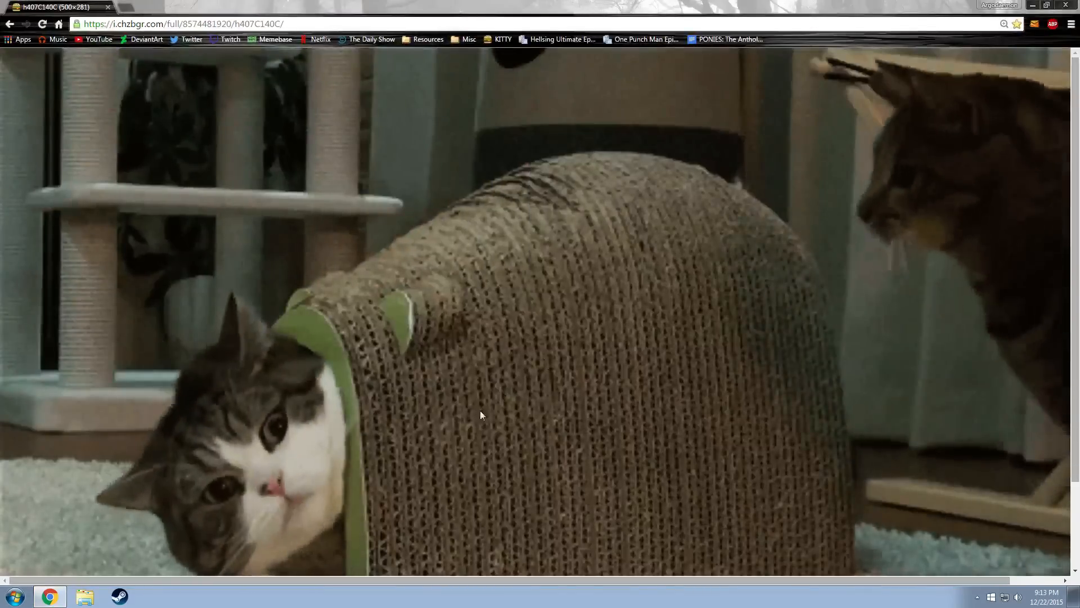